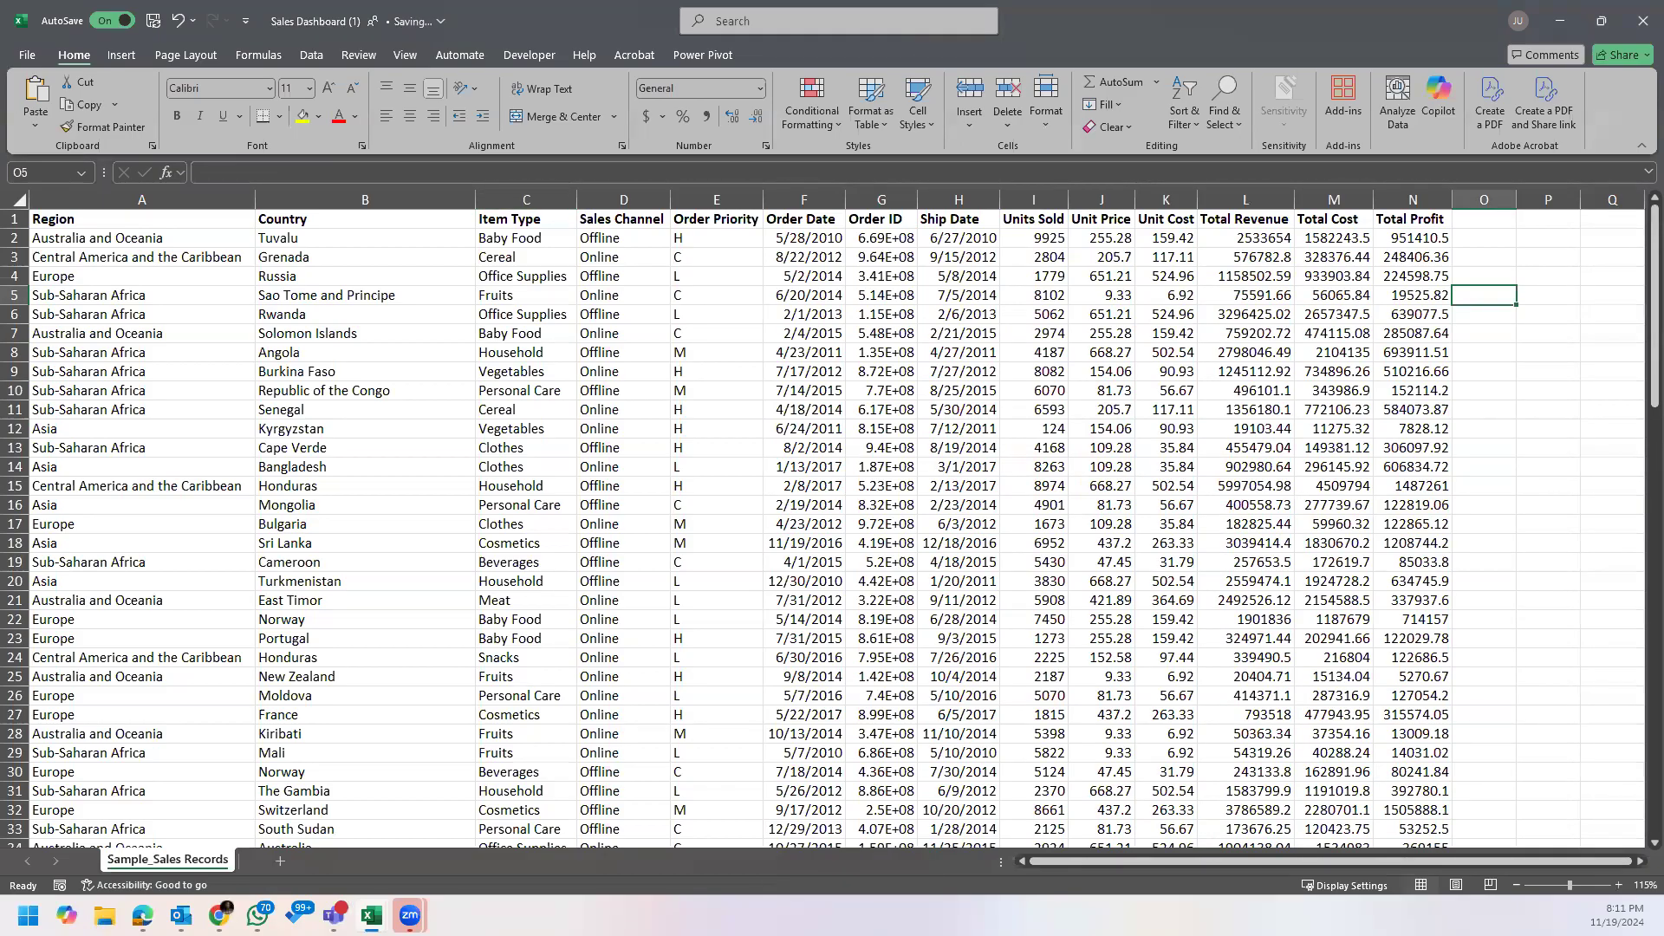
Step: Switch to Chrome and search Google for "what is a pivot table in microsoft excel"
key("alt+Tab")
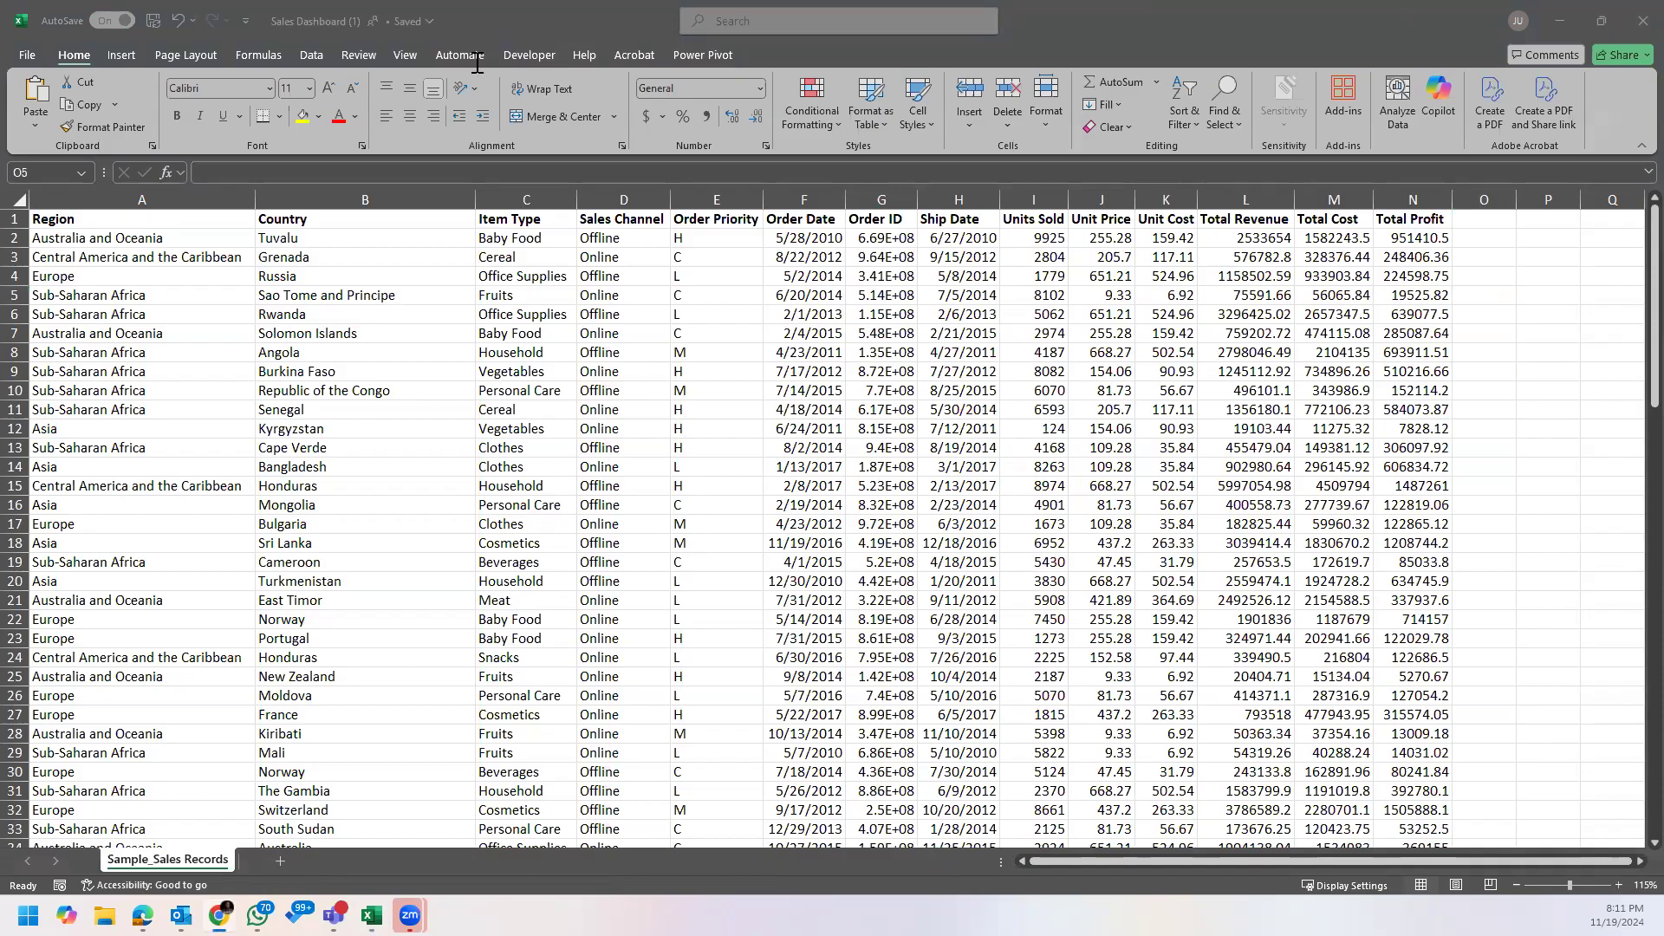
type("what is a pivot")
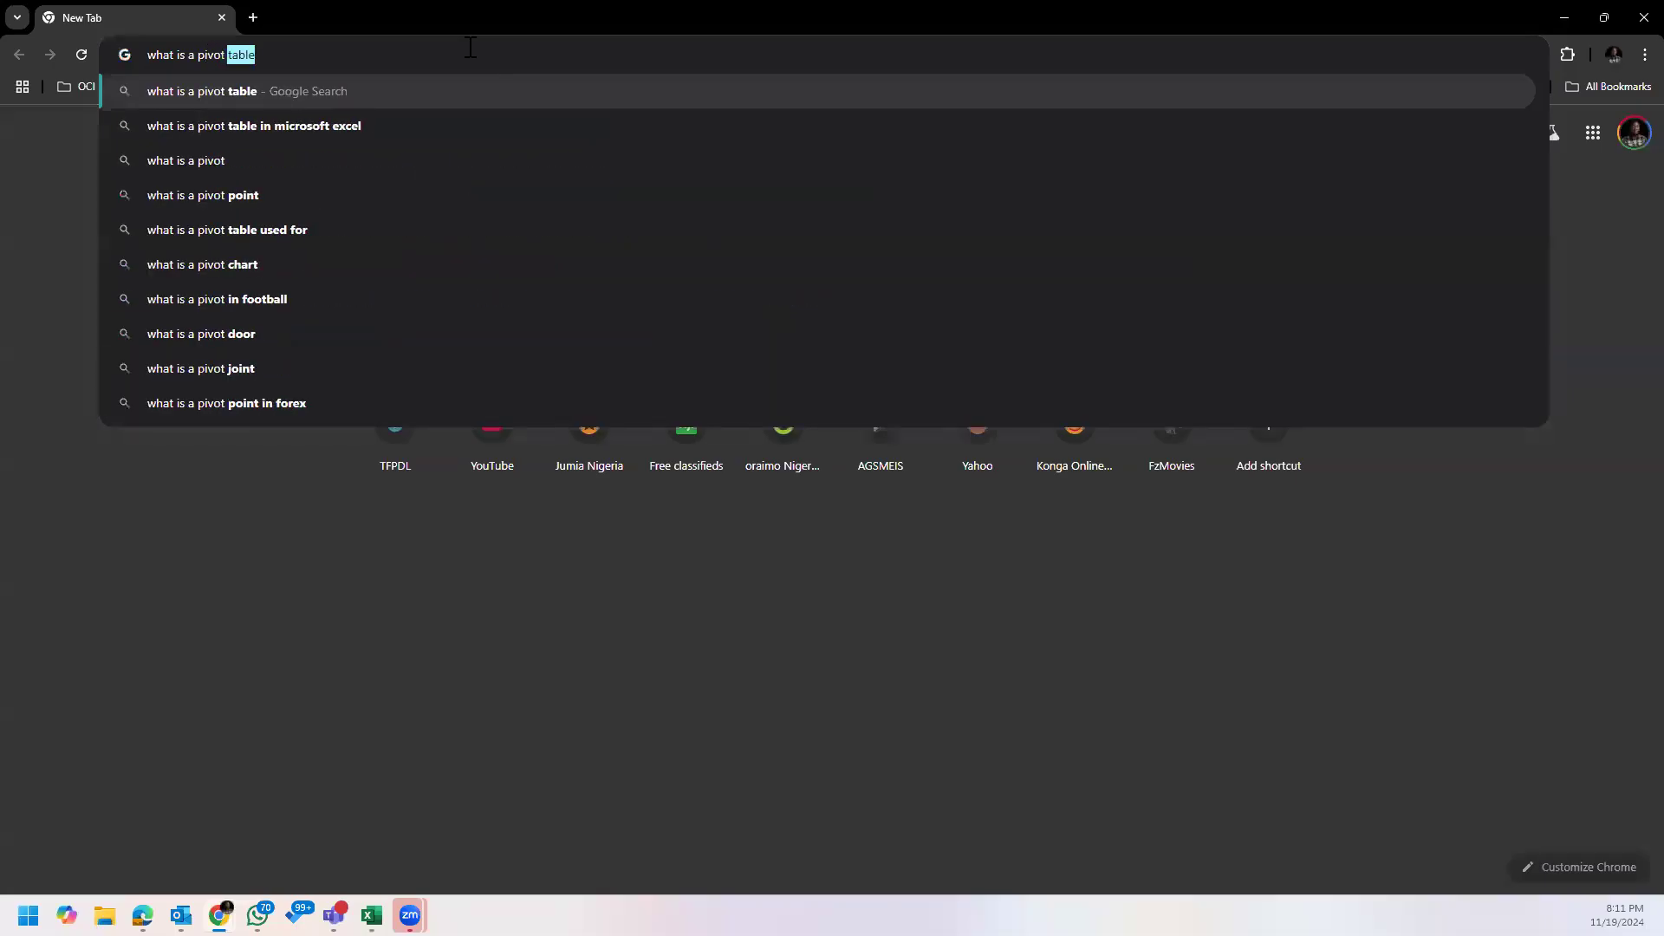
left_click(413, 134)
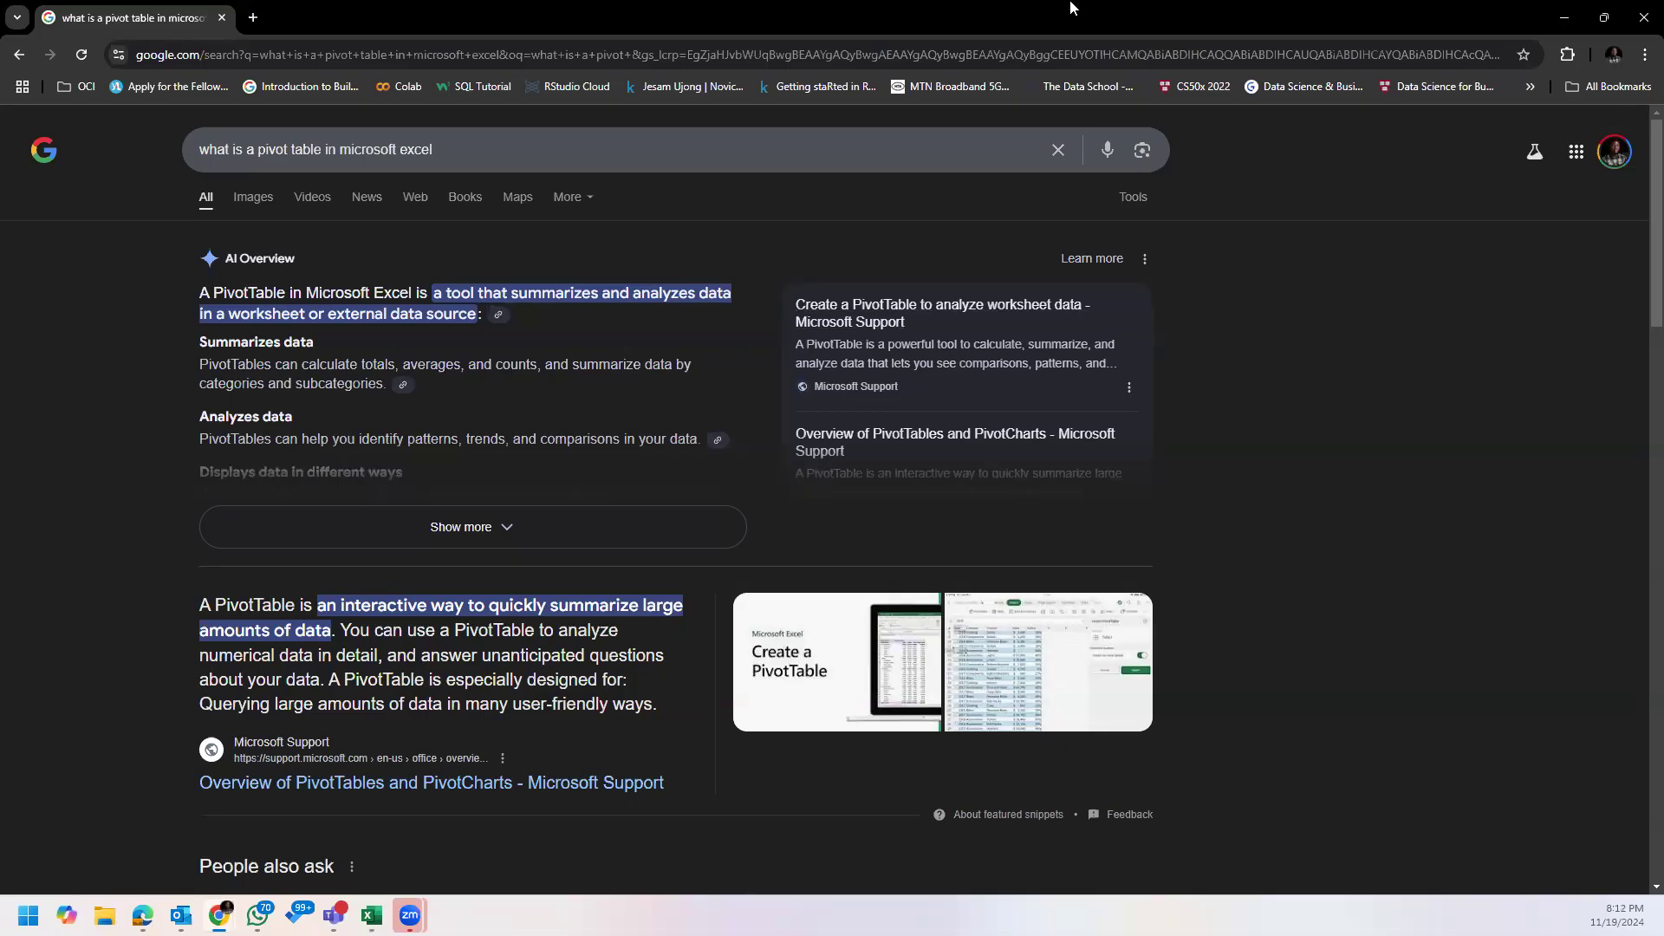
Step: Return to the Excel sales workbook and widen the Order ID column enough to show the full IDs
left_click(1564, 18)
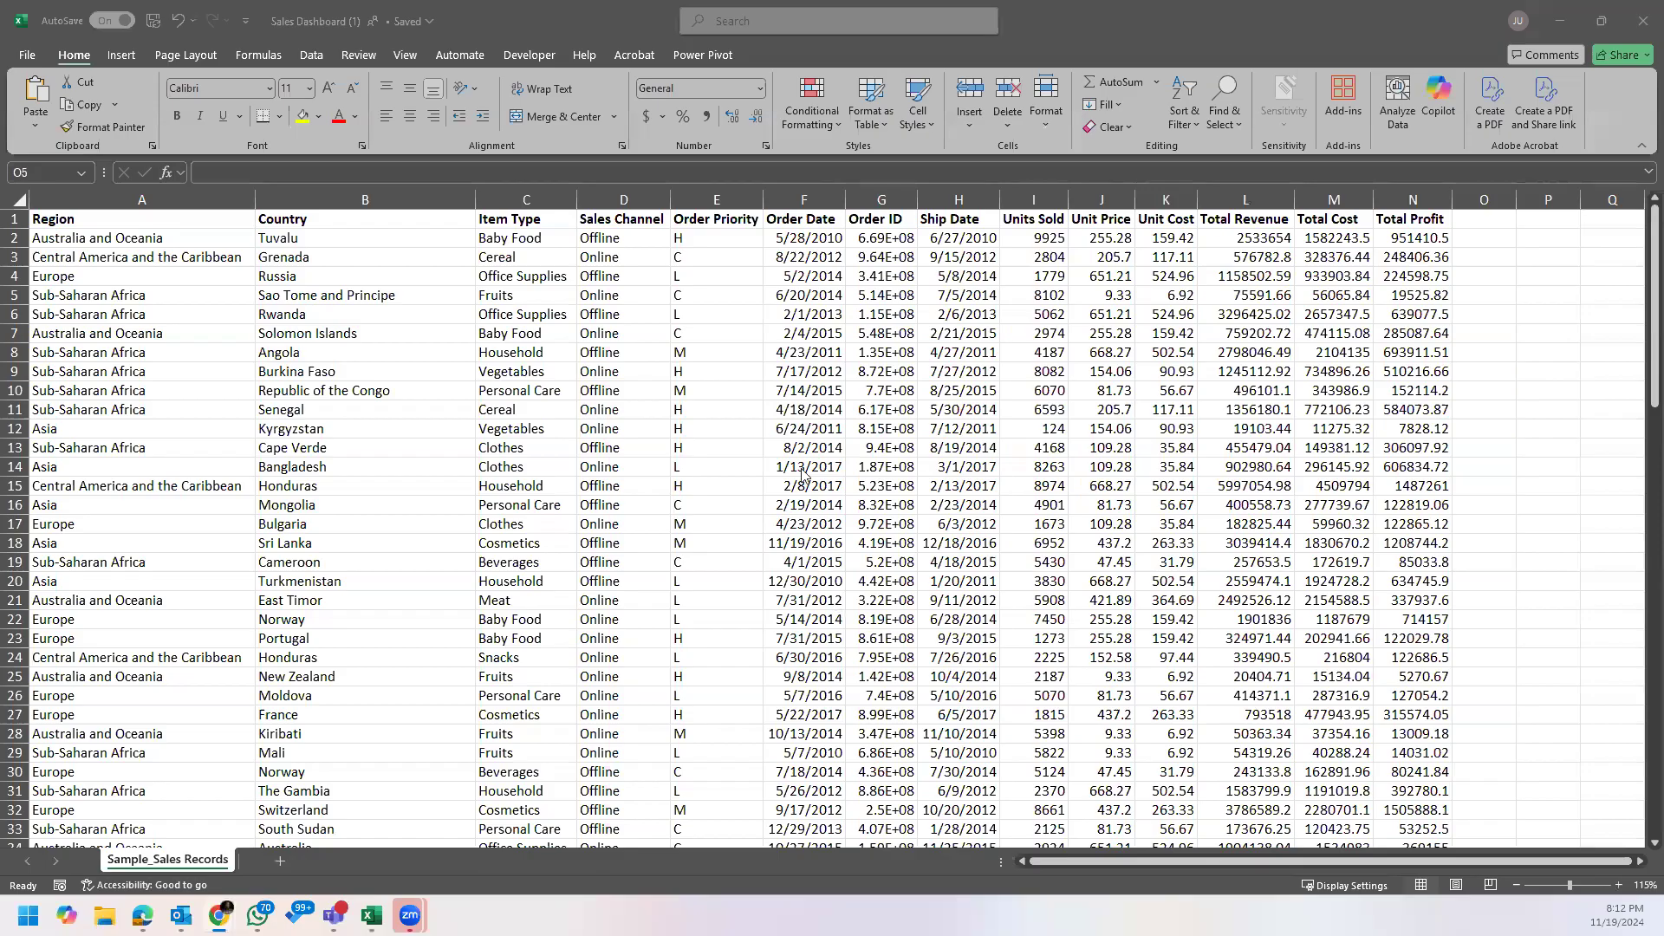
left_click(683, 313)
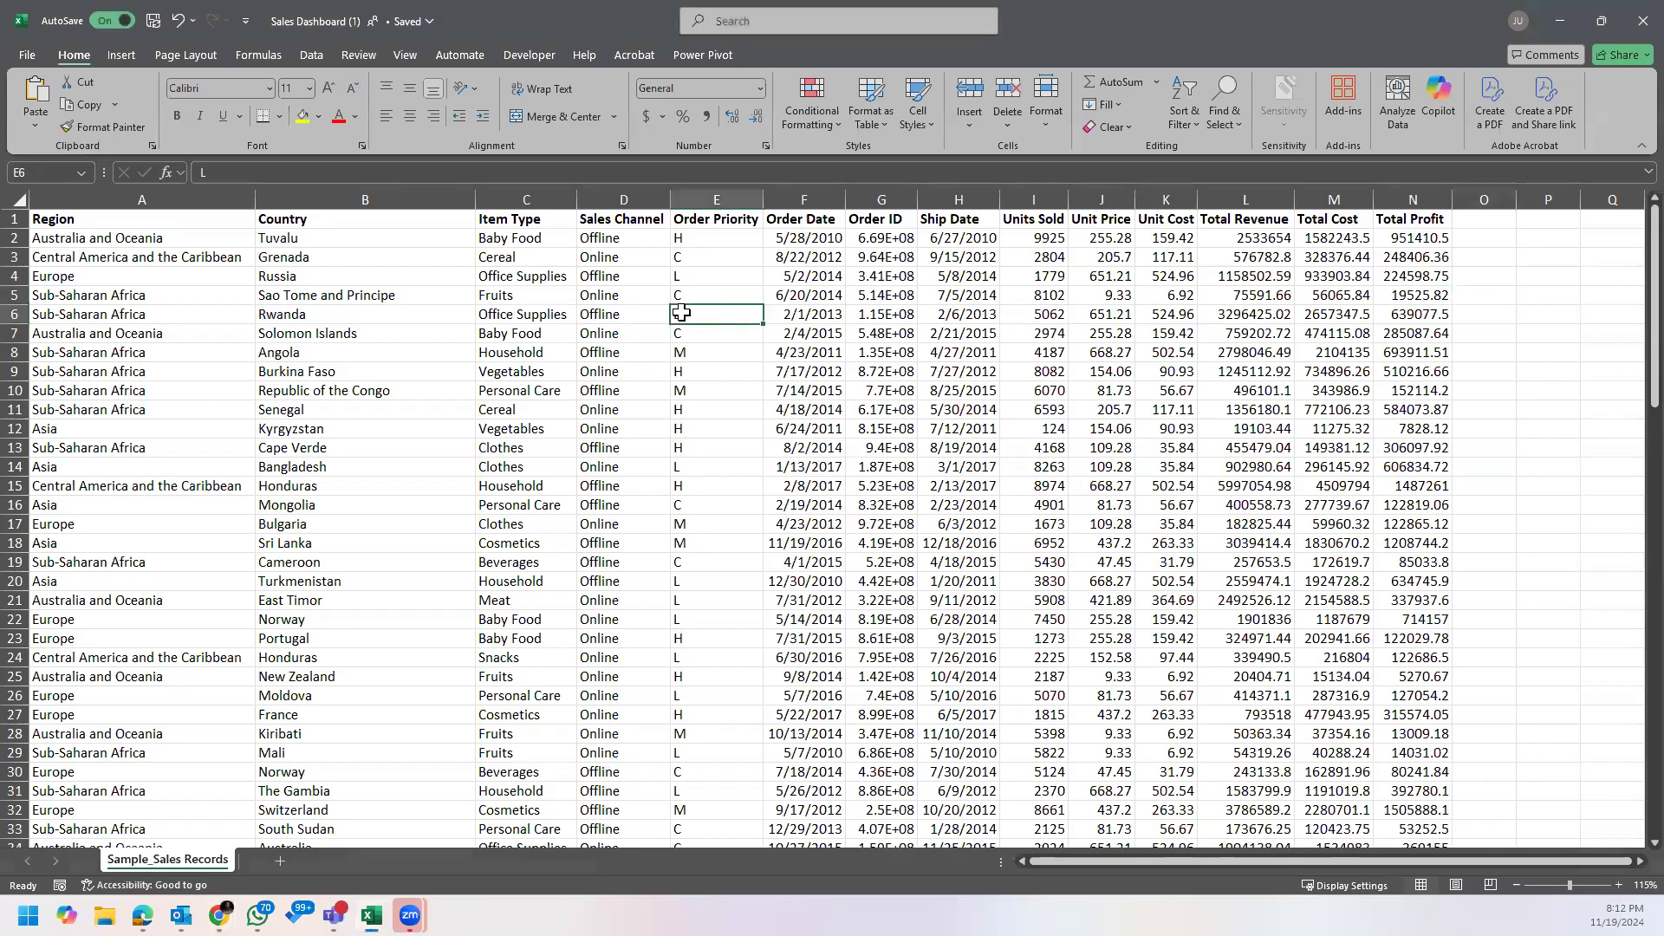
left_click_drag(910, 202, 925, 205)
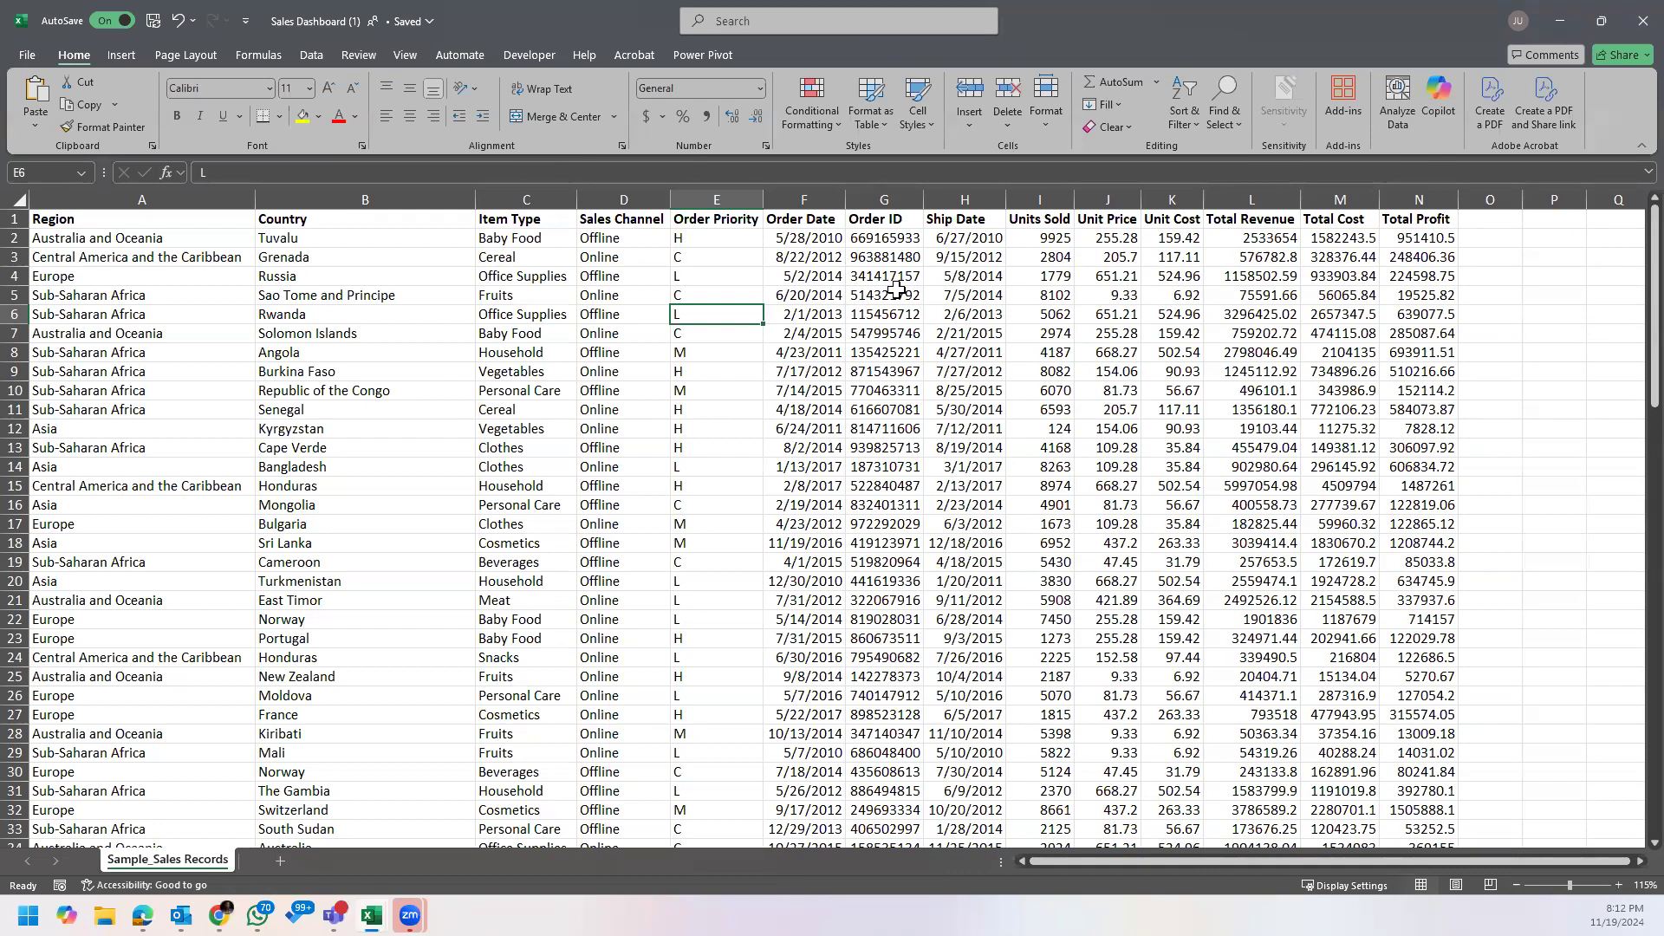
Step: Examine the sales records by region and country, and check how far down the data extends
left_click(314, 301)
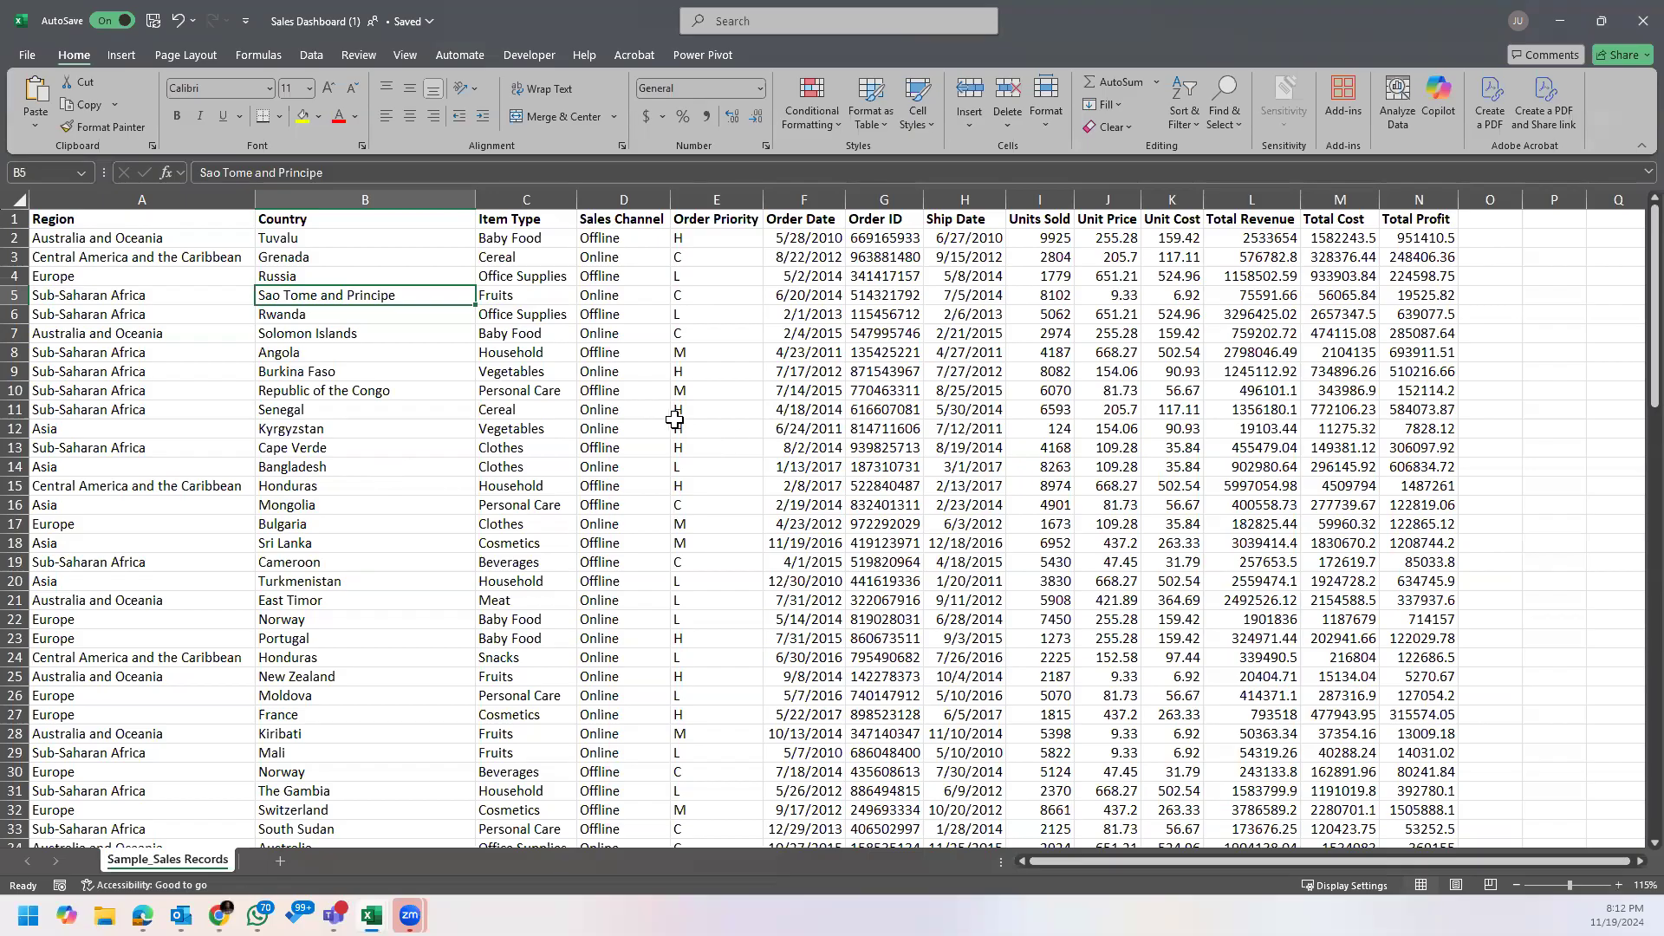
left_click(314, 258)
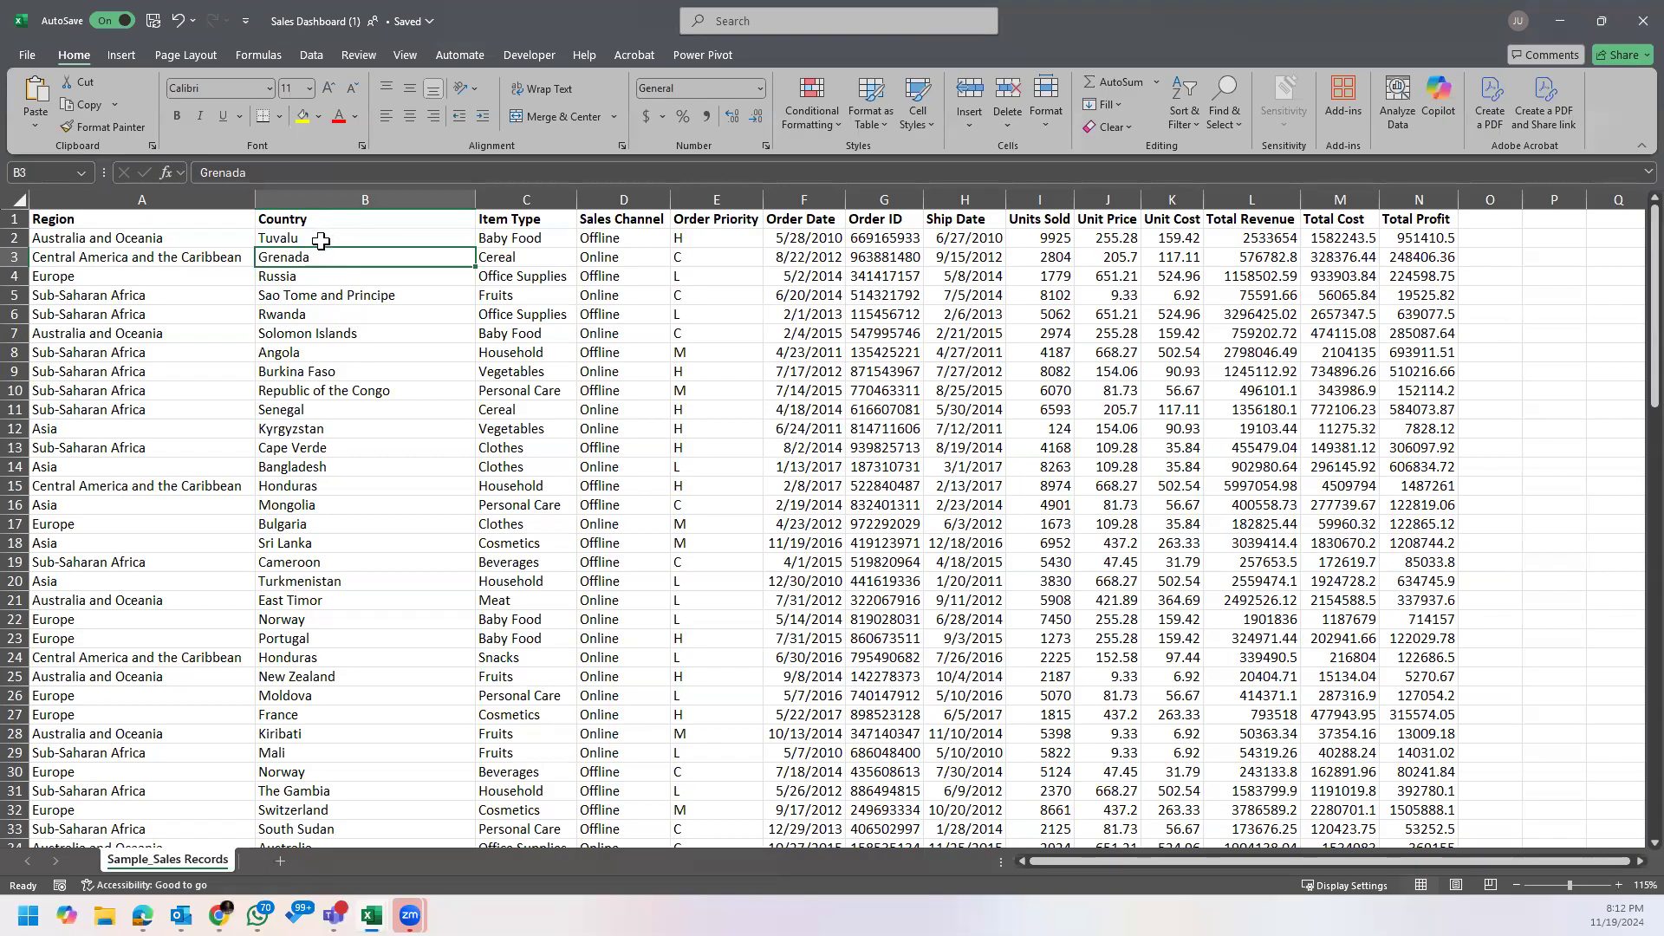
left_click(324, 234)
left_click(176, 218)
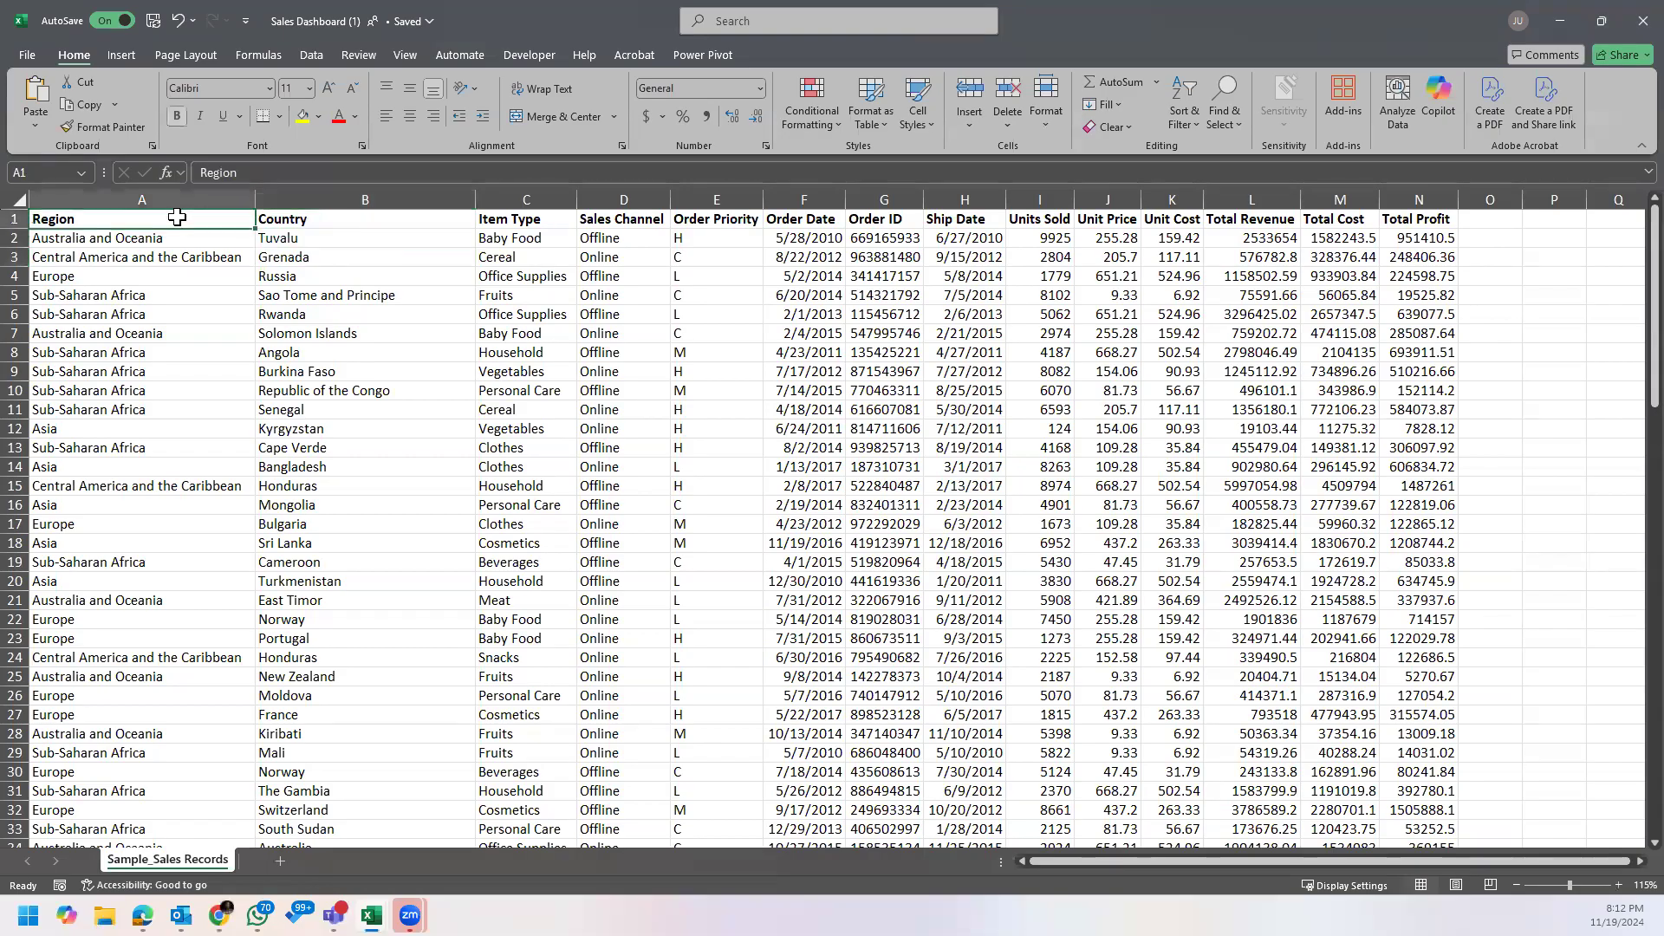
key("ctrl+Down")
key("ctrl+Up")
left_click(971, 284)
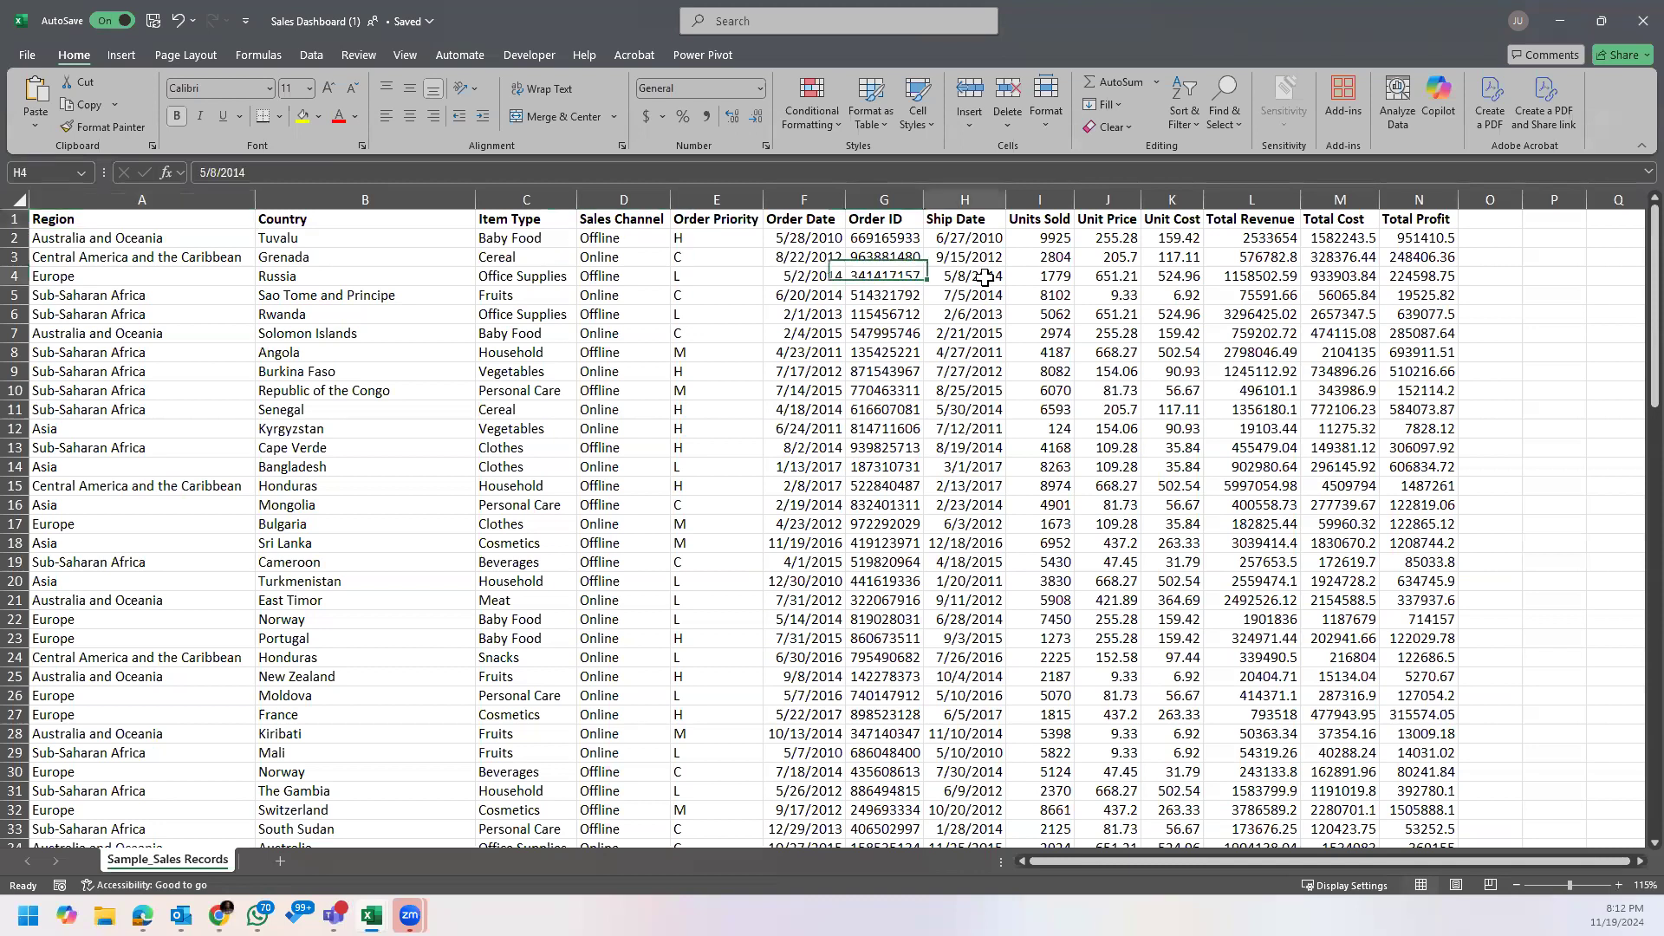
left_click(1235, 302)
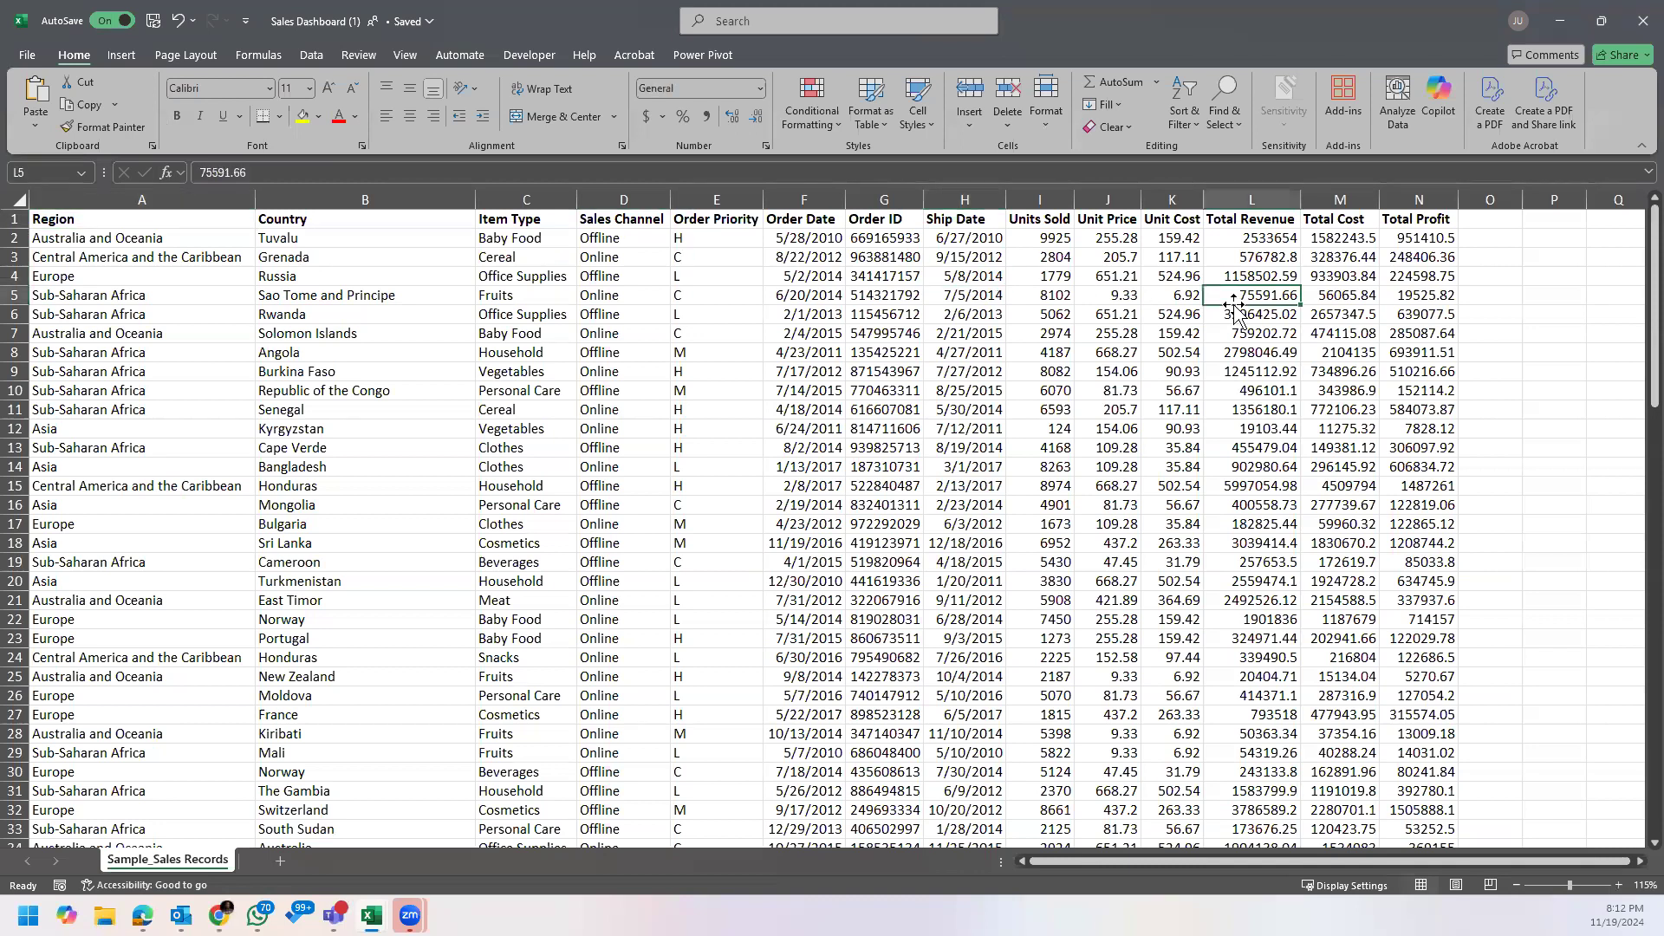
left_click(286, 265)
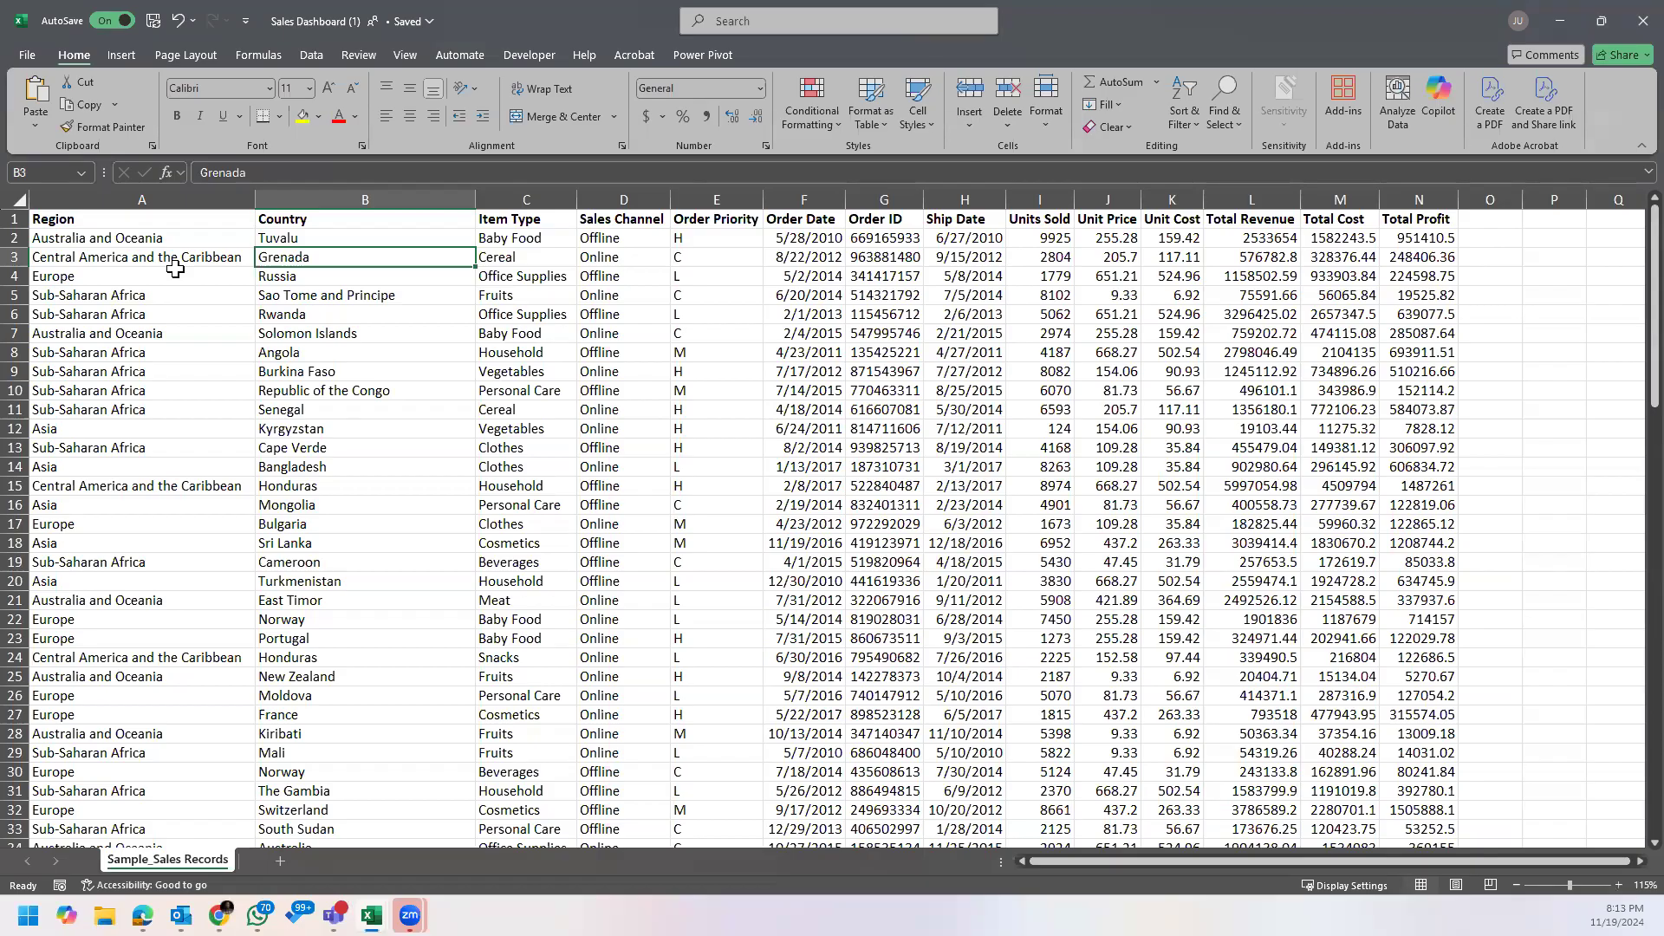
left_click(169, 242)
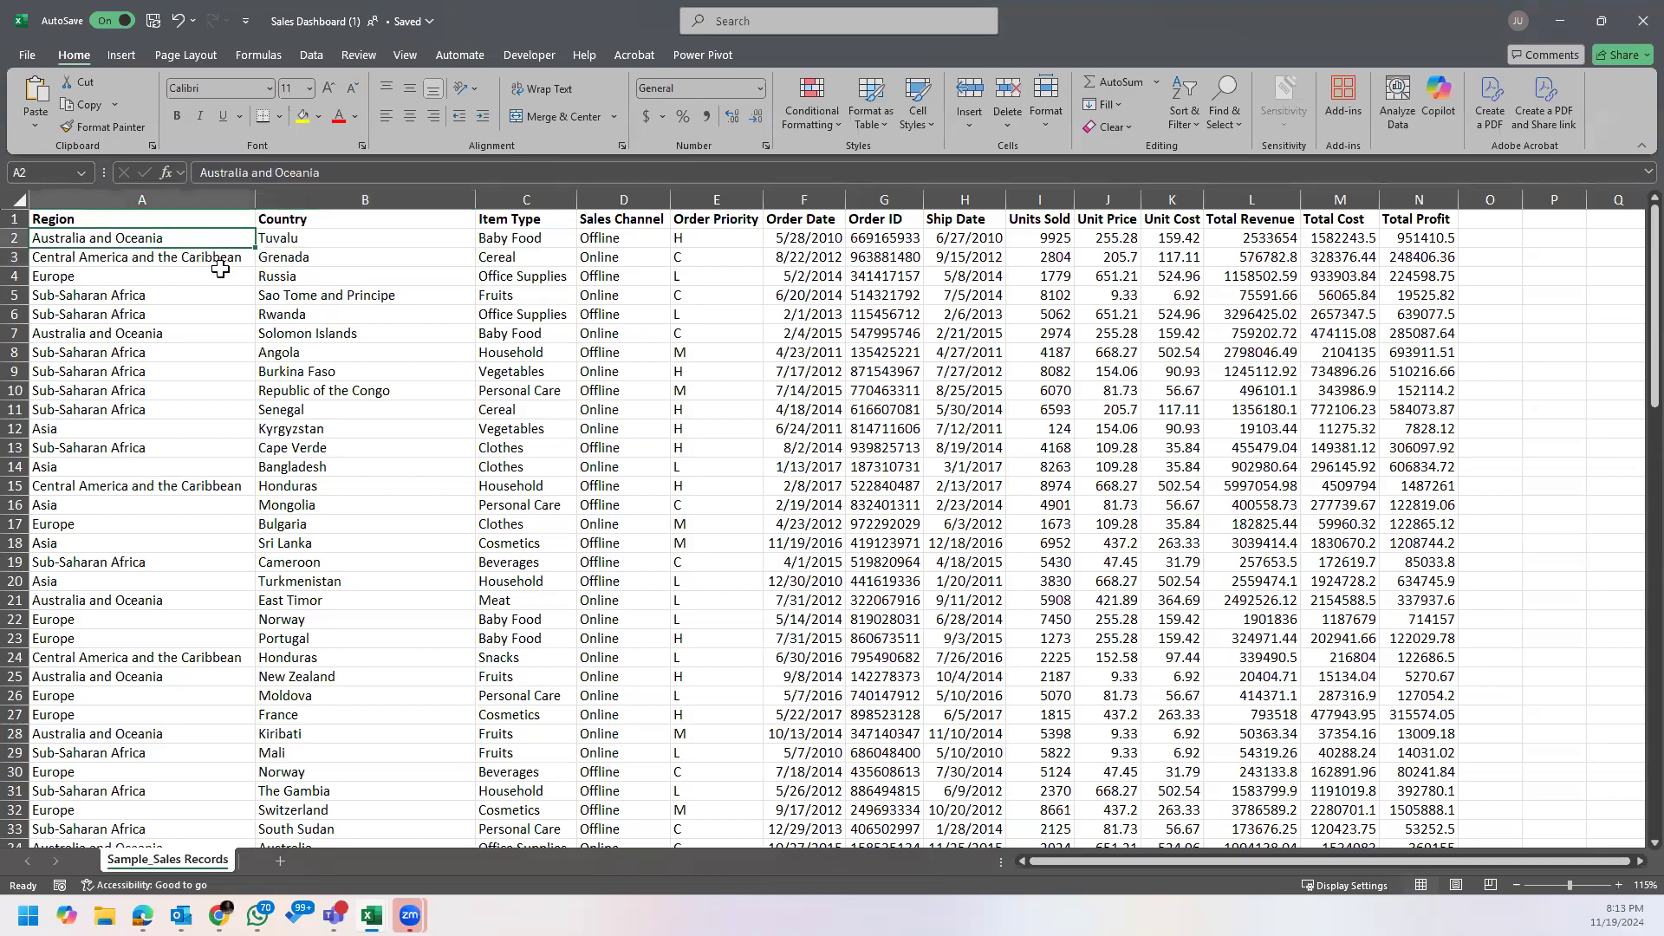
left_click(341, 255)
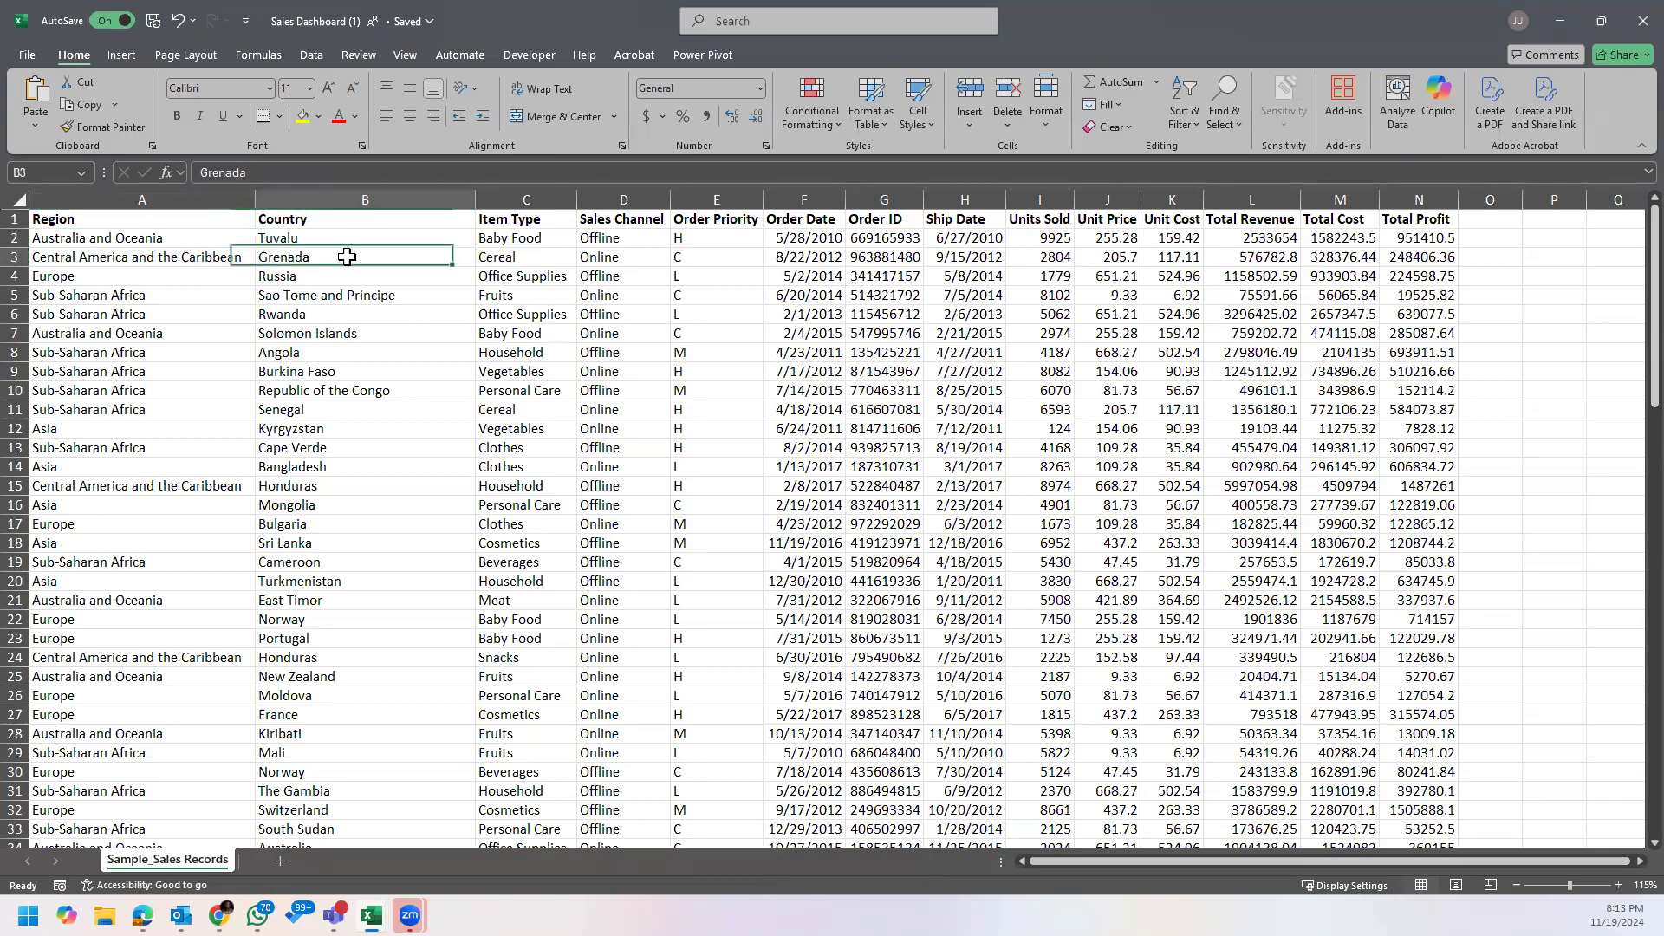
Step: Examine the header row from Region to Total Profit and the entries beneath the first five headers
left_click(121, 218)
left_click_drag(121, 217, 1401, 224)
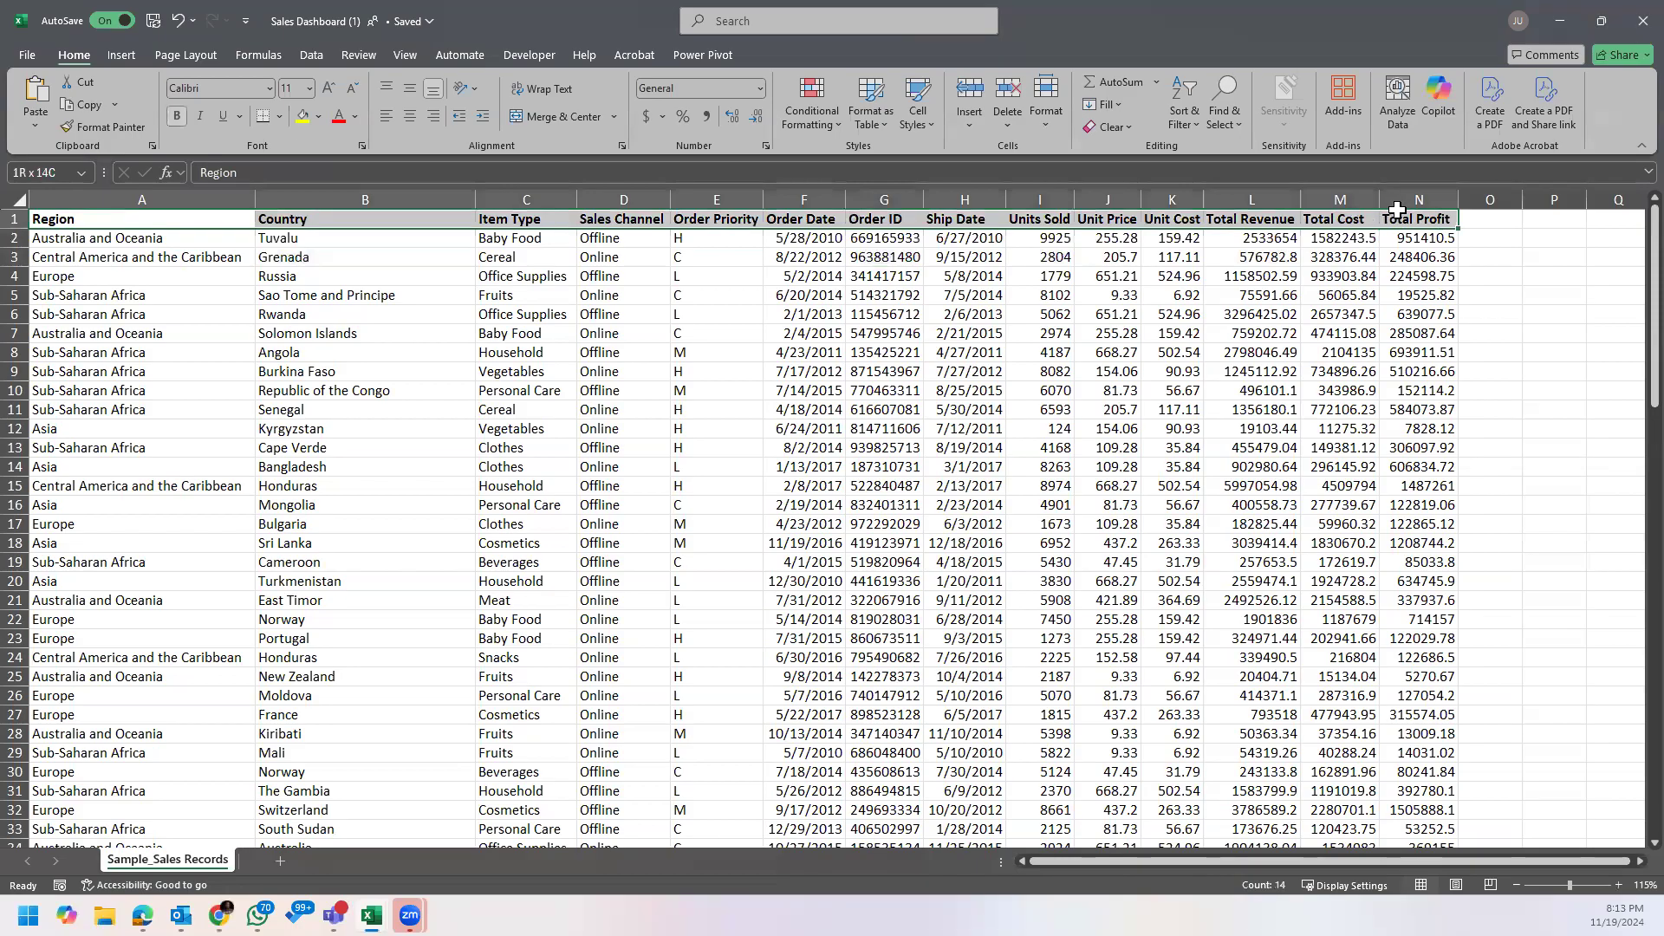
left_click(308, 293)
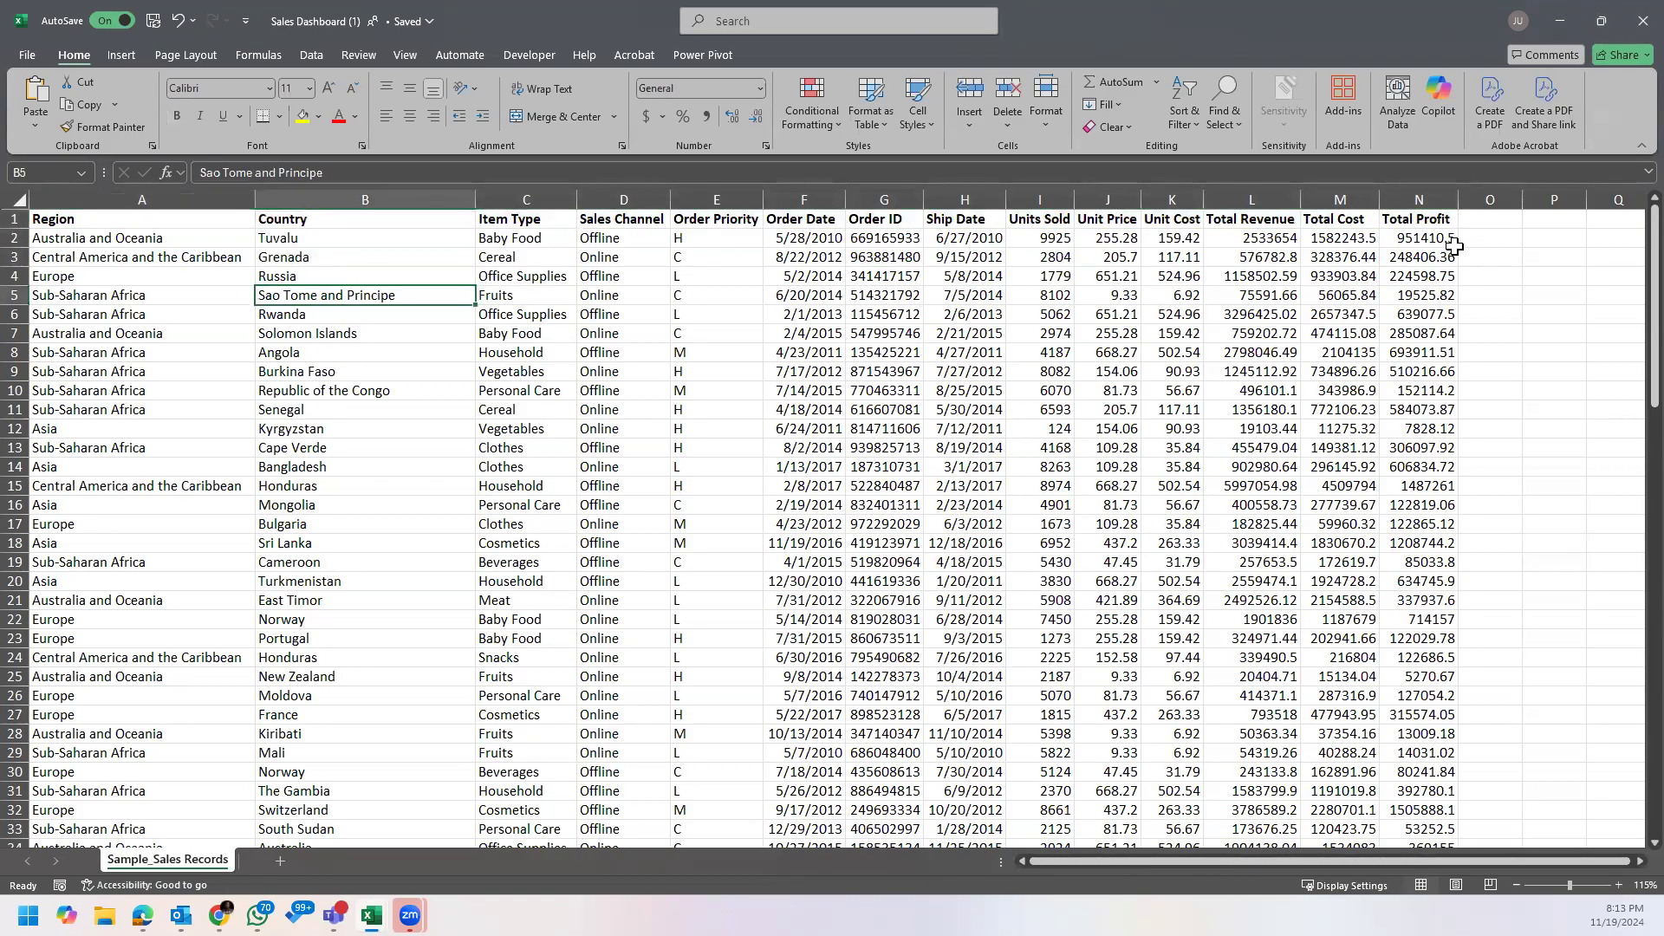
left_click(1406, 258)
left_click(159, 254)
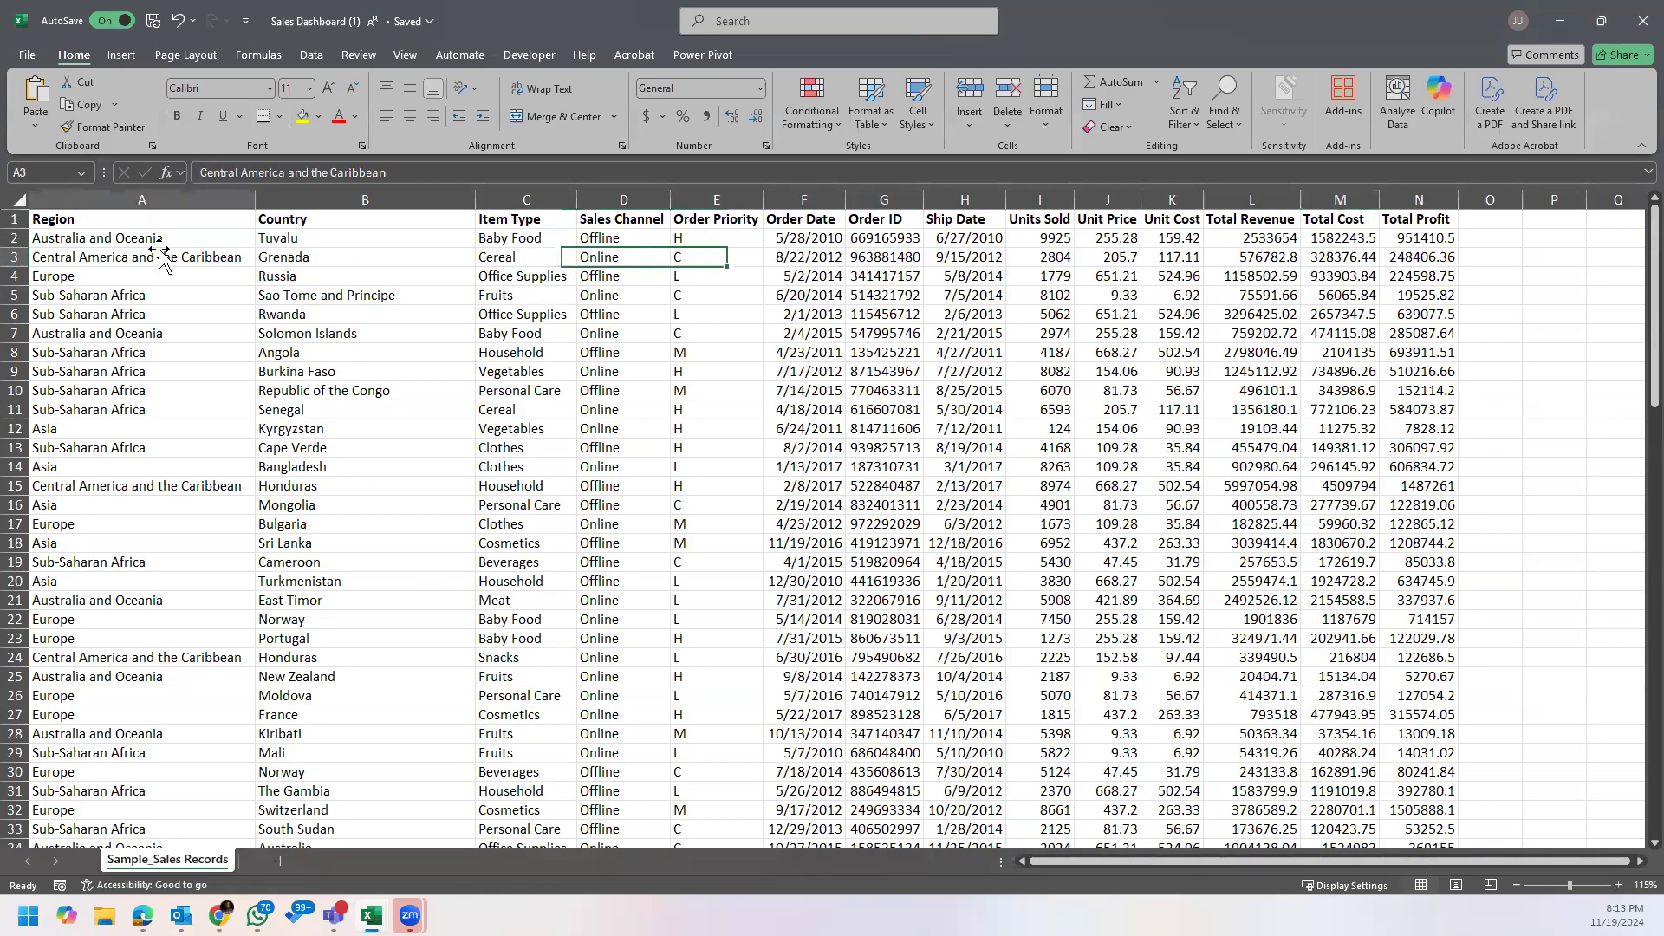
left_click(357, 258)
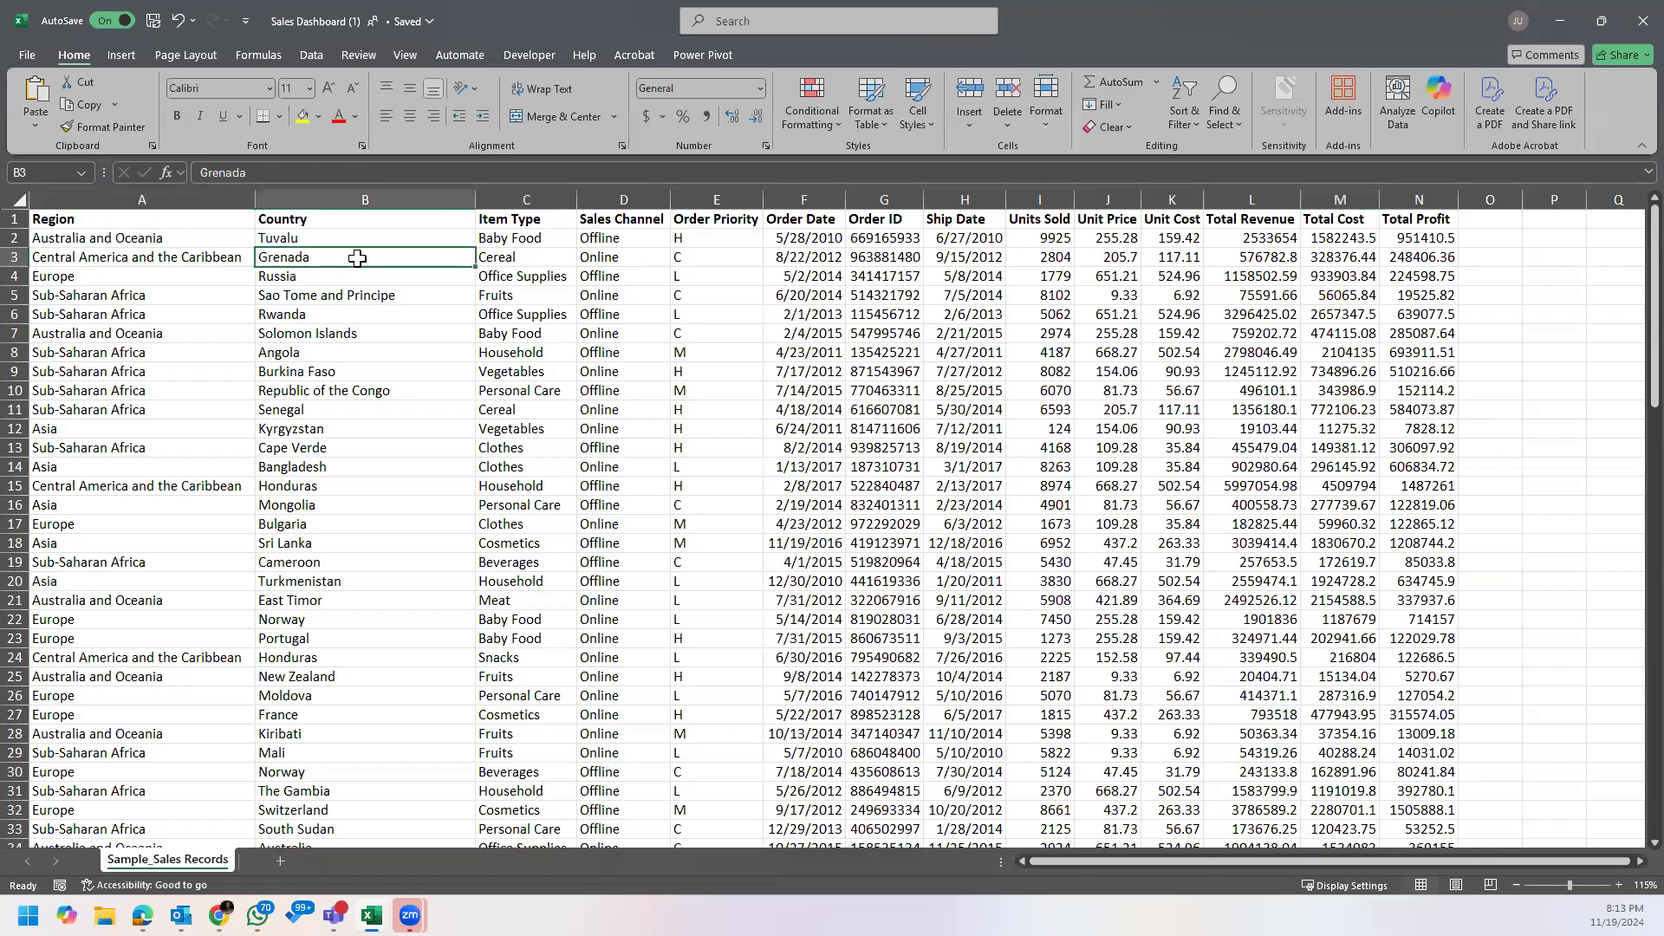
left_click(523, 237)
left_click(631, 236)
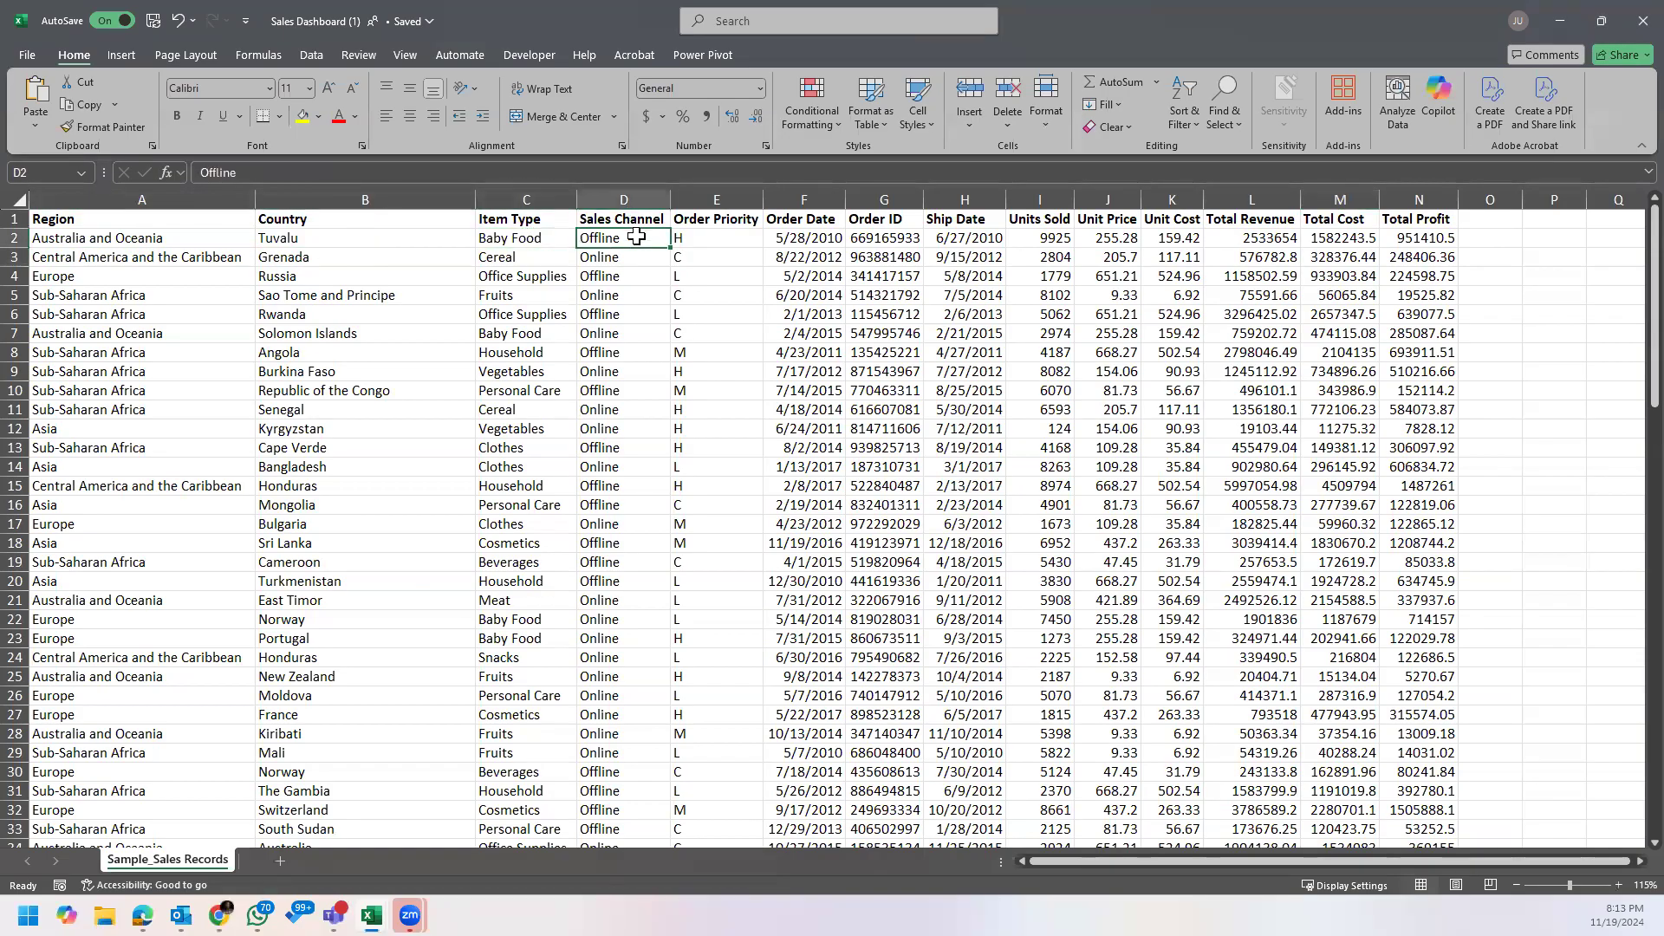
left_click(702, 260)
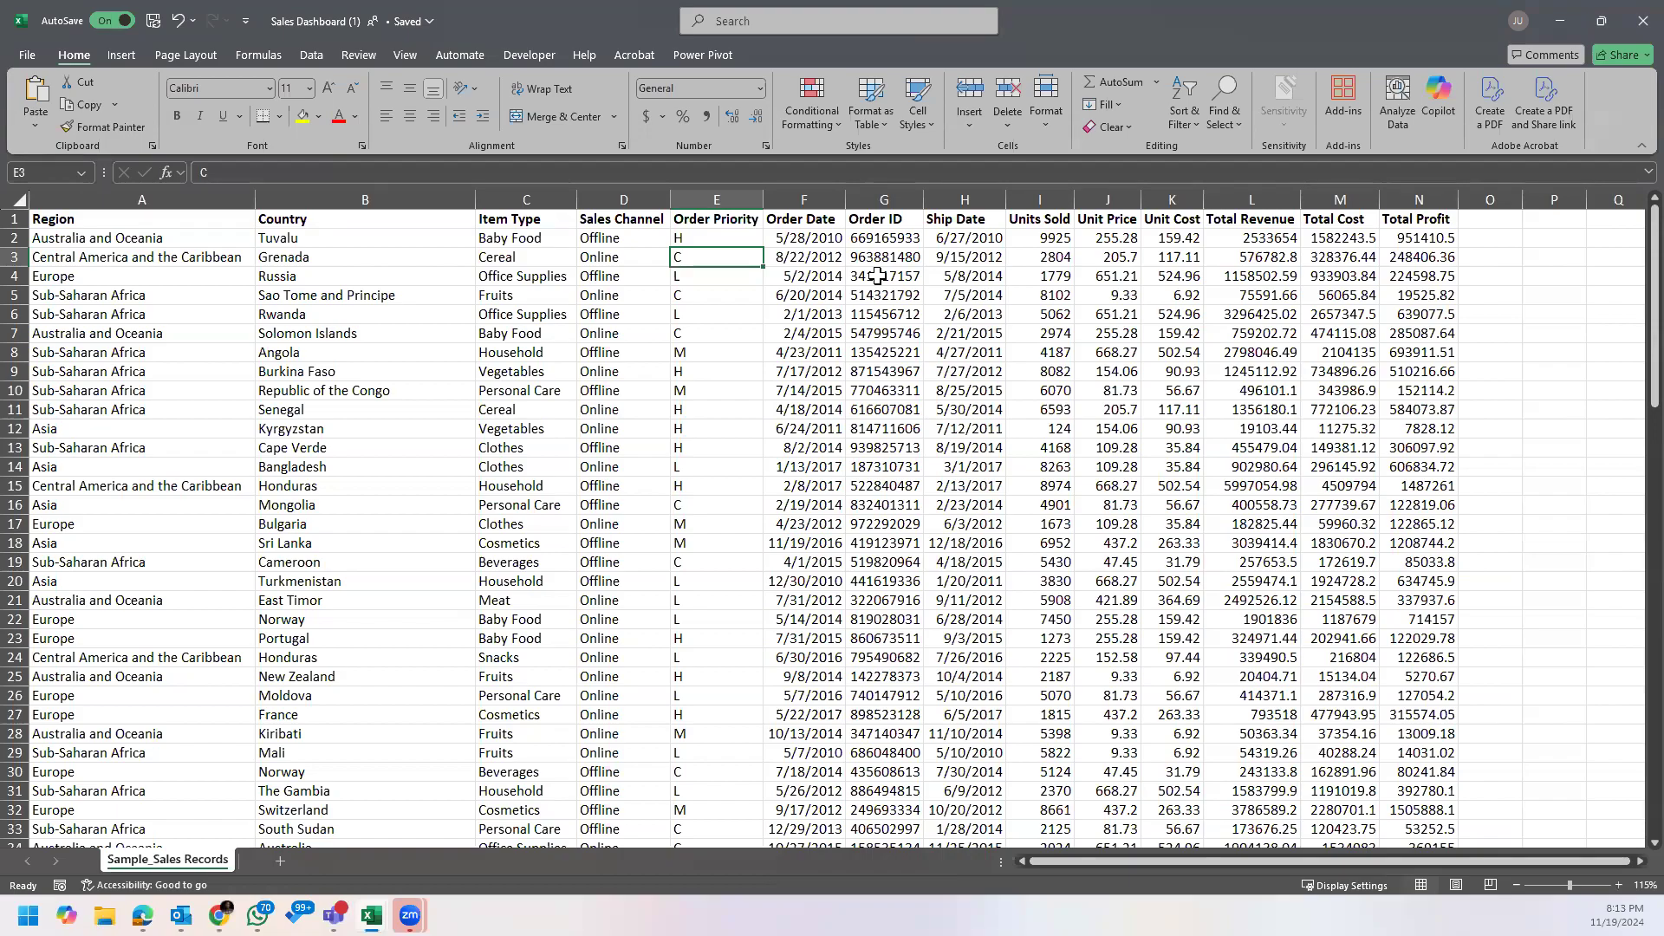
left_click(396, 274)
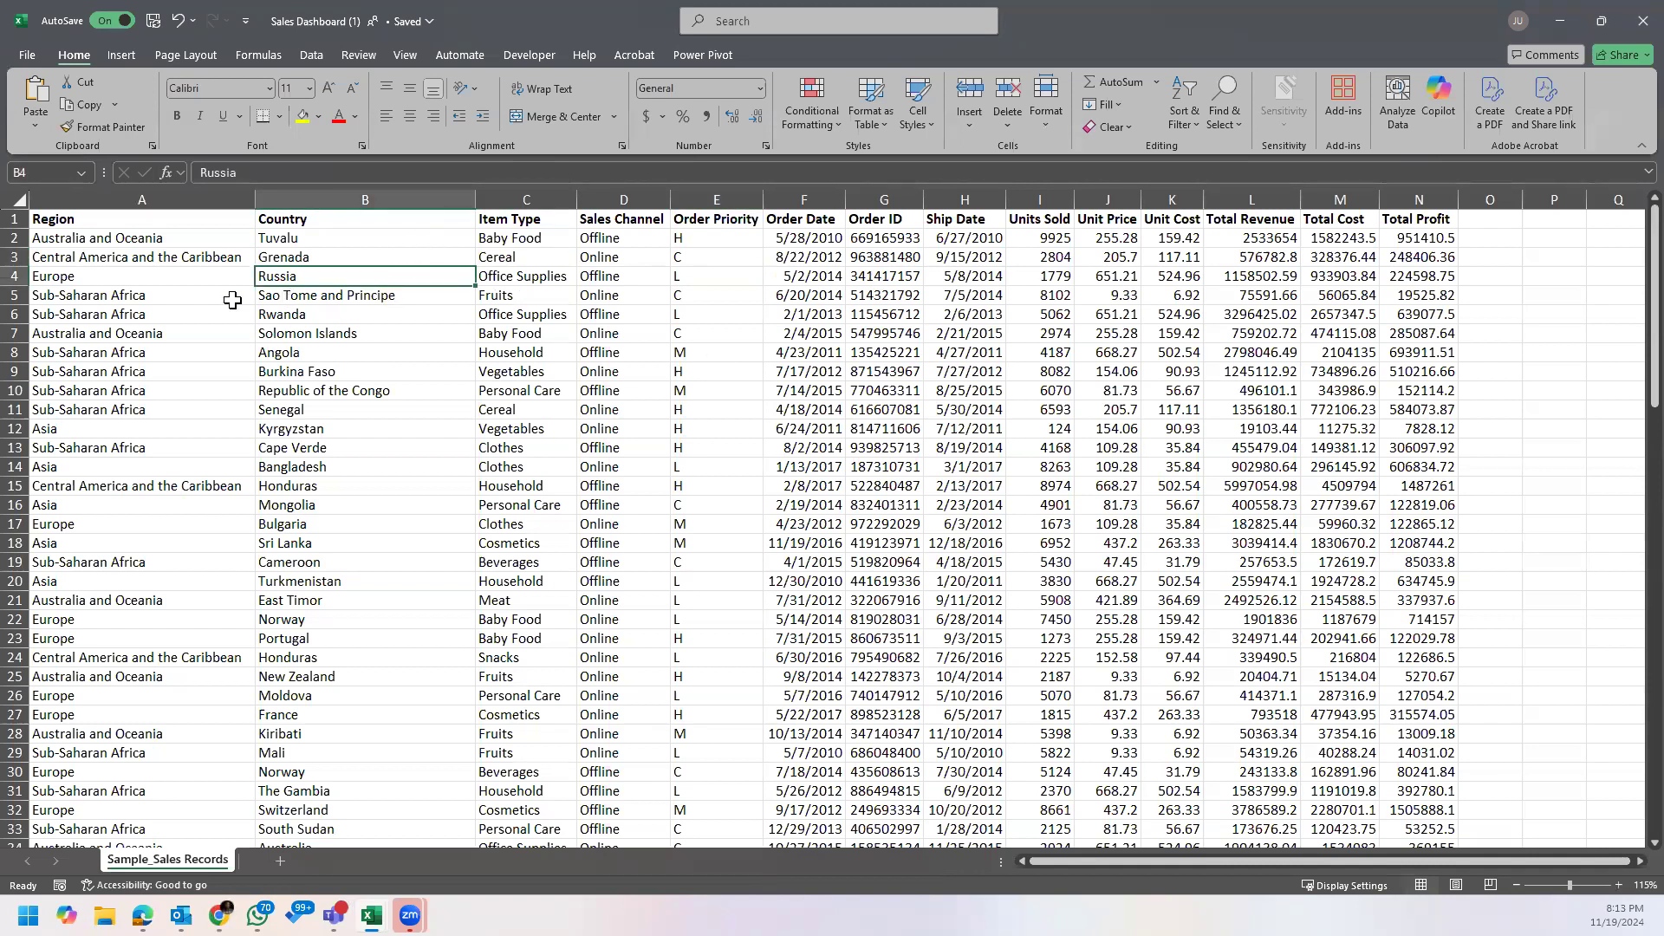
left_click(124, 261)
left_click(199, 222)
left_click(222, 236)
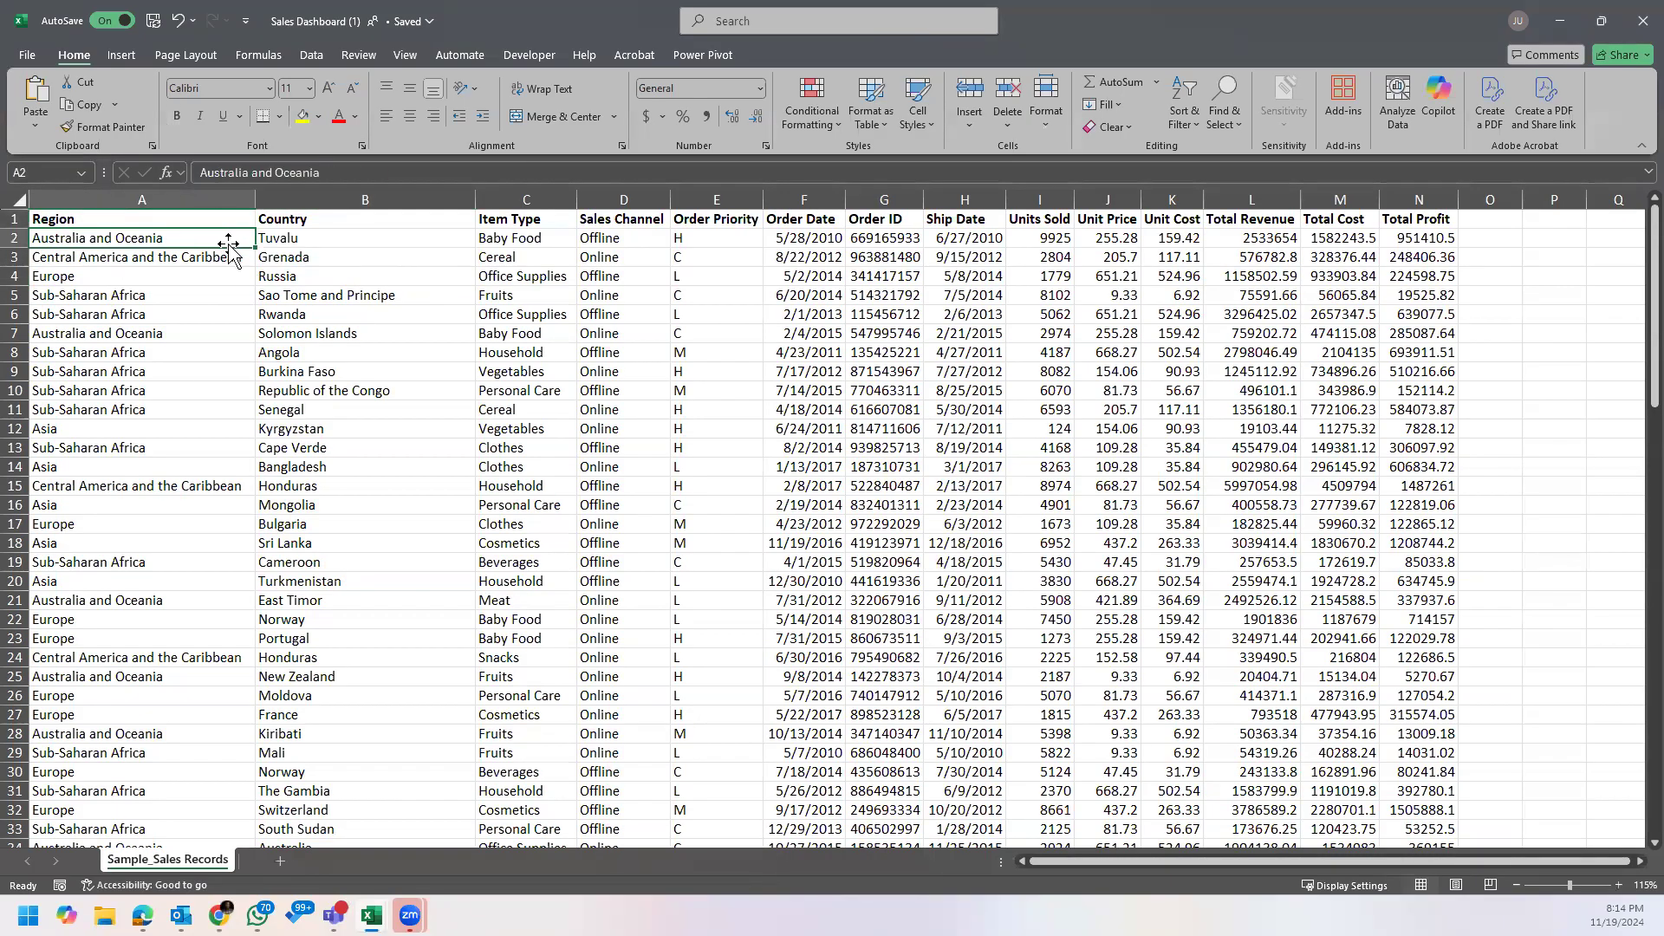
left_click(220, 218)
left_click(225, 237)
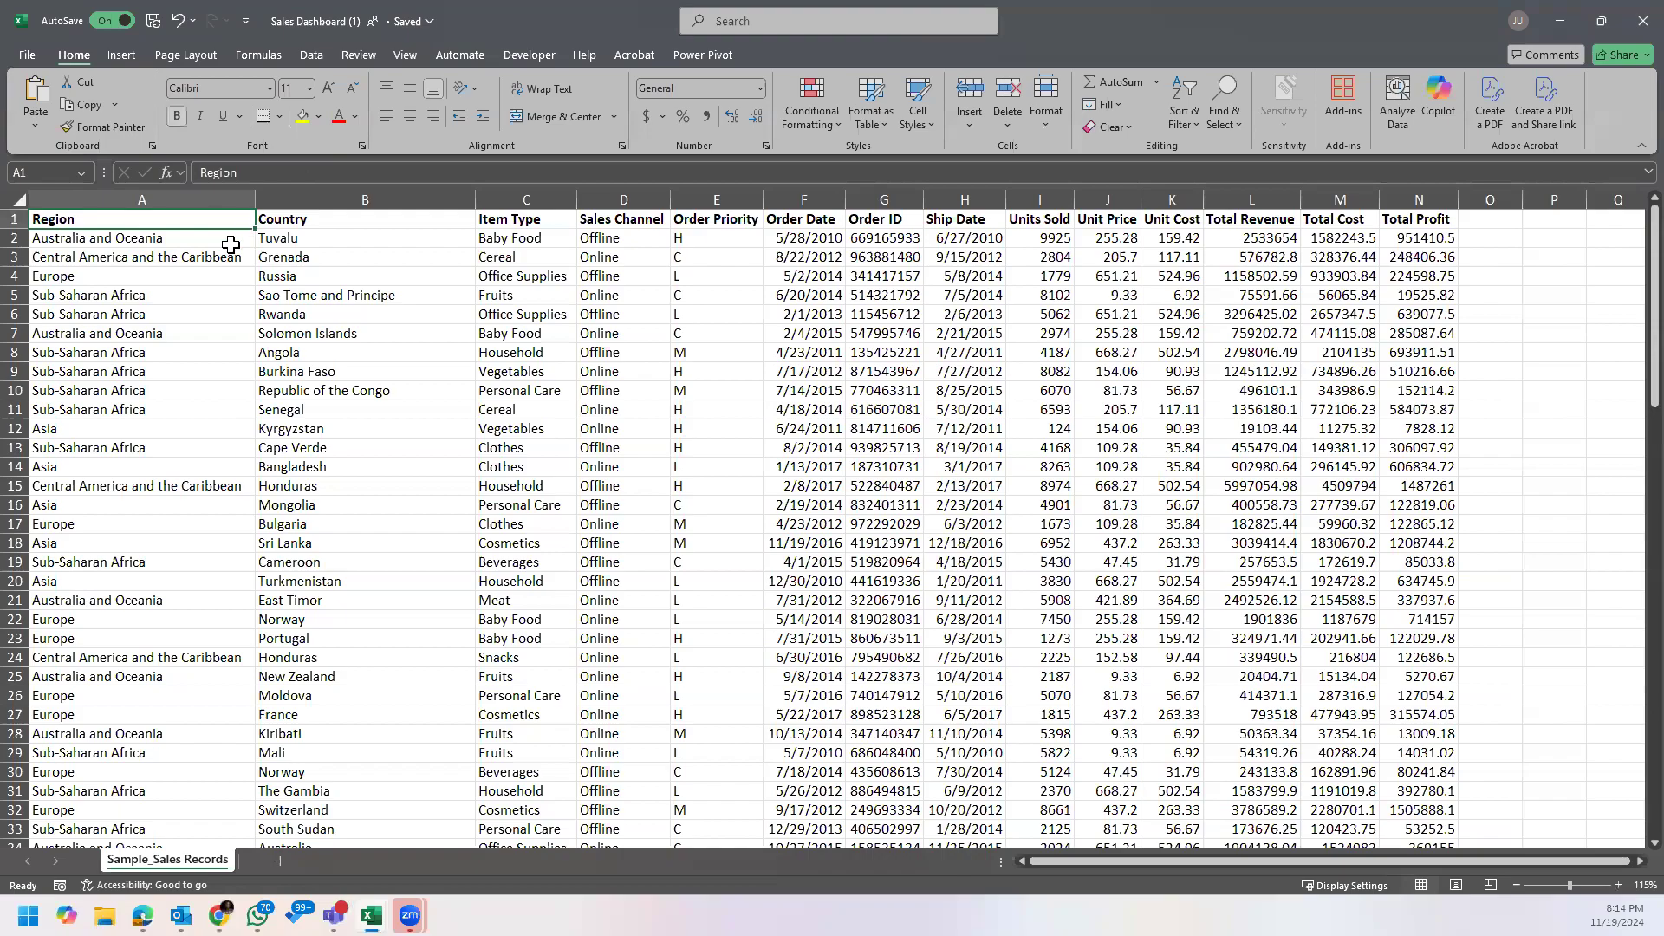
left_click(275, 237)
left_click(218, 253)
left_click(222, 241)
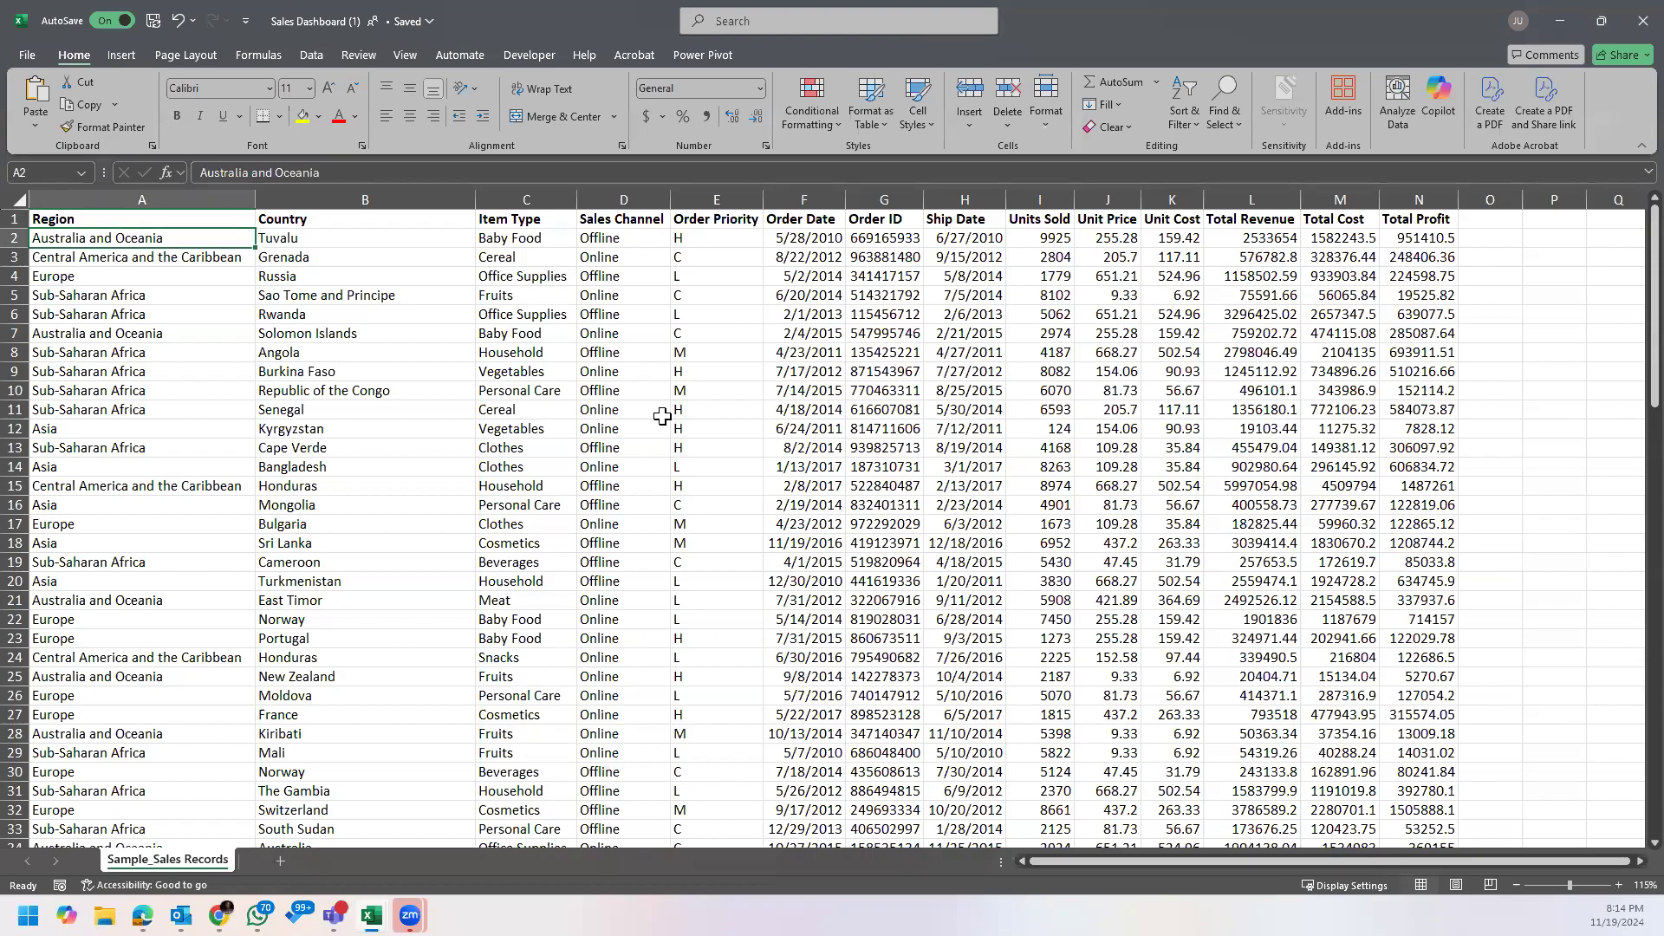
left_click(222, 274)
left_click(227, 239)
Step: Select the whole sales dataset starting from the Region header to check its extent, and return to cell A1
left_click(139, 221)
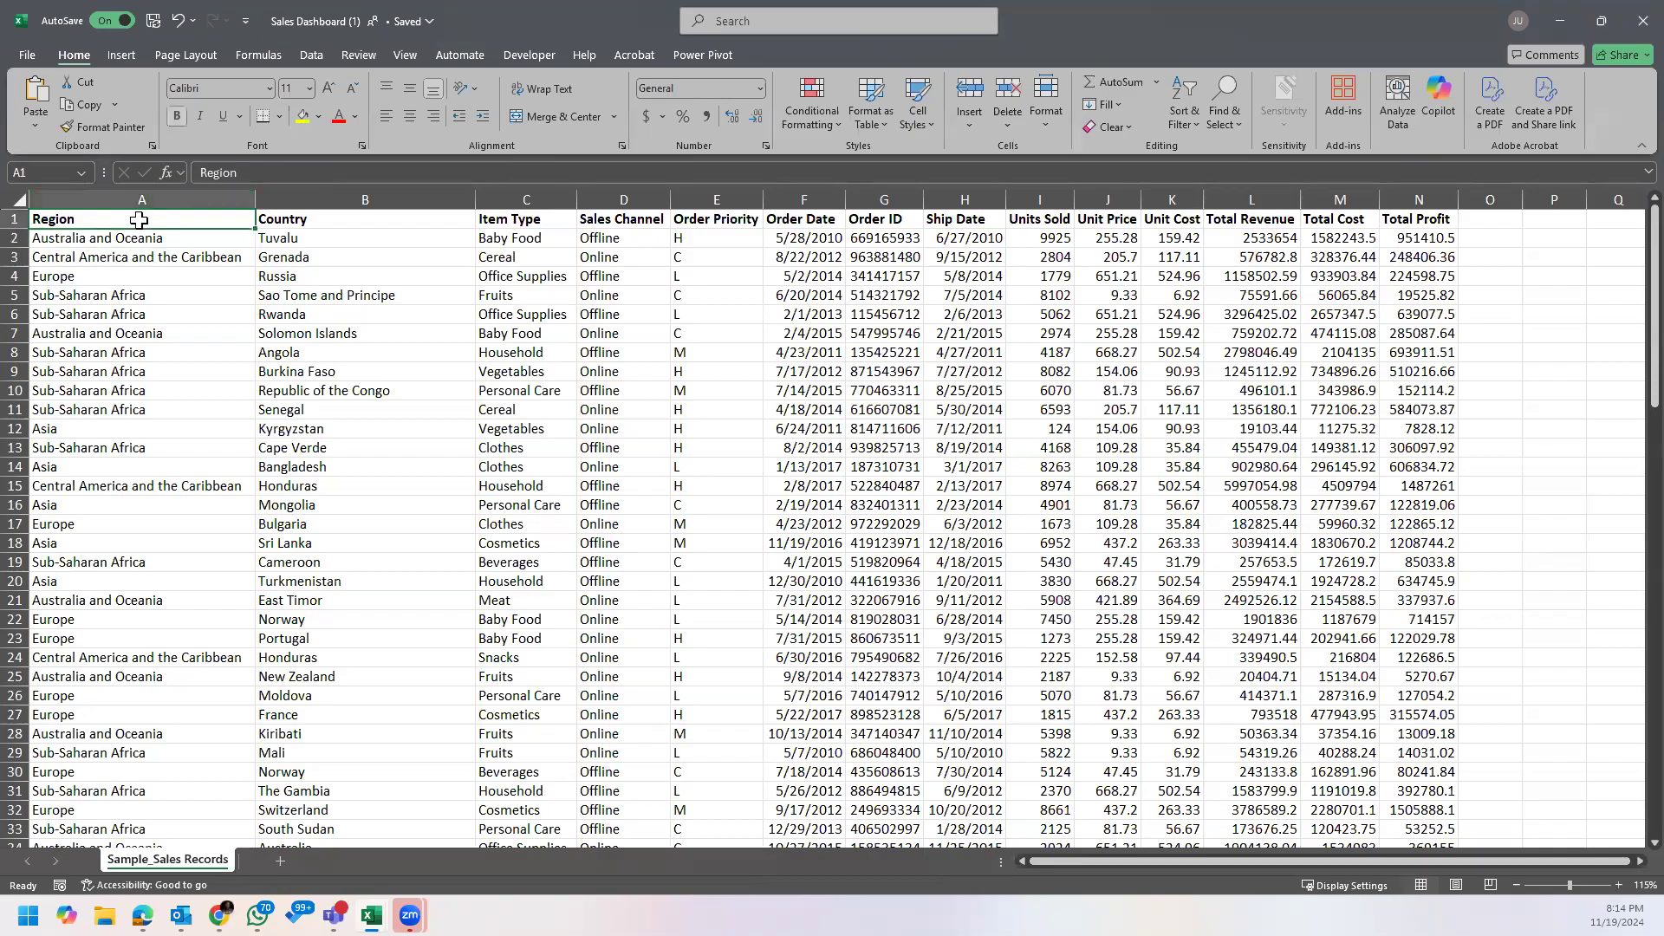
key("ctrl+shift+Right")
key("ctrl+shift+Down")
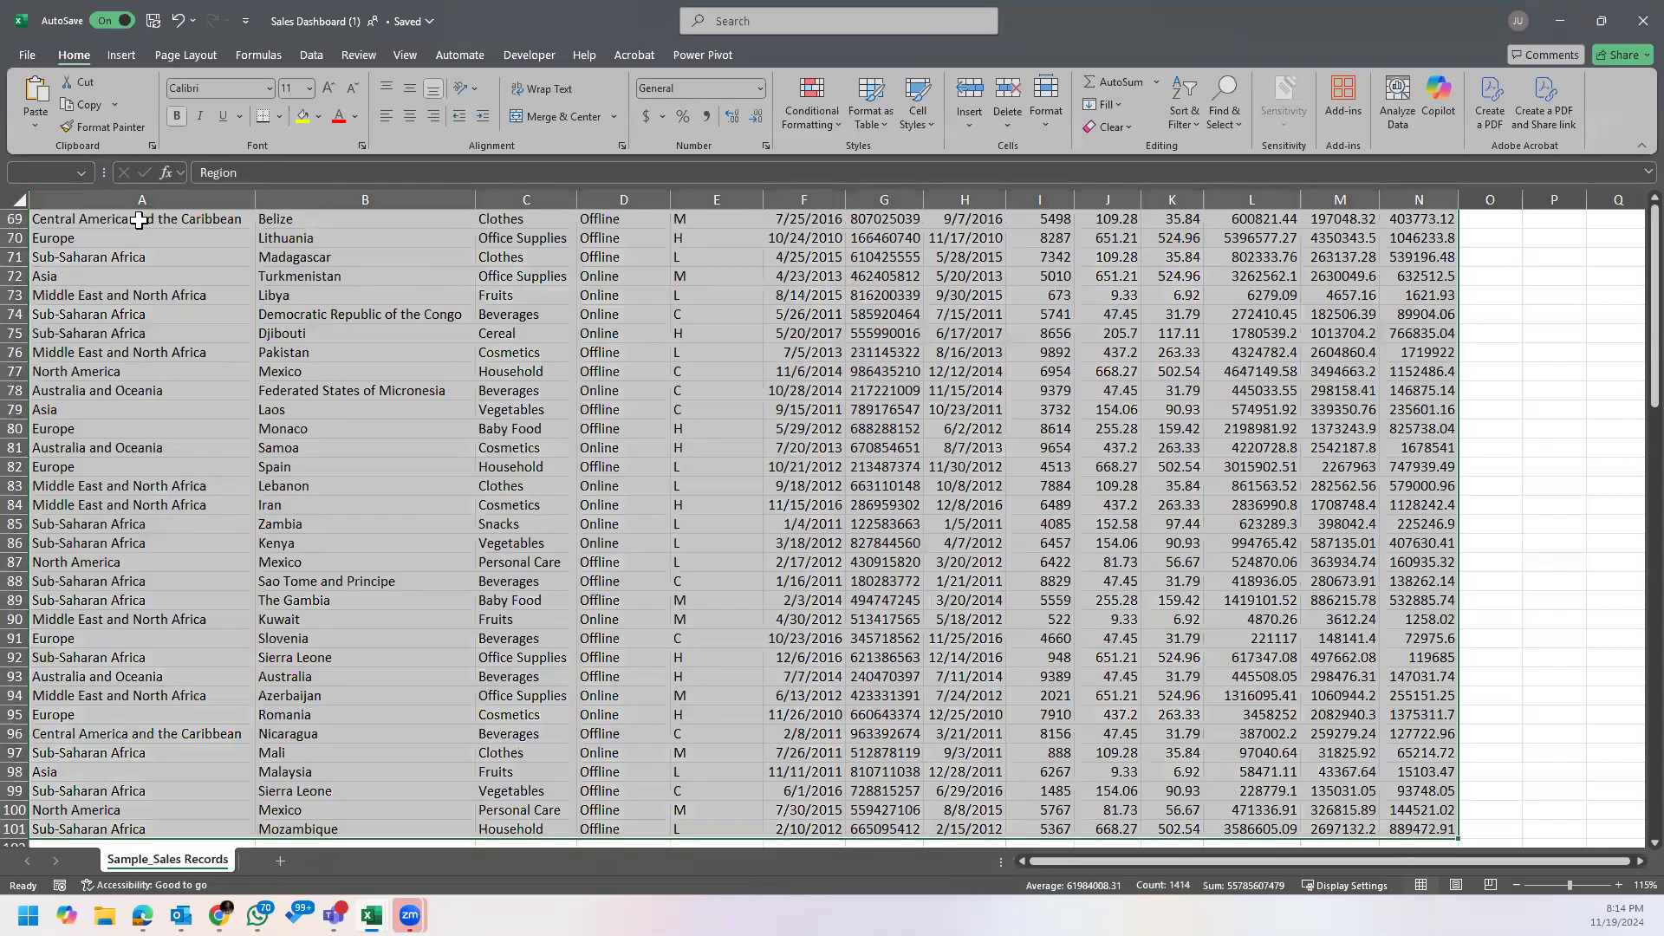
key("ctrl+Home")
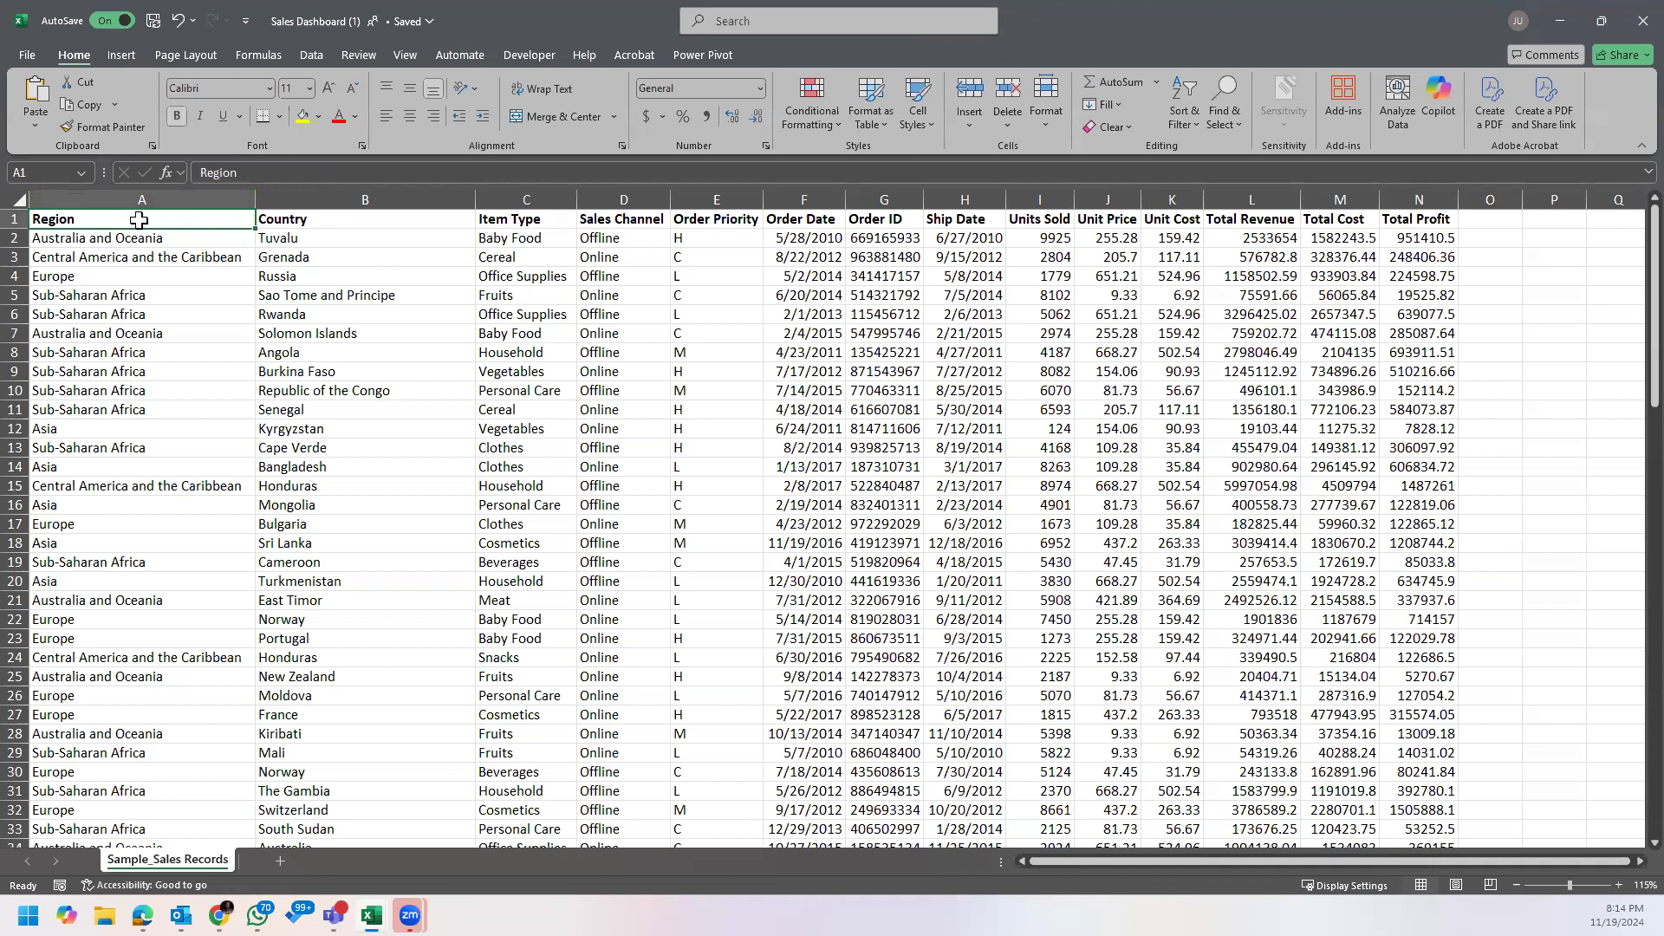
Step: Insert a PivotTable from the sales records range A1:N101 on a new worksheet
left_click(362, 253)
left_click(215, 252)
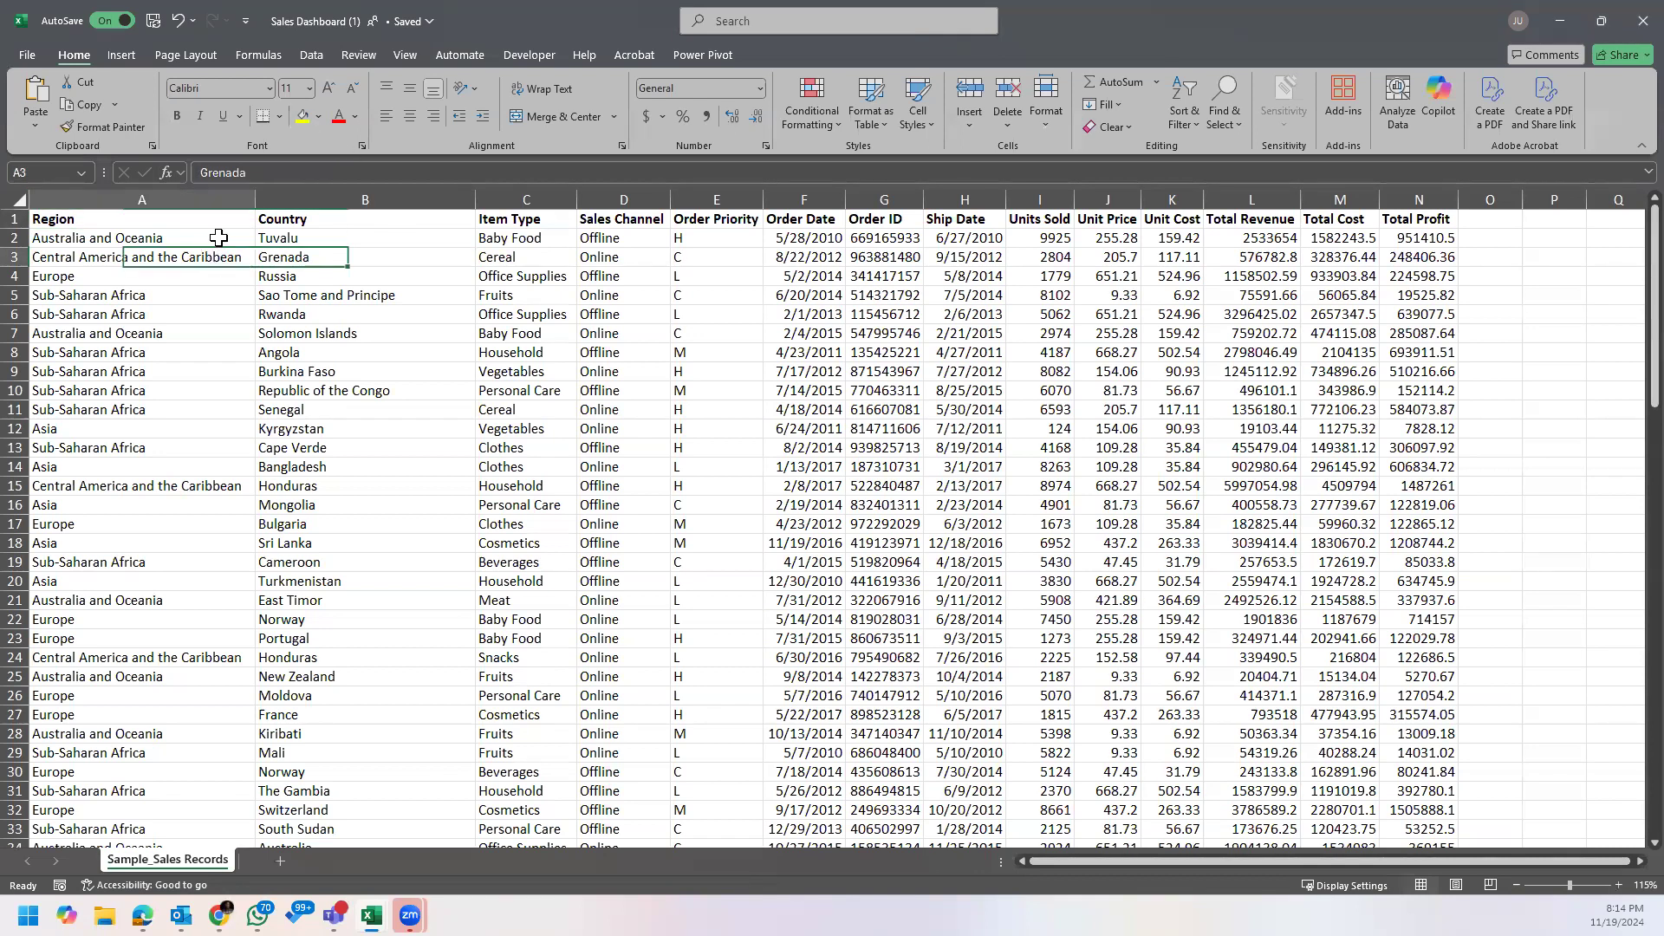
left_click(206, 236)
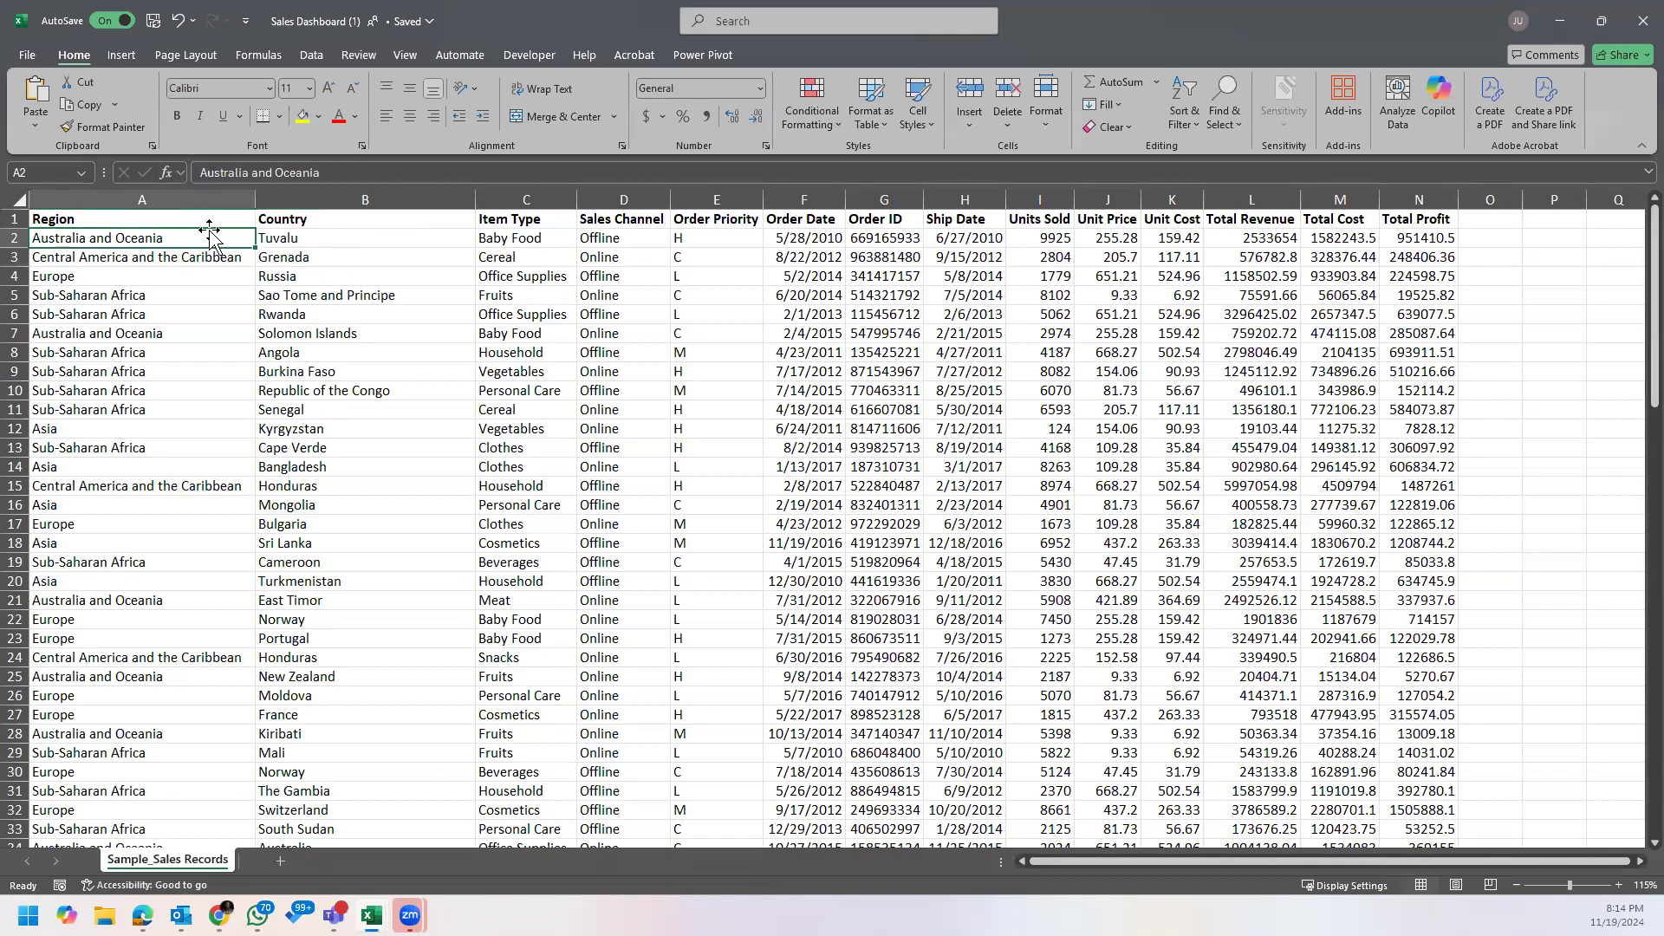
left_click(128, 53)
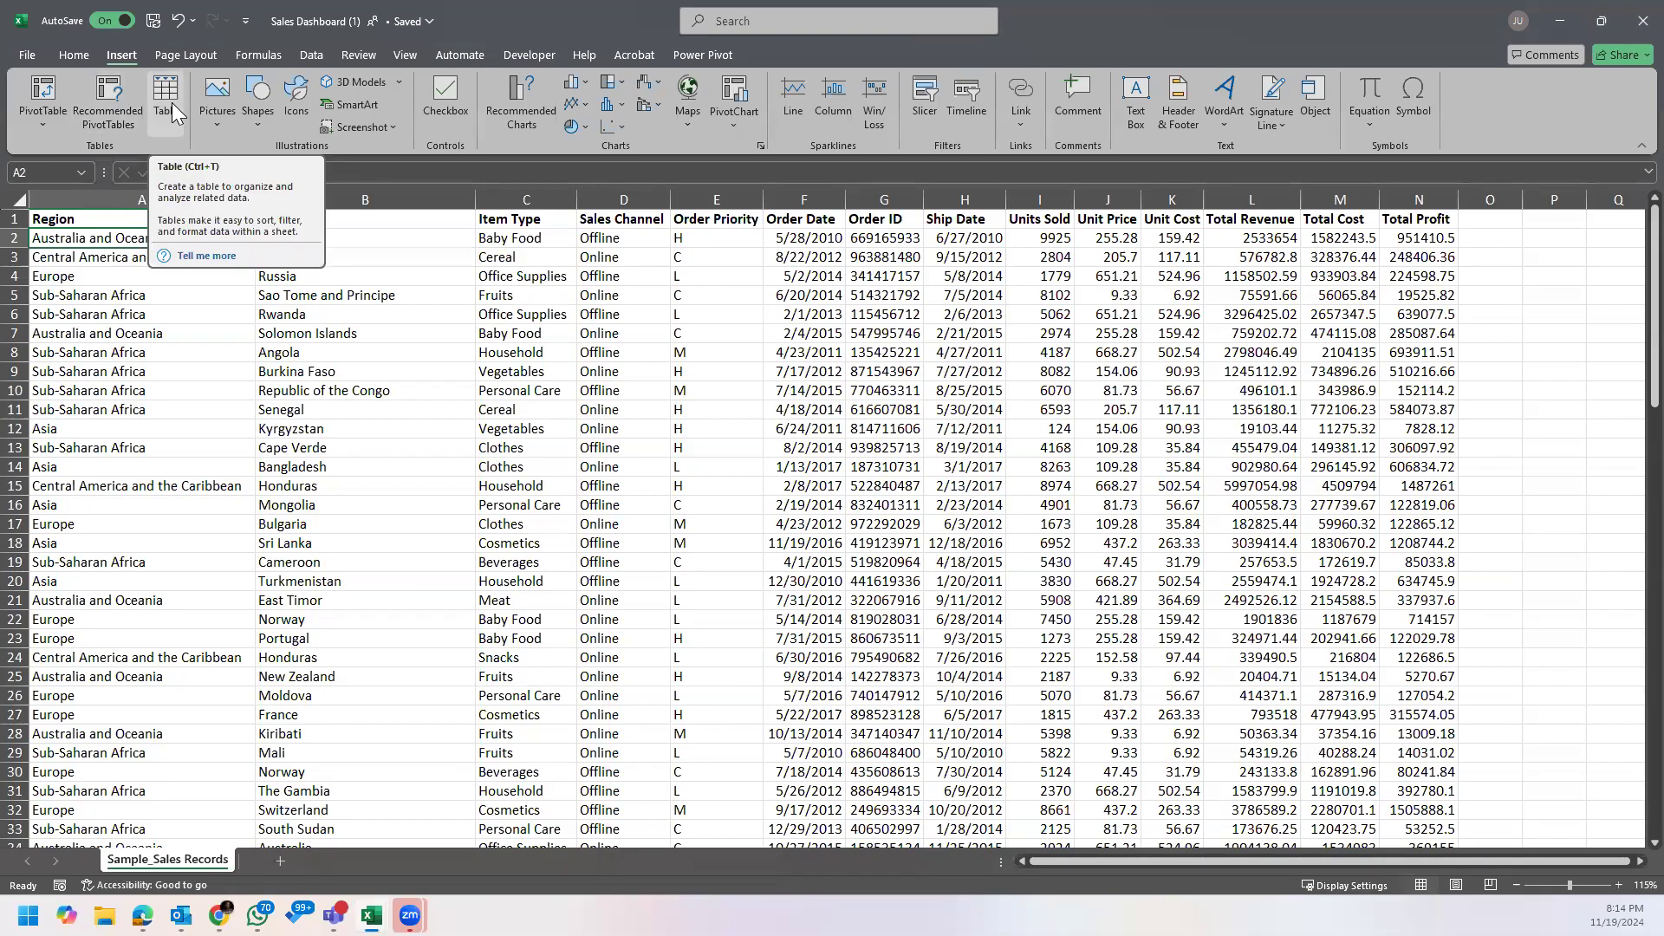
left_click(48, 90)
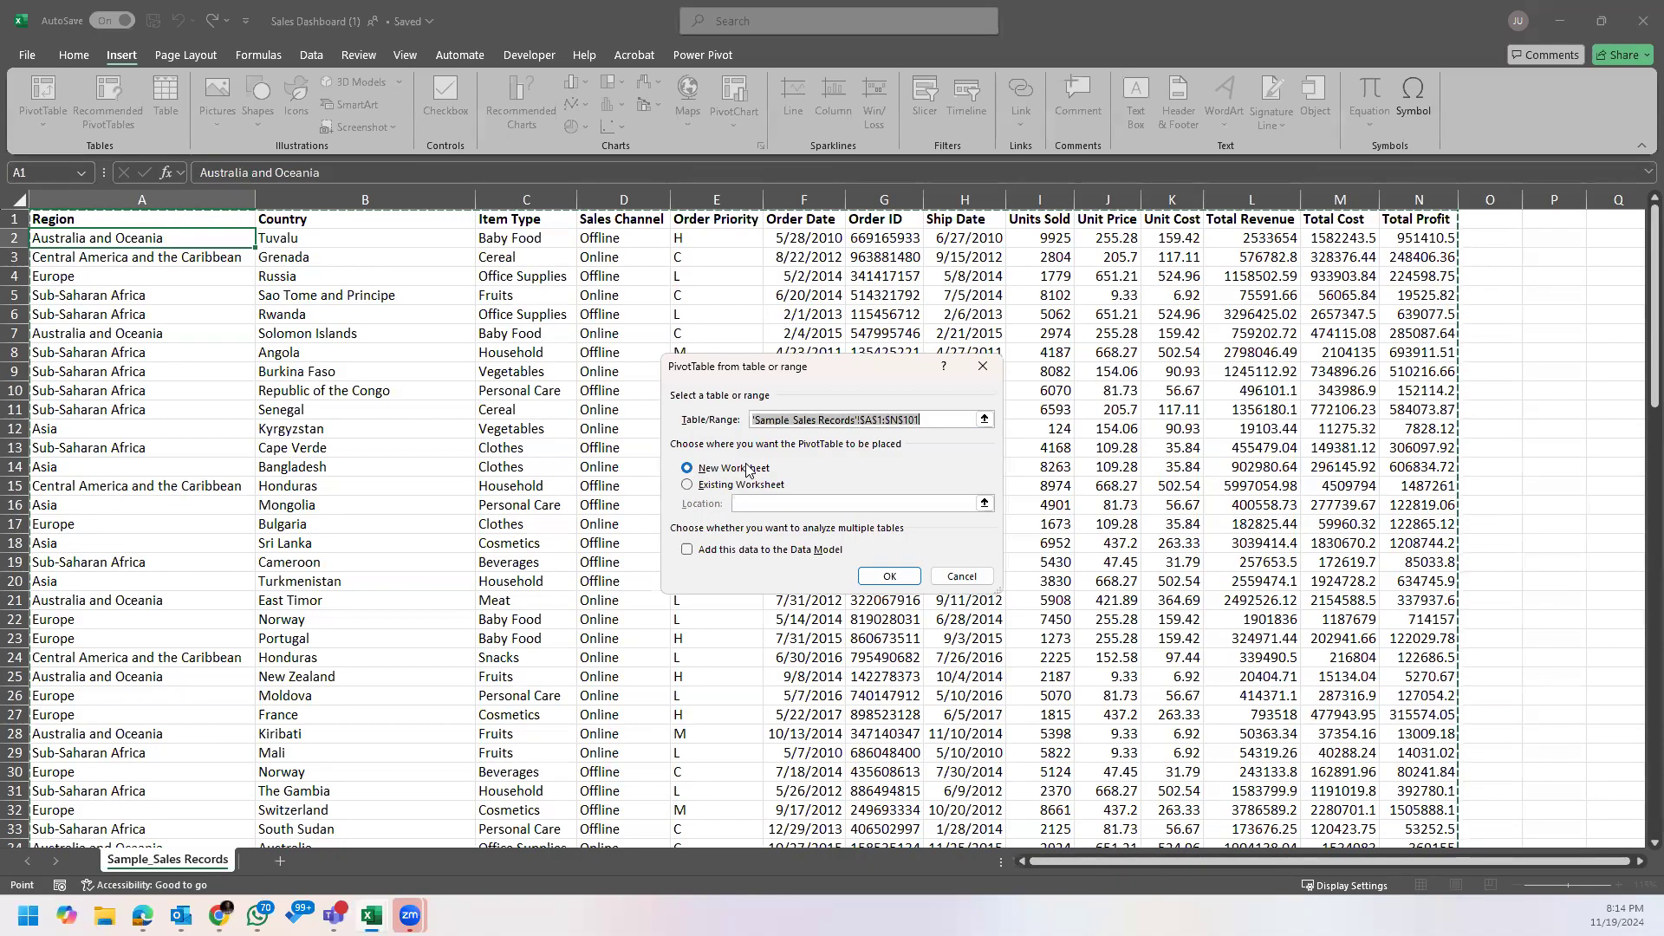
left_click(890, 575)
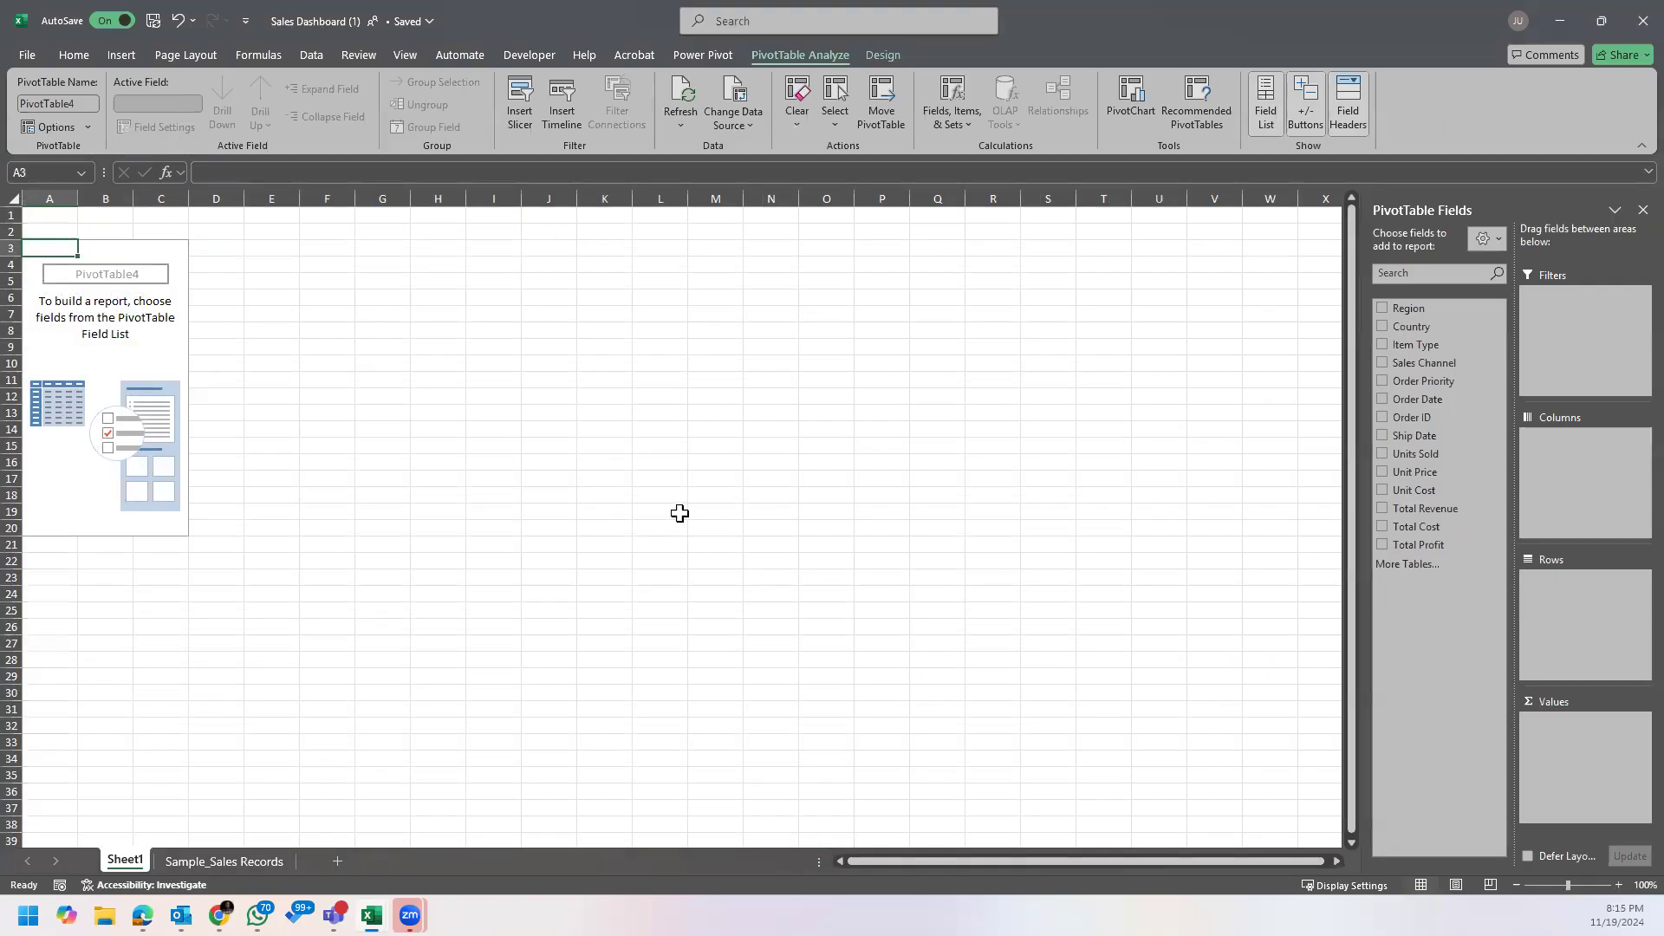
Step: Compare the empty PivotTable and its field list with the source columns on the Sample_Sales Records sheet
scroll(628, 516, "up", 2)
scroll(357, 509, "down", 2)
scroll(356, 509, "up", 2)
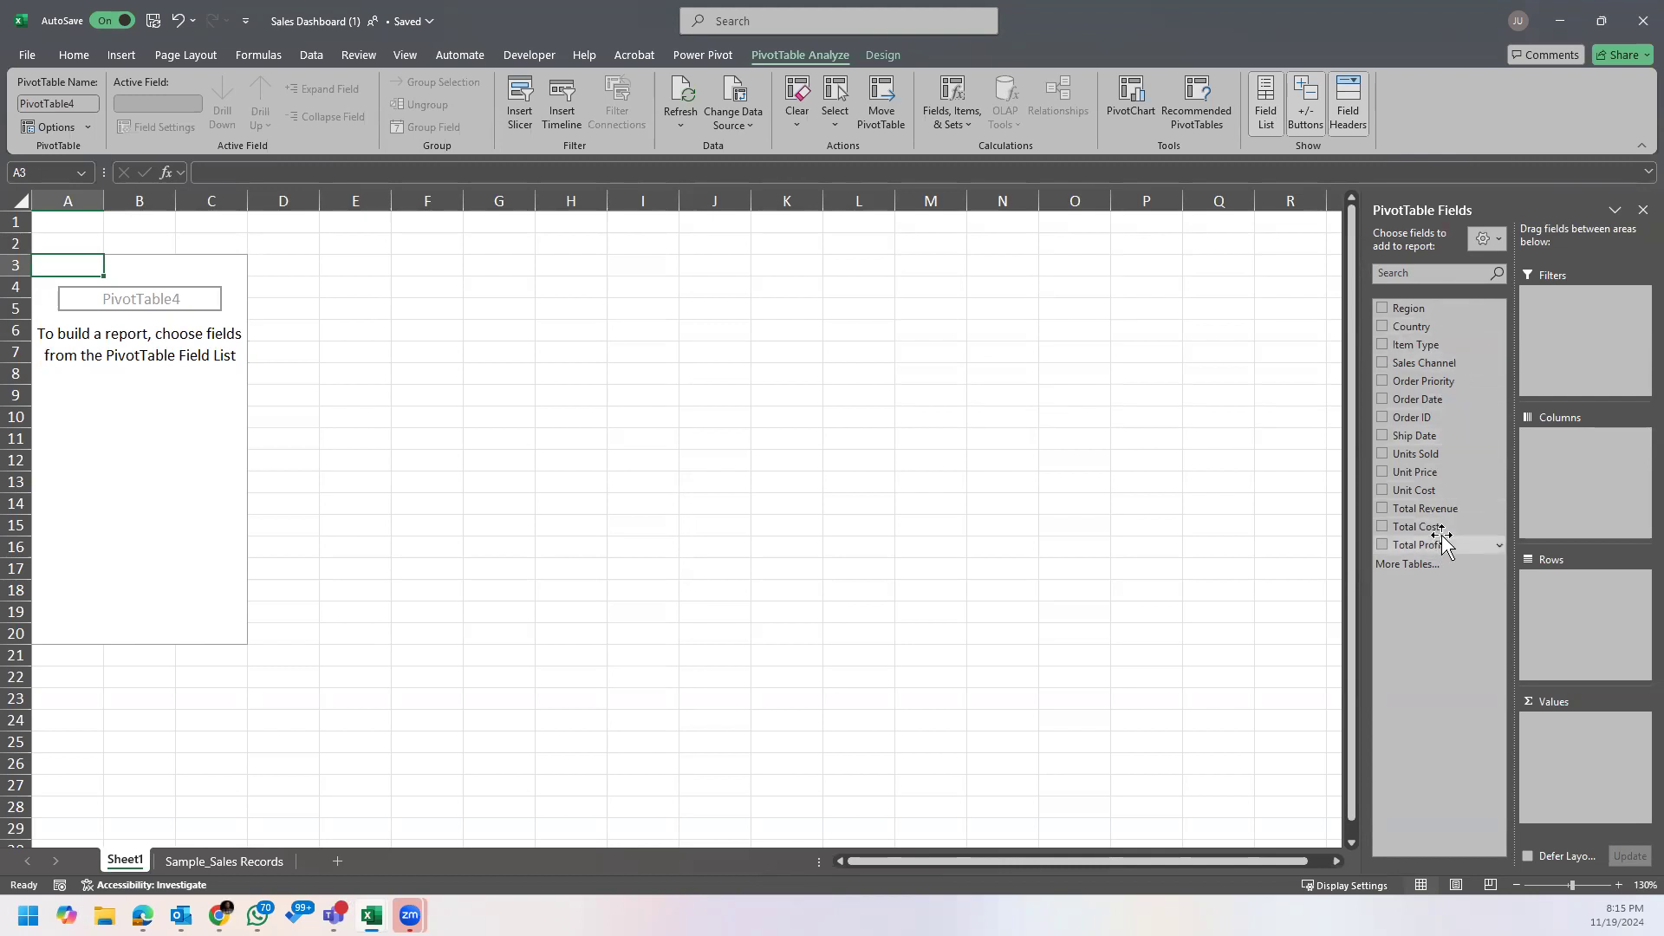
left_click(242, 863)
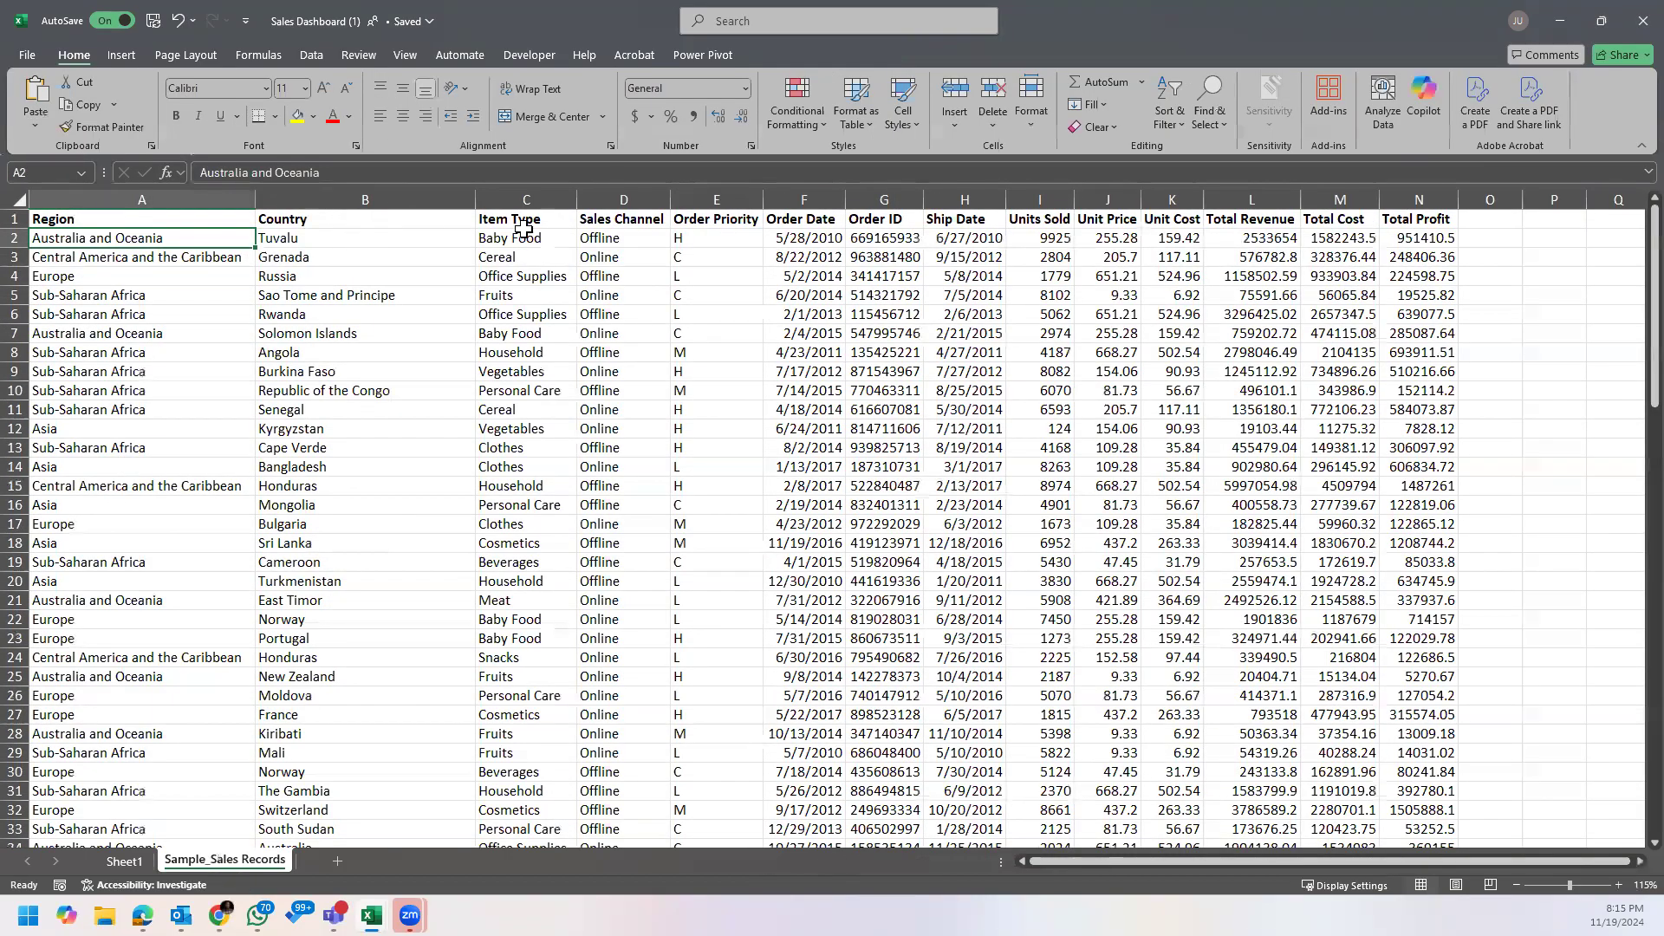
left_click(124, 861)
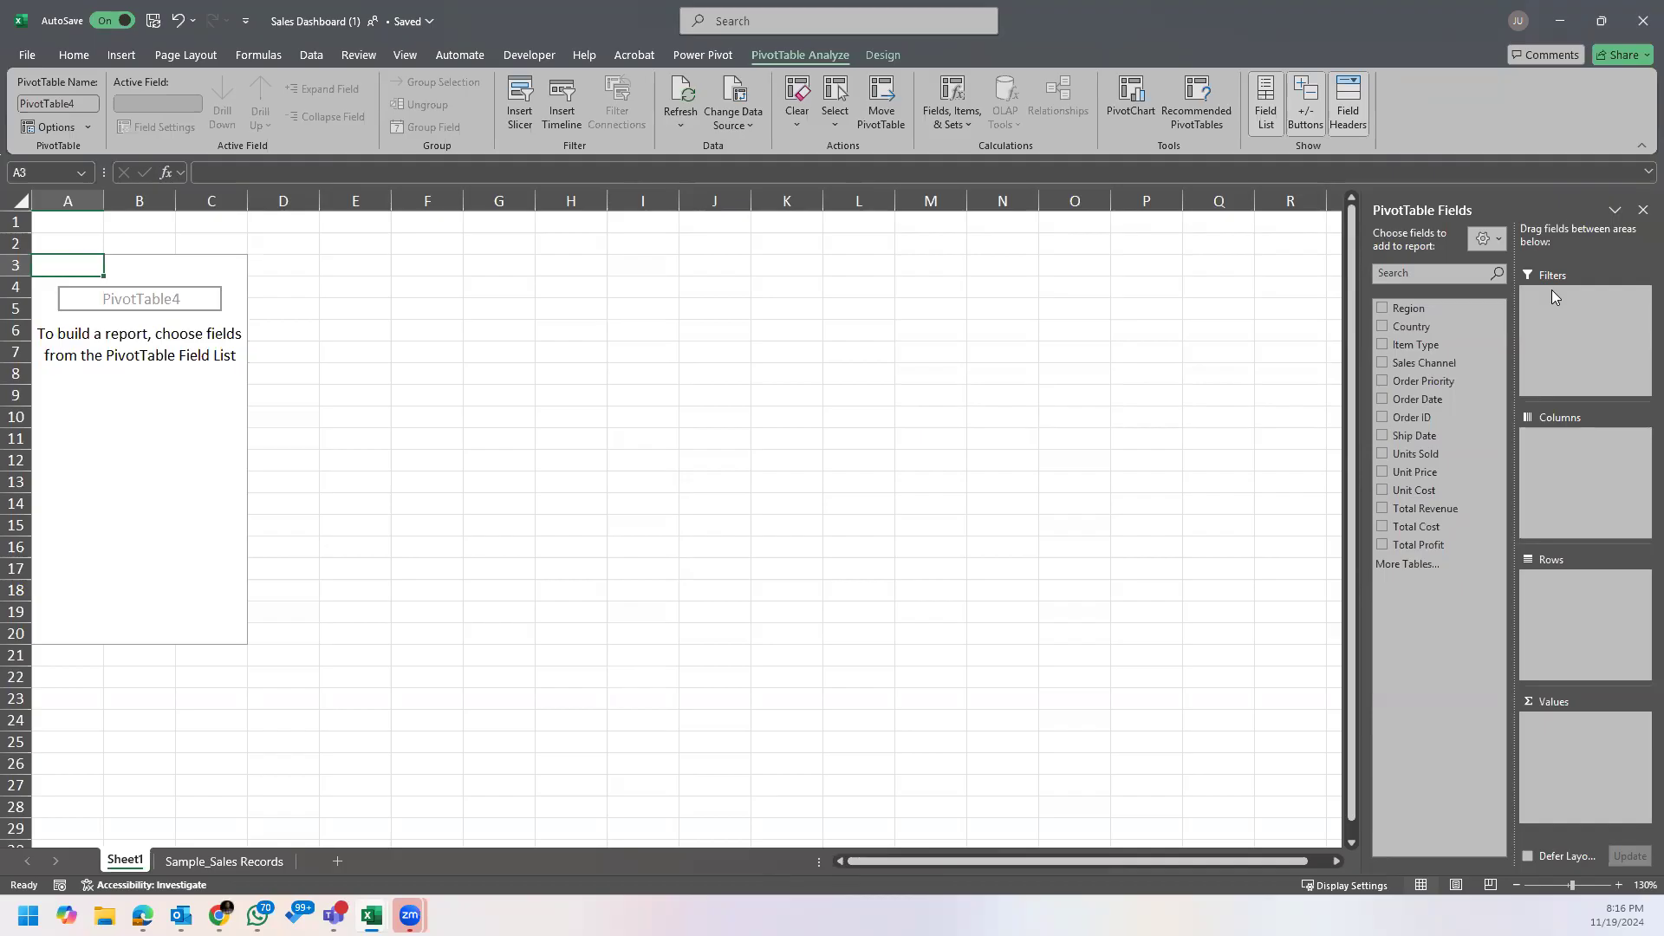
Step: Turn on header filters for the data on the Sample_Sales Records sheet
left_click(282, 862)
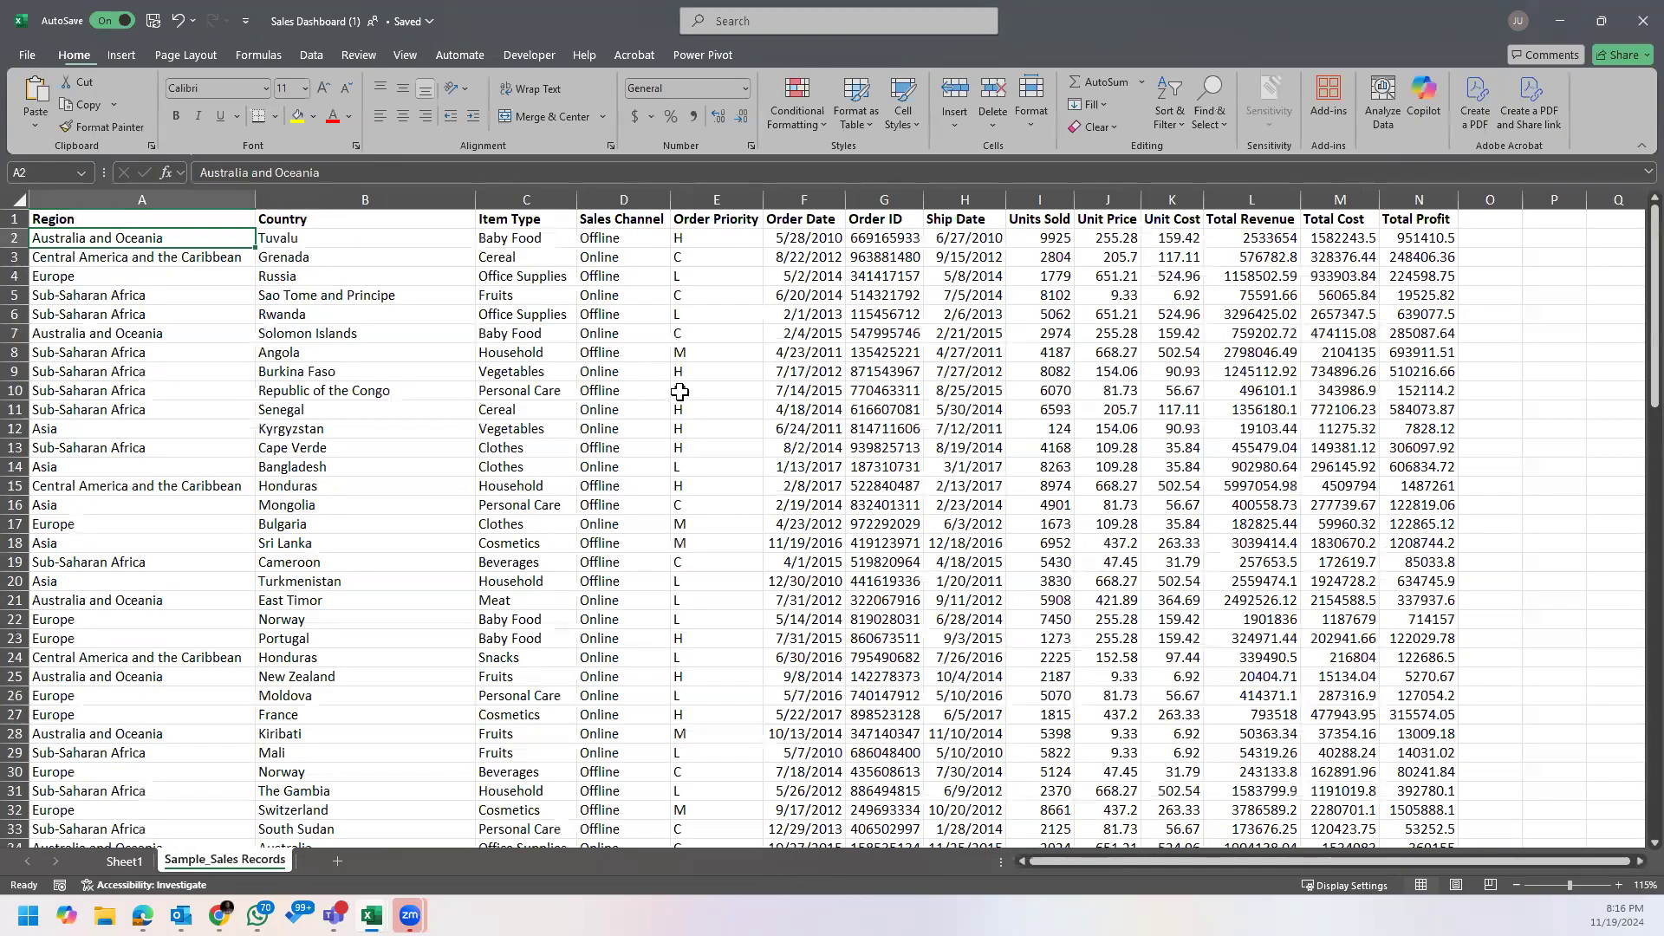
key("ctrl+shift+l")
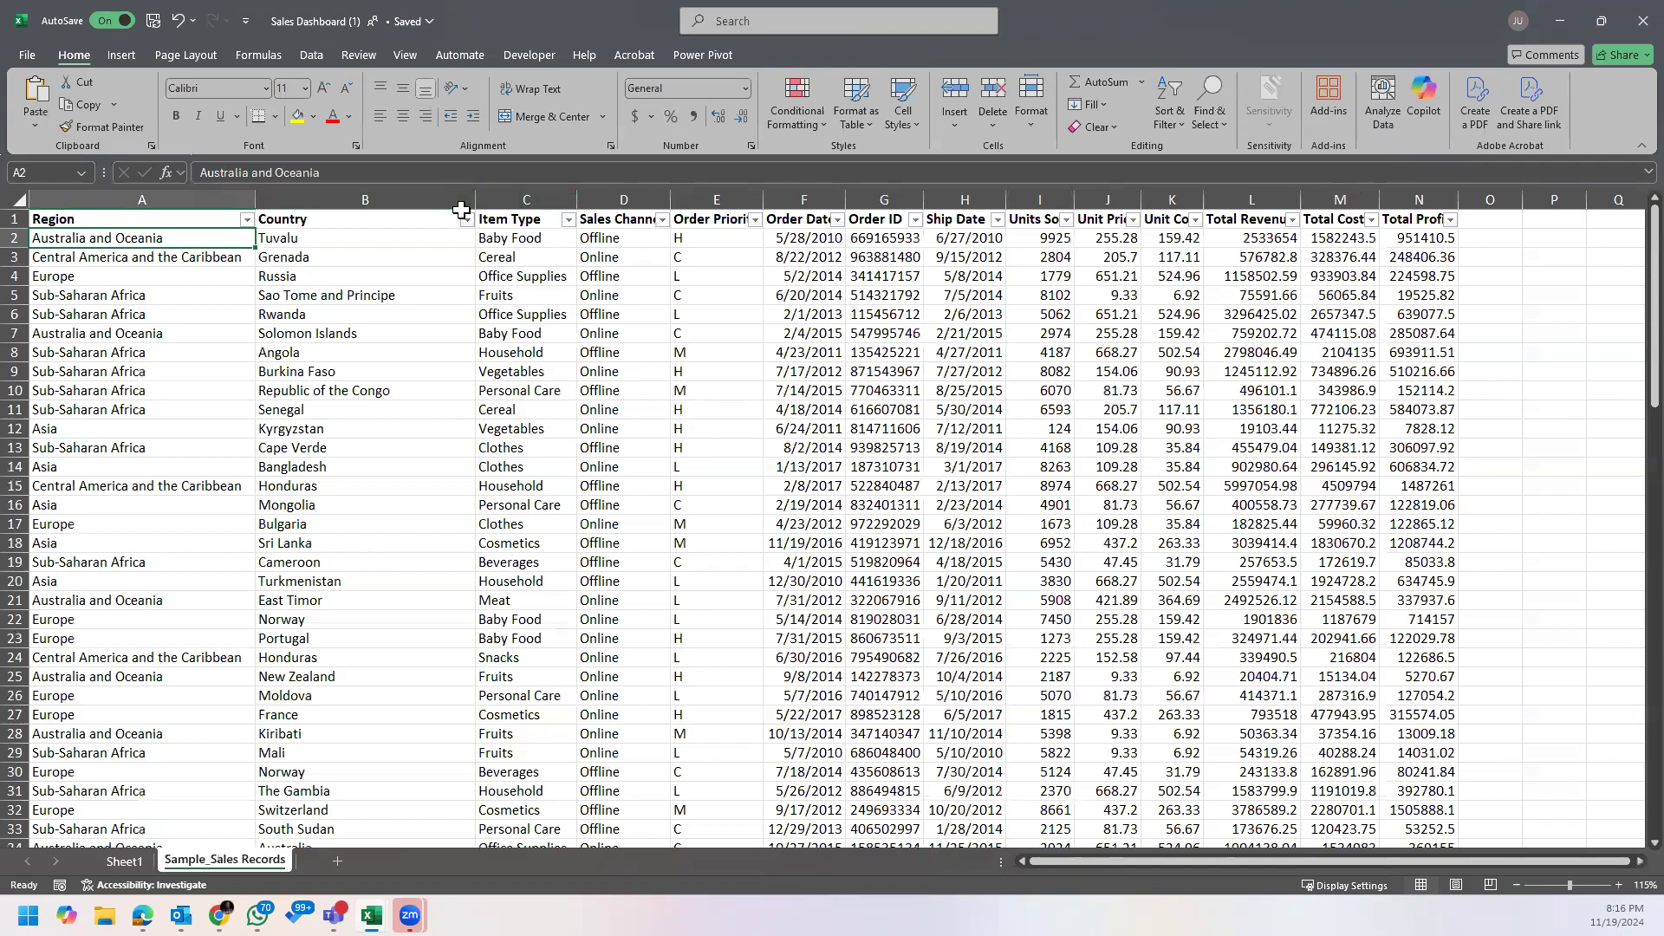
Step: Look at the filter choices offered for the Country column and close the list without filtering
left_click(314, 53)
left_click(340, 240)
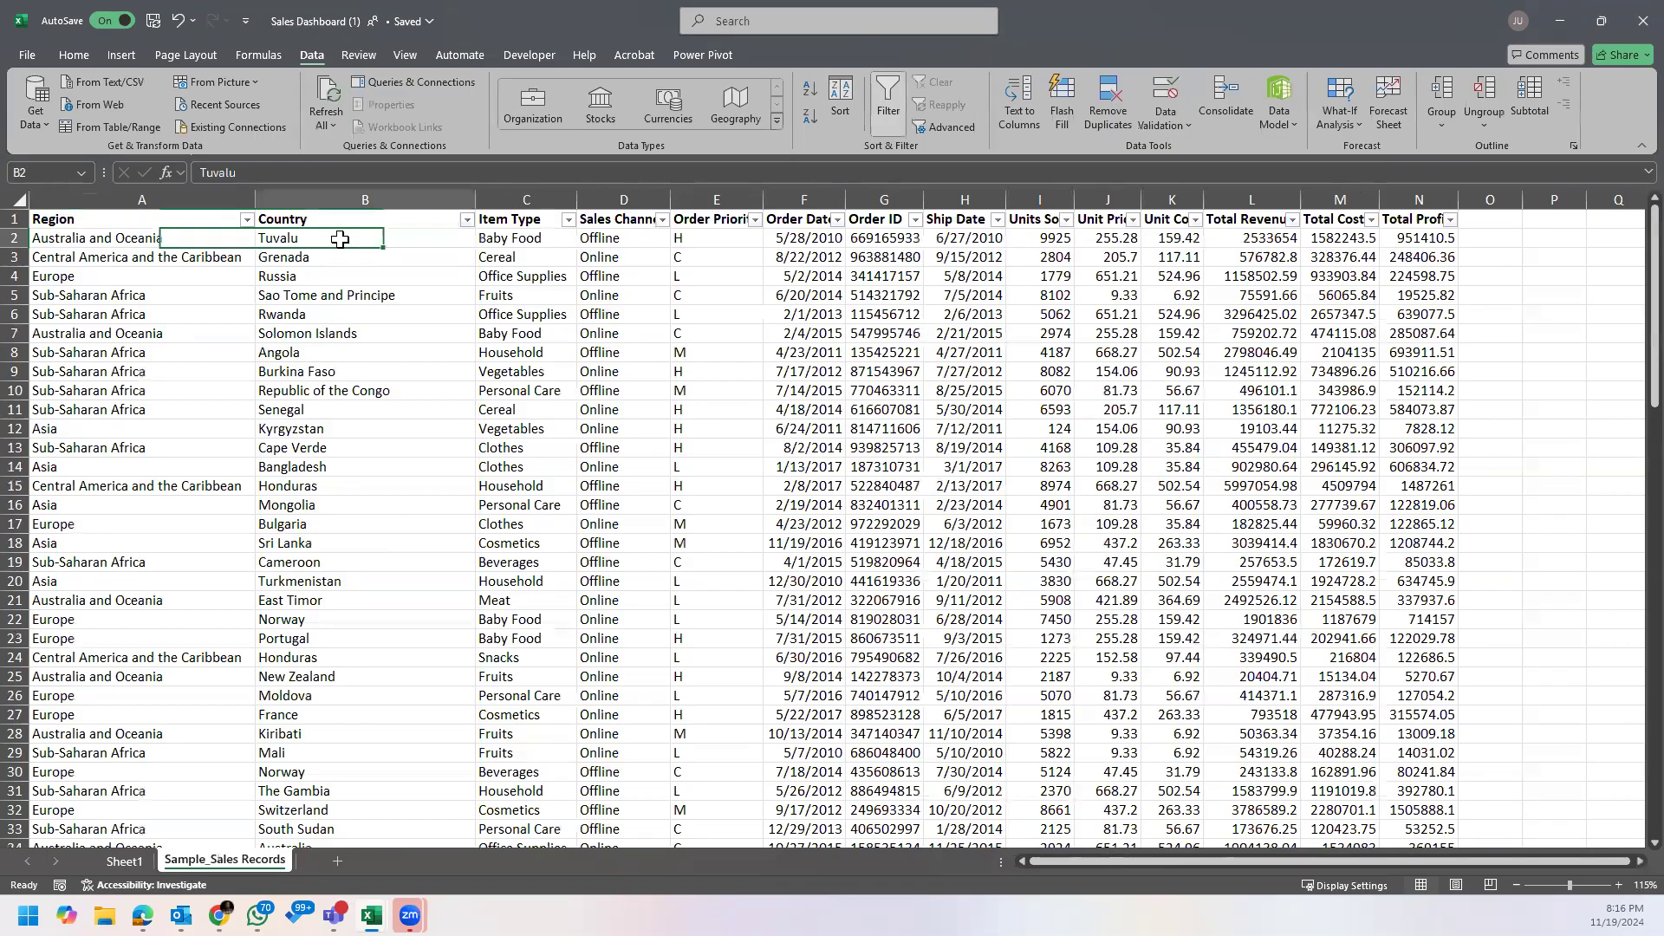
left_click(468, 219)
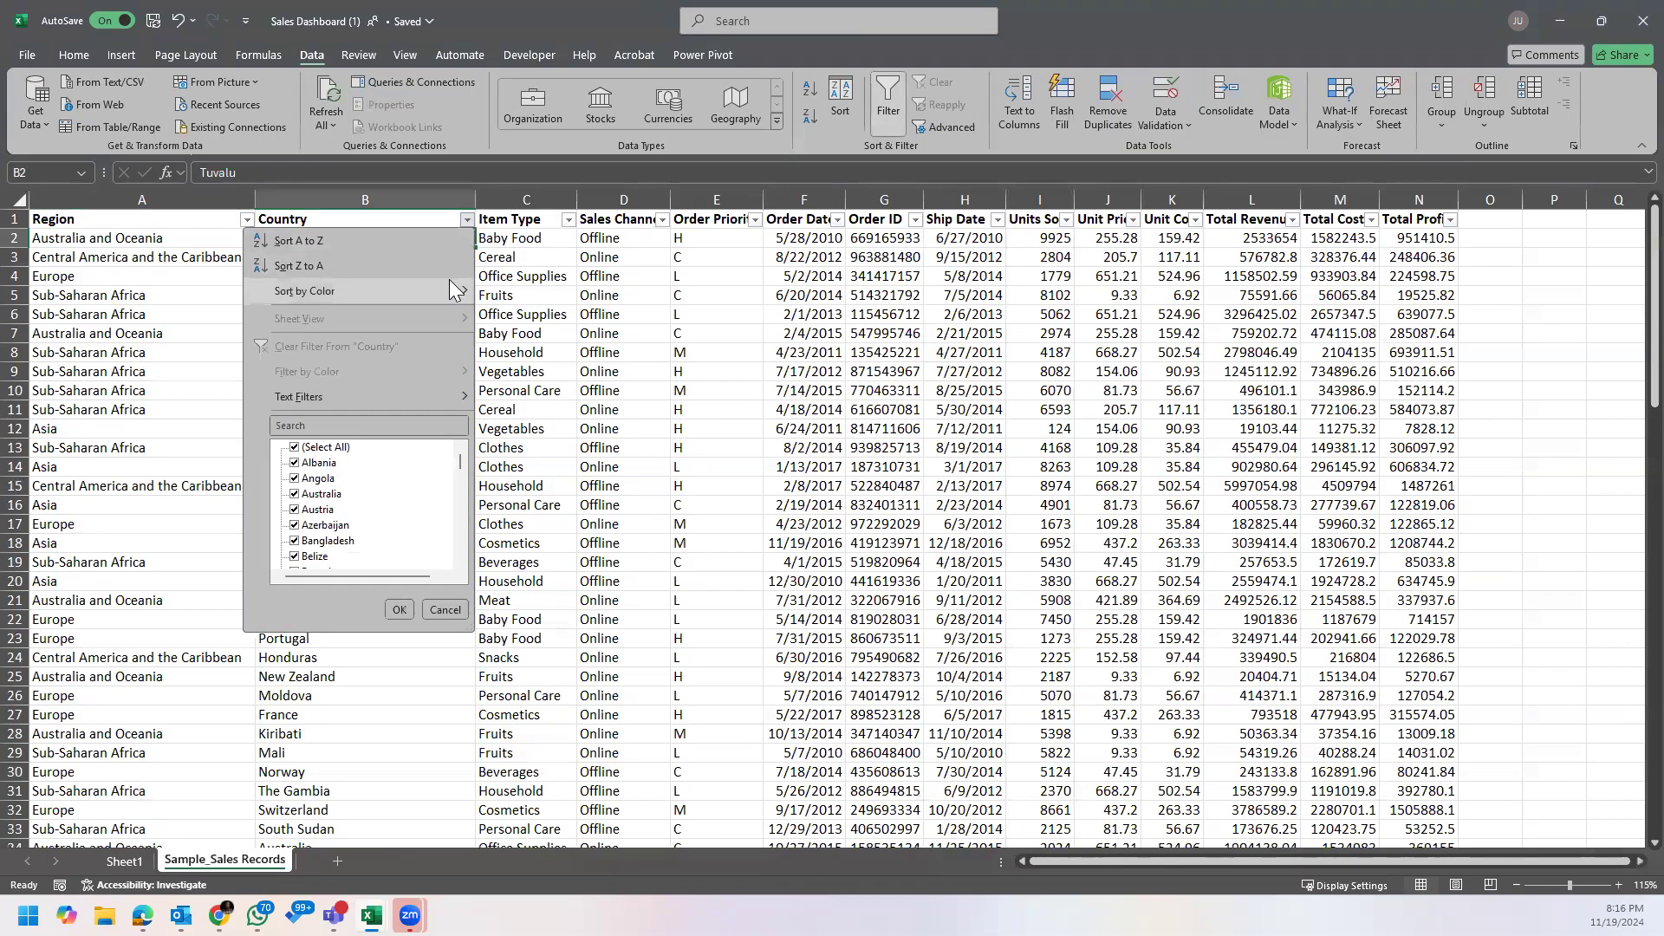
left_click(239, 224)
left_click(240, 222)
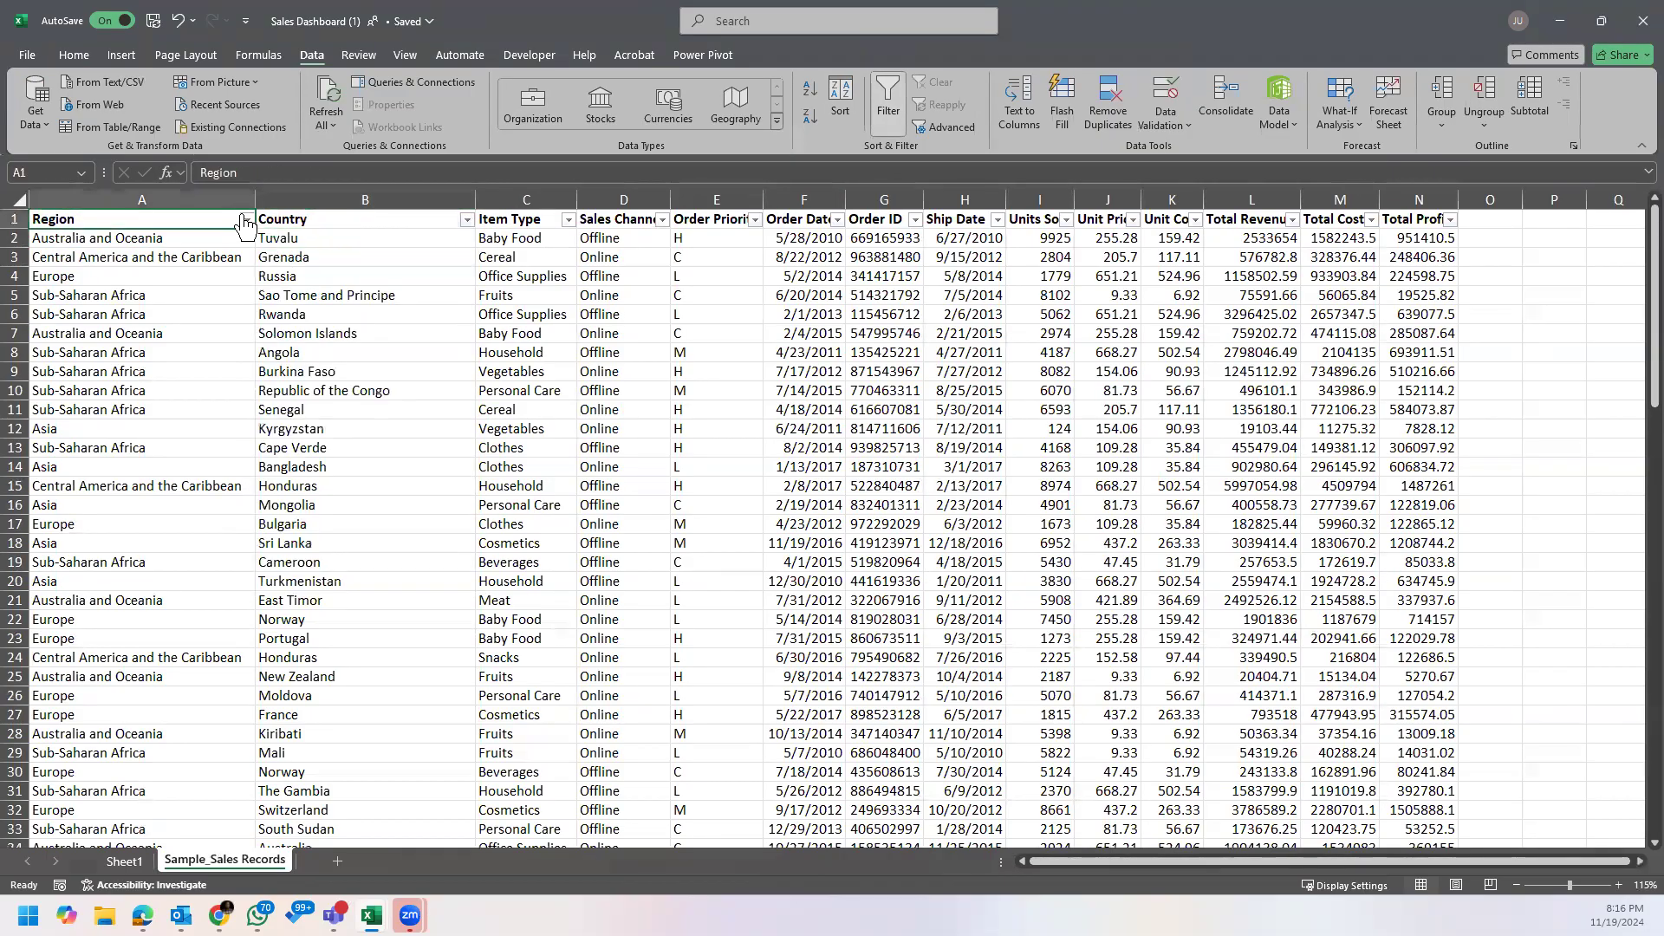
Step: Filter the Region column to show only Asia, and clear that filter again
left_click(246, 220)
left_click(75, 447)
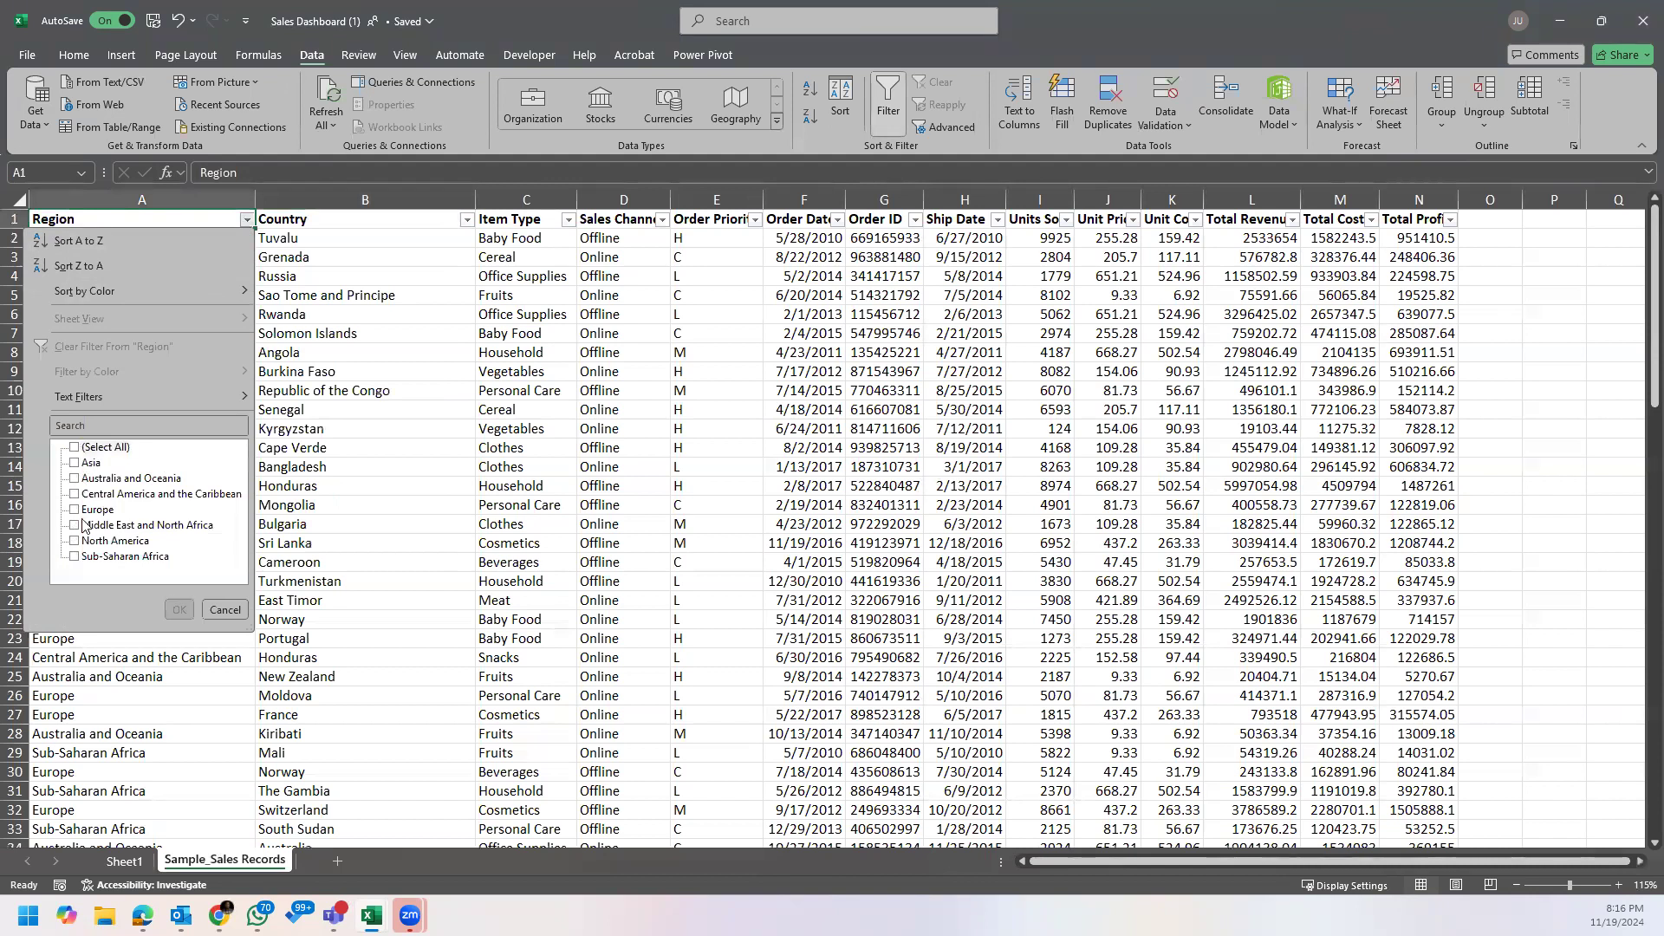
left_click(75, 463)
left_click(179, 610)
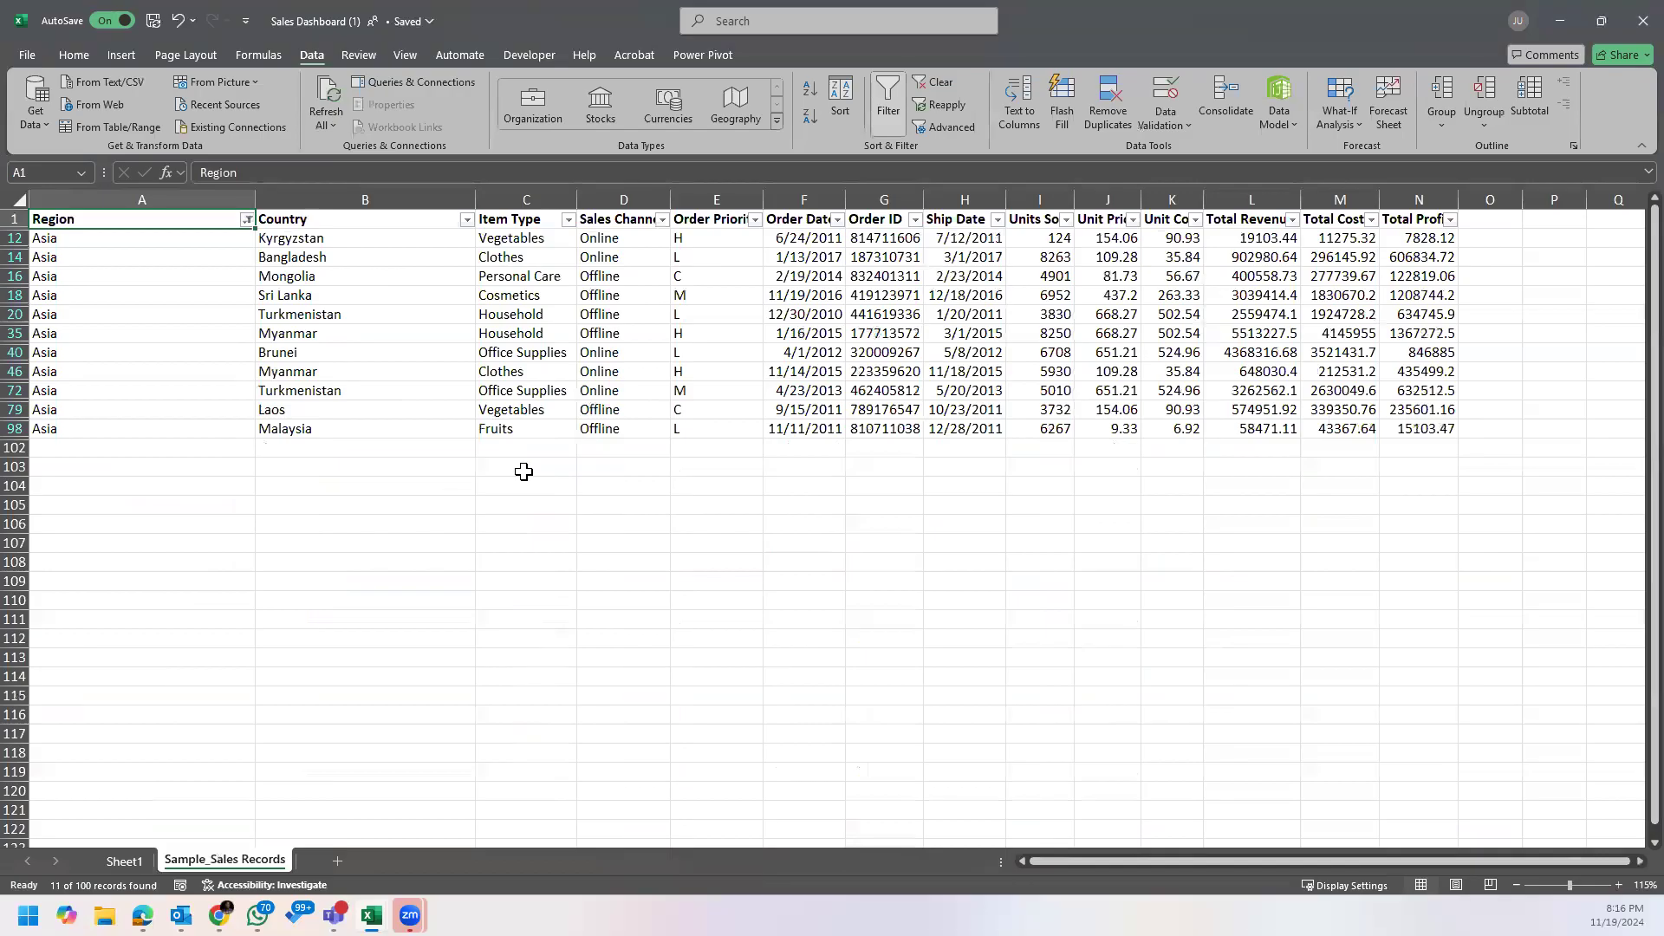
left_click(247, 221)
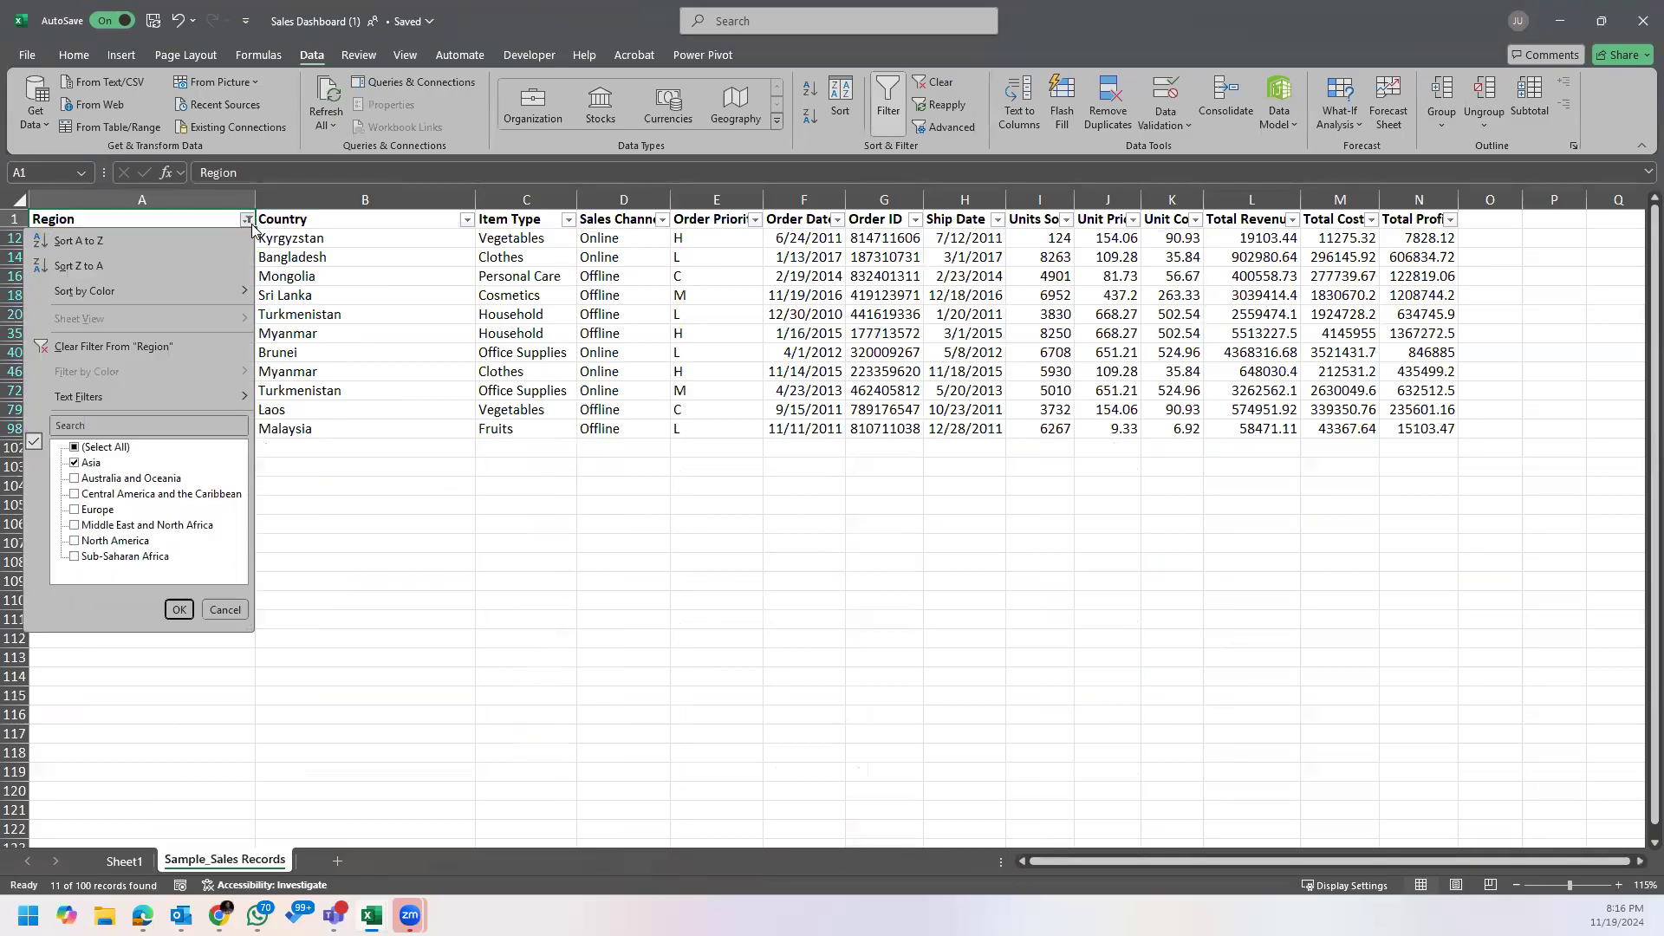
left_click(198, 346)
Step: Go to Sheet1 and select inside the empty PivotTable so its field list is available
left_click(124, 861)
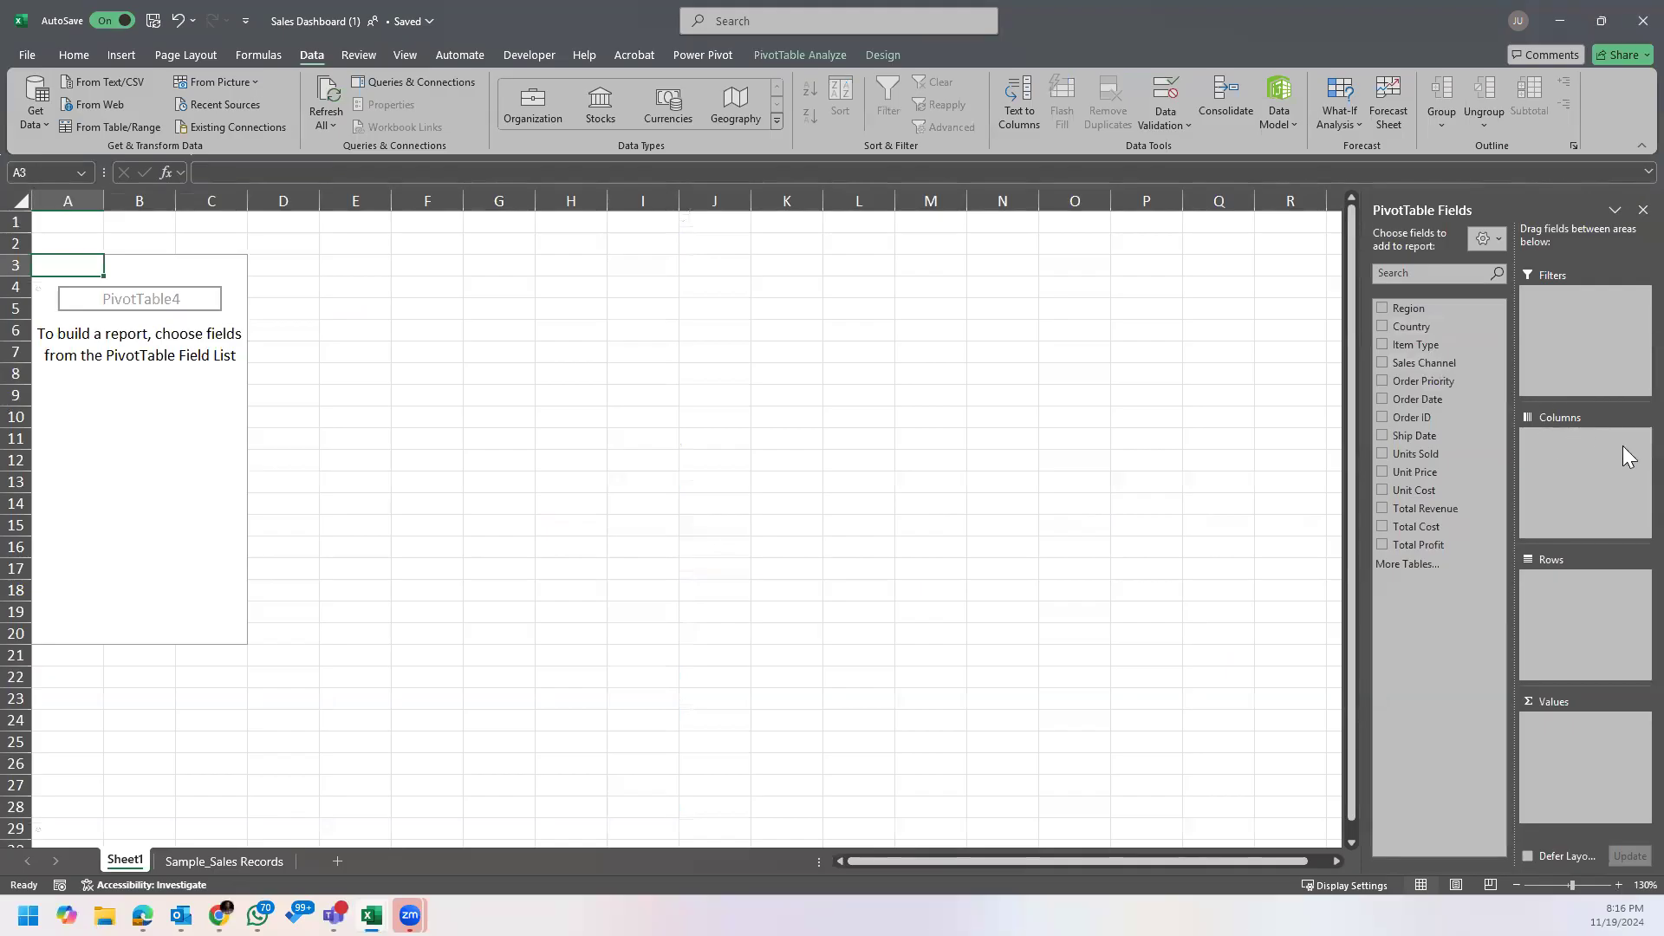
left_click(571, 201)
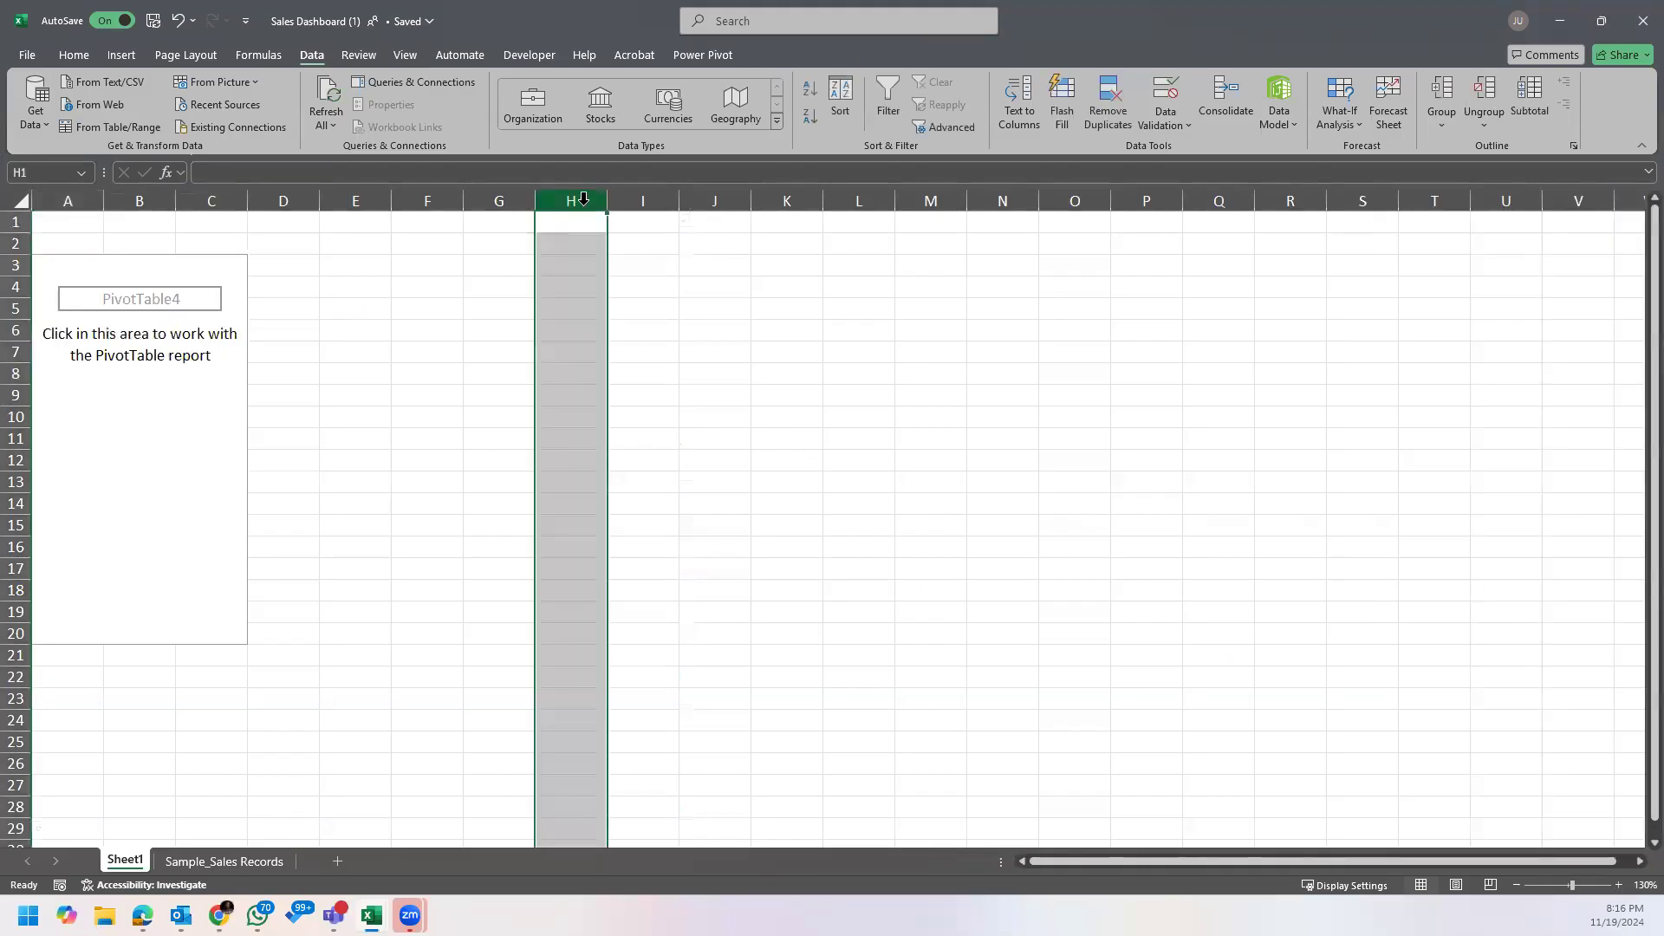
left_click(633, 202)
left_click(575, 201)
left_click(646, 202)
left_click(715, 202)
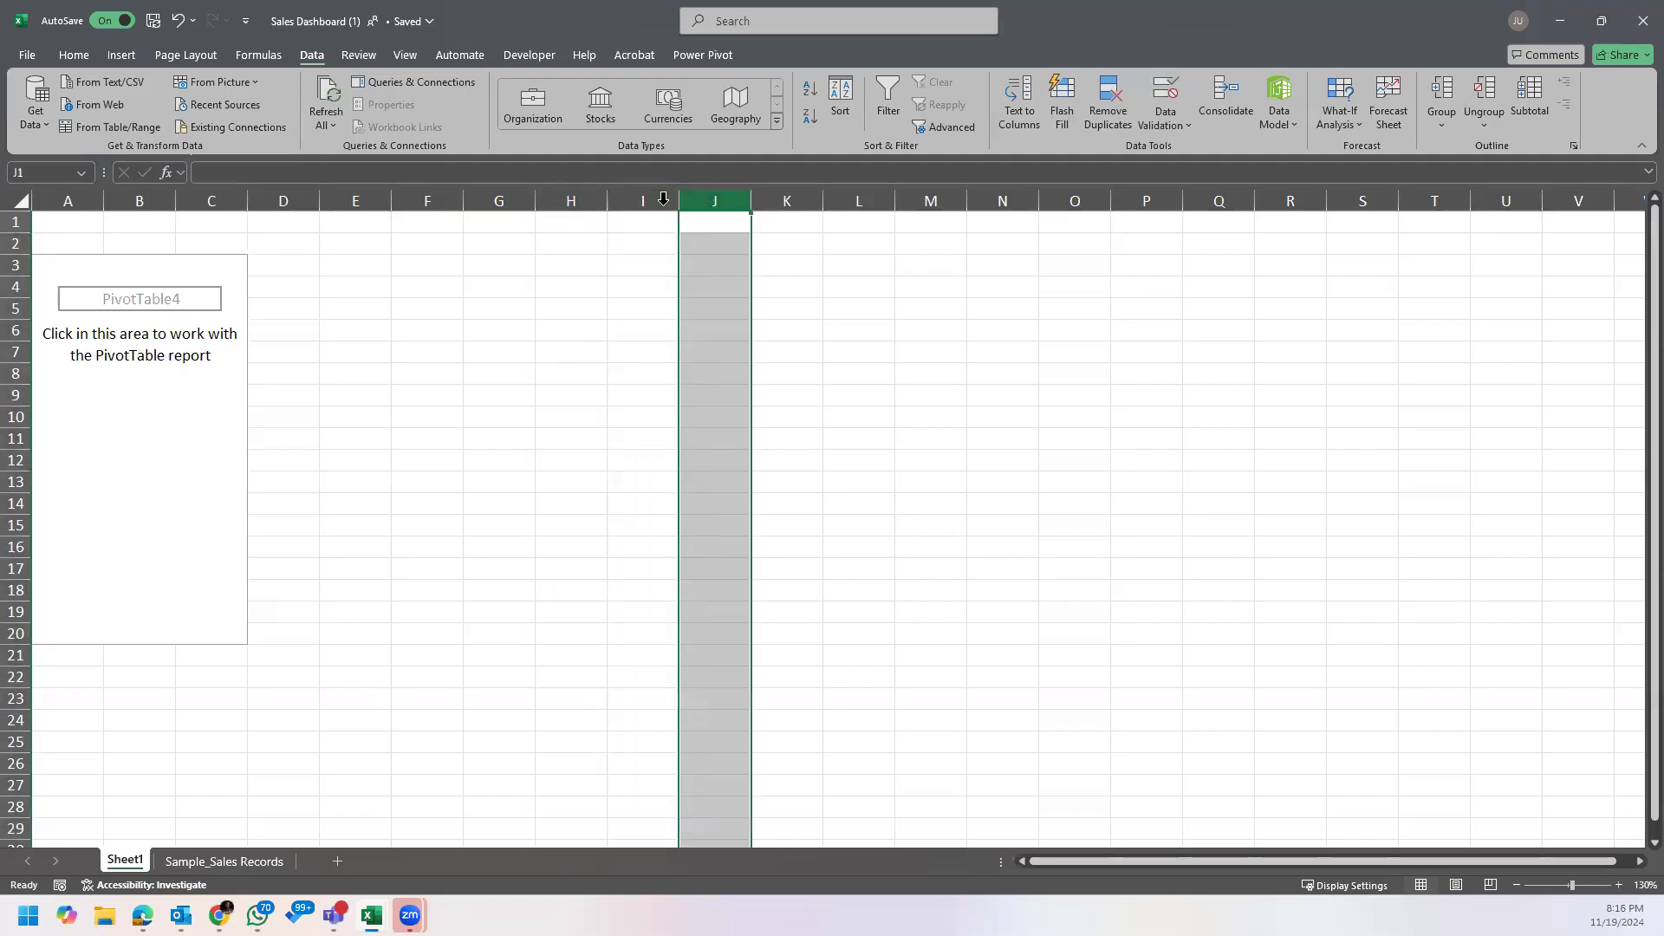
left_click(132, 308)
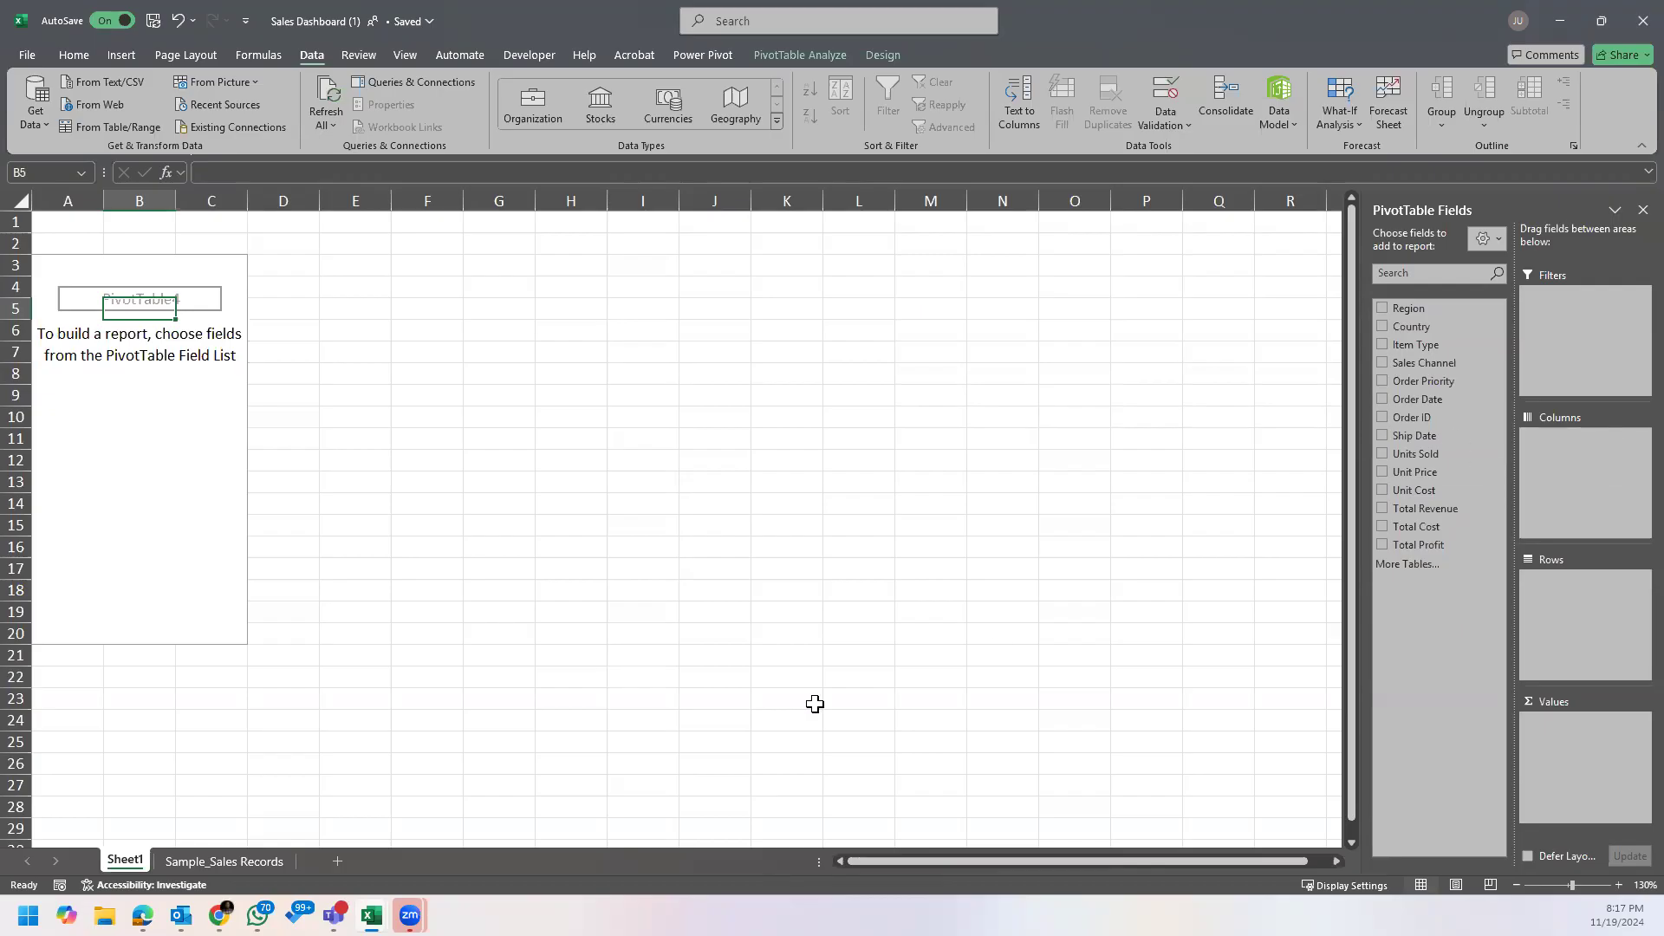
Step: Turn off the header filters on the Sample_Sales Records sheet, and return to Sheet1
left_click(249, 861)
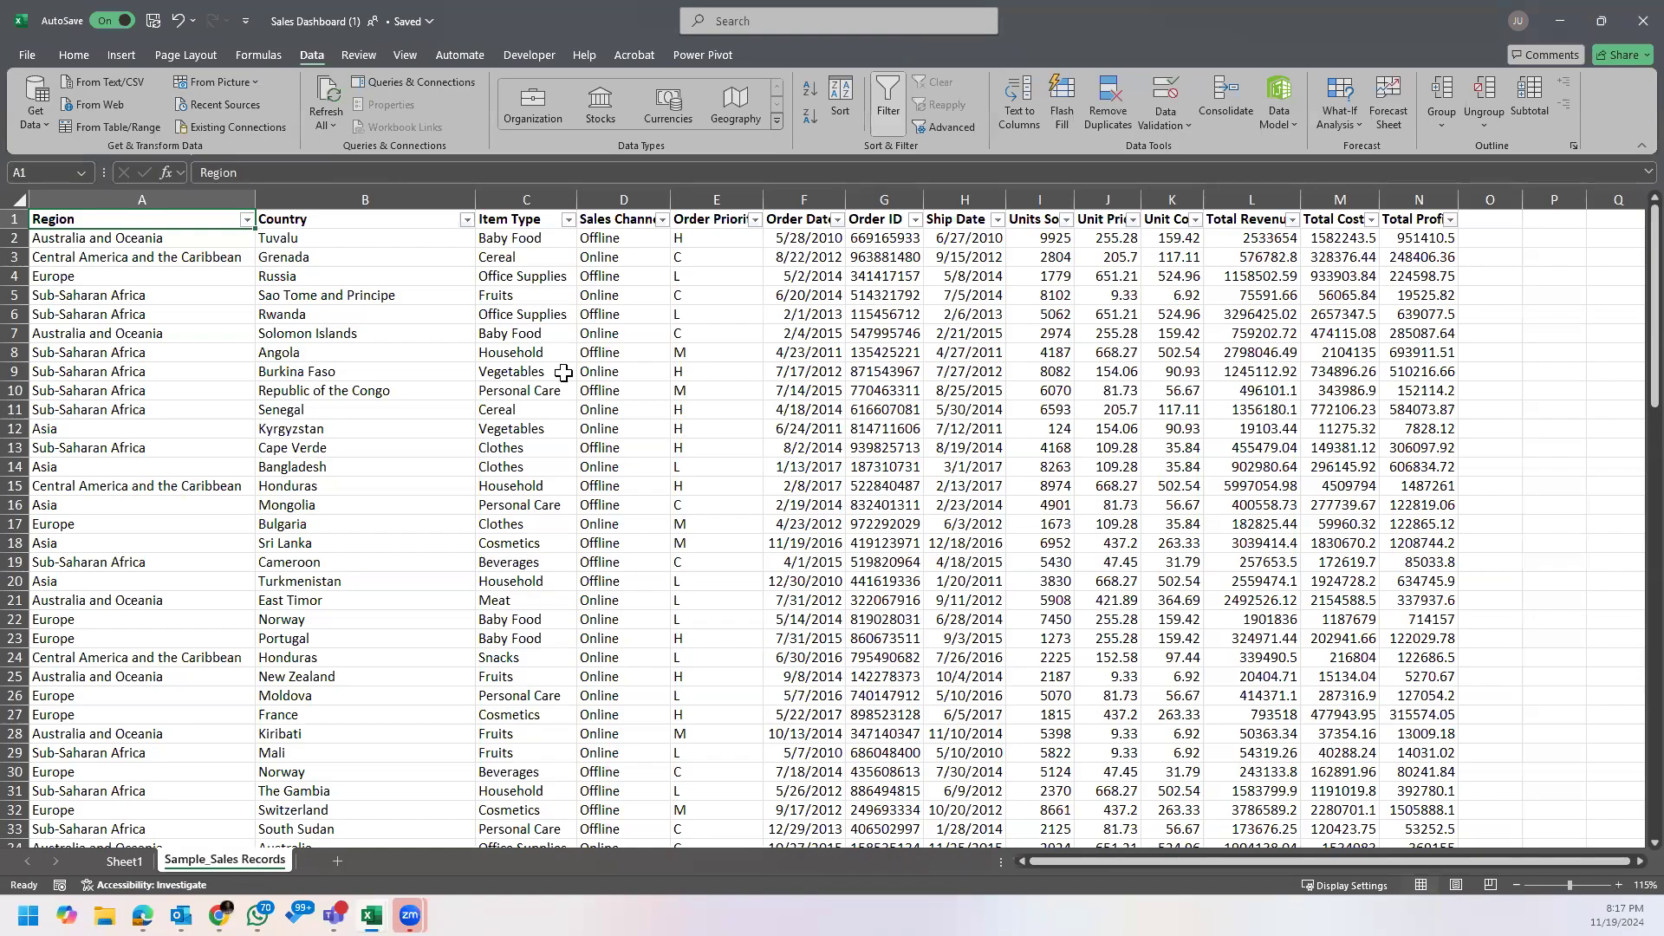
key("ctrl+shift+l")
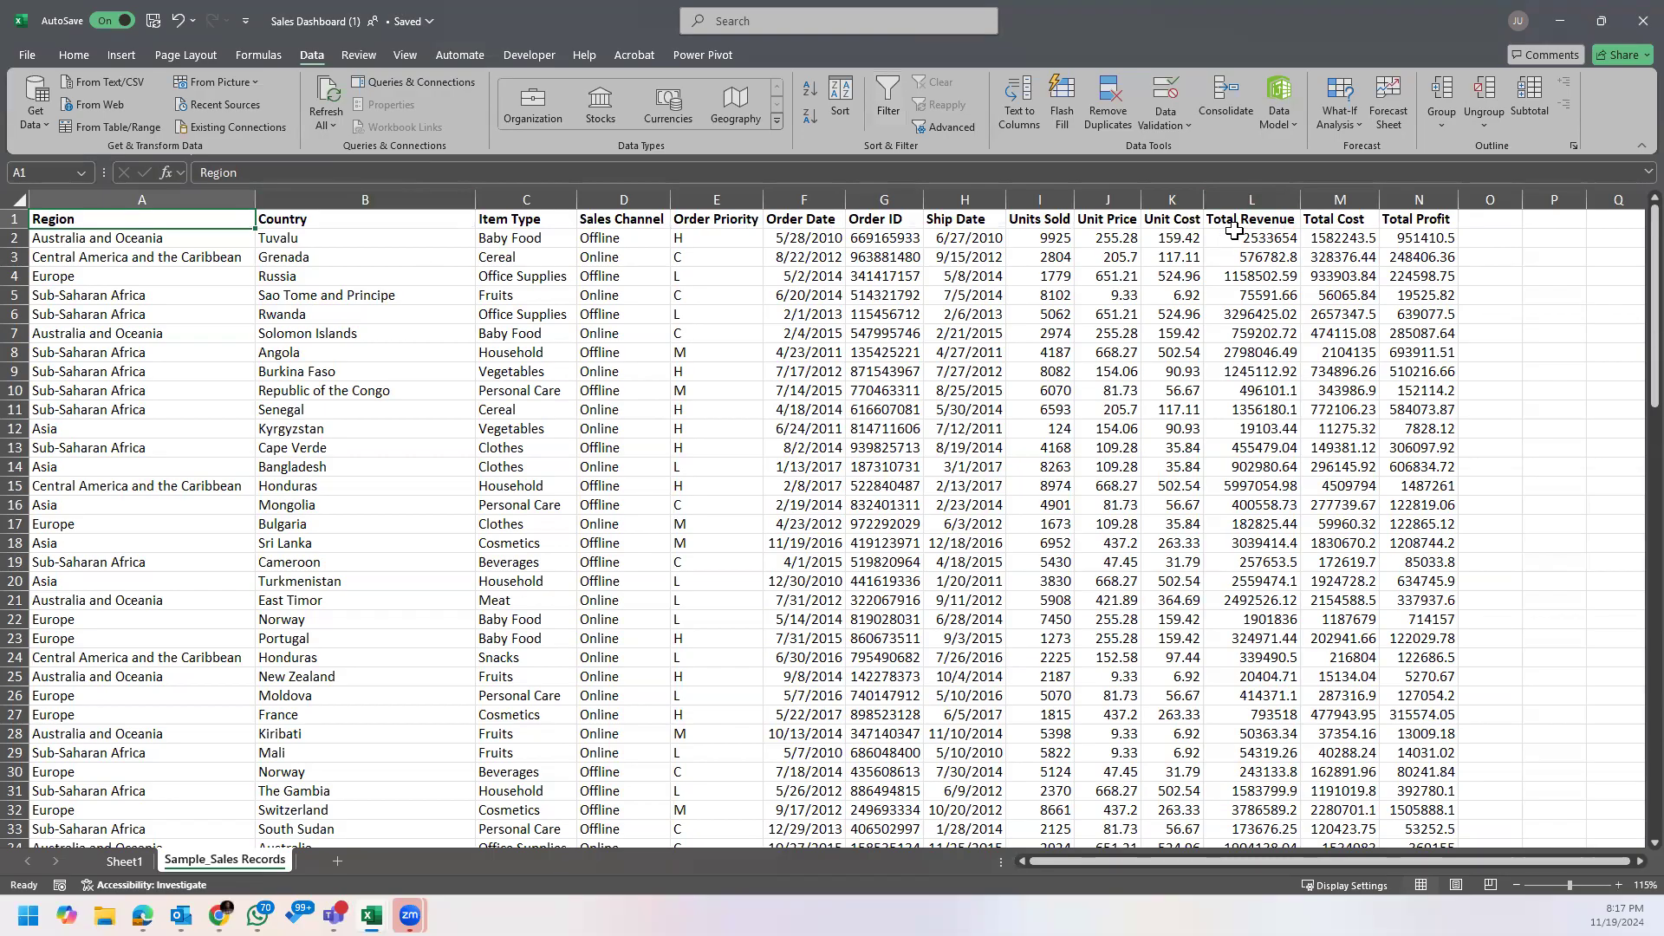
left_click(124, 861)
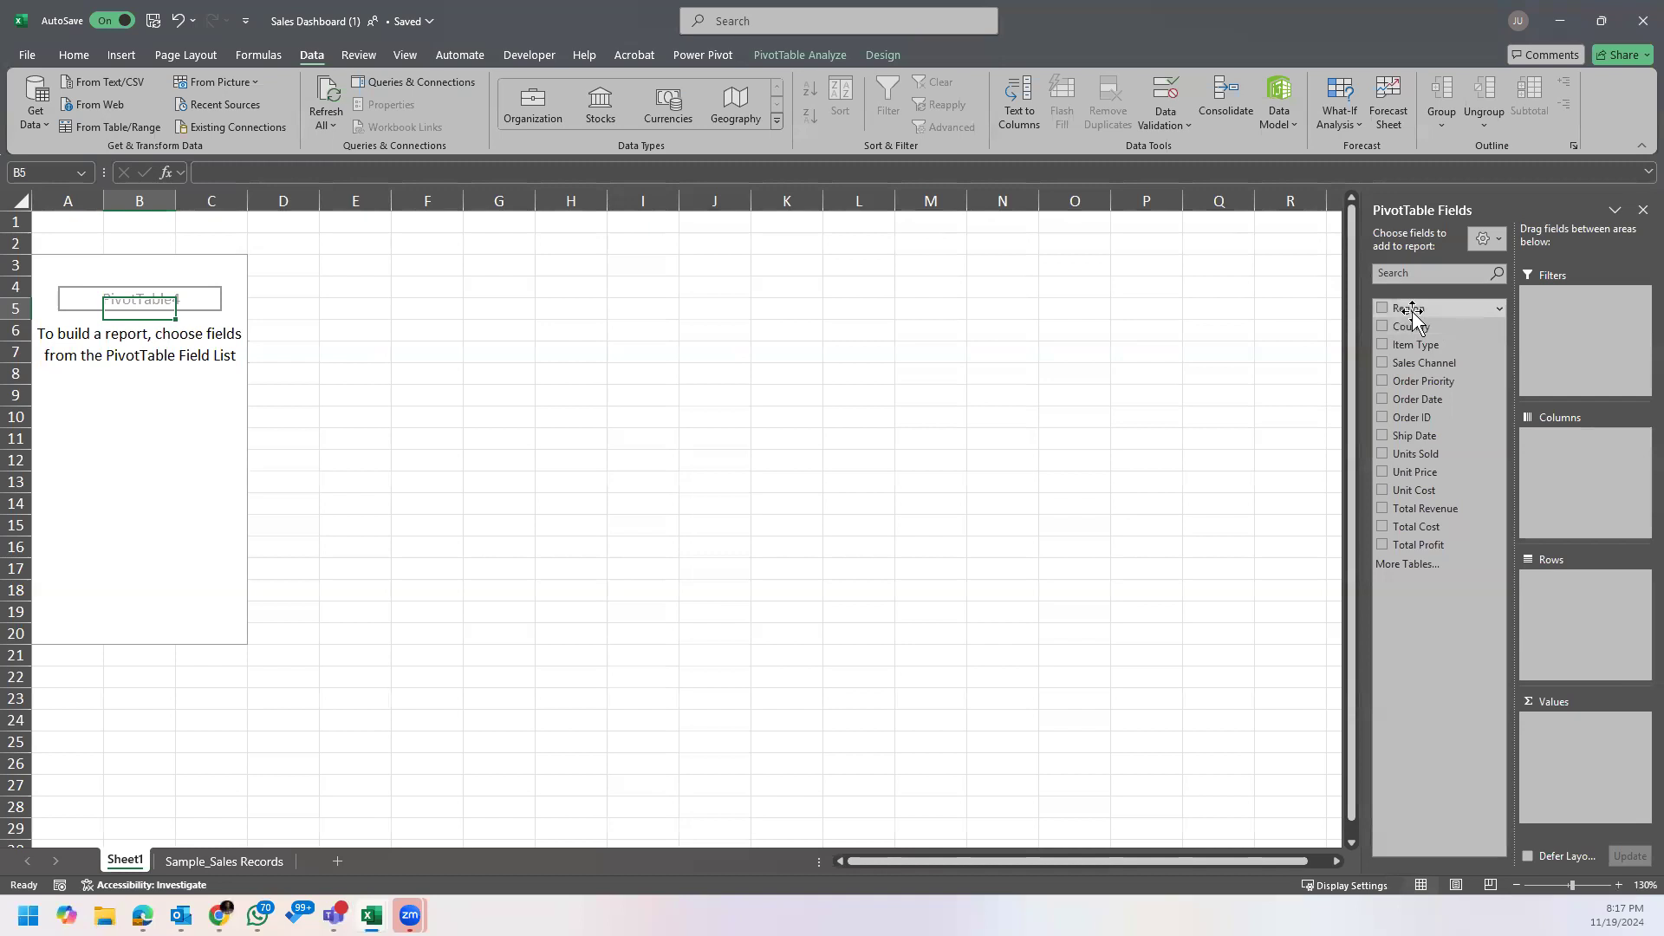
Step: Place the Region field in the Rows area of the PivotTable
mouse_move(1426, 309)
left_mouse_down()
mouse_move(1456, 305)
mouse_move(1429, 310)
left_mouse_up()
left_click(1382, 309)
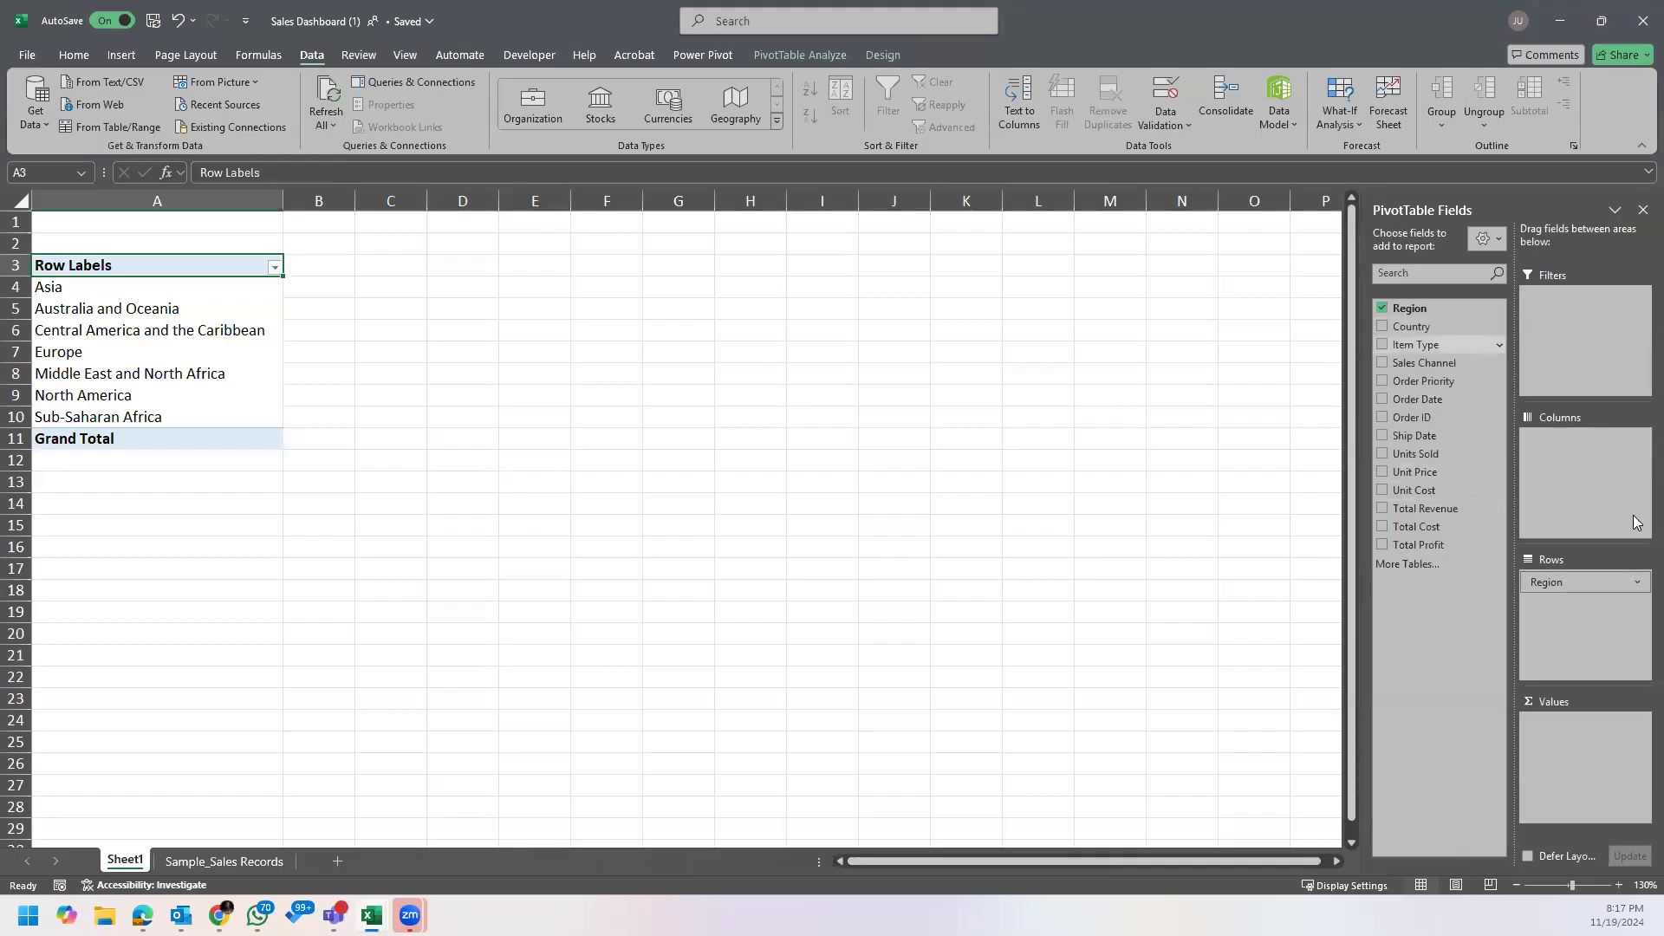
left_click_drag(1598, 584, 847, 520)
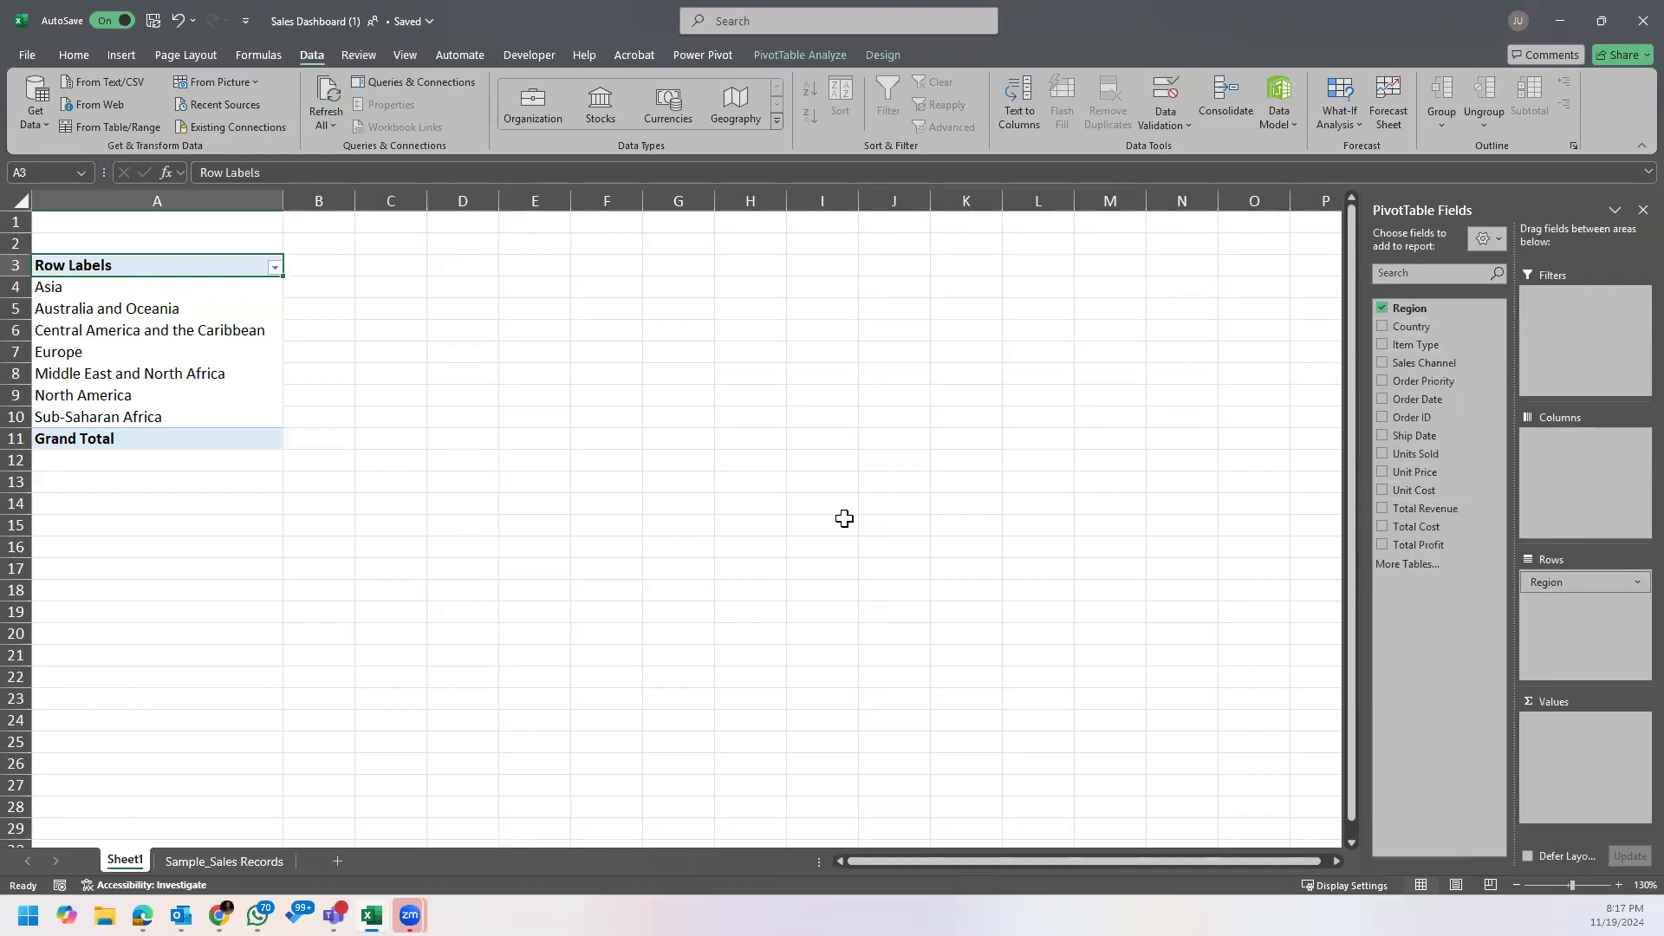
left_click_drag(1422, 311, 1566, 605)
Step: Compare the source records on Sample_Sales Records with the region rows listed in the PivotTable on Sheet1
left_click(214, 864)
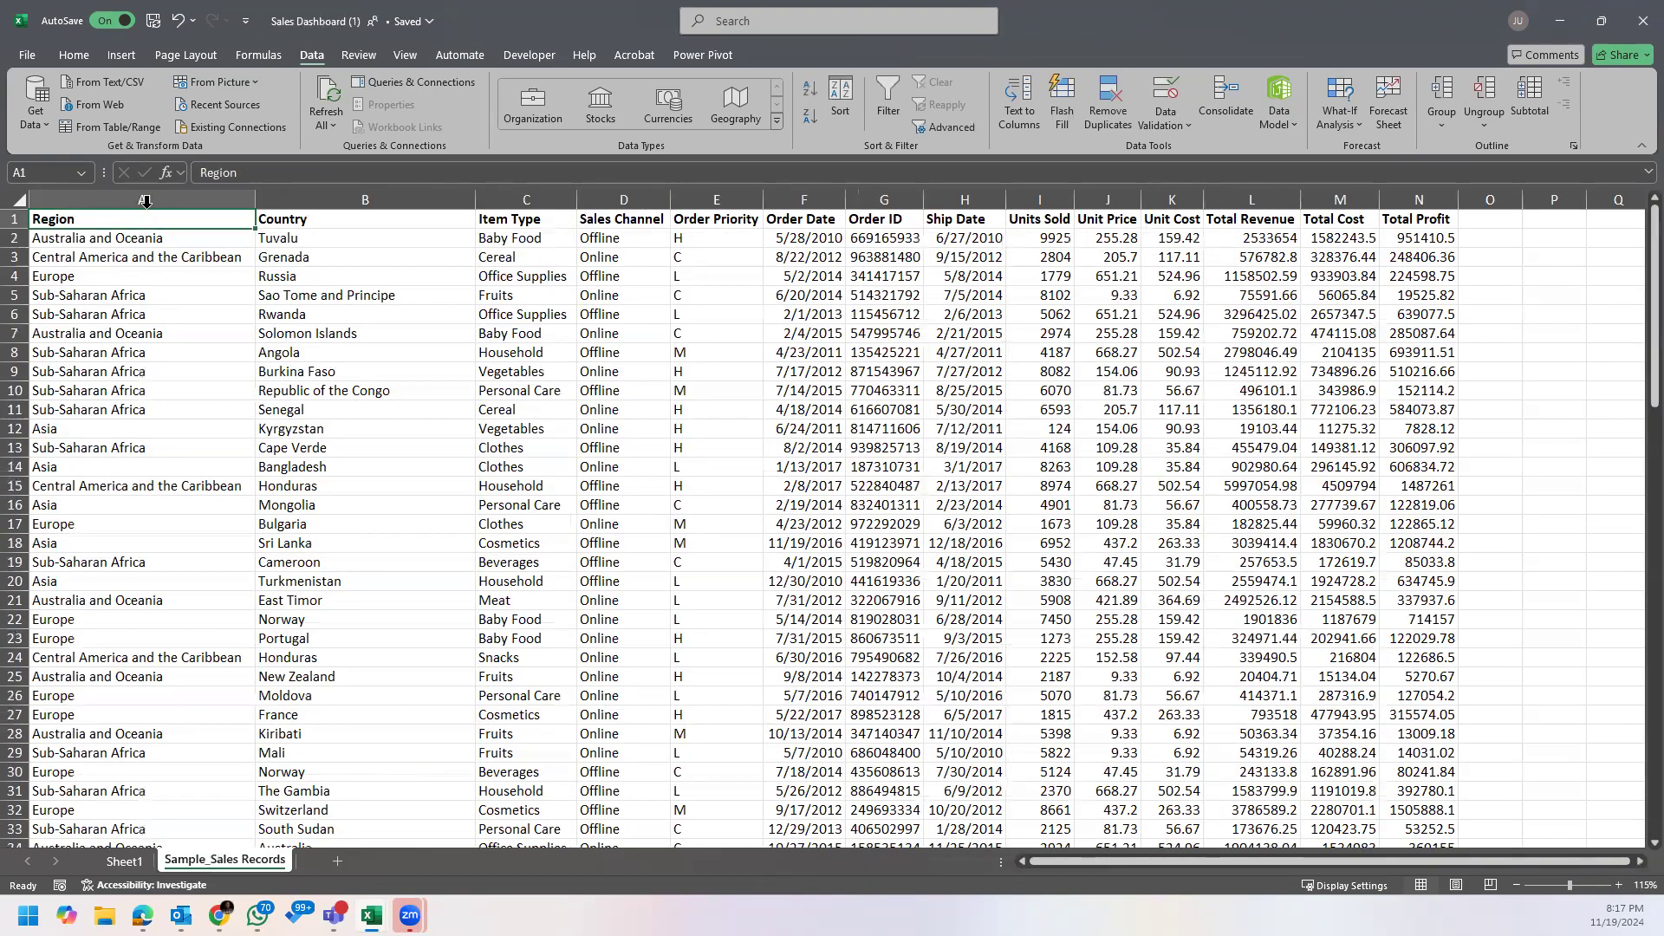
left_click(124, 861)
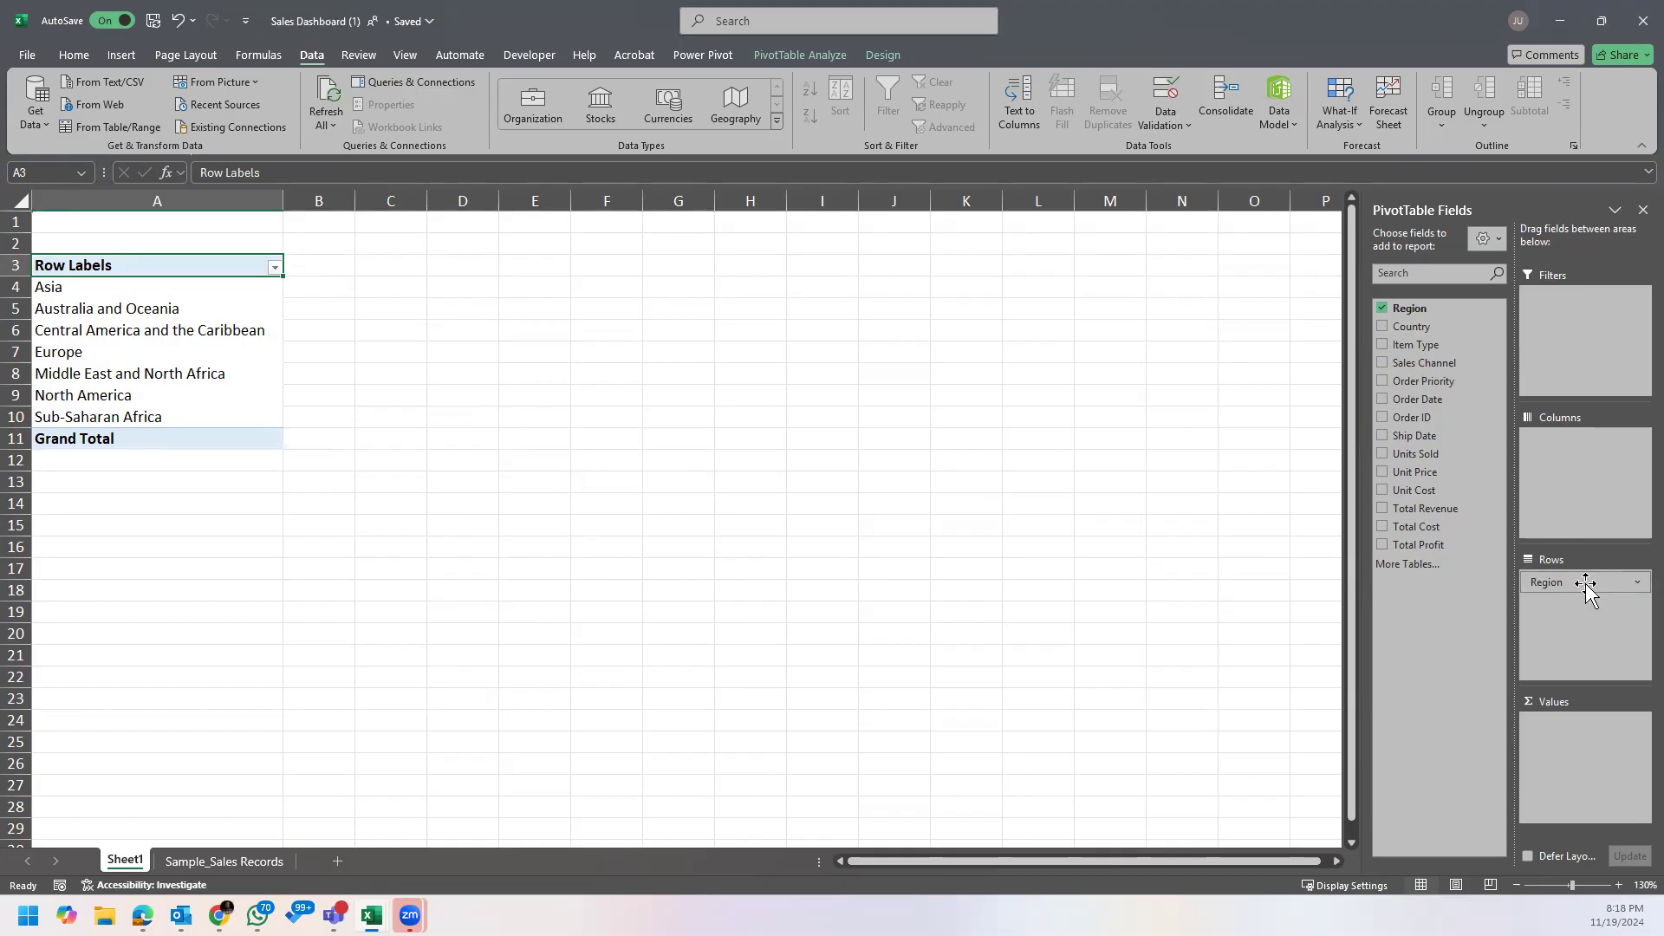
left_click(17, 287)
left_click(18, 308)
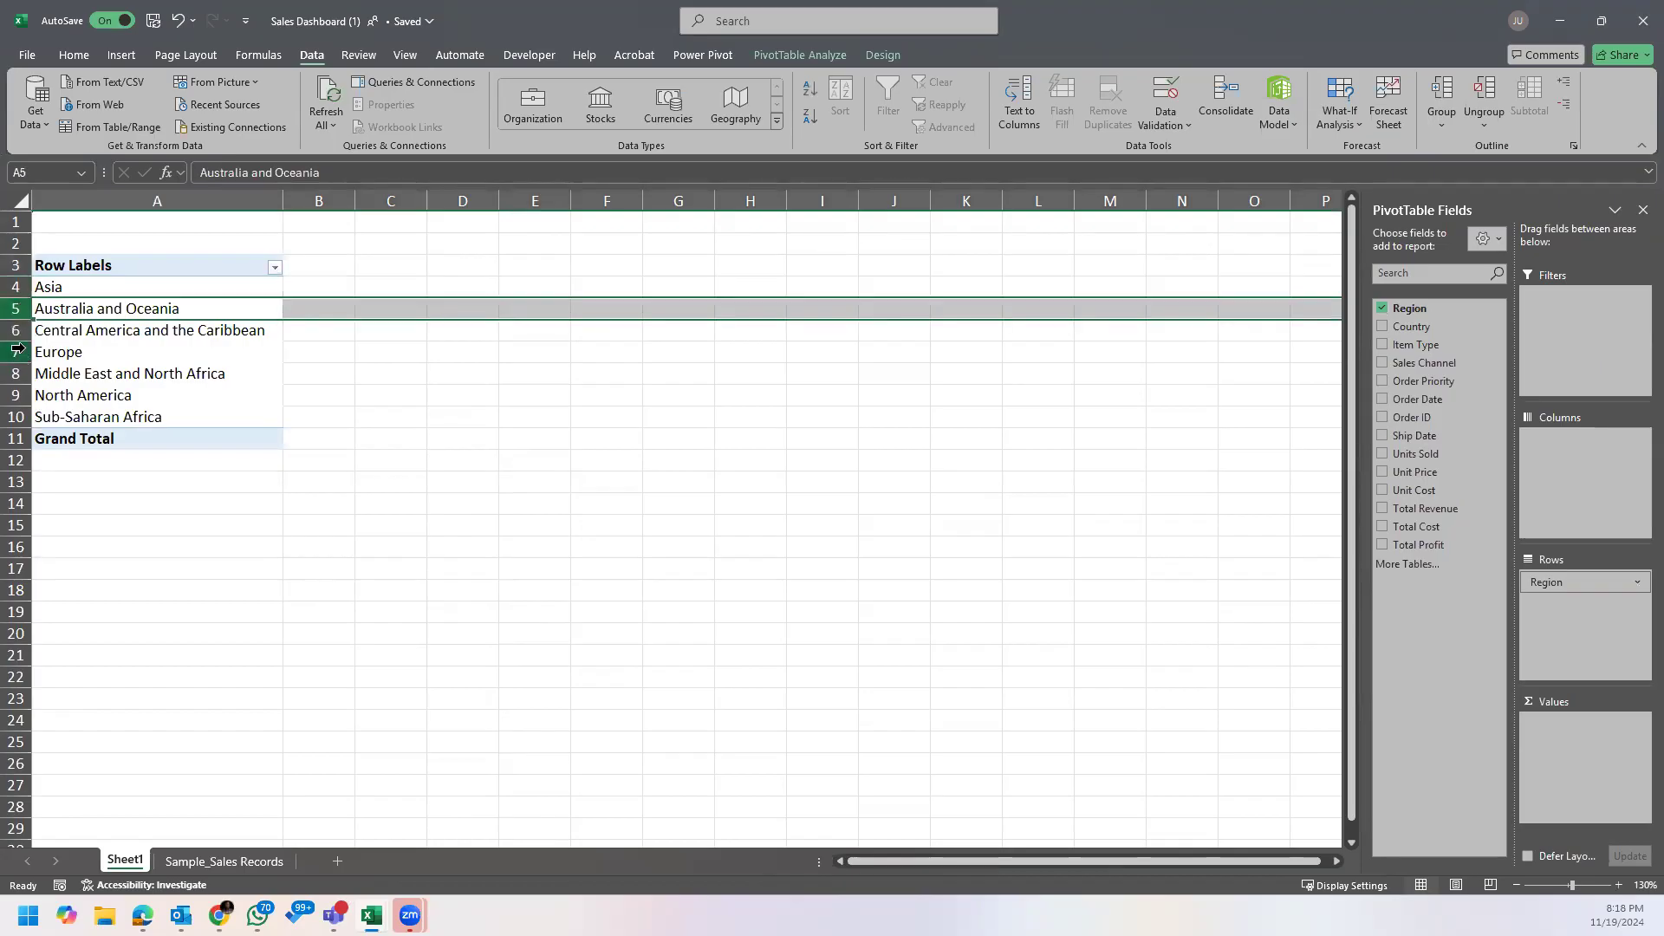
left_click(15, 330)
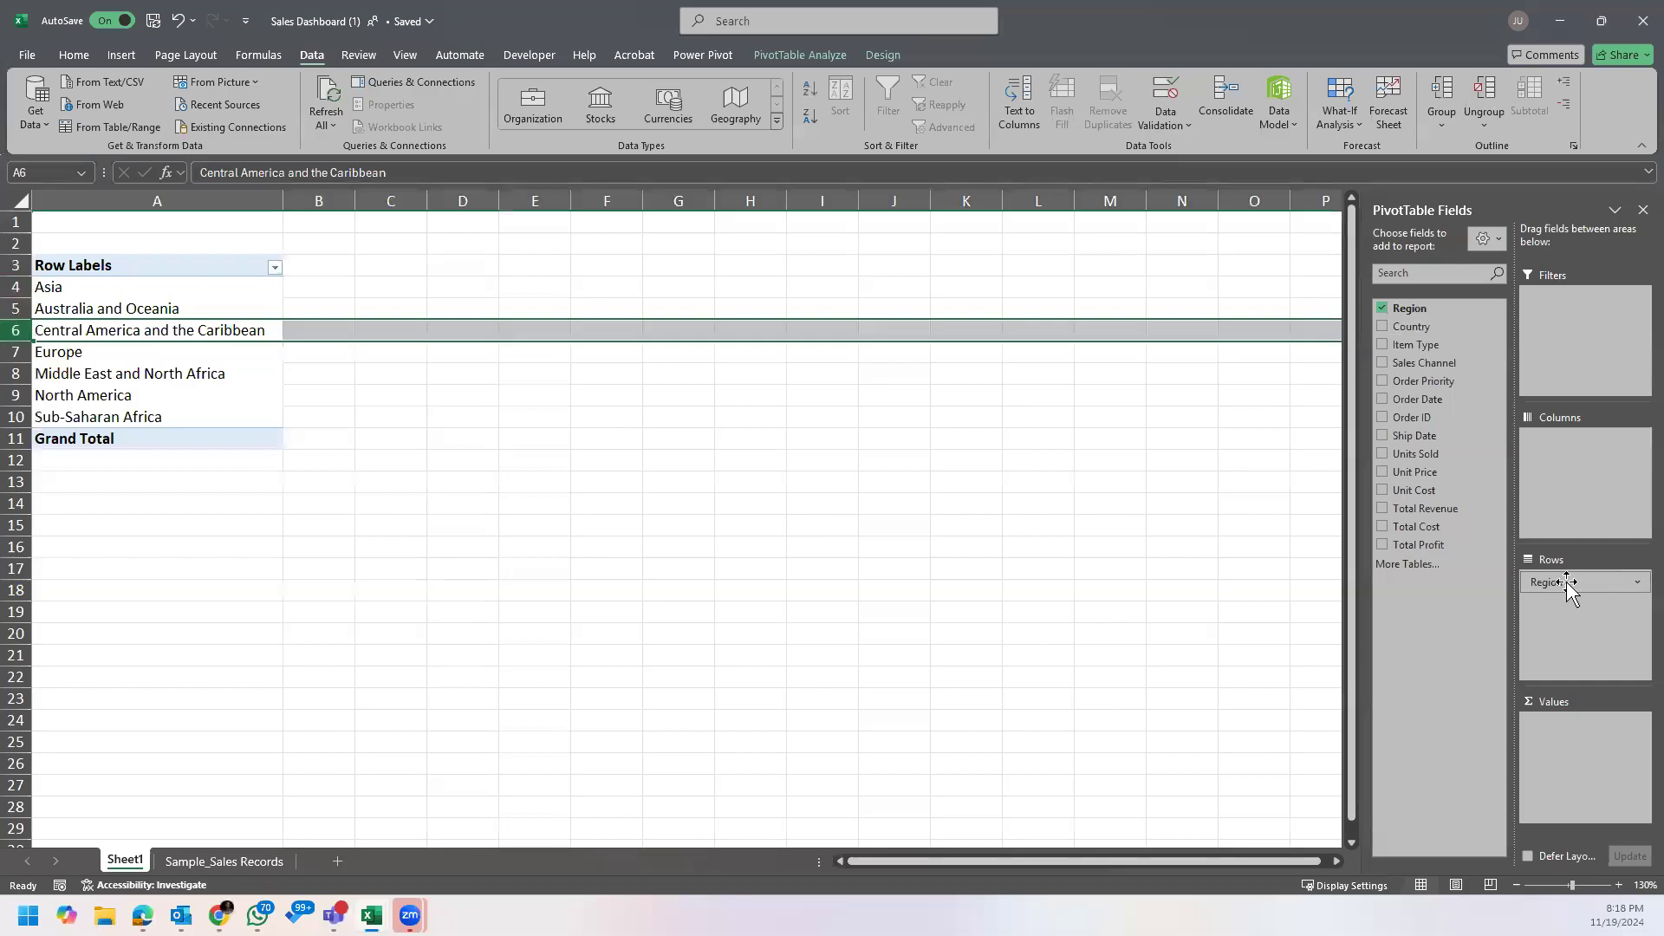
Step: Move the Region field to the Columns area to examine the horizontal layout, and move it back to Rows
left_click_drag(1571, 587, 1593, 453)
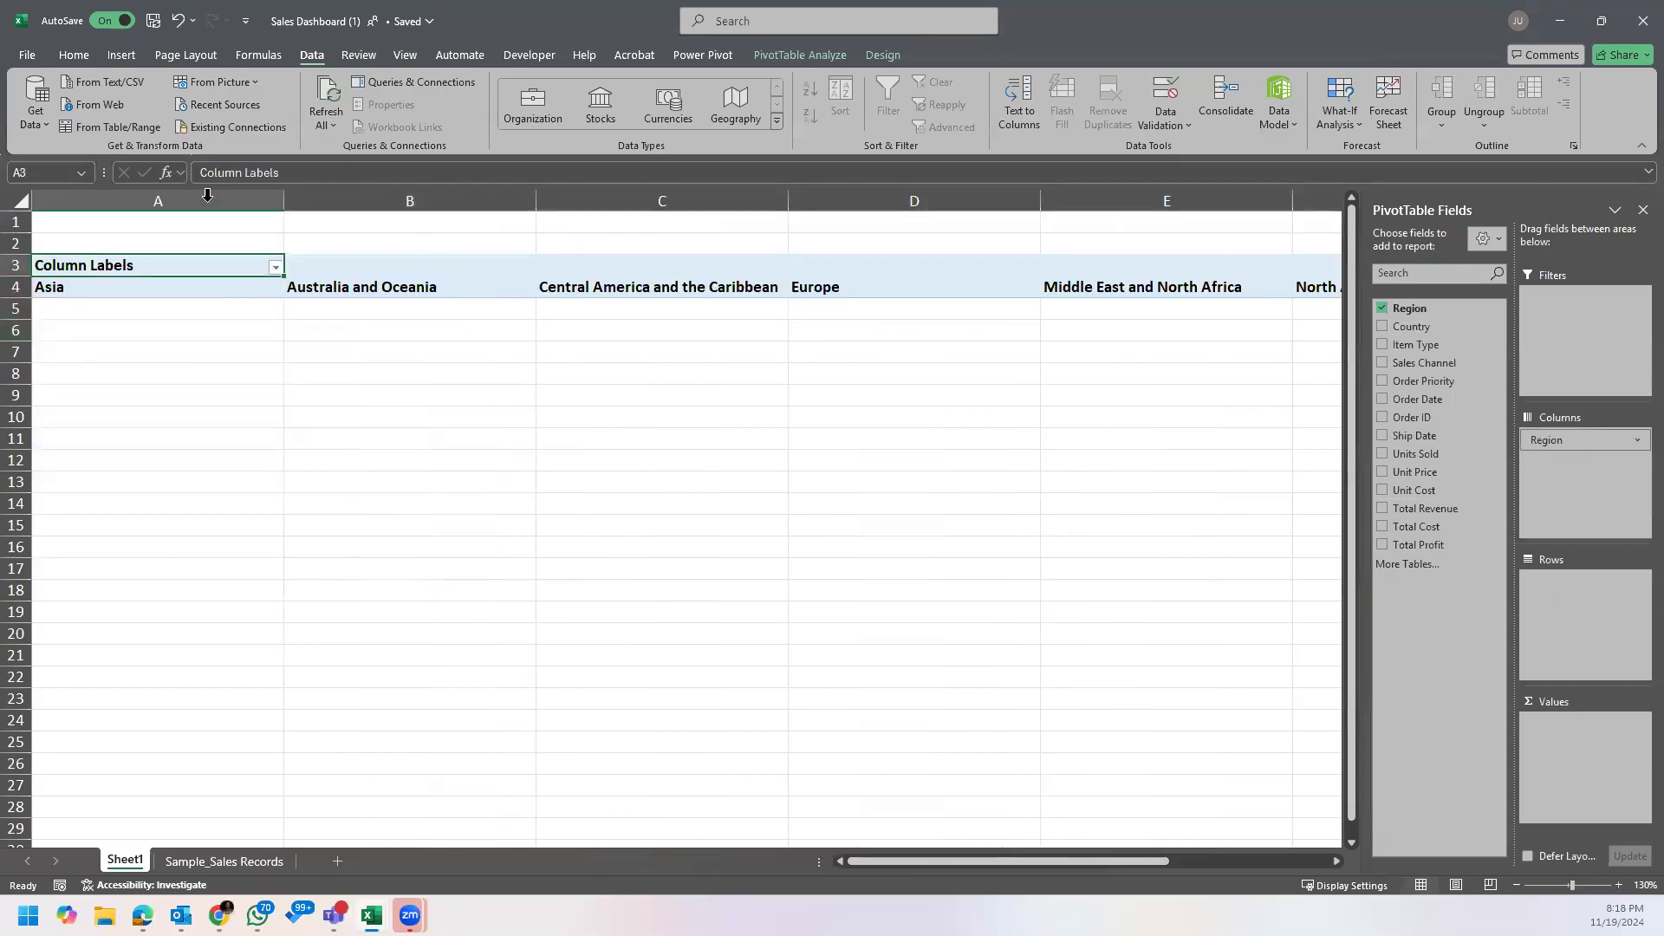
left_click(237, 201)
left_click(383, 200)
left_click_drag(1059, 861, 1409, 854)
left_click(1526, 201)
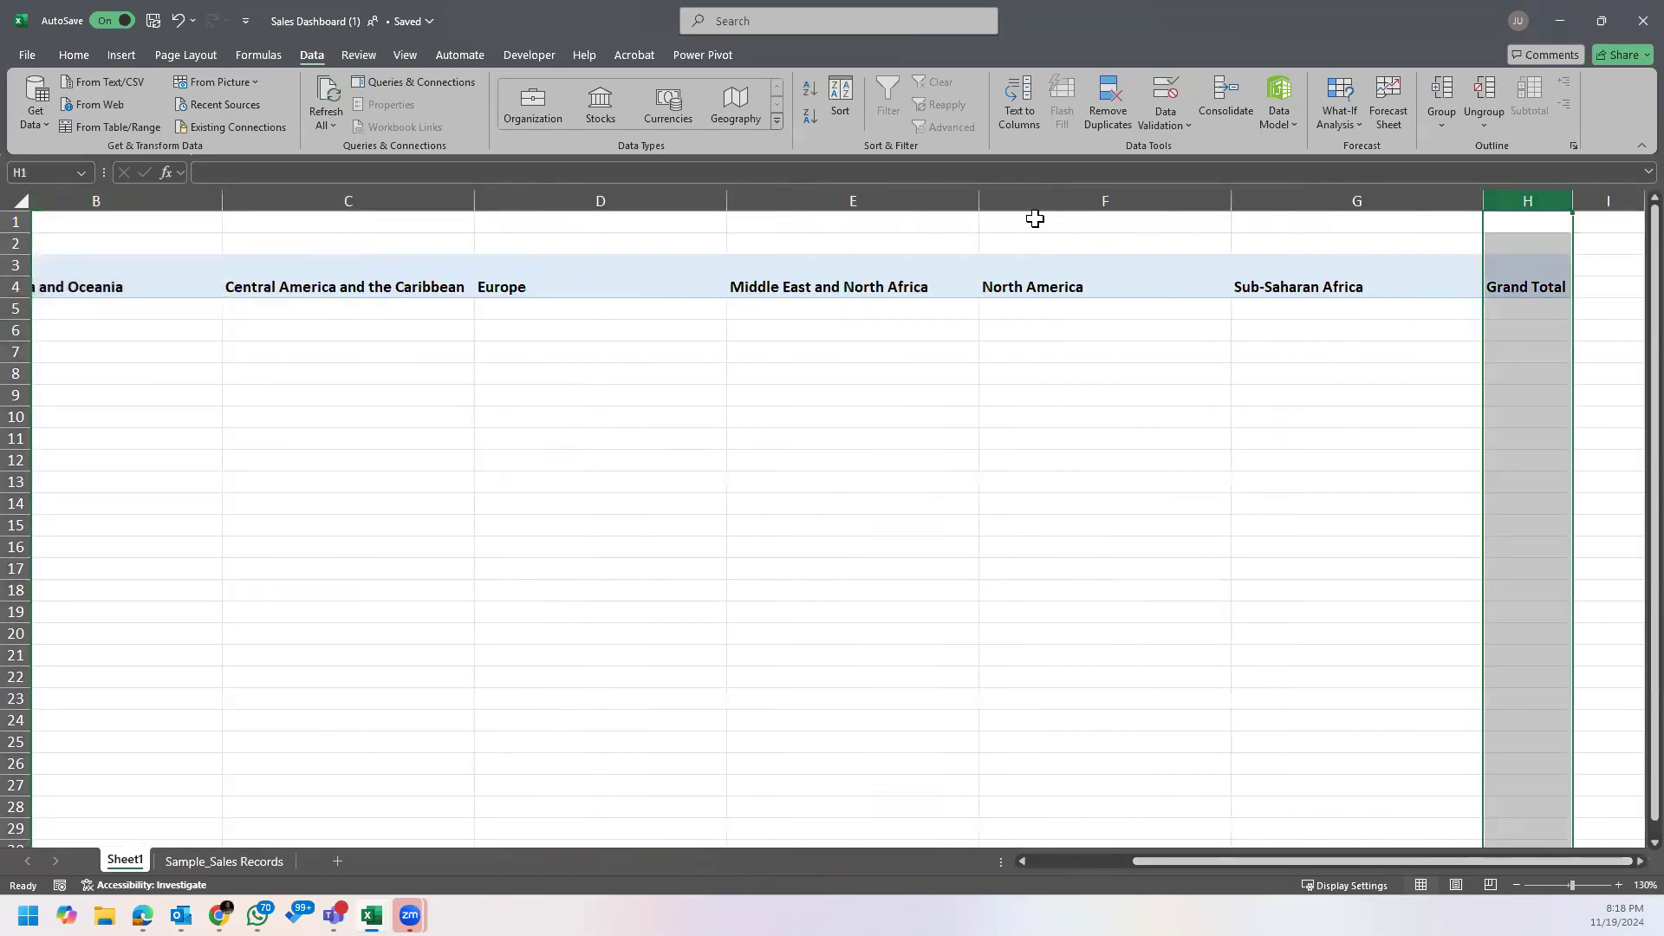
left_click_drag(1289, 858, 1184, 858)
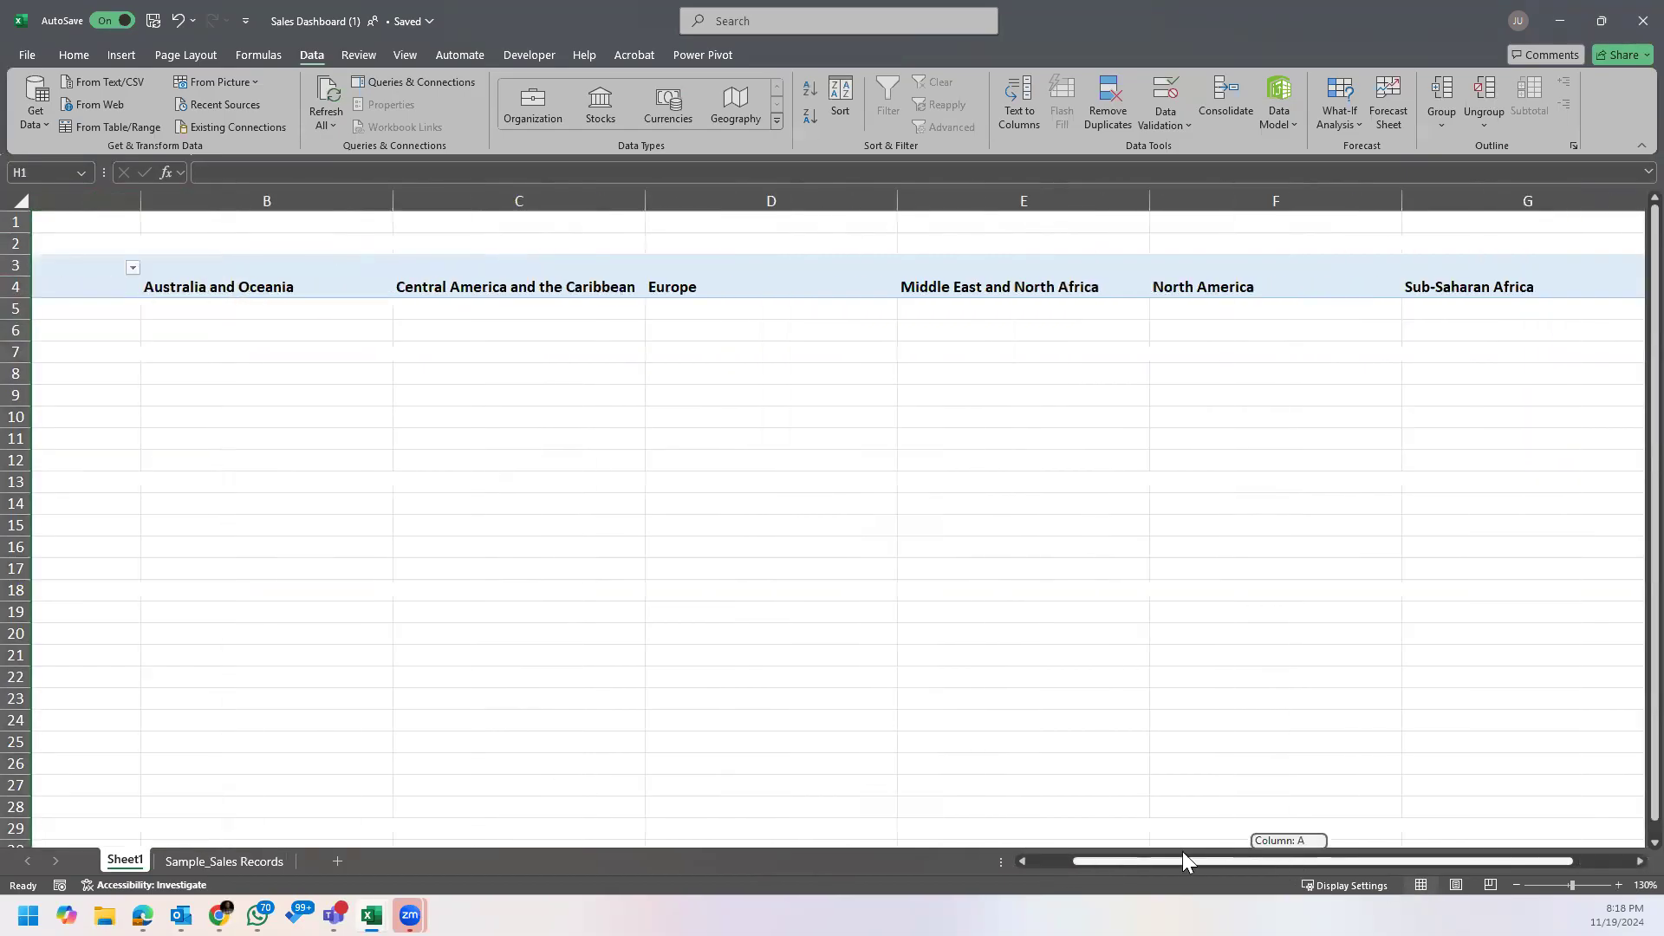
left_click(137, 292)
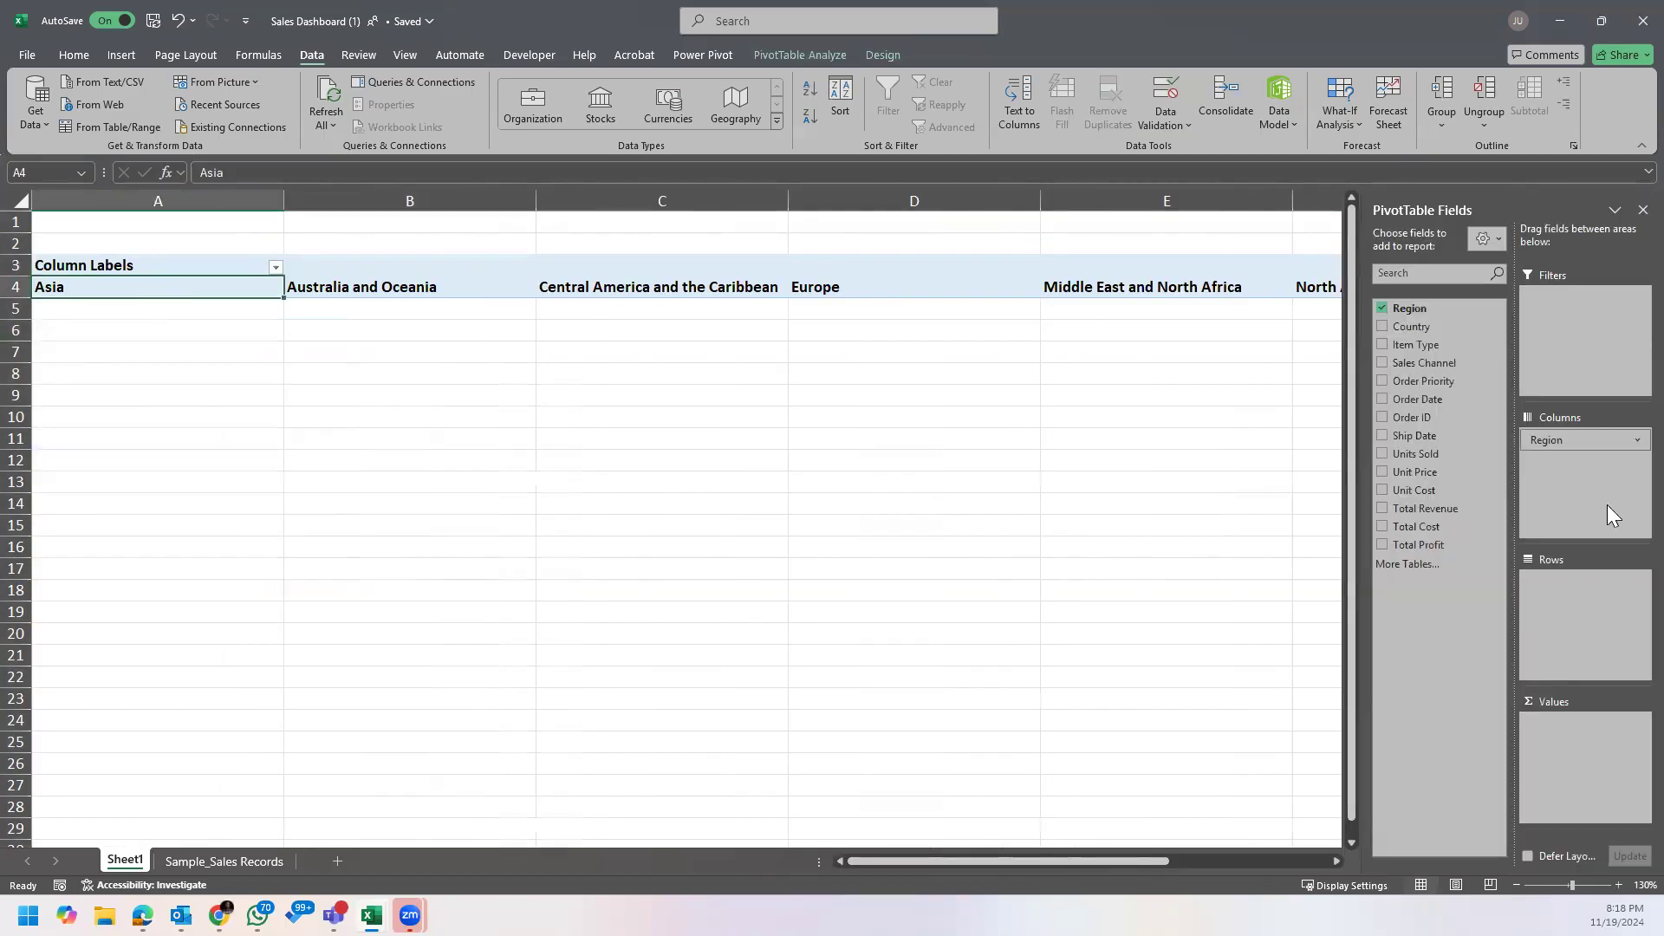
left_click_drag(1576, 438, 1574, 608)
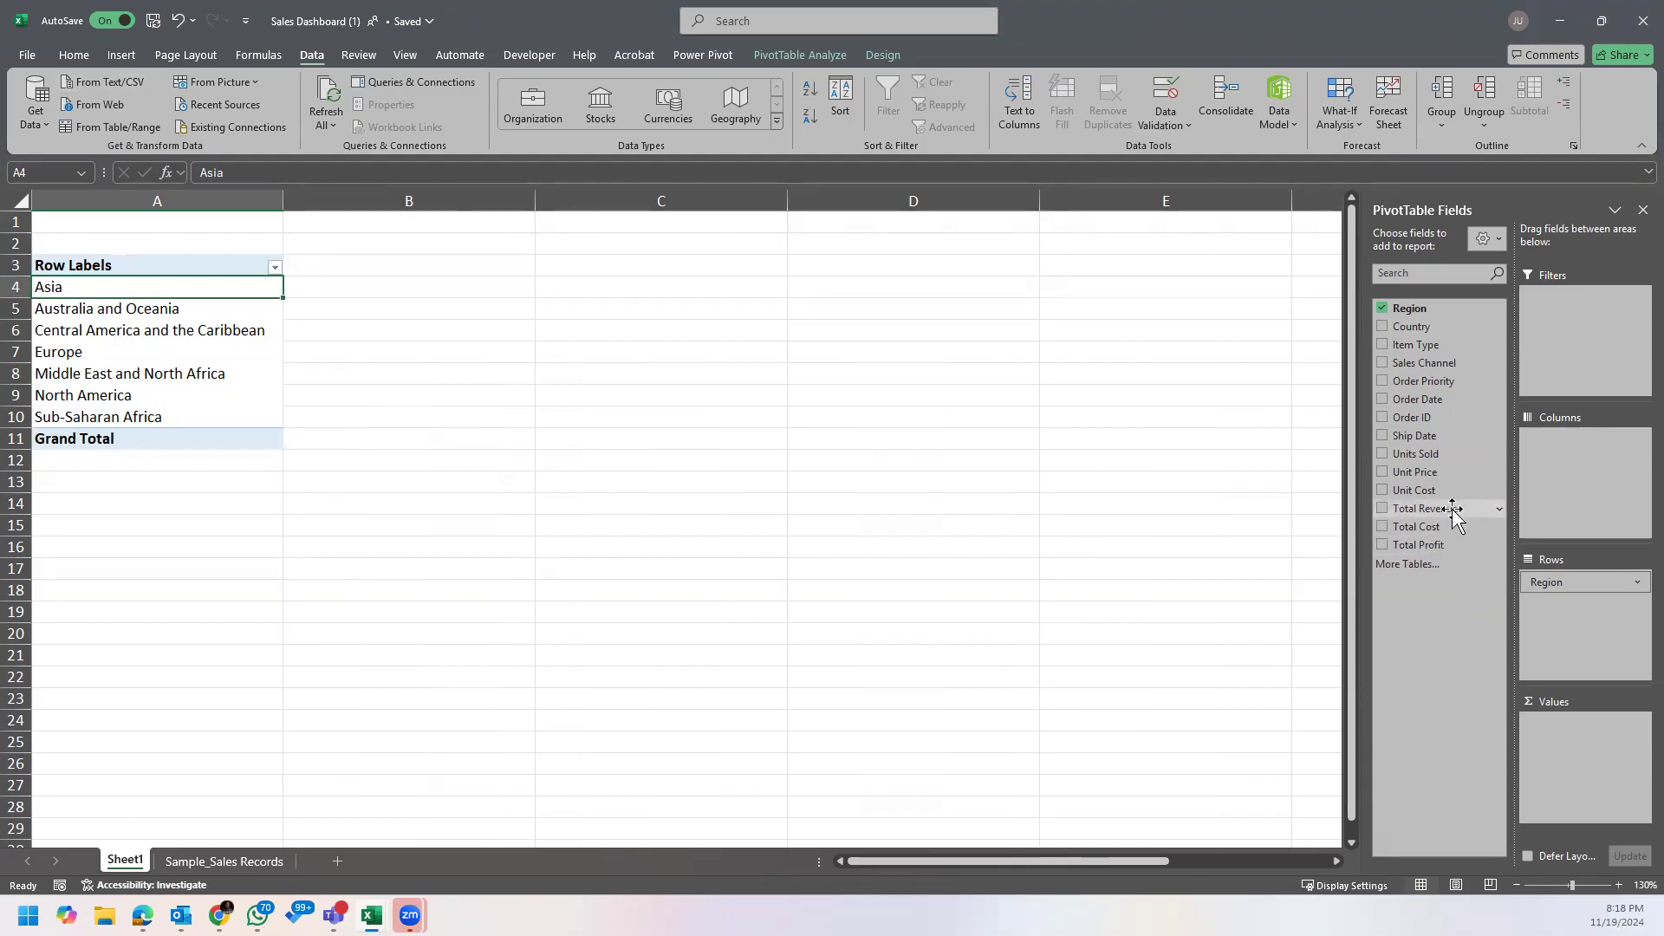
Step: Add Total Revenue to the Values area and format B4:B11 as Number with 2 decimal places and the 1000 separator
left_click_drag(1459, 510, 1576, 729)
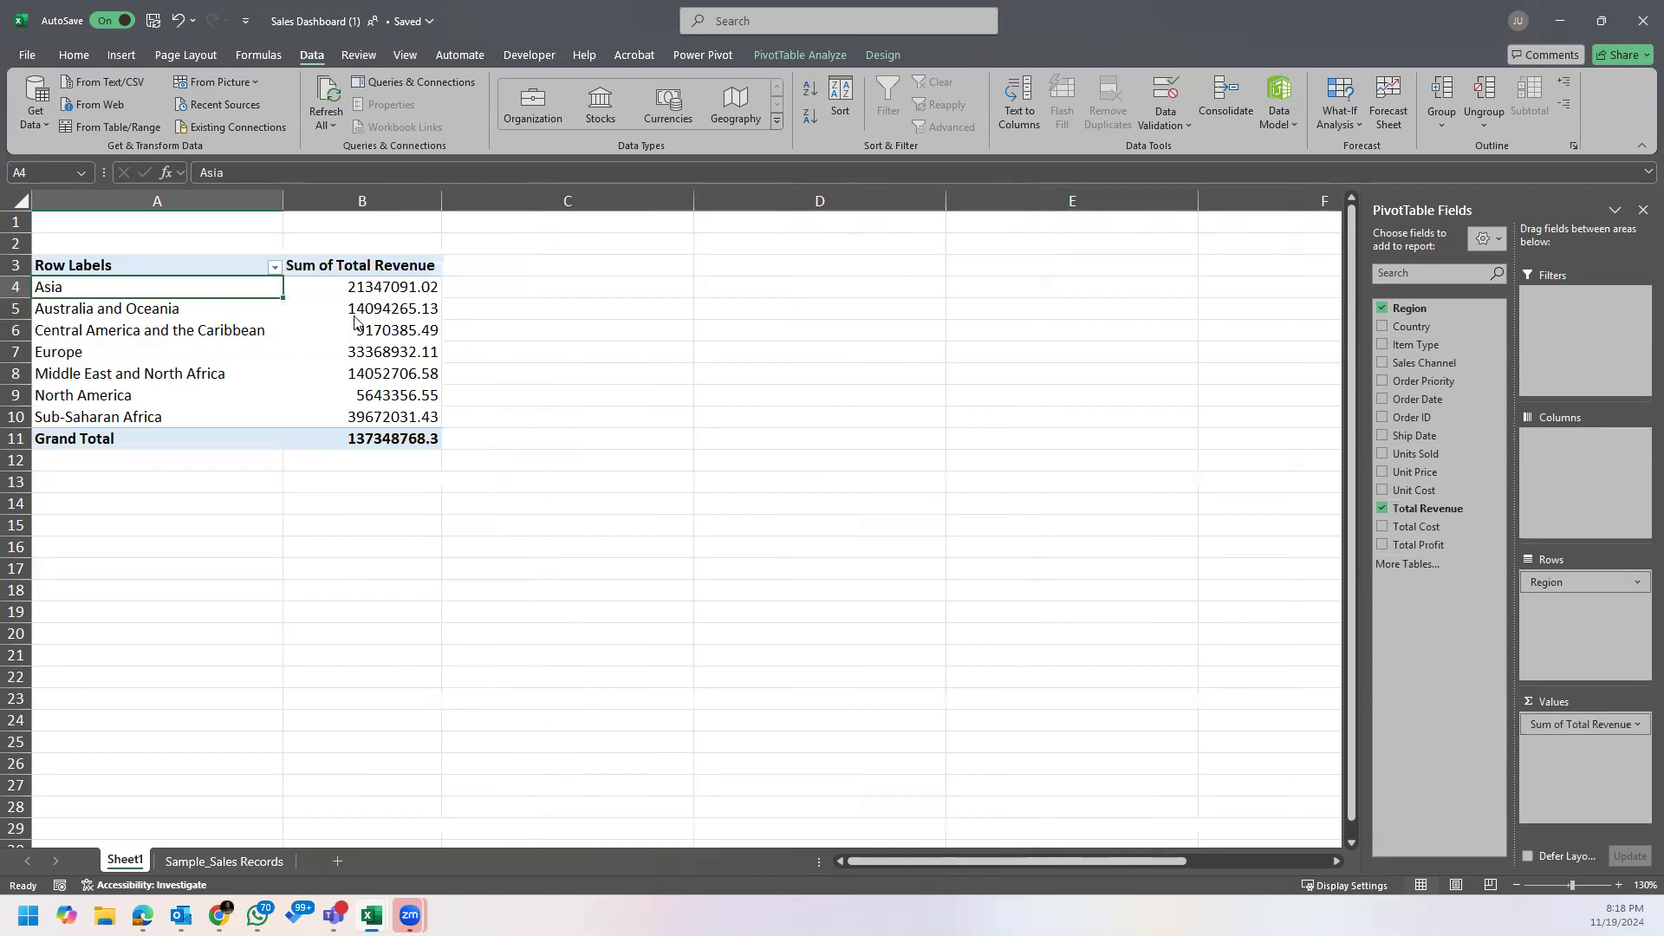
left_click_drag(386, 289, 404, 438)
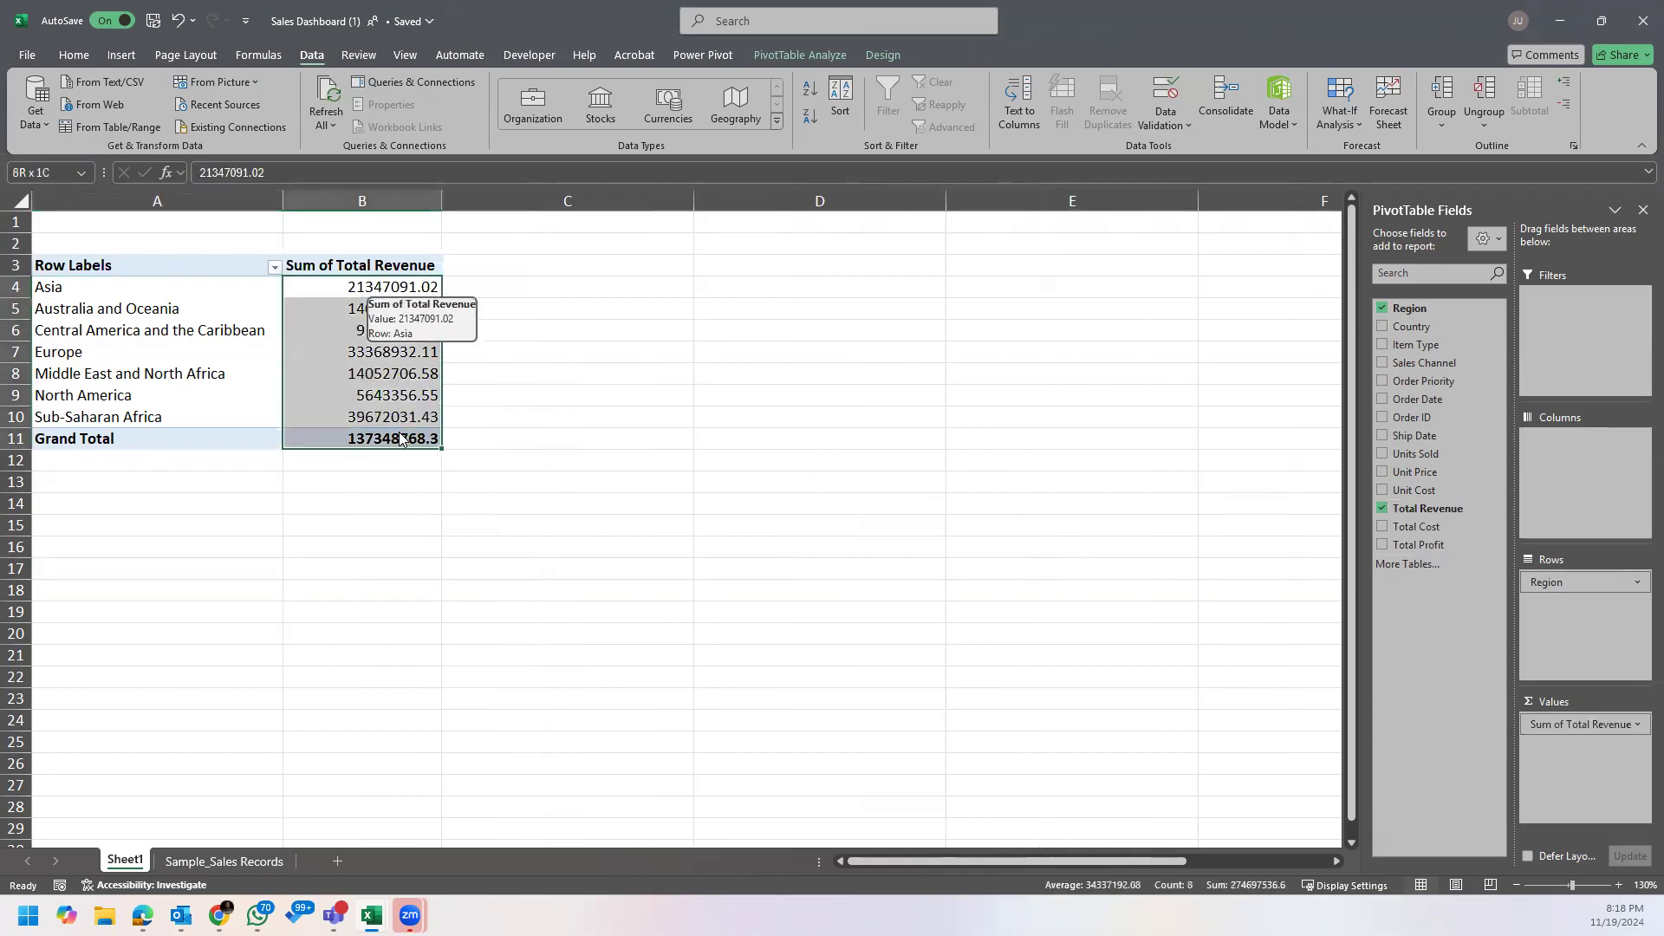
right_click(407, 374)
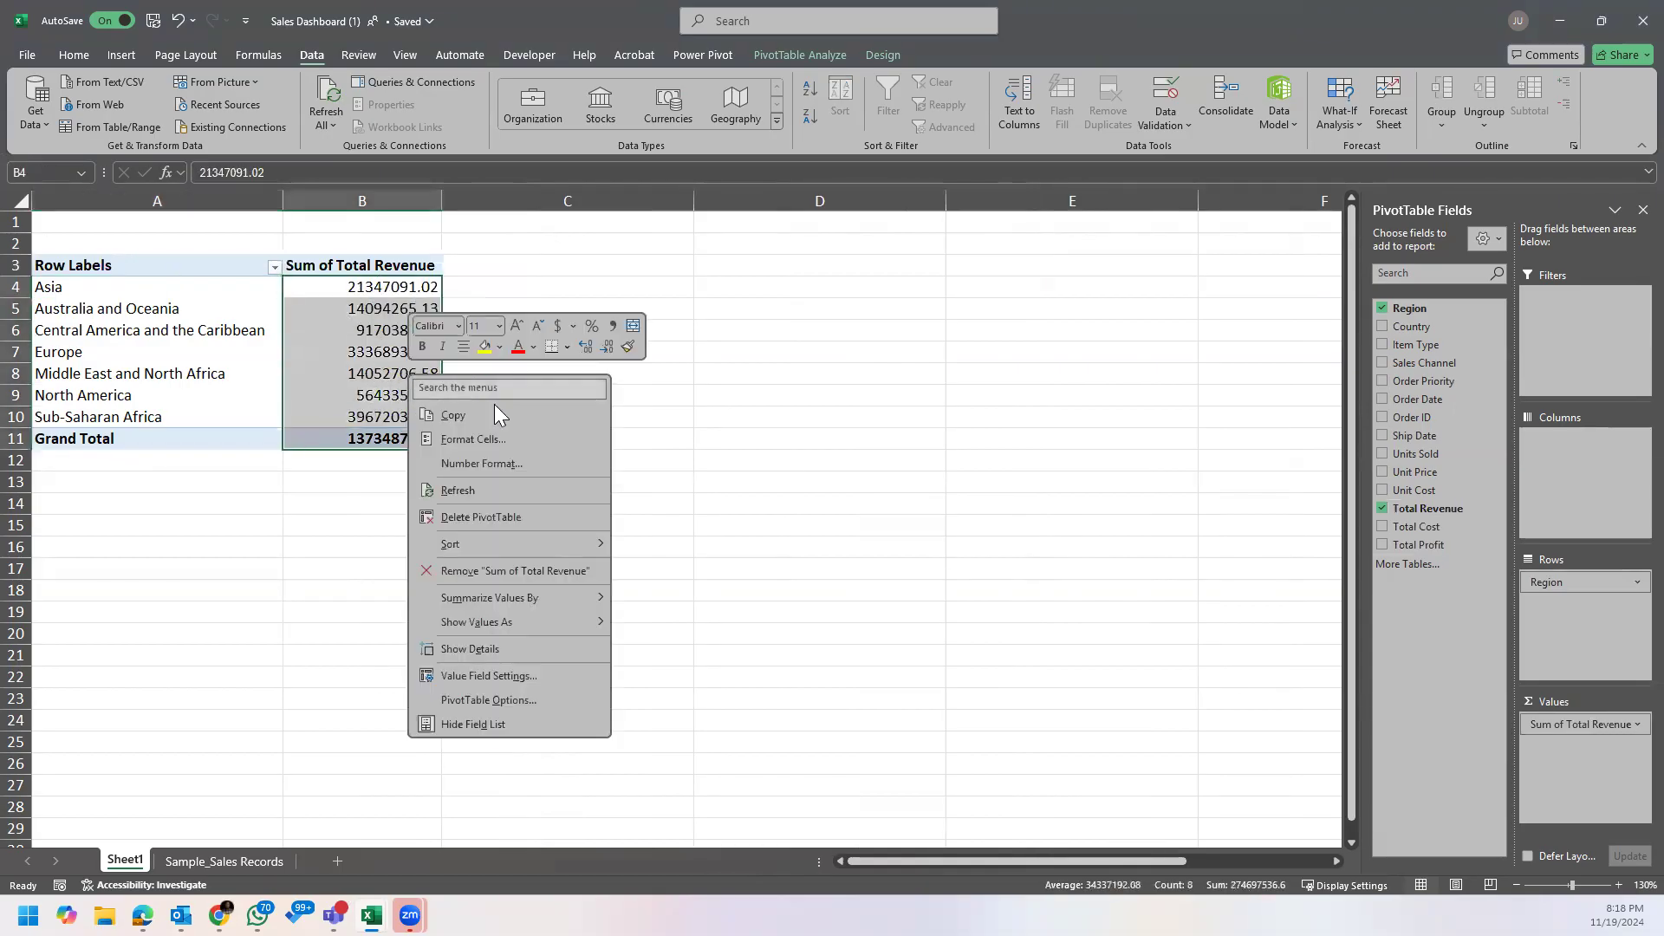
left_click(527, 441)
left_click(185, 157)
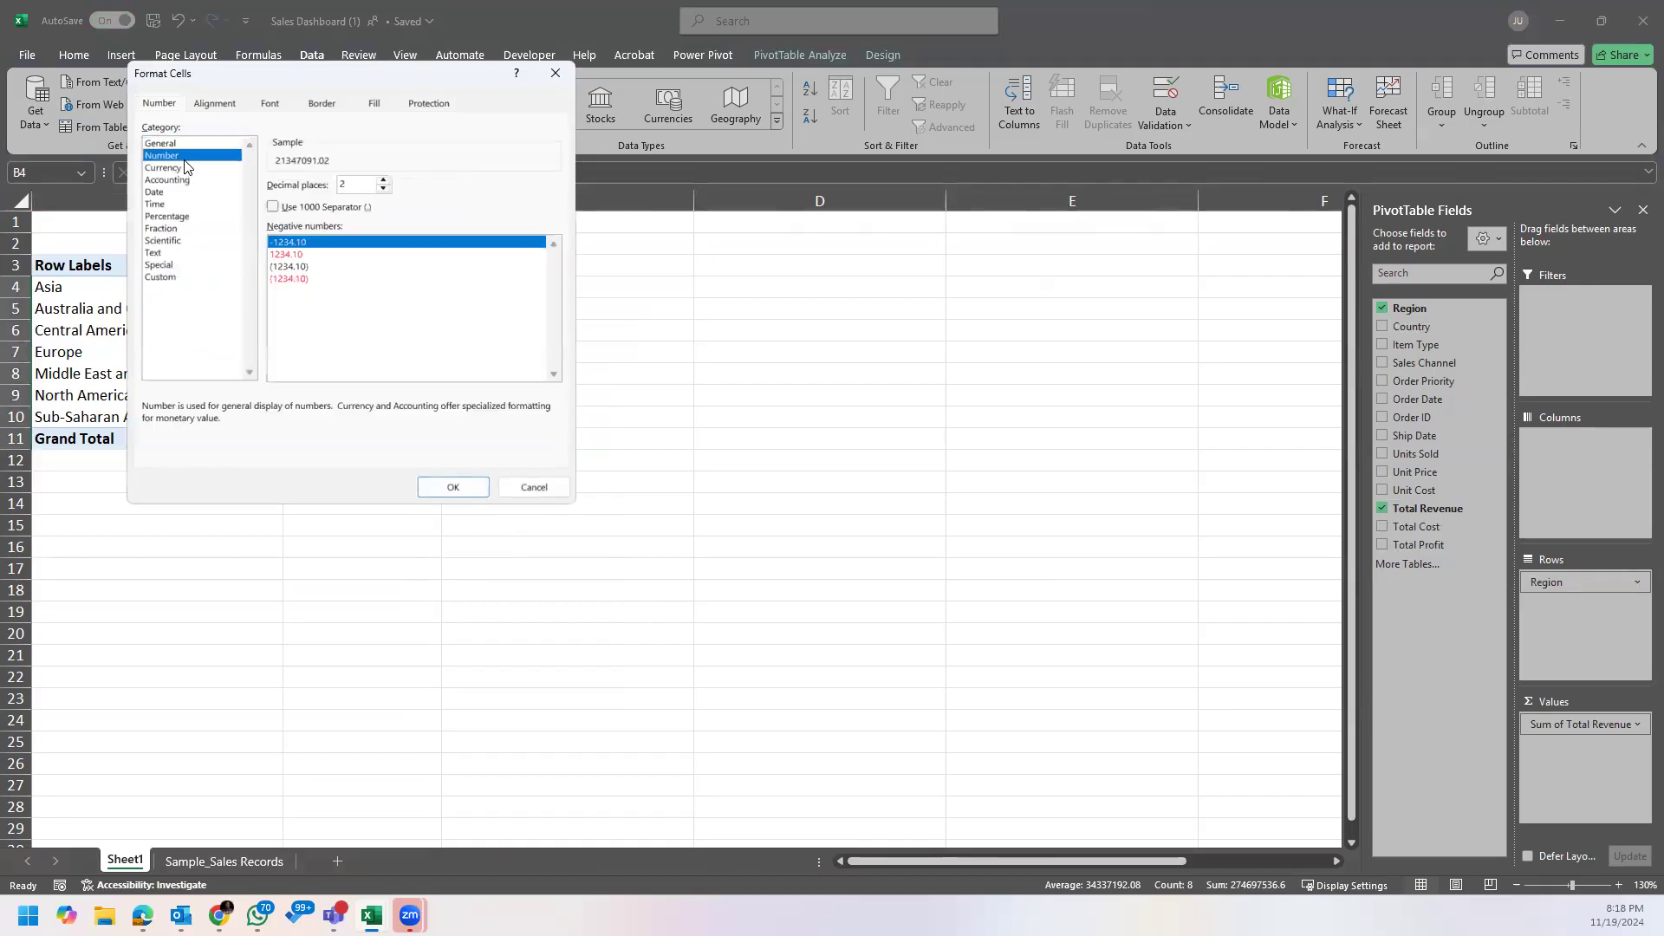
left_click(274, 207)
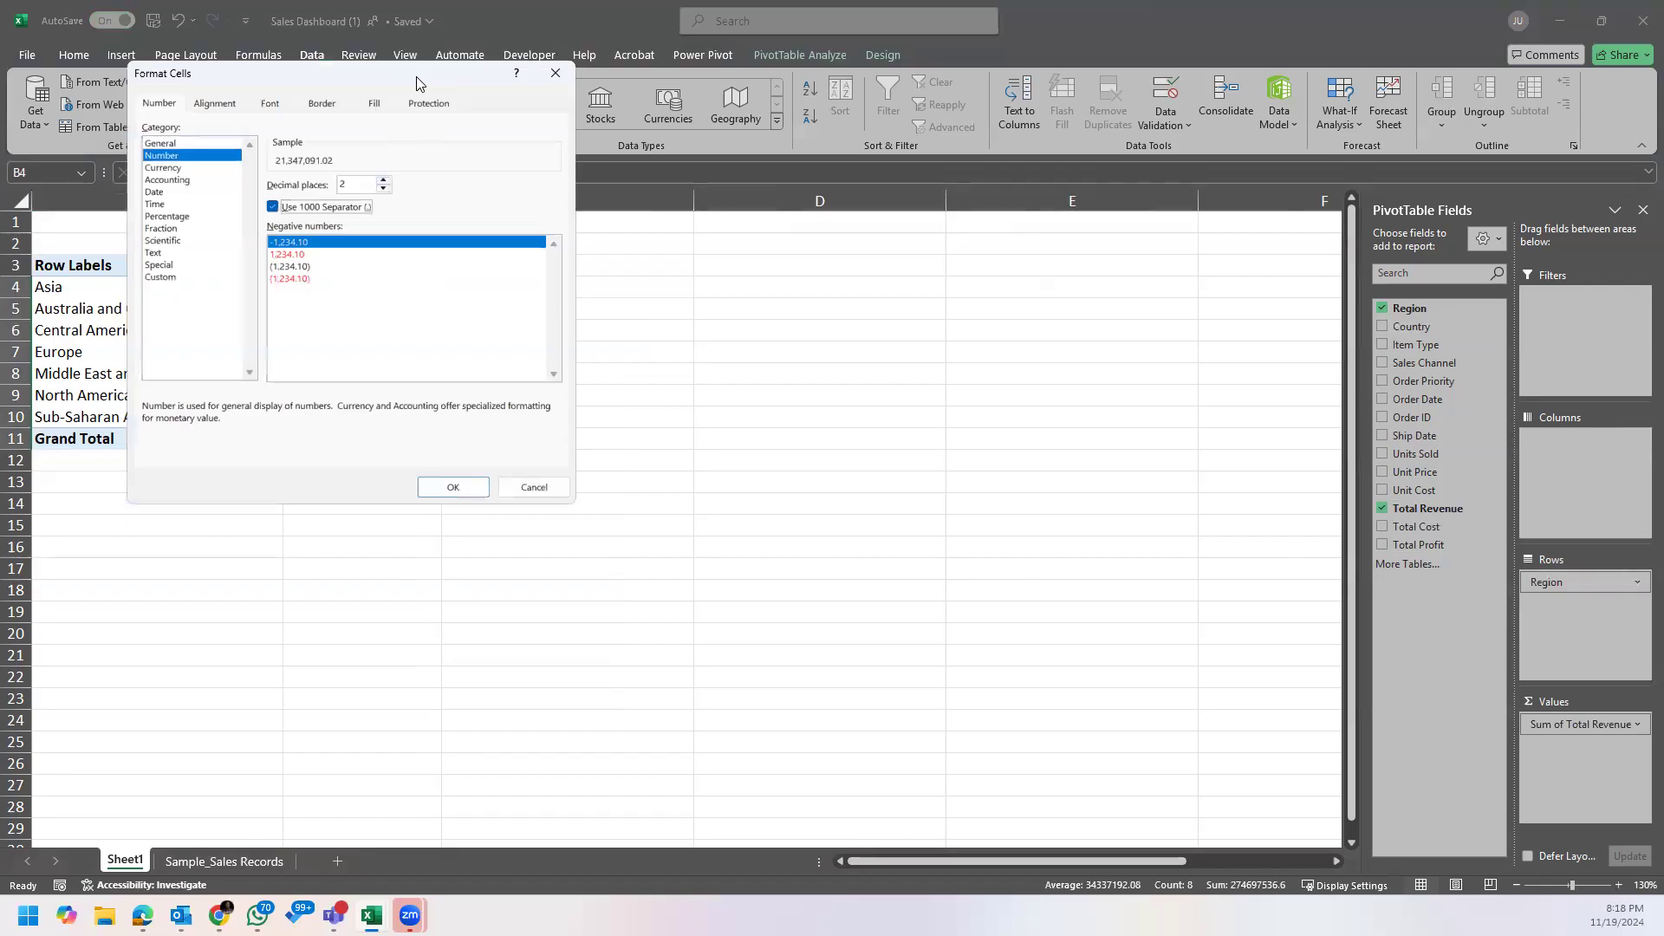
left_click_drag(416, 82, 546, 113)
left_click(583, 516)
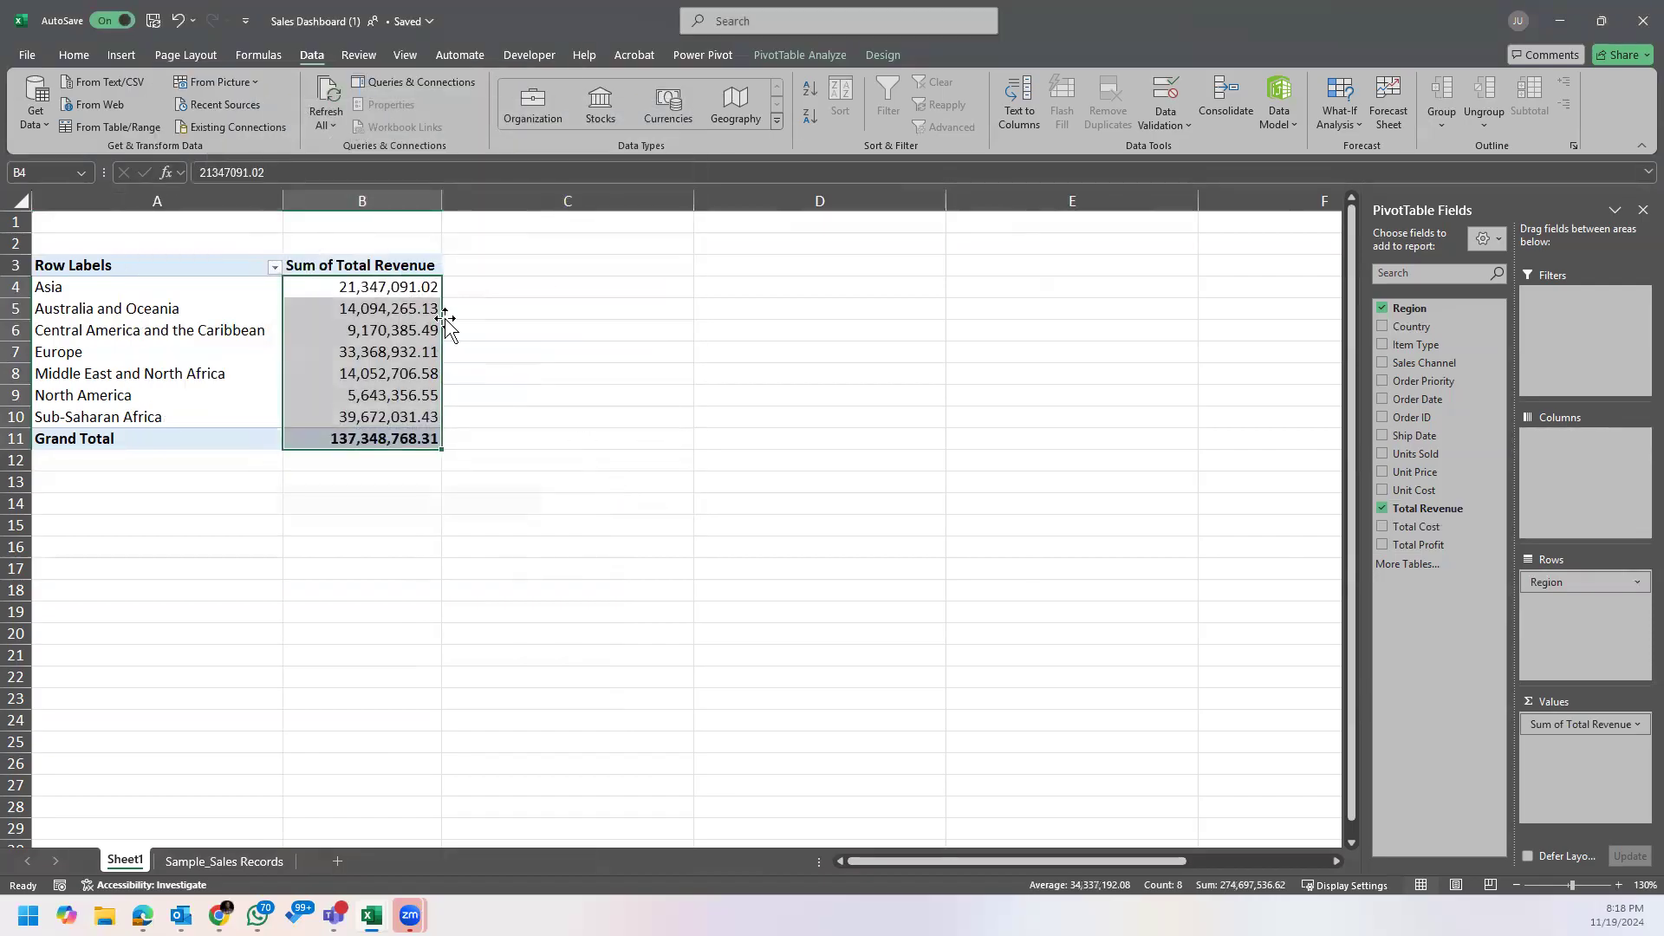
Step: Change the number format of the Sum of Total Revenue values to Currency with 2 decimal places
right_click(377, 300)
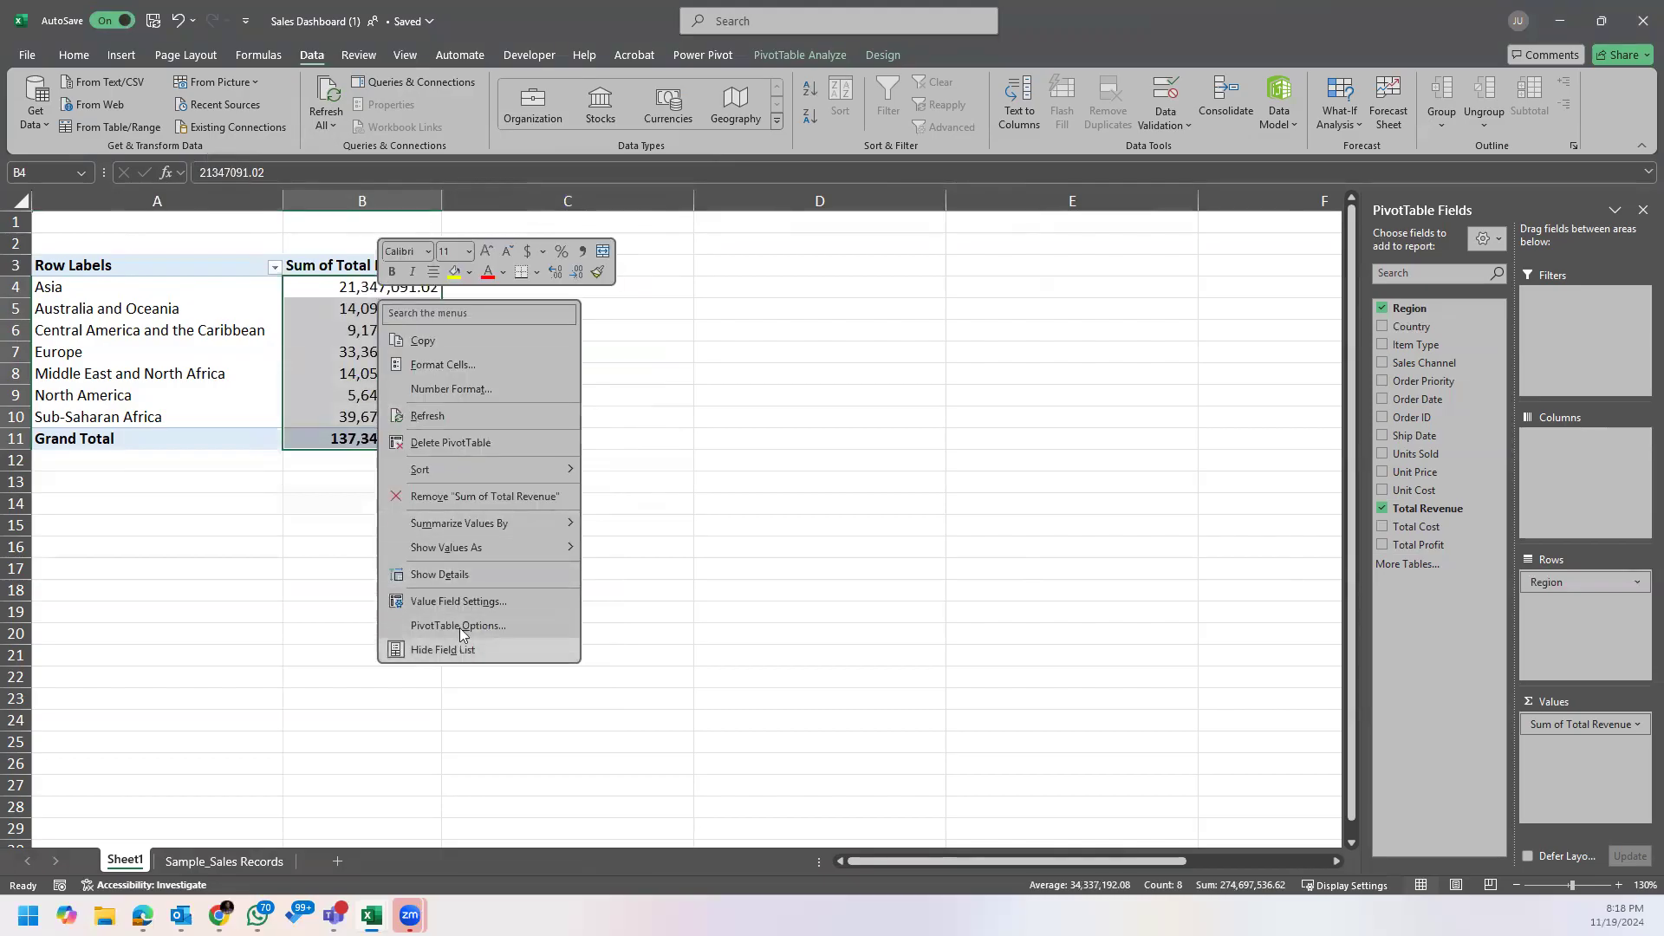
left_click(442, 364)
left_click(163, 119)
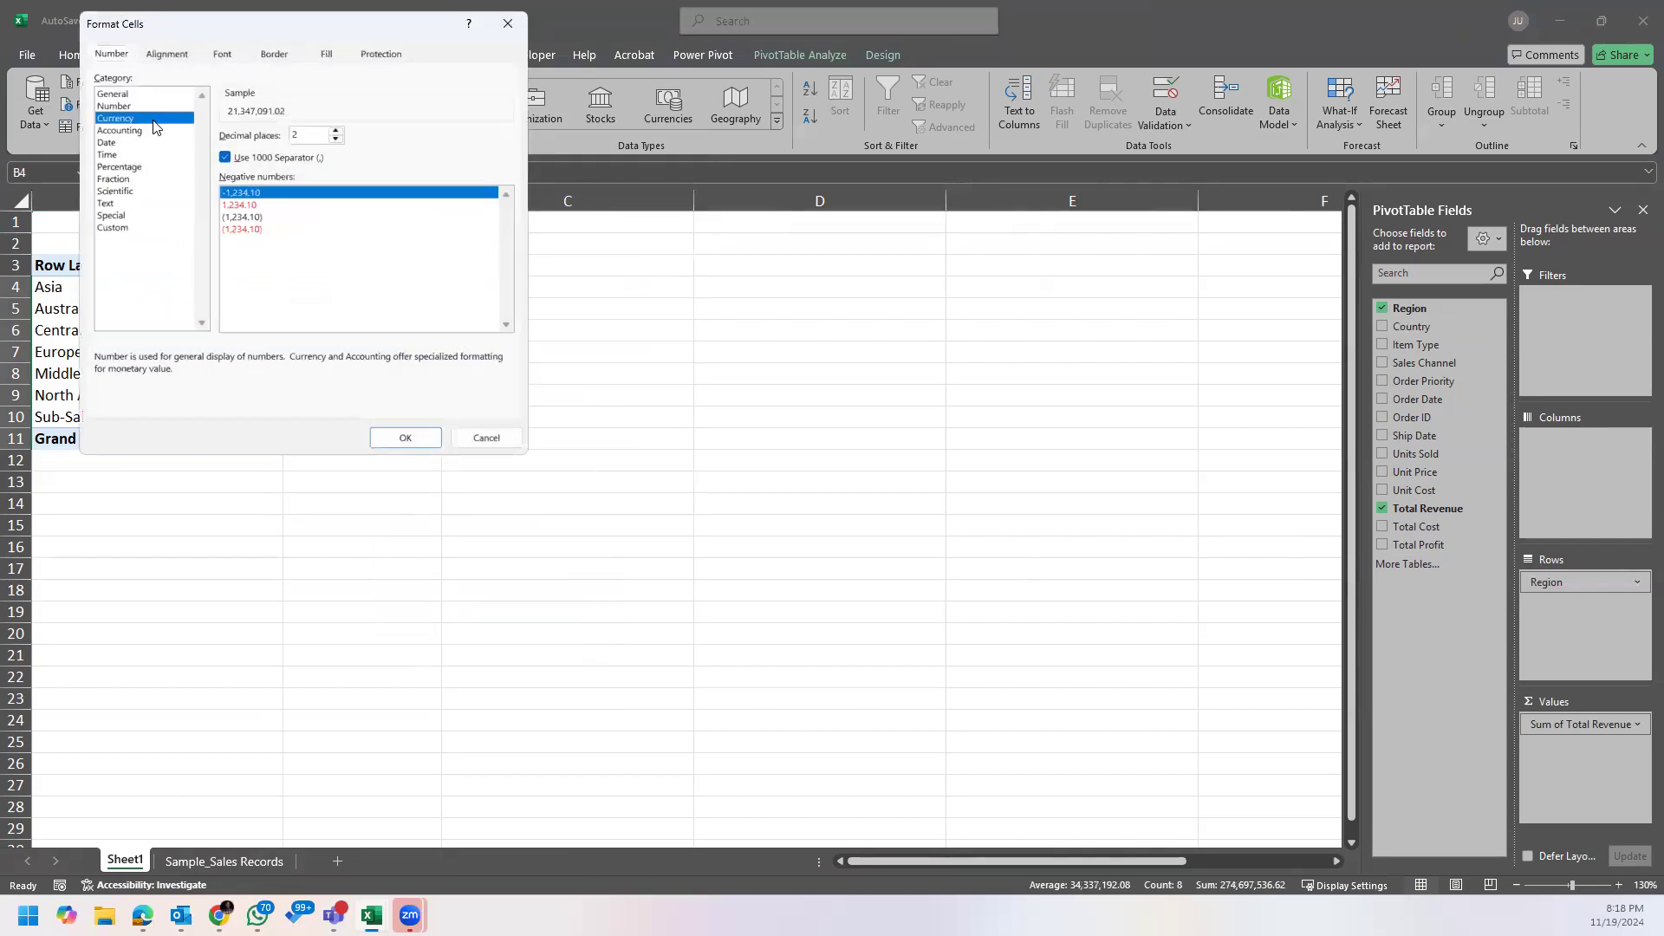
left_click(403, 438)
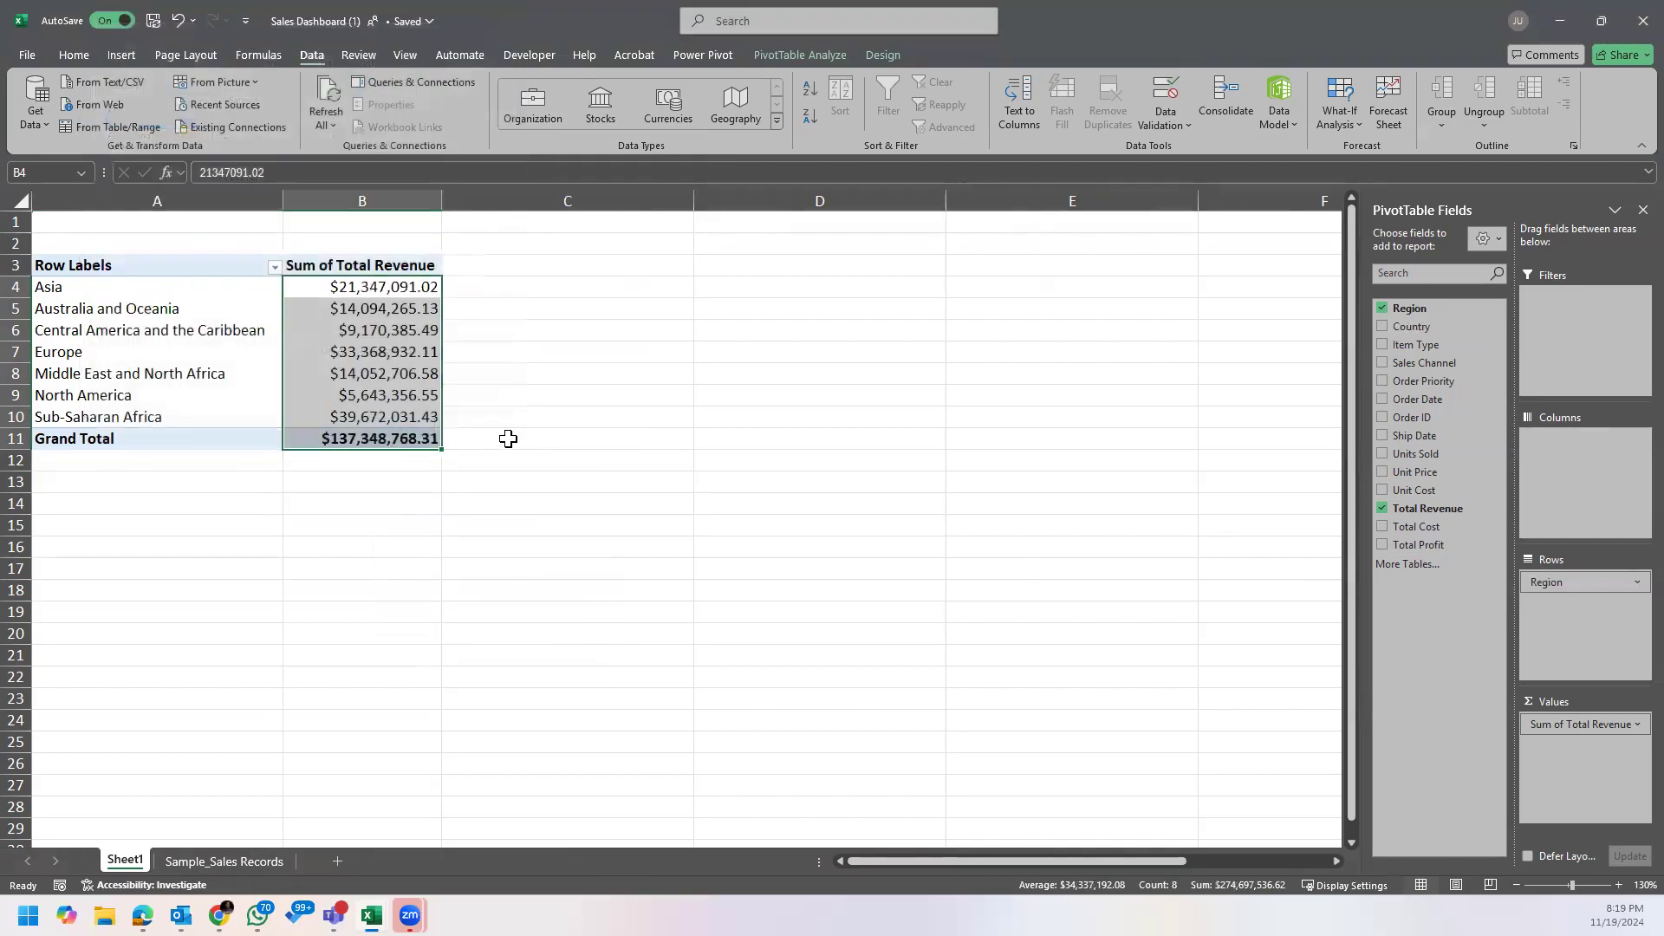
left_click(458, 535)
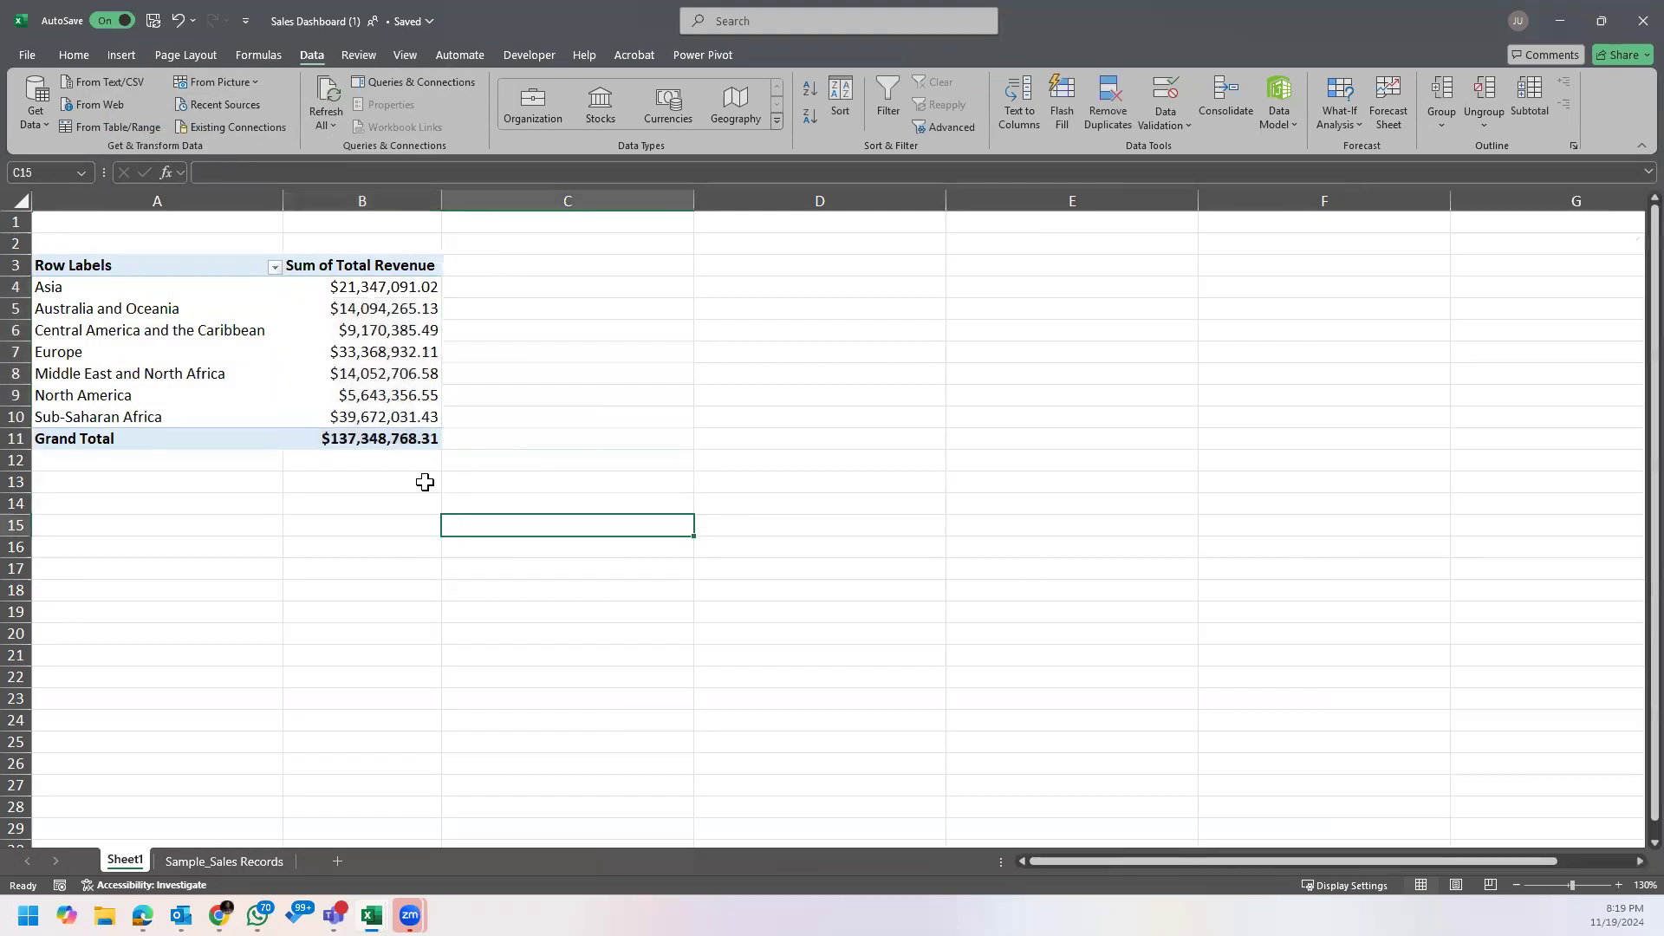
right_click(365, 287)
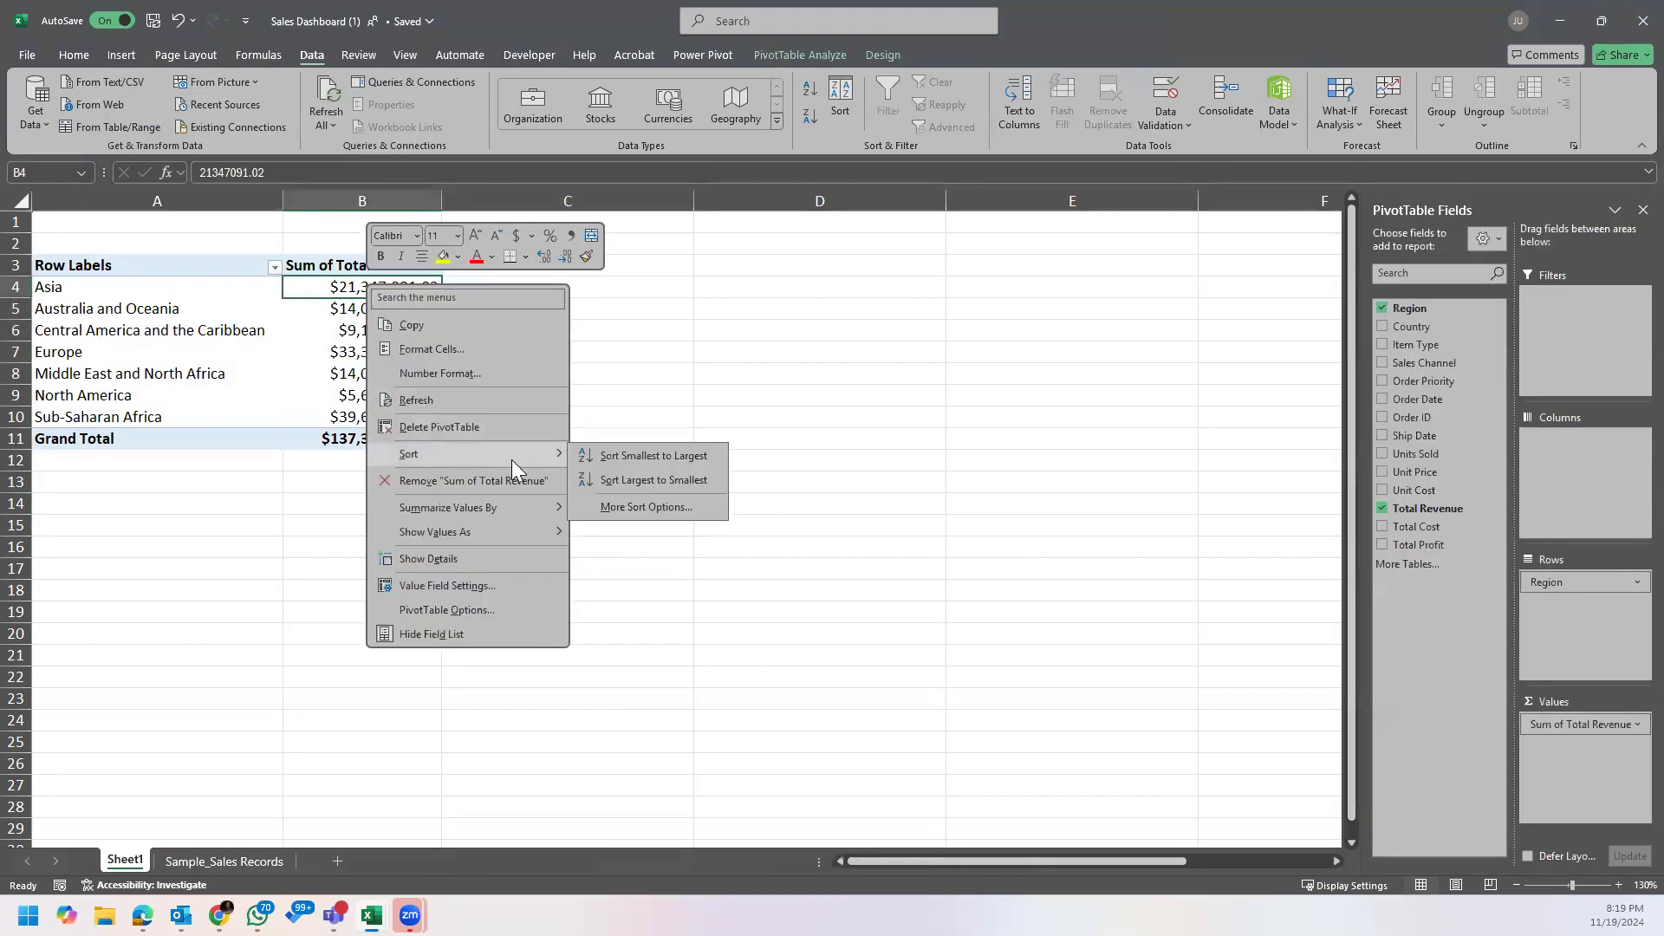
left_click(299, 378)
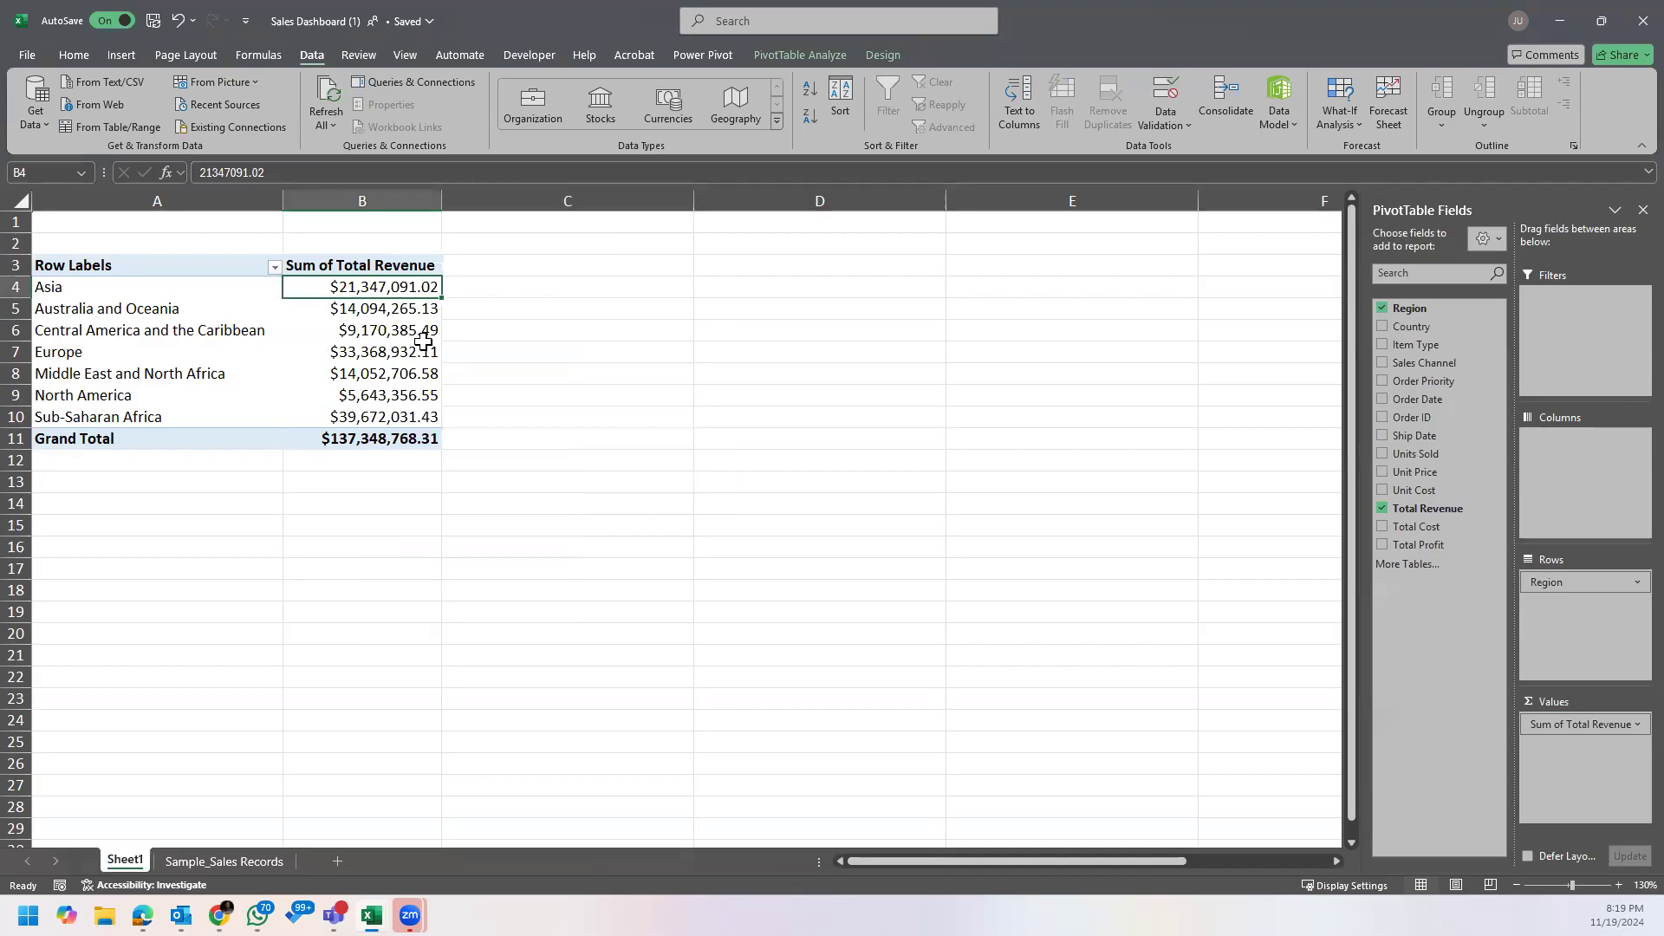
left_click(444, 479)
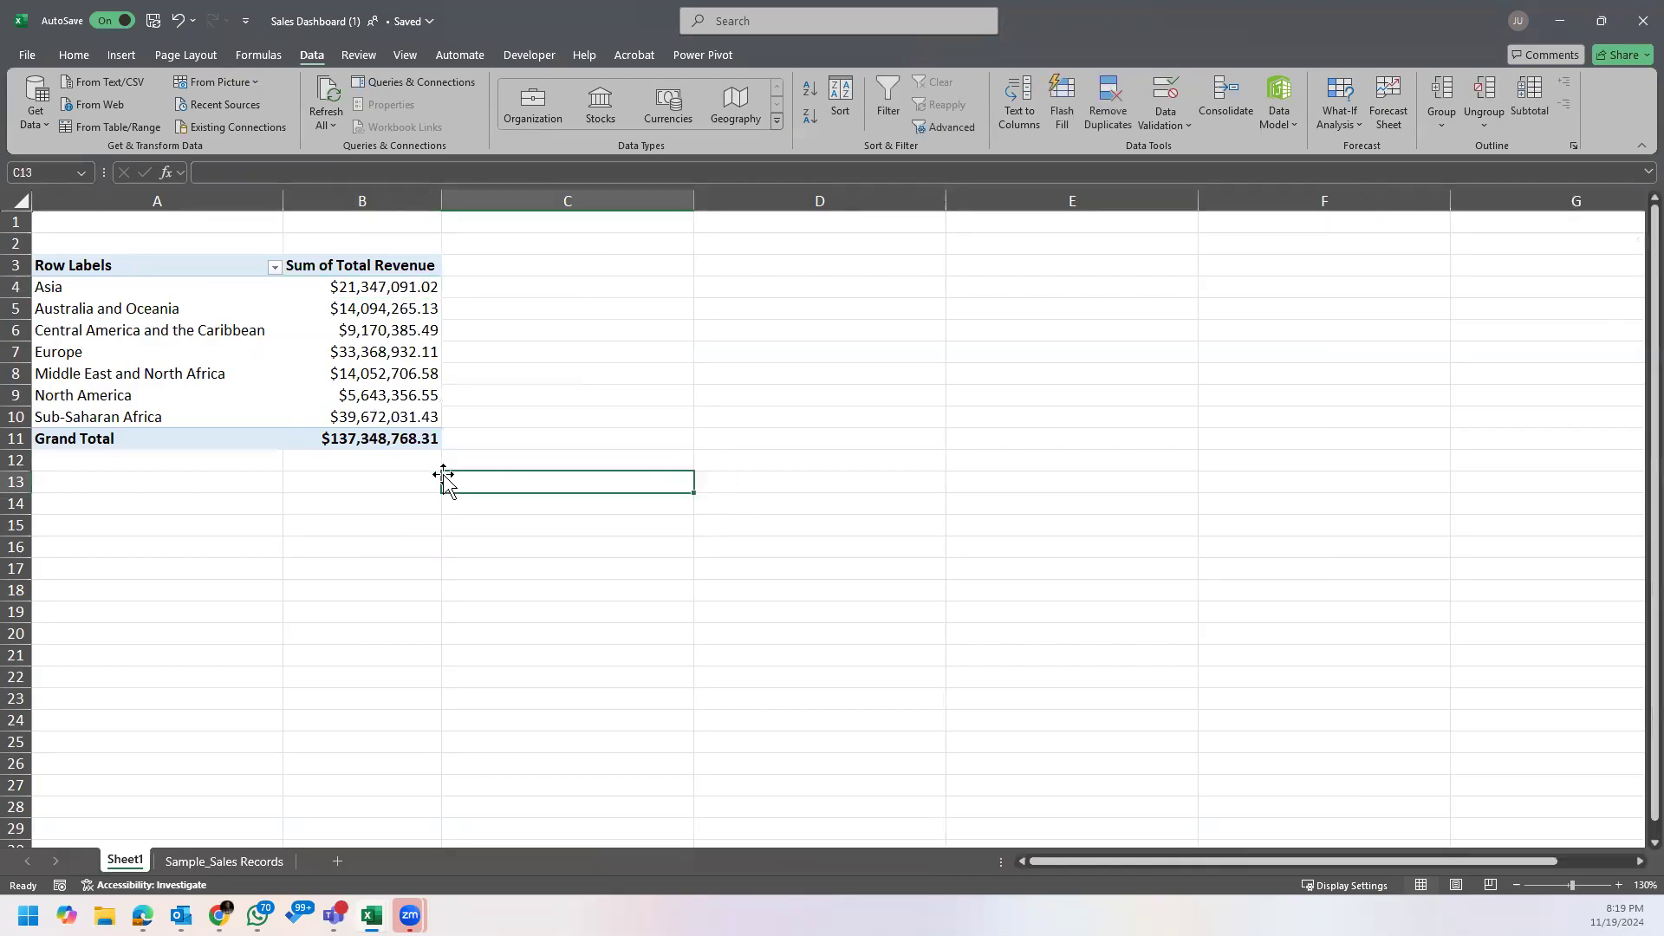
left_click(192, 291)
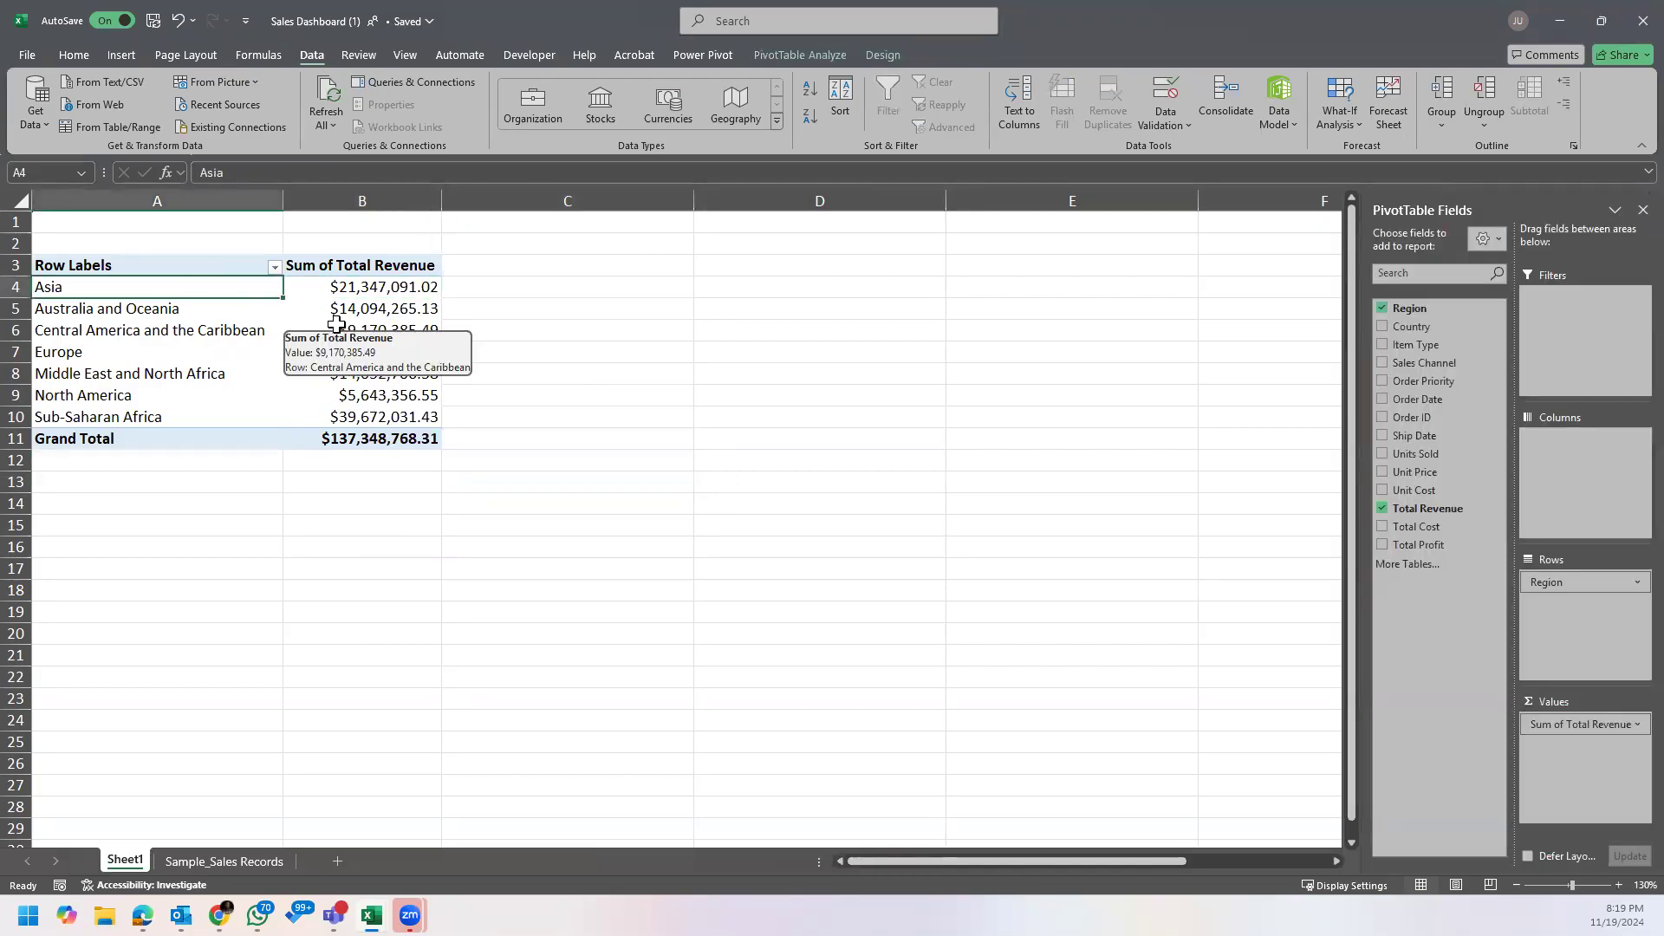
Step: Rename the PivotTable headers in A3 and B3 to "Region" and "Total Revenue" with a leading space, and autofit column B
left_click(167, 266)
type("Region")
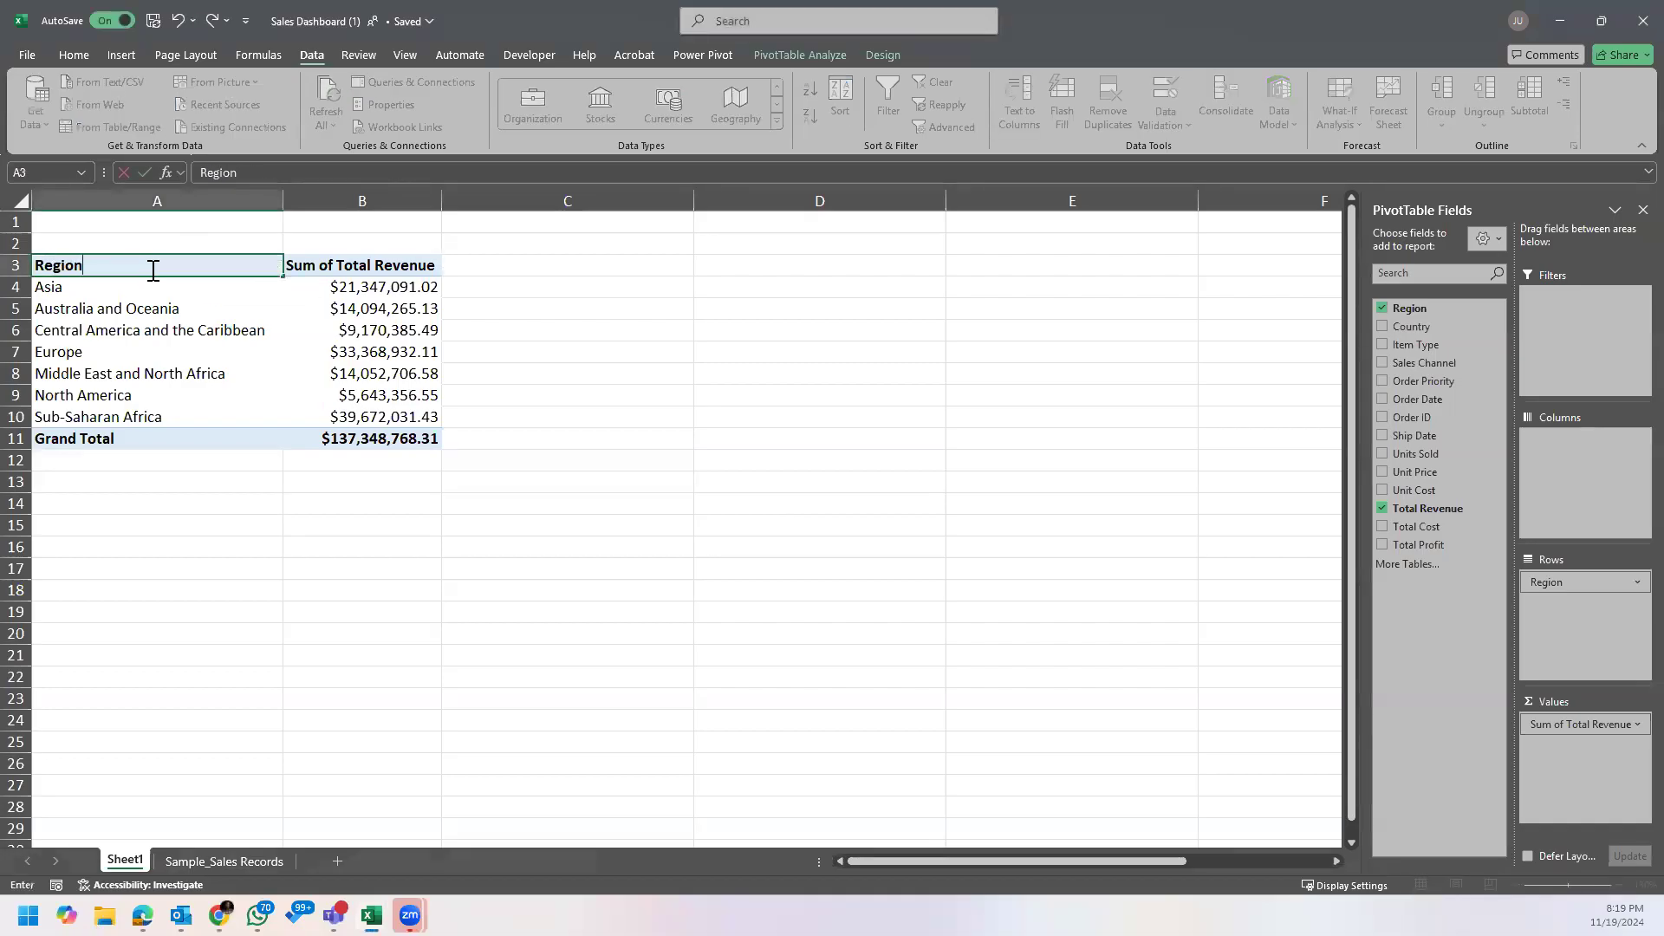
left_click(343, 266)
left_click_drag(242, 173, 53, 214)
key("BackSpace")
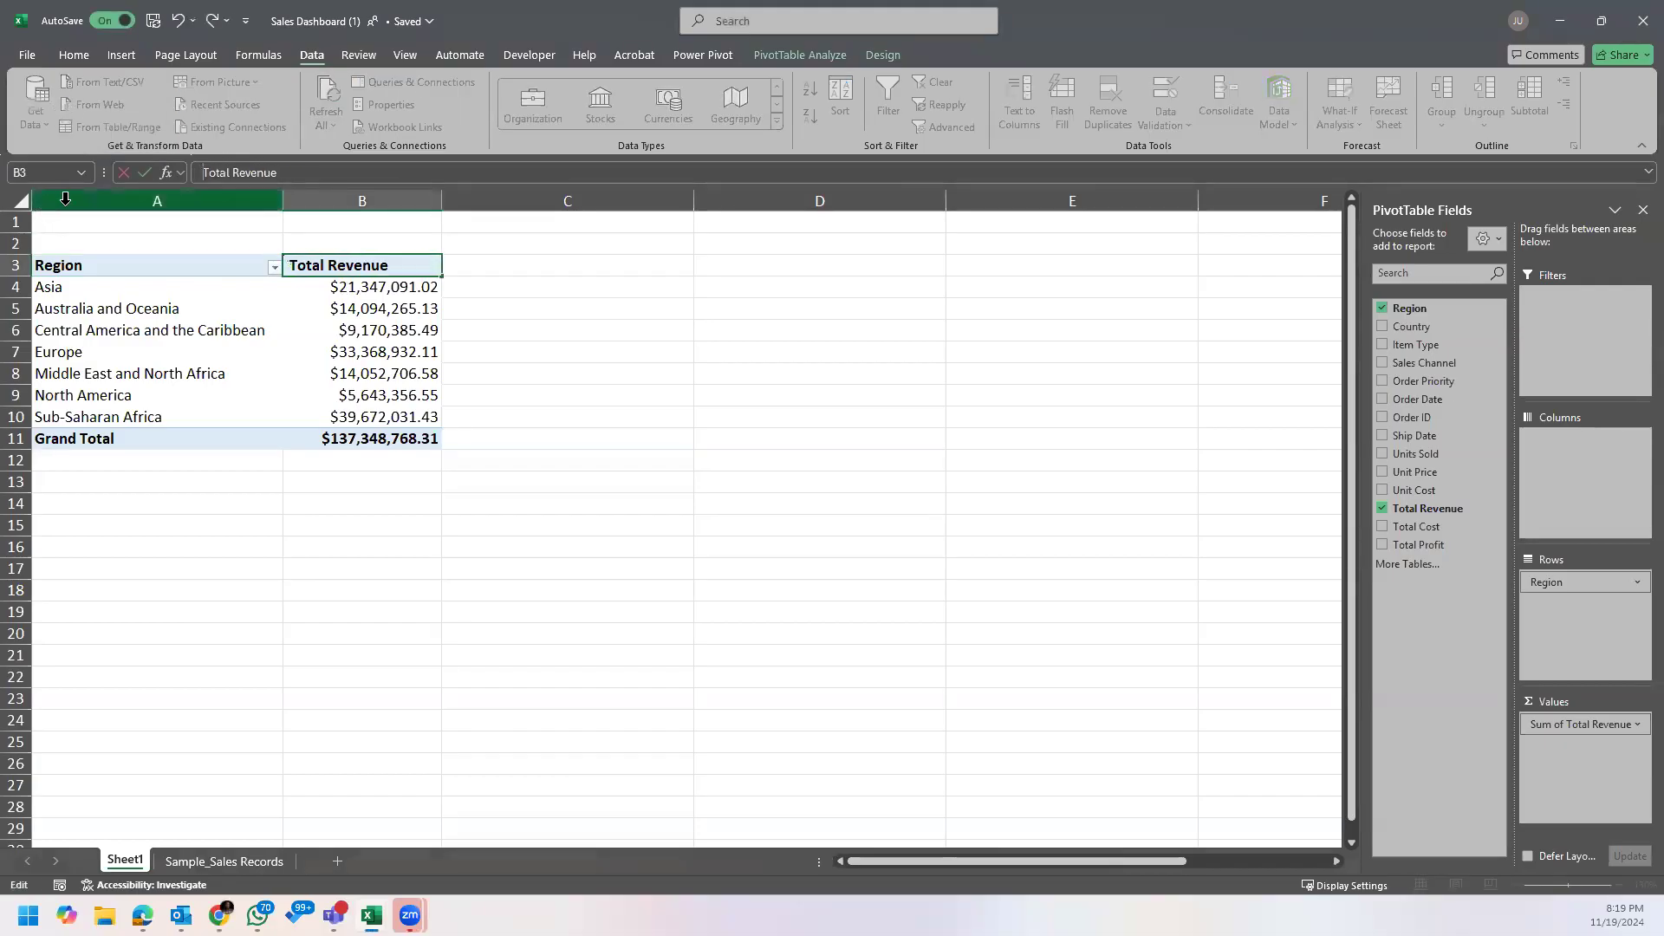
key("Return")
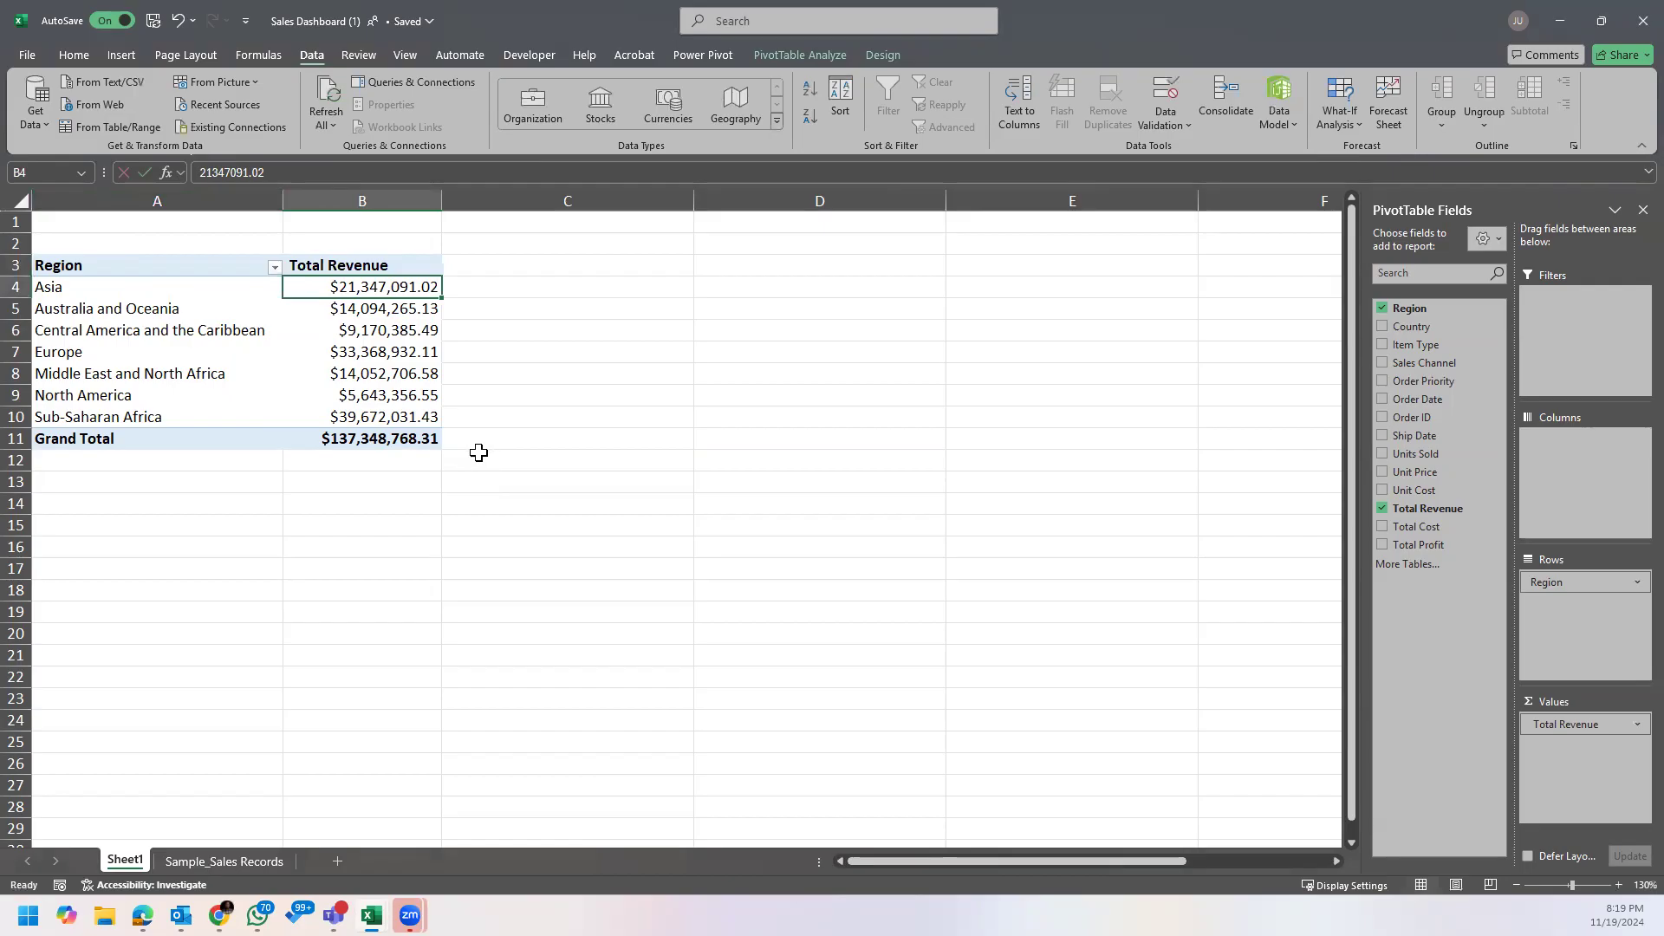
double_click(441, 201)
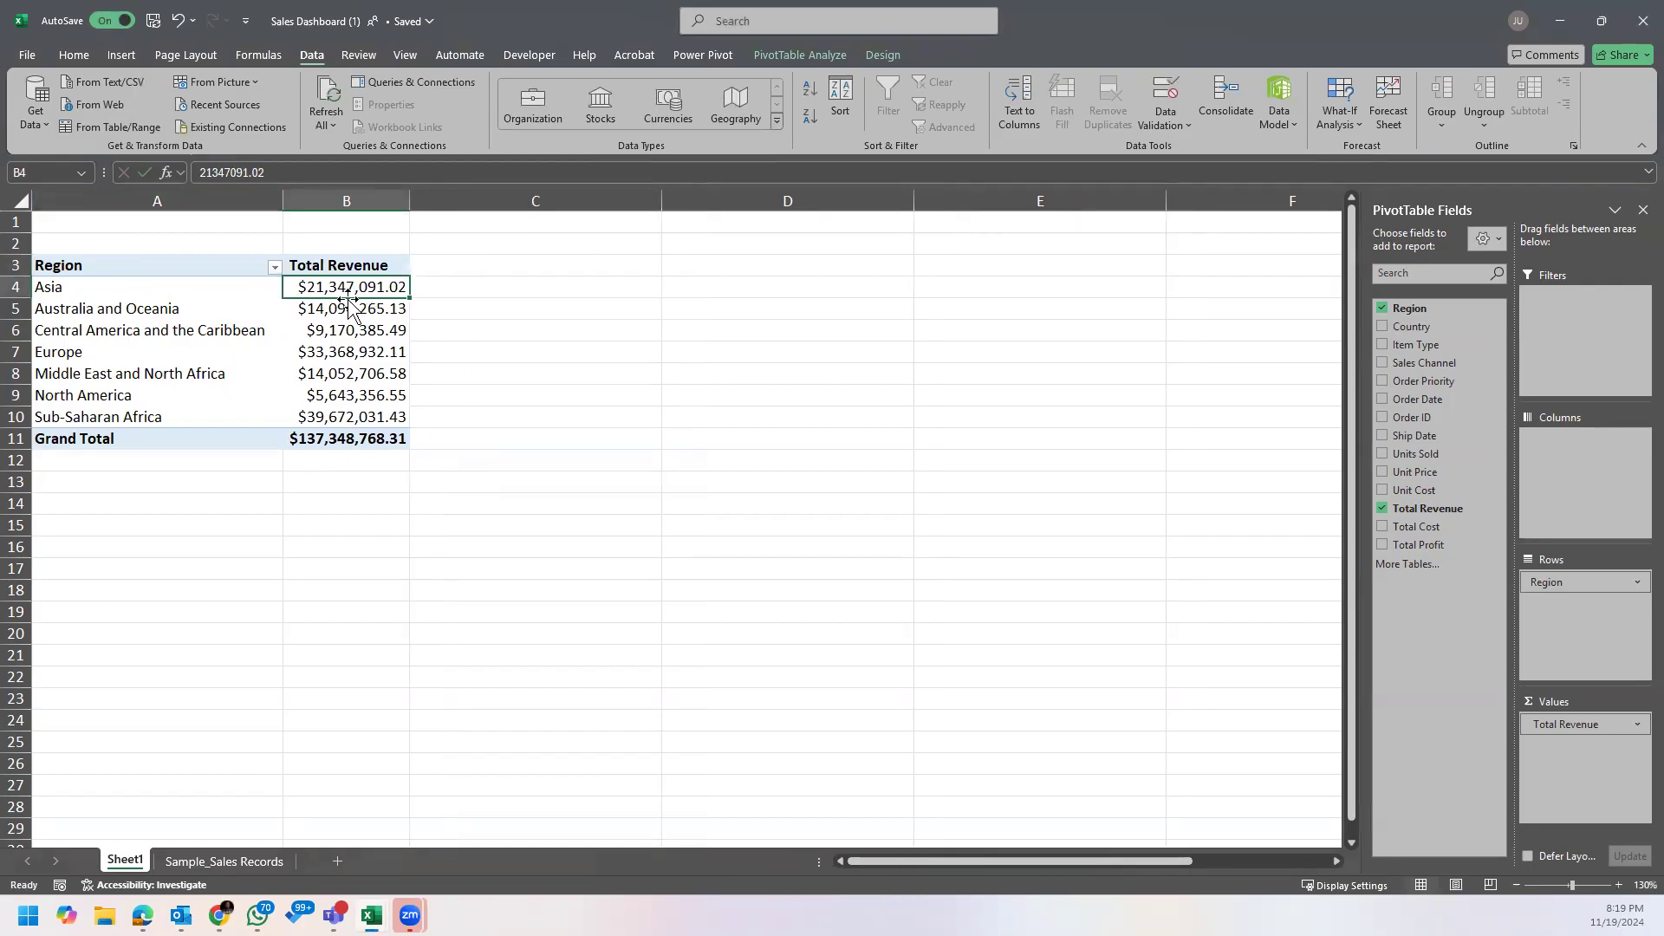
Step: Sort the PivotTable's regions by Total Revenue from largest to smallest
mouse_move(354, 287)
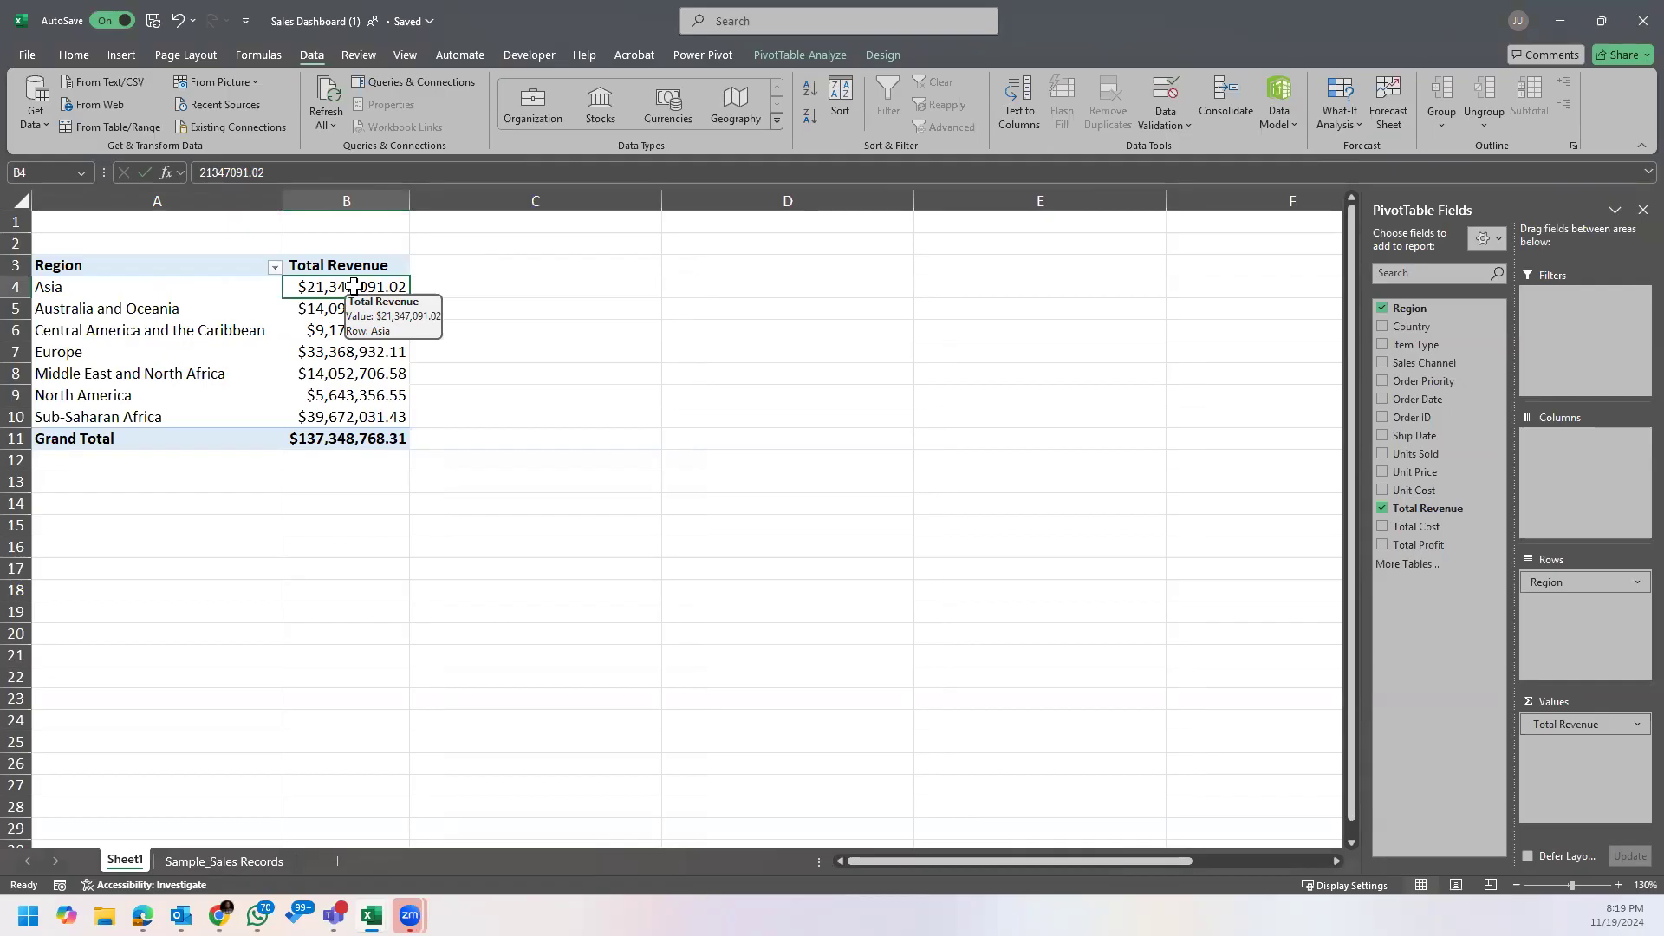
right_click(353, 286)
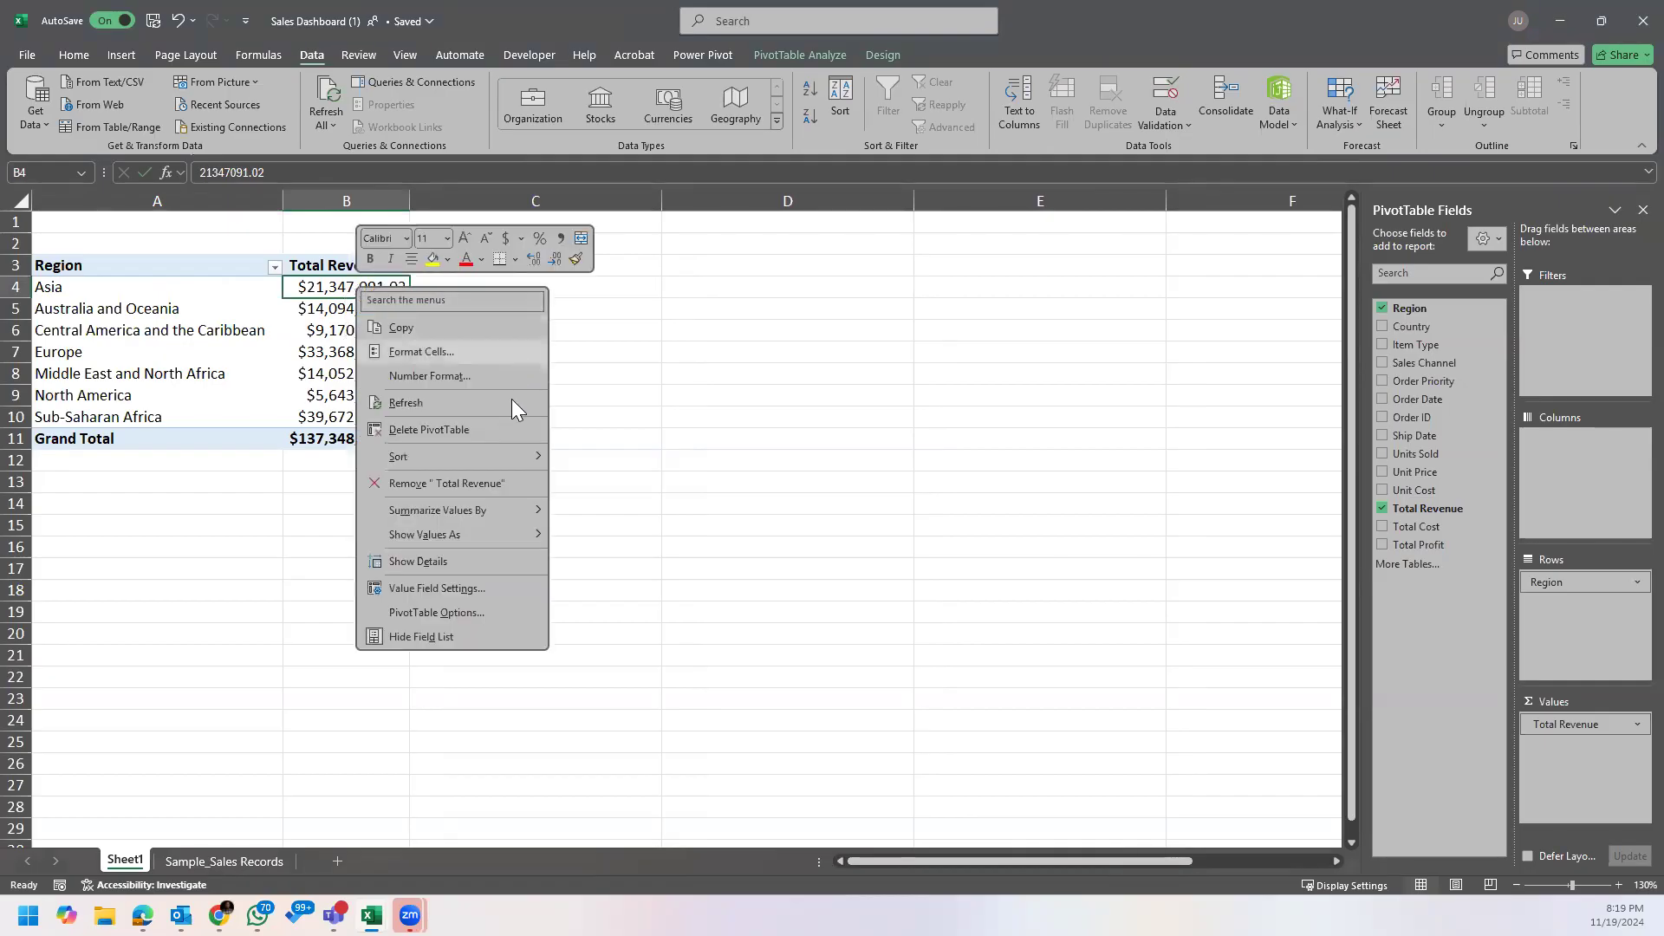
mouse_move(501, 460)
left_click(637, 482)
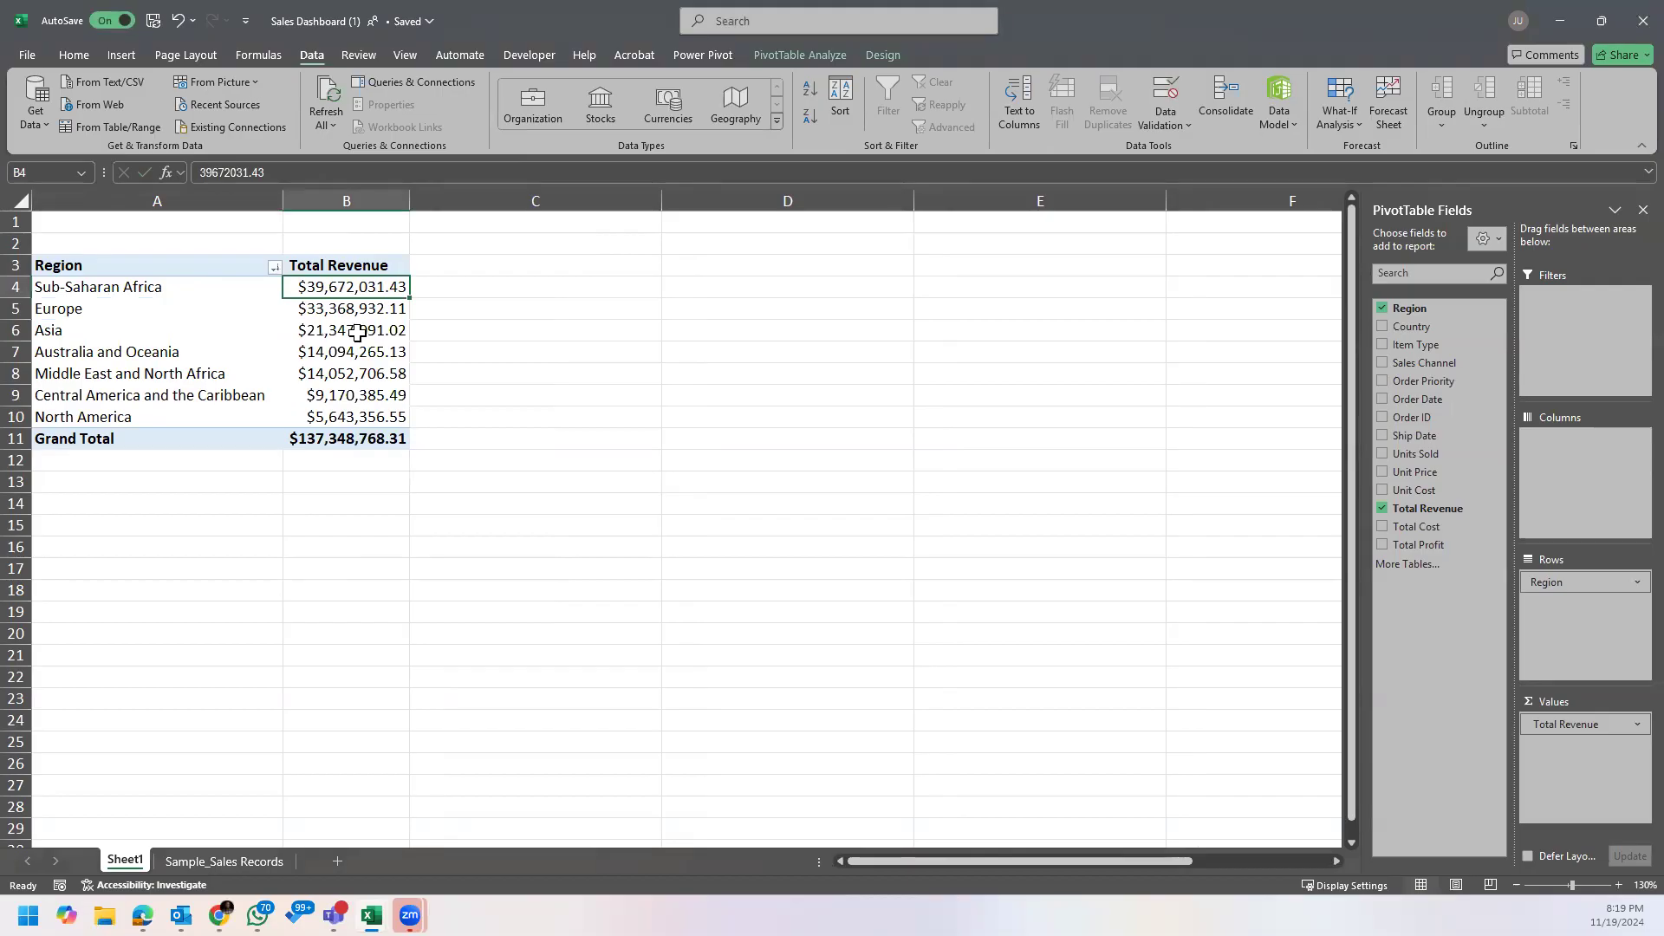
mouse_move(357, 332)
right_click(376, 294)
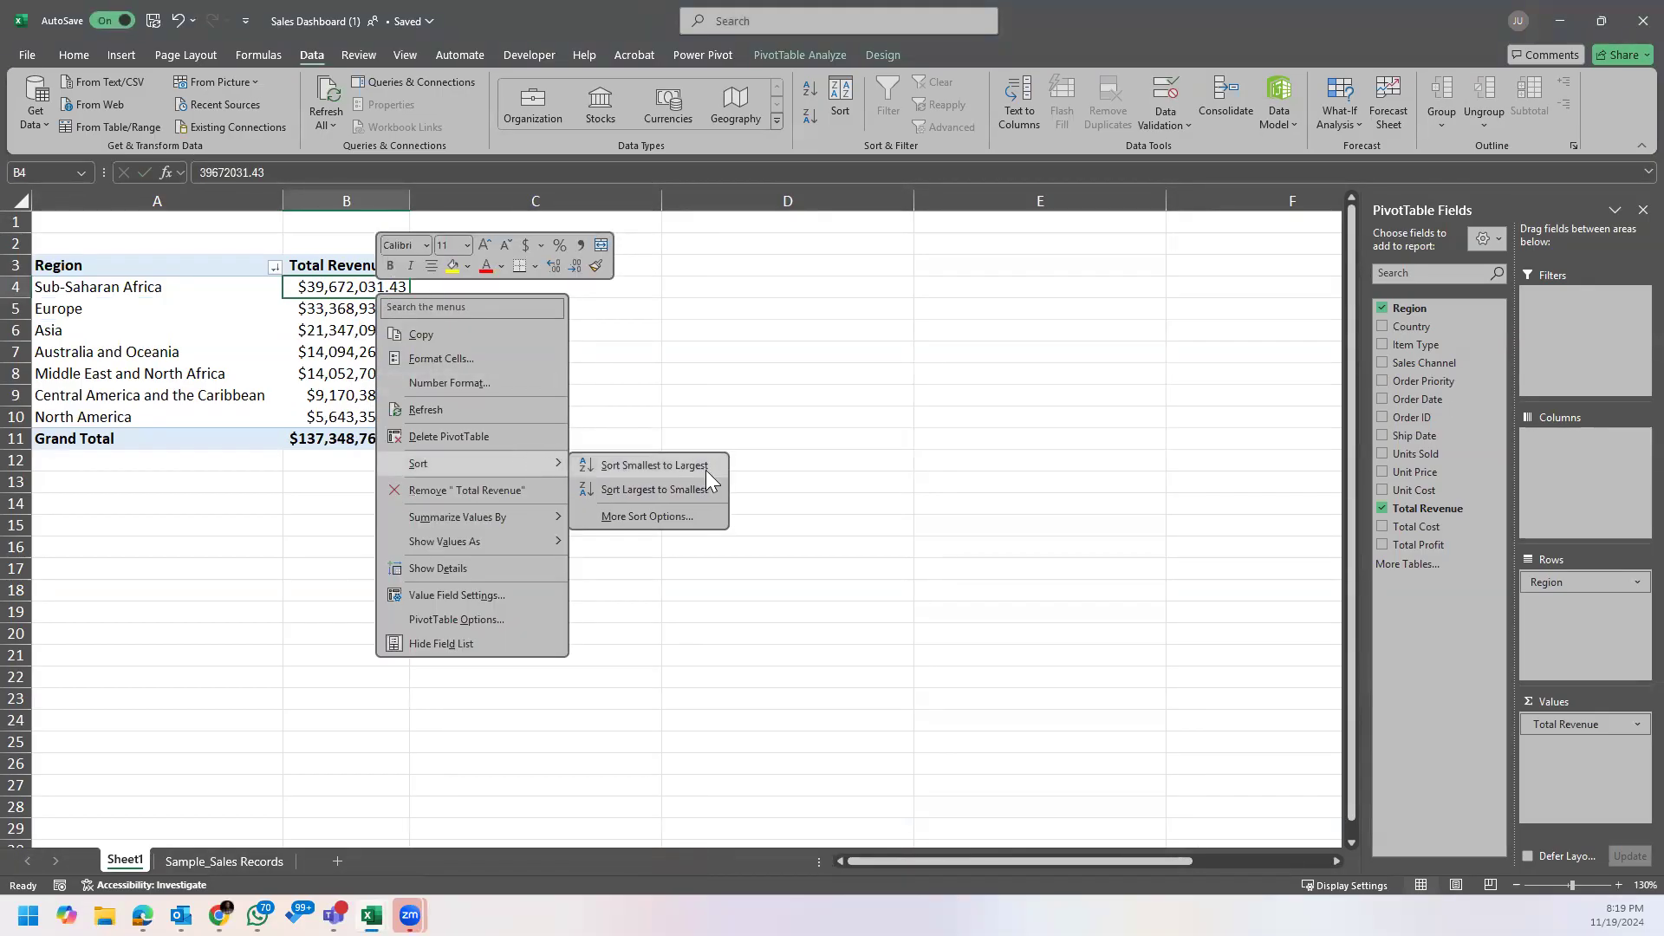
left_click(666, 497)
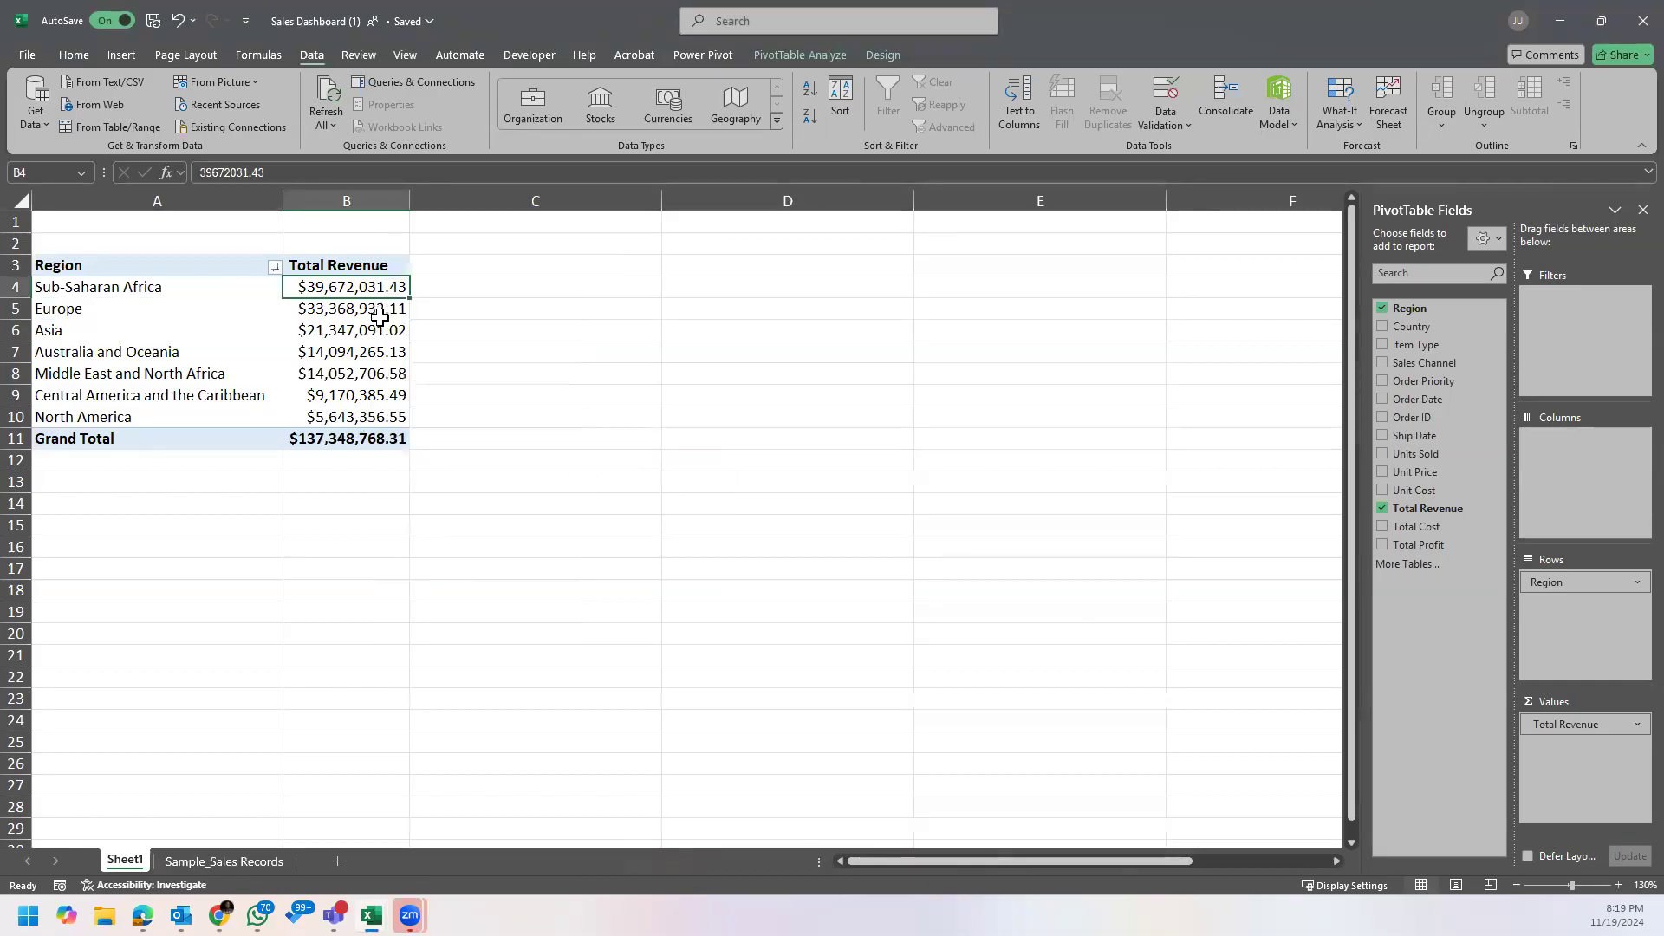
mouse_move(380, 318)
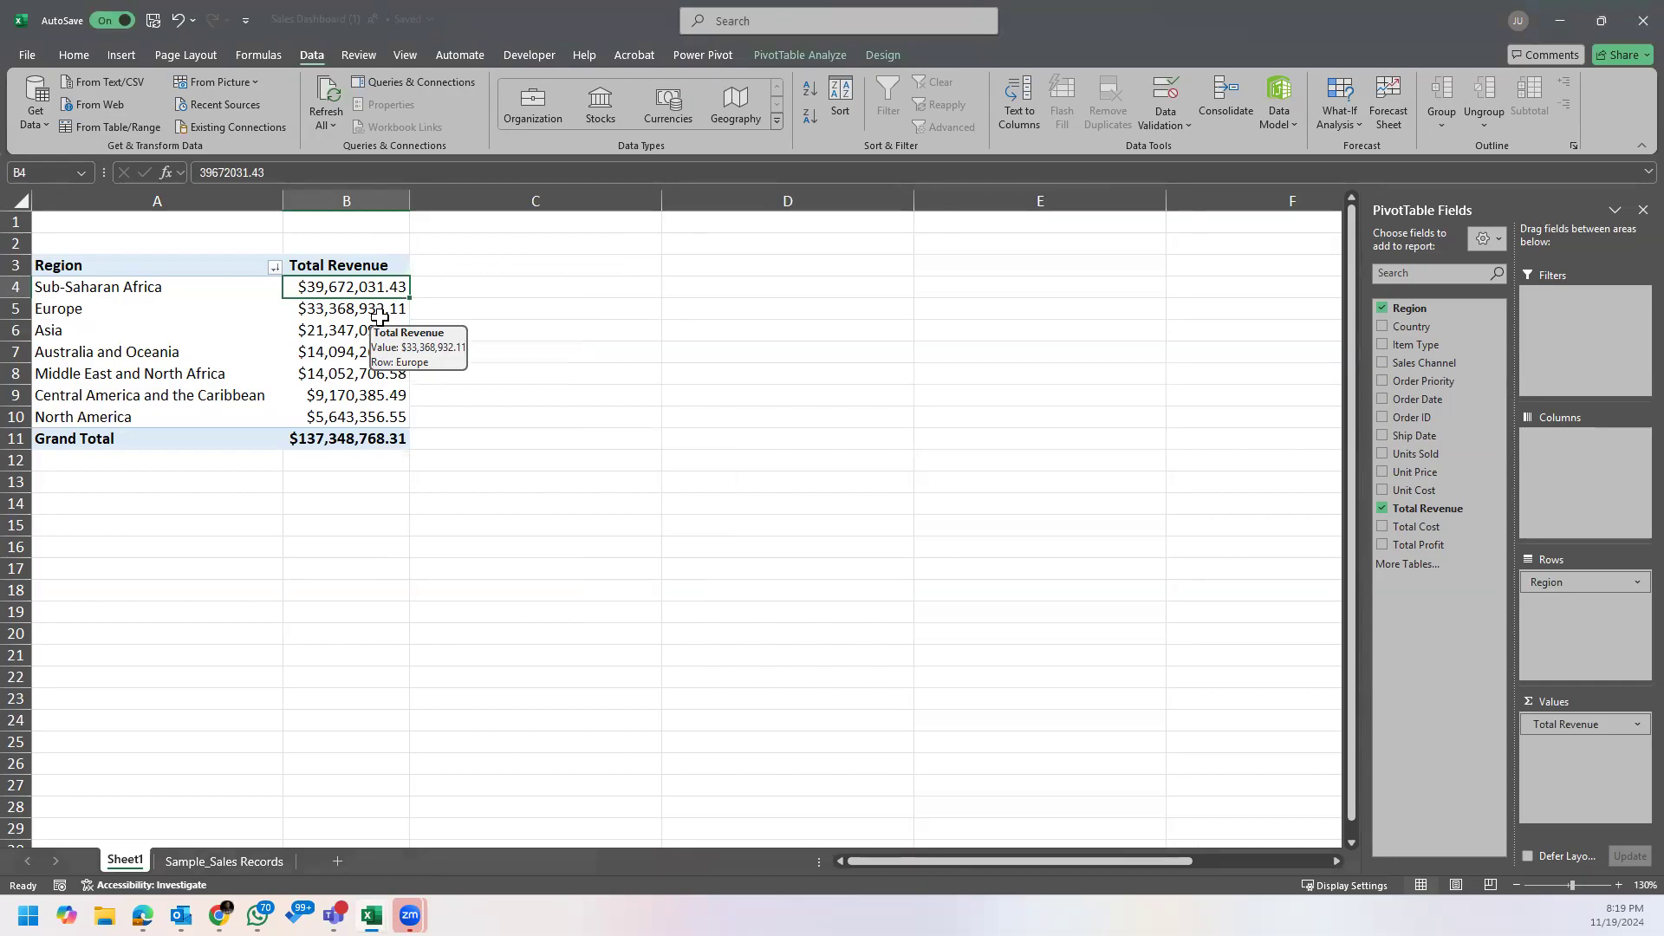
left_click(470, 452)
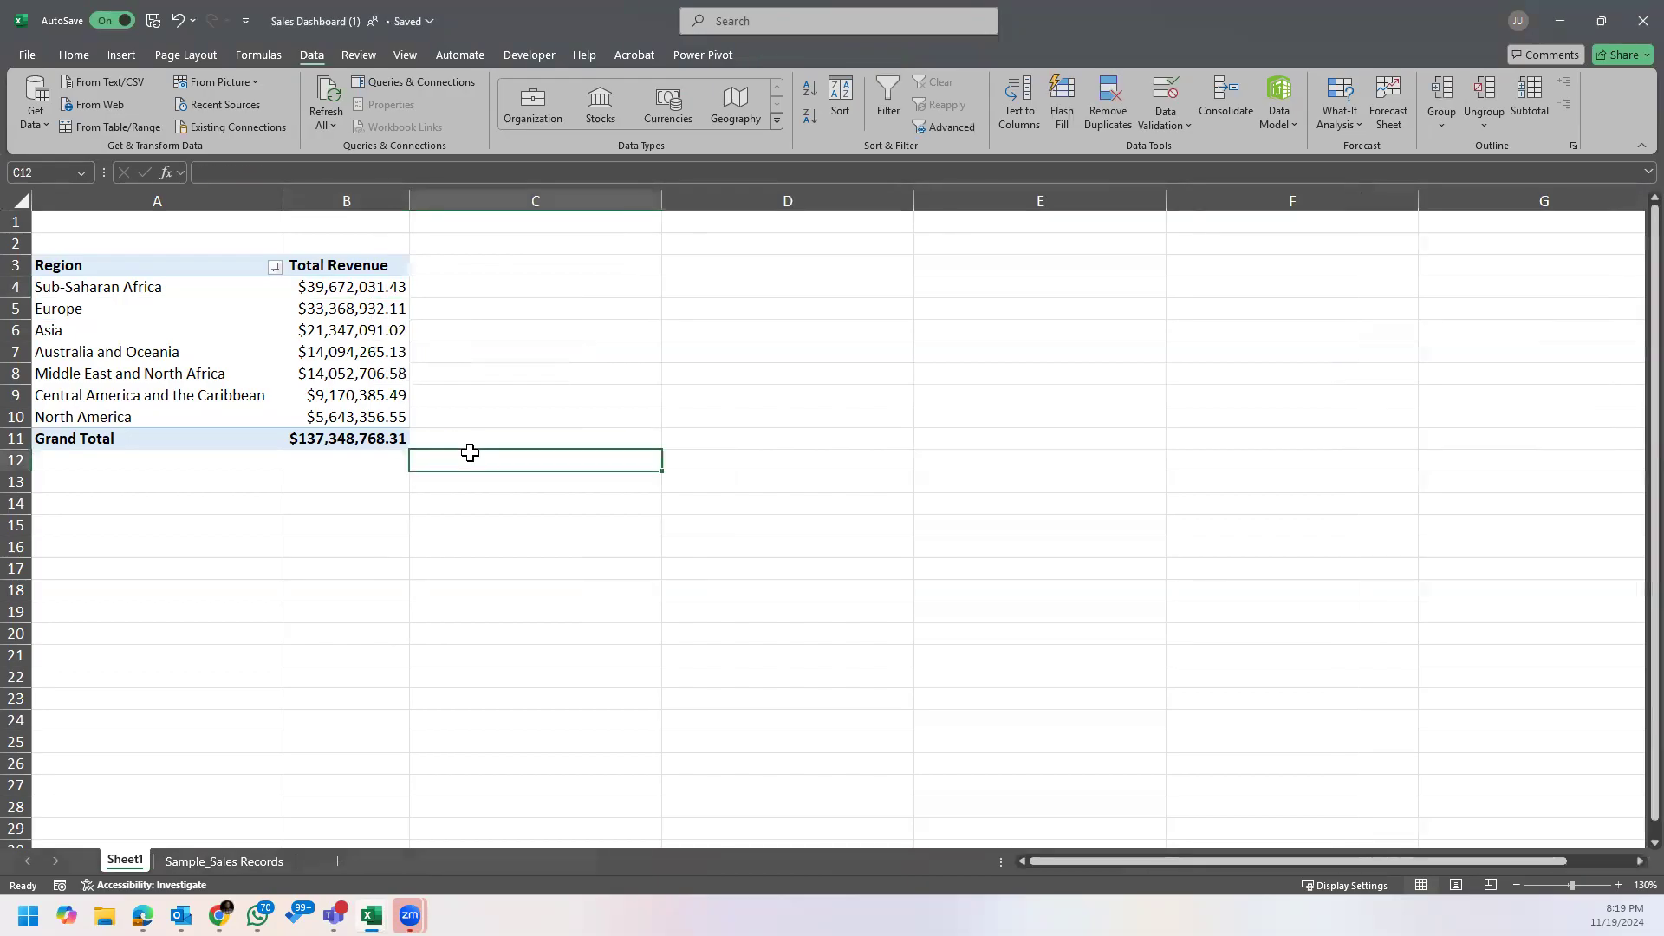
Step: Switch to the Practise exercise 1 workbook, look through its Trip Costs, Payments and Weekly Payroll Challenge sheets, and close it
key("super")
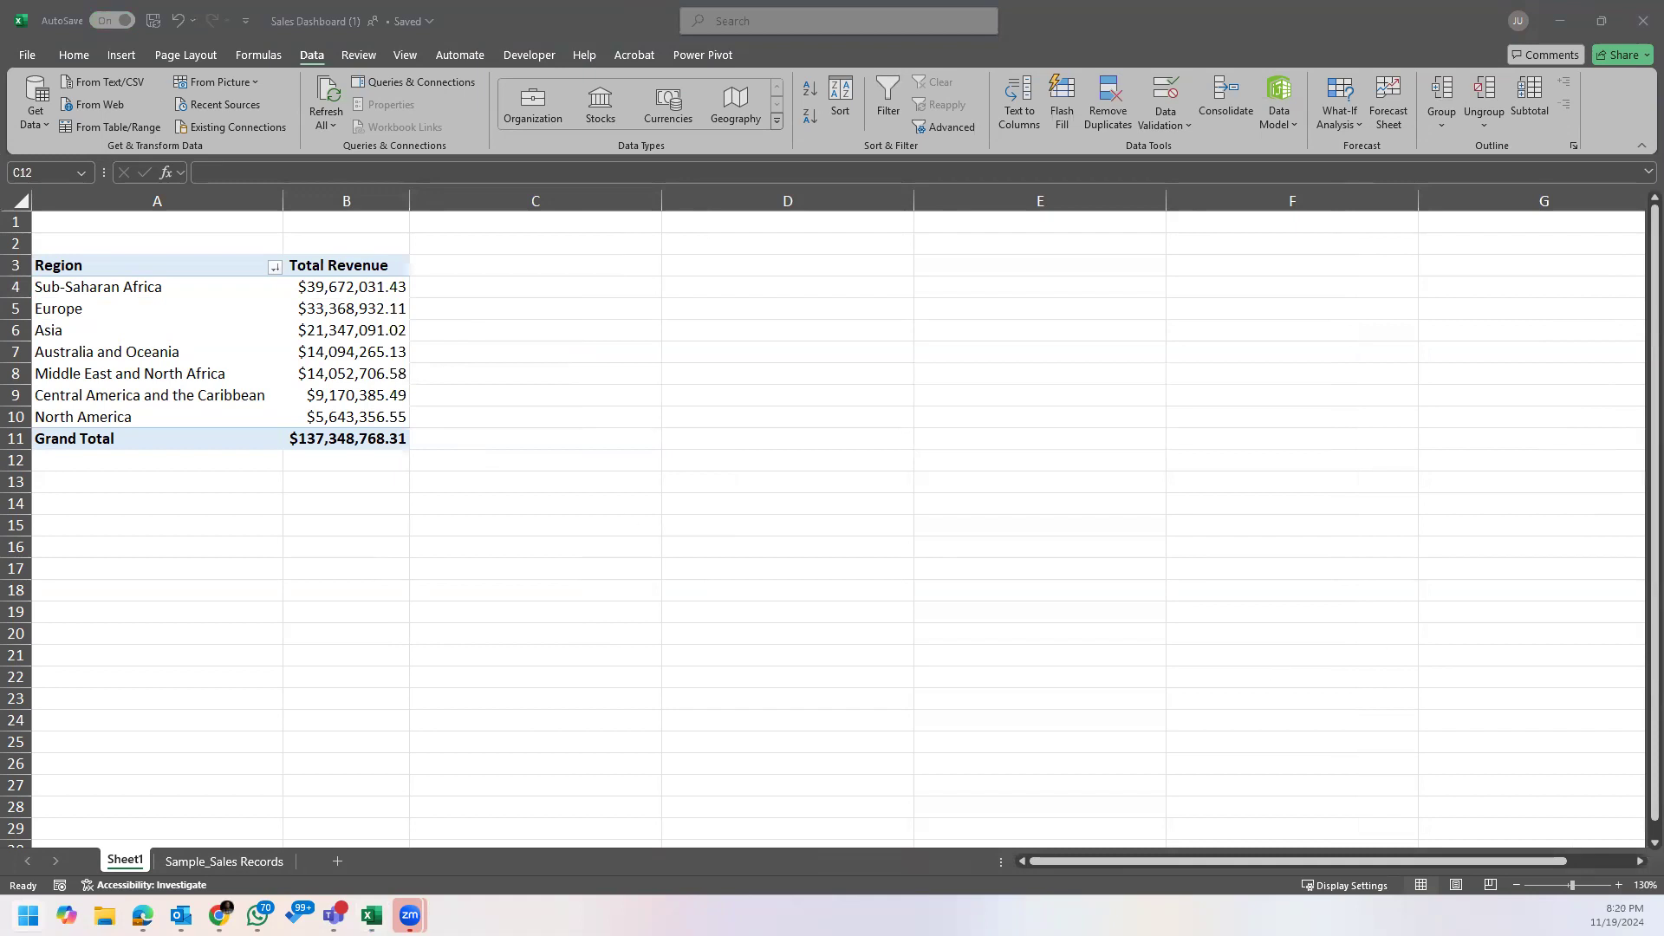
key("Escape")
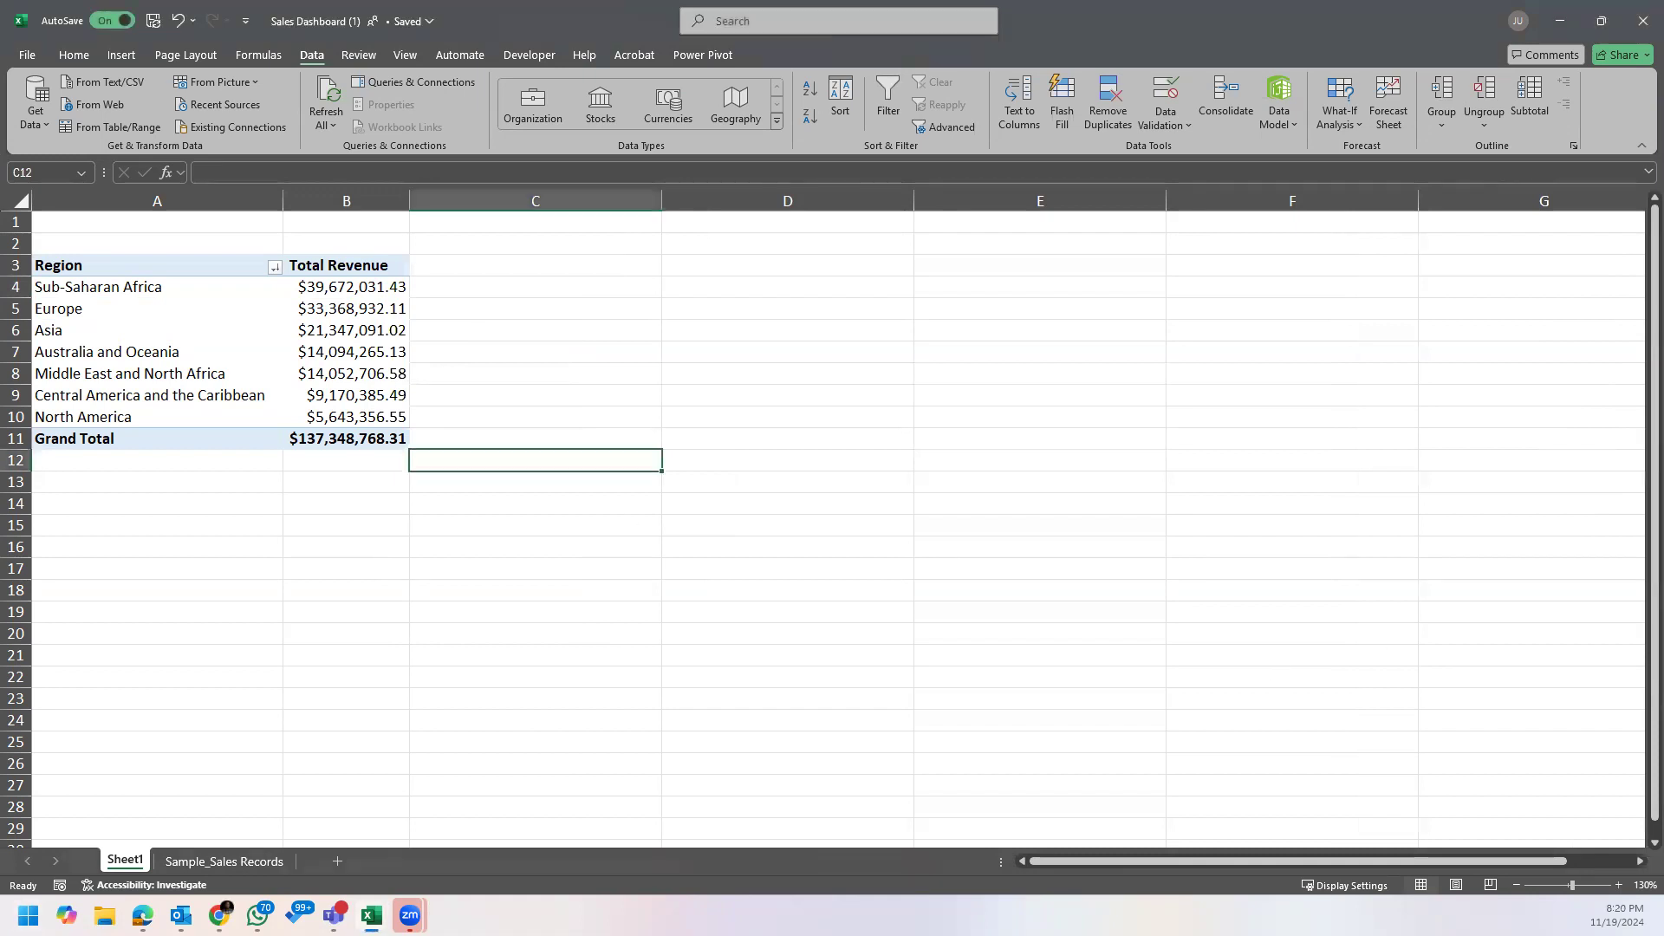
left_click(764, 632)
left_click(137, 861)
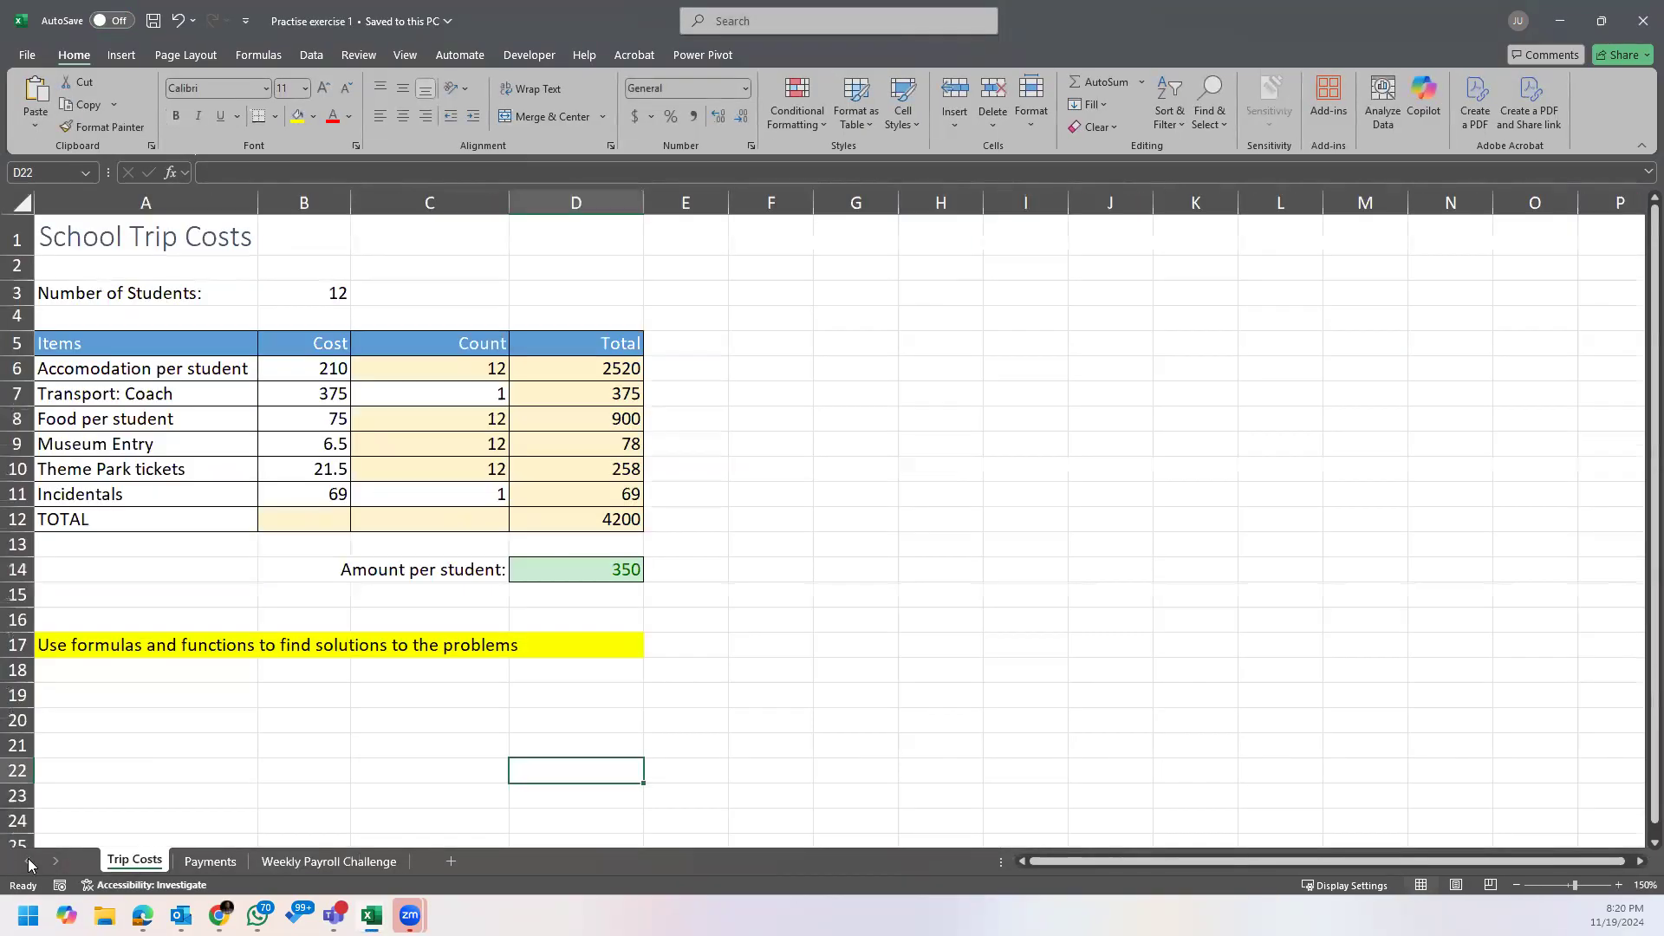
right_click(148, 862)
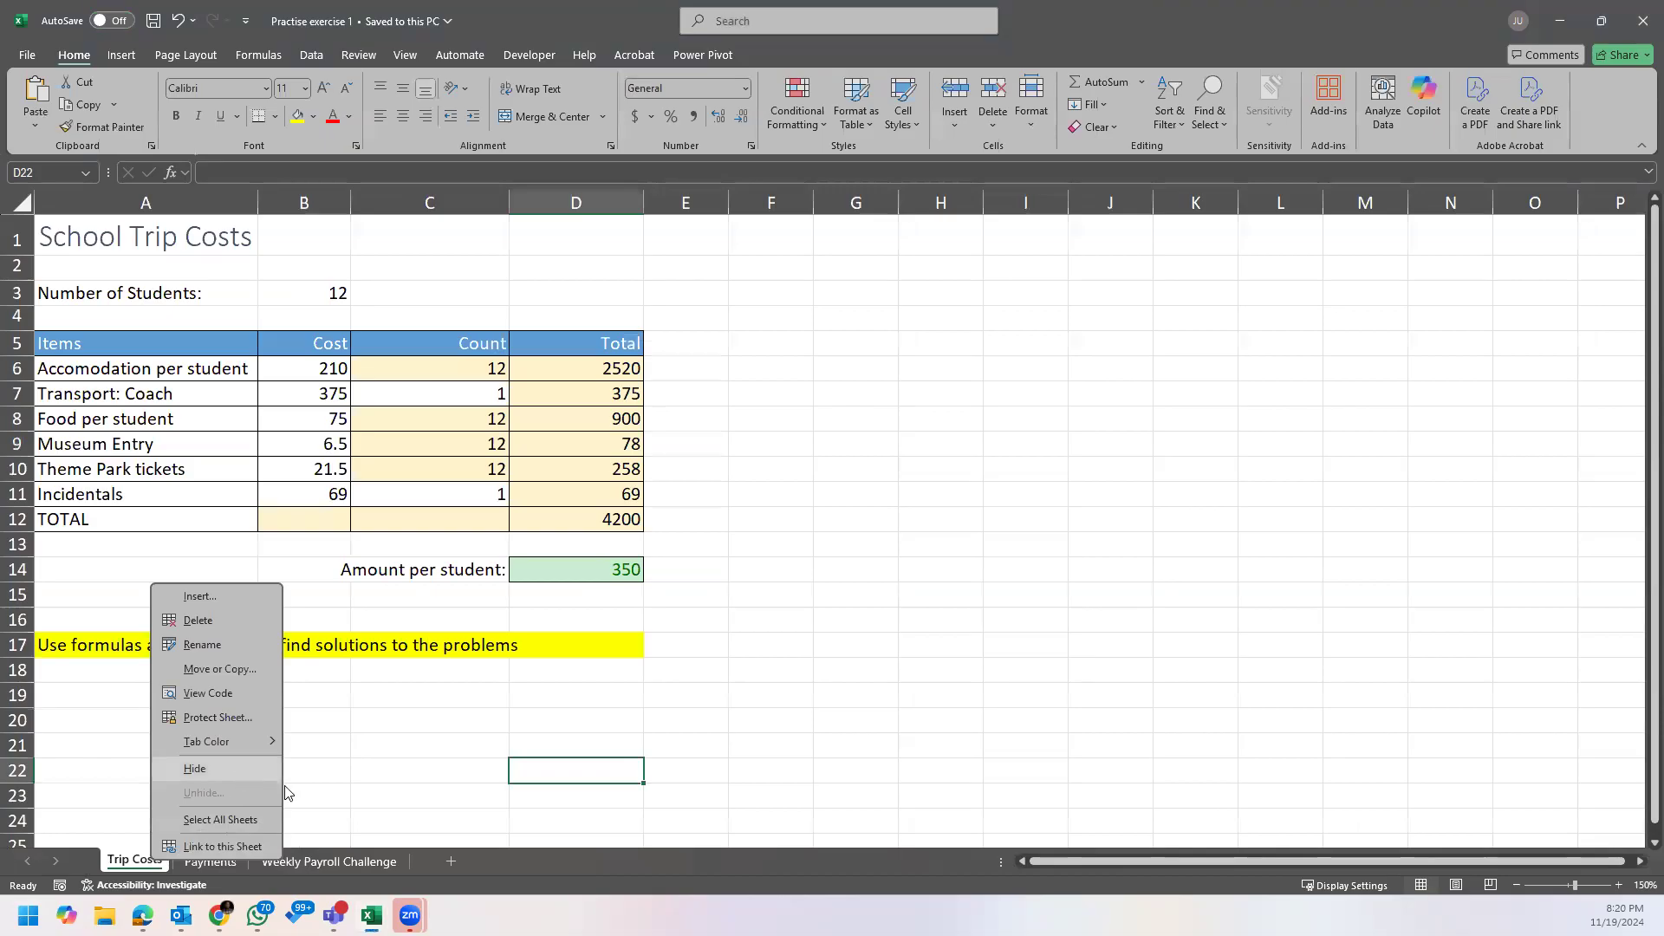
left_click(407, 728)
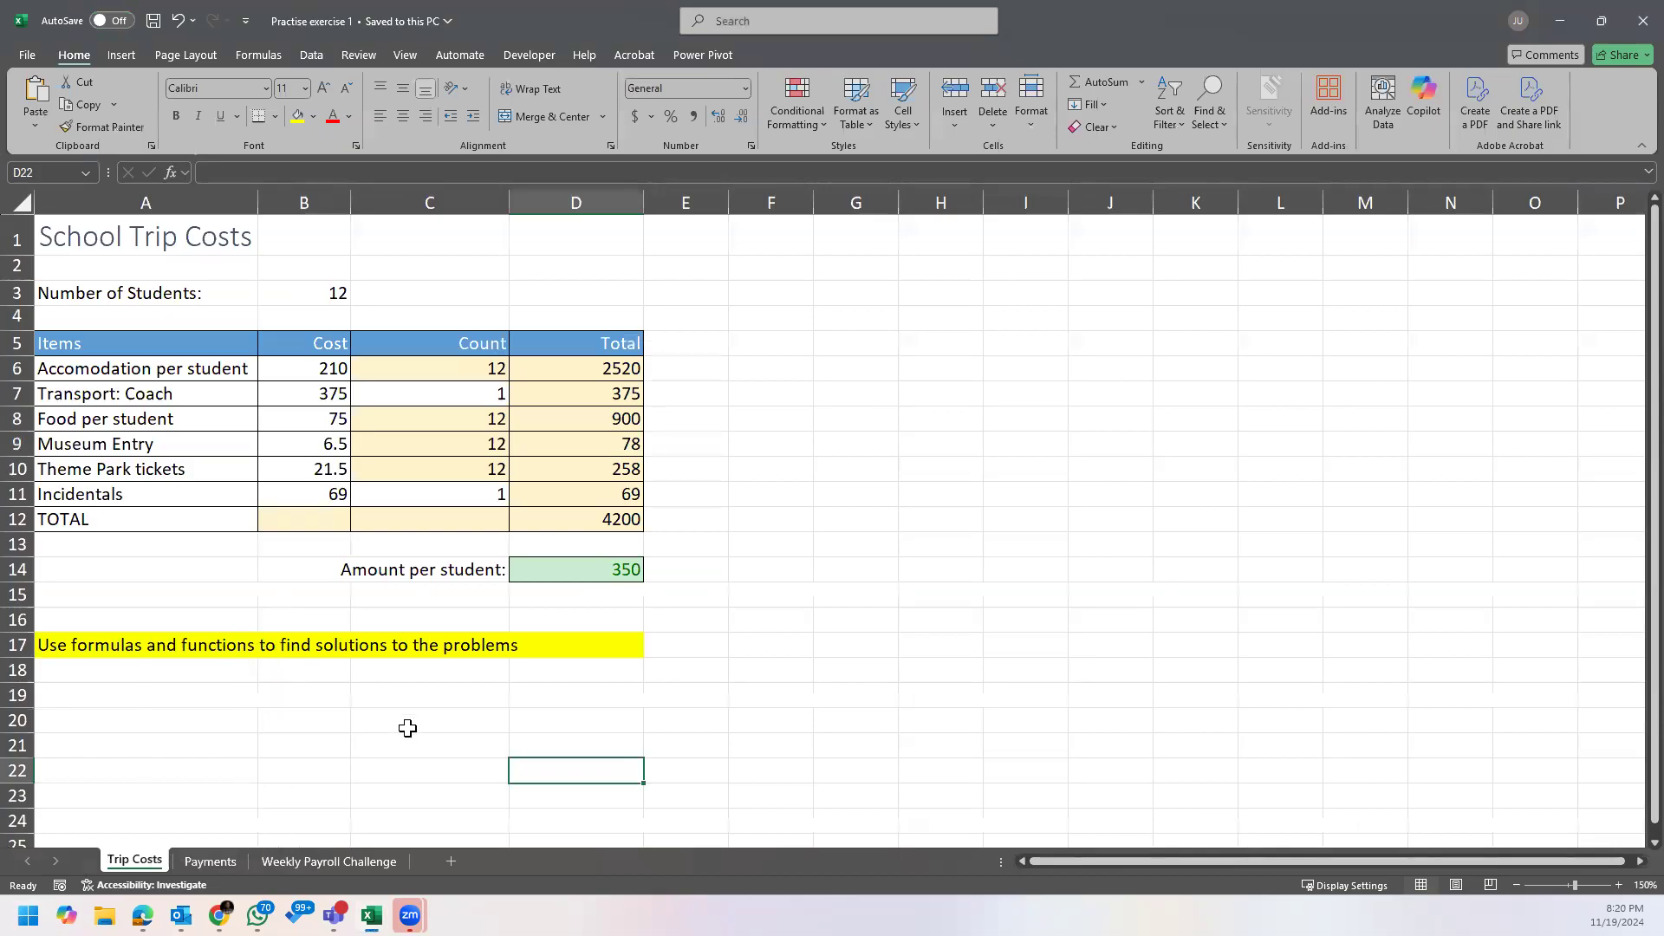
left_click(218, 861)
left_click(319, 860)
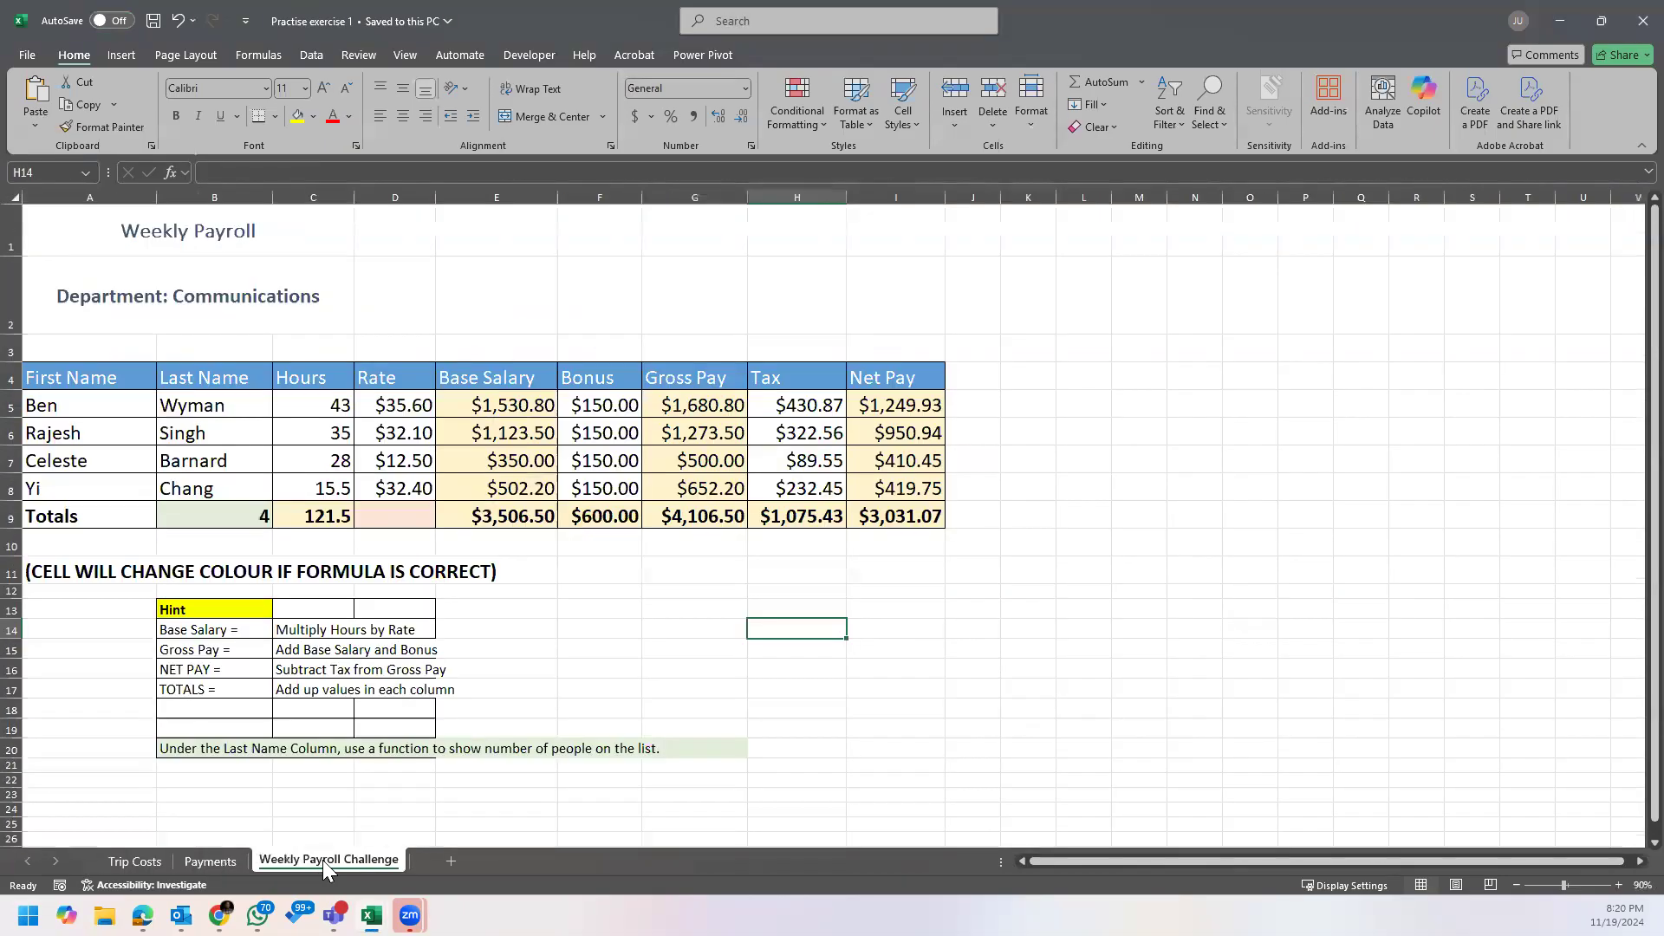
left_click(1628, 25)
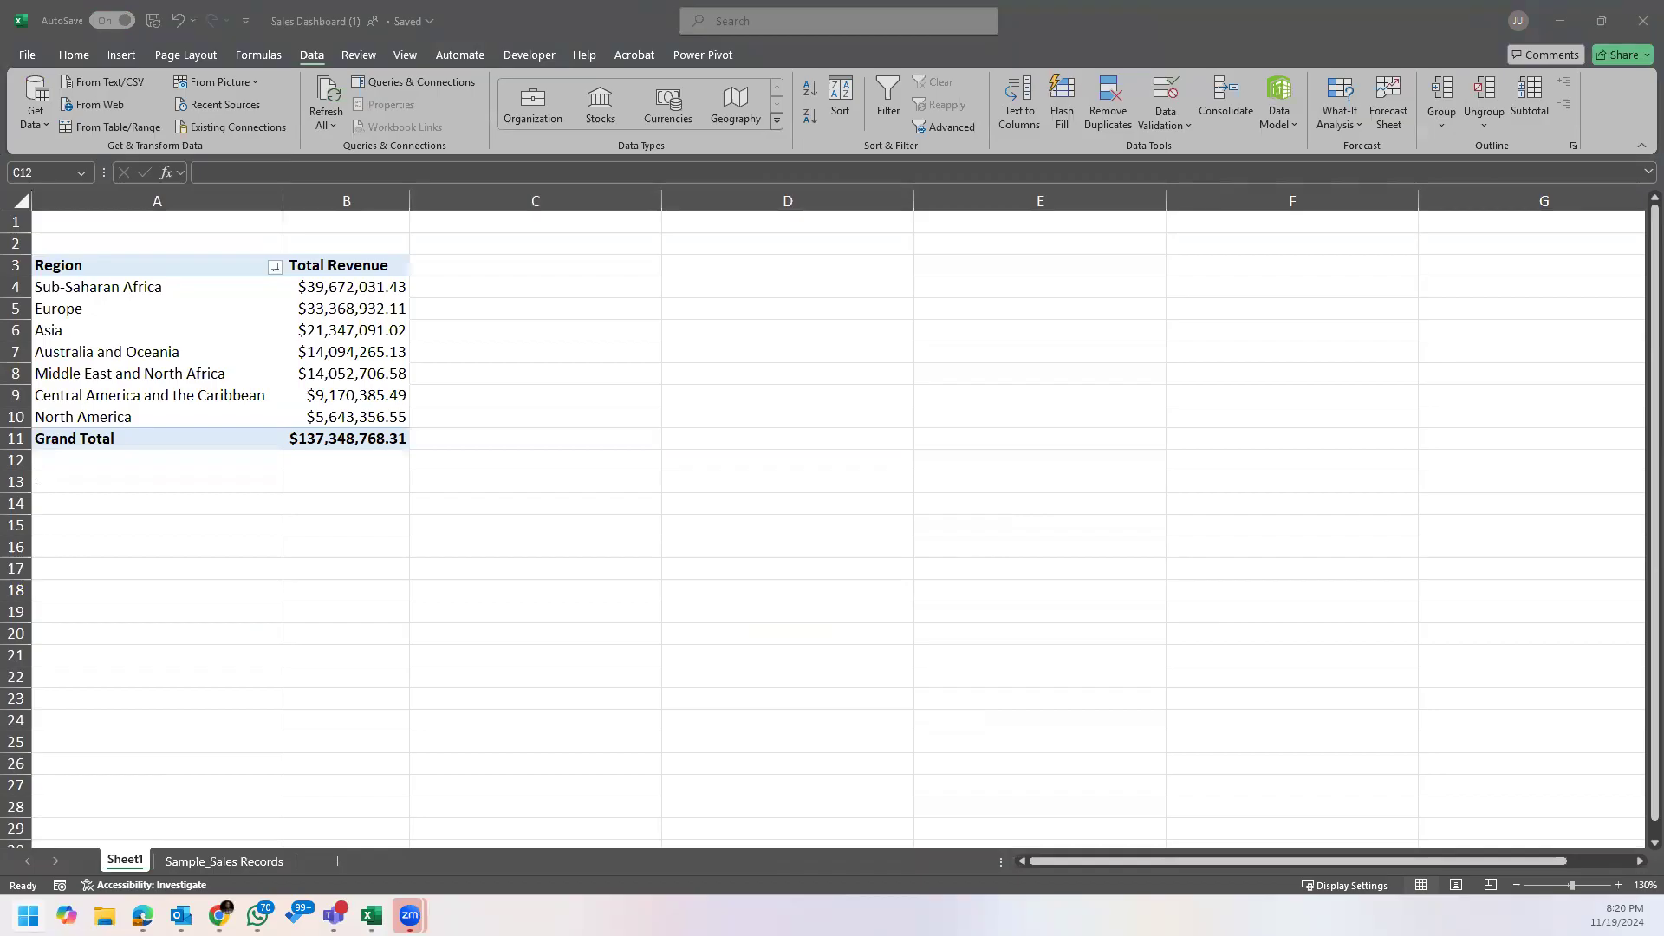
Step: Switch to the Practise exercise 2 workbook and examine the Sample_Sales Records and Sheet7 sheets
key("alt+Tab")
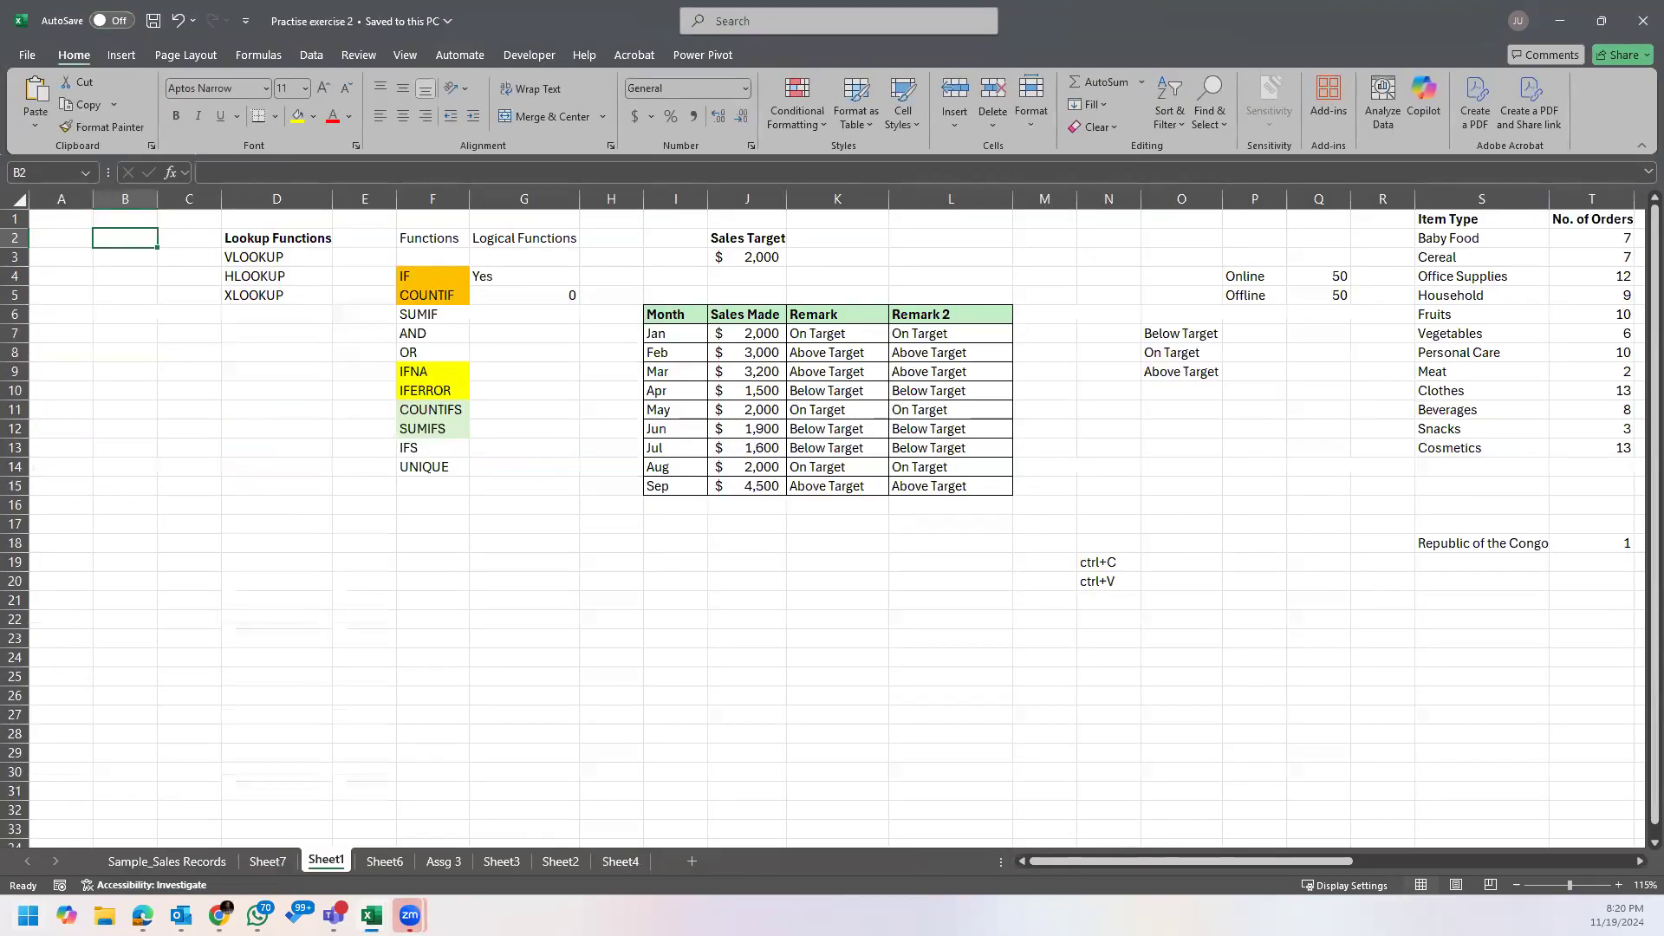
left_click(143, 861)
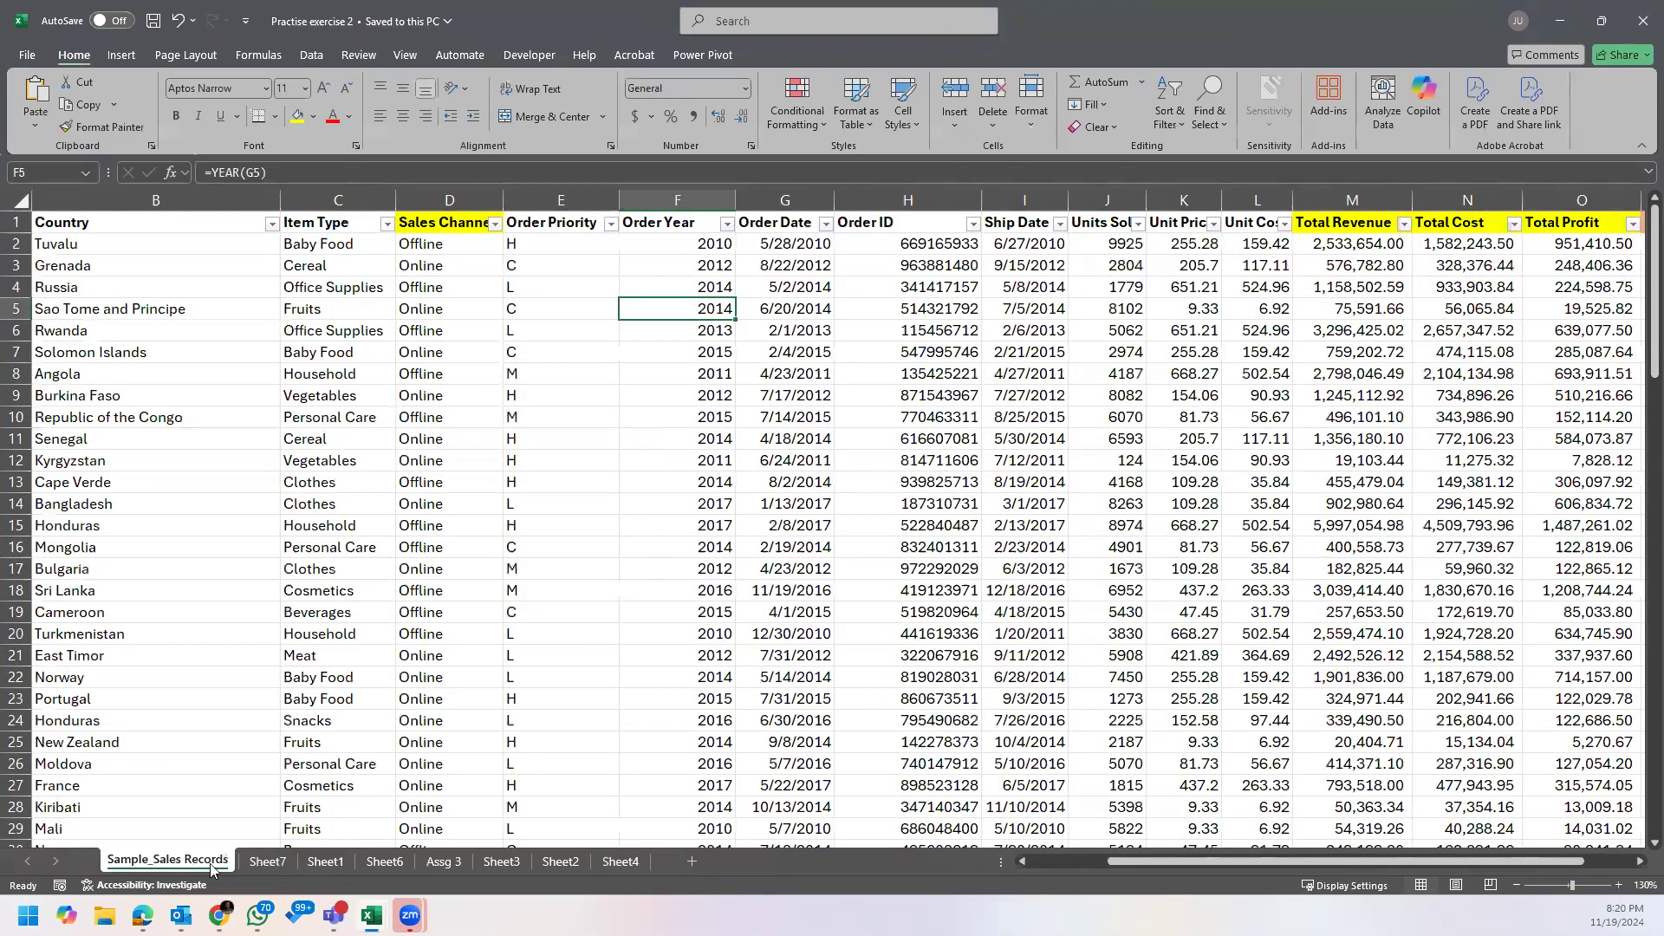
key("ctrl+Page_Down")
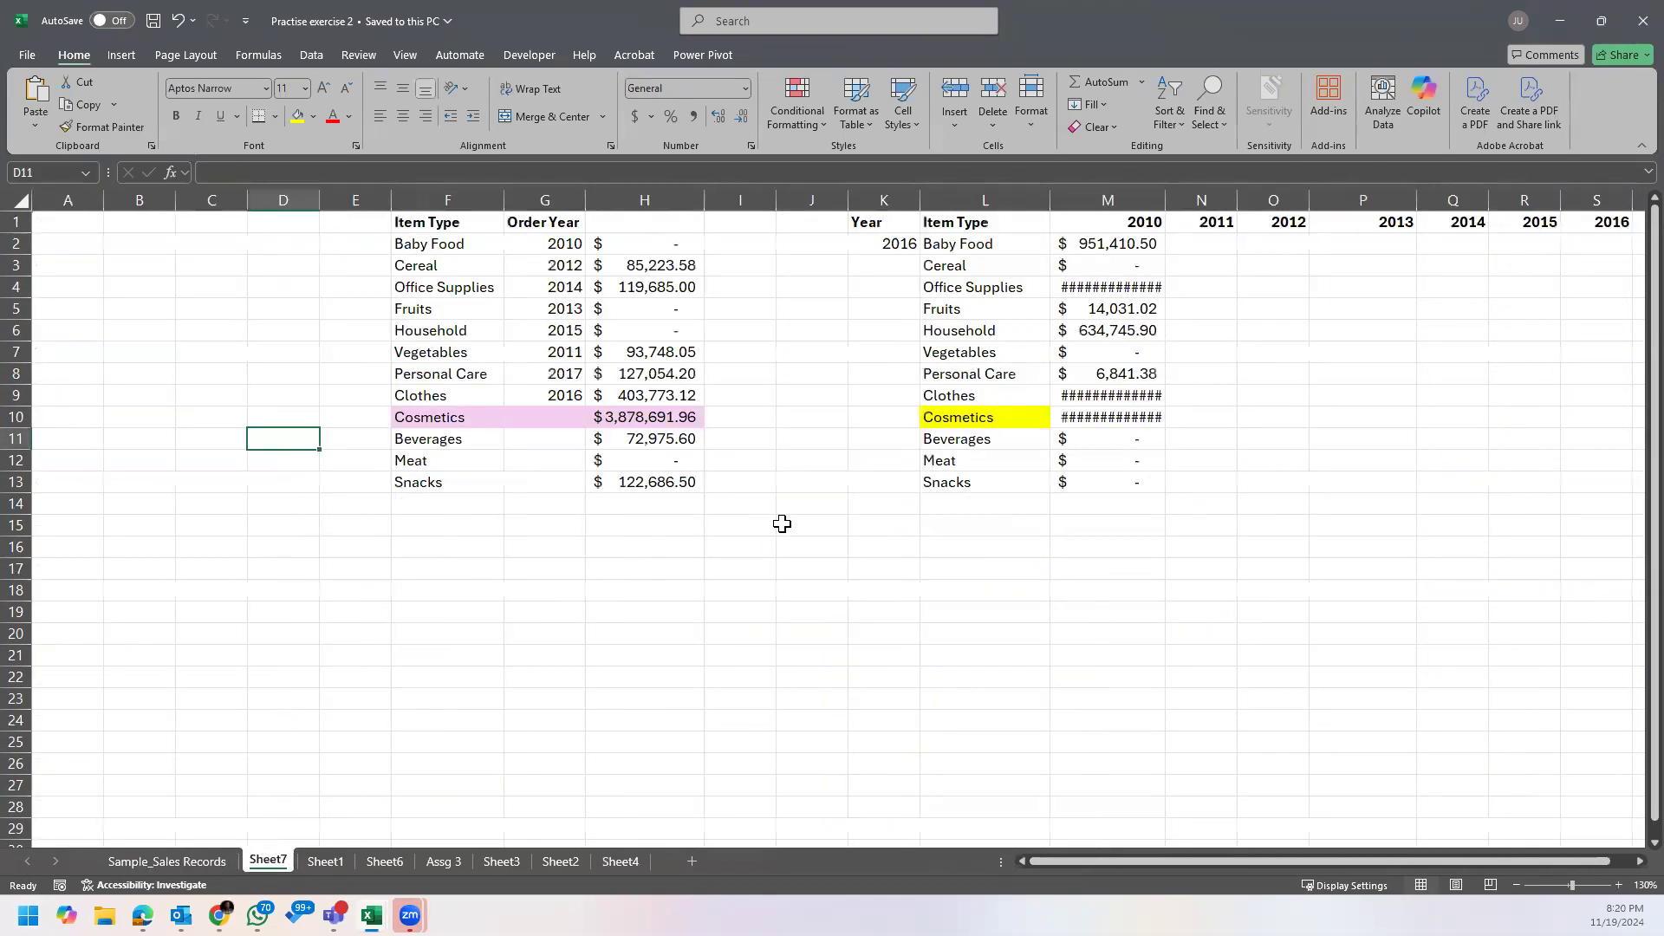
scroll(754, 514, "up", 1, "ctrl")
scroll(754, 514, "down", 3, "ctrl")
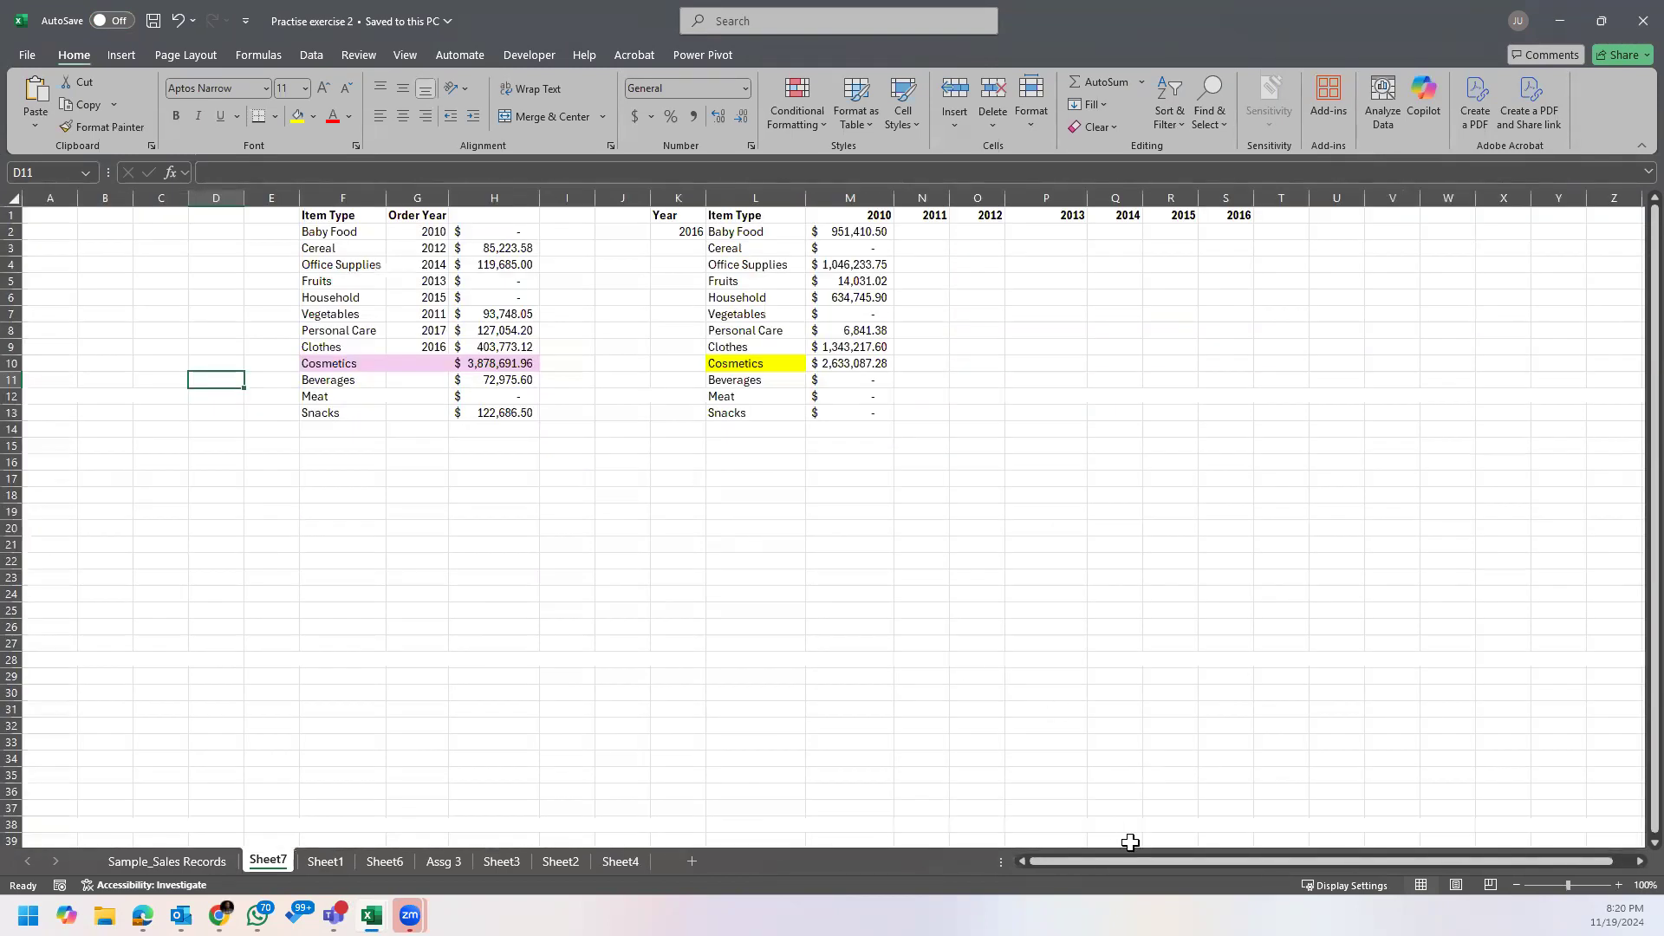
Step: Autofit the Revenue column AF of the item type summary on Sheet1
left_click(327, 861)
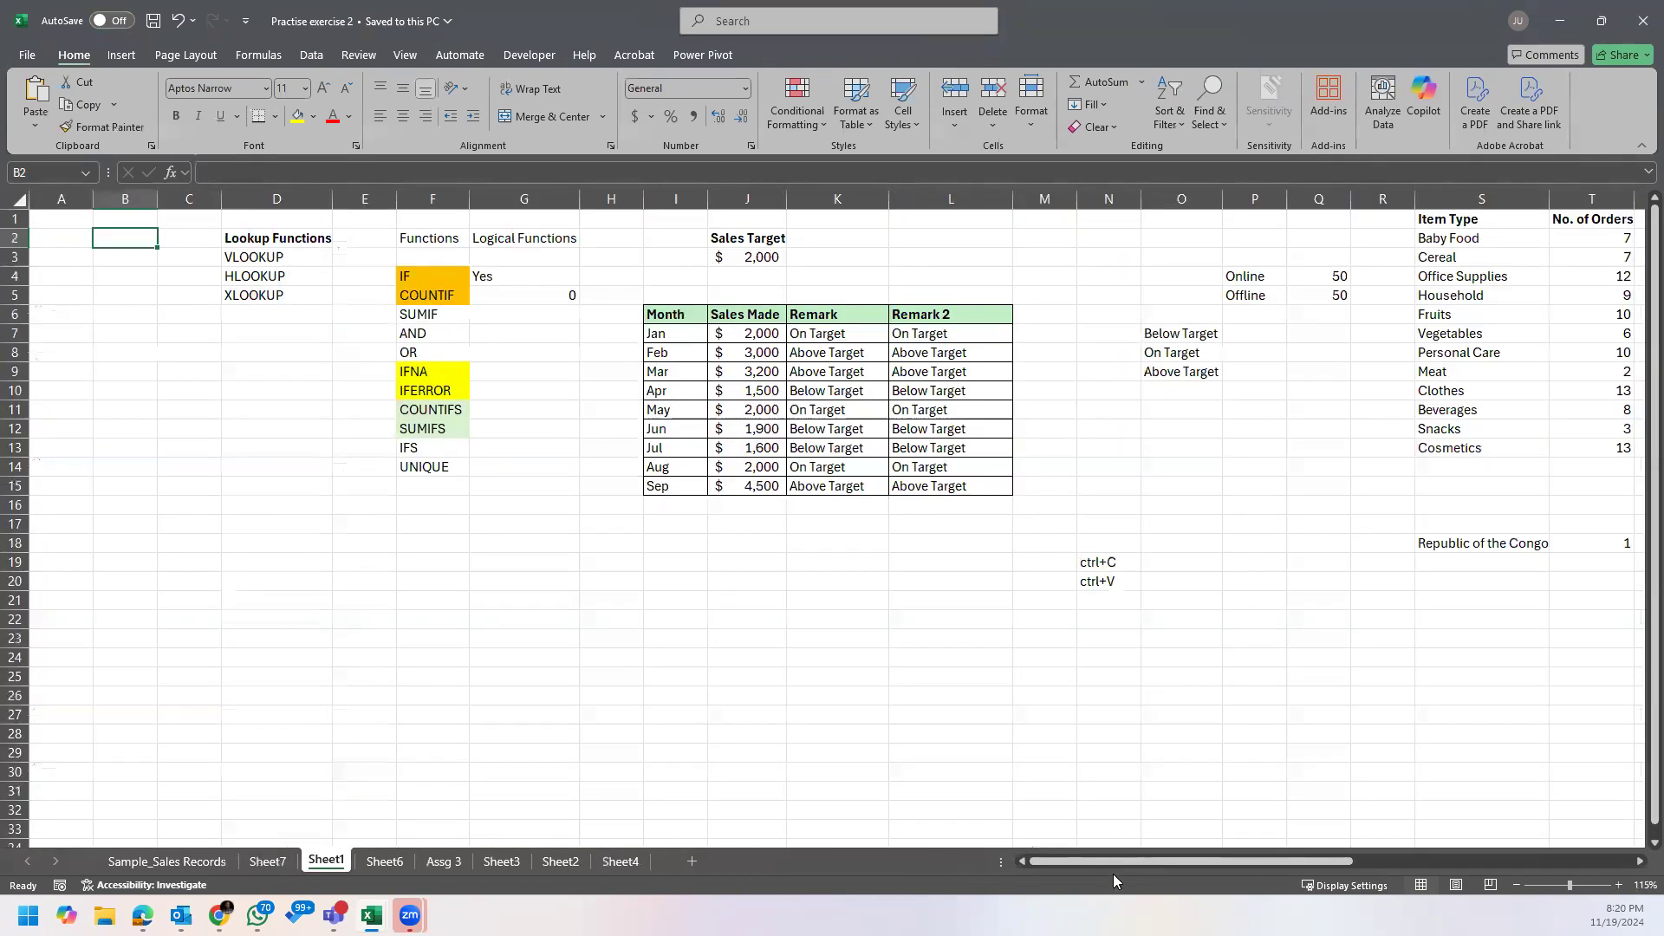
left_click_drag(1122, 862, 1442, 845)
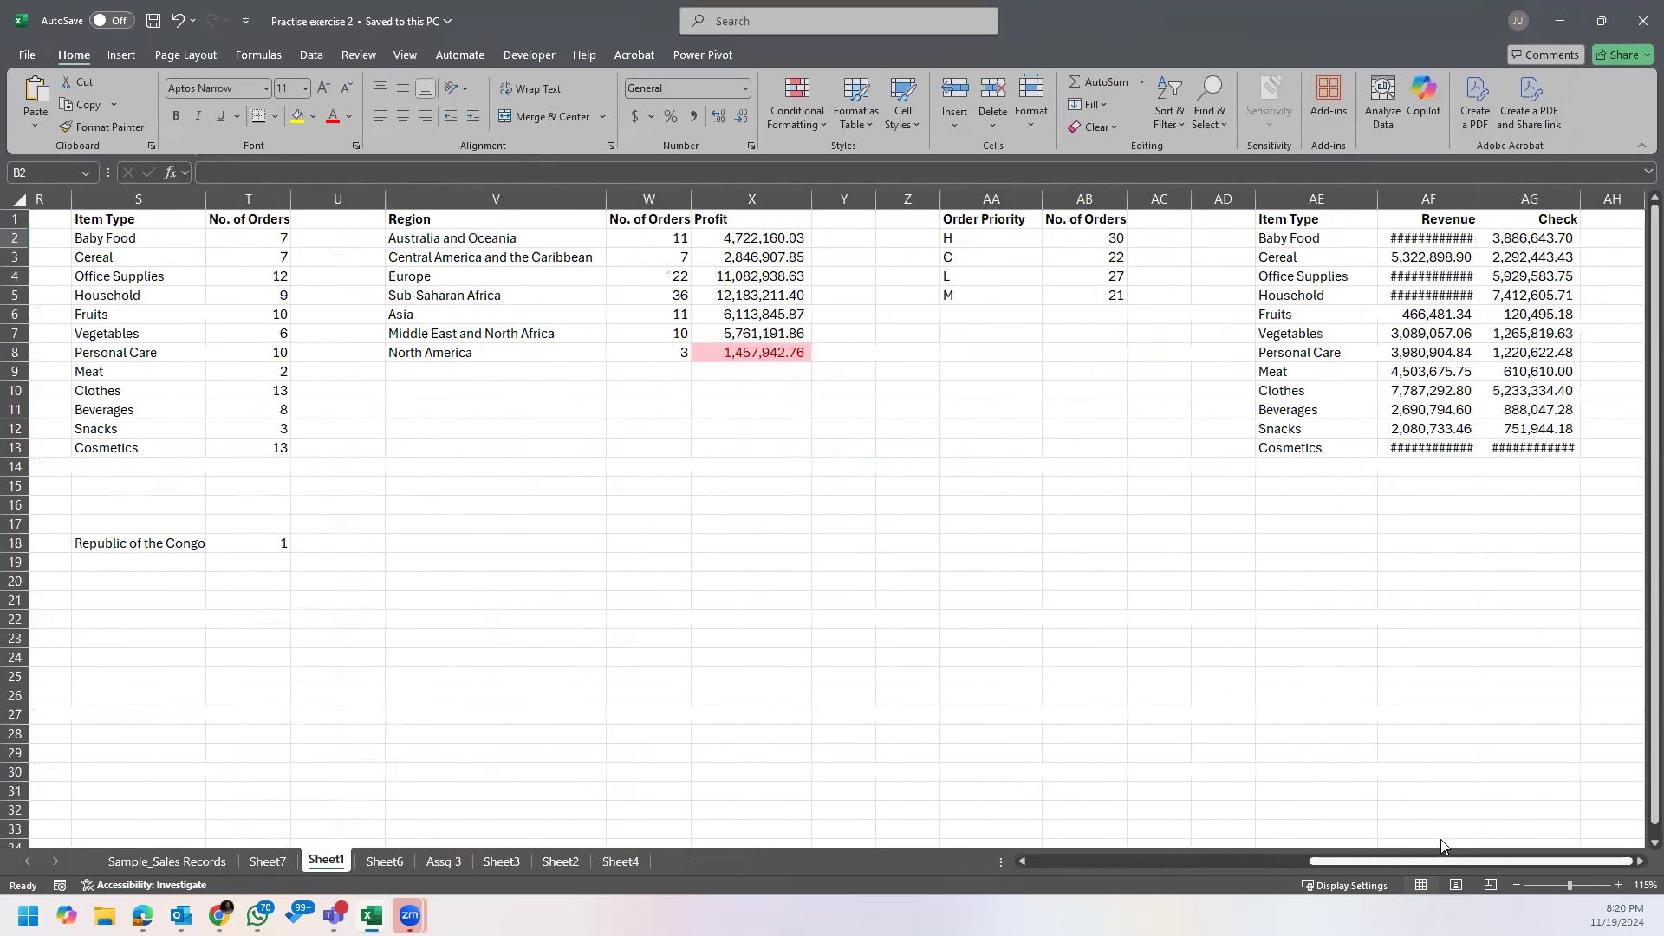
double_click(1480, 192)
Step: Examine the Revenue formula in AF2, the Item Type header and the regional order and profit summary on Sheet1
left_click(1432, 230)
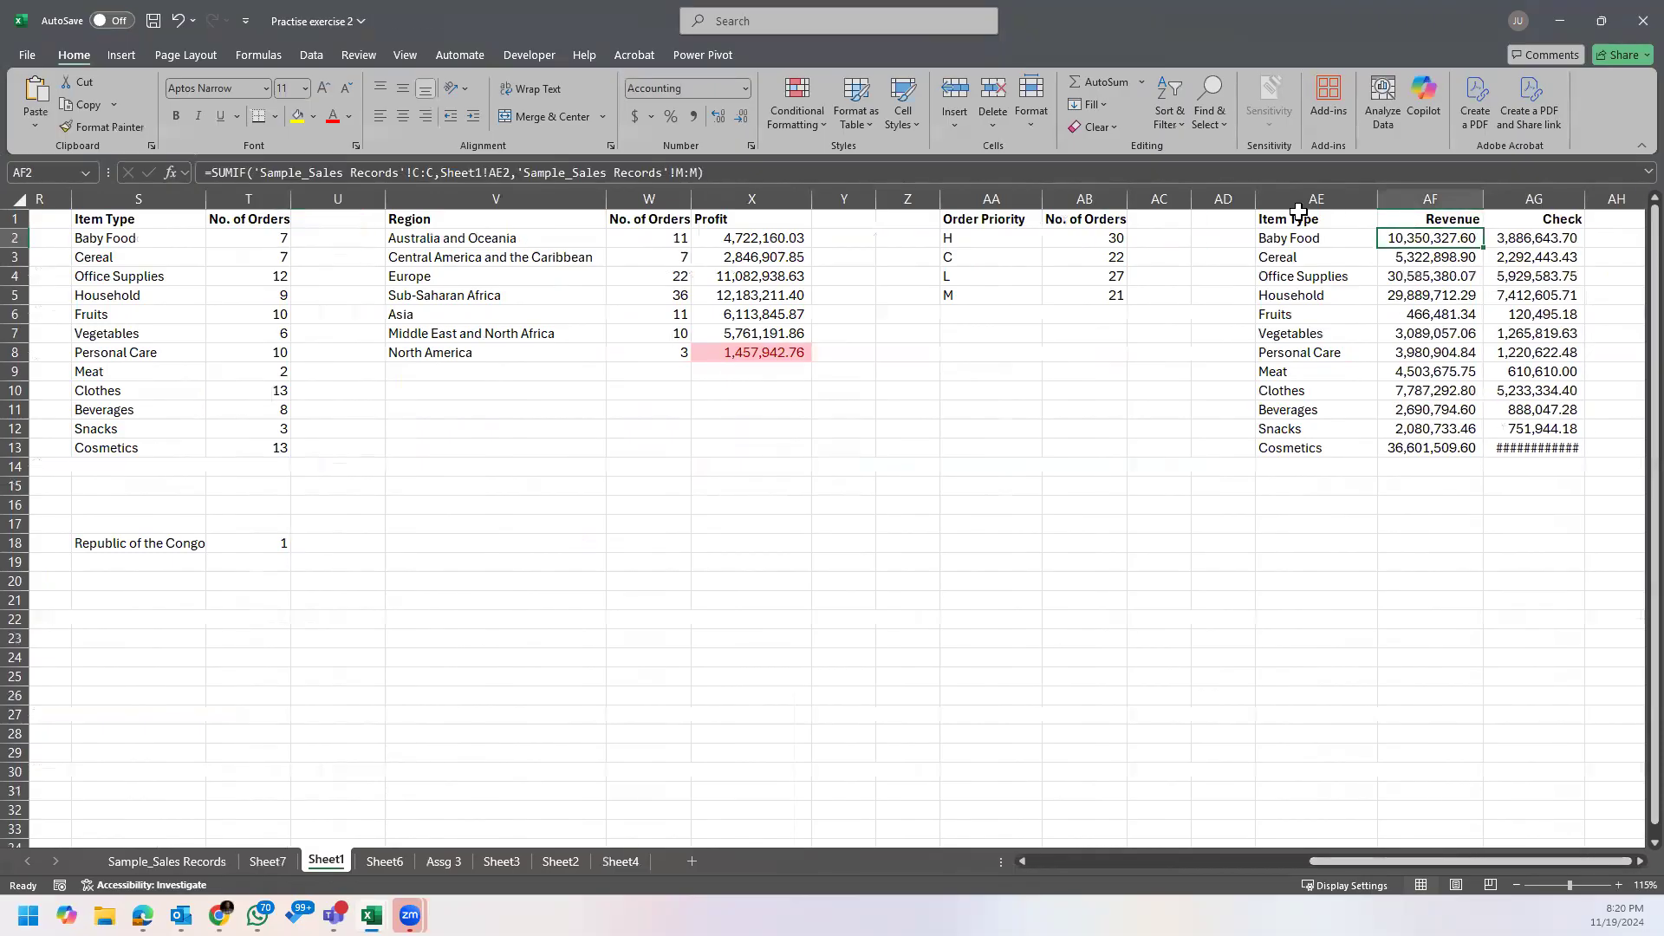
left_click(1301, 218)
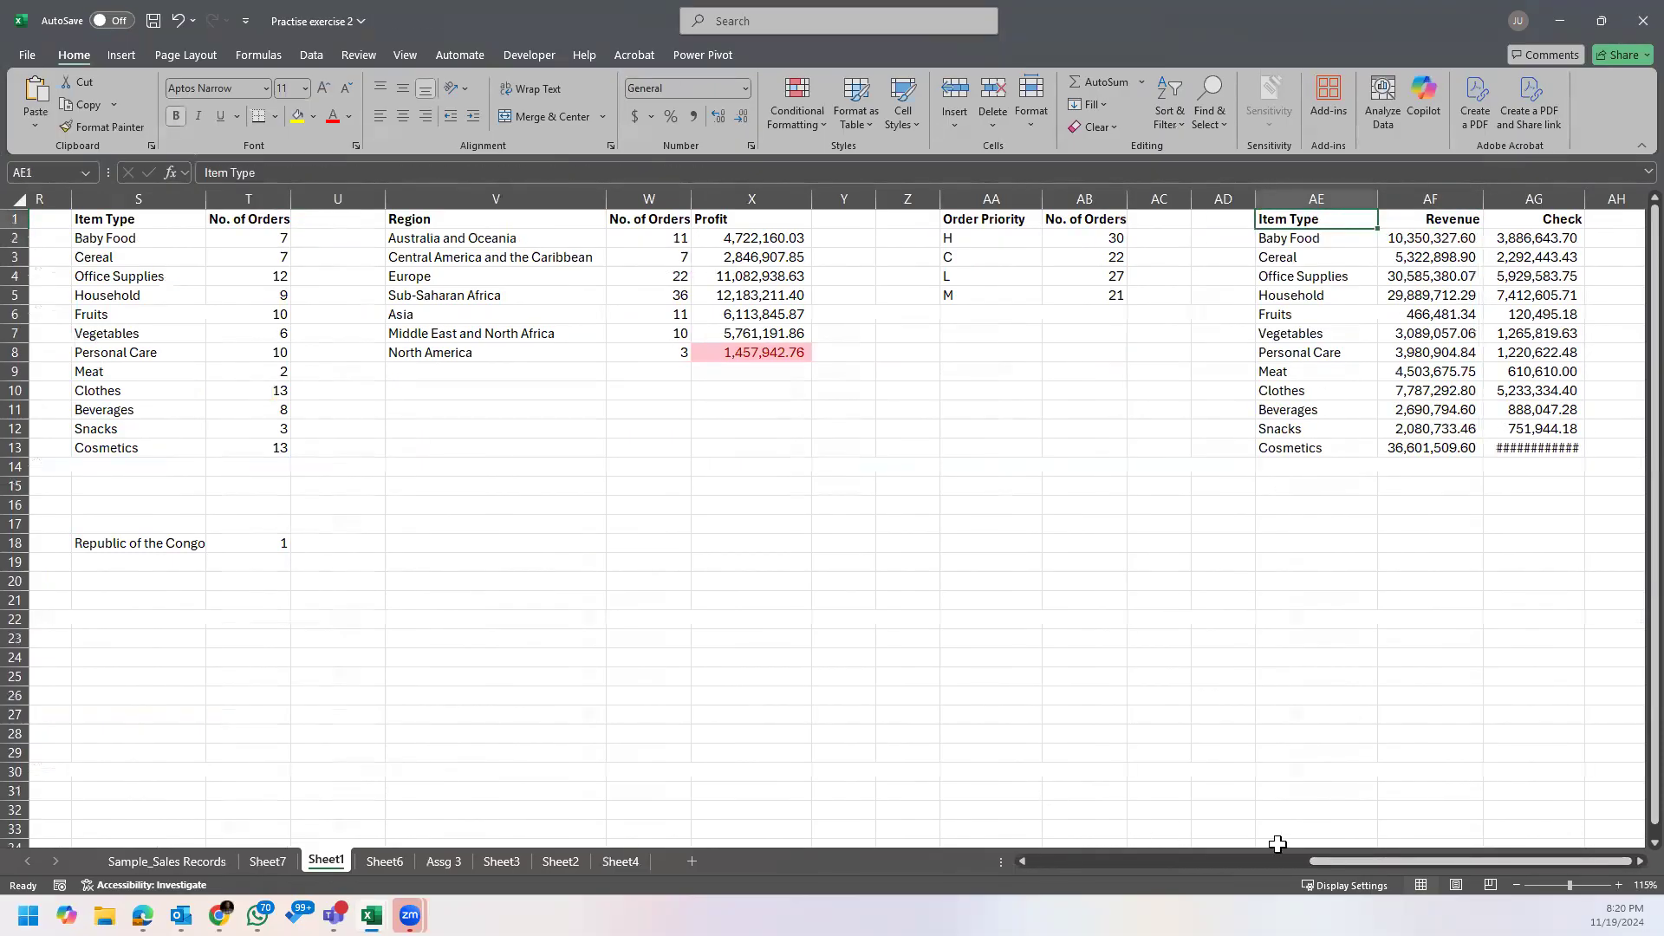
left_click(782, 239)
left_click(475, 241)
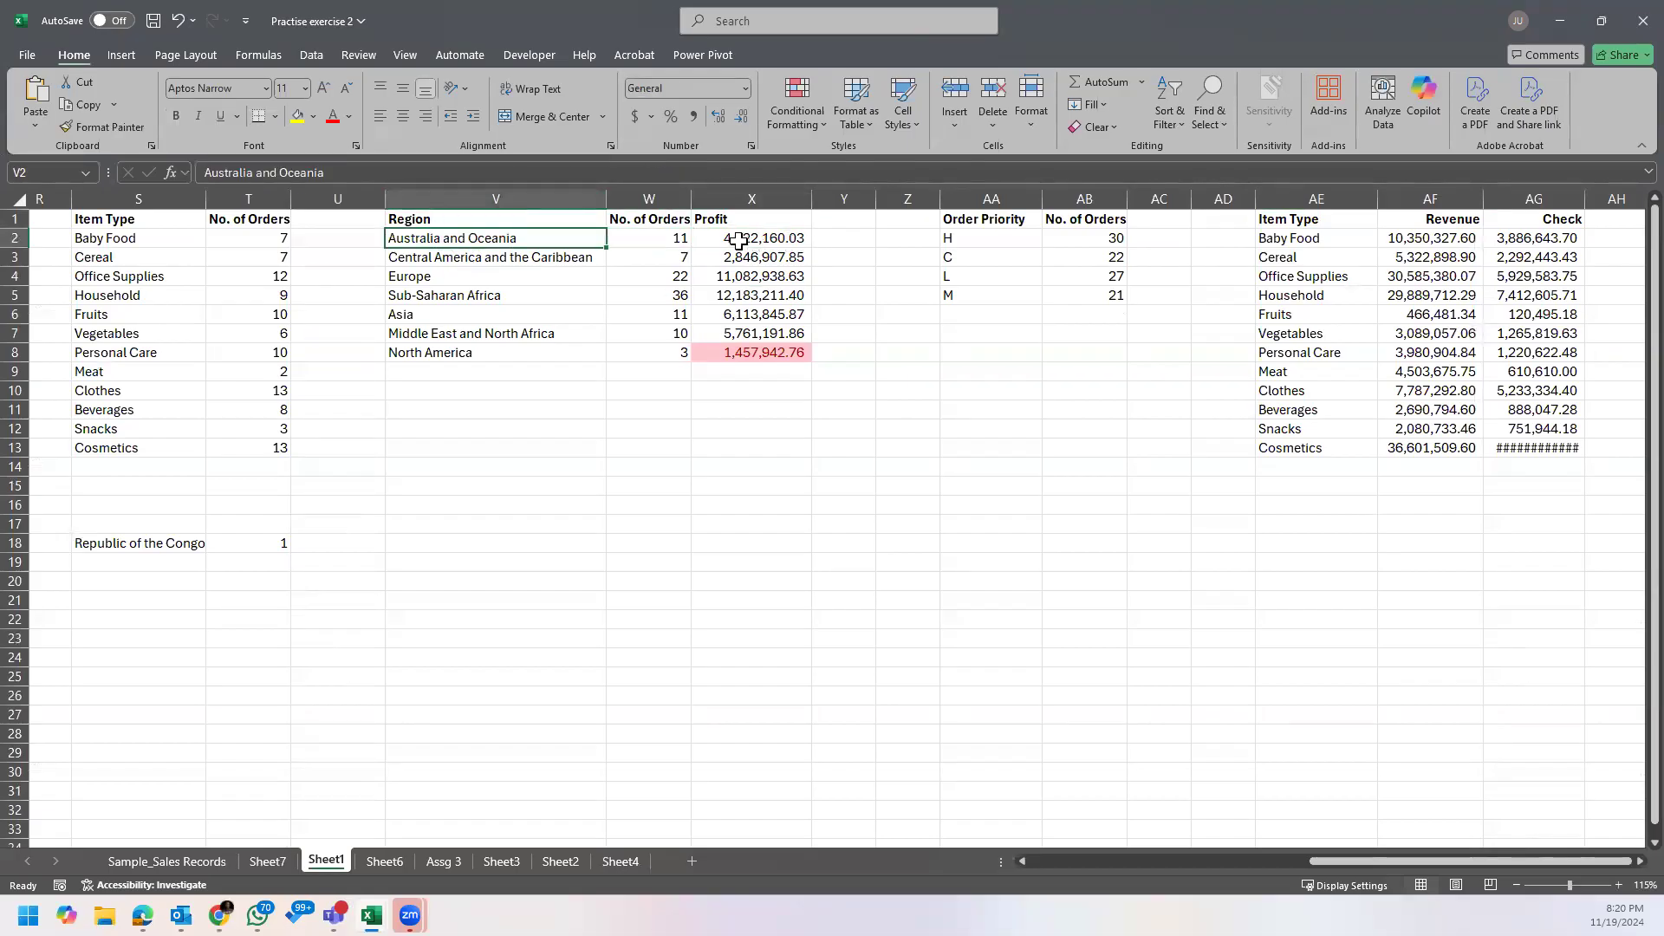
Step: Compare the Region column on Sample_Sales Records with the Region list of the formula-based summary on Sheet1
left_click(212, 863)
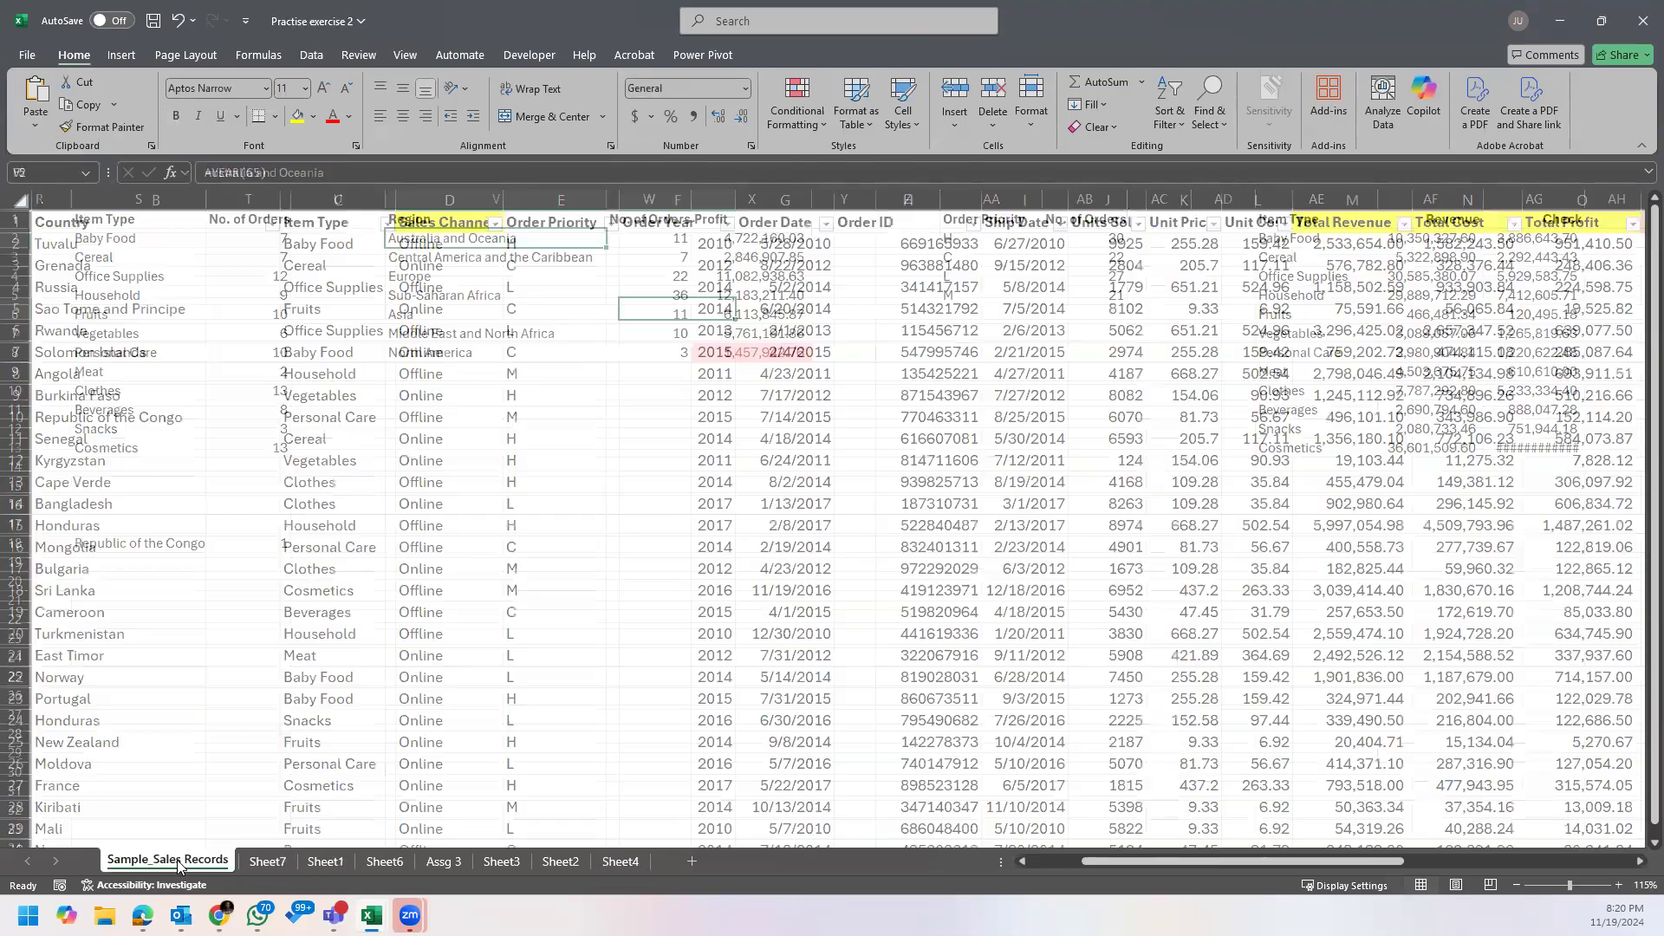
left_click(186, 195)
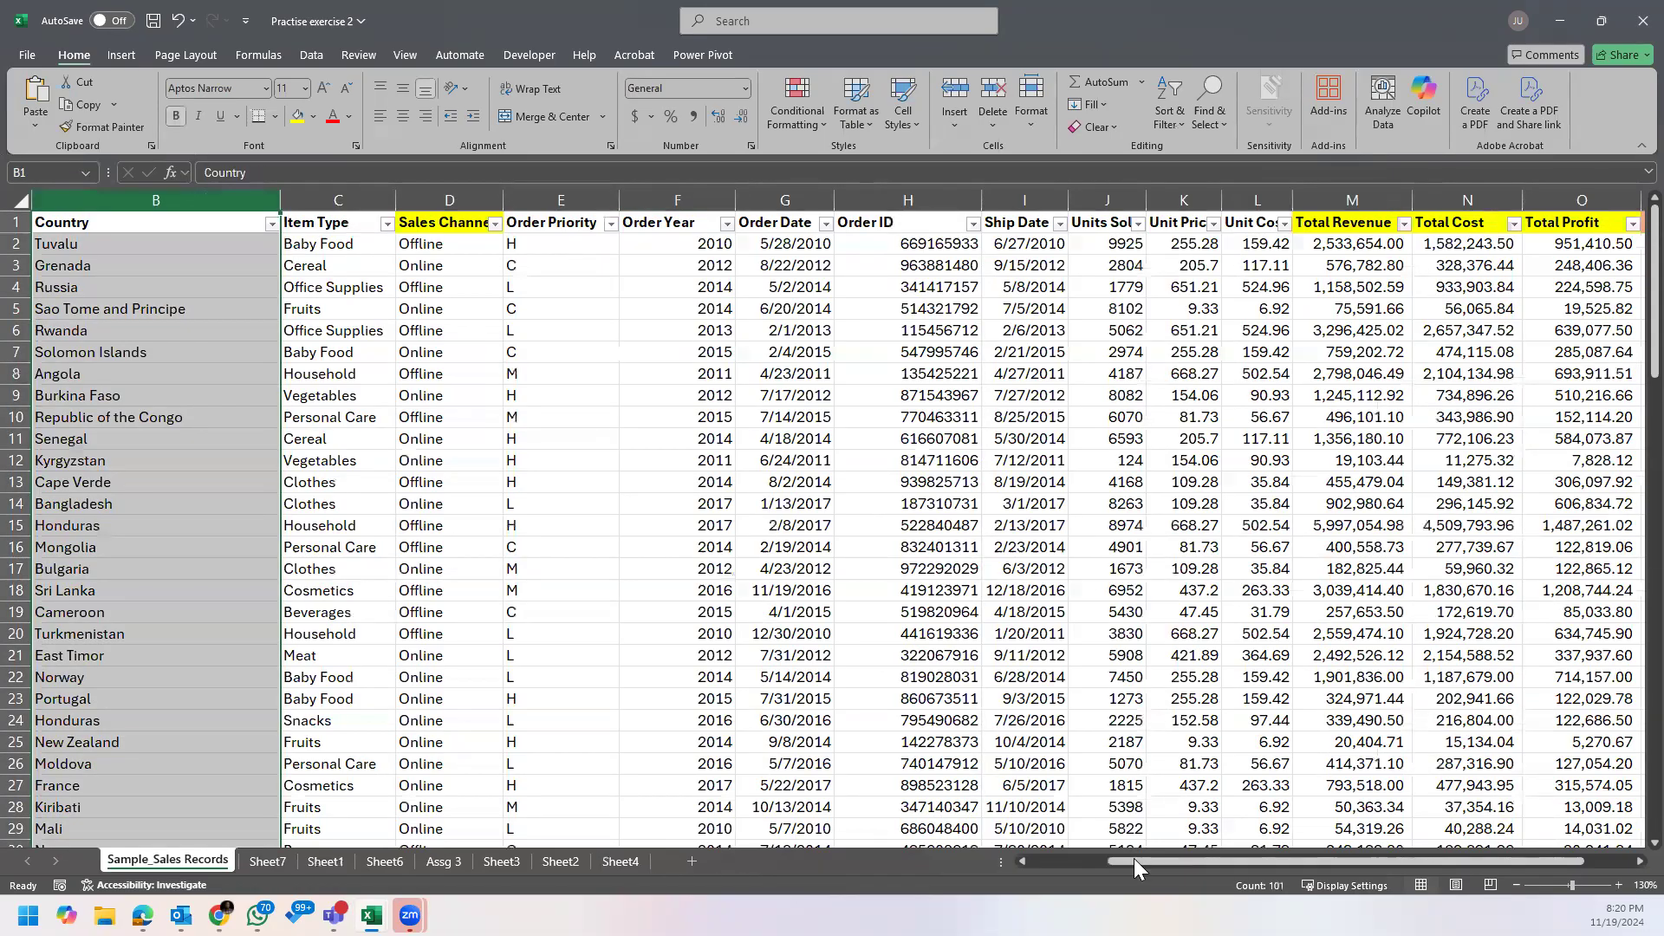
left_click_drag(1134, 860, 1075, 860)
left_click(119, 199)
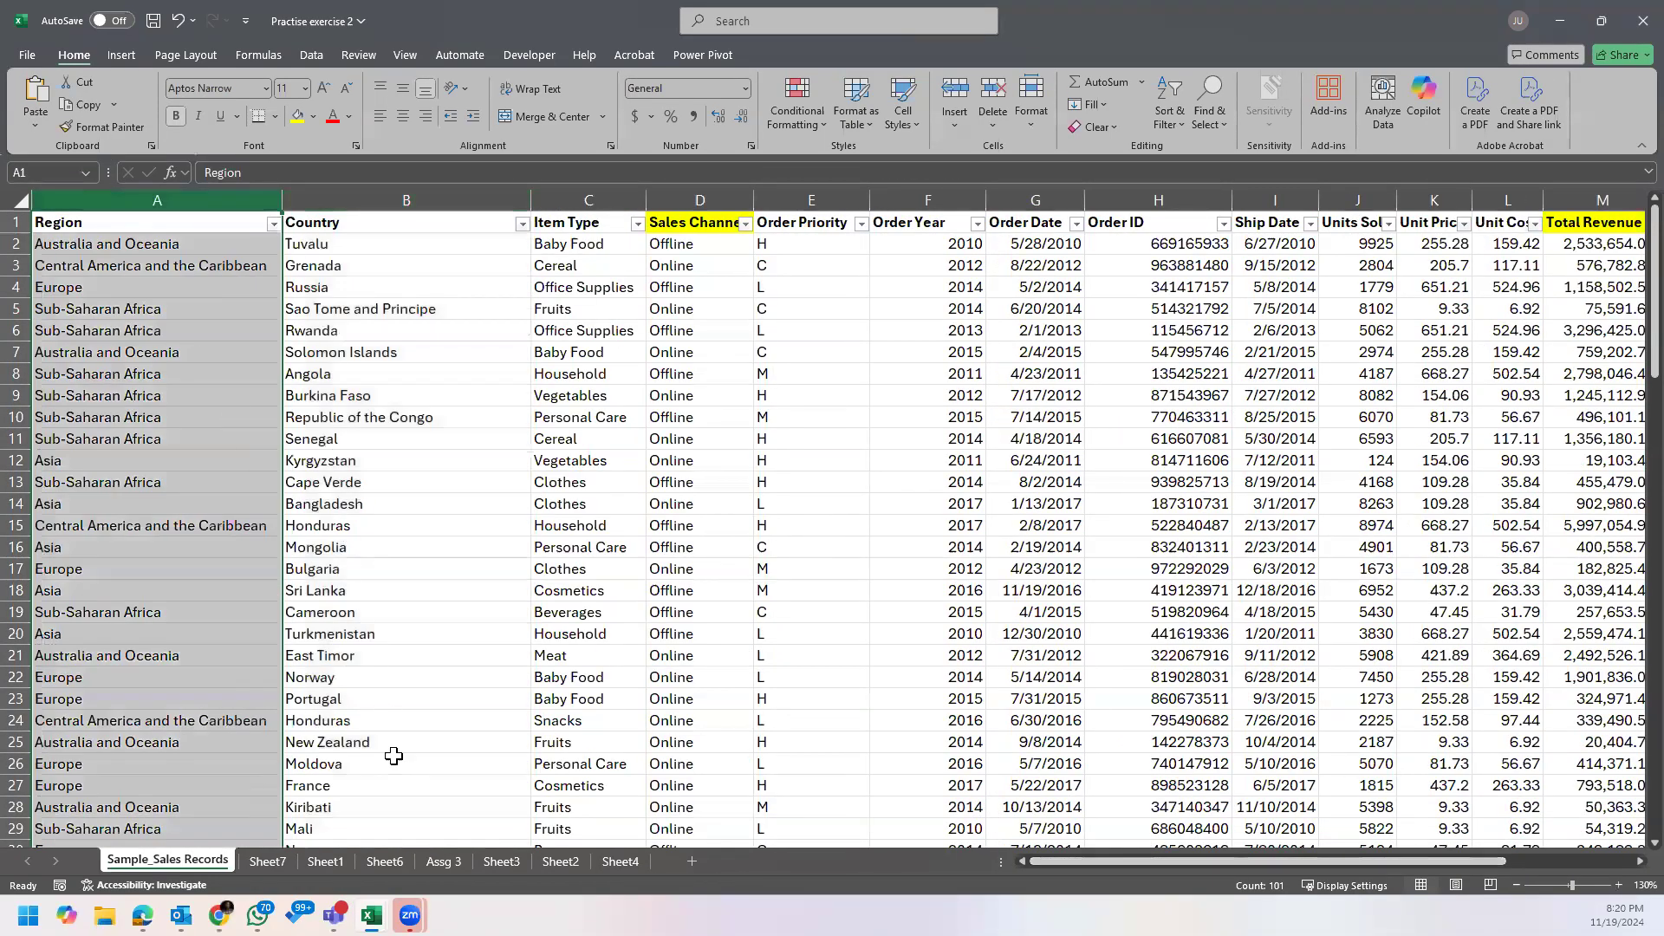
left_click(340, 868)
left_click(520, 245)
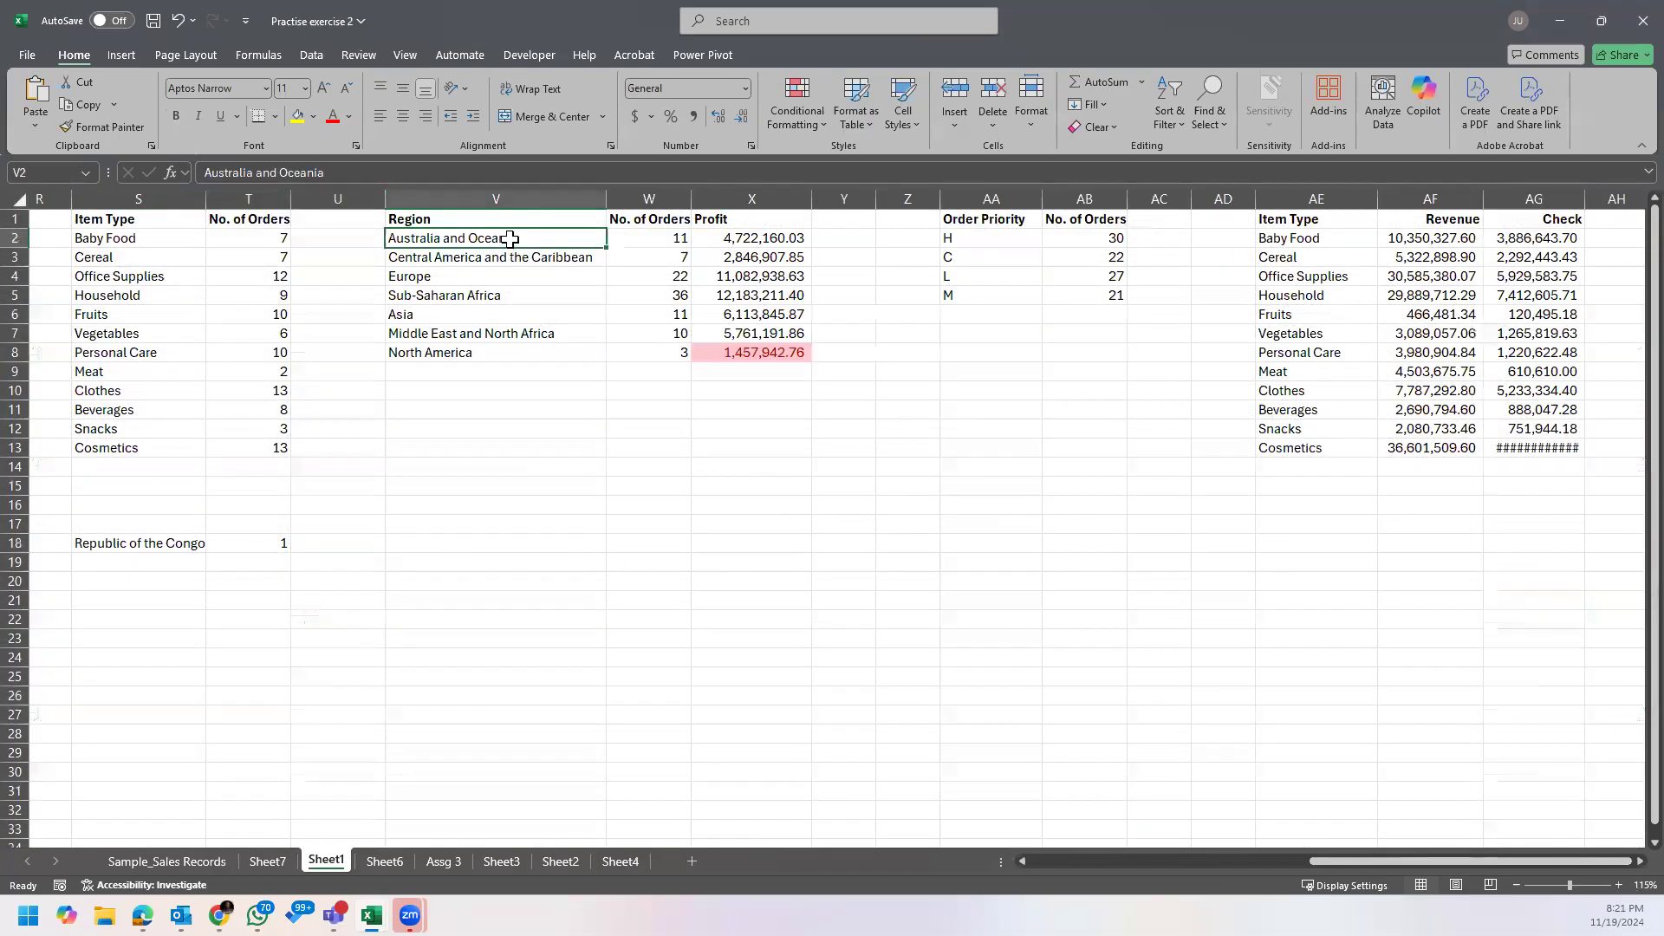
Step: Examine the Region list and the SUMIF formula behind the Profit value in X2 on Sheet1
left_click(511, 262)
left_click(488, 315)
left_click(471, 355)
left_click(774, 239)
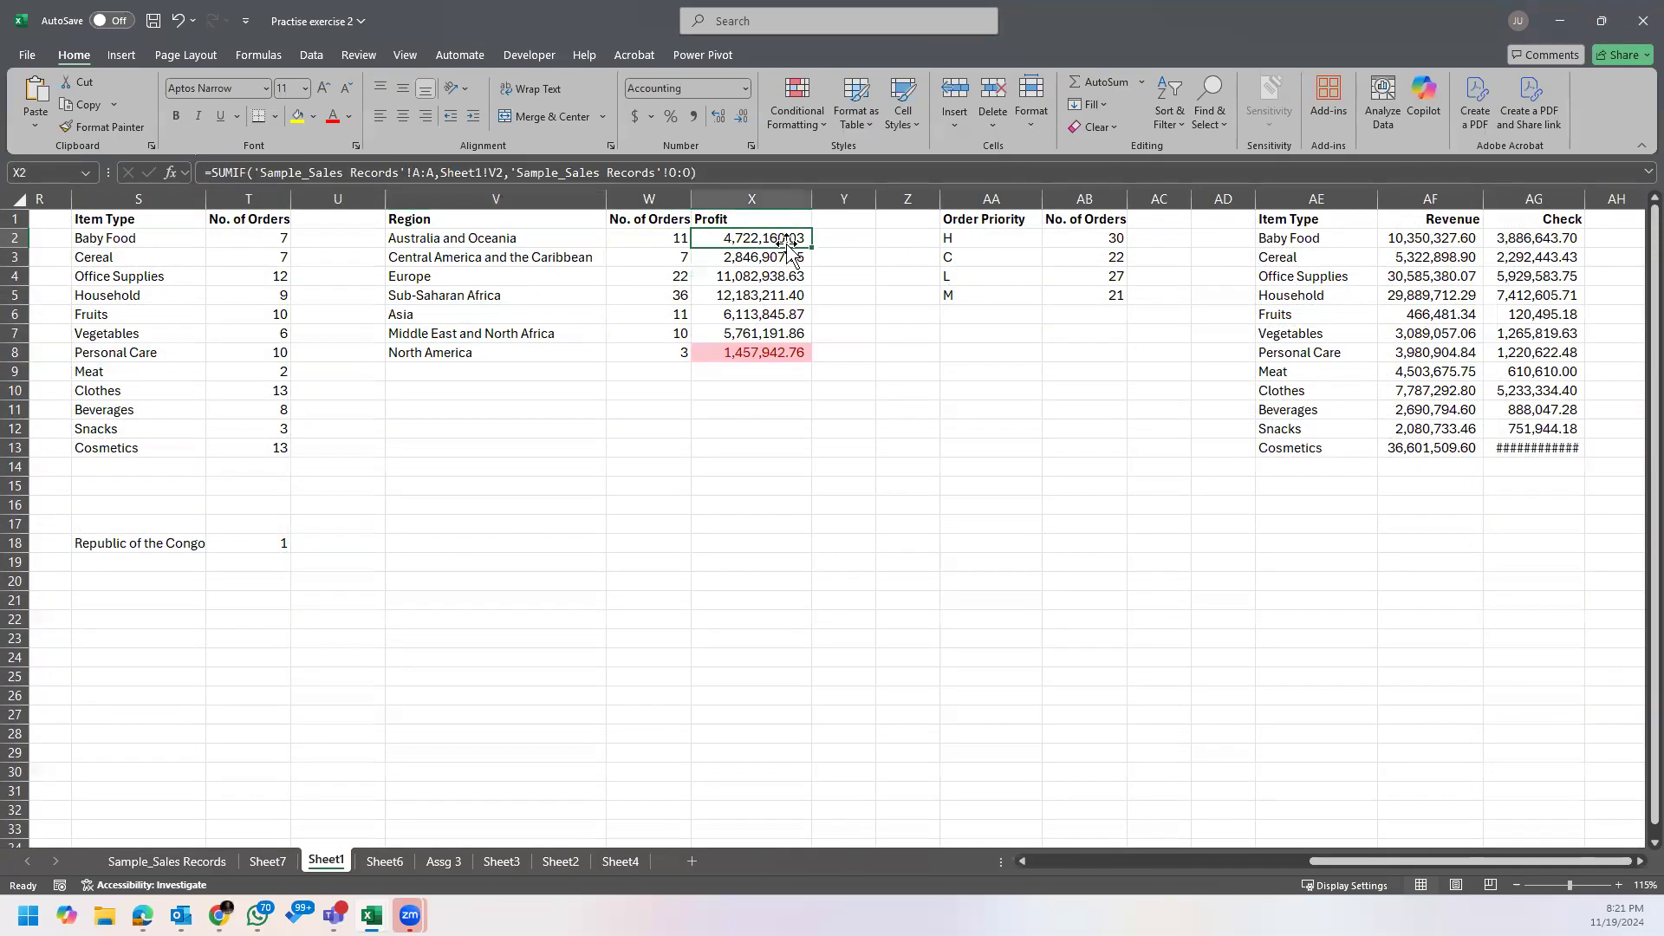
double_click(774, 241)
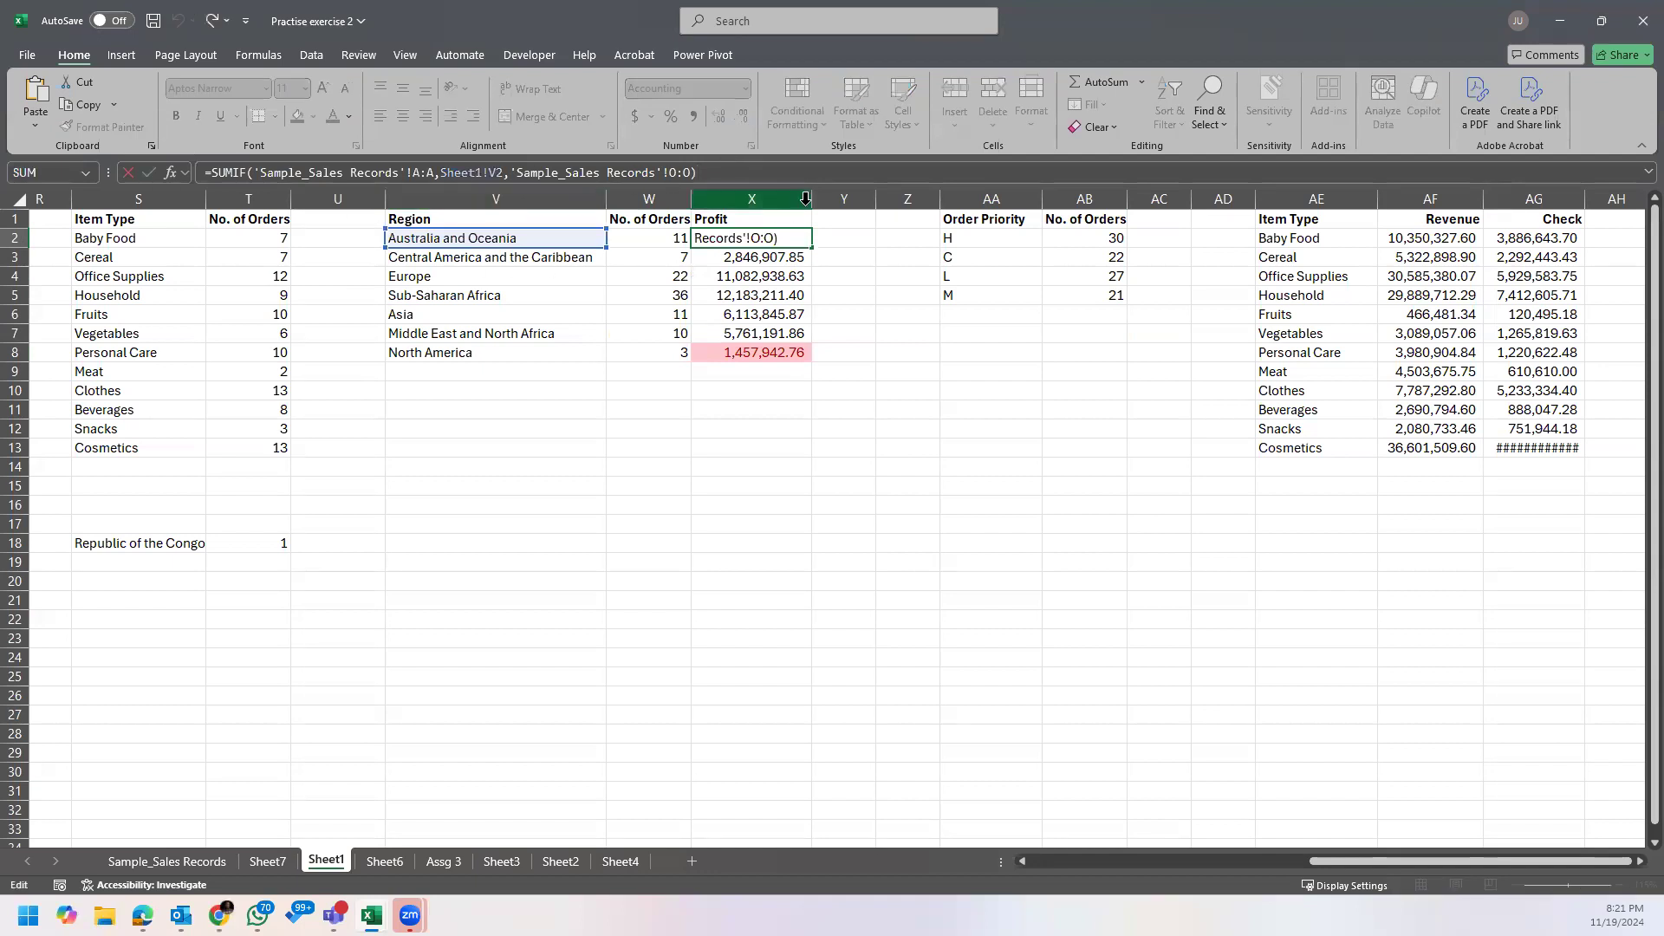
left_click(774, 239)
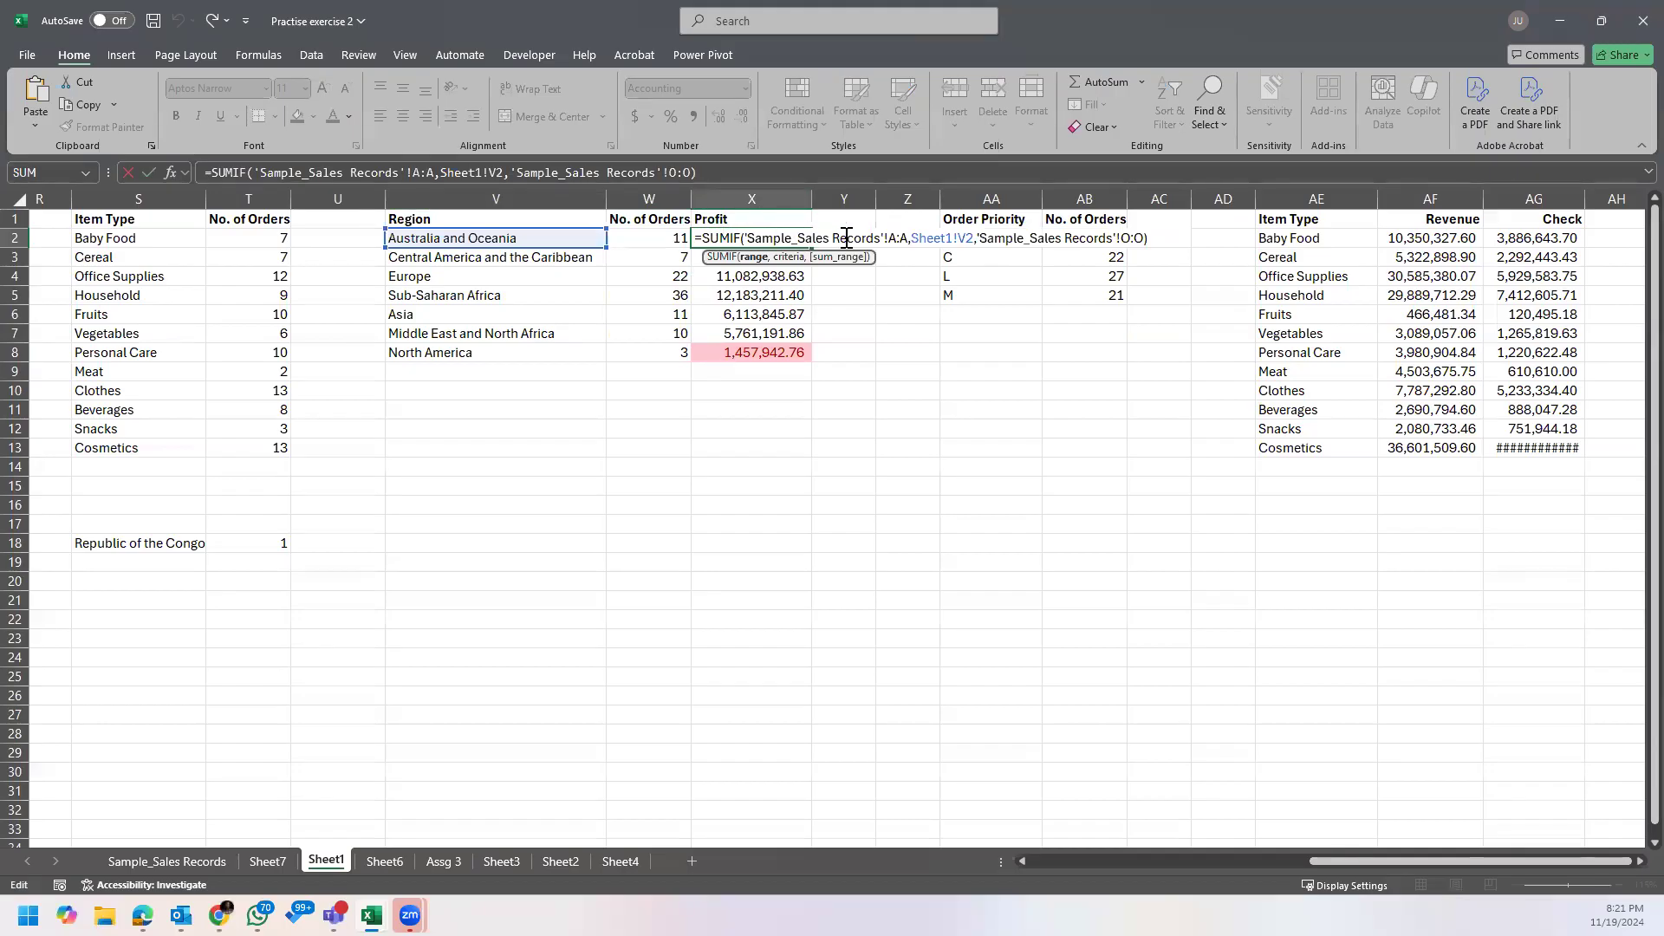
key("Escape")
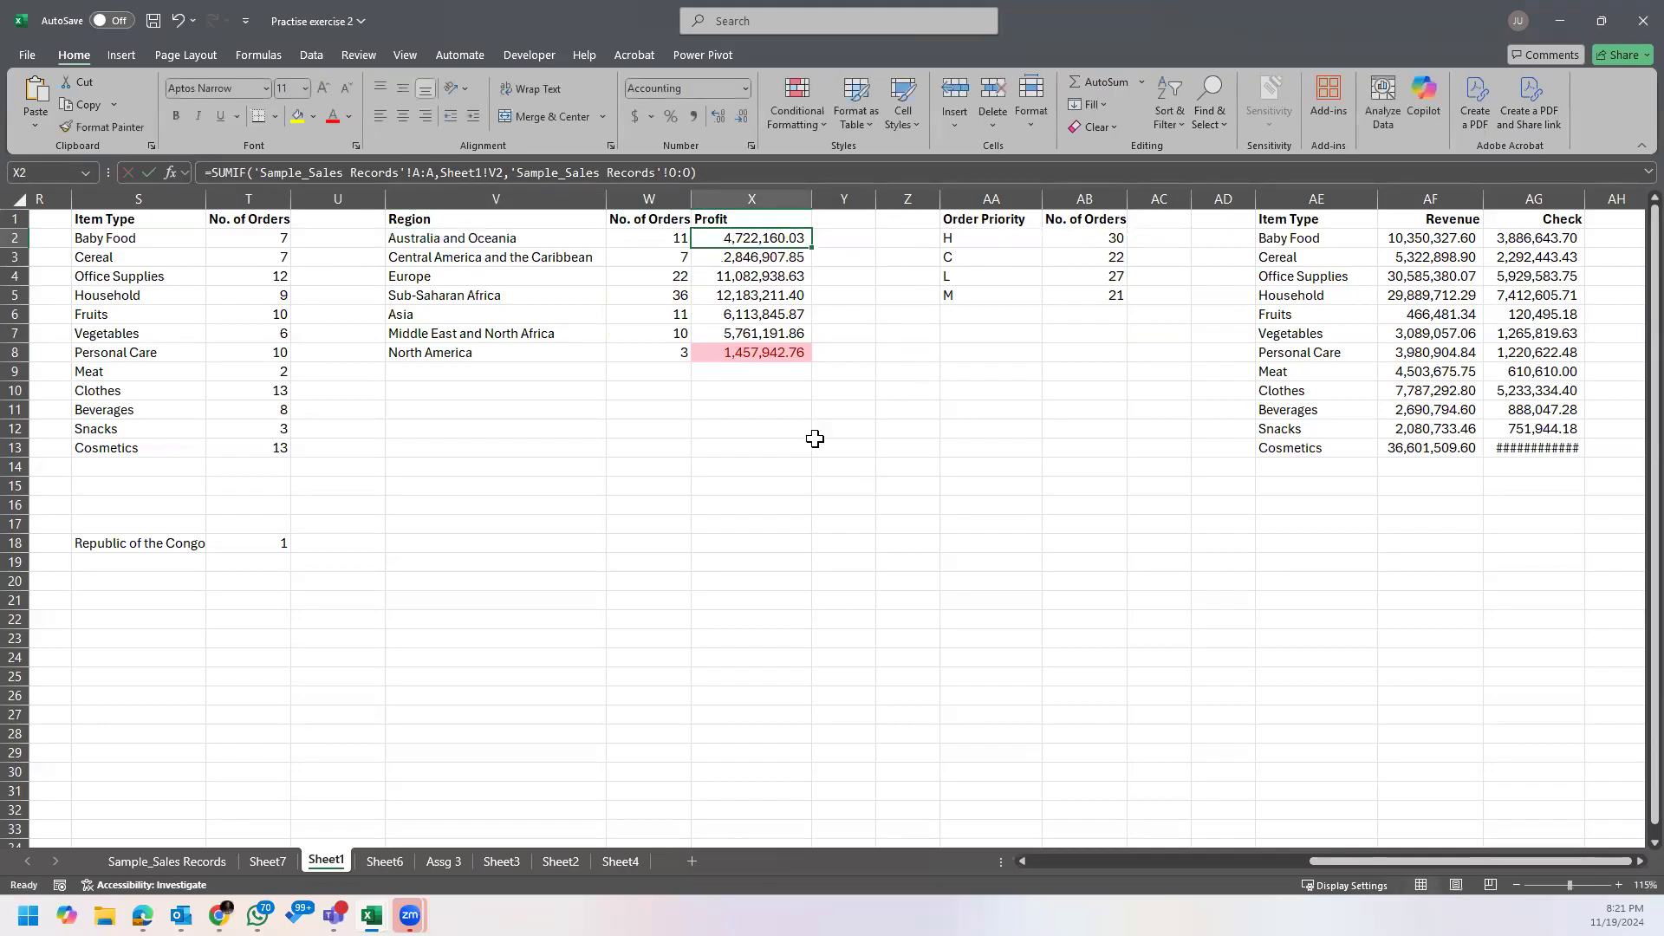
double_click(763, 239)
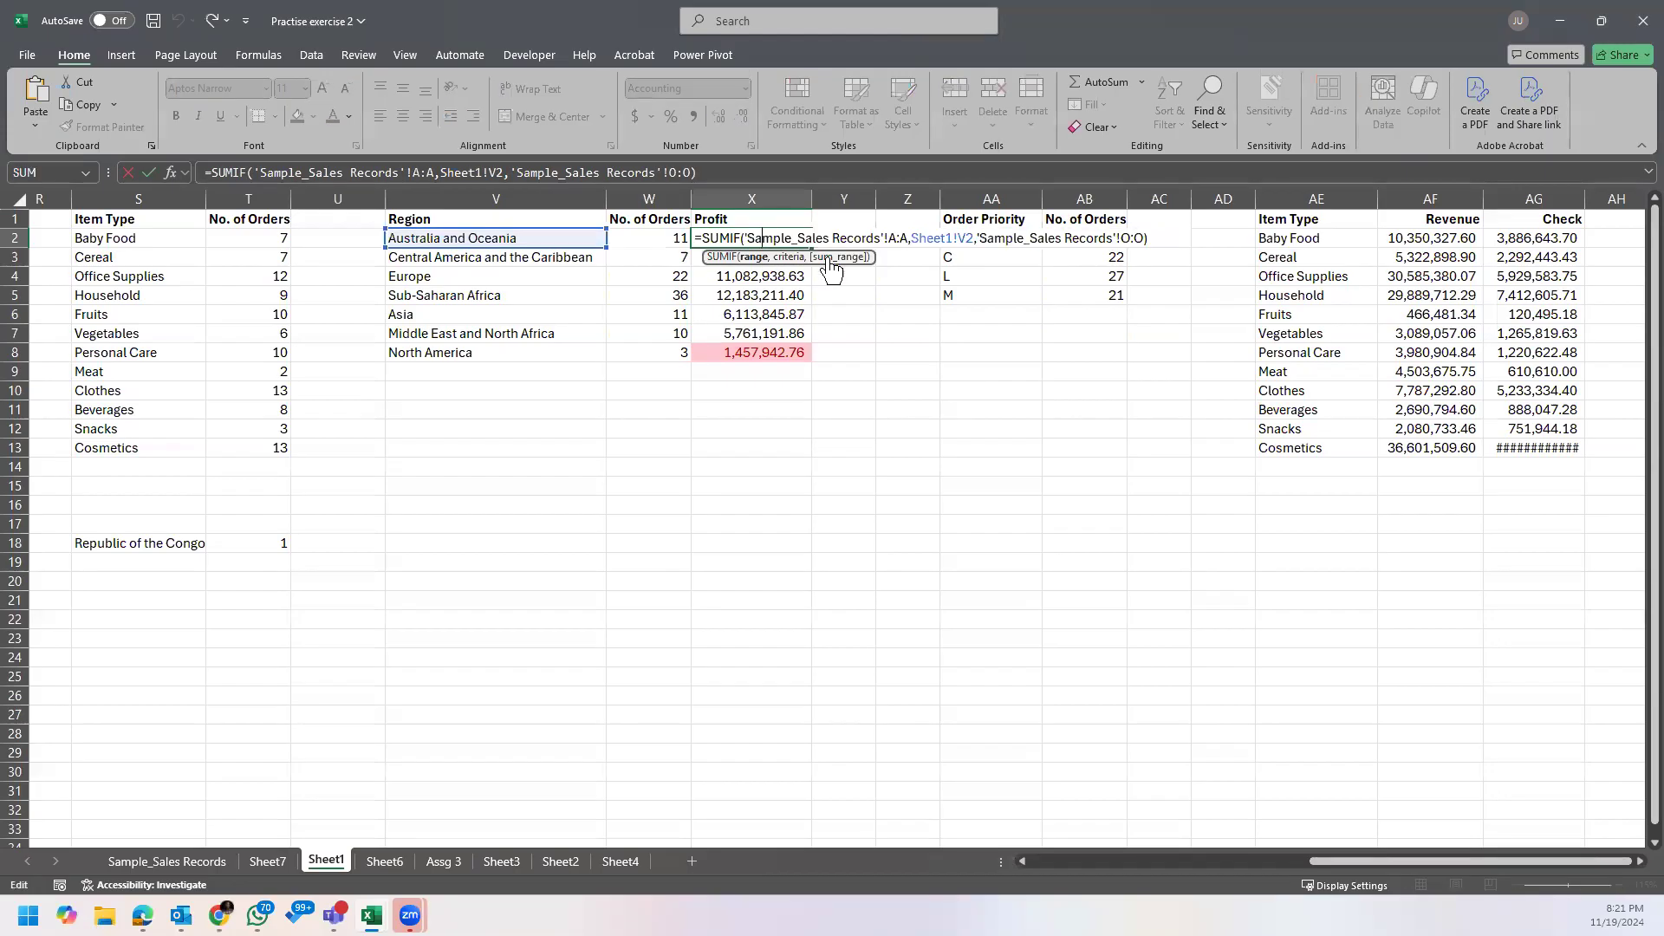
key("Escape")
Step: Return to the Sales Dashboard (1) workbook and display the field list of the region revenue PivotTable
left_click(1567, 25)
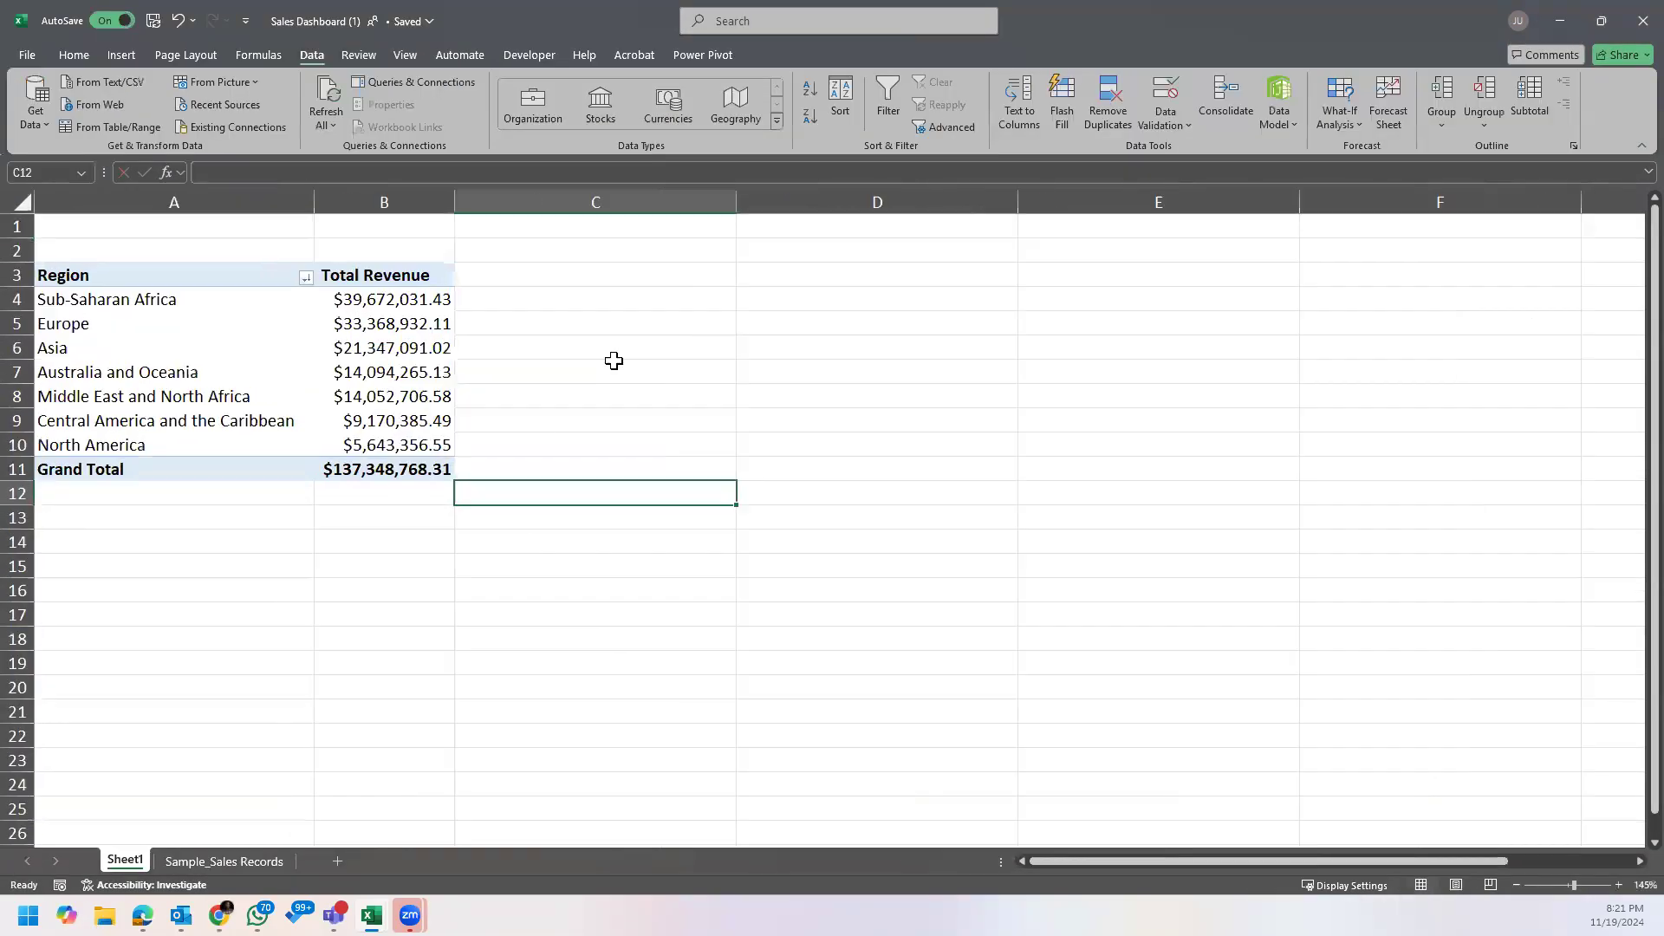
scroll(614, 361, "up", 3)
left_click_drag(1171, 863, 1090, 870)
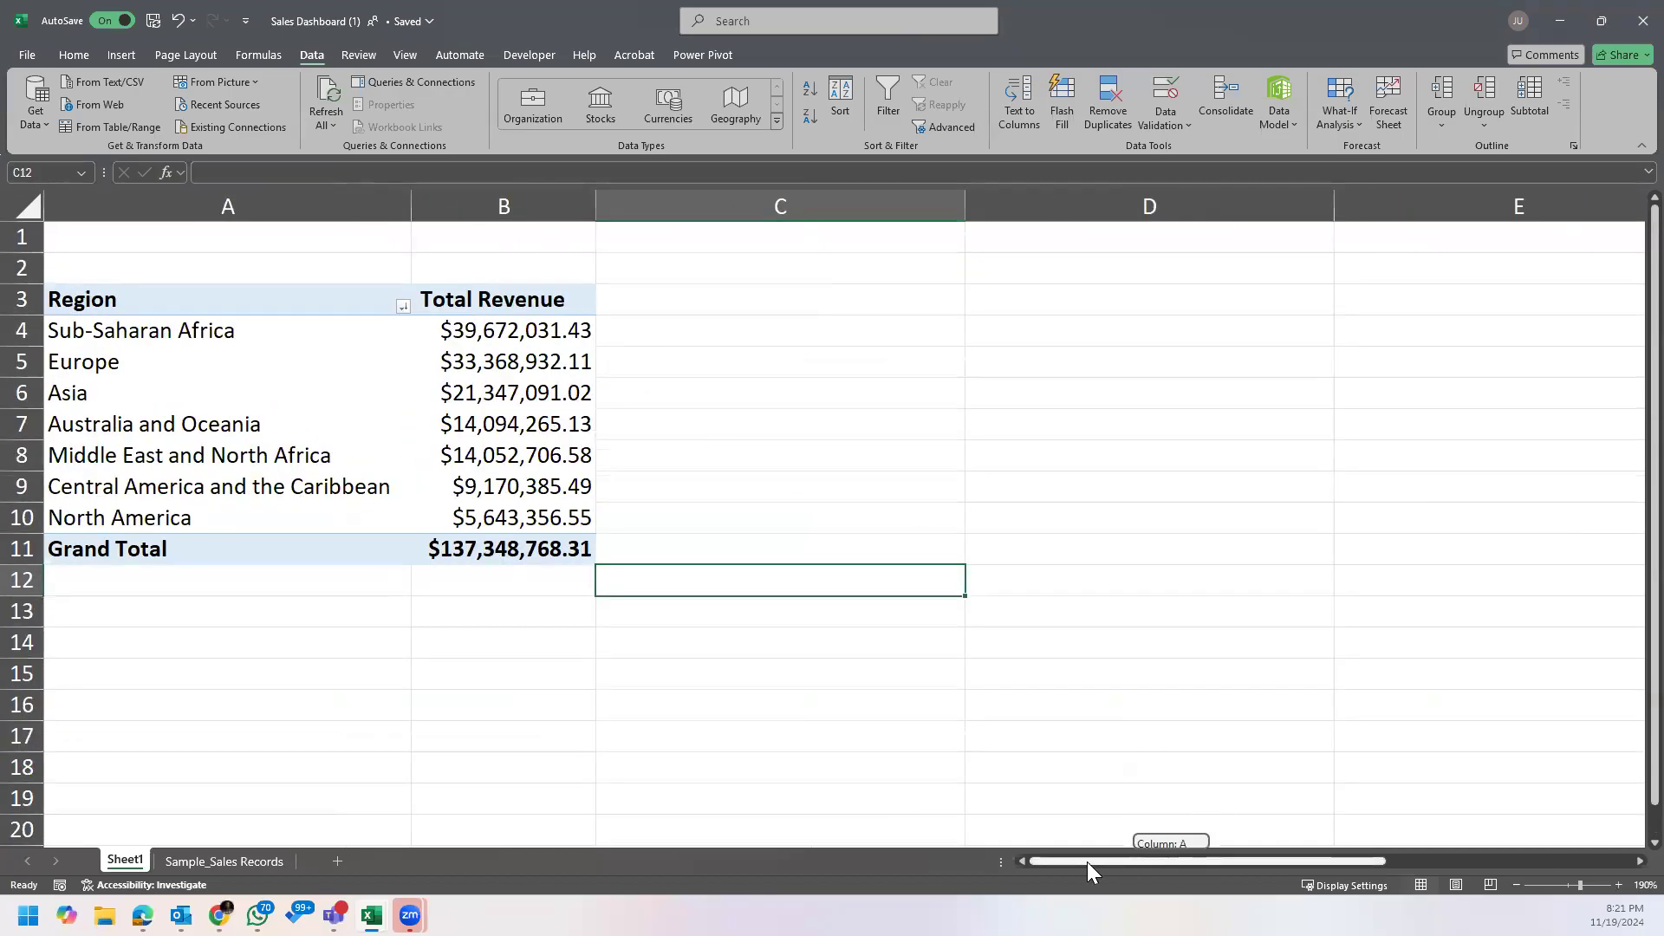
scroll(728, 462, "down", 1)
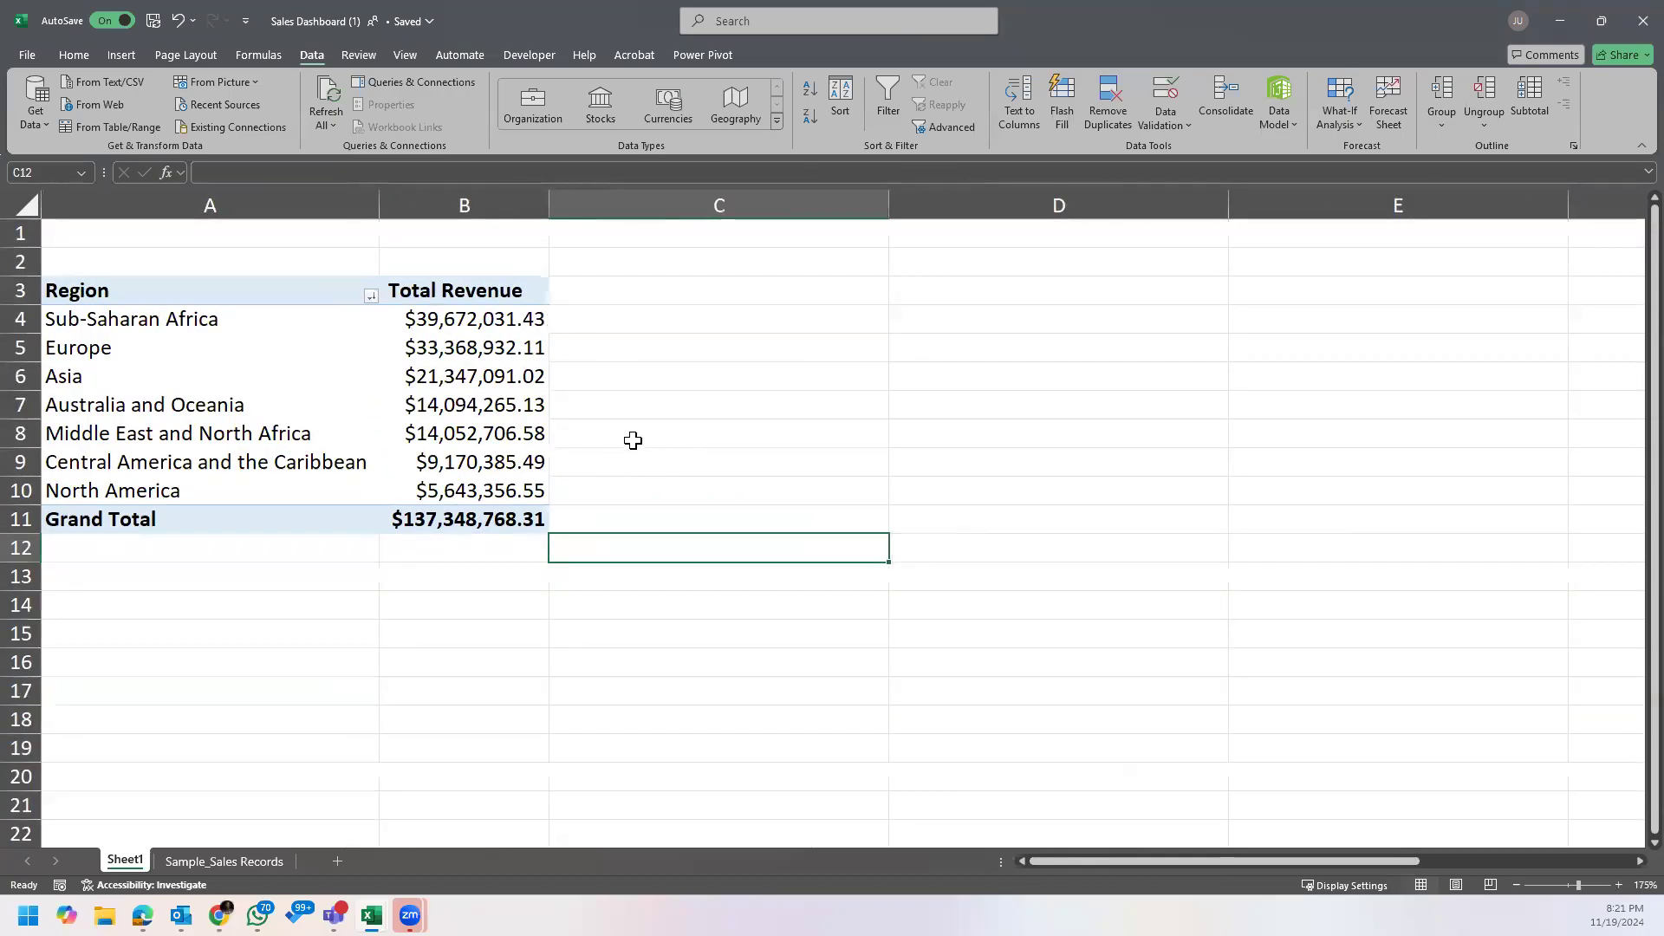
left_click(328, 380)
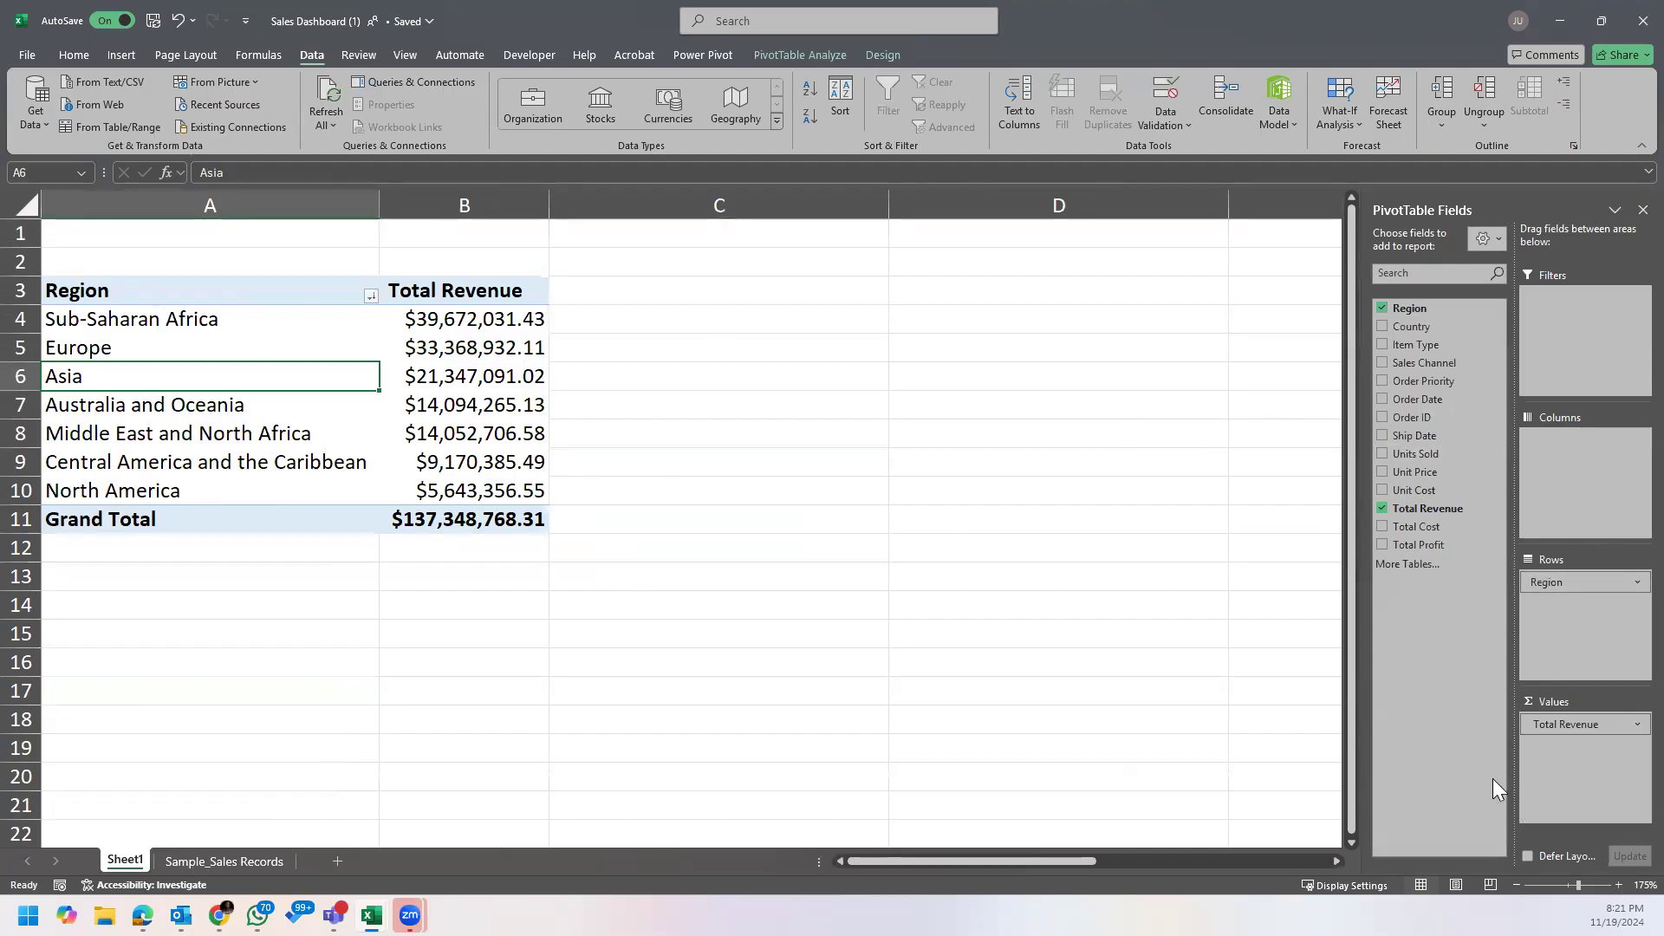
left_click_drag(143, 282, 496, 512)
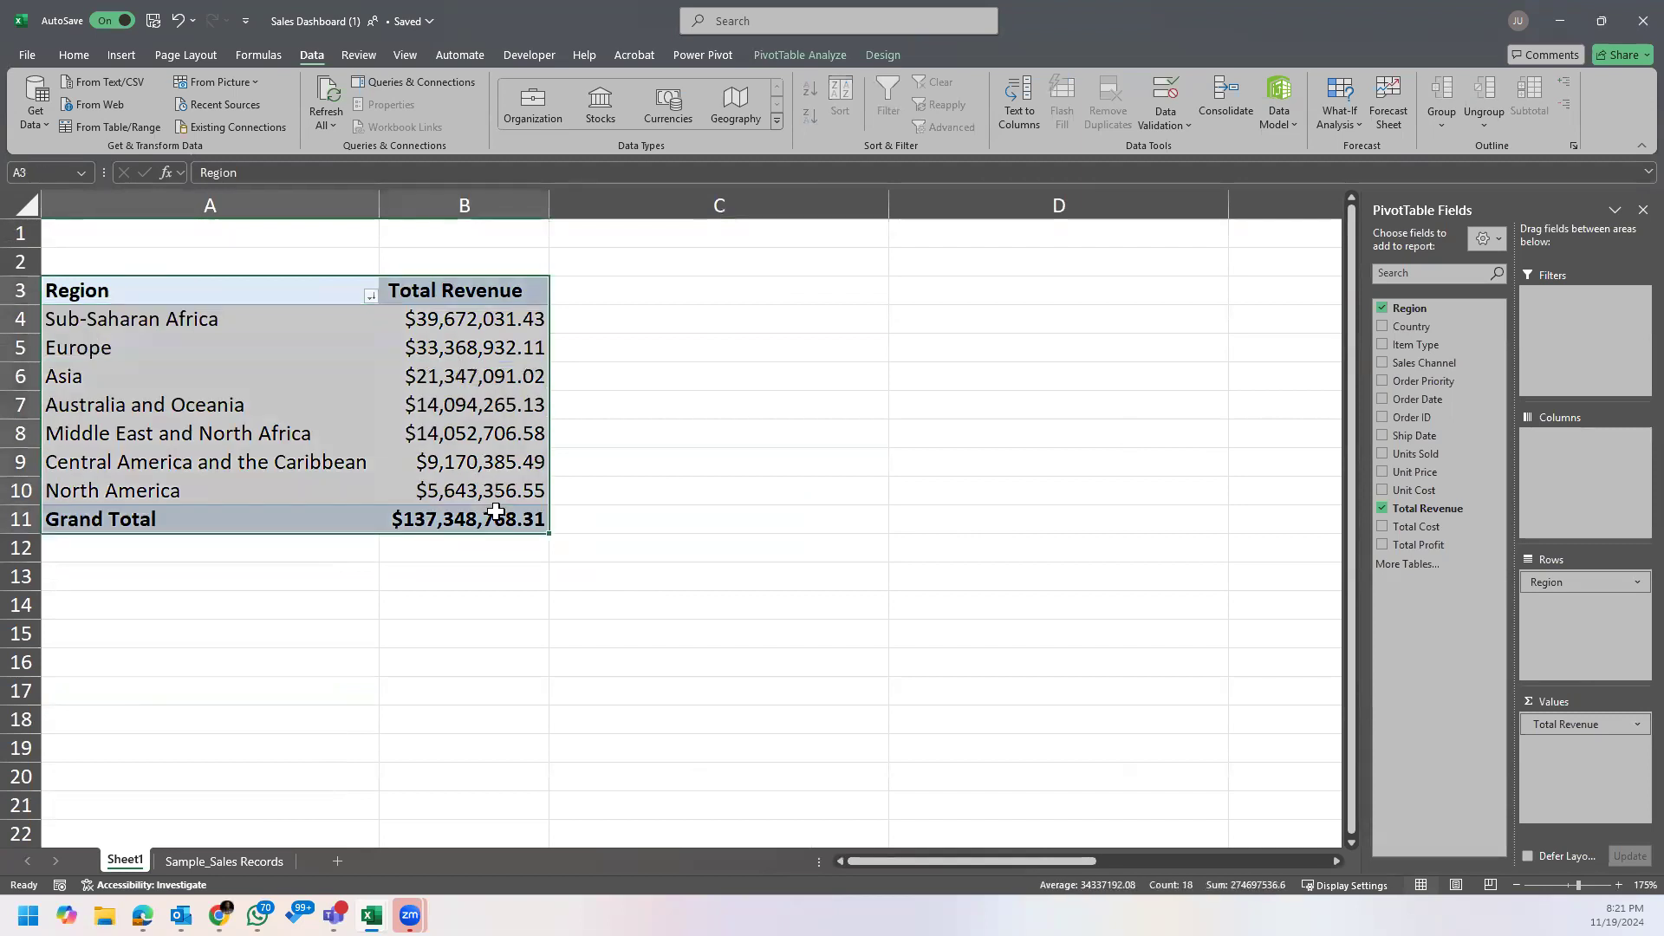
key("ctrl+c")
key("Escape")
left_click(453, 325)
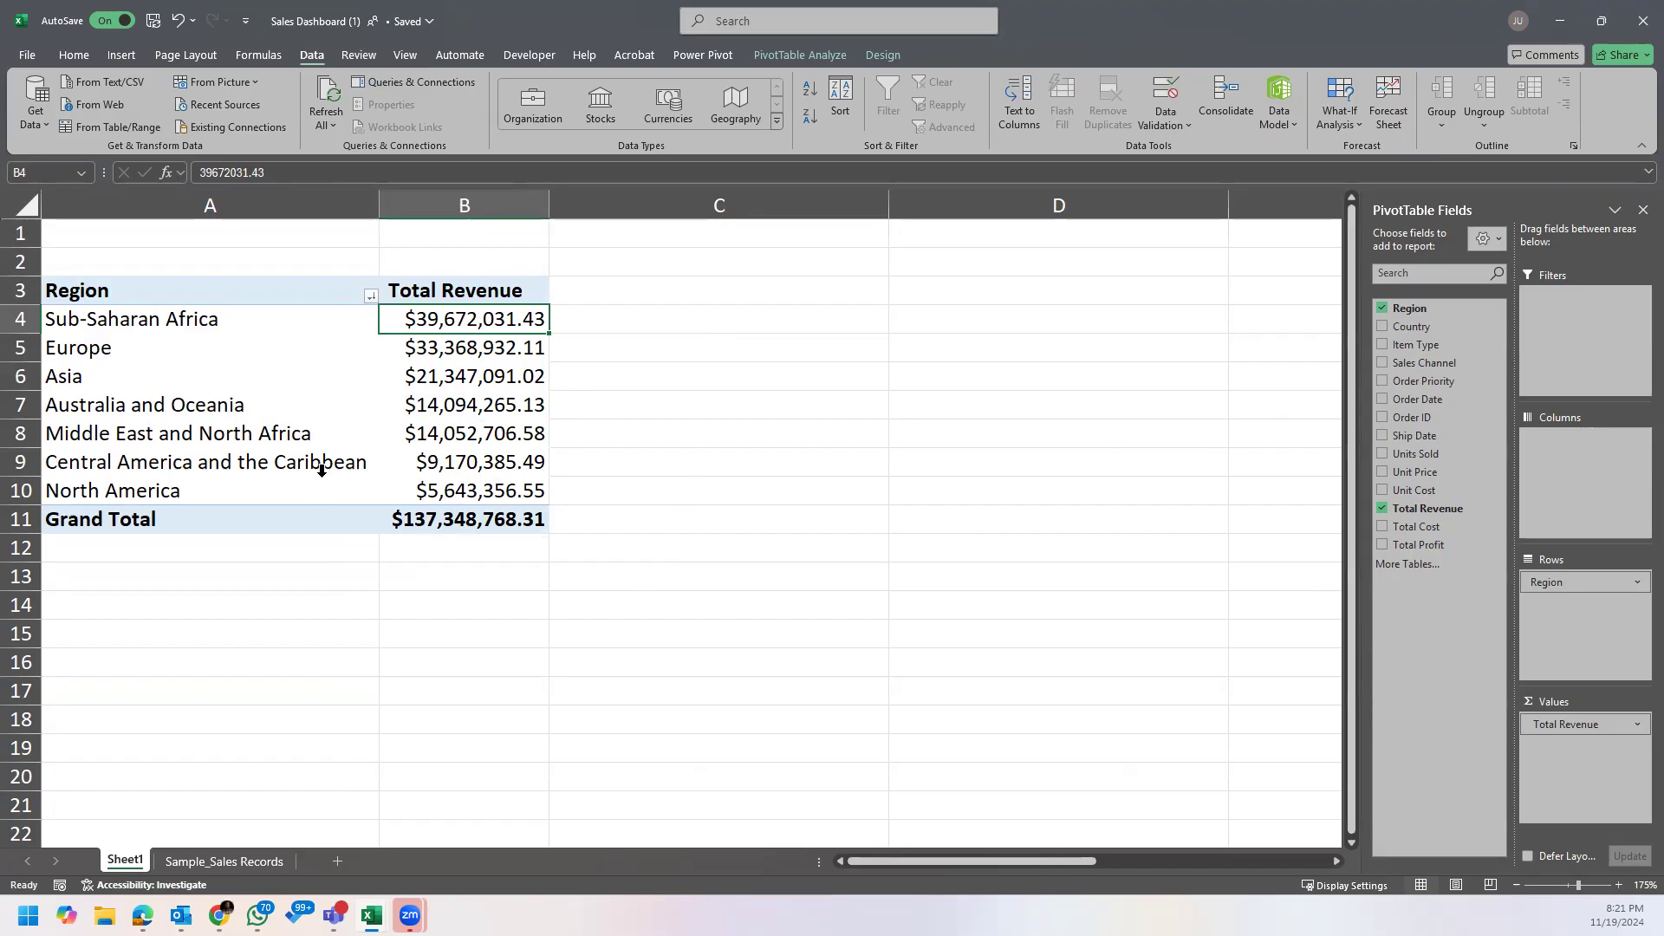
Step: Copy the whole region revenue PivotTable in A3:B11 and paste the copy at D3 on the same sheet
left_click_drag(177, 290, 434, 517)
key("ctrl+c")
left_click(936, 288)
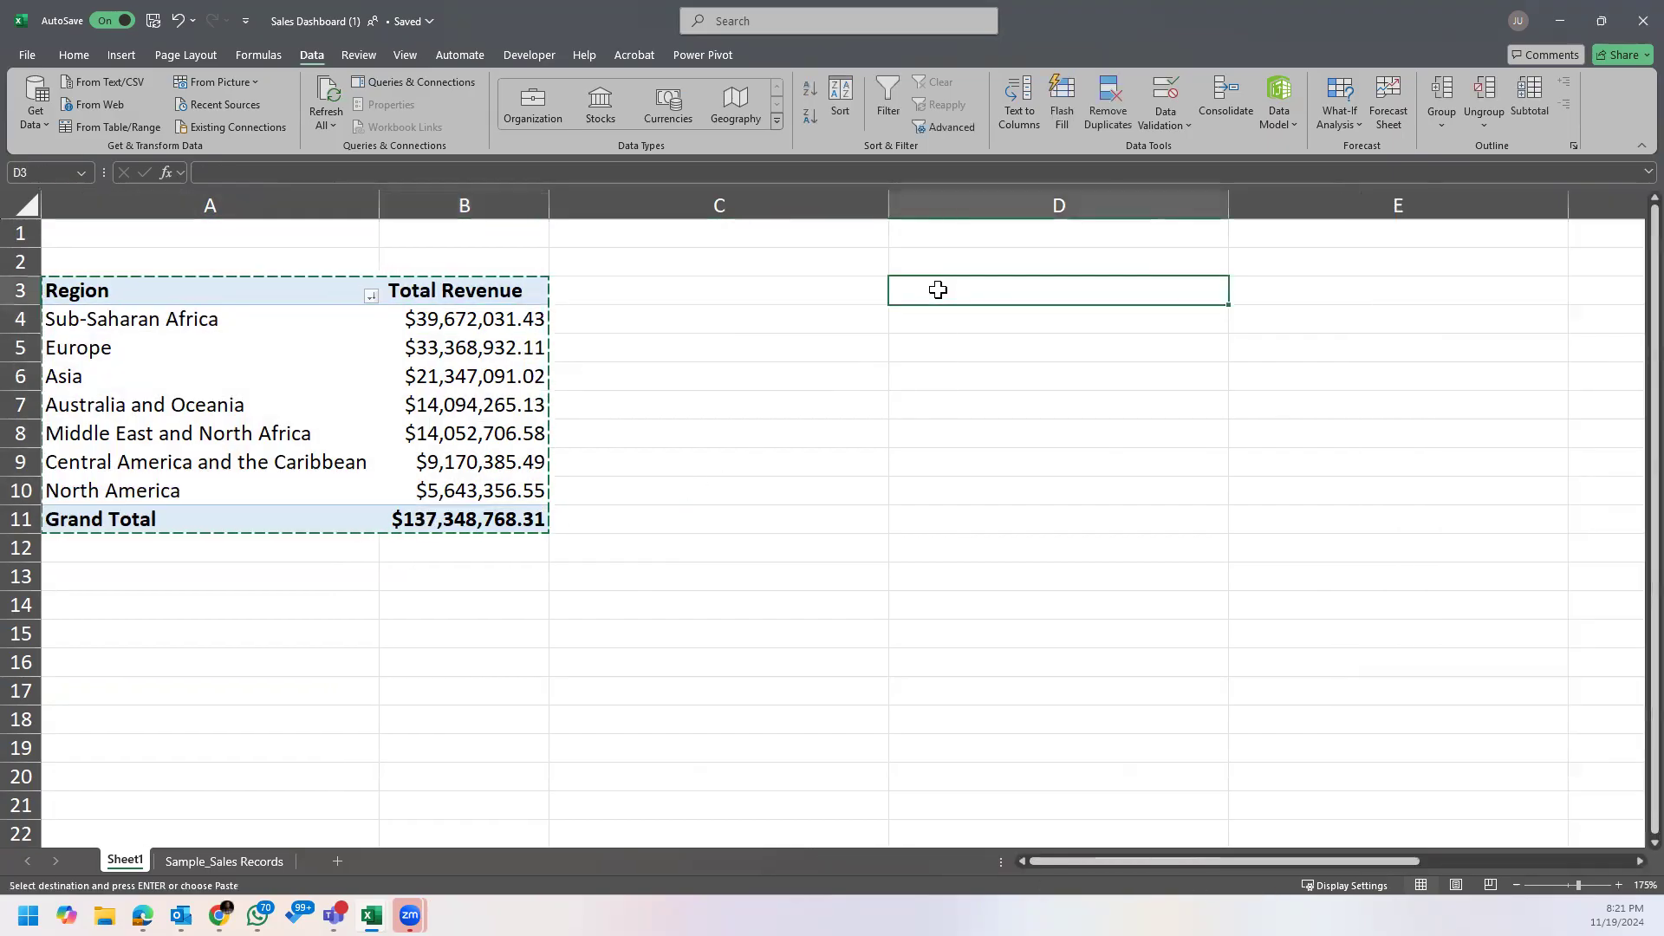
key("ctrl+v")
left_click_drag(1087, 865, 1216, 854)
left_click(849, 376)
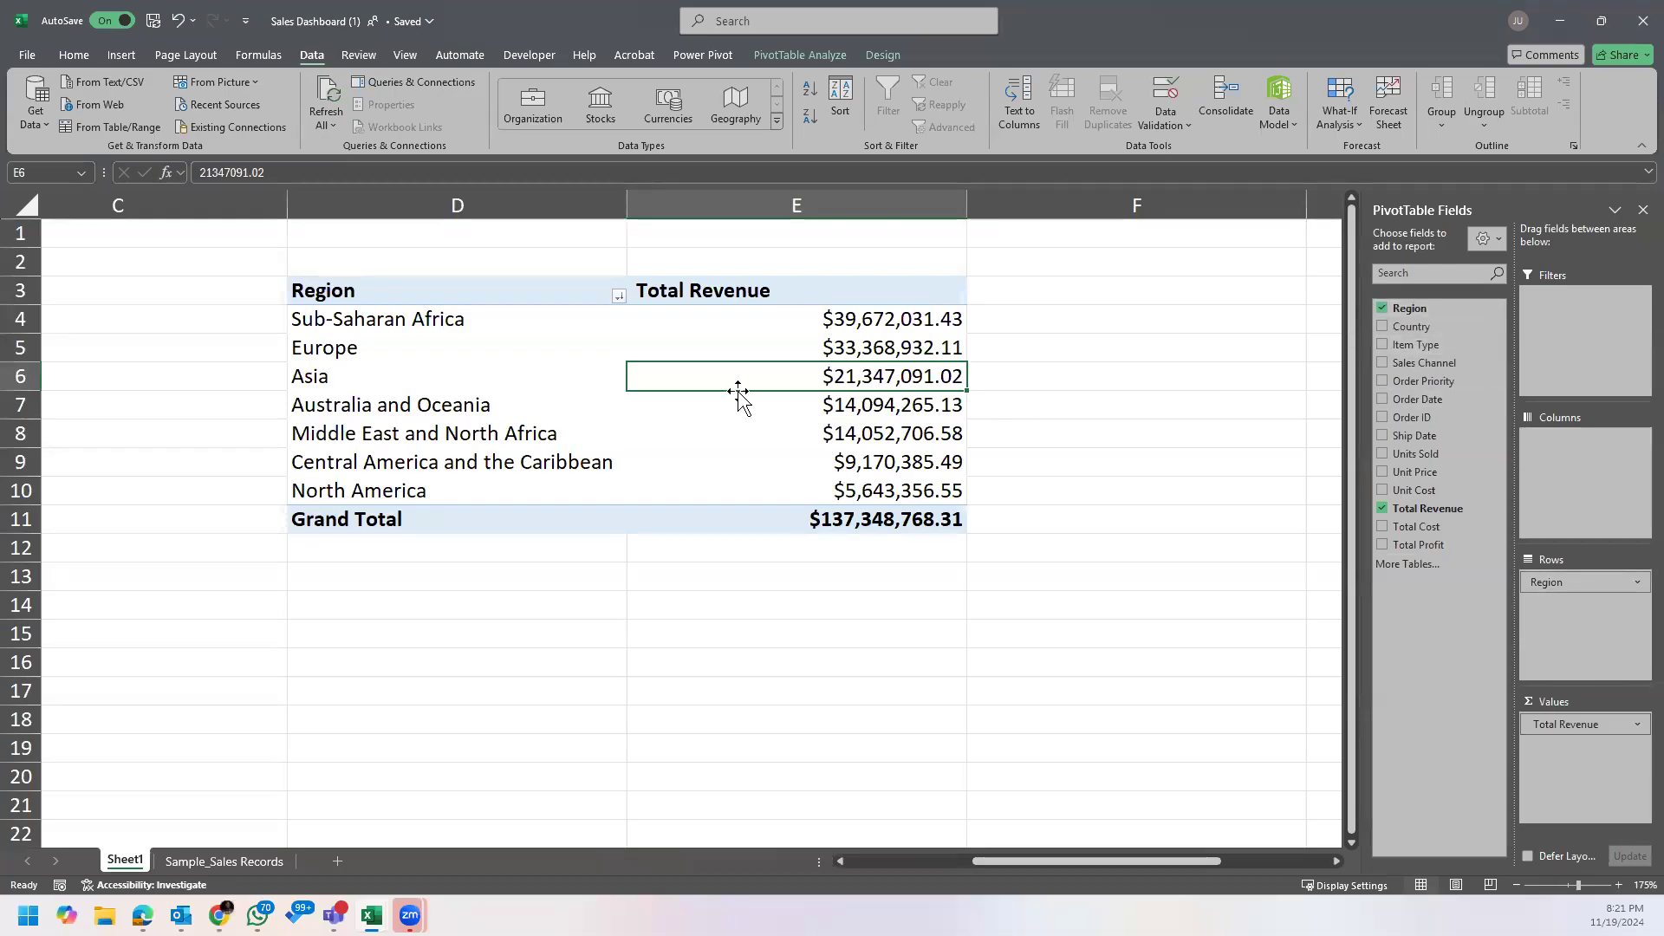
Step: Replace Region with Item Type as the row field of the copied PivotTable and widen column D
left_click_drag(1599, 582, 1085, 595)
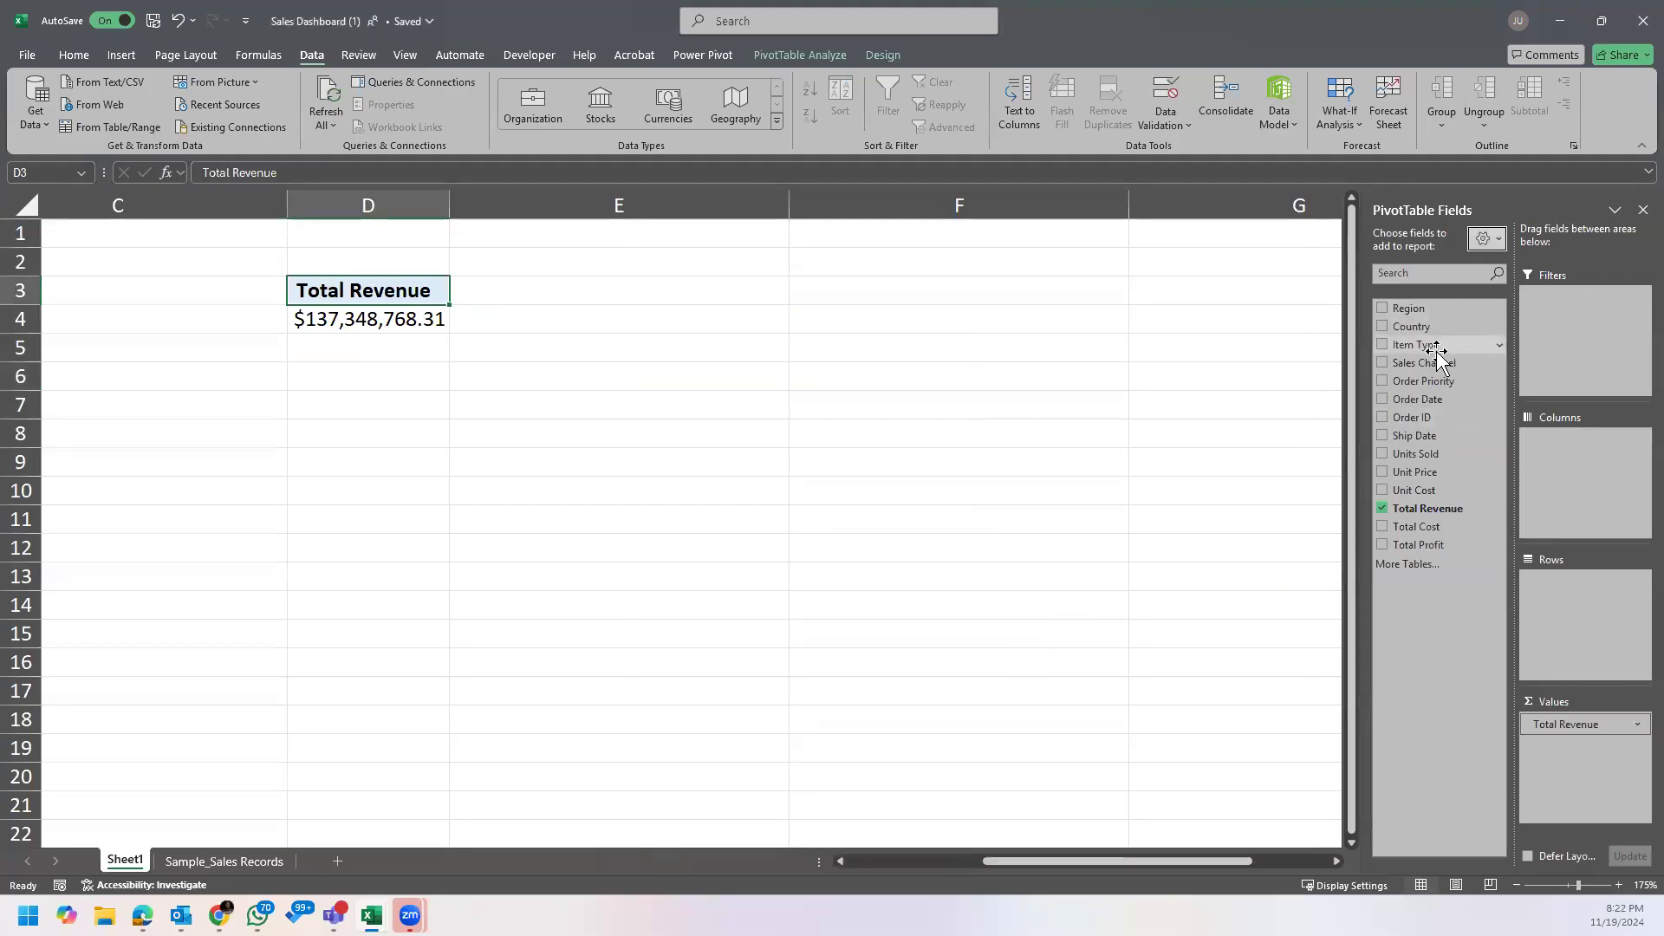
left_click_drag(1431, 345, 1598, 596)
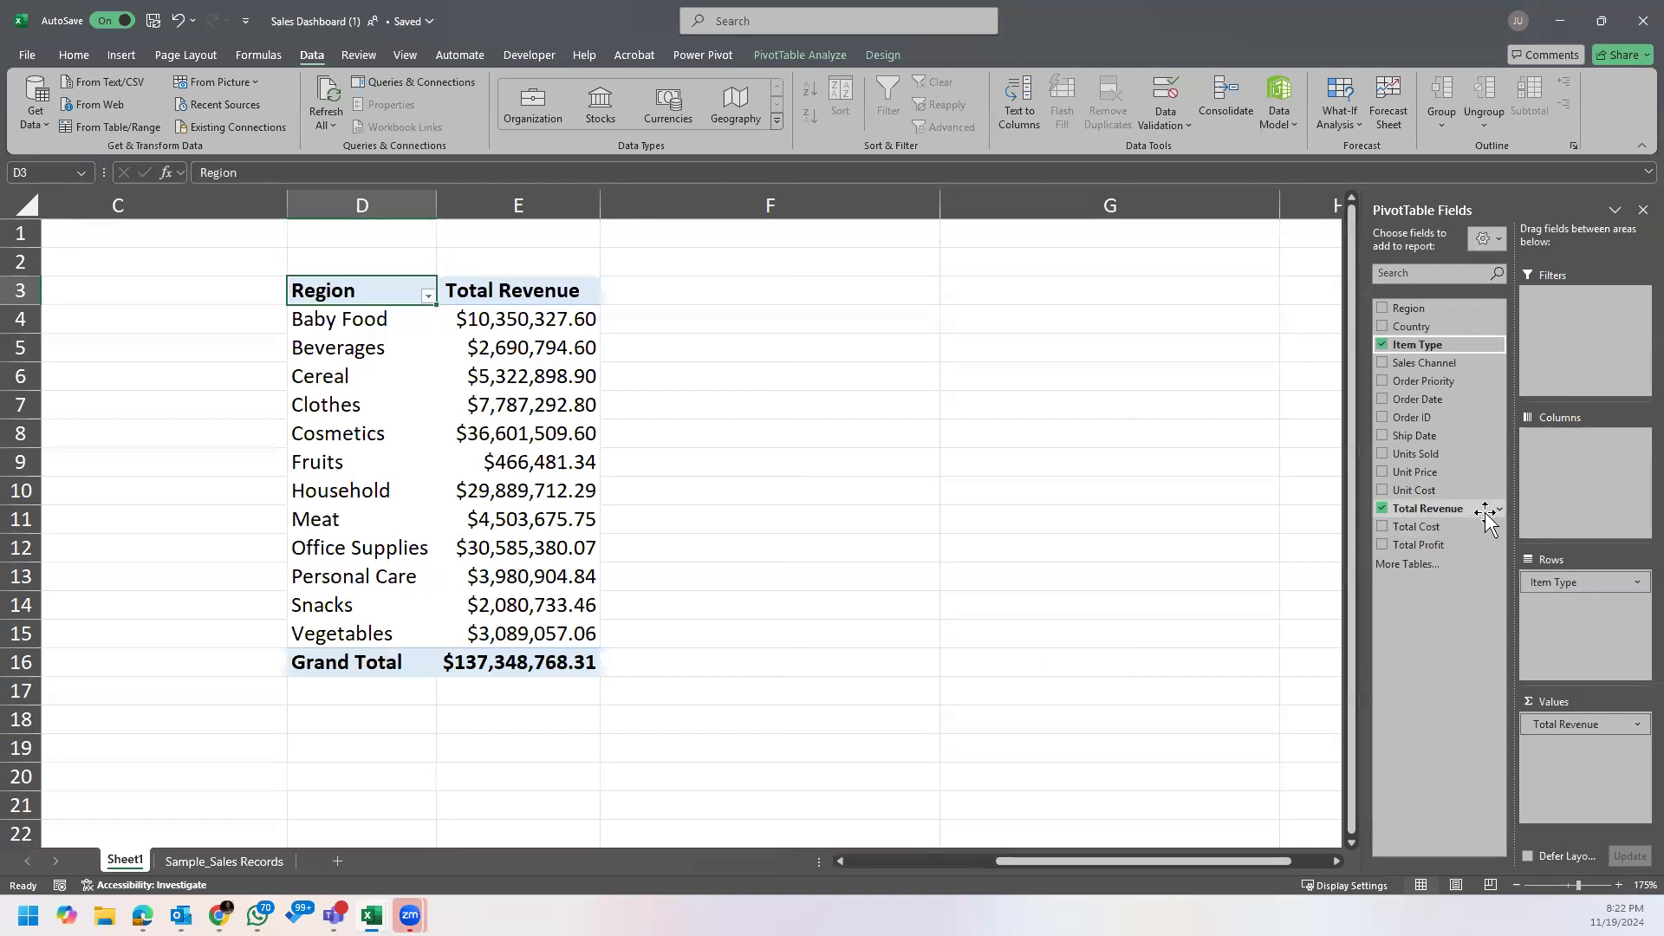
left_click_drag(437, 206, 485, 205)
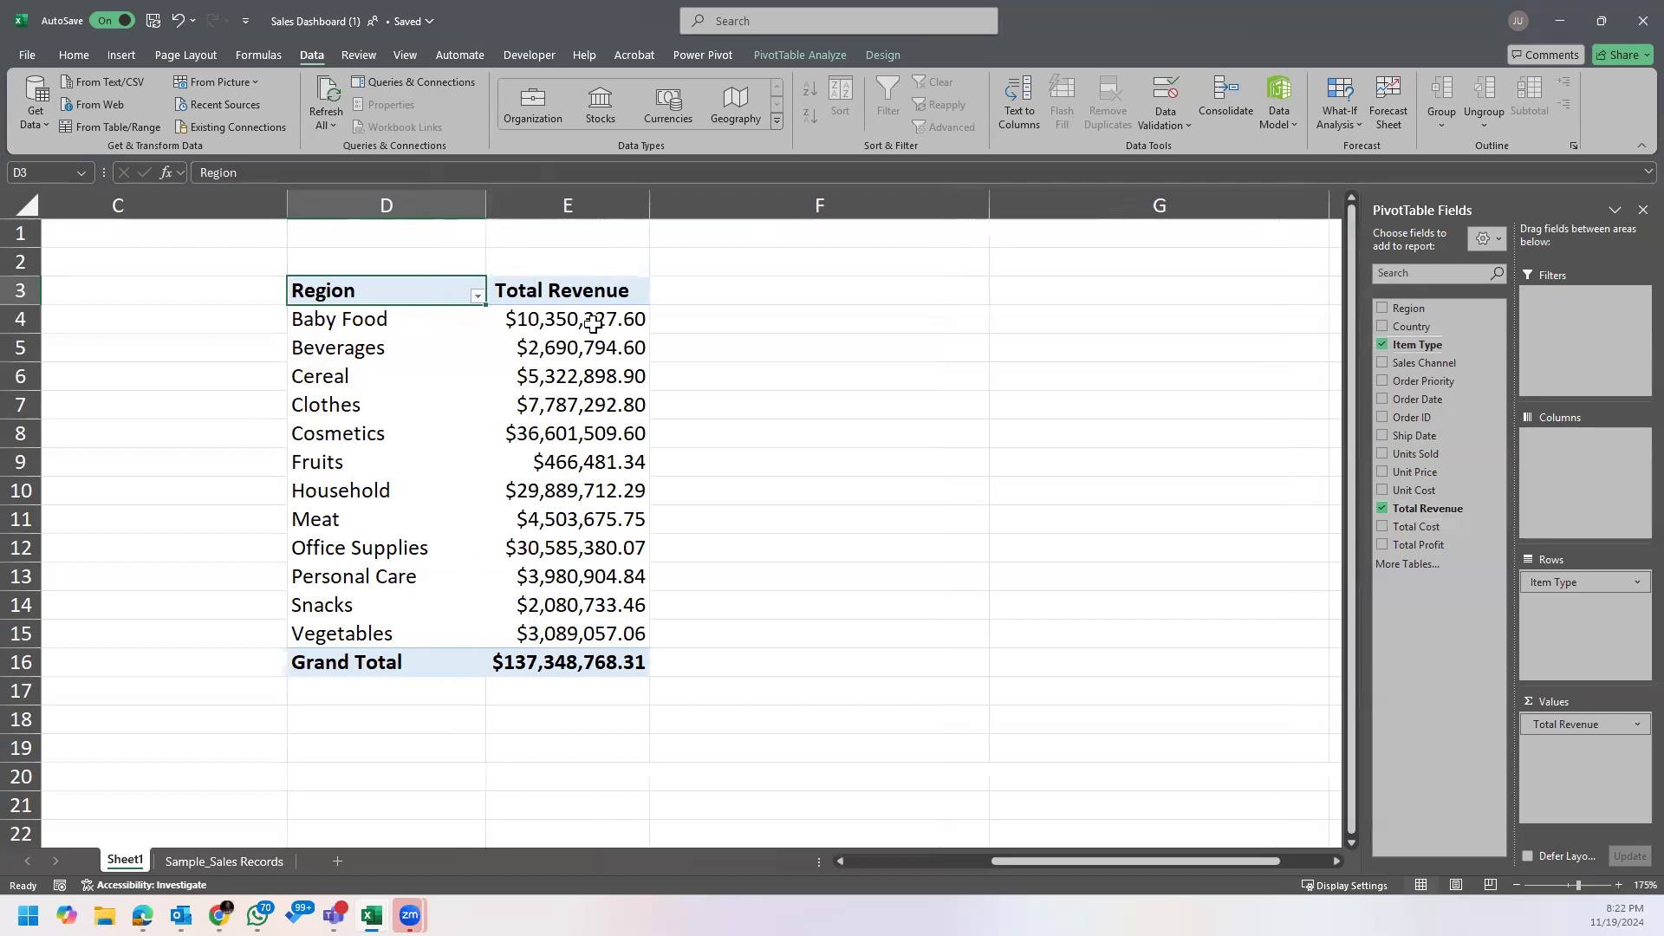
Step: Sort the item type PivotTable by Total Revenue from largest to smallest and widen column D slightly
right_click(593, 323)
mouse_move(709, 492)
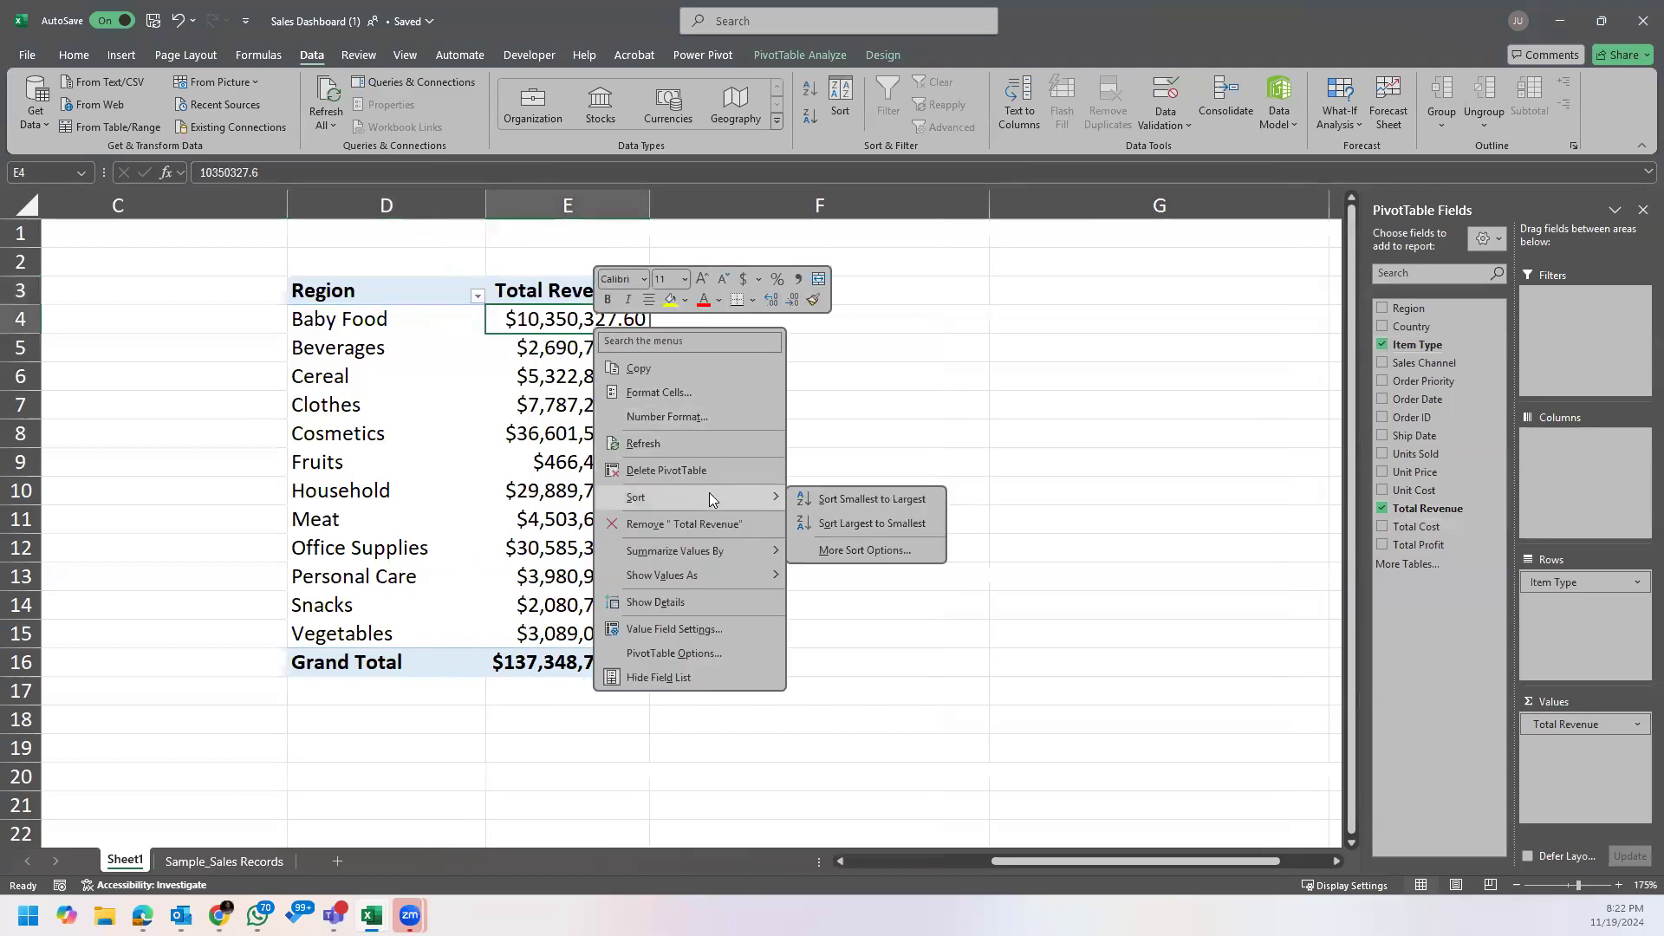
left_click(876, 524)
left_click_drag(438, 206, 450, 205)
Step: Rename the row header in D3 to Item Type and widen column D a little more
left_click(368, 288)
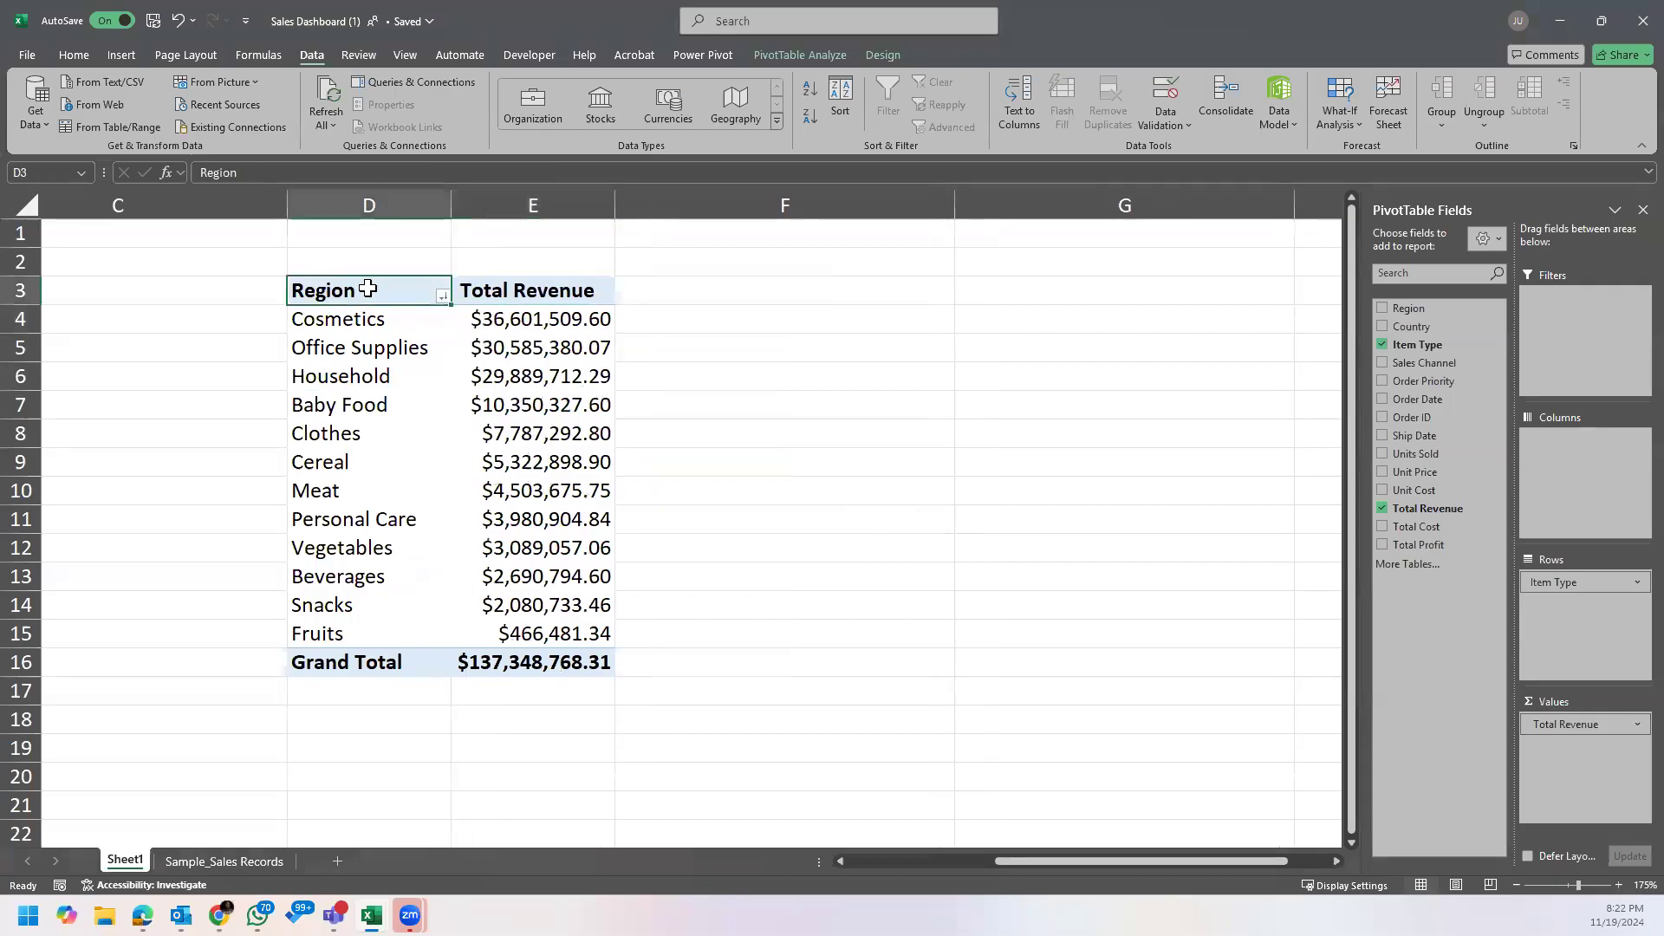
type("Item T")
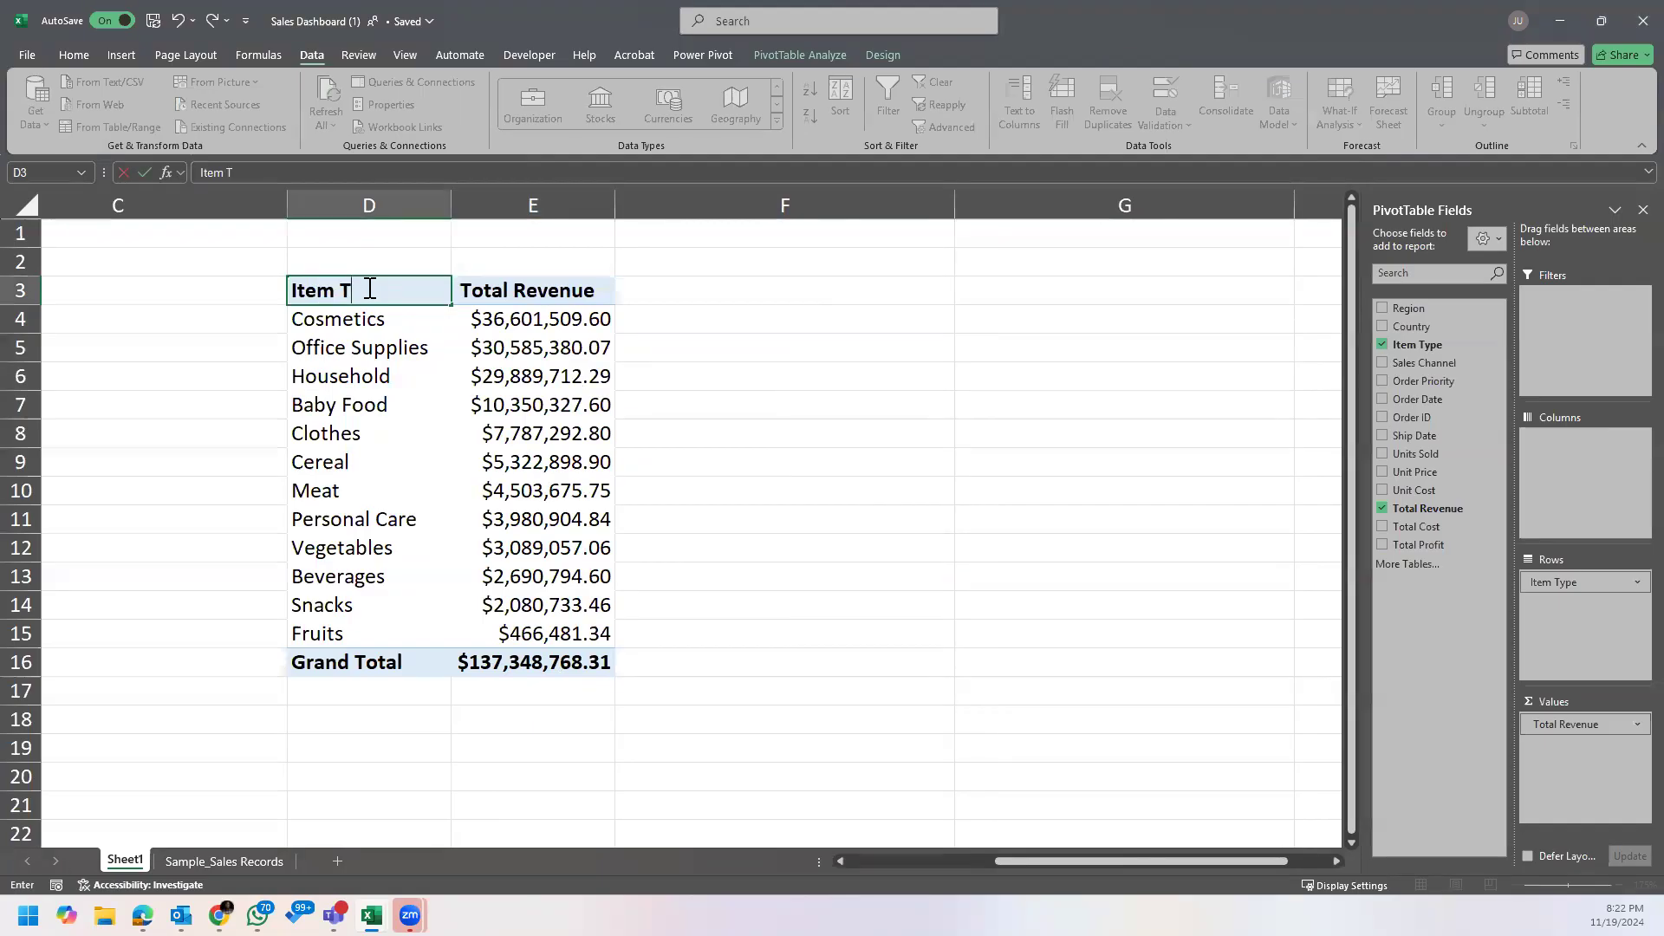
type("ype")
key("Return")
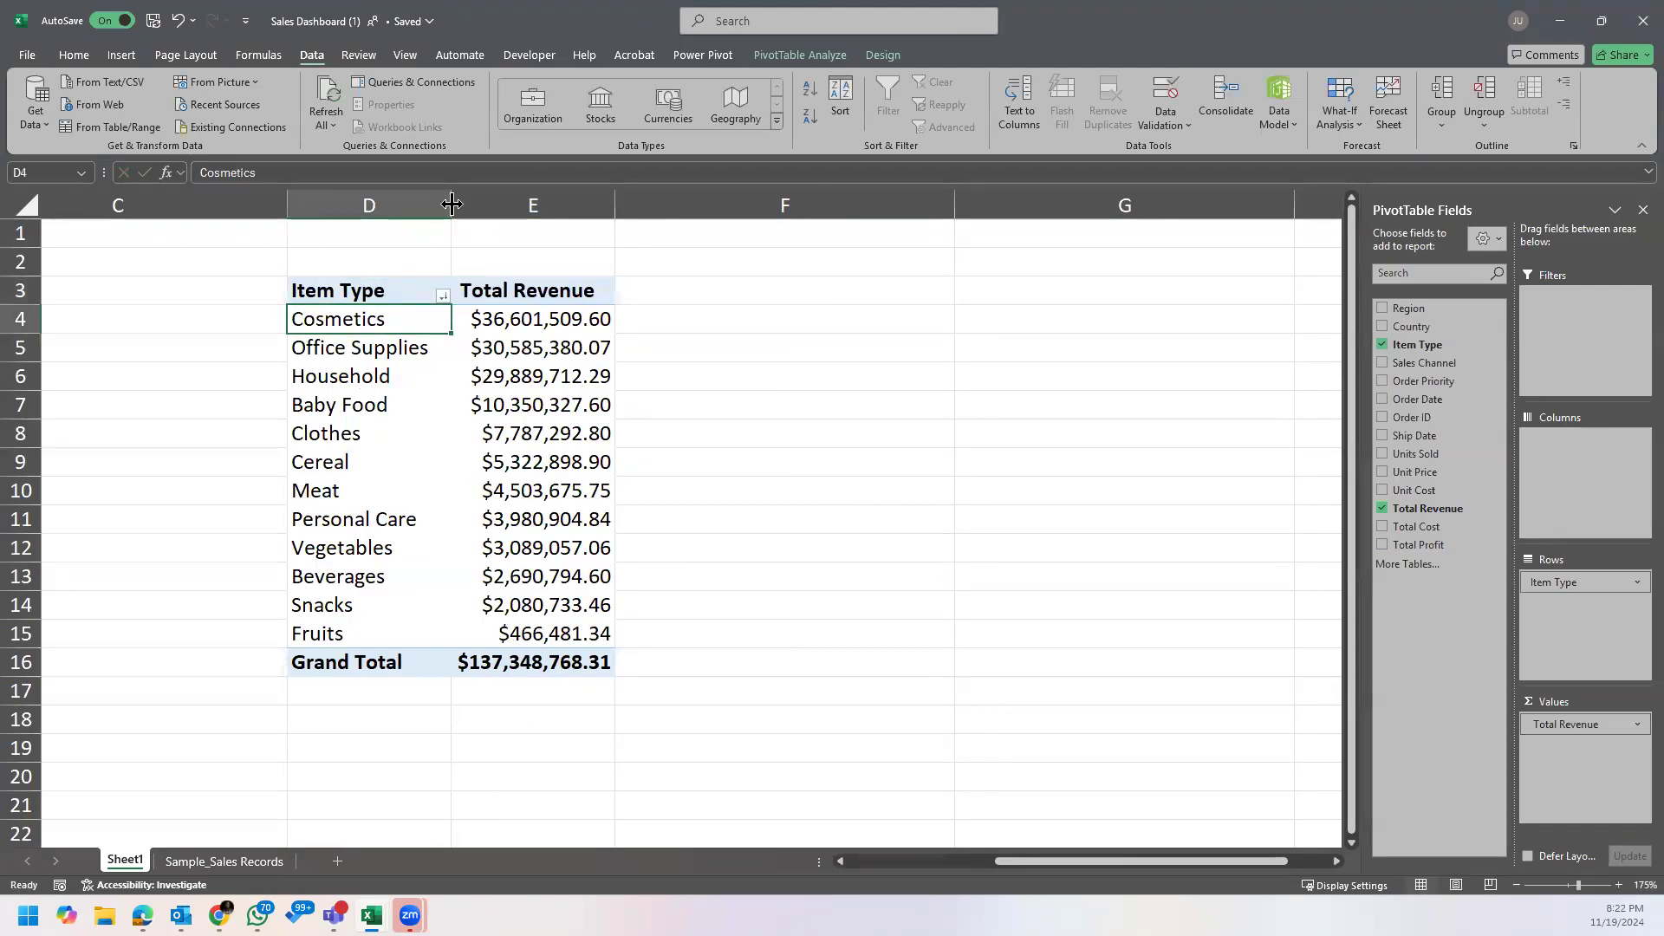
left_click_drag(450, 205, 470, 205)
left_click(434, 378)
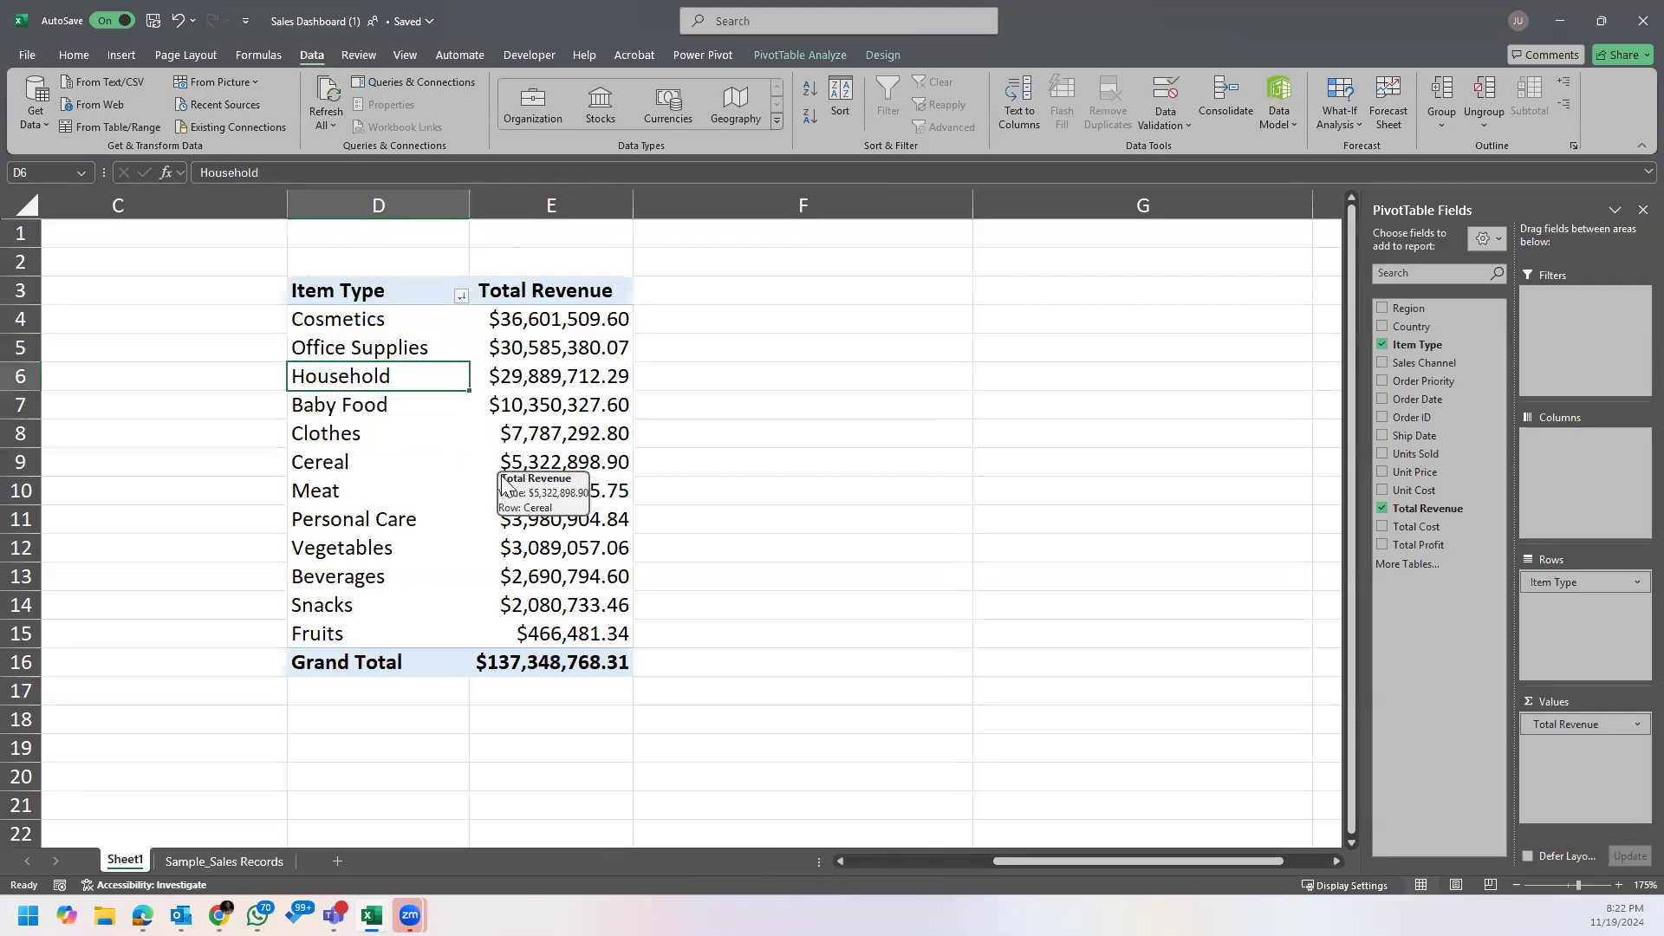
Step: Examine the headers and the highest and lowest revenue item types in the Item Type PivotTable
left_click(362, 300)
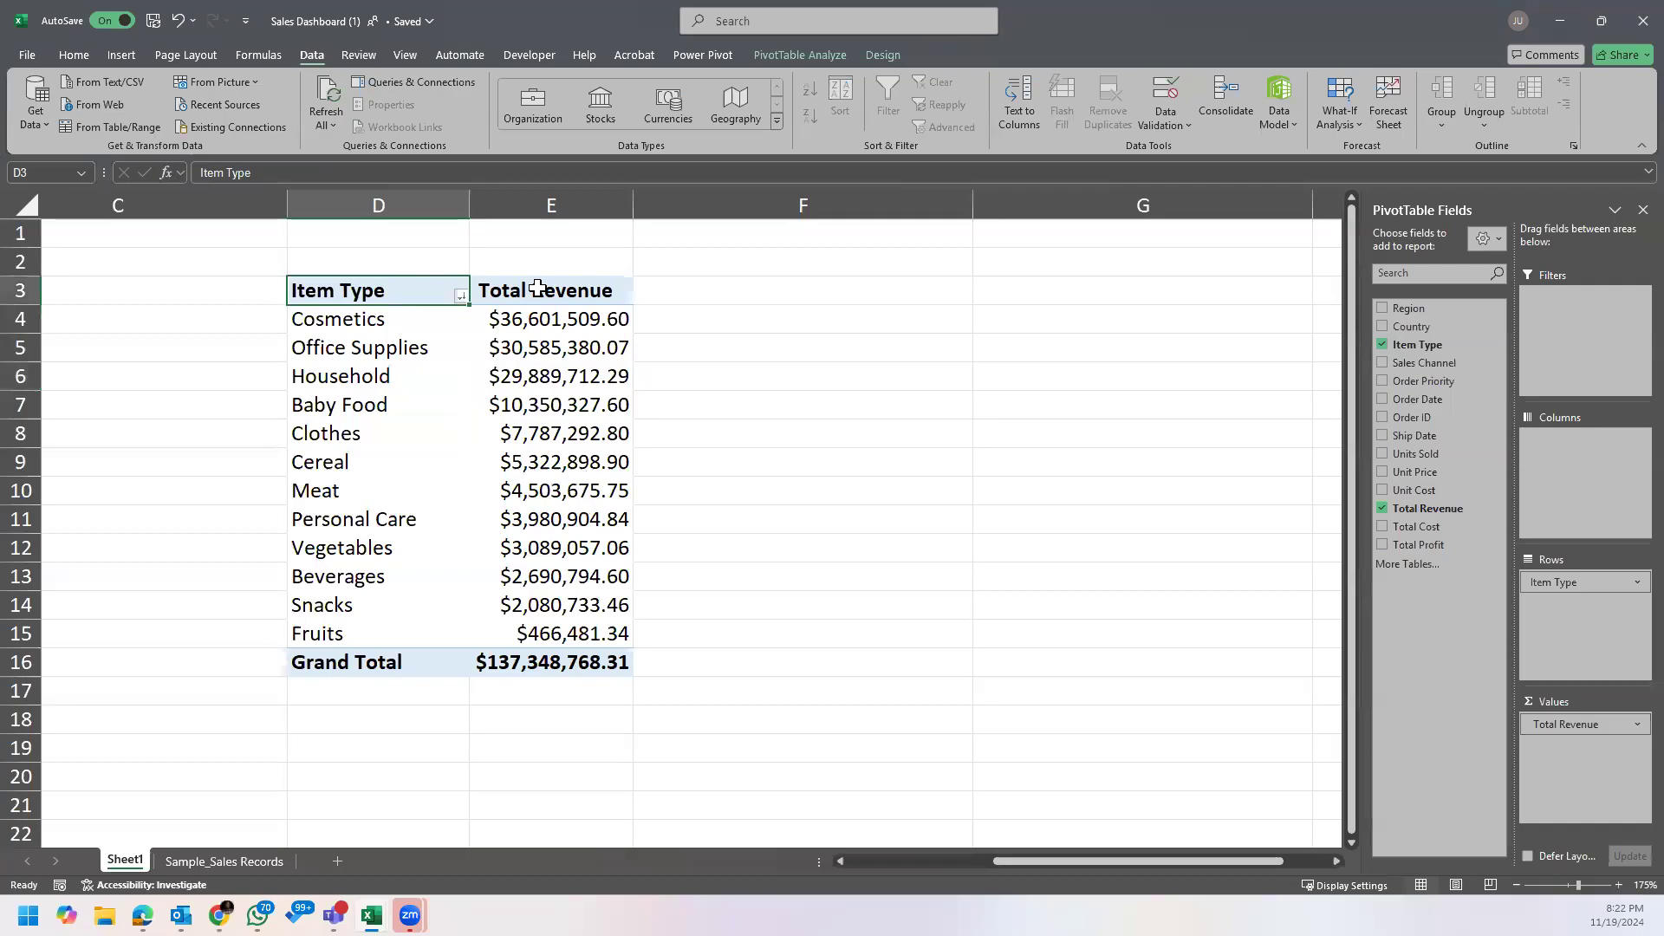
left_click(543, 289)
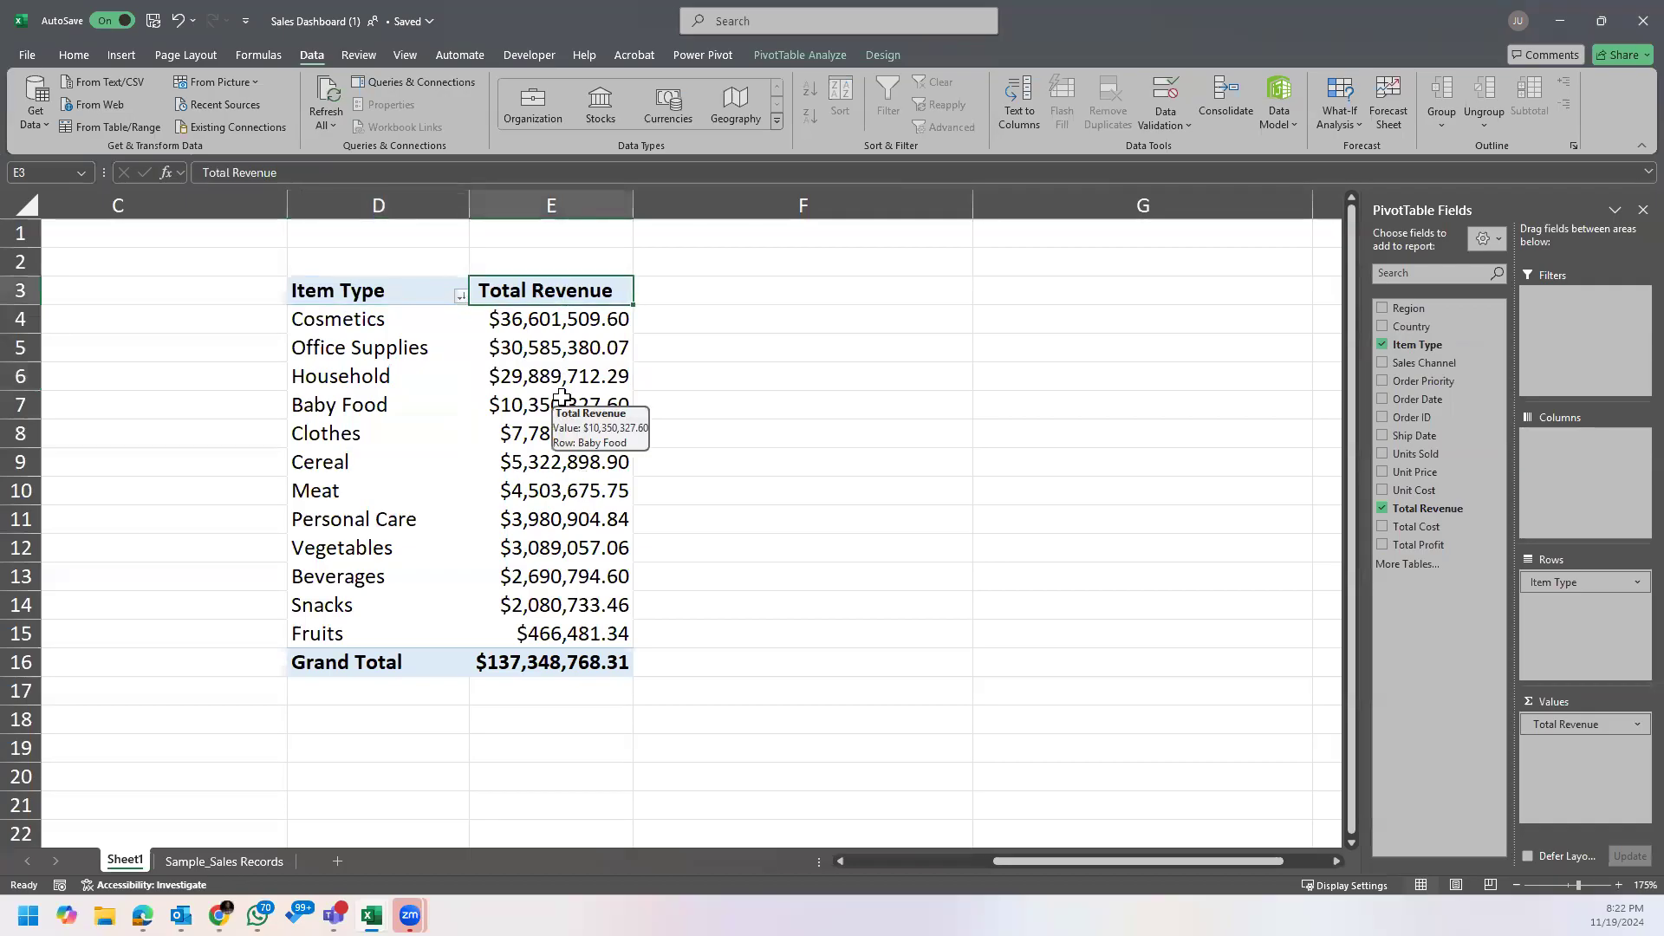
left_click(348, 329)
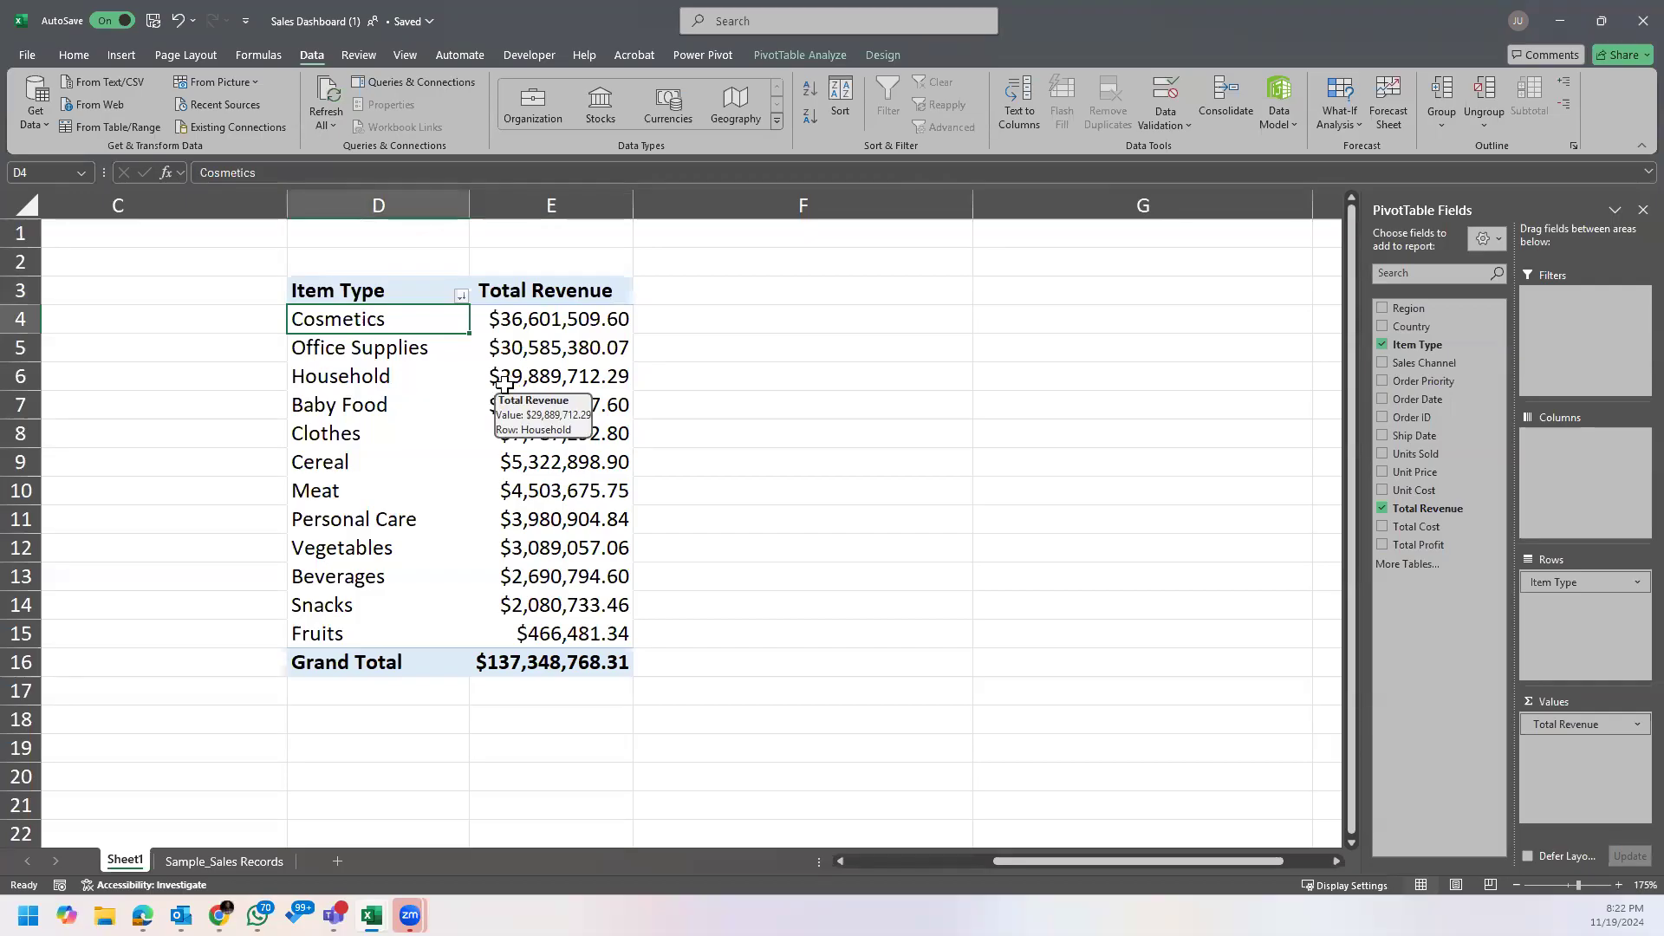
left_click(538, 323)
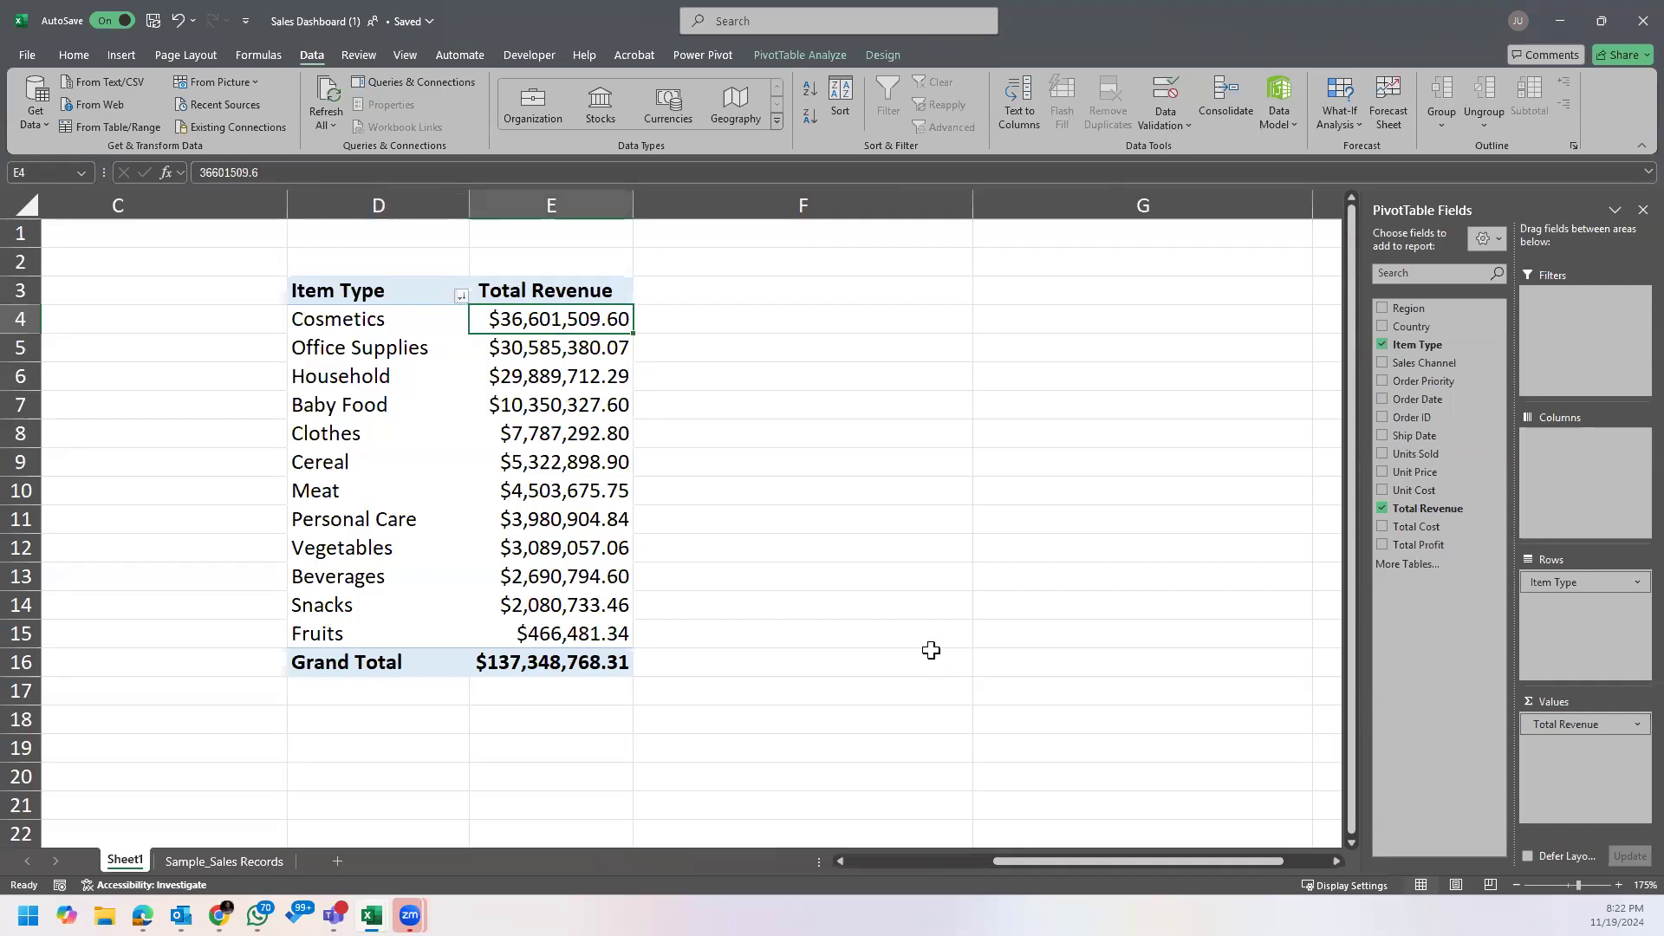
left_click(391, 347)
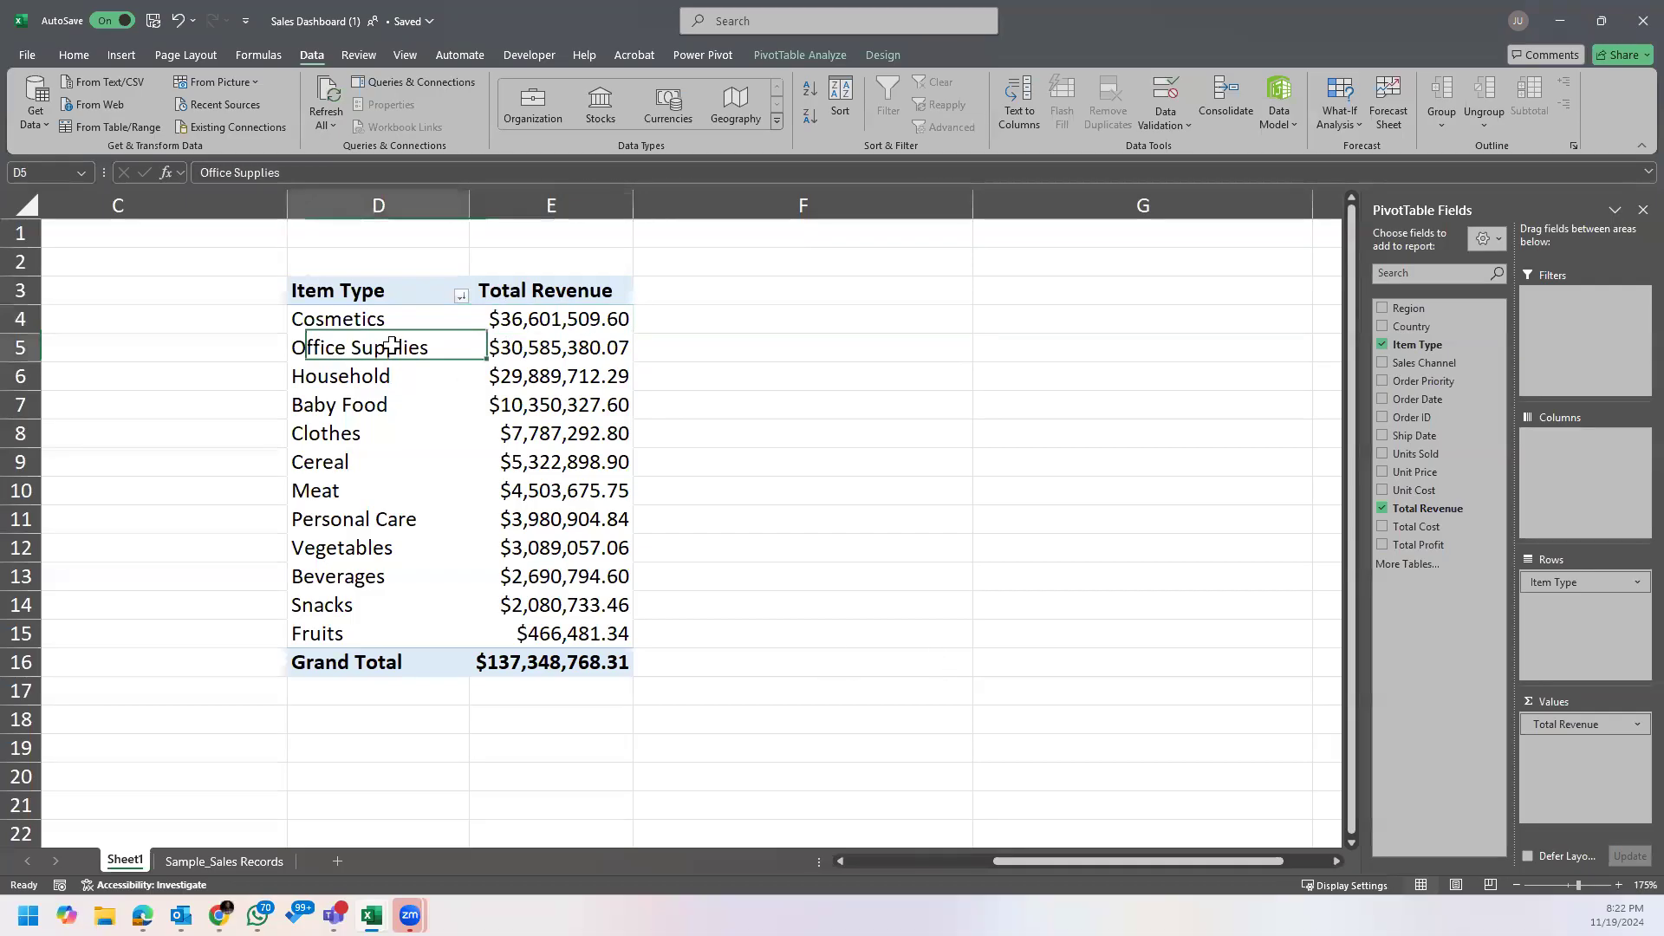
left_click(546, 347)
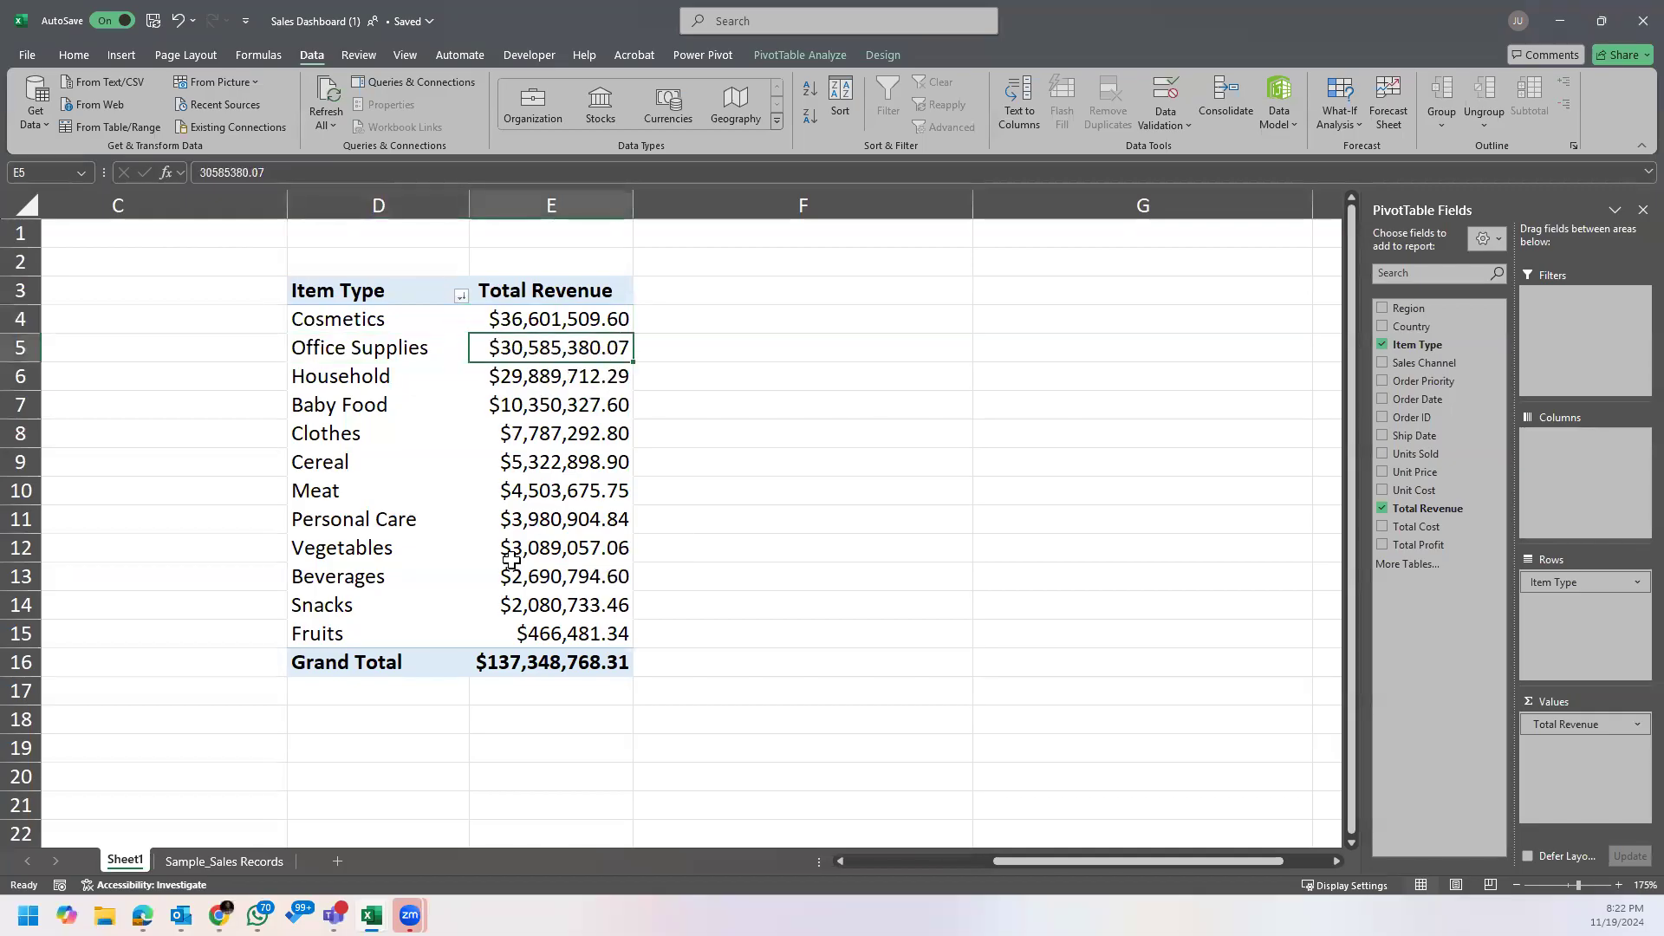
left_click(594, 640)
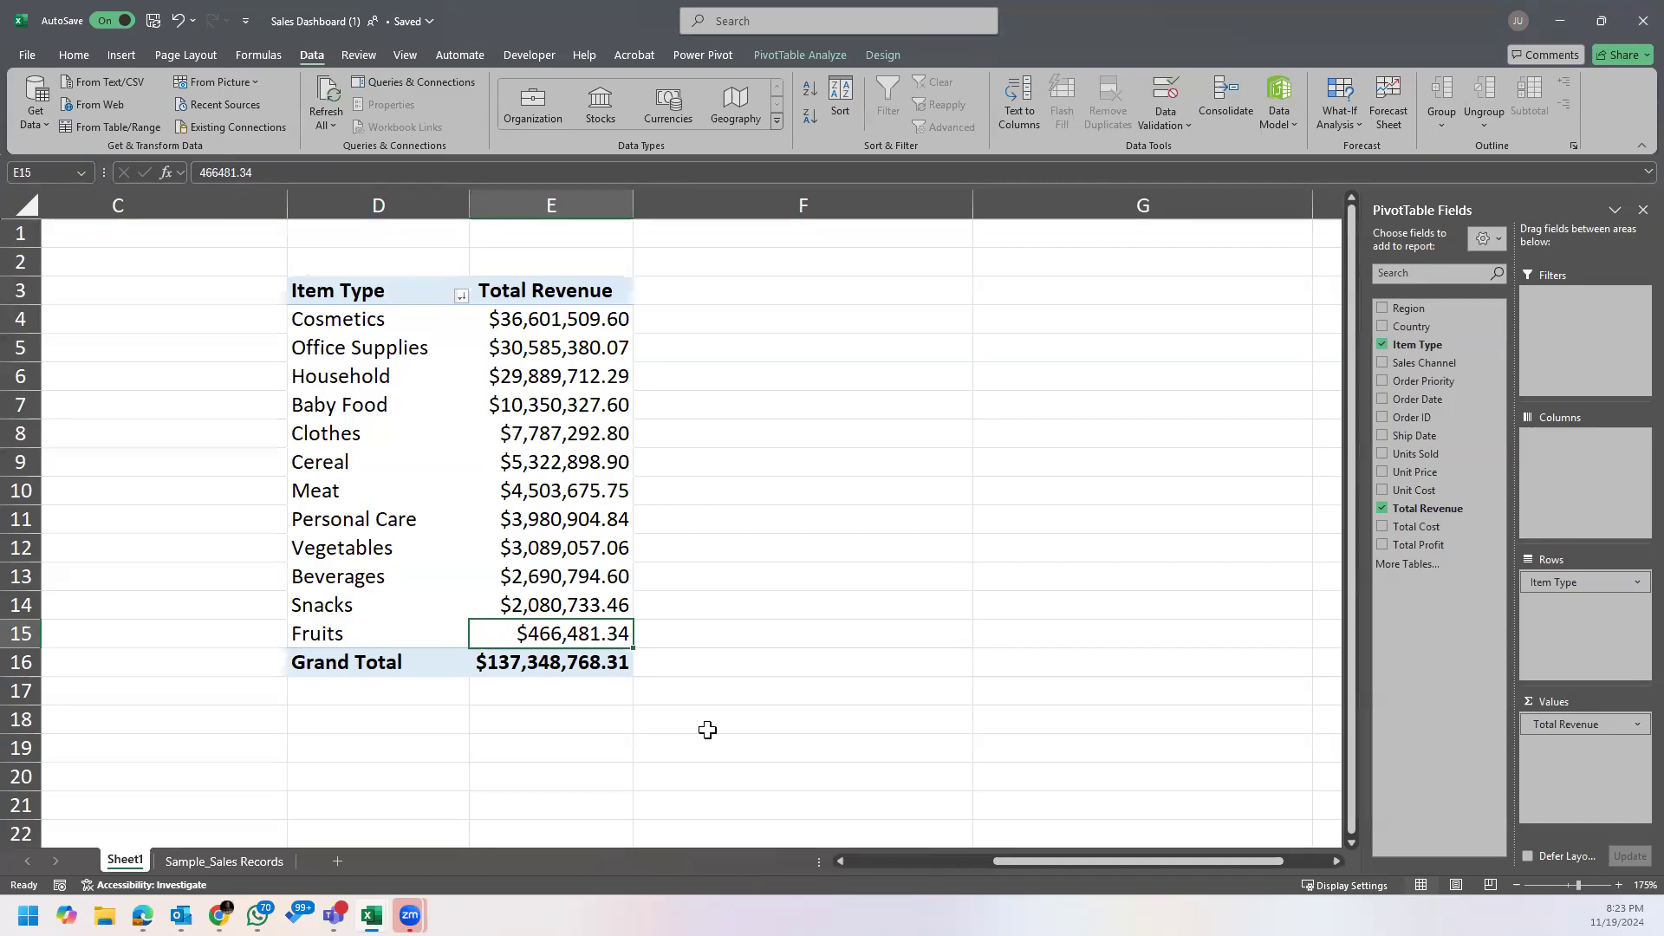
left_click_drag(554, 551, 558, 637)
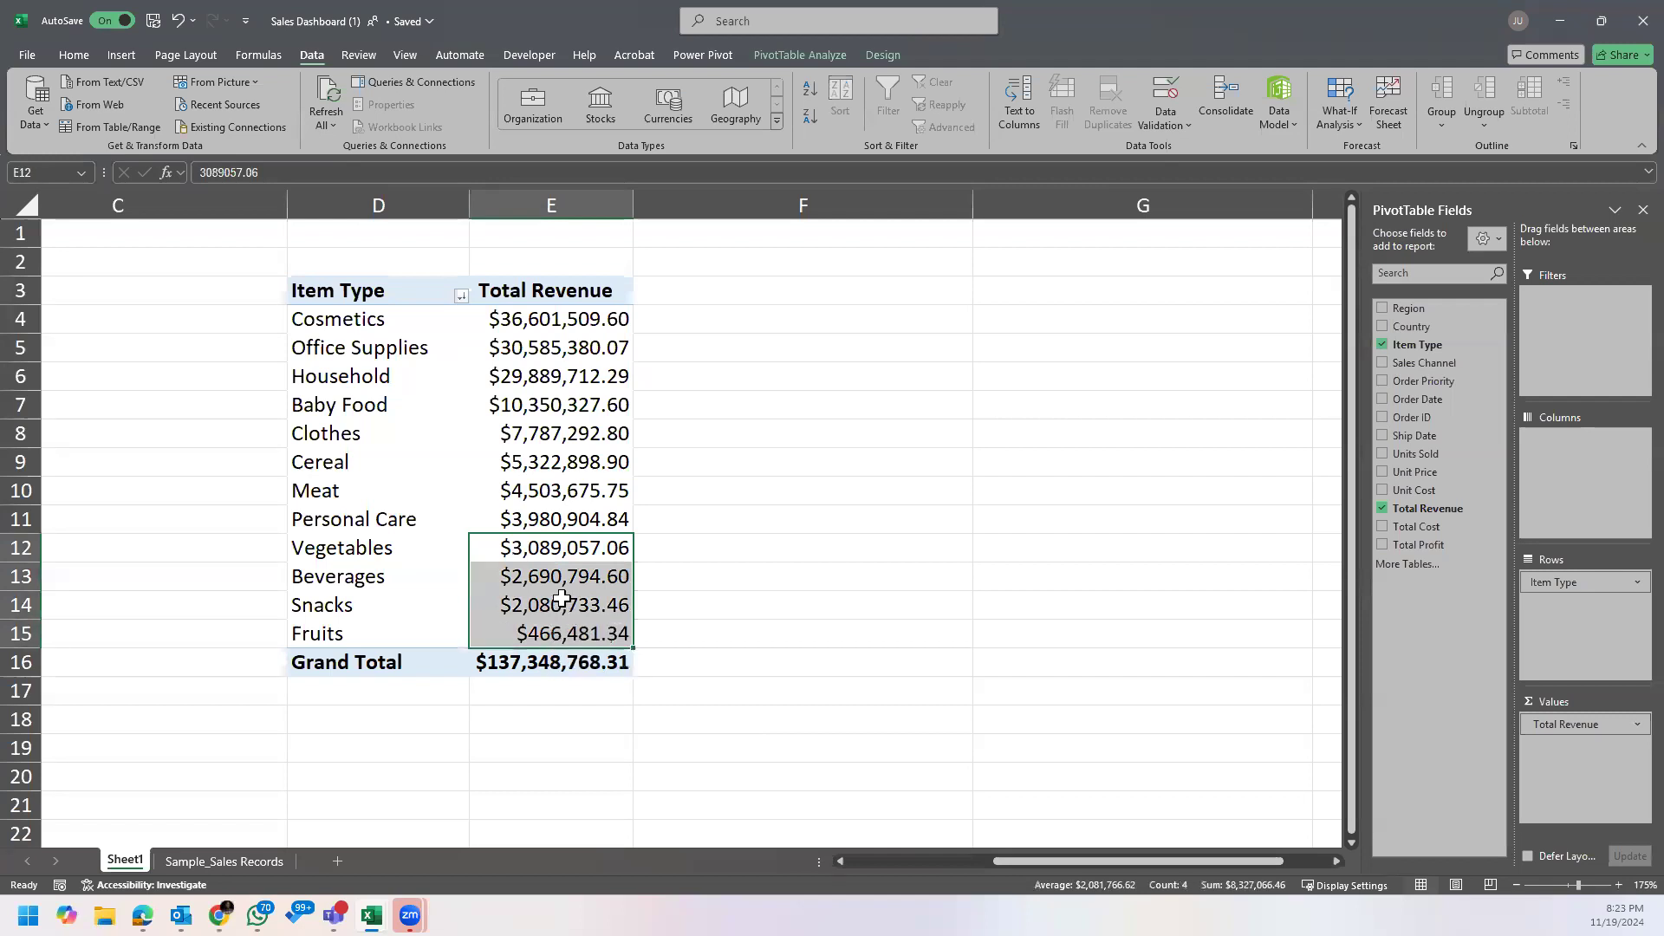
left_click(562, 600)
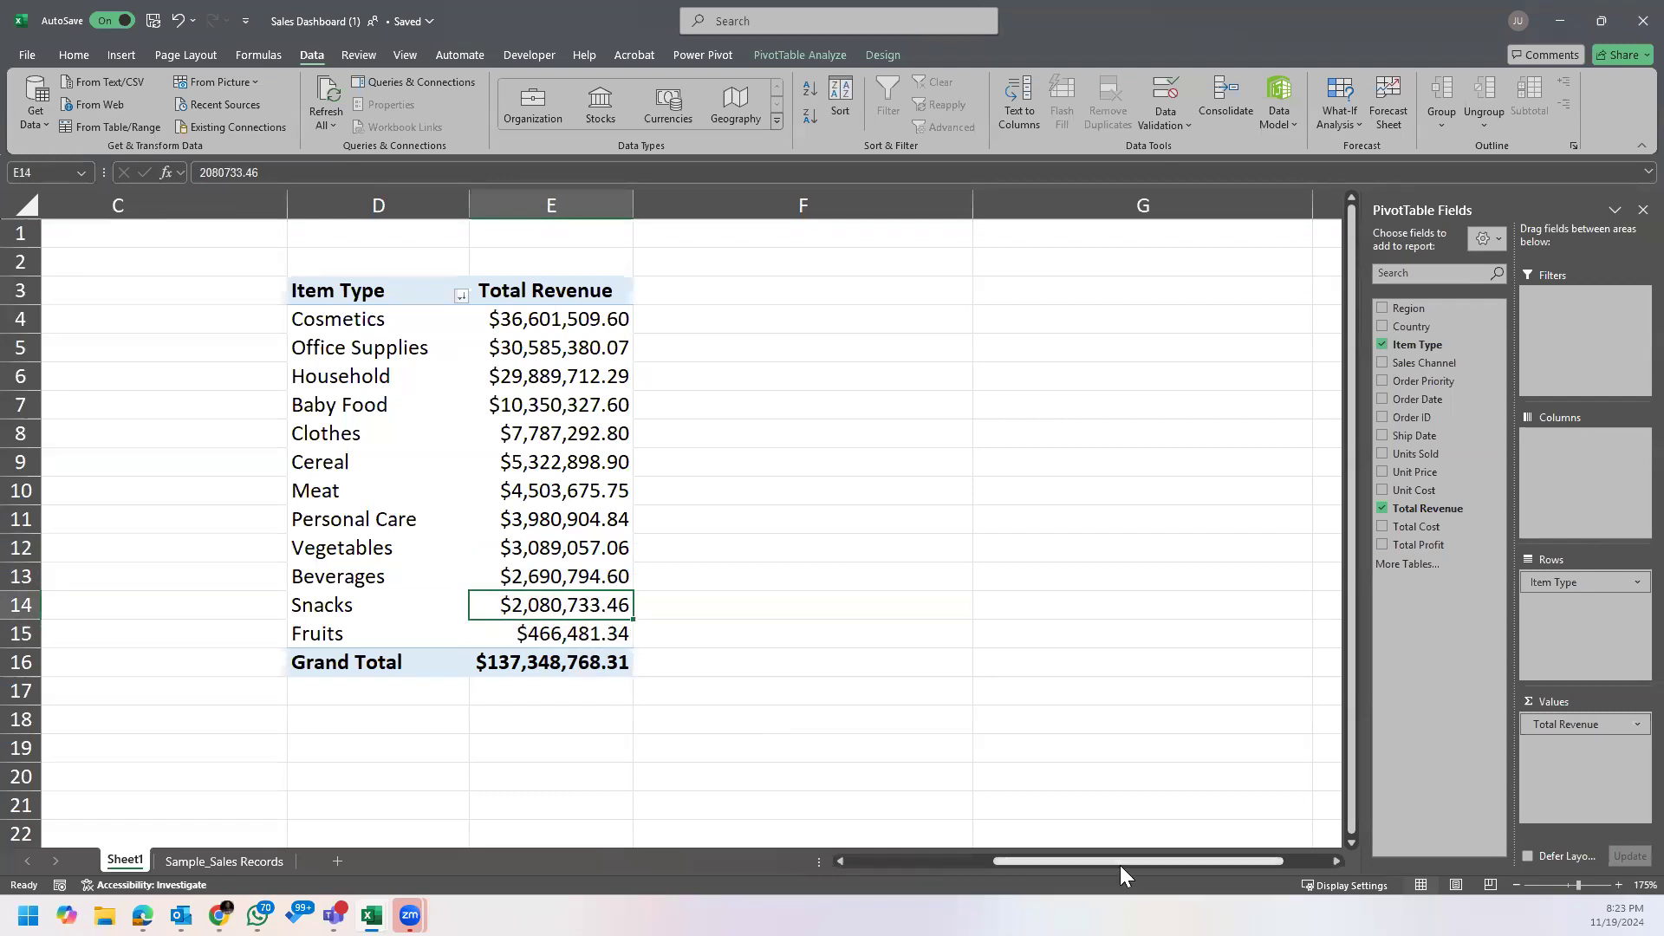
Step: Copy the Item Type PivotTable in D3:E16 and paste the copy at G3
left_click_drag(1094, 858, 888, 858)
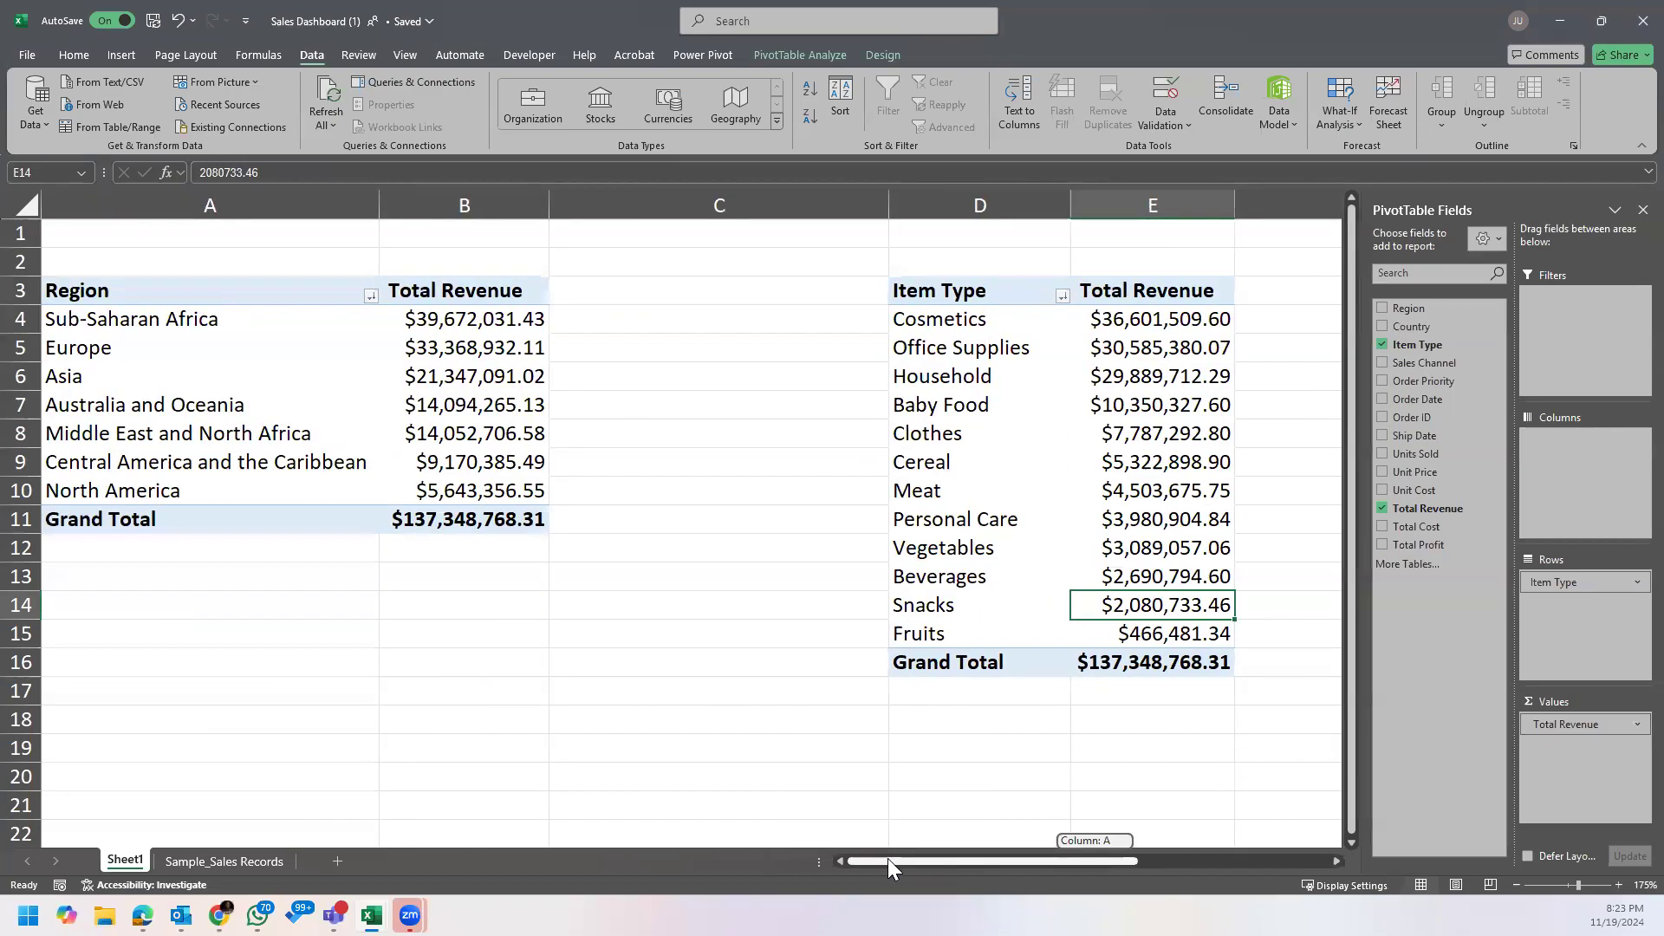
left_click_drag(940, 858, 1340, 857)
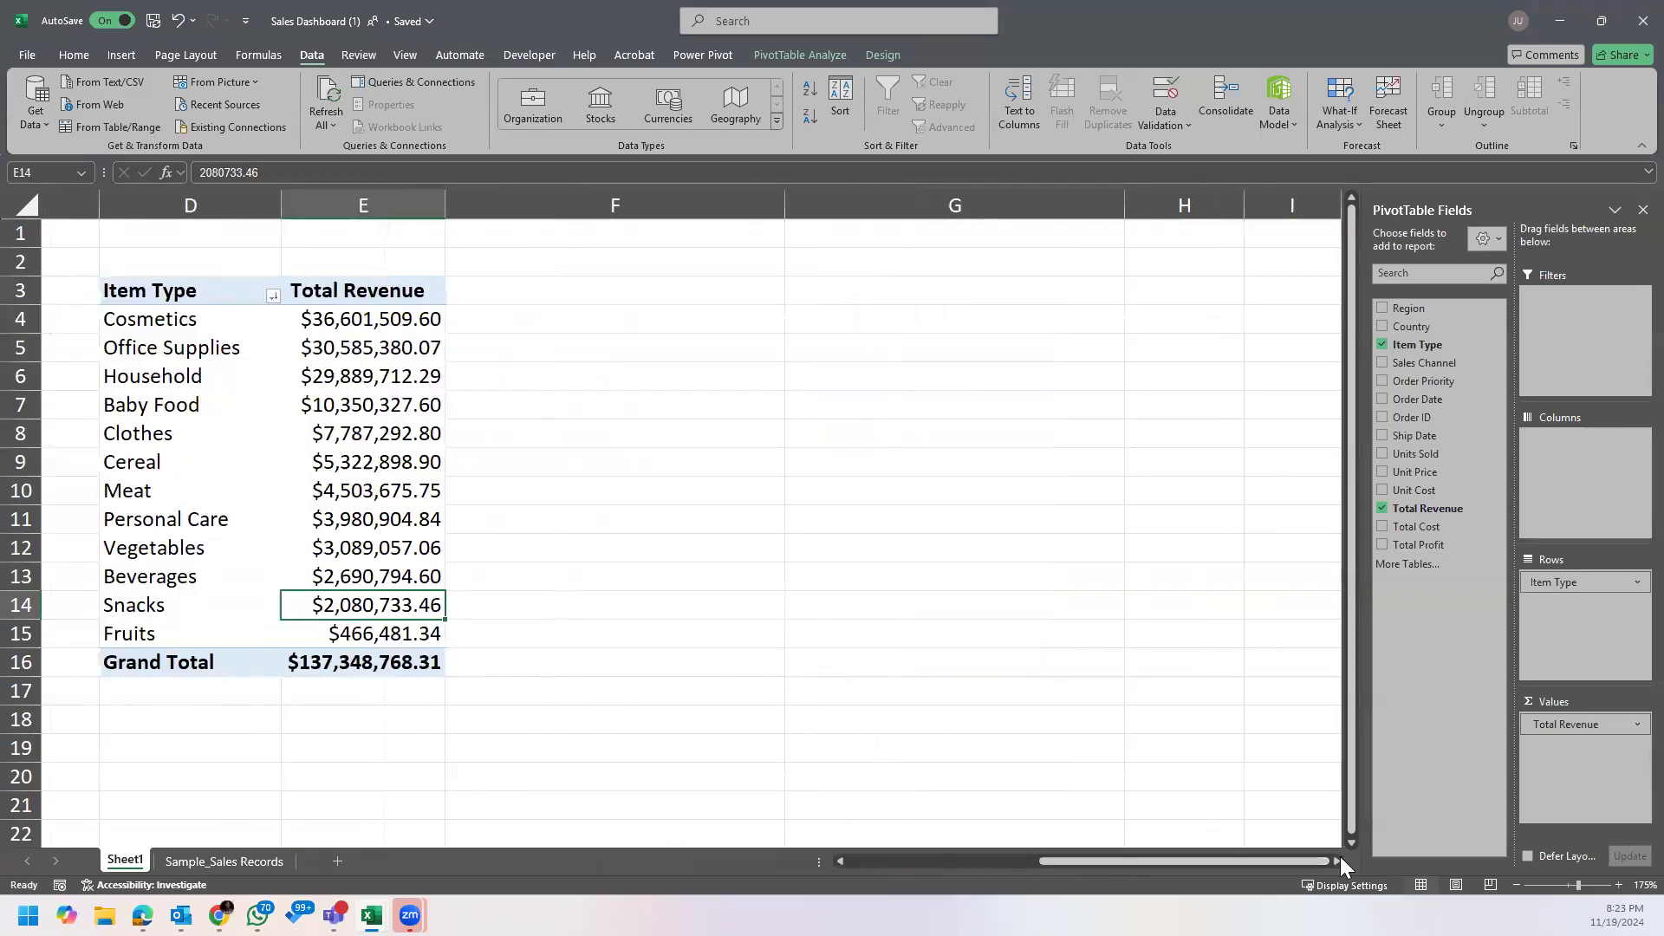
left_click(1340, 860)
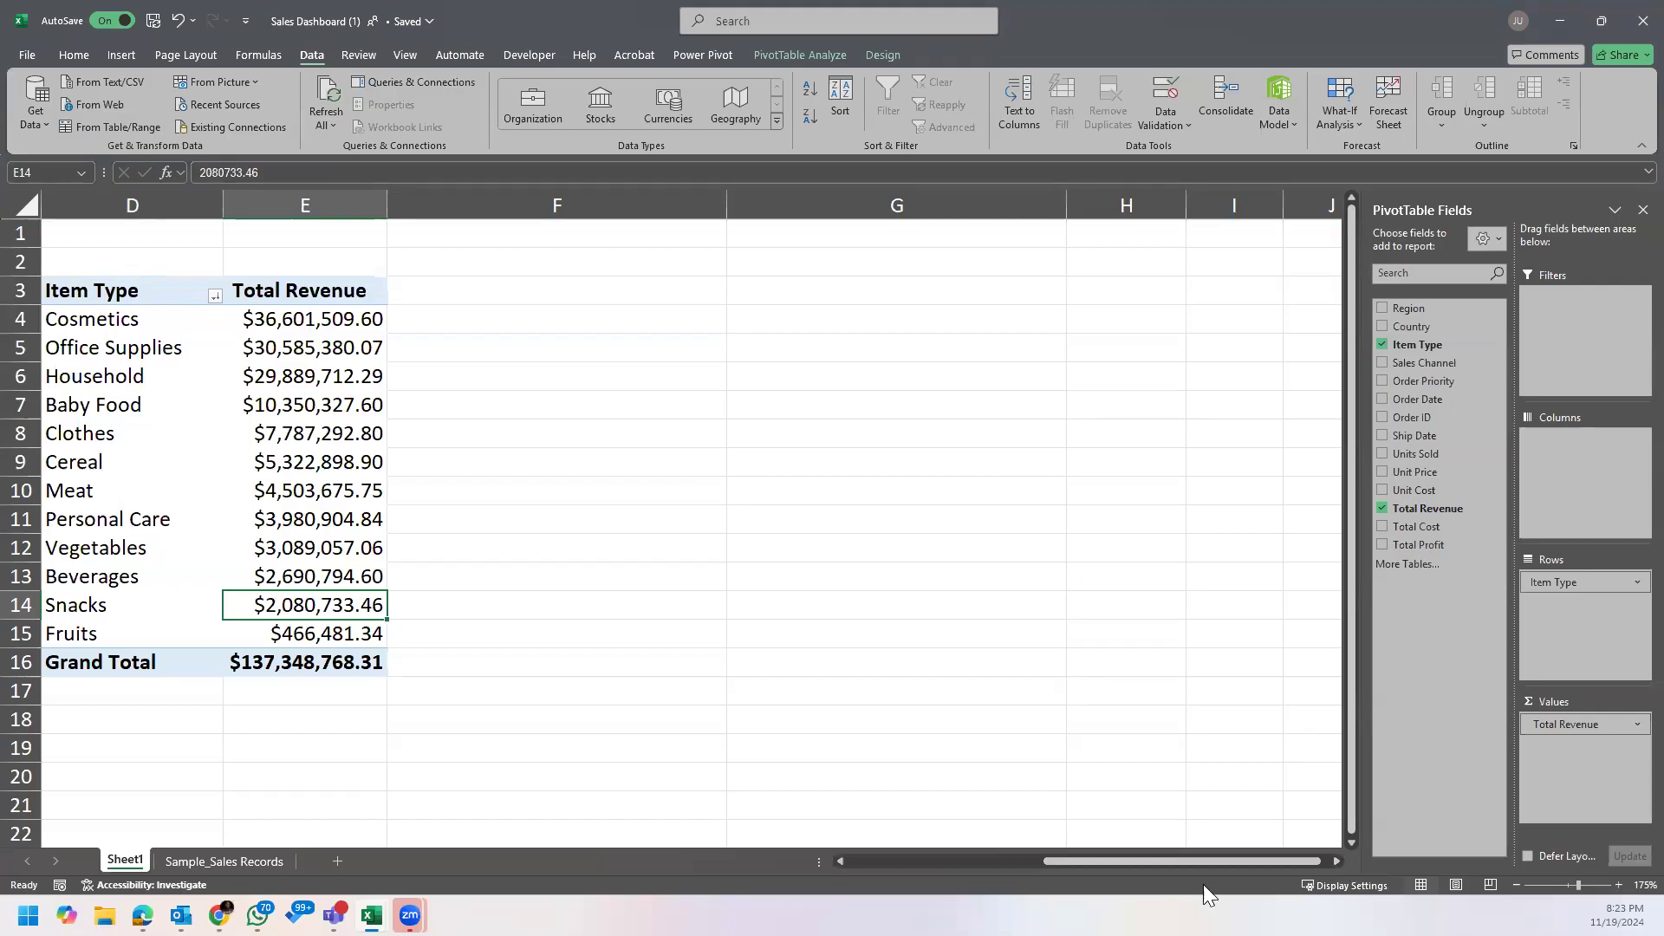
left_click_drag(1233, 851, 1151, 863)
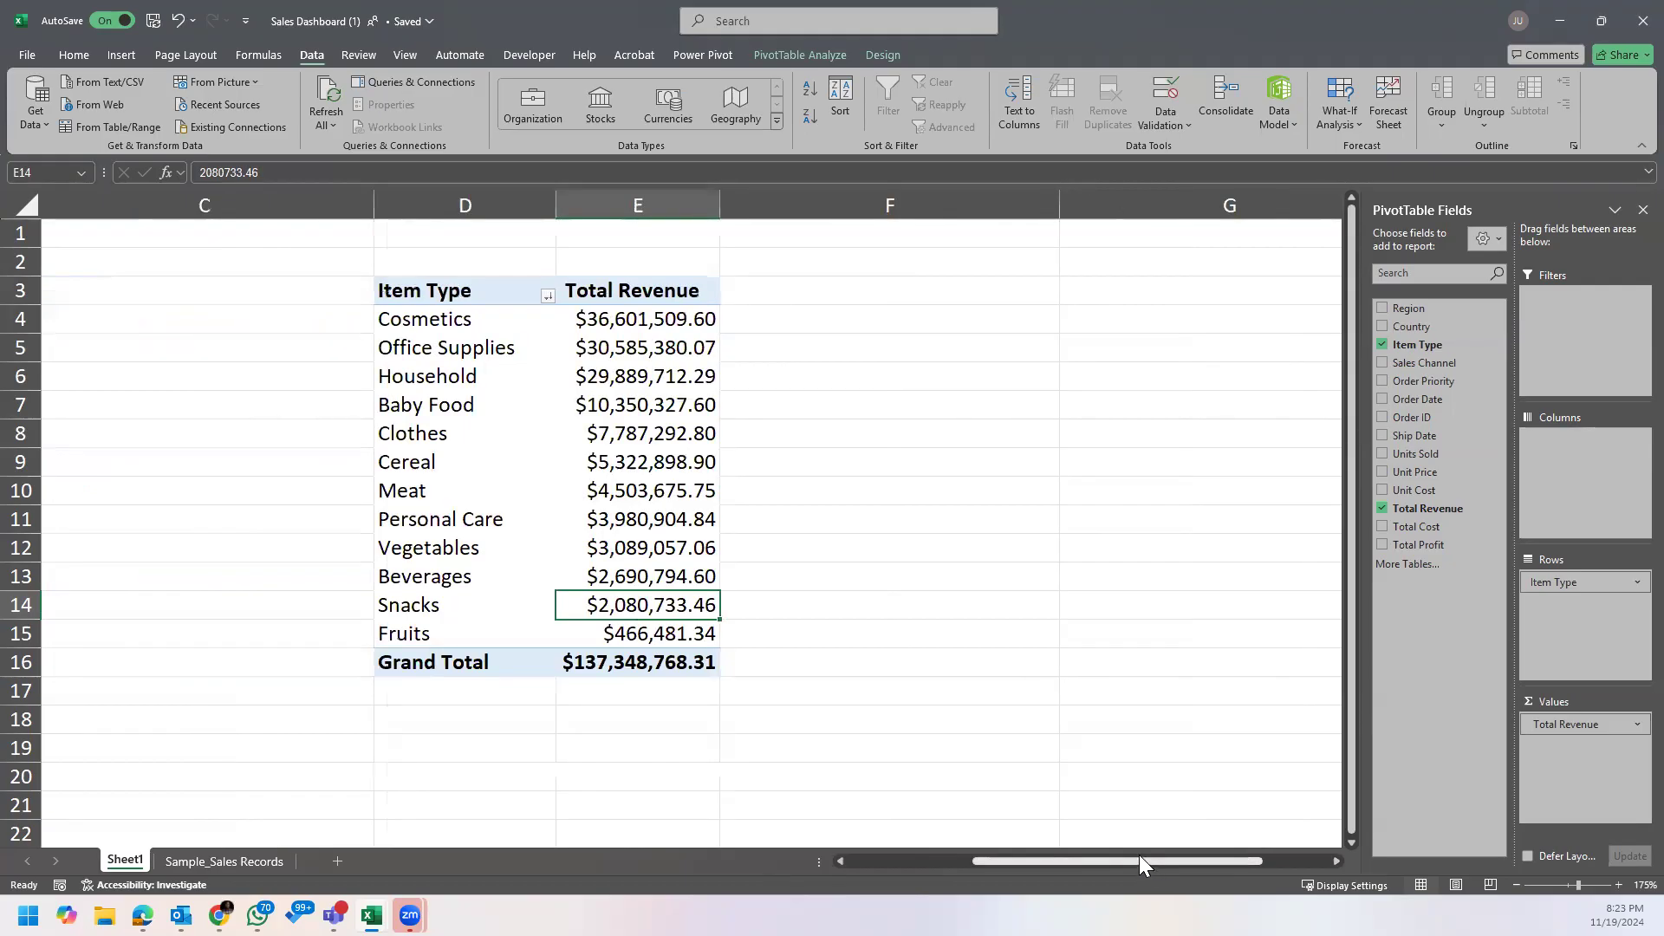
left_click_drag(492, 291, 696, 663)
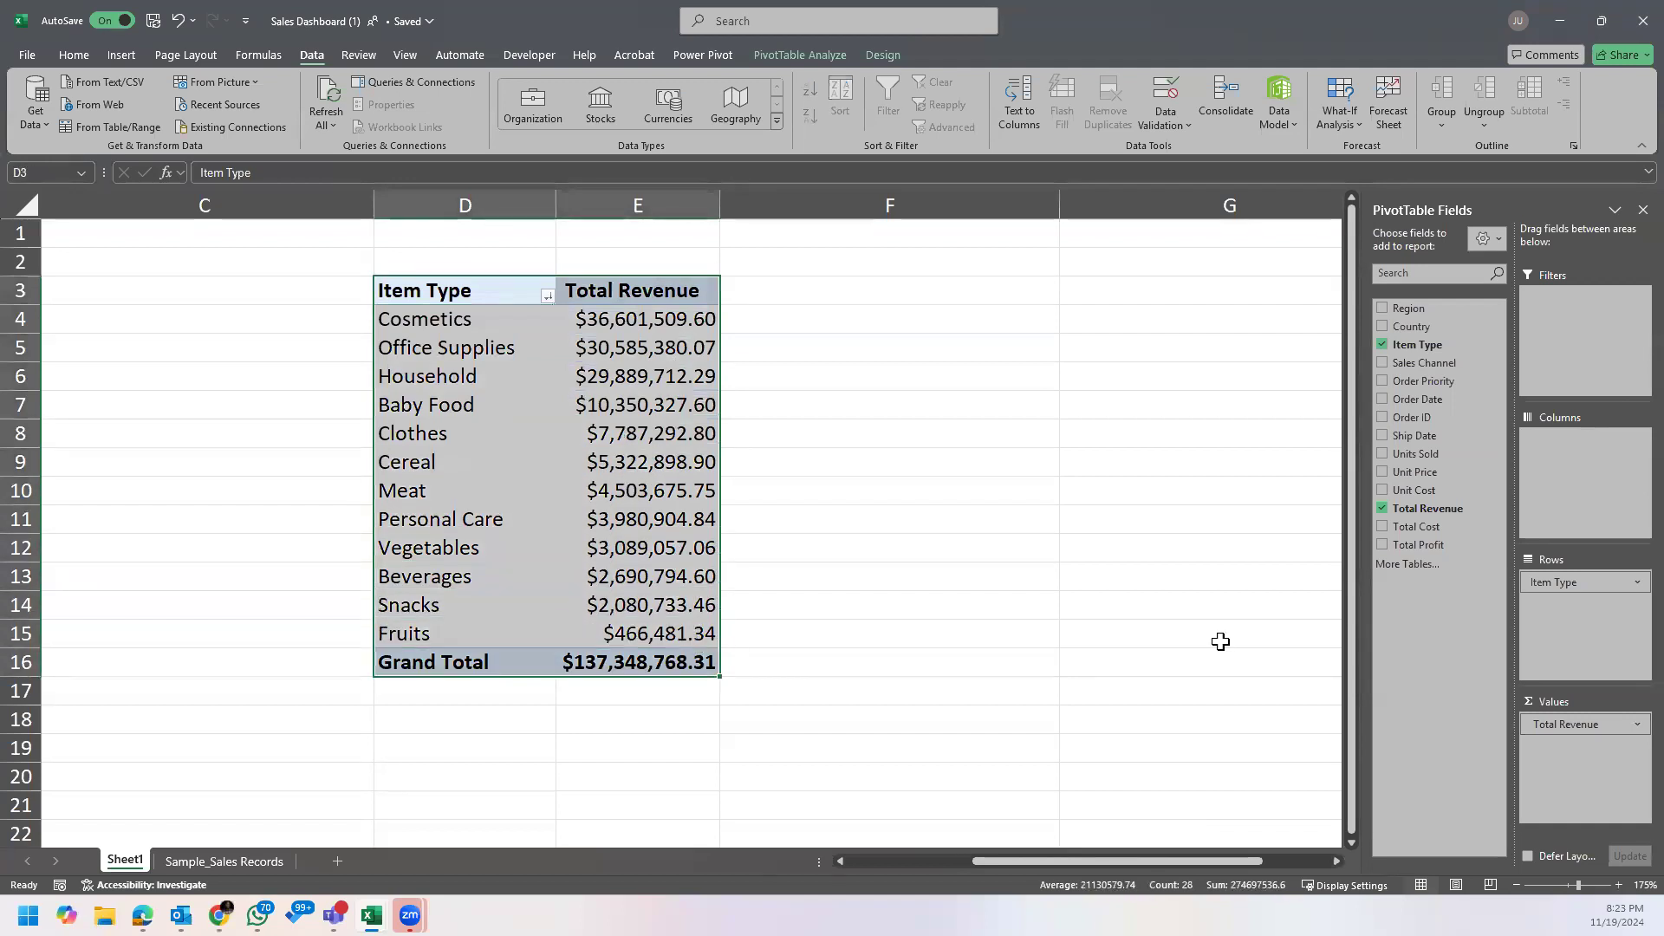
key("ctrl+c")
left_click_drag(1056, 857, 1307, 839)
left_click(1335, 862)
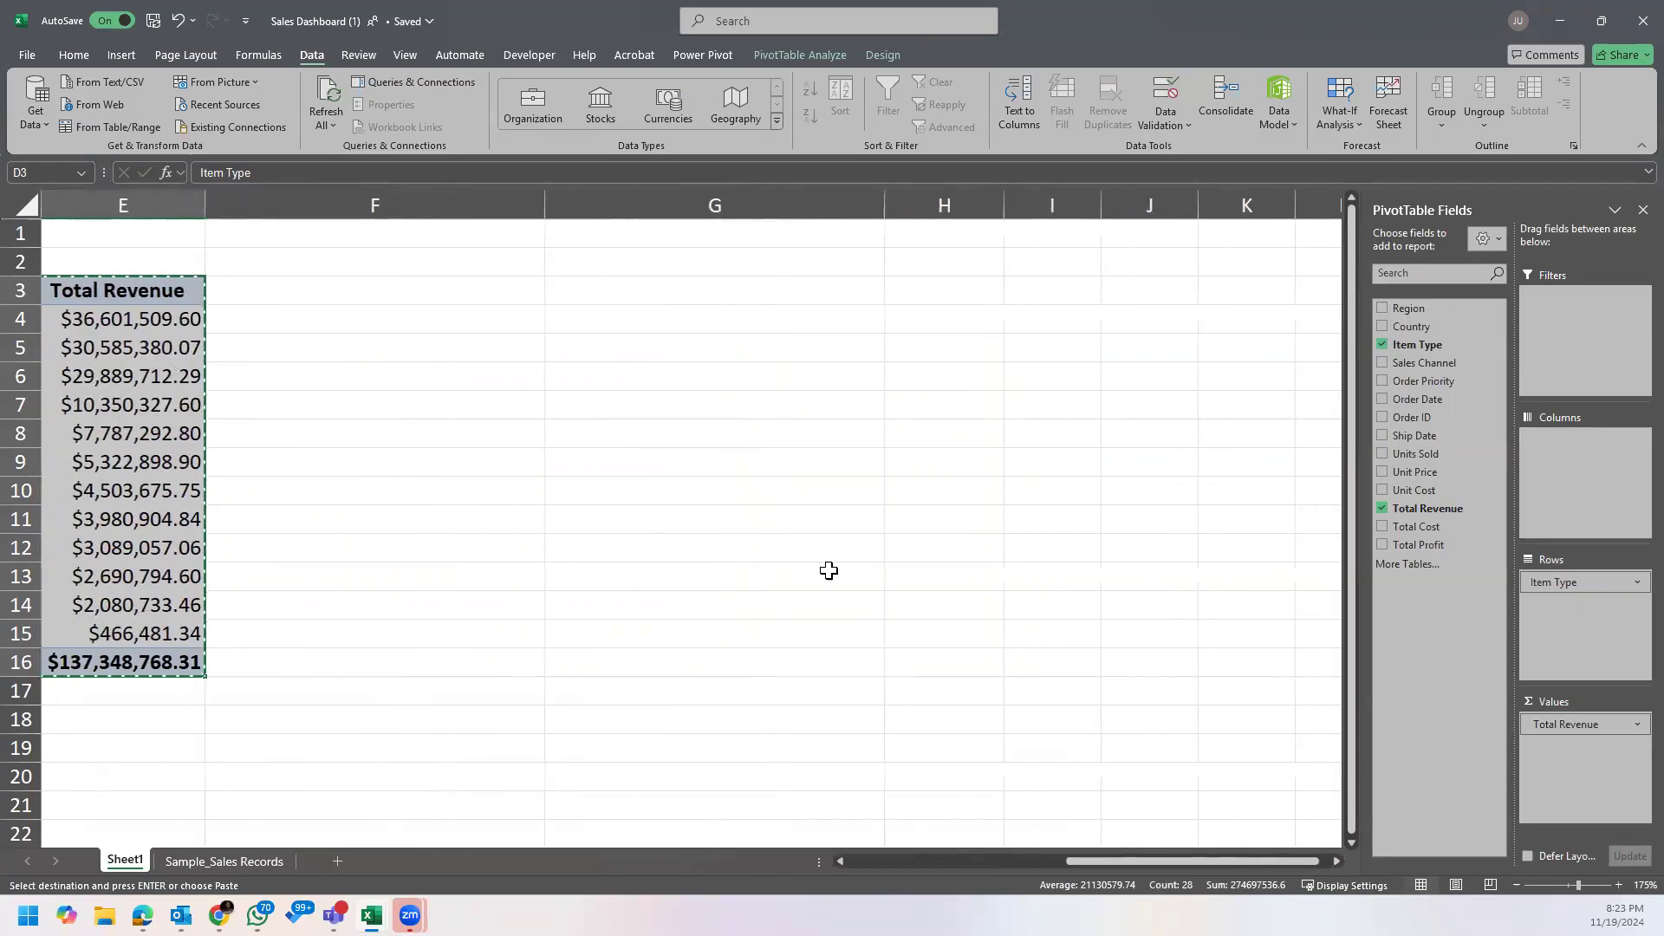
left_click(694, 299)
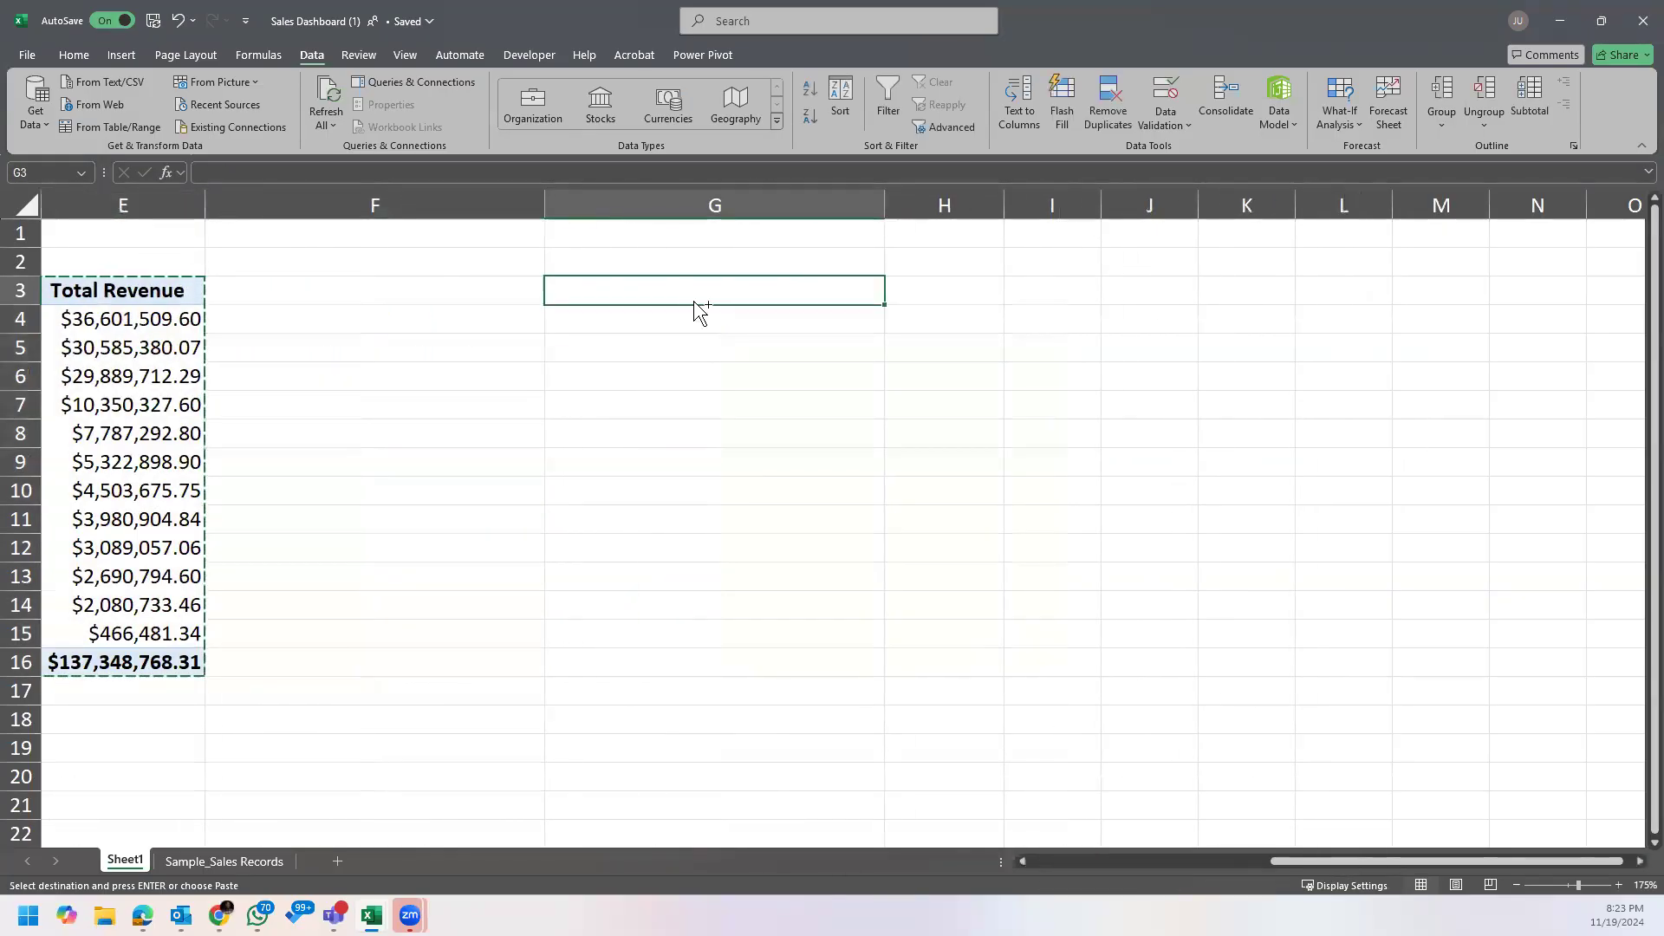
key("ctrl+v")
double_click(1006, 209)
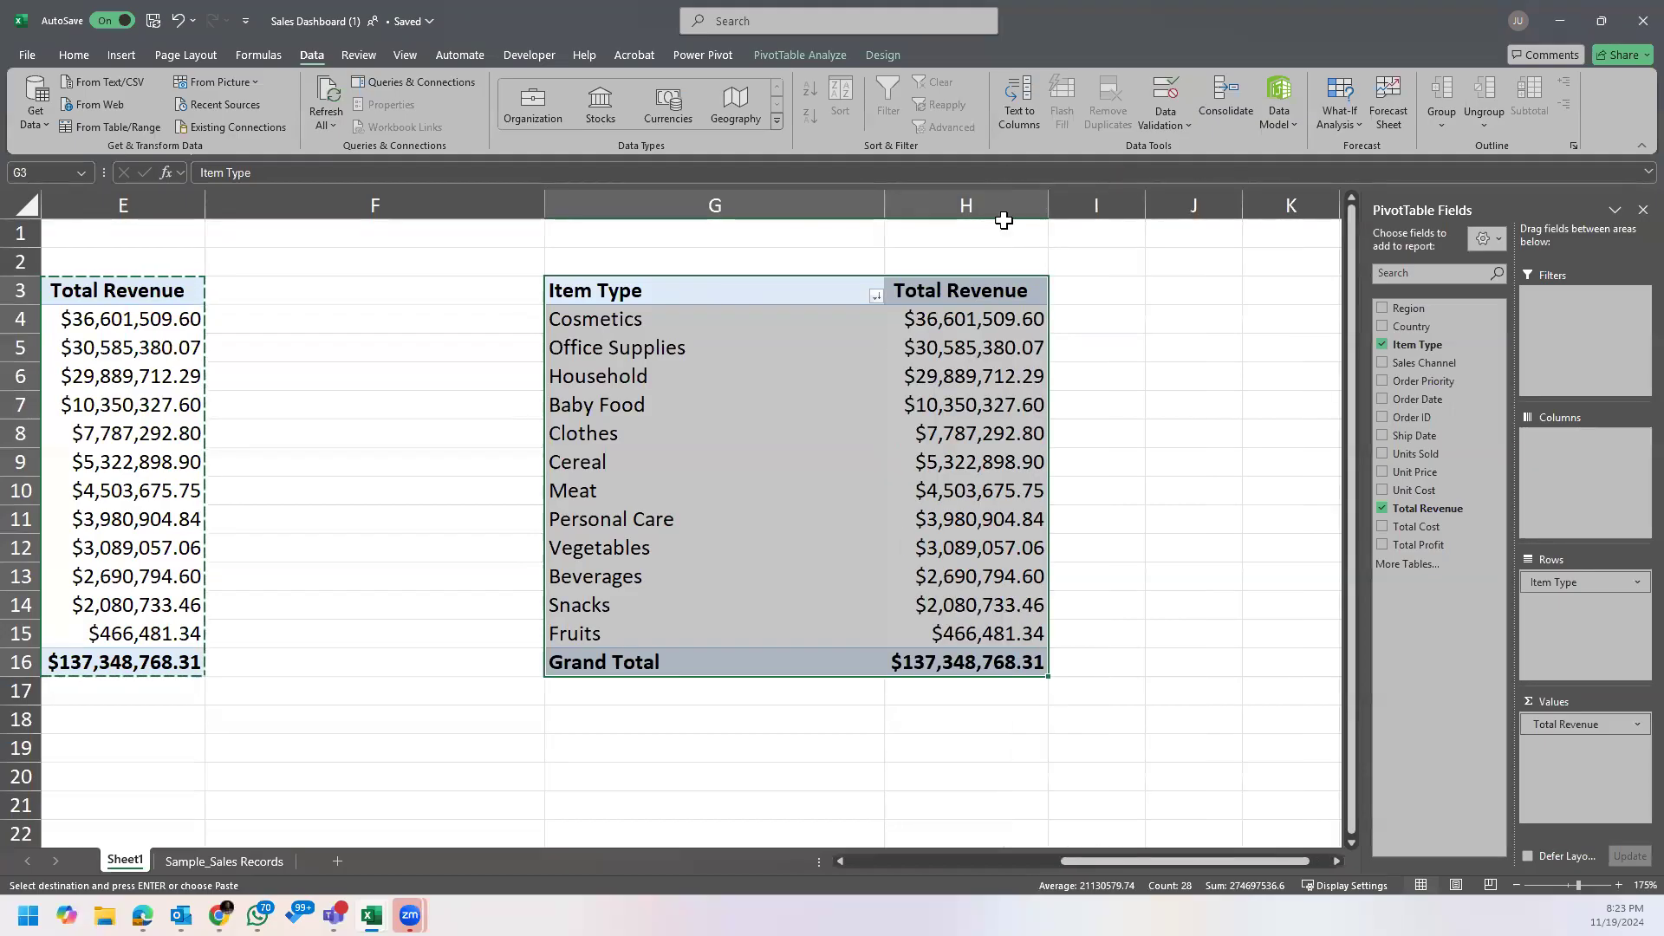
Step: In the copied PivotTable, replace Item Type with Country as the row field and Total Revenue with Total Profit as the value field
left_click(965, 368)
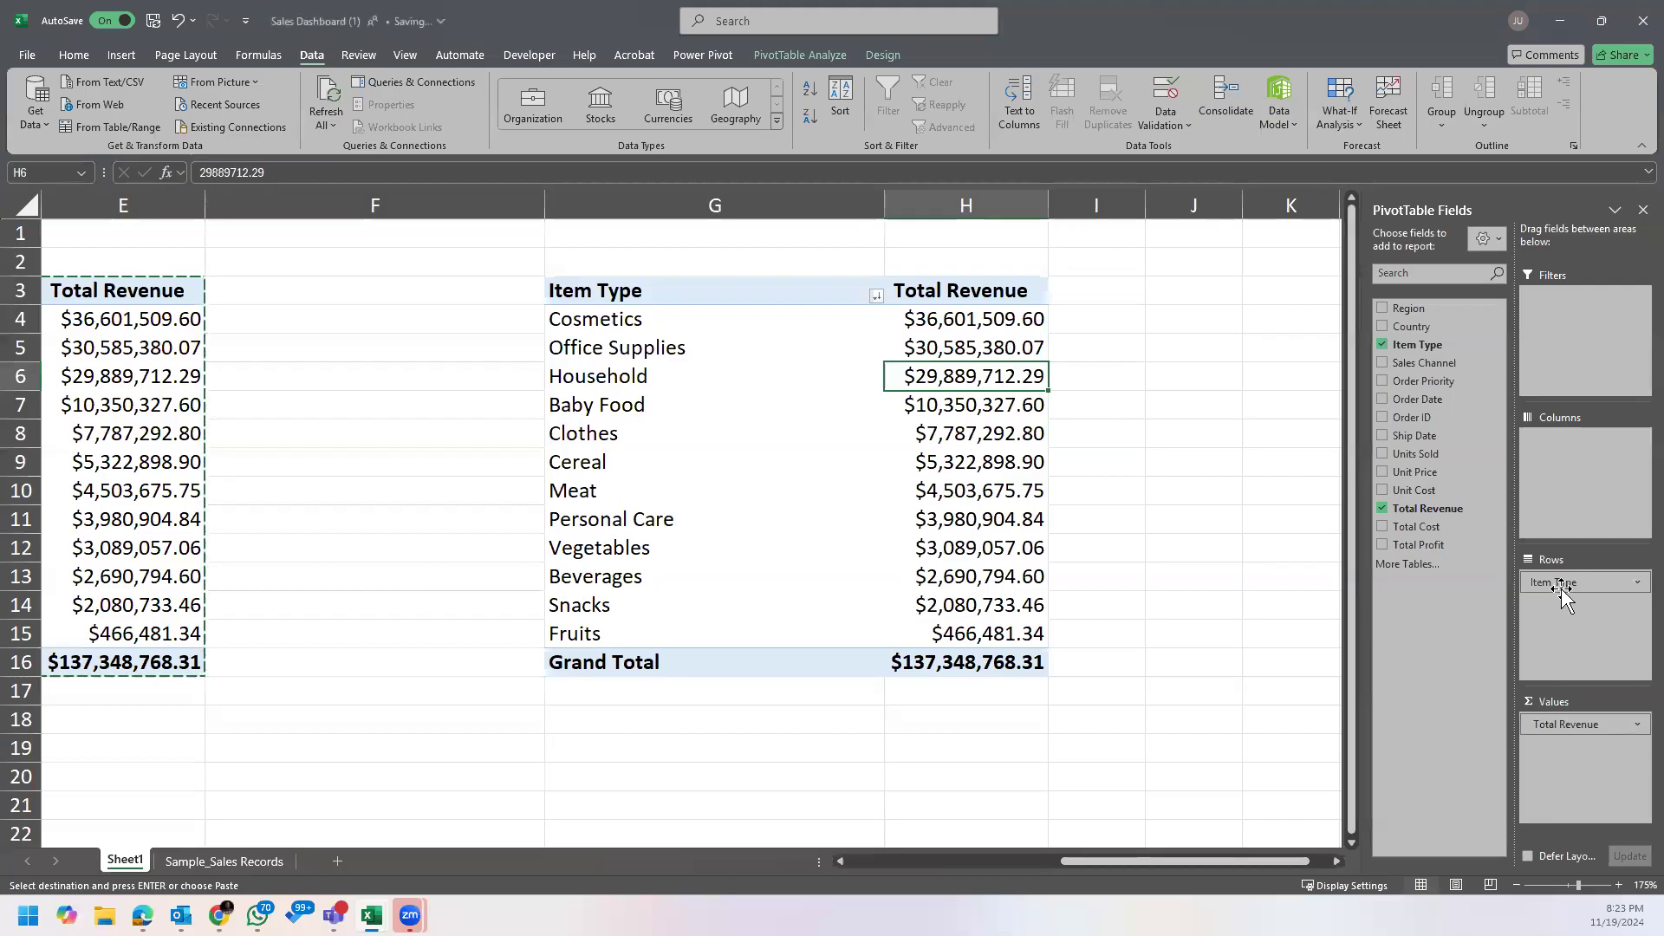
left_click_drag(1571, 587, 766, 706)
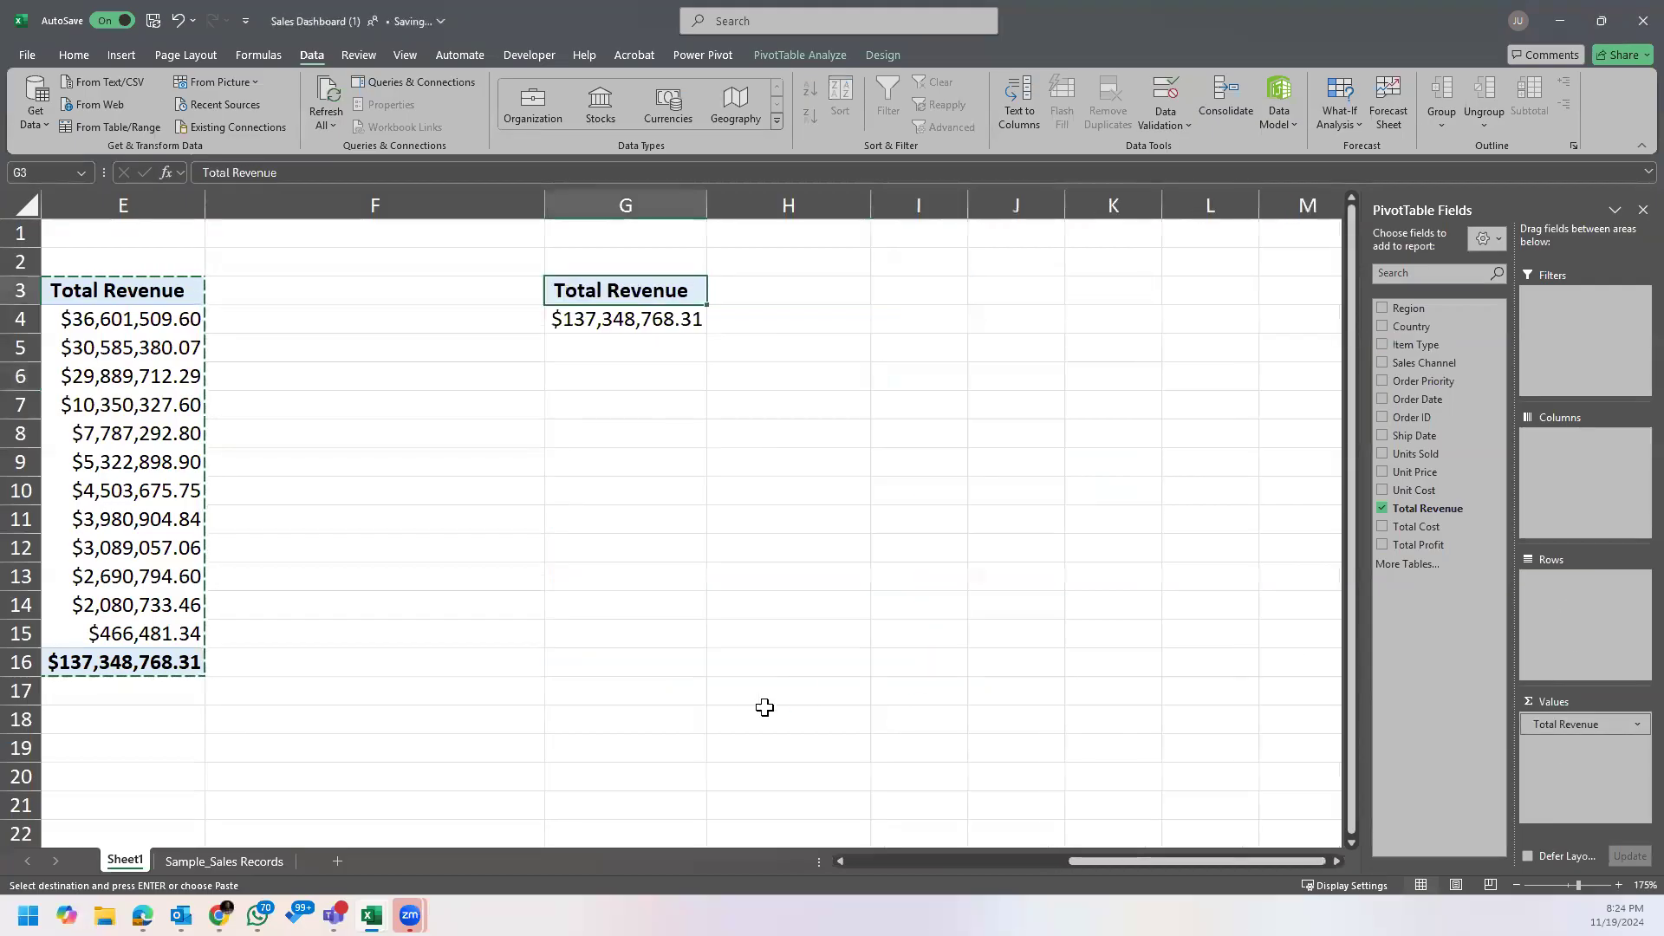
left_click_drag(1434, 331, 1584, 609)
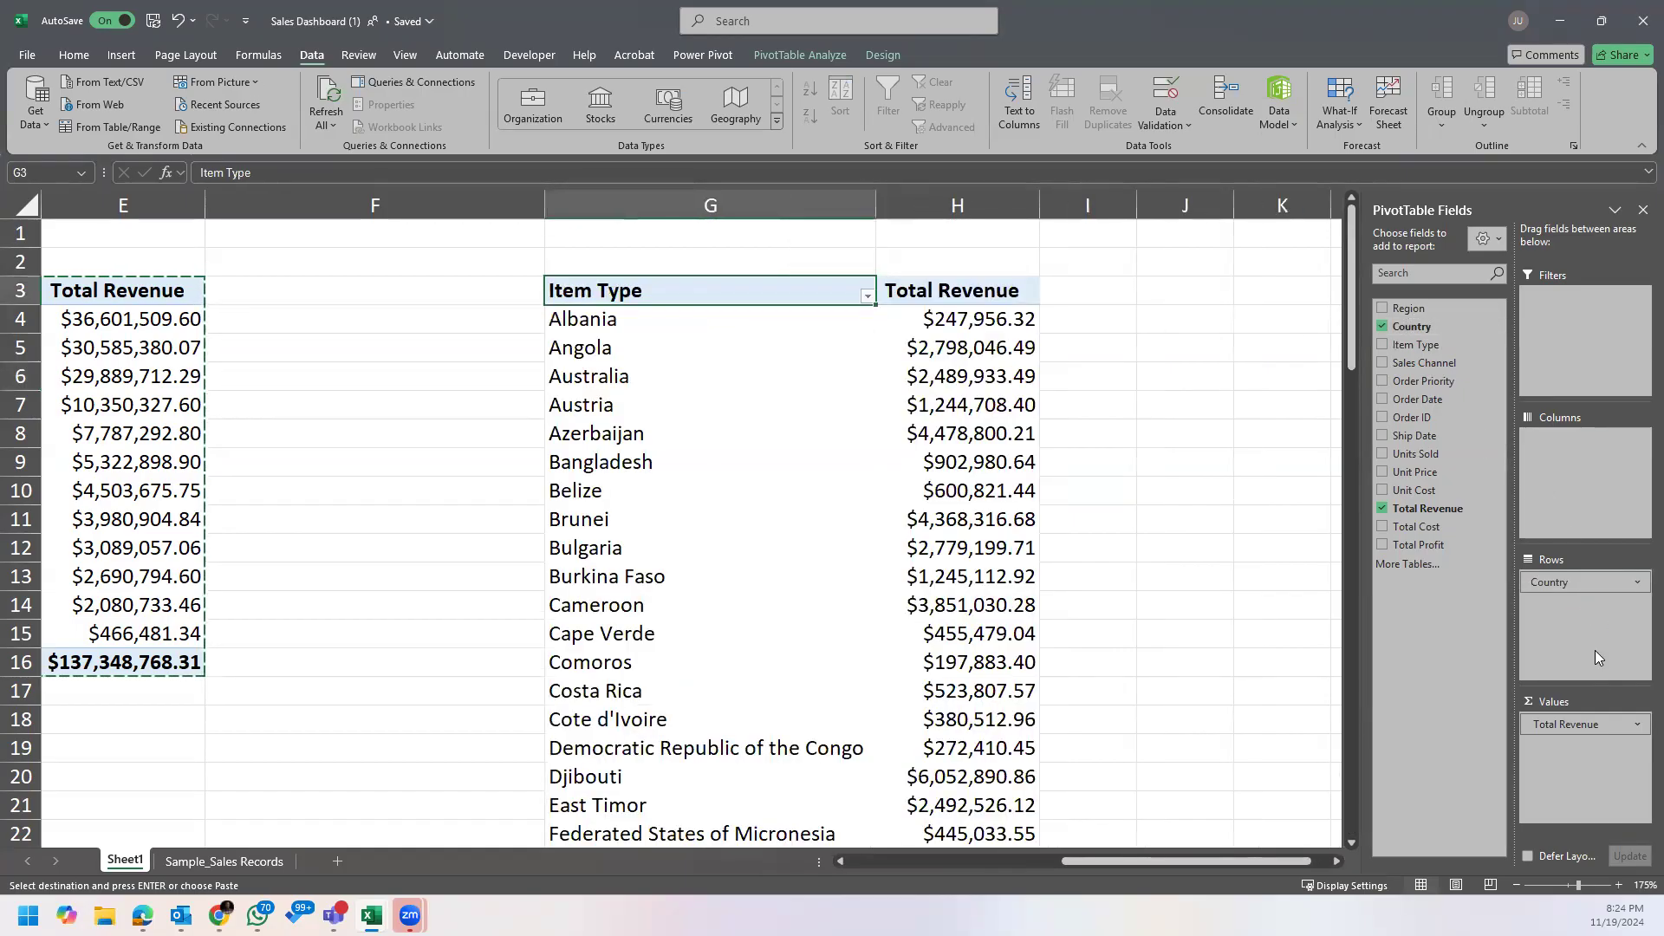
left_click_drag(1596, 725, 1127, 724)
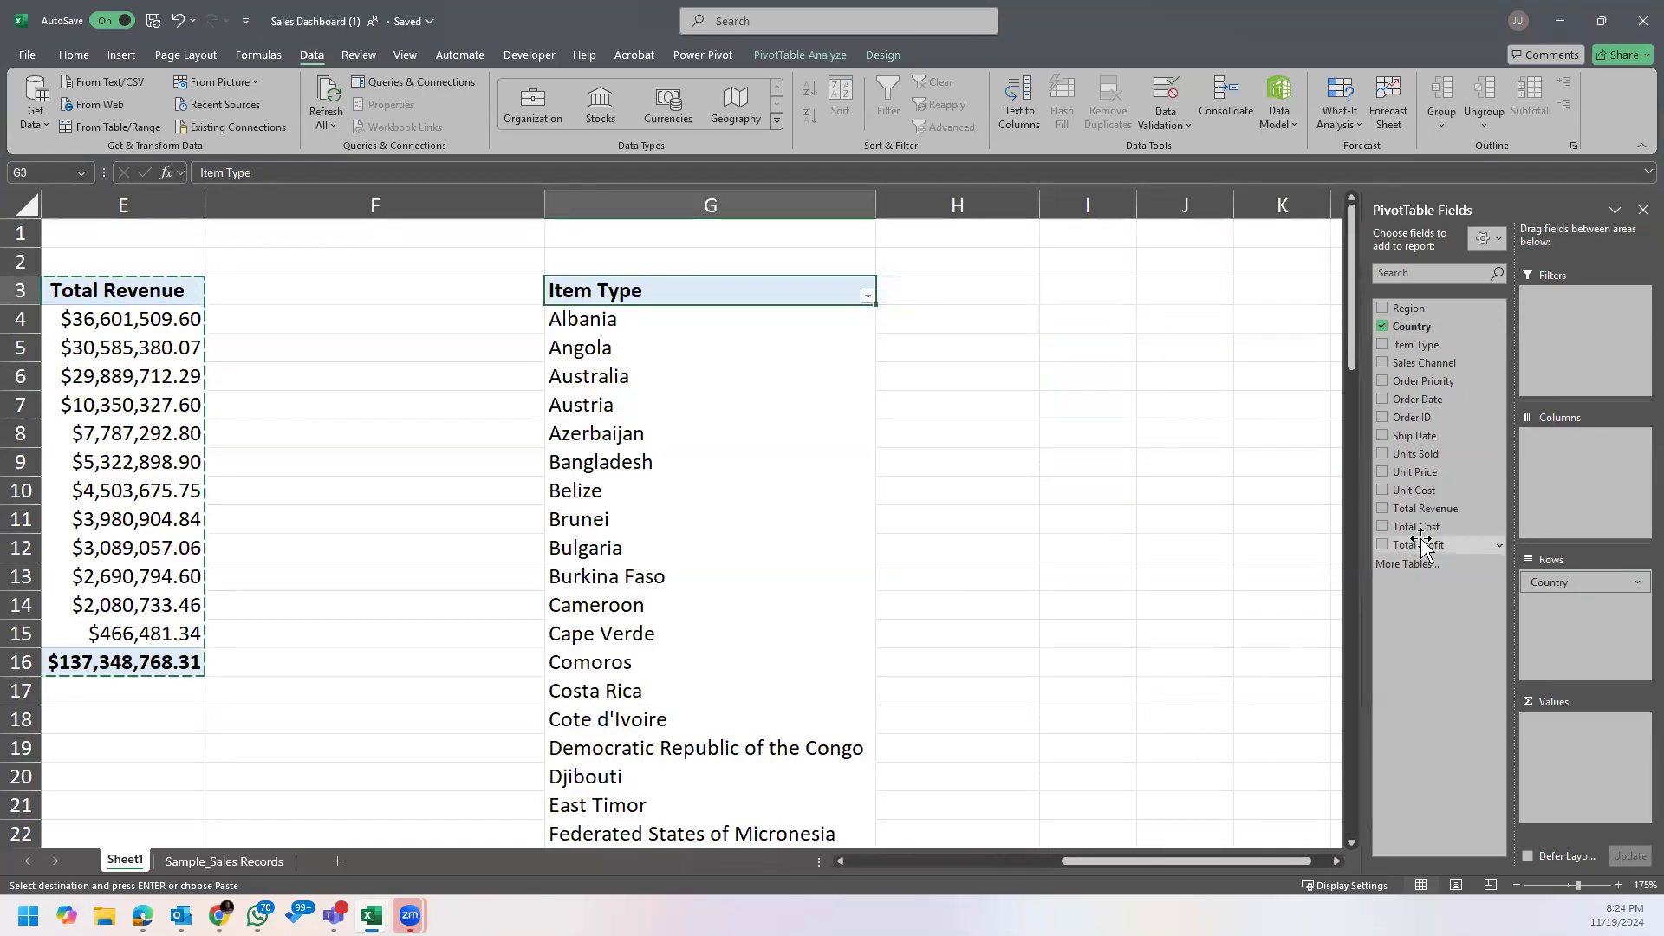
left_click_drag(1426, 546, 1621, 737)
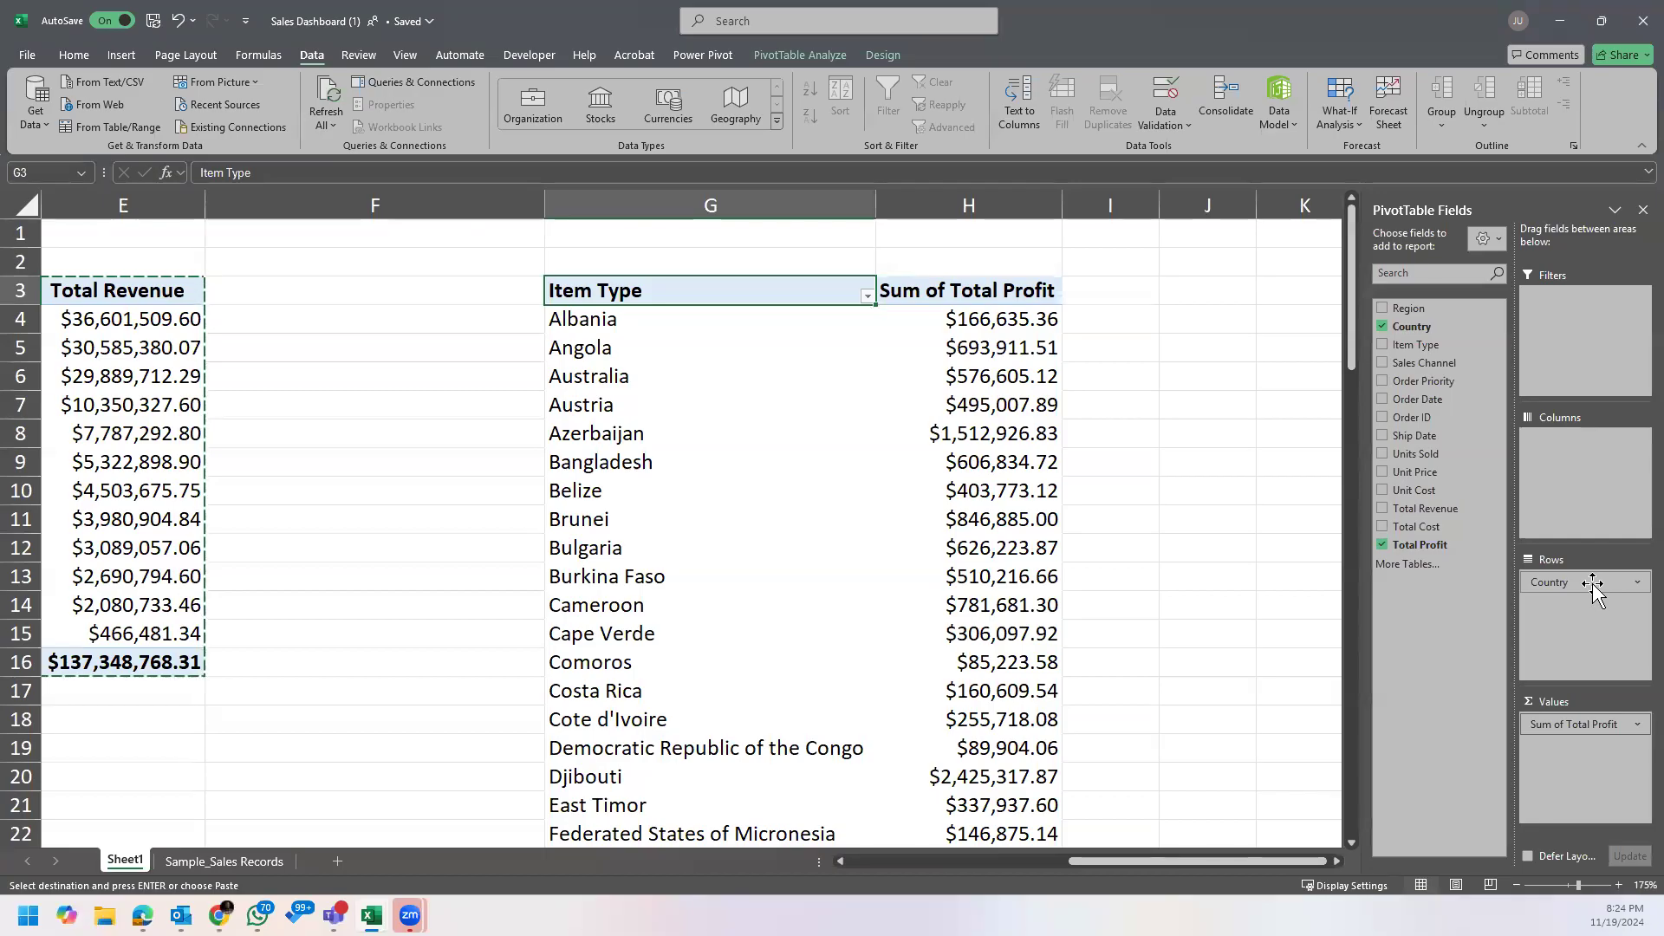
Step: Sort the country PivotTable by Sum of Total Profit from largest to smallest
right_click(1006, 322)
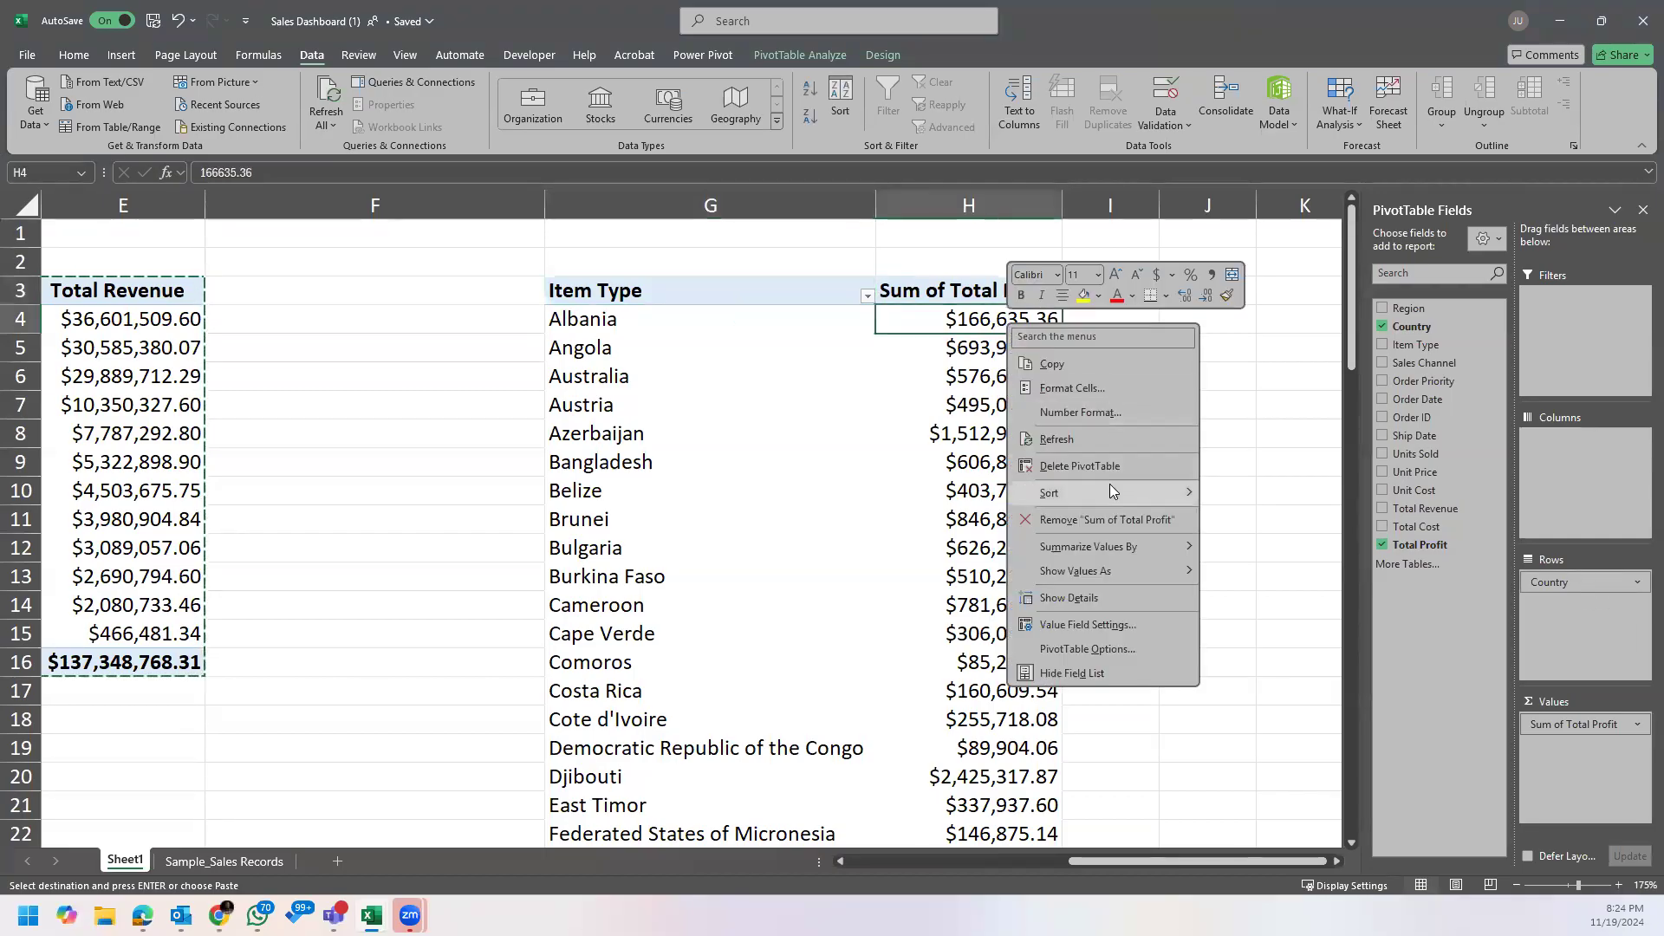
mouse_move(1112, 485)
left_click(1270, 518)
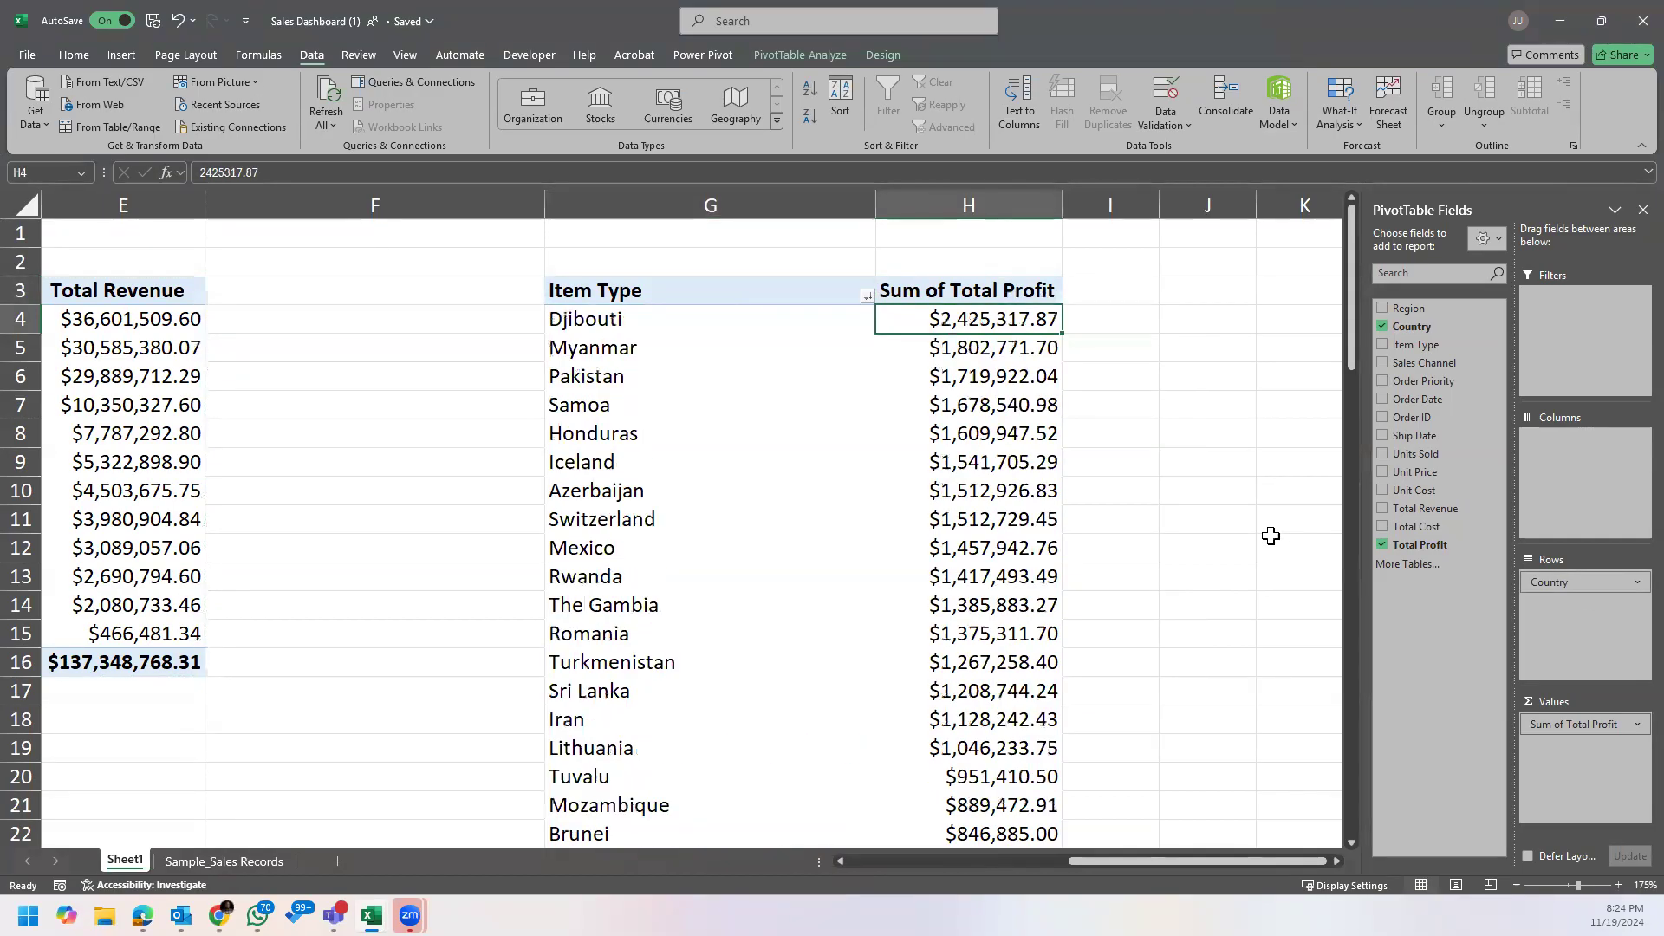
left_click(826, 417)
scroll(988, 381, "down", 1)
scroll(988, 410, "up", 1)
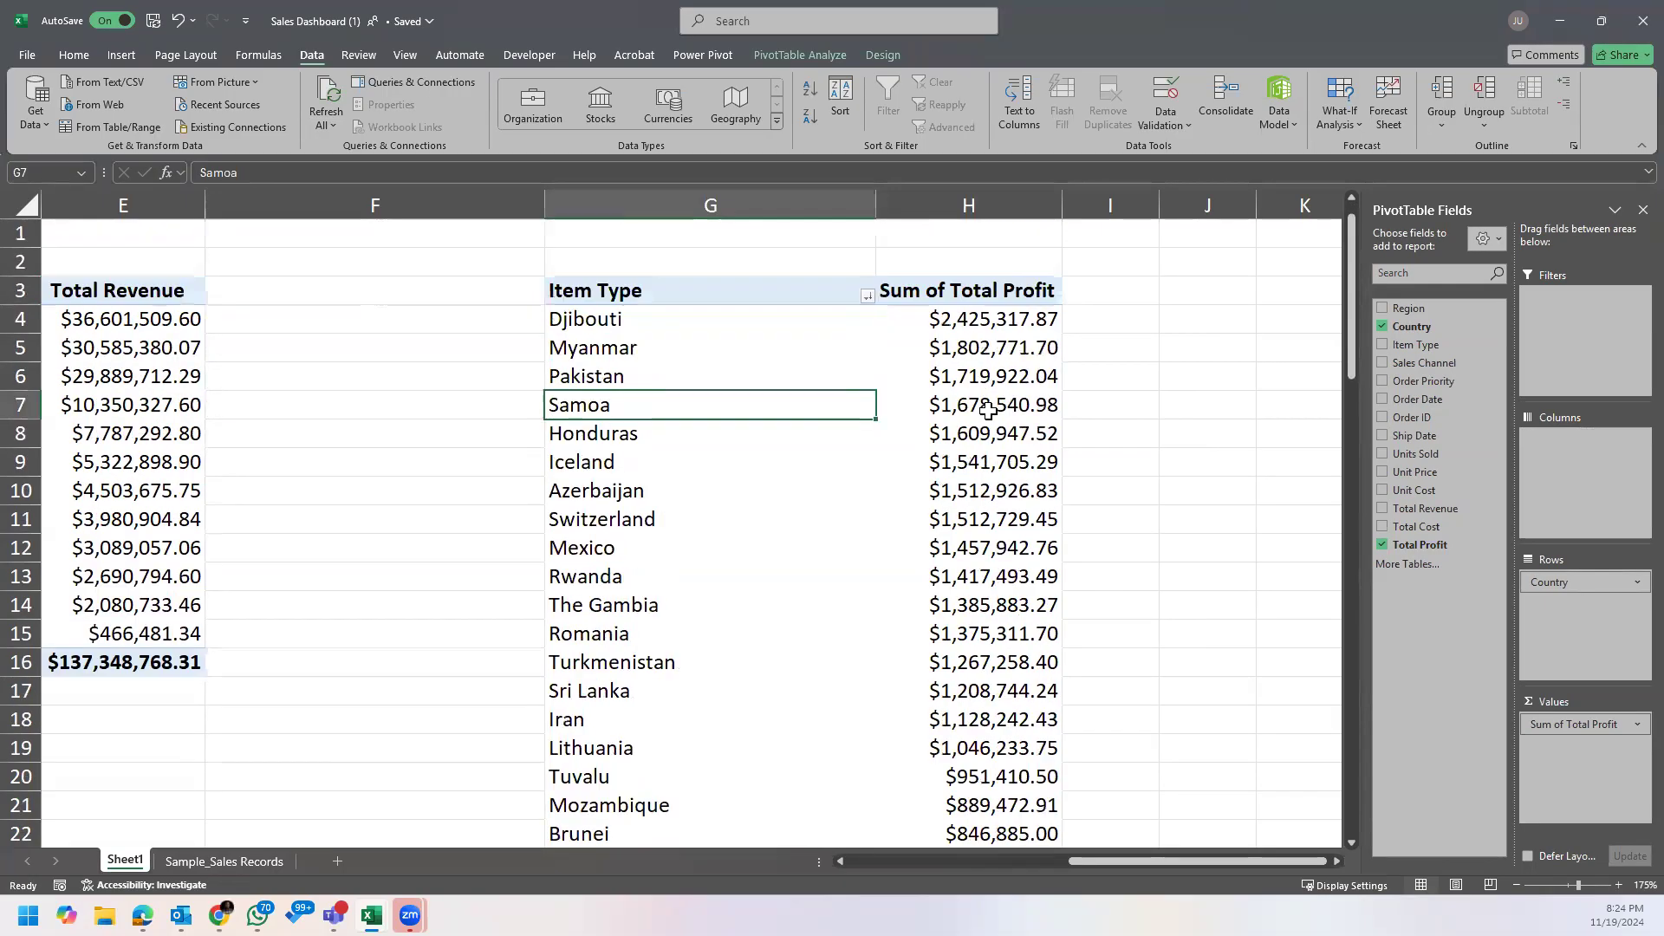
left_click(1006, 326)
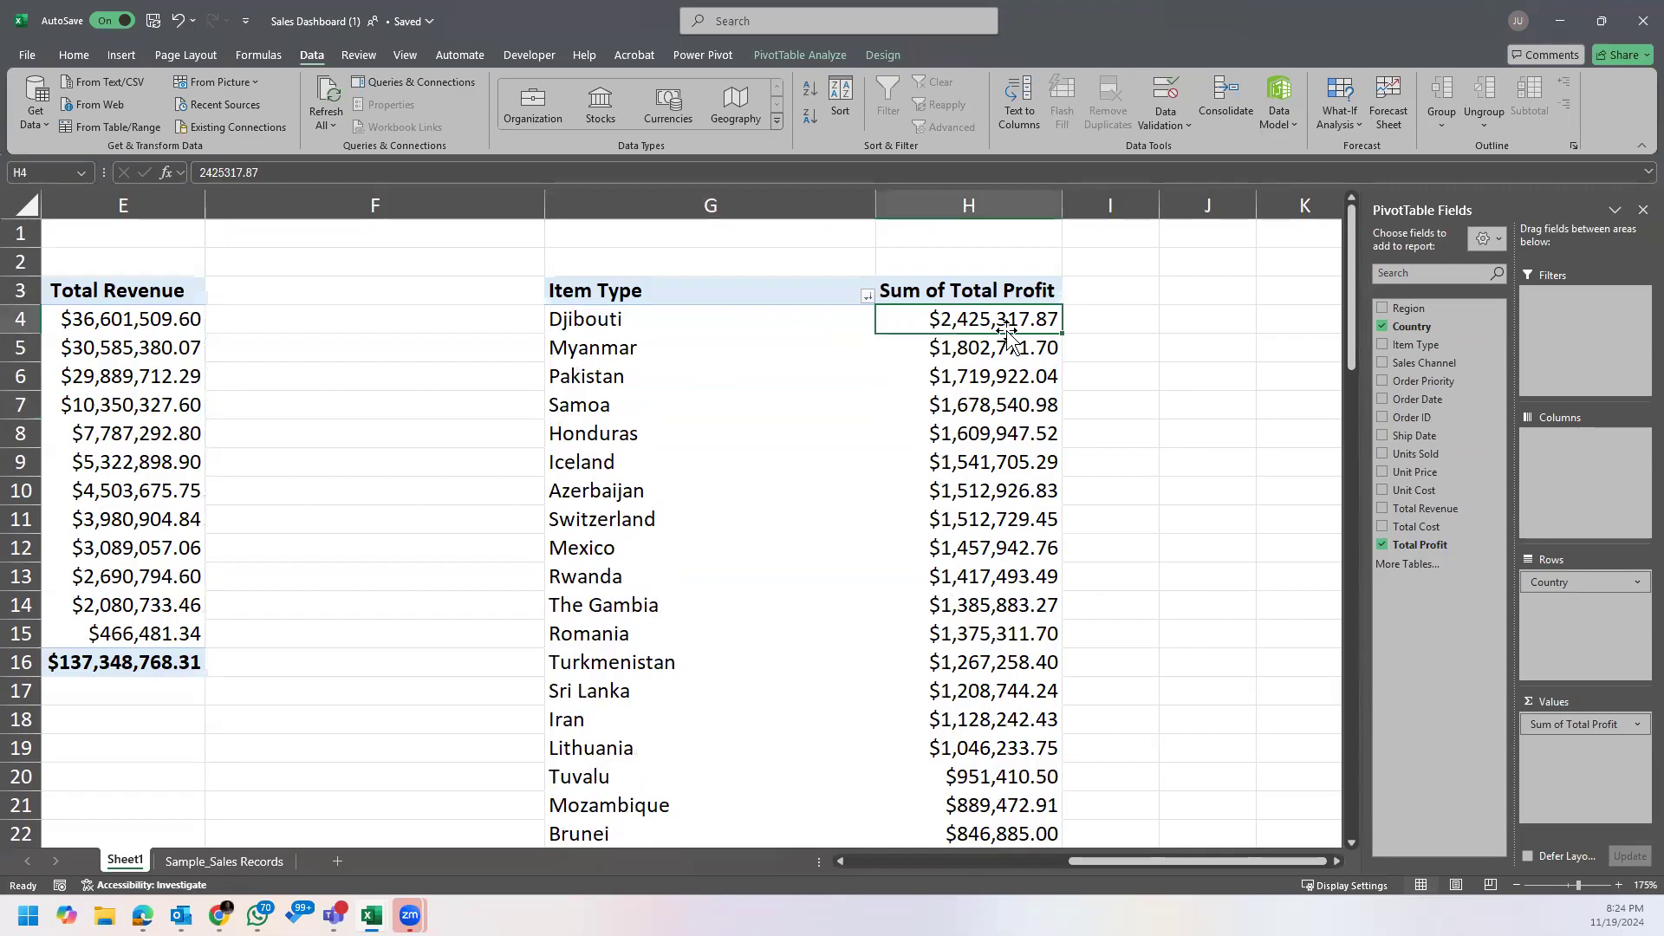
Step: Rename the row header in G3 to Country
left_click(646, 292)
type("Country")
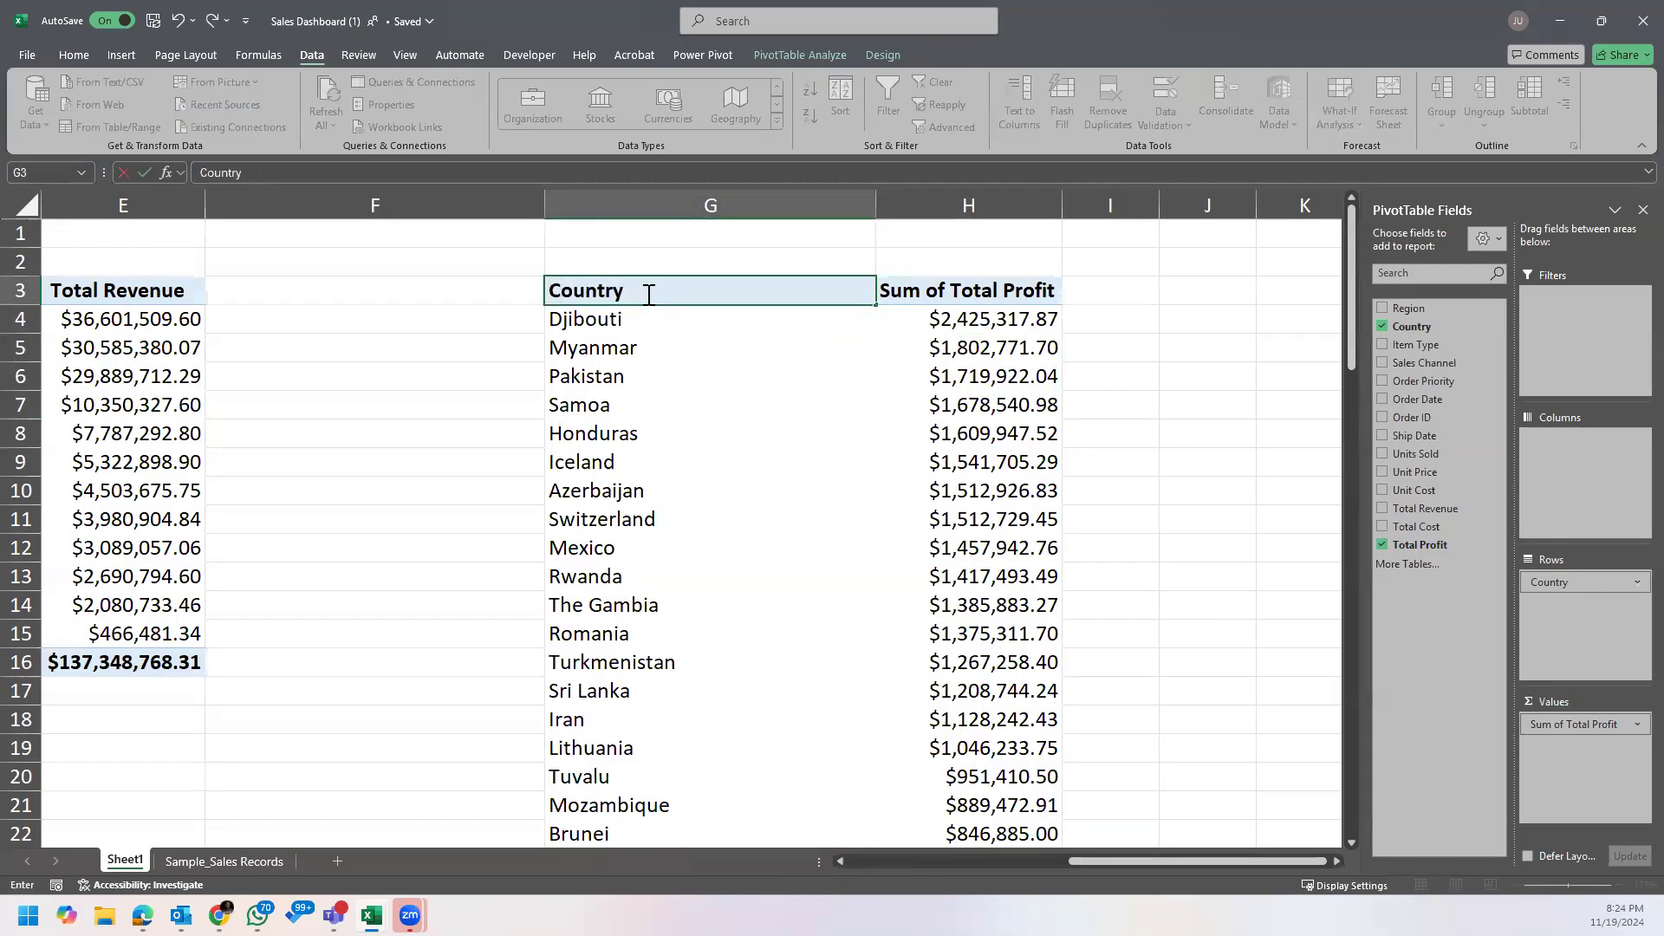
key("Return")
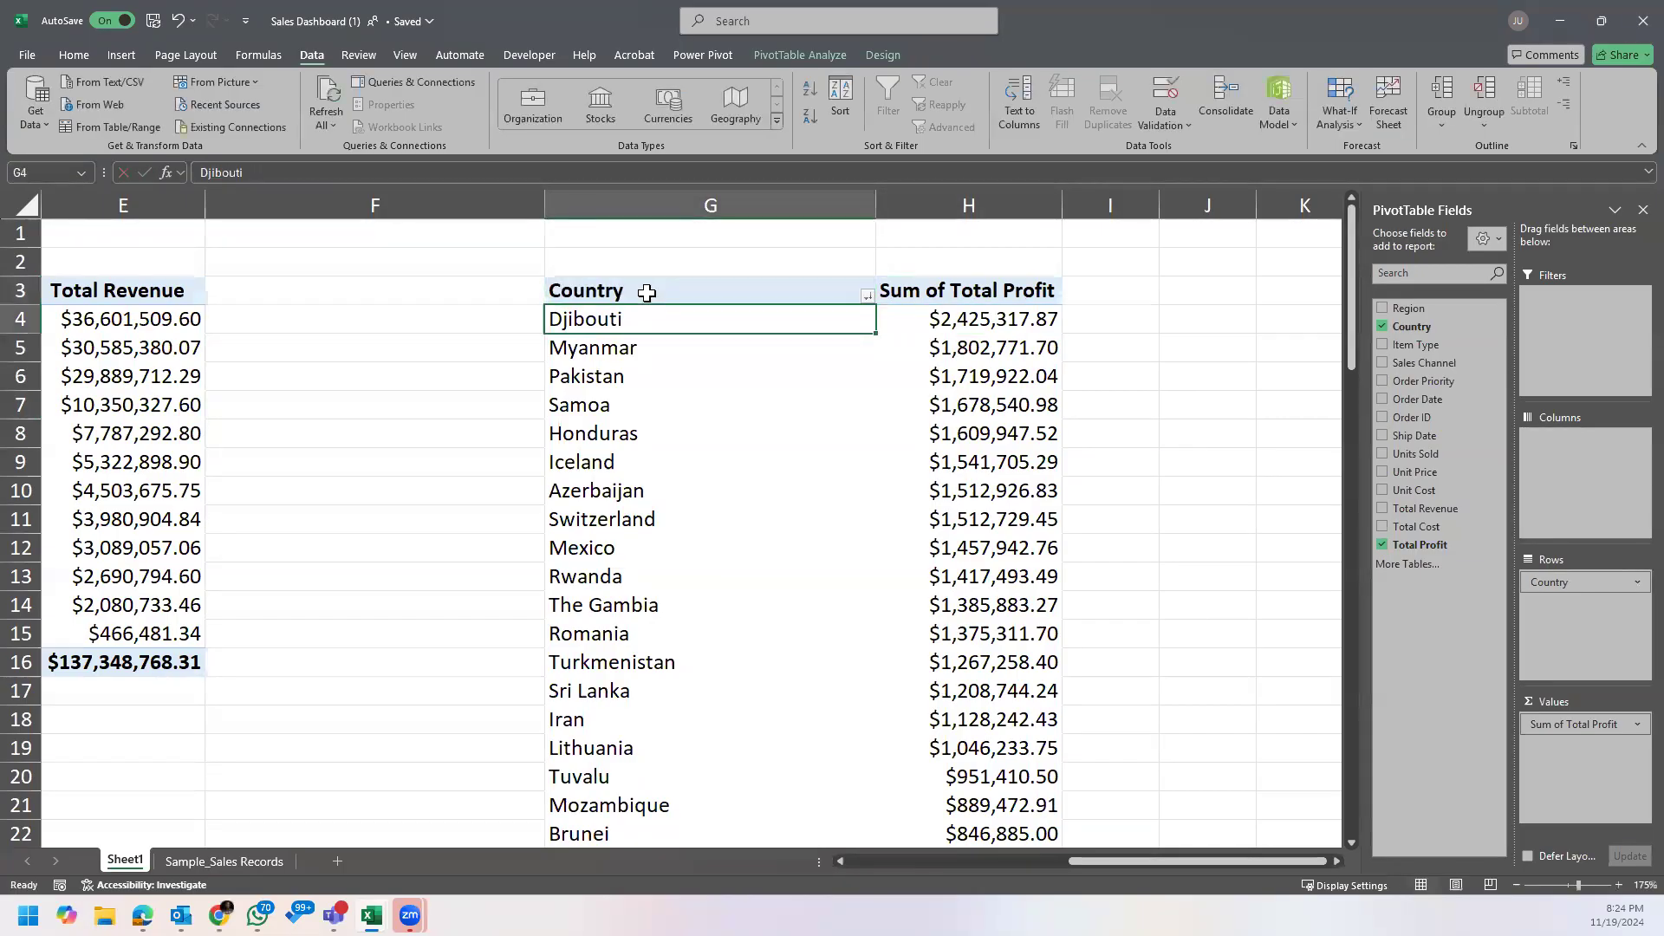
Step: Examine the most profitable countries and their total profits in the Country PivotTable
left_click(936, 320)
left_click(650, 354)
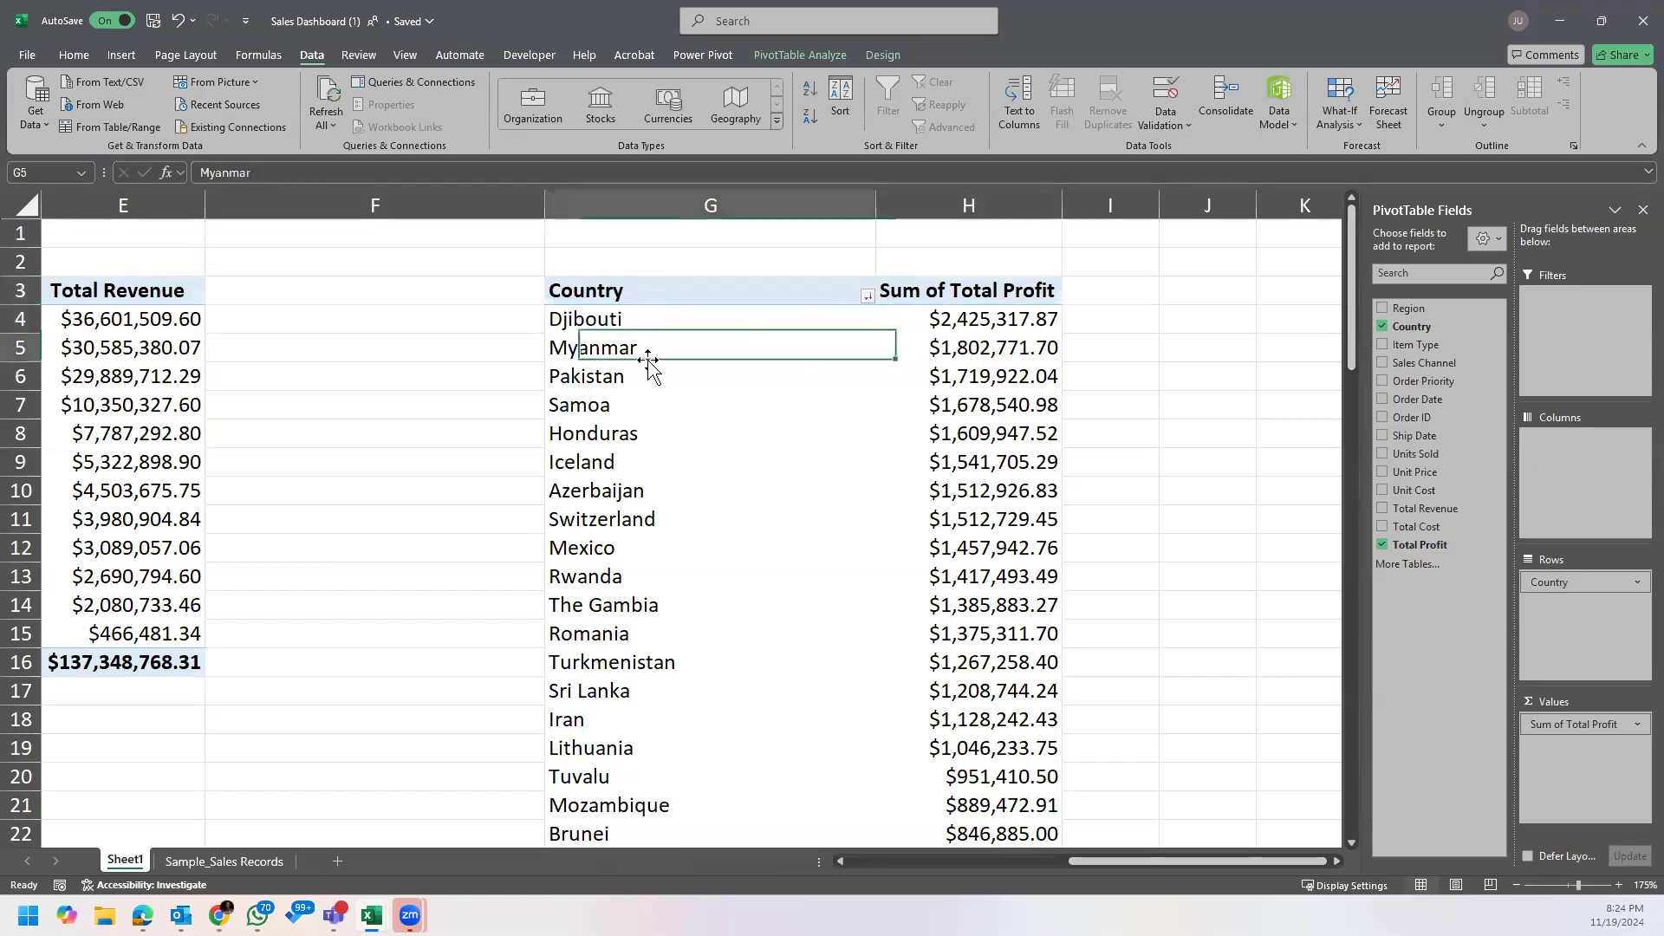
left_click(984, 353)
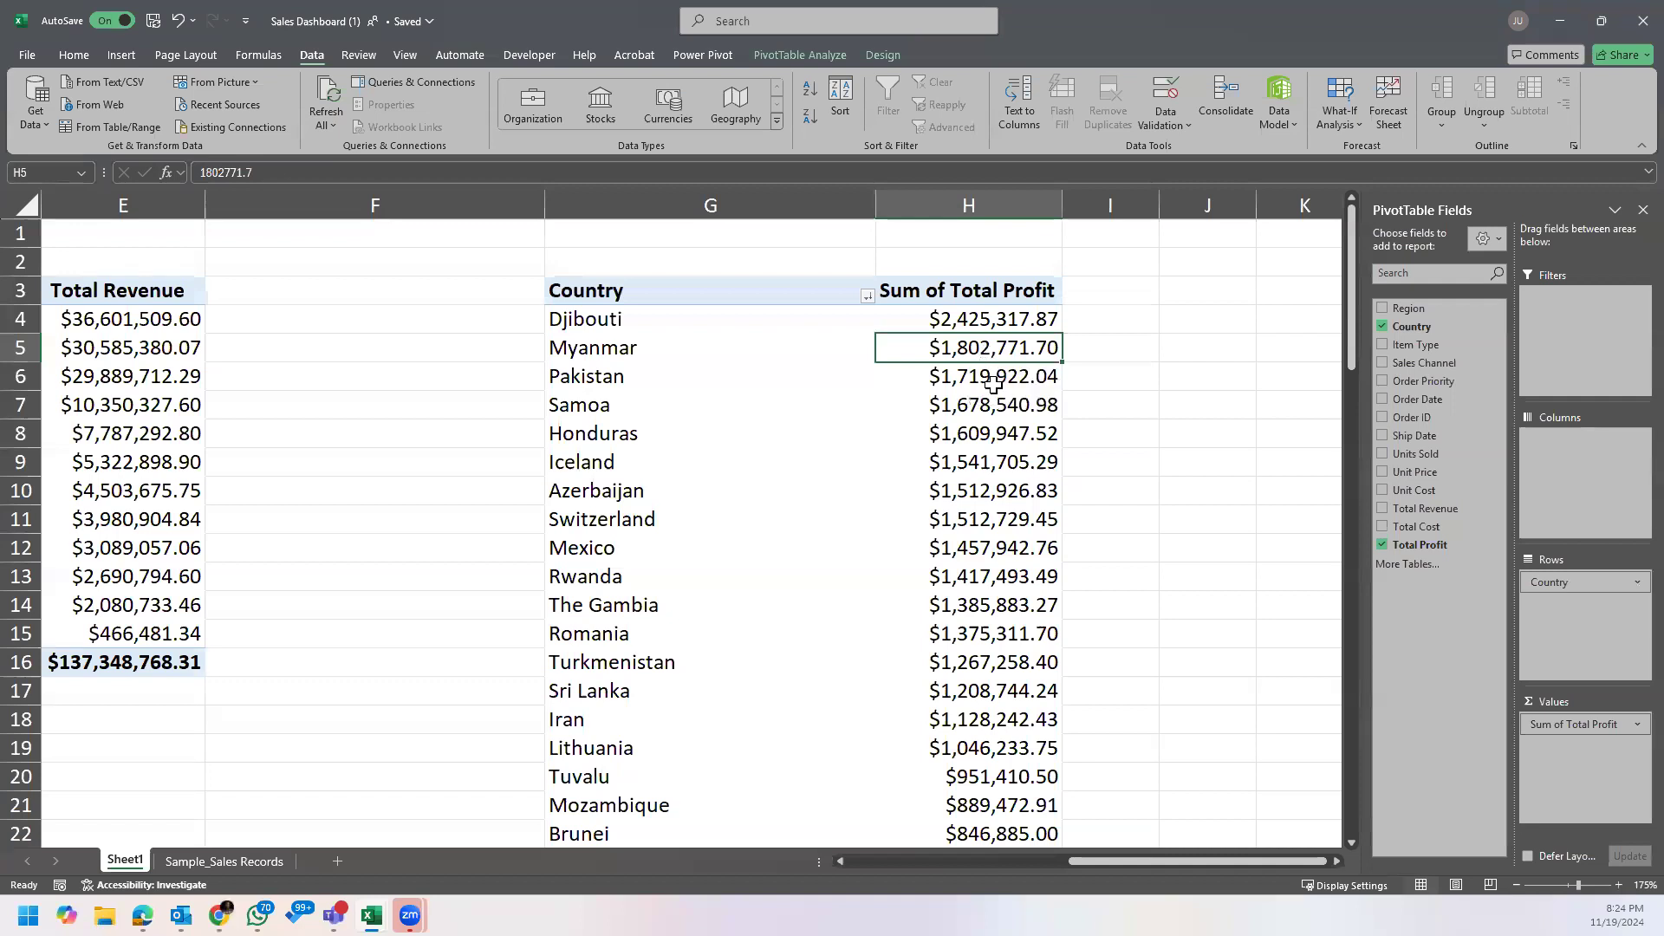
left_click(1018, 409)
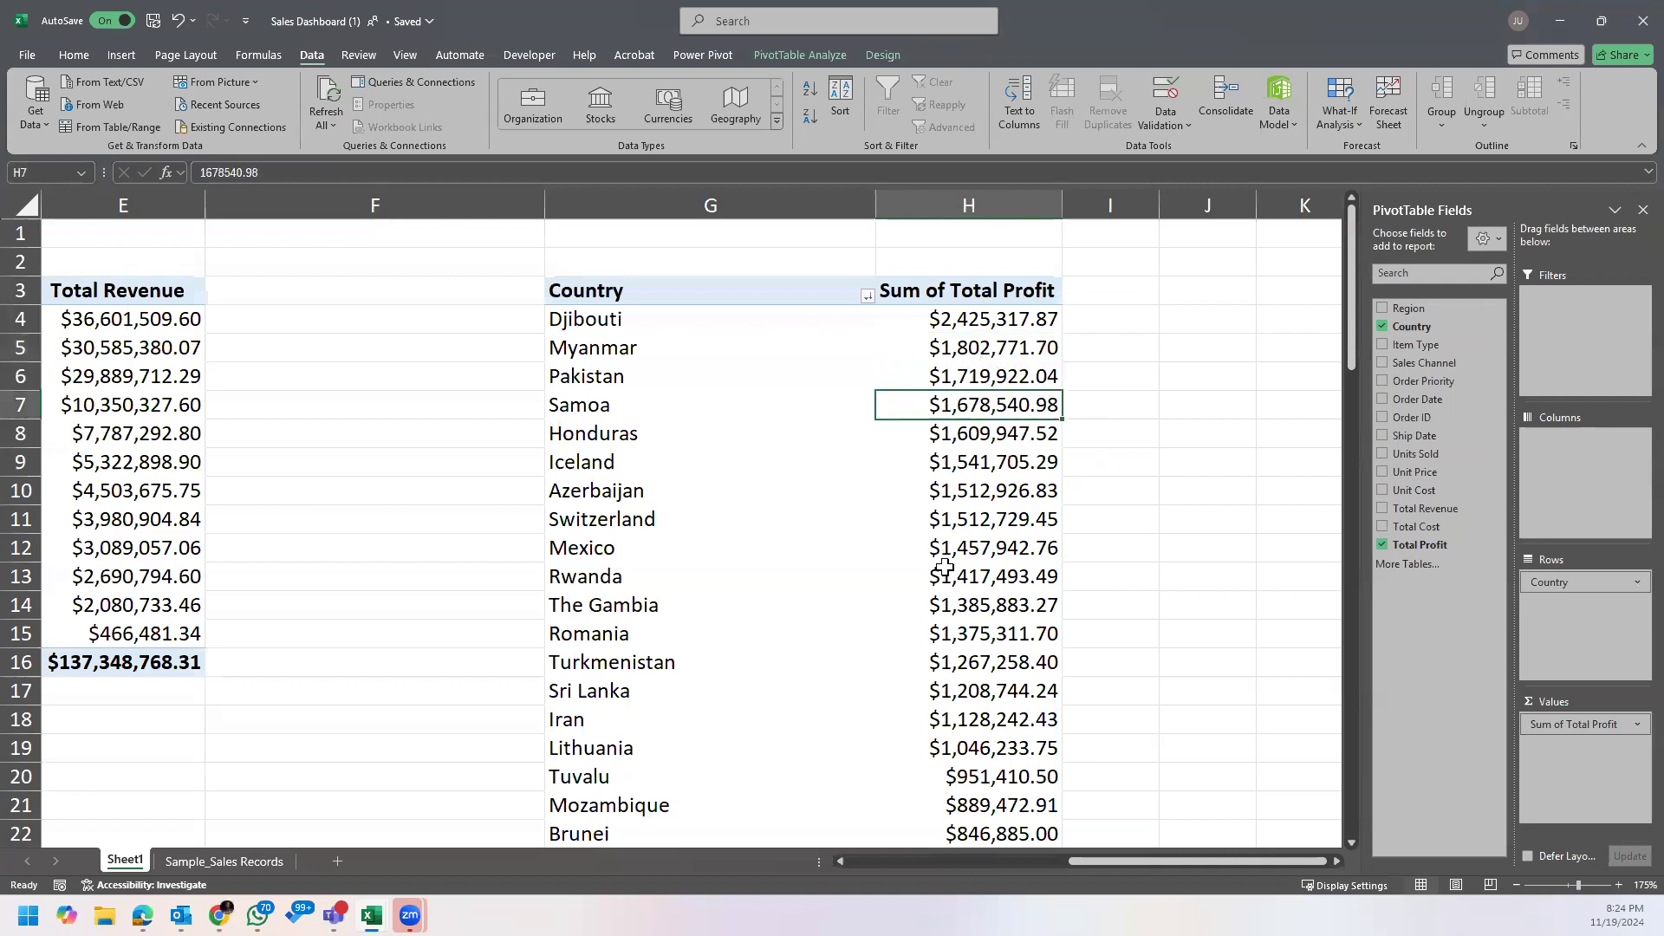
scroll(950, 572, "down", 7)
scroll(951, 575, "up", 5)
scroll(951, 575, "up", 2)
mouse_move(950, 576)
left_click(1339, 860)
left_click(1339, 860)
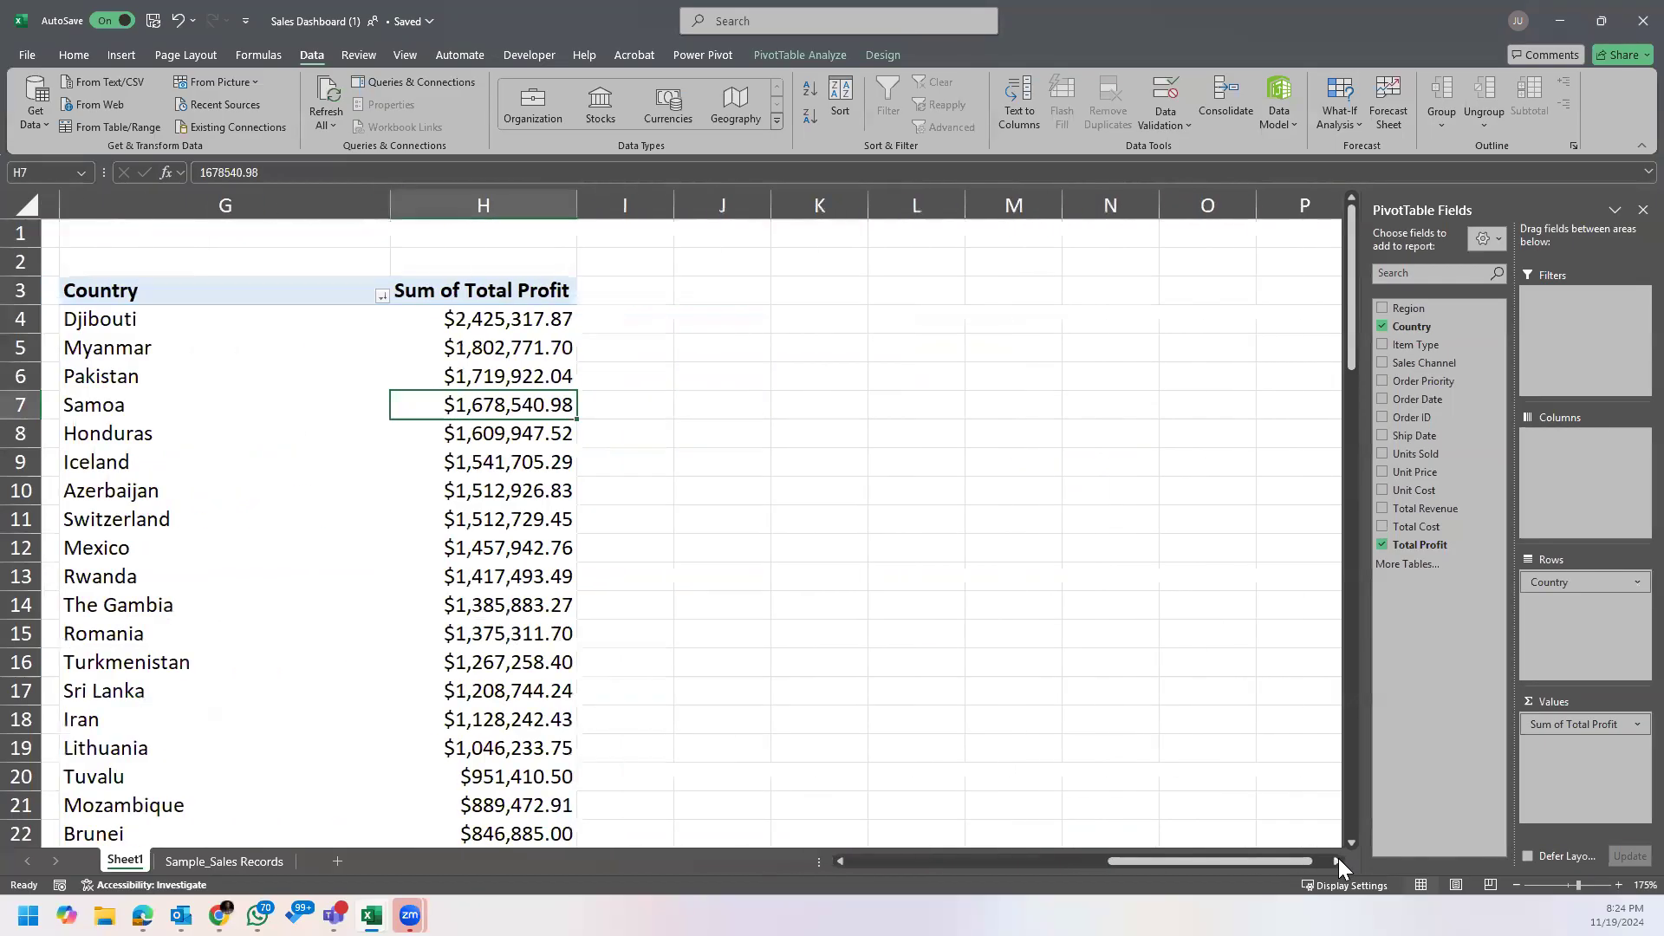
Step: Add Country beneath Region as a second row field in the Region PivotTable
left_click_drag(1262, 861, 898, 858)
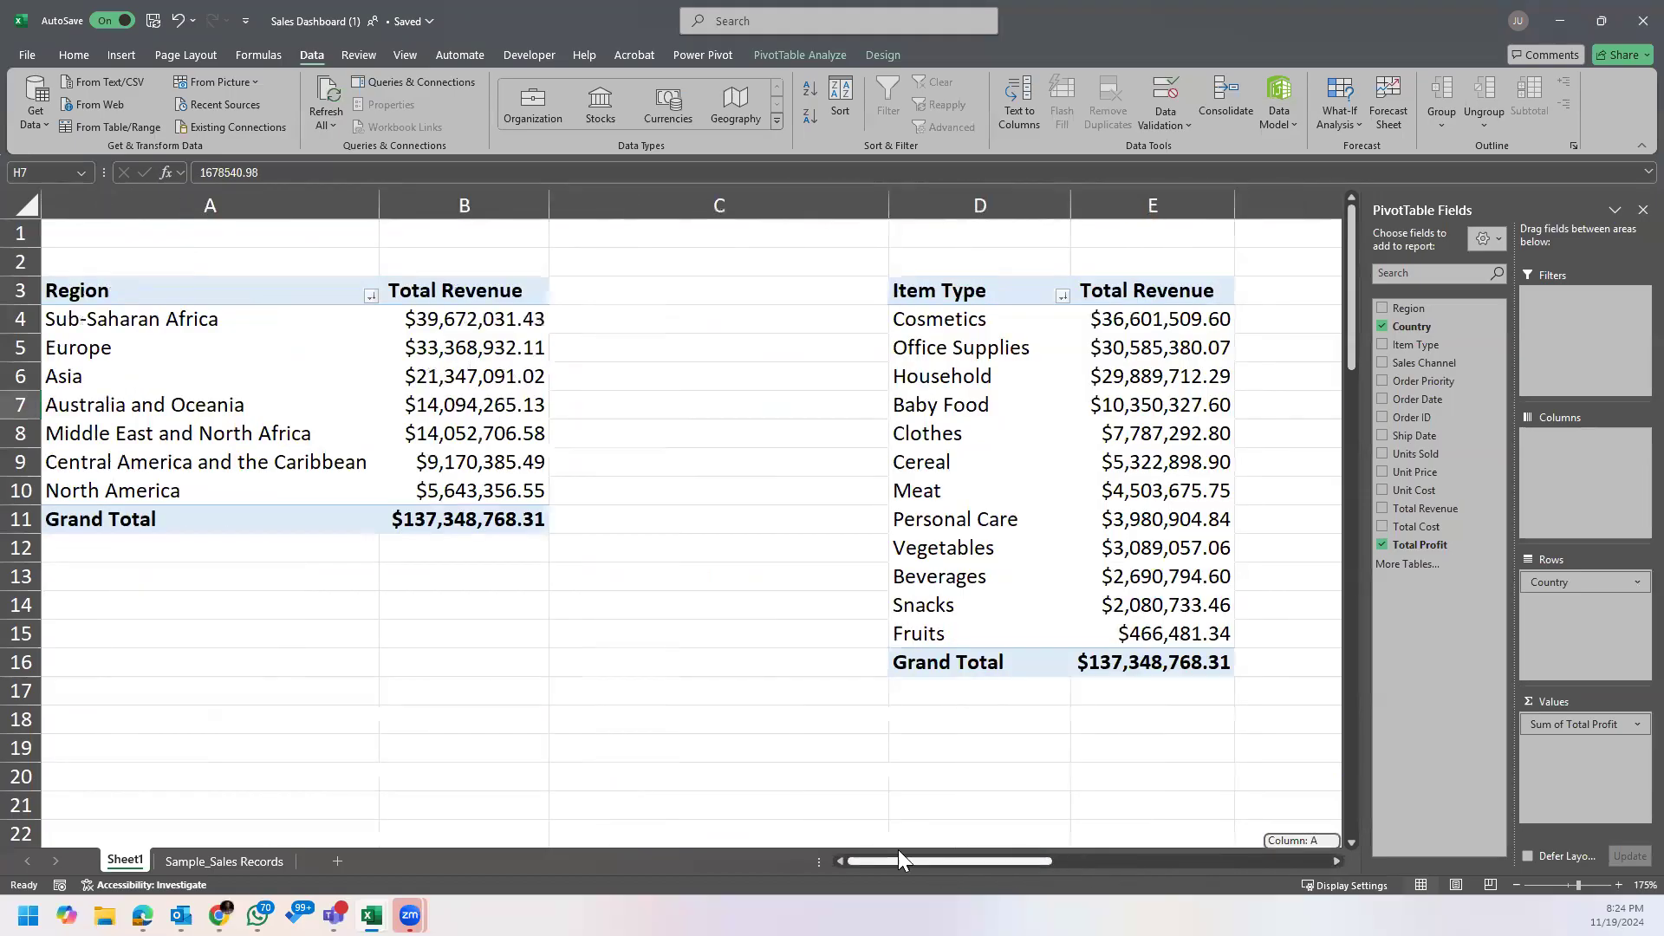
left_click(203, 326)
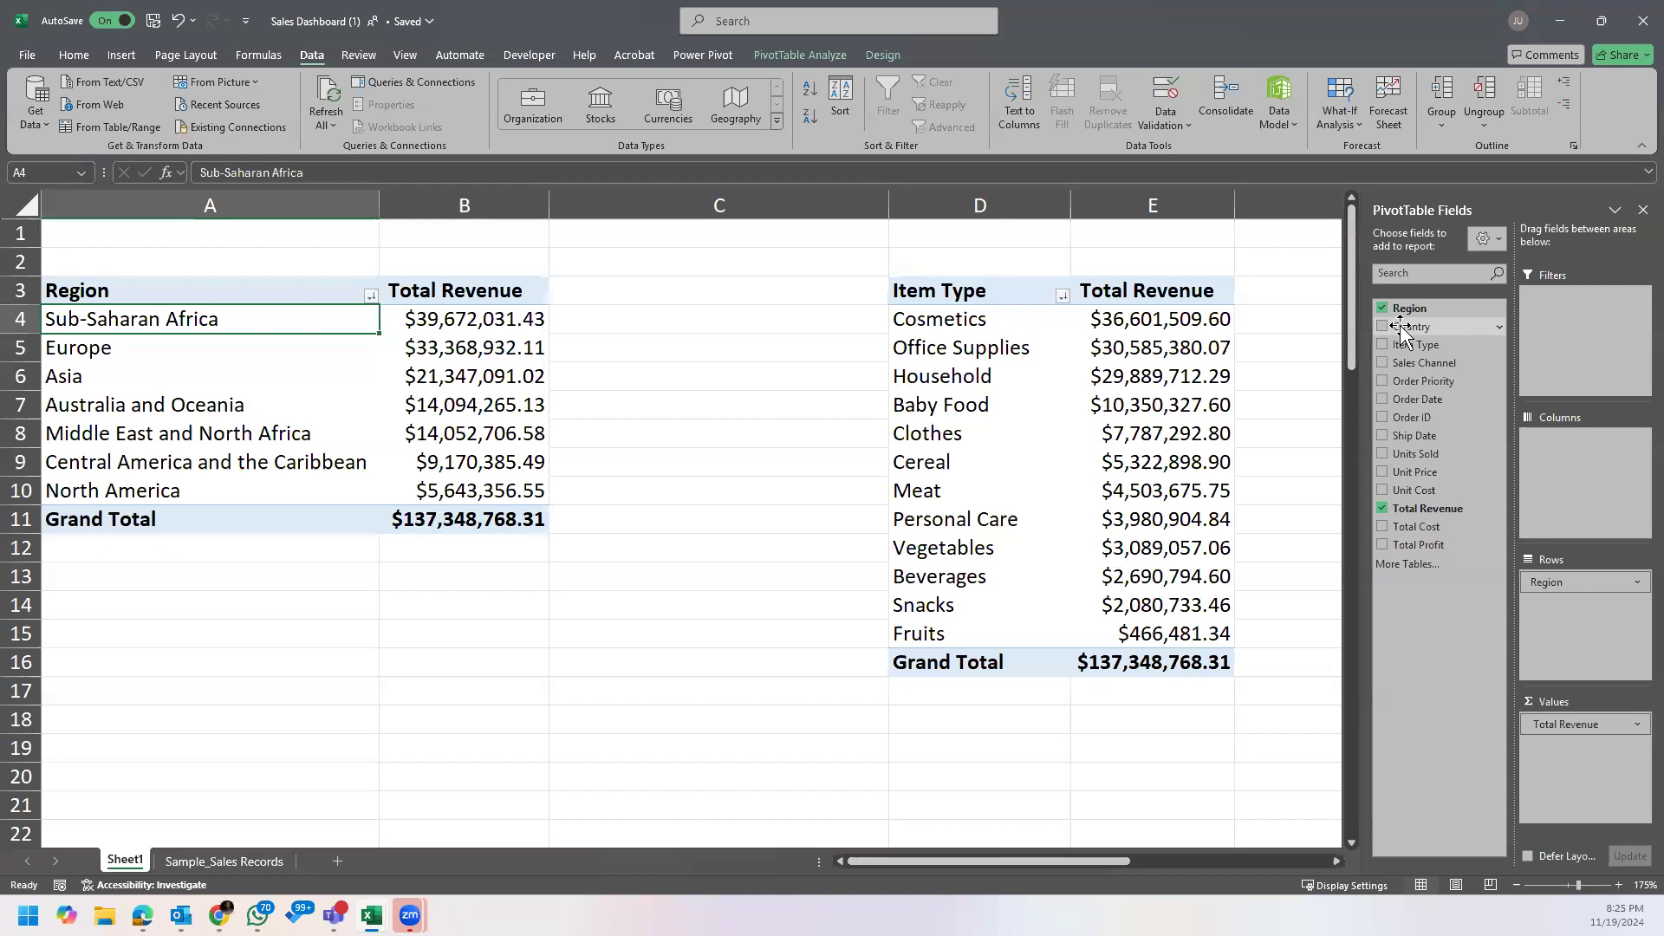
left_click_drag(1402, 330, 1583, 609)
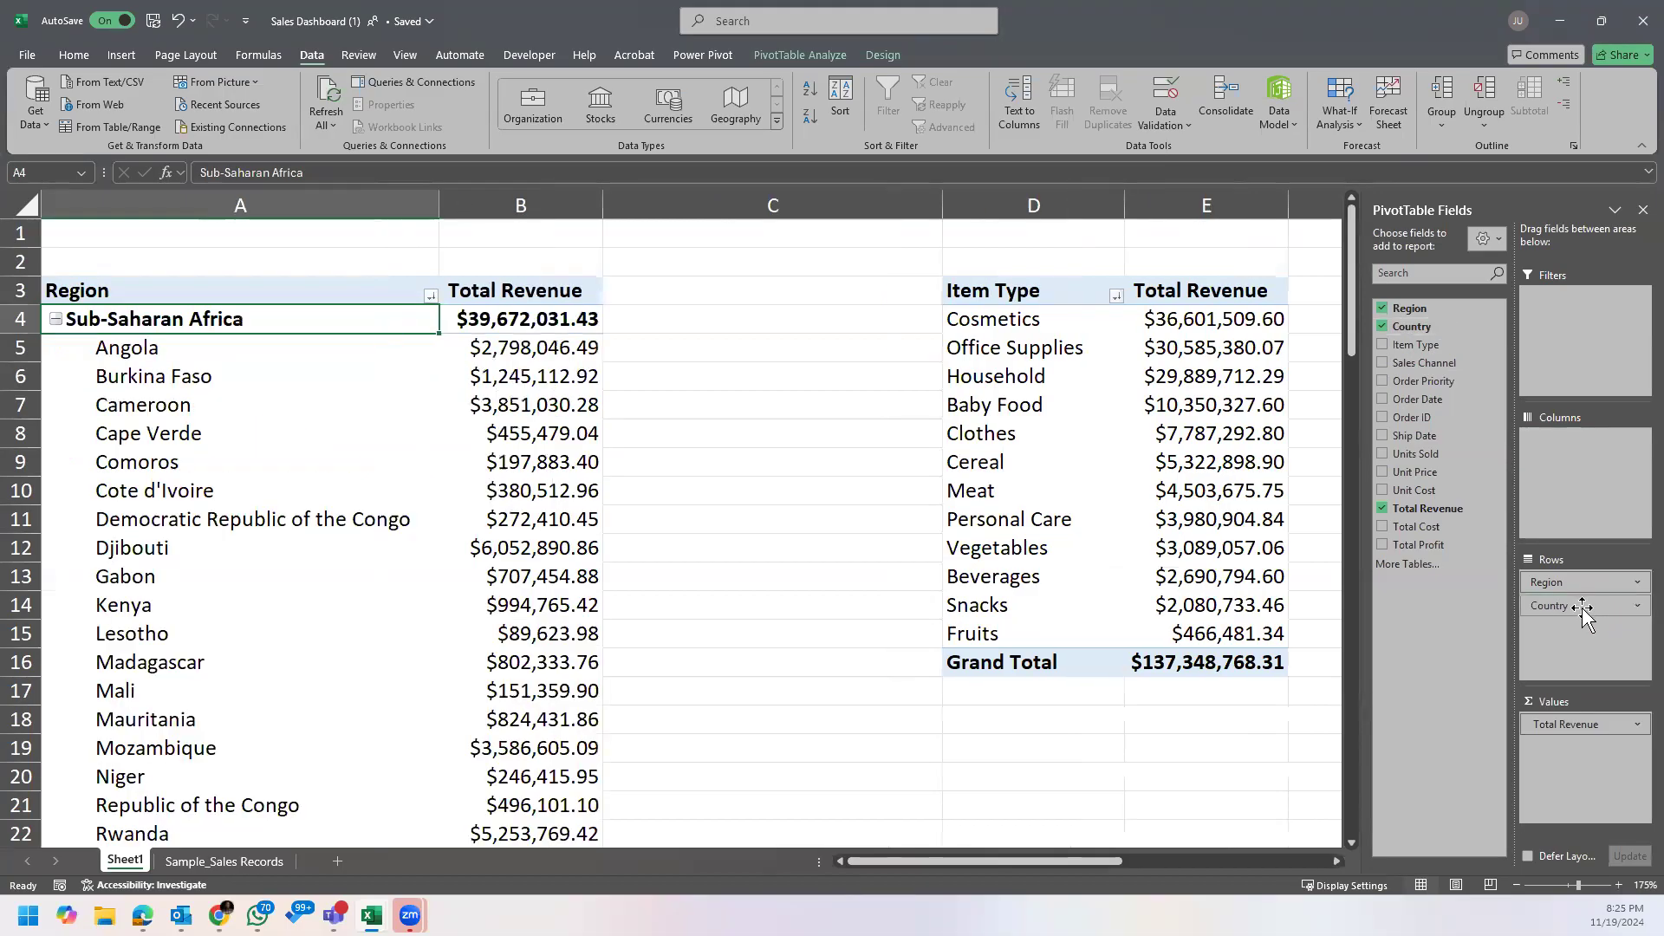
Step: Collapse the Sub-Saharan Africa and Europe groups in the Region PivotTable and expand them again
left_click(111, 330)
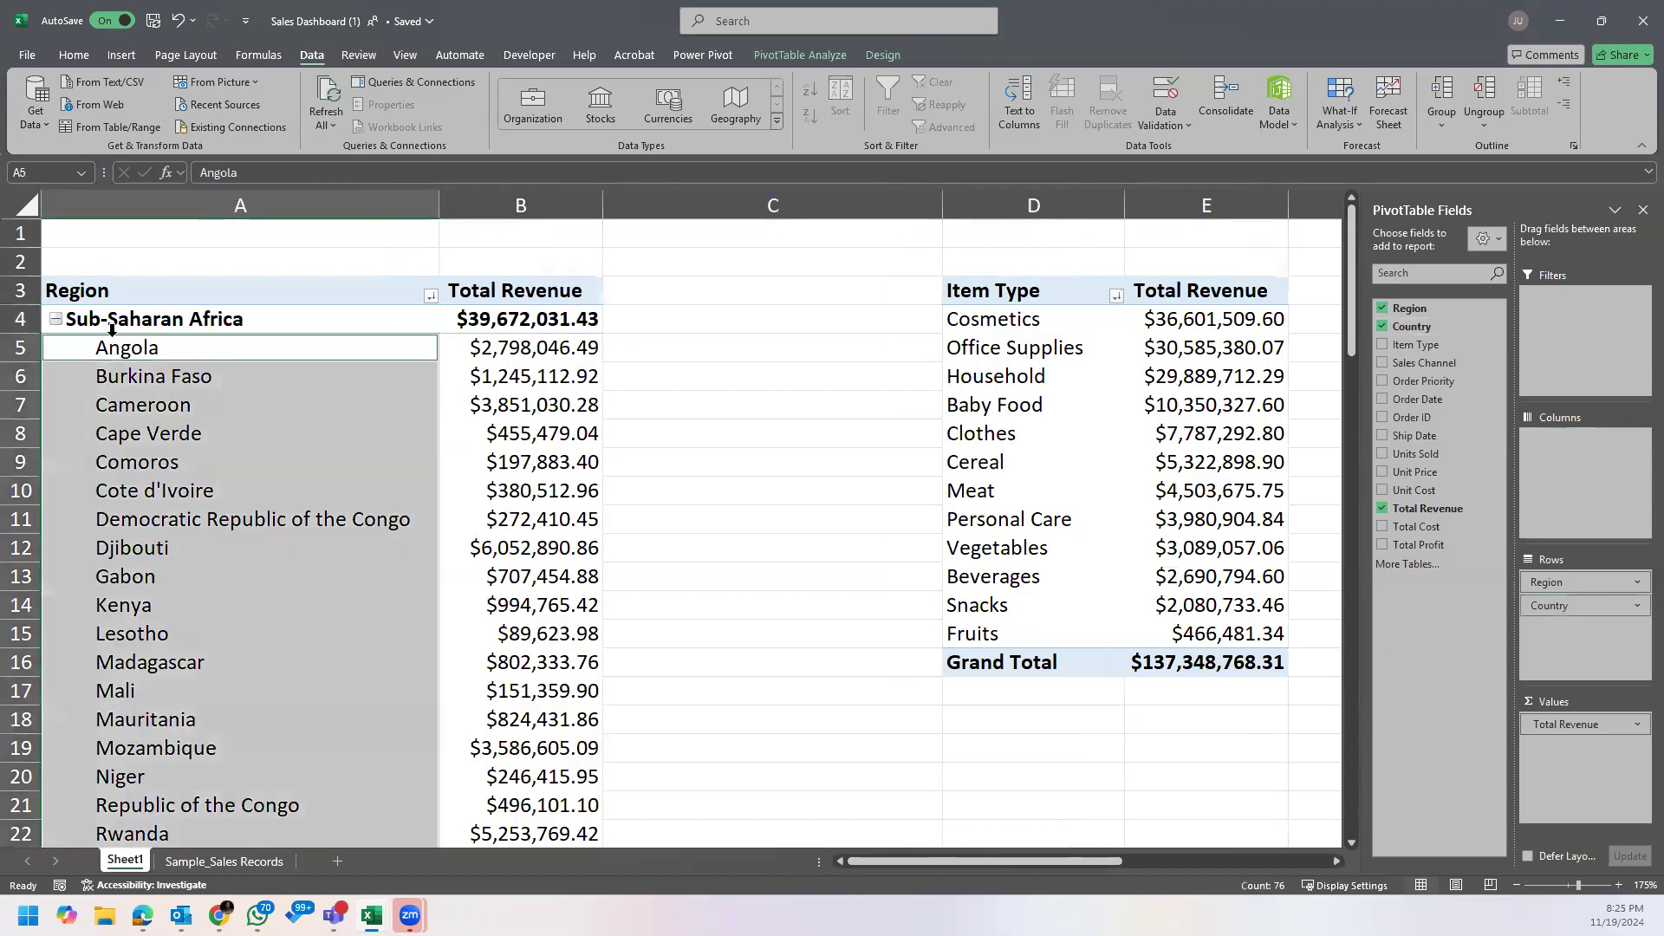
left_click(55, 319)
left_click(56, 348)
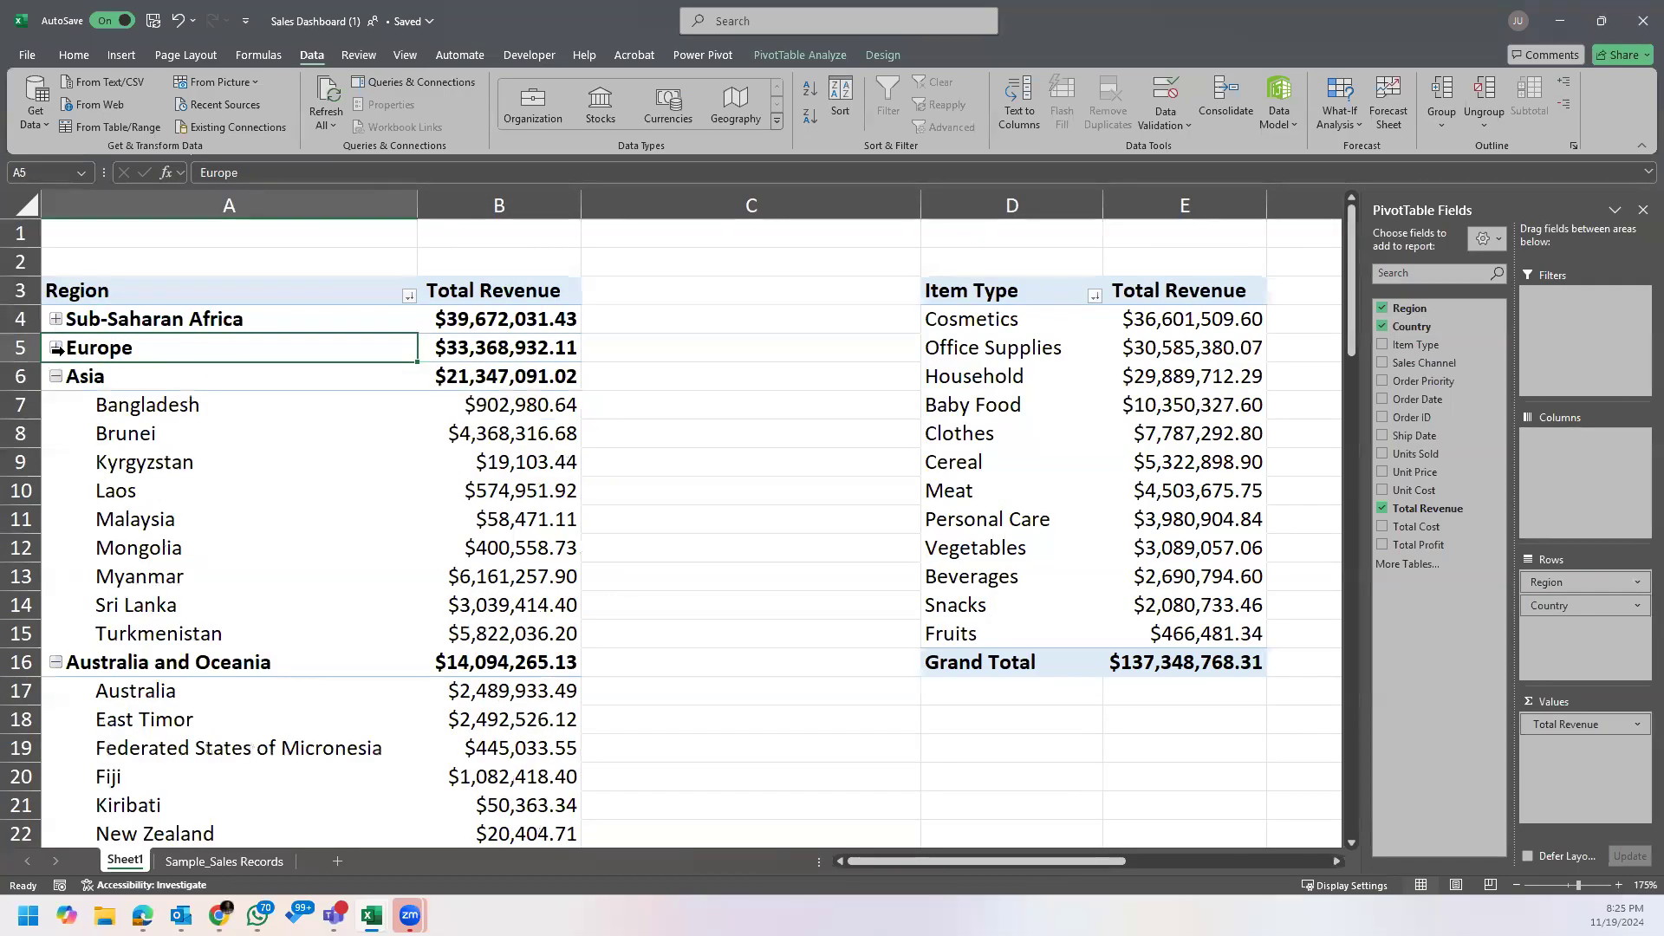
left_click(56, 347)
left_click(54, 319)
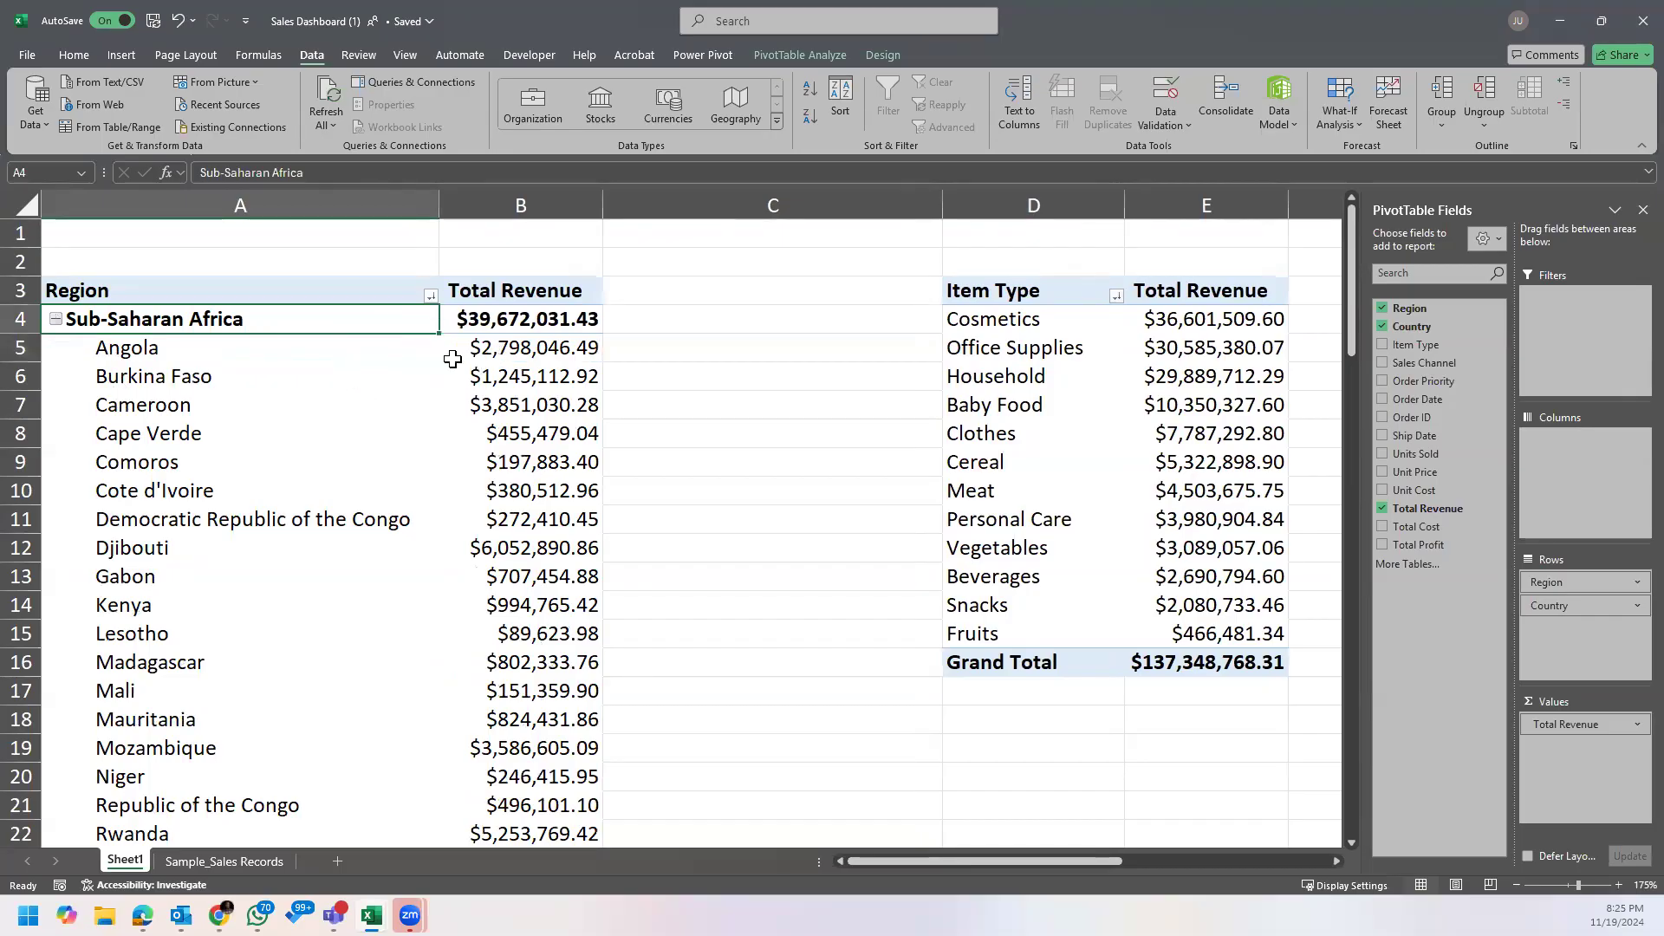
Step: Sort the countries within each region by Total Revenue from largest to smallest and review the top countries per region
scroll(456, 399, "down", 1)
scroll(455, 408, "up", 1)
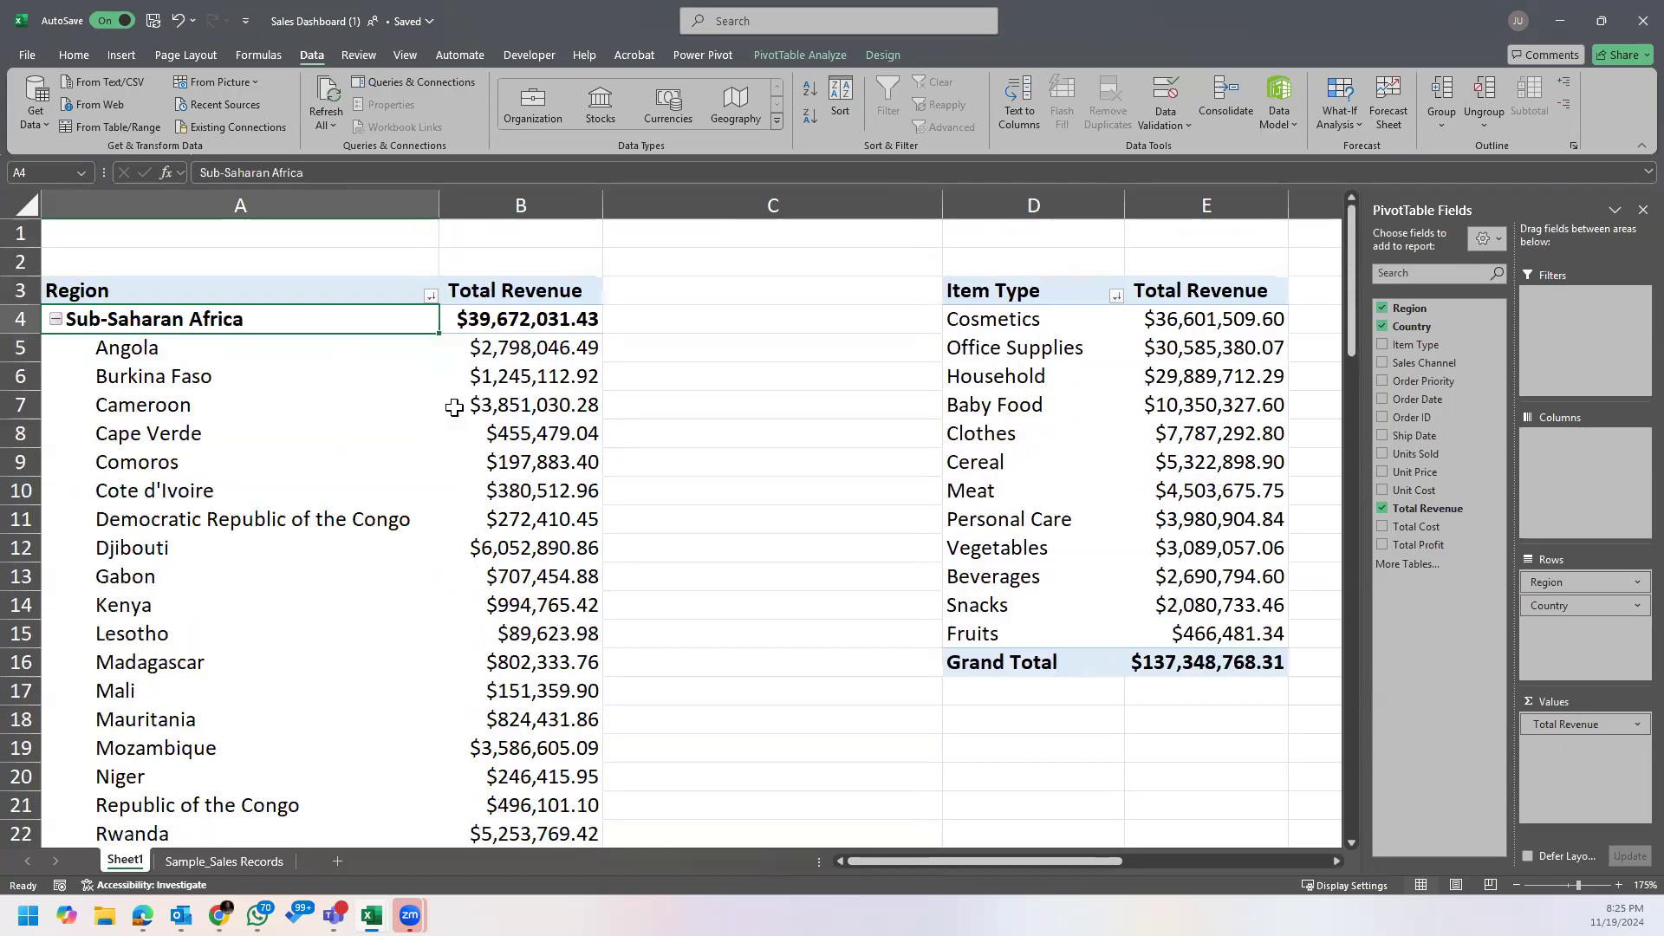
right_click(514, 355)
mouse_move(663, 516)
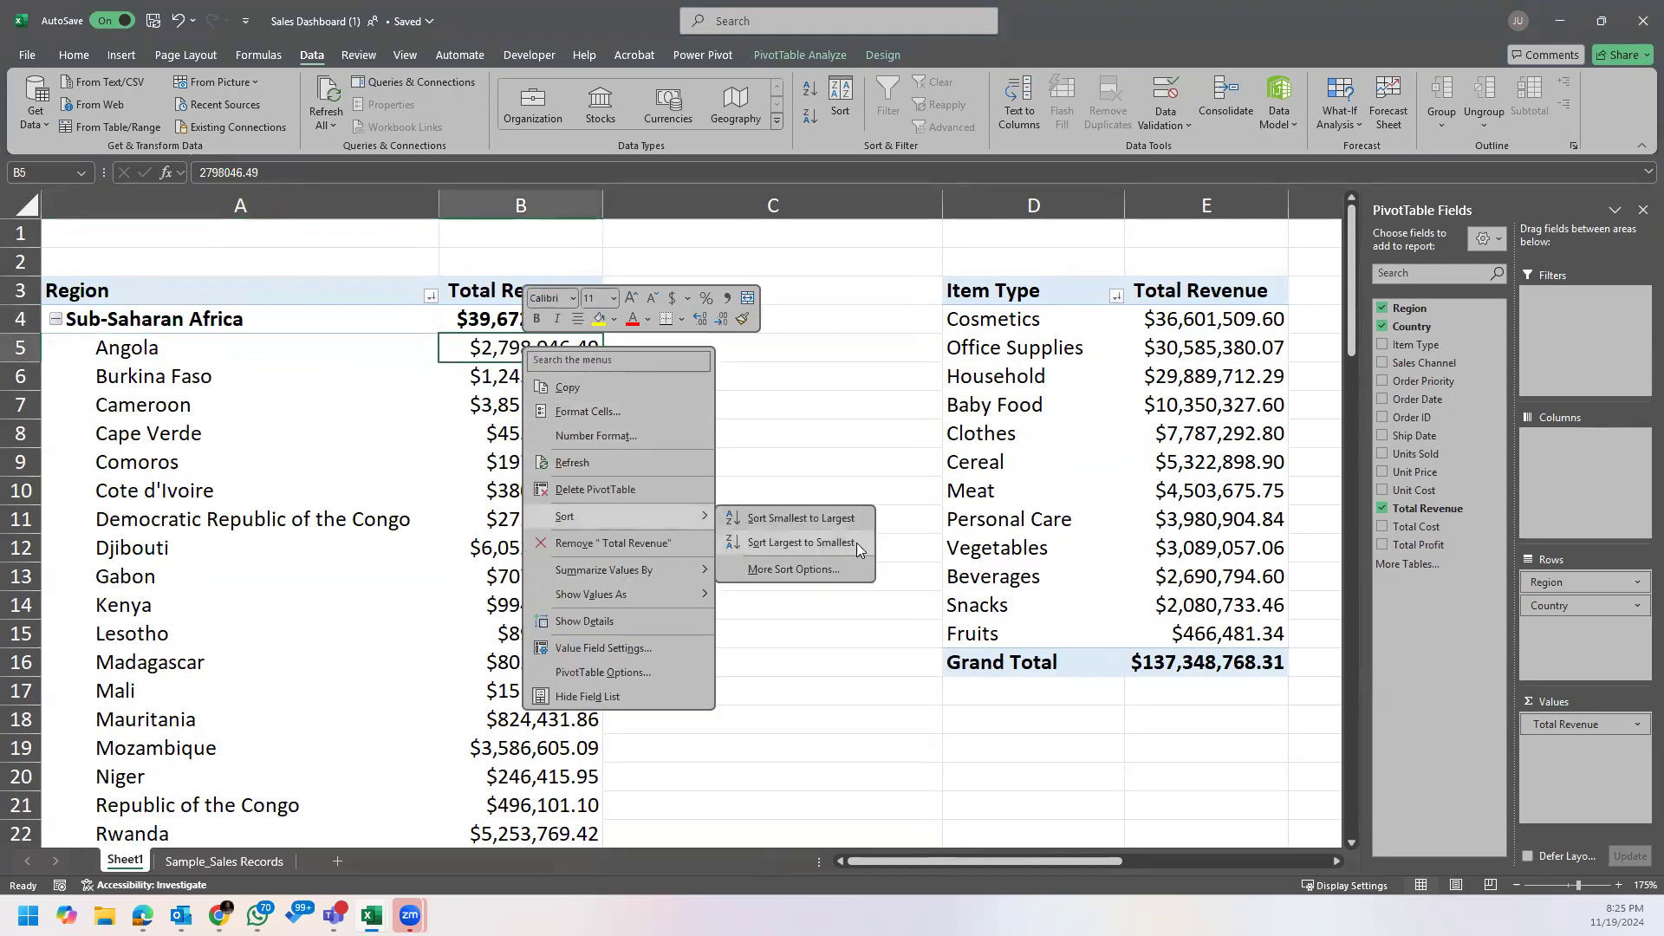
left_click(856, 543)
left_click(203, 352)
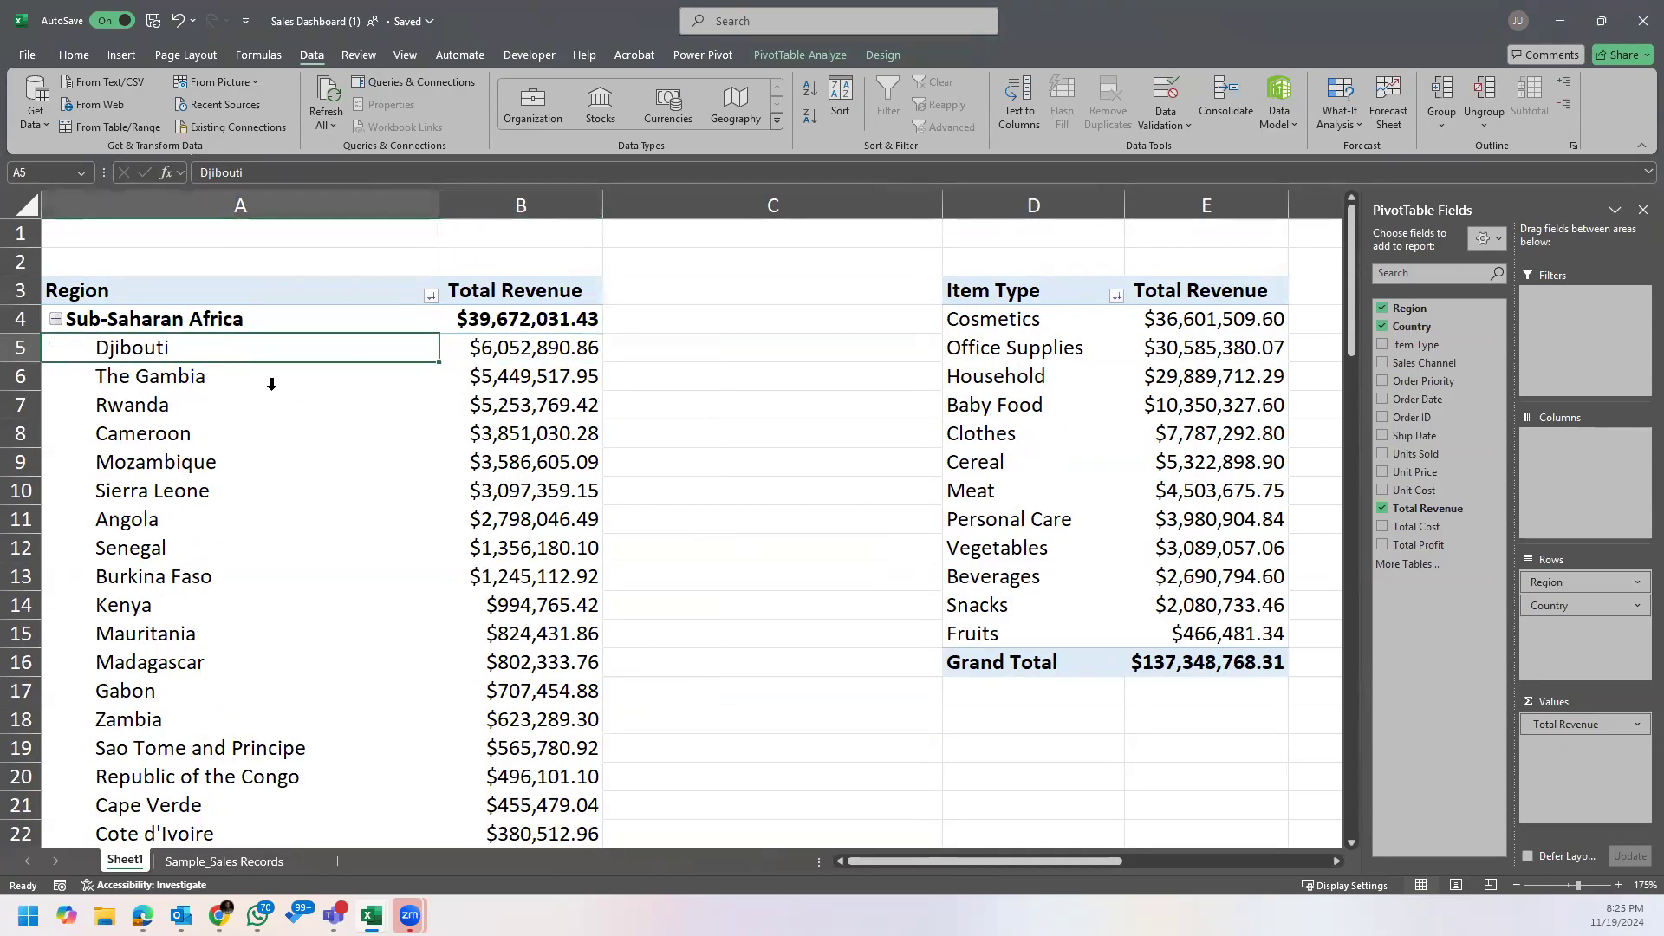
scroll(284, 507, "down", 4)
scroll(283, 507, "down", 3)
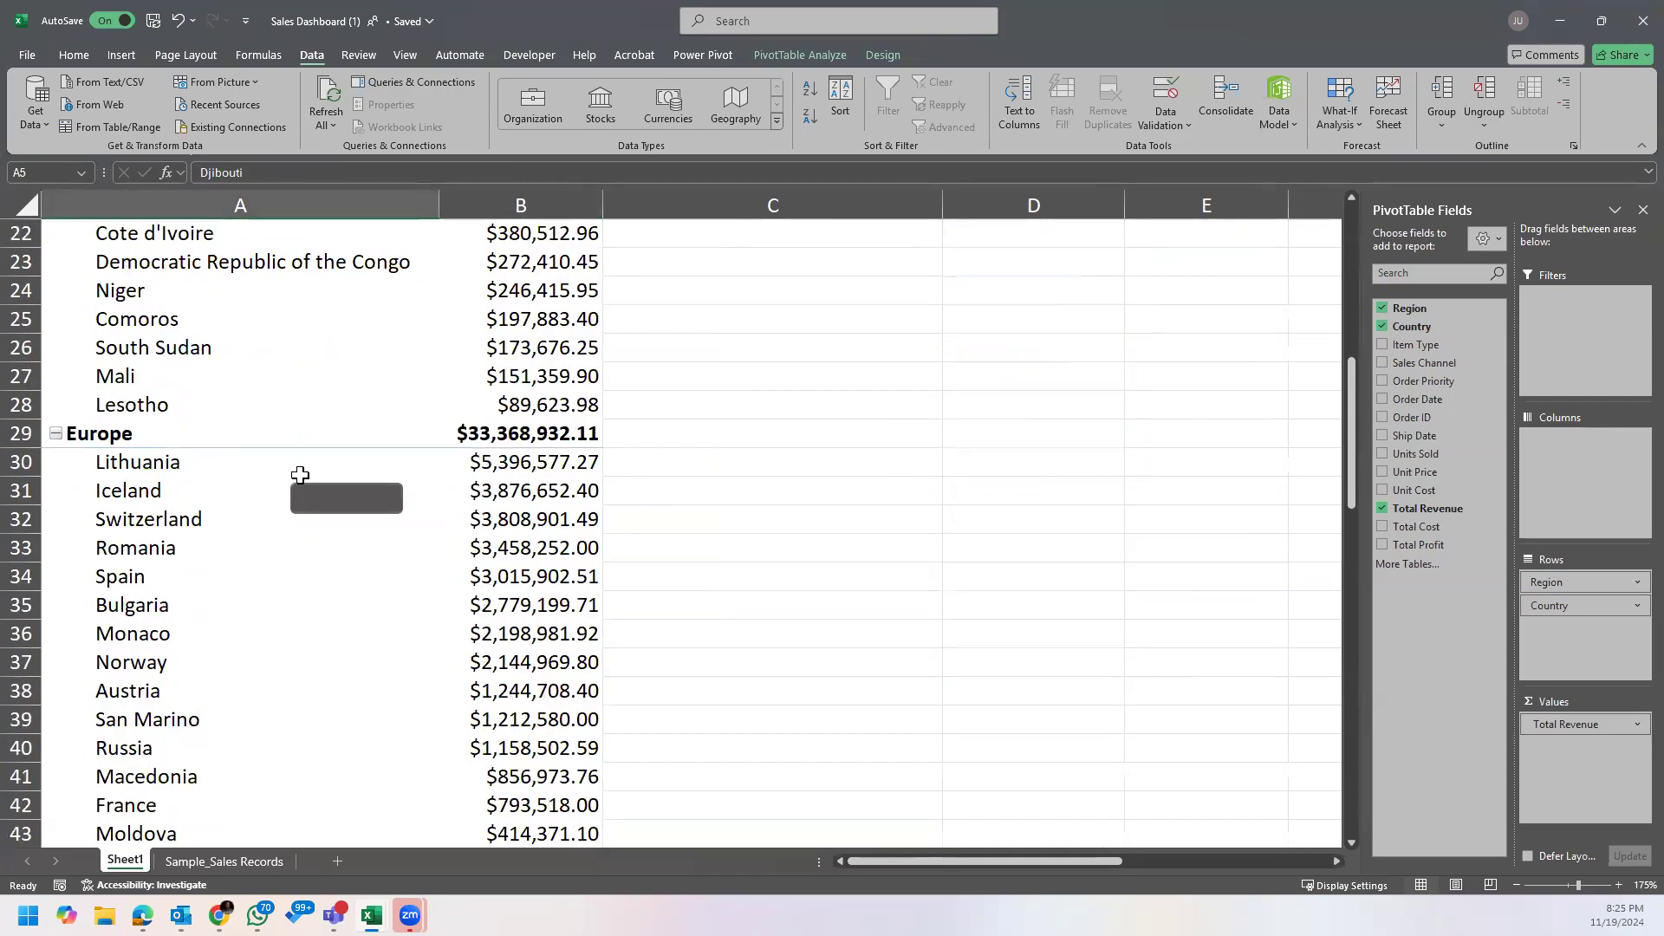
left_click(276, 472)
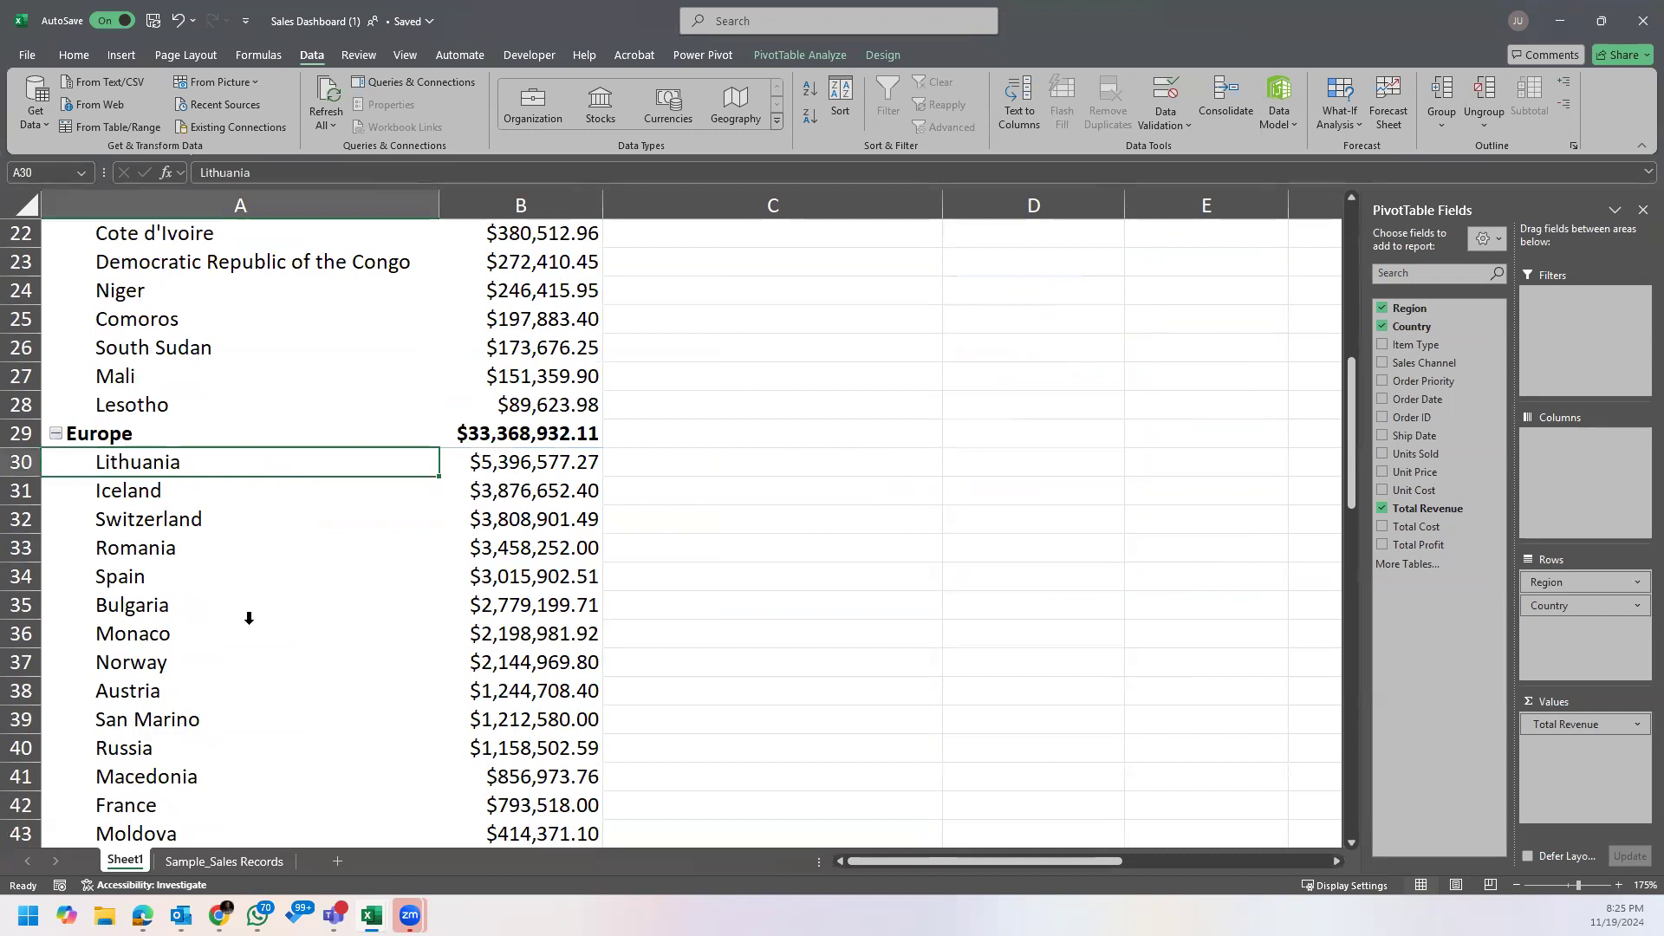
Step: Turn on header filters for the data on the Sample_Sales Records sheet
left_click(260, 863)
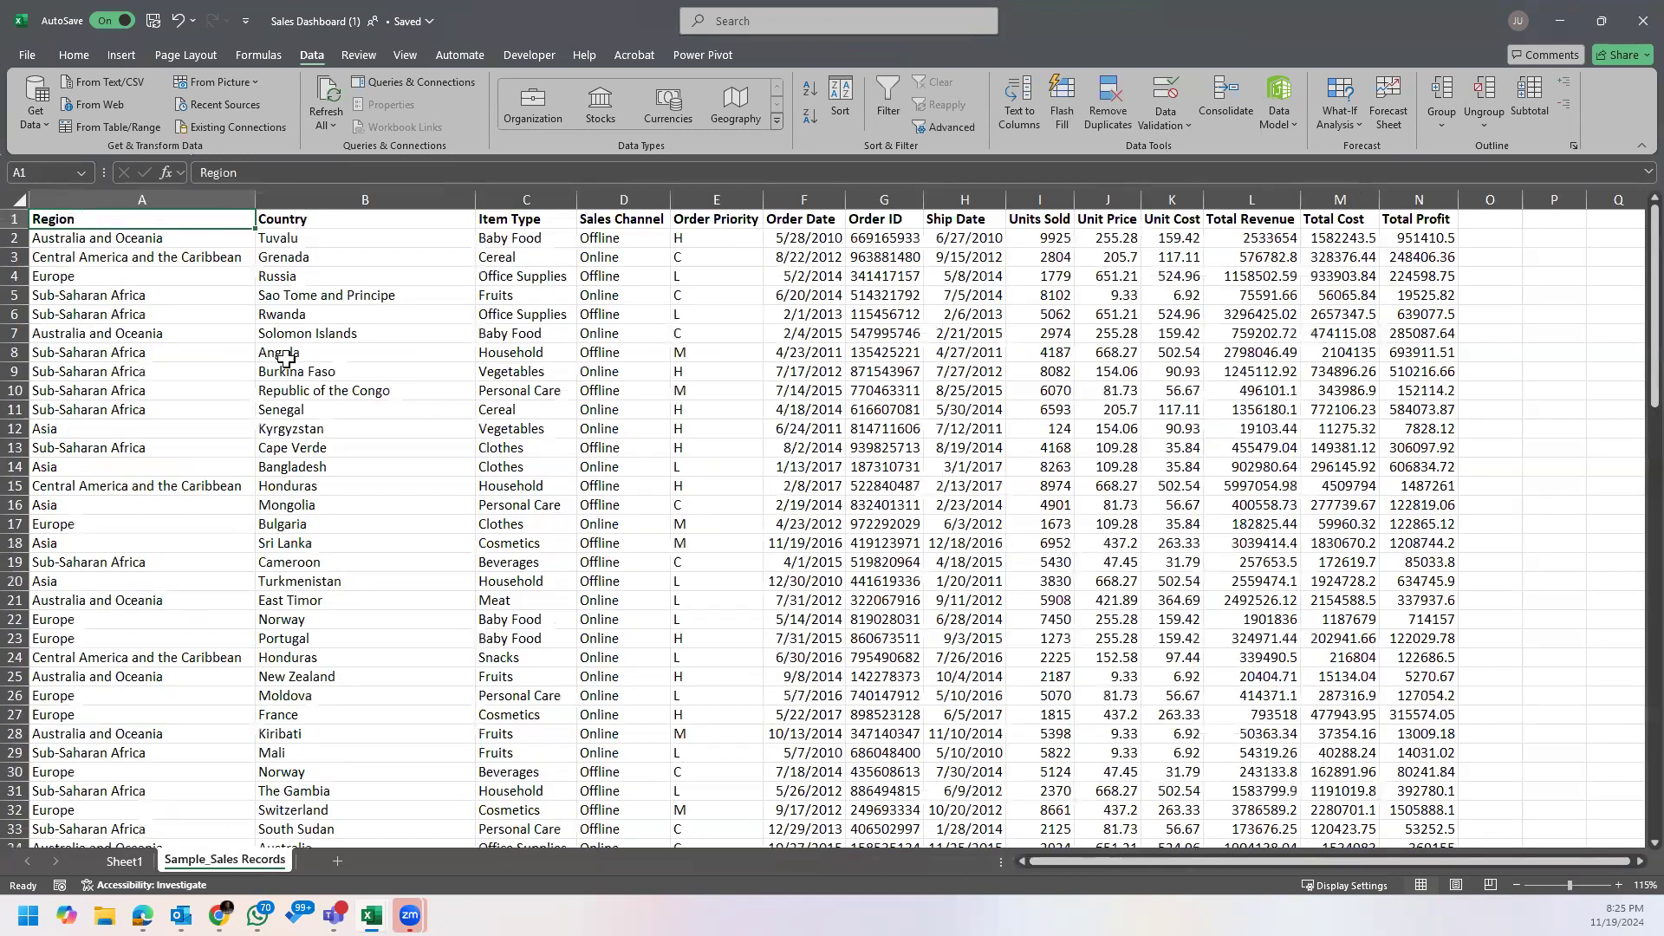
key("ctrl+shift+l")
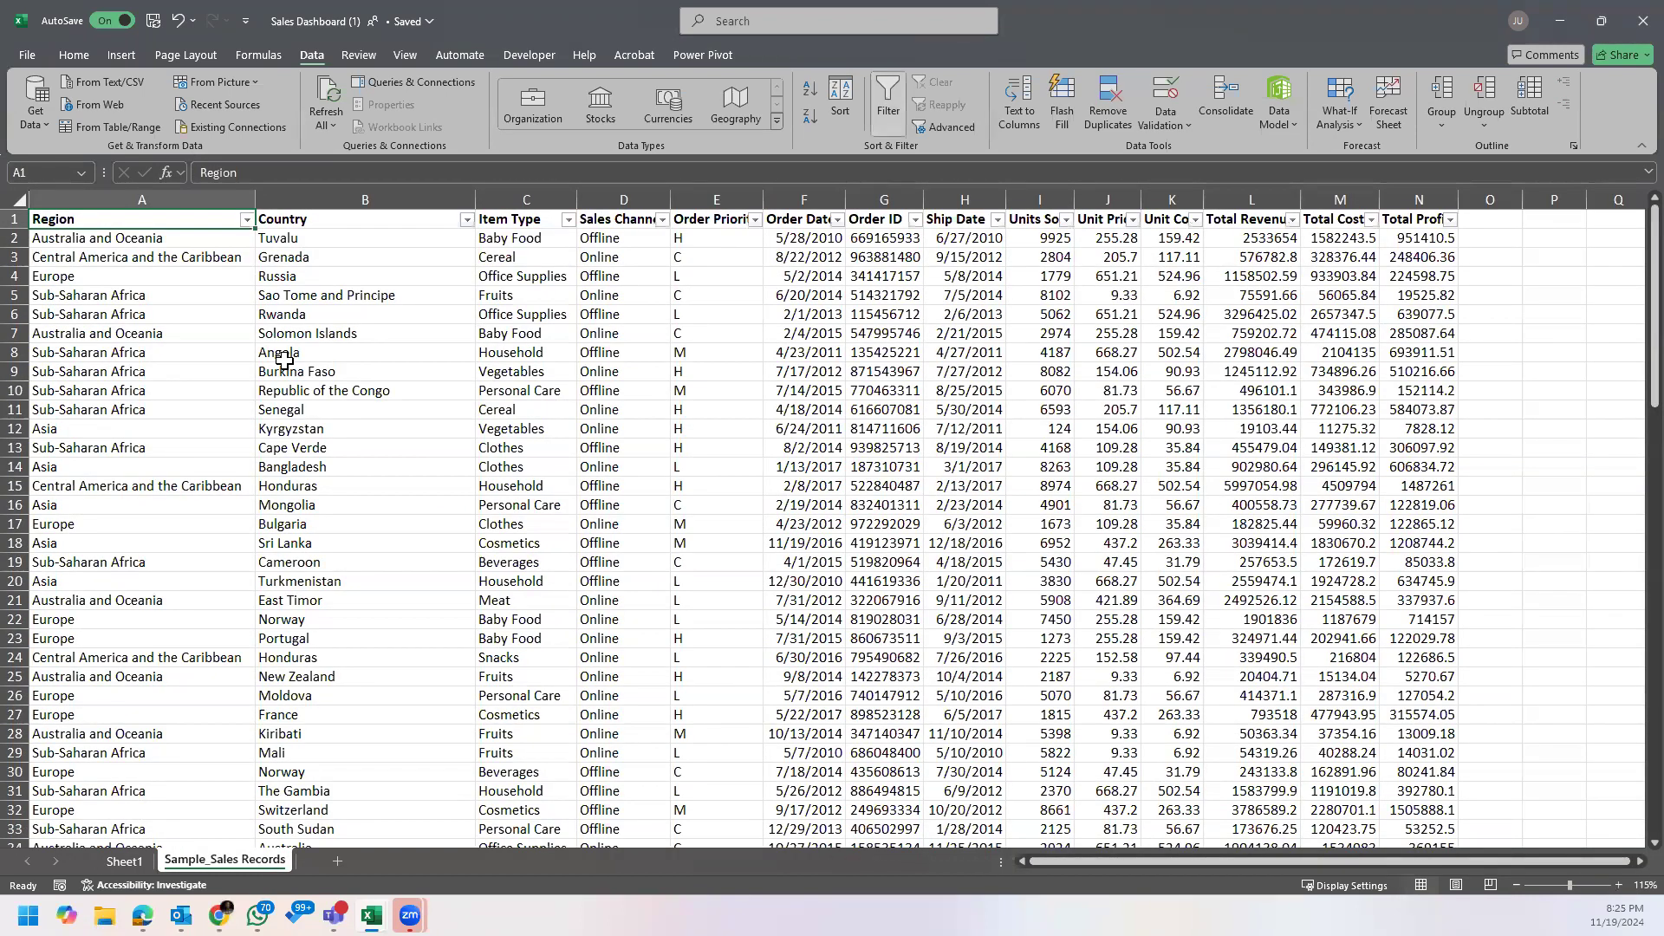
Step: Filter the Region column of the sales records to Asia only and select the filtered country names
left_click(247, 220)
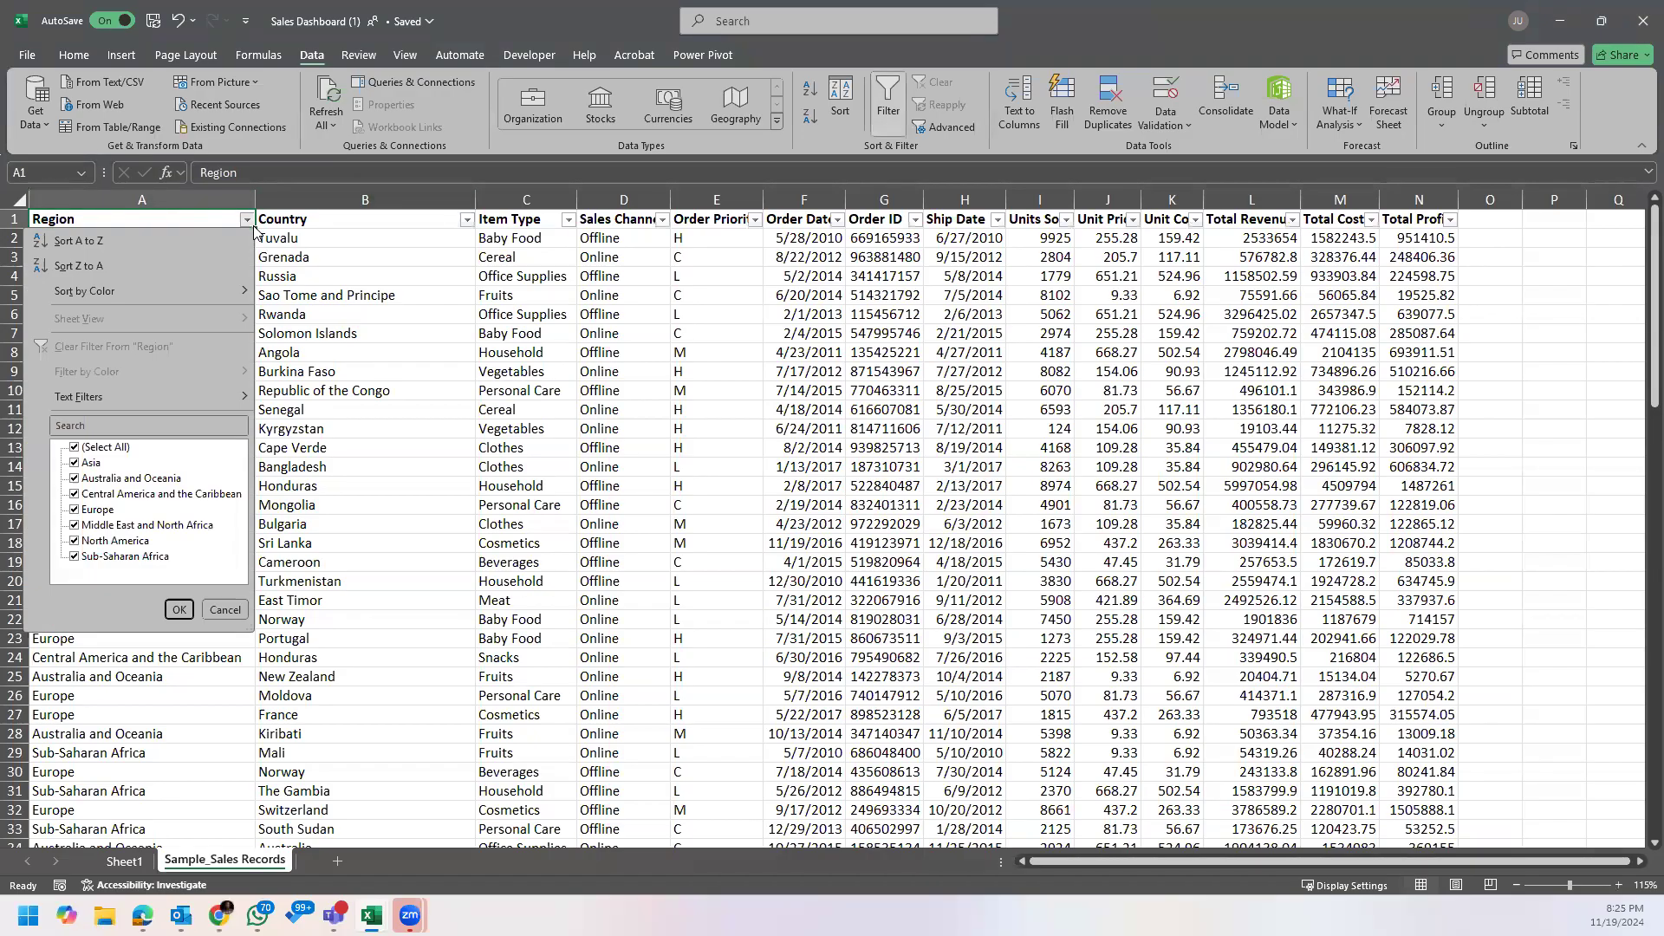
left_click(75, 448)
left_click(75, 464)
left_click(179, 610)
left_click(362, 240)
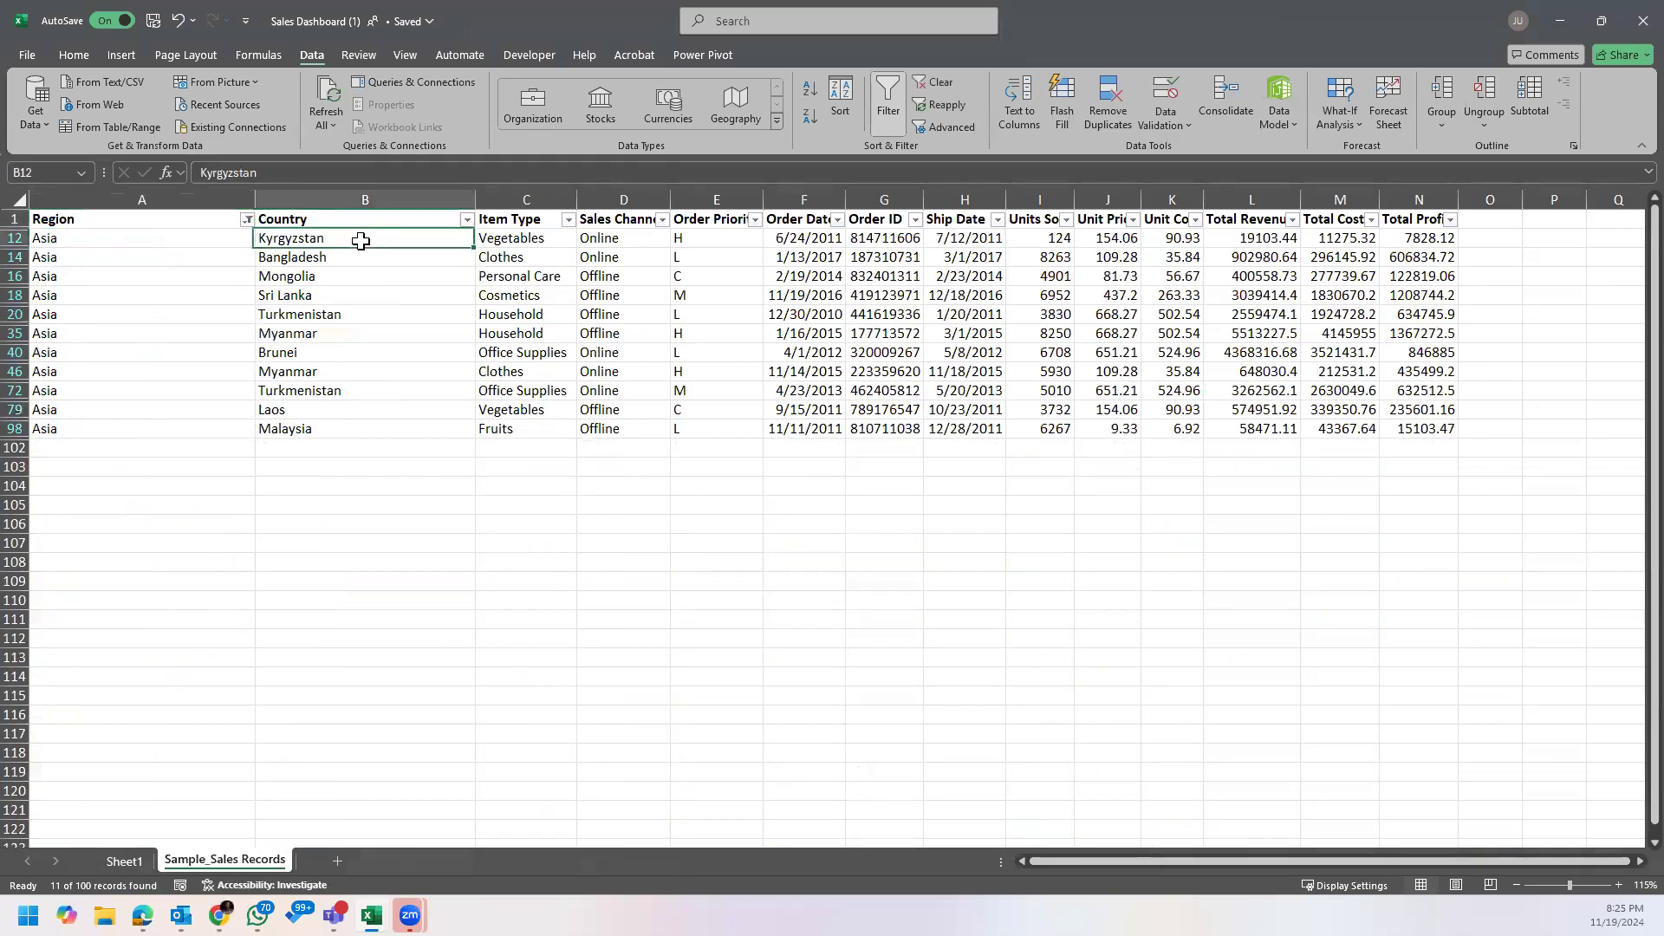
left_click_drag(336, 236, 364, 427)
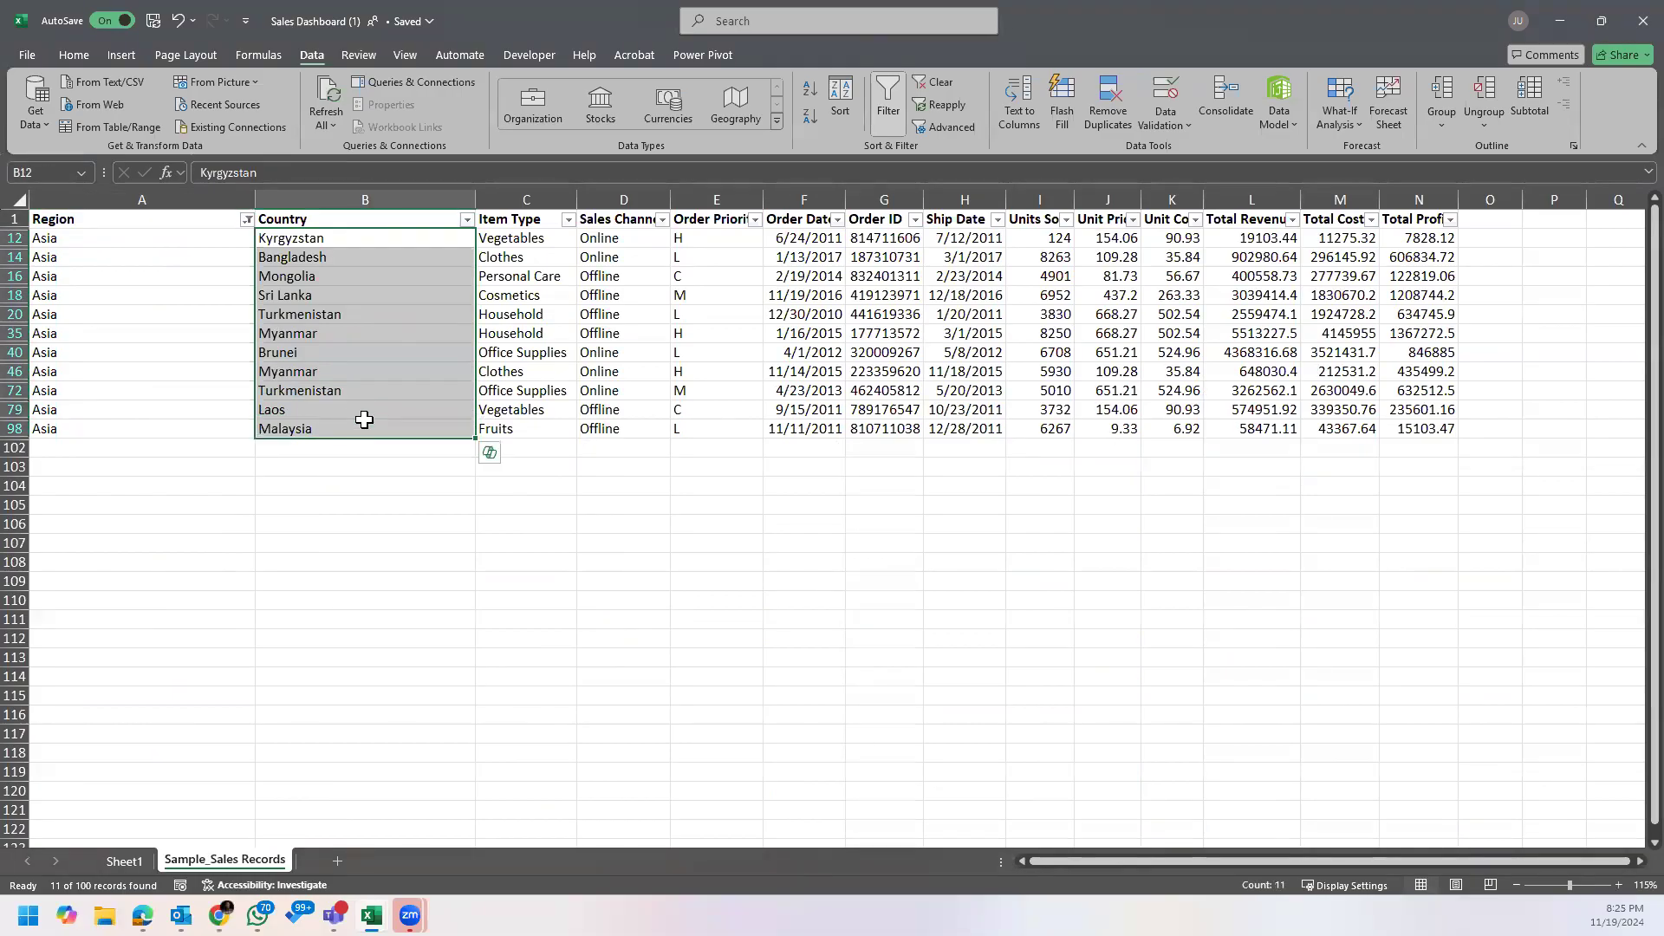
Step: Examine the countries listed under Asia in the Region PivotTable on Sheet1 against the filtered sales records
left_click(128, 861)
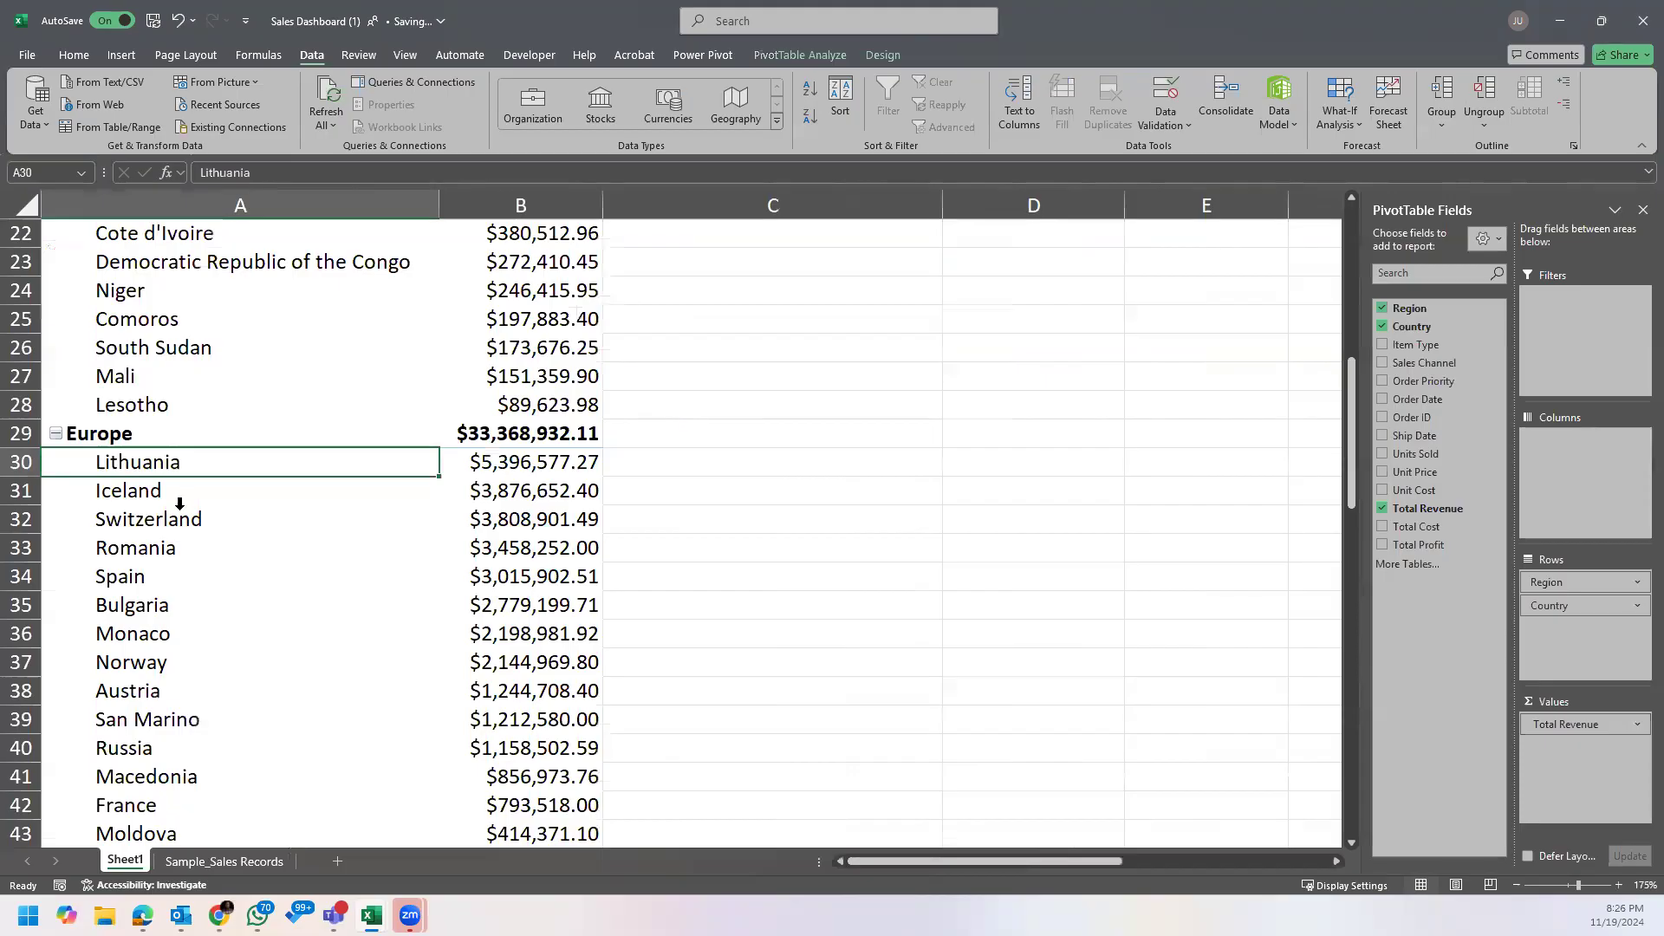
scroll(179, 502, "up", 8)
scroll(179, 503, "down", 11)
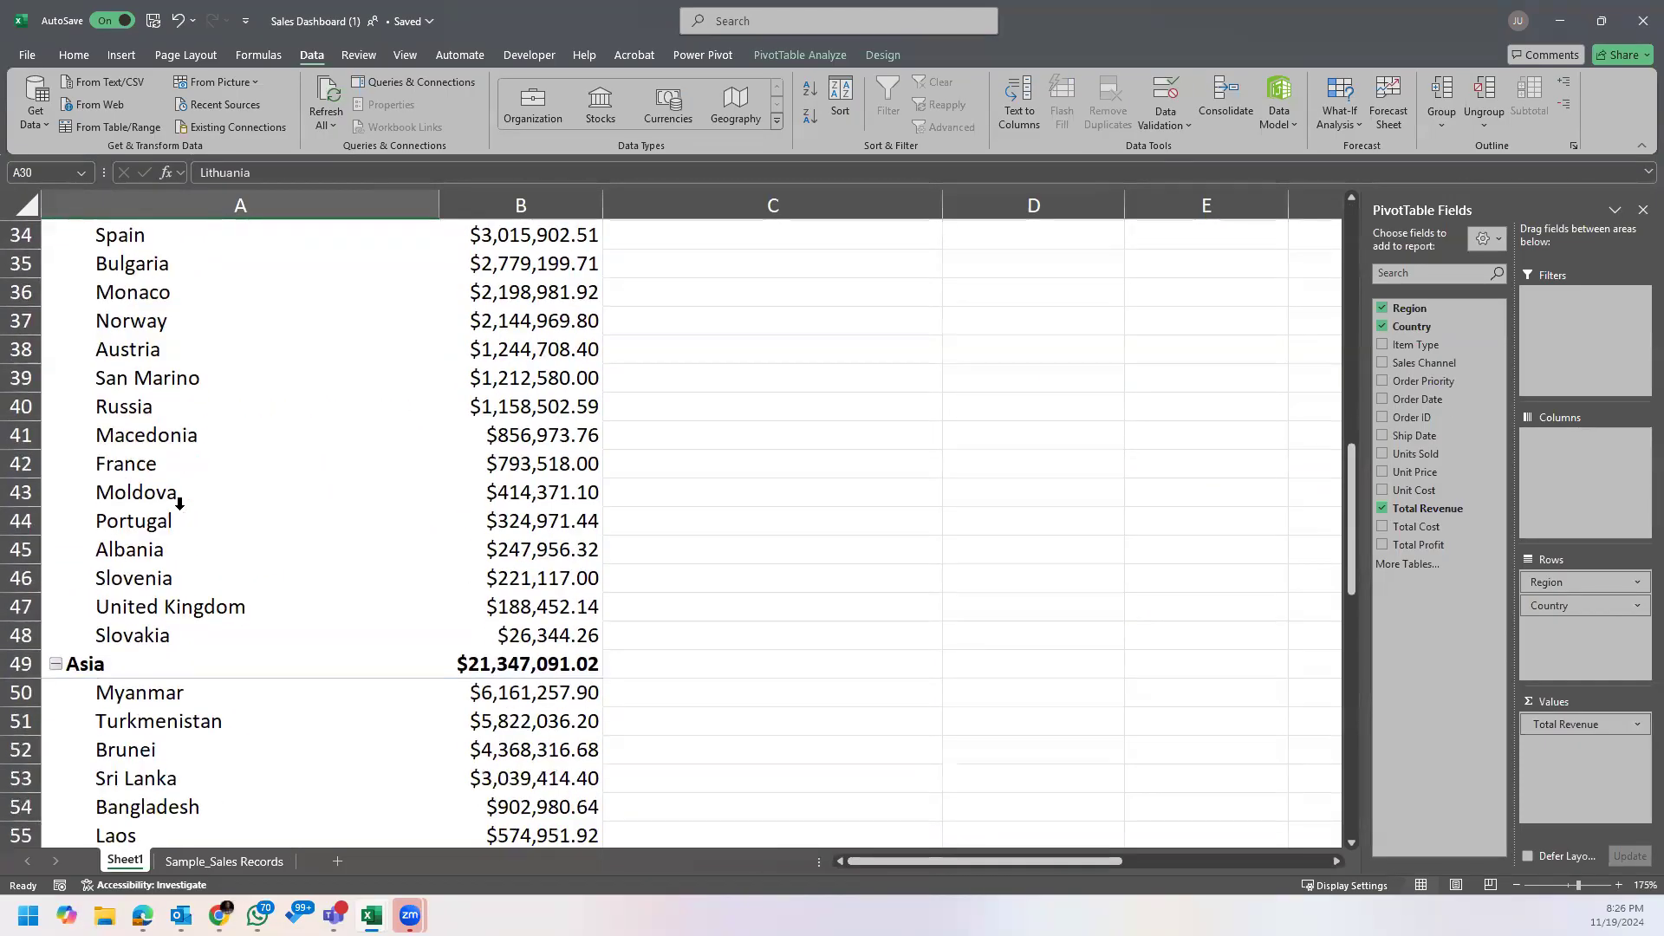
scroll(180, 503, "up", 11)
scroll(179, 502, "down", 14)
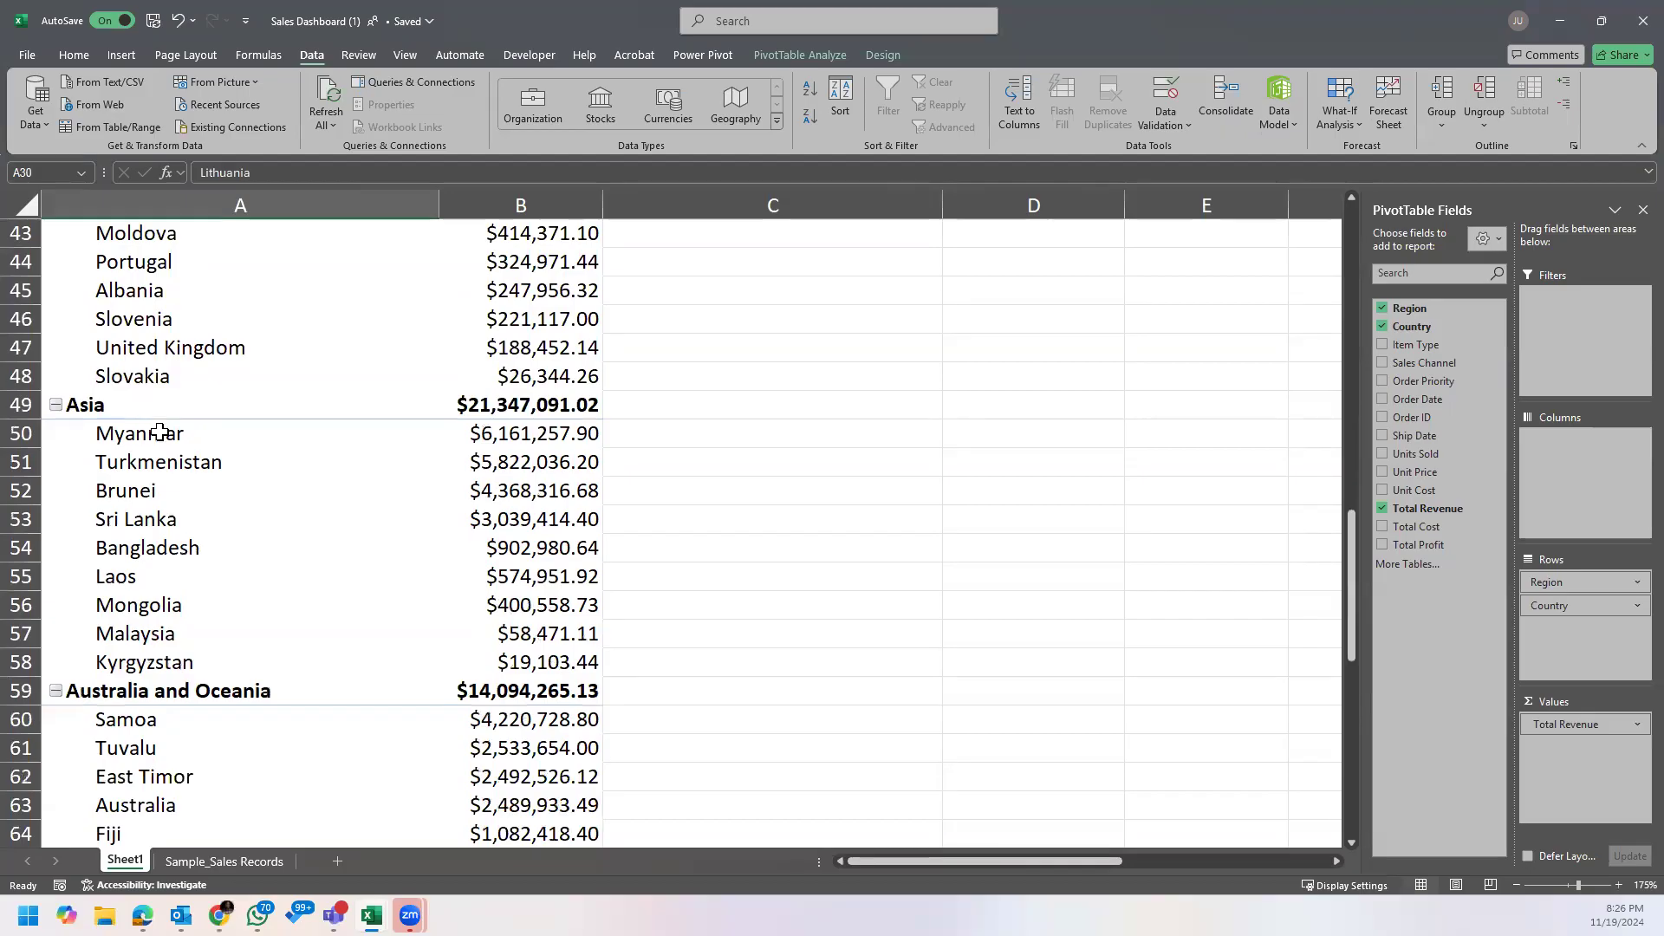
left_click_drag(161, 433, 196, 661)
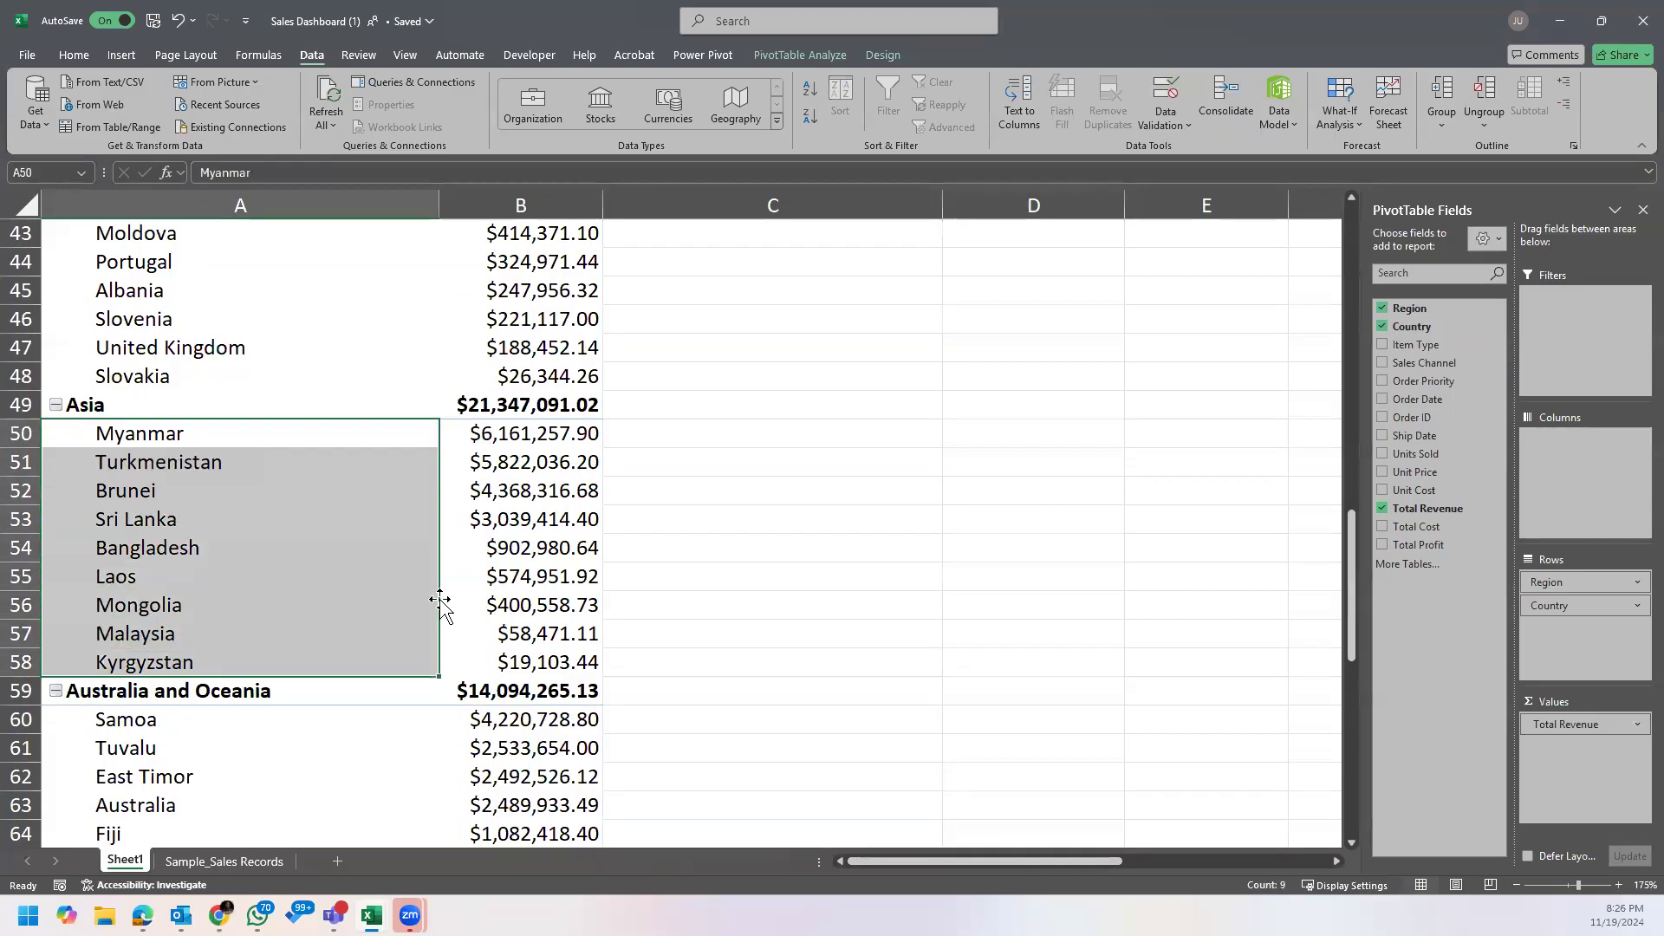
Step: Recheck the filtered Asia records on the Sample_Sales Records sheet, and return to the beginning of the Region PivotTable
left_click(205, 863)
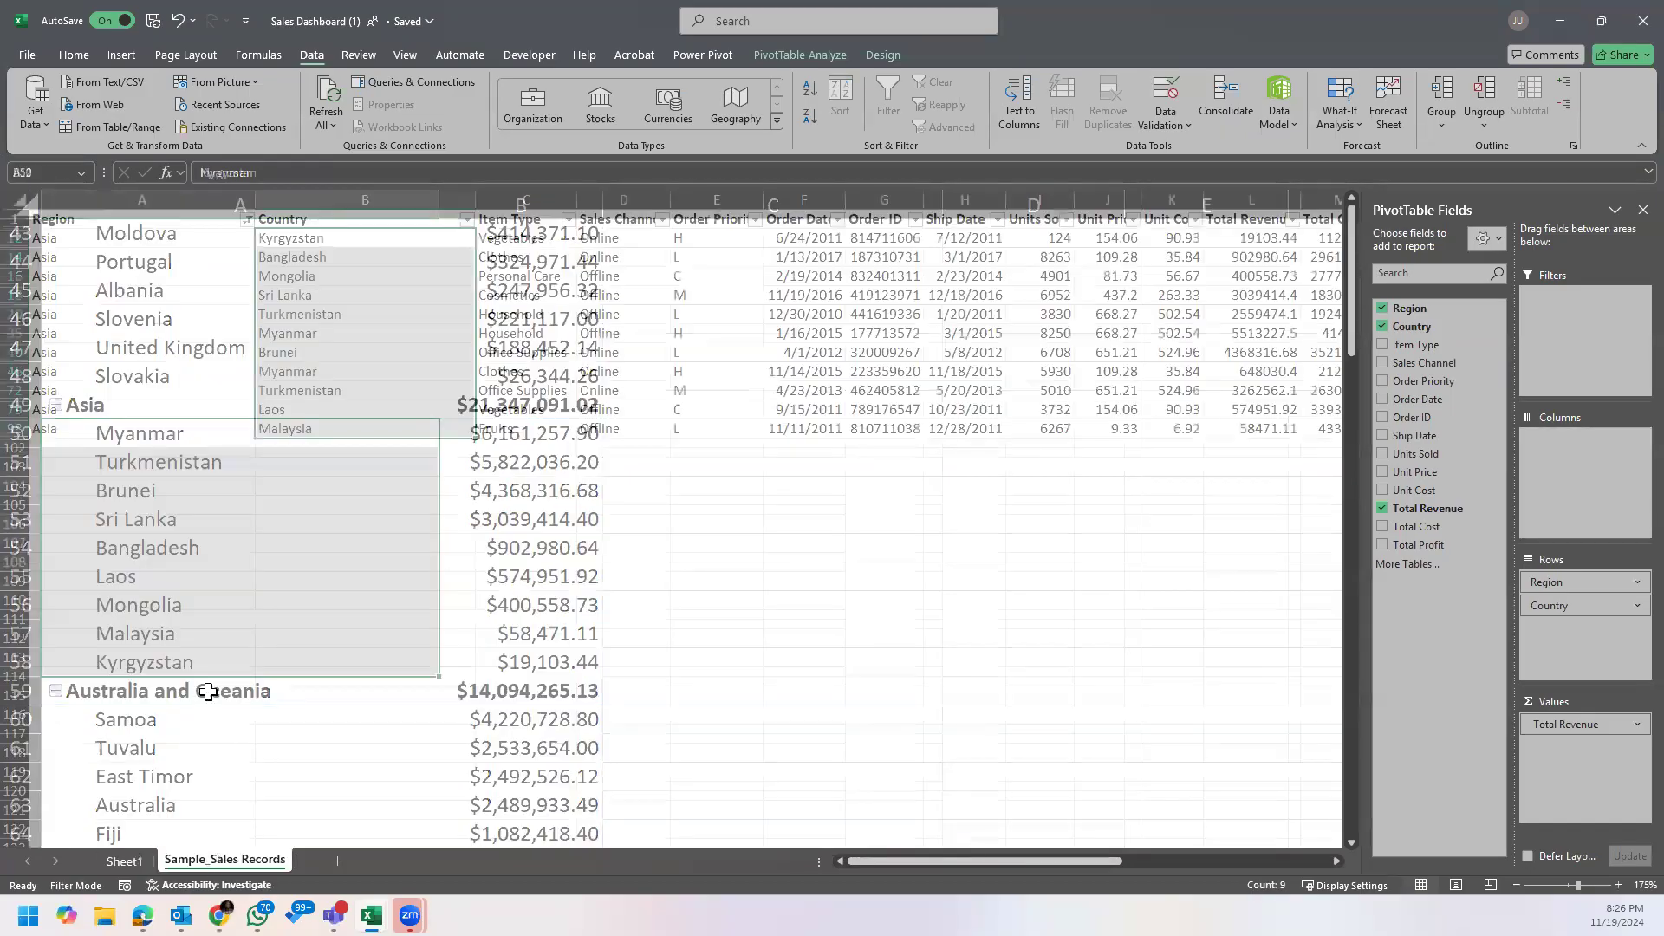
left_click(164, 338)
left_click(322, 314)
left_click(375, 245)
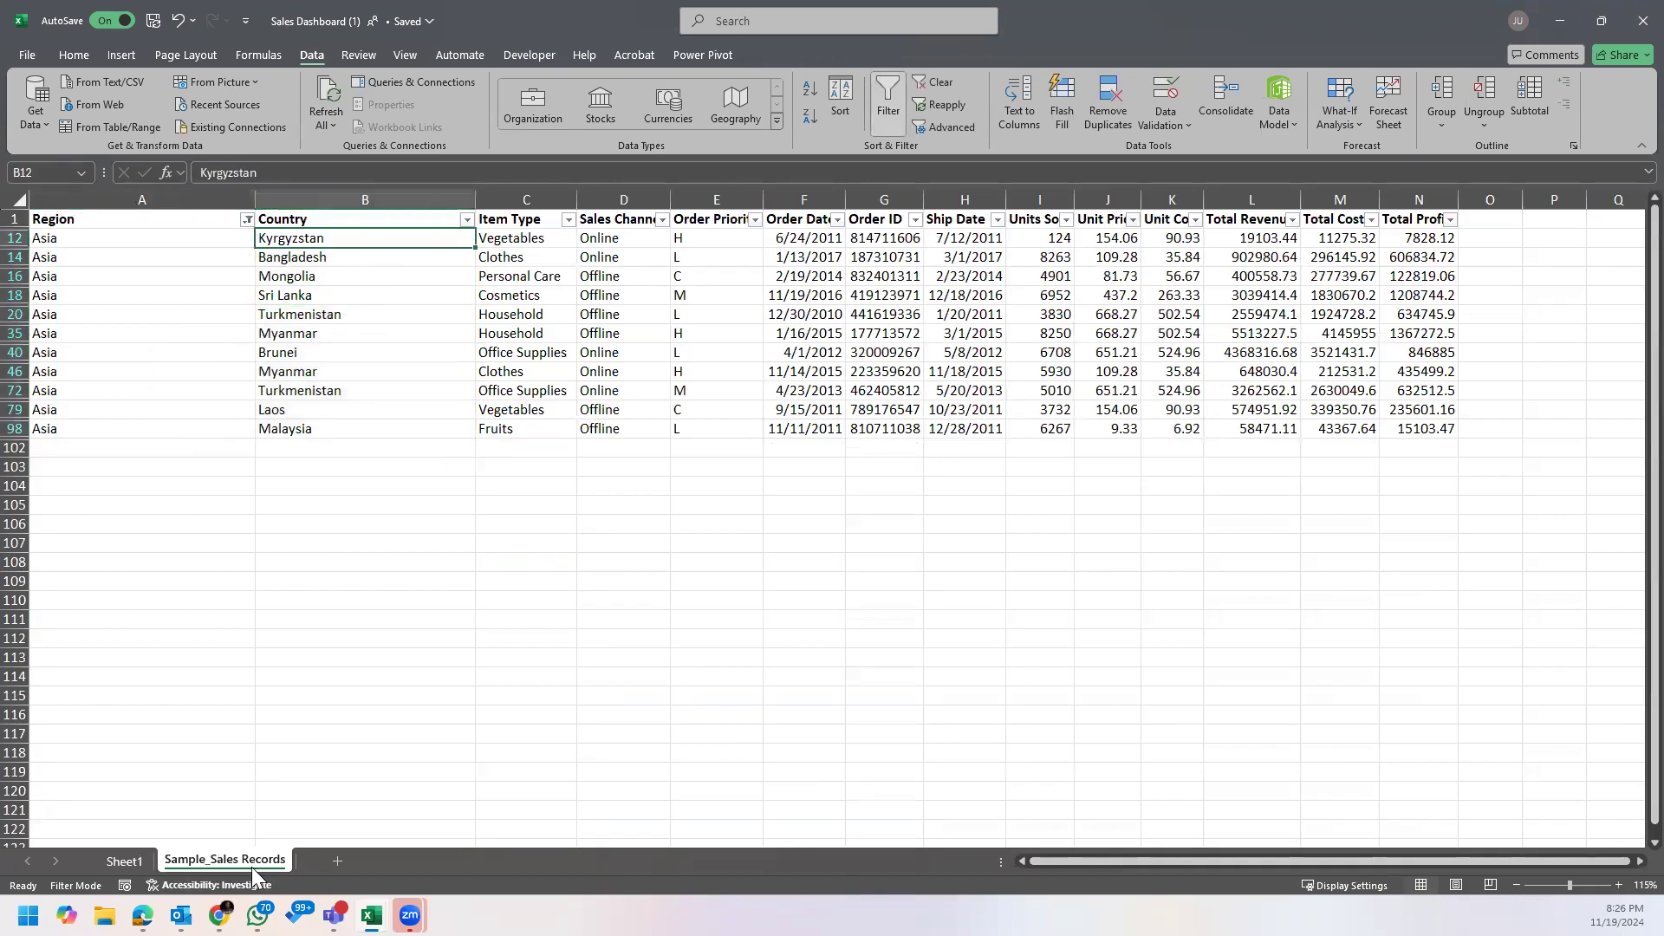
left_click(132, 858)
left_click(518, 523)
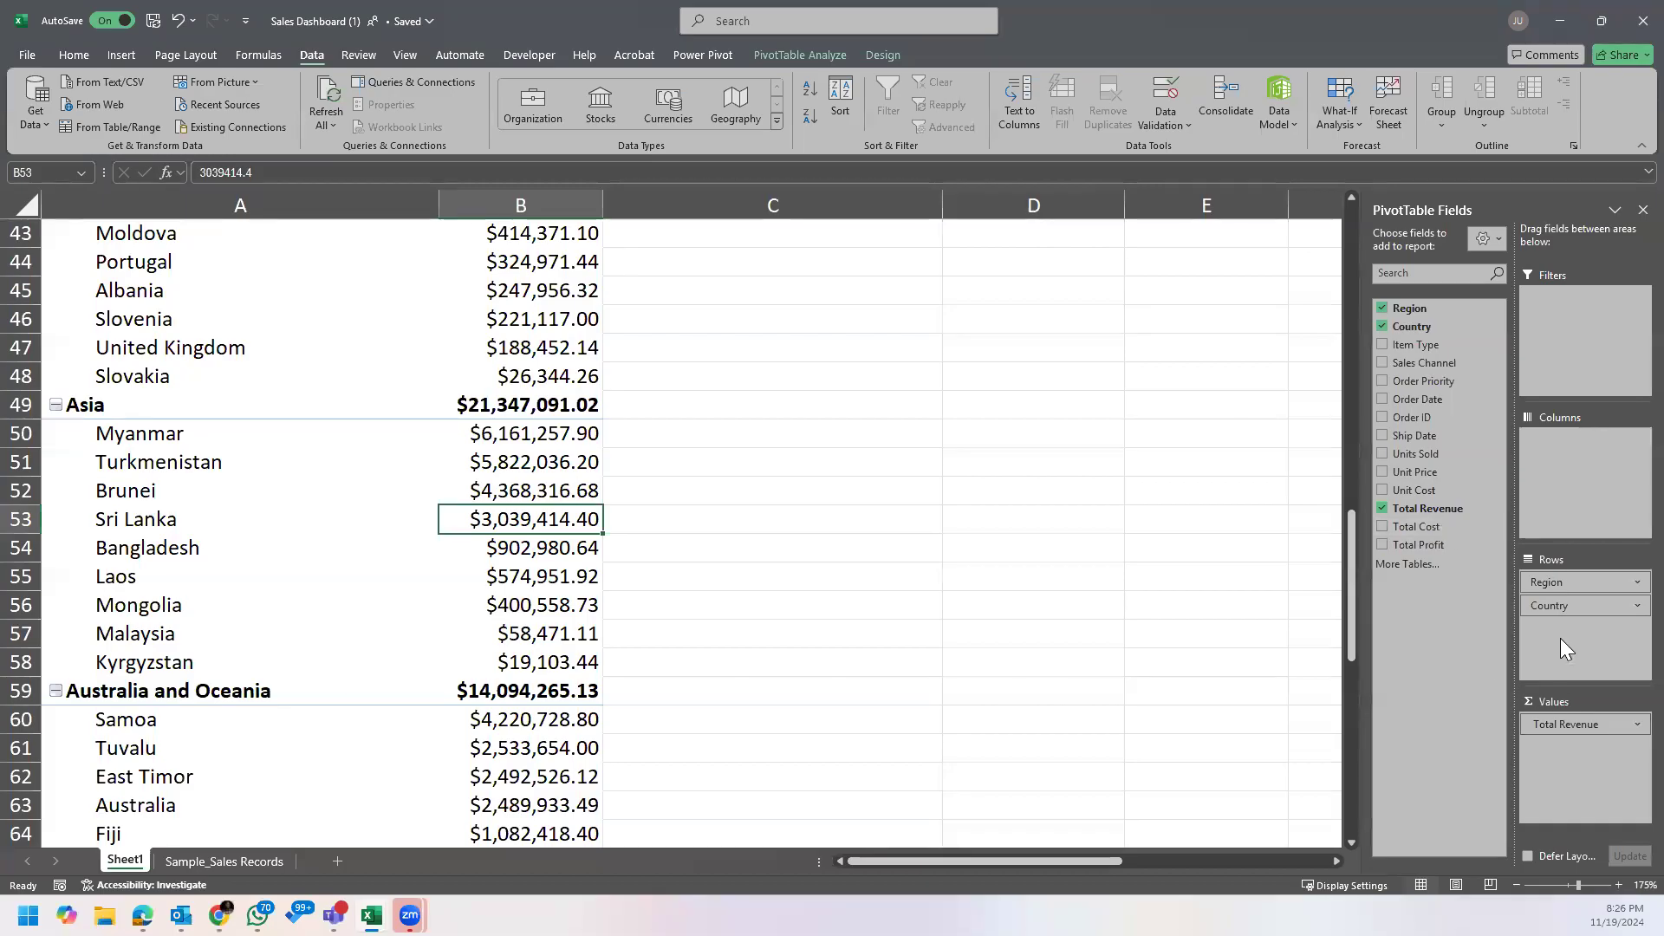
scroll(557, 433, "up", 14)
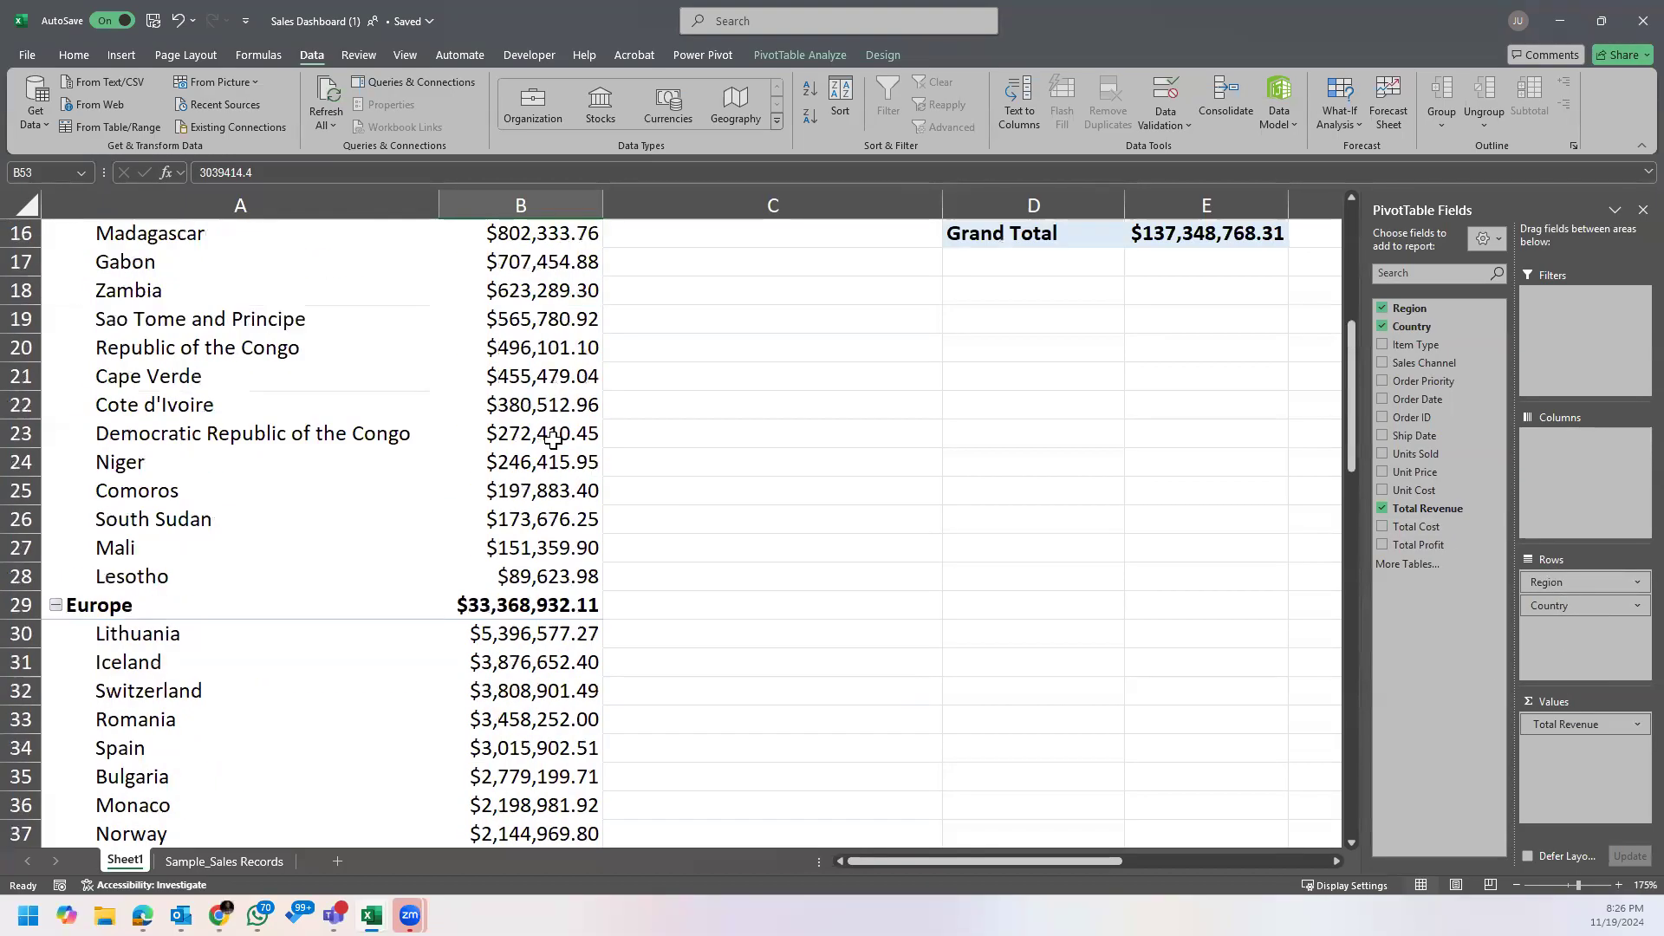
left_click(489, 340)
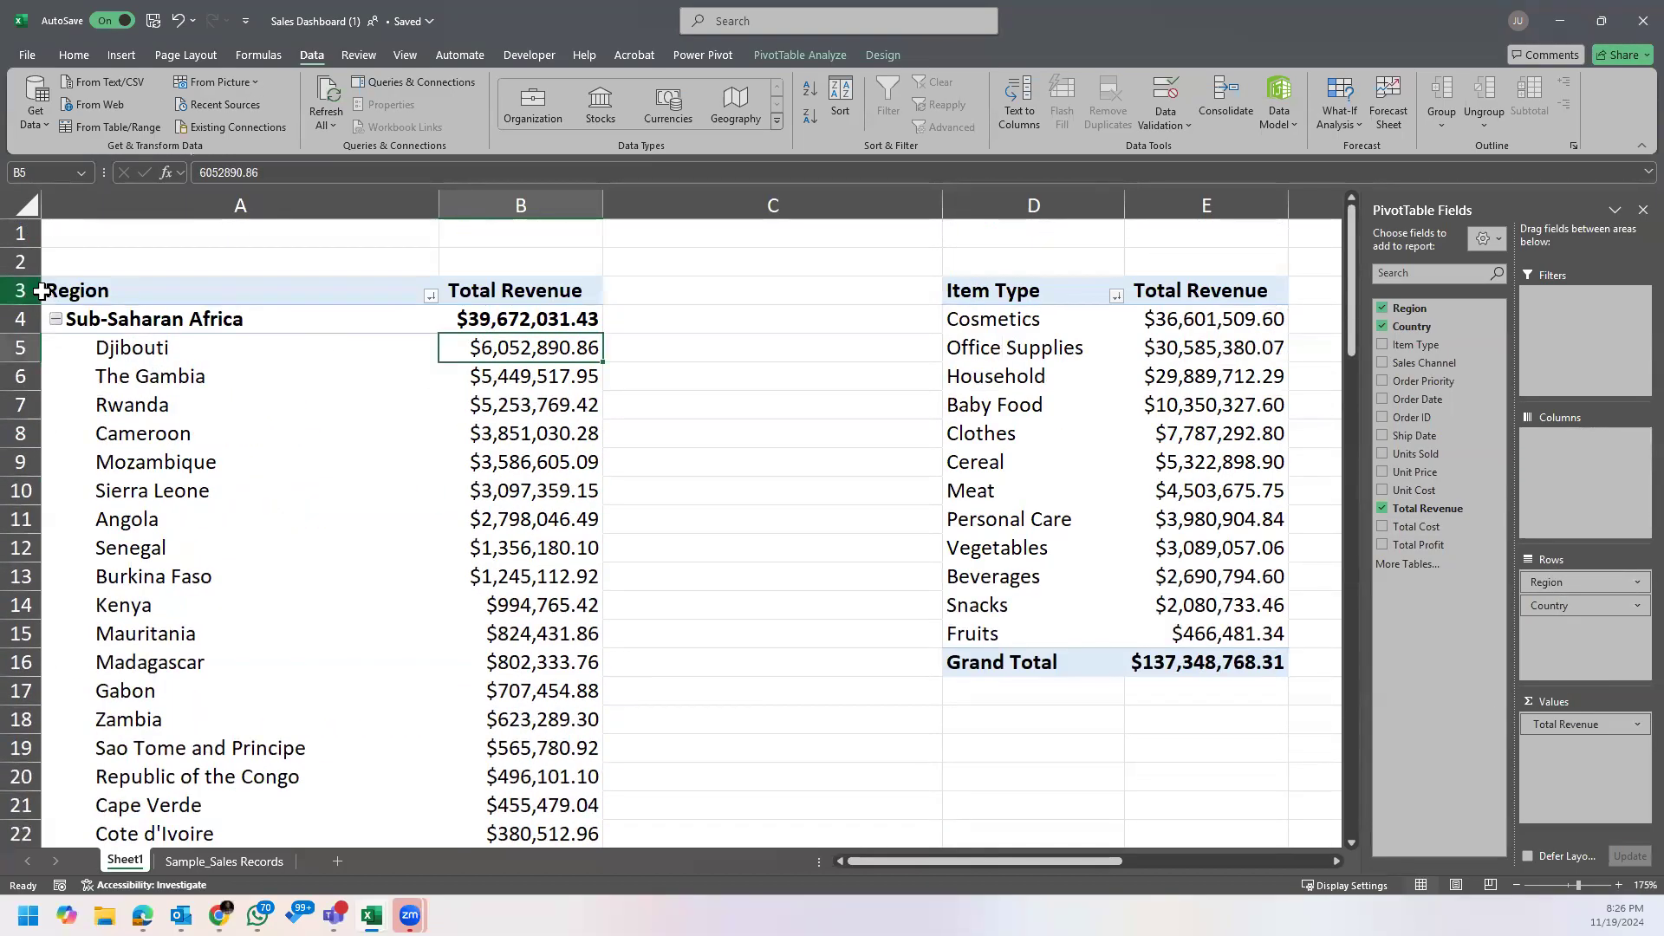
Step: Clear the Region filter on the Sample_Sales Records sheet
mouse_move(458, 343)
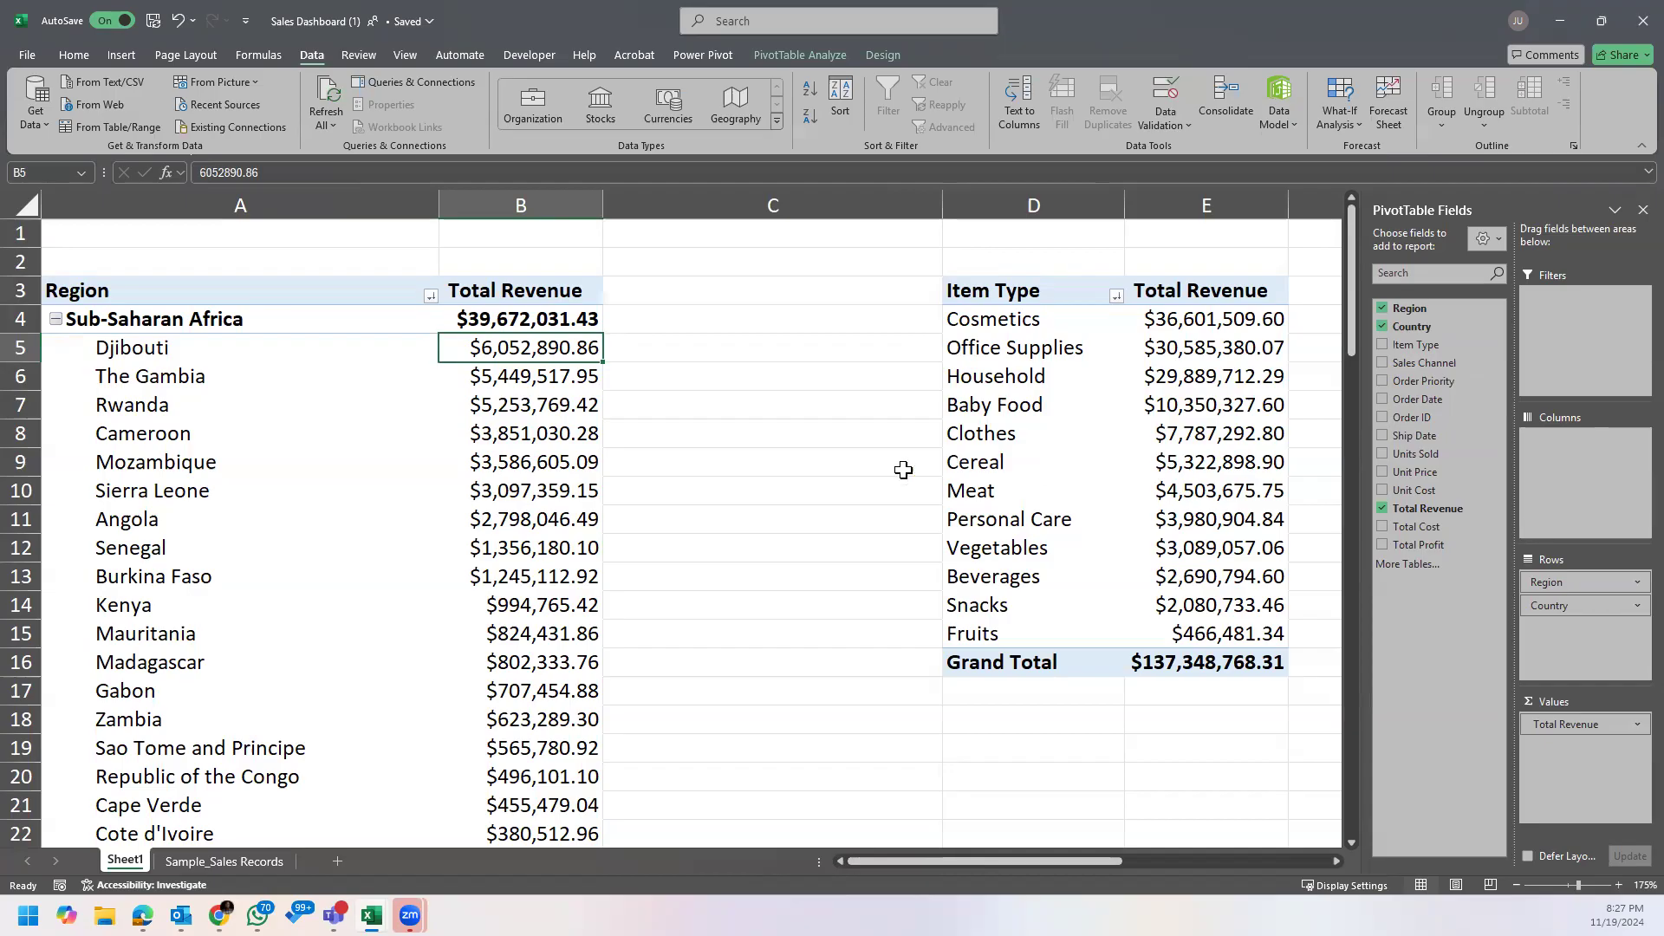
mouse_move(587, 490)
left_click(264, 862)
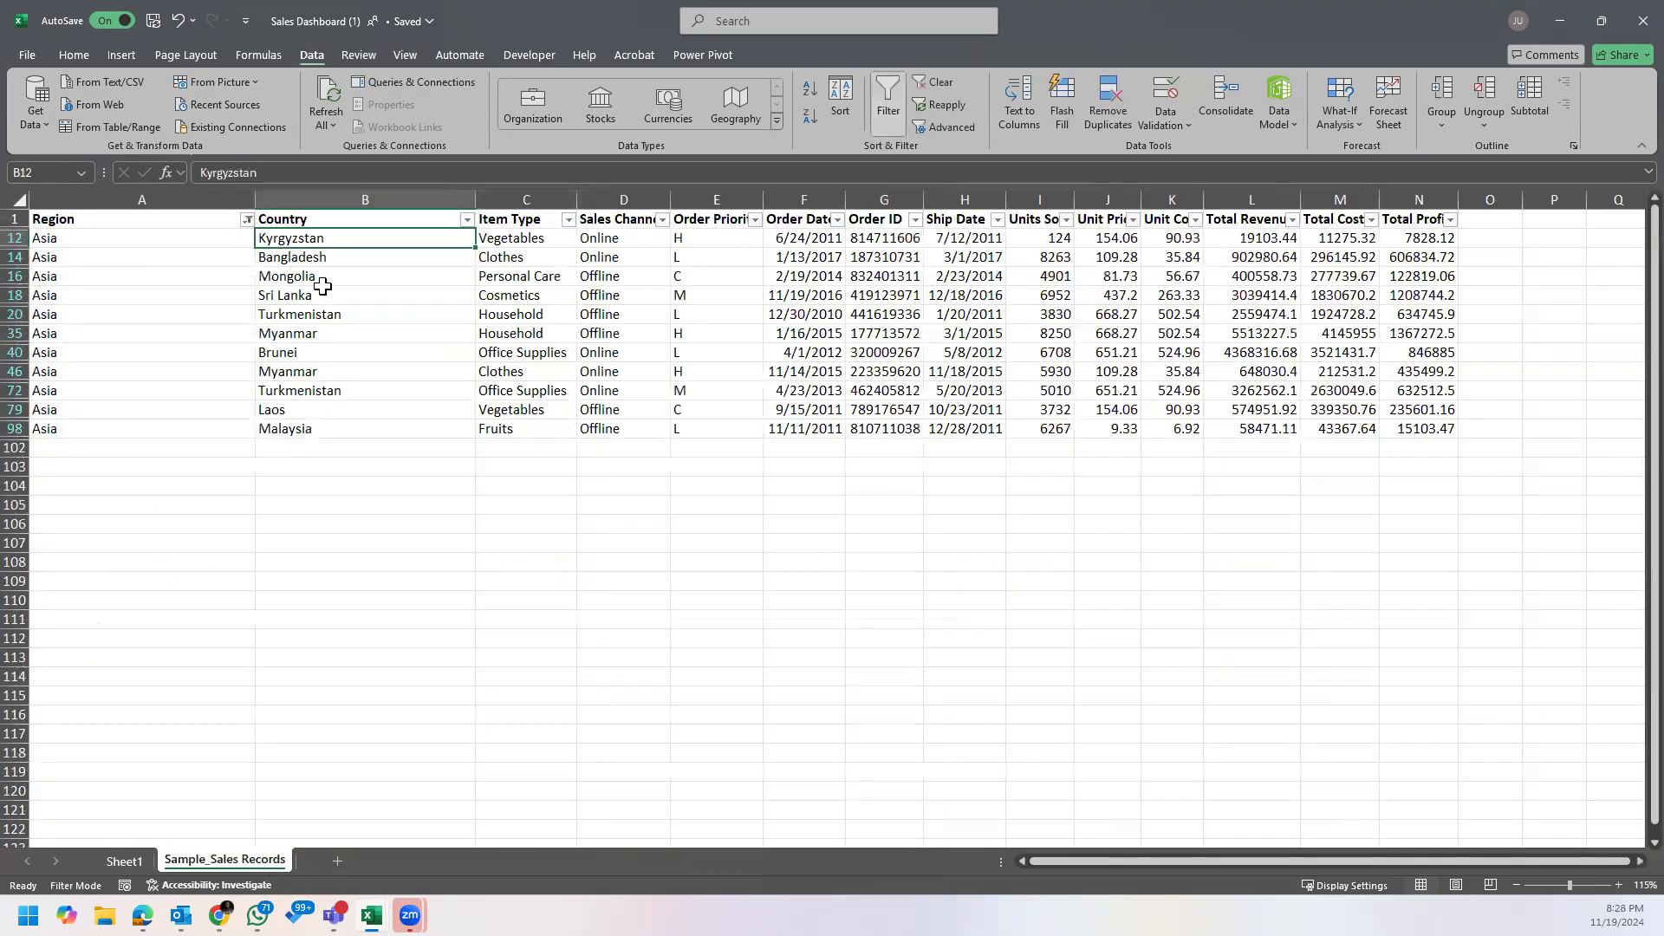
left_click(247, 220)
left_click(192, 340)
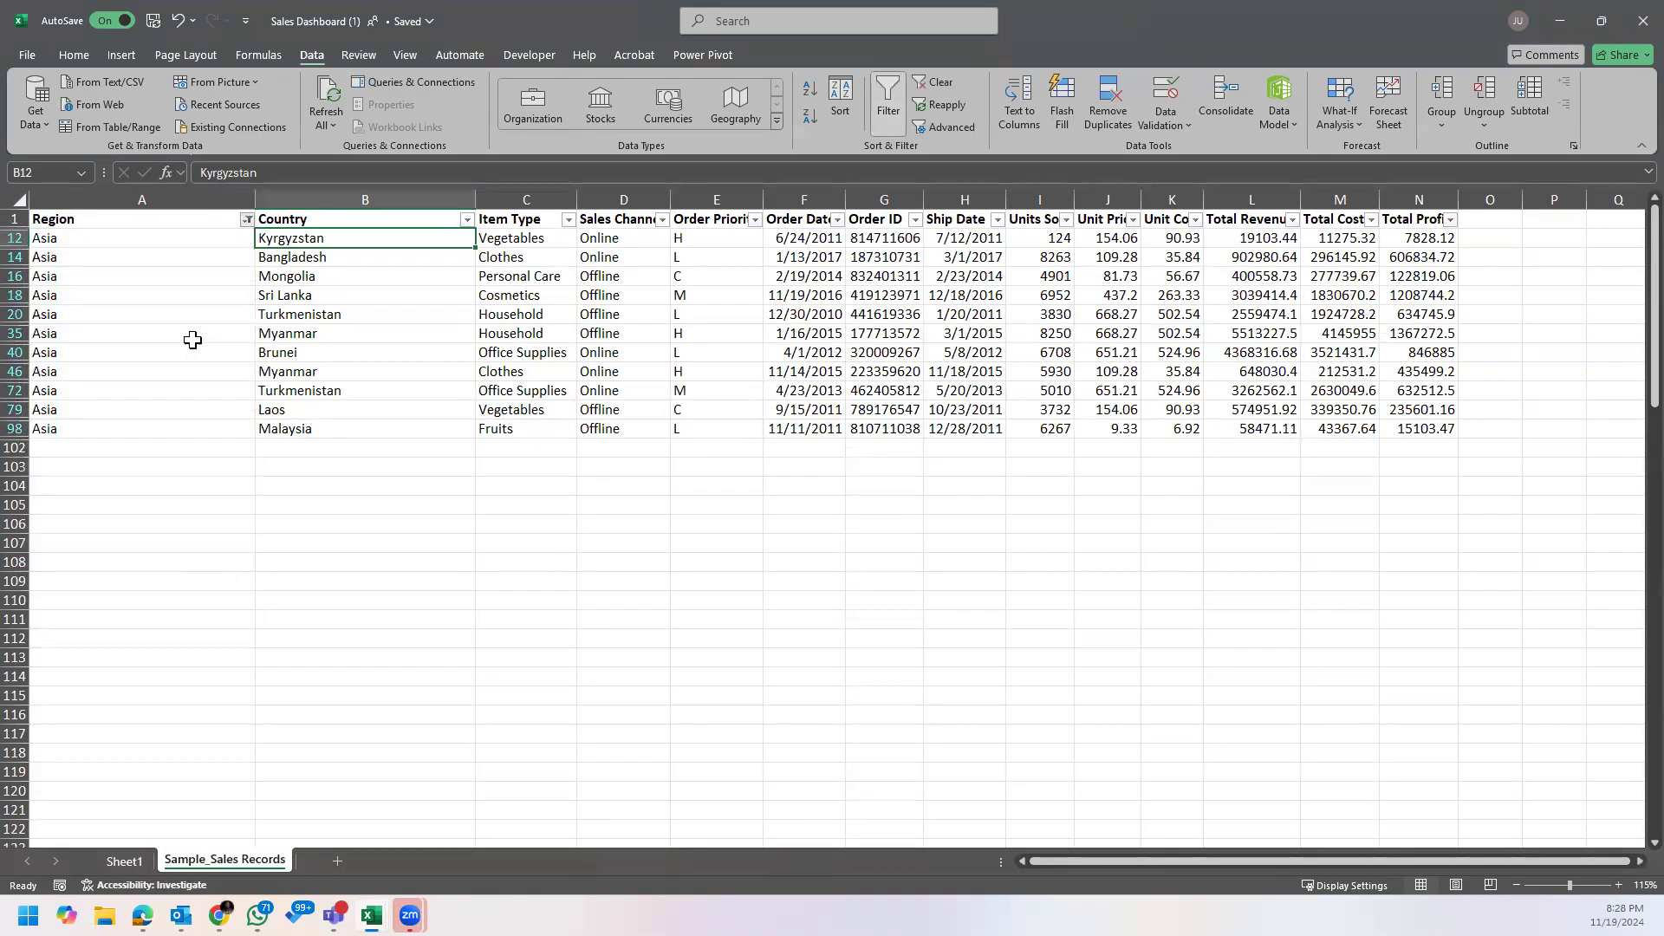
left_click(1208, 274)
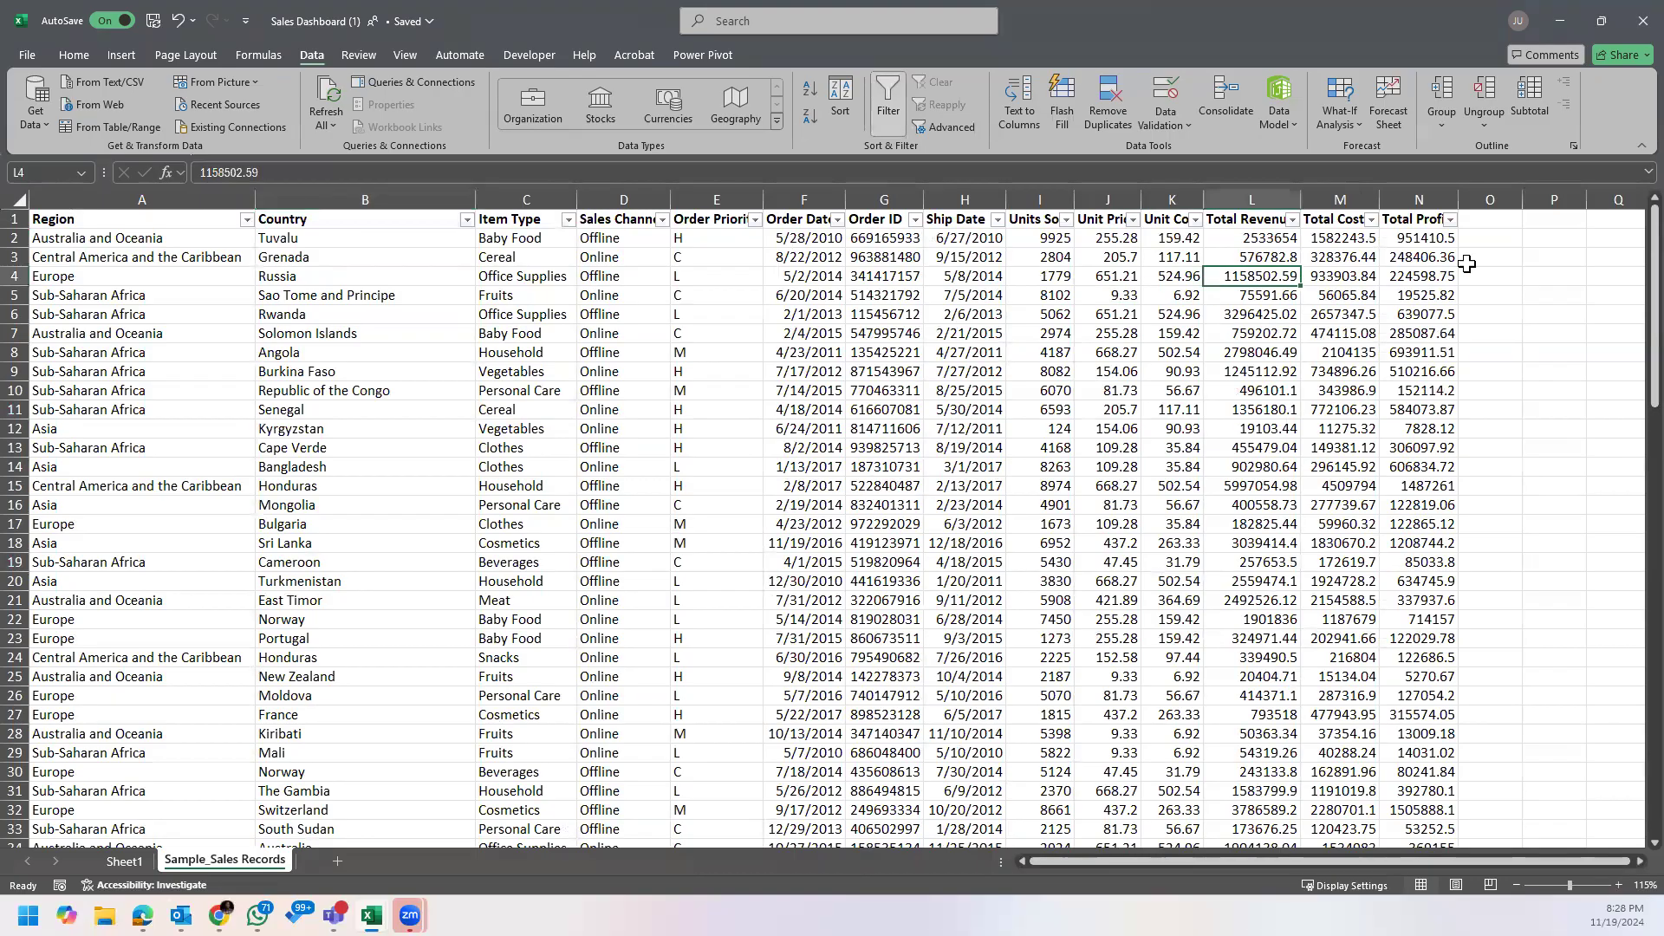
Step: Autofit the Total Cost and Total Profit columns on the Sample_Sales Records sheet
double_click(1455, 197)
double_click(1381, 200)
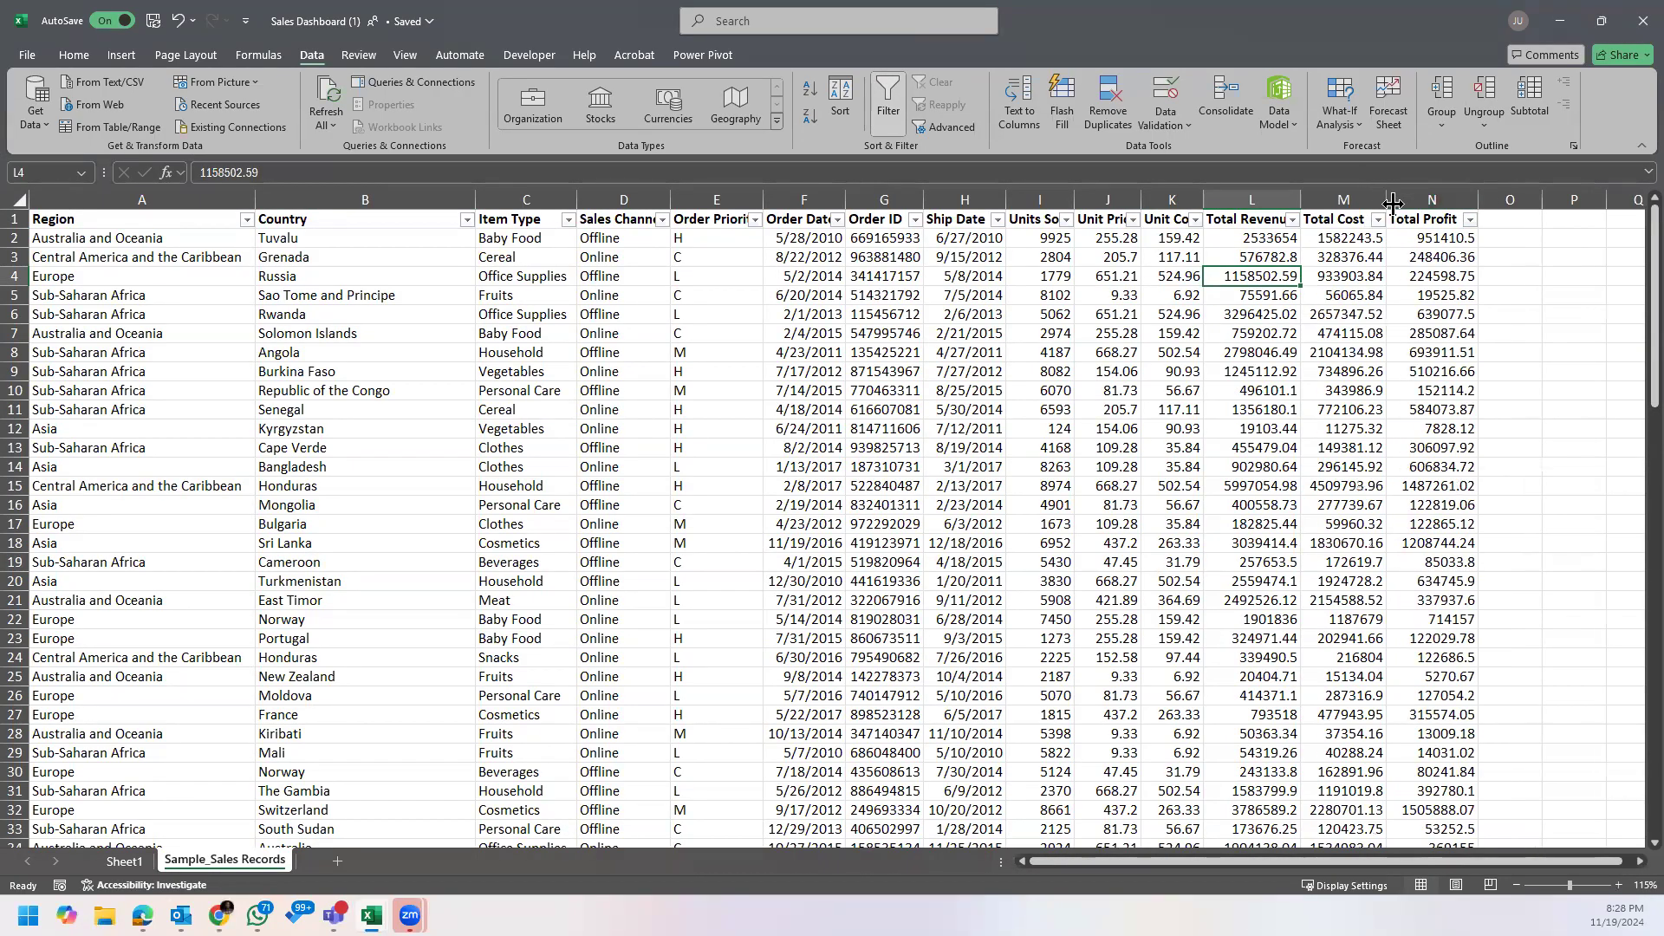
left_click(1435, 220)
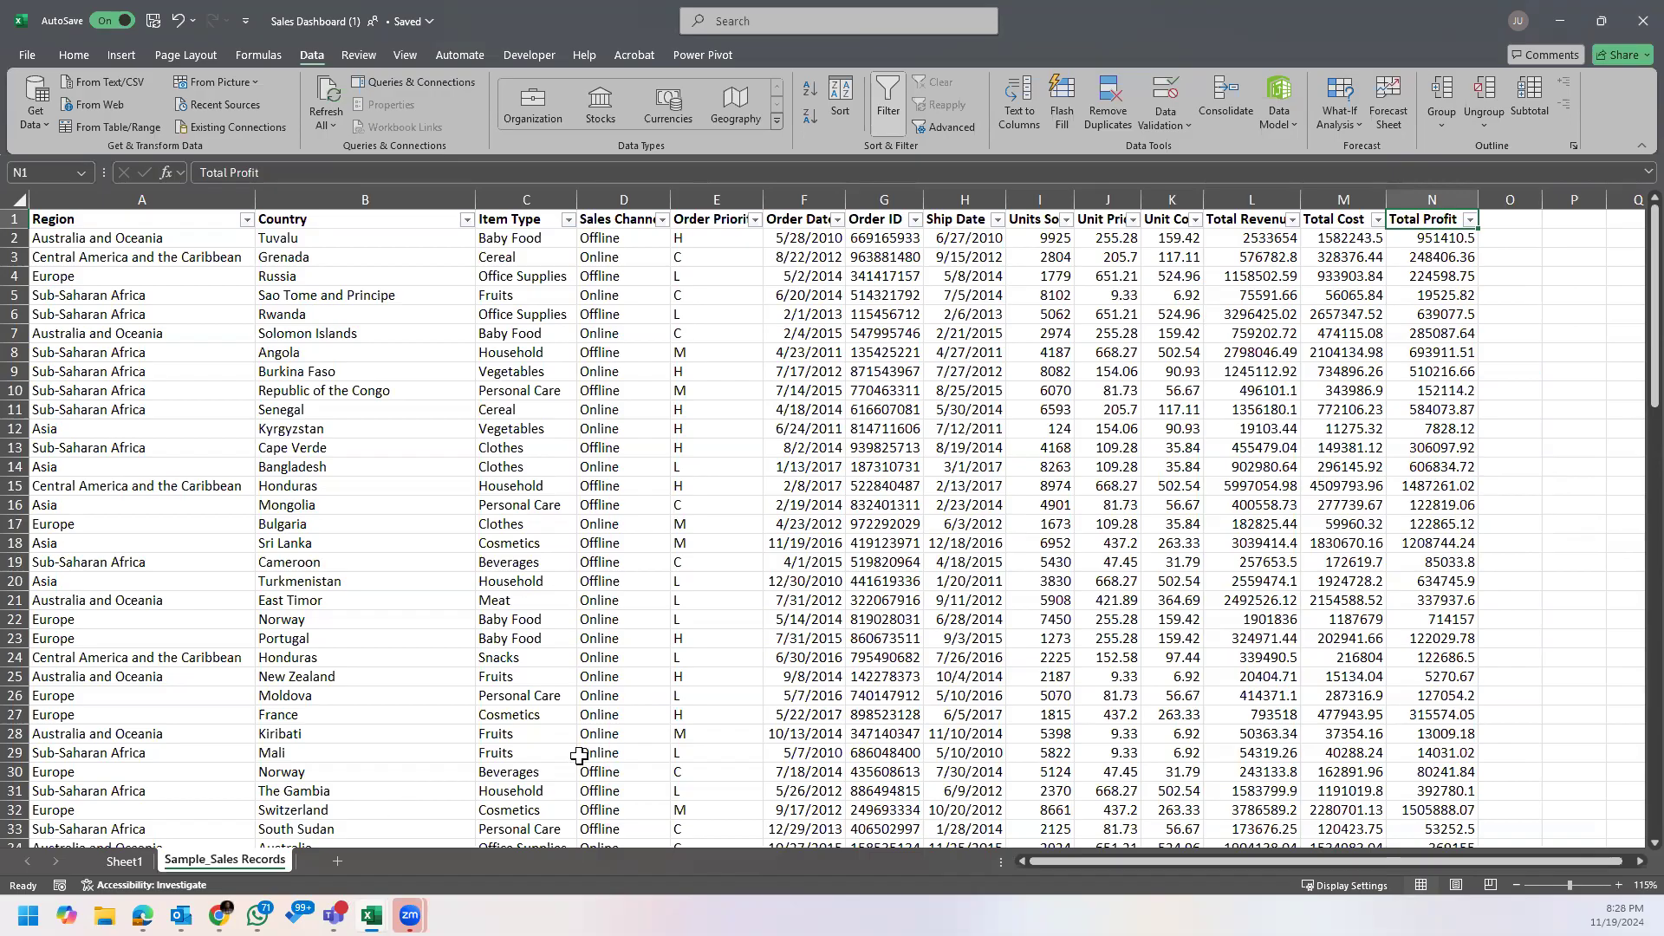
left_click(1448, 257)
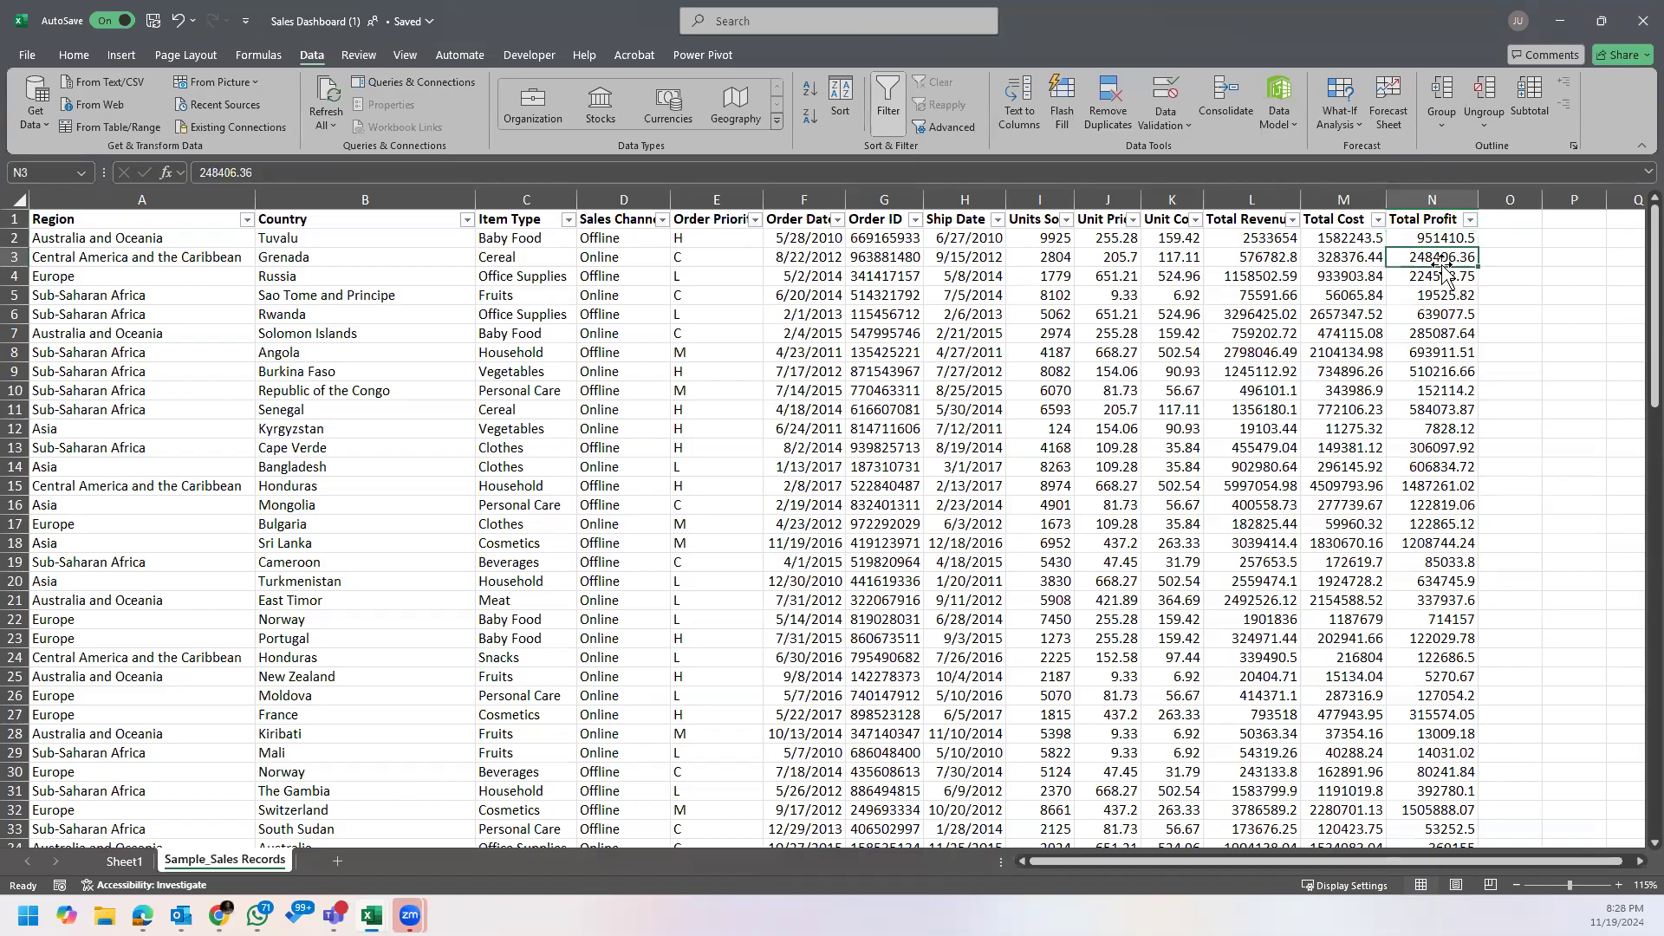
left_click(1426, 240)
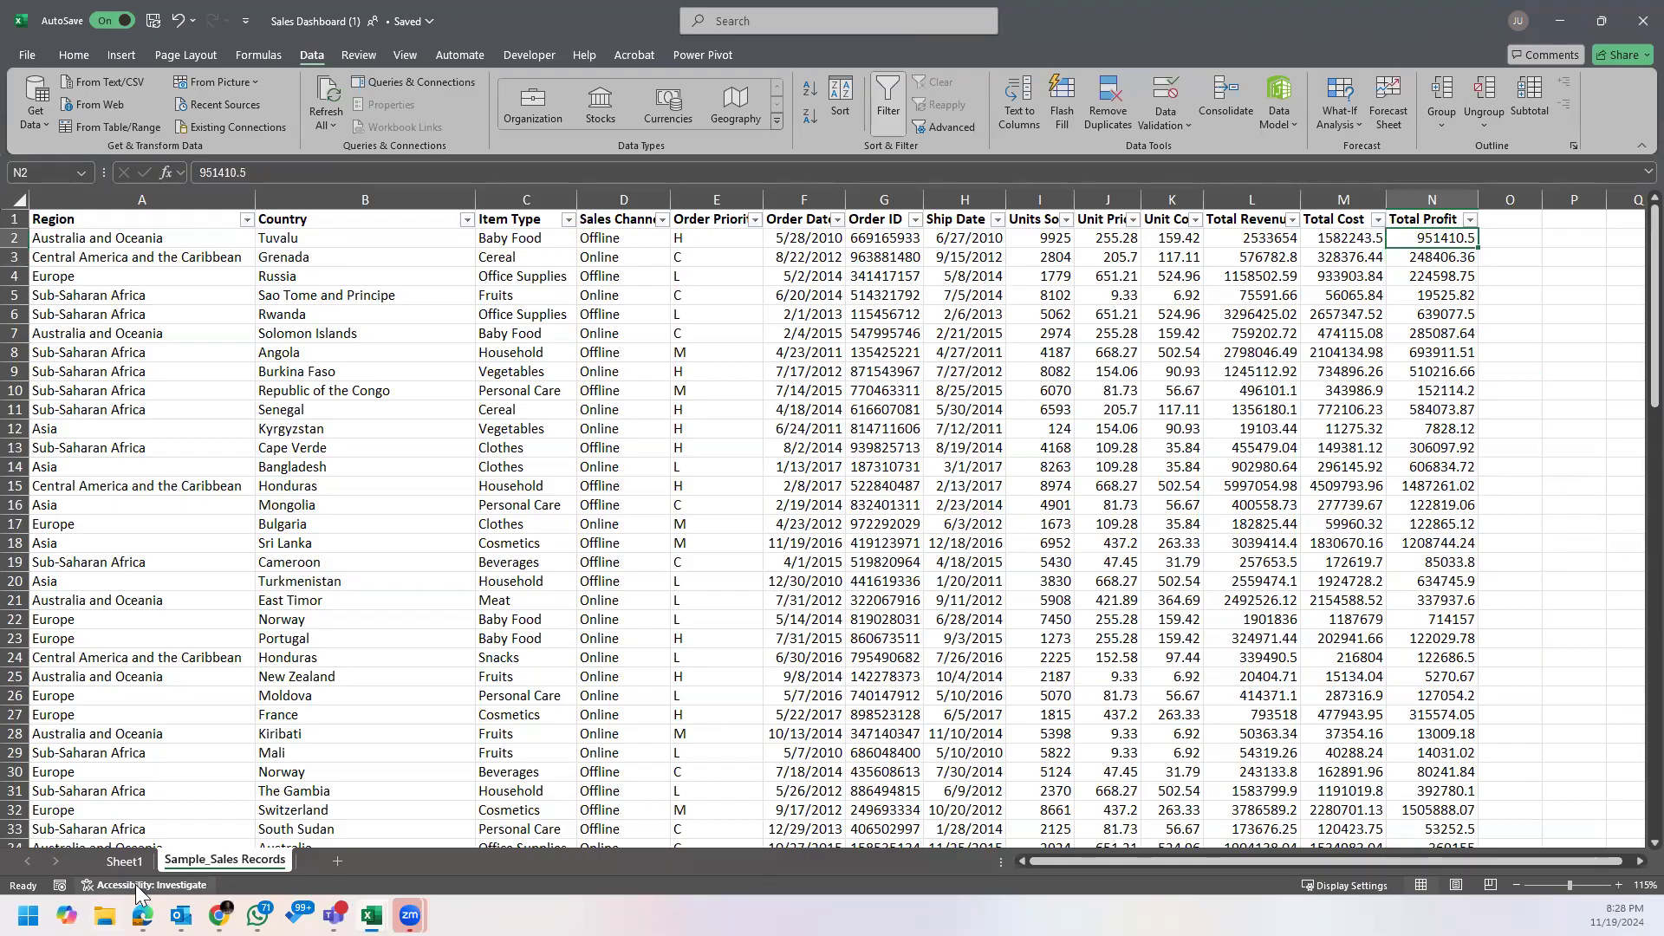
Step: Look at the calculated field options available for the Region PivotTable on Sheet1 without choosing any
left_click(116, 862)
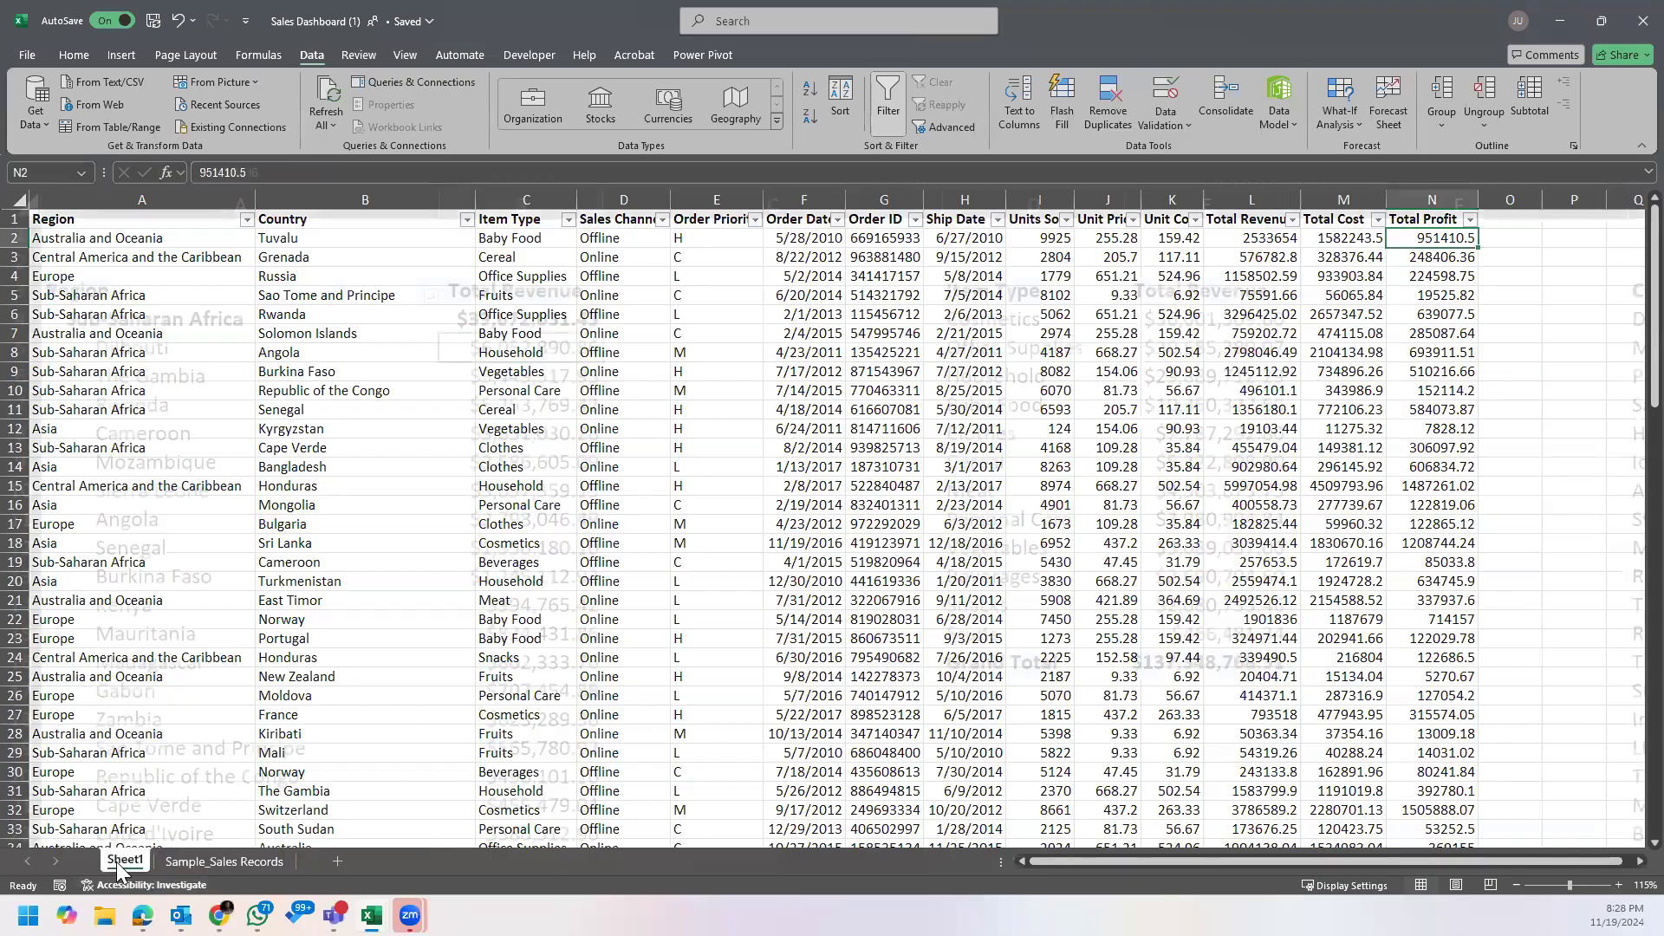
left_click(442, 549)
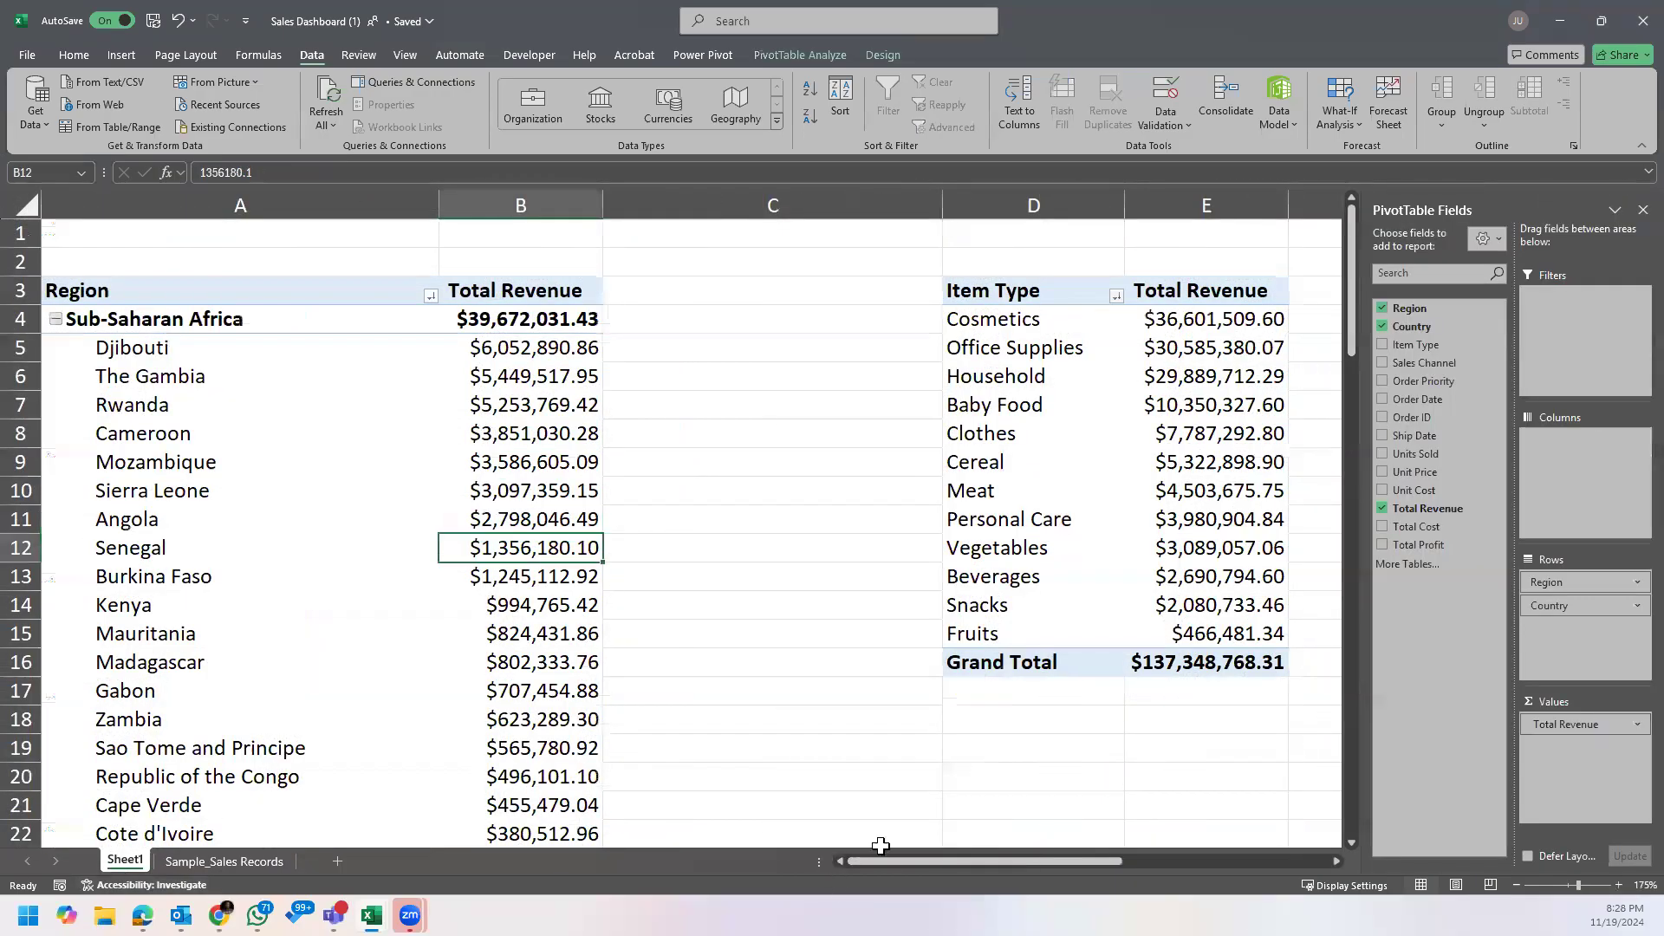
left_click(535, 408)
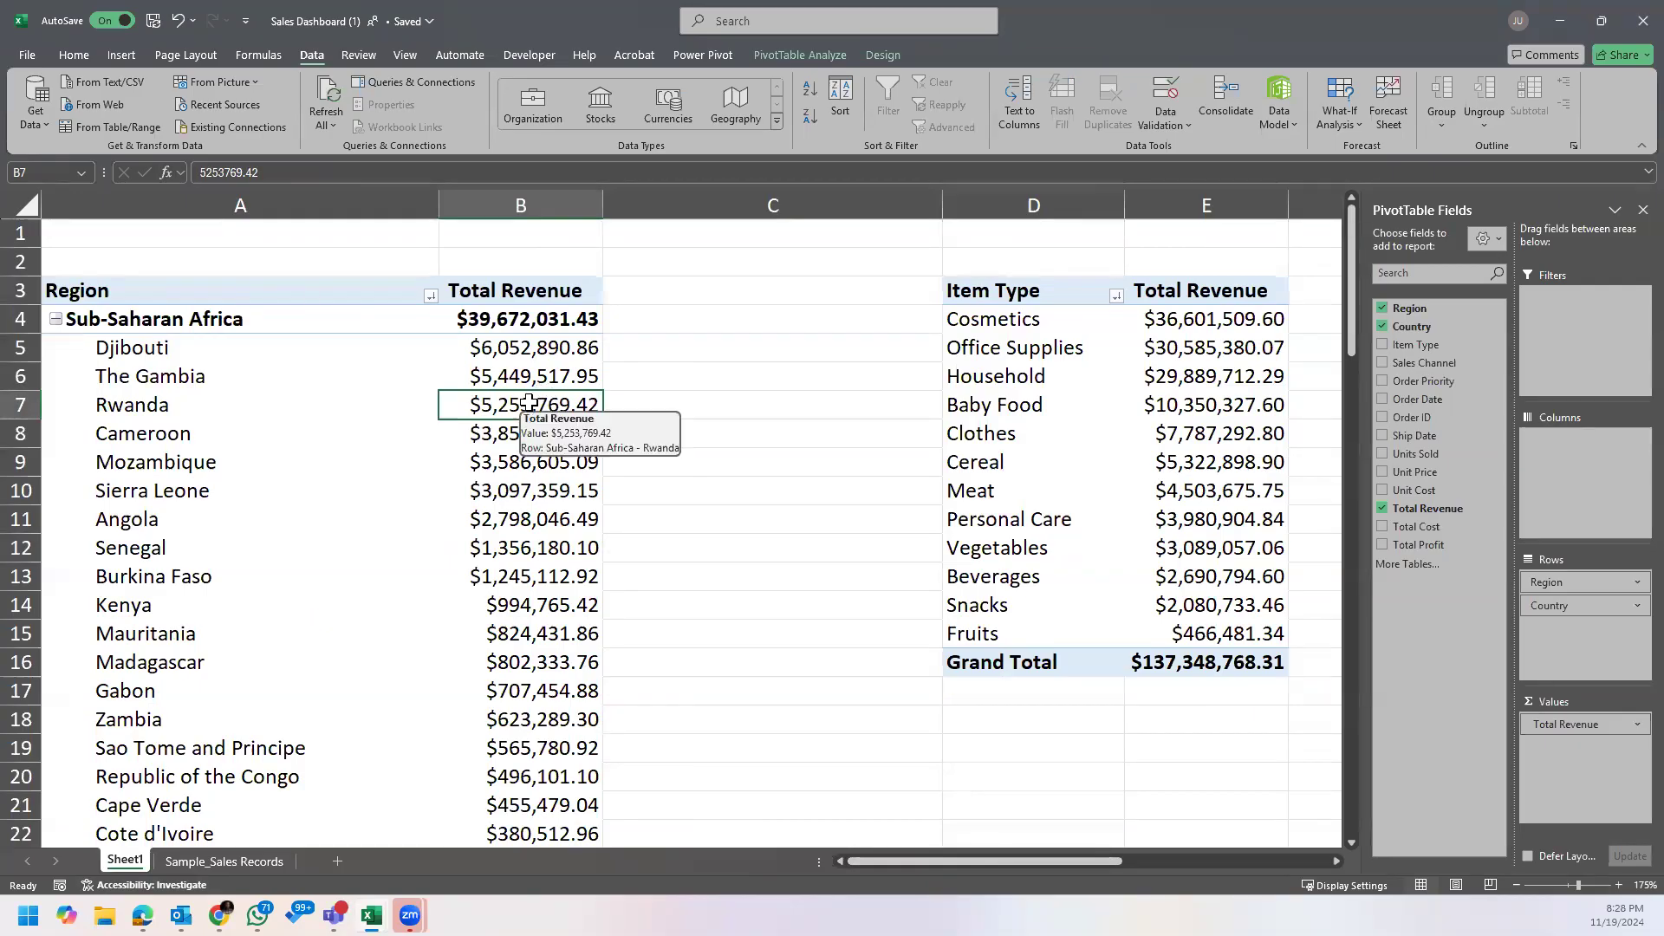
left_click(824, 56)
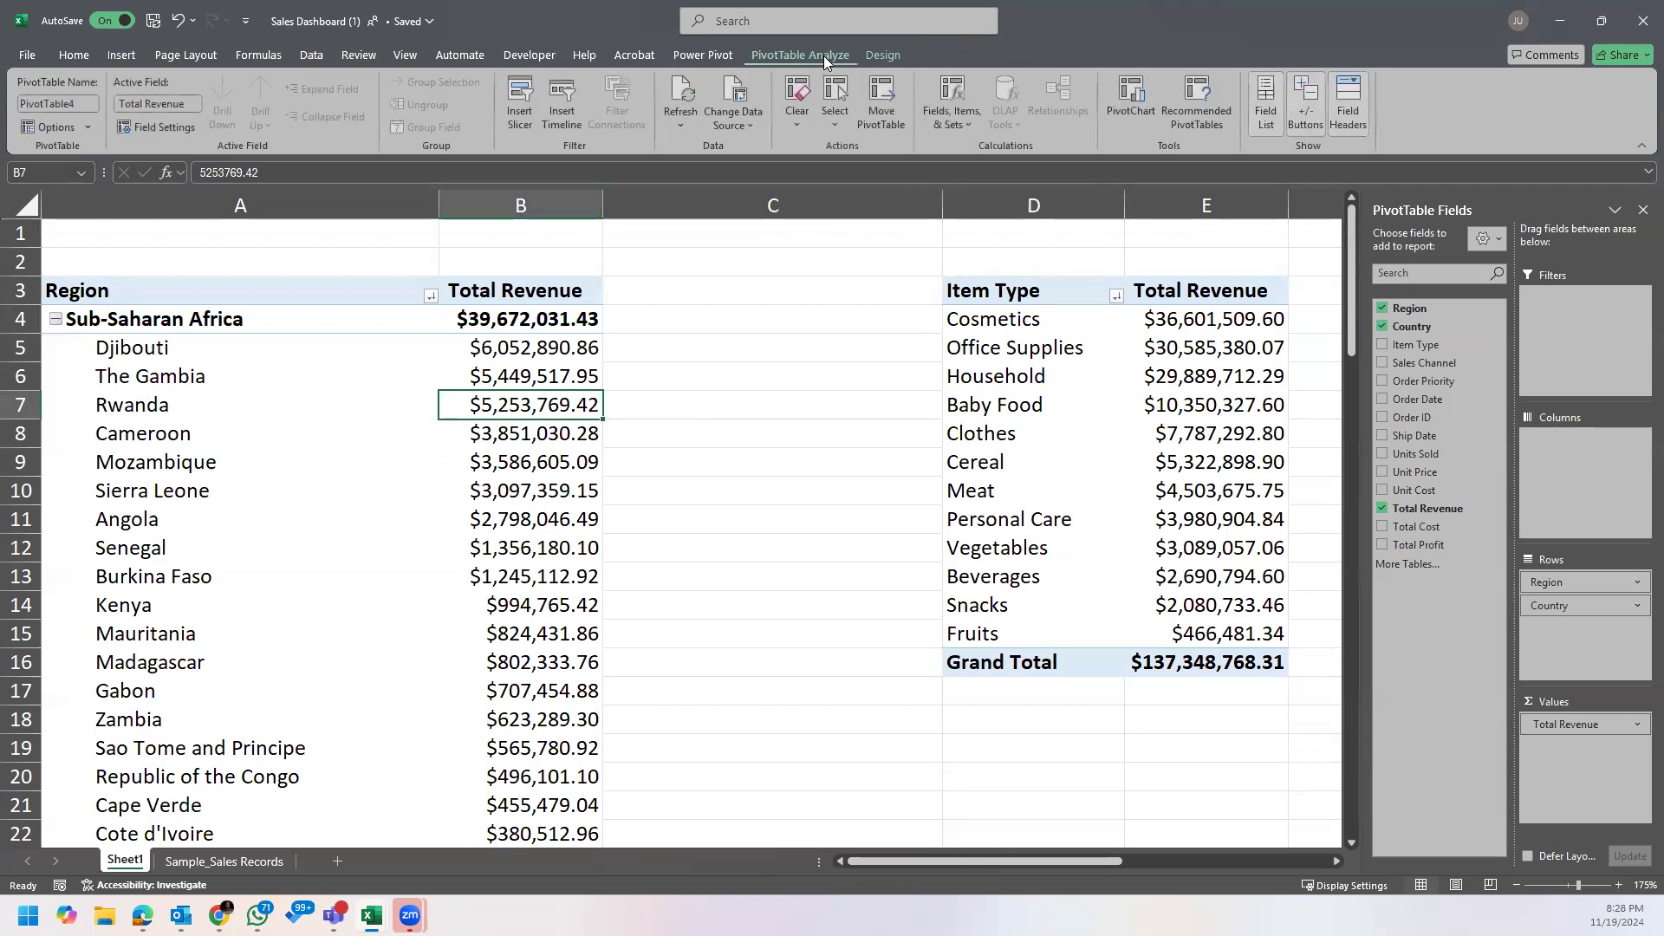
left_click(953, 109)
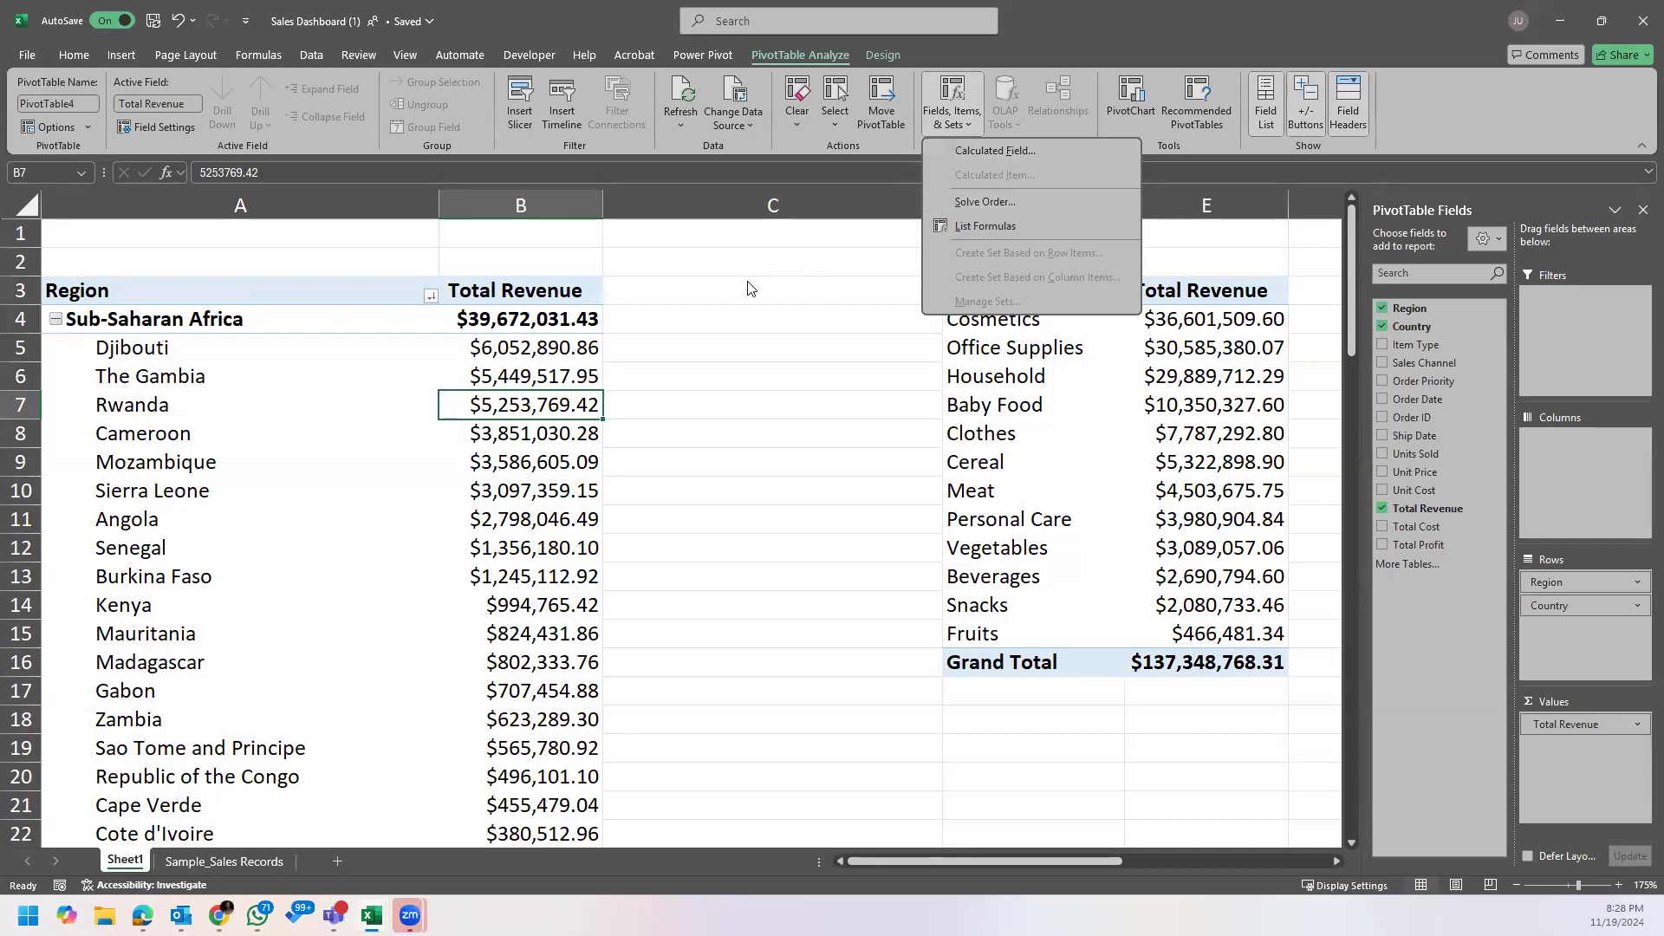
left_click(557, 355)
left_click(558, 355)
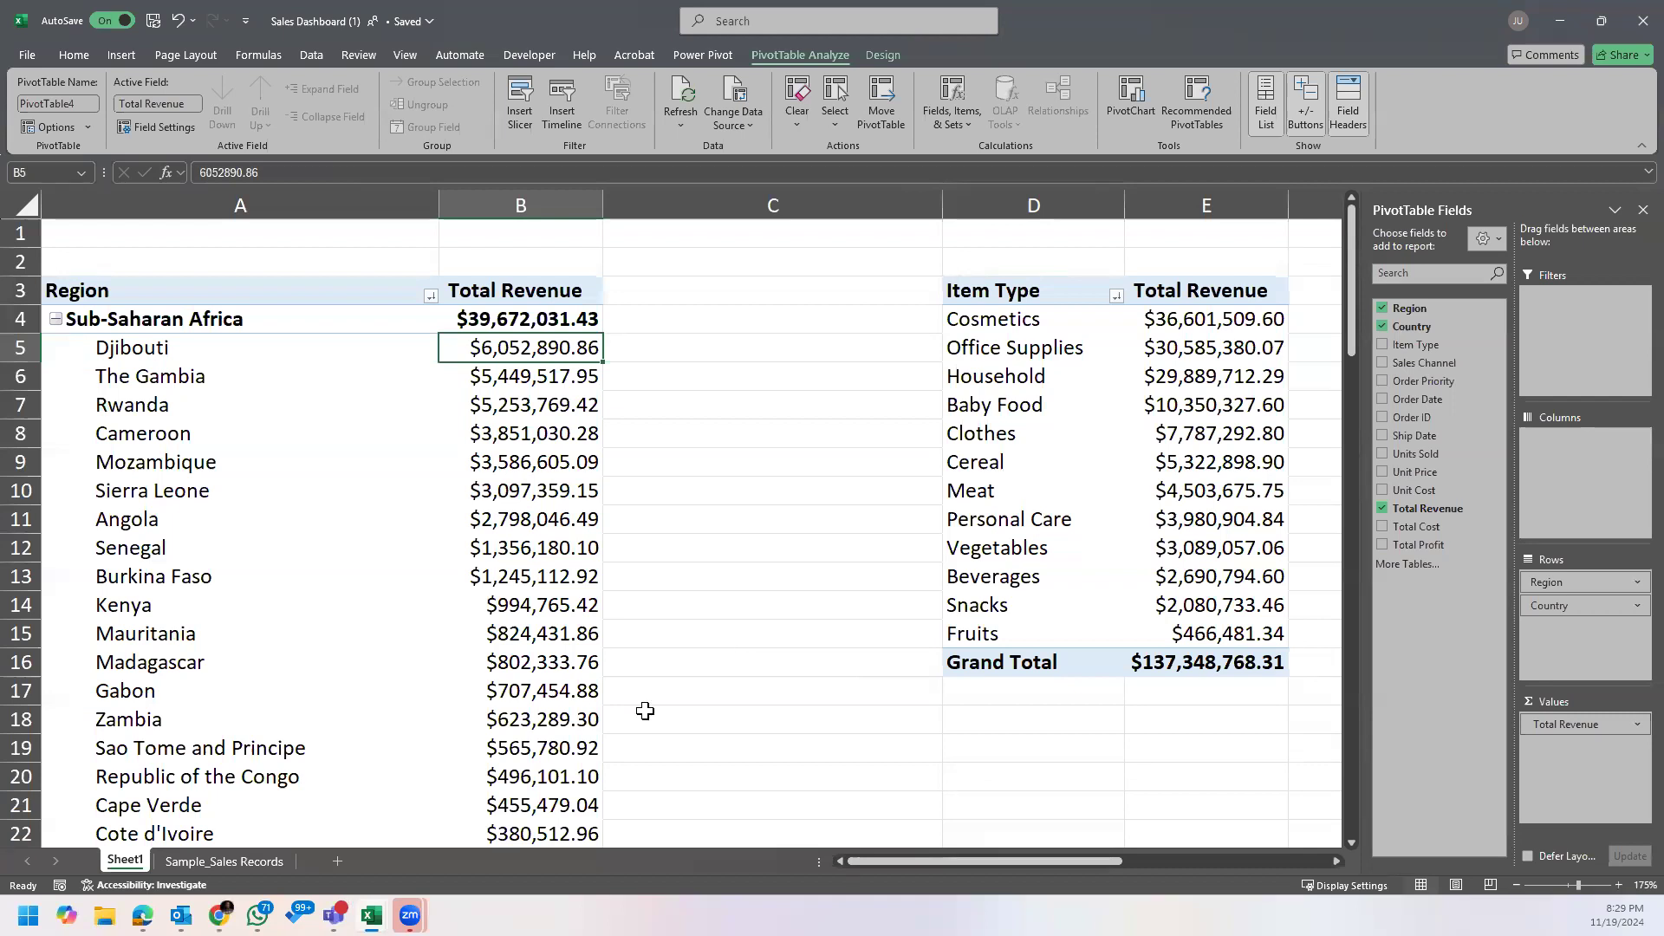
left_click(1067, 420)
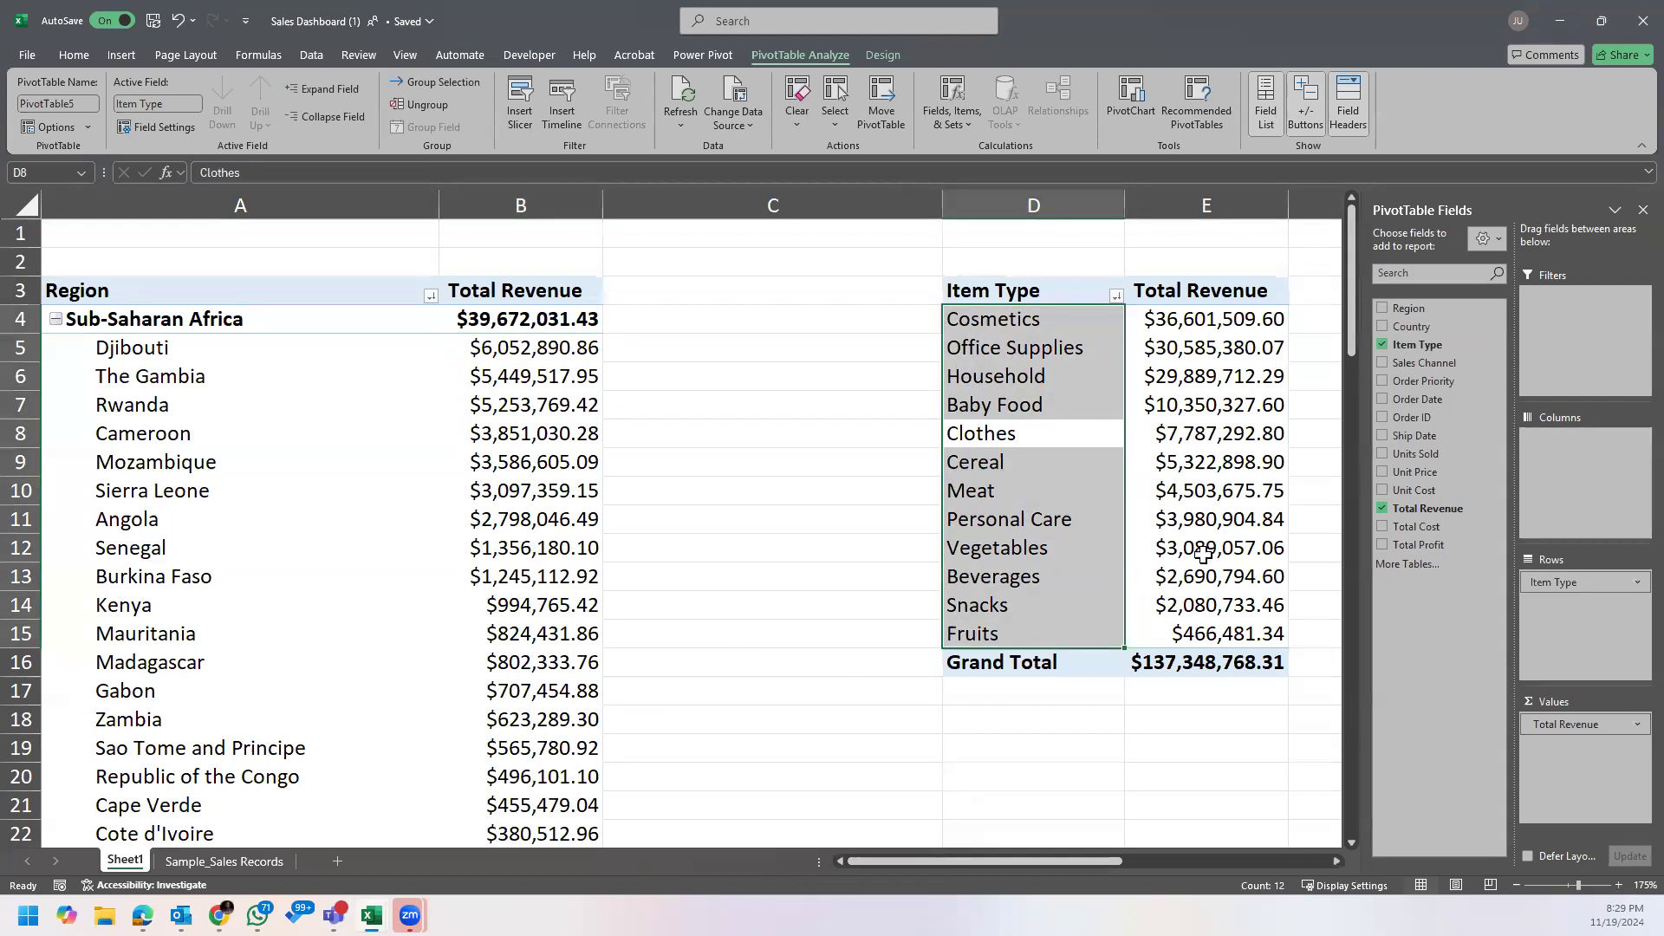
left_click(1223, 572)
left_click(825, 694)
Step: Turn off the header filters on the Sample_Sales Records sheet
left_click(225, 861)
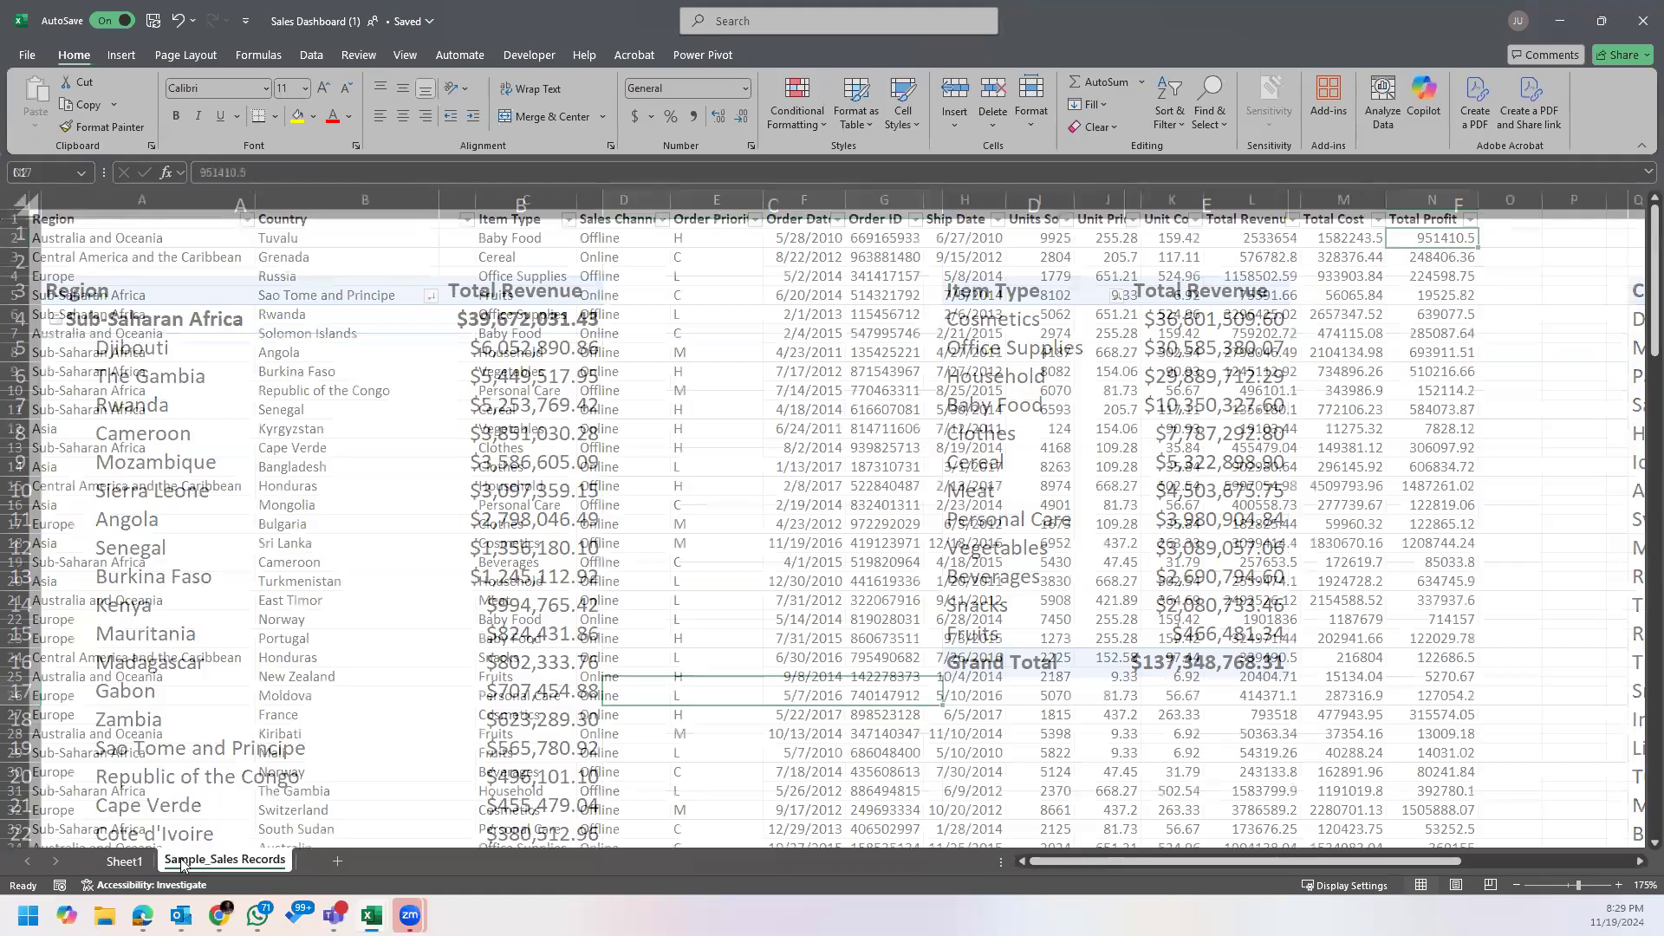
left_click(166, 218)
key("ctrl+shift+l")
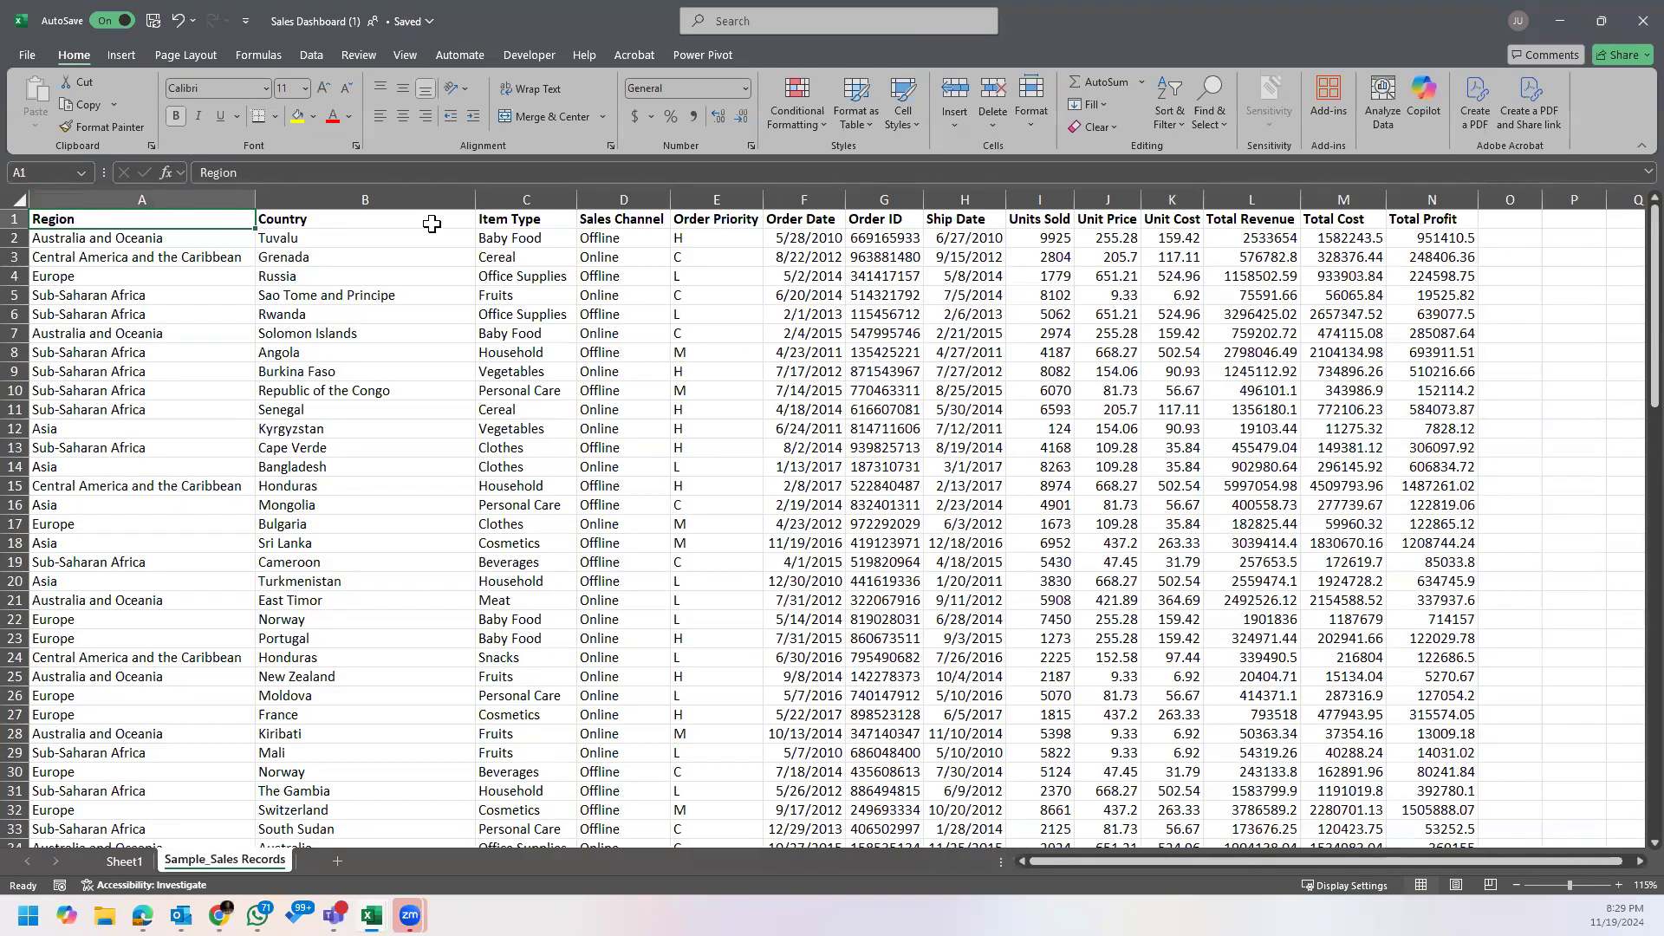
left_click(683, 330)
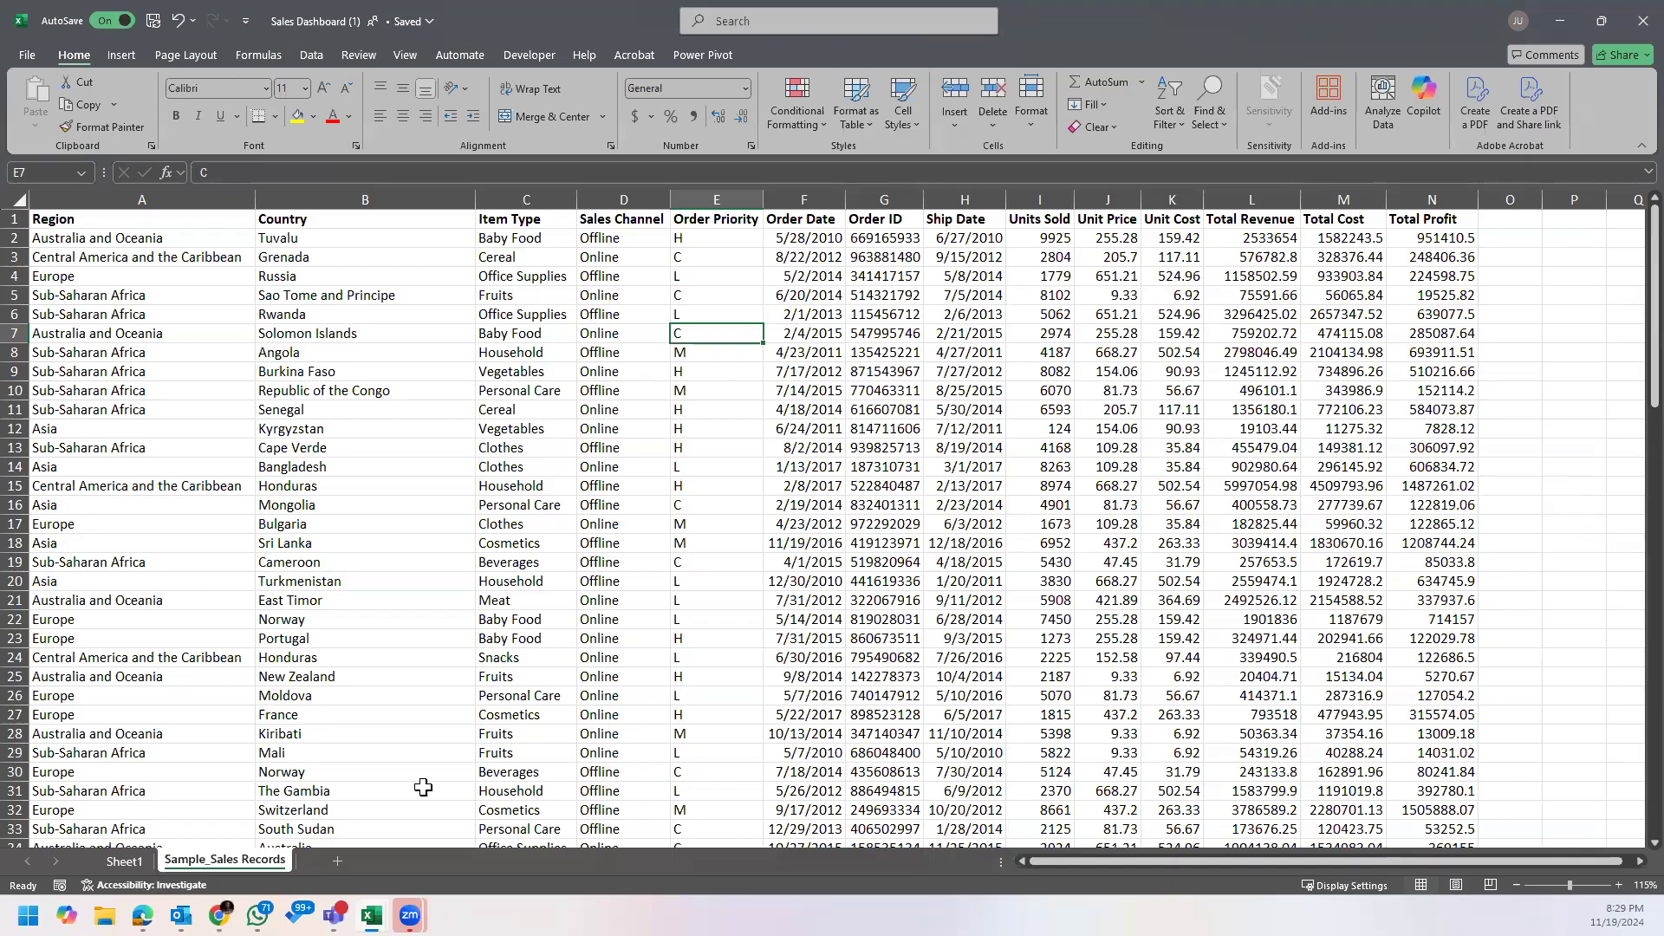
Step: Open the Sticky Notes app from Windows
left_click(28, 916)
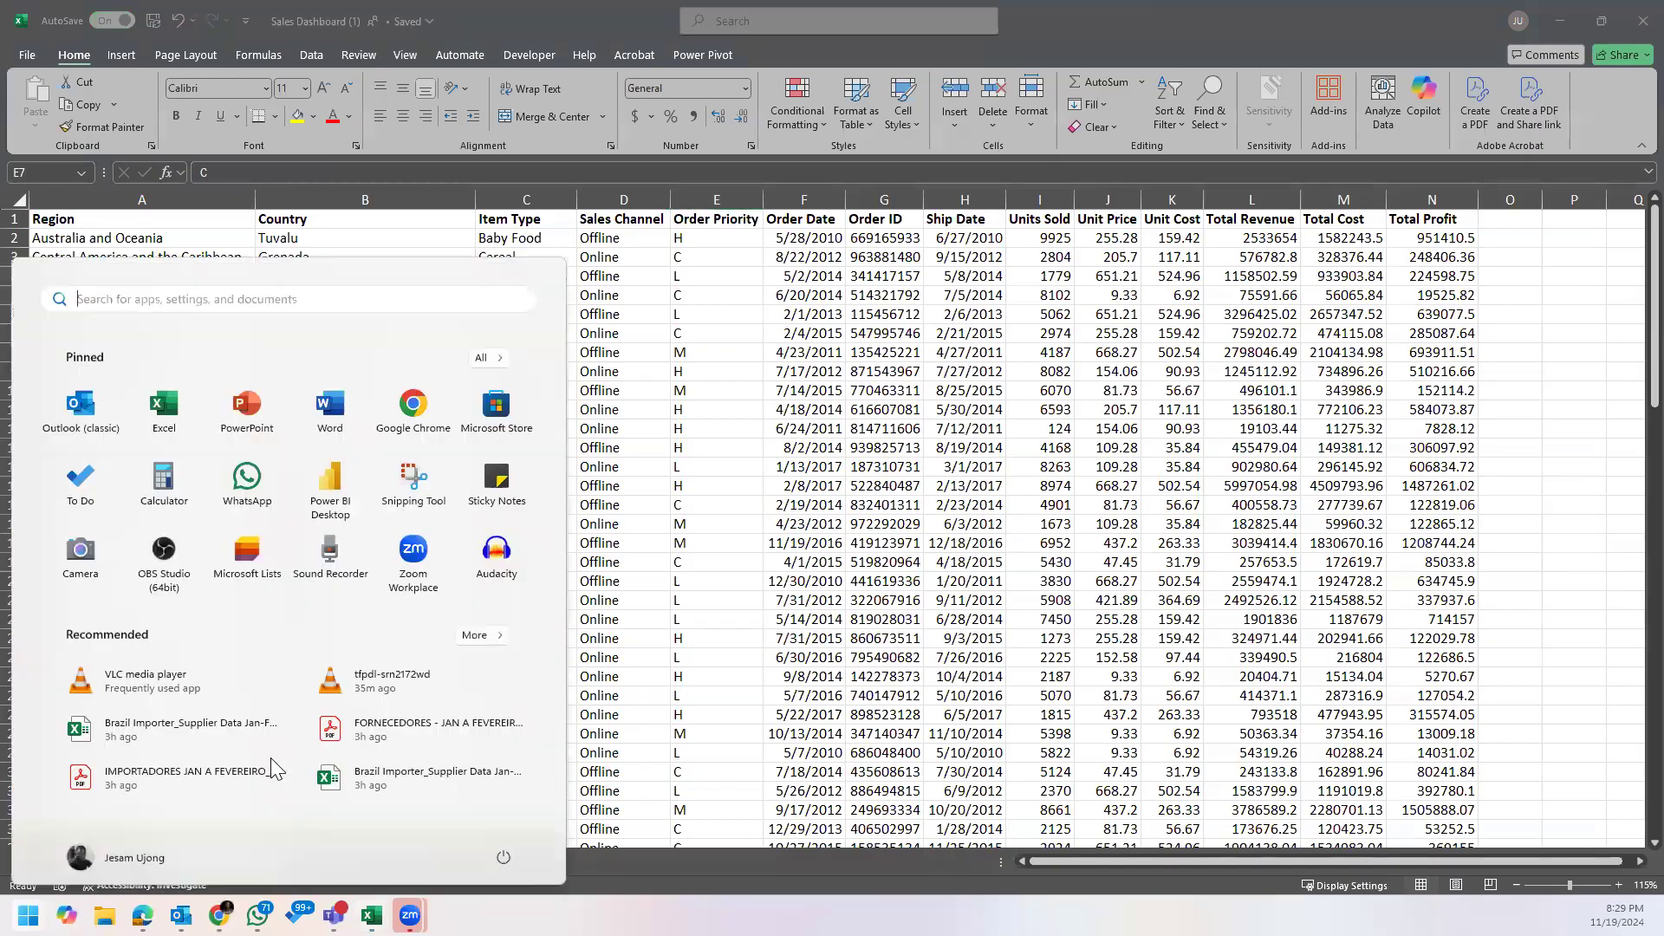
left_click(497, 484)
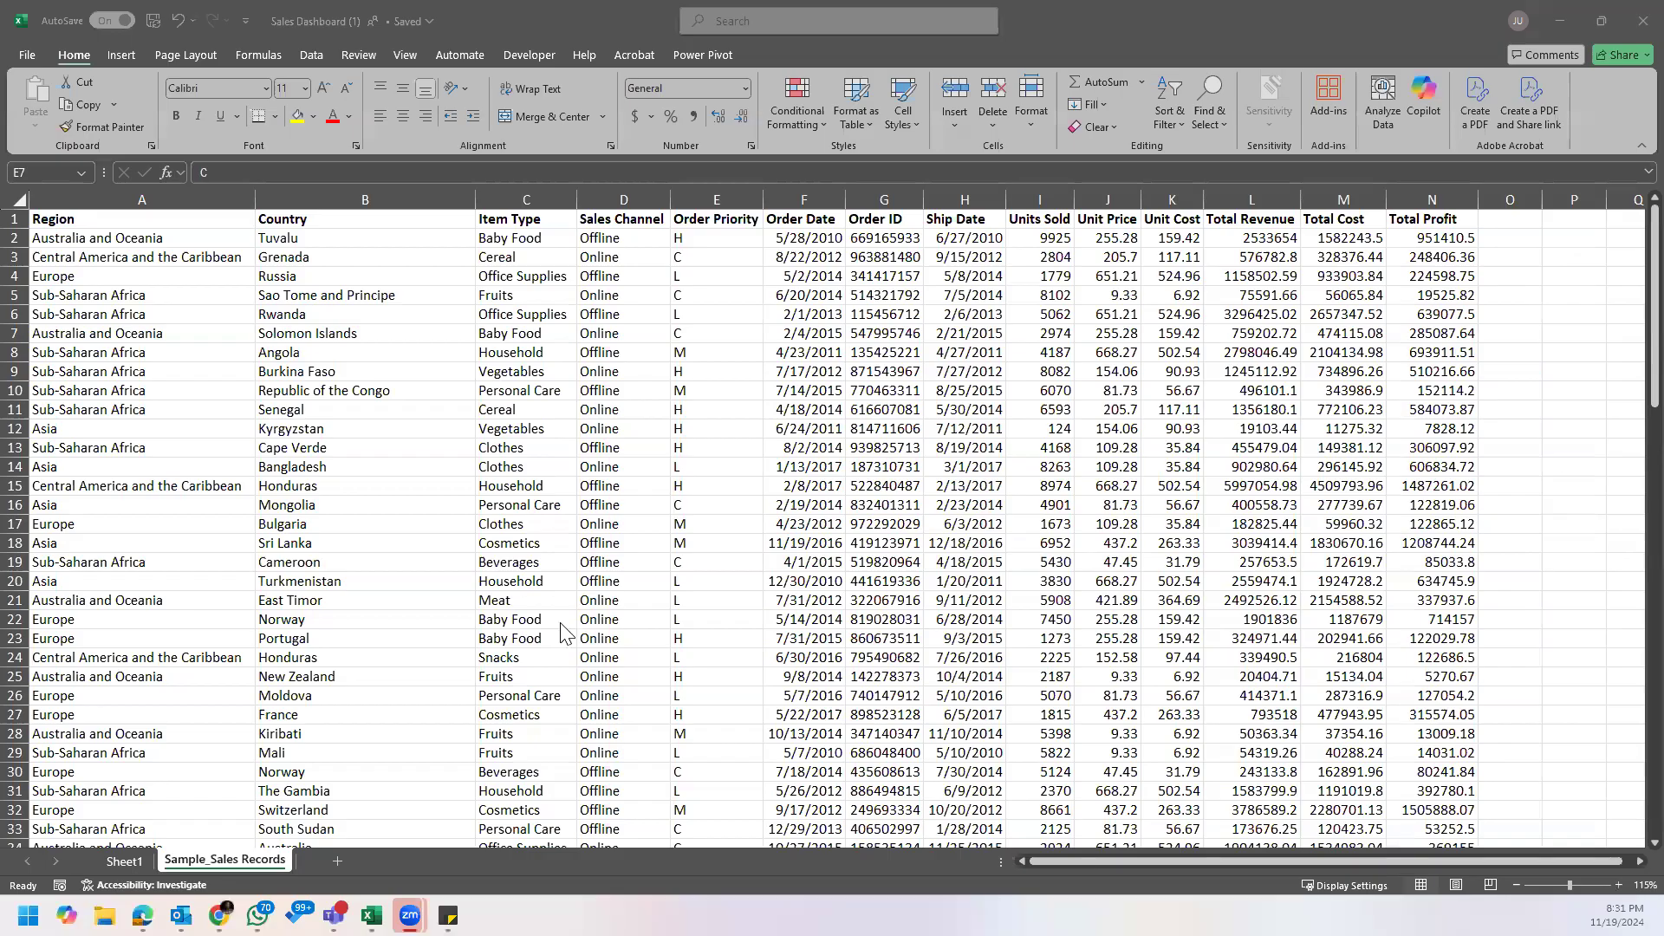
left_click(775, 519)
Step: Examine the Total Revenue, Units Sold and Unit Price columns of the sales records in Excel
left_click(1263, 243)
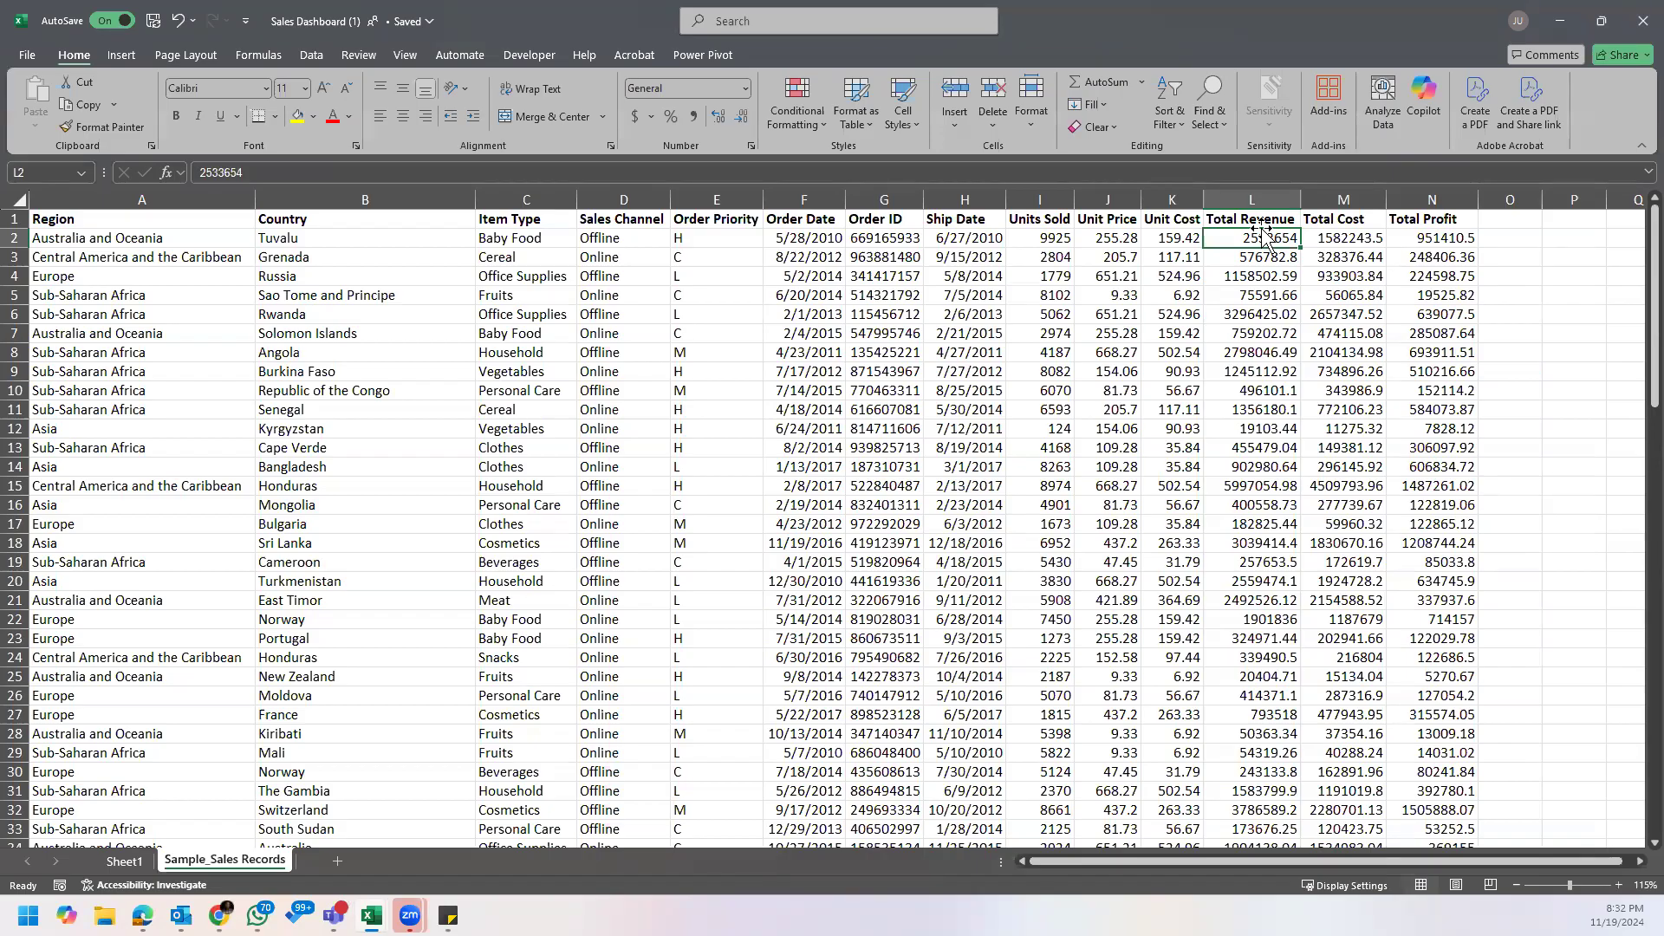
left_click(1054, 274)
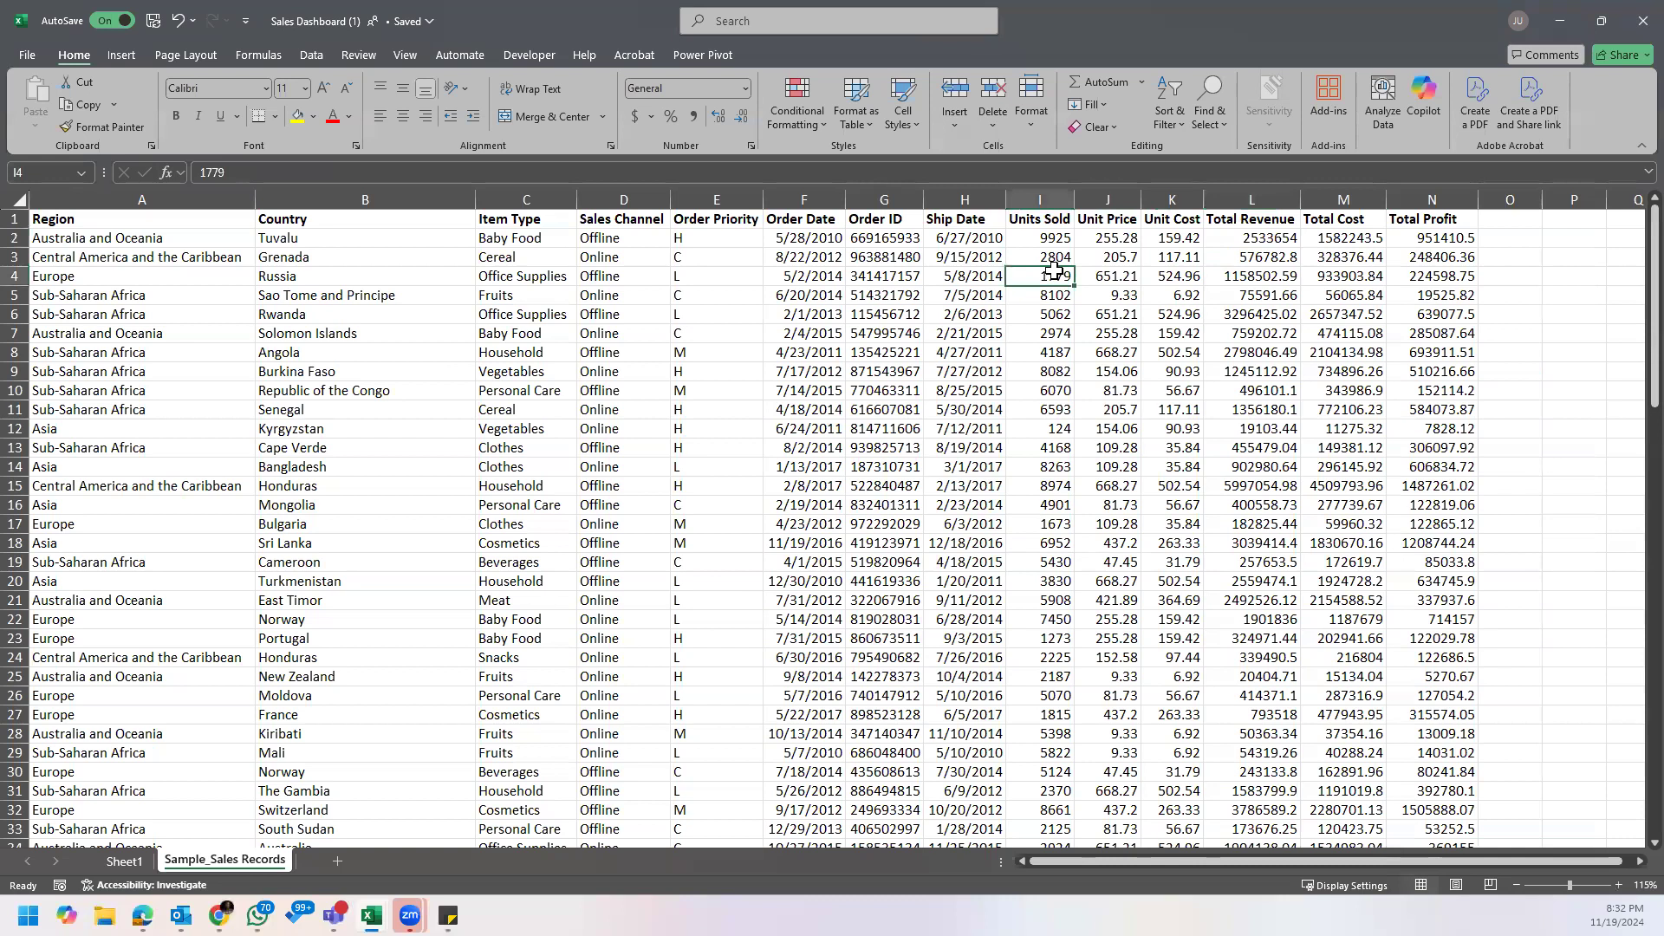
left_click(1112, 258)
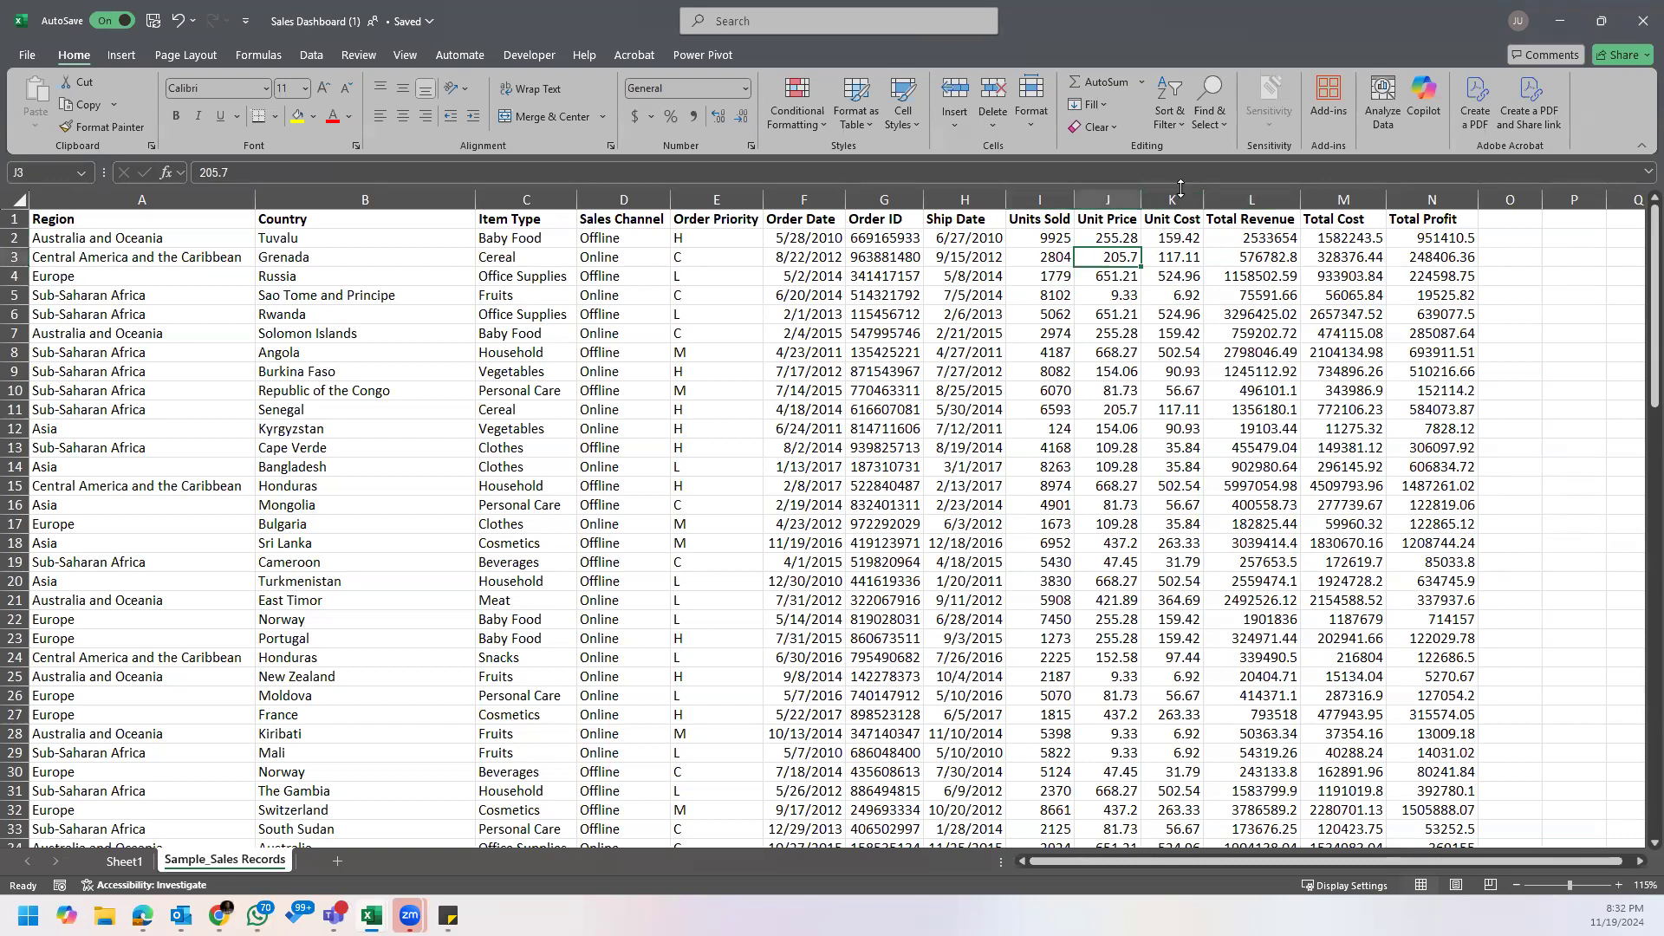
Step: Examine the Total Cost, Unit Price, Order Priority, Sales Channel and Item Type columns of the sales records
left_click(1309, 295)
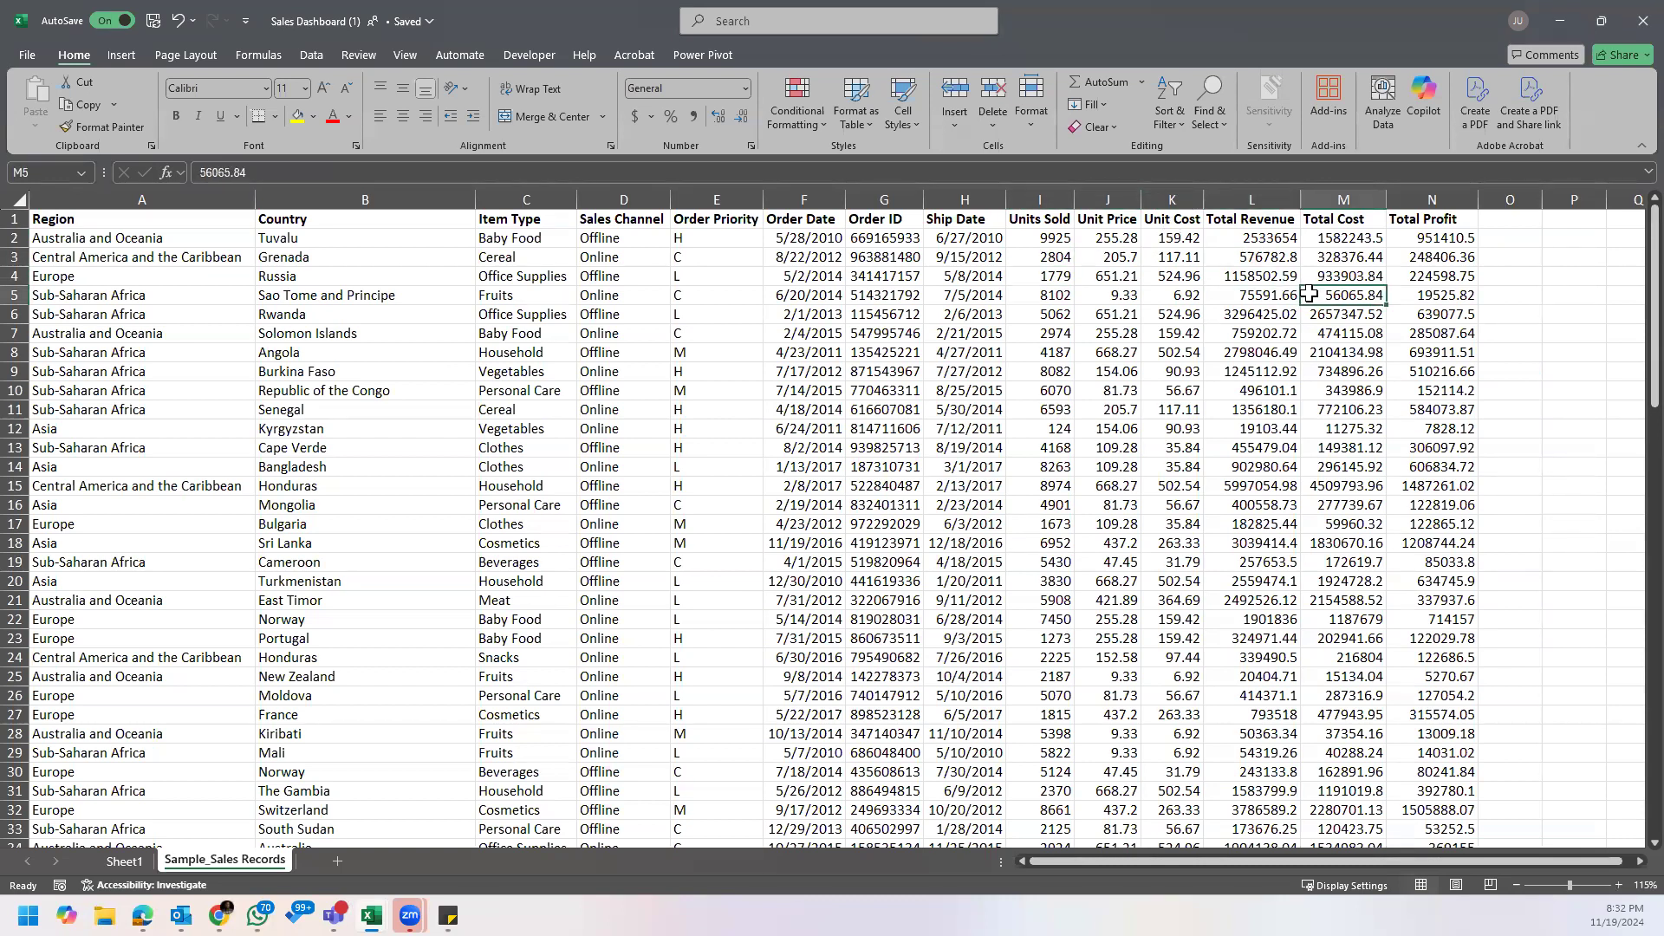
scroll(1304, 299, "down", 6)
scroll(1293, 332, "up", 6)
left_click(727, 276)
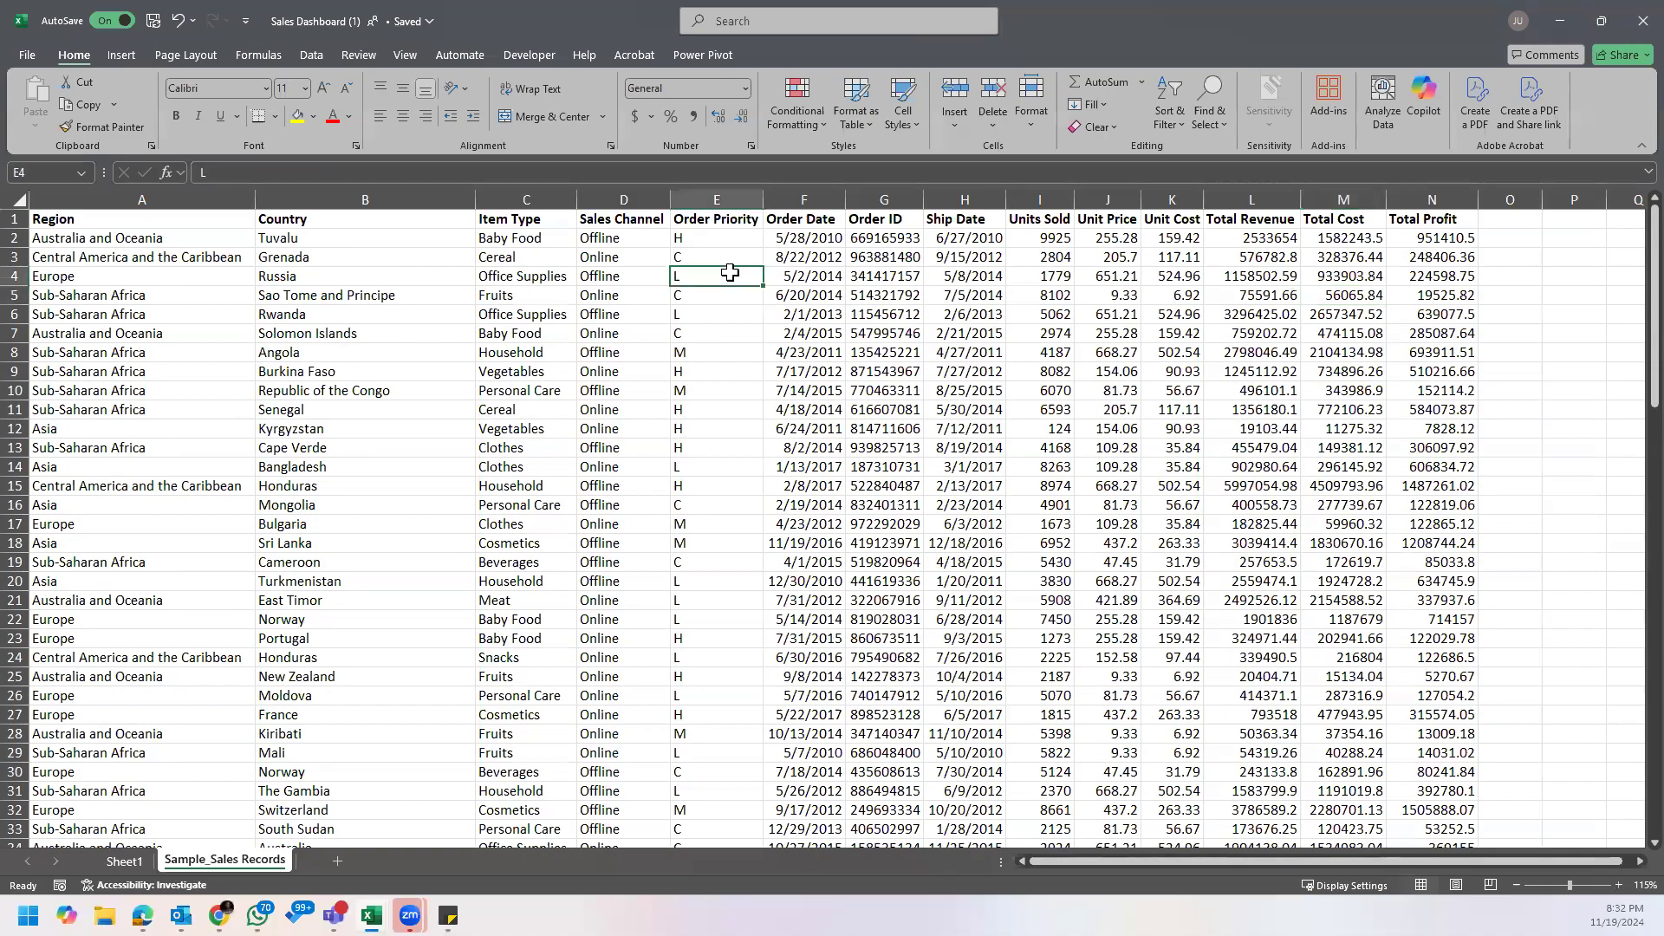
left_click(584, 225)
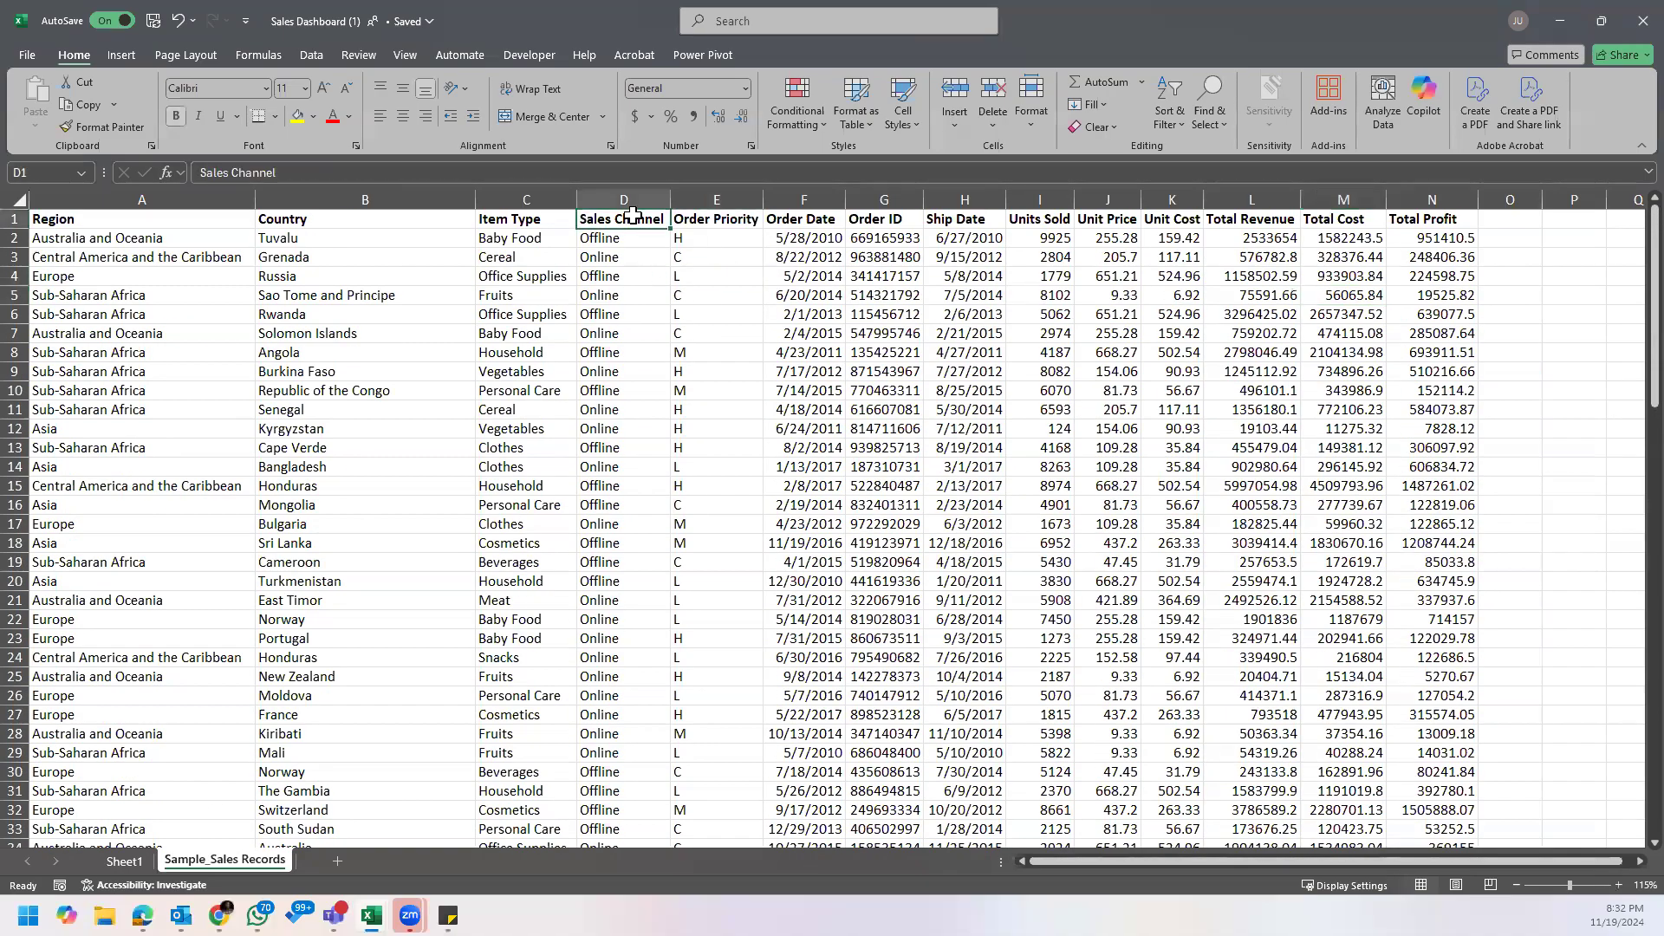
left_click(1092, 301)
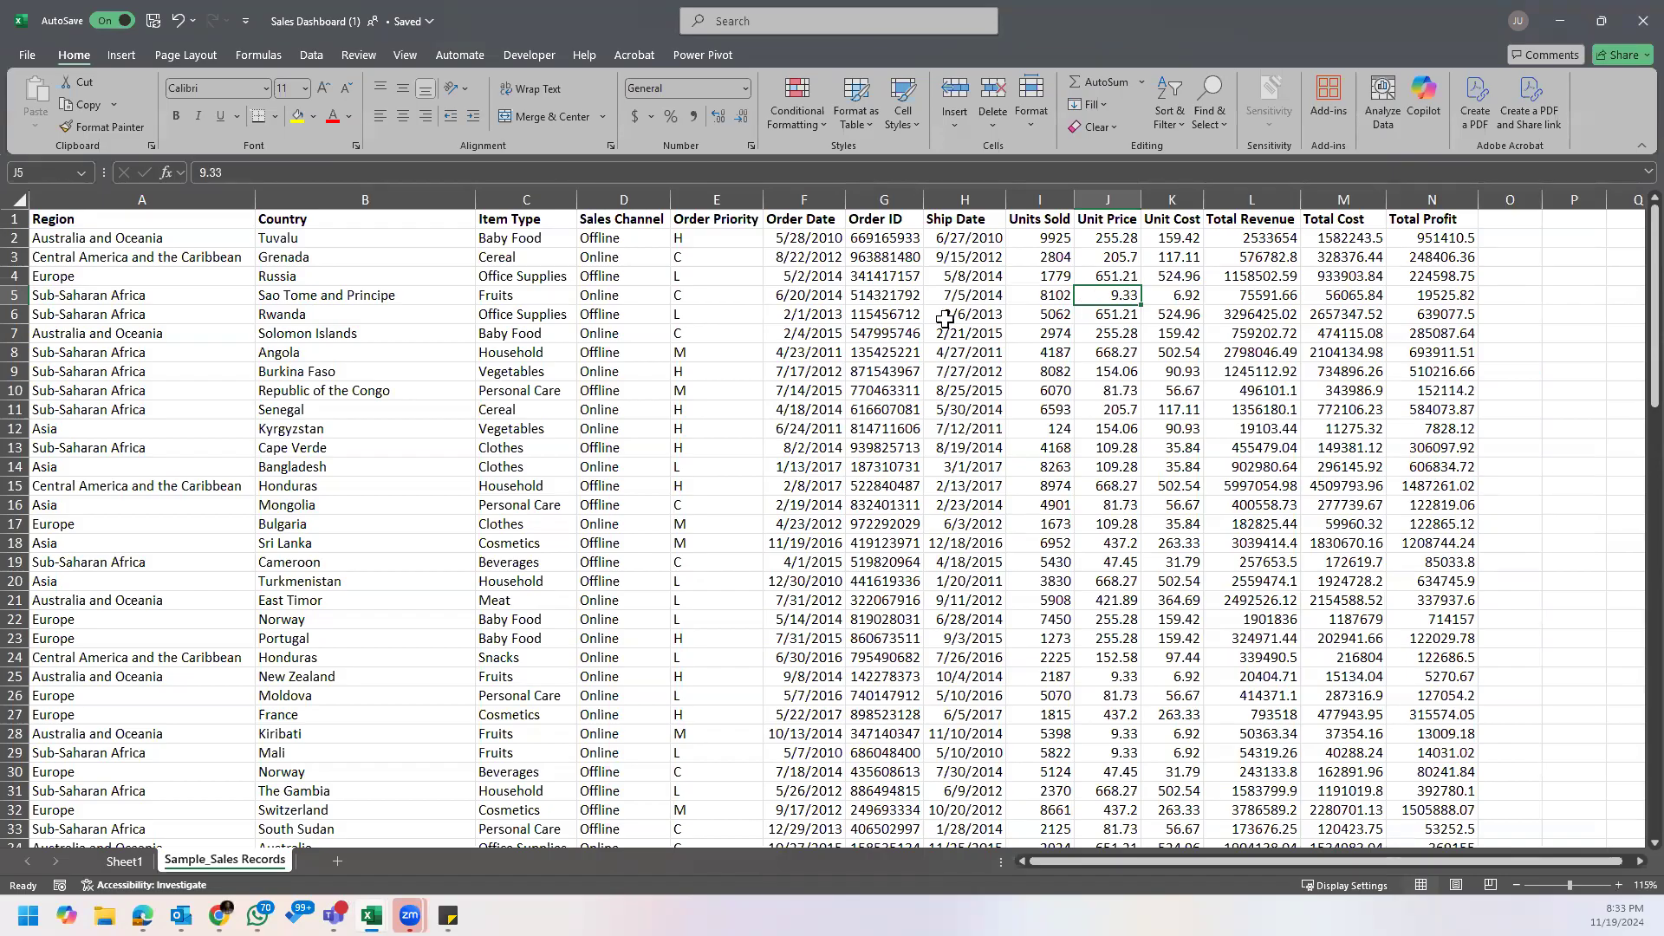
left_click(632, 196)
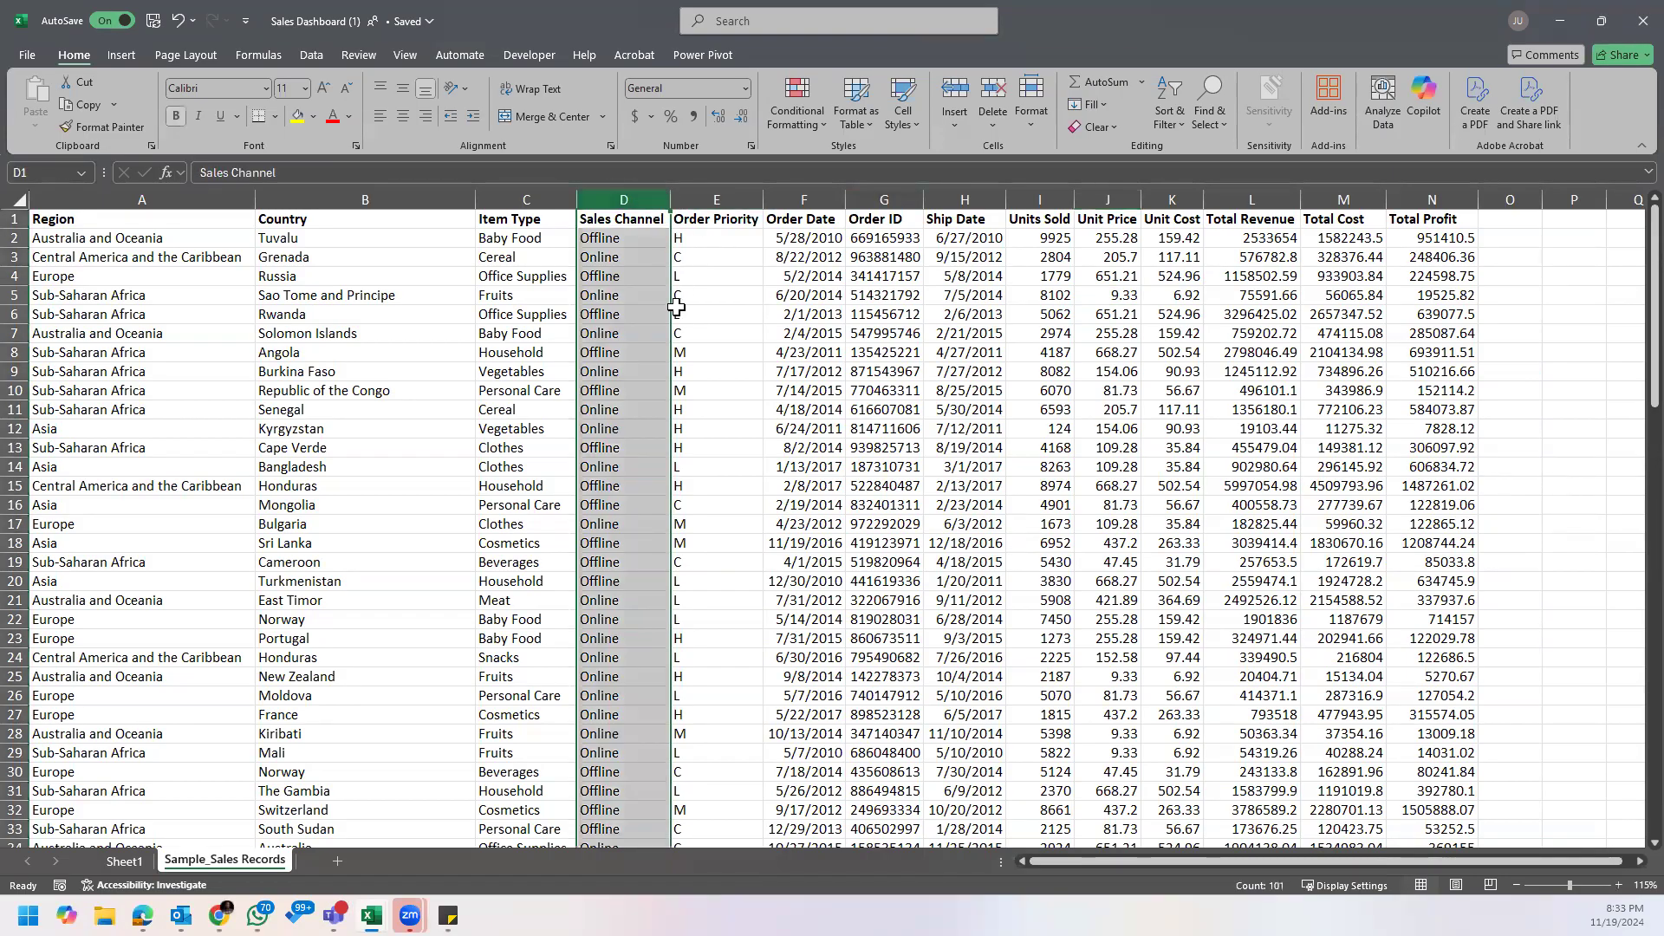
left_click(801, 201)
left_click(701, 199)
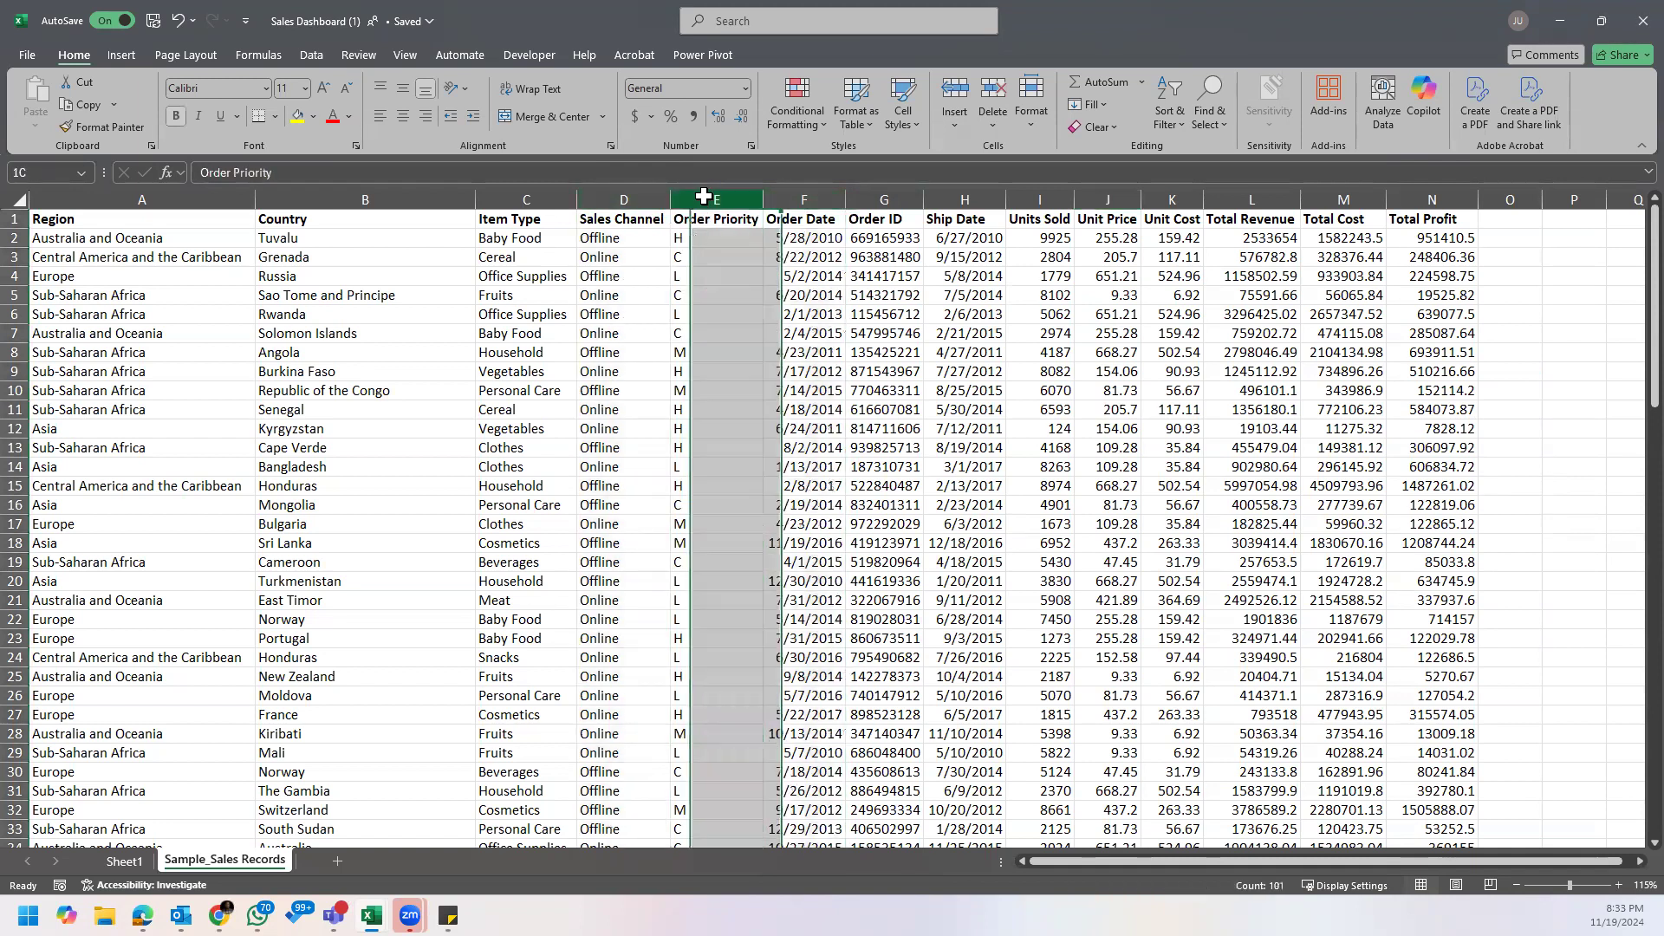
left_click(526, 198)
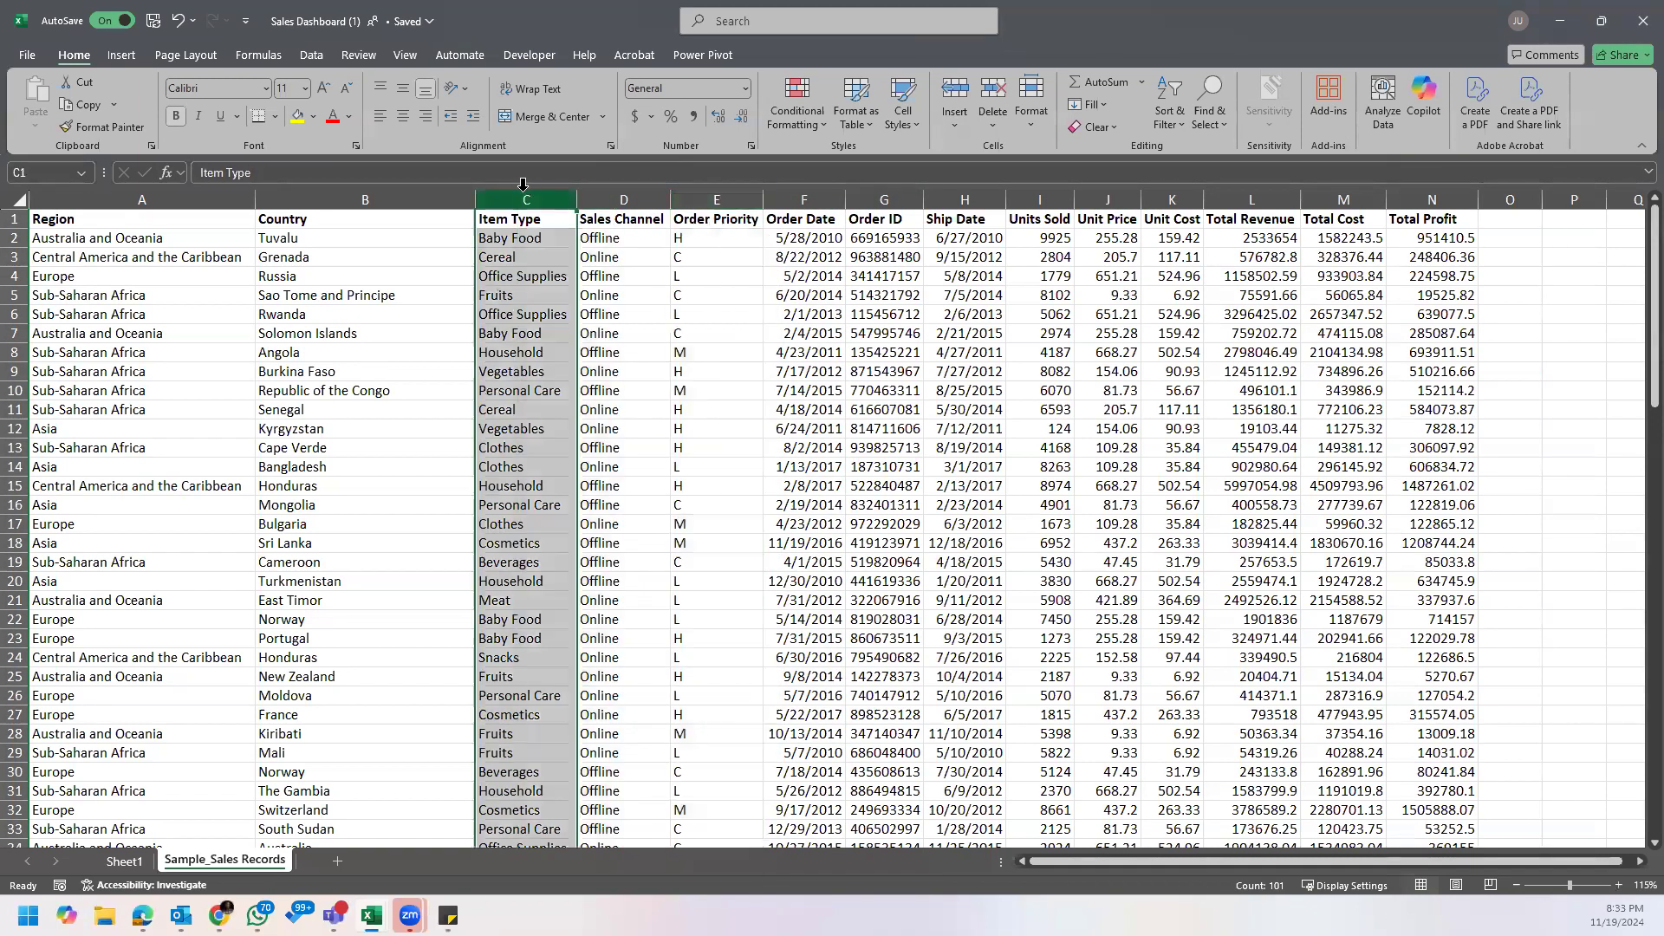
left_click(640, 193)
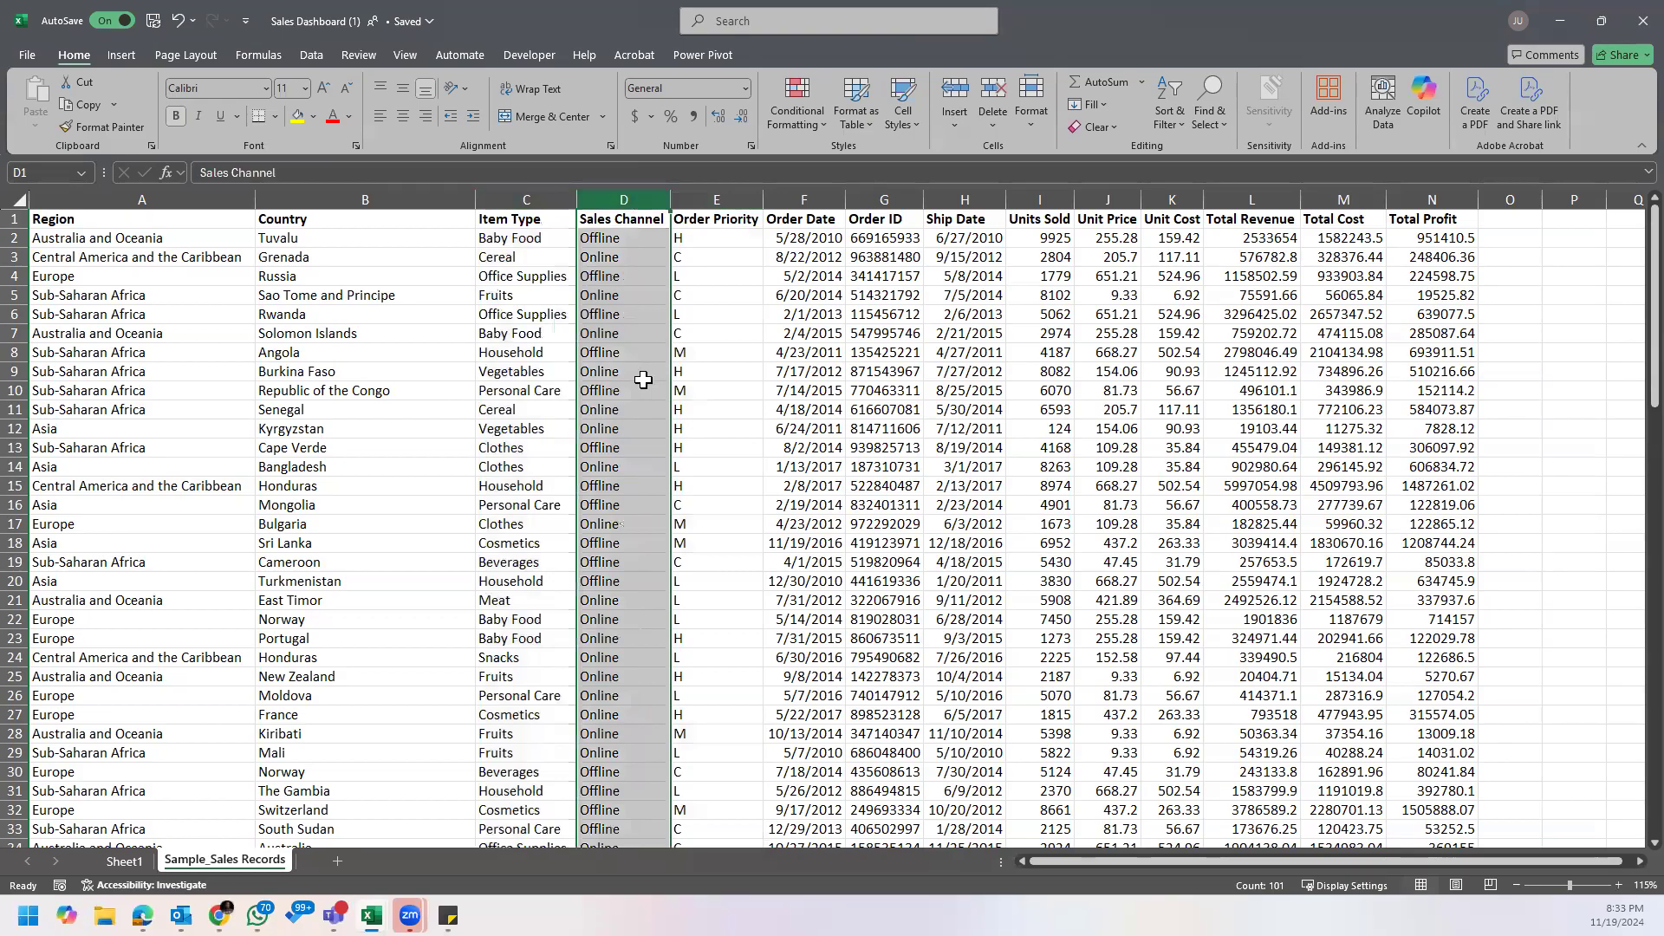
left_click(793, 391)
scroll(784, 468, "down", 1, "ctrl")
scroll(783, 471, "up", 3, "ctrl")
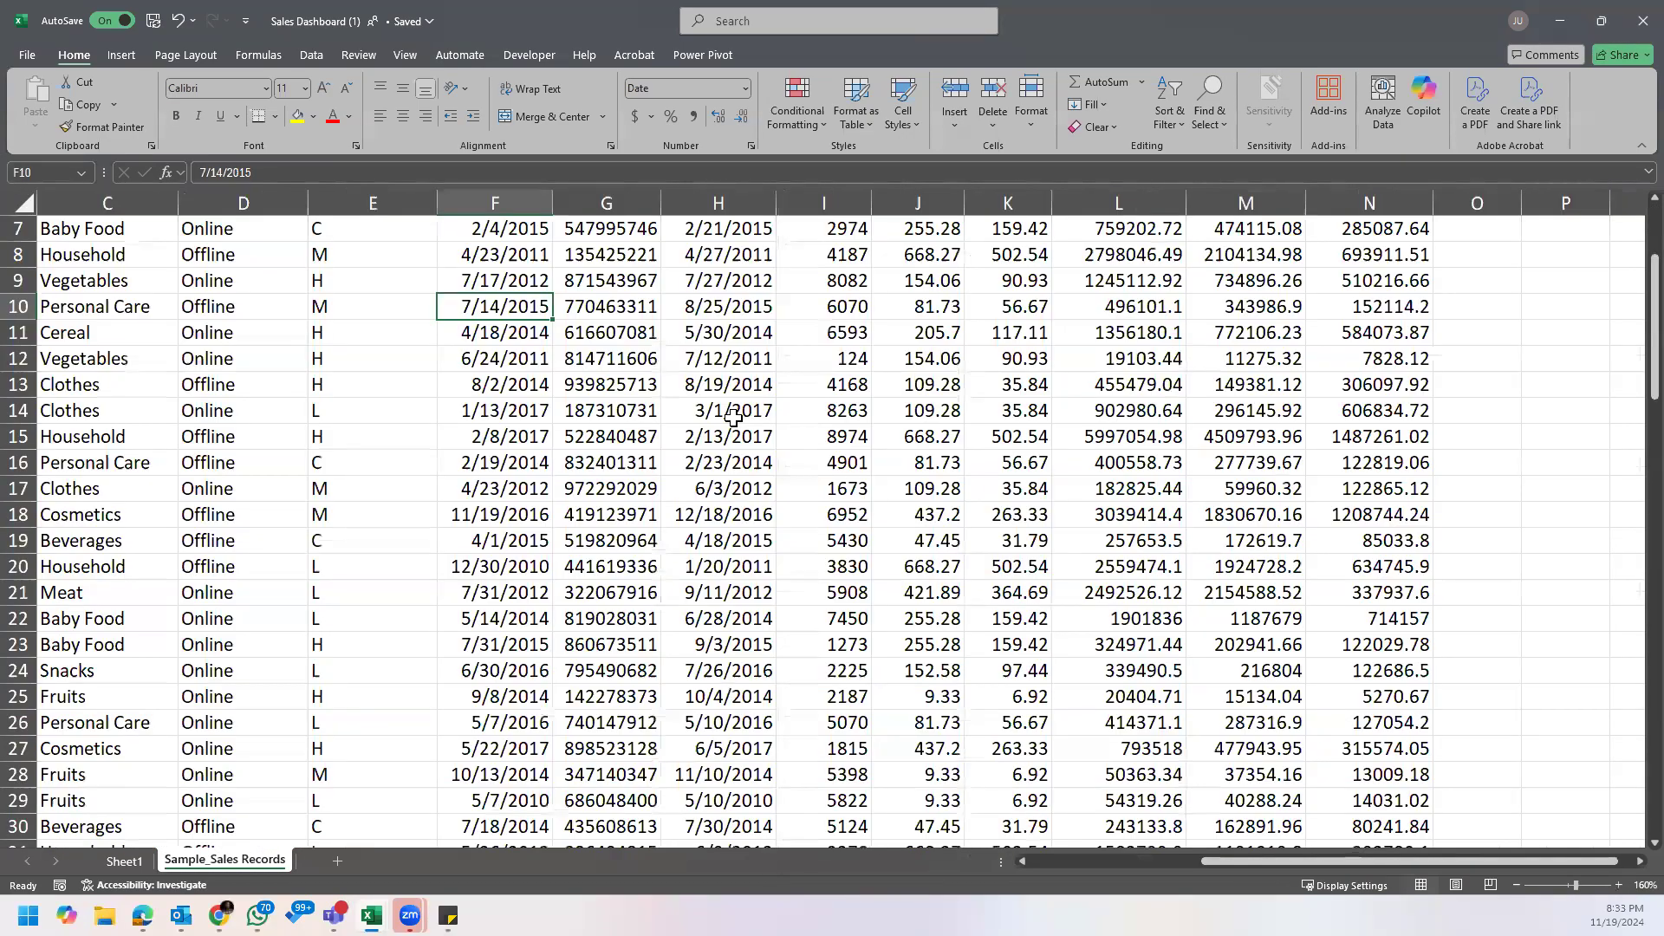
scroll(732, 418, "up", 2)
scroll(731, 424, "down", 2, "ctrl")
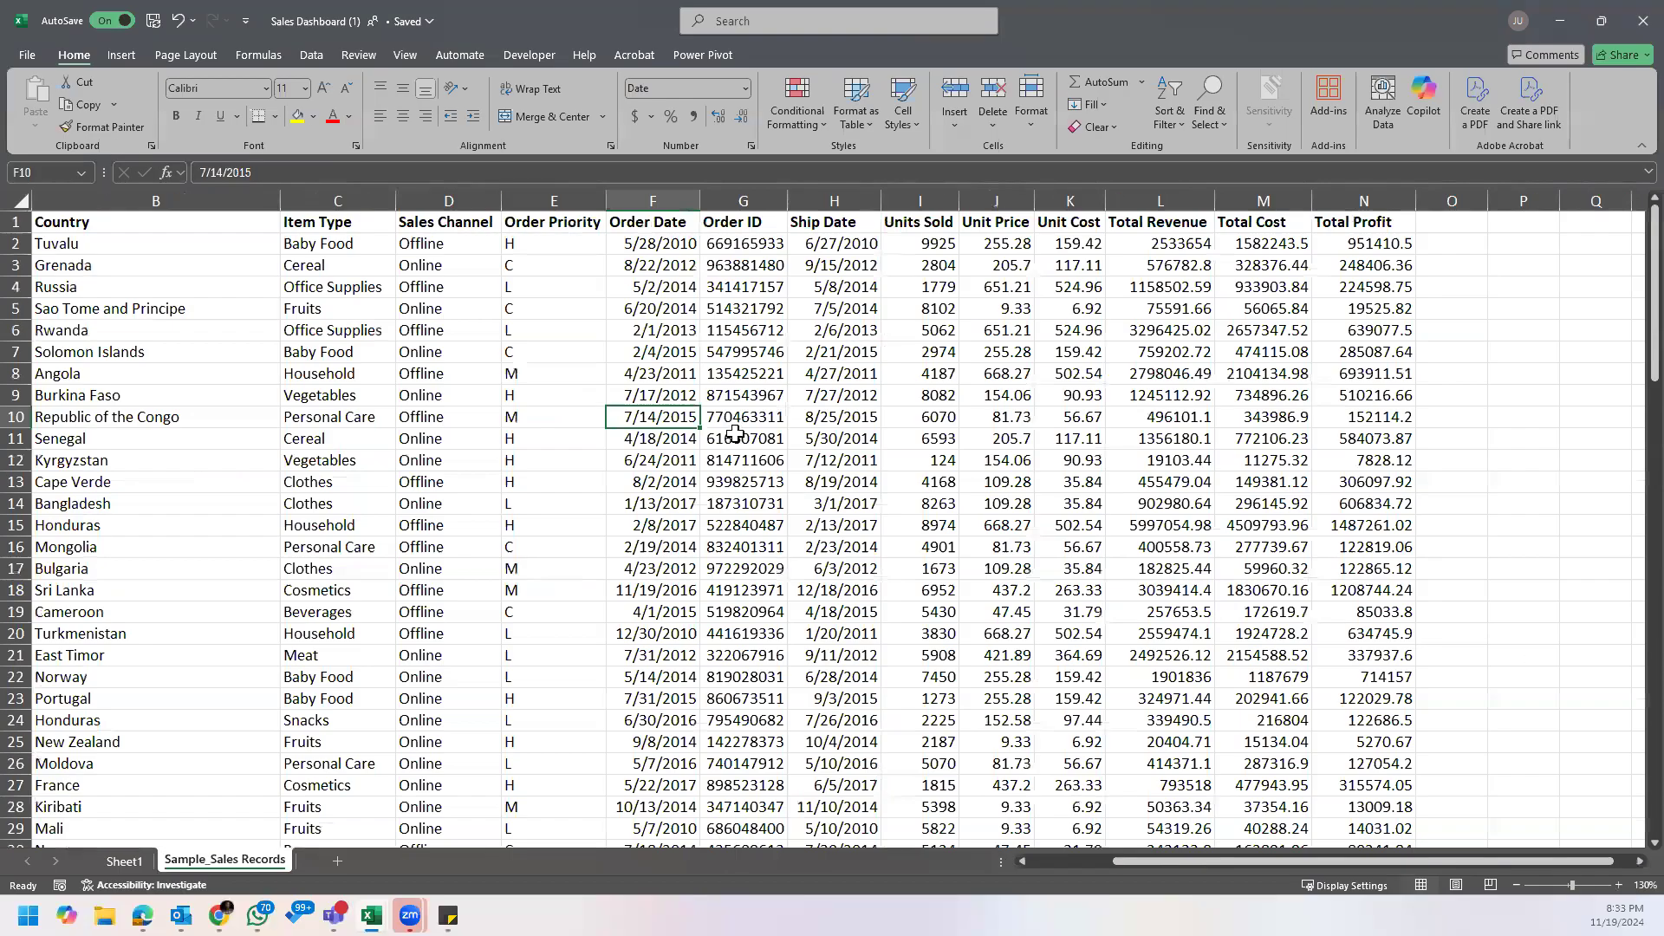
scroll(798, 527, "down", 1)
scroll(797, 525, "up", 1)
scroll(666, 410, "down", 2, "ctrl")
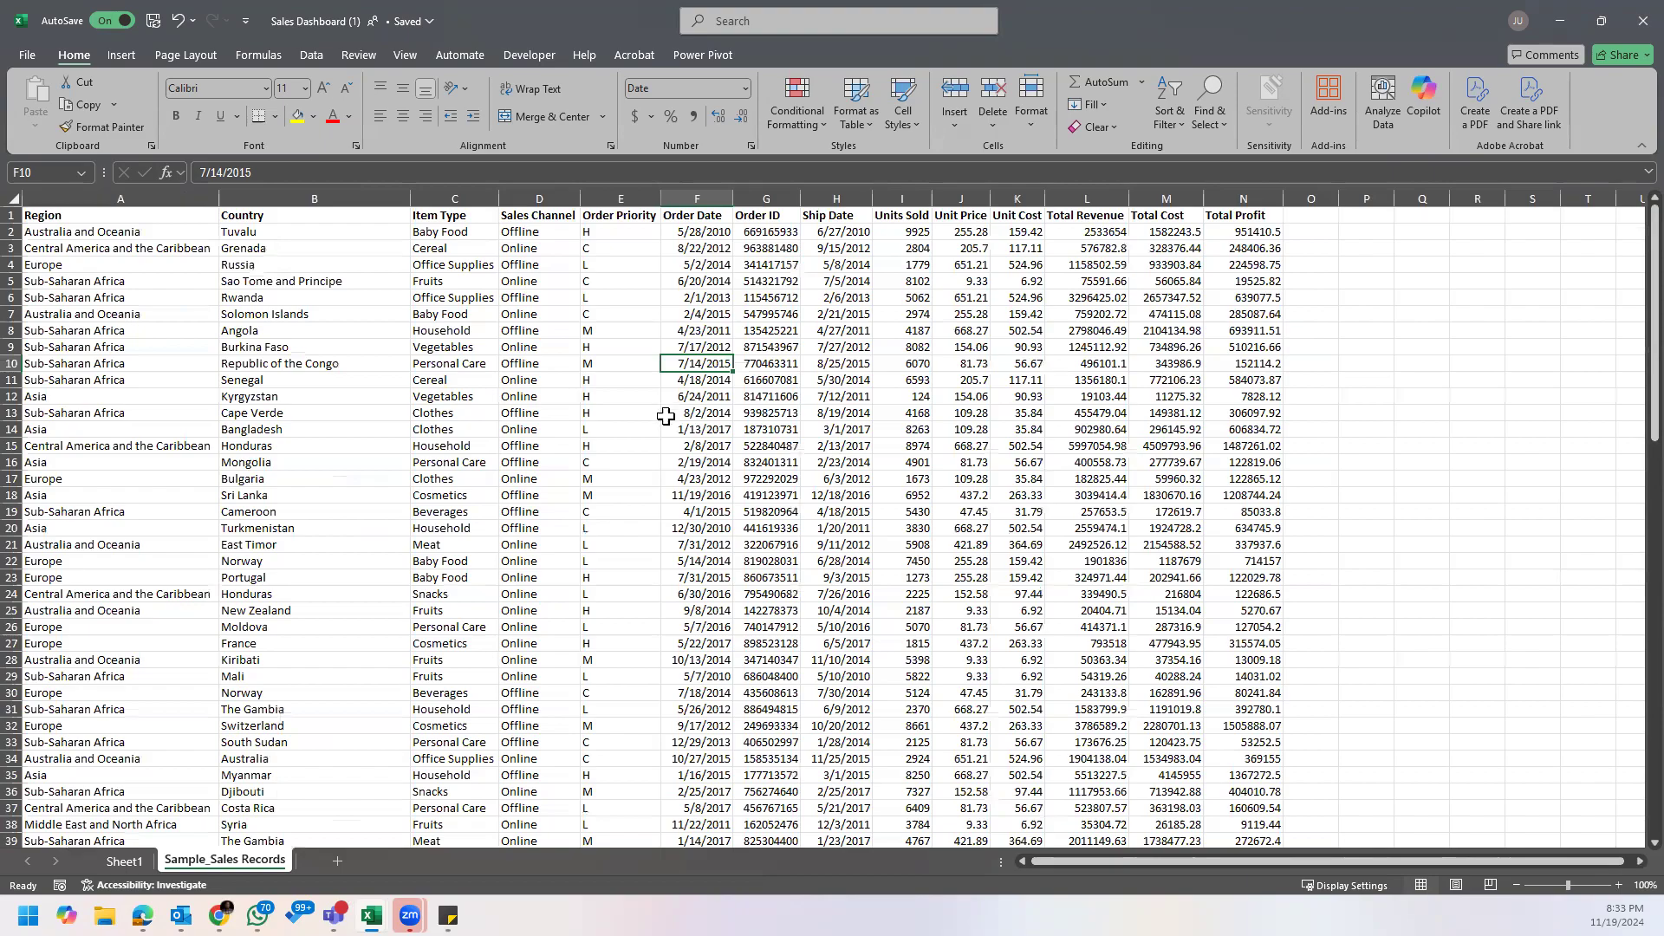
scroll(698, 399, "up", 1, "ctrl")
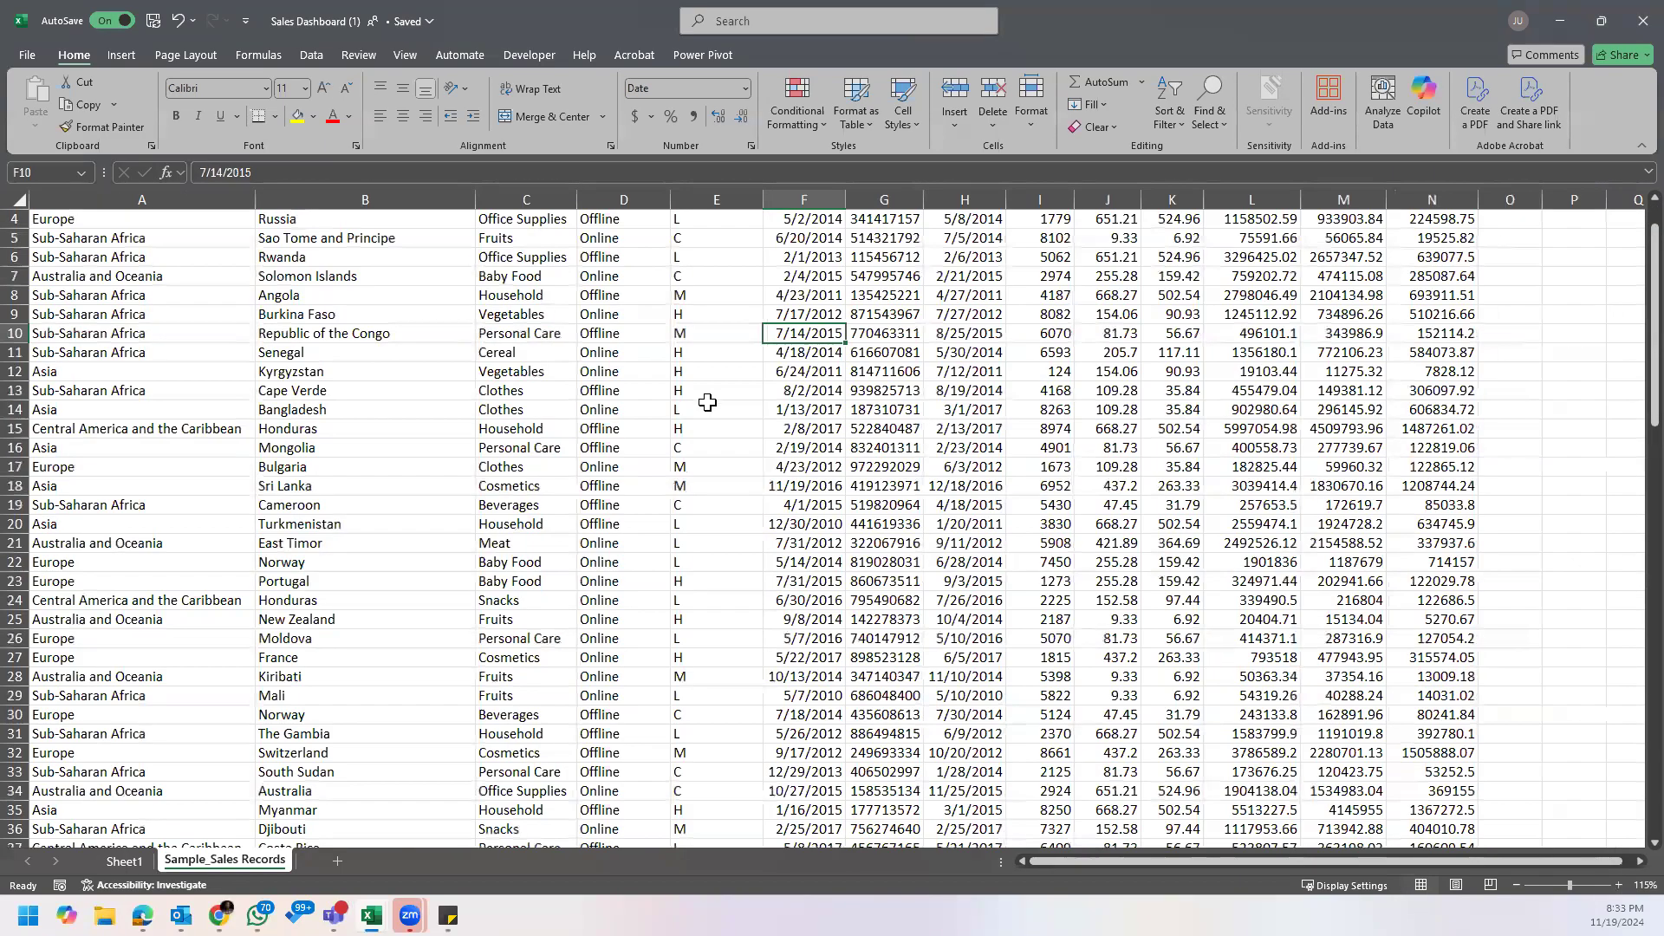
scroll(708, 403, "up", 1)
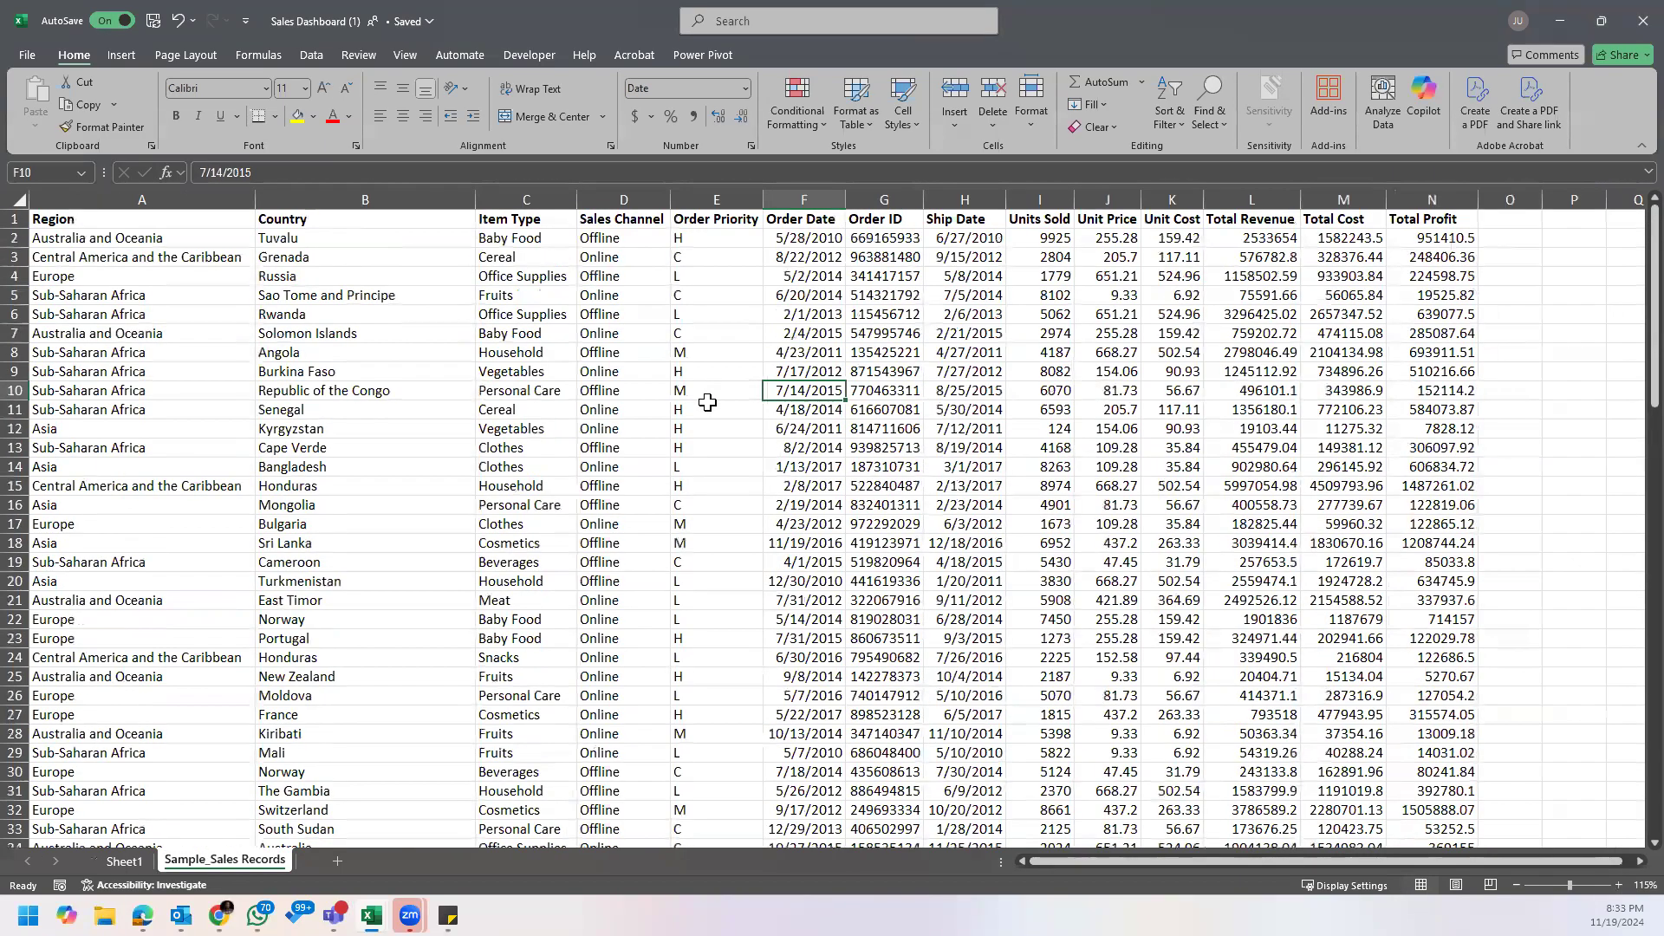
Step: Examine the Order Date, Region and Country entries in the first rows of the sales records
left_click(834, 241)
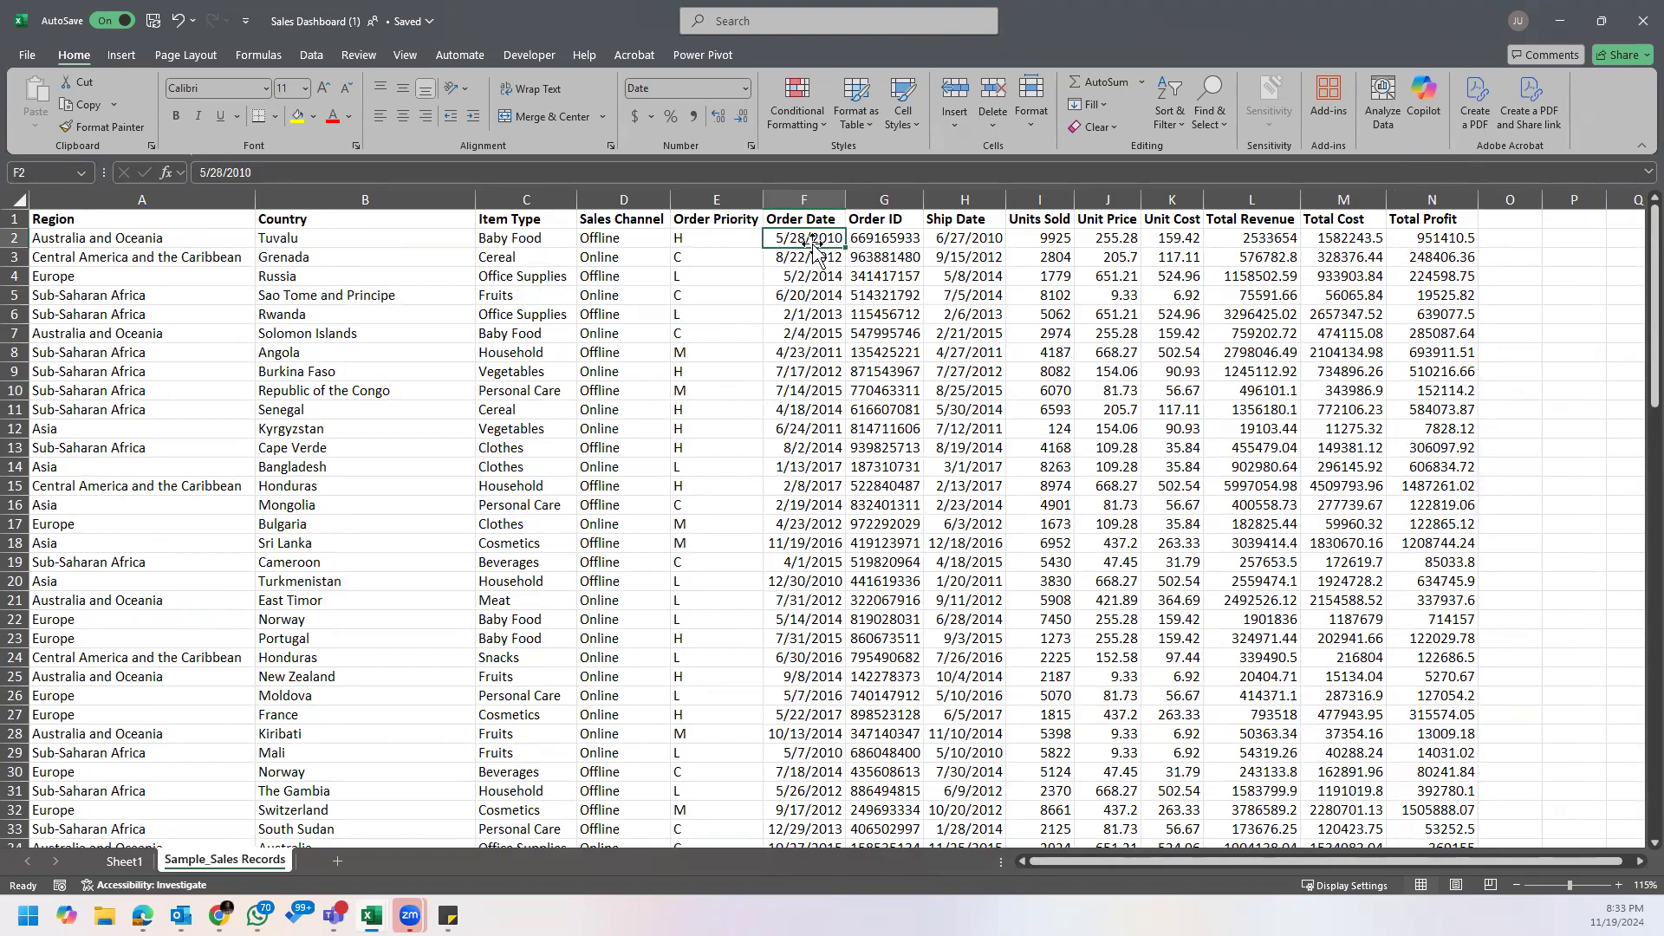
left_click(815, 276)
left_click(830, 353)
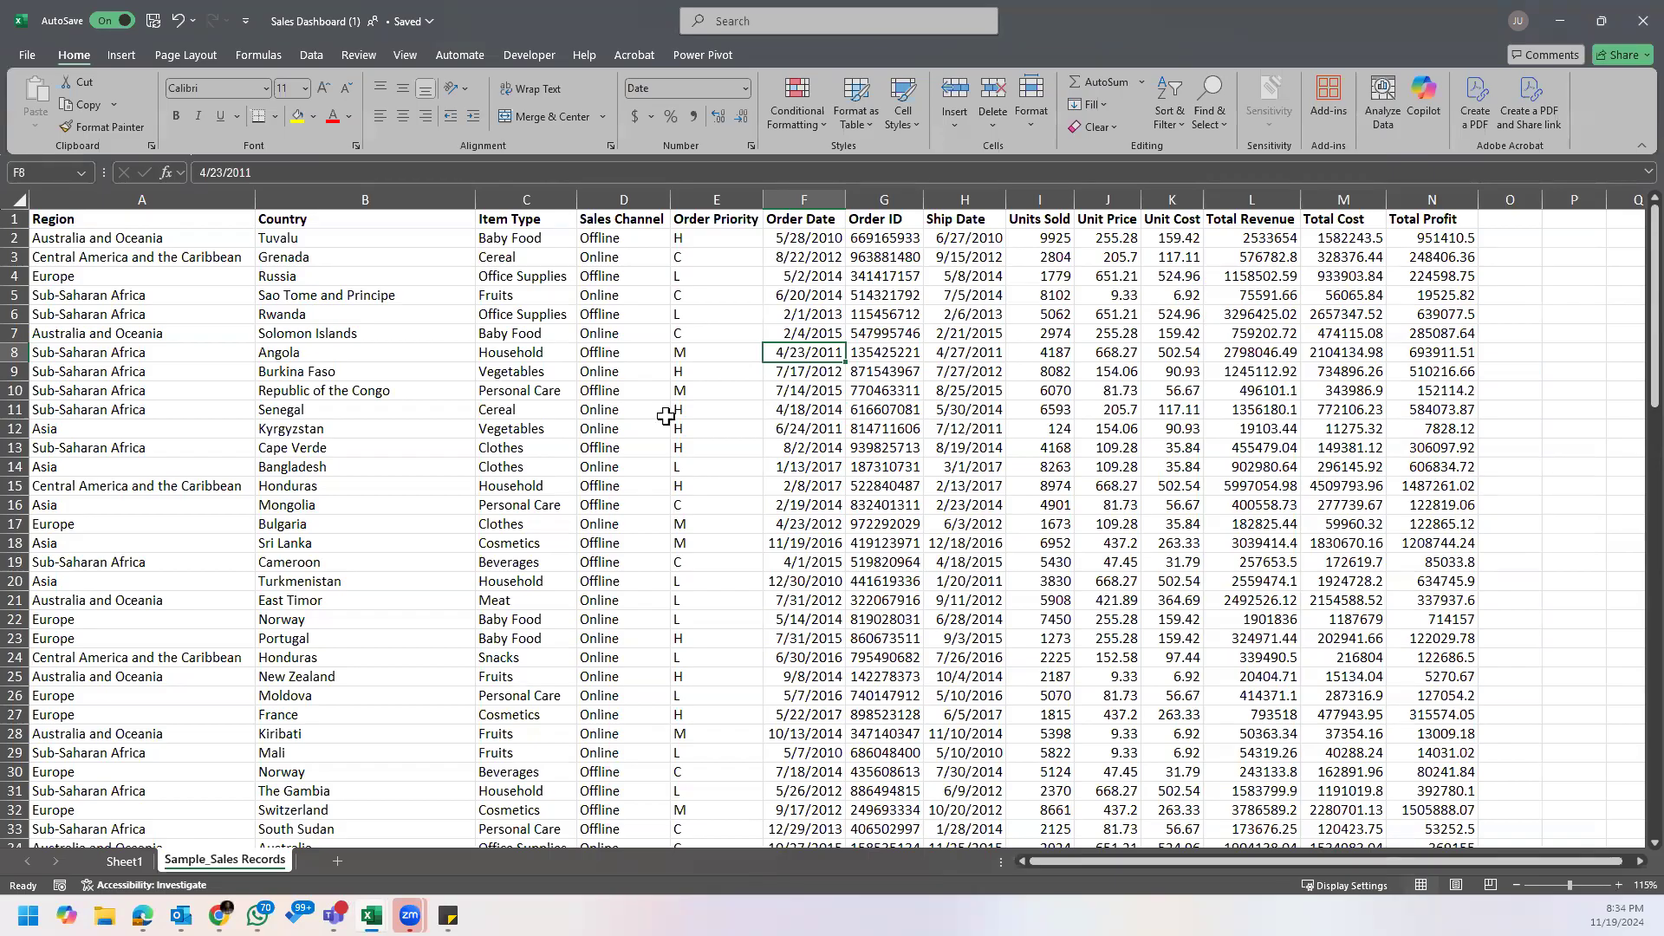
left_click(173, 242)
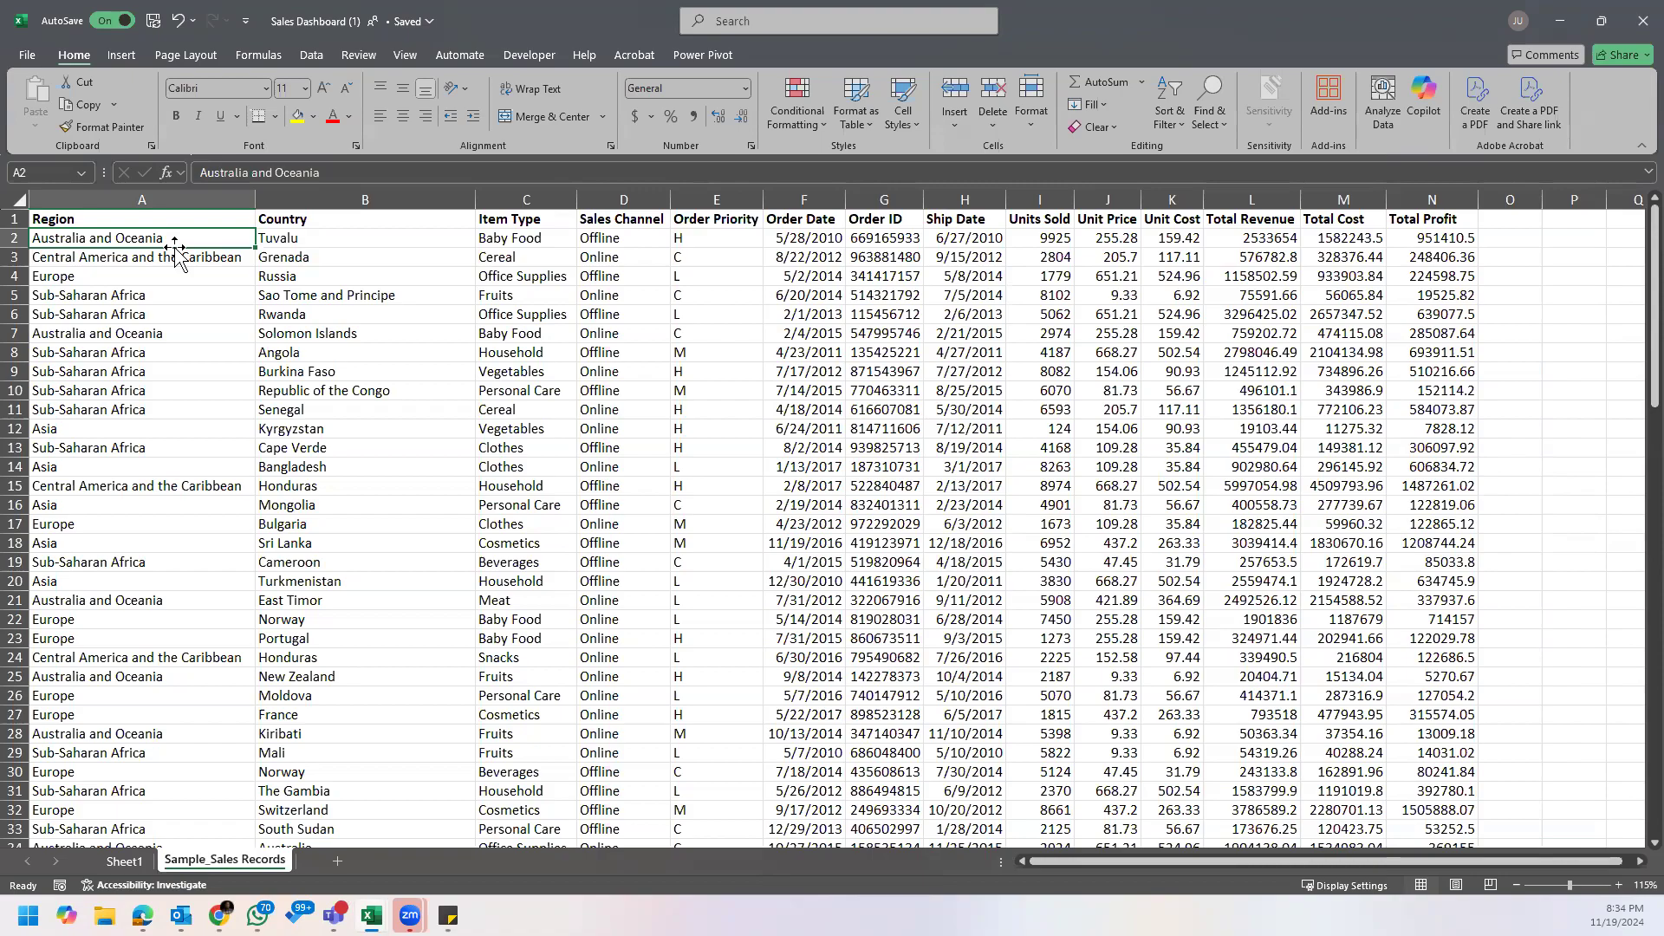
left_click(470, 284)
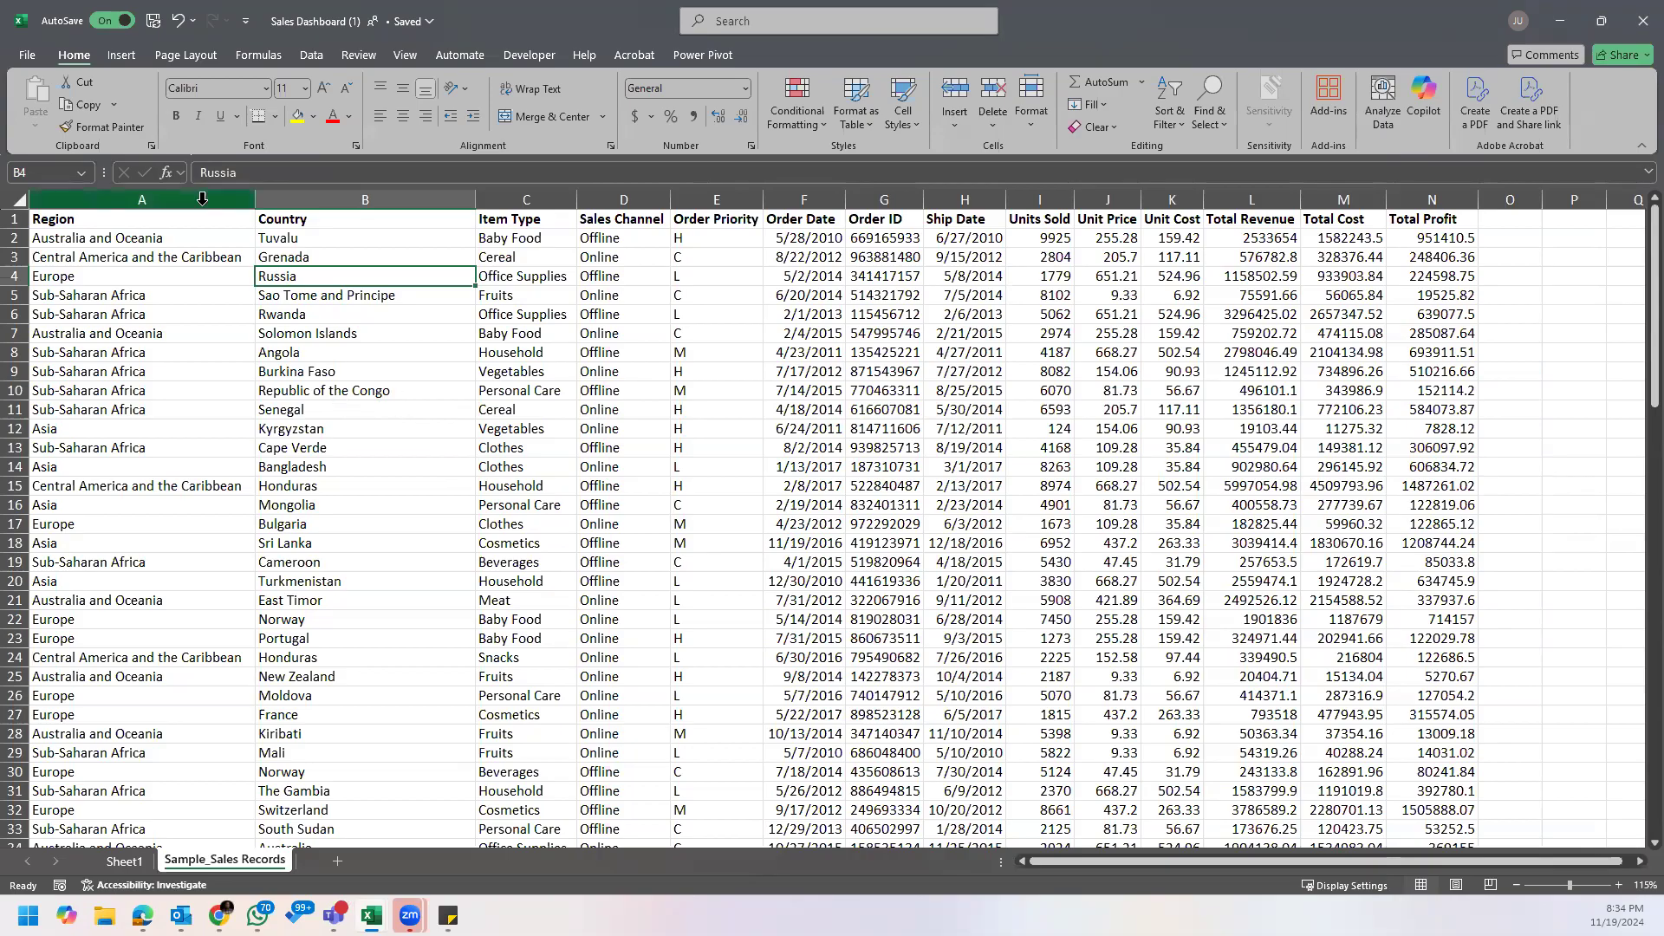
Step: Convert the sales records range A1:N101 into a table with headers and undo the conversion
left_click(182, 227)
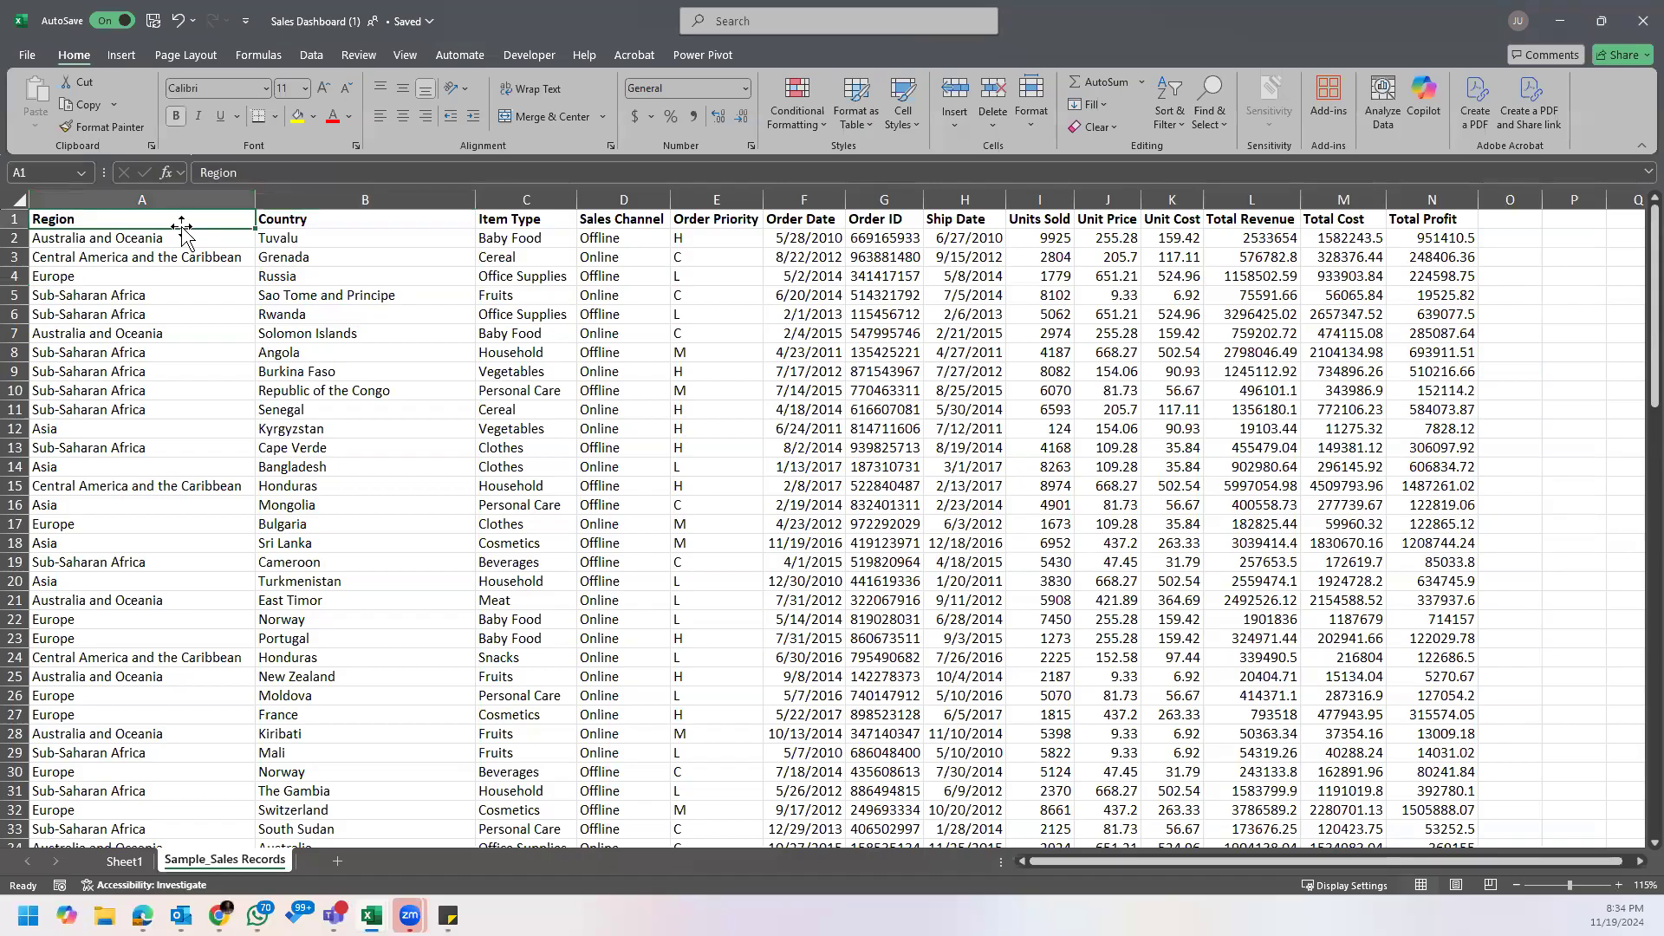
left_click(132, 56)
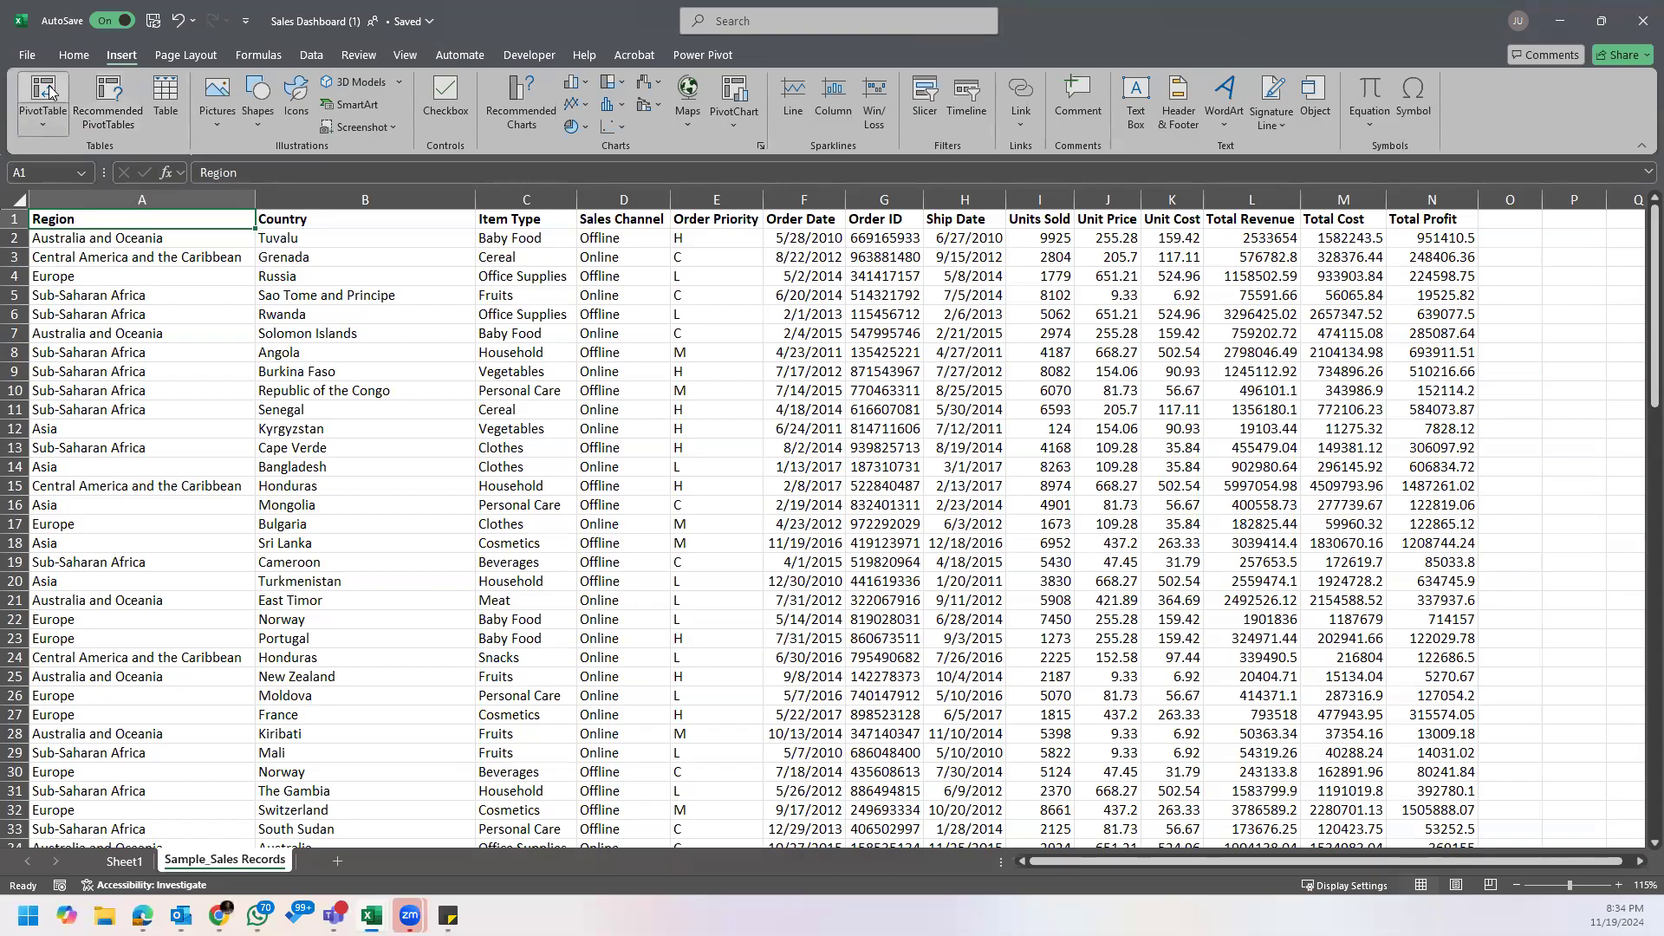
left_click(171, 94)
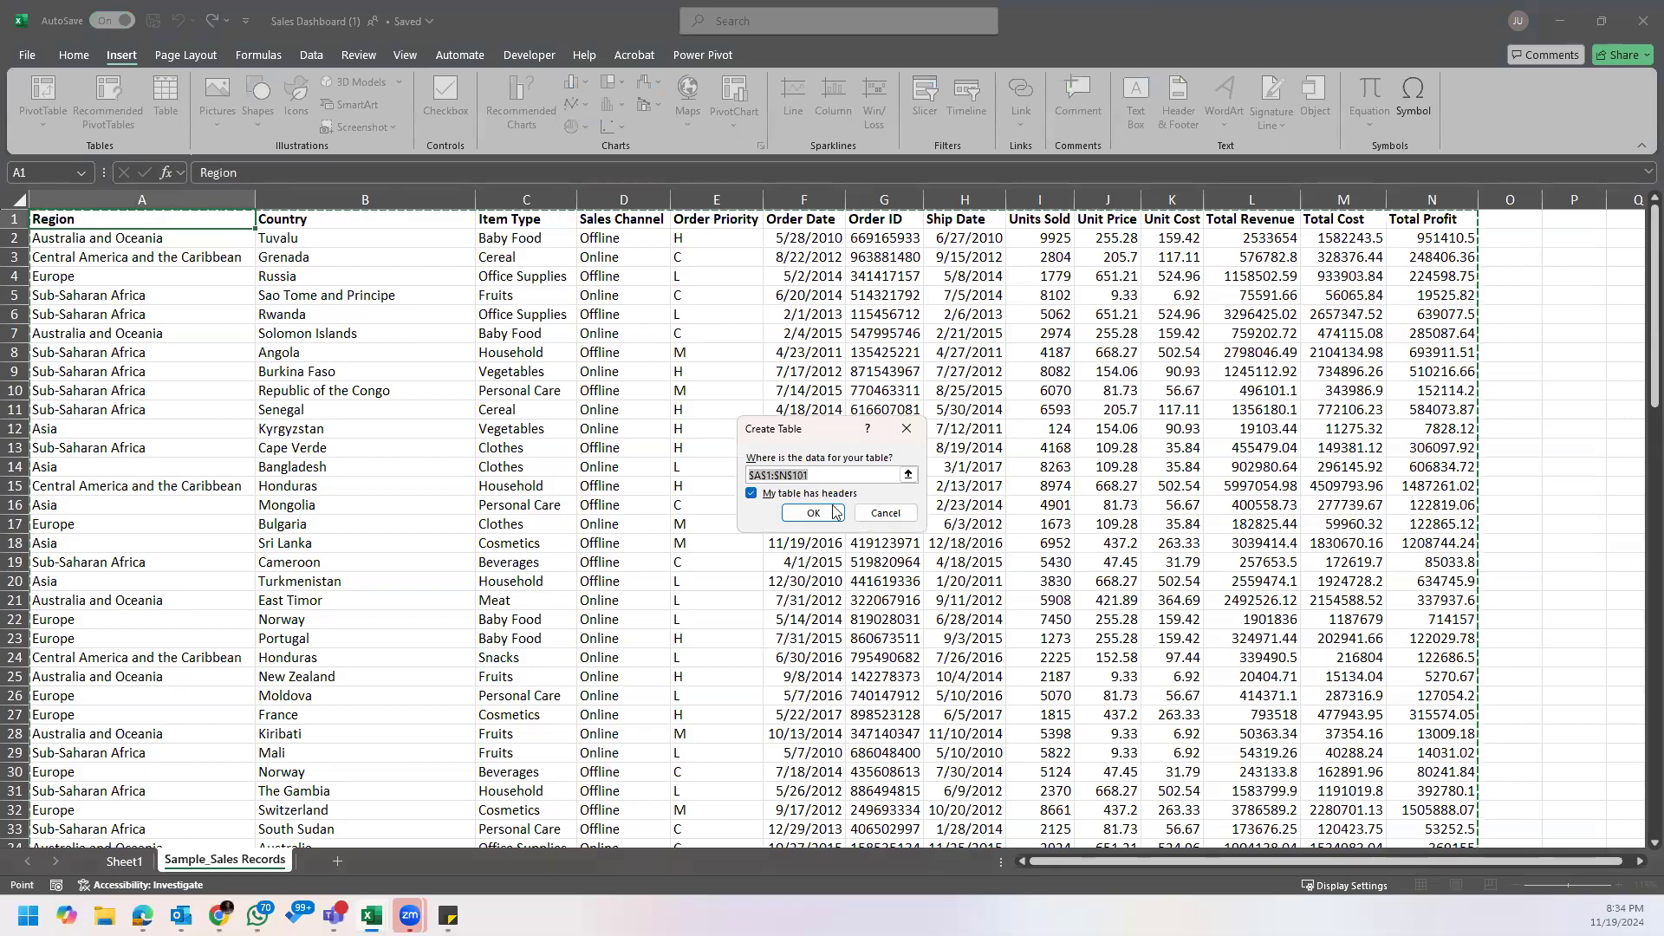
left_click(814, 514)
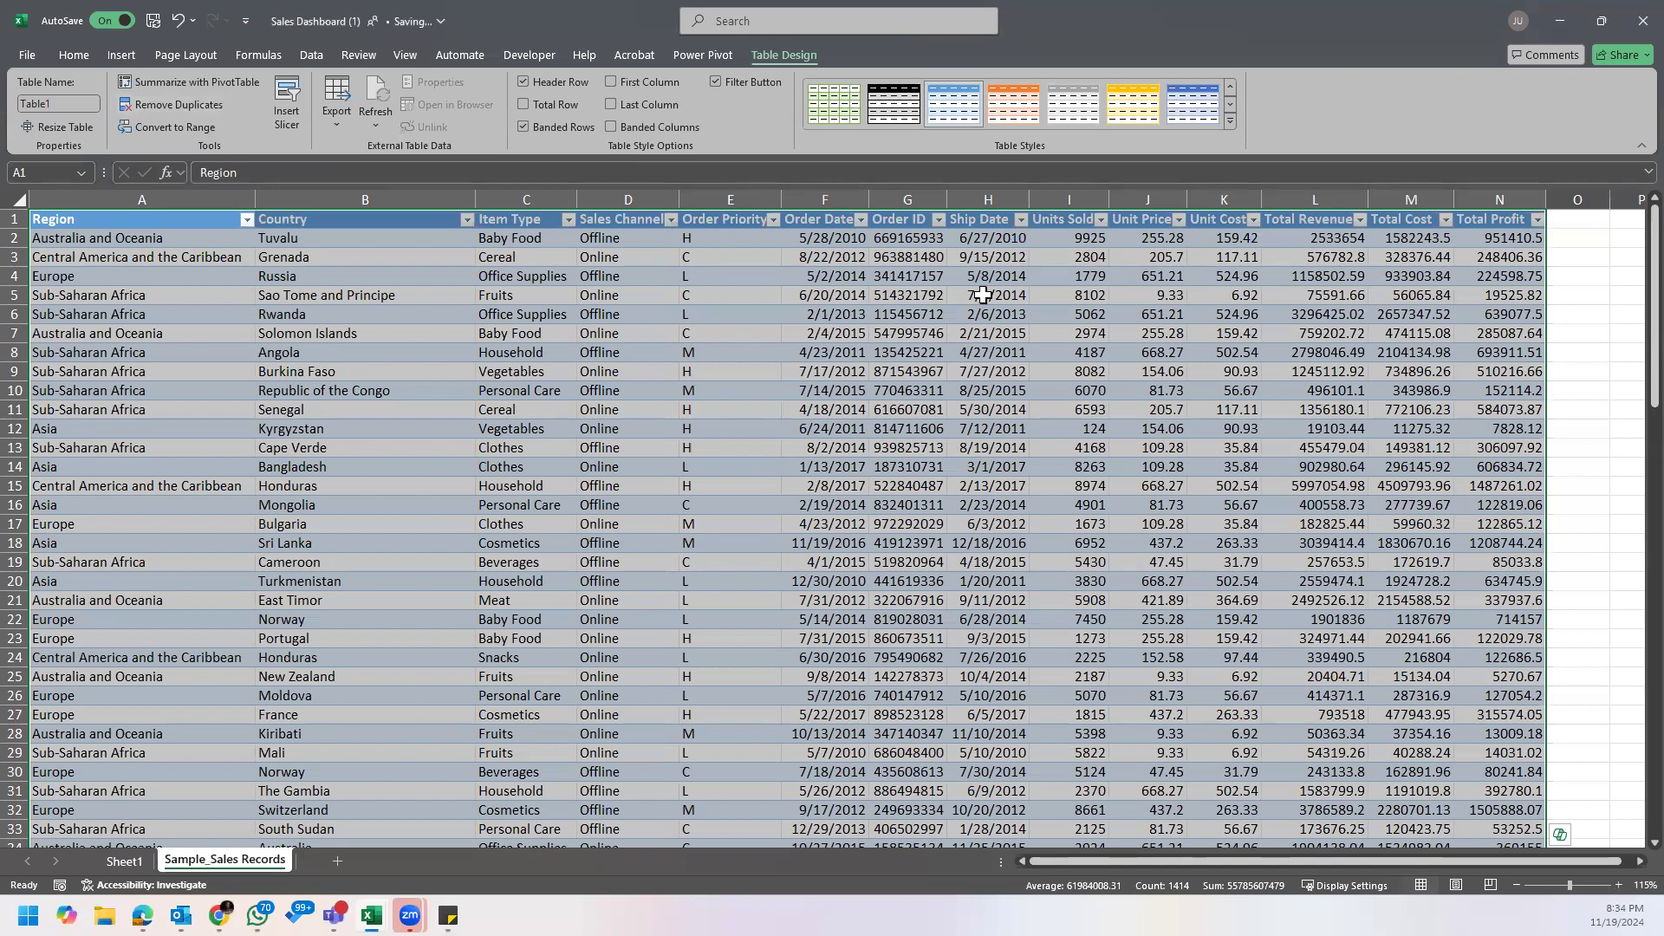
key("ctrl+z")
Step: Create the table with headers from the sales records once more
left_click(122, 55)
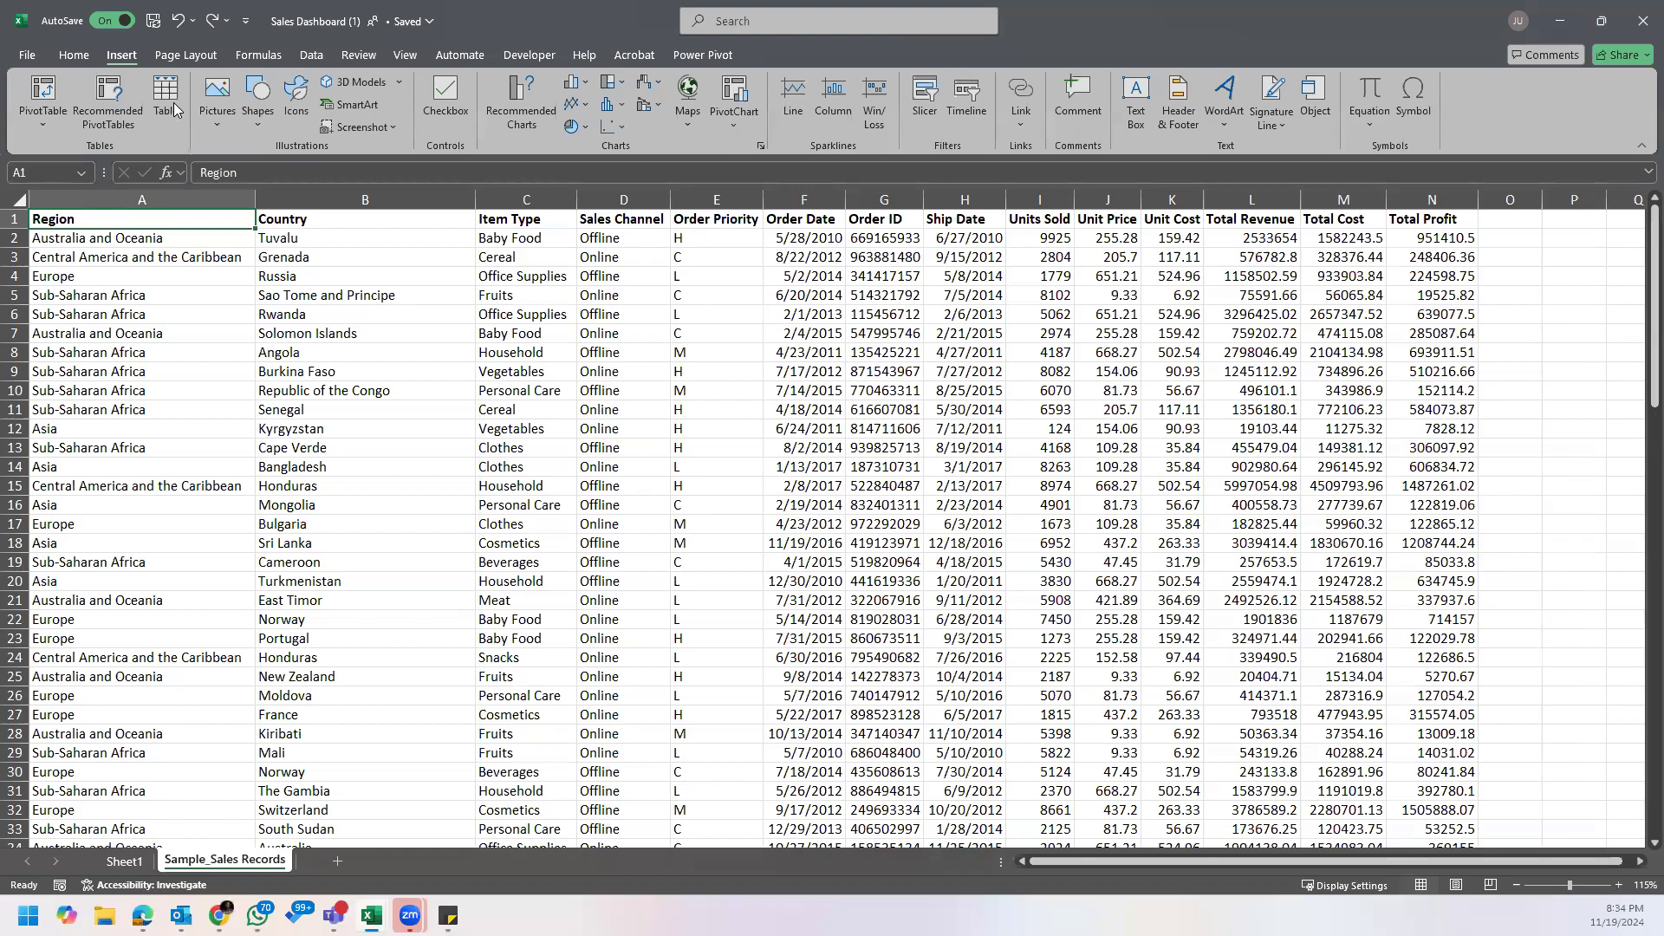
left_click(174, 108)
left_click(822, 510)
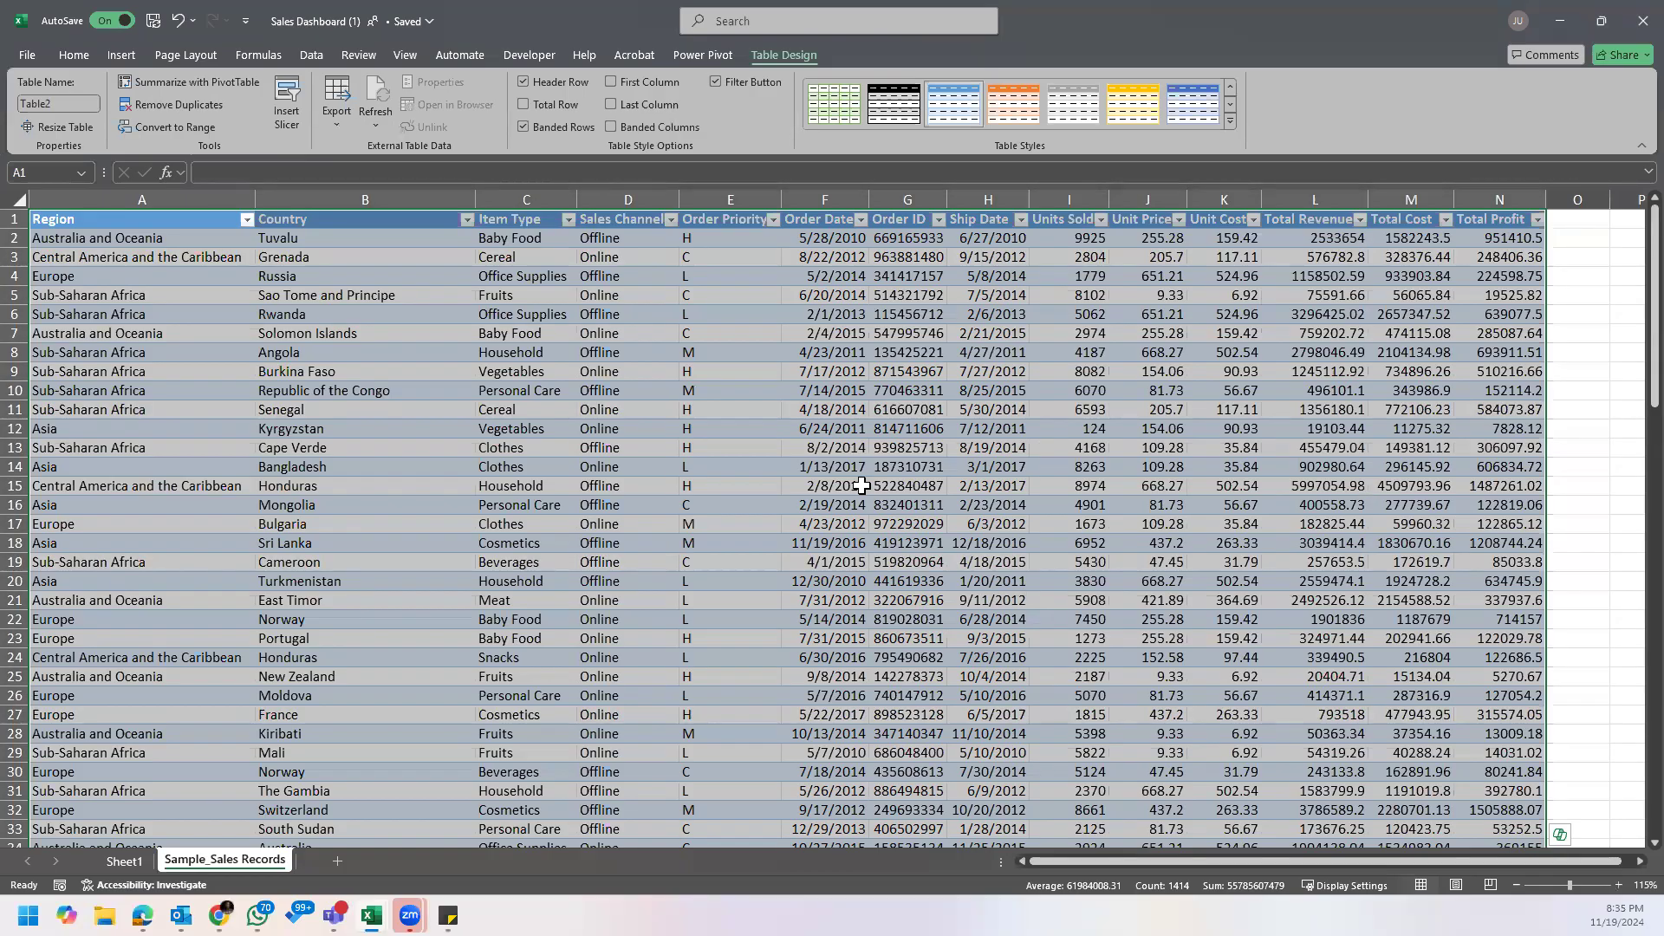
Step: Check the last rows of the new table and undo its creation, returning to cell A1
left_click(901, 466)
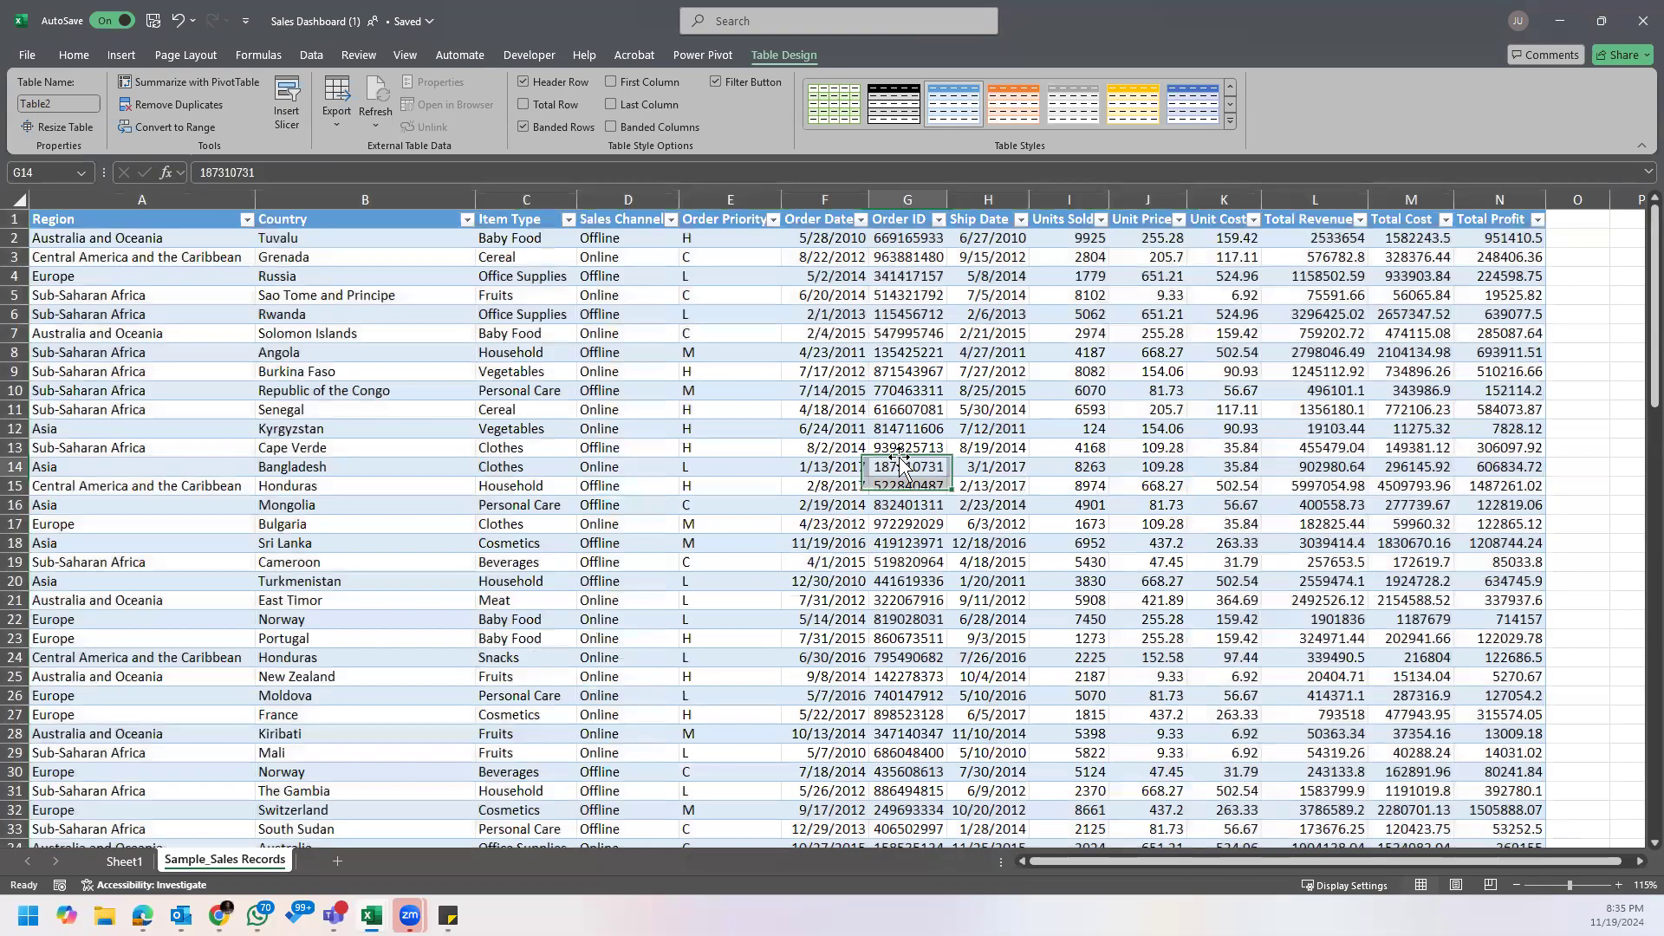
key("ctrl+Down")
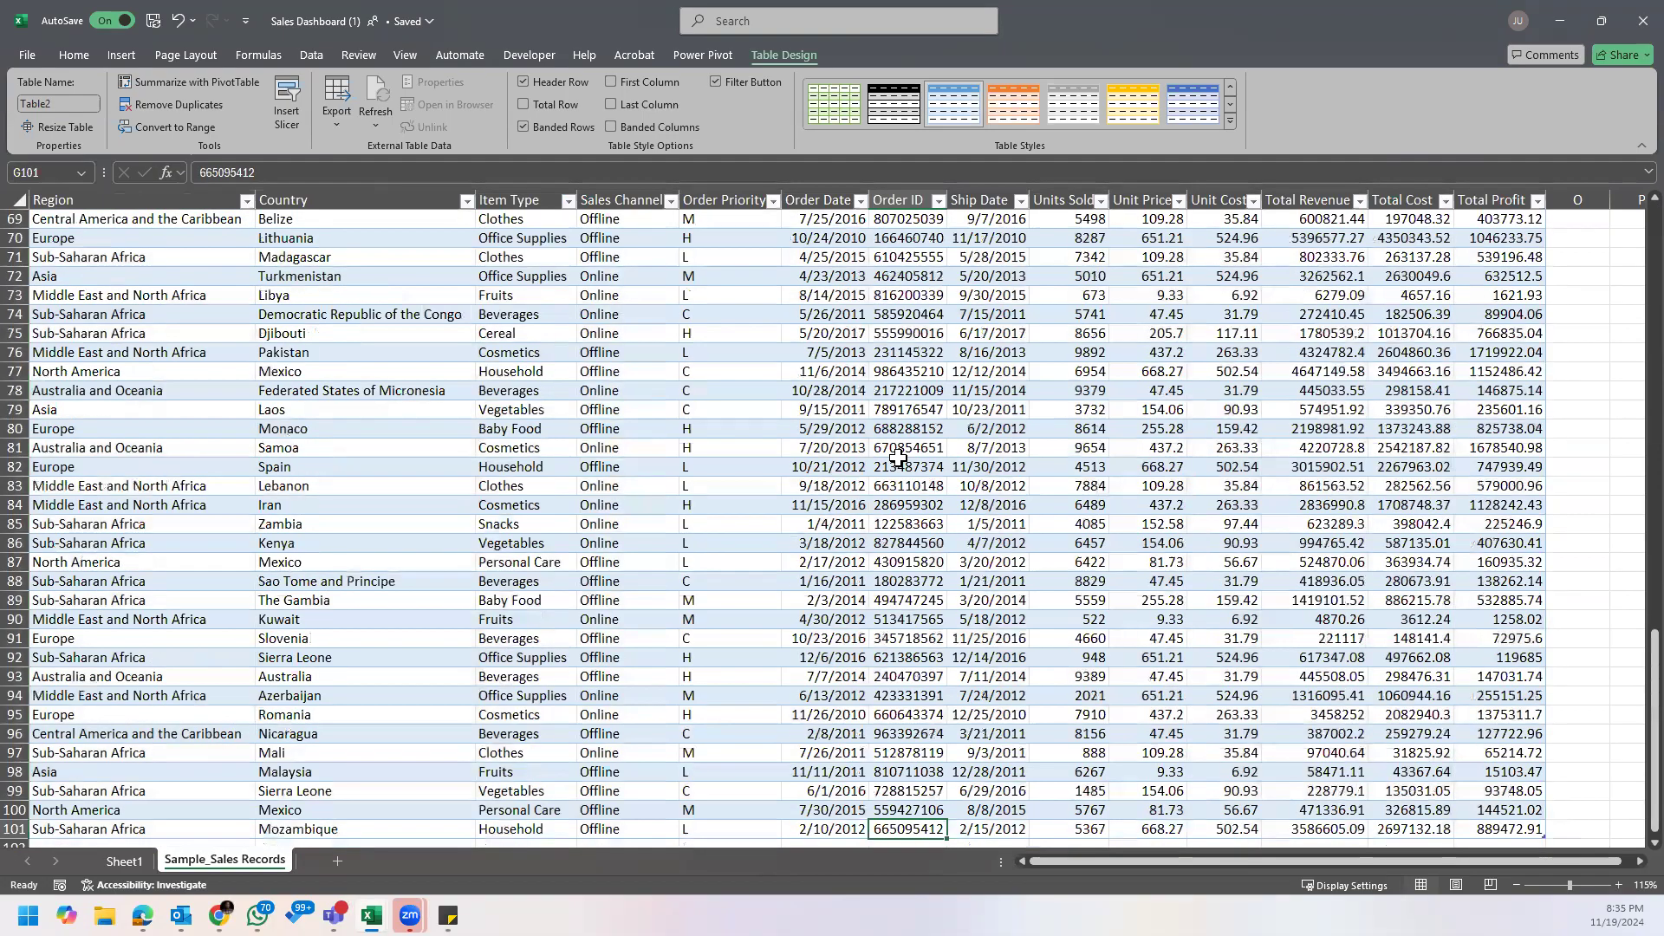
scroll(898, 458, "down", 4)
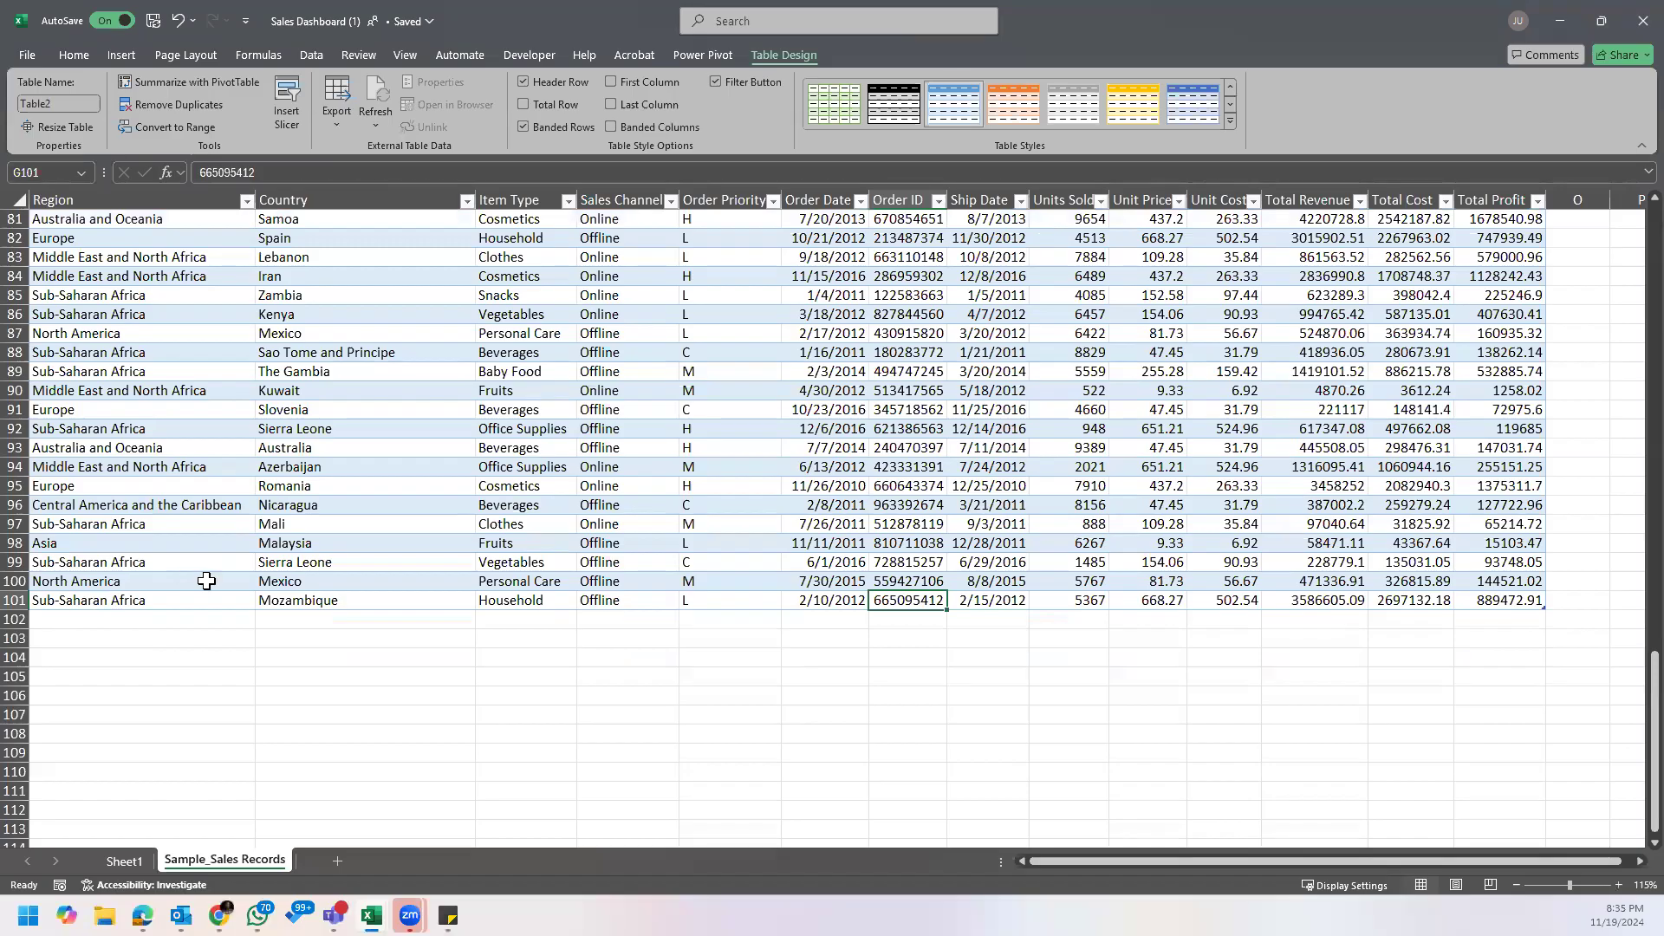
left_click(123, 861)
left_click(208, 862)
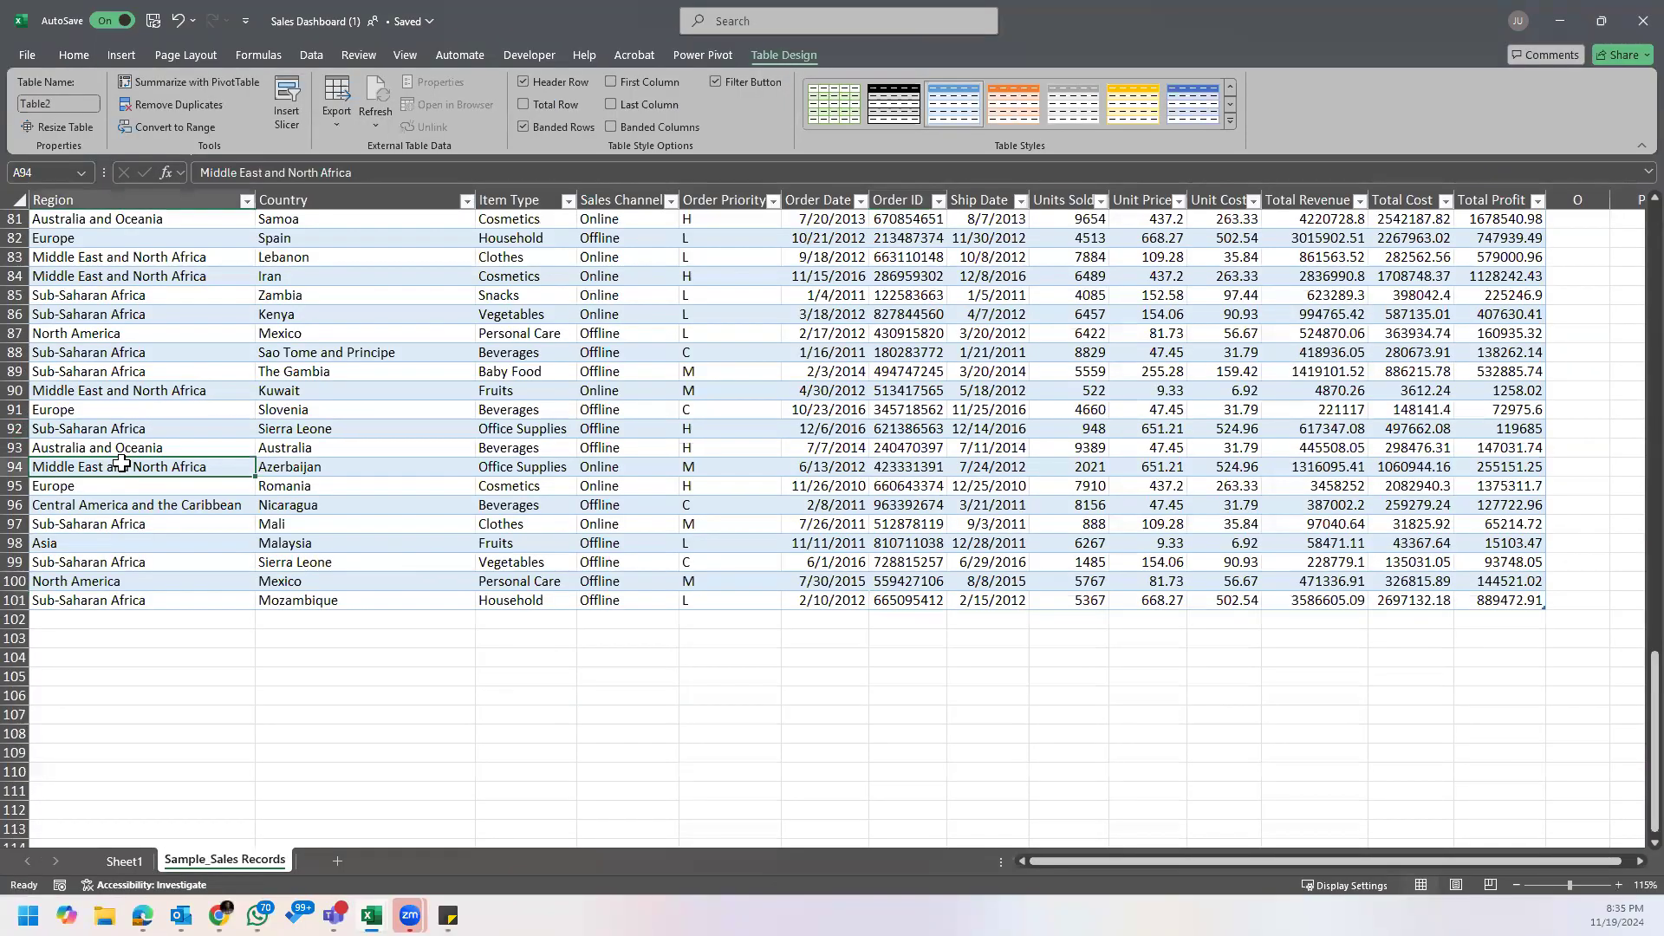
key("ctrl+Home")
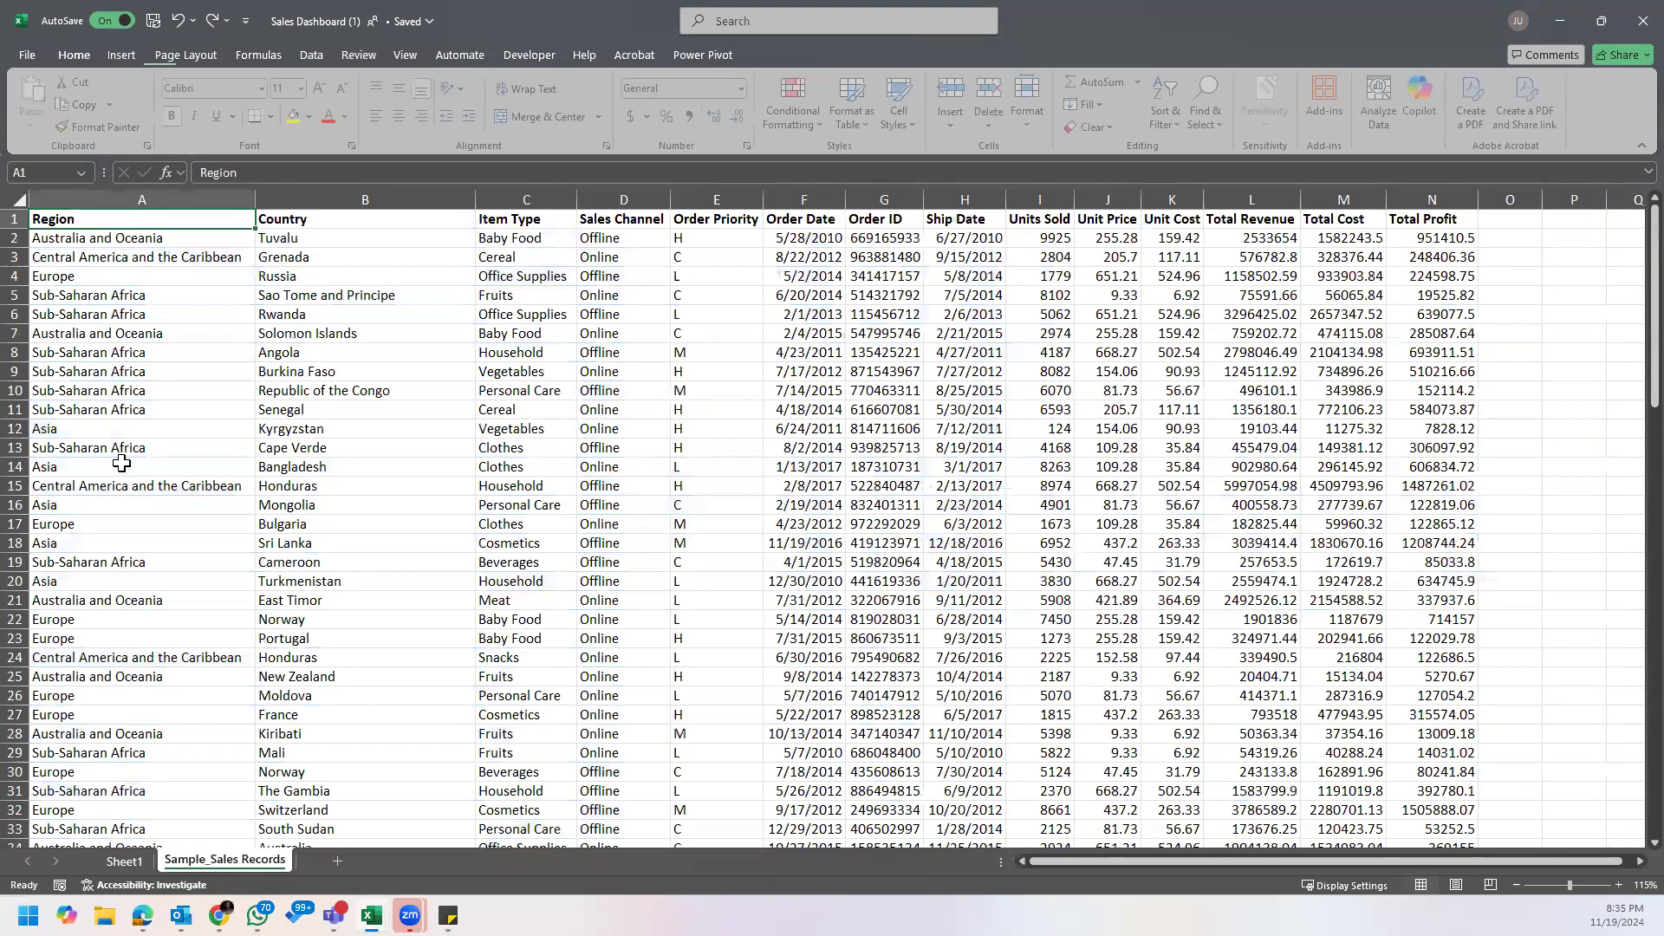
left_click(739, 377)
left_click(442, 406)
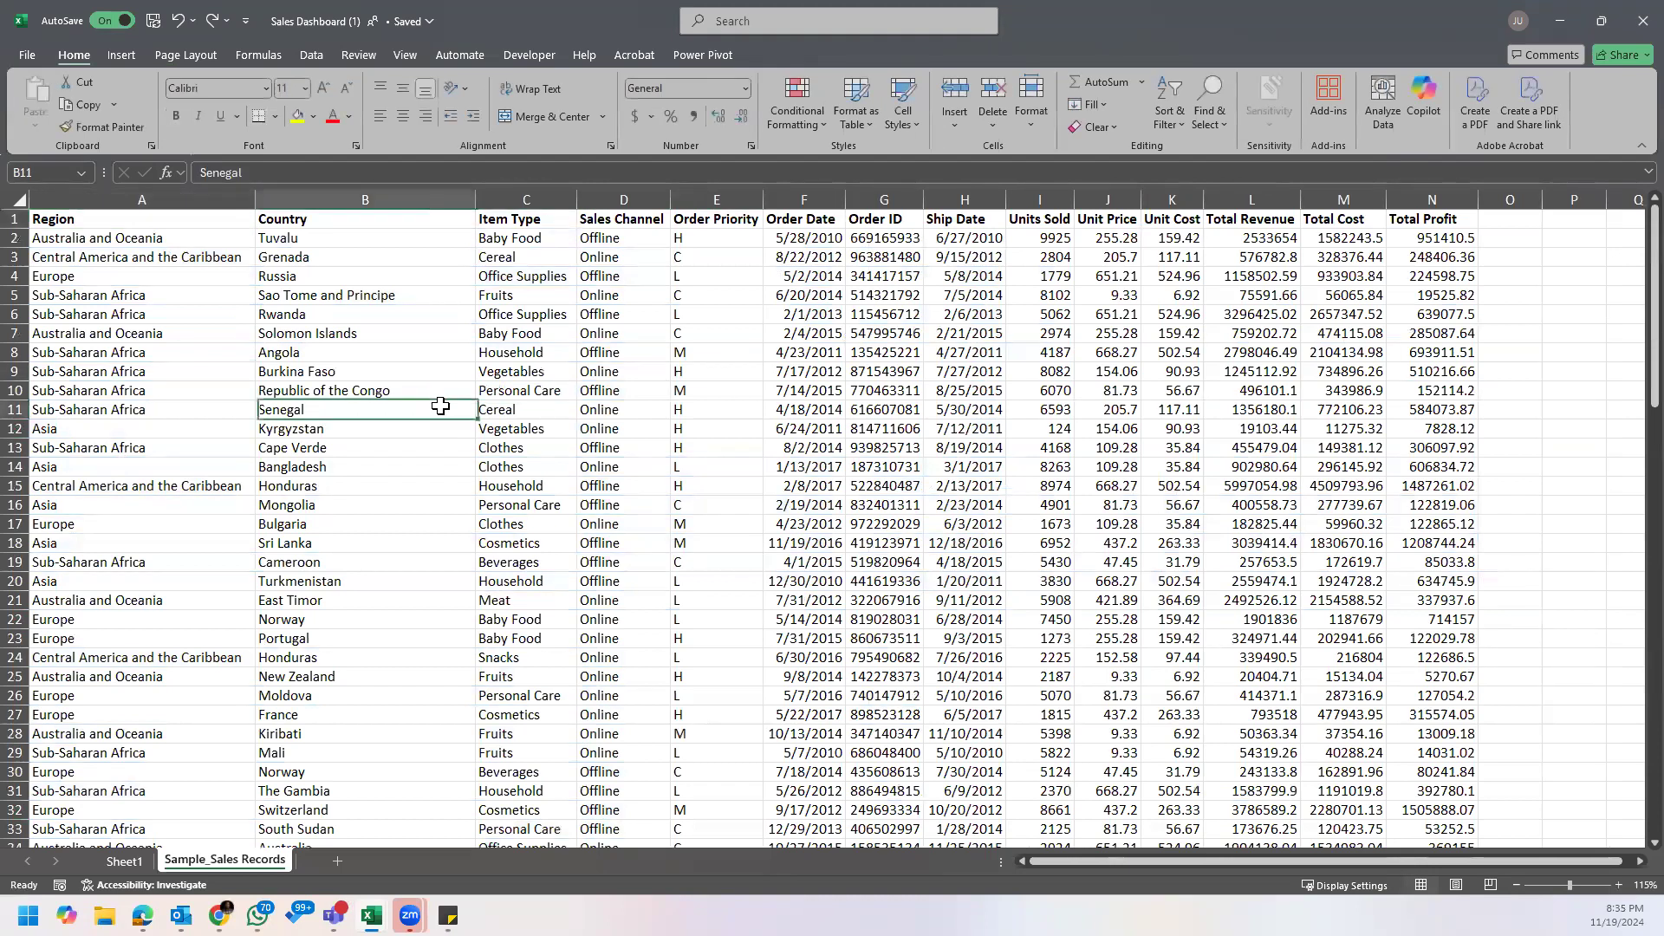
left_click(180, 227)
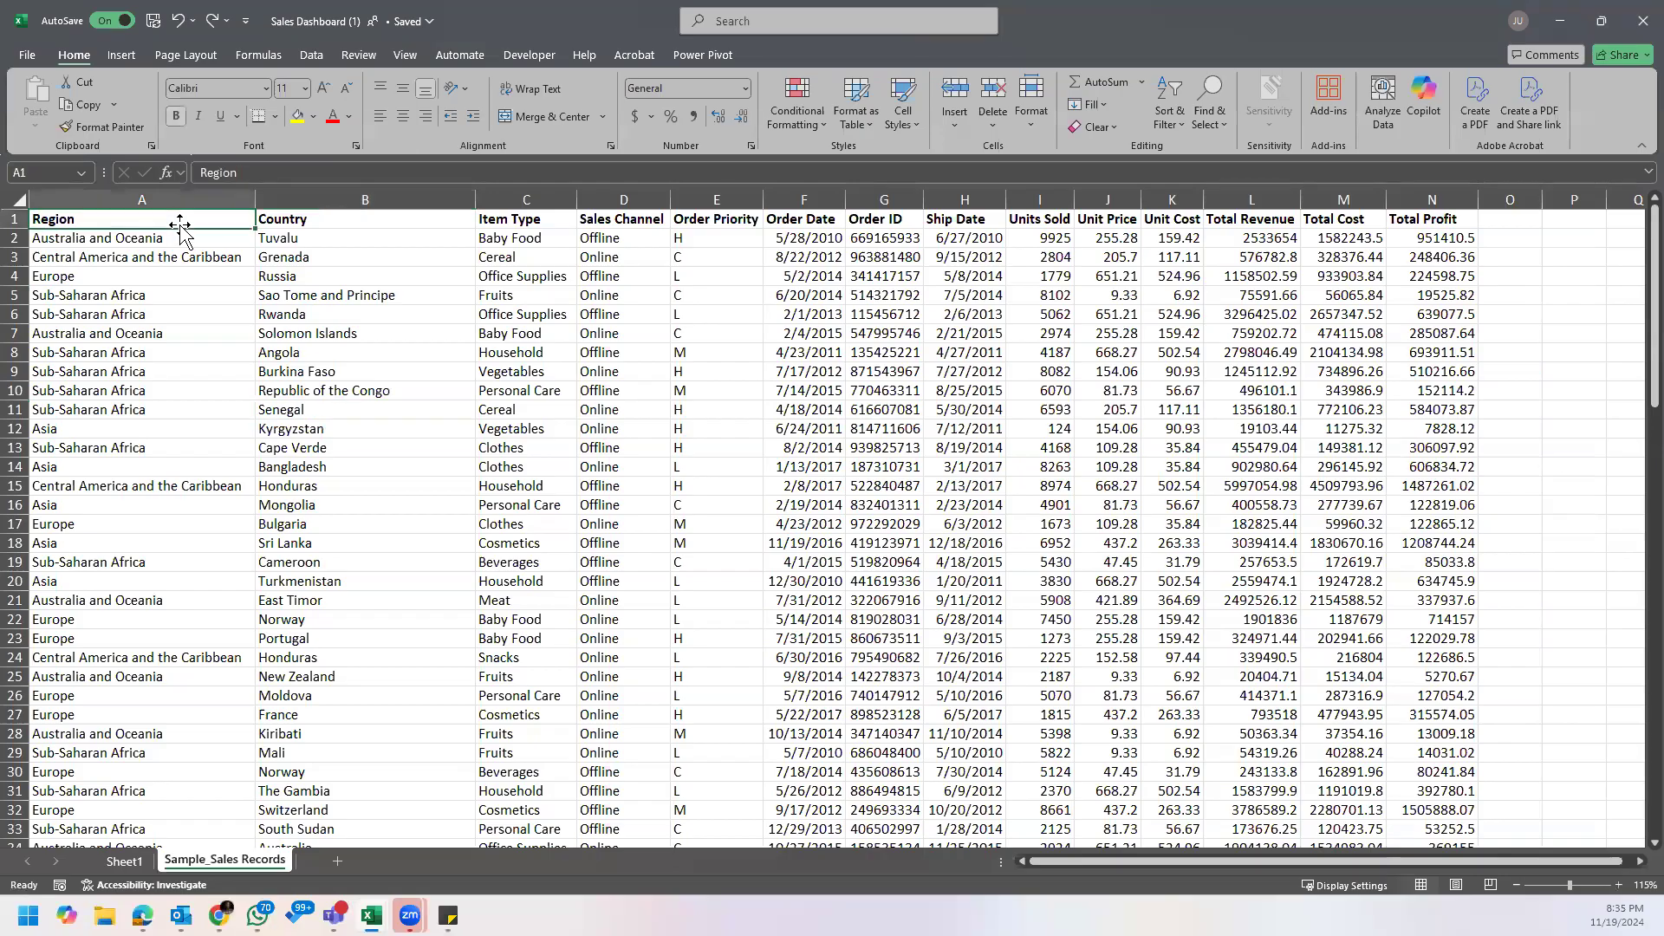
left_click(217, 259)
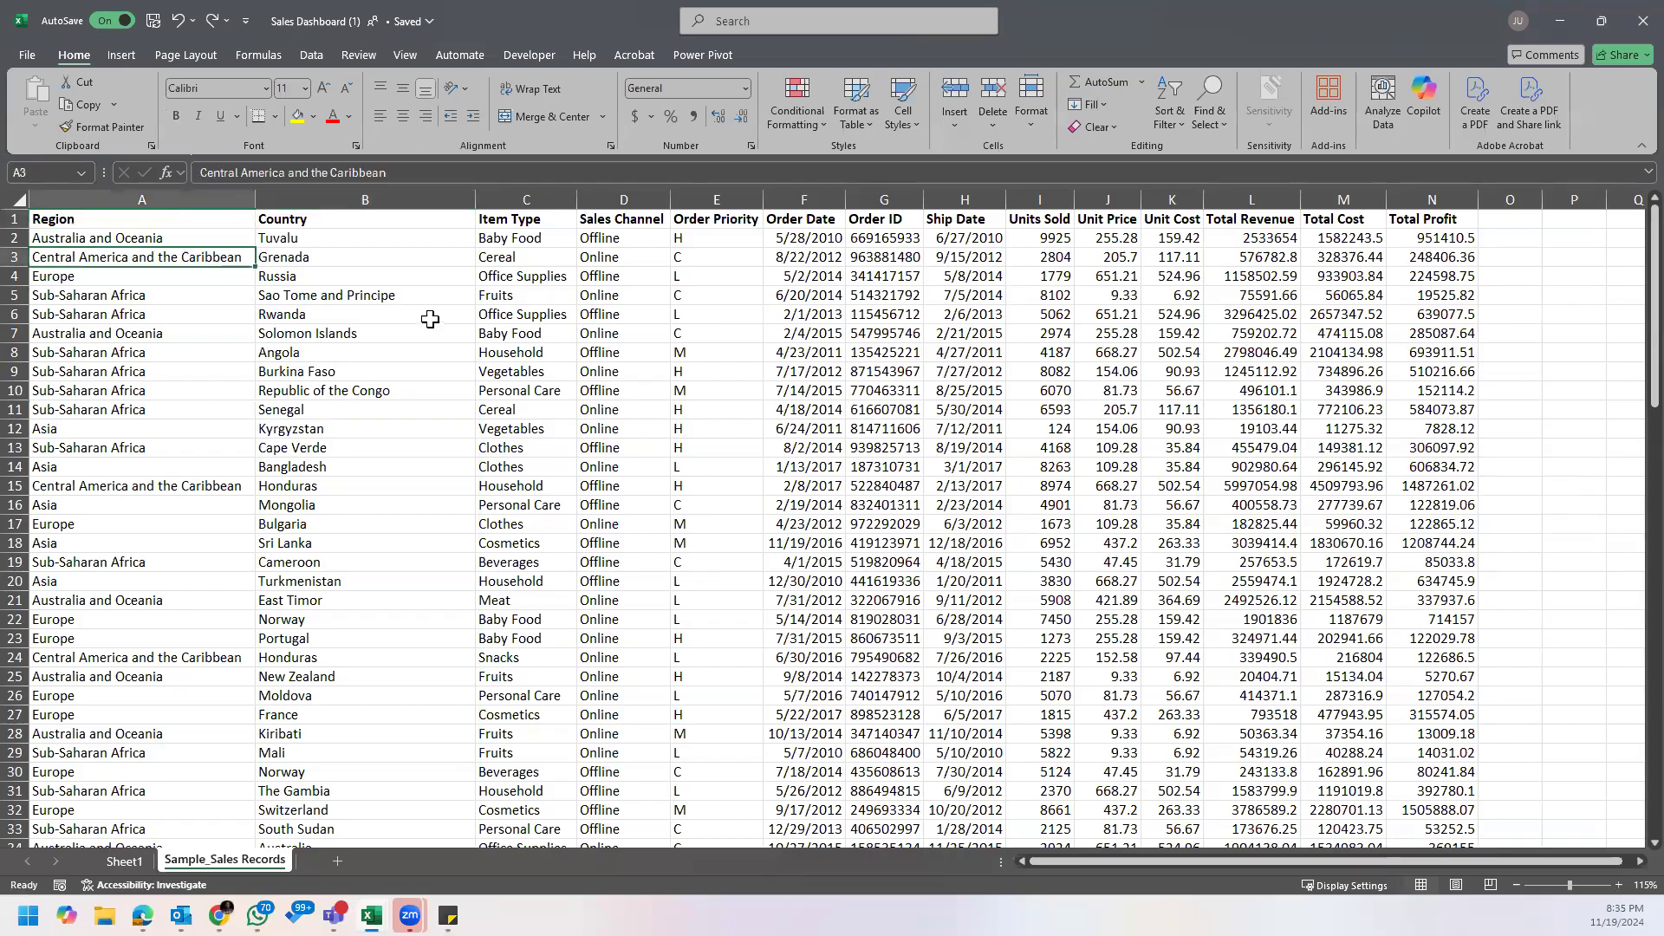
left_click(974, 321)
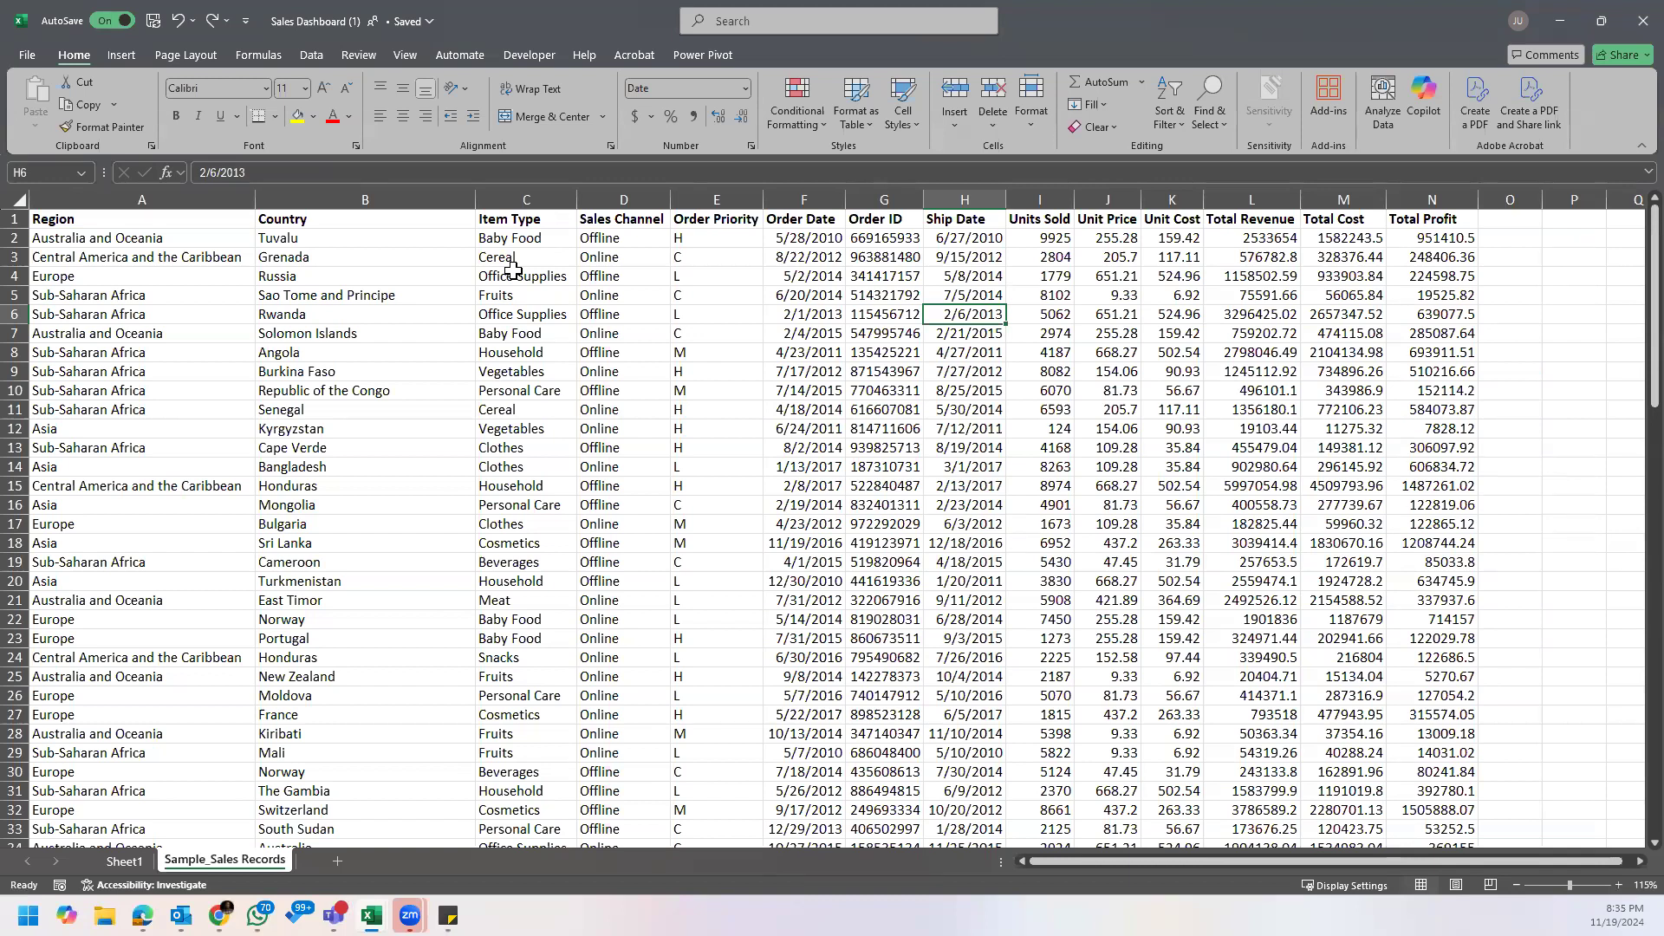
left_click(358, 258)
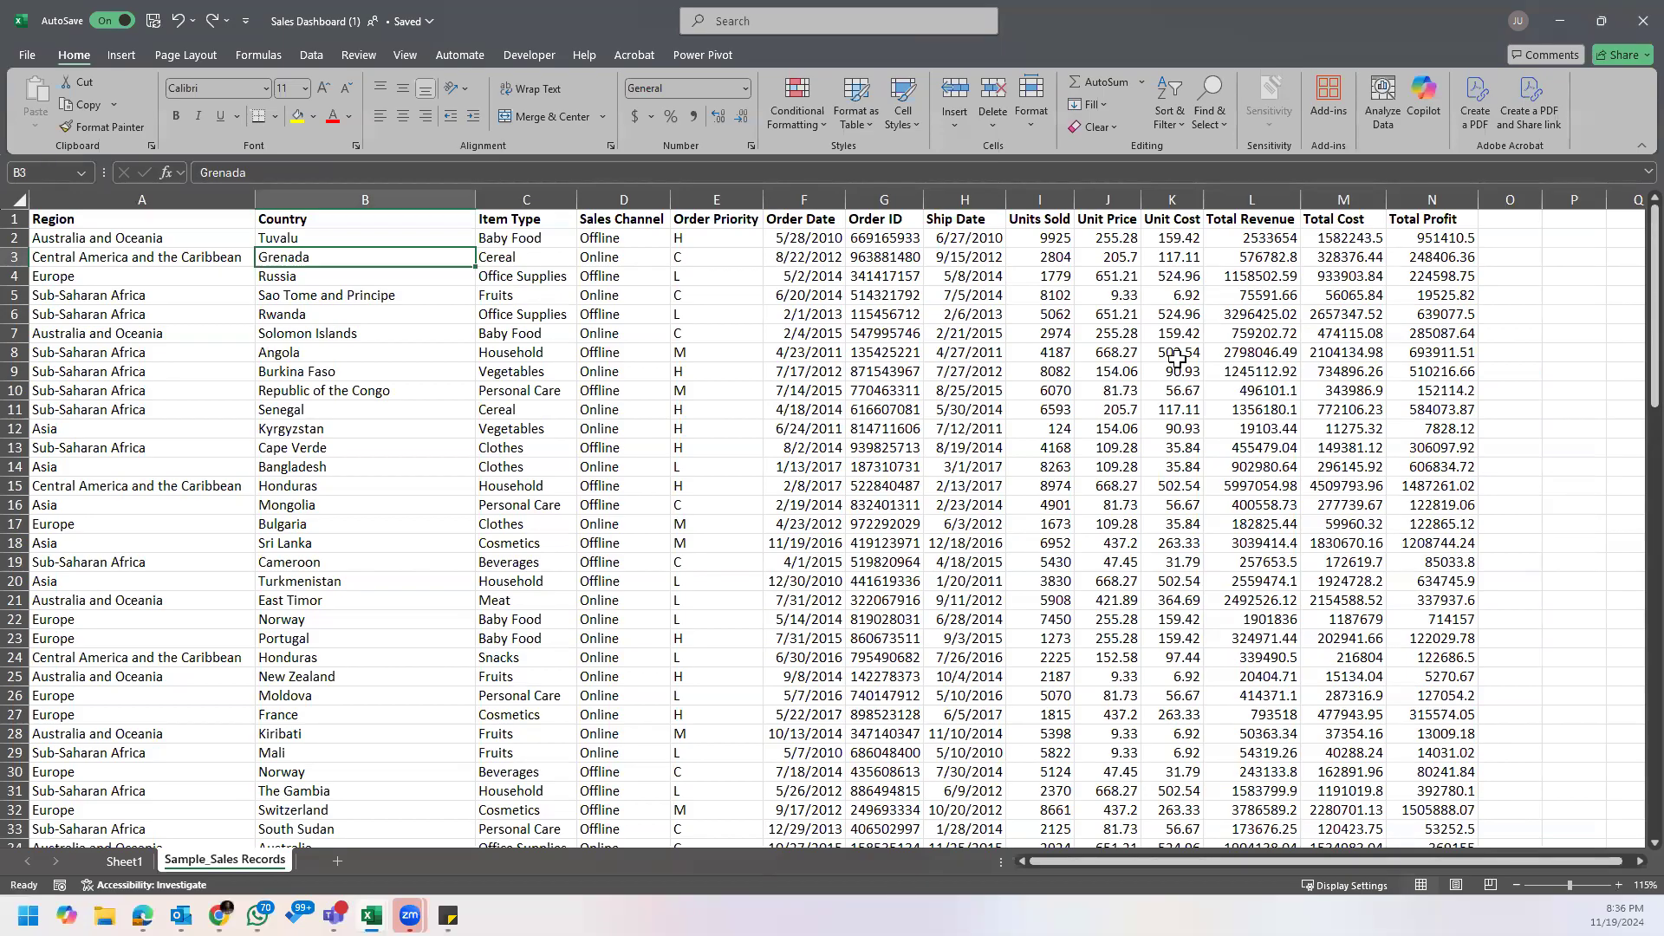
left_click(1089, 277)
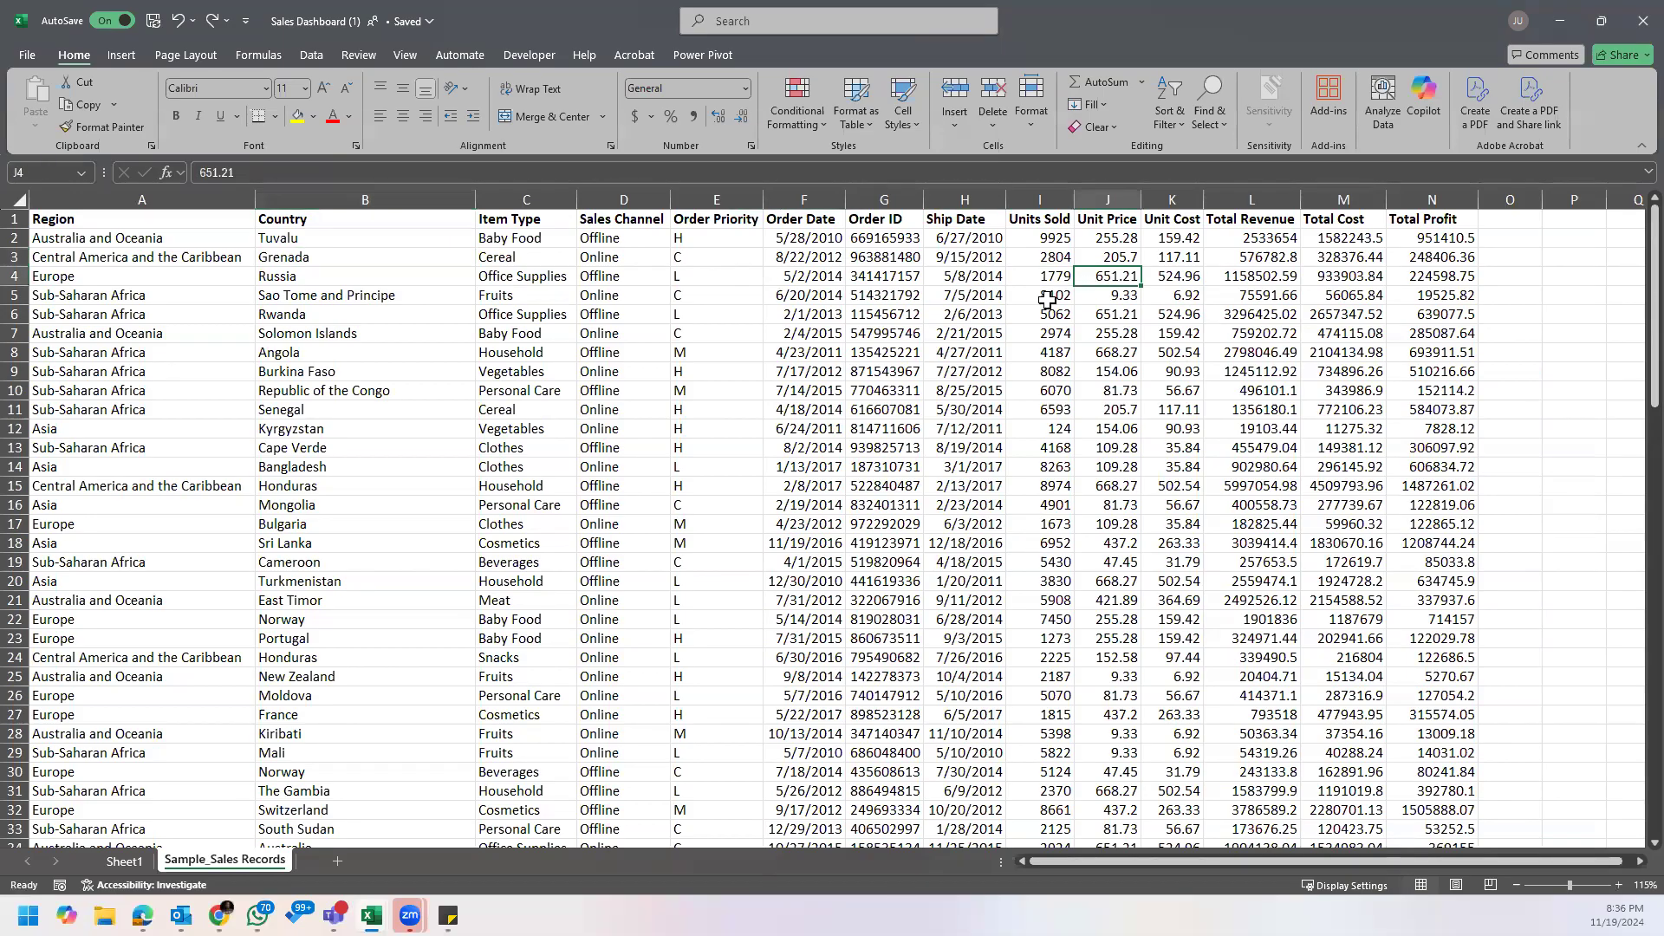
left_click(641, 333)
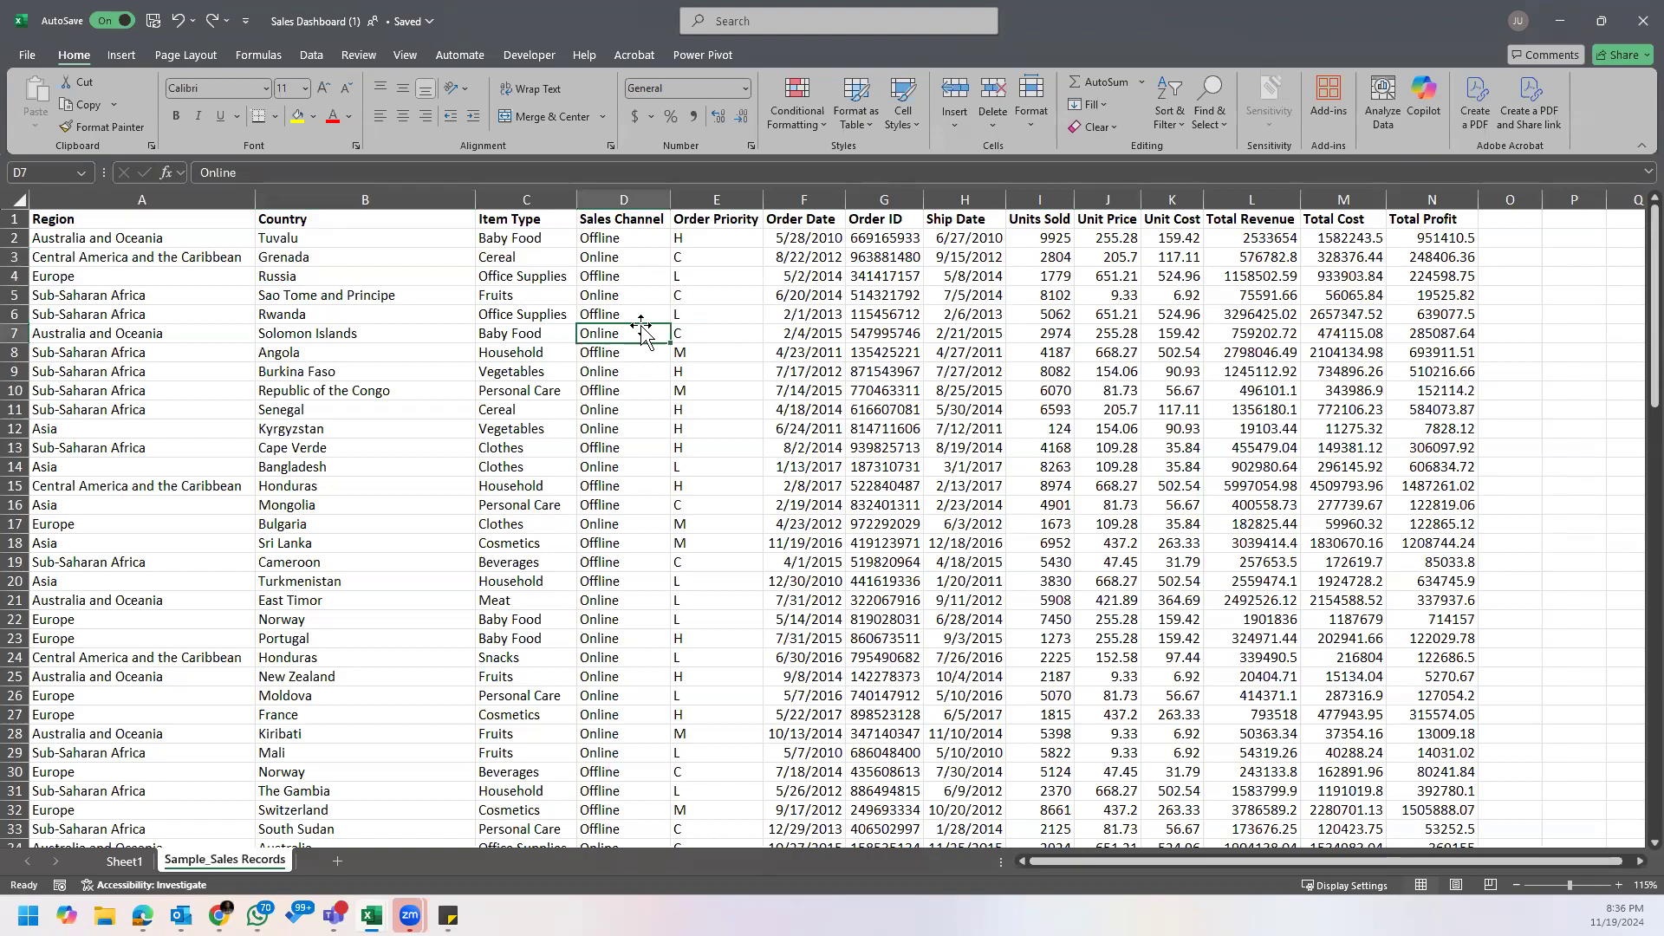
left_click(235, 277)
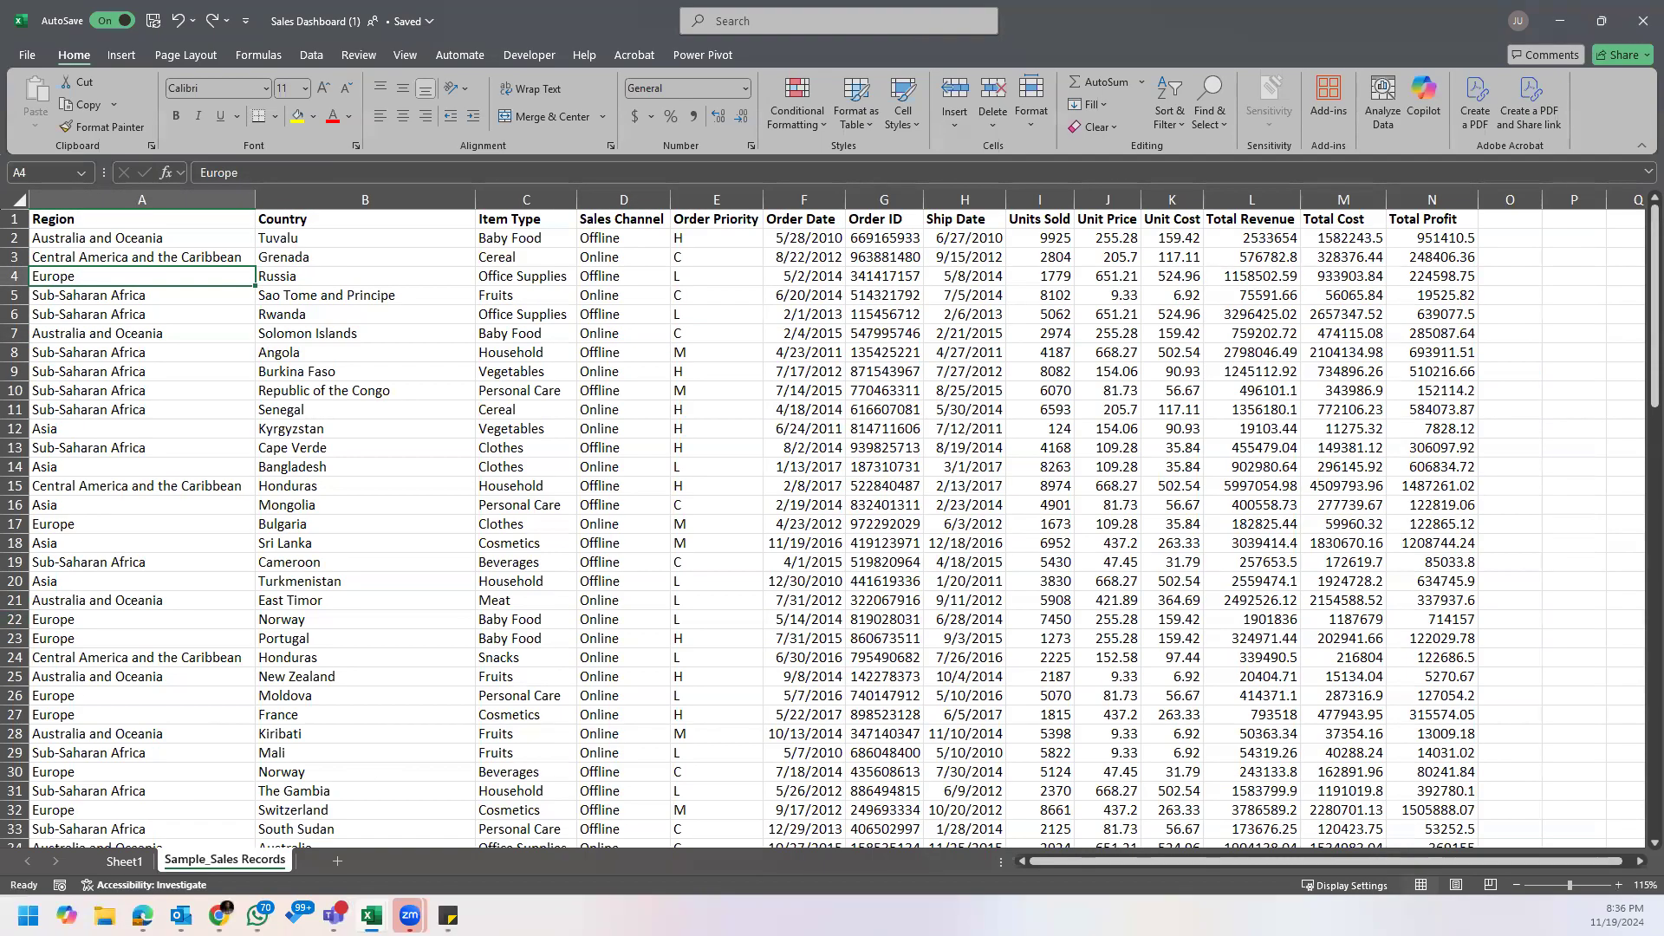
Step: Switch to Sticky Notes and enlarge the empty note over the sales records
left_click(445, 911)
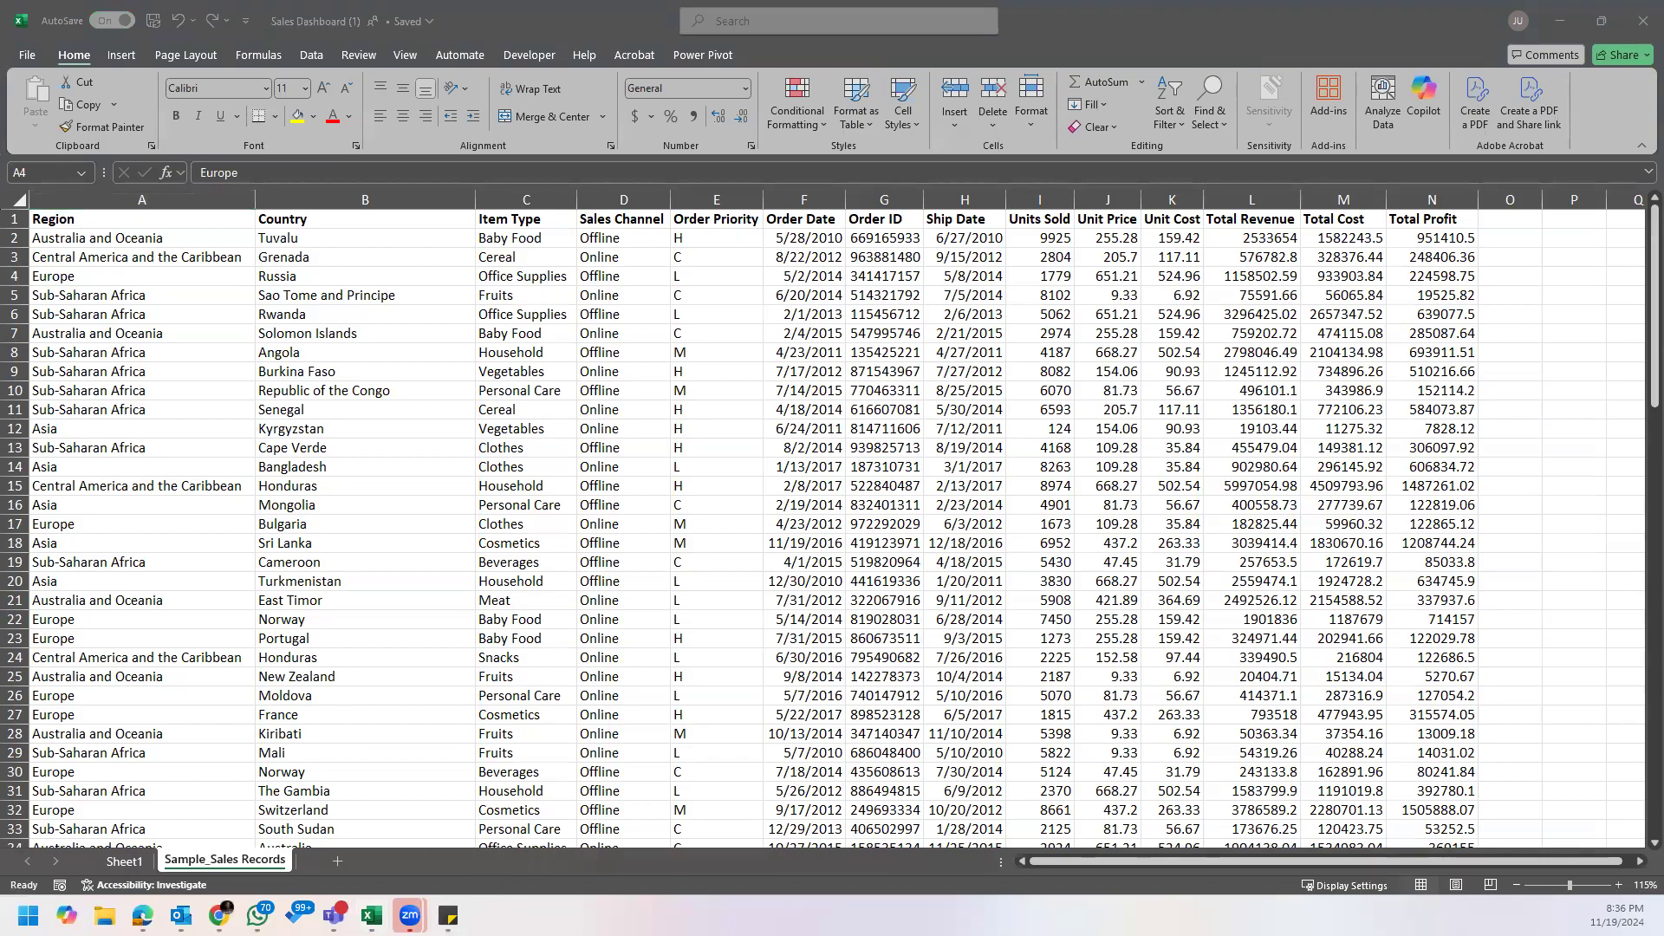
mouse_move(216, 916)
mouse_move(448, 916)
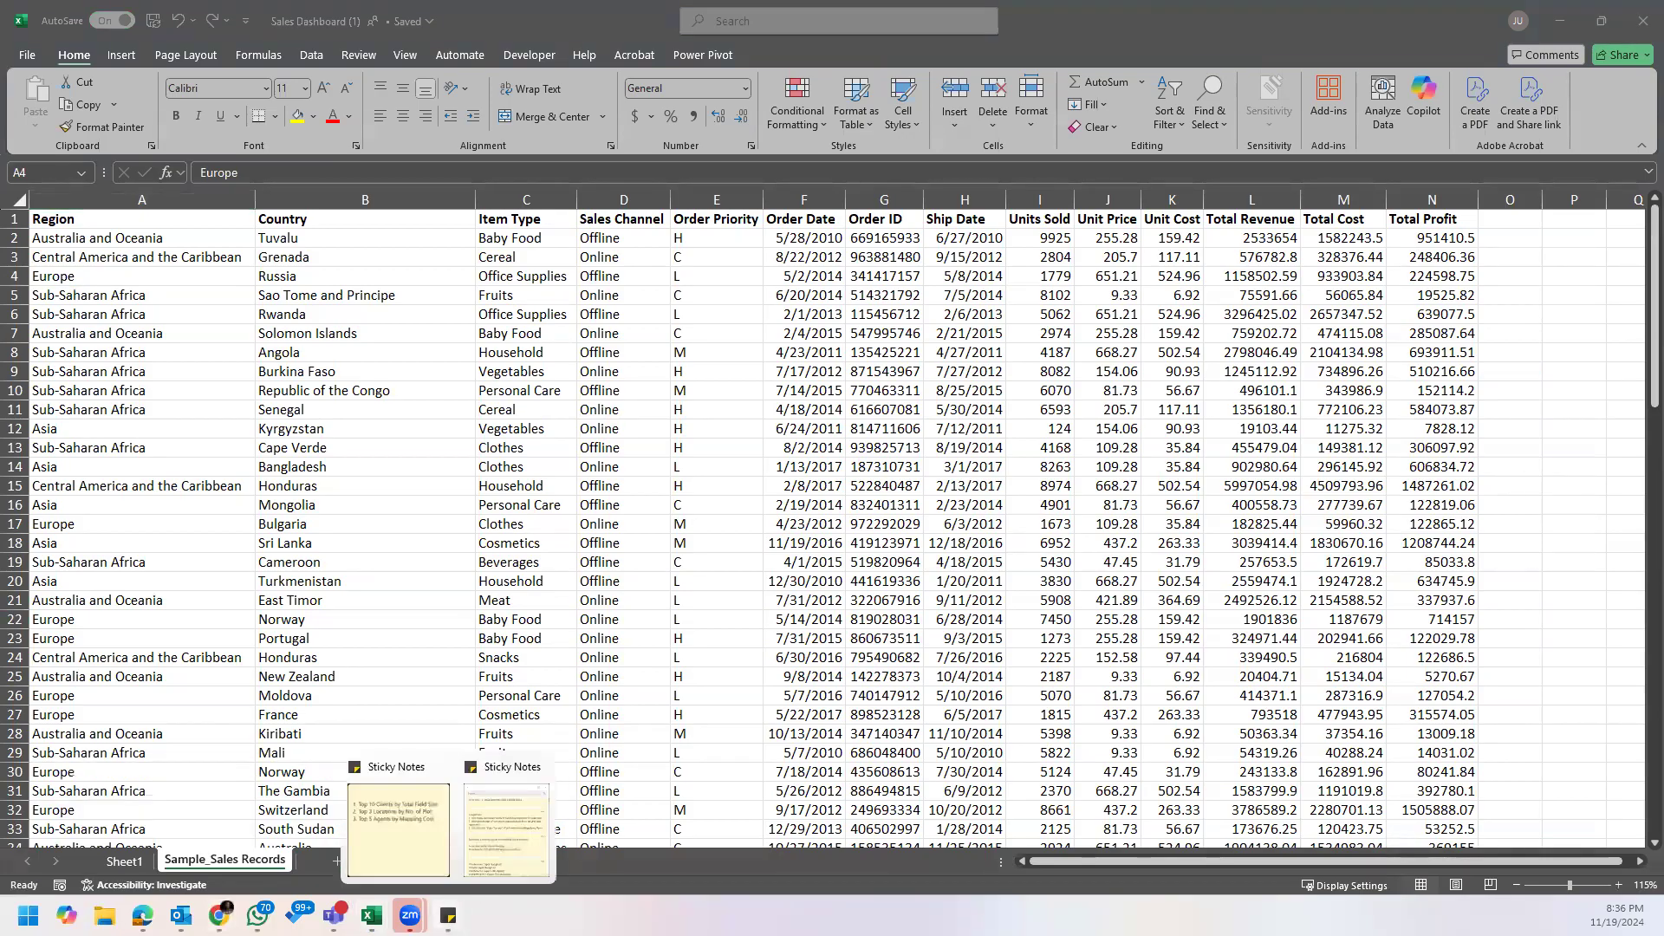
left_click(412, 865)
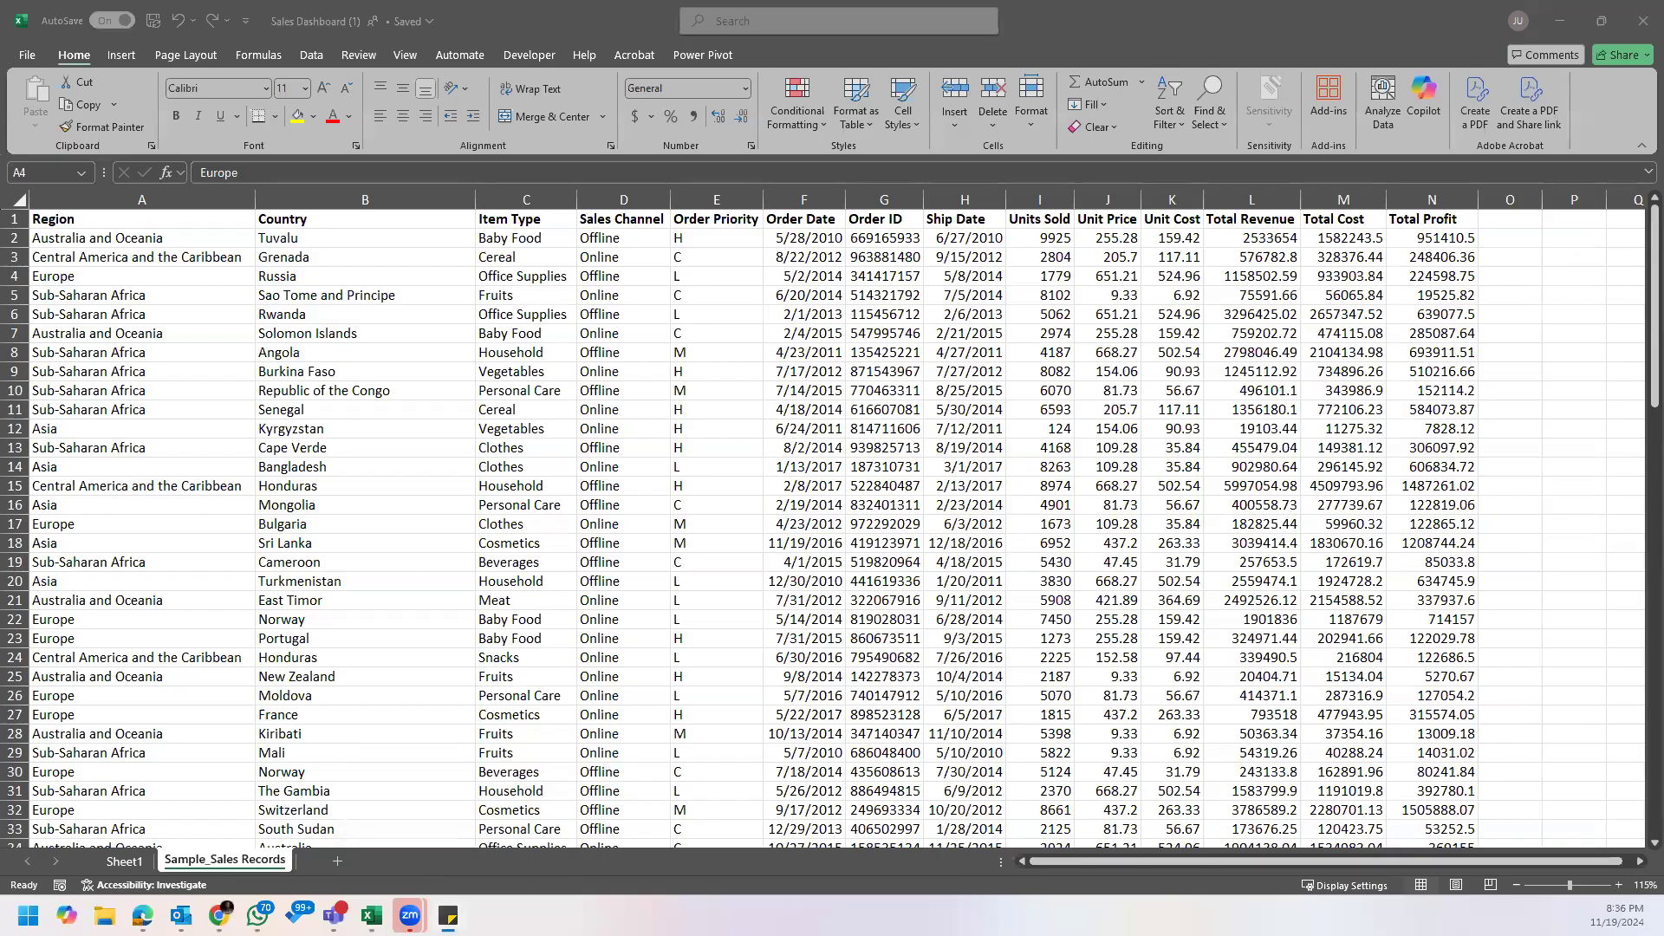
left_click_drag(1120, 604, 1336, 684)
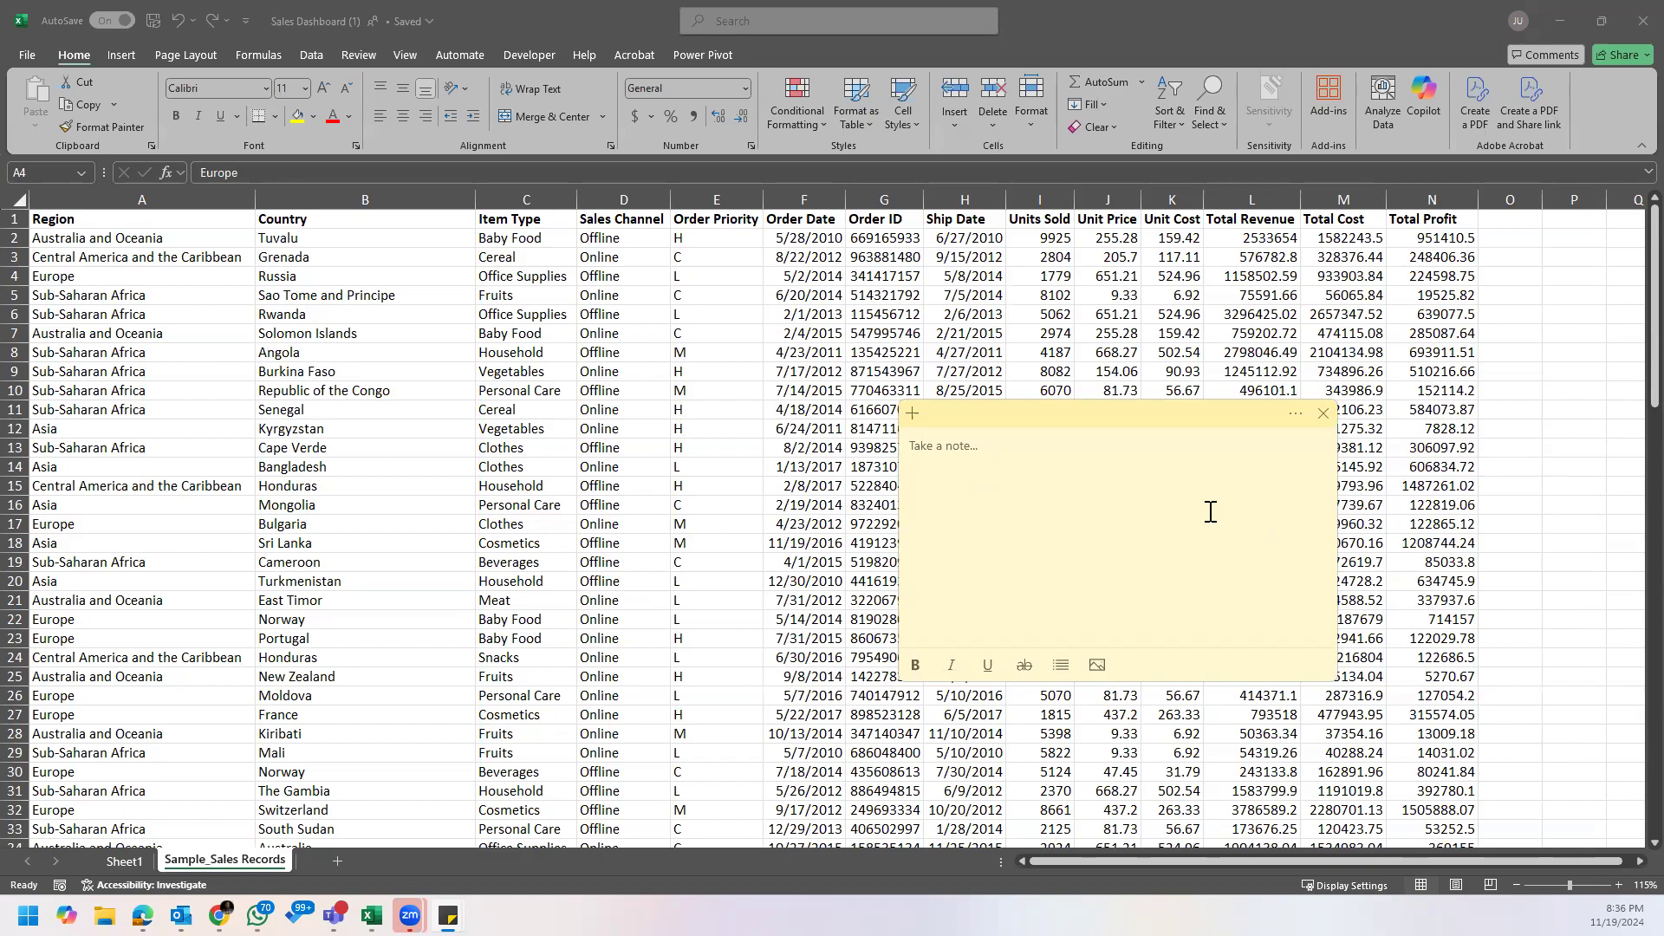
Step: Write "Total Revenue by Region" in the note, with "Total Profit" on the line below
type("Total Revenue by Region")
key("Return")
key("Return")
key("BackSpace")
type("Total Profit")
Step: Extend the note's first line with a copy of the second so it reads "Total Revenue and Total Profit by Region"
triple_click(914, 467)
key("ctrl+c")
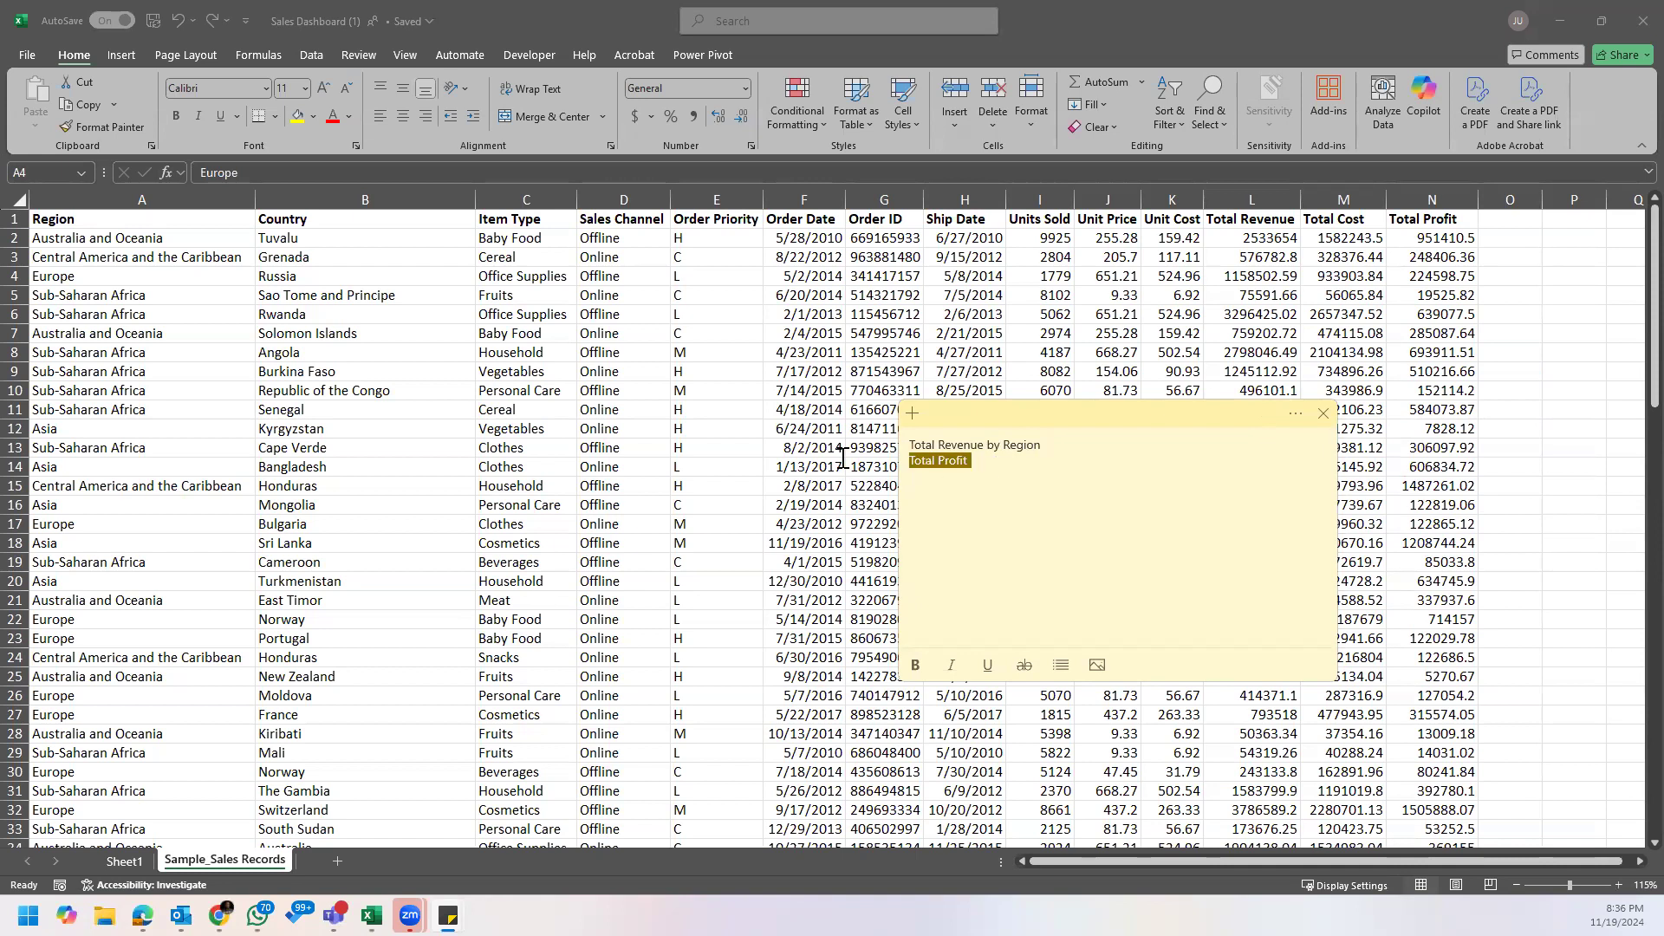
left_click(989, 449)
type("and")
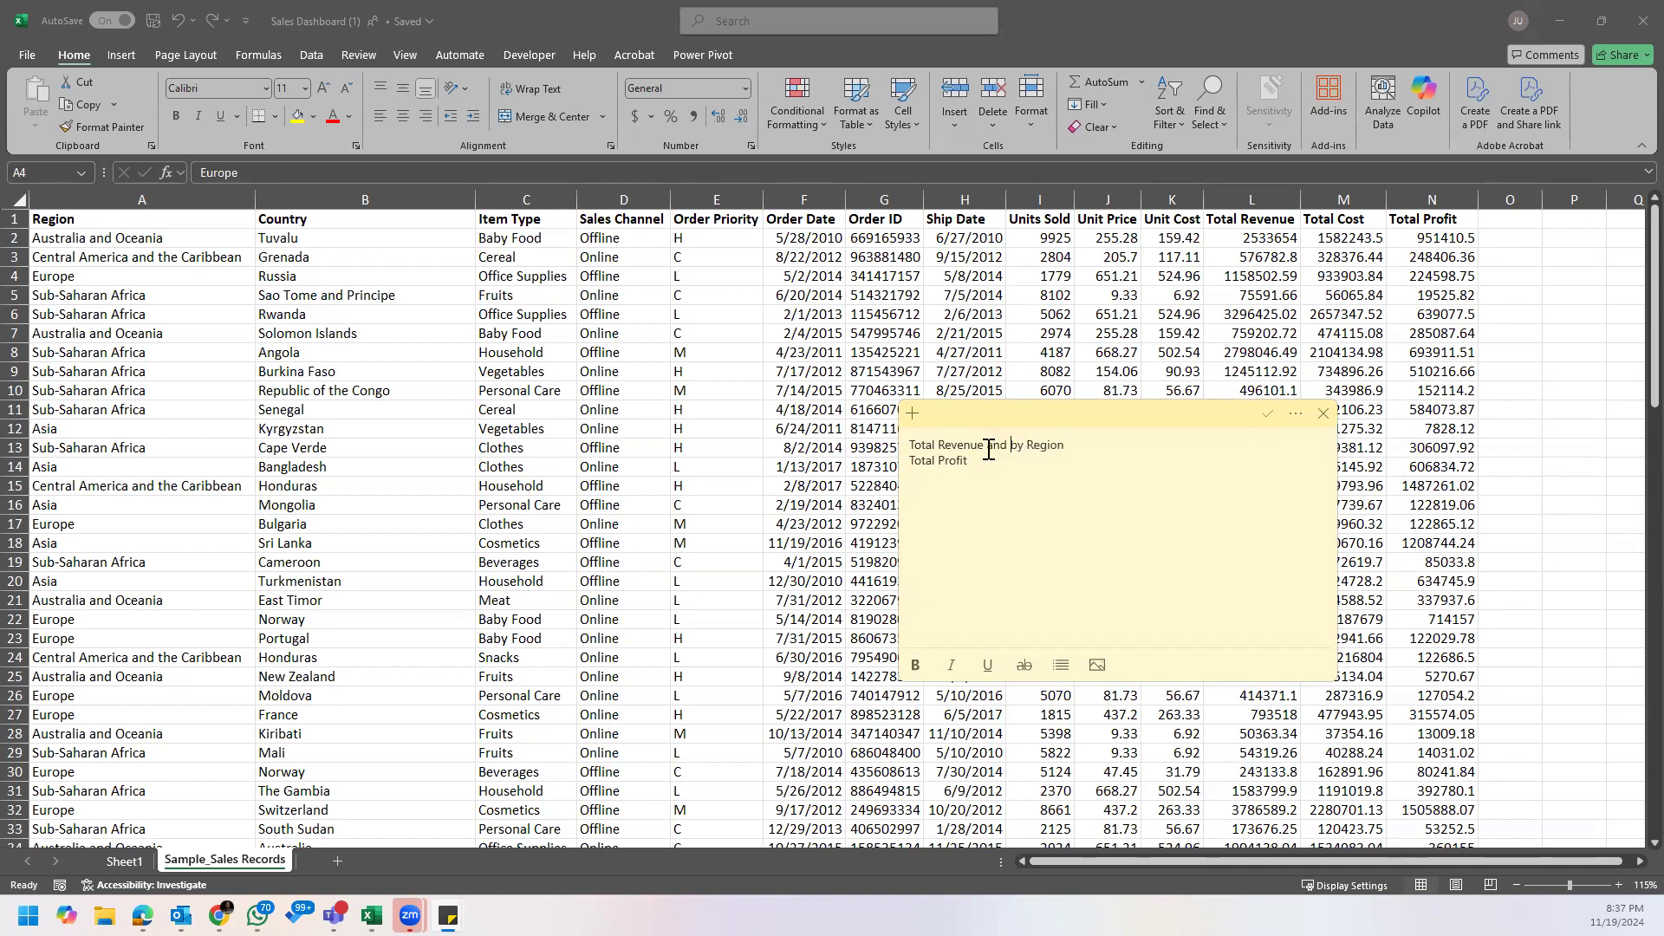
key("ctrl+v")
Step: Replace the note's second line with "What was the sales channels performance by region"
left_click_drag(975, 465, 892, 468)
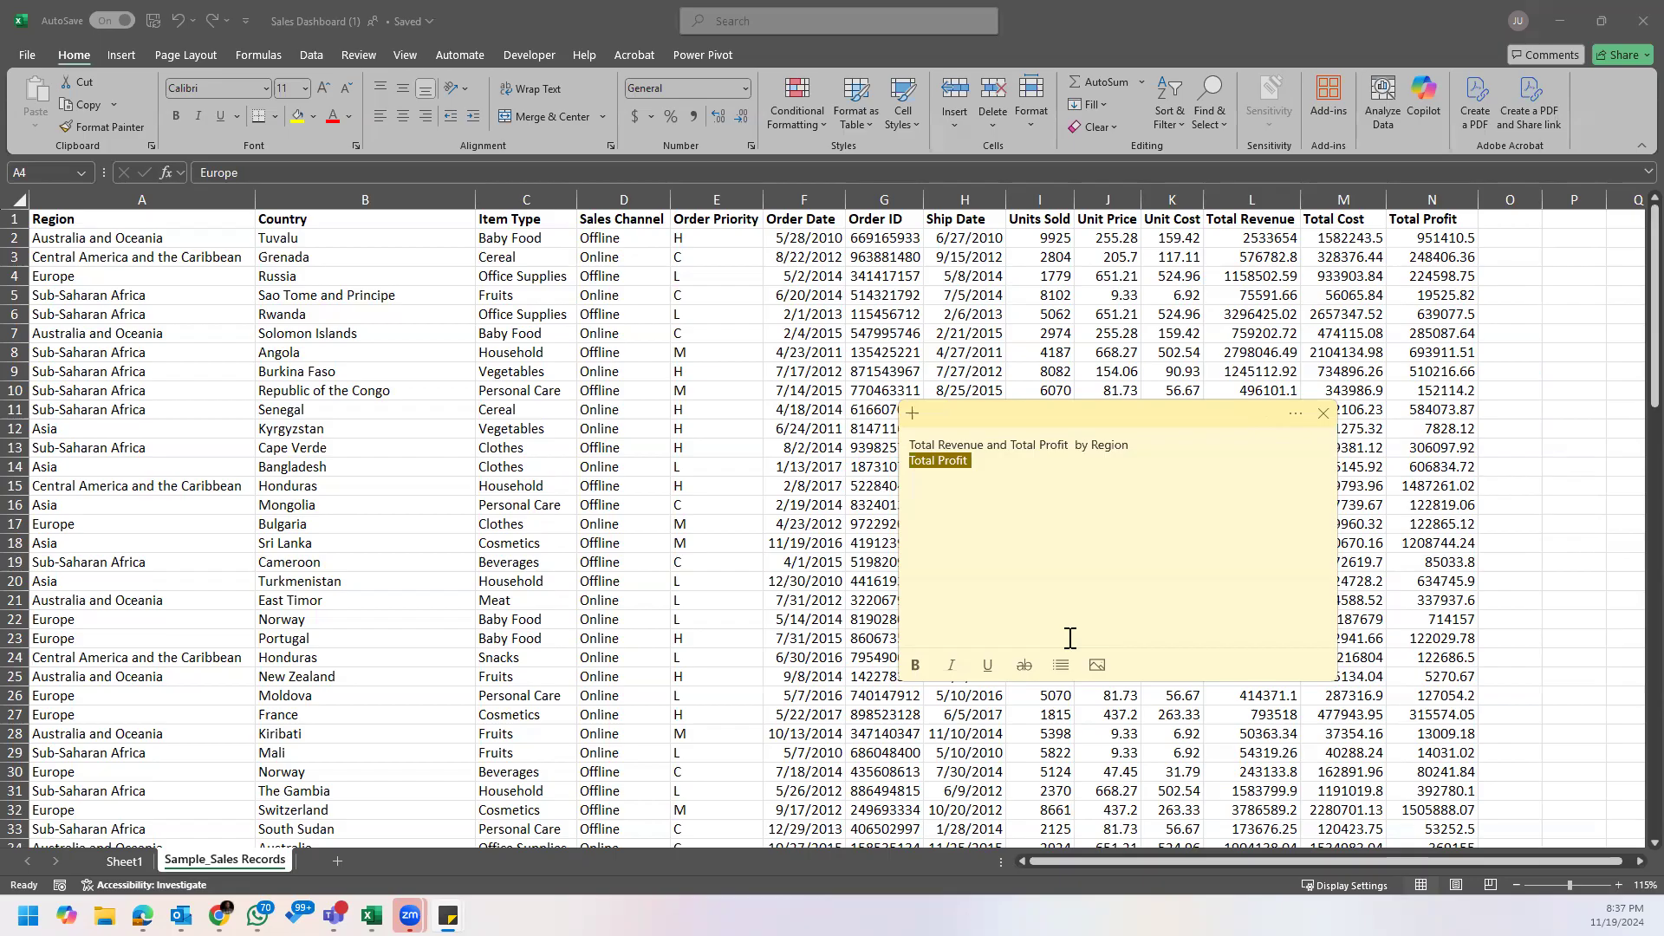
type("Whu")
key("BackSpace")
type("ich Sa")
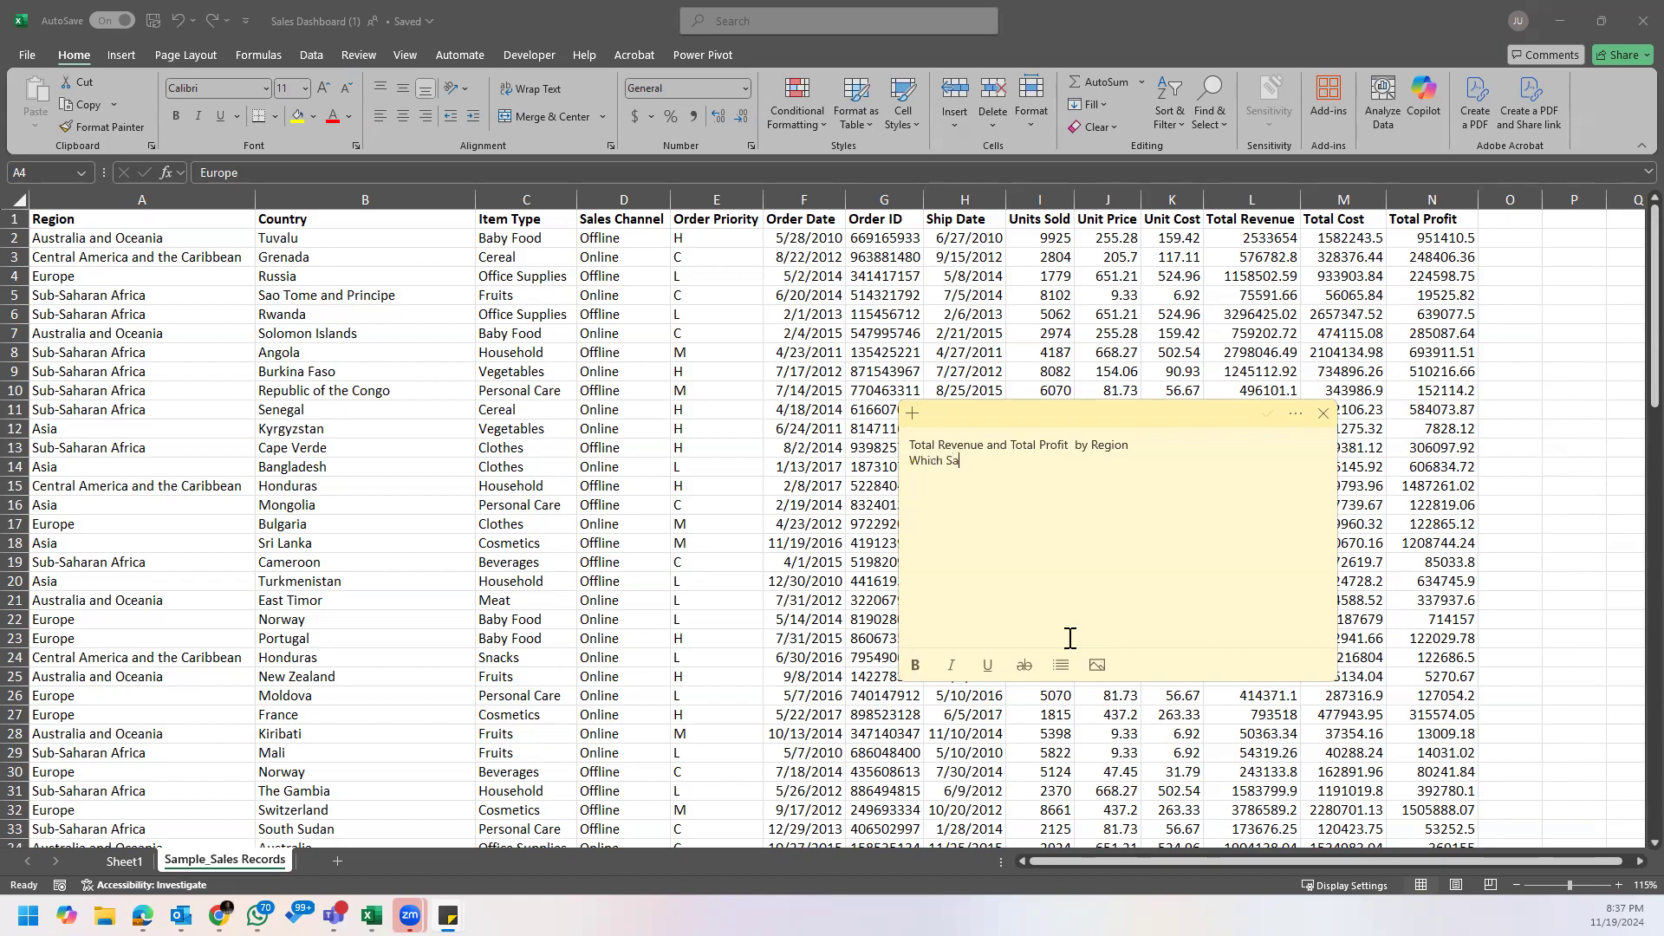
type("les Channels")
key("BackSpace")
key("BackSpace")
key("BackSpace")
key("BackSpace")
key("BackSpace")
key("BackSpace")
key("BackSpace")
key("BackSpace")
key("BackSpace")
key("BackSpace")
key("BackSpace")
key("BackSpace")
key("BackSpace")
key("BackSpace")
key("BackSpace")
key("BackSpace")
key("BackSpace")
key("BackSpace")
key("BackSpace")
key("BackSpace")
type("hat was the sales channels ope")
key("BackSpace")
key("BackSpace")
key("BackSpace")
type("performance bu")
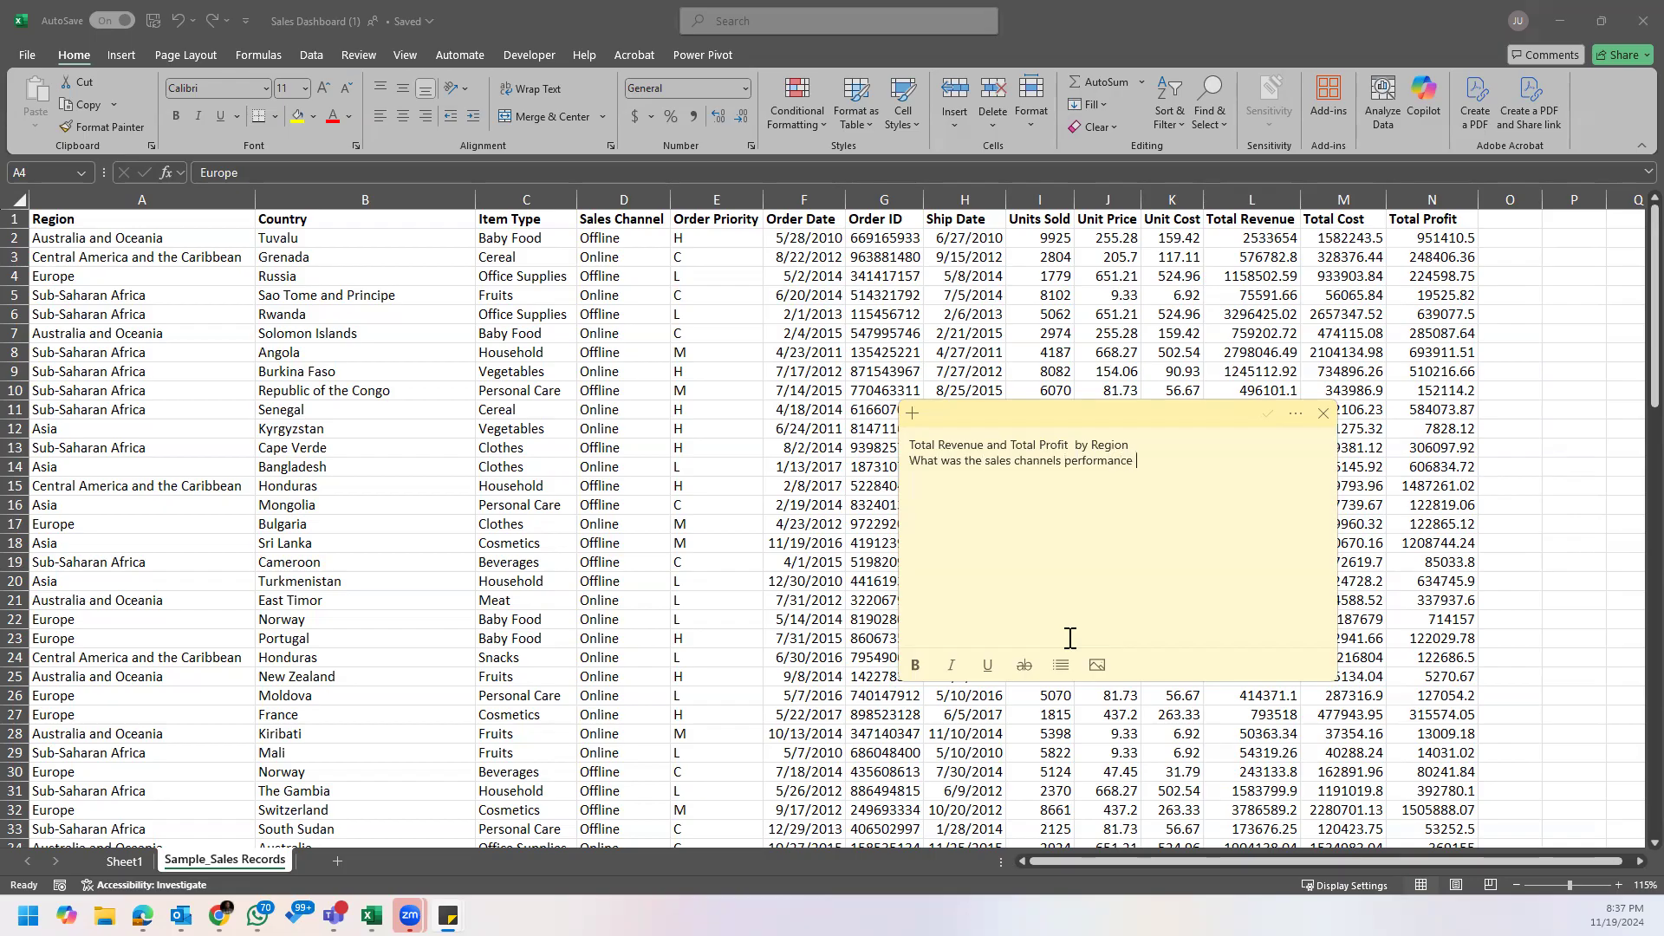
key("BackSpace")
type("y region")
Step: Add "Which items had better sales in the offline sales channel" as the note's third line, without a blank line above it
key("Return")
key("BackSpace")
type("Which ")
type("por")
key("BackSpace")
key("BackSpace")
key("BackSpace")
type("items solve better")
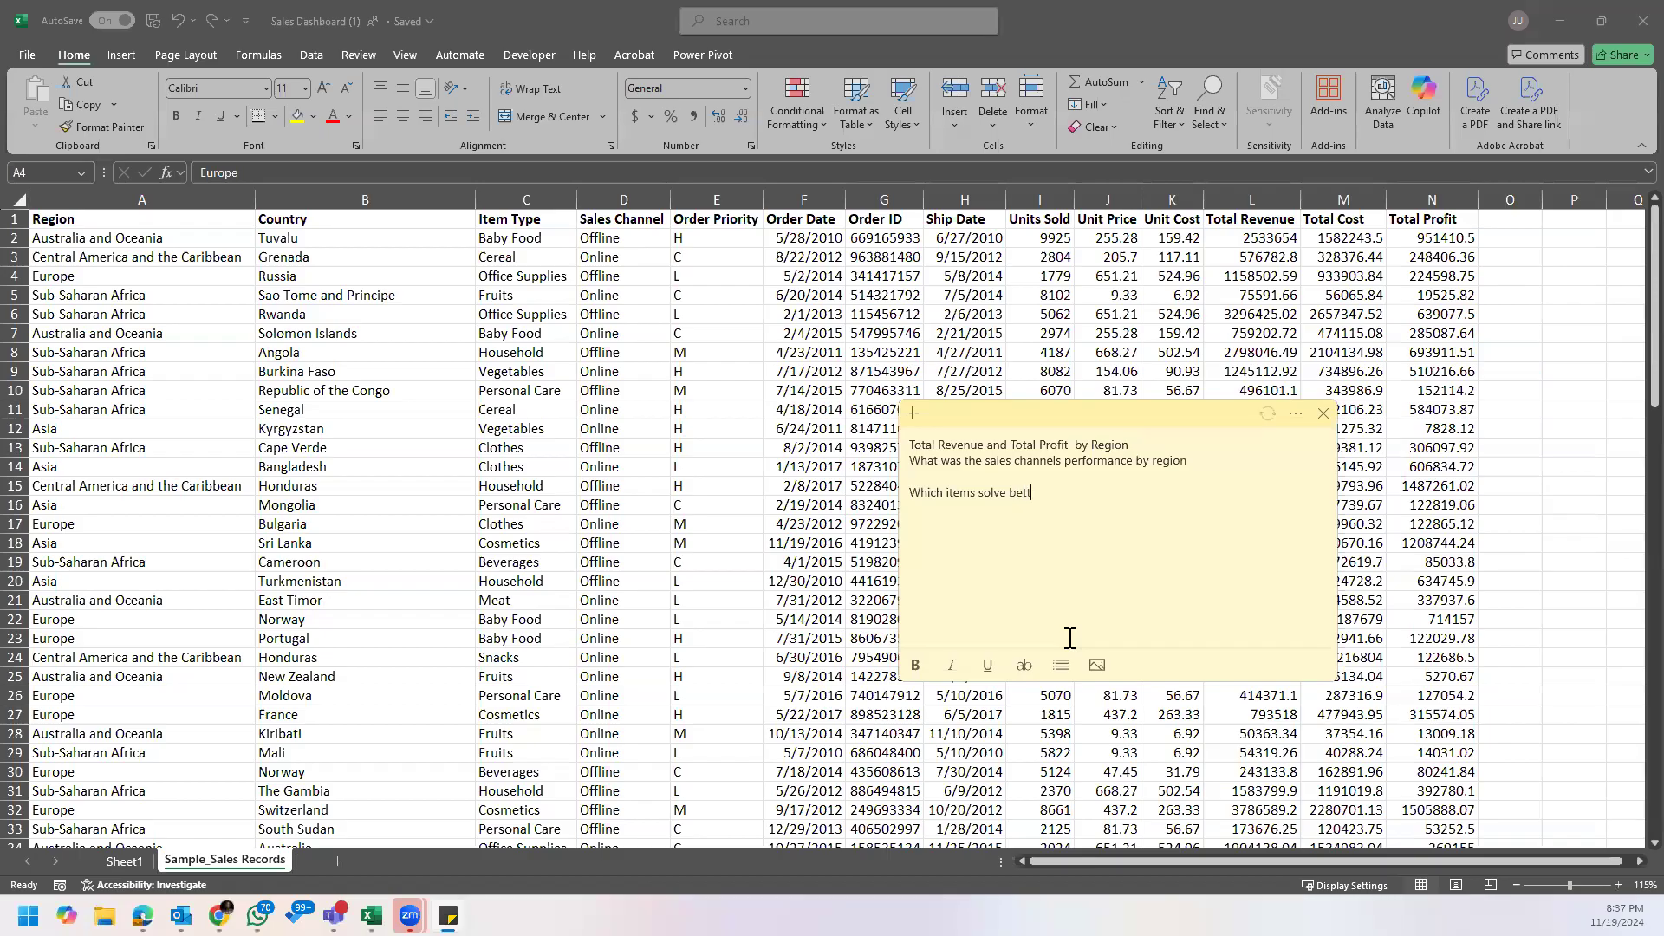
key("BackSpace")
key("BackSpace")
key("BackSpace")
key("BackSpace")
key("BackSpace")
key("BackSpace")
key("BackSpace")
key("BackSpace")
key("BackSpace")
key("BackSpace")
key("BackSpace")
key("BackSpace")
key("BackSpace")
type("had better sales")
type("i")
type("n the offline sales channel")
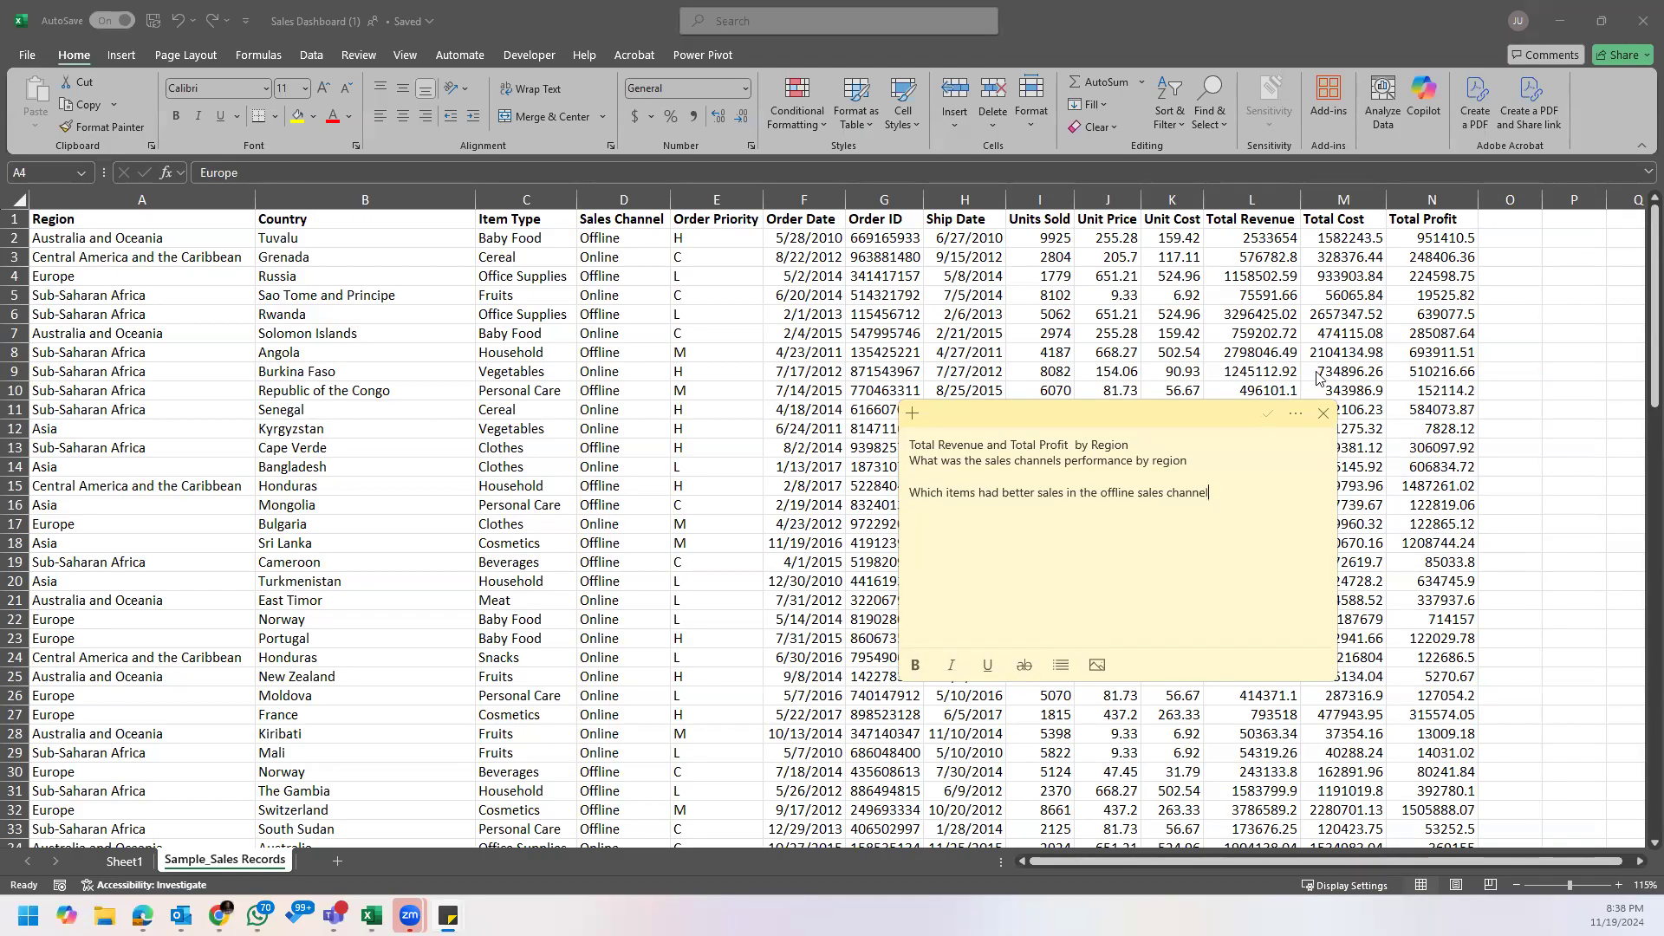
left_click(981, 476)
key("BackSpace")
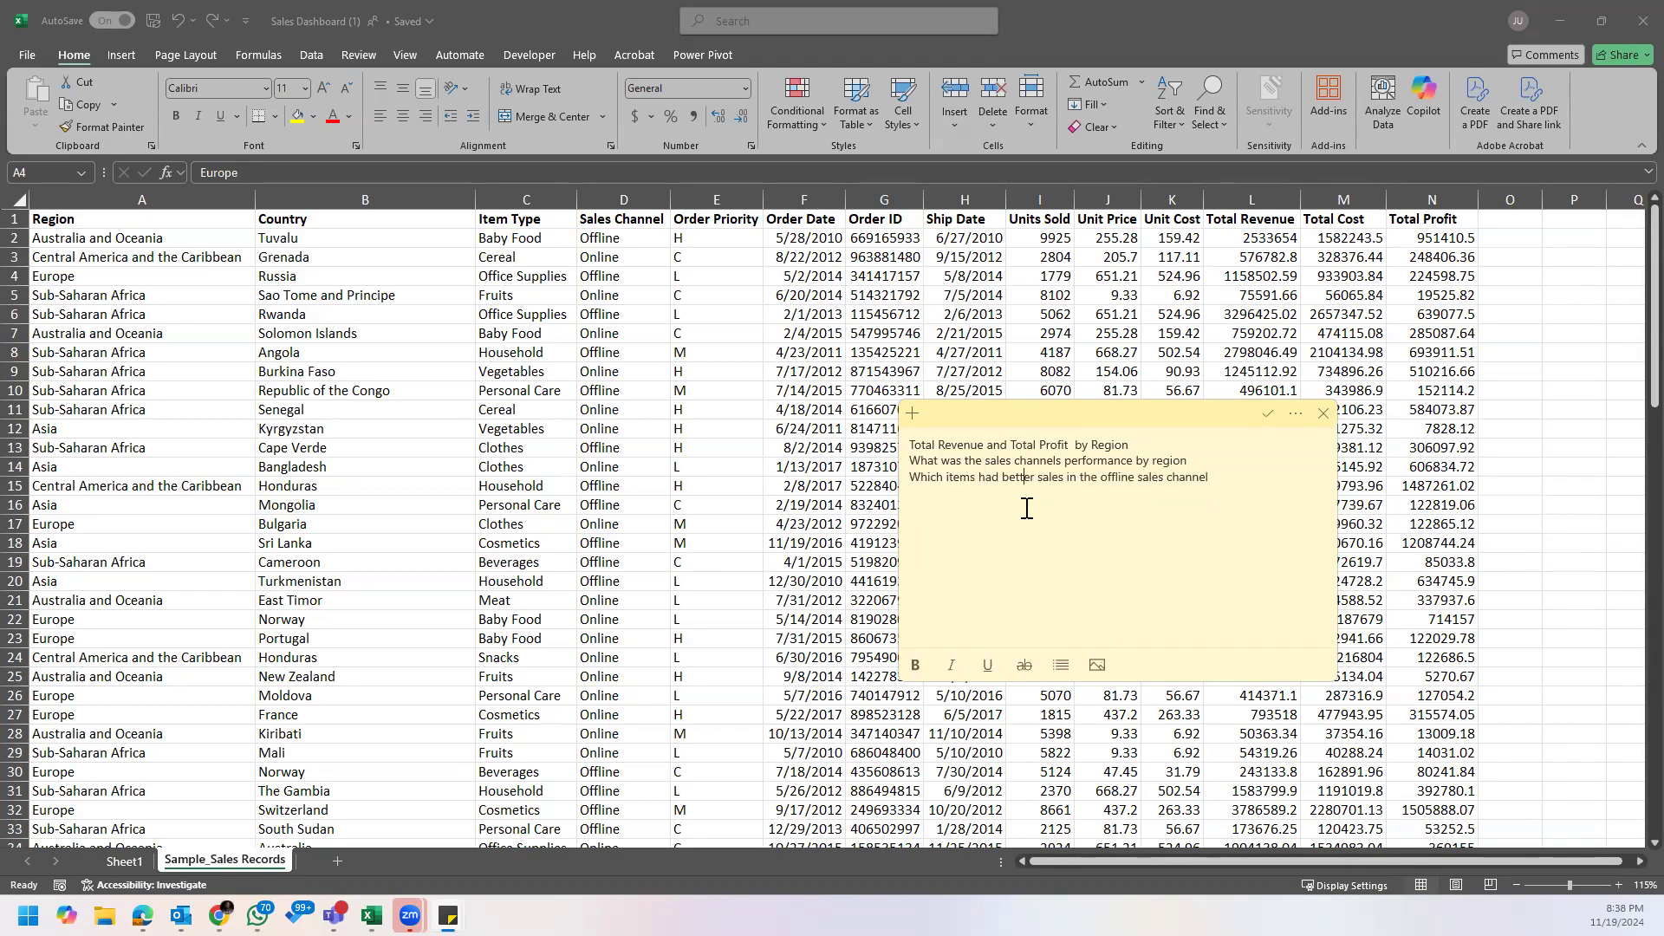
Step: Add the question "What was the top order priority in Europe?" as the note's fourth line
left_click(1232, 479)
key("Return")
type("What was the top order pri")
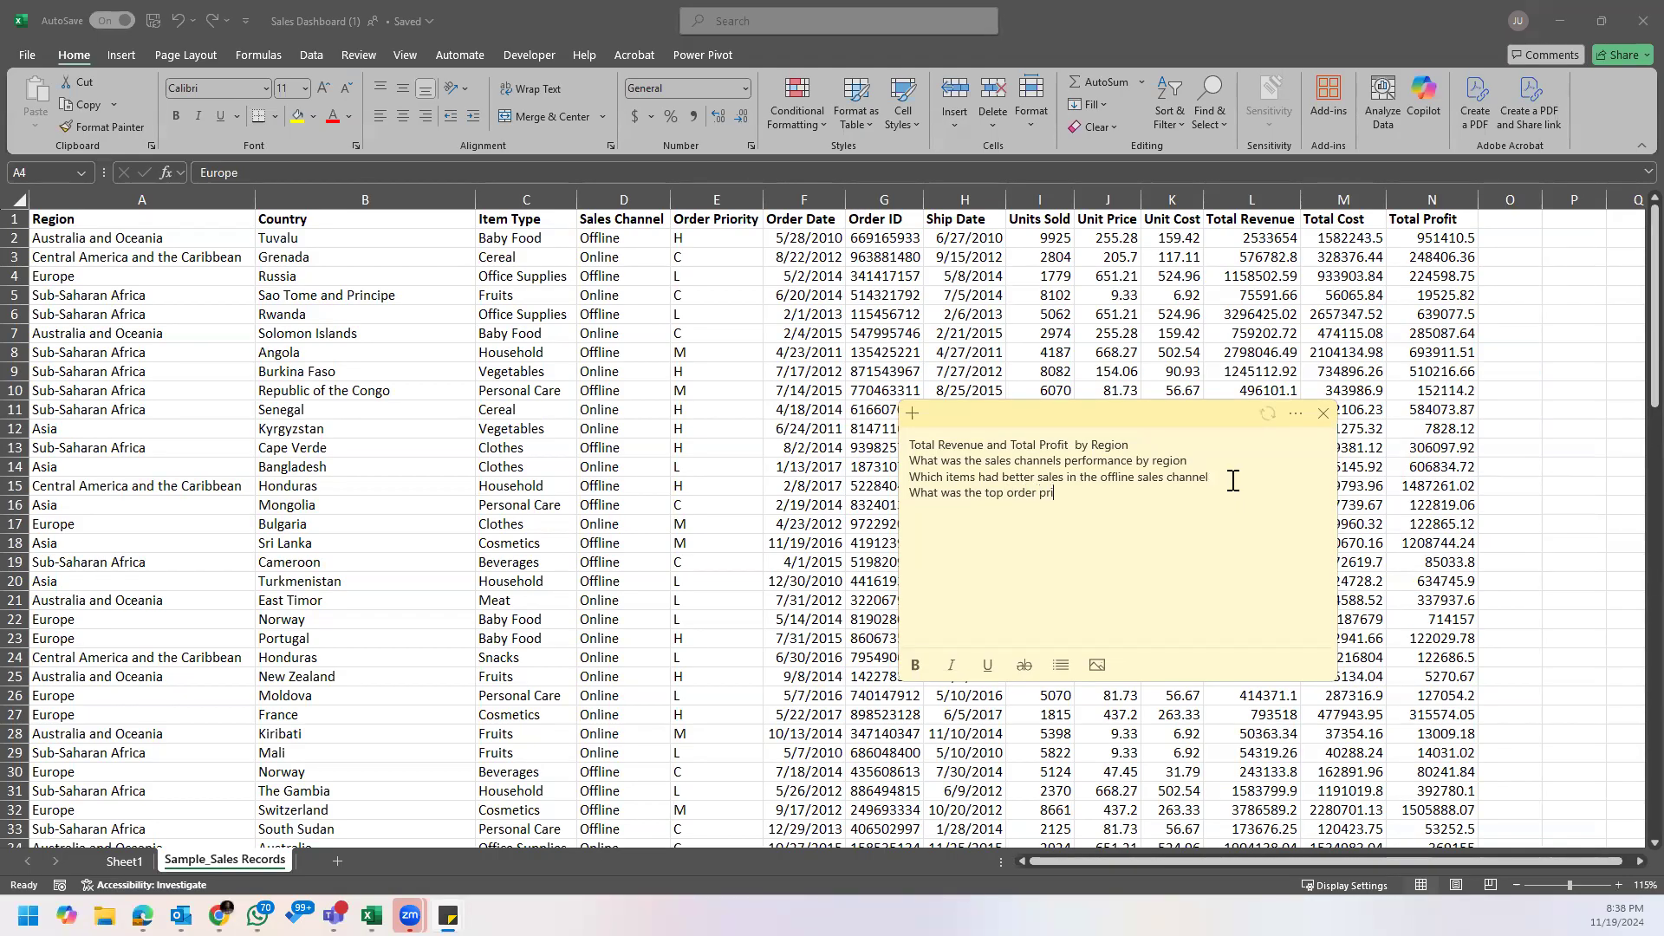
type("ority")
type("b")
key("BackSpace")
type("in Europe?")
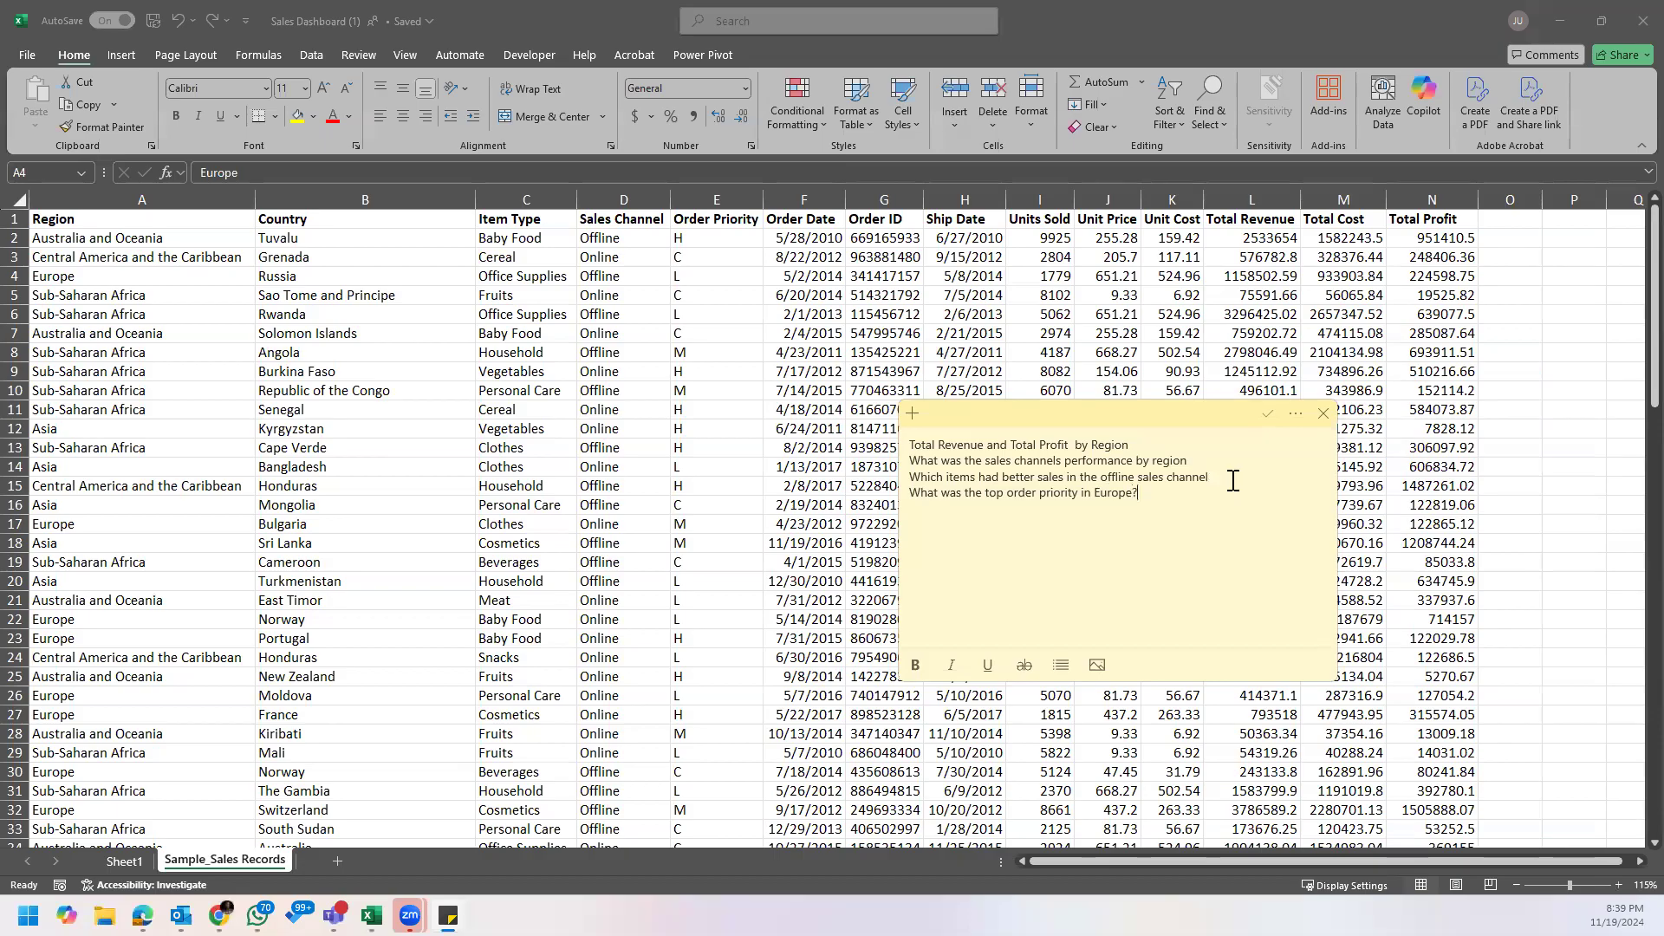
Step: Add the question "How many units of Office Supplies was sold in Sub-saharan Africa?" as the note's fifth line
left_click(1234, 453)
left_click(1174, 494)
type("How many units od")
key("BackSpace")
type("f P")
key("BackSpace")
type("Office Supplies was")
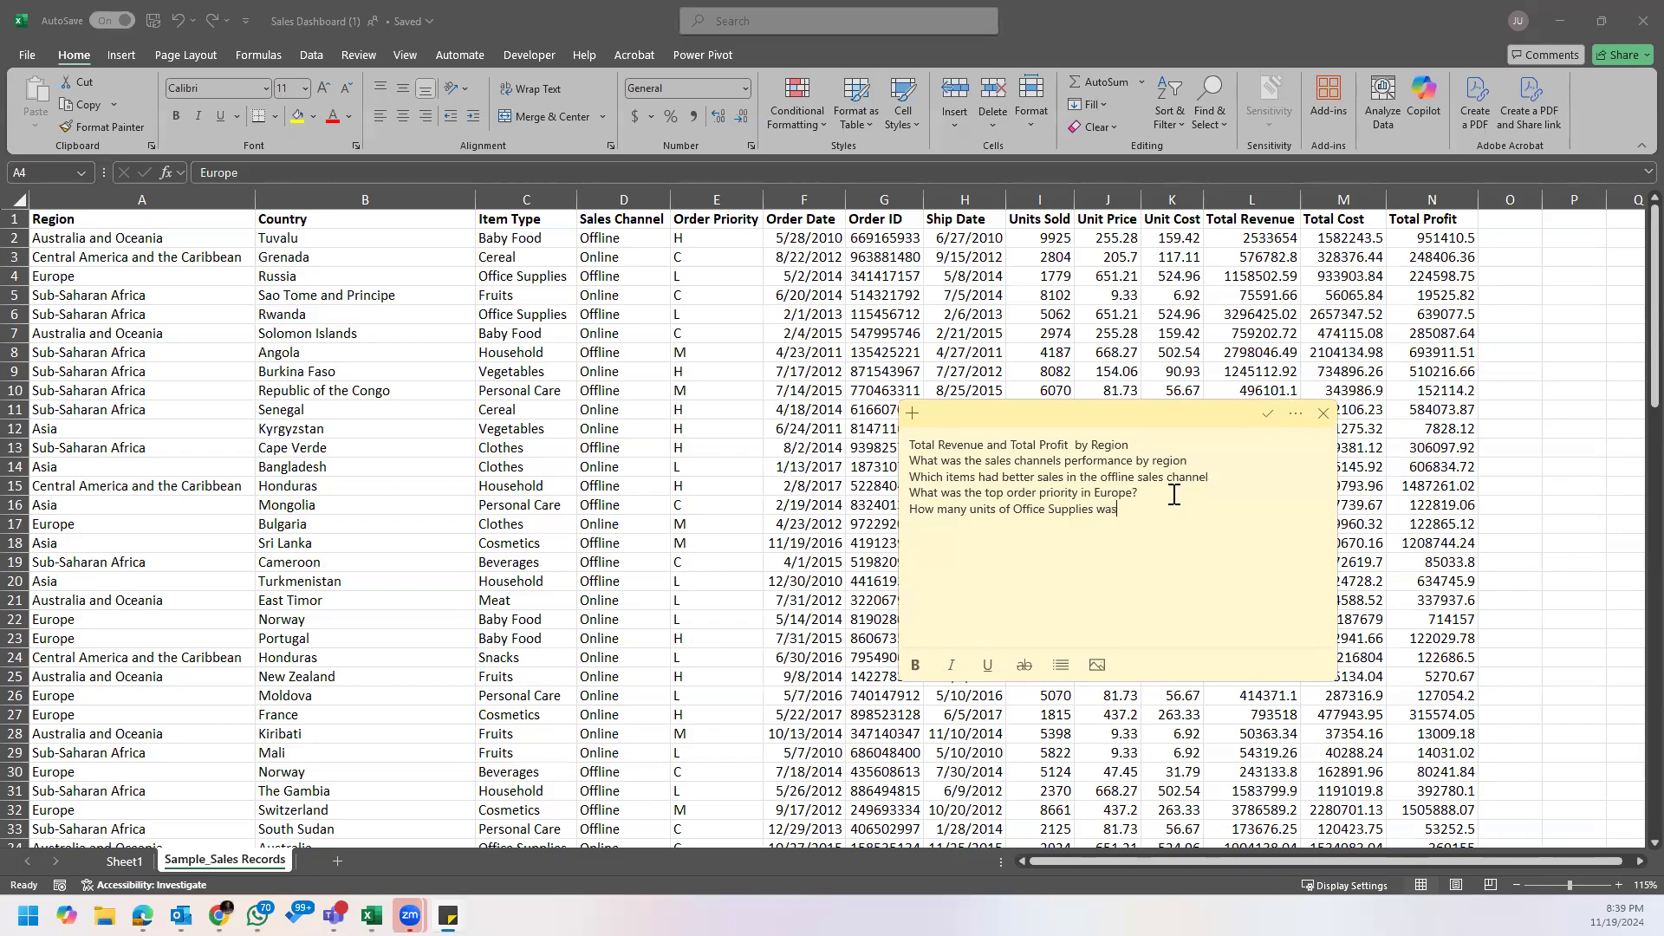
type(" sold in Sub-saharan Africa?")
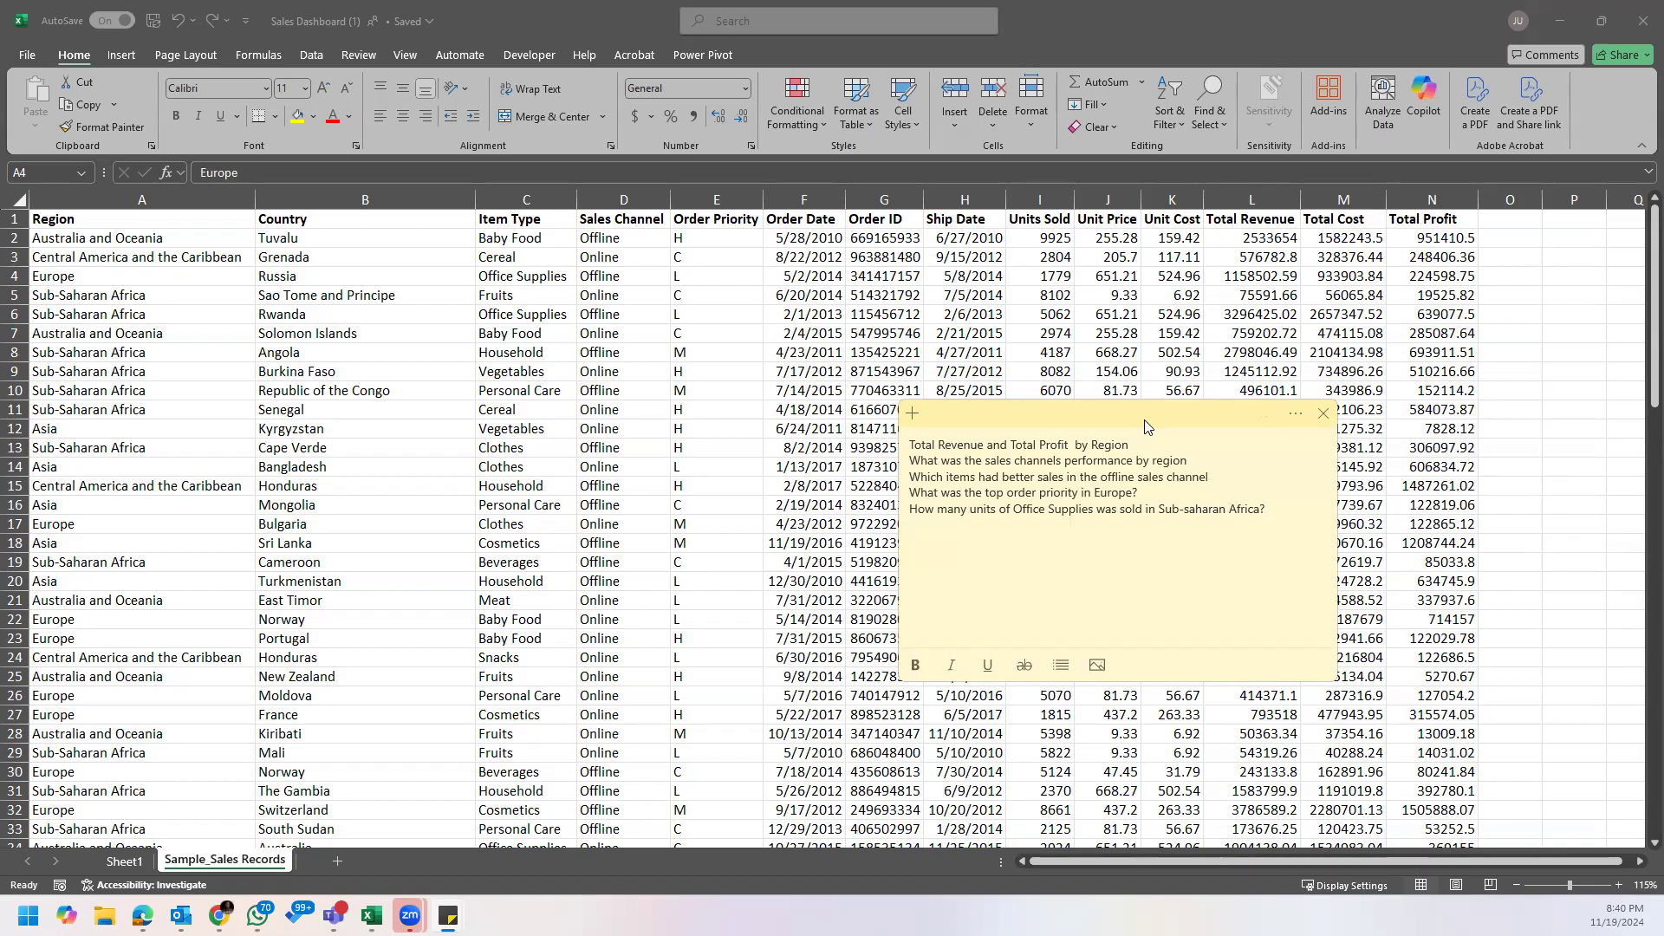
Step: Move the note over the revenue, cost and profit columns, and switch back to the Excel workbook
left_click_drag(1154, 416, 1373, 541)
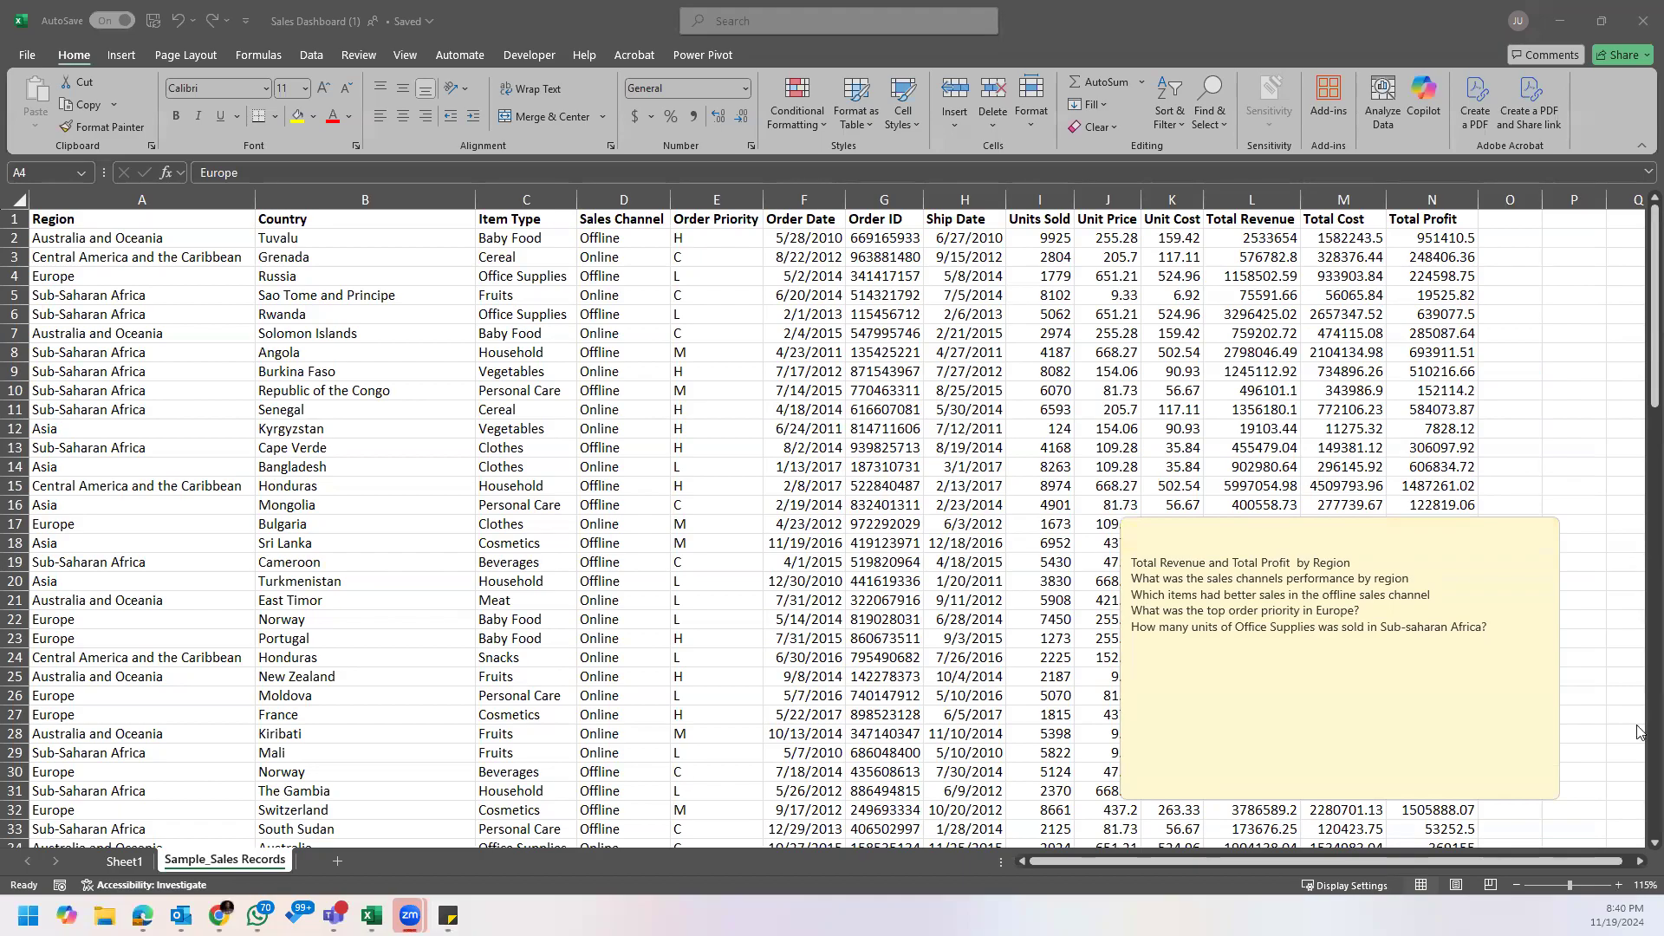
left_click(1294, 532)
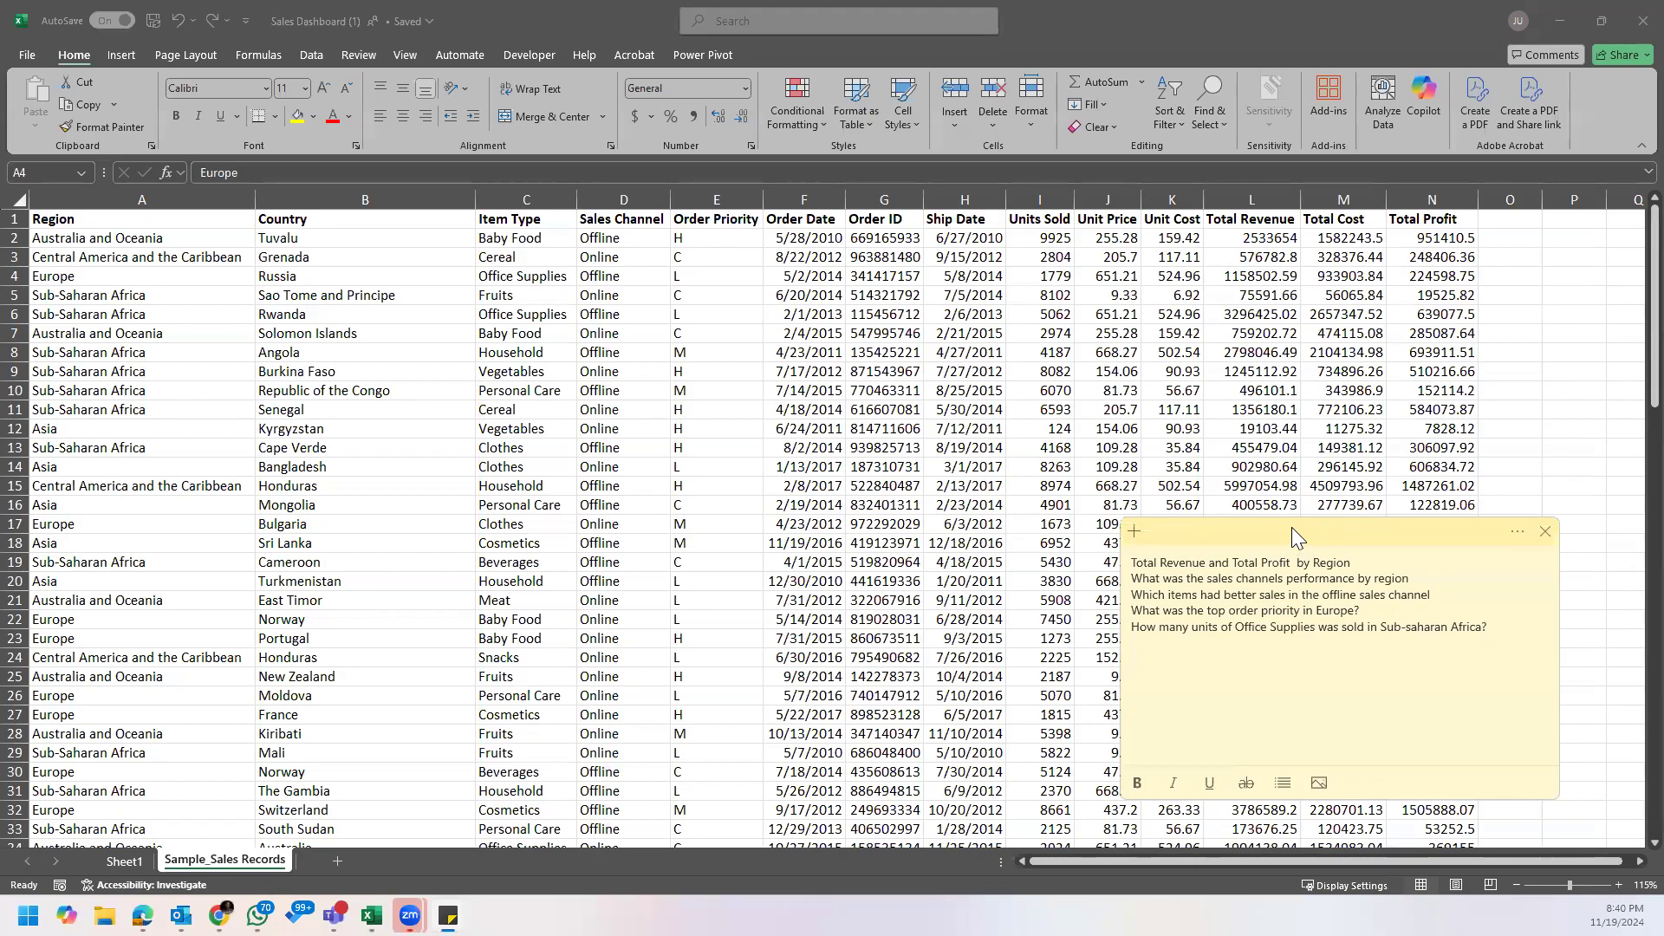
left_click_drag(1292, 532, 1265, 347)
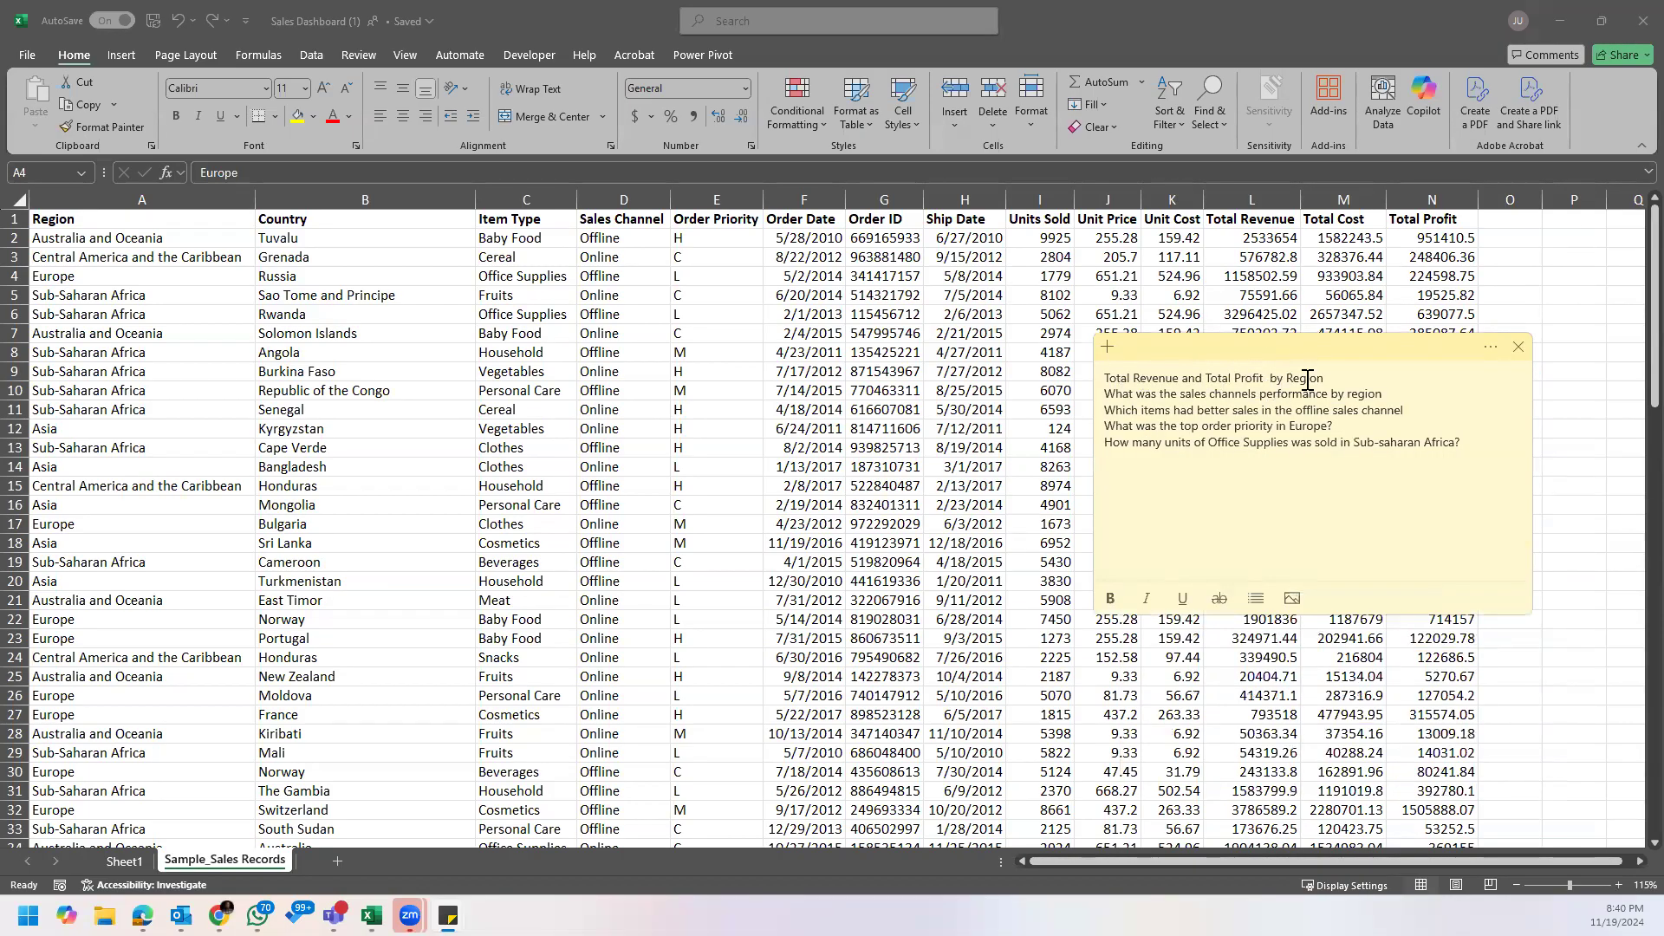
left_click(740, 450)
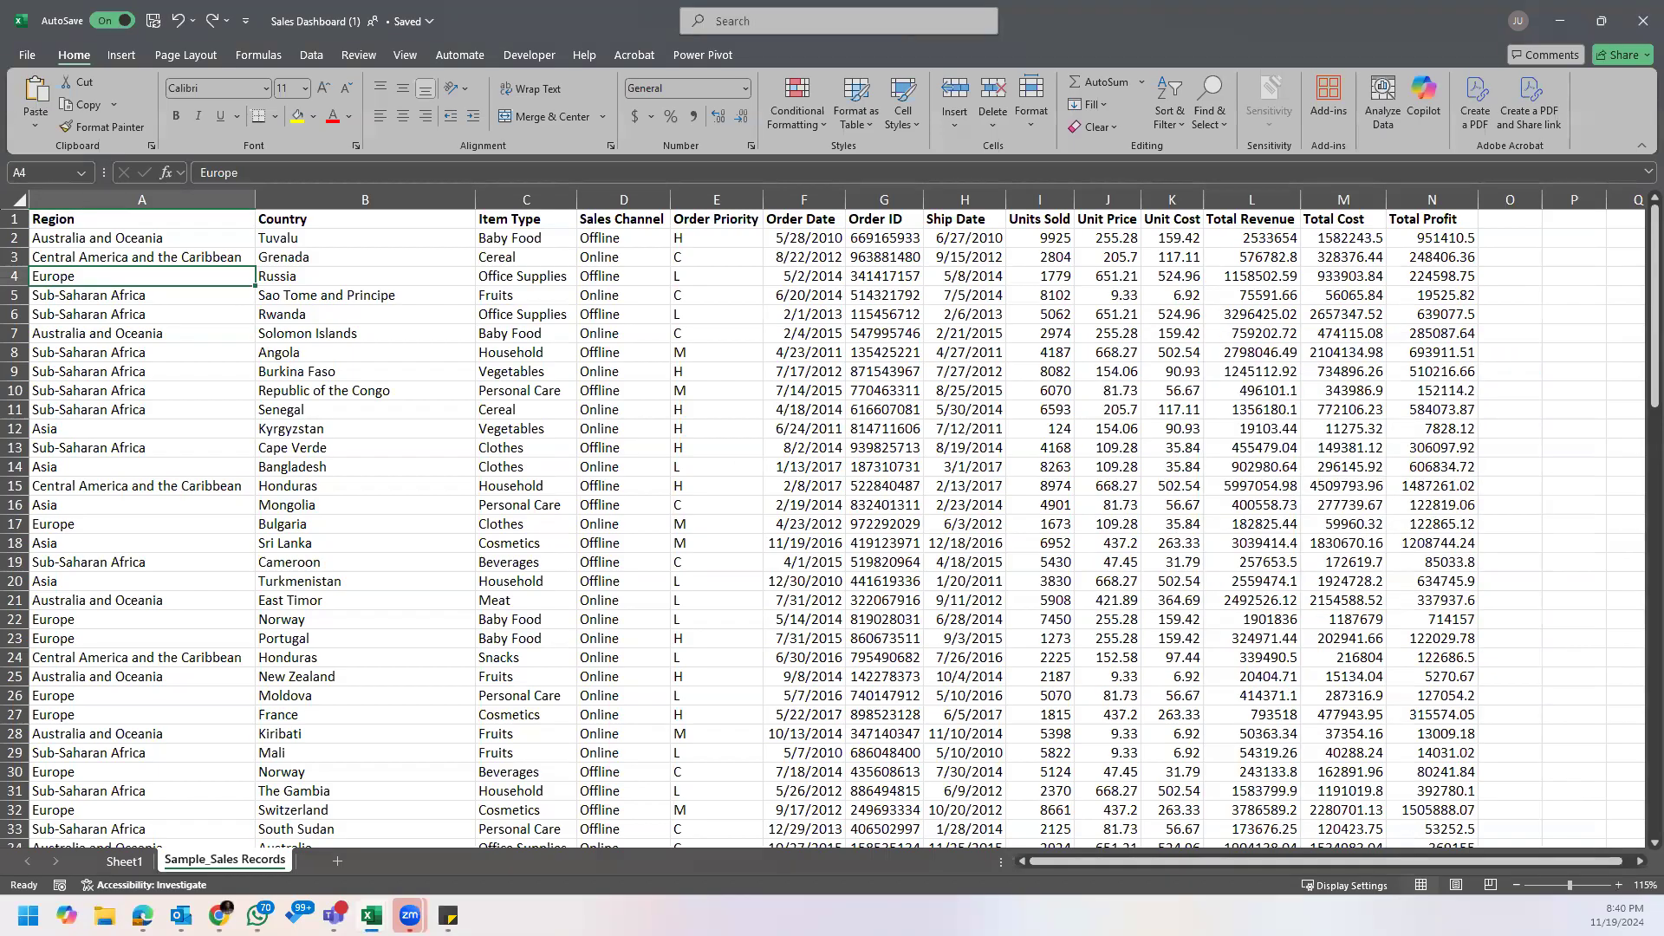
Step: Examine the Region, Country and Item Type entries in the sales records
left_click(191, 253)
left_click(198, 316)
left_click(182, 254)
left_click(170, 240)
left_click(332, 266)
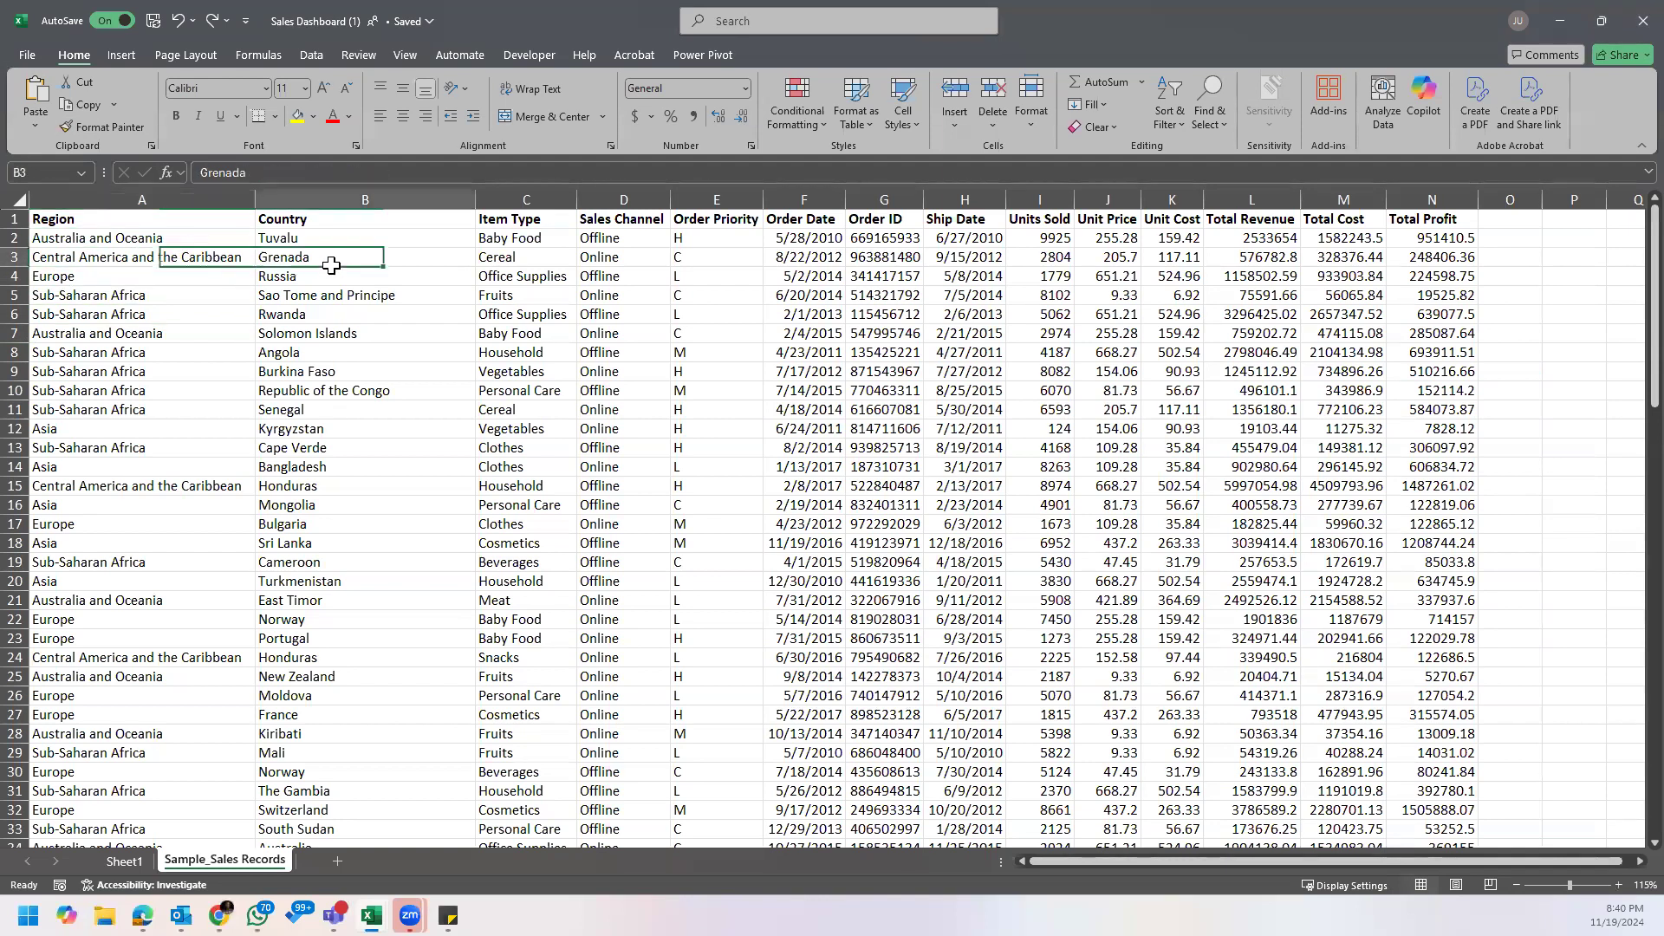
left_click(525, 258)
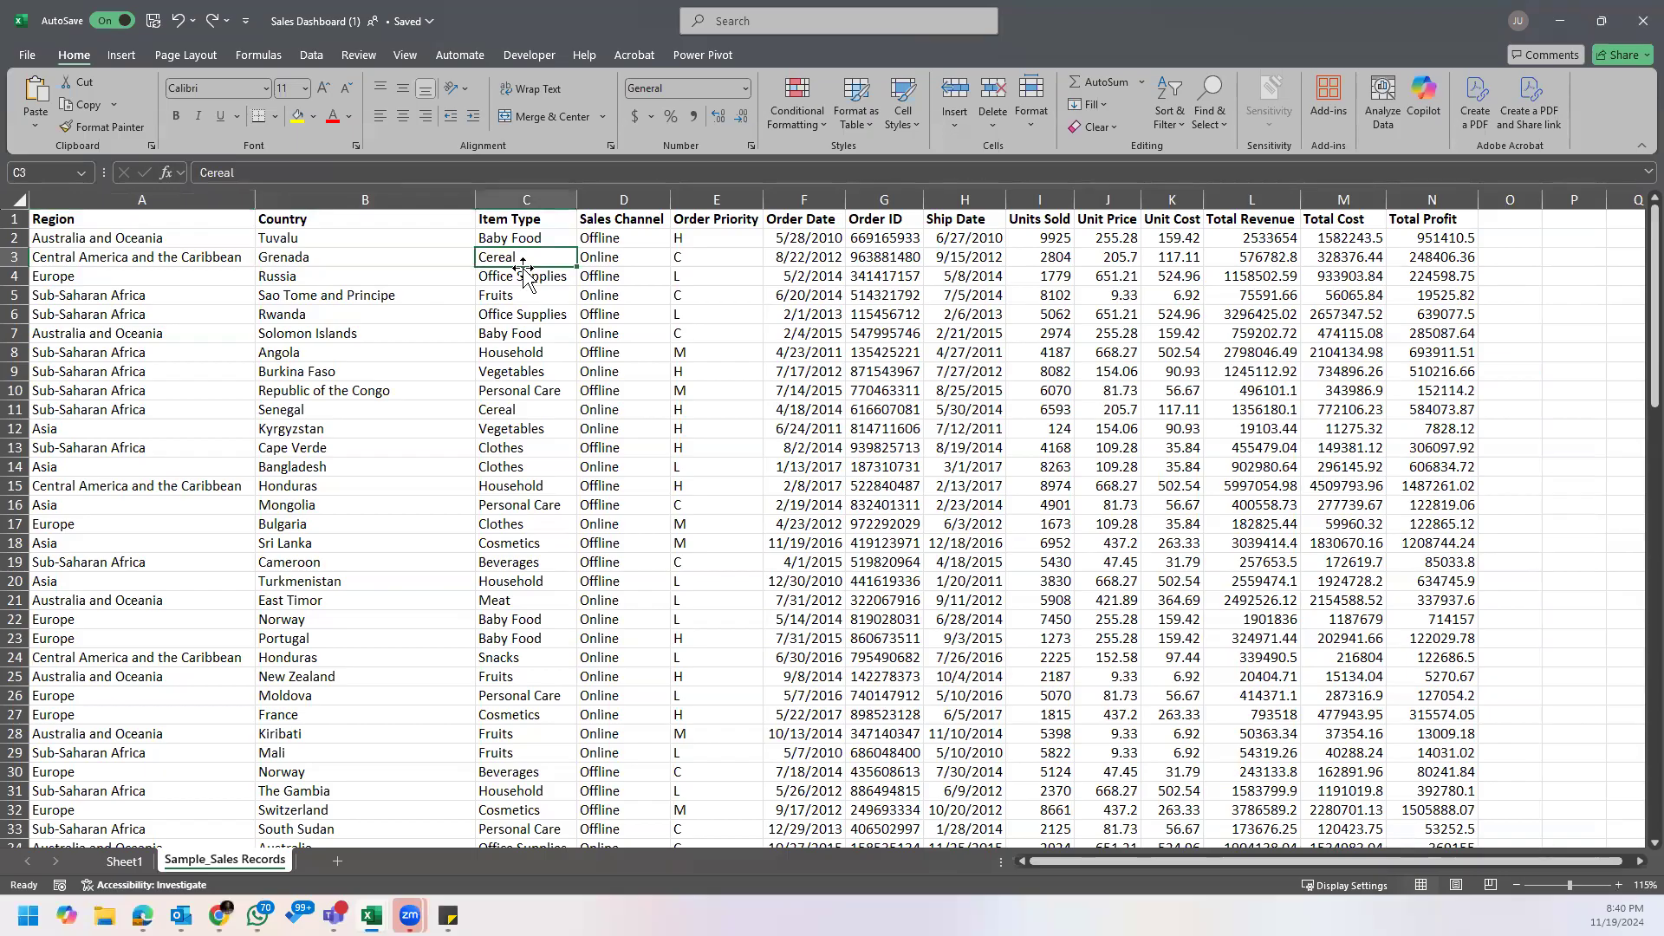
scroll(523, 272, "down", 5)
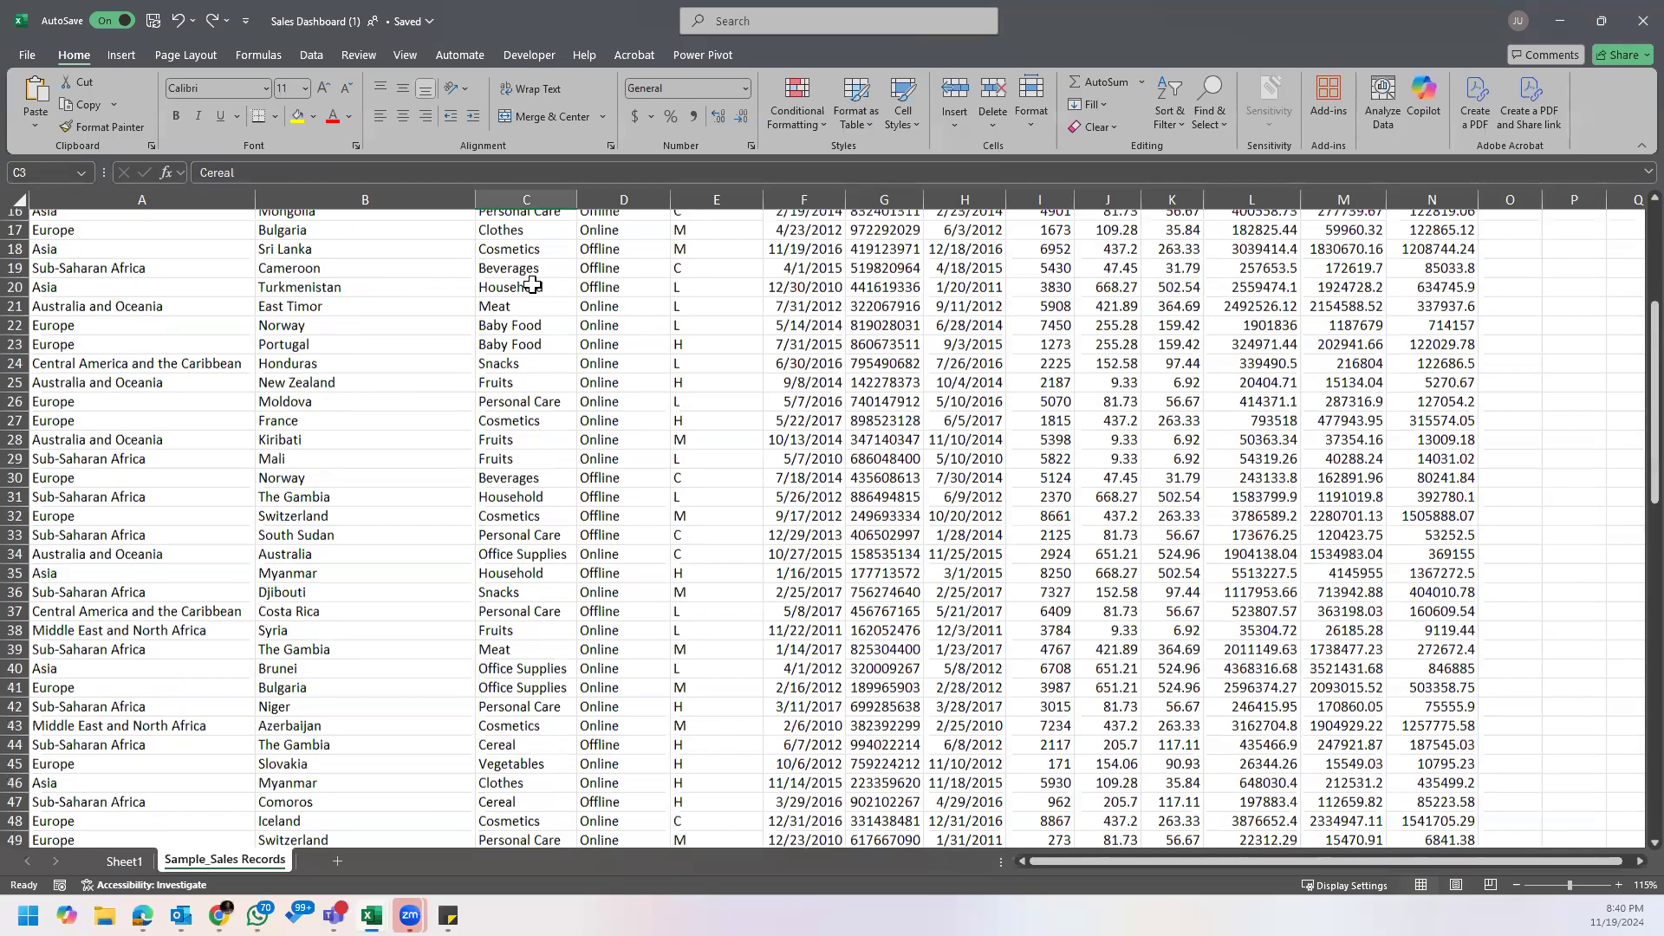
scroll(294, 237, "up", 5)
left_click(217, 245)
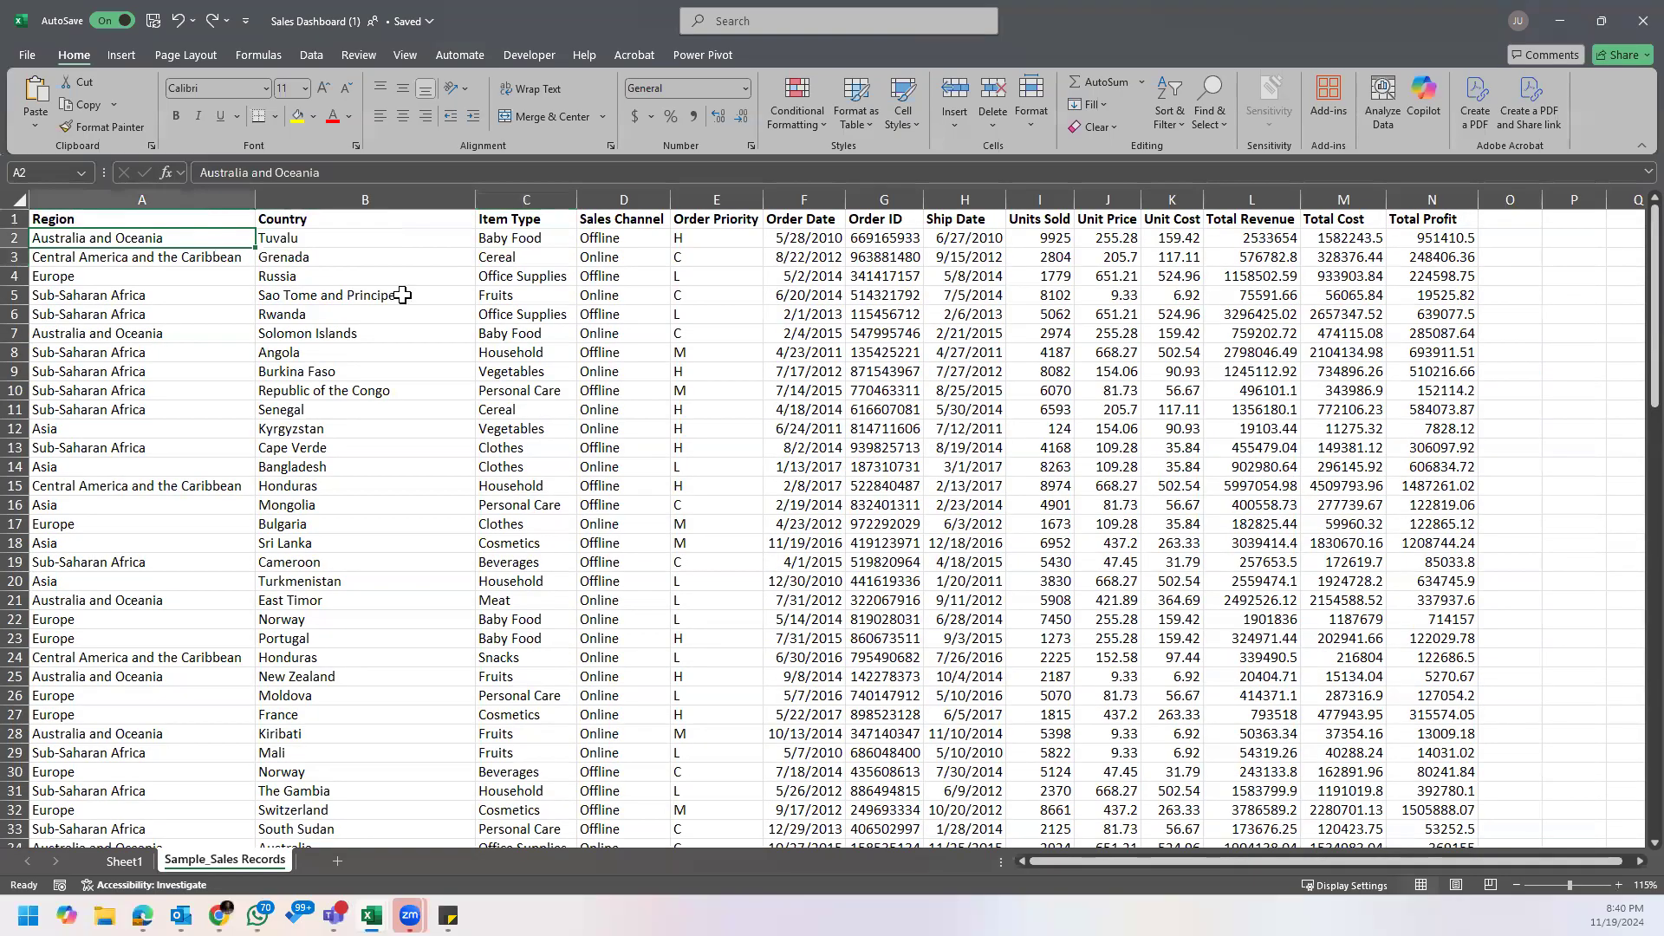
left_click(176, 272)
left_click(159, 258)
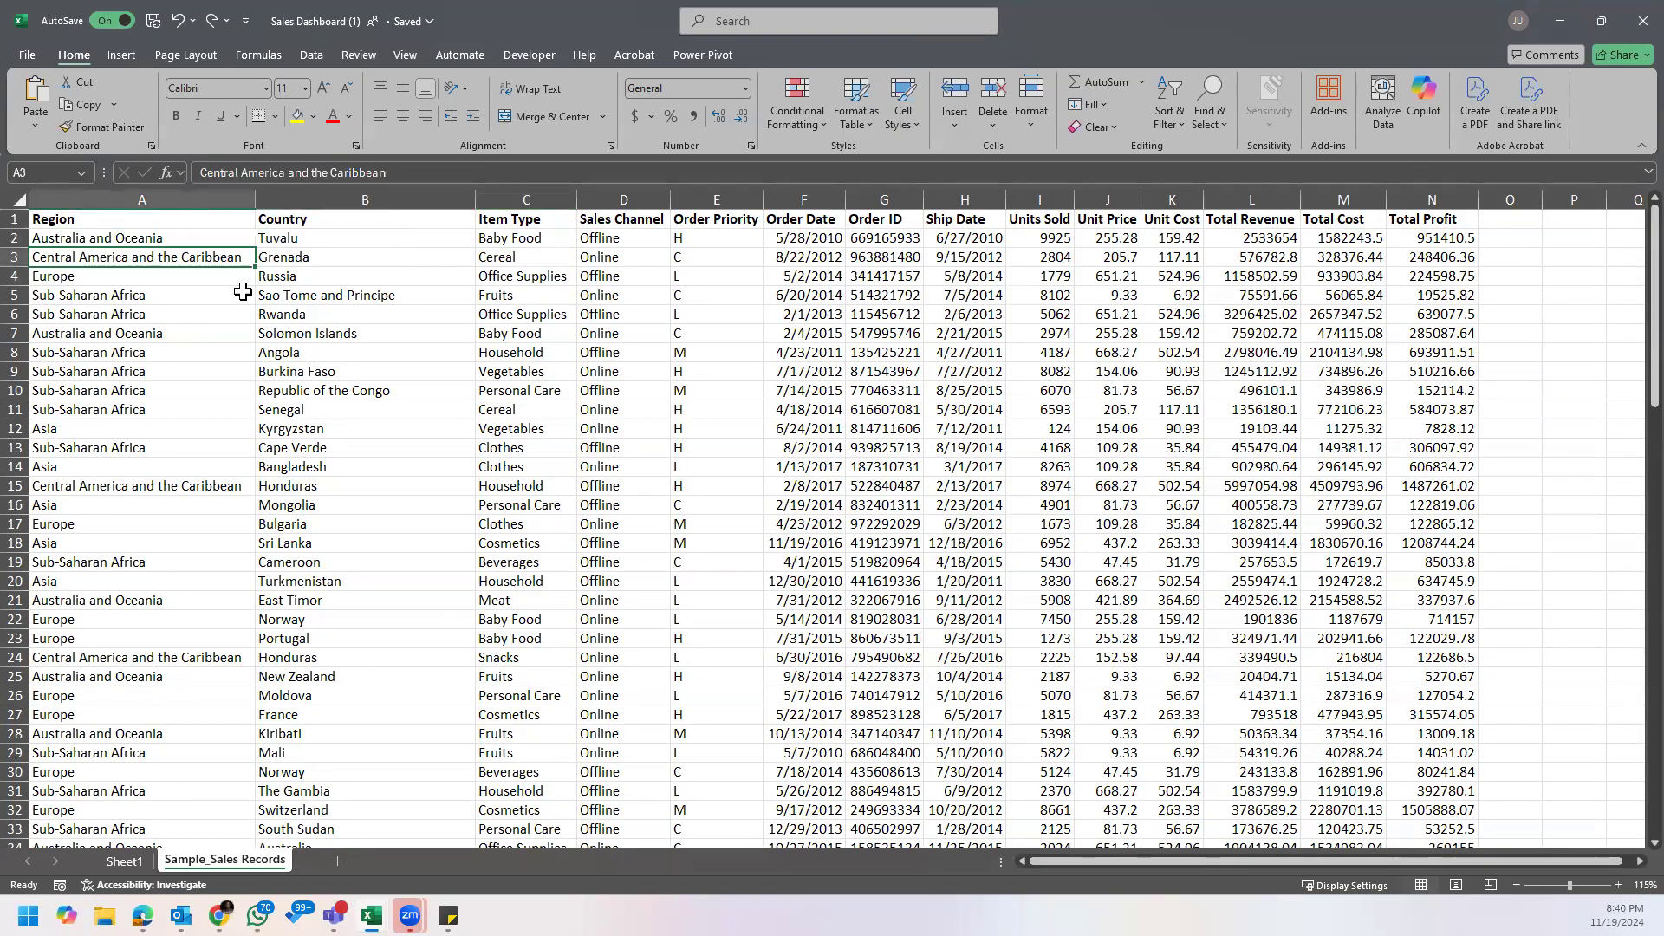
left_click(216, 235)
left_click(212, 258)
left_click(222, 234)
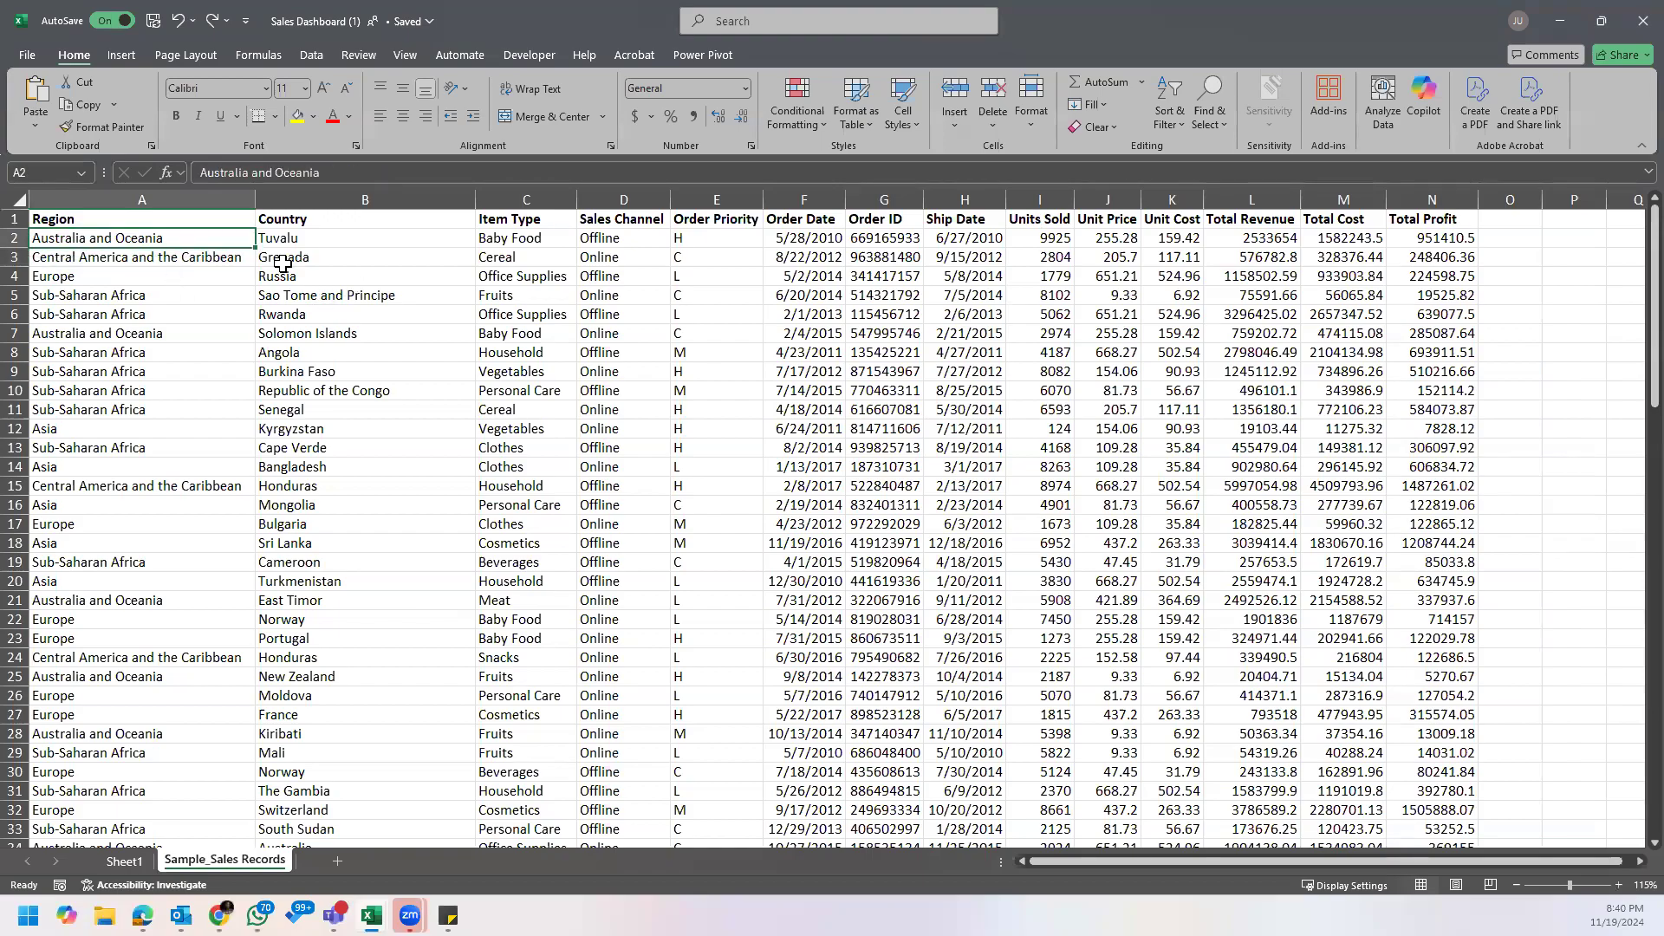
Step: Create a PivotTable from the sales records range A1:N101 on a new worksheet and add Region to its rows
left_click(126, 59)
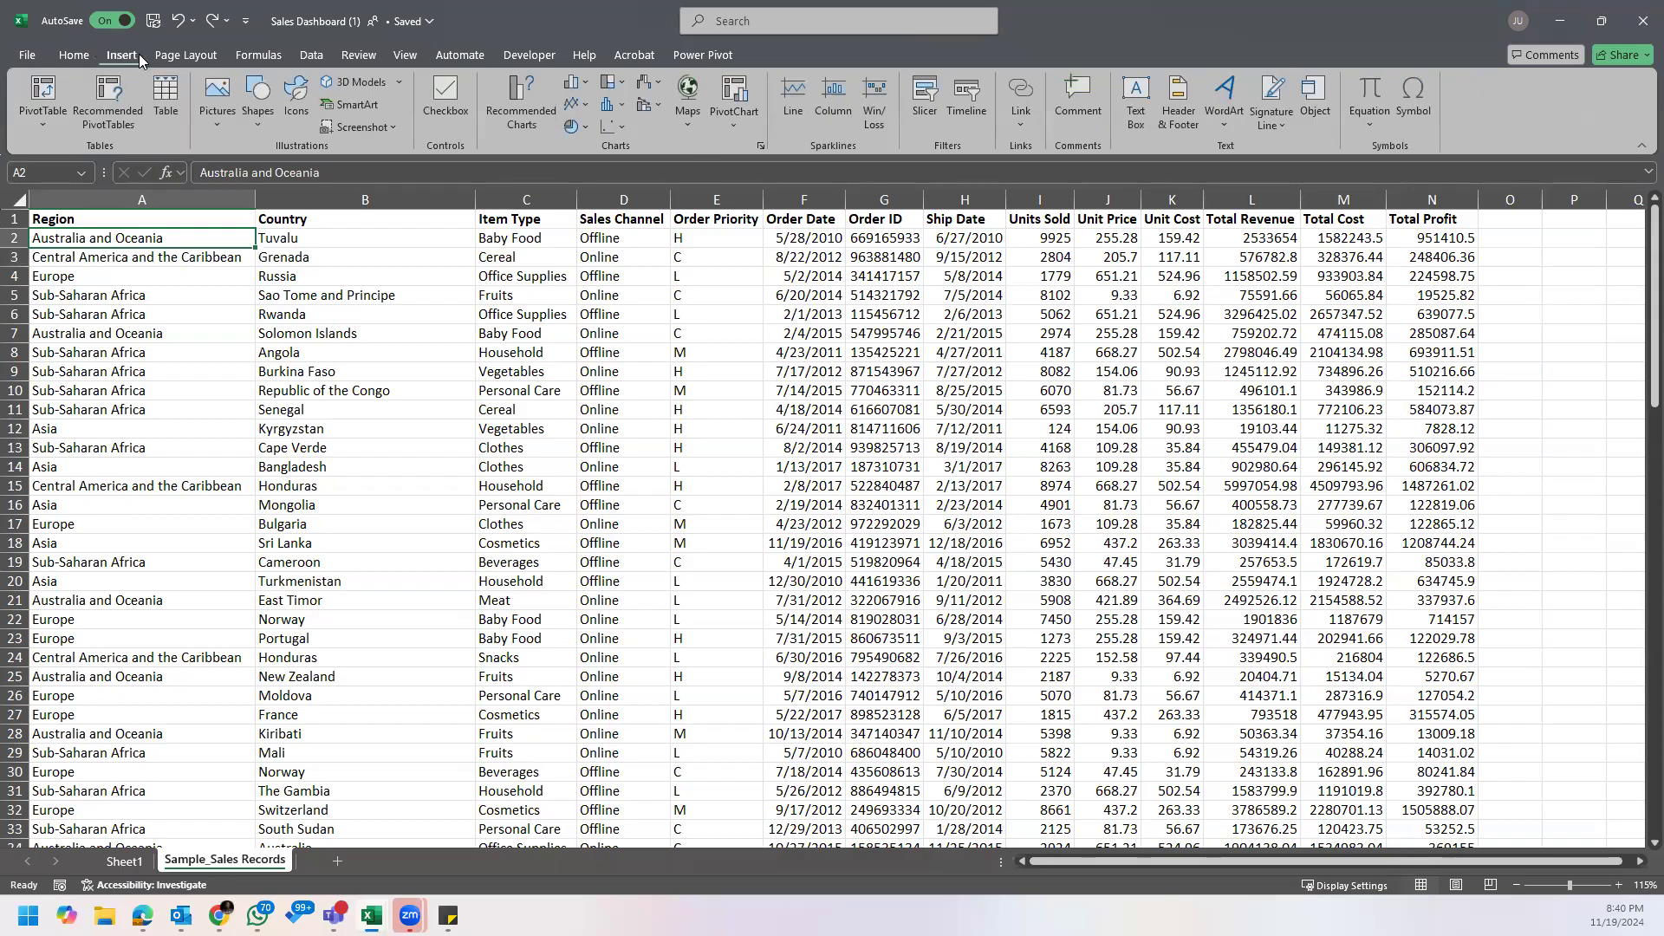
left_click(40, 94)
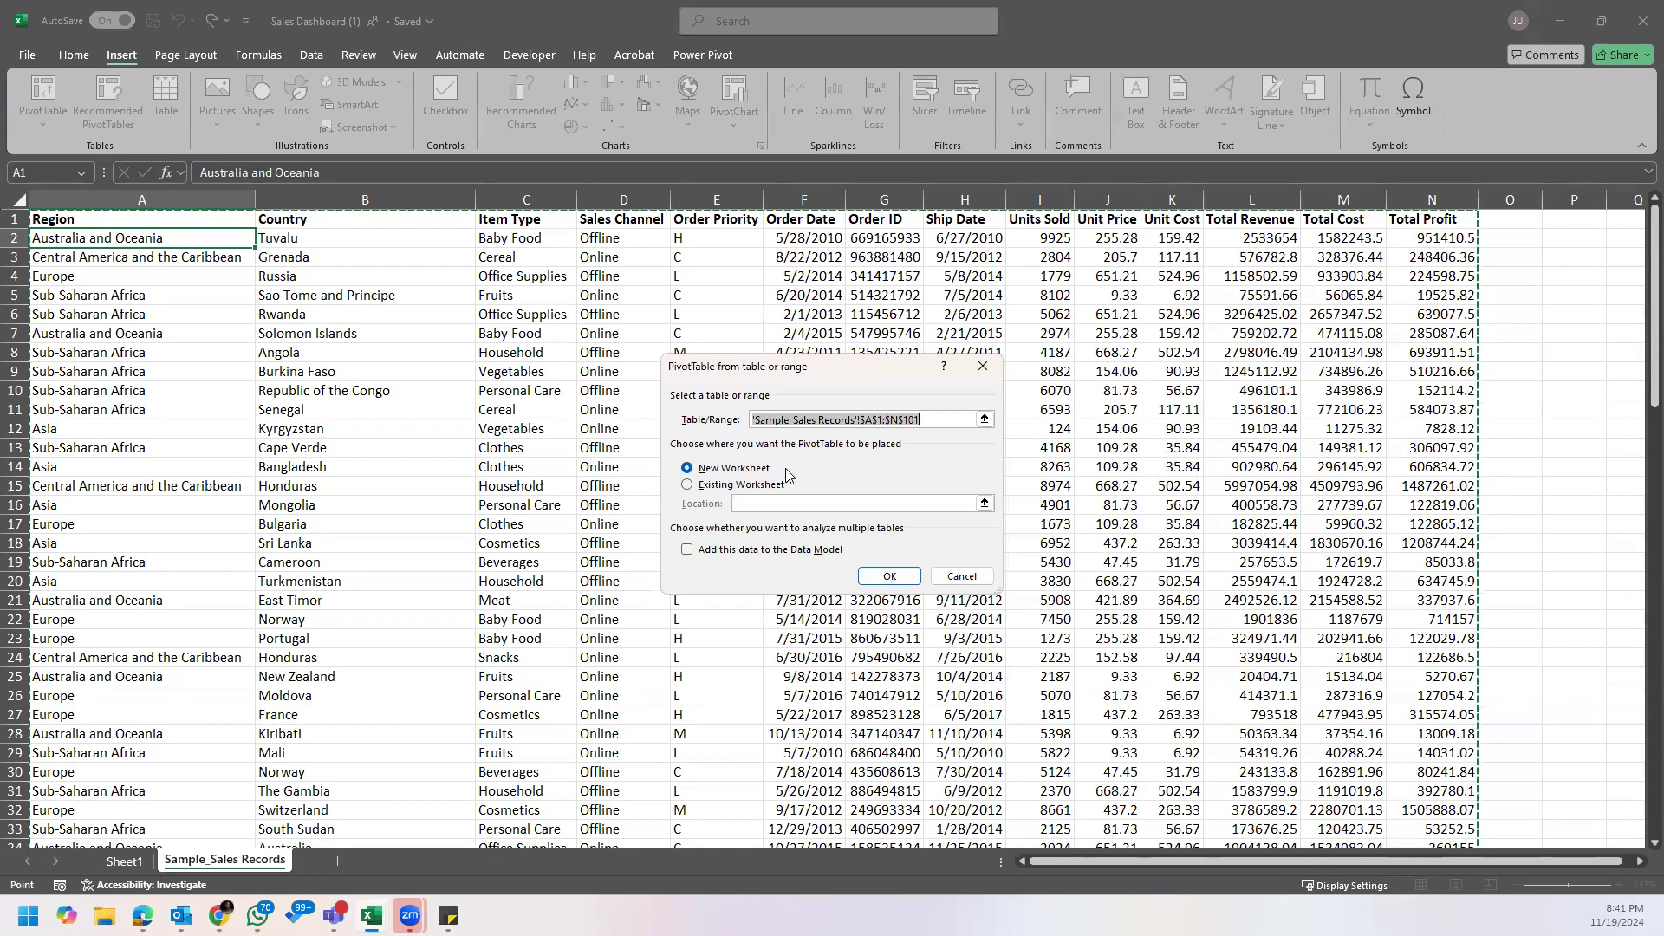
left_click(896, 576)
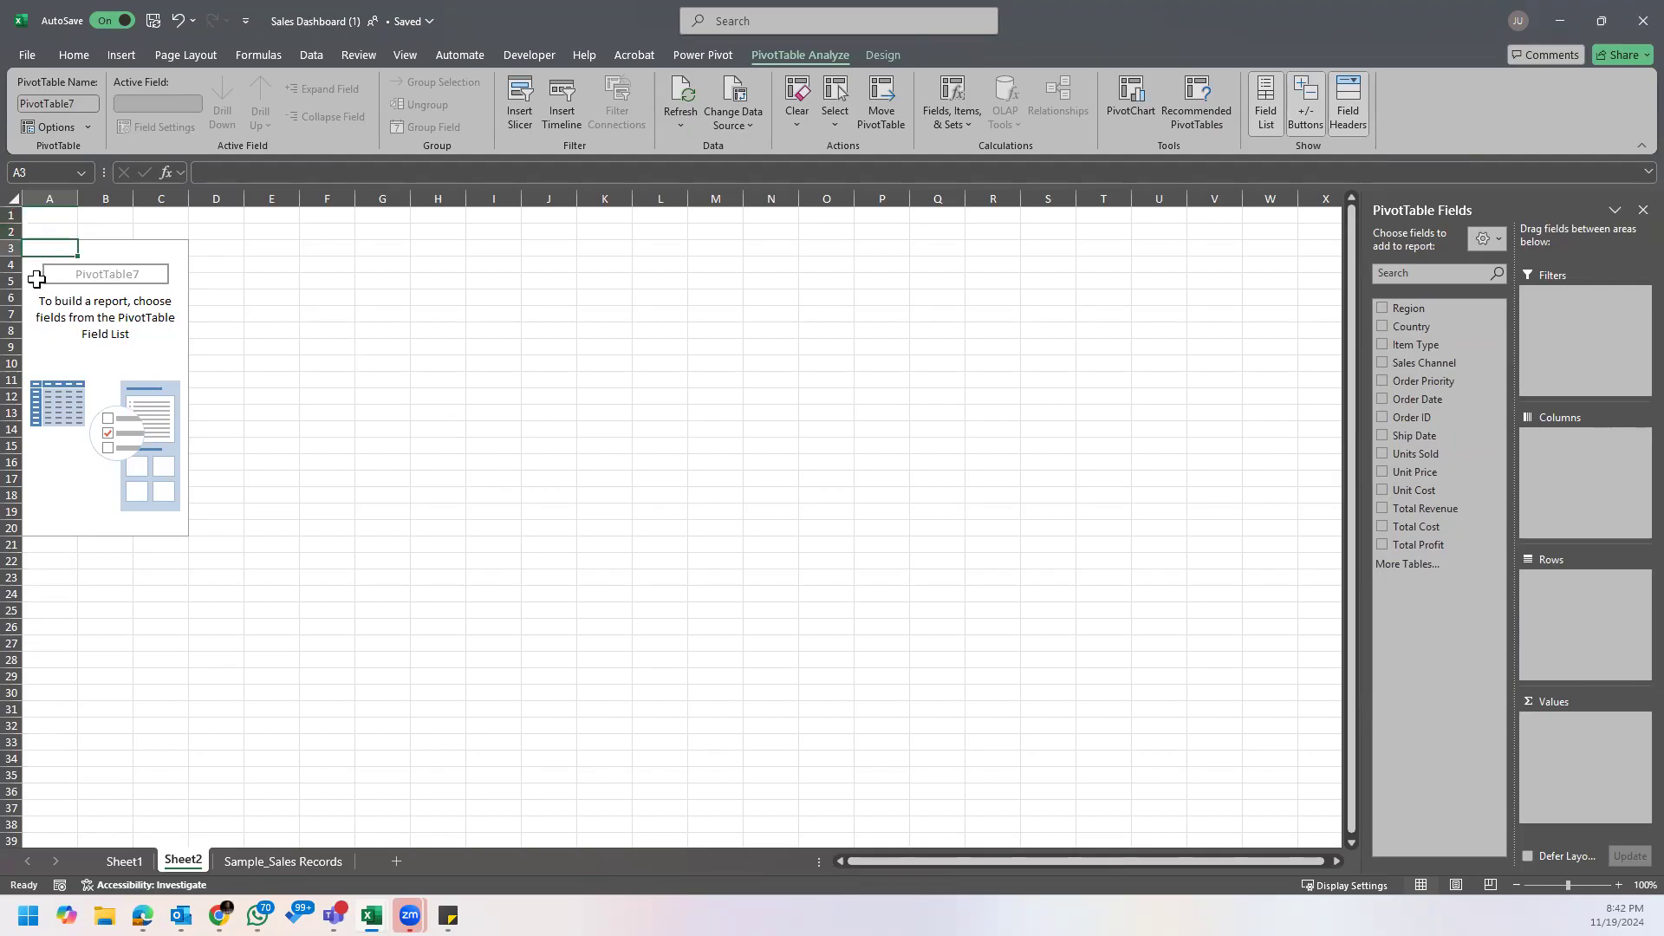
left_click_drag(1406, 308, 1576, 610)
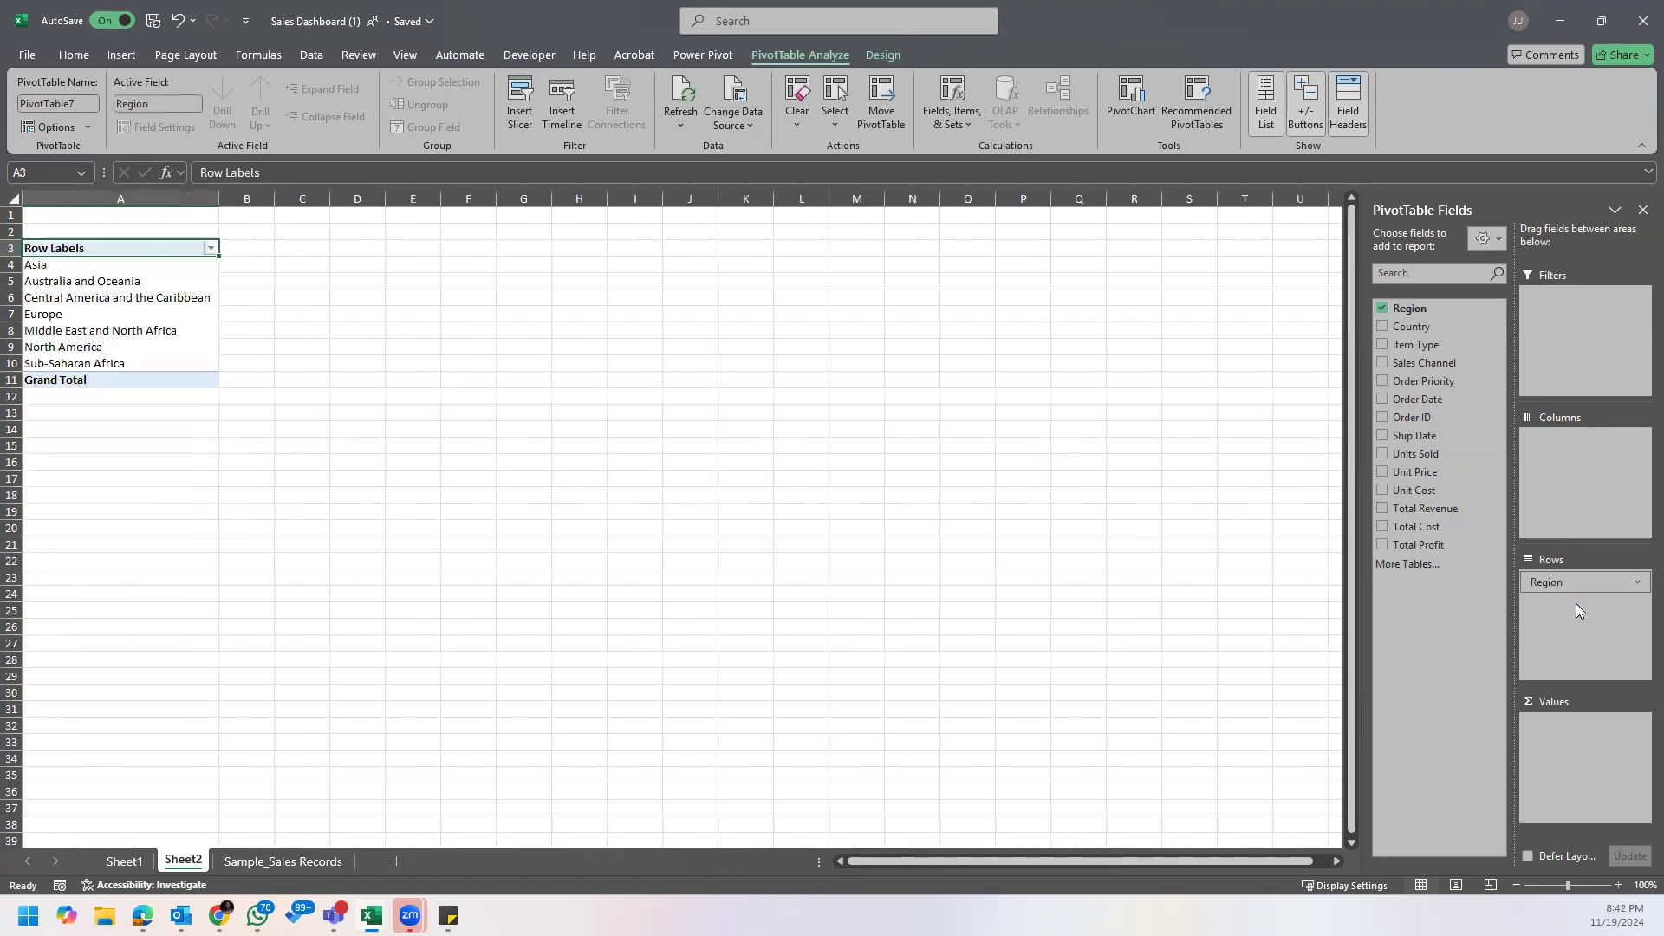
left_click_drag(12, 264, 14, 296)
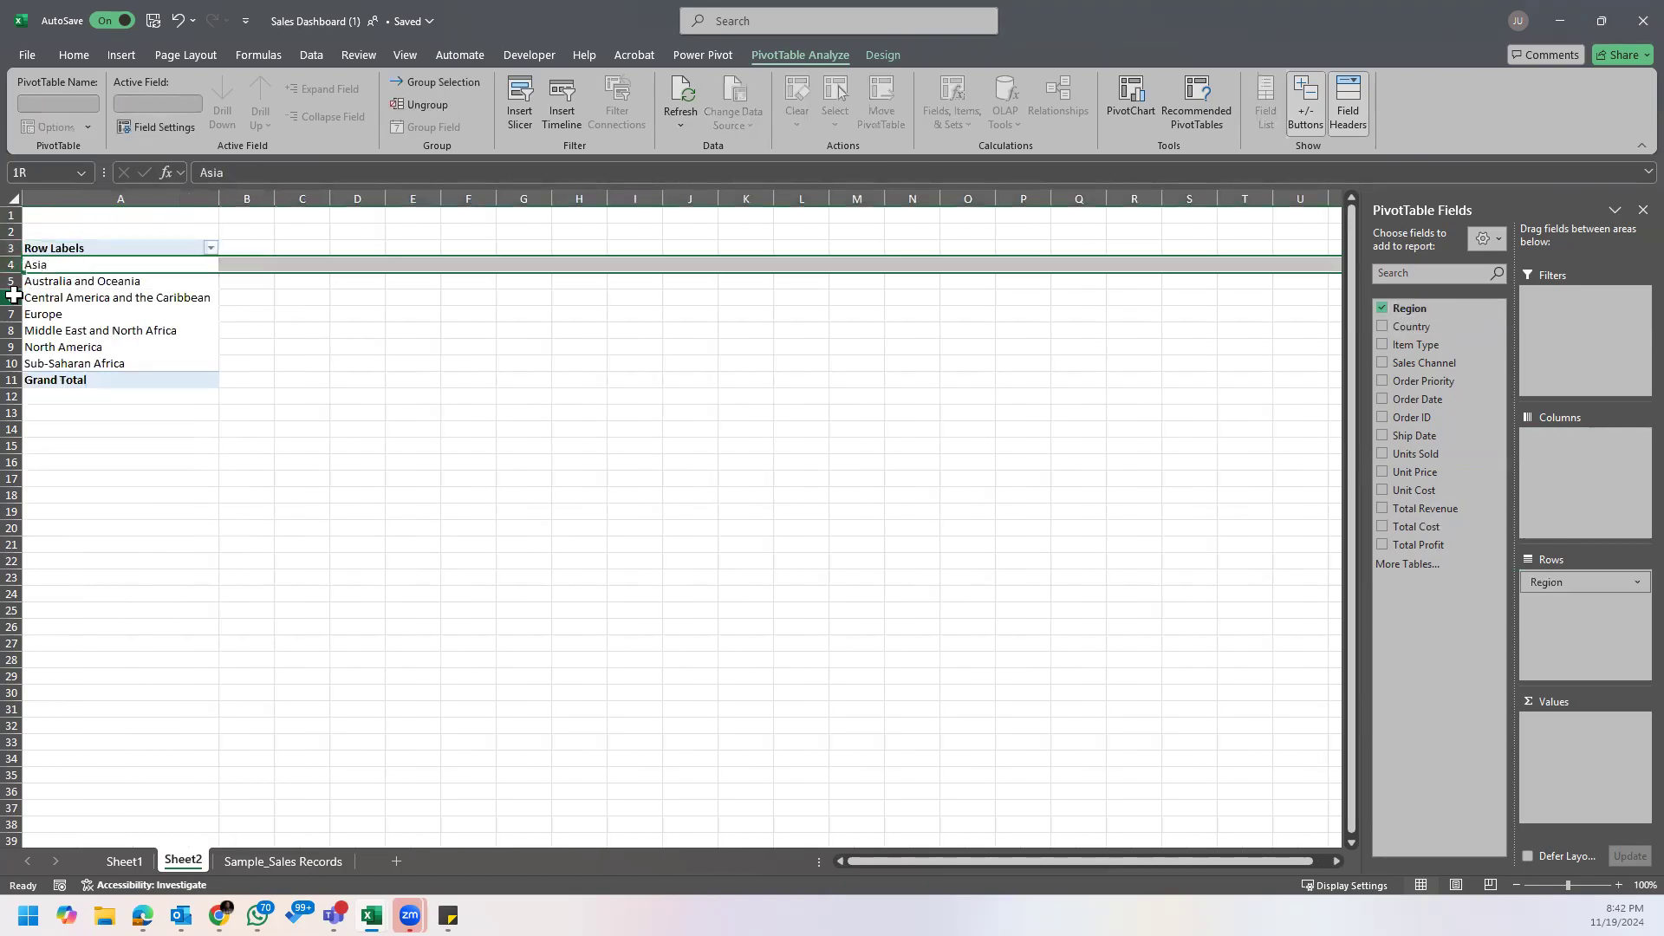
Step: Move the Region field from the PivotTable's rows to its columns, look over the region headings, and remove it
left_click(14, 296)
left_click_drag(1552, 583, 1551, 487)
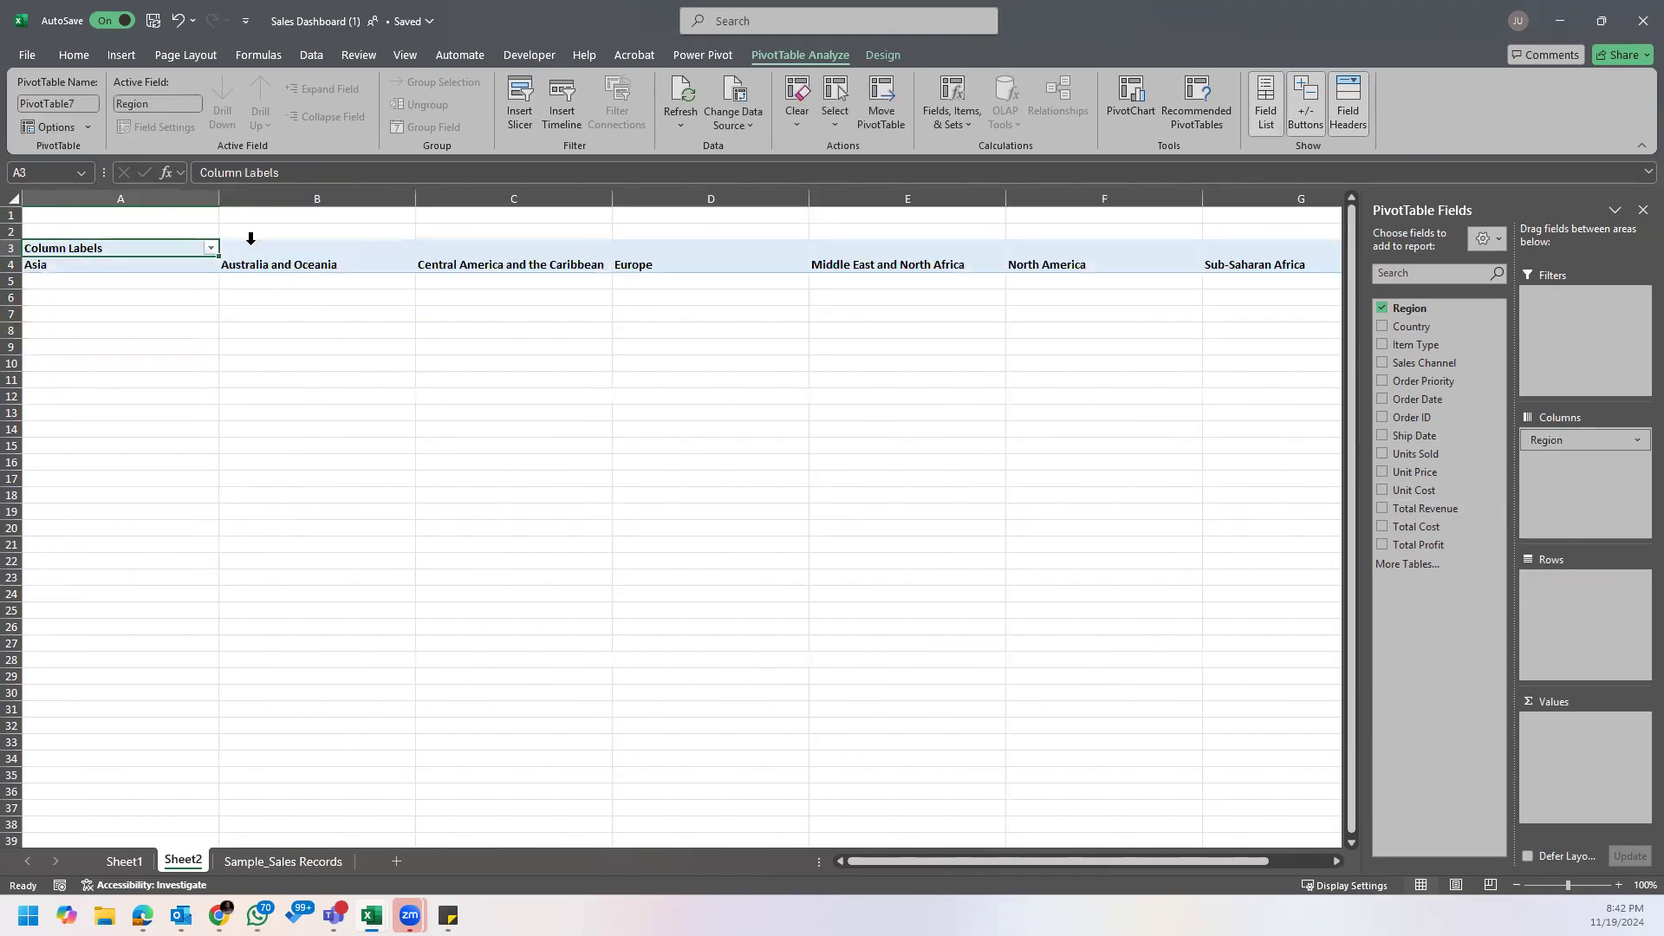
left_click(255, 199)
left_click(485, 199)
left_click(694, 198)
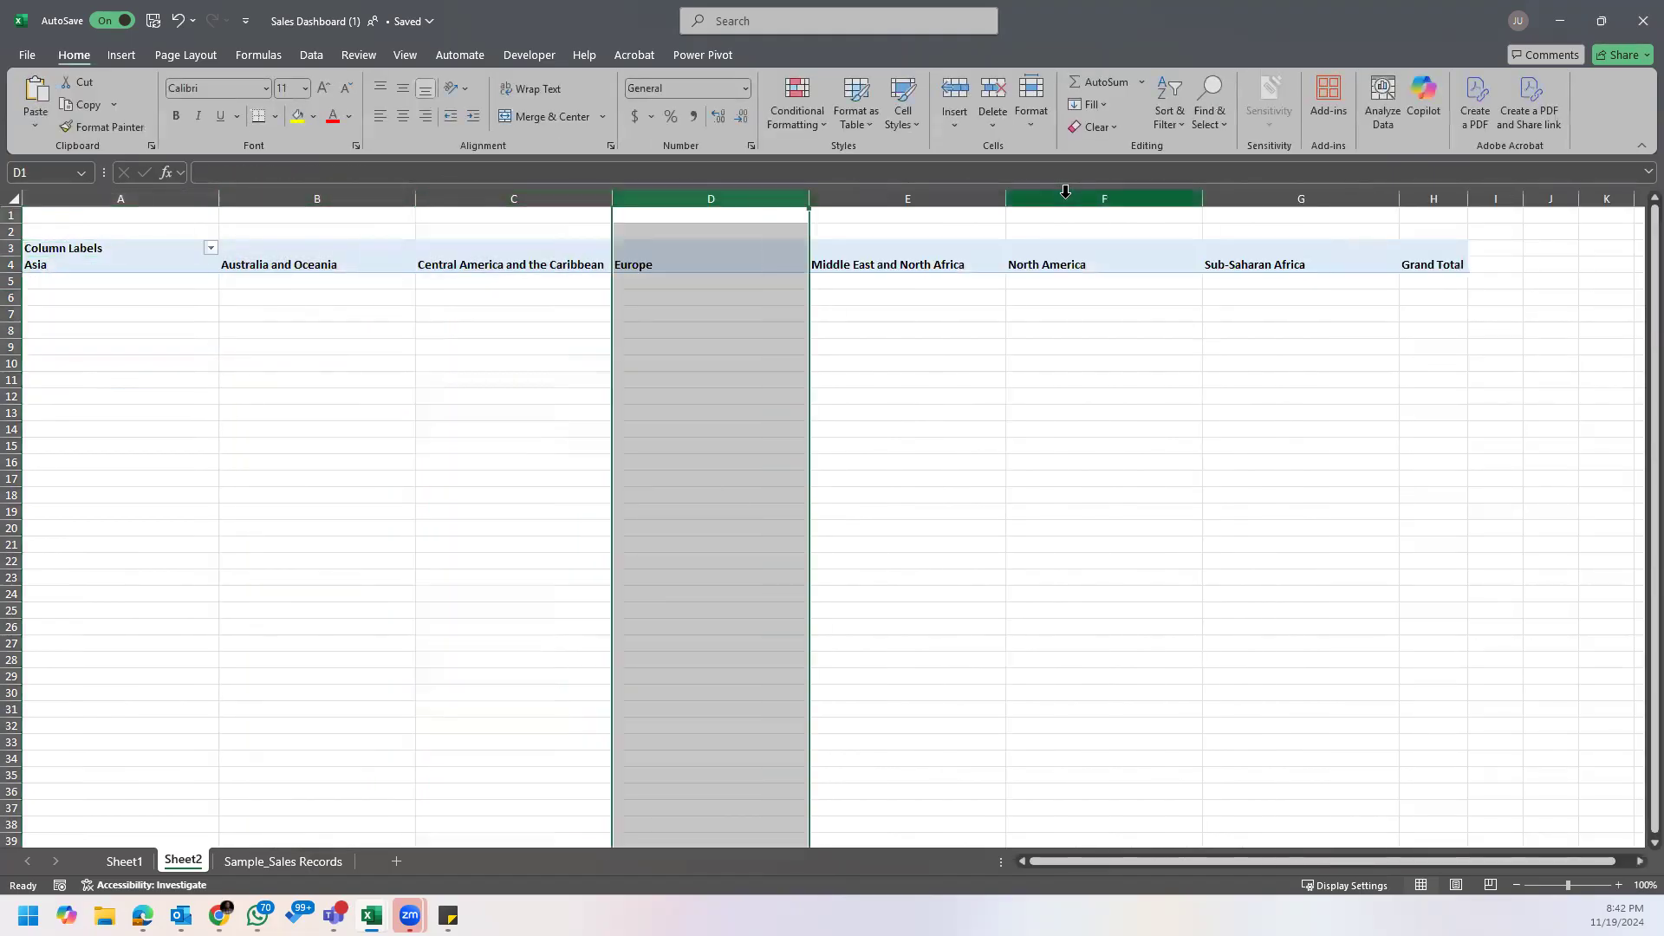
left_click(1066, 191)
left_click(1467, 197)
left_click(161, 263)
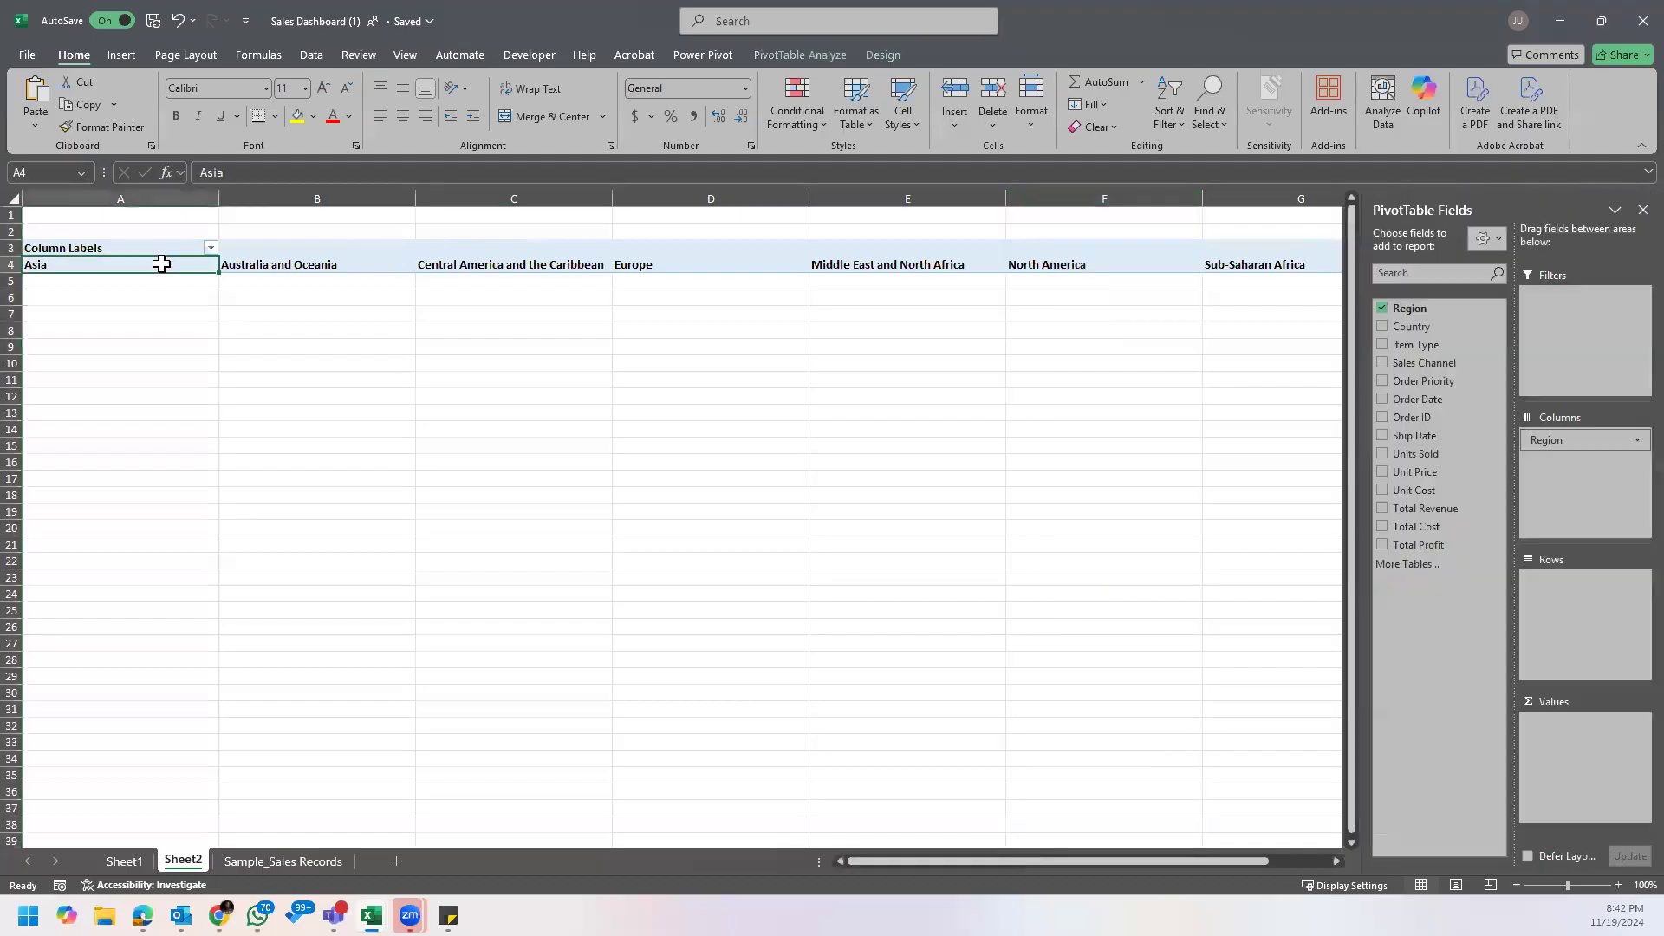
left_click_drag(1560, 444, 1001, 538)
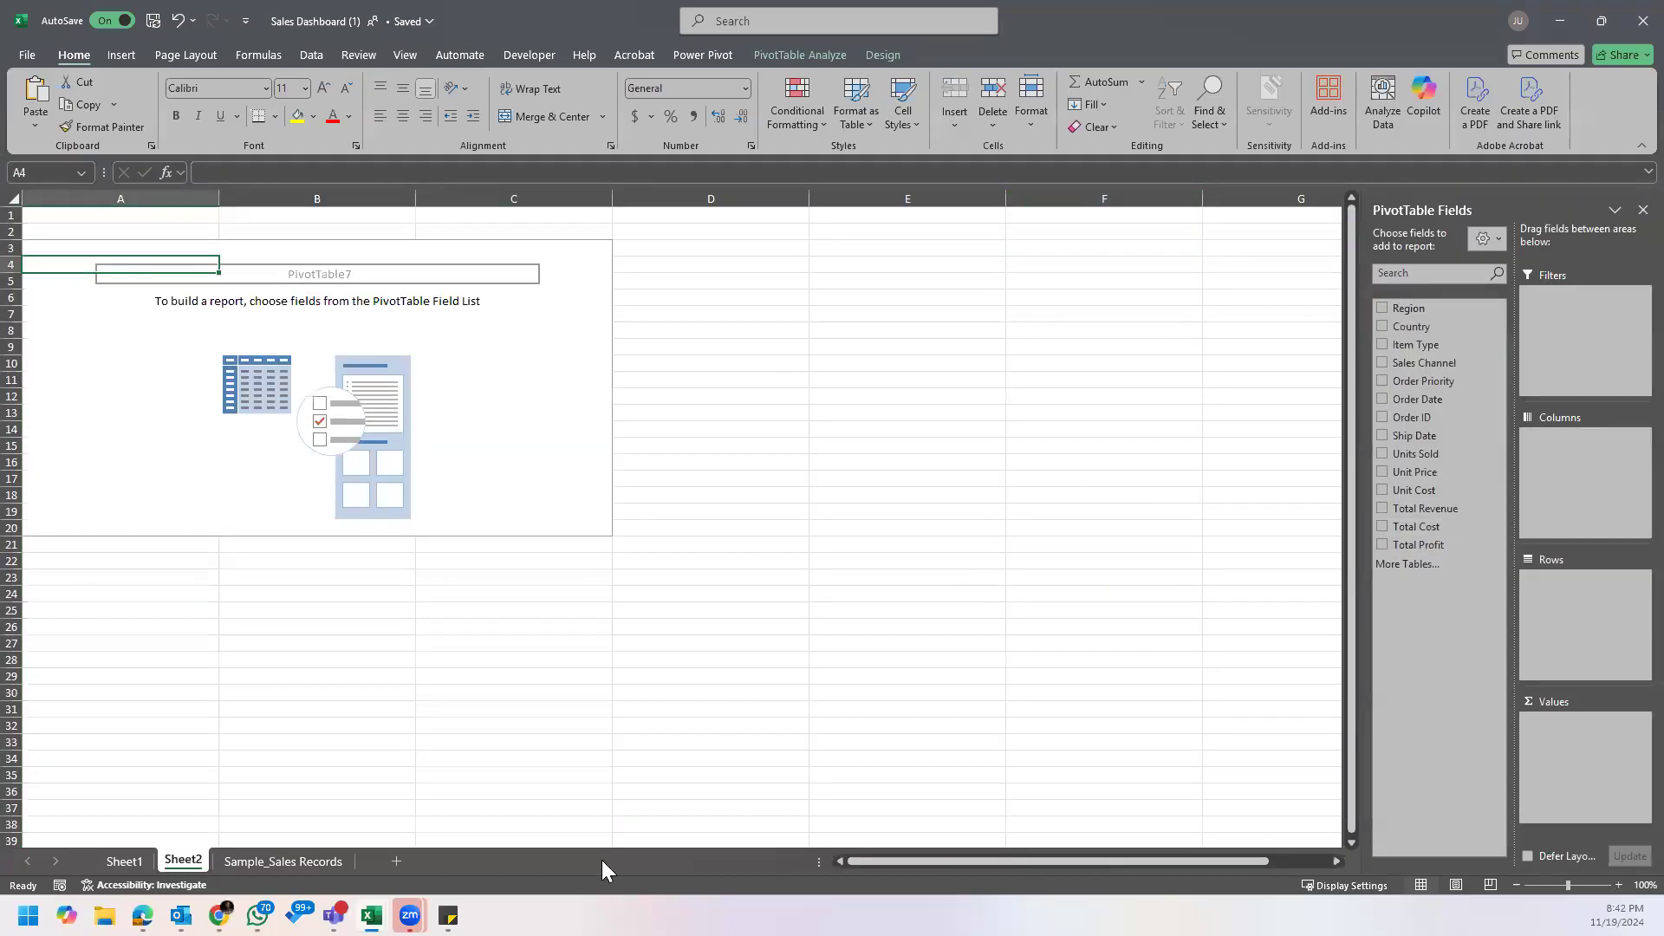
Step: Bring up the note with the sales questions, place it over the worksheet to read the first question, and return to the PivotTable
mouse_move(448, 917)
left_click(543, 839)
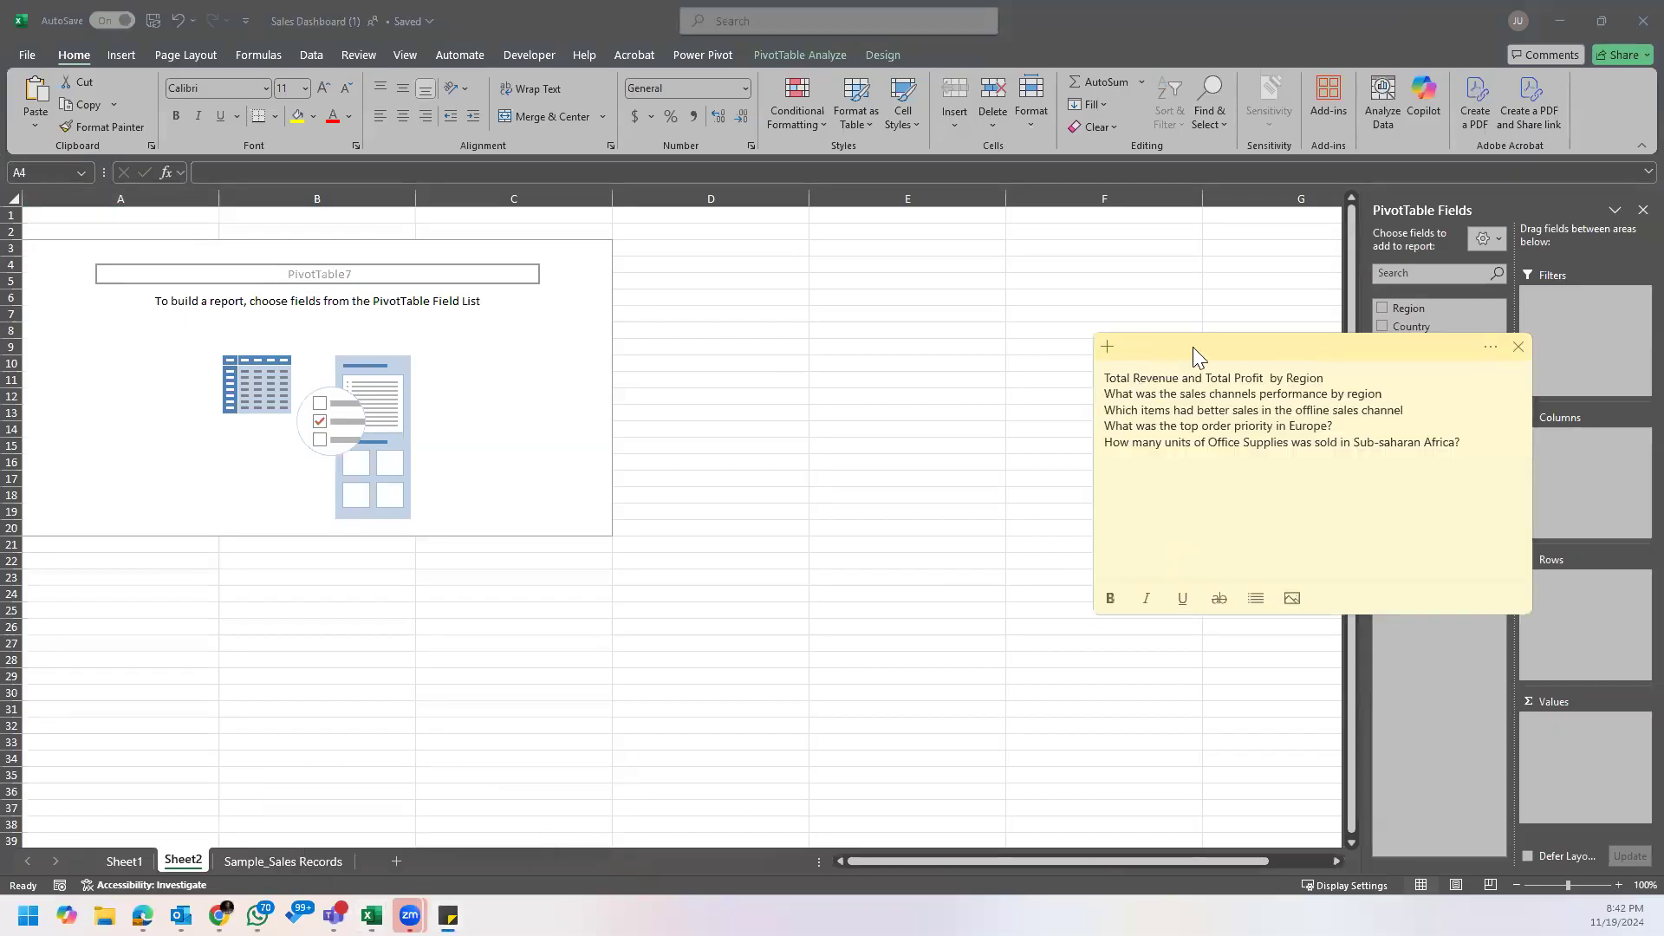
left_click_drag(1200, 352, 1086, 419)
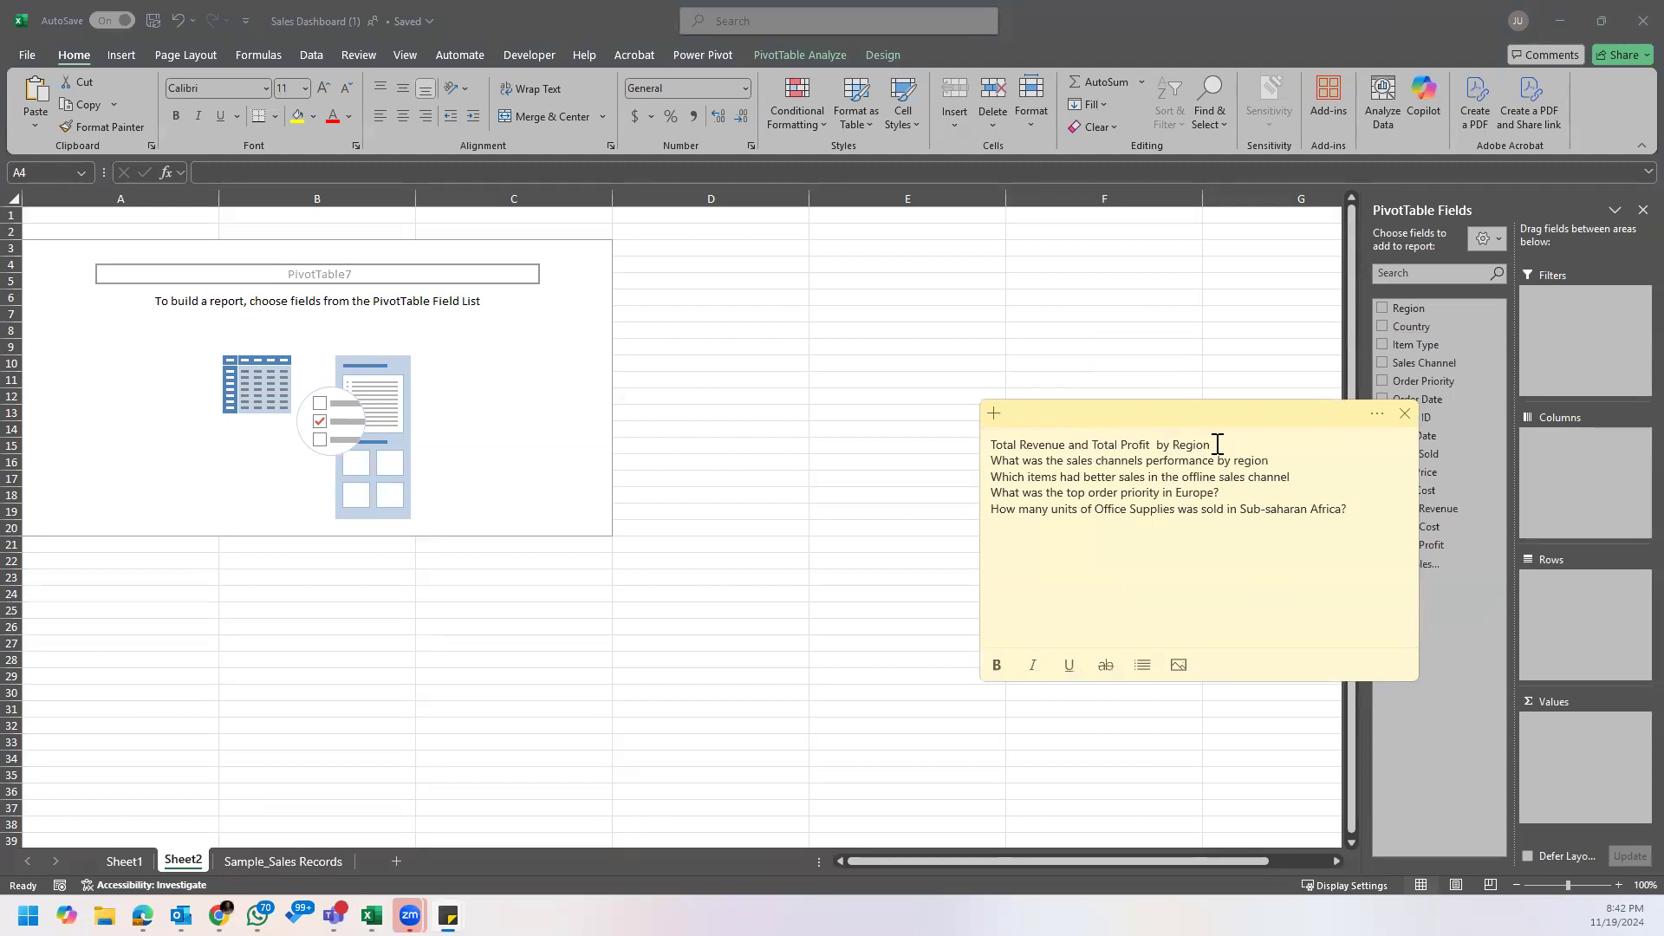
left_click_drag(1240, 413, 1137, 486)
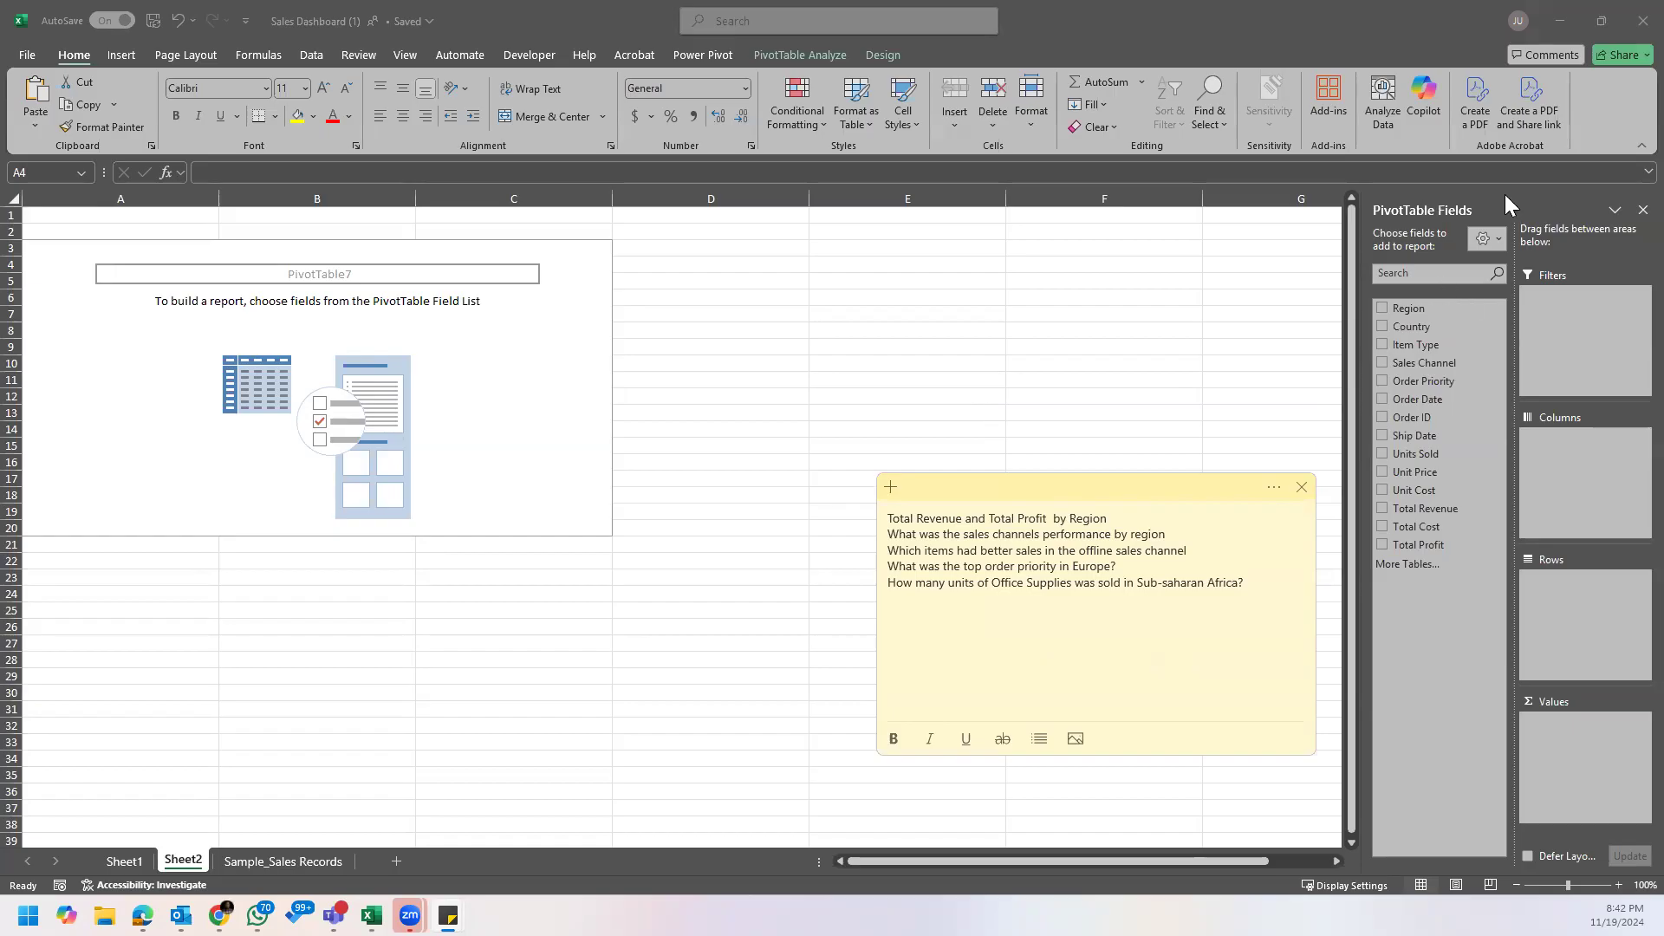
left_click(1477, 192)
Step: Add Region to the PivotTable's rows, and Total Revenue and Total Profit to its values
left_click_drag(1462, 412, 1576, 599)
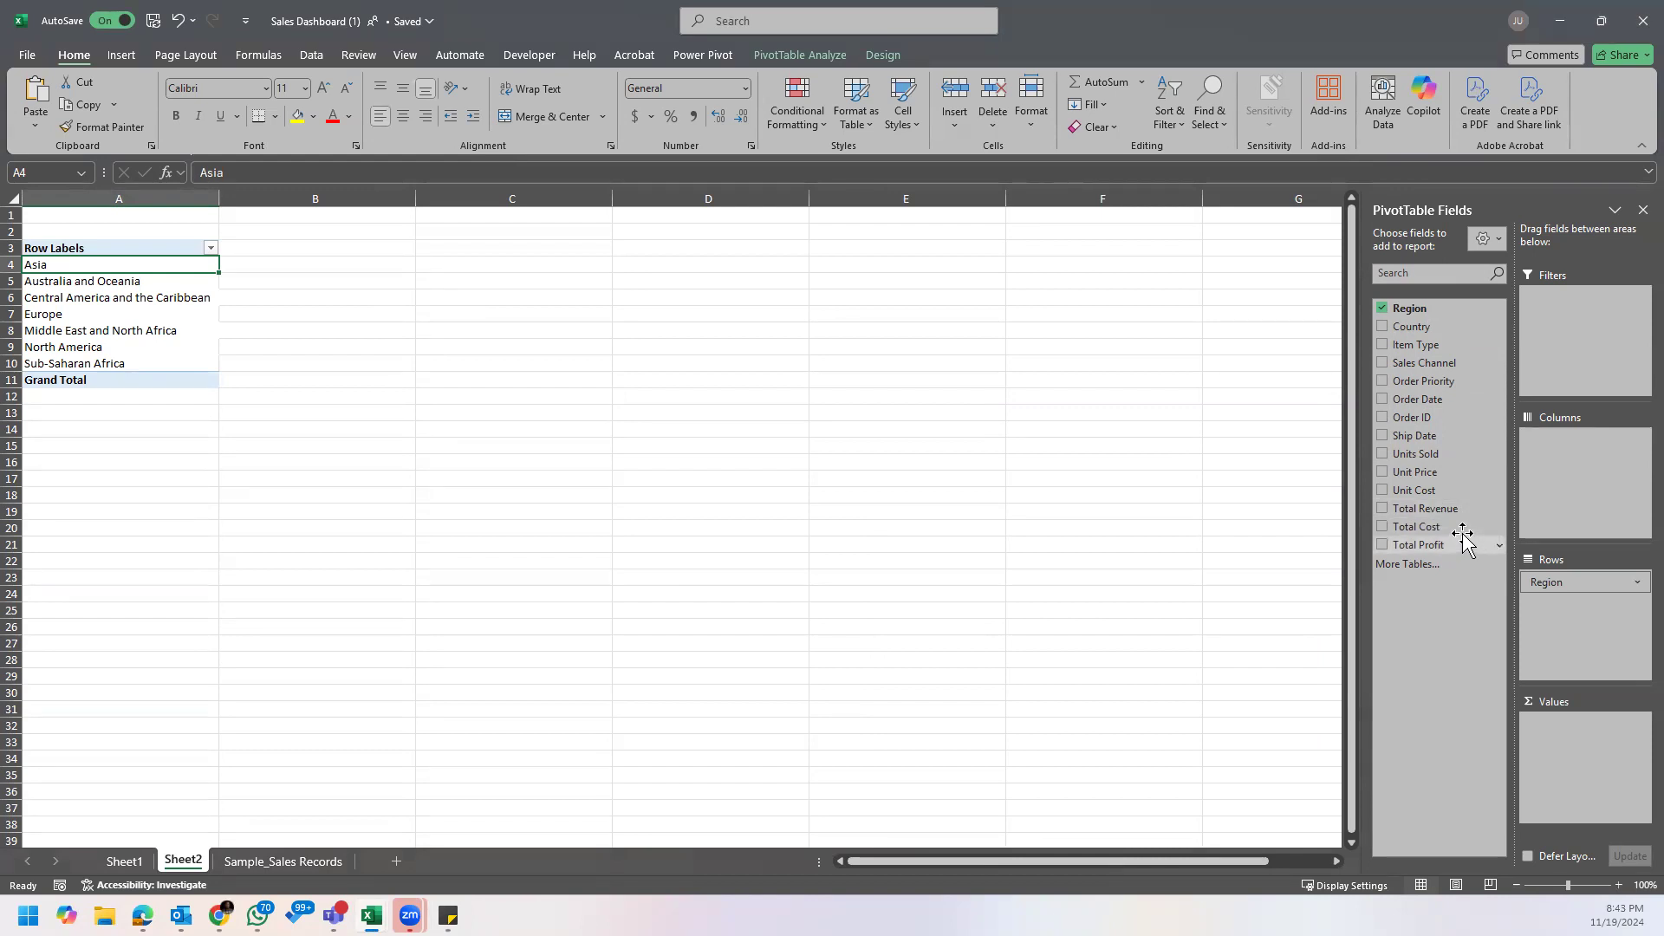
left_click_drag(1473, 510, 1590, 741)
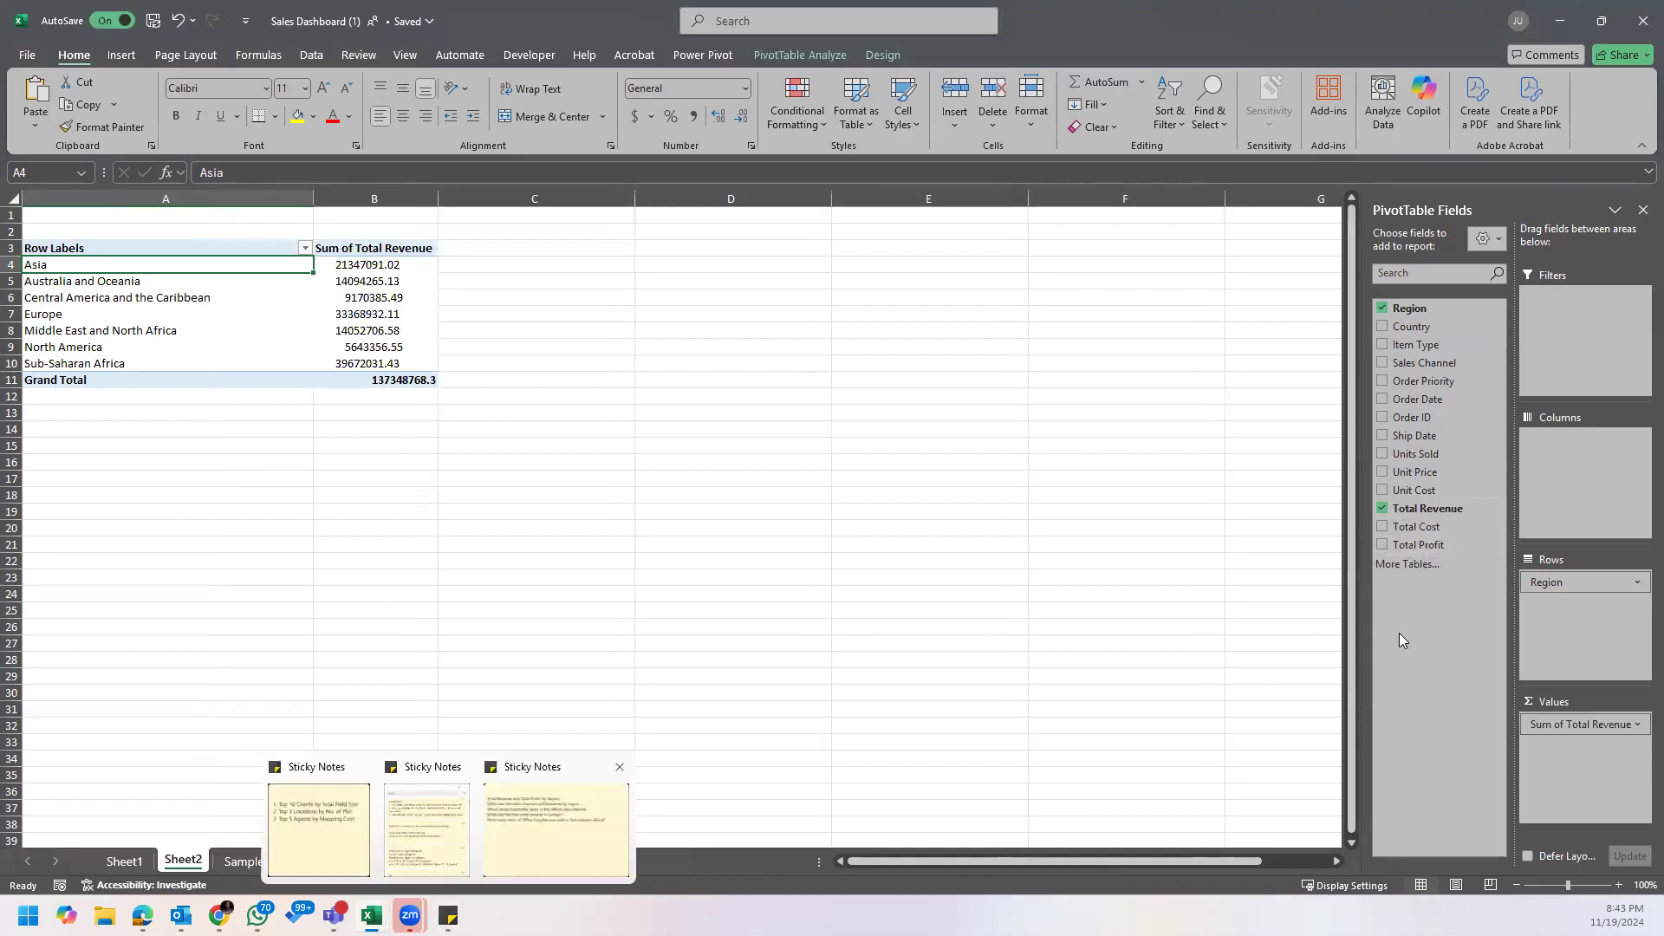
left_click_drag(1426, 546, 1576, 804)
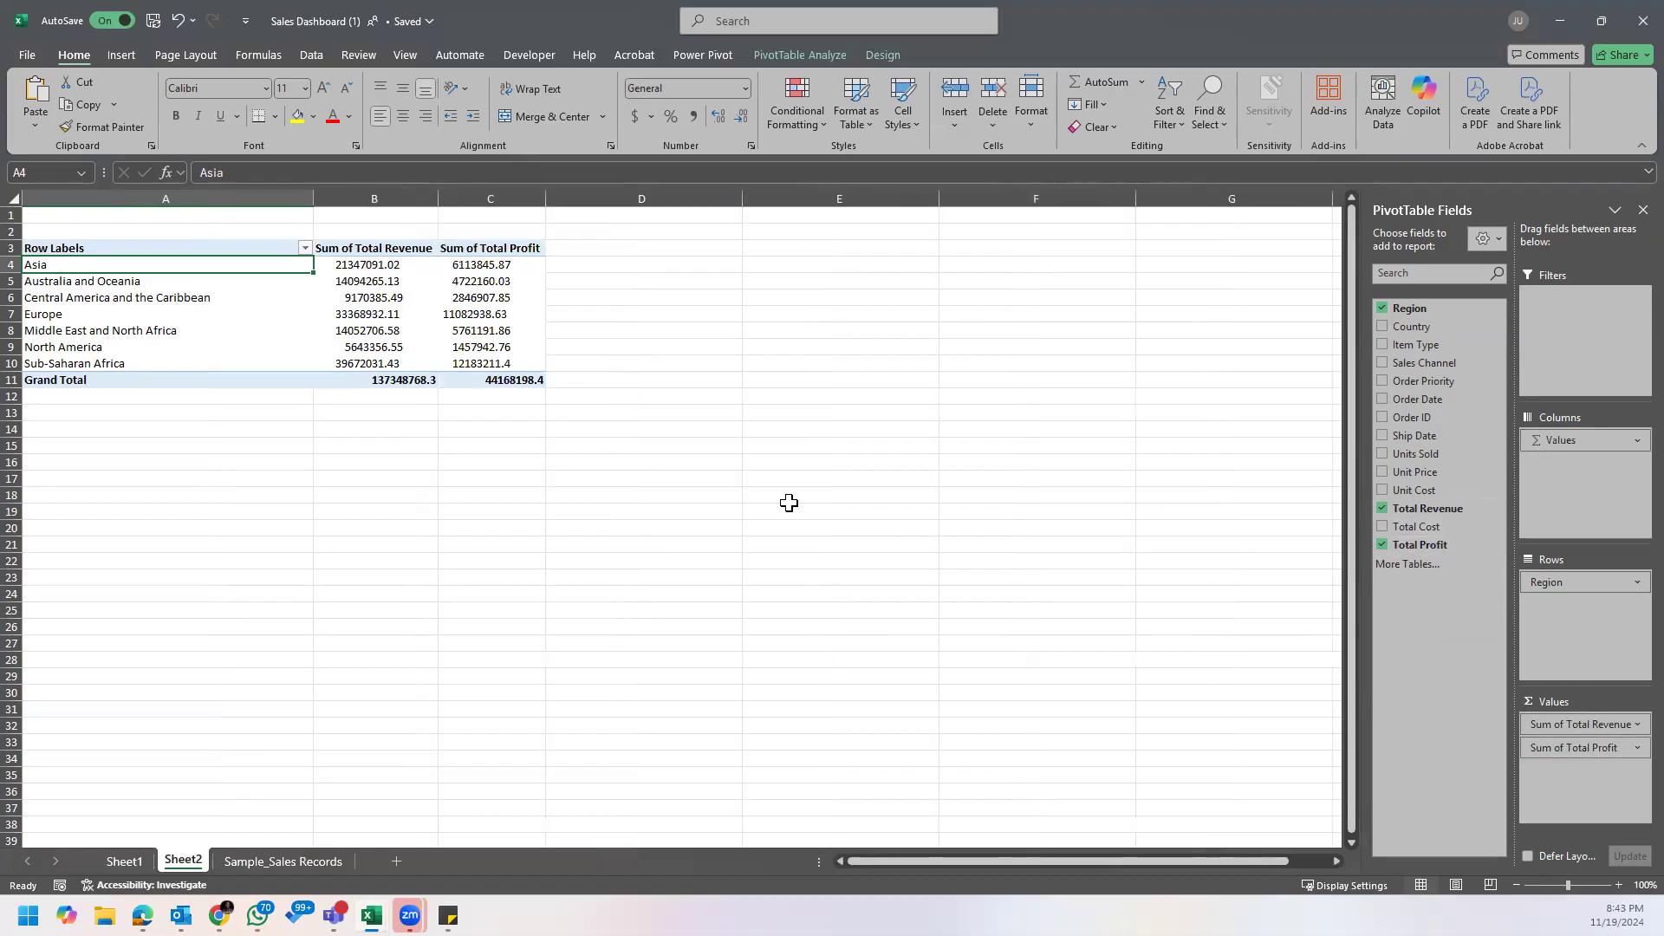
Step: Try centre alignment on the revenue and profit values, including the grand totals, and switch it off again
left_click_drag(376, 264, 475, 374)
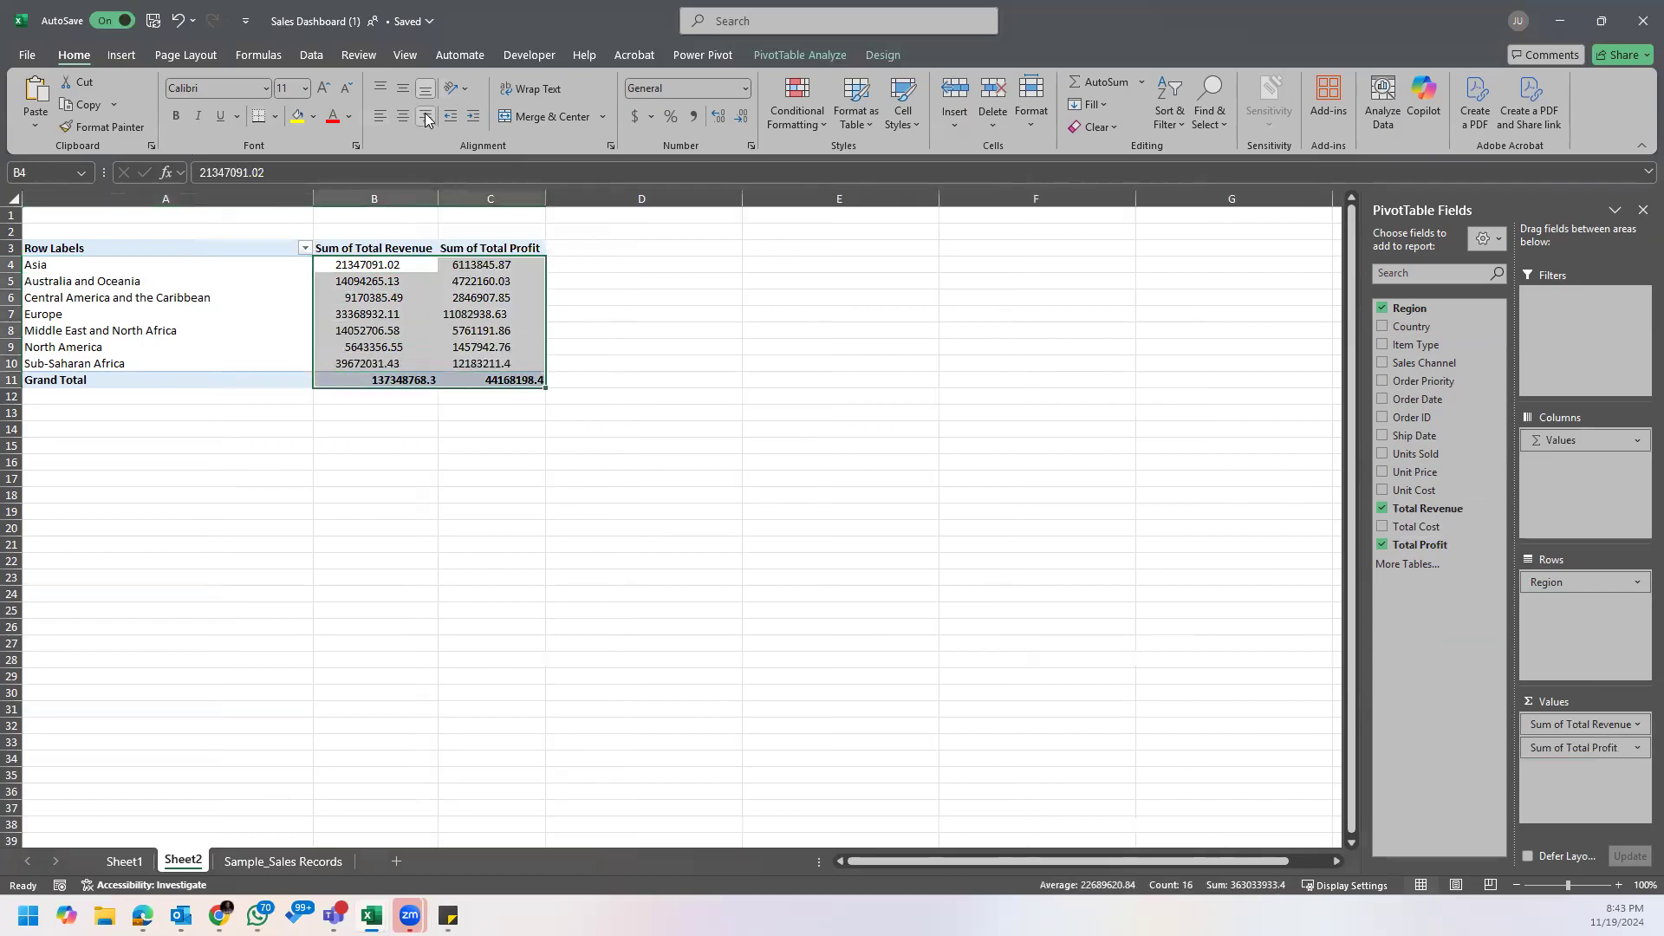
left_click(398, 126)
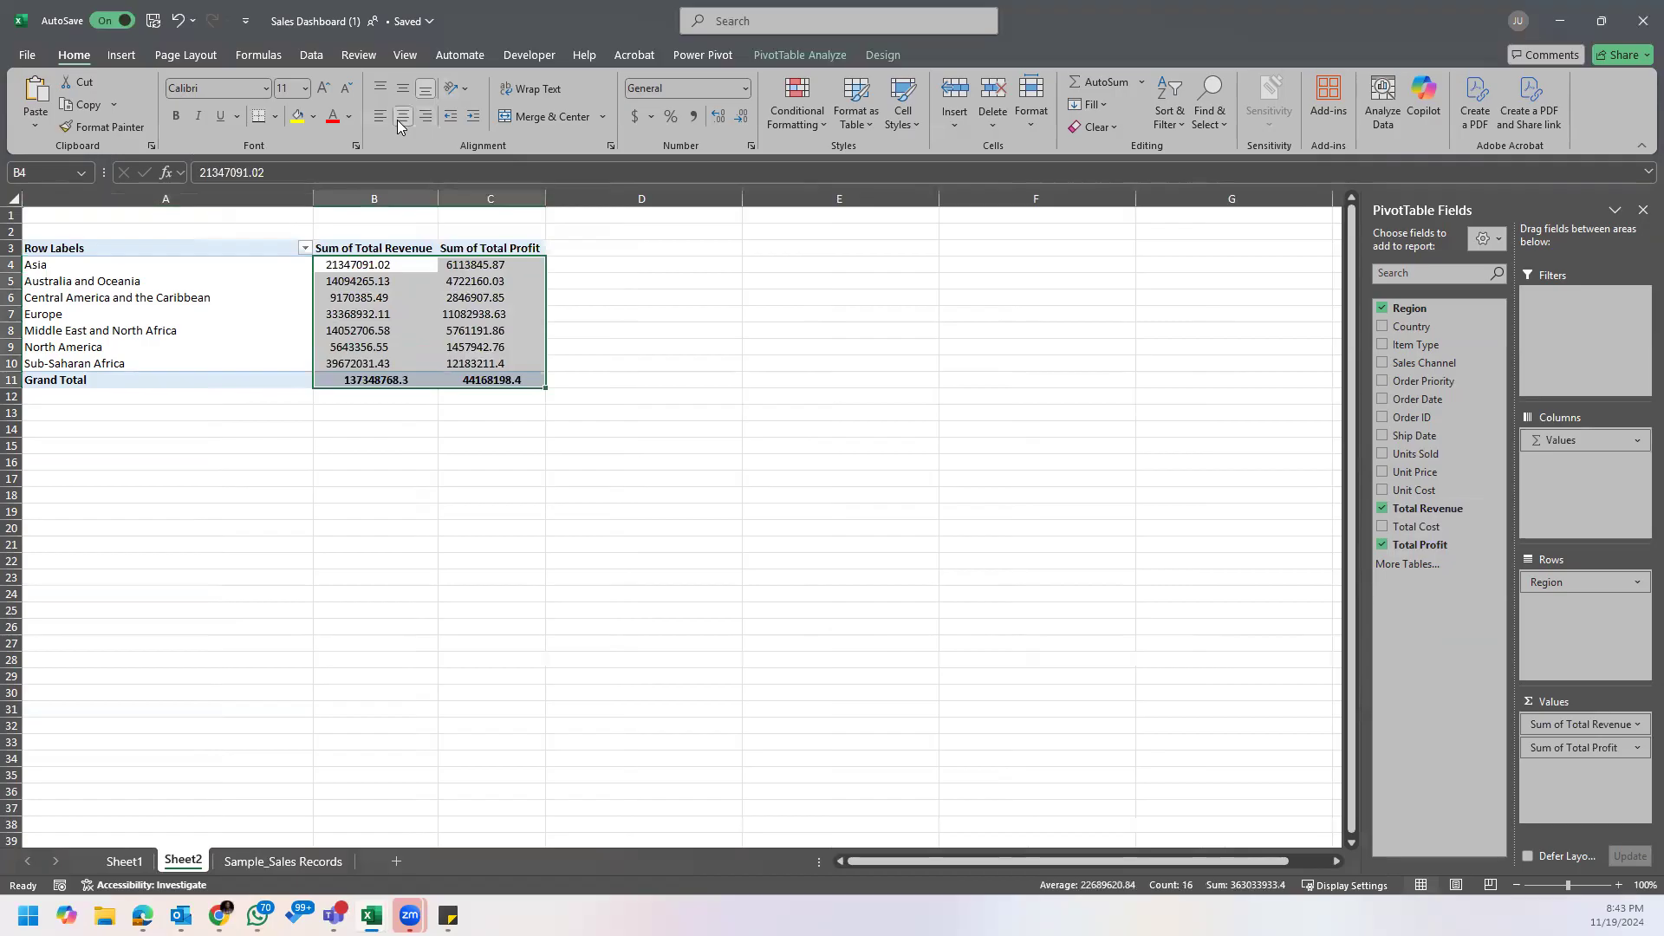
left_click(404, 117)
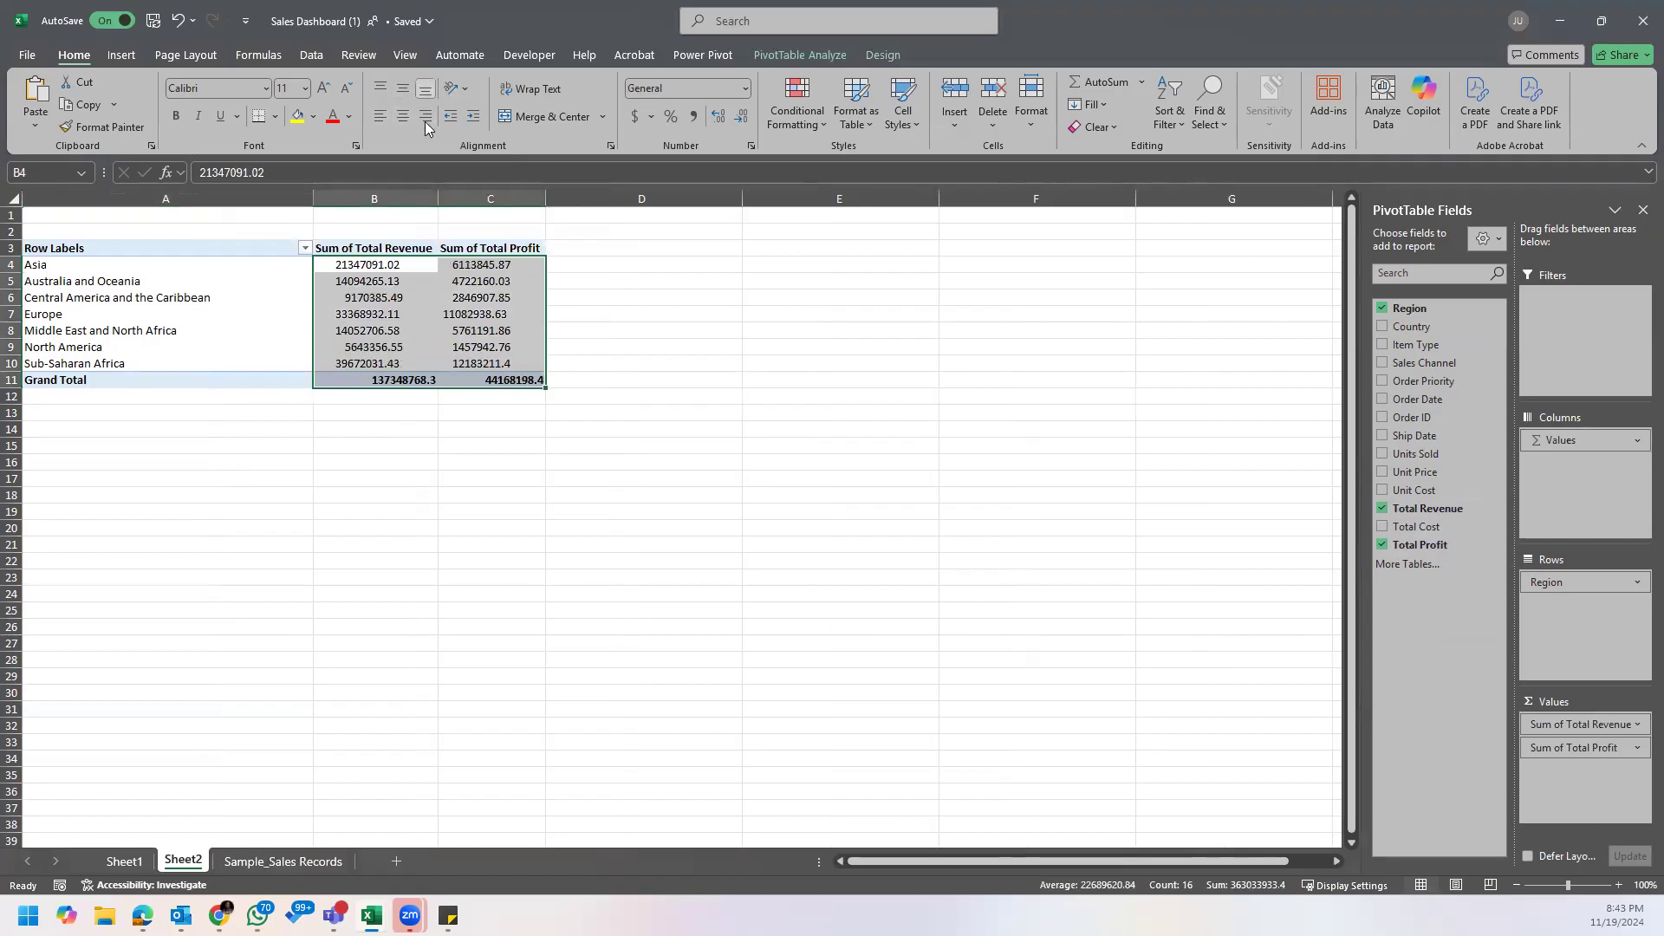
left_click(382, 232)
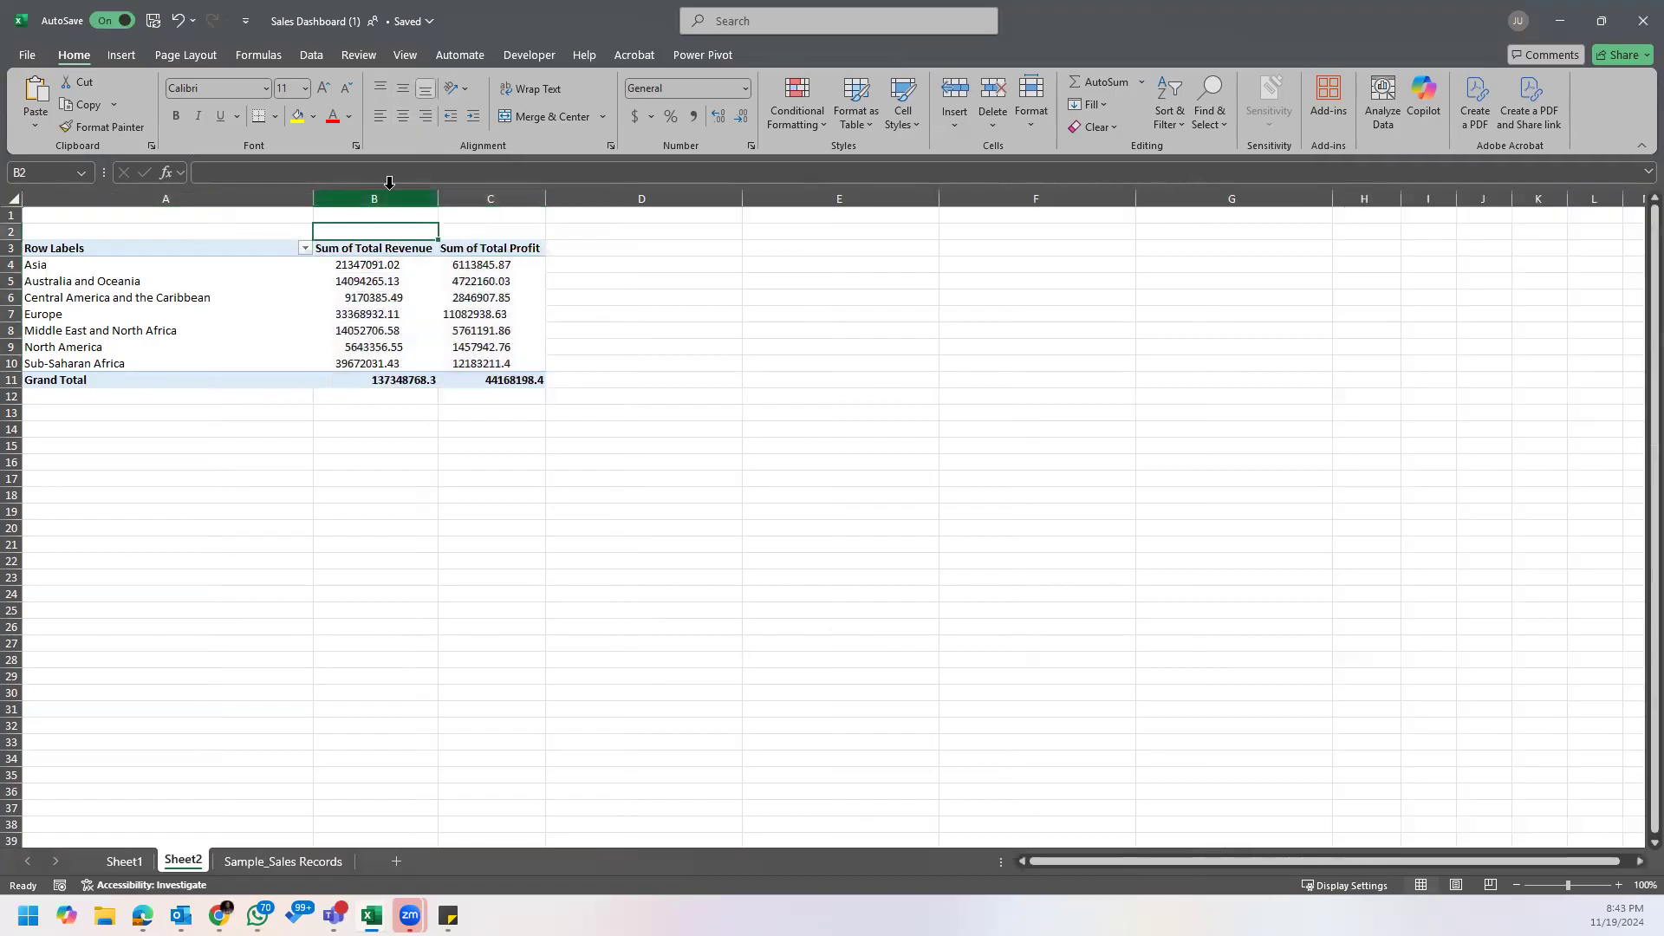
left_click(375, 198)
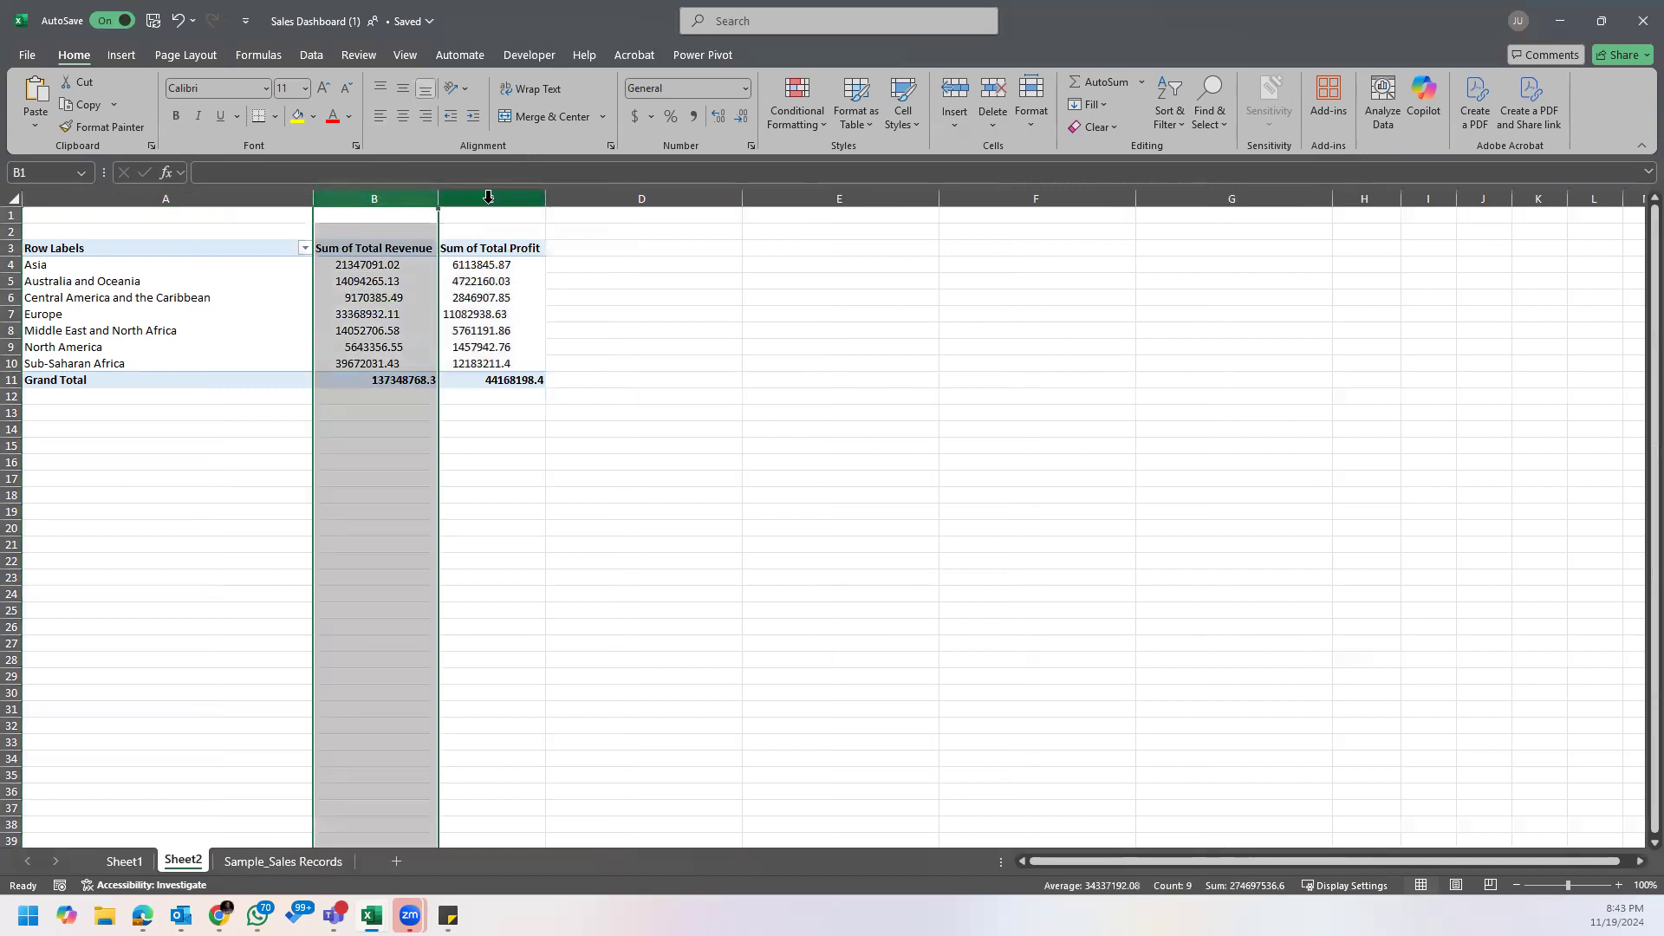
left_click(490, 199)
left_click(513, 274)
left_click(371, 249)
Step: Format the revenue and profit values in B4:C11 as Number with a thousands separator and two decimals
left_click(378, 269)
left_click_drag(378, 269, 475, 362)
right_click(481, 305)
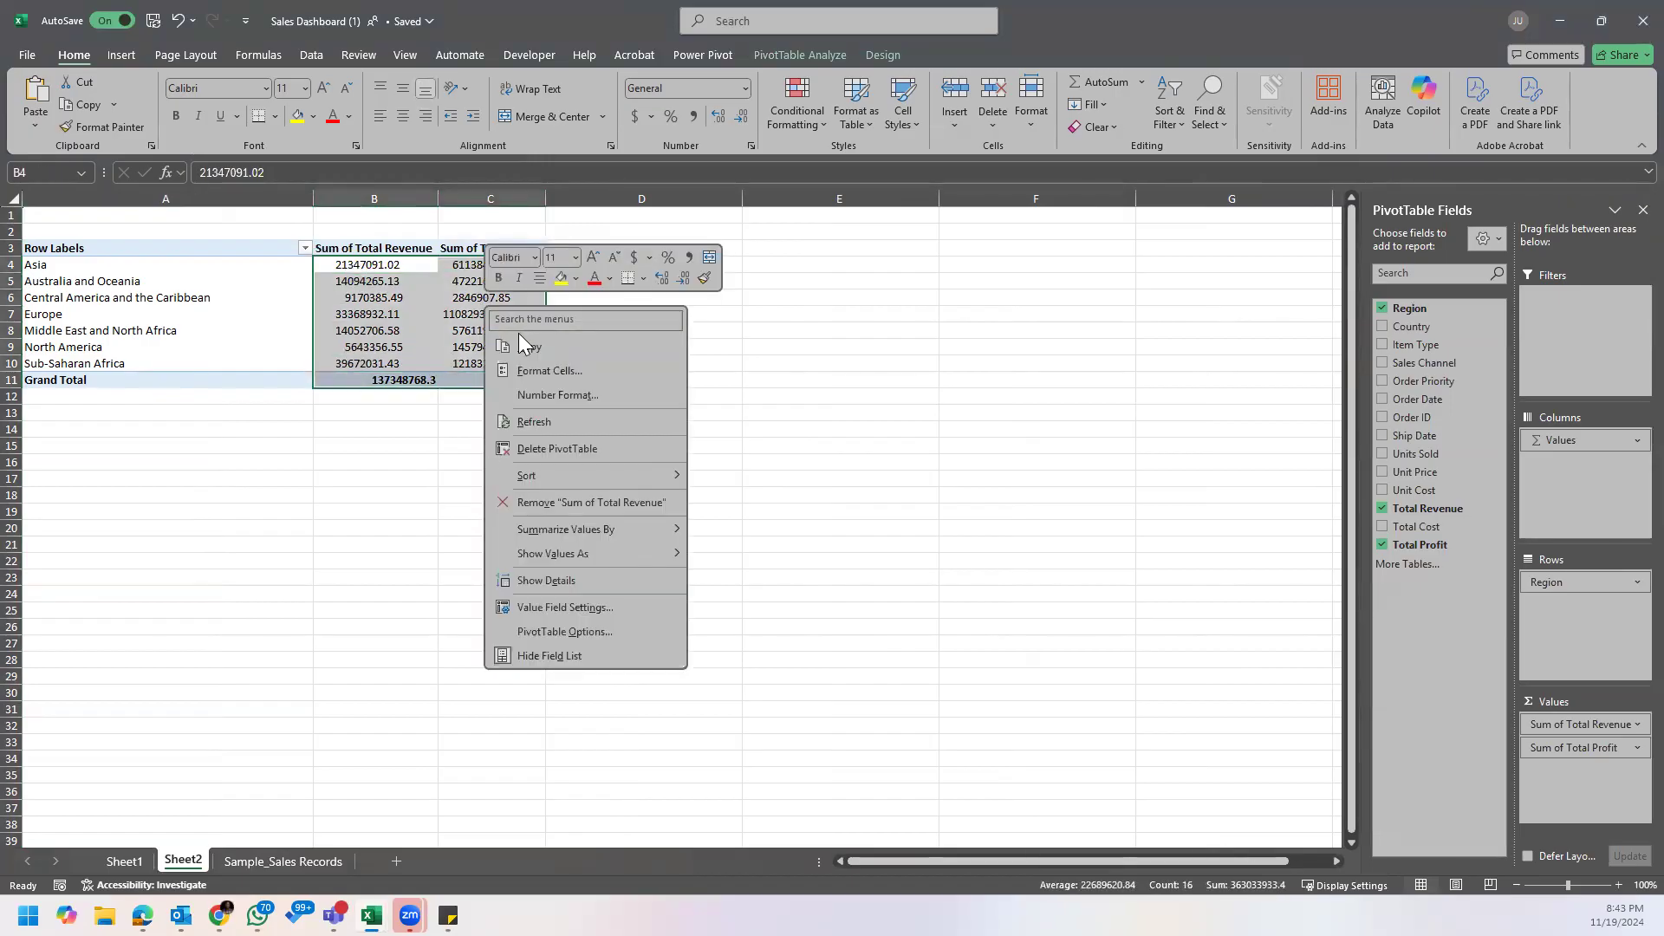
left_click(566, 372)
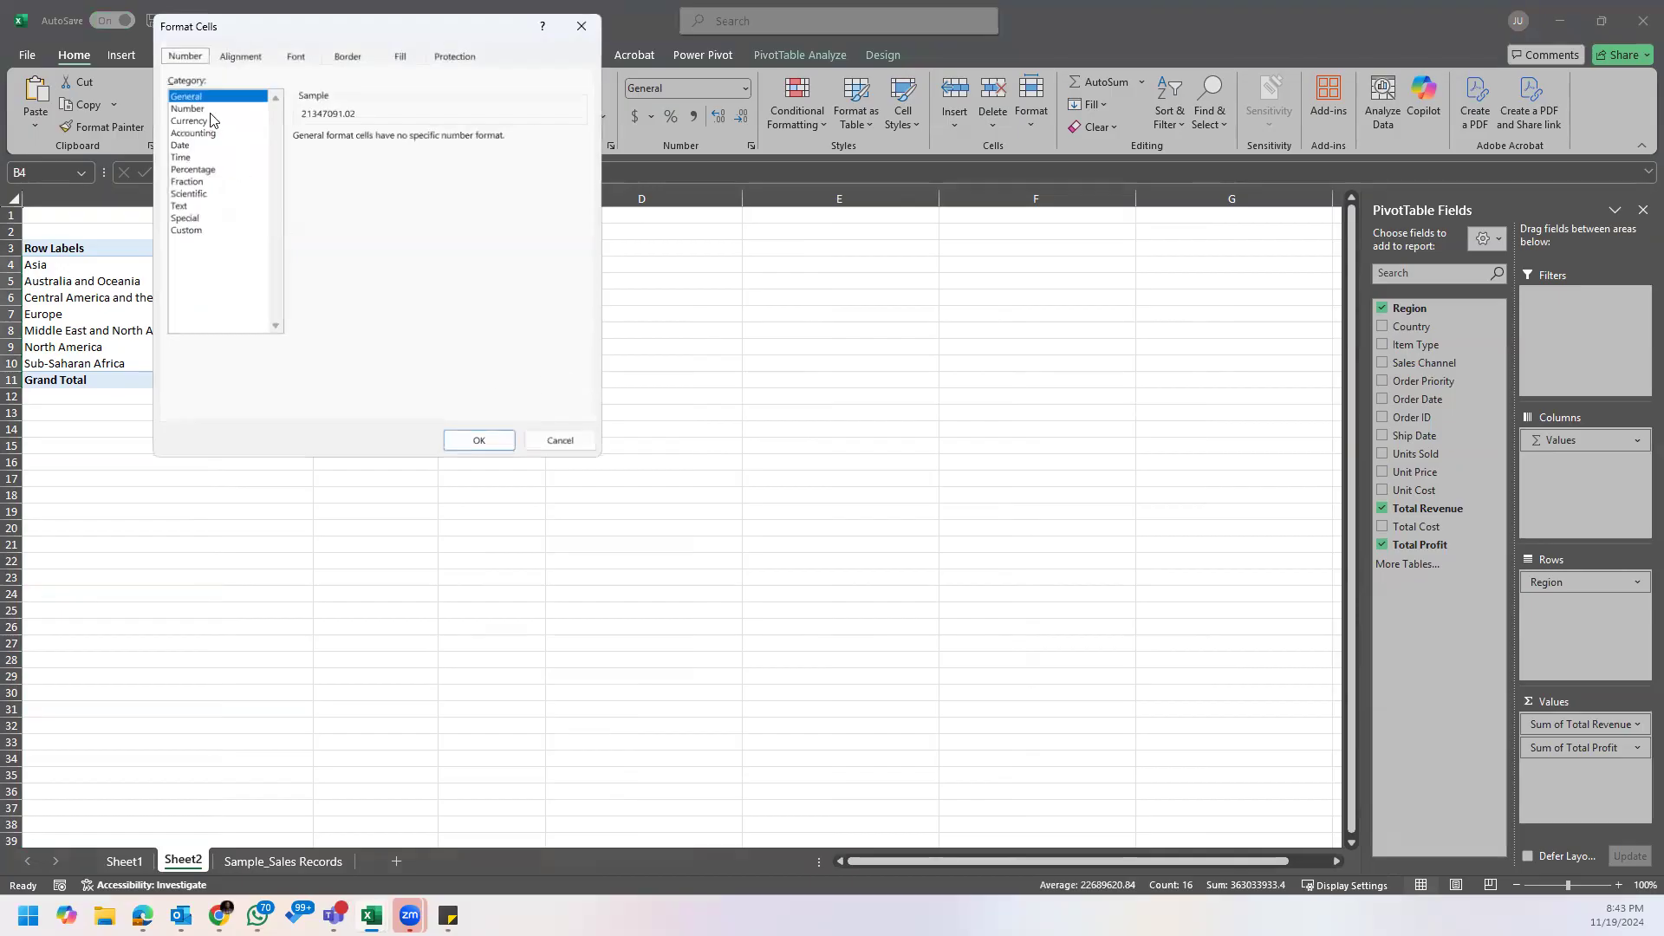
left_click(206, 109)
left_click(304, 162)
left_click(478, 440)
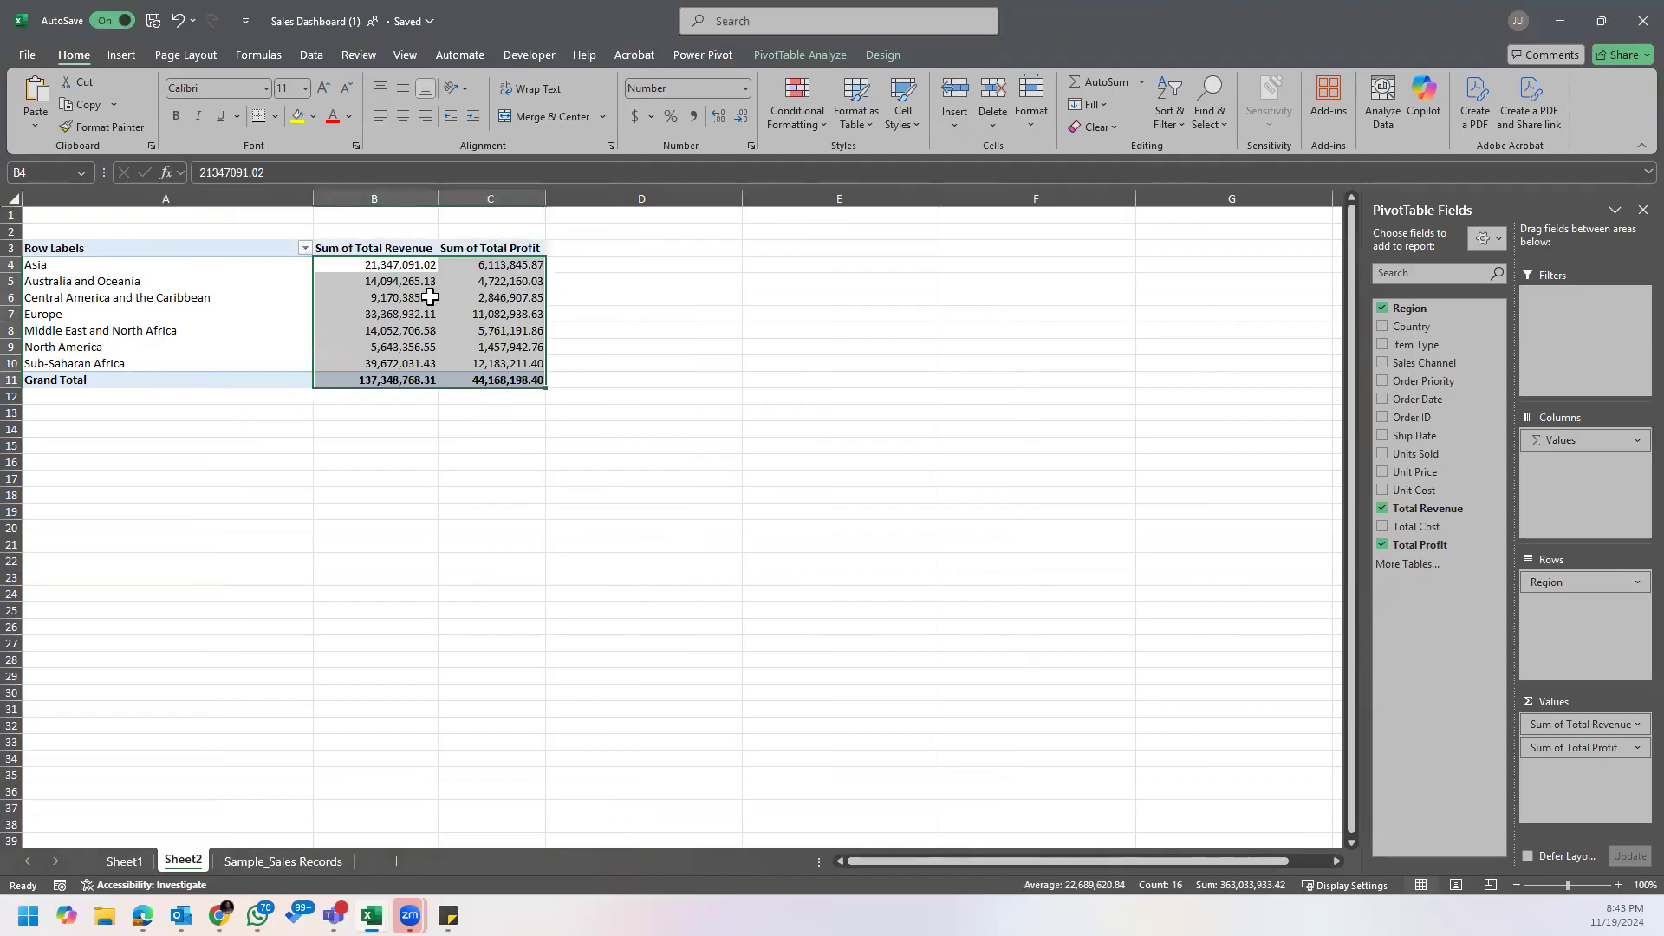
Step: Format the PivotTable's revenue and profit values as Currency with the $ symbol and two decimal places
right_click(410, 270)
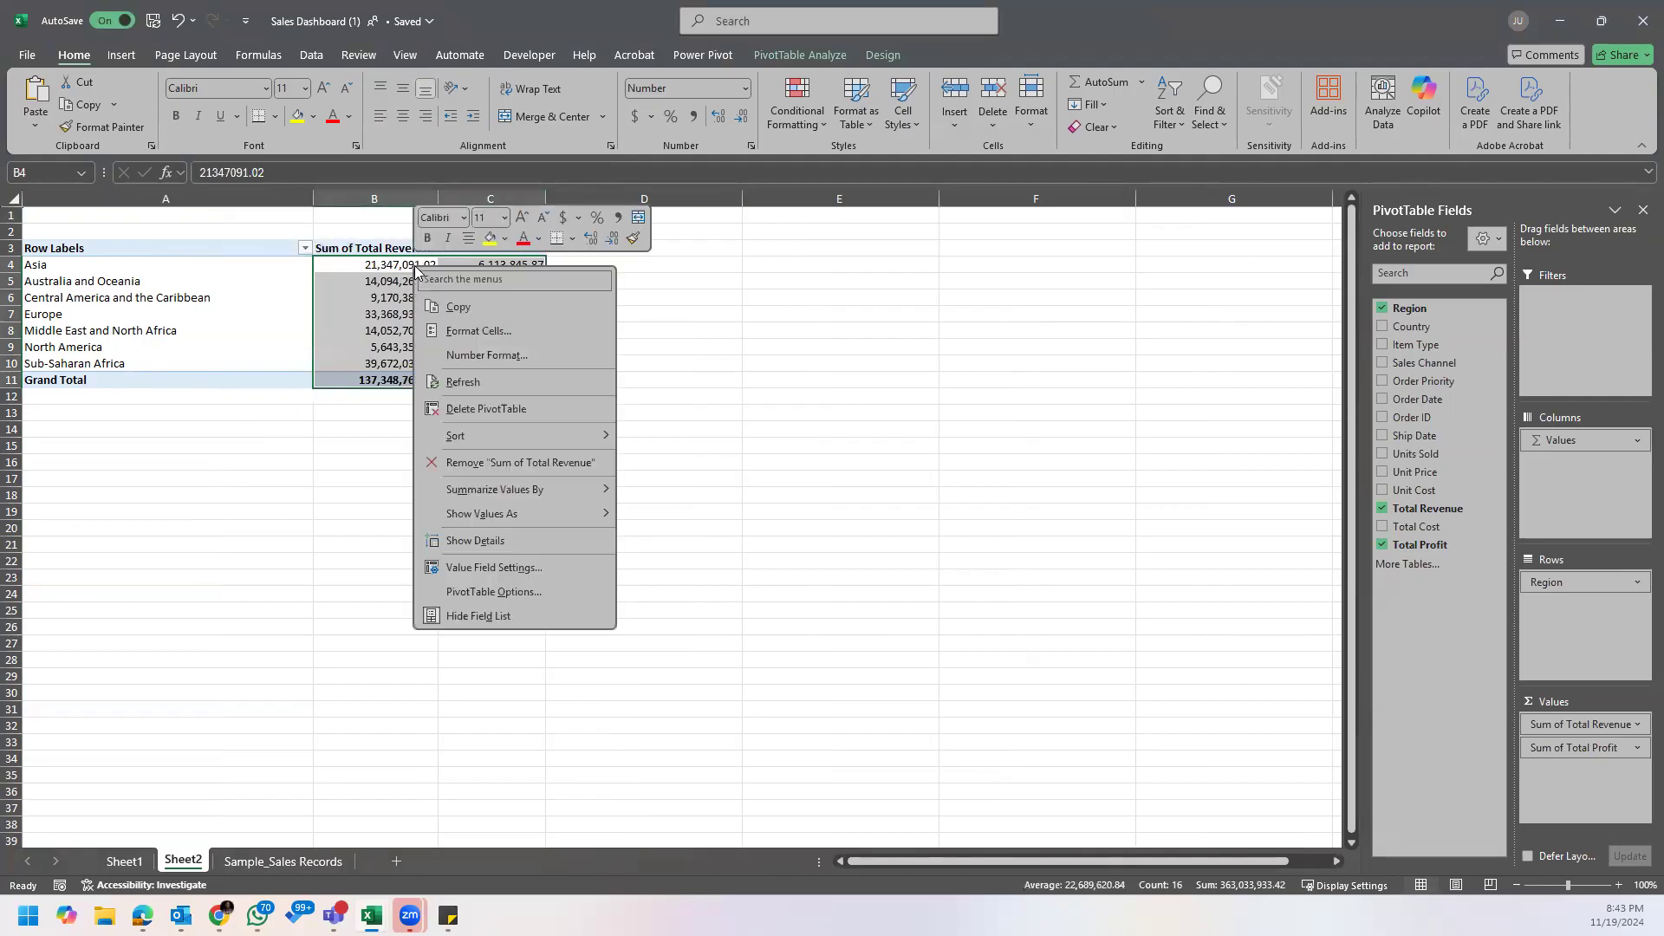
left_click(506, 326)
left_click(165, 110)
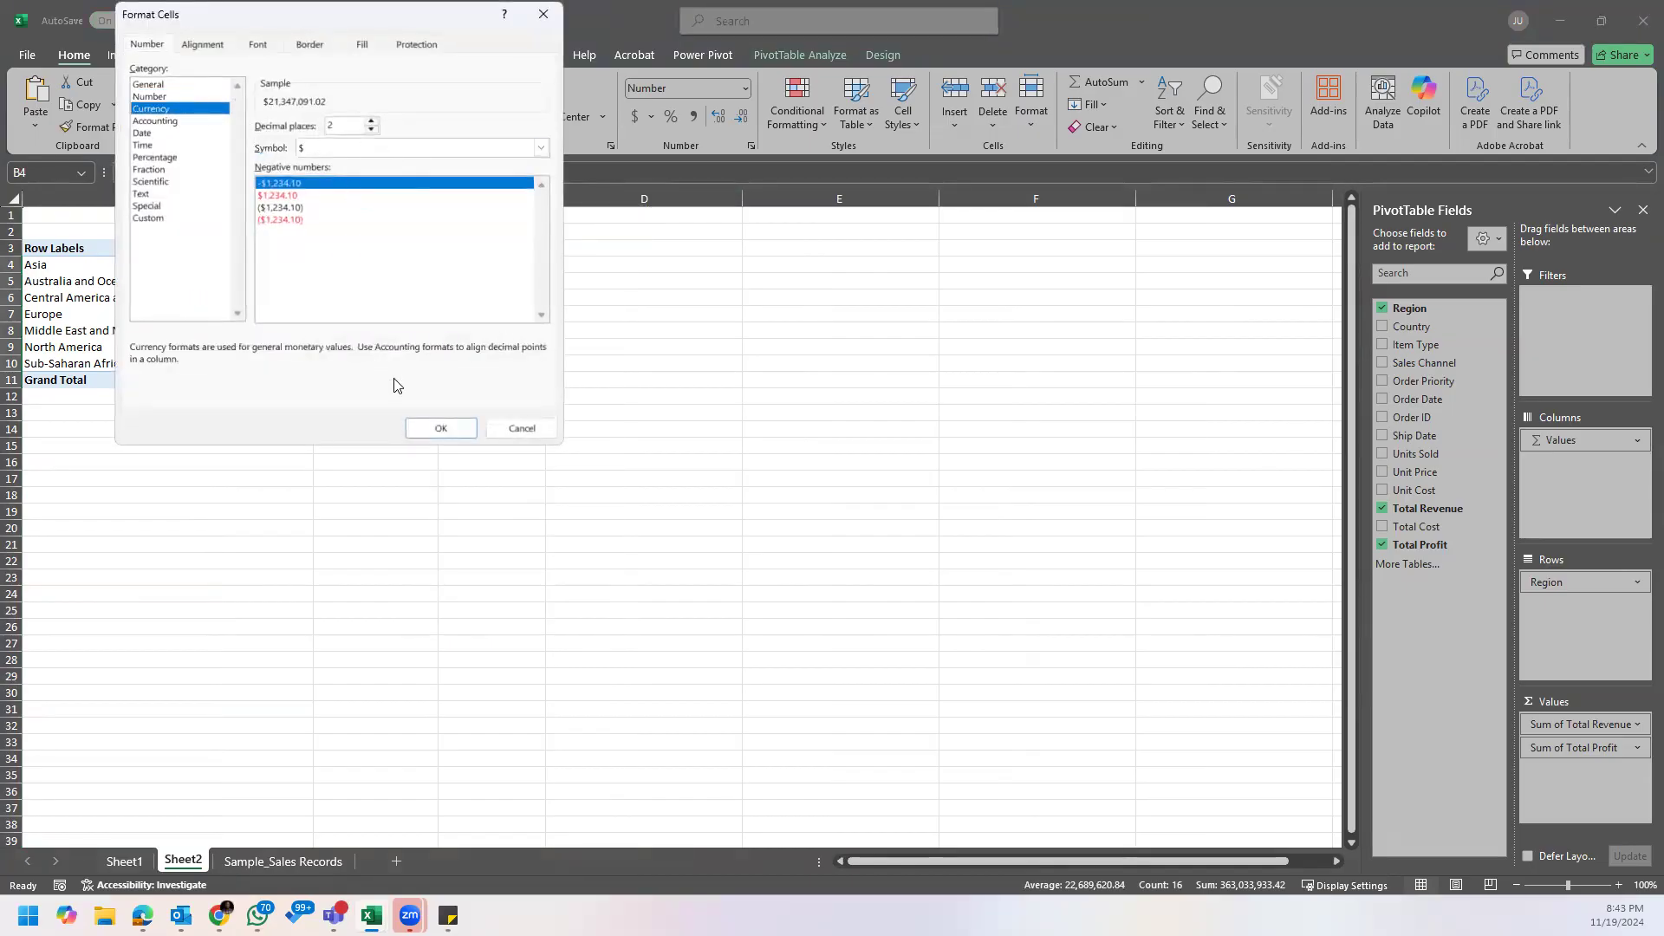
left_click(440, 428)
left_click(610, 394)
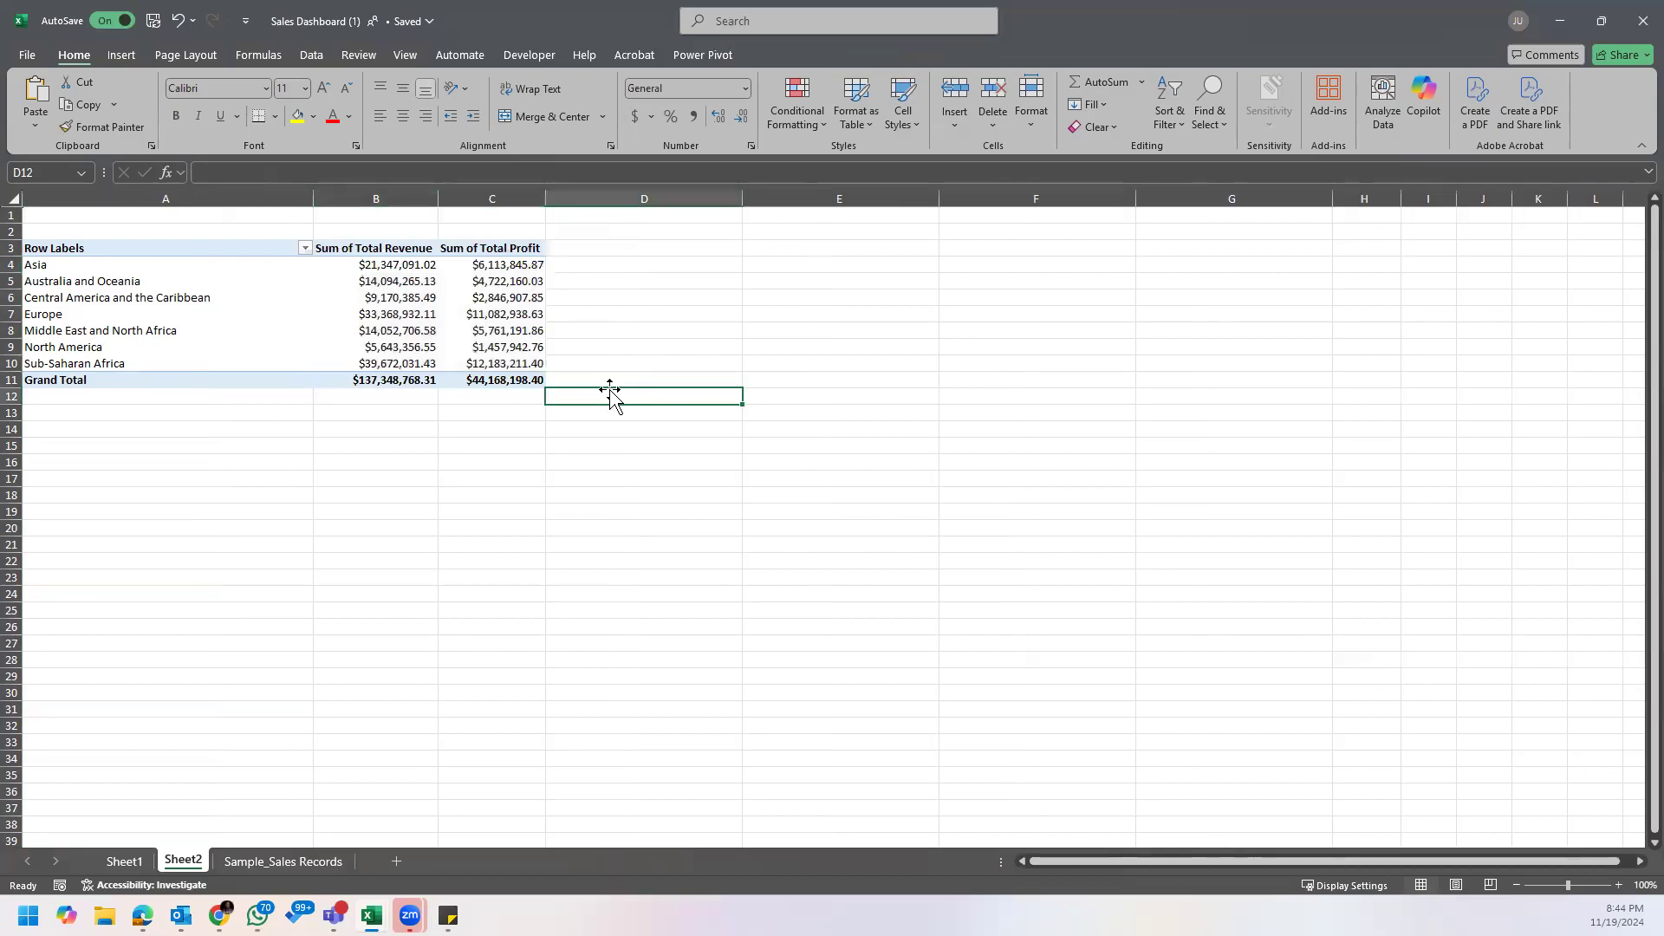
Step: Sort the regions by total revenue from largest to smallest and widen the revenue and profit columns
left_click(404, 265)
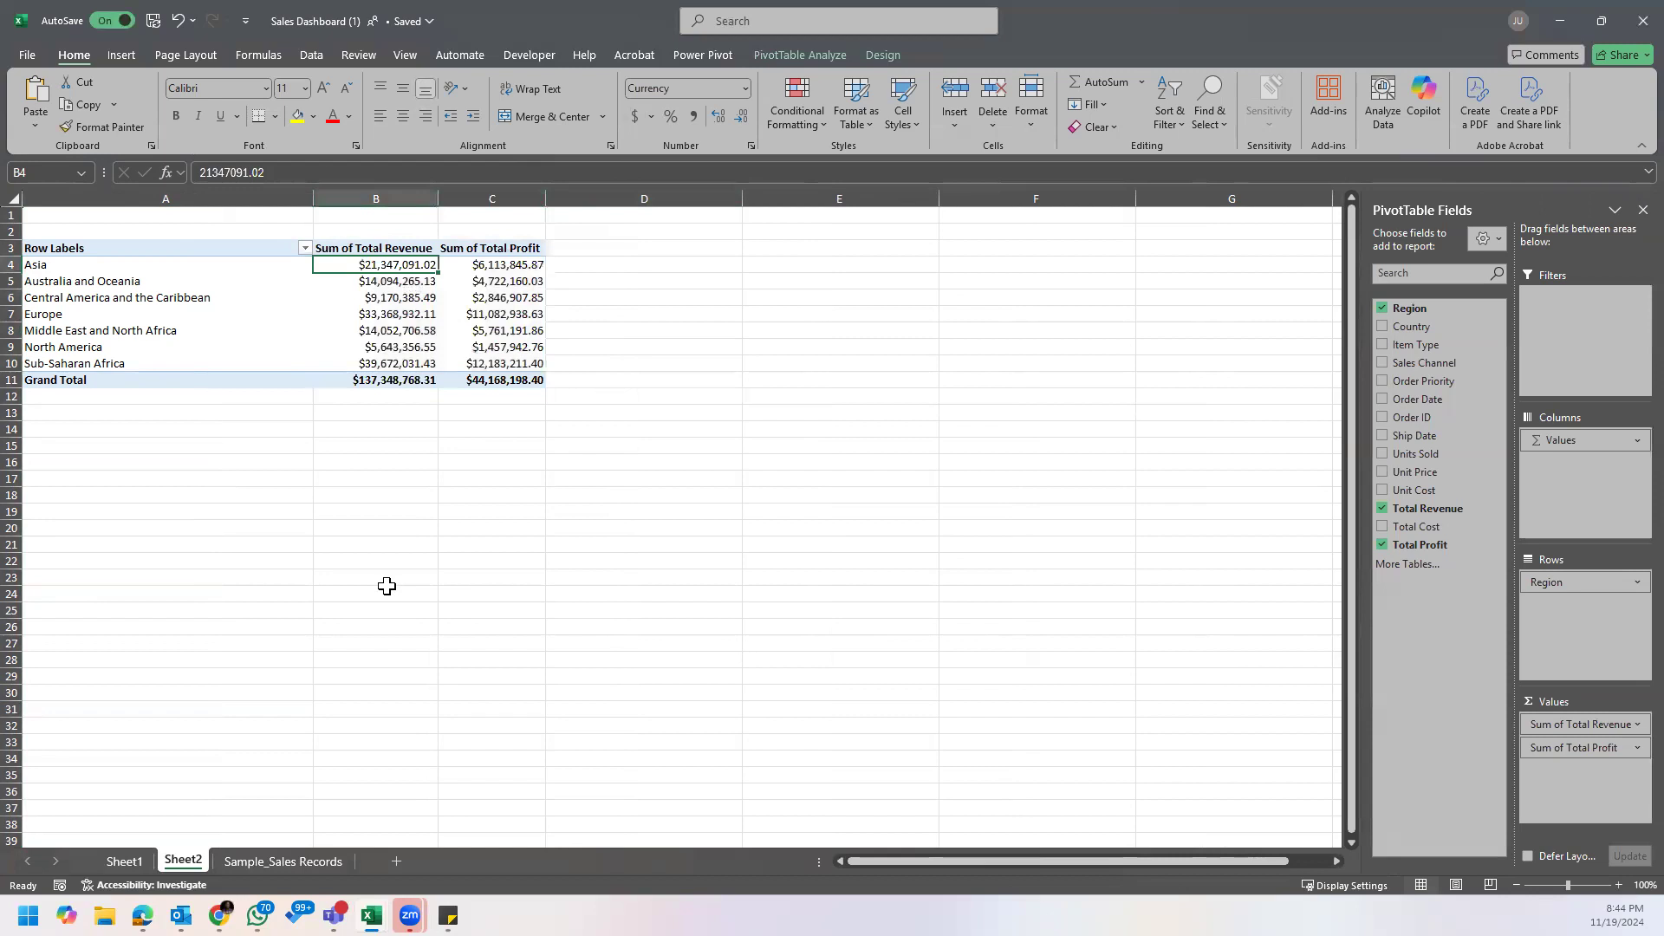
right_click(394, 264)
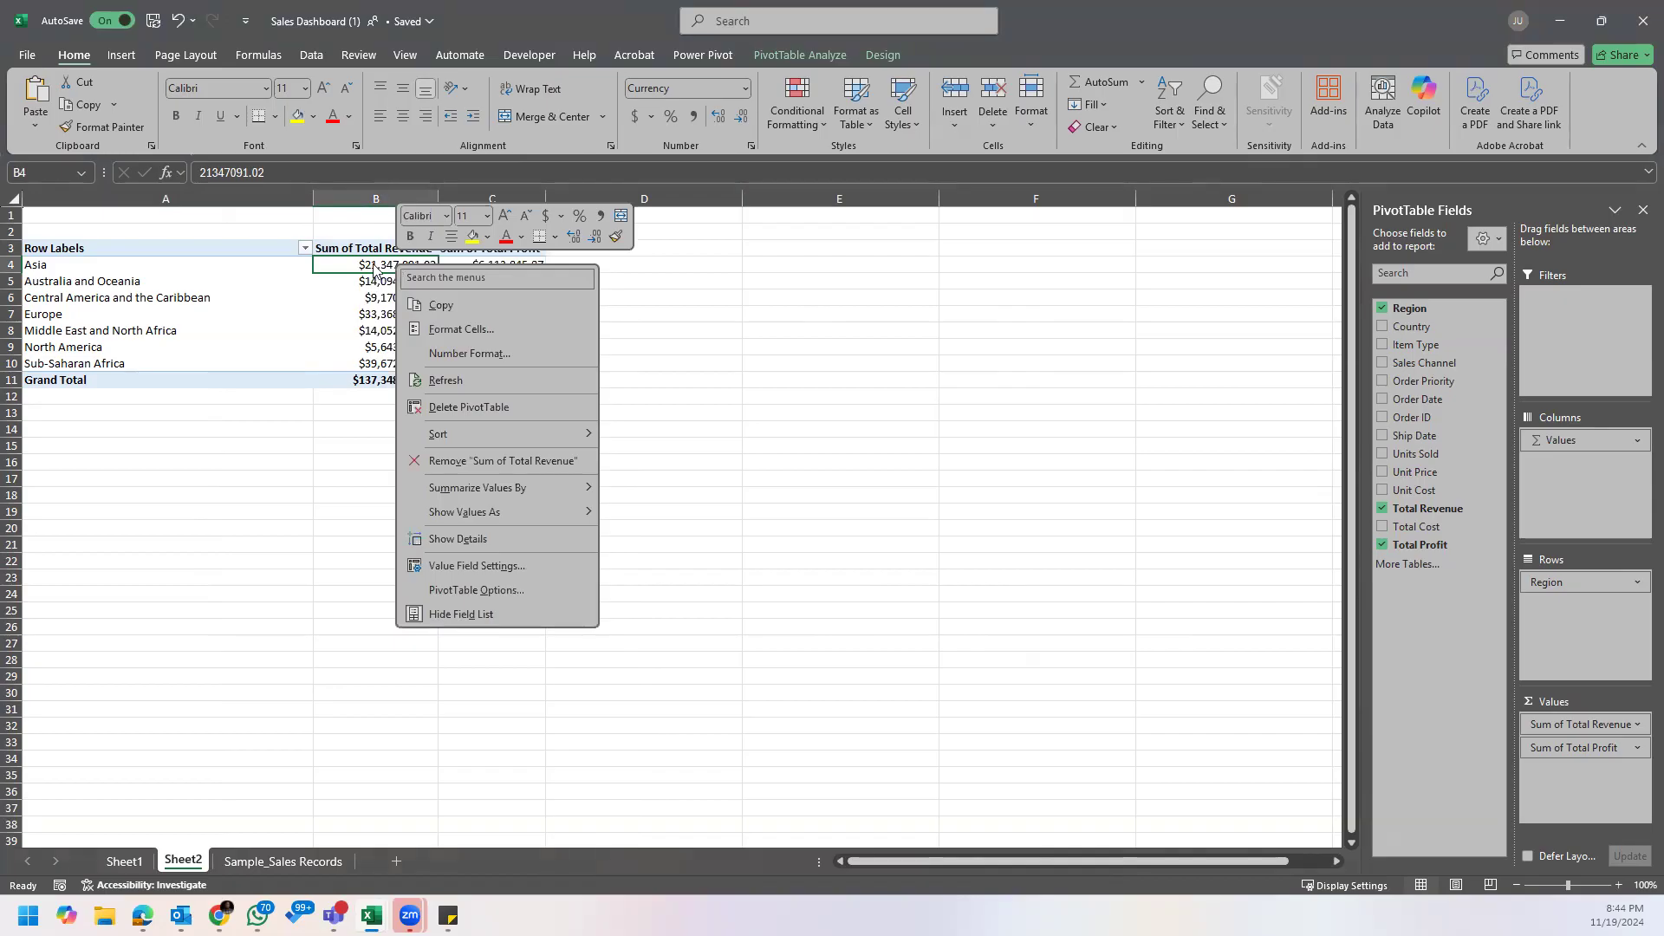
mouse_move(541, 437)
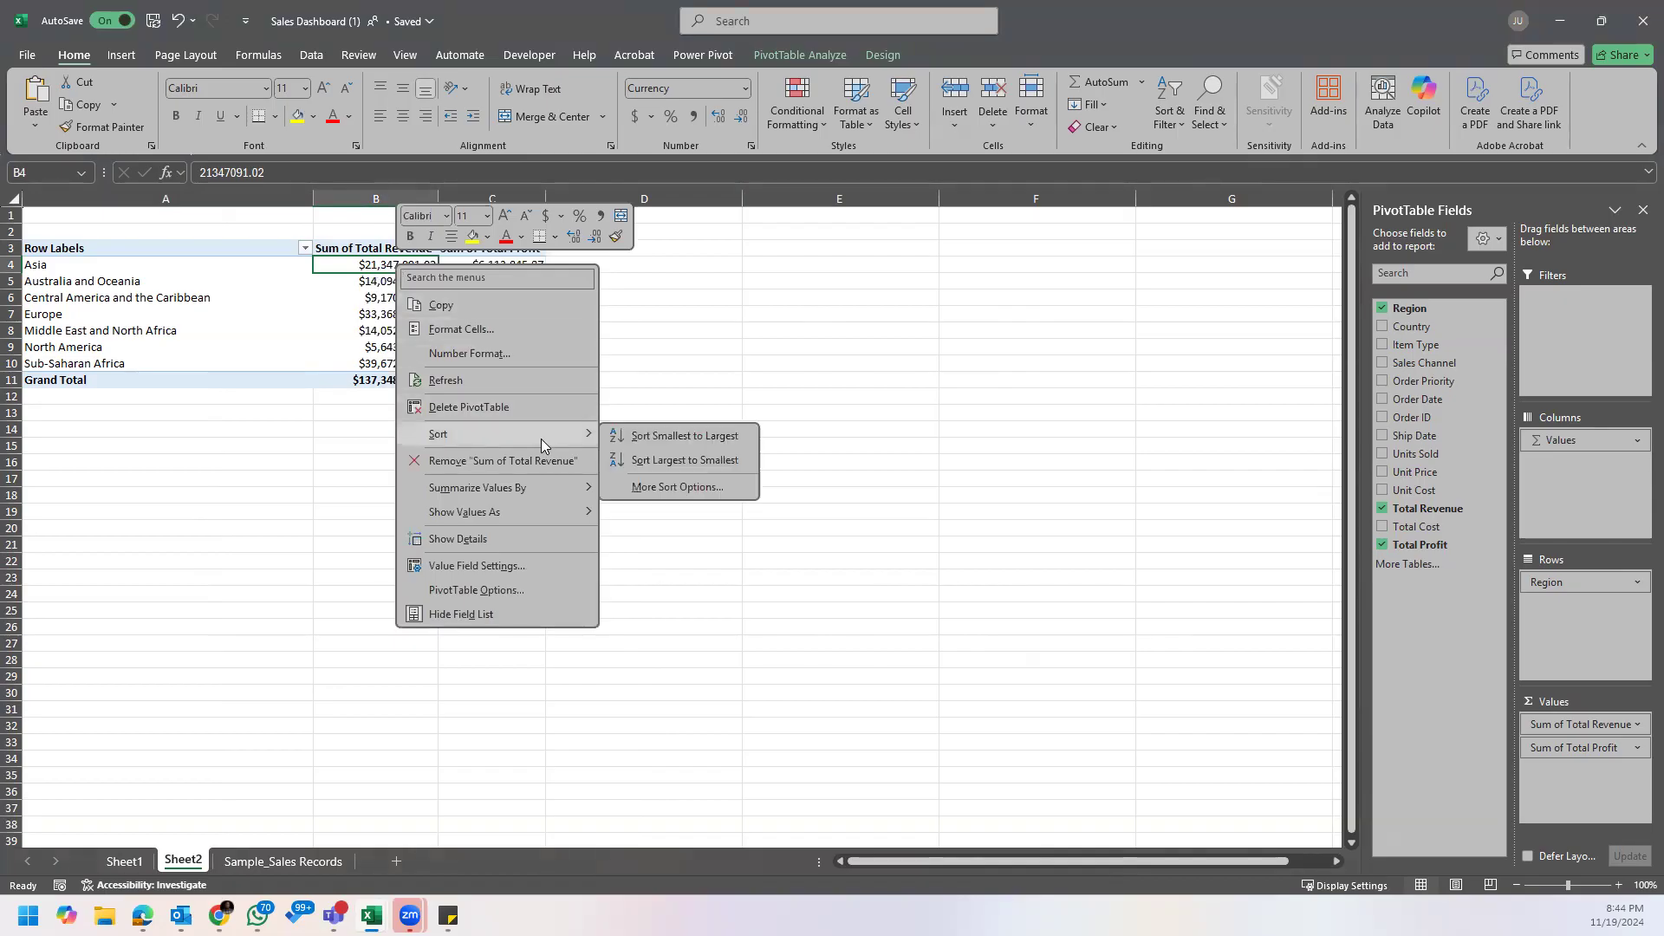
left_click(697, 462)
left_click_drag(455, 199, 471, 198)
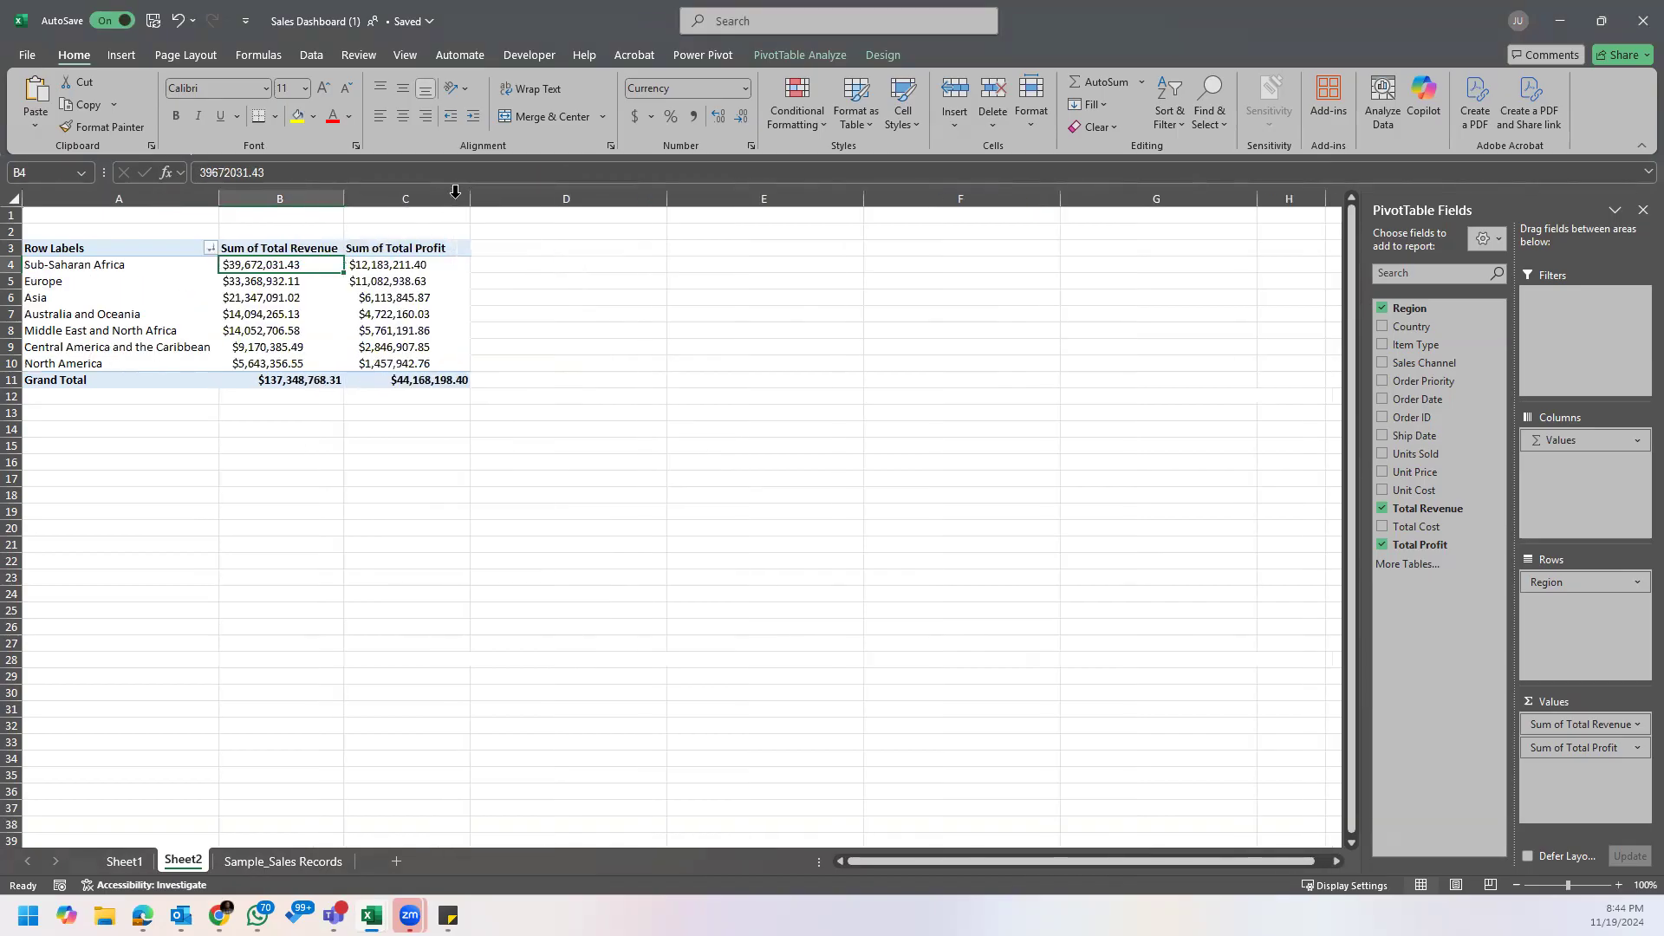
left_click_drag(338, 198, 360, 198)
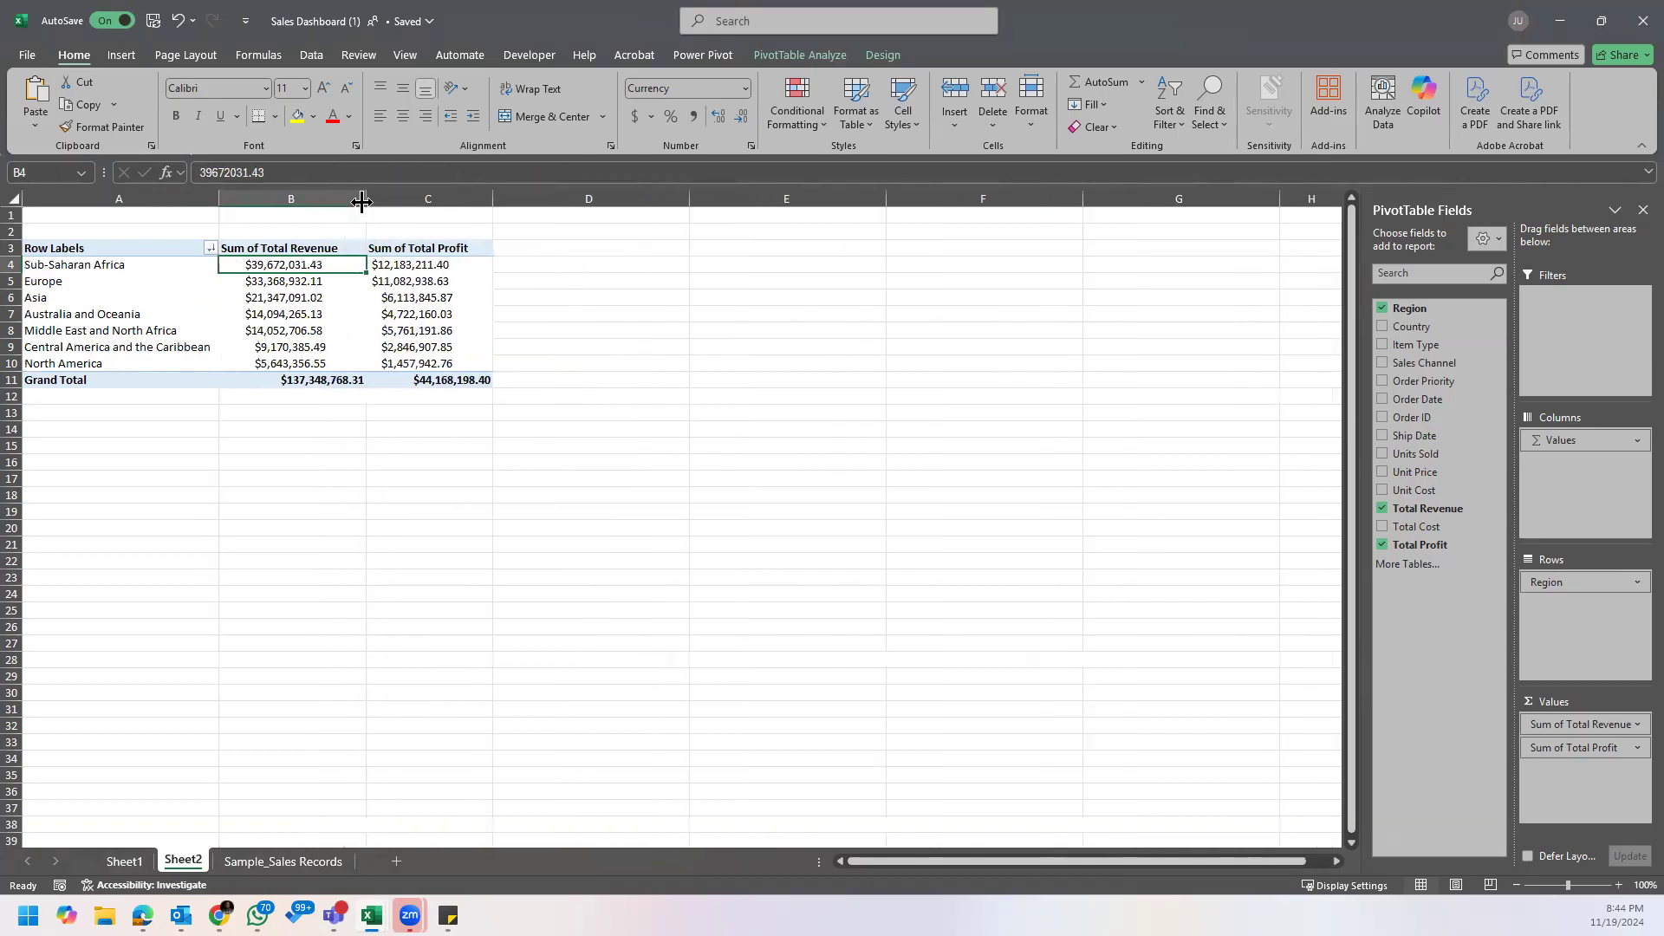
Step: Try to sort with the entire revenue range B4:B11, including the grand total, selected
left_click_drag(328, 263, 357, 373)
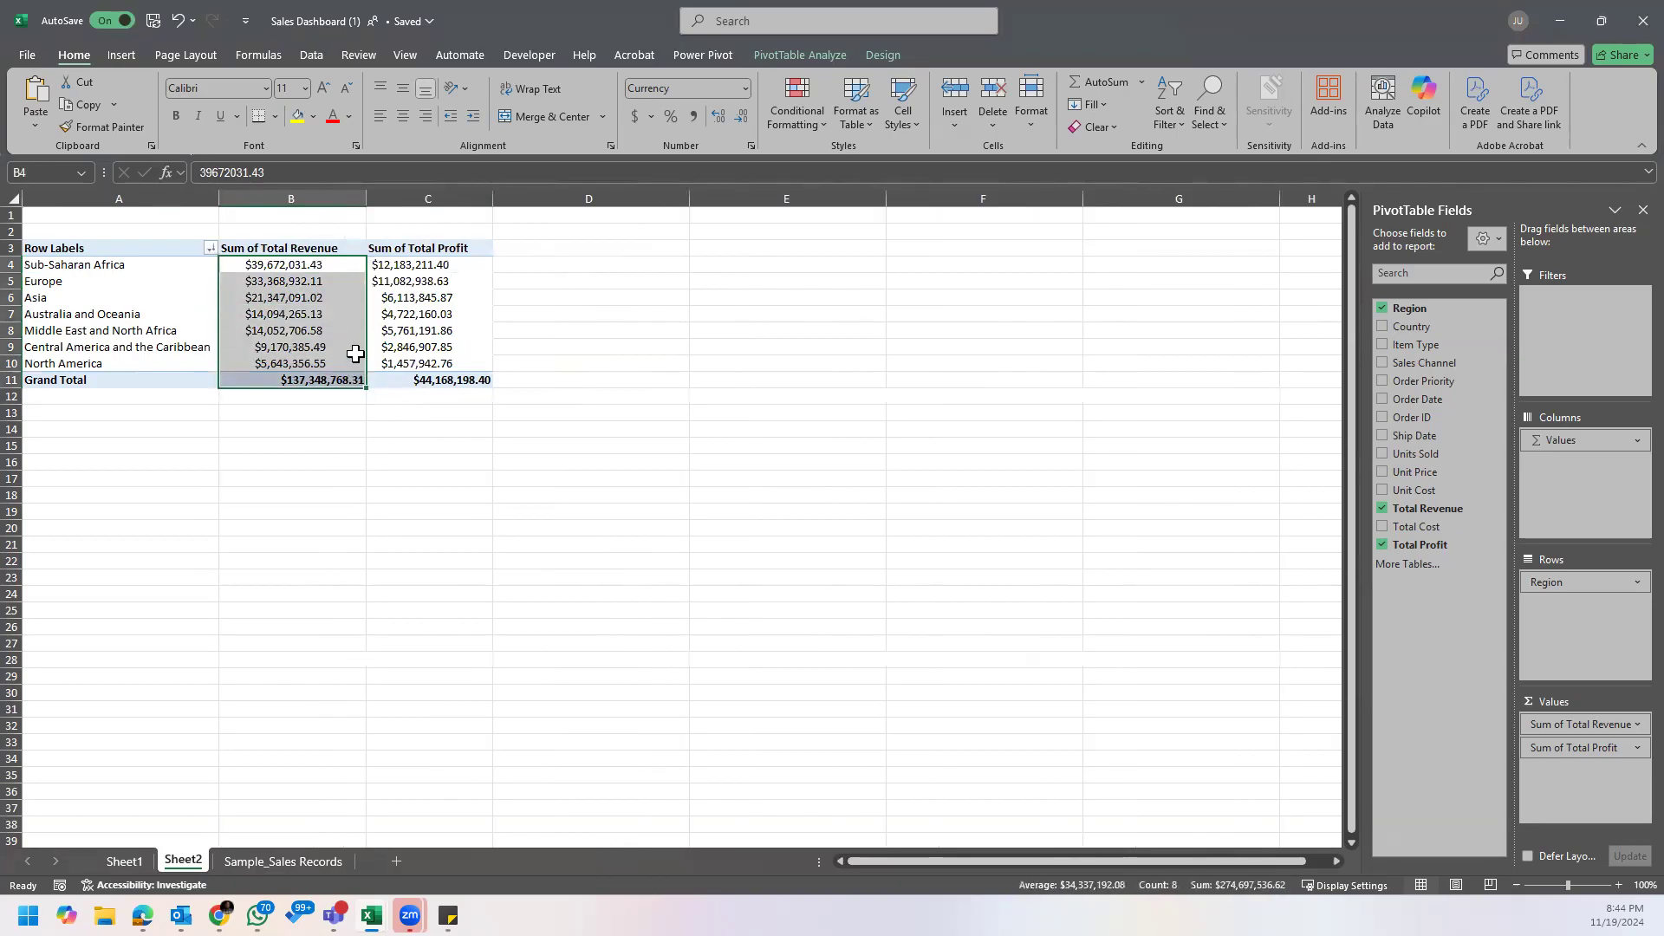
scroll(543, 340, "up", 3, "ctrl")
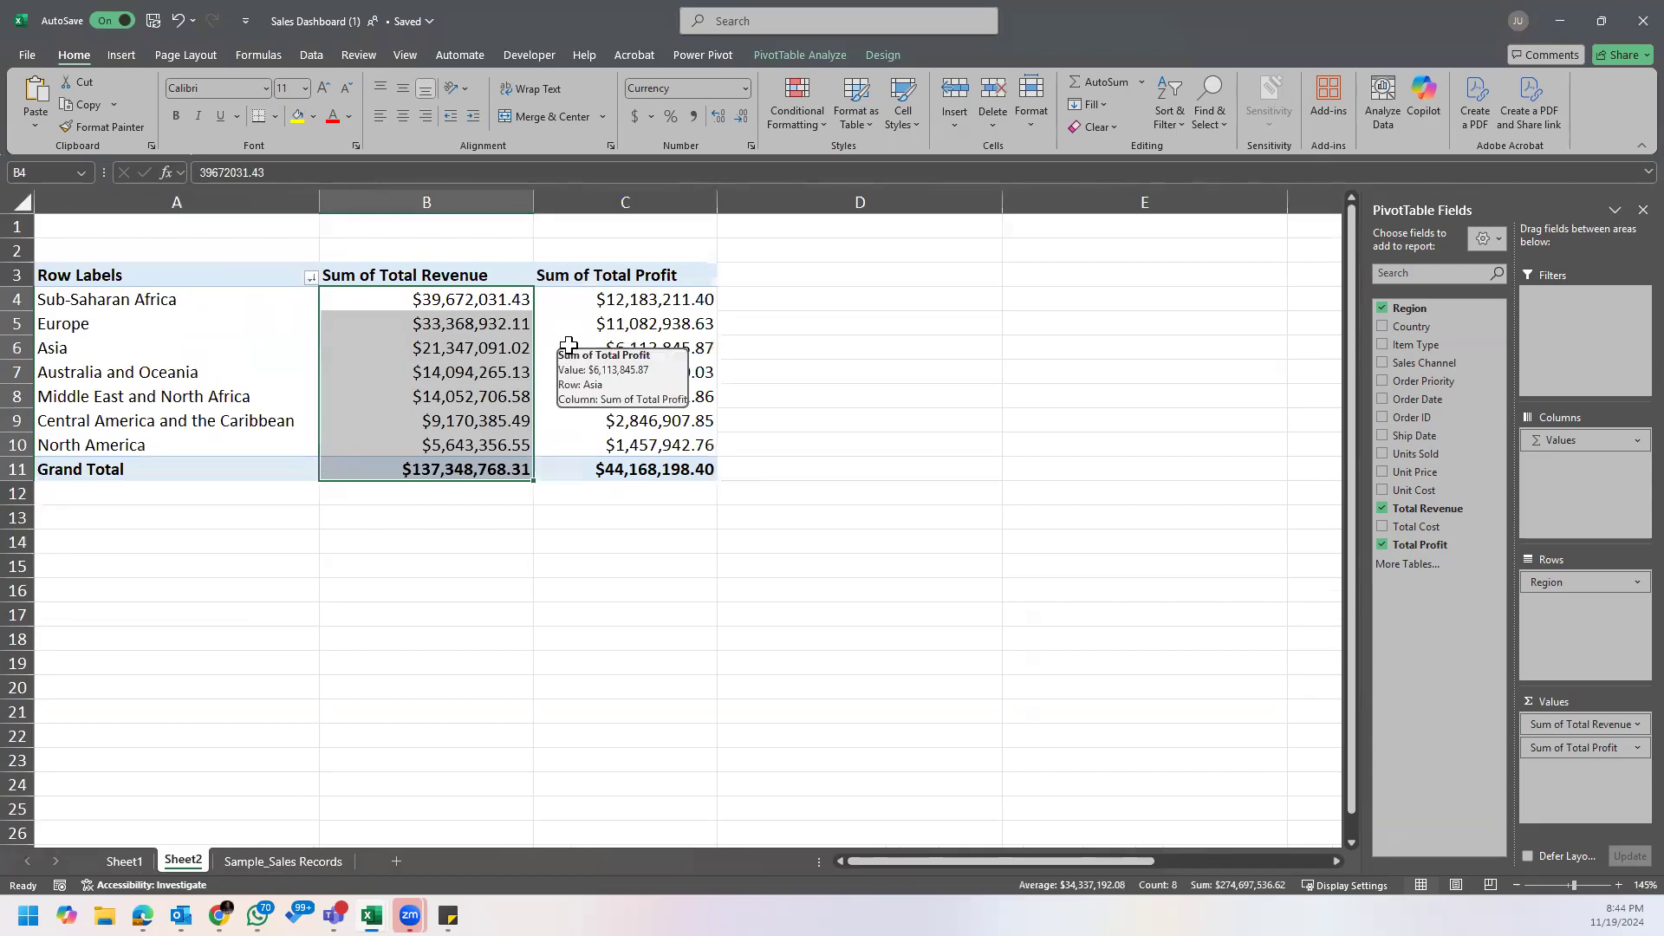
right_click(473, 318)
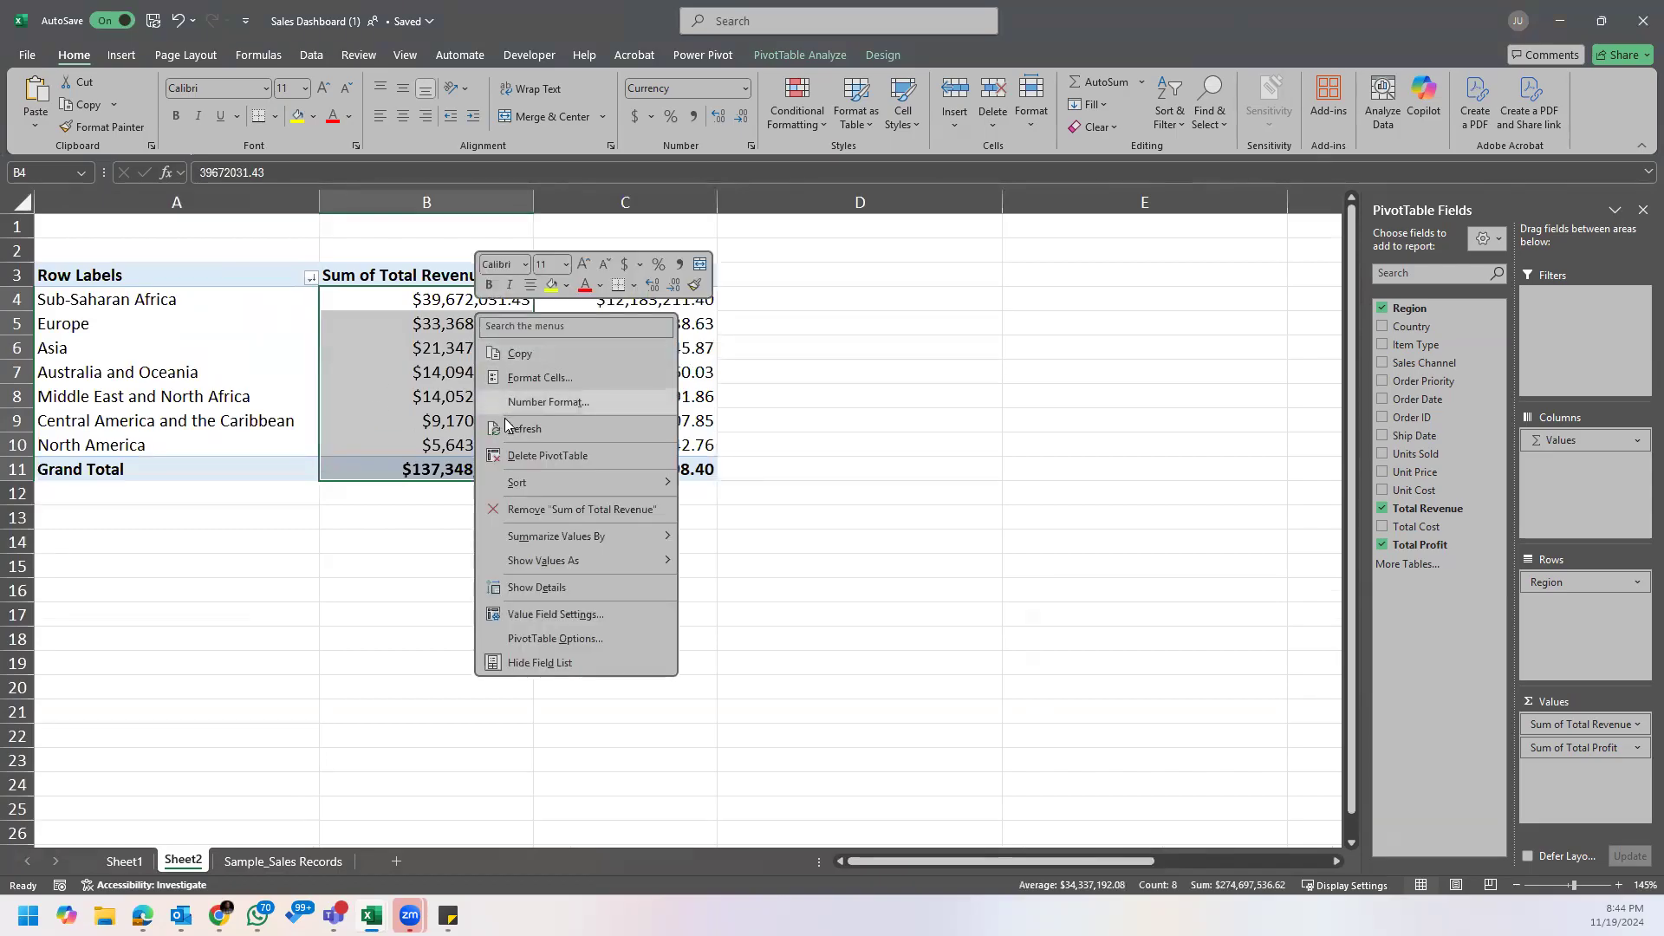
mouse_move(536, 480)
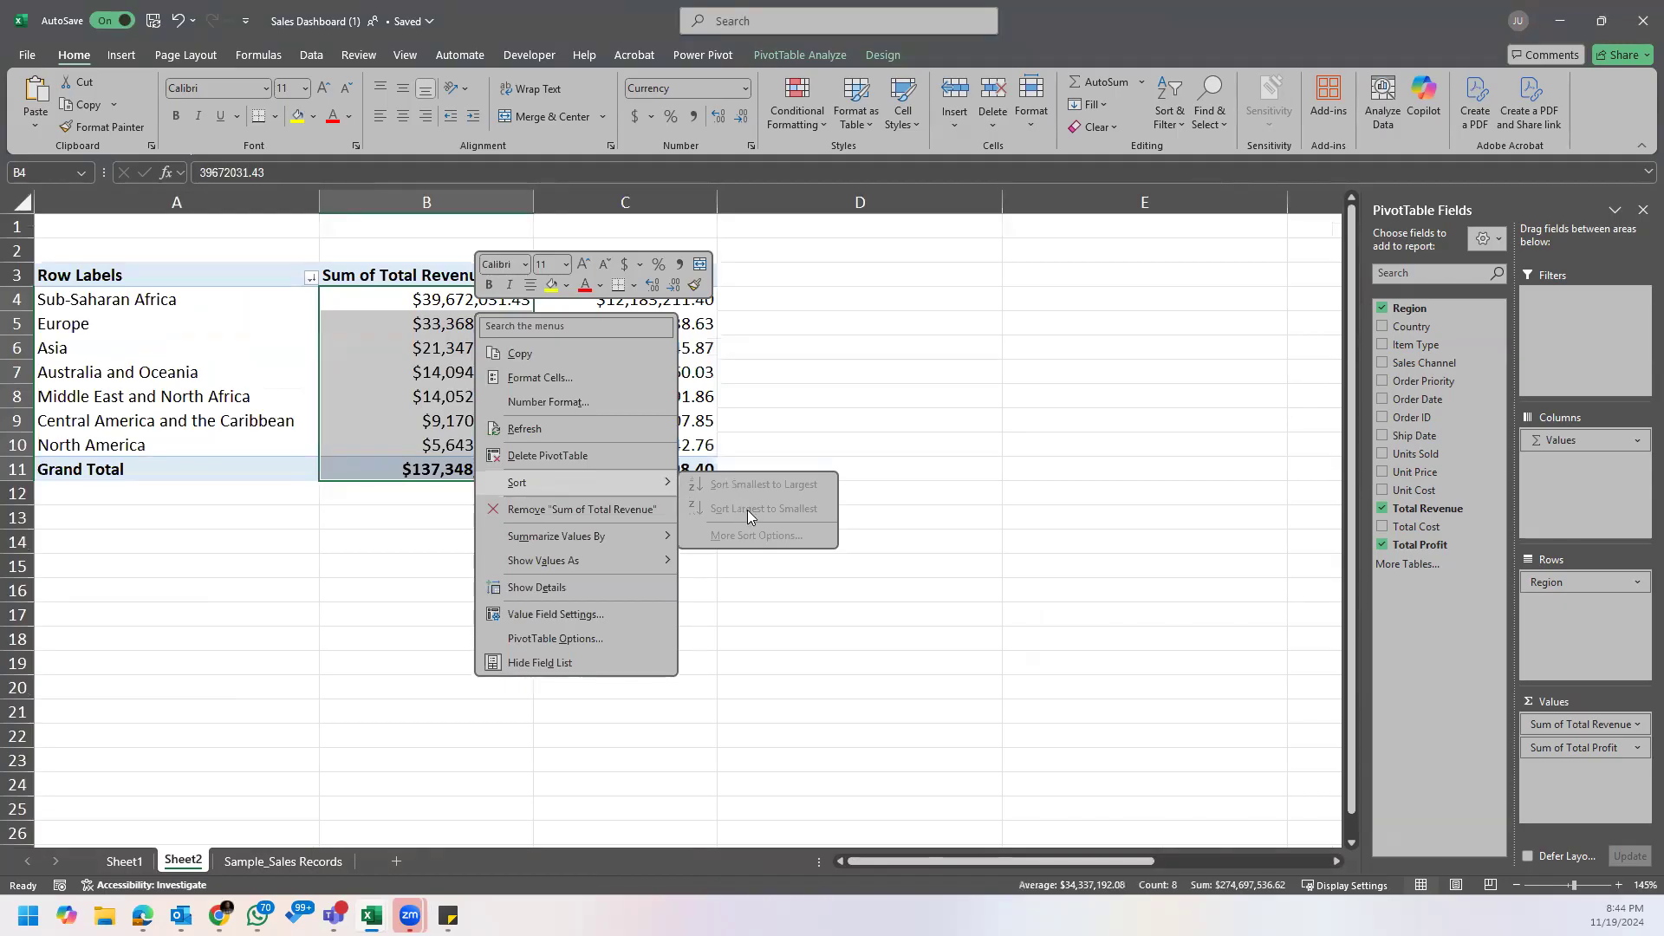
left_click(446, 297)
Step: Reapply the largest-to-smallest revenue sort with only the Sub-Saharan Africa revenue cell selected
left_click(459, 299)
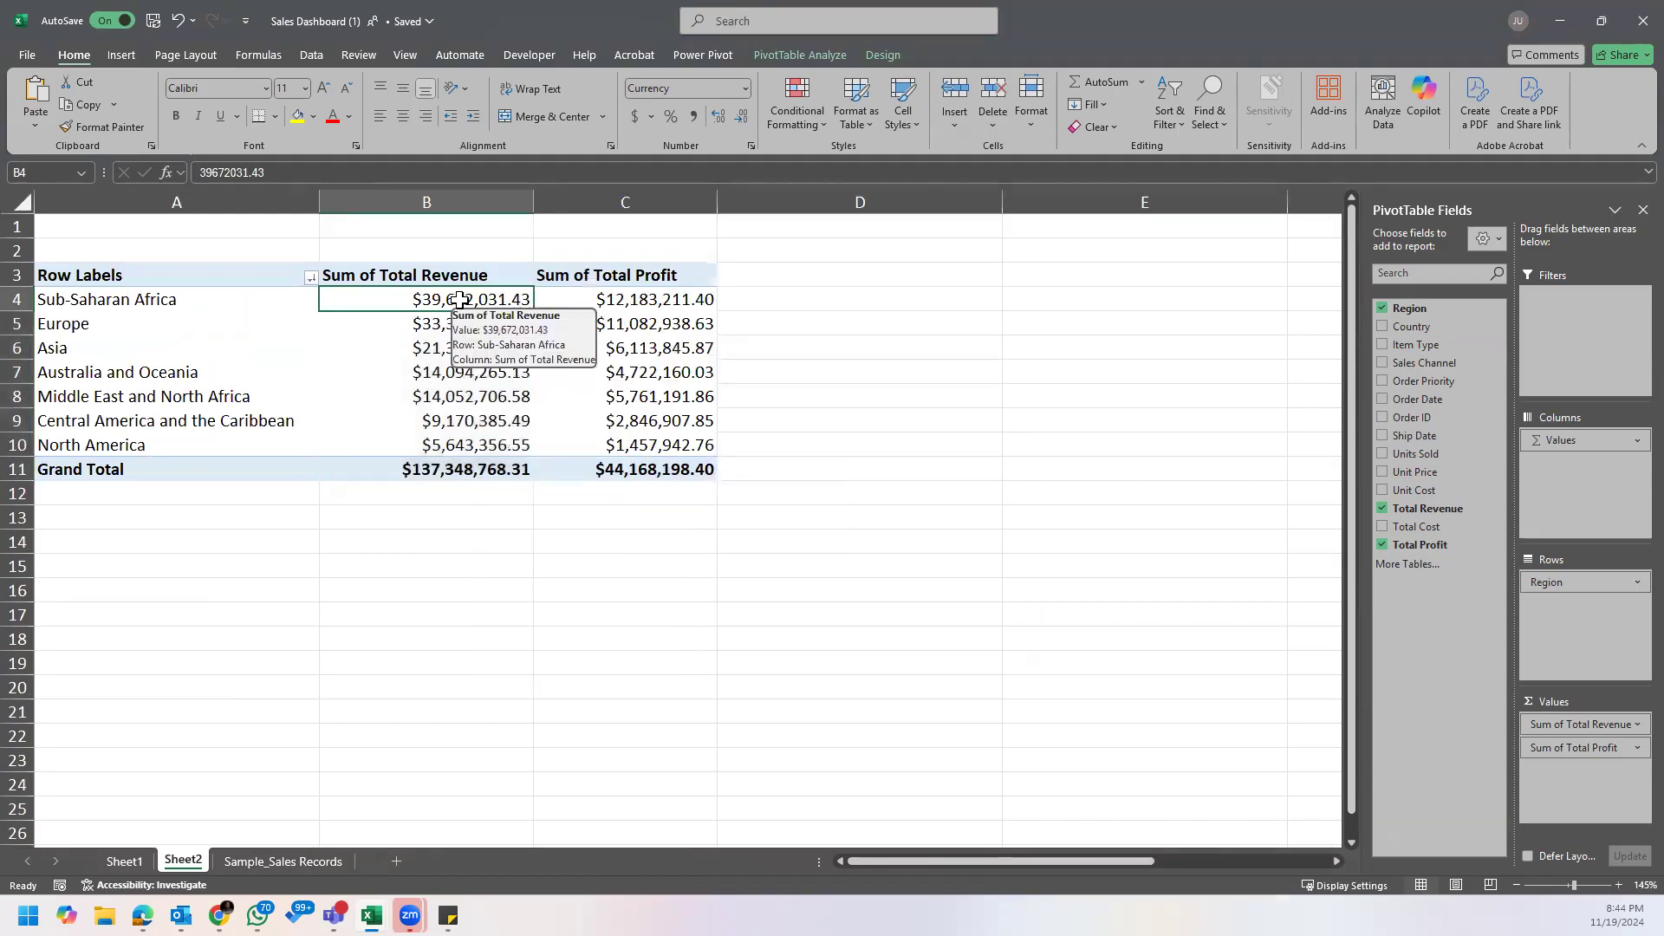
right_click(464, 299)
left_click(409, 333)
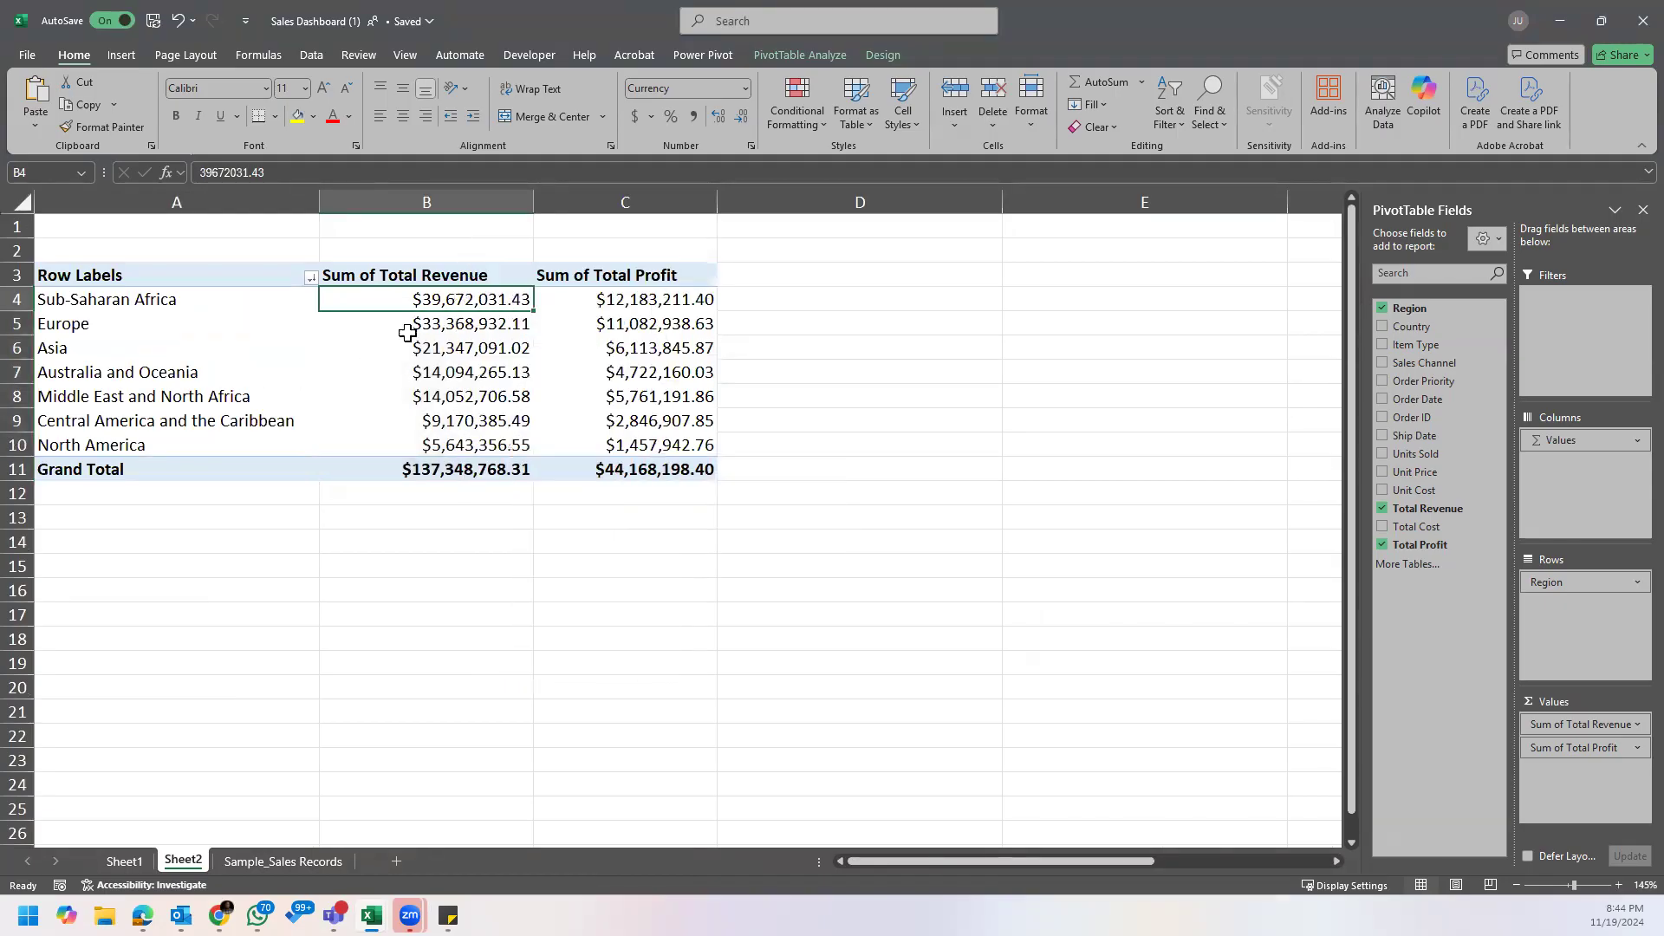
right_click(429, 303)
mouse_move(574, 475)
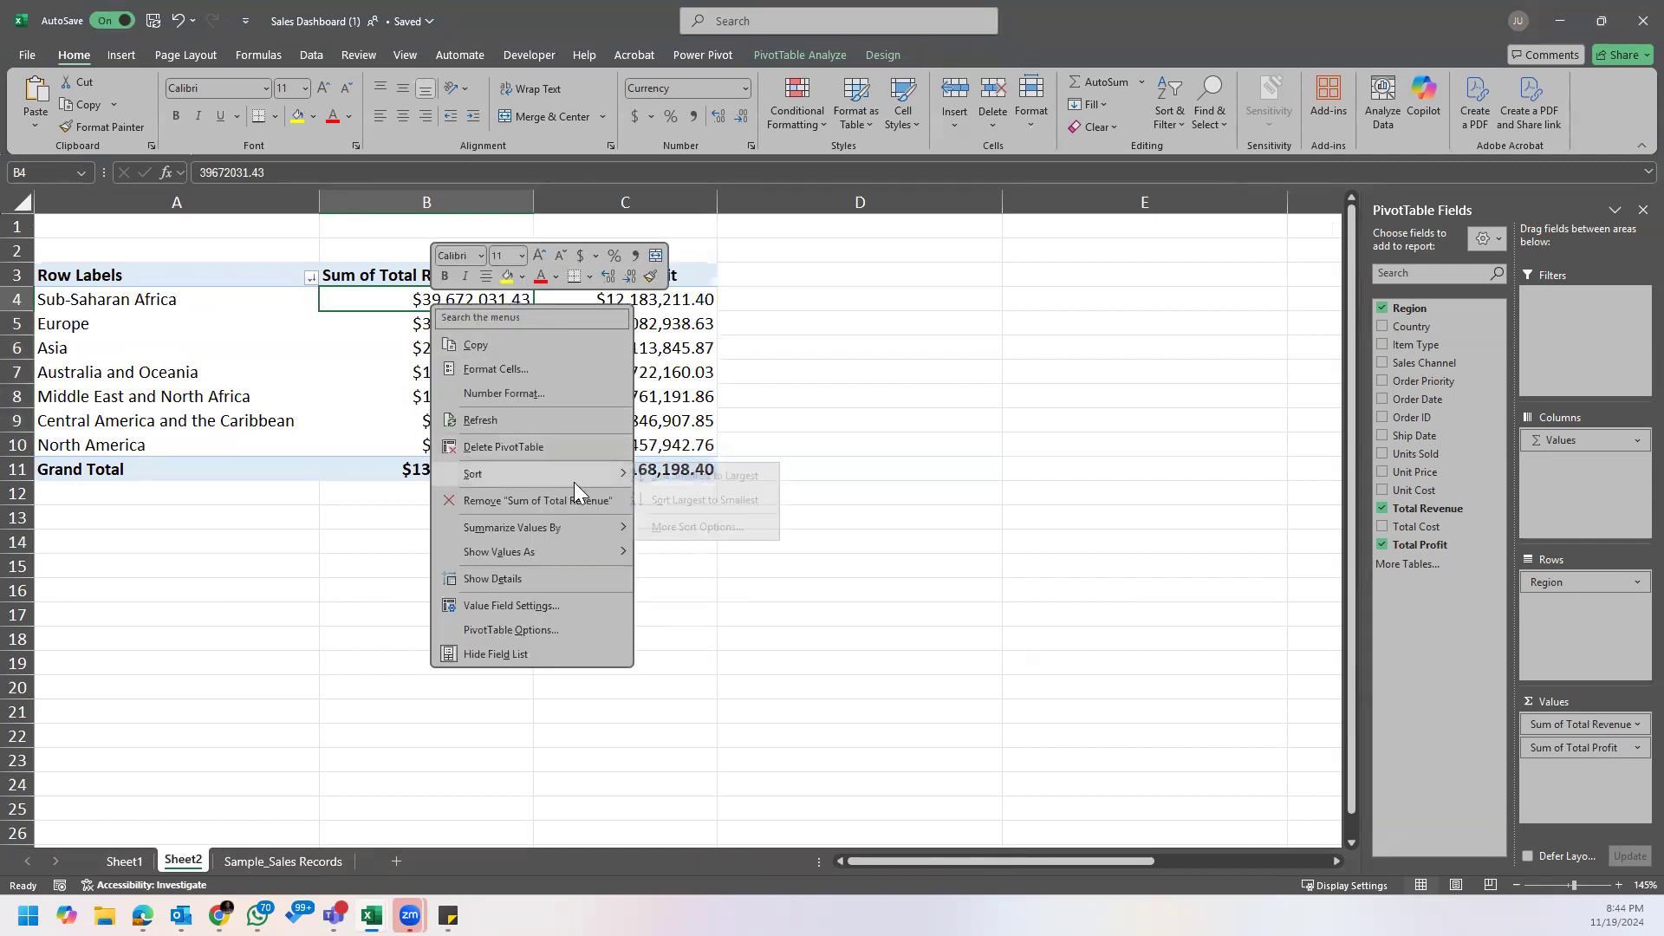
left_click(718, 496)
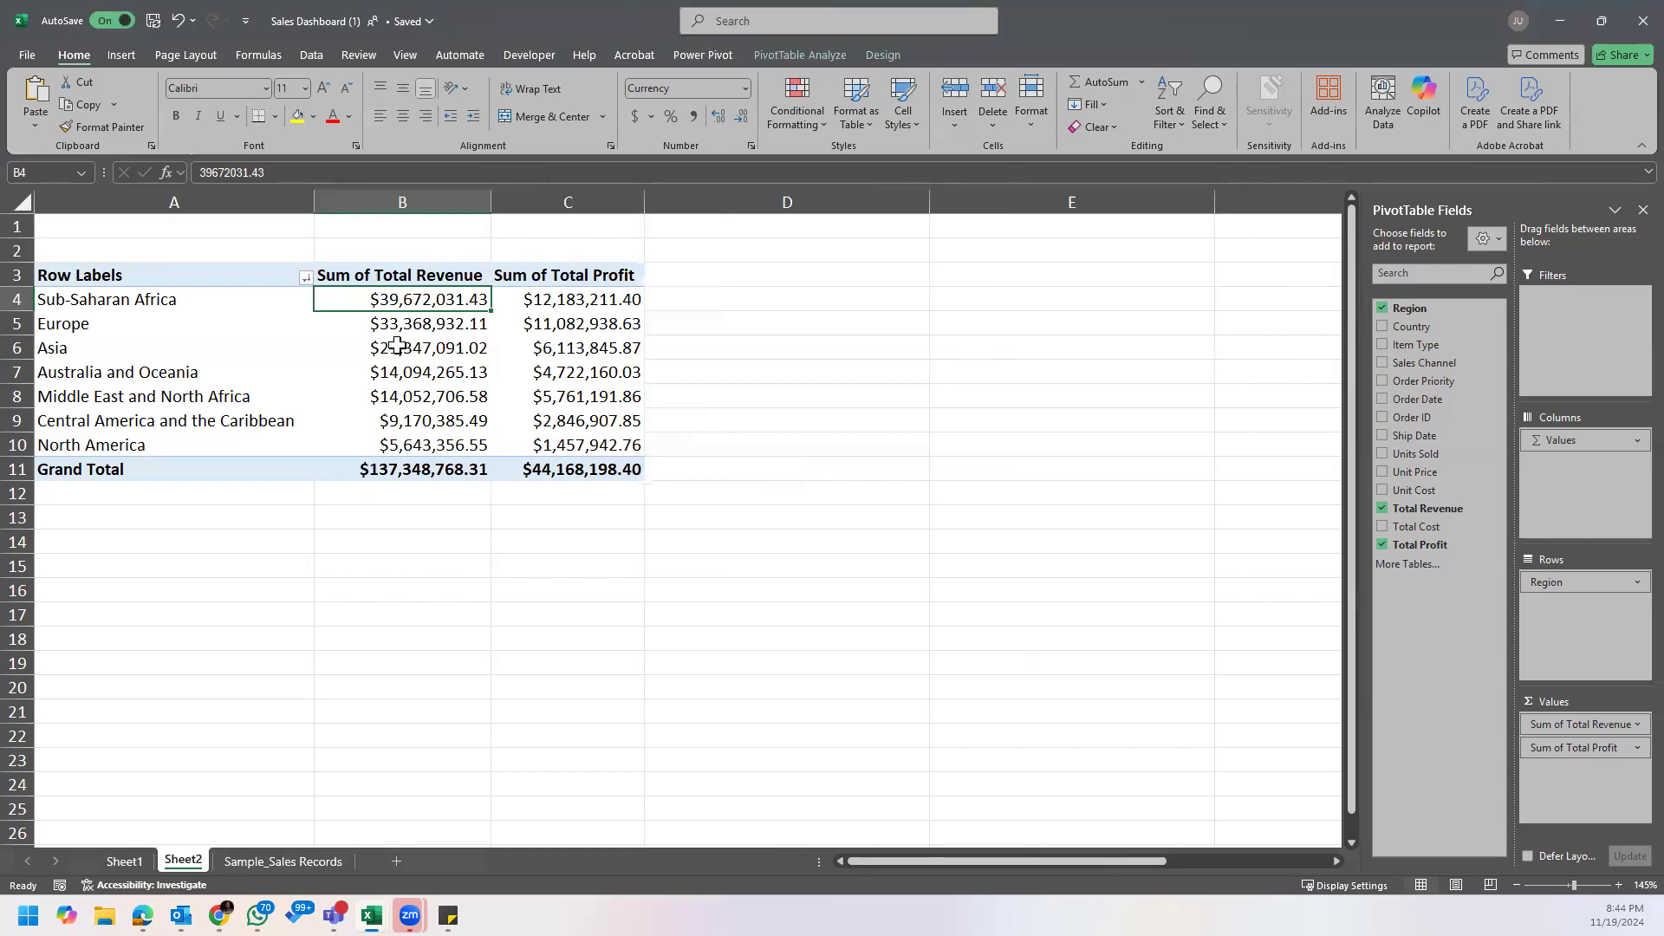
left_click(421, 393)
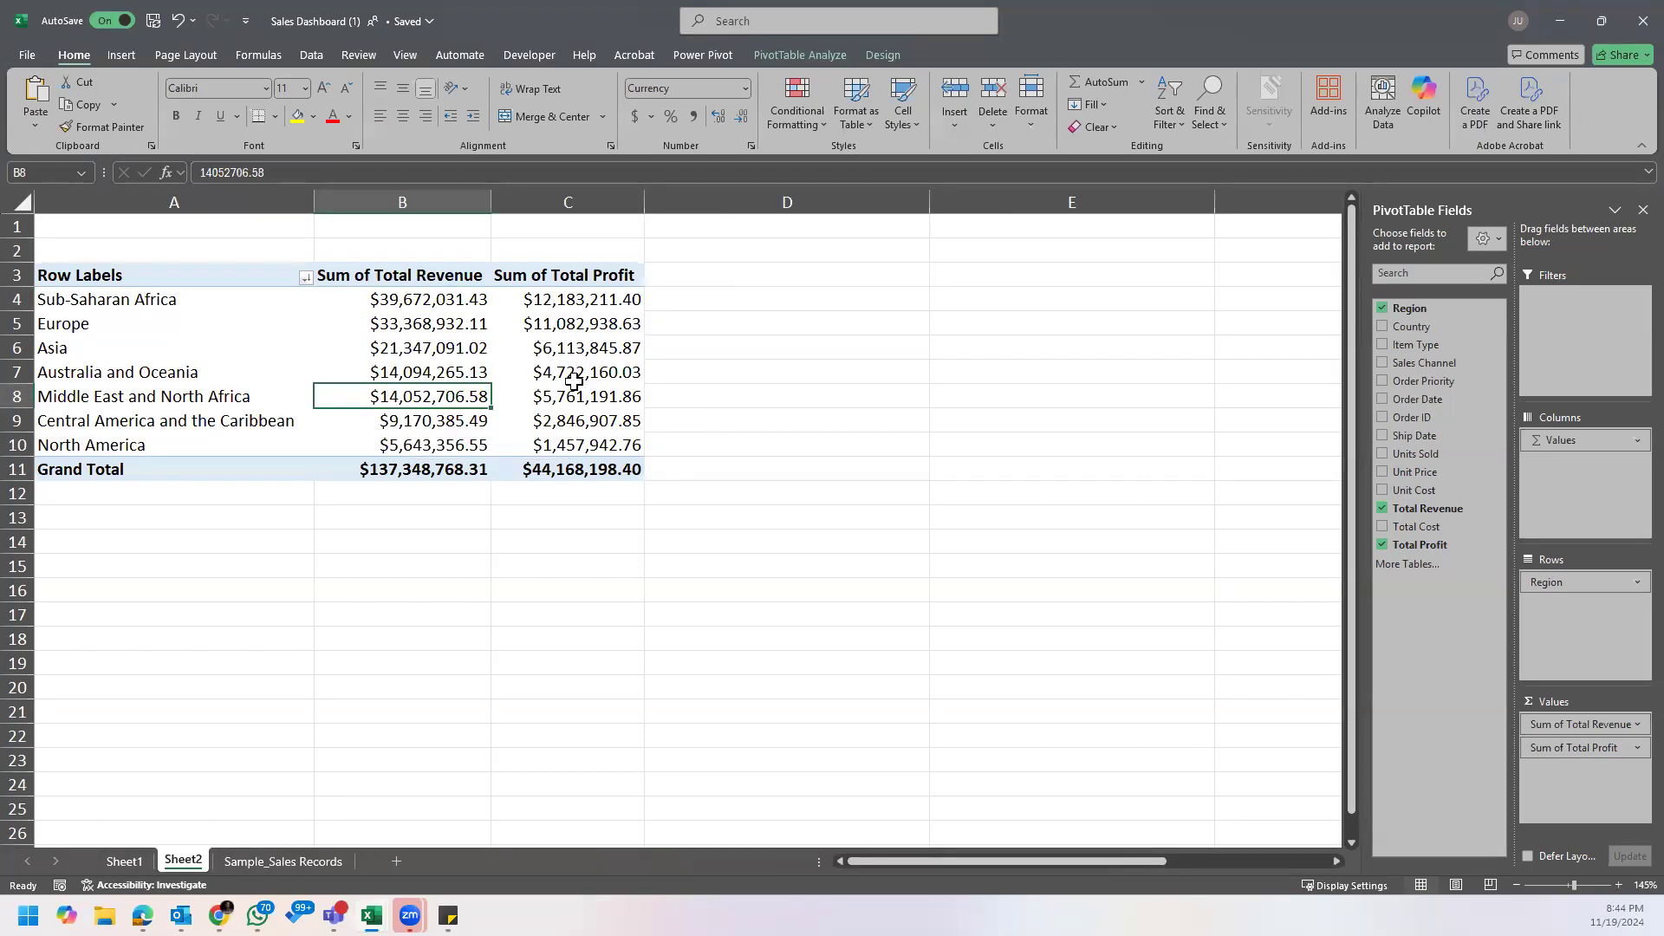
Step: Bring up the sticky note of business questions below the PivotTable and read the question on sales channel performance by region
left_click(447, 305)
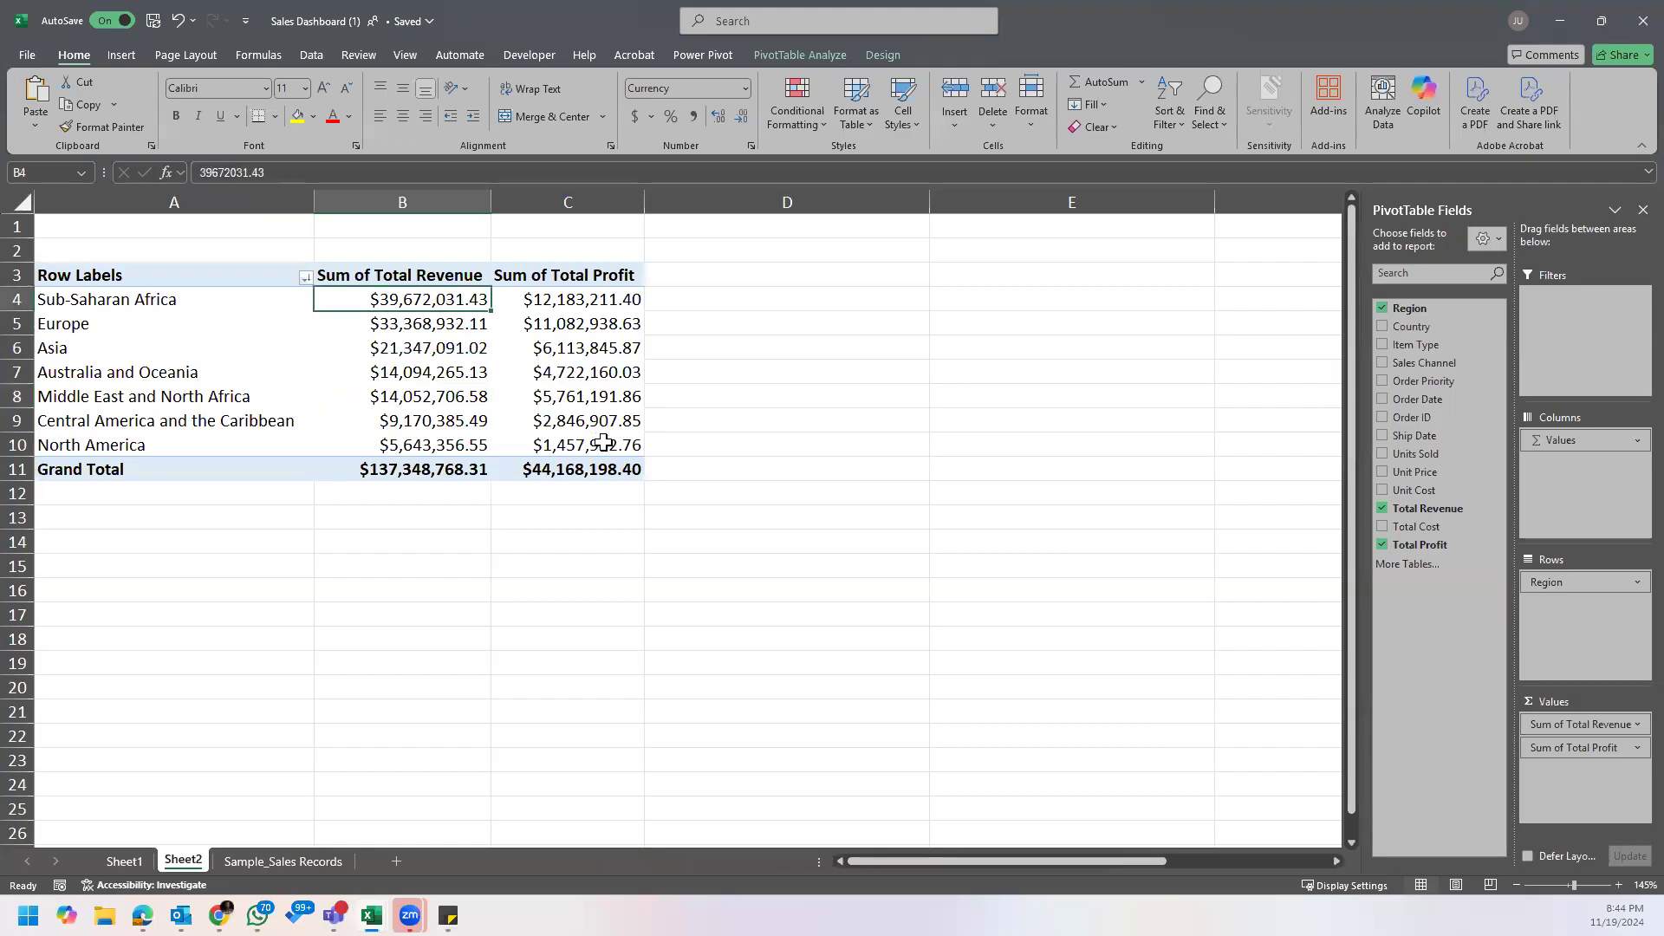
mouse_move(448, 917)
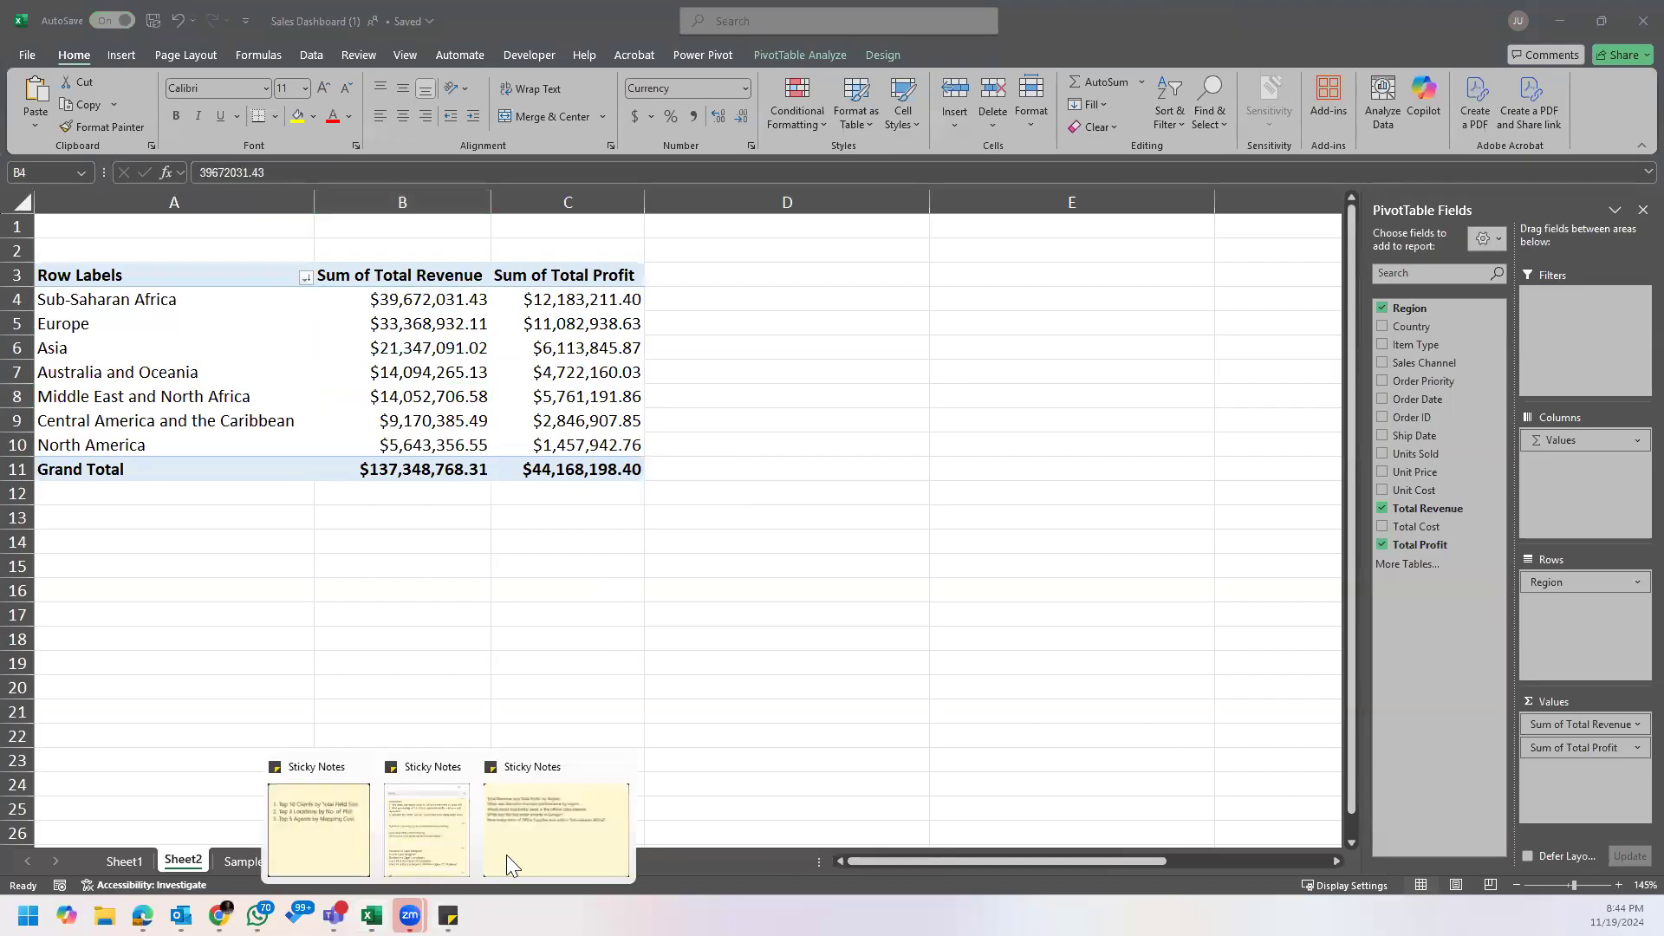
left_click(509, 860)
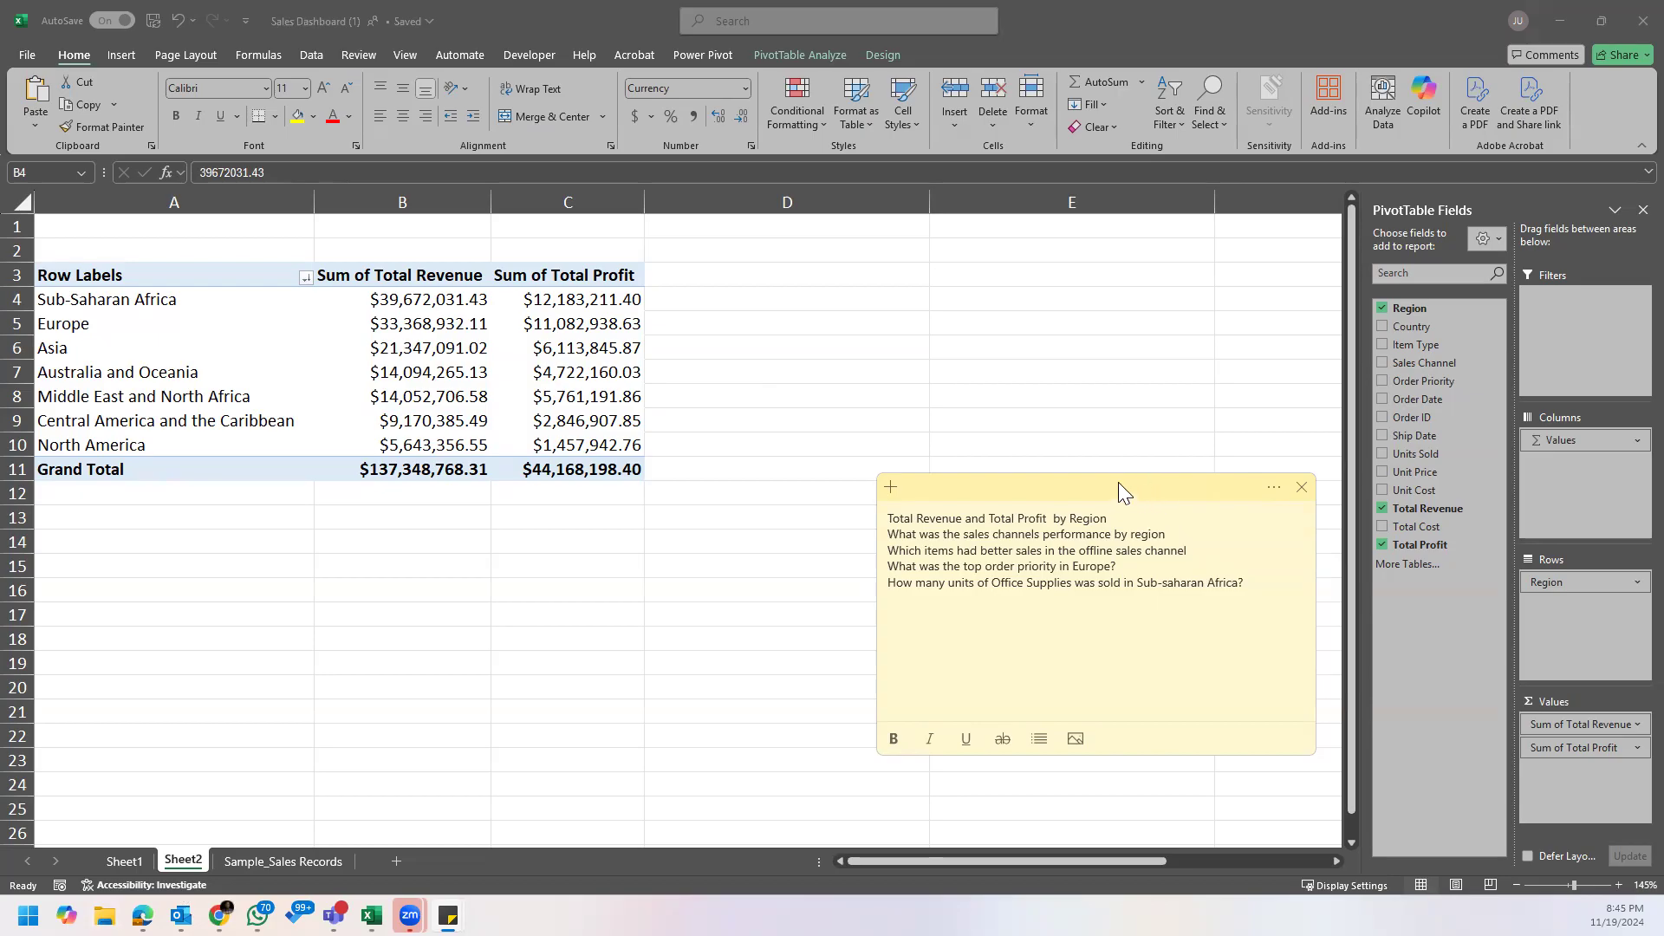
left_click_drag(1119, 483, 406, 491)
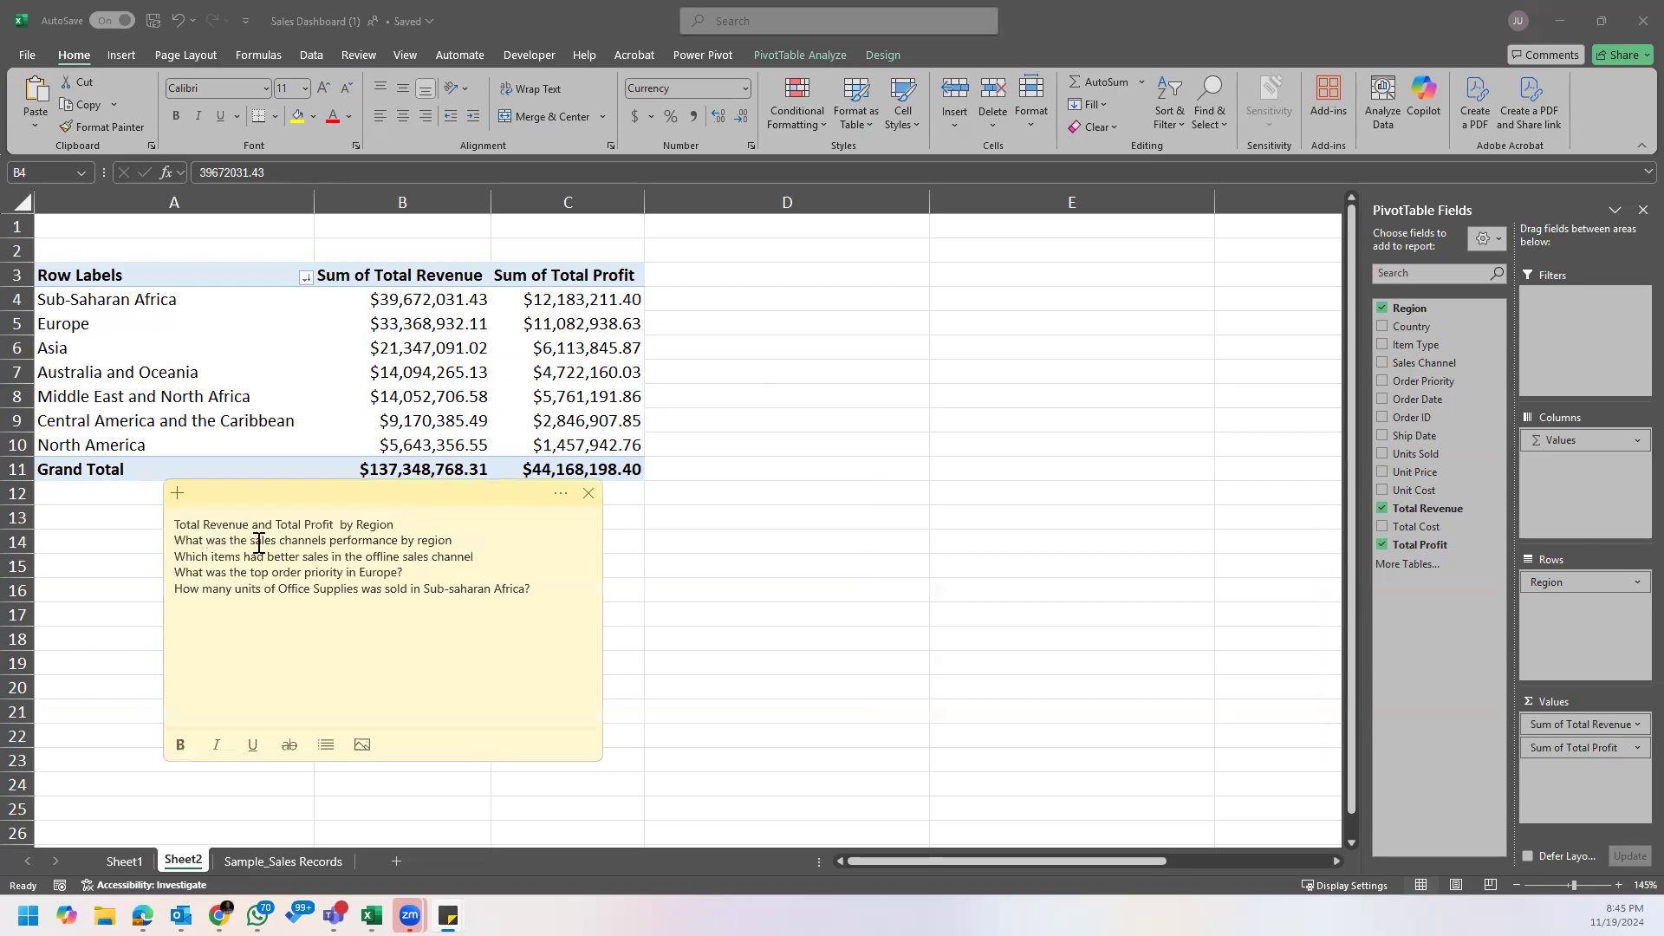
left_click(379, 540)
left_click(448, 540)
left_click_drag(470, 499, 432, 539)
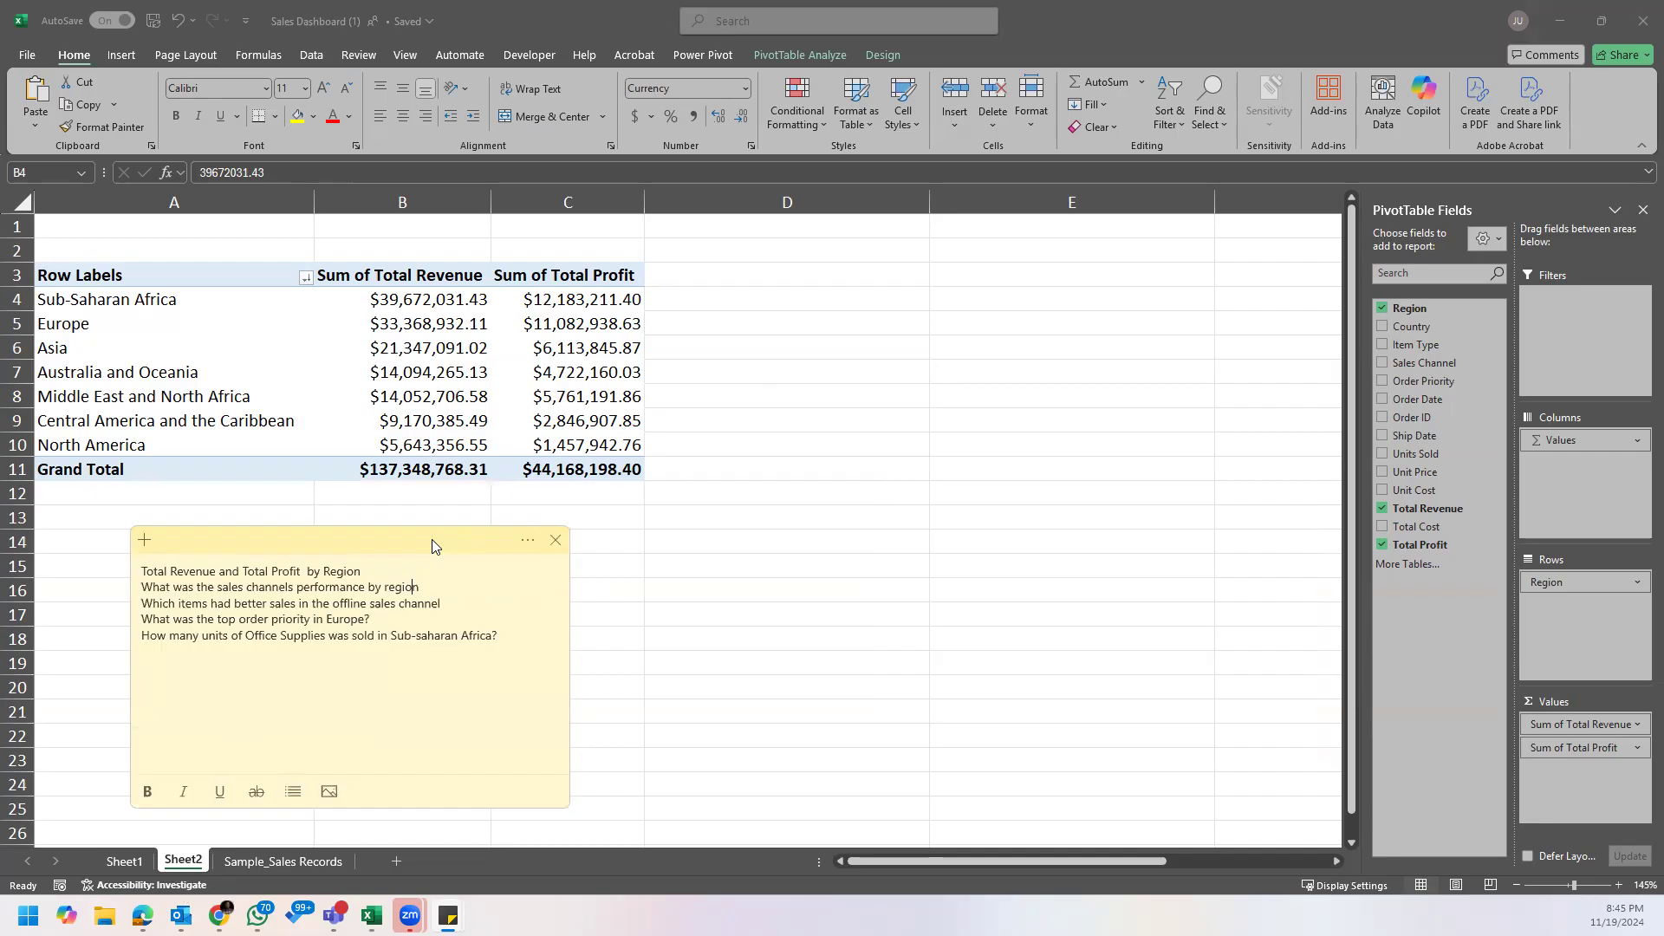
Step: Copy the revenue and profit by region PivotTable (A3:C11) and paste a duplicate at A15 on Sheet2
left_click(176, 275)
left_click_drag(161, 278, 568, 461)
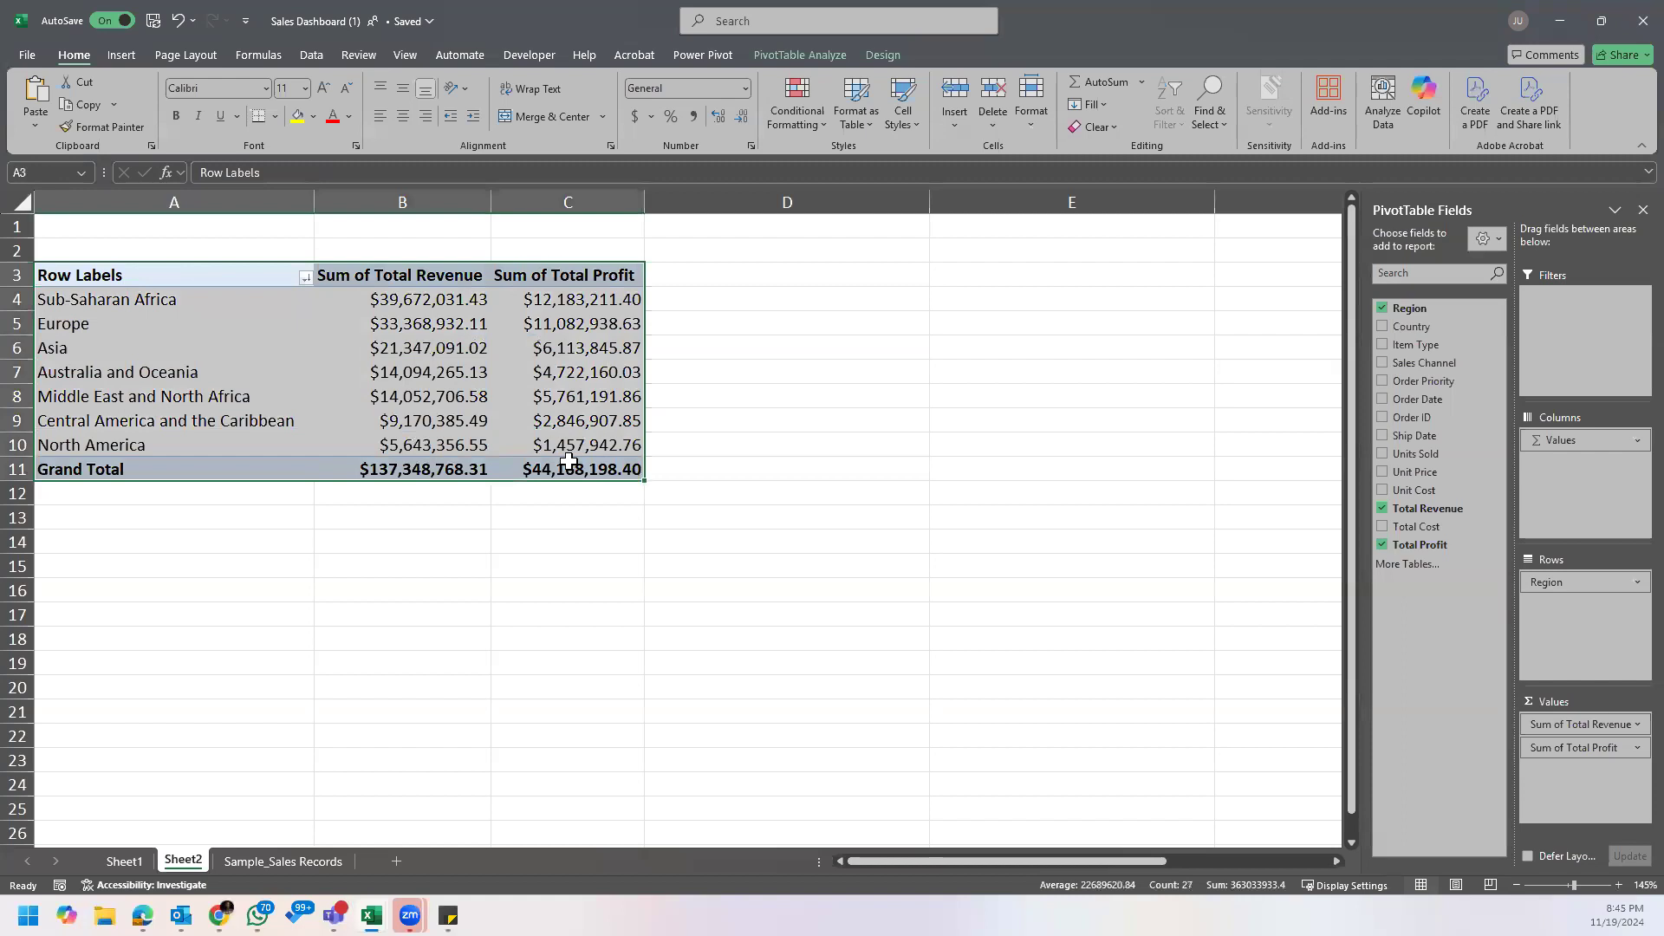
left_click(283, 862)
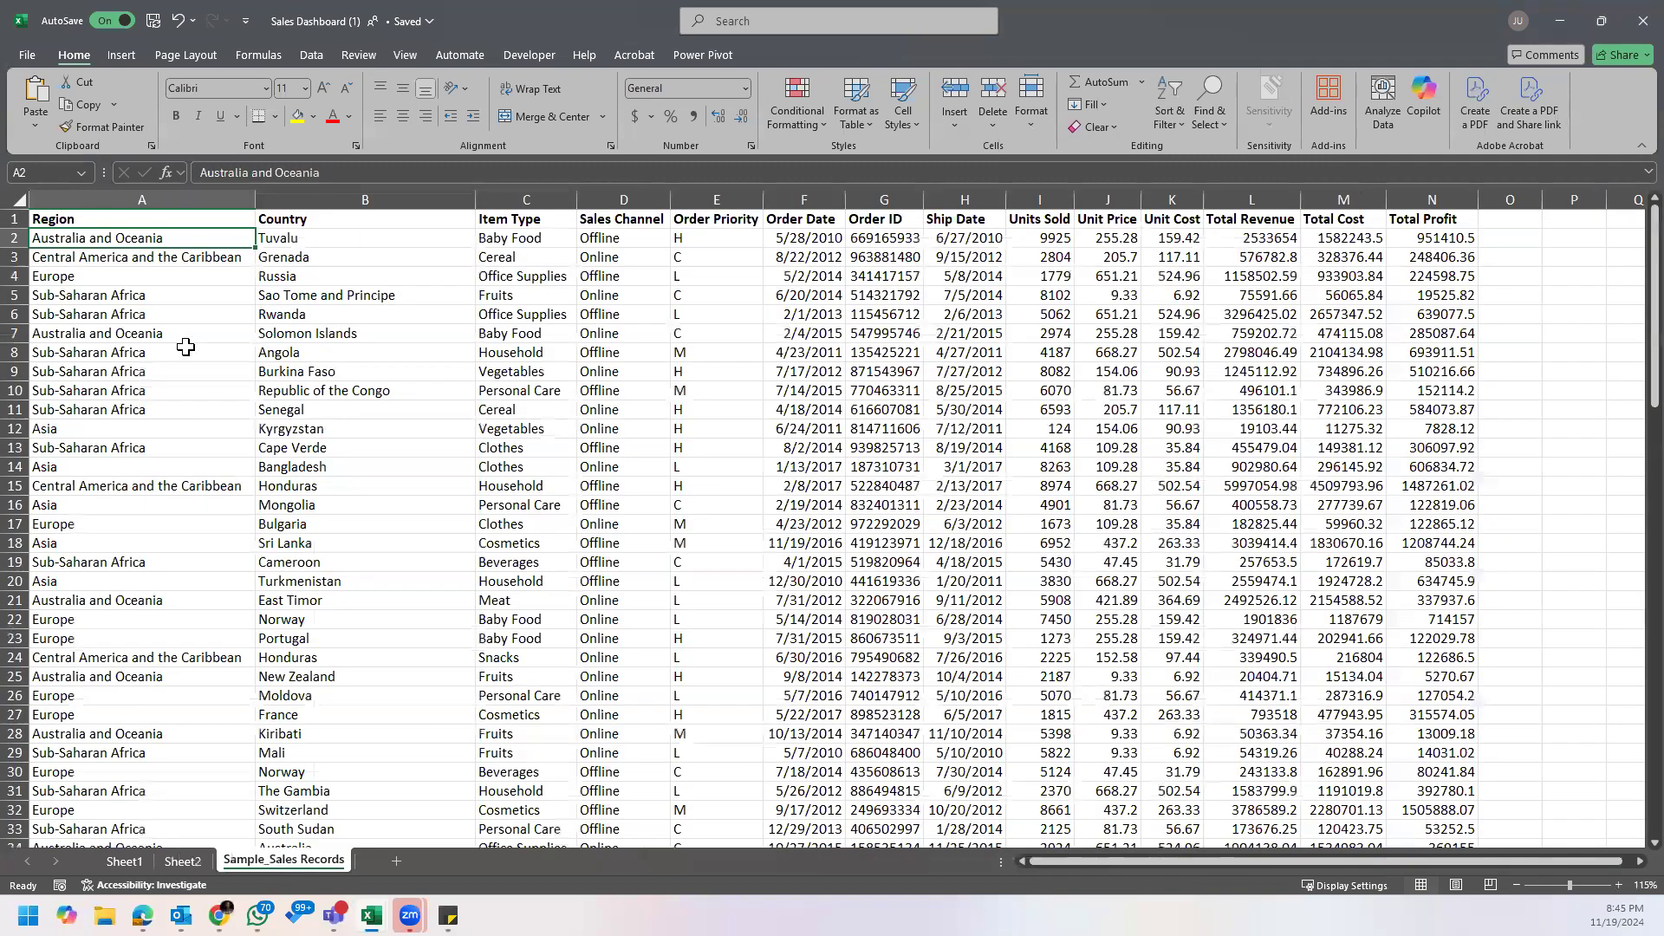
left_click(164, 274)
left_click(181, 864)
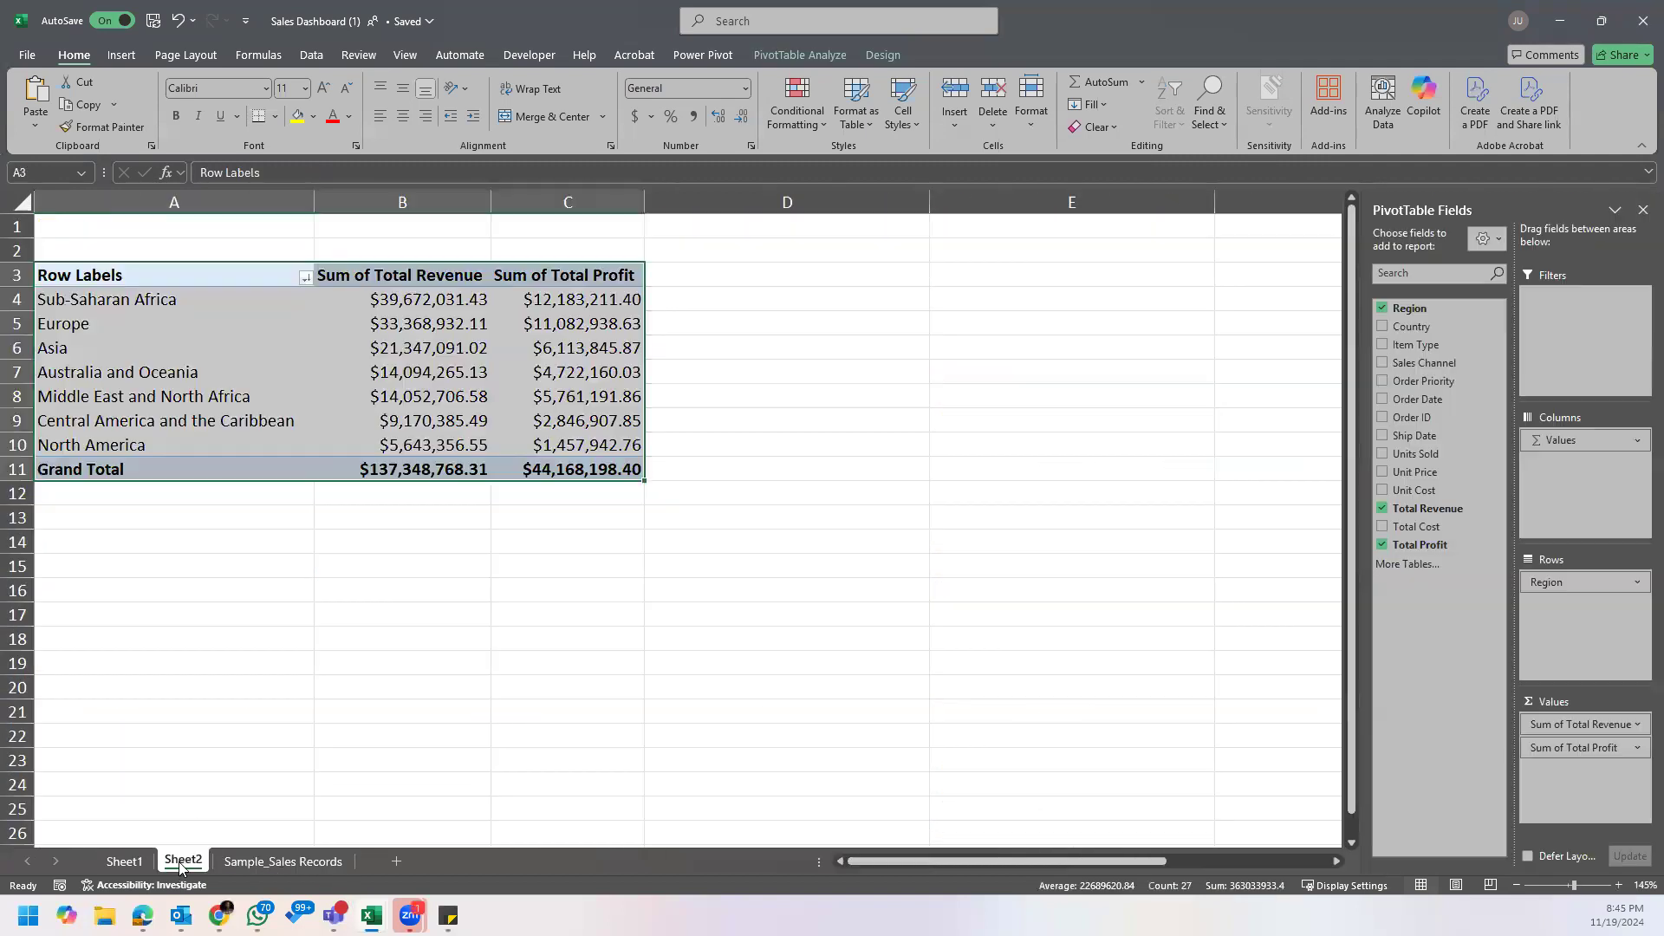
left_click_drag(163, 275, 579, 472)
key("ctrl+c")
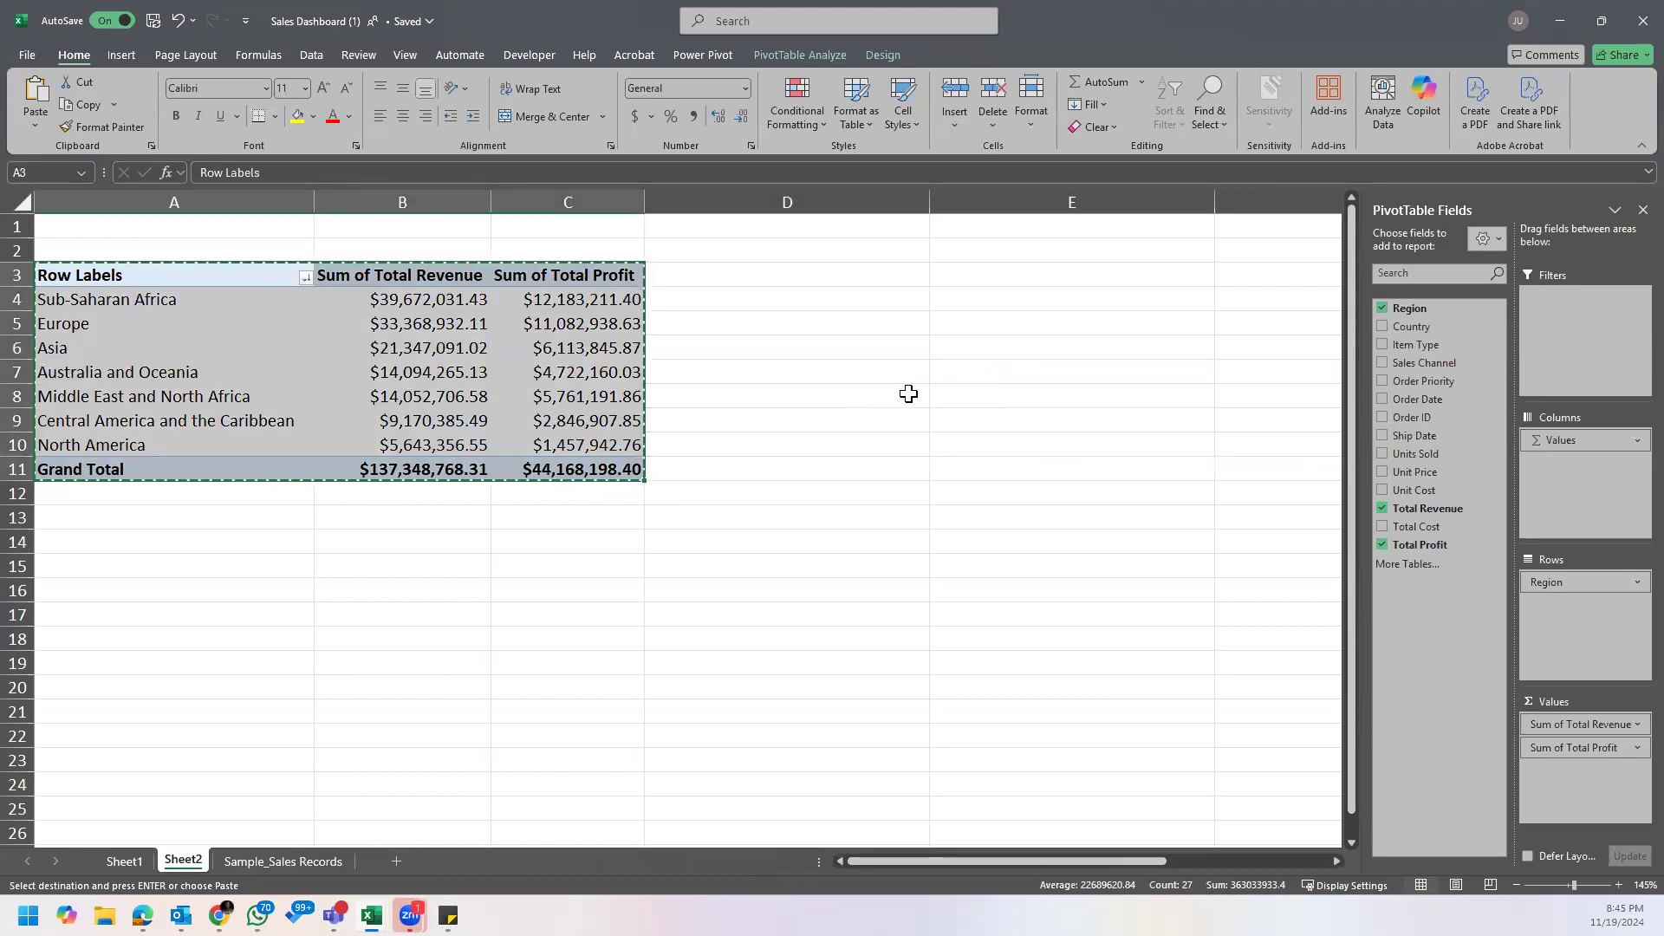
scroll(1052, 385, "down", 1)
scroll(649, 430, "up", 1)
right_click(122, 568)
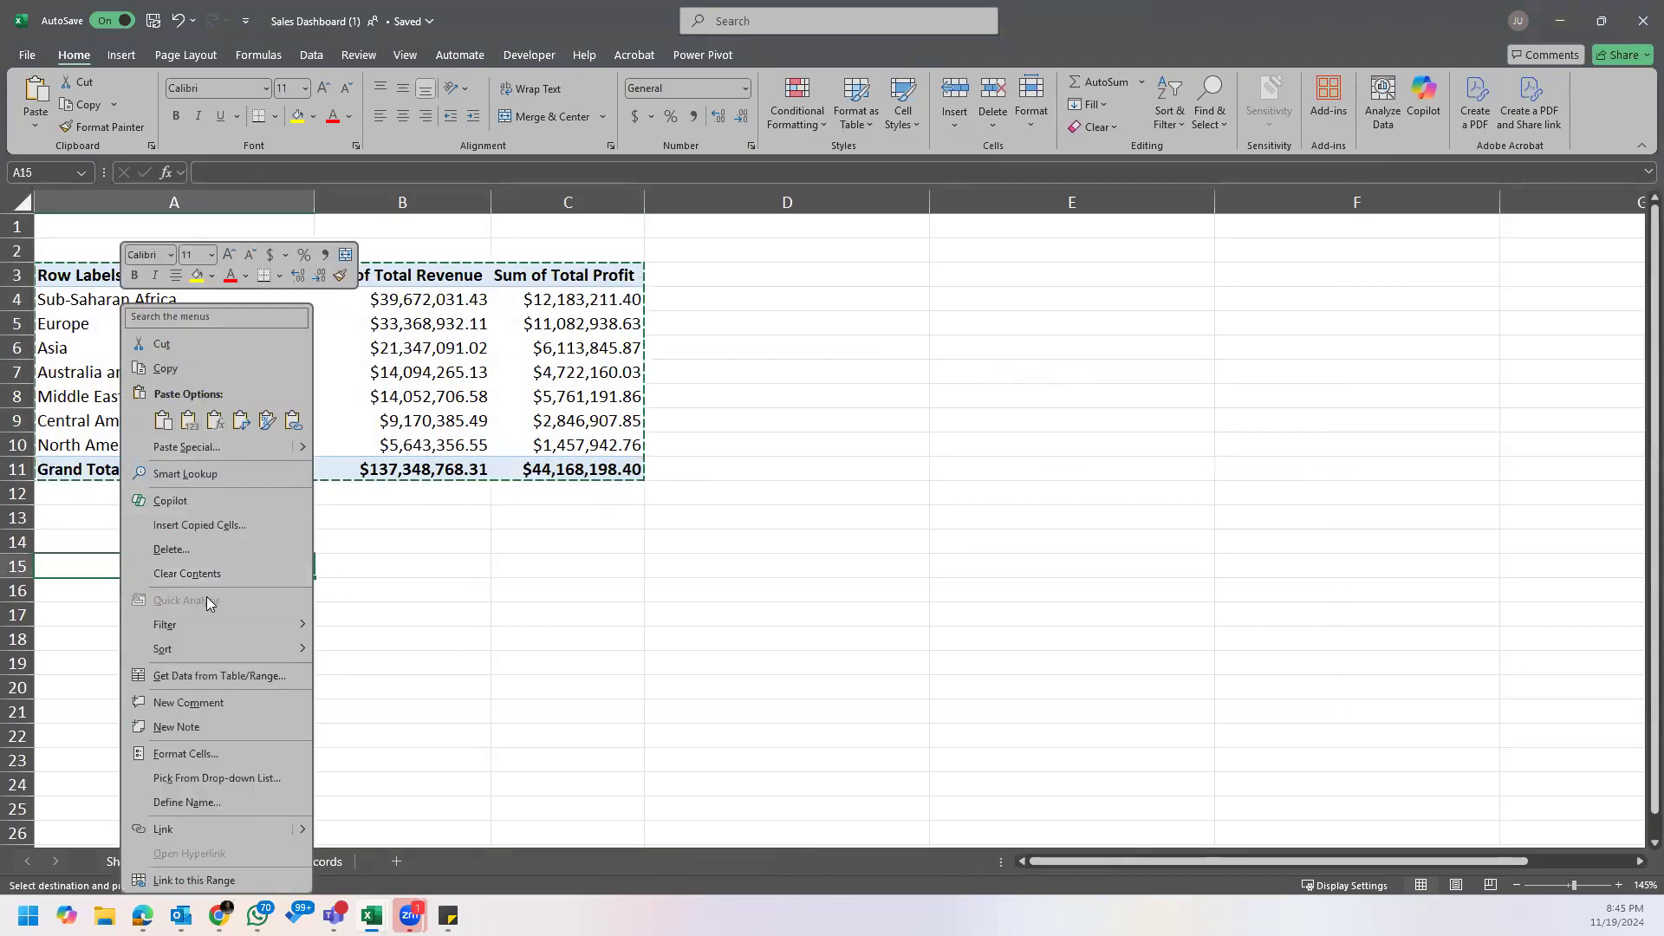
left_click(116, 569)
key("ctrl+v")
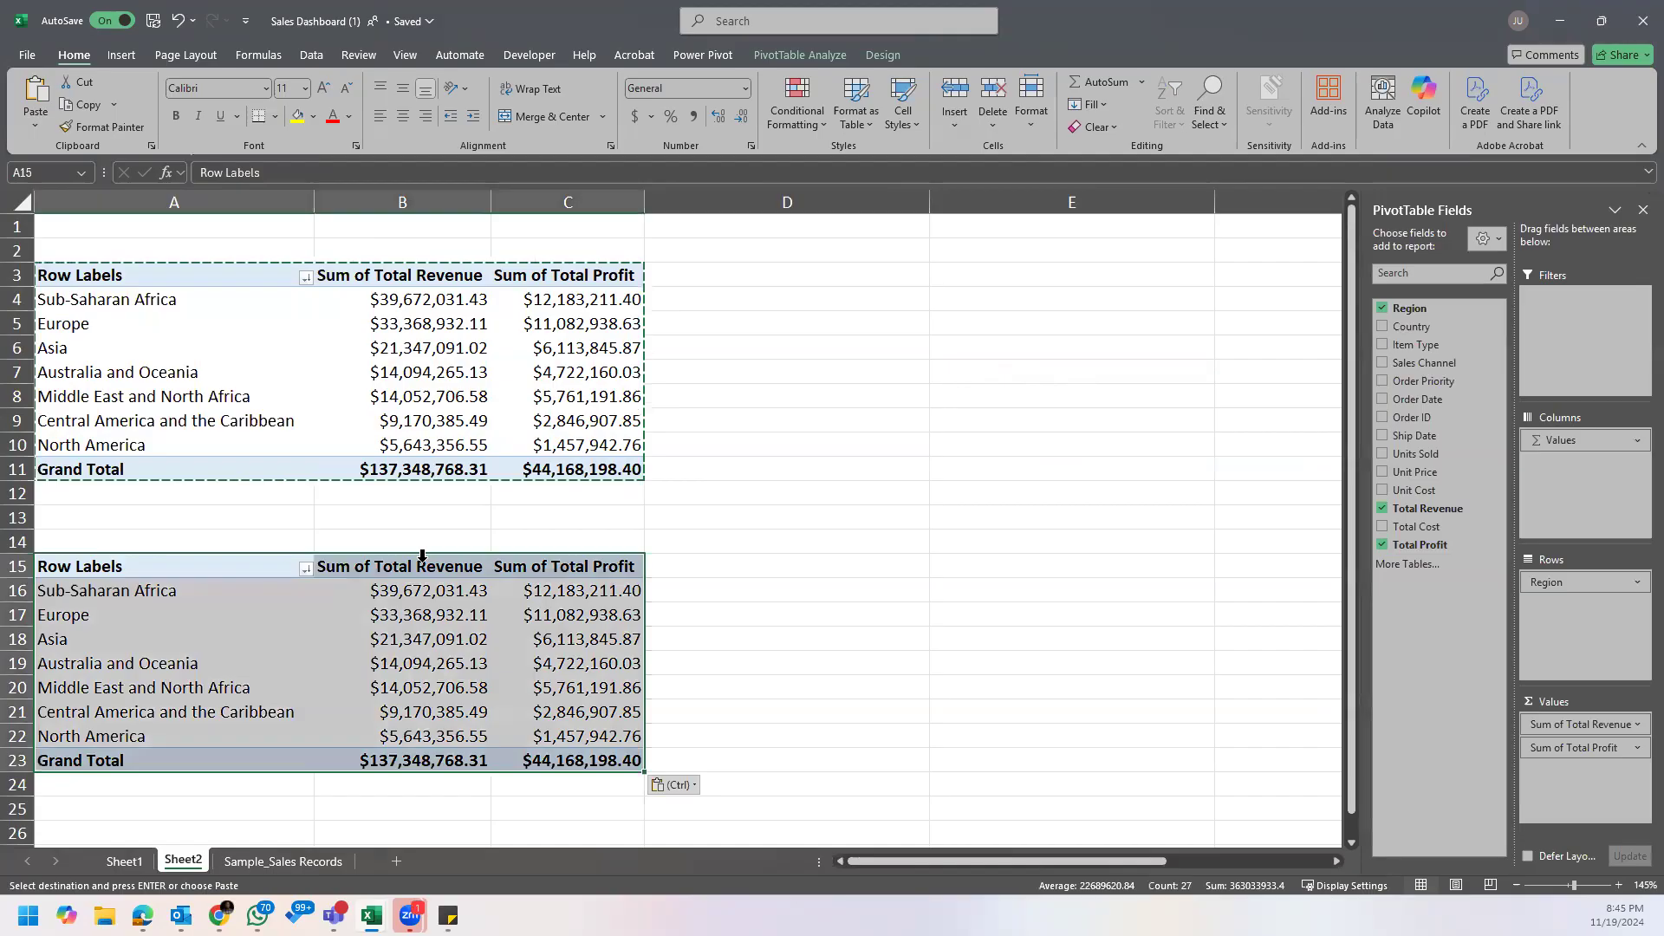
key("Escape")
Step: Remove Total Profit and Total Revenue from the values of the duplicated PivotTable, leaving only Region as rows
scroll(591, 503, "down", 1)
scroll(591, 502, "down", 1)
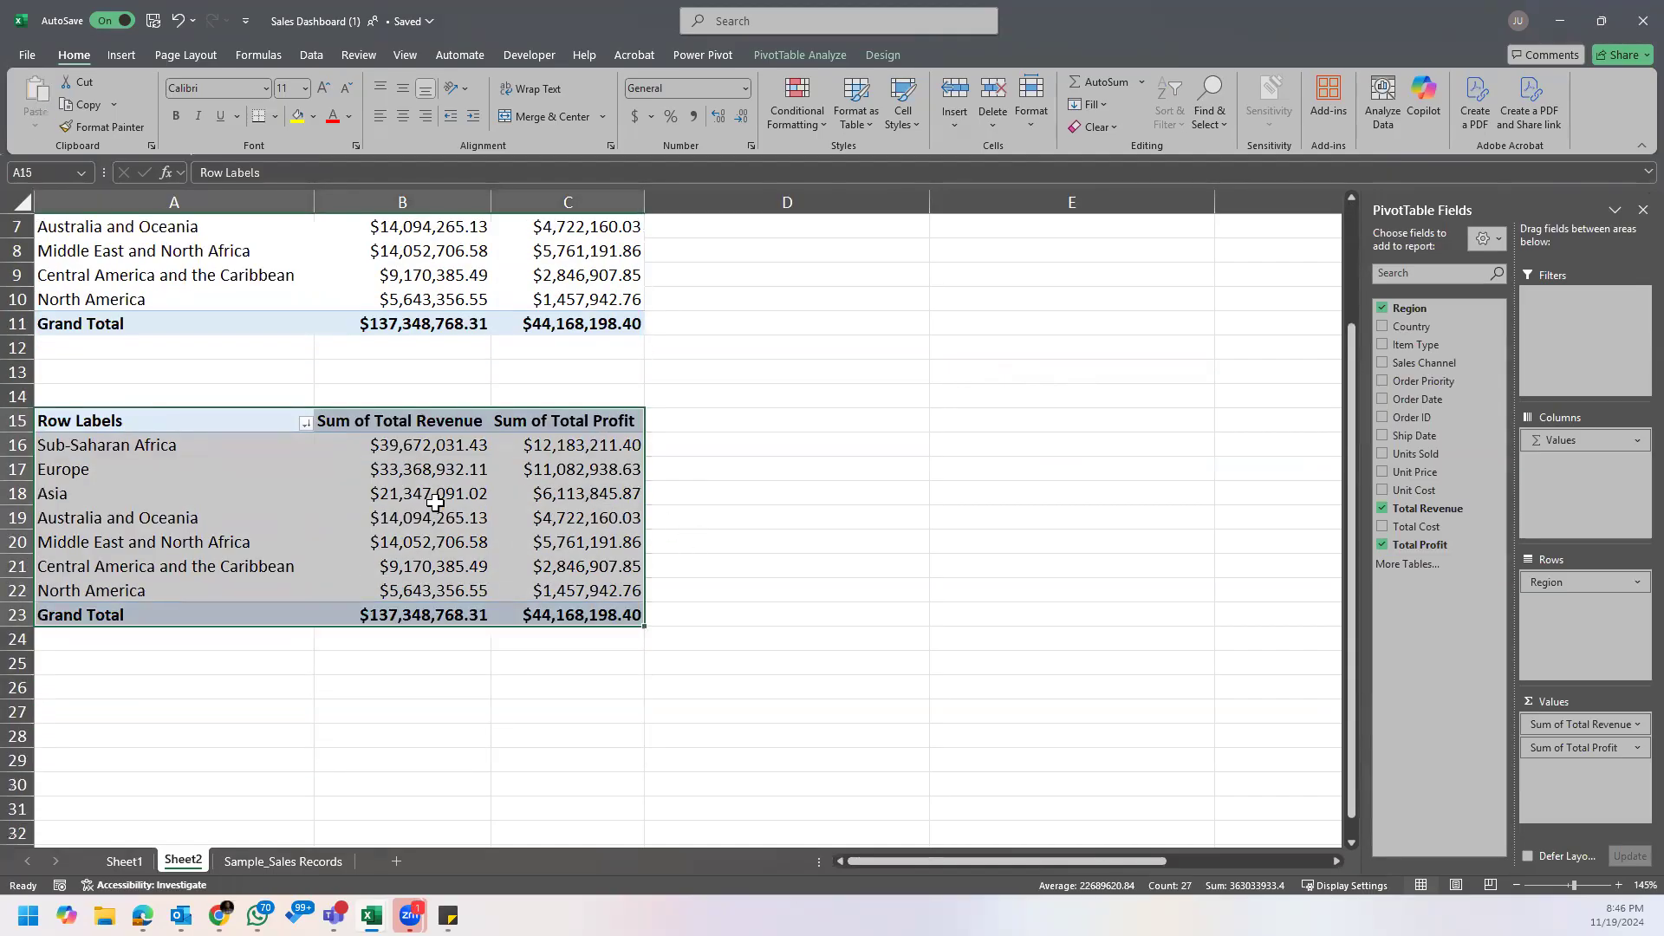
left_click(473, 502)
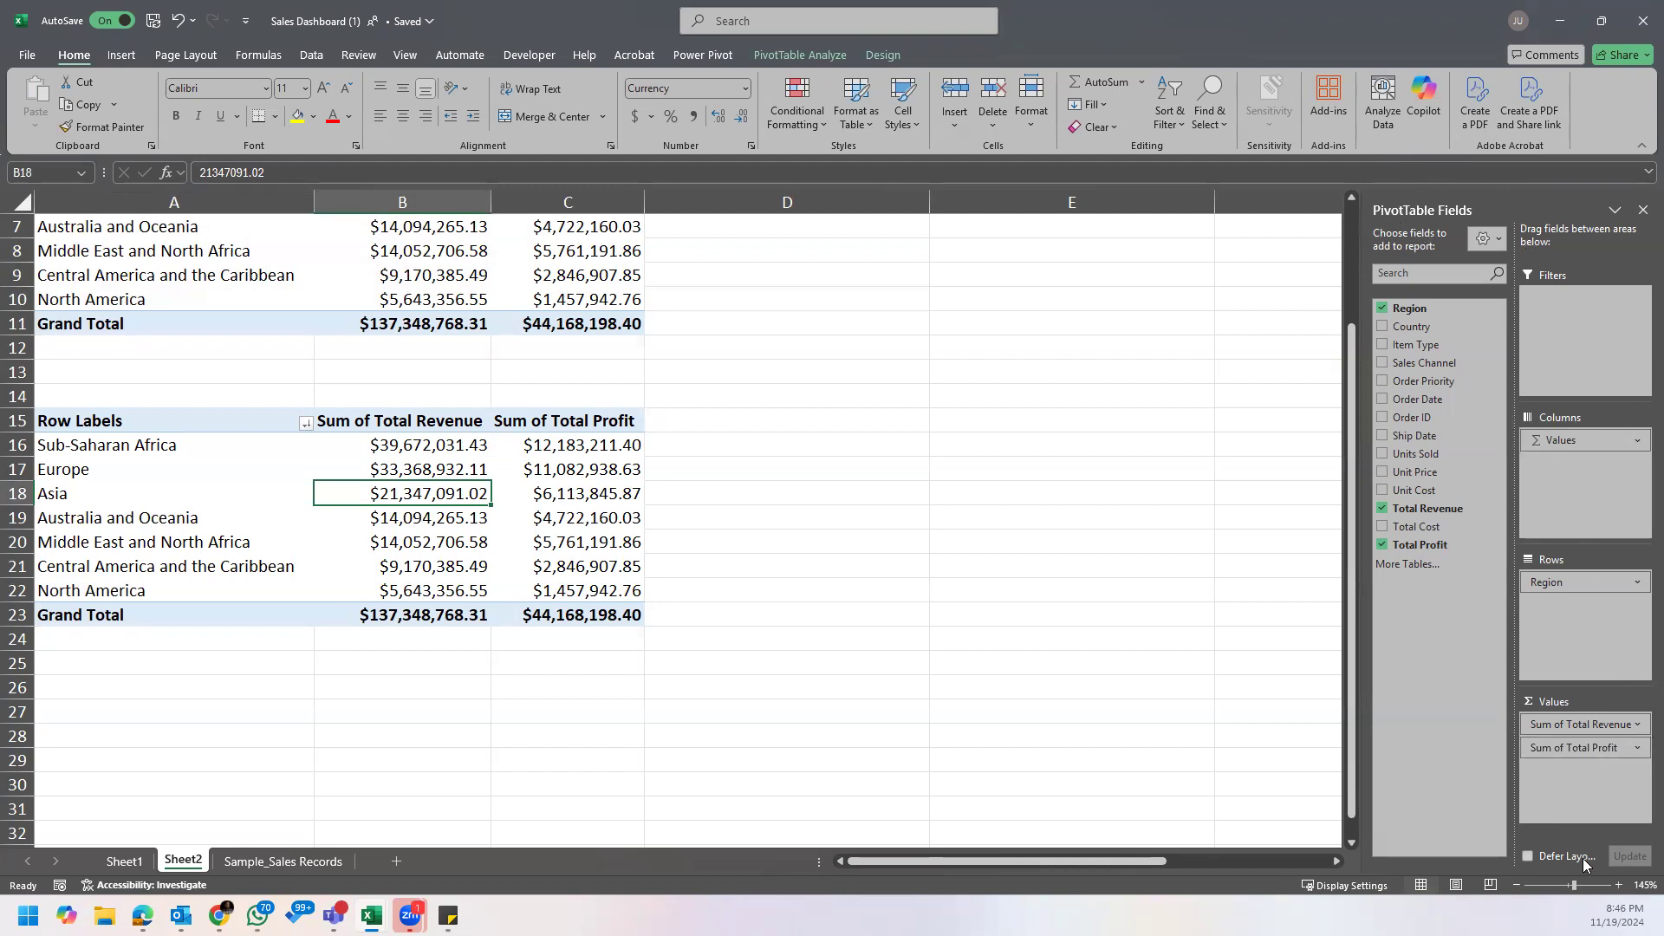
left_click(1572, 756)
left_click_drag(1574, 750, 1122, 740)
left_click_drag(1561, 725, 1153, 721)
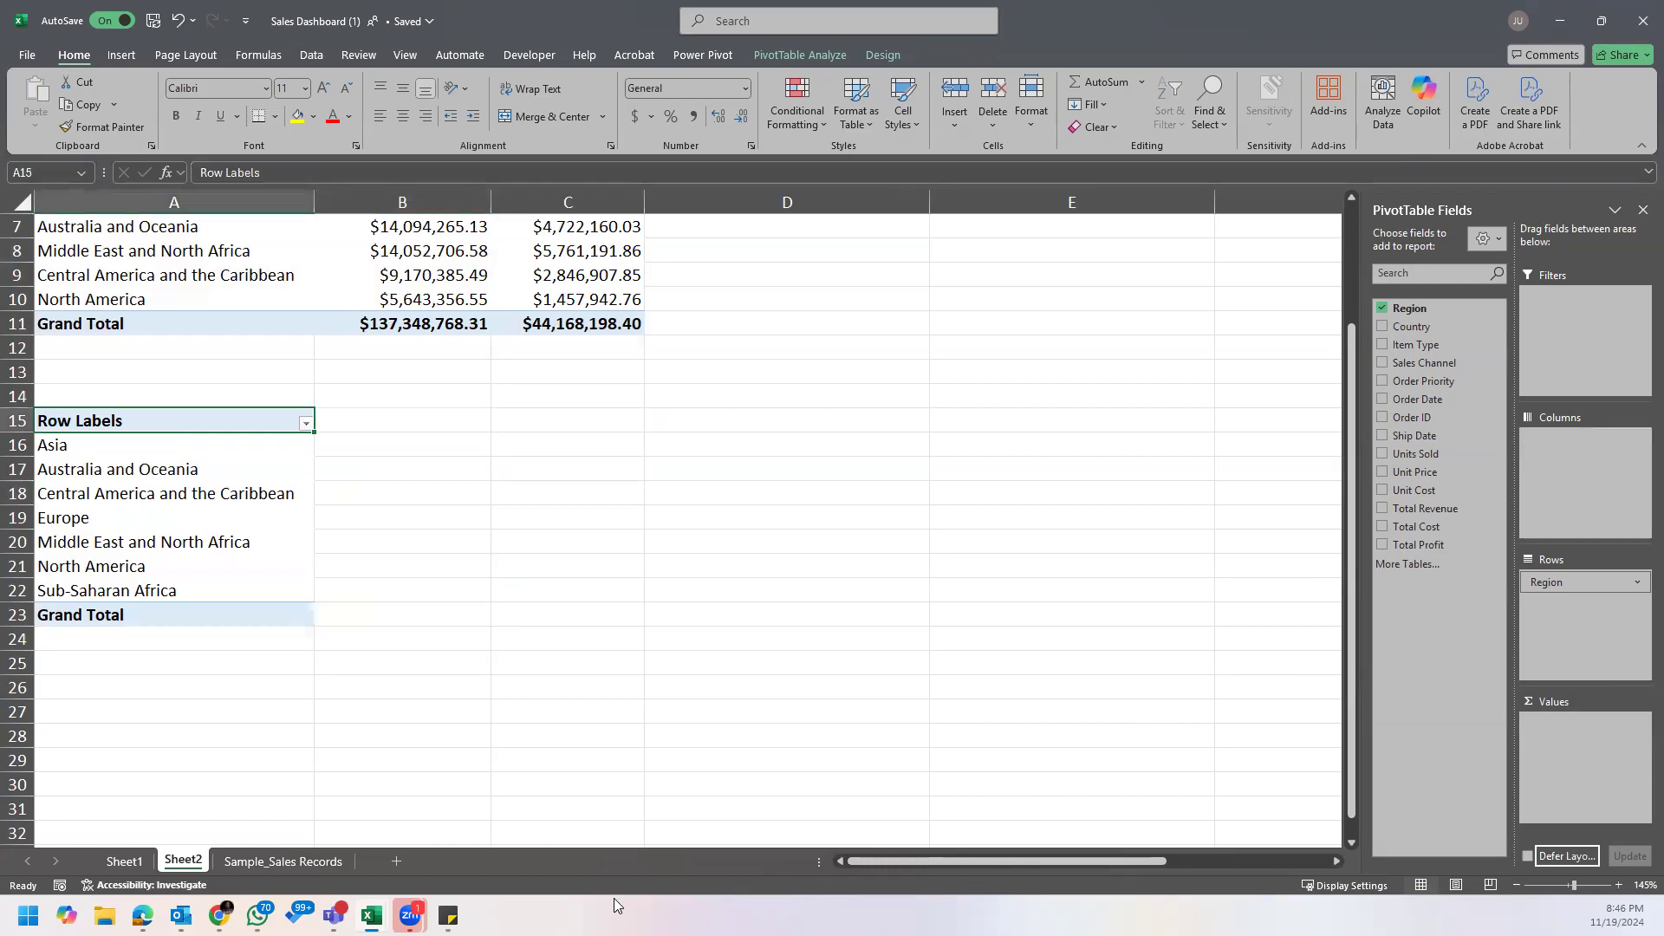
Step: Recheck the noted question and lay out the lower PivotTable with Total Revenue as values and Sales Channel as columns
left_click(449, 915)
left_click(521, 859)
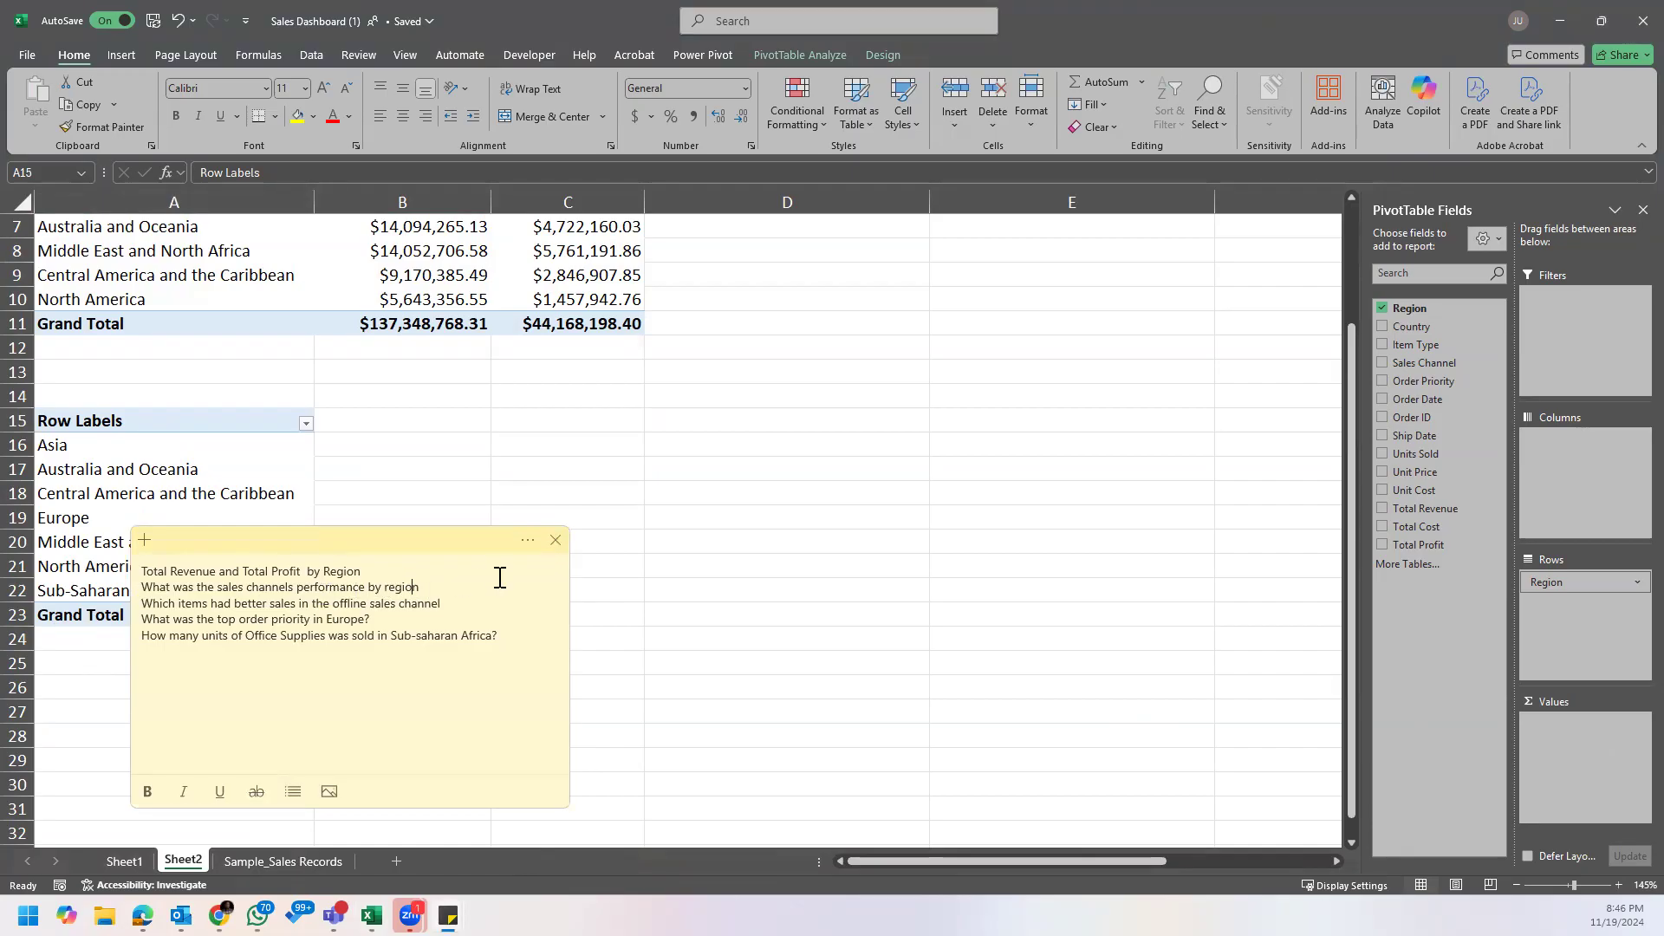
left_click(268, 482)
left_click(237, 454)
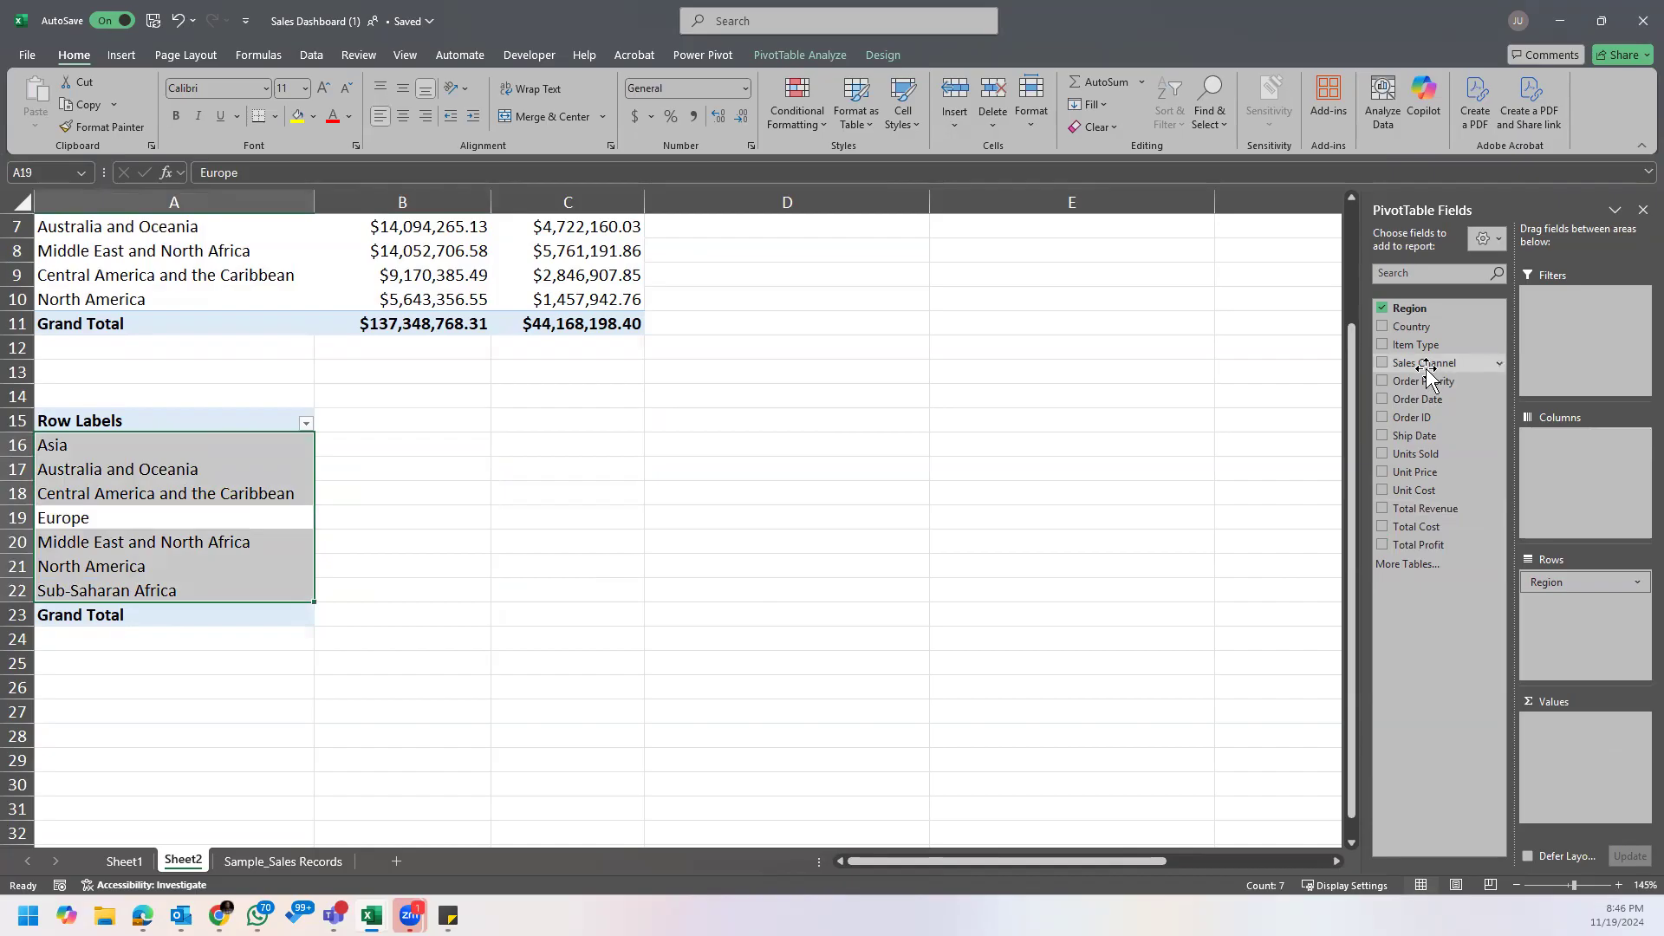
left_click_drag(1456, 510, 1578, 763)
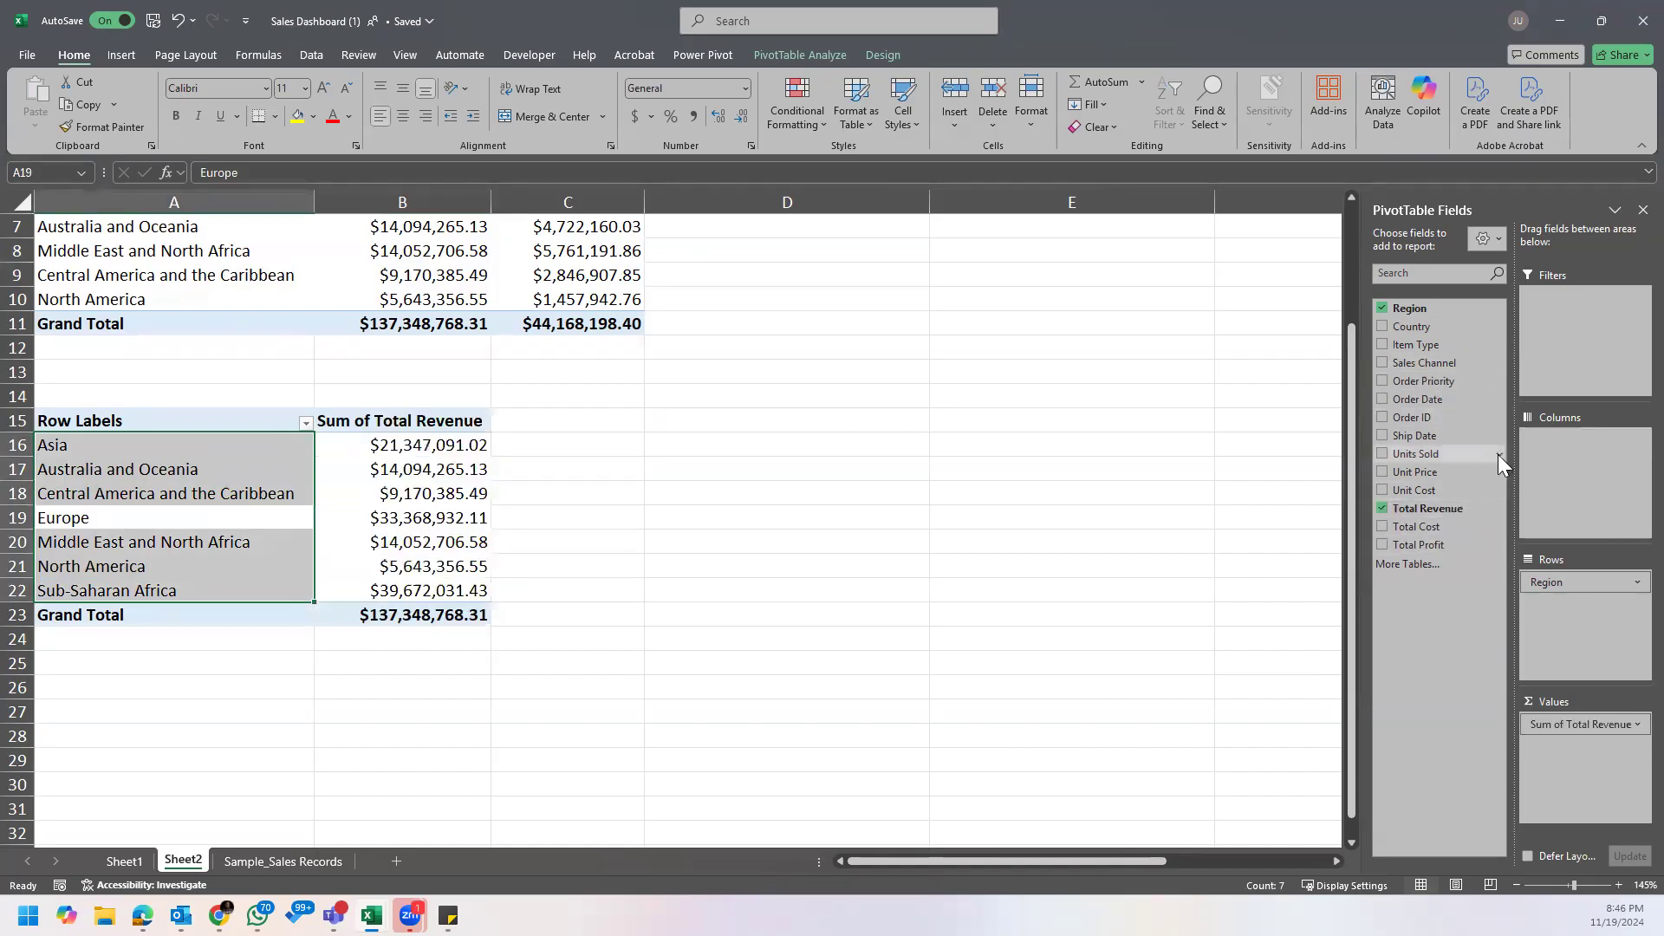
left_click_drag(1451, 362, 1578, 455)
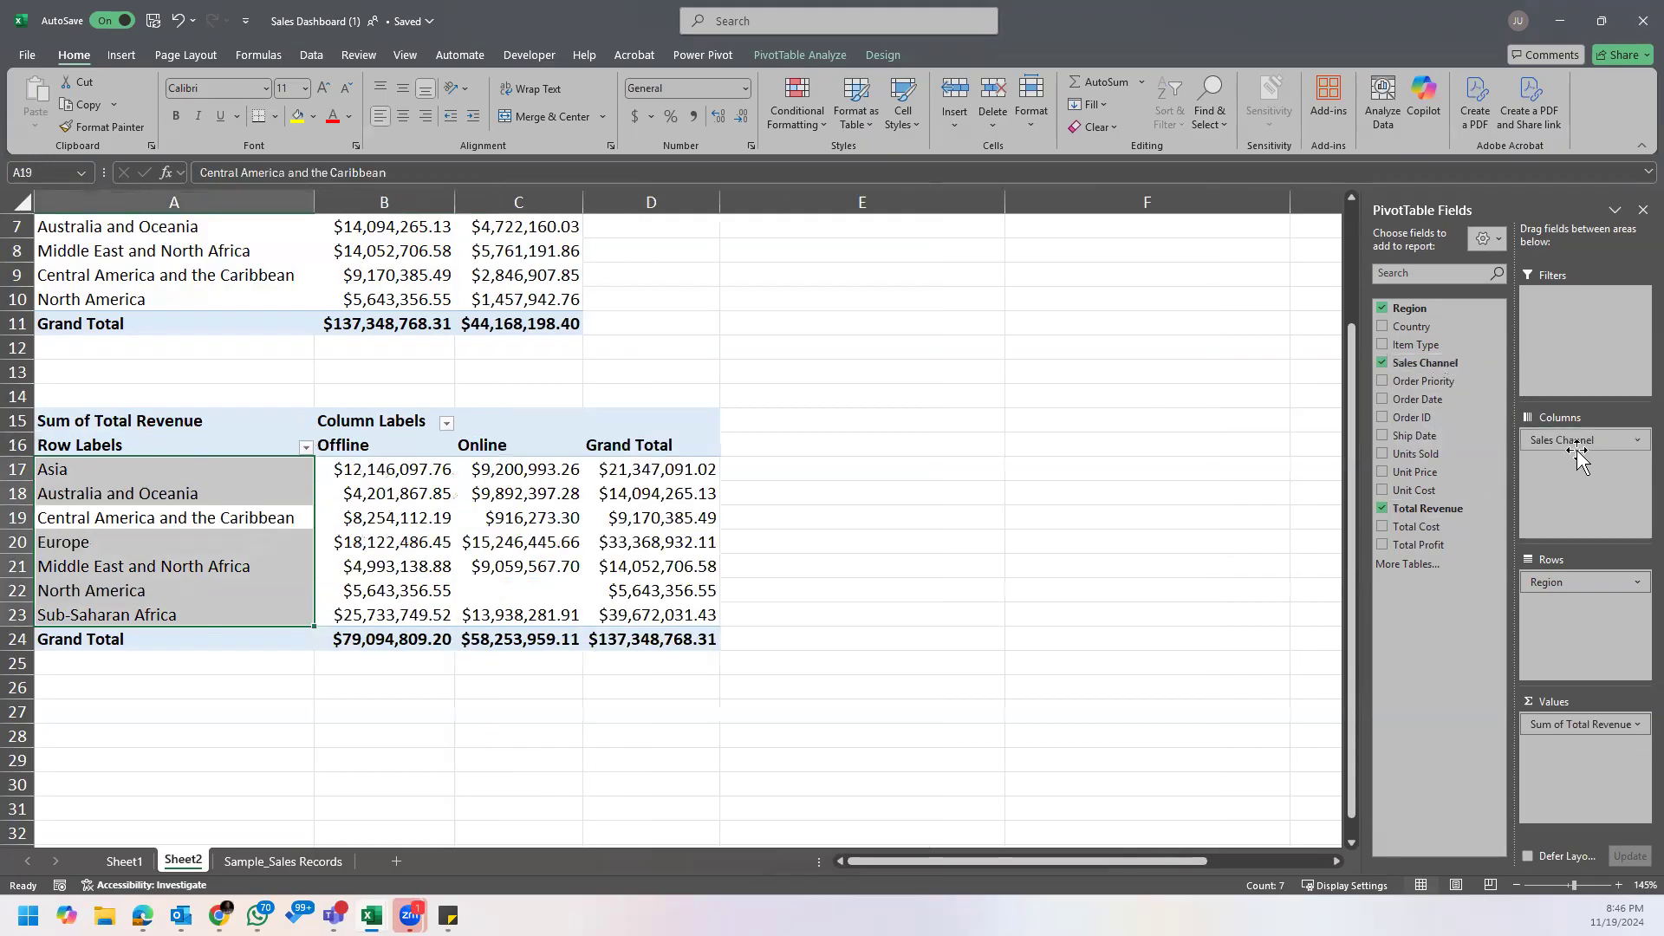
Step: Examine the Offline and Online revenue columns by region, checking them against the Sample_Sales_Records sheet and the noted questions
left_click_drag(397, 446, 443, 639)
left_click_drag(509, 447, 543, 635)
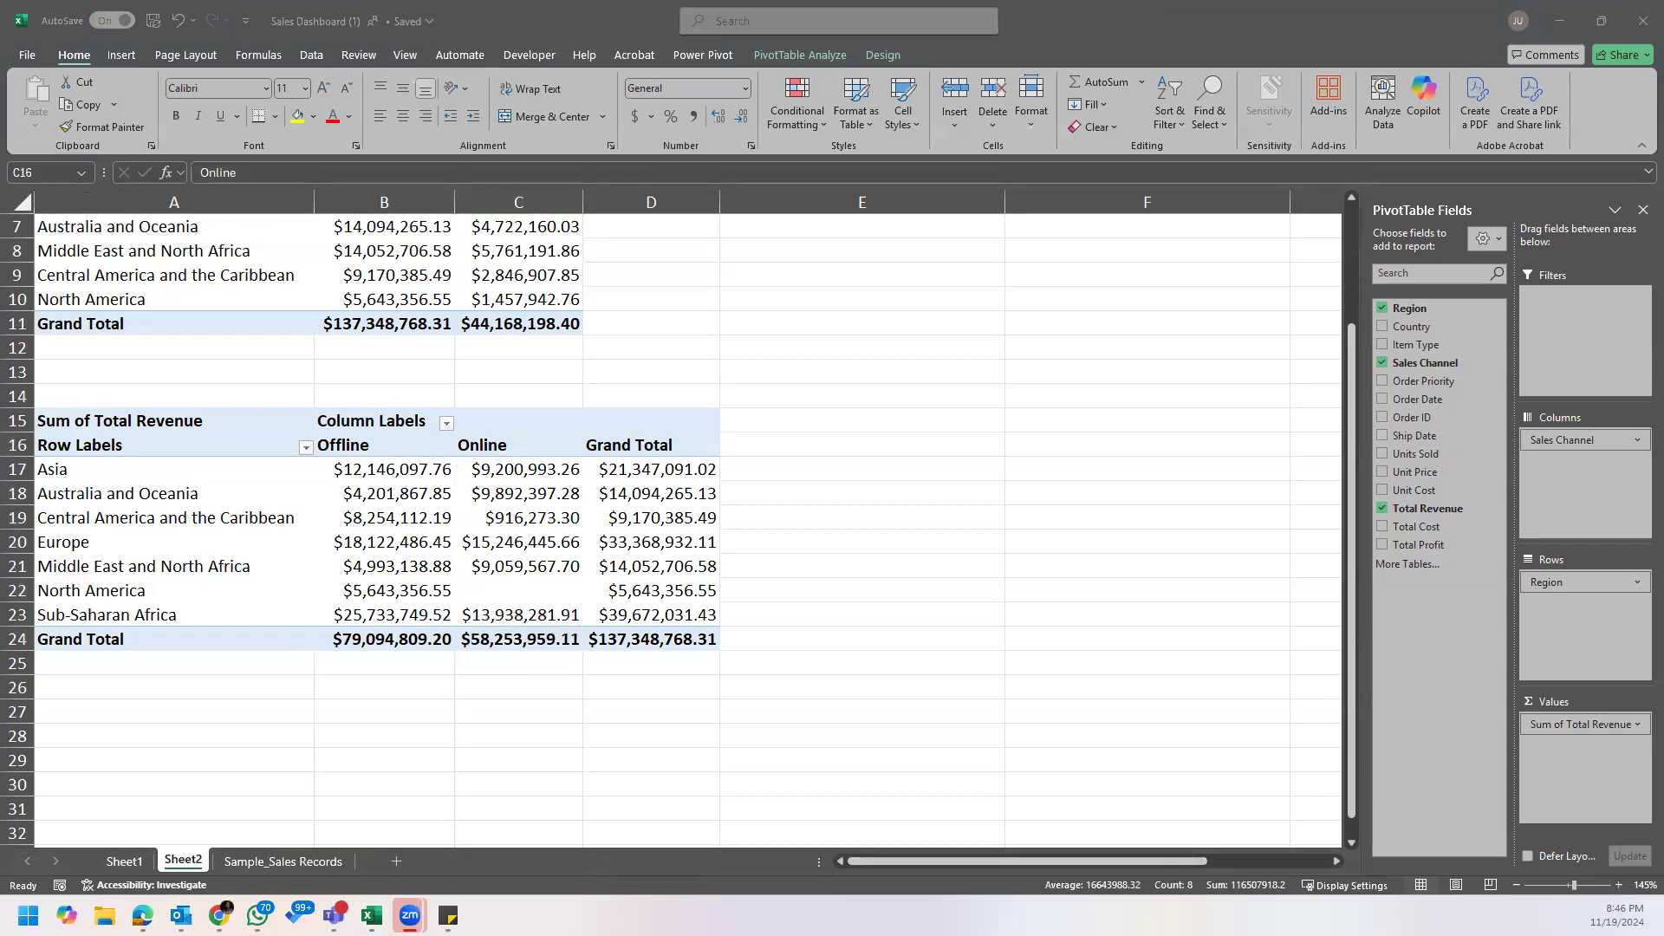
left_click(291, 862)
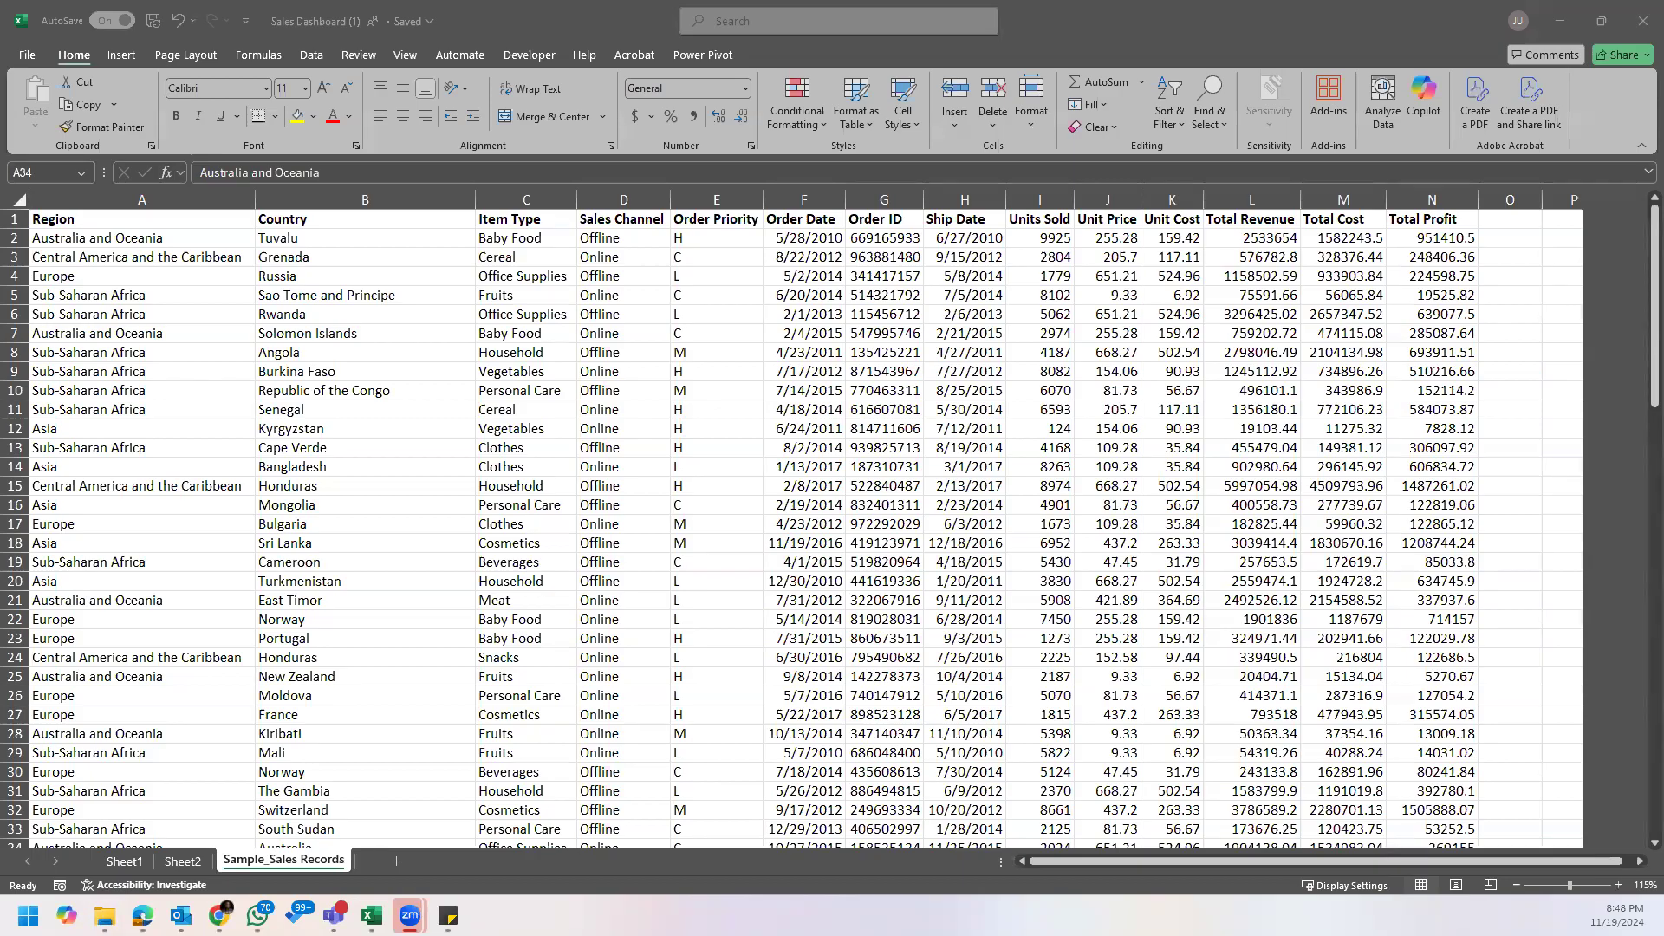
left_click(461, 7)
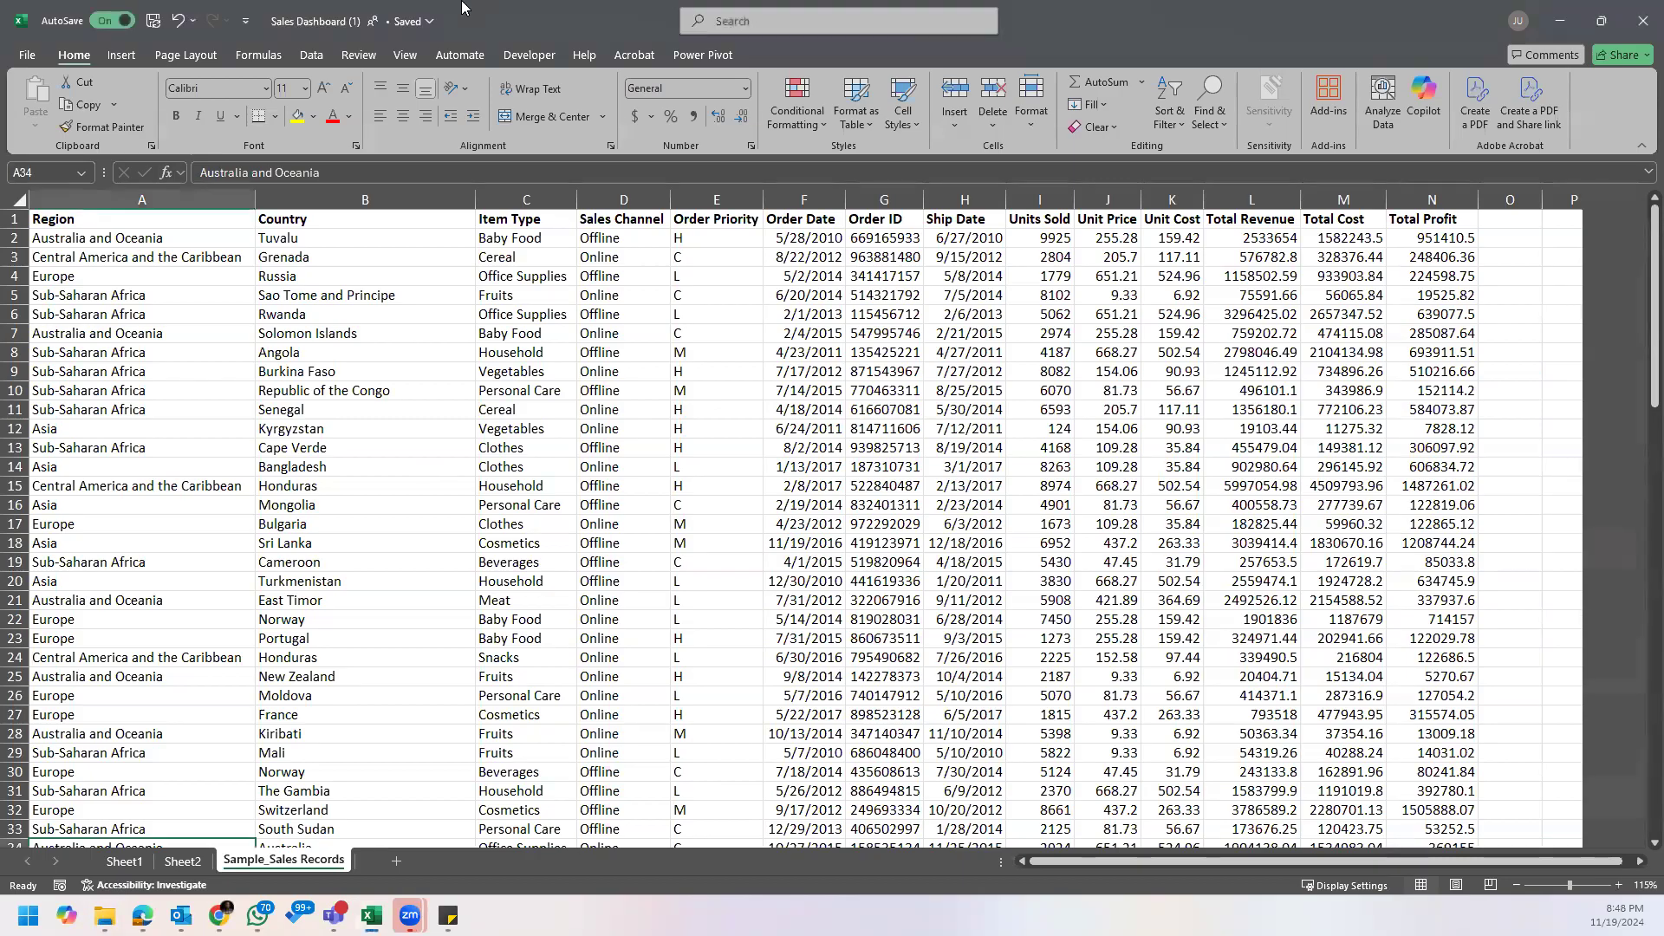
left_click(182, 861)
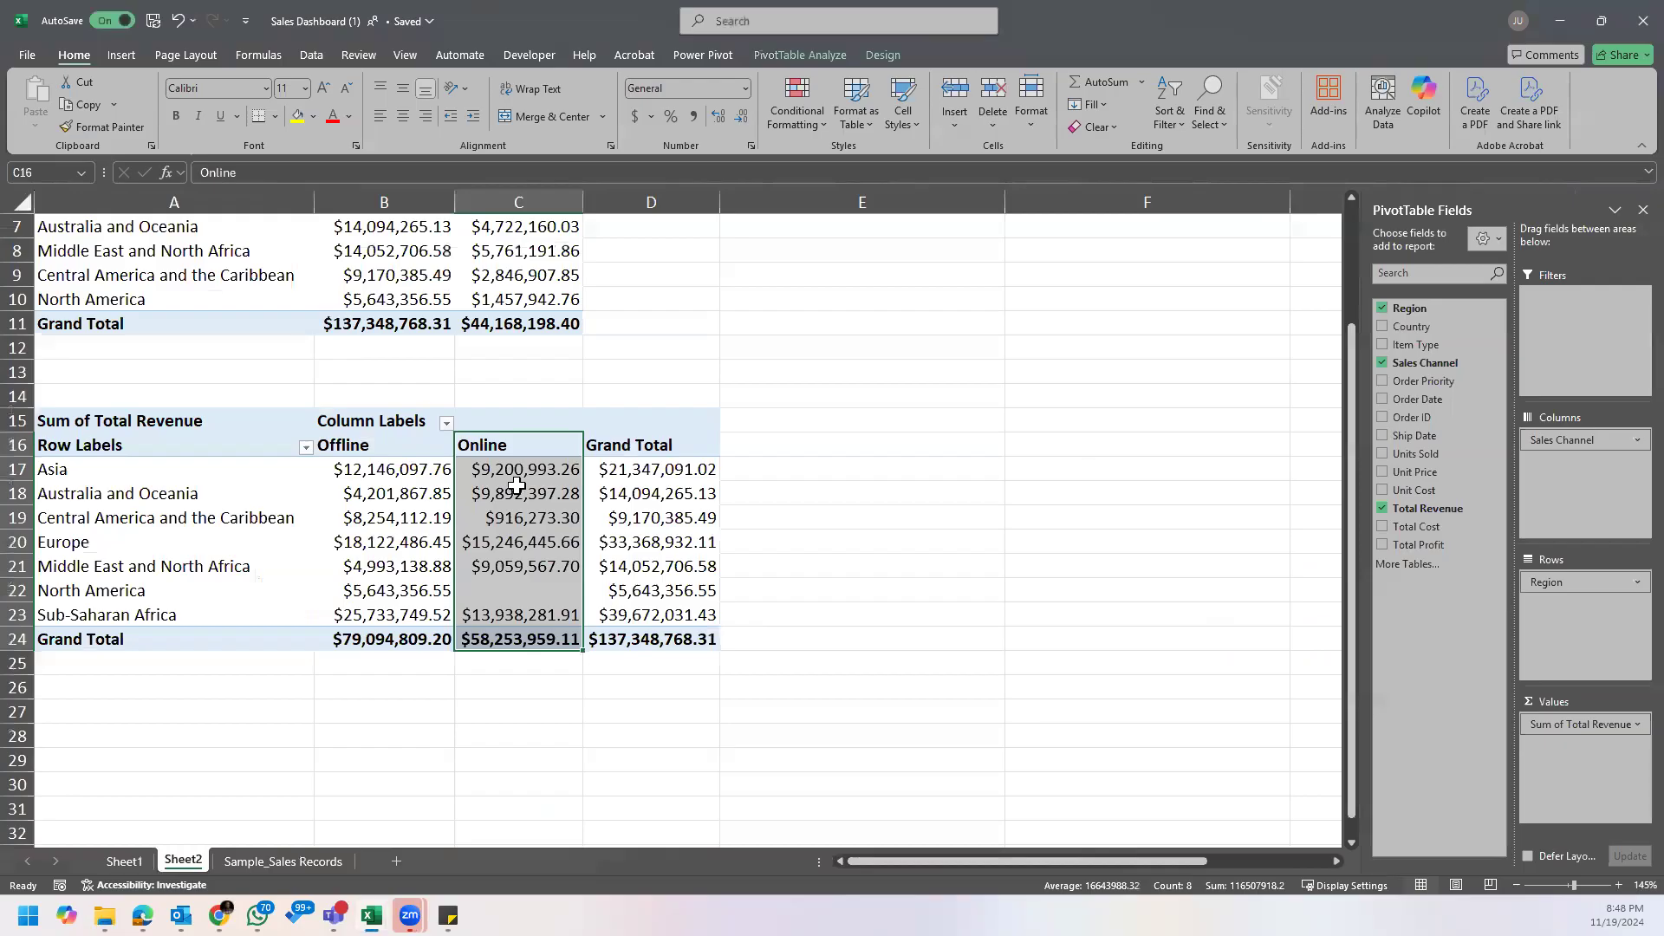
left_click(517, 486)
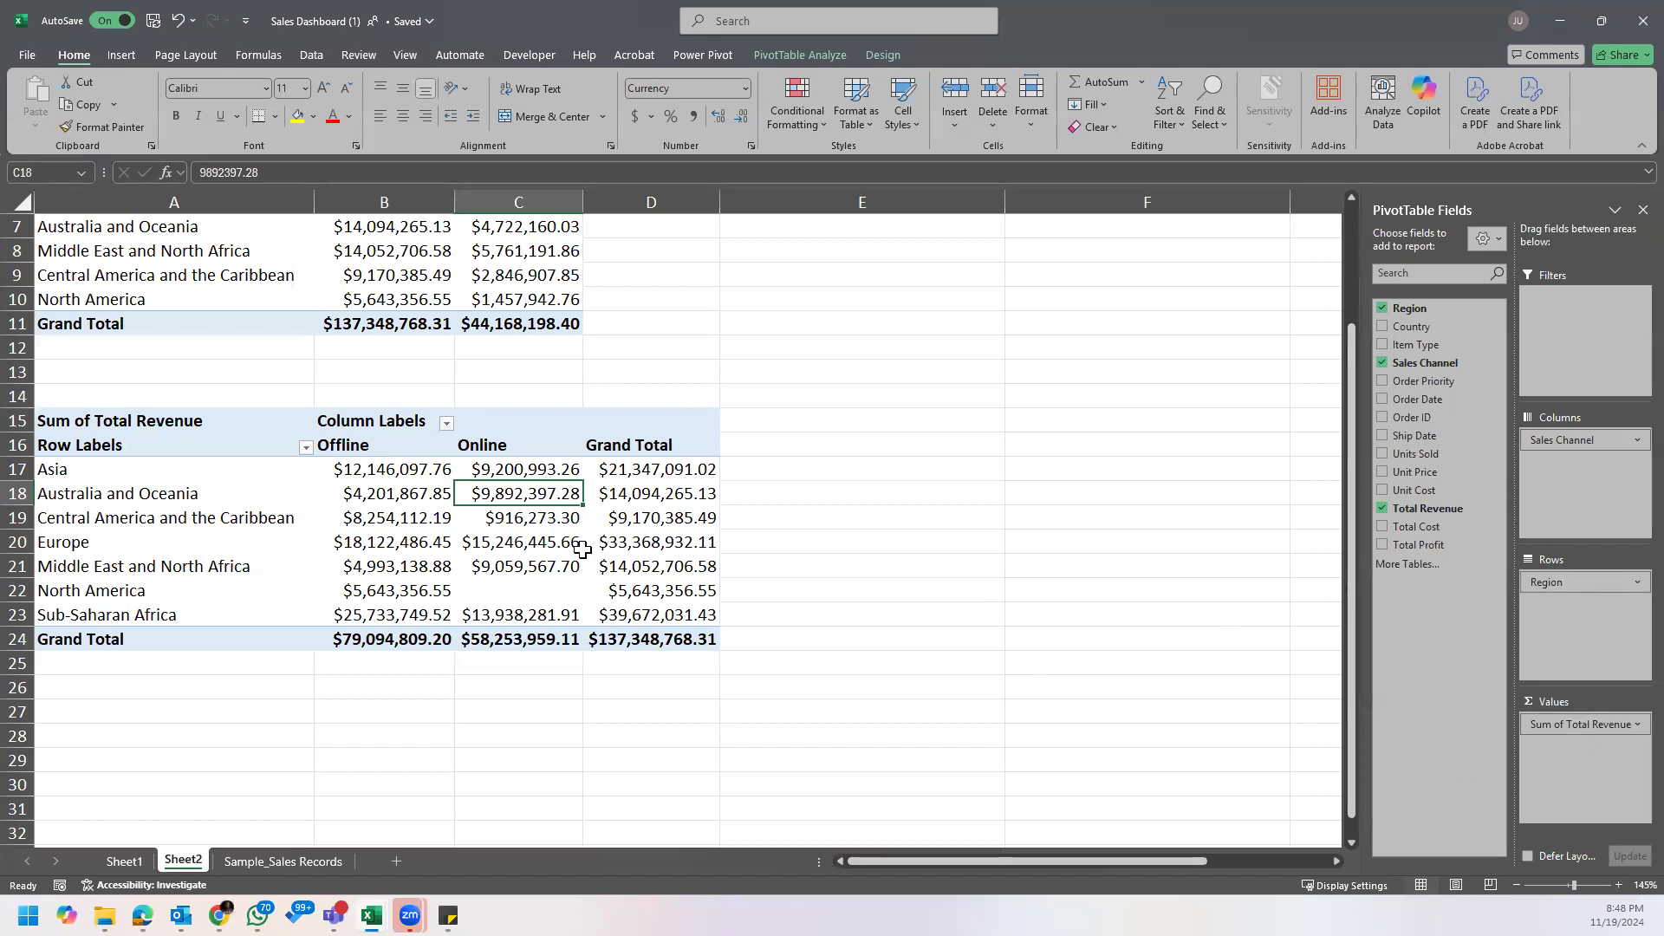
mouse_move(448, 915)
left_click(520, 840)
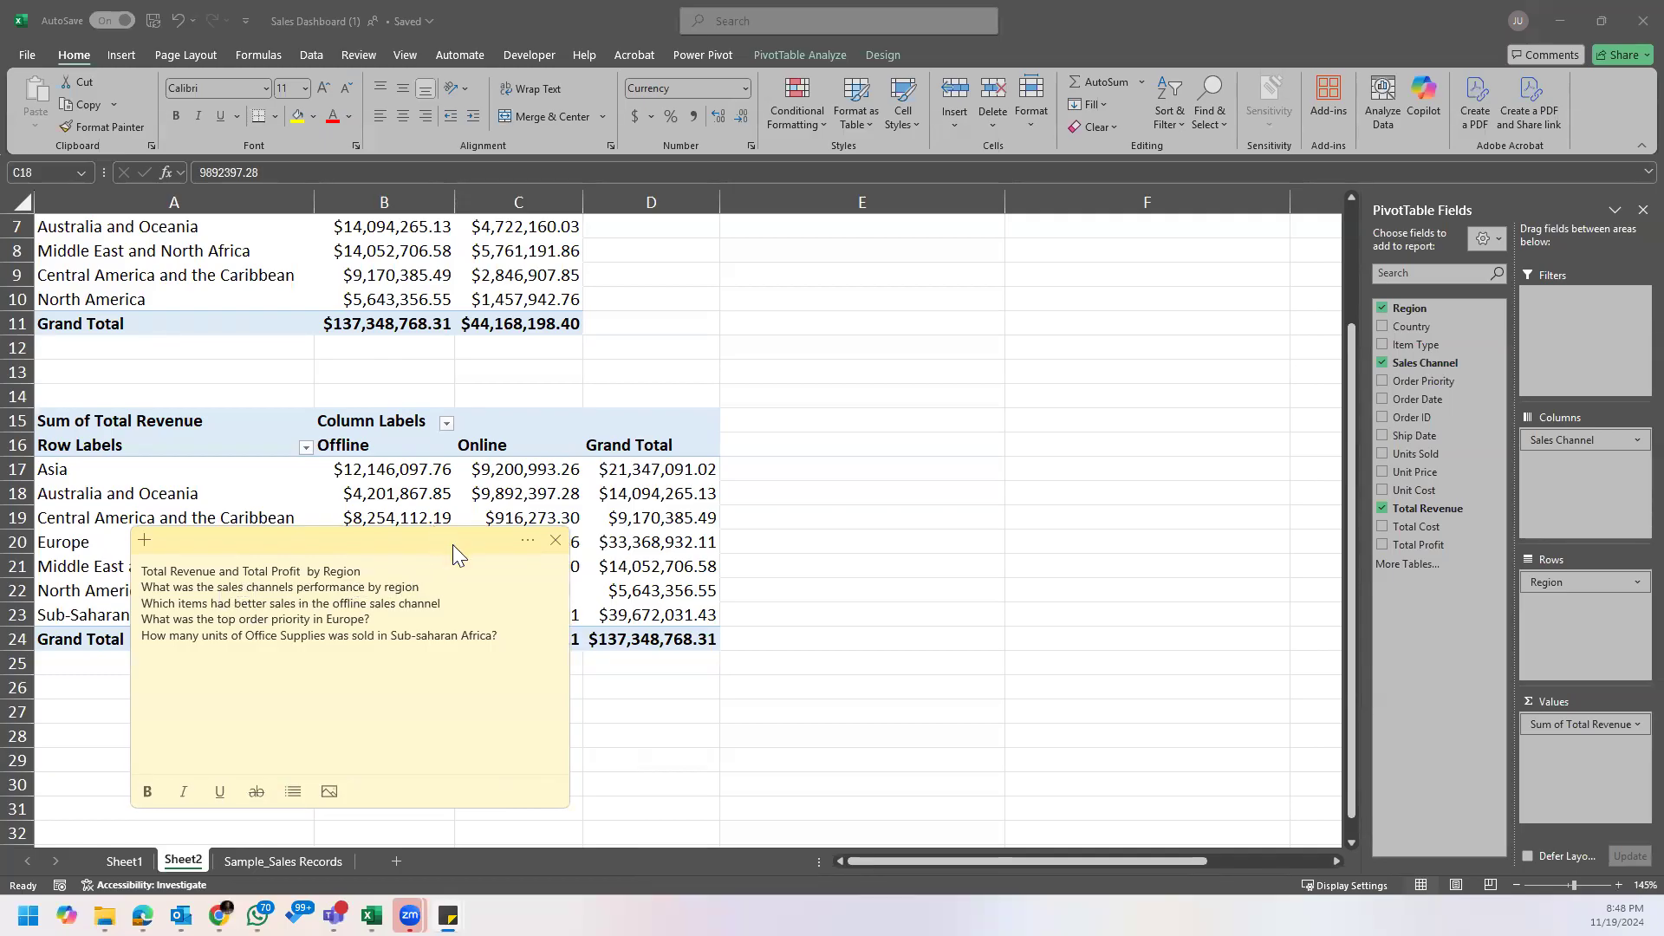
left_click(576, 491)
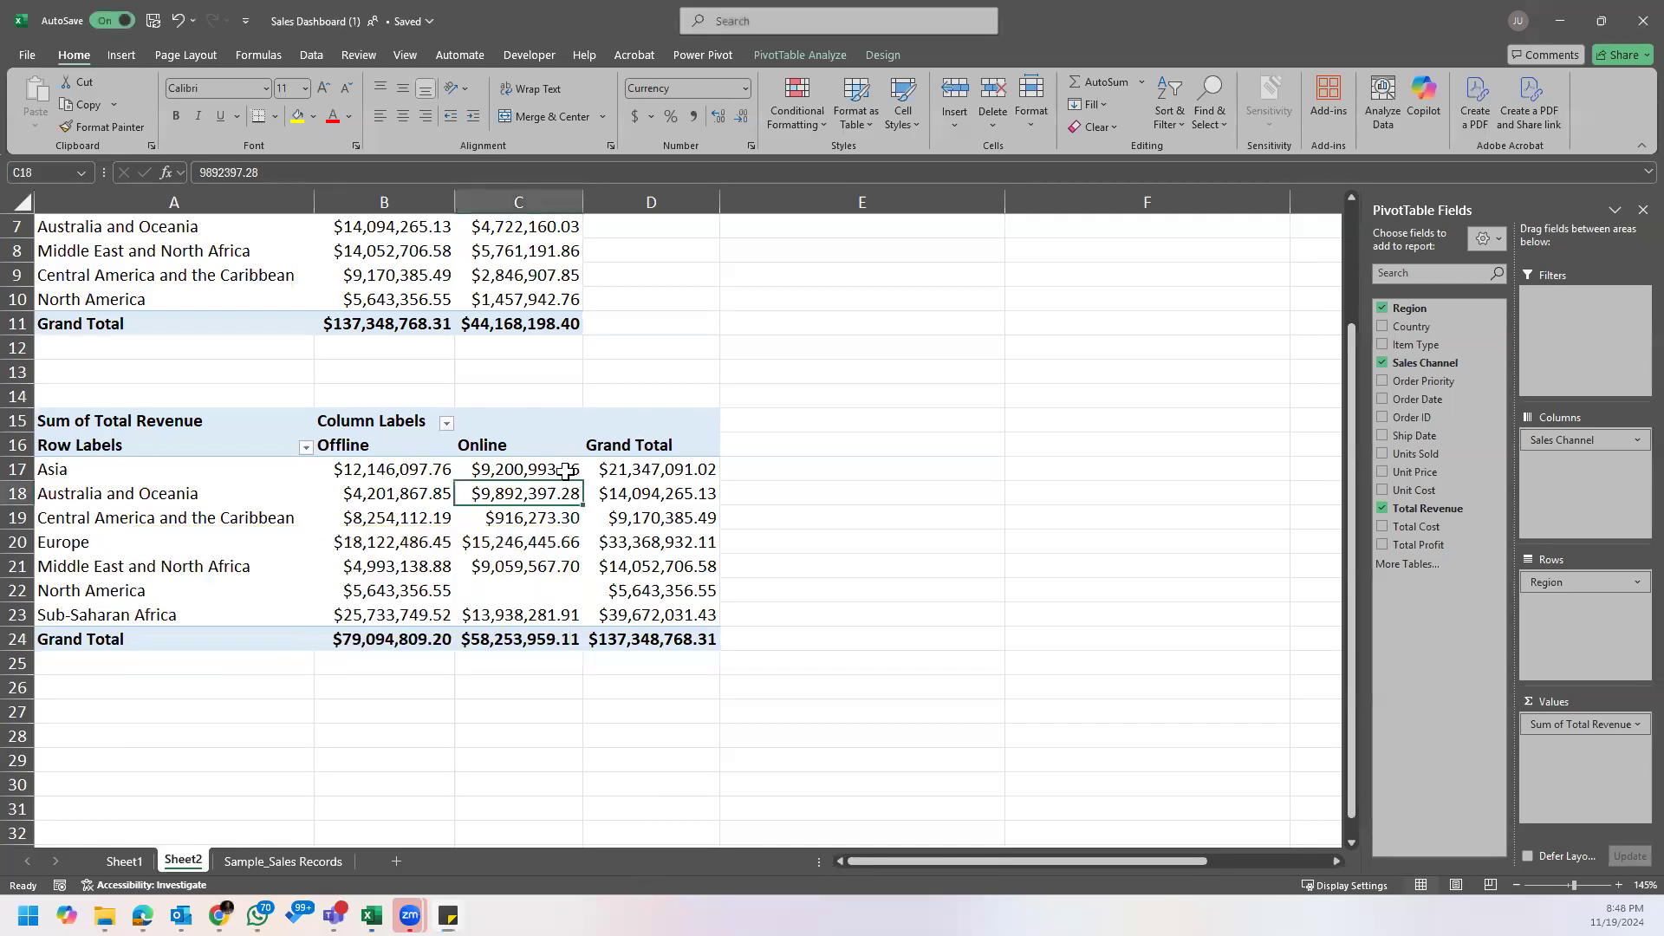
left_click(499, 471)
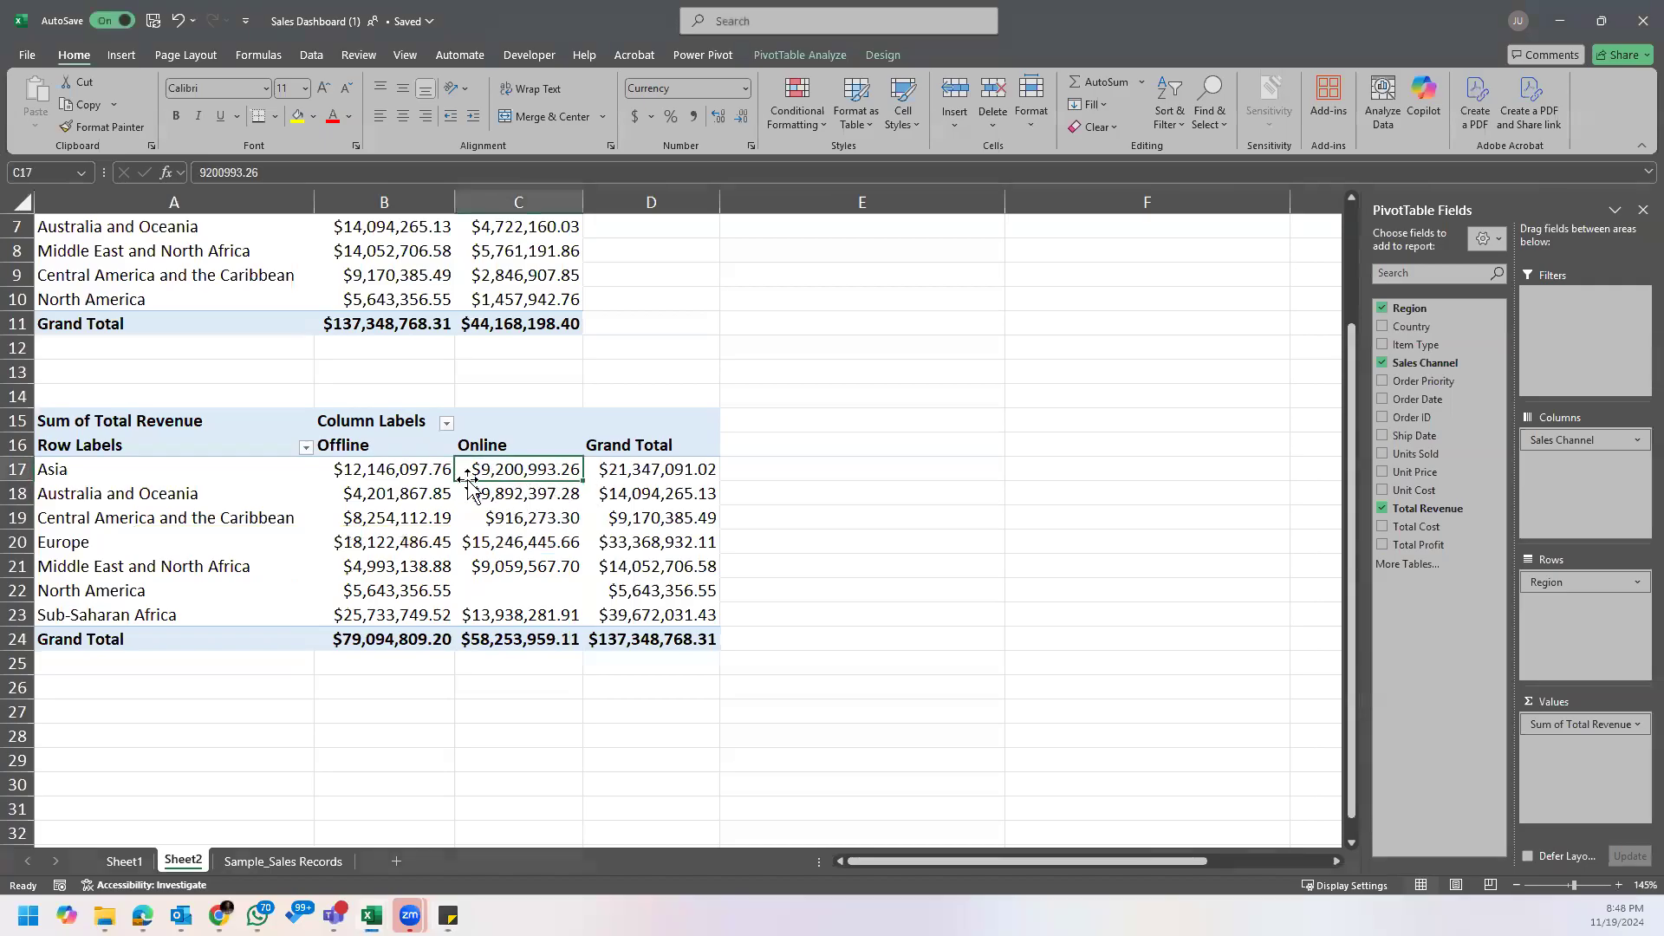
right_click(401, 475)
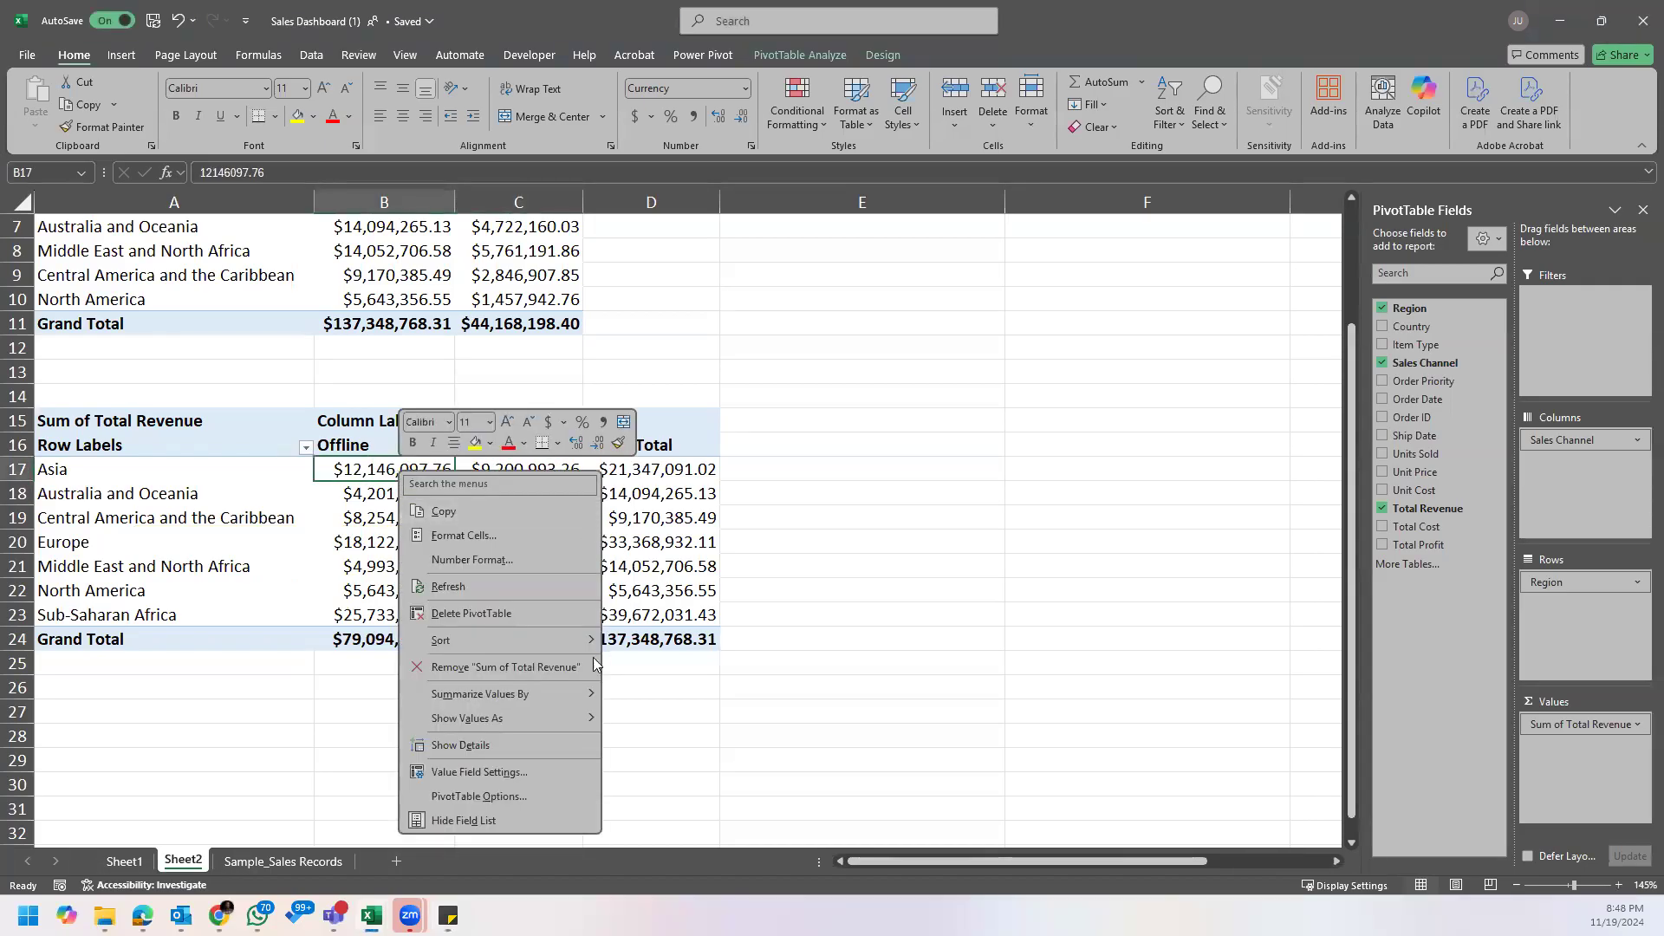
mouse_move(548, 645)
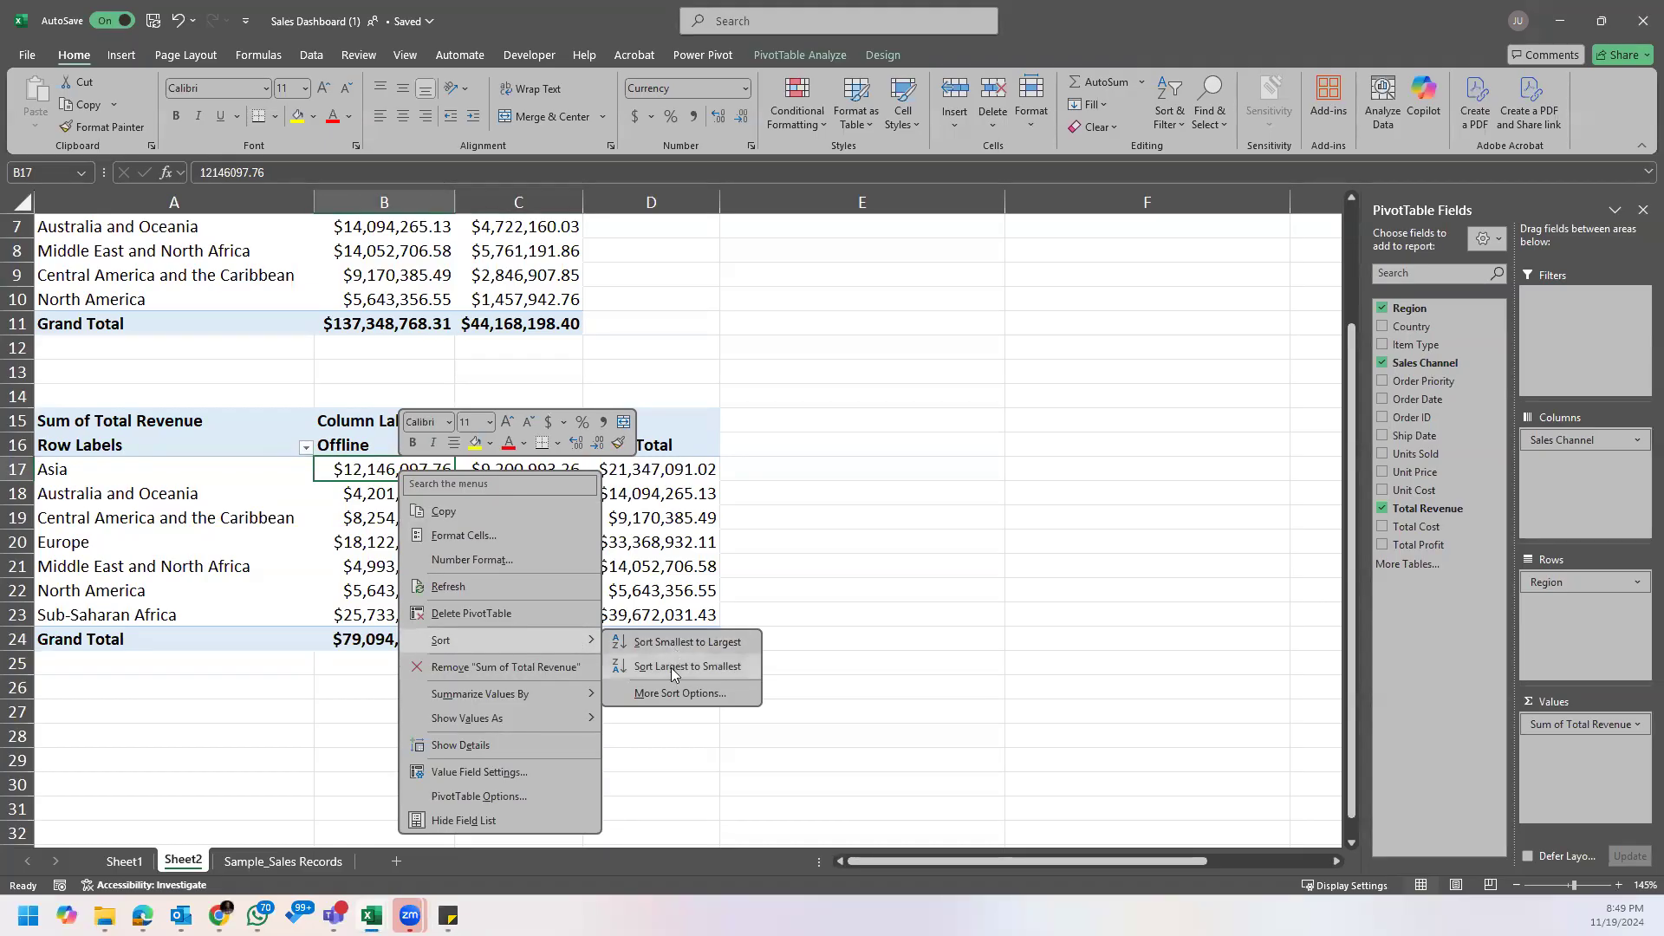
left_click(359, 518)
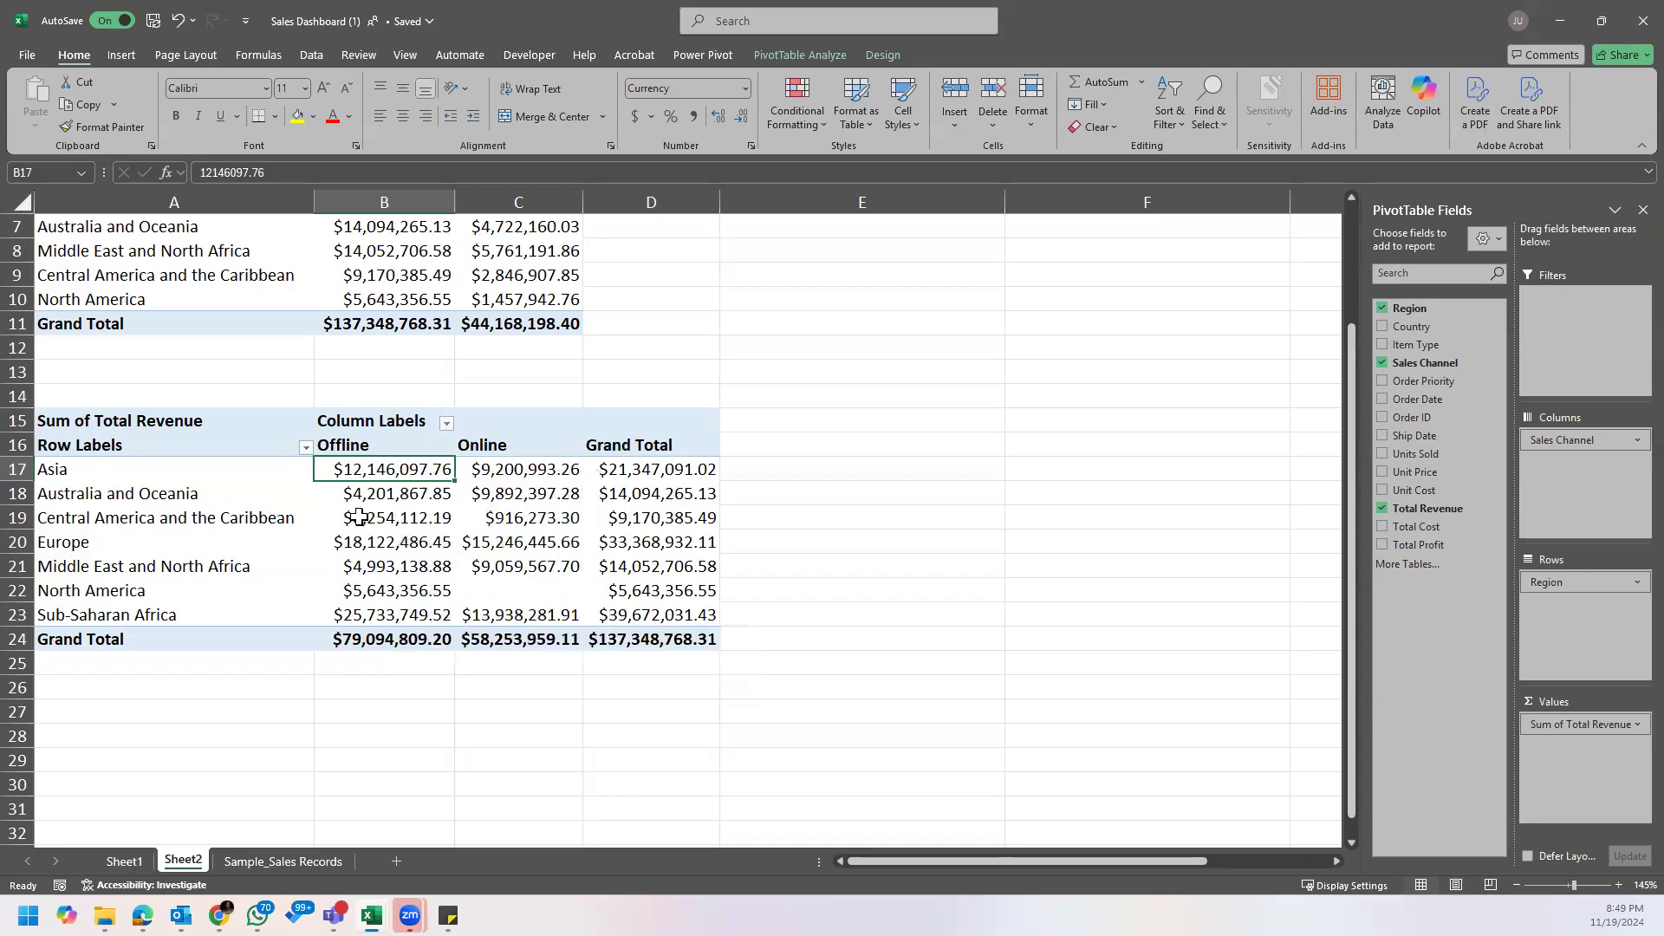
Step: Sort the regions of the sales channel PivotTable by their Grand Total from largest to smallest
right_click(638, 469)
mouse_move(777, 634)
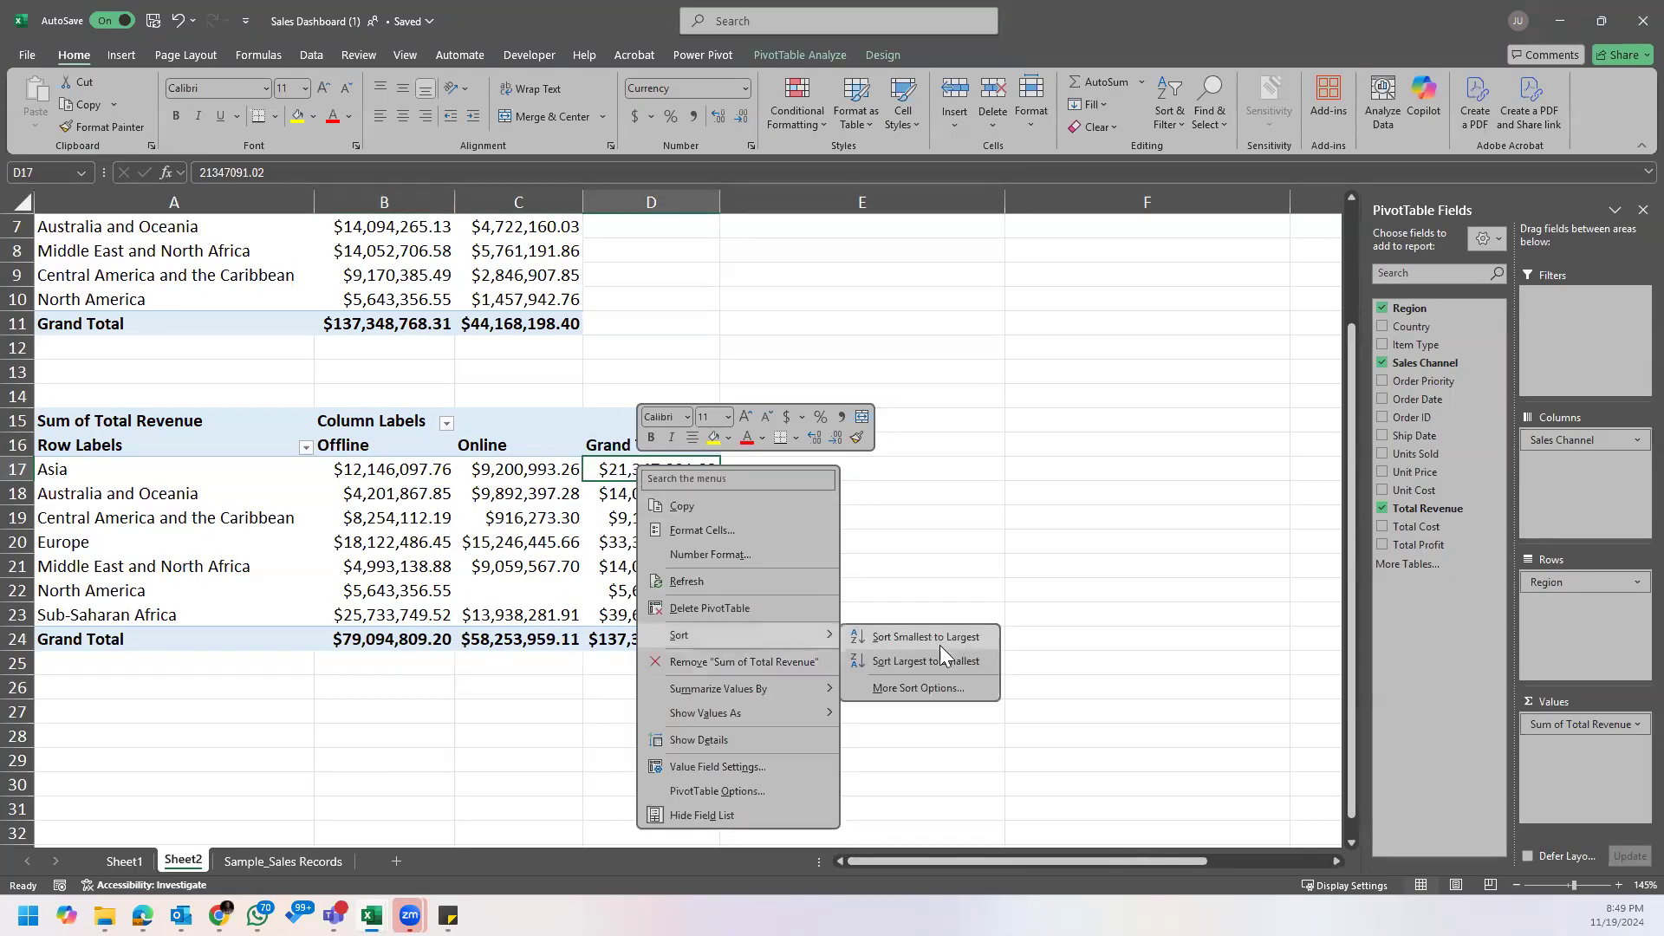
left_click(932, 659)
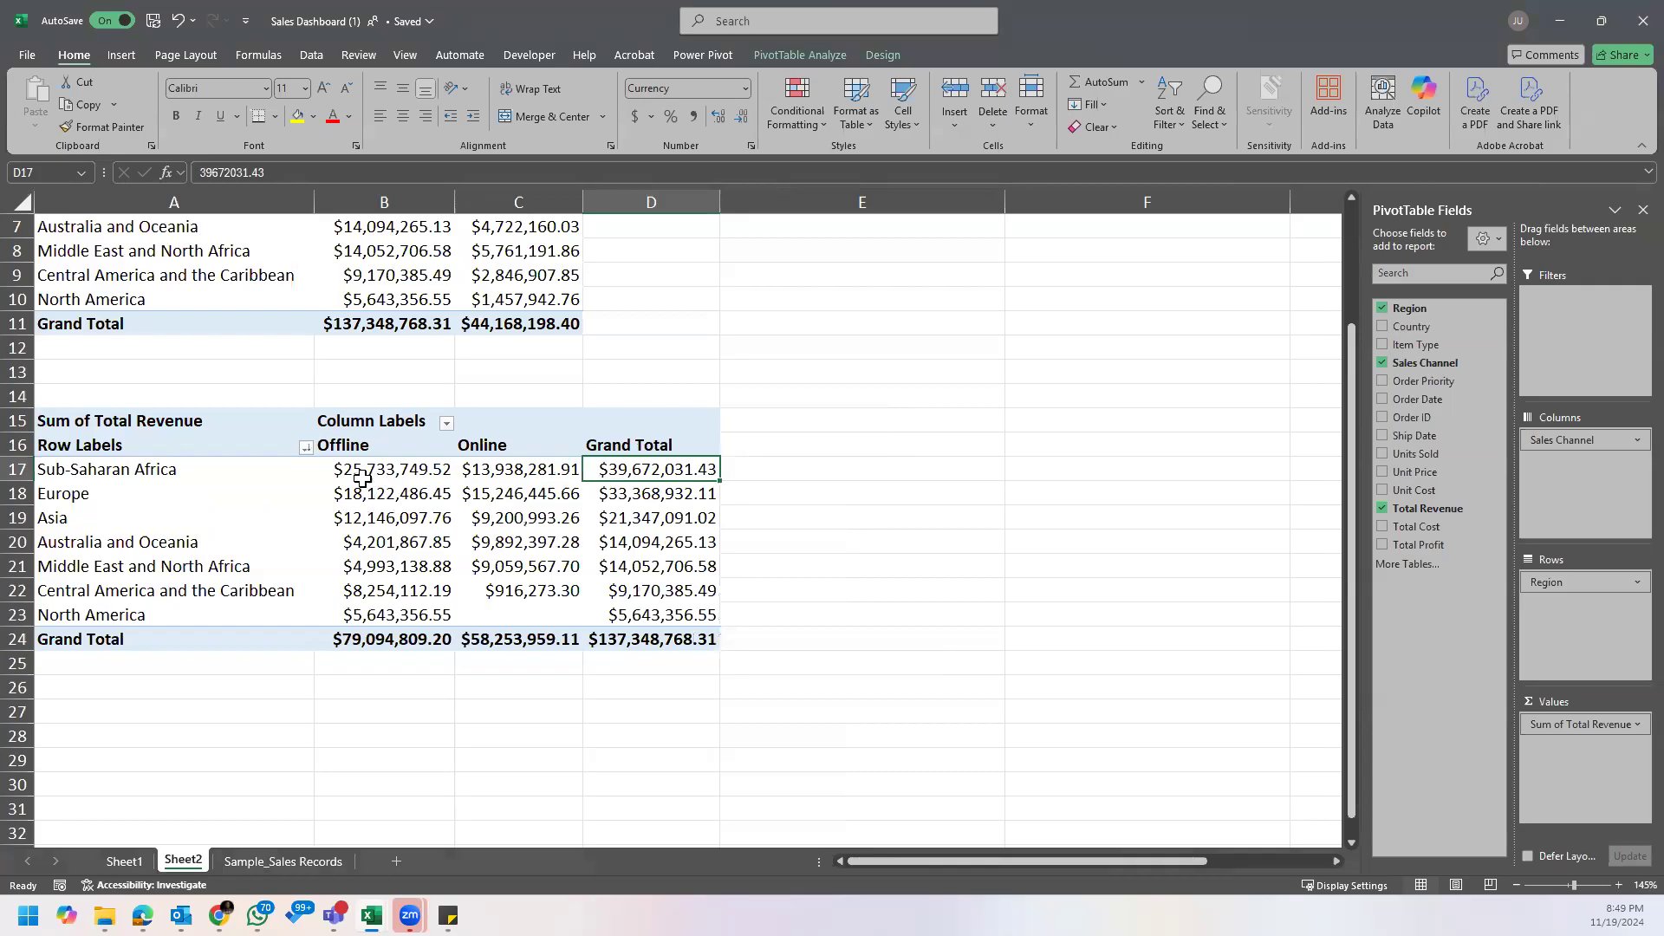
Step: Compare the Offline and Online revenue of Sub-Saharan Africa and Europe in the sorted sales channel PivotTable
left_click(359, 473)
mouse_move(326, 630)
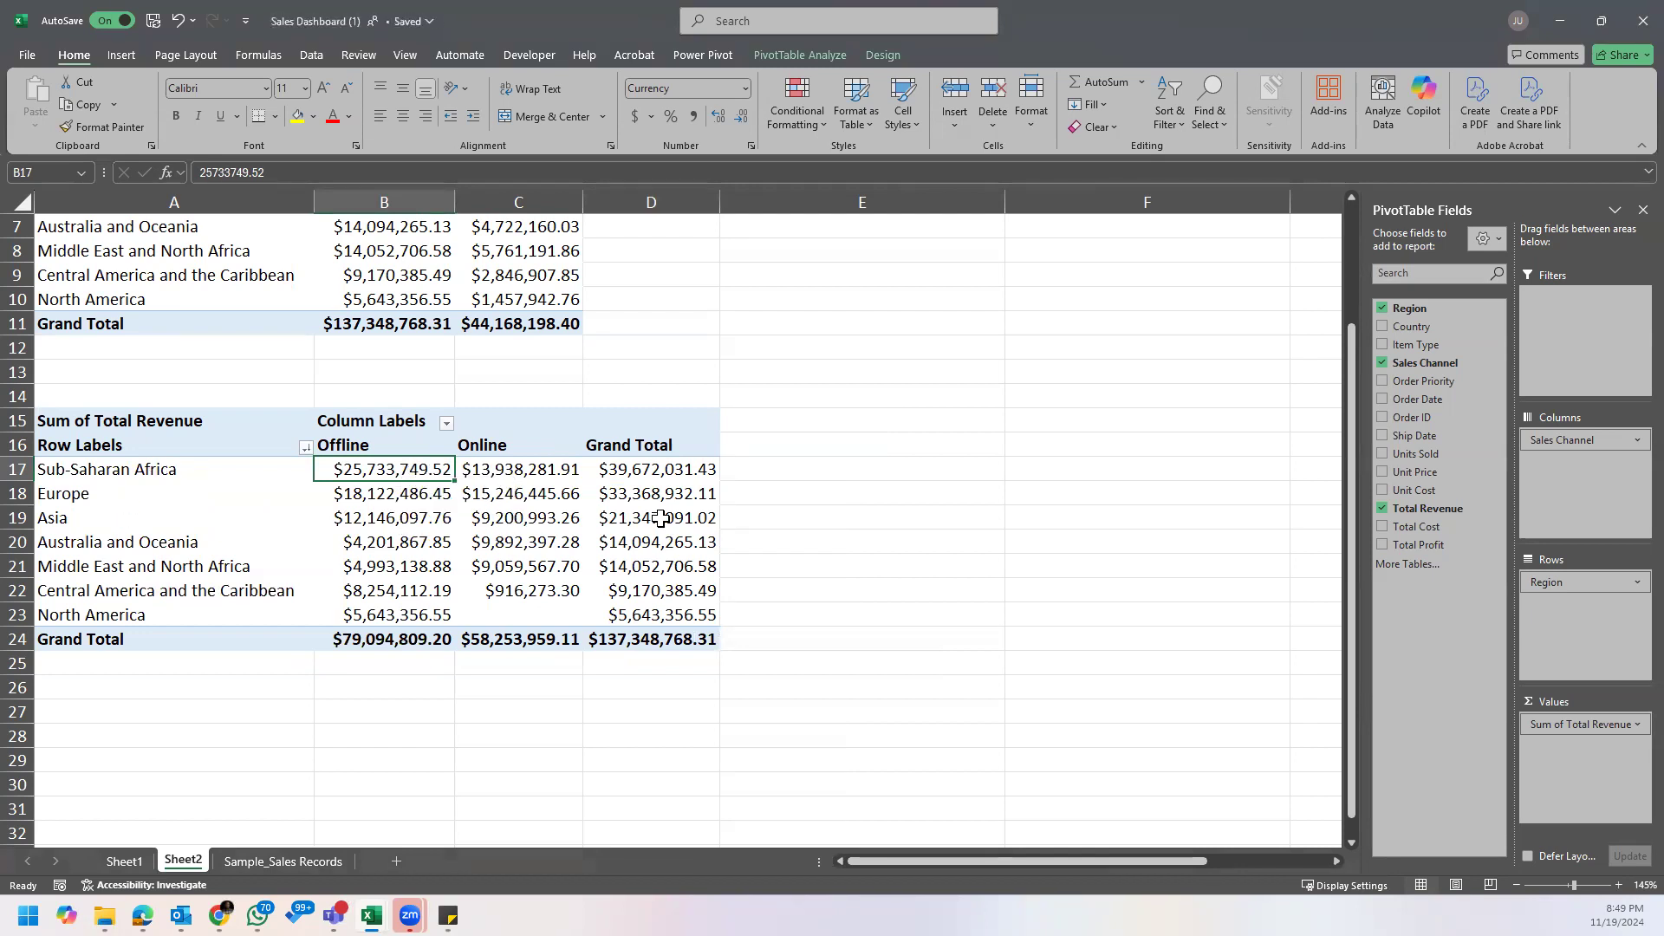
left_click(568, 477)
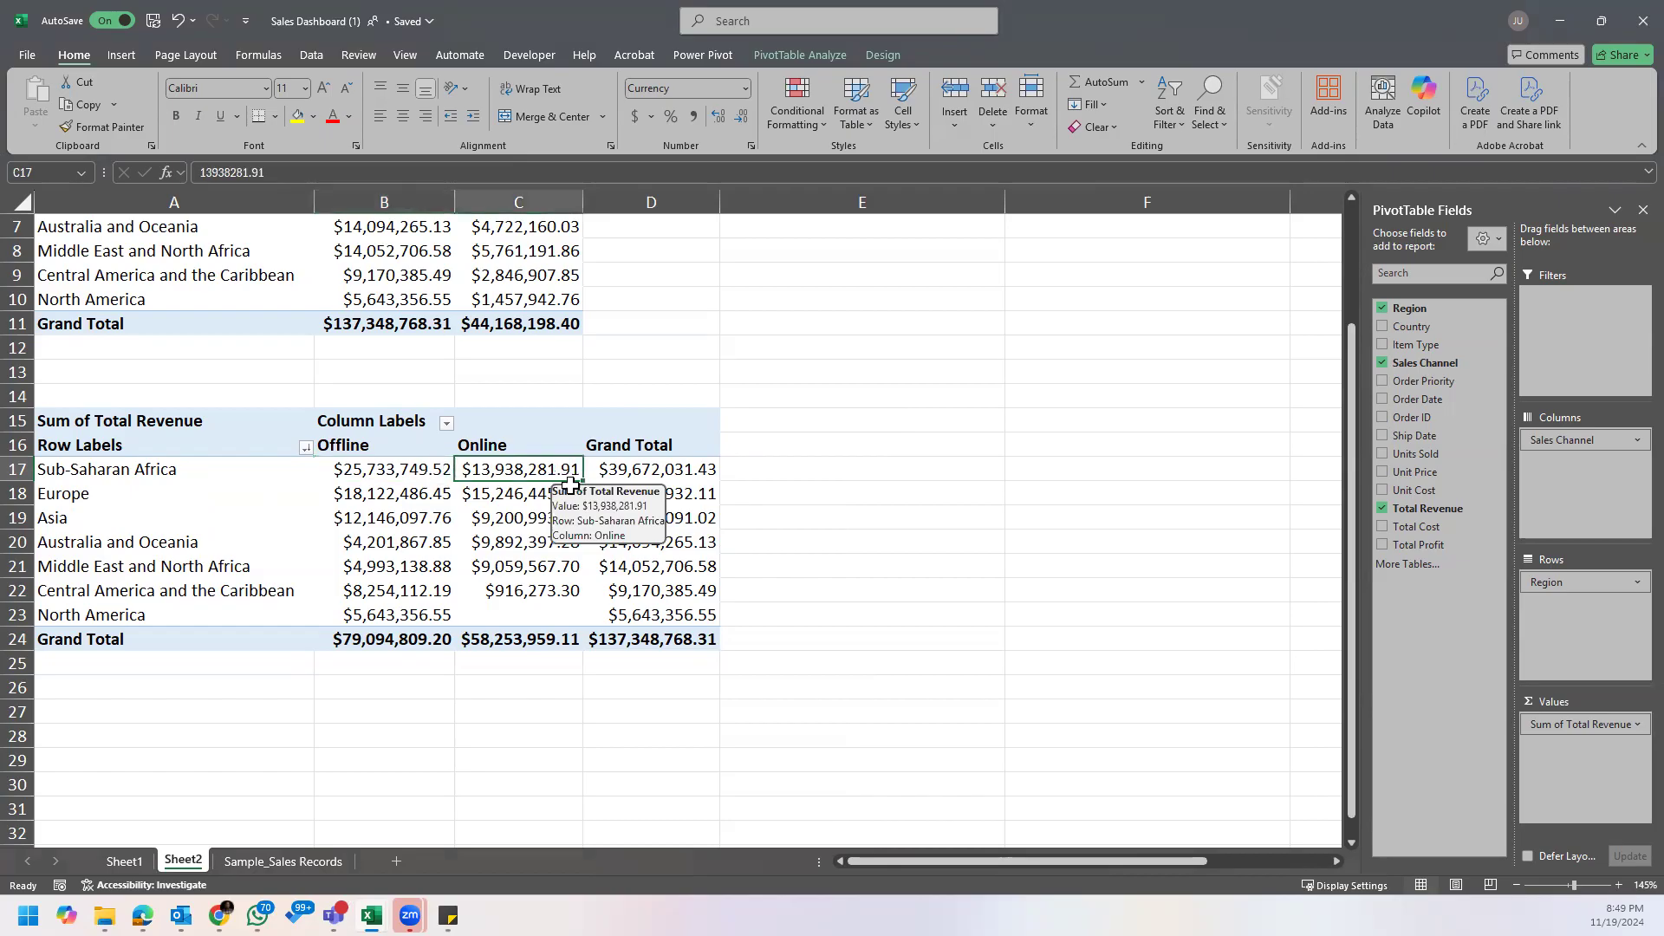
left_click(510, 501)
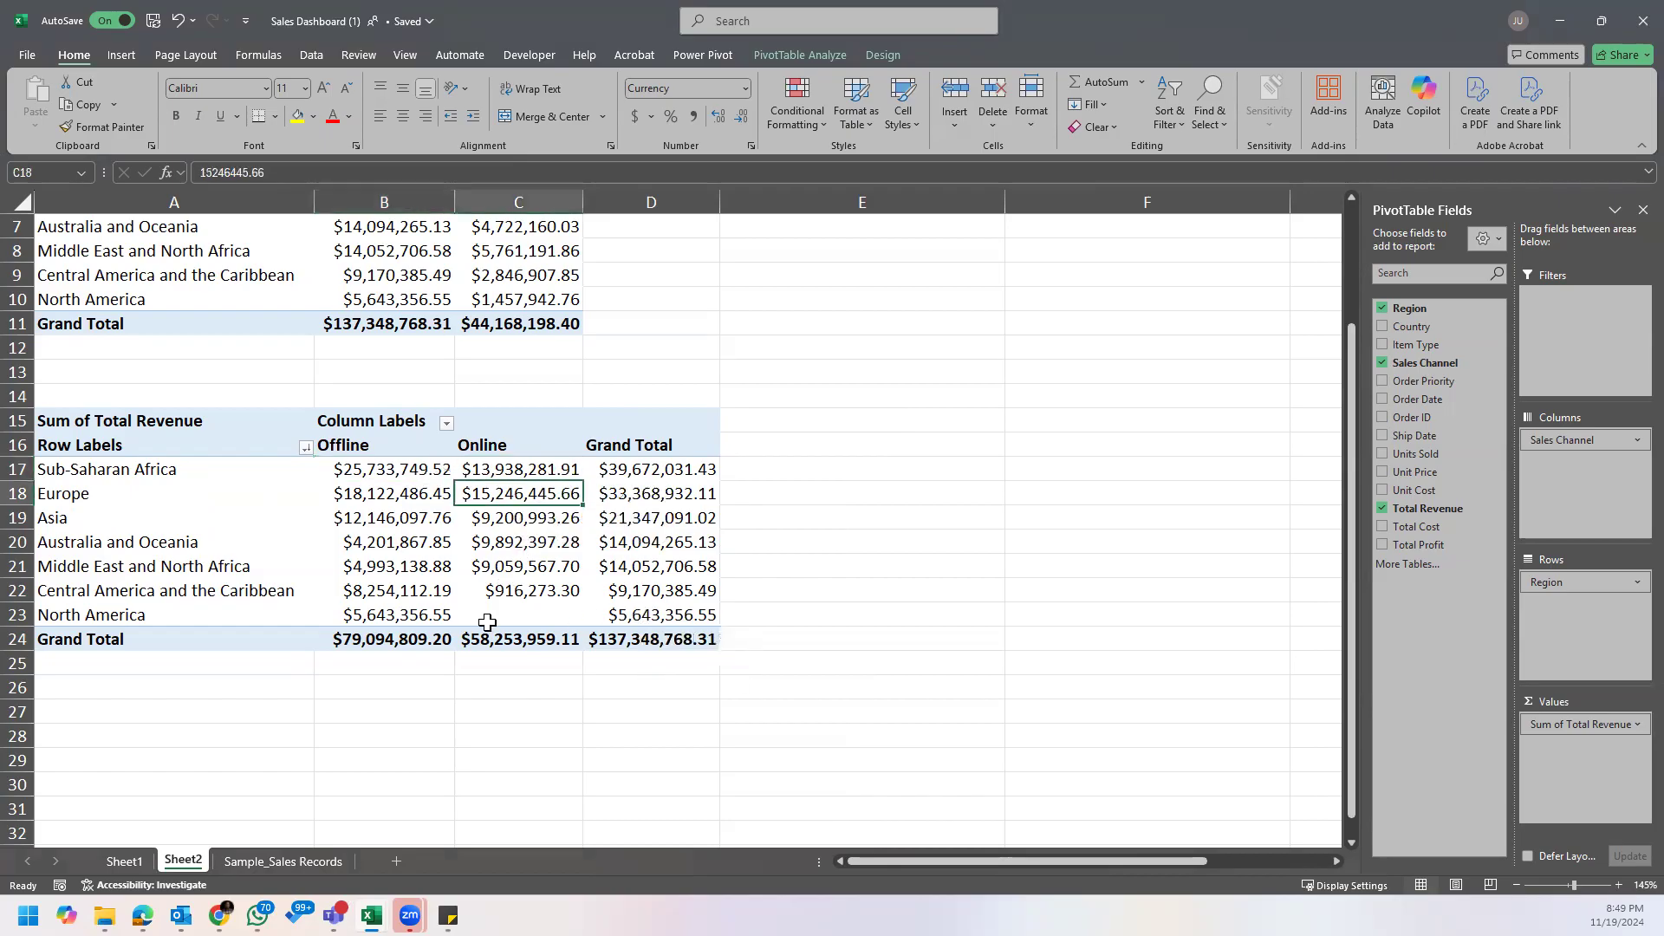
left_click(372, 465)
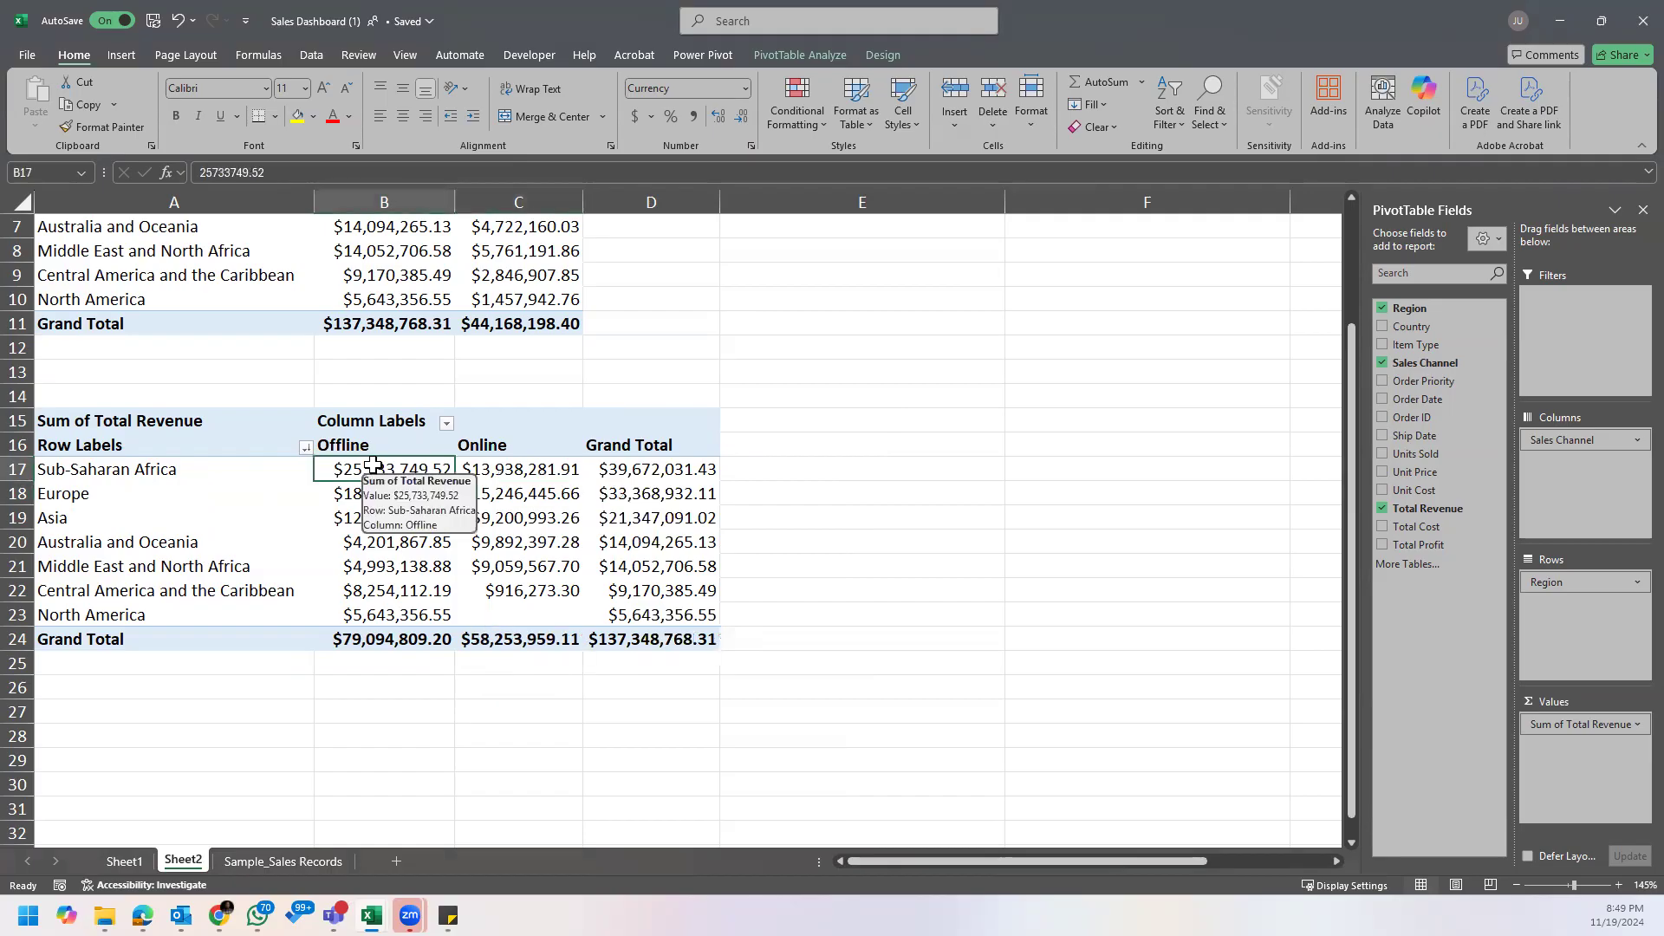
Step: Apply the Green - Yellow - Red color scale to the regions' Offline revenue values in the sales channel PivotTable
left_click_drag(372, 464, 438, 613)
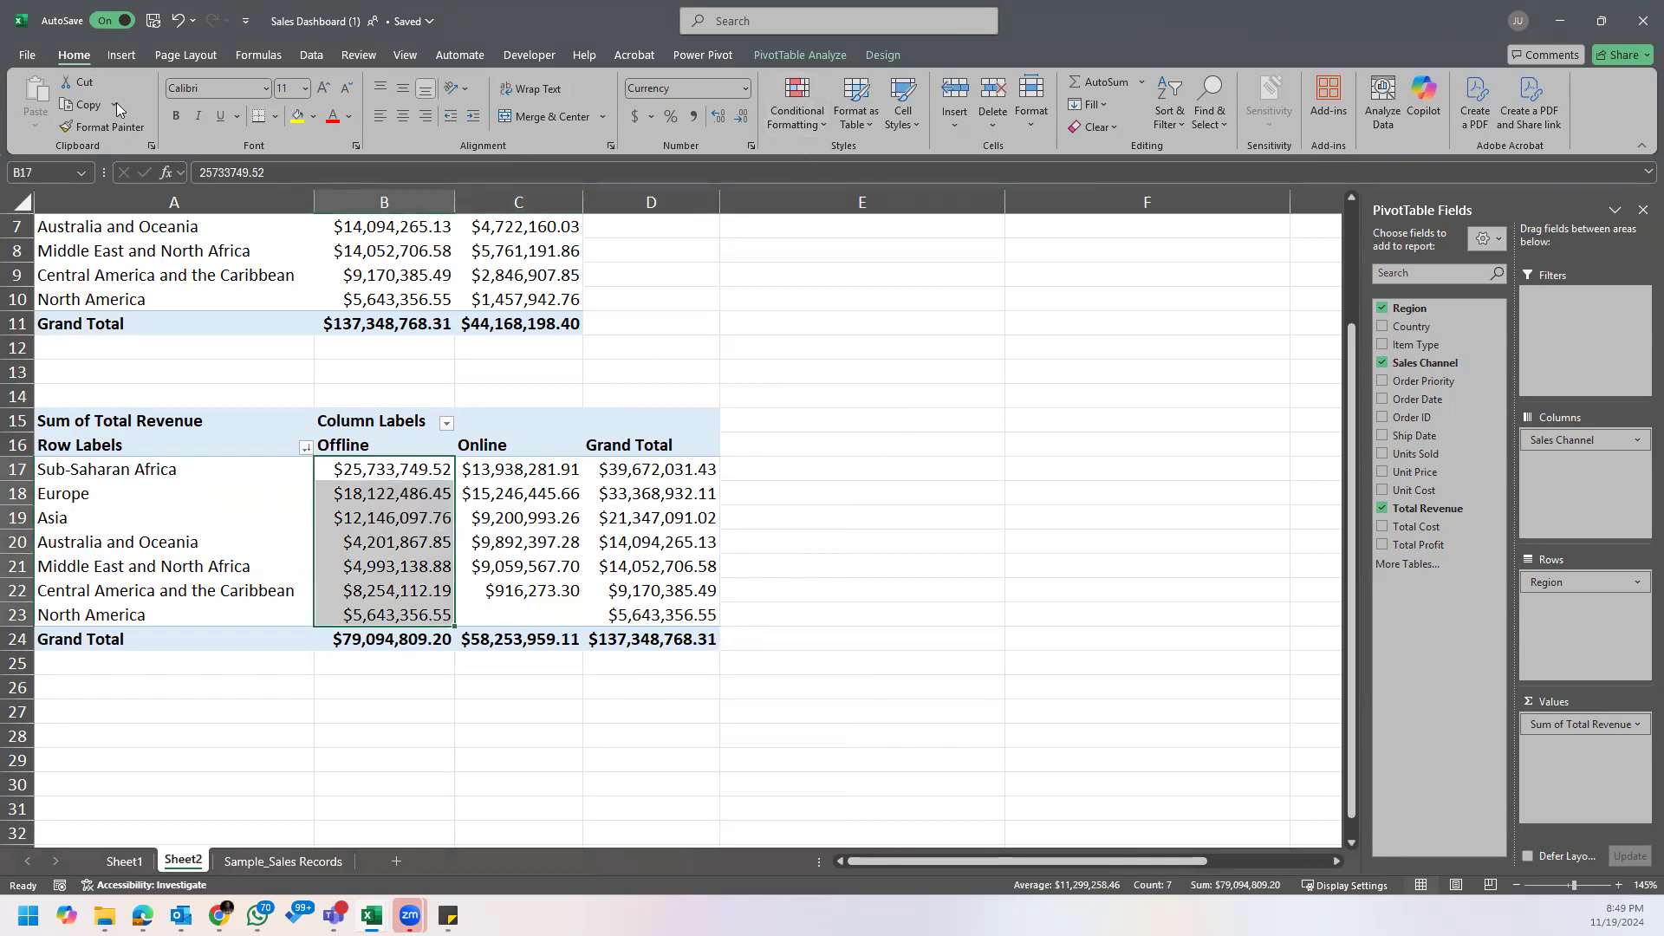
left_click(822, 112)
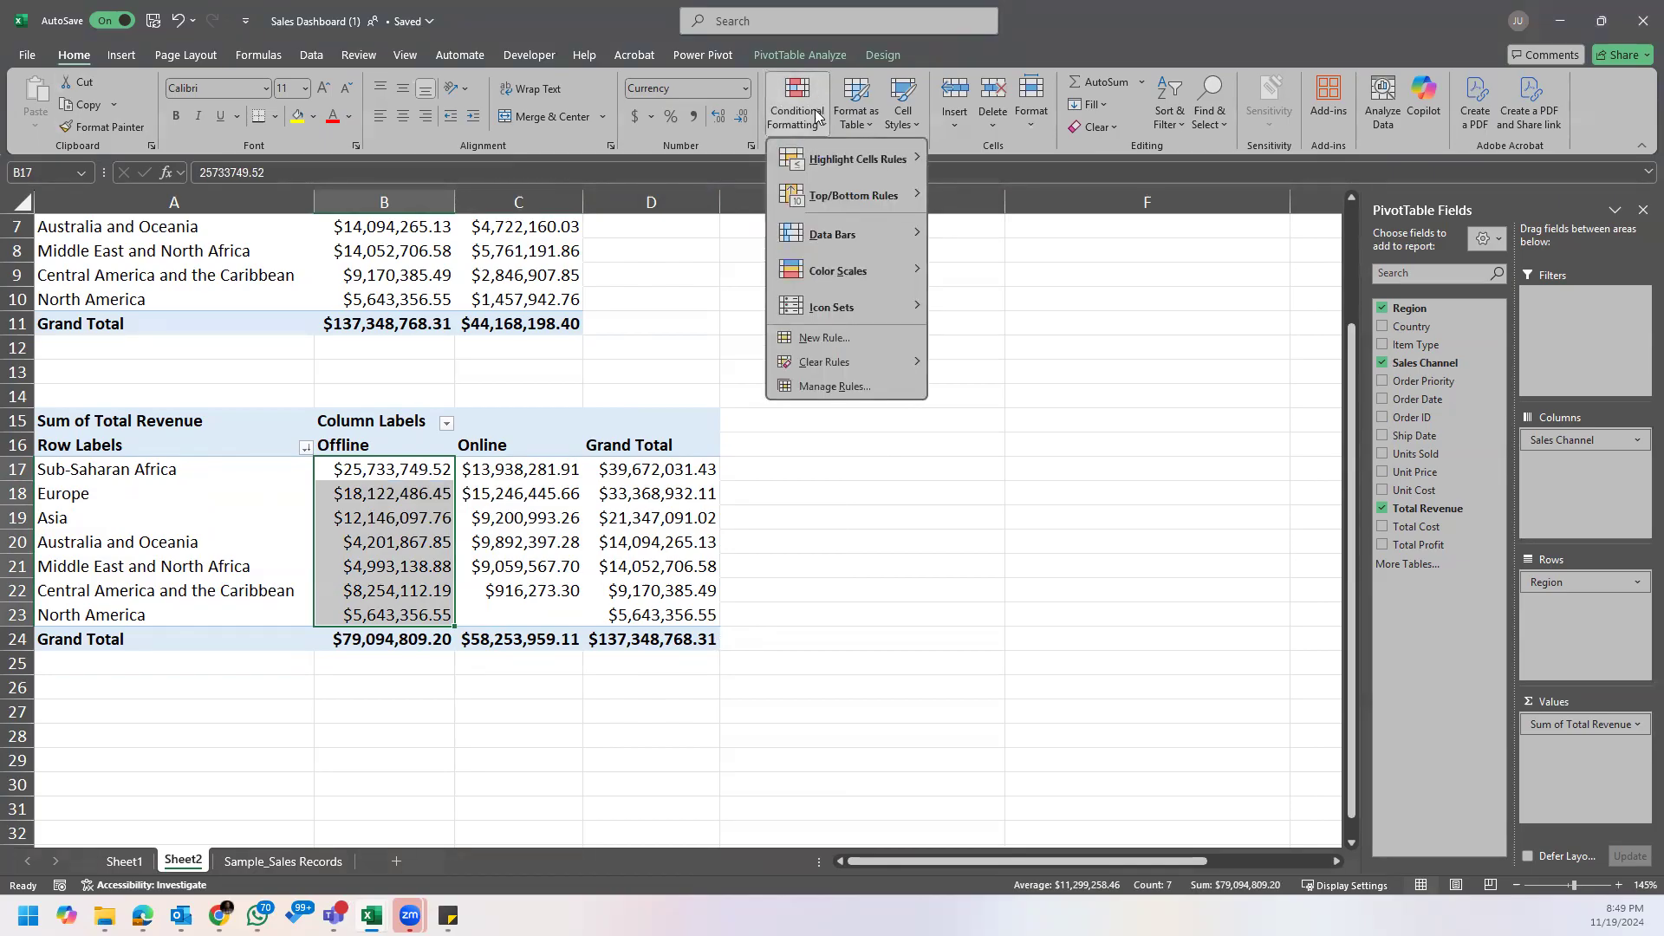
mouse_move(860, 248)
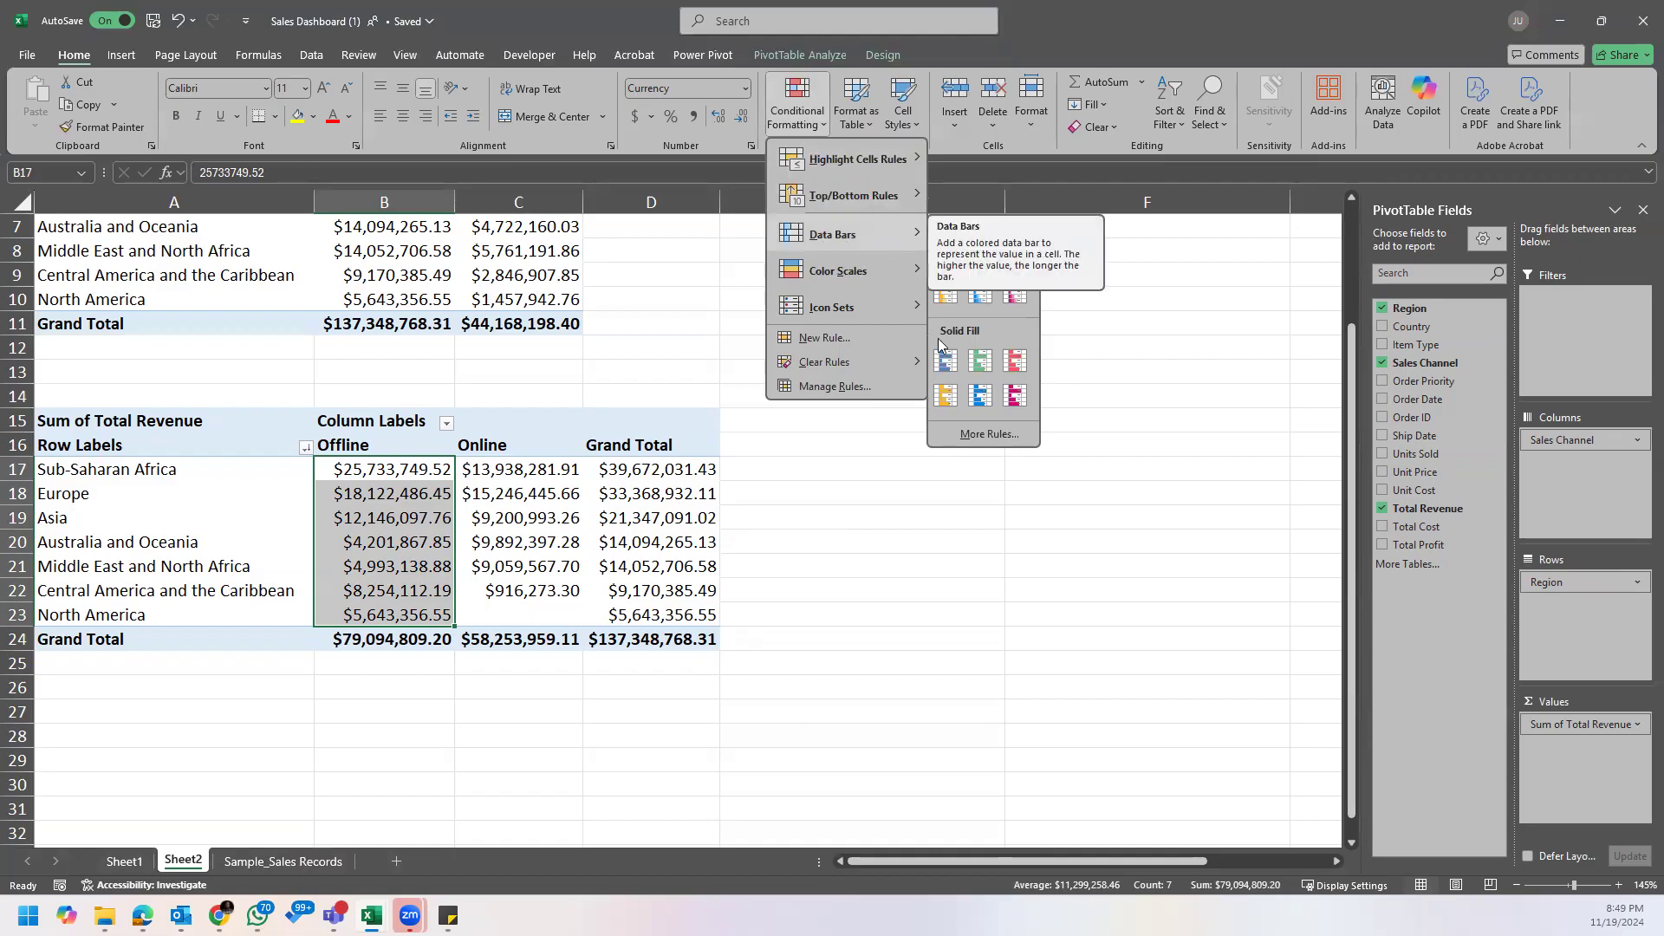
mouse_move(912, 255)
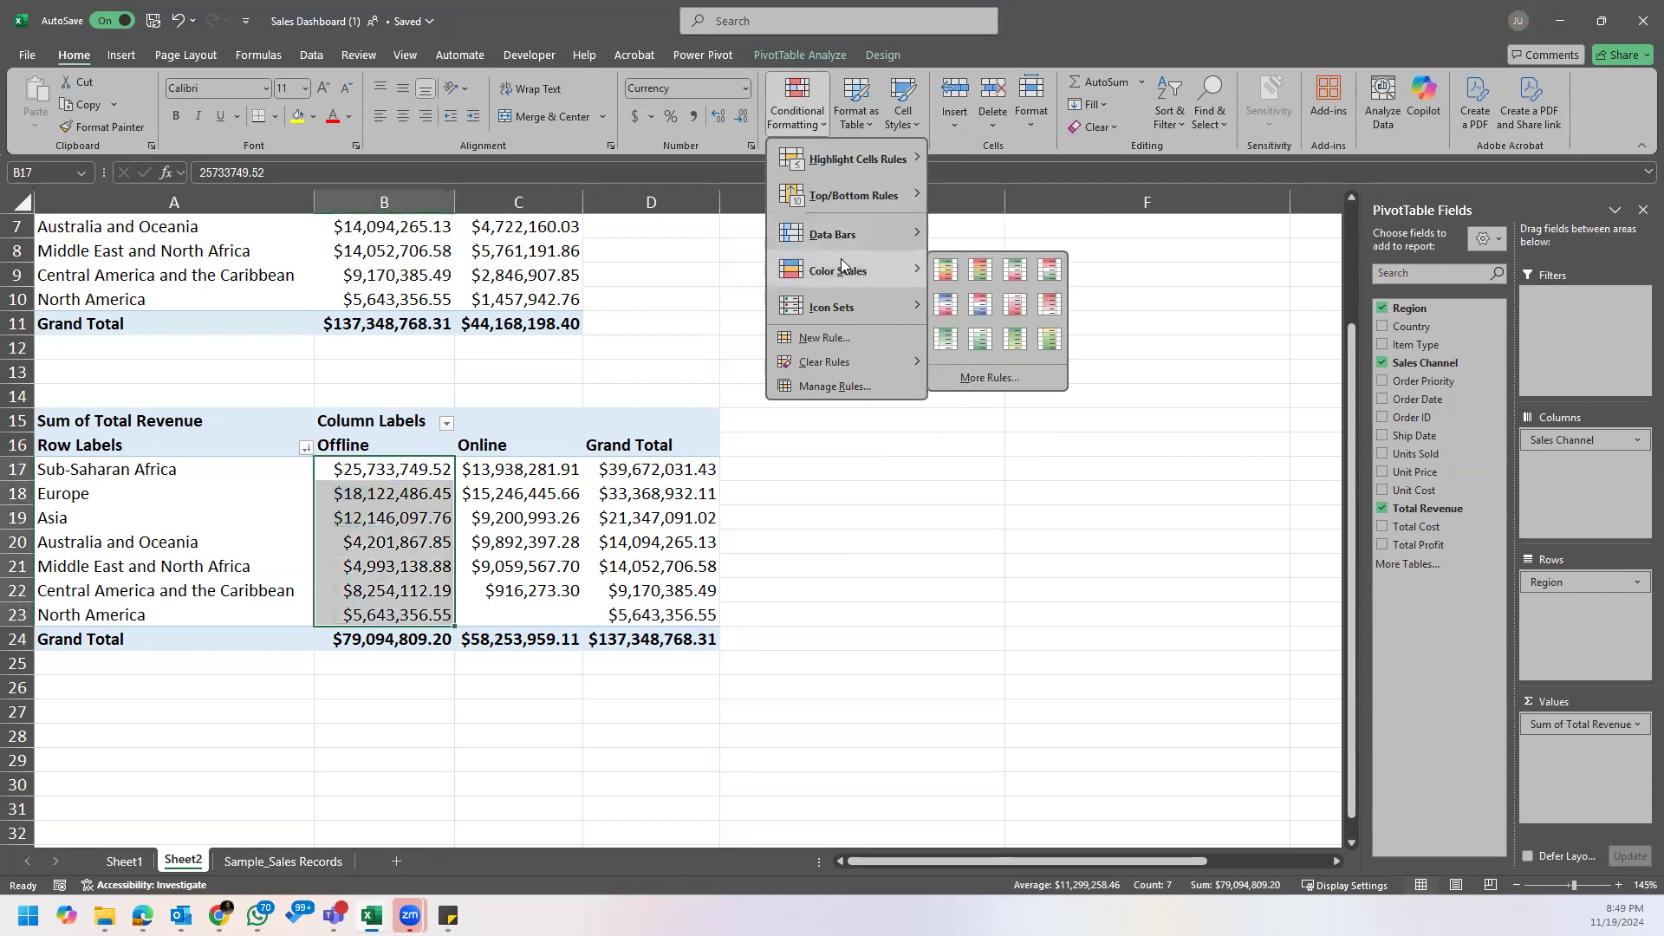
left_click(944, 276)
Step: Apply the Green - Yellow - Red color scale to the regions' Online revenue values in the same PivotTable
left_click_drag(531, 469, 549, 616)
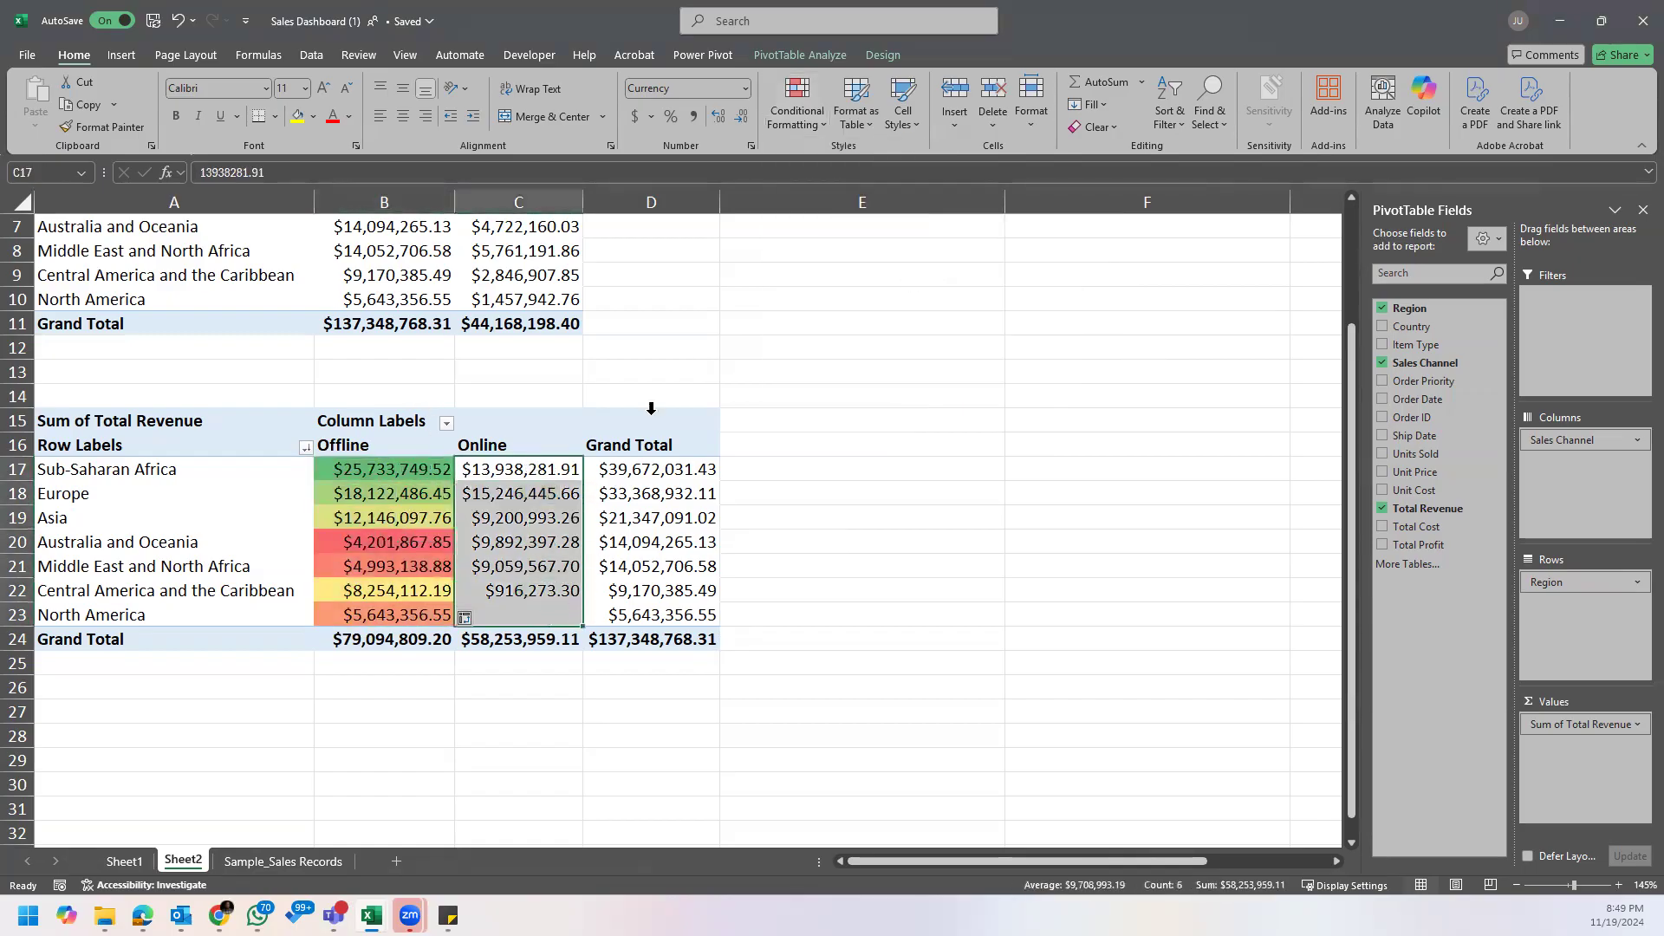
left_click(797, 103)
mouse_move(858, 269)
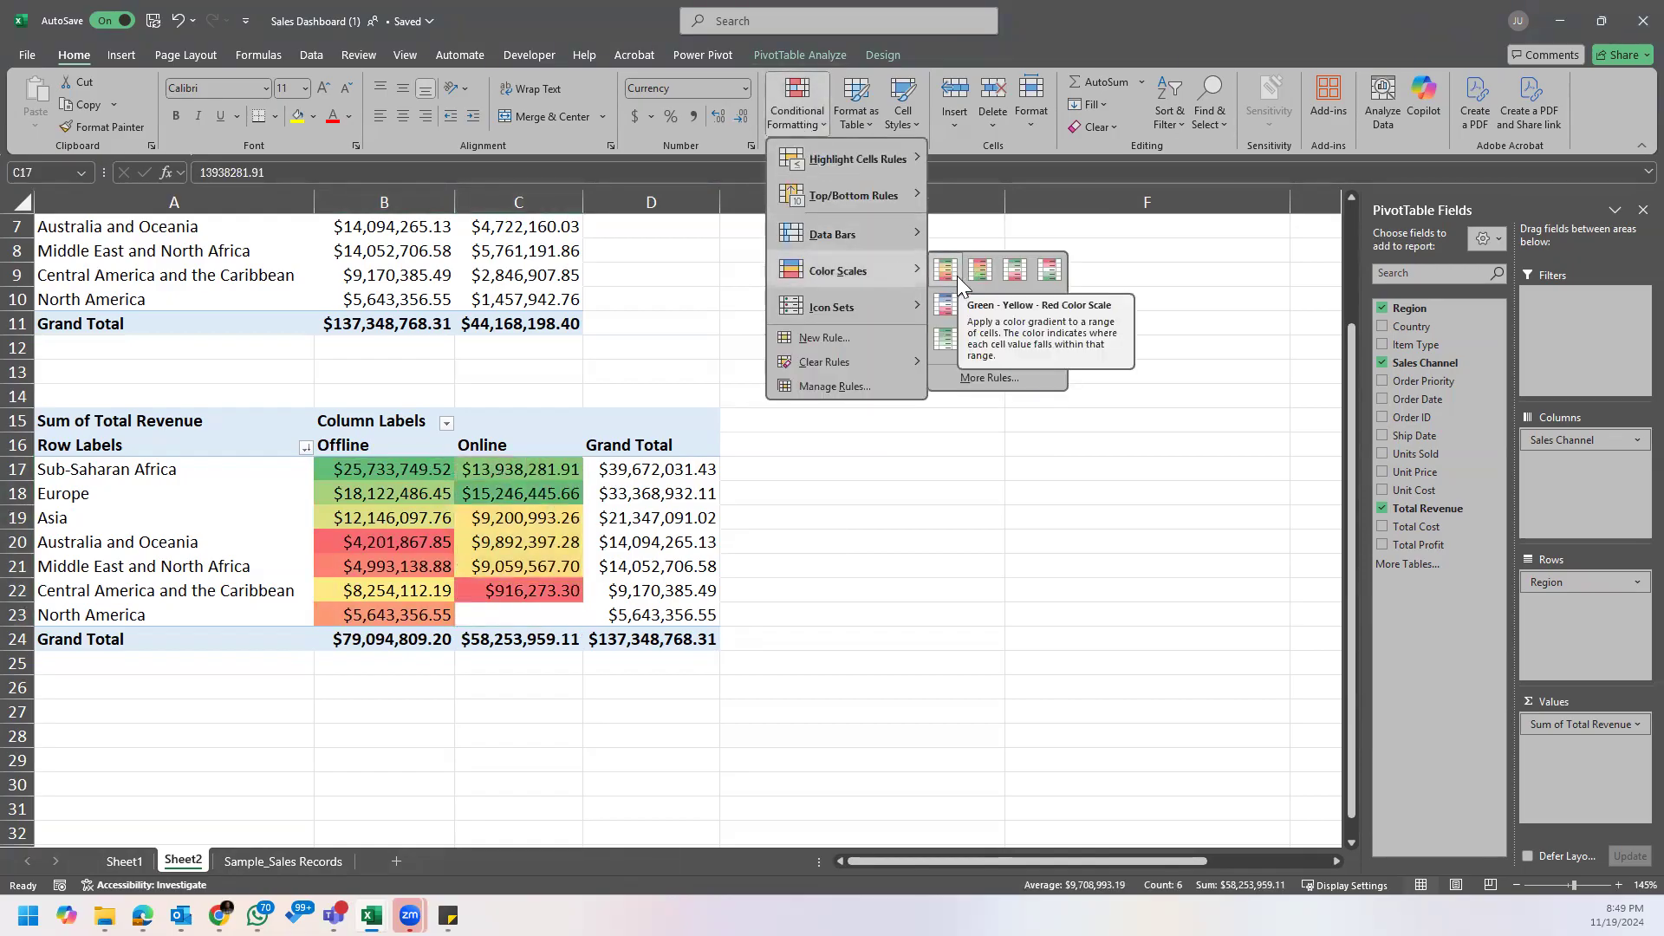
left_click(957, 275)
left_click(679, 564)
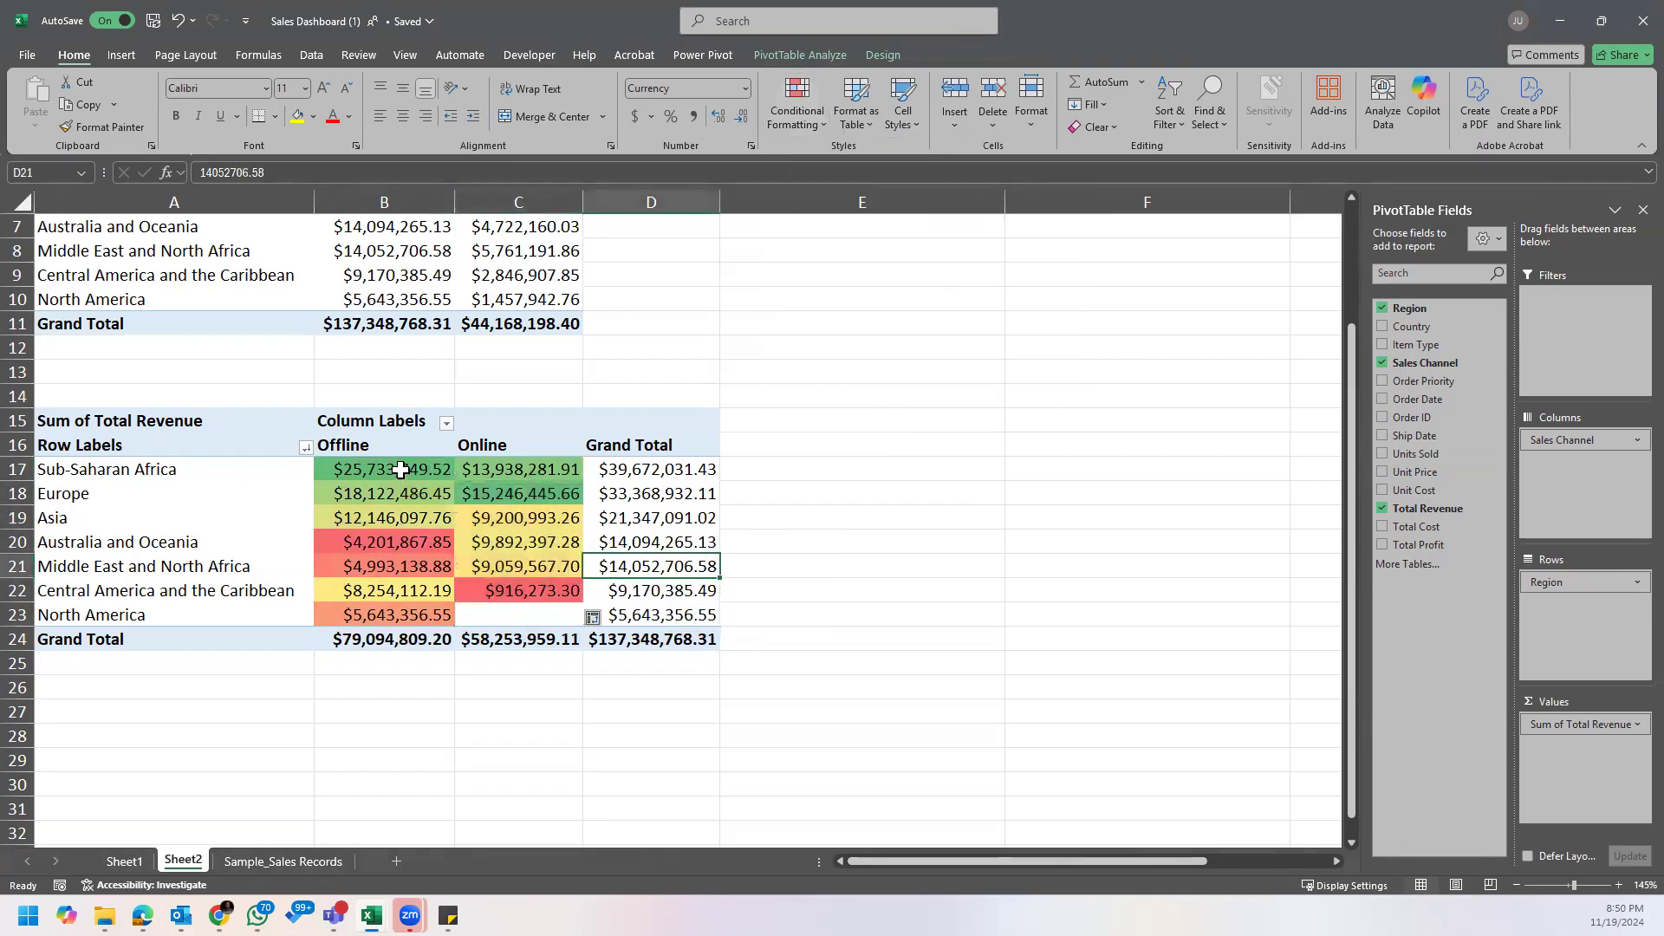
Step: Compare the color-coded Offline, Online and Grand Total revenue of the regions, focusing on Sub-Saharan Africa and Europe
left_click(180, 474)
left_click(372, 473)
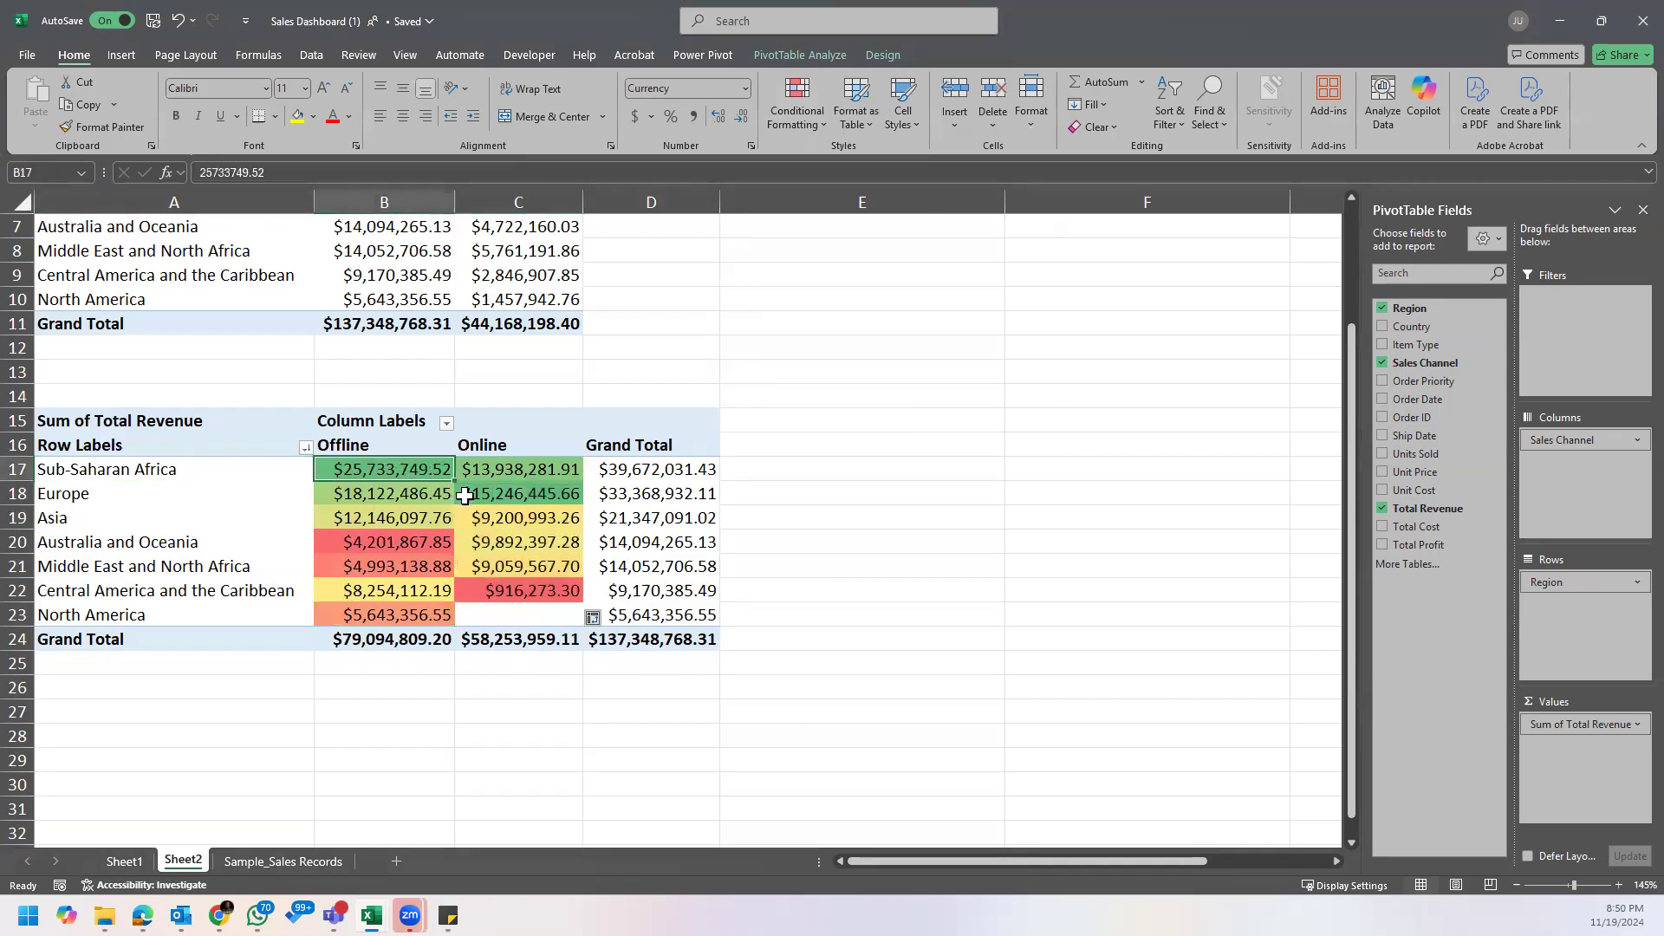
left_click(531, 491)
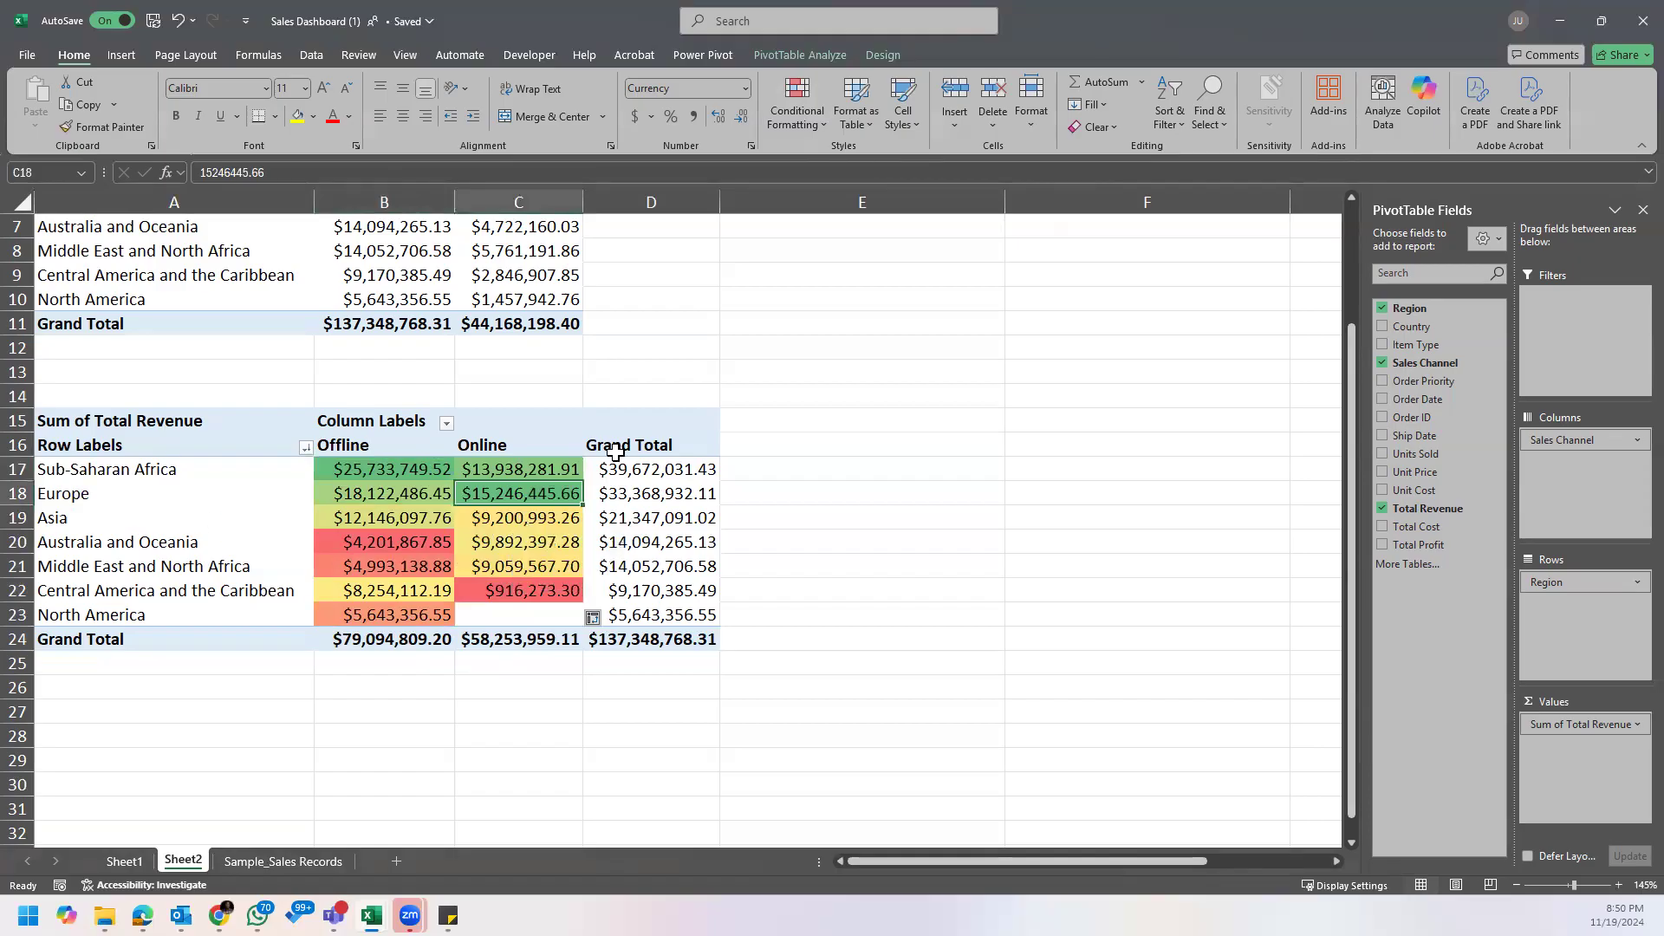
mouse_move(513, 495)
left_click(531, 466)
mouse_move(524, 563)
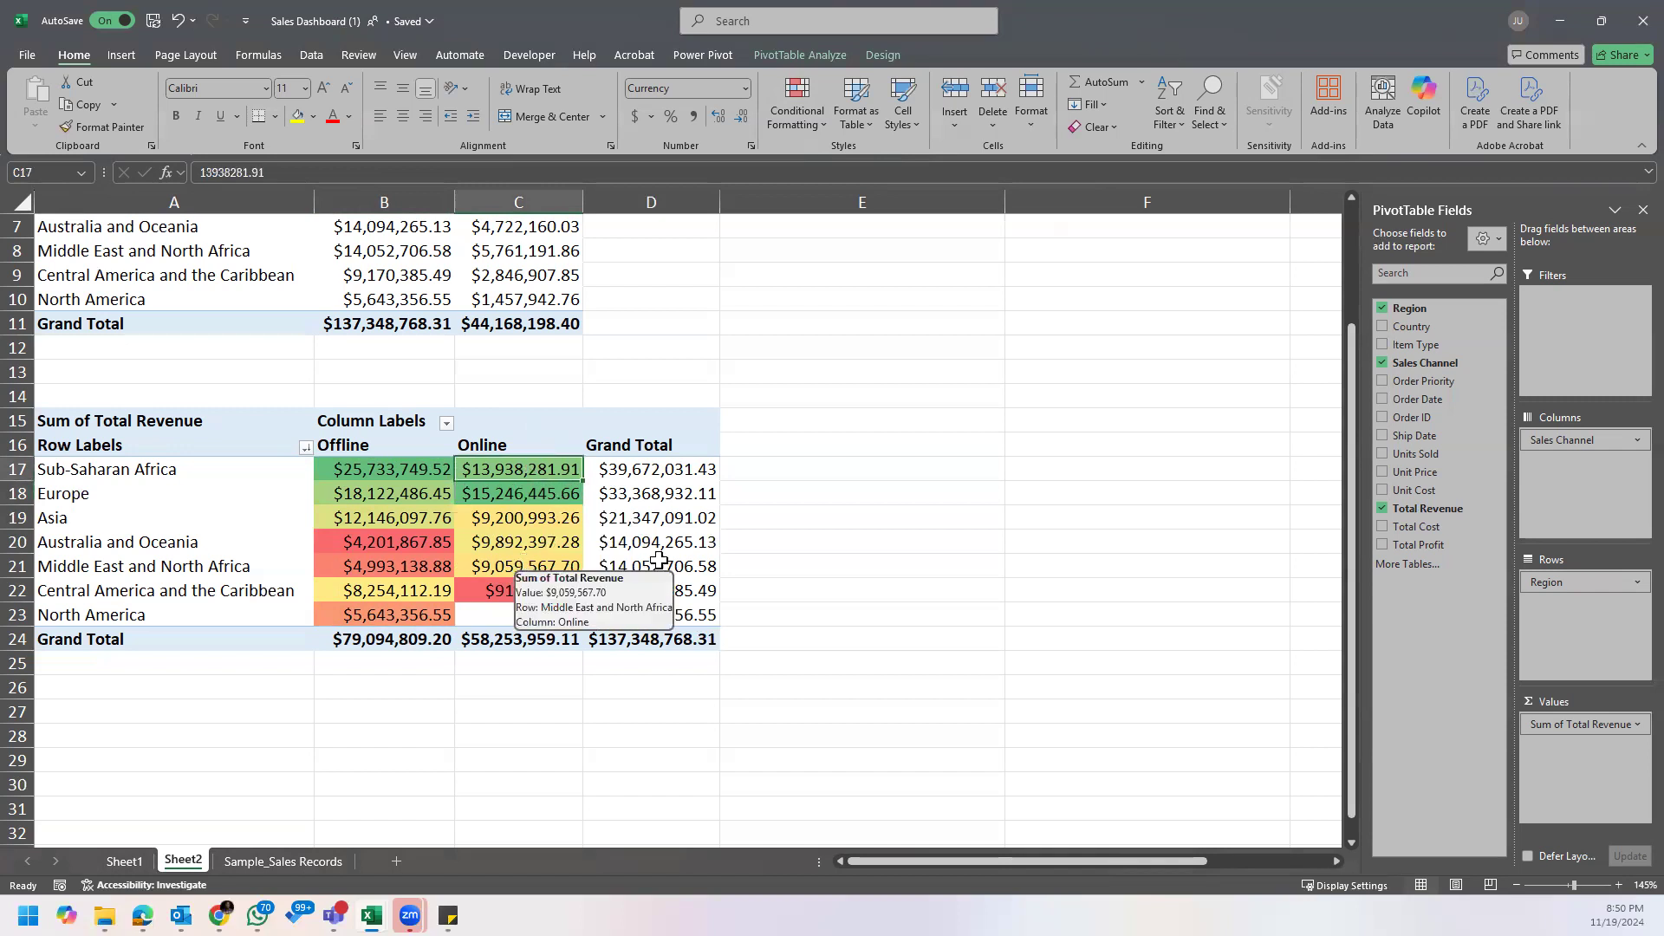
mouse_move(690, 555)
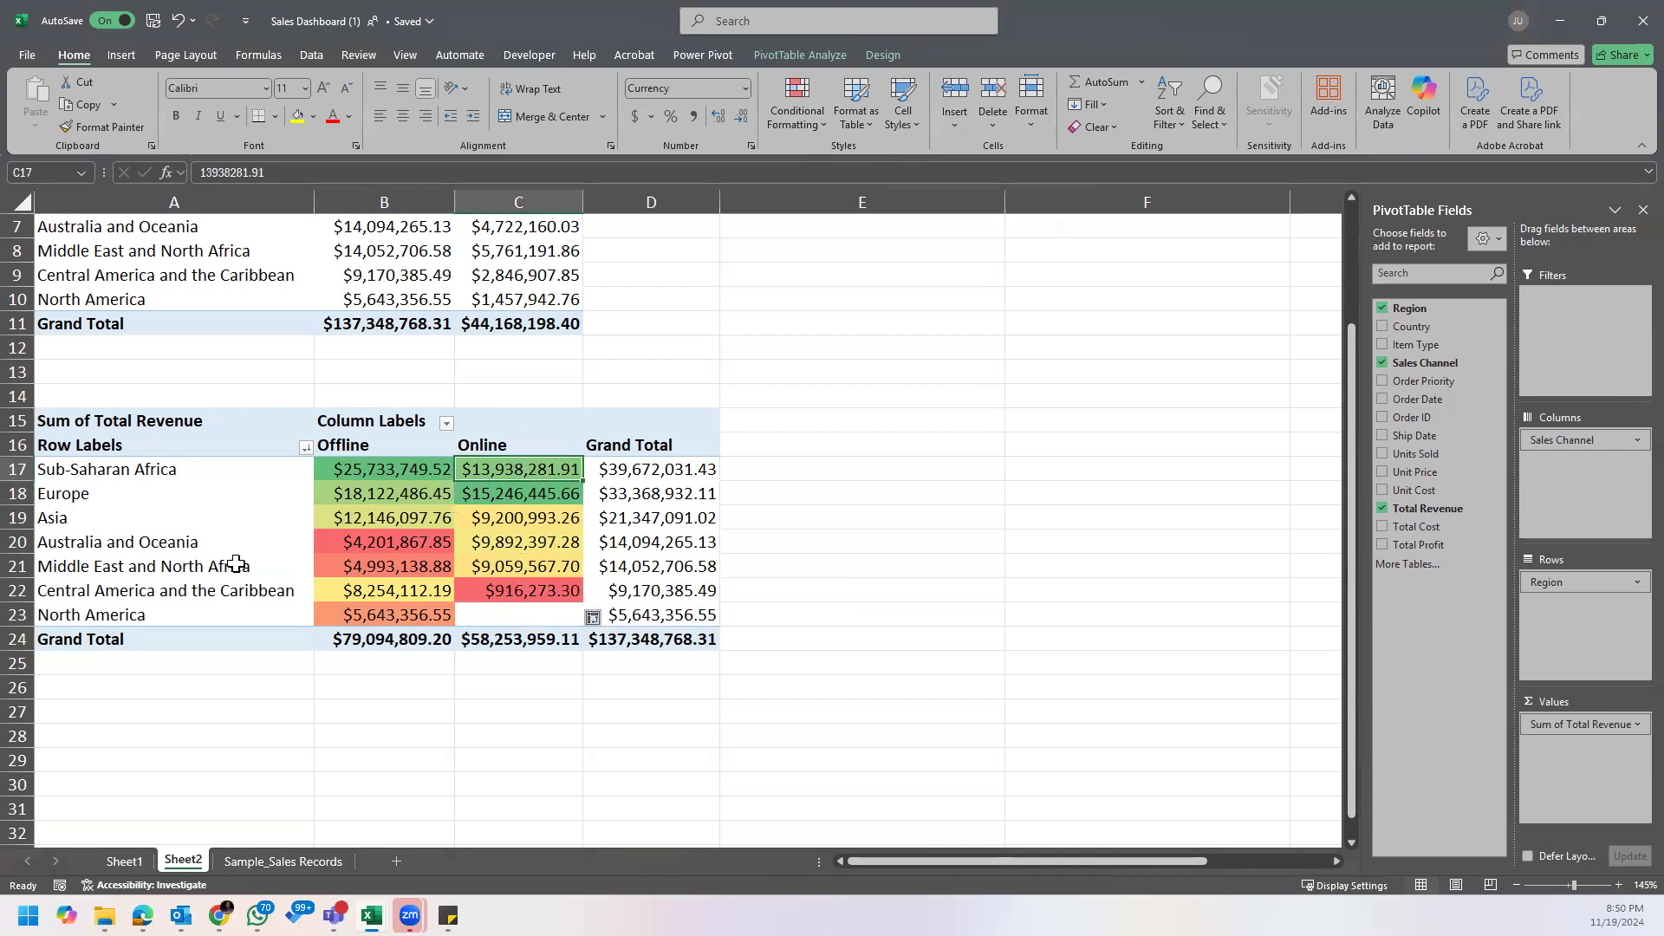
left_click(193, 482)
left_click(629, 471)
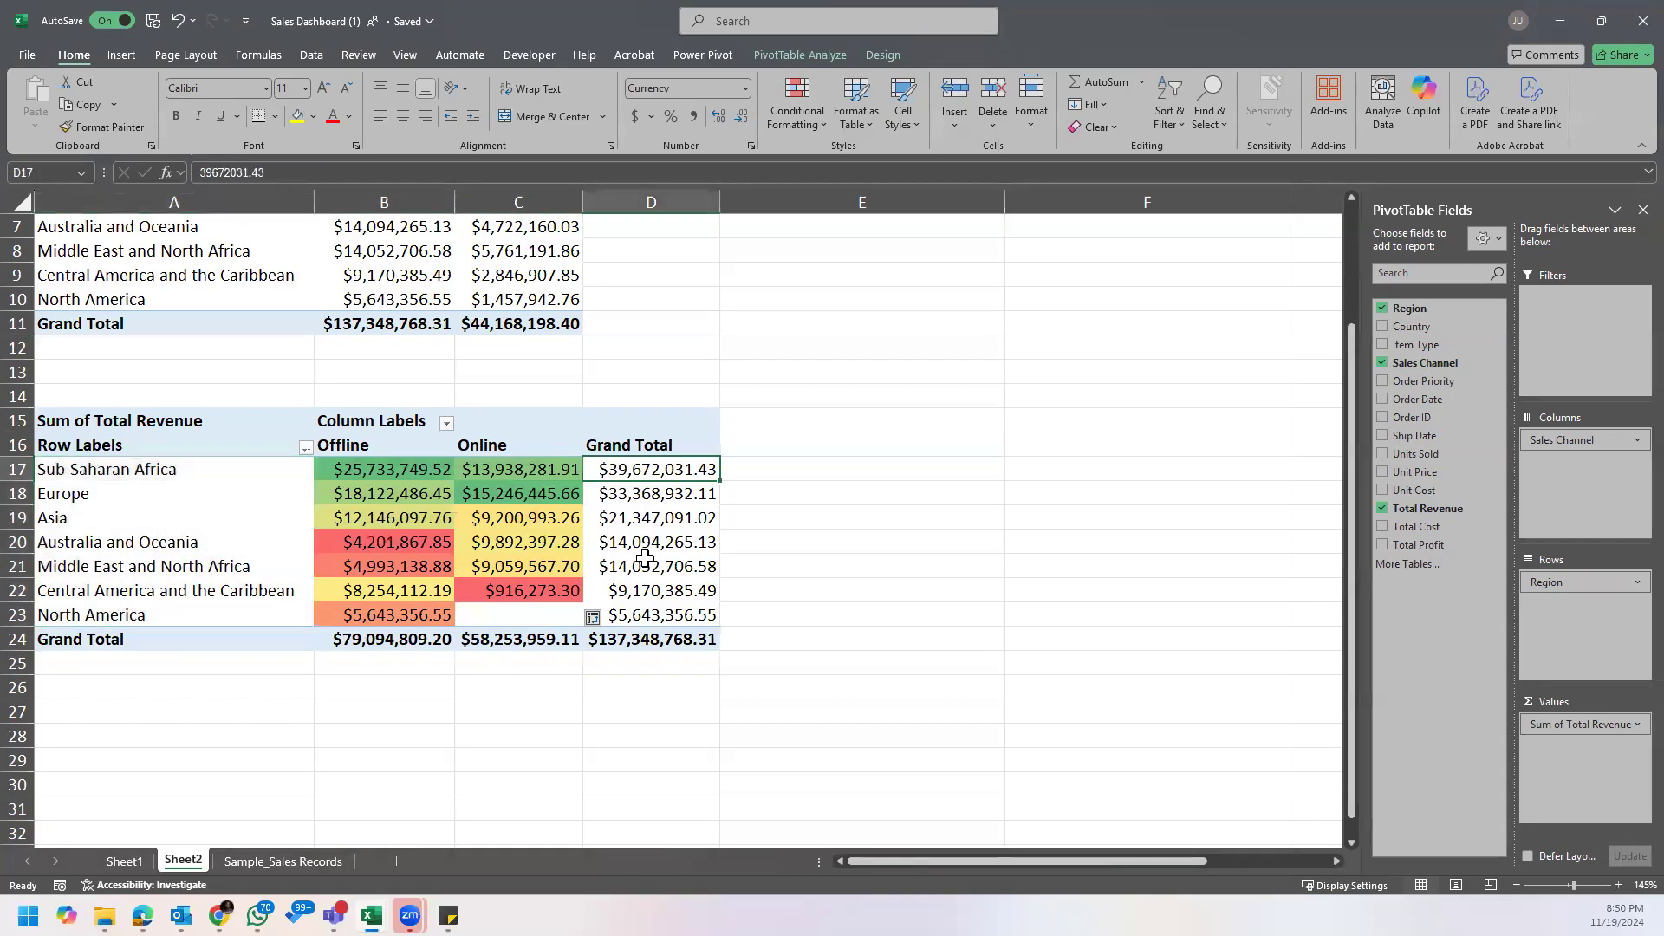
mouse_move(643, 564)
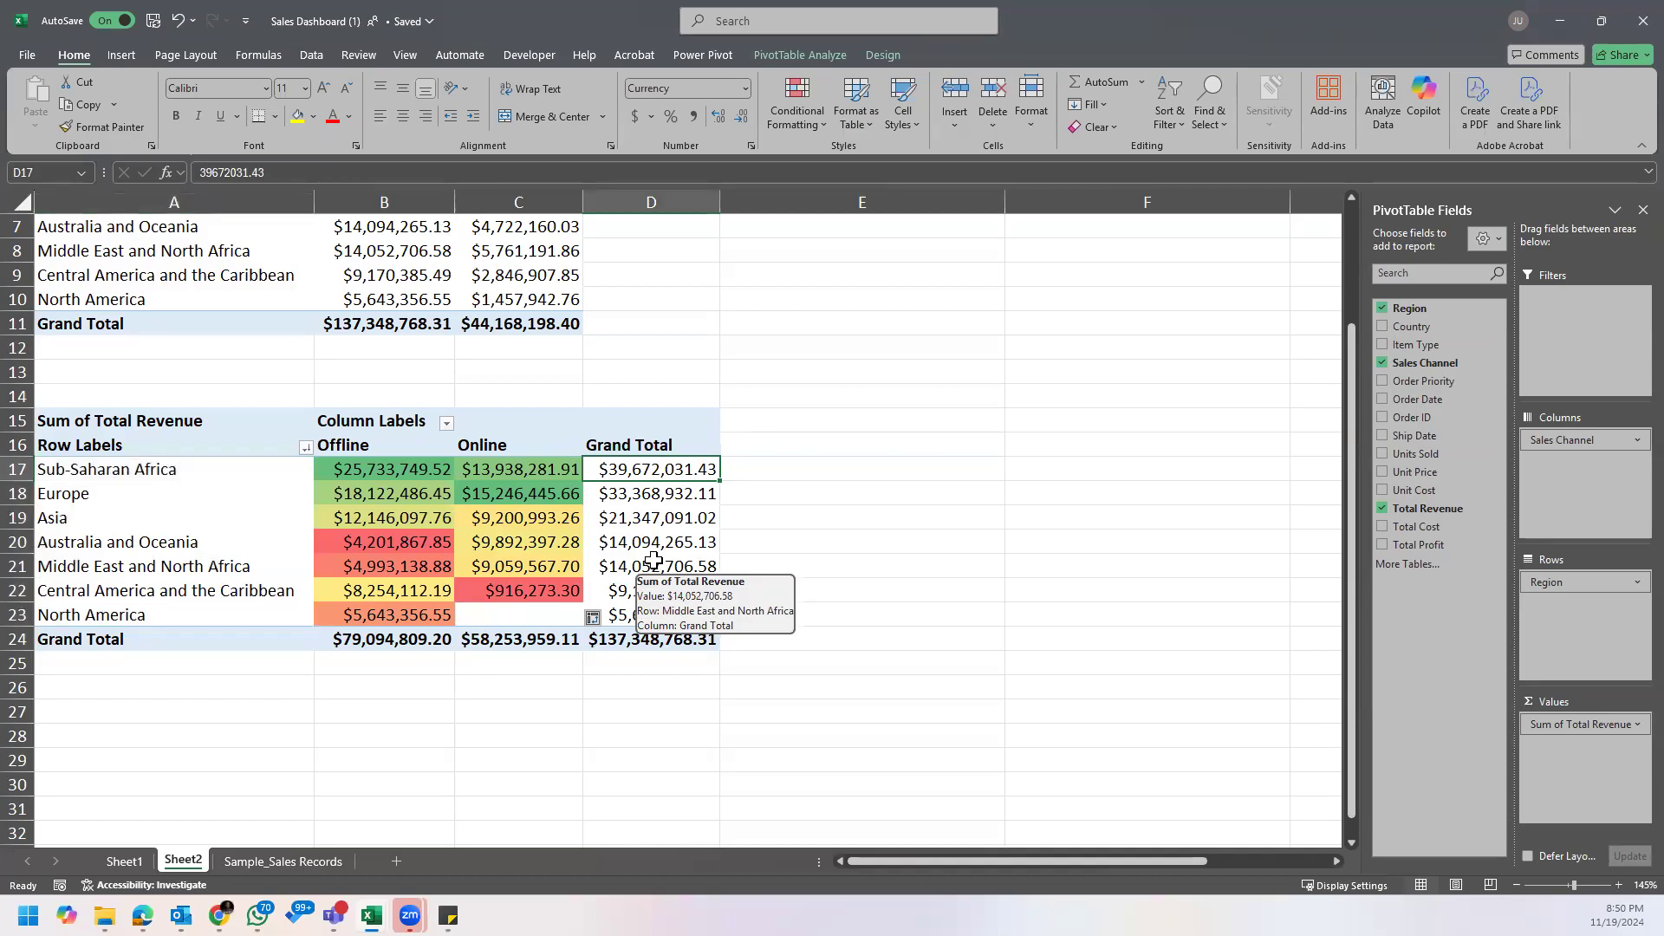
Step: Copy the whole sales channel revenue PivotTable and paste the duplicate below it, starting at cell A28
left_click_drag(148, 421, 628, 627)
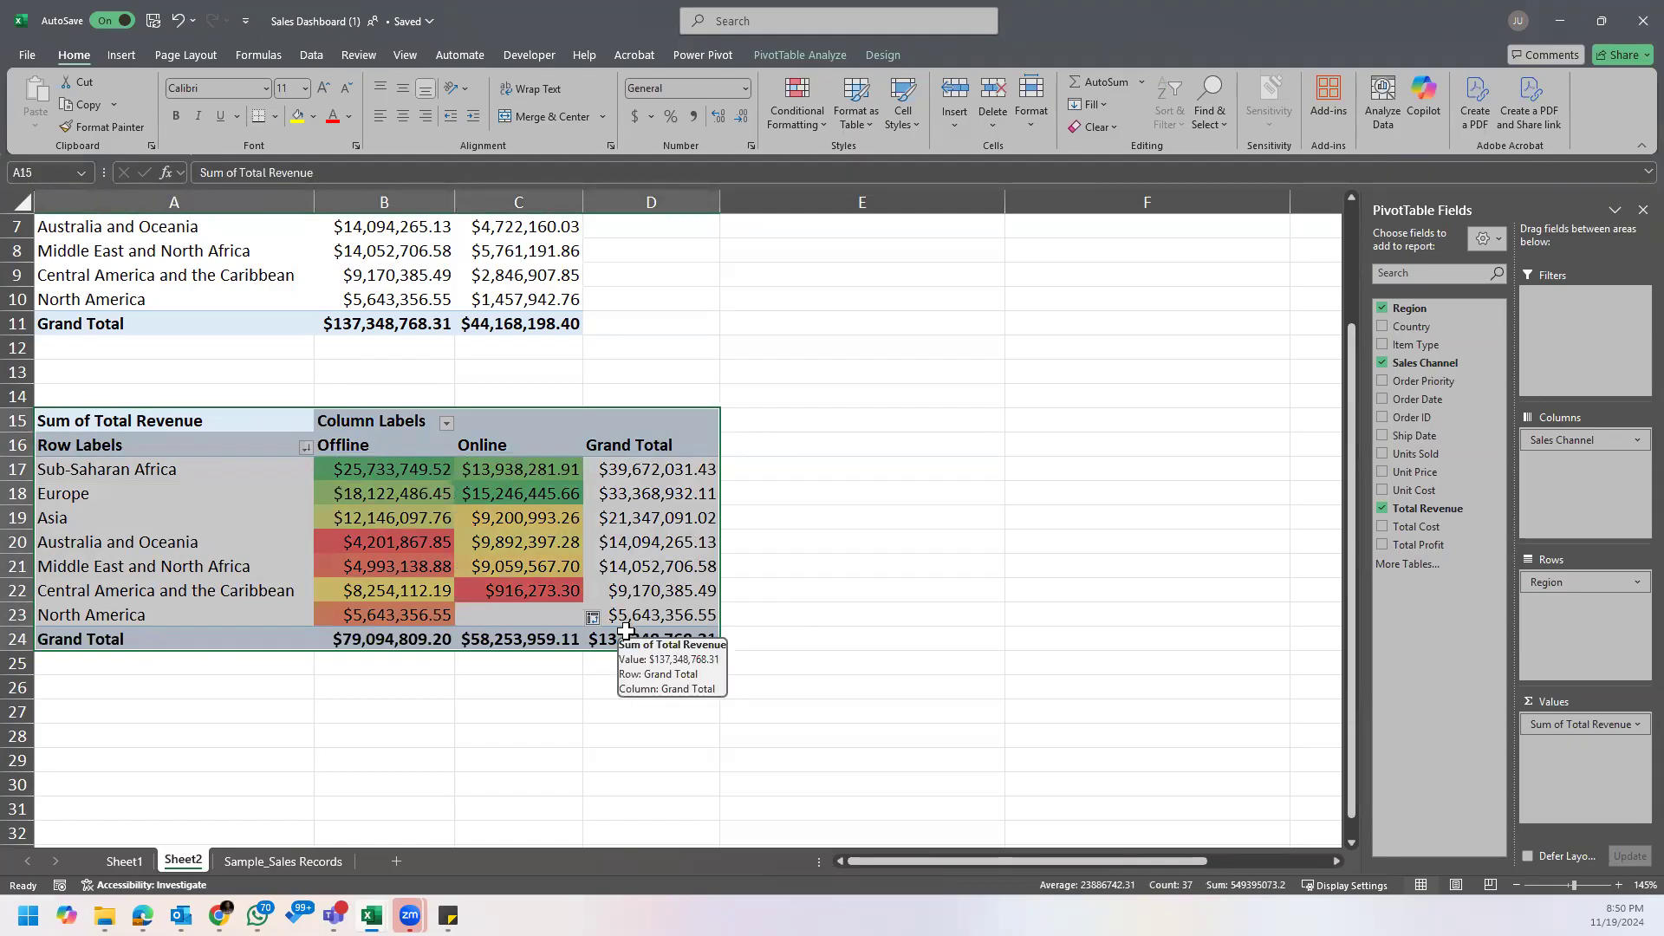
key("ctrl+c")
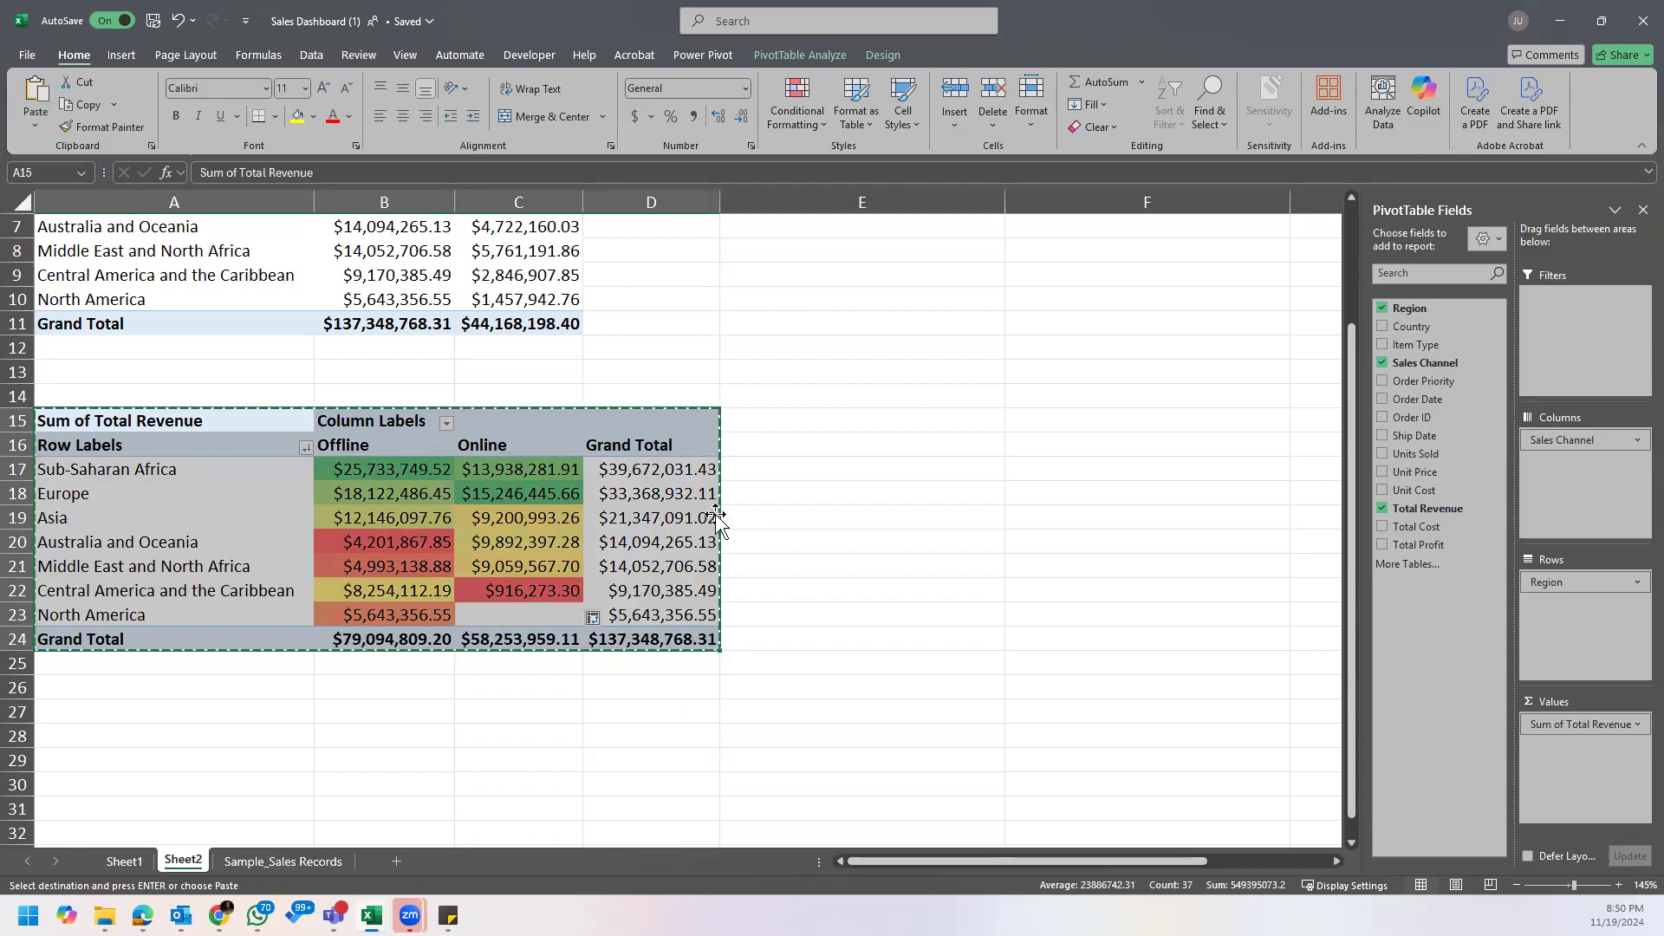
scroll(709, 525, "down", 3)
left_click(138, 517)
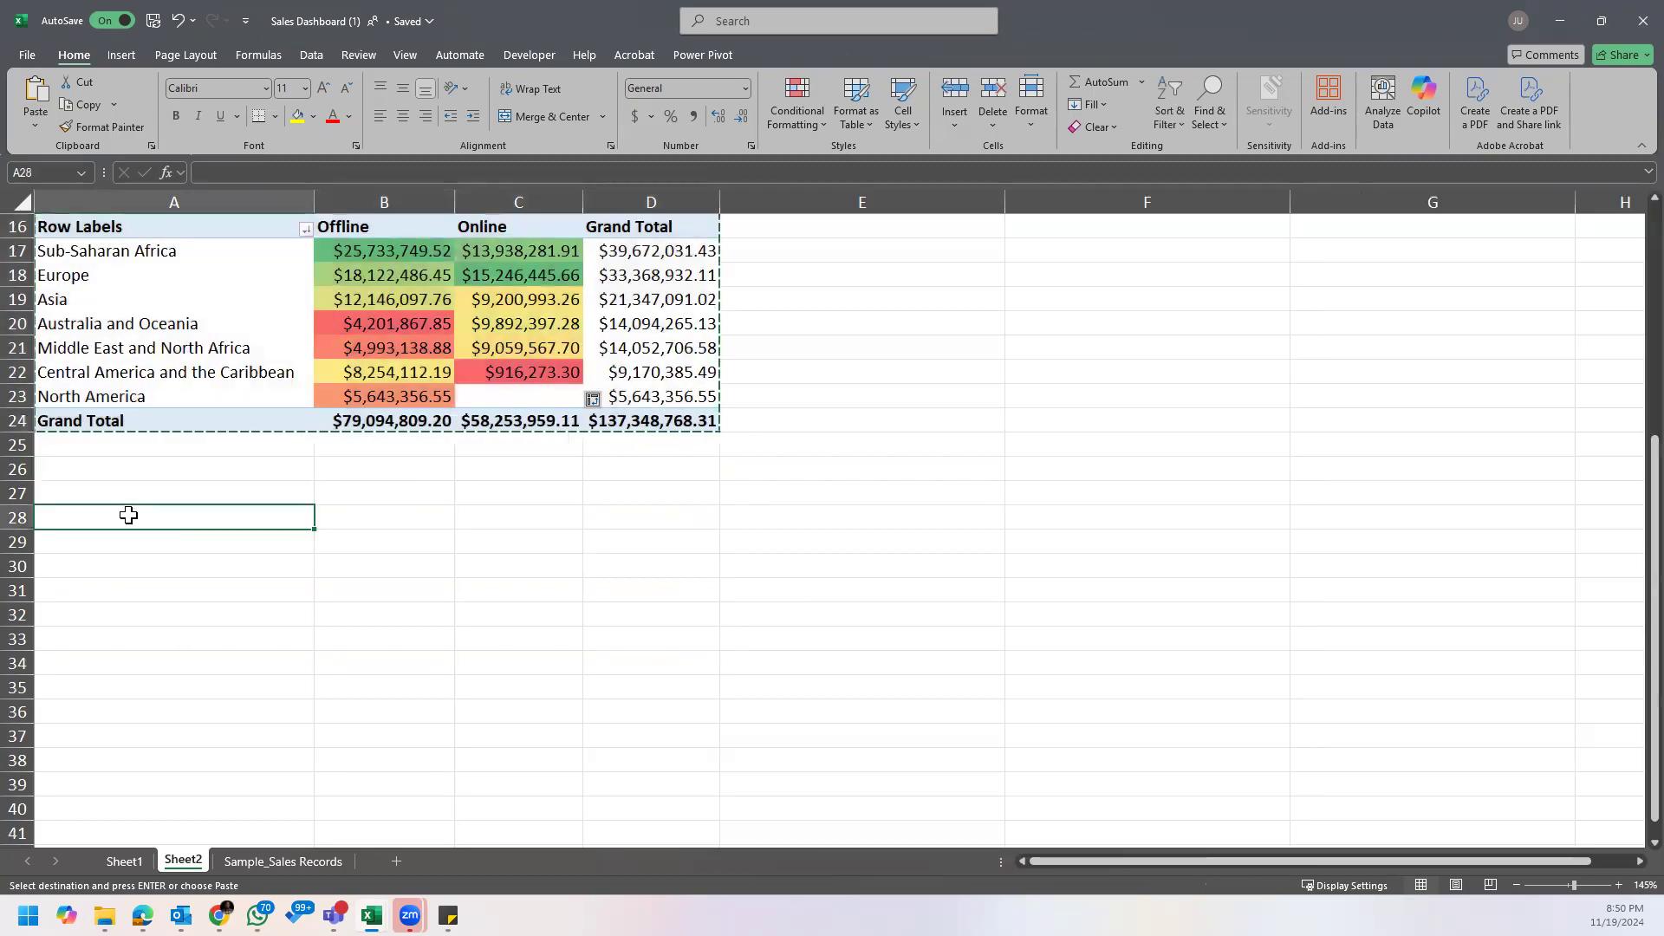
key("ctrl+v")
left_click(539, 568)
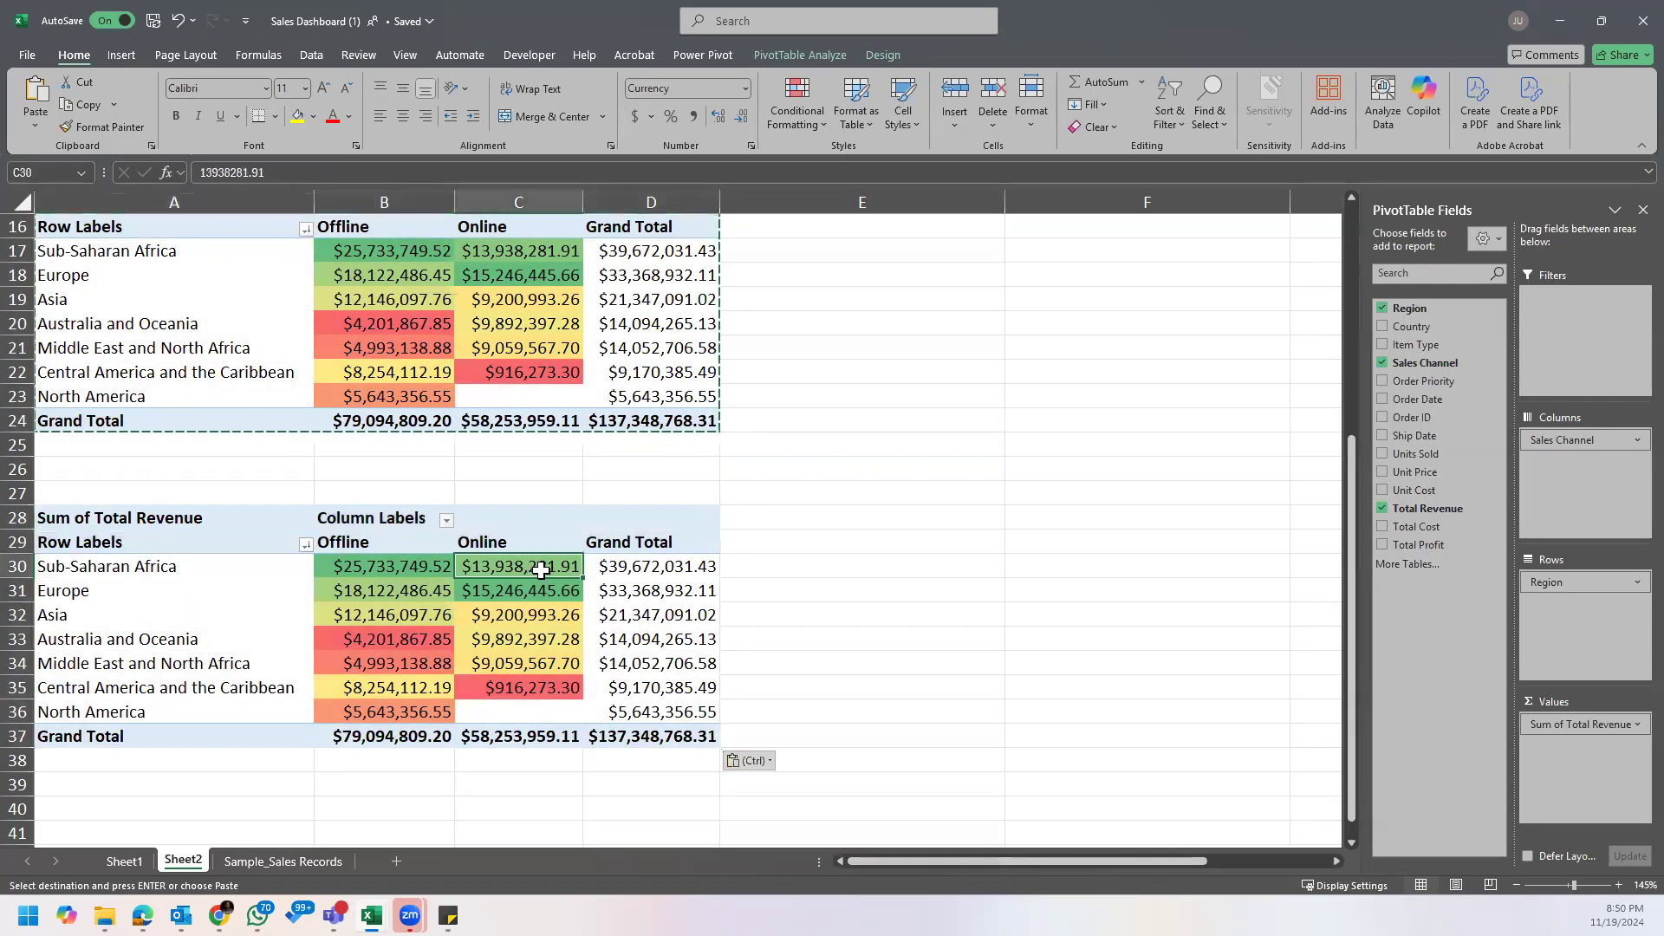
key("Escape")
scroll(707, 624, "up", 2)
scroll(710, 624, "down", 2)
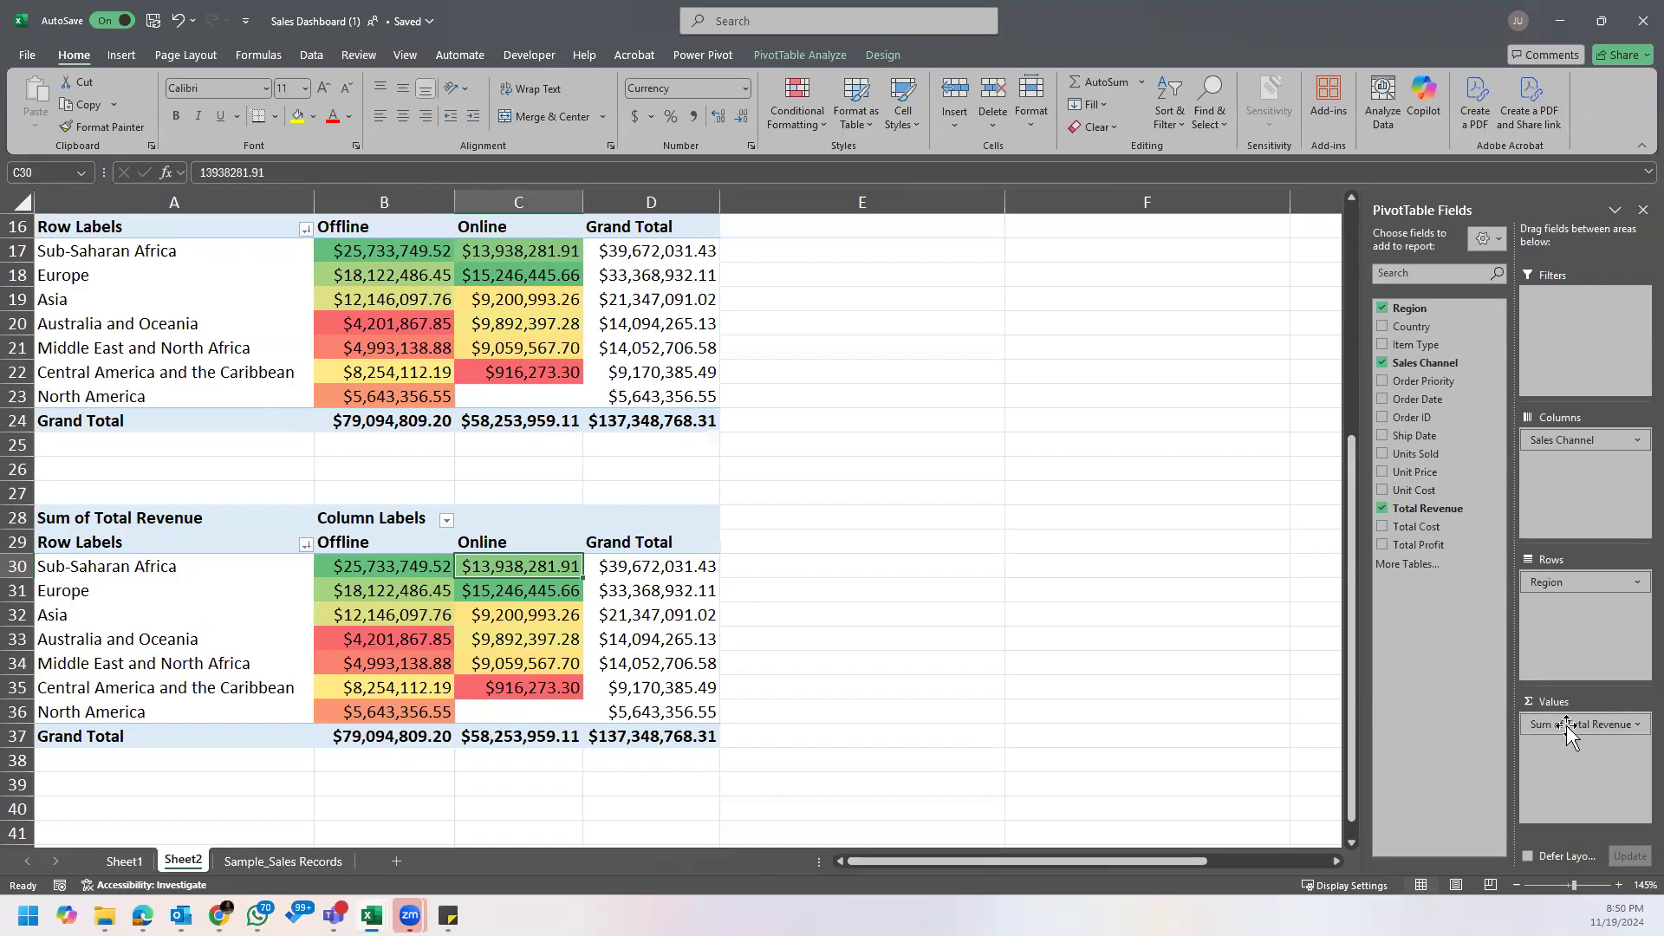
Step: Replace Total Revenue with Total Profit as the values of the duplicated PivotTable and fit the width of column D
left_click_drag(1516, 725, 1001, 706)
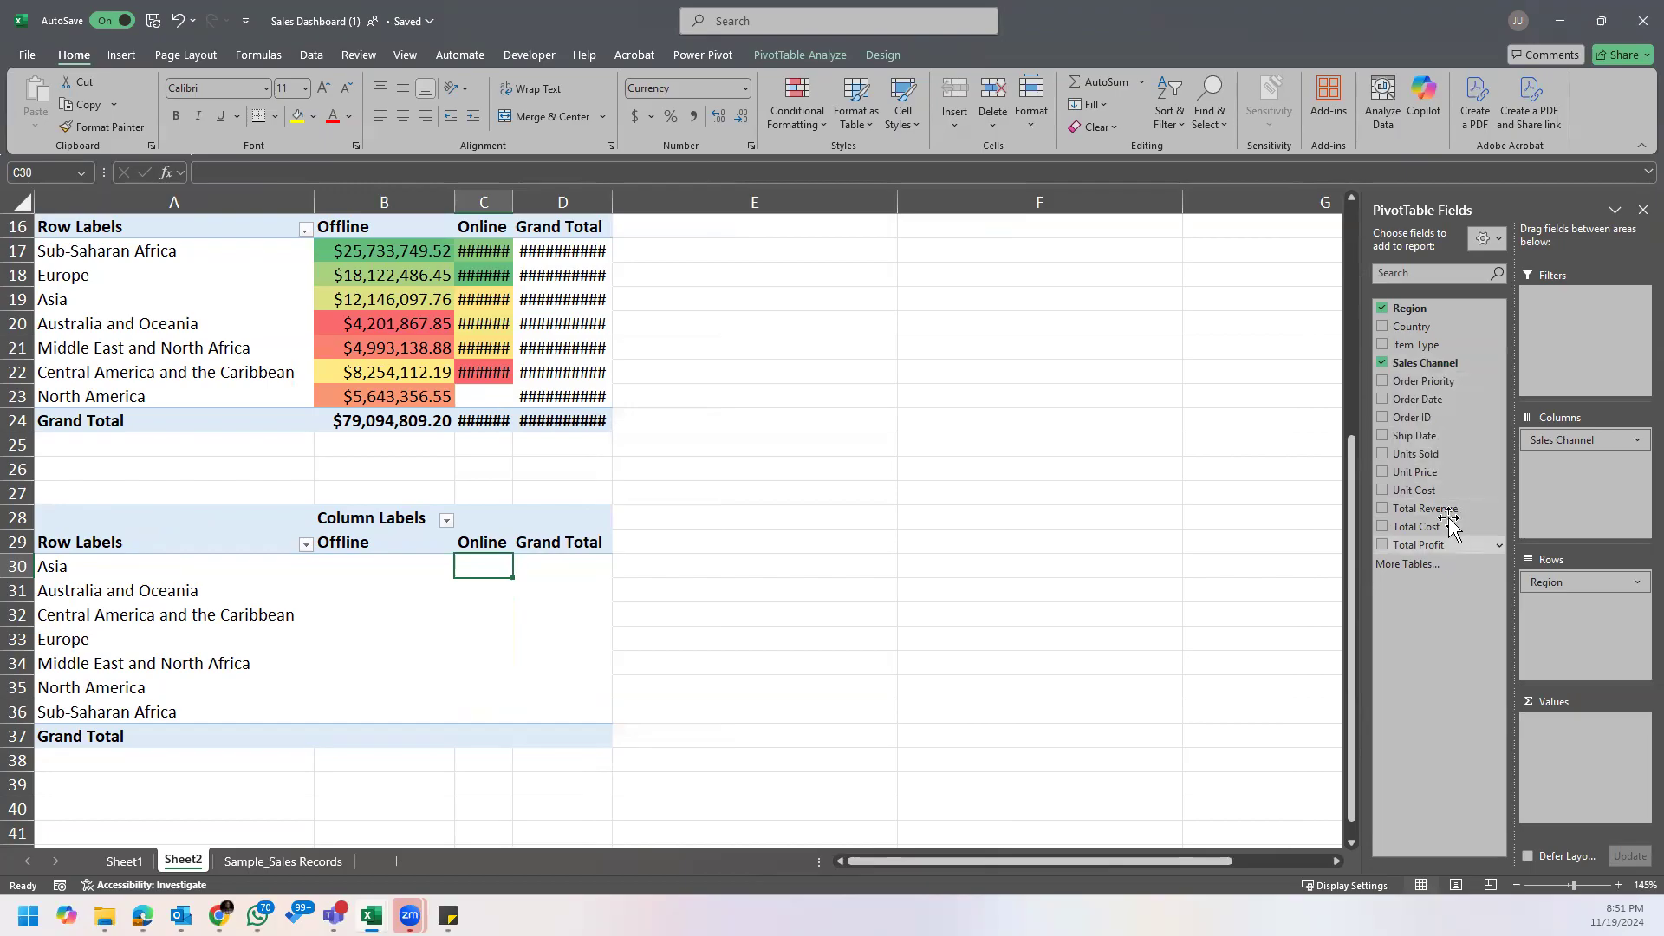
left_click_drag(1439, 546, 1571, 735)
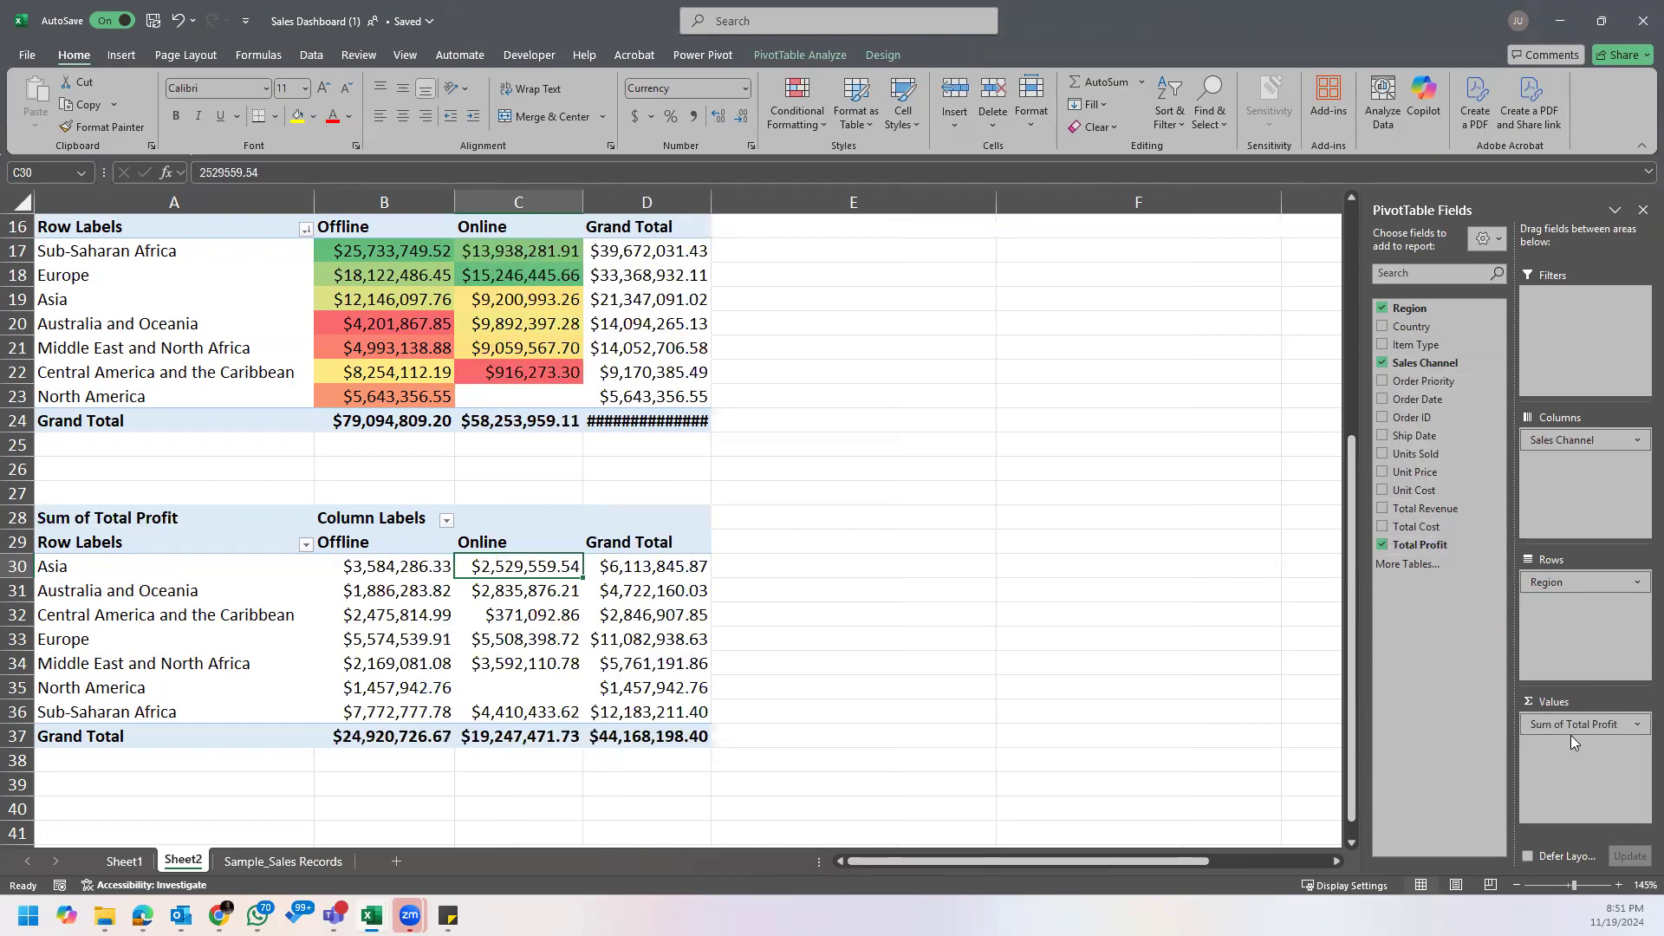
double_click(715, 195)
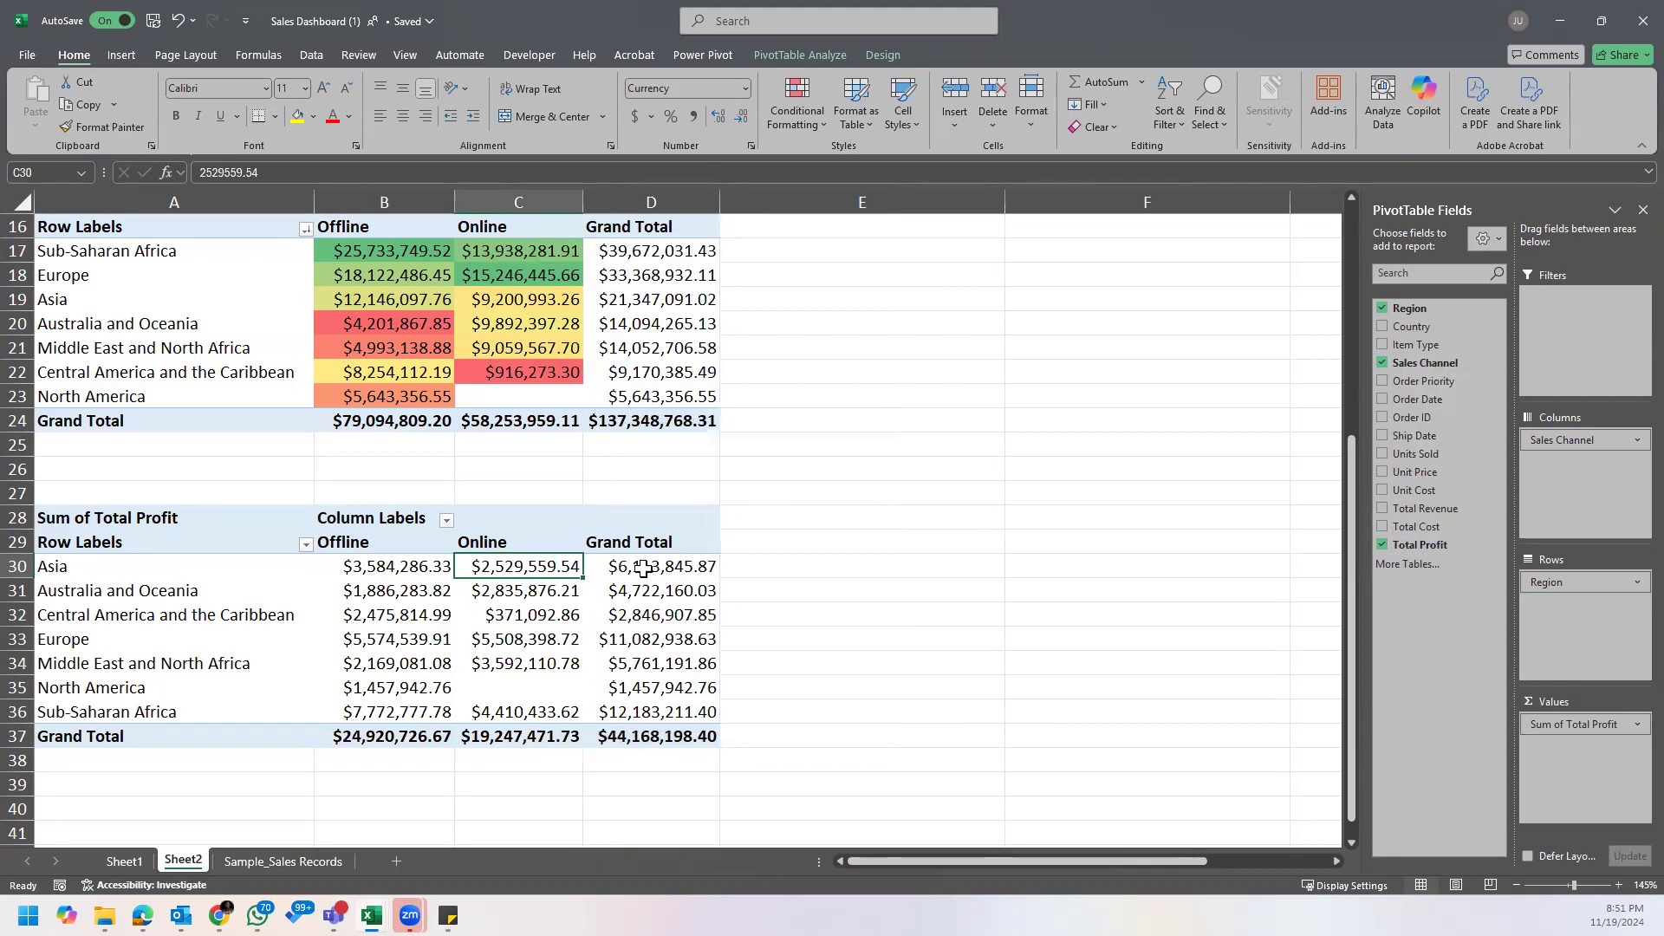
Step: Sort the profit PivotTable's regions by Grand Total from largest to smallest and refit the width of column D
right_click(646, 569)
mouse_move(785, 373)
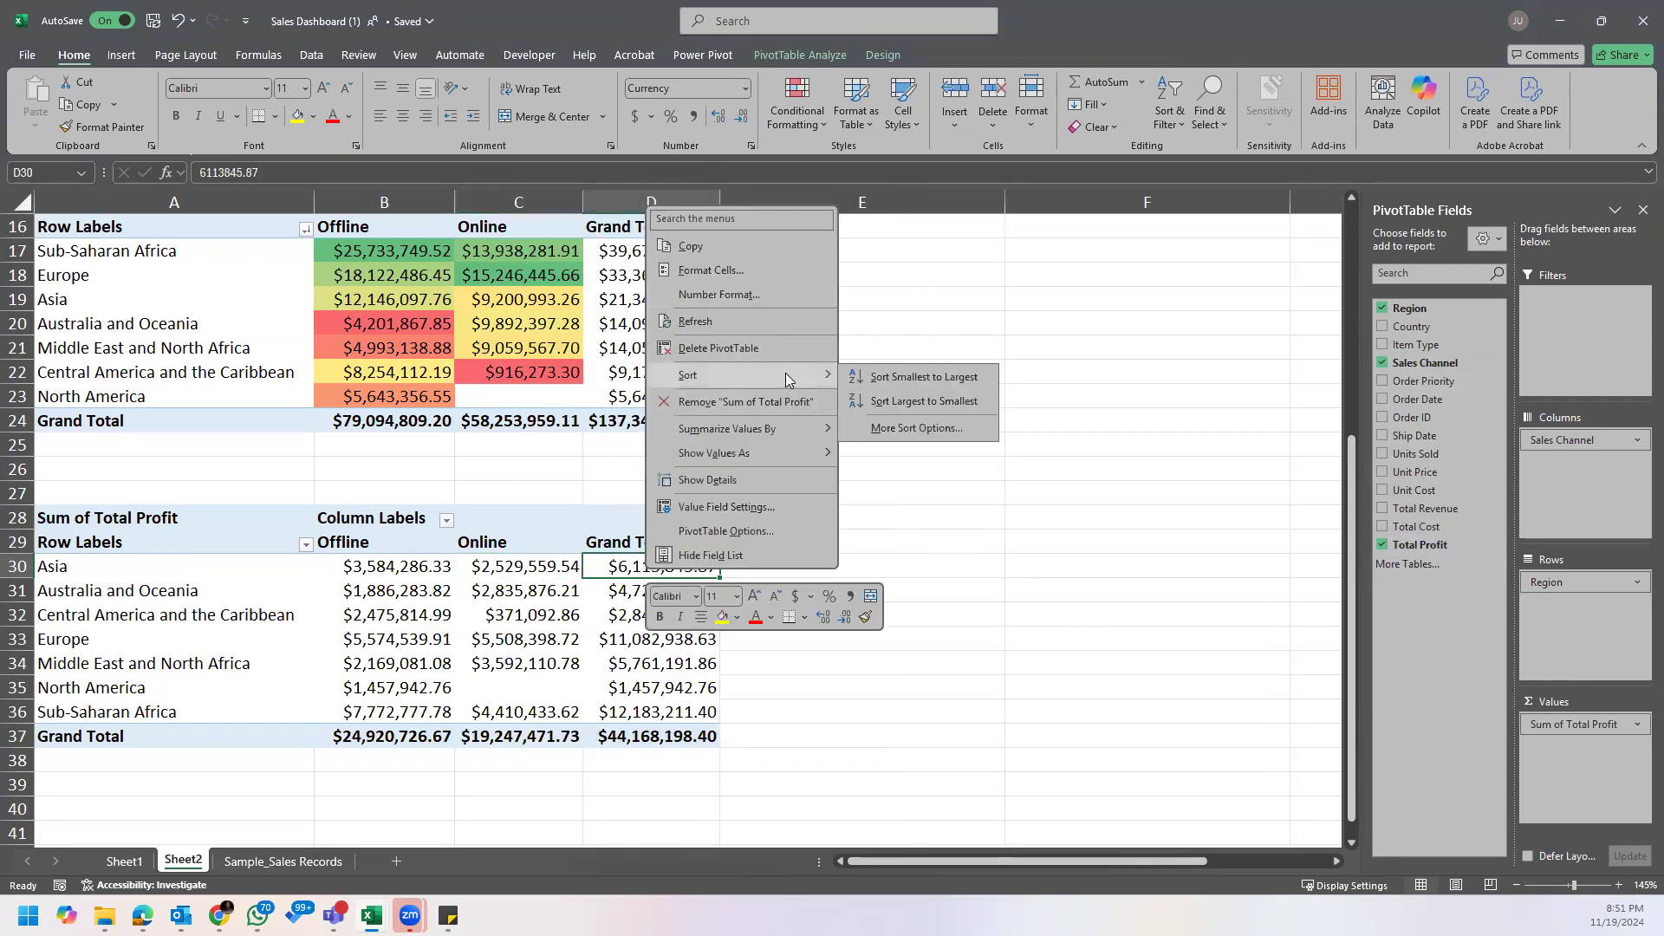
left_click(909, 399)
left_click(604, 616)
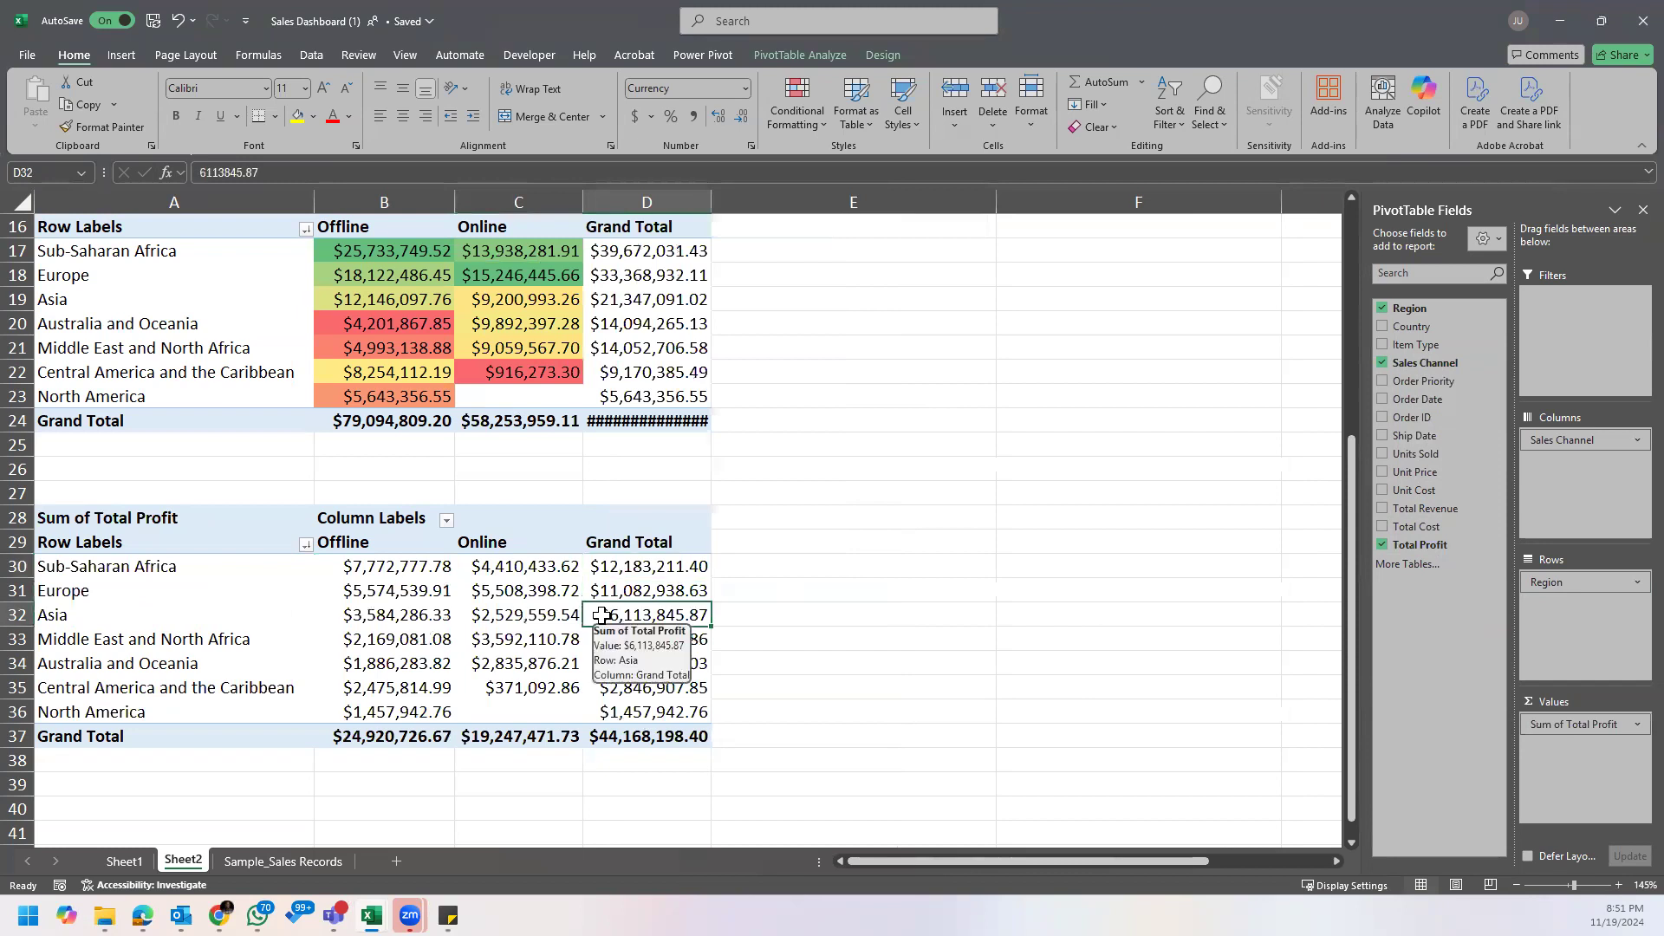
double_click(711, 199)
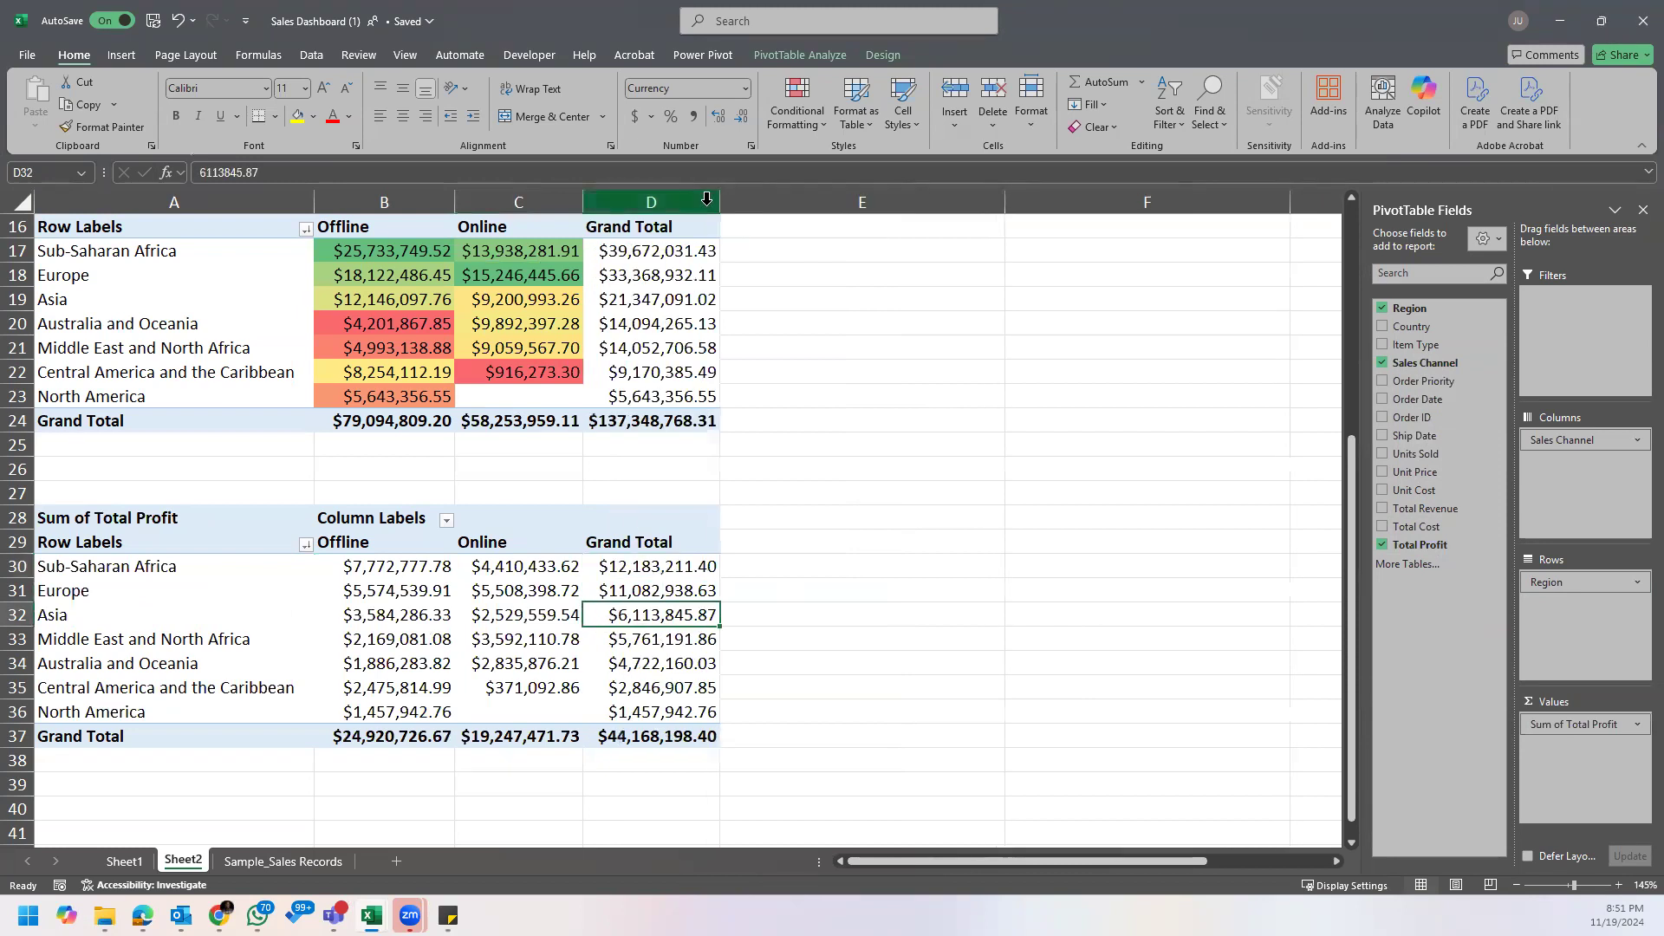
Step: Examine the Grand Total profit of the leading regions, from Sub-Saharan Africa to Middle East and North Africa
left_click(144, 567)
left_click(606, 588)
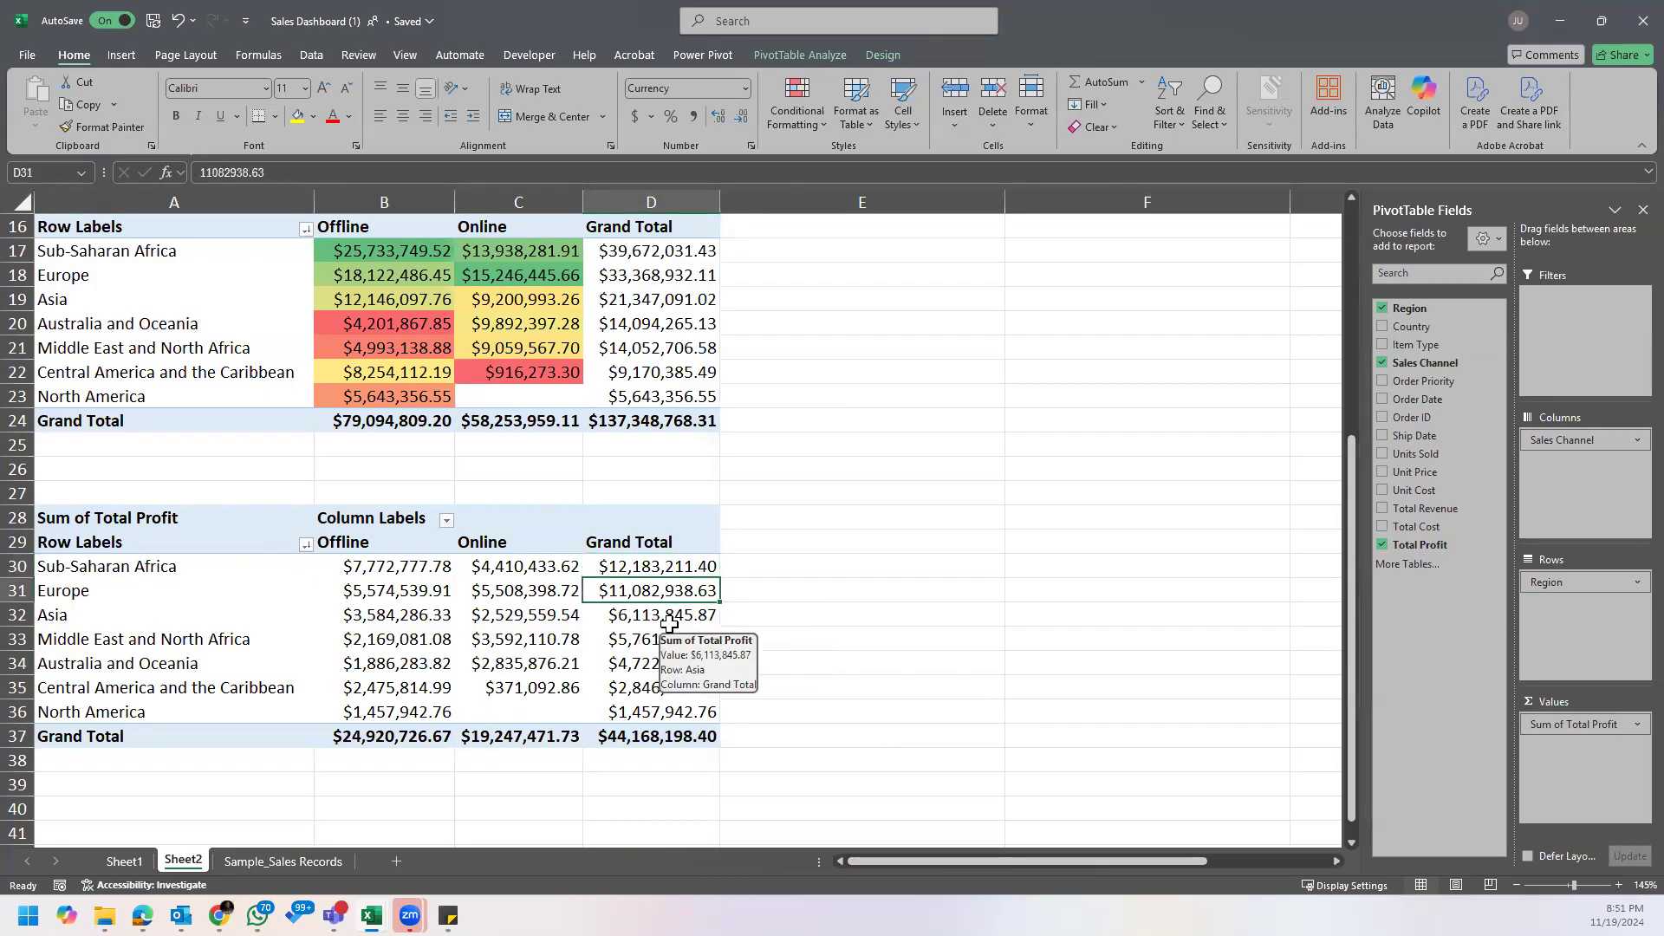
left_click(670, 621)
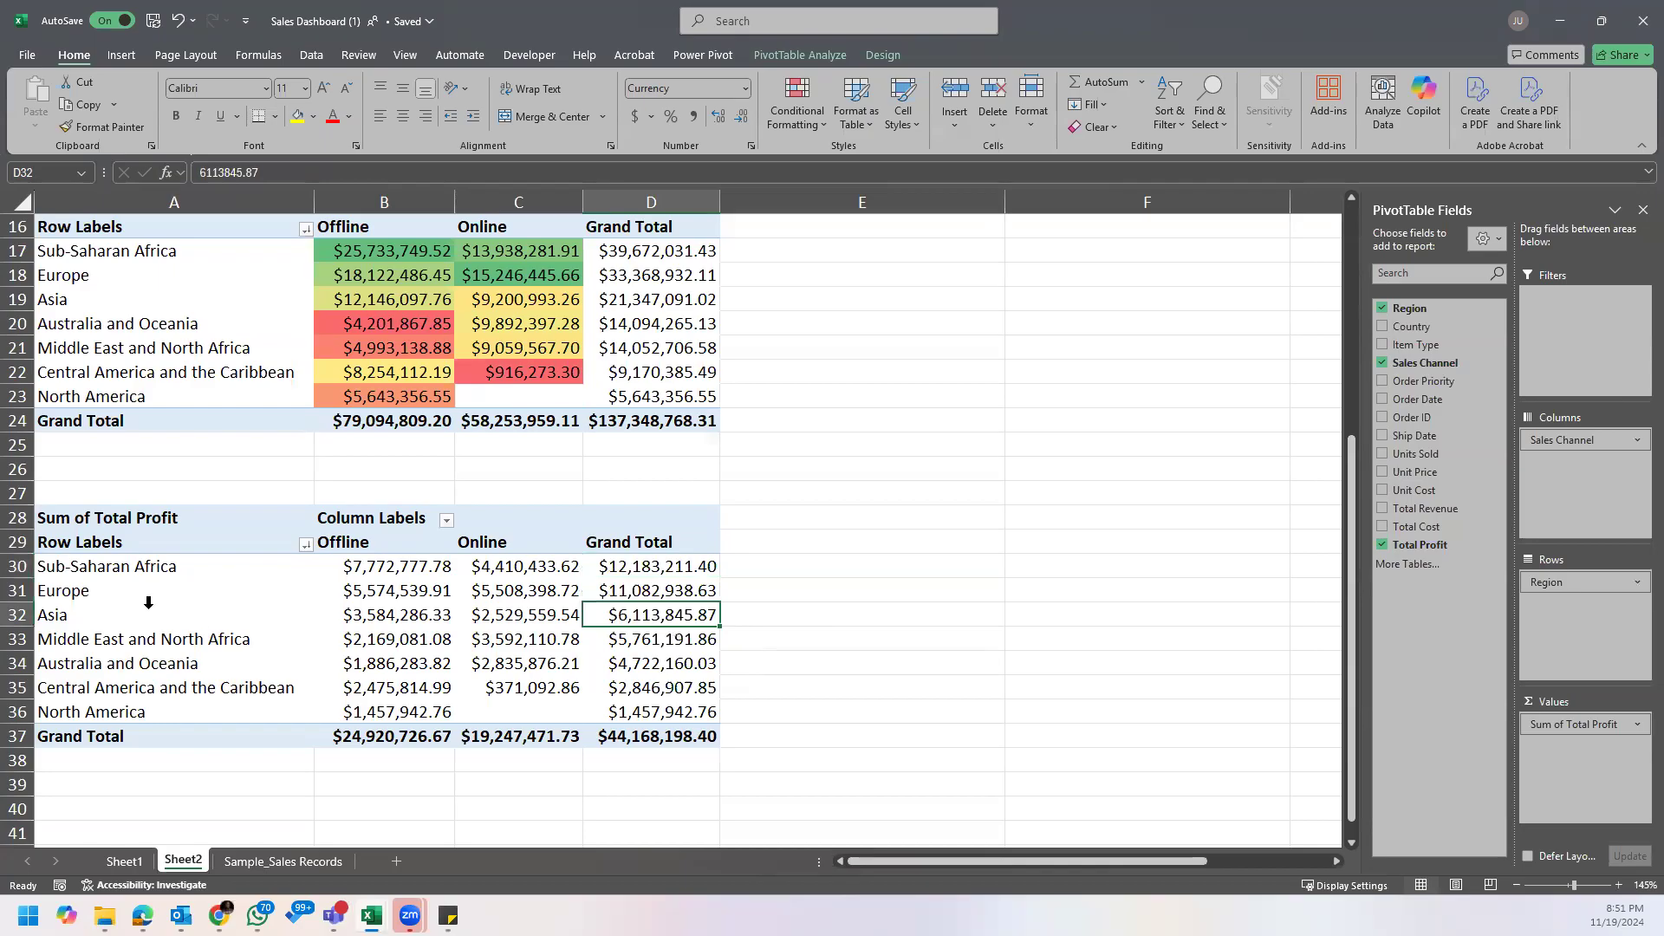
left_click(194, 652)
left_click(638, 641)
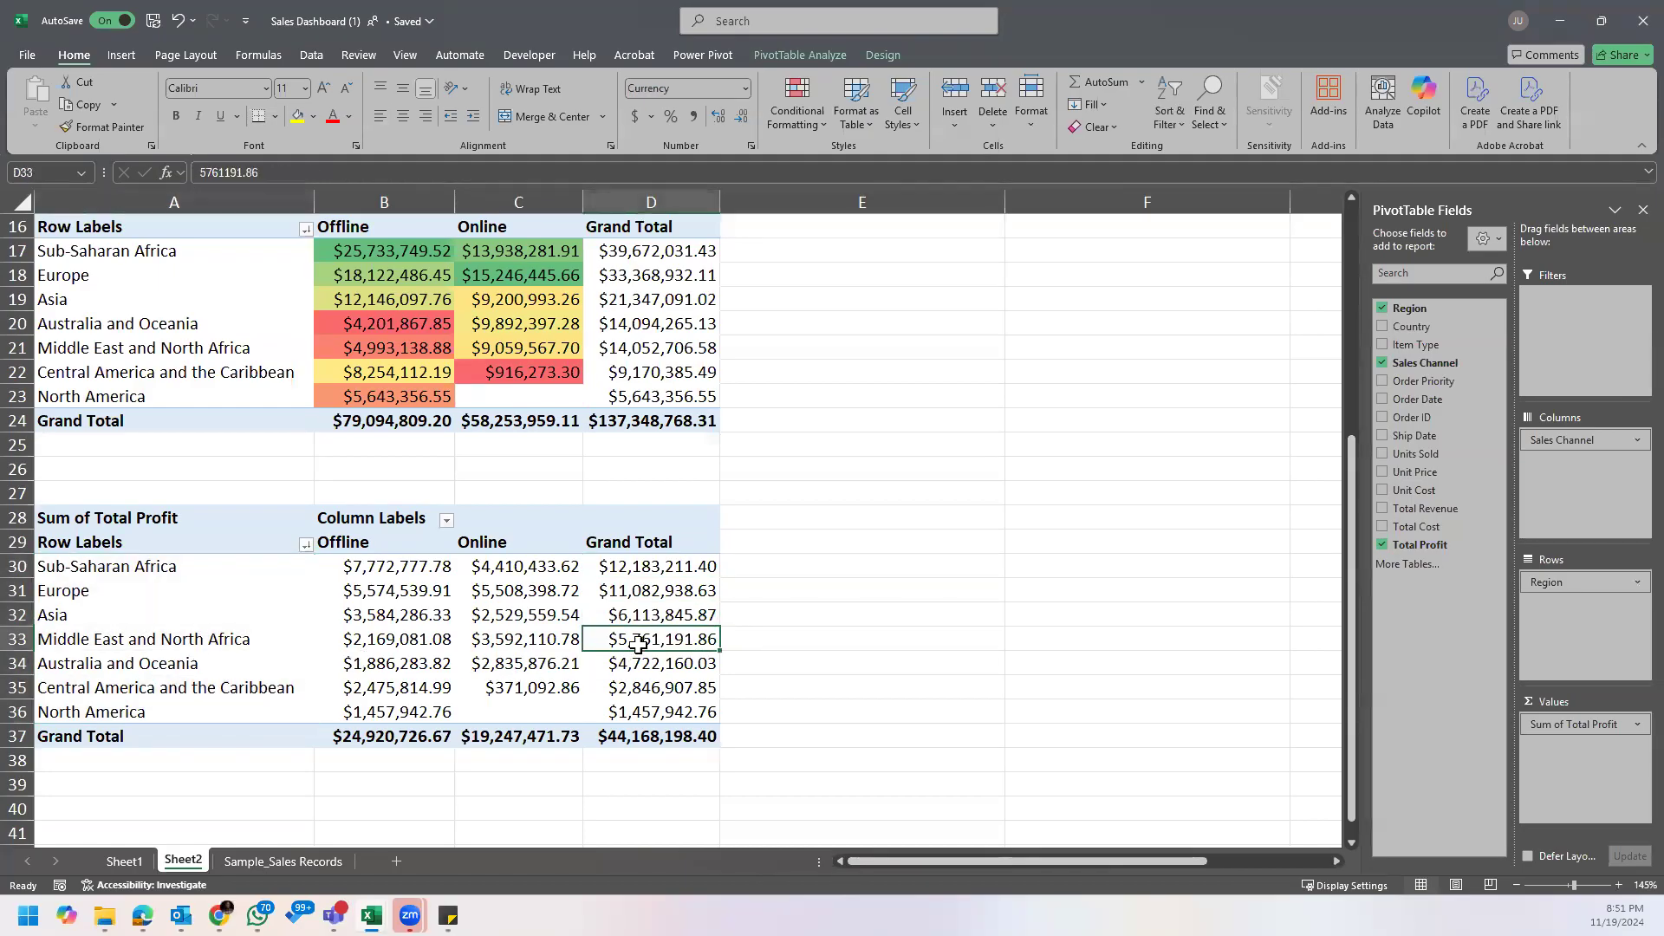
mouse_move(638, 644)
left_click(638, 575)
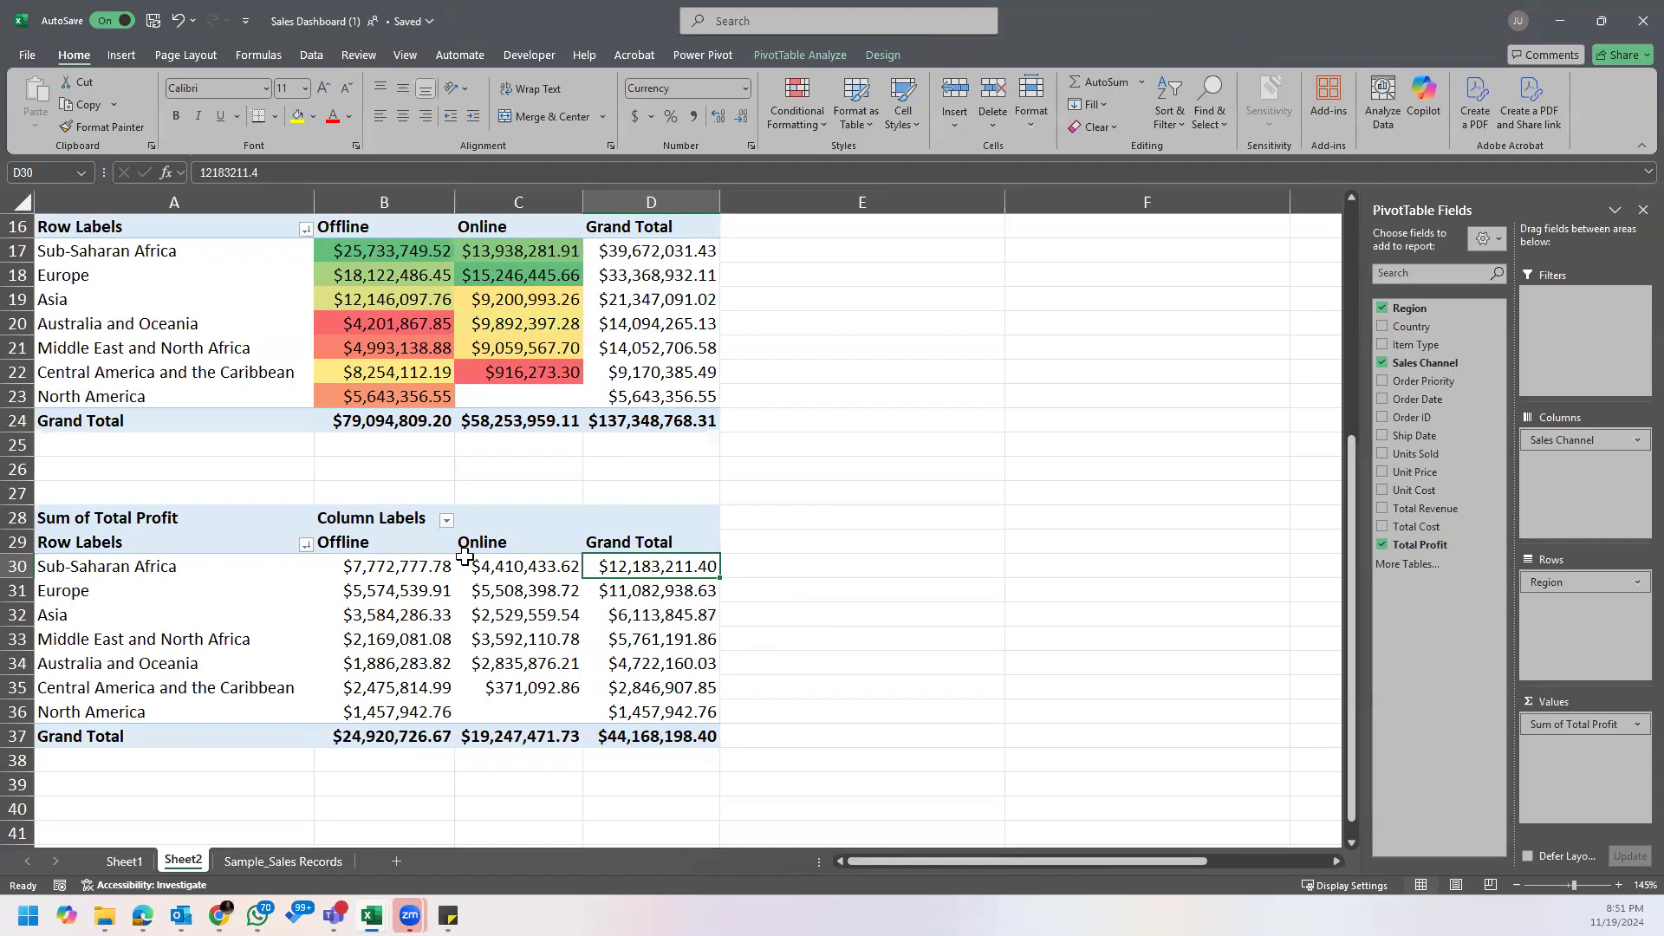
Step: Copy the whole sales channel profit PivotTable and paste the duplicate below it, starting at cell A40
scroll(465, 557, "down", 1)
left_click_drag(104, 445, 603, 669)
key("ctrl+c")
scroll(597, 669, "down", 1)
left_click(168, 682)
left_click(165, 663)
key("ctrl+v")
scroll(407, 680, "down", 2)
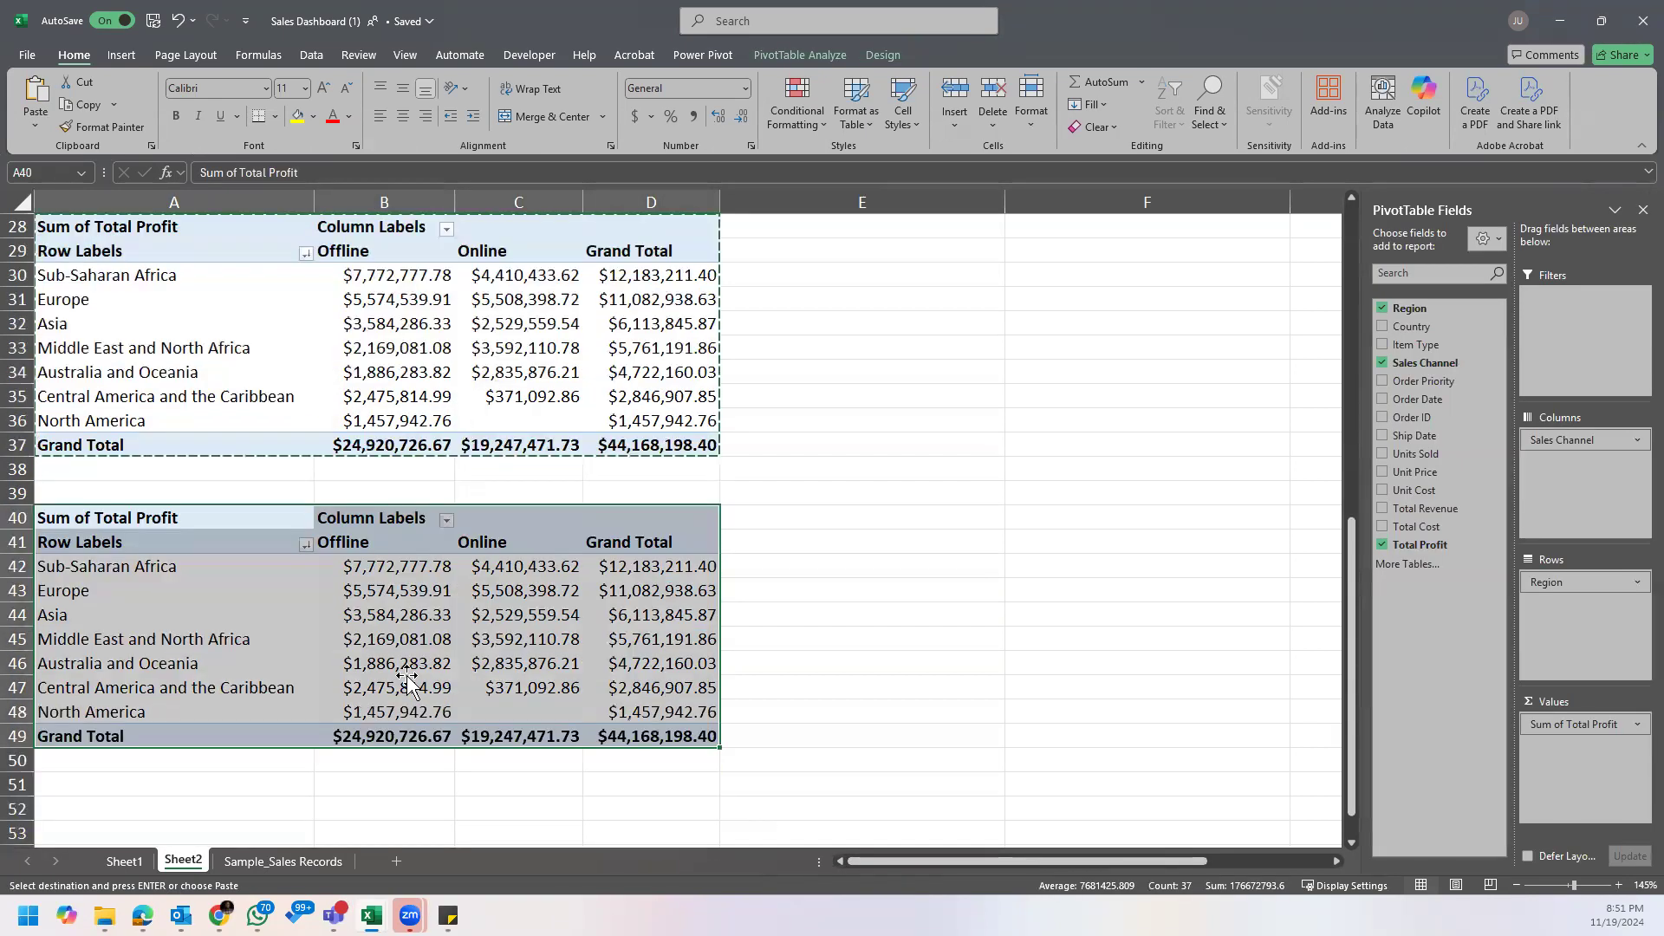
scroll(407, 680, "down", 1)
Step: Replace Total Profit with Order ID as the values of the newest PivotTable
left_click(512, 583)
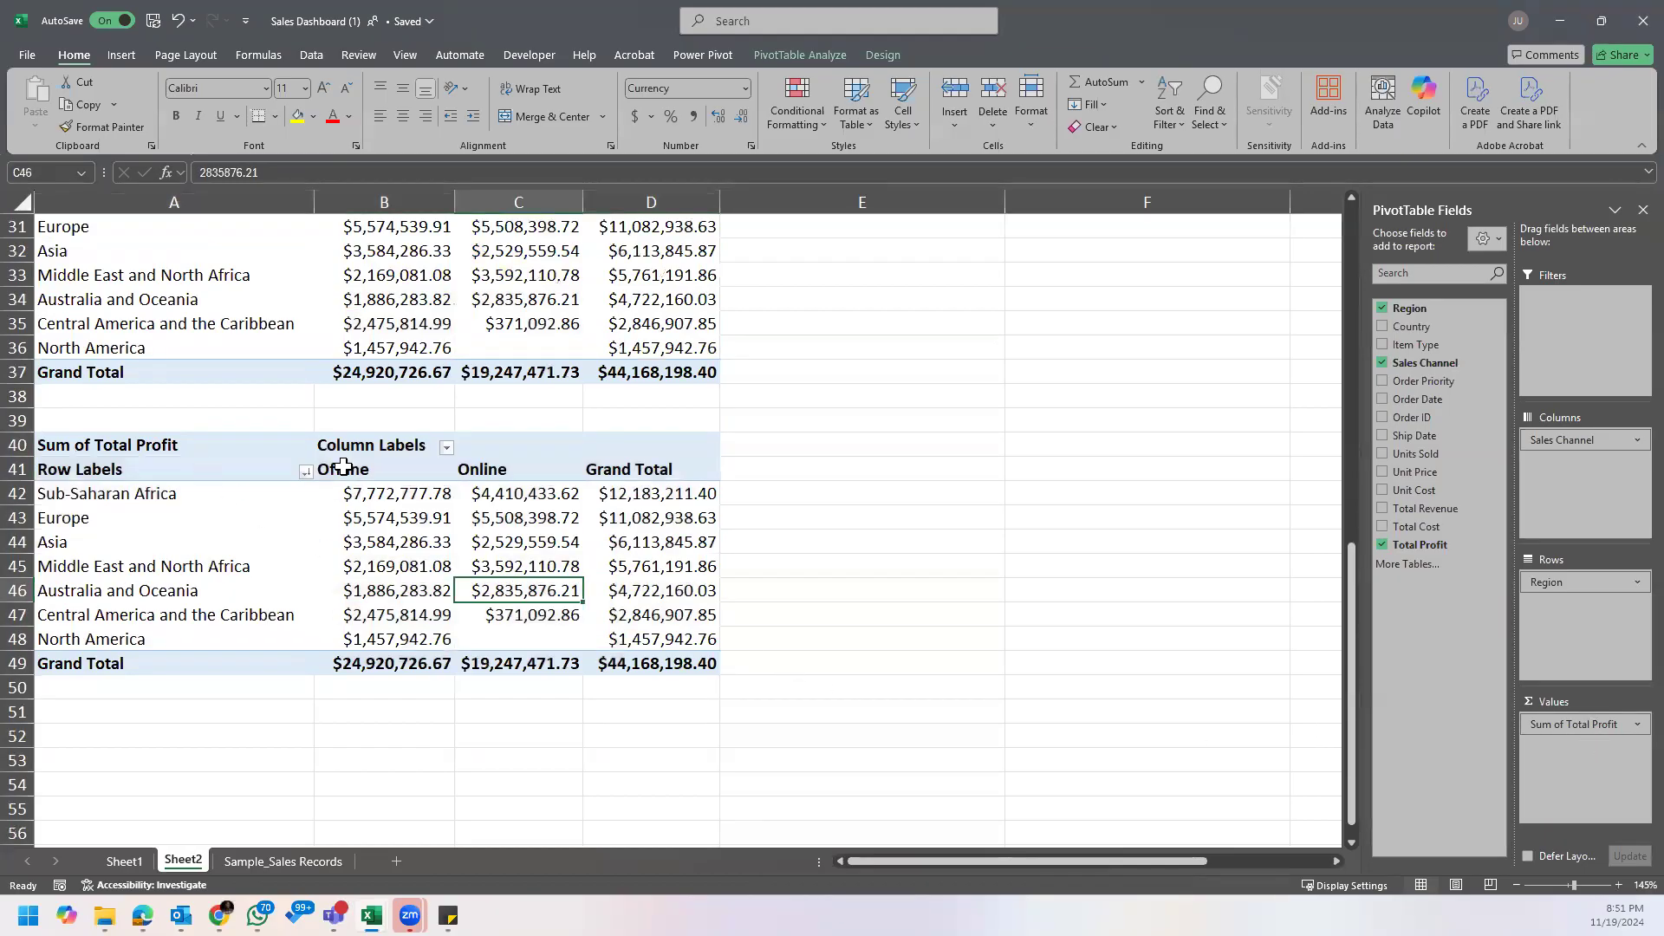
left_click_drag(1561, 725, 1041, 723)
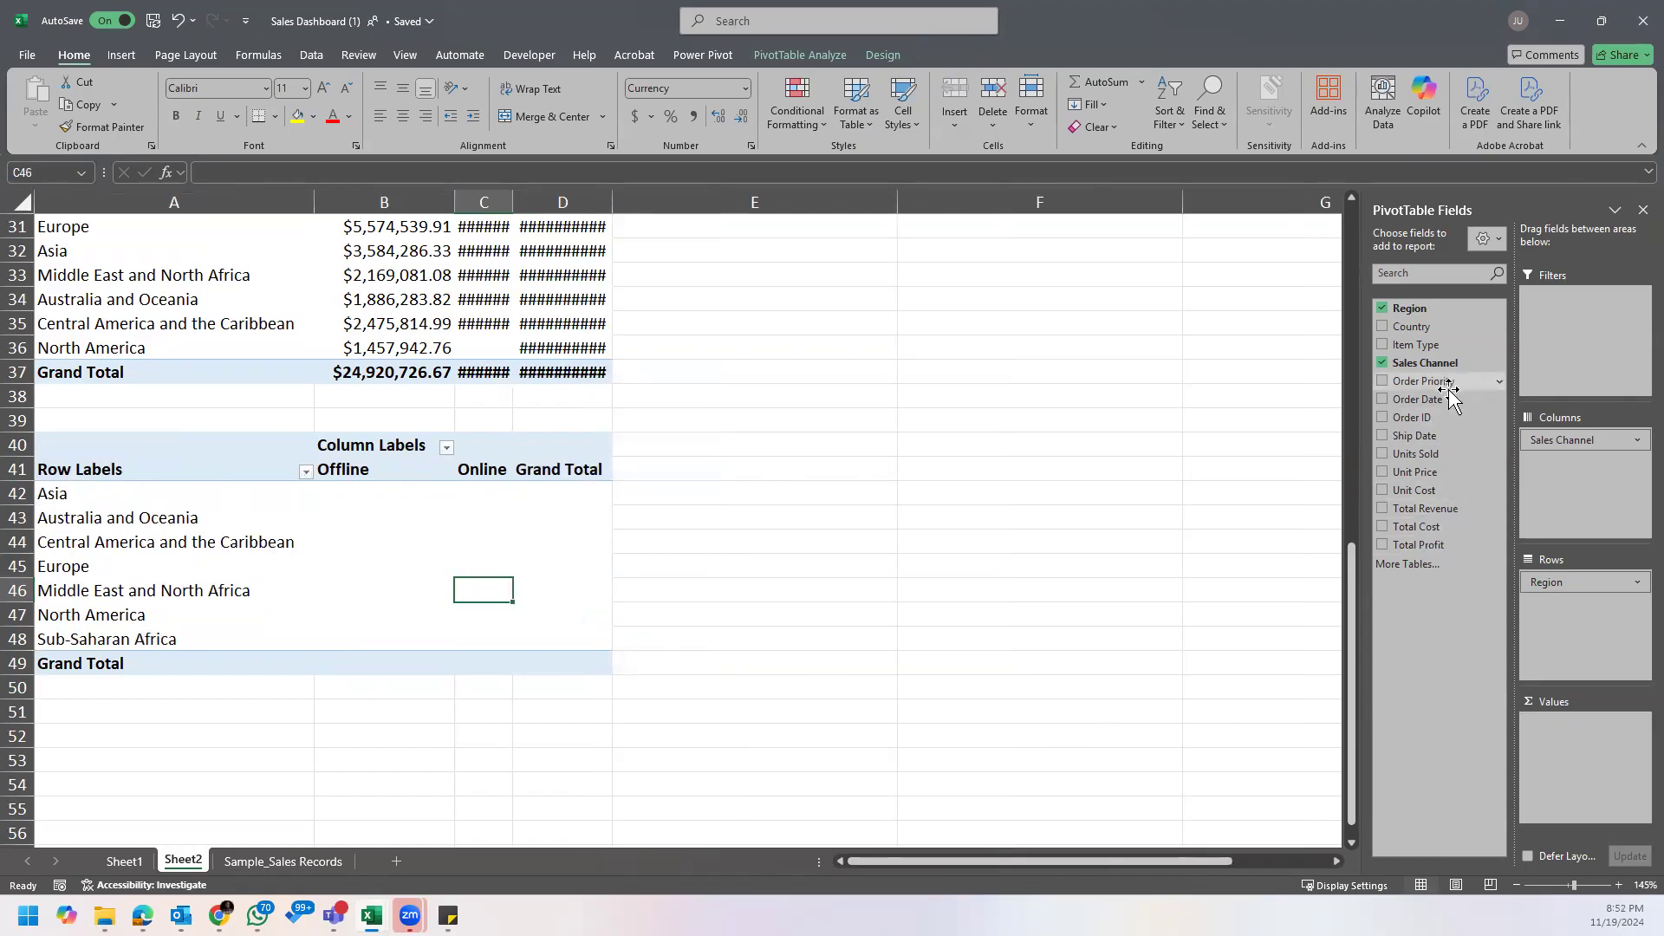
left_click_drag(1427, 425, 1578, 747)
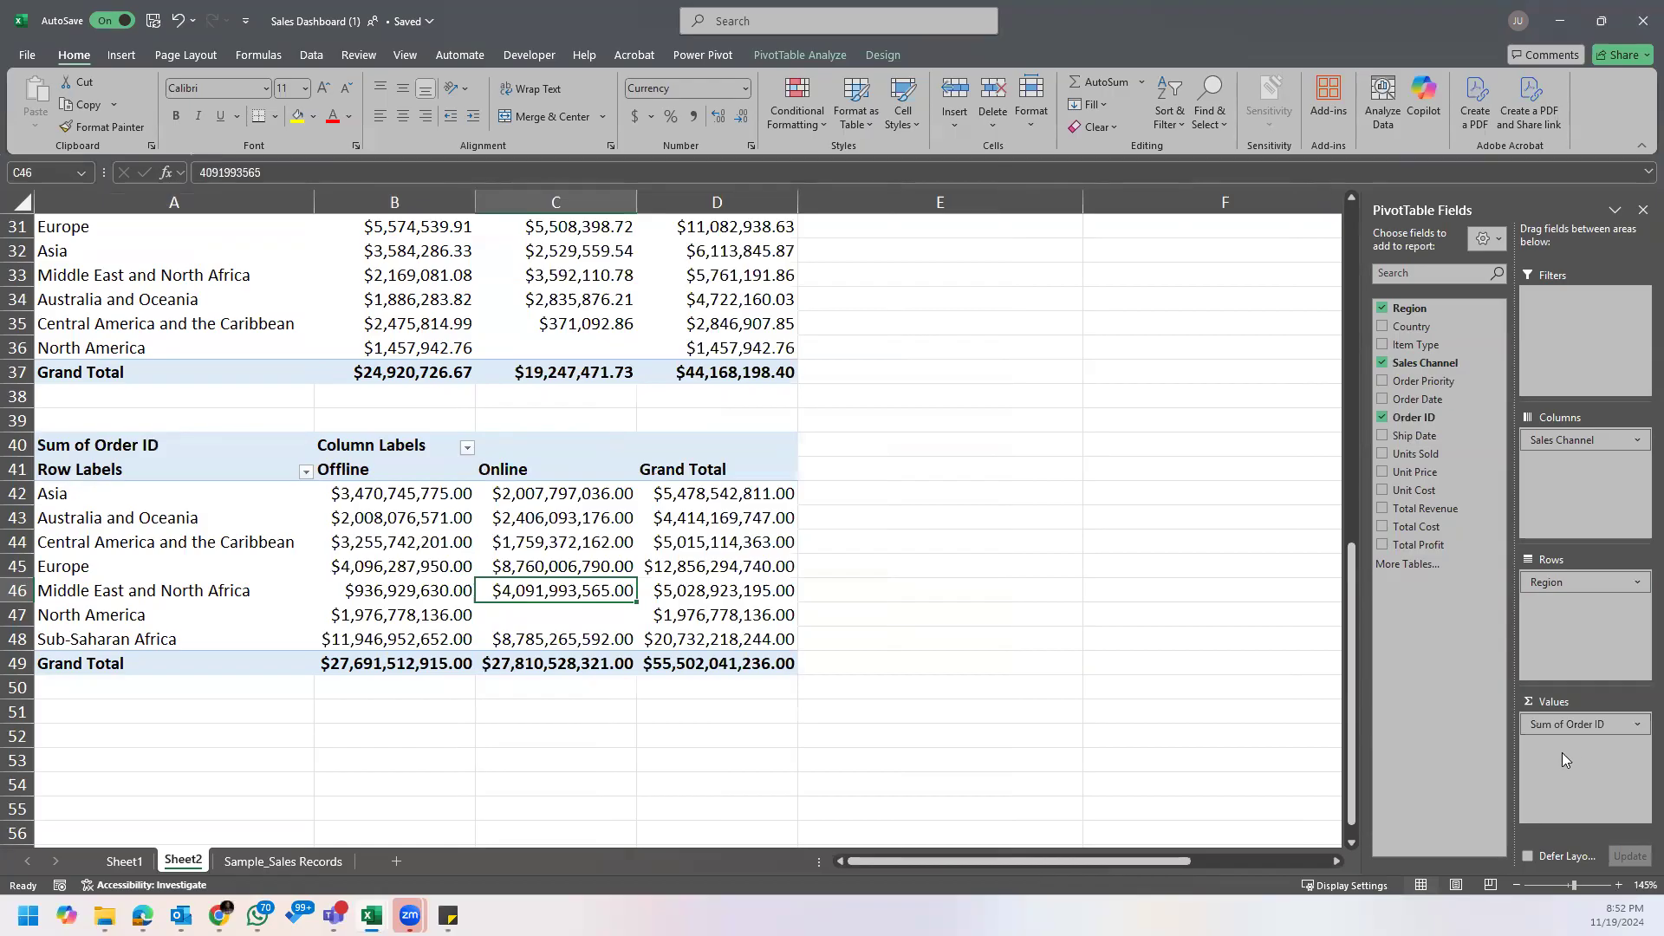
Step: Check the Order ID entries of the first records in the Sample_Sales_Records sheet
left_click(121, 863)
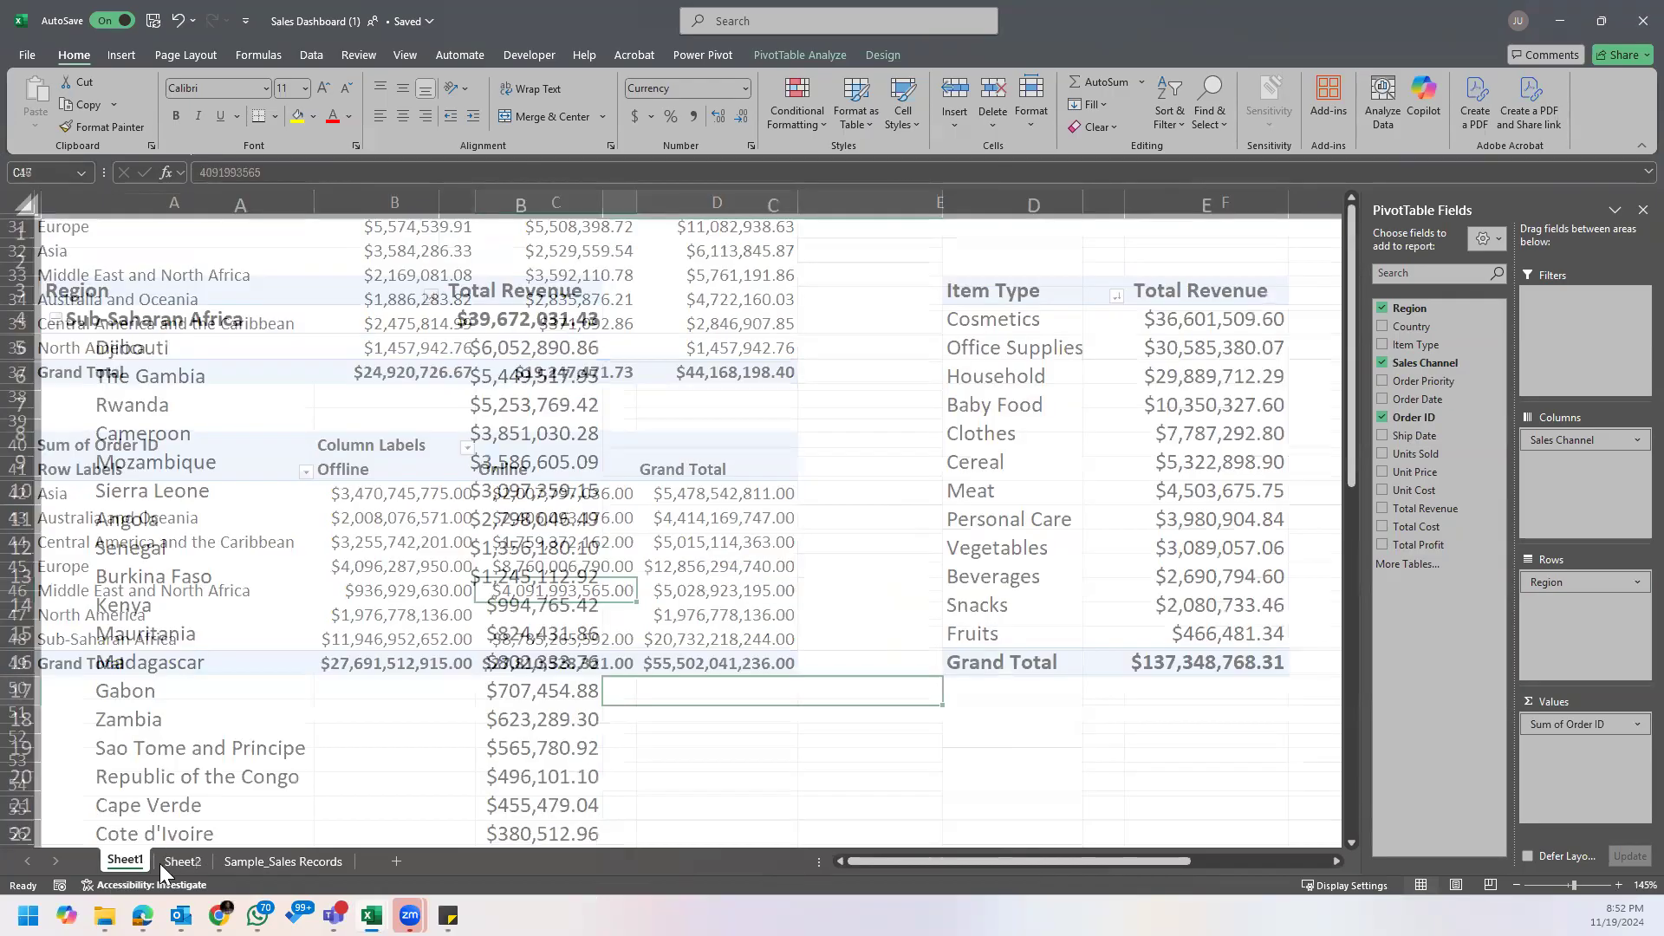
left_click(260, 861)
left_click(863, 236)
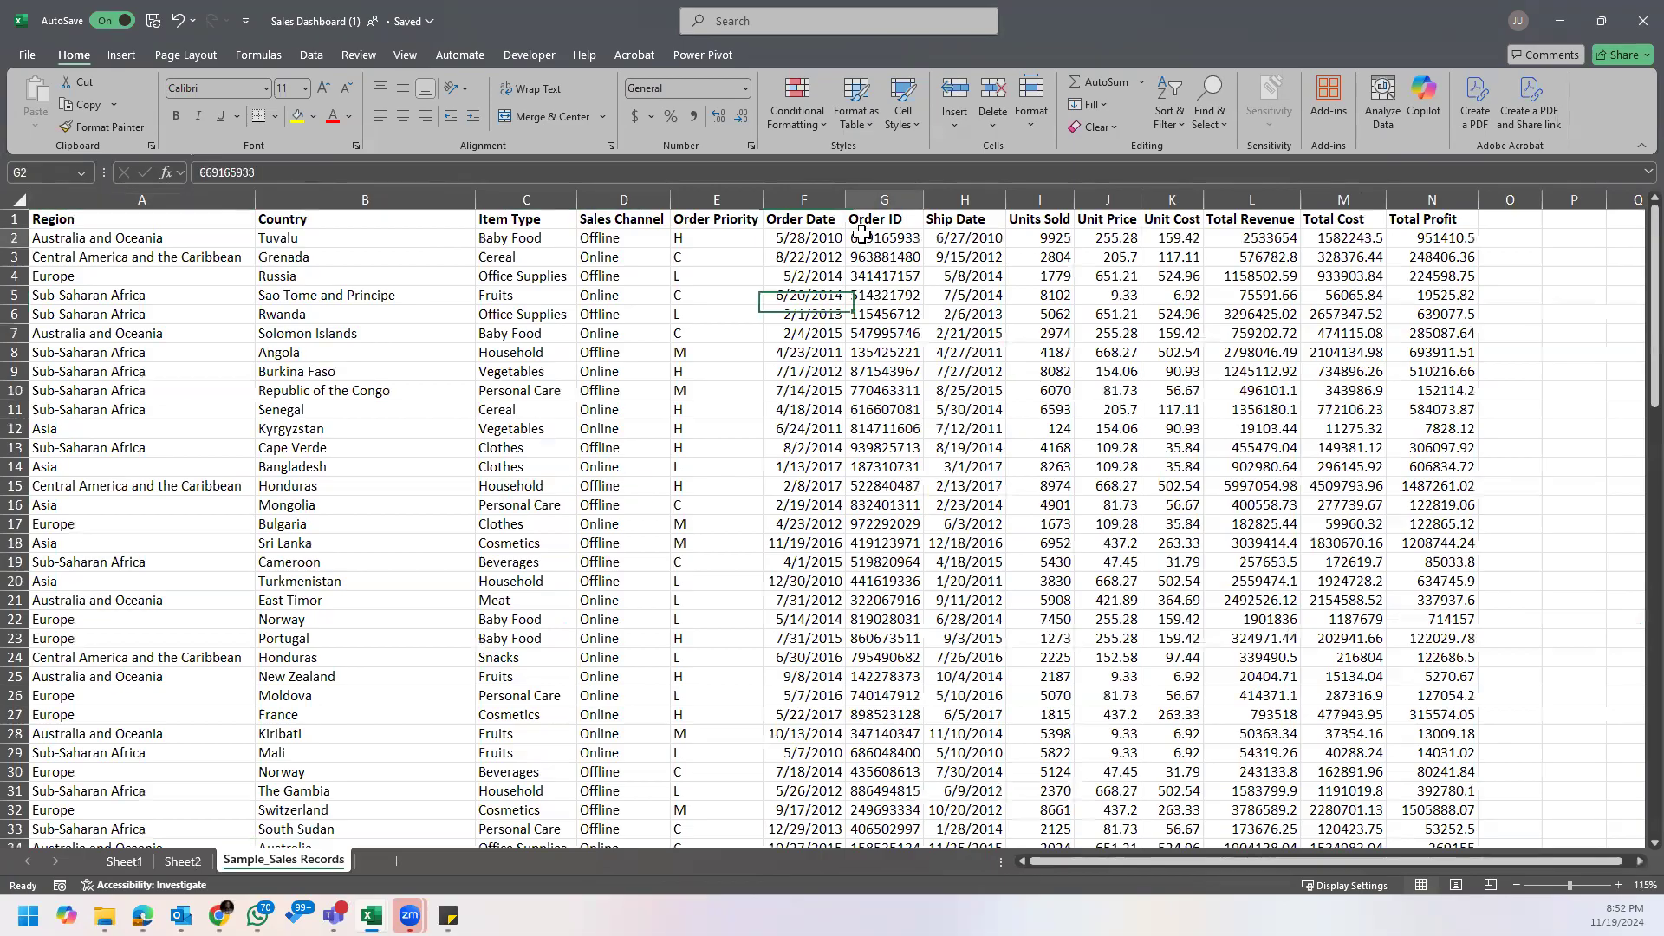
left_click(923, 200)
left_click(888, 256)
left_click(889, 276)
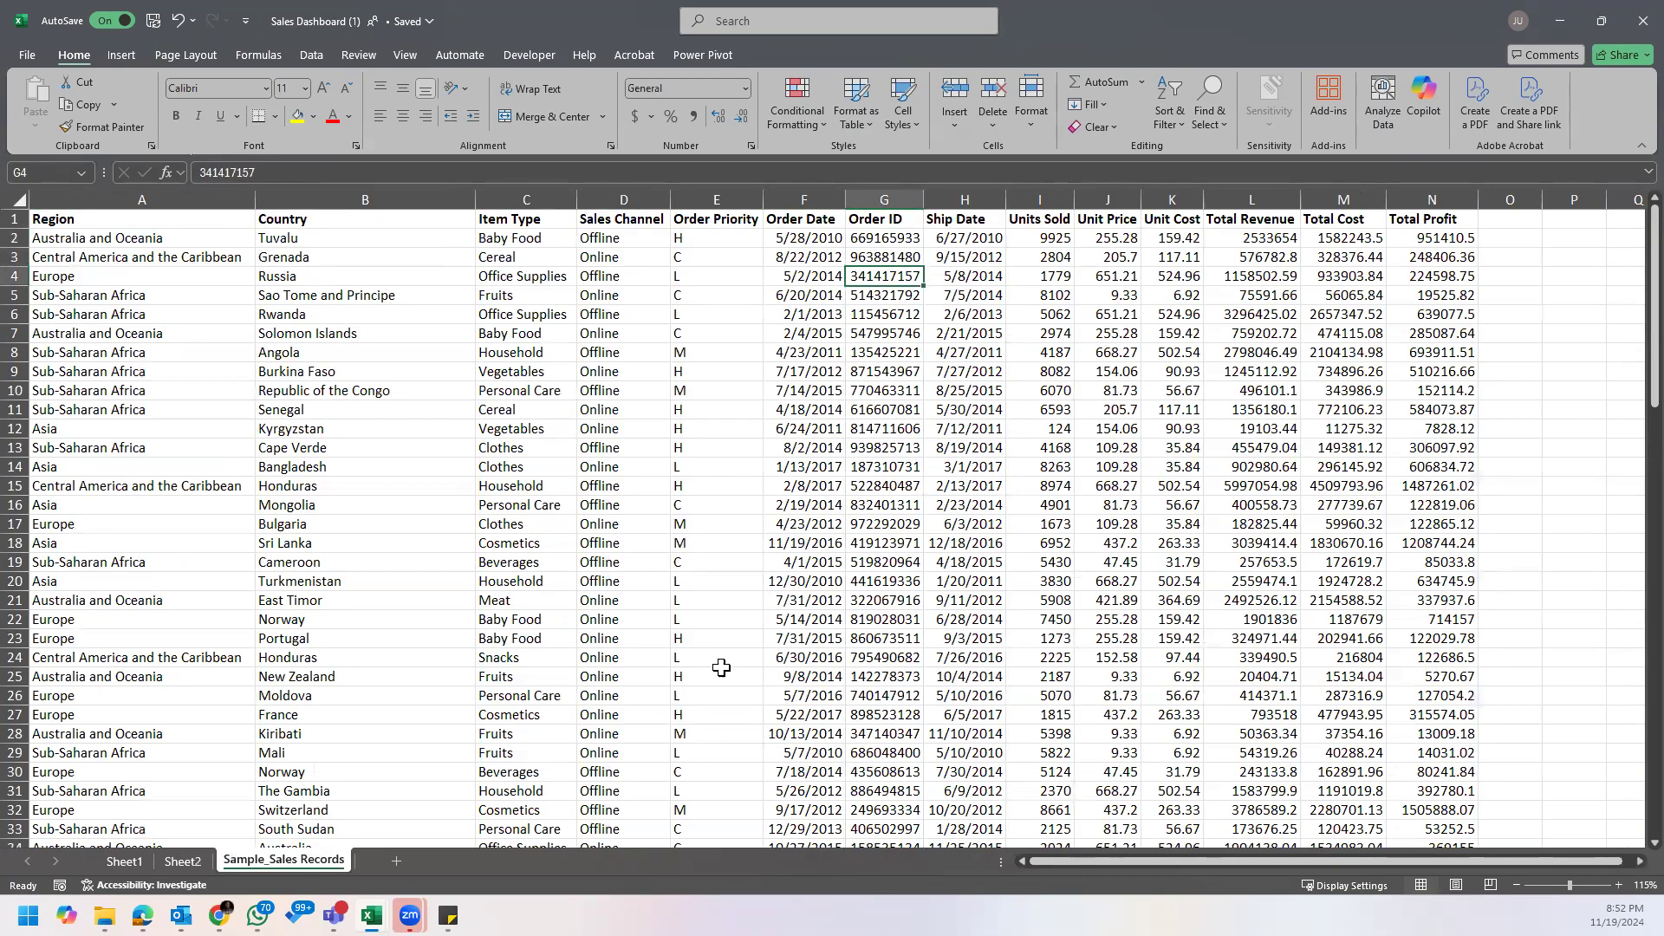
Step: Return to Sheet2 and summarize the Order ID values of the newest PivotTable by Count instead of Sum
left_click(182, 861)
left_click(560, 514)
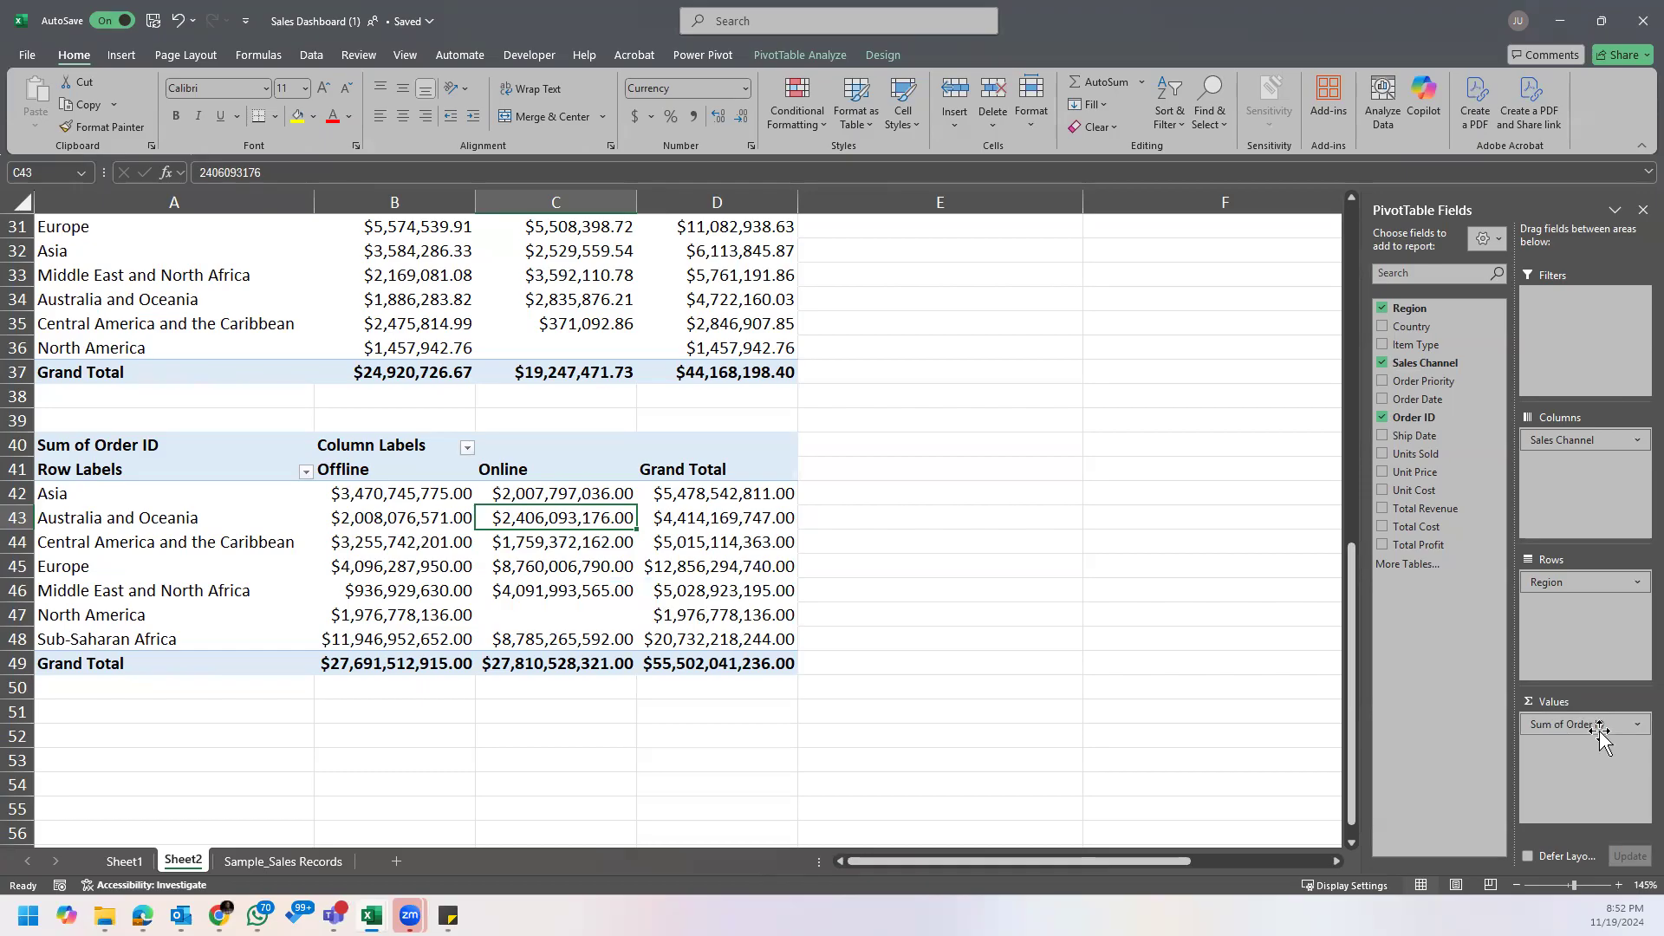
left_click(1633, 731)
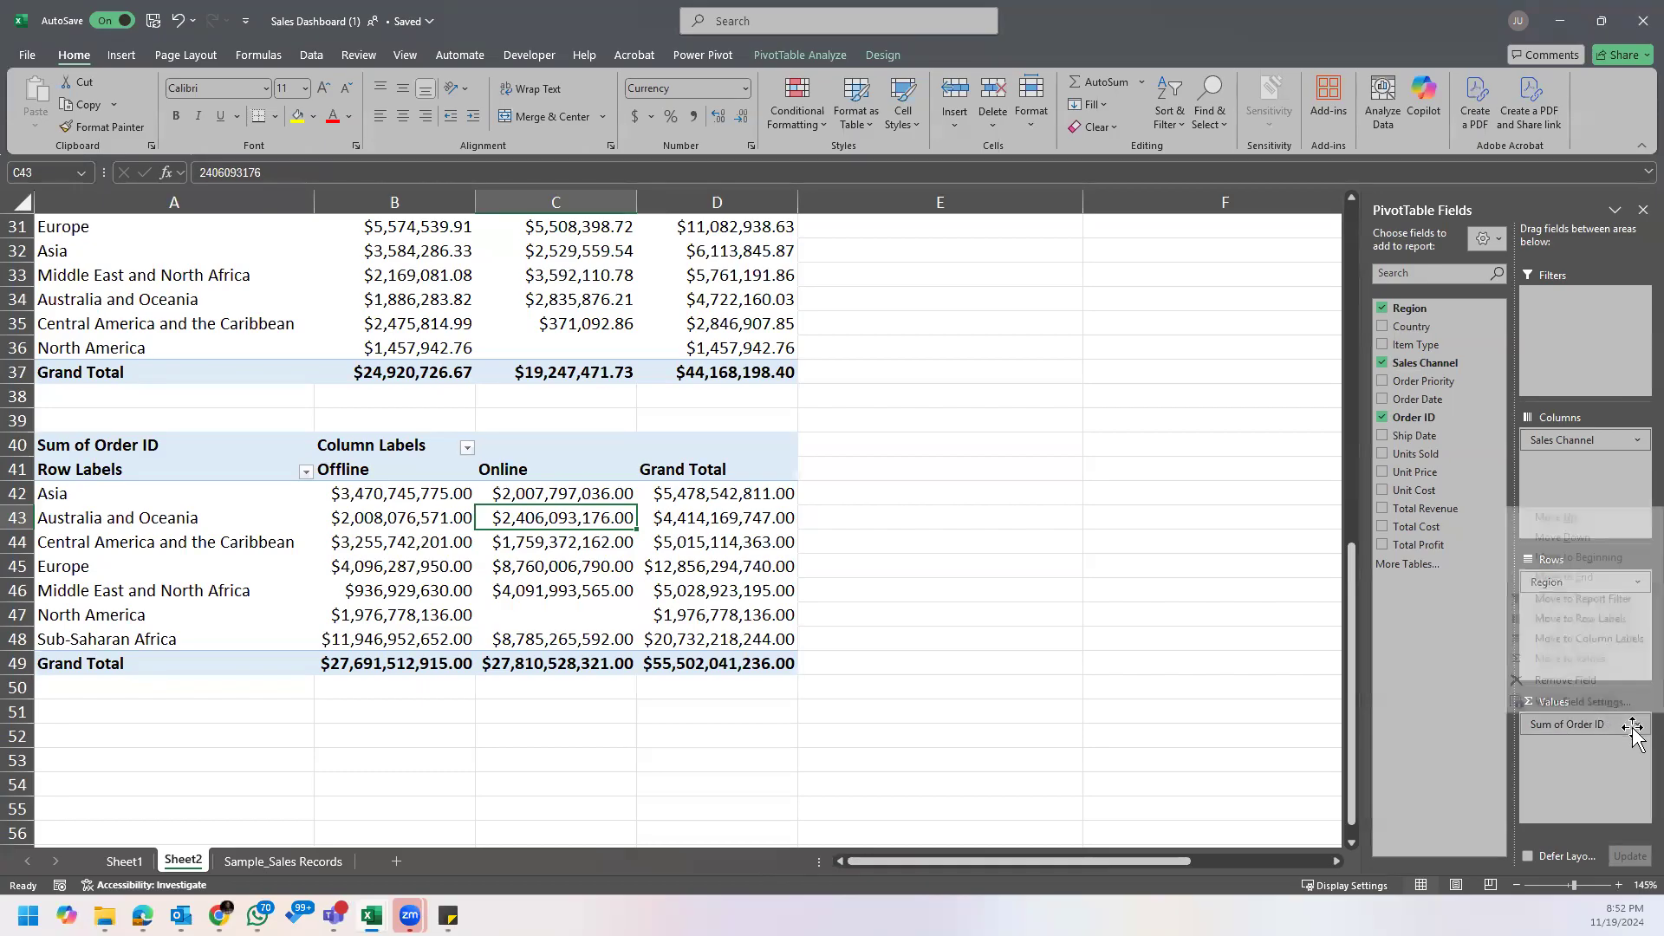
left_click(619, 552)
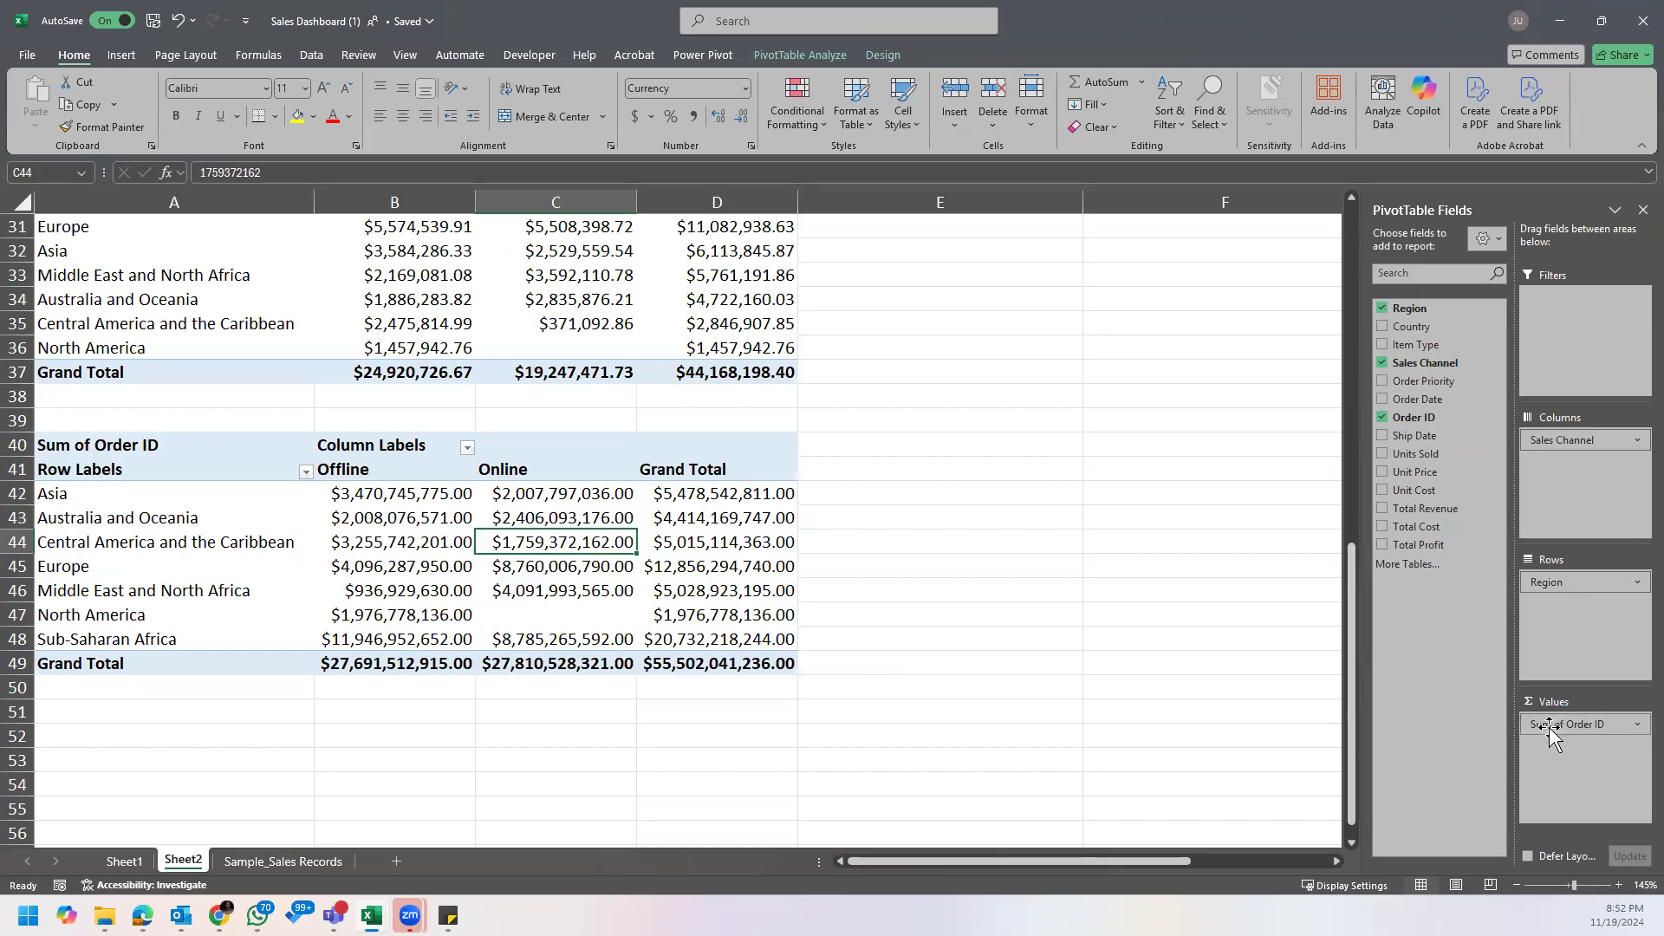
left_click(1593, 725)
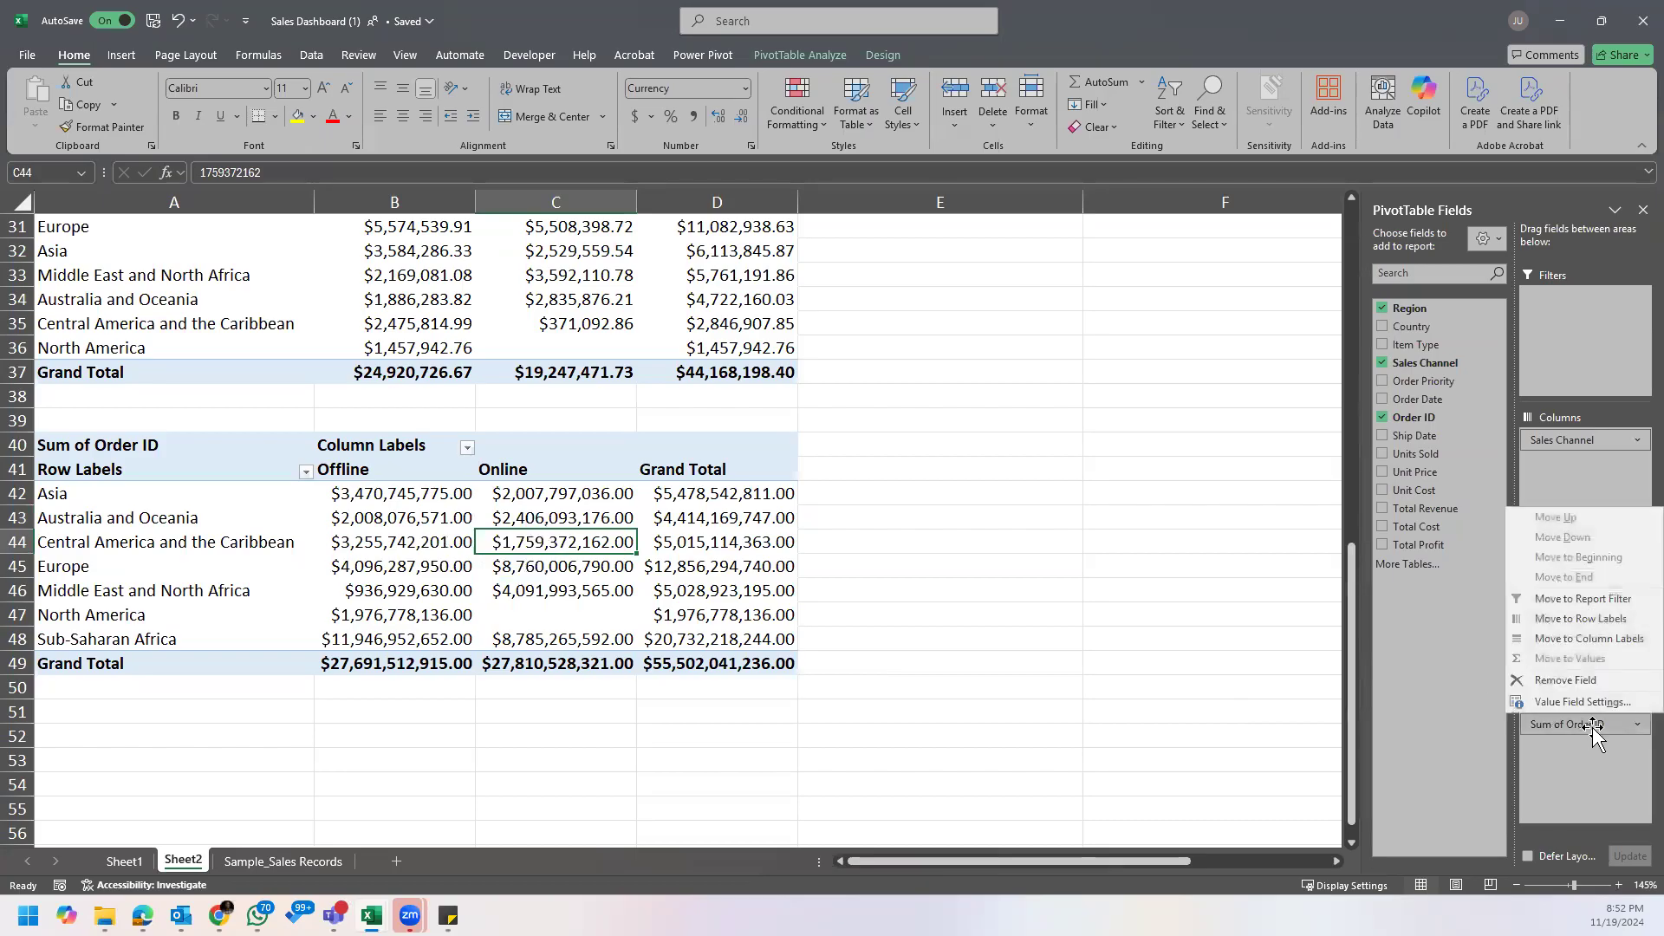
left_click(702, 542)
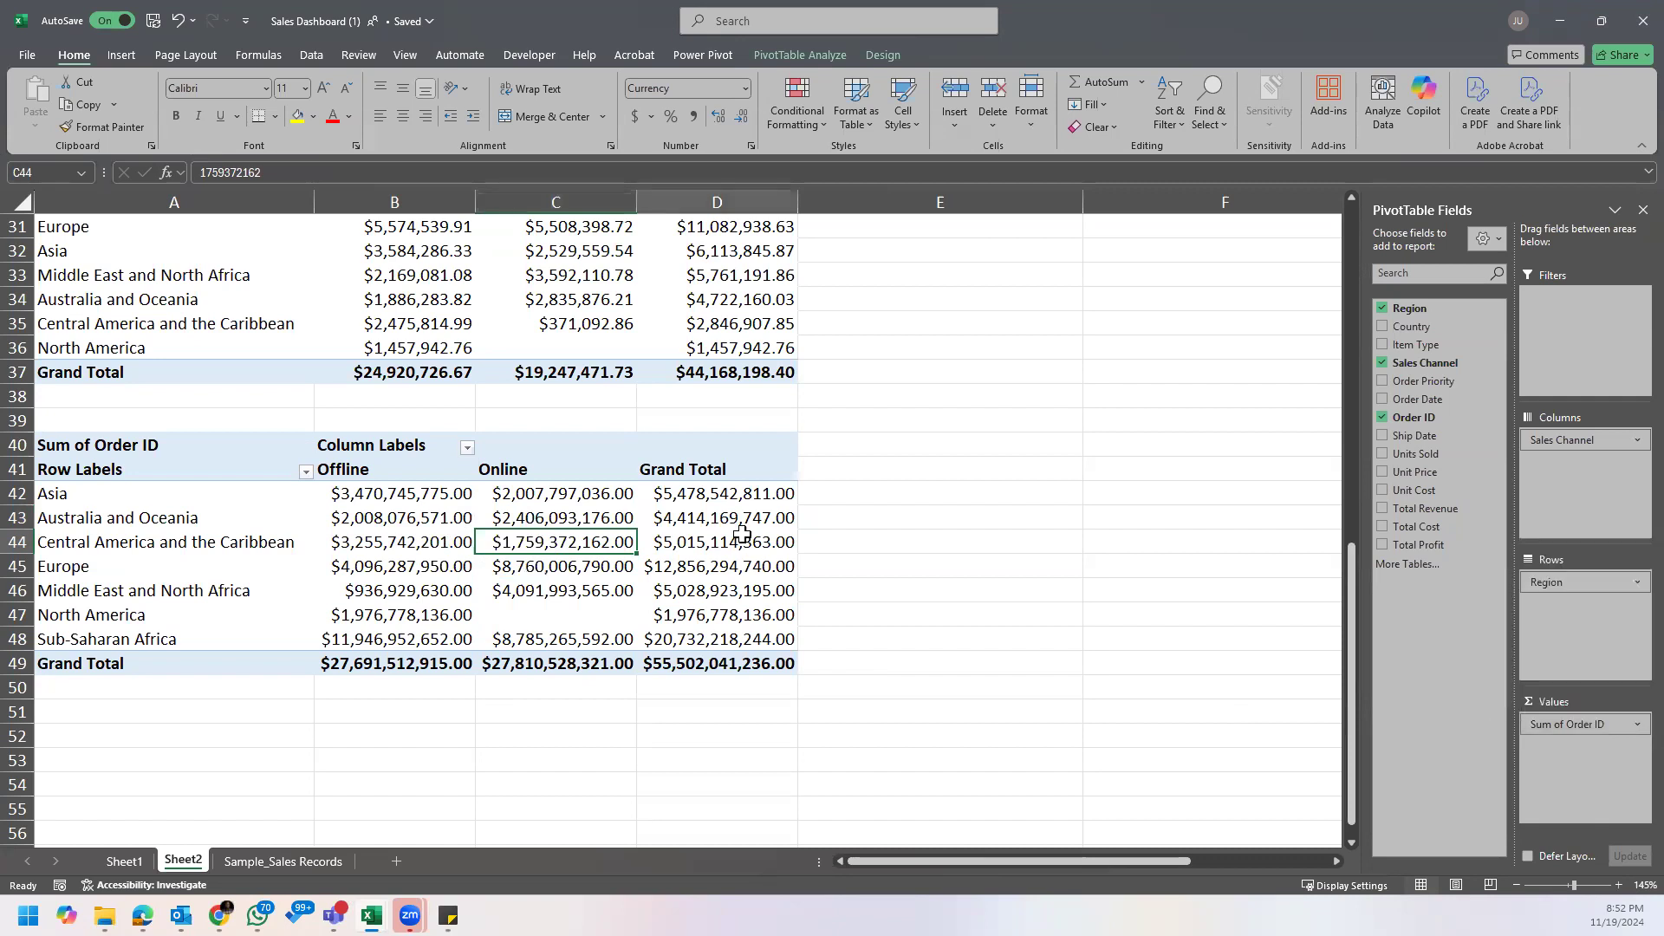
right_click(682, 495)
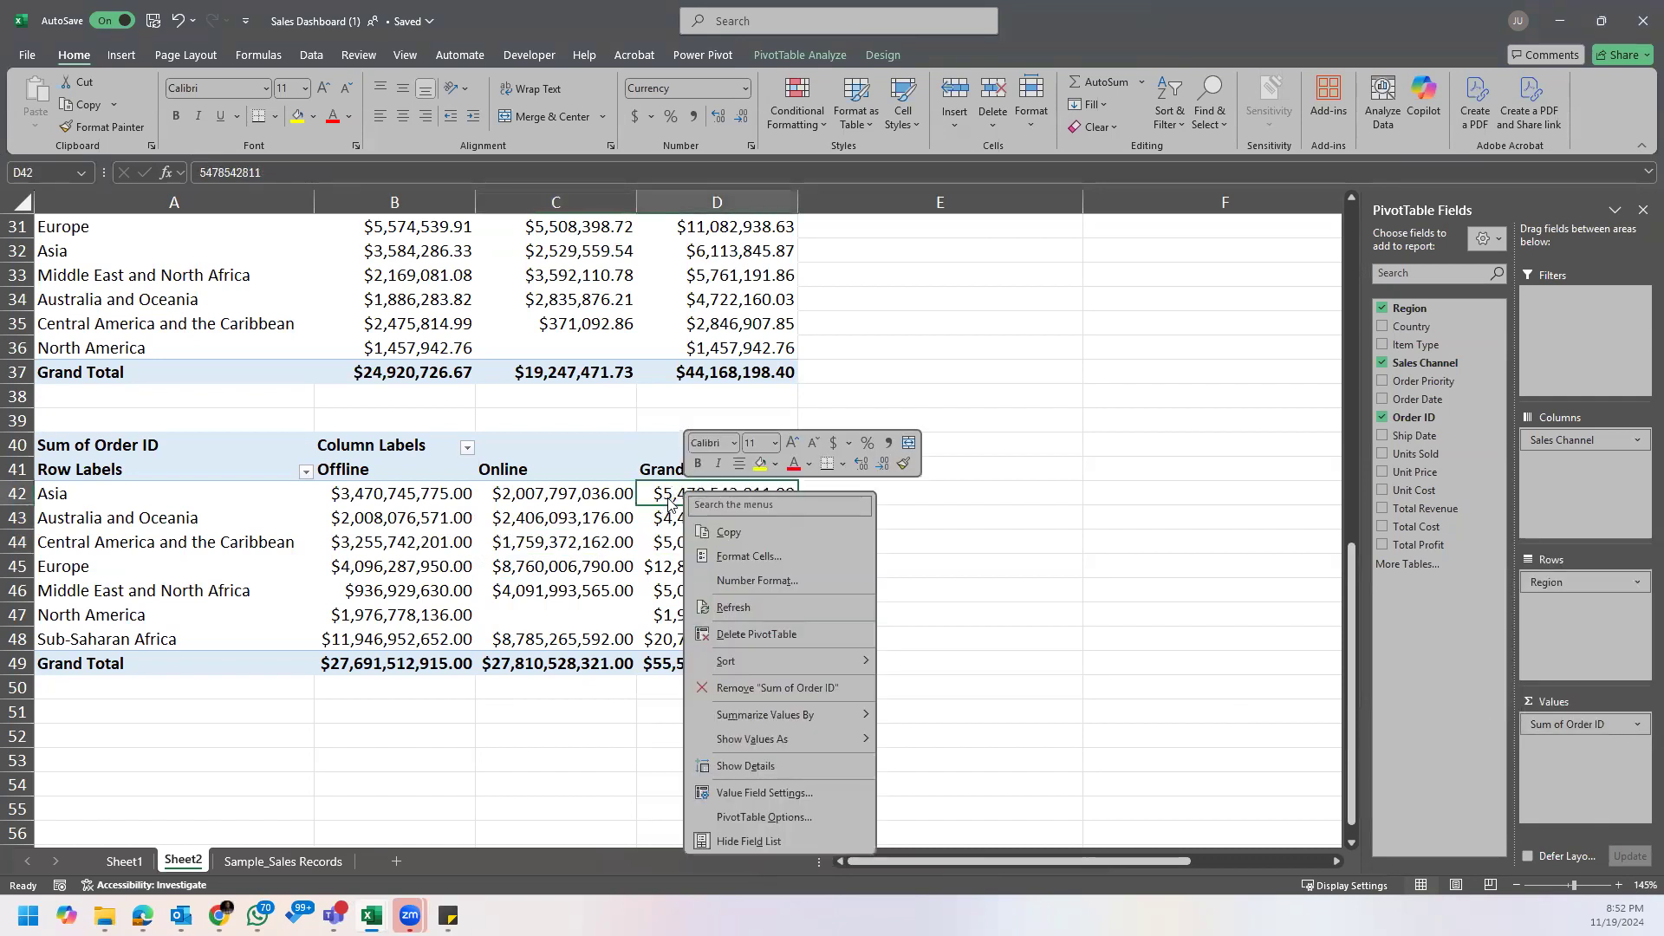
mouse_move(810, 728)
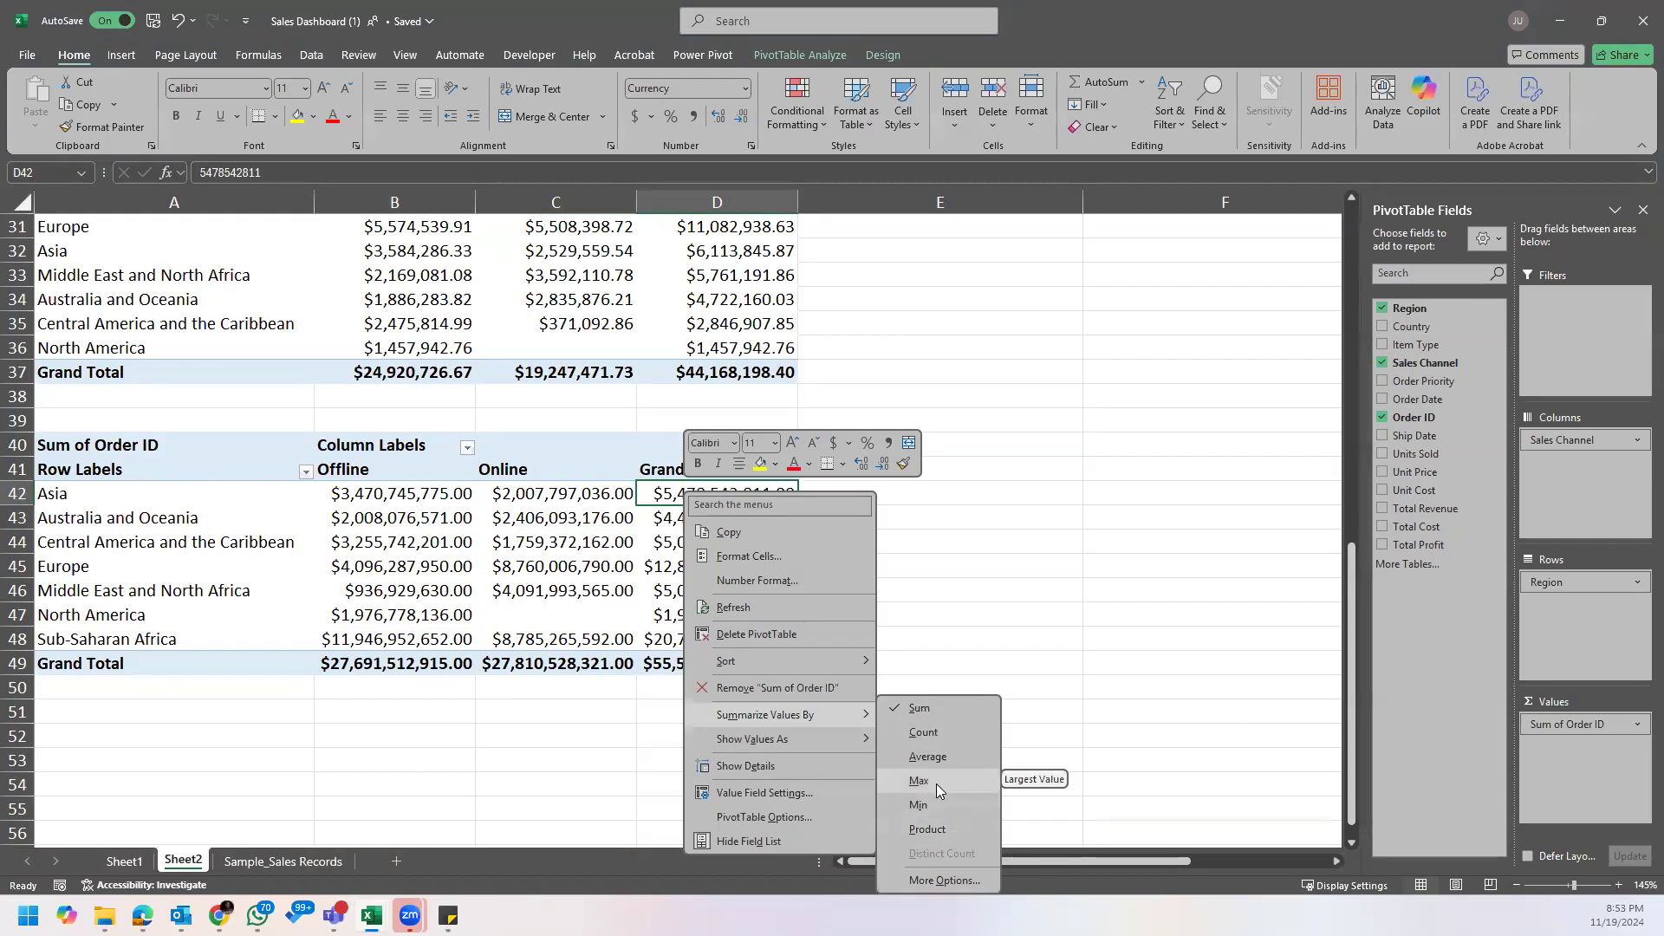
left_click(953, 731)
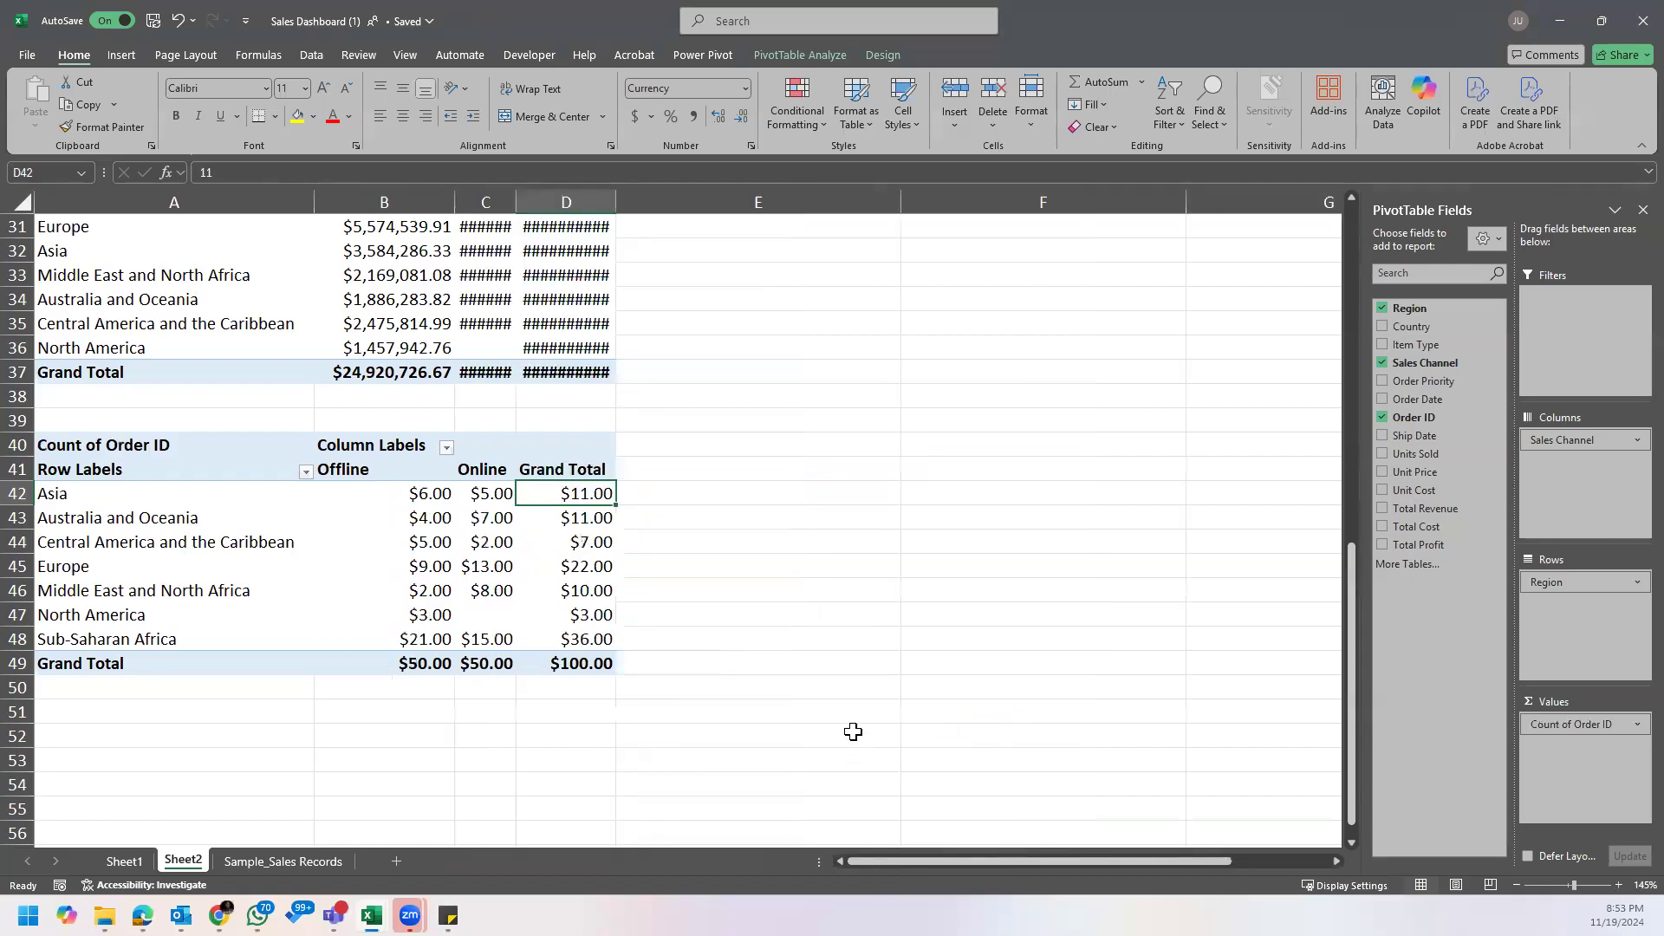
Step: Auto-fit the widths of columns C and D so the profit figures above the order counts are readable
left_click(409, 496)
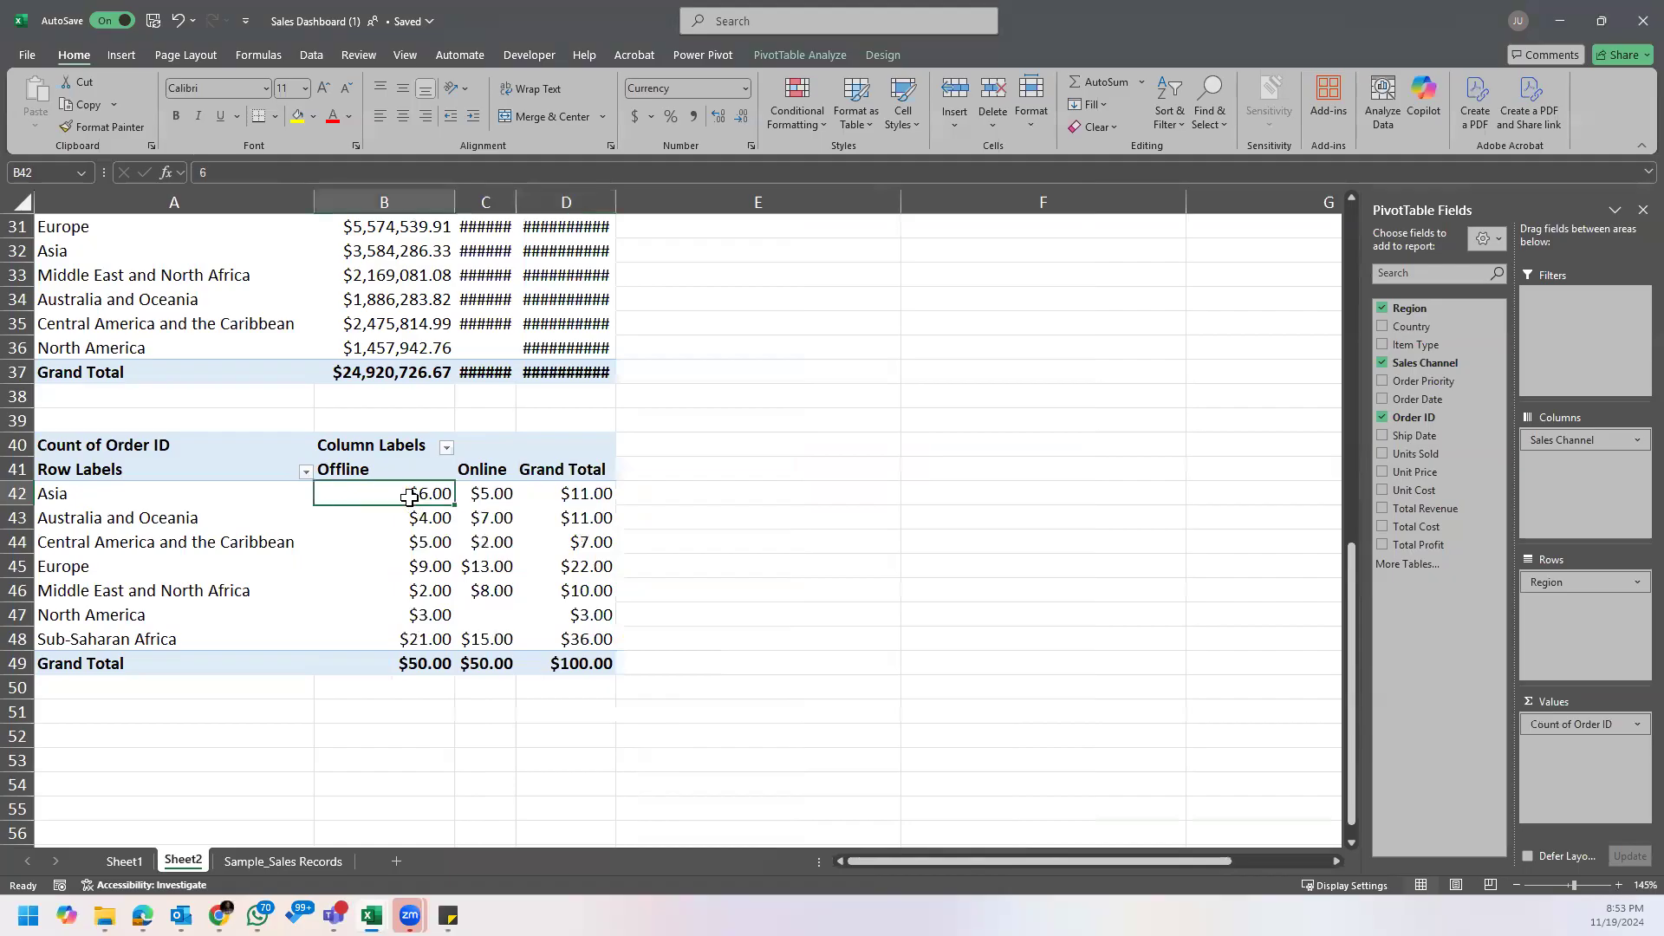
left_click_drag(486, 203, 607, 202)
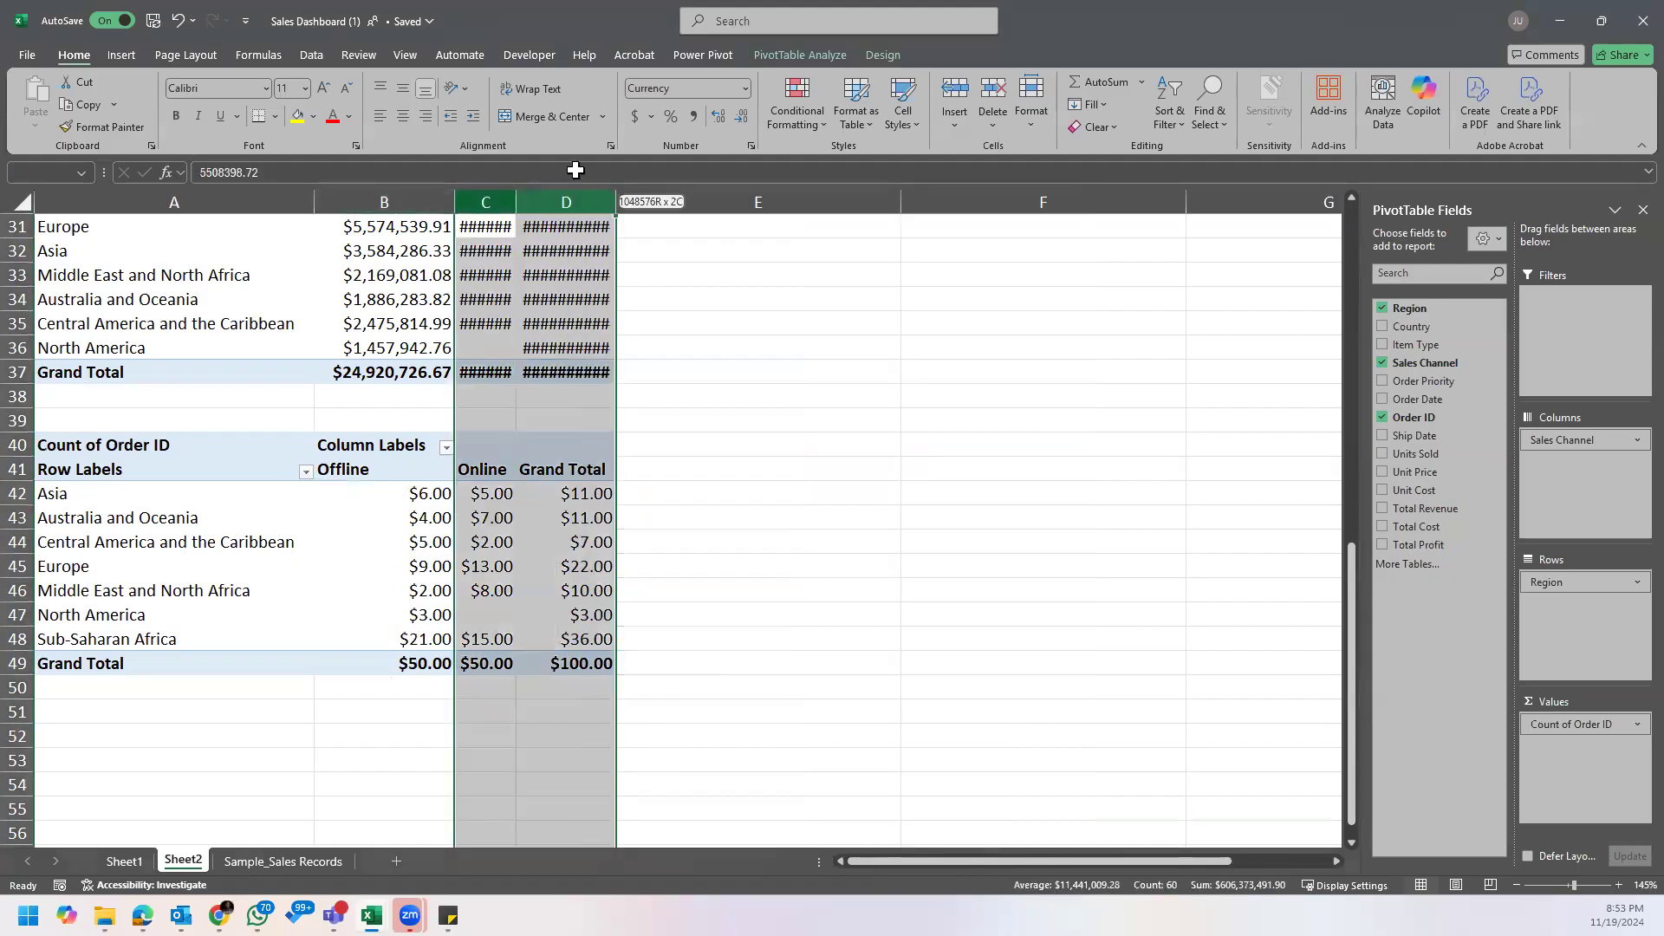
double_click(607, 203)
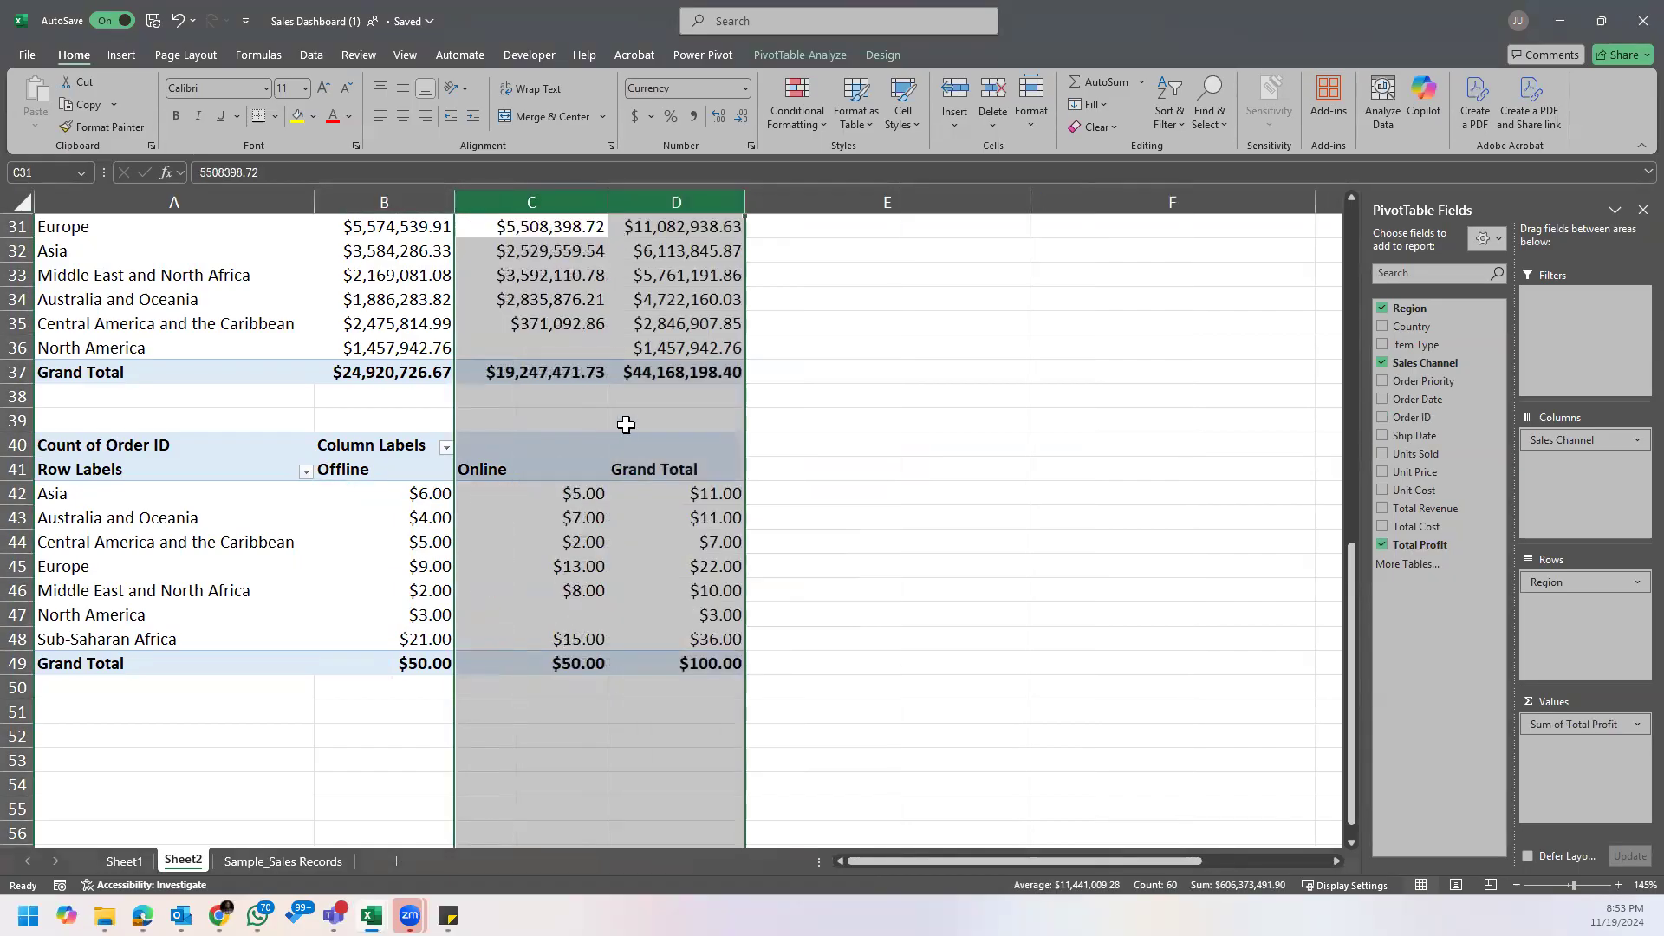
Step: Try to set the number format of the order counts in B42:D49 to General
left_click(438, 493)
left_click_drag(420, 492, 641, 661)
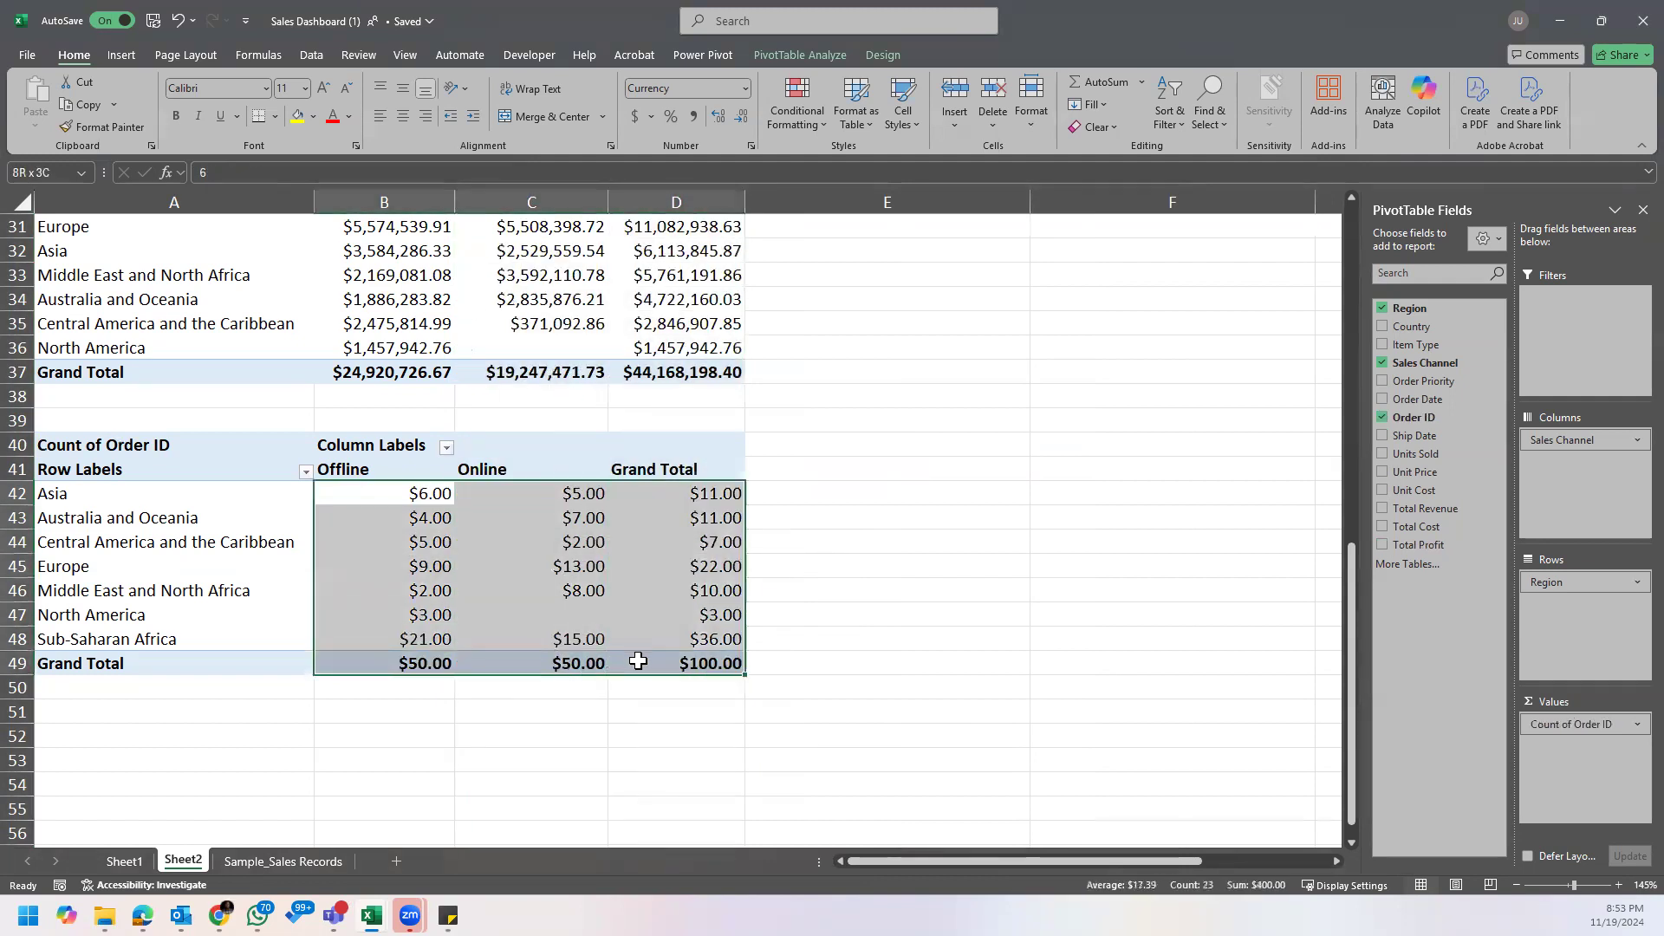
right_click(565, 492)
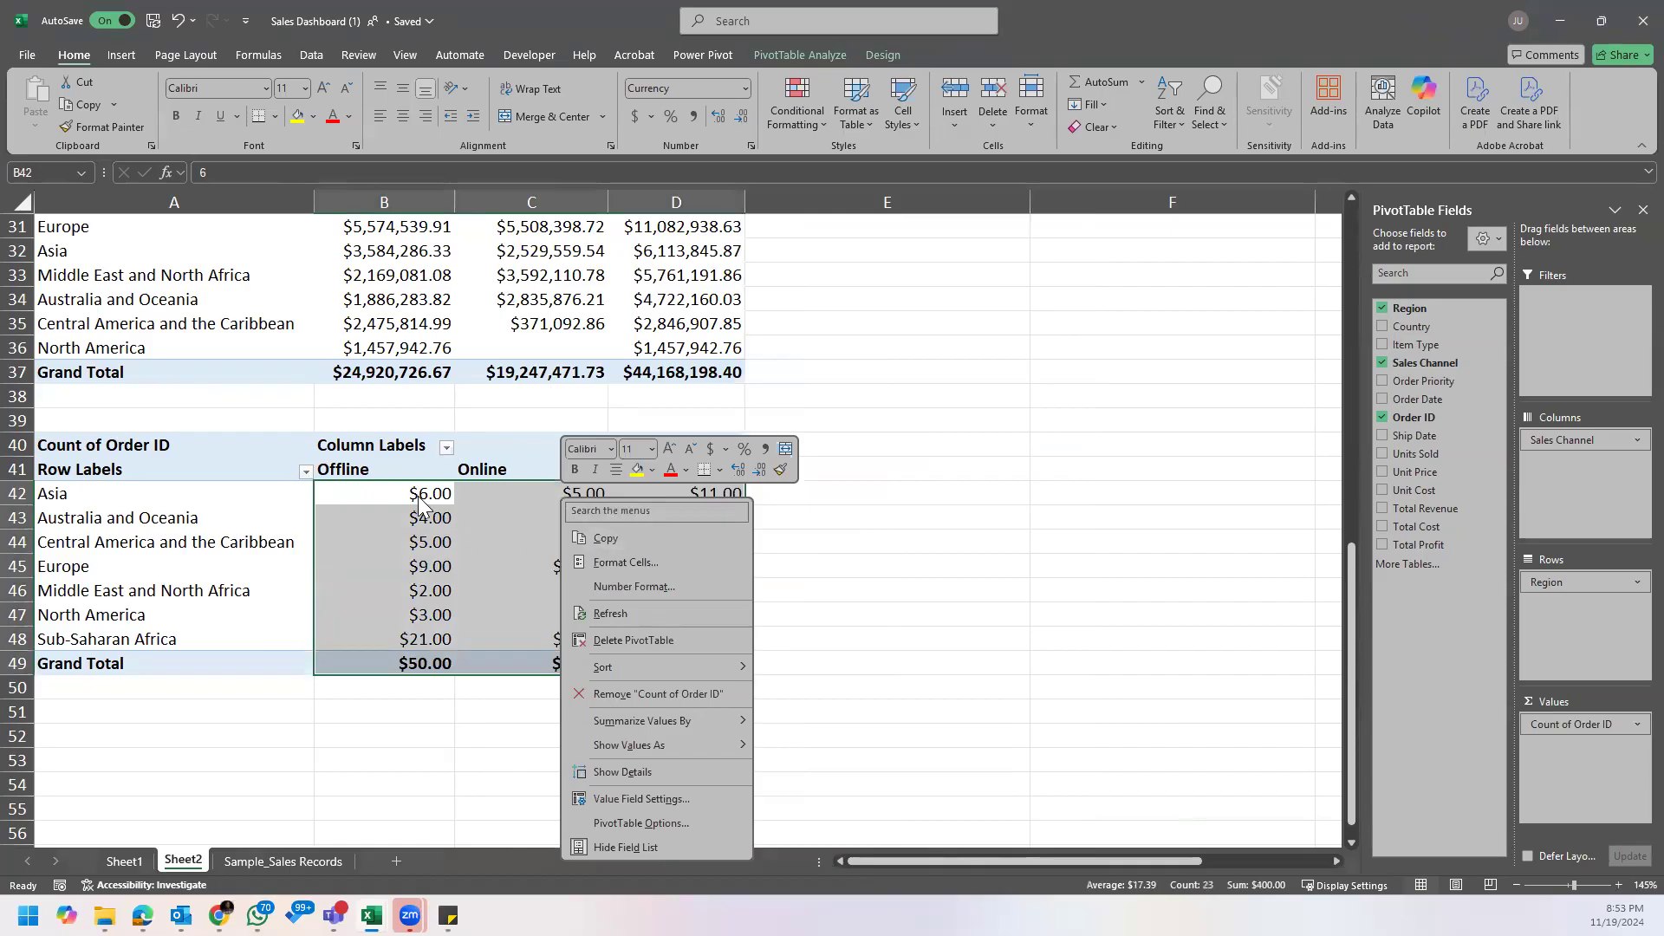
left_click(420, 497)
left_click_drag(417, 495, 664, 665)
right_click(575, 510)
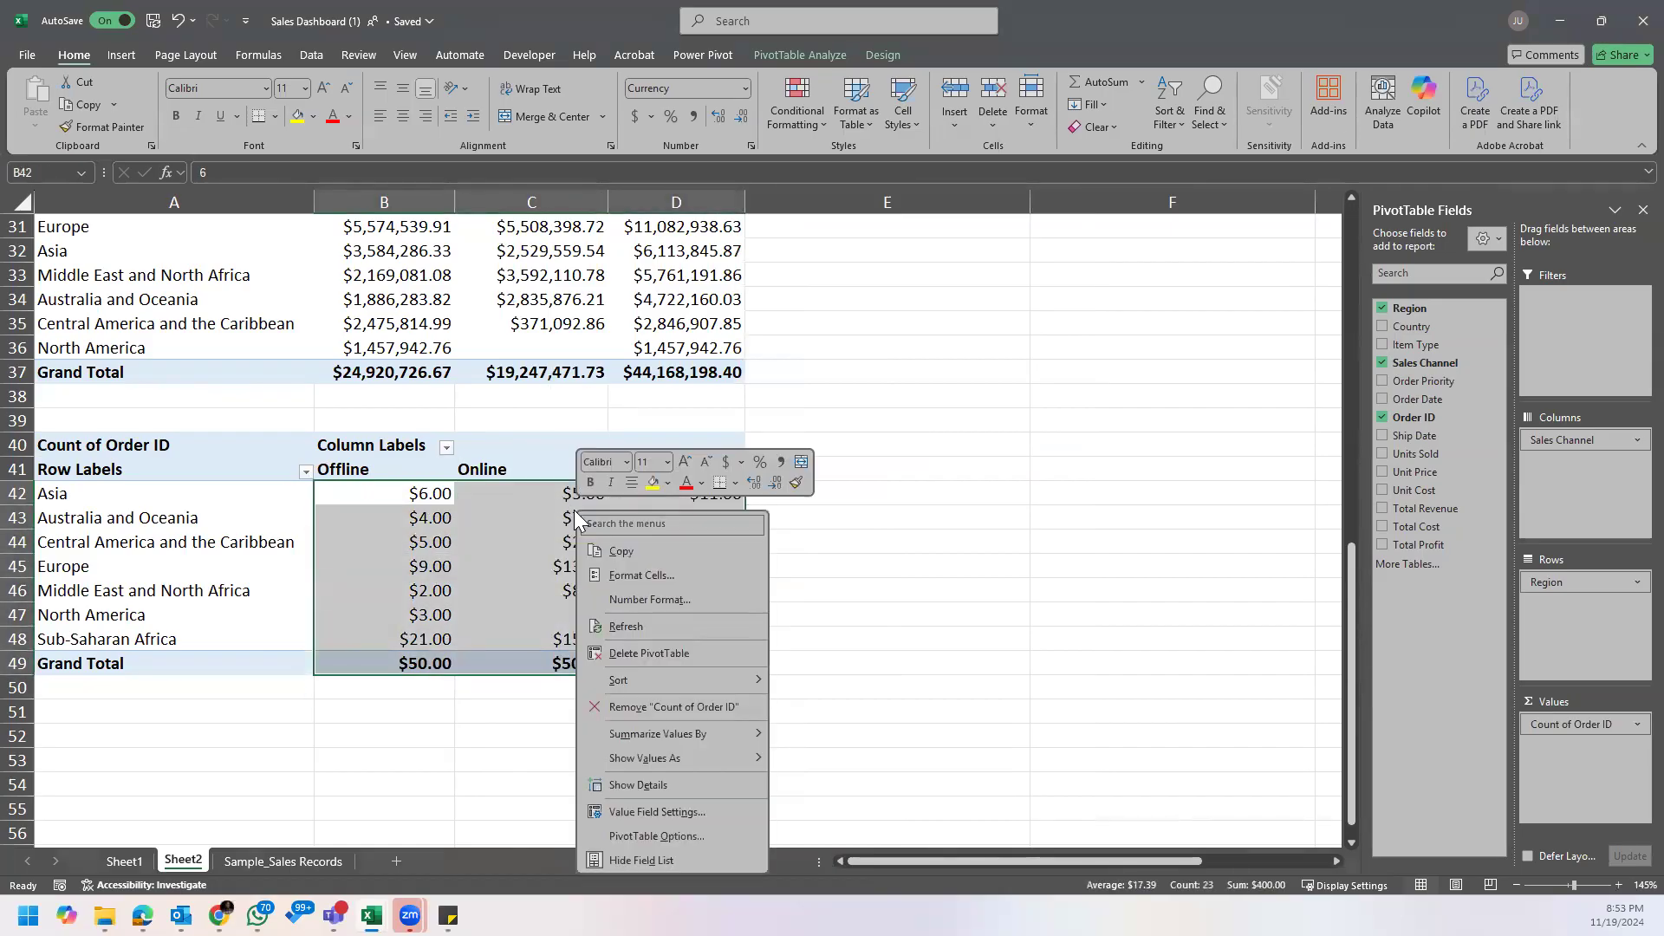
left_click(664, 600)
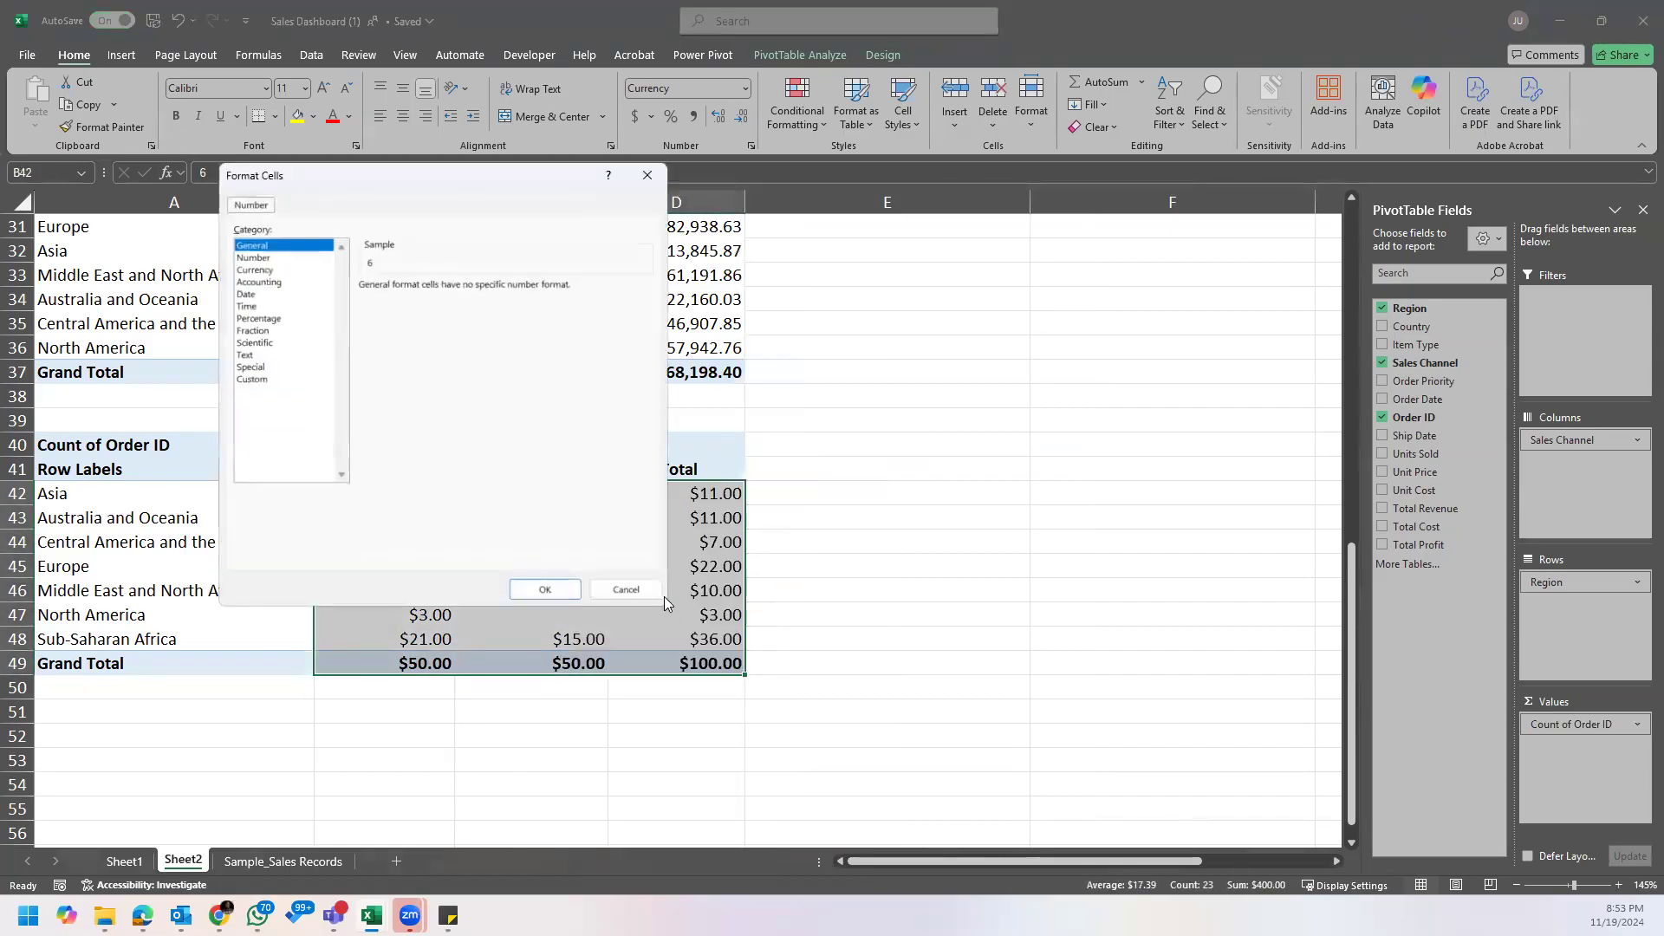
left_click(269, 258)
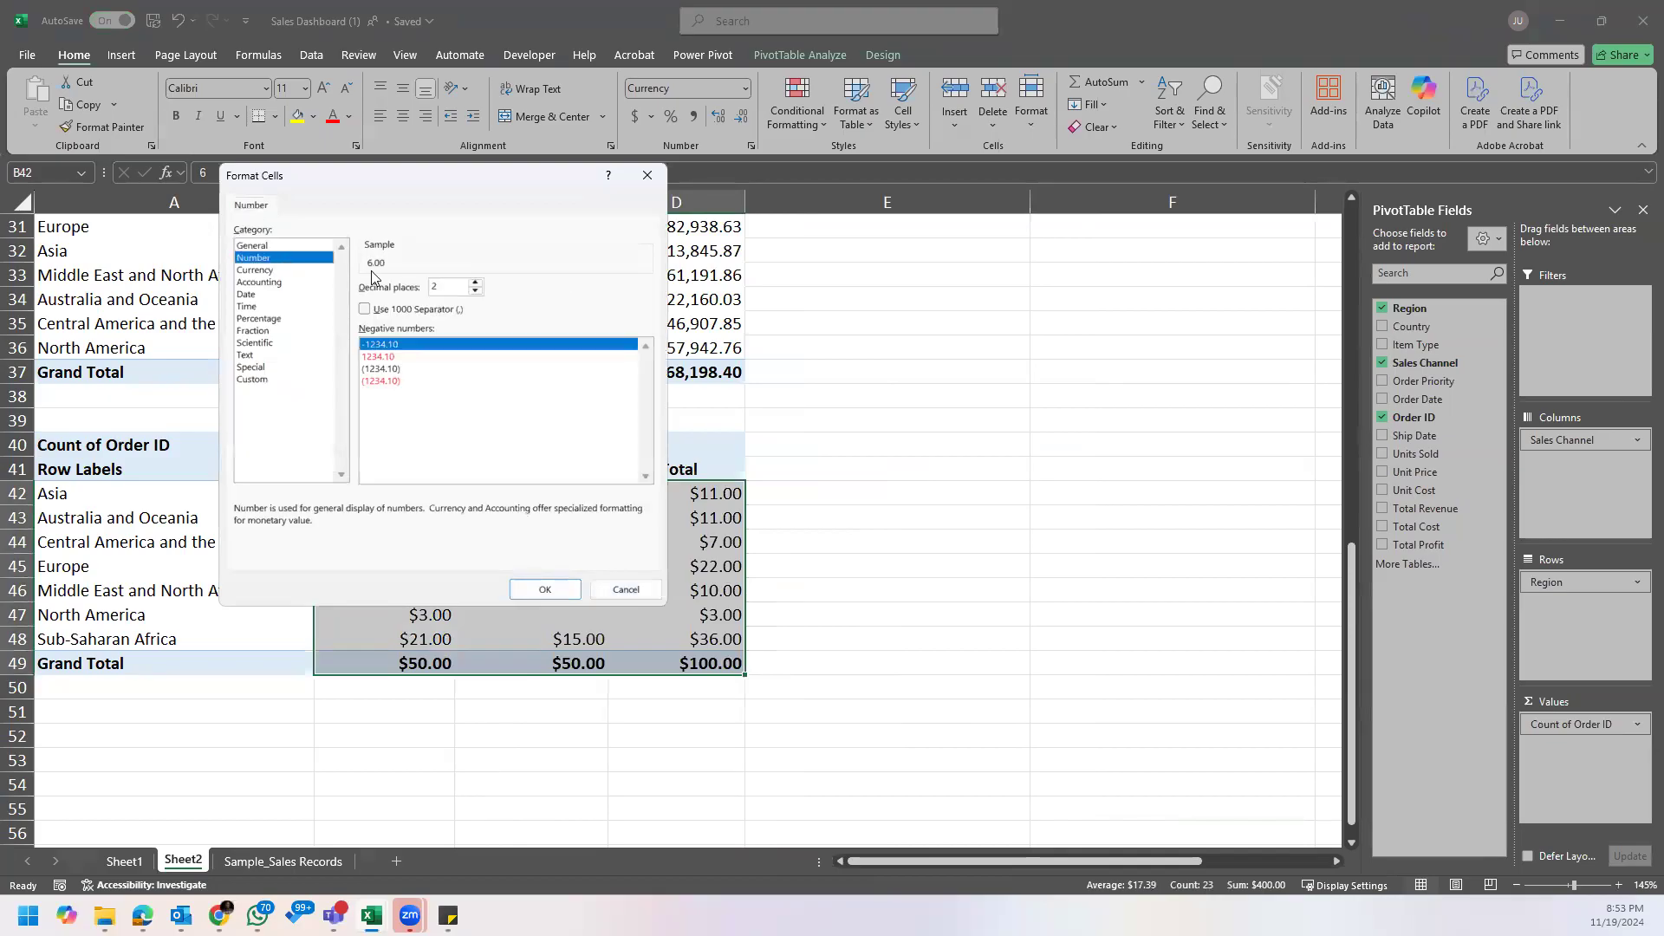
left_click(289, 246)
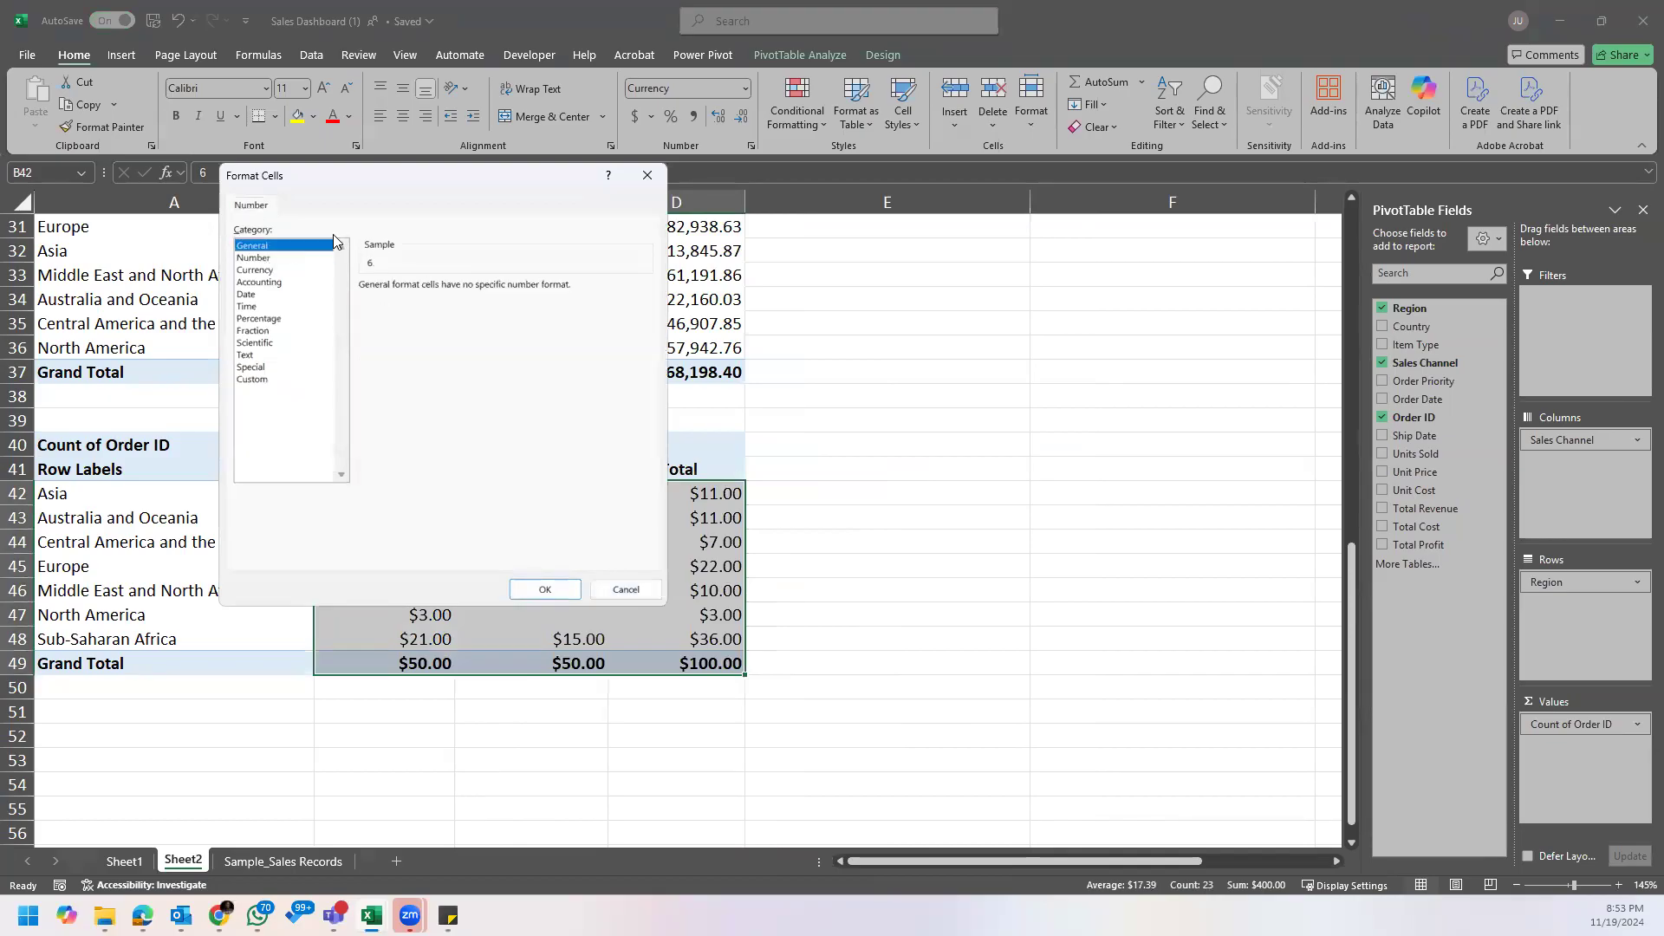
left_click(545, 589)
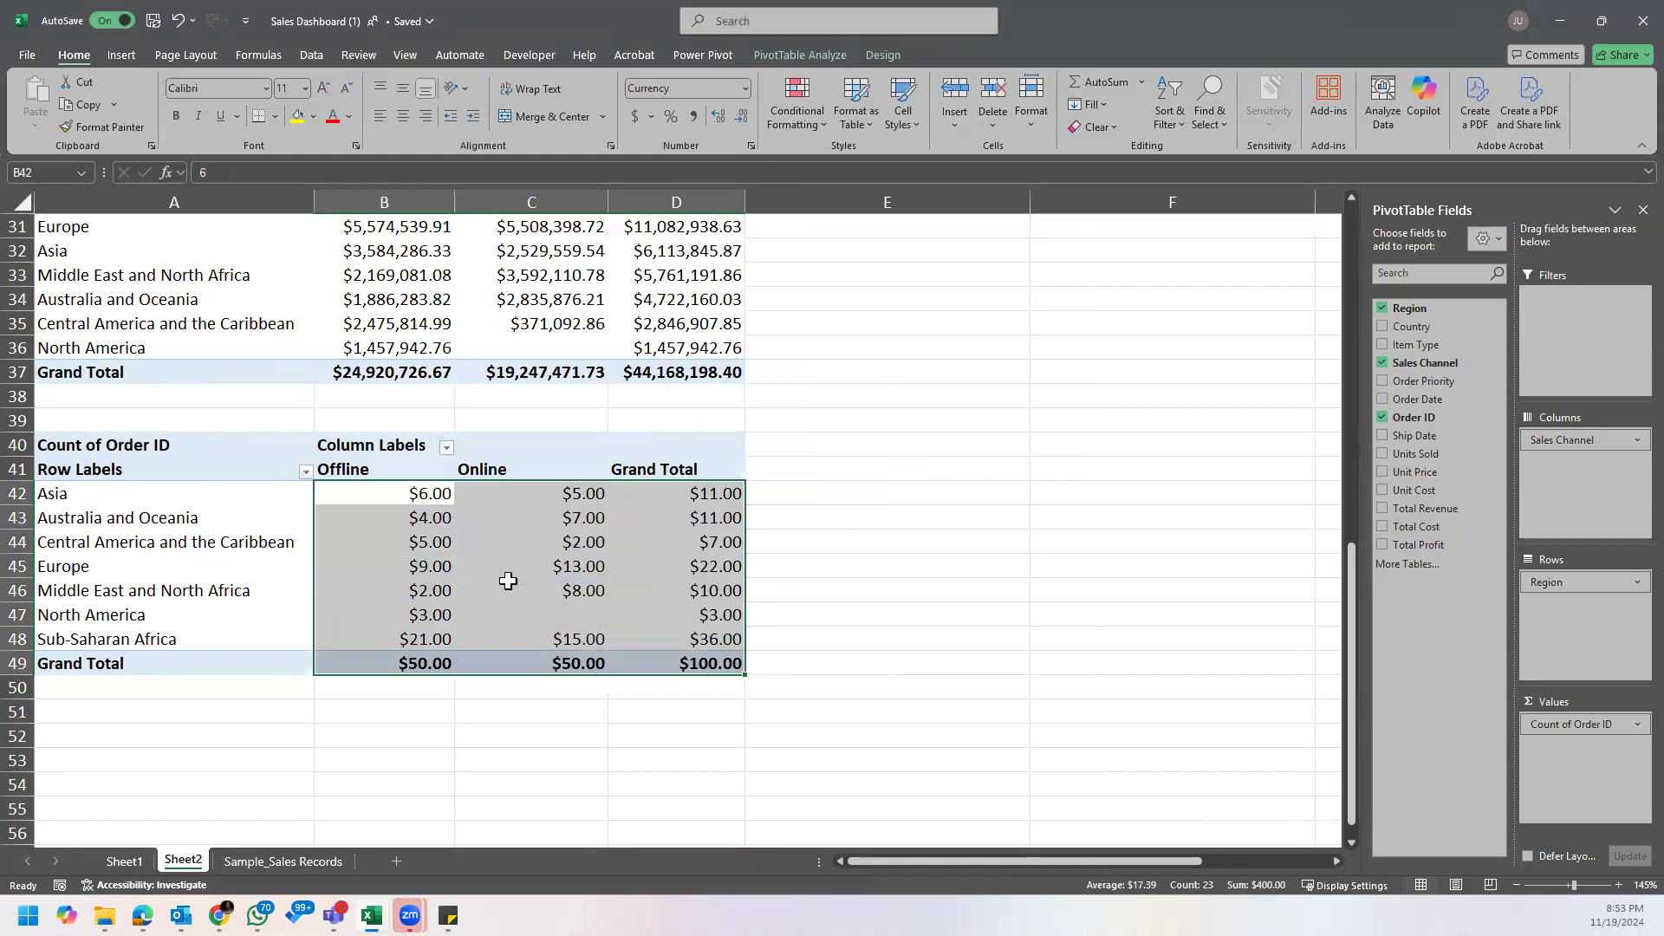
Step: Format the order counts in B42:D49 as Number with 0 decimal places
right_click(434, 503)
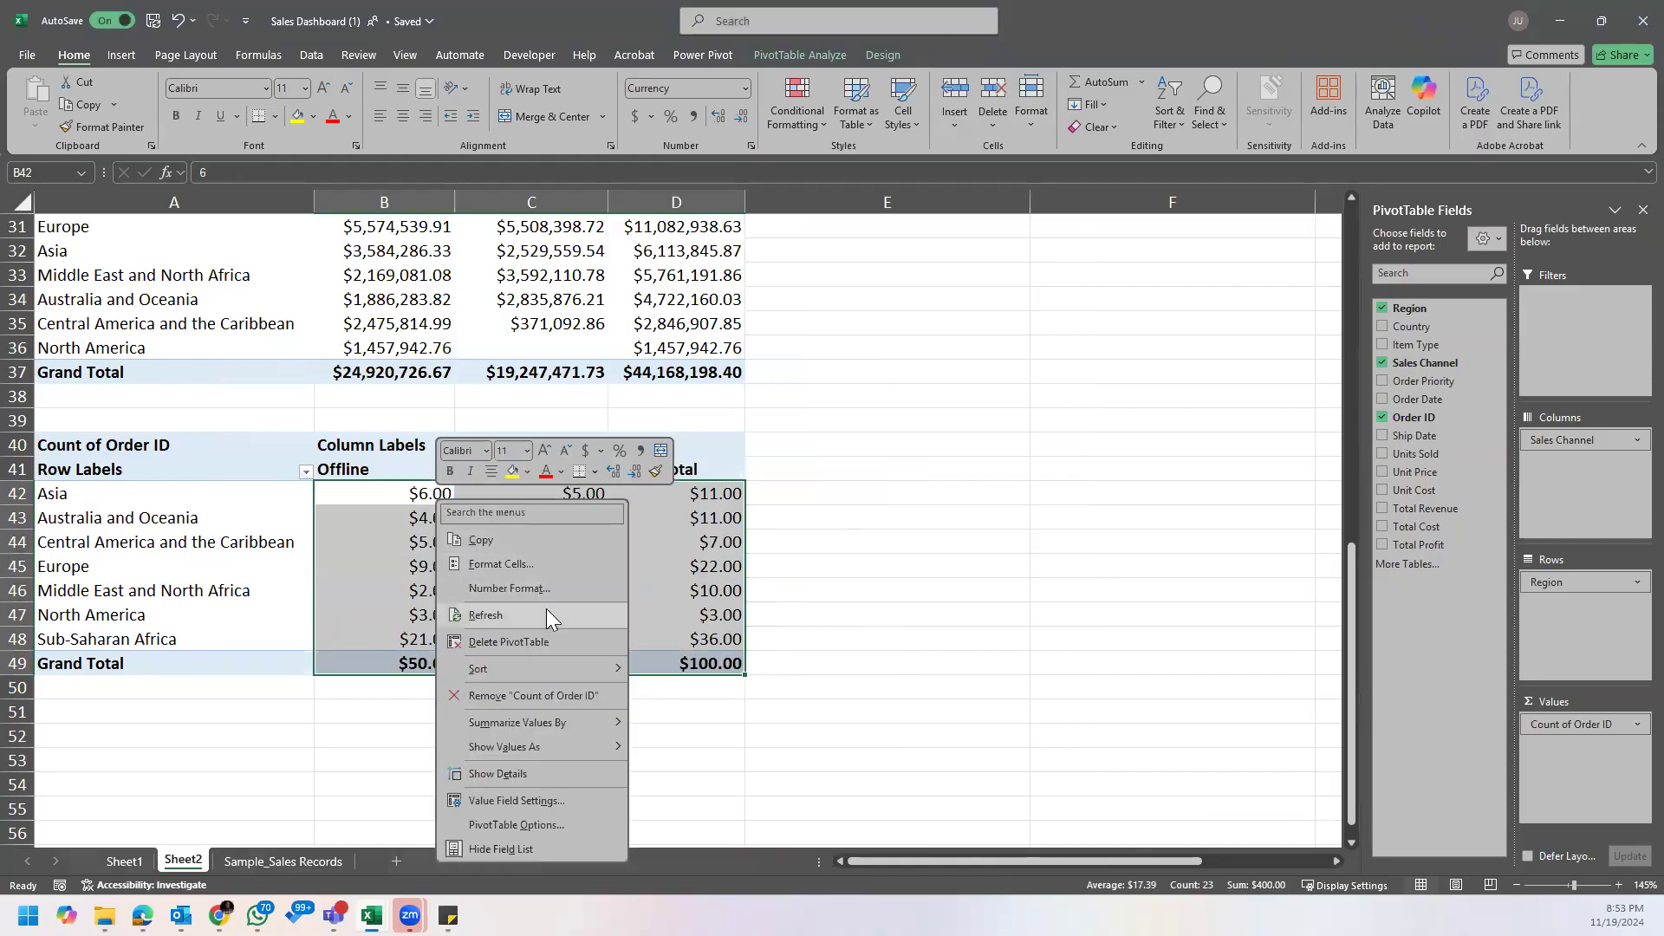
left_click(530, 588)
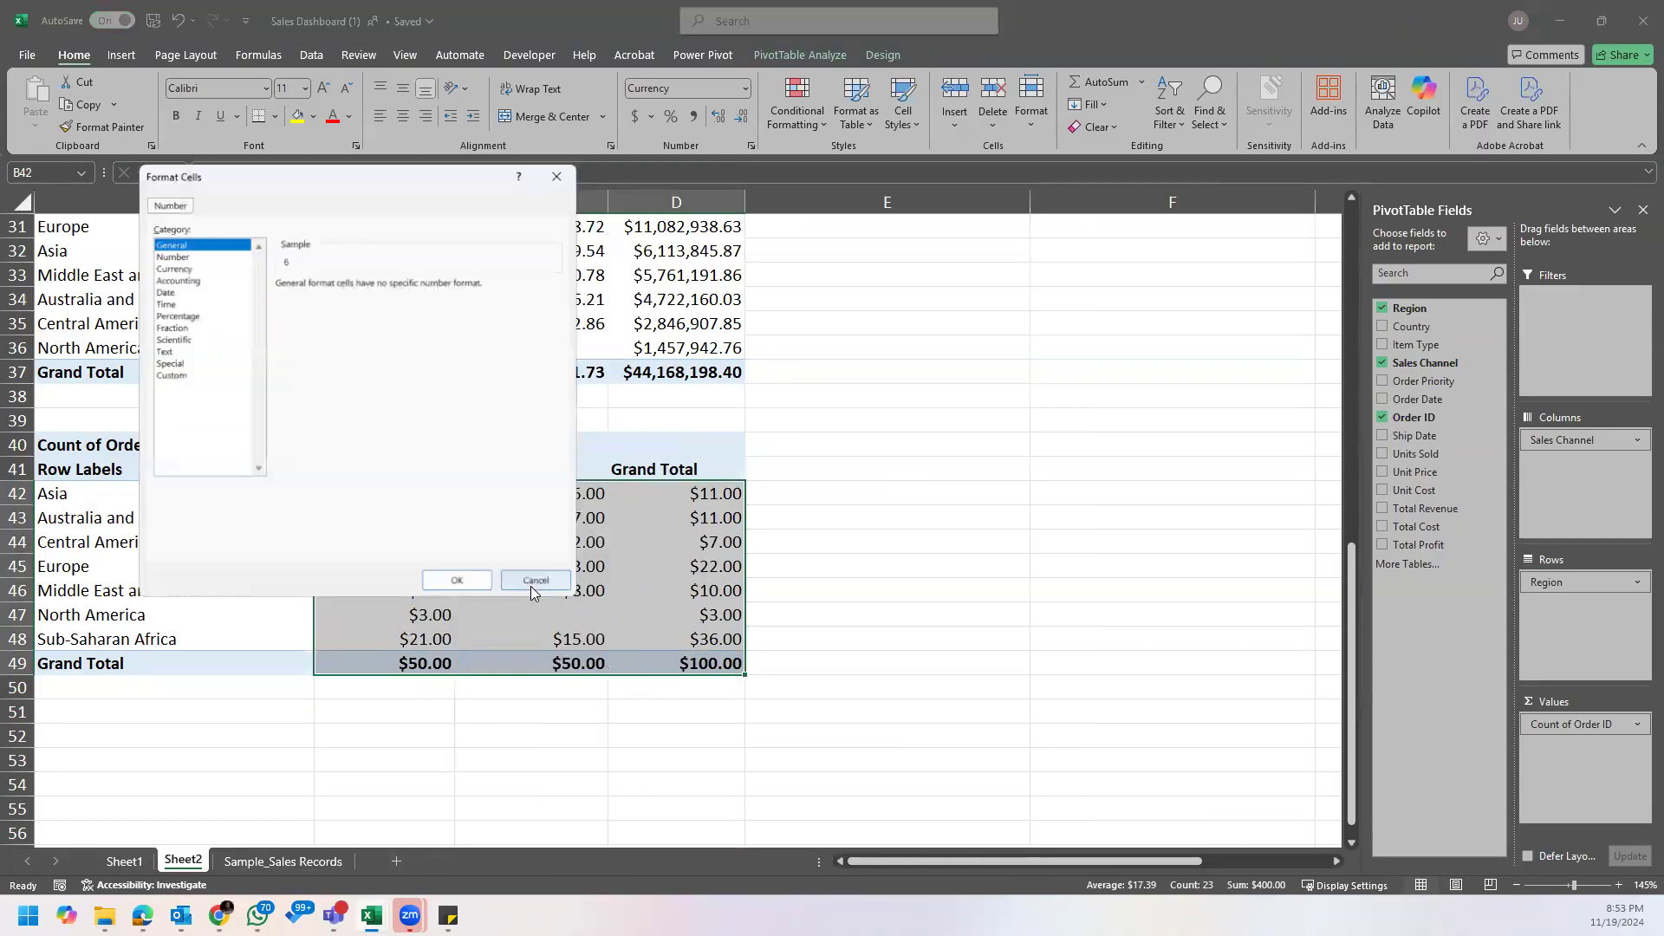
left_click(197, 251)
left_click(387, 283)
left_click(387, 284)
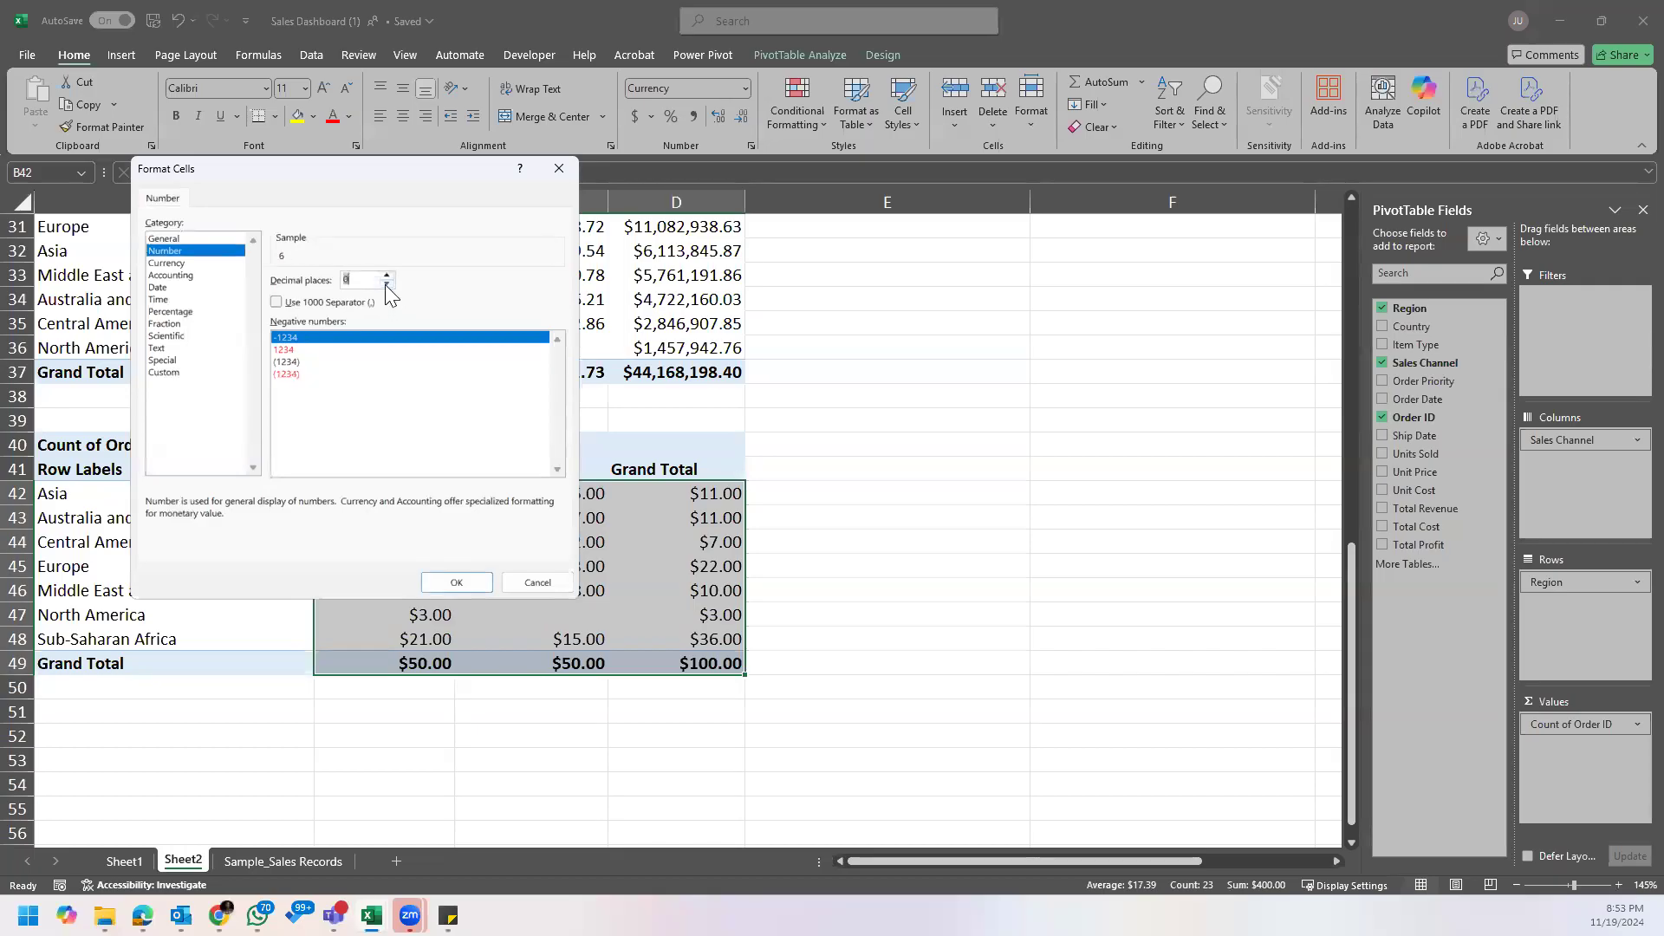
left_click(463, 589)
left_click(496, 542)
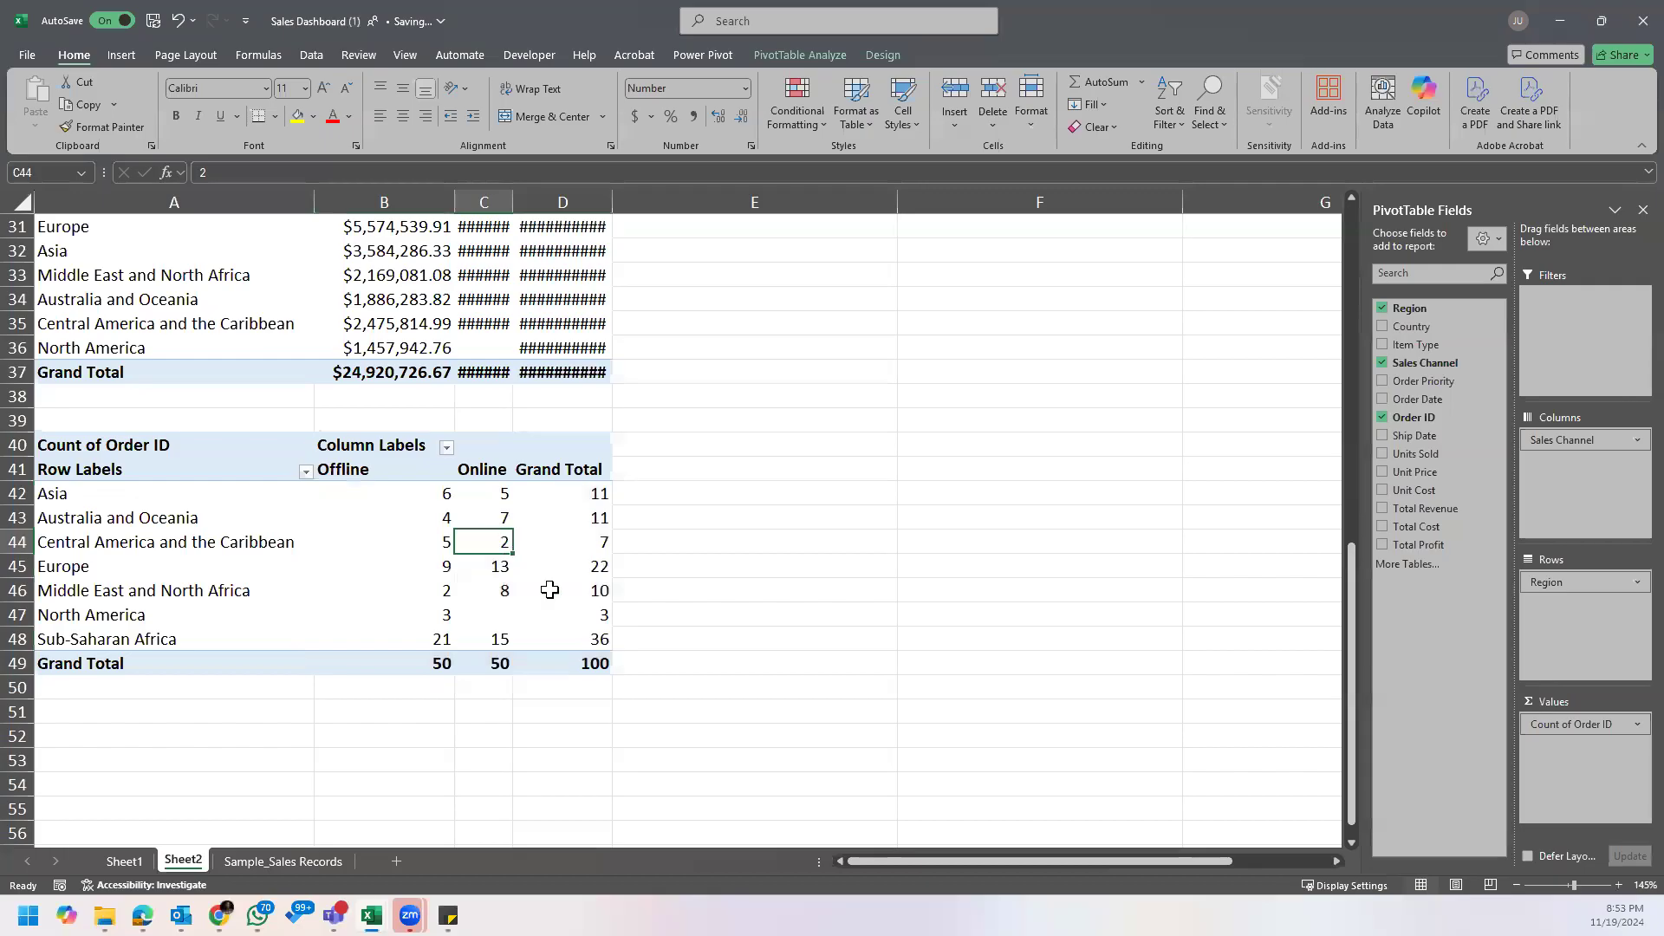
Step: Auto-fit columns C and D again to display the Online and Grand Total profit figures
left_click_drag(499, 201, 599, 193)
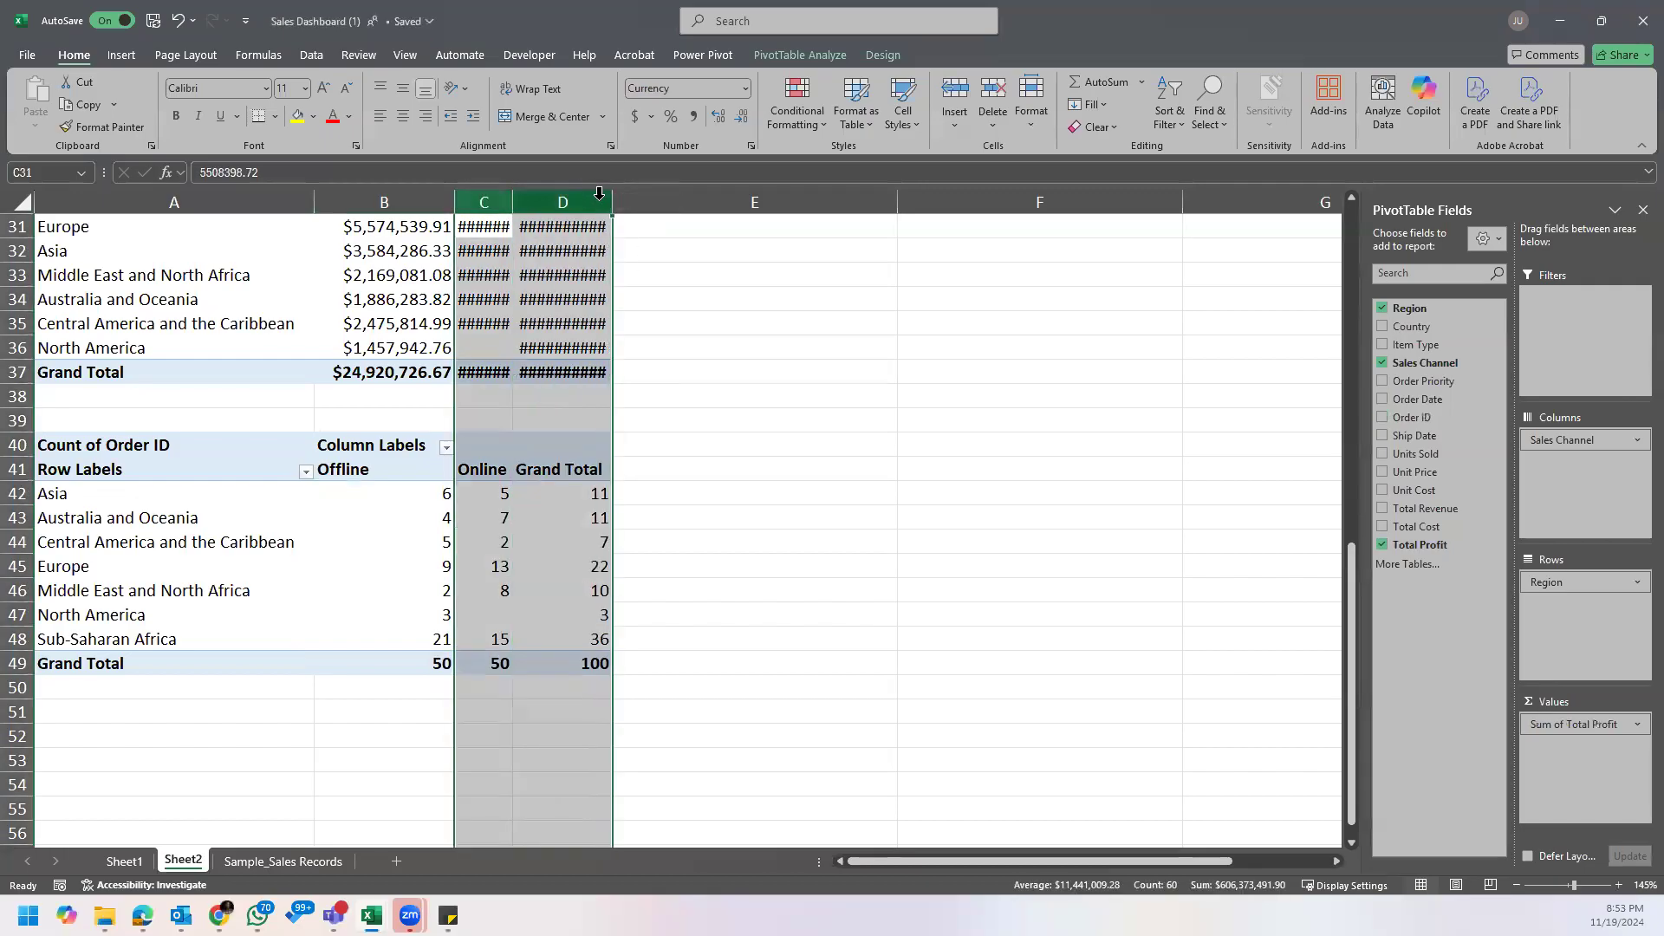
double_click(611, 201)
left_click(601, 537)
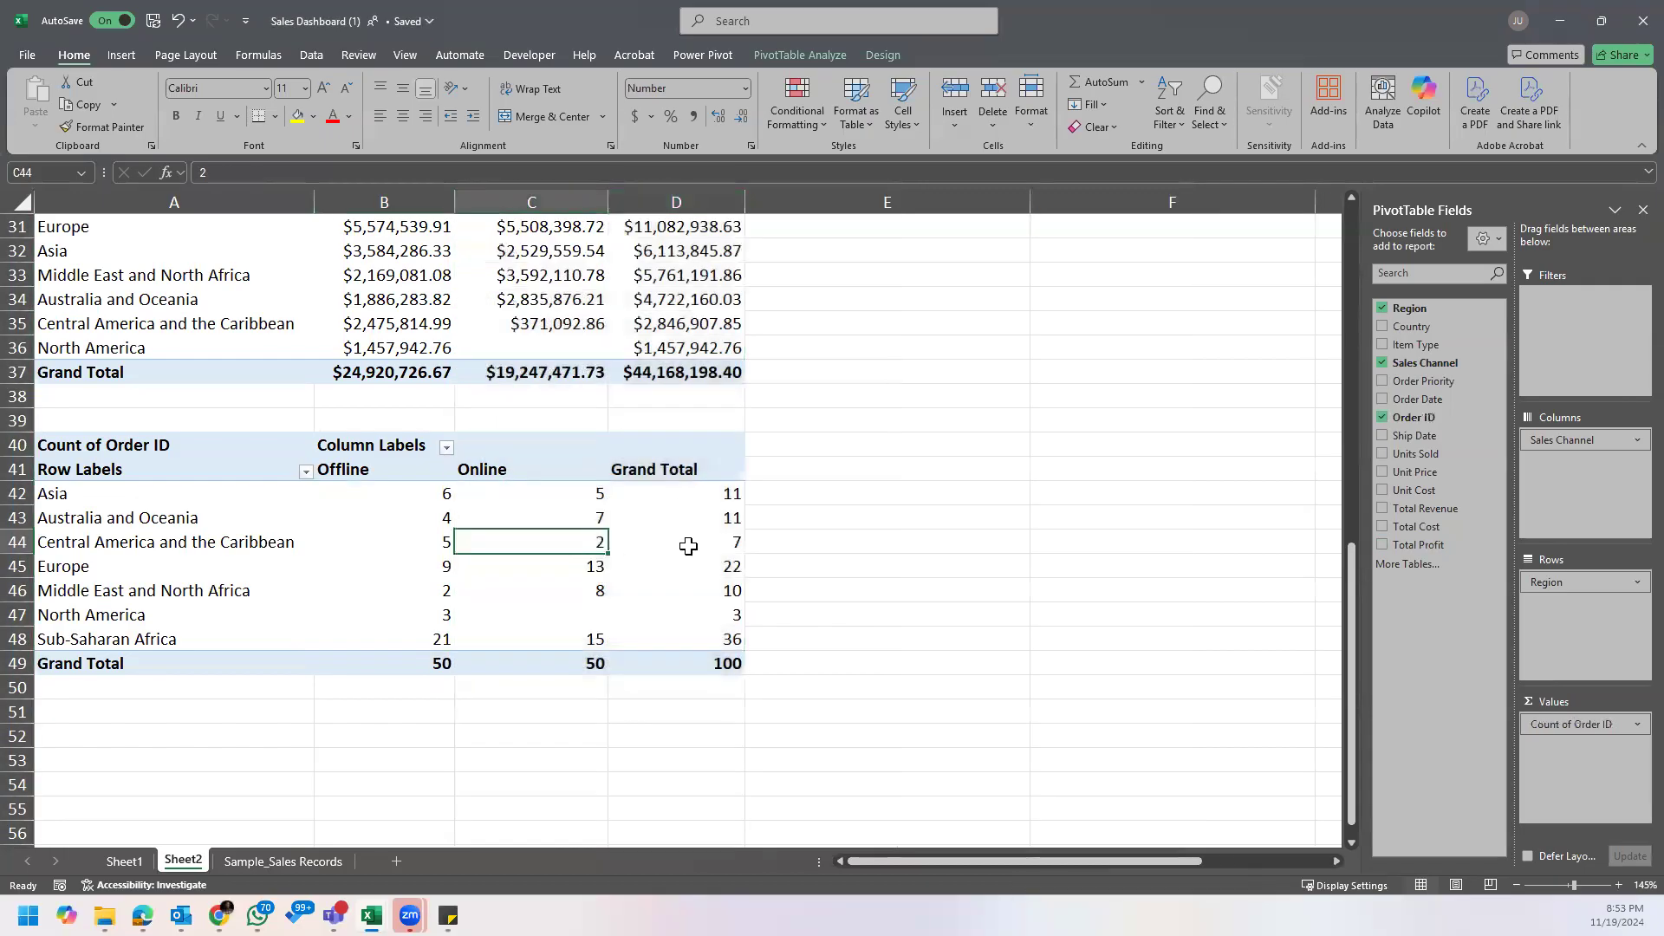
Step: Sort the order count PivotTable by Grand Total from largest to smallest and refit columns C and D to their contents
right_click(708, 493)
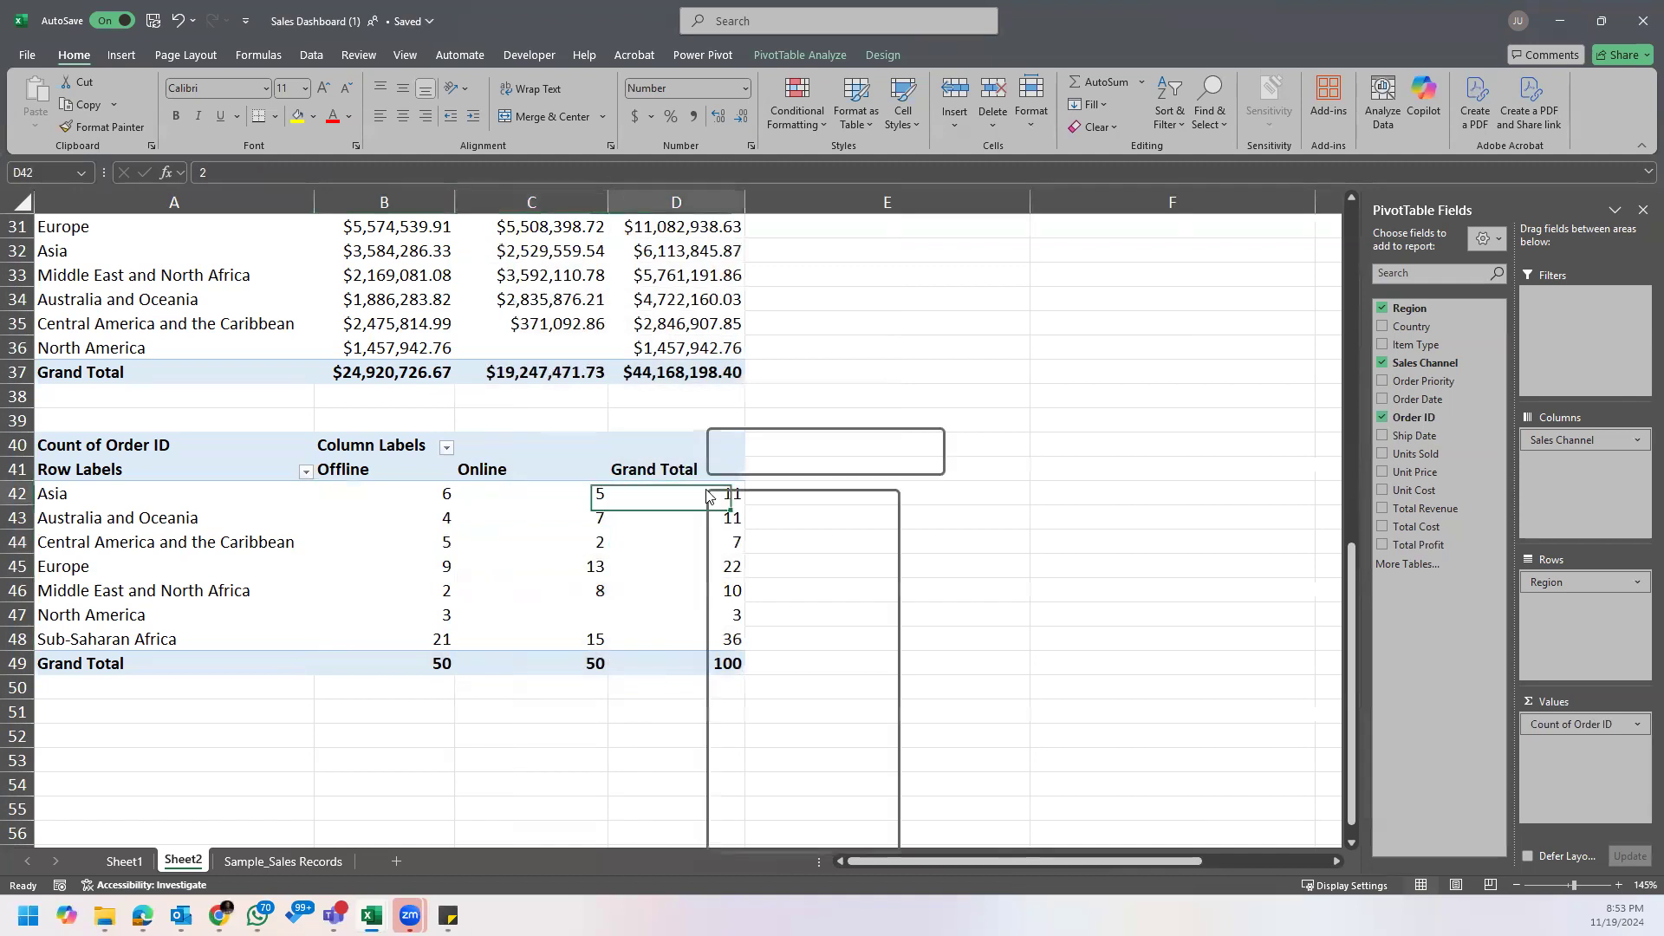
mouse_move(844, 659)
left_click(984, 684)
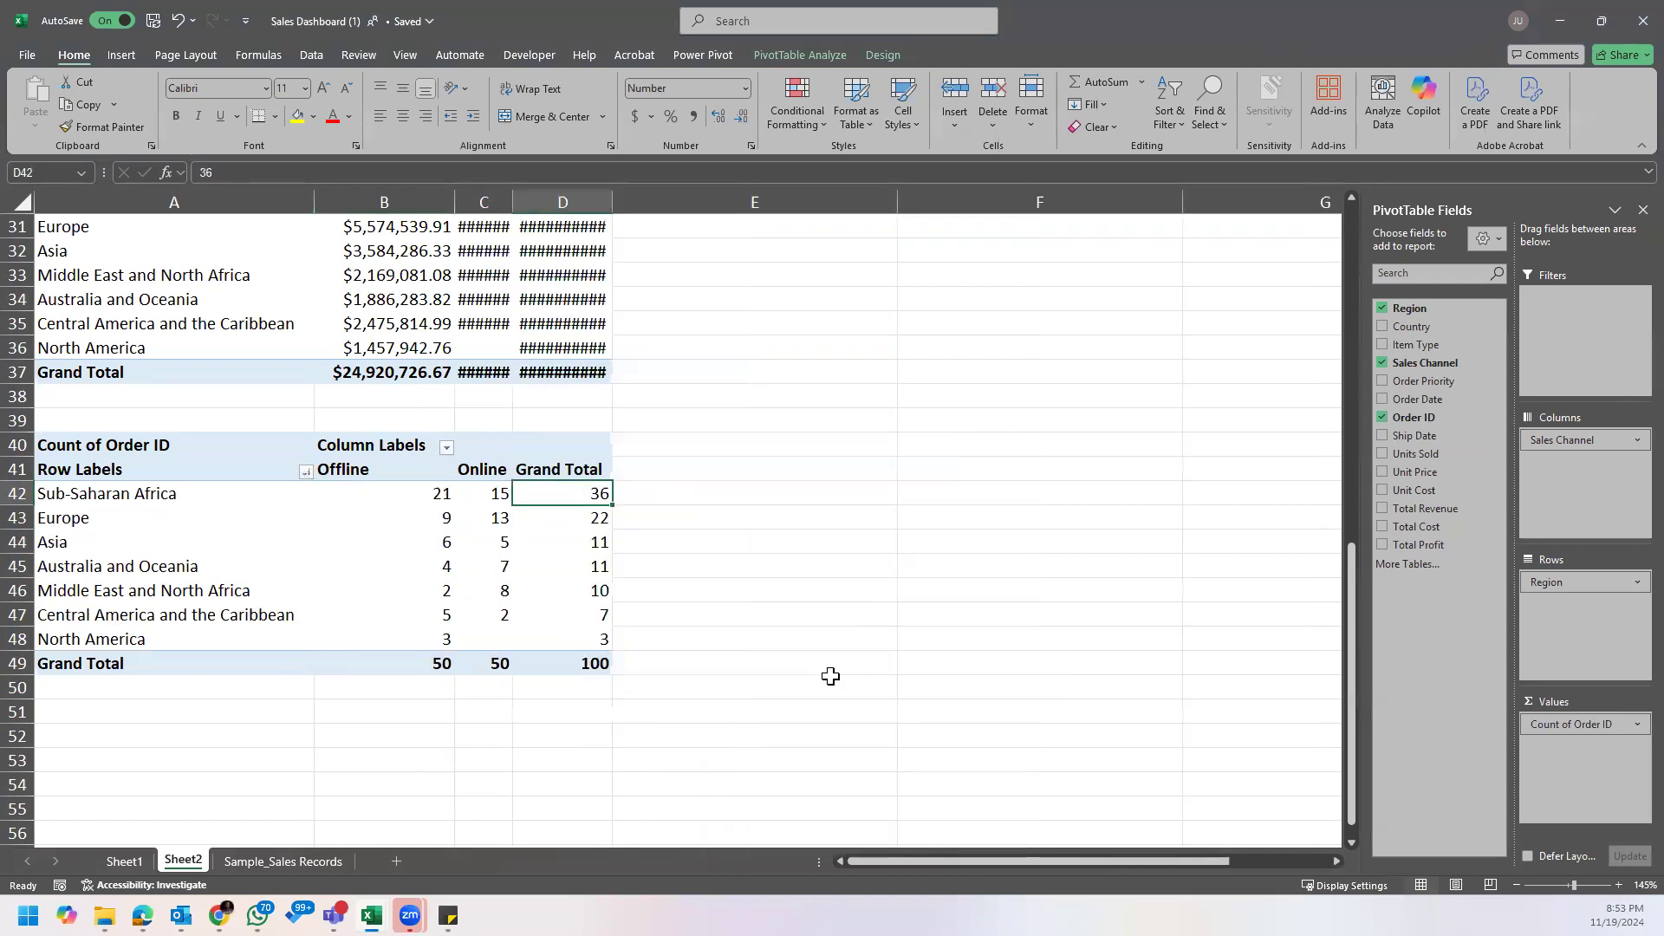
left_click(397, 492)
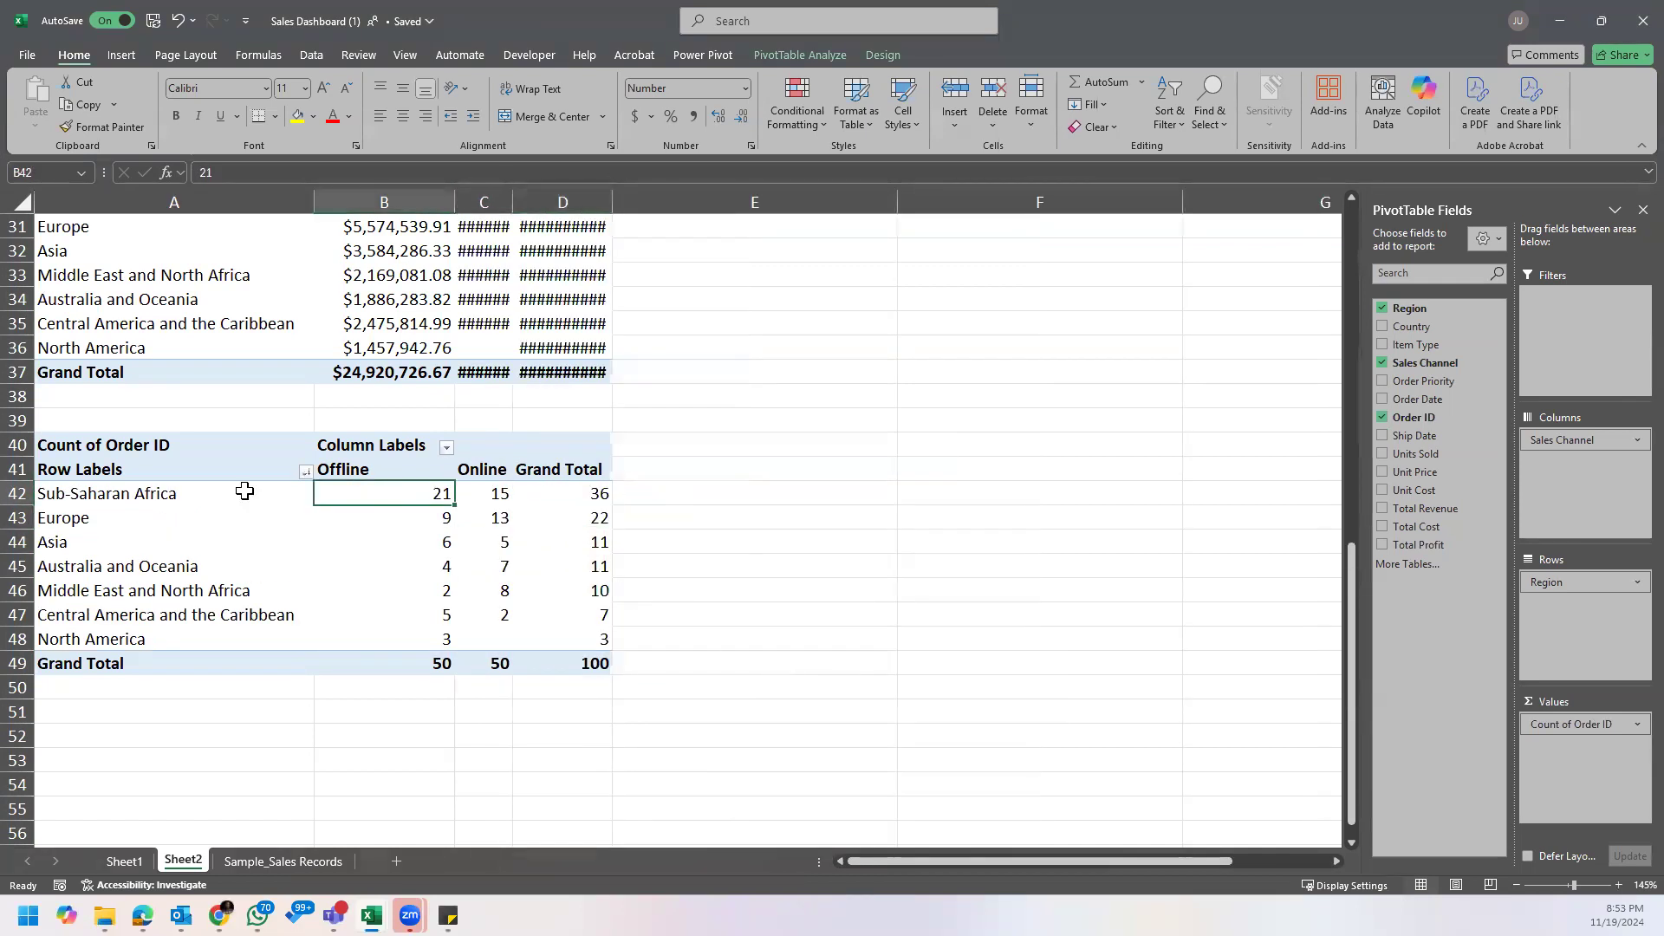
left_click(208, 498)
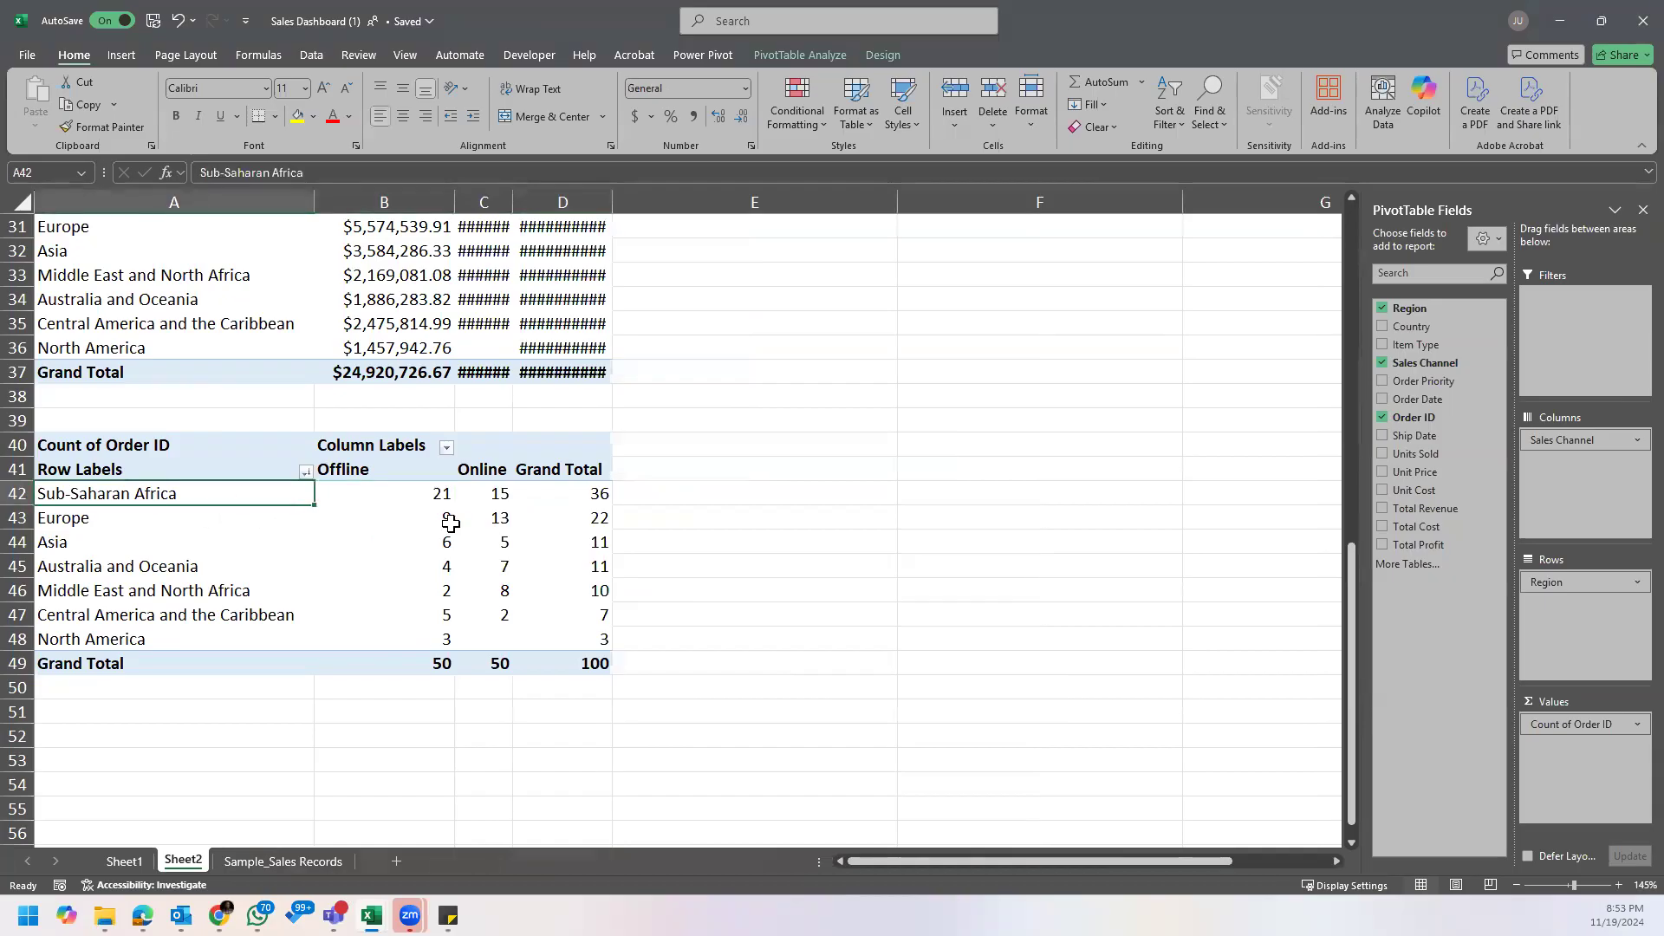
left_click_drag(477, 201, 564, 201)
double_click(608, 194)
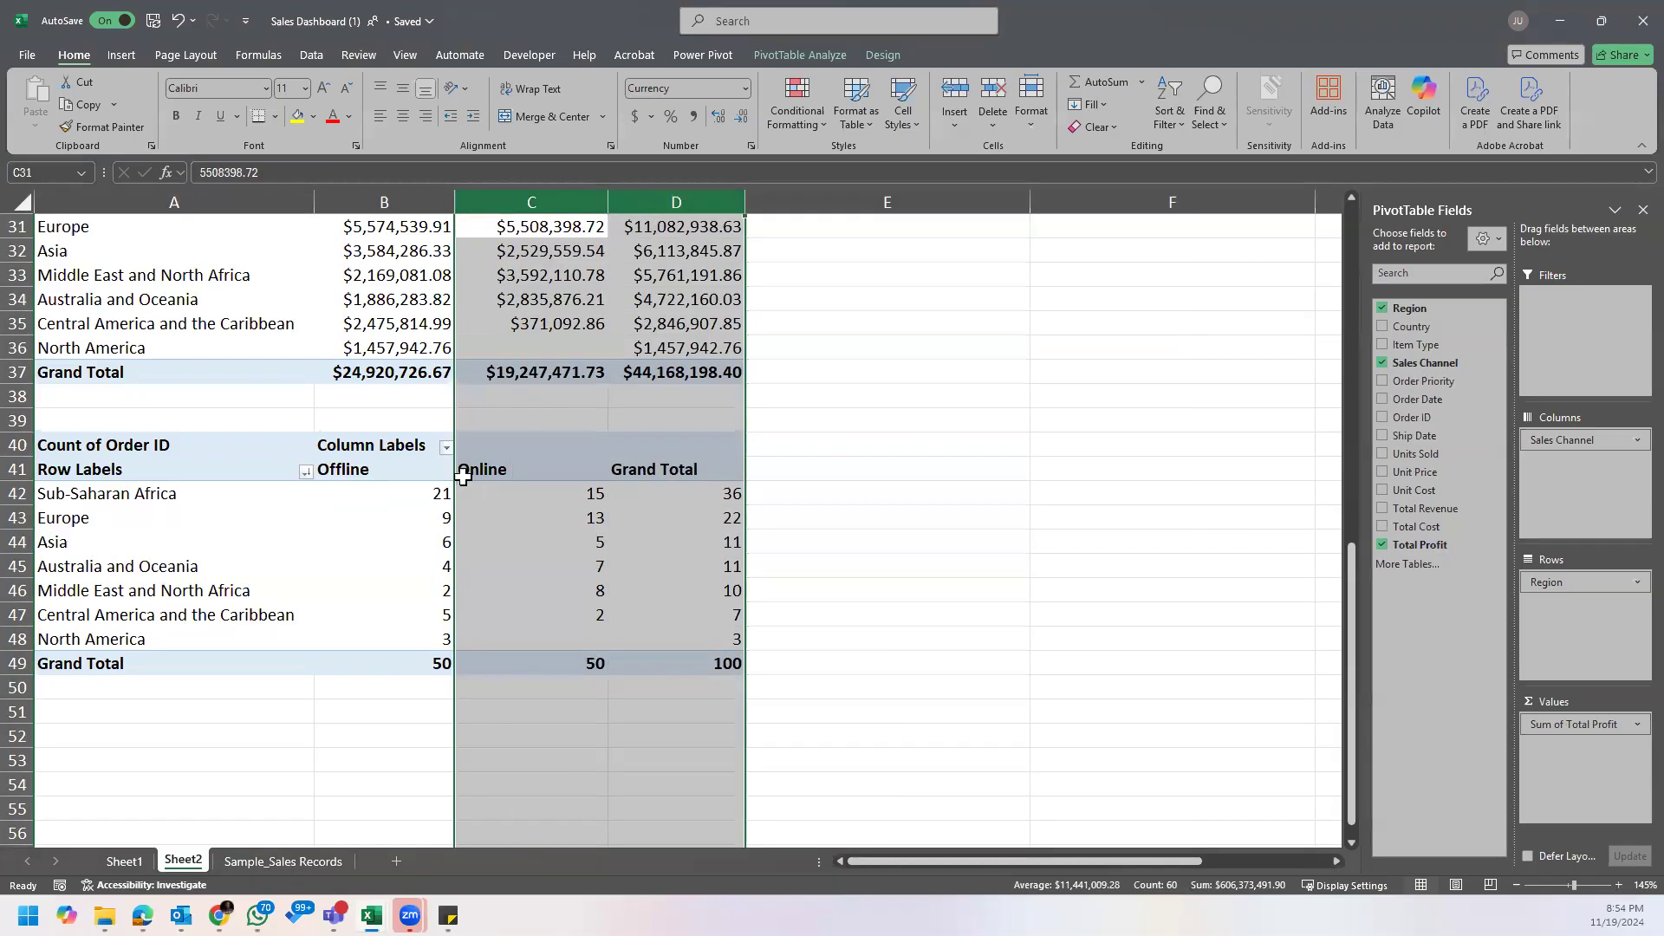
left_click(468, 524)
Step: Compare the Offline and Online order counts for Sub-Saharan Africa and Europe, along with Sub-Saharan Africa's Grand Total
left_click(426, 494)
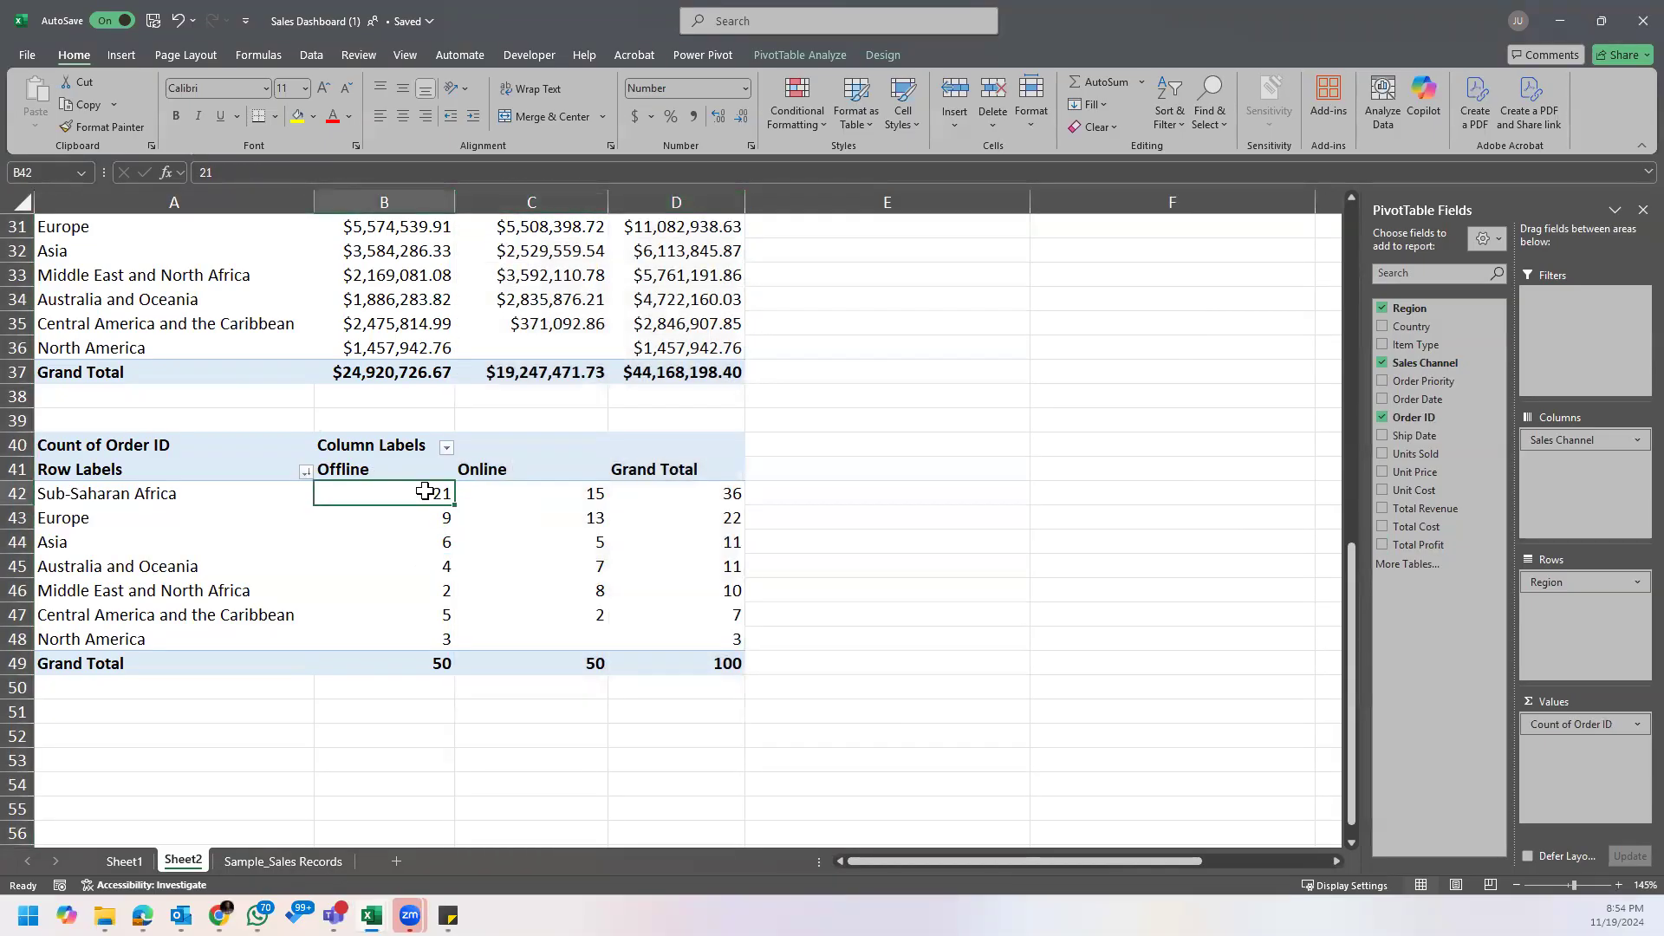
mouse_move(421, 495)
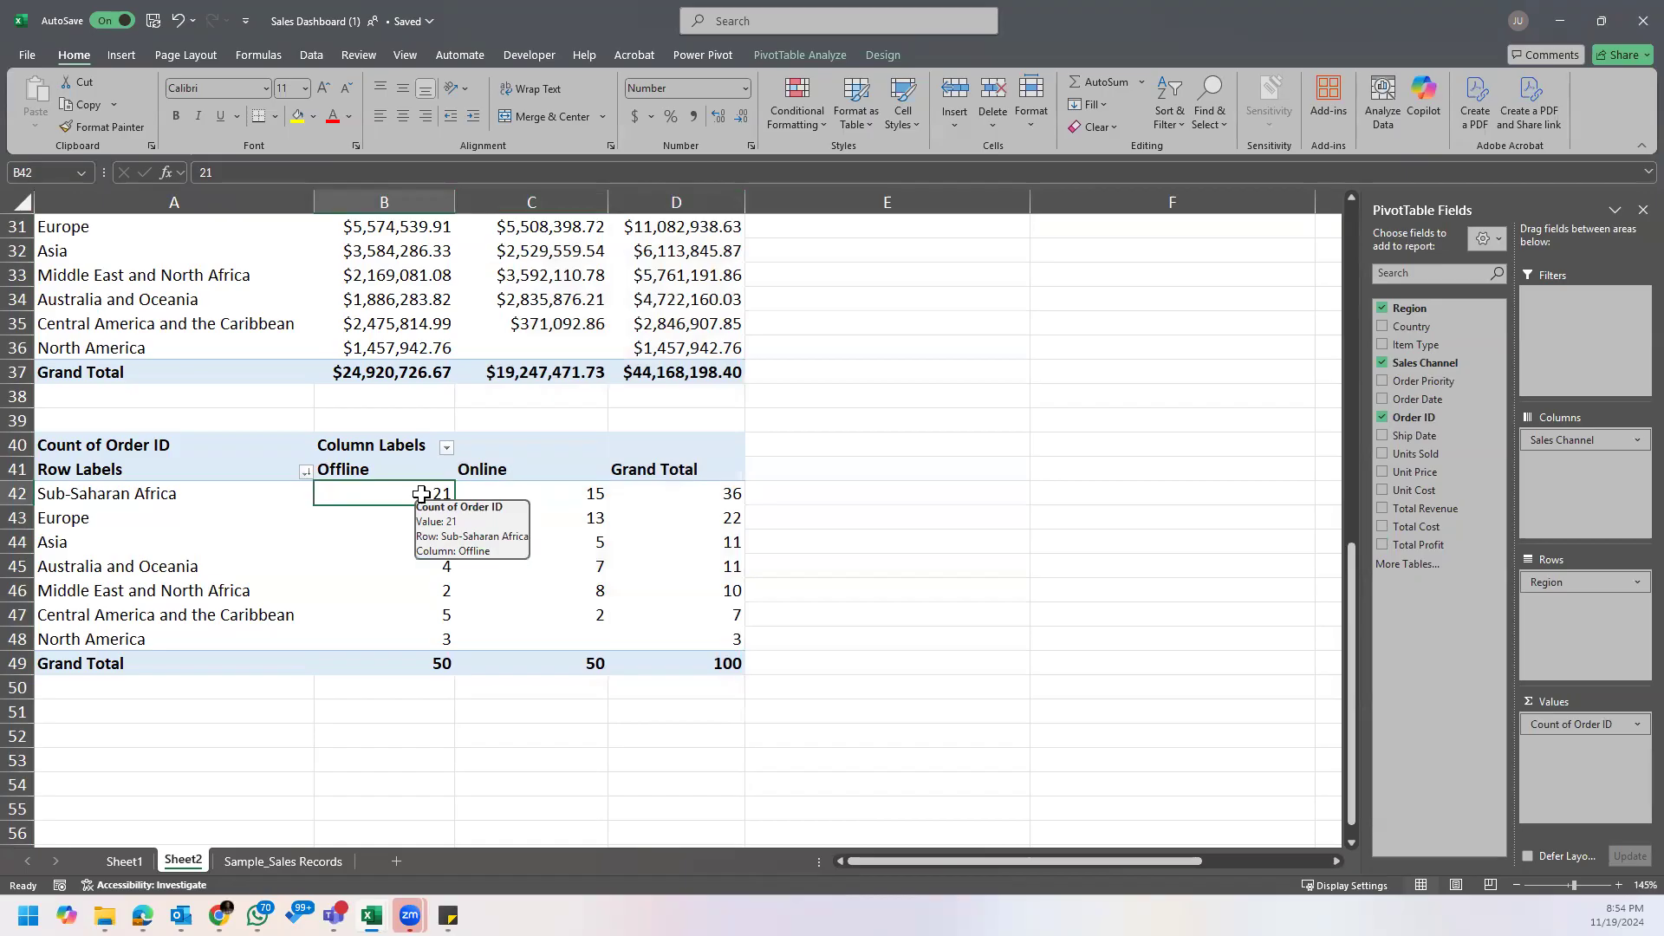
left_click(562, 493)
mouse_move(592, 617)
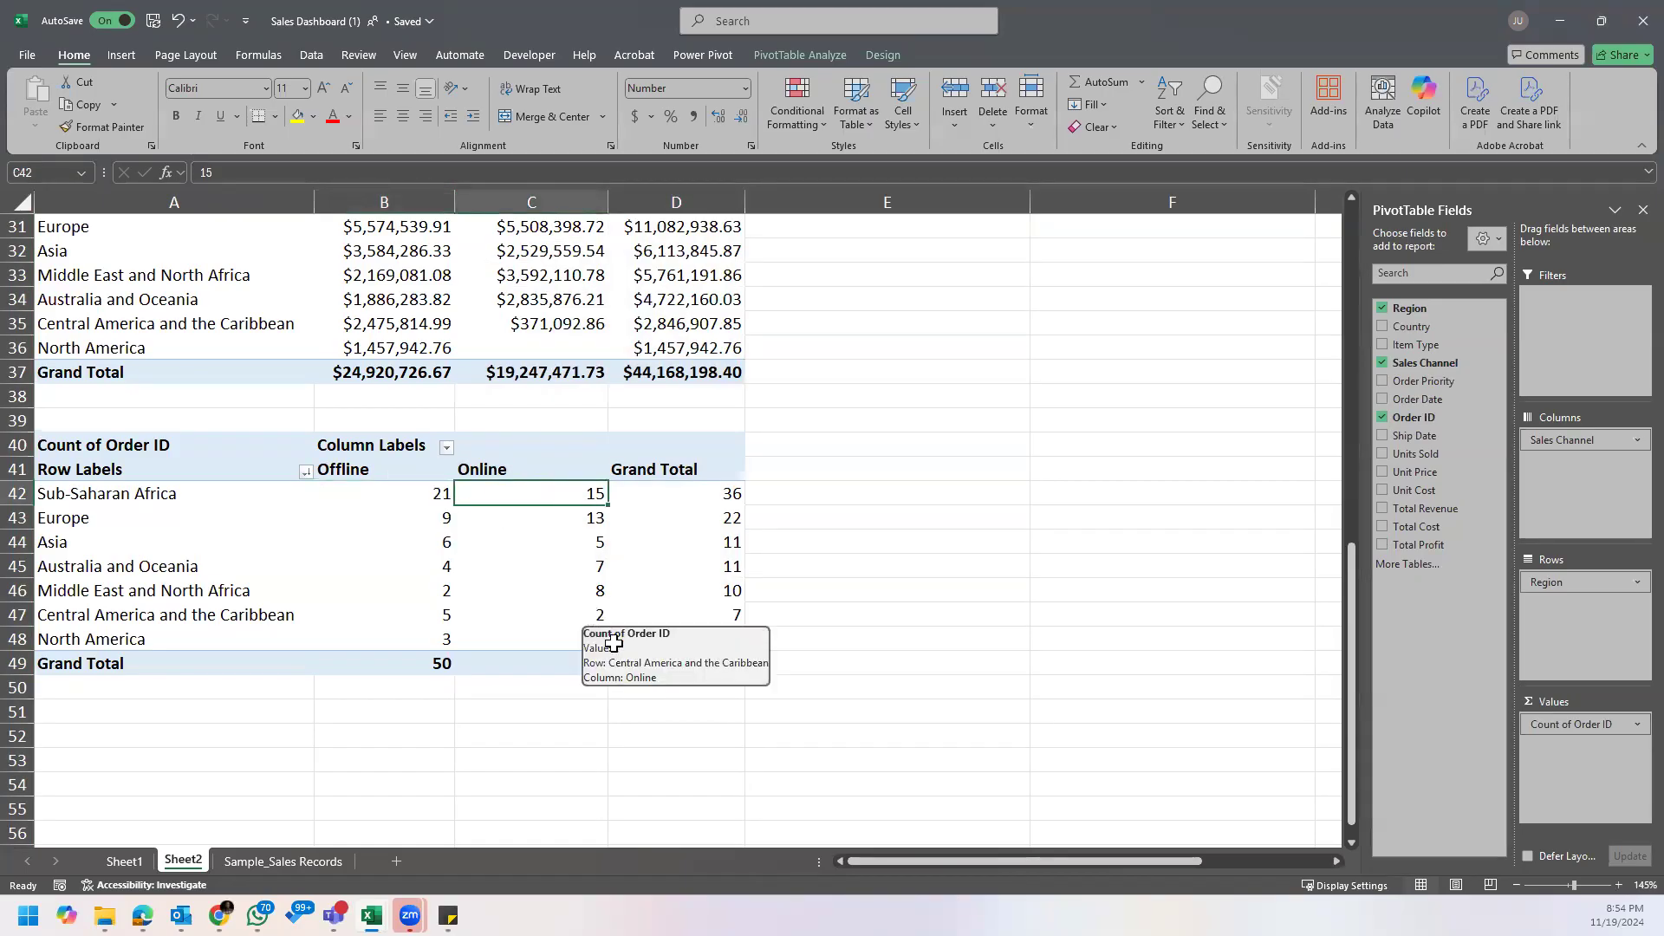
left_click(734, 494)
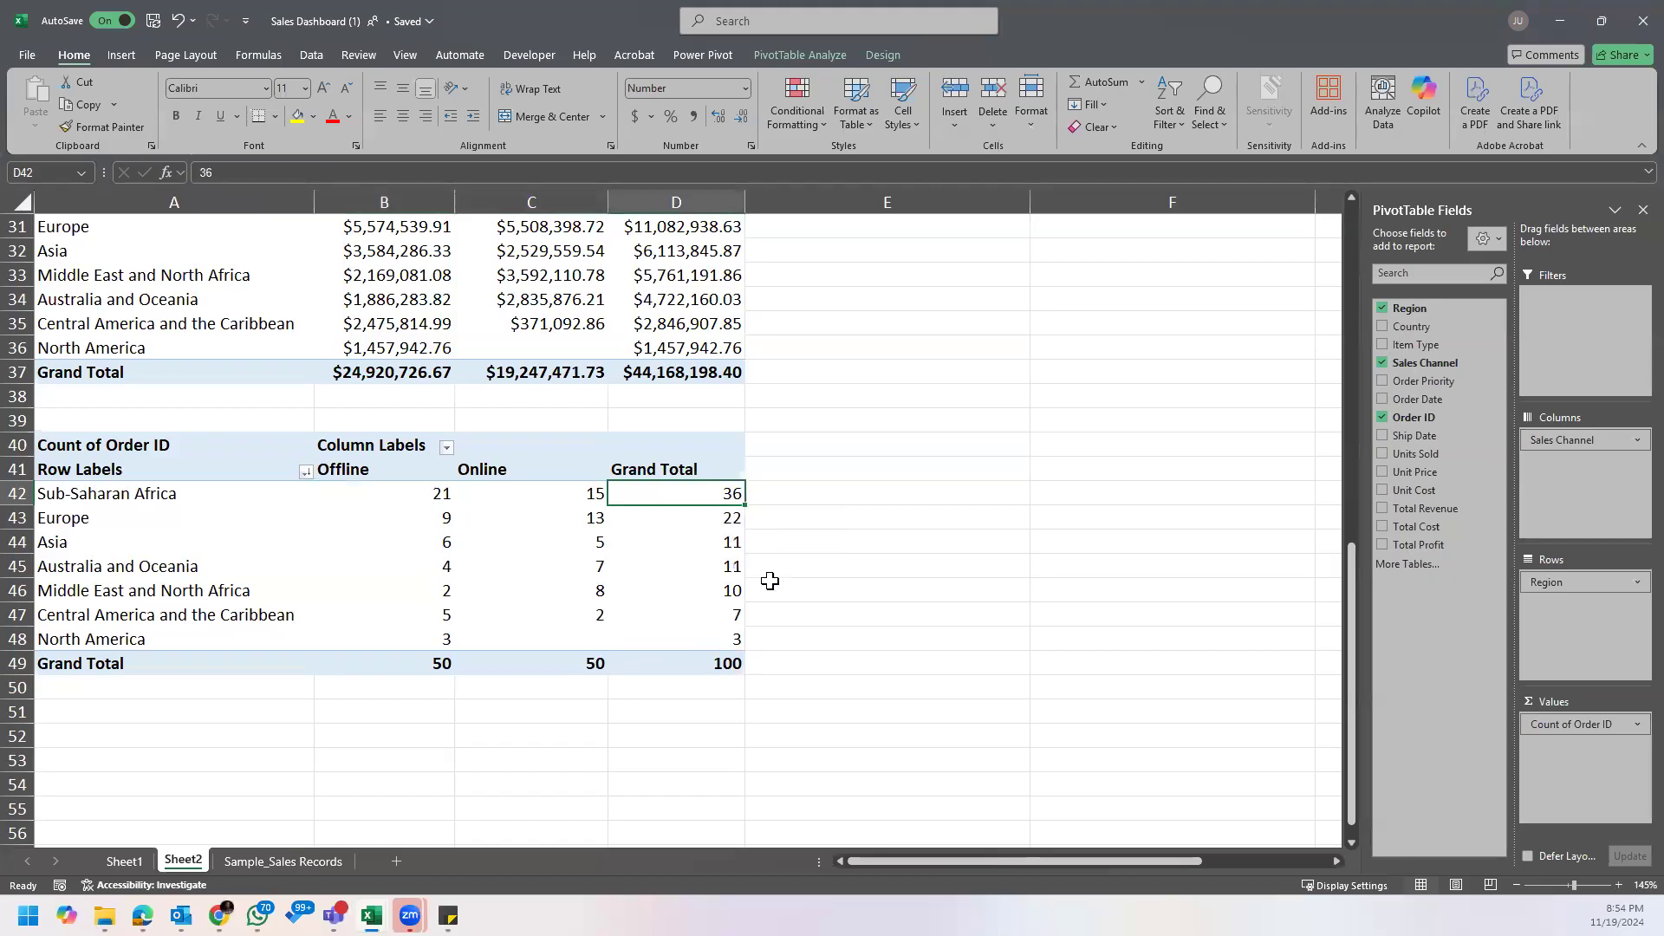
left_click(182, 520)
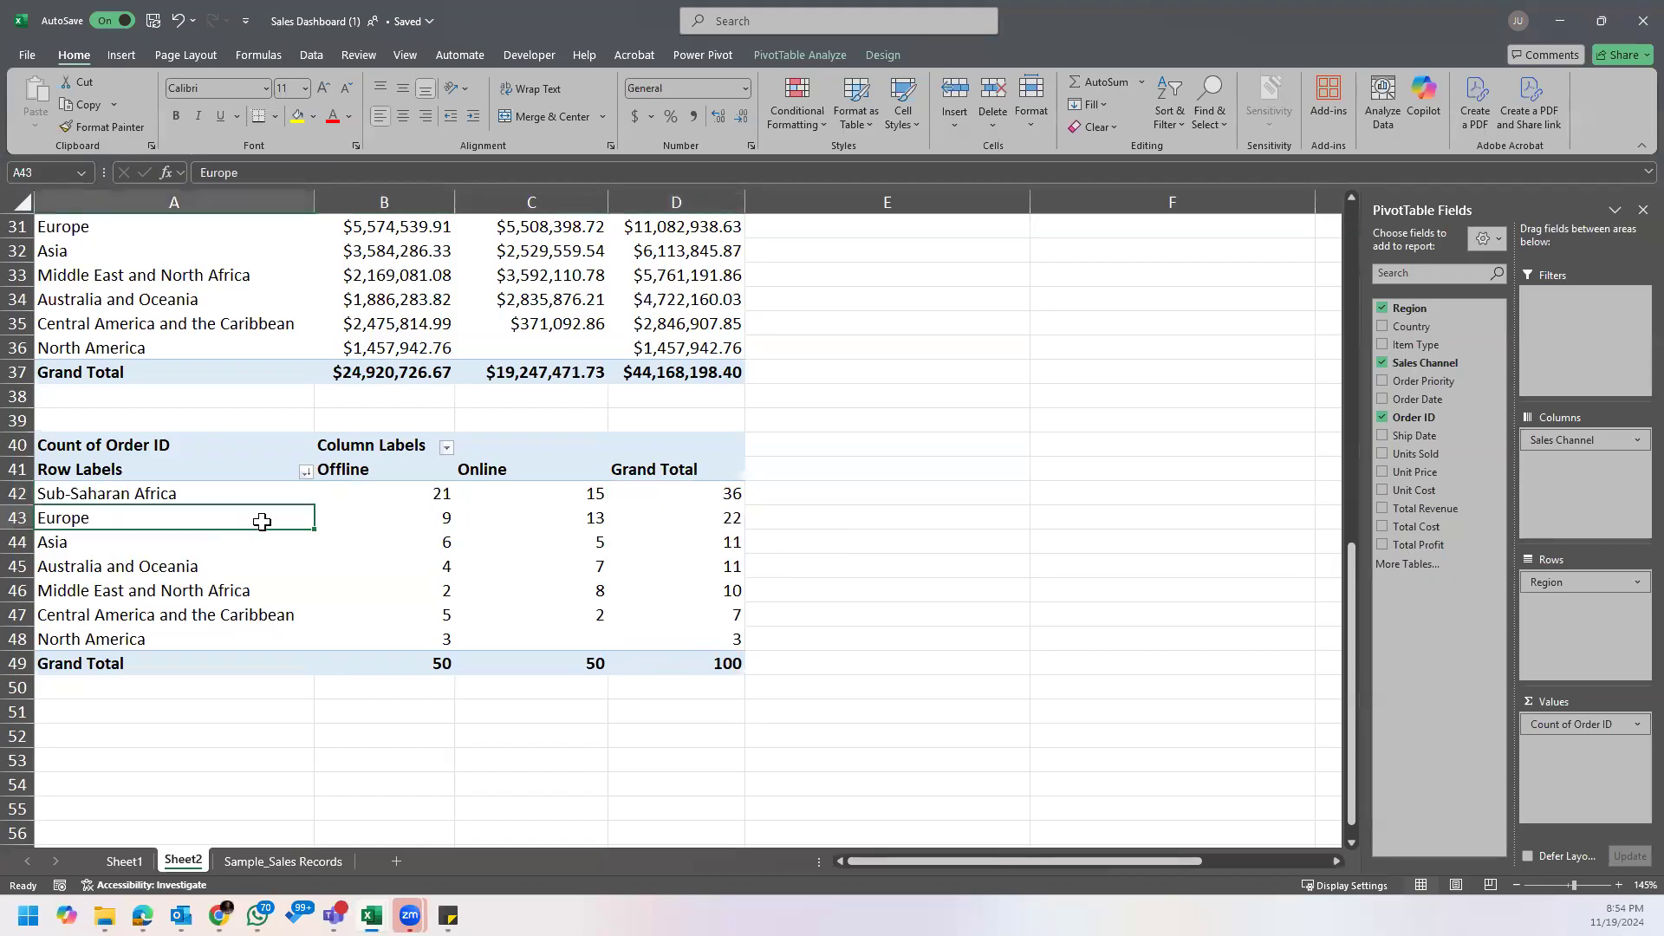
left_click(415, 520)
left_click(592, 520)
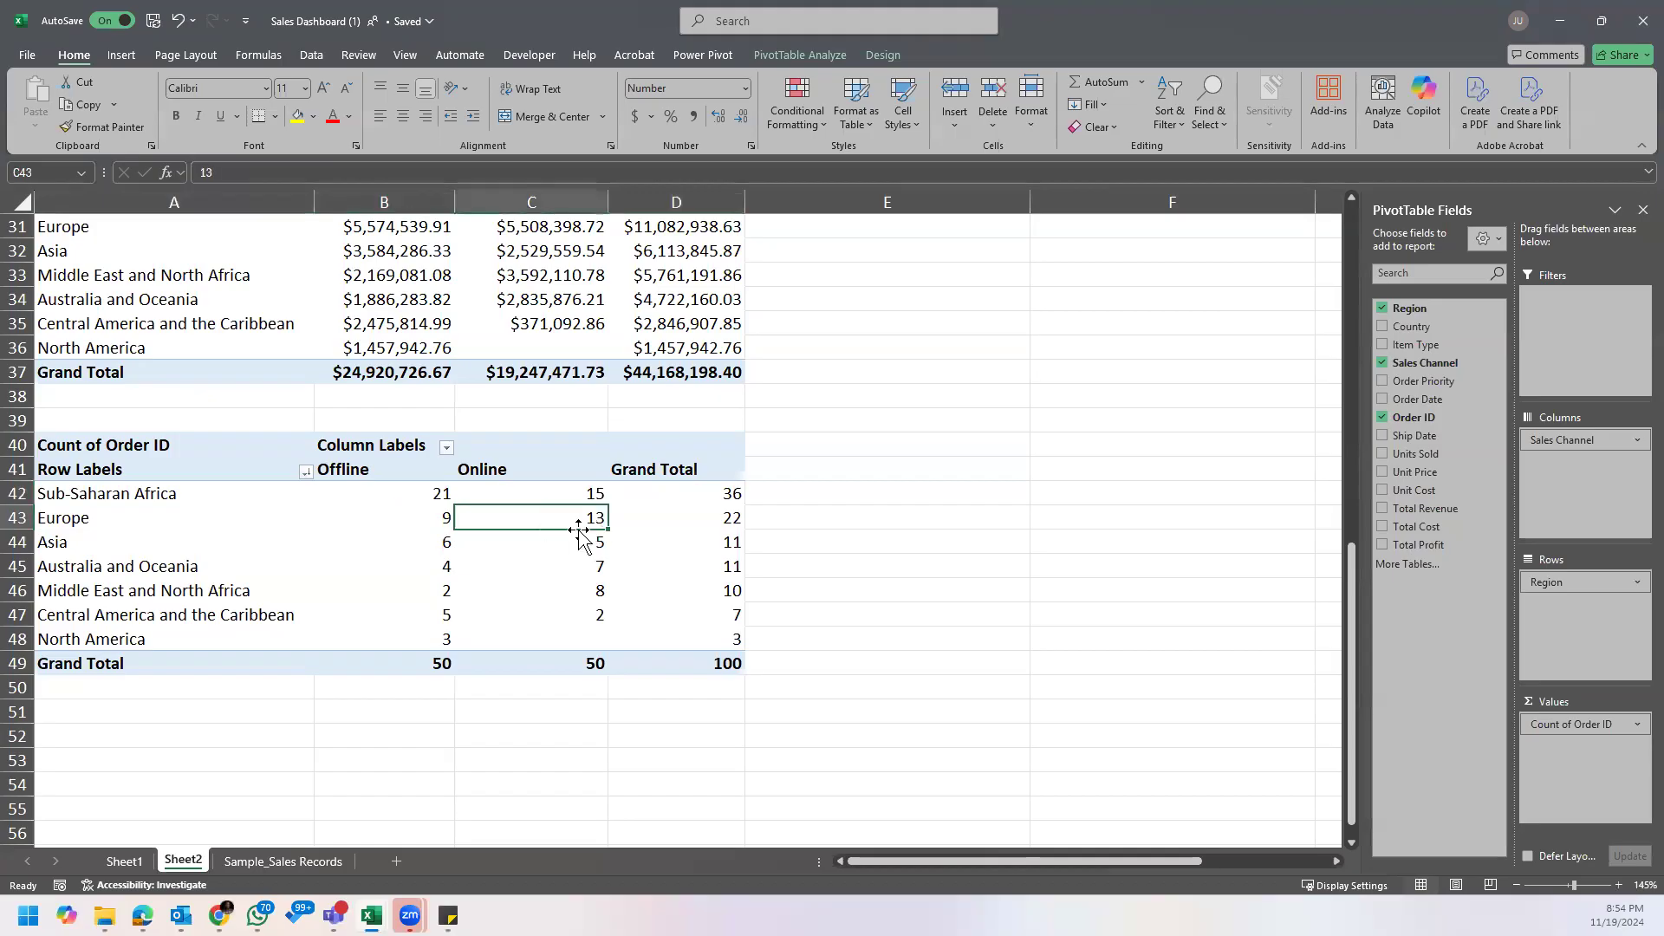
scroll(592, 563, "up", 1)
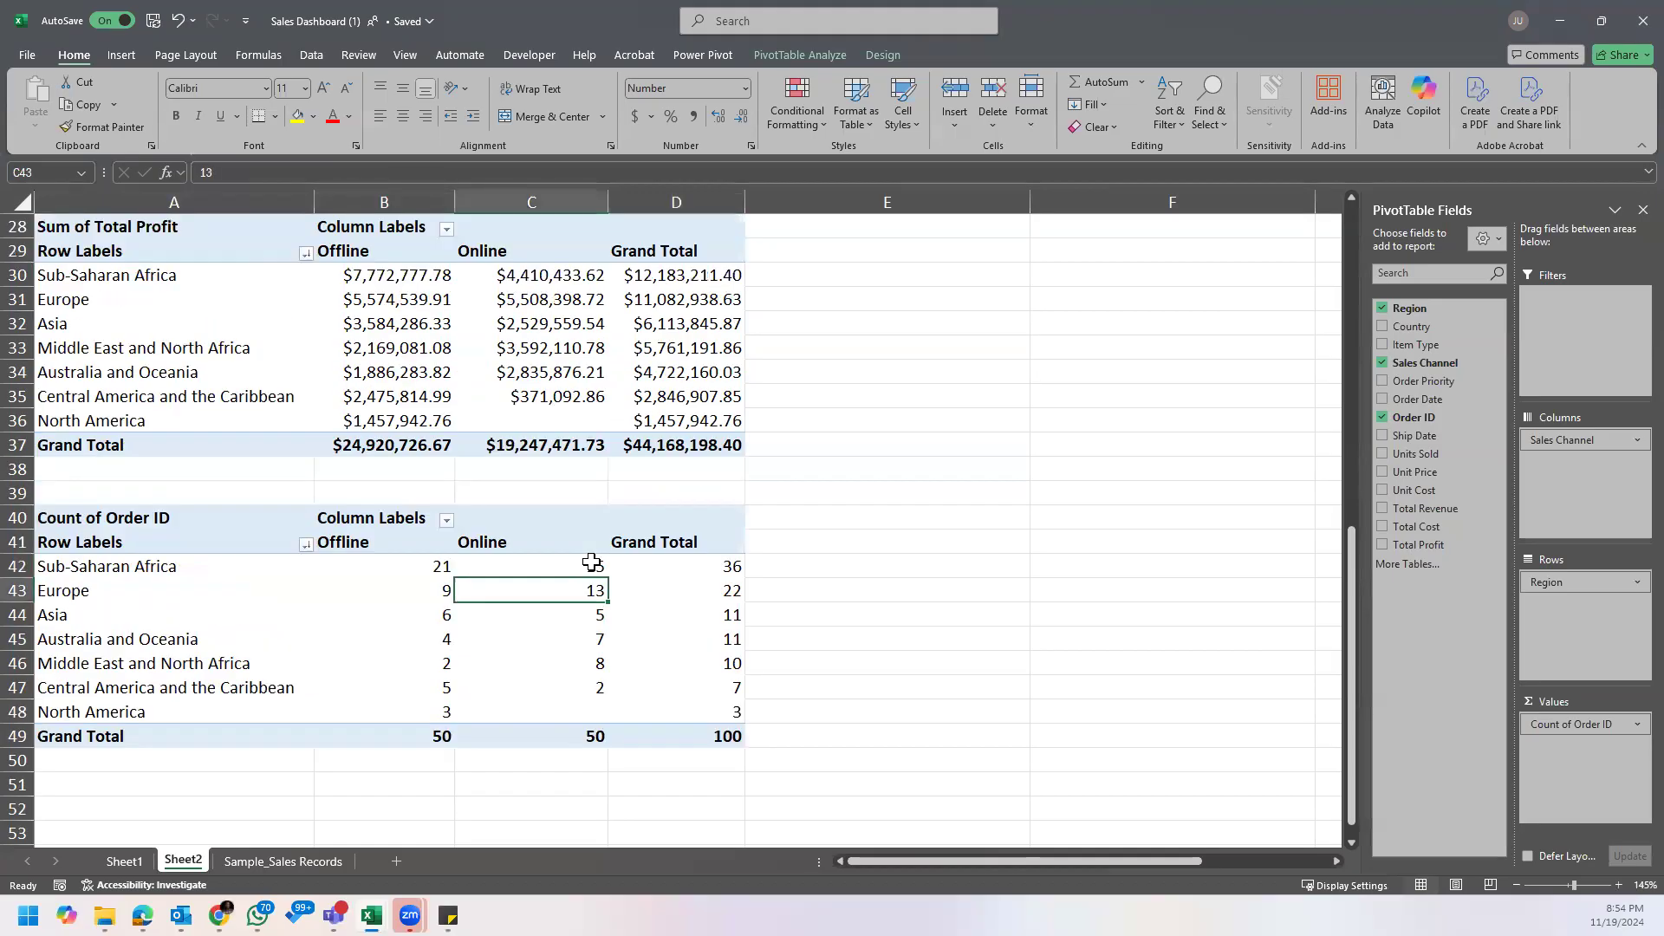
Step: Examine Sub-Saharan Africa's Grand Total order count alongside the revenue and profit PivotTables
scroll(592, 571, "up", 6)
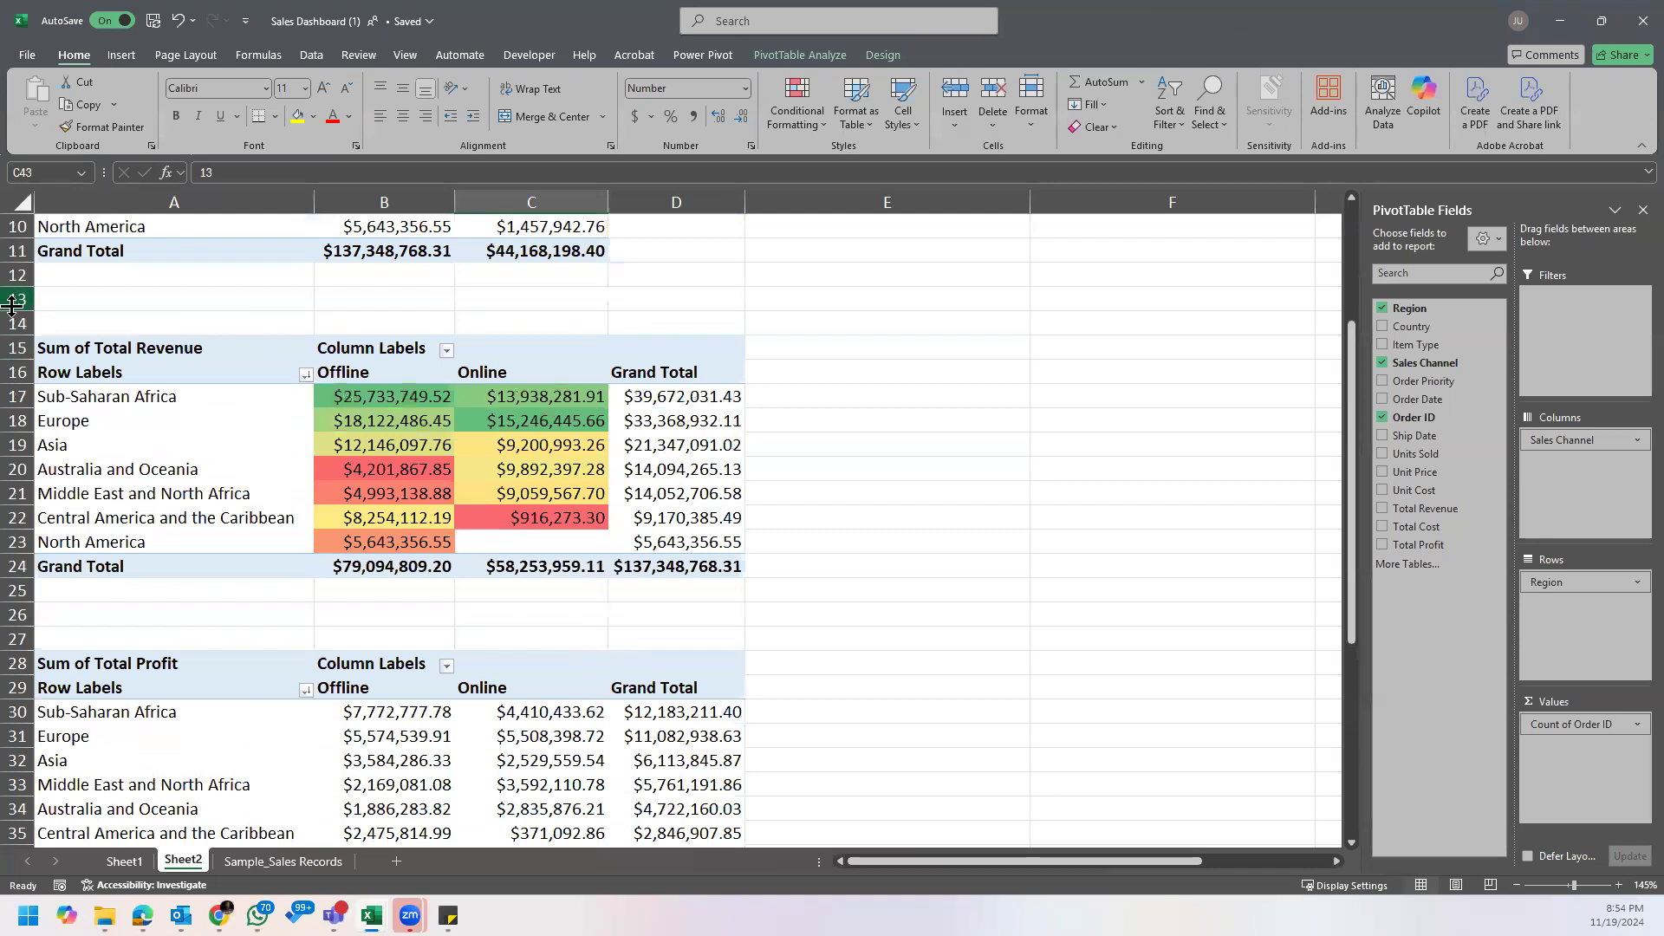
scroll(570, 520, "down", 2)
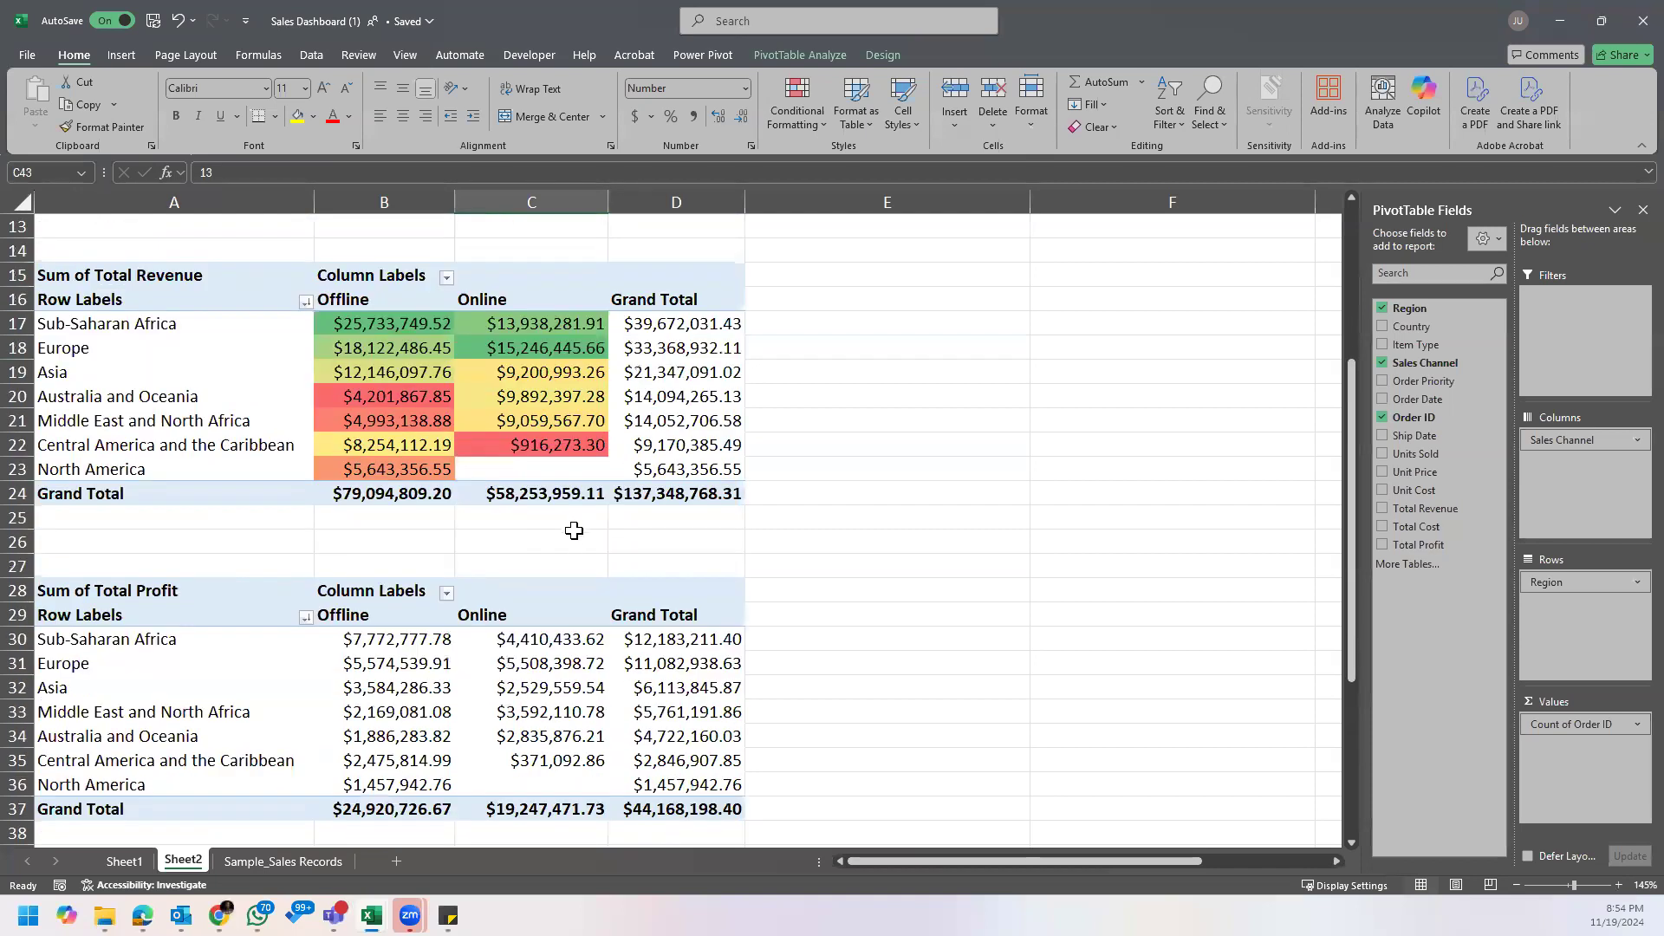
scroll(578, 526, "down", 4)
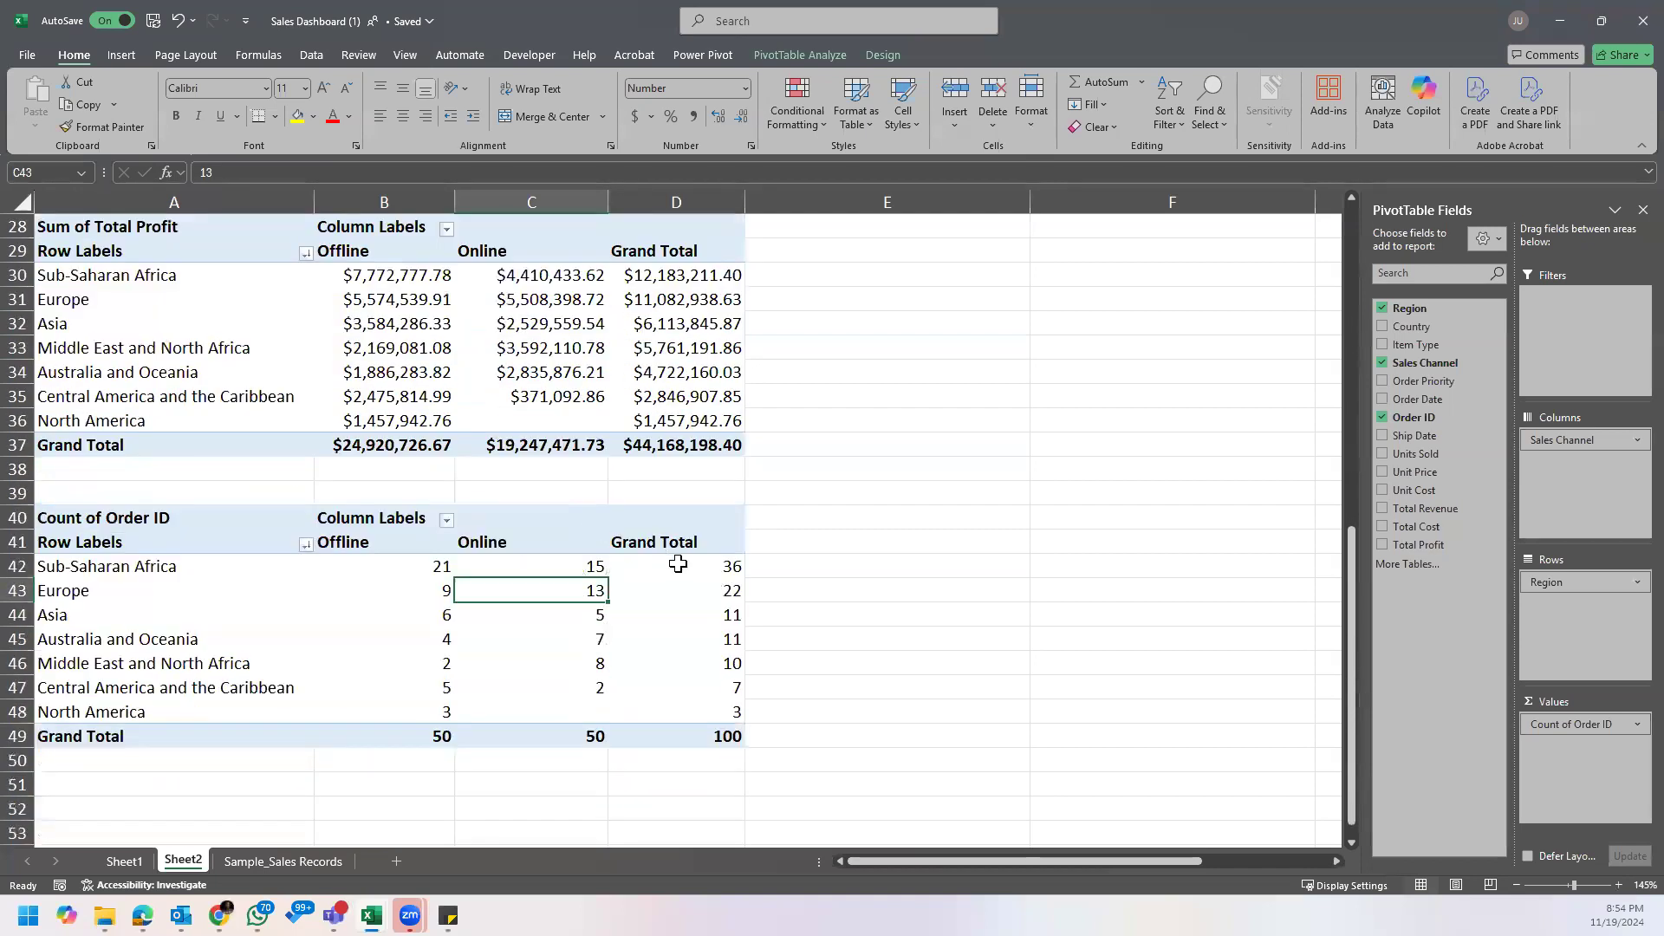
left_click(678, 564)
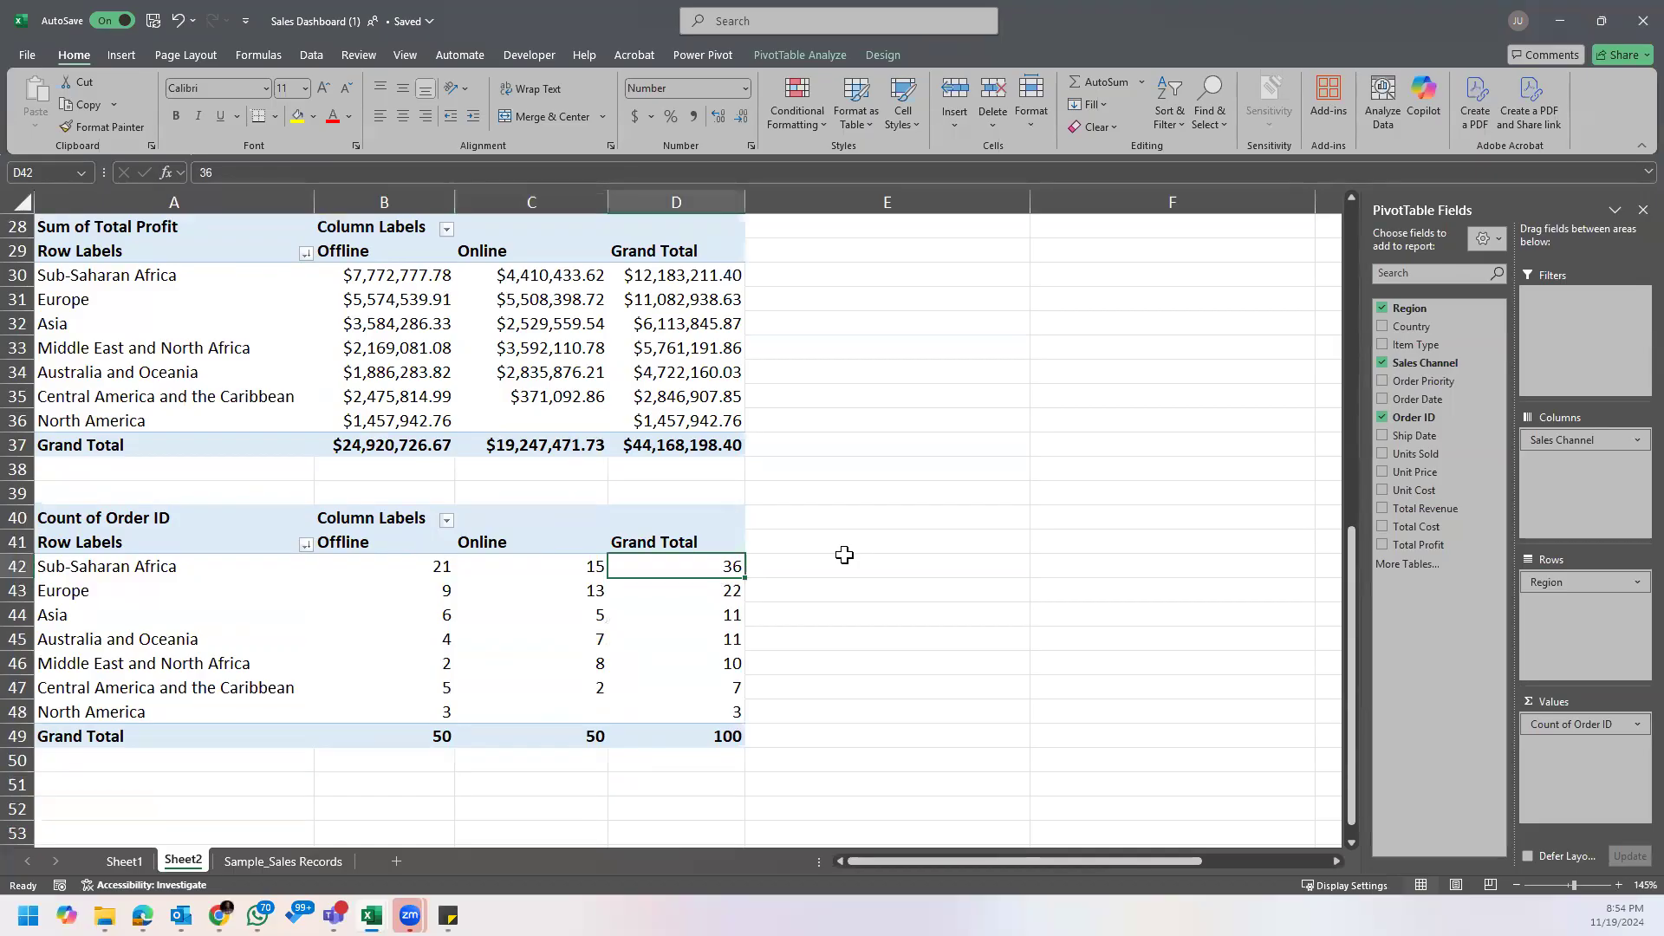
scroll(421, 370, "up", 6)
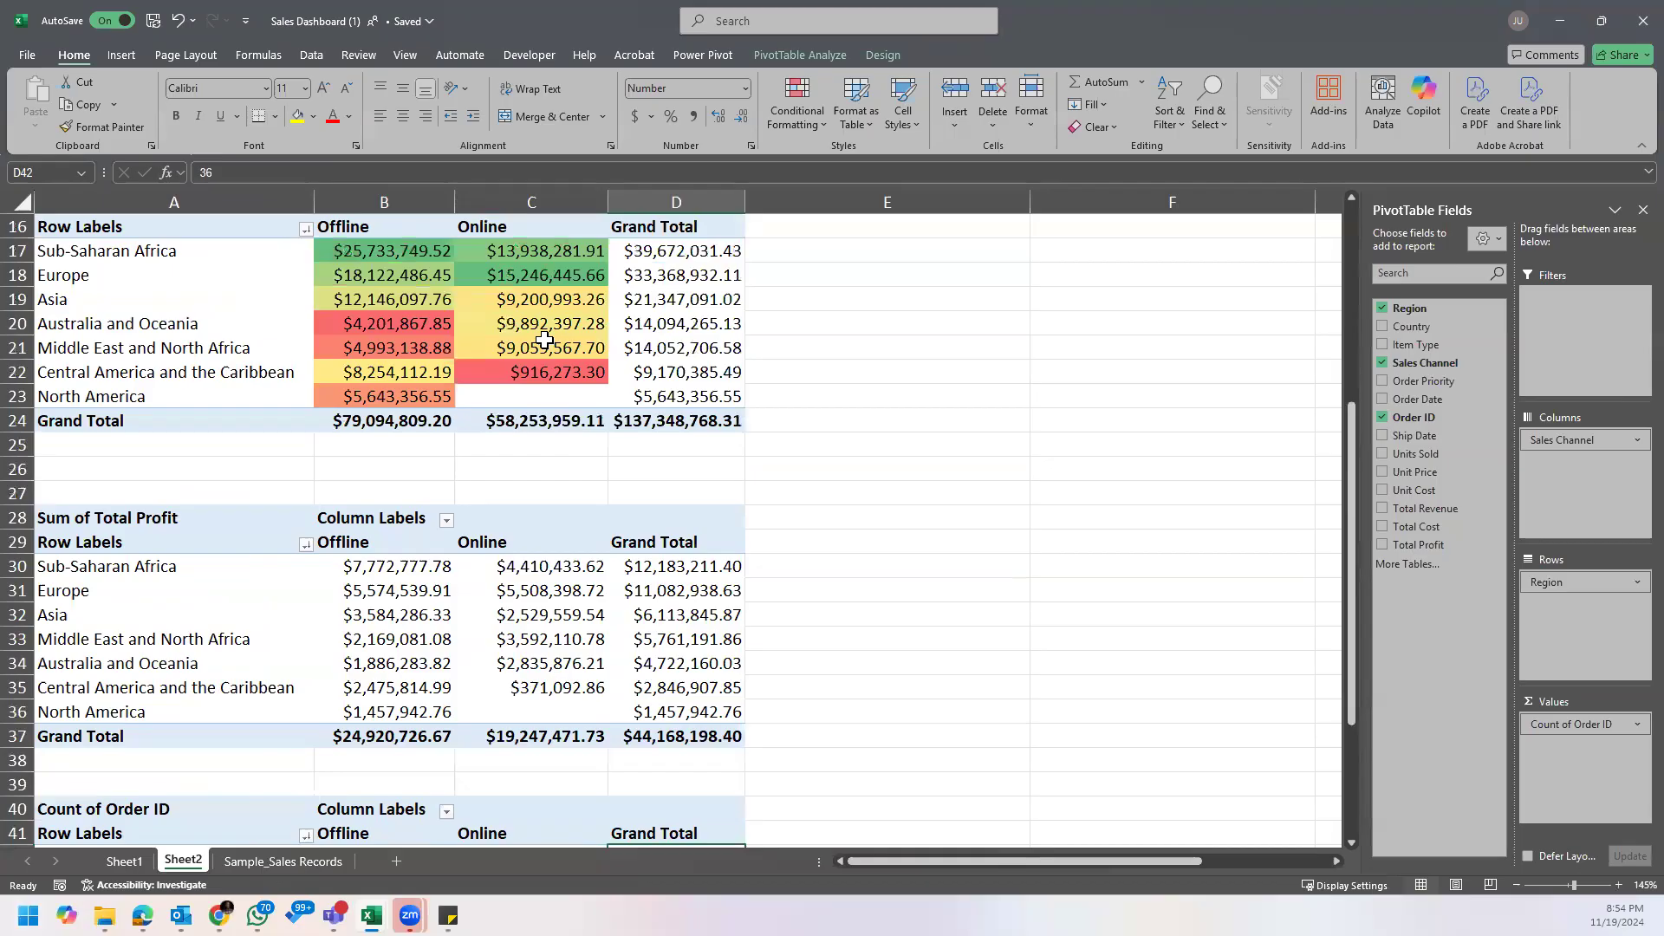
Step: Review the Sum of Total Revenue PivotTable's region labels and Offline and Online headings, comparing its measure with the Sum of Total Profit PivotTable
left_click(422, 370)
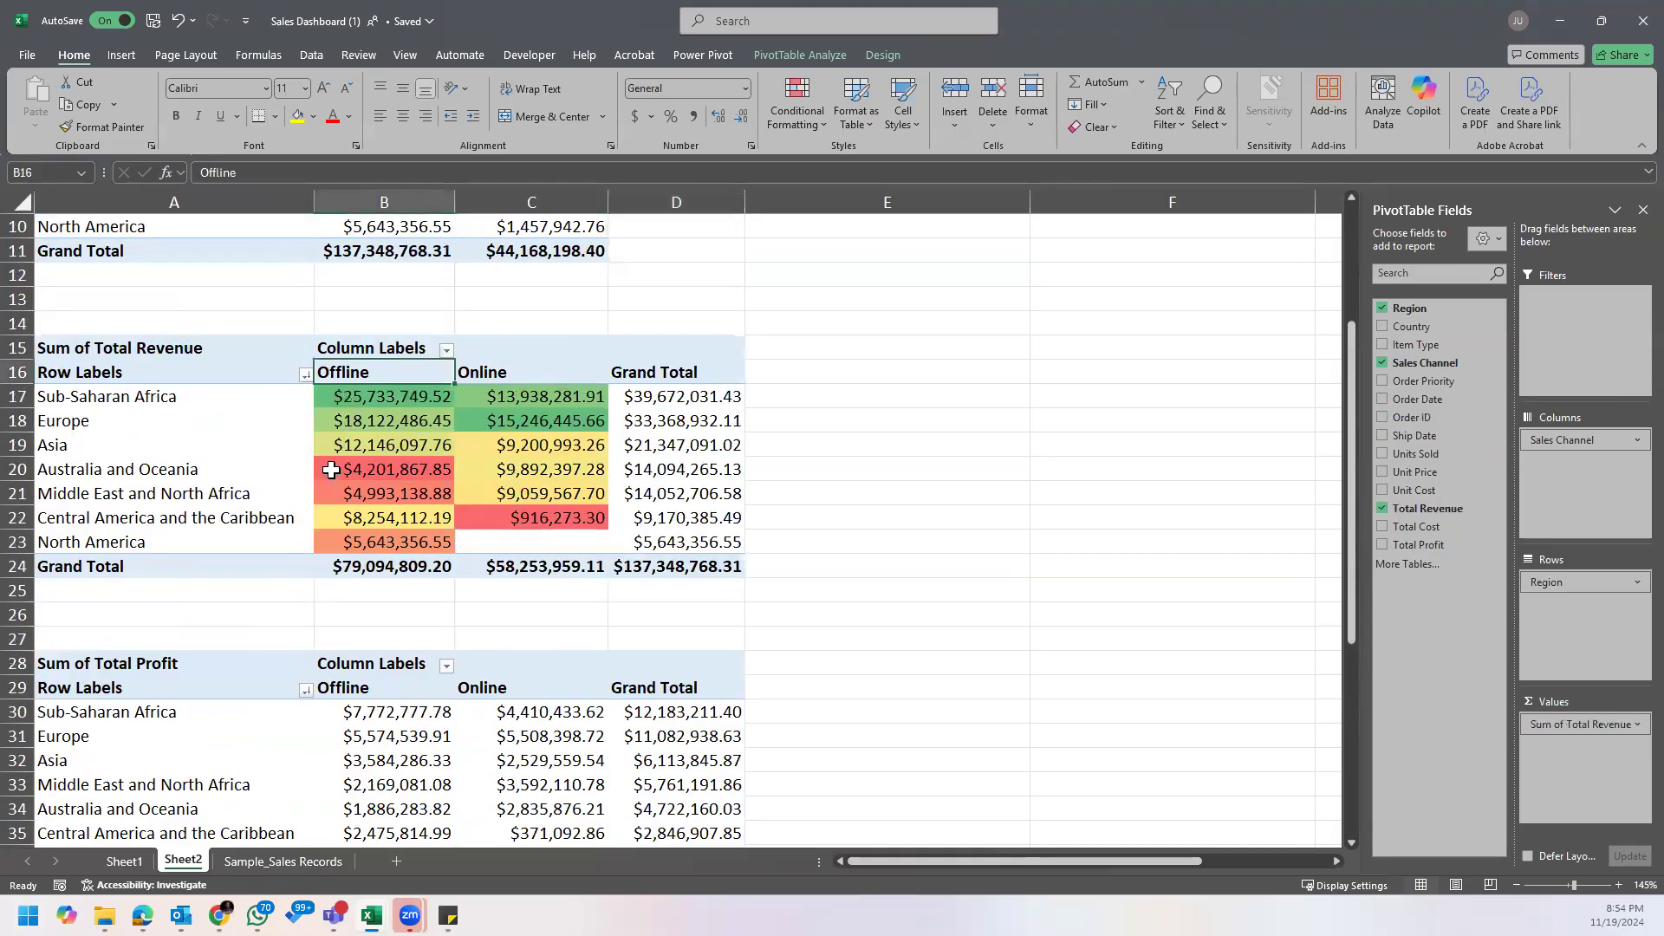
left_click_drag(408, 359, 174, 349)
scroll(197, 598, "down", 3)
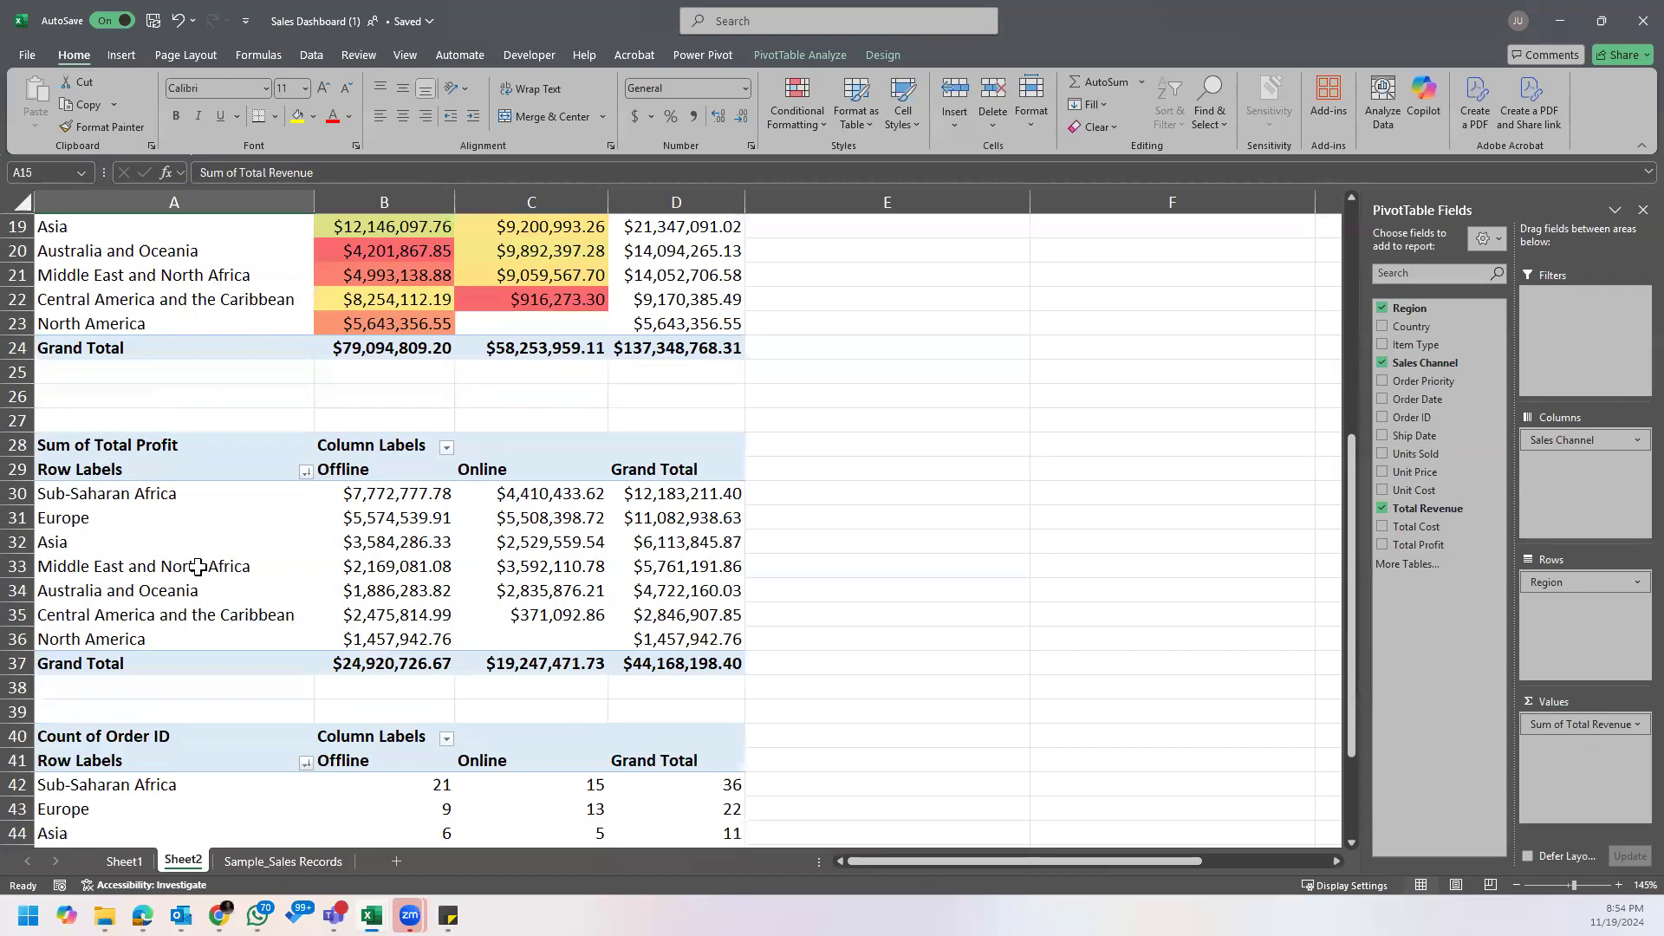
left_click(163, 431)
left_click(164, 447)
scroll(166, 456, "up", 3)
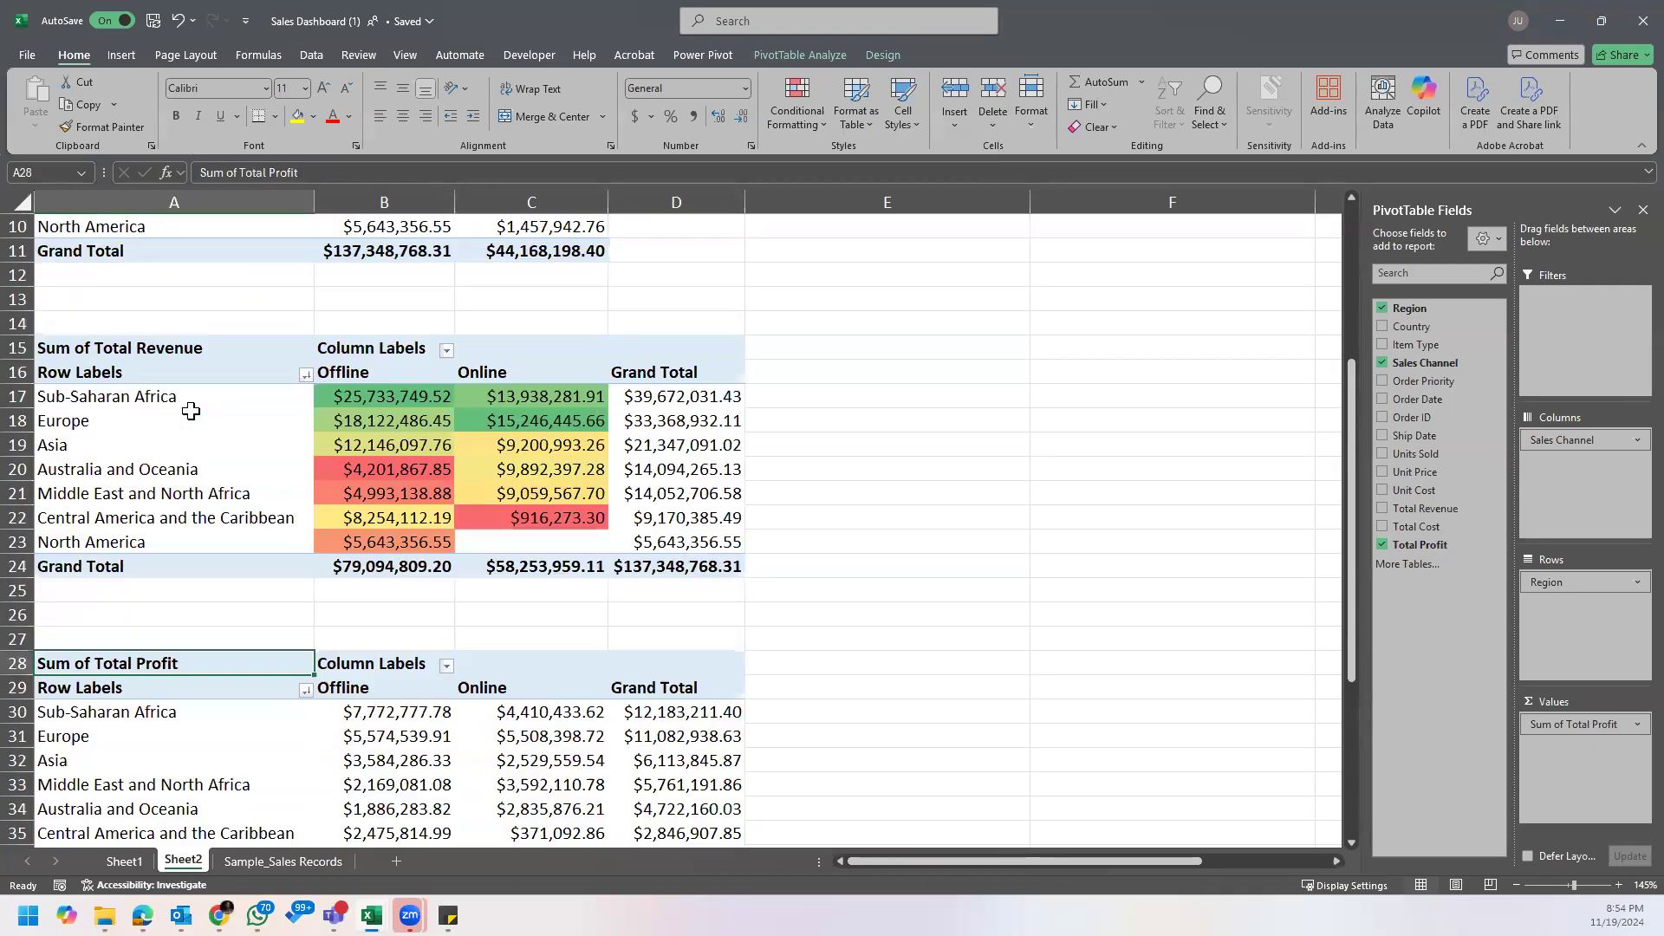
left_click(179, 382)
scroll(261, 555, "down", 1)
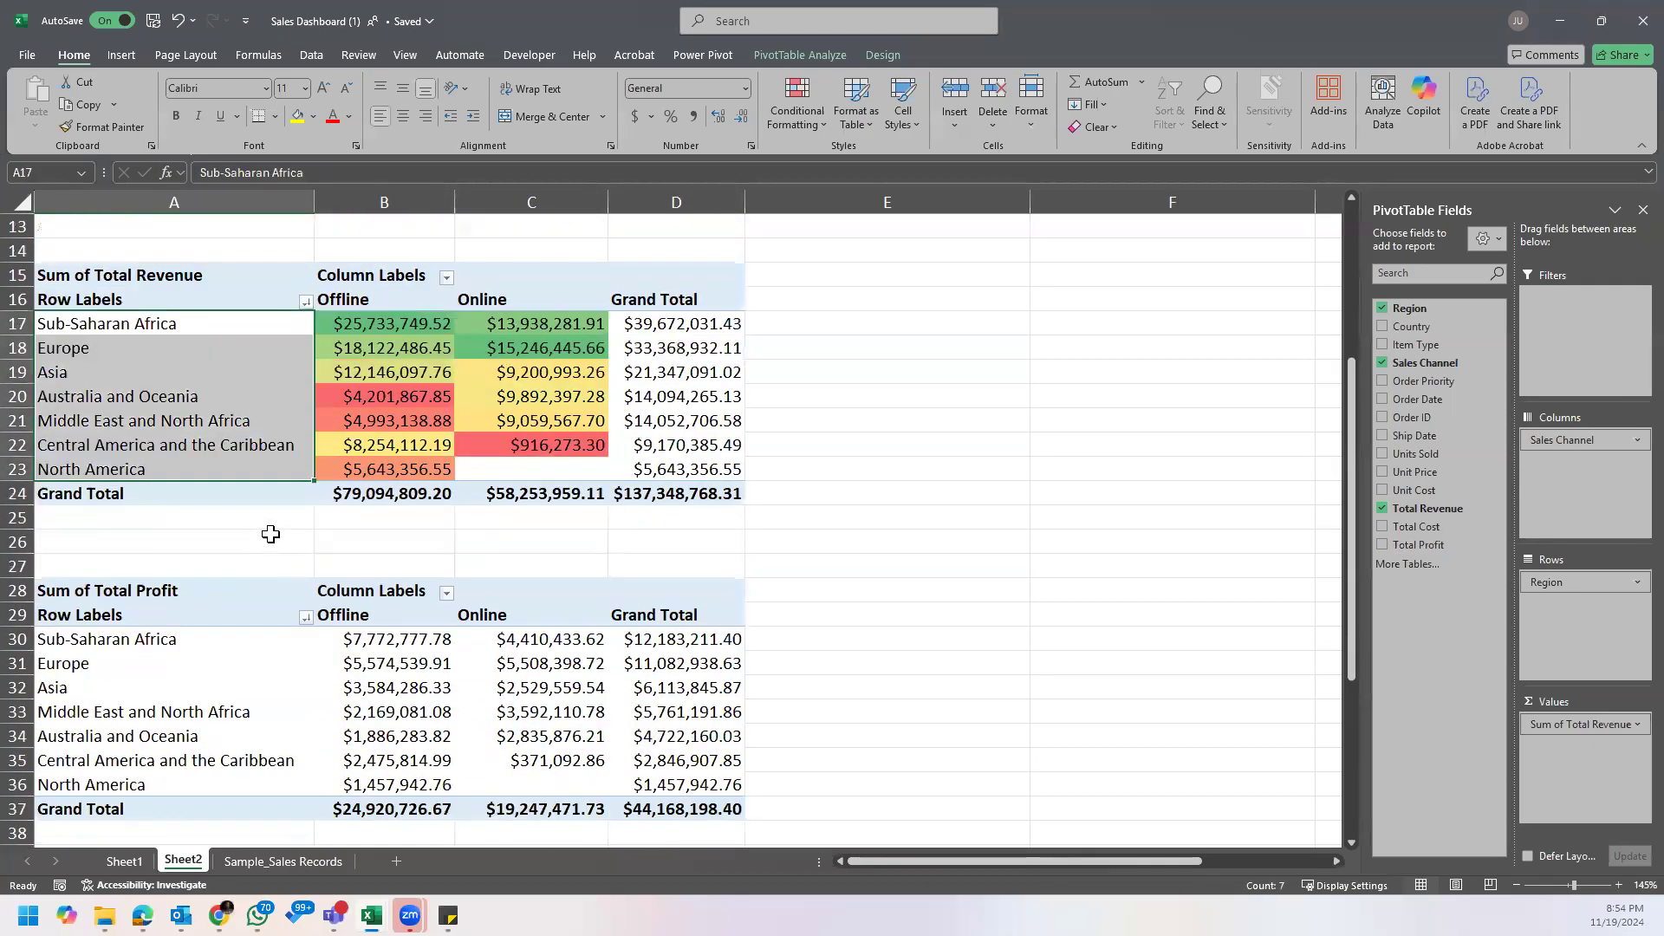
left_click(388, 302)
left_click(511, 305)
Step: Review the region and channel breakdown in the Sum of Total Profit and Count of Order ID PivotTables
scroll(207, 458, "down", 3)
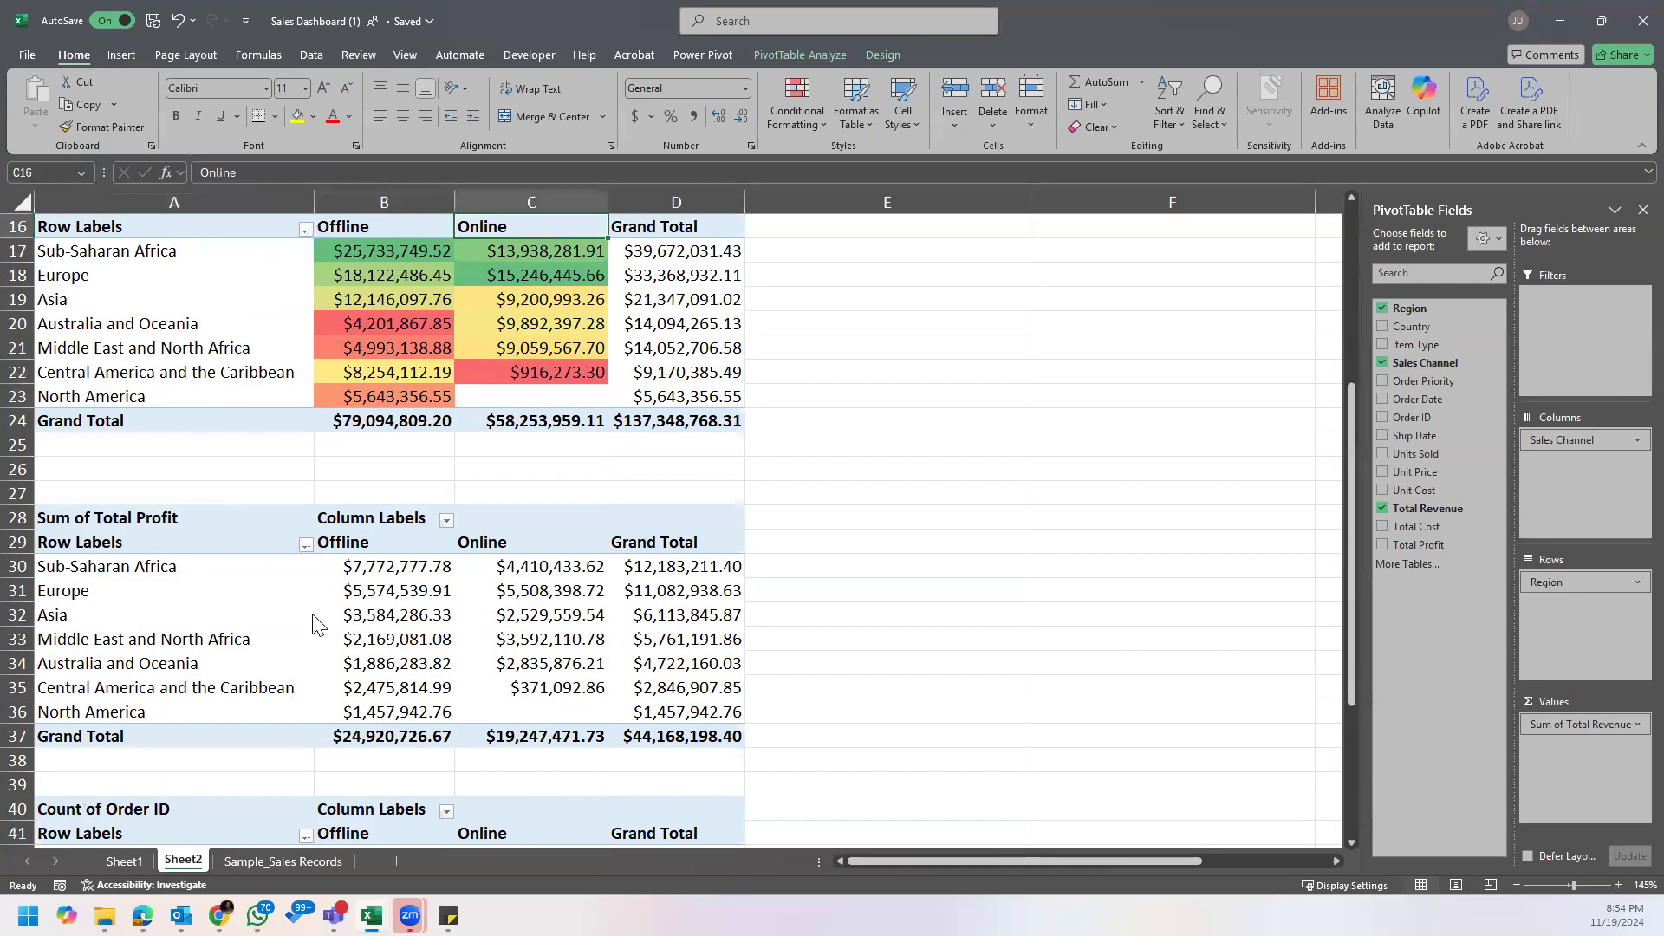
left_click(207, 459)
left_click(360, 401)
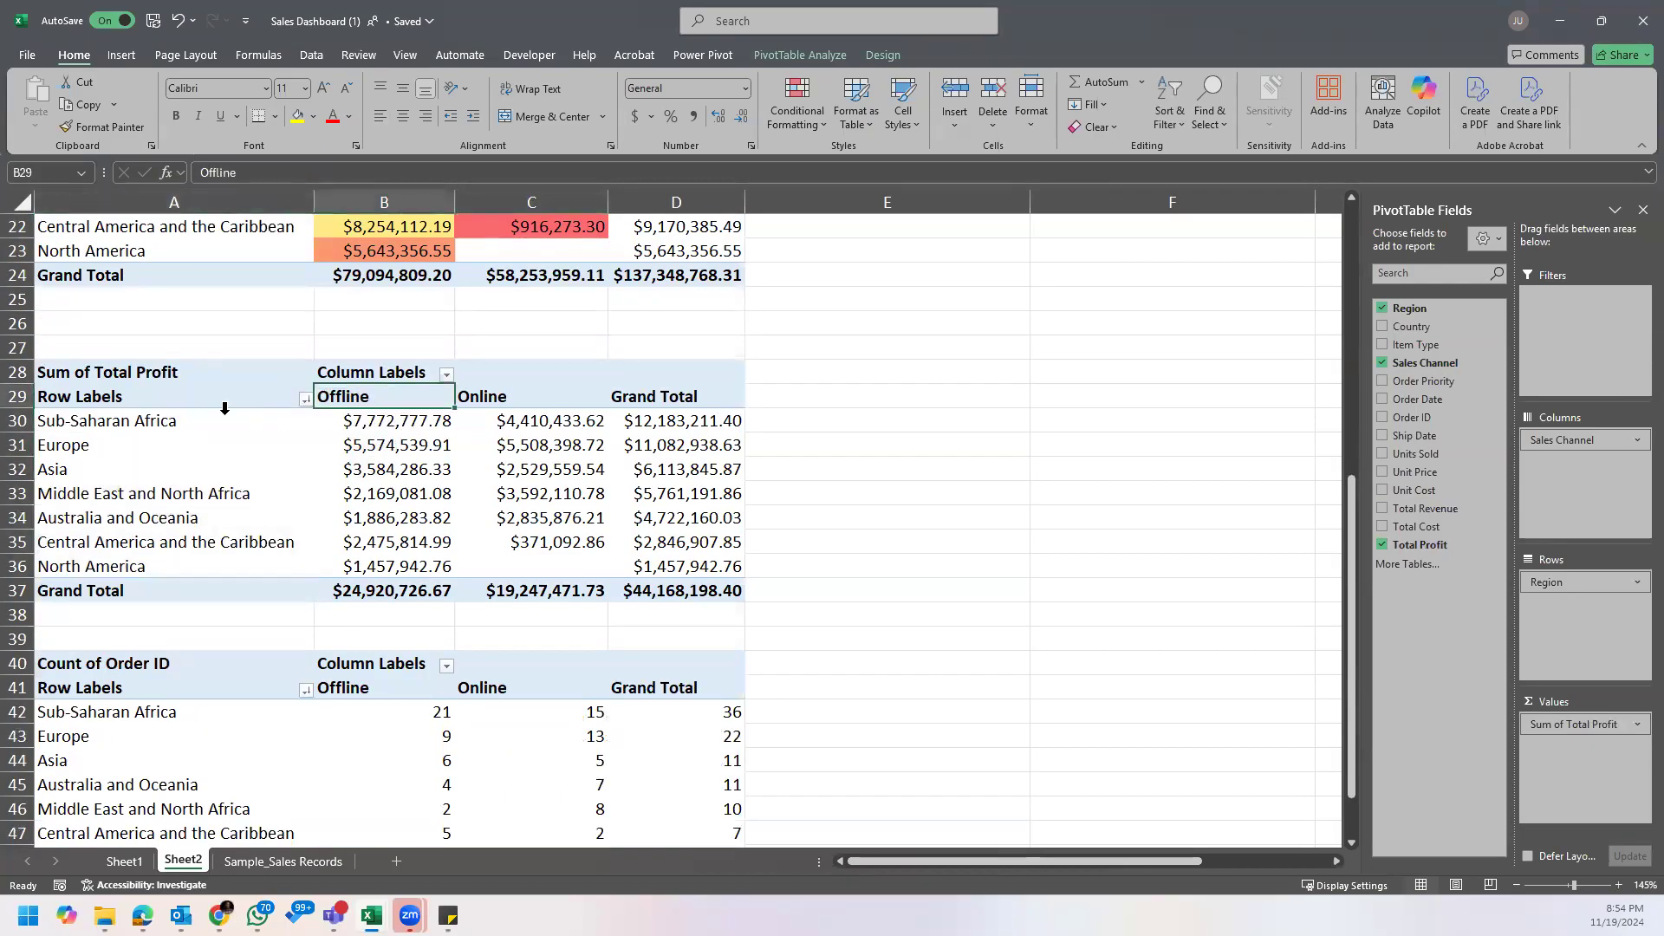
left_click(171, 420)
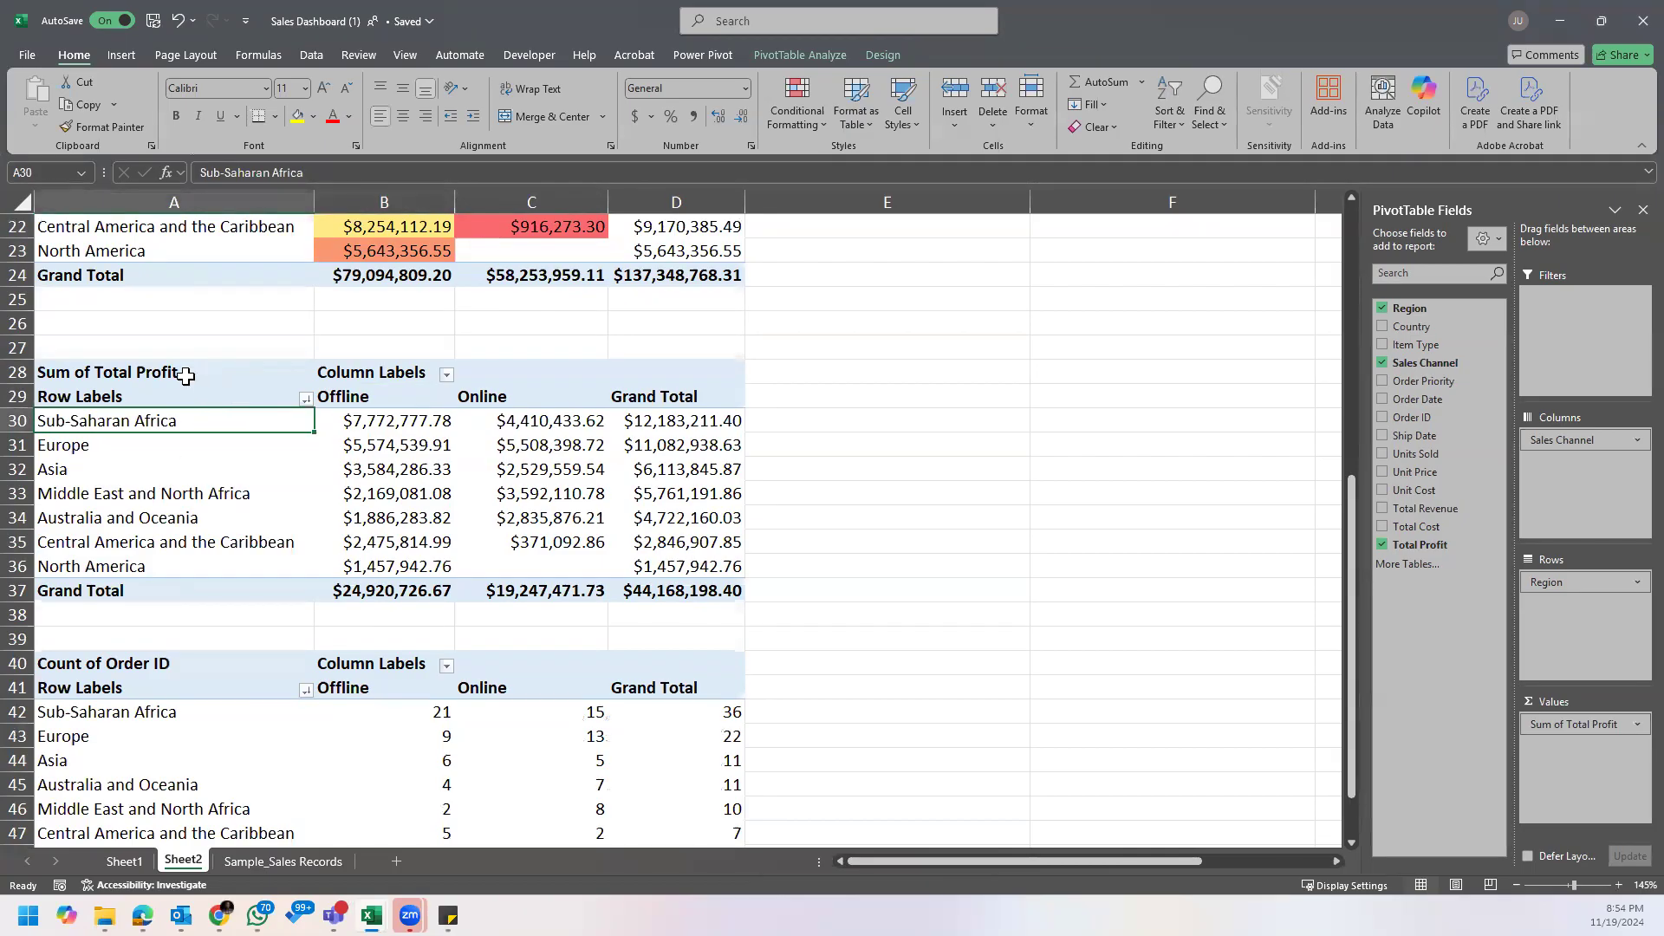
scroll(269, 621, "down", 1)
left_click(179, 570)
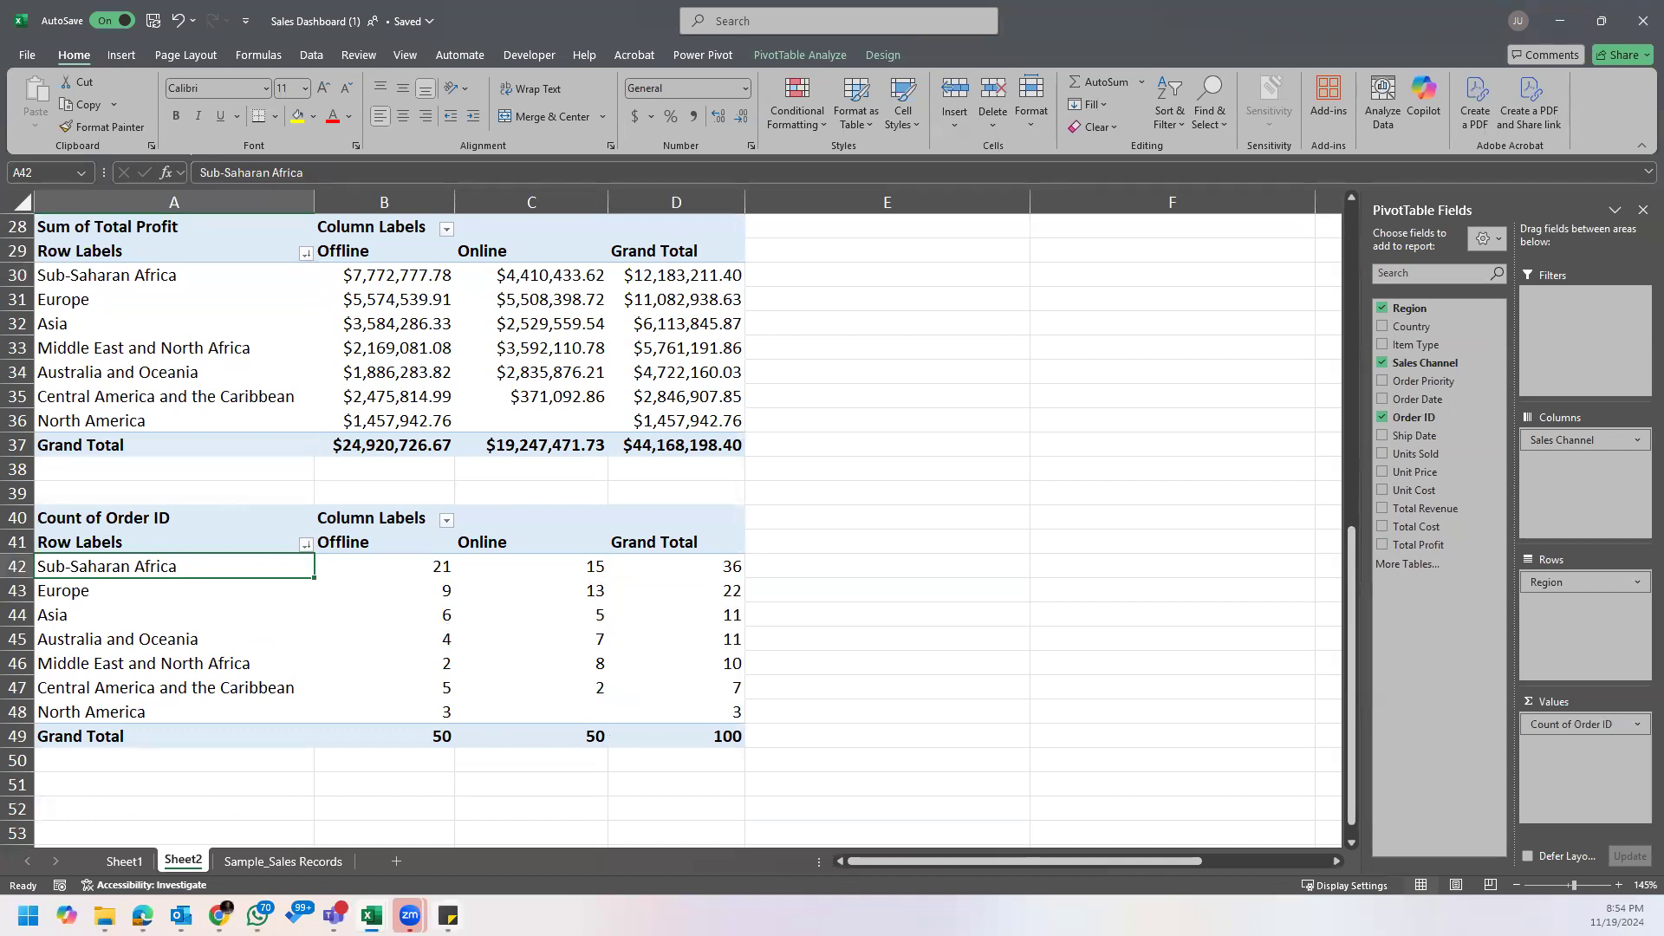
Step: Check the question about sales channels performance by region in the business questions sticky note, and return to the worksheet
left_click(448, 916)
left_click(499, 851)
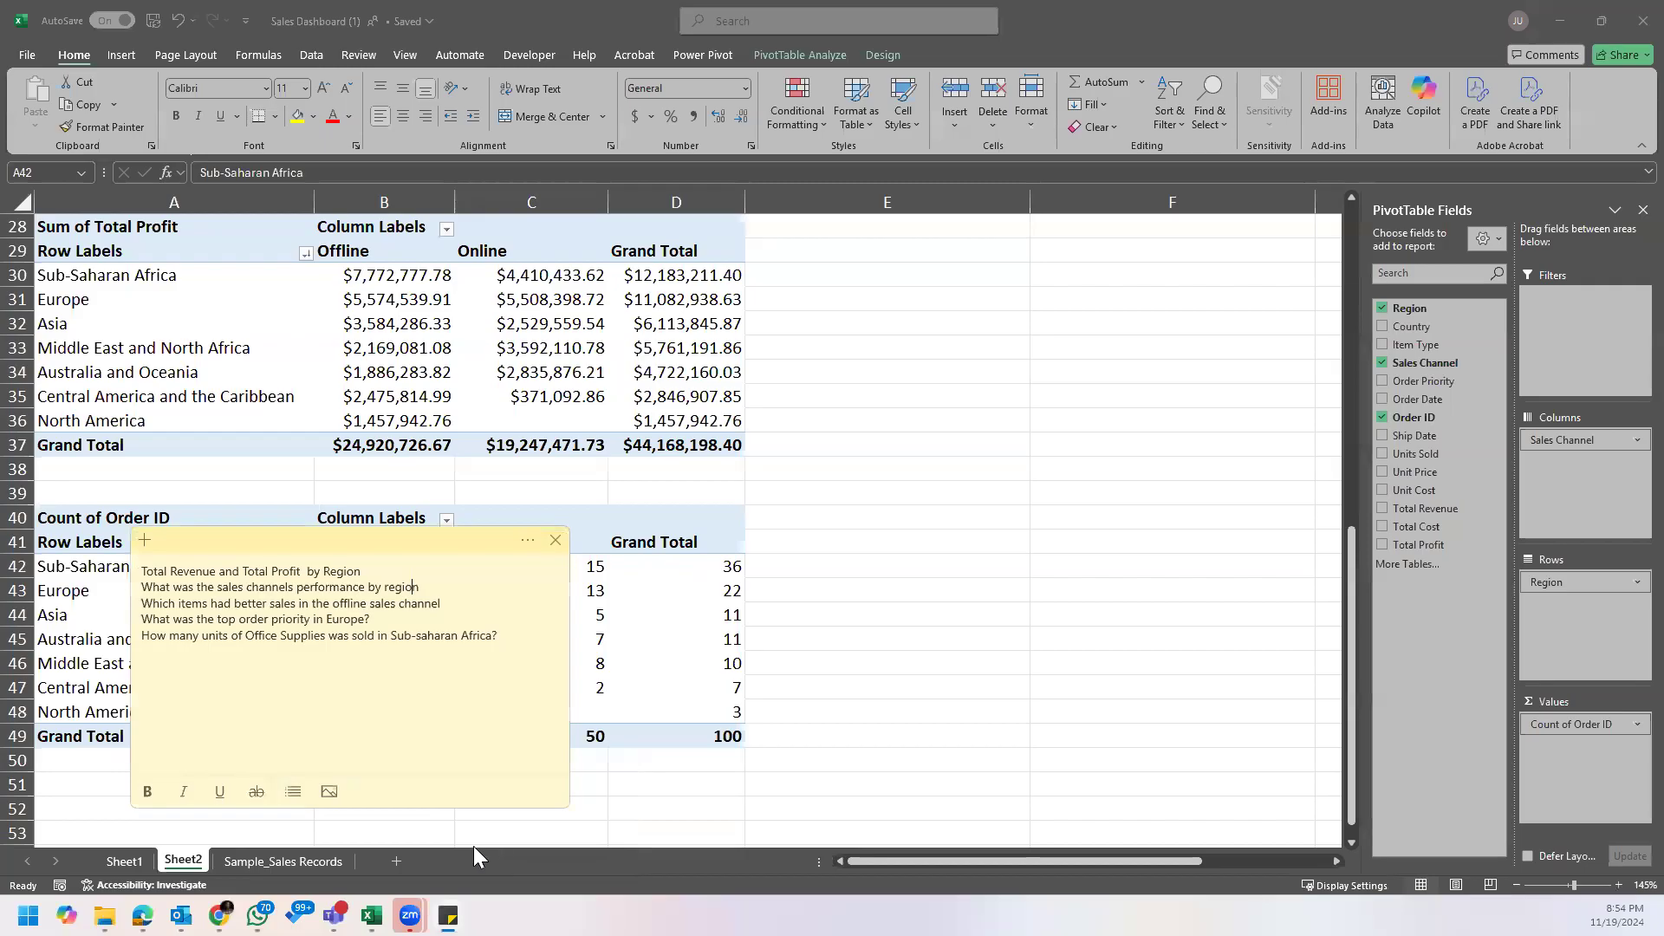
left_click(291, 589)
type("s")
left_click(833, 471)
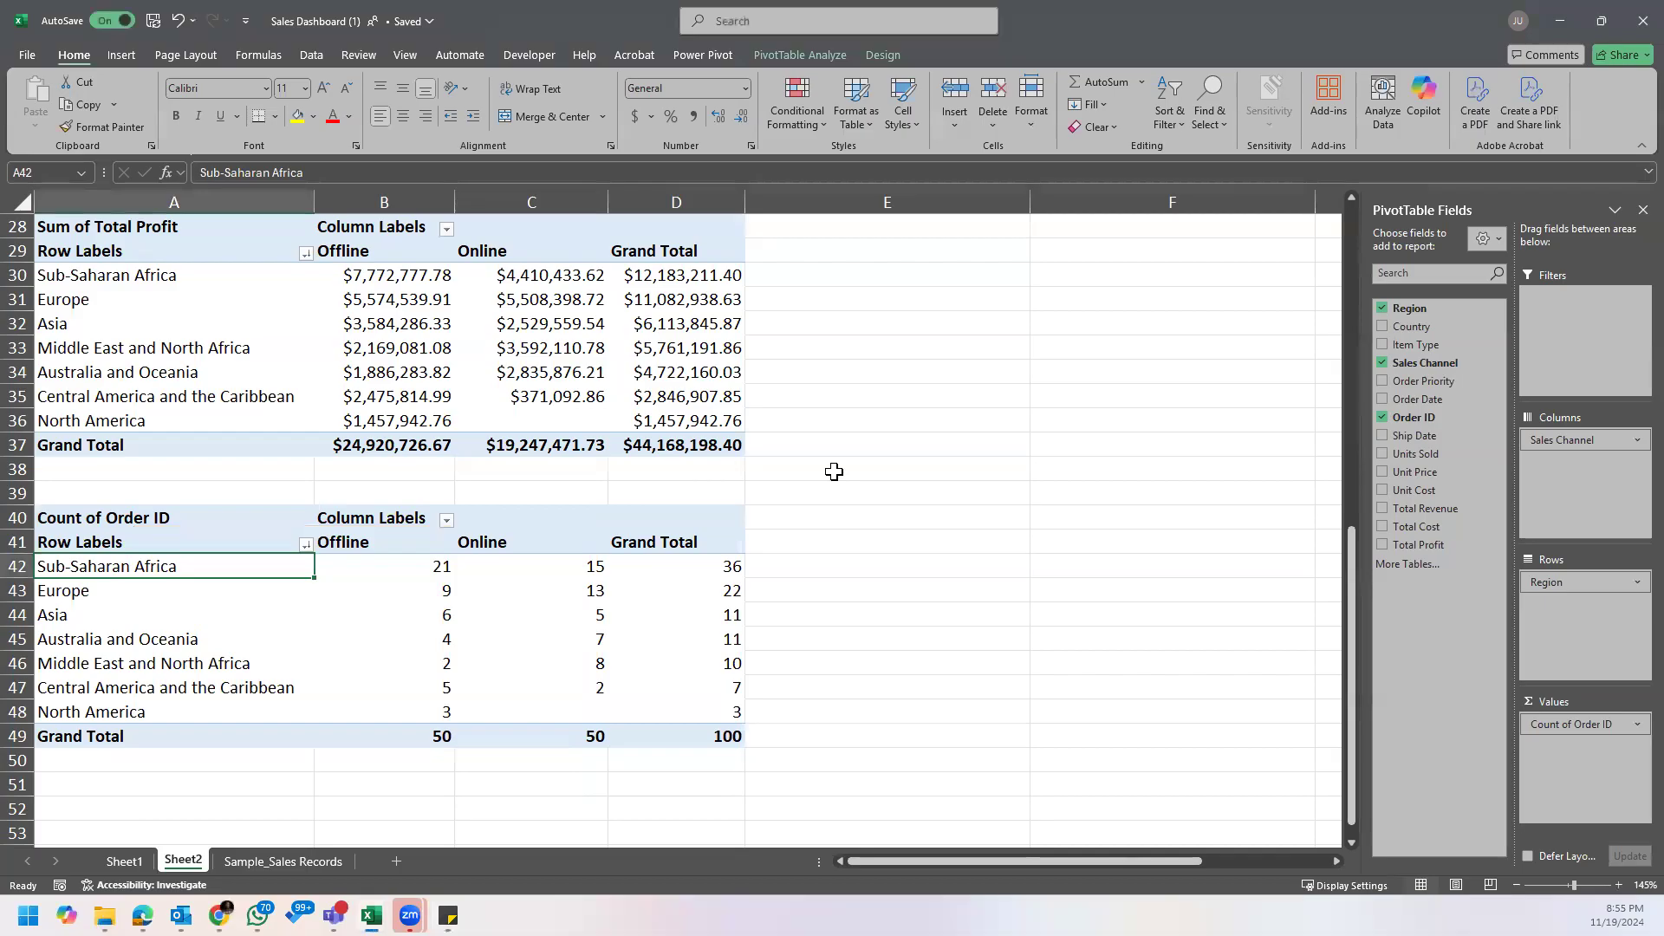
Step: Compare Sub-Saharan Africa's Offline and Online profit, and look over the order count and revenue PivotTables
scroll(832, 607, "up", 4)
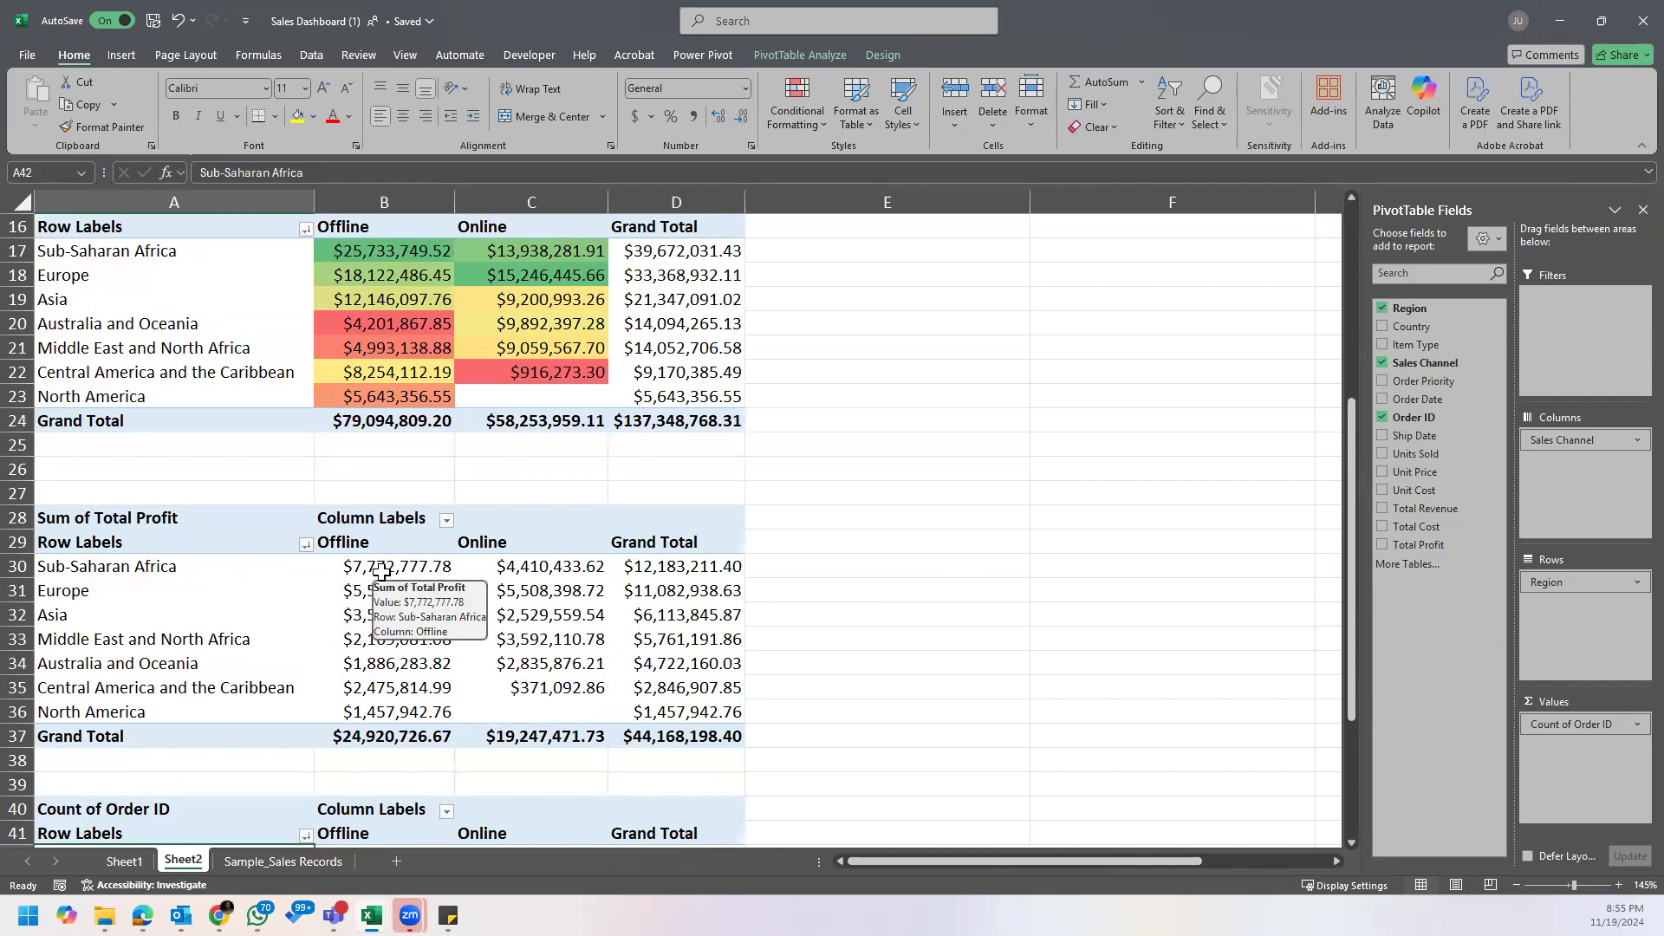
left_click(106, 566)
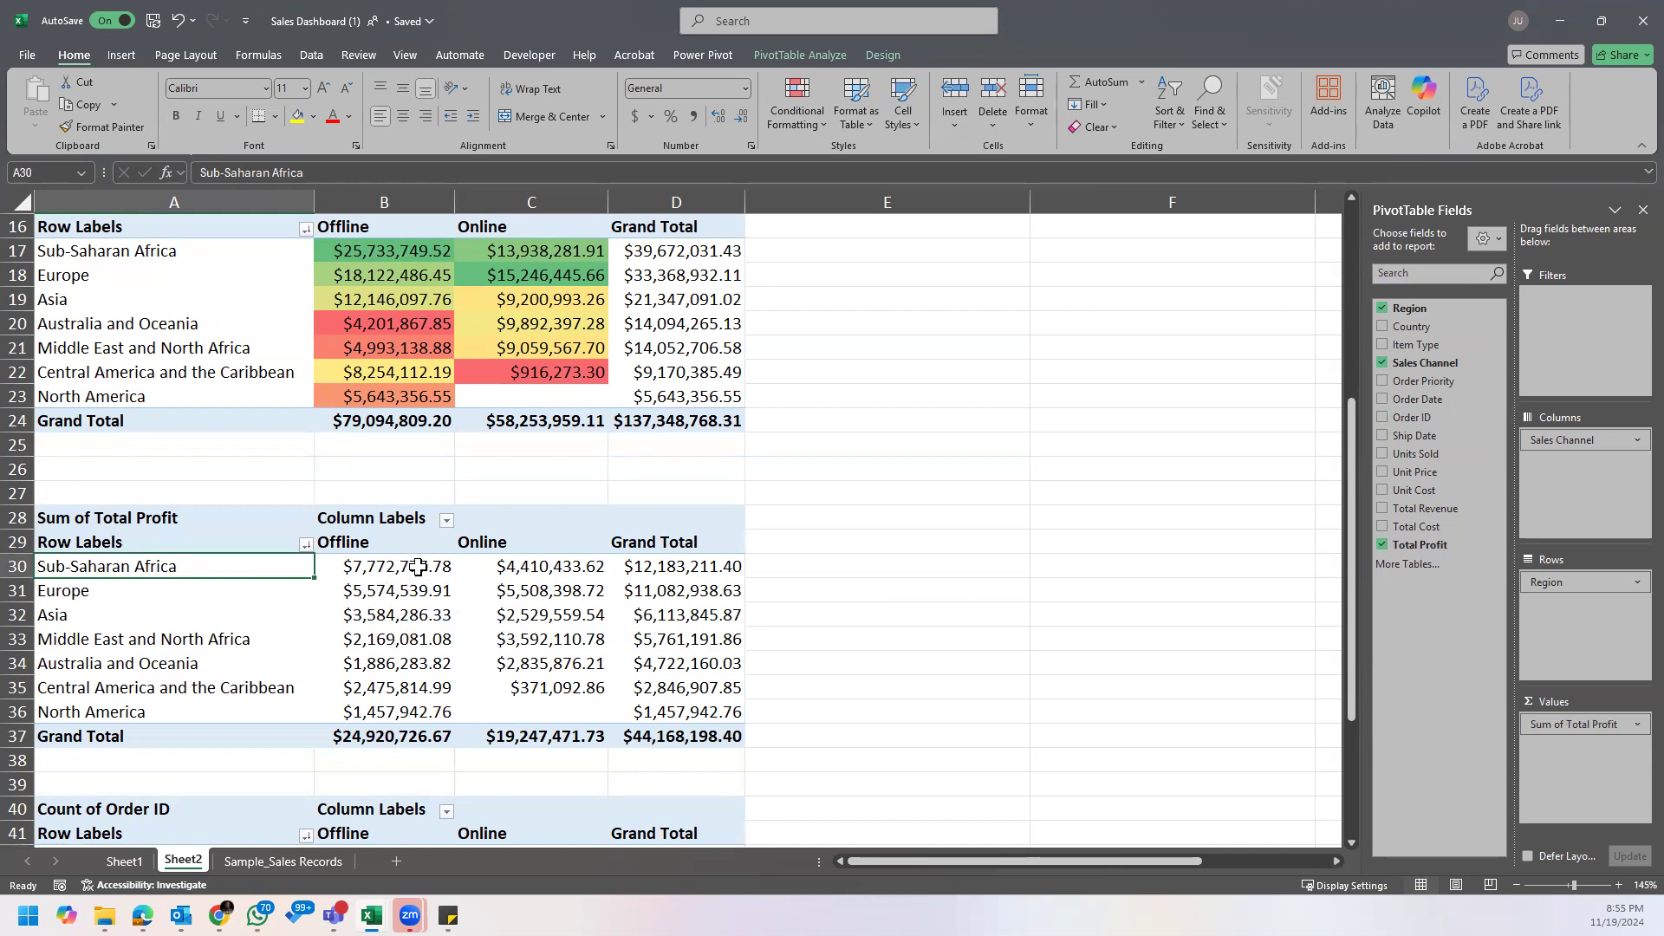
left_click(418, 566)
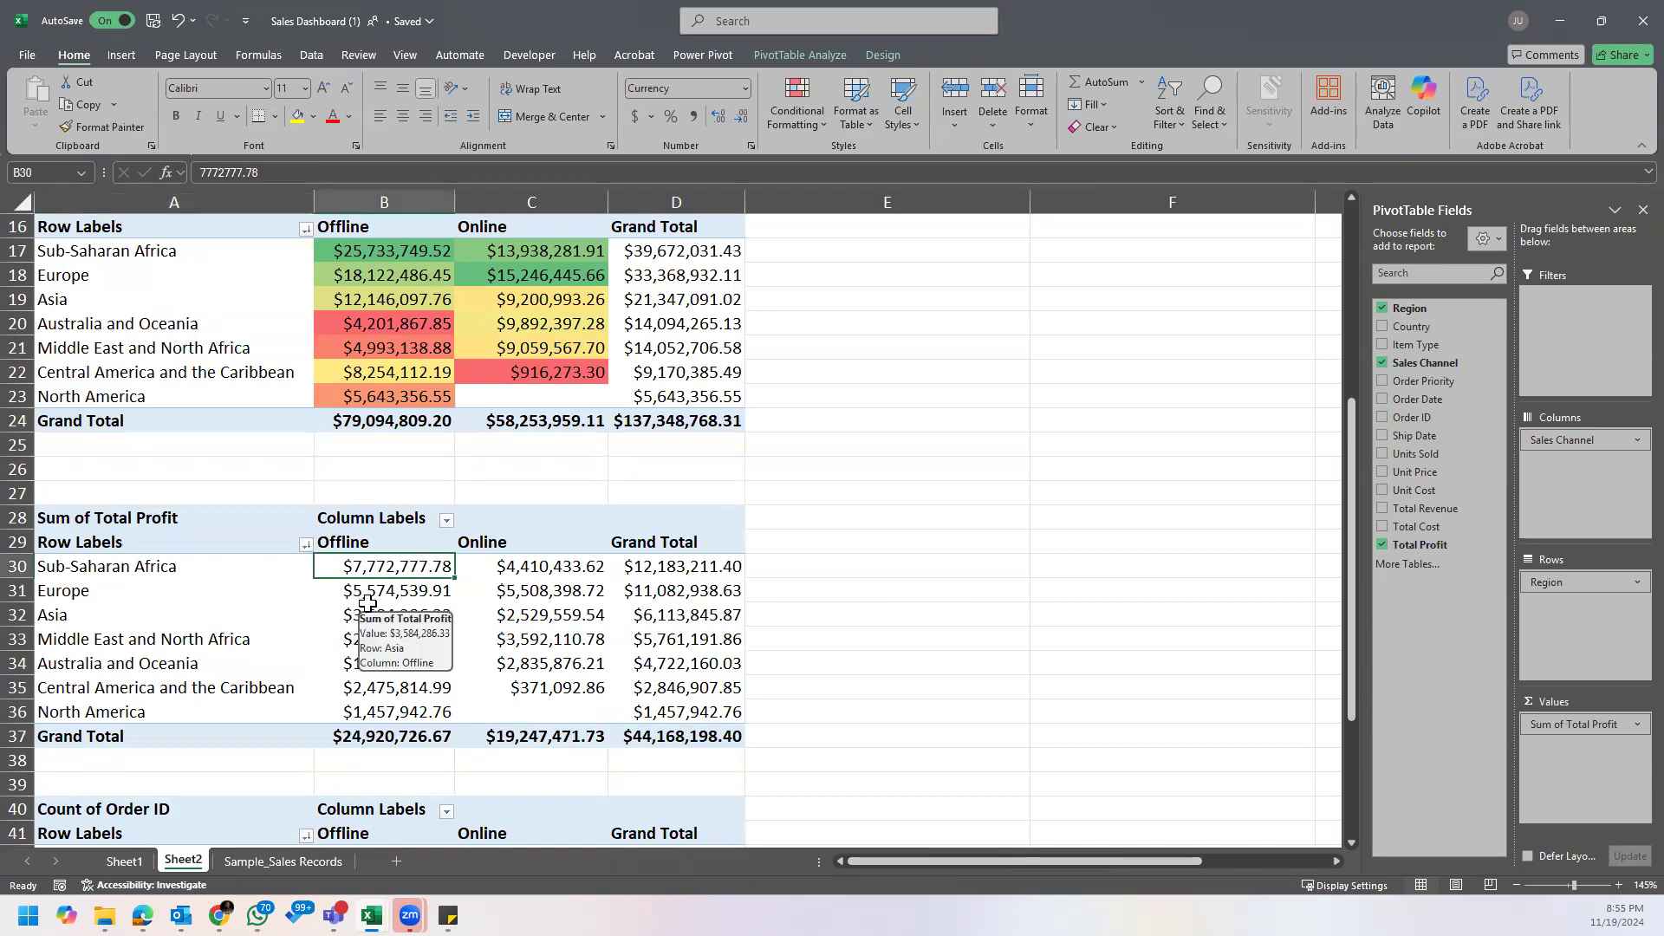
left_click(391, 540)
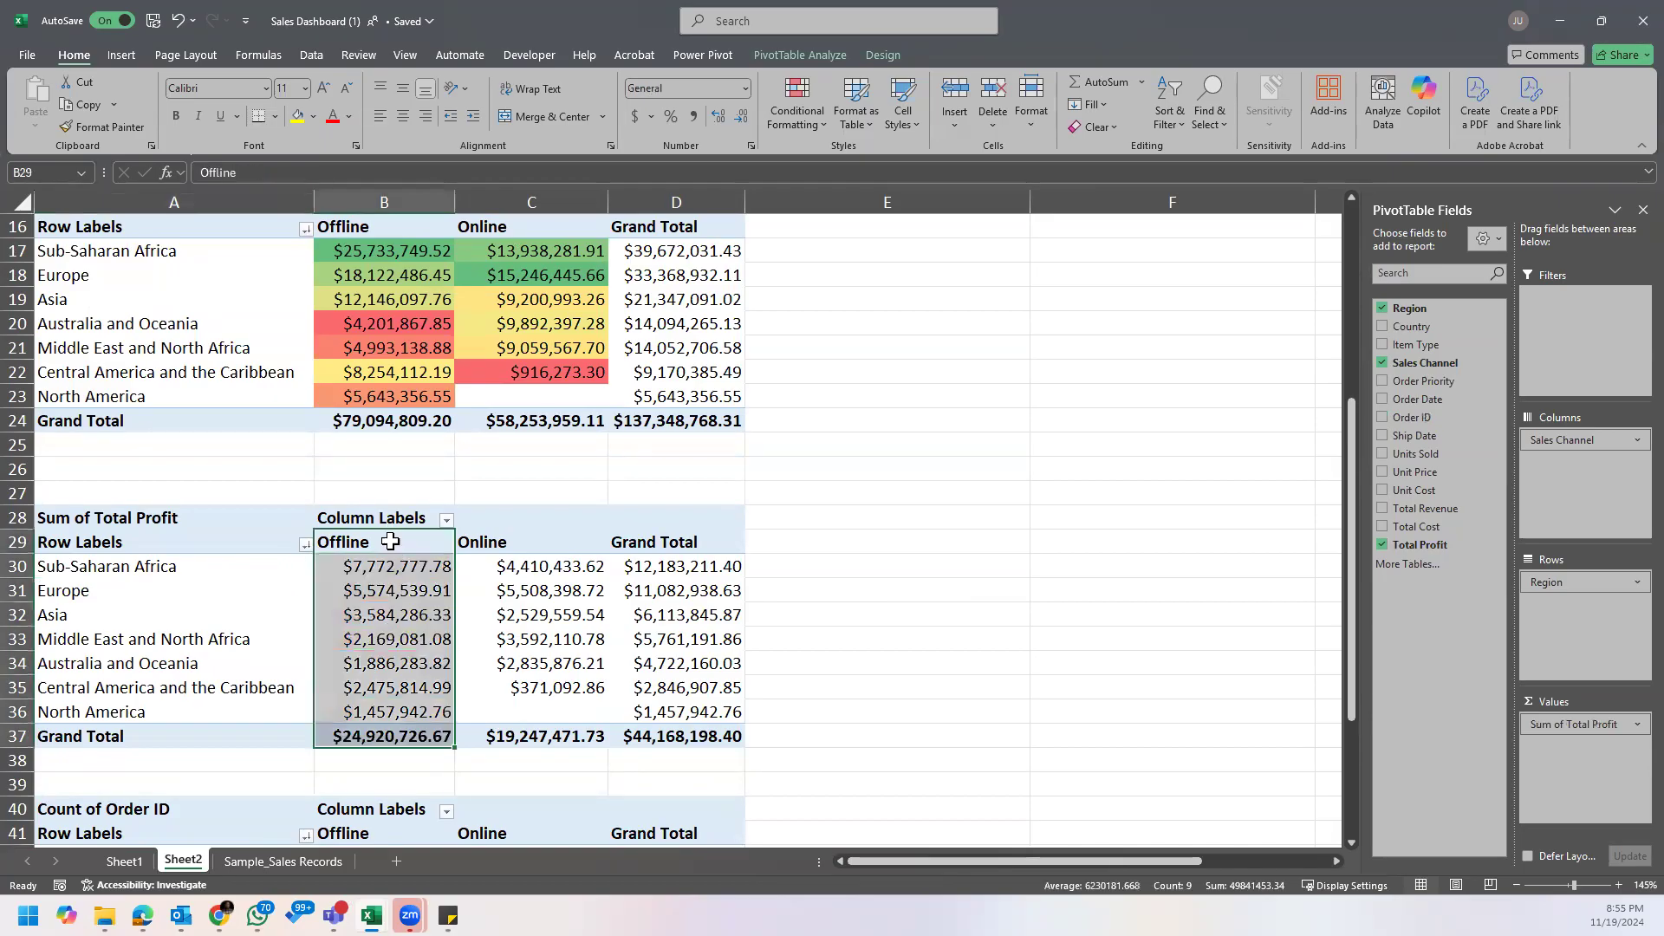
left_click(401, 548)
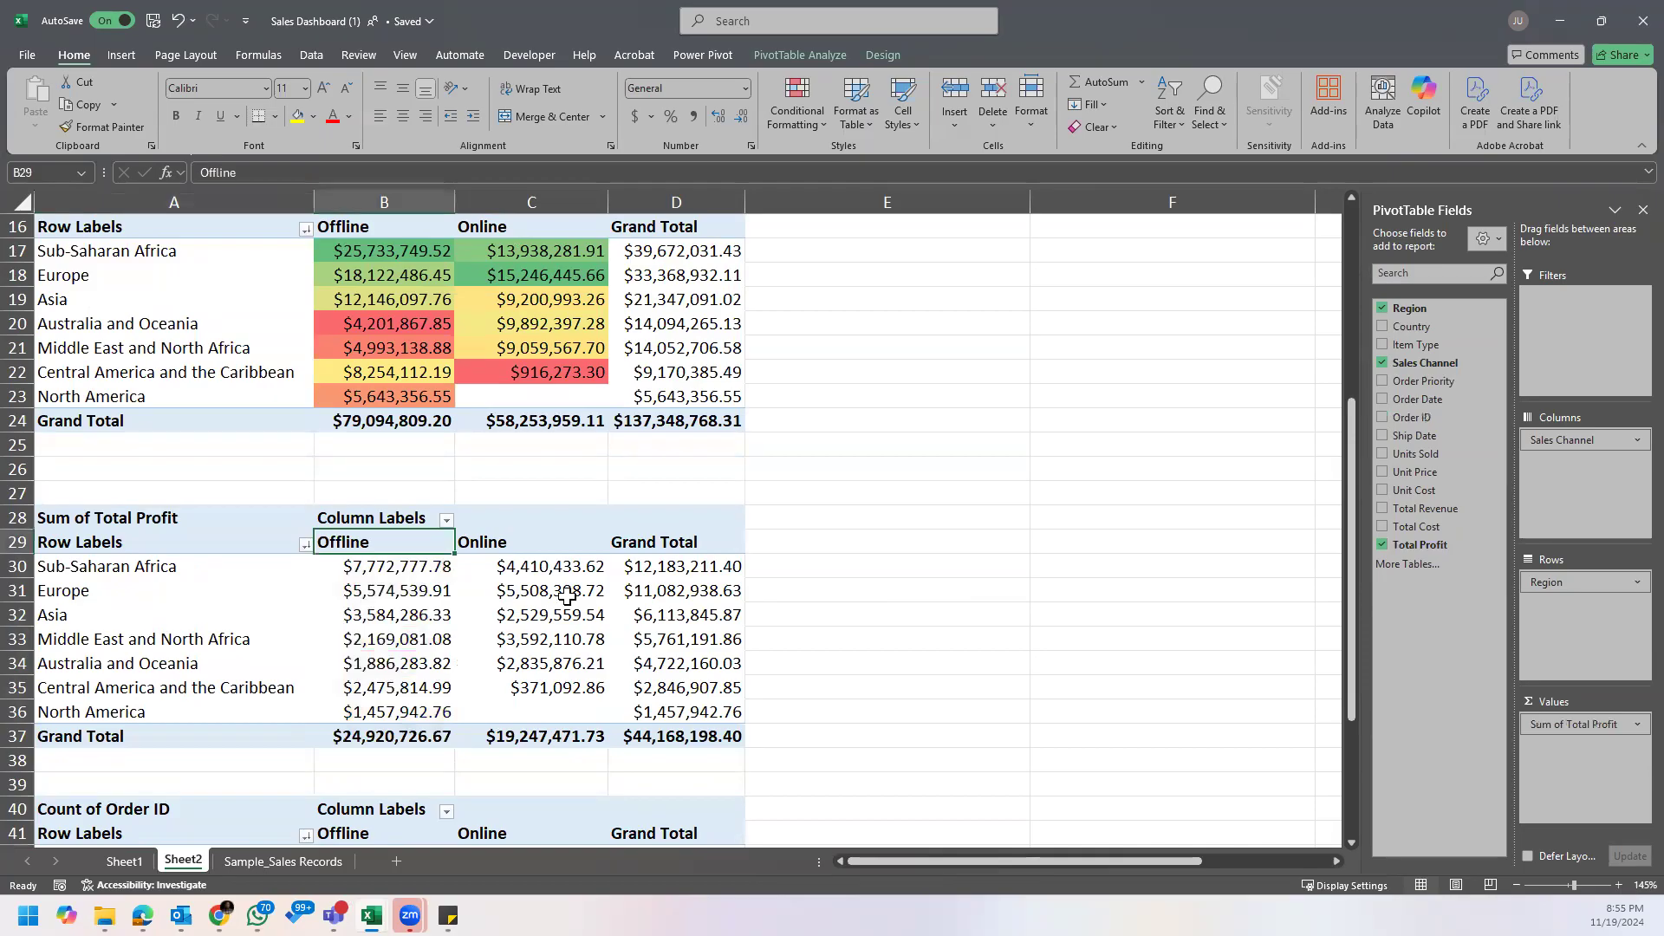
left_click(542, 552)
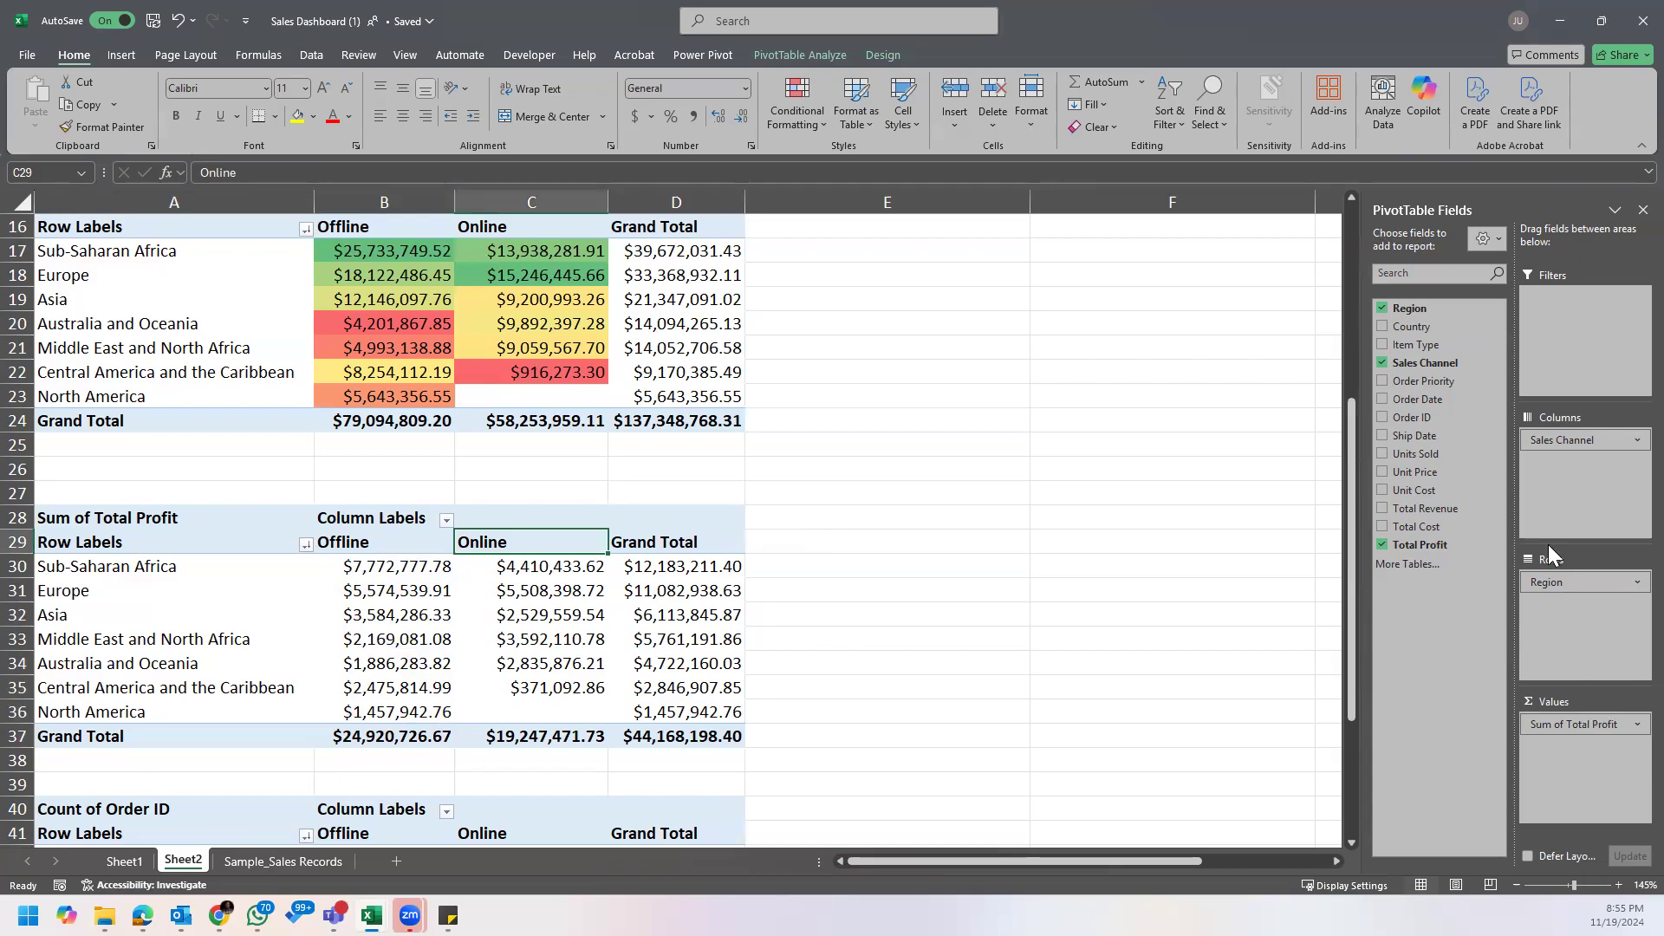
left_click(598, 565)
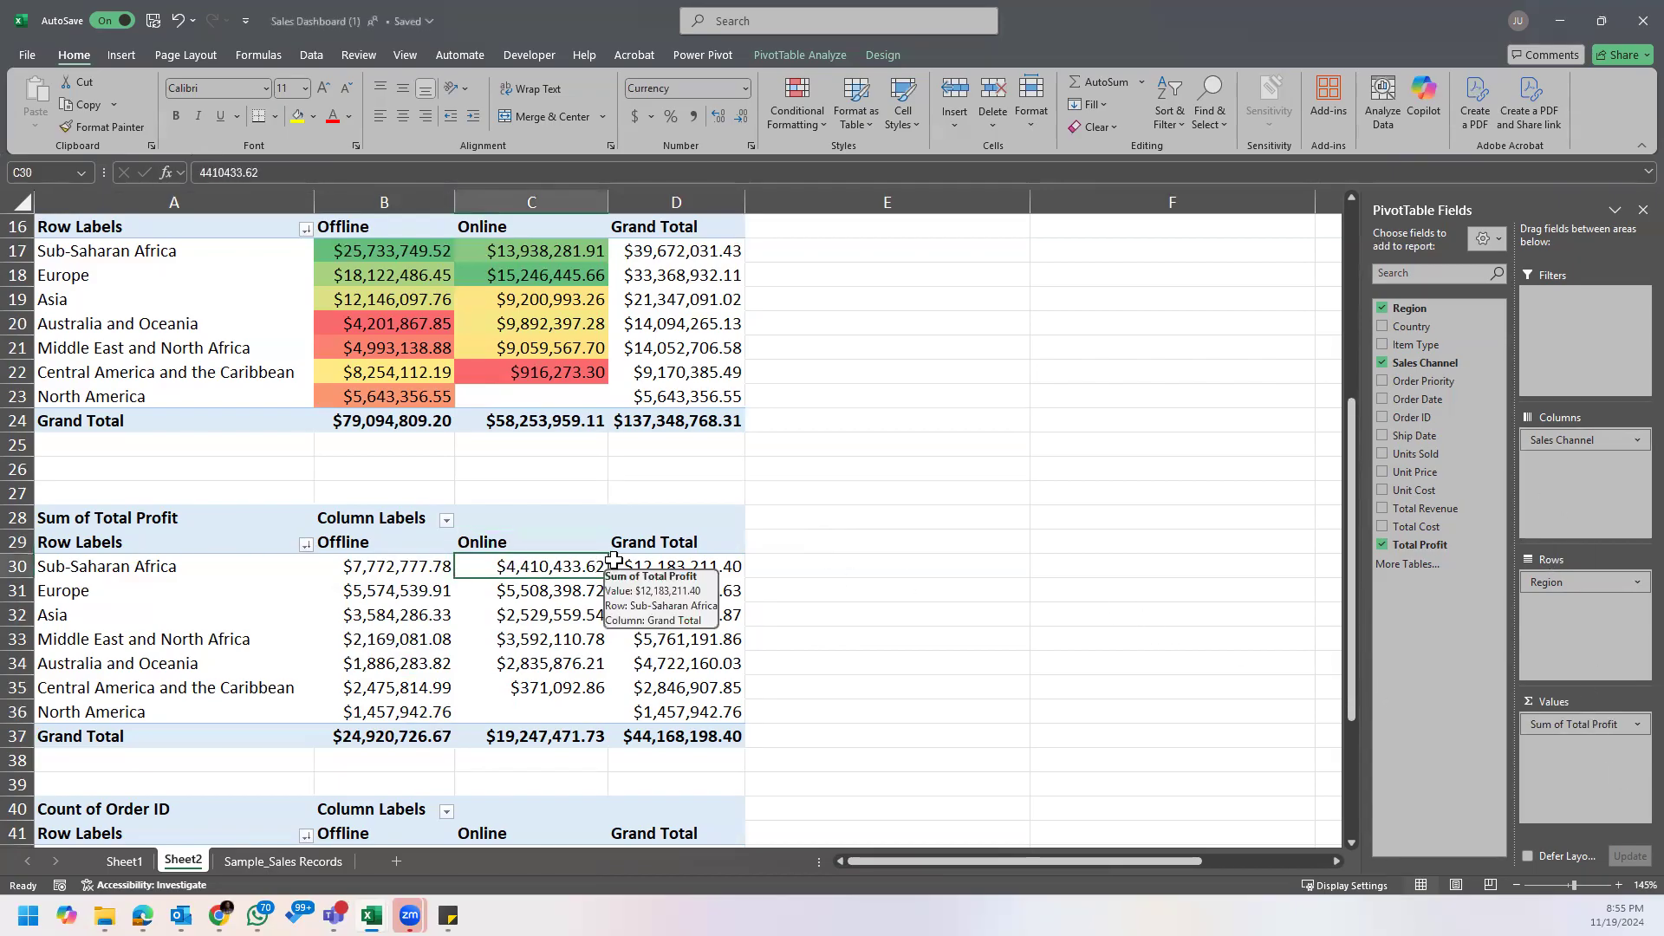
scroll(653, 589, "down", 3)
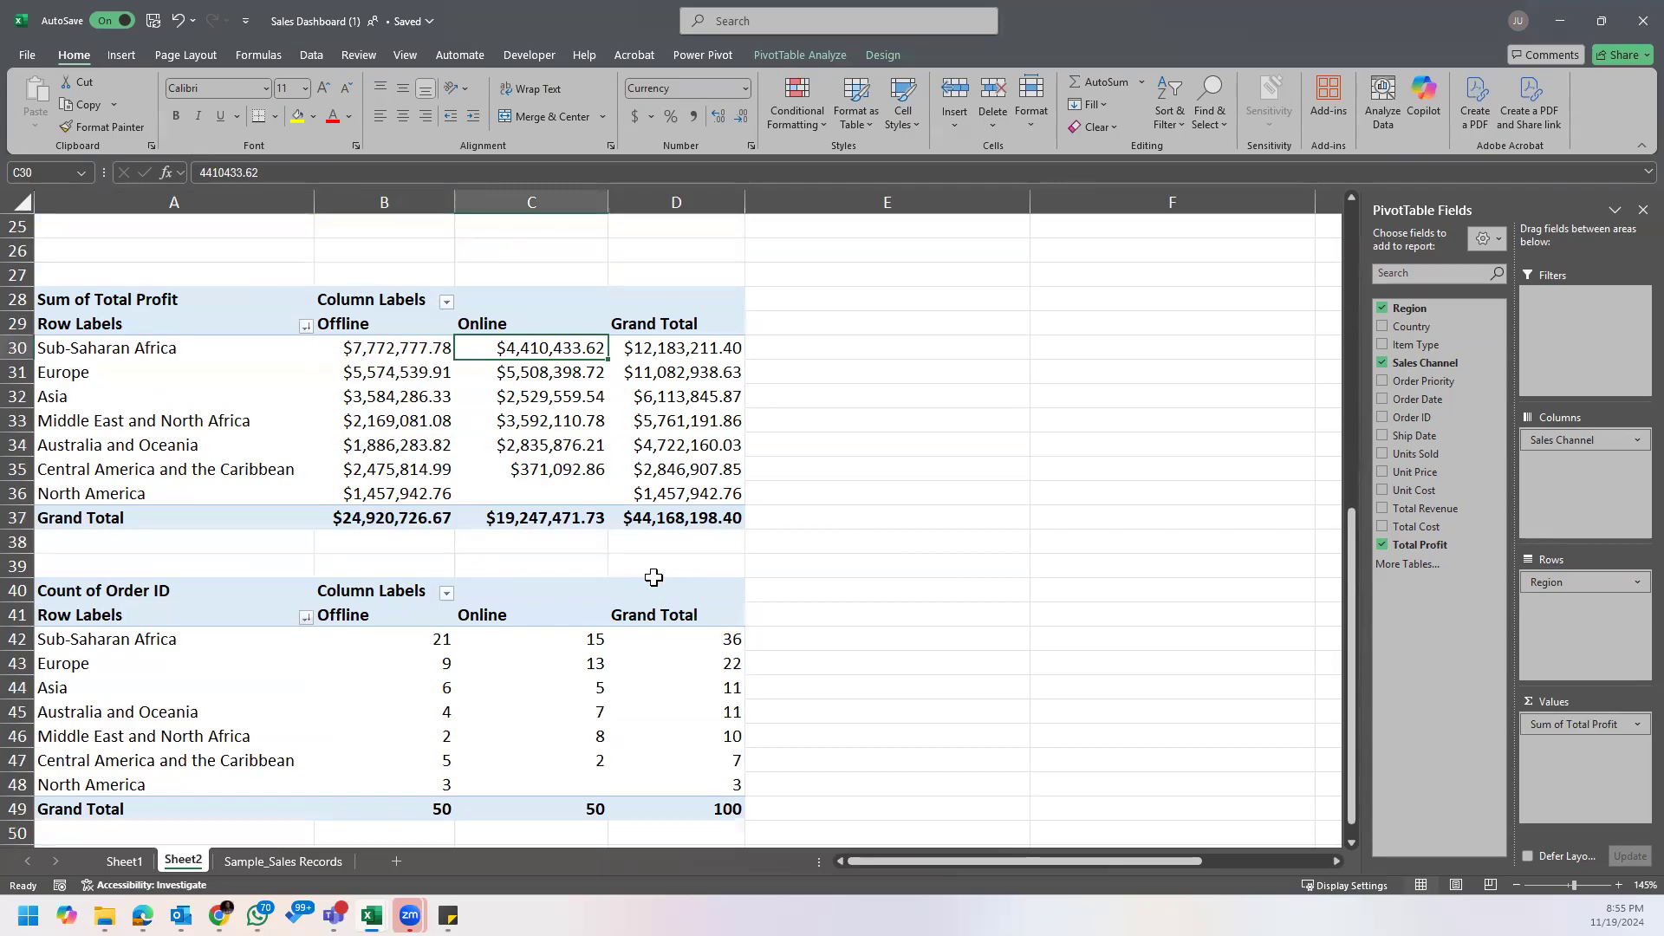
scroll(650, 582, "down", 1)
scroll(644, 580, "up", 1)
scroll(642, 576, "up", 5)
scroll(642, 577, "up", 3)
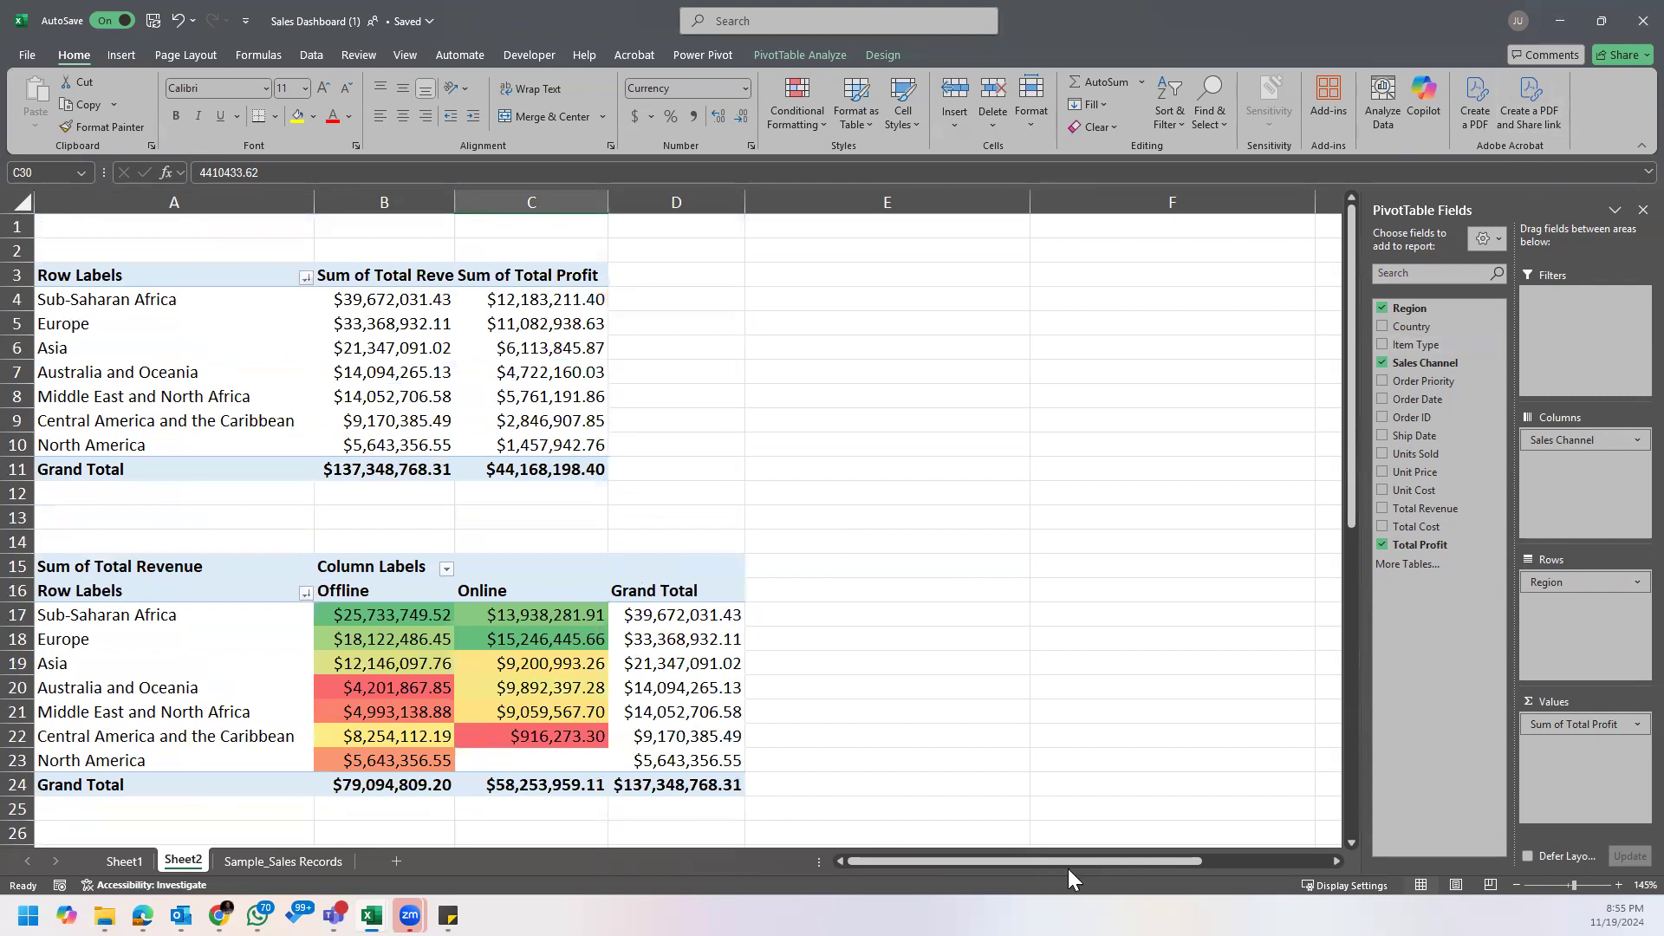
Step: Reopen the business questions sticky note, move it beside the PivotTables, and read the question about items with better offline sales
mouse_move(449, 915)
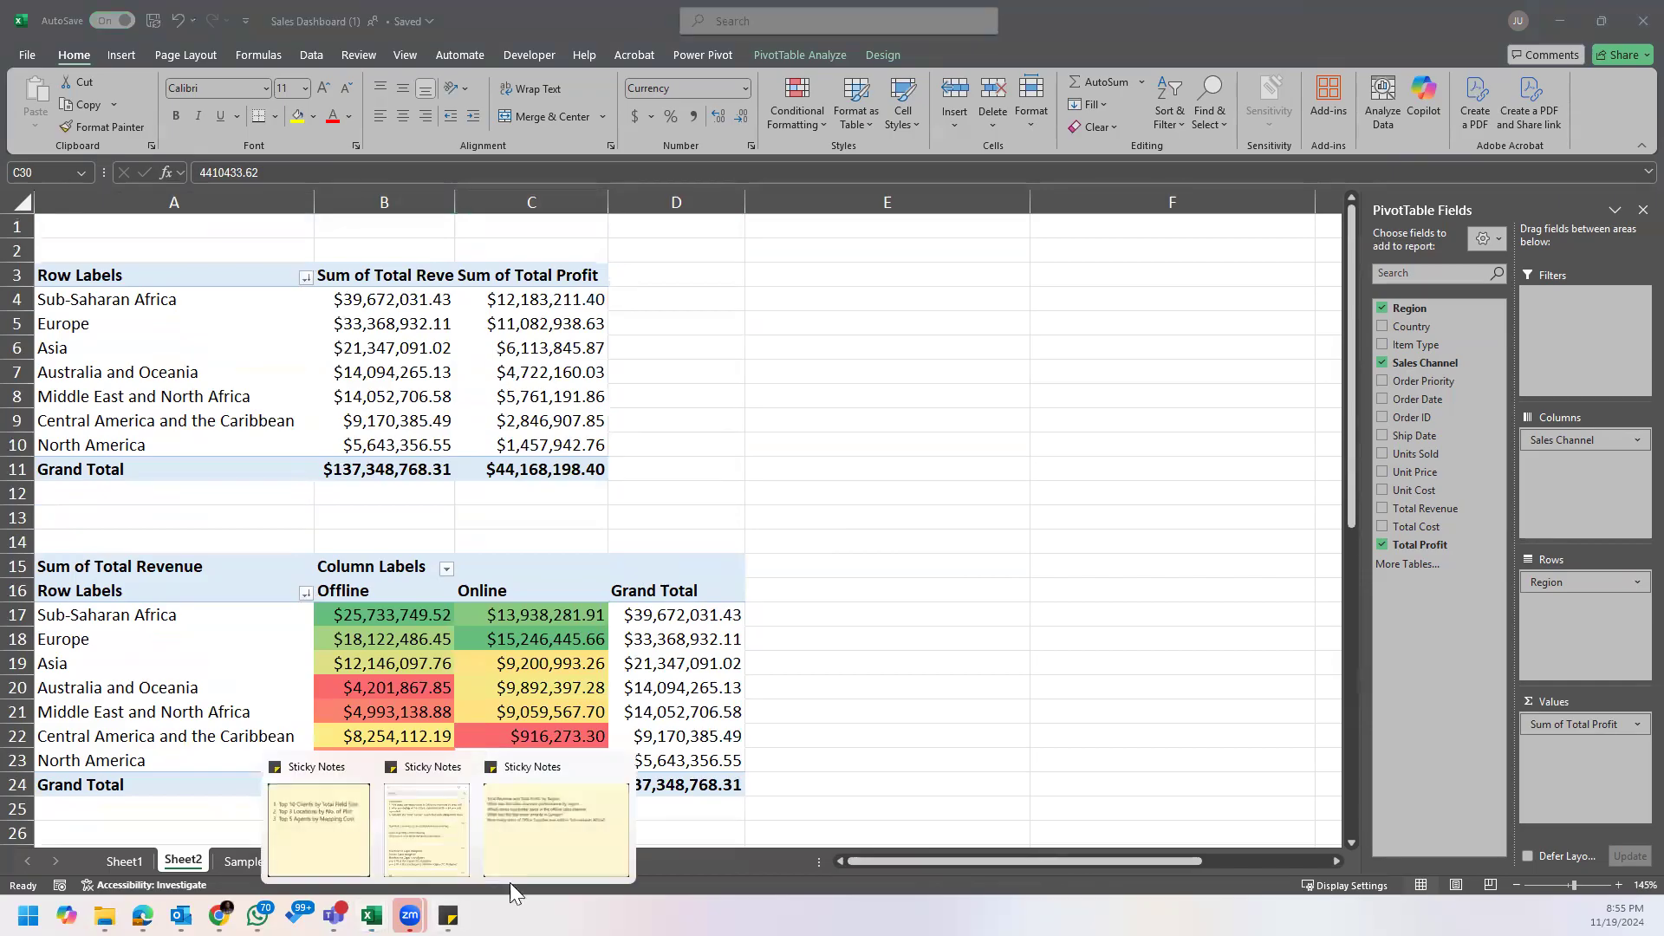
left_click(541, 863)
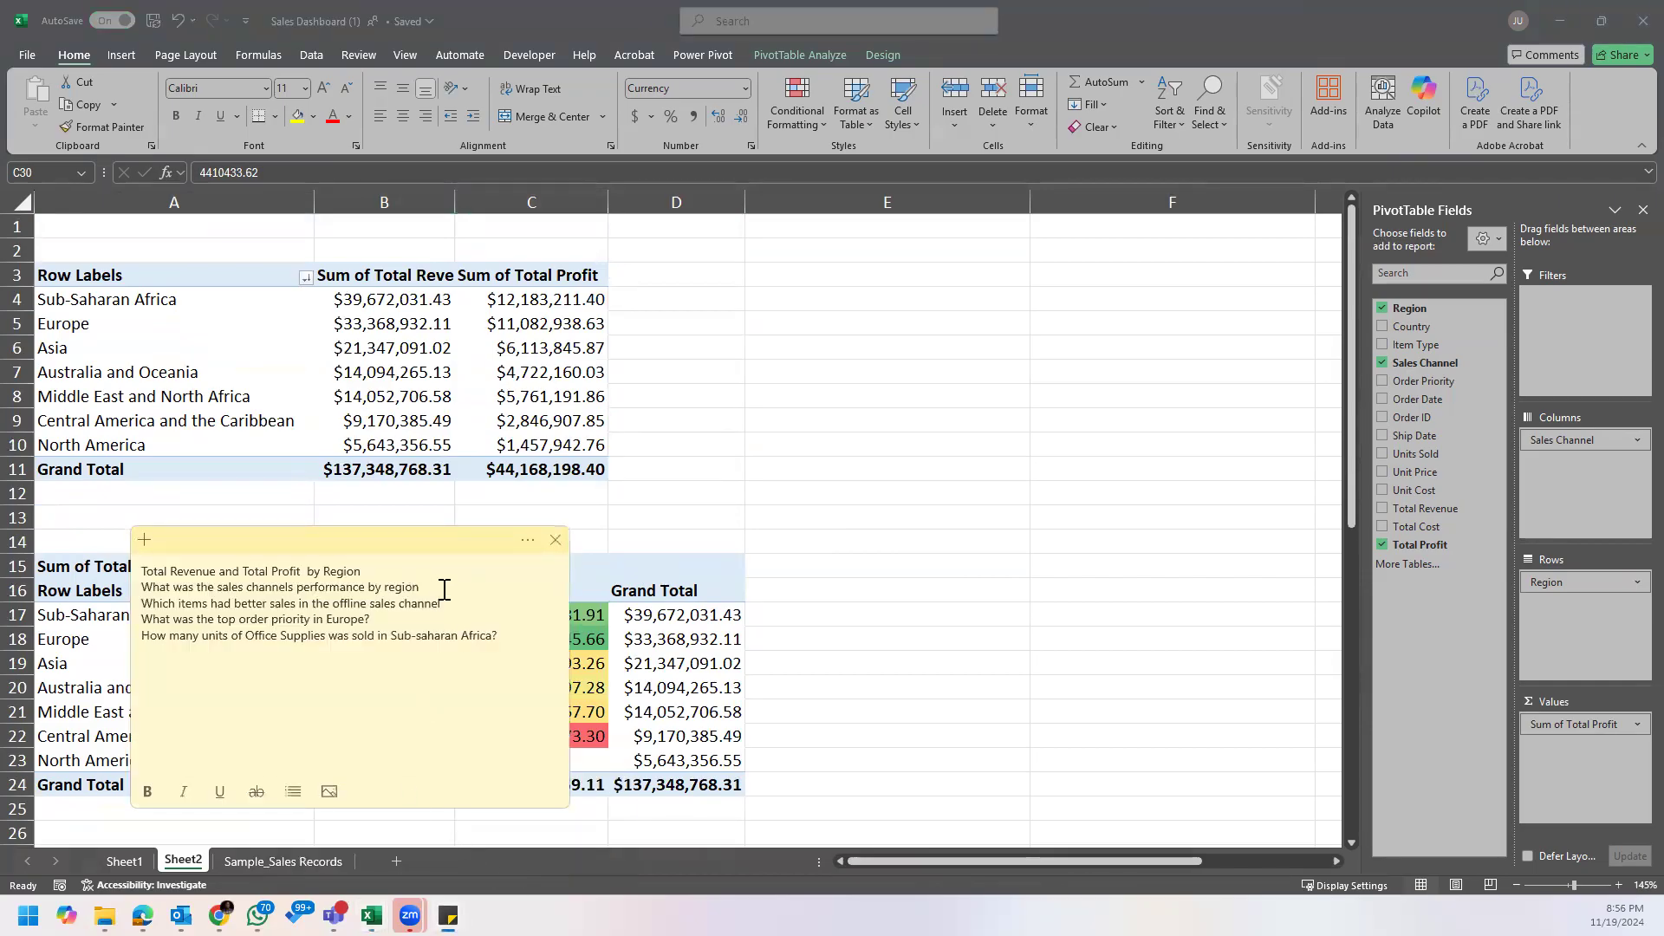
left_click_drag(431, 532, 1044, 501)
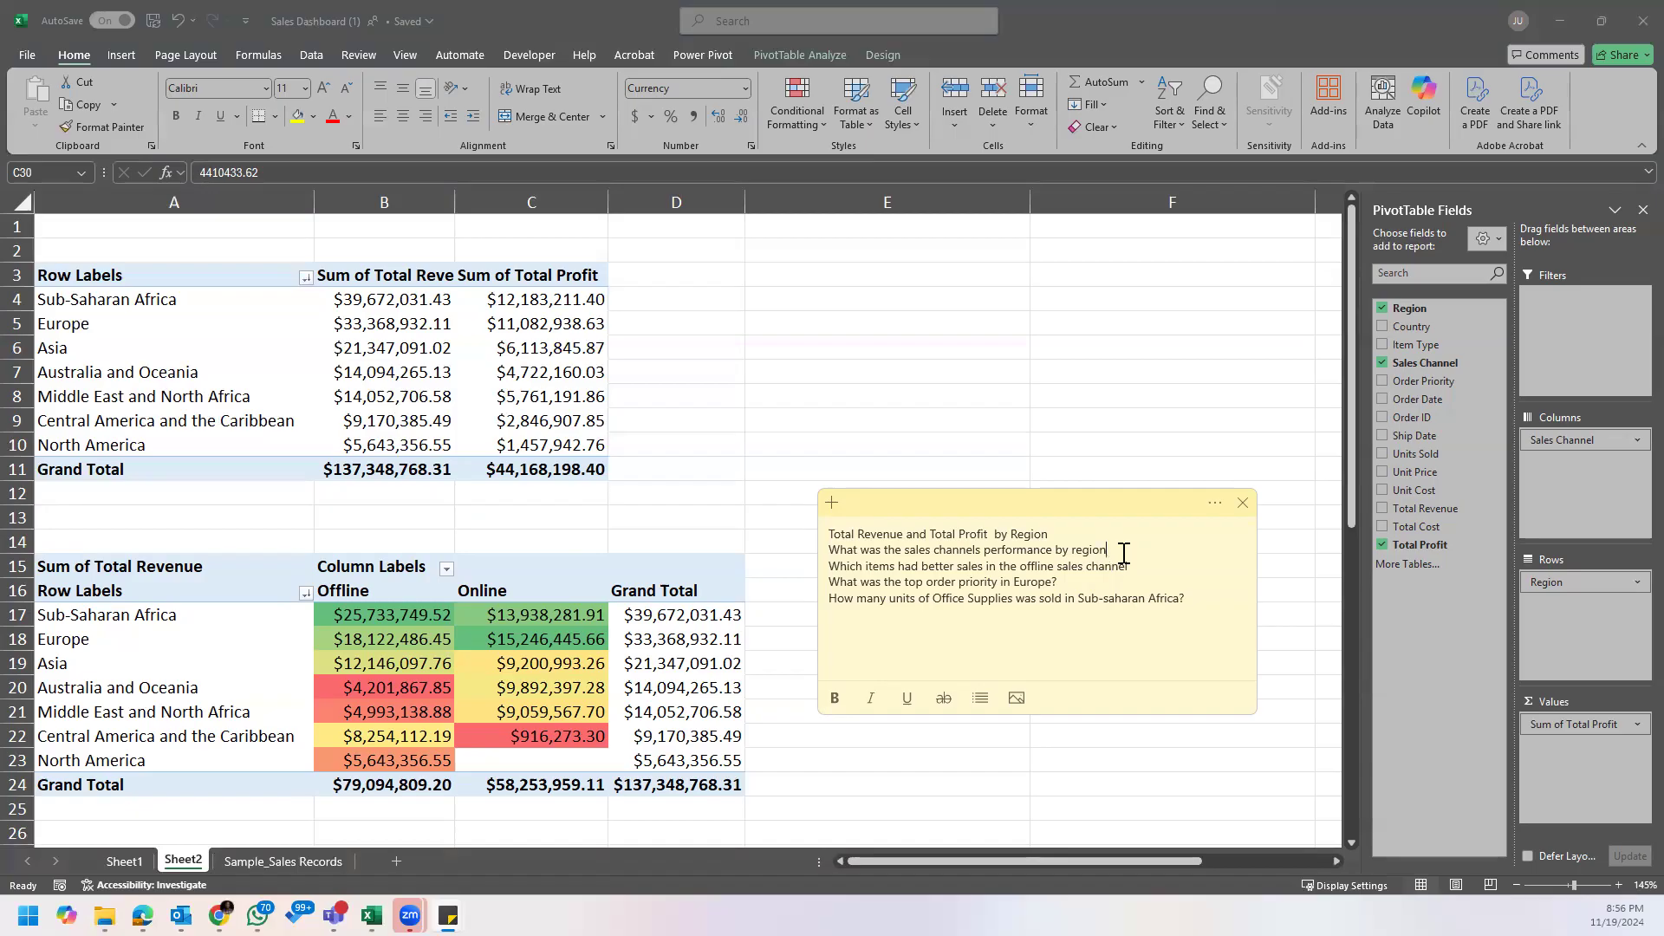
left_click(857, 533)
left_click(980, 578)
left_click(1048, 567)
left_click(935, 367)
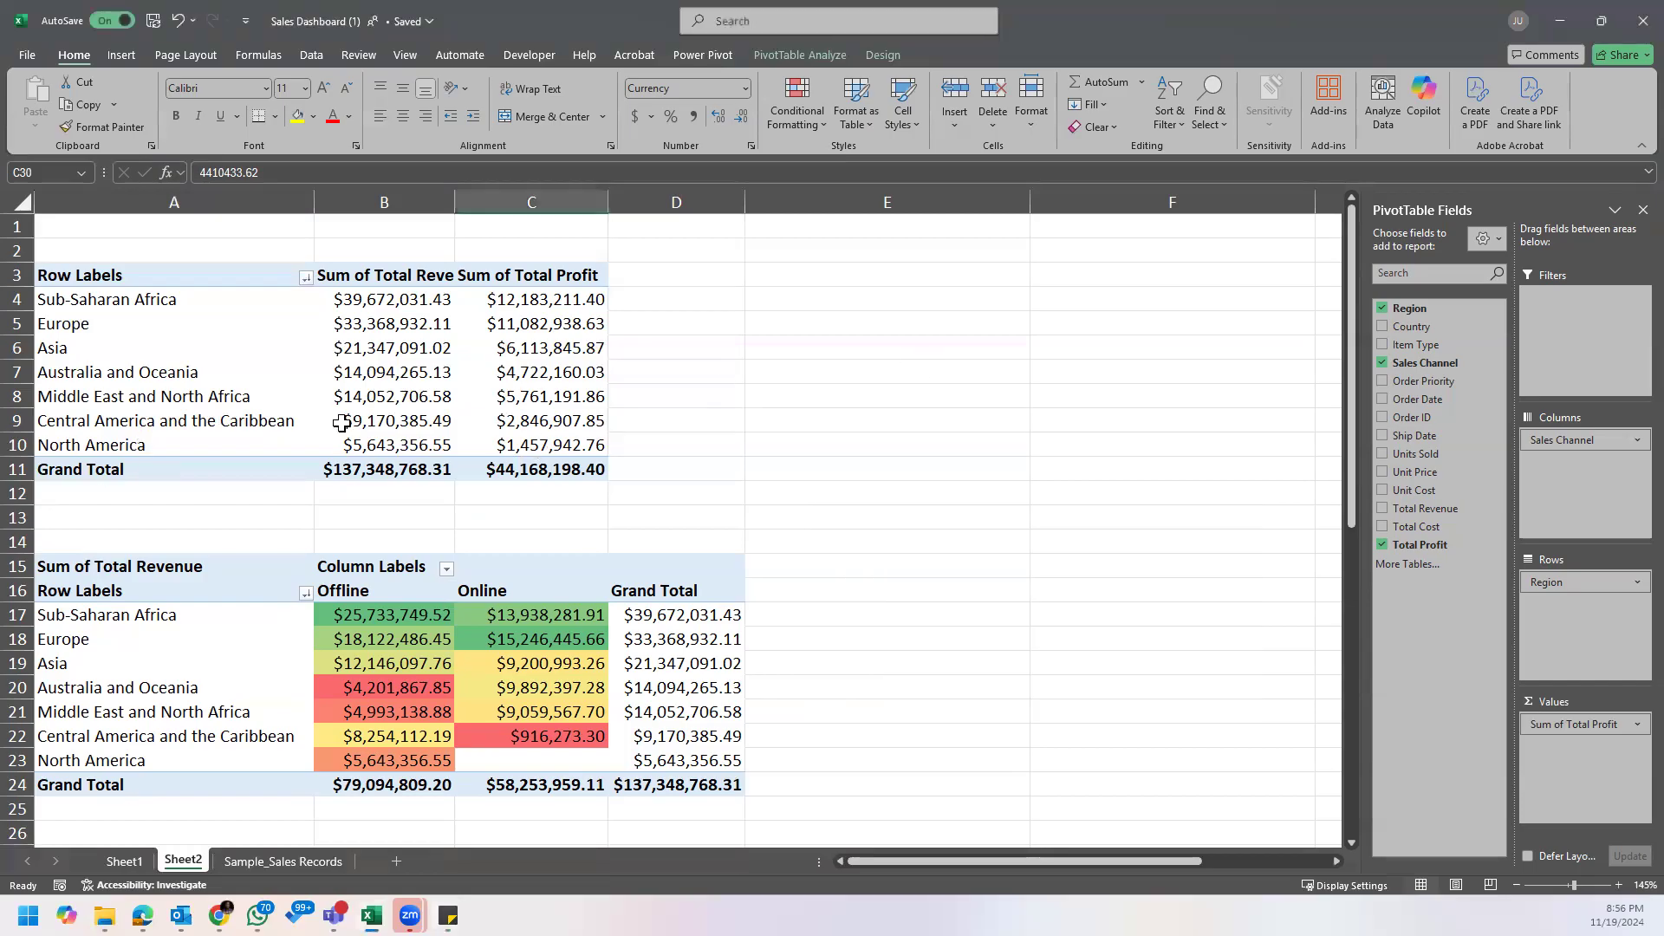
Step: Copy the region revenue and profit PivotTable in A3:C11 to cell F3
left_click_drag(107, 276, 523, 470)
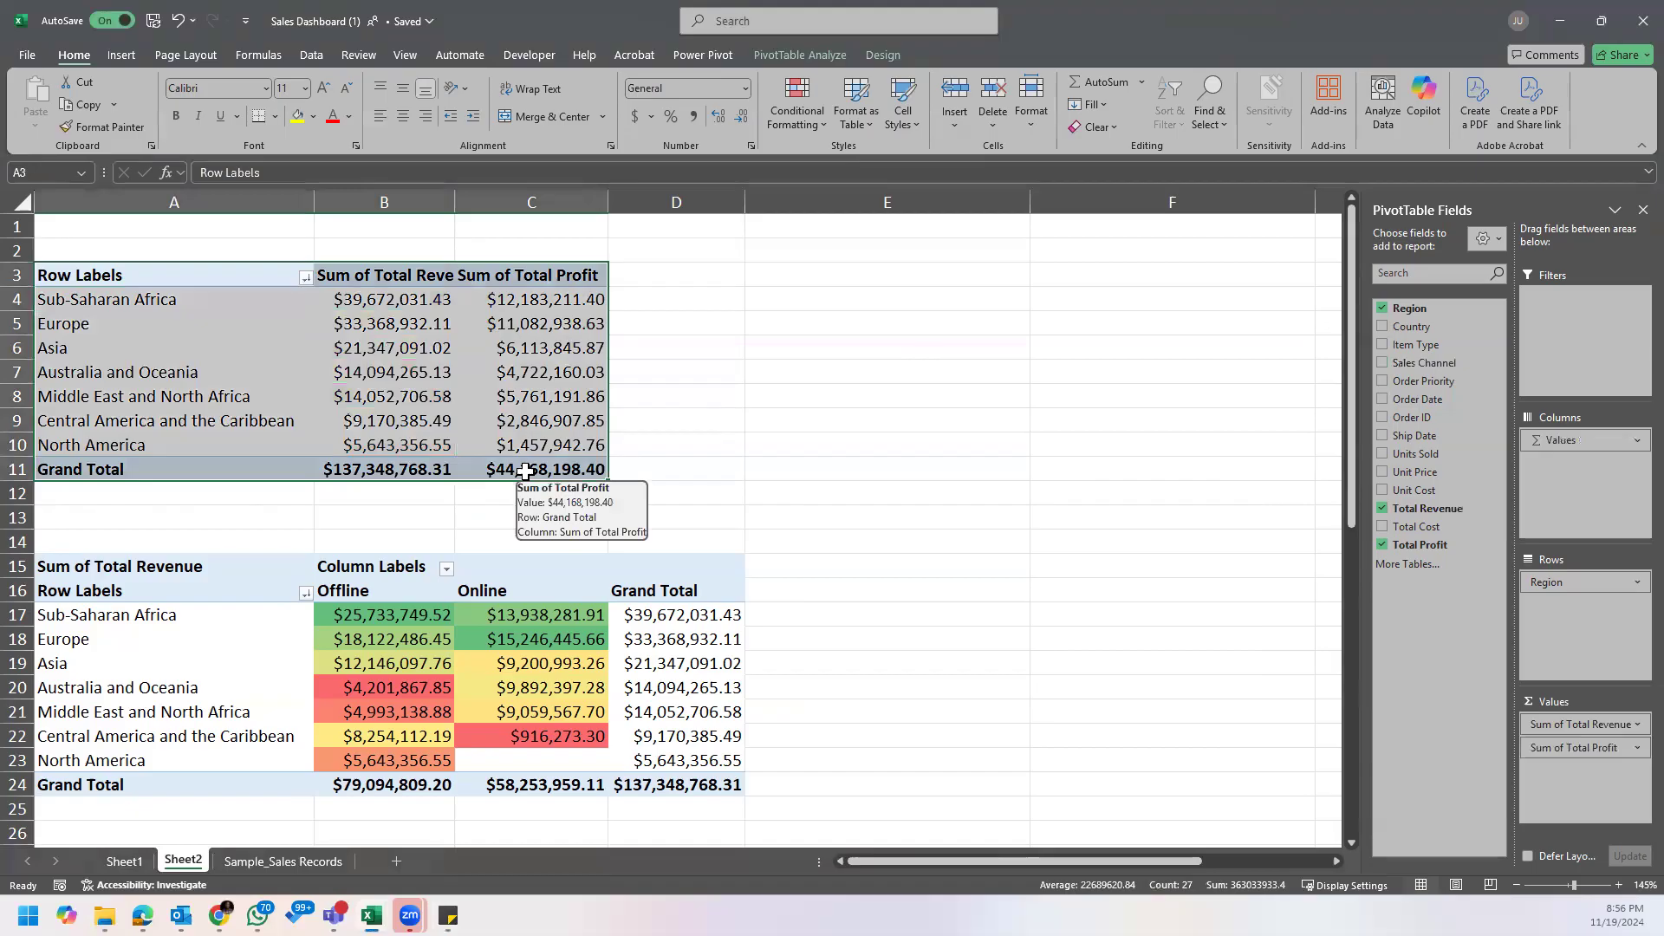
key("ctrl+c")
left_click(1065, 294)
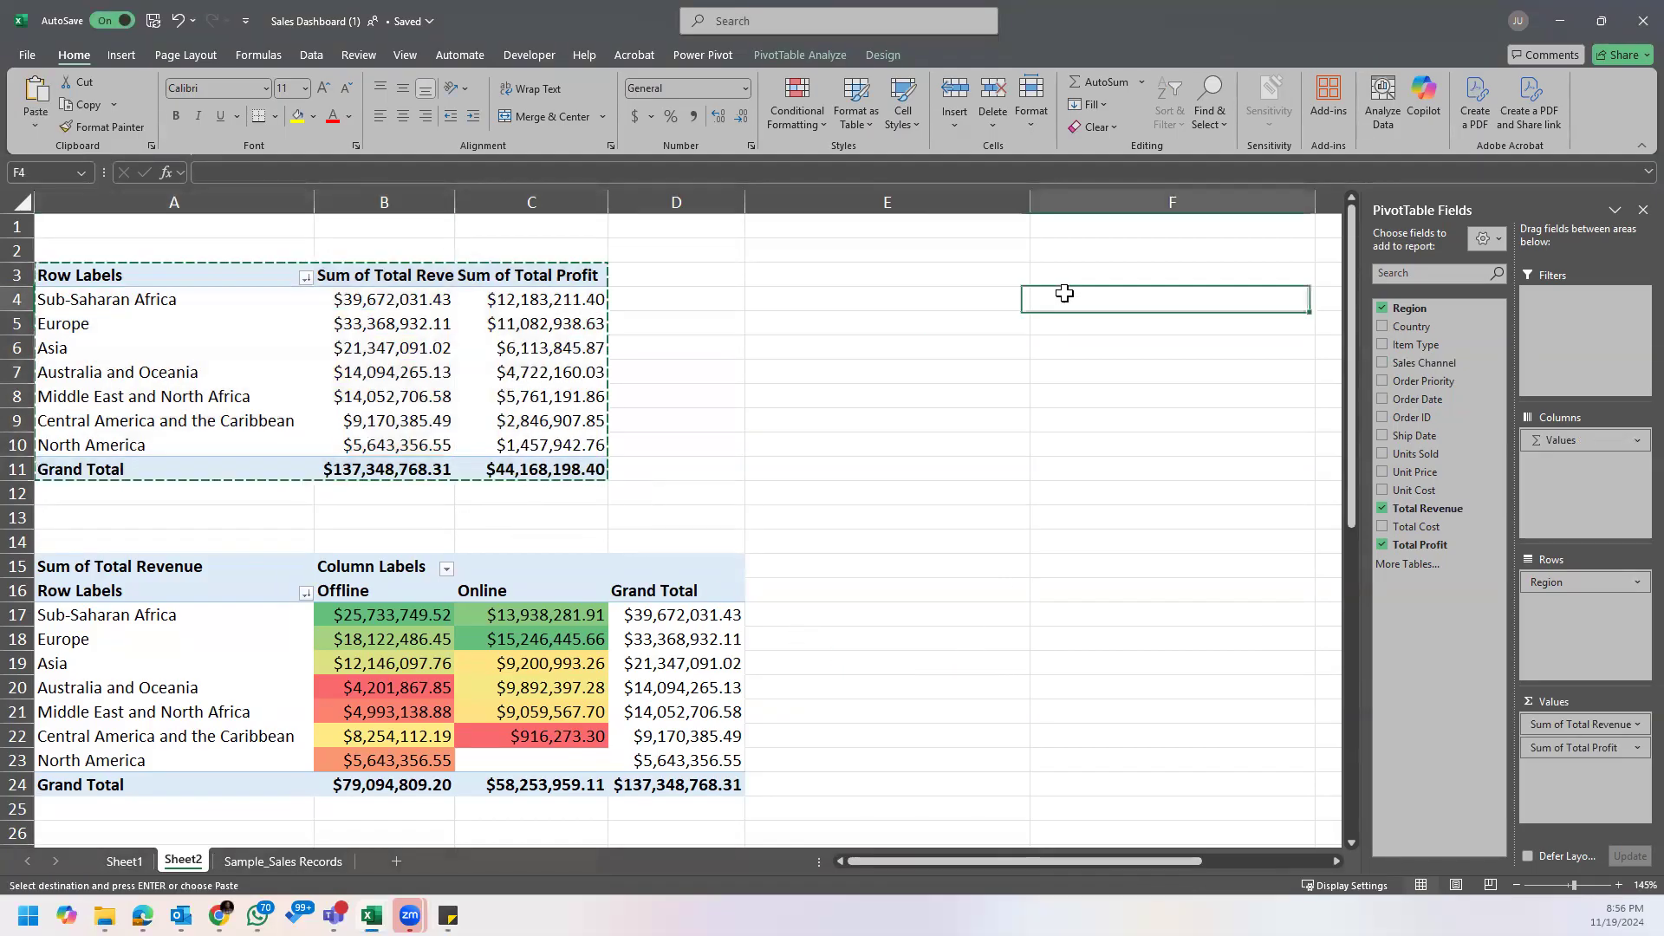
left_click(1066, 276)
key("ctrl+v")
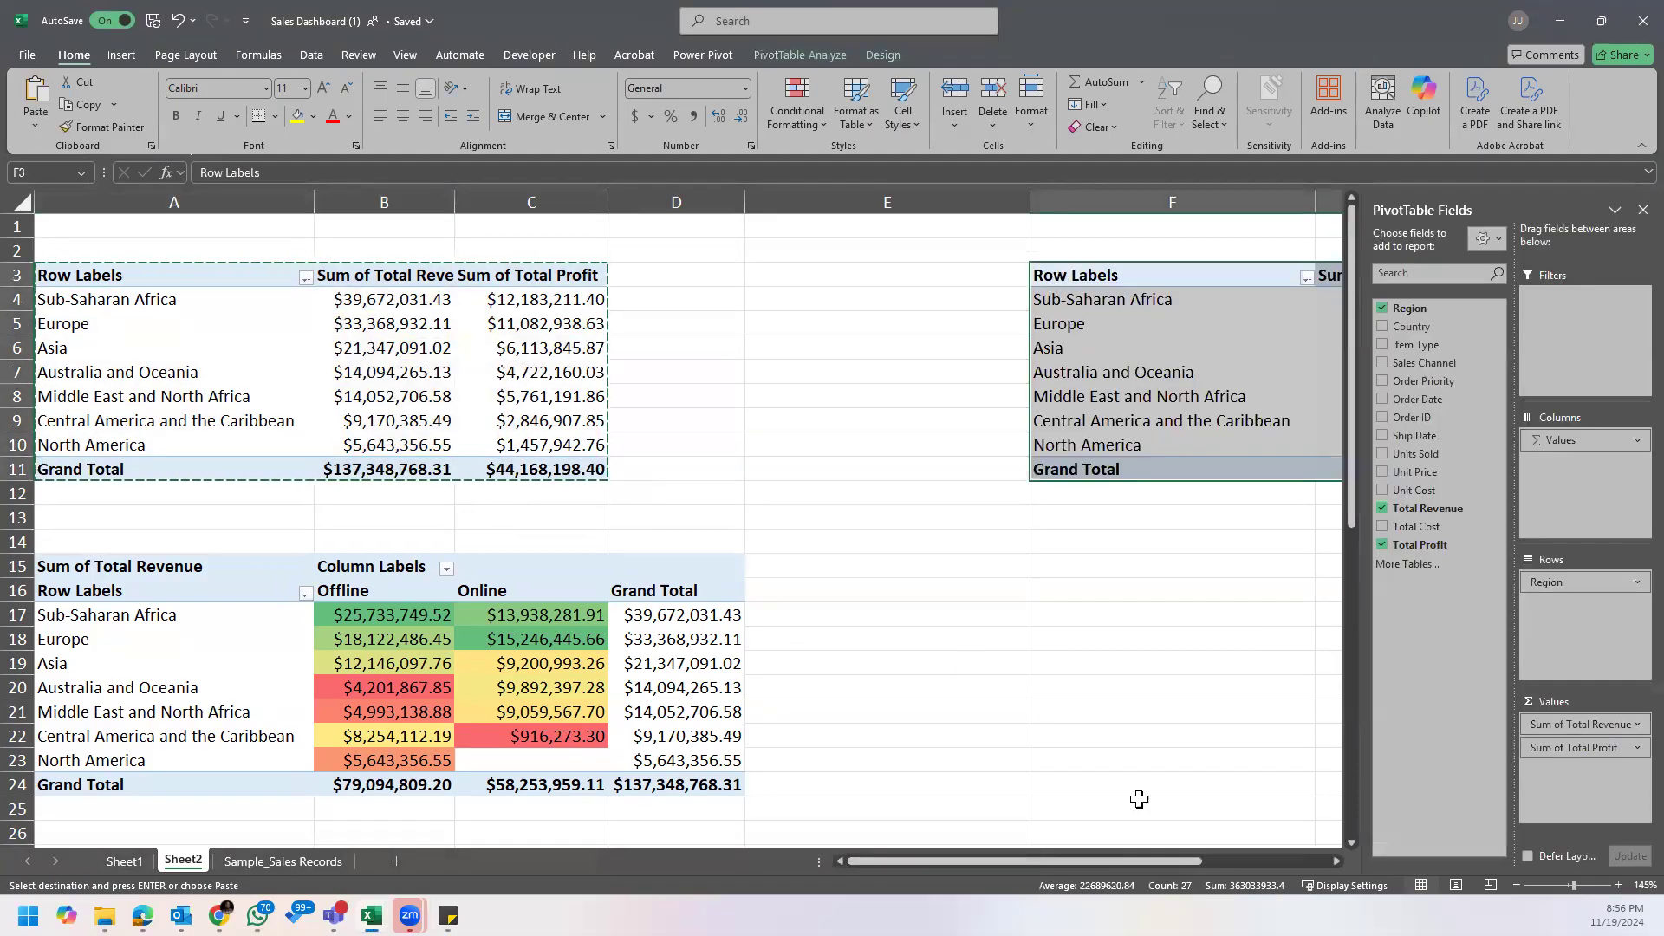
Step: Auto-fit column H to display the copied PivotTable's Sum of Total Profit figures
left_click_drag(1118, 860, 1344, 859)
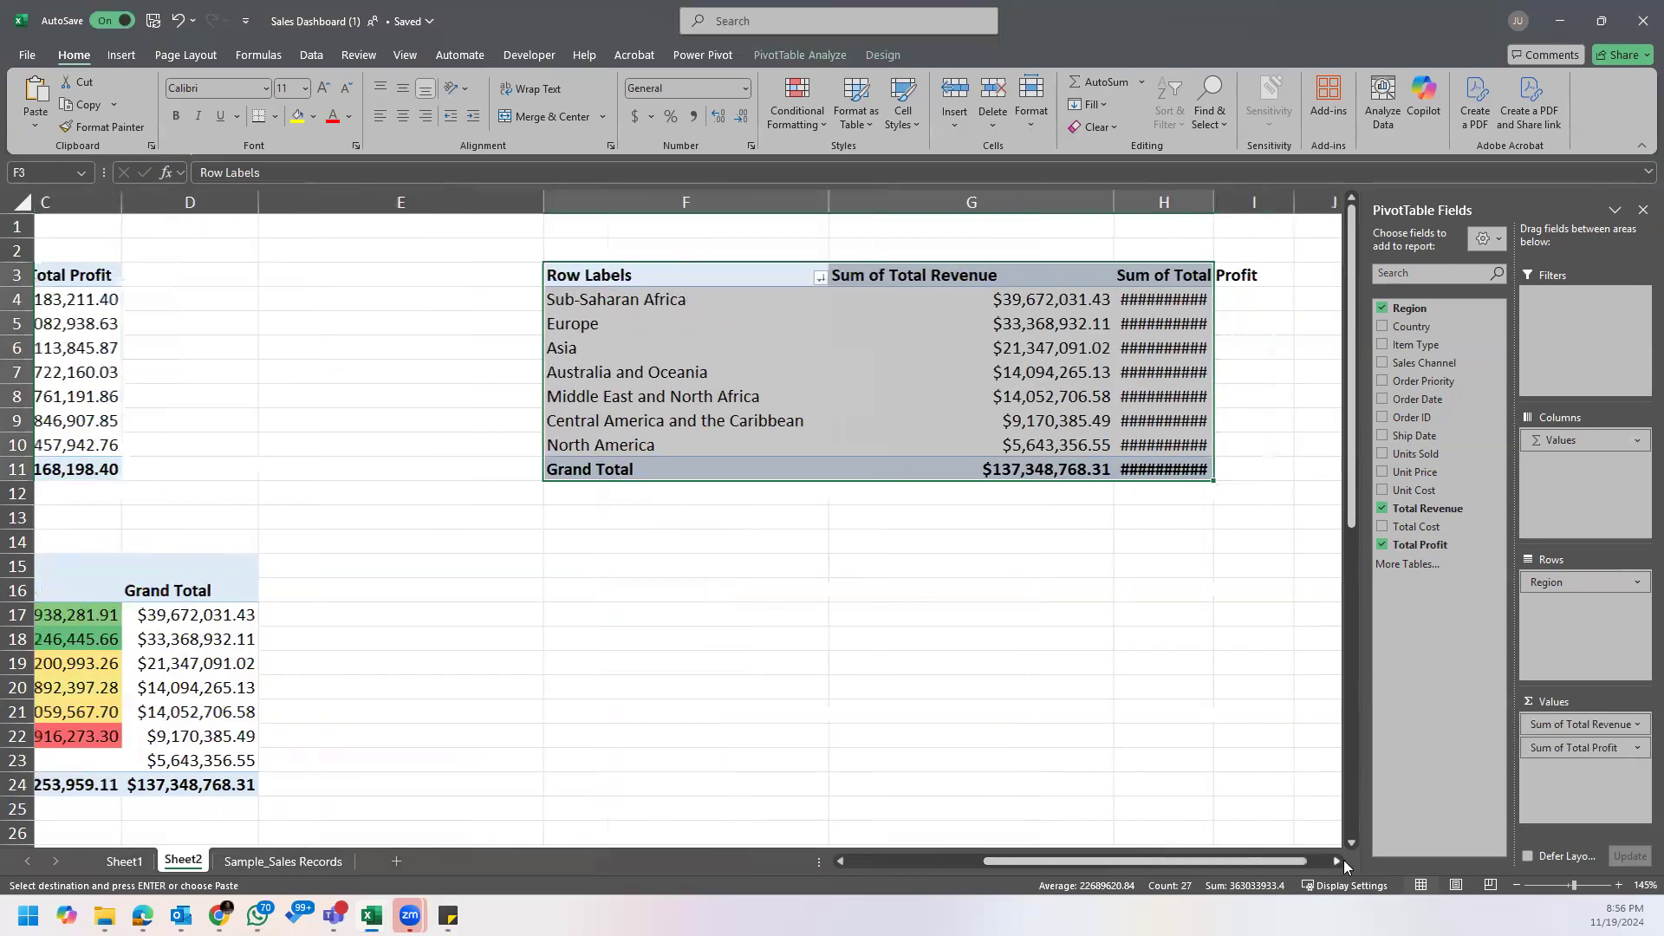
left_click(1341, 860)
double_click(989, 202)
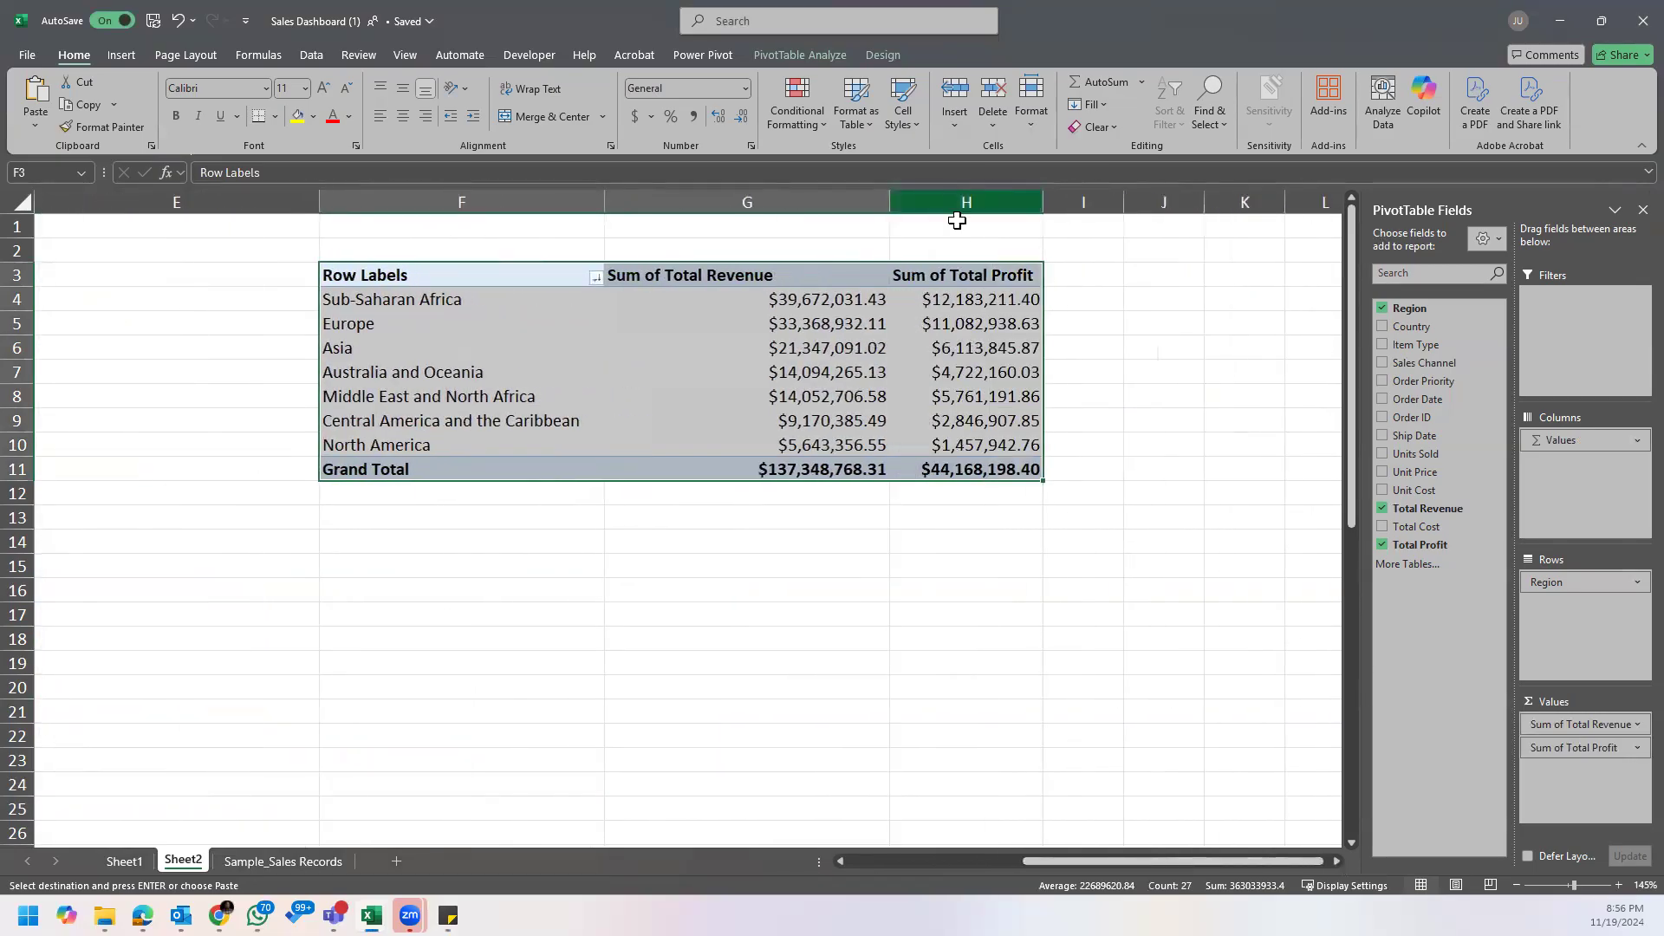
Step: Remove Sum of Total Profit from the copied PivotTable's values and bring up the business questions sticky note
left_click(739, 349)
left_click_drag(1565, 747, 897, 740)
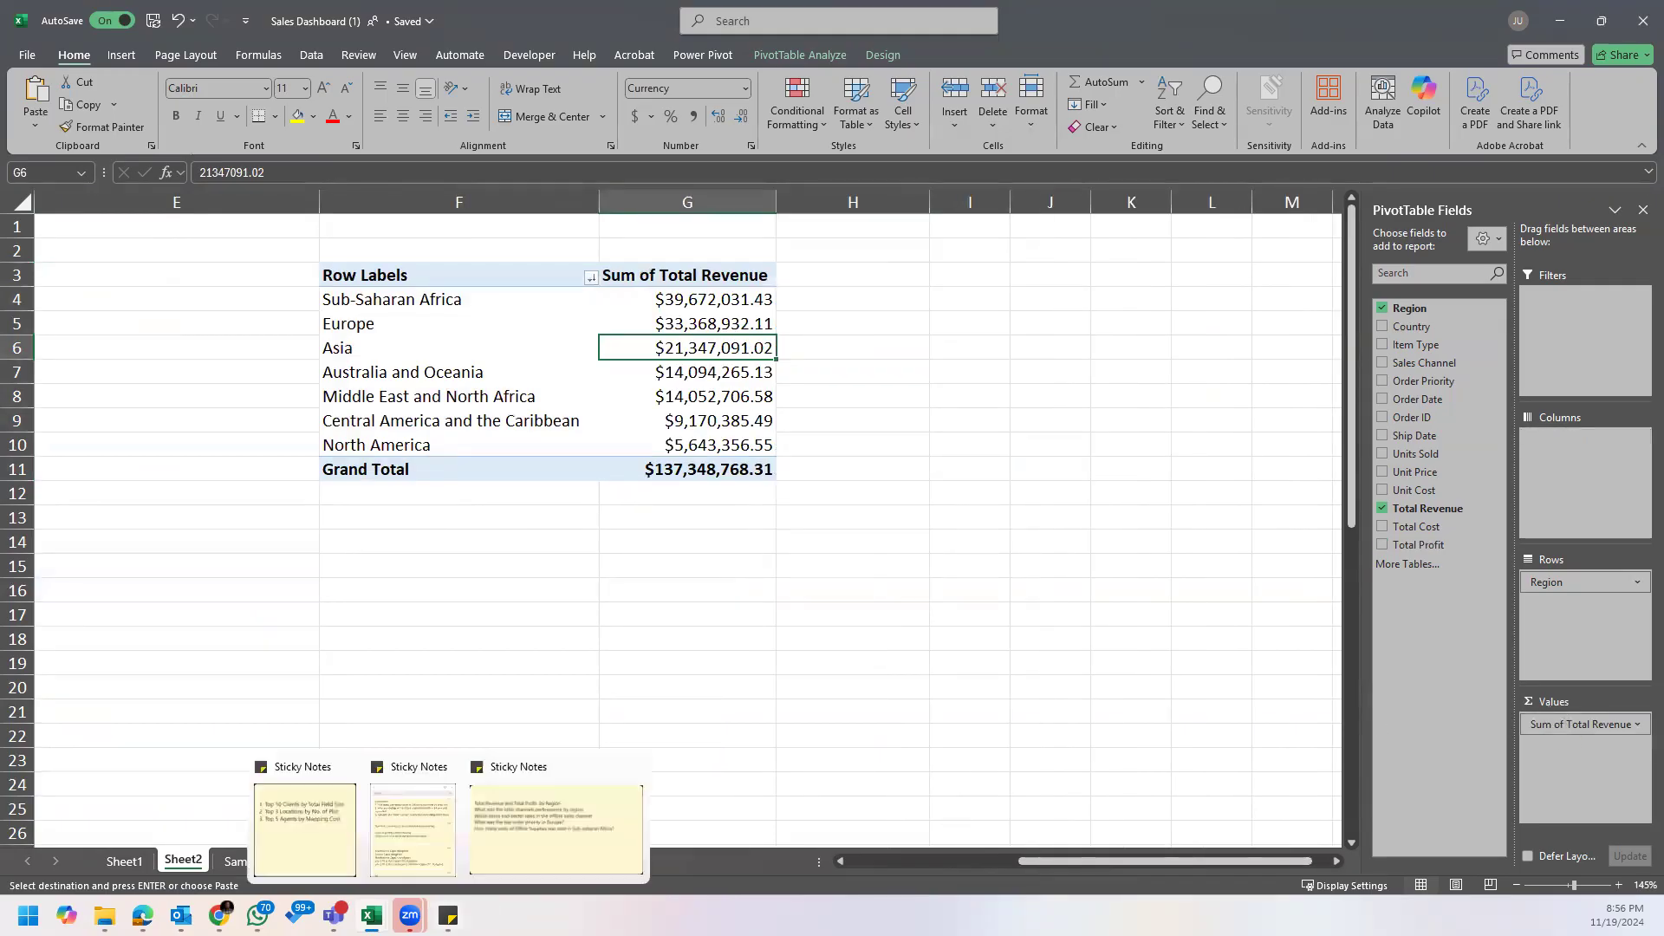
left_click(475, 907)
left_click(502, 863)
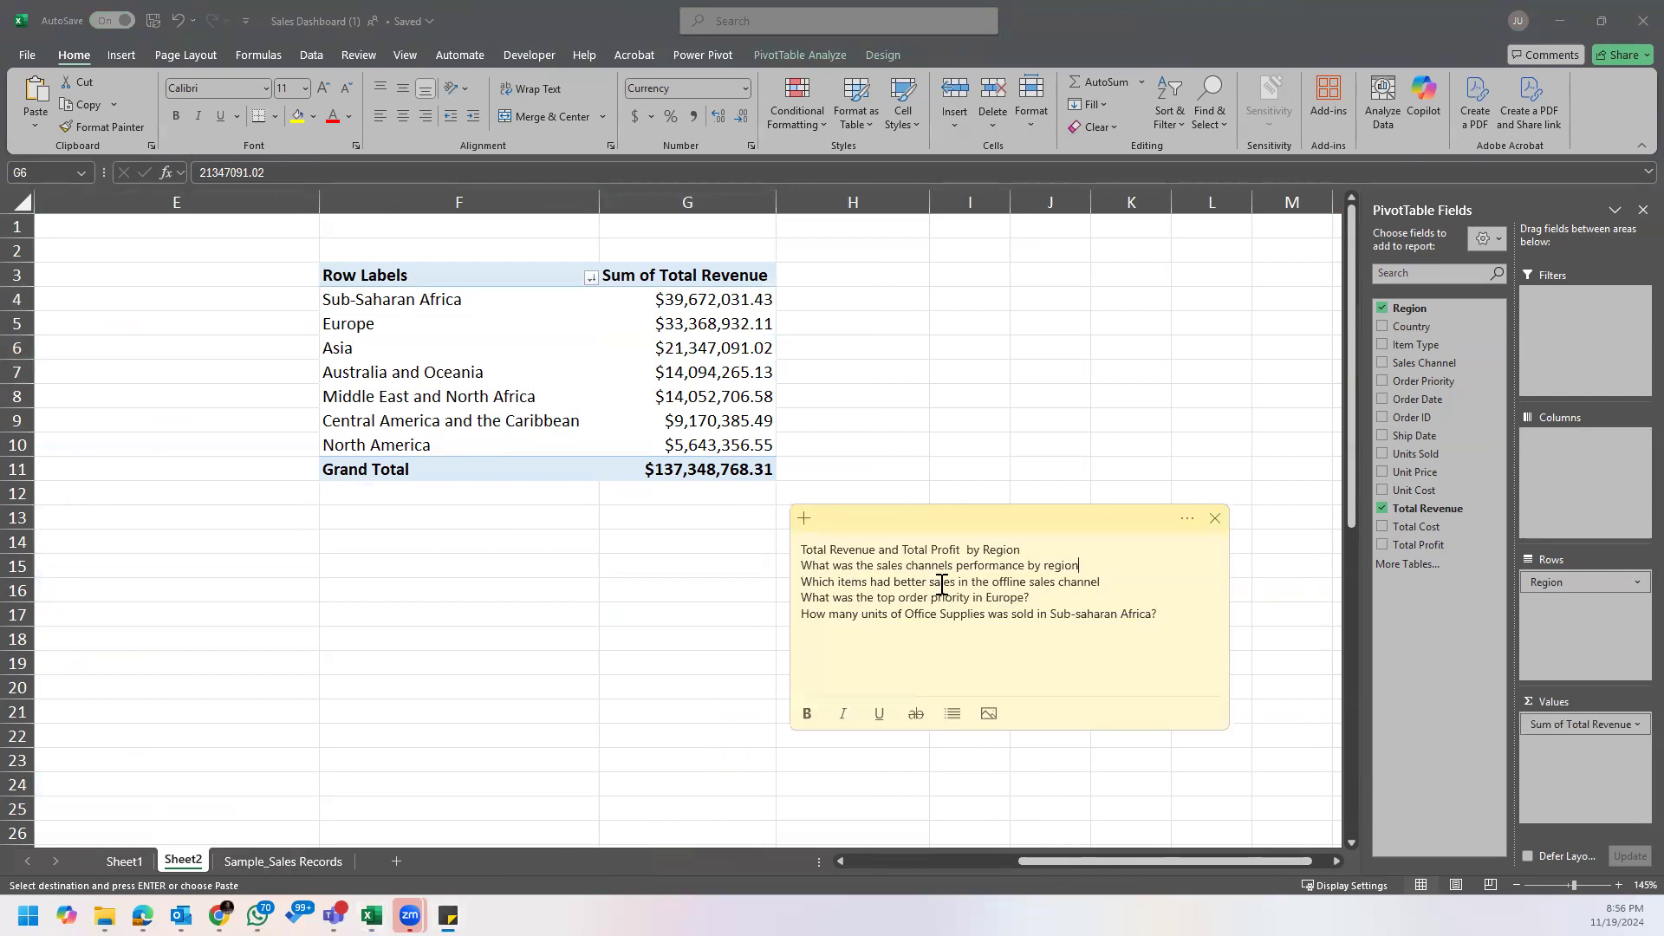
Step: Replace Region with Item Type in the rows of the copied PivotTable at F3
left_click(1028, 585)
left_click(1064, 583)
left_click(1469, 364)
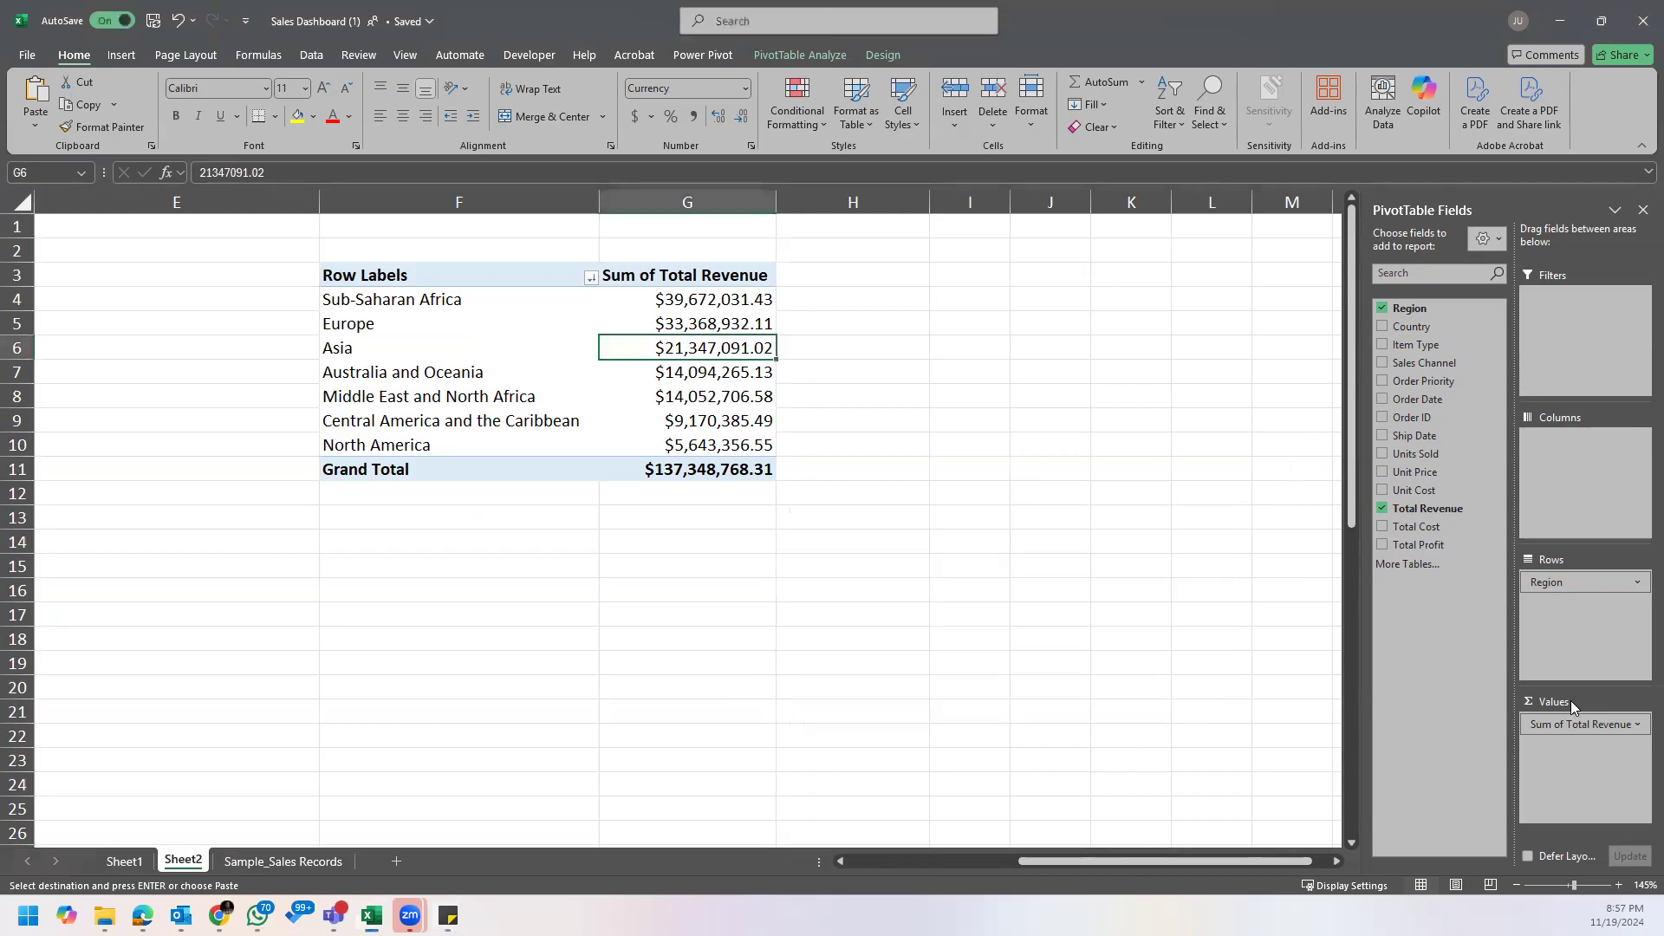
left_click_drag(1415, 345, 1571, 579)
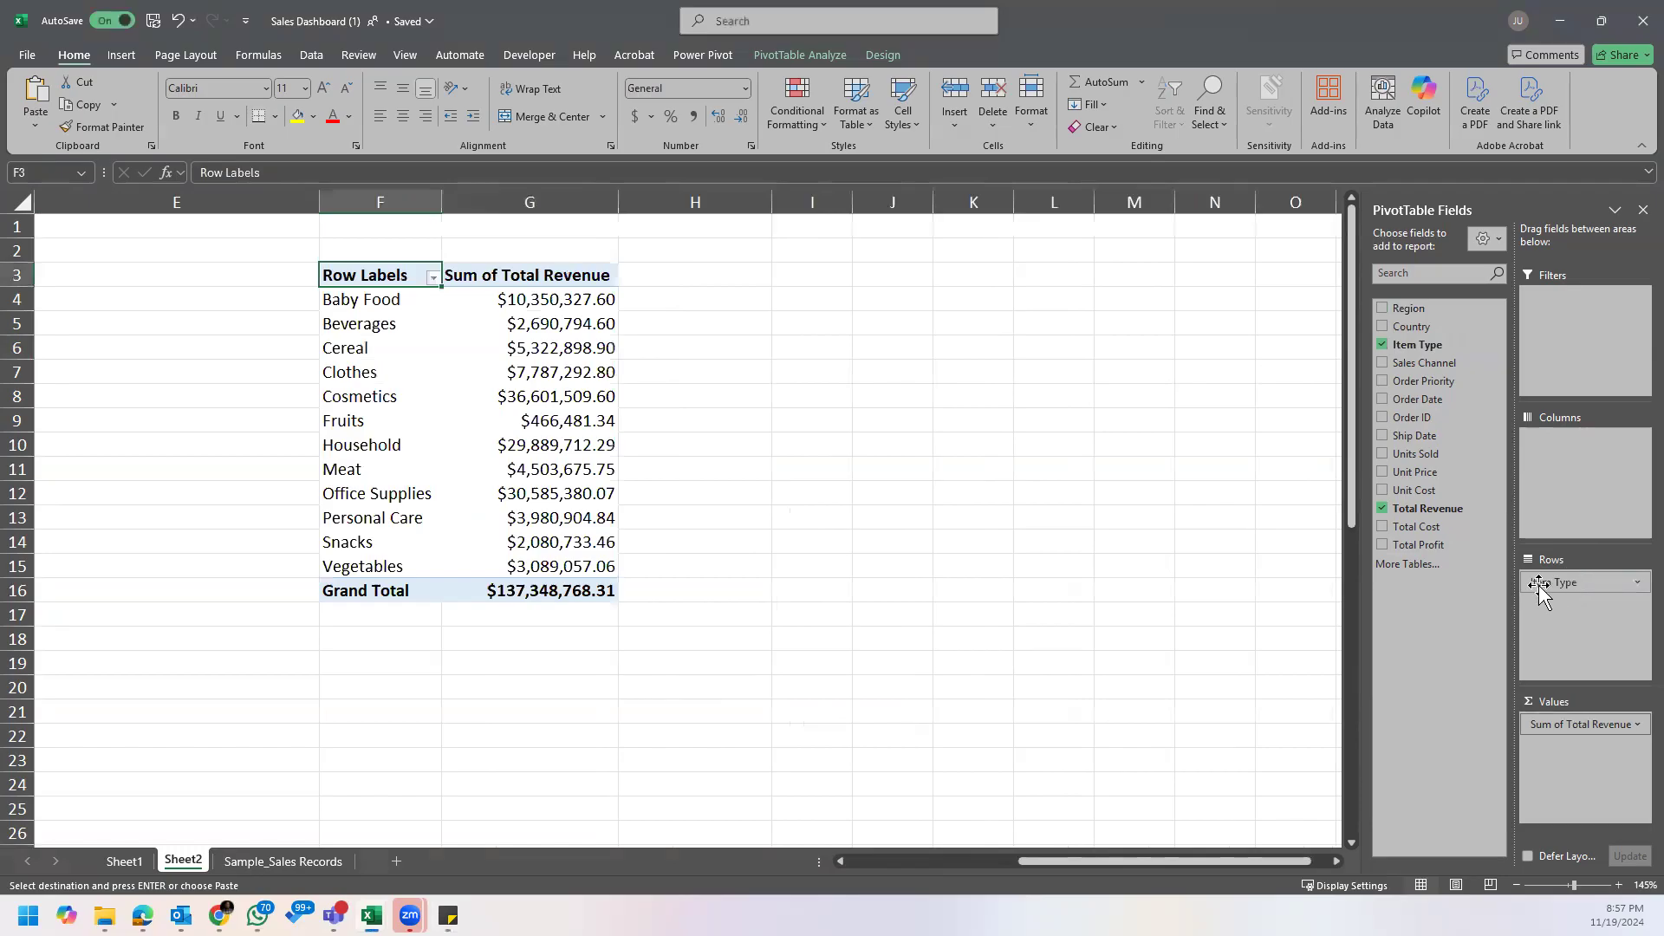
Step: Sort the item types in the PivotTable by Sum of Total Revenue from largest to smallest
left_click_drag(404, 299, 377, 585)
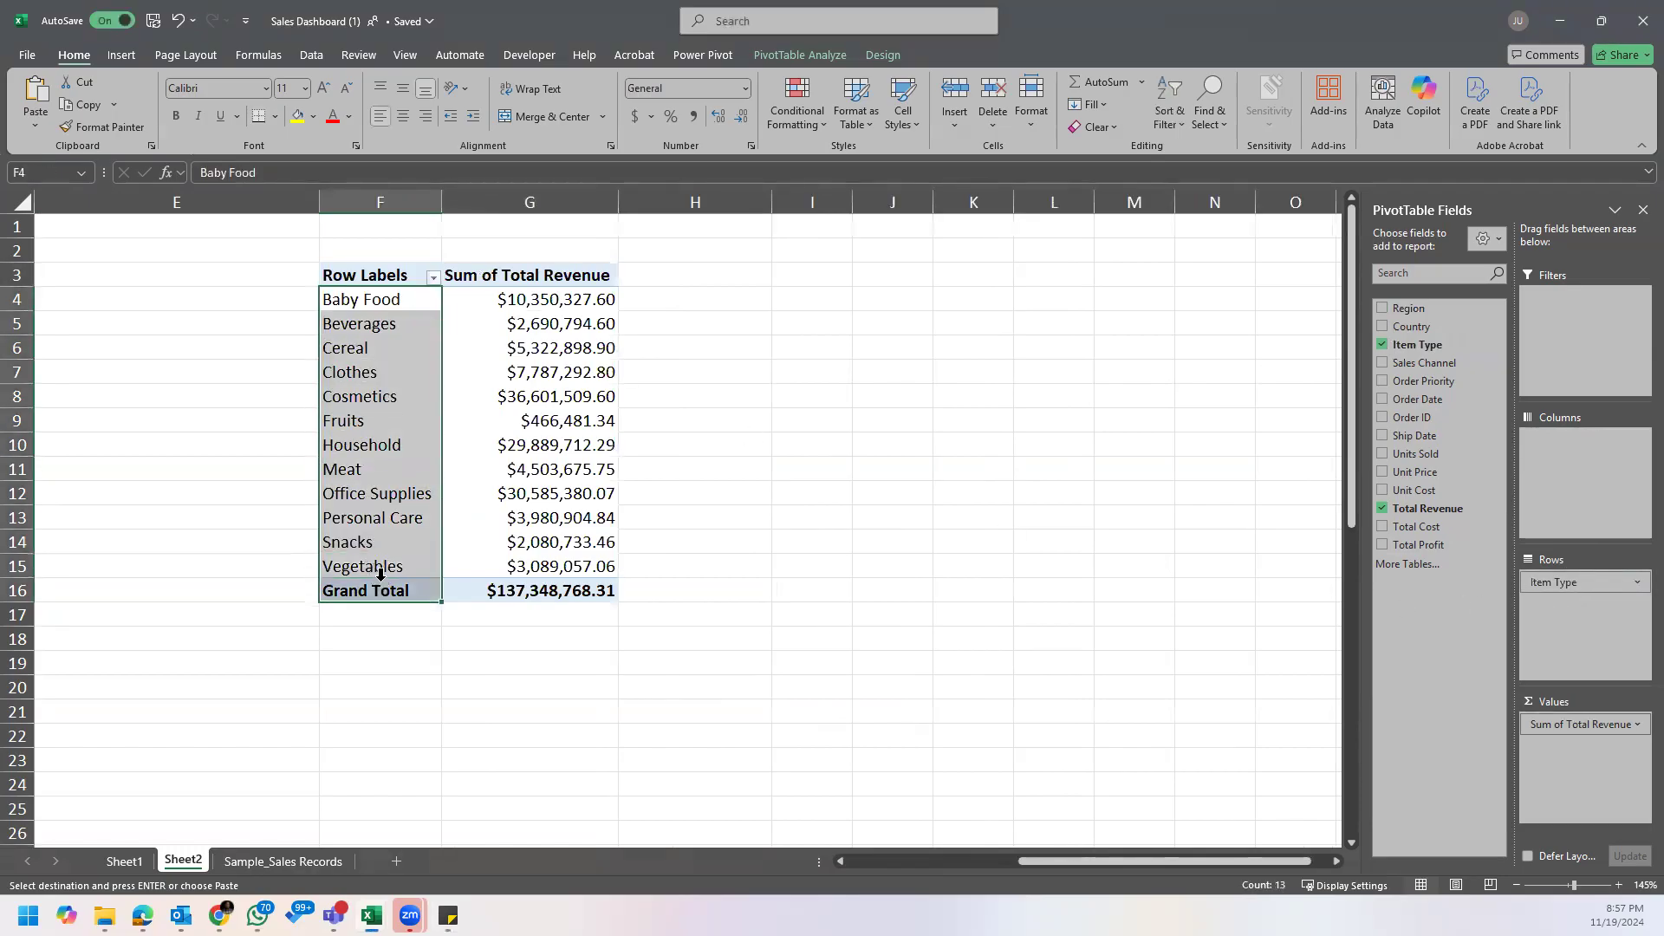
right_click(552, 301)
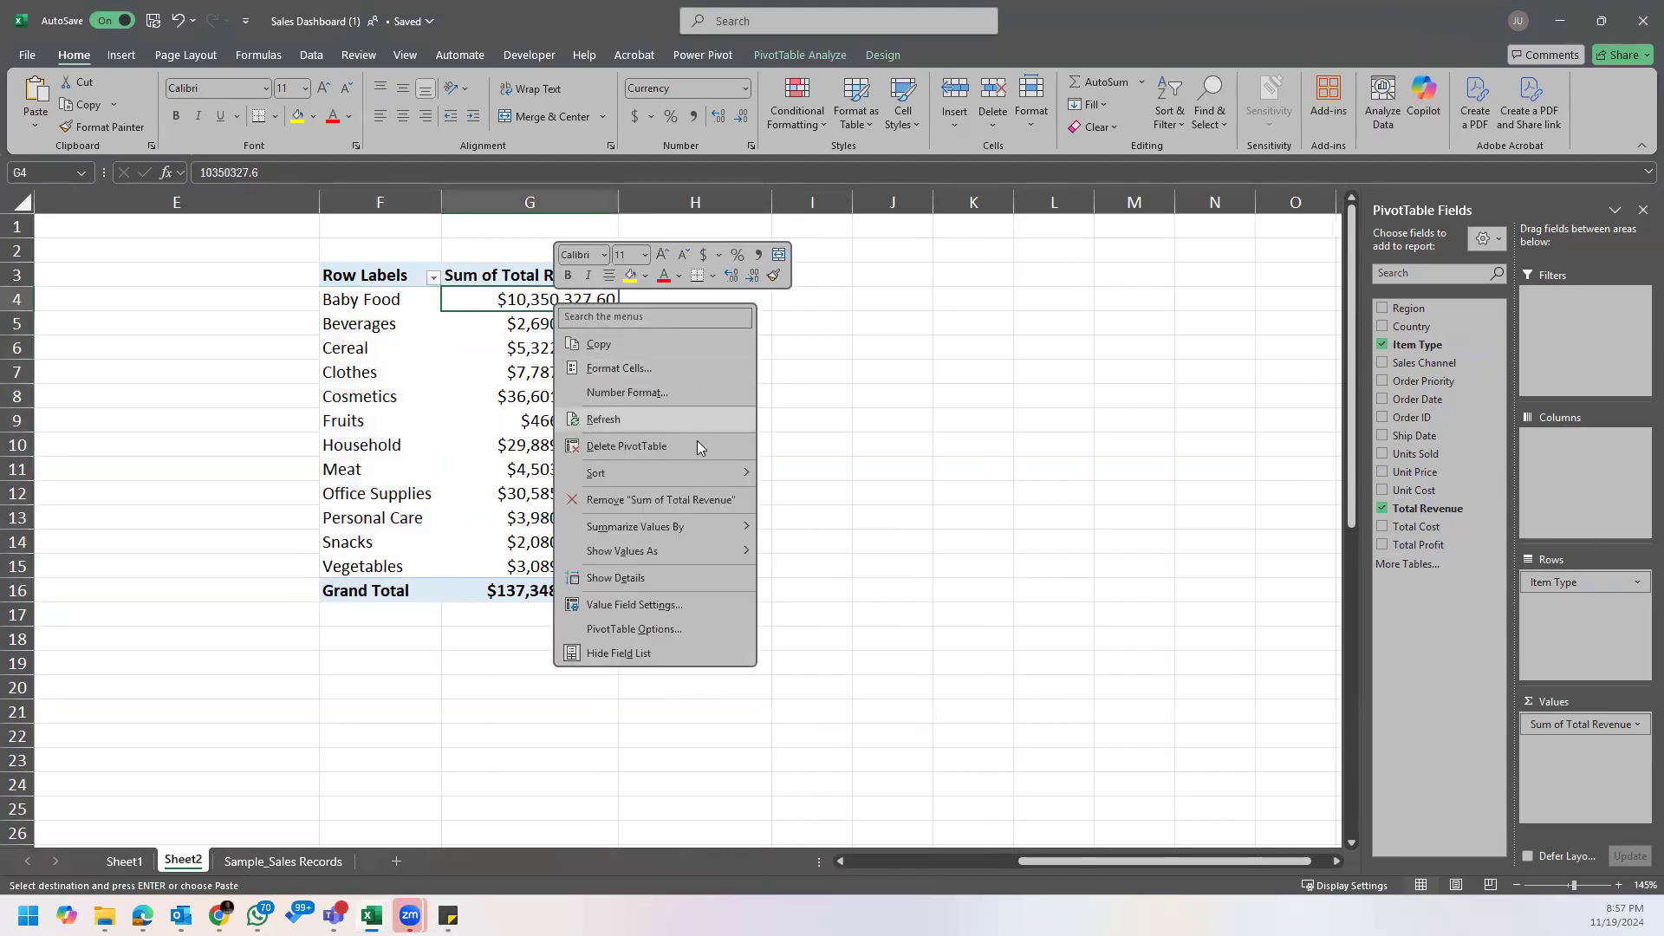
mouse_move(704, 474)
left_click(863, 501)
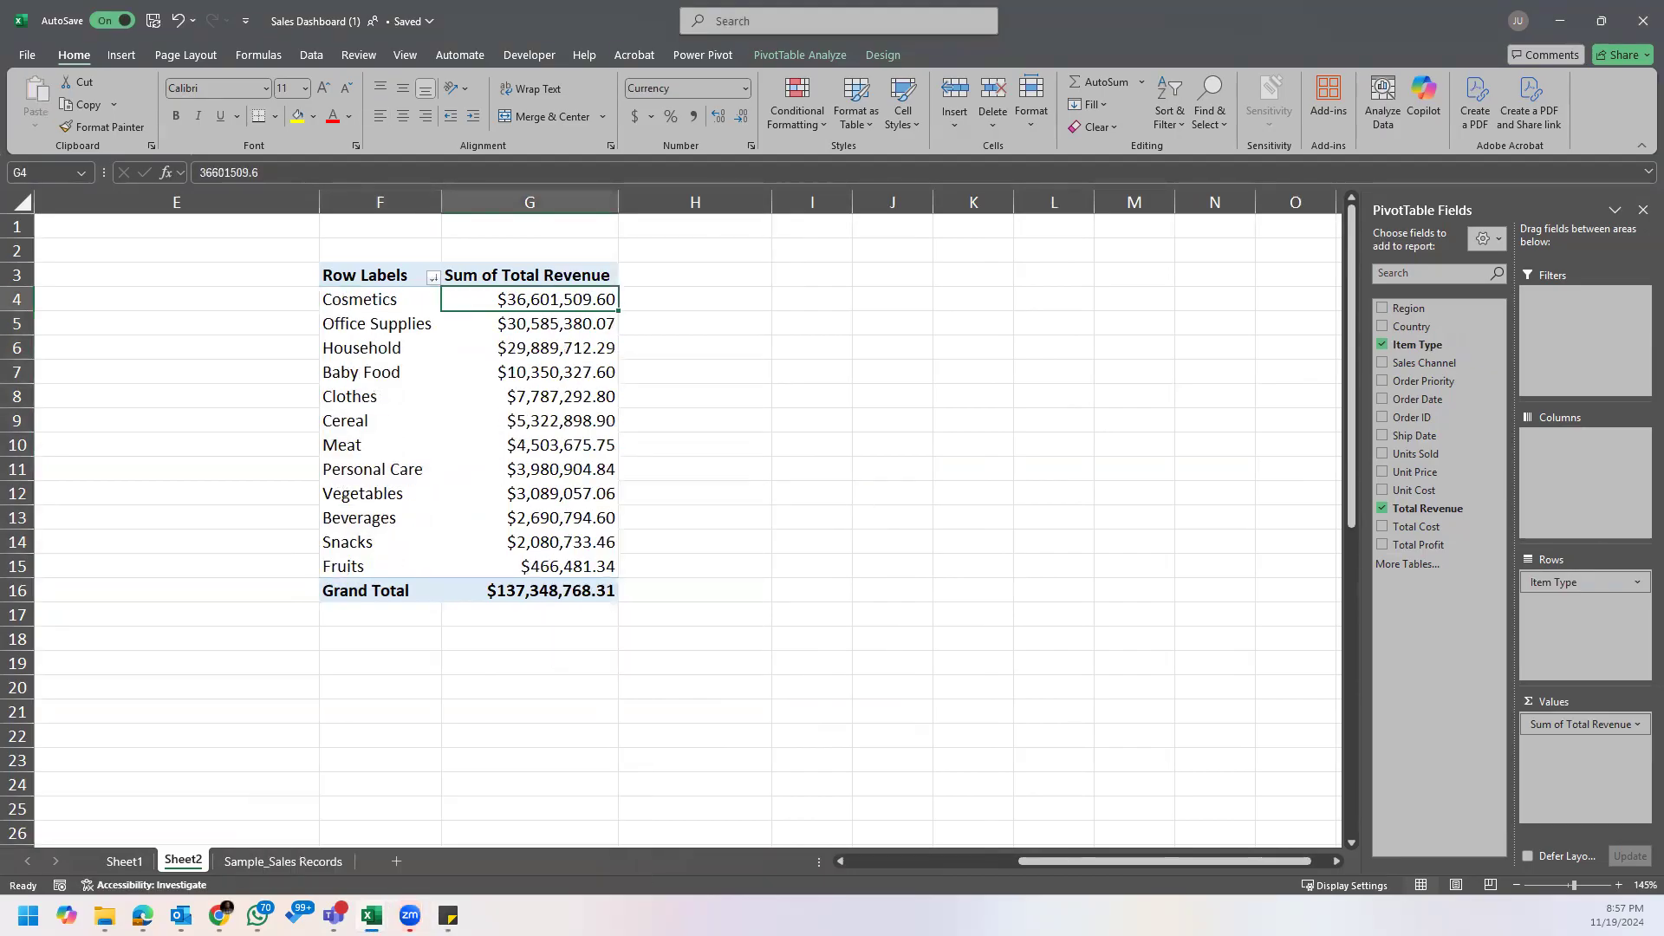
Step: Recheck the offline sales question in the sticky note and add Sales Channel as a report filter to the item type PivotTable
mouse_move(410, 916)
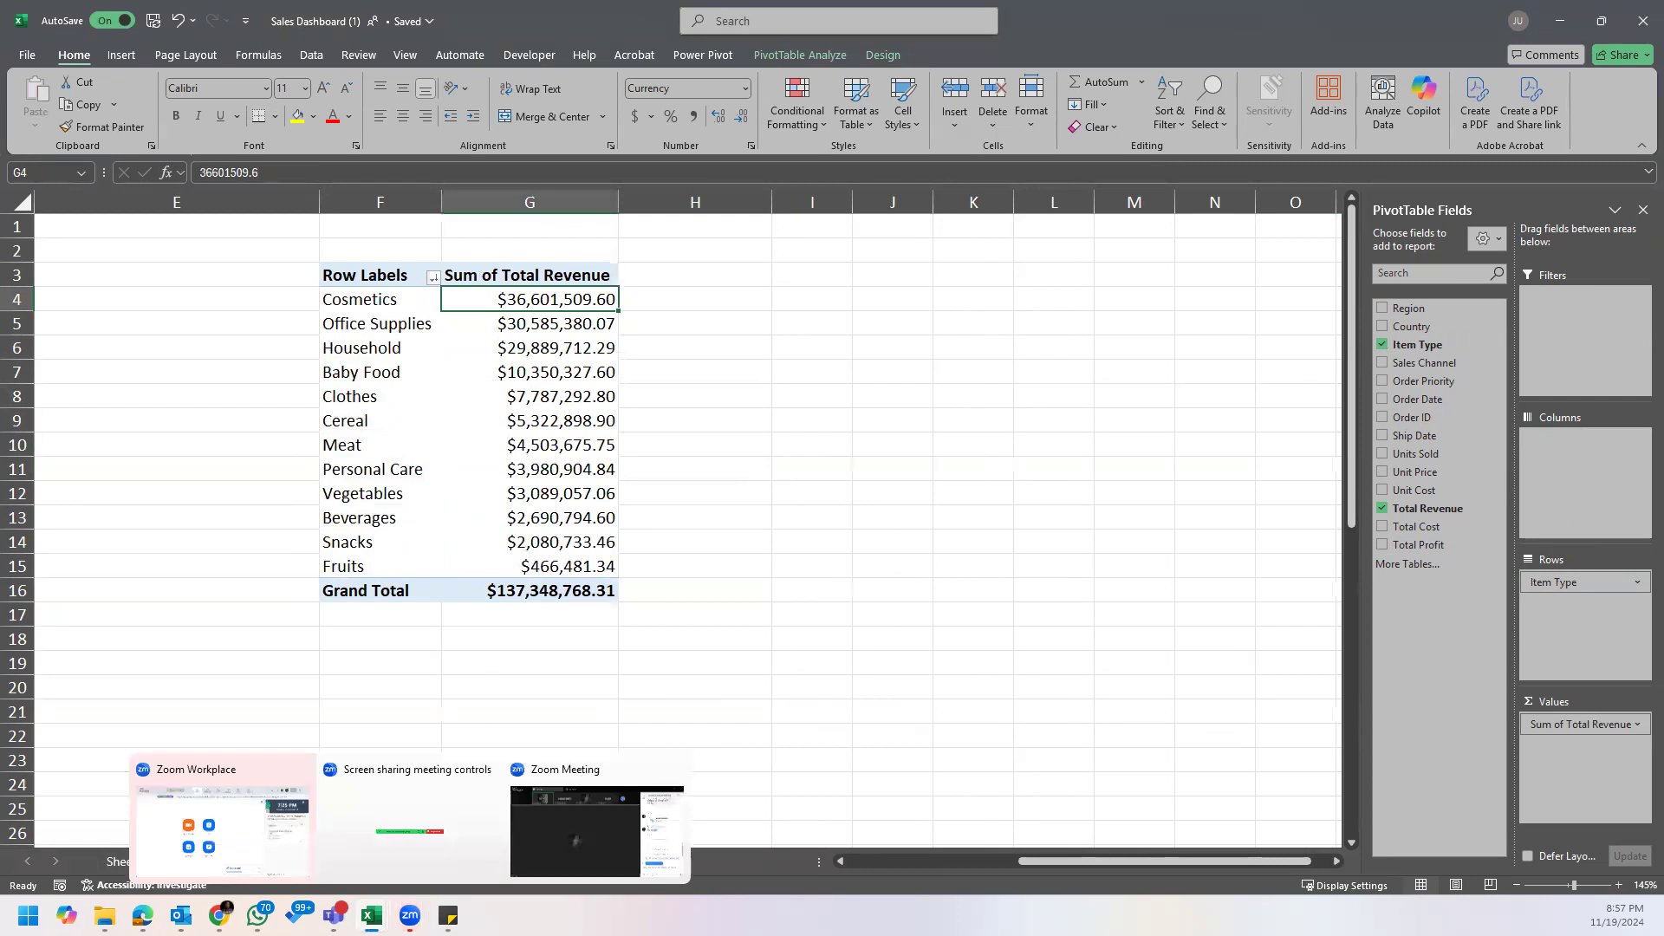
left_click(554, 496)
mouse_move(556, 498)
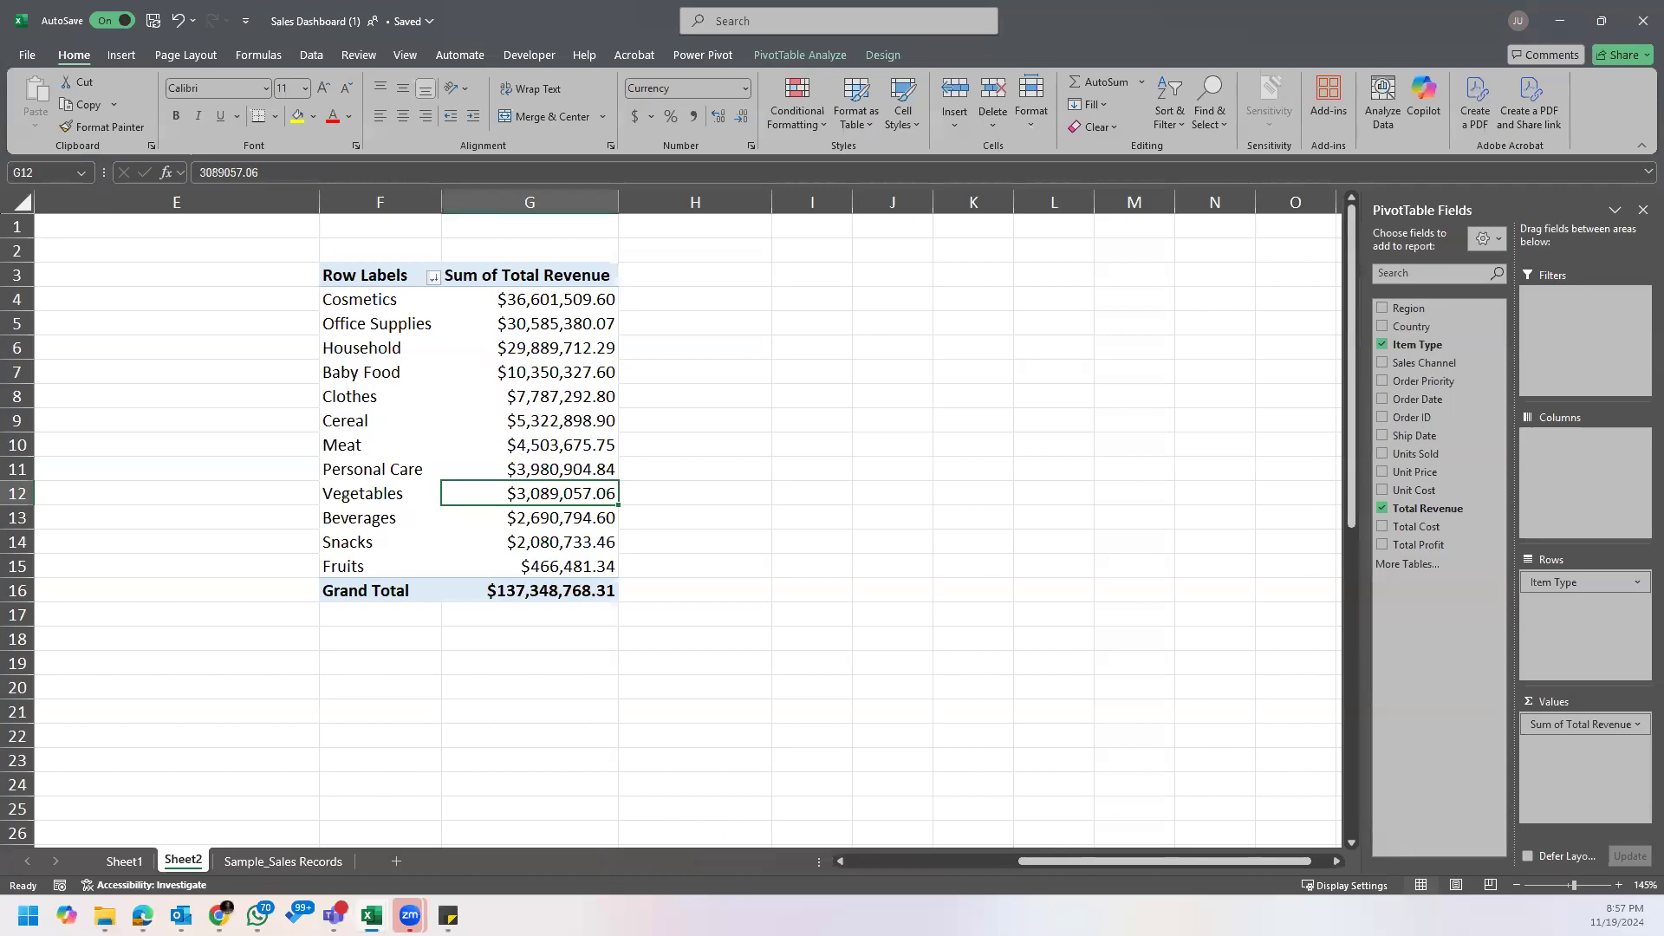
left_click(448, 916)
left_click(538, 858)
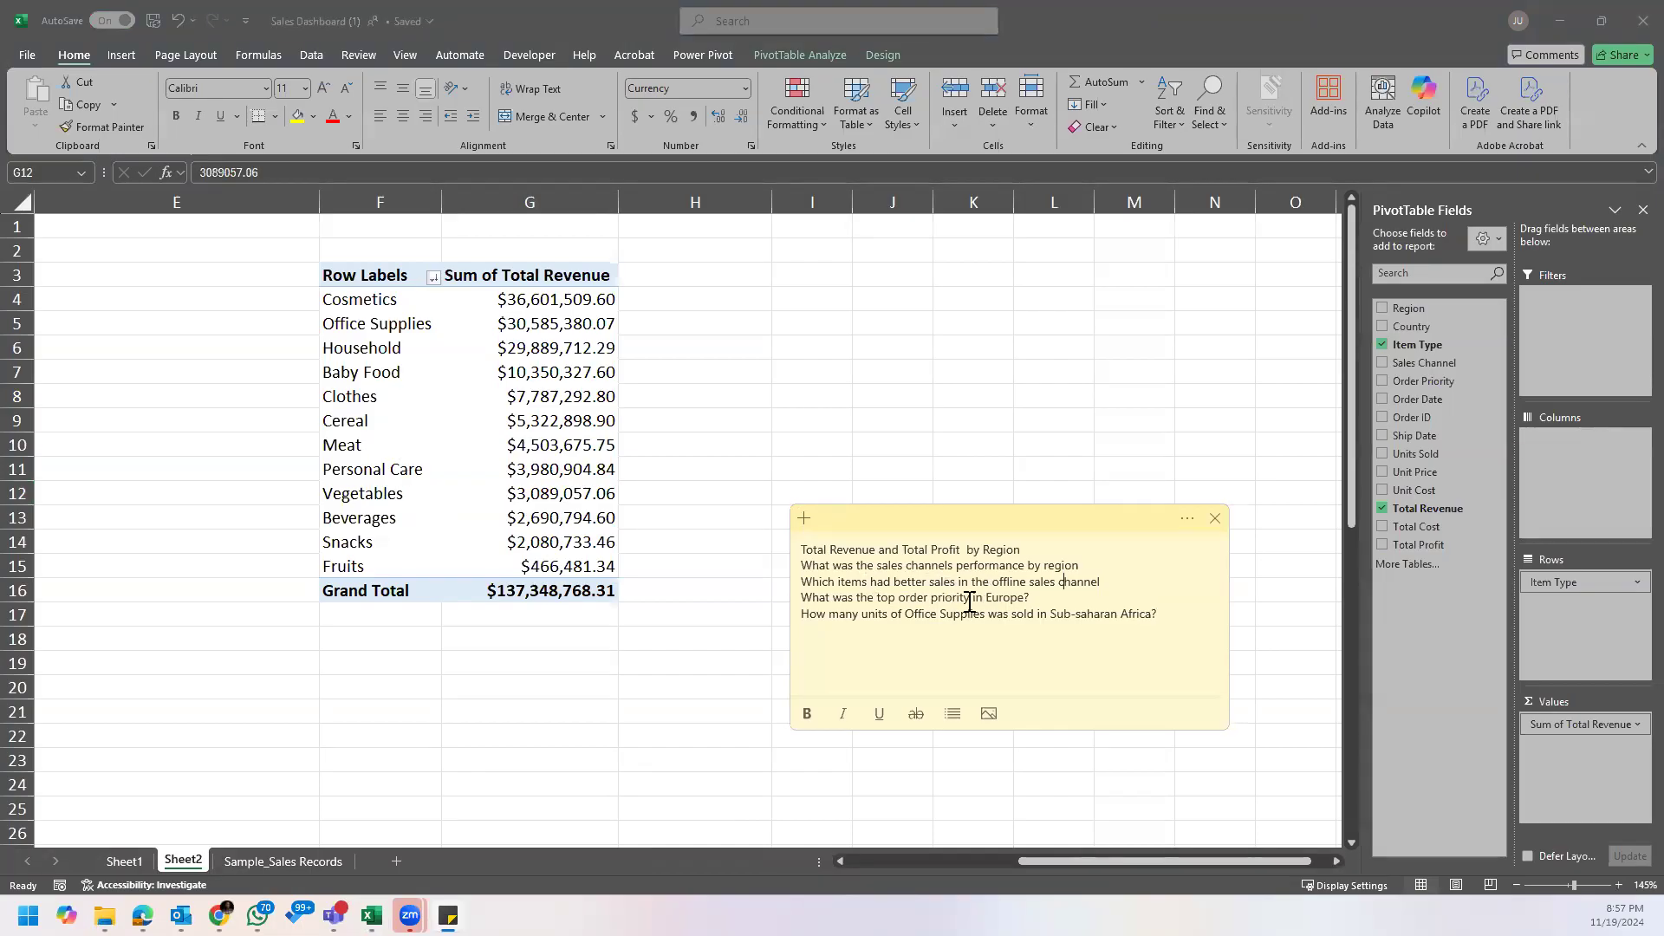
left_click(1011, 597)
left_click(585, 501)
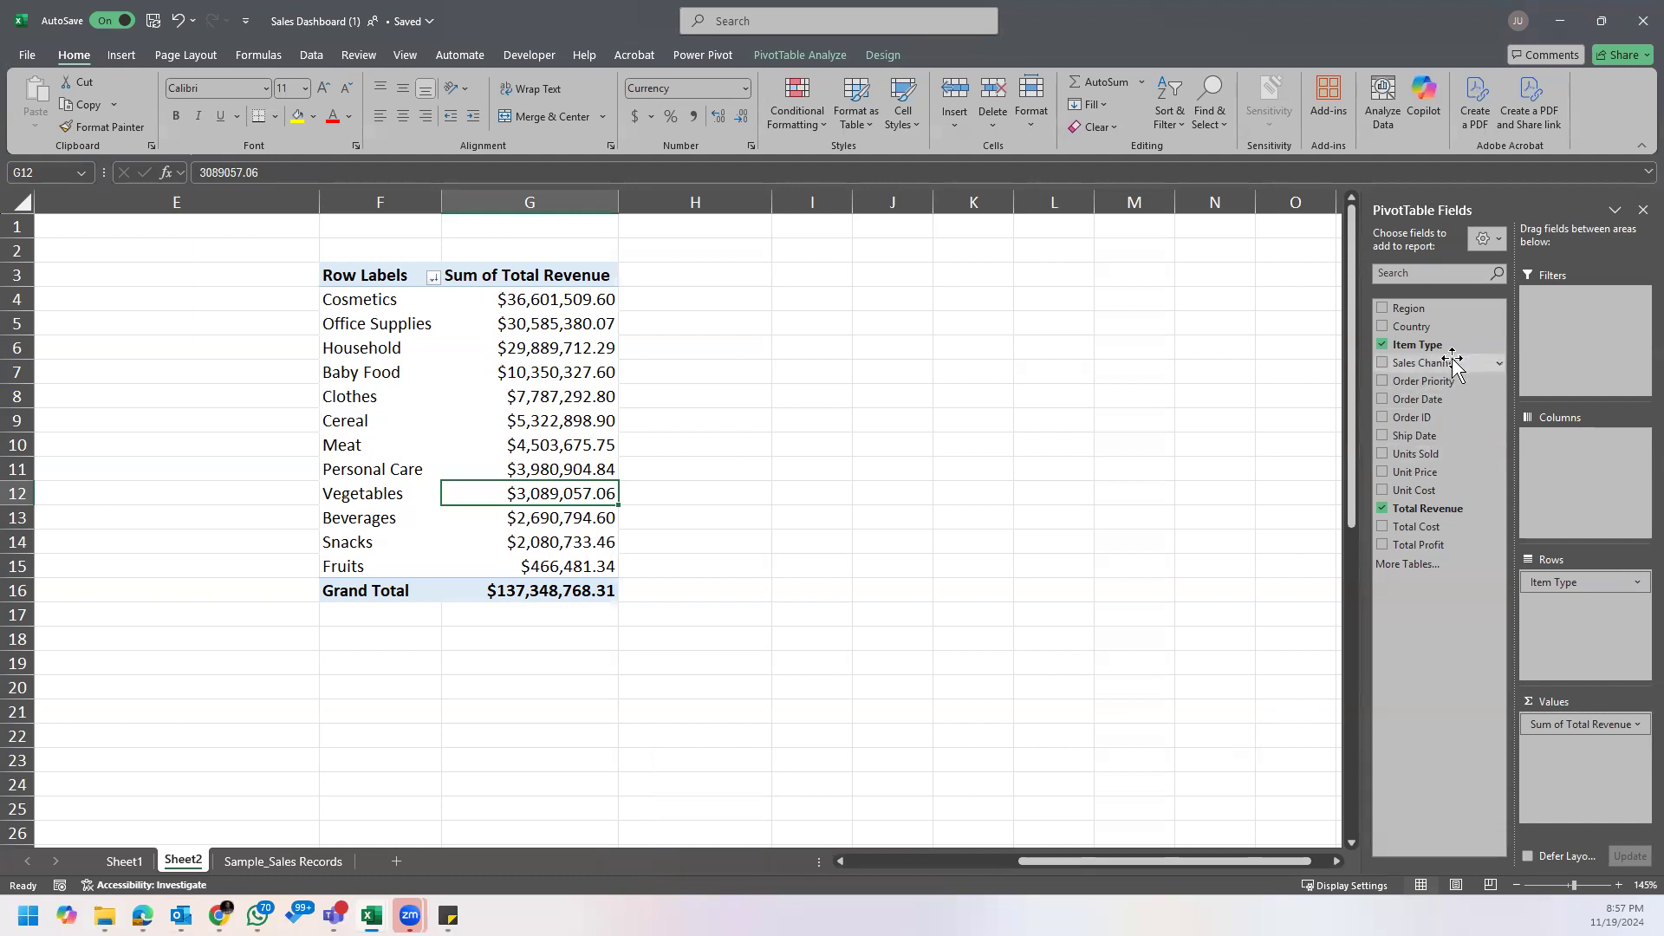
left_click_drag(1453, 362, 1490, 360)
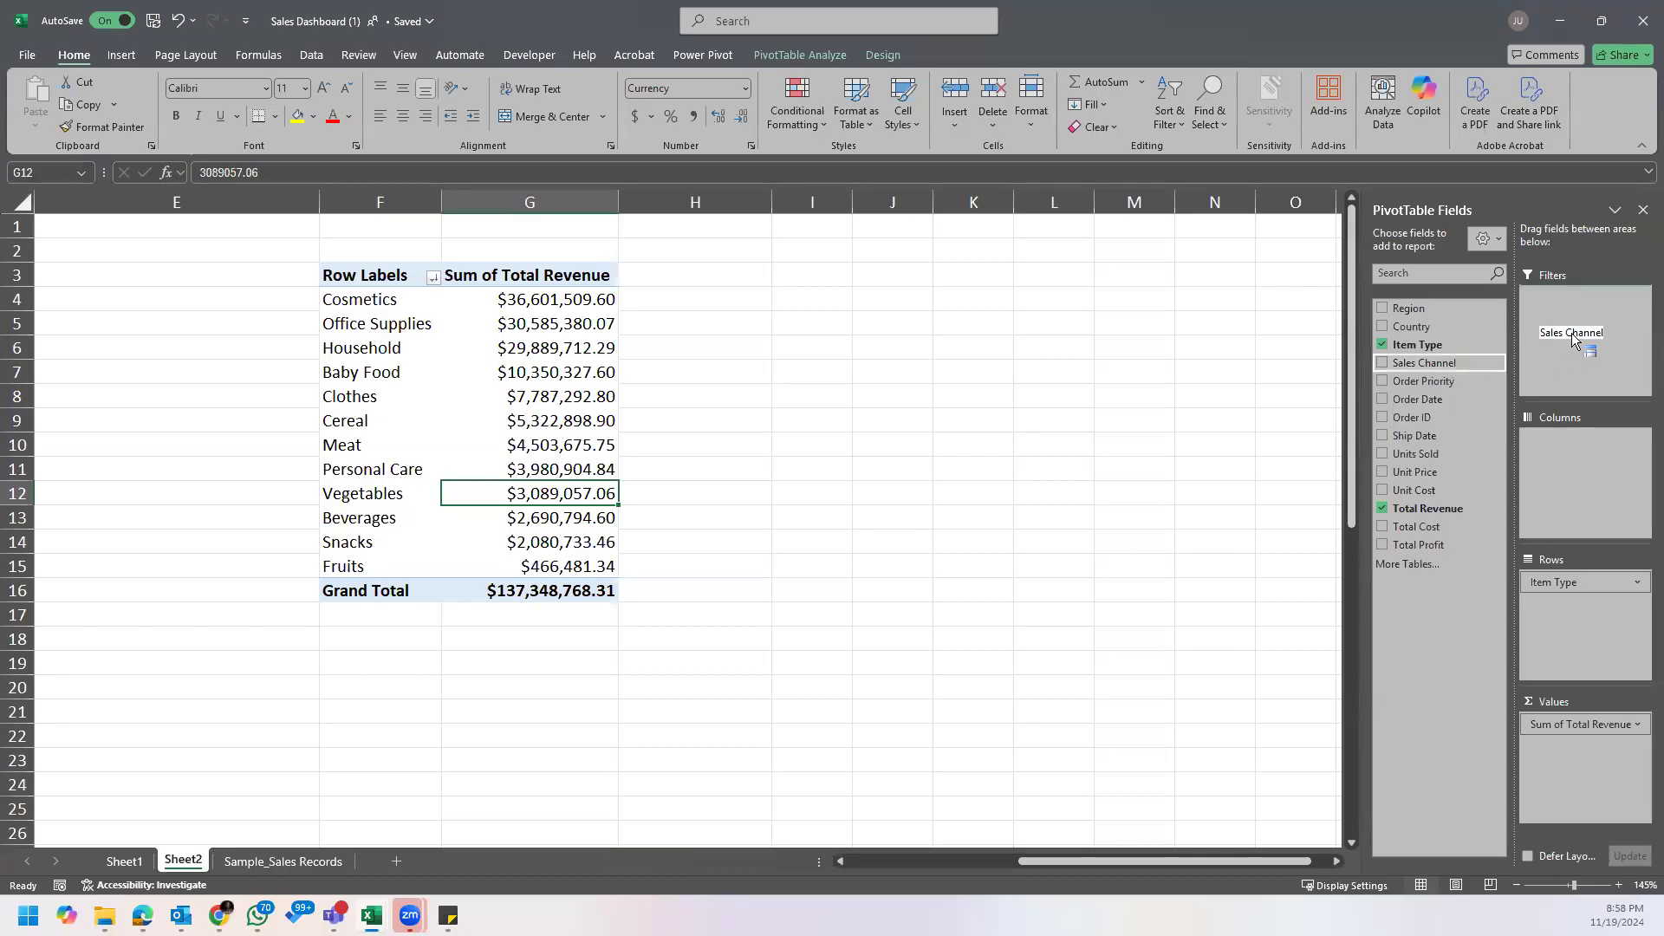
left_click_drag(1599, 316, 1599, 315)
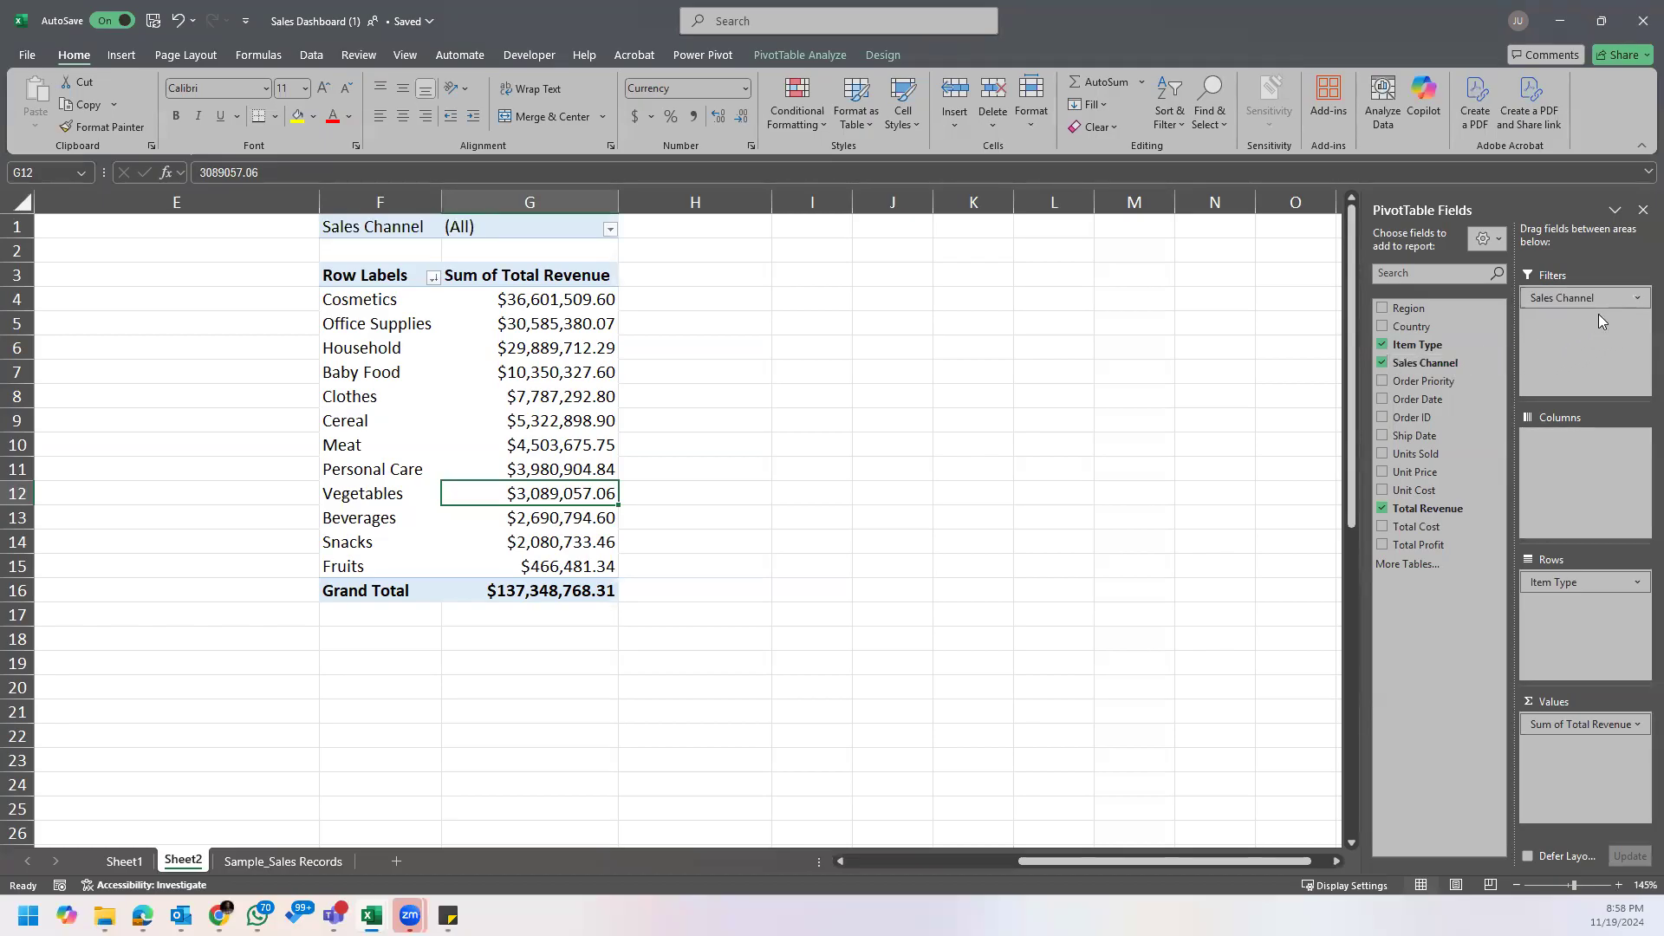
Step: Filter the item type PivotTable to the Offline sales channel
left_click(371, 225)
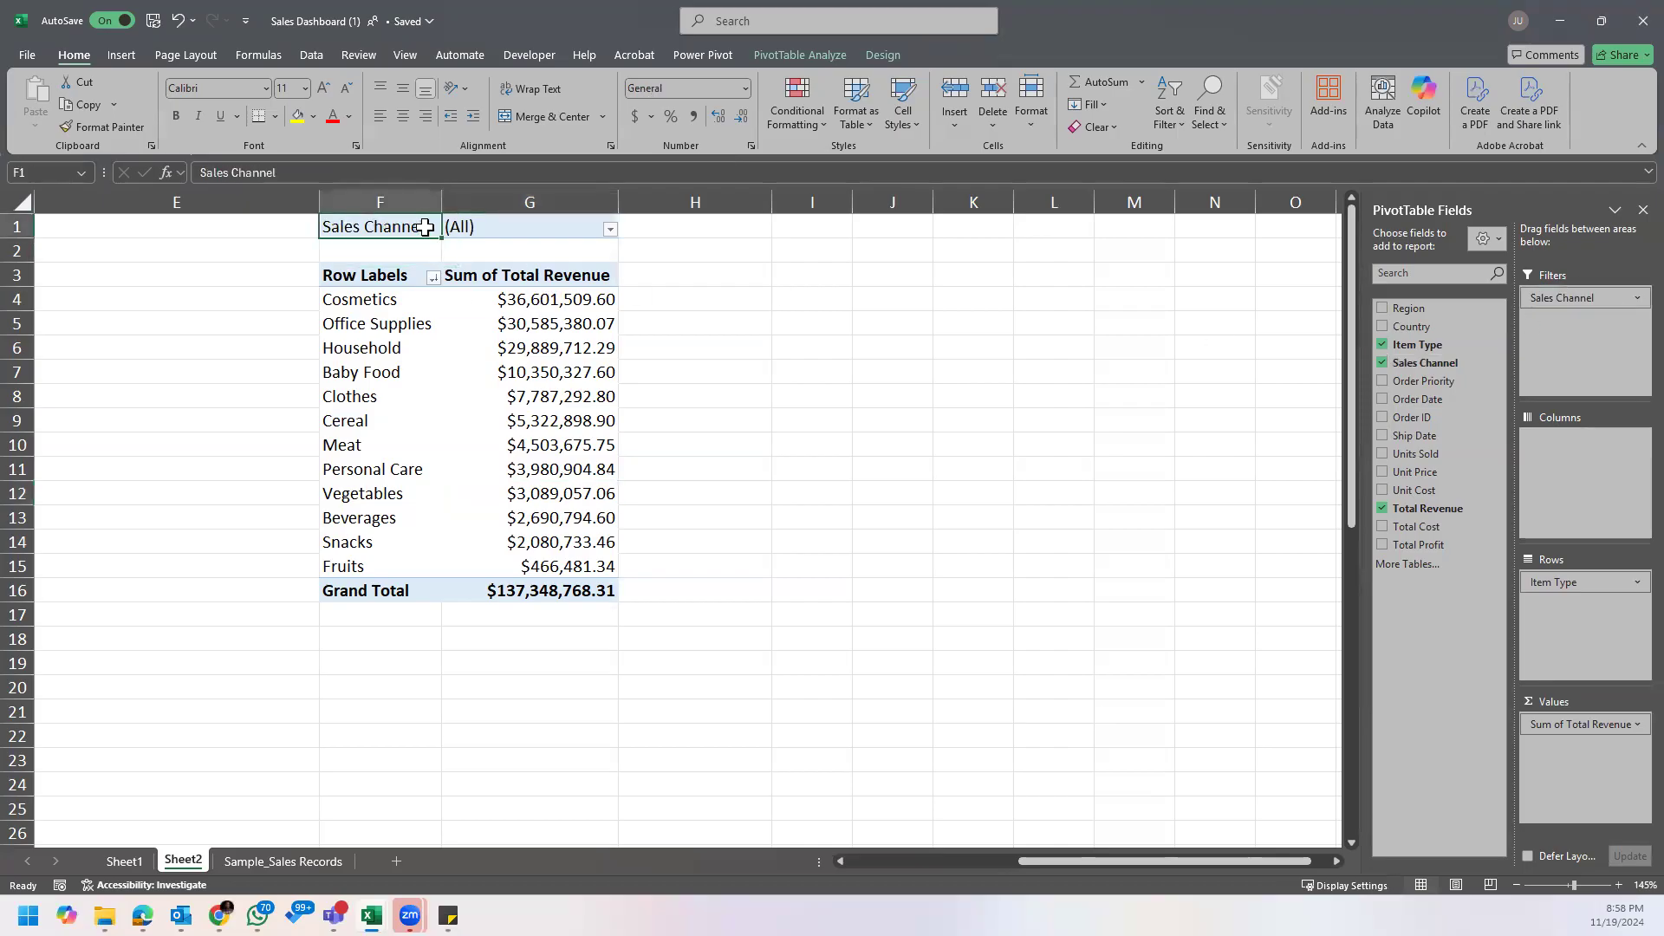
left_click(477, 227)
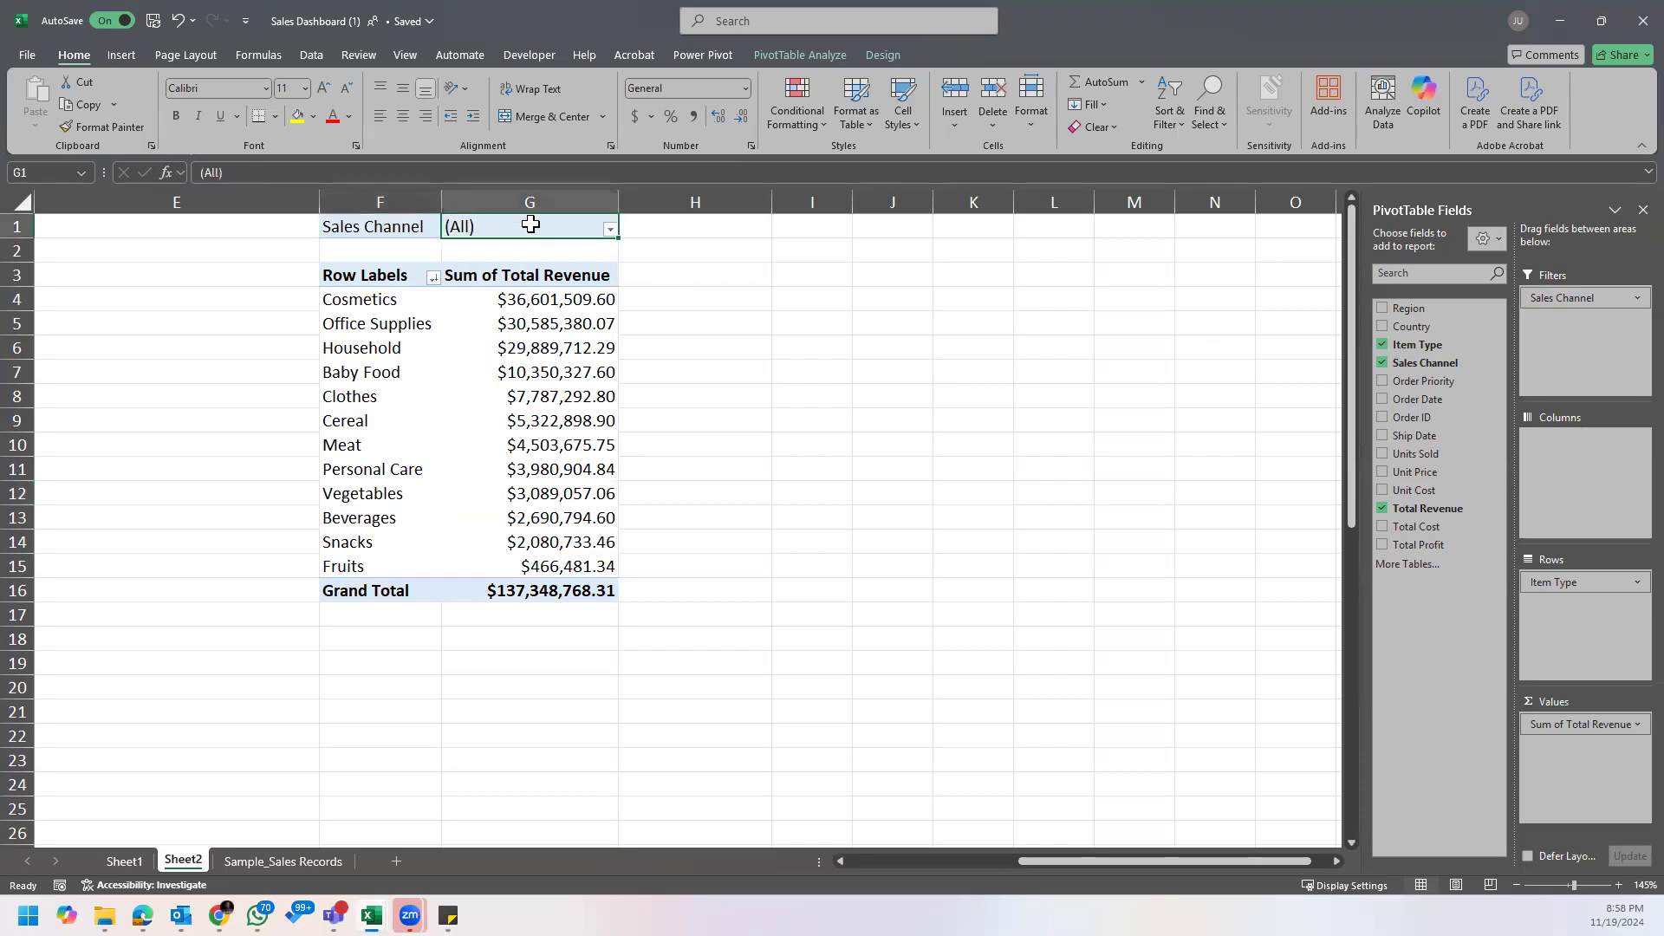
left_click(610, 230)
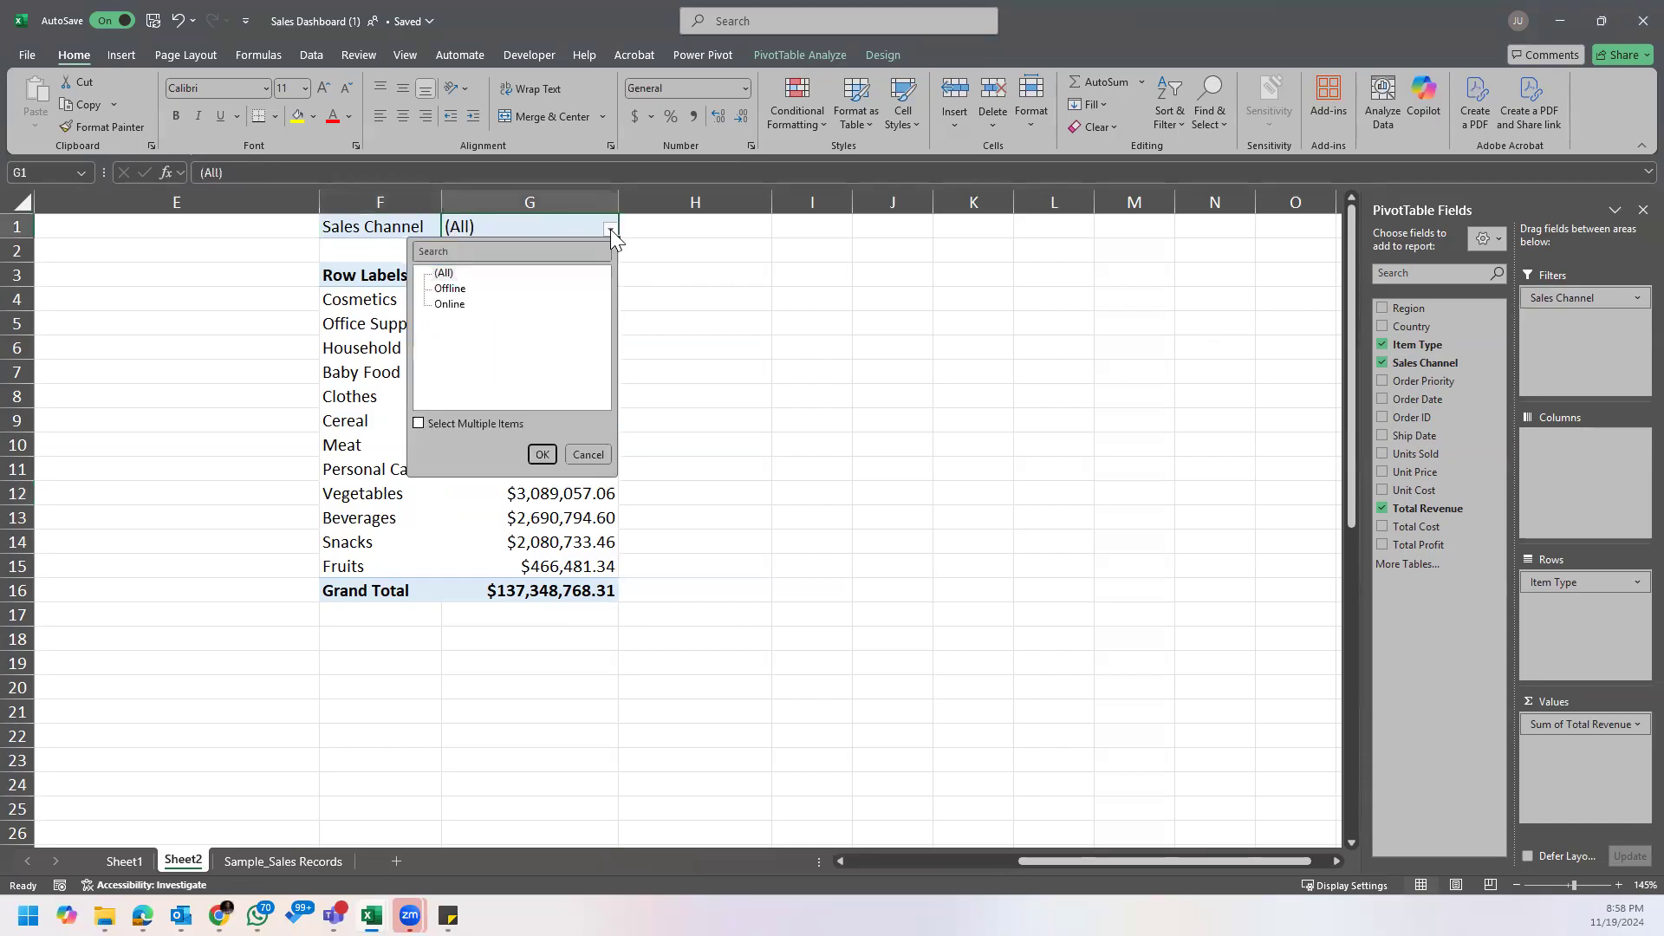
left_click(457, 290)
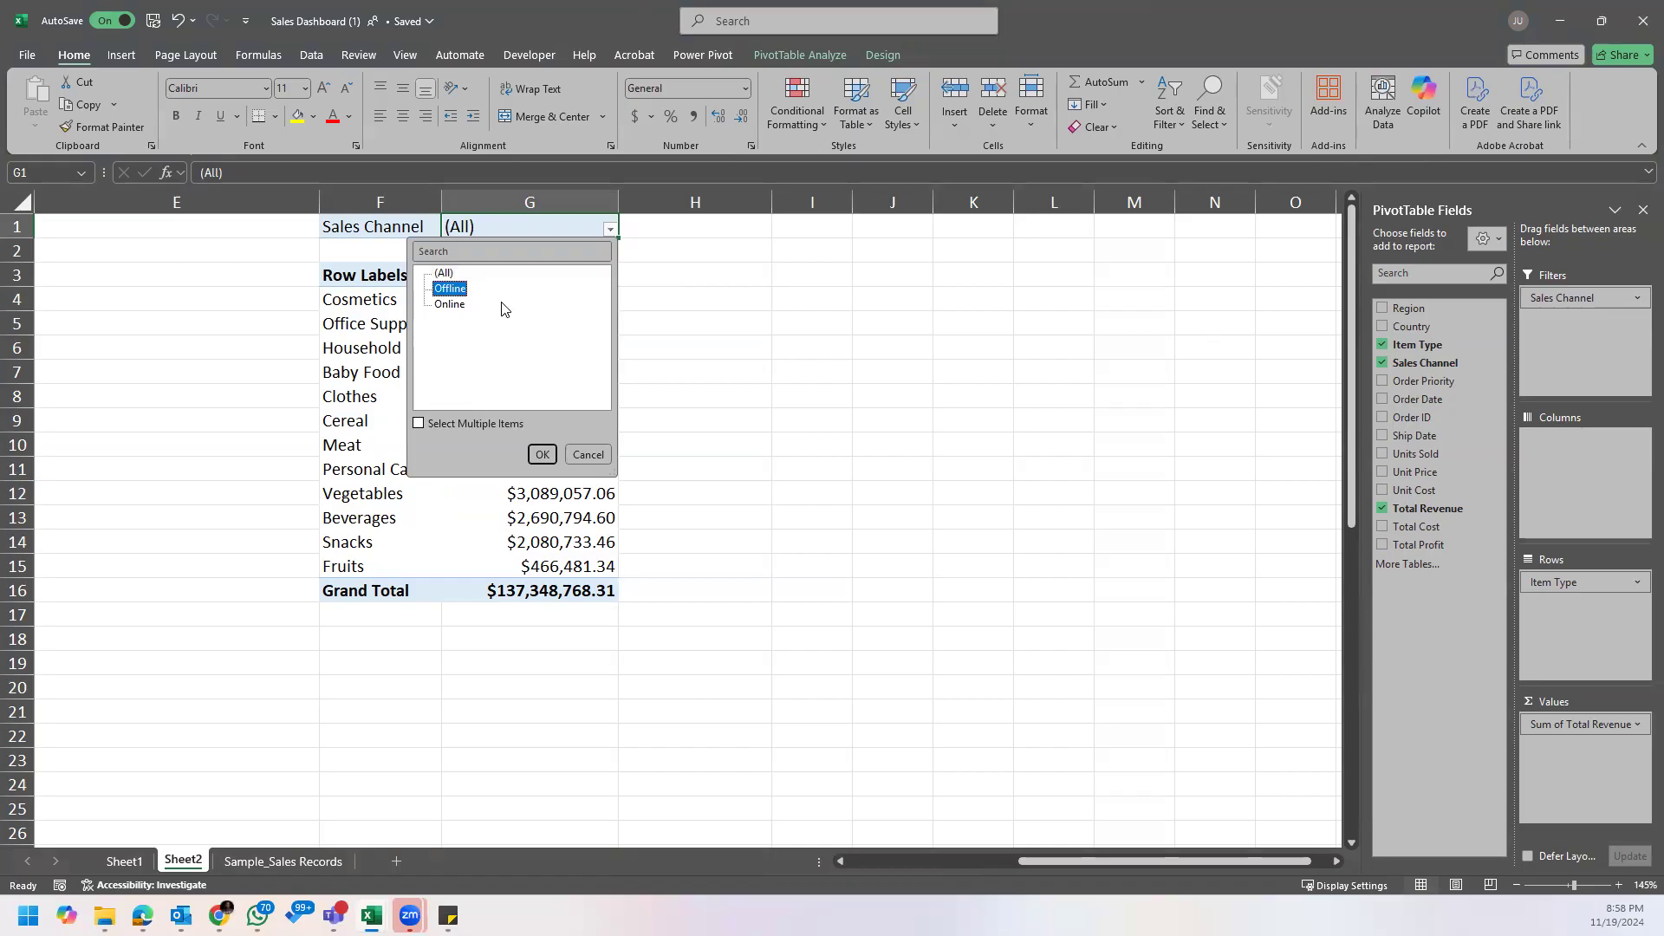
left_click(546, 455)
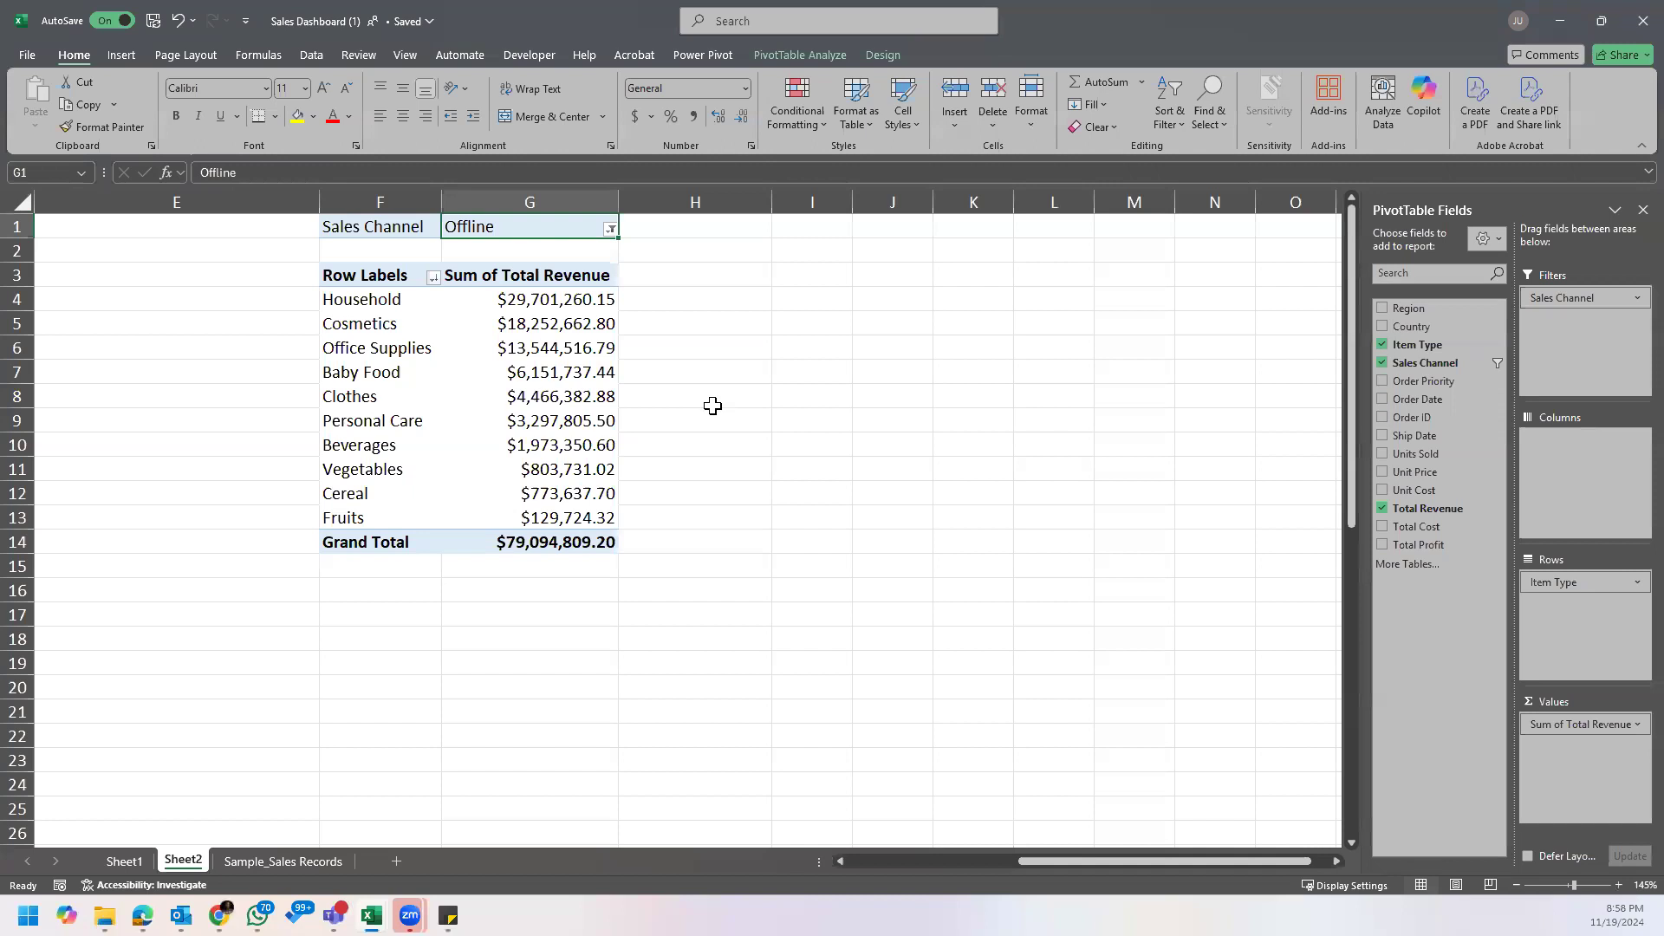
Step: Examine the offline revenue by item type beside the other PivotTables, focusing on the highest-ranked item and its revenue
left_click(713, 279)
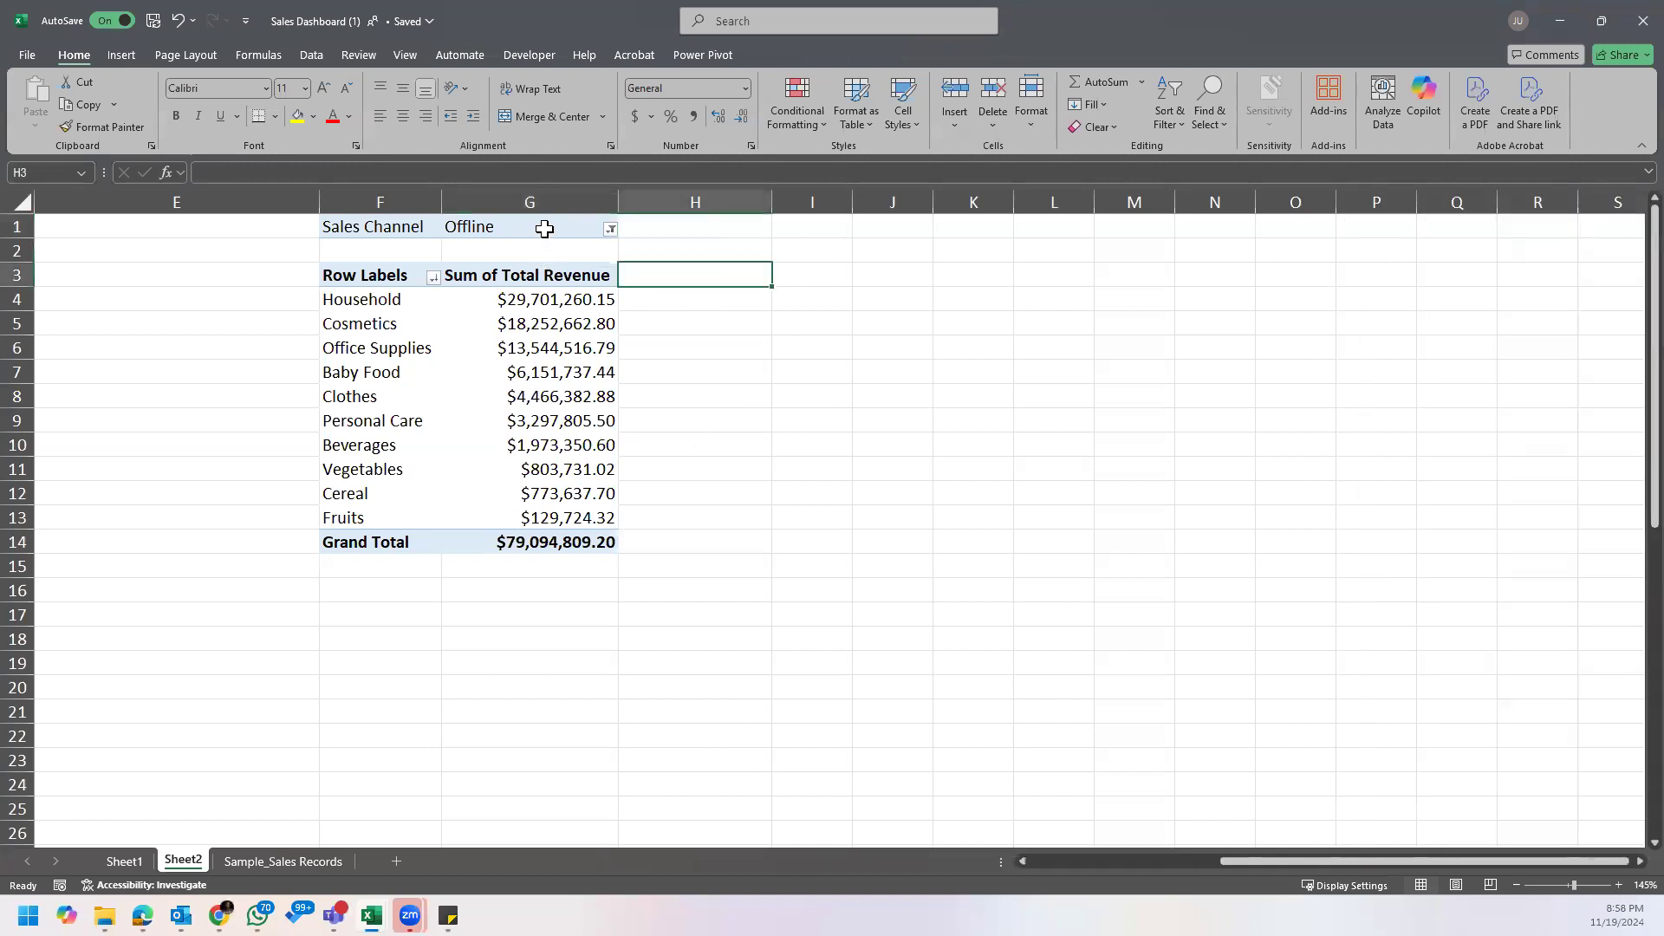
scroll(758, 360, "up", 1)
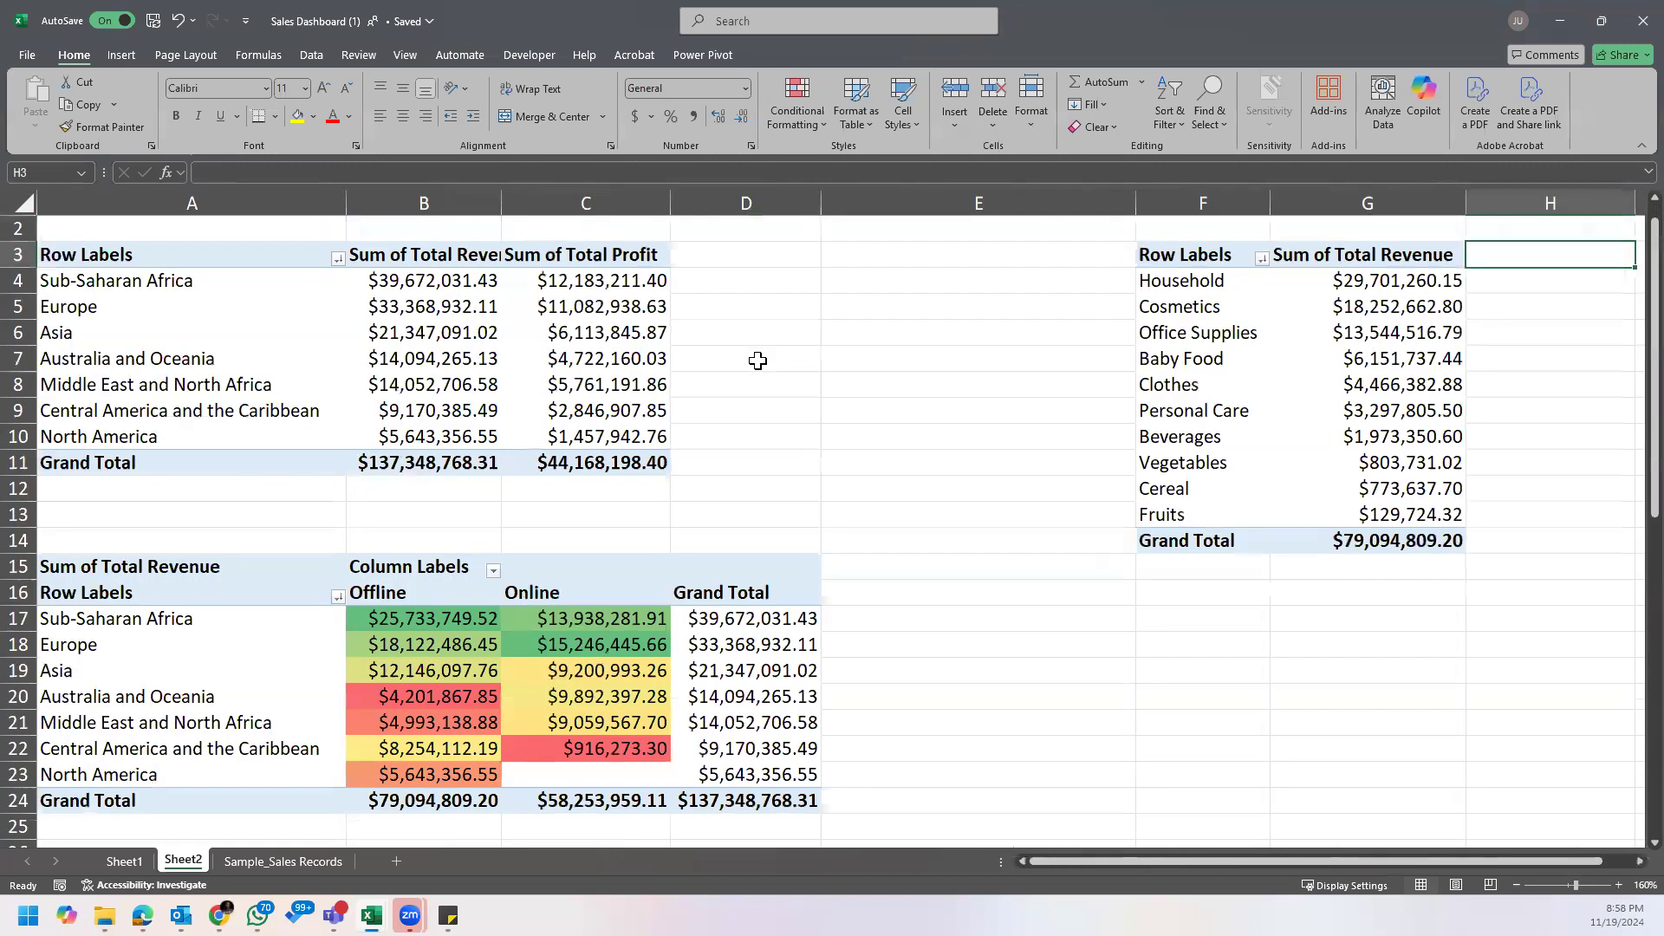
left_click_drag(1099, 857, 1569, 864)
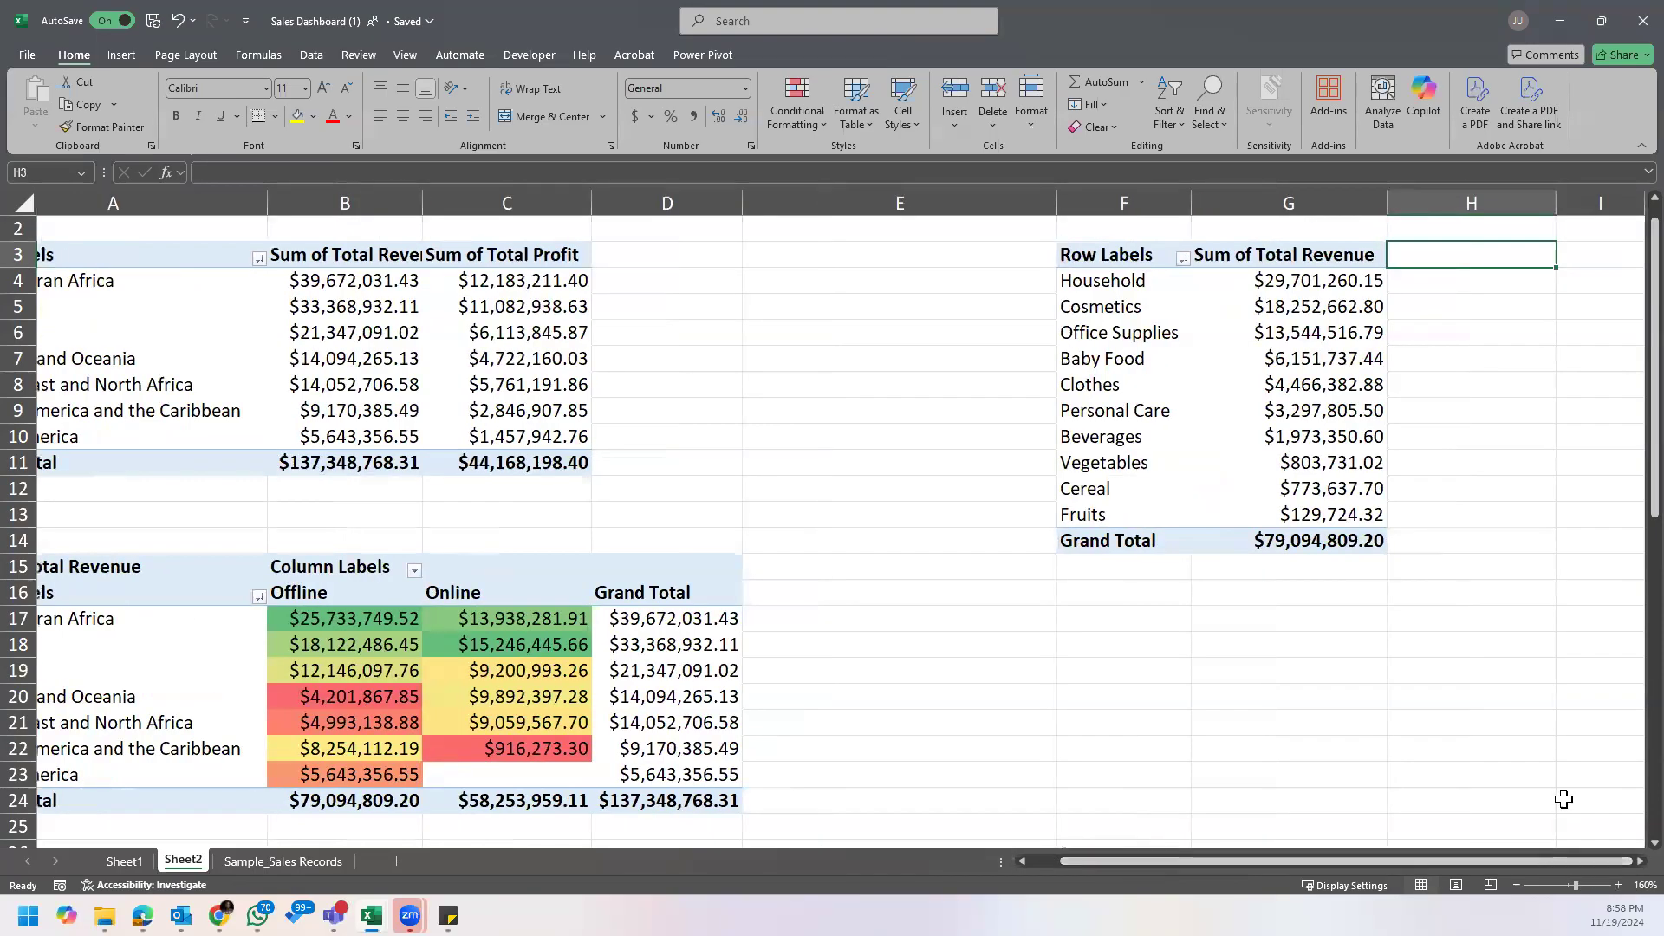
scroll(1492, 676, "up", 1)
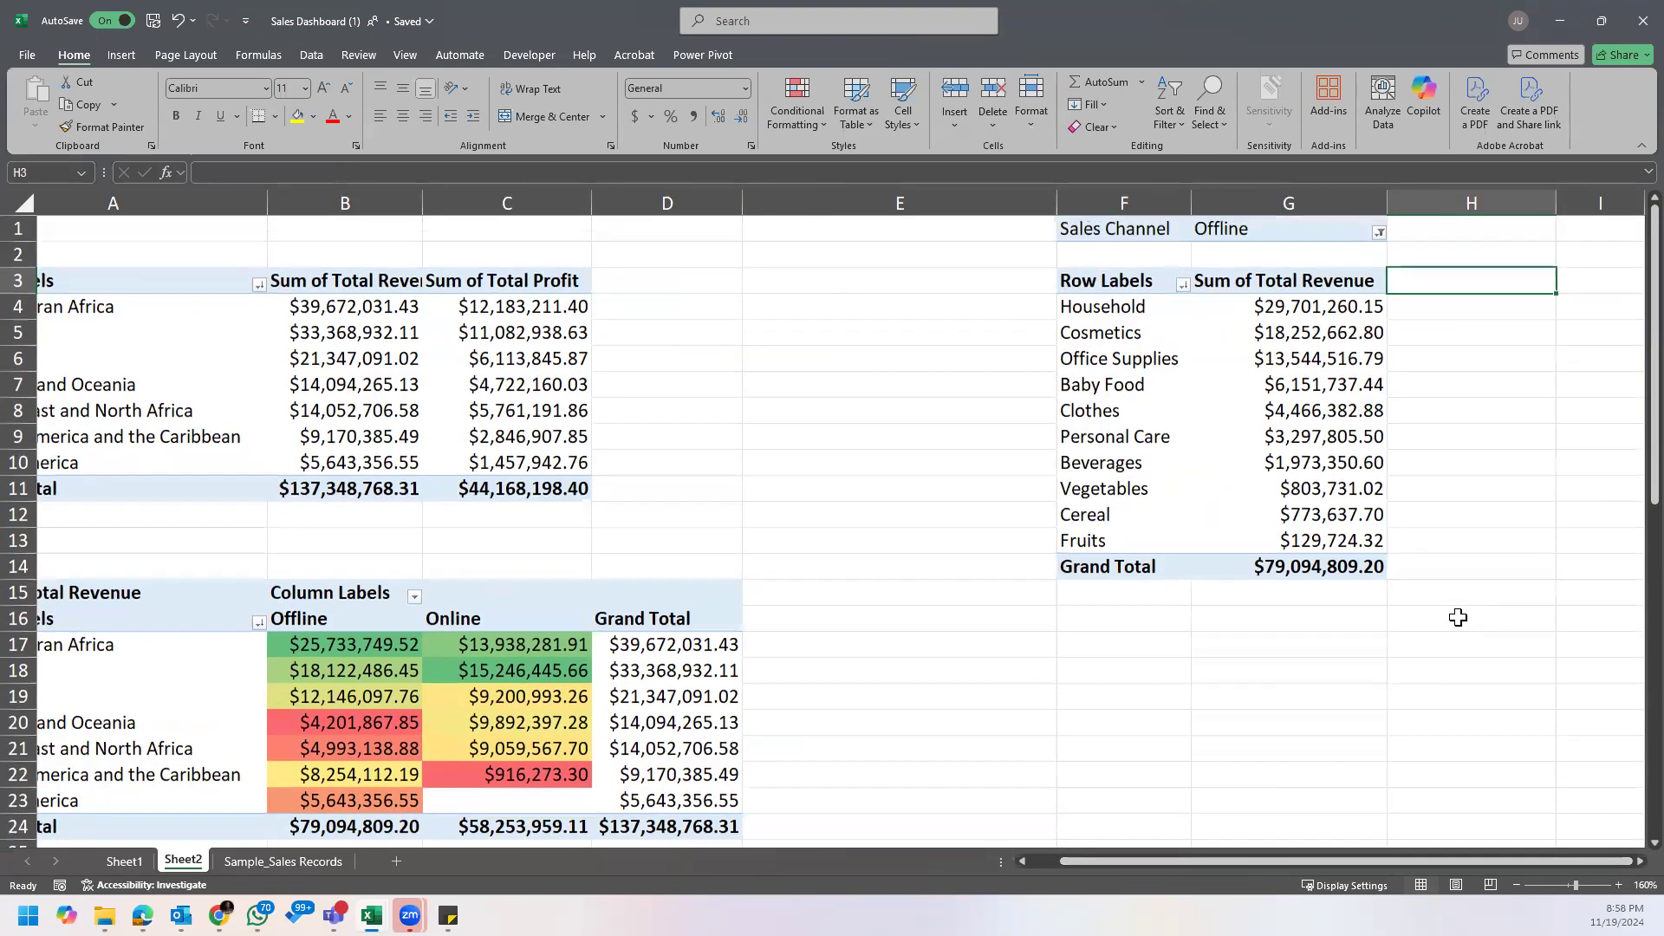
left_click(1637, 862)
left_click(1638, 862)
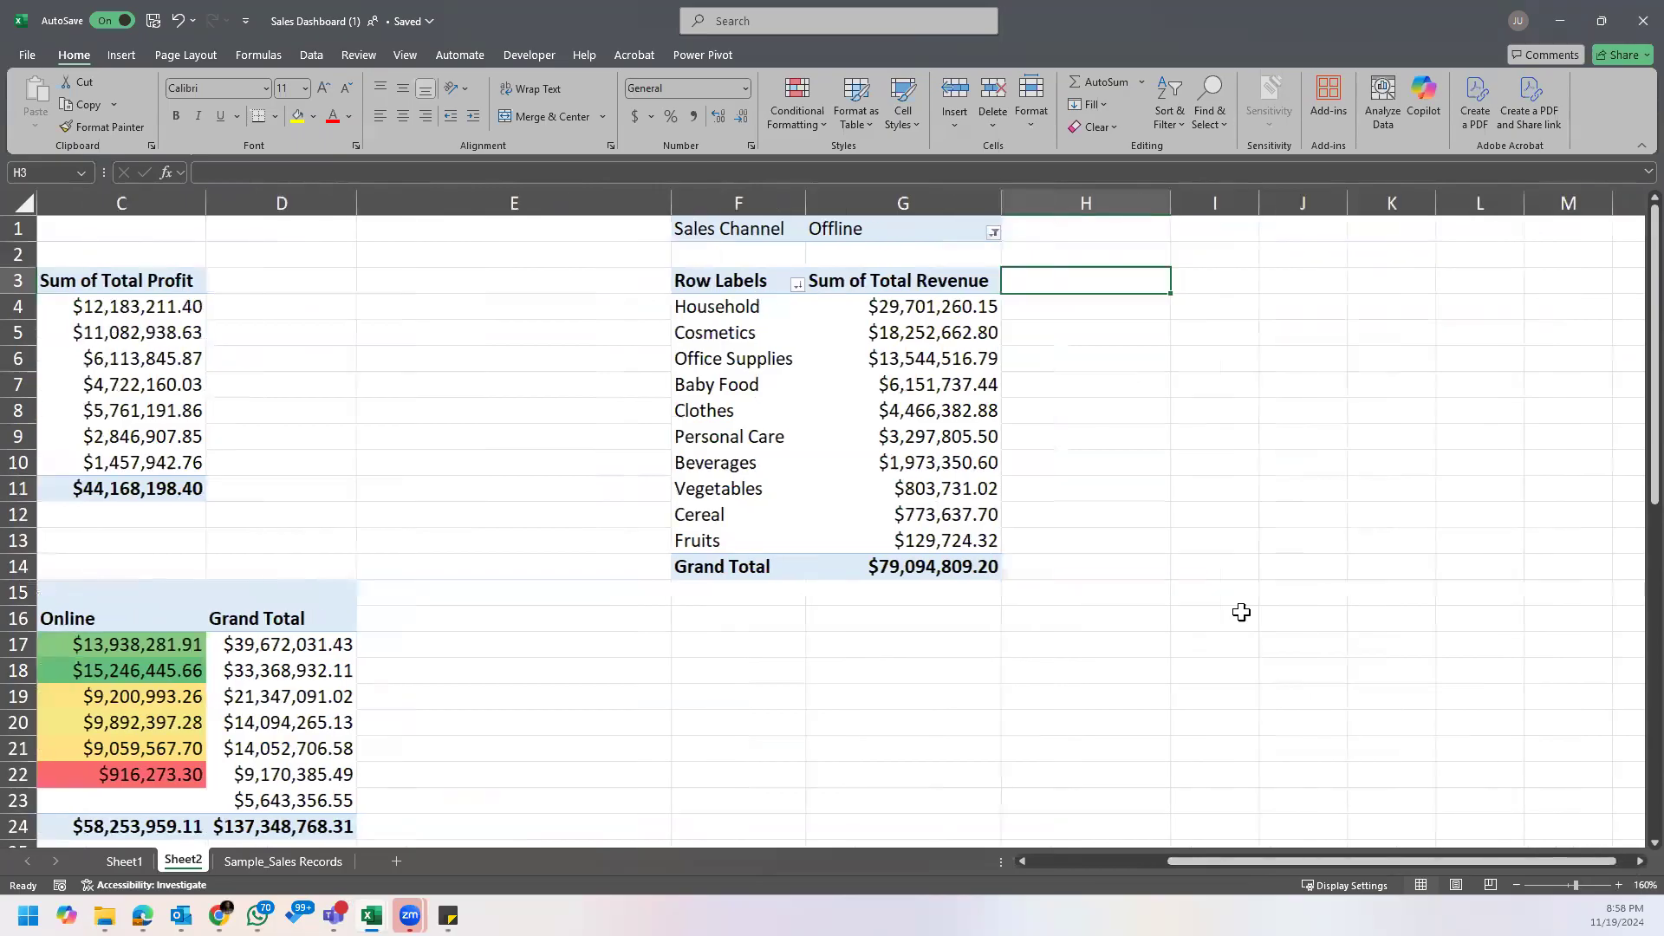
left_click(922, 236)
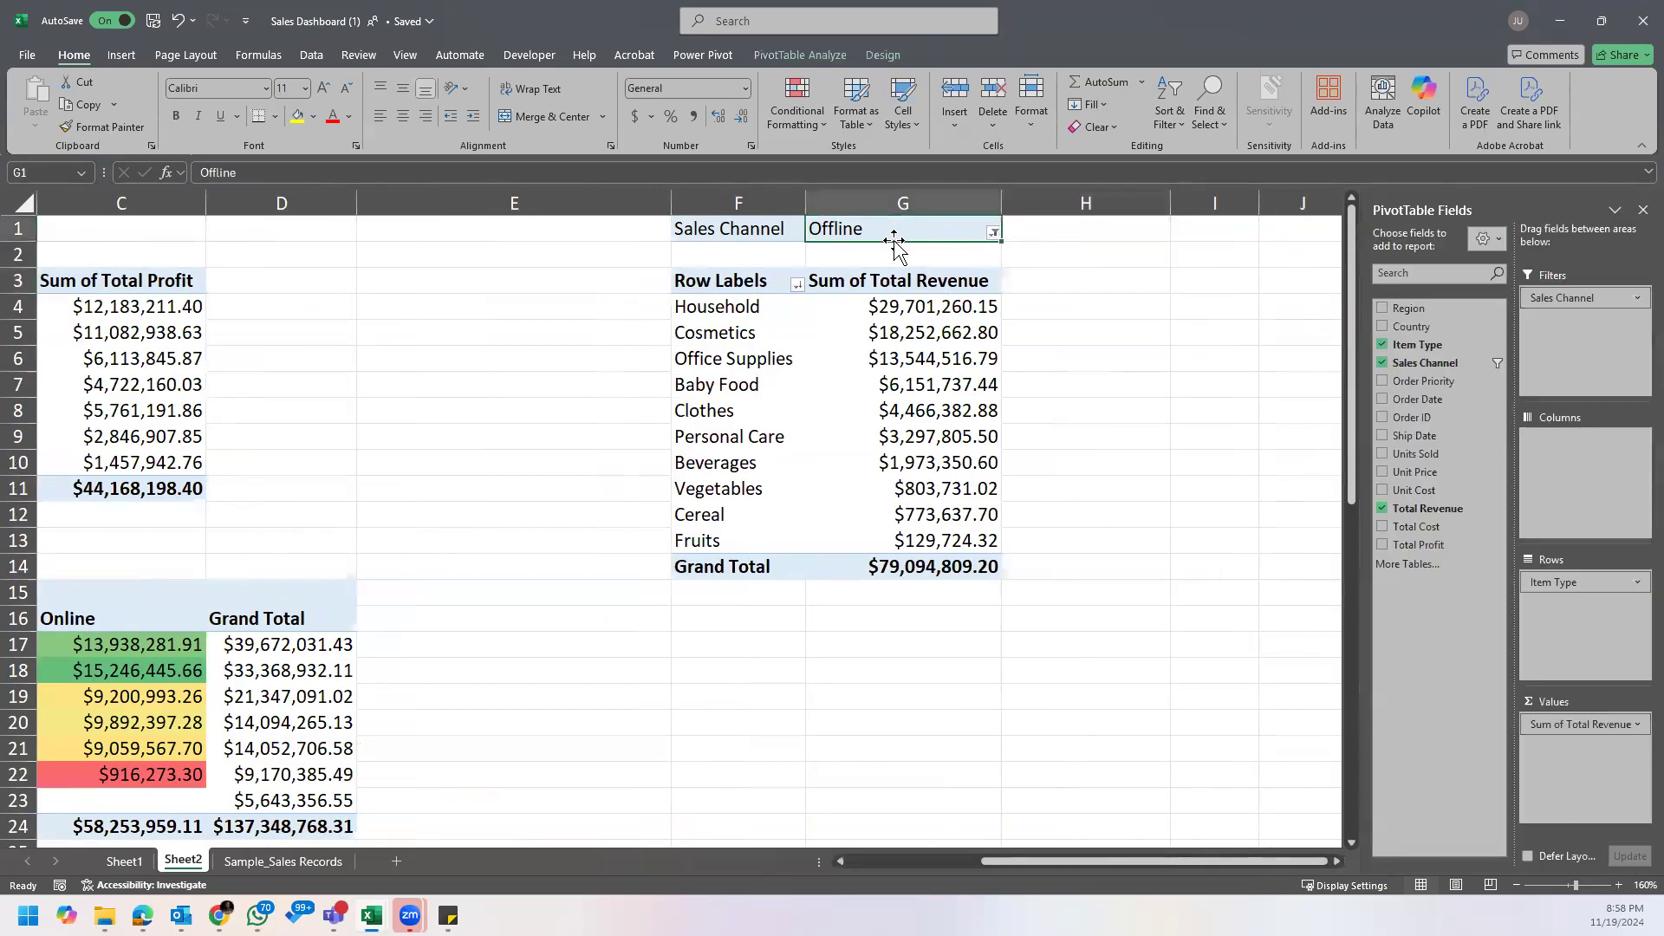
left_click(1009, 308)
left_click(929, 312)
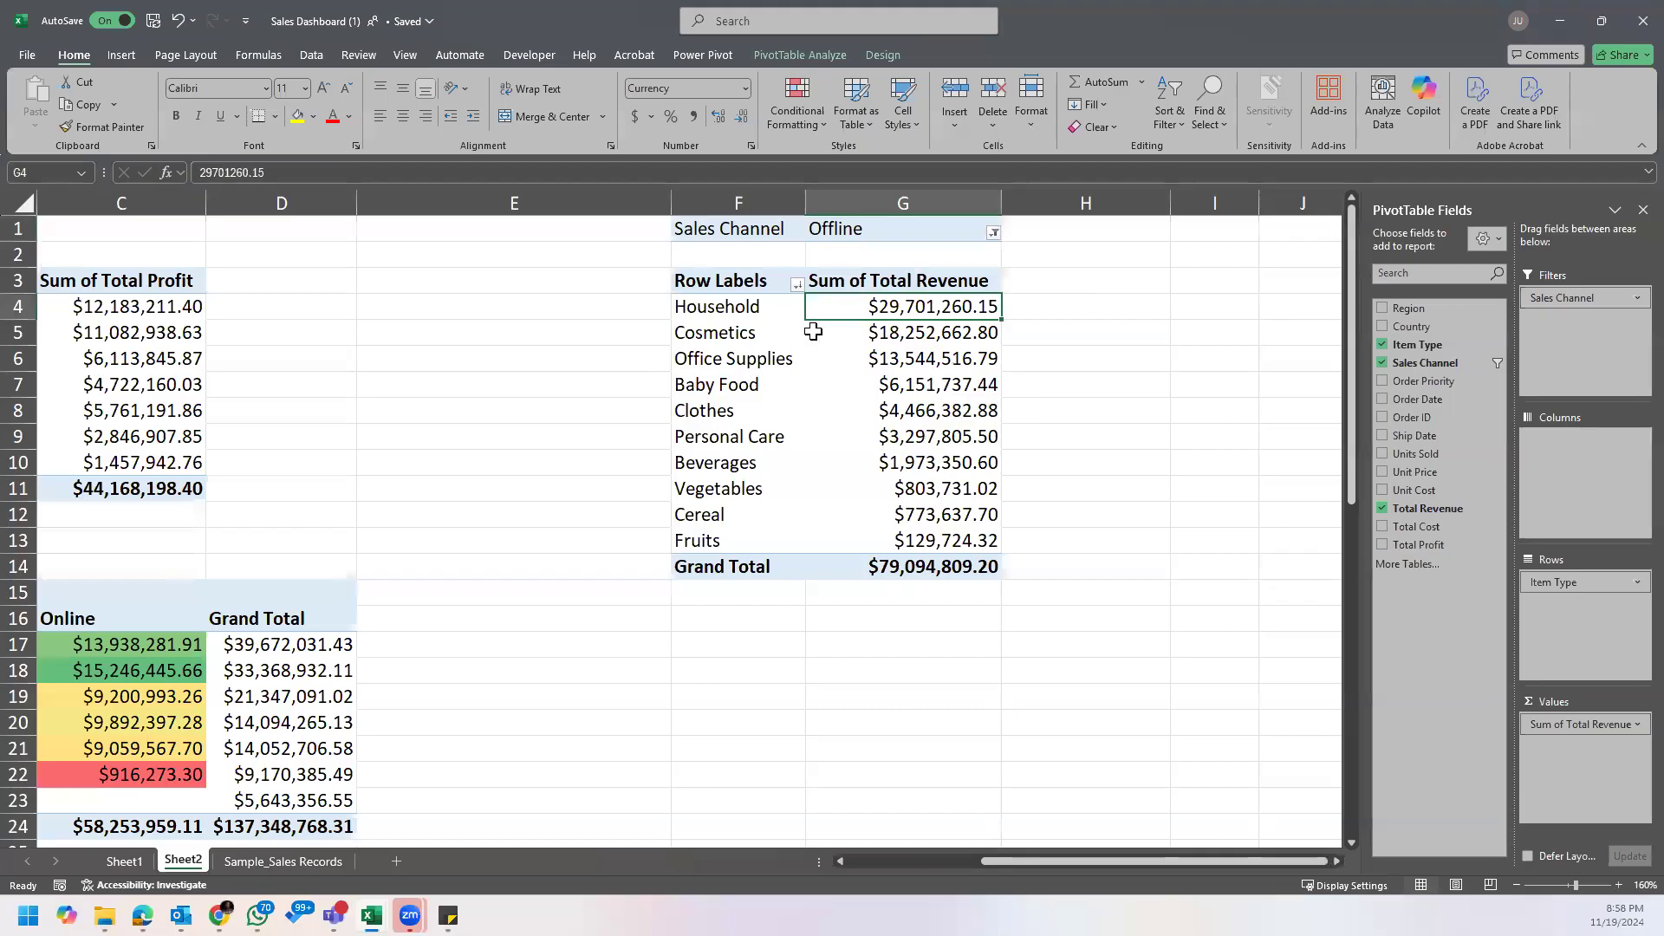
left_click(741, 309)
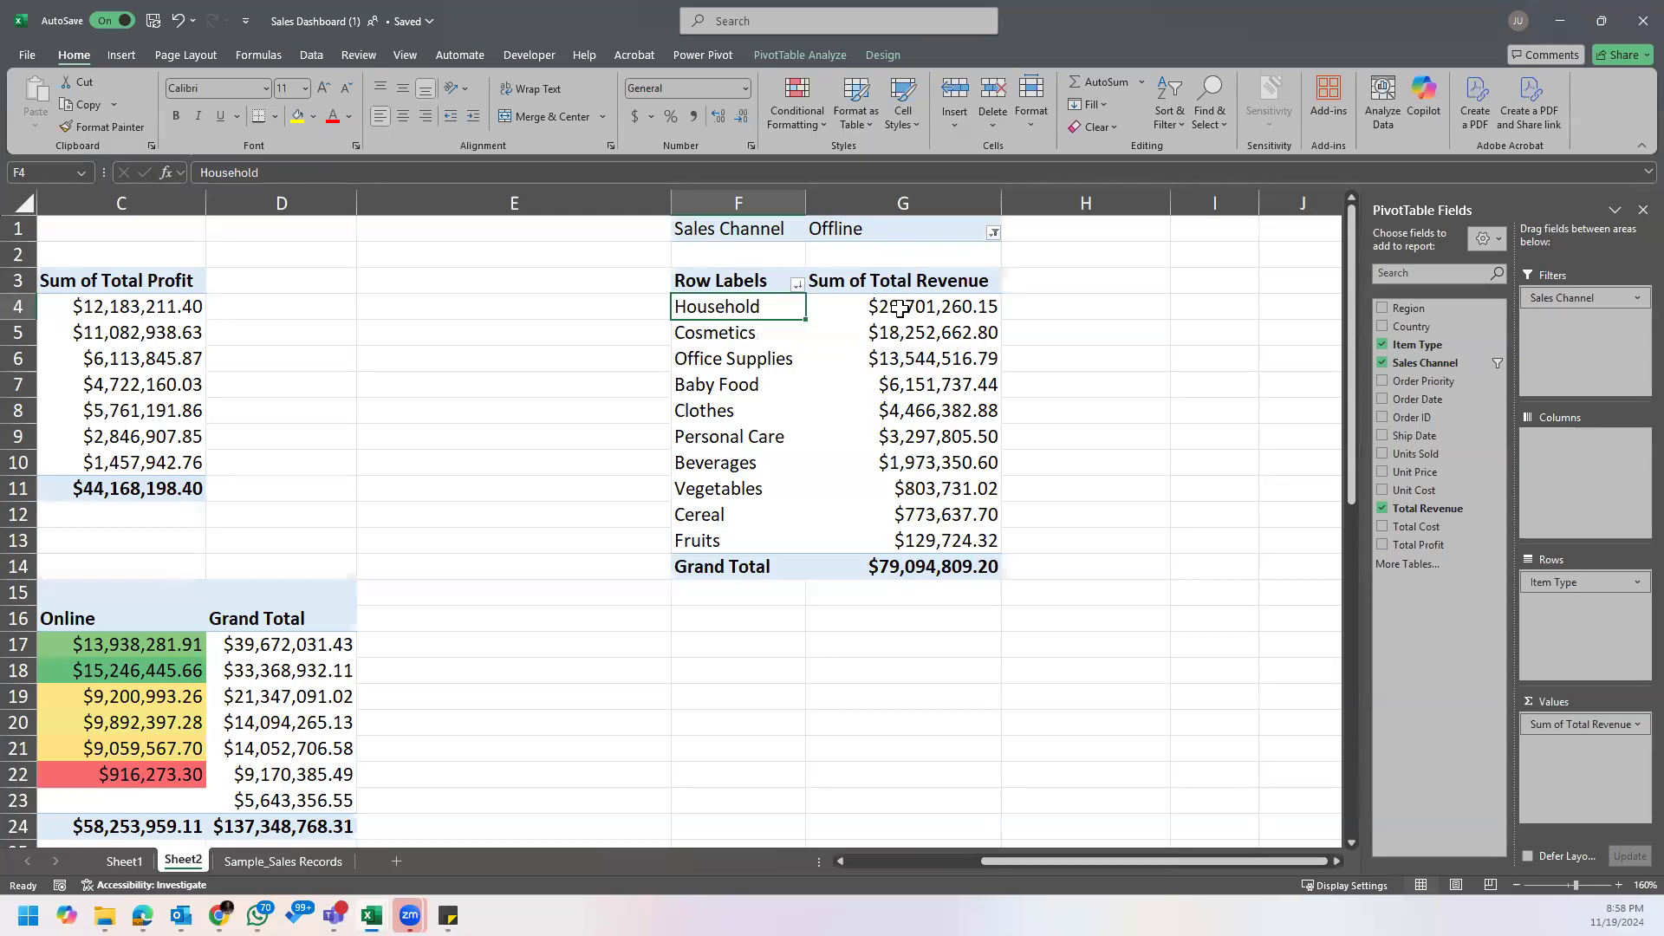
left_click(934, 308)
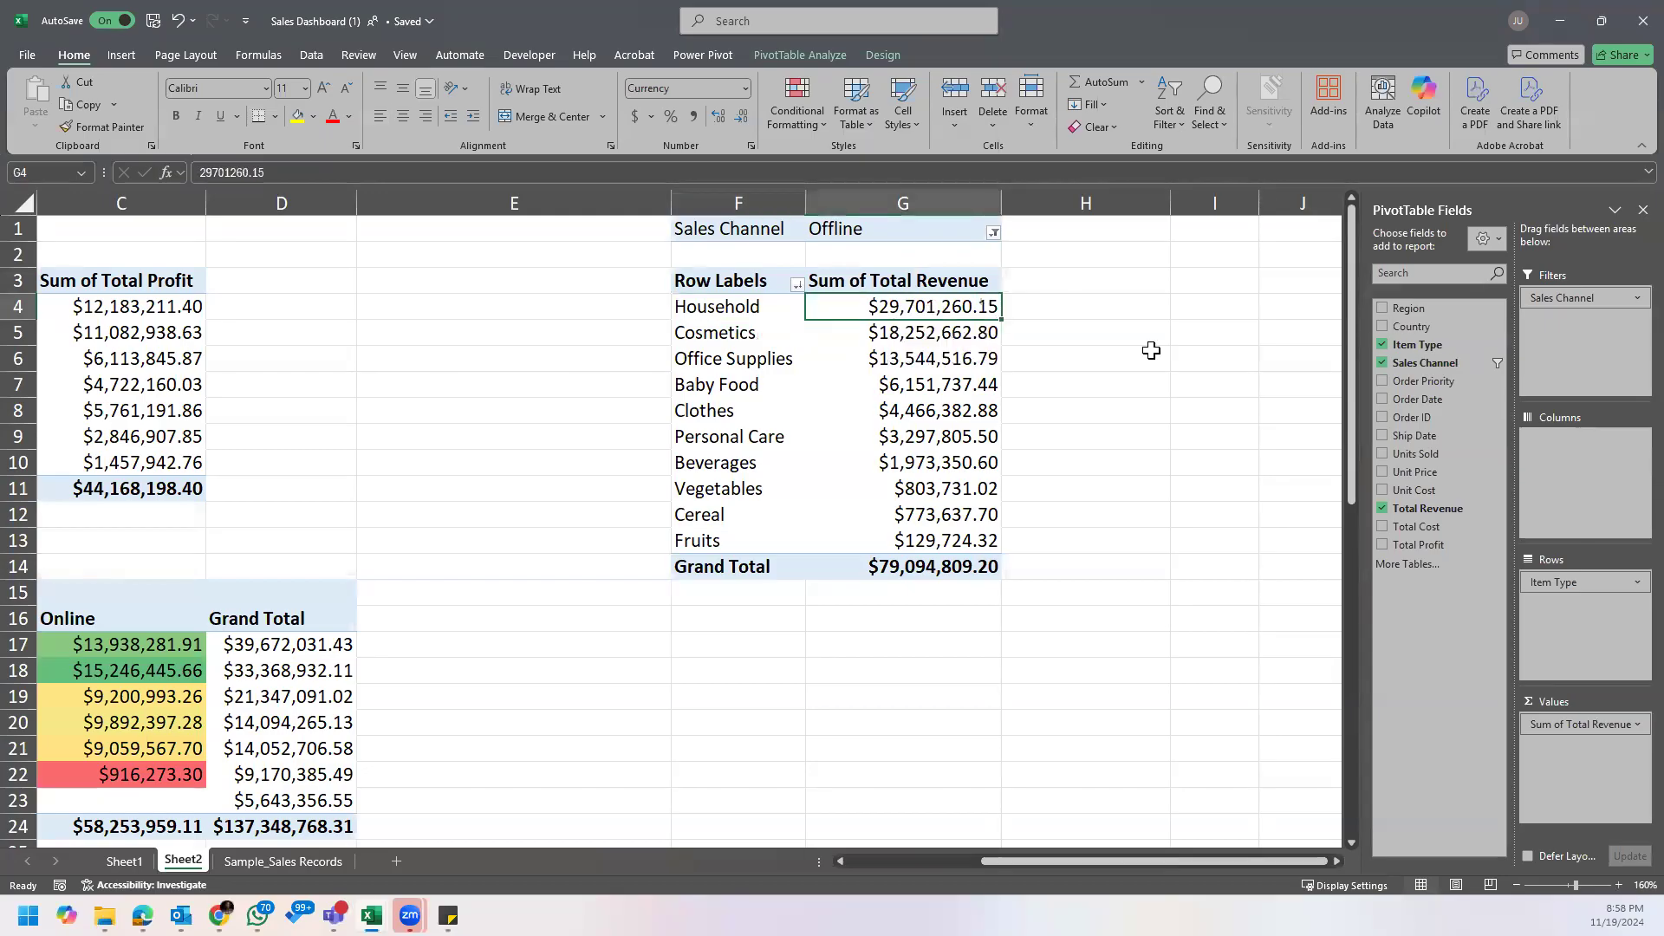
Step: Switch the PivotTable's Sales Channel filter to Online and check the top item's revenue
left_click(909, 235)
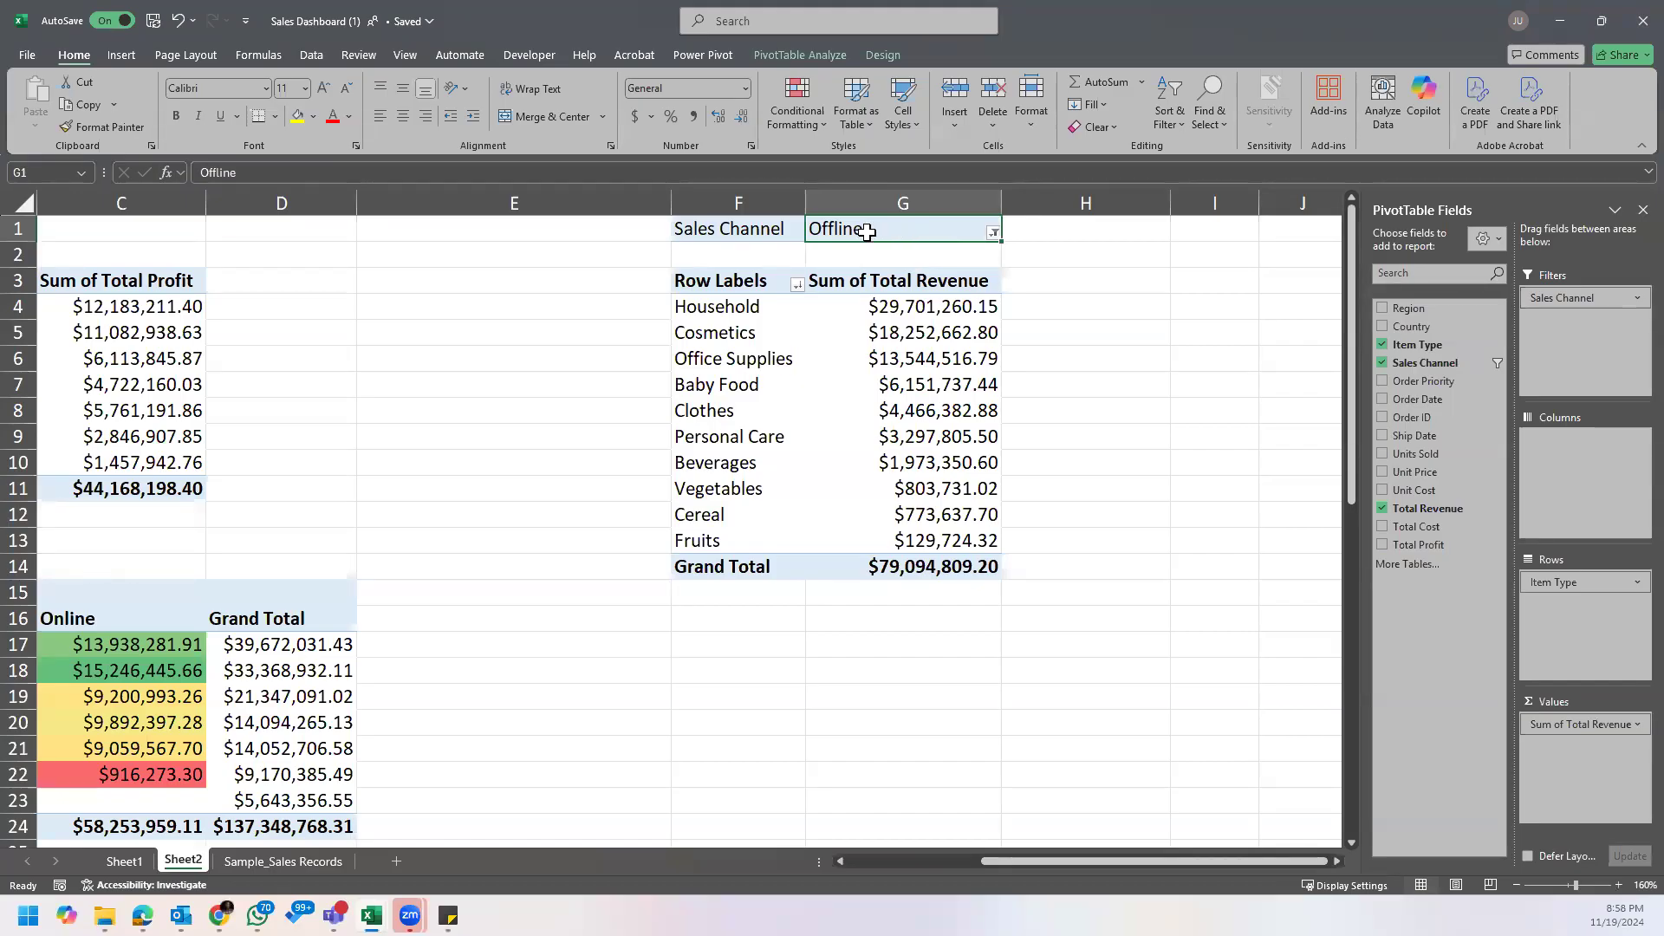
left_click(994, 232)
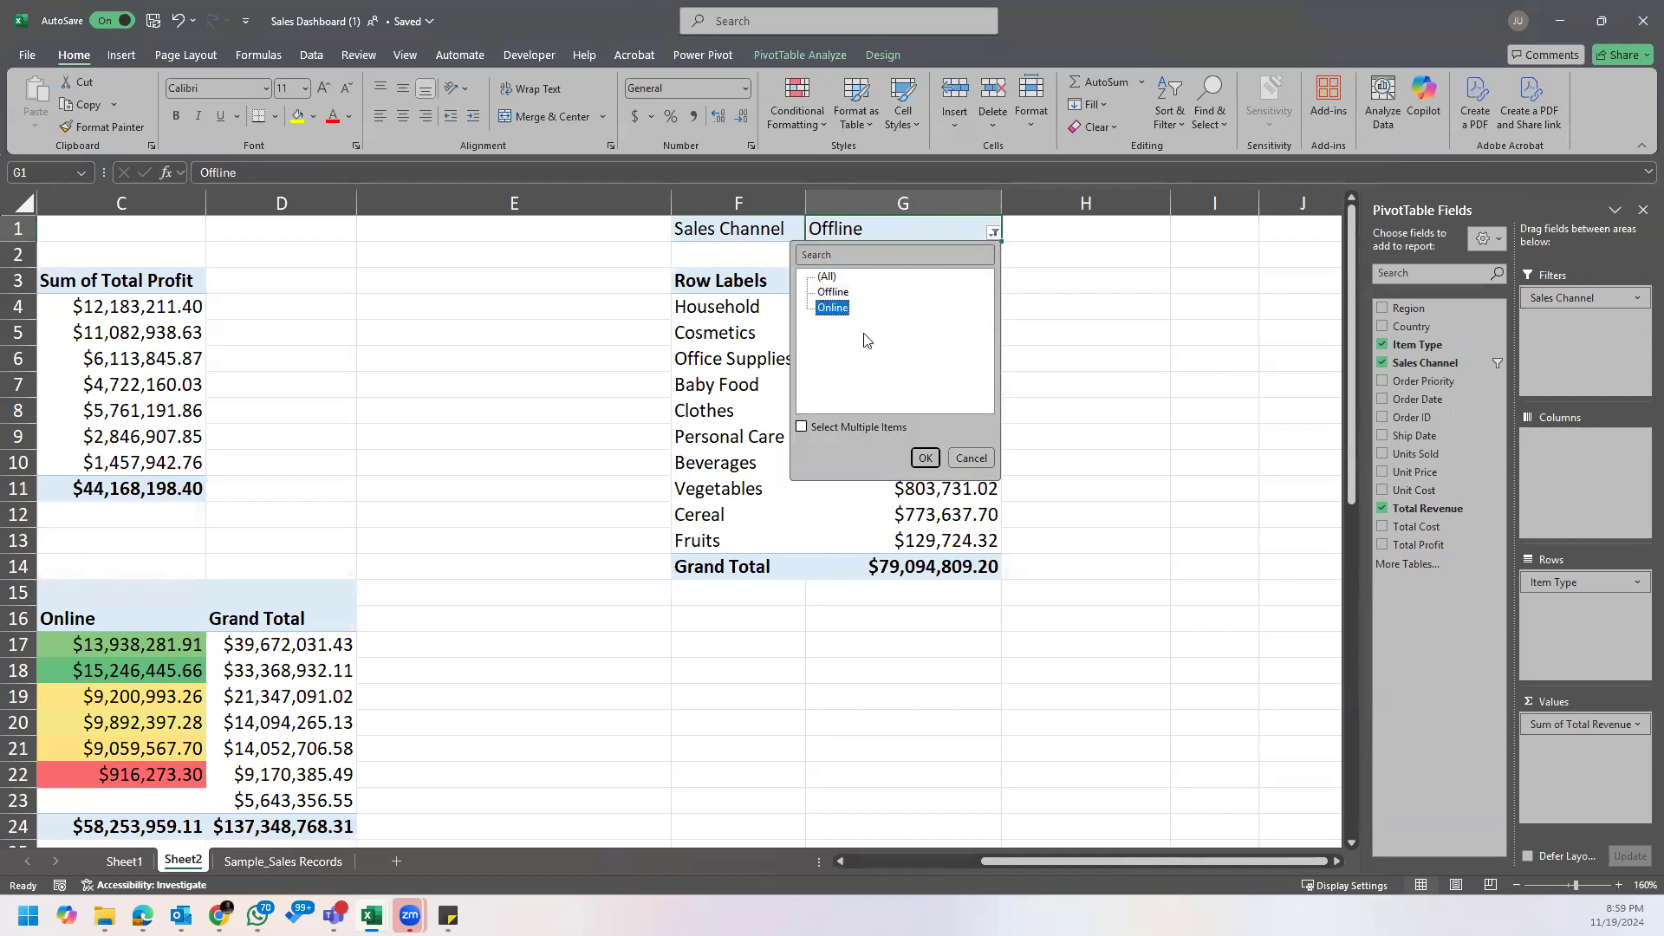
left_click(924, 459)
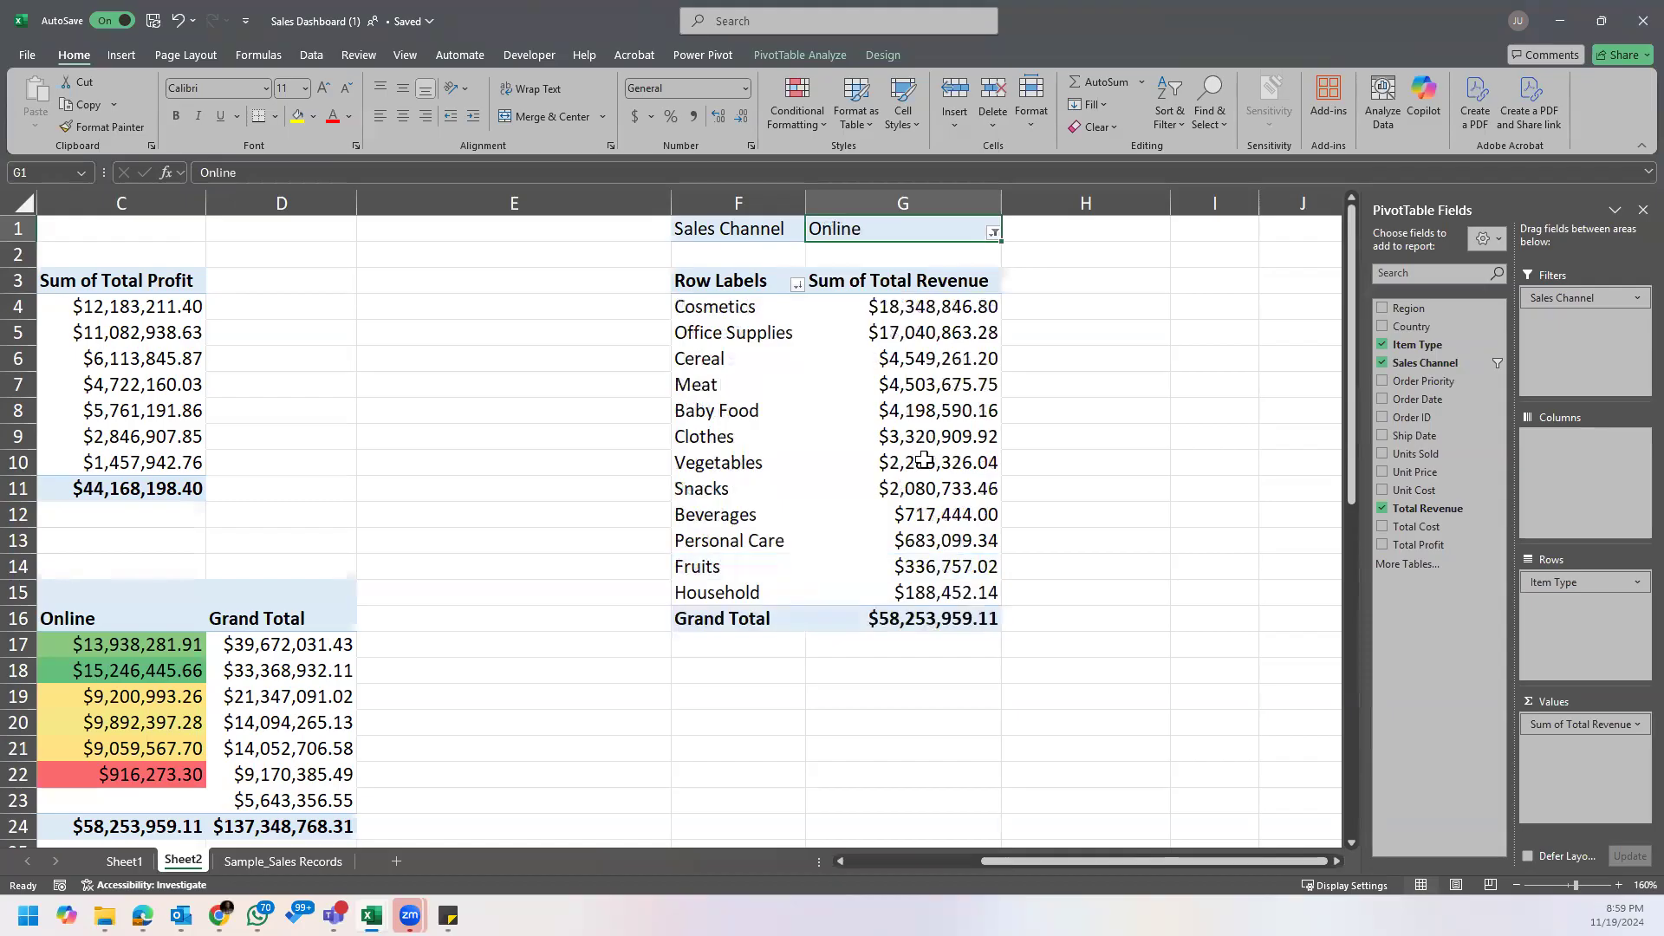
left_click(940, 311)
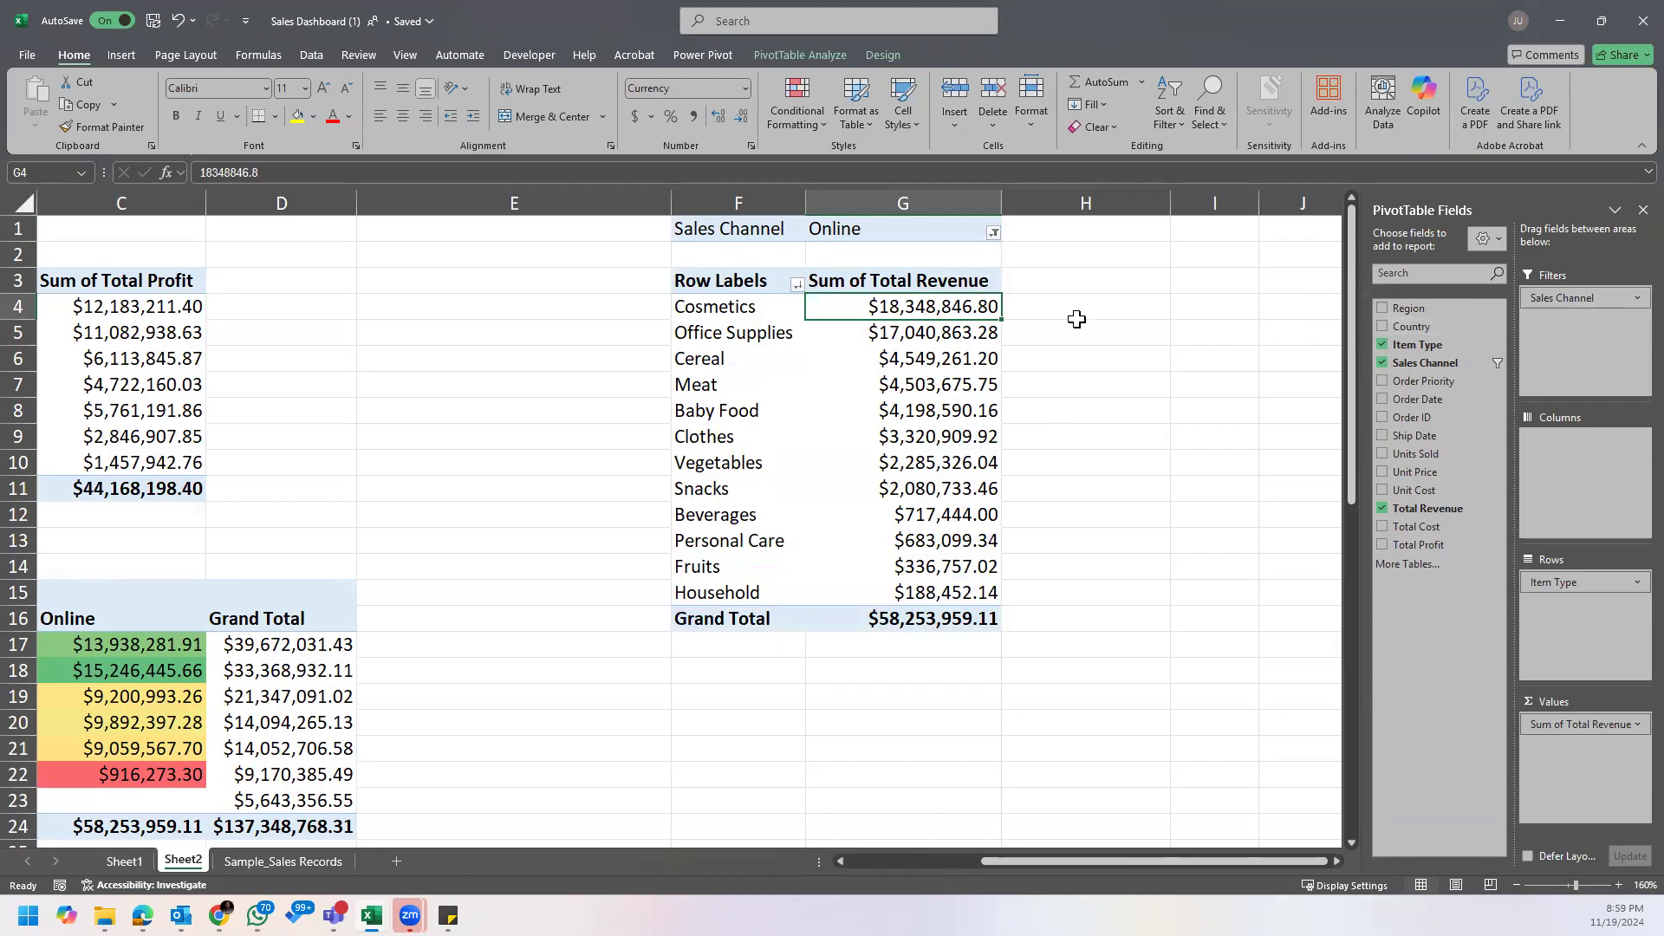
Step: Reset the item type PivotTable's Sales Channel filter to all channels, with multiple item selection enabled
left_click(910, 276)
left_click(994, 233)
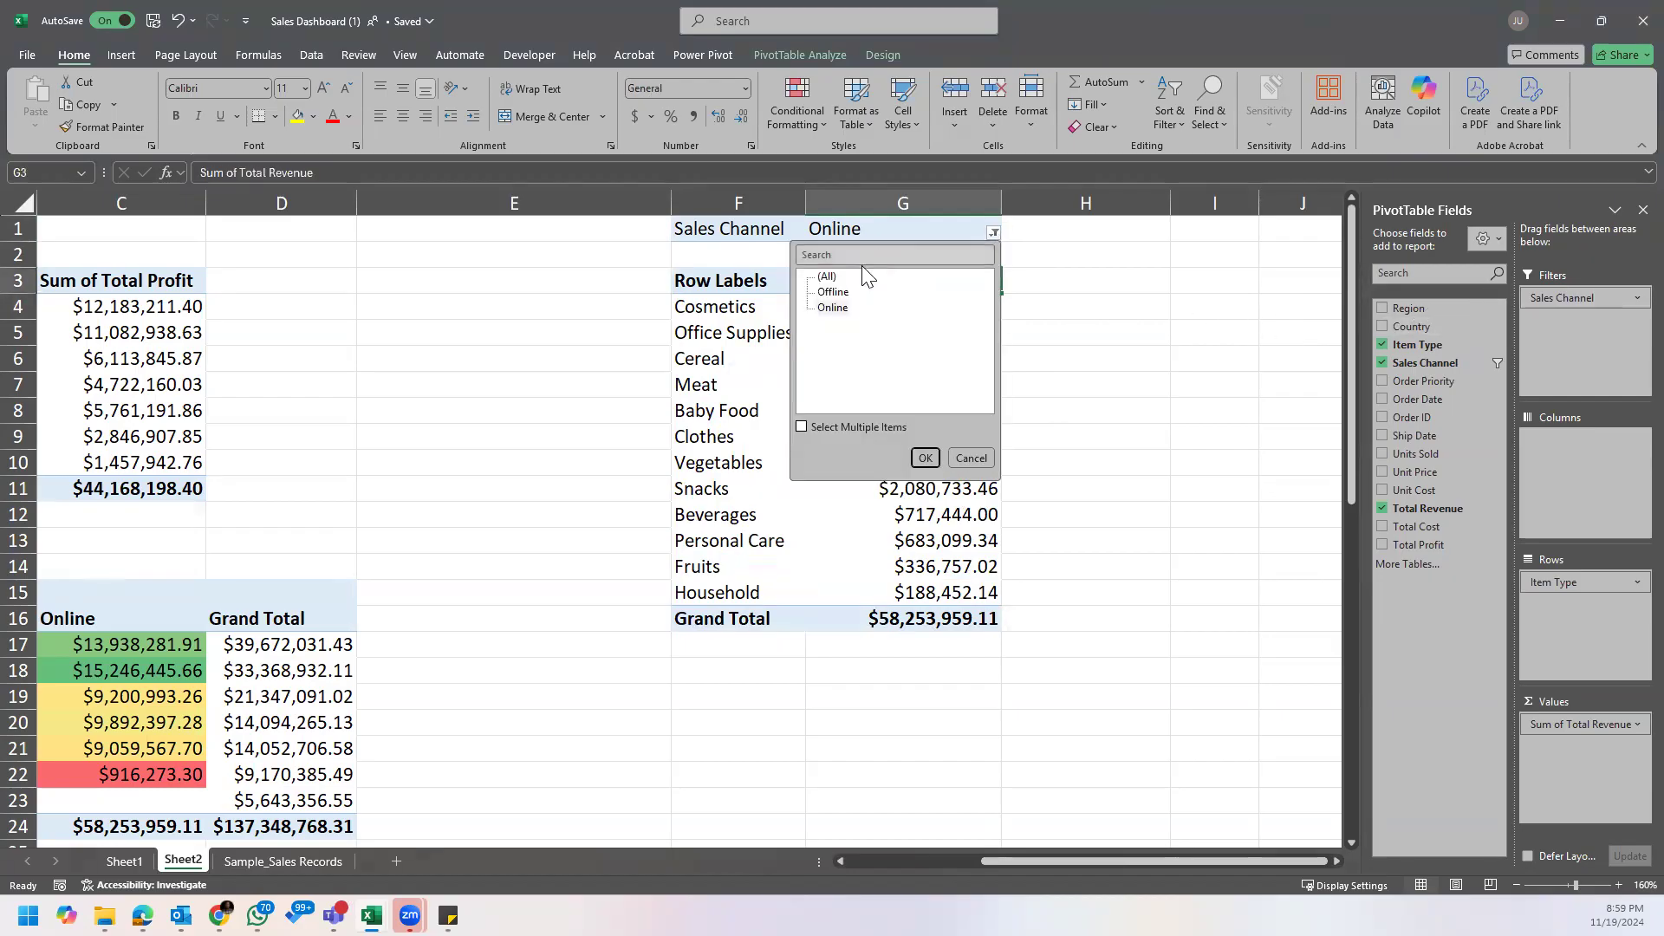
left_click(802, 428)
left_click(822, 276)
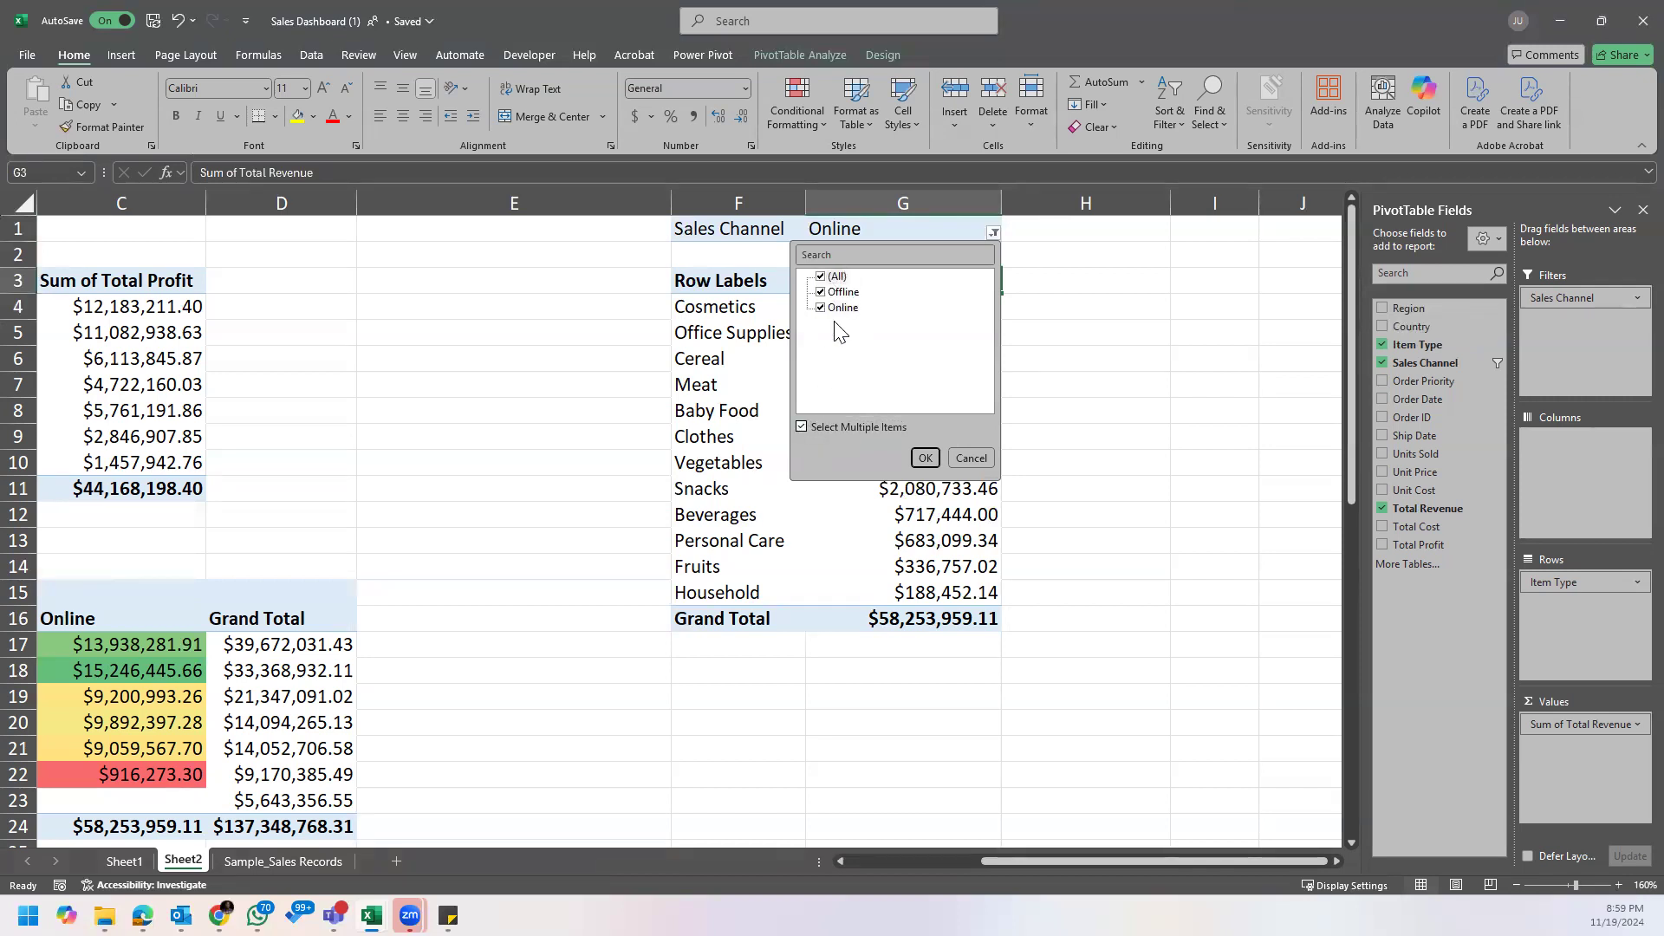
left_click(926, 458)
left_click(945, 355)
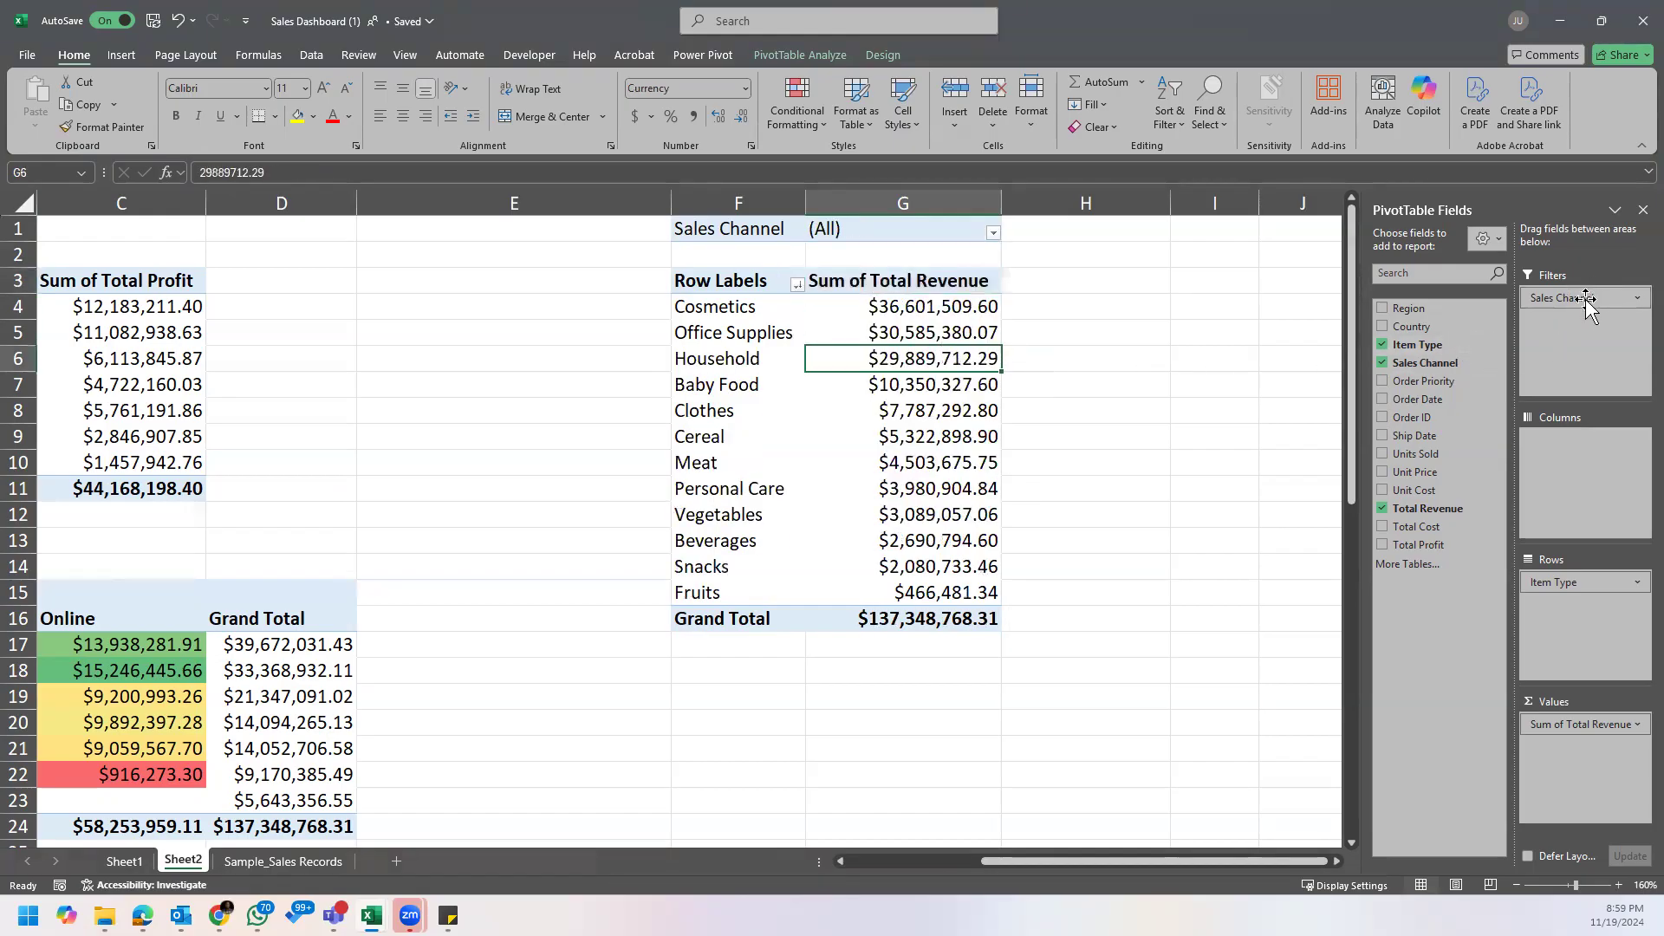
Step: Move Sales Channel from the PivotTable's filters to its columns and sort item types by grand total, largest to smallest
left_click_drag(1589, 328, 1584, 452)
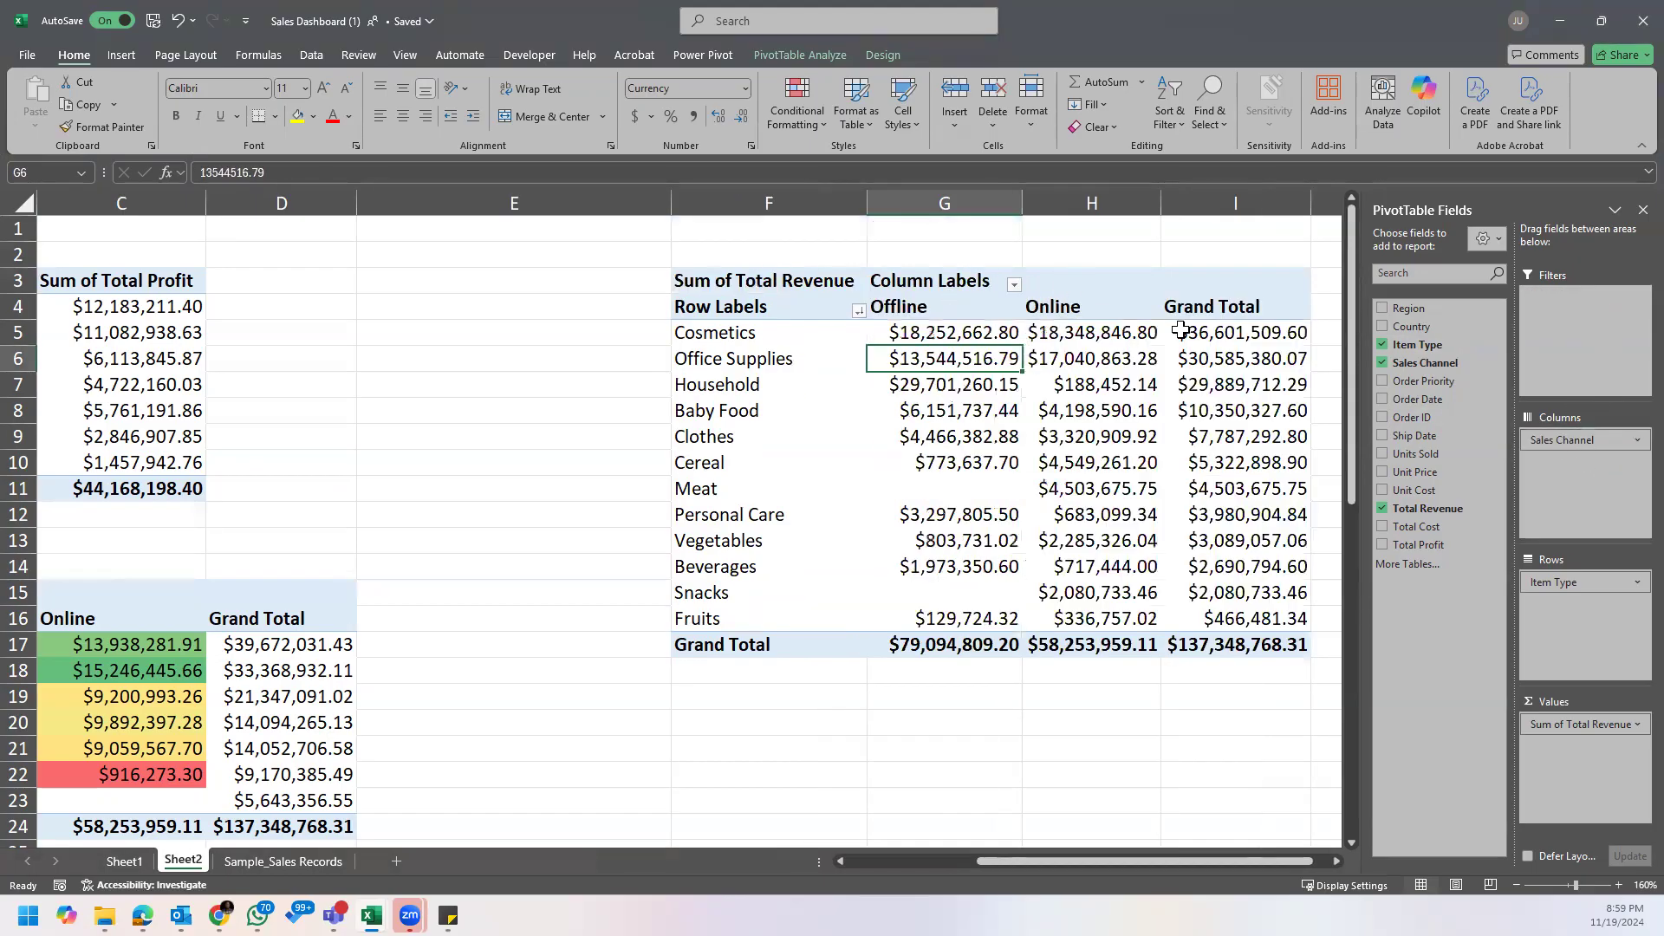
right_click(1220, 332)
mouse_move(1345, 499)
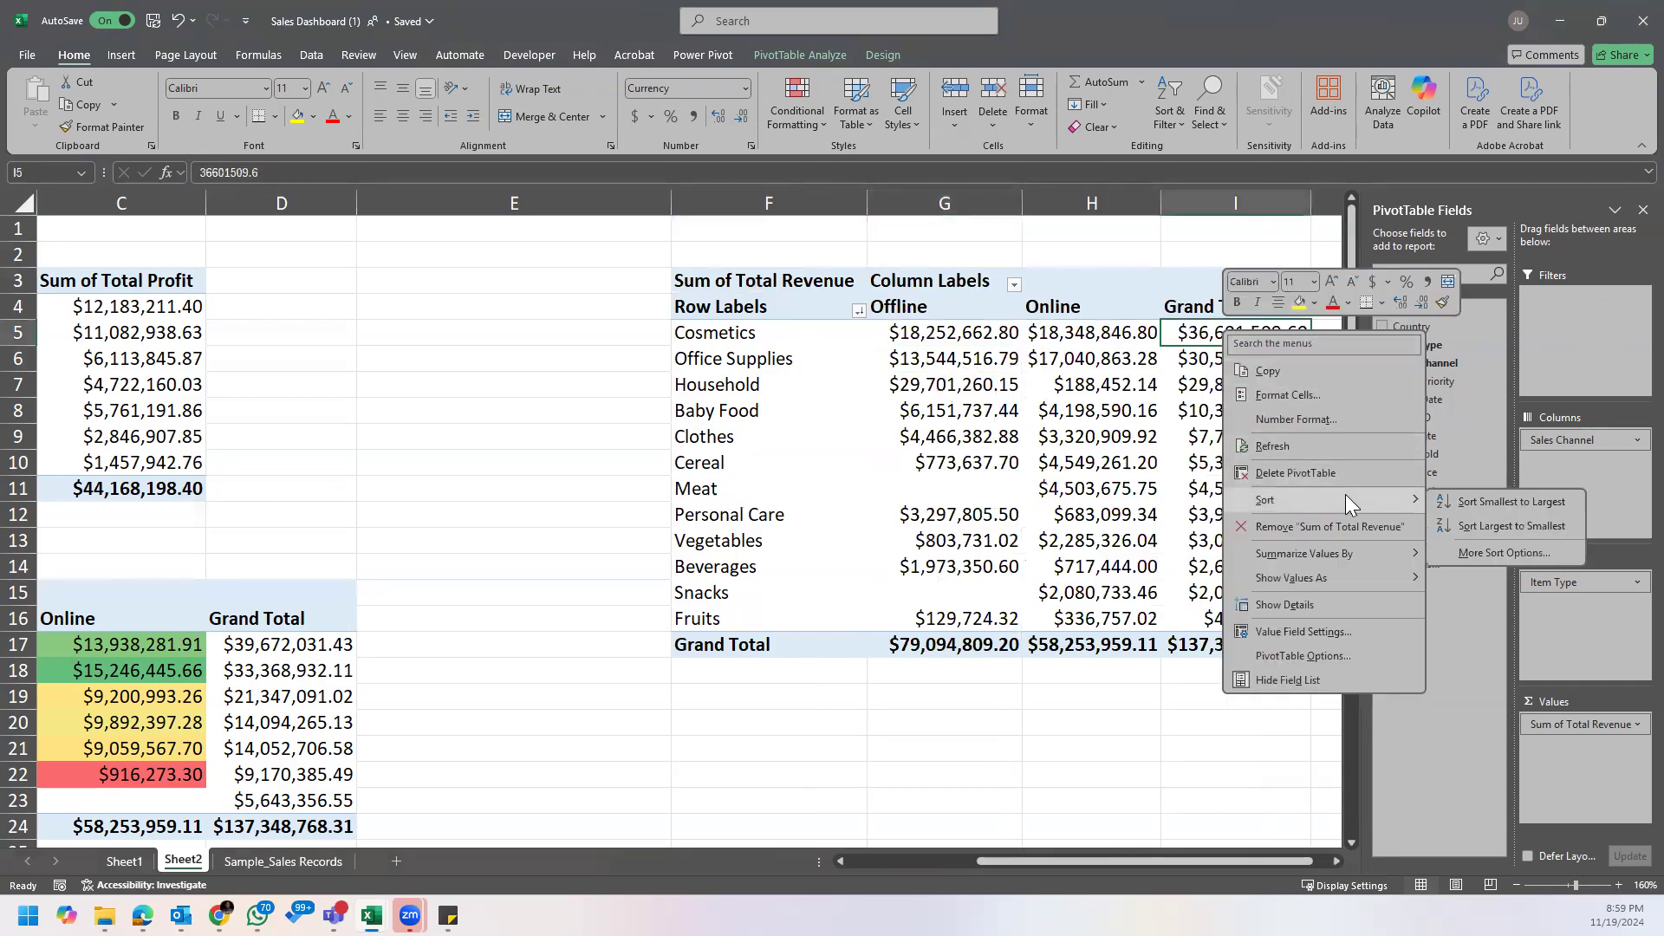
left_click(1502, 526)
Step: Copy the color scale formatting from the region PivotTable's Online values onto the item types' Offline revenue values
left_click(958, 333)
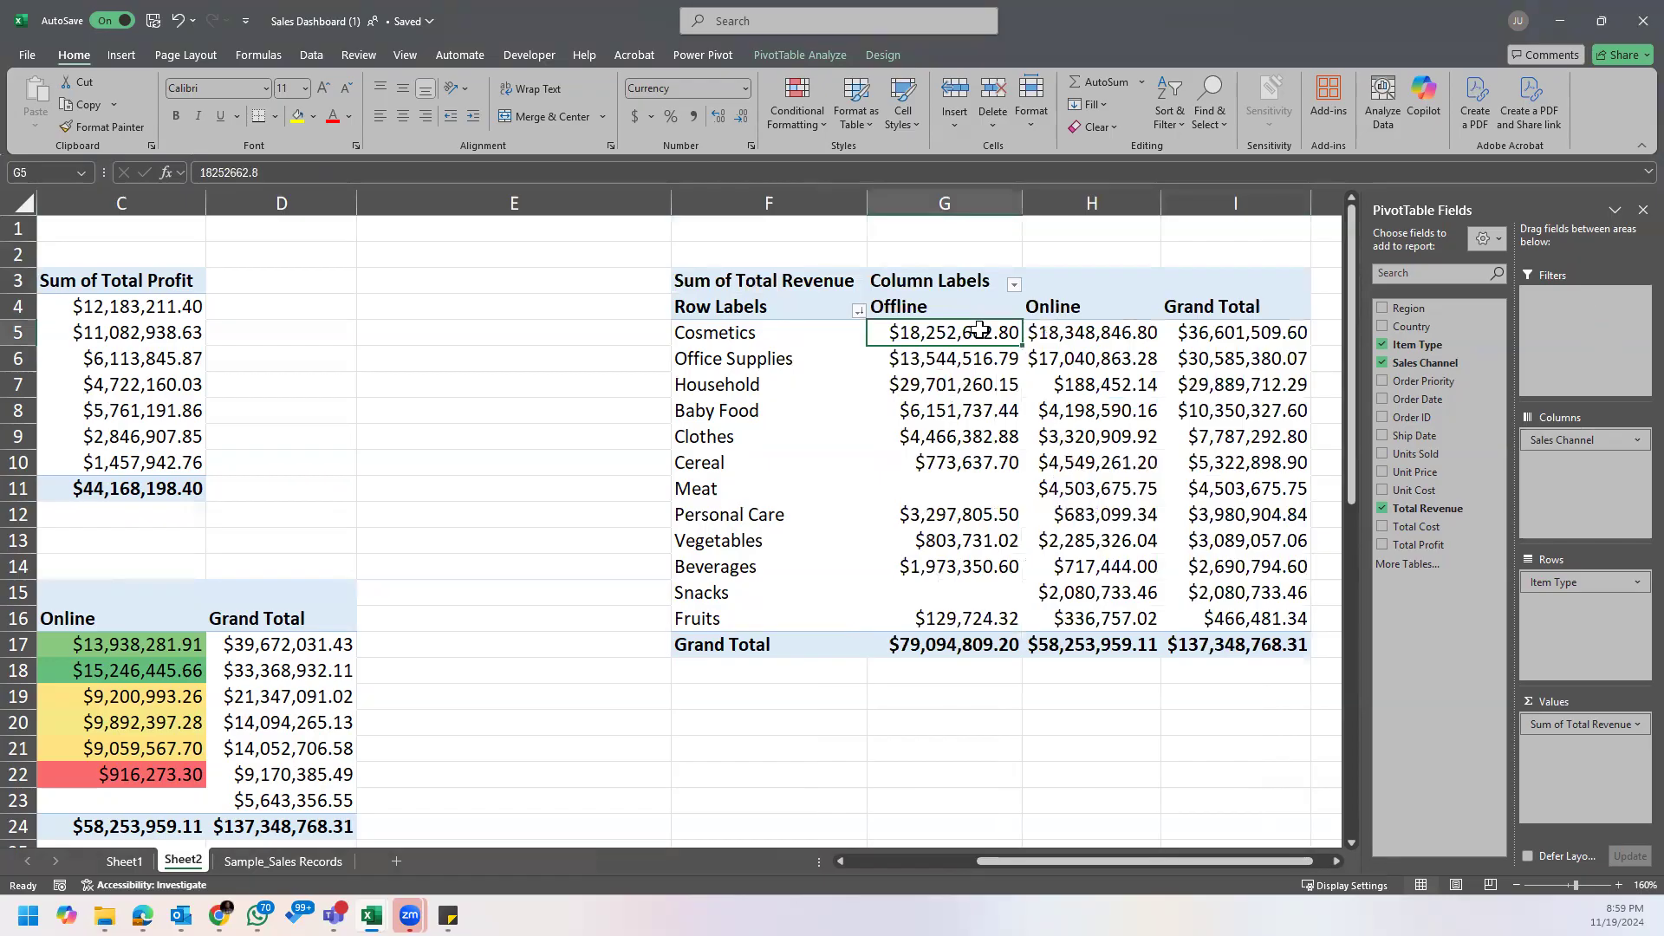
left_click_drag(980, 329, 1007, 617)
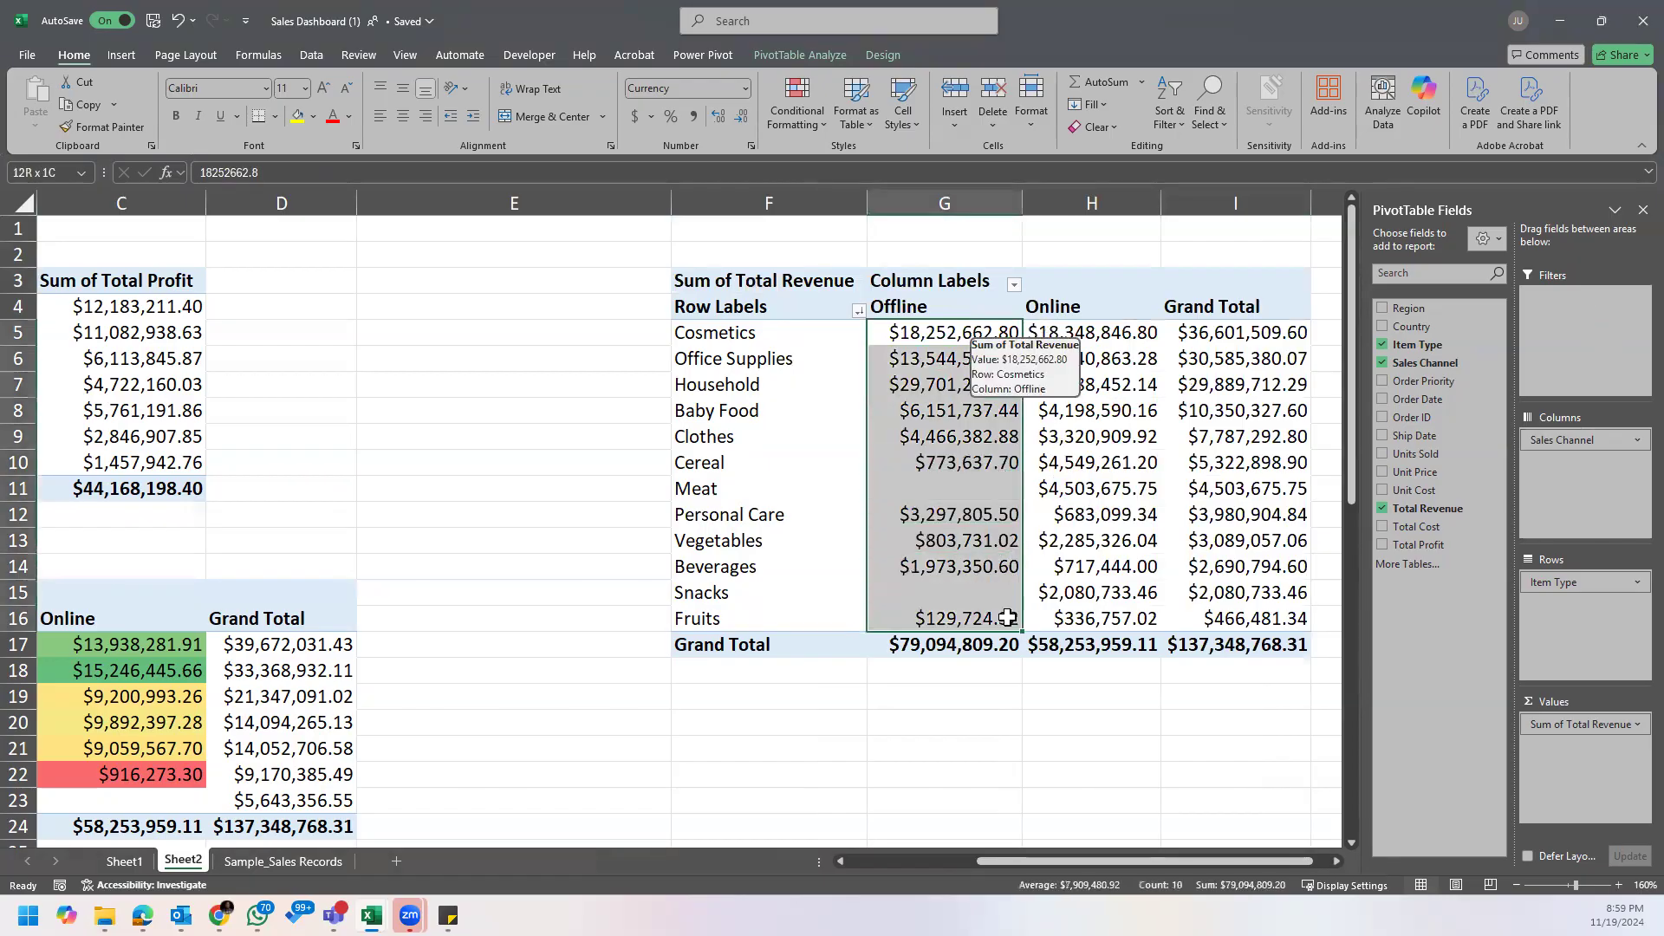
left_click(152, 643)
left_click(99, 127)
left_click_drag(954, 334, 955, 618)
Step: Apply the region PivotTable's Online color scale formatting to the item types' Online revenue values as well
left_click(247, 694)
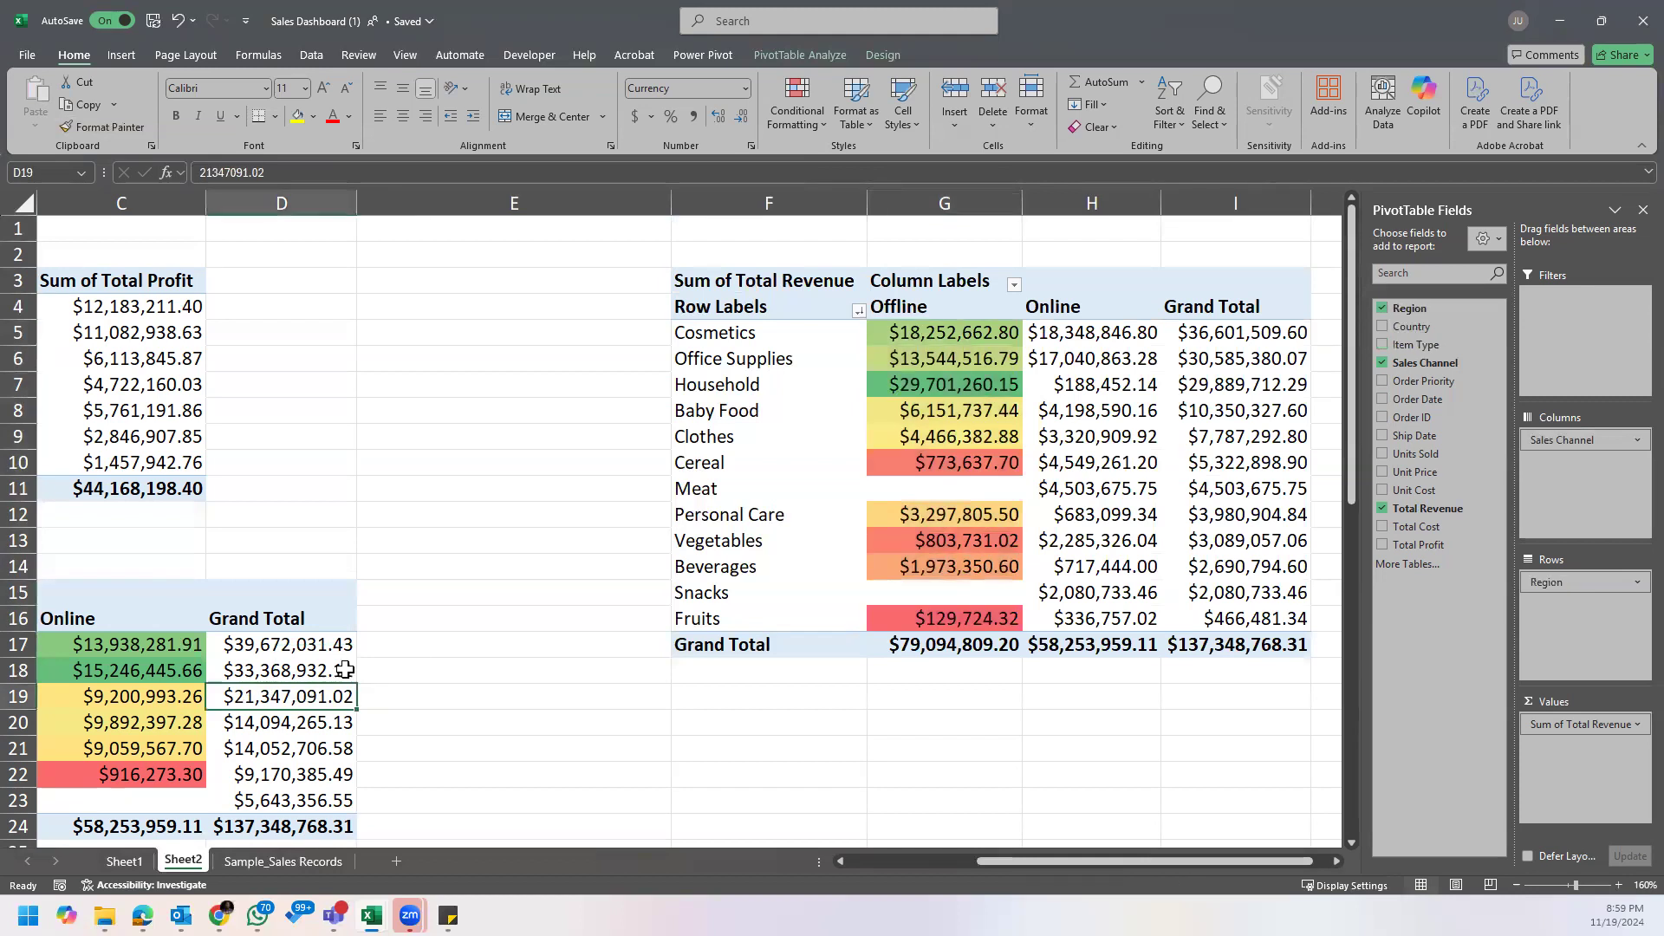
left_click(148, 645)
left_click(100, 126)
left_click_drag(1107, 342, 1127, 619)
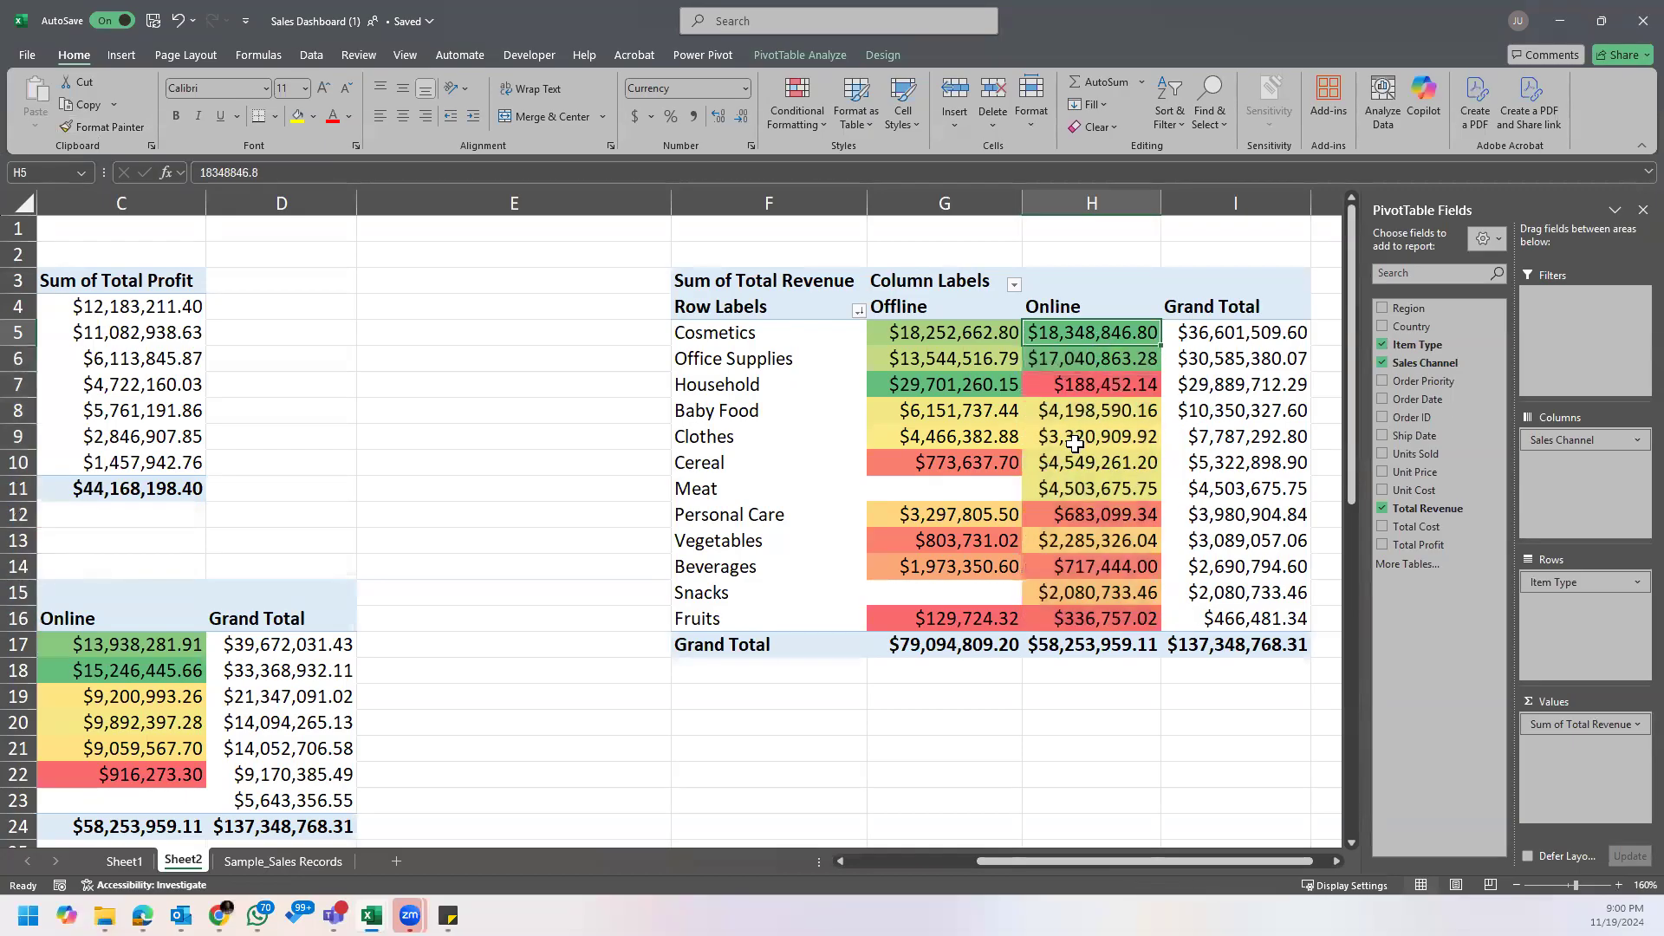
left_click(929, 457)
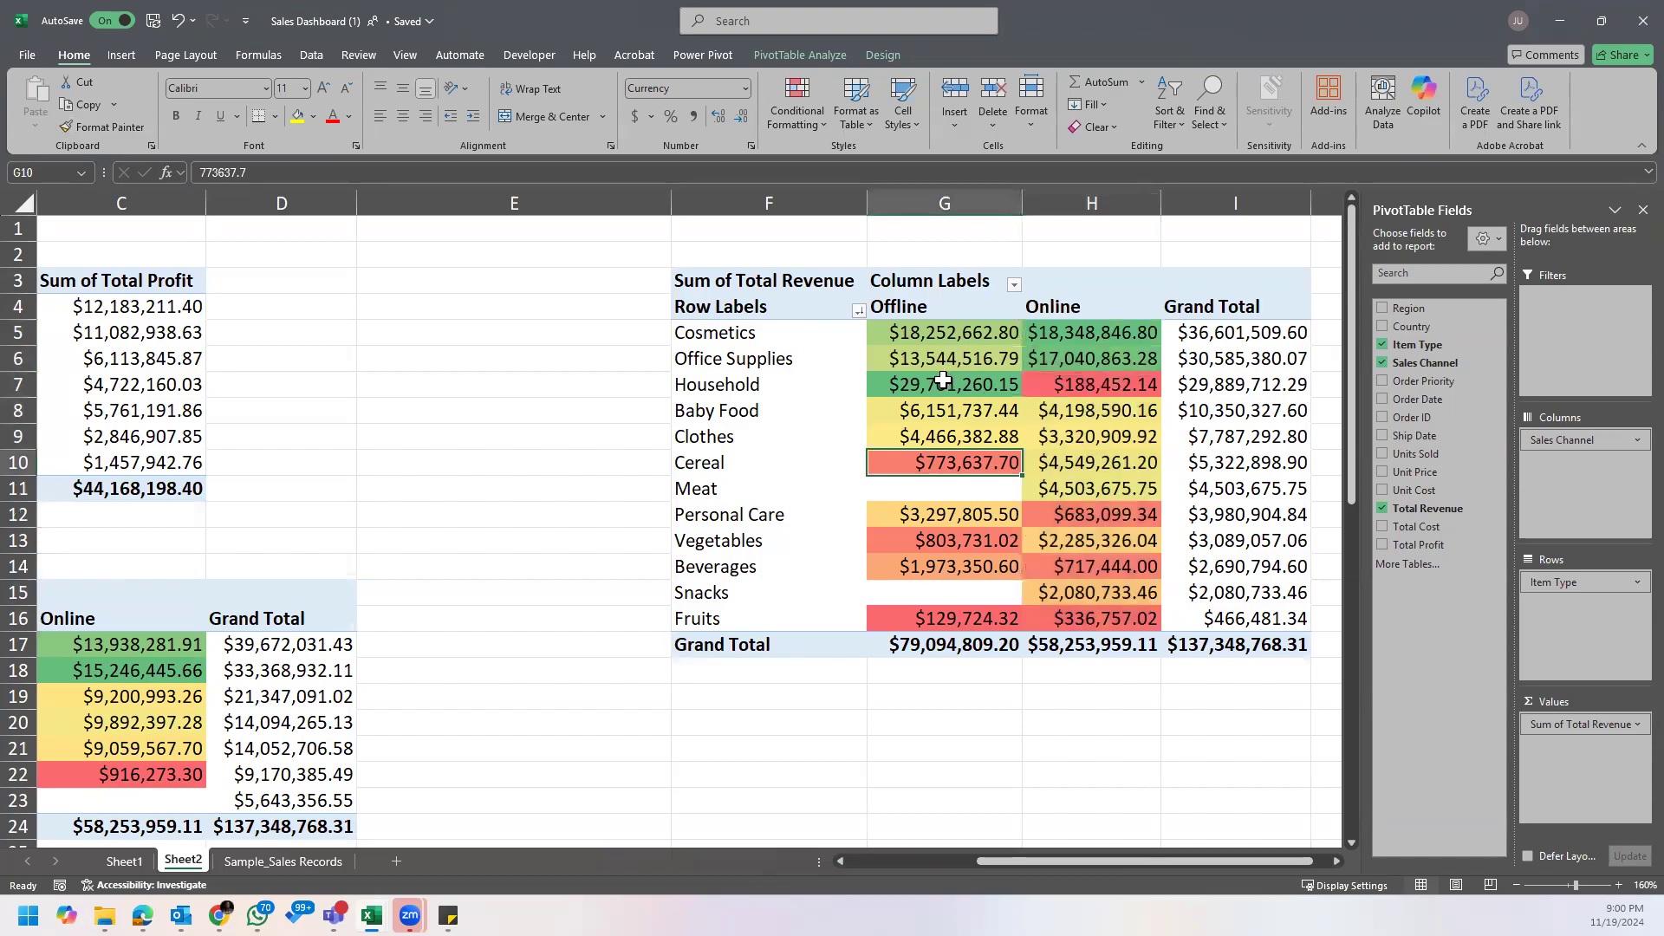
Step: Examine the color-coded revenue of Household, Cosmetics and Office Supplies, comparing the strongest item types in the offline and online channels
left_click(845, 395)
left_click(968, 387)
left_click(941, 310)
left_click(966, 384)
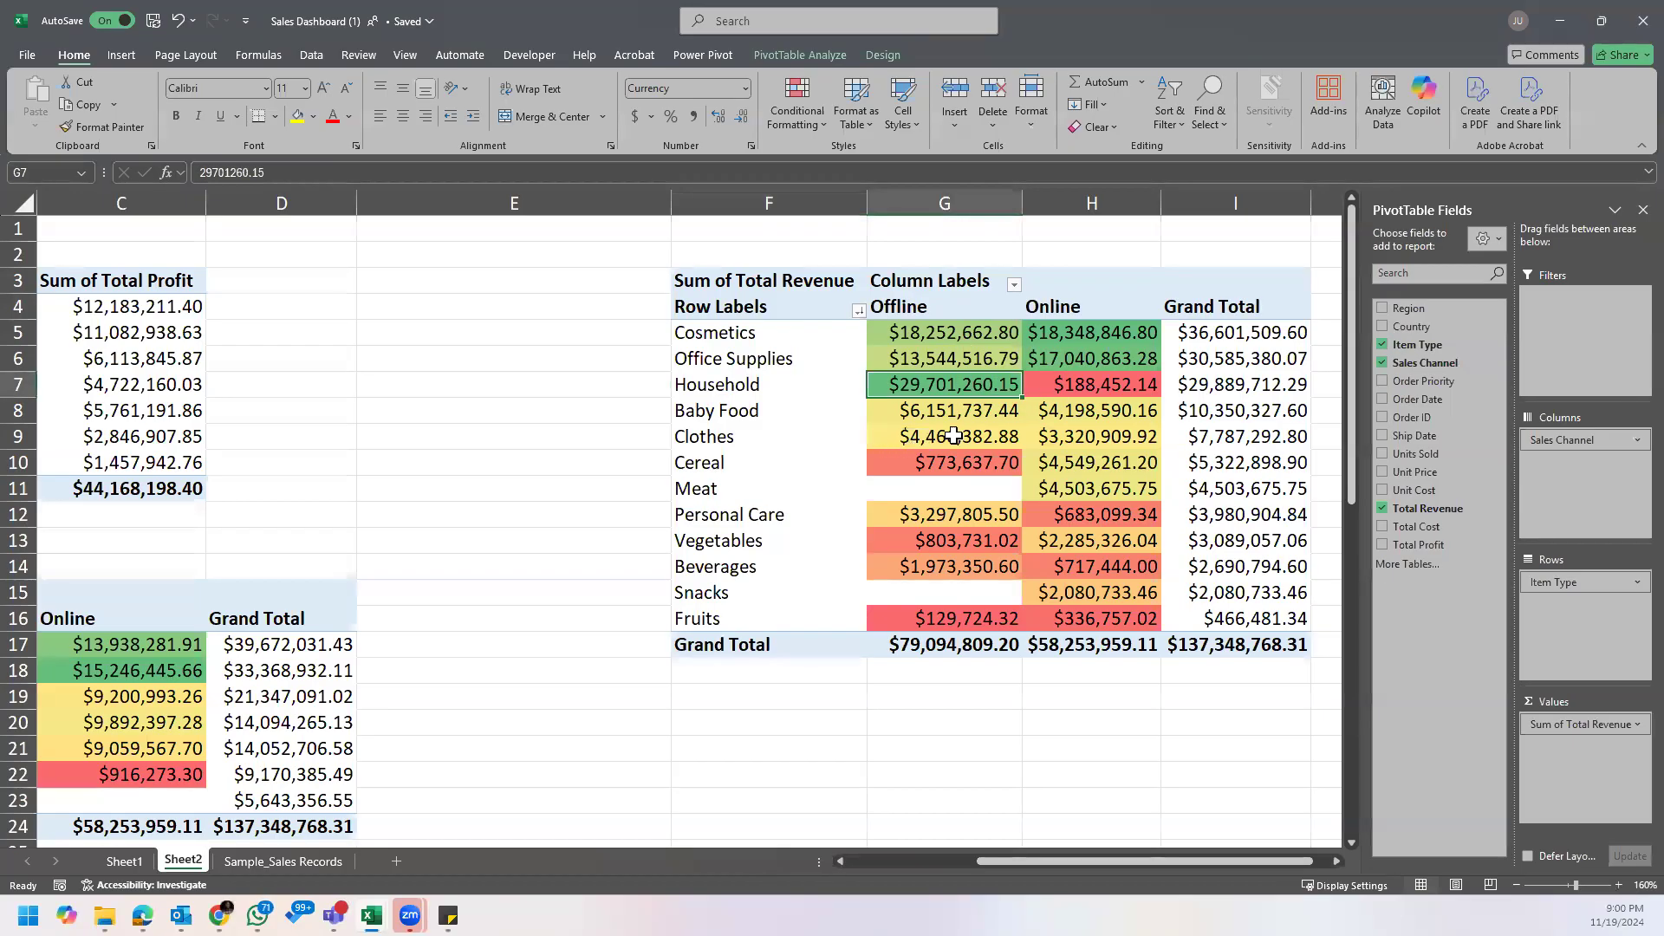
left_click(1094, 329)
left_click(1062, 309)
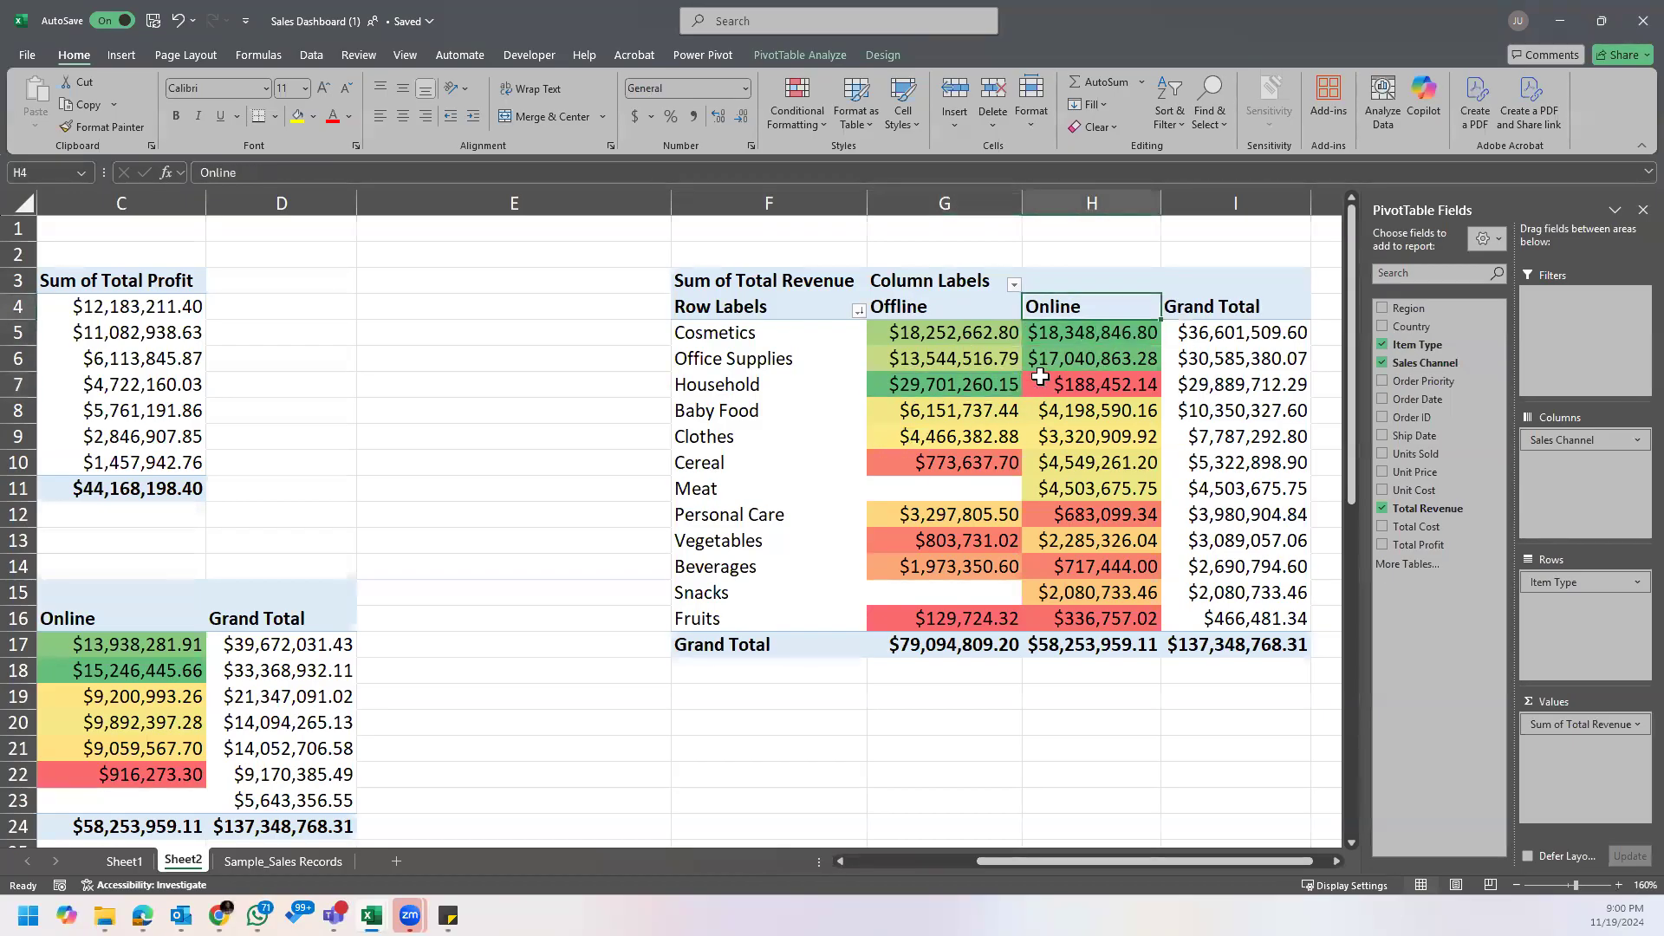
left_click(731, 356)
left_click(1117, 355)
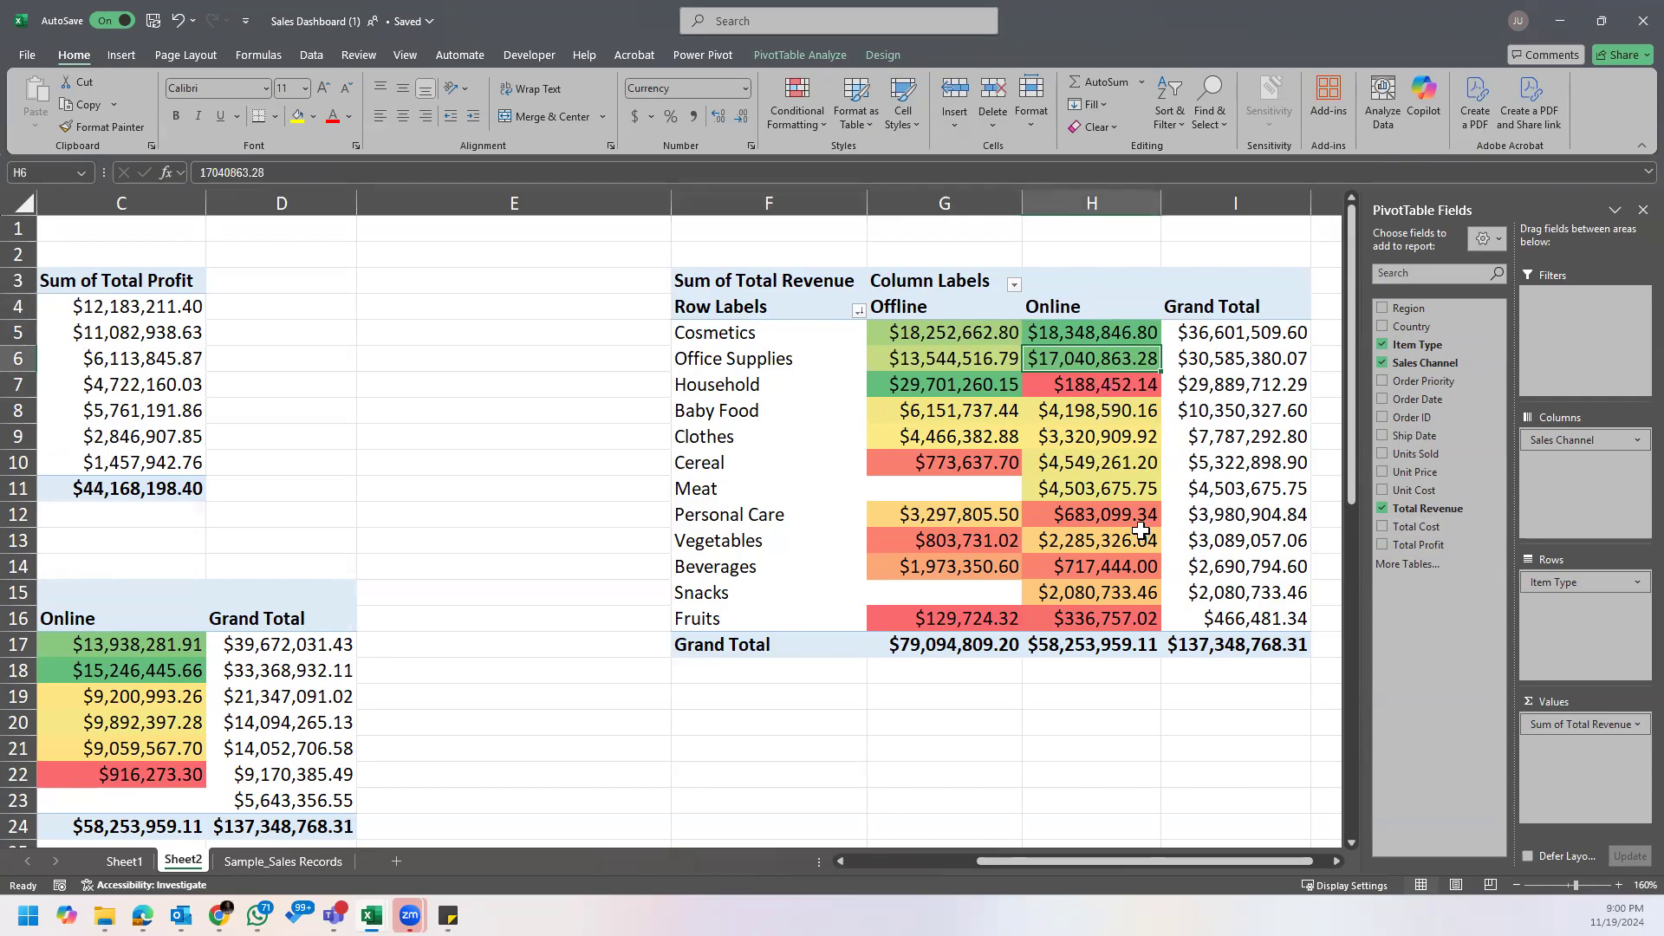
left_click(967, 340)
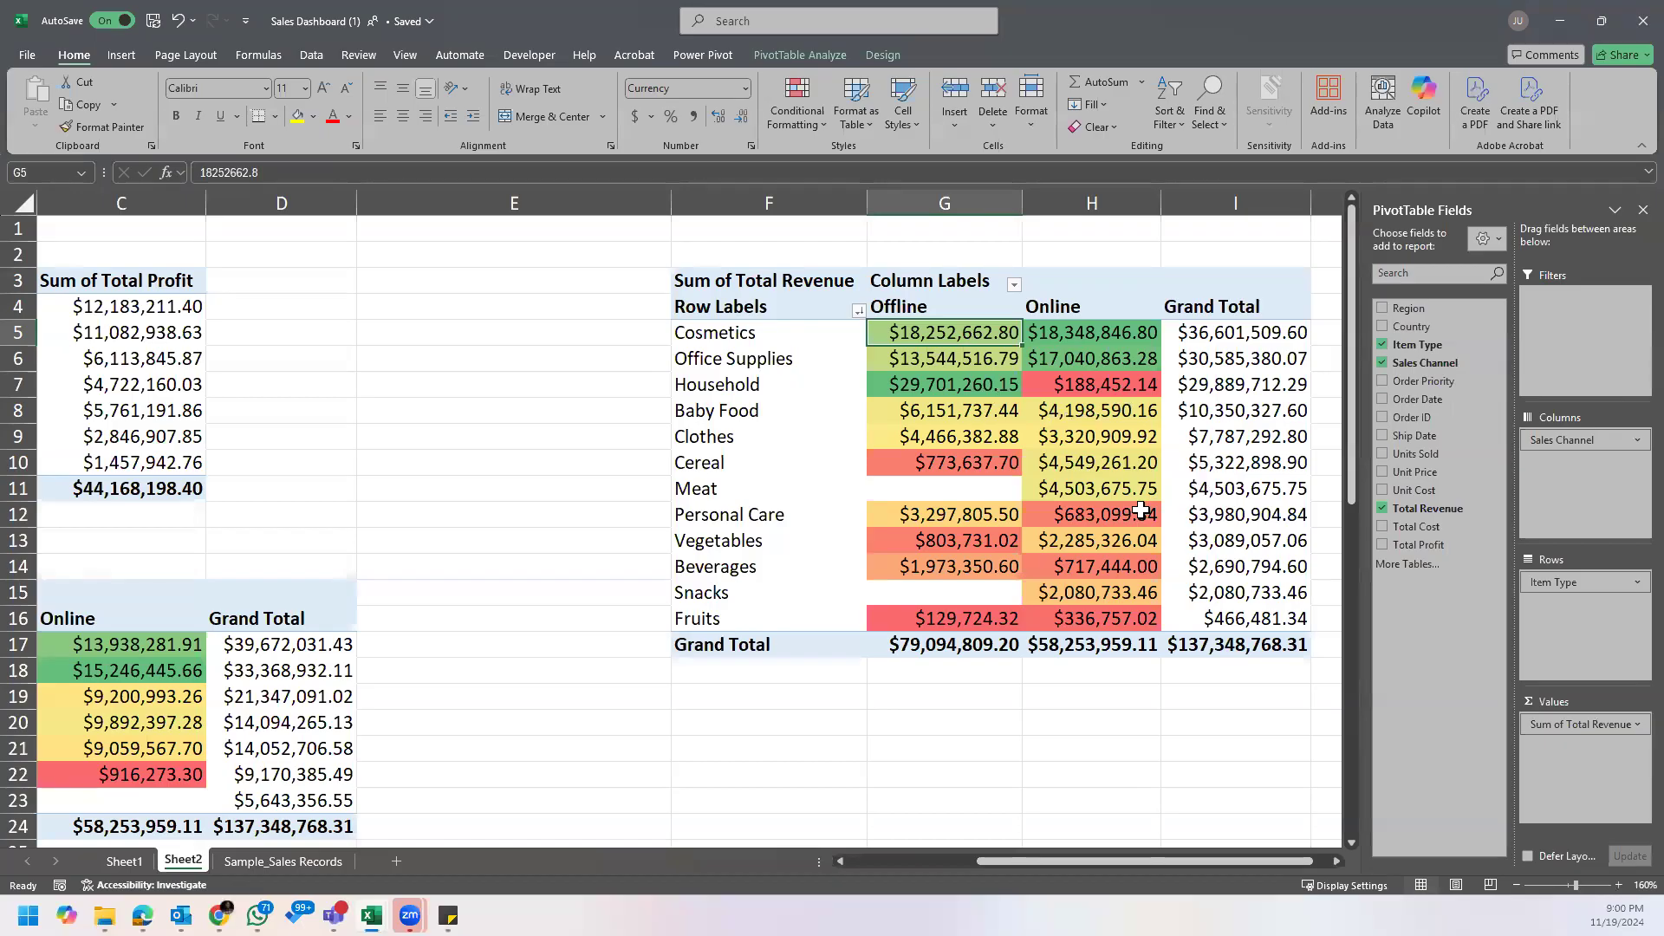
Step: Review the whole item type PivotTable and compare Cosmetics' offline revenue with its online revenue
mouse_move(1140, 511)
left_click(1336, 861)
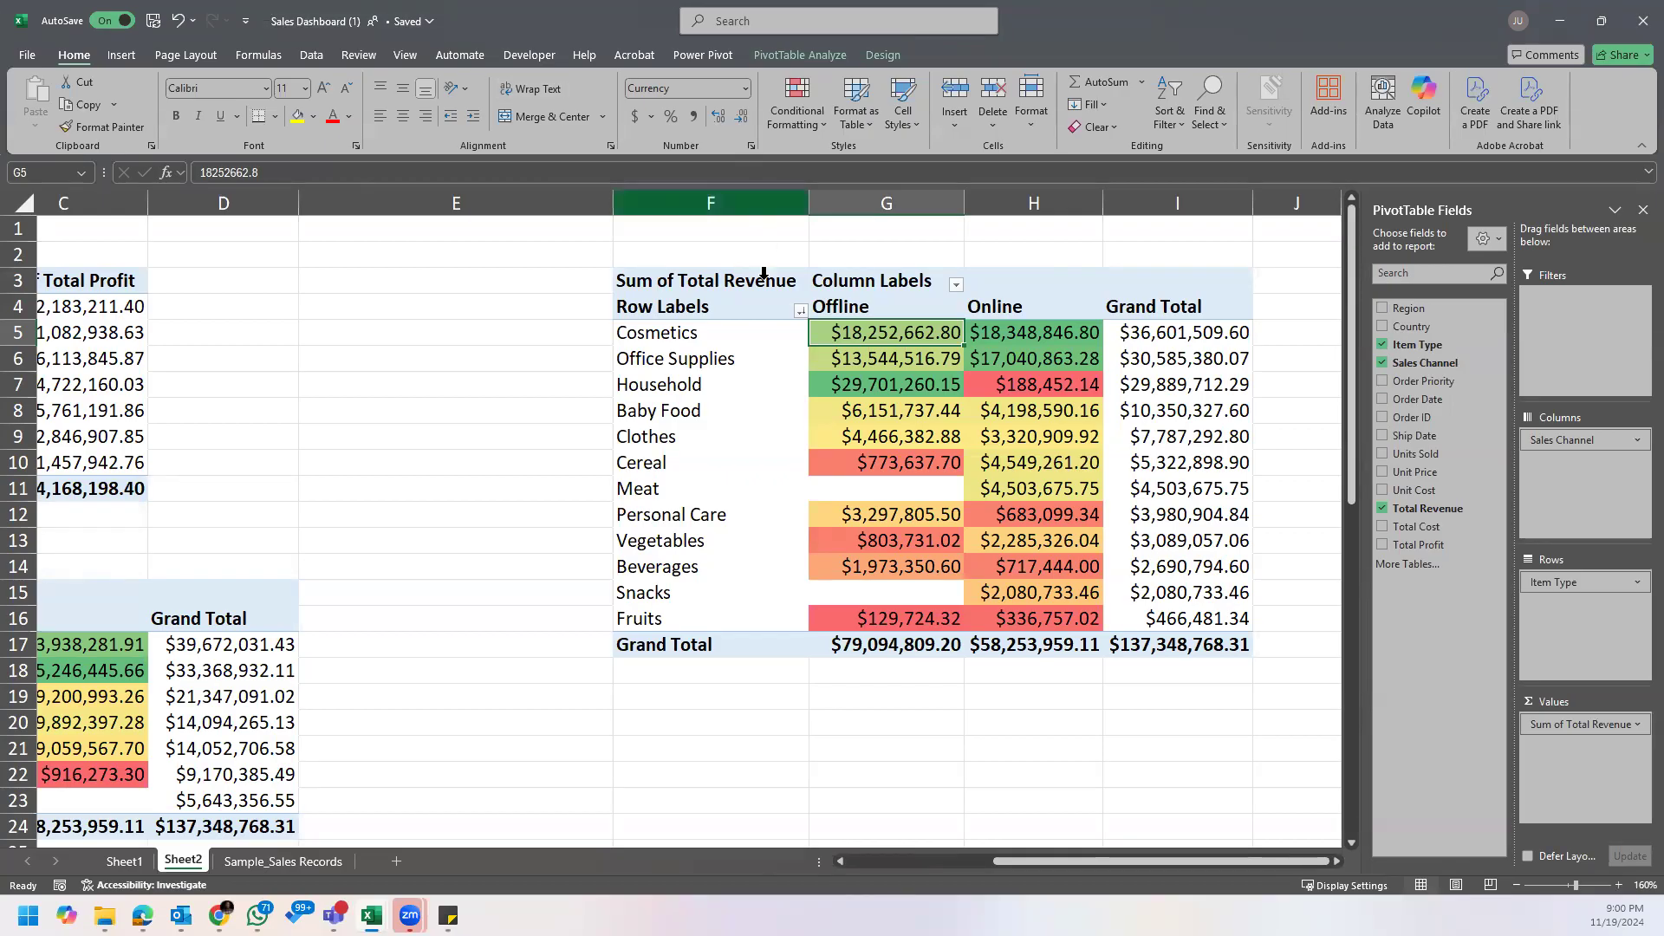
mouse_move(1042, 528)
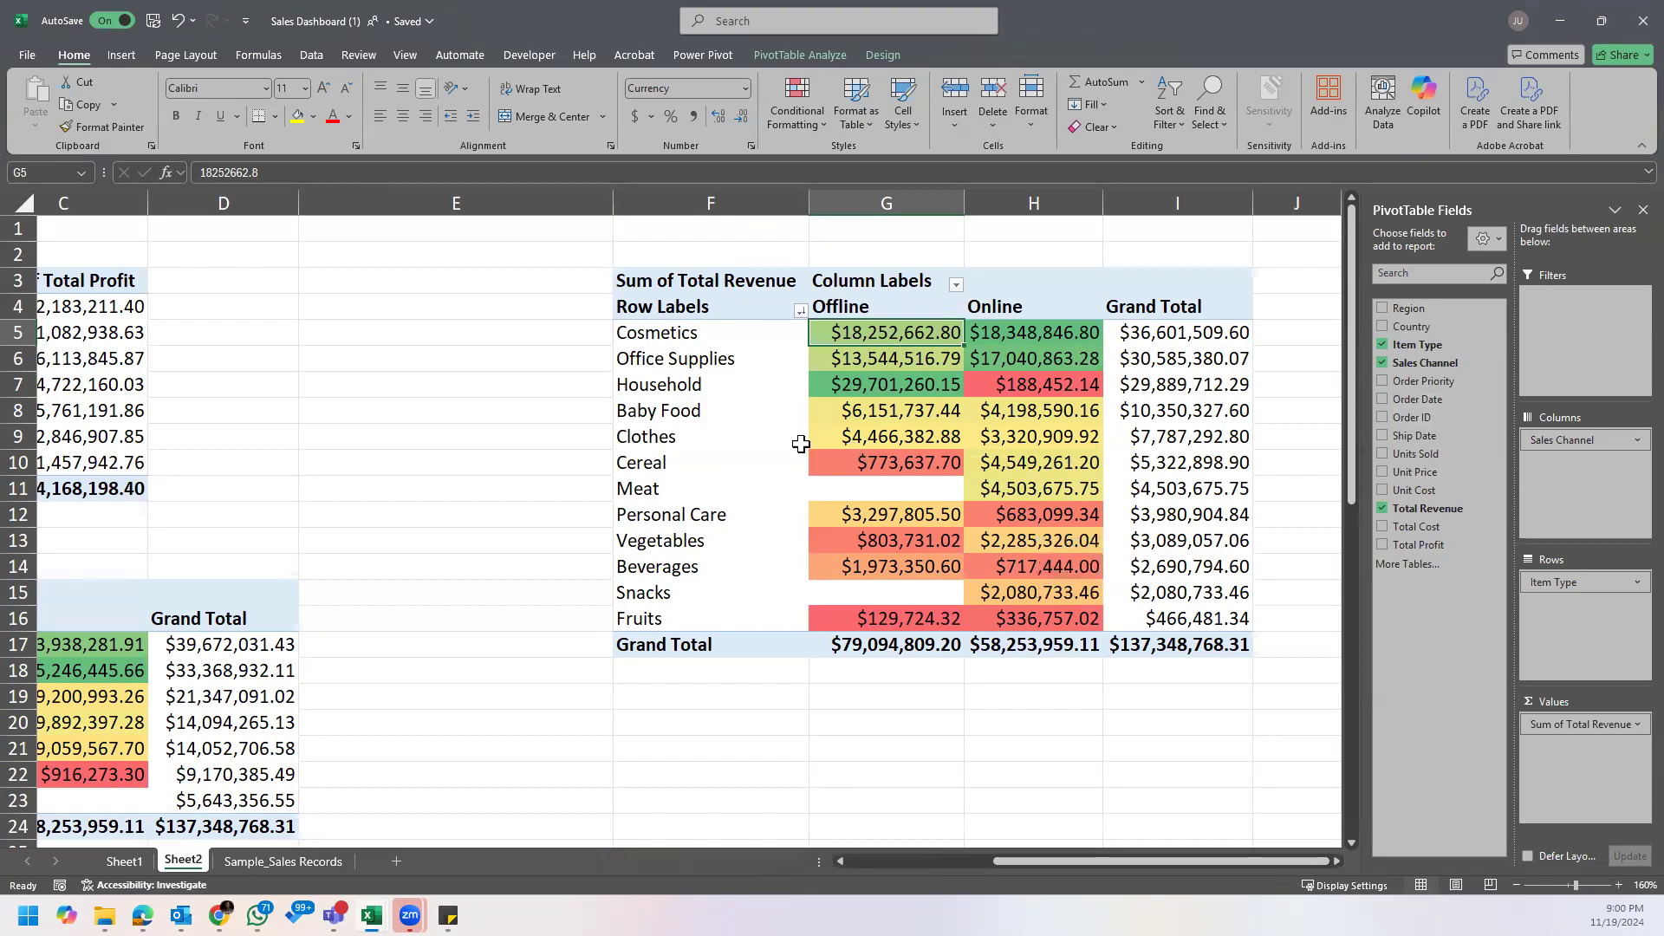
left_click_drag(703, 284, 1190, 643)
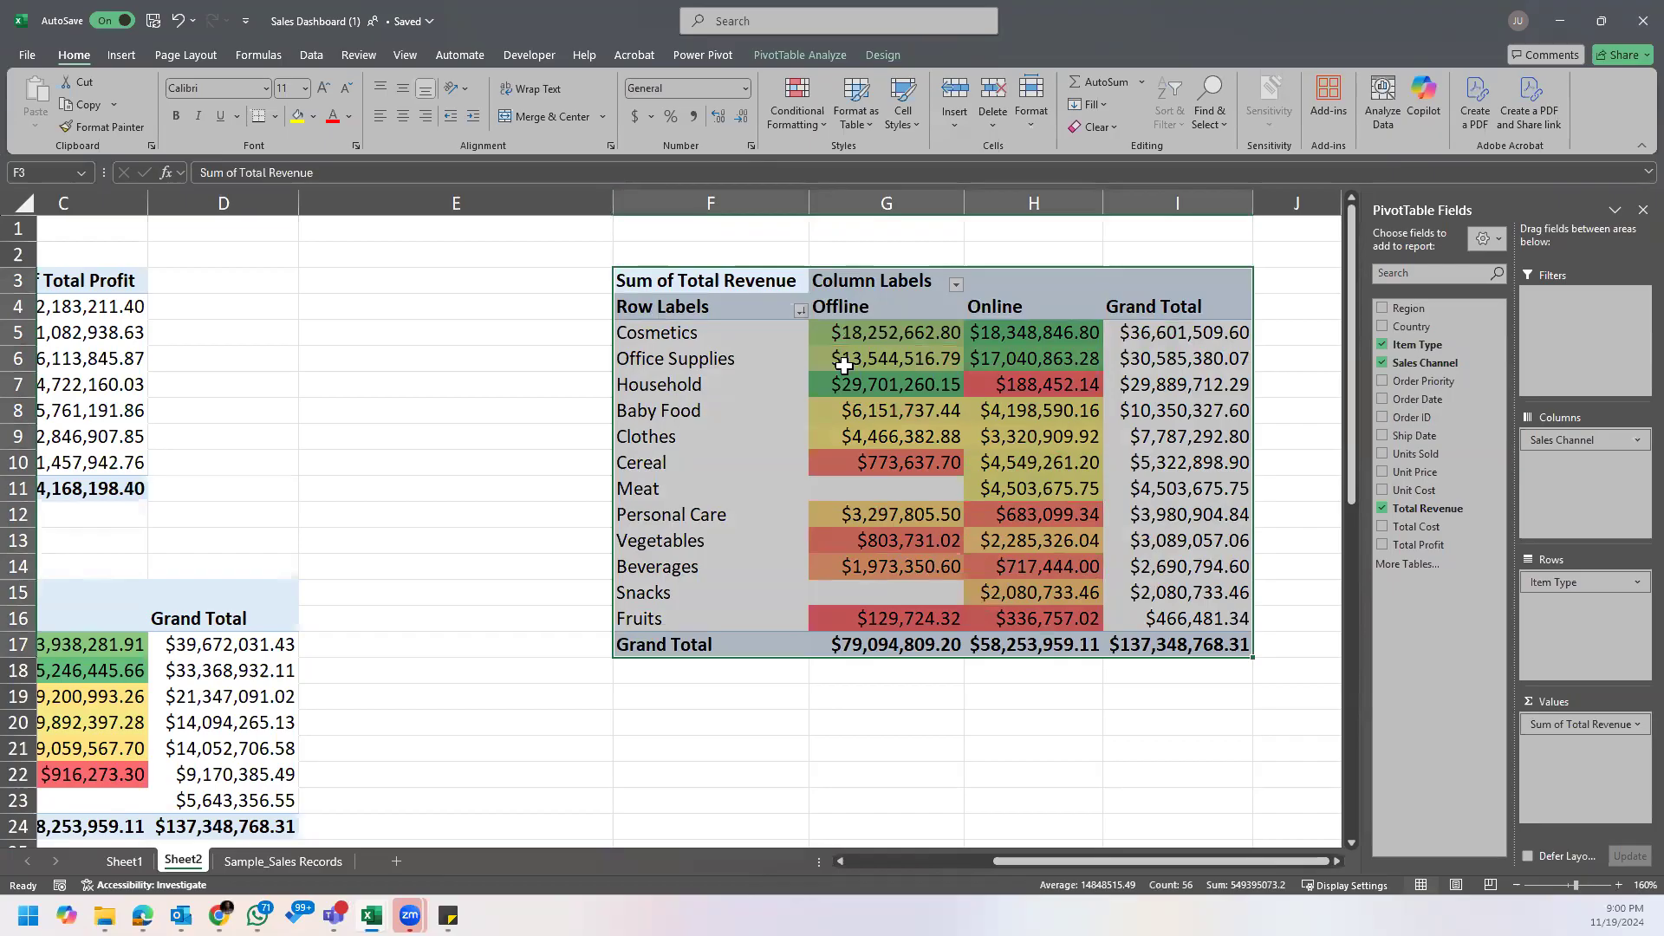
left_click(874, 337)
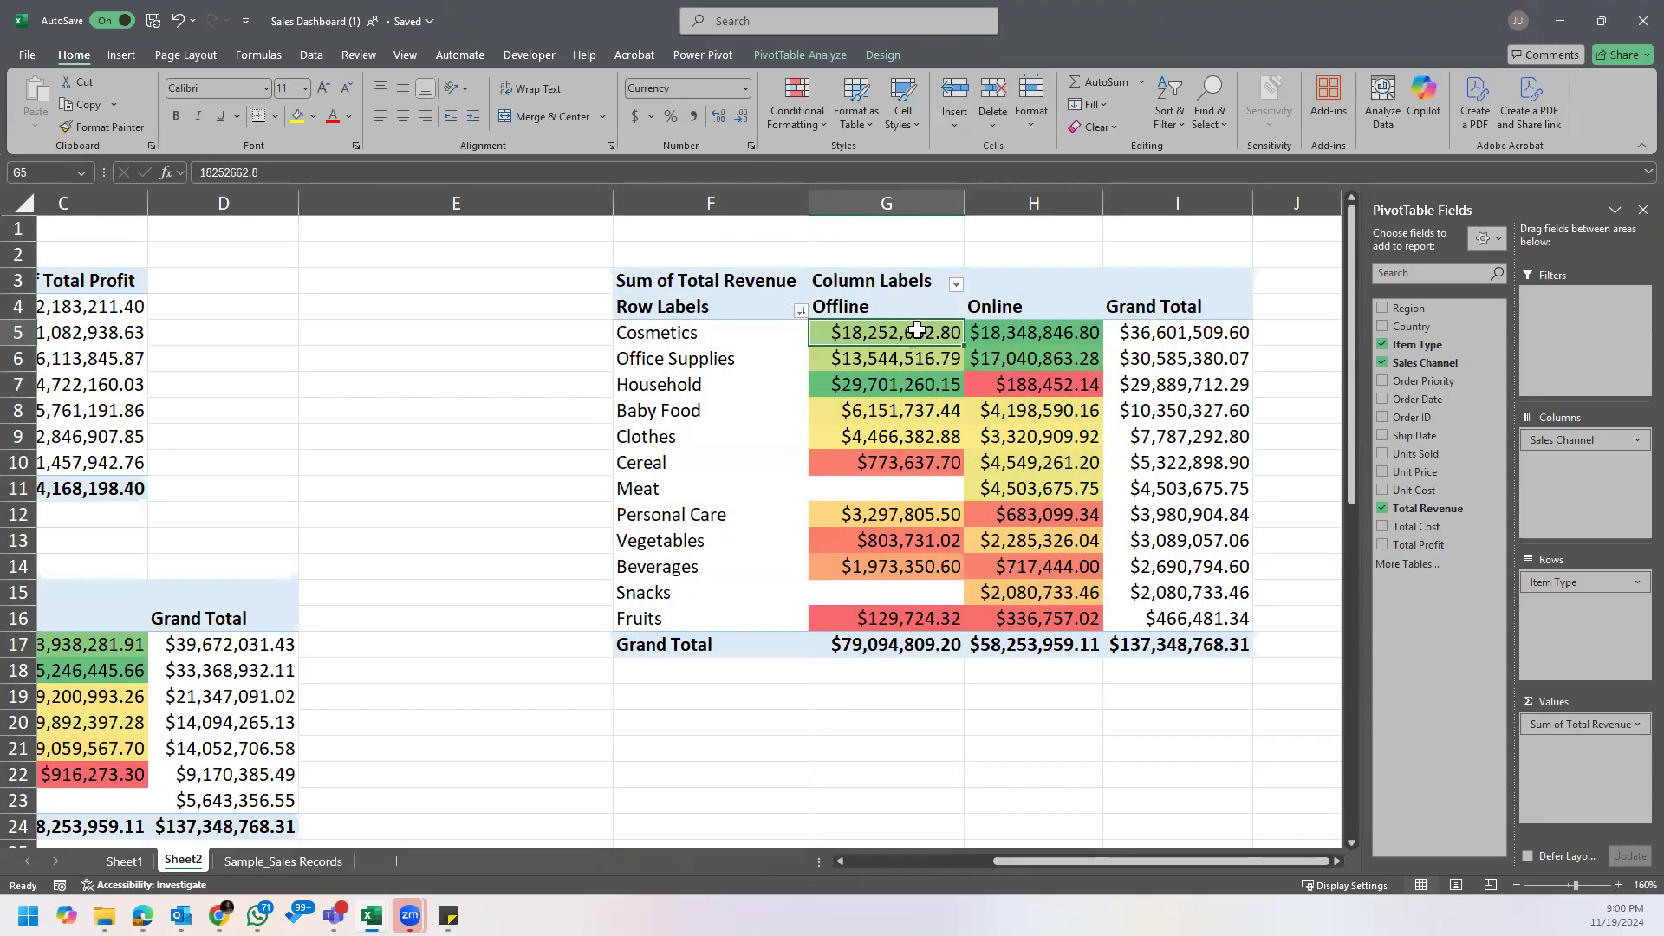
left_click(1016, 331)
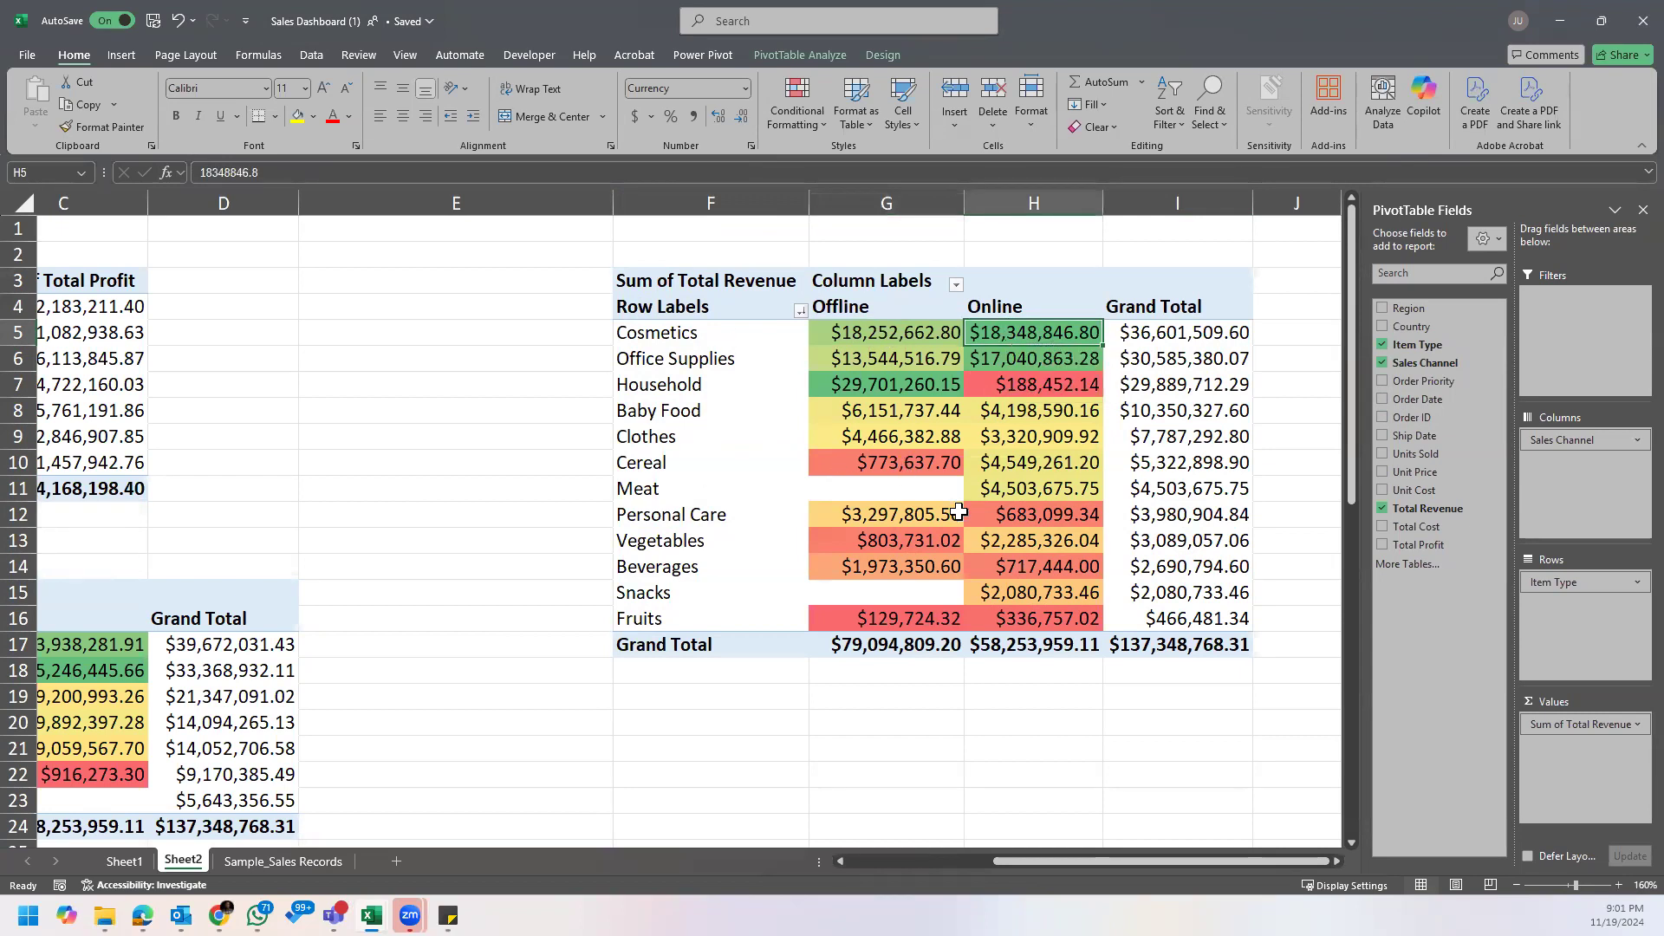
Step: Drill down into Cereal's offline revenue to list its source records on a new sheet, and enlarge the view to 130%
left_click(702, 463)
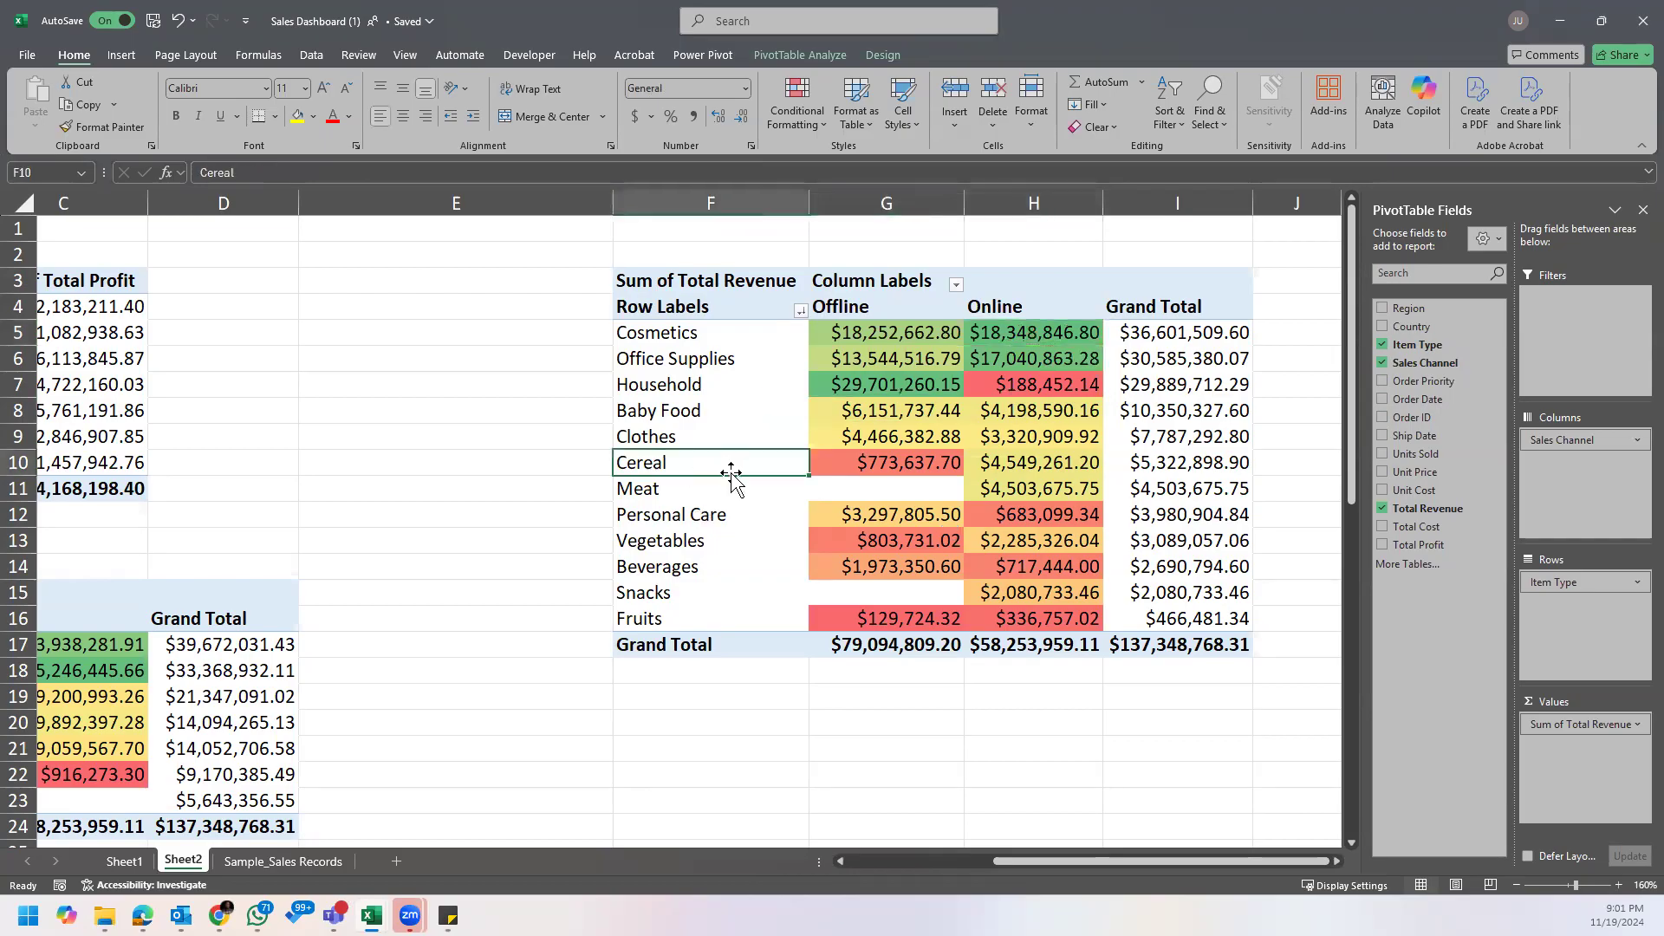
left_click(888, 466)
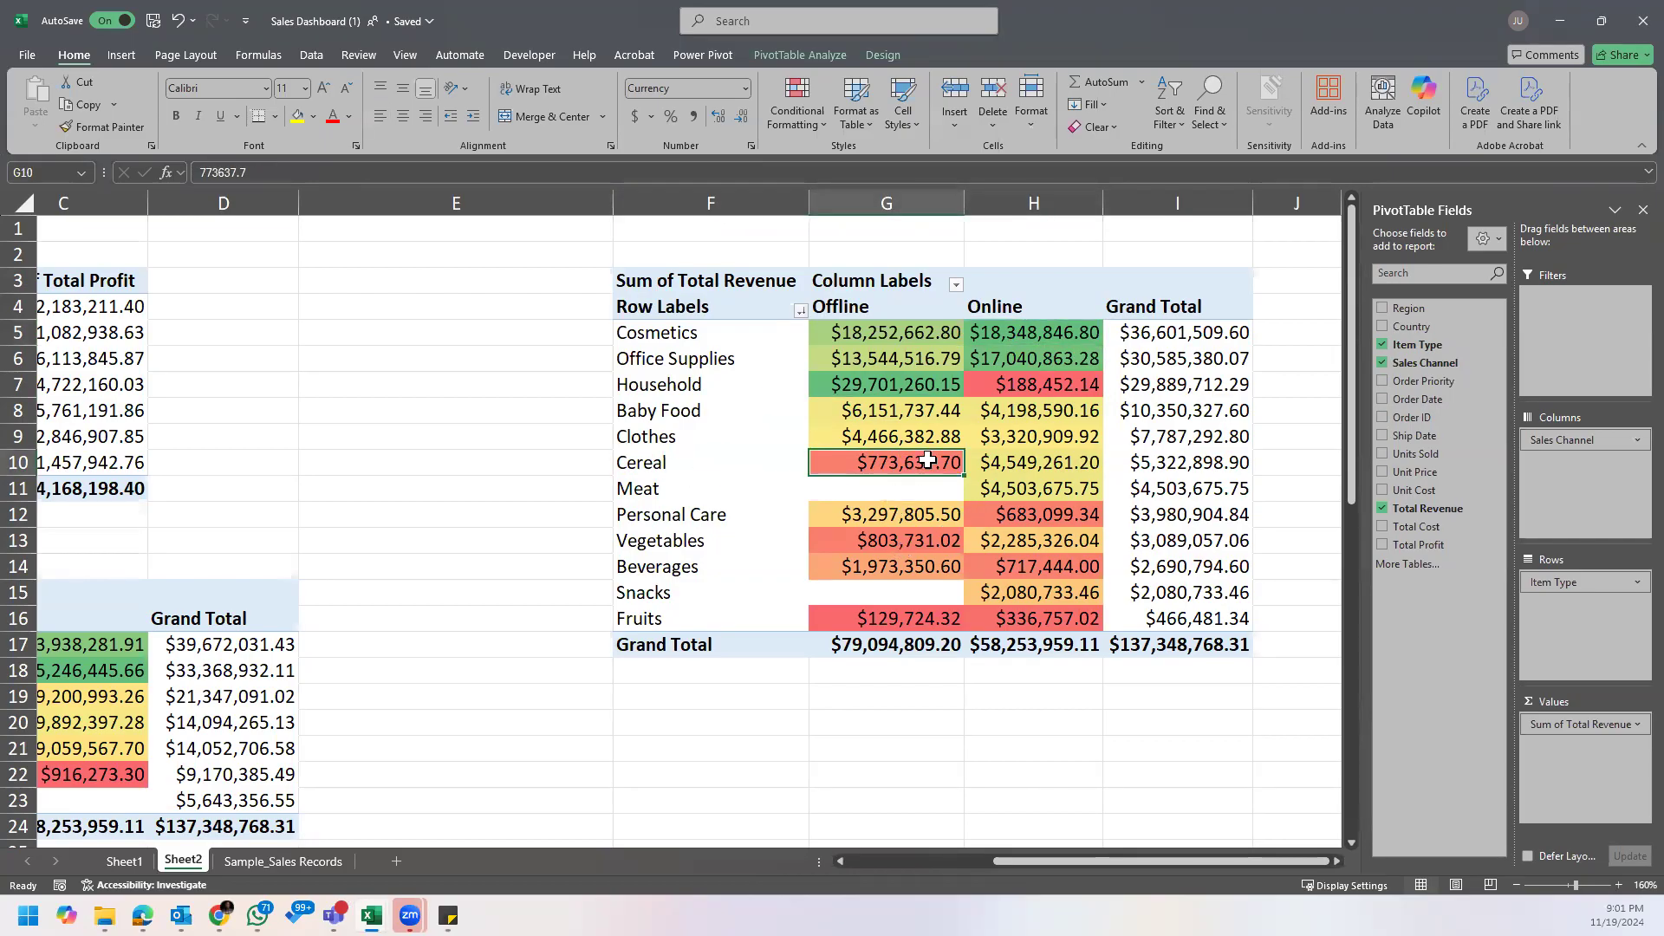
mouse_move(926, 457)
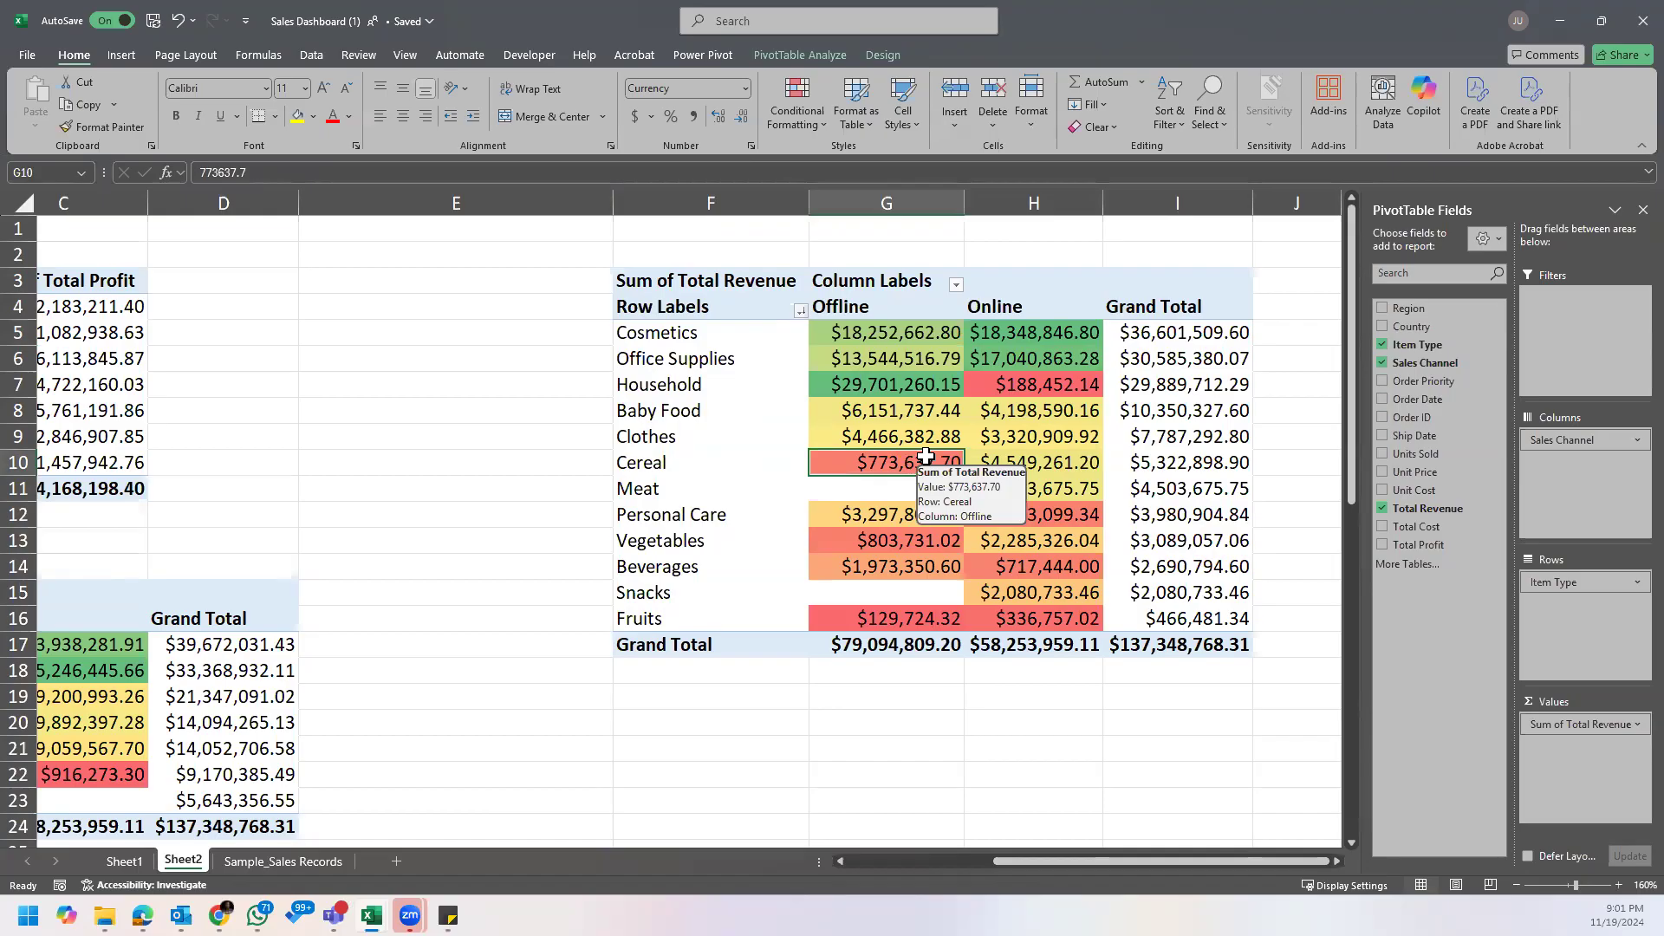
key("Up")
key("Up")
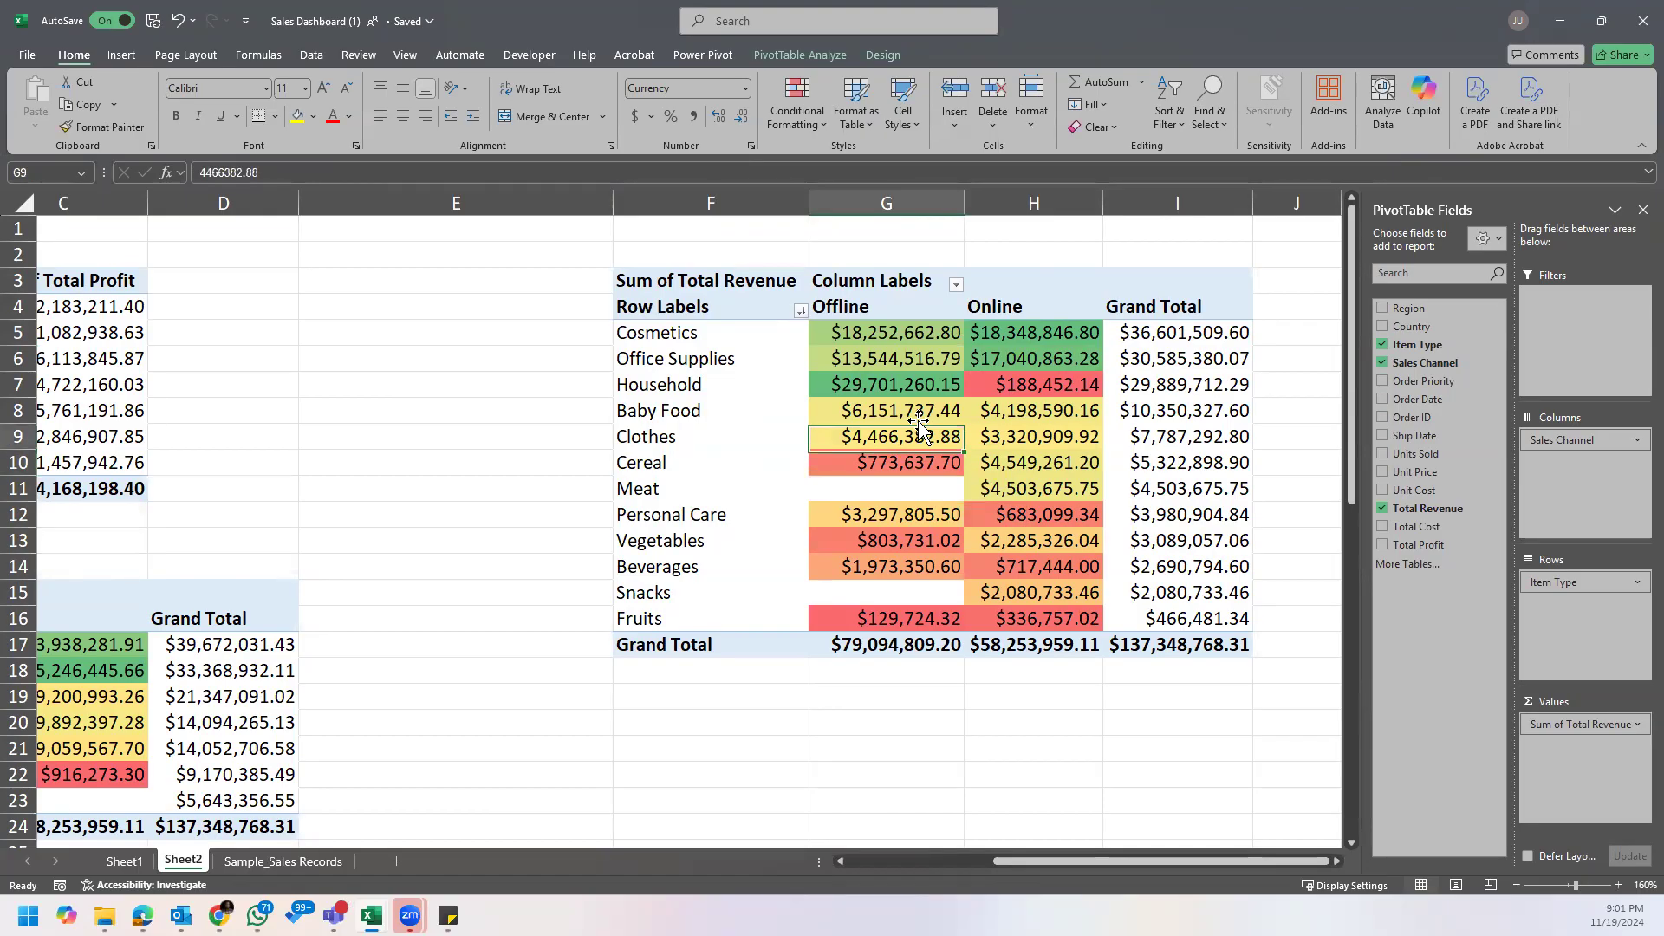
key("Right")
key("Right")
left_click(895, 460)
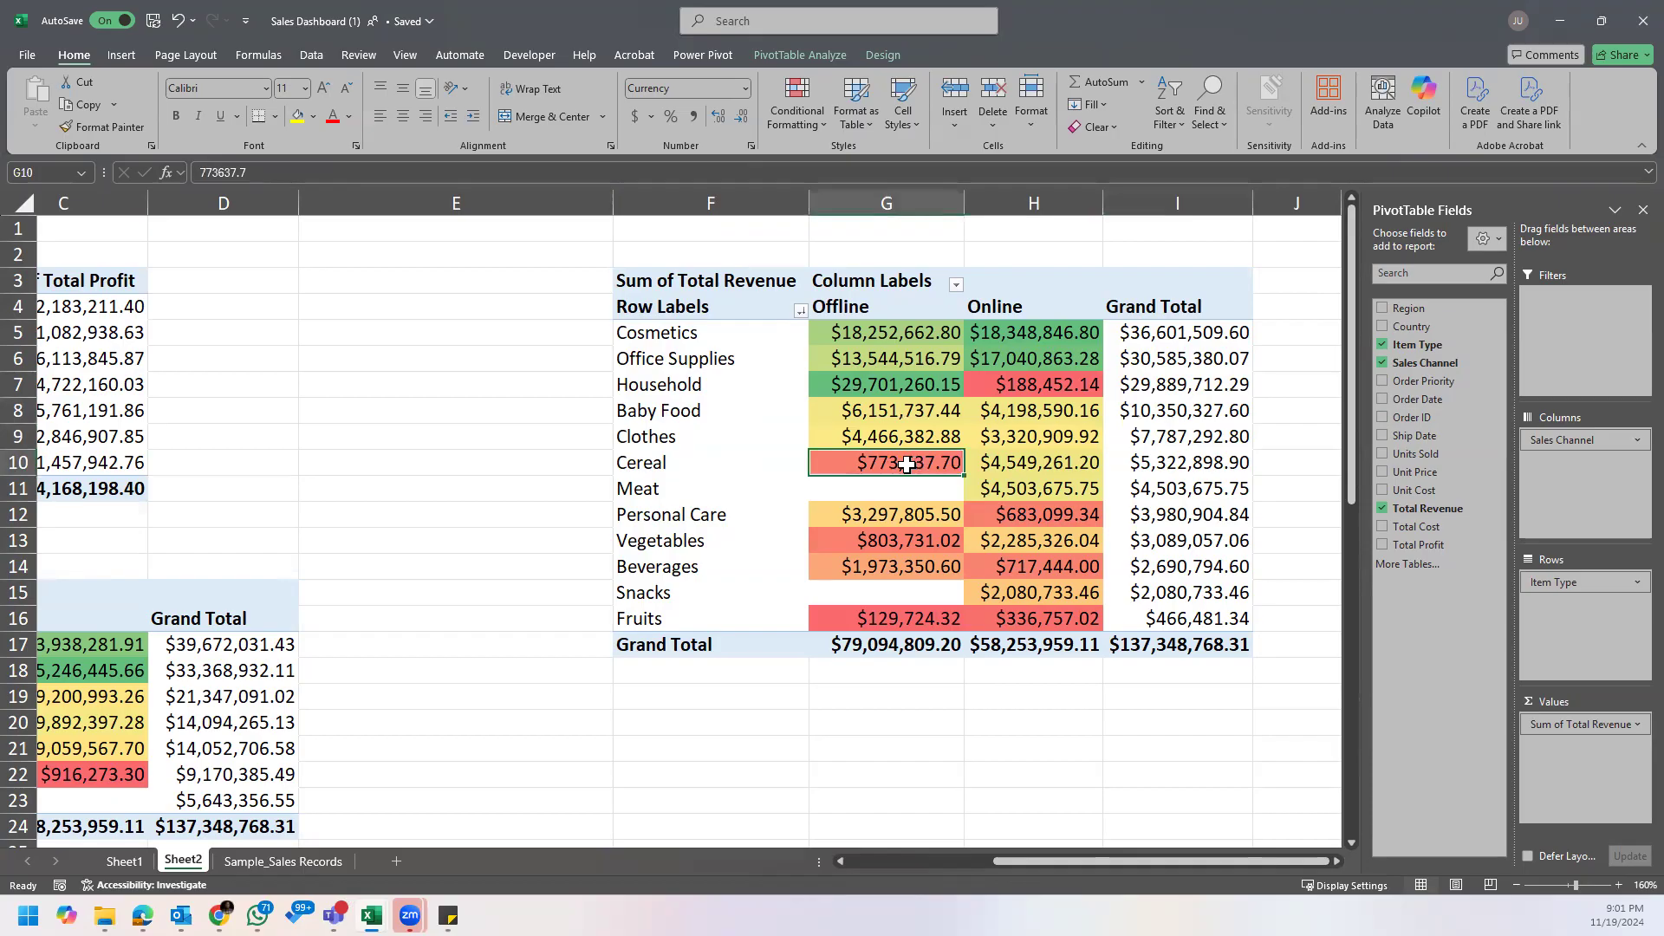
mouse_move(907, 465)
double_click(914, 462)
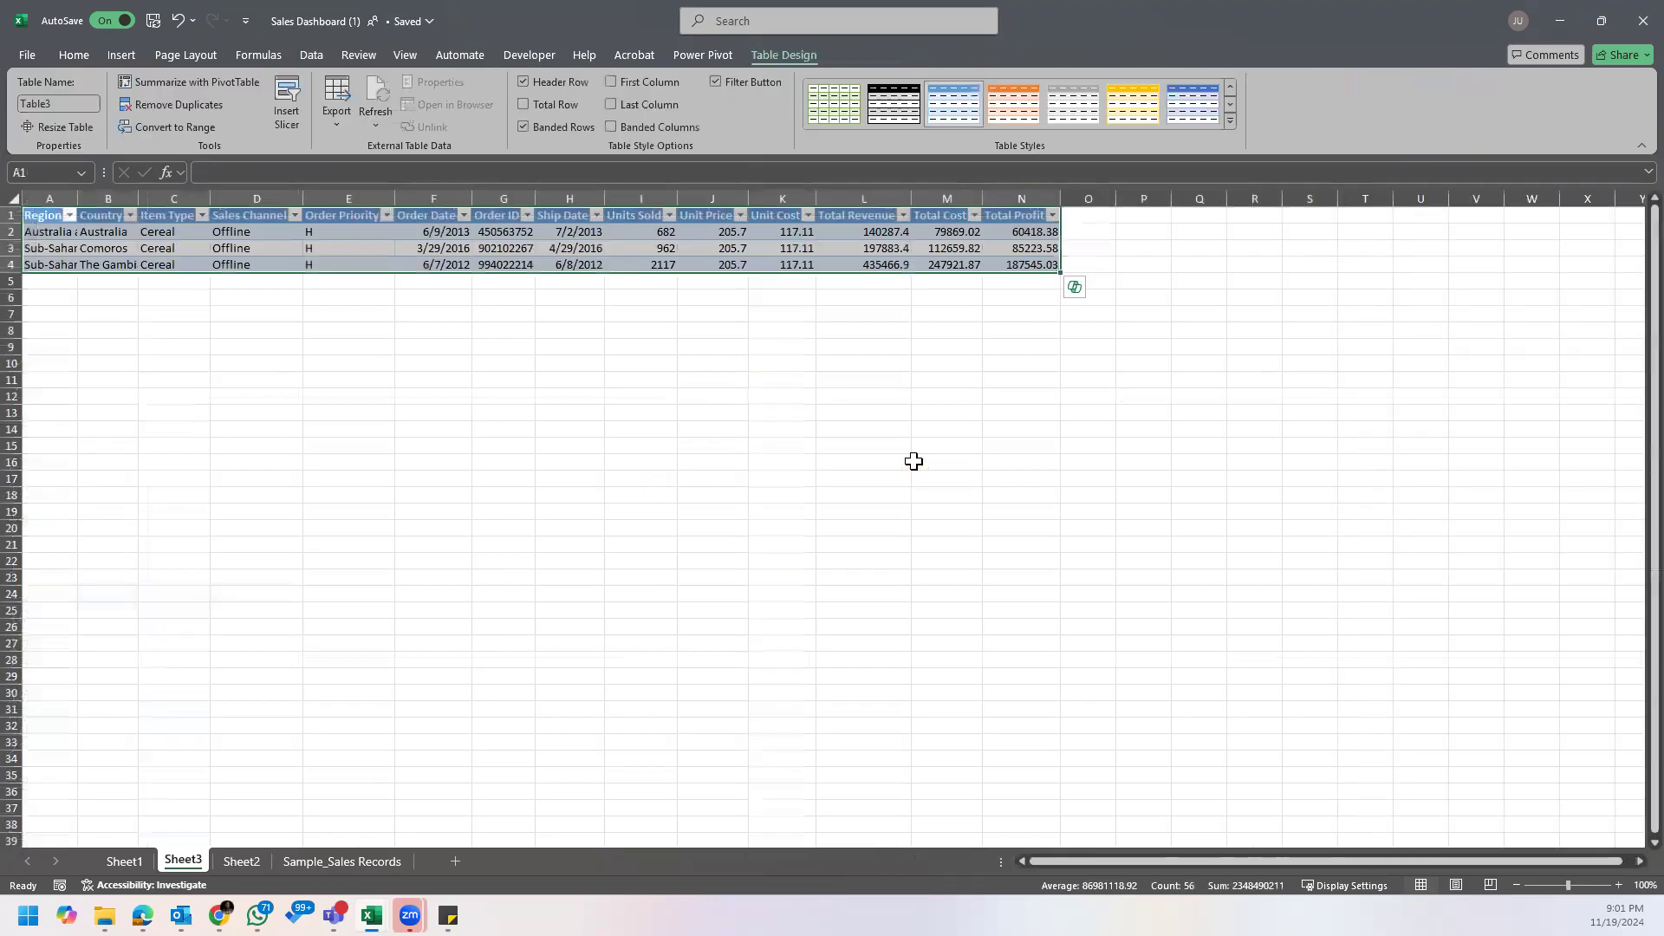
left_click(407, 265)
scroll(449, 293, "up", 3)
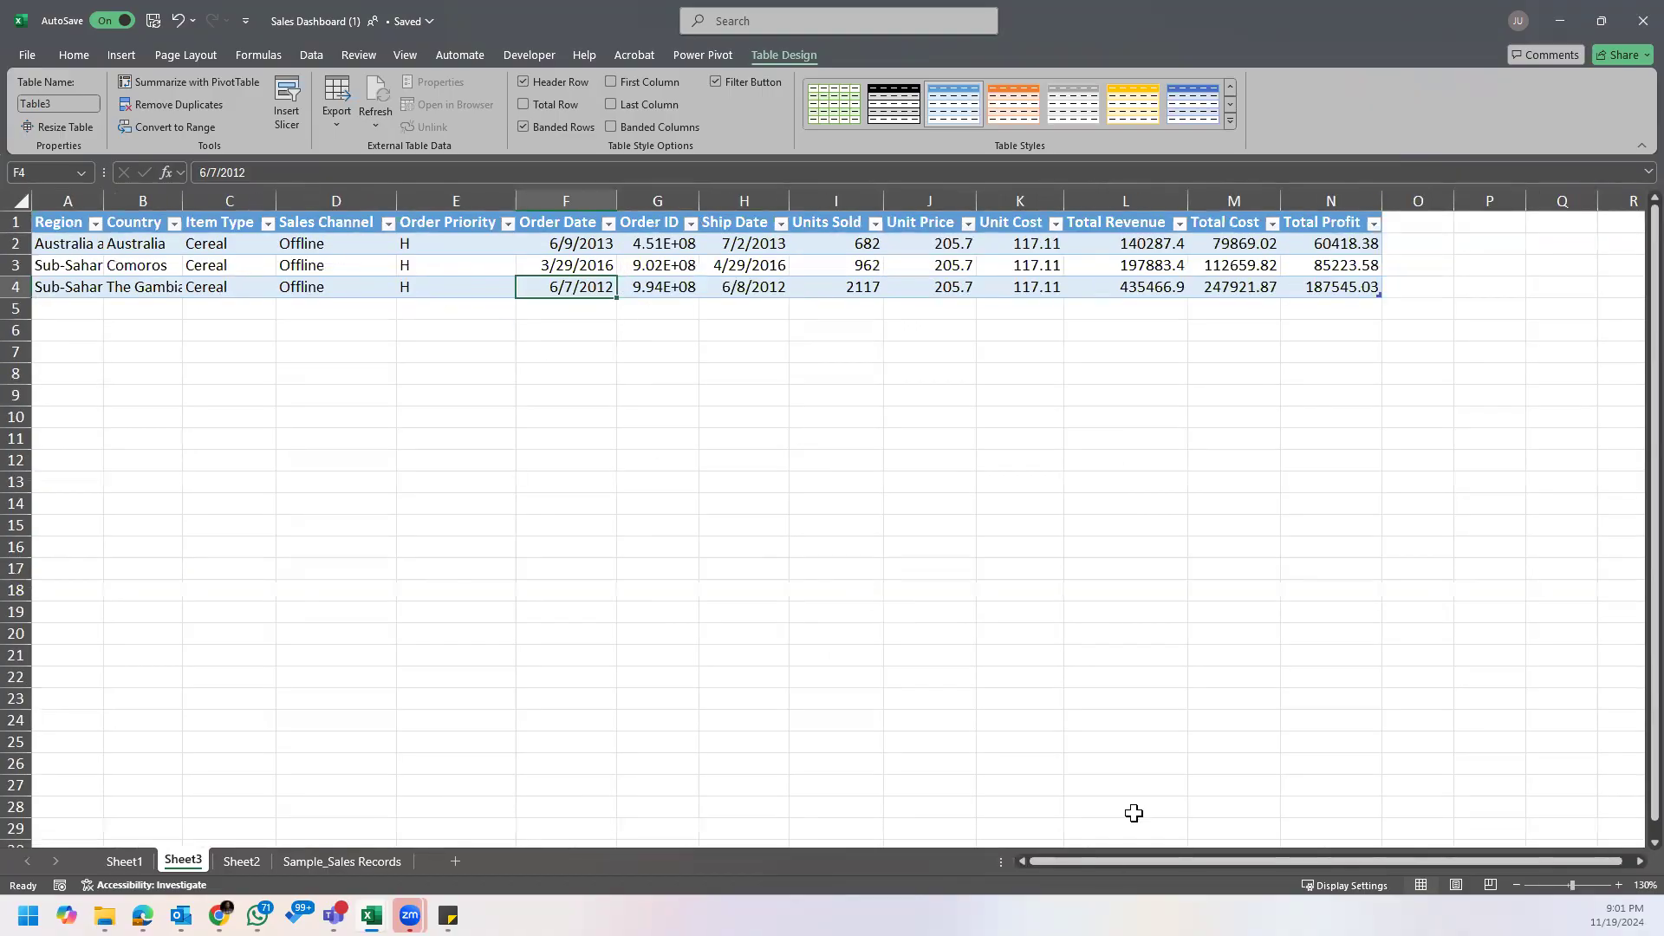
Step: Look through Sample_Sales Records, Sheet2 and Sheet1, and return to the Cereal detail records on Sheet3
left_click(293, 861)
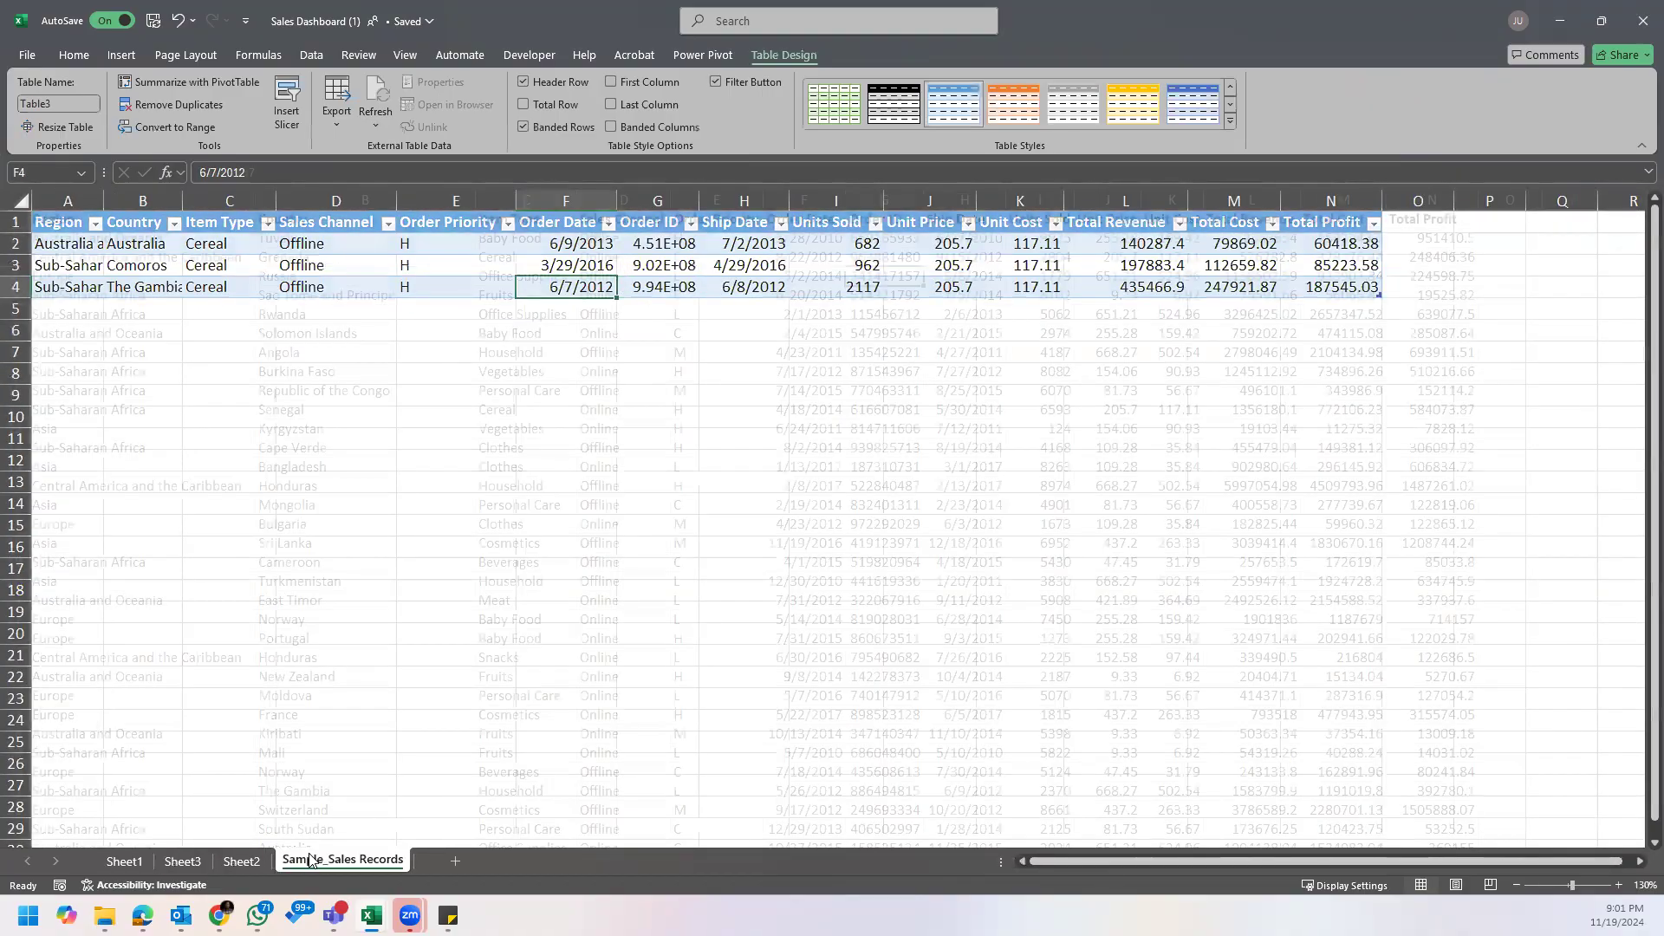
left_click(241, 861)
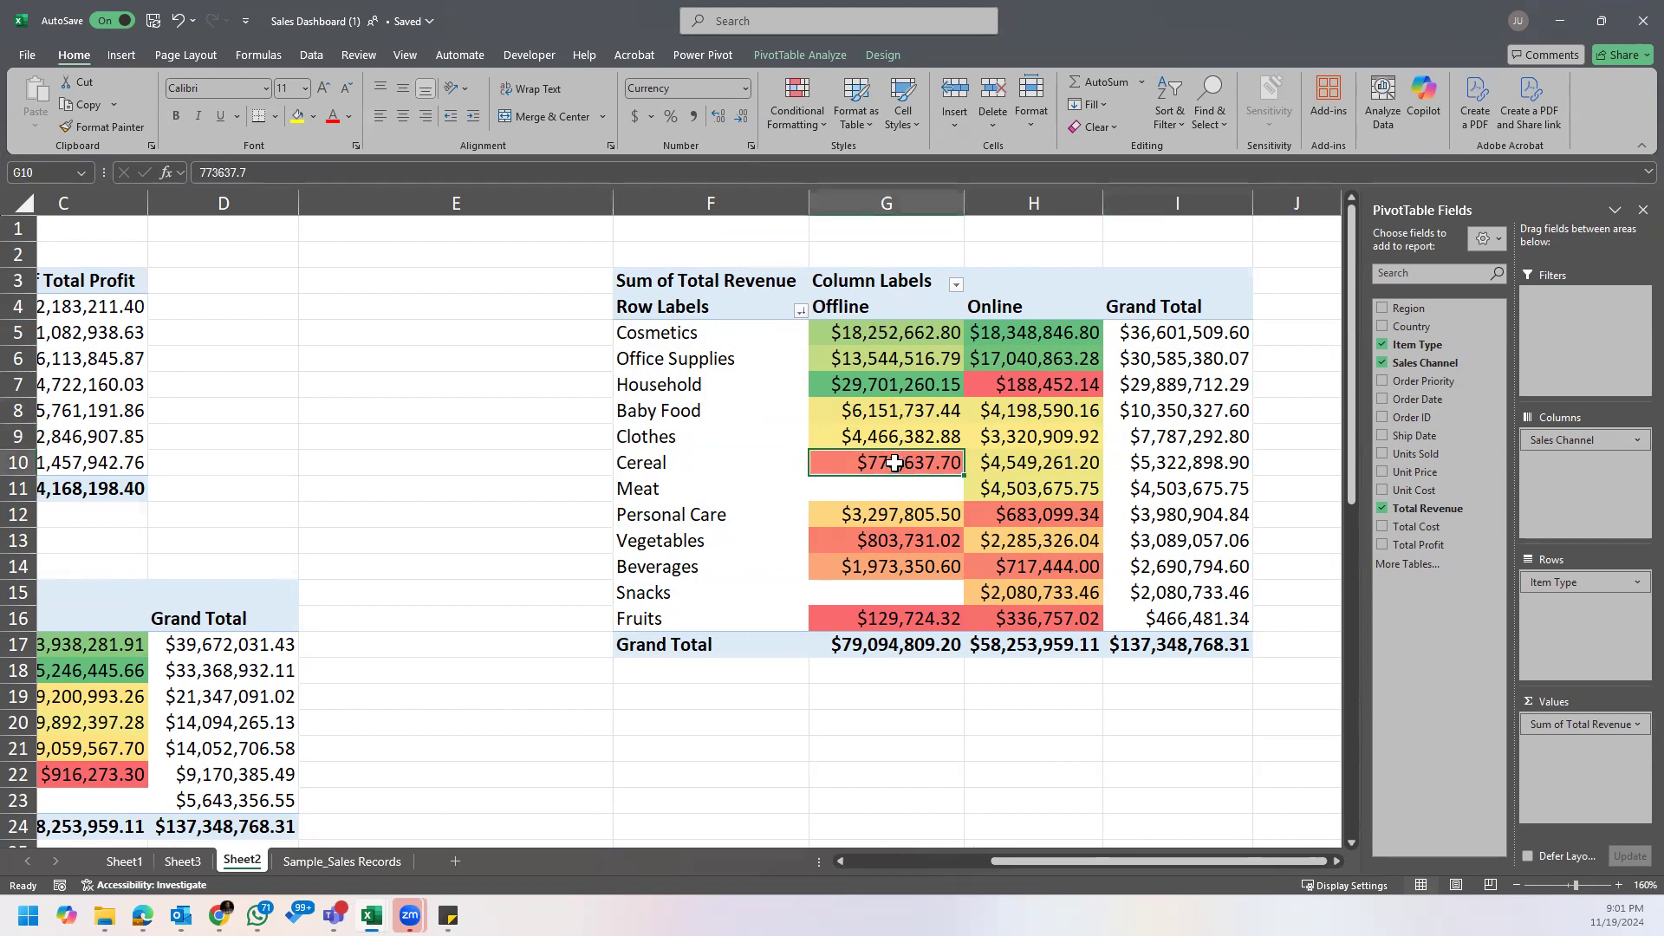
left_click(122, 863)
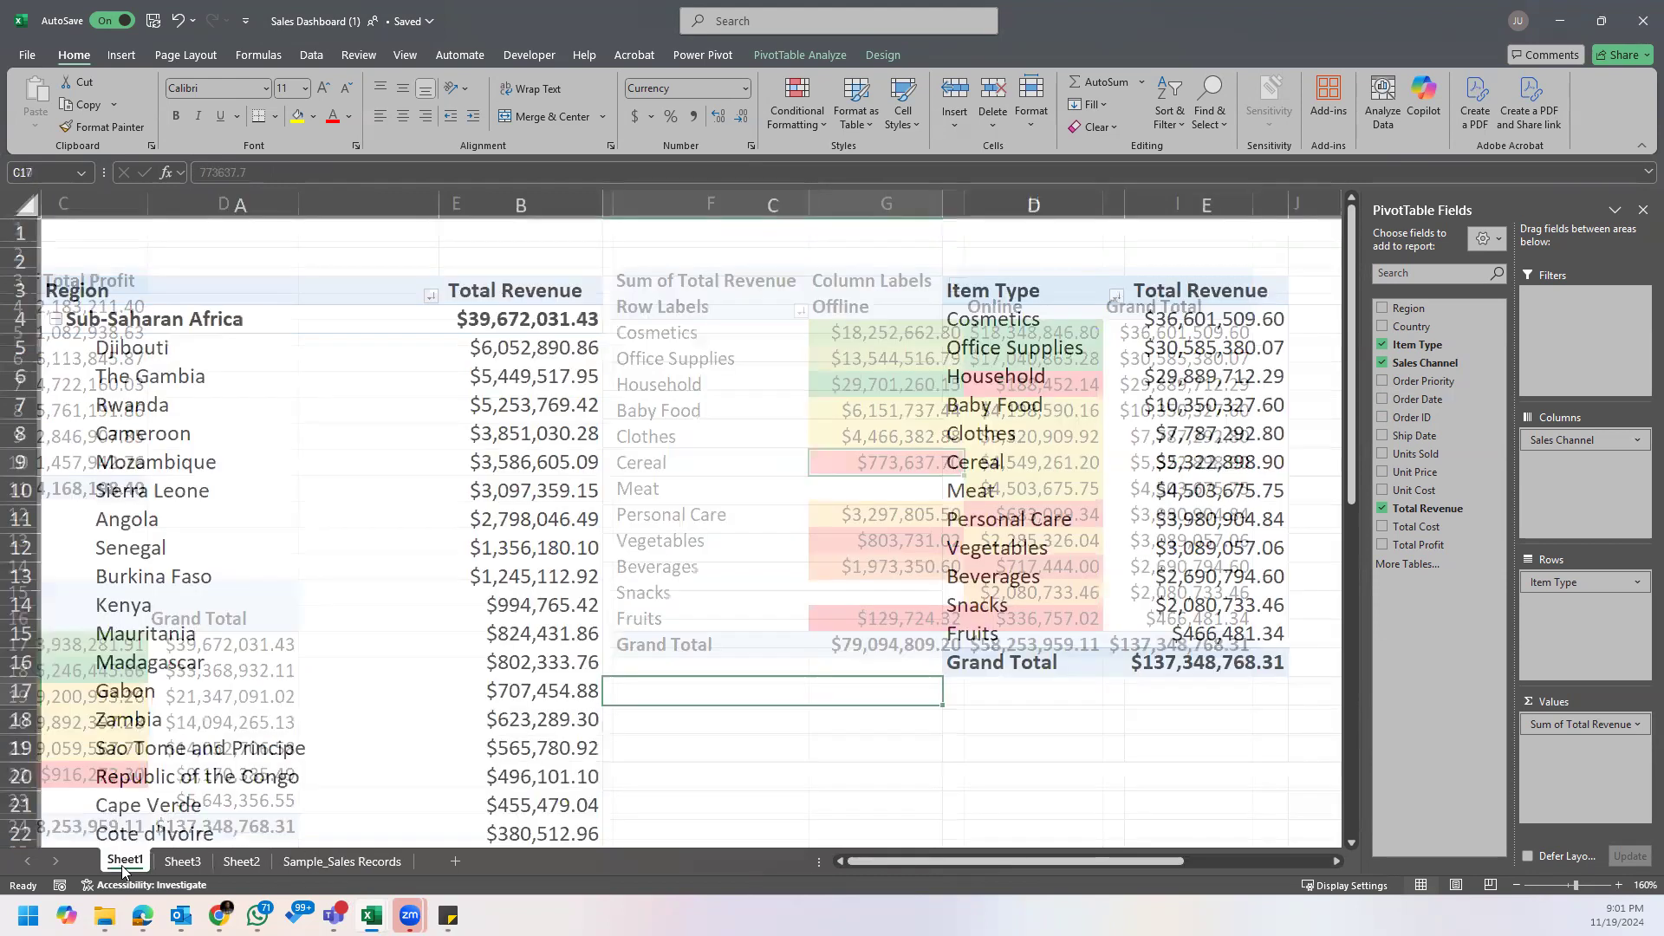
left_click(183, 863)
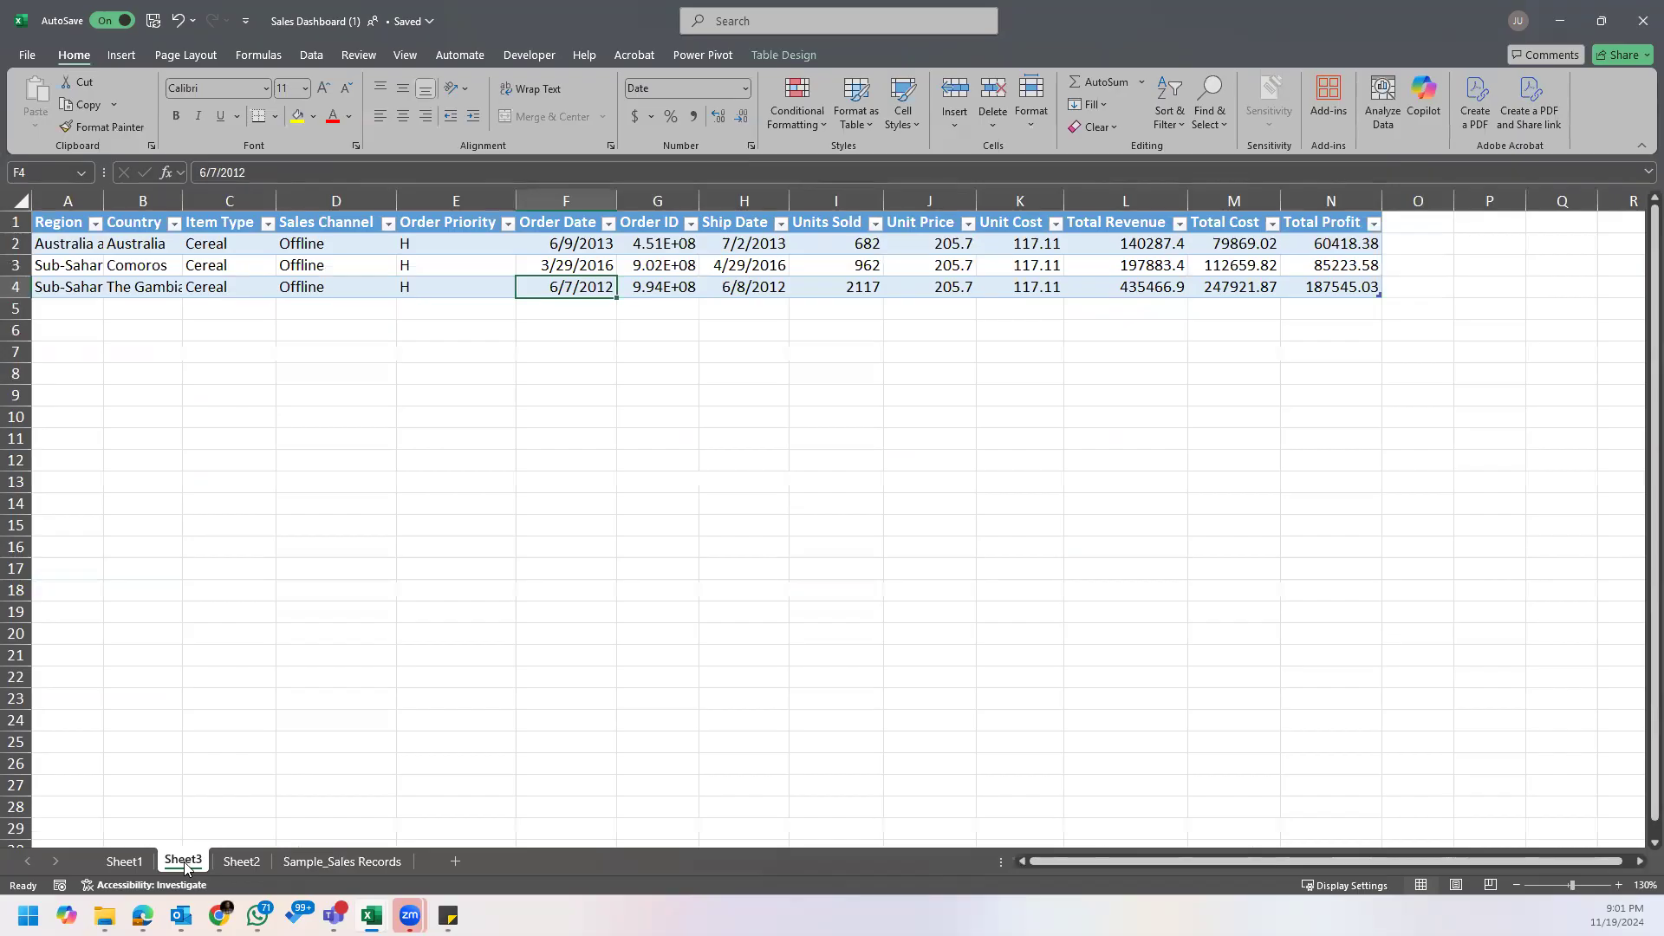
Step: Fit the Region and Country columns of the Cereal detail table to their contents
double_click(104, 194)
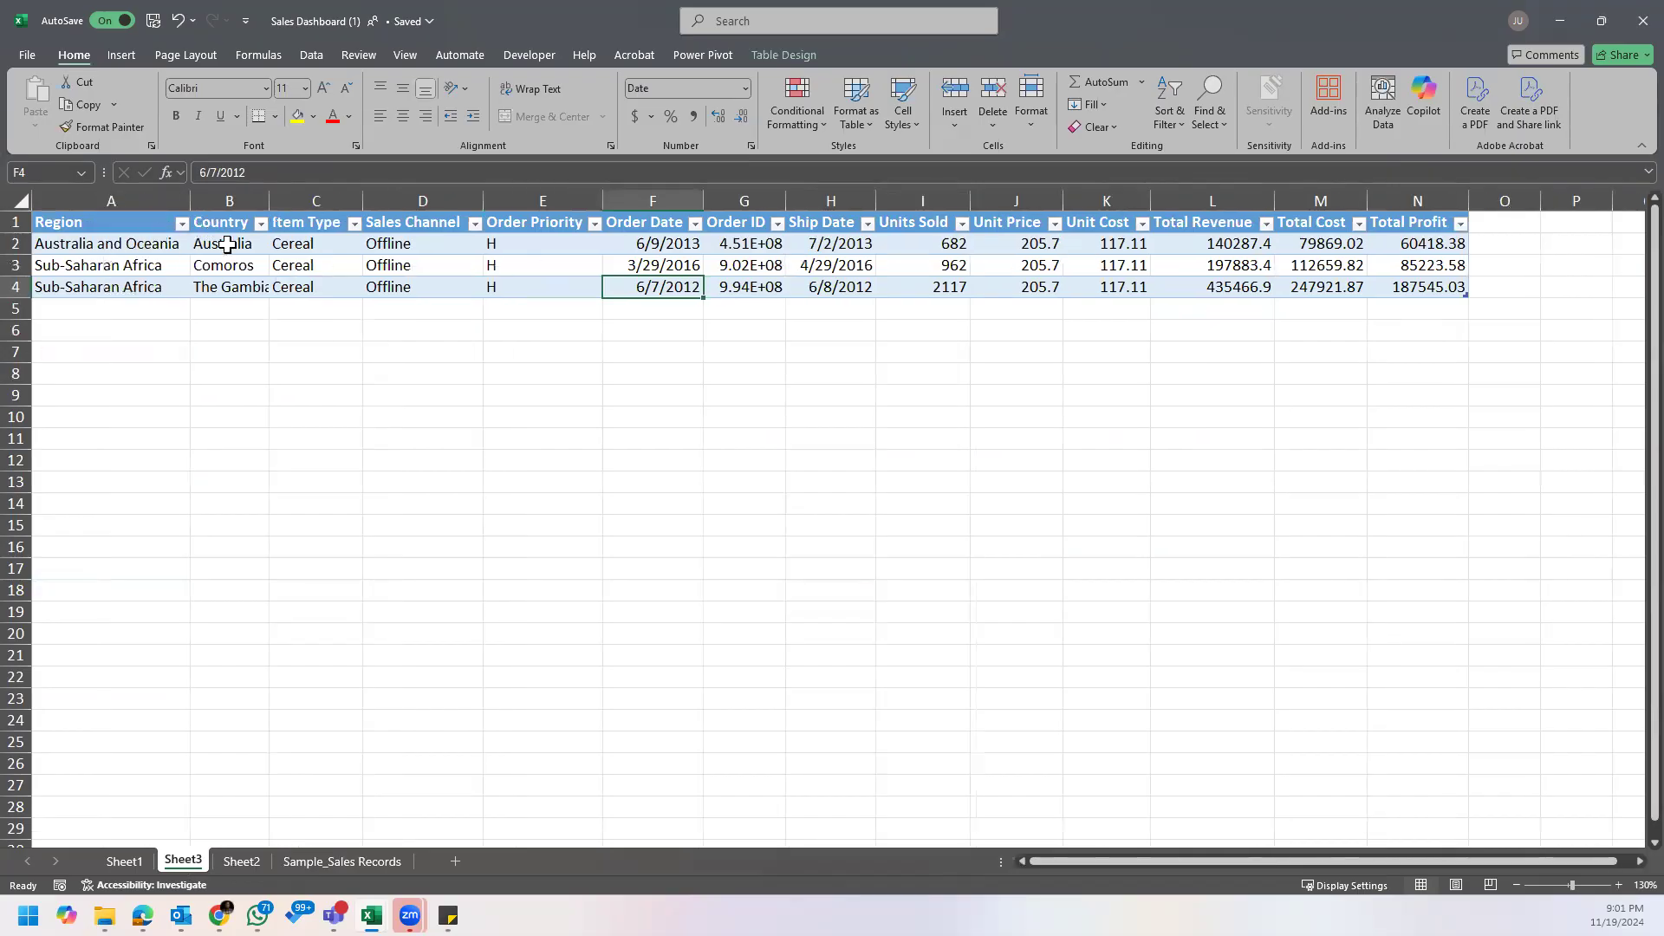
left_click_drag(99, 222, 174, 308)
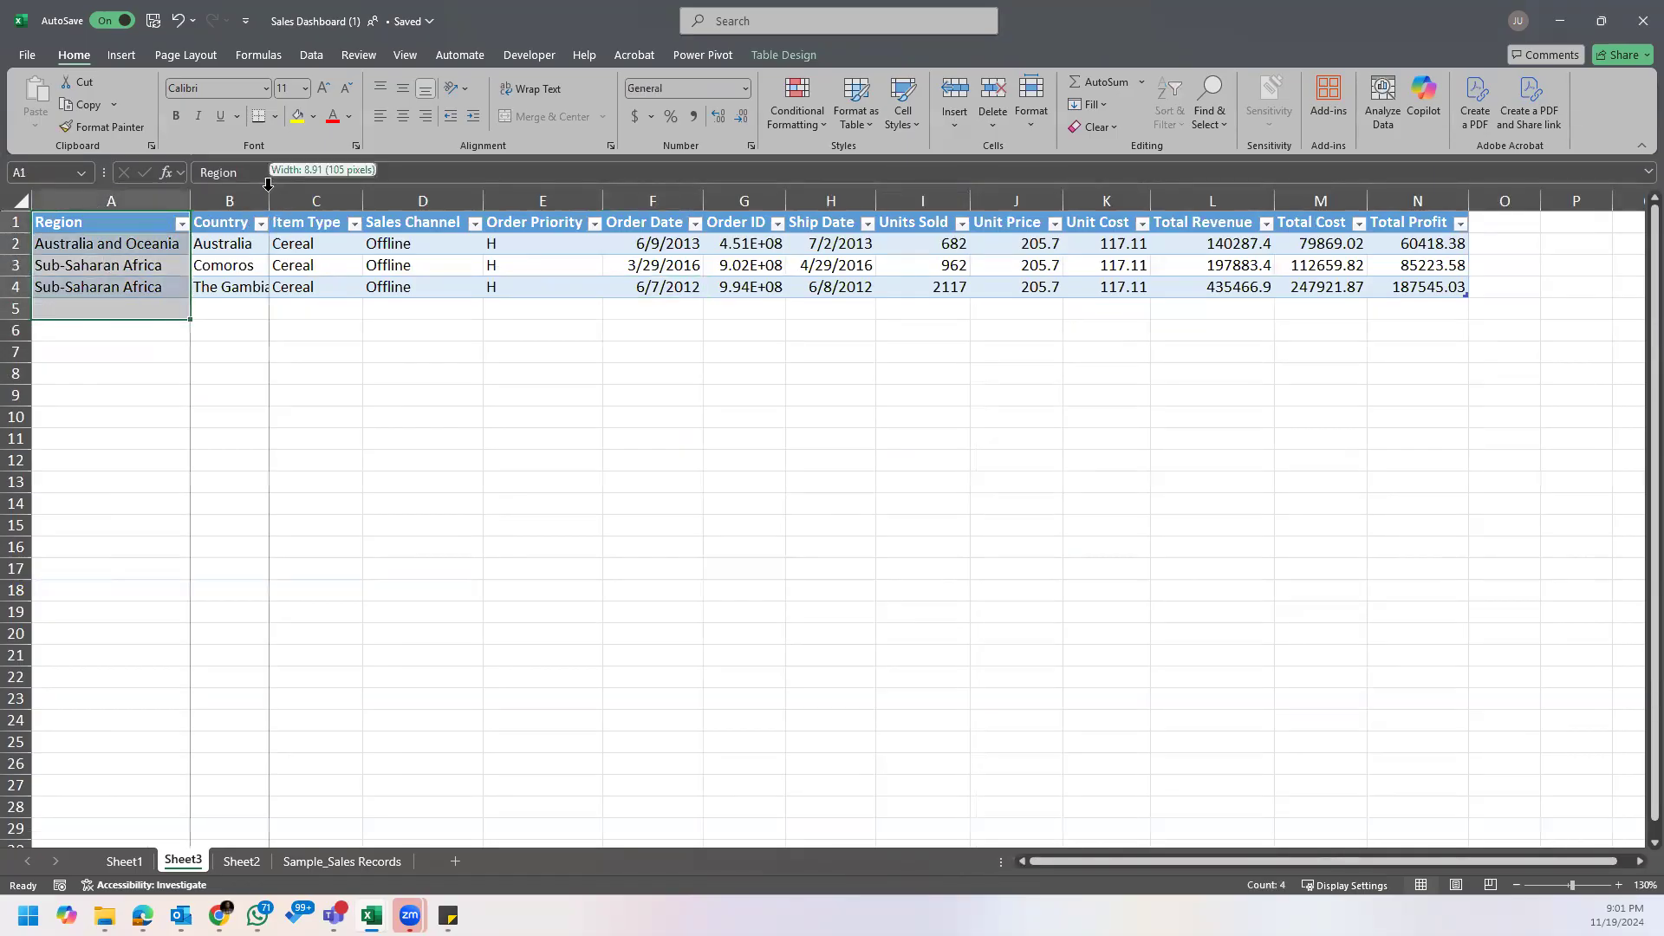
double_click(269, 201)
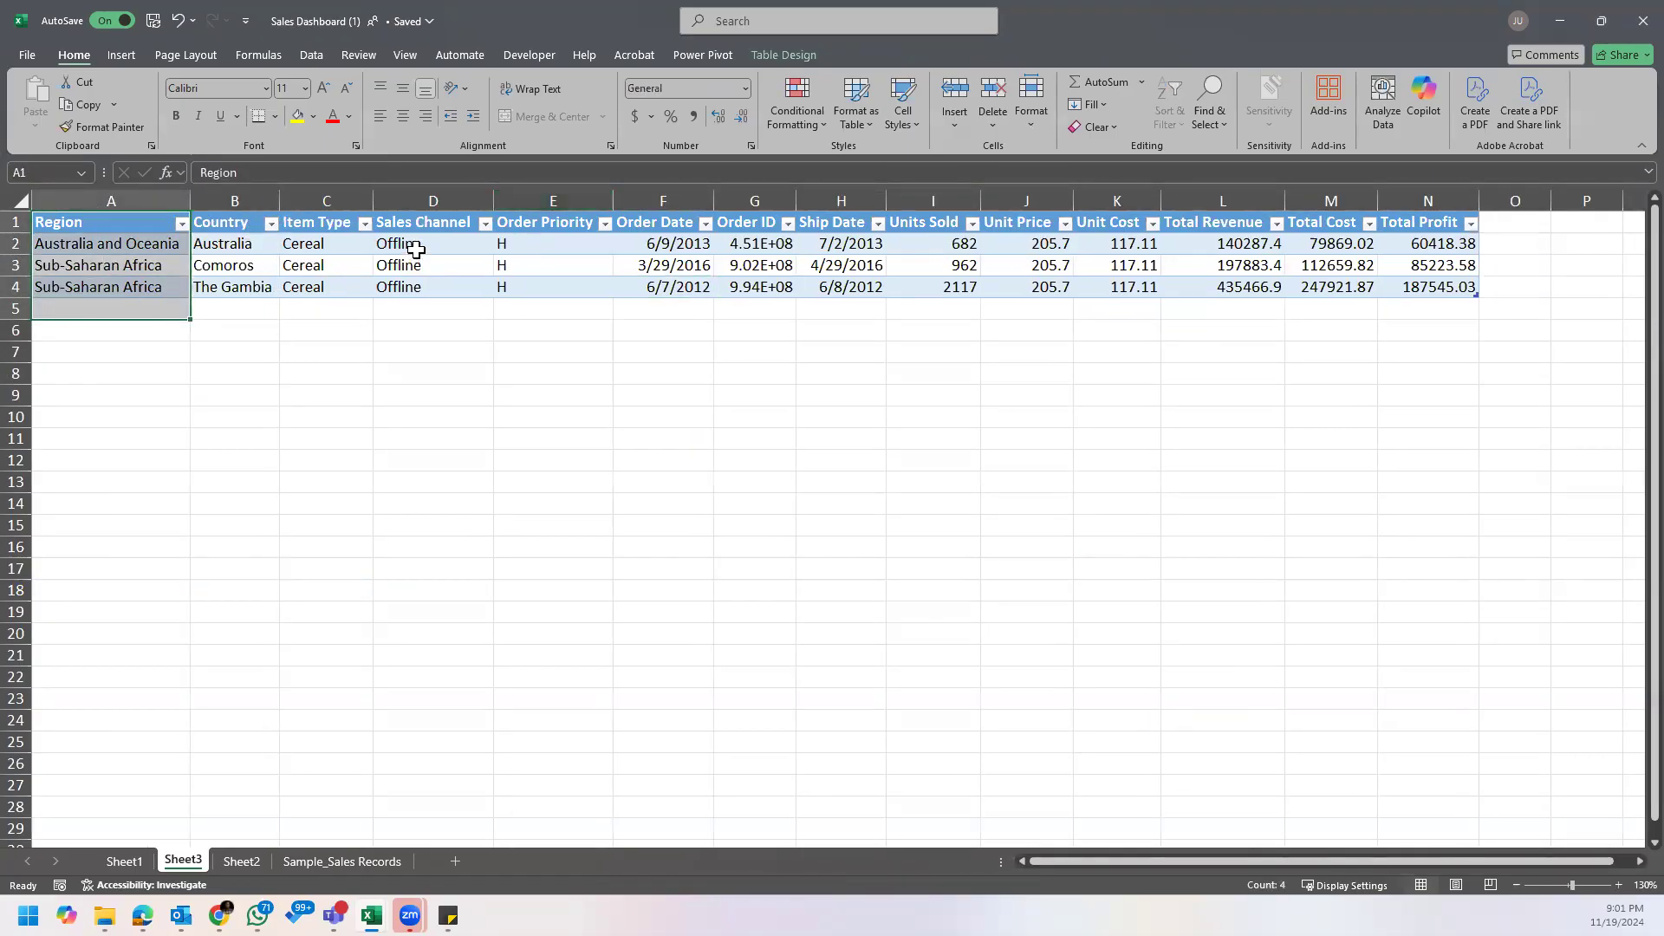
Step: Check the sales channel, order priority and item type of the extracted Cereal records
left_click(458, 244)
left_click(554, 247)
left_click(424, 245)
left_click(424, 304)
left_click(319, 246)
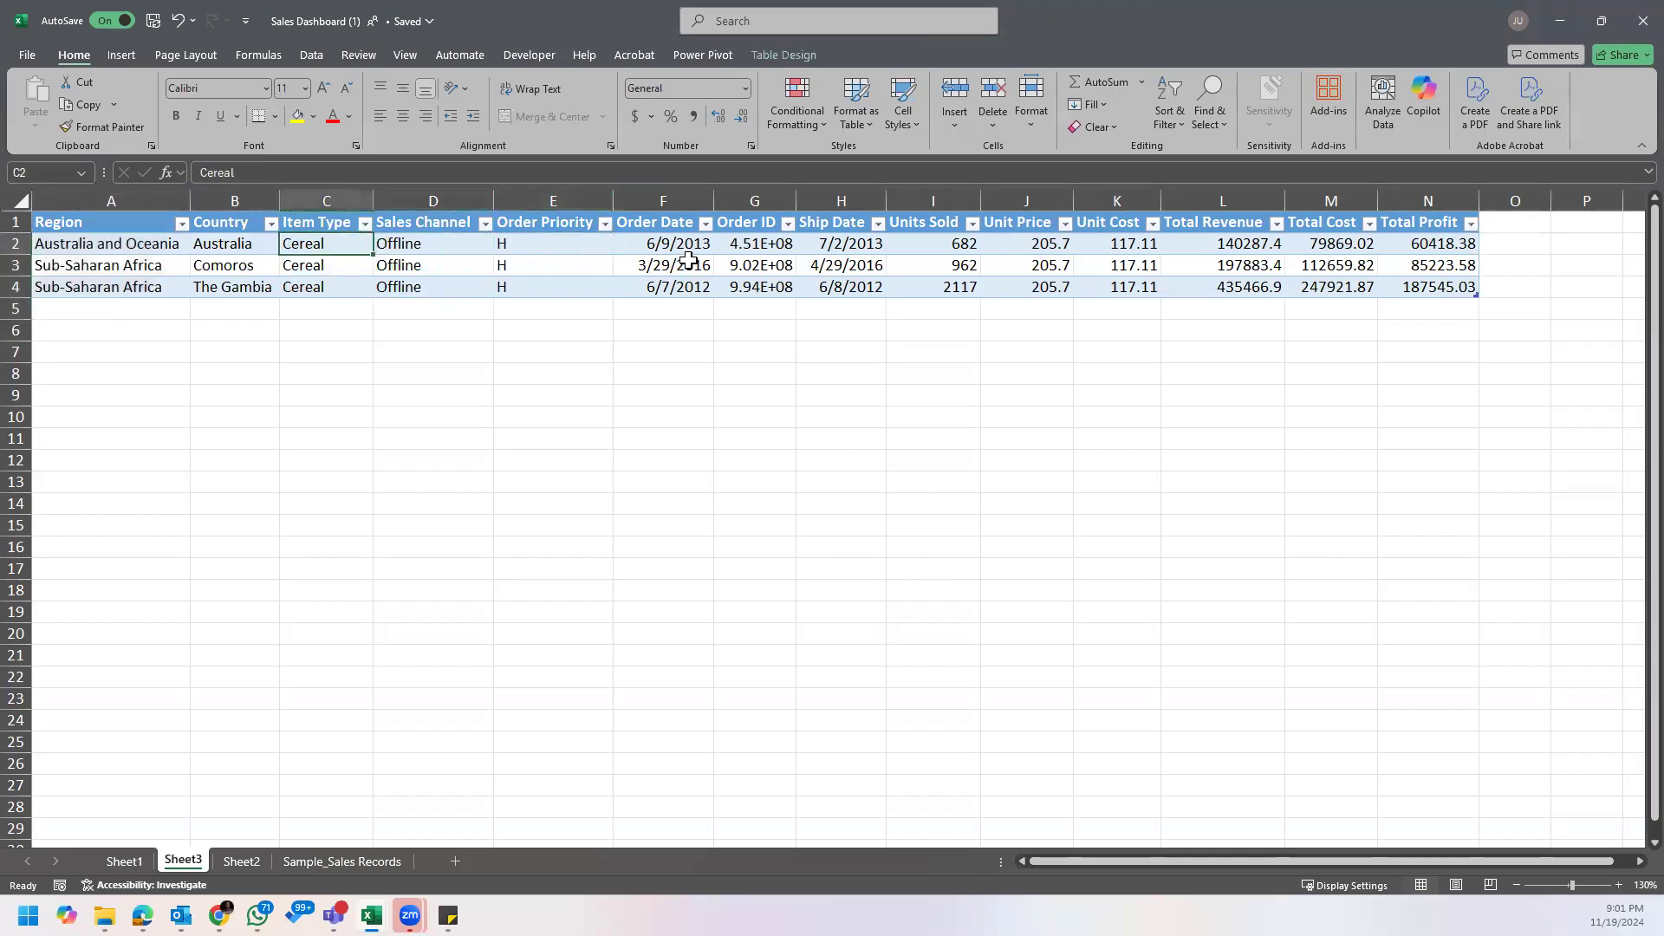
Step: Fit the Order ID column to its contents and check the records' units sold, unit price, revenue, cost and profit
double_click(796, 200)
left_click(964, 249)
left_click(1047, 250)
left_click(1189, 260)
left_click(1339, 249)
left_click(1439, 267)
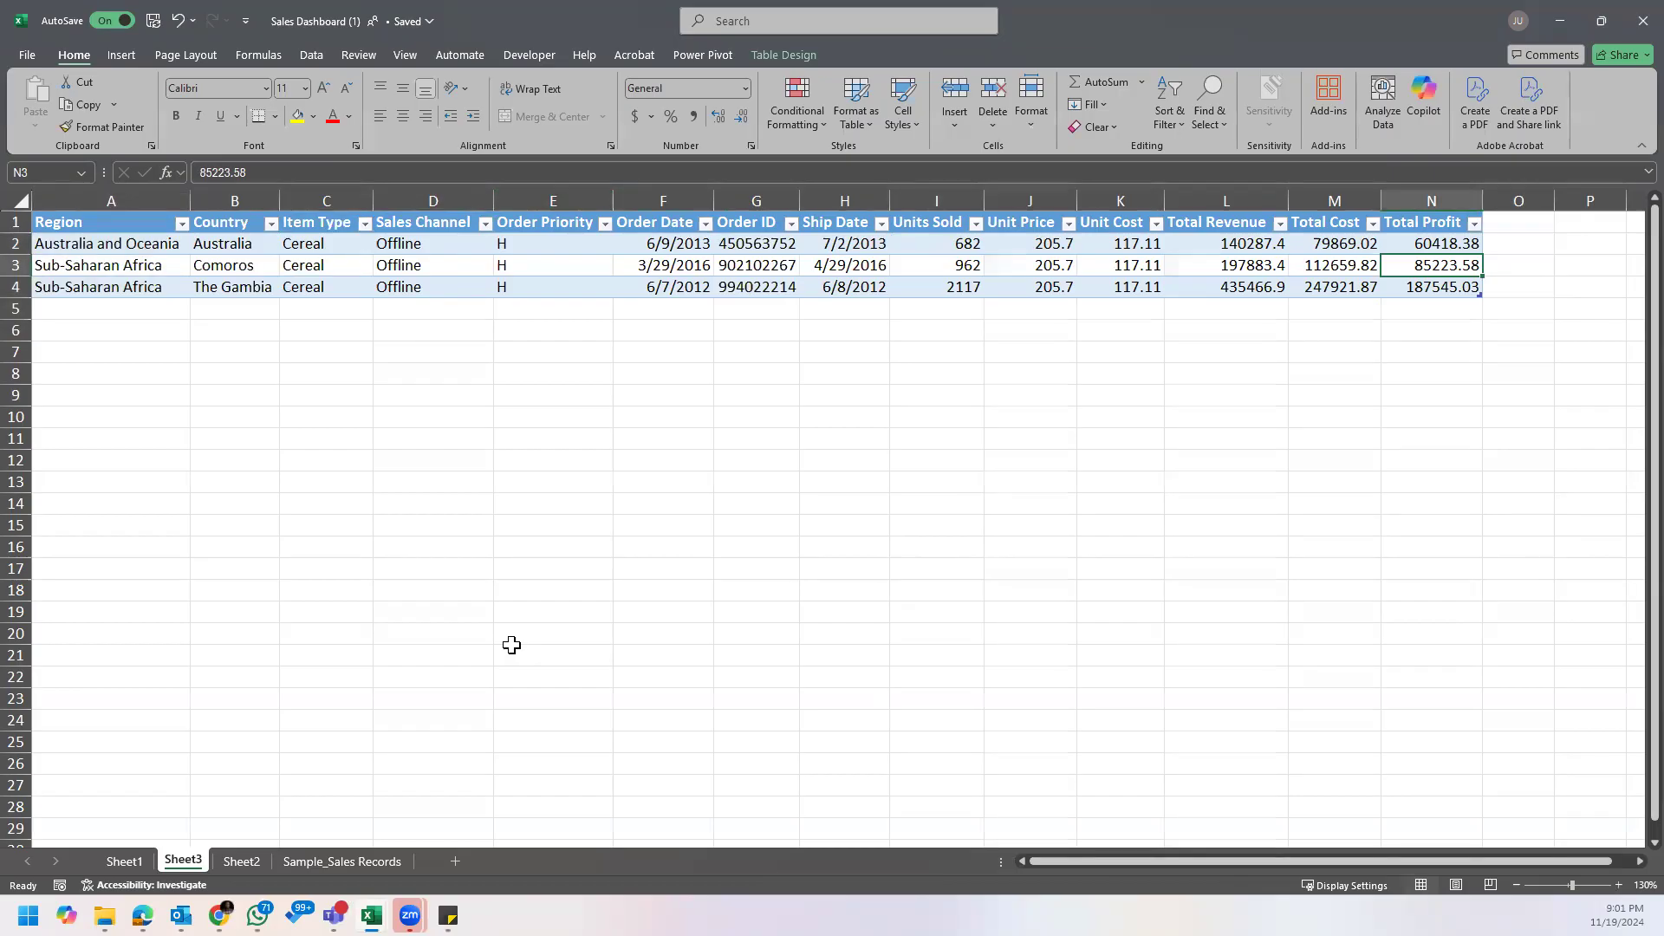
Step: Delete the Sheet3 worksheet holding the extracted Cereal detail records
right_click(184, 862)
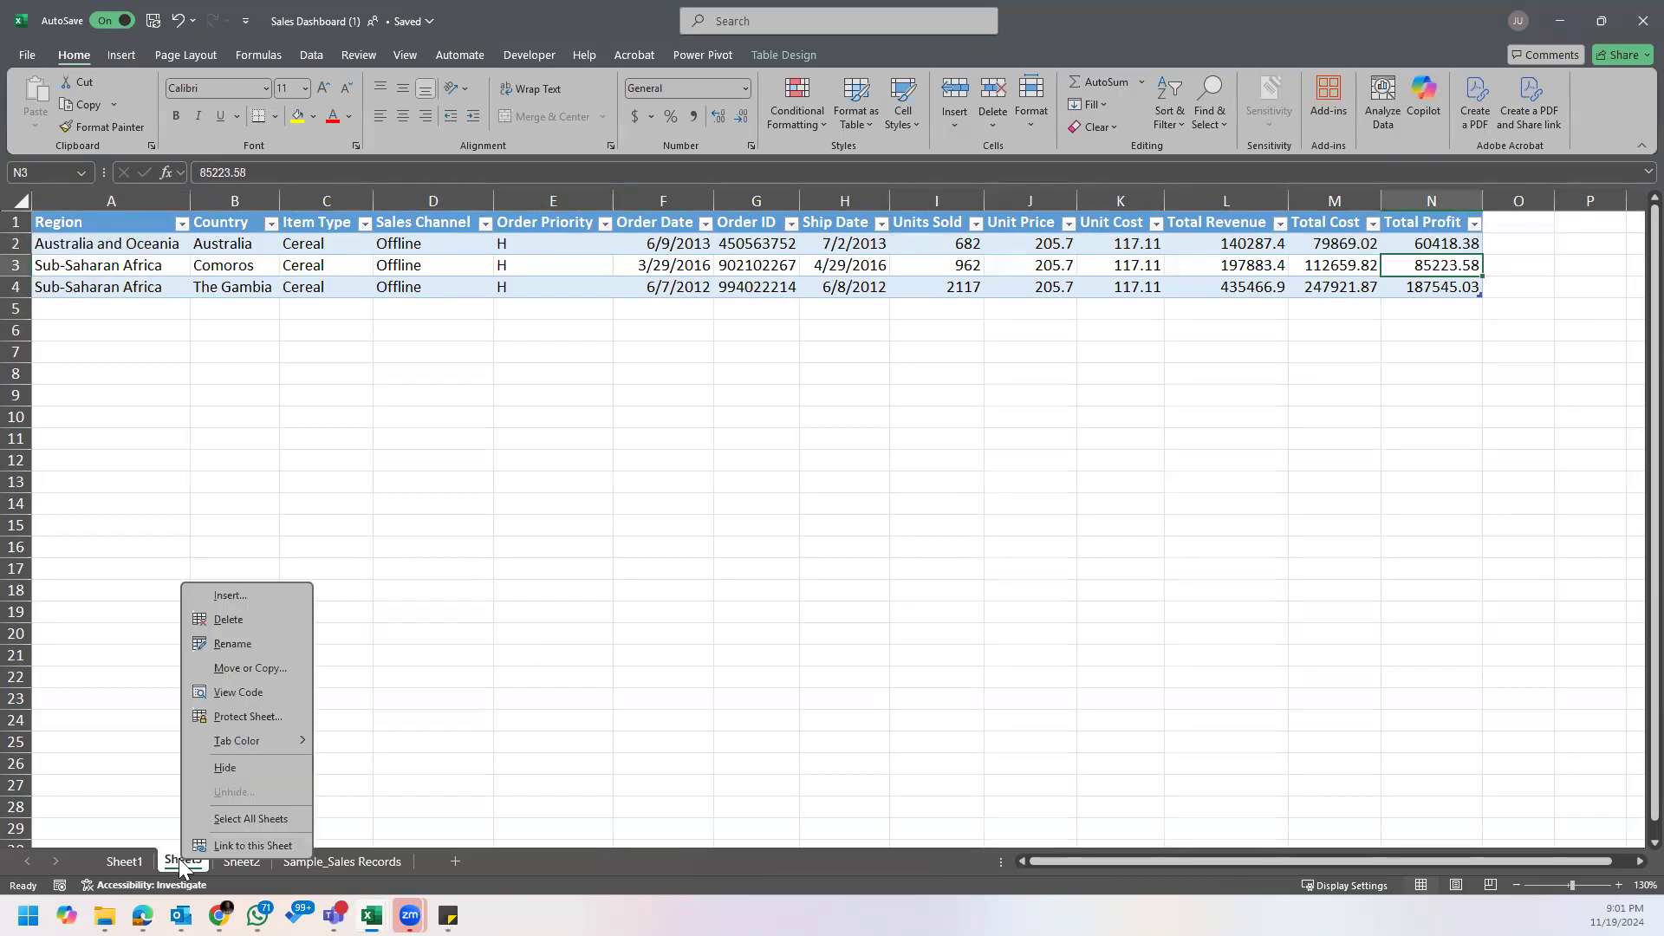
left_click(241, 617)
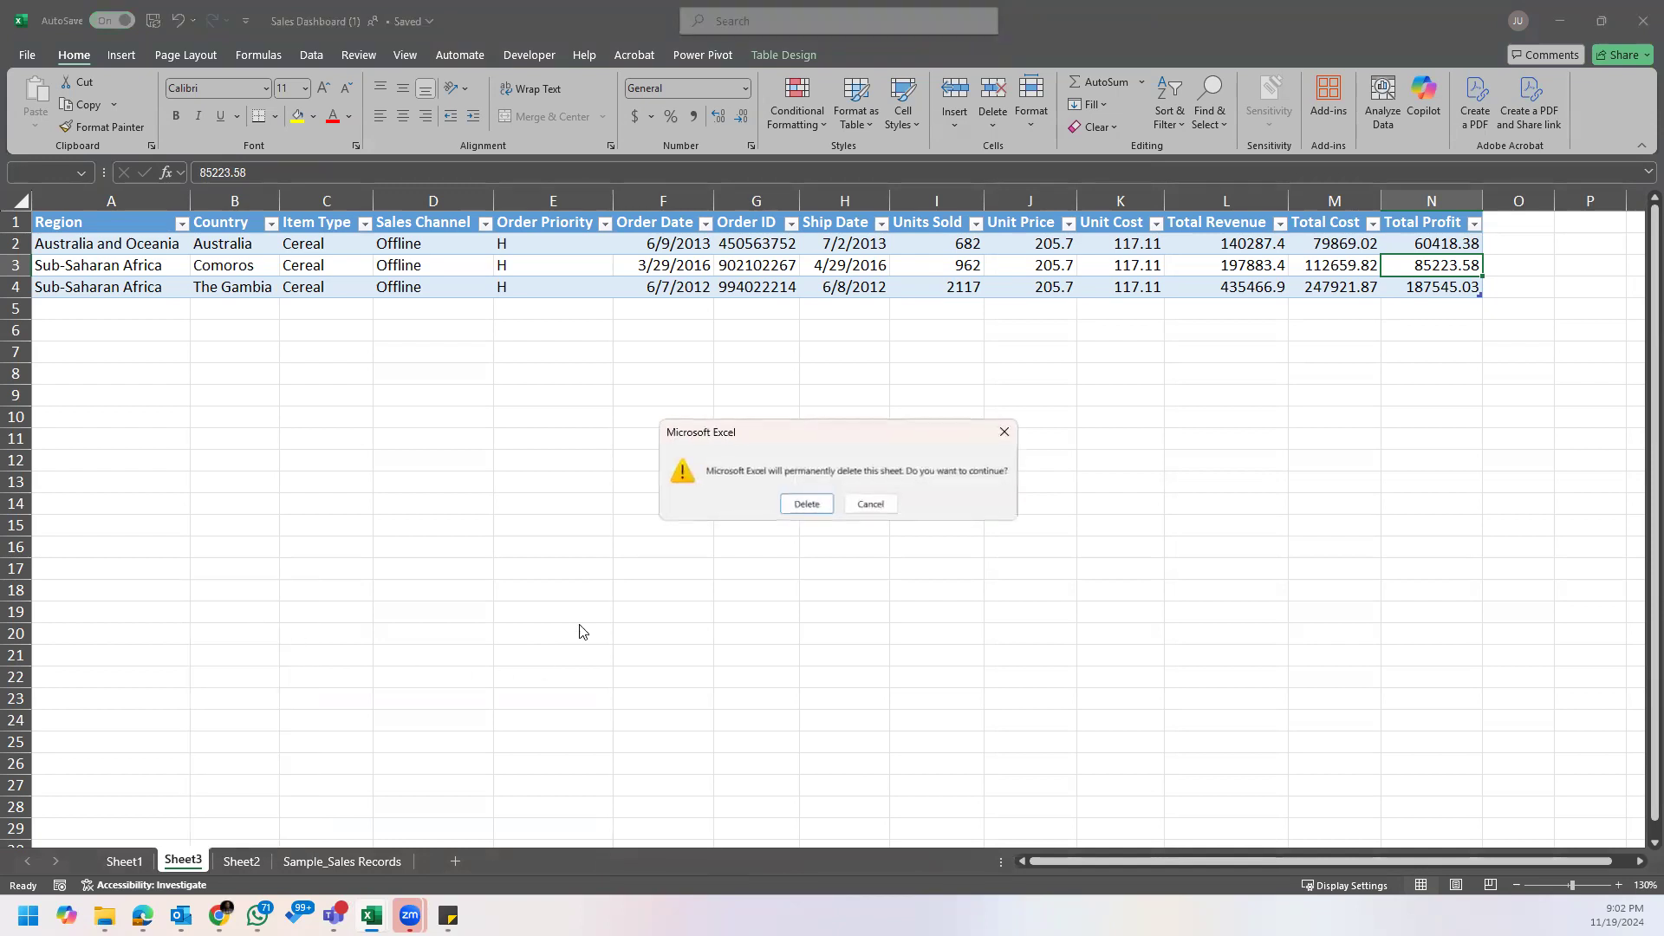
left_click(811, 509)
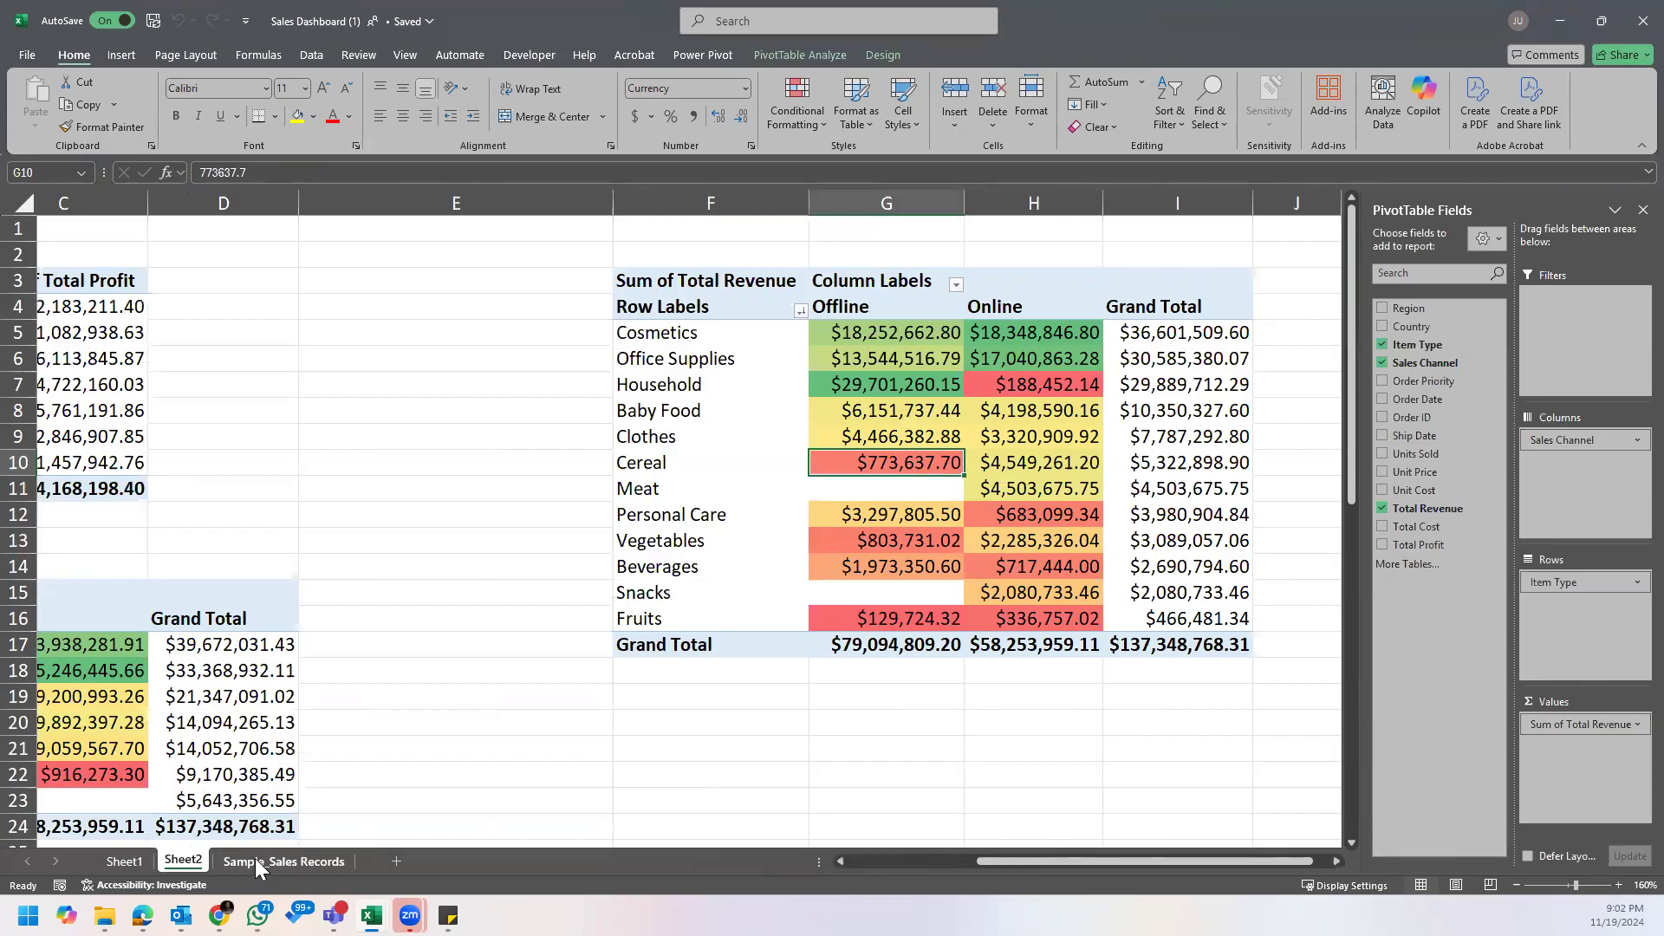
Step: Look over the item type revenue PivotTable on Sheet2 and reread the business questions in Sticky Notes
left_click(1201, 358)
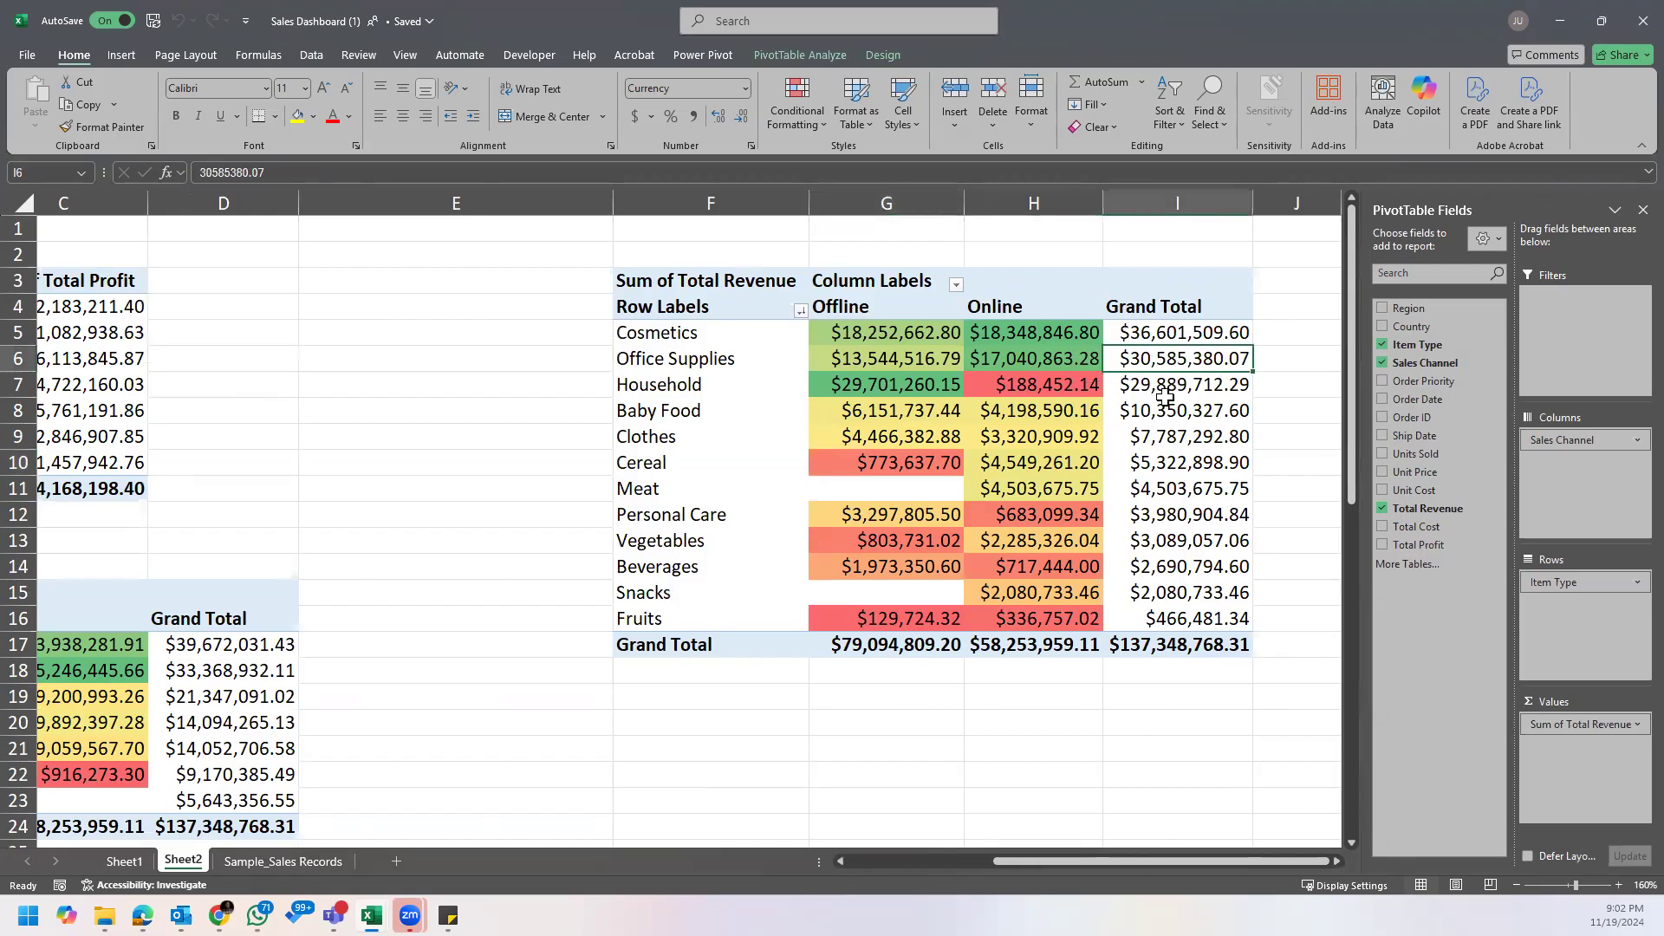
left_click(1023, 418)
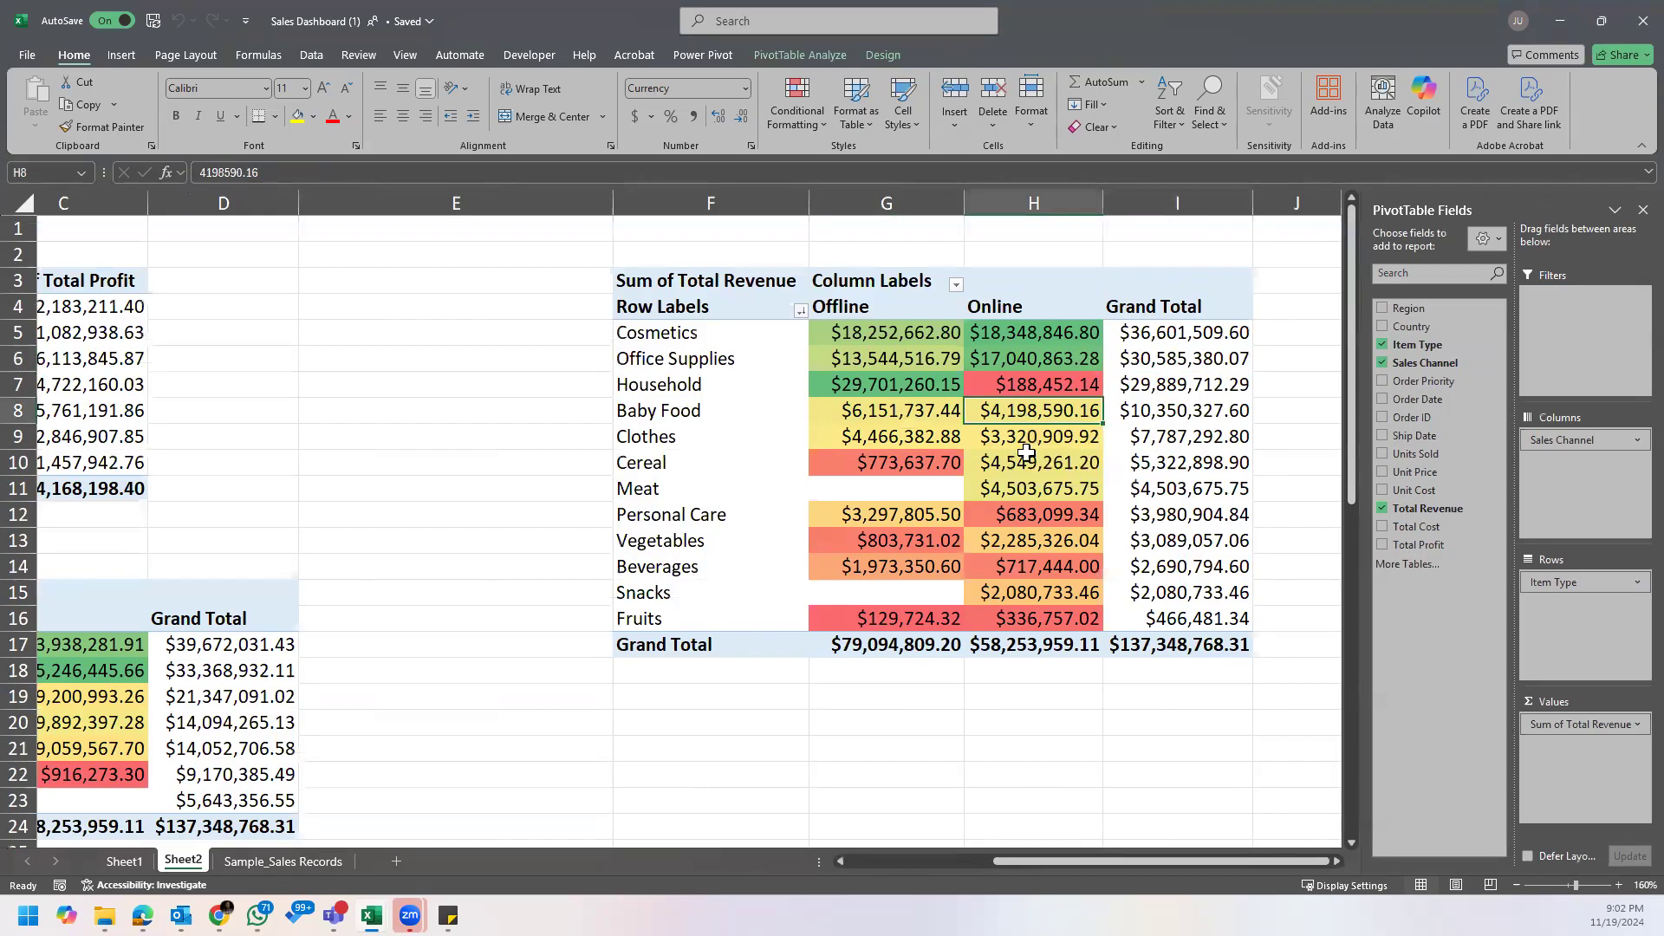
mouse_move(449, 917)
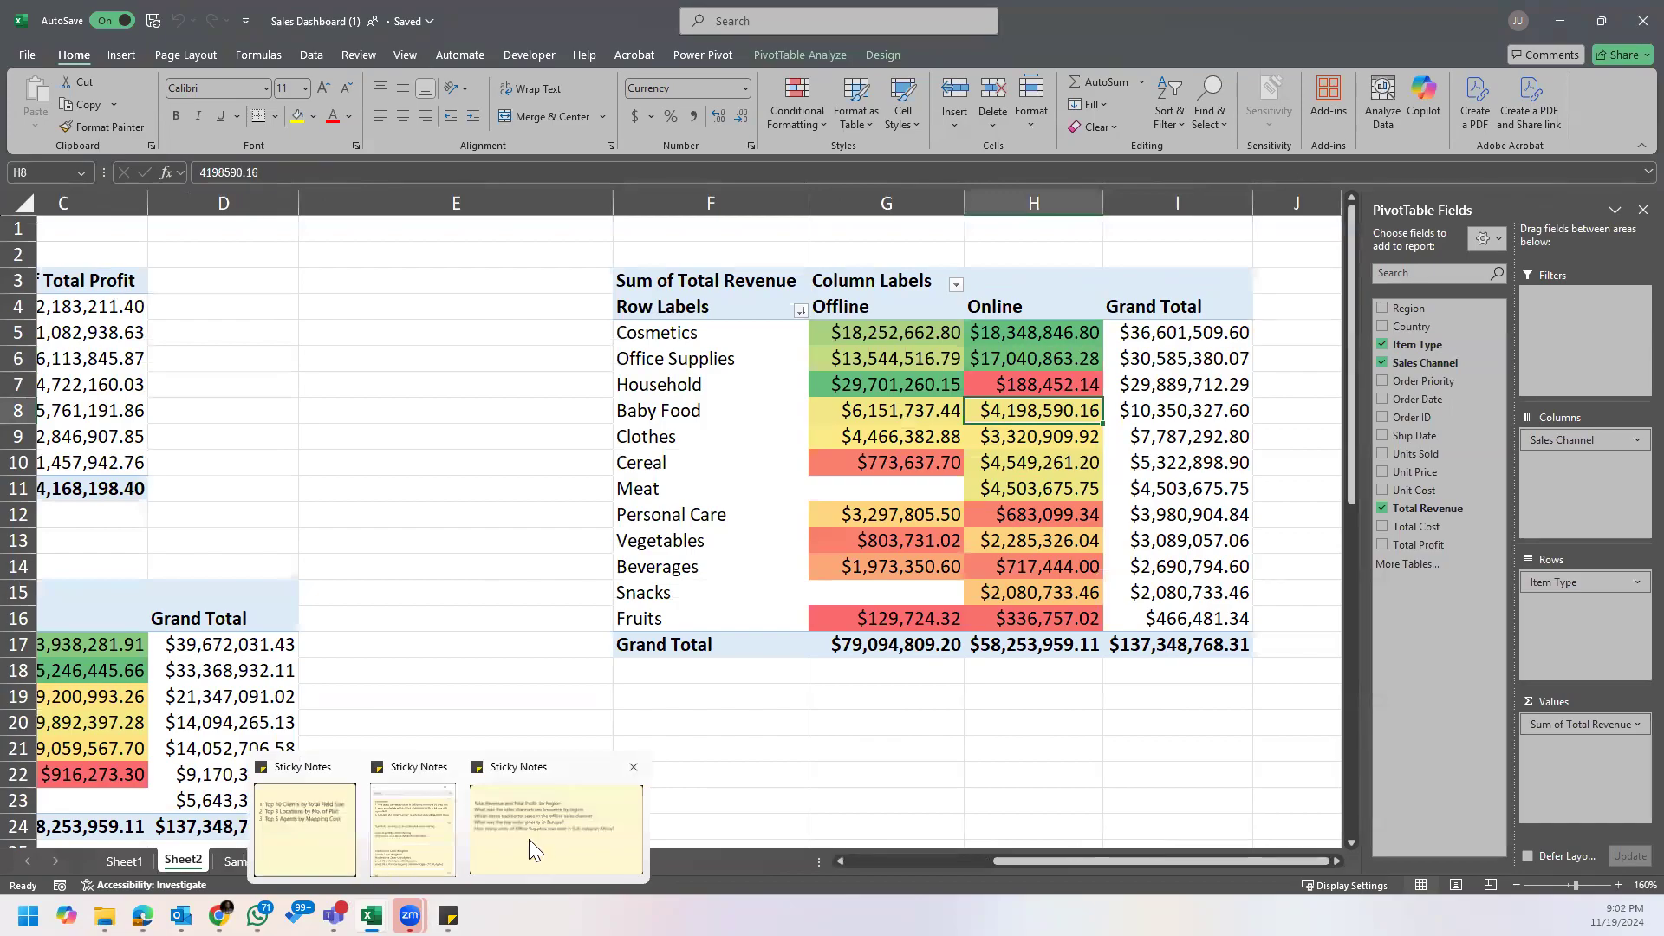
left_click(506, 836)
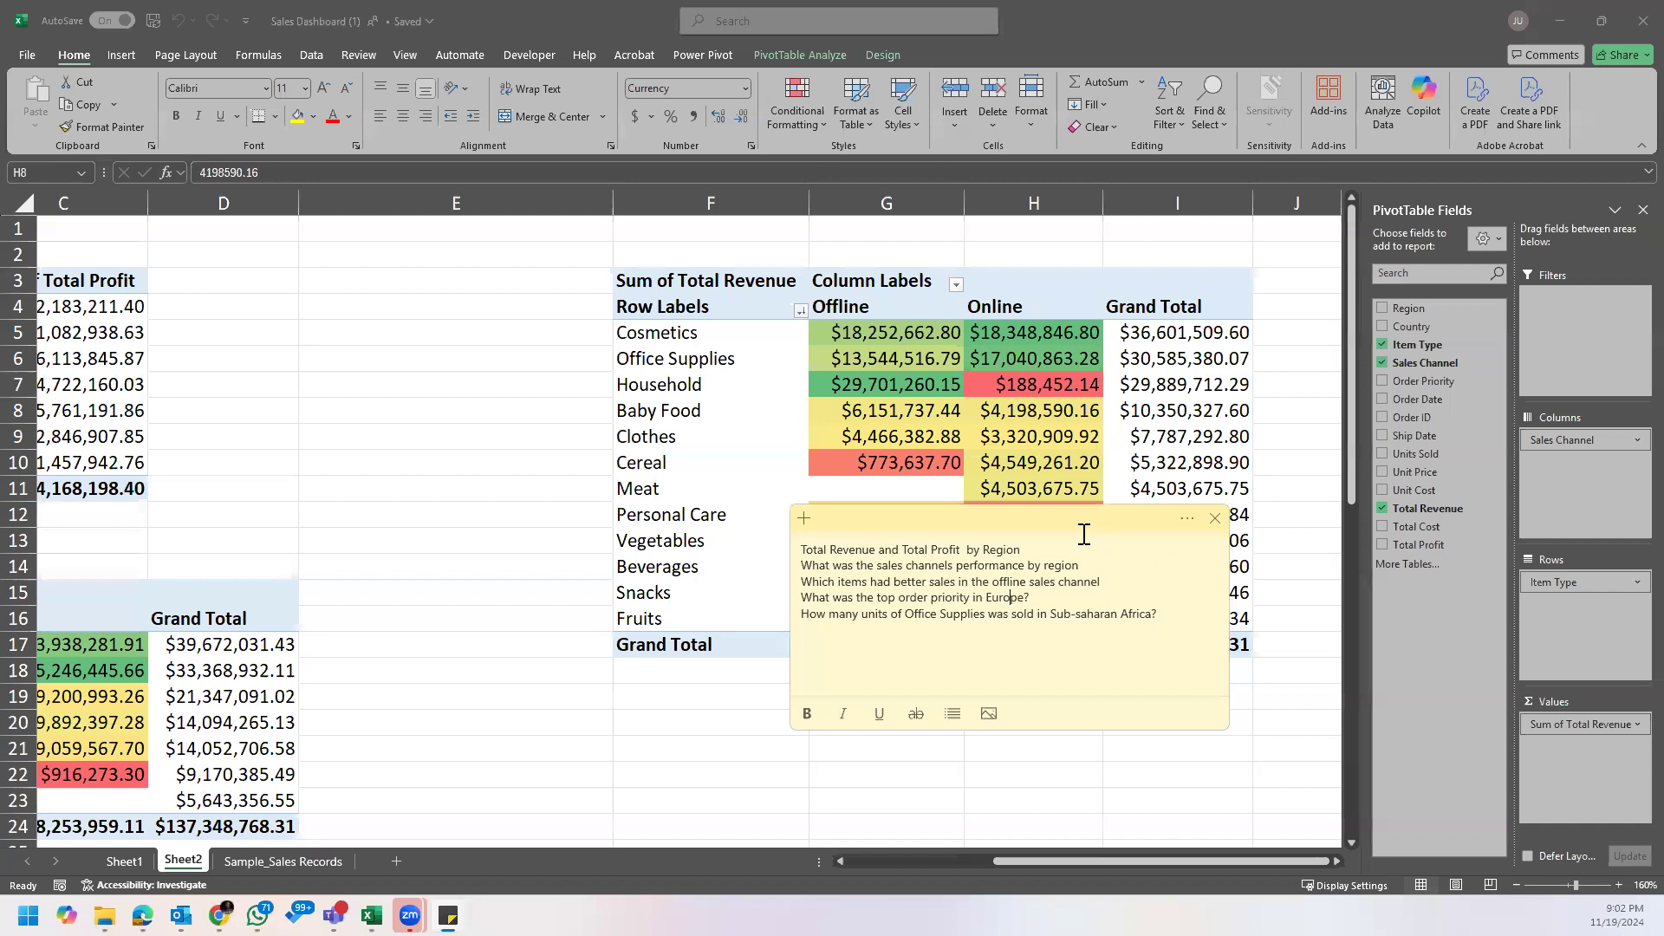
left_click(906, 380)
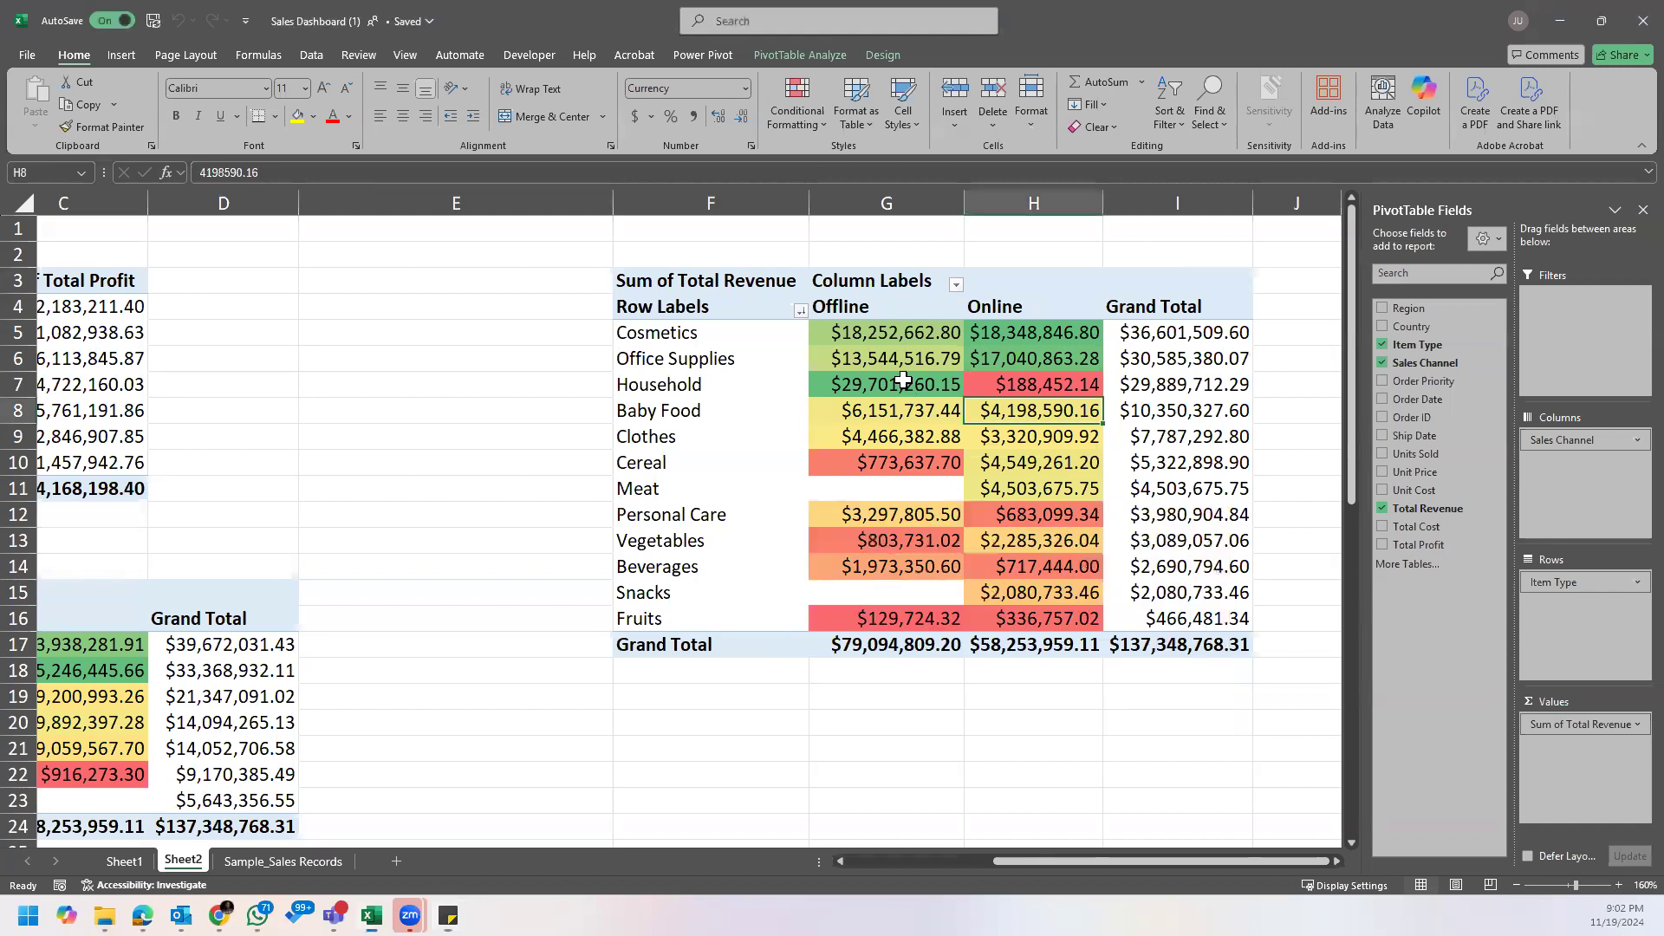
Step: Sort the item type PivotTable by its Offline revenue from largest to smallest
left_click(897, 332)
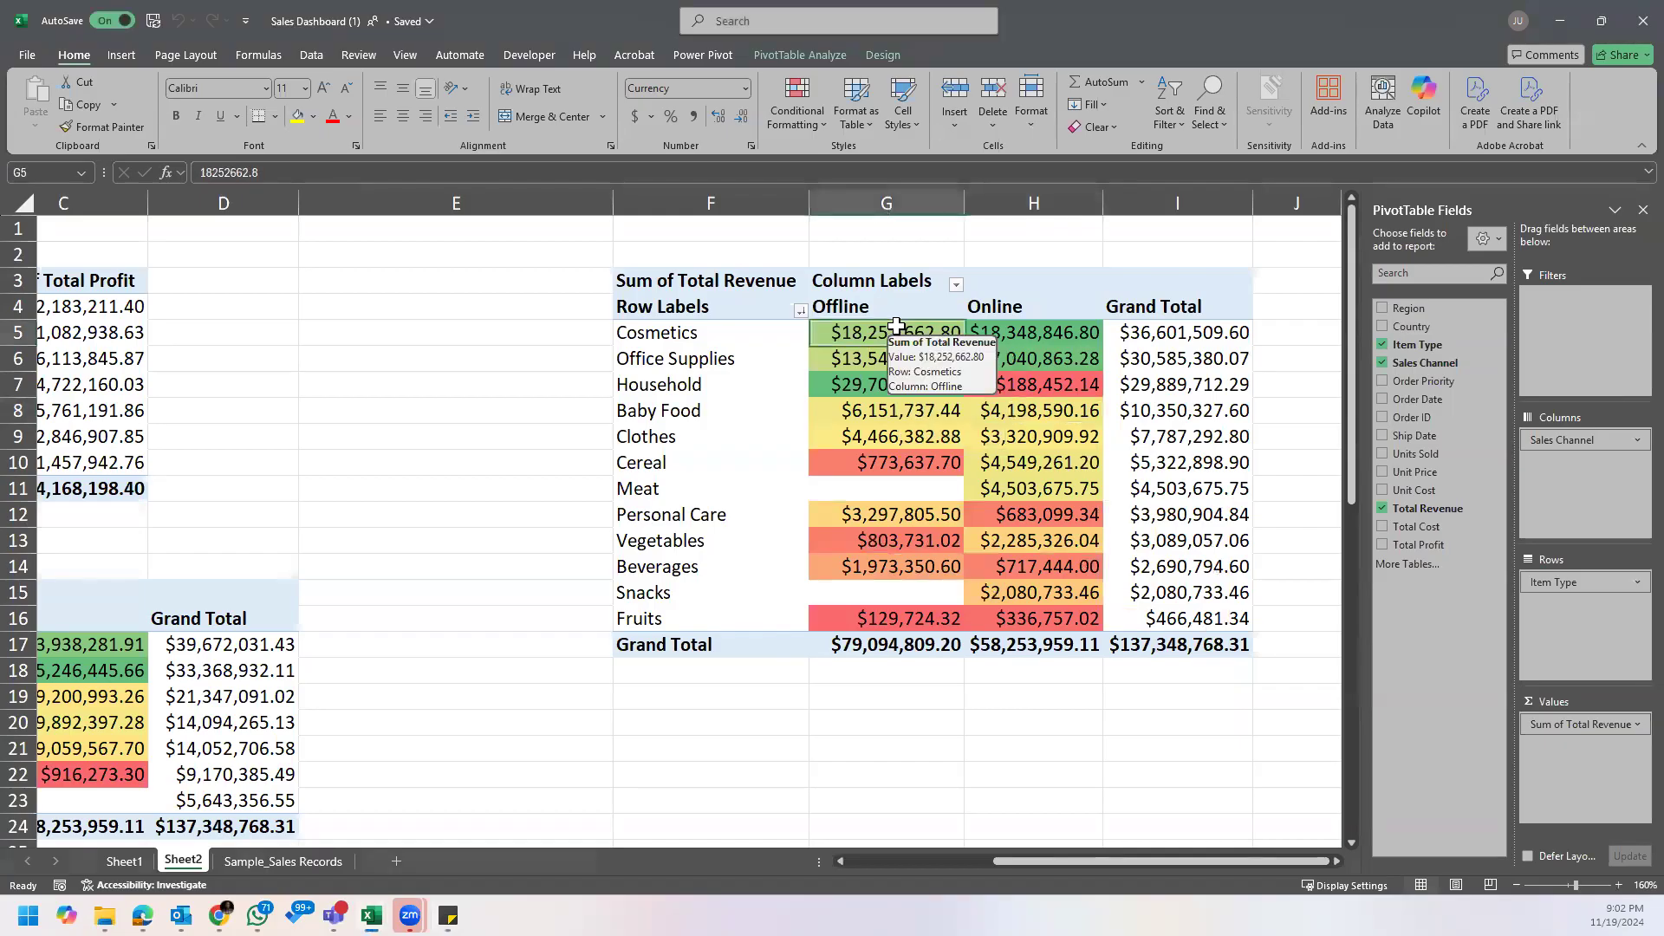
right_click(890, 335)
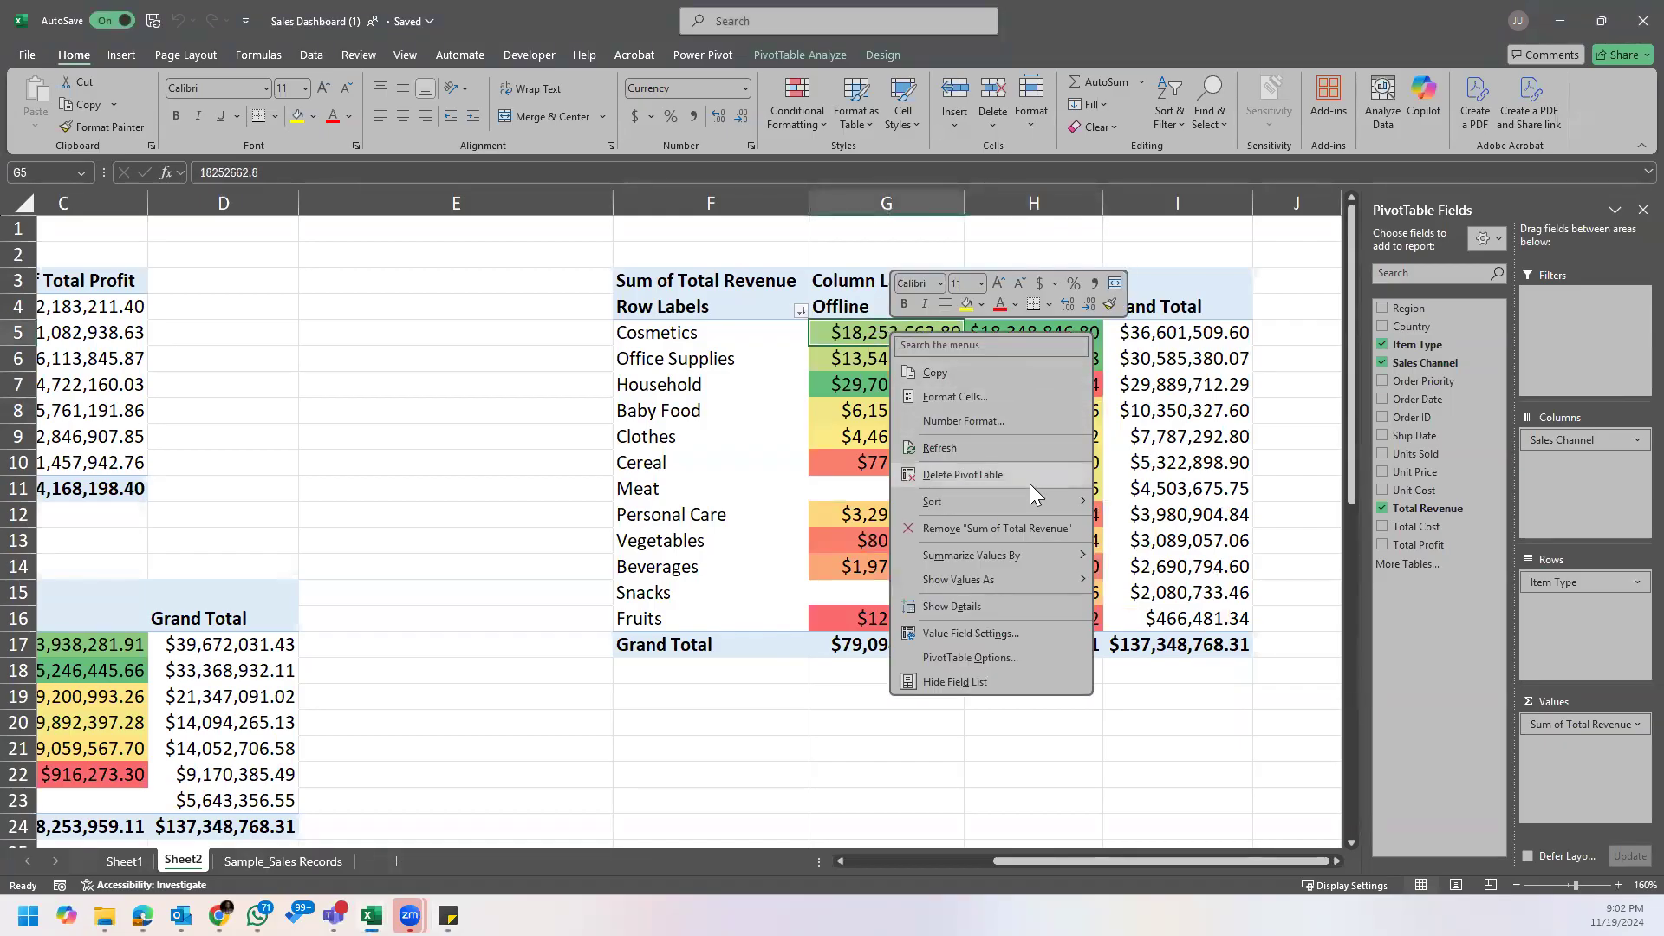
mouse_move(1032, 501)
left_click(1201, 528)
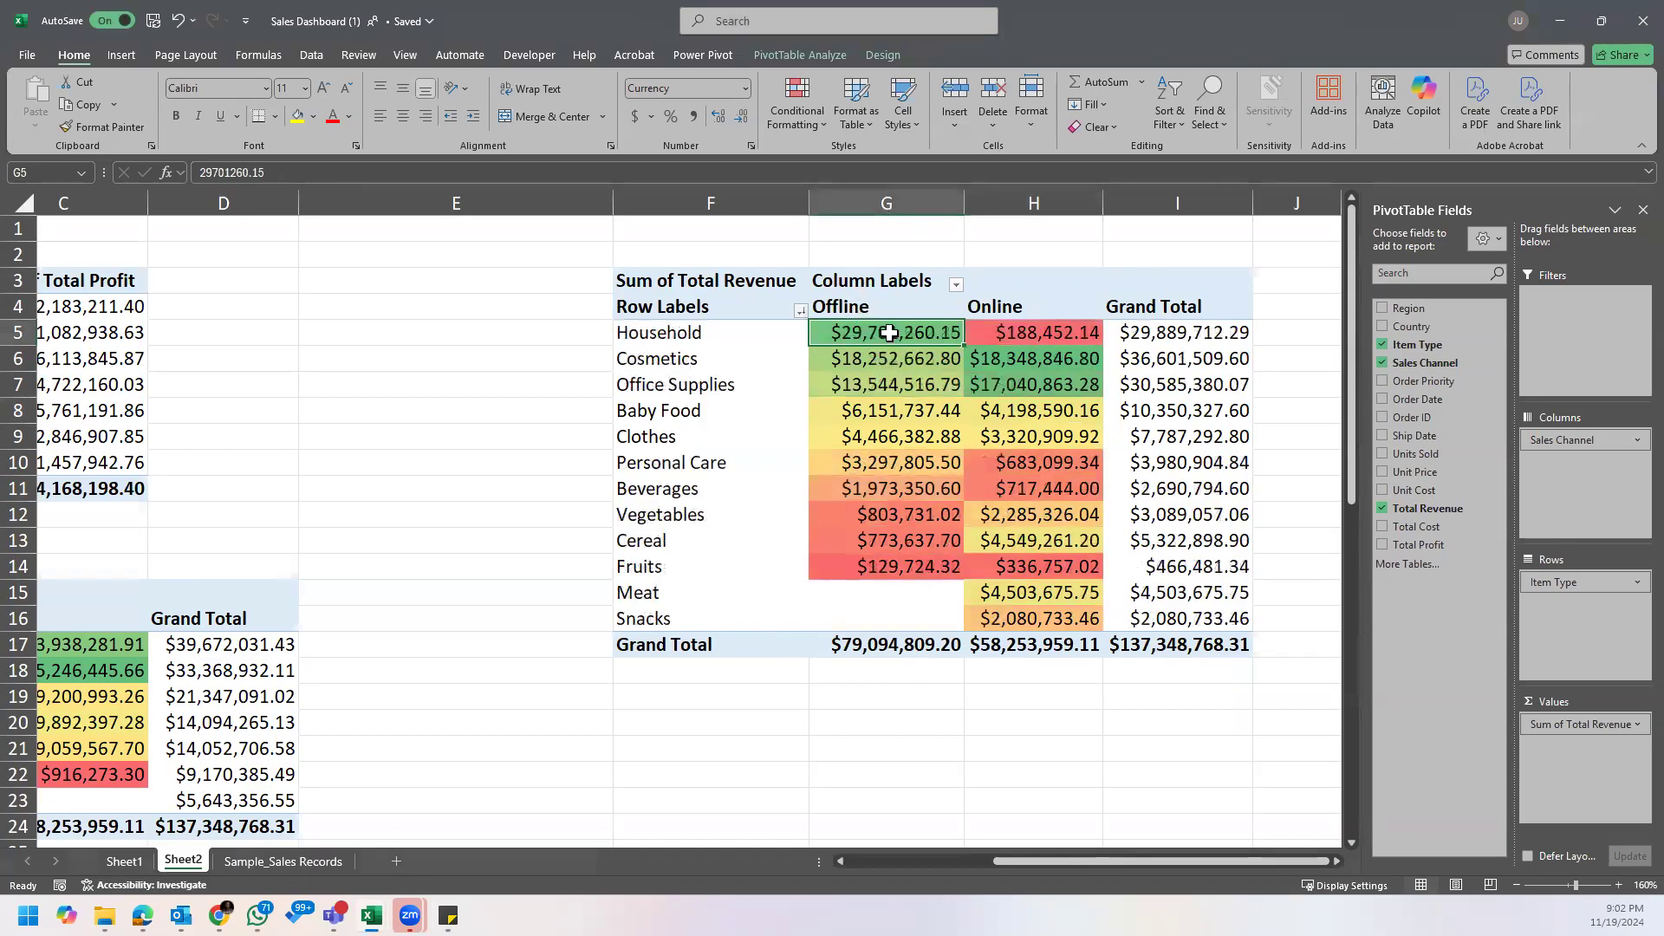
Step: Examine the three item types with the highest Offline revenue in the sorted PivotTable
left_click_drag(889, 333, 898, 388)
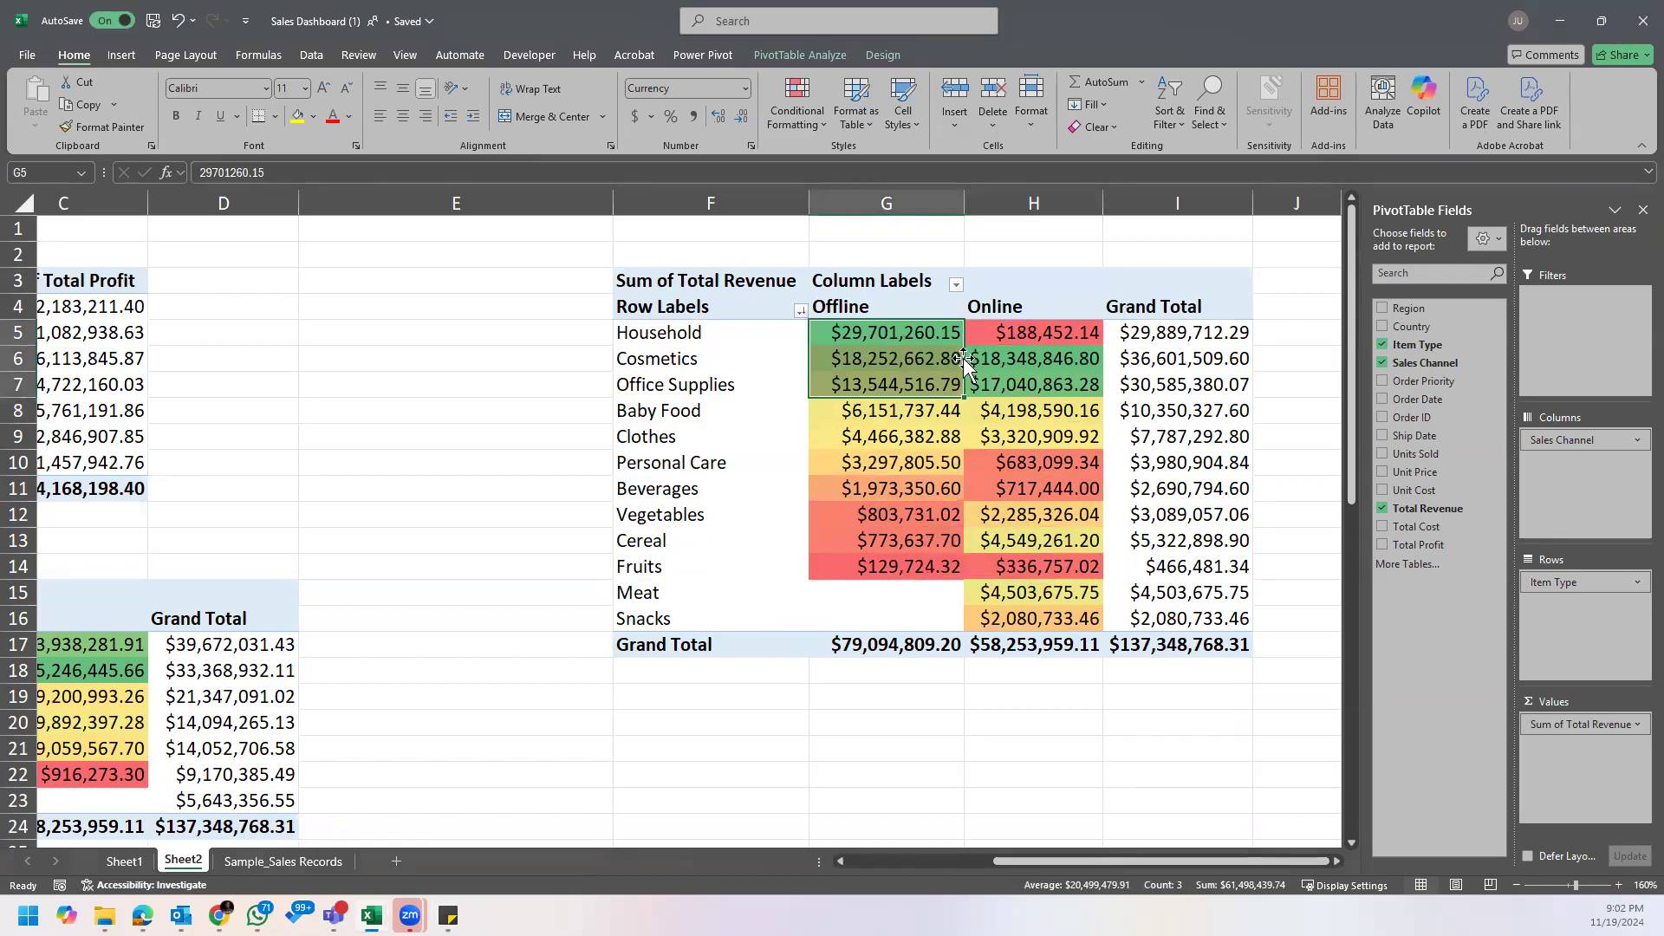
left_click(680, 336)
left_click(689, 363)
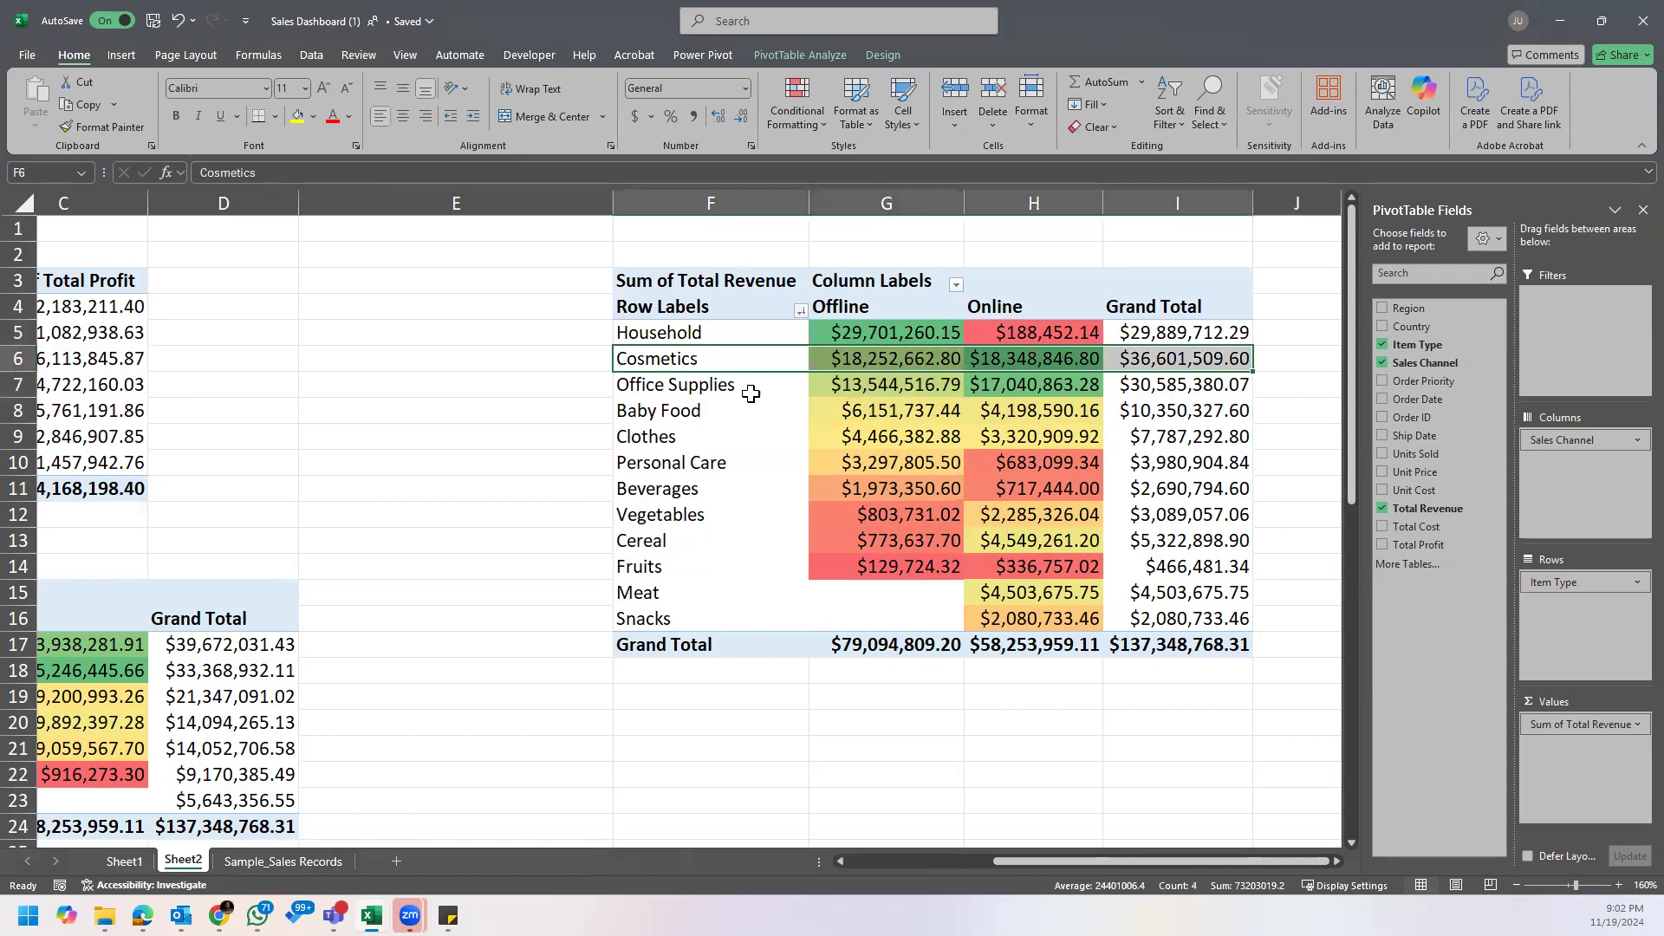
left_click(751, 394)
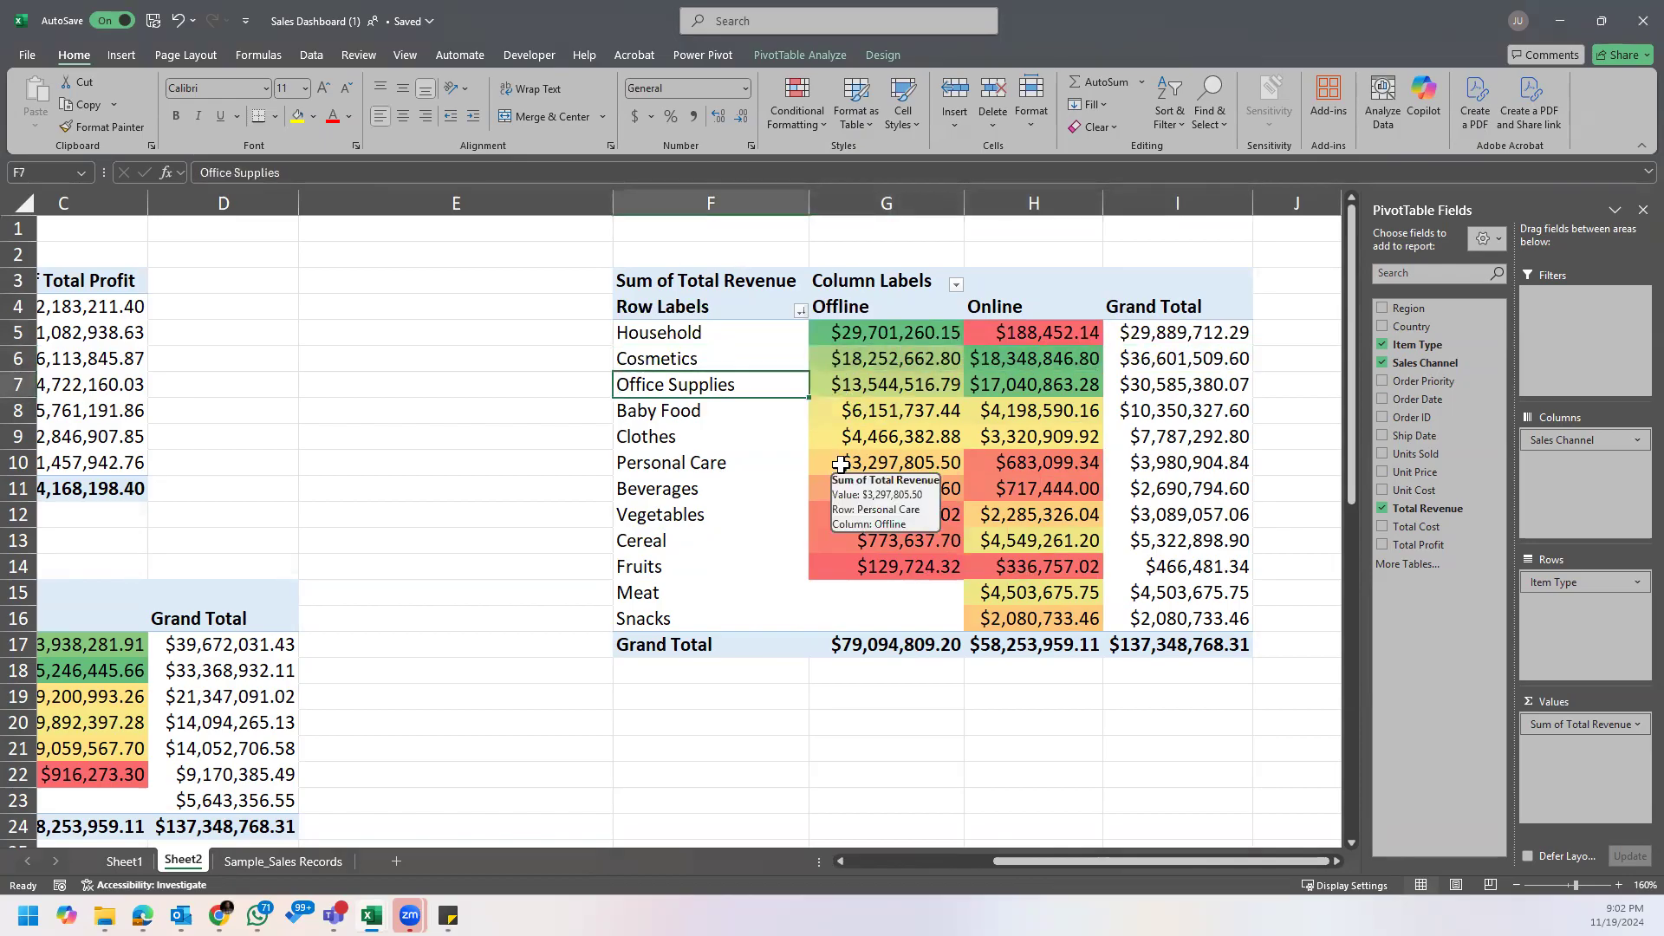
left_click(888, 328)
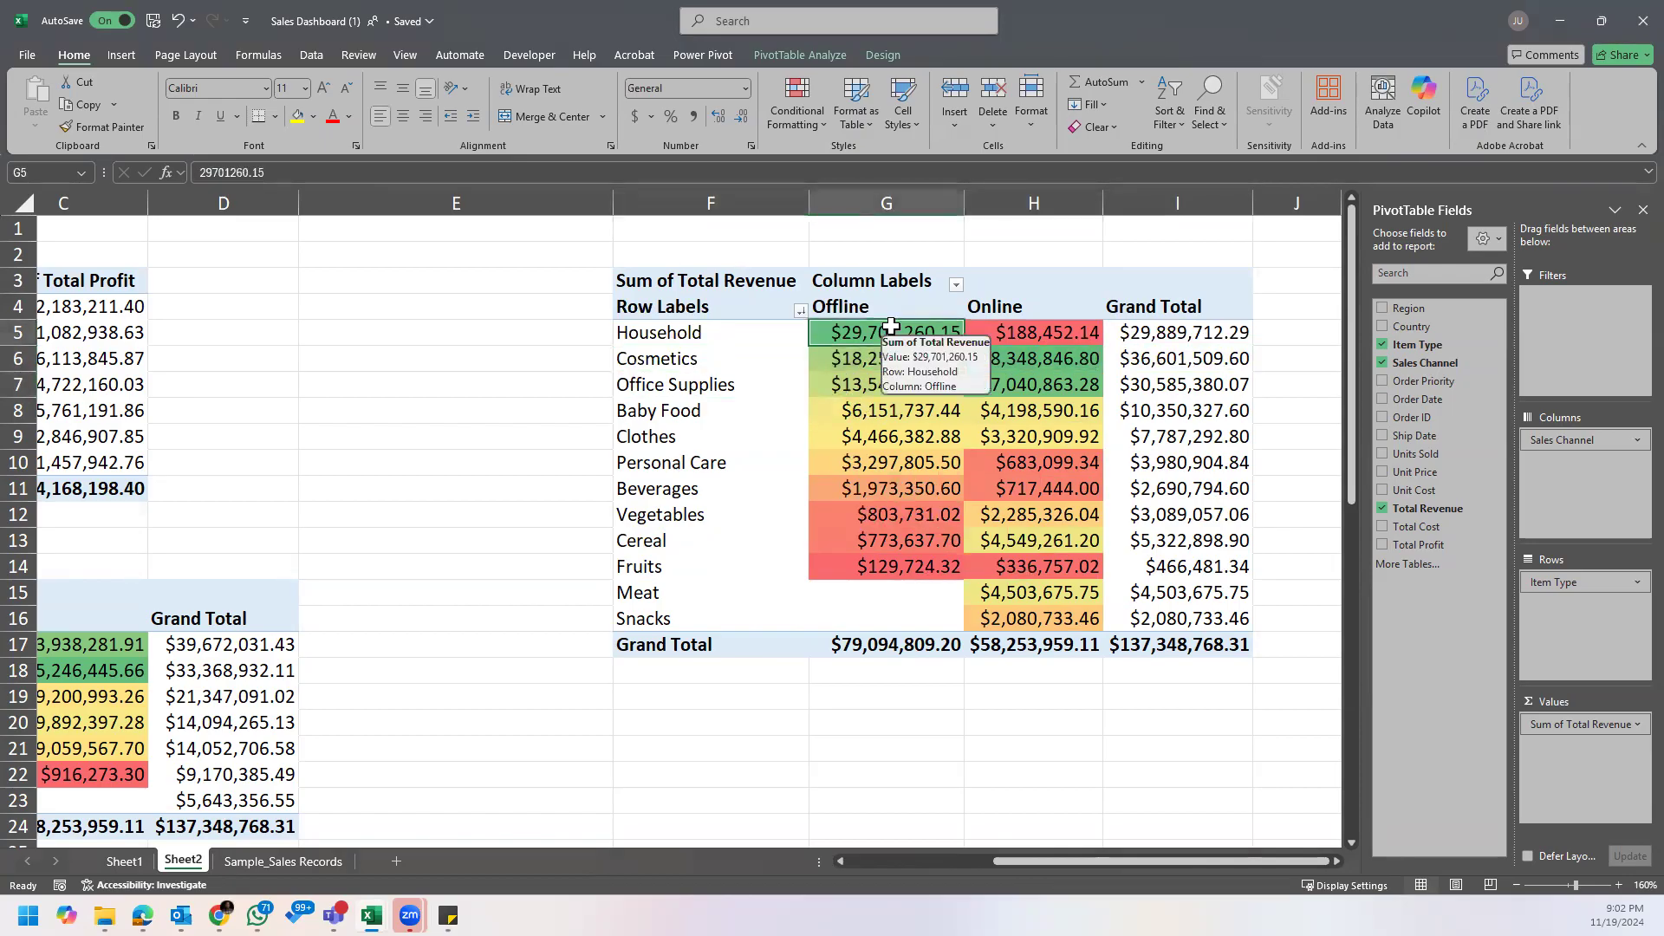
left_click(938, 697)
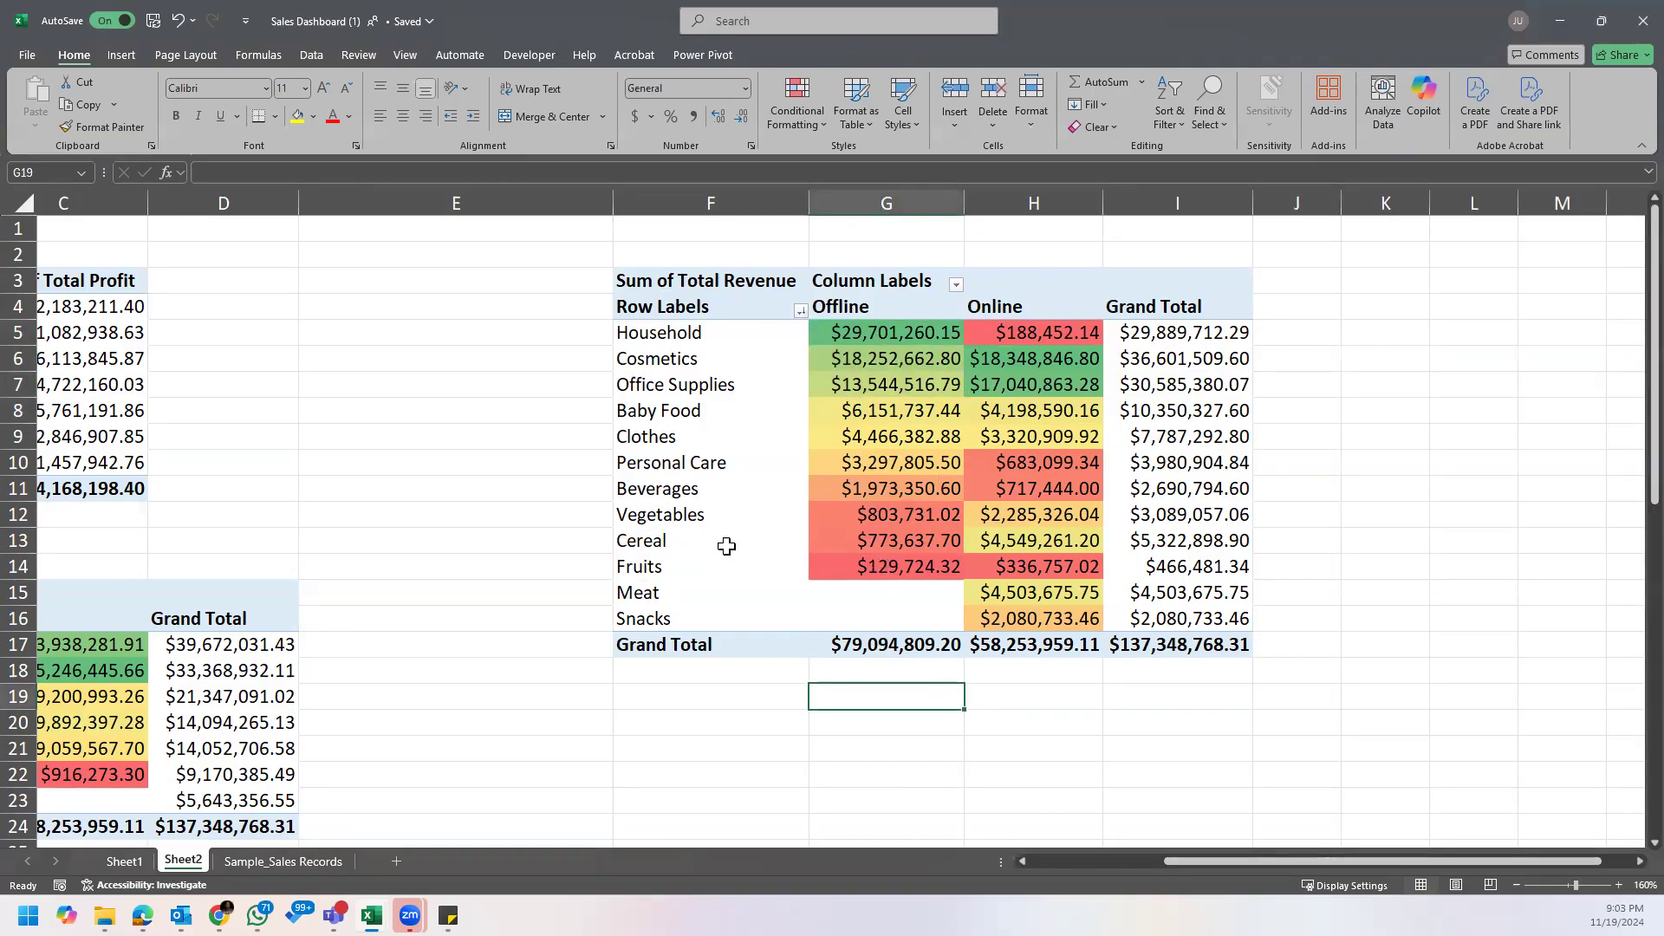
double_click(722, 517)
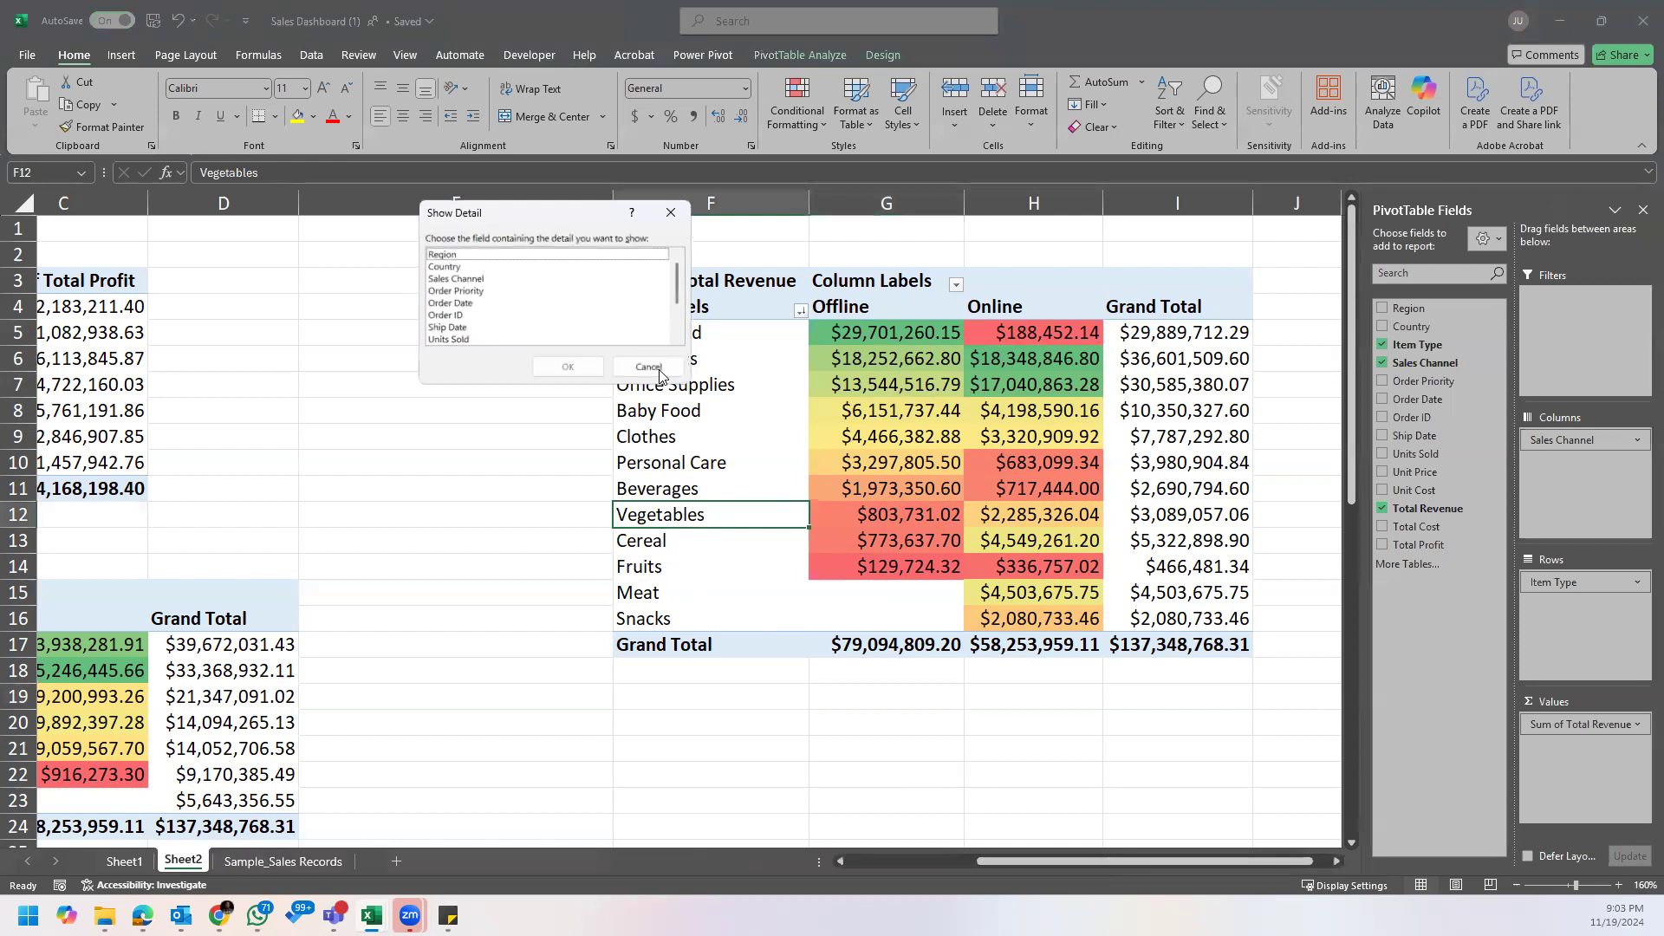
left_click(656, 372)
left_click(897, 756)
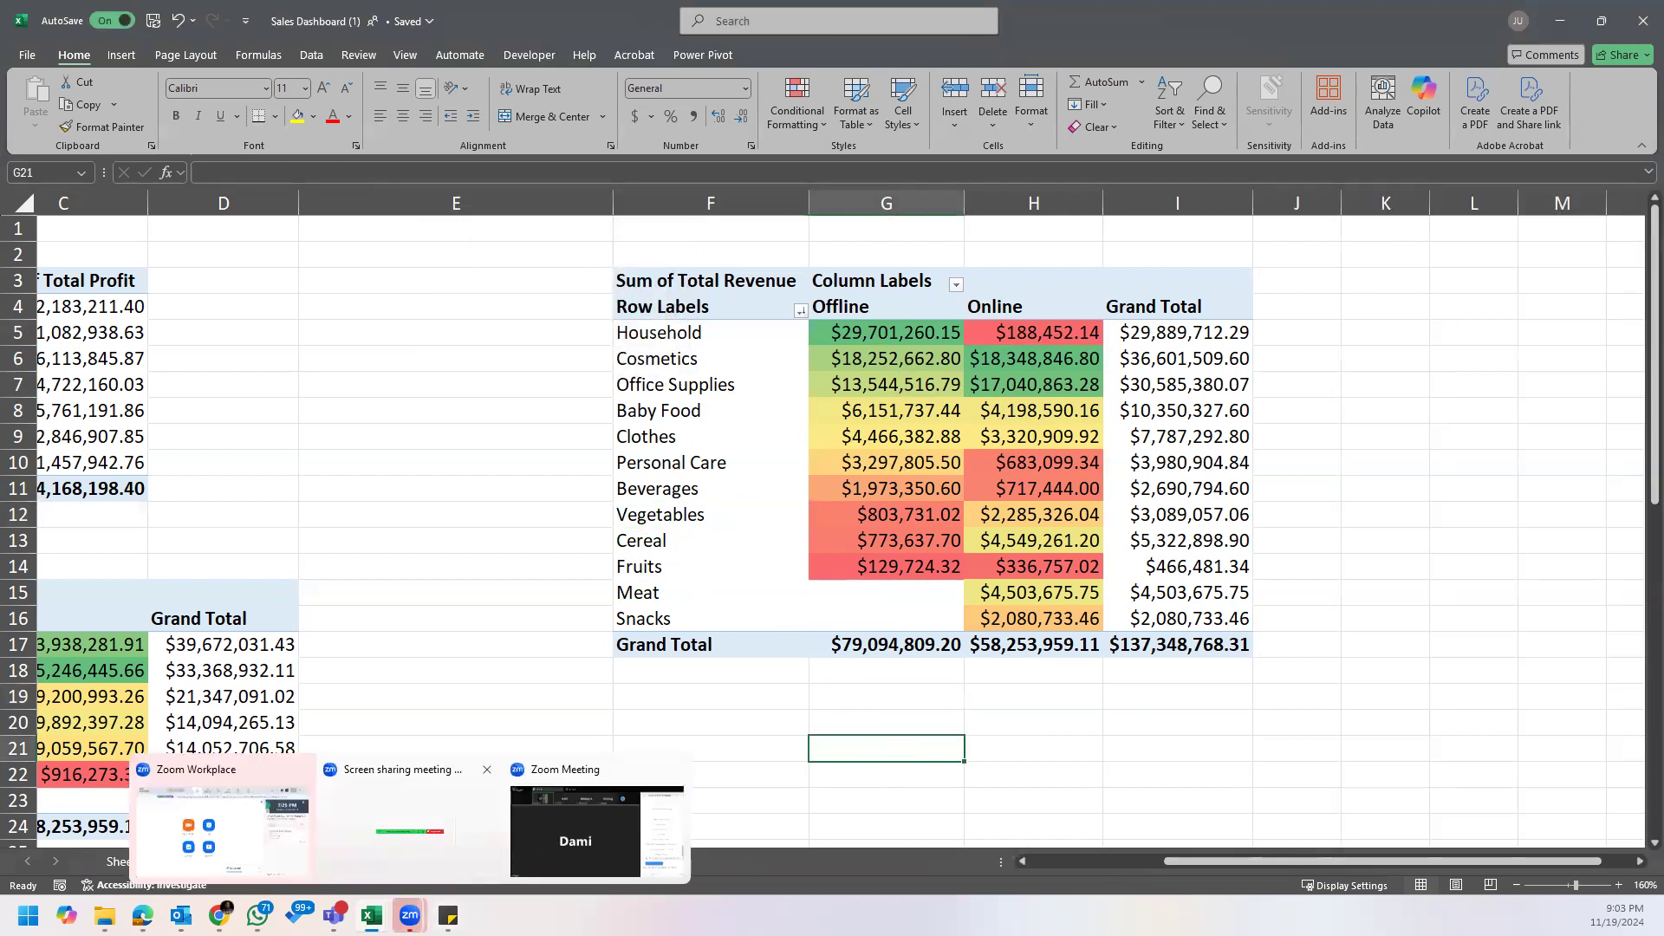
Step: Check the noted question about which items had better sales in the offline sales channel in Sticky Notes
left_click(494, 850)
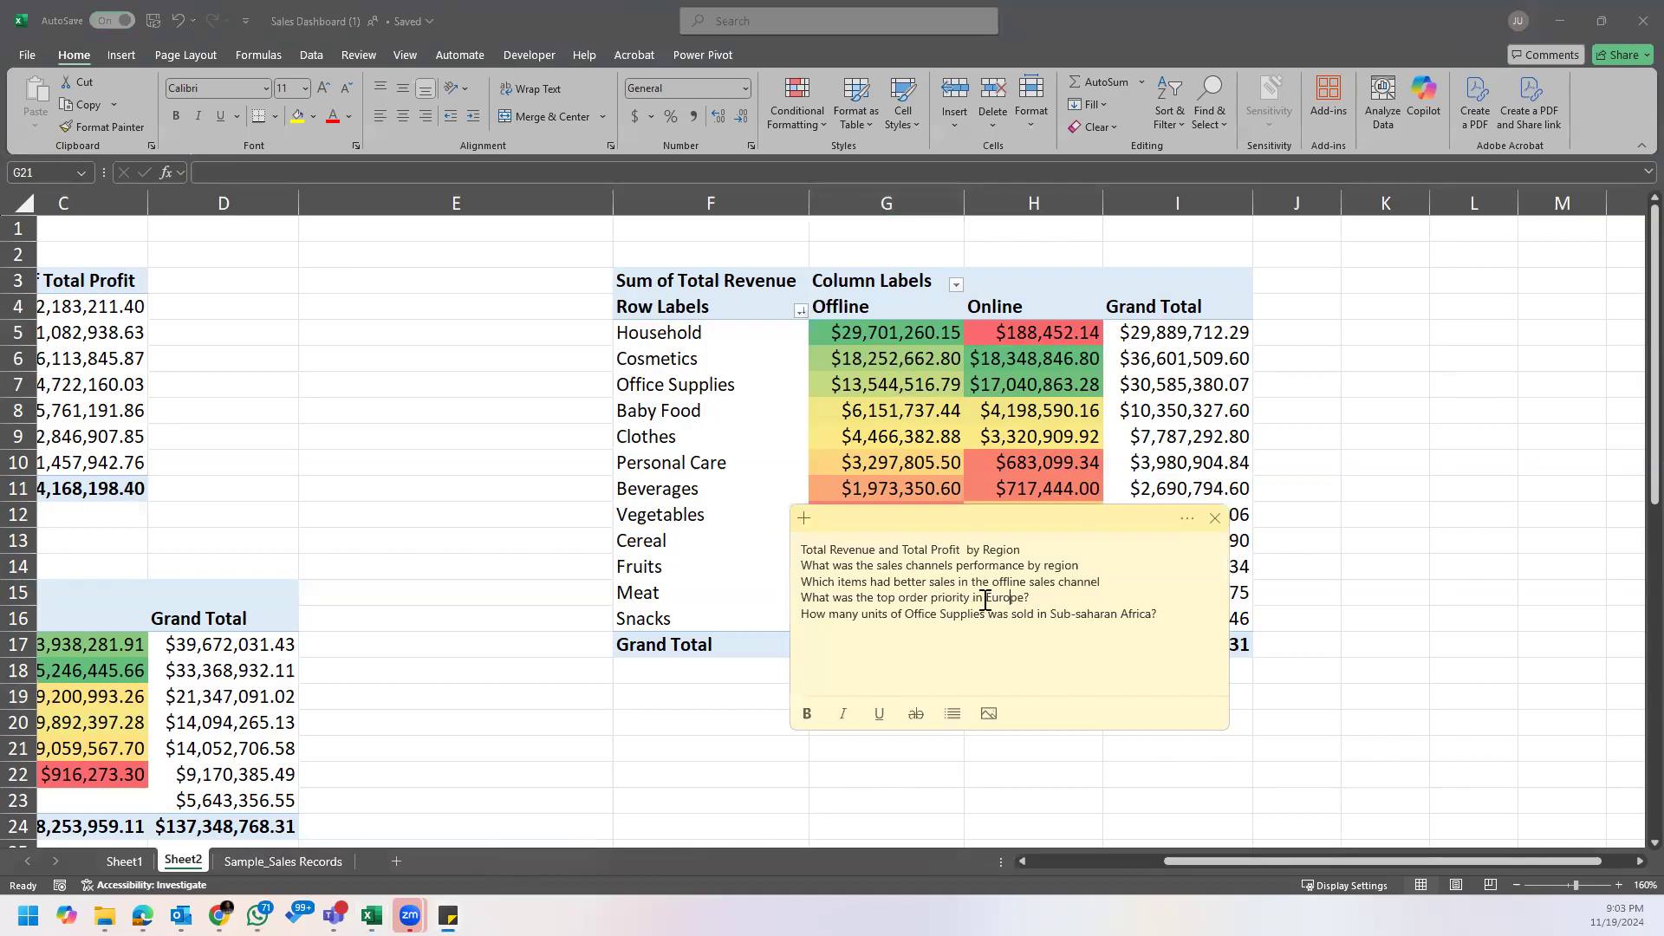
left_click(1109, 584)
left_click(783, 361)
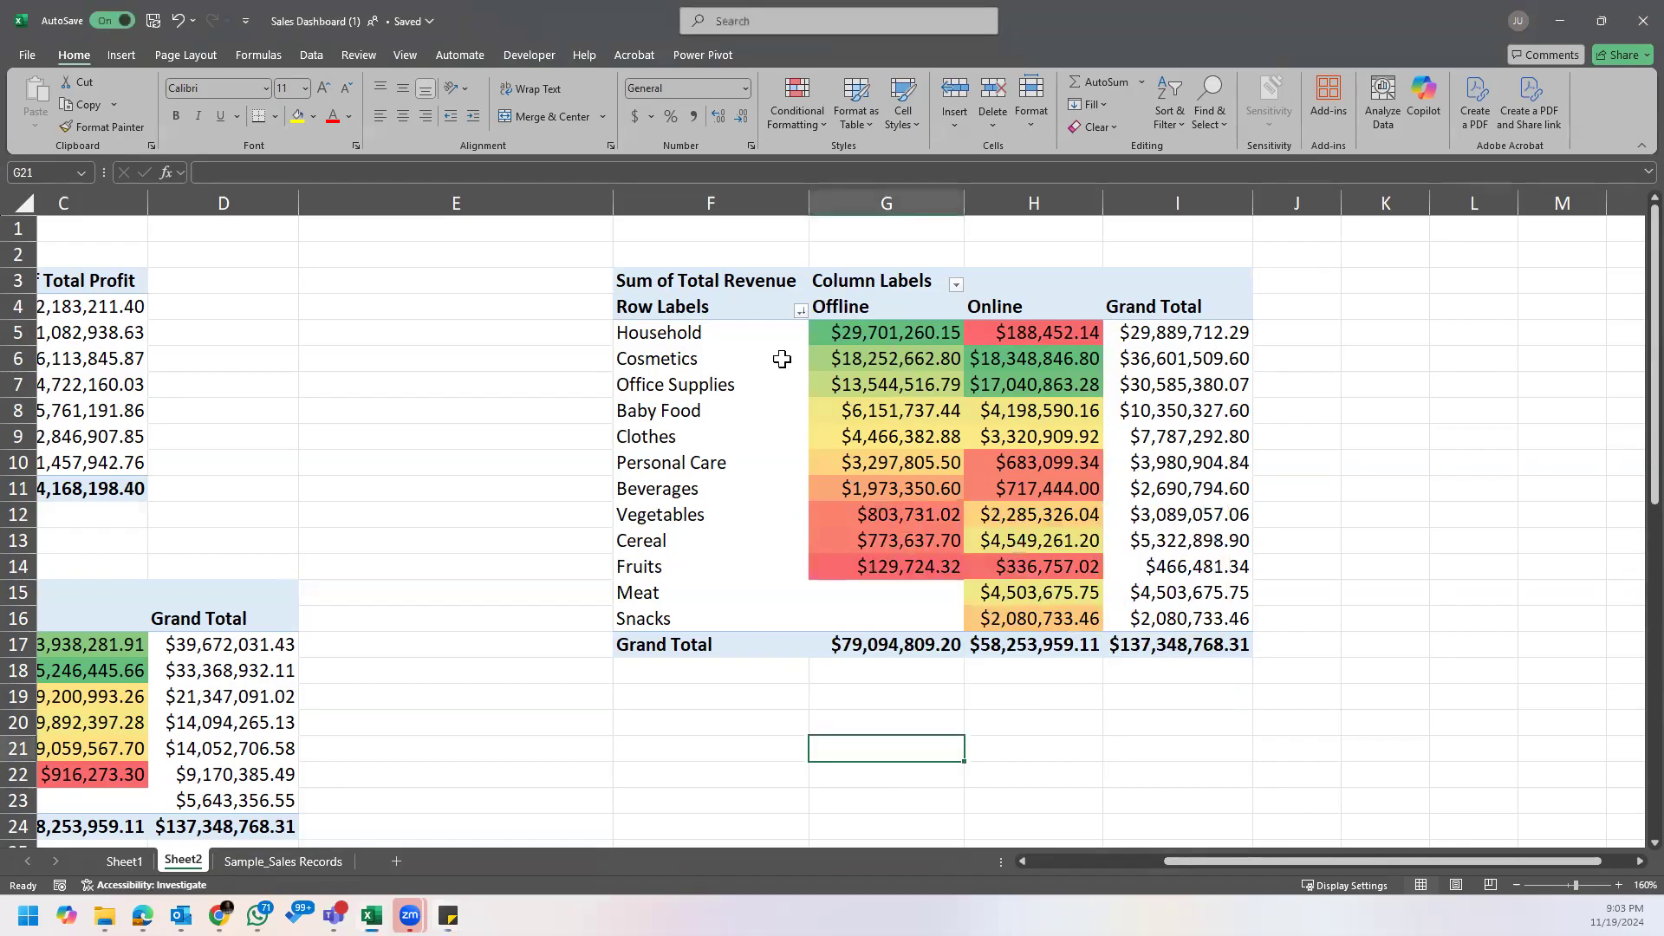
Step: Copy the whole item type revenue PivotTable and paste the duplicate below it at cell F23
left_click(717, 266)
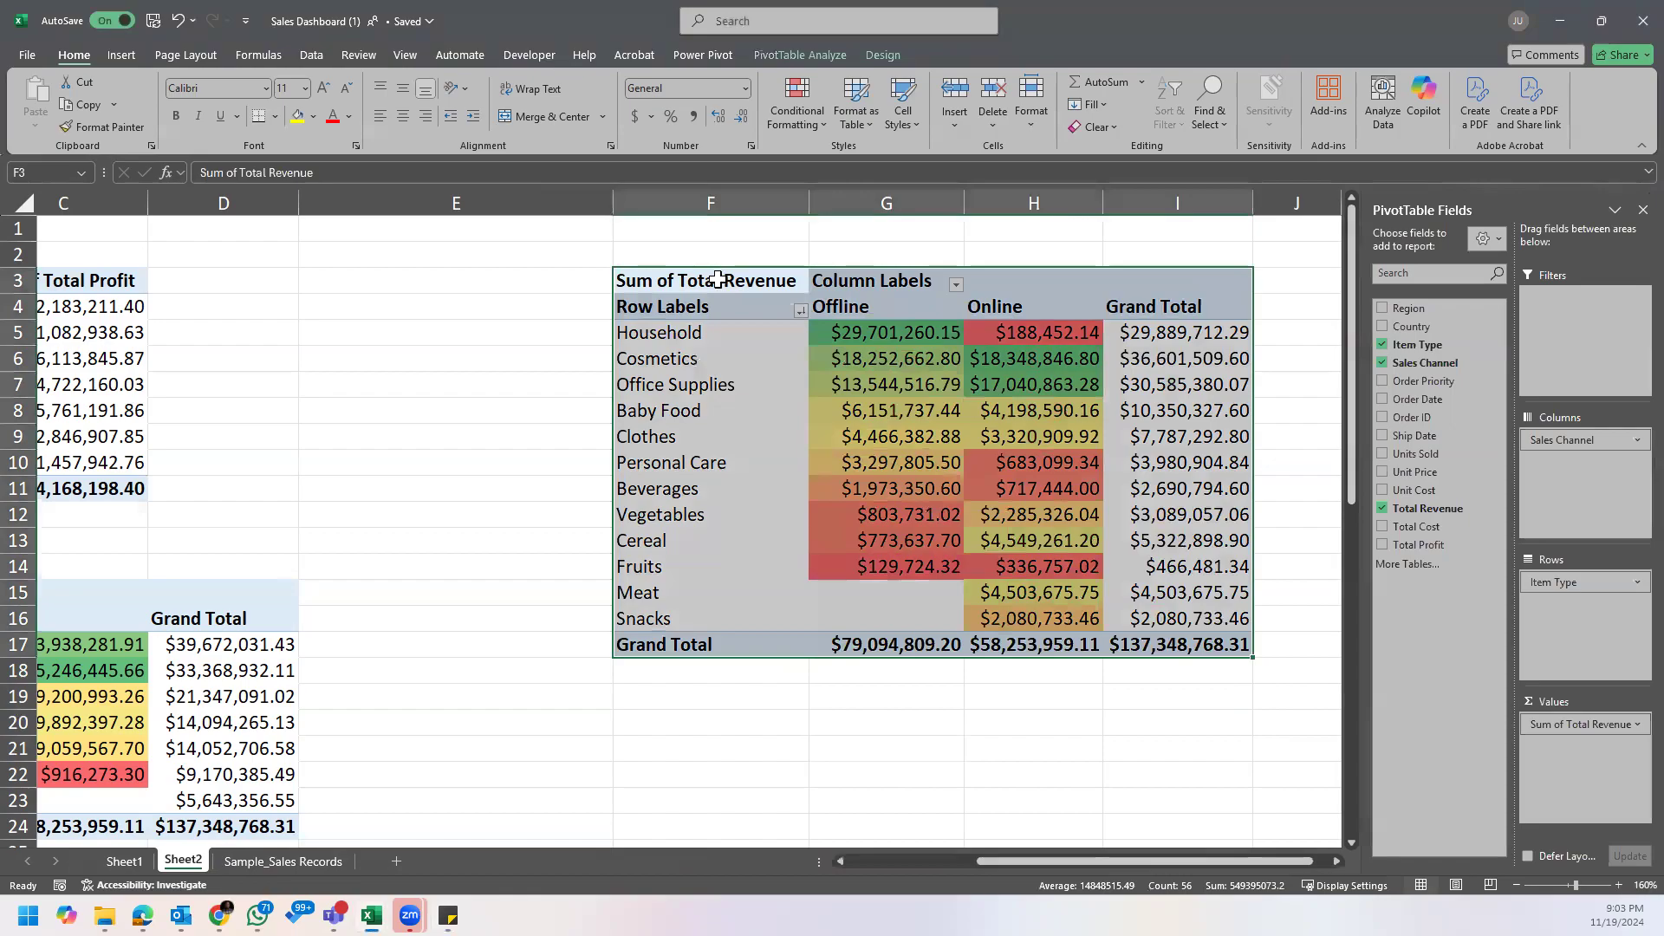
mouse_move(846, 487)
key("ctrl+c")
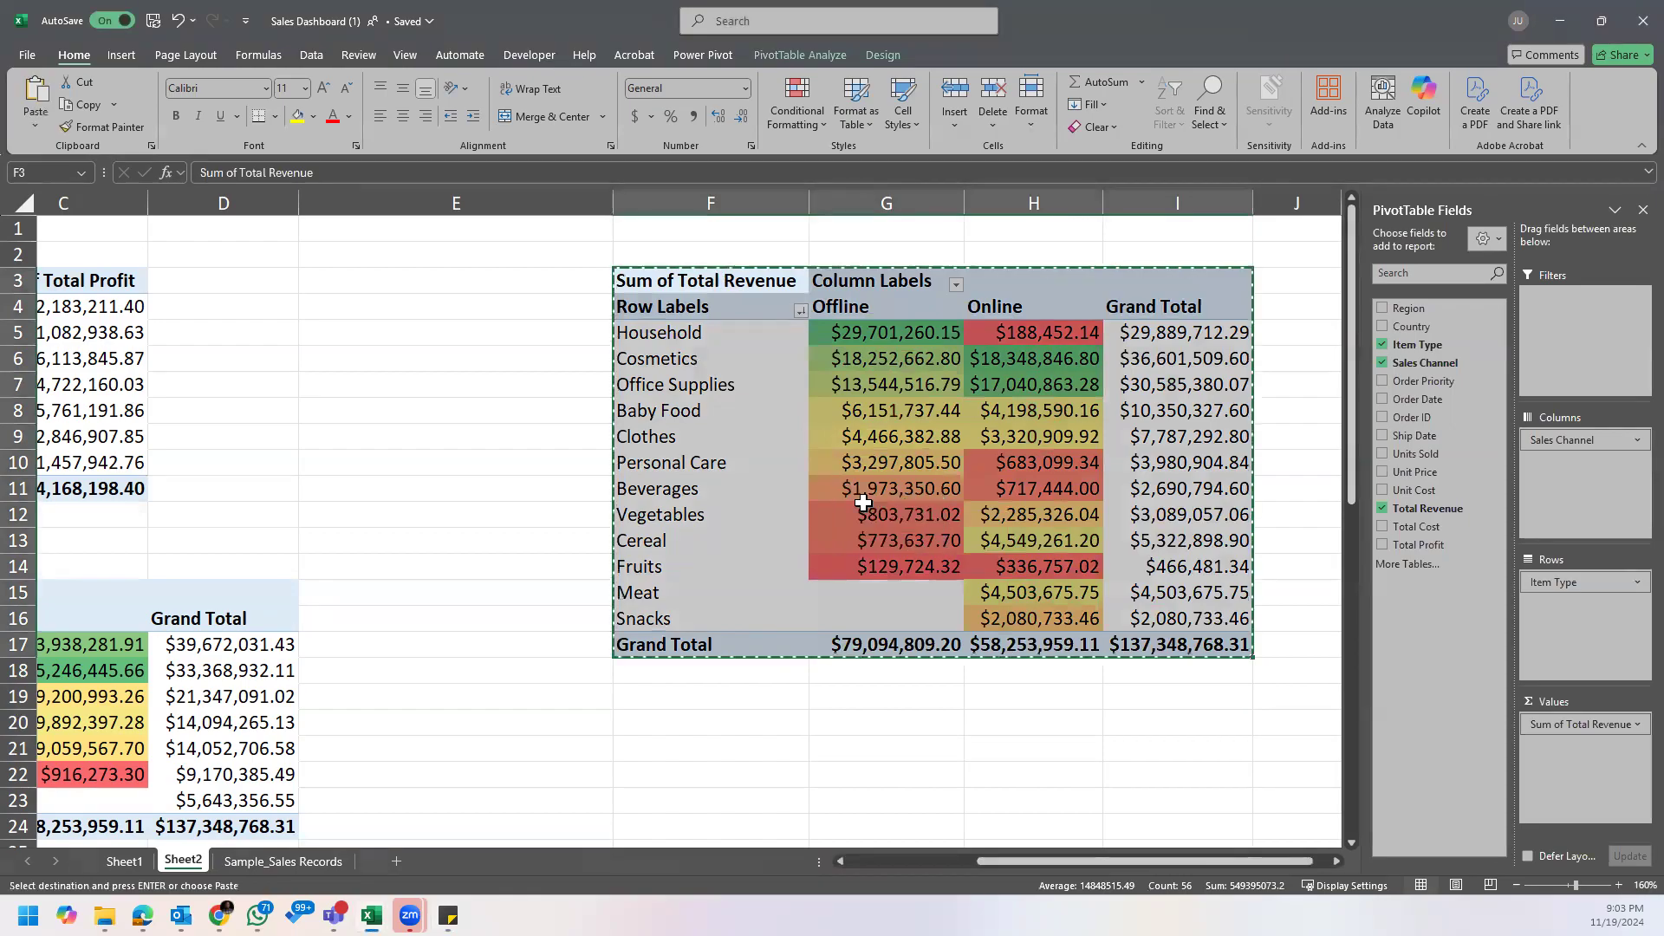
scroll(859, 498, "down", 4)
left_click(747, 481)
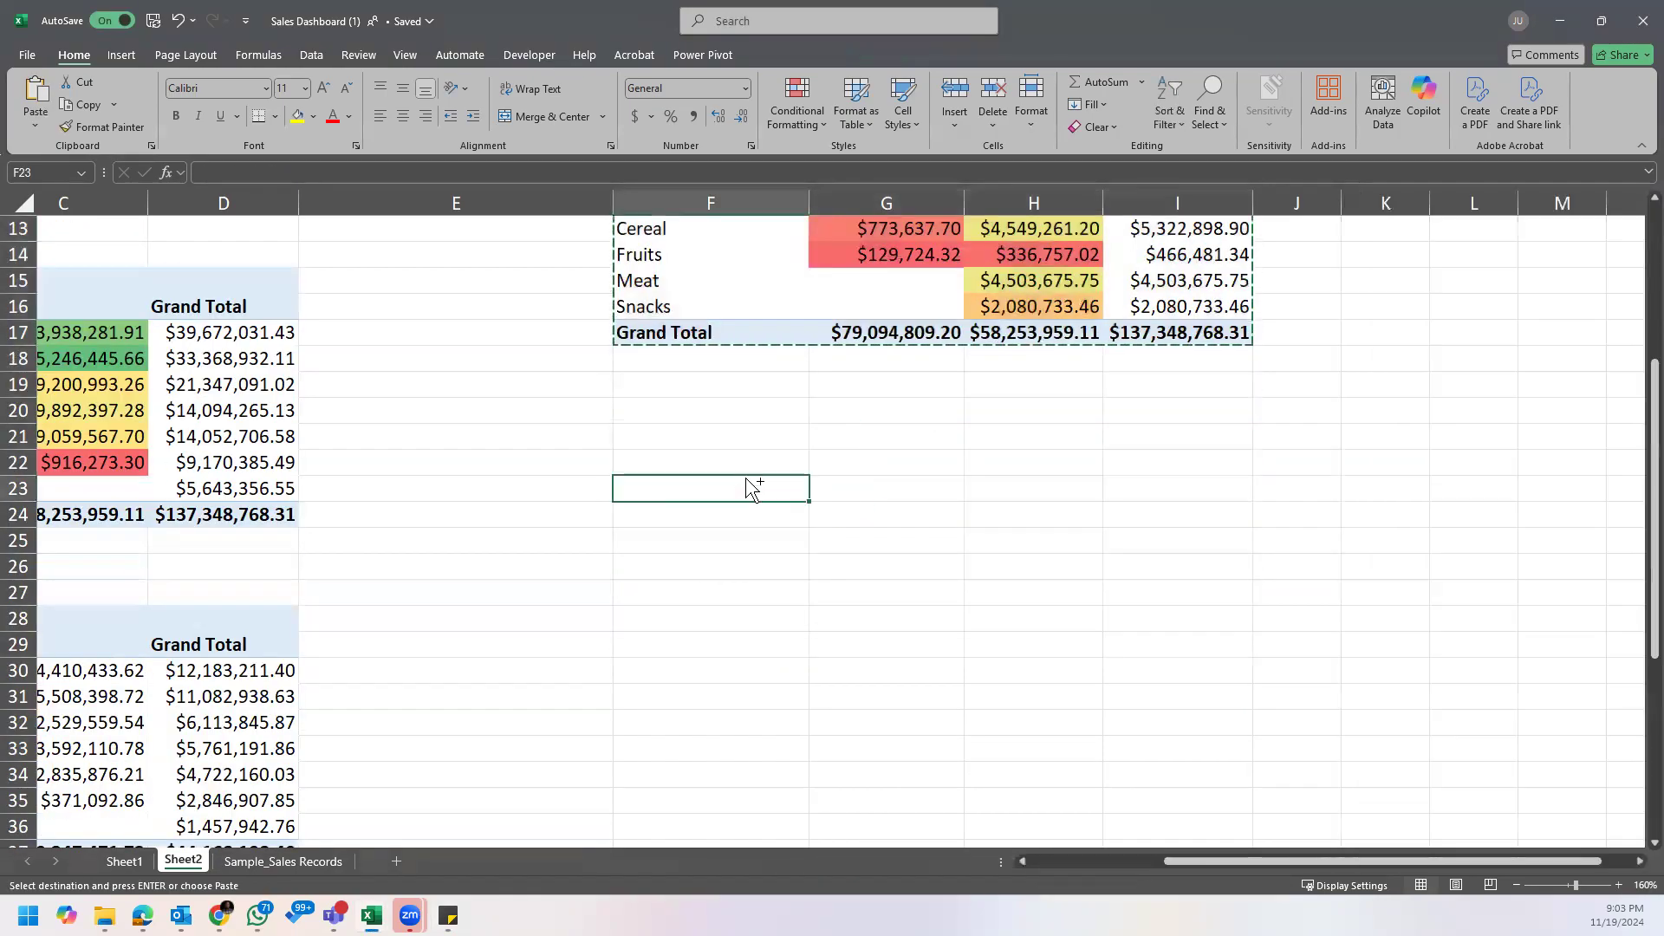
key("ctrl+v")
left_click(980, 568)
key("Escape")
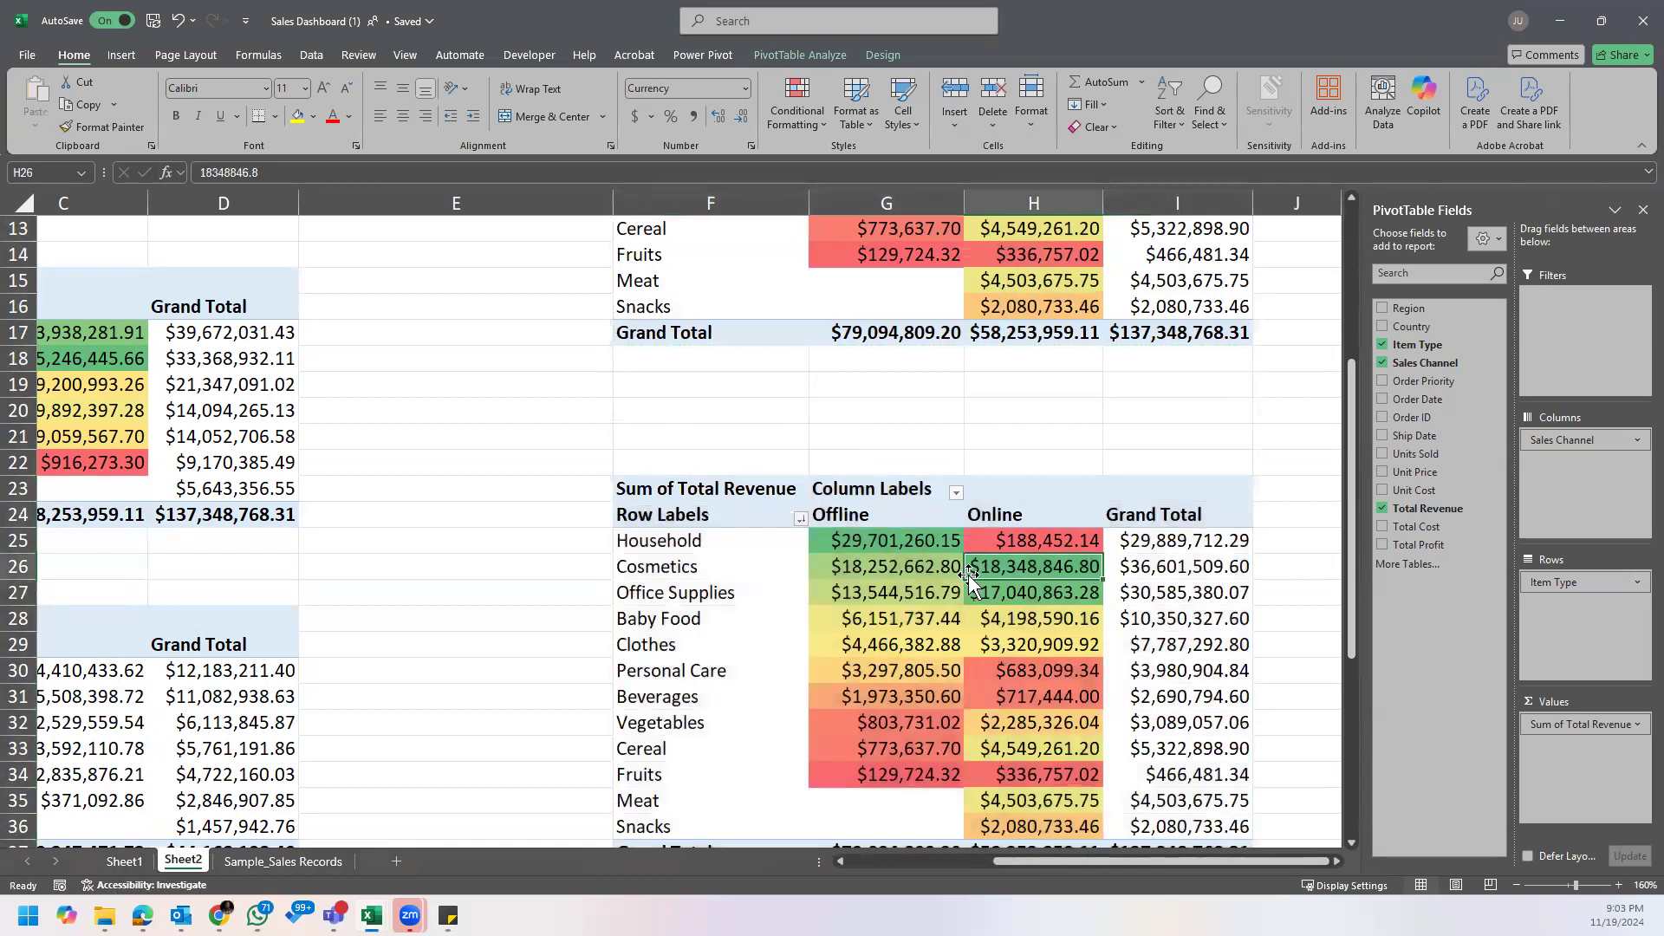
Step: Clear the conditional formatting rules from the Offline and Online values of the duplicated PivotTable
left_click_drag(875, 543, 1038, 769)
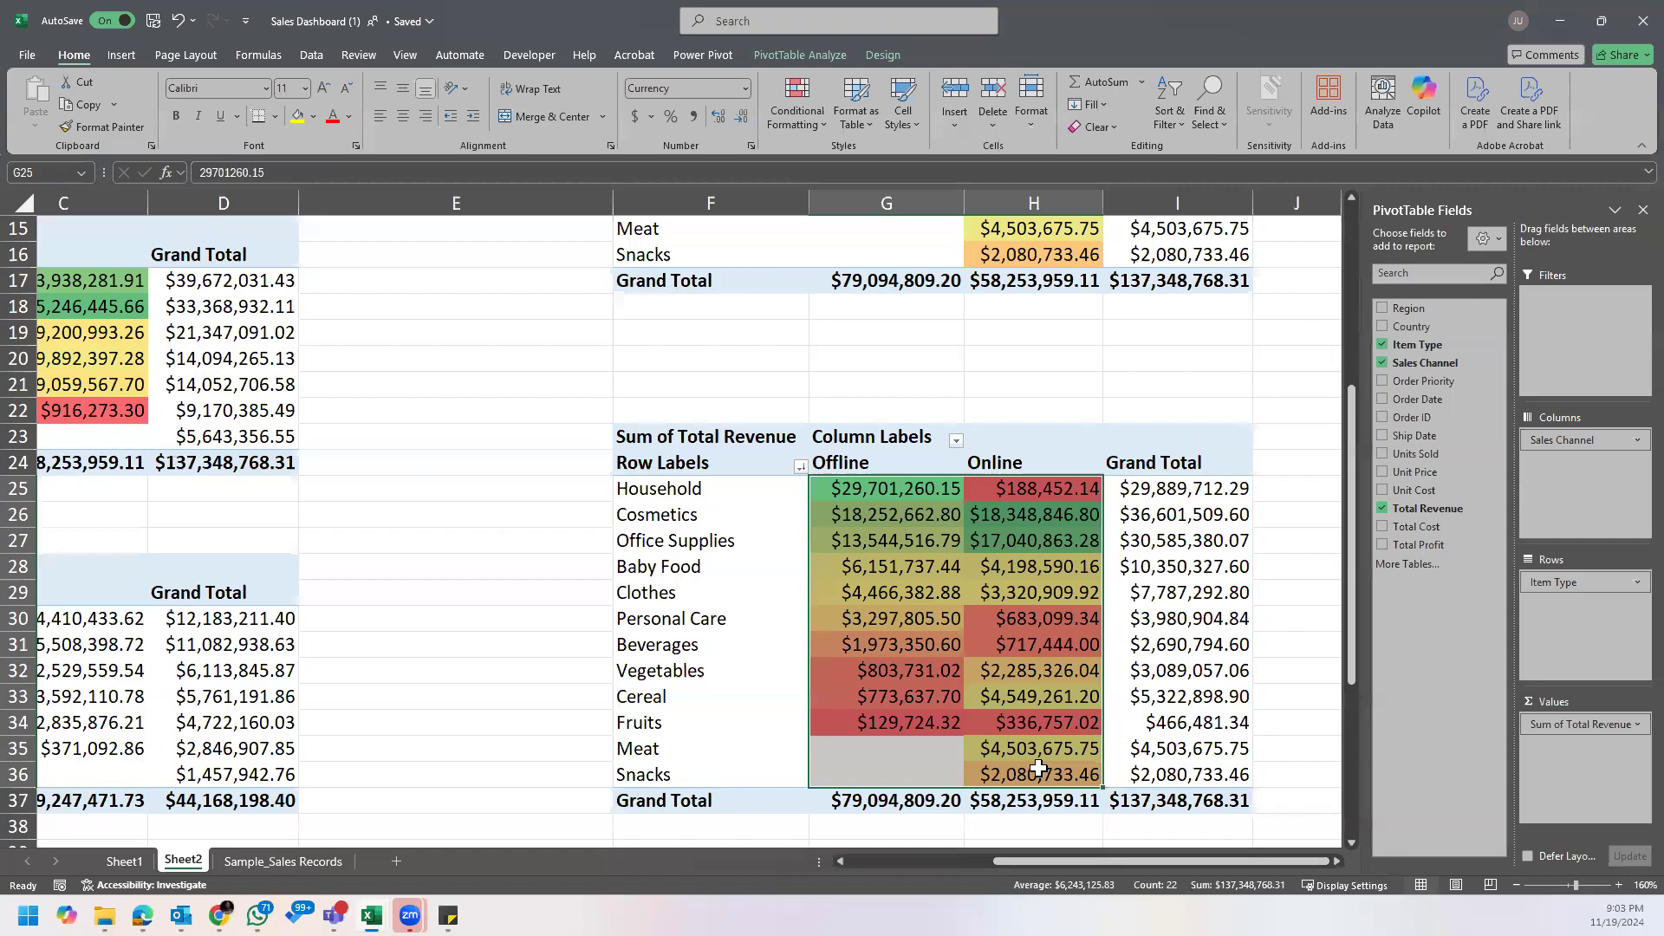
left_click(811, 130)
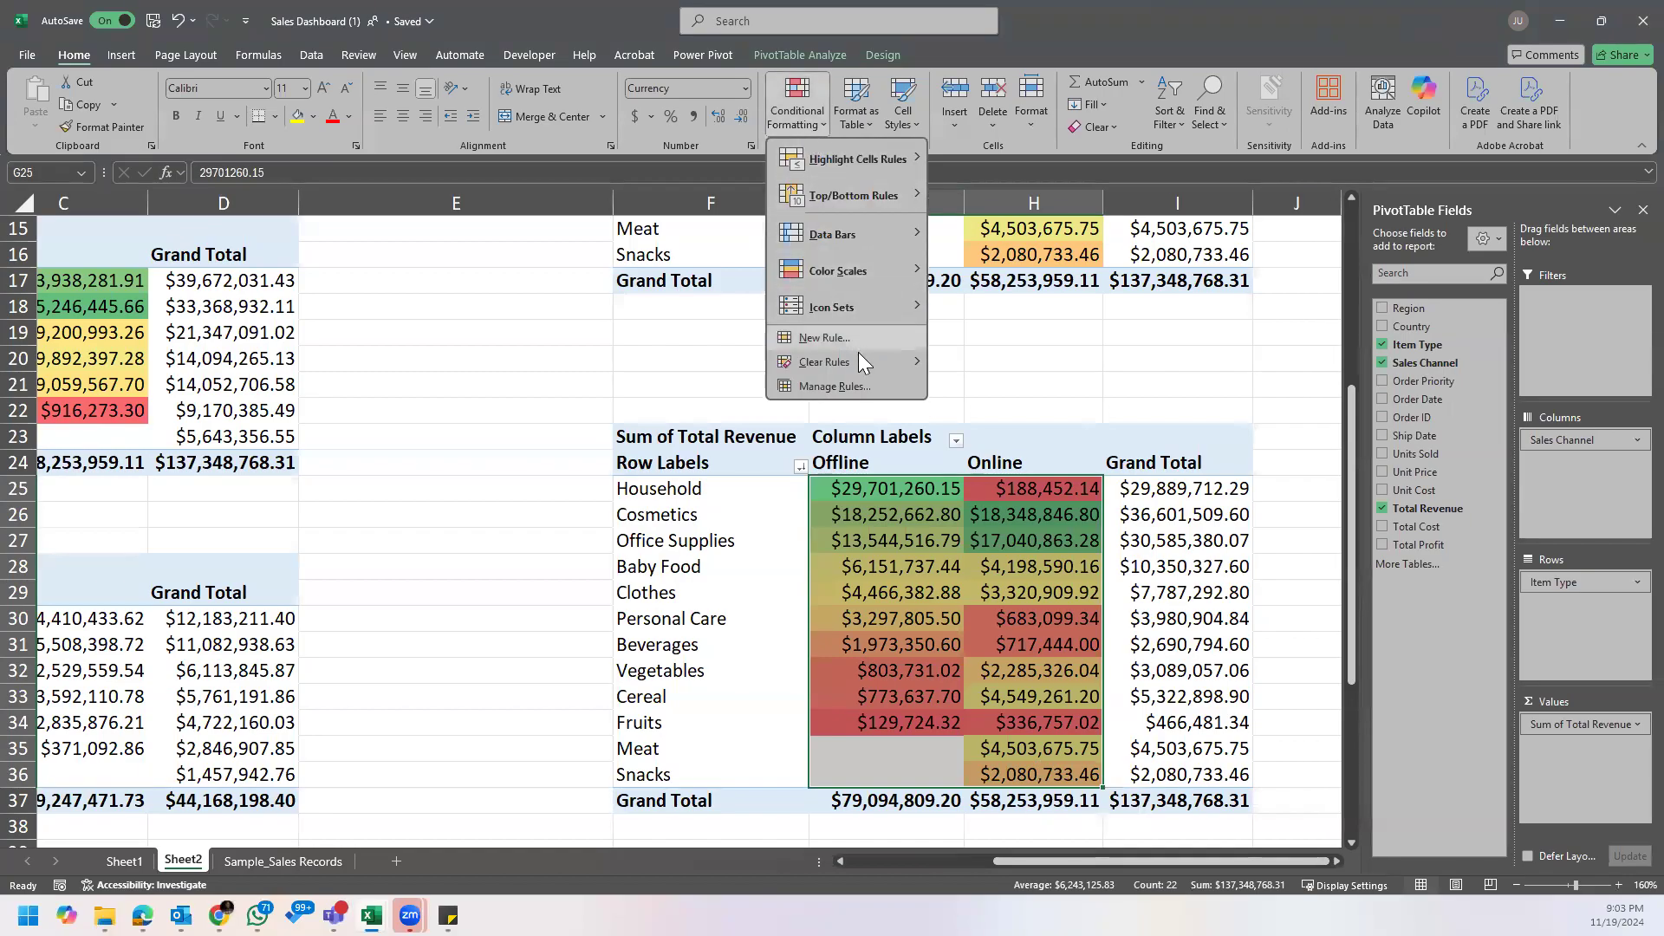
mouse_move(868, 364)
left_click(1006, 373)
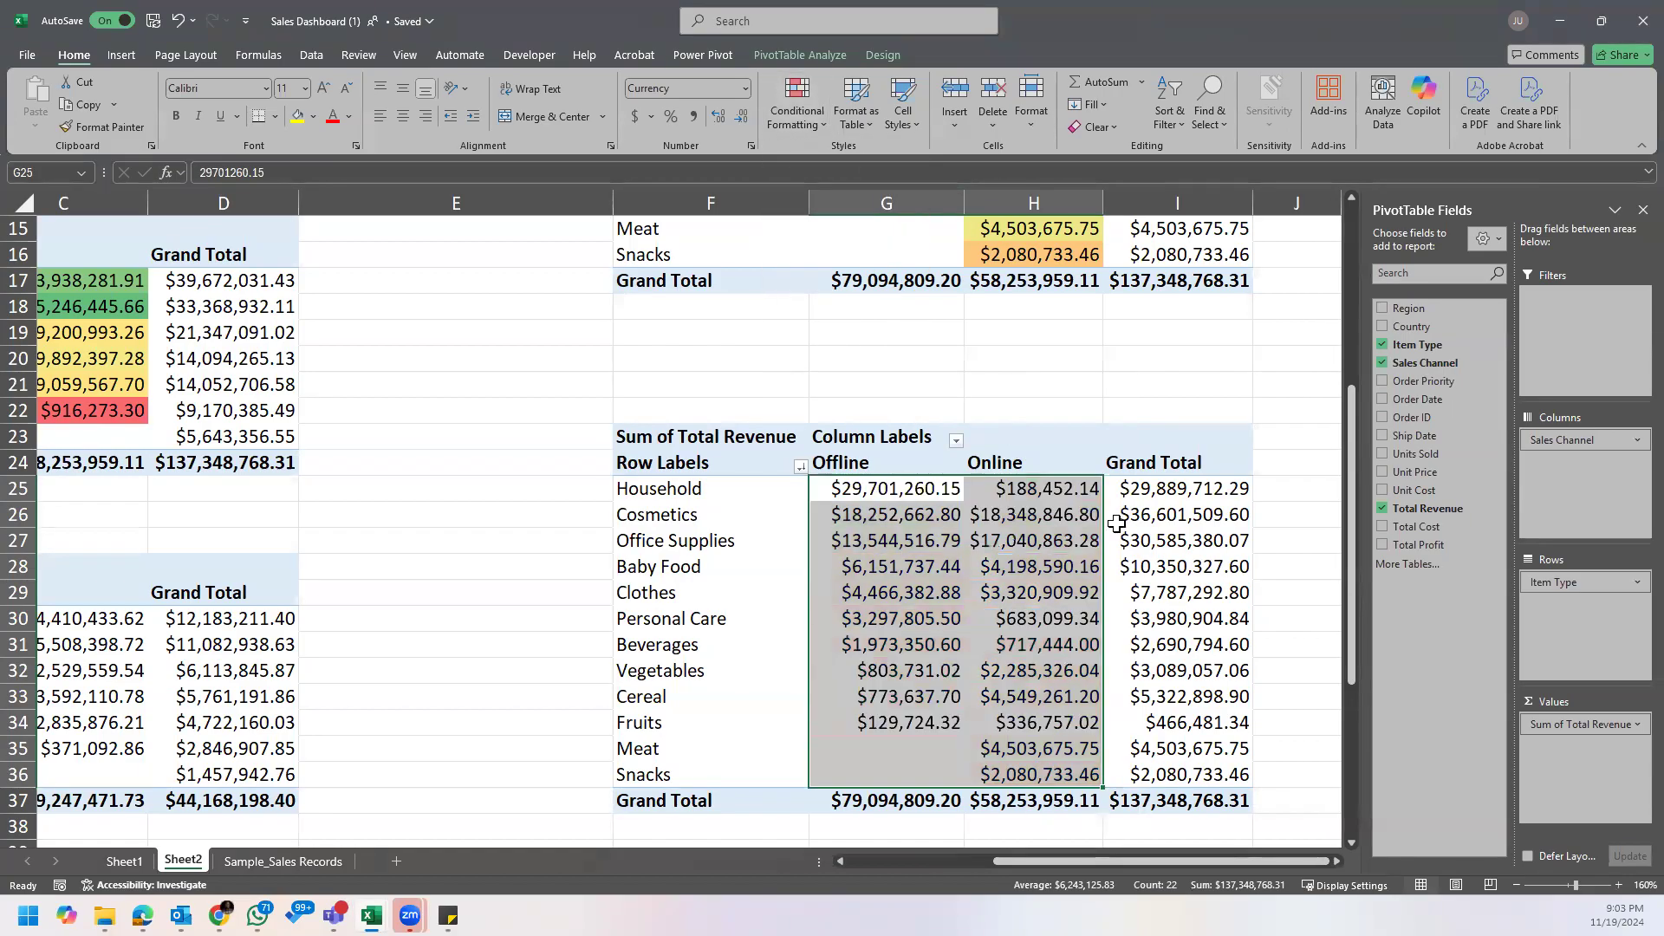
left_click(1150, 524)
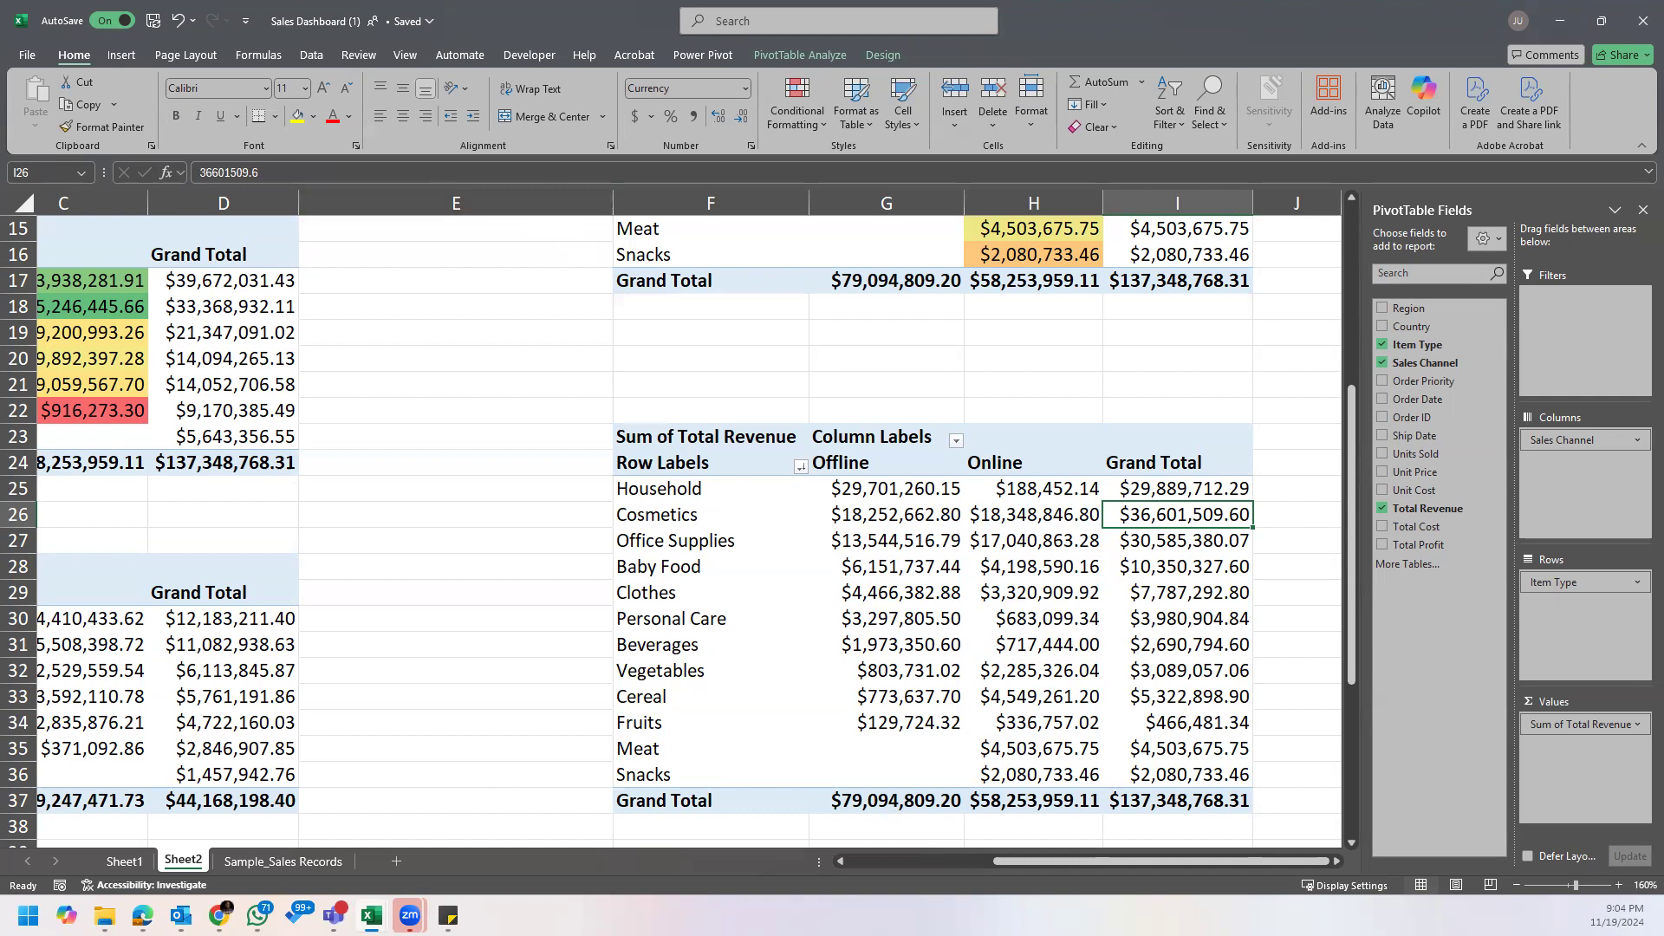
Step: Bring up the Sticky Notes question list, move it clear of the PivotTable and read the question on Europe's top order priority
mouse_move(448, 915)
left_click(542, 820)
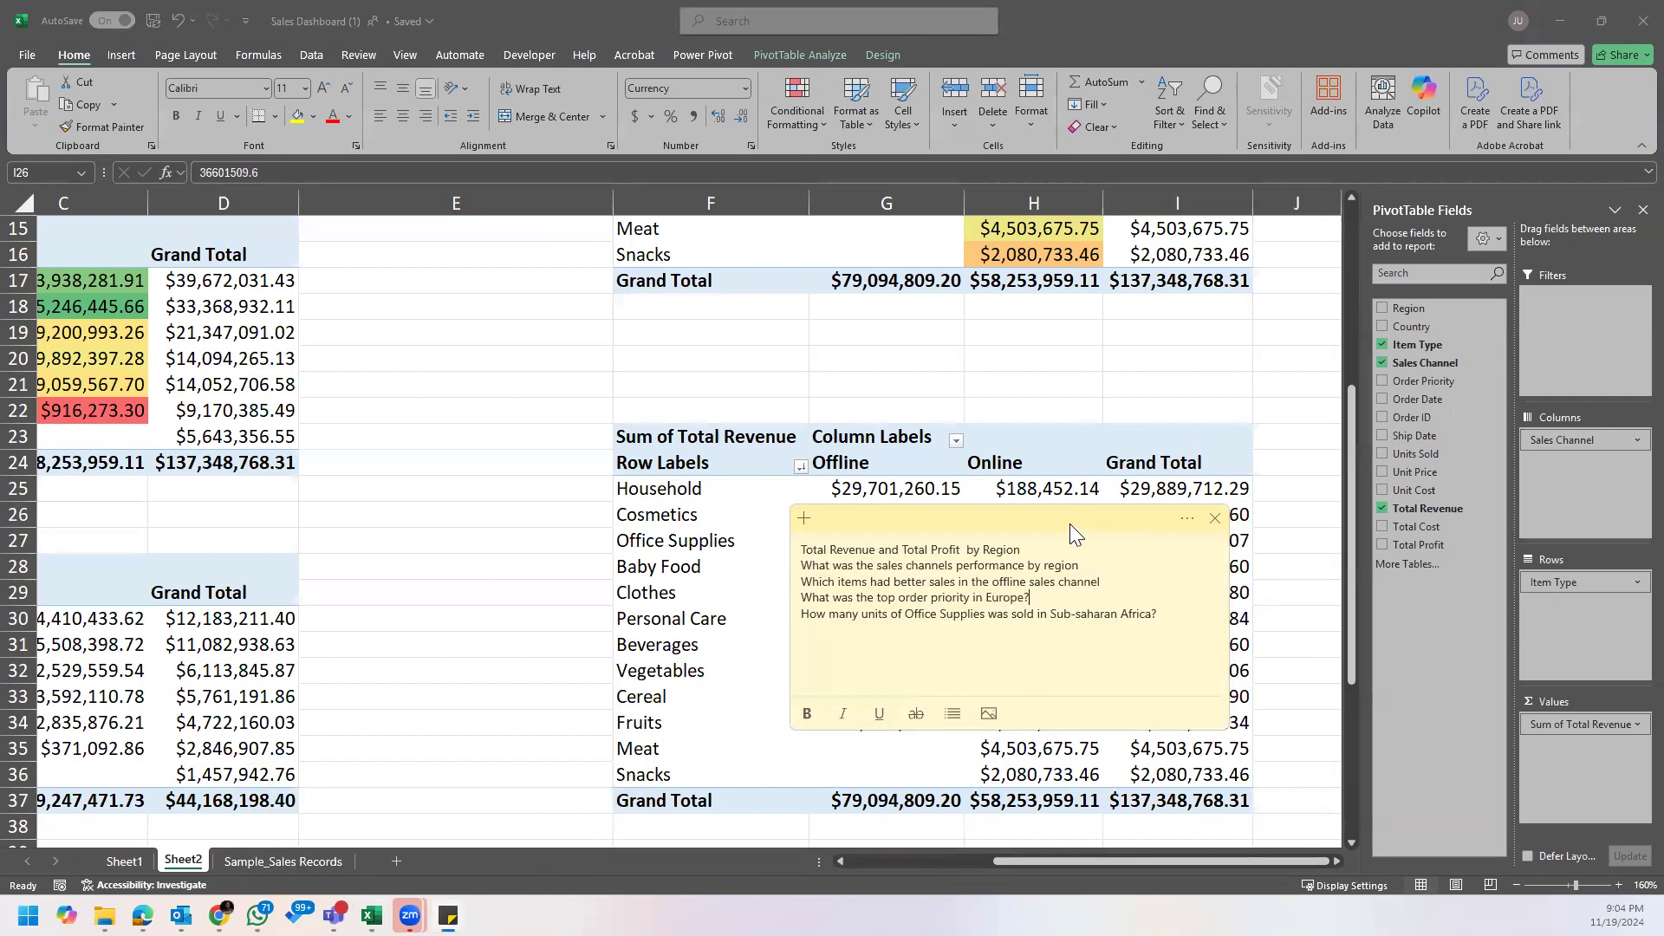
left_click_drag(1070, 523, 759, 416)
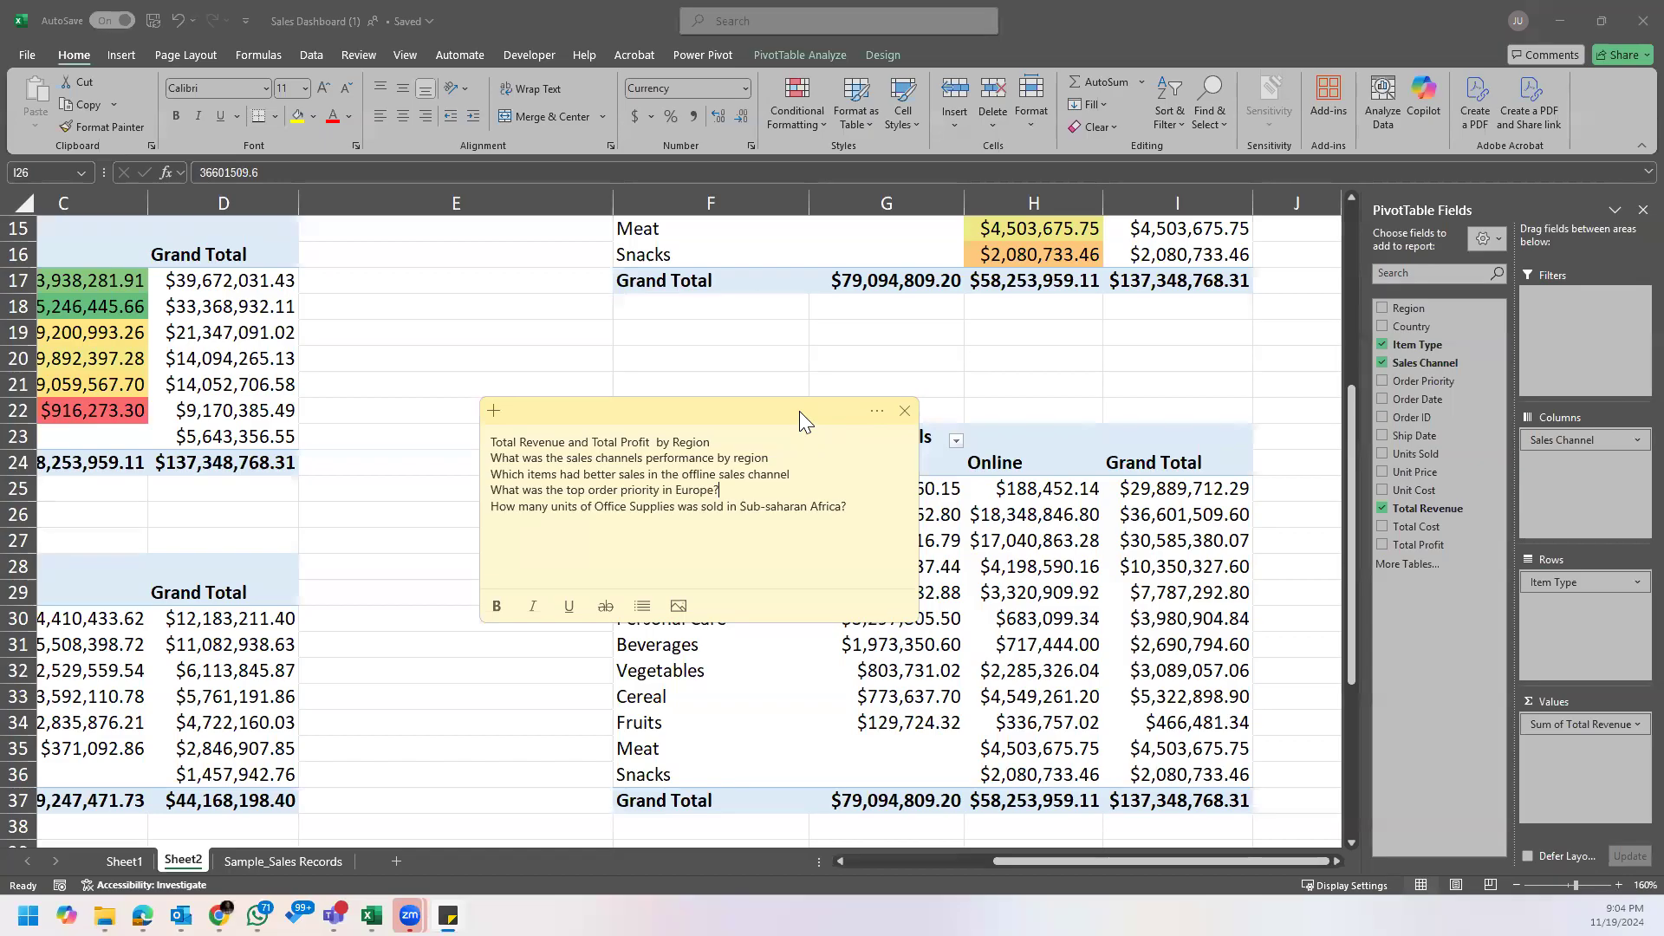
left_click_drag(799, 411, 585, 217)
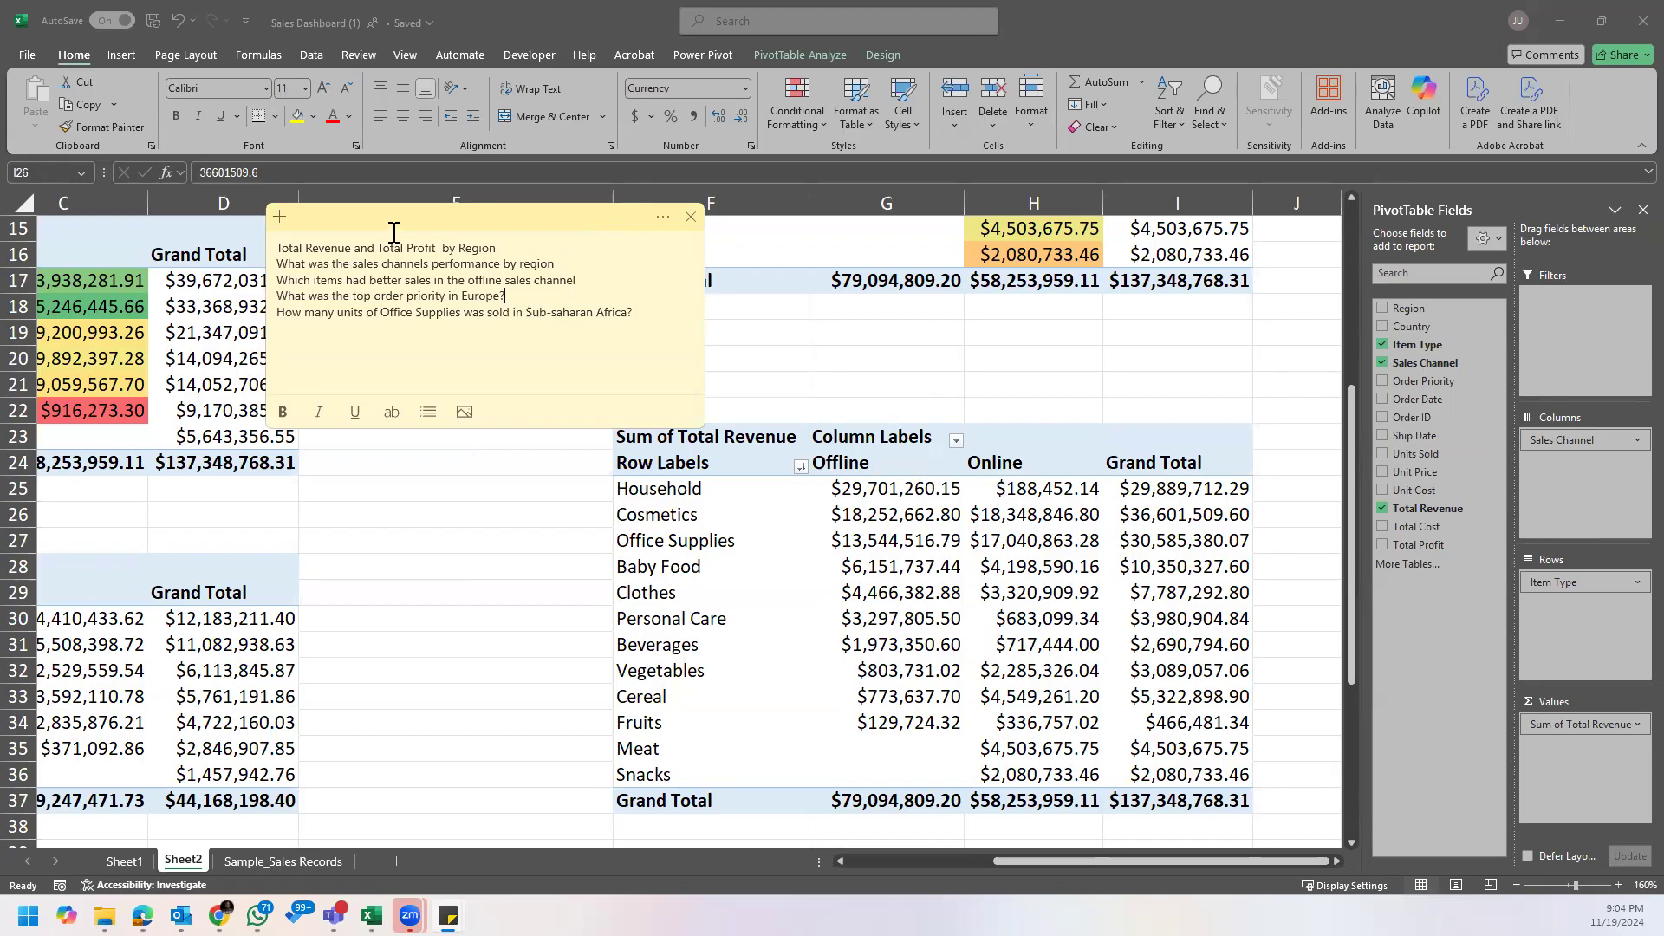
left_click_drag(447, 232, 1087, 240)
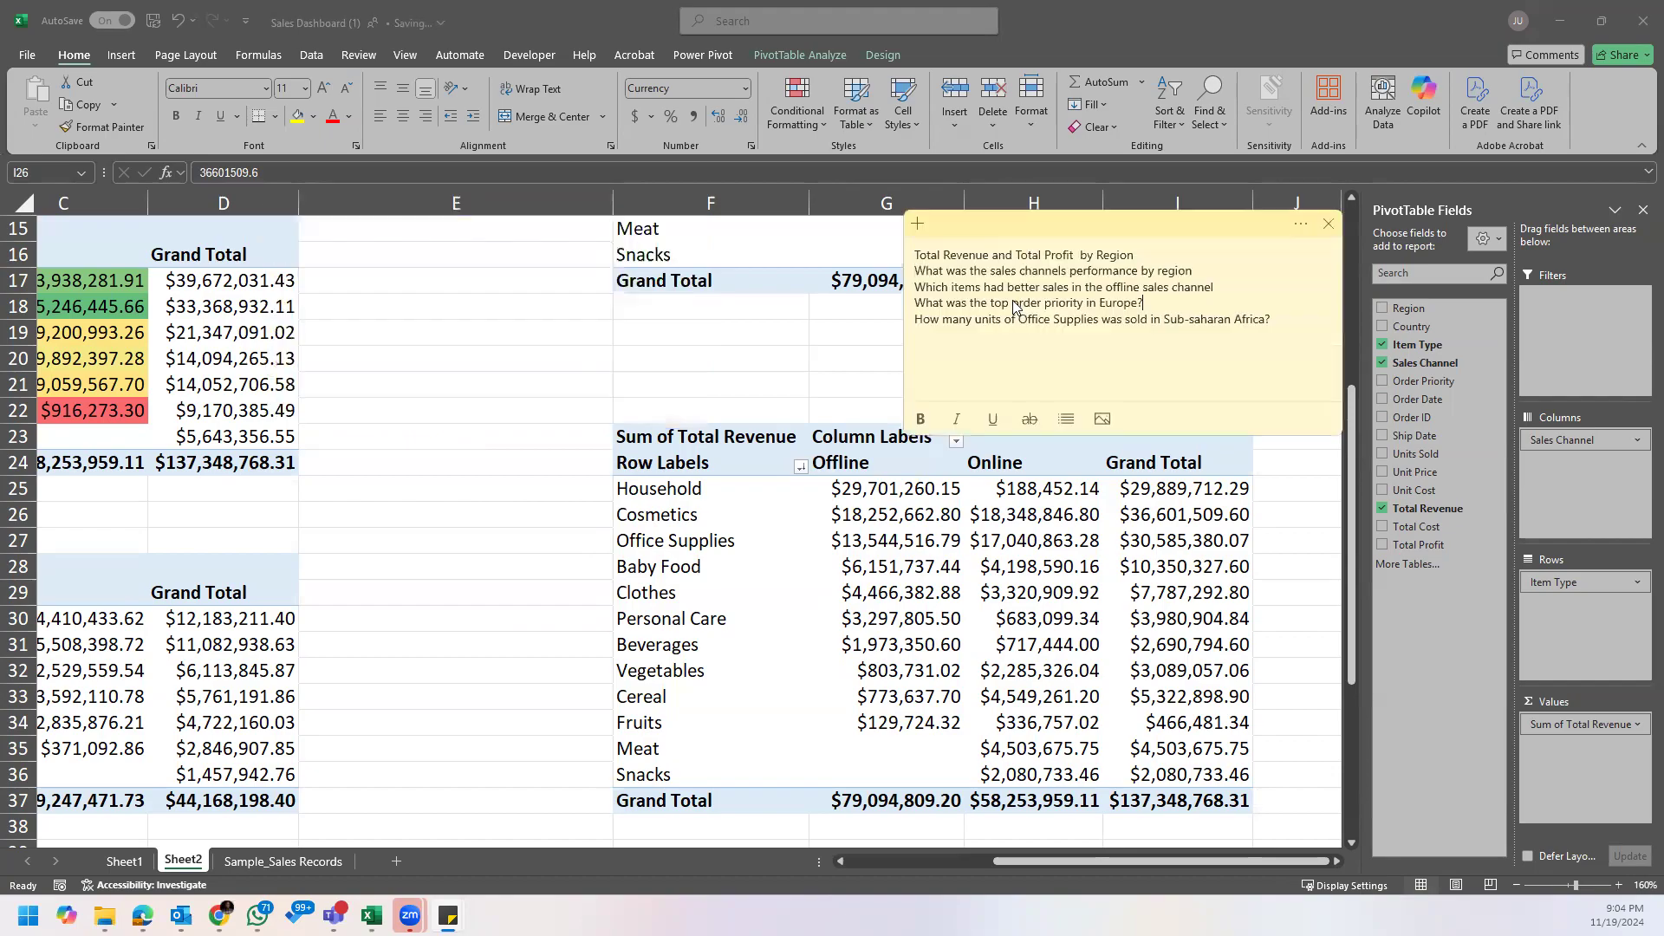
left_click(1141, 299)
left_click(1150, 598)
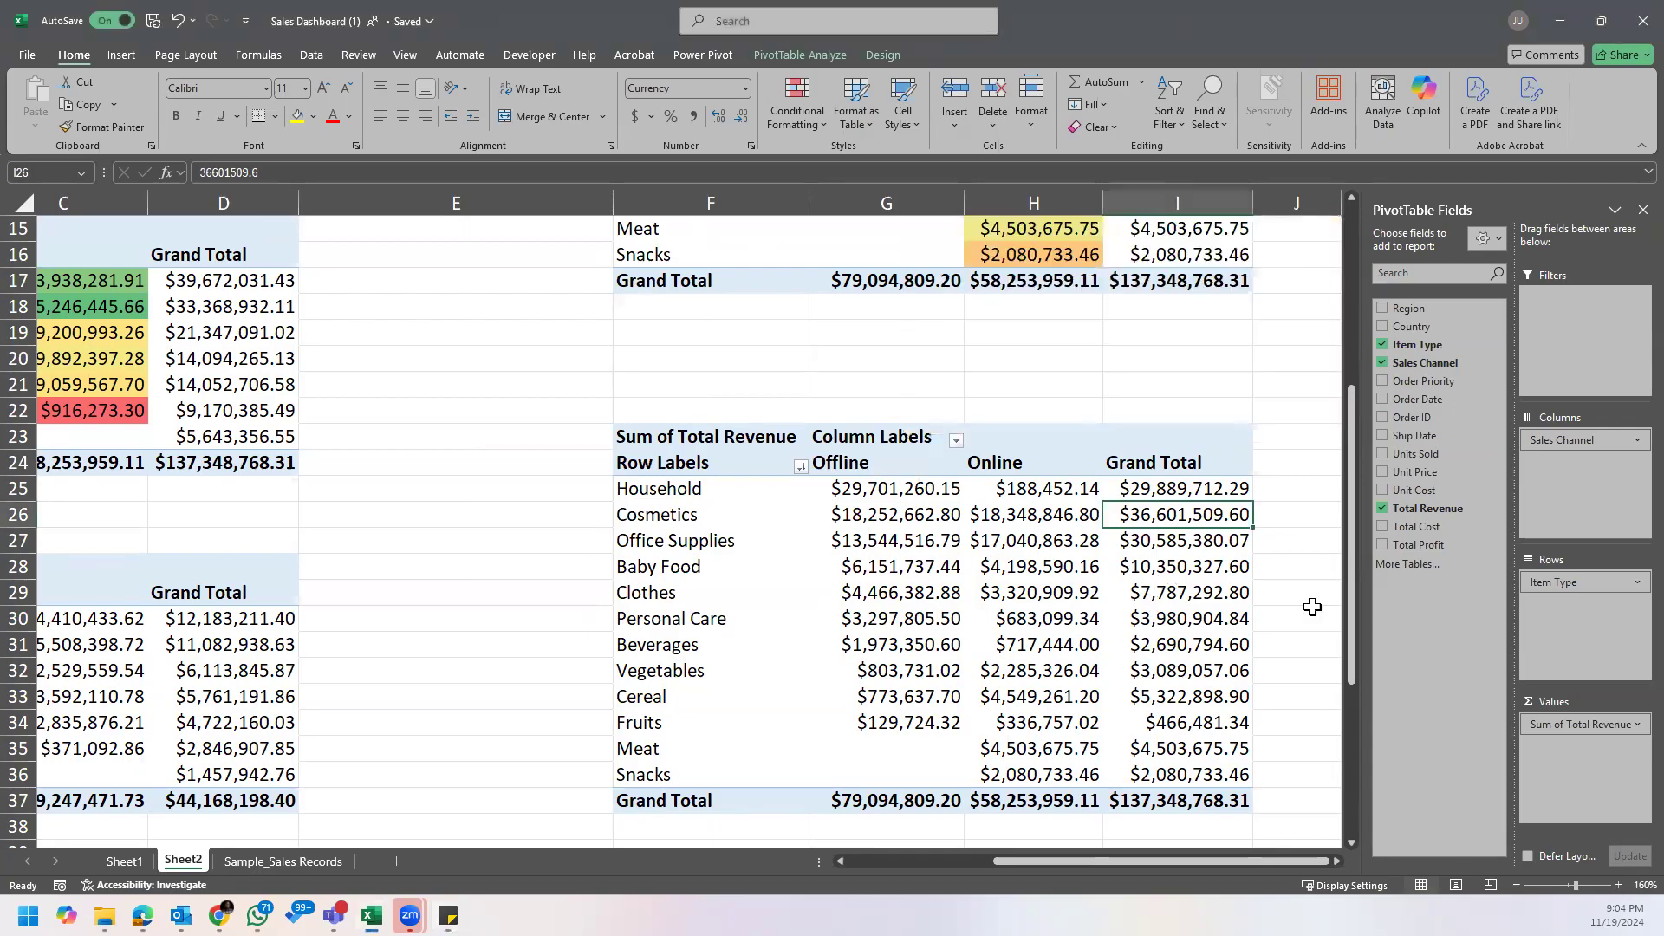
Step: Remove Sum of Total Revenue, Item Type and Sales Channel from the duplicated PivotTable's layout, leaving it empty
left_click_drag(1577, 729, 1109, 685)
left_click_drag(1565, 582, 1099, 589)
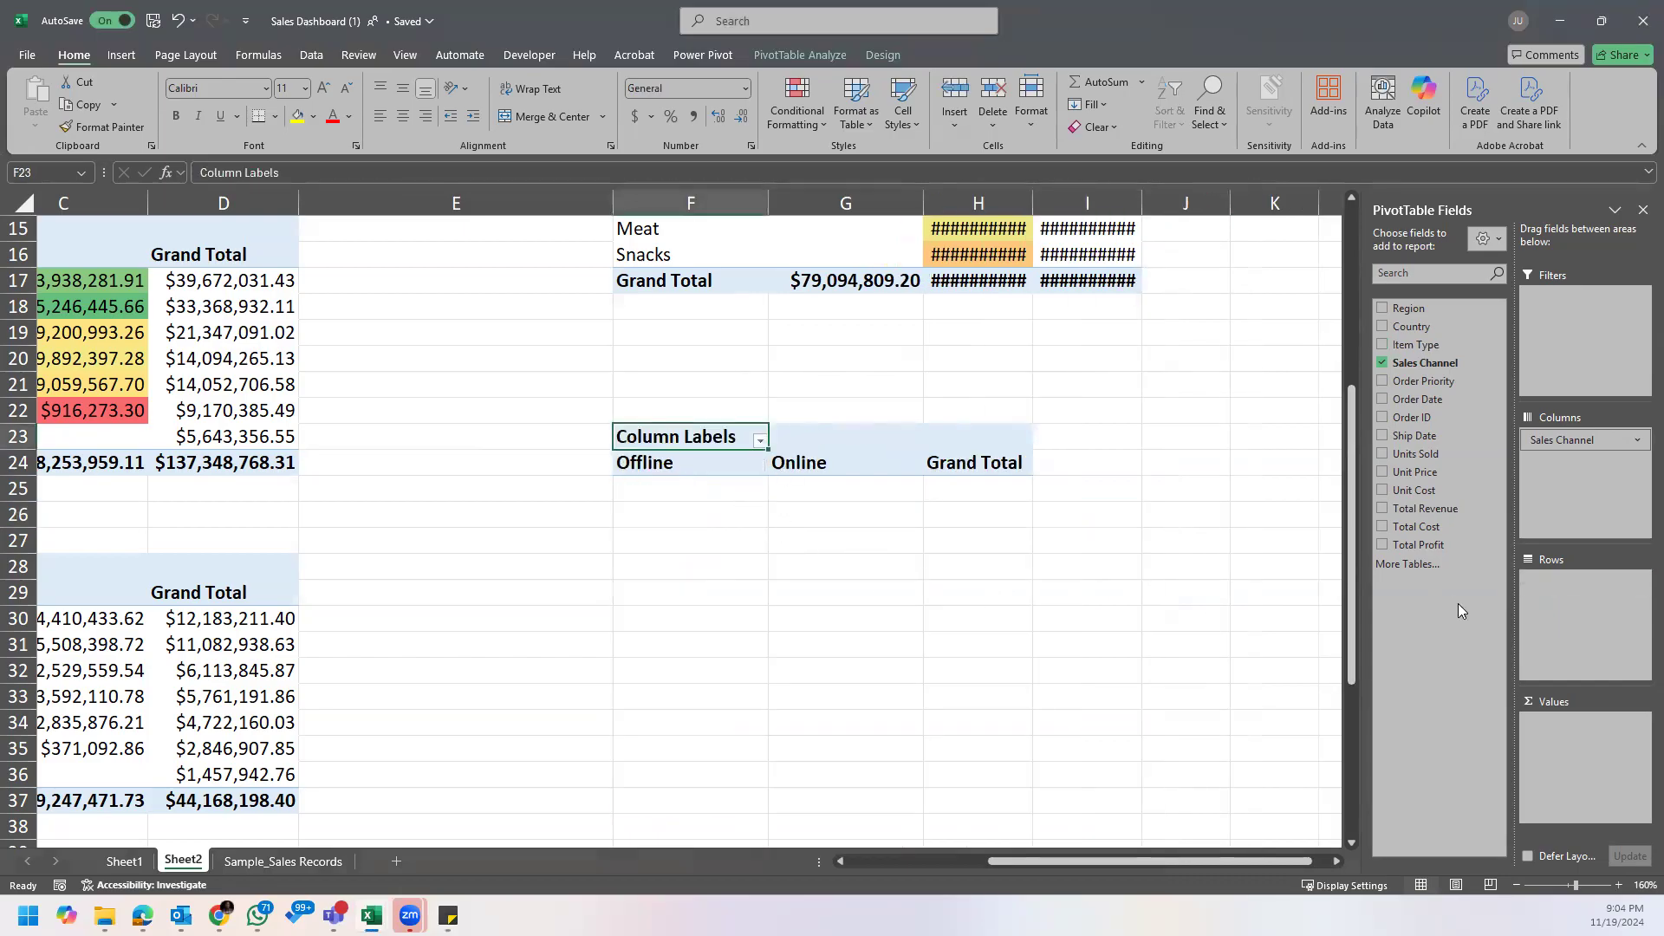
left_click_drag(1587, 438, 691, 601)
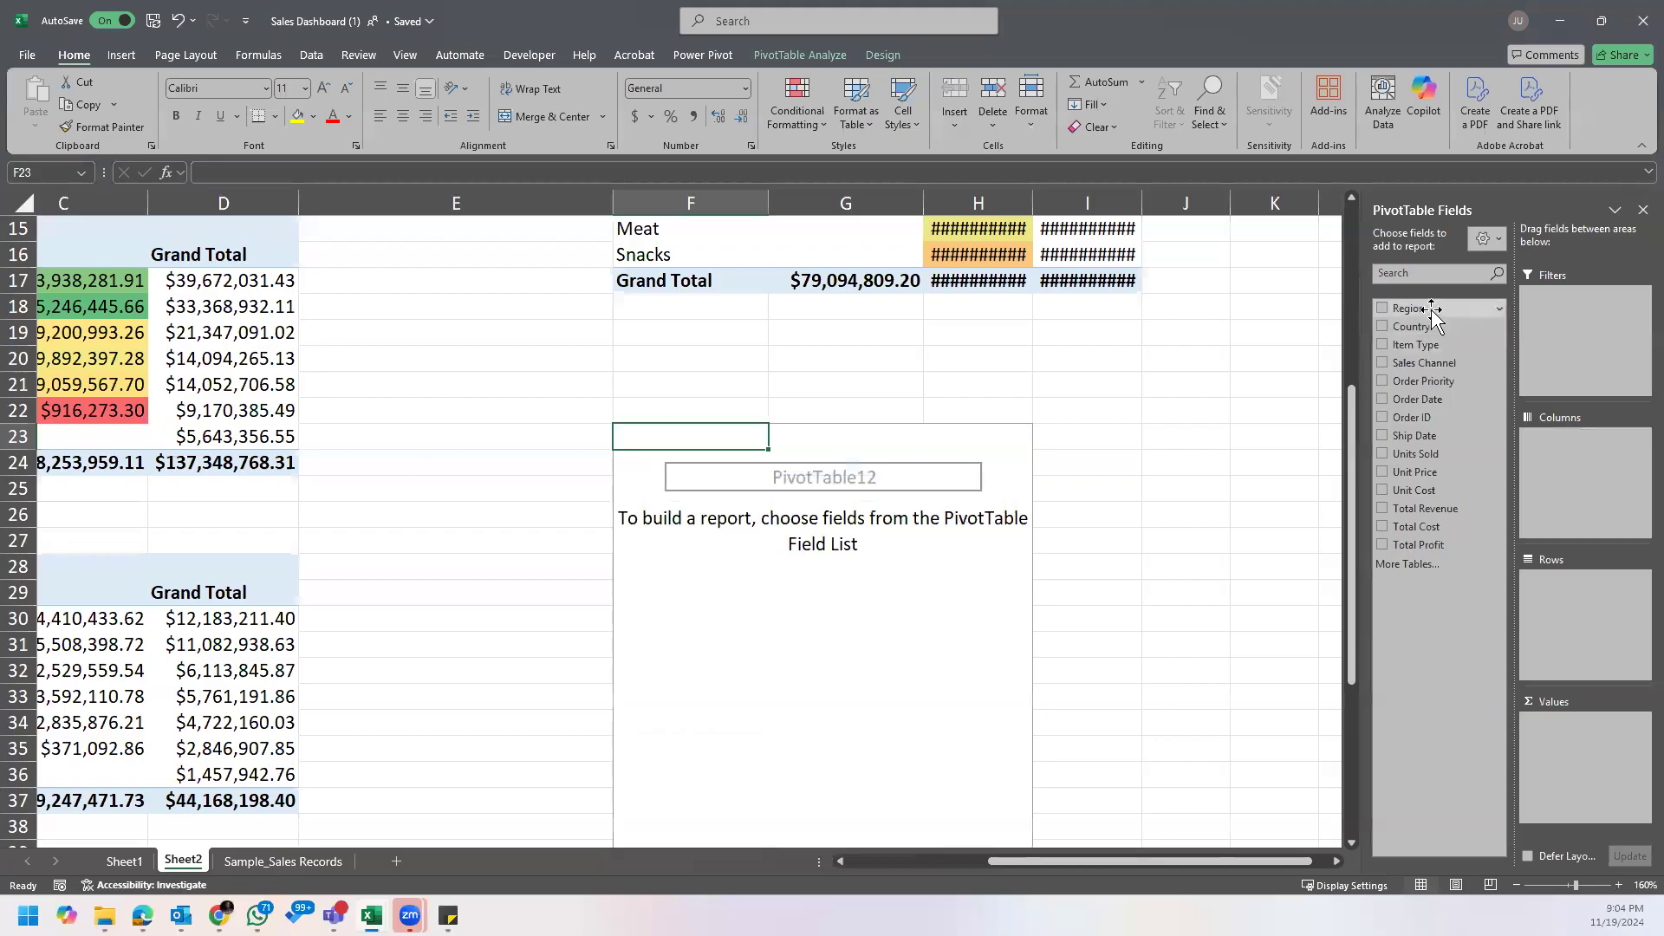
Step: Lay out the empty PivotTable with Region in the rows and Order Priority in the columns
left_click(1382, 310)
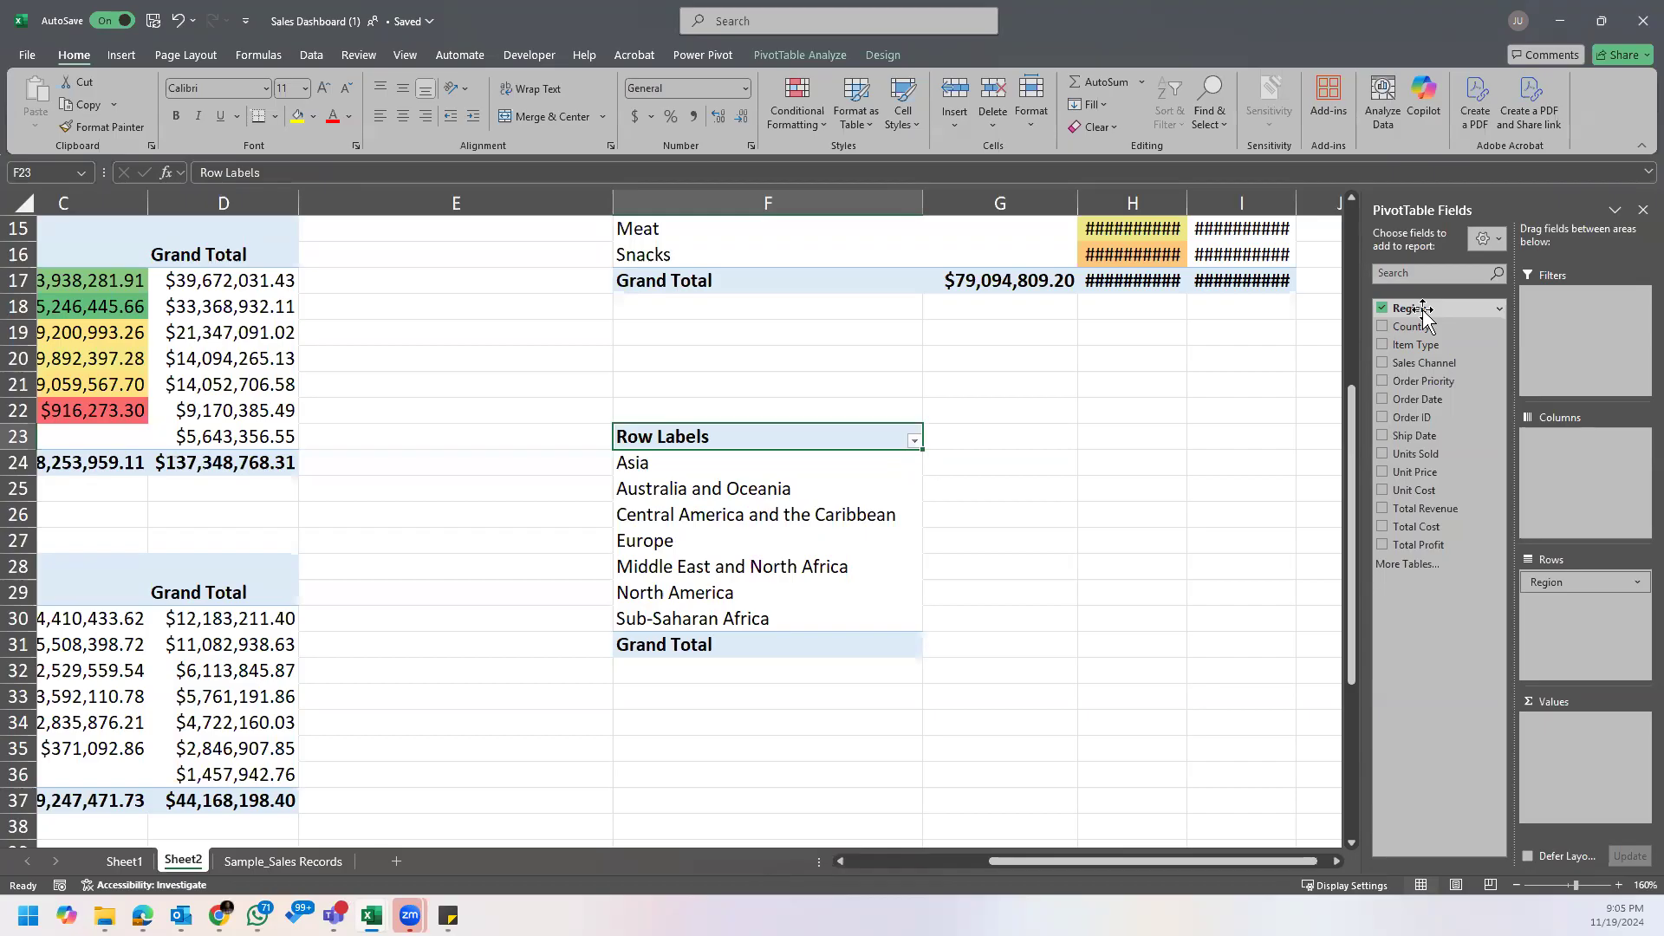
left_click(1383, 382)
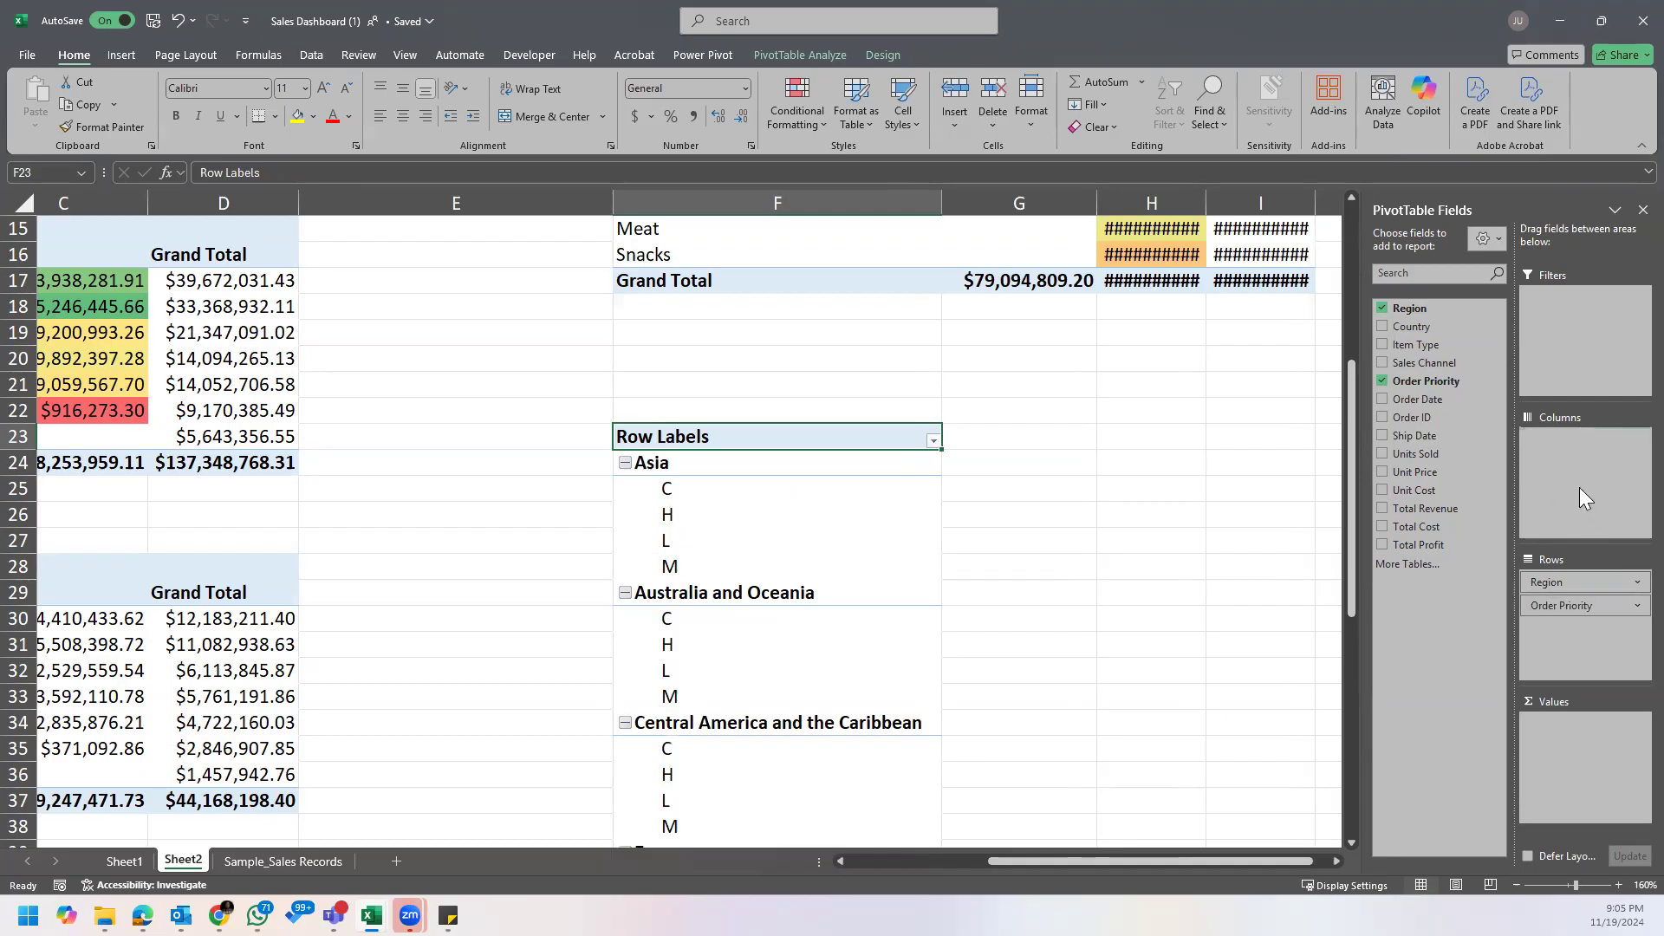
left_click_drag(1580, 606, 1579, 488)
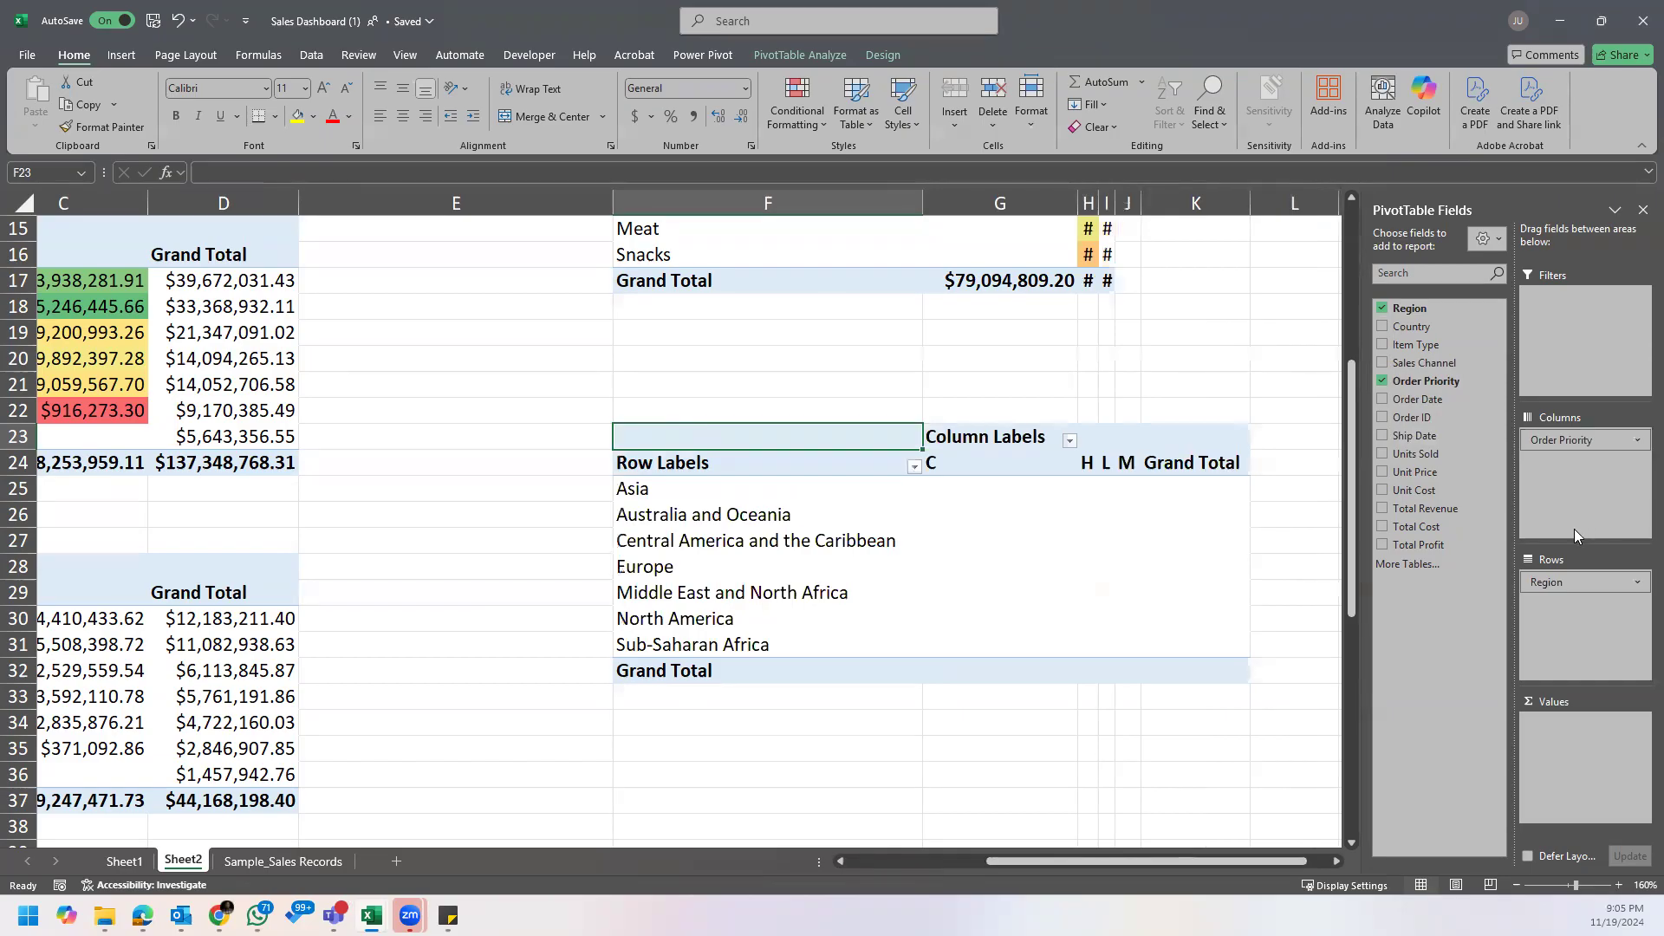
Step: Fit the widths of columns H and I to their contents
left_click(1106, 202)
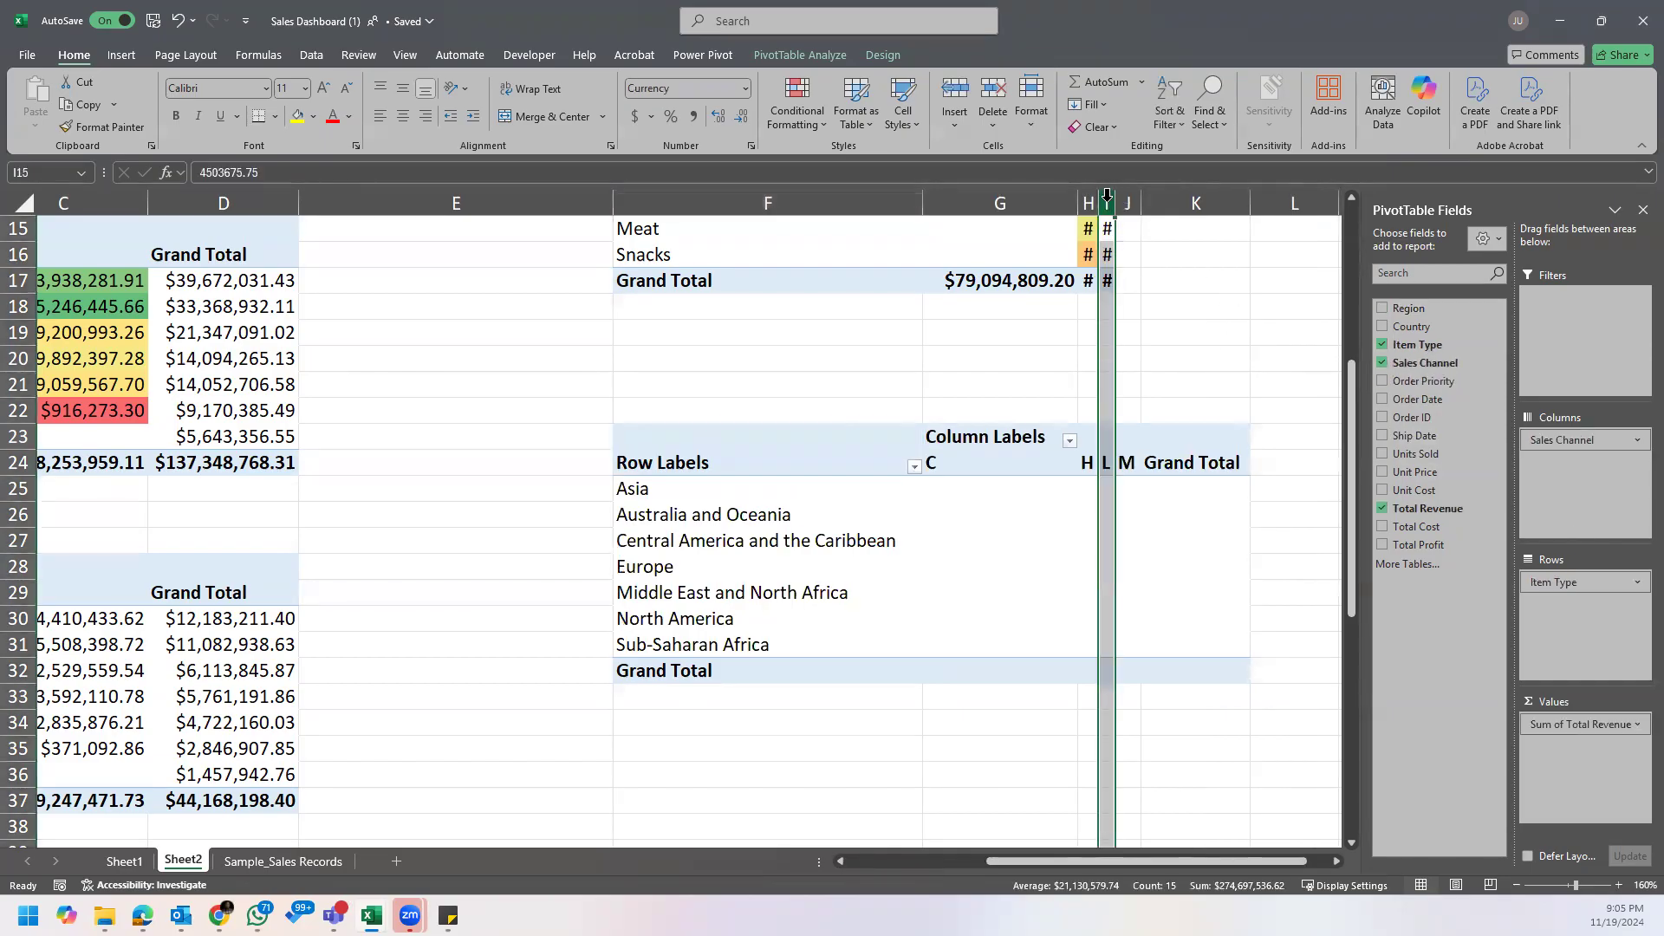
left_click_drag(1098, 201, 1177, 206)
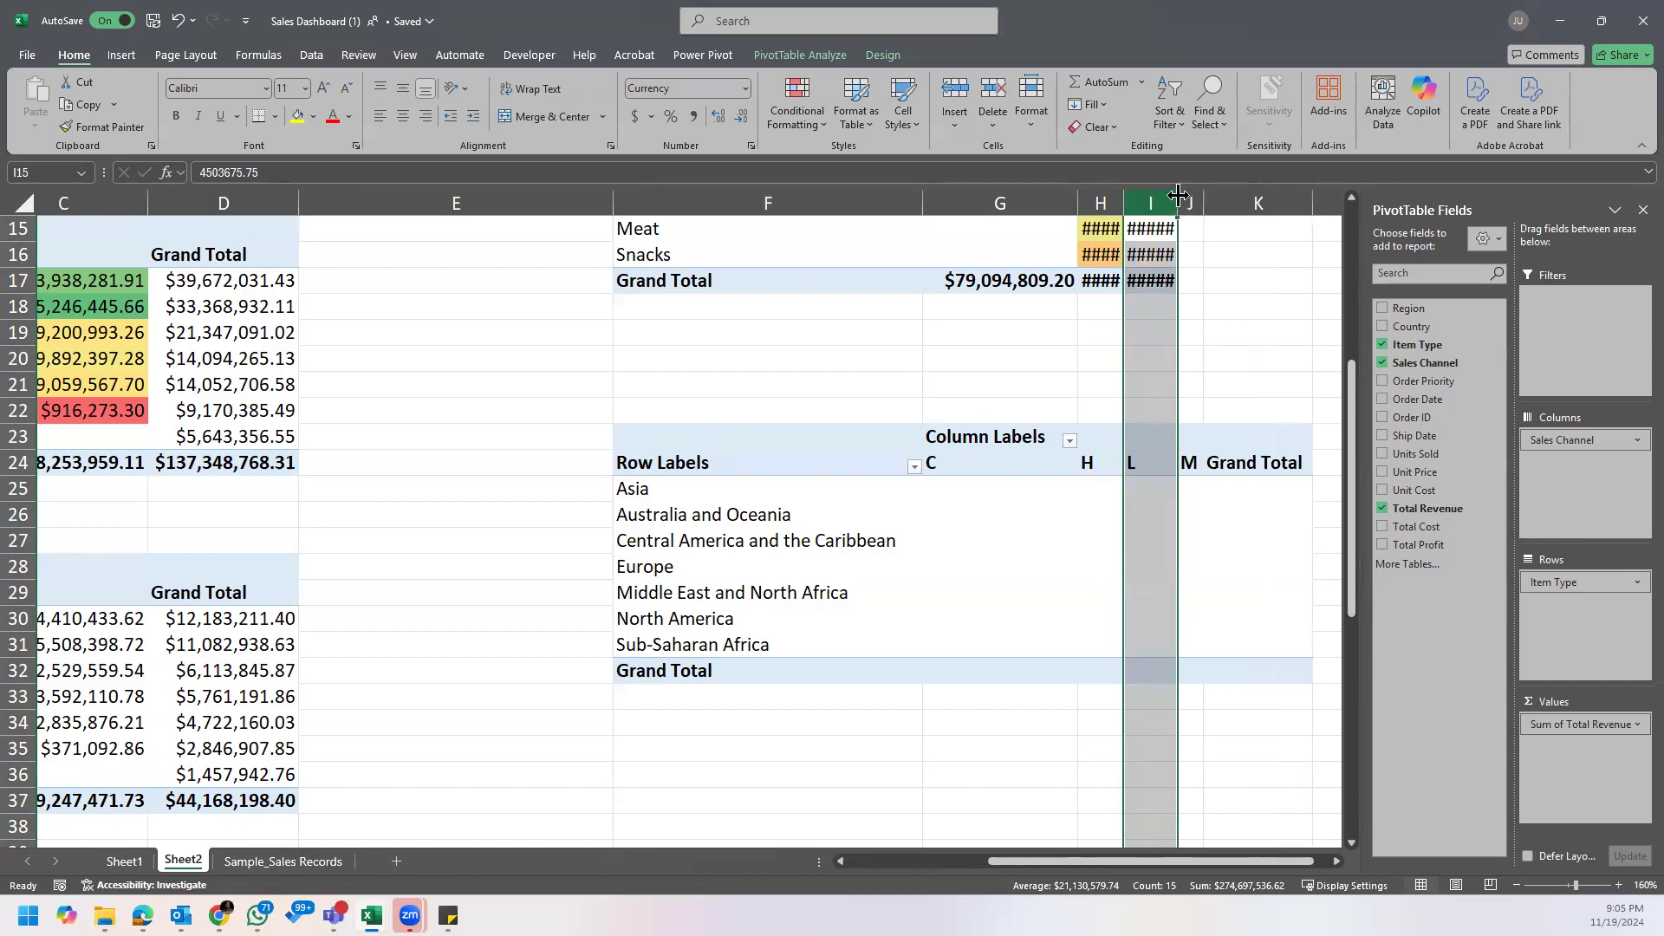
double_click(1179, 199)
double_click(1125, 202)
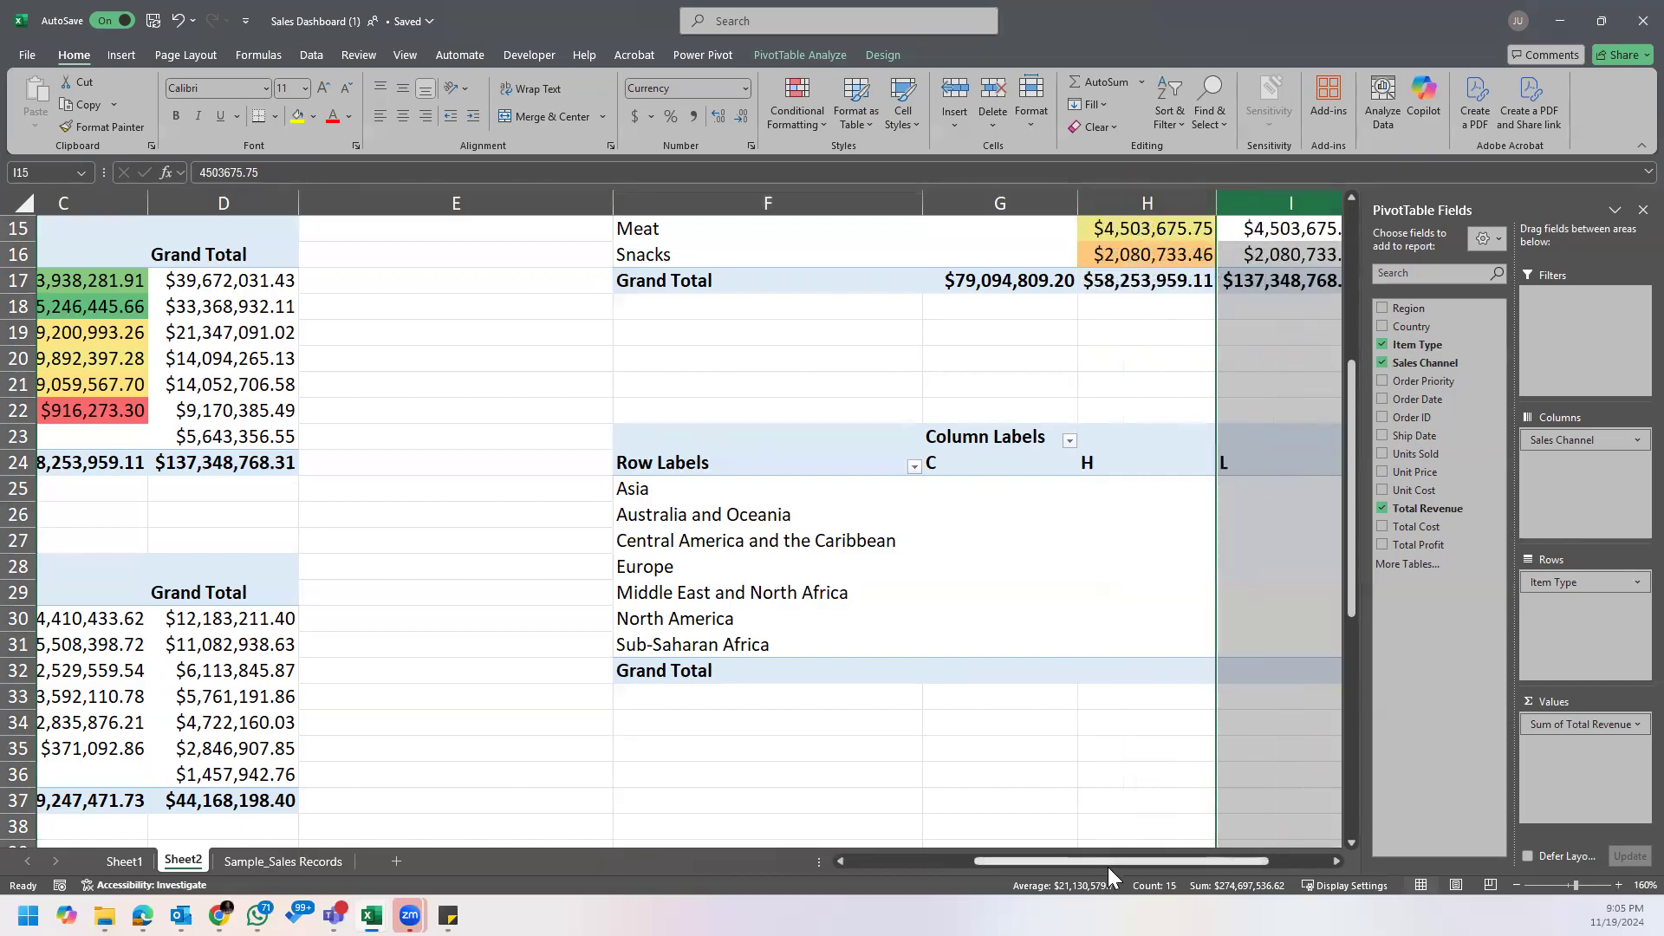
left_click_drag(1109, 864, 1172, 864)
left_click(835, 572)
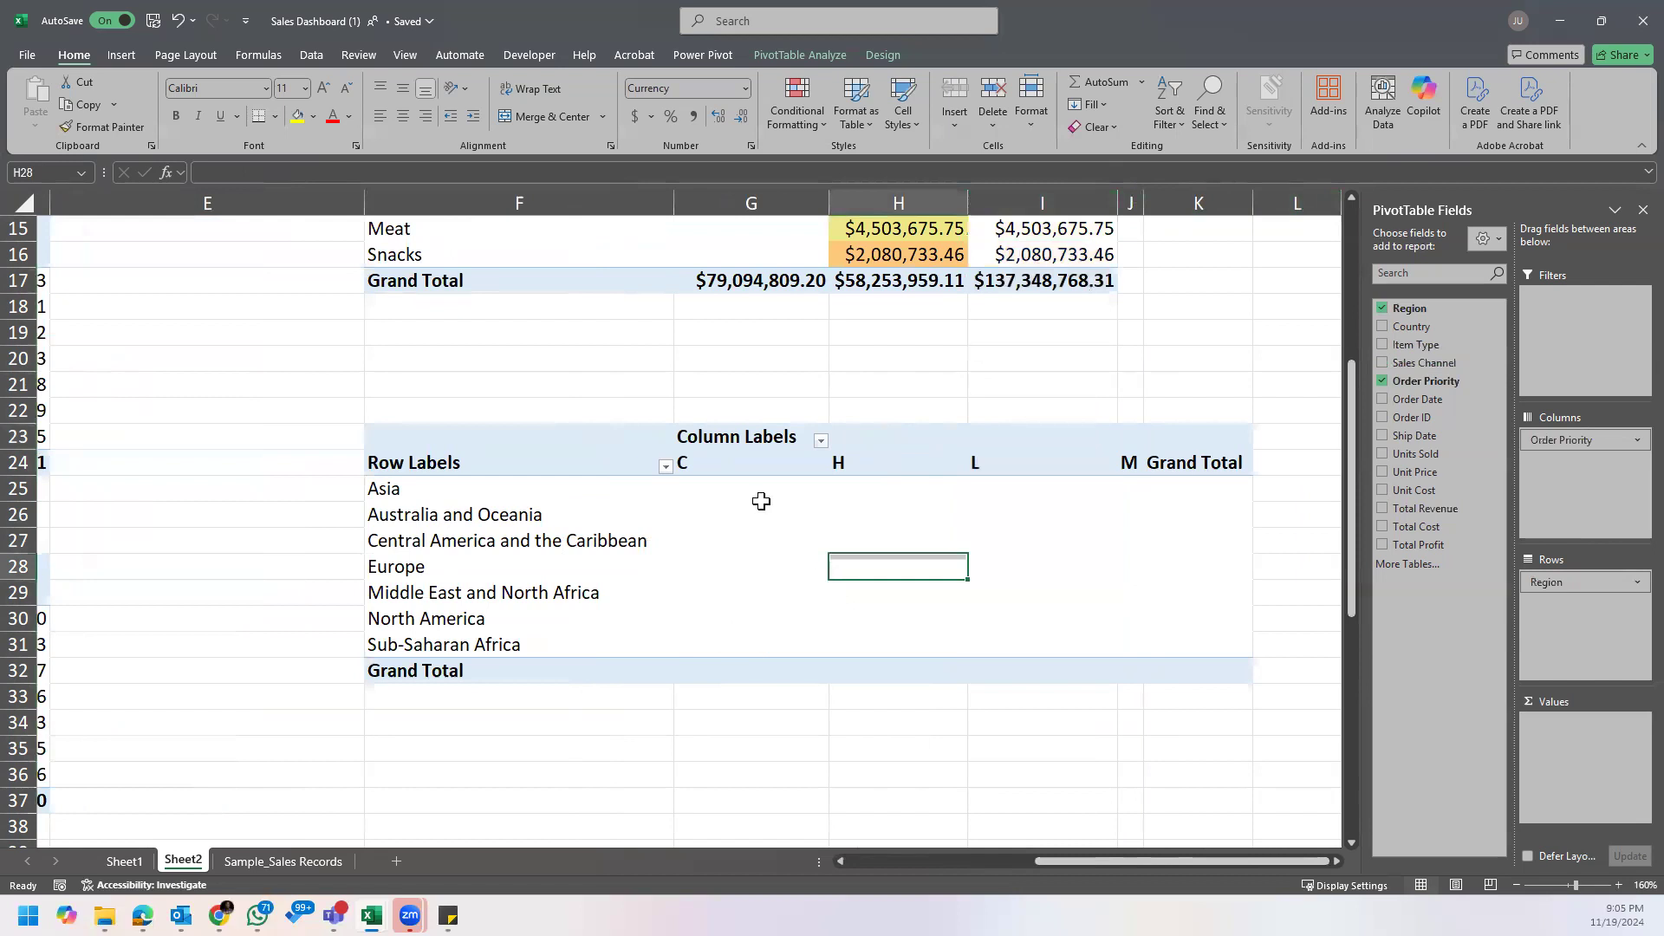
Step: Examine the order priority headers C, H, L and M in the lower PivotTable
left_click(775, 466)
left_click(850, 454)
left_click(1013, 465)
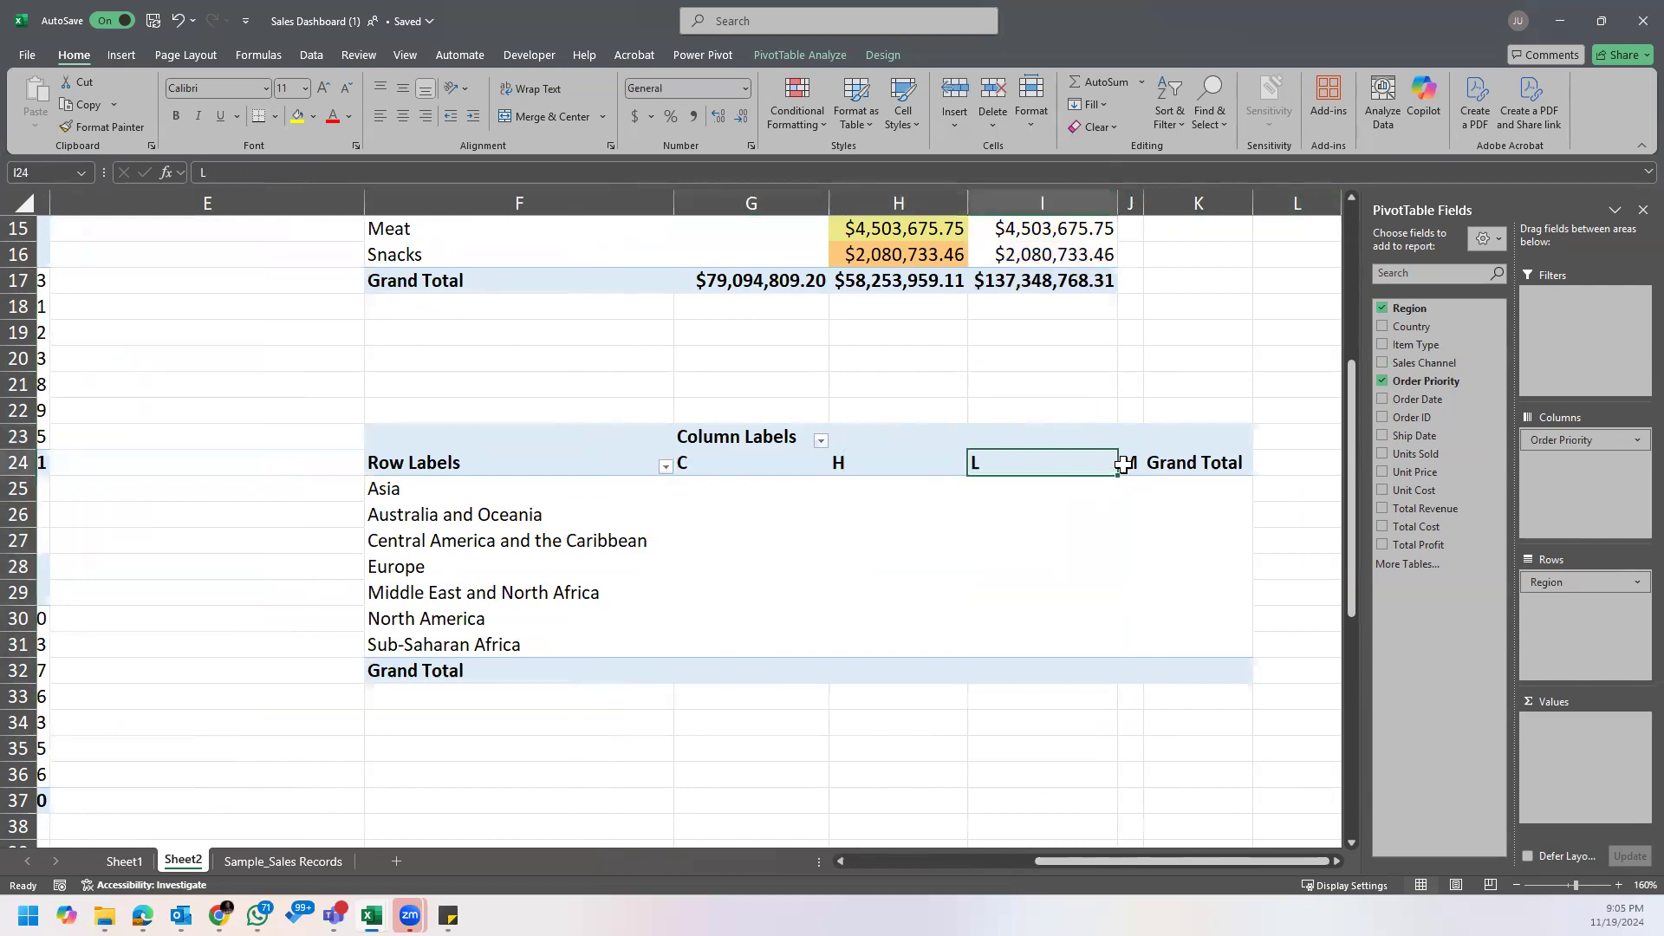
left_click(1127, 463)
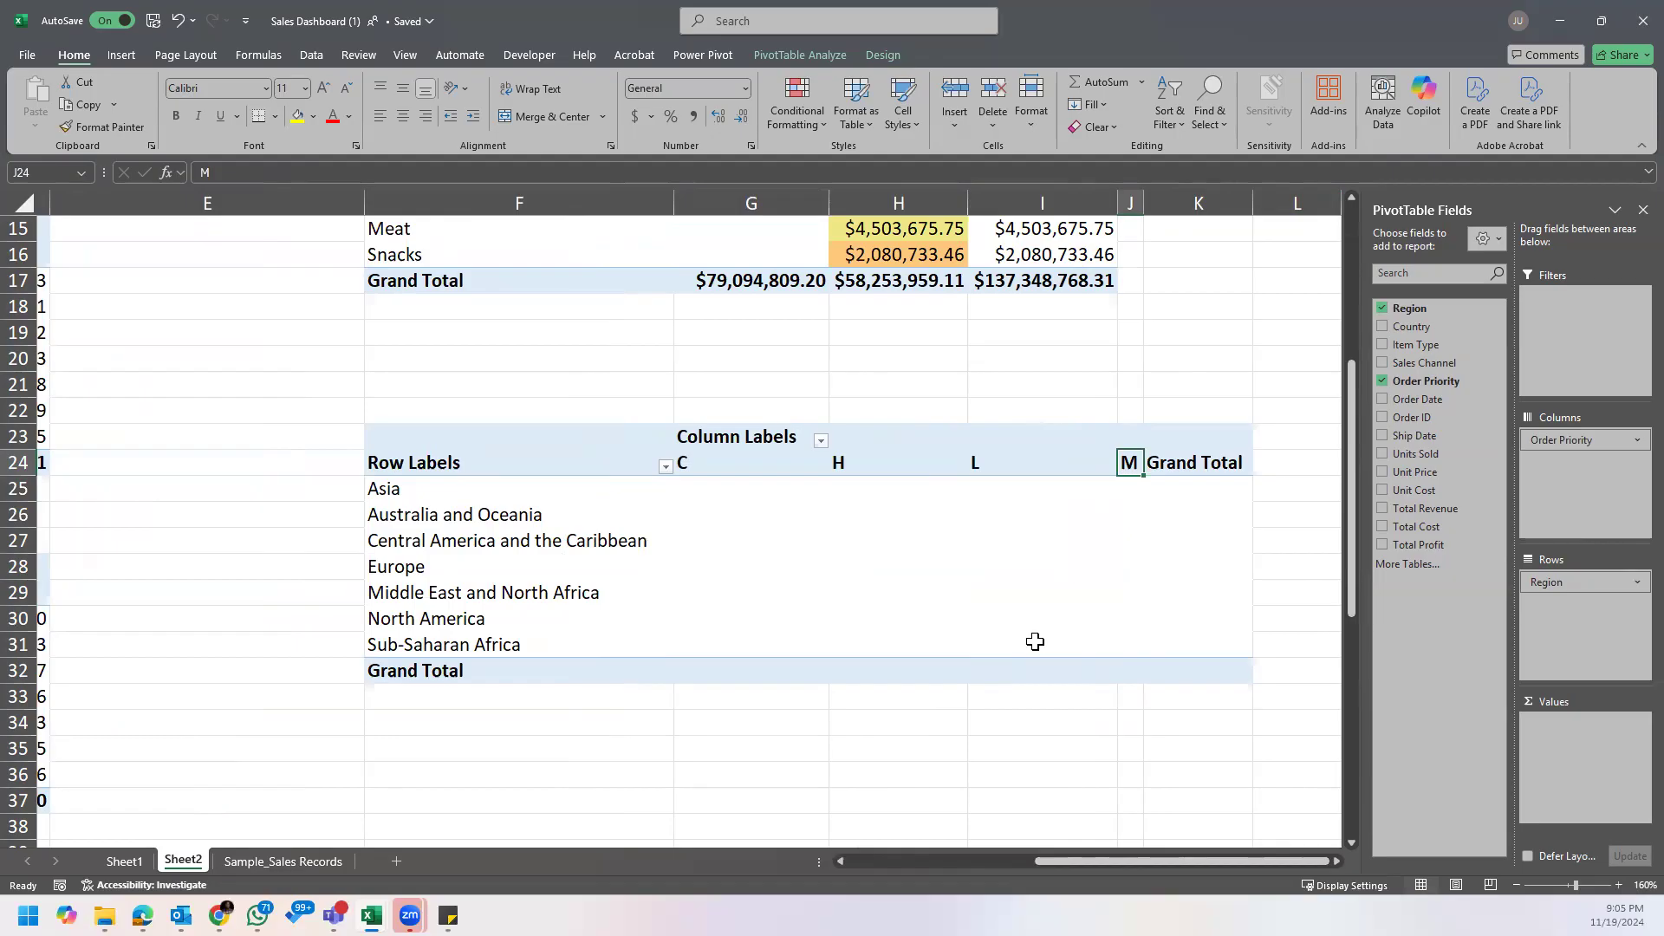
Step: Bring up the Sticky Notes question list and reread the question on Europe's top order priority
mouse_move(448, 916)
left_click(502, 849)
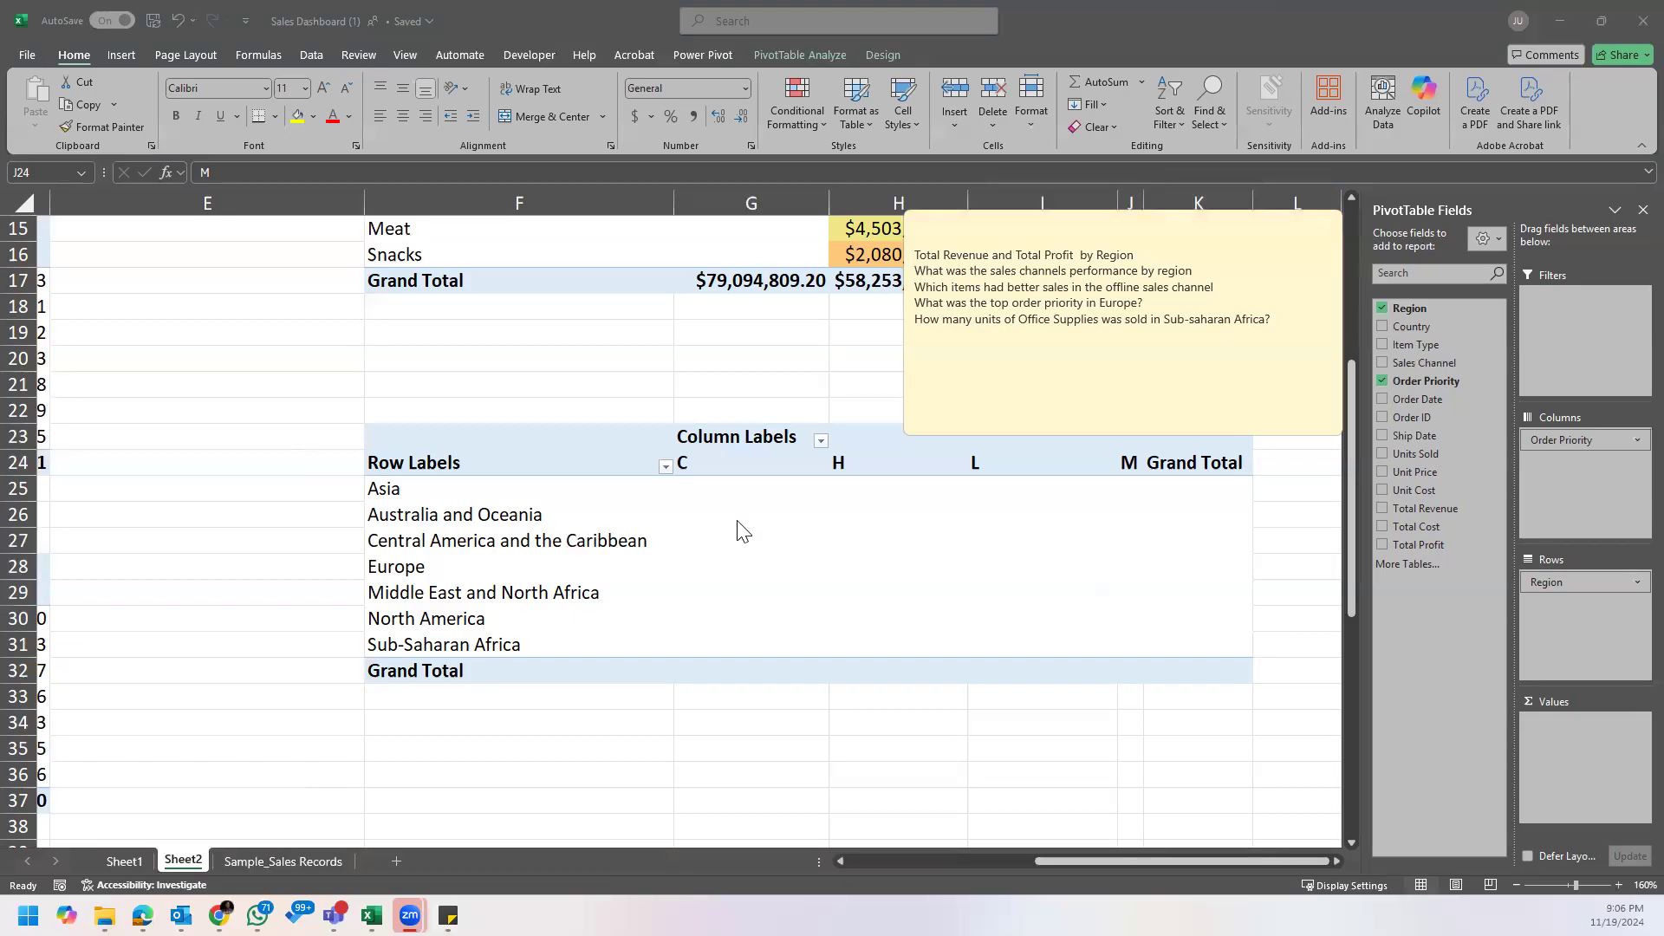
scroll(871, 544, "up", 1)
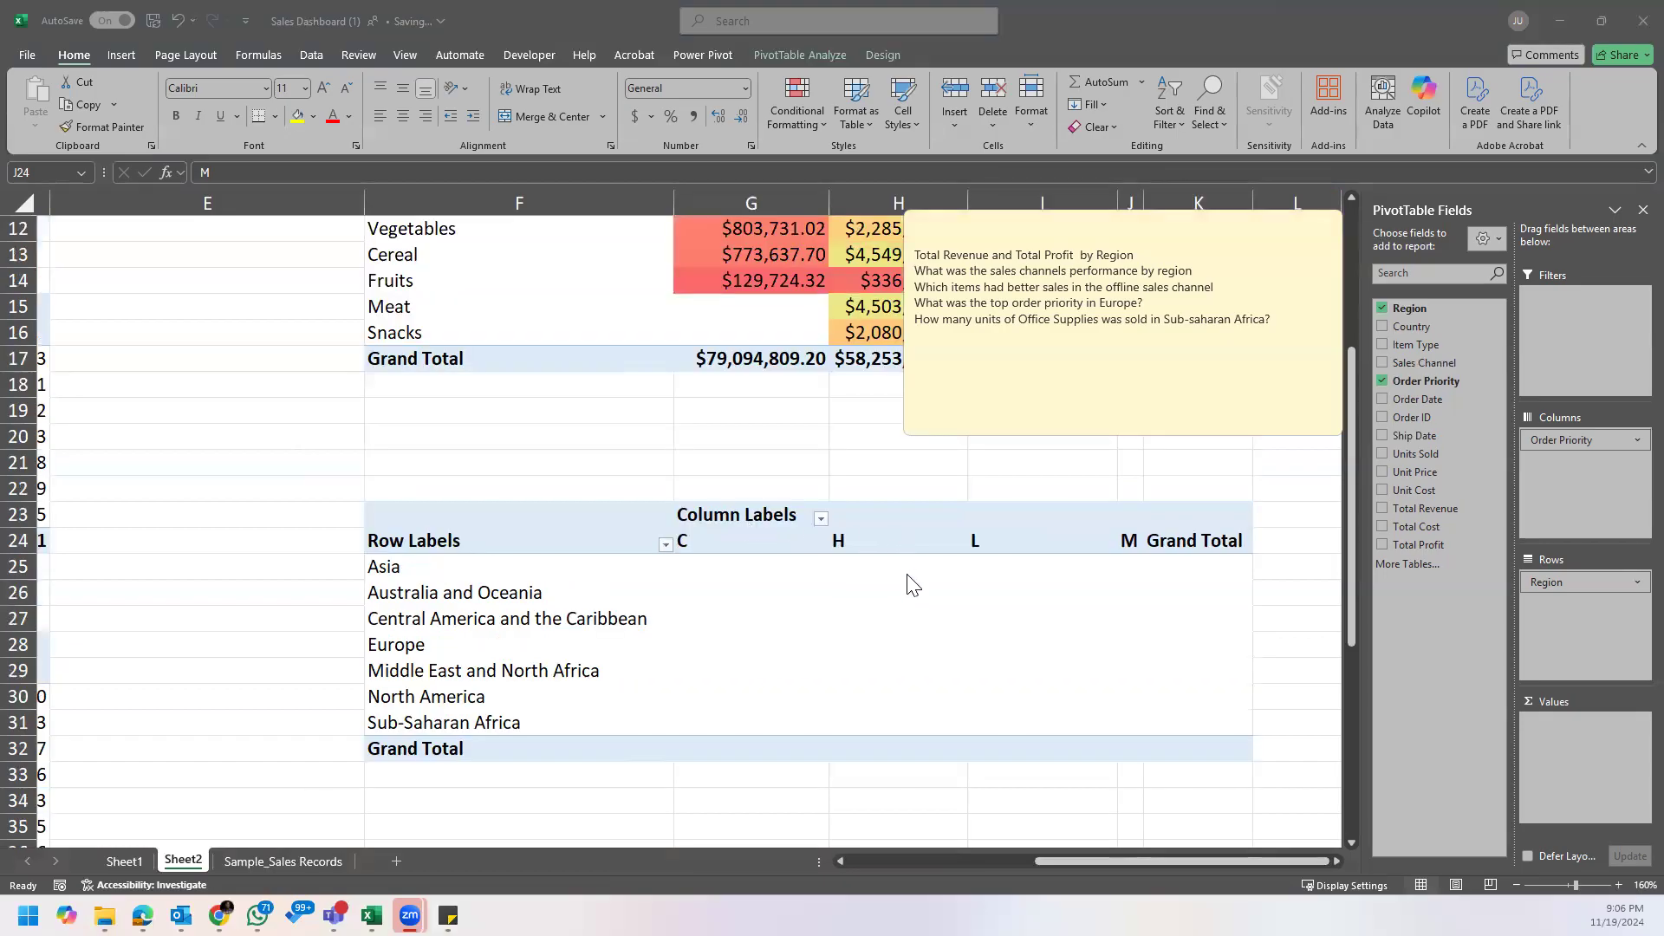
left_click(1112, 547)
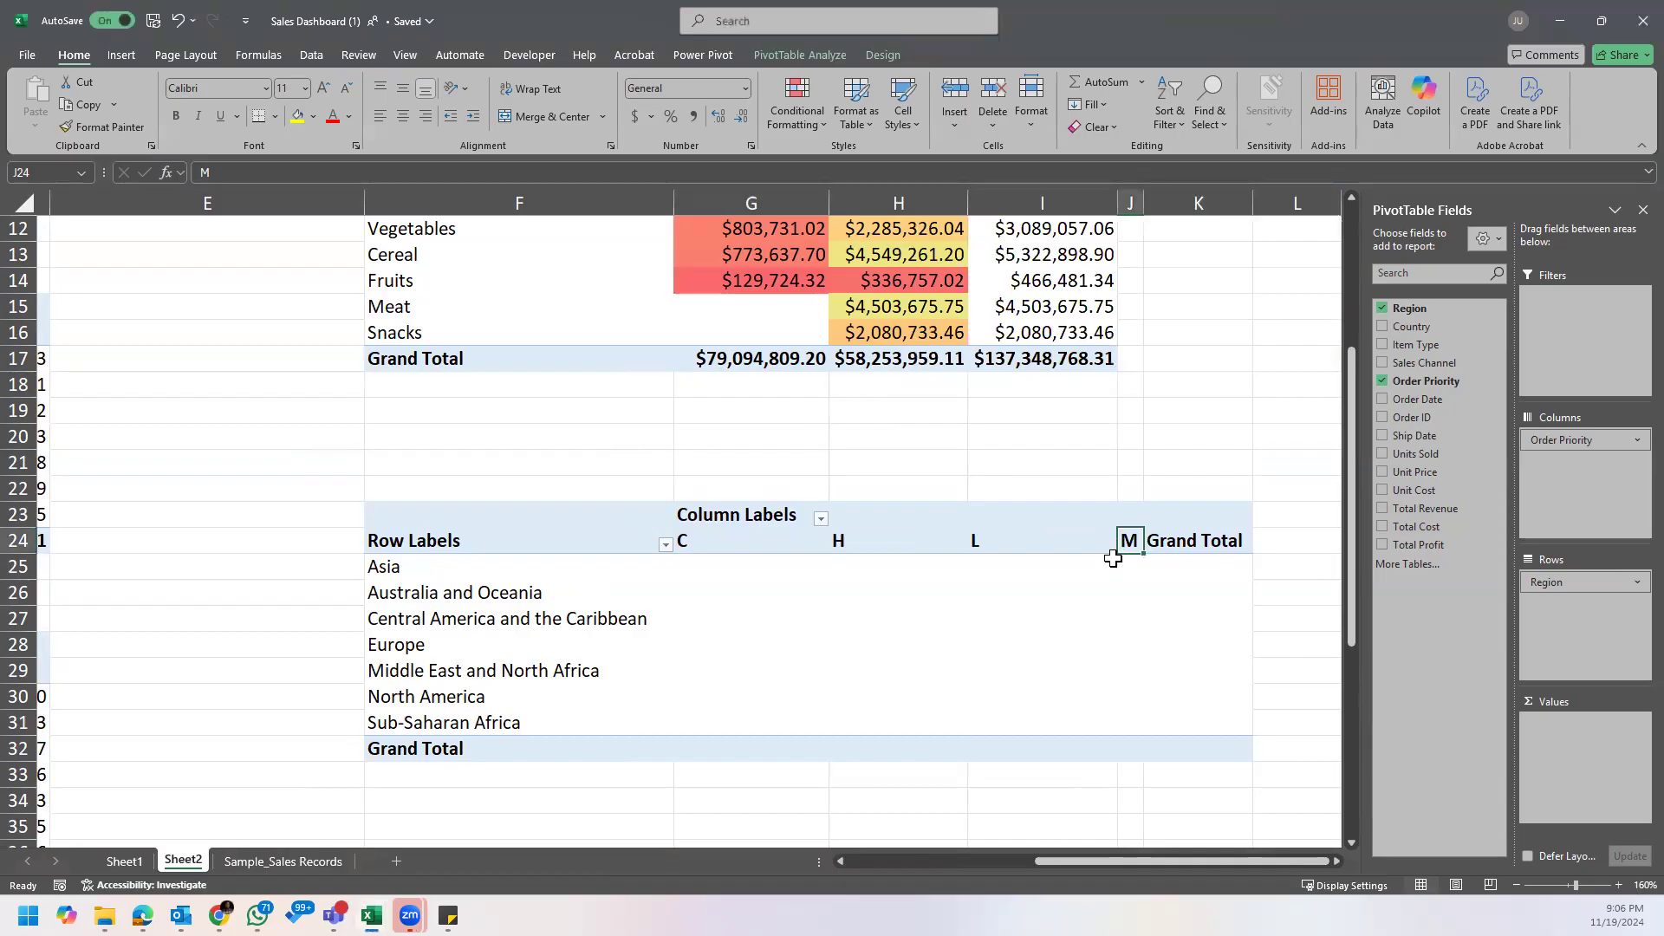
left_click(1064, 599)
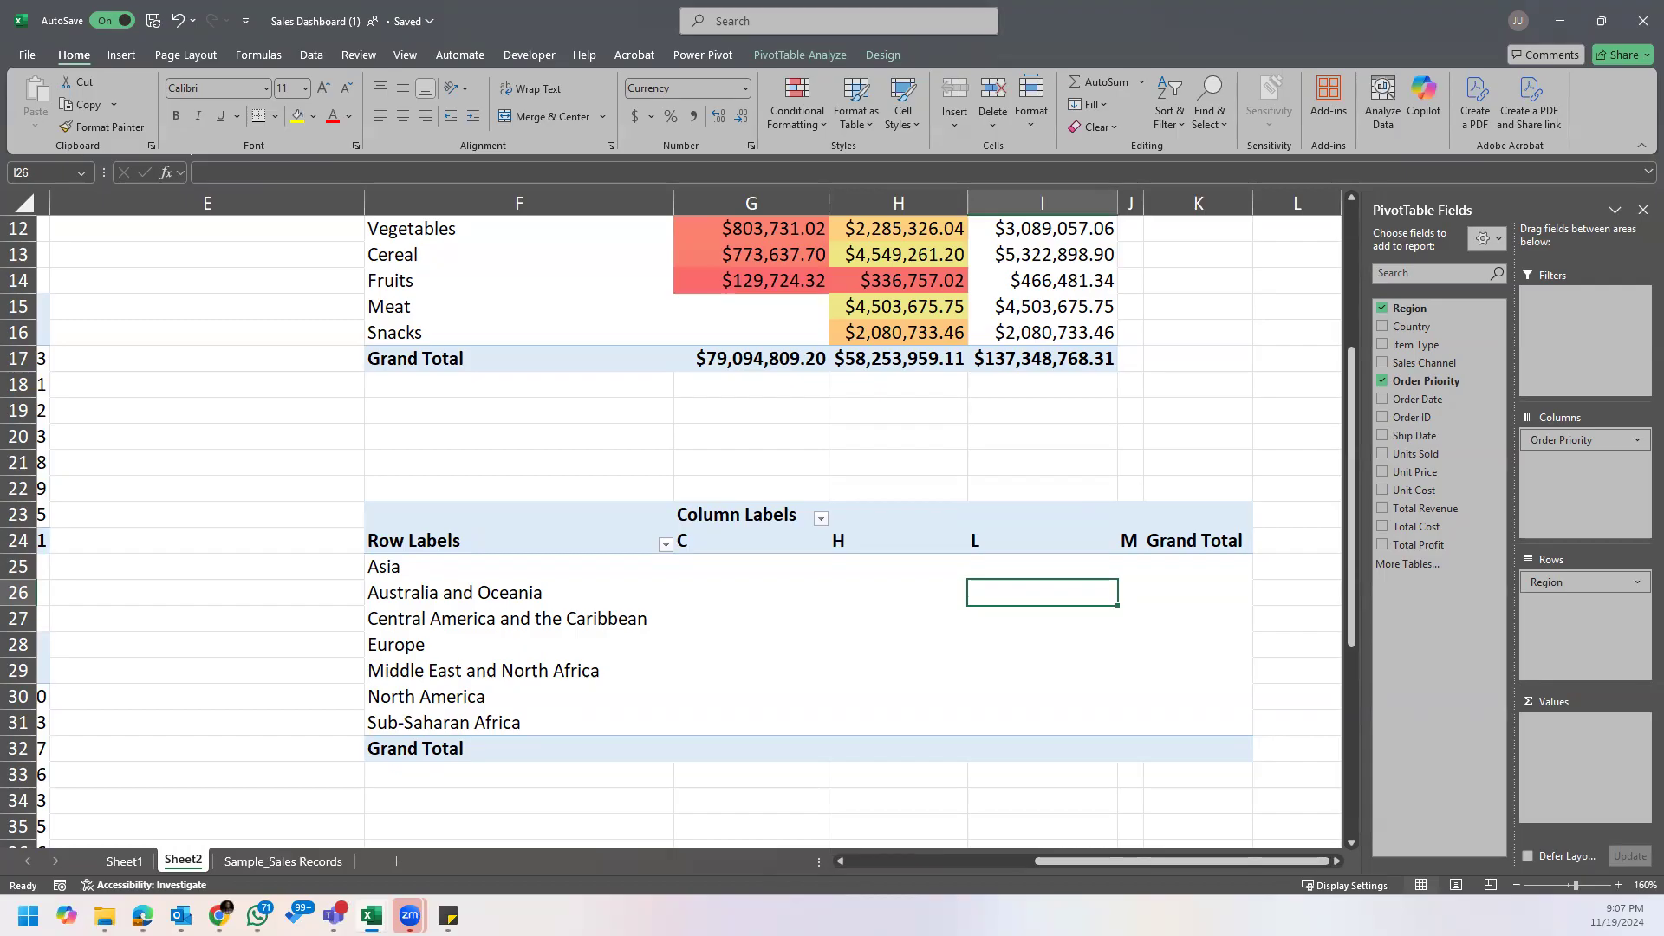
left_click(448, 916)
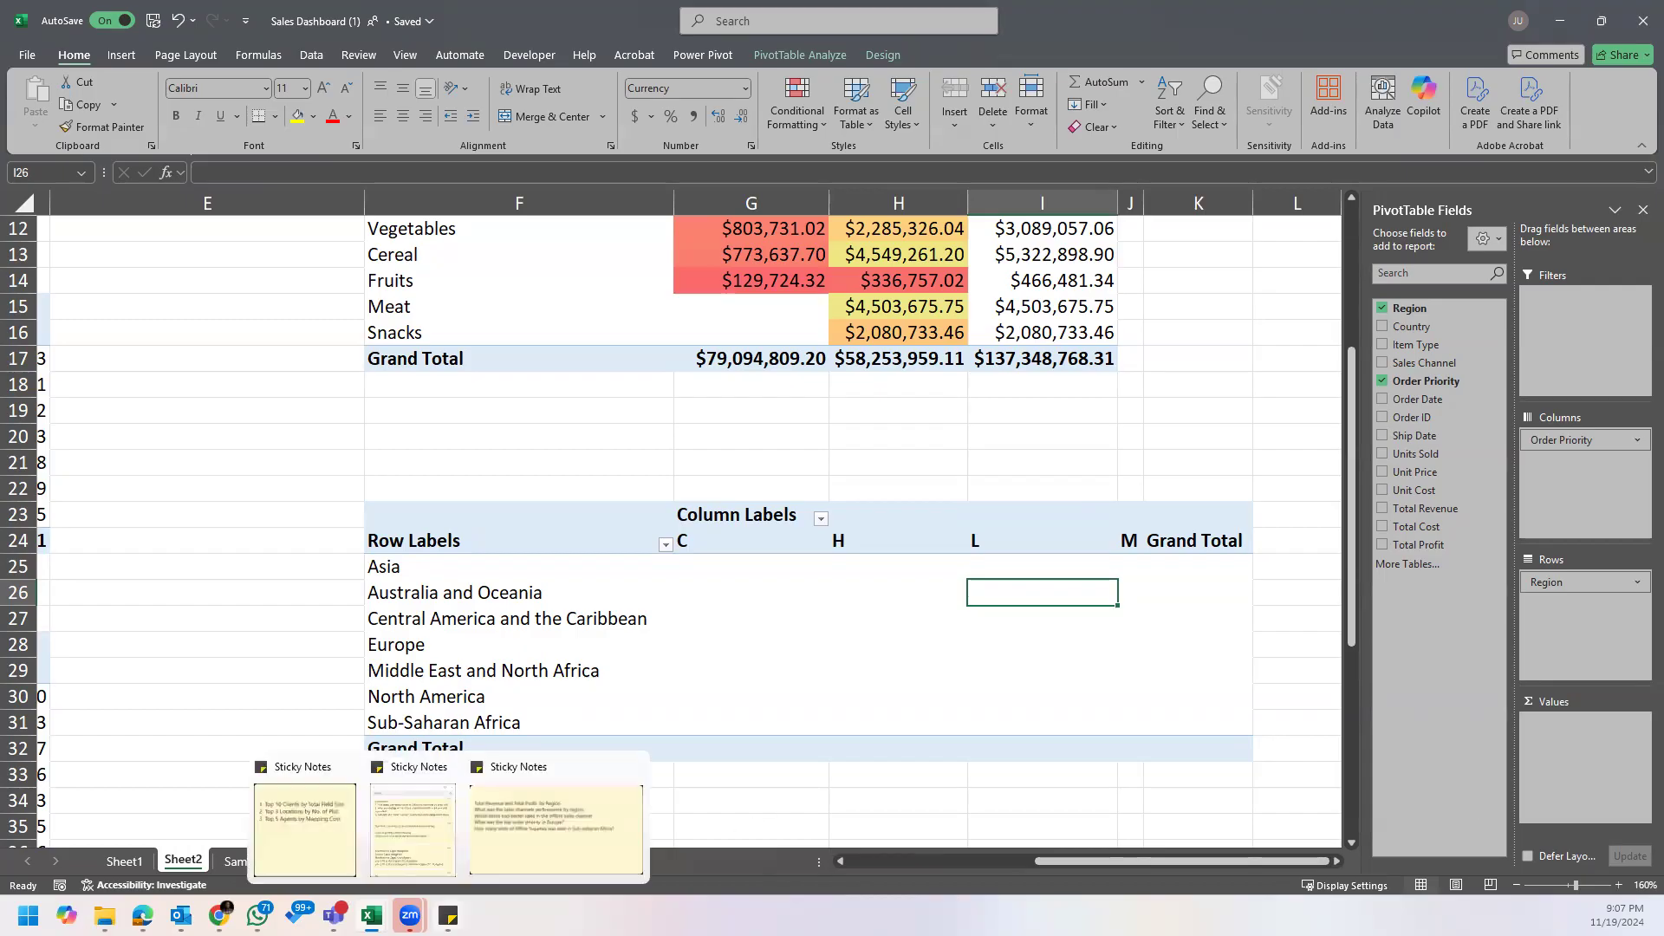
left_click(562, 841)
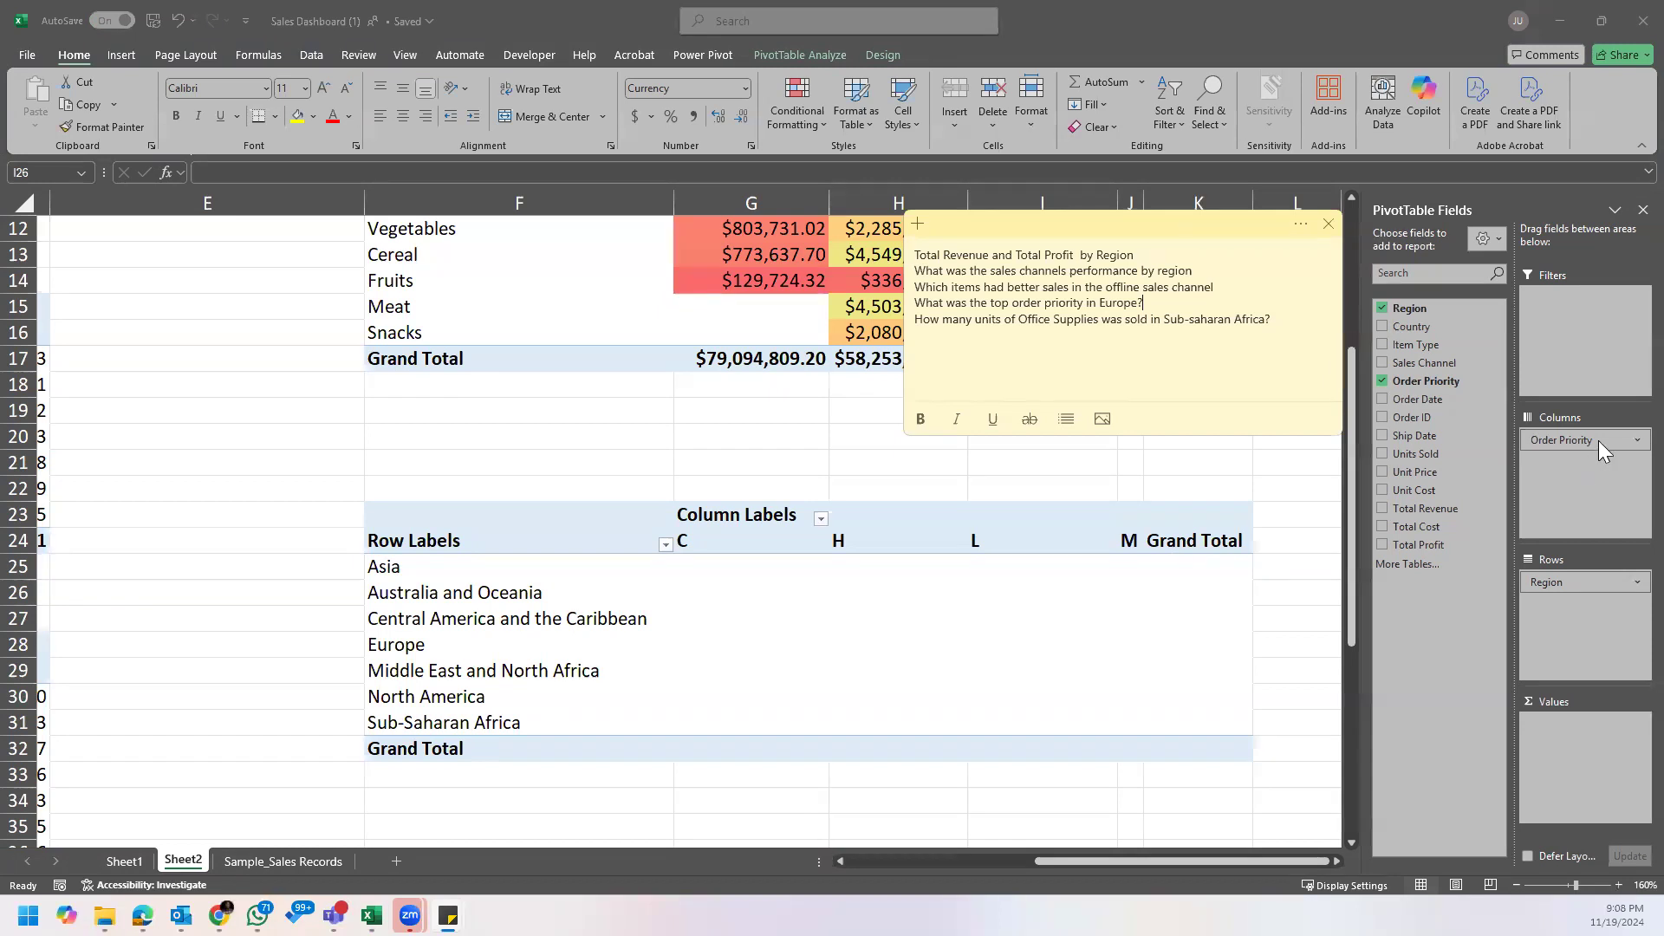
Step: Add Order Priority to the PivotTable's values as a count for each region
left_click(1442, 381)
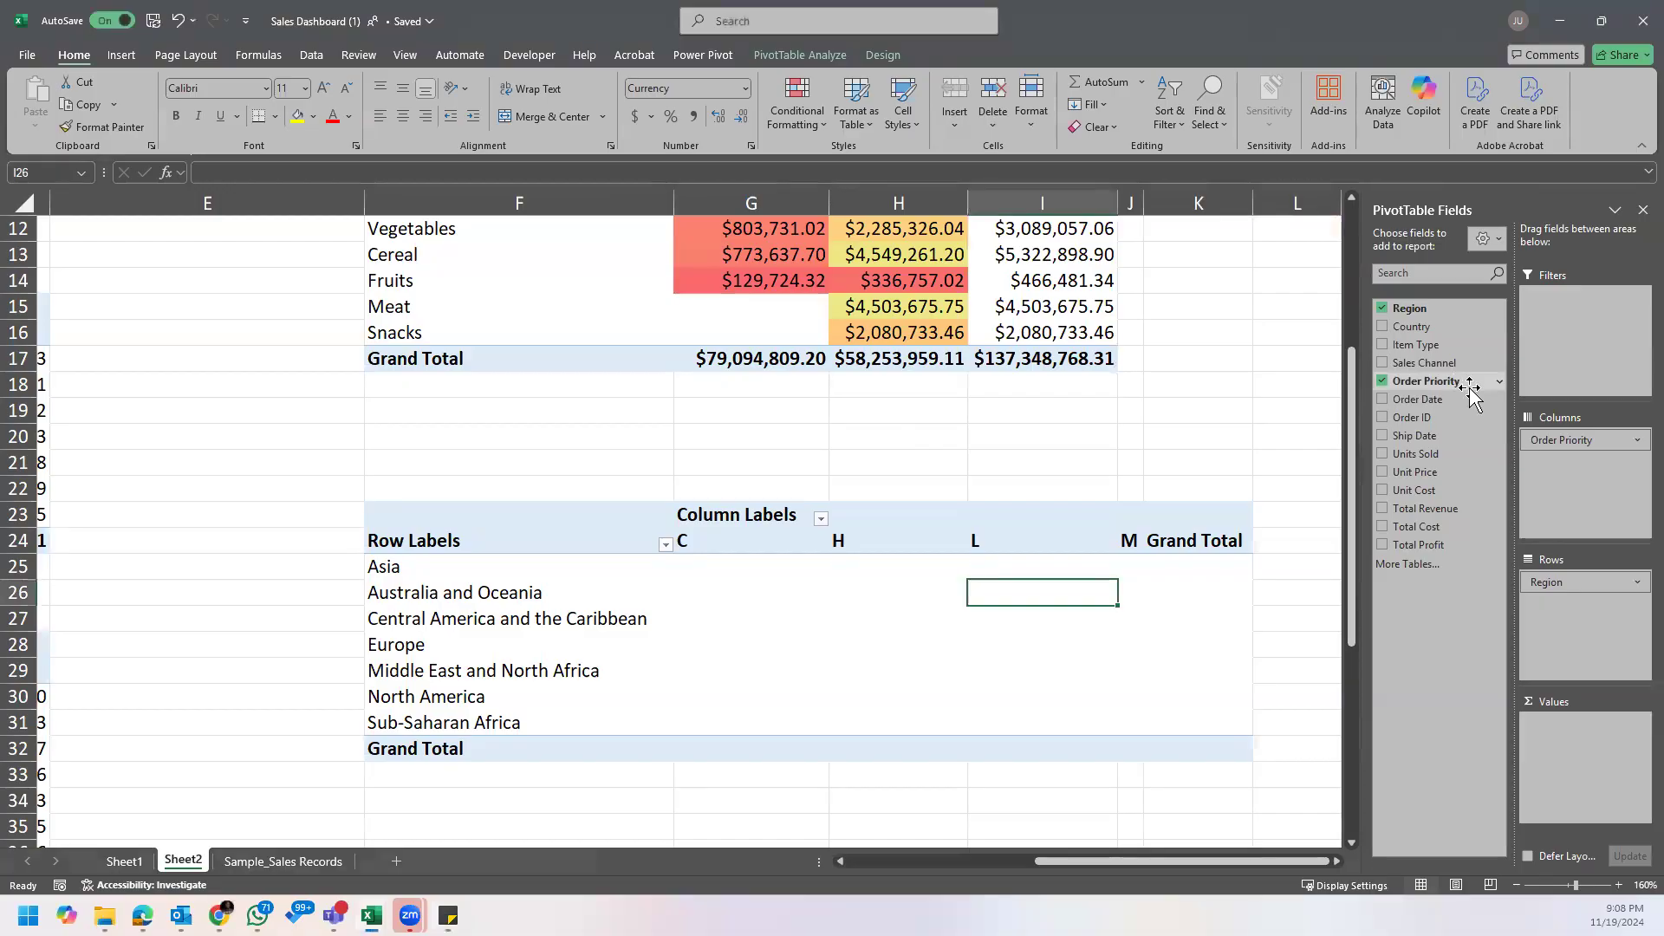
left_click(1578, 754)
left_click_drag(1426, 381, 1619, 758)
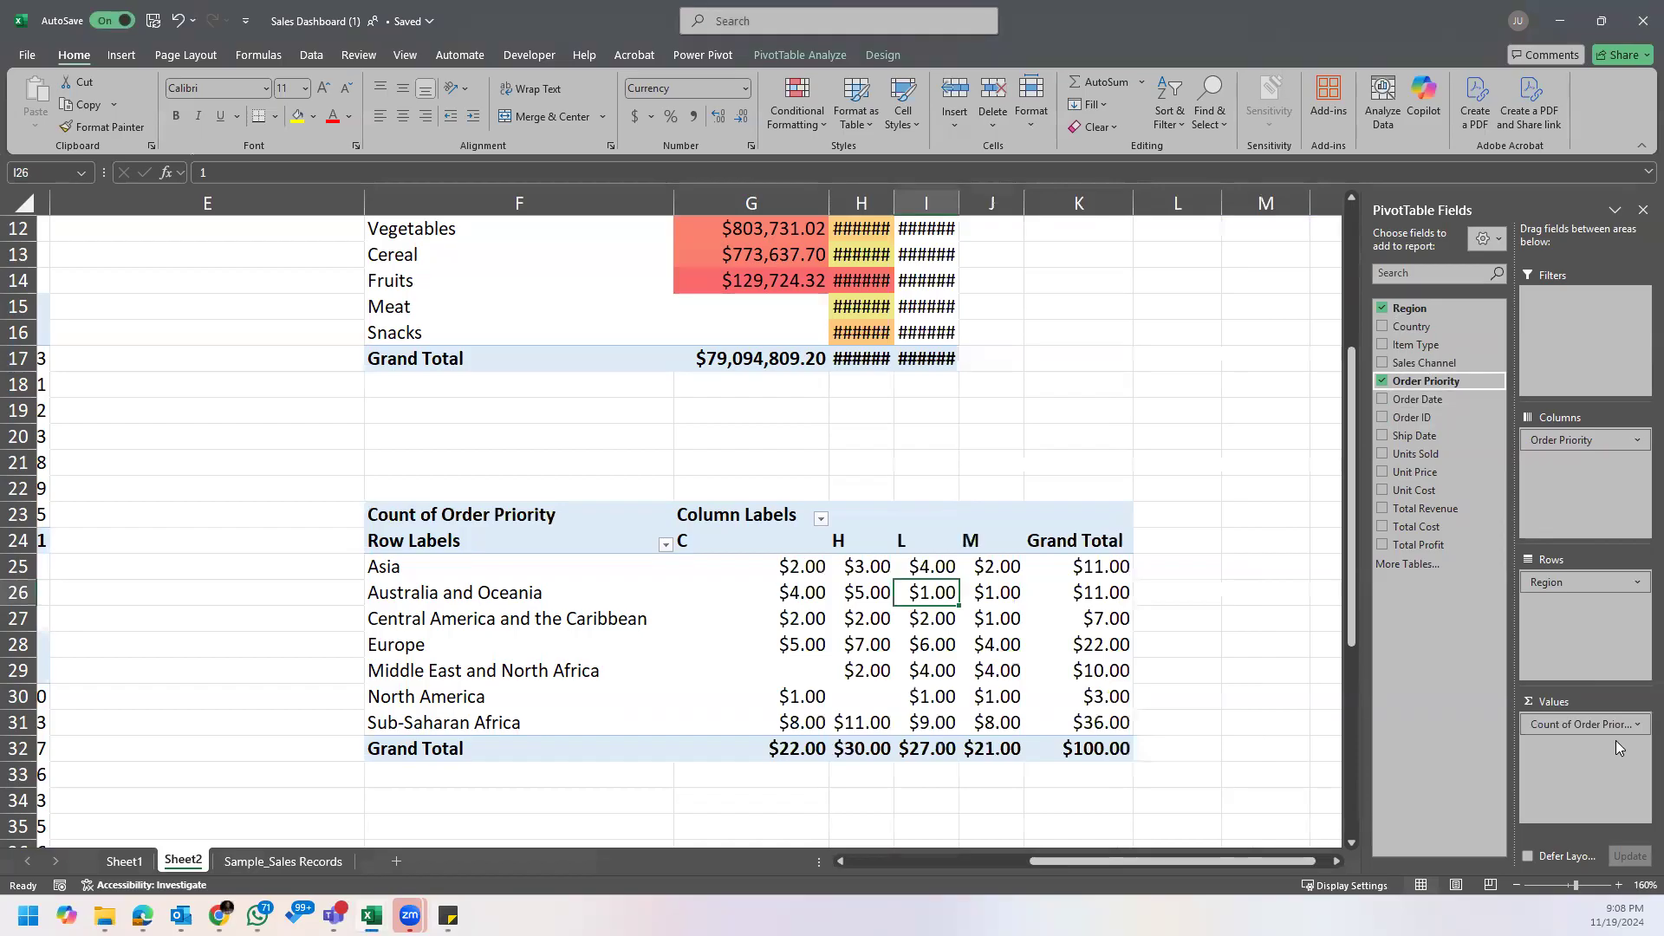
Step: Format all counts in the order priority PivotTable, including the grand totals, as Number with 0 decimal places
left_click_drag(793, 568, 1065, 744)
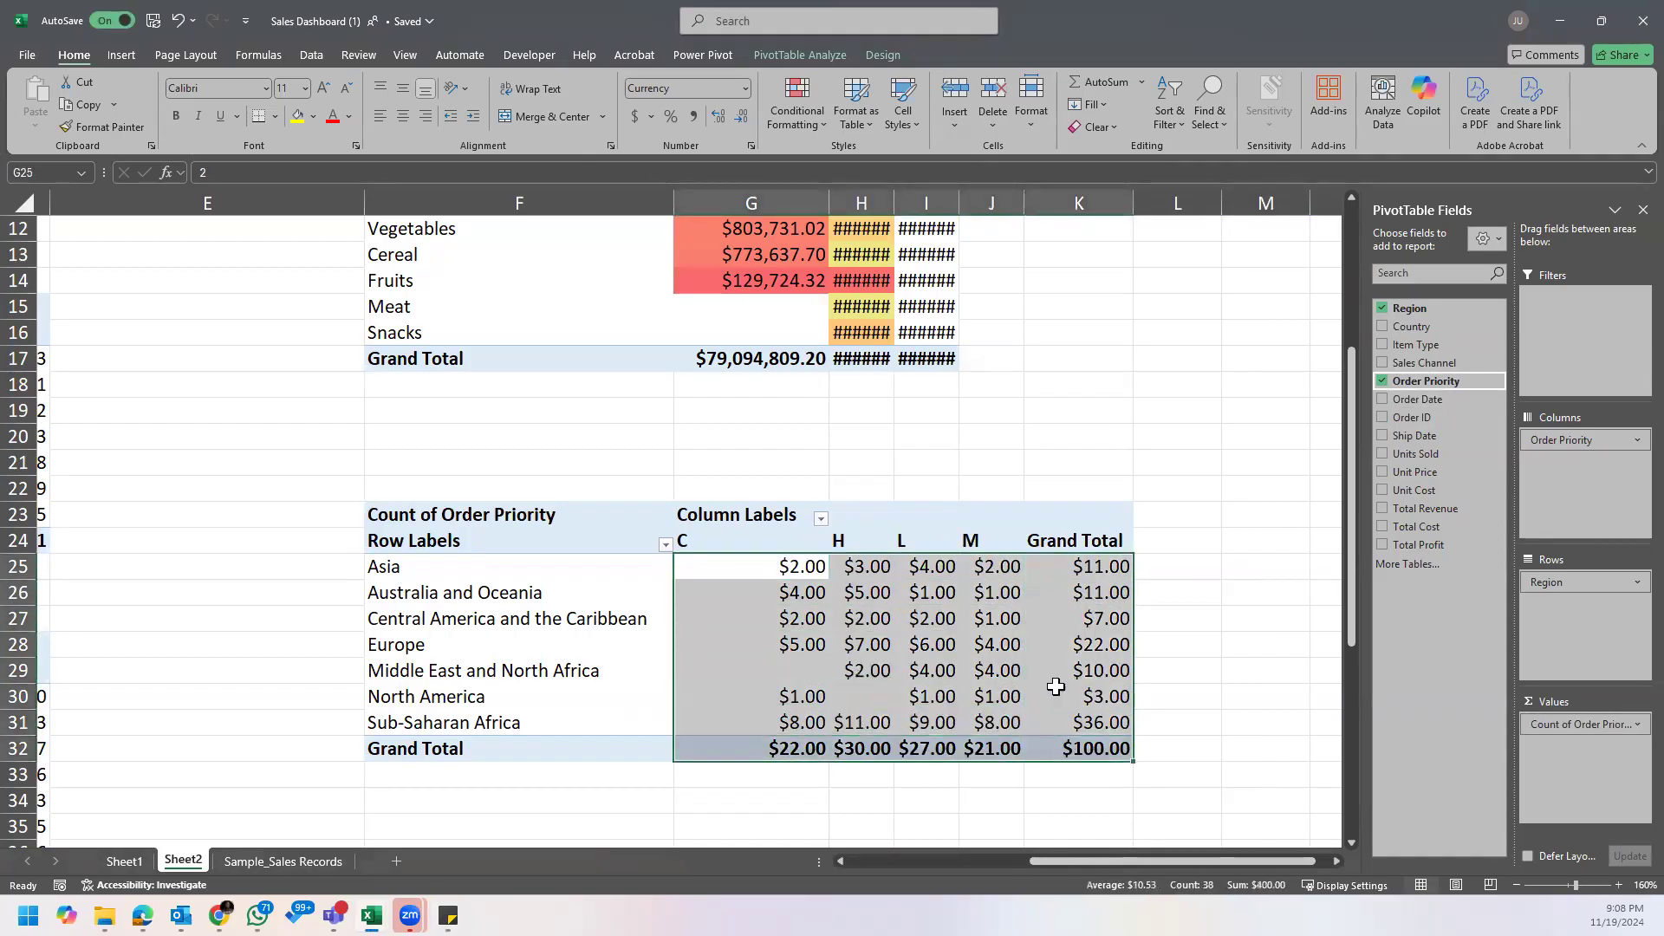
right_click(994, 616)
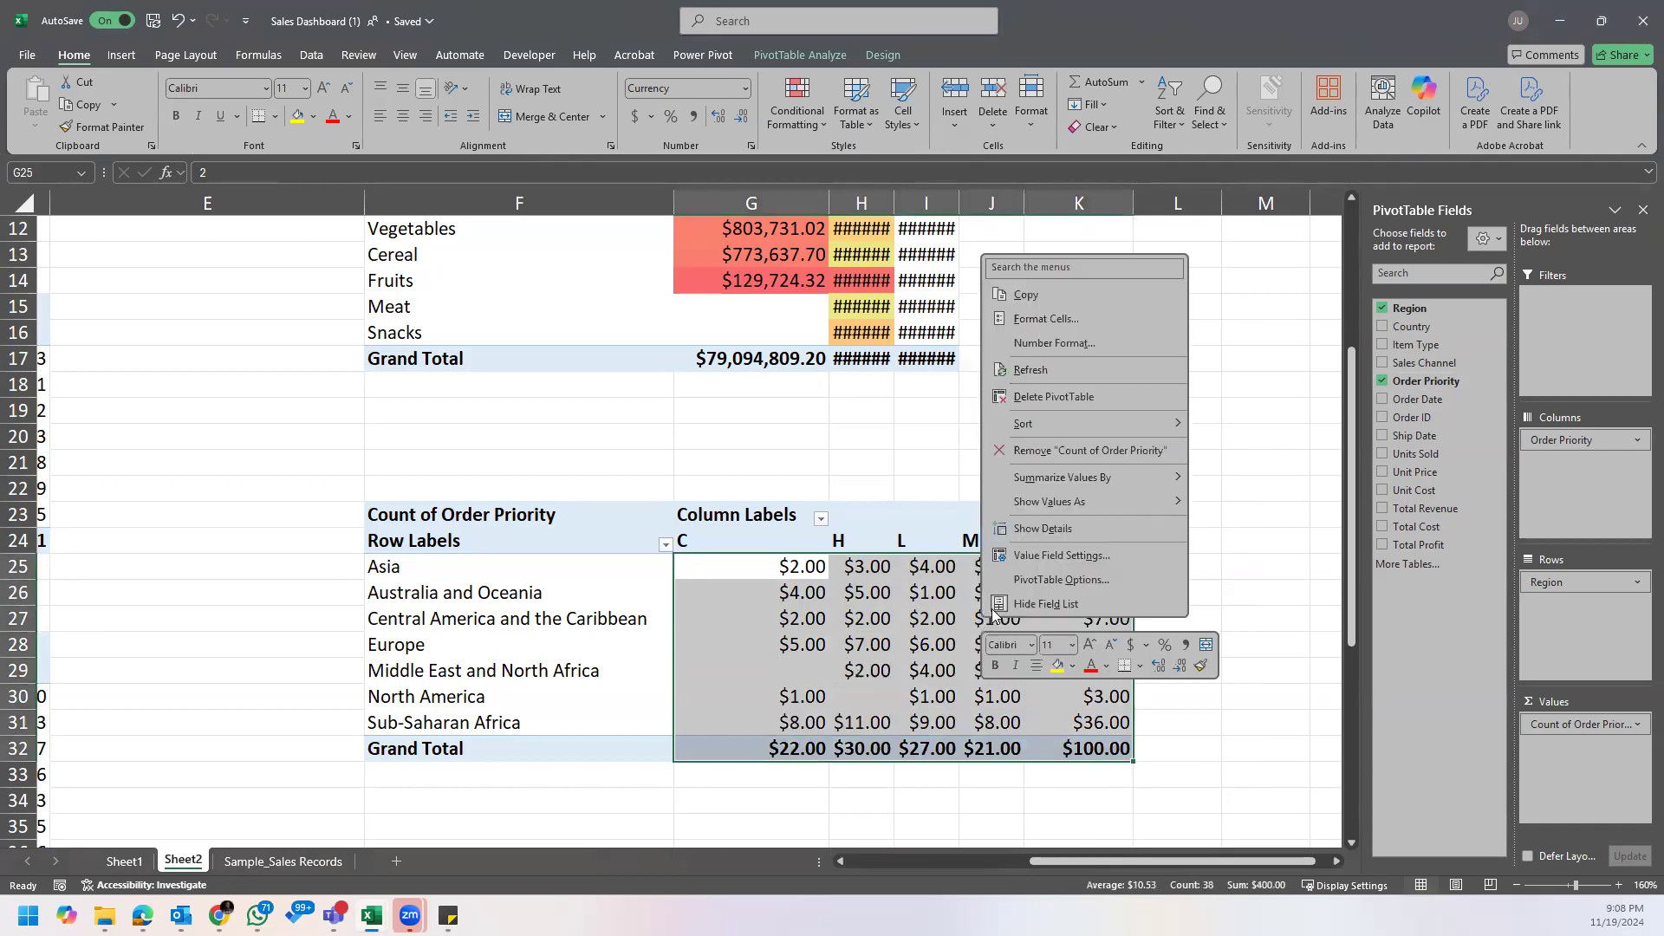
left_click(1065, 320)
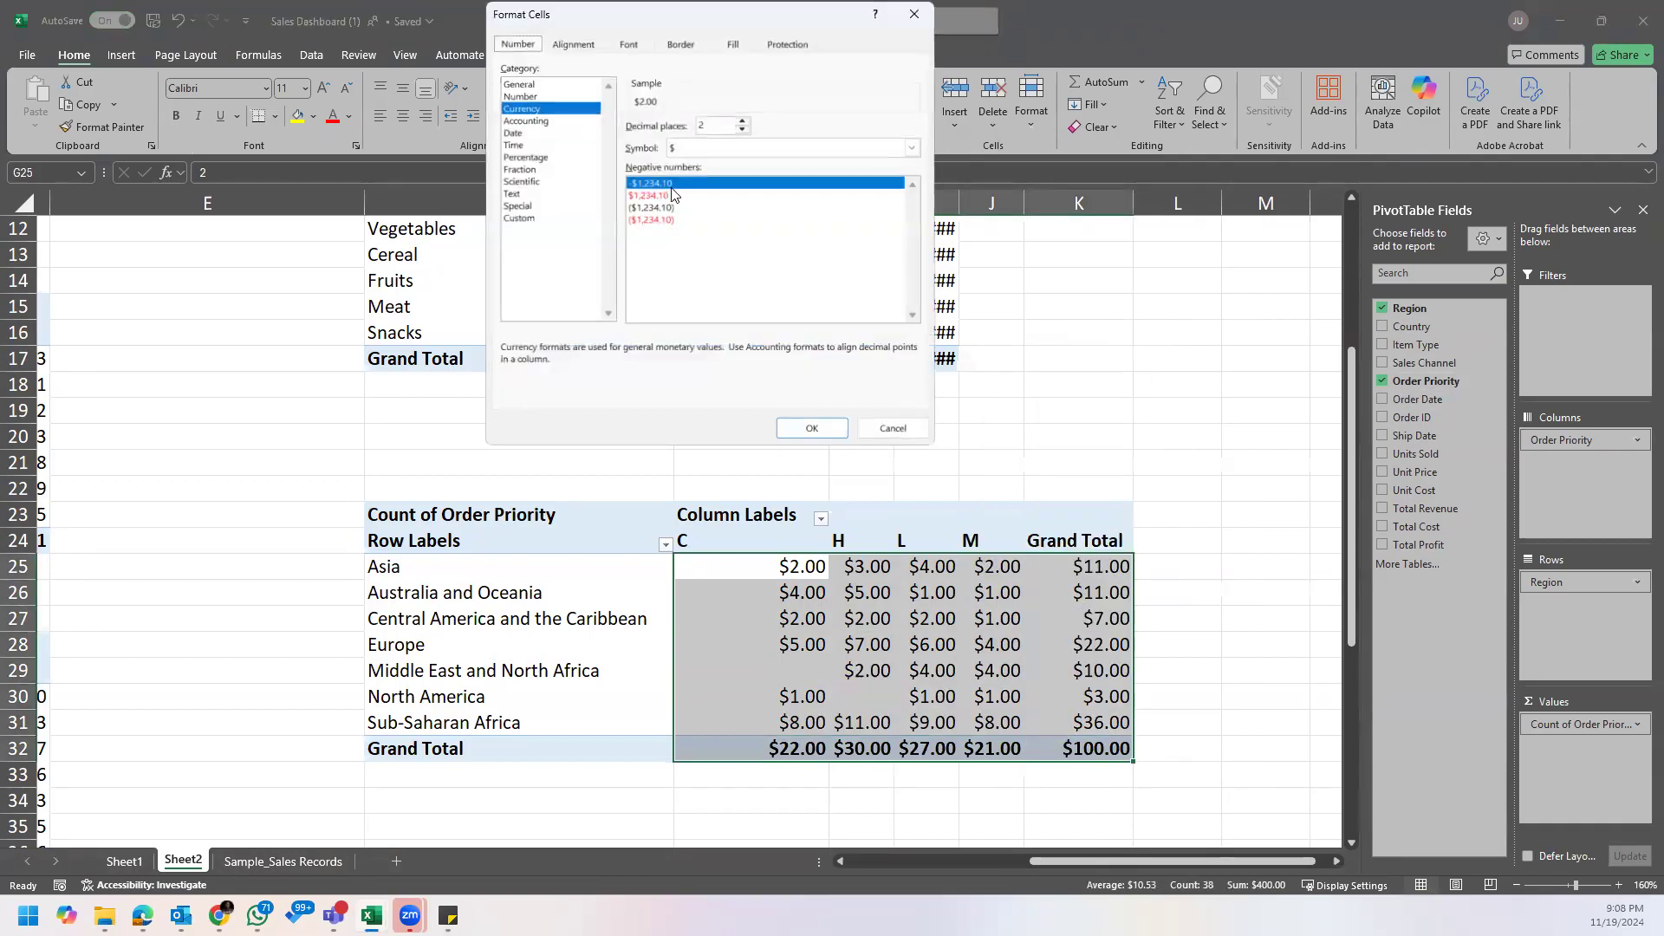
left_click(555, 97)
left_click(742, 129)
left_click(742, 130)
left_click(633, 149)
left_click(811, 428)
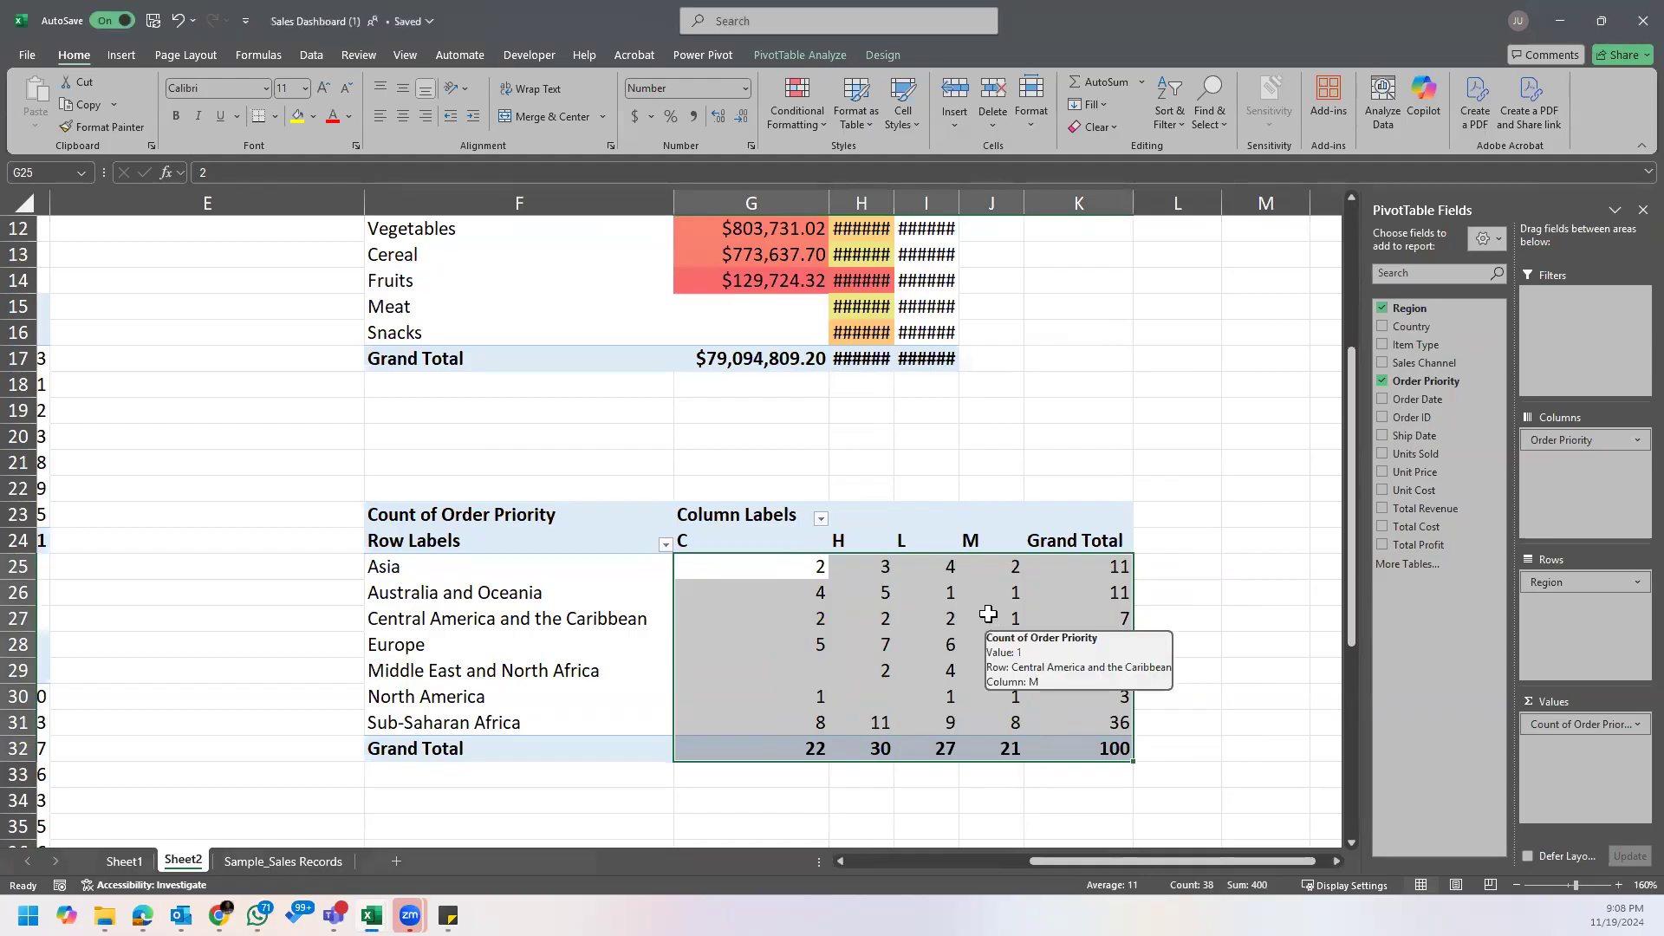
Step: Center the C, H, L and M headers and their counts in the order priority PivotTable
left_click_drag(775, 533, 1116, 716)
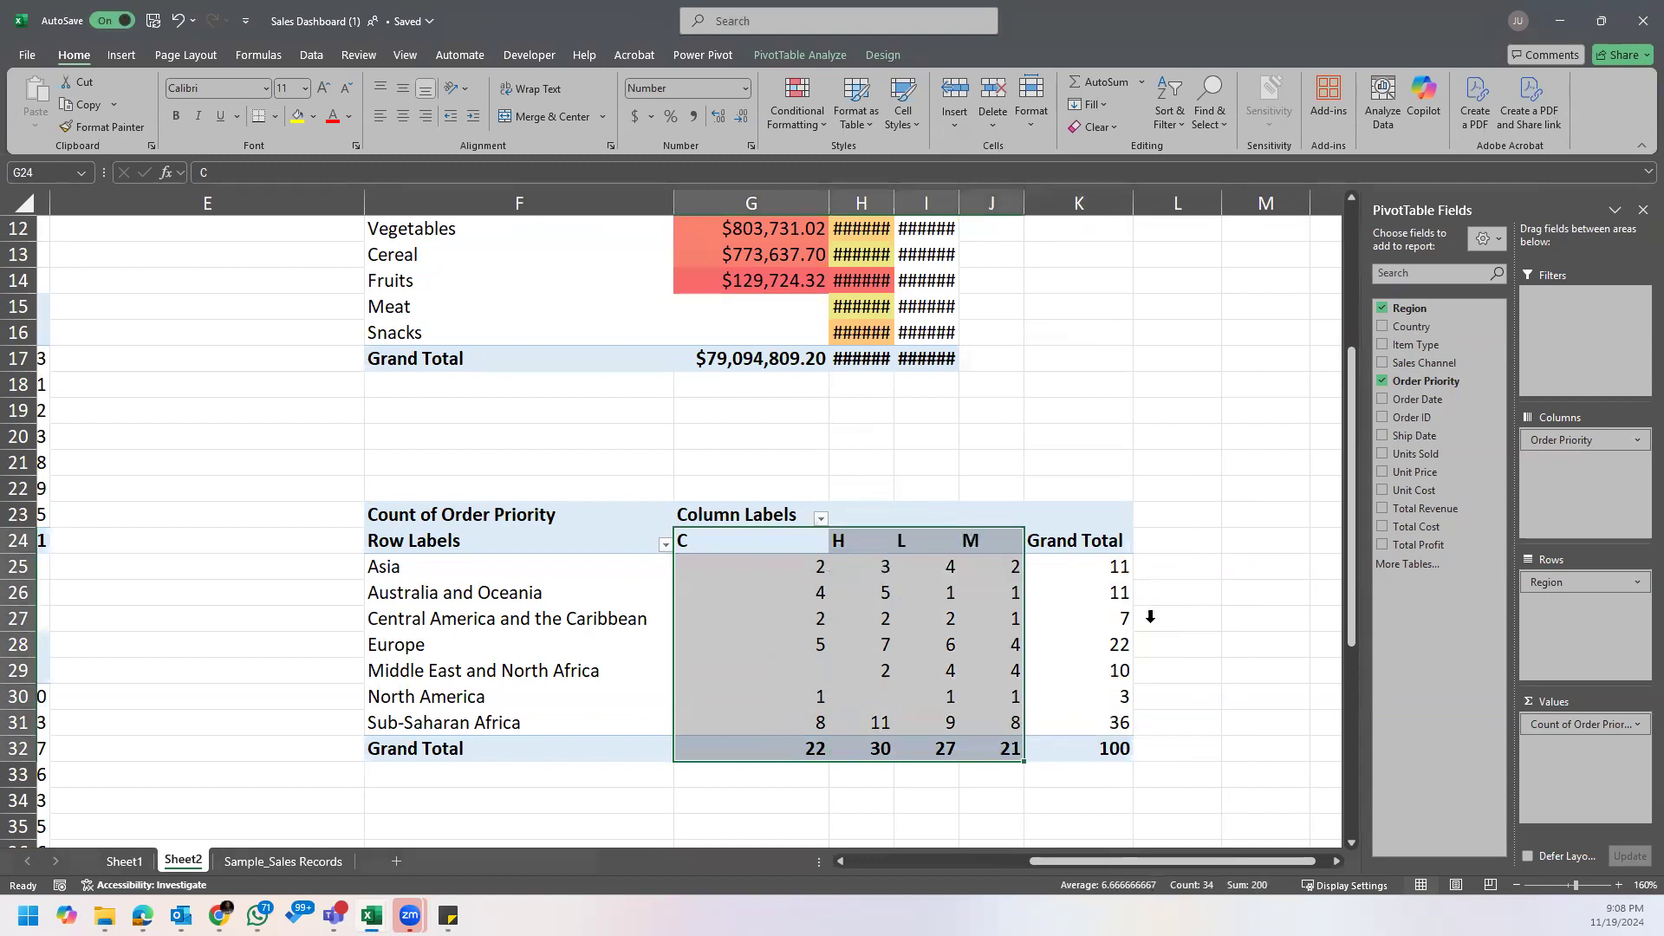
left_click(403, 116)
left_click(1040, 629)
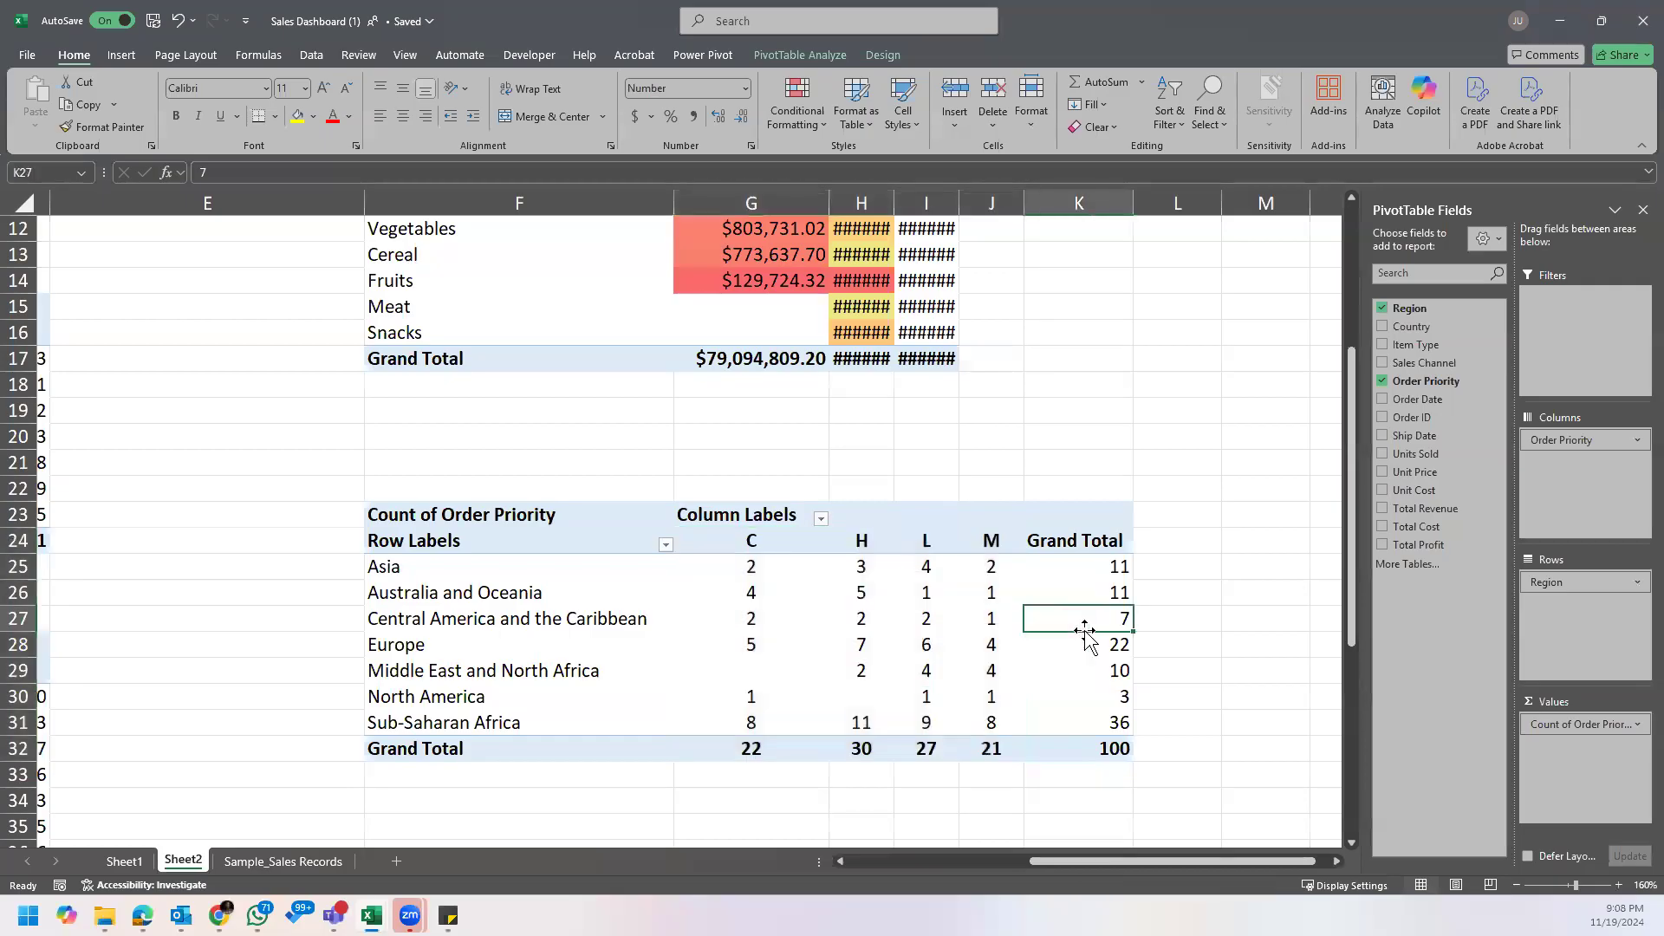
left_click(906, 593)
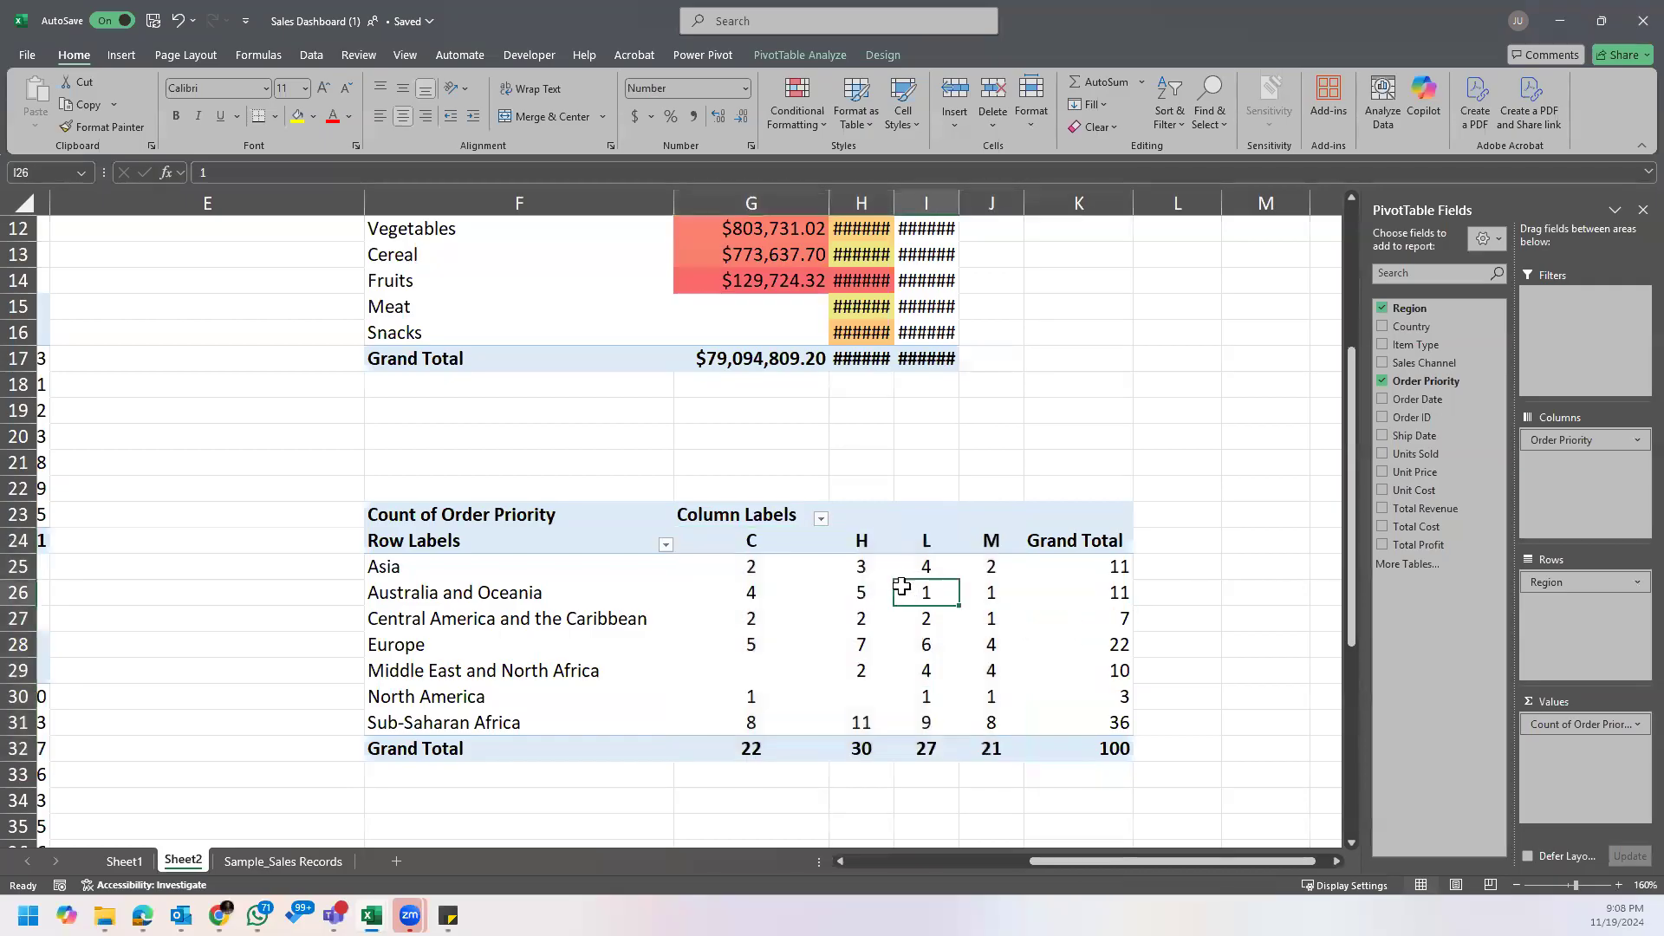
left_click(847, 694)
Step: Filter the order priority PivotTable's regions to Europe only and widen columns H to J equally
left_click(539, 664)
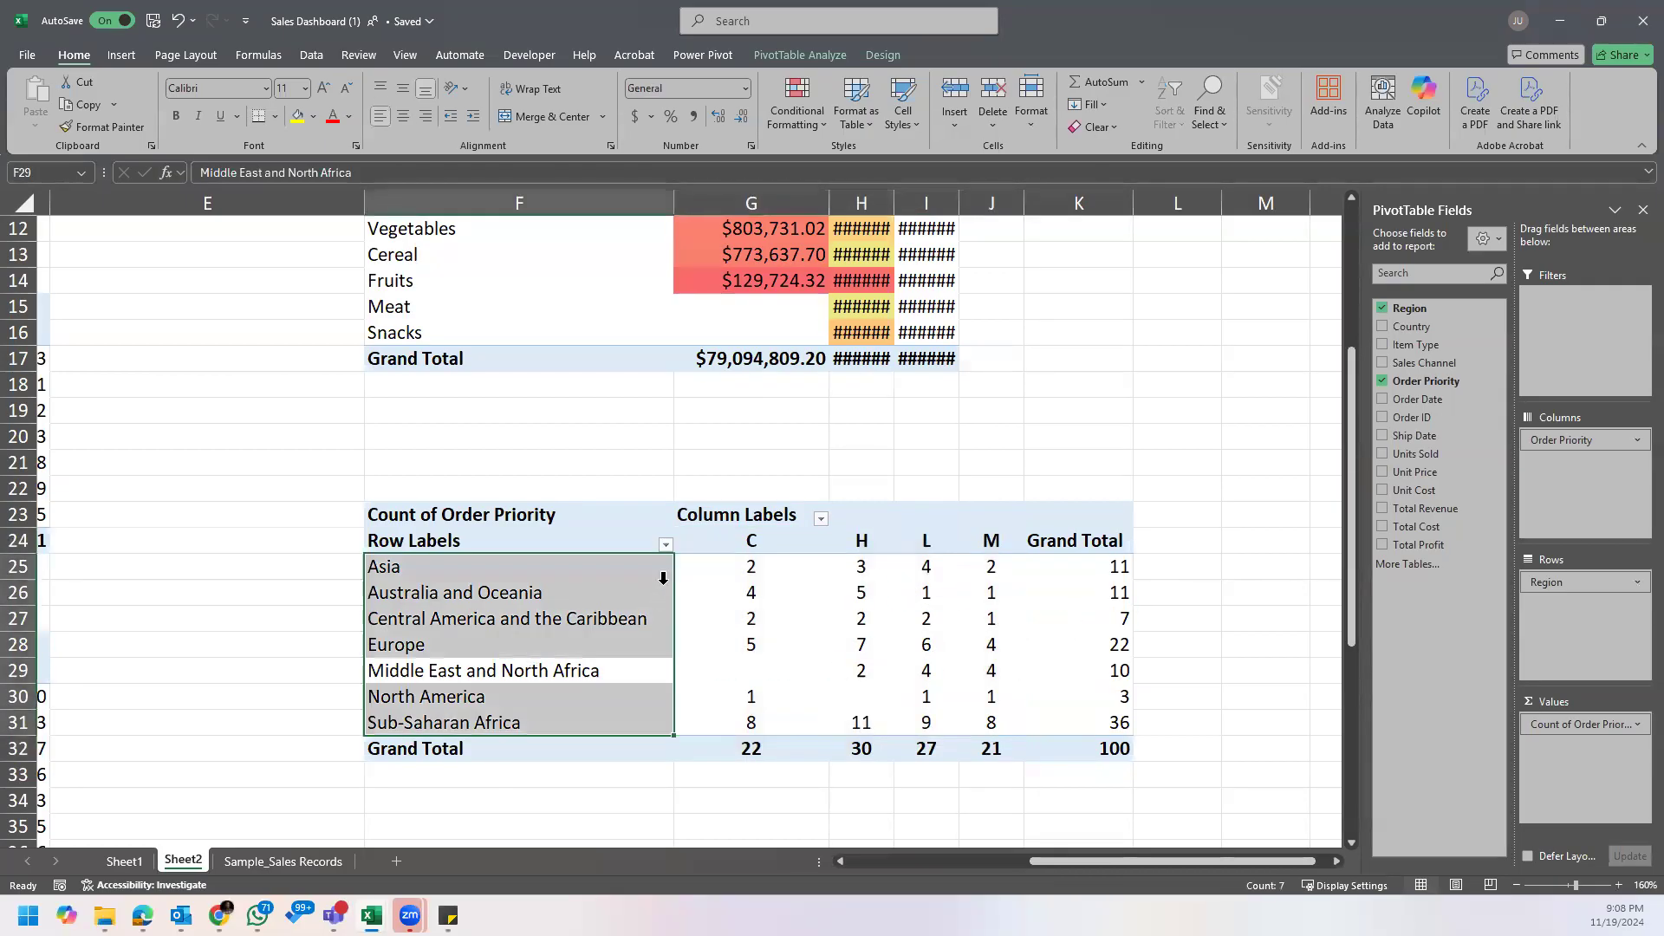
left_click(648, 569)
left_click(666, 545)
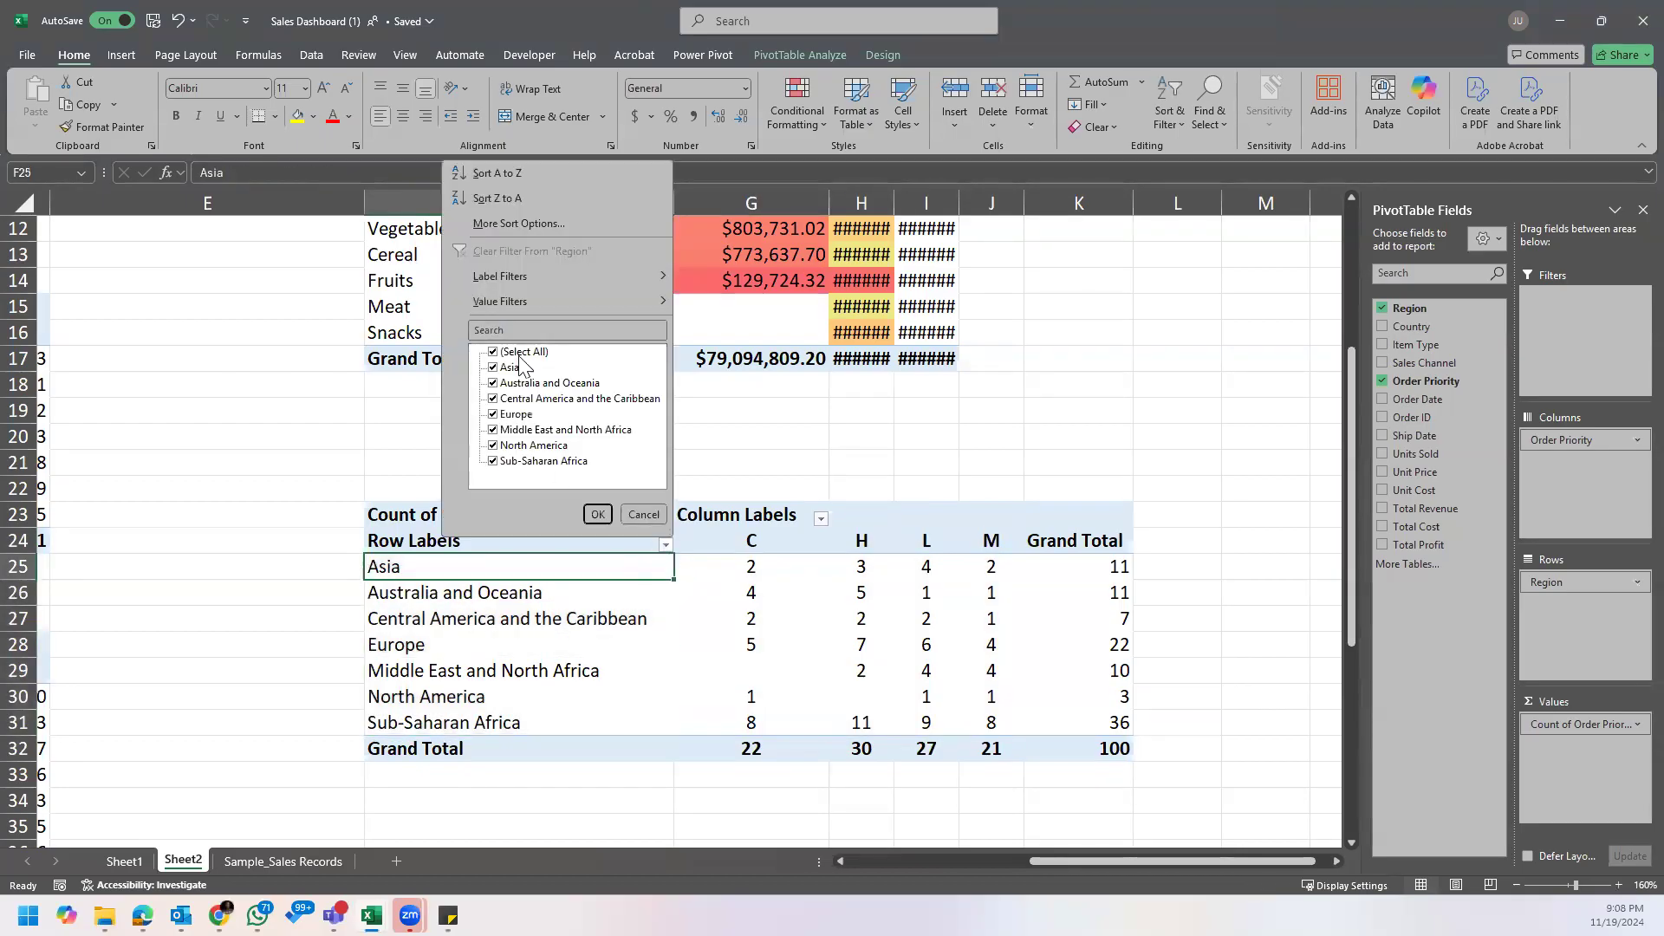
left_click(512, 352)
left_click(501, 414)
left_click(599, 515)
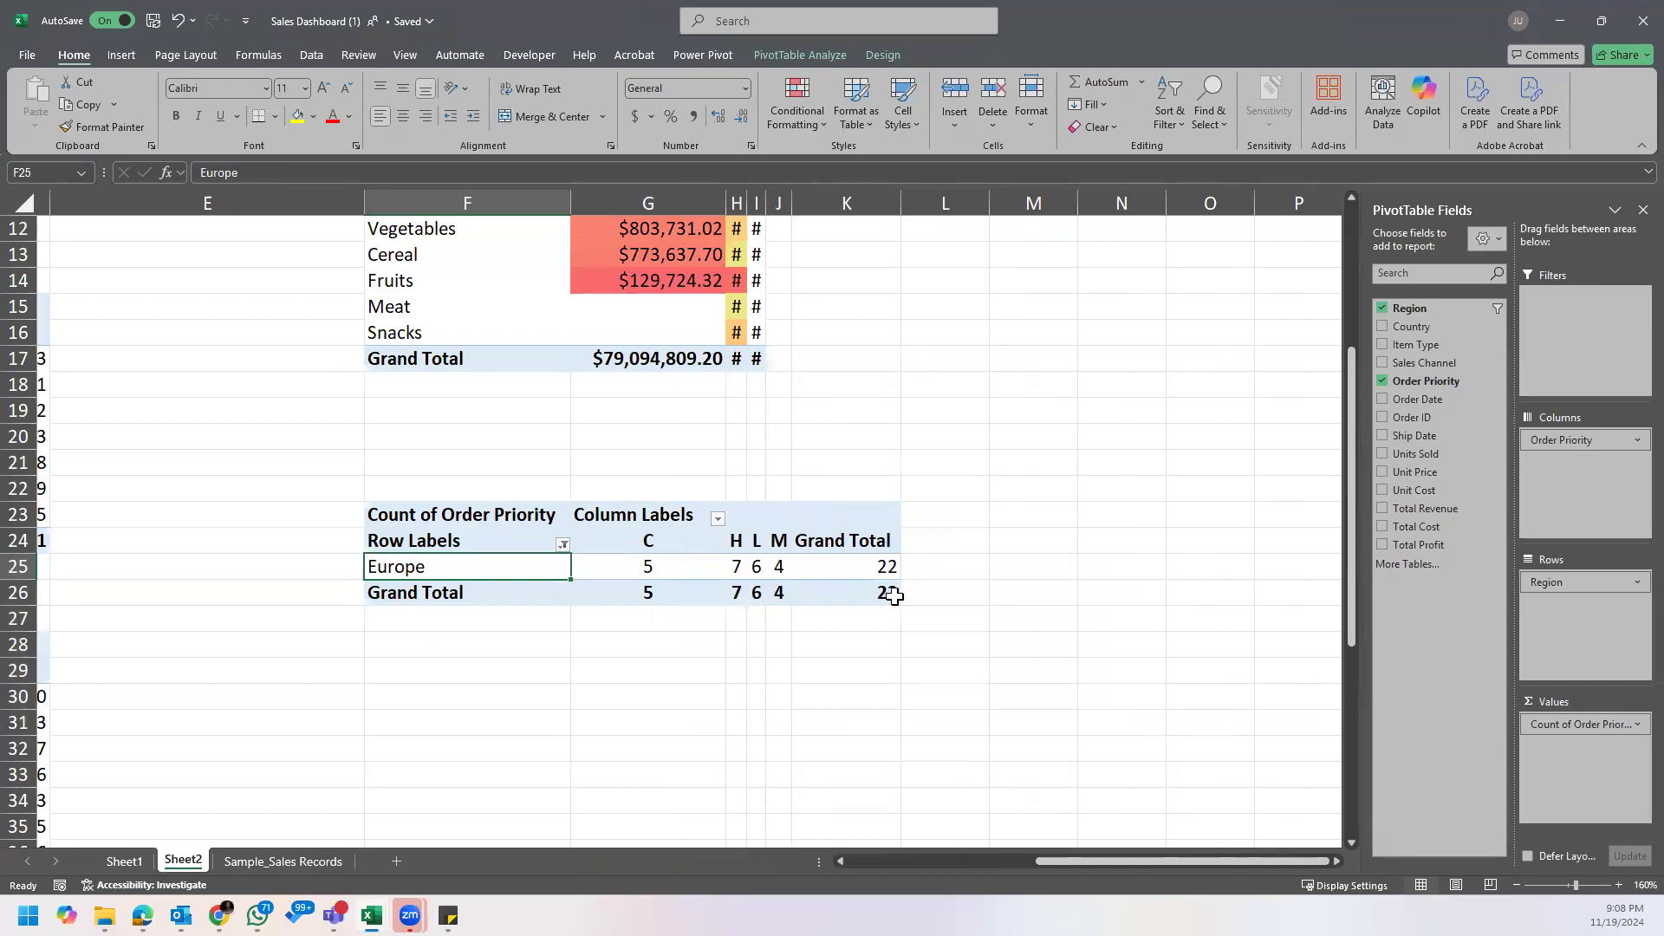
left_click_drag(745, 198, 978, 206)
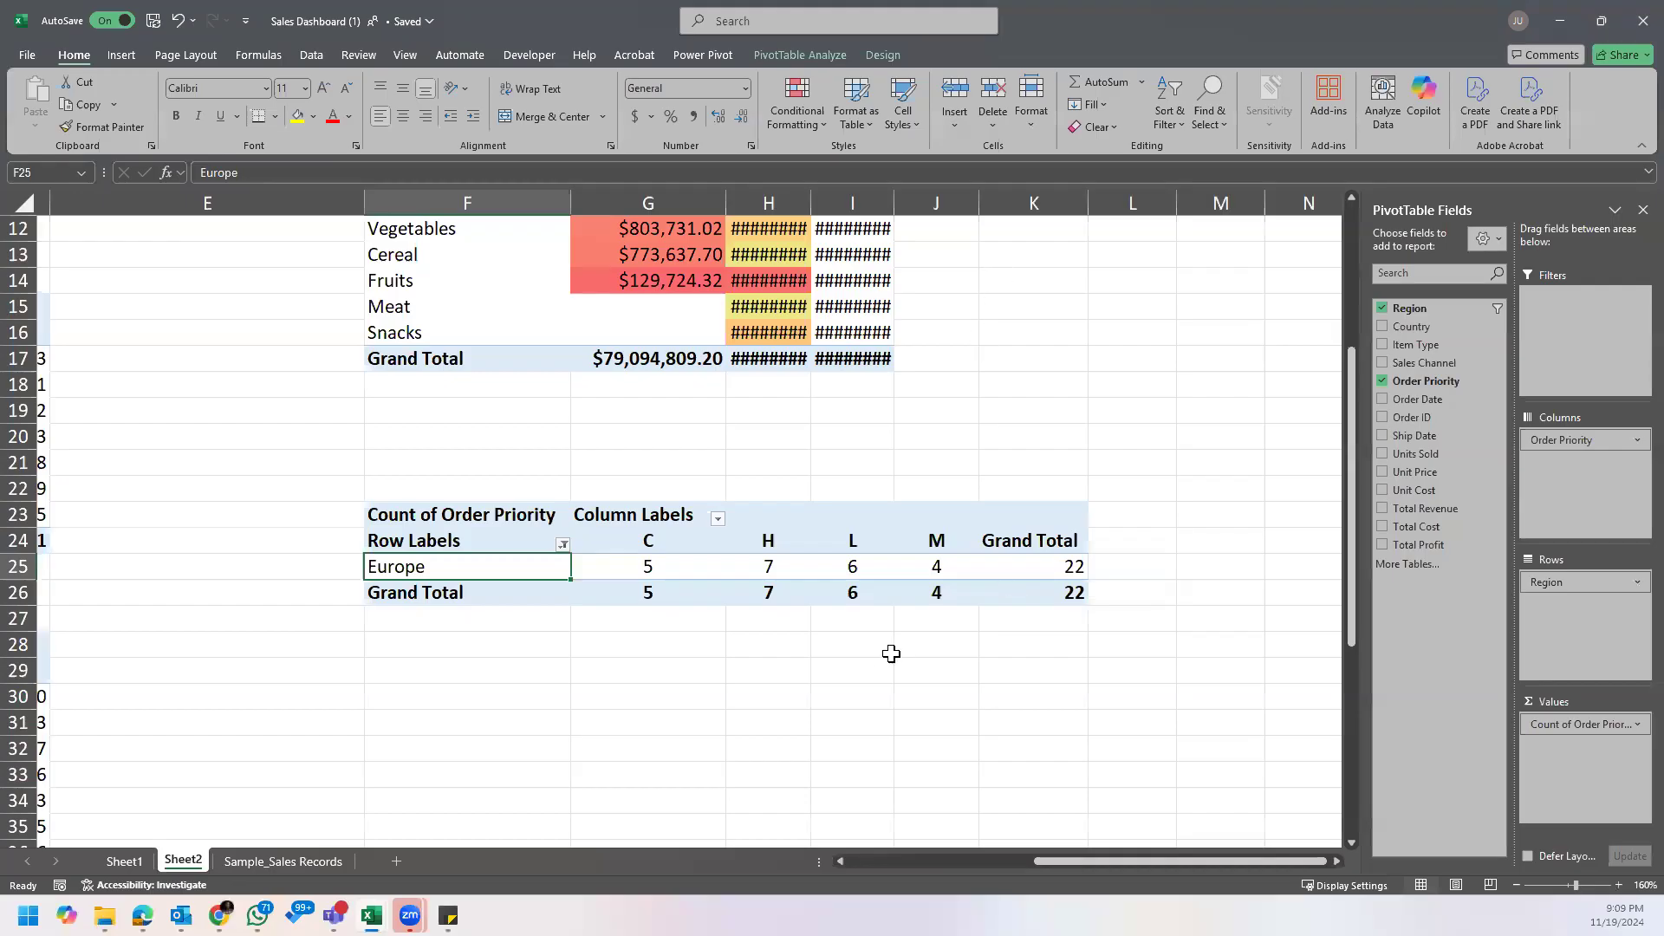
Step: Compare Europe's counts across the order priorities to identify the top one
left_click(849, 571)
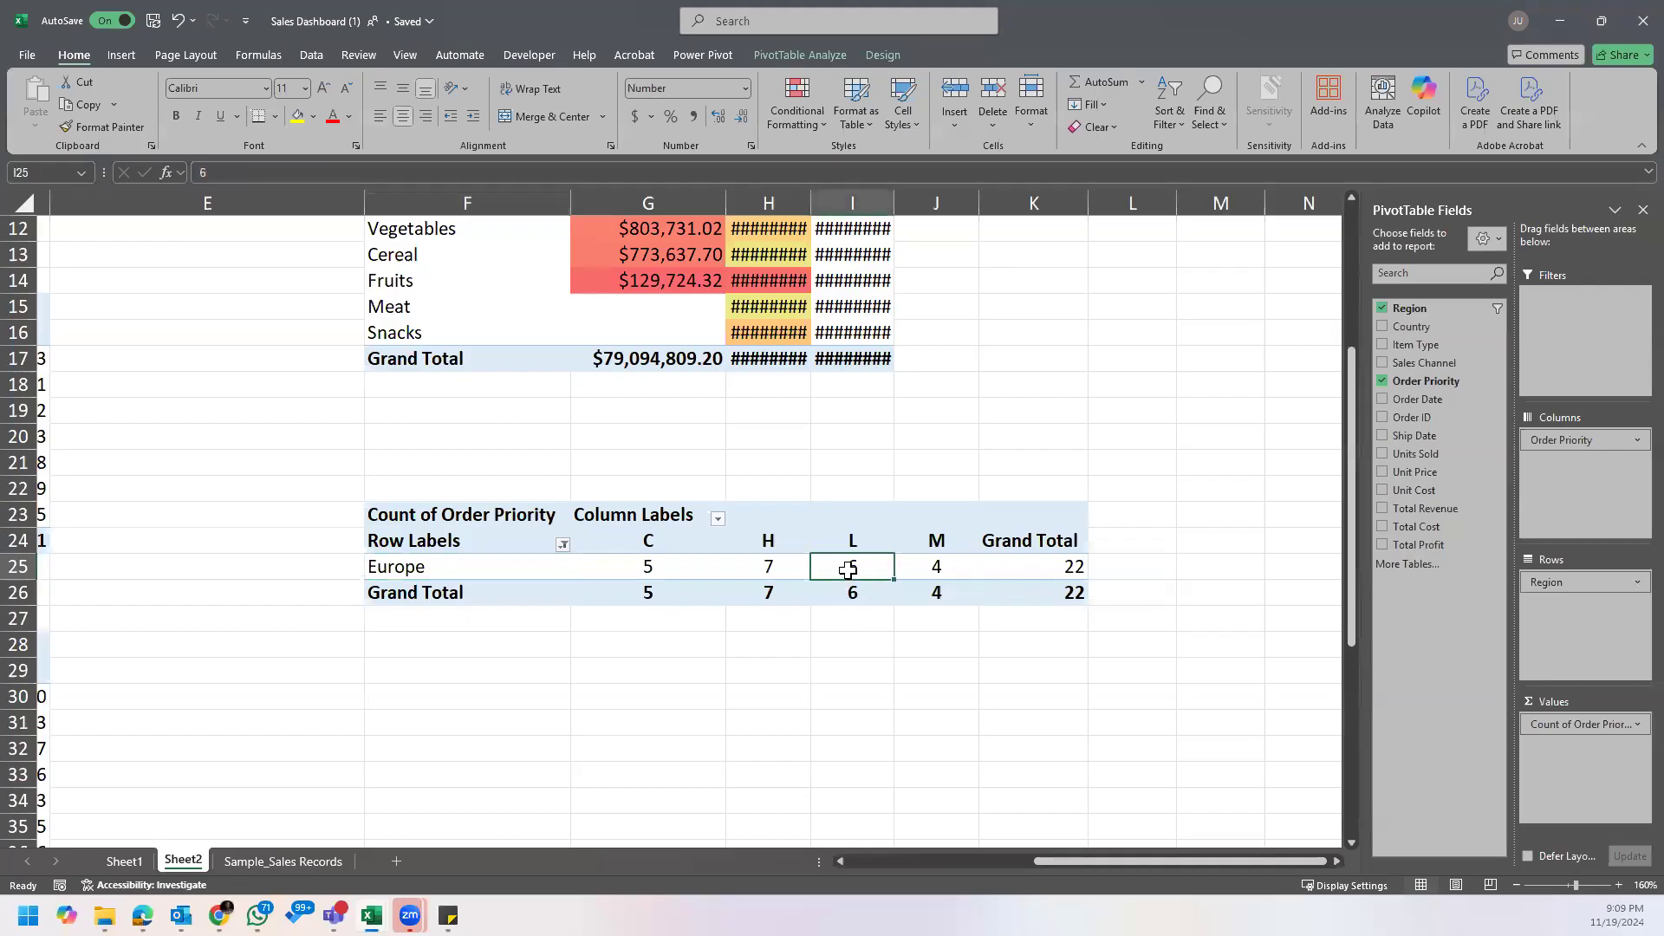
left_click(711, 577)
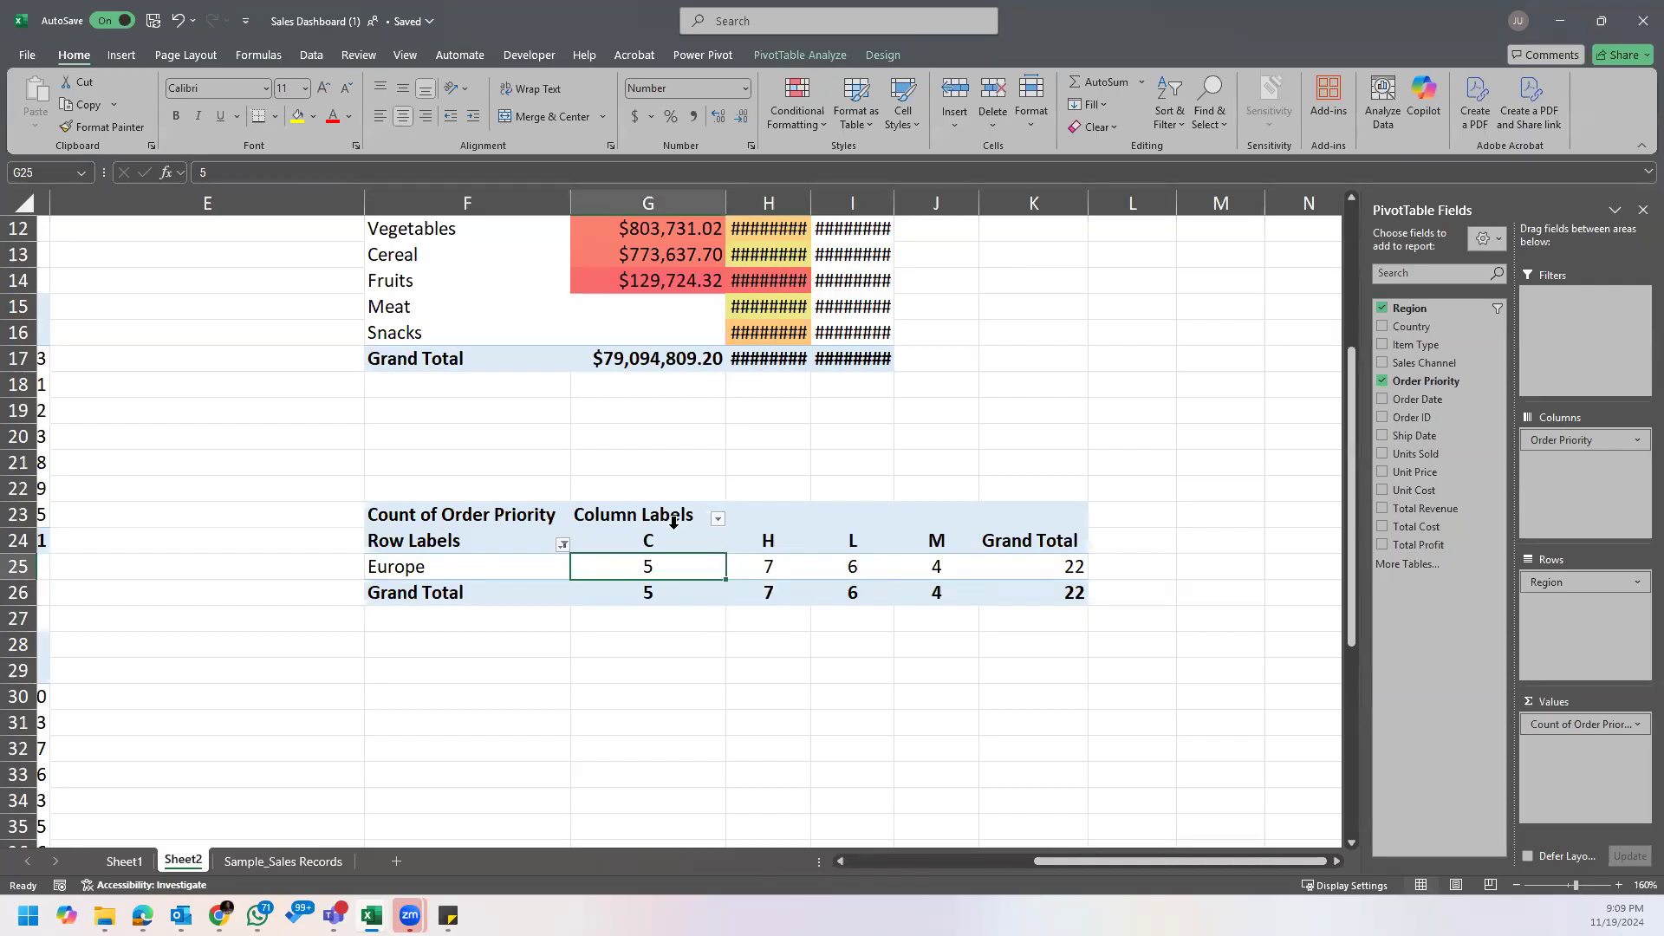
left_click(784, 567)
left_click(783, 541)
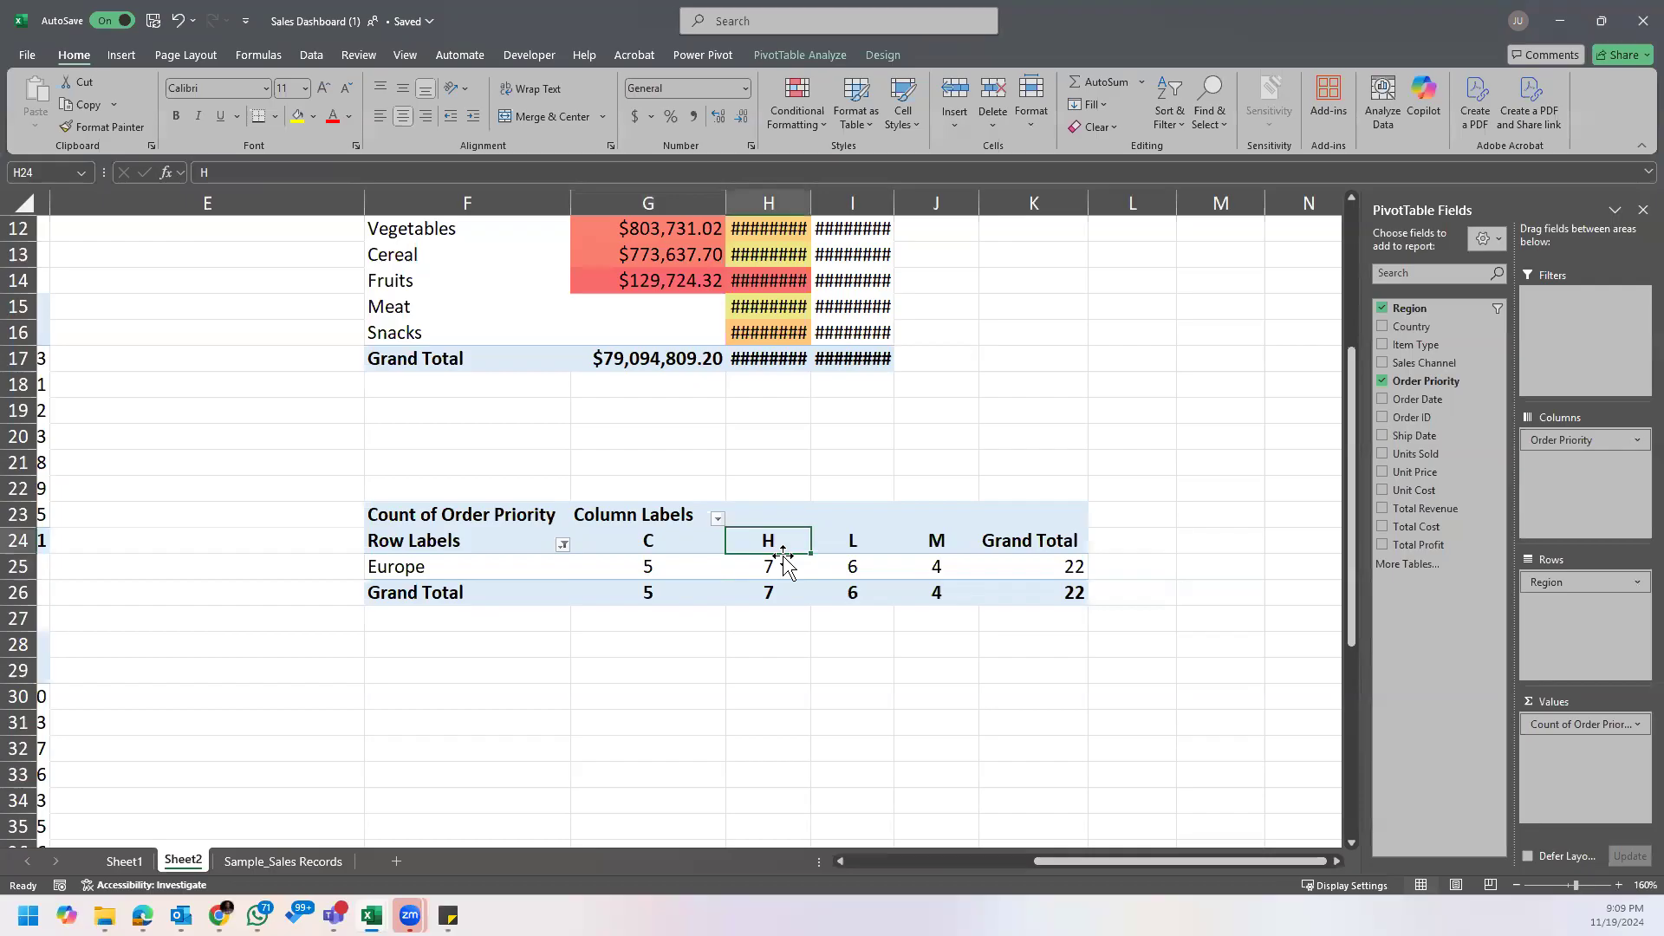
left_click(782, 566)
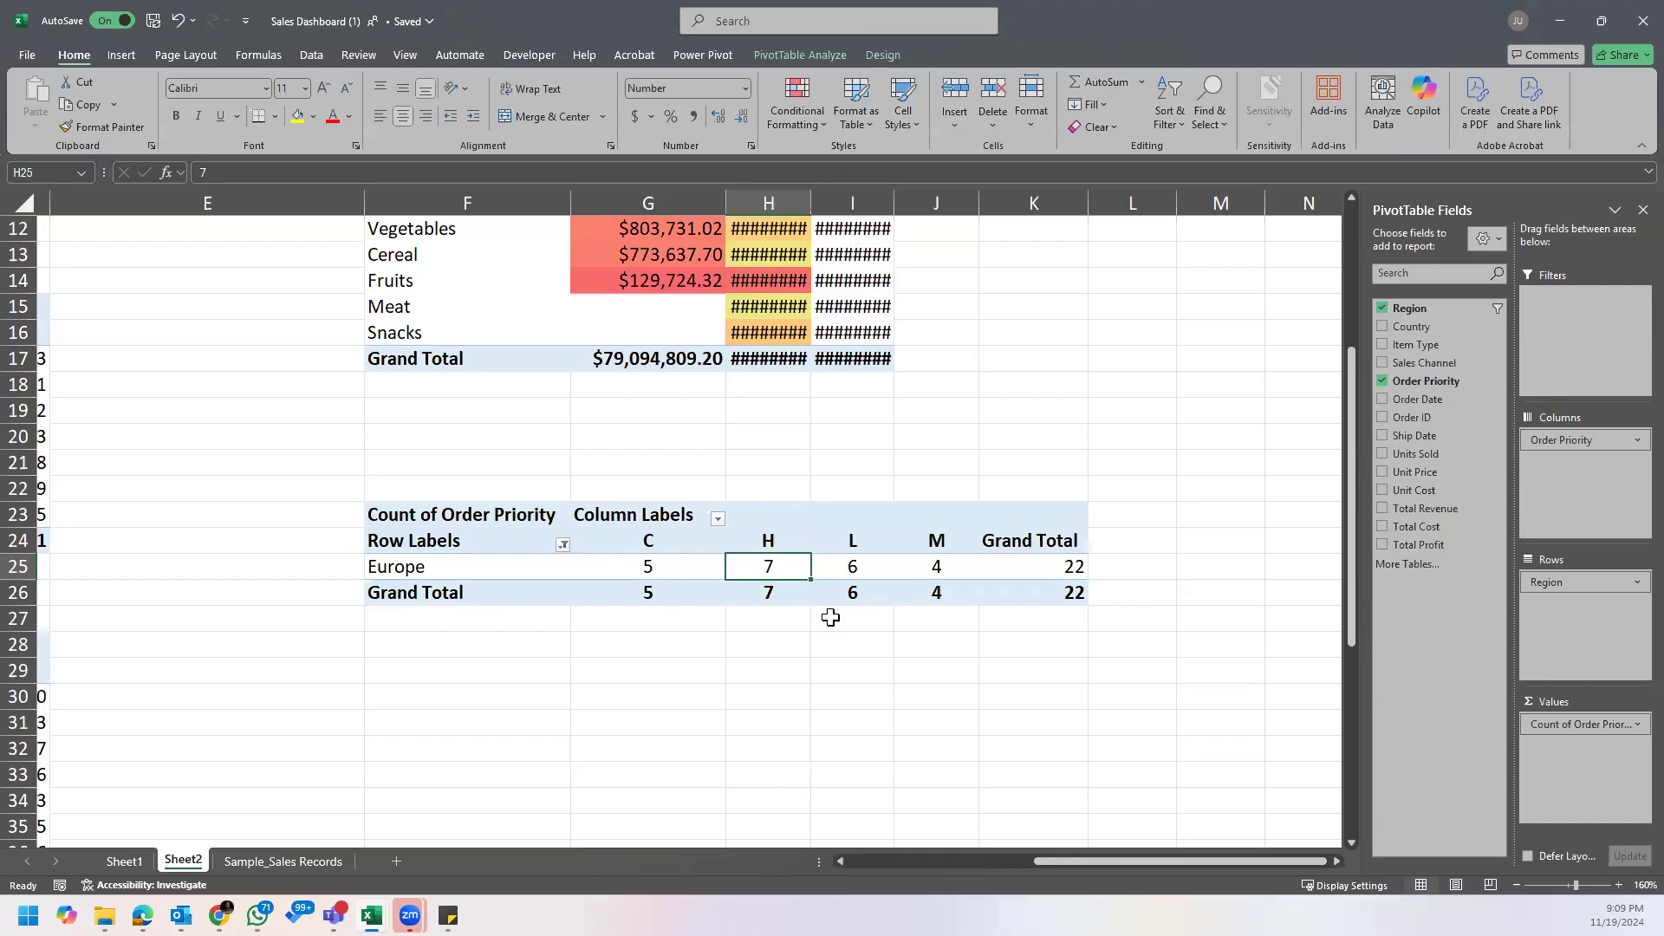
Step: Widen columns H and I further and check Europe's count under each order priority again
left_click_drag(802, 202, 863, 202)
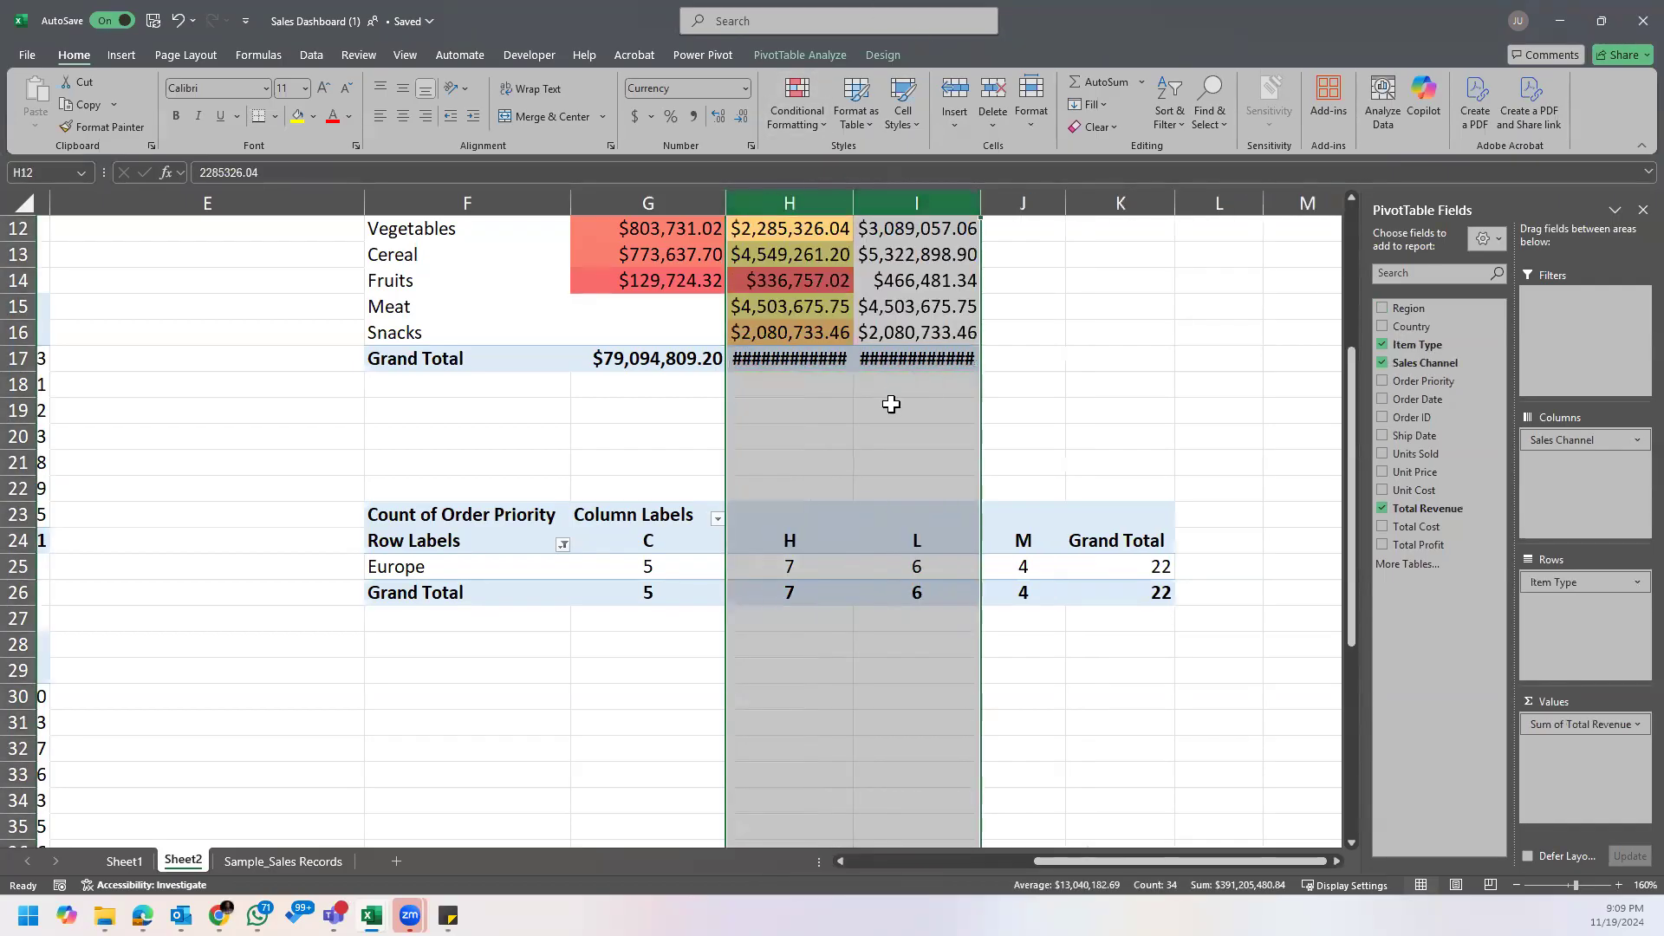
left_click(836, 562)
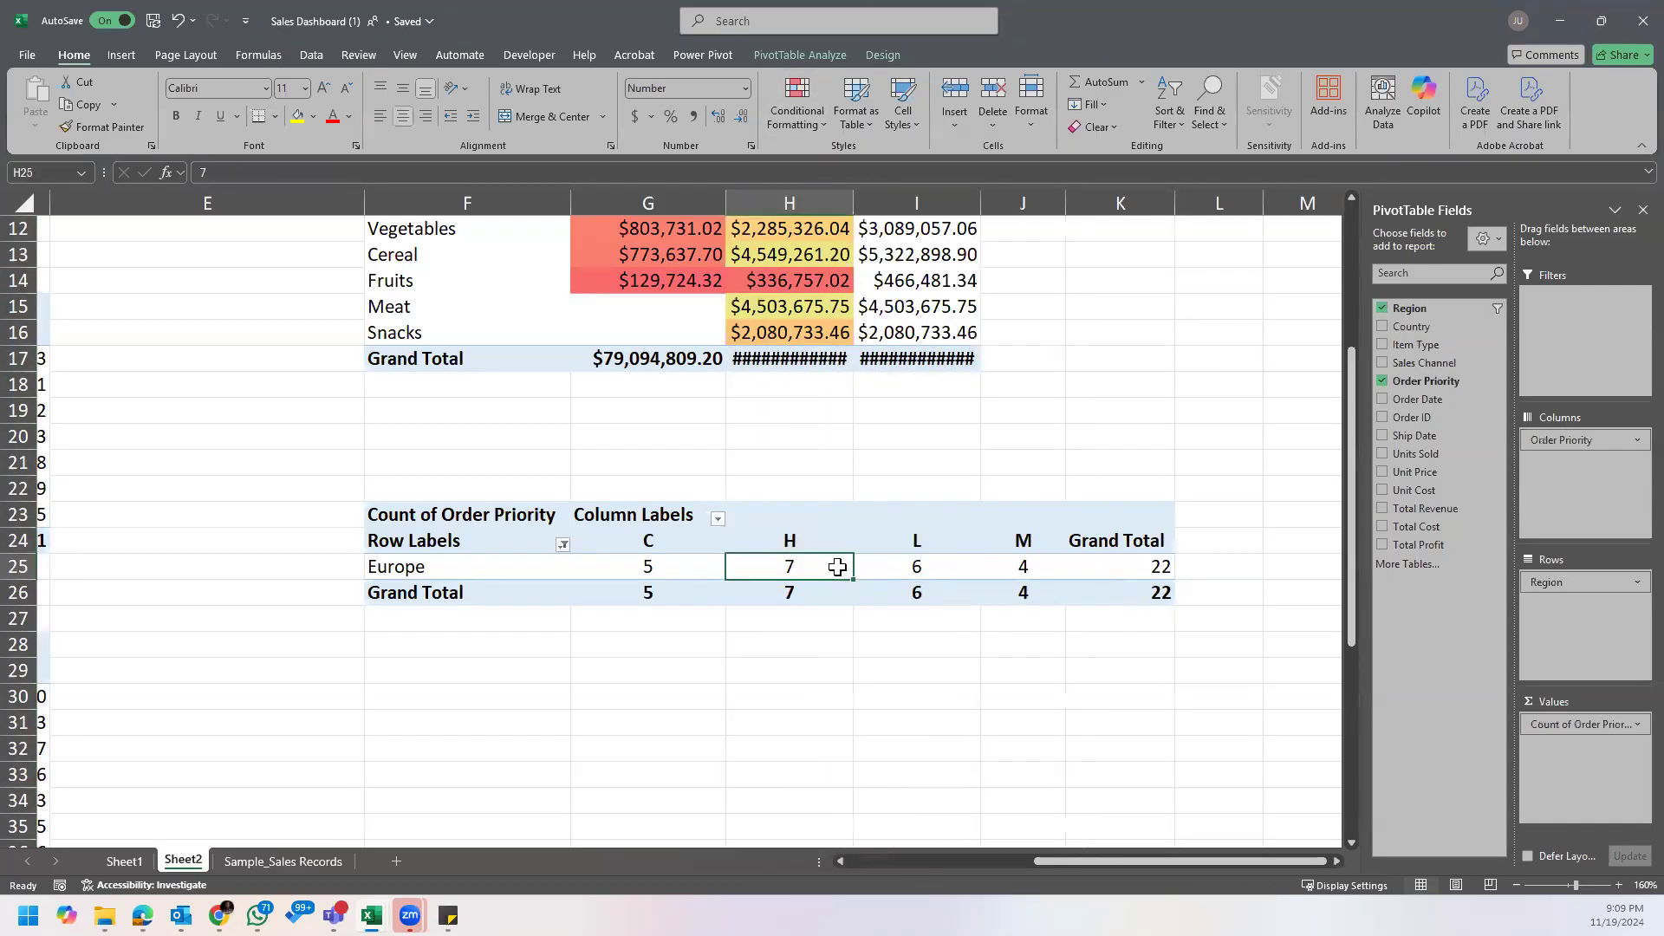
left_click(687, 571)
left_click(912, 579)
left_click(1016, 569)
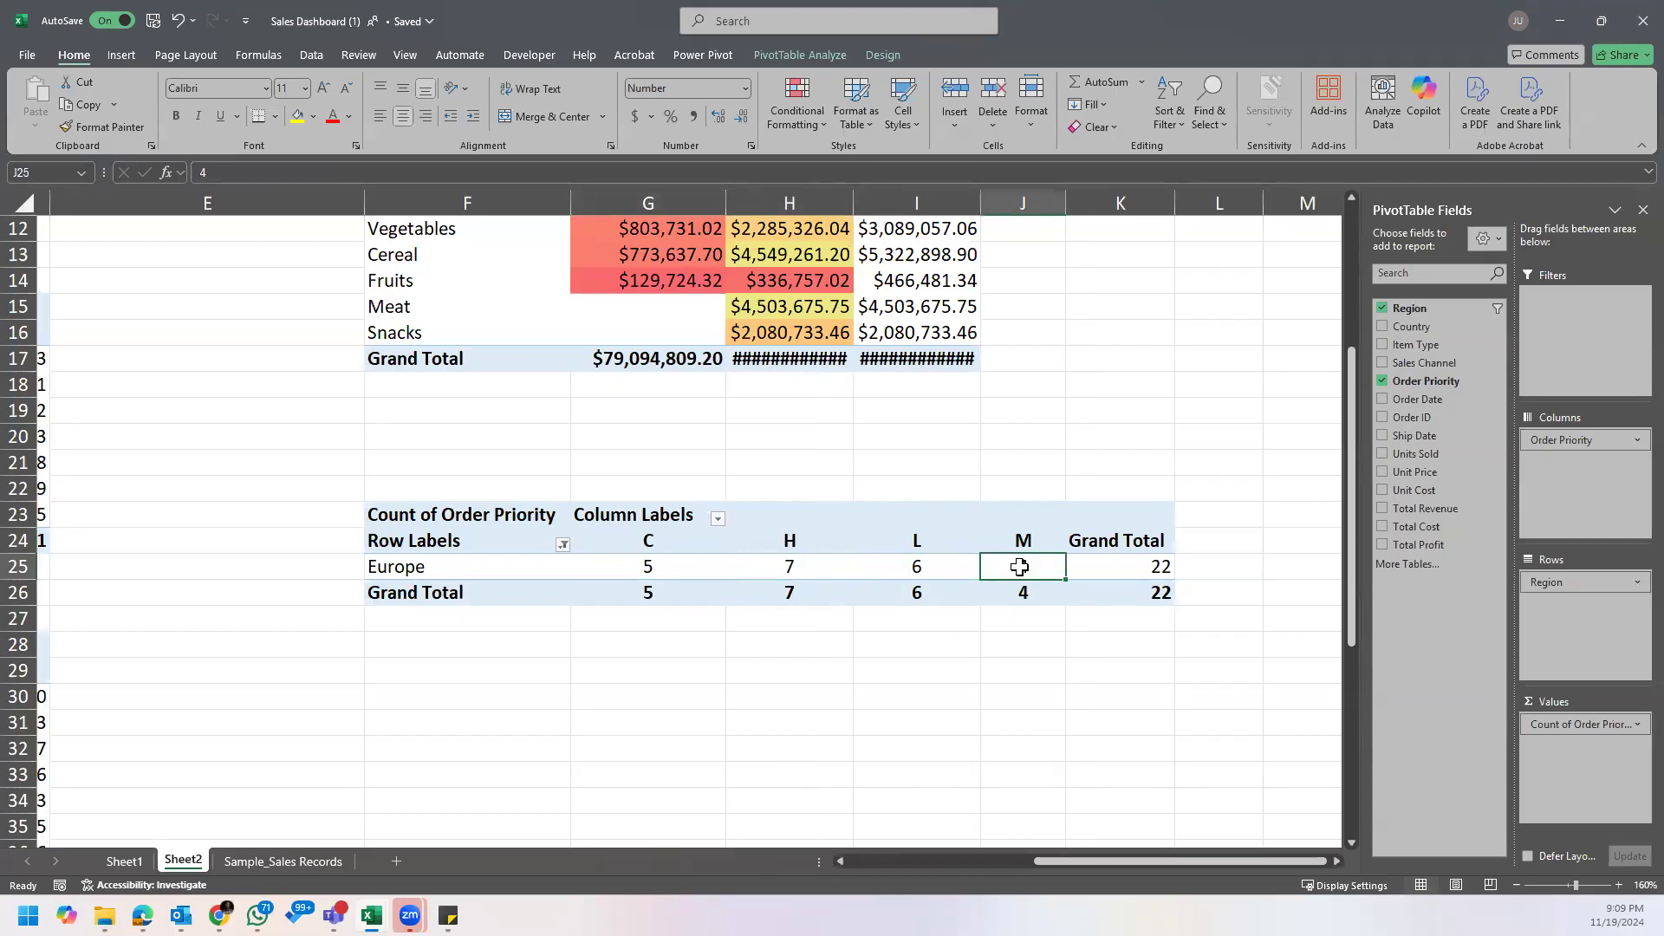
Step: Compare Europe's counts per order priority once more and reread the noted question about its top order priority
left_click(792, 559)
left_click(706, 565)
left_click(808, 566)
left_click(1019, 568)
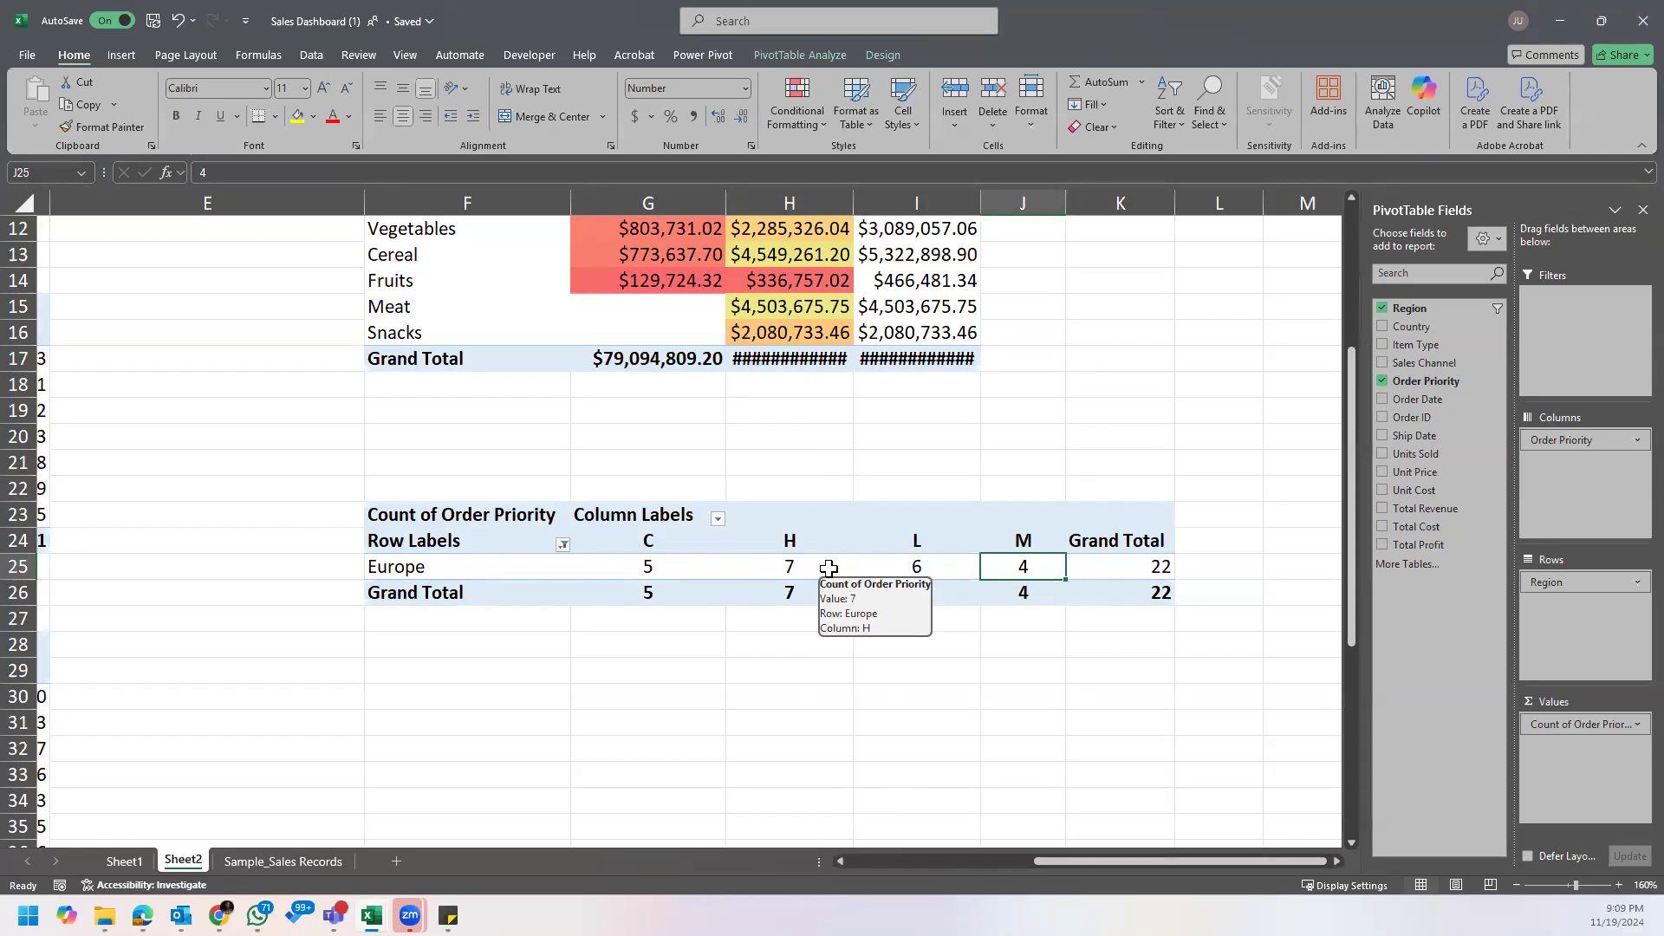
scroll(910, 606, "up", 1)
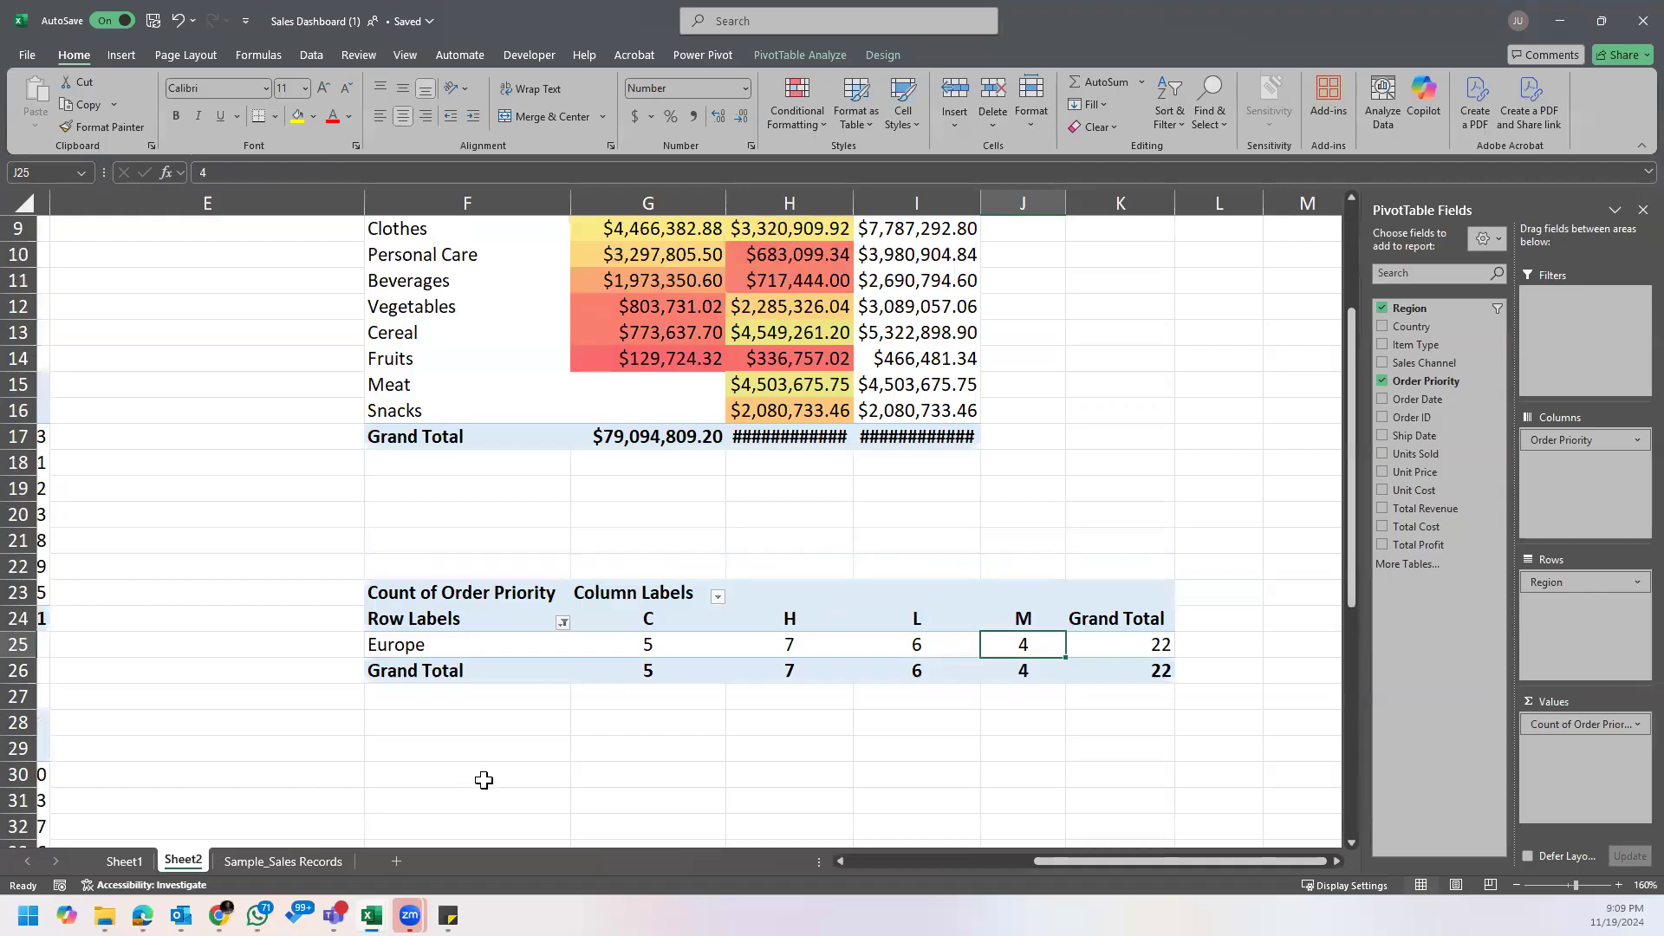
mouse_move(448, 916)
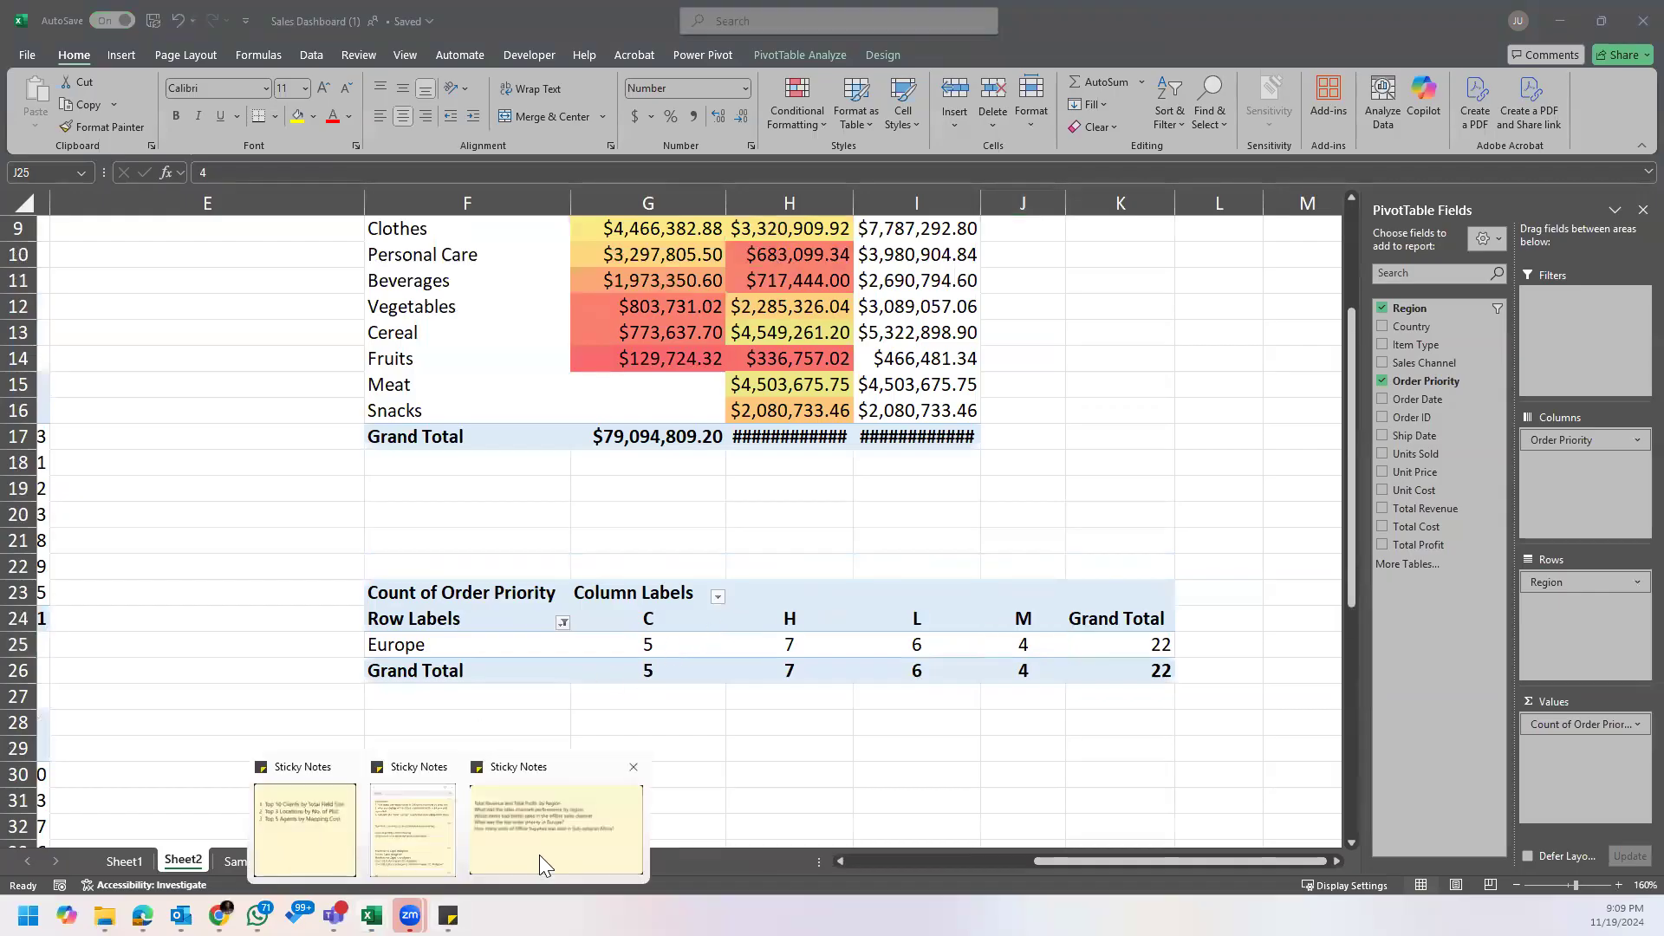
left_click(567, 825)
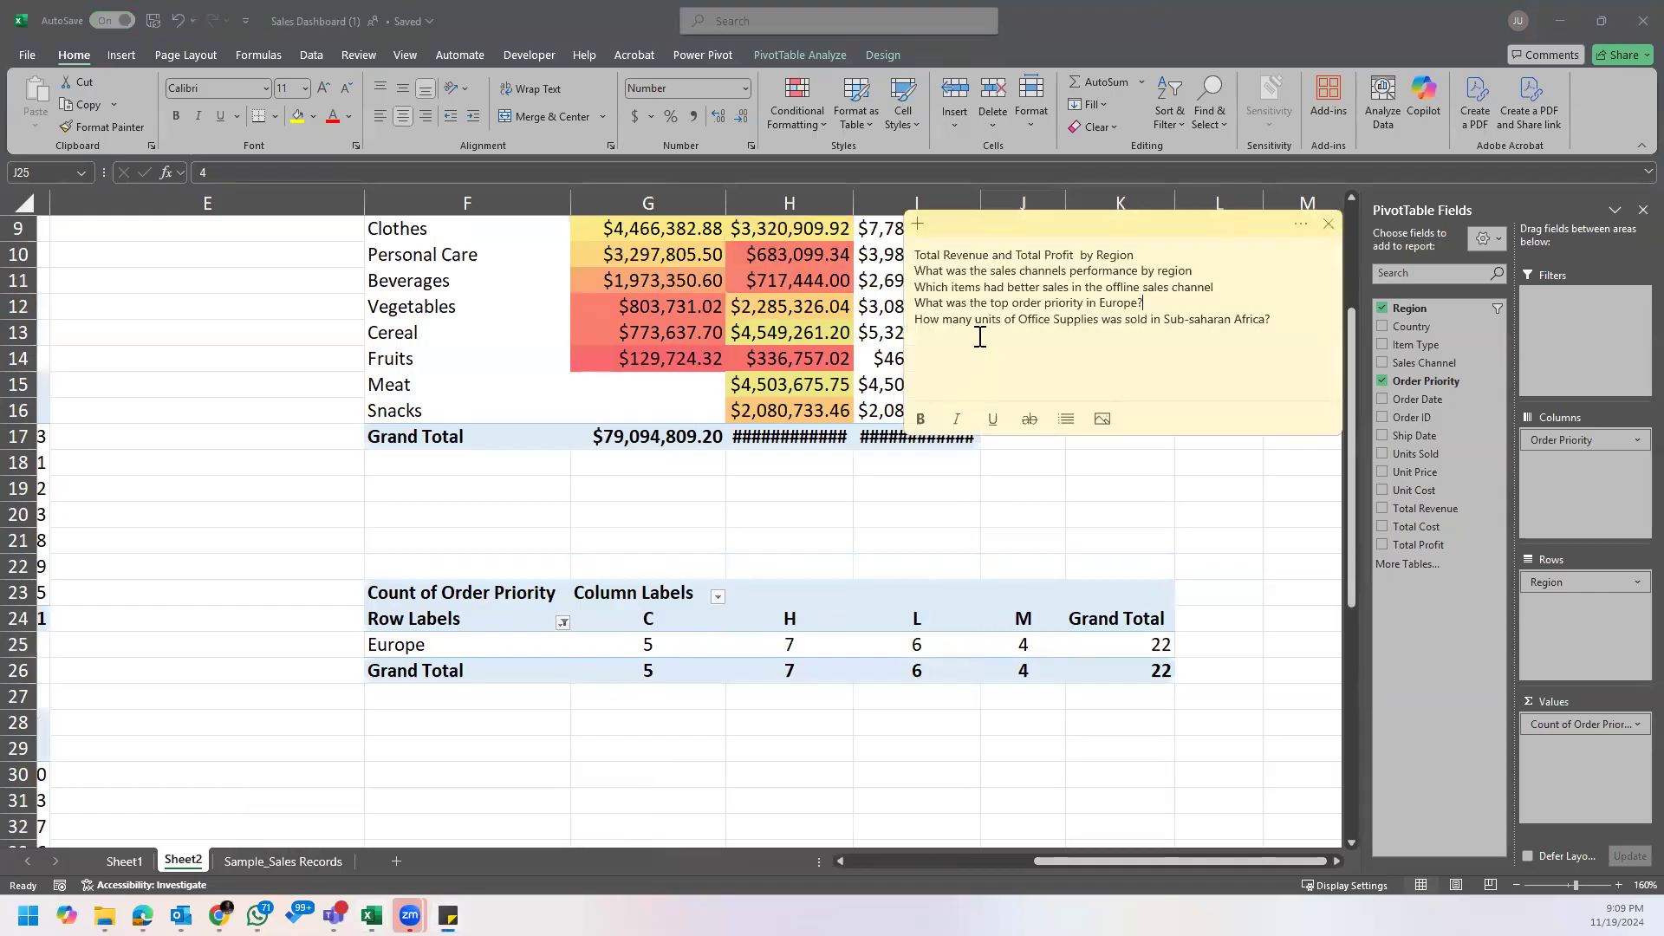
left_click(902, 595)
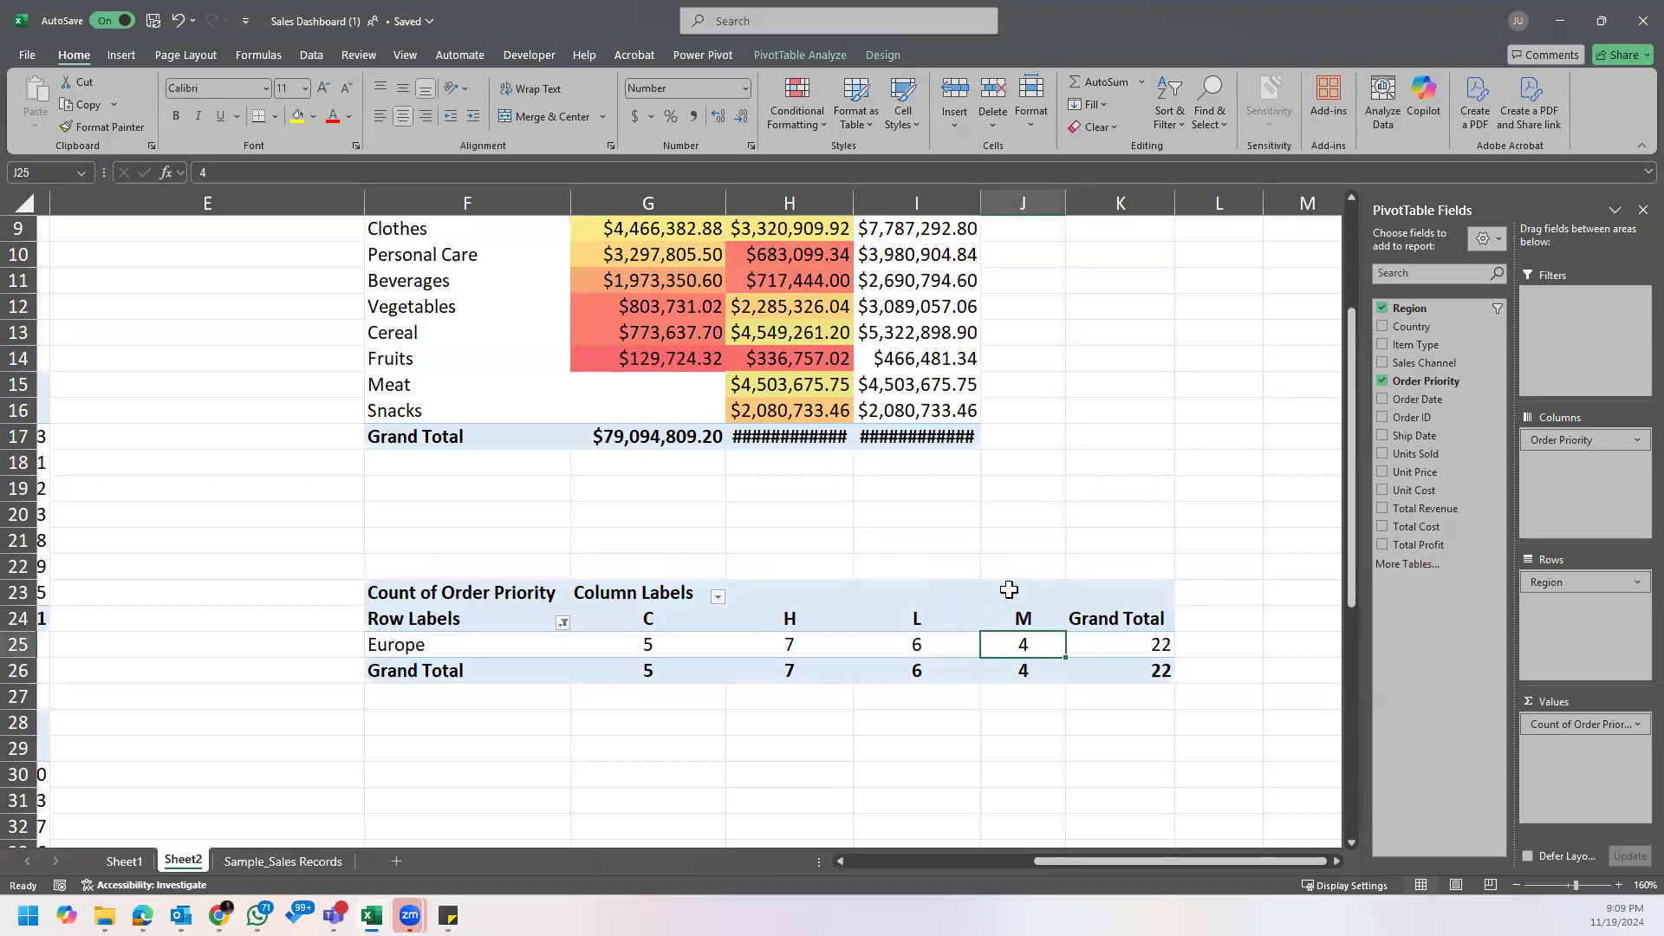
mouse_move(449, 916)
left_click(546, 825)
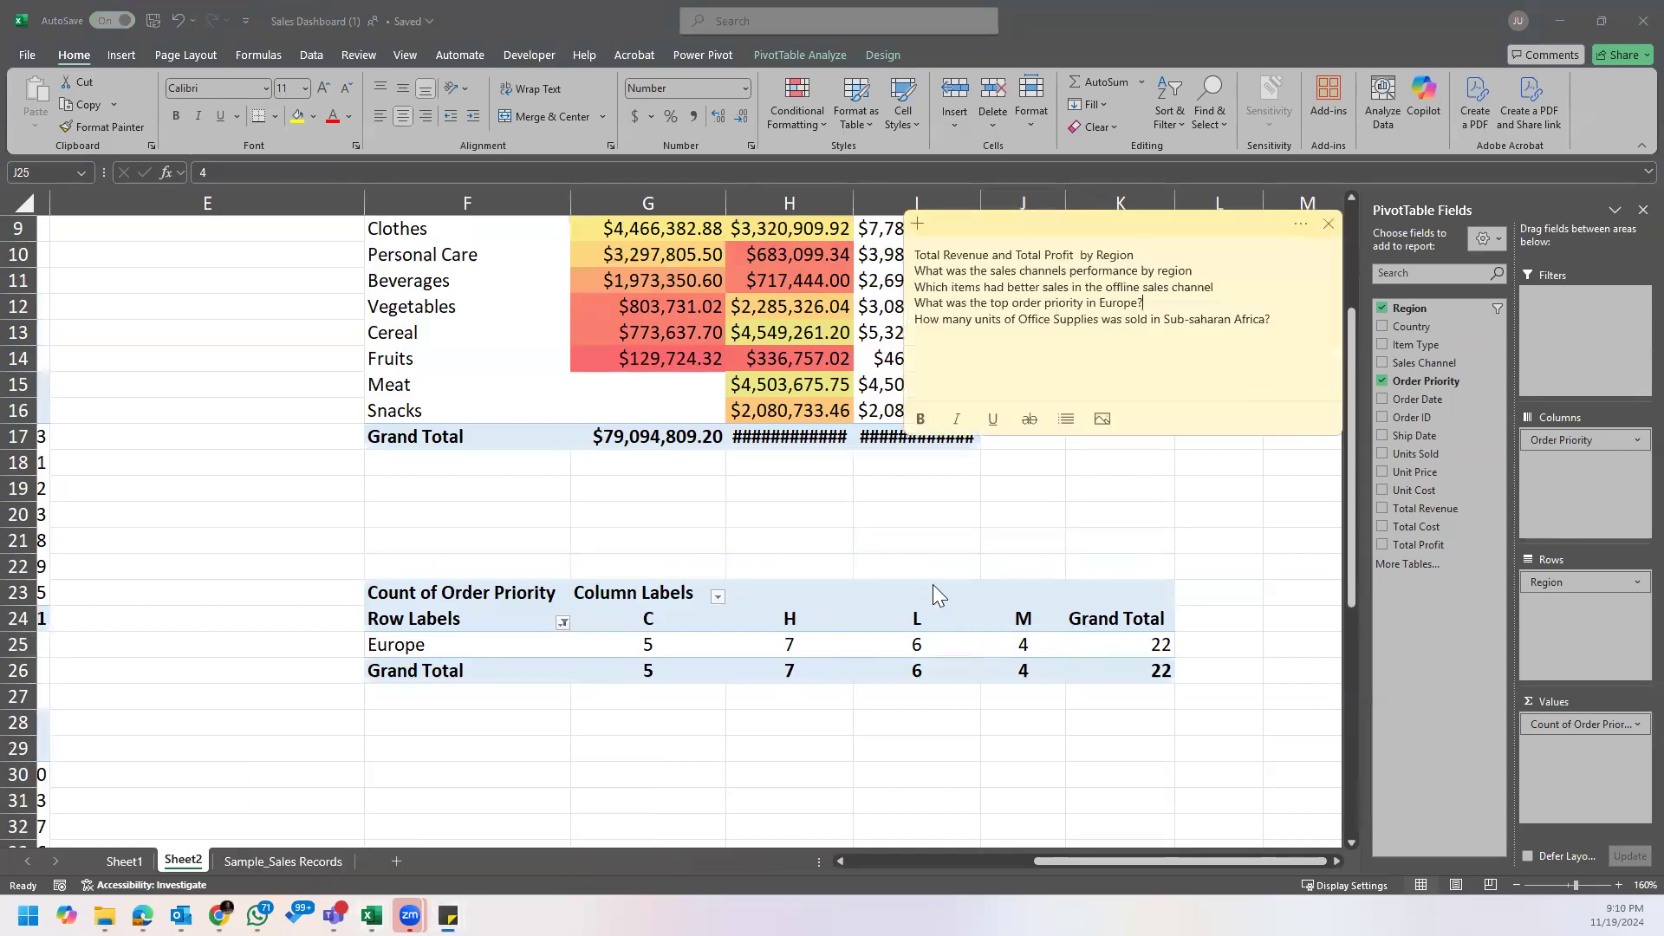
left_click(969, 627)
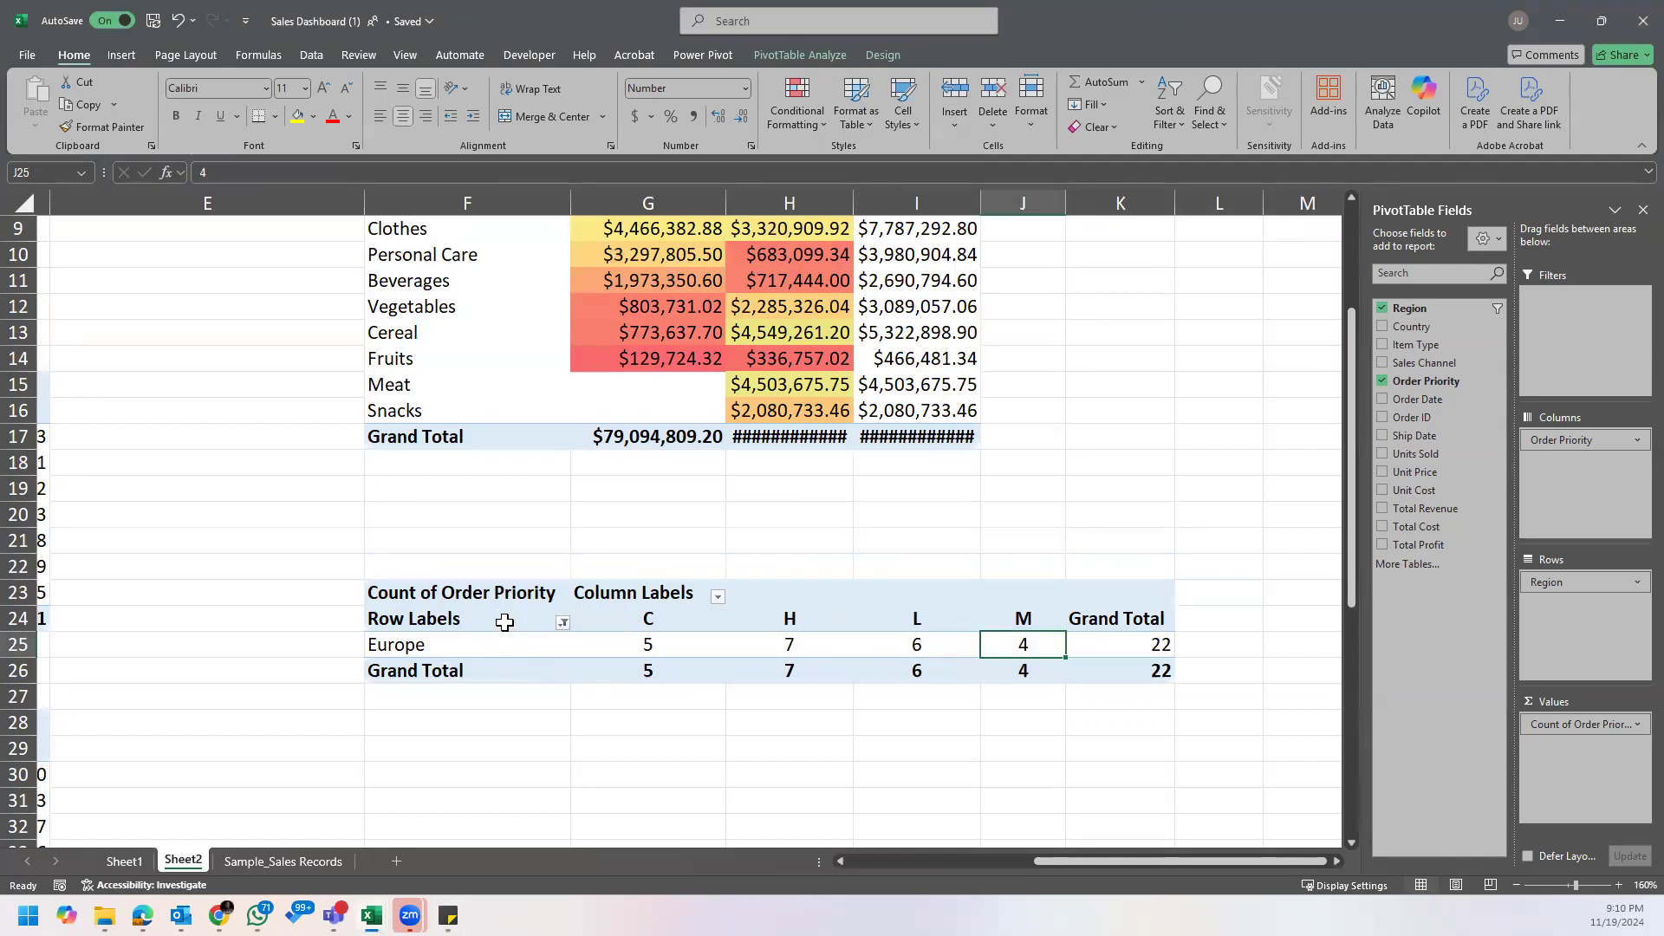
Step: Clear the Region filter from the order priority PivotTable's row labels
left_click(564, 624)
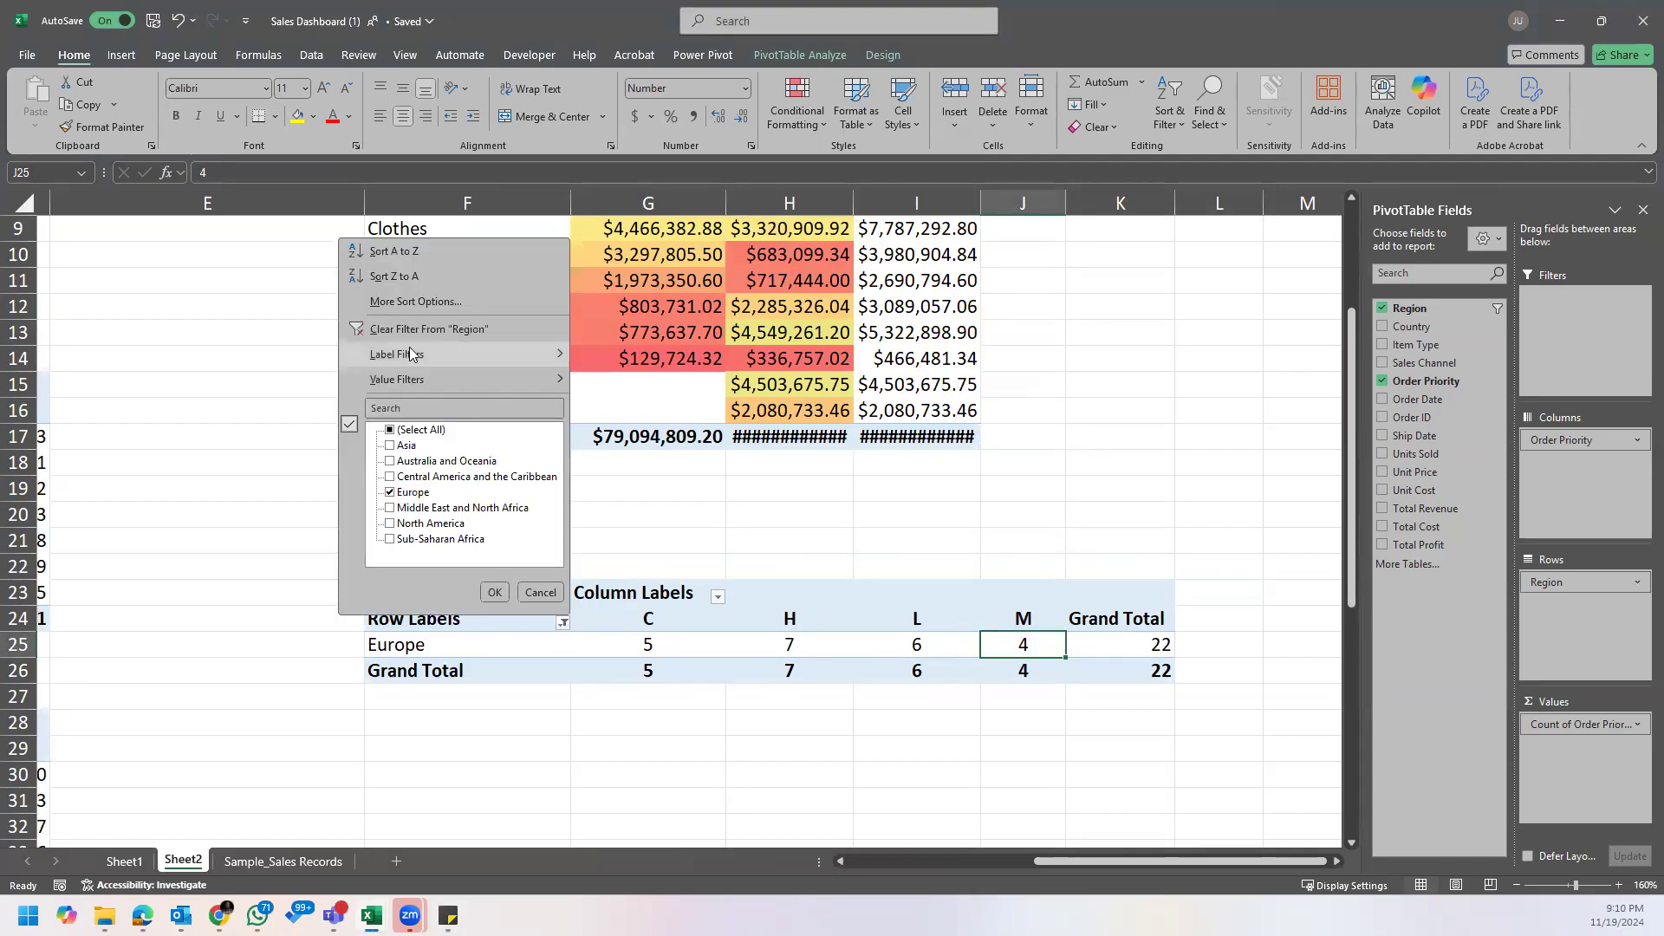
left_click(433, 326)
scroll(676, 638, "down", 1)
left_click(832, 595)
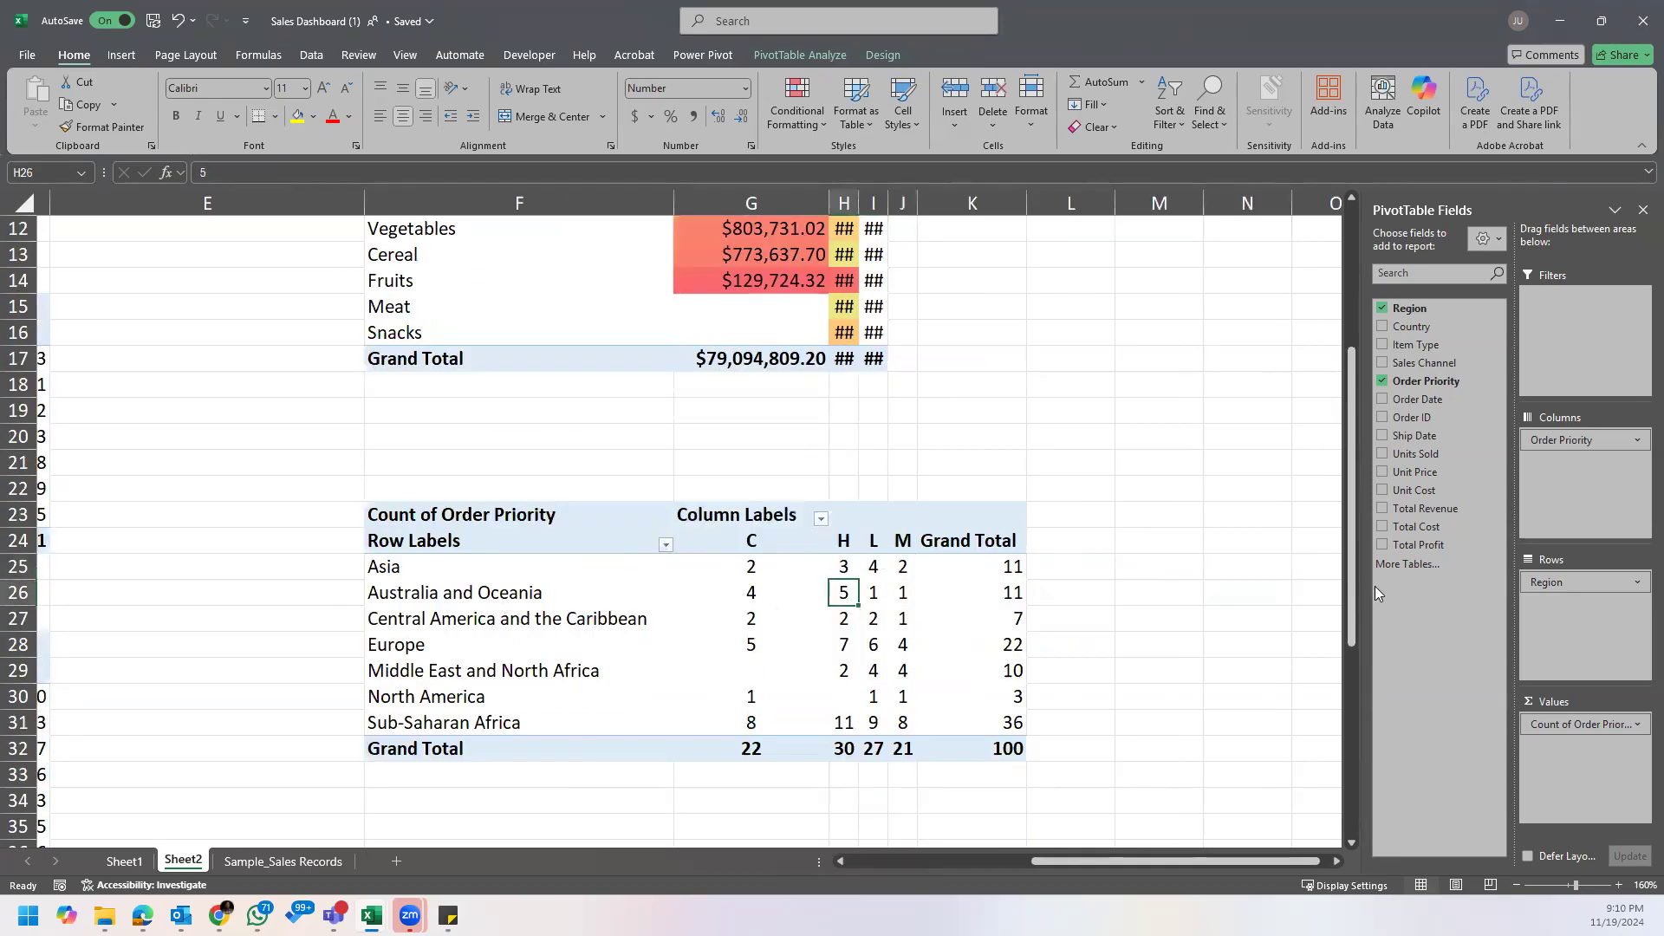
Step: Rearrange the PivotTable with Region as report filter and Order Priority as rows, and filter it to Europe
left_click_drag(1544, 583, 1566, 314)
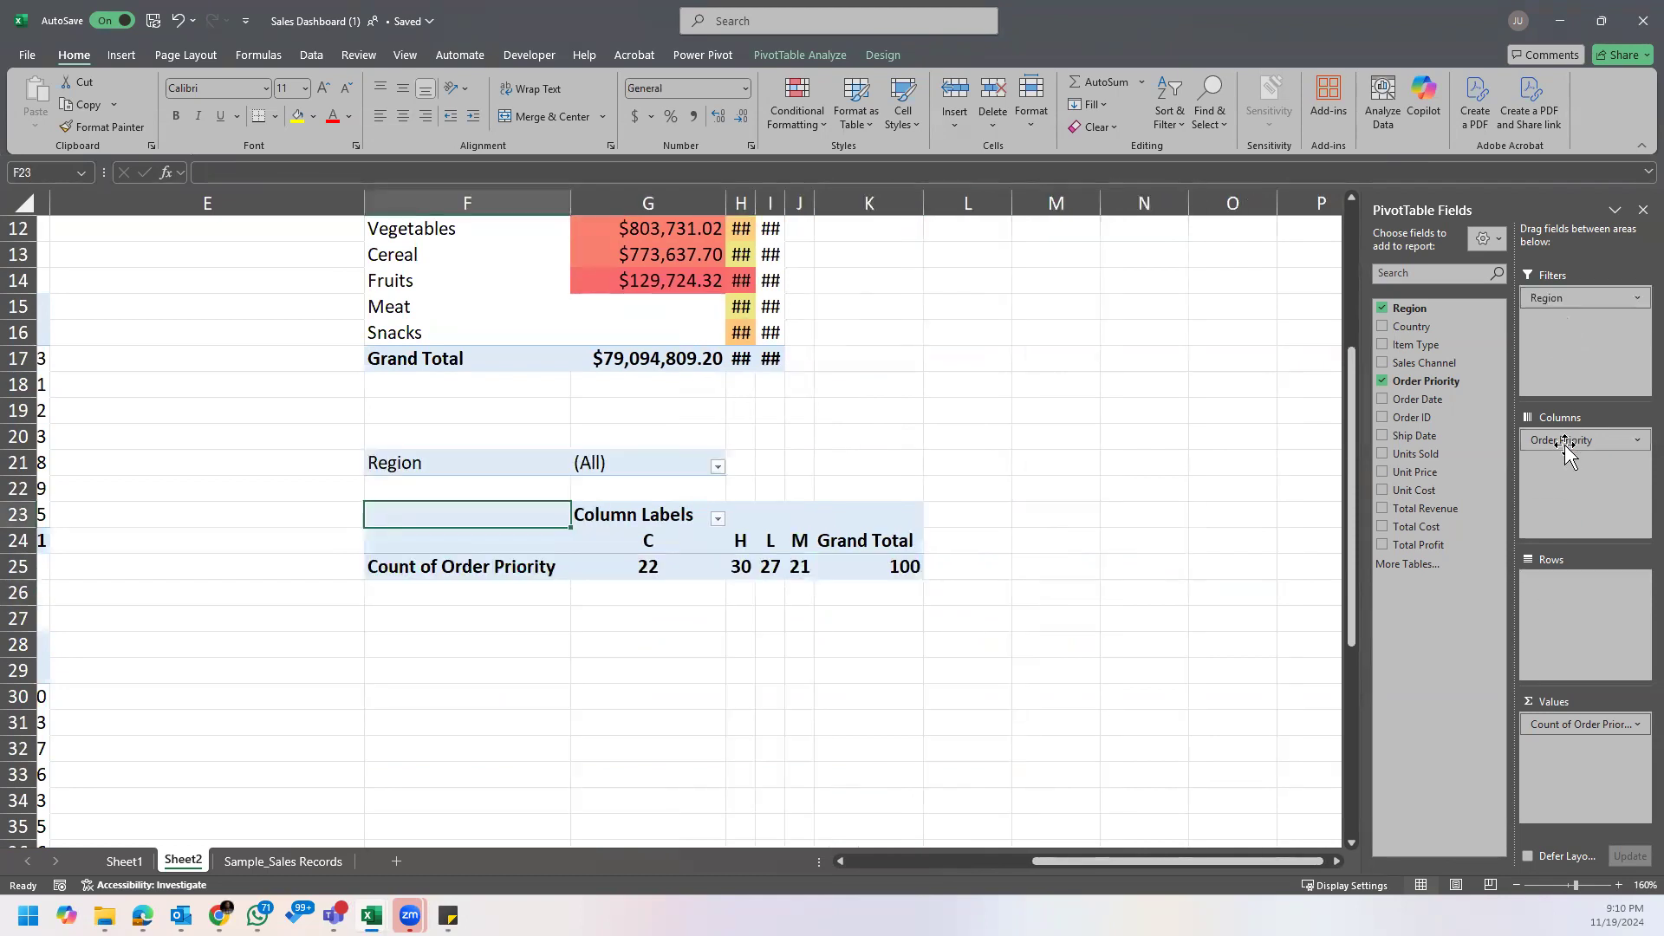
left_click_drag(1562, 609, 1562, 610)
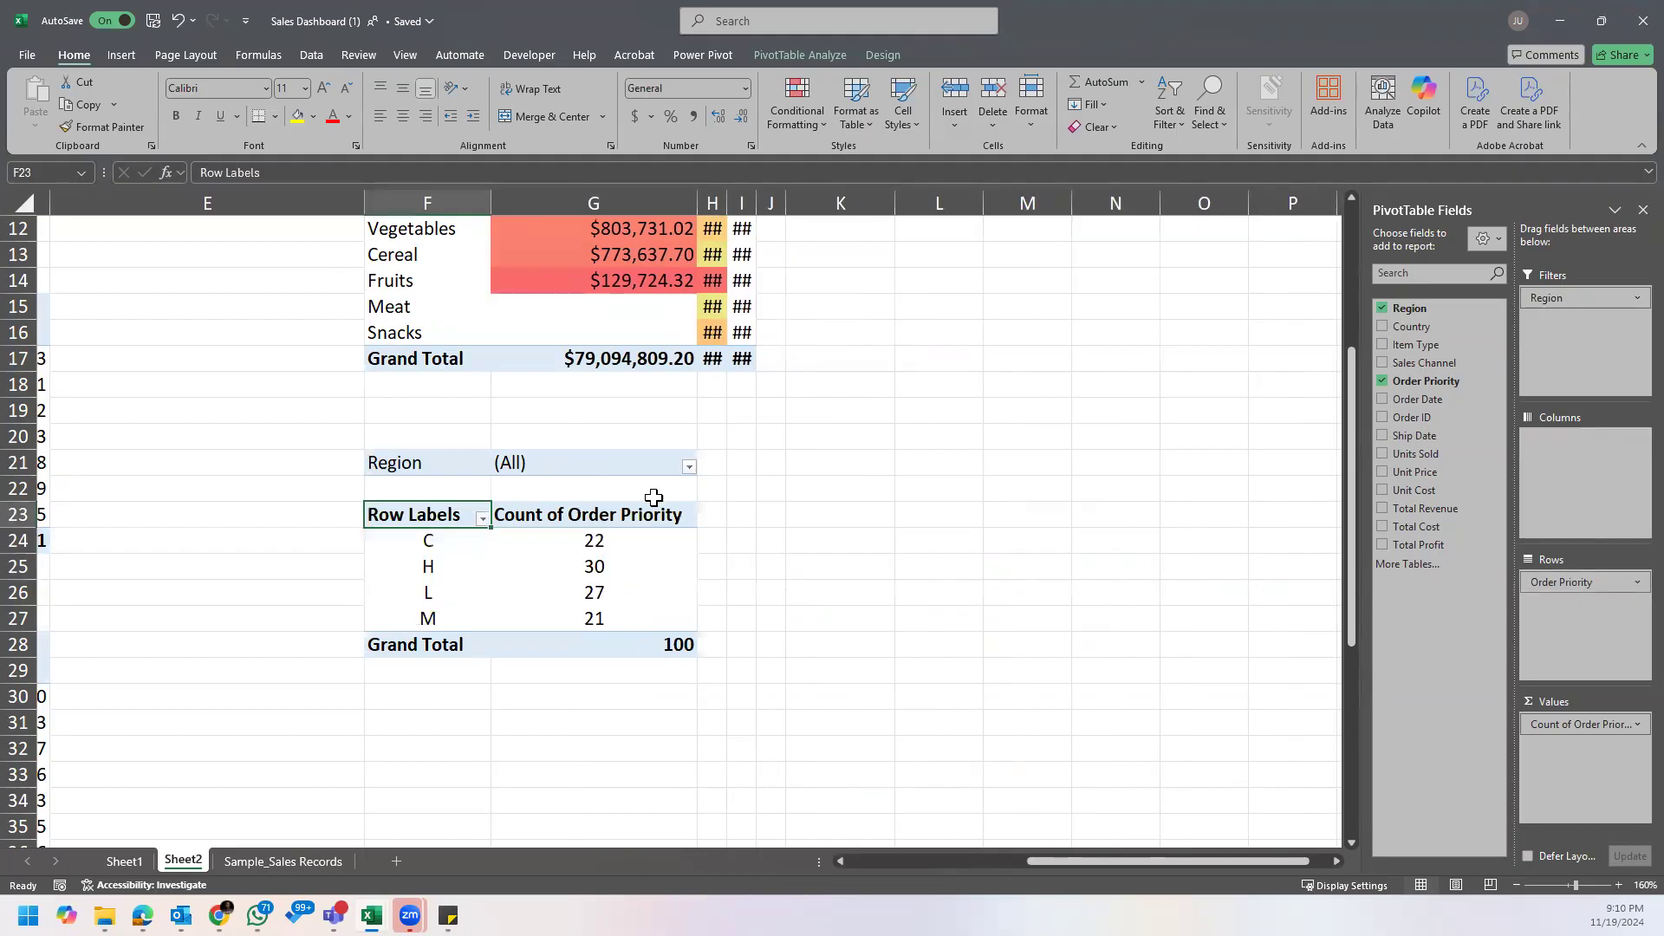
left_click(688, 468)
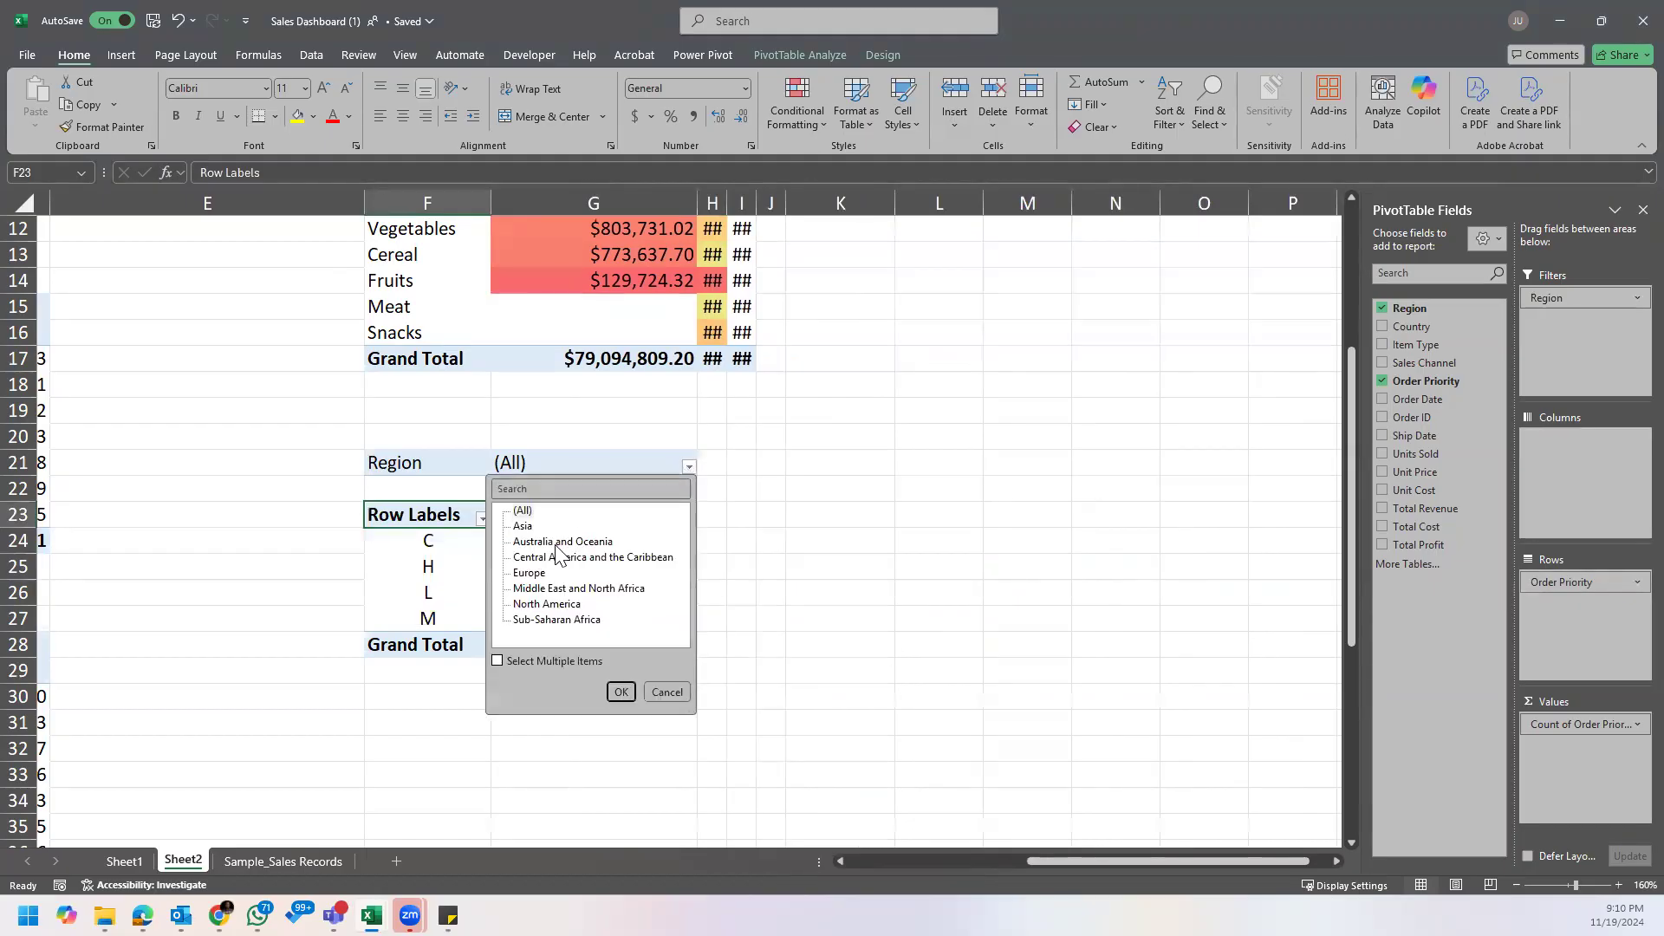
left_click(530, 573)
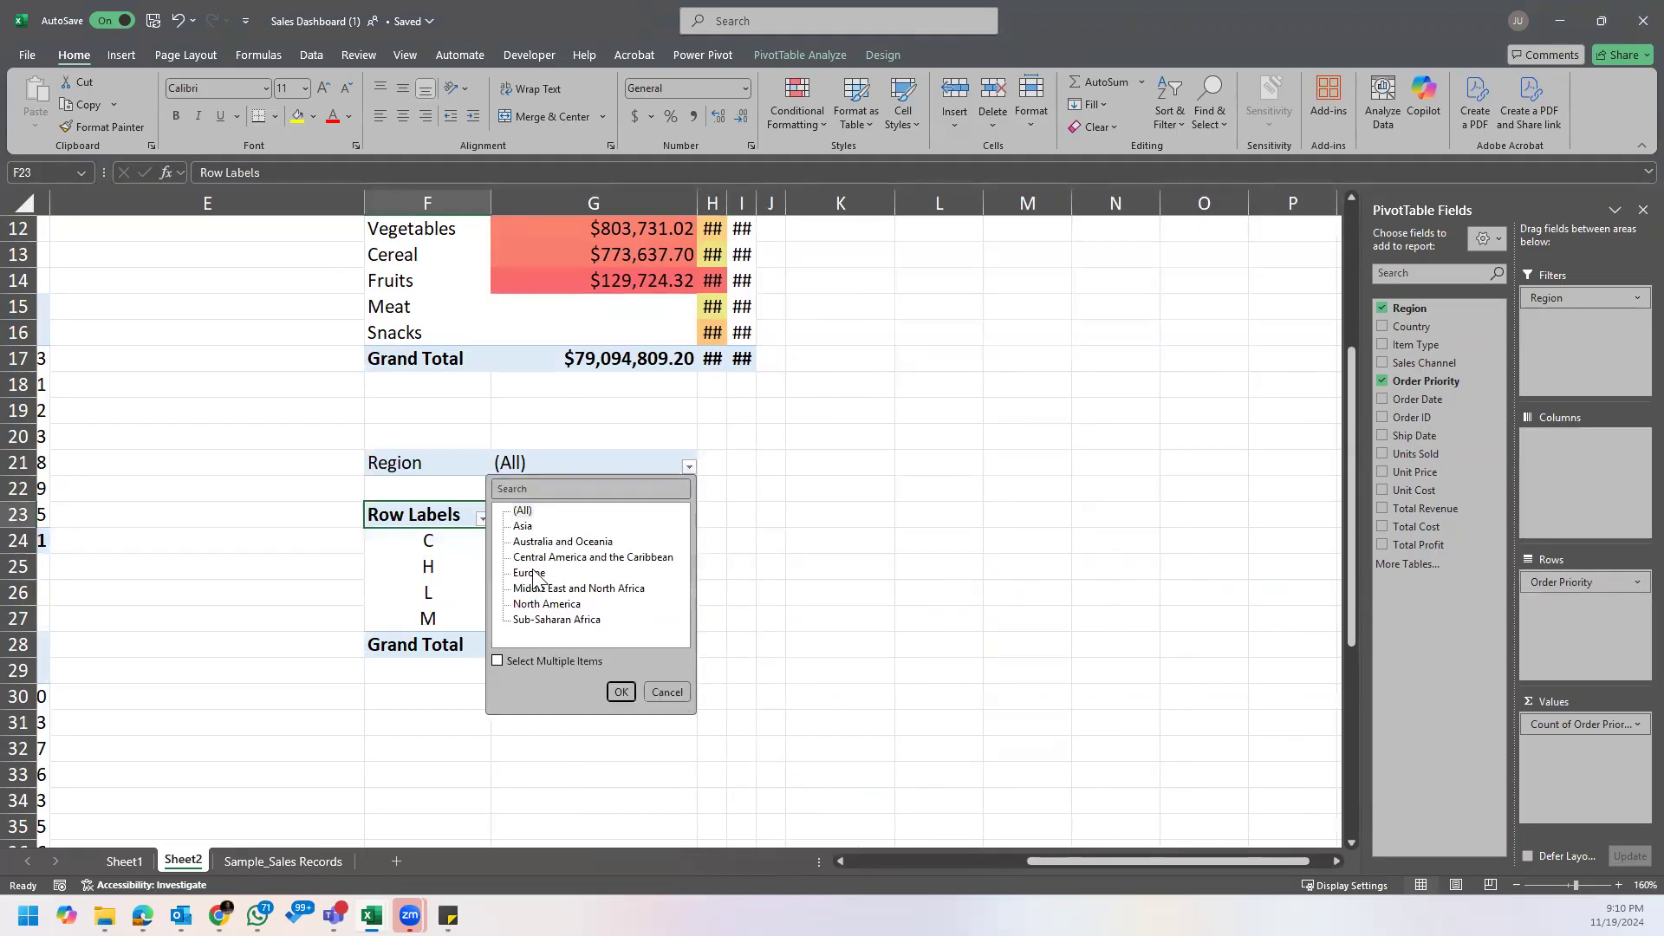
left_click(621, 692)
Step: Sort the order priority counts from largest to smallest and widen columns H and I to show the amounts above
right_click(598, 548)
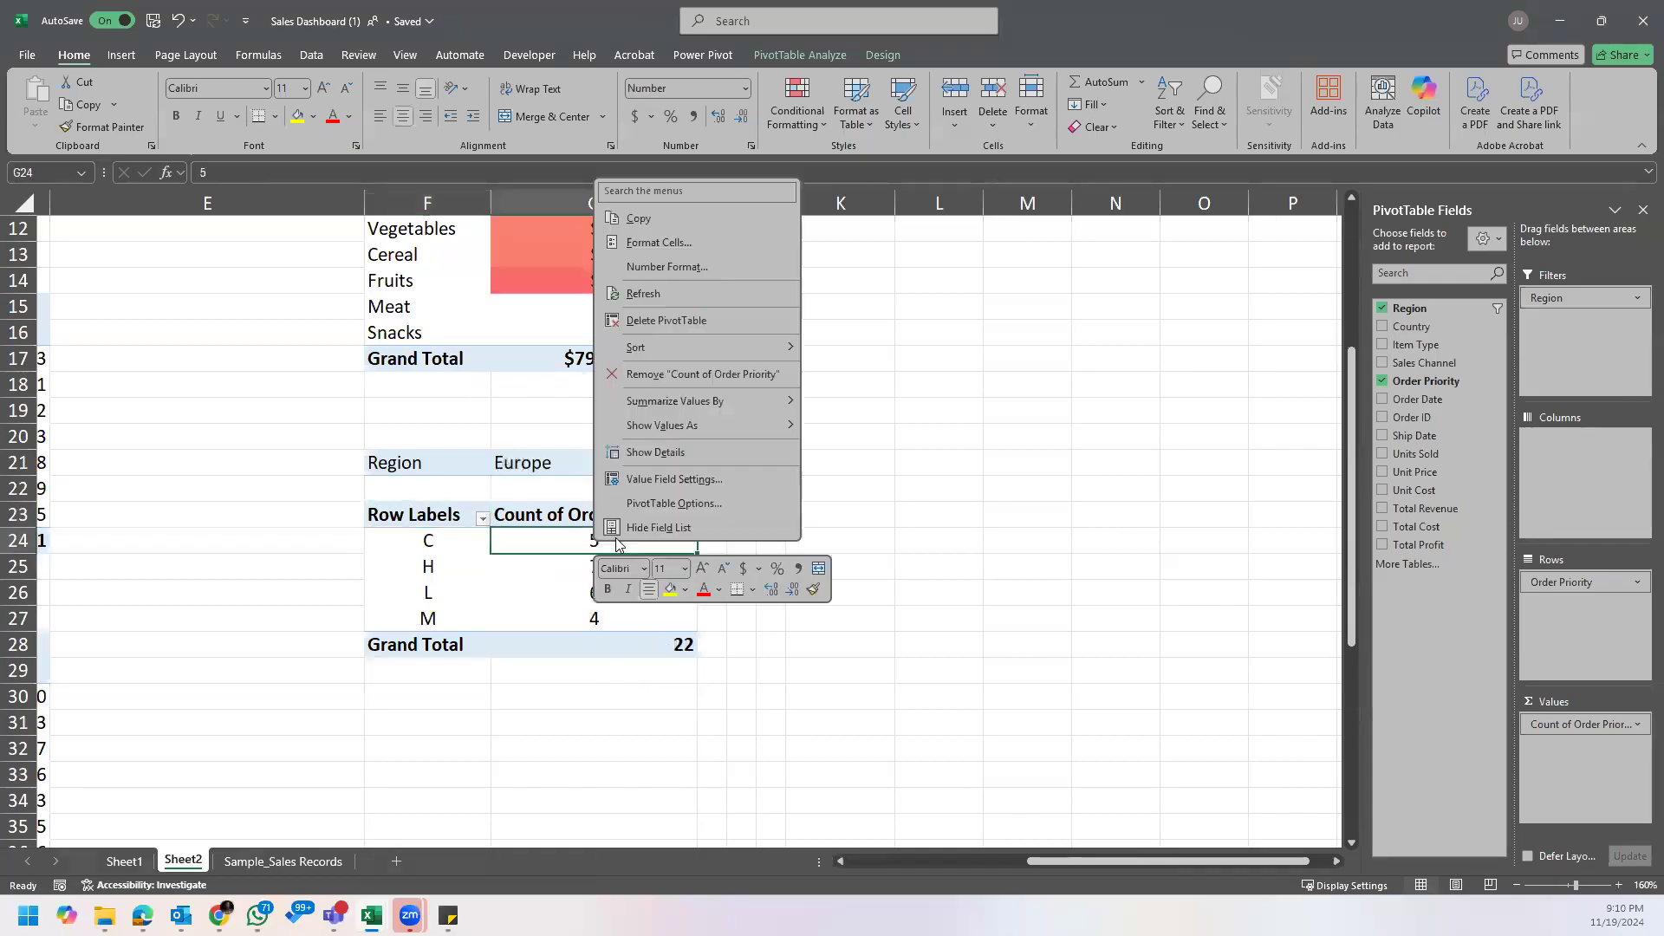
left_click(876, 372)
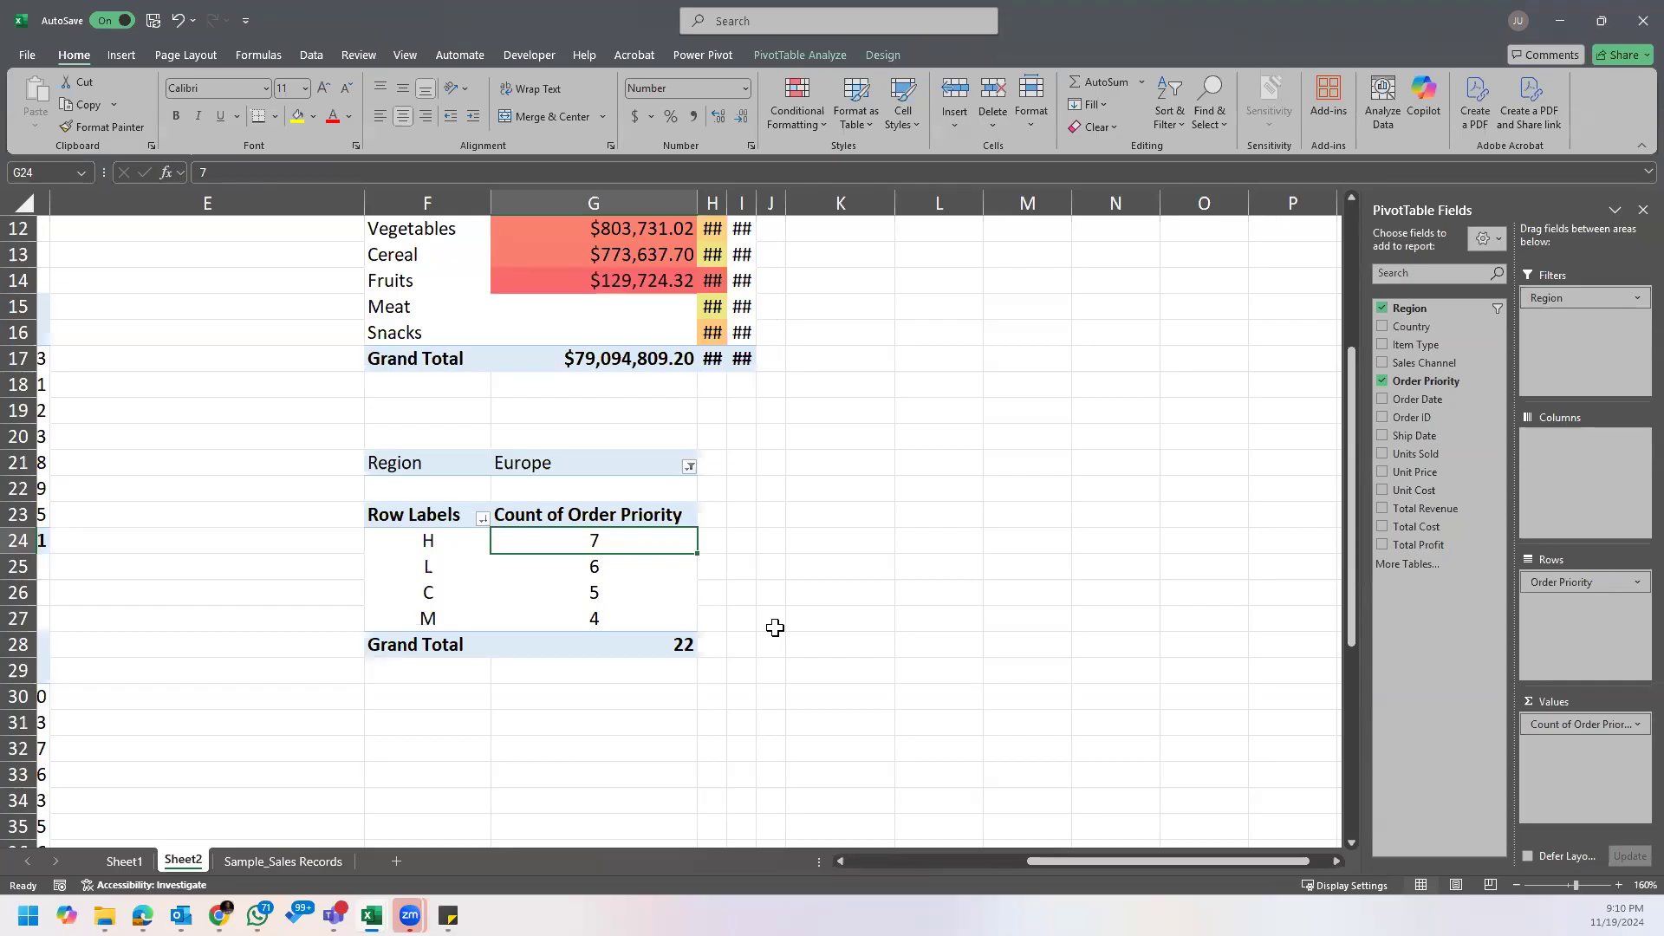
left_click_drag(728, 203, 854, 195)
left_click_drag(962, 195, 1047, 195)
left_click(926, 473)
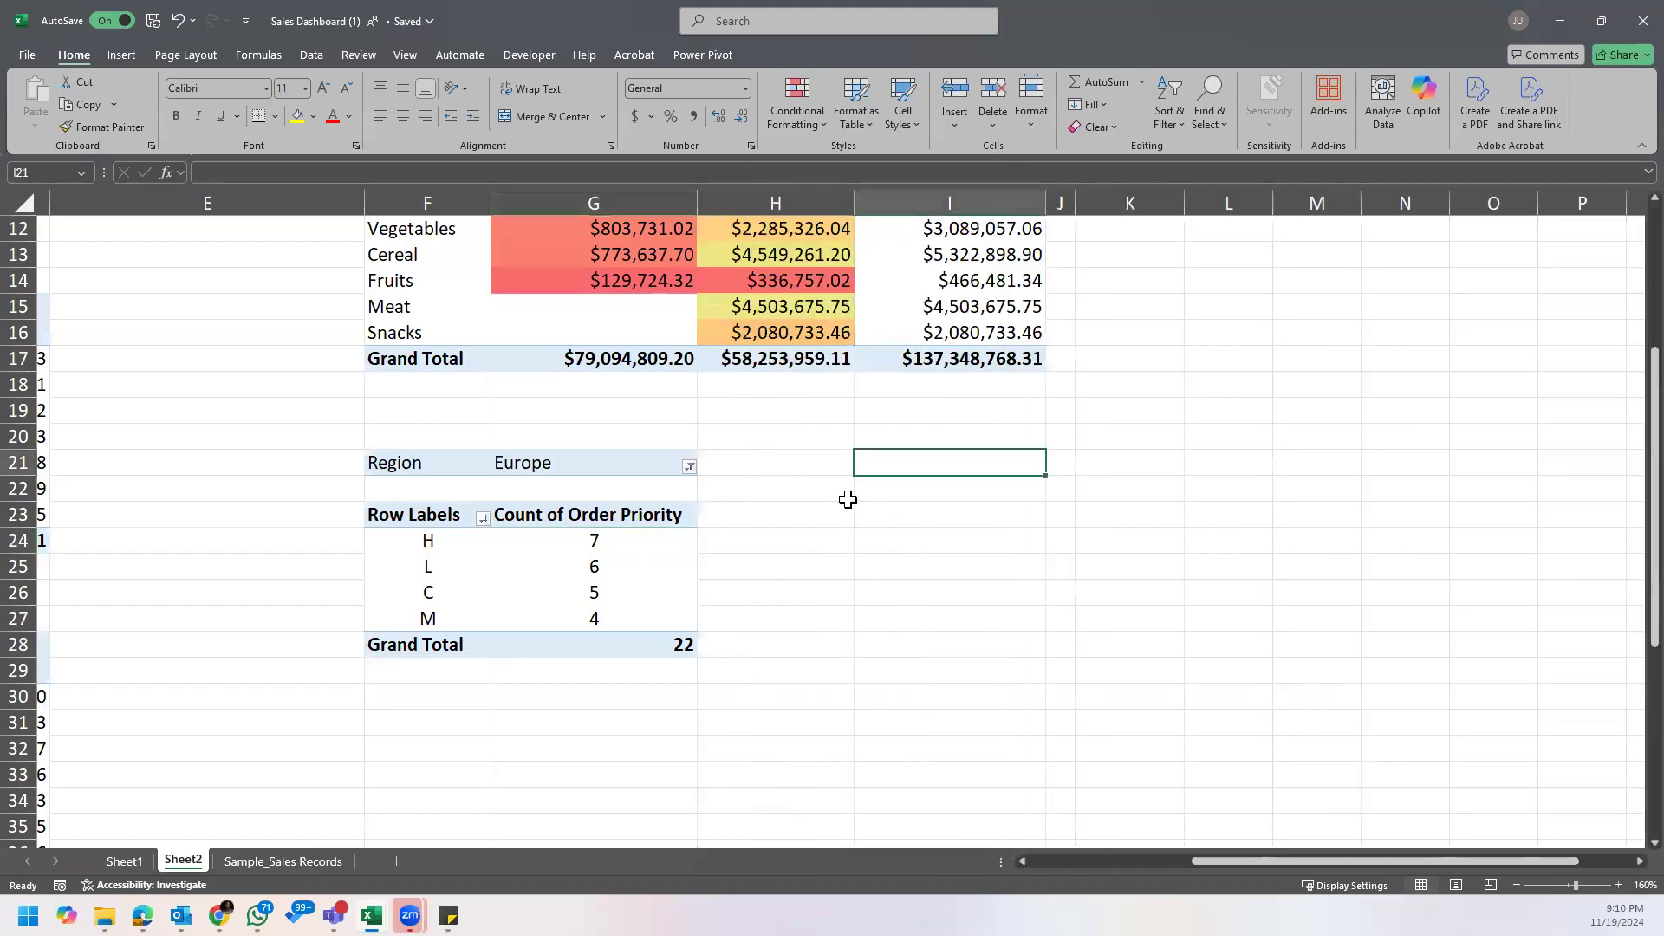
Step: Look over the Sample_Sales Records data, return to Sheet2 and reread the questions note beside the order priority PivotTable
left_click(600, 537)
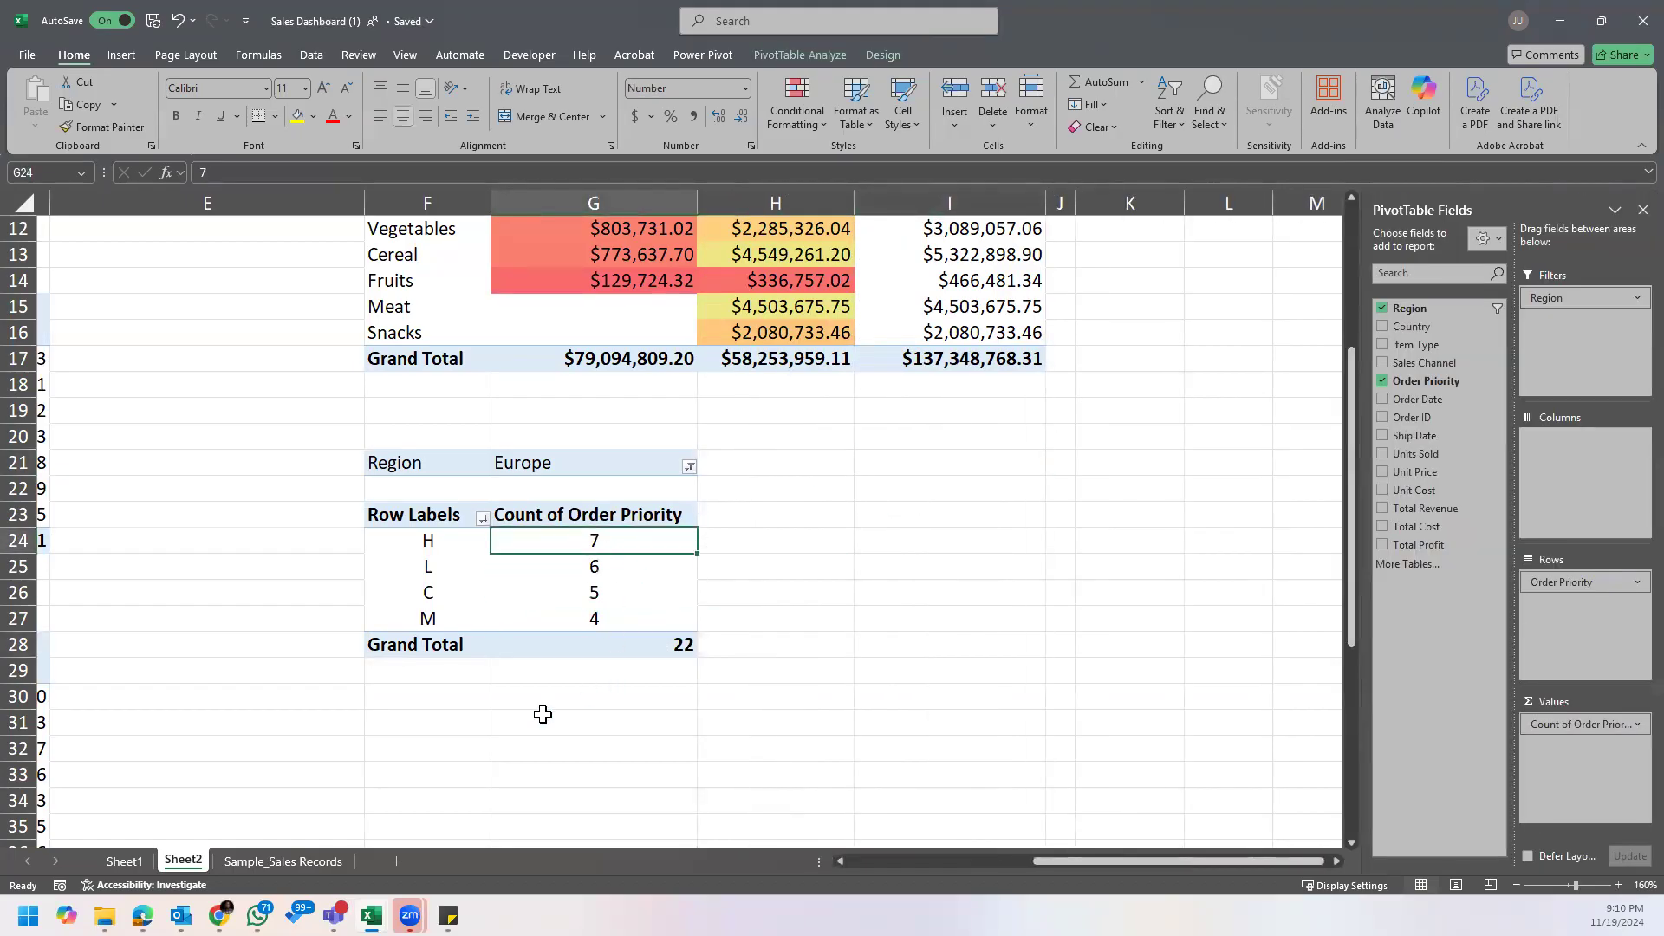
left_click(253, 863)
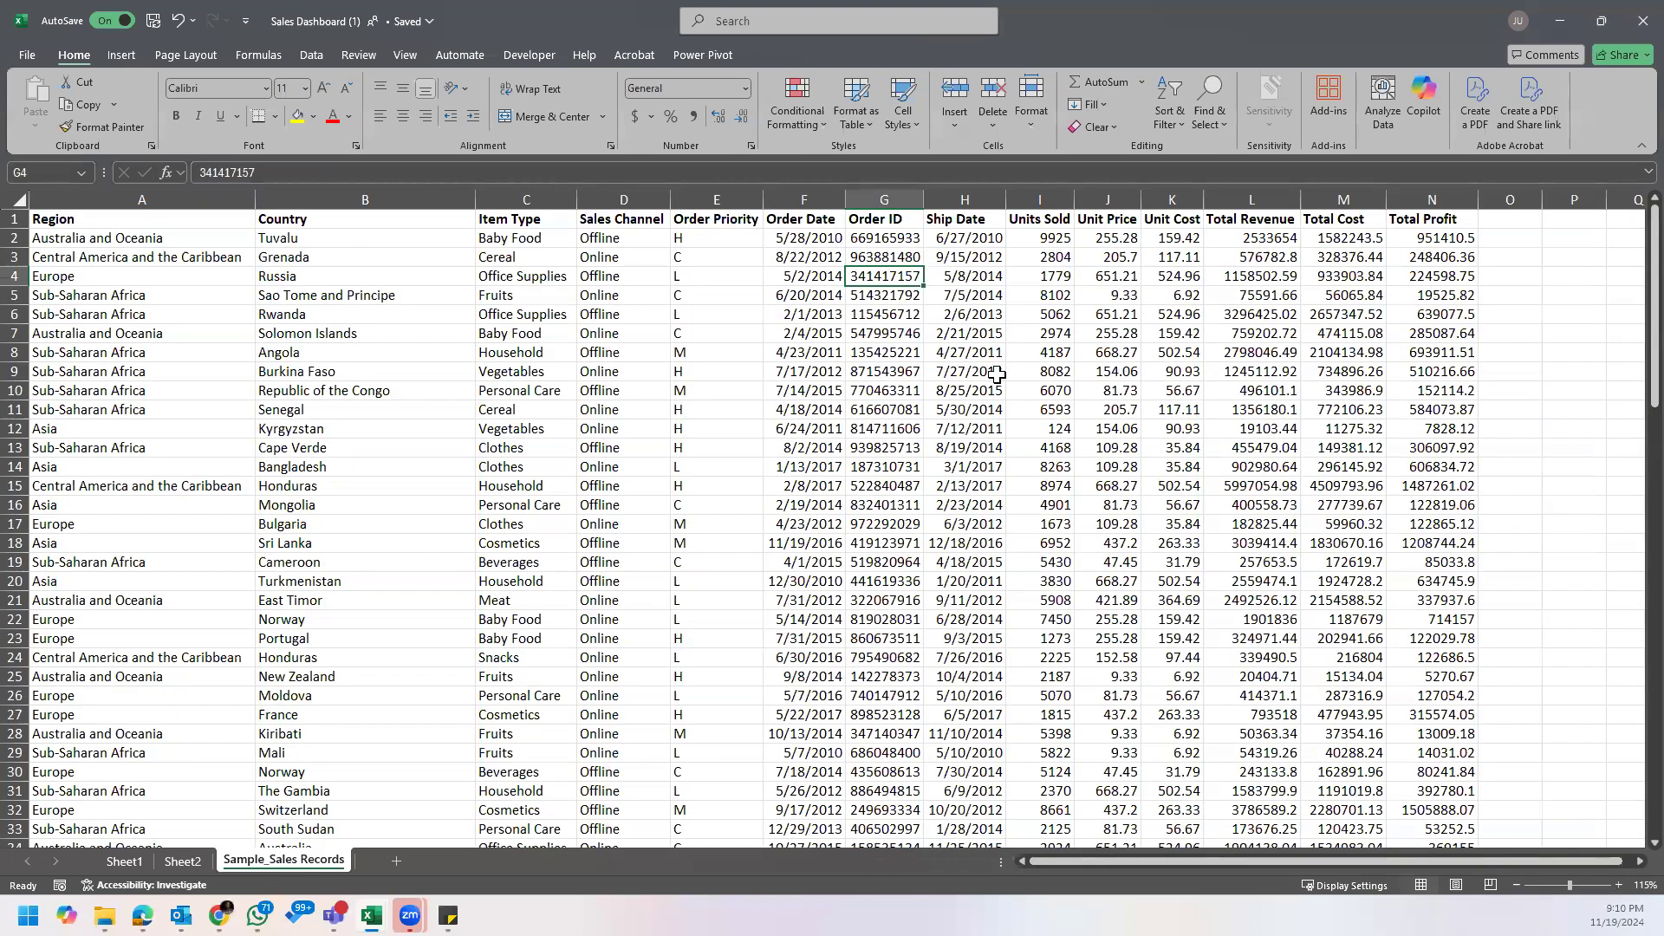
left_click(997, 374)
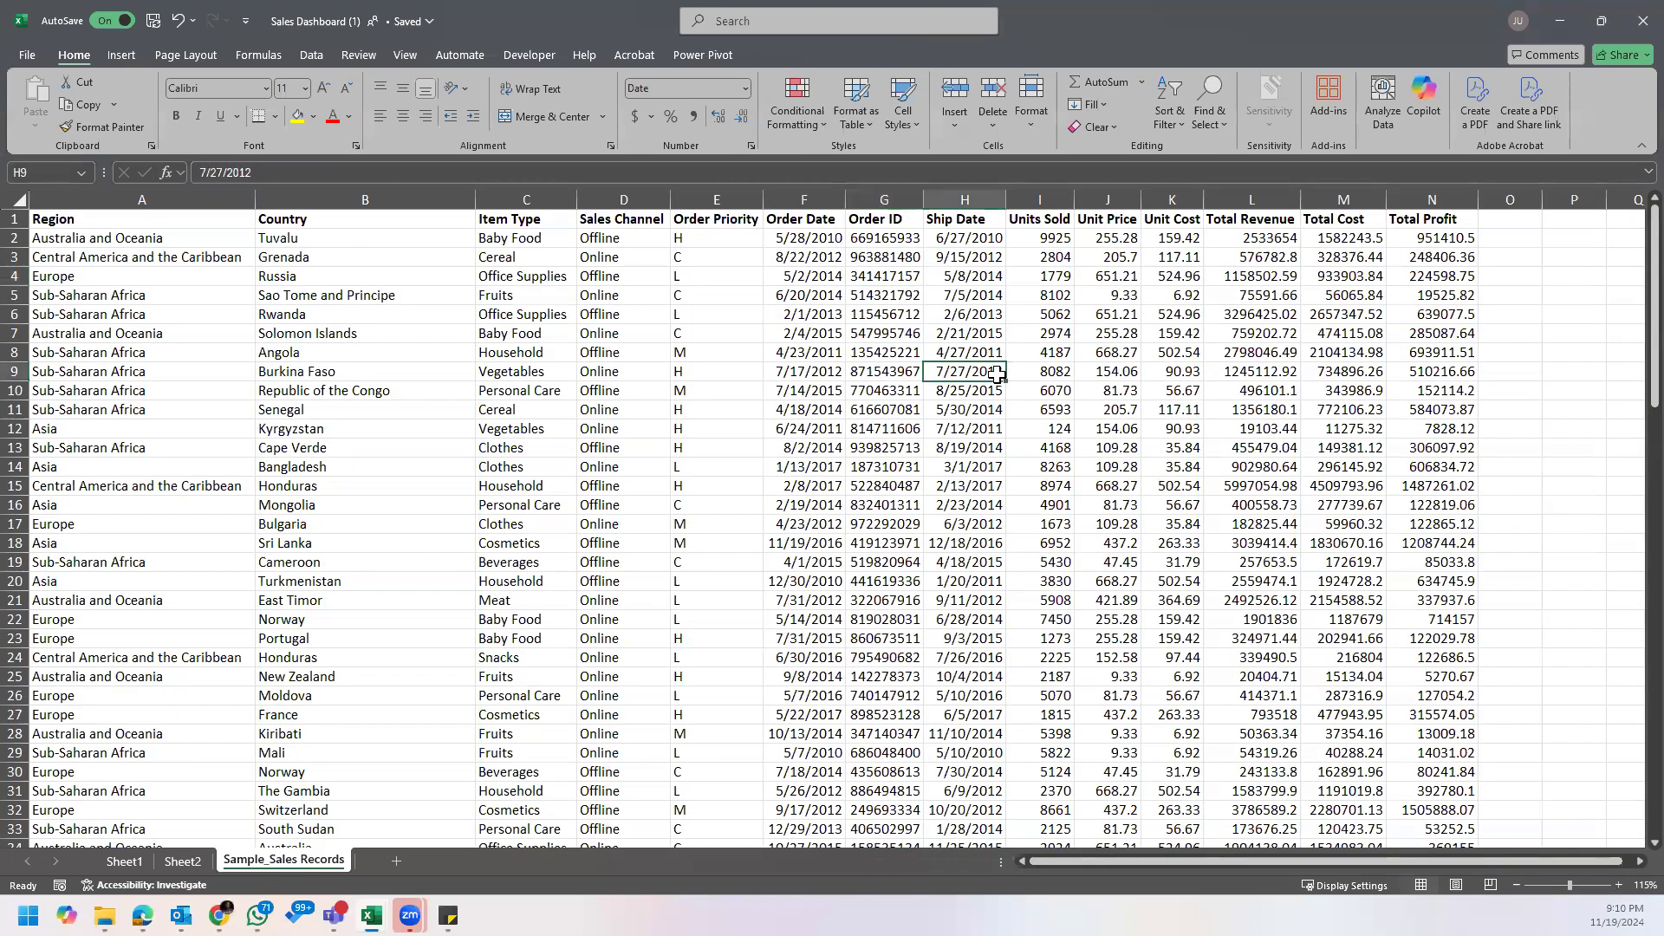
left_click(152, 640)
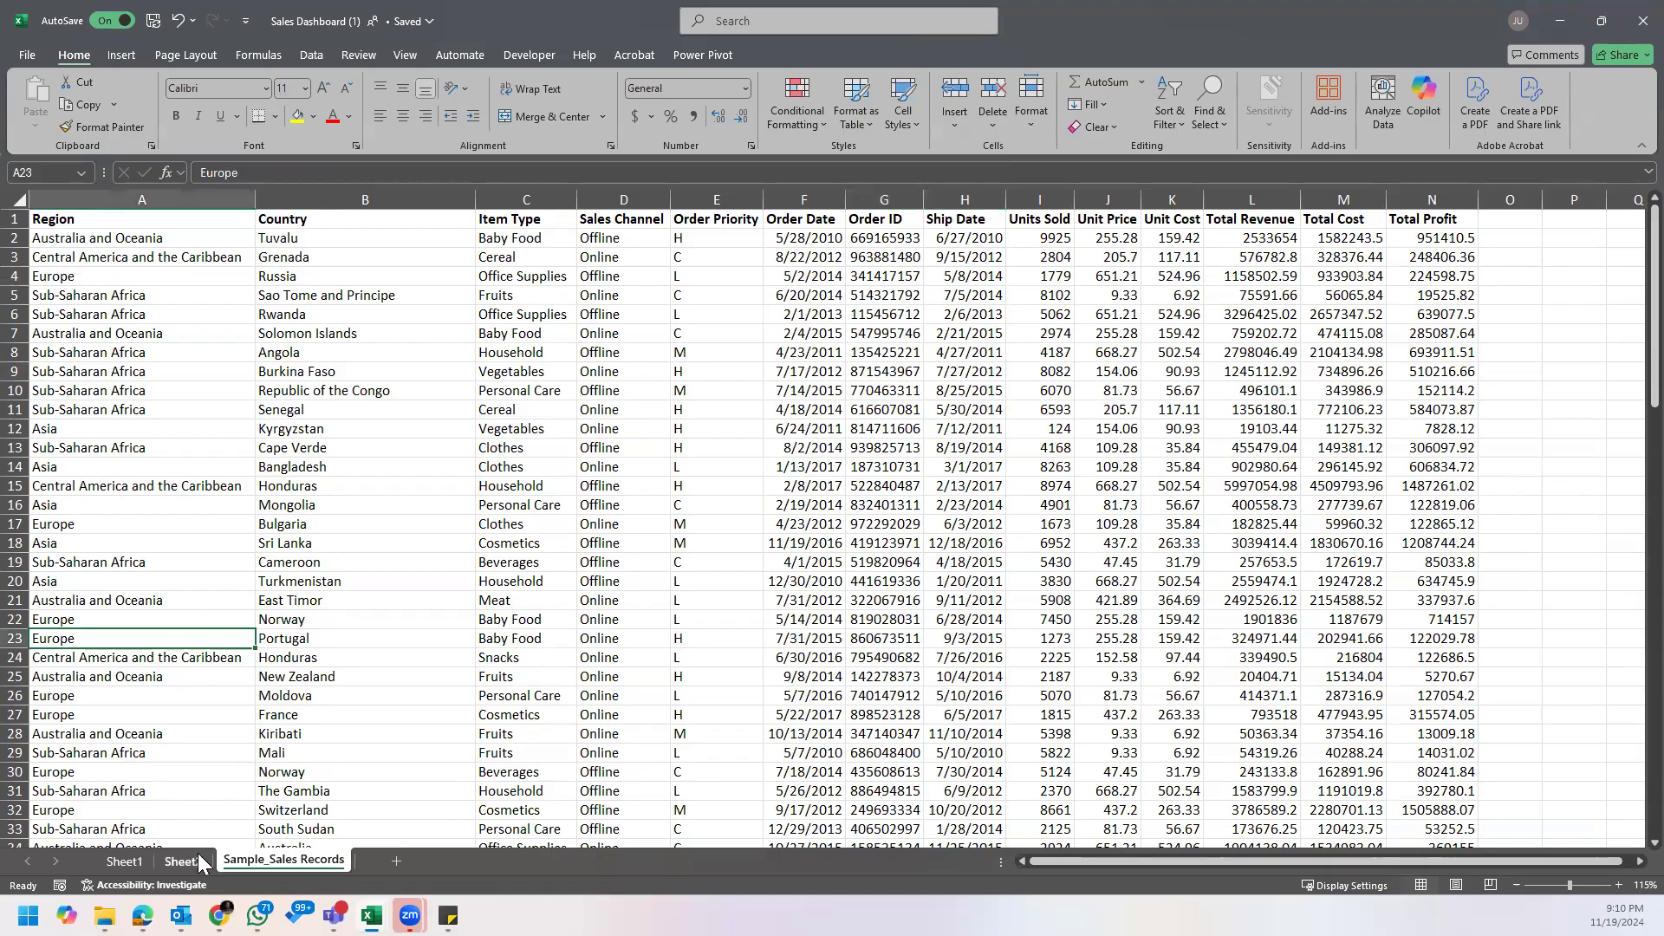
left_click(198, 860)
mouse_move(448, 917)
left_click(529, 835)
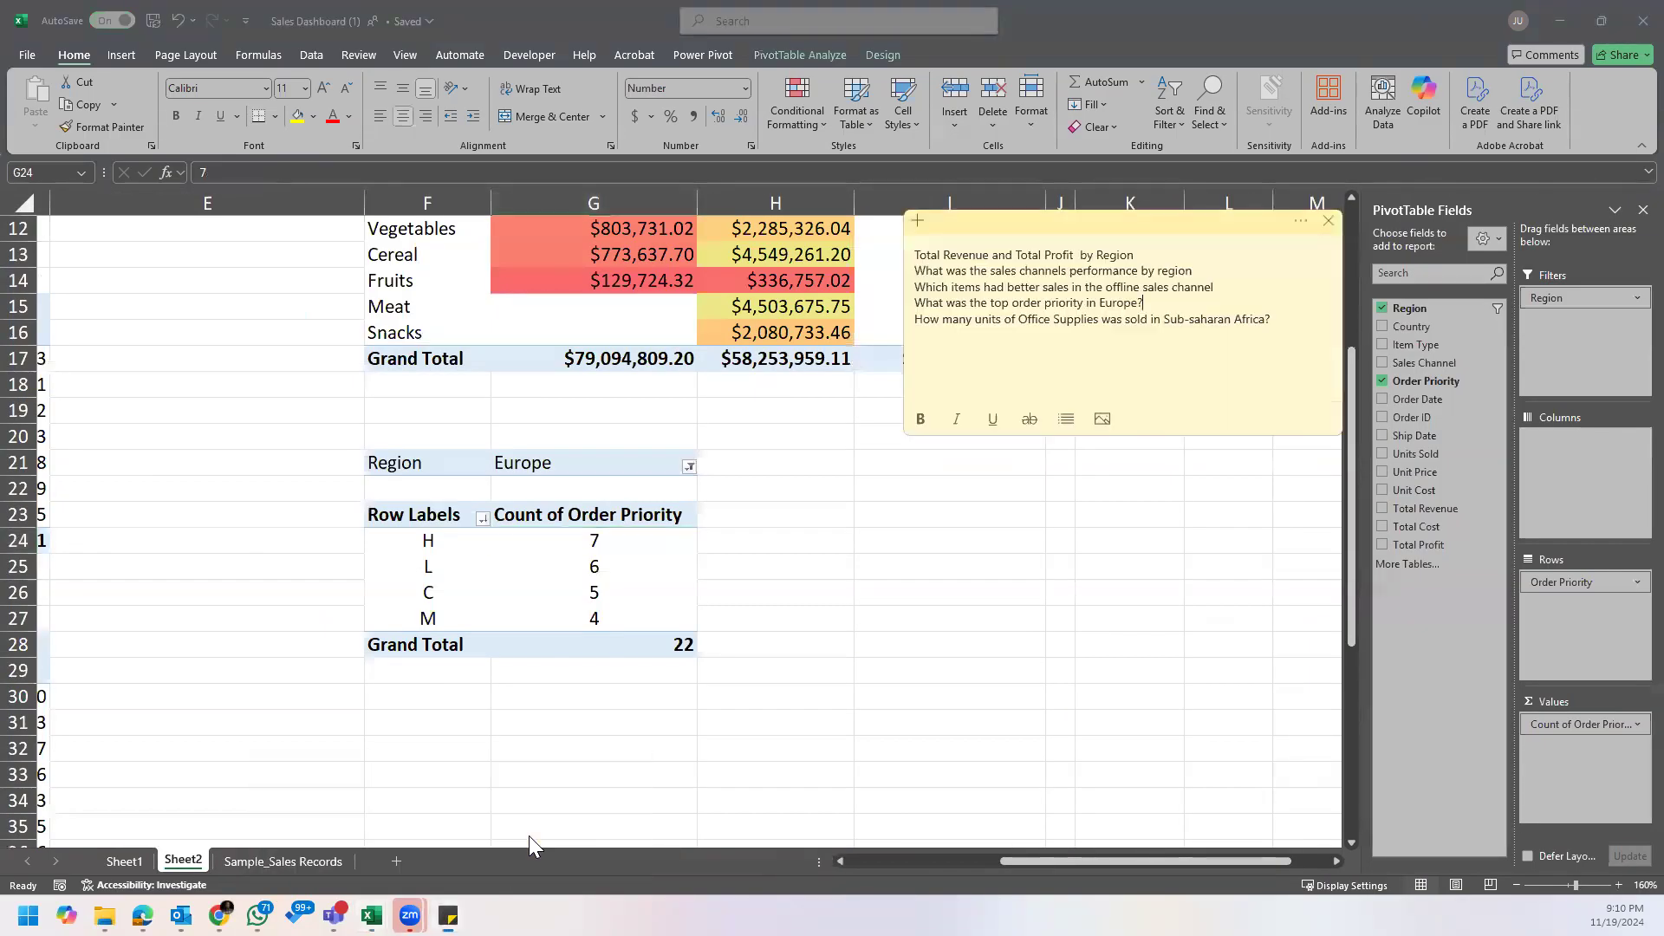
left_click(981, 334)
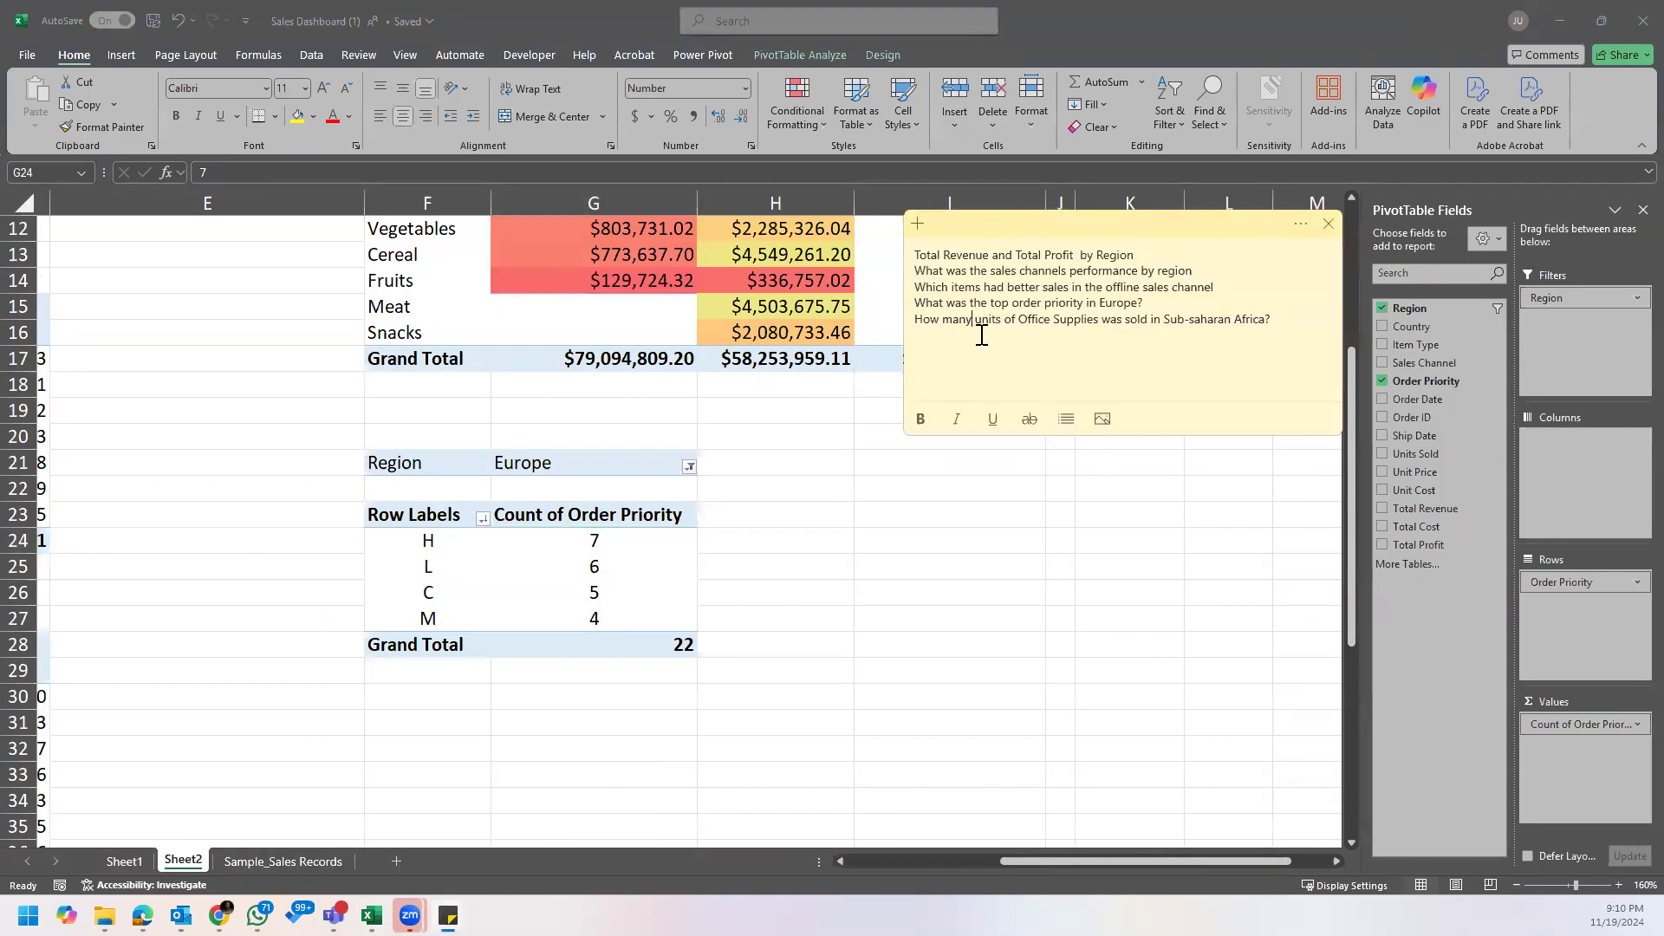
left_click_drag(1067, 229, 1019, 465)
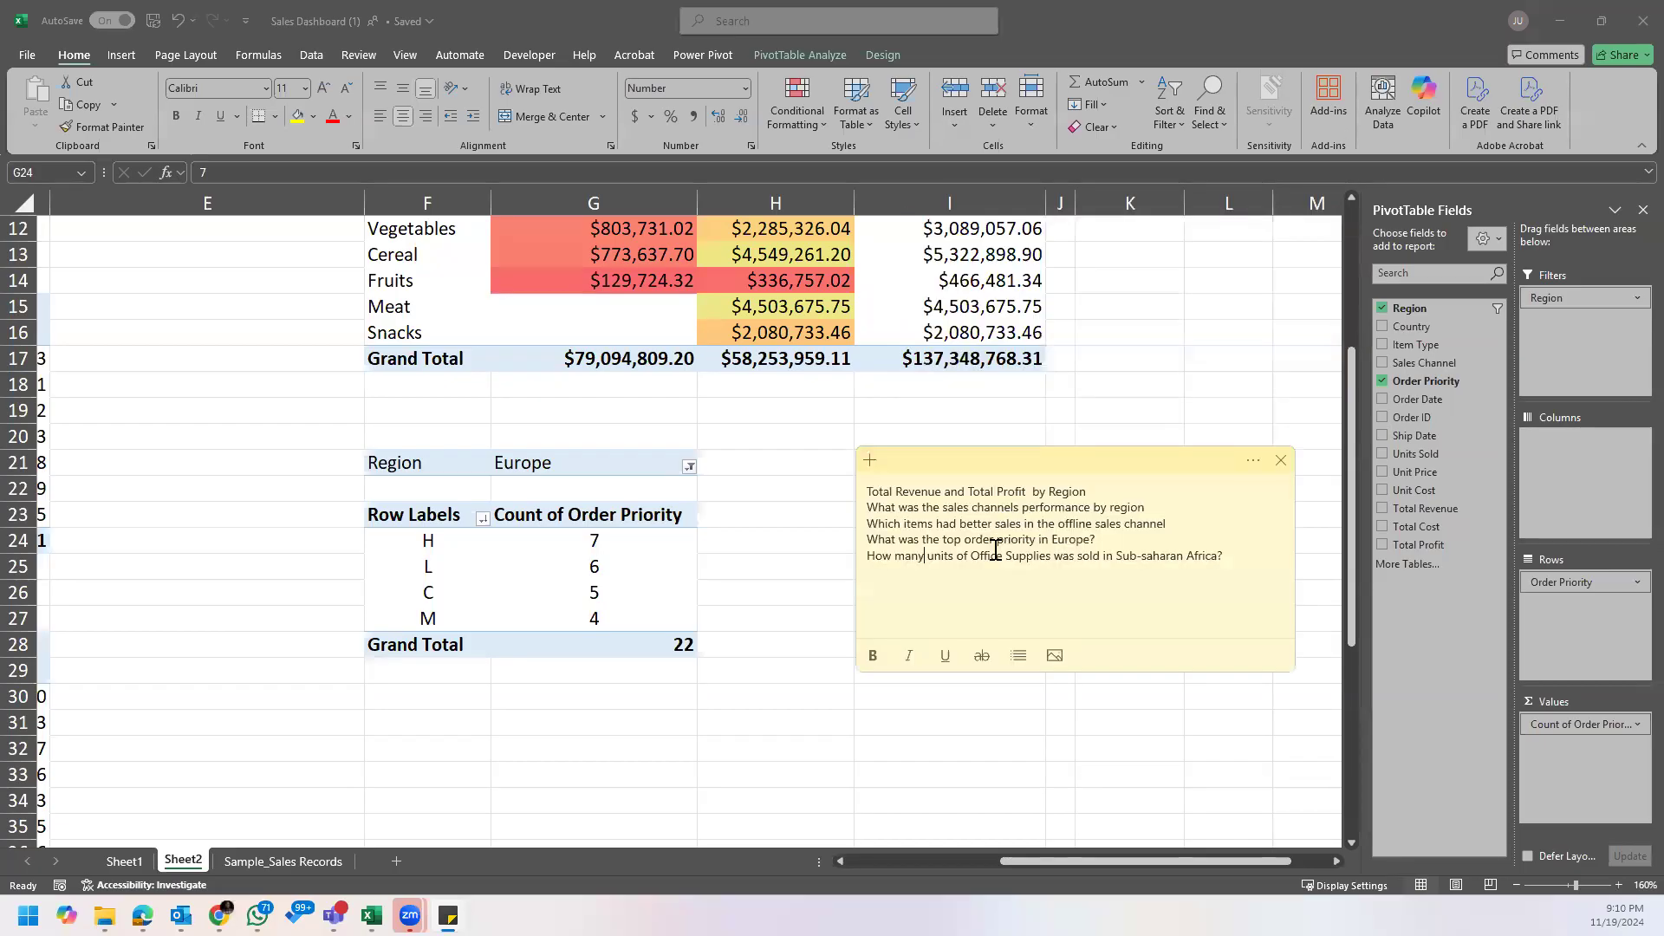
left_click(1033, 557)
left_click(1071, 559)
key("BackSpace")
key("Delete")
type("ere")
key("BackSpace")
key("BackSpace")
key("BackSpace")
type("aso")
key("BackSpace")
Step: Correct "was" to "were" in the note's question about Office Supplies units sold in Sub-saharan Africa
left_click(1104, 556)
left_click(1240, 553)
left_click(1070, 559)
key("Delete")
key("BackSpace")
type("ere")
left_click(1258, 558)
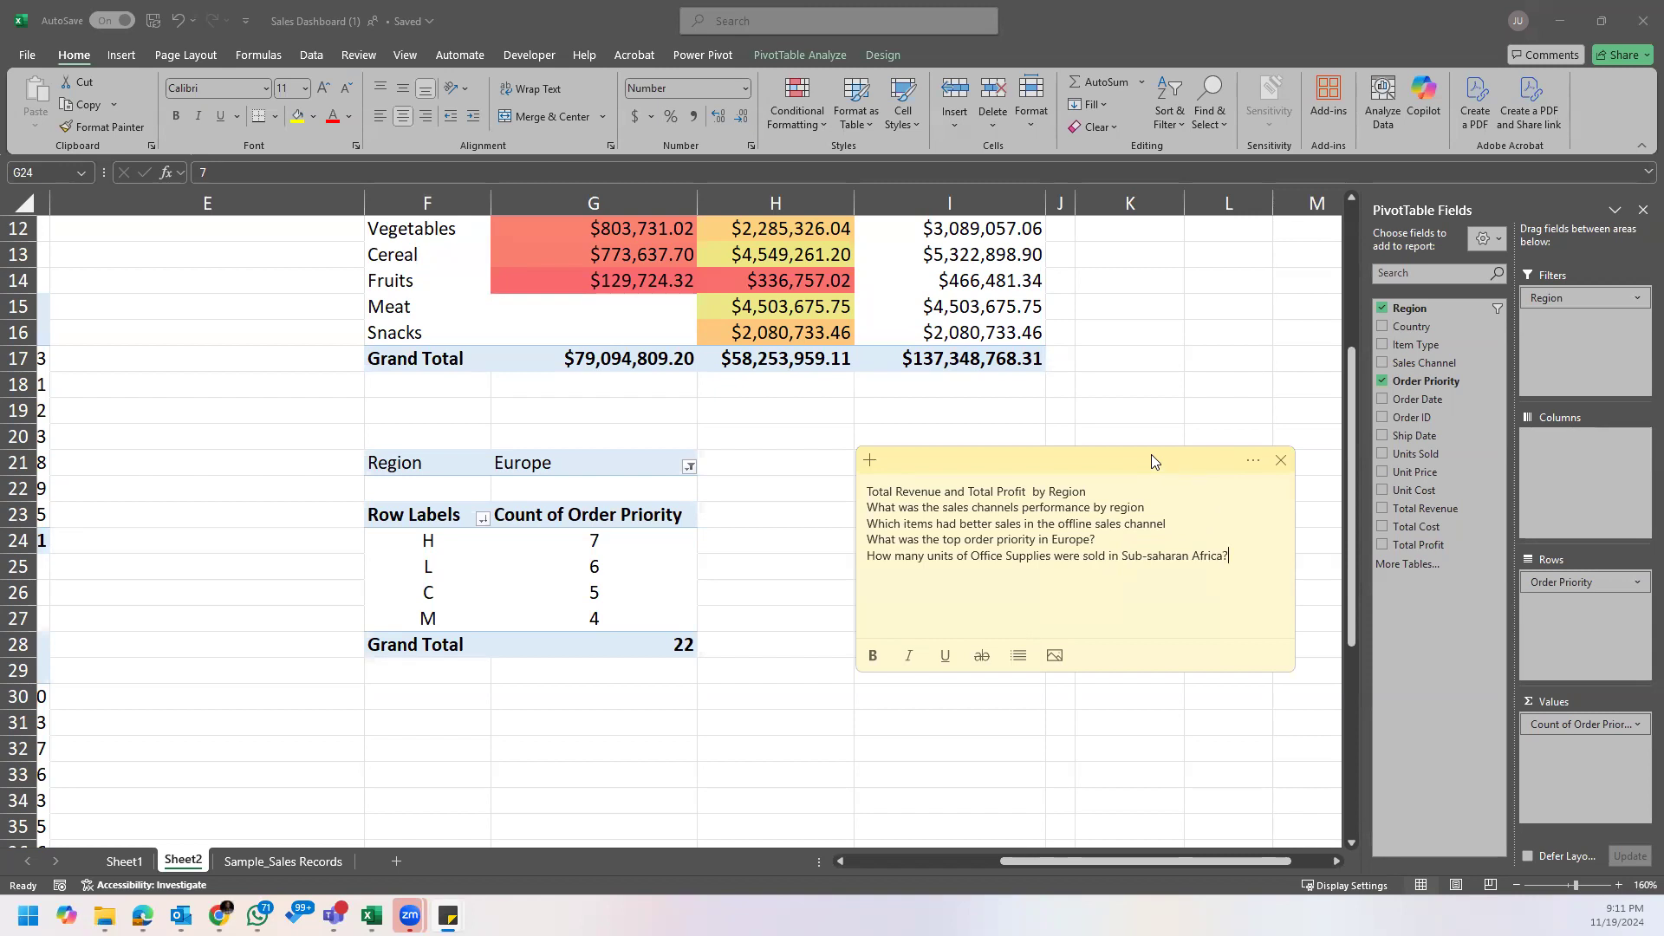
Step: Empty the order priority PivotTable by removing its count value, Order Priority row field and Region filter
left_click(586, 477)
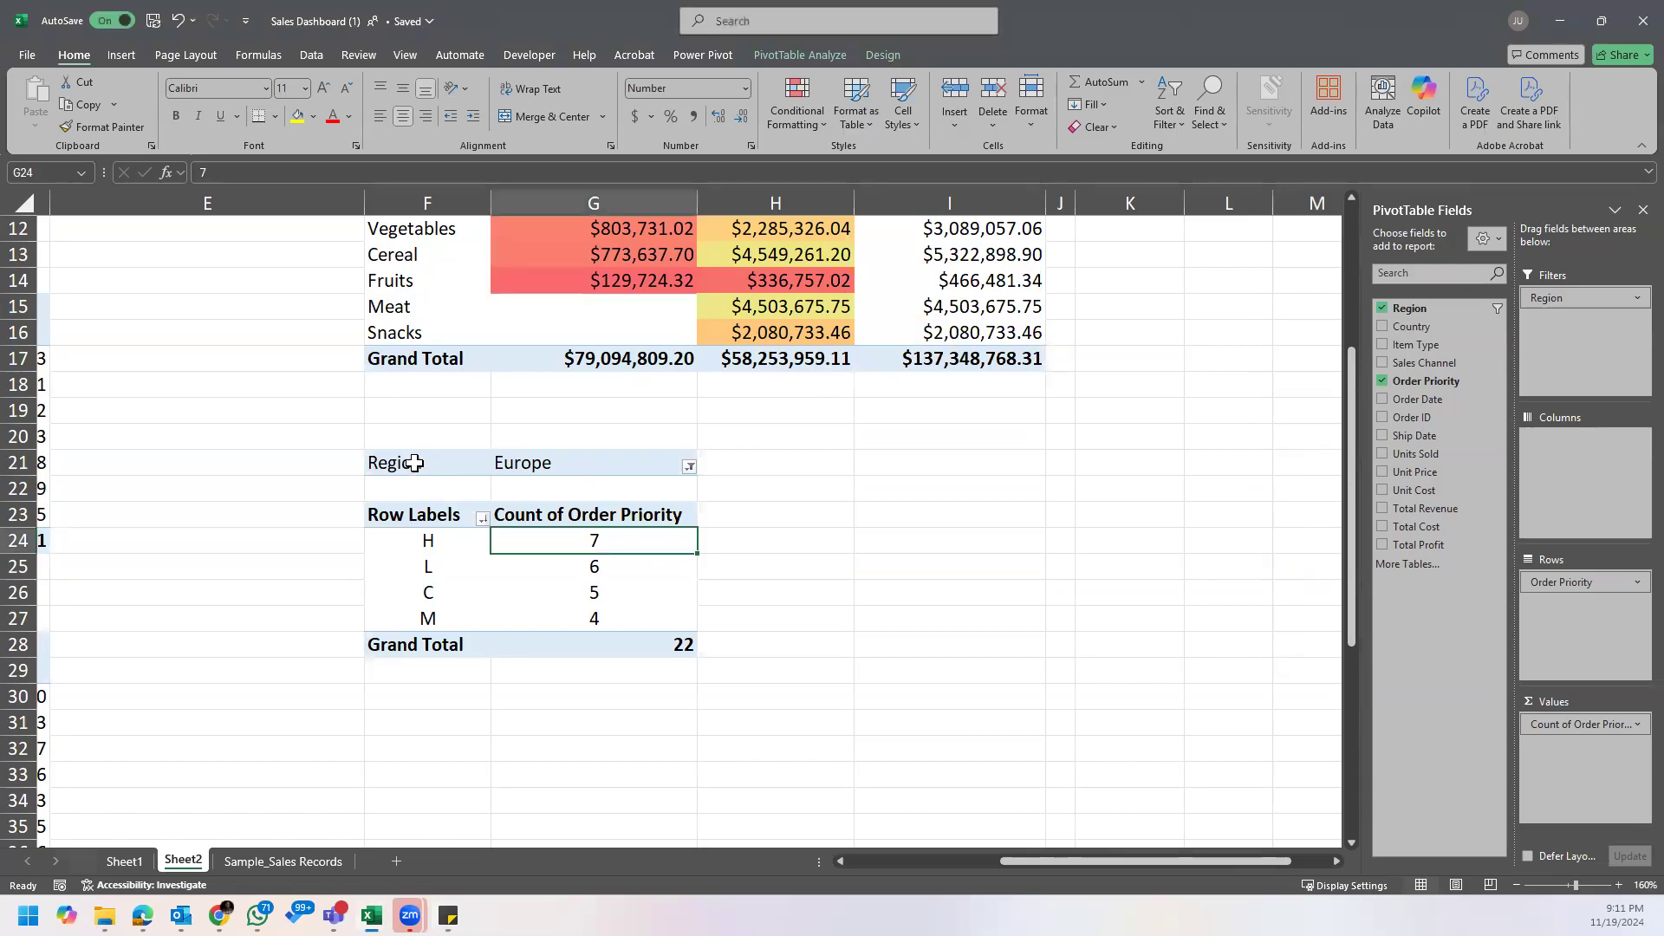
scroll(1061, 597, "up", 2)
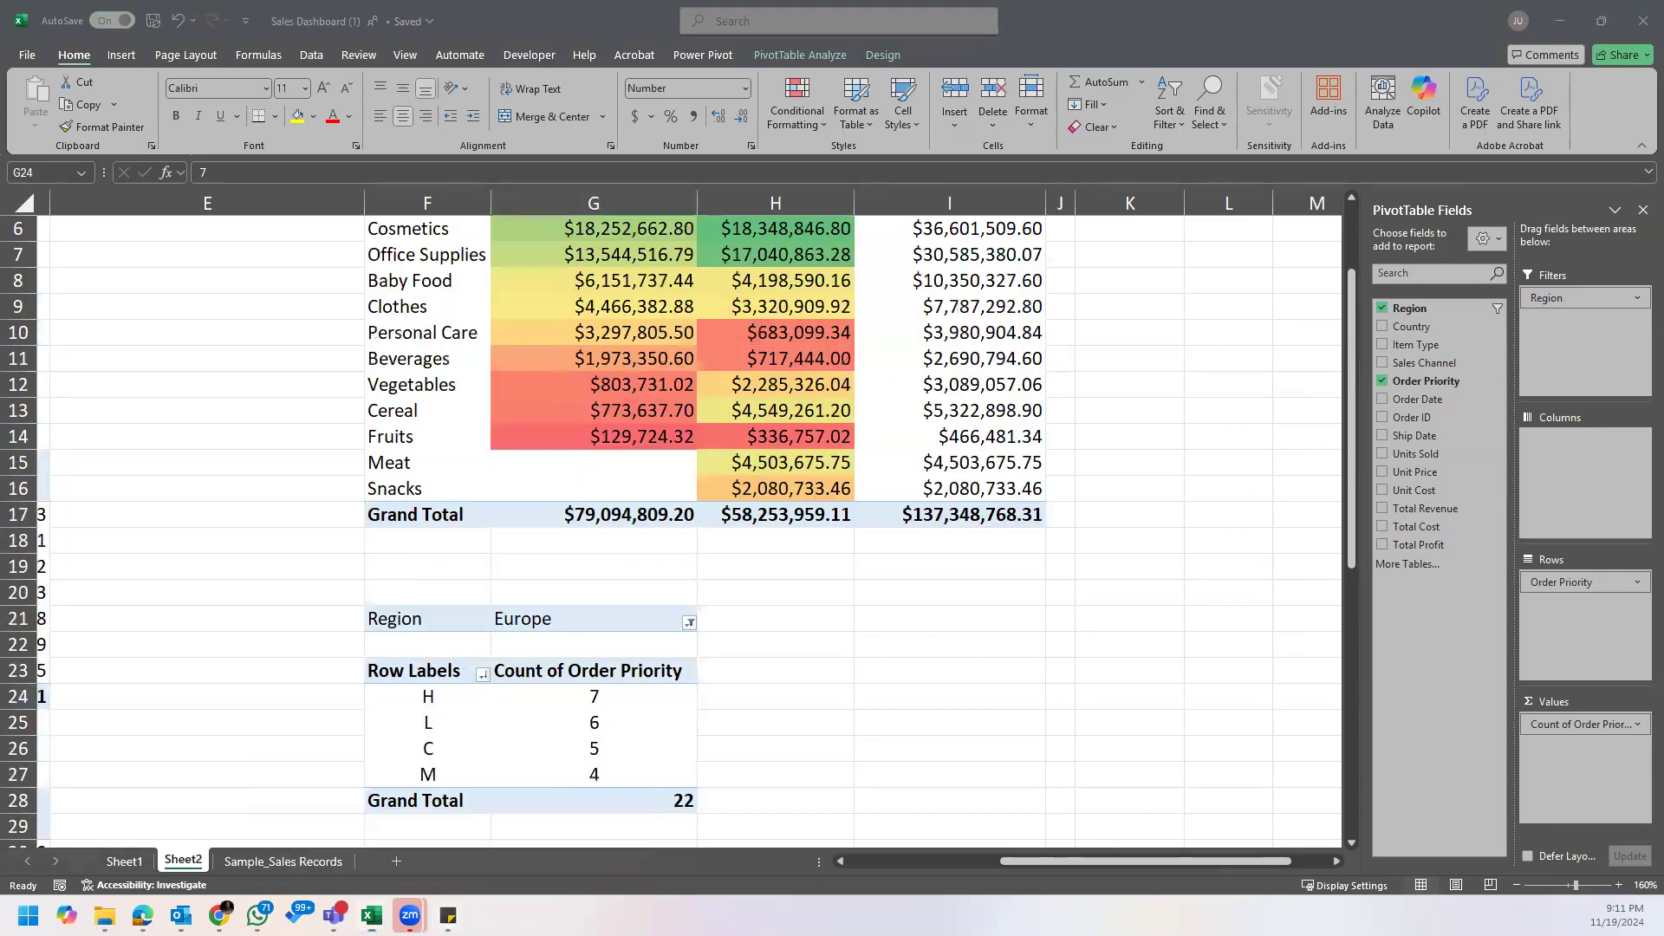
left_click(447, 916)
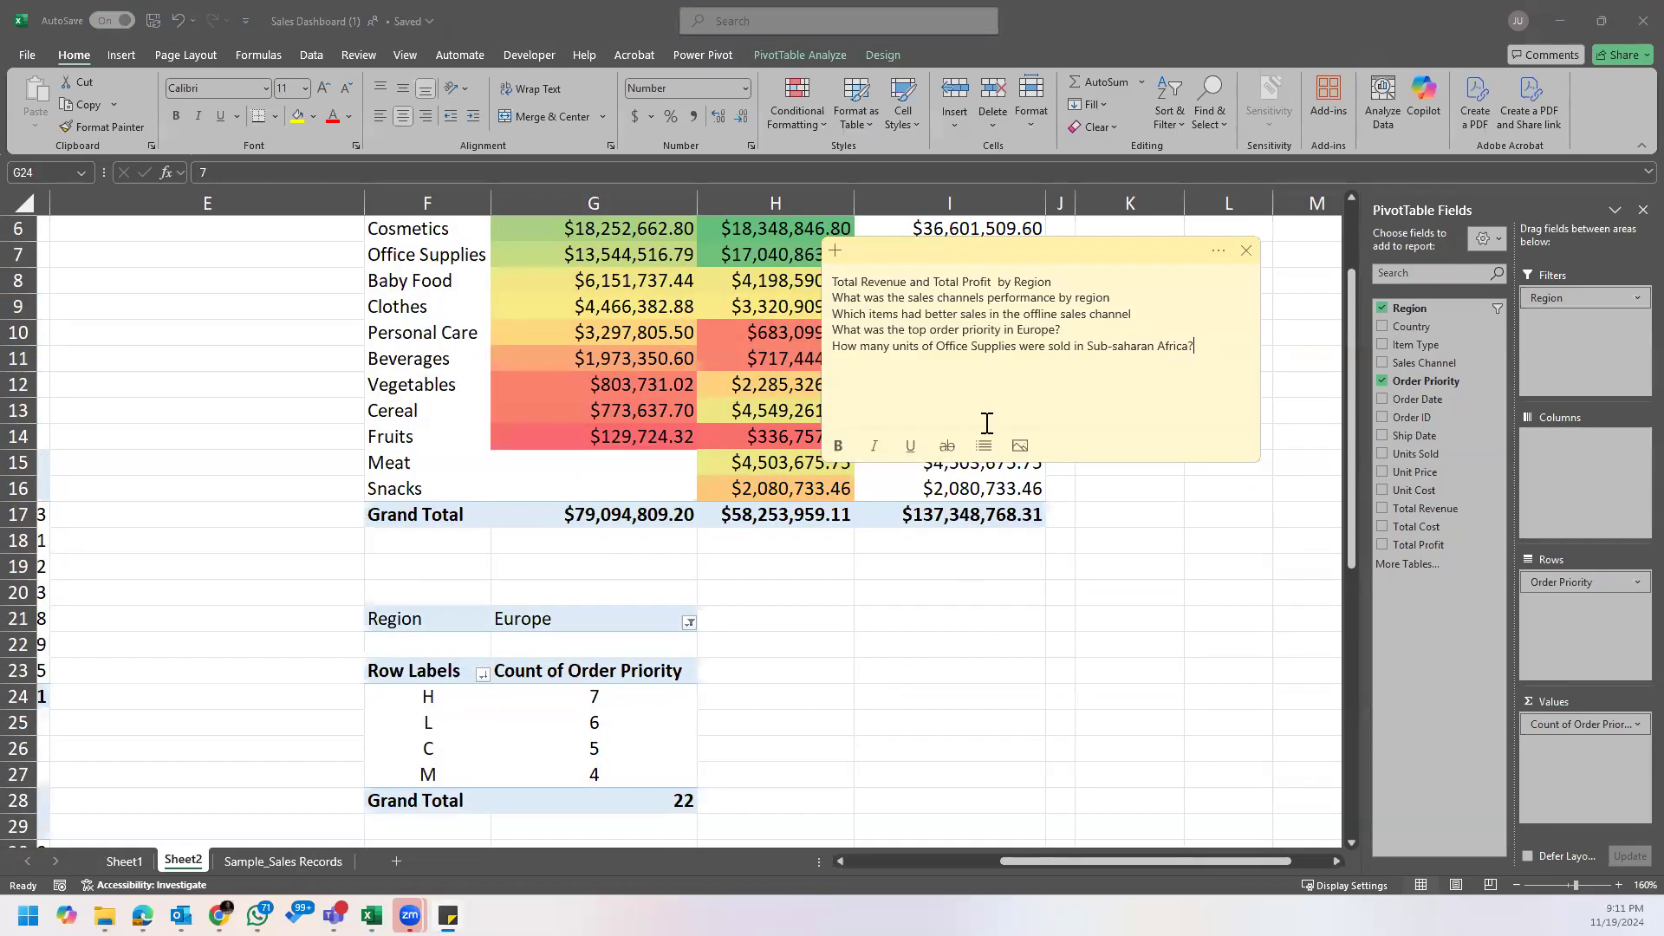
left_click(598, 704)
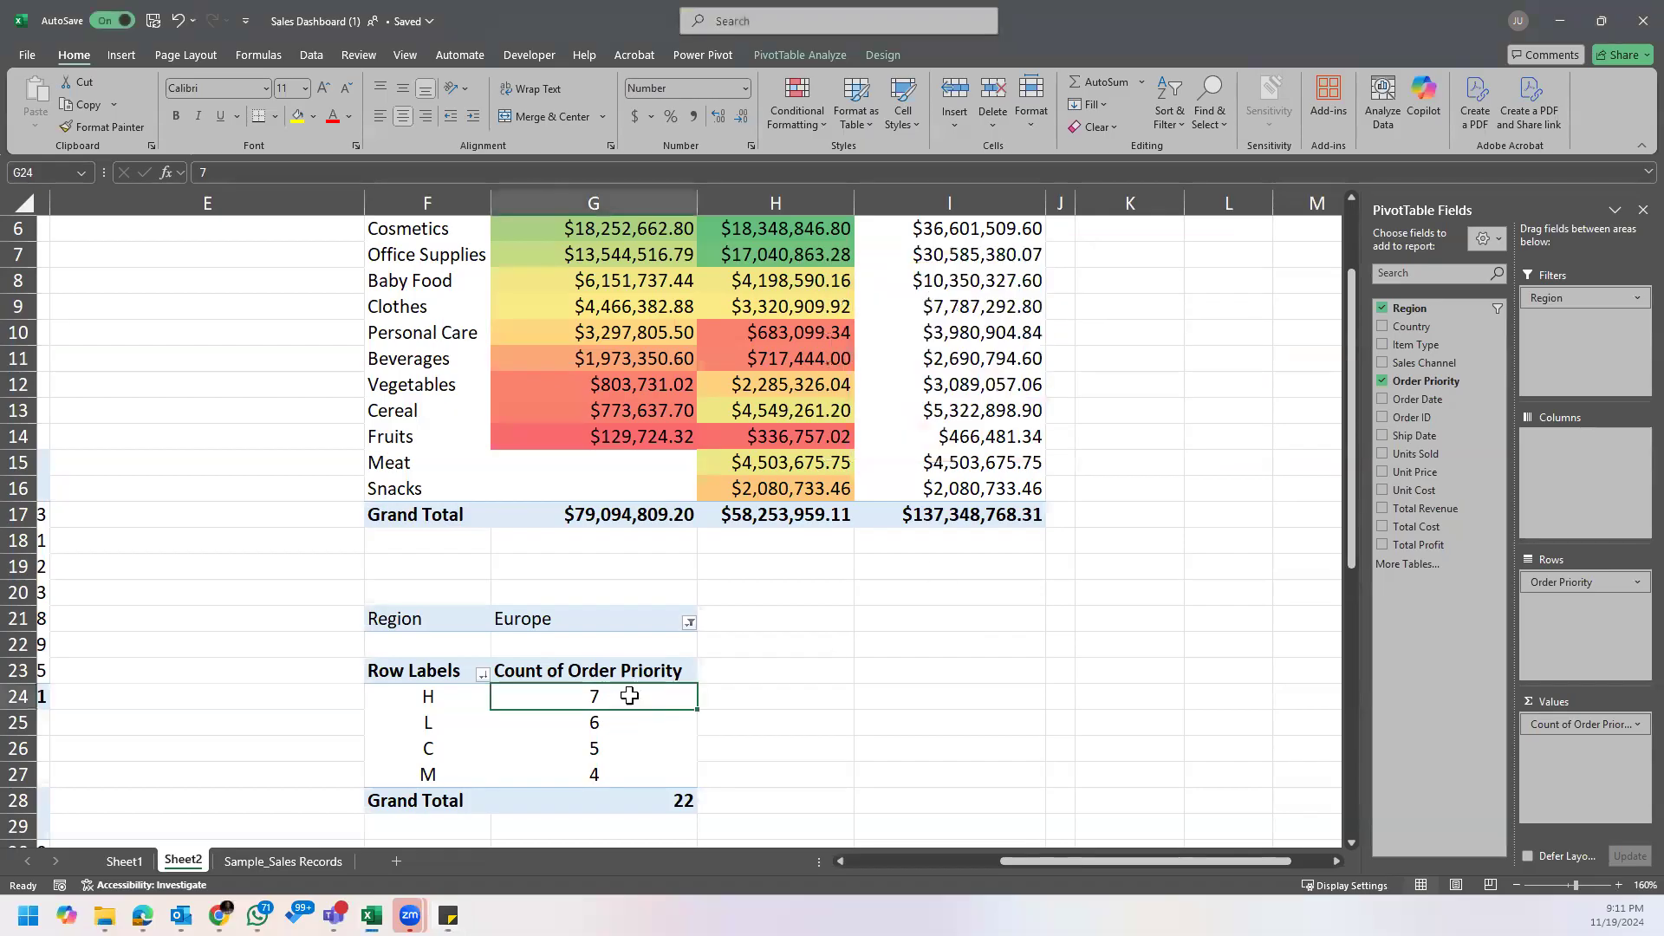
left_click_drag(1589, 728, 791, 784)
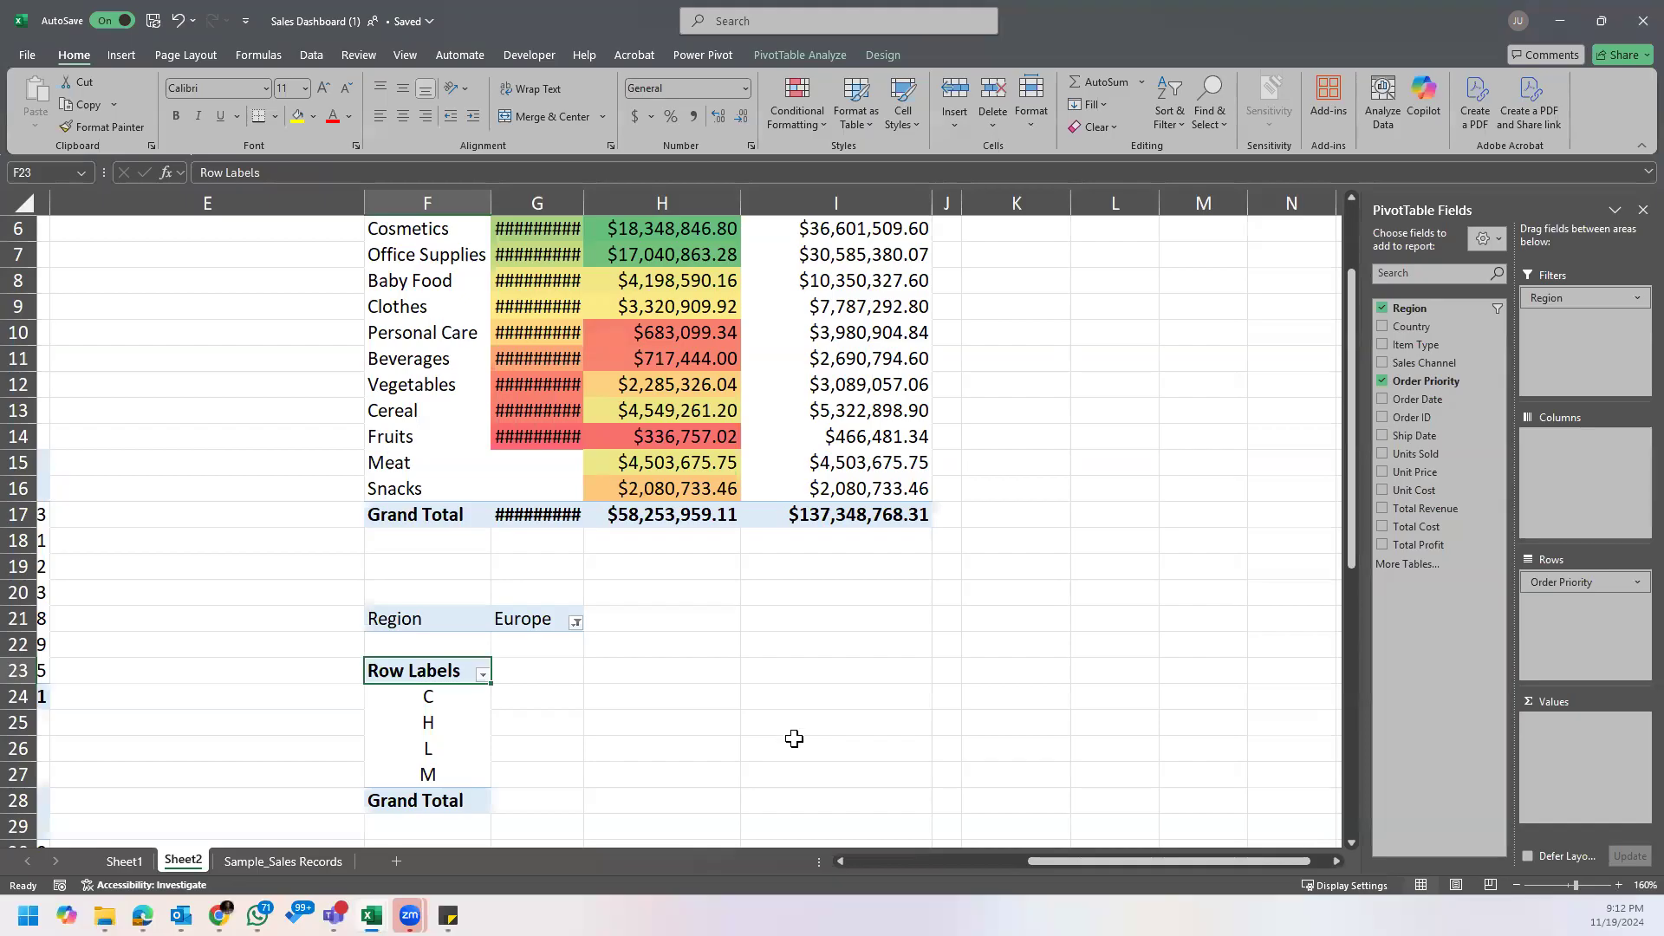
scroll(794, 739, "down", 2)
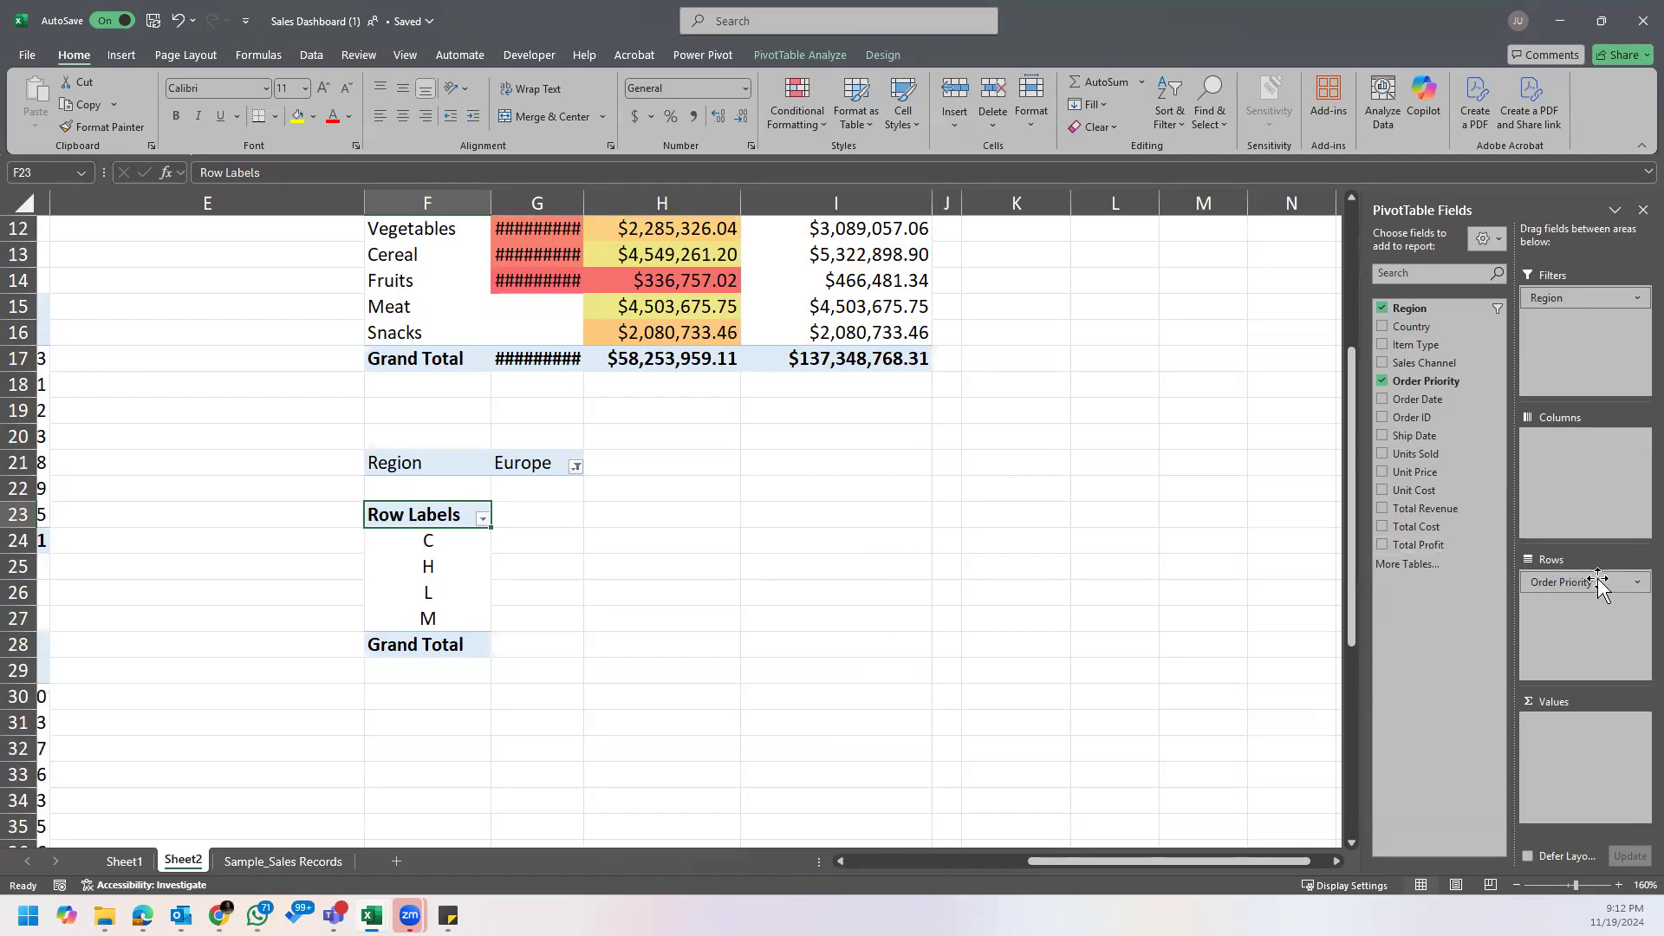
left_click_drag(1599, 588, 940, 720)
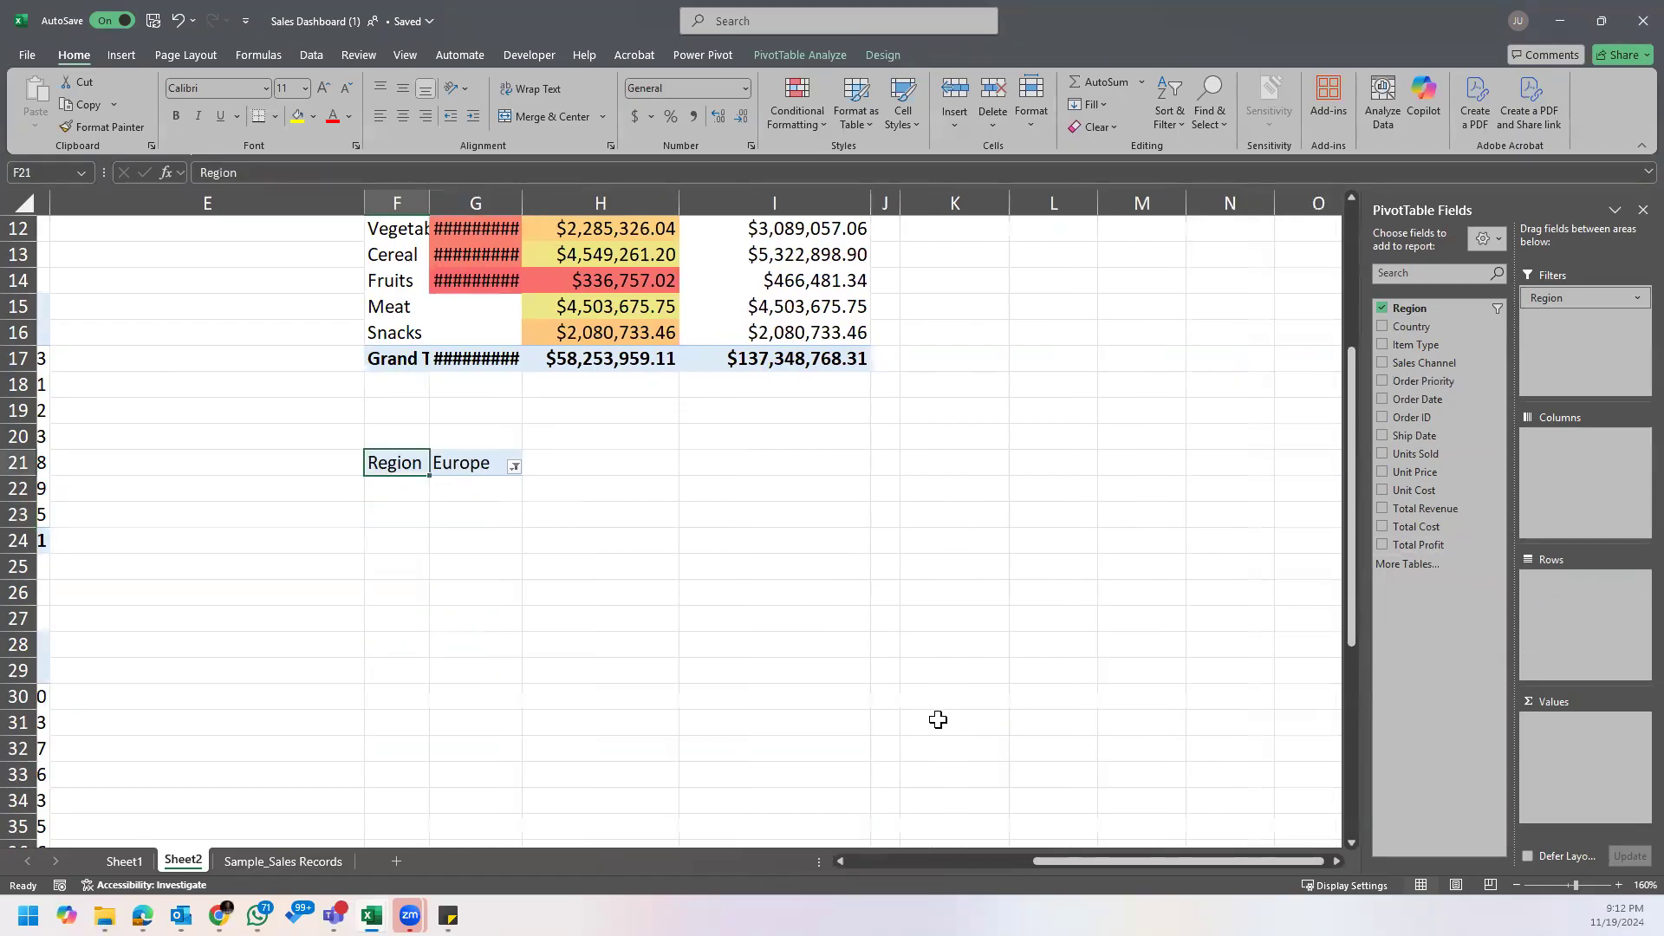
left_click(514, 467)
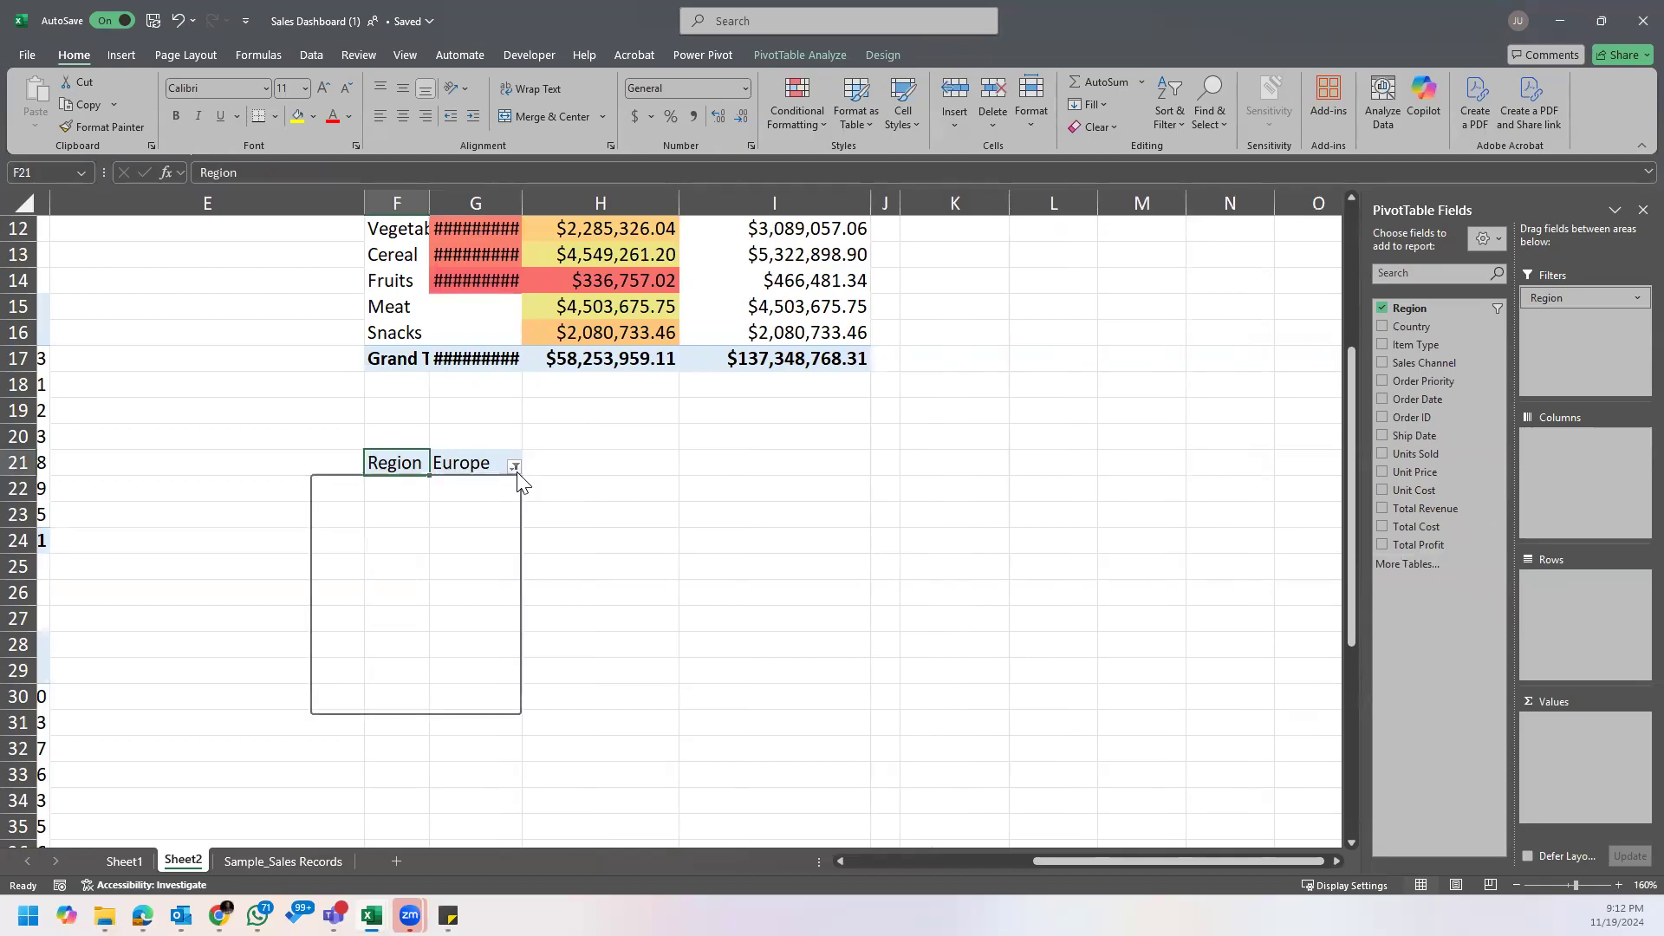
left_click(1579, 297)
left_click_drag(1579, 297, 903, 612)
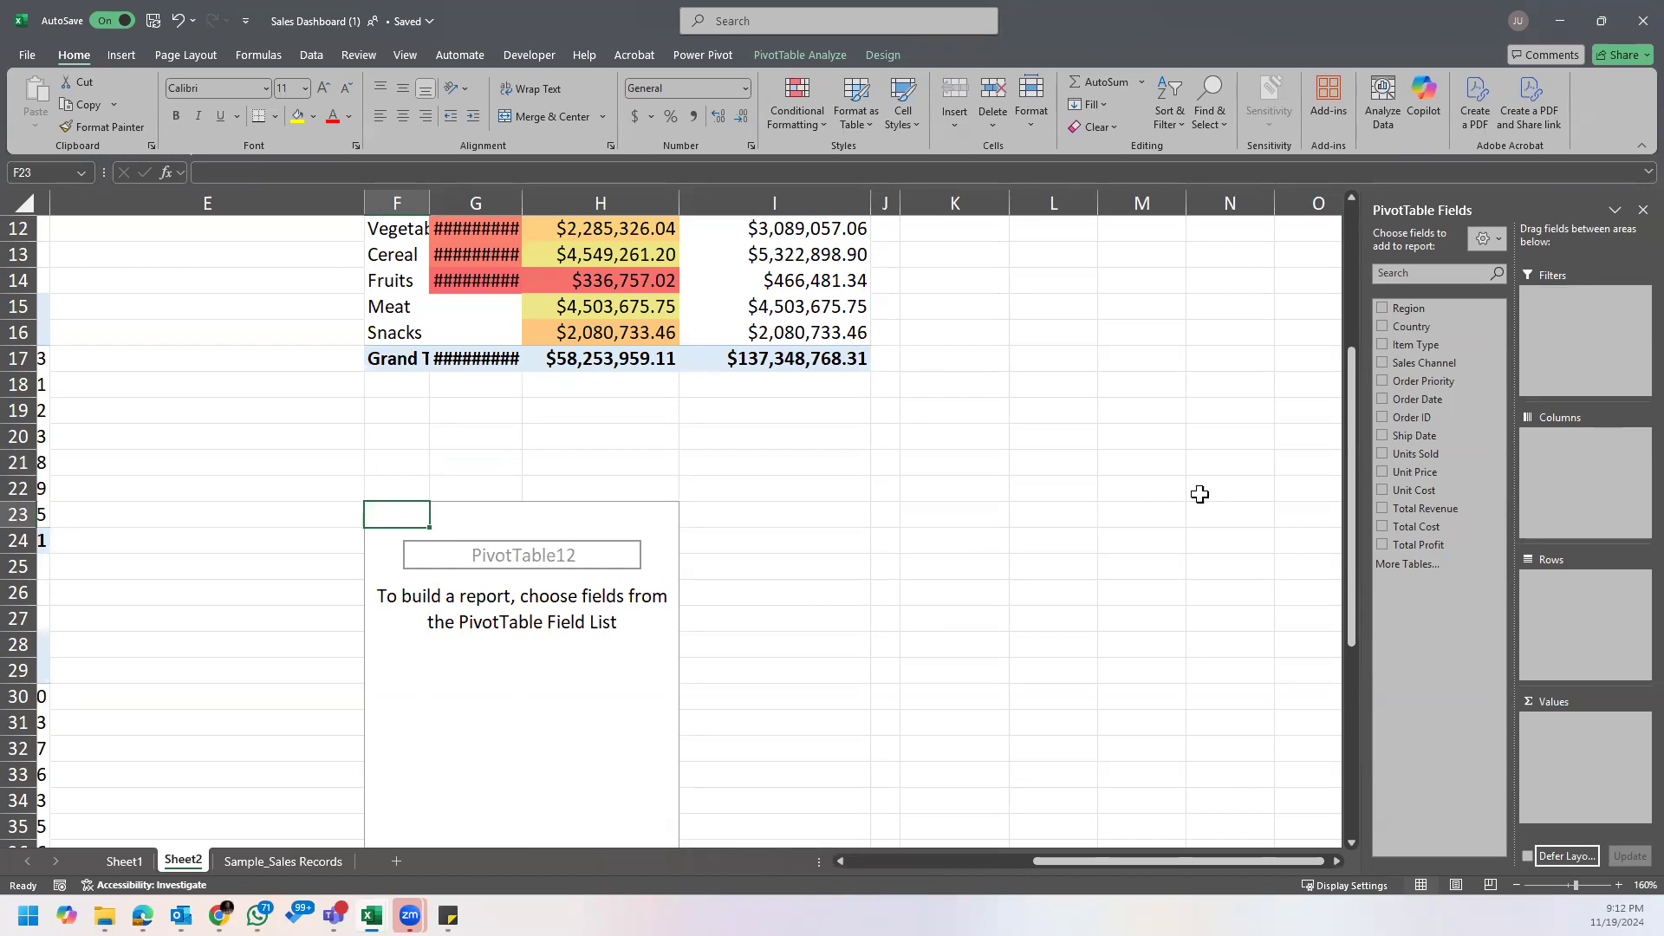
Step: Lay out the emptied PivotTable with Region as columns and Units Sold as rows
scroll(1178, 499, "down", 2)
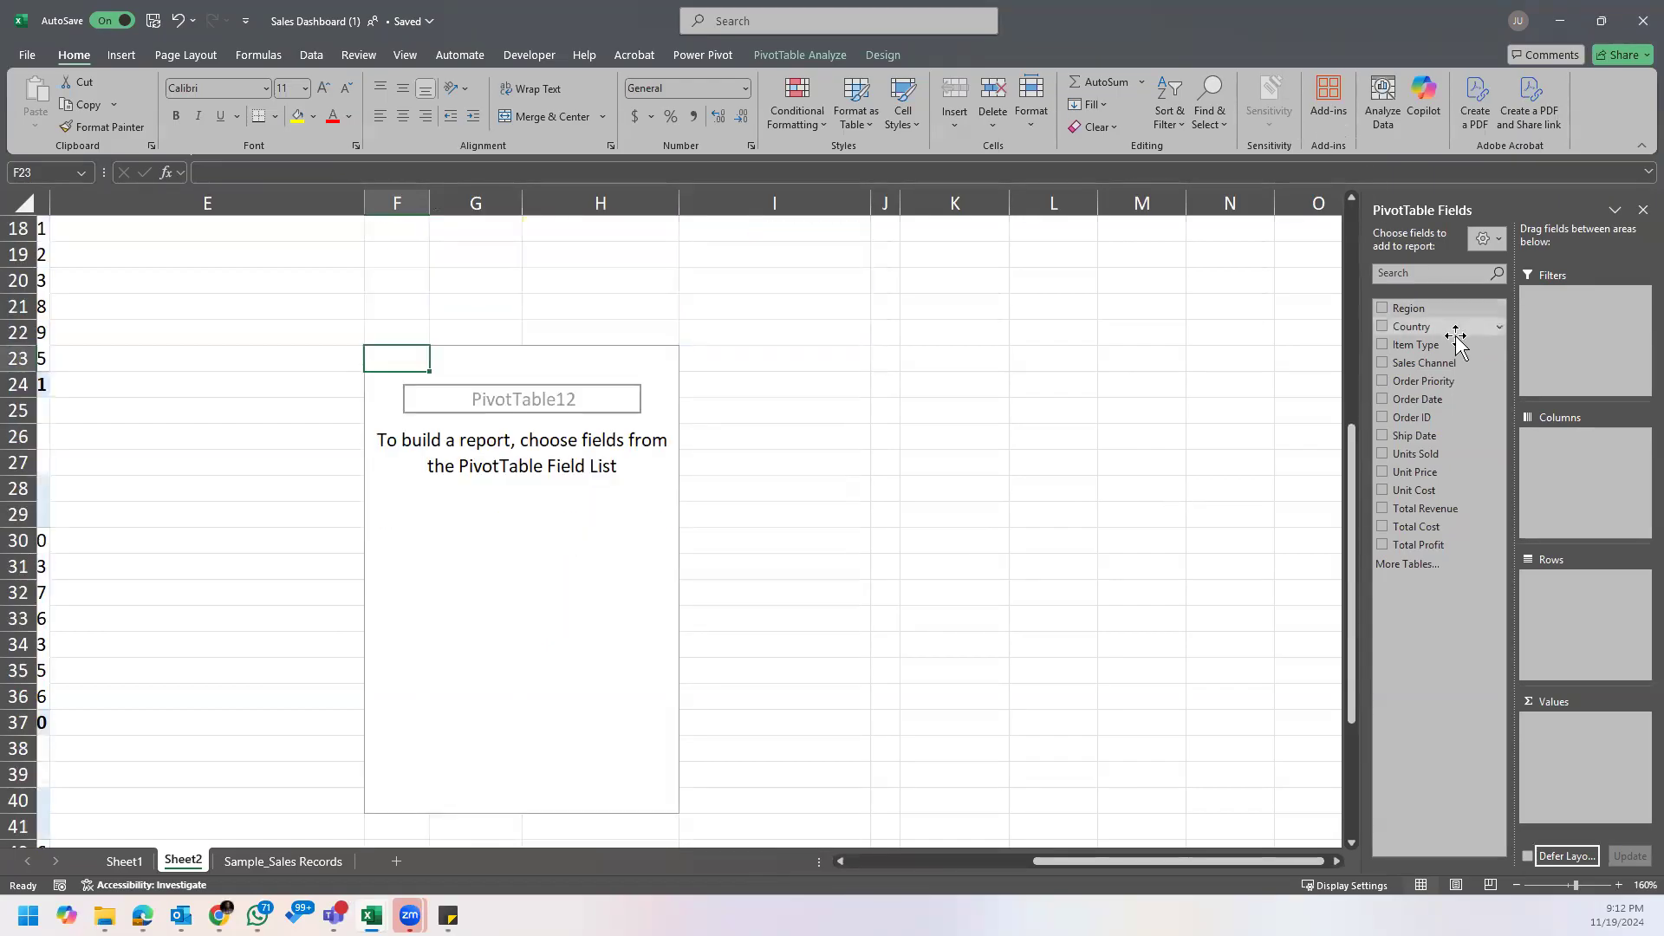
left_click_drag(1442, 313, 1544, 614)
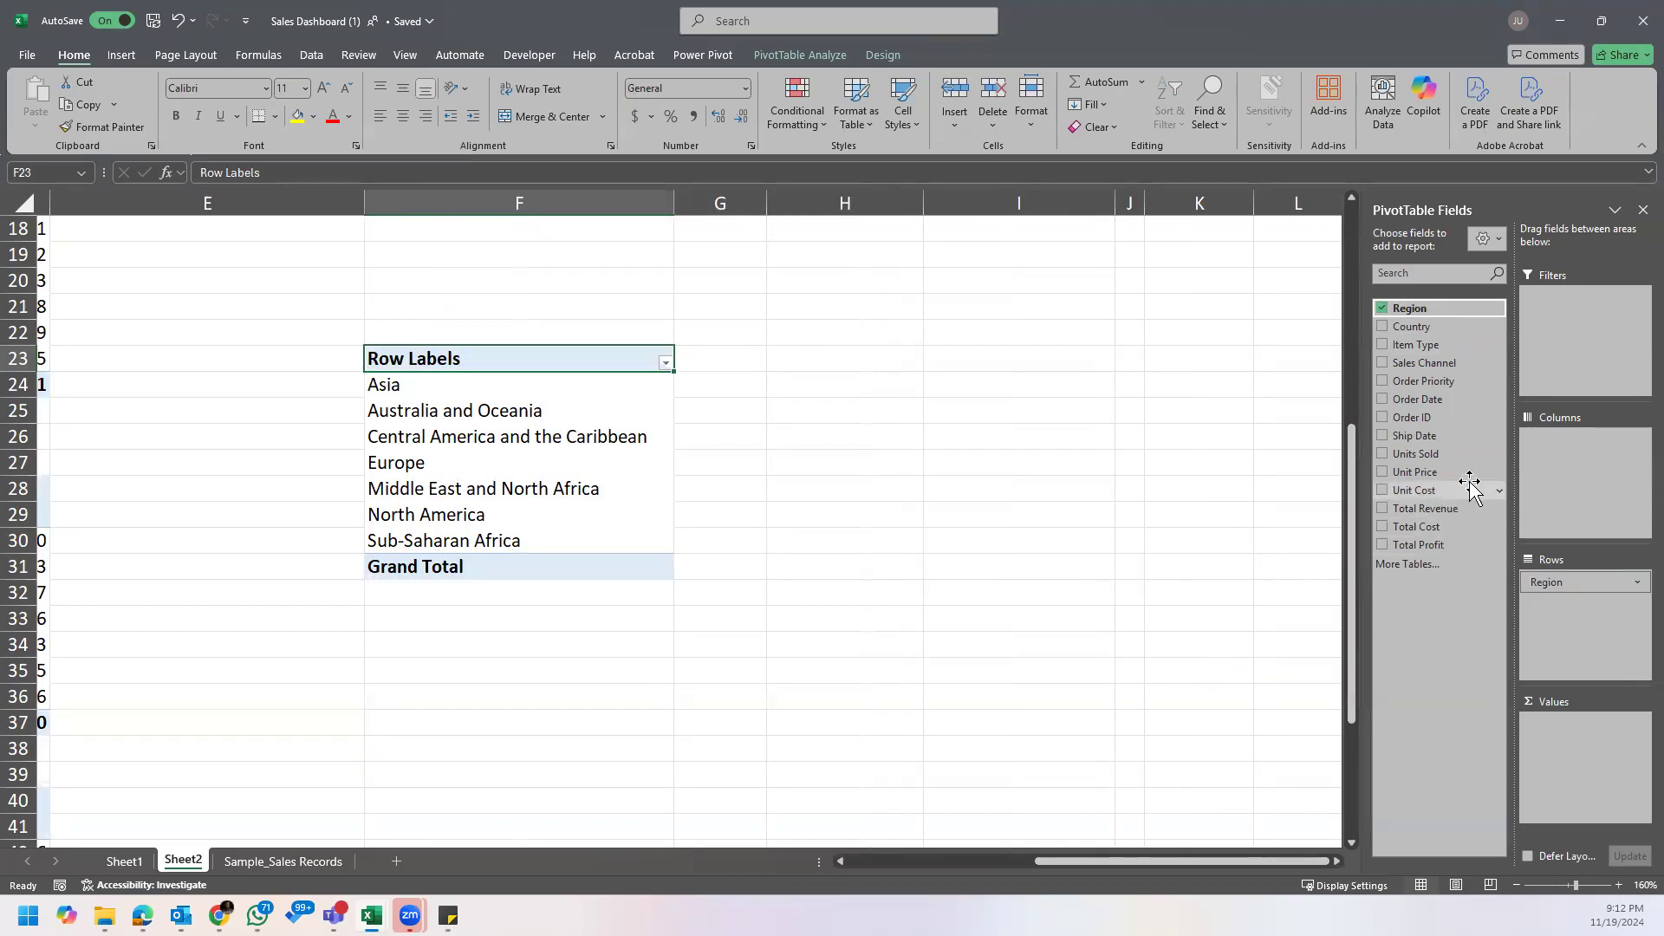
left_click_drag(1445, 455, 1571, 453)
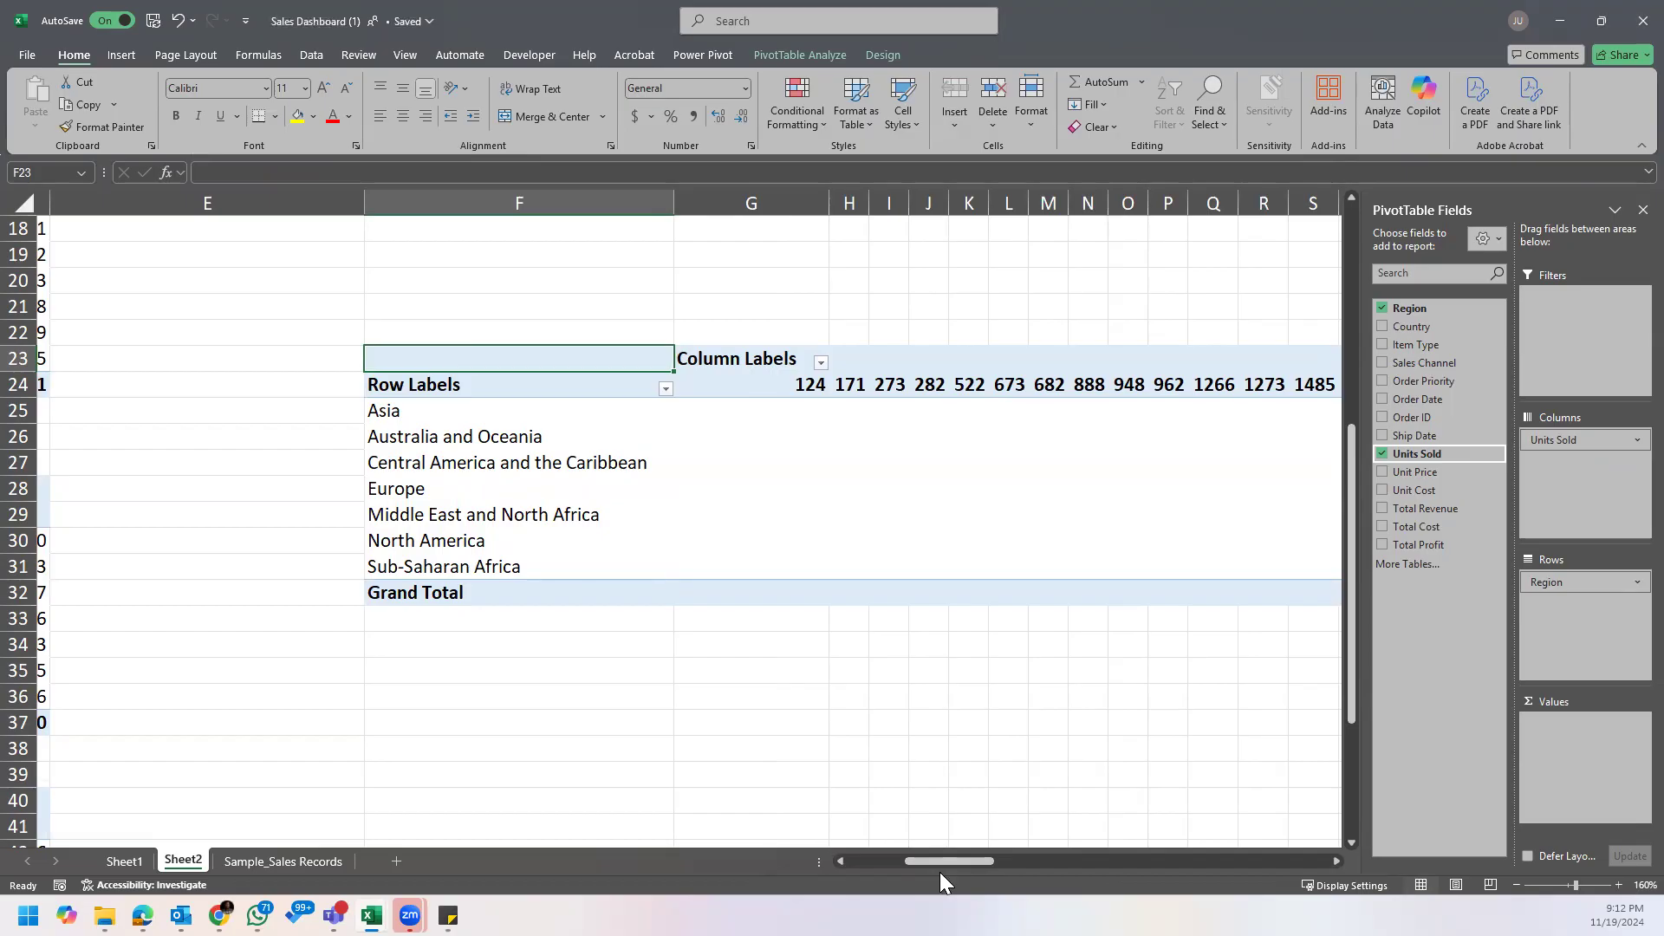
mouse_move(1593, 592)
left_mouse_down()
mouse_move(1582, 465)
mouse_move(1589, 594)
left_mouse_up()
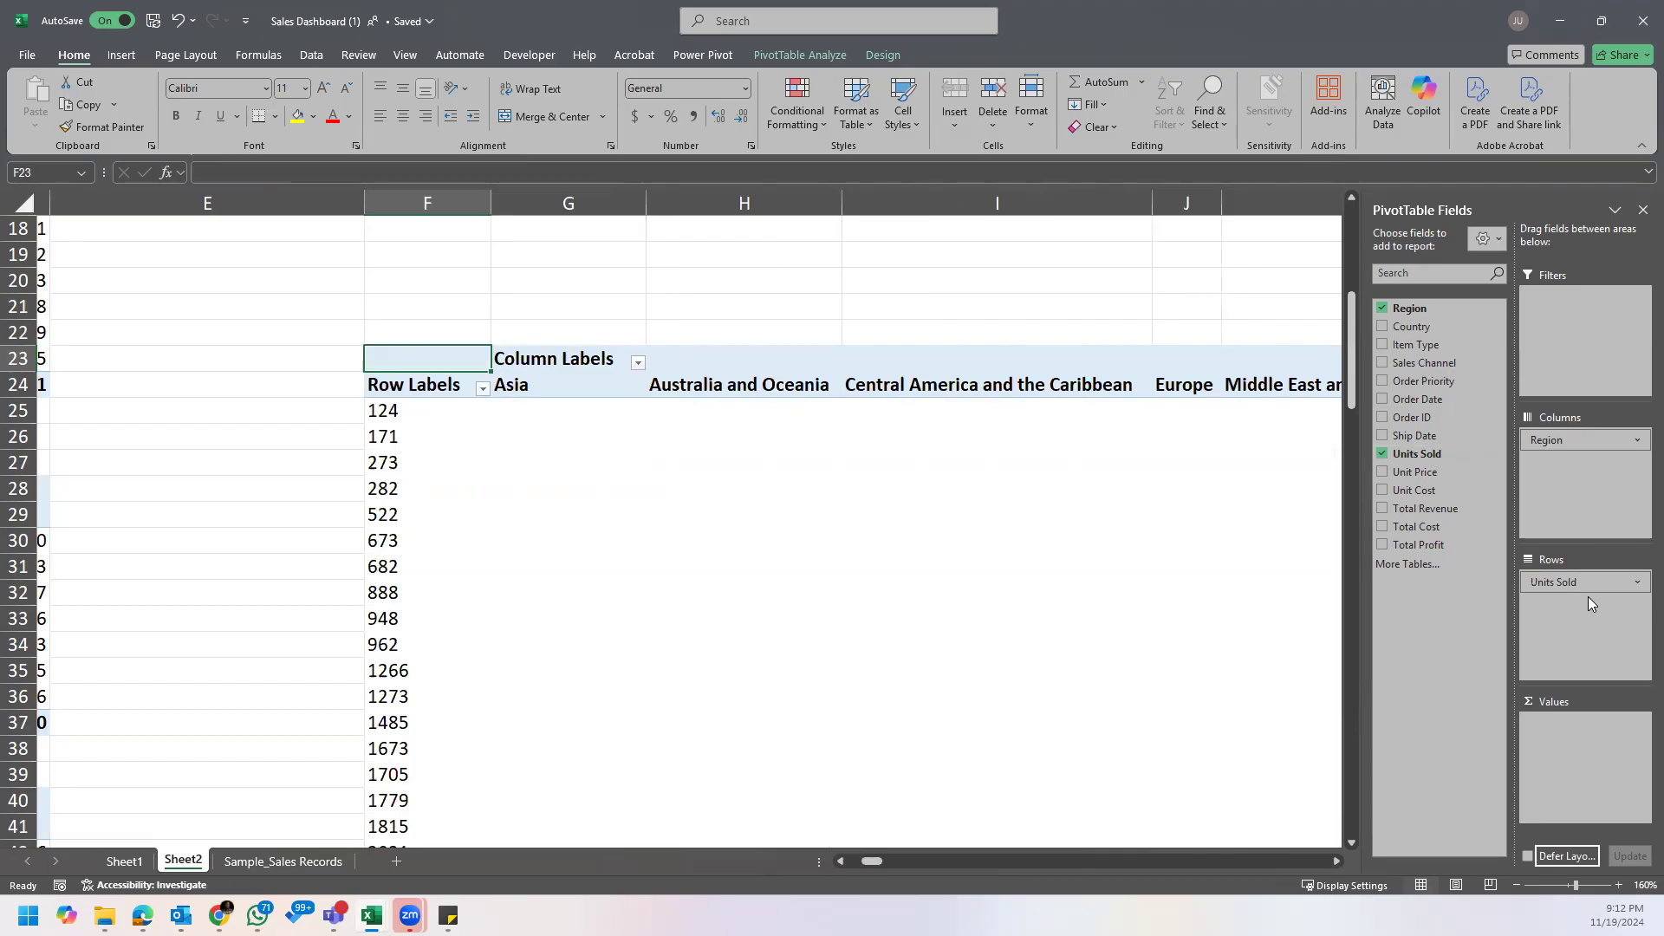
Step: Examine the Units Sold and Region columns in Sample_Sales Records against the note's question about Office Supplies in Sub-saharan Africa
left_click(290, 859)
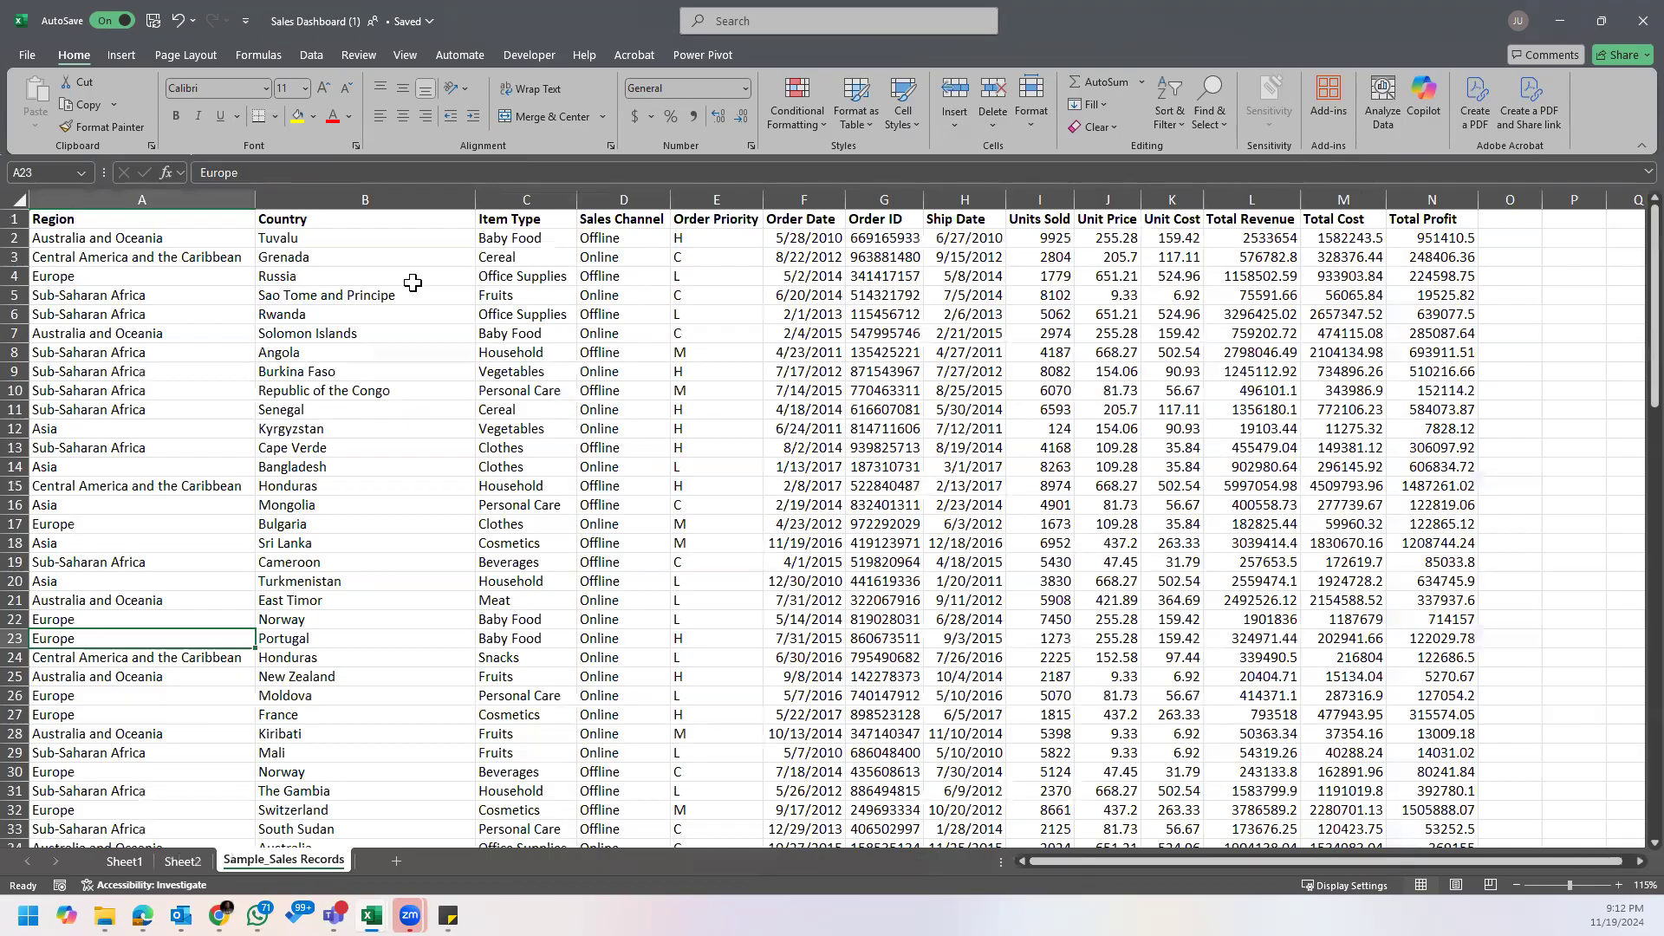
left_click(1042, 199)
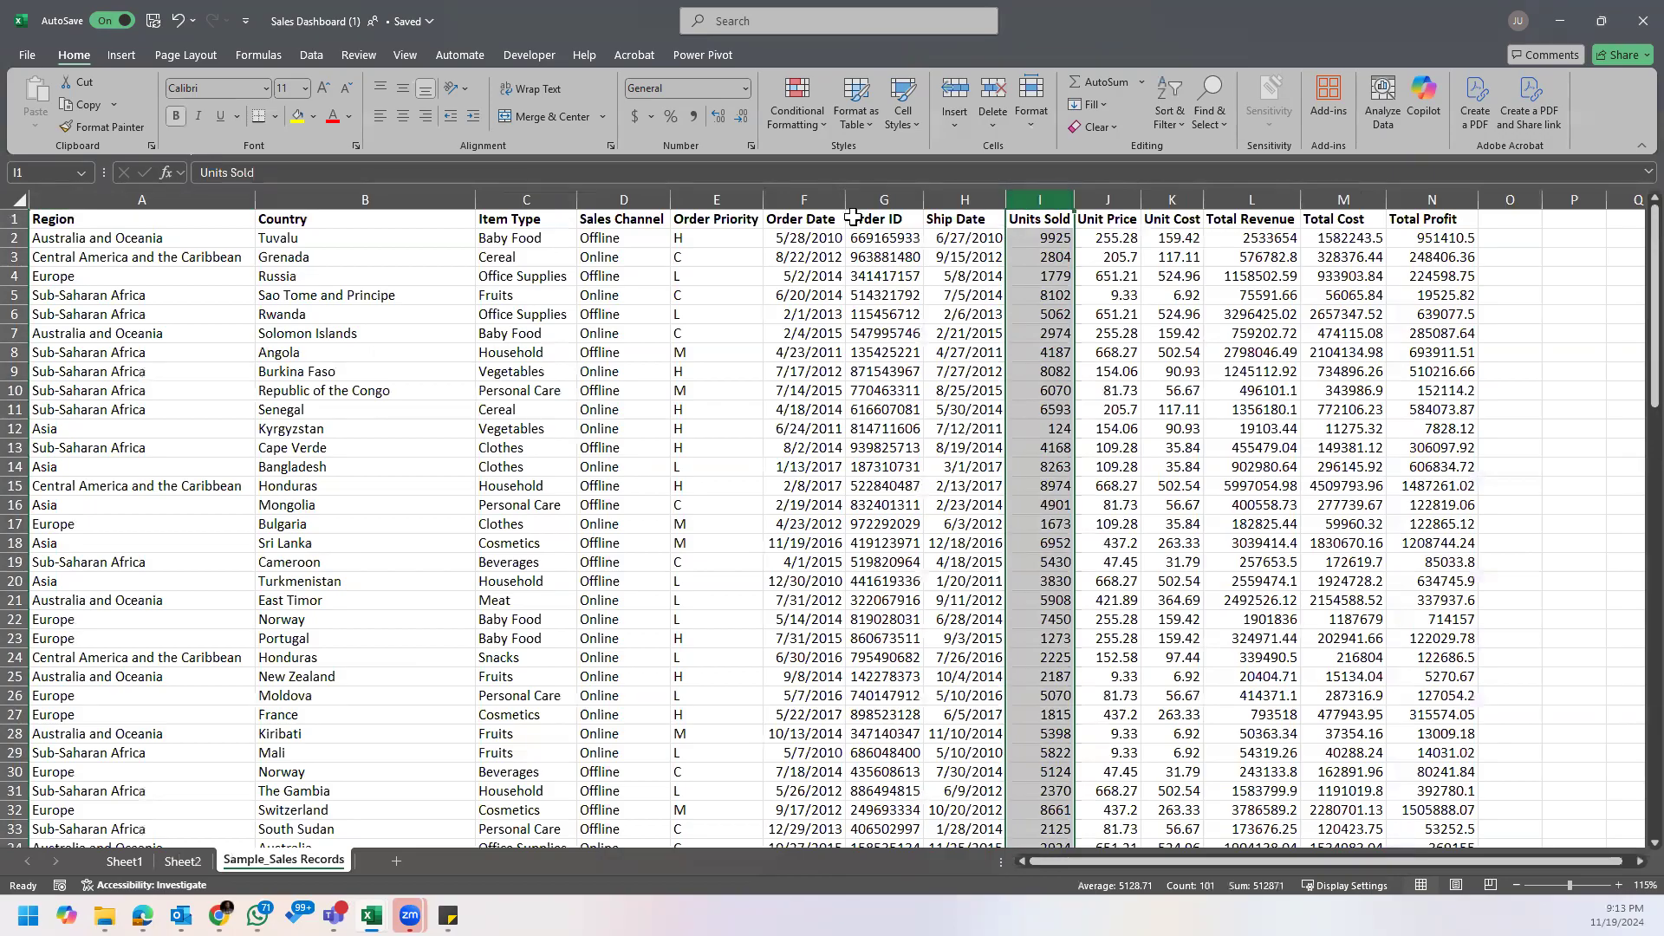
left_click(169, 200)
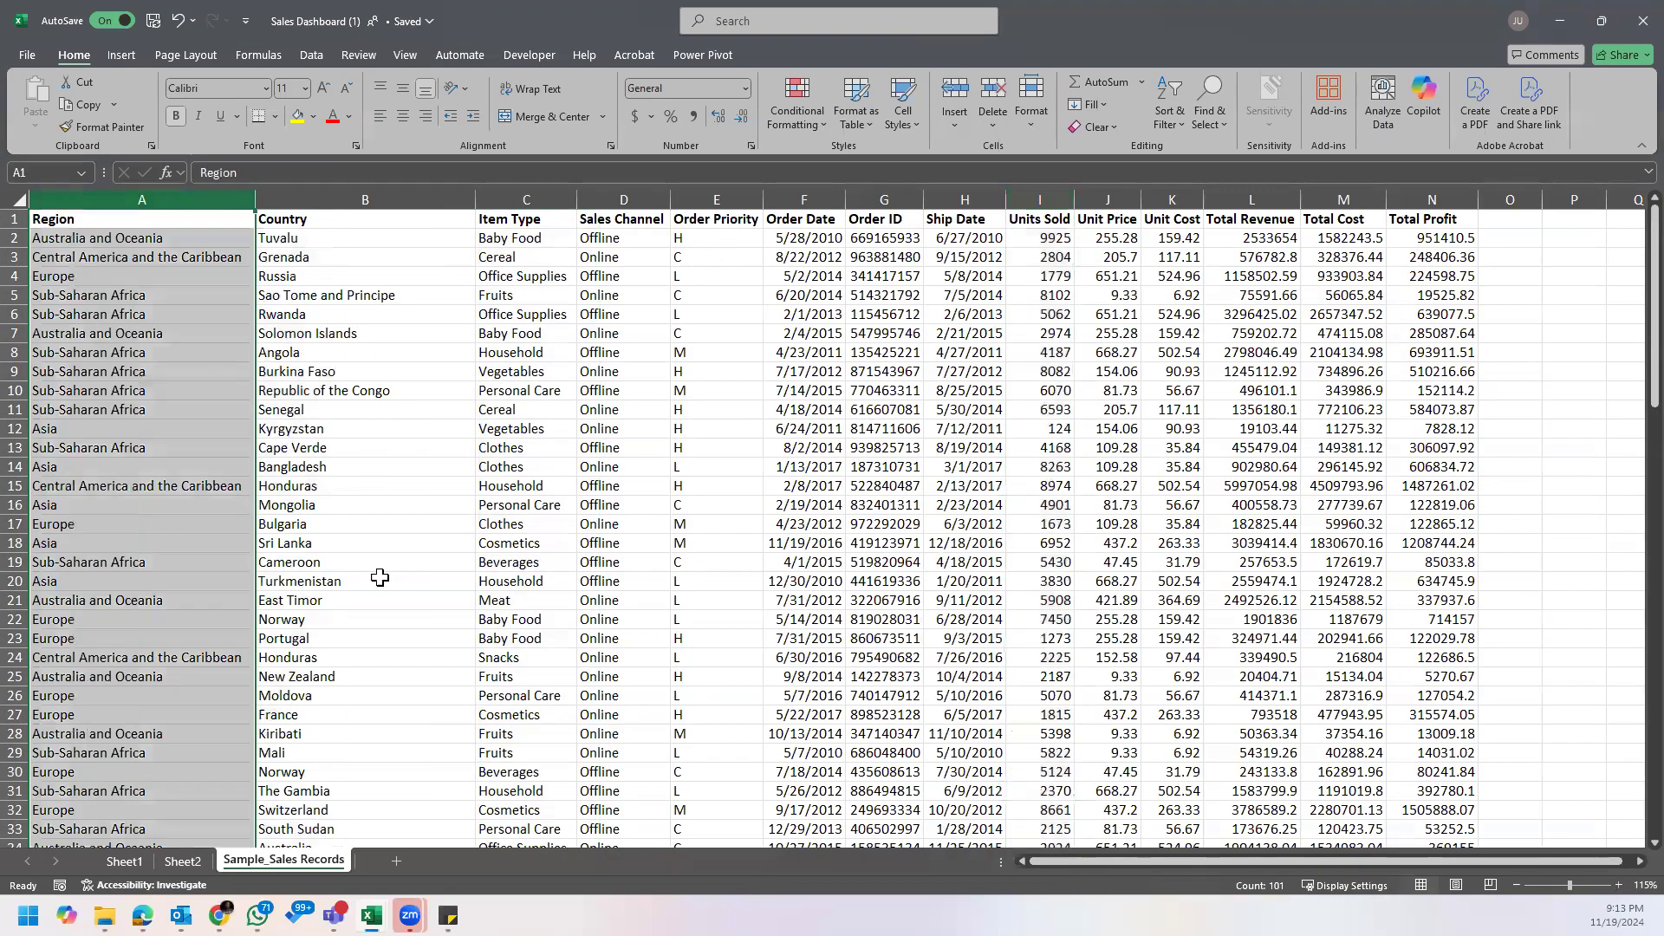
mouse_move(448, 915)
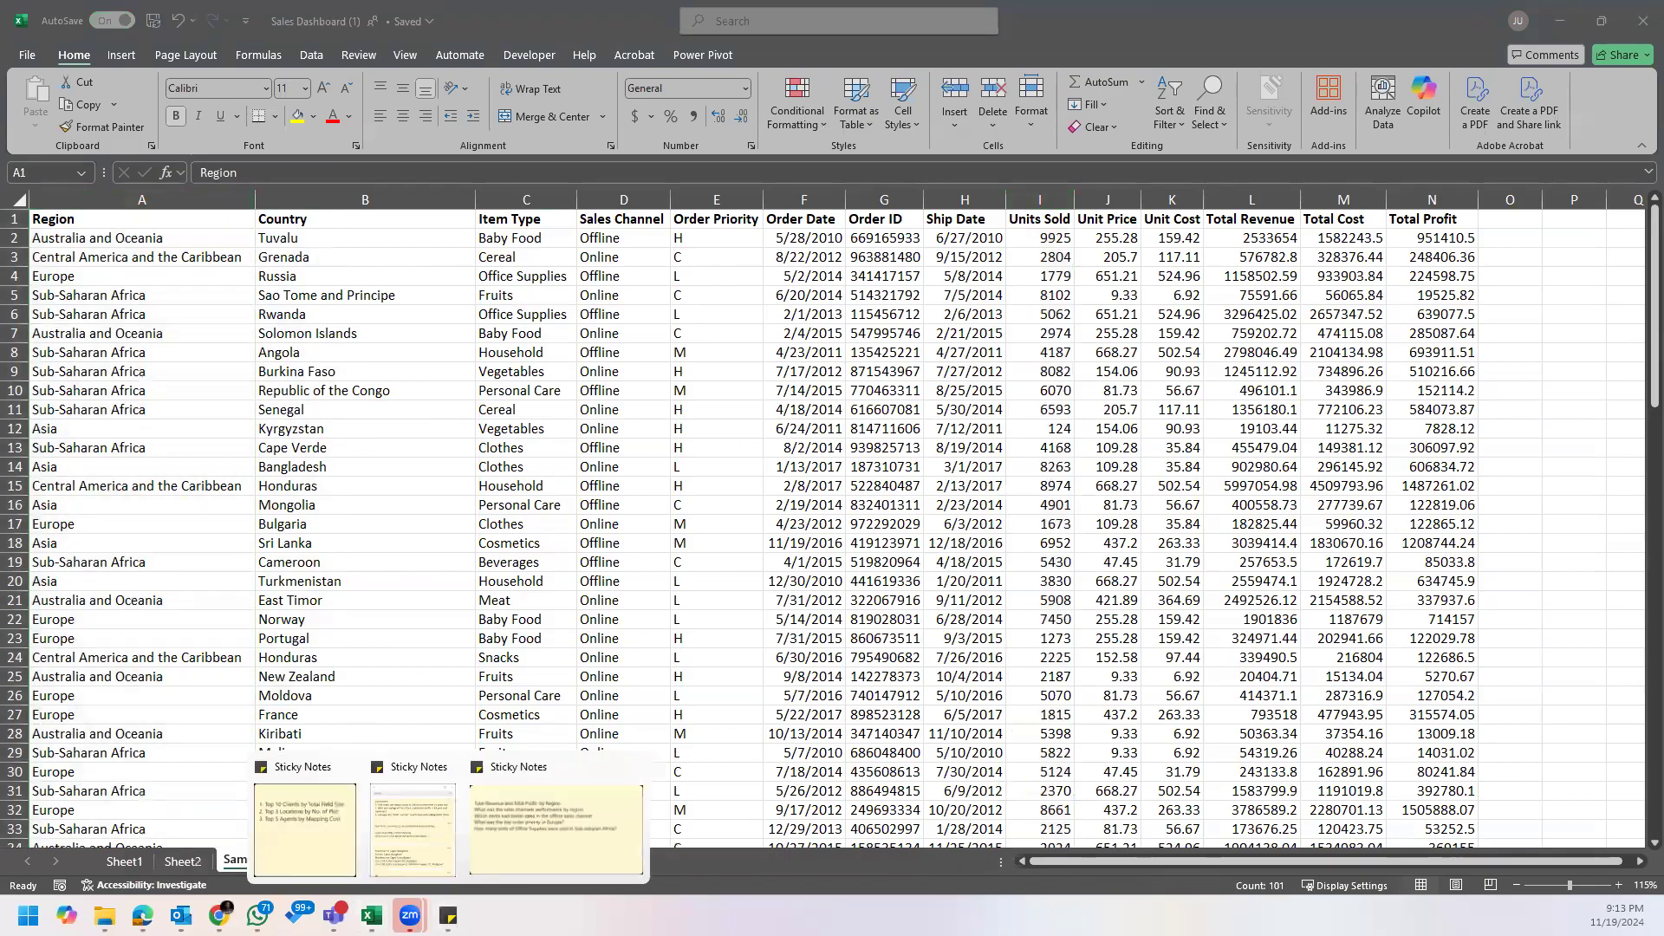
left_click(505, 834)
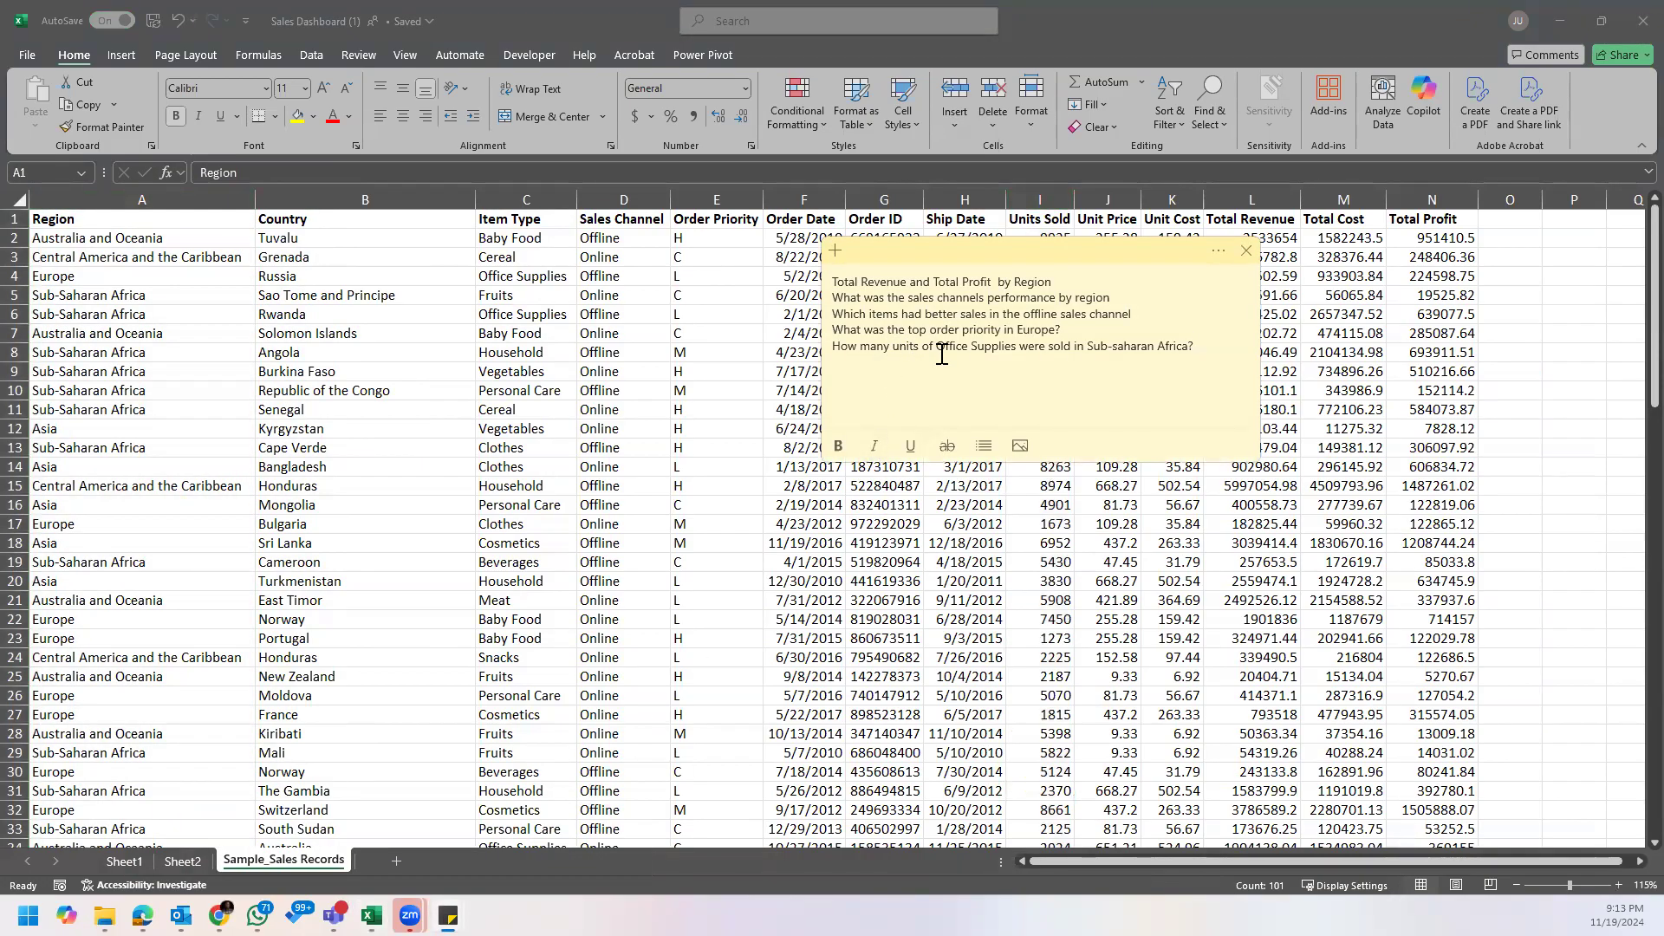
left_click(1000, 348)
left_click(1209, 365)
left_click(1017, 351)
left_click(1043, 196)
left_click(1043, 196)
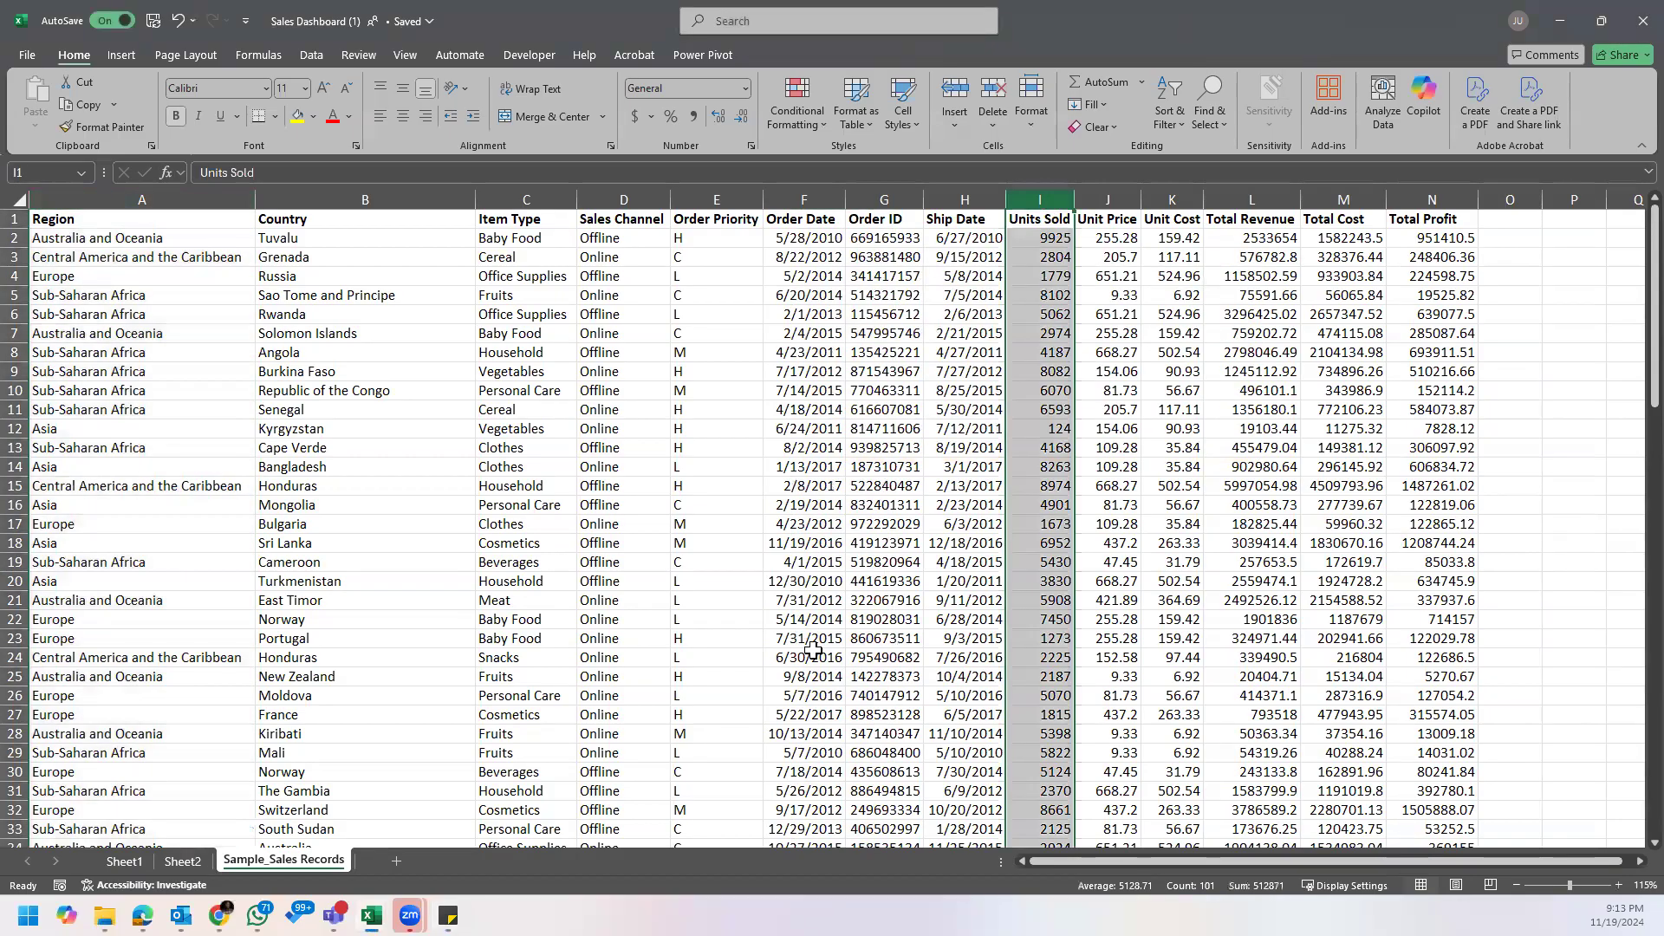
left_click(148, 198)
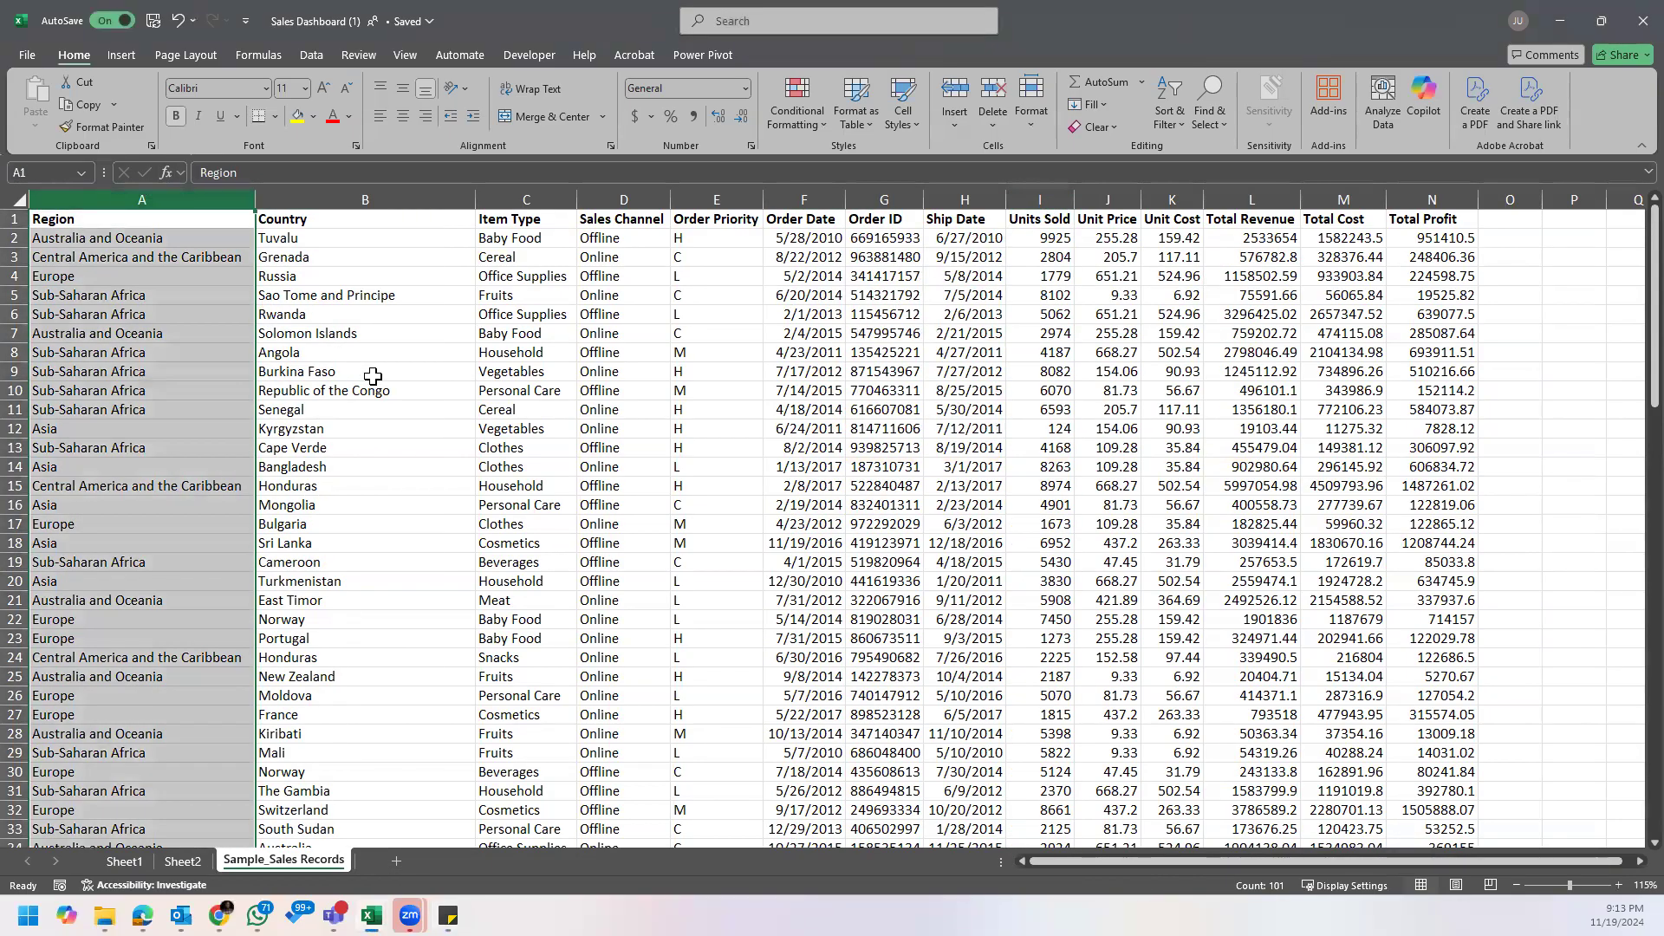
left_click(448, 916)
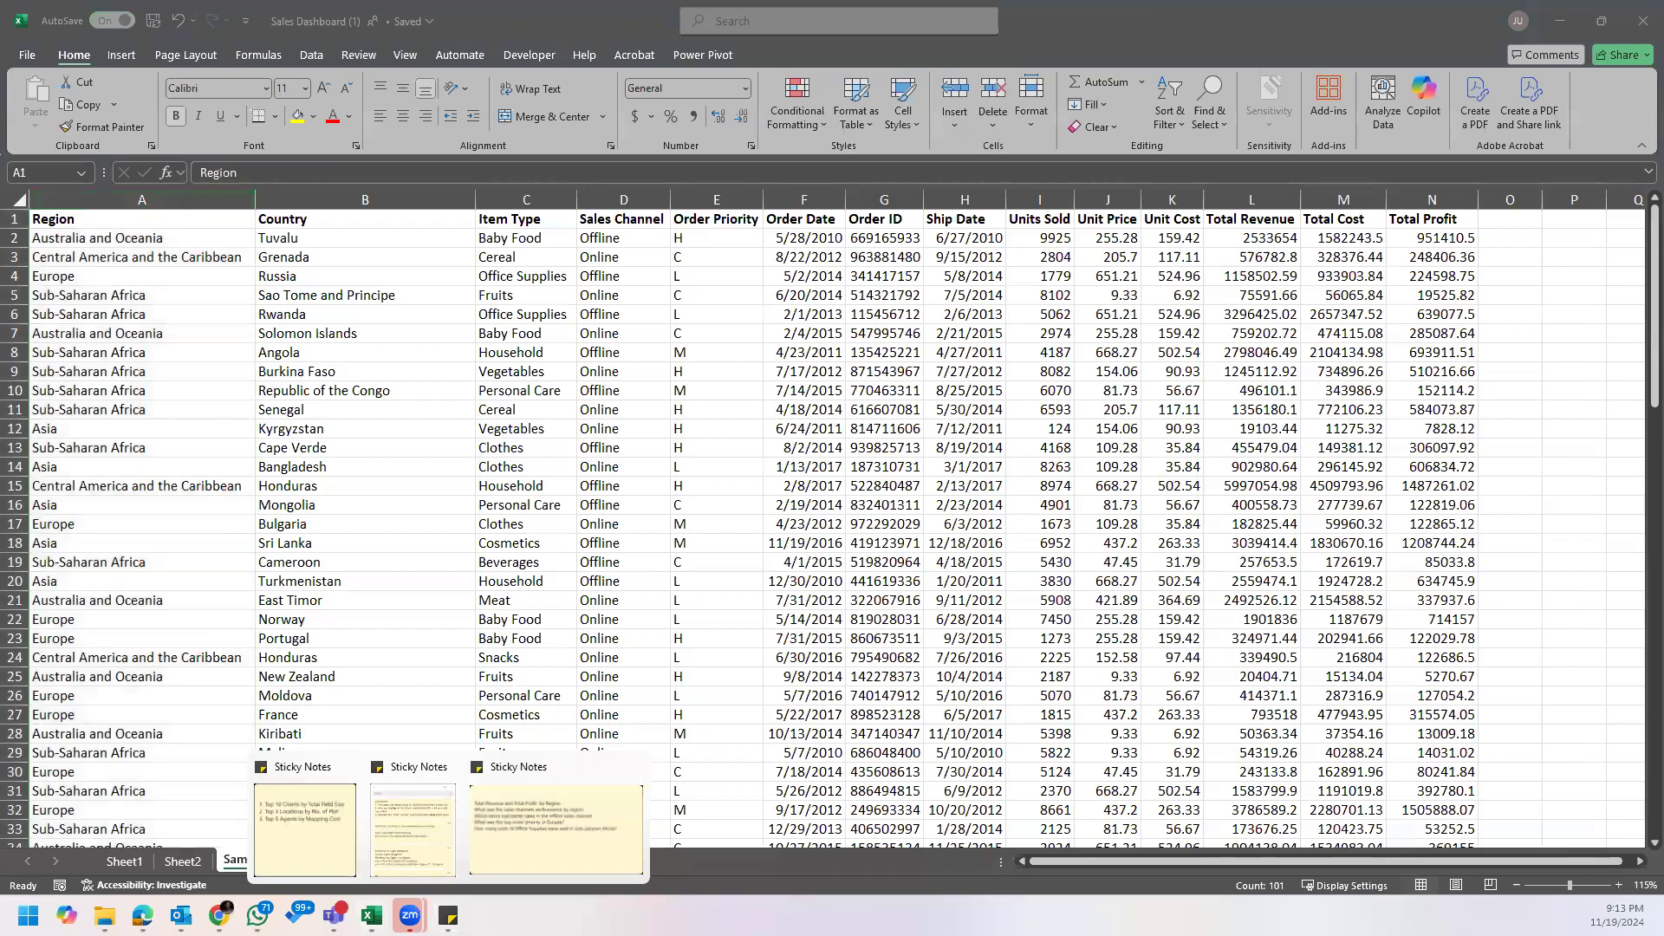
Step: On Sheet2, remove Units Sold from the PivotTable's rows and move Region from columns to rows
left_click(188, 867)
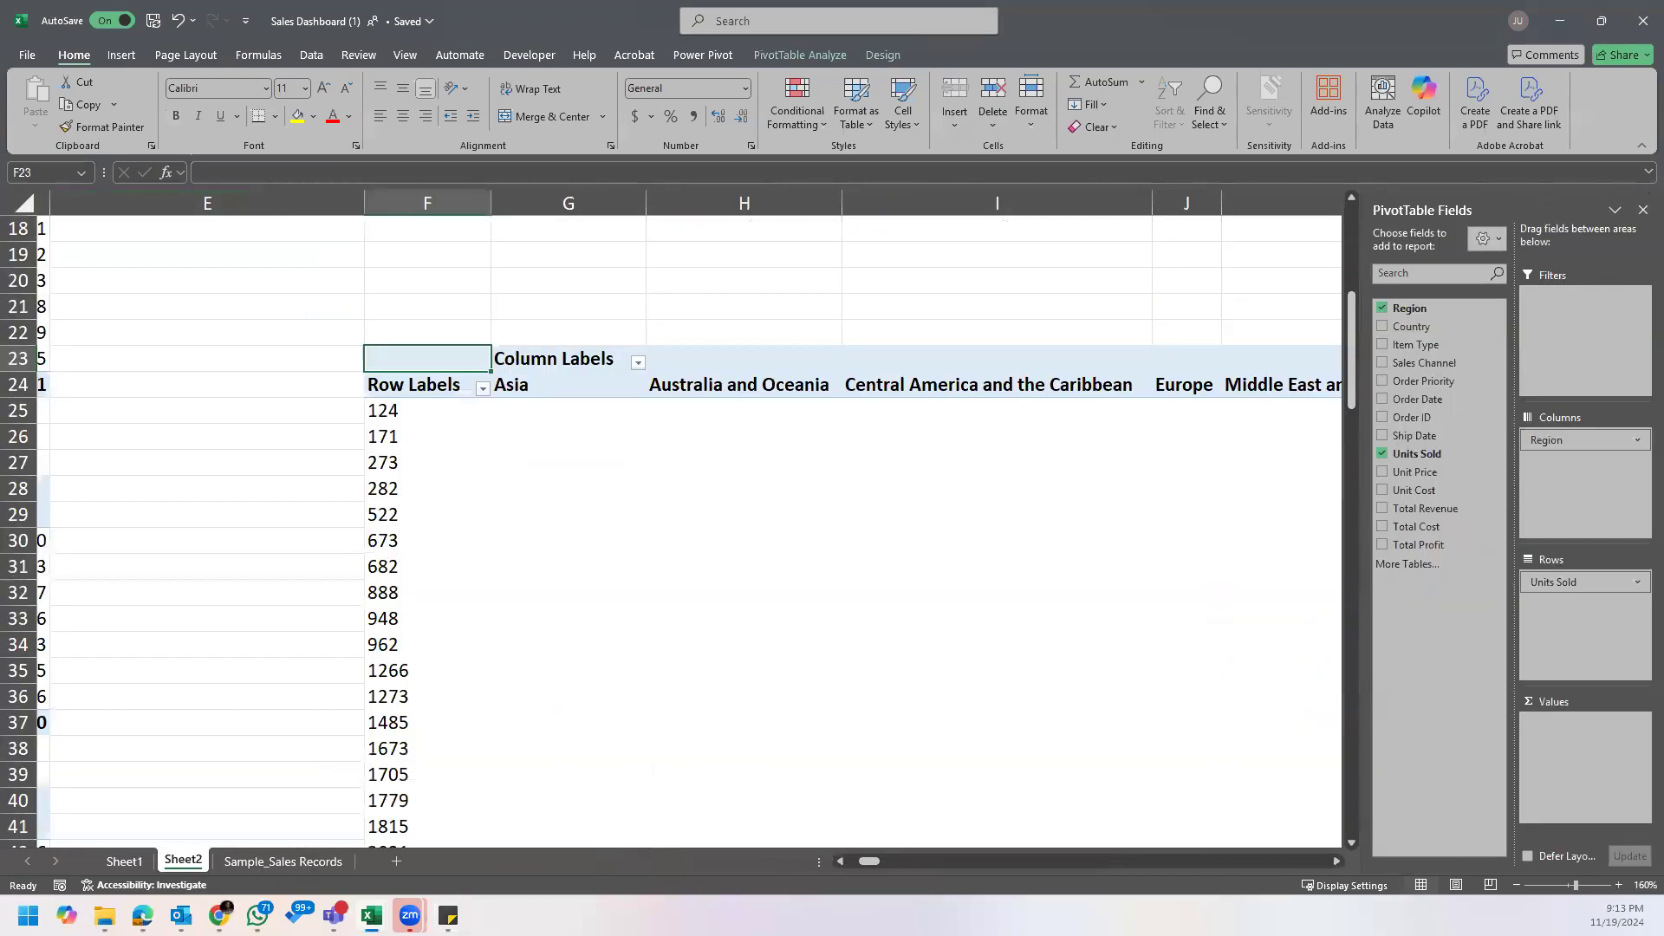
mouse_move(448, 916)
left_click(527, 860)
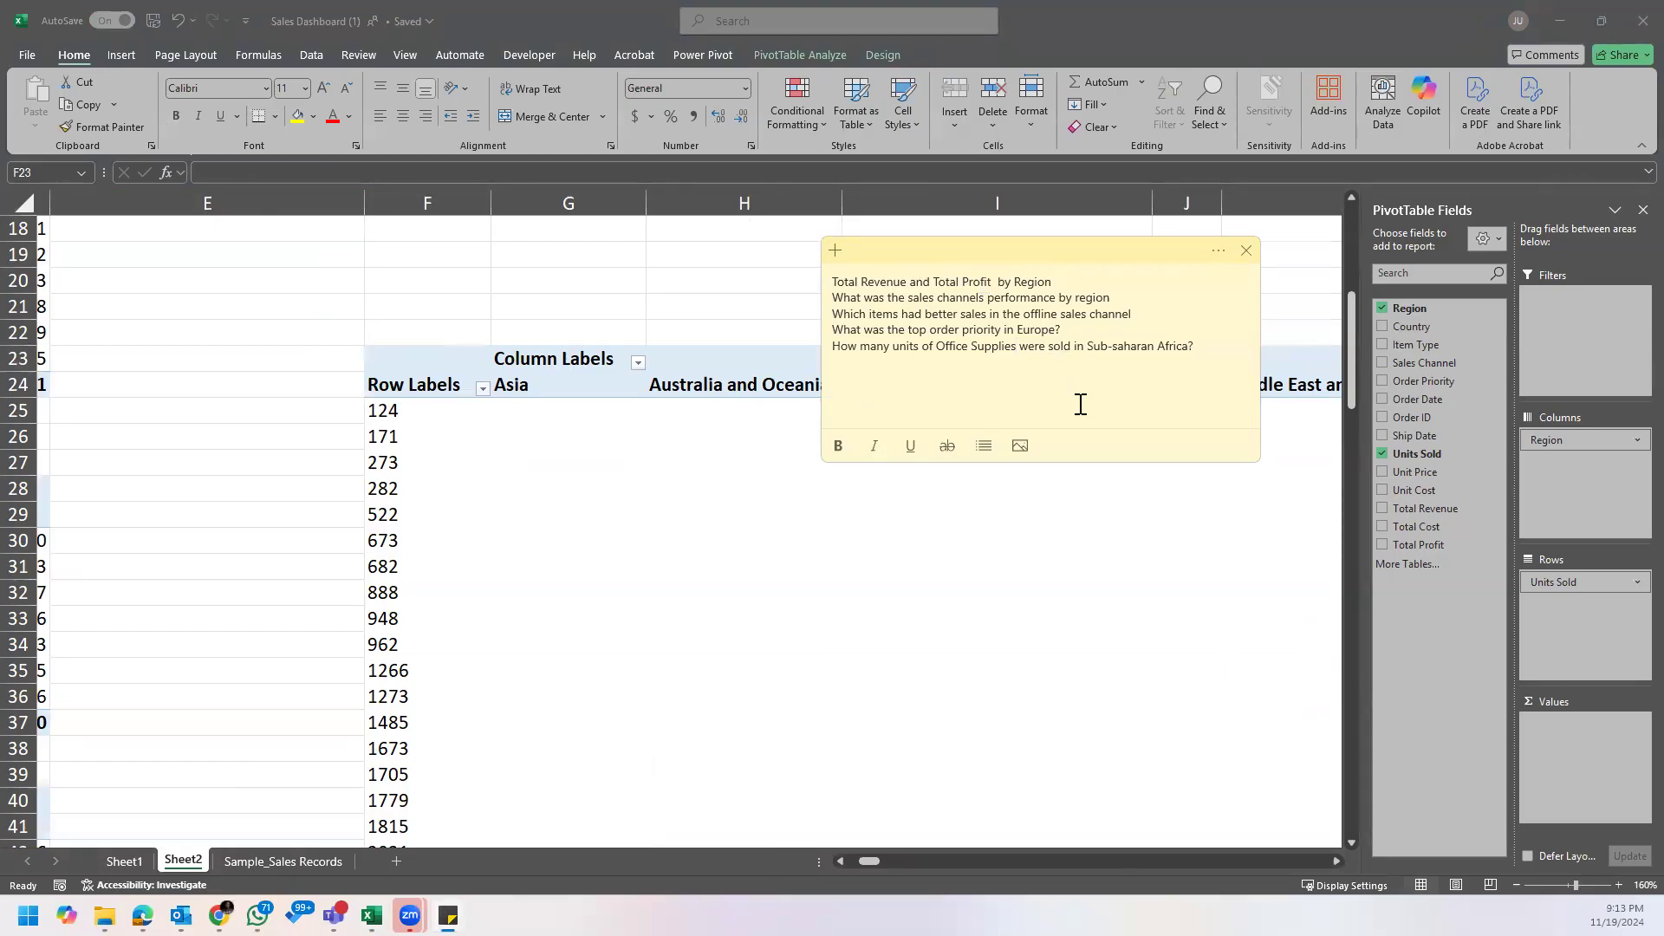
left_click(872, 861)
left_click_drag(884, 860, 899, 860)
left_click_drag(1543, 589, 1300, 633)
mouse_move(879, 863)
left_mouse_down()
mouse_move(841, 865)
mouse_move(874, 863)
left_mouse_up()
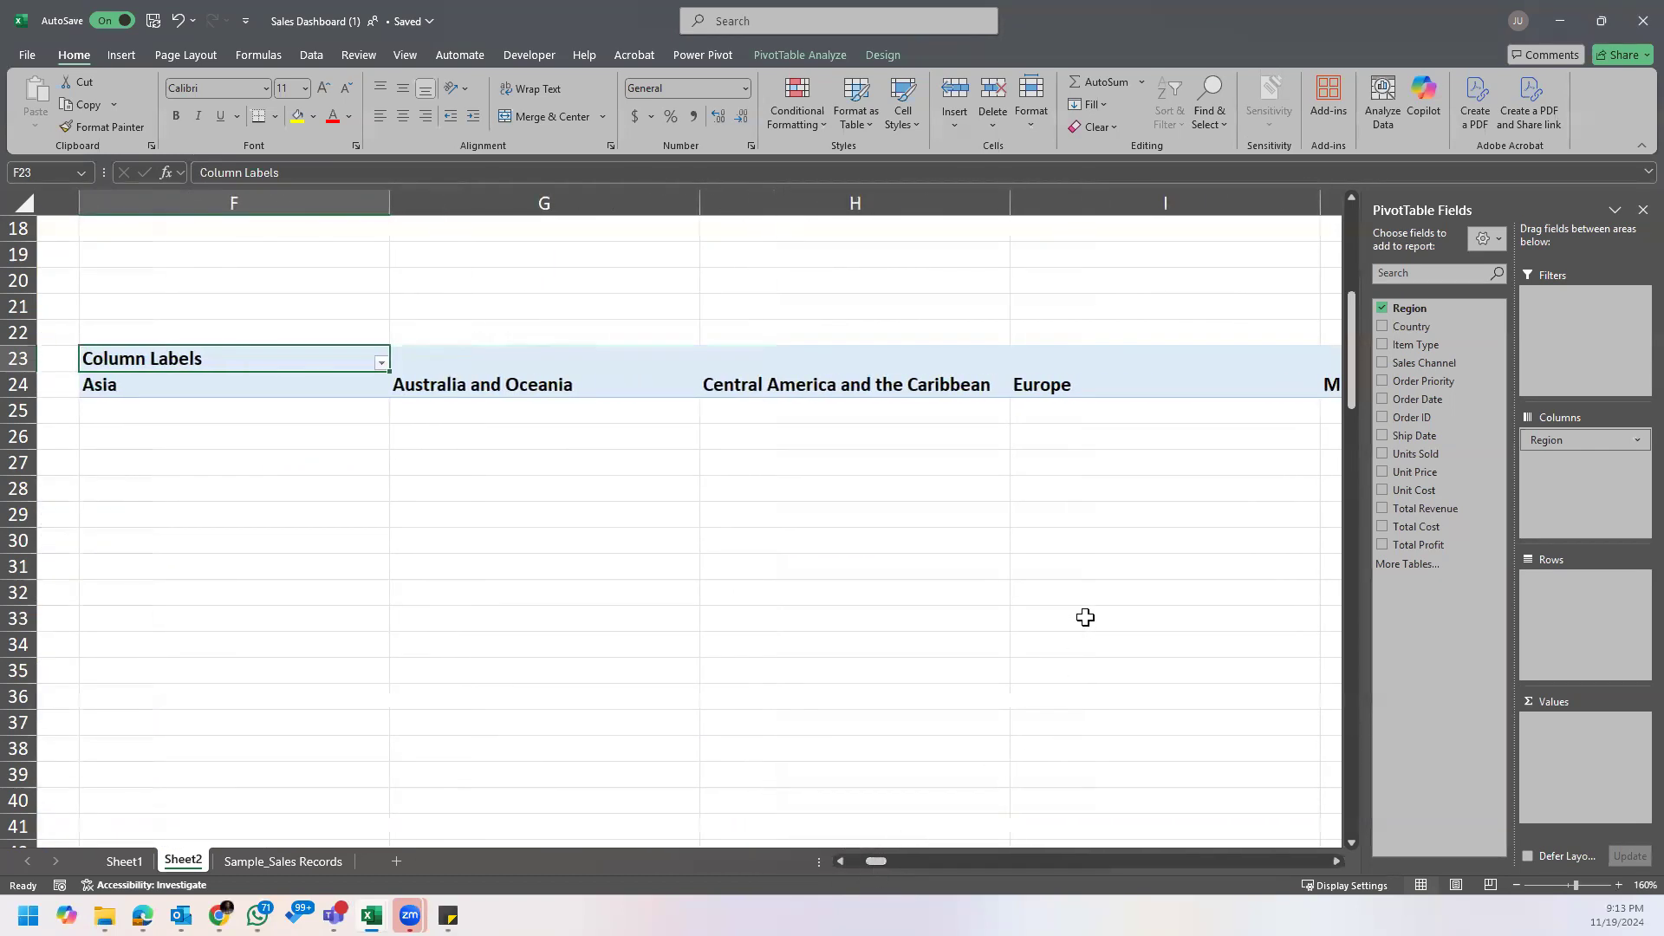
left_click_drag(1587, 440, 1579, 653)
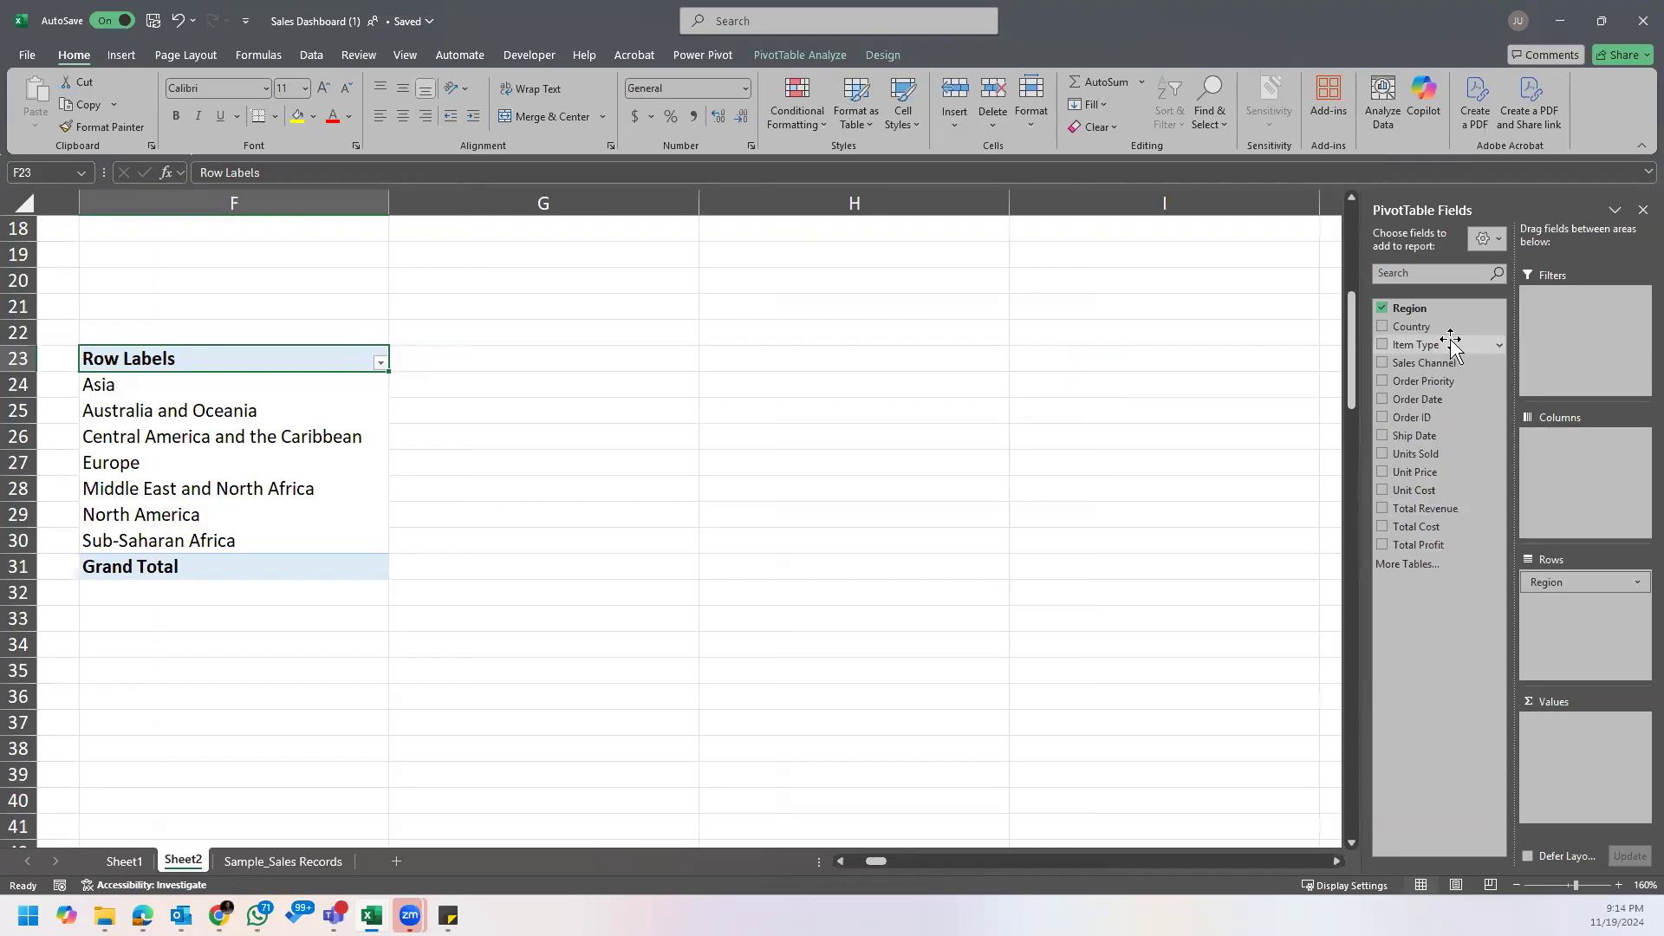
Step: Filter the Region PivotTable to the Office Supplies Item Type and add the sum of Units Sold as its values
left_click_drag(1451, 340, 1585, 308)
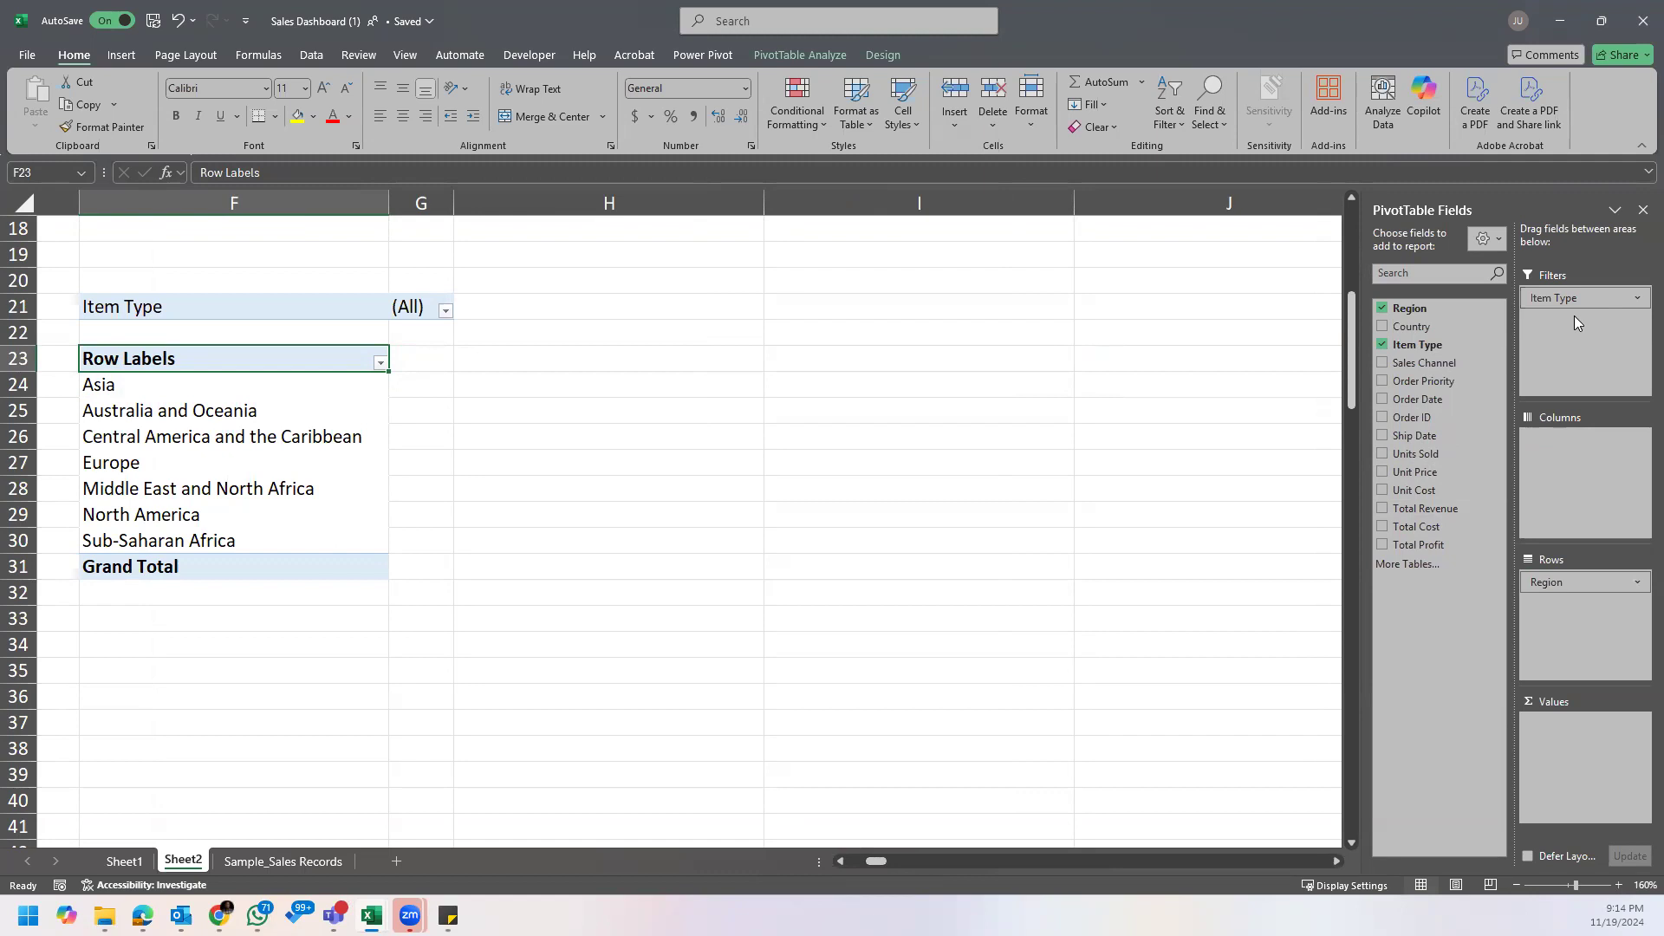
left_click(445, 312)
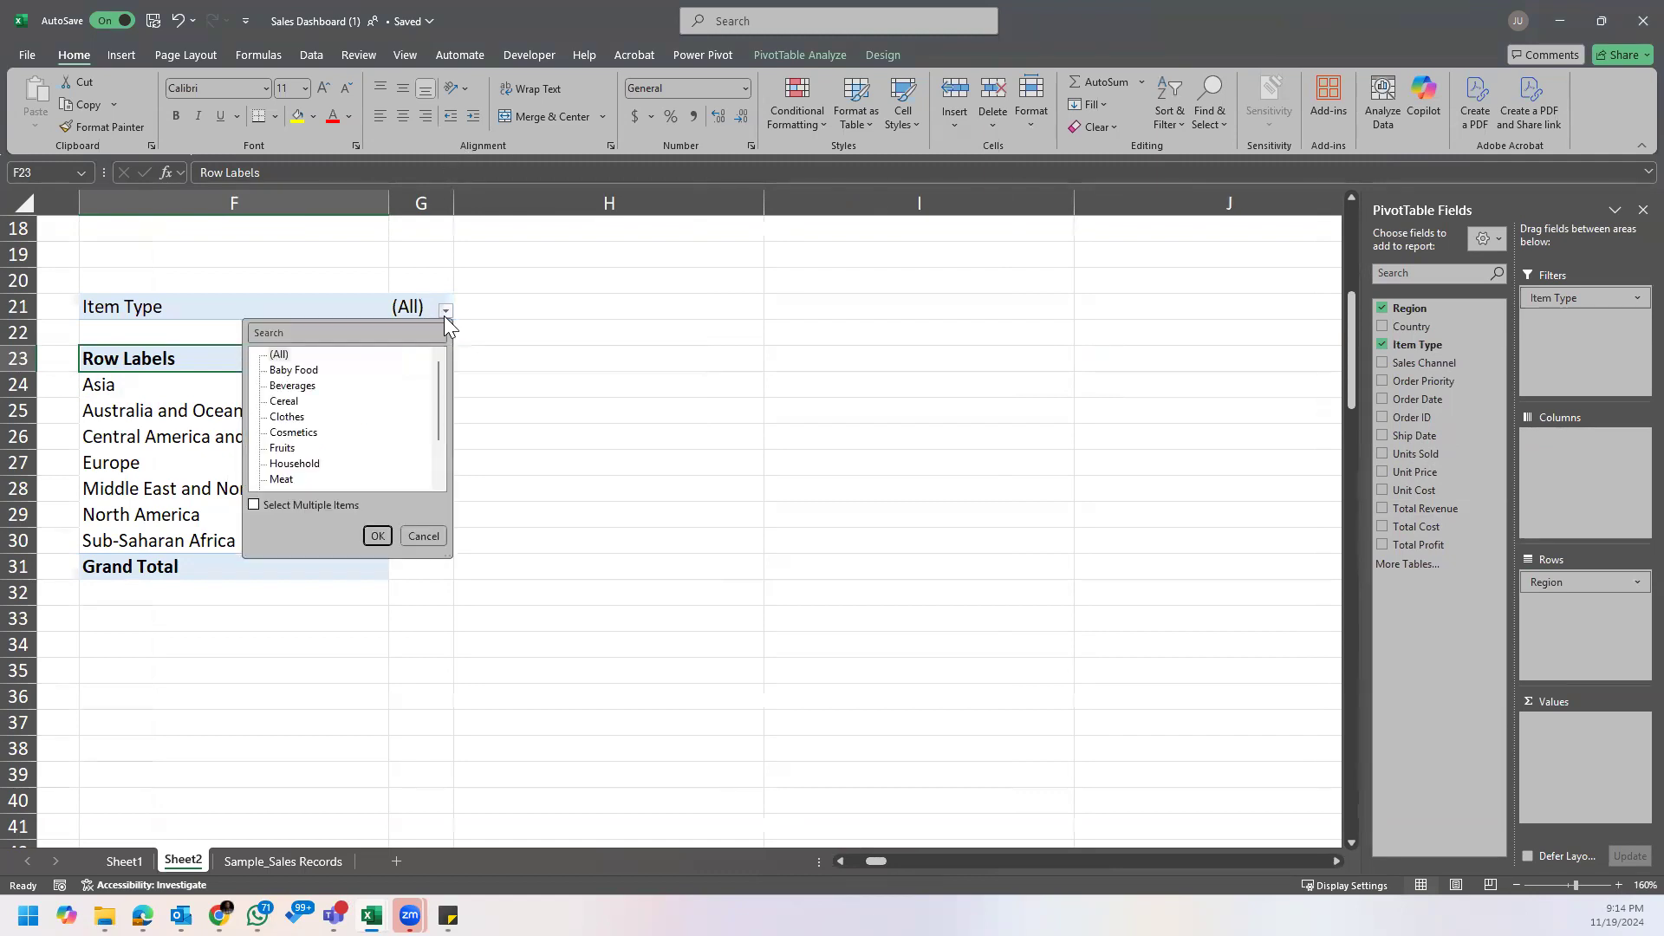
scroll(323, 440, "down", 1)
scroll(321, 440, "down", 1)
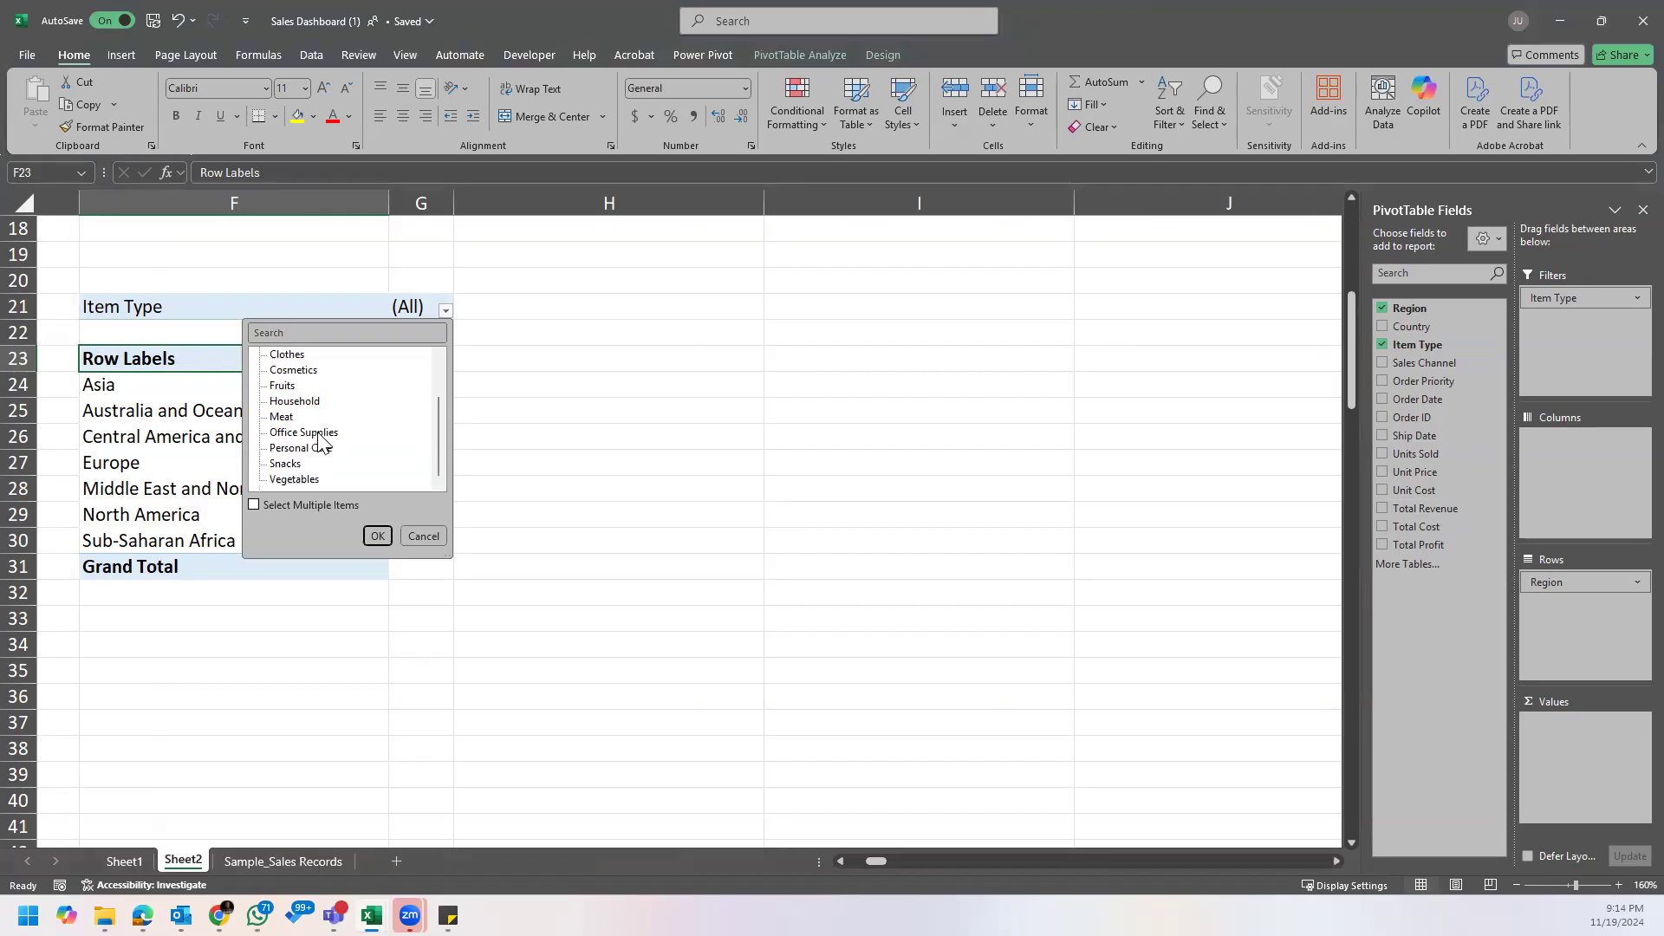
left_click(375, 535)
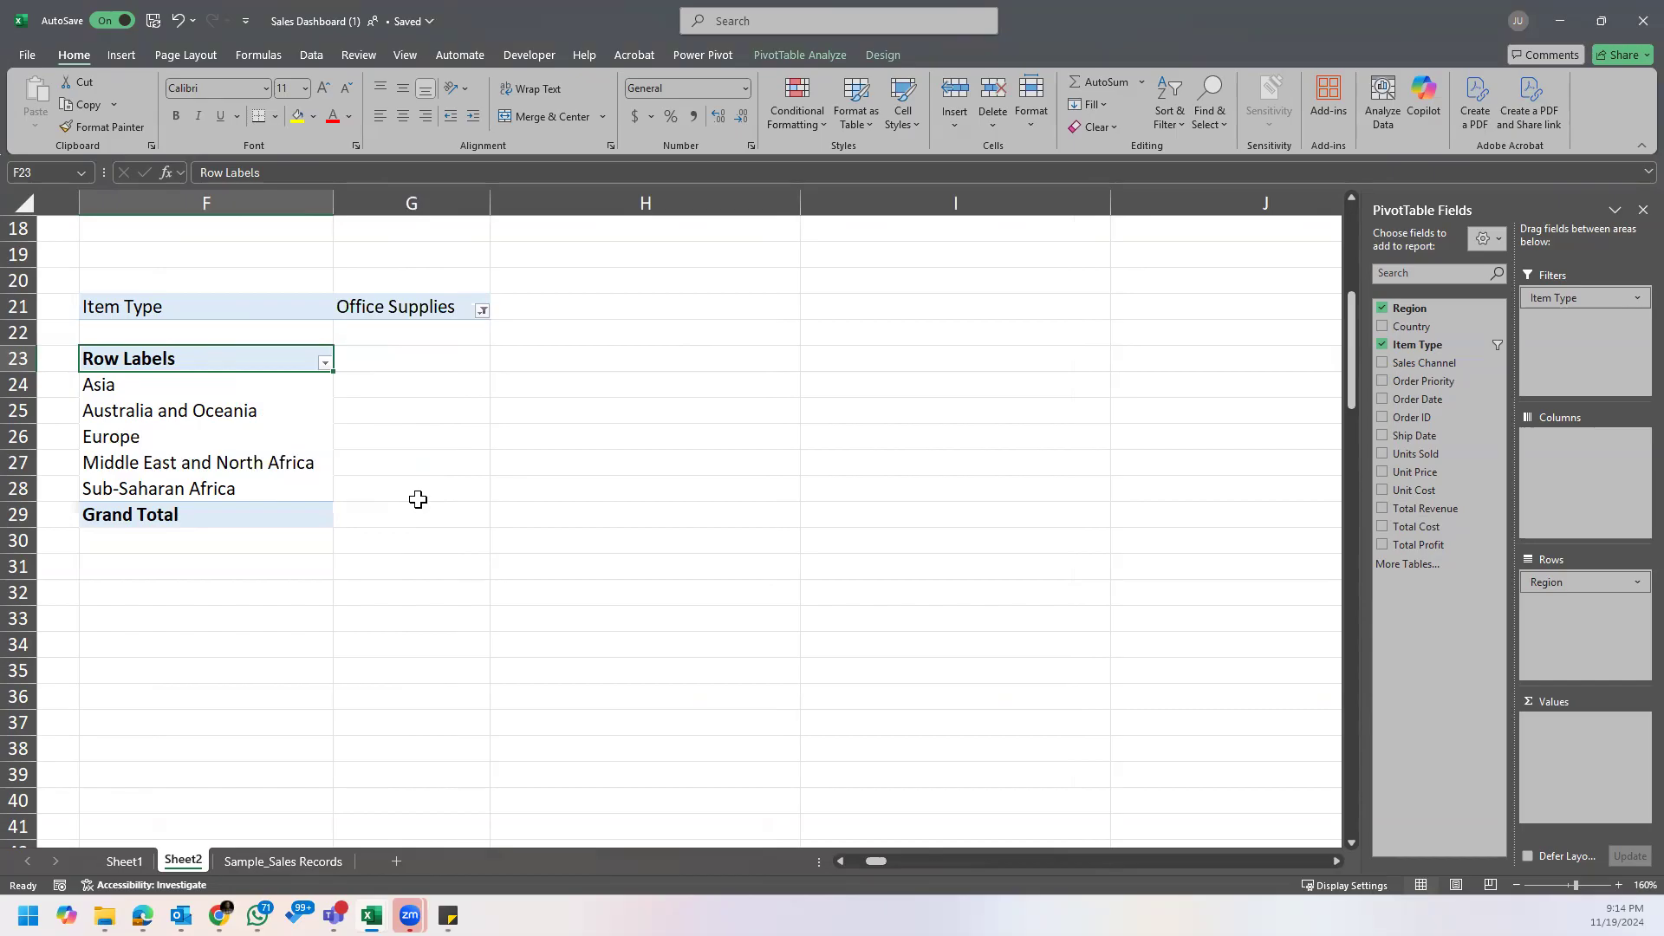
left_click_drag(1413, 453, 1573, 750)
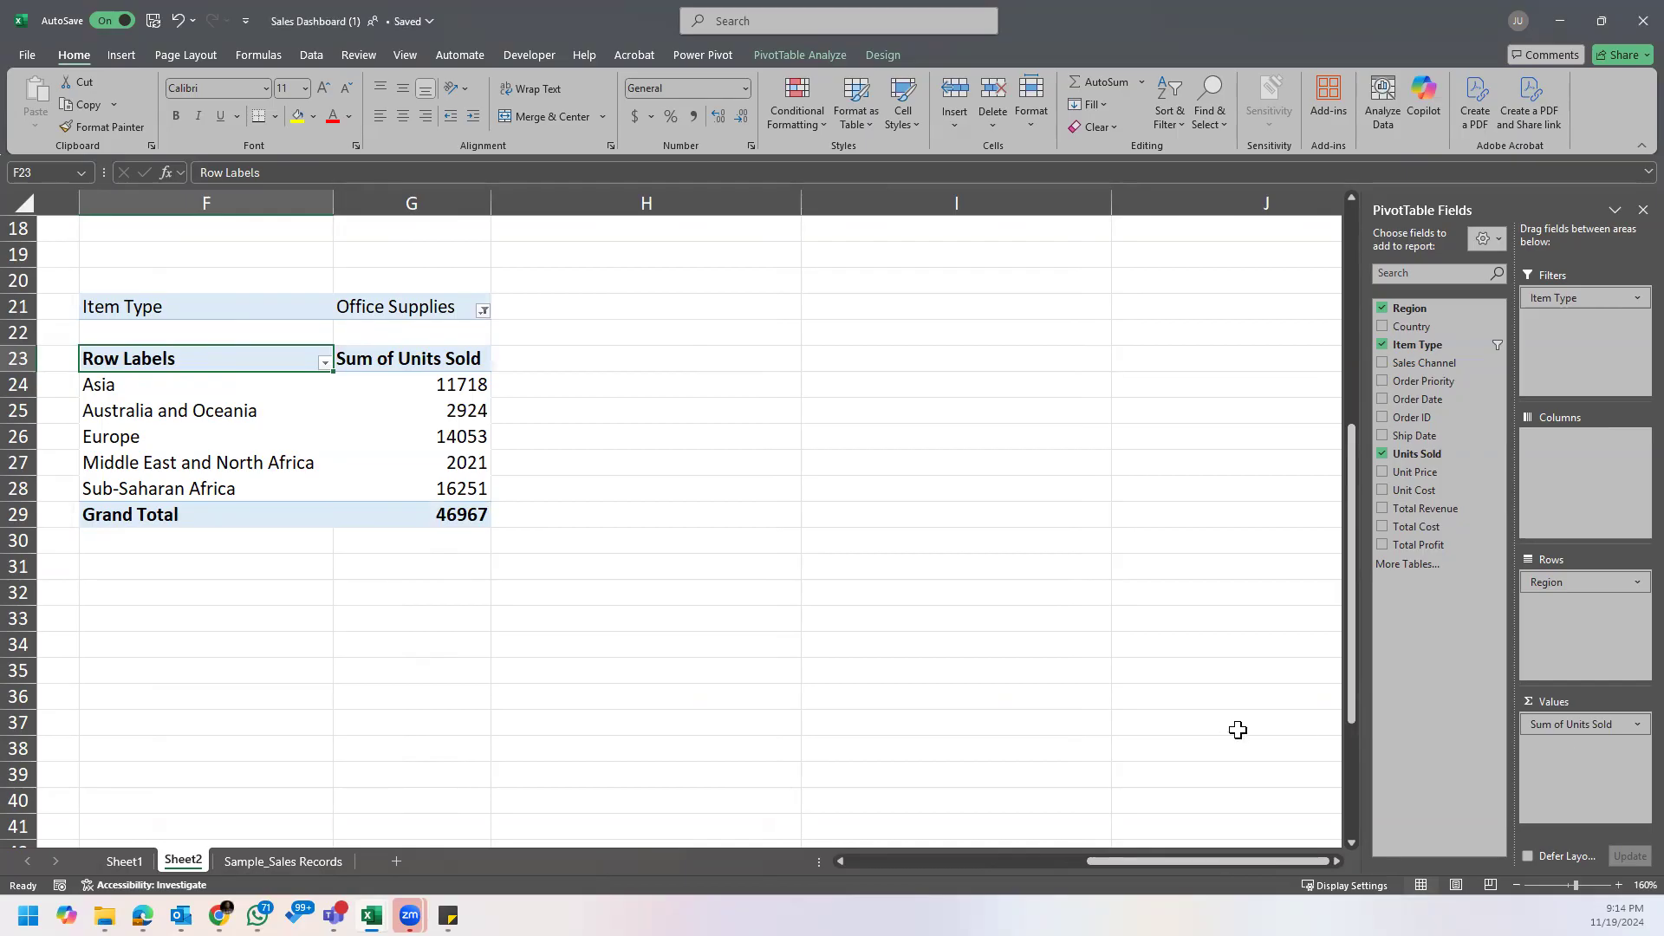
Step: Highlight the Sub-Saharan Africa row in yellow and format the Units Sold values with thousands separators and no decimals
left_click_drag(229, 488, 461, 488)
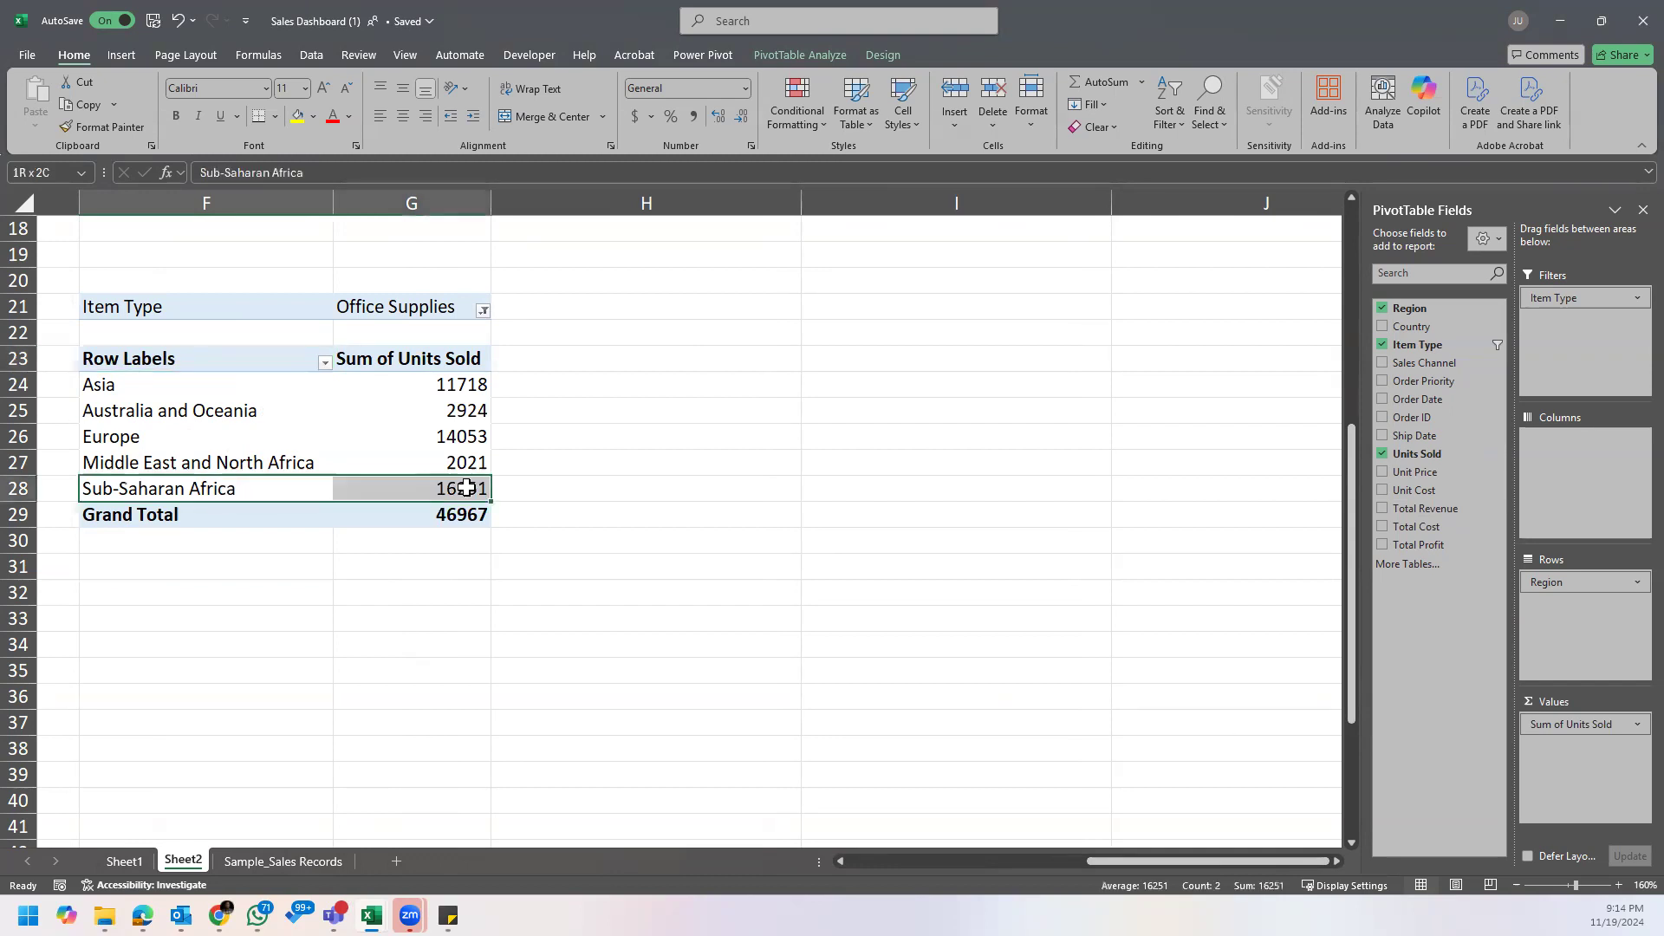
left_click(298, 116)
left_click(456, 377)
left_click_drag(456, 377, 459, 515)
left_click(696, 118)
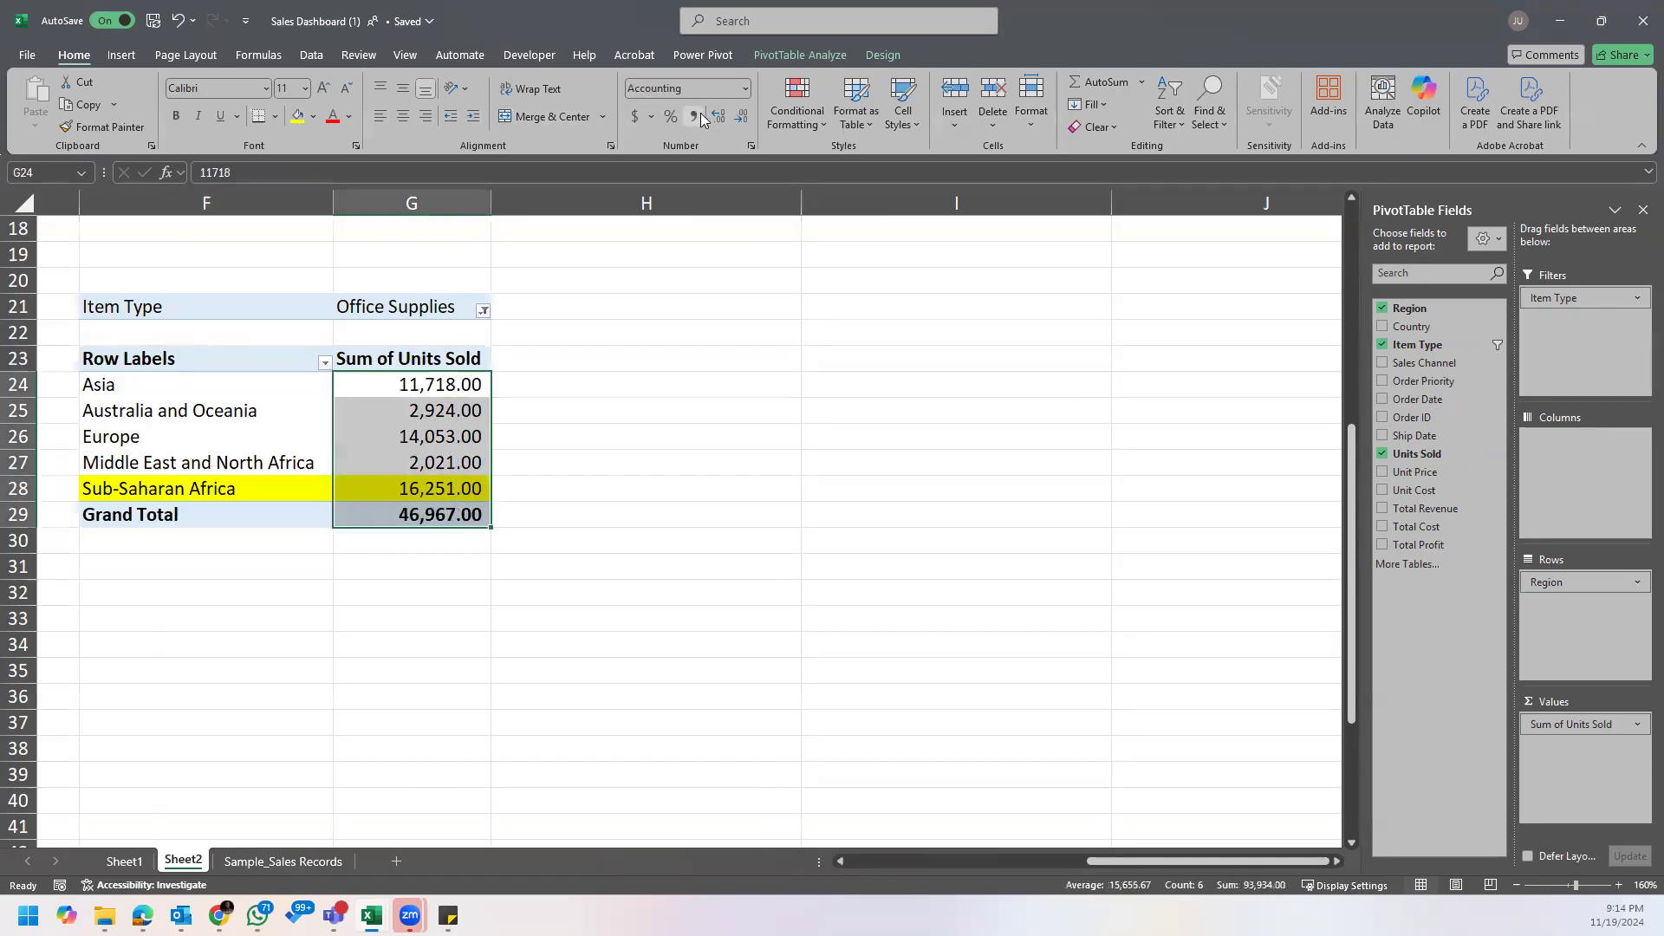
left_click(741, 117)
left_click(741, 117)
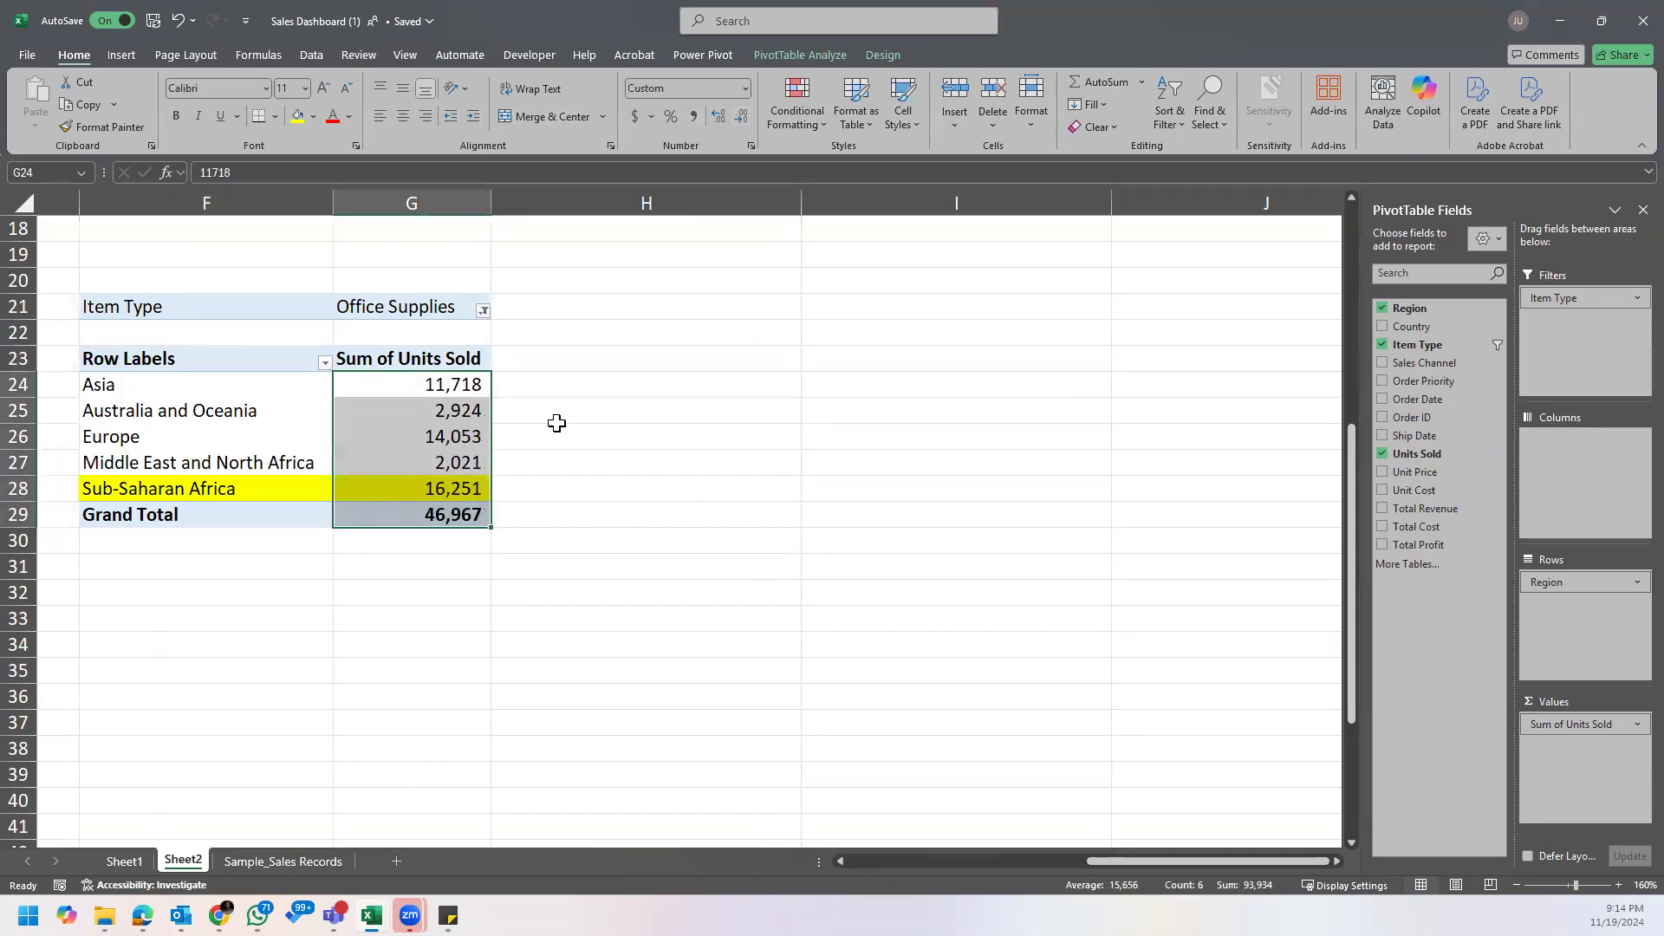
left_click(556, 423)
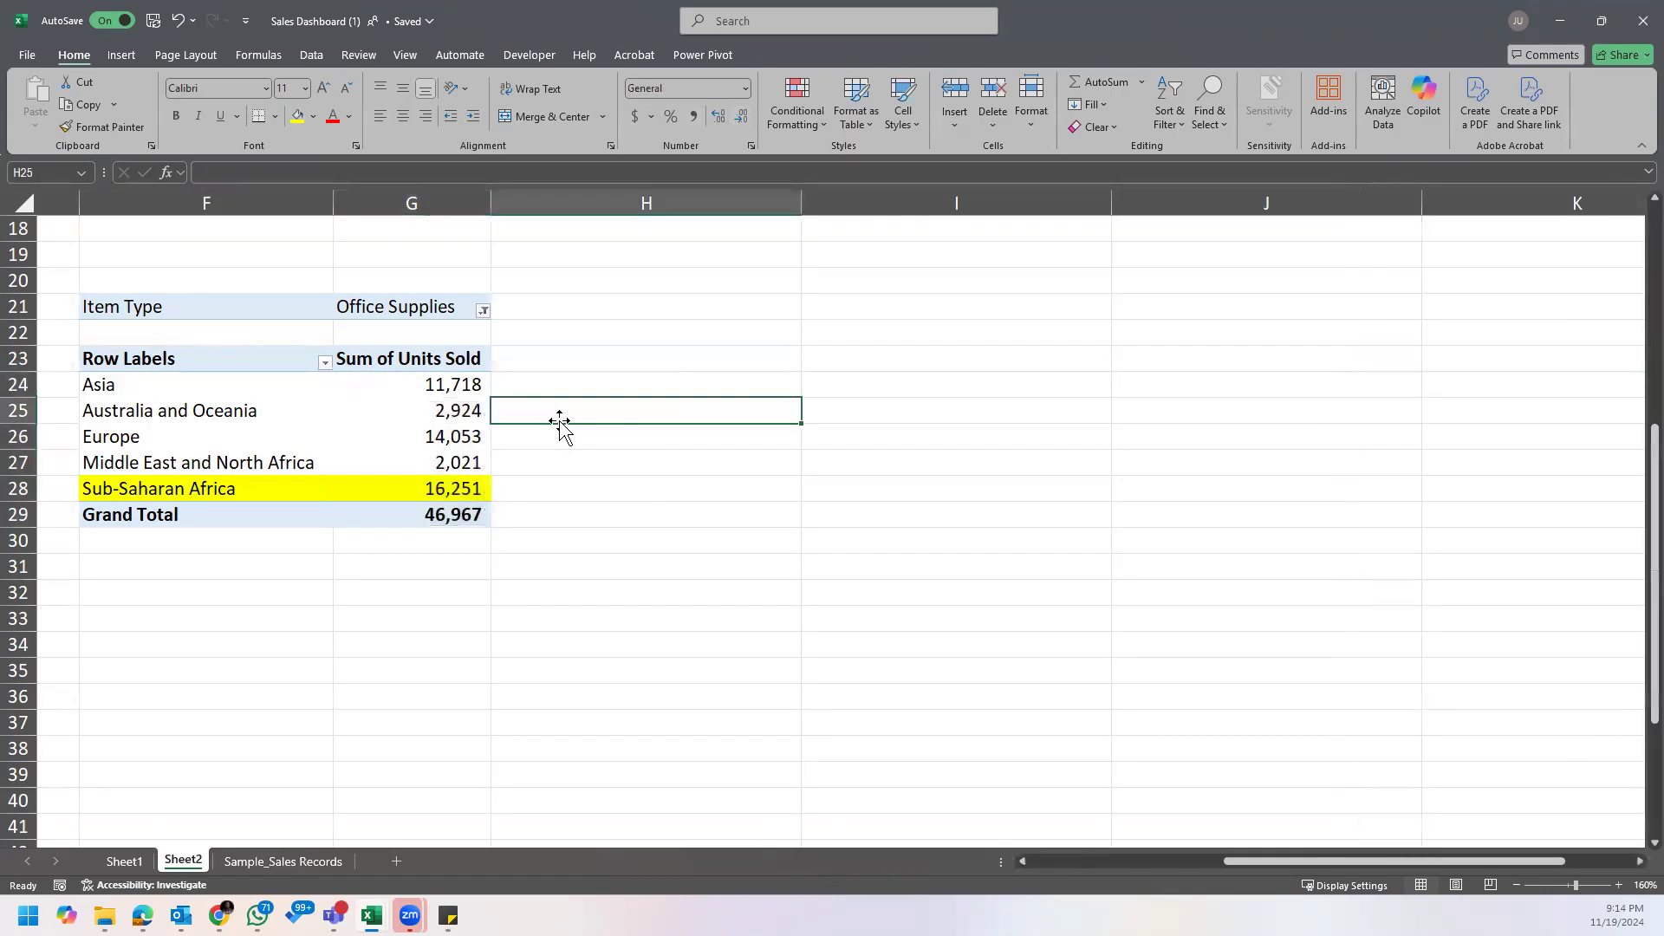
Step: Check the highlighted Sub-Saharan Africa value and the Office Supplies filter against the last question in the note
left_click(459, 468)
left_click(459, 488)
mouse_move(447, 917)
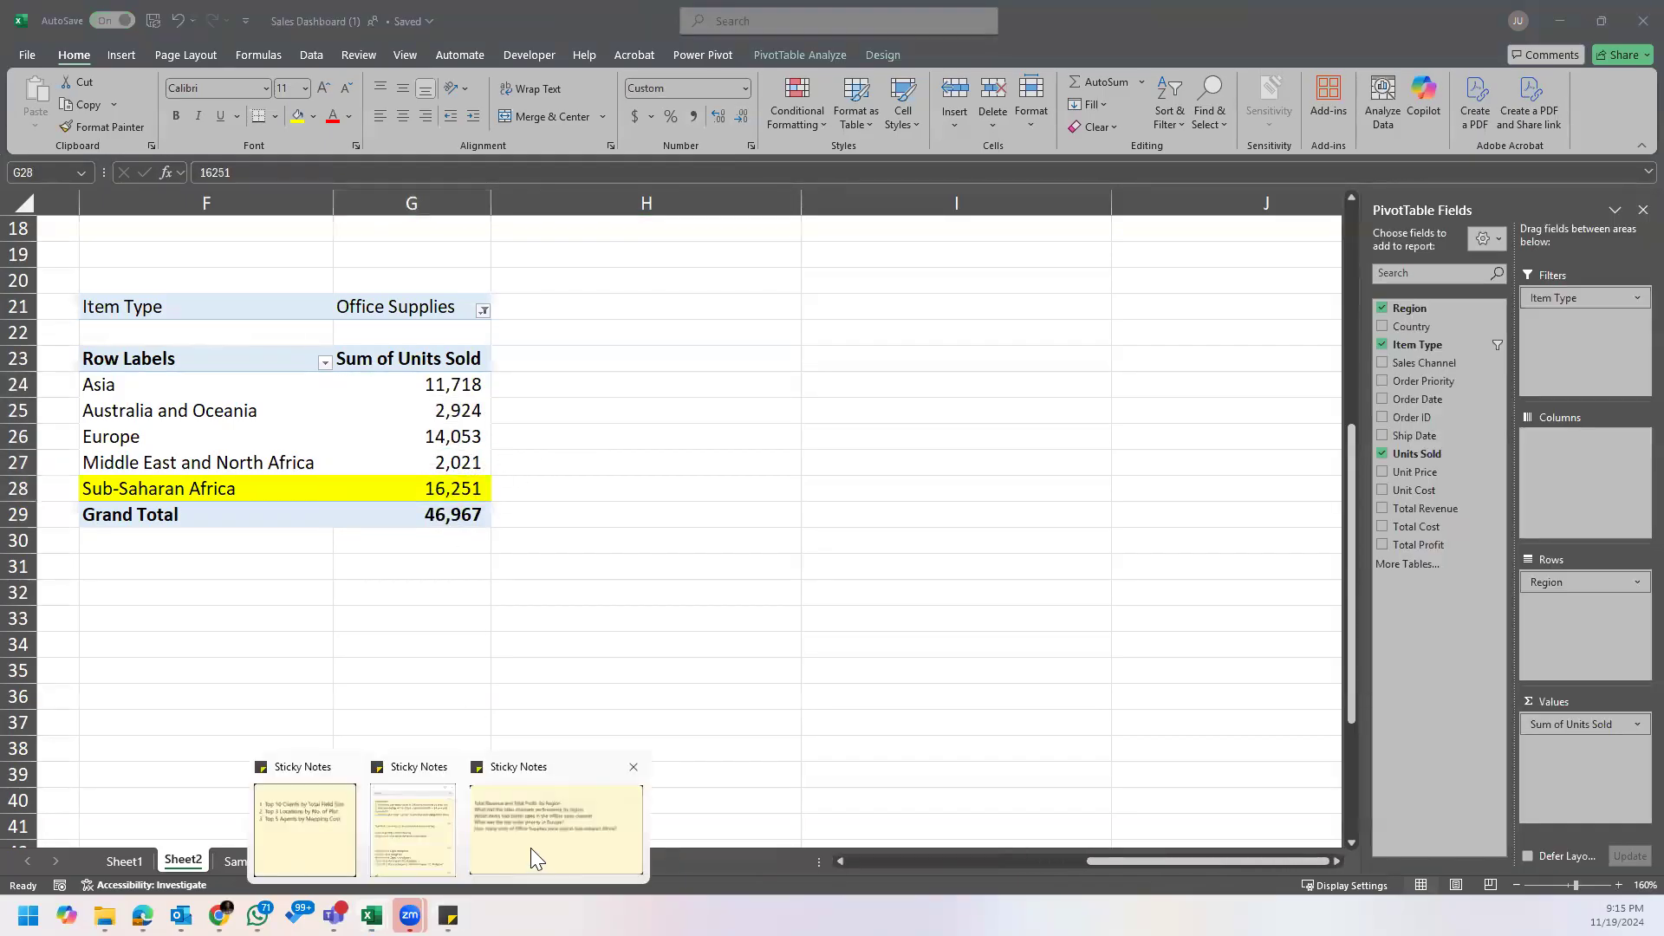
left_click(541, 854)
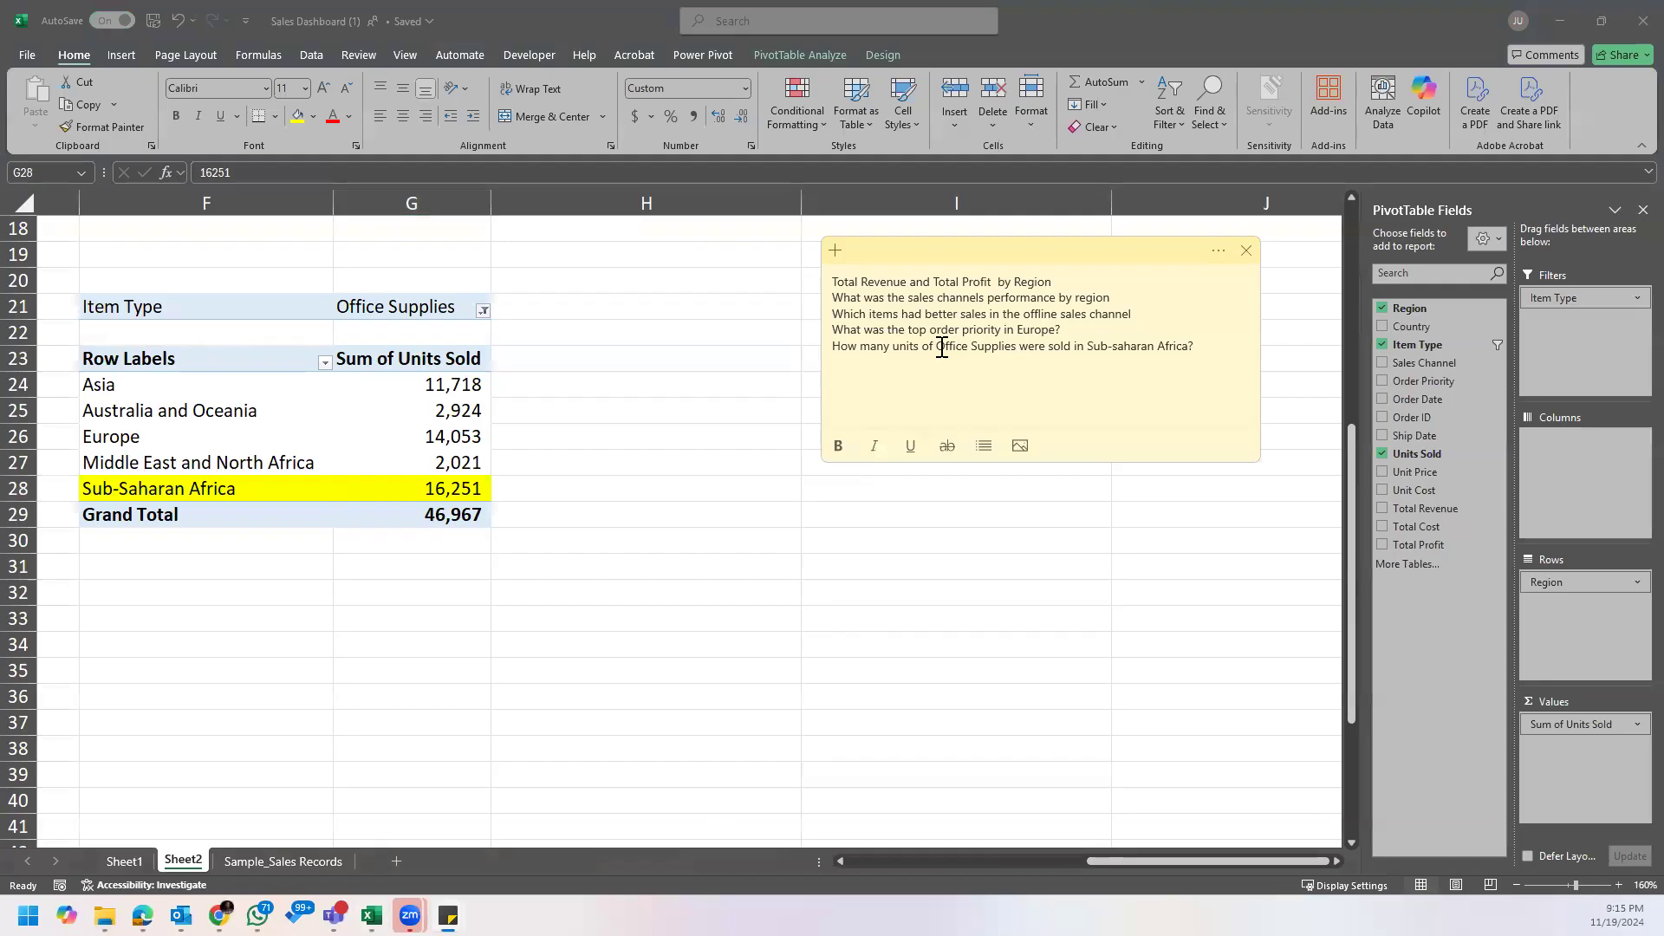
left_click(1017, 348)
left_click(436, 313)
left_click(407, 308)
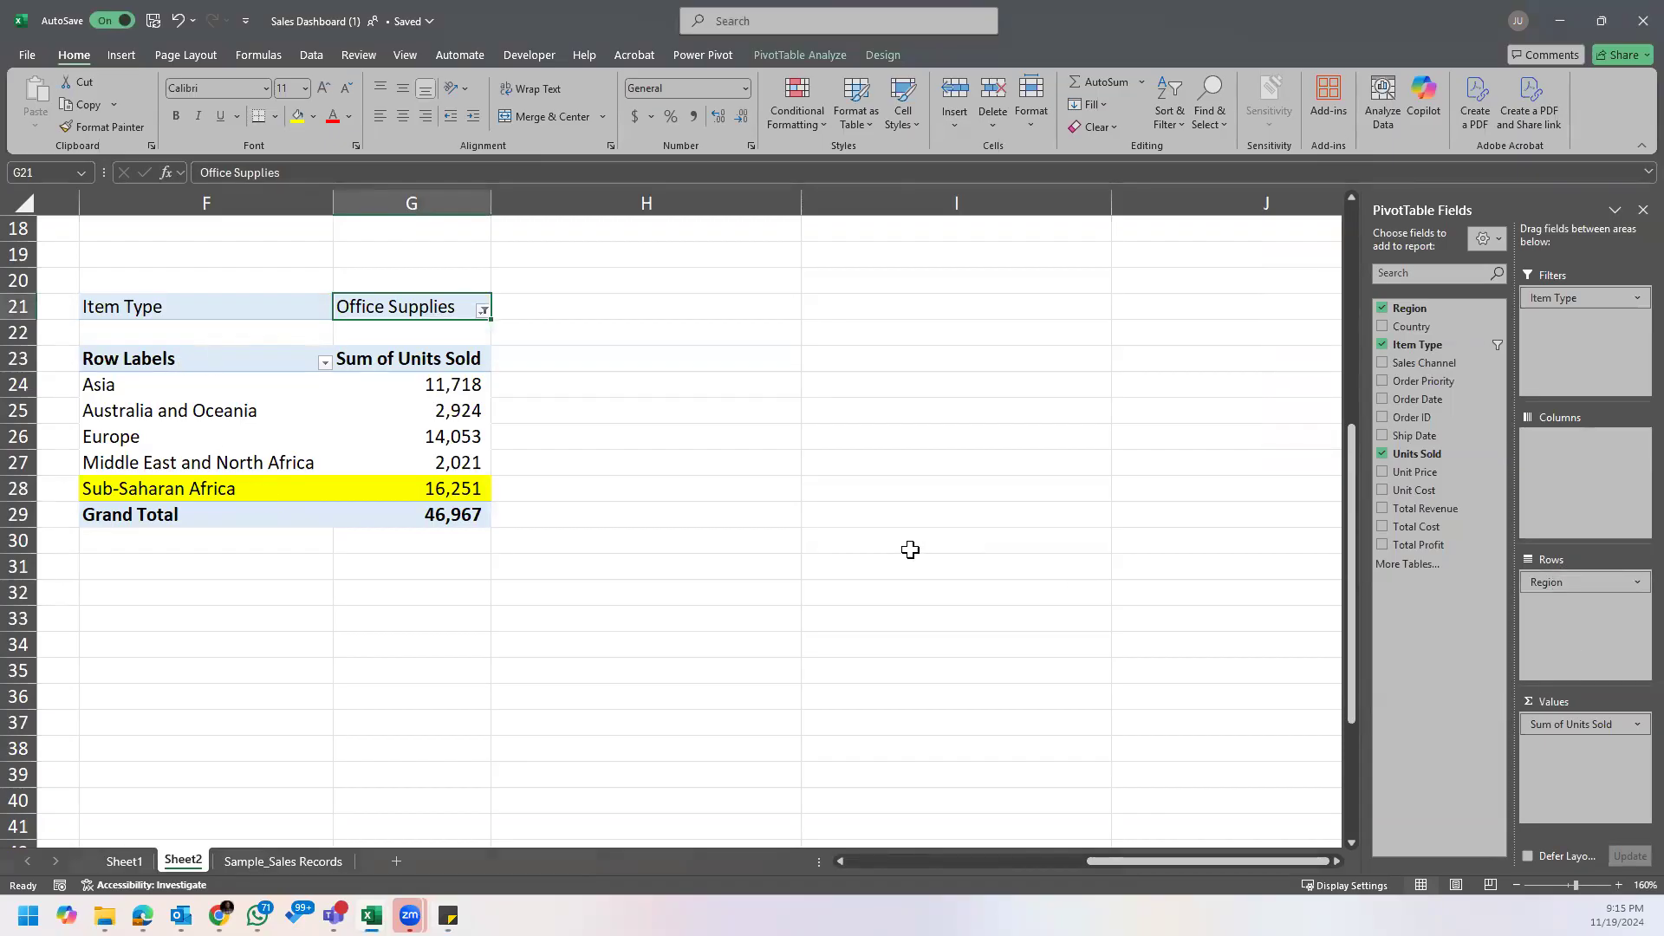
Step: Look at individual Units Sold records in Sample_Sales Records and the tables on Sheet1, and return to Sheet2's Sub-Saharan Africa value
mouse_move(457, 385)
left_click(247, 863)
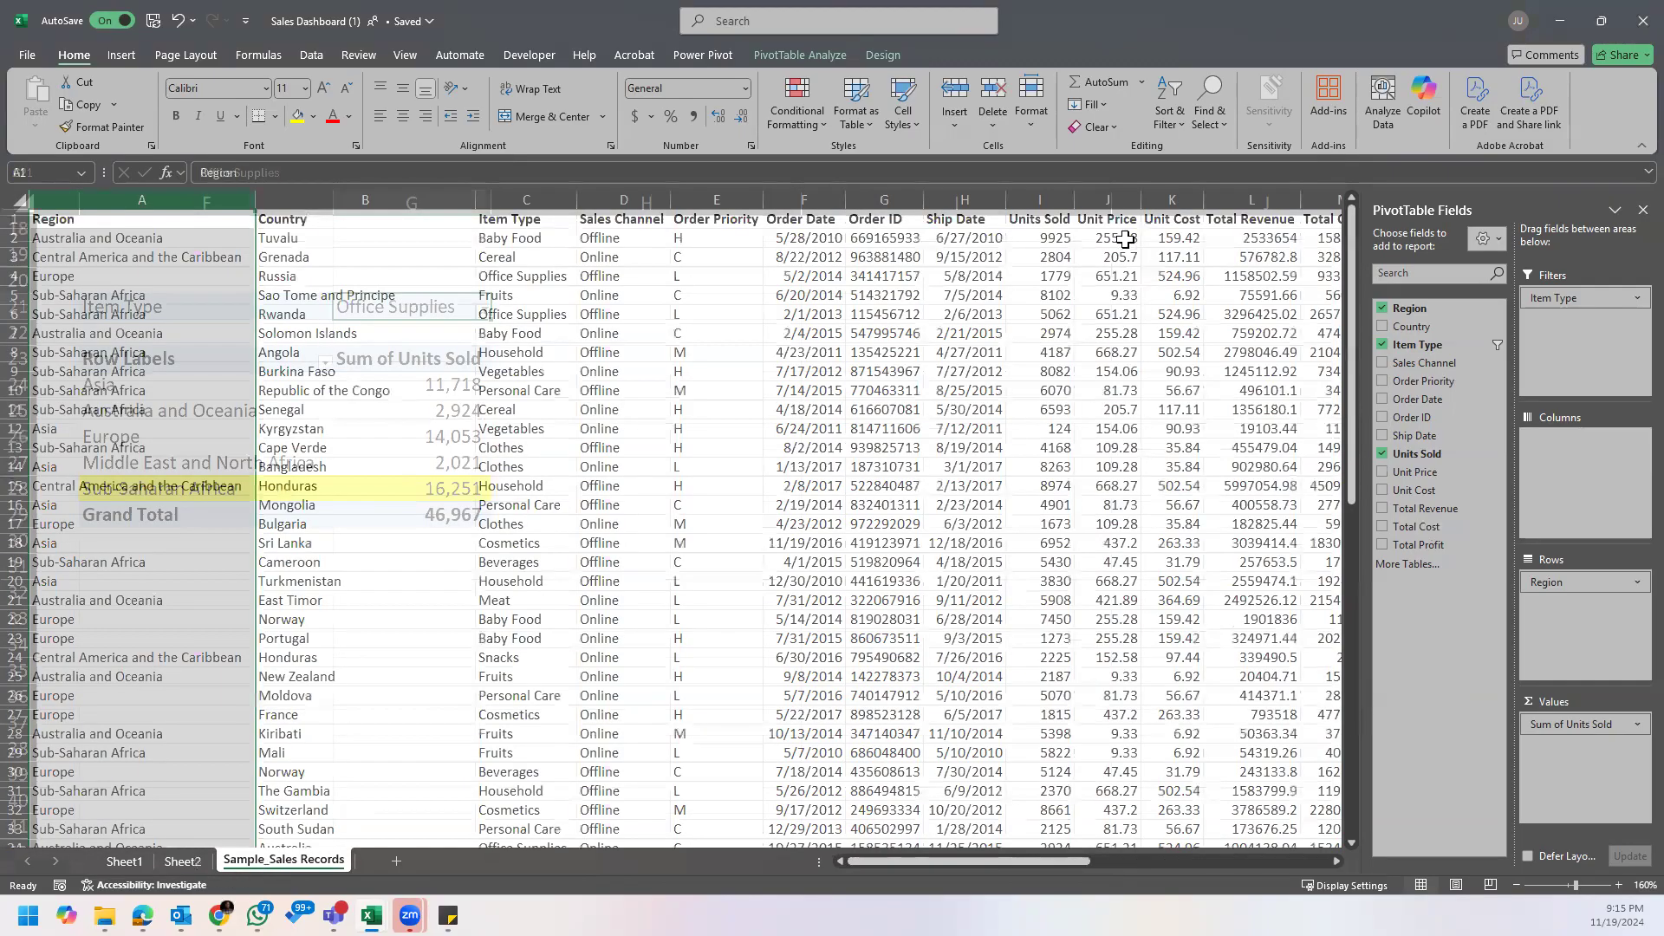
left_click(1052, 236)
left_click(1043, 257)
left_click(1051, 294)
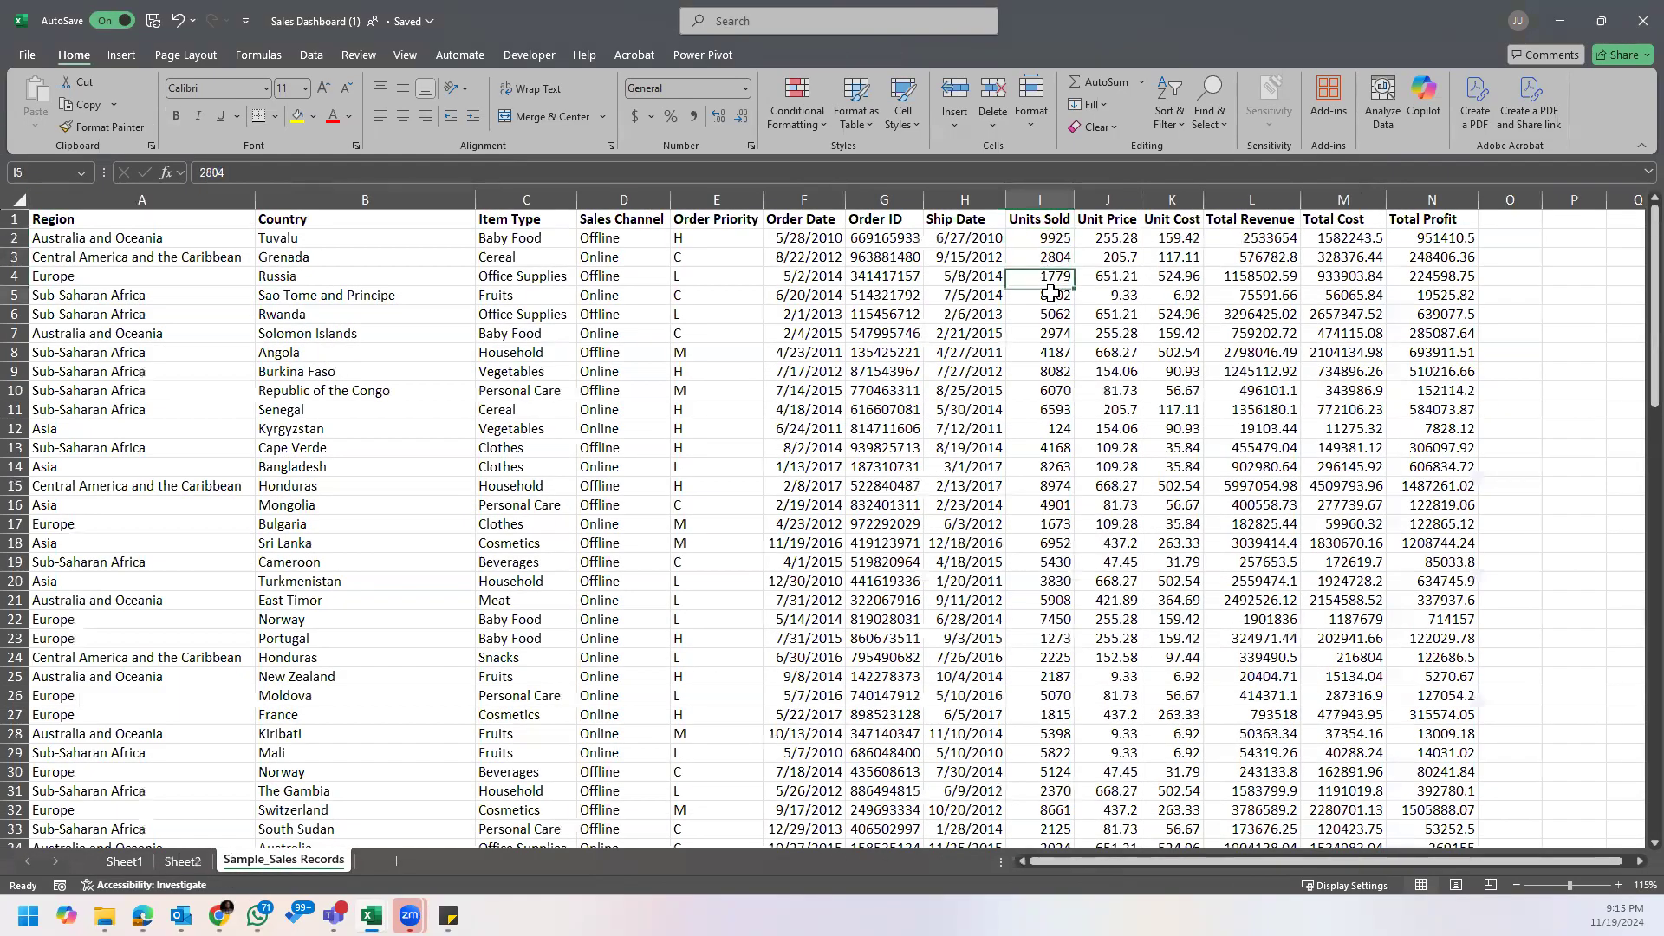
left_click(121, 863)
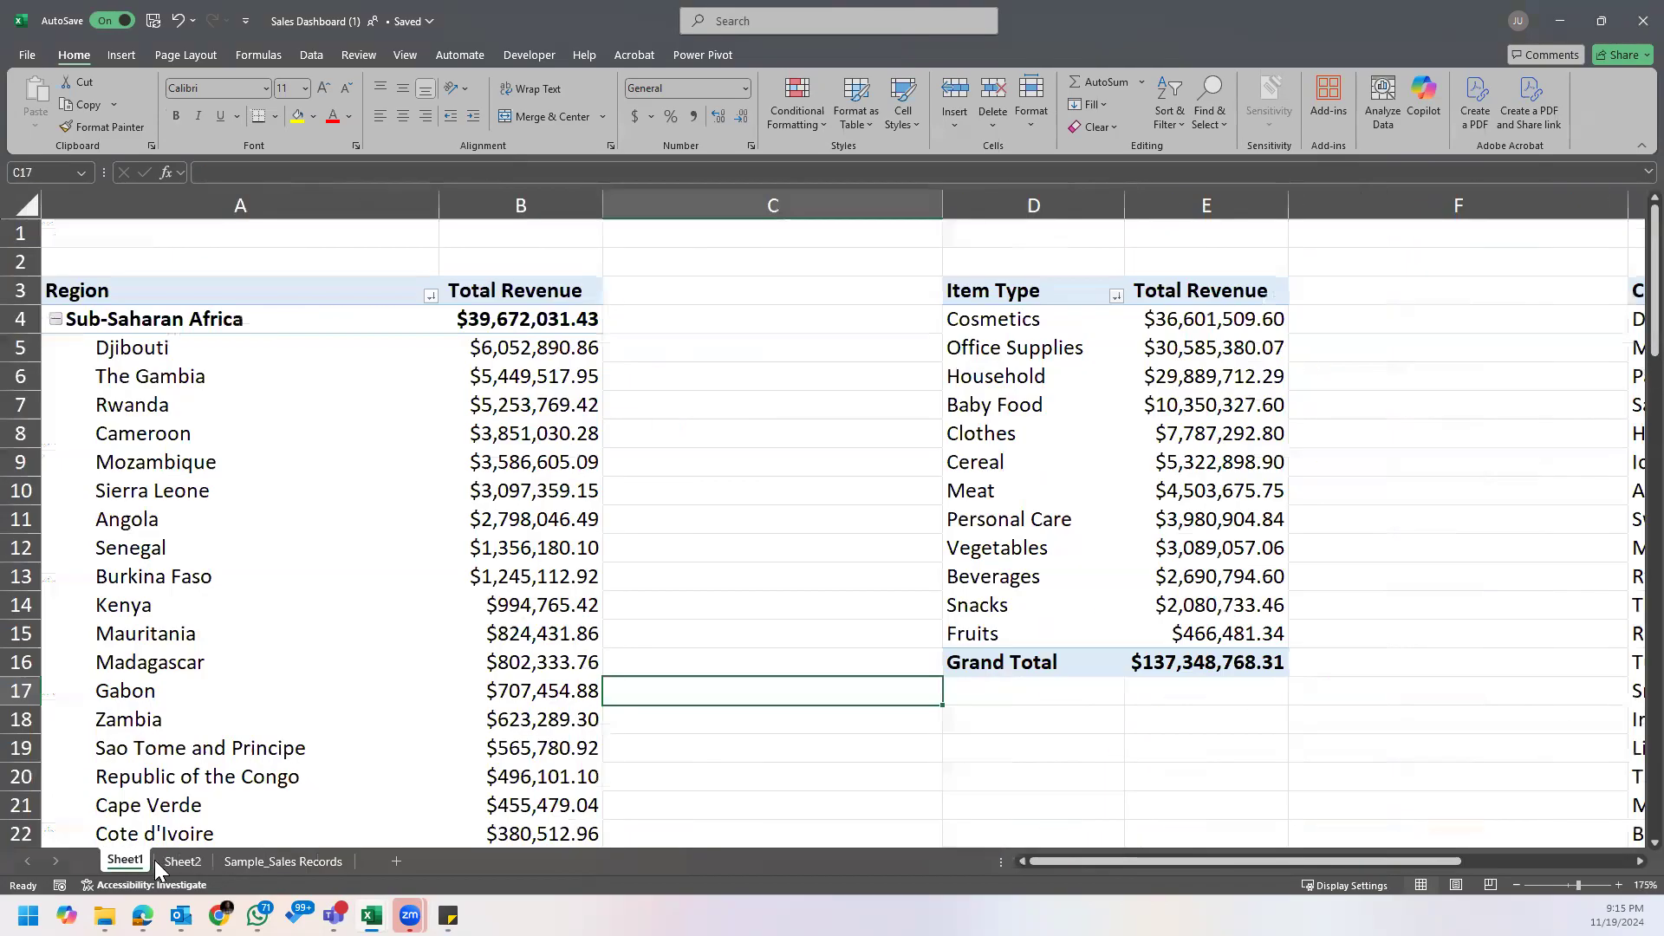
left_click(167, 864)
left_click(446, 487)
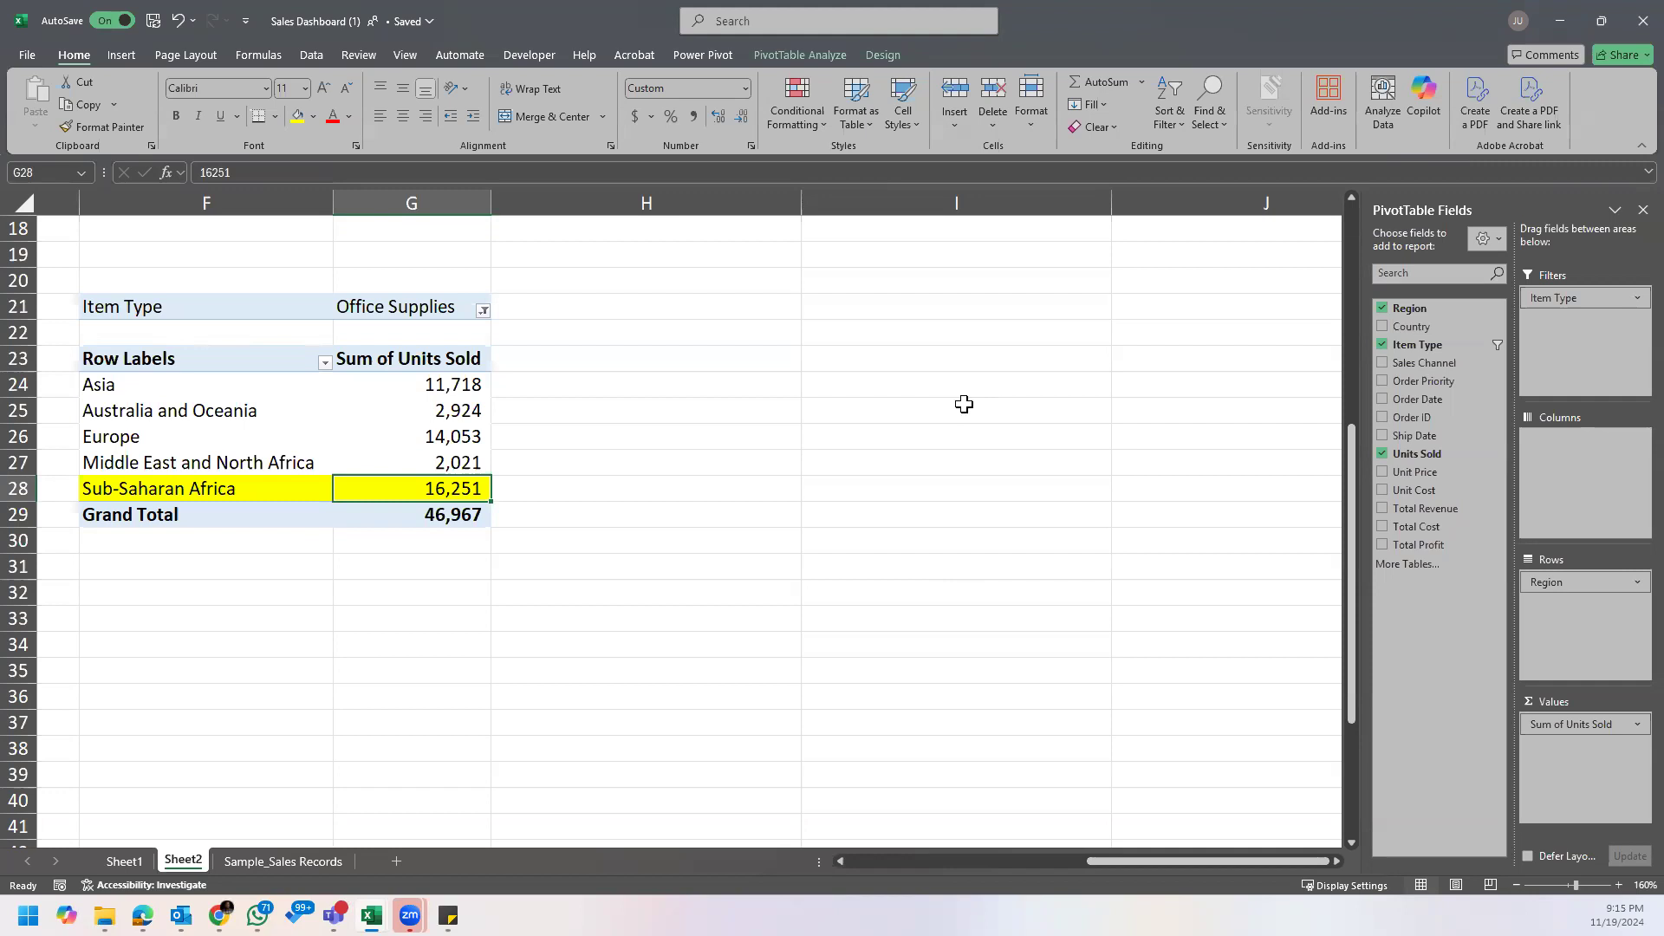
Step: Look over all the PivotTables on Sheet2 at a smaller zoom and switch to the US Voters Dataset workbook
left_click_drag(1149, 862, 697, 881)
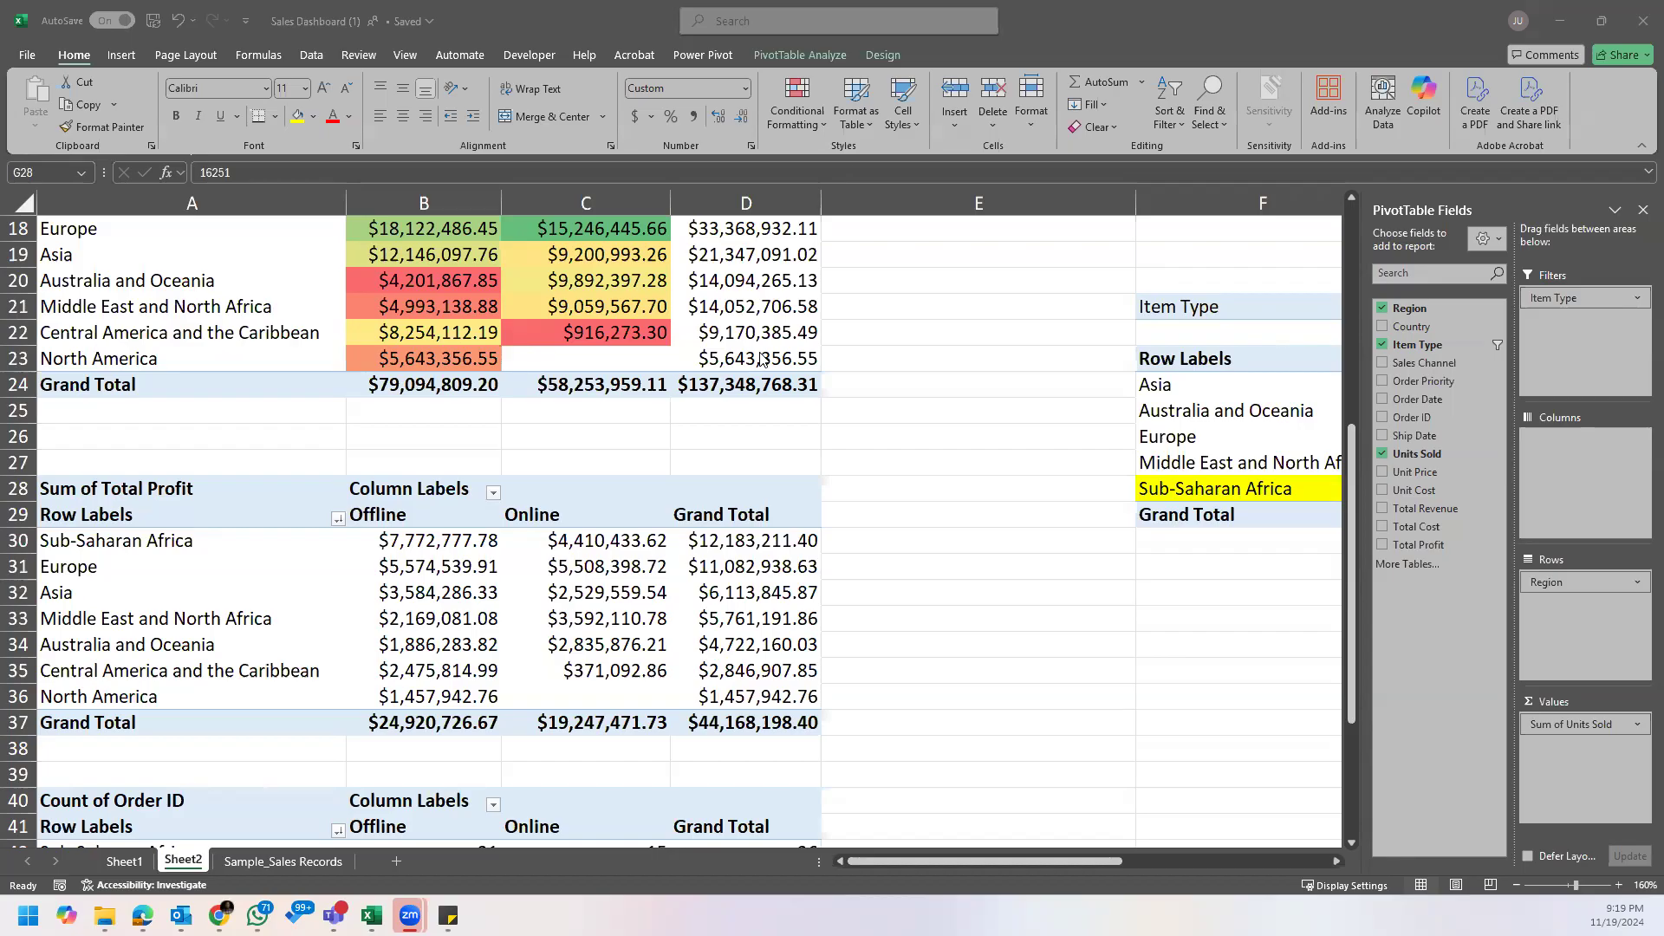
left_click(863, 387)
scroll(863, 391, "down", 3)
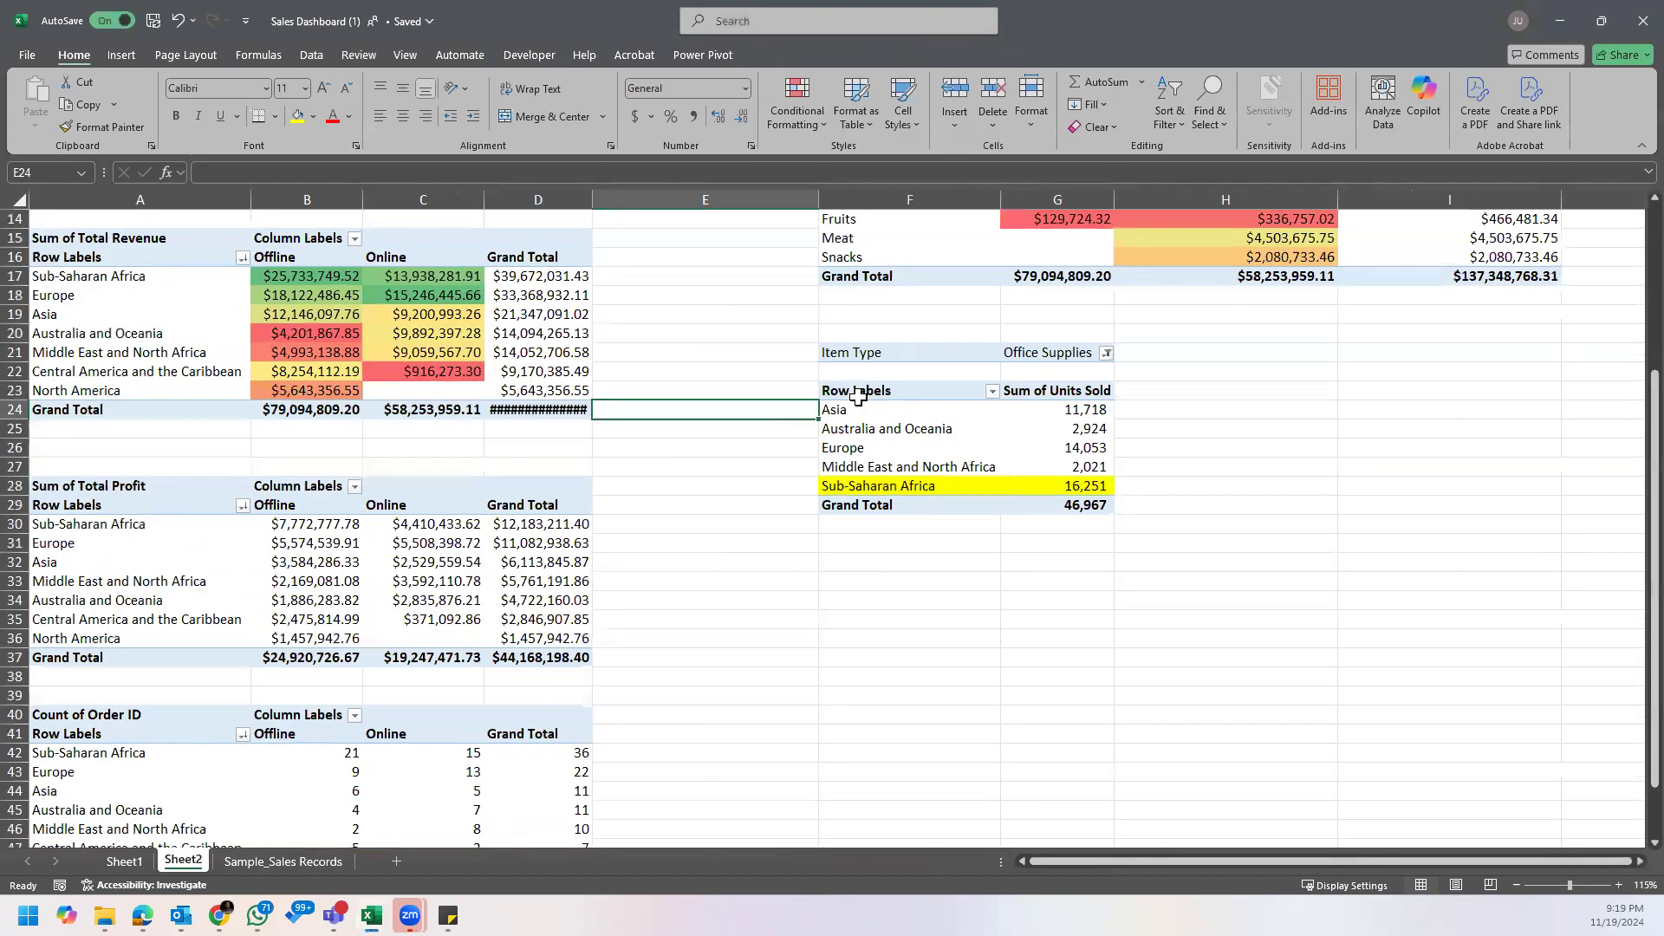
scroll(858, 397, "up", 4)
left_click(735, 351)
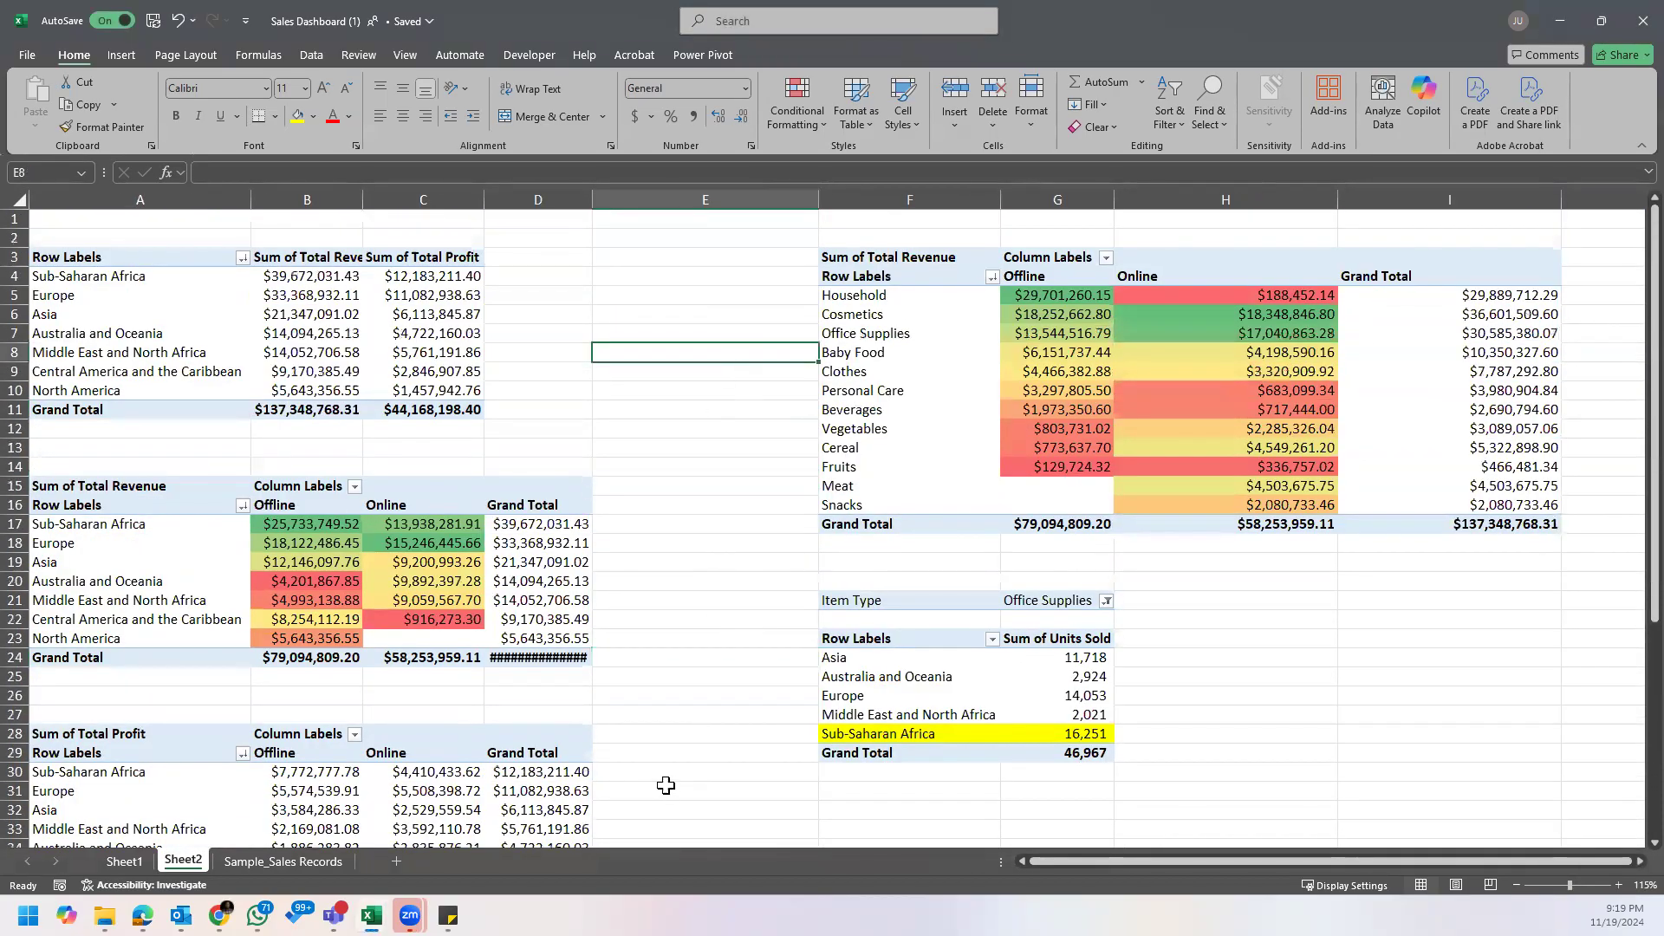
mouse_move(410, 915)
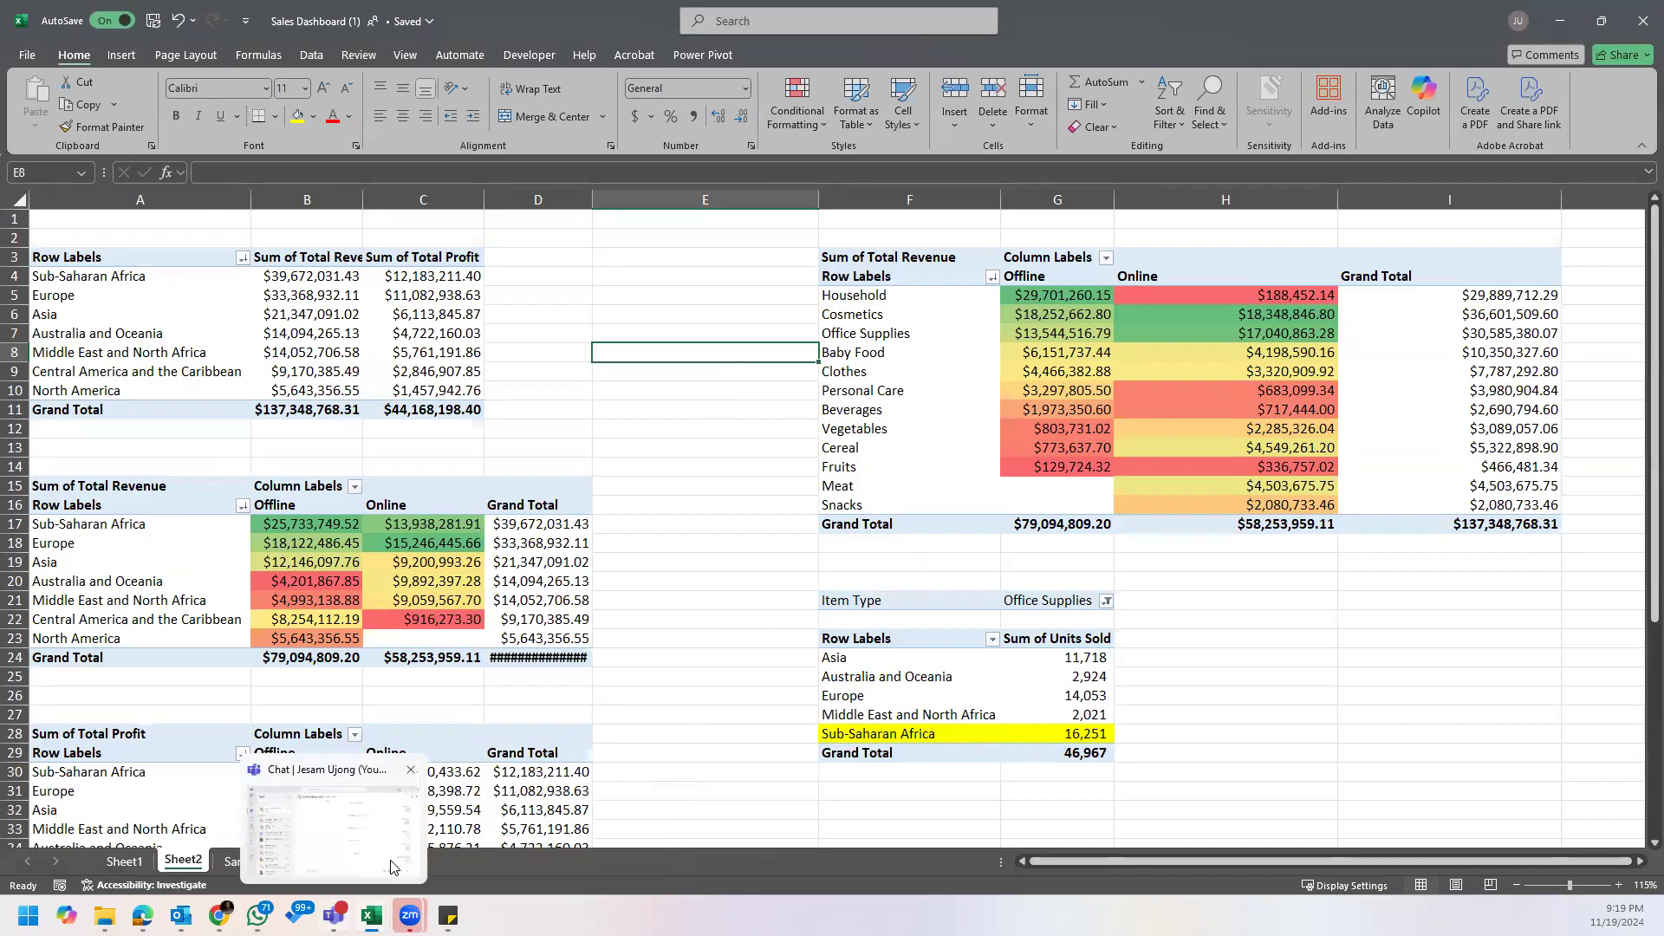
key("super")
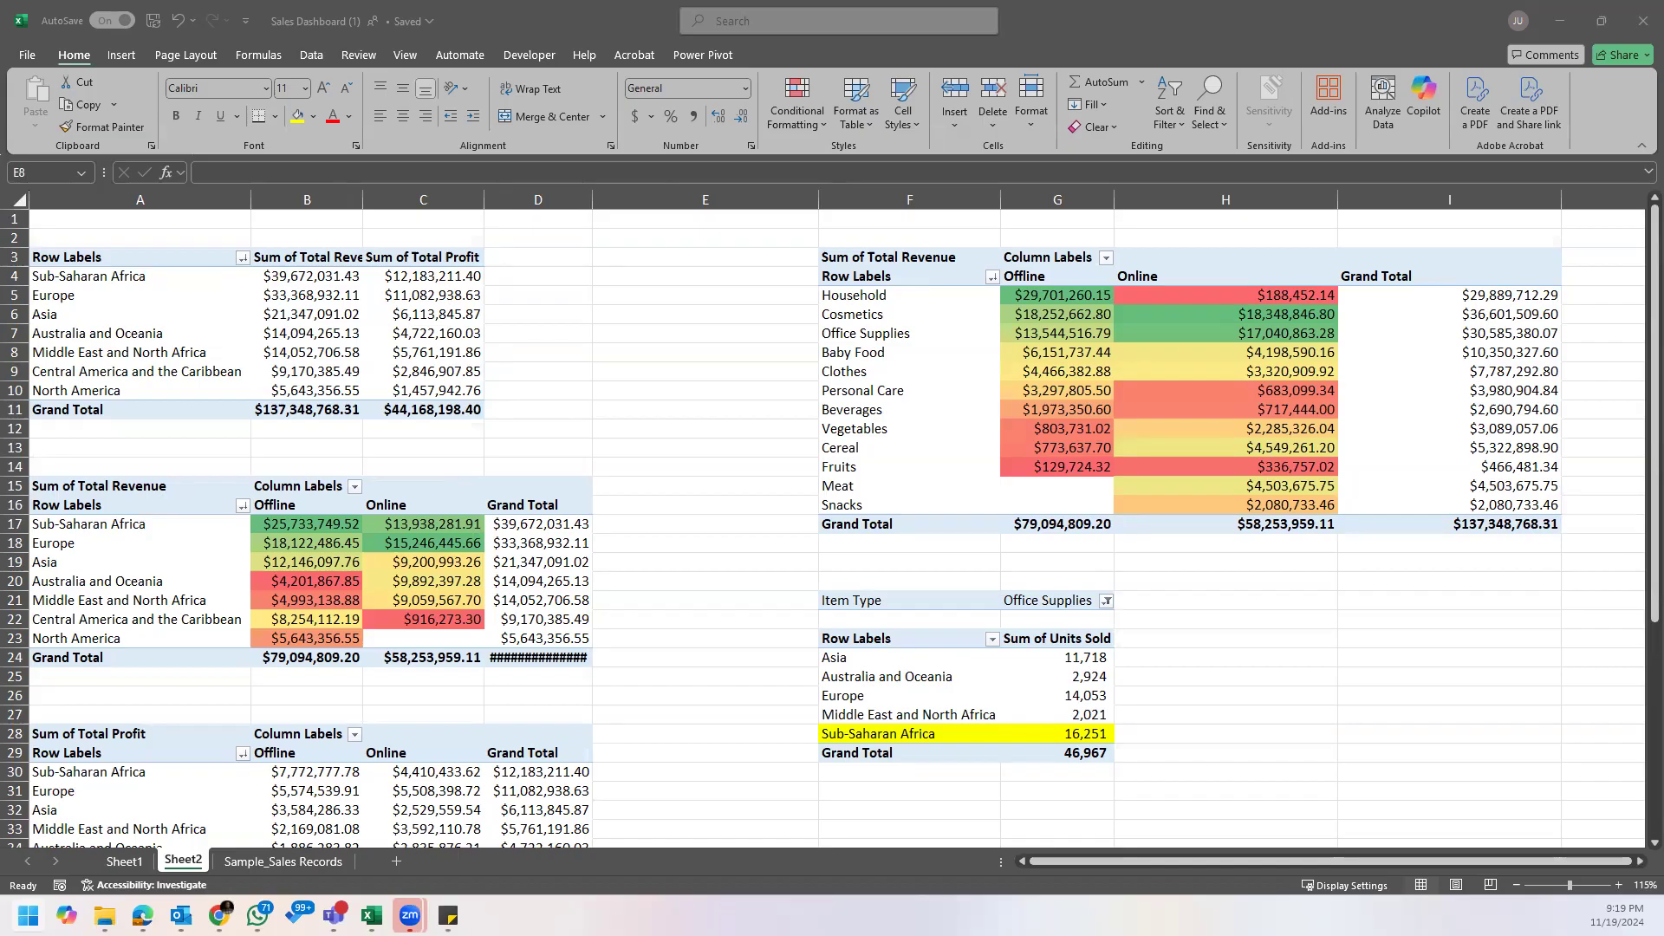
key("super")
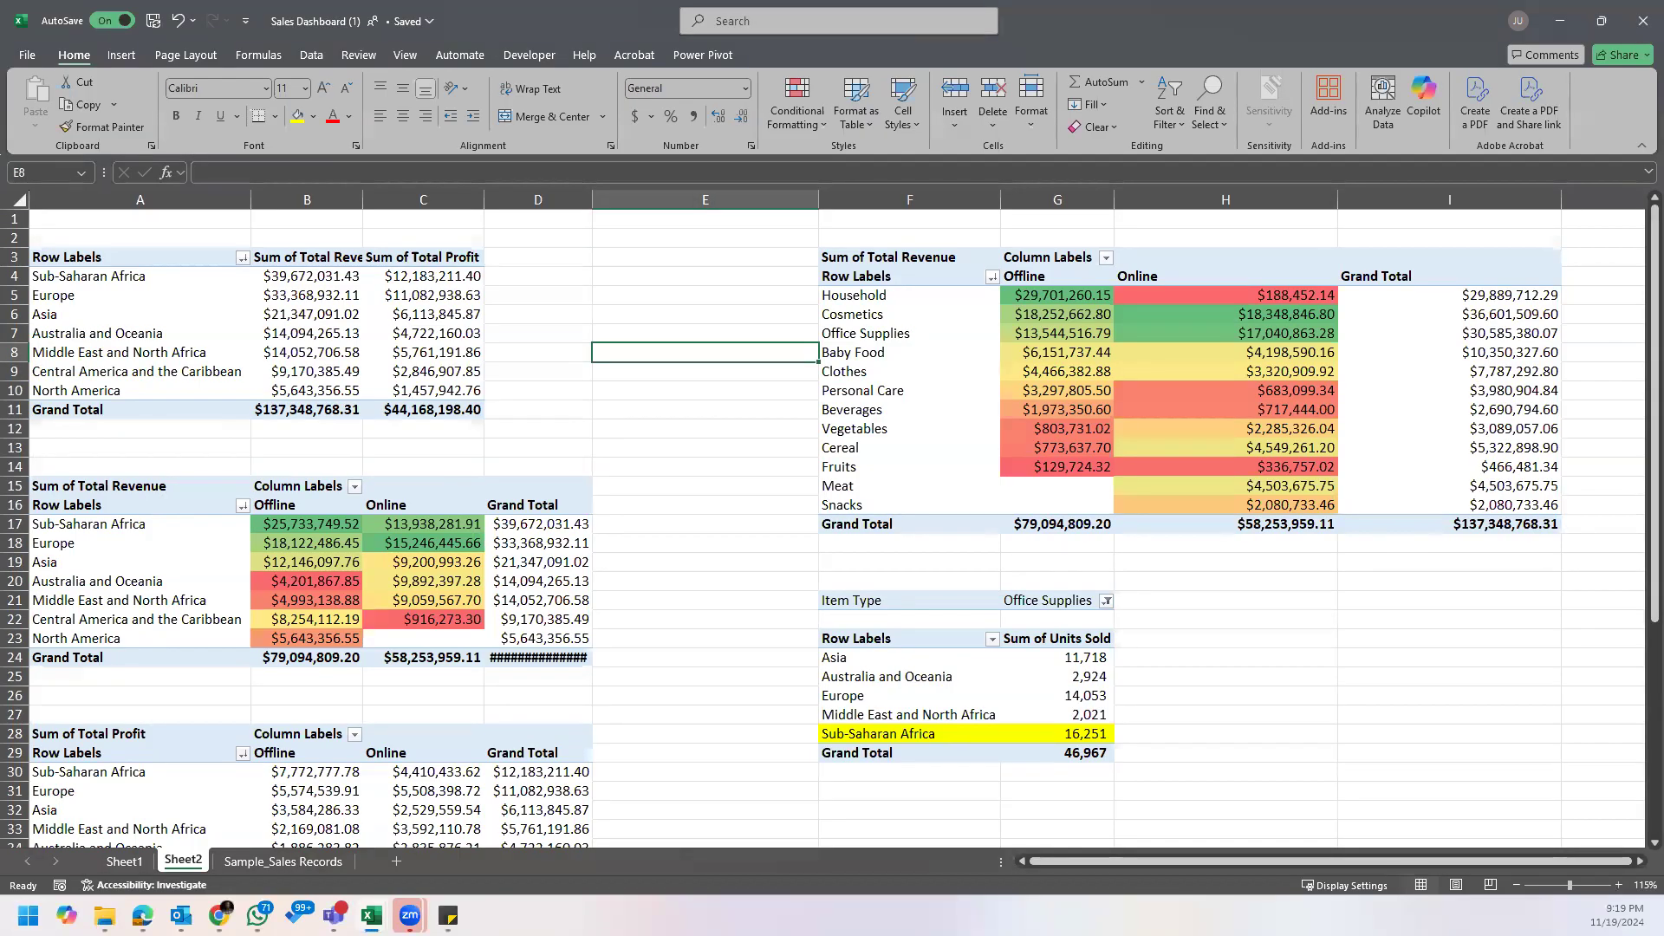
key("alt+Tab")
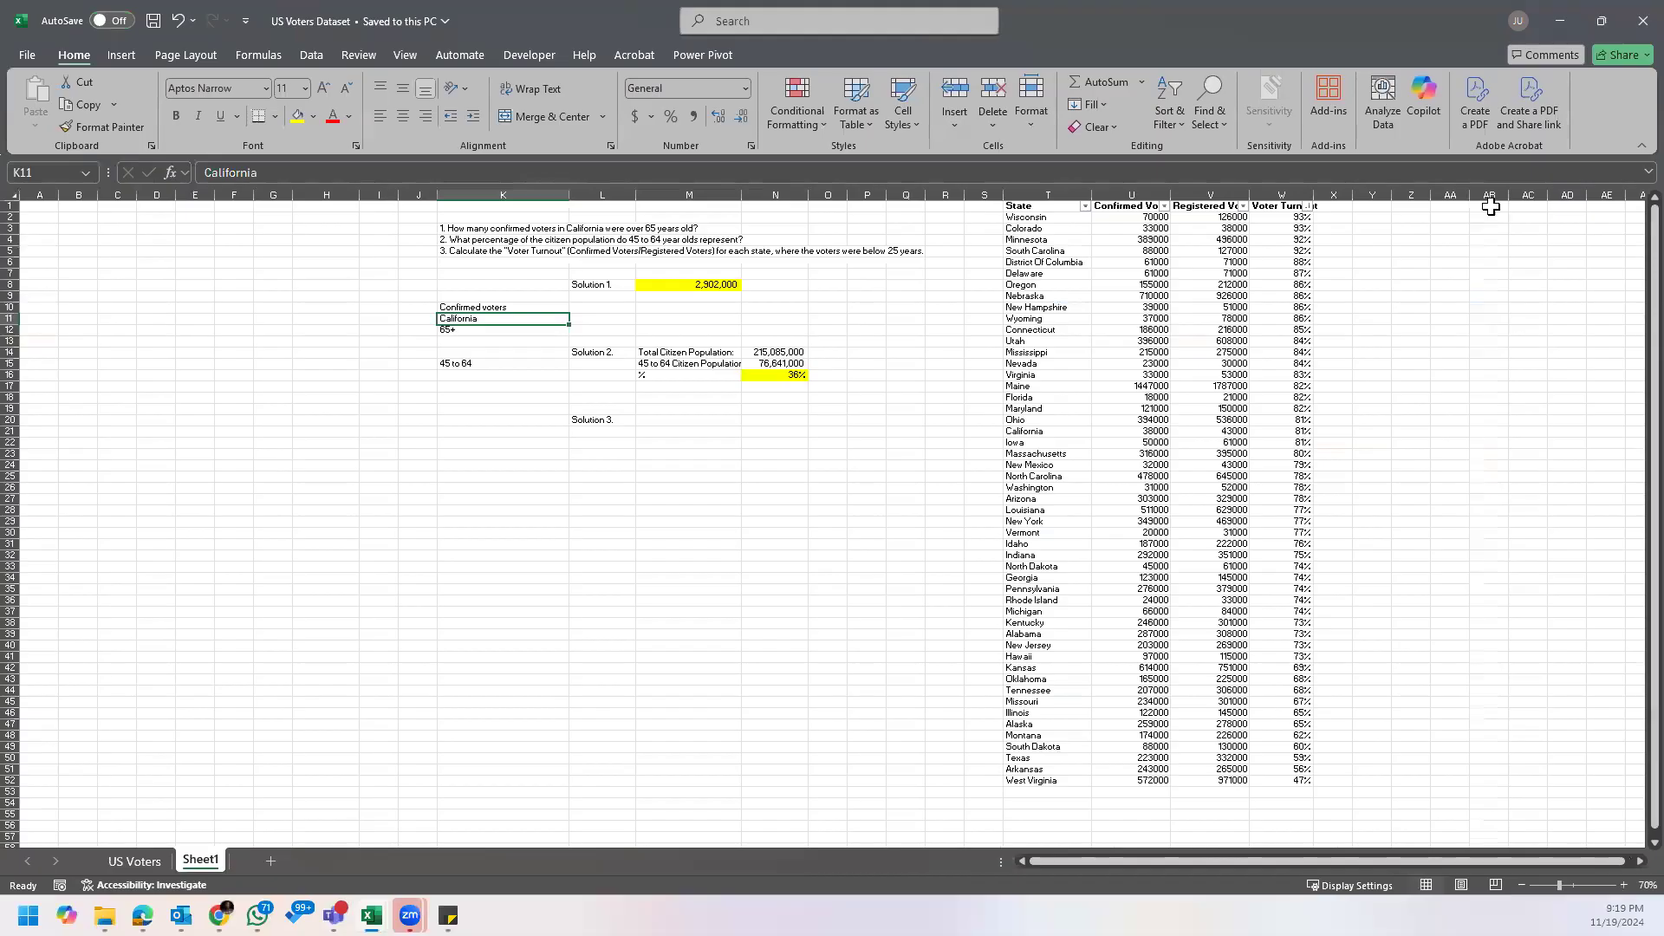
Step: Look over the state, age, population and voter columns on the US Voters sheet
left_click(150, 859)
left_click(1022, 347, "ctrl")
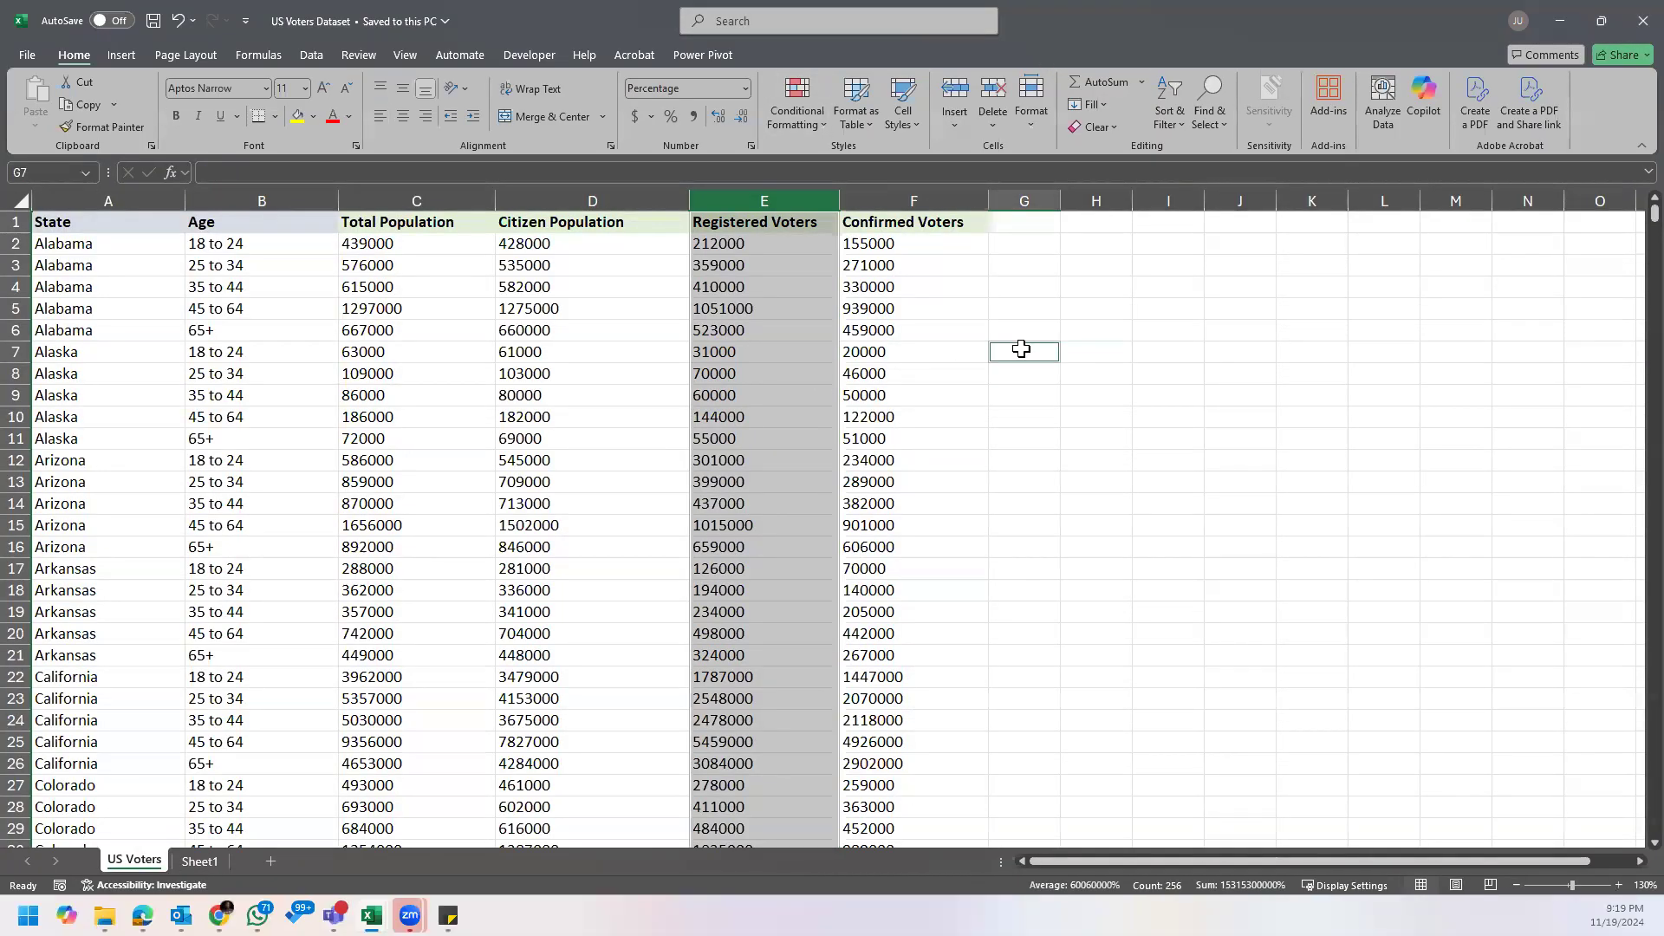
scroll(558, 308, "up", 4)
scroll(559, 309, "down", 3)
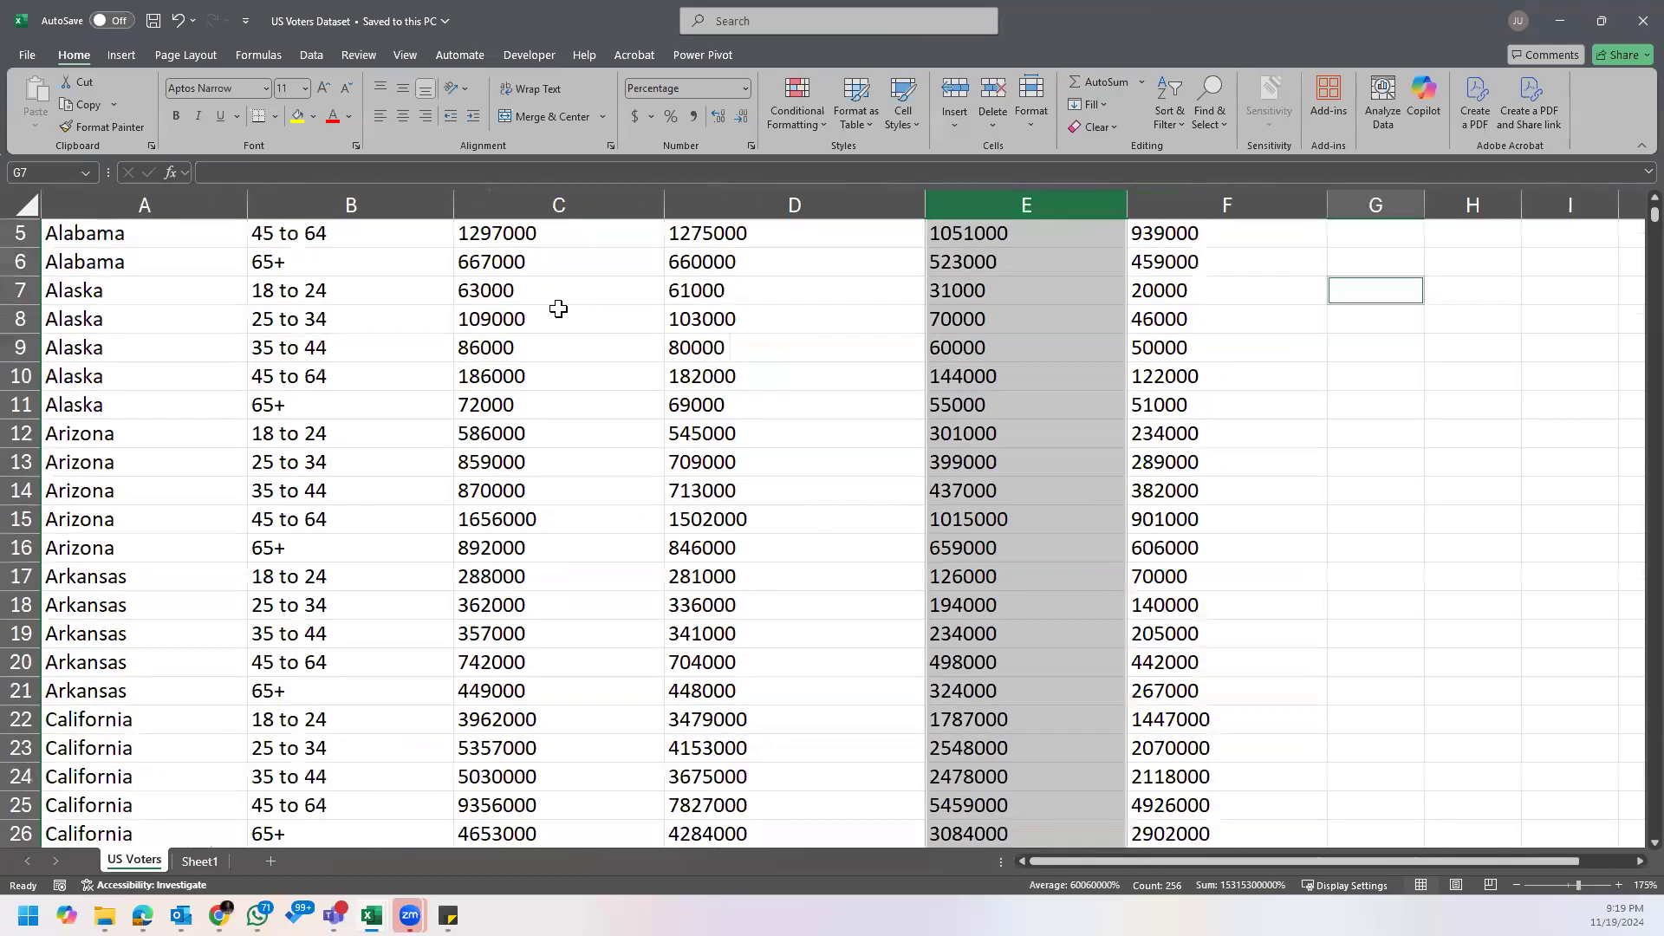
left_click(509, 233)
scroll(662, 379, "up", 1)
left_click(997, 343)
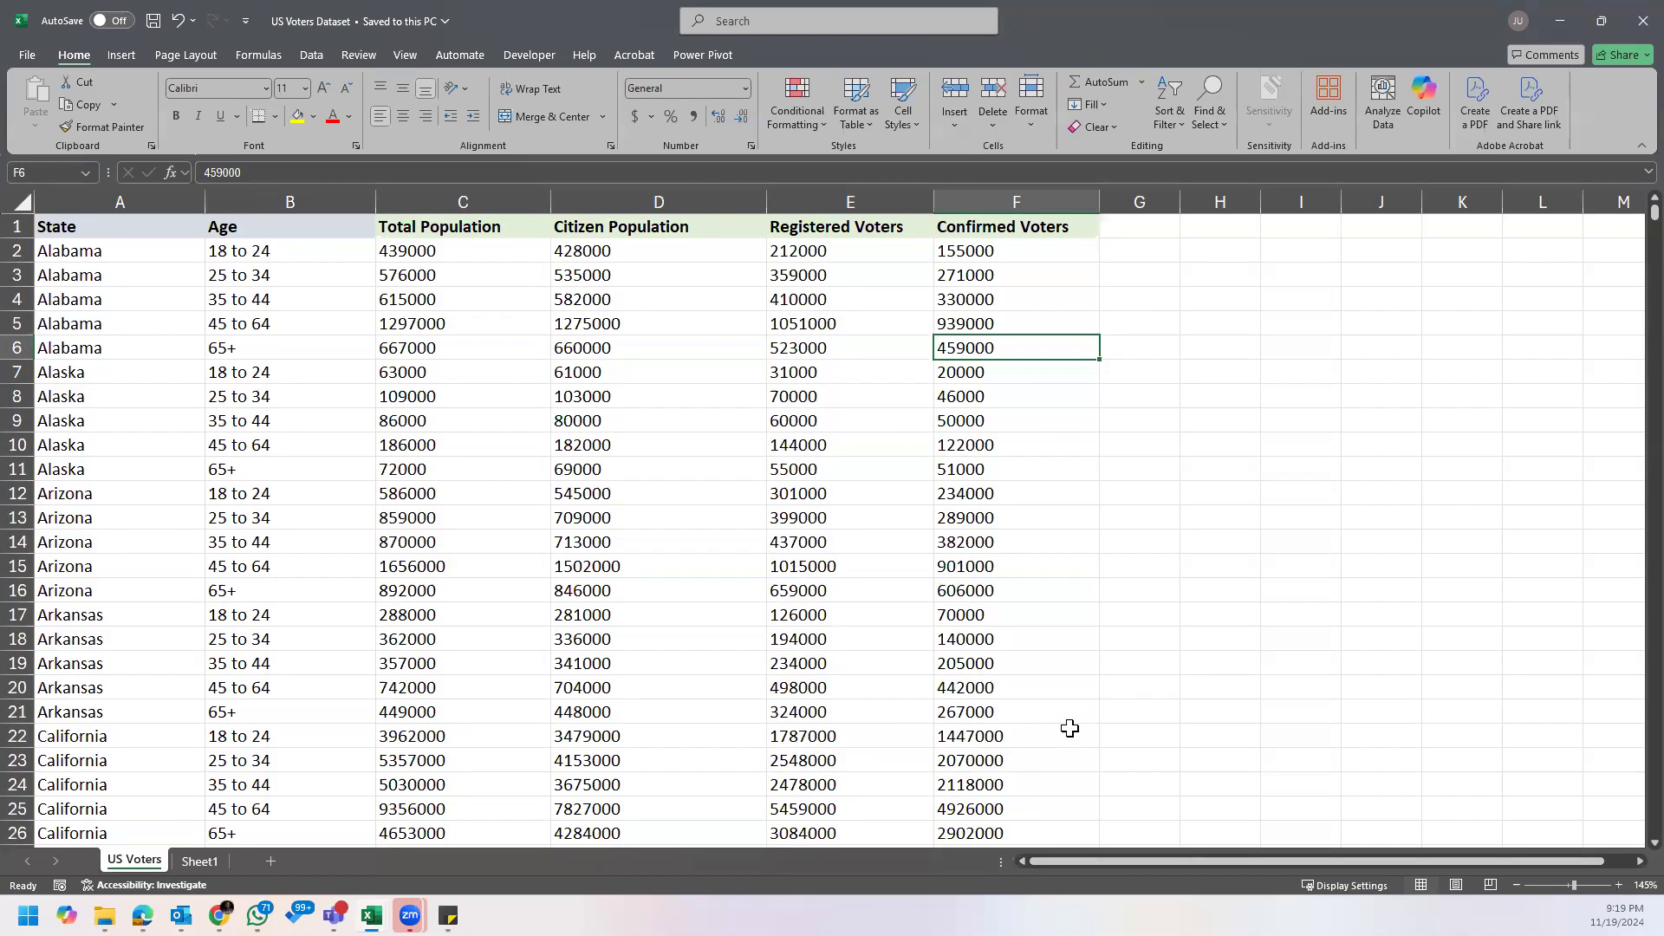
Step: Close the sales questions note, open the Assignment note, widen it and place it beside the Confirmed Voters column
left_click(448, 916)
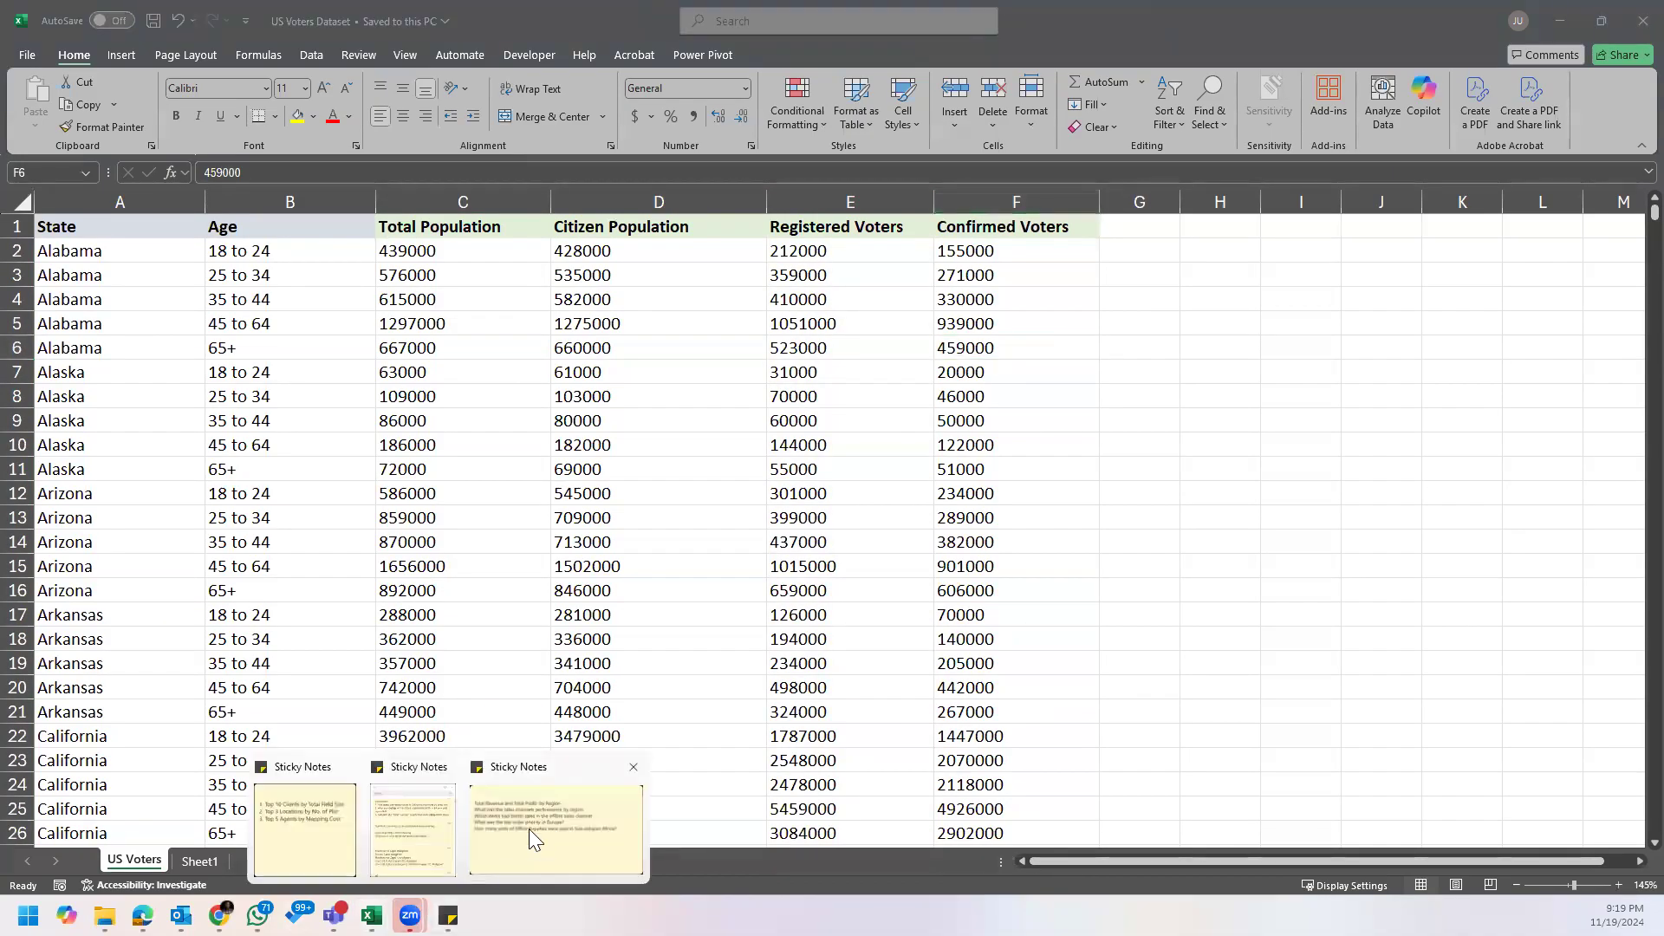
left_click(538, 830)
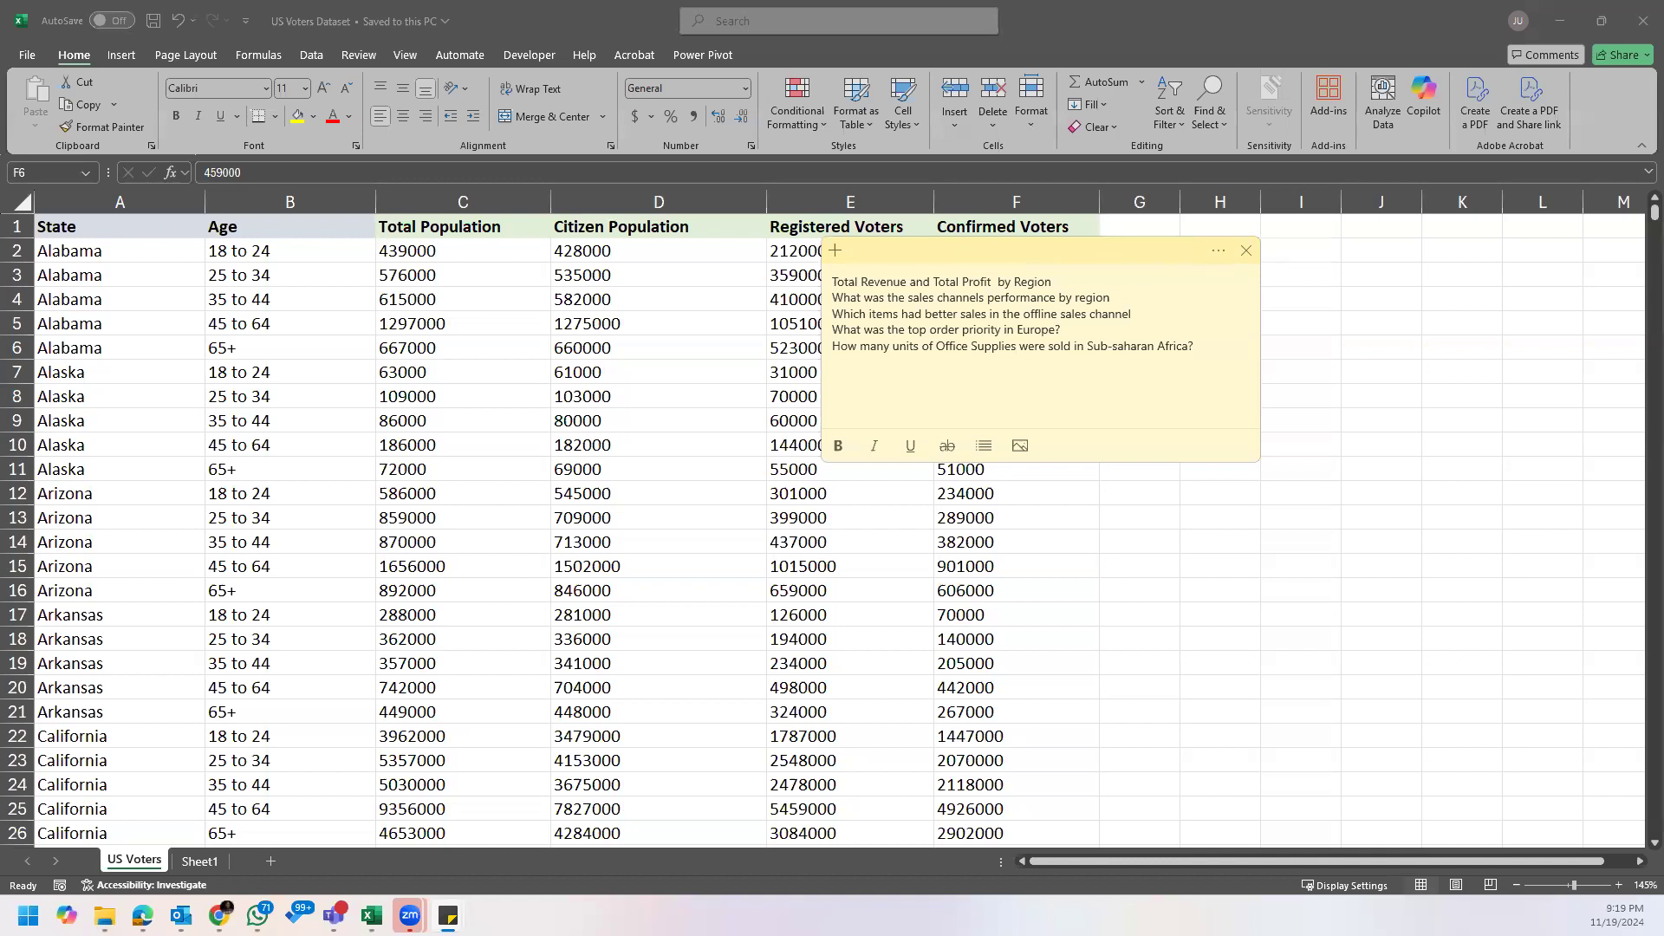
left_click(1246, 251)
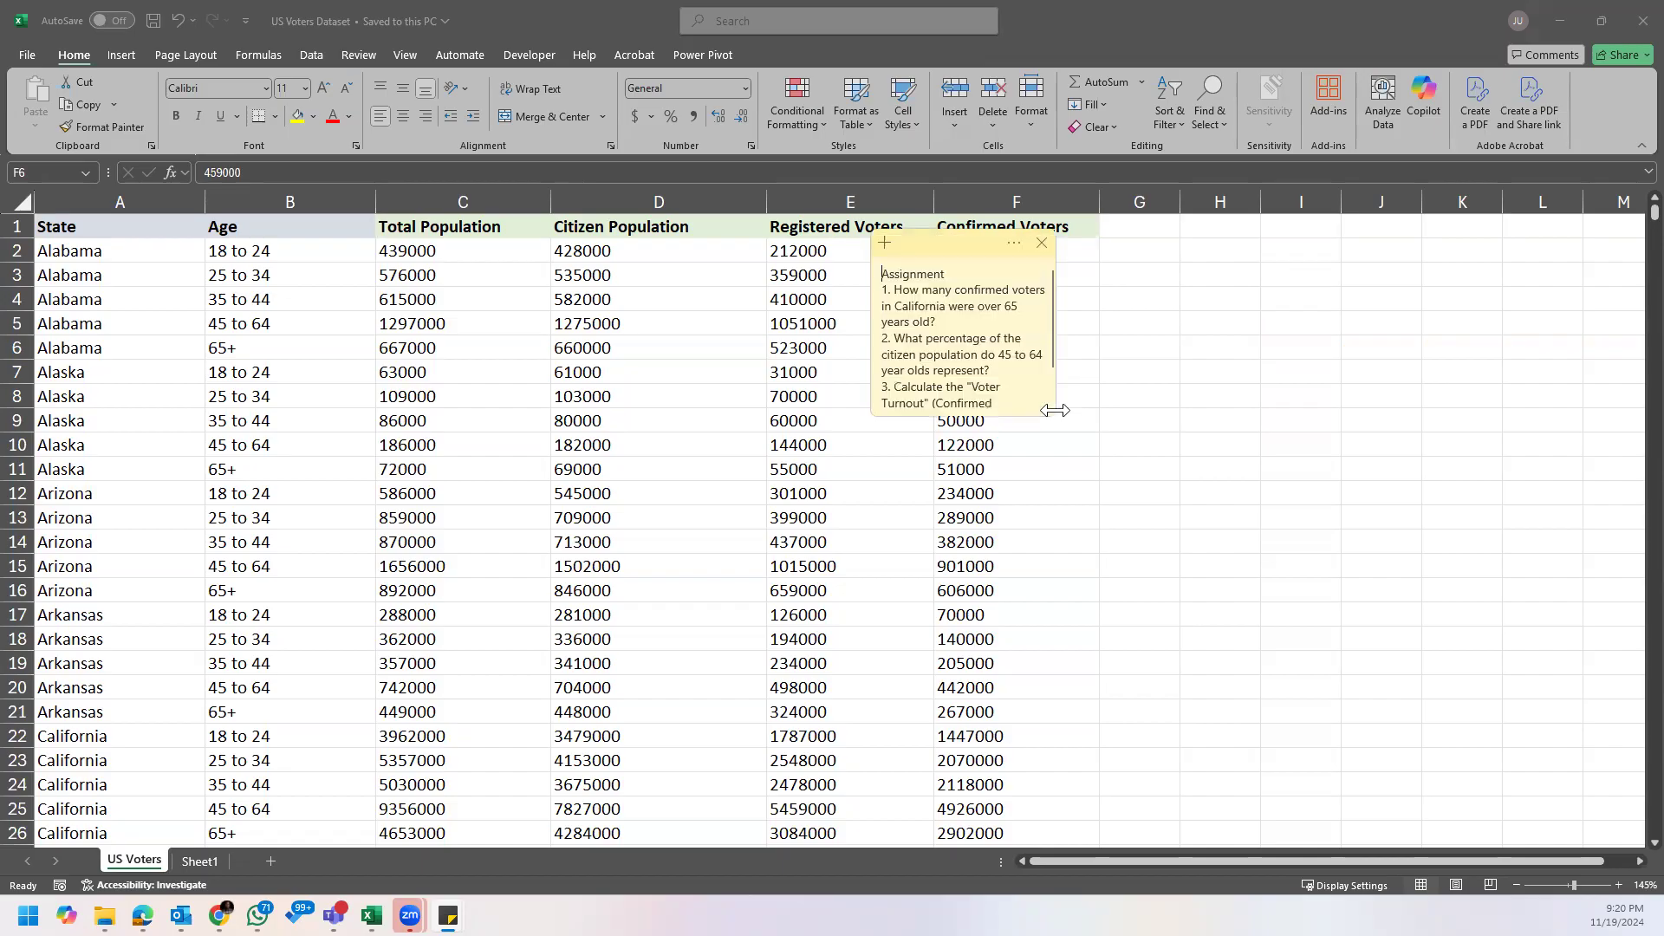
left_click(1050, 411)
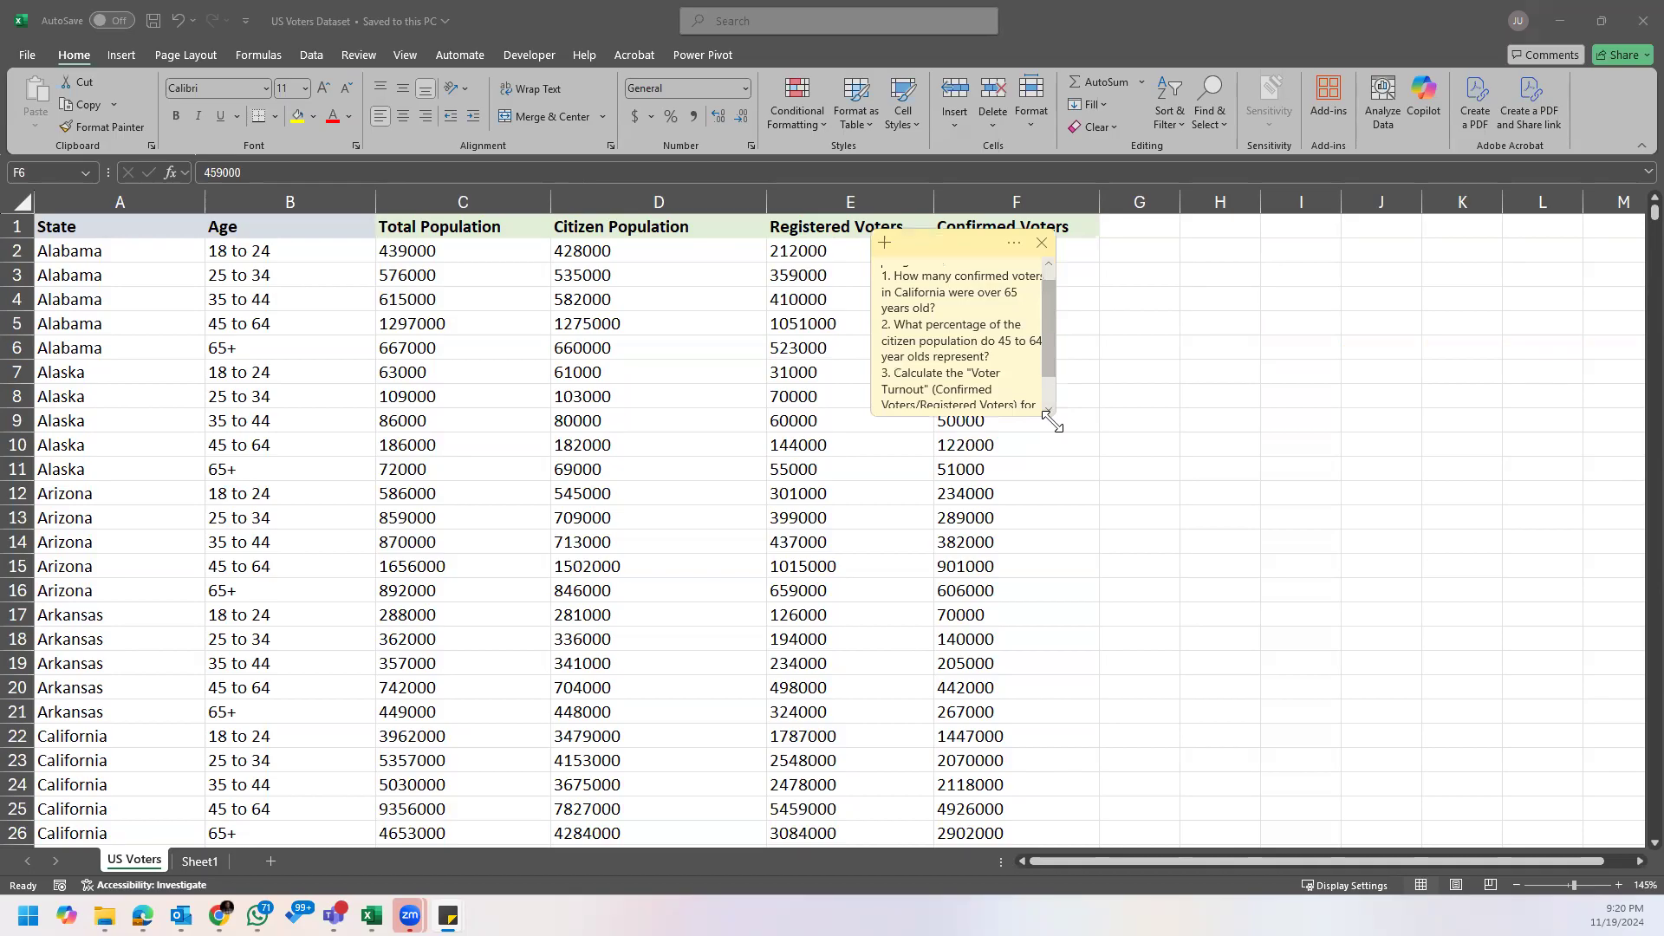
left_click_drag(1054, 422, 1393, 450)
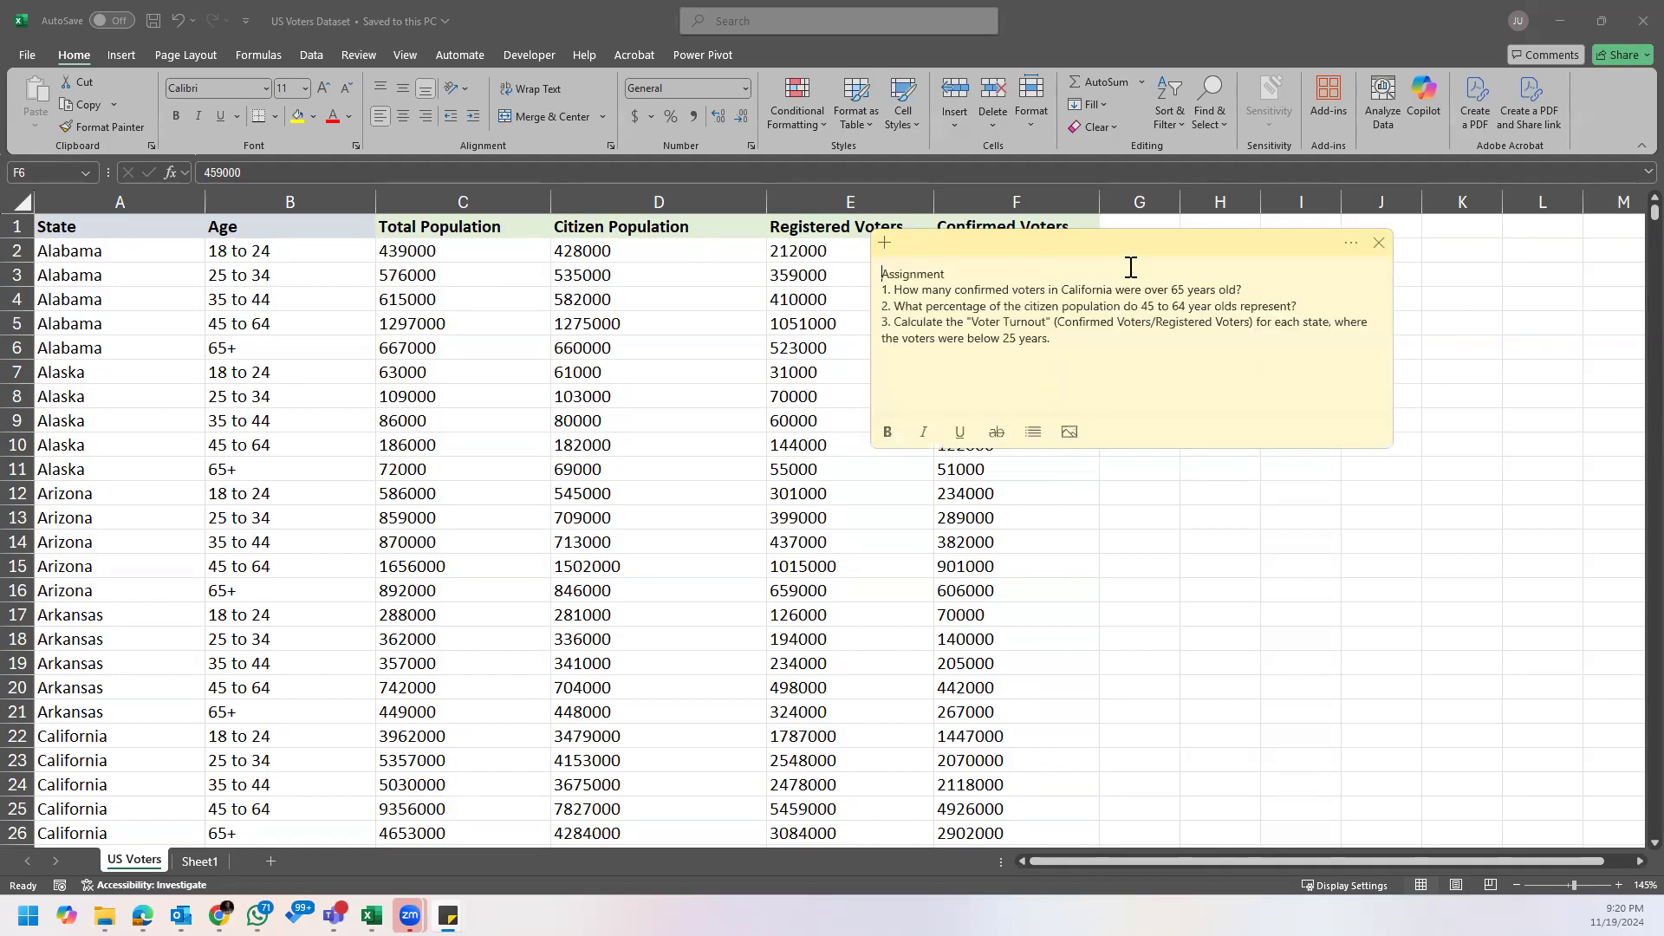
left_click_drag(1118, 245, 1286, 312)
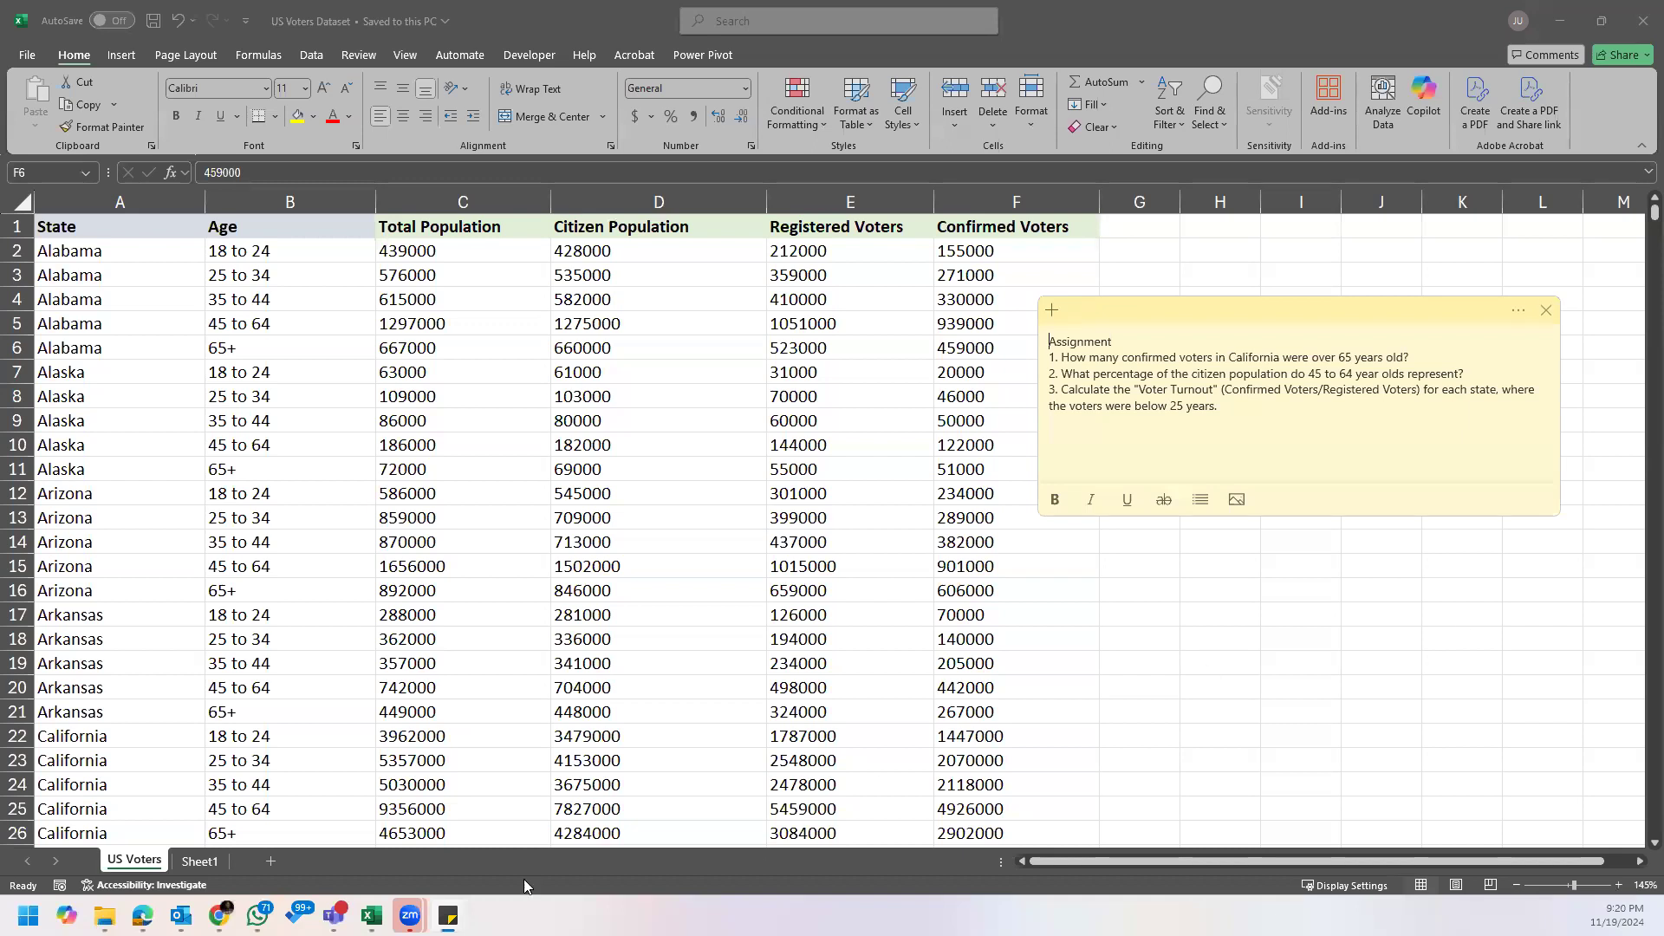
Step: Switch to the Sales Dashboard (1) workbook and compare the field list display with a cell selected inside and outside the region PivotTable
mouse_move(447, 908)
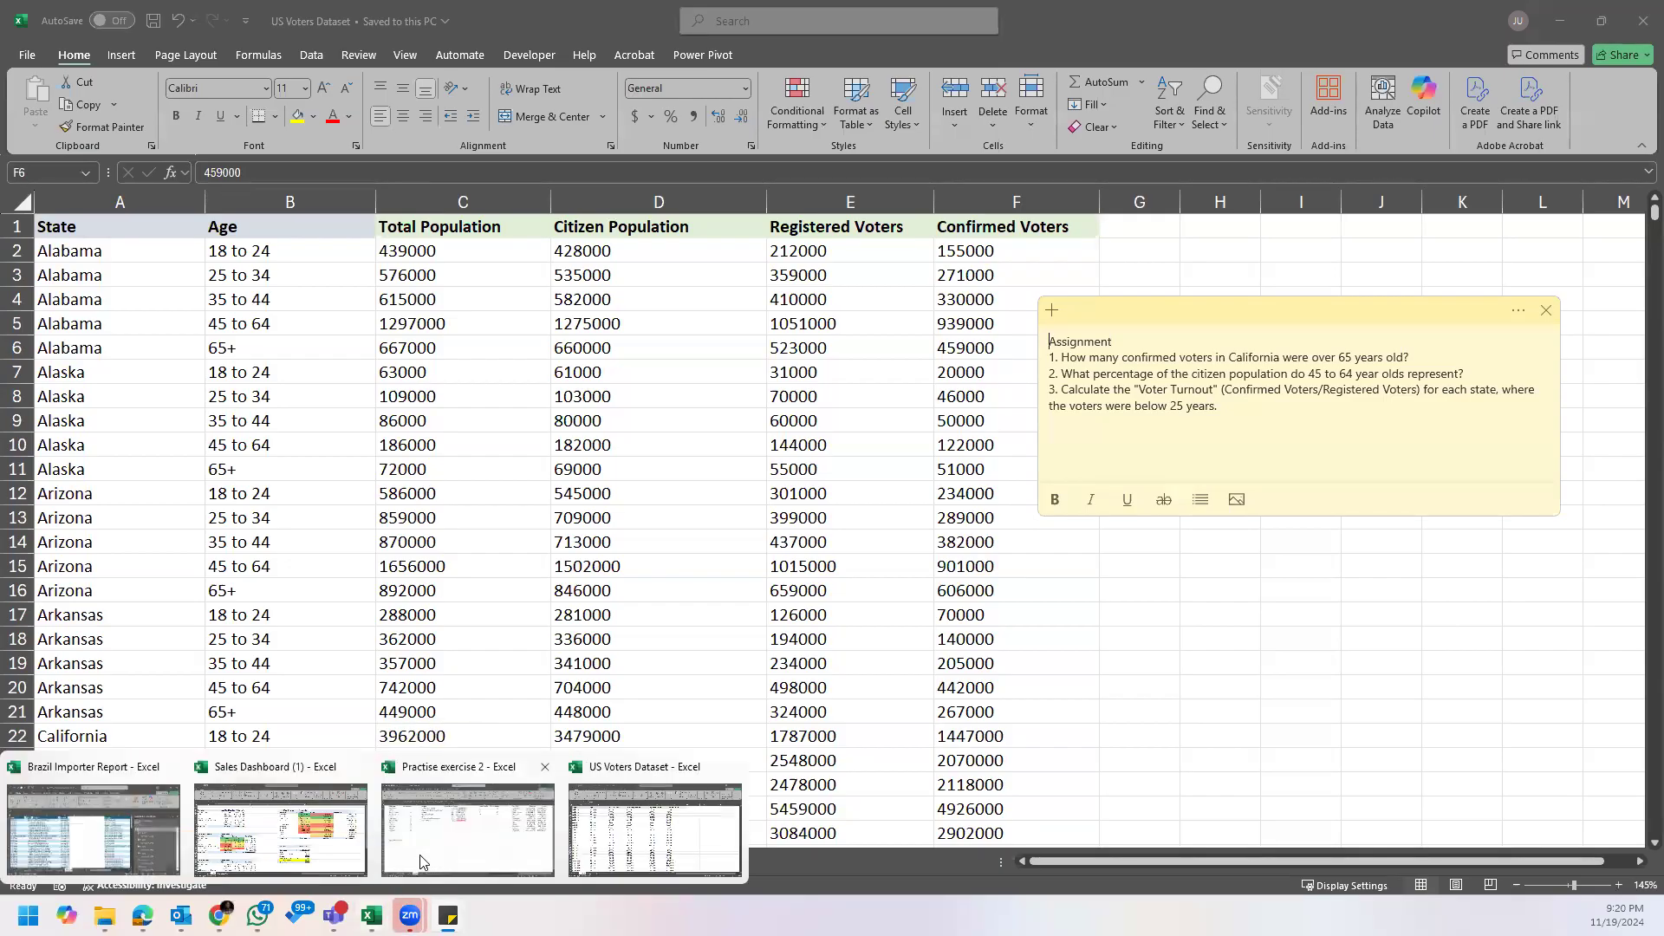
left_click(336, 847)
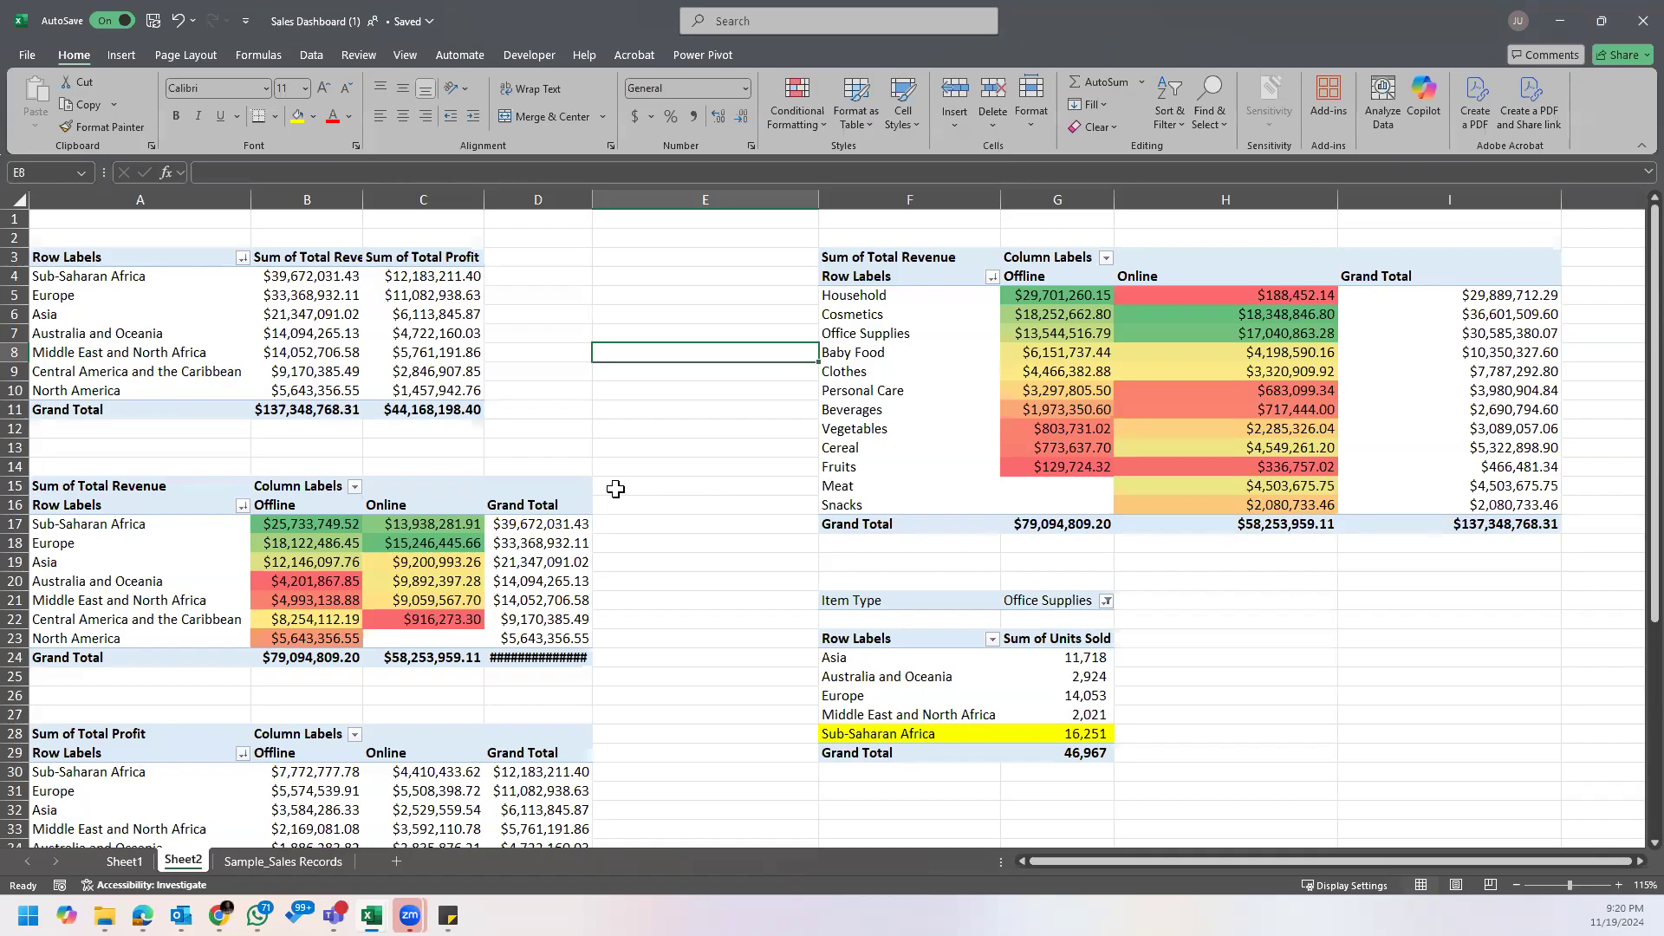
left_click(289, 330)
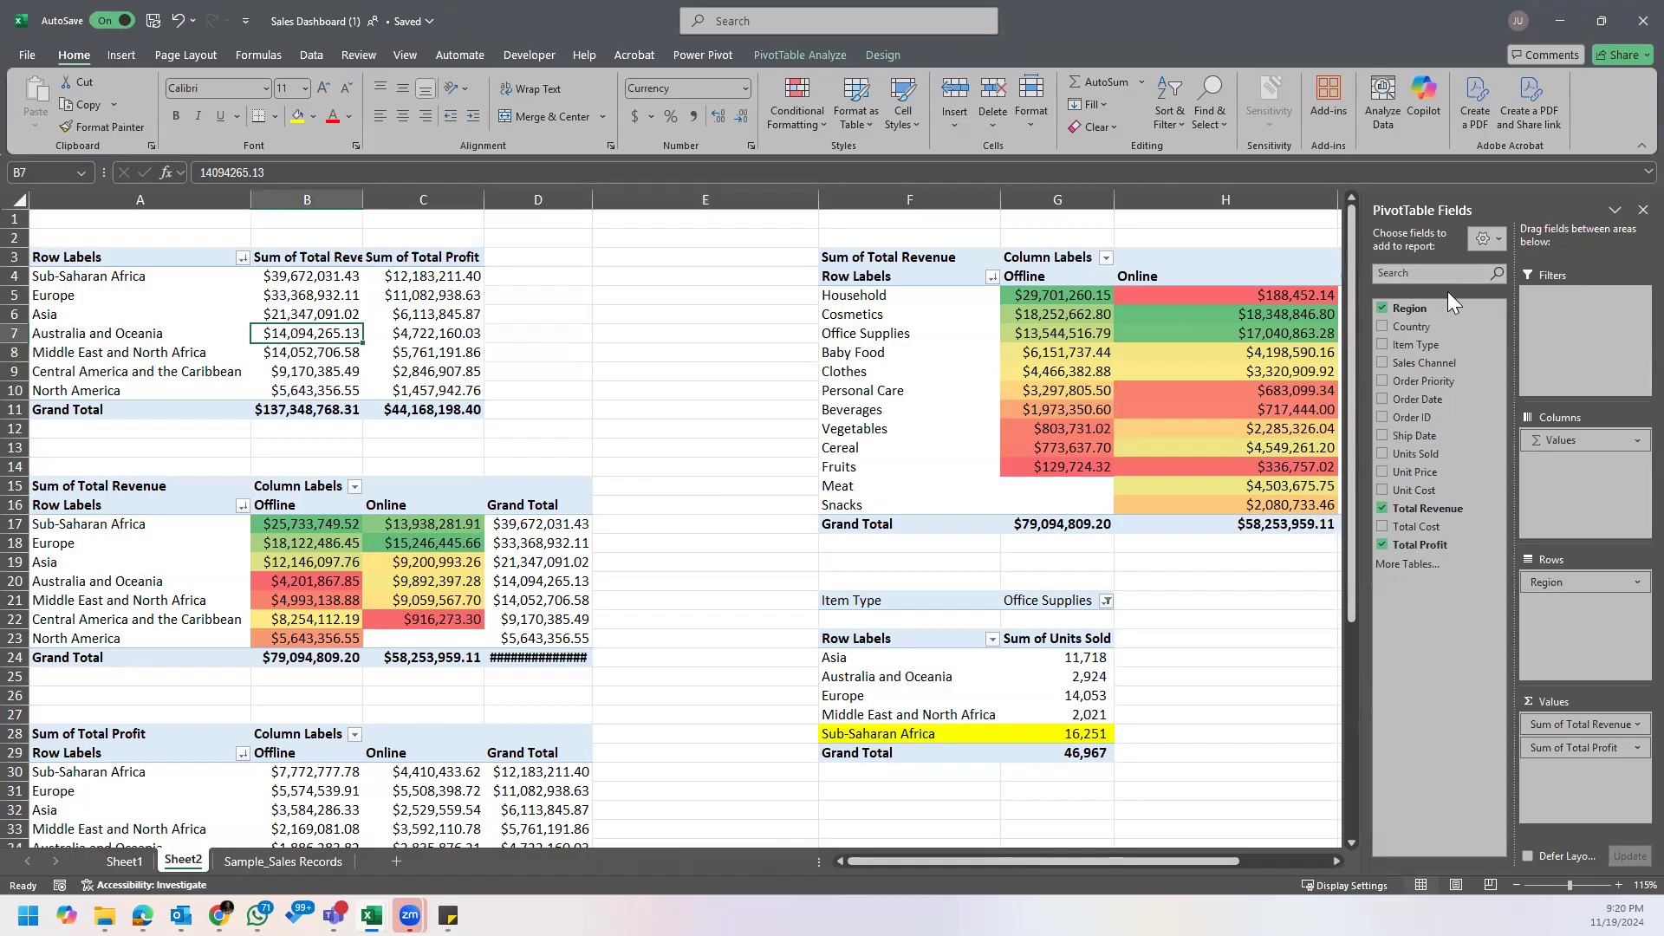
left_click(579, 329)
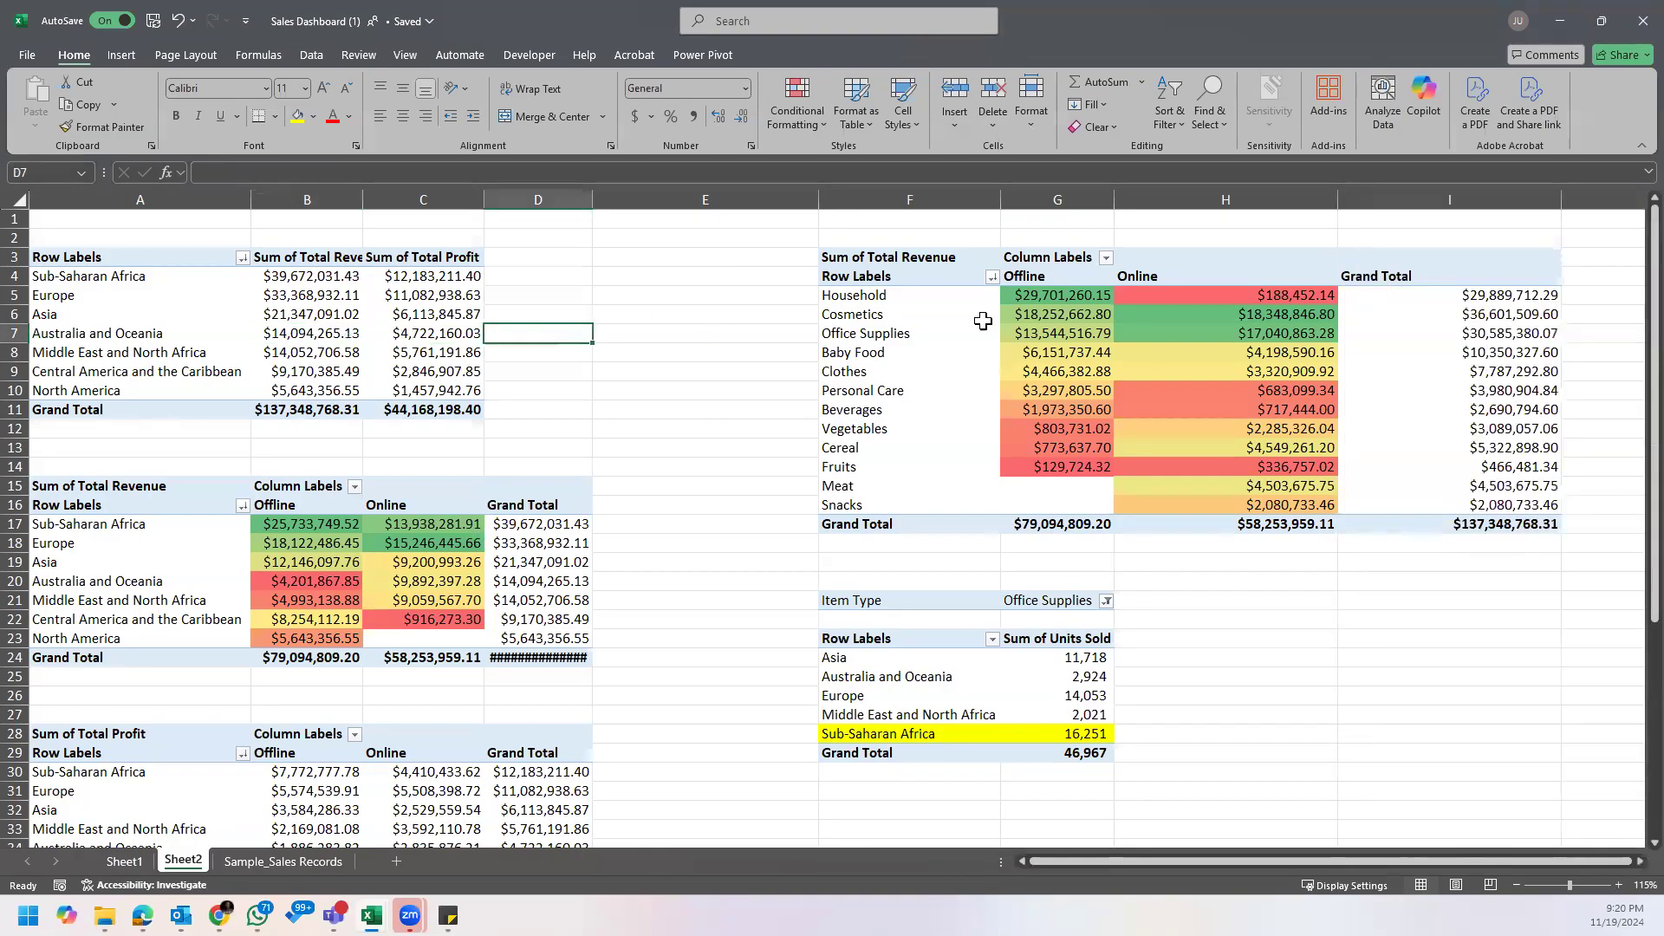
left_click(726, 335)
left_click(670, 355)
left_click(642, 280)
type("fzxgshrn")
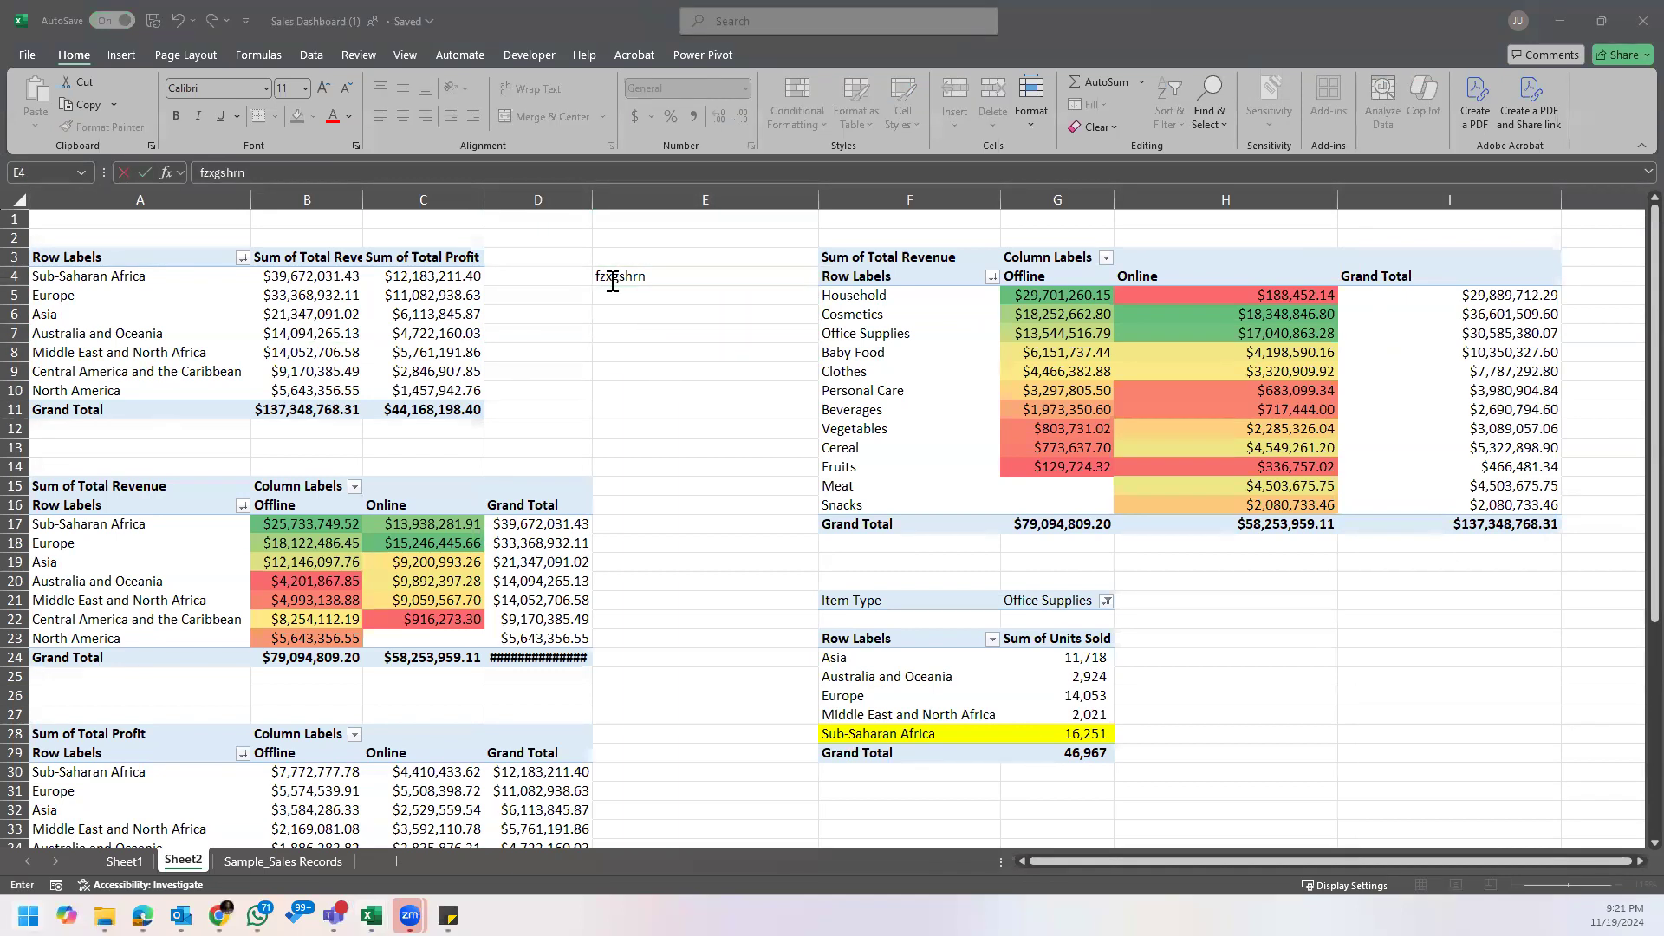
key("Escape")
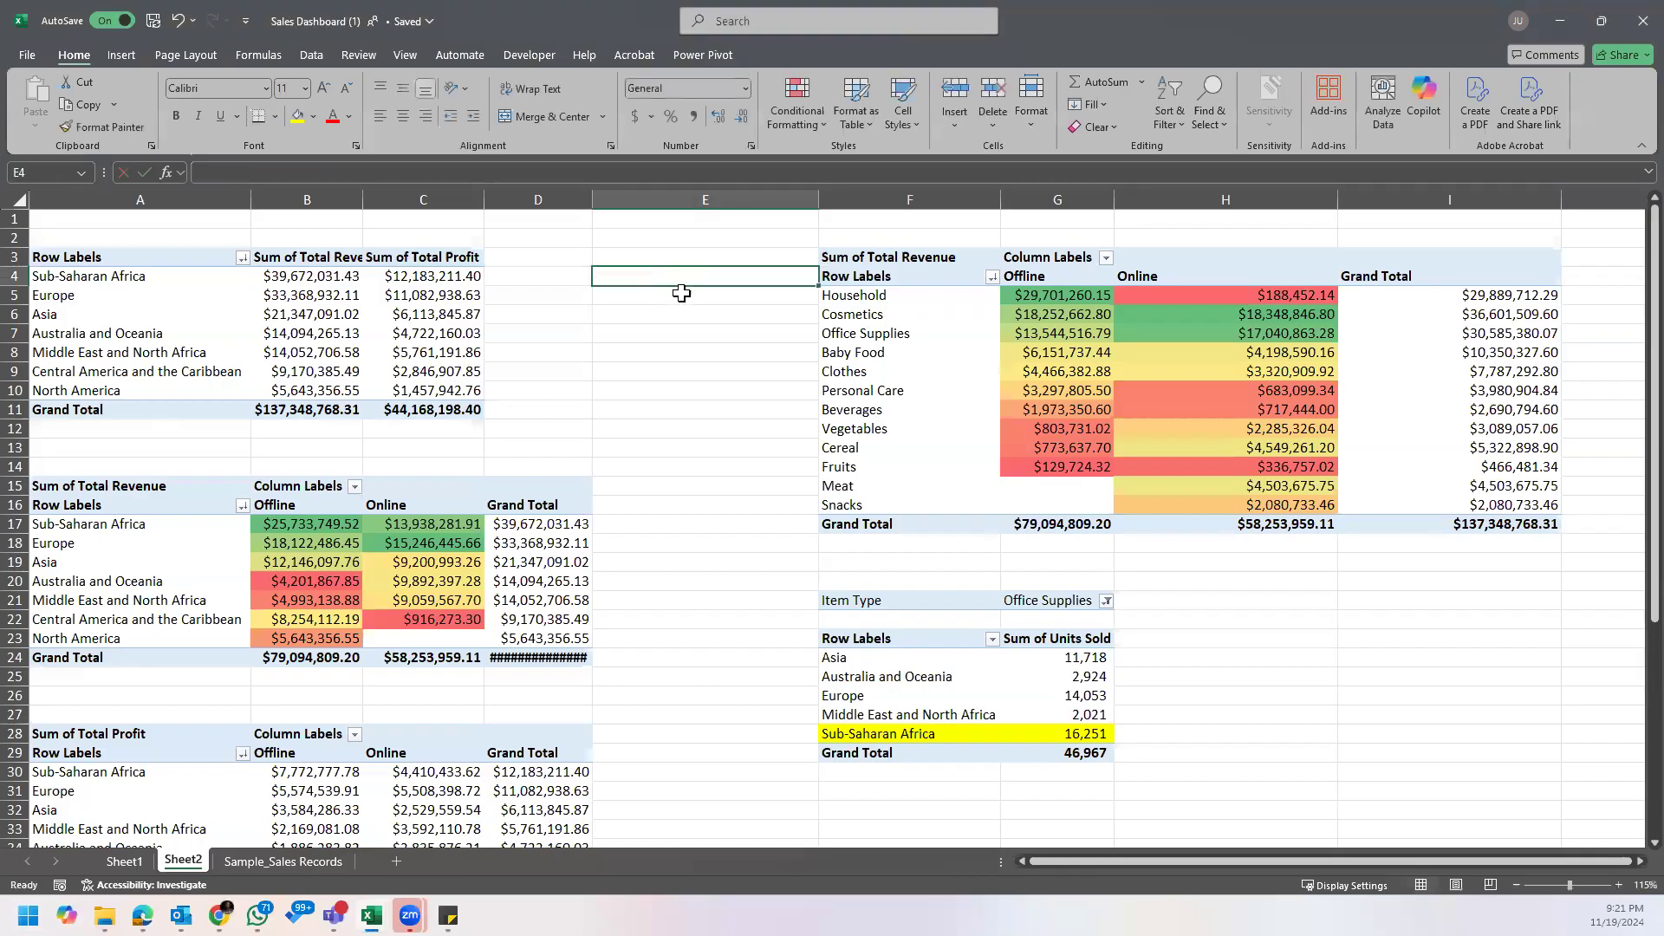
Step: Close the PivotTable field list and check other Total Profit cells in the region PivotTable with it hidden
left_click(394, 293)
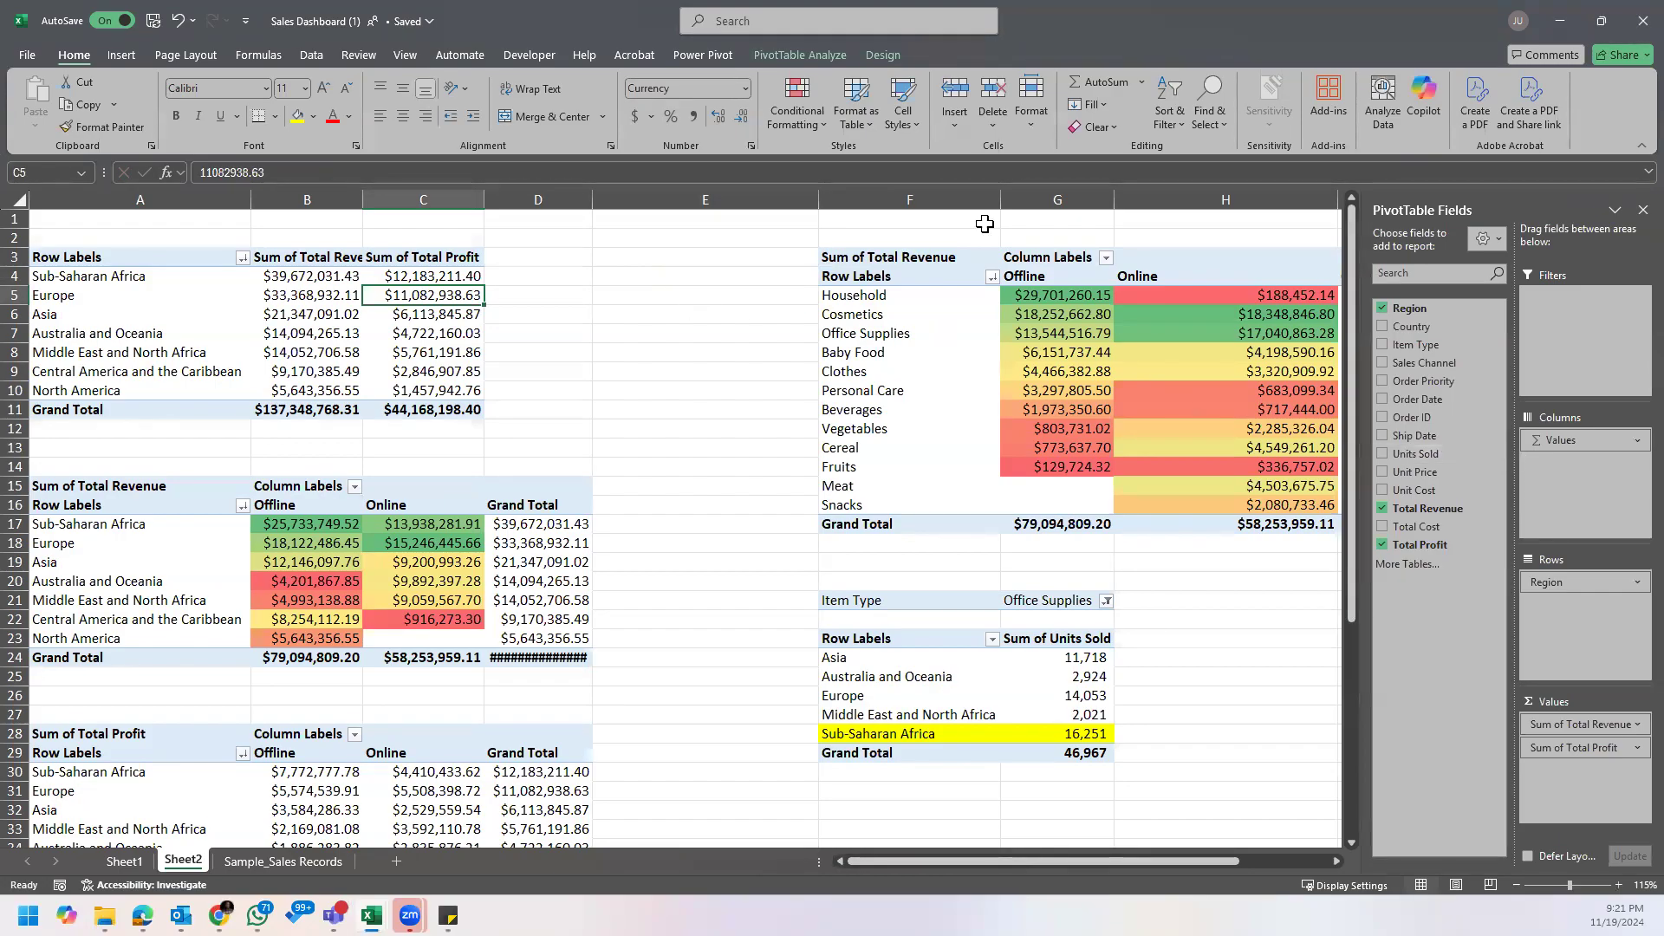
left_click(1635, 214)
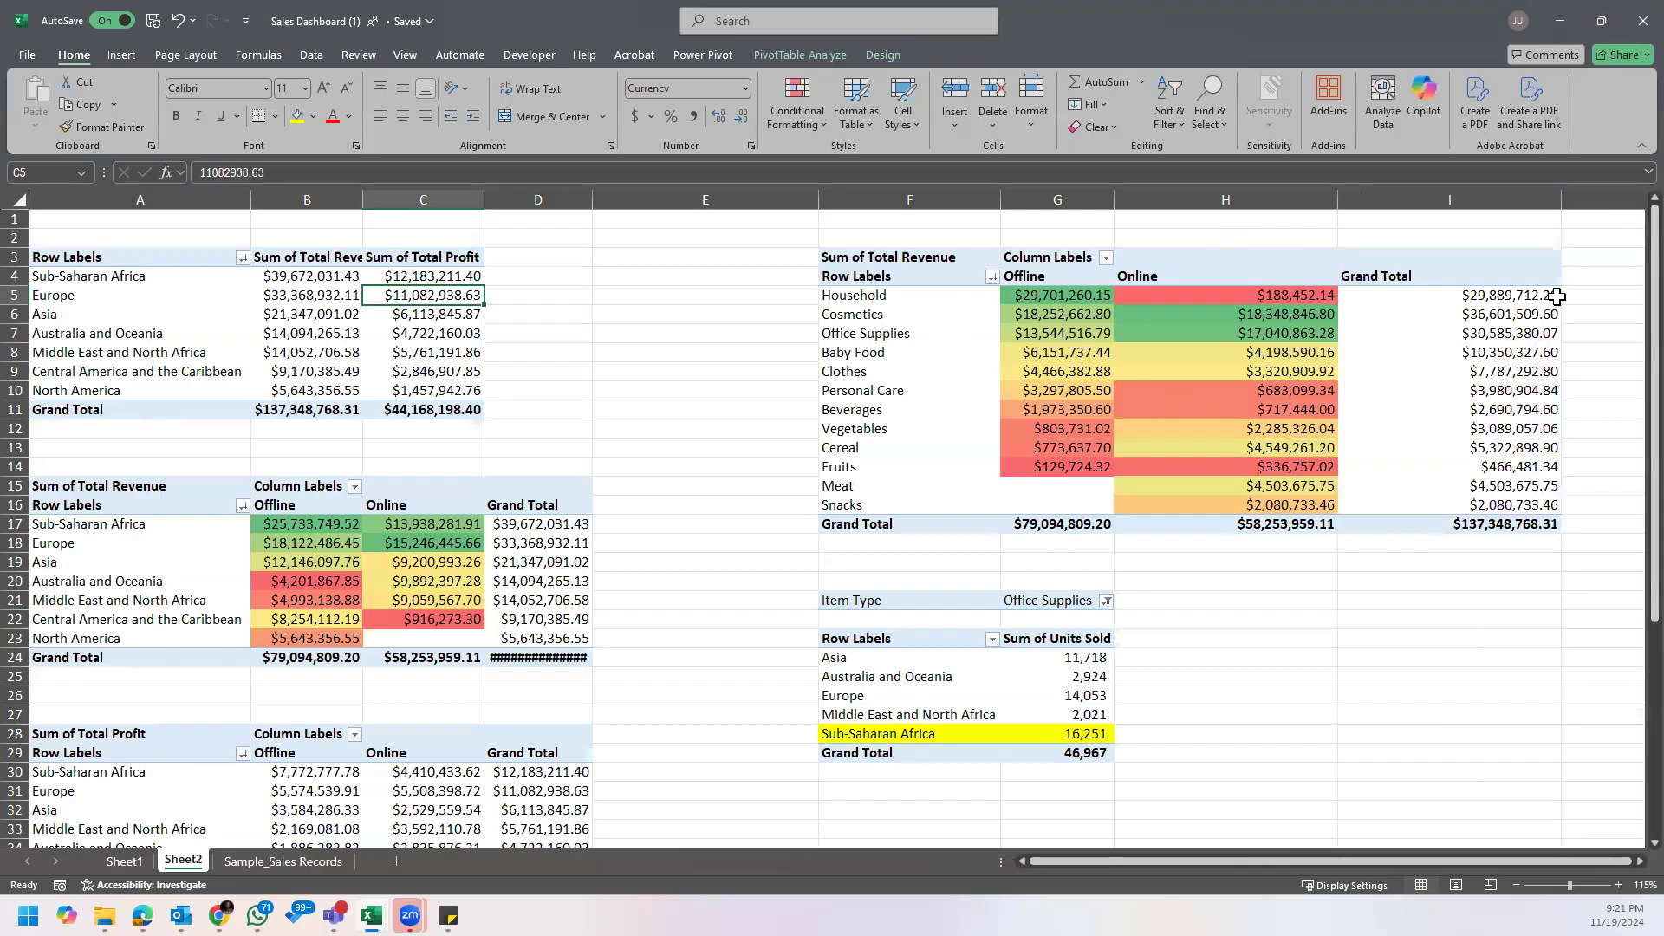
left_click(438, 336)
left_click(433, 355)
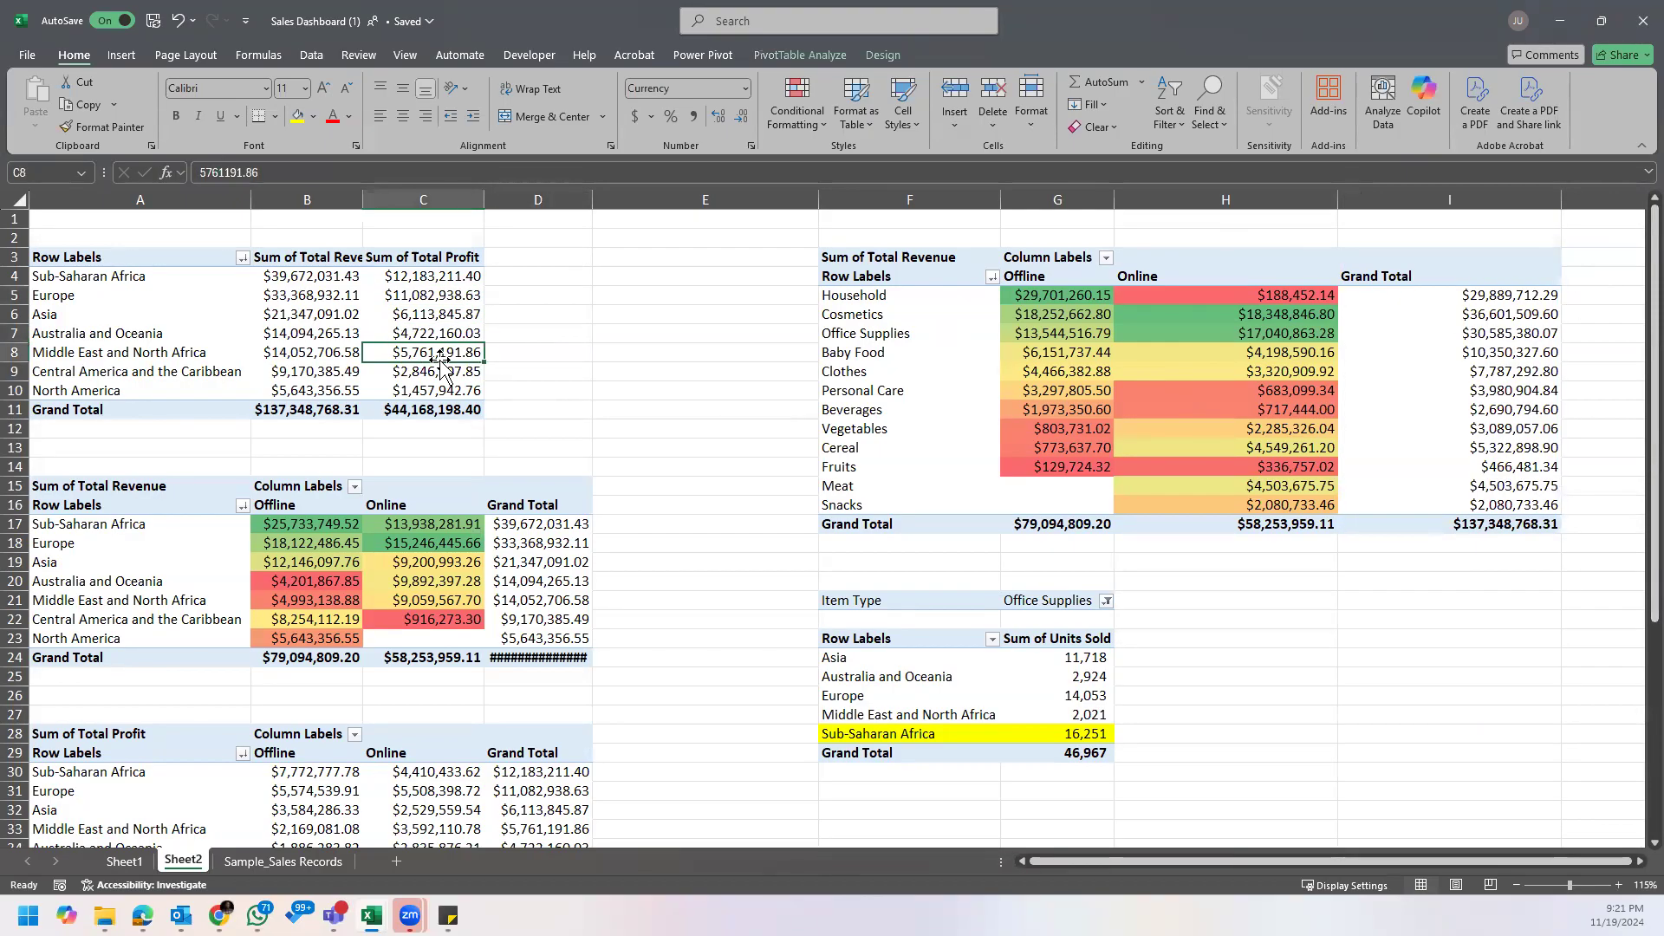
Step: Show the field list again for the region PivotTable from its Europe row label
mouse_move(396, 311)
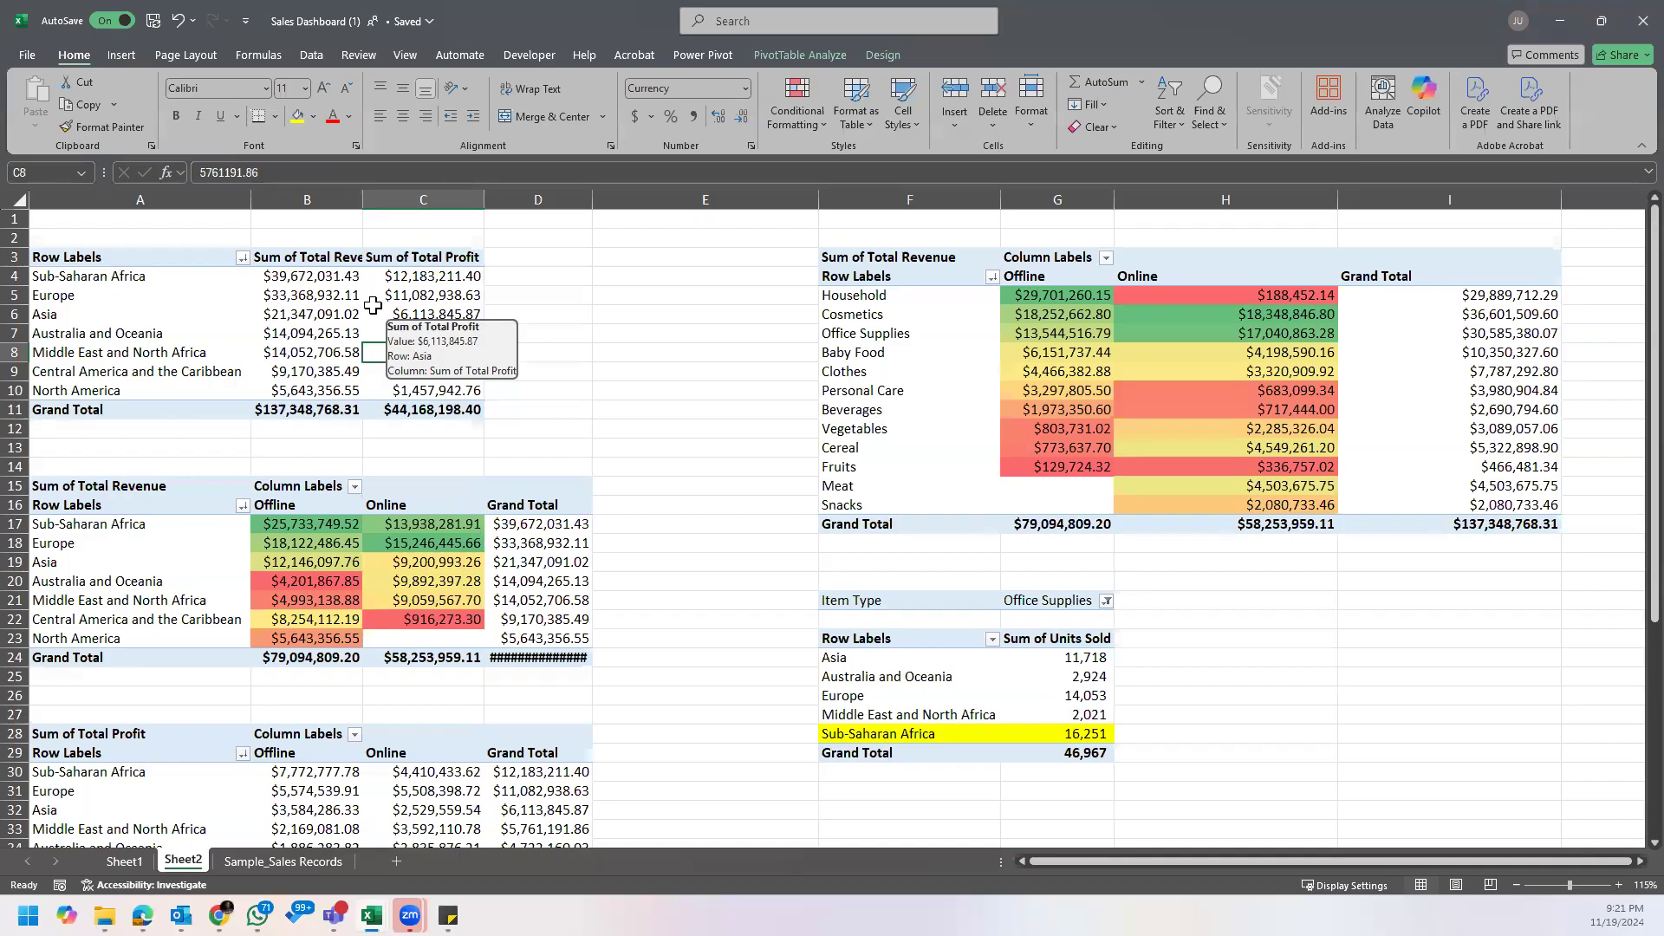
left_click(207, 283)
left_click(224, 298)
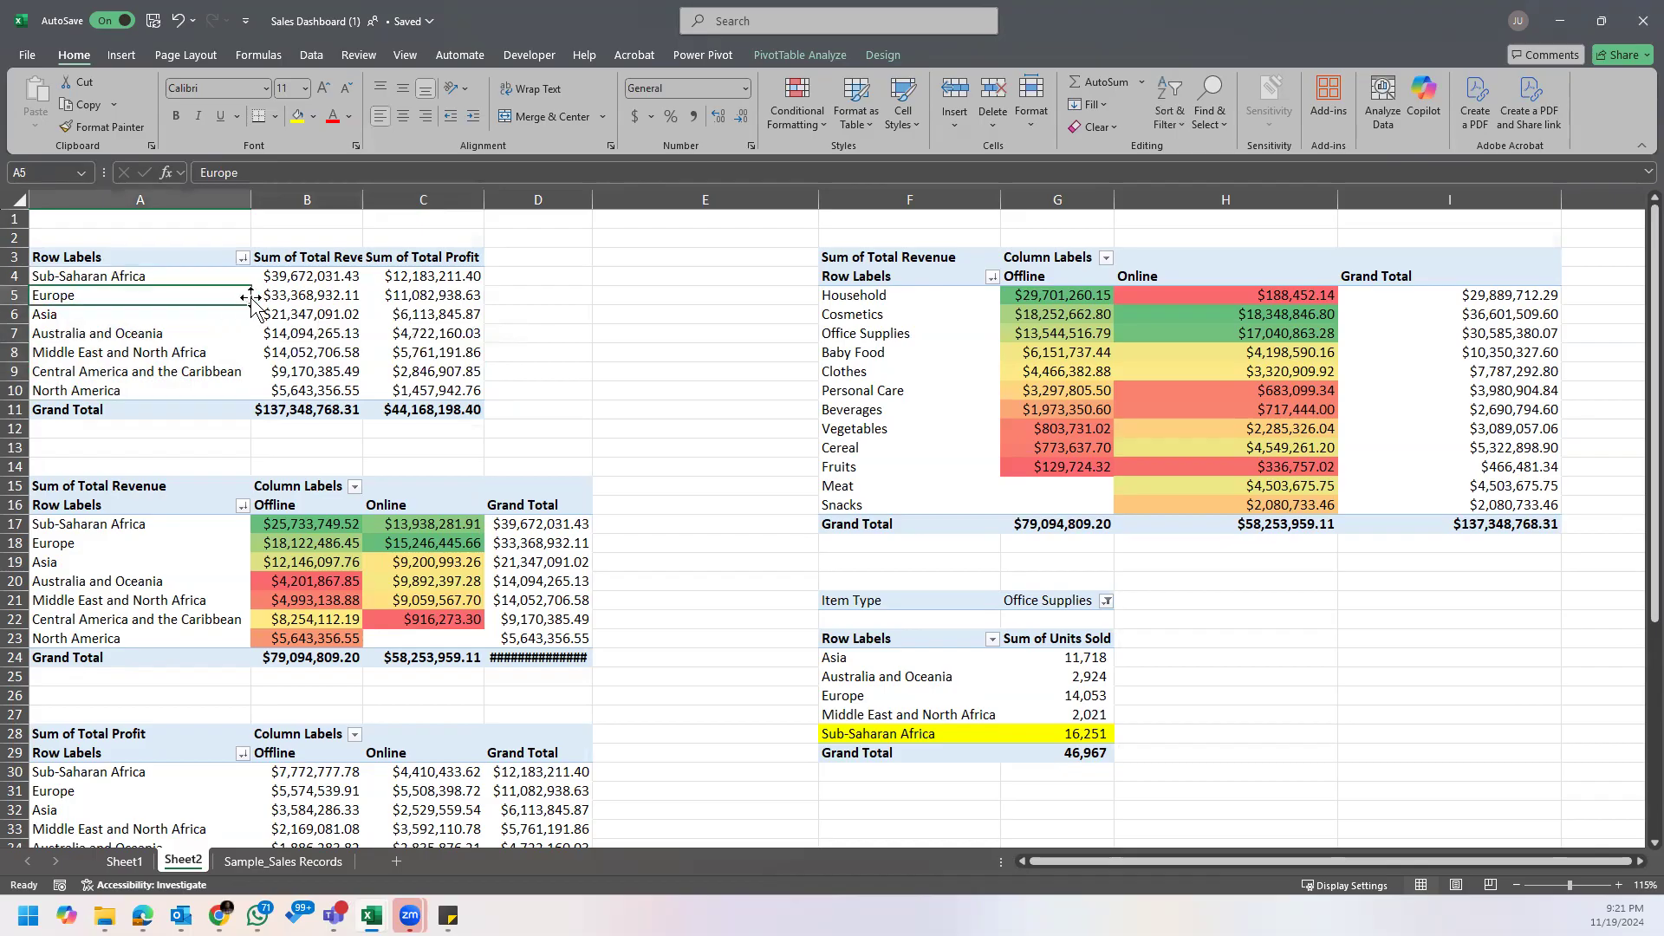
right_click(225, 295)
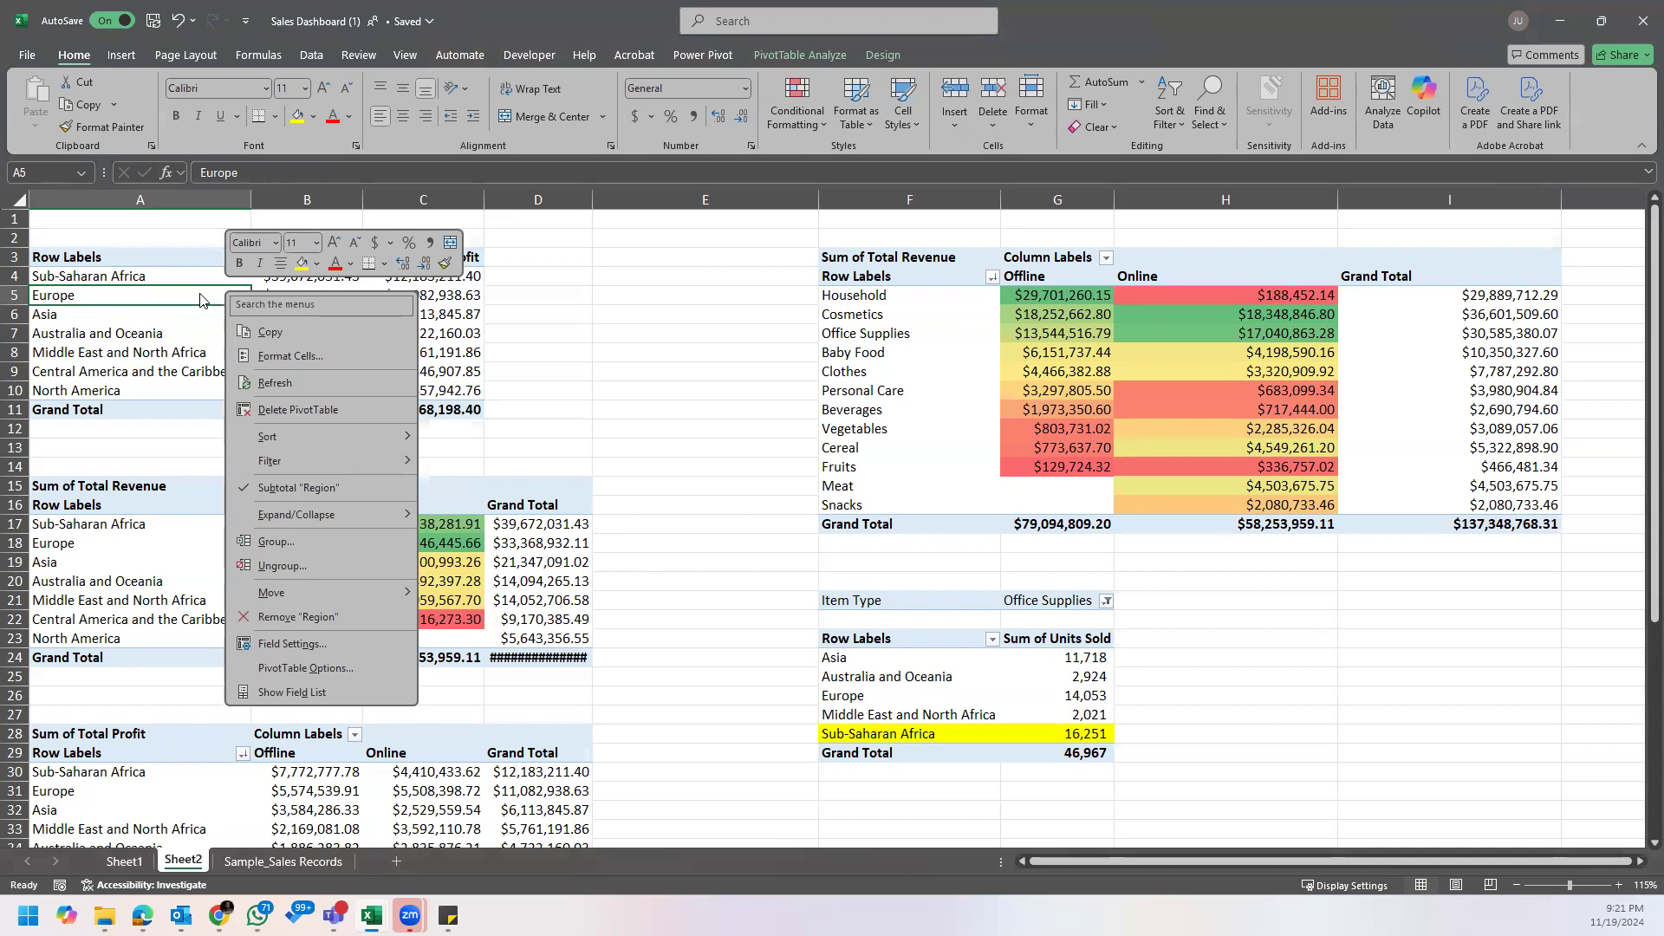
left_click(304, 697)
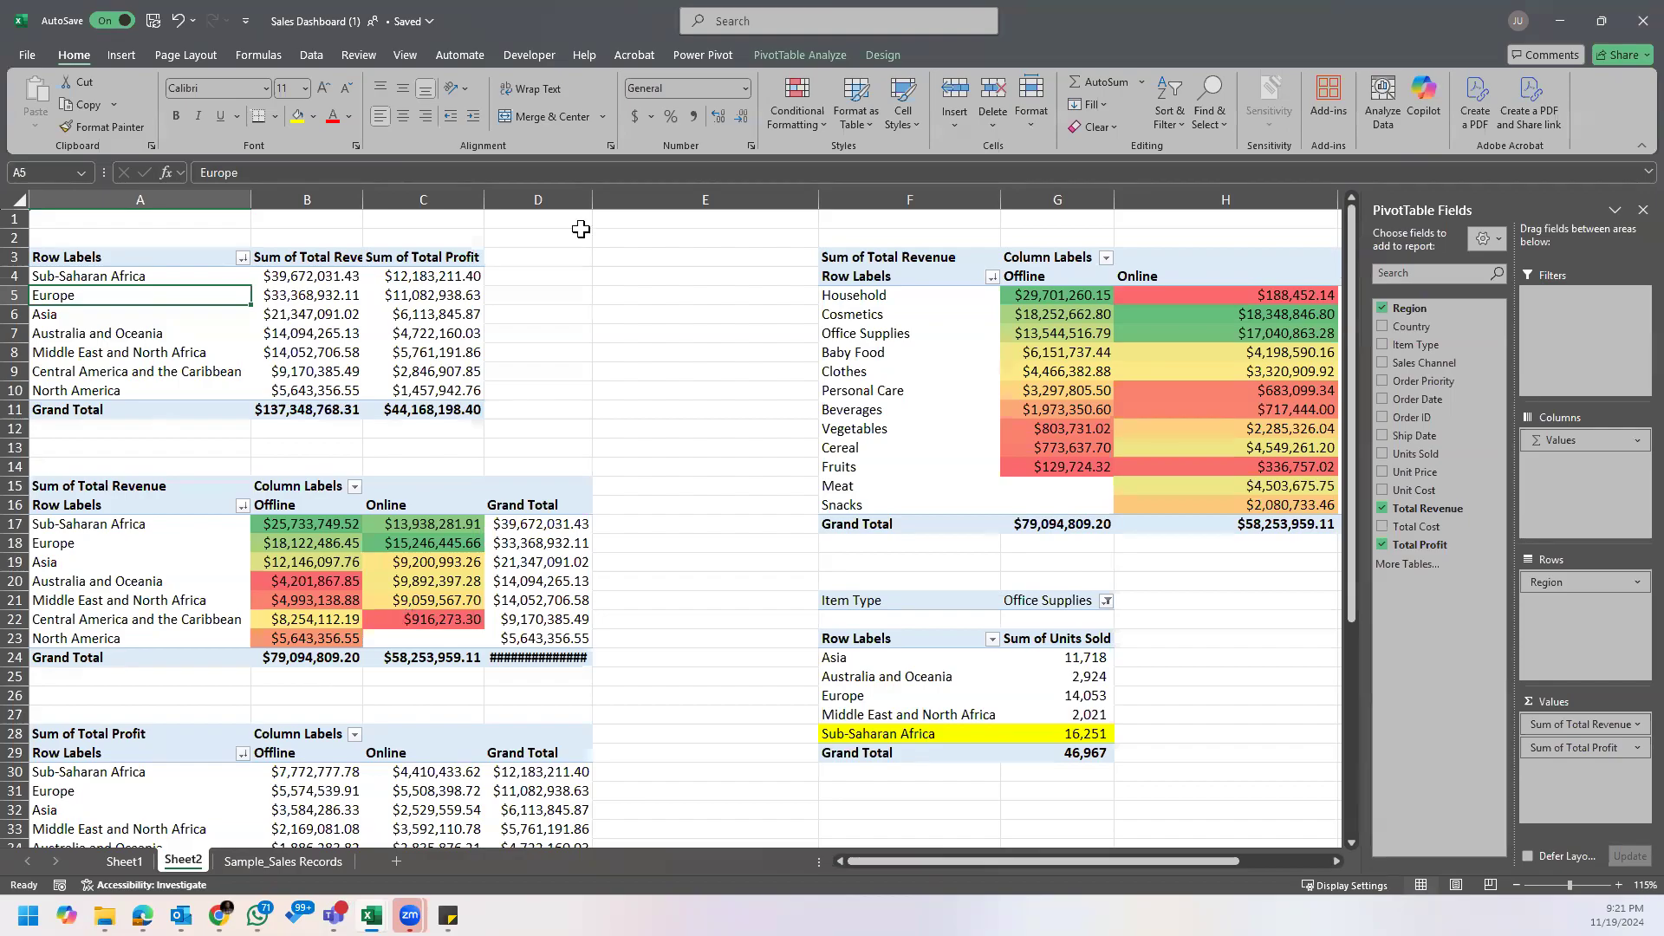
Step: Autofit column D on Sheet2 to its Grand Total values and return to the US Voters Dataset workbook
double_click(597, 199)
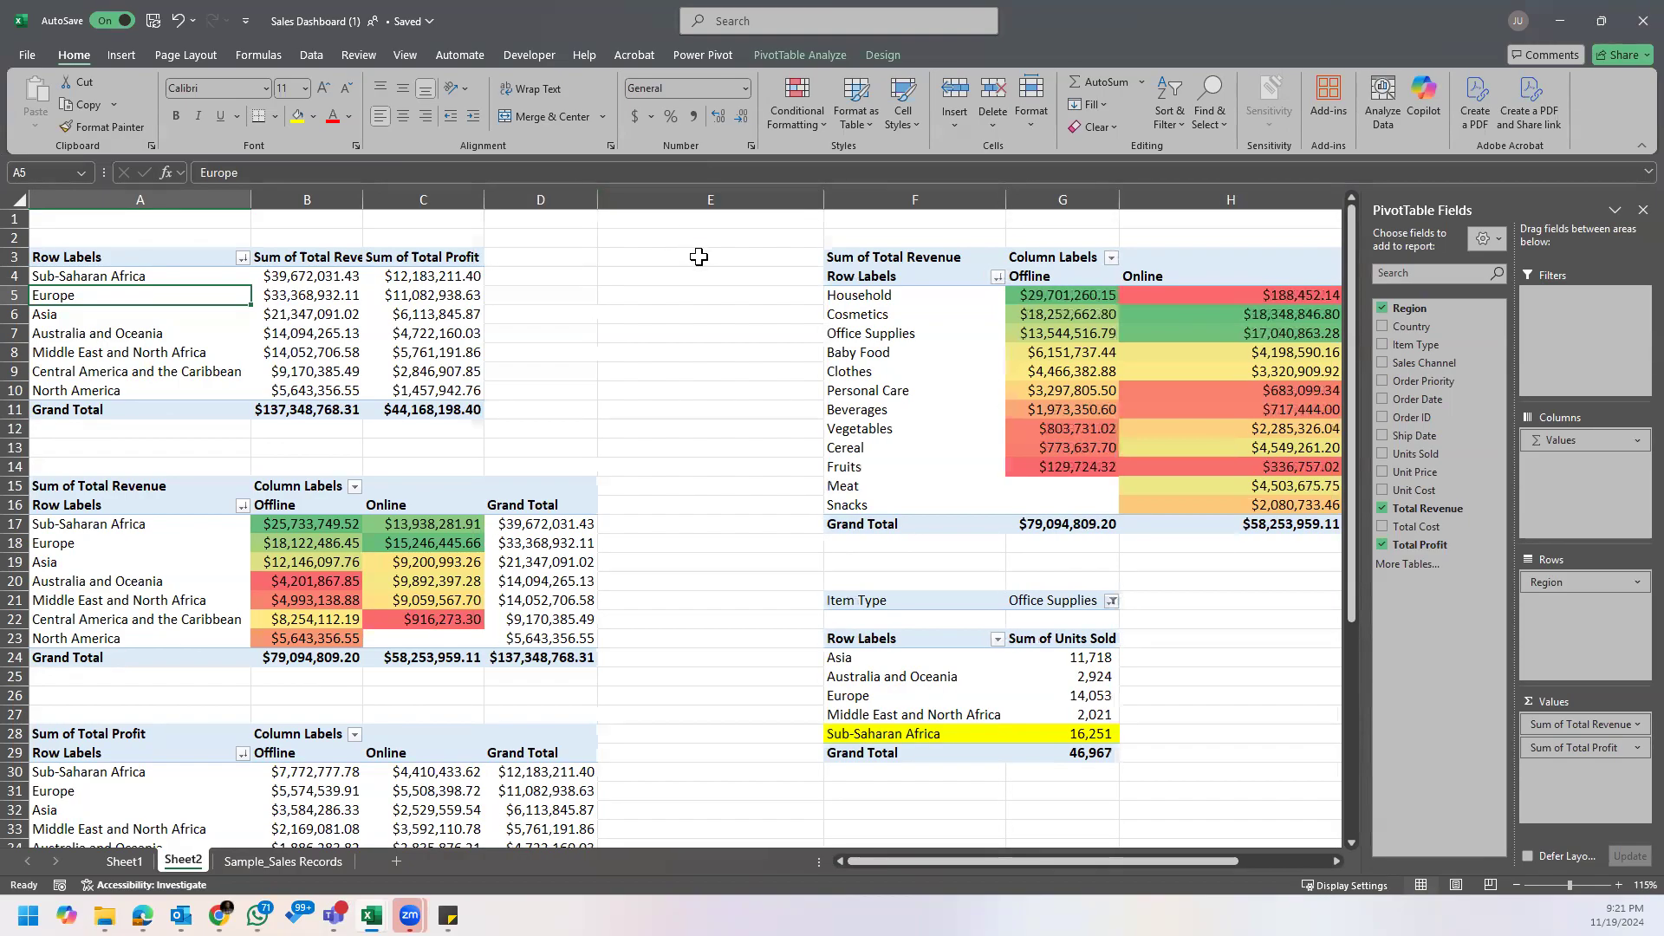
left_click(775, 468)
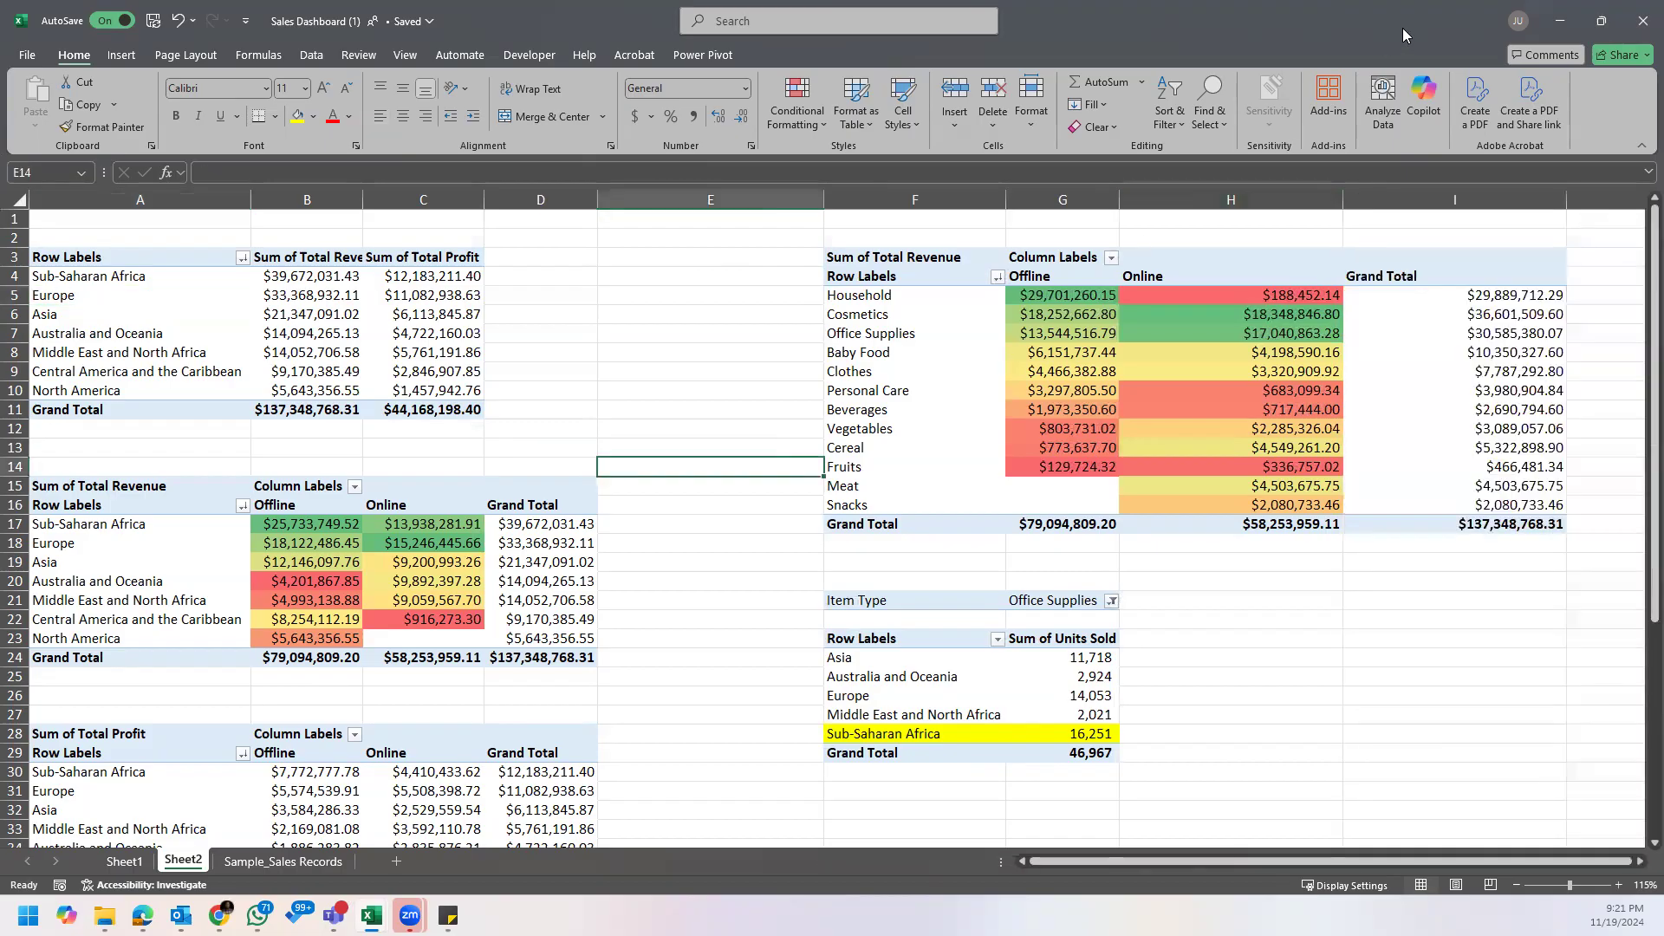
left_click(1571, 11)
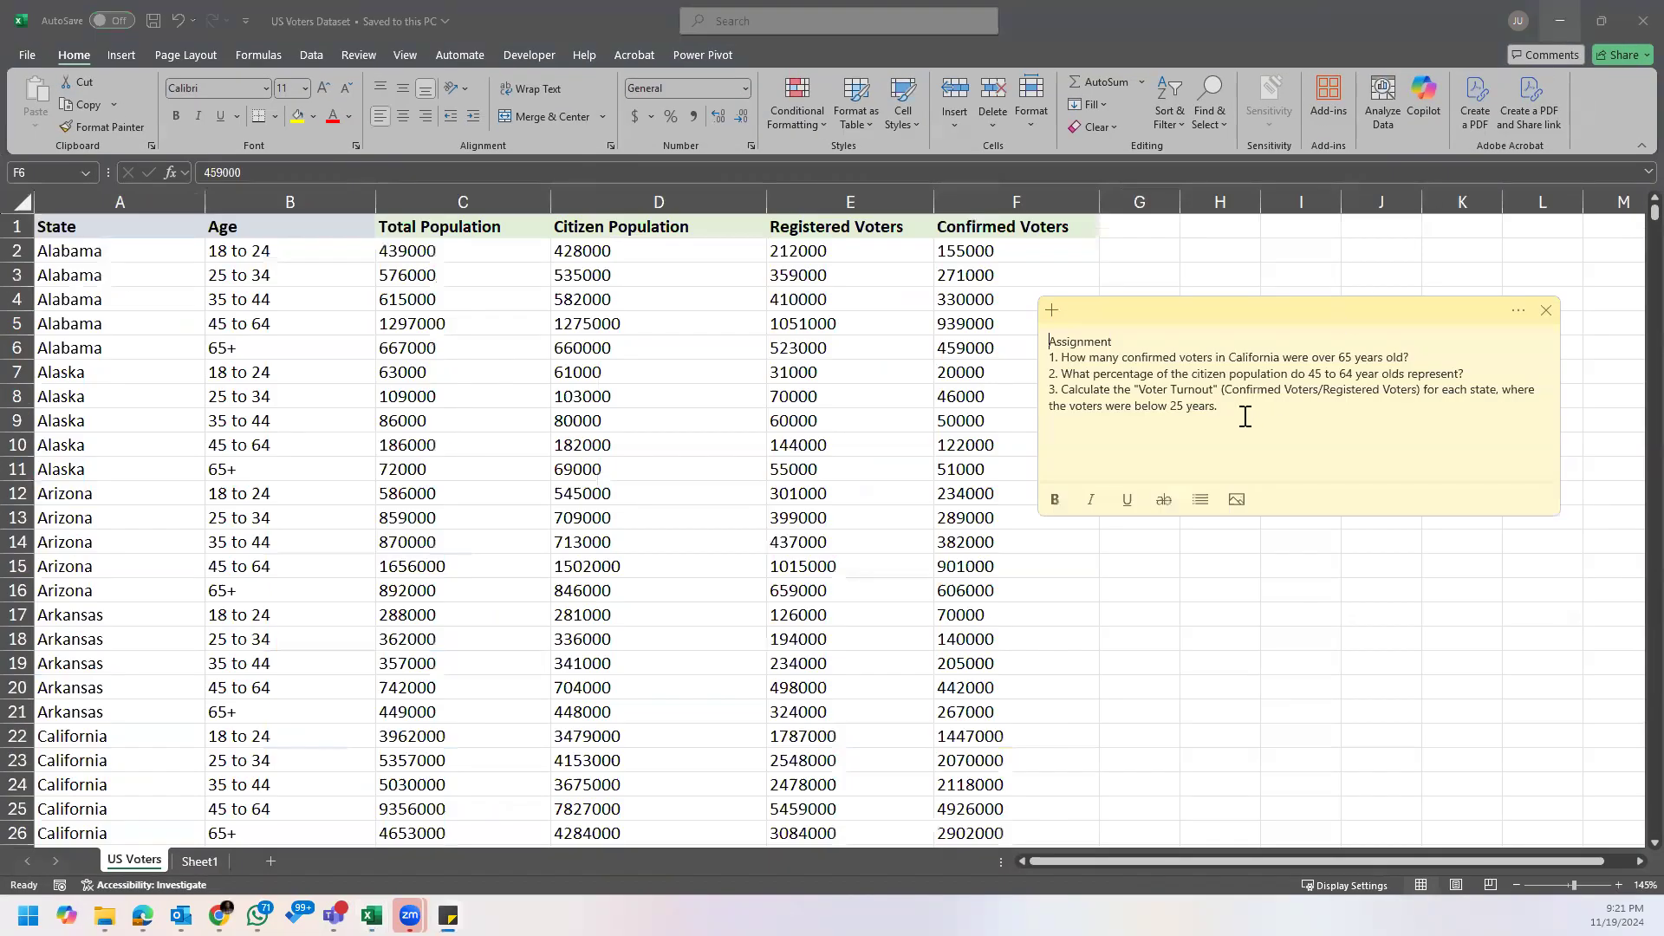
key("alt+Tab")
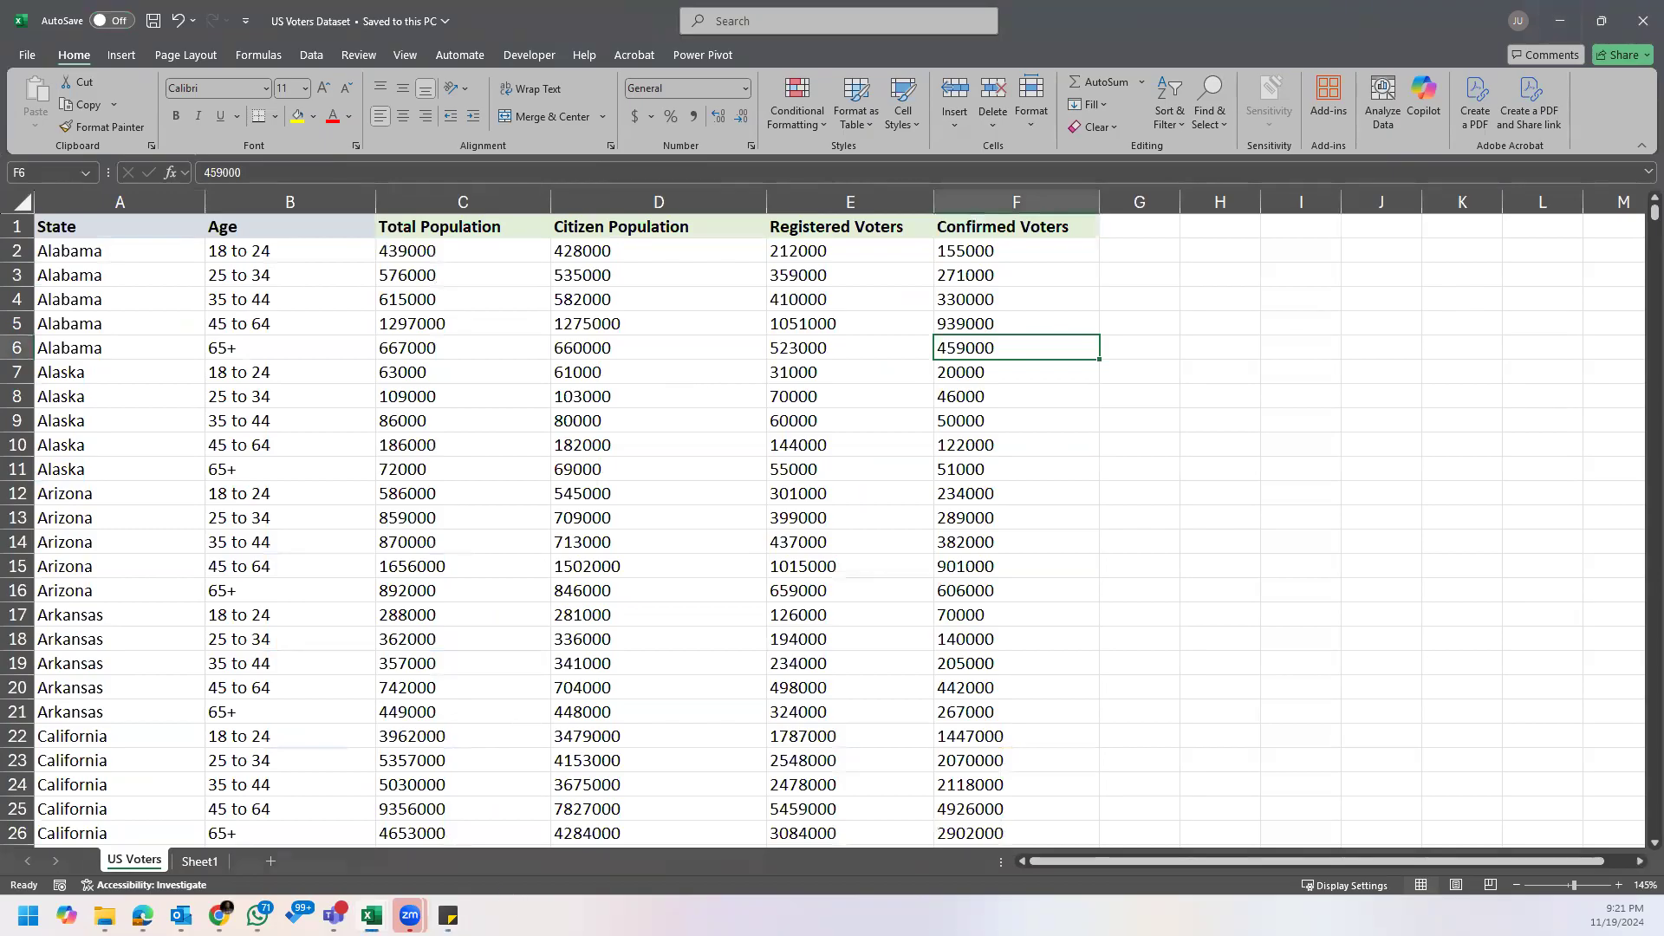
Step: Reopen the Assignment note, make it slightly taller and narrower, move it clear of the voter data, and select cell A3 in the dataset
mouse_move(448, 917)
left_click(480, 836)
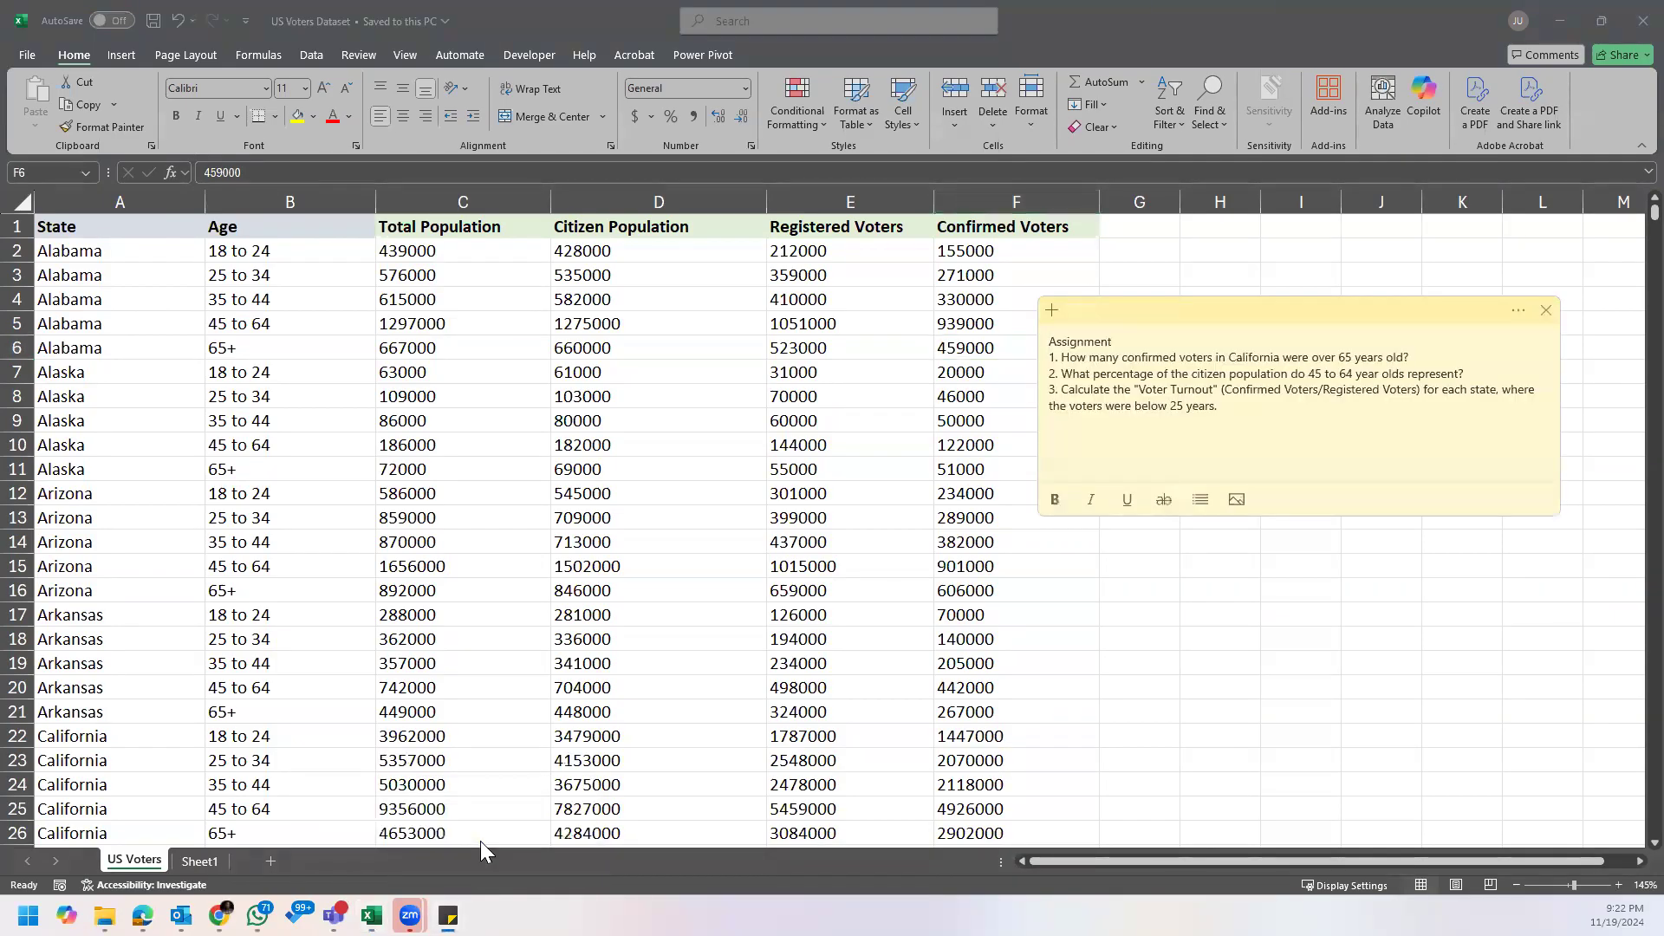
left_click(1431, 440)
left_click_drag(1297, 516, 1301, 530)
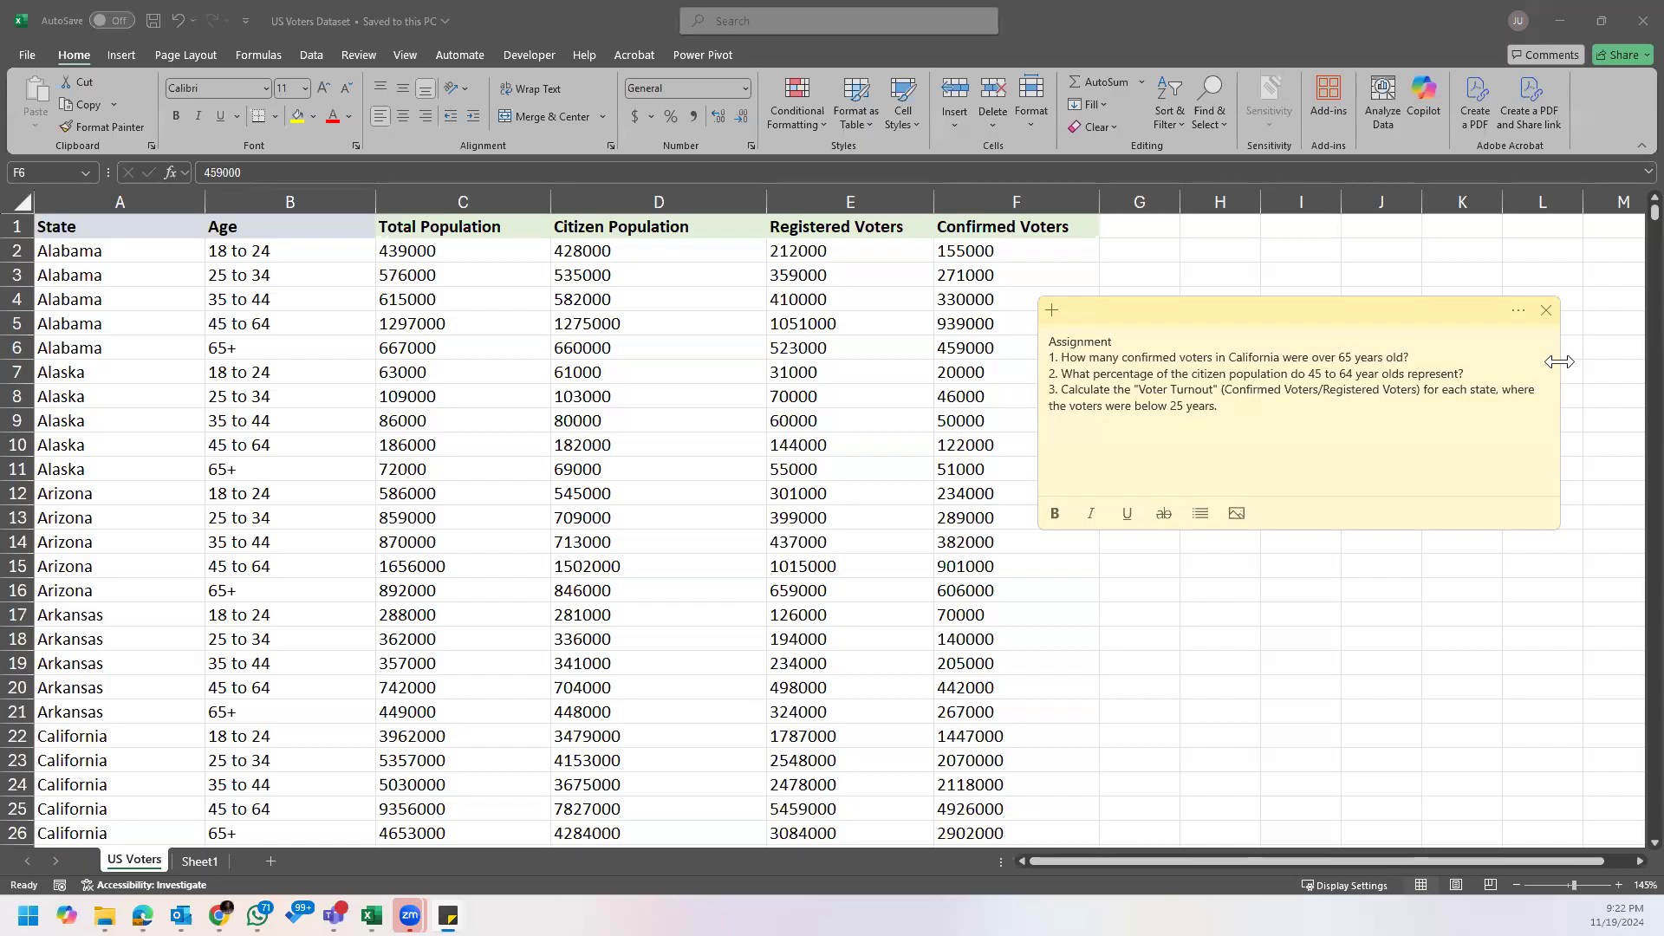
left_click_drag(1560, 361, 1496, 360)
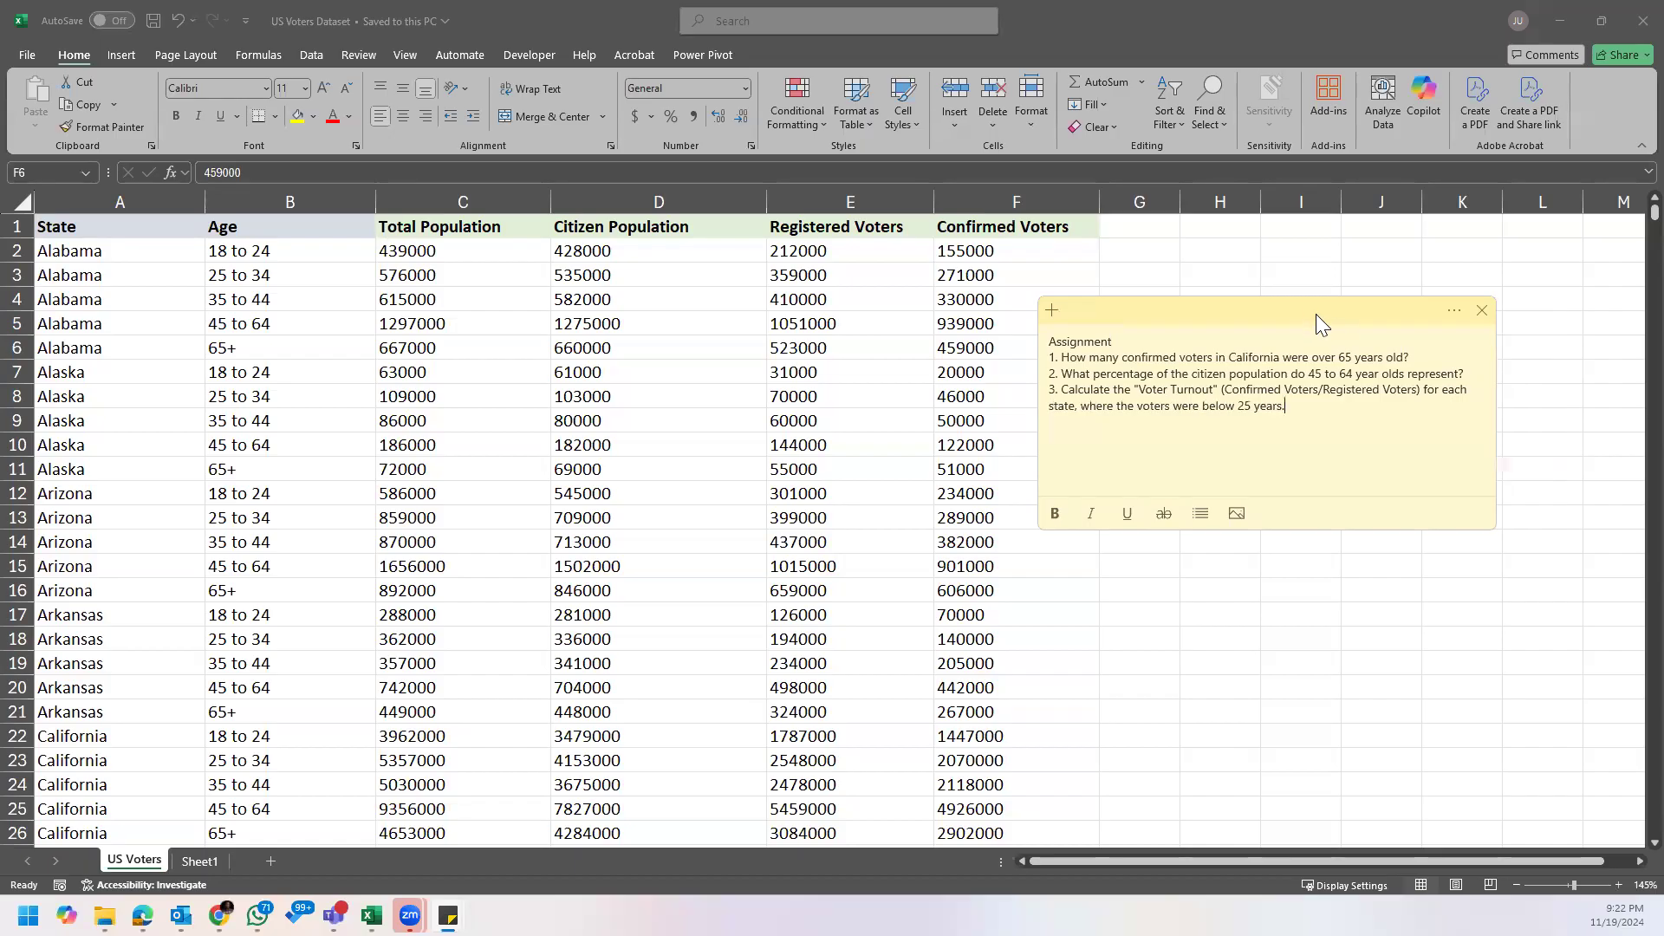
left_click_drag(1316, 314, 1387, 352)
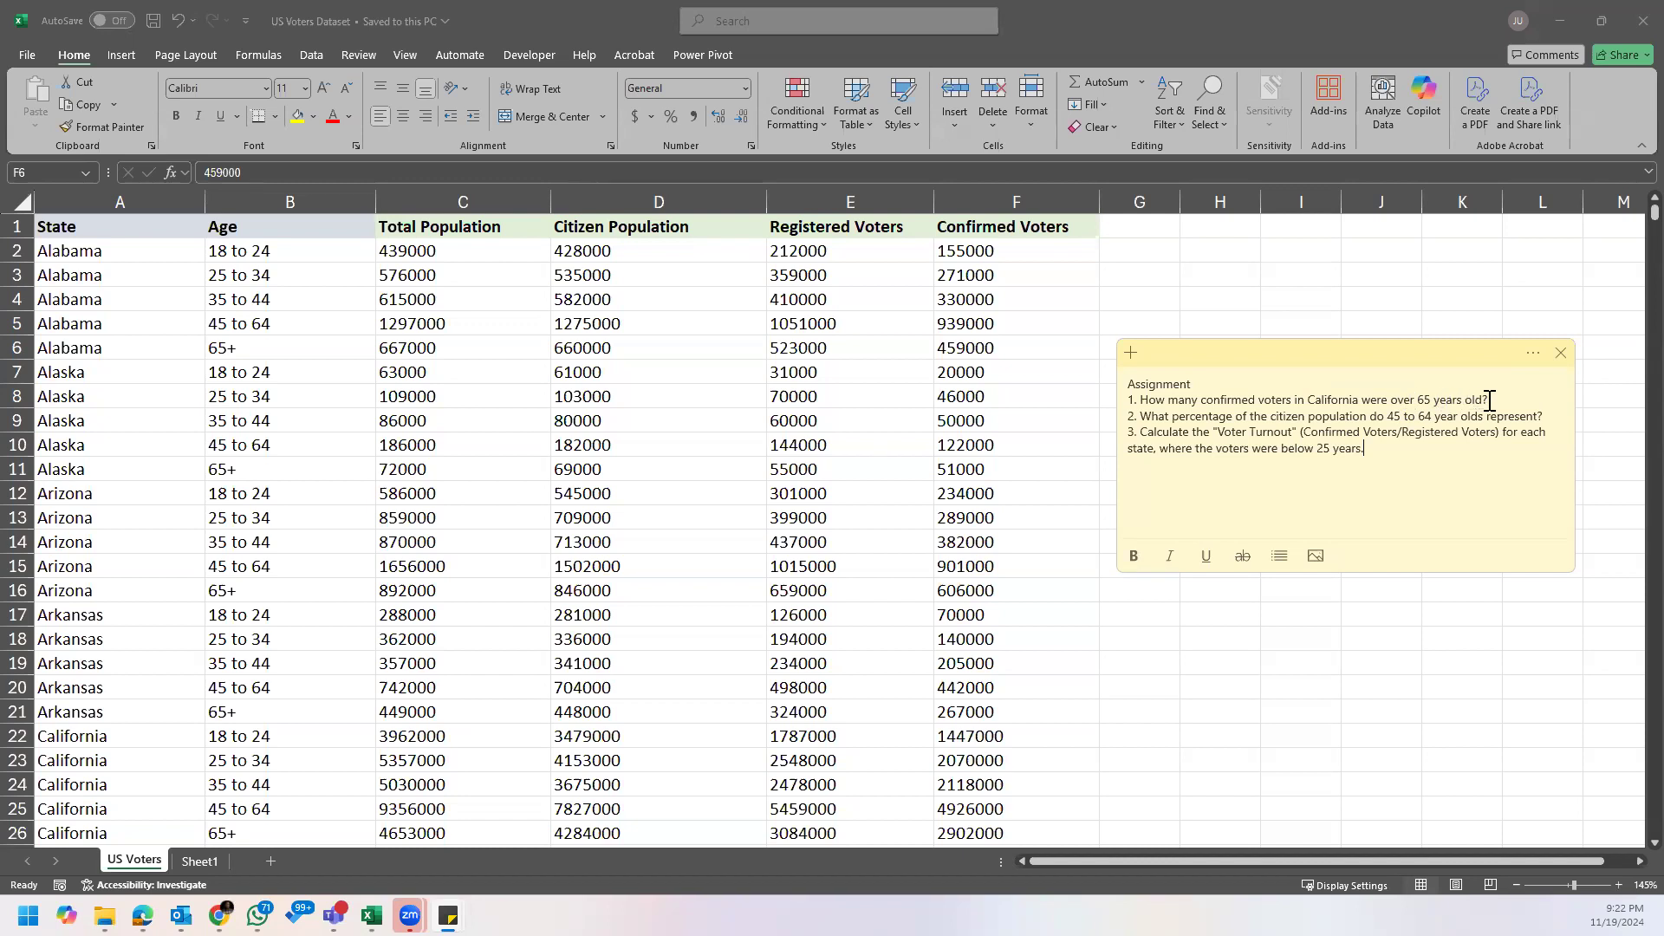
left_click(142, 279)
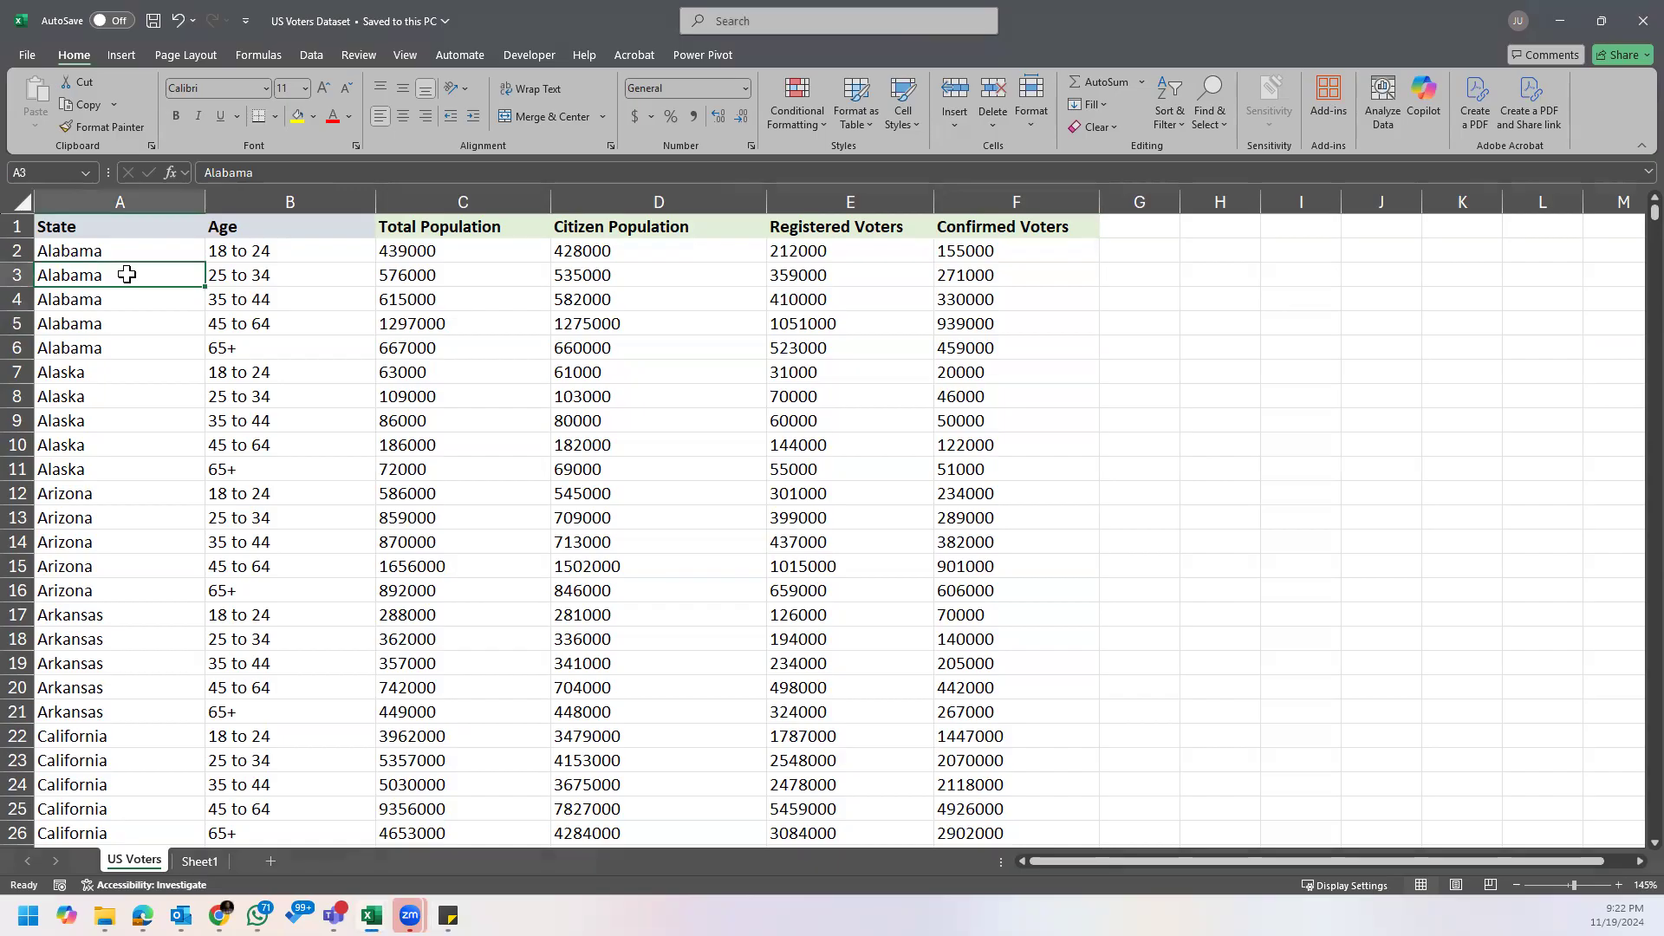
Step: Create a PivotTable on a new worksheet from the US Voters data range A1:F256
left_click(122, 54)
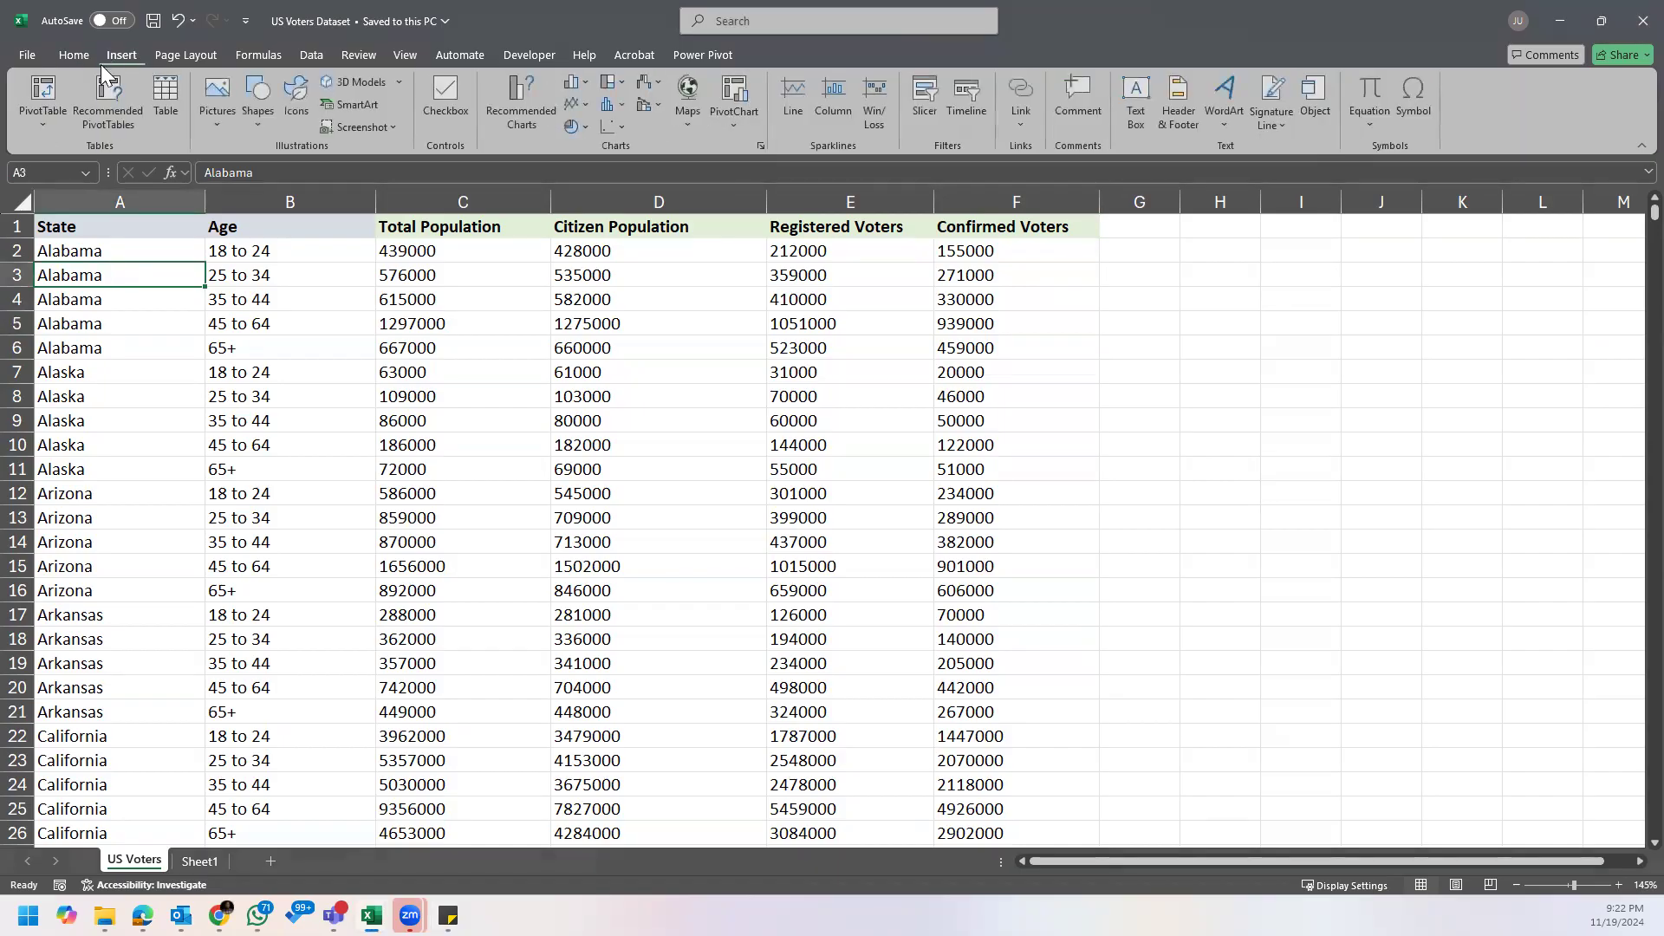
left_click(43, 96)
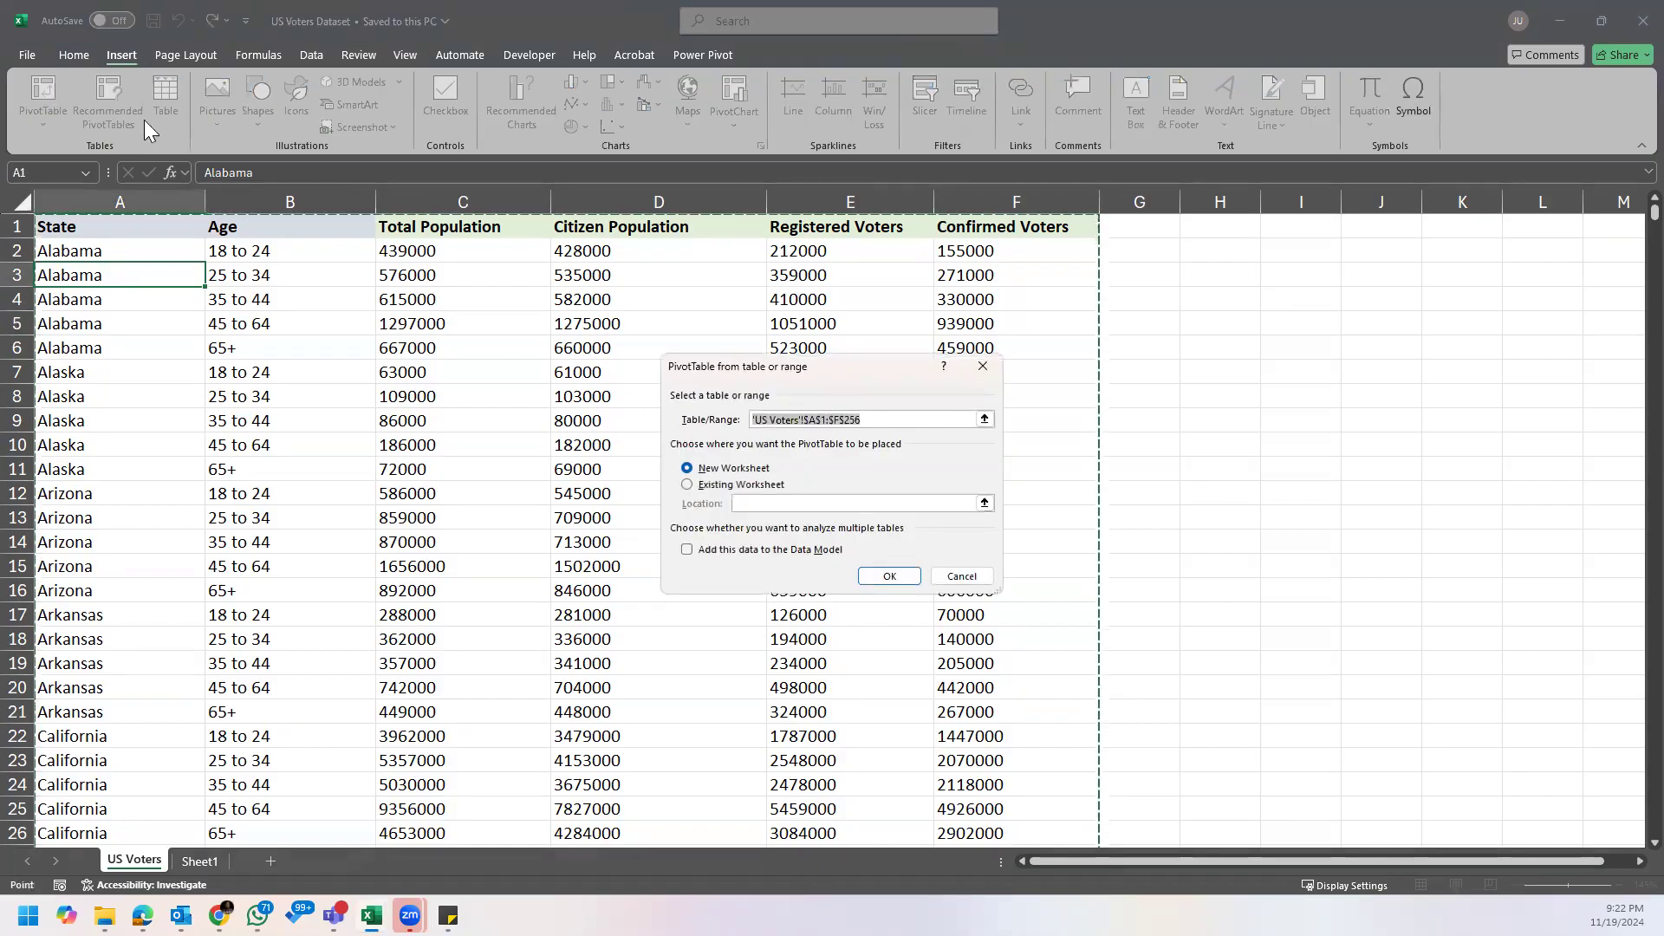
left_click(882, 576)
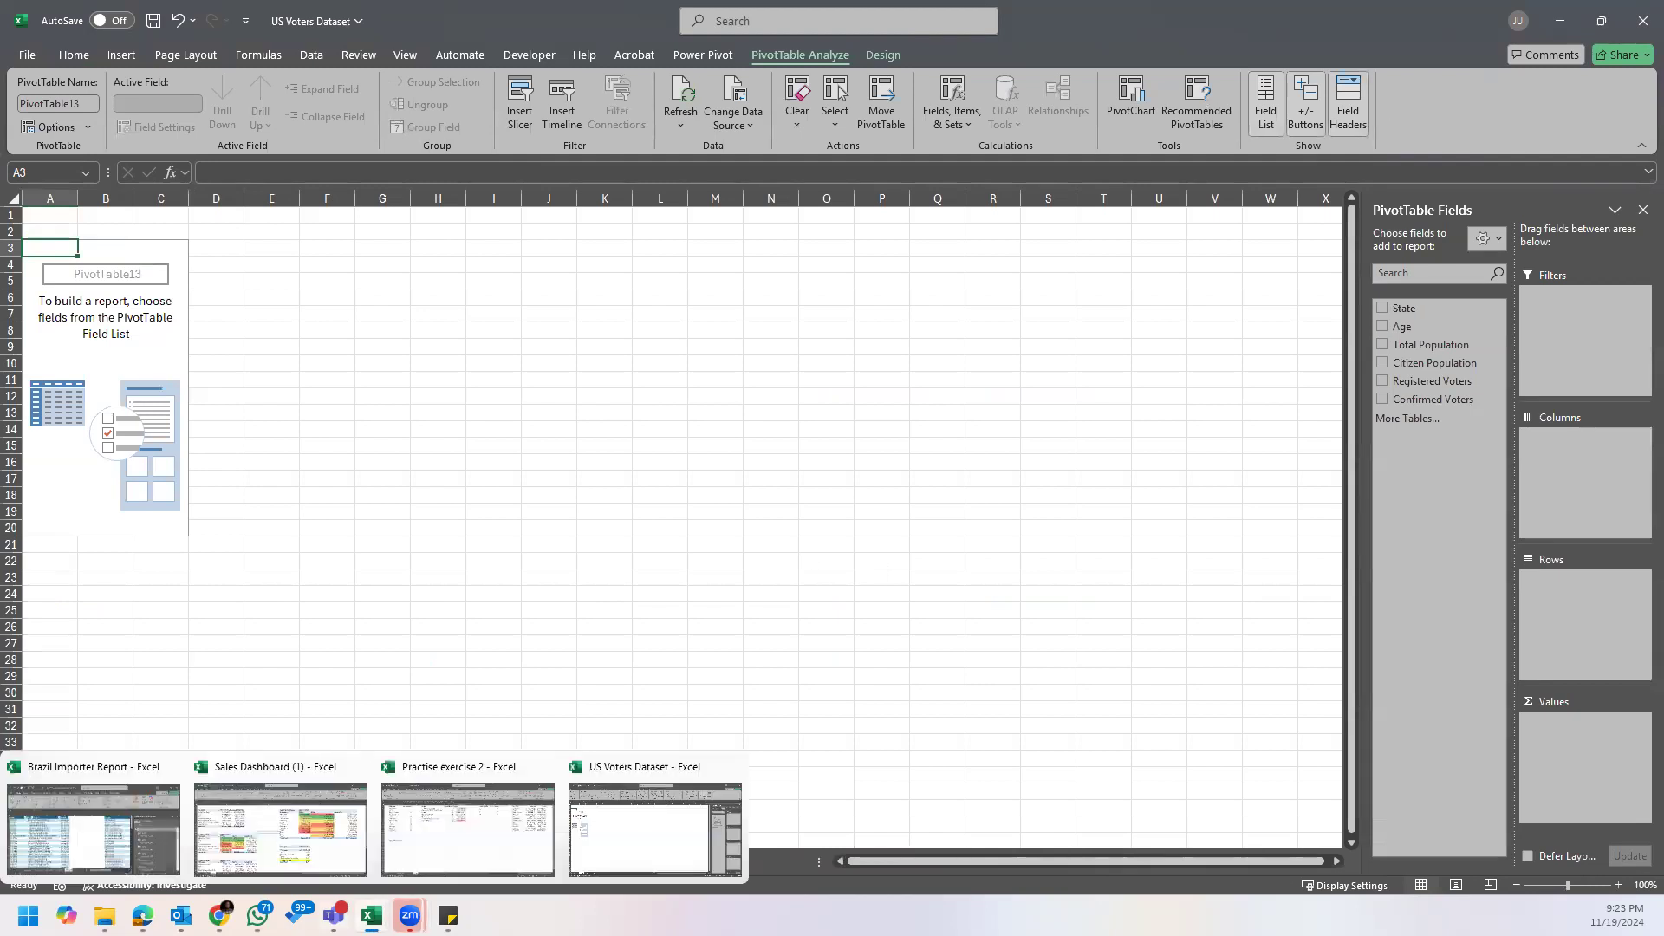
Step: Review the Assignment note clear of the field list and check the column headers on the US Voters sheet
left_click(448, 915)
left_click(515, 848)
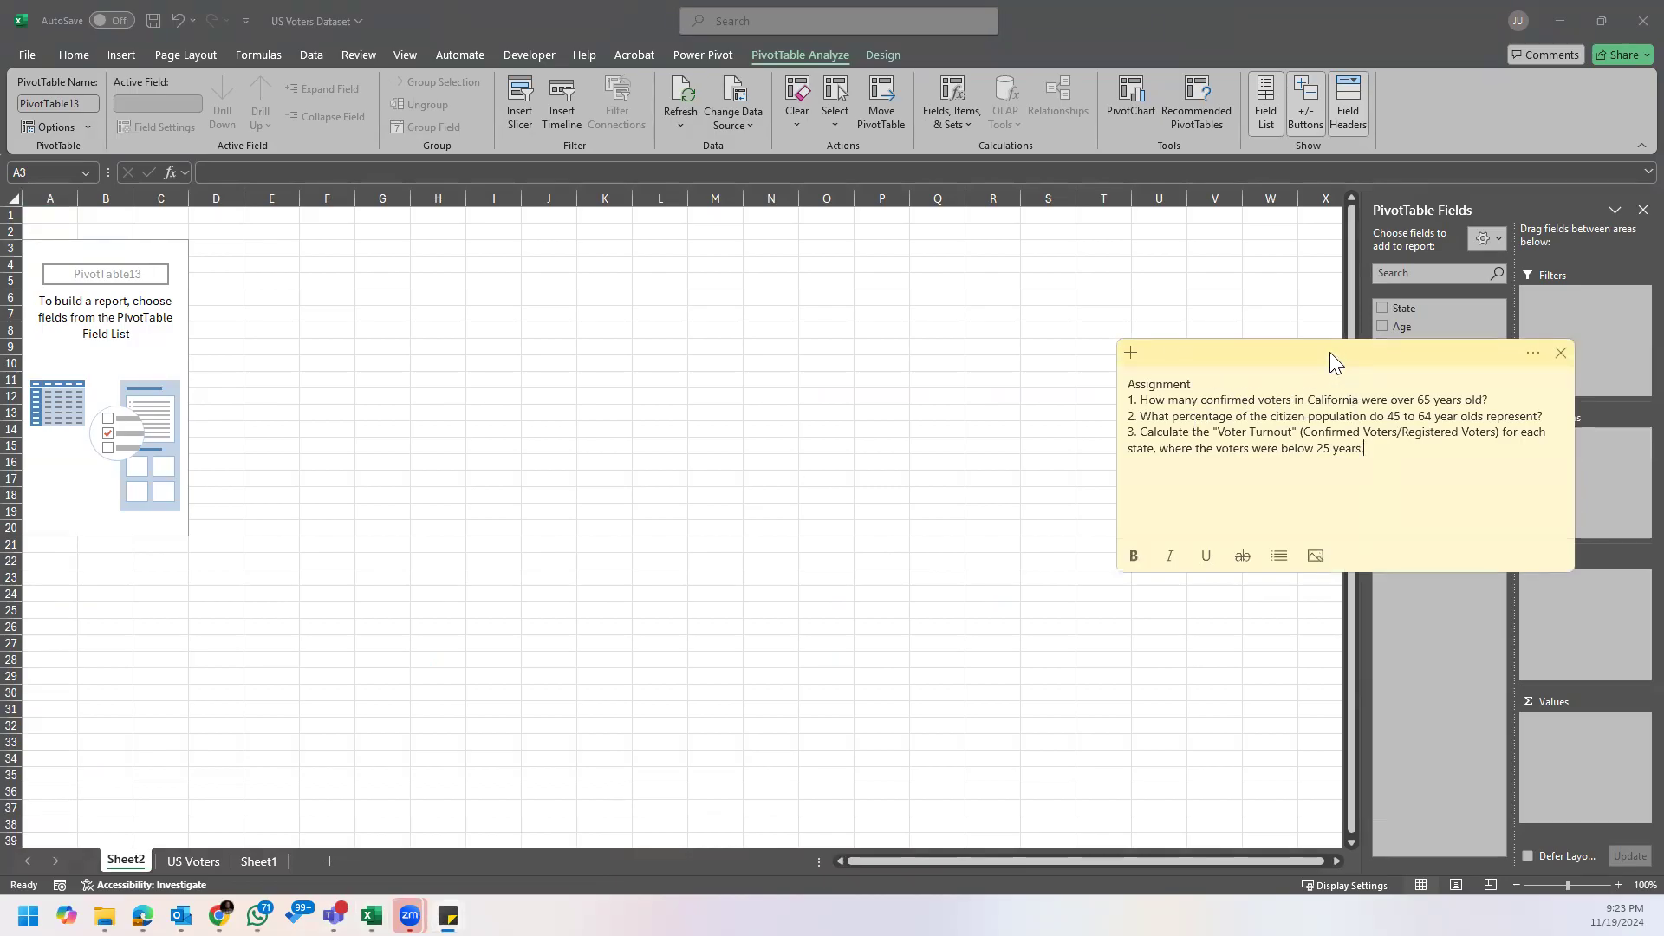
left_click_drag(1330, 352, 1077, 449)
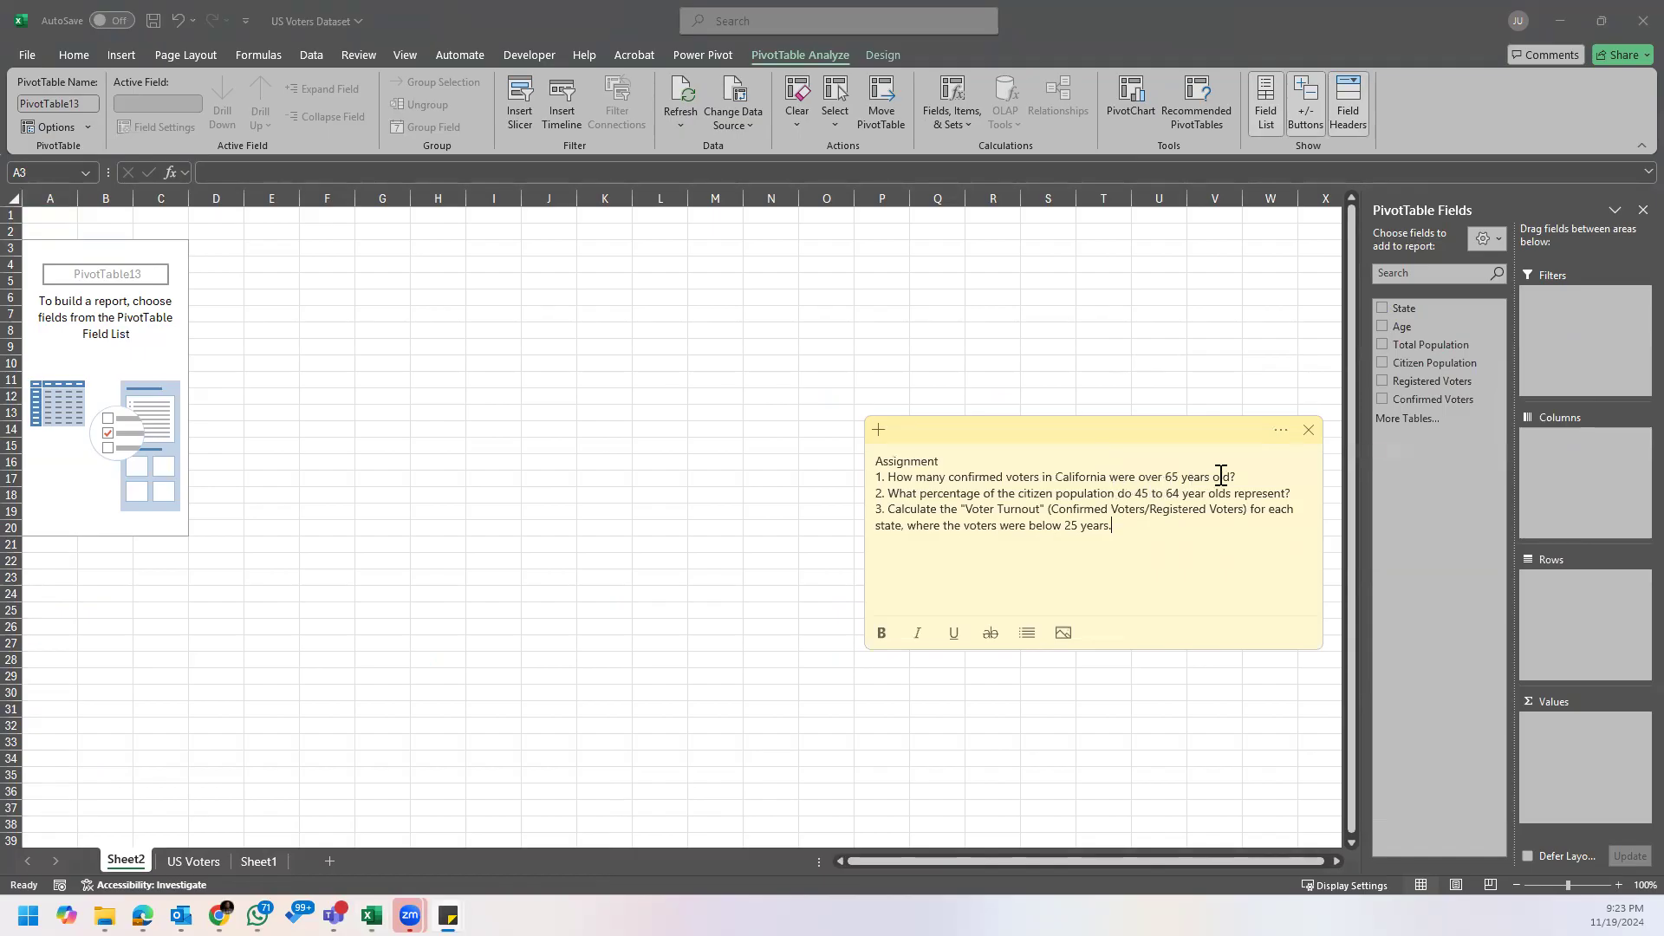
left_click(193, 861)
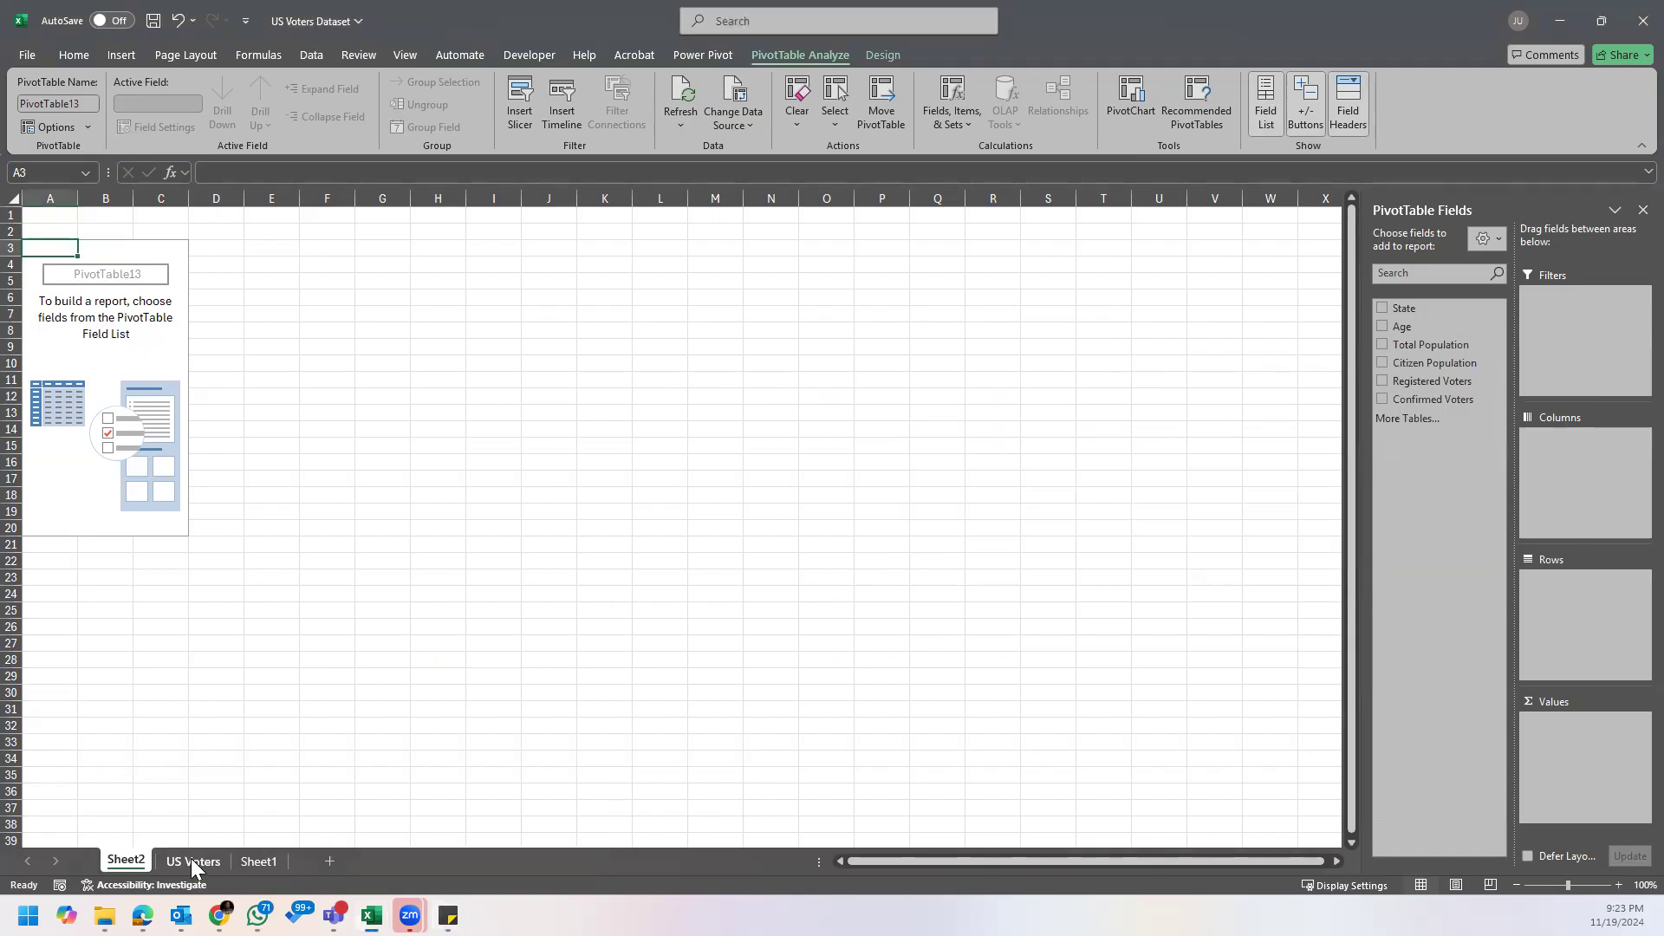
left_click(193, 860)
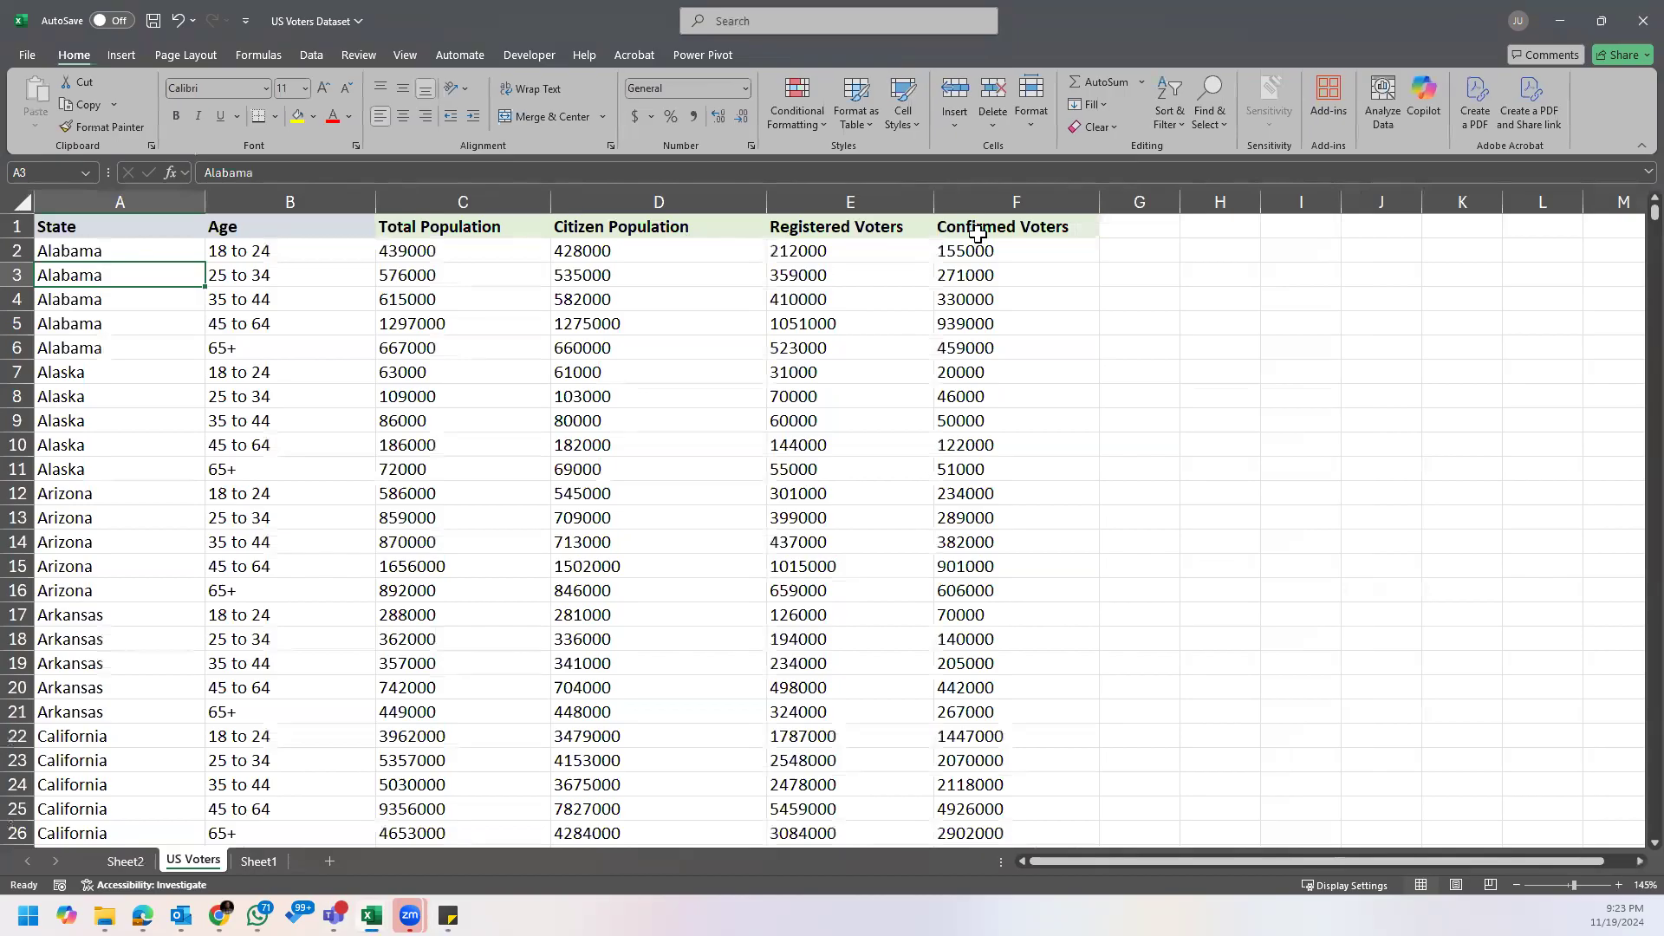
Step: Add Confirmed Voters to the Values area on Sheet2 and format its sum with thousands separators and no decimals
left_click(126, 861)
left_click_drag(1453, 399, 1590, 751)
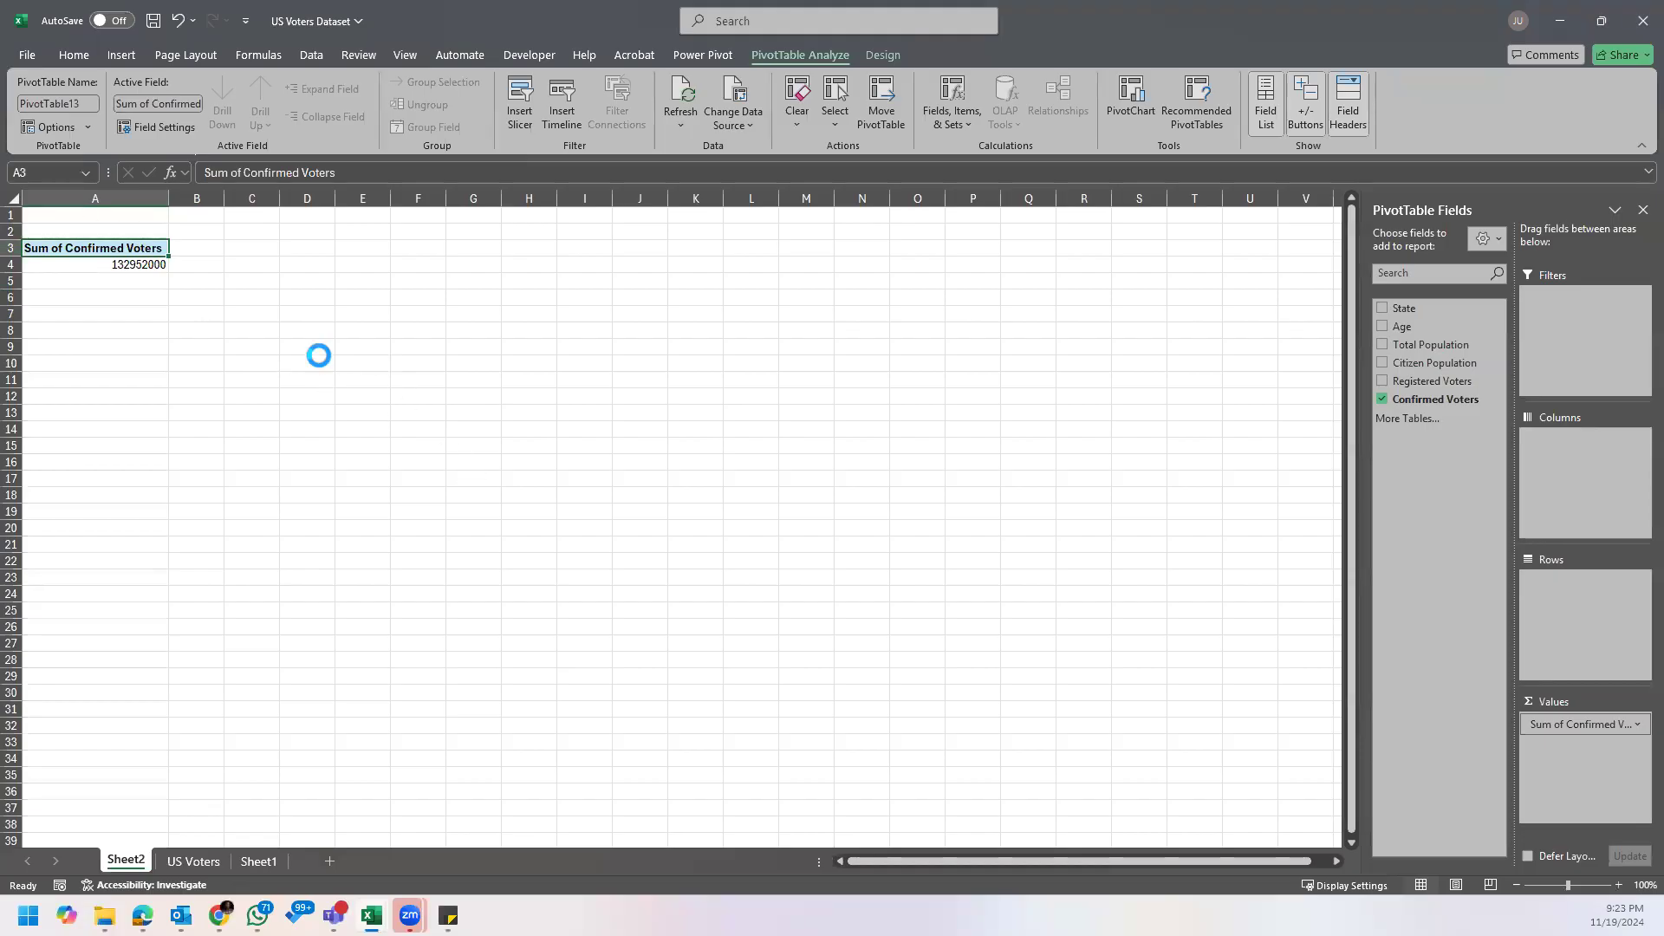
scroll(318, 355, "up", 7)
left_click(334, 308)
left_click(74, 55)
left_click(694, 115)
left_click(740, 124)
left_click(740, 123)
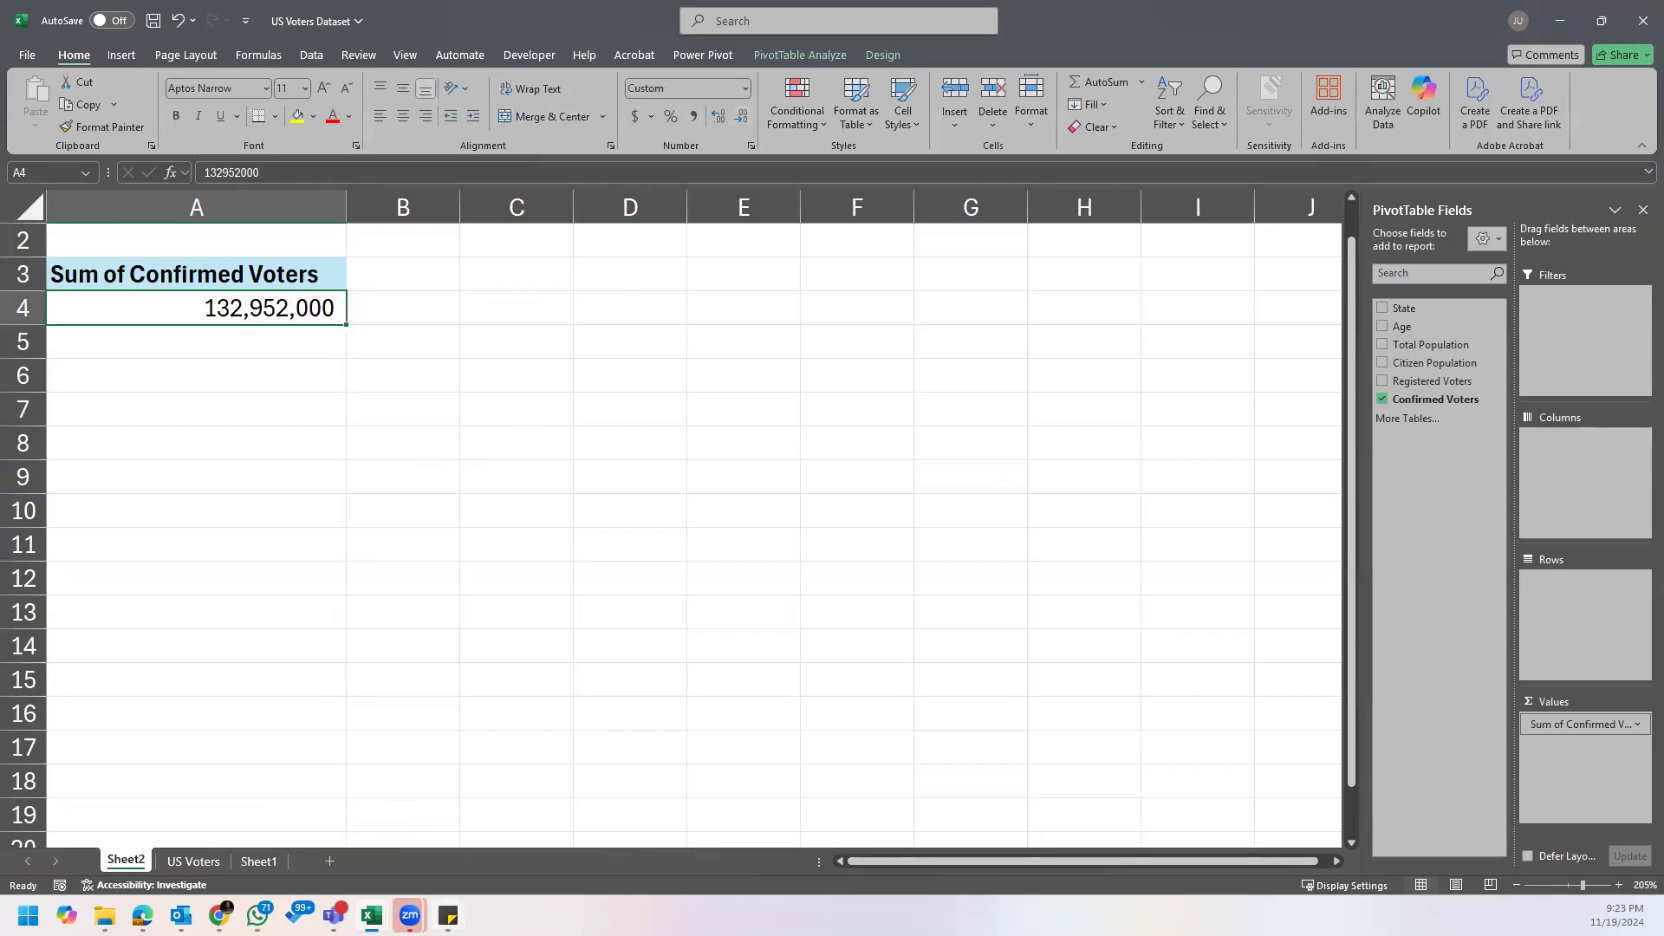
Step: Reread the Assignment's first question and place Age in the Filters area and State in the Rows area
mouse_move(448, 916)
left_click(490, 863)
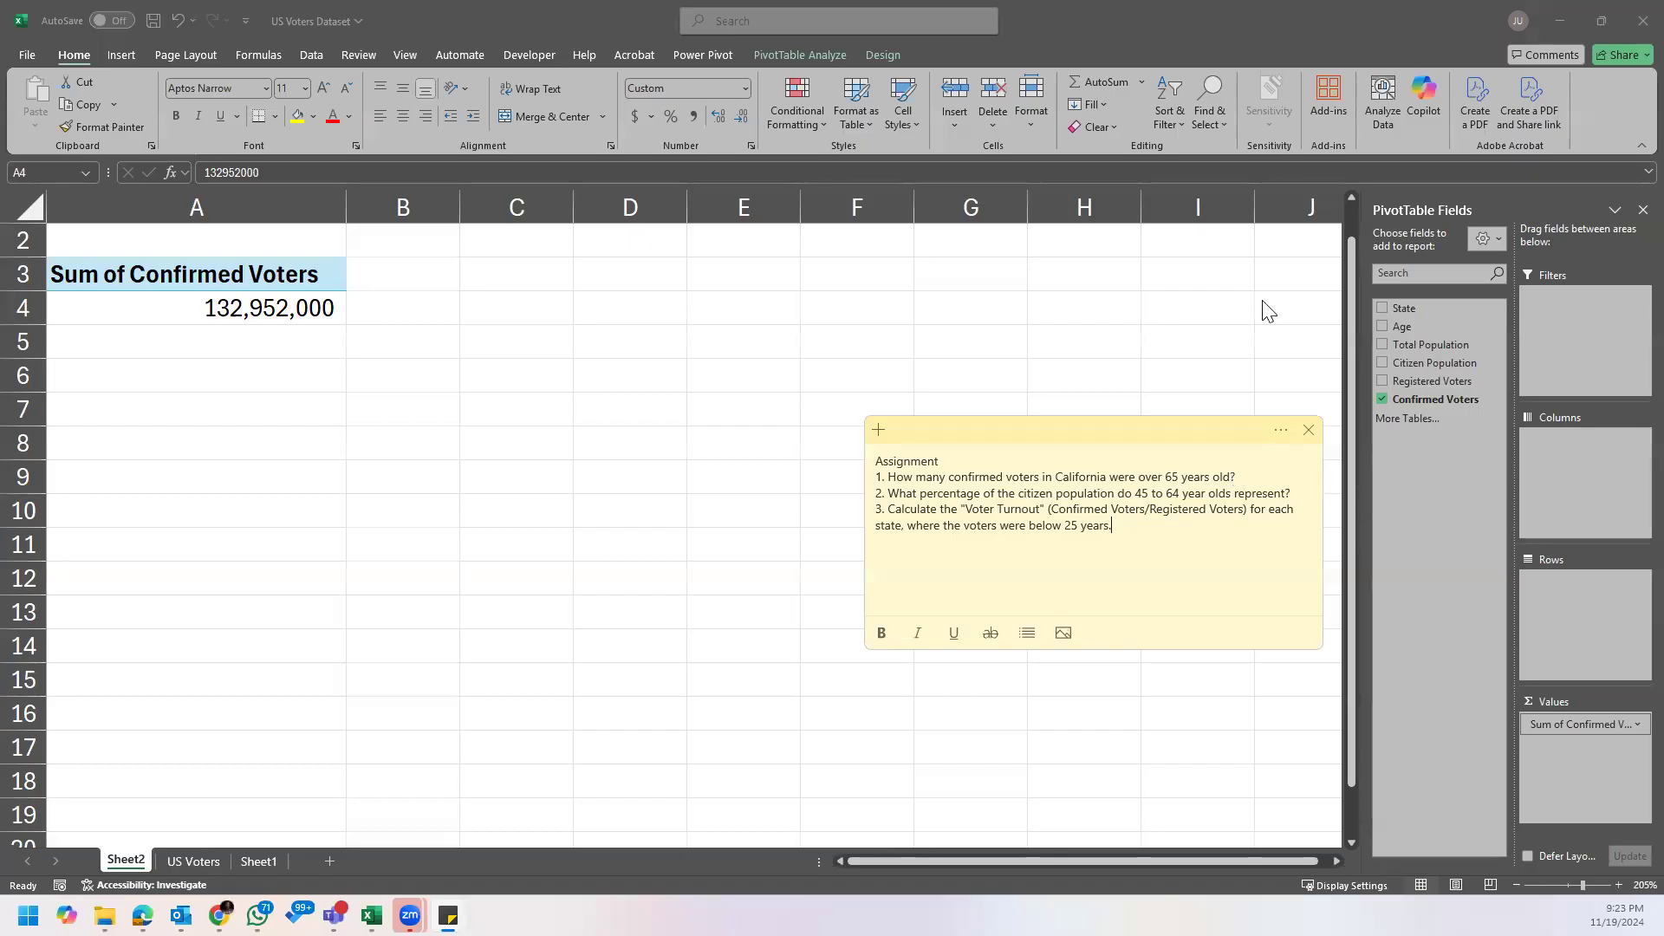
left_click(1271, 332)
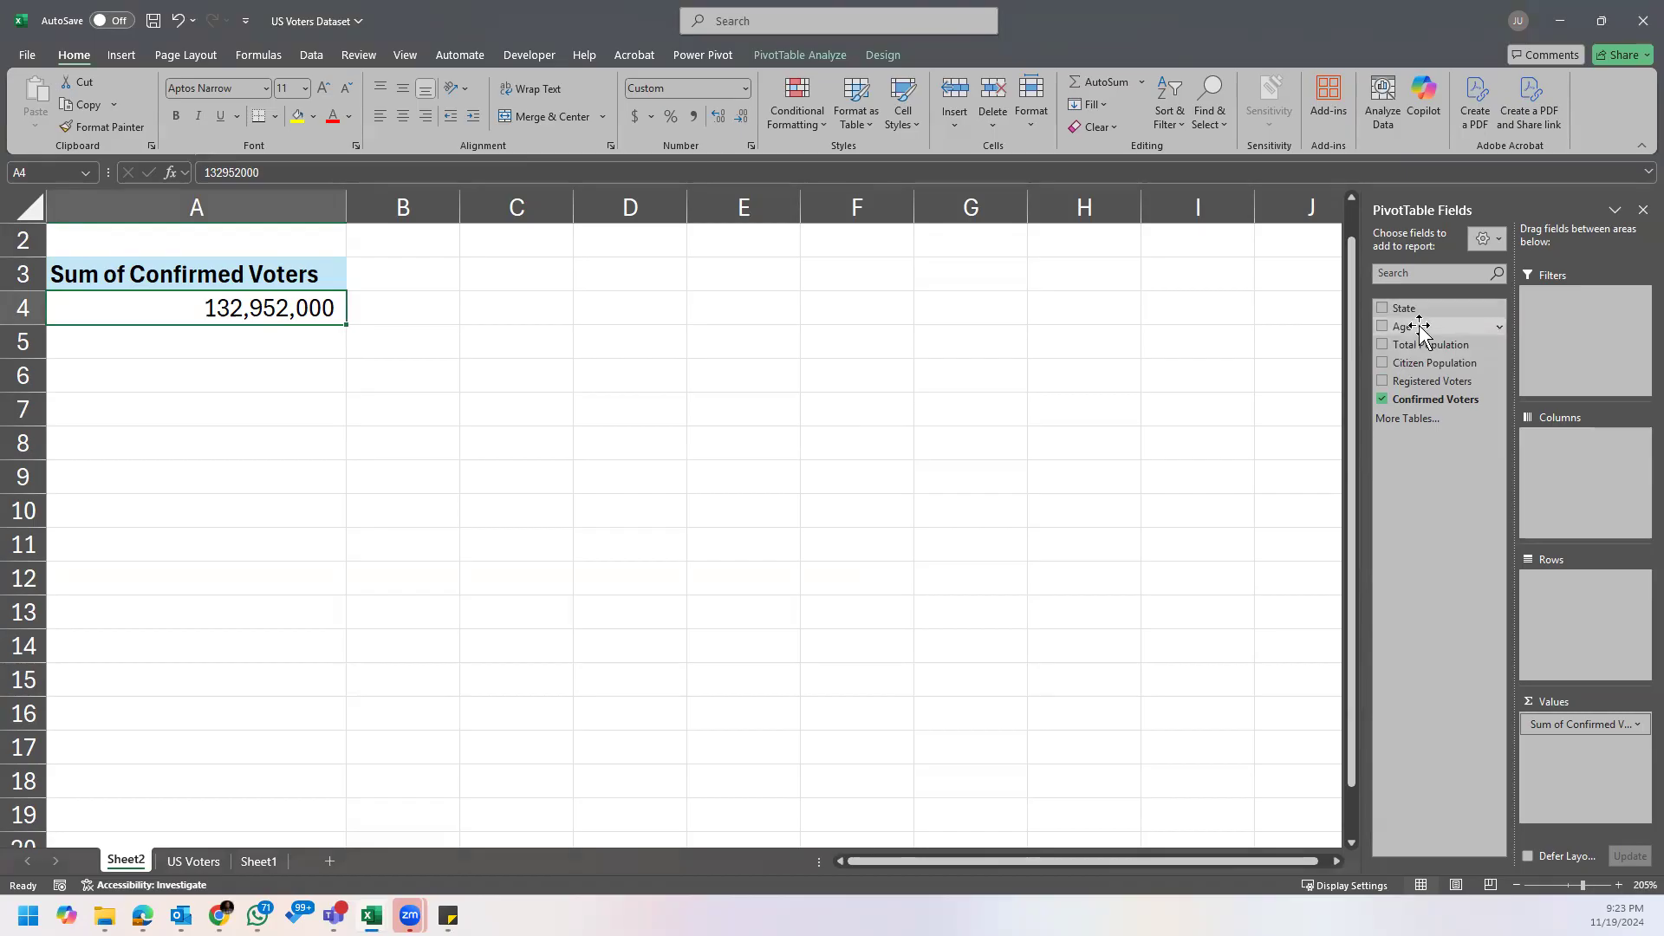
left_click_drag(1422, 328, 1583, 314)
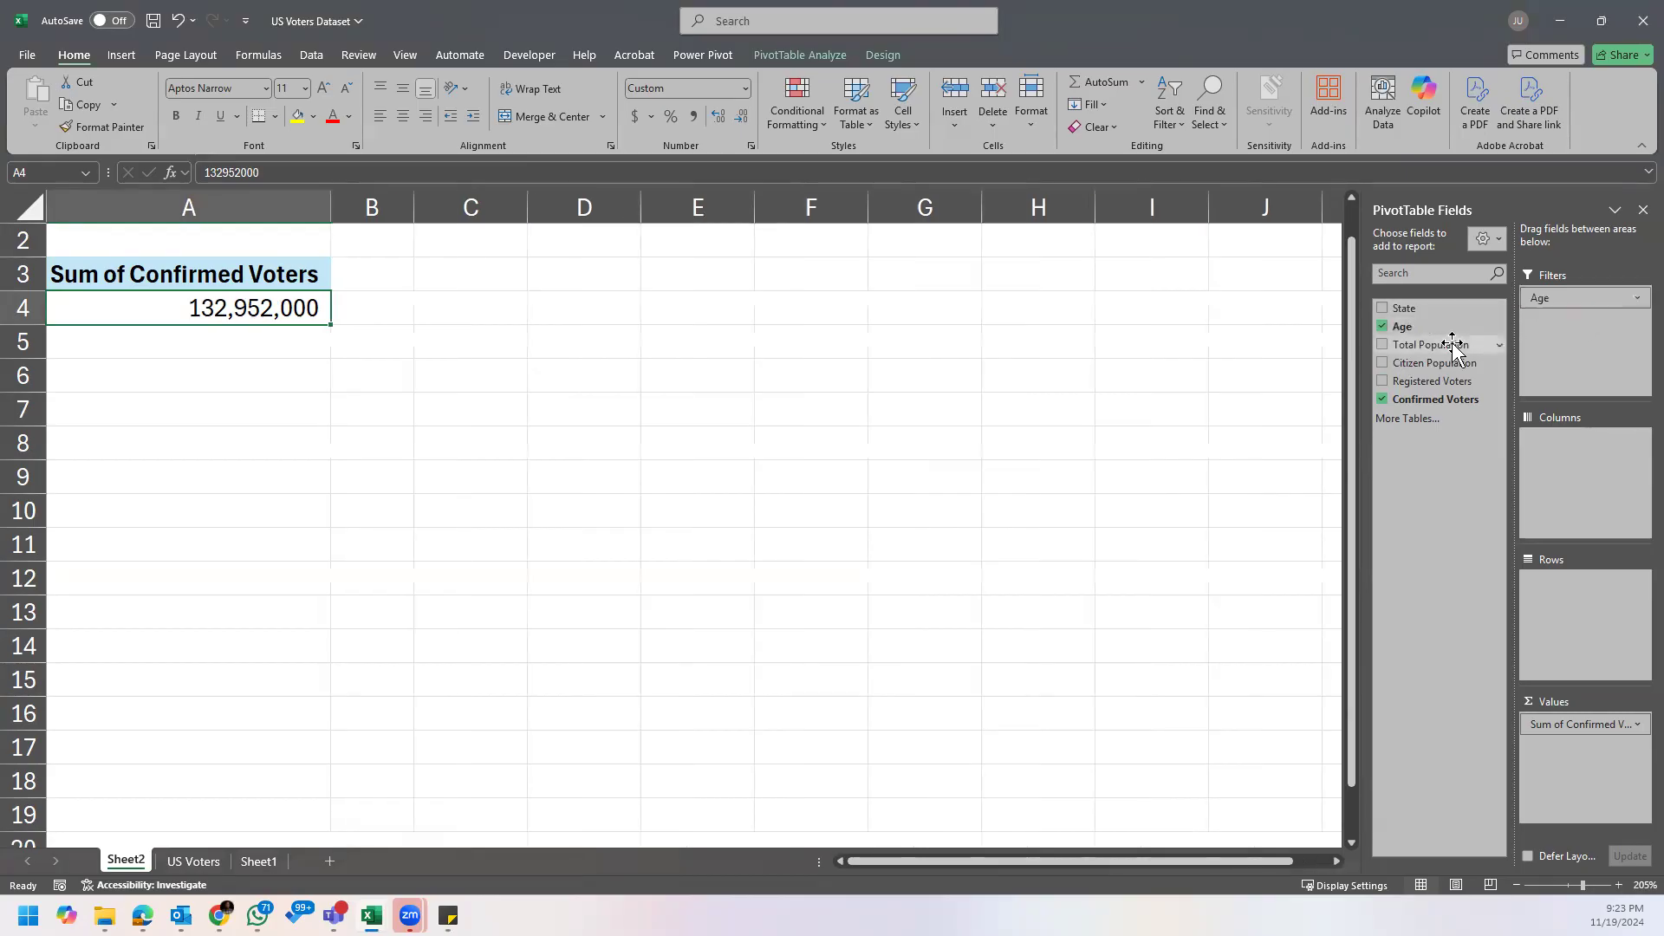
left_click_drag(1439, 312, 1574, 594)
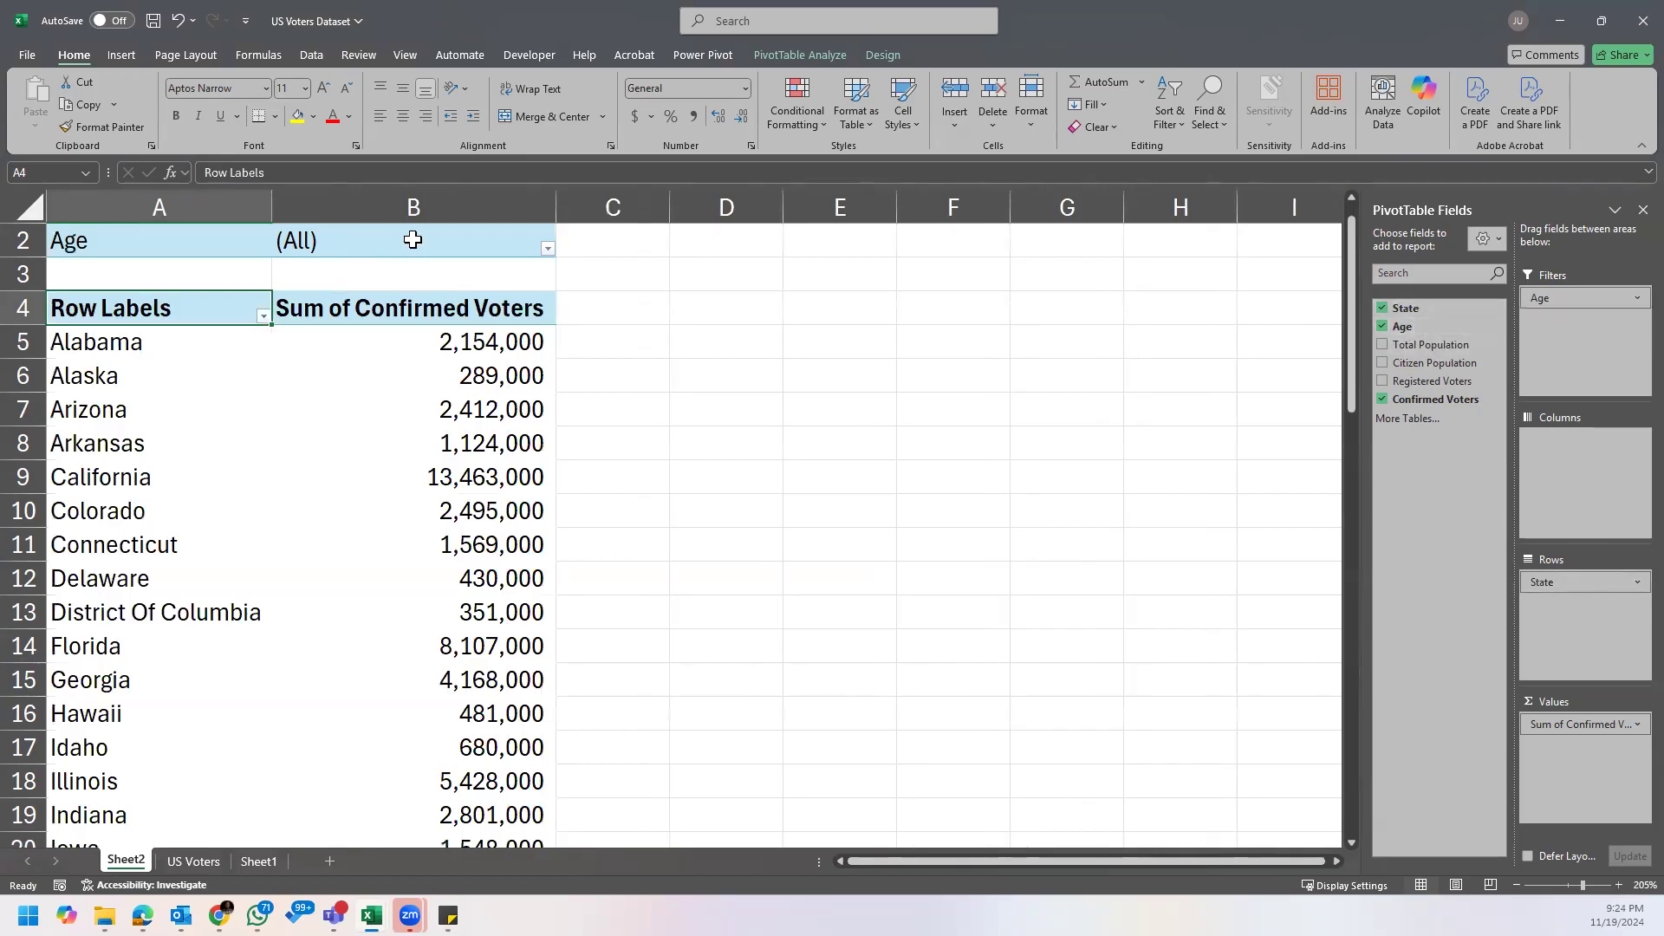
mouse_move(1571, 295)
left_mouse_down()
mouse_move(1574, 331)
mouse_move(1583, 305)
left_mouse_up()
Step: Filter the PivotTable's Age report filter to 65+, with multiple item selection enabled
left_click(383, 245)
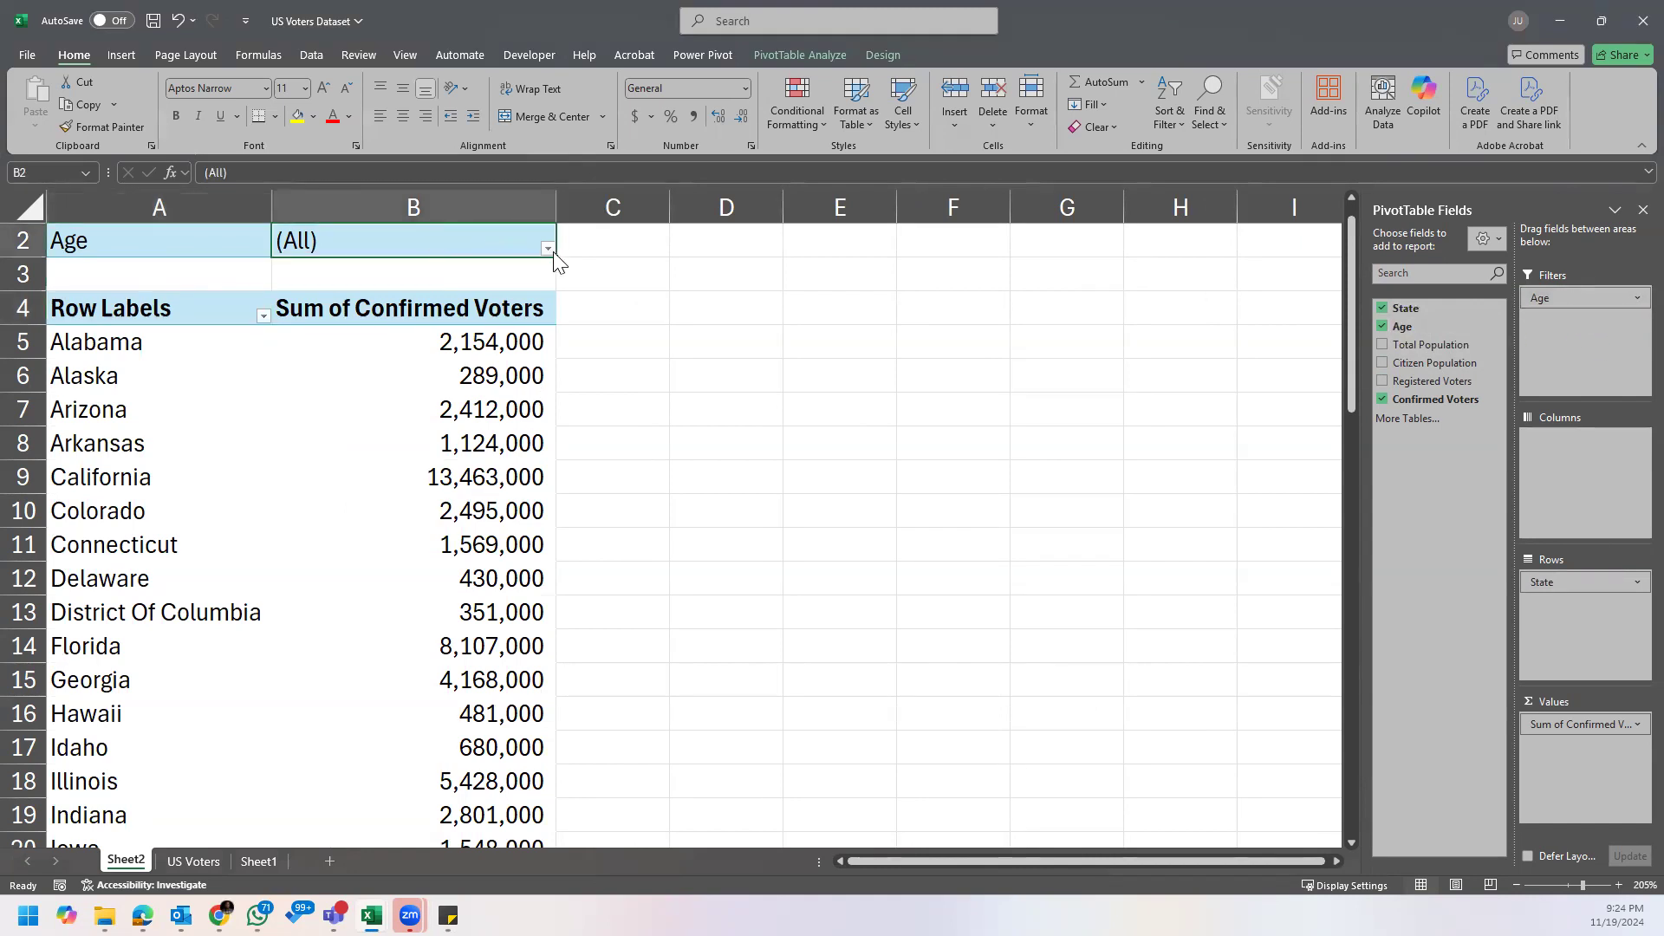
left_click(547, 248)
left_click(380, 370)
left_click(357, 443)
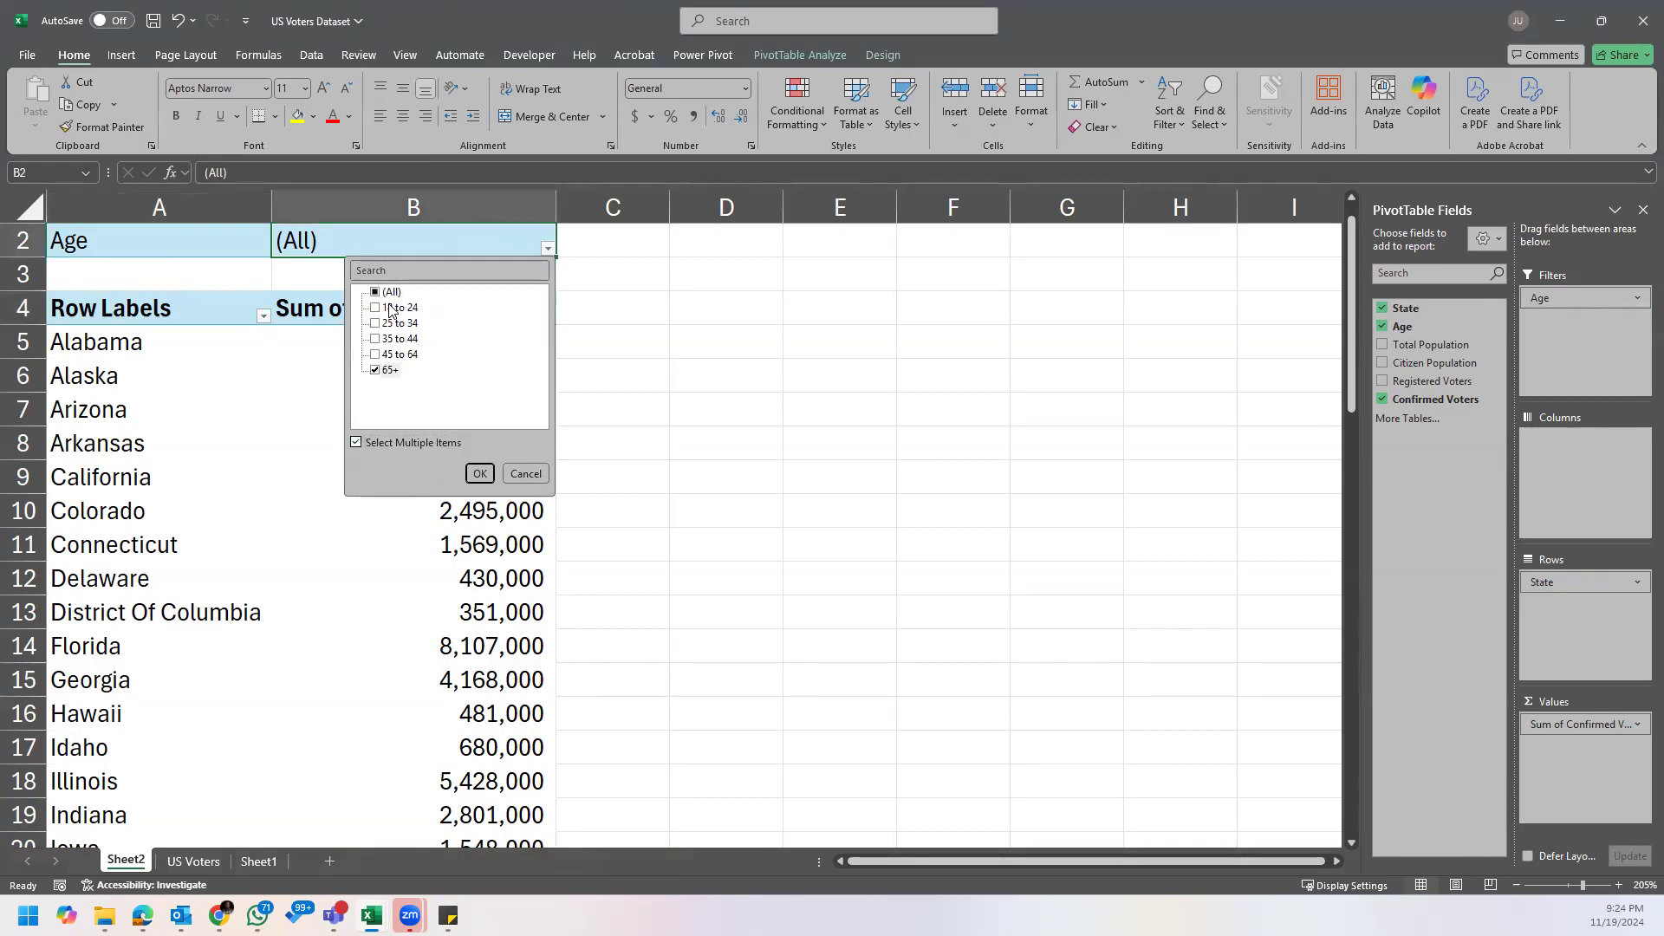
left_click(482, 474)
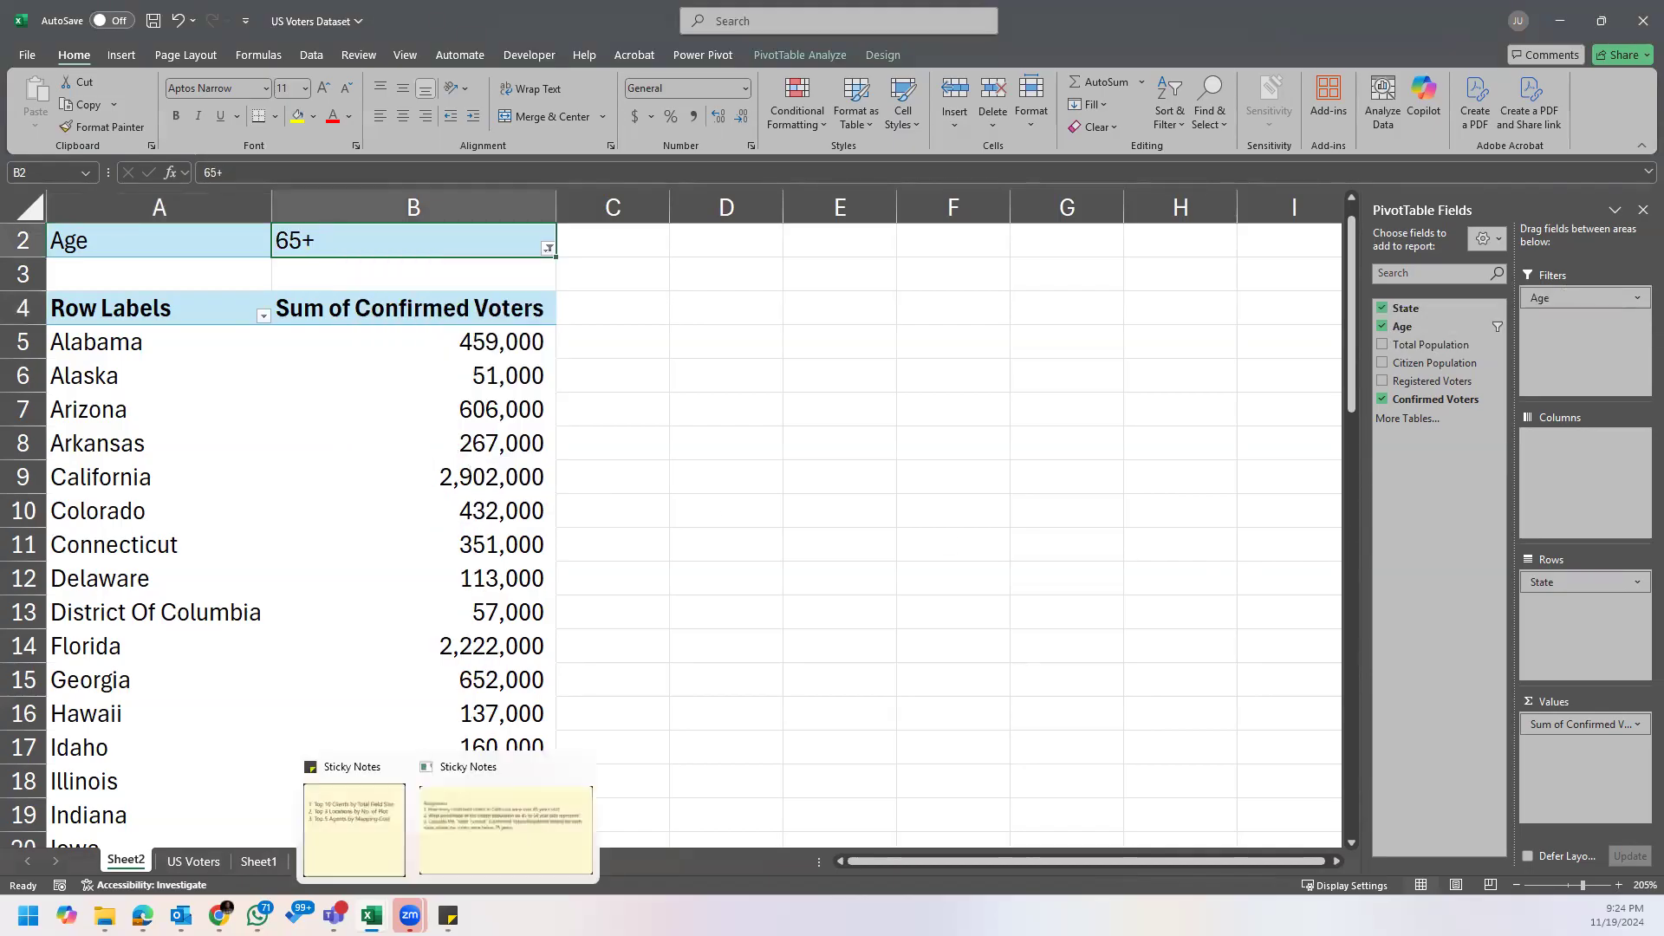
Step: Check the Assignment's first question again and fill California's Sum of Confirmed Voters cell with yellow
mouse_move(410, 915)
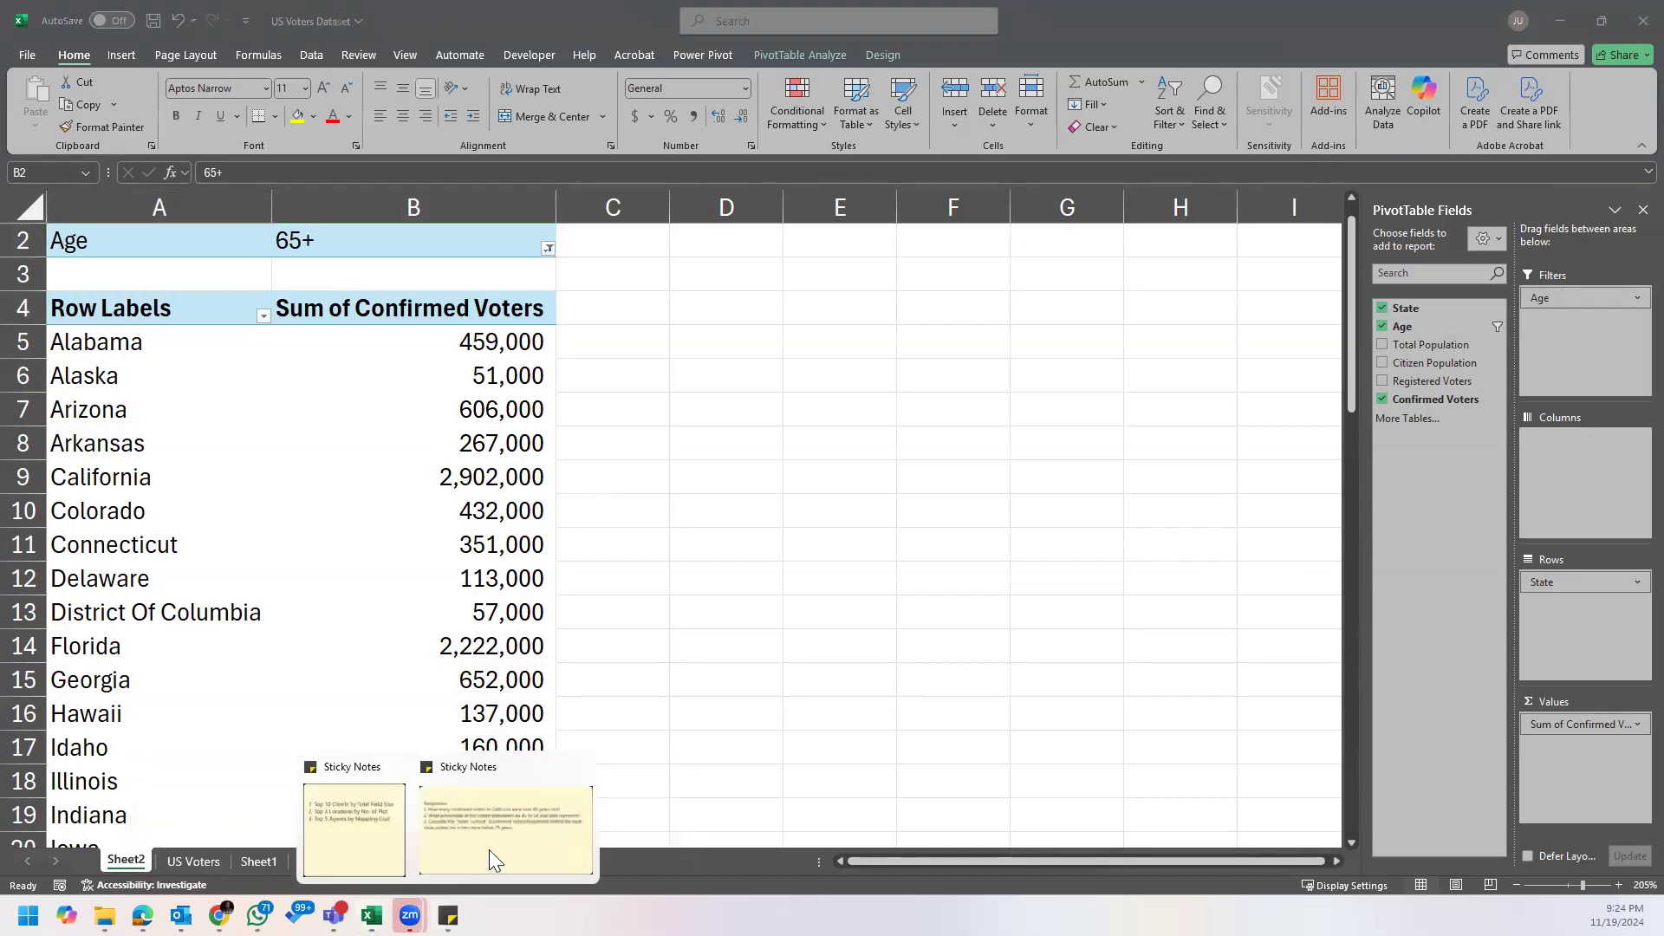
left_click(483, 840)
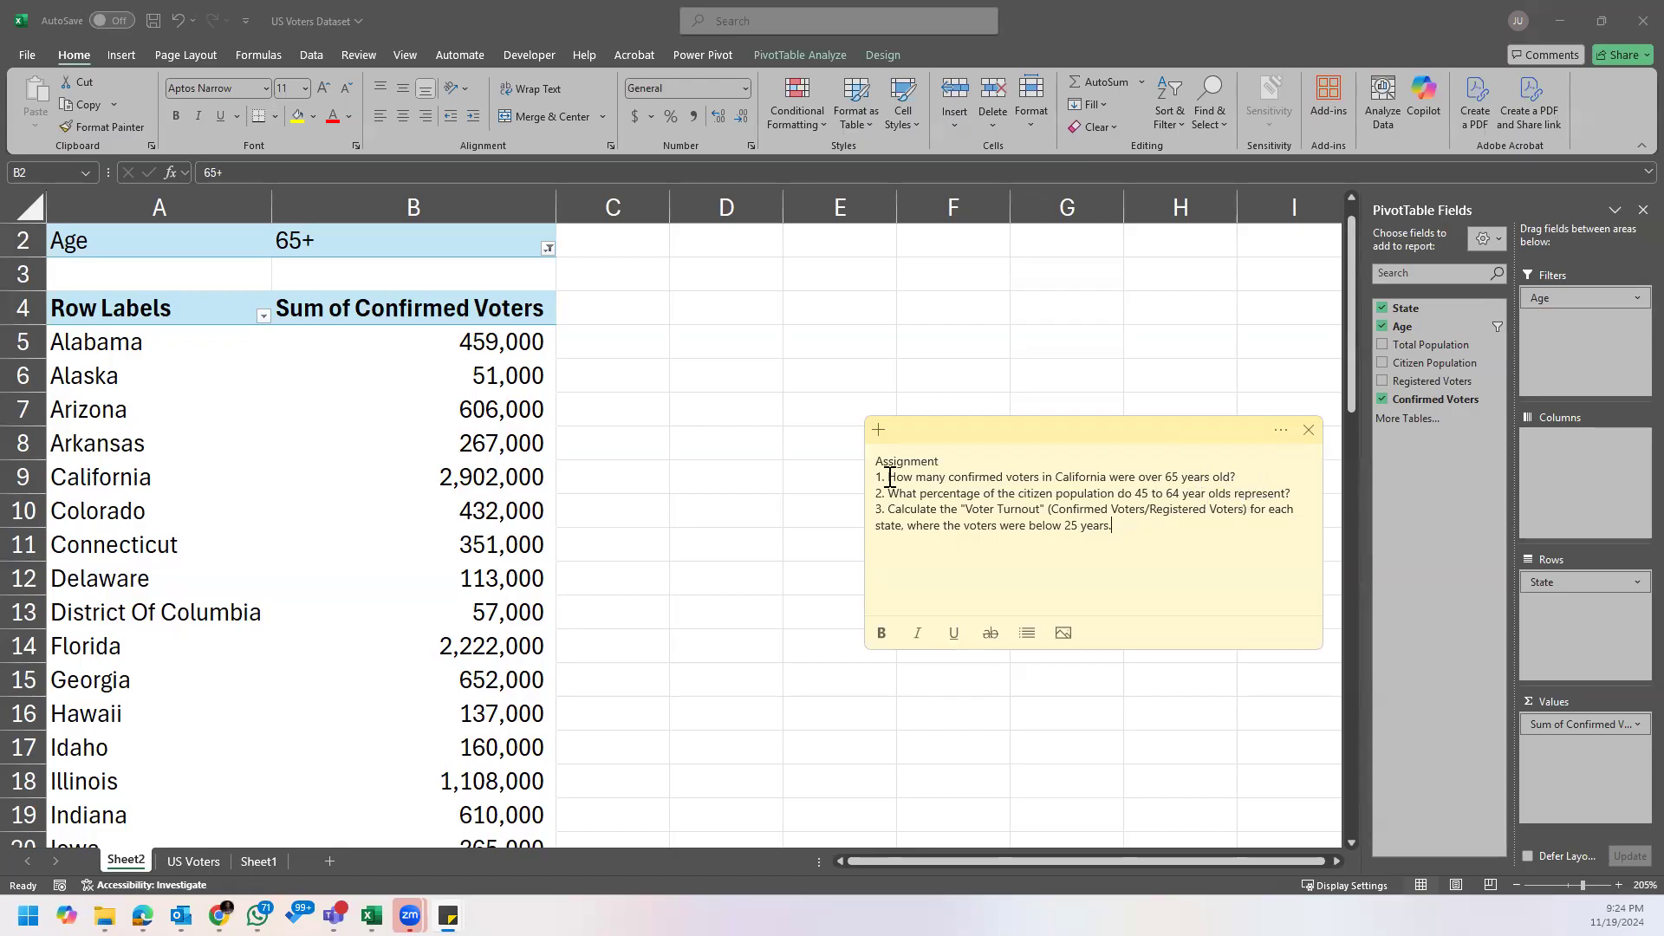
left_click(375, 334)
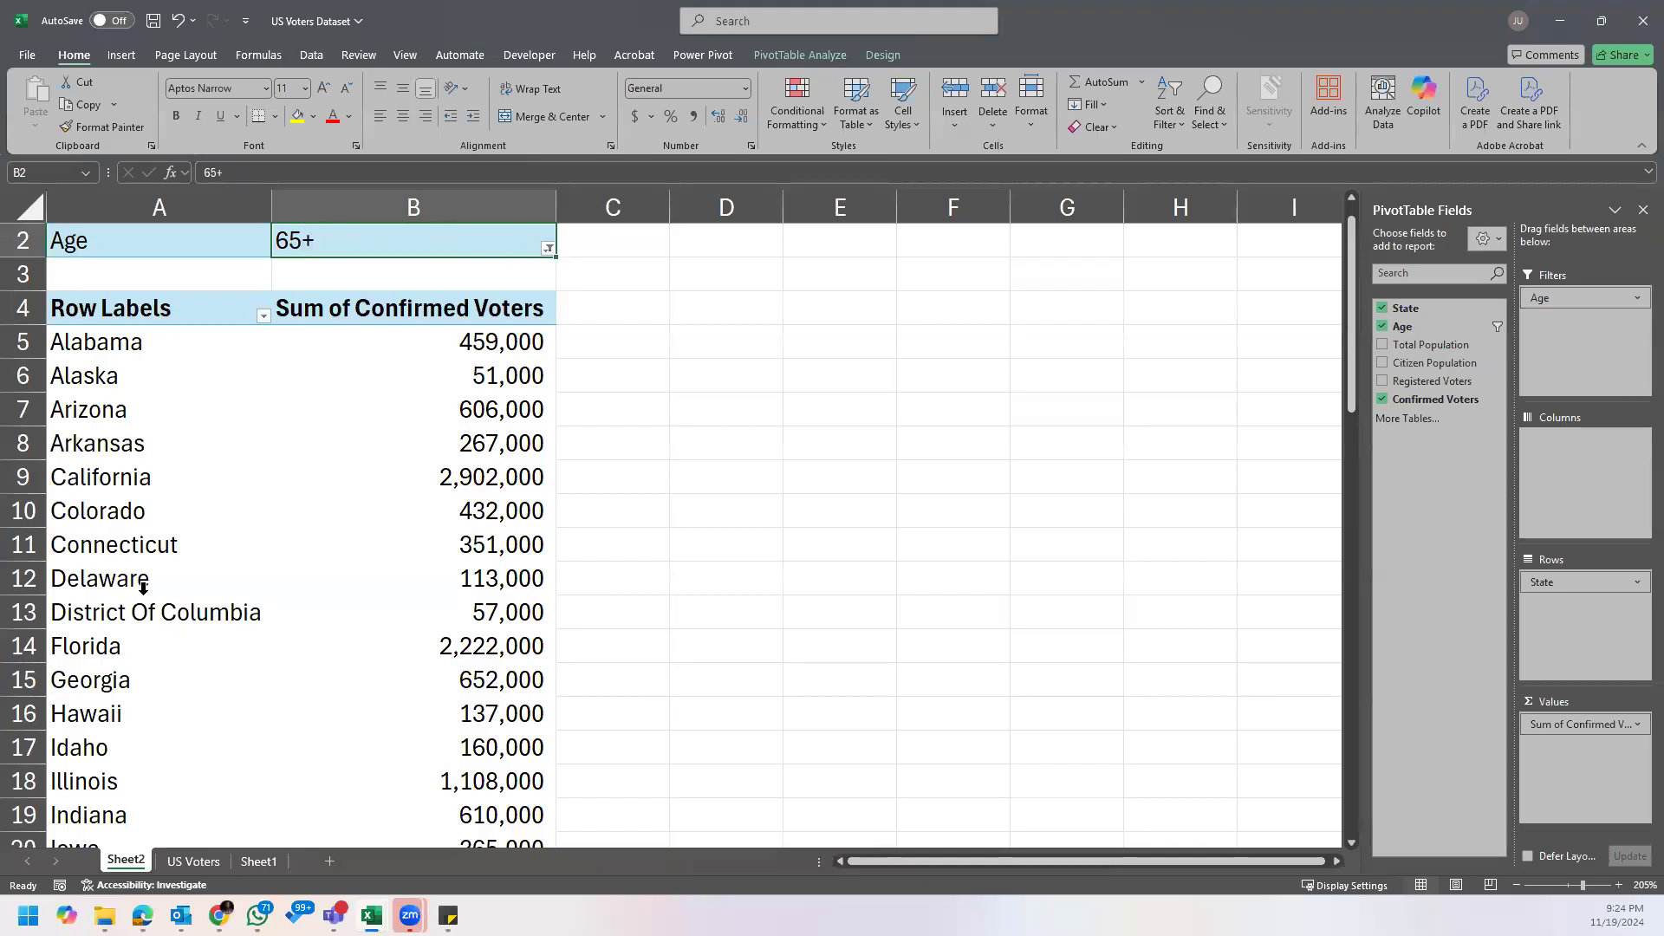
left_click(146, 551)
left_click(104, 475)
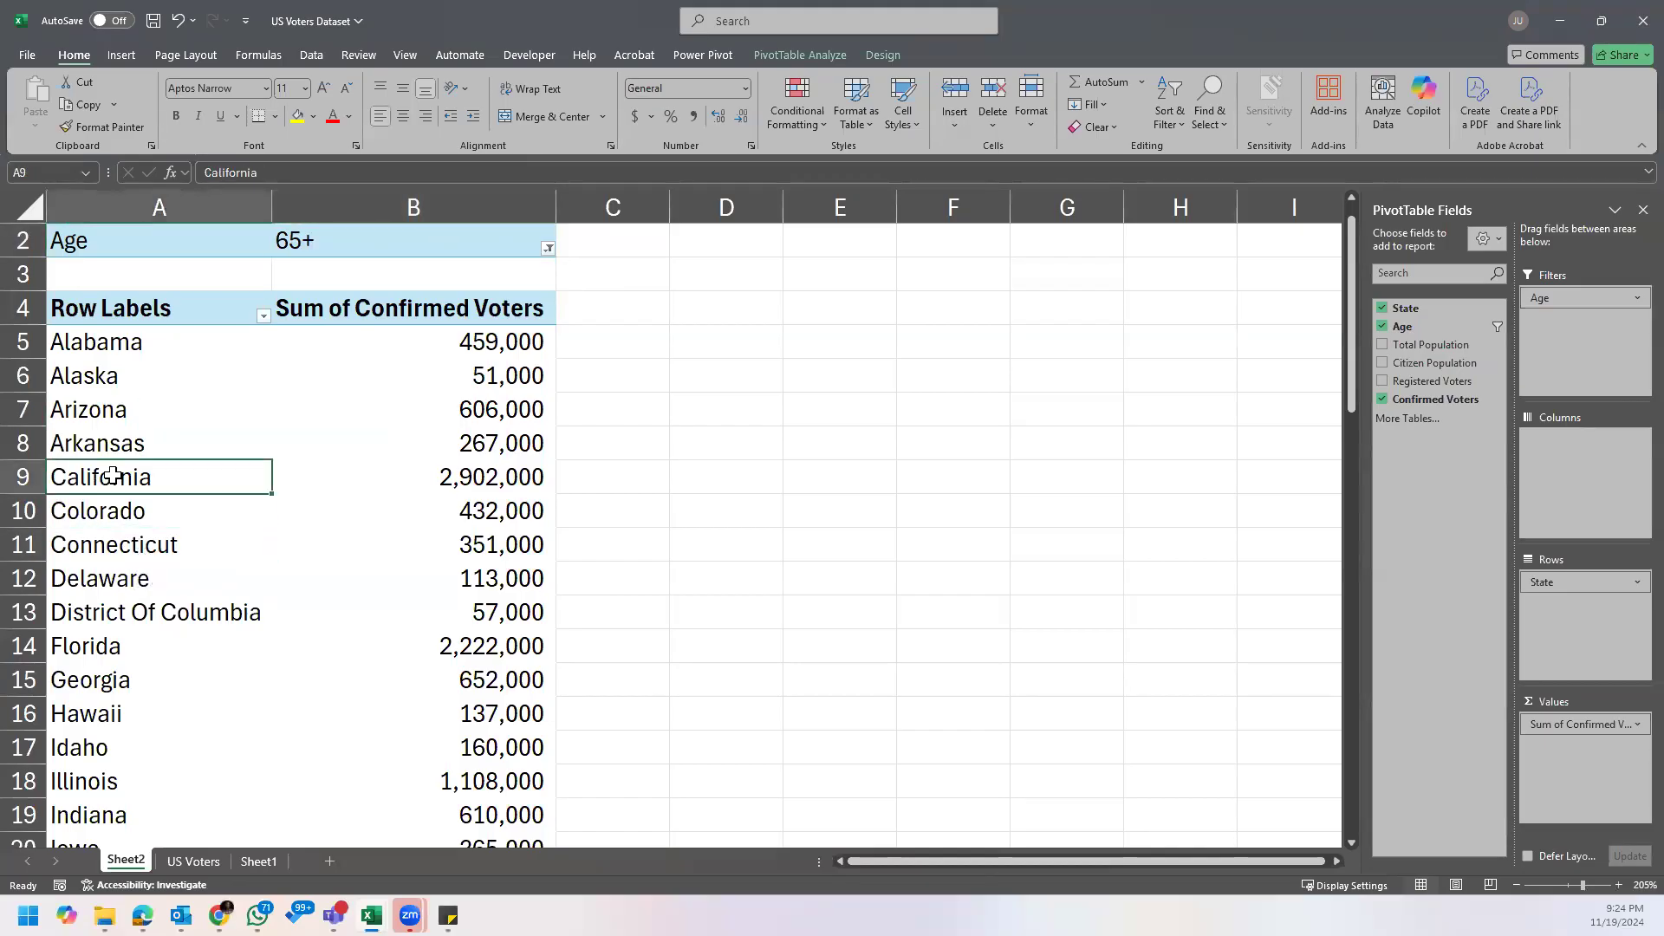
left_click(446, 475)
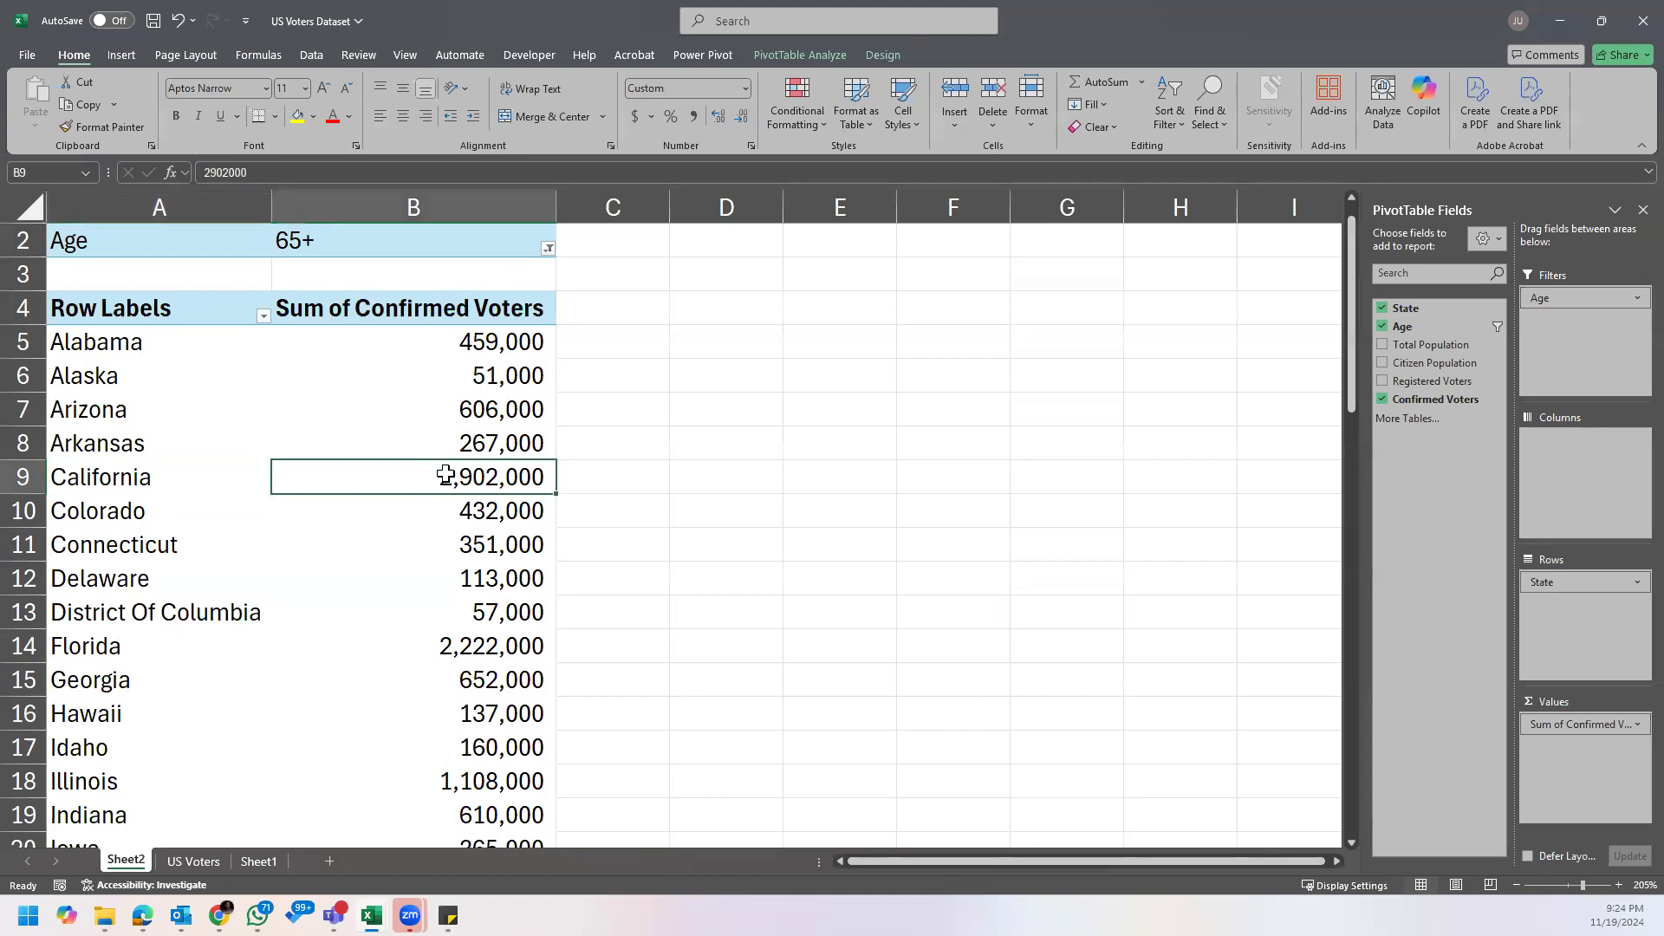
left_click(297, 115)
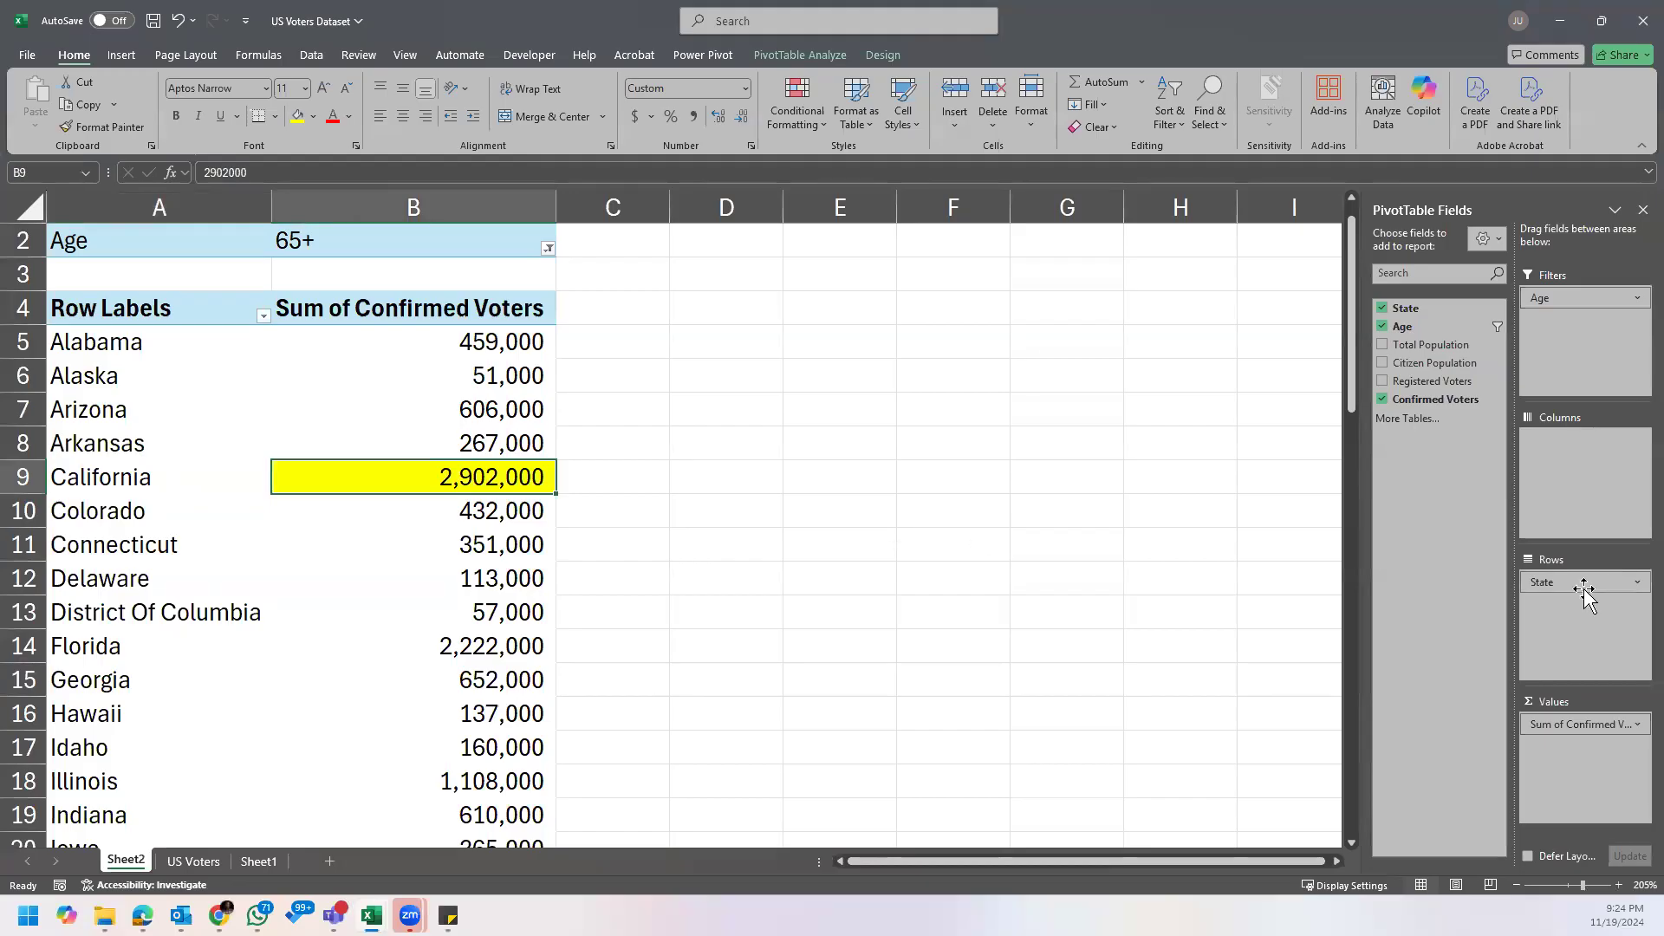
Step: Try State in the Filters area with California selected, and return the field to the Rows area
left_click_drag(1574, 589, 1565, 331)
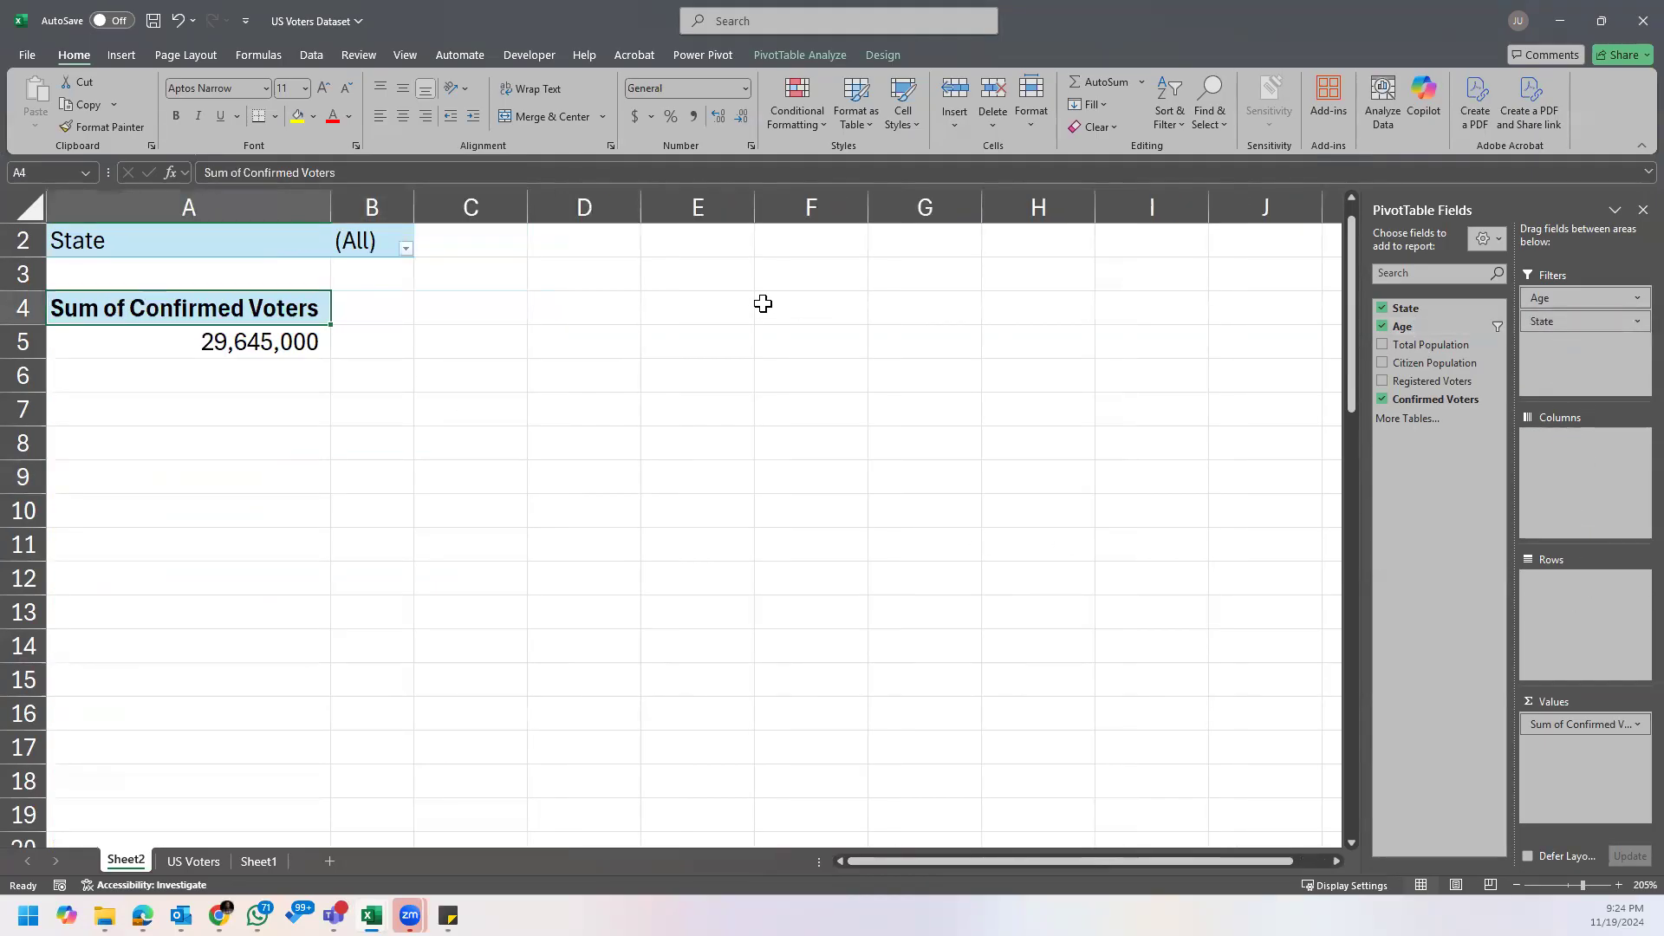
scroll(470, 304, "up", 1)
left_click(271, 257)
left_click(395, 277)
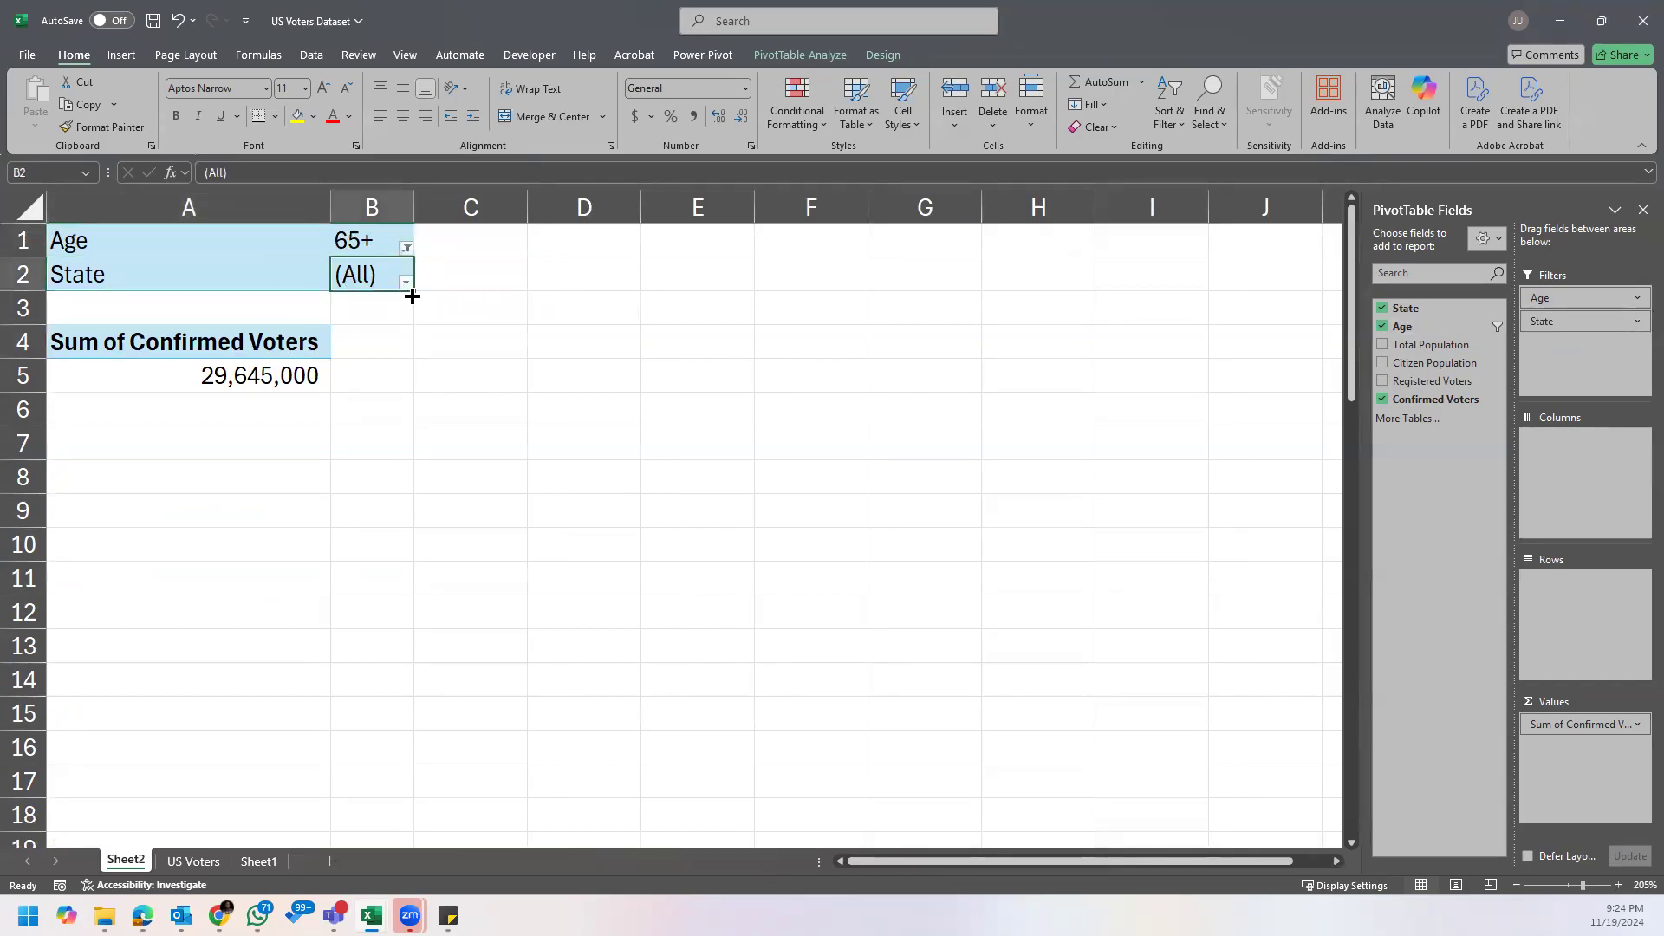
left_click(406, 285)
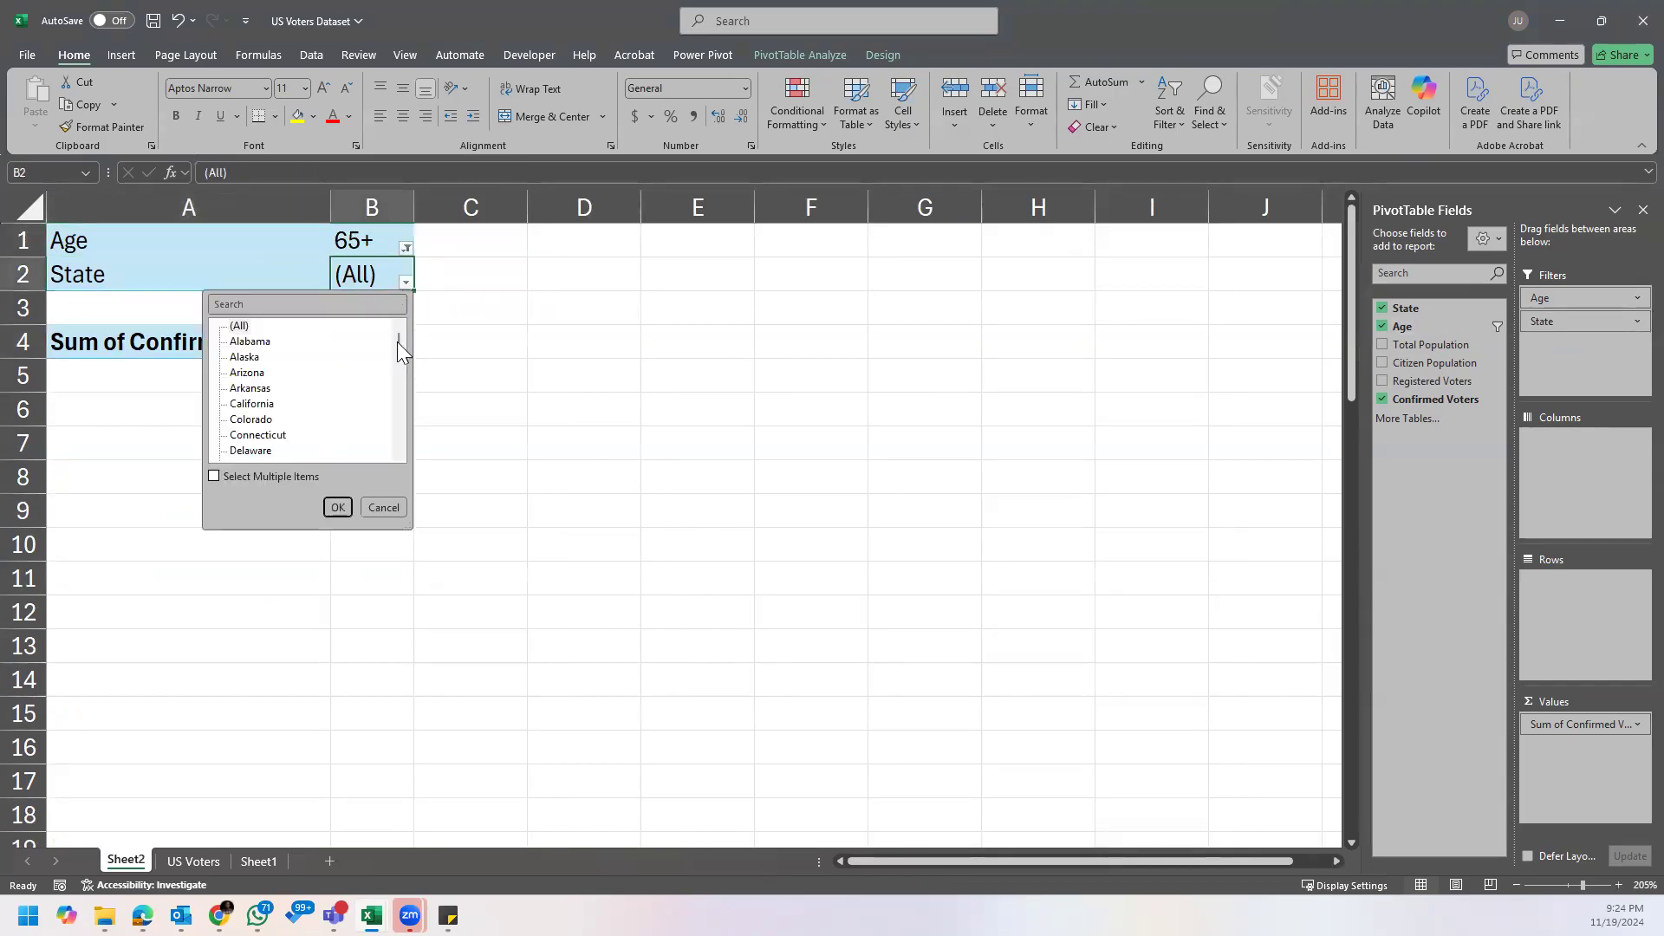
left_click(337, 501)
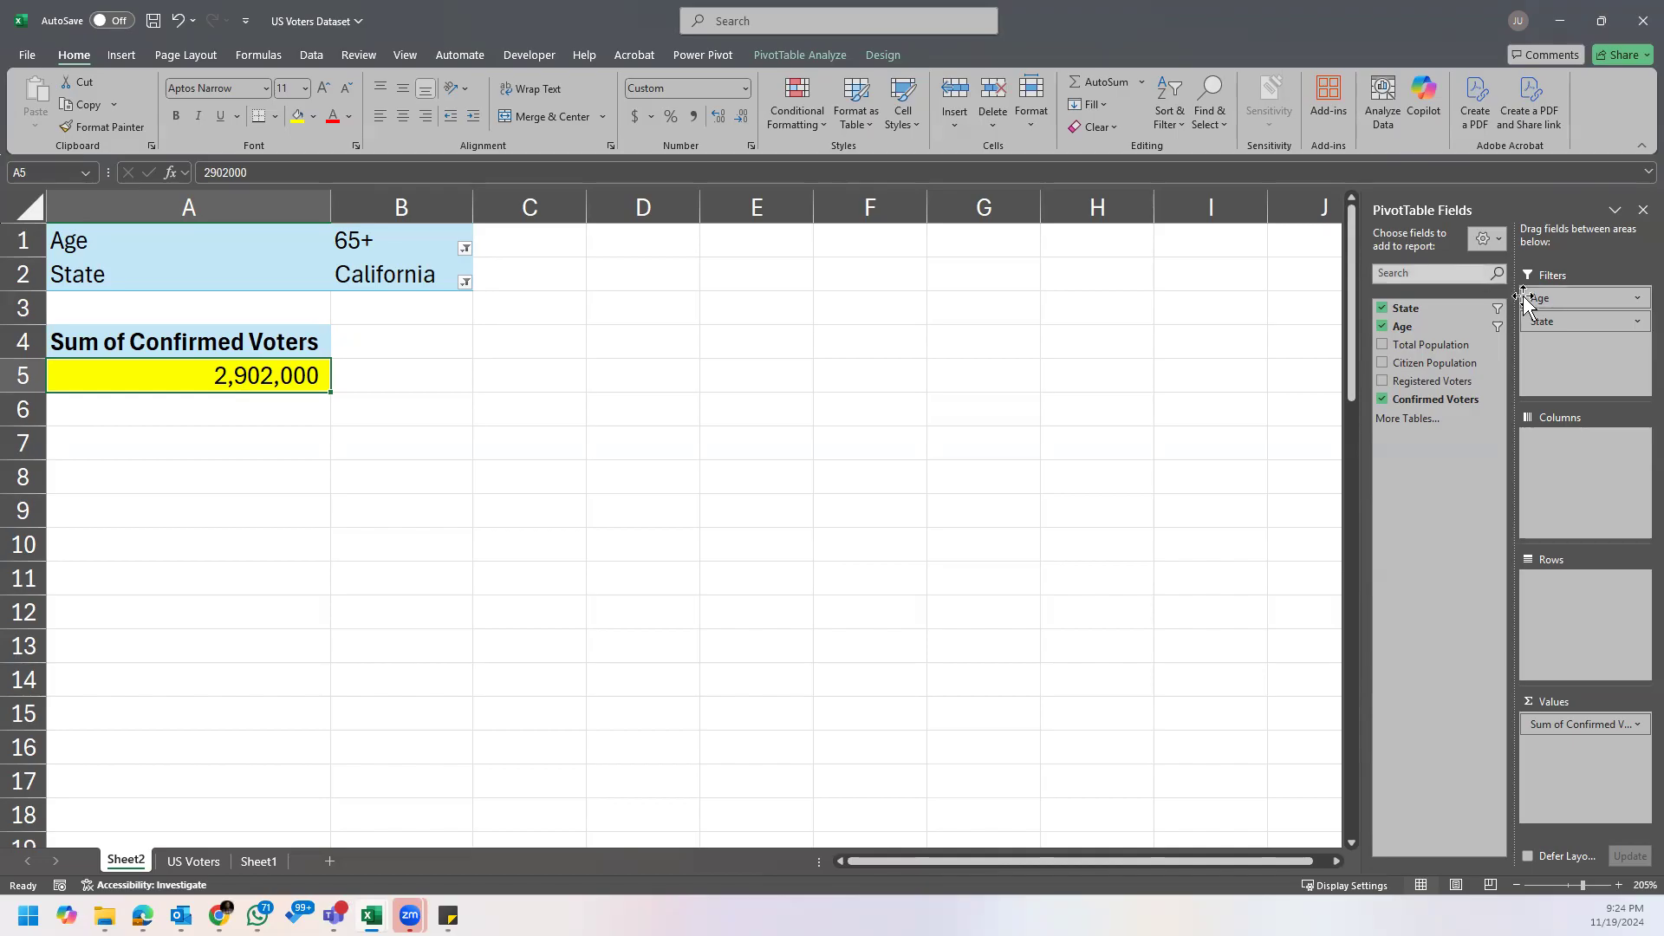
left_click_drag(1561, 321, 1545, 614)
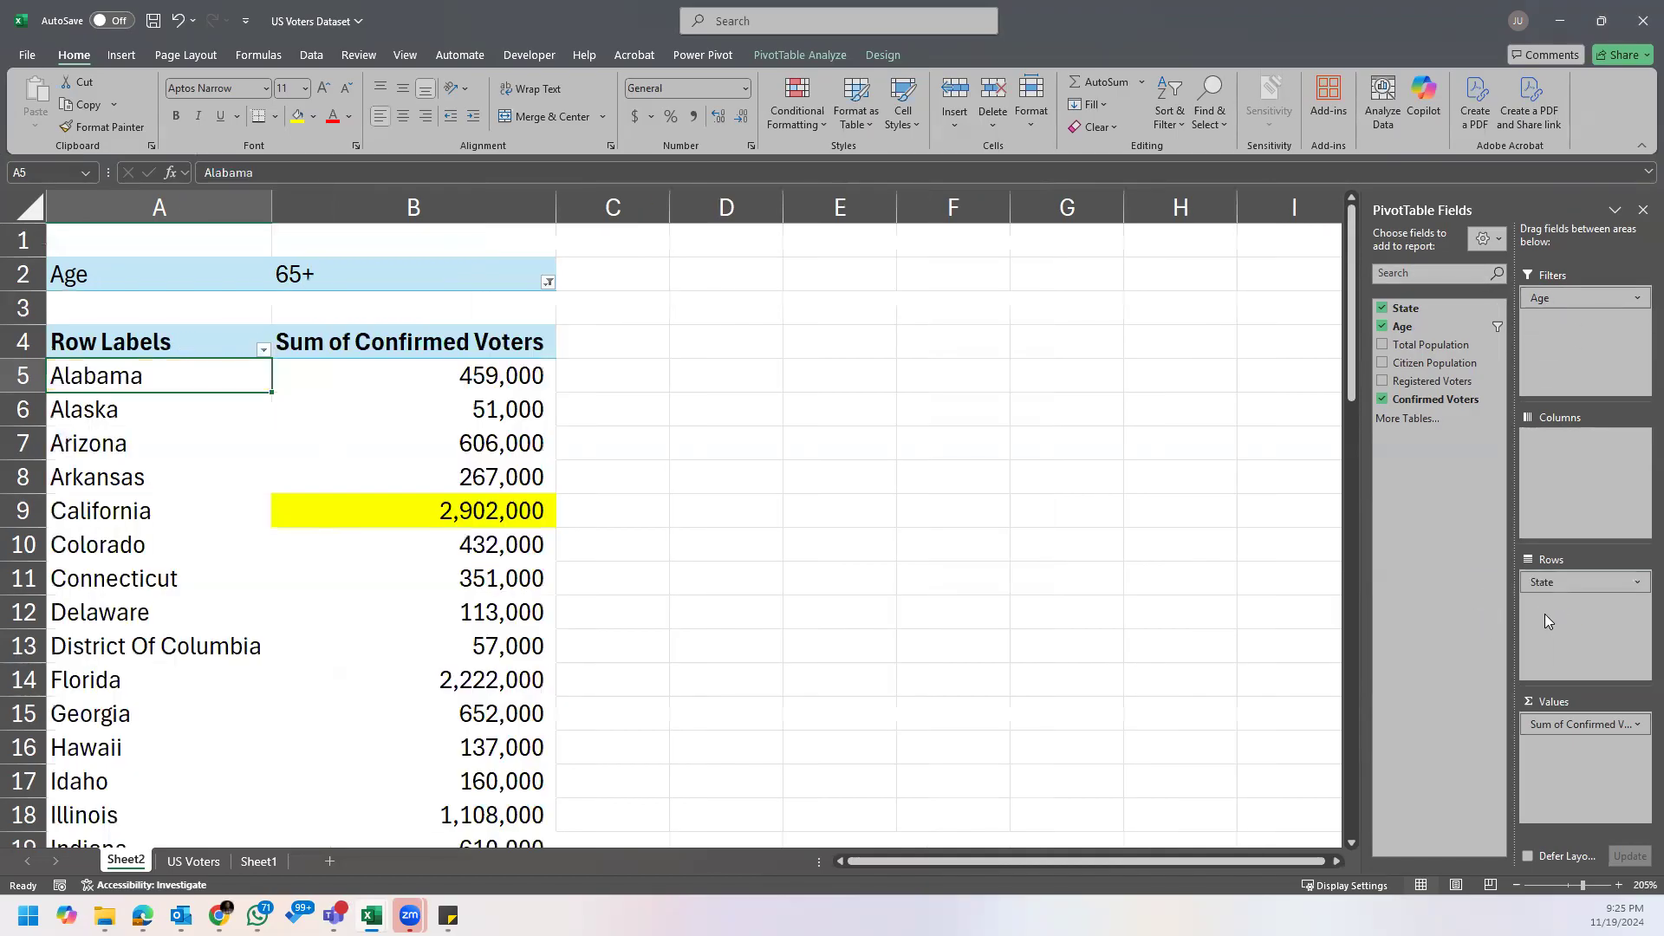
left_click(521, 446)
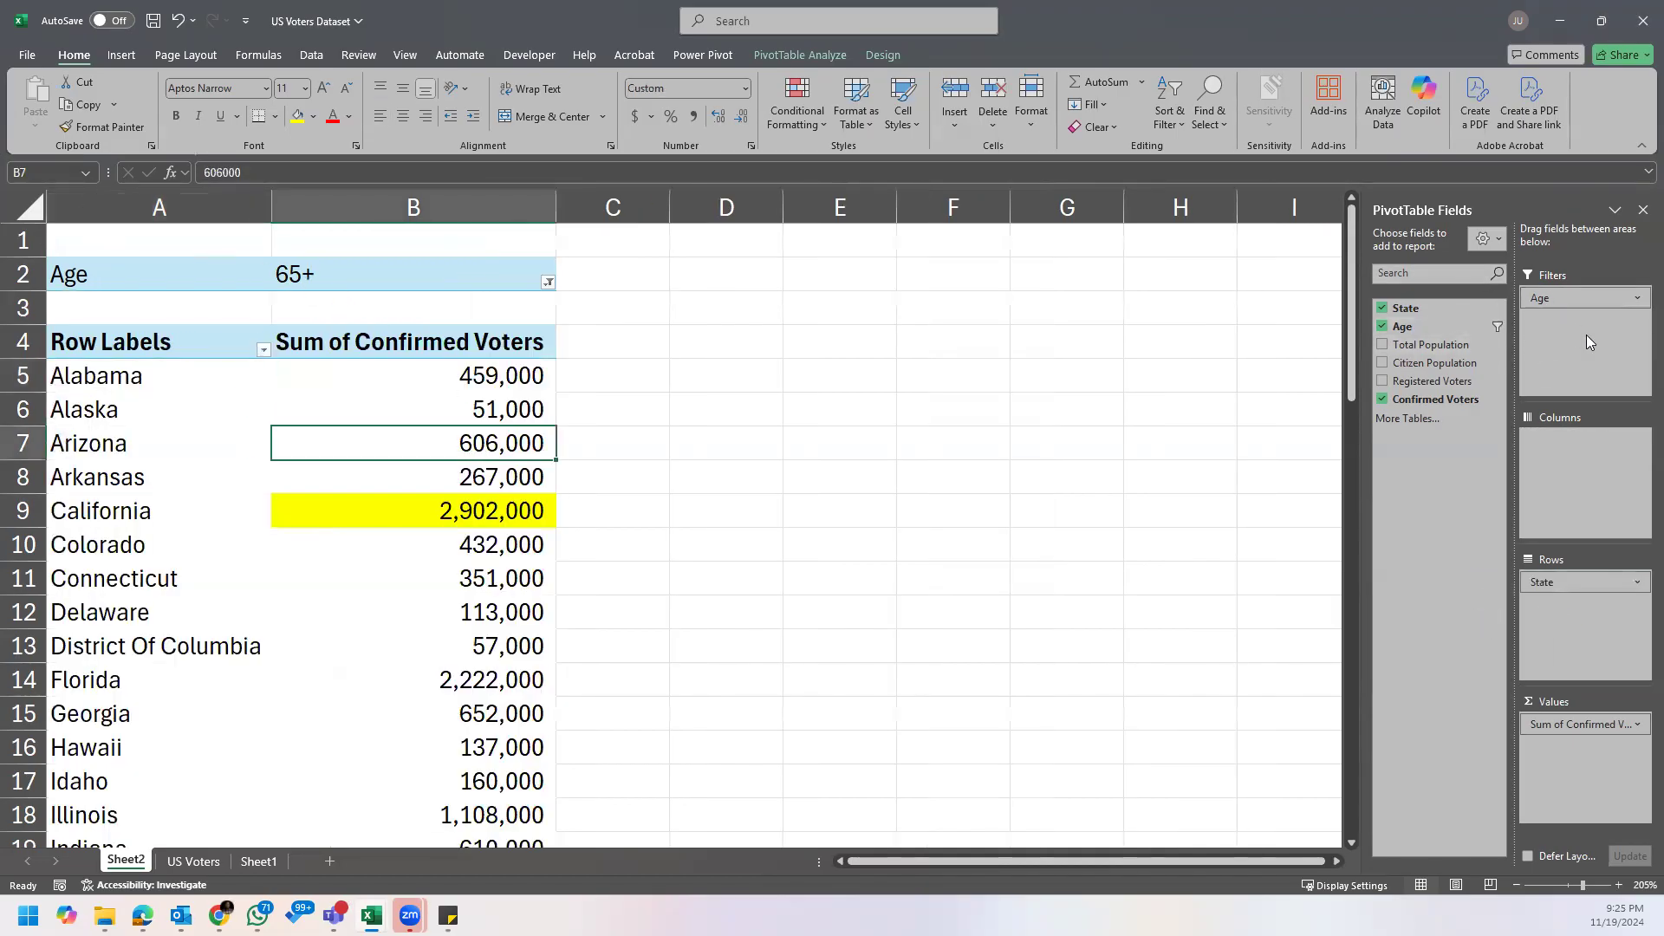
Step: Move Age to the Columns area, clear its filter, and check the age-group headers
left_click_drag(1578, 299, 1597, 483)
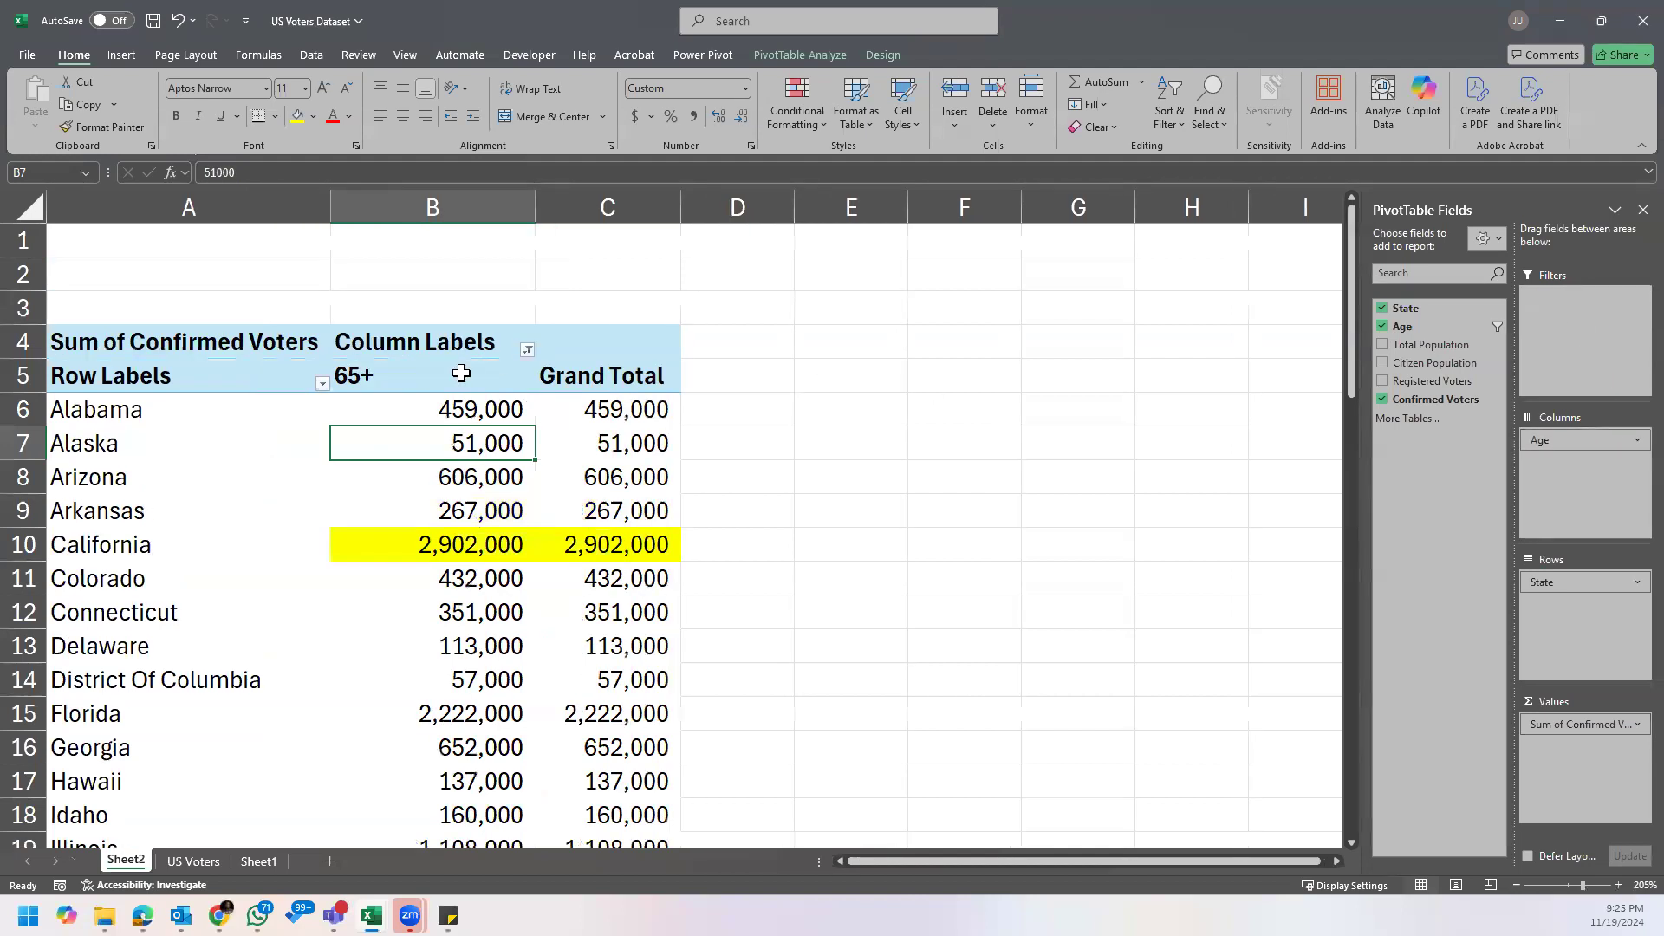
left_click(463, 375)
left_click(527, 350)
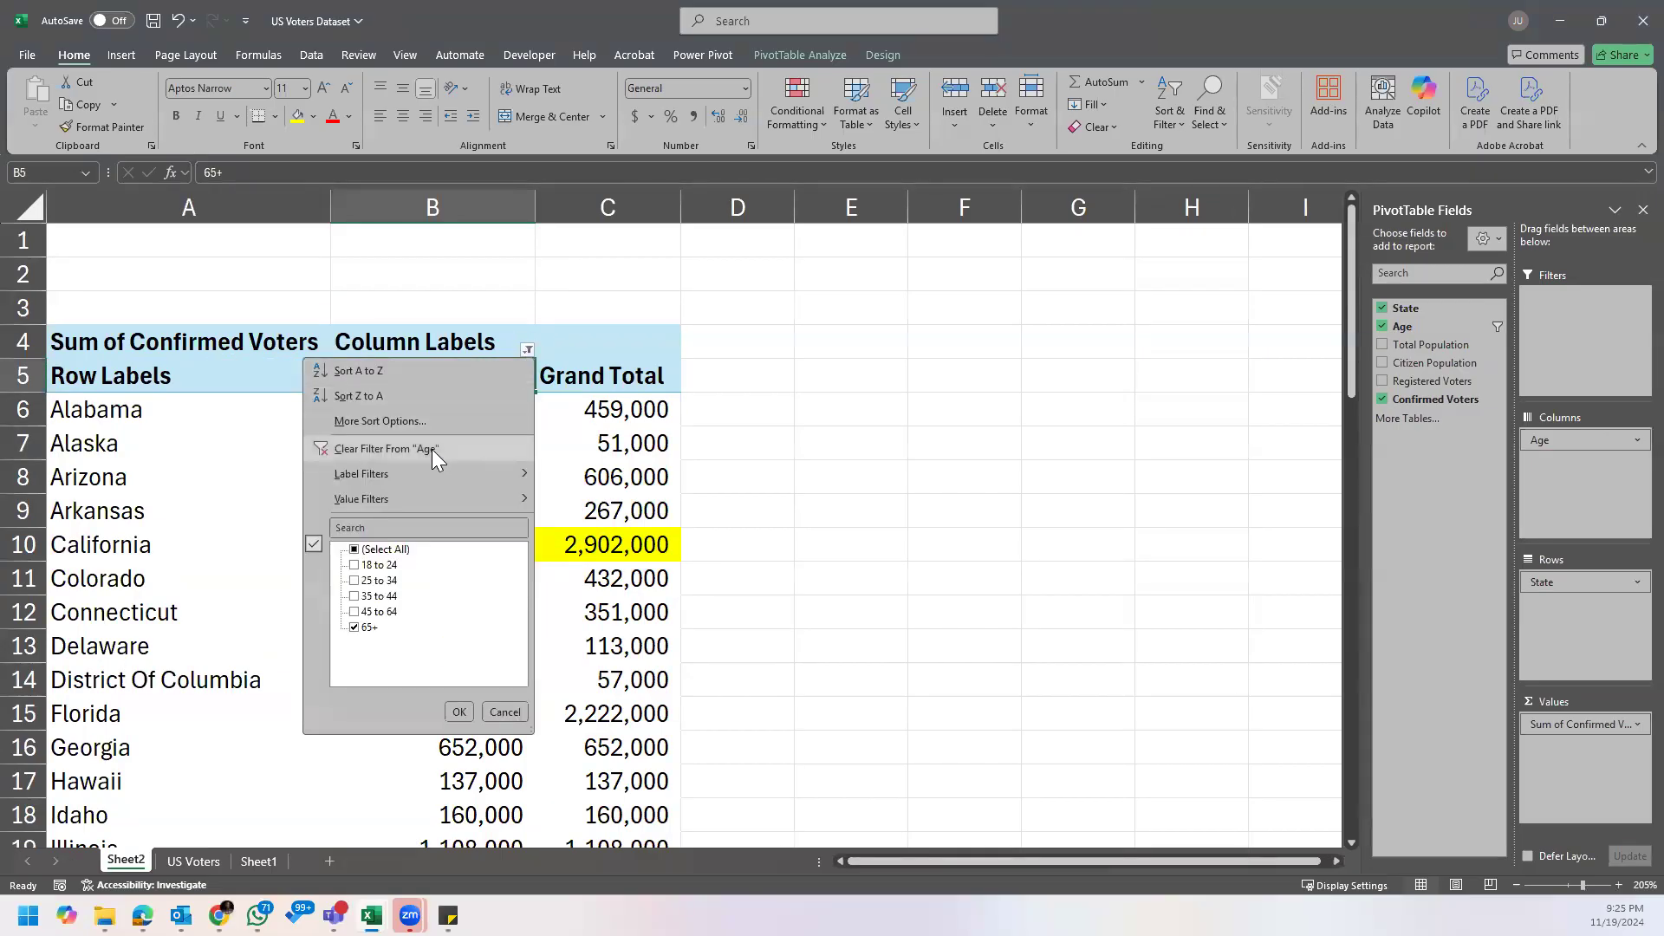
left_click(432, 449)
left_click(596, 411)
left_click(770, 377)
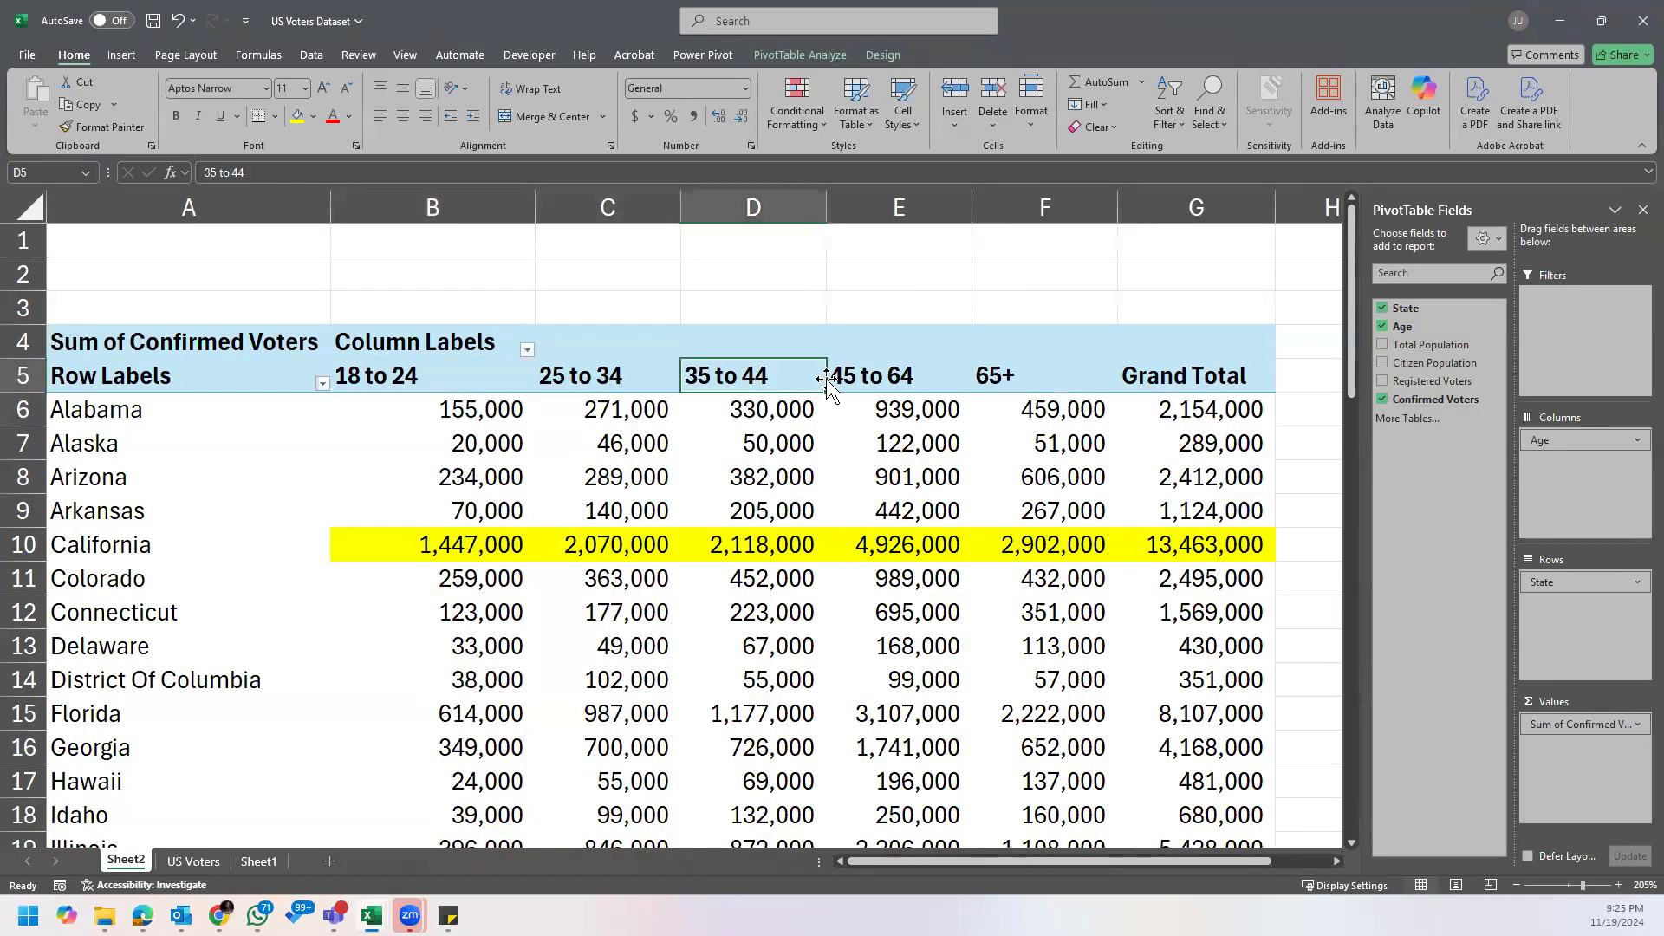
left_click(884, 382)
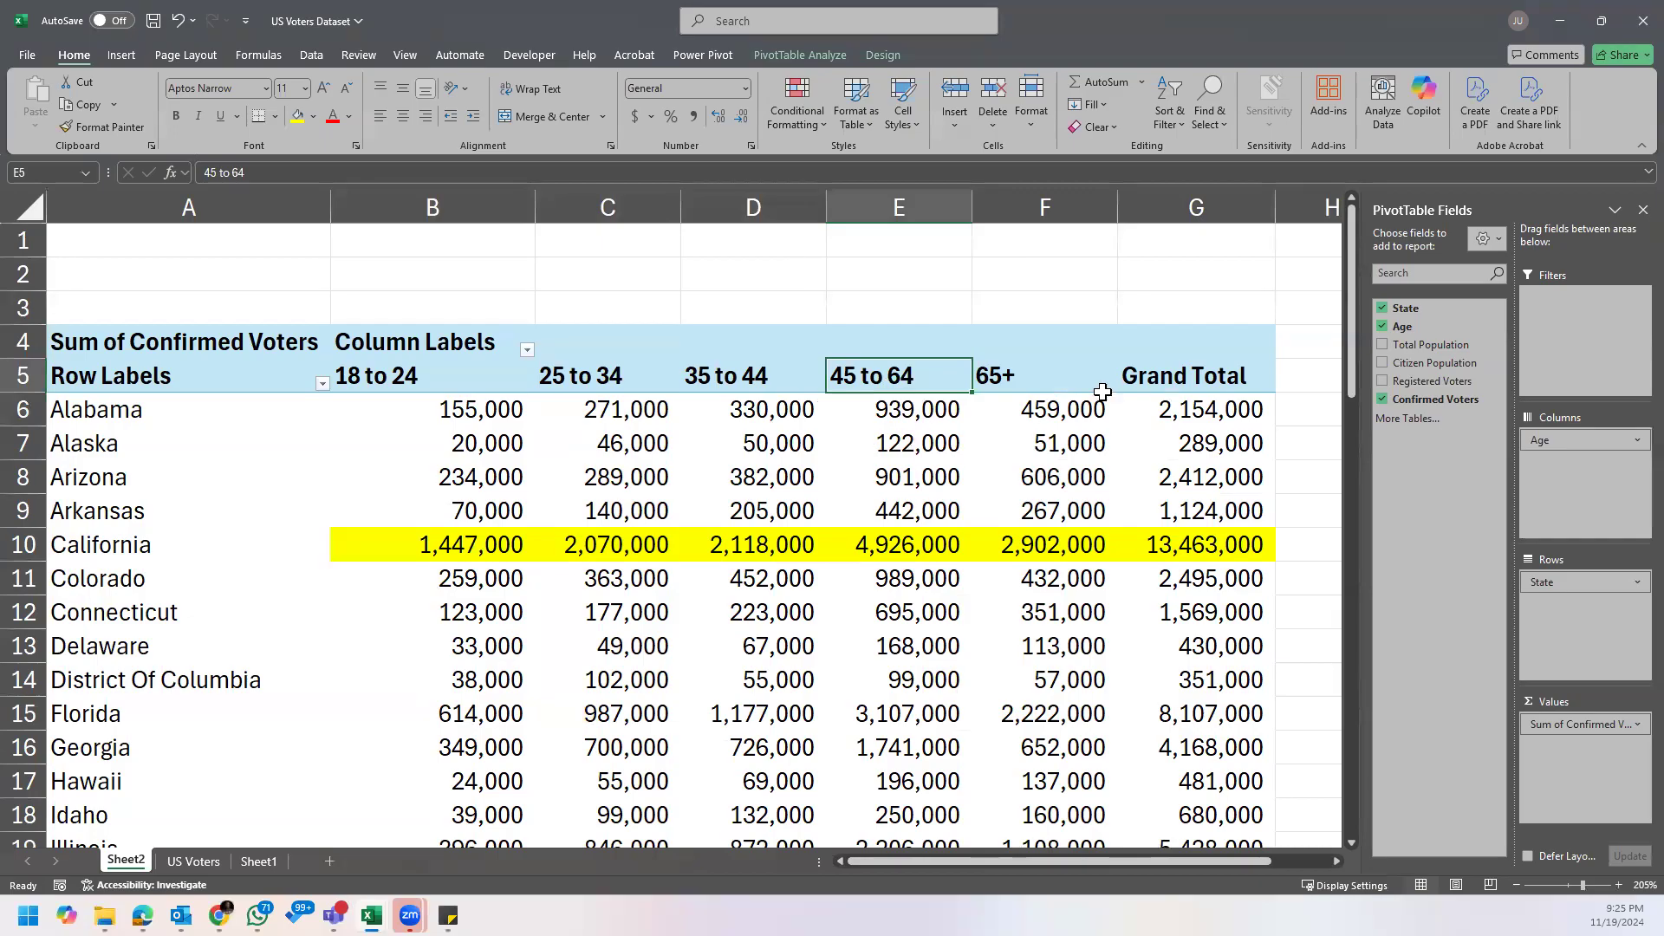
left_click(1032, 388)
Step: Remove the yellow fill from California's values across all age groups and the Grand Total
left_click_drag(434, 539, 1131, 535)
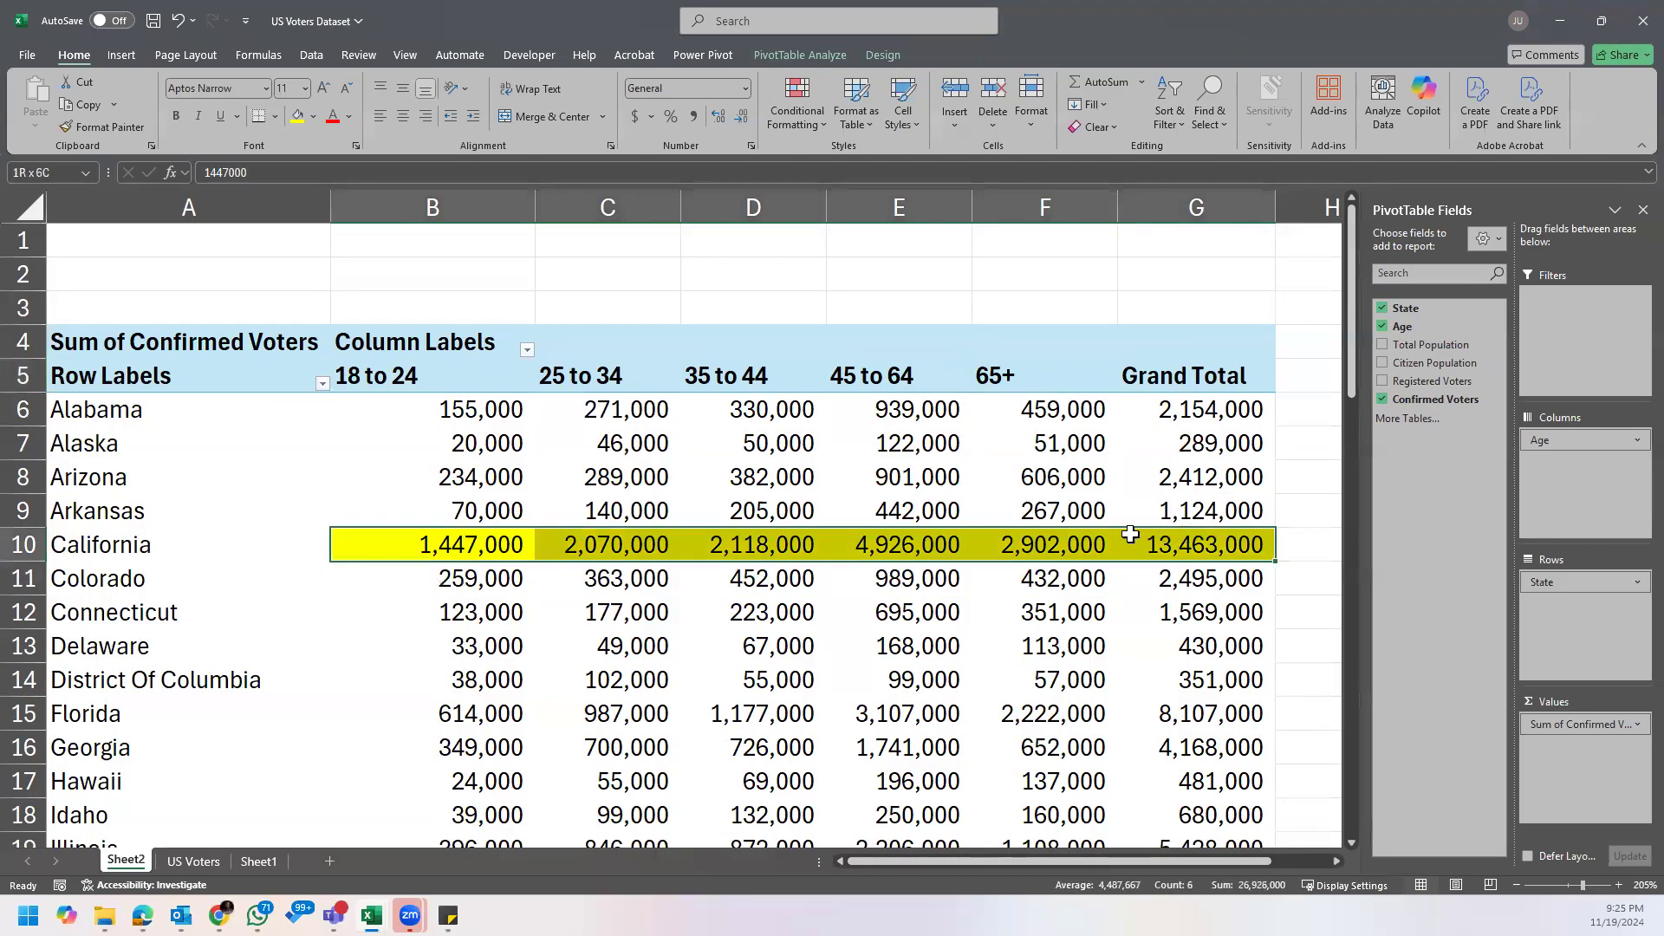
left_click(313, 117)
left_click(321, 347)
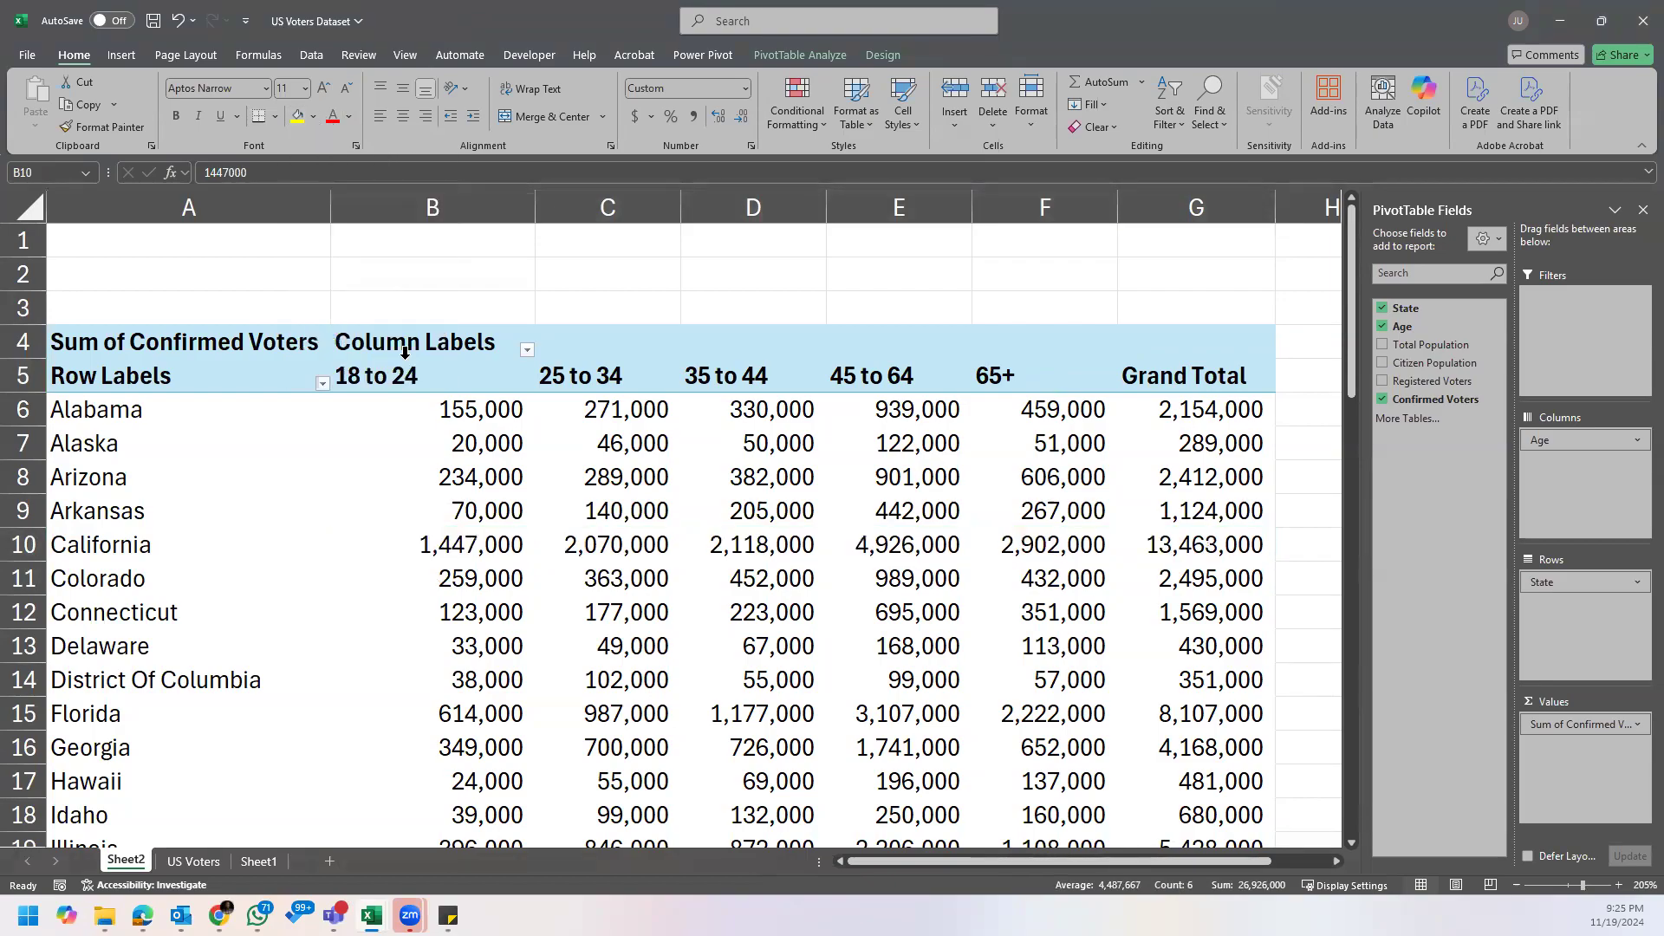
left_click(1031, 406)
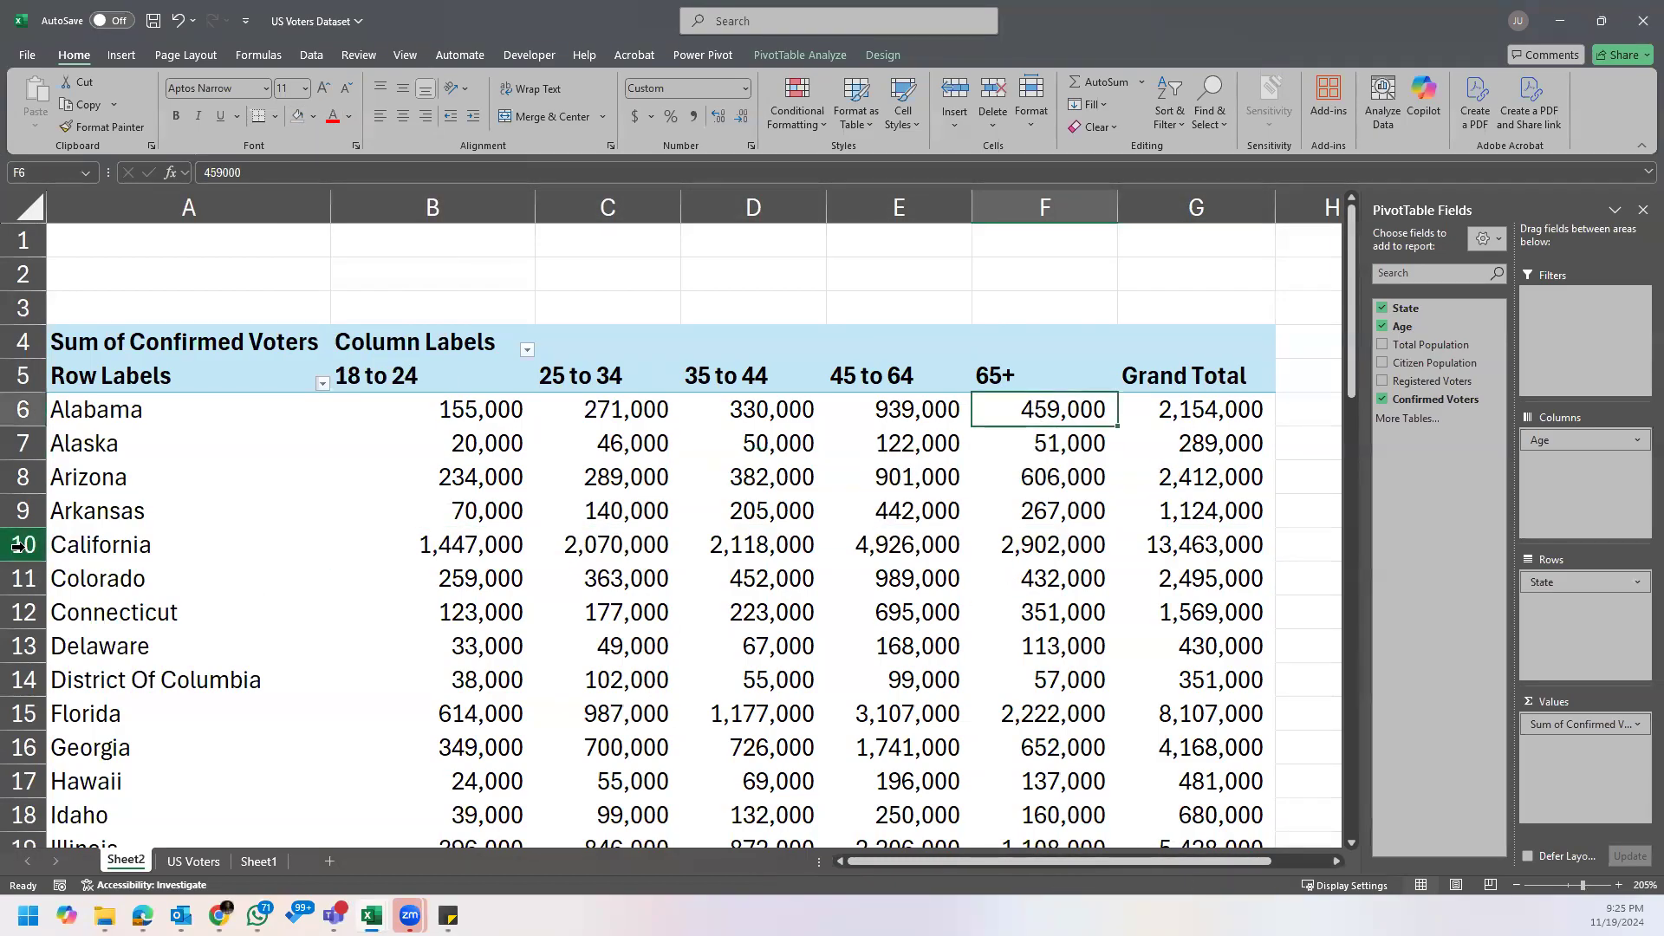
Step: Fill California's 65+ confirmed voters value in the PivotTable with yellow
left_click(97, 546)
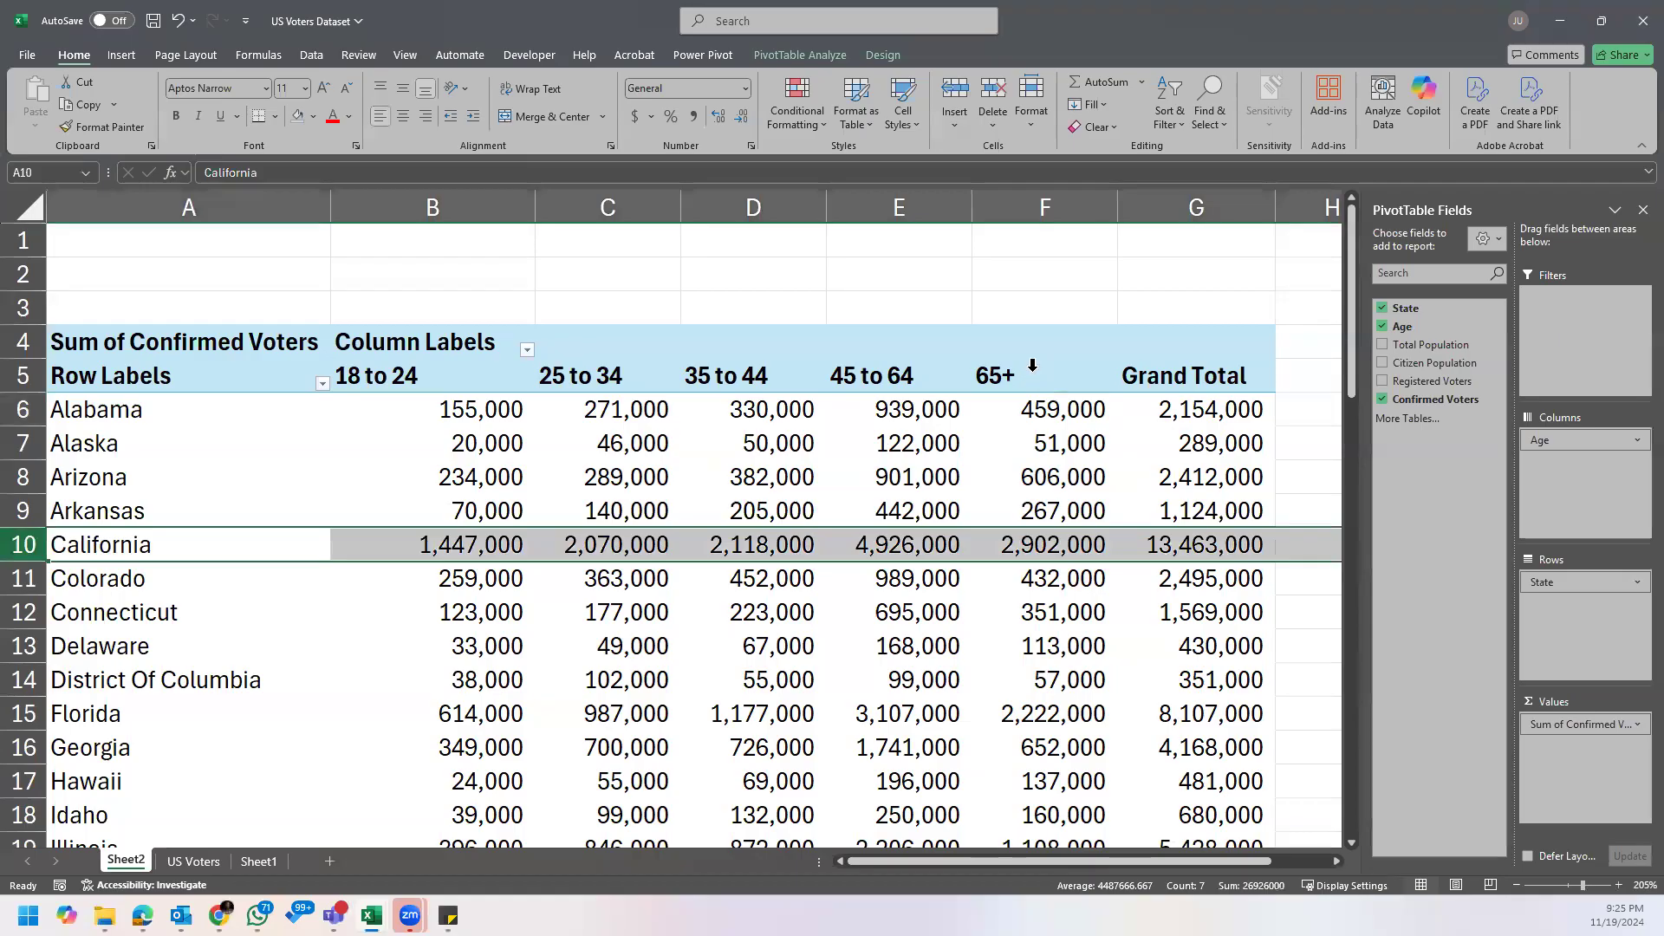
left_click(1065, 546)
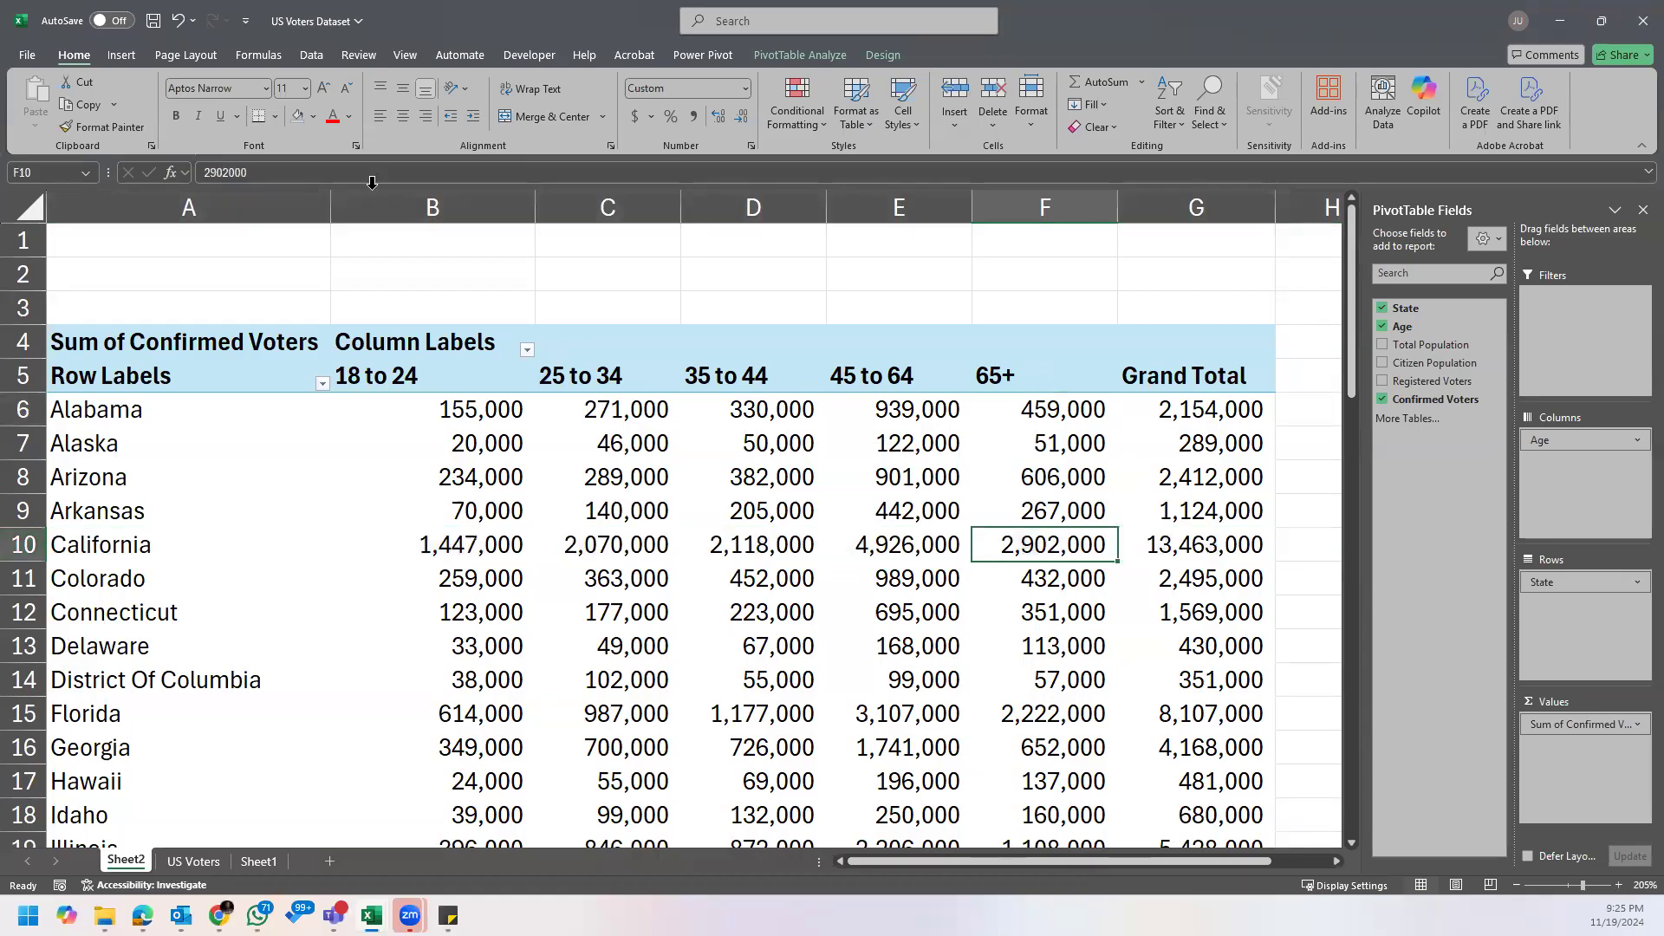
left_click(313, 117)
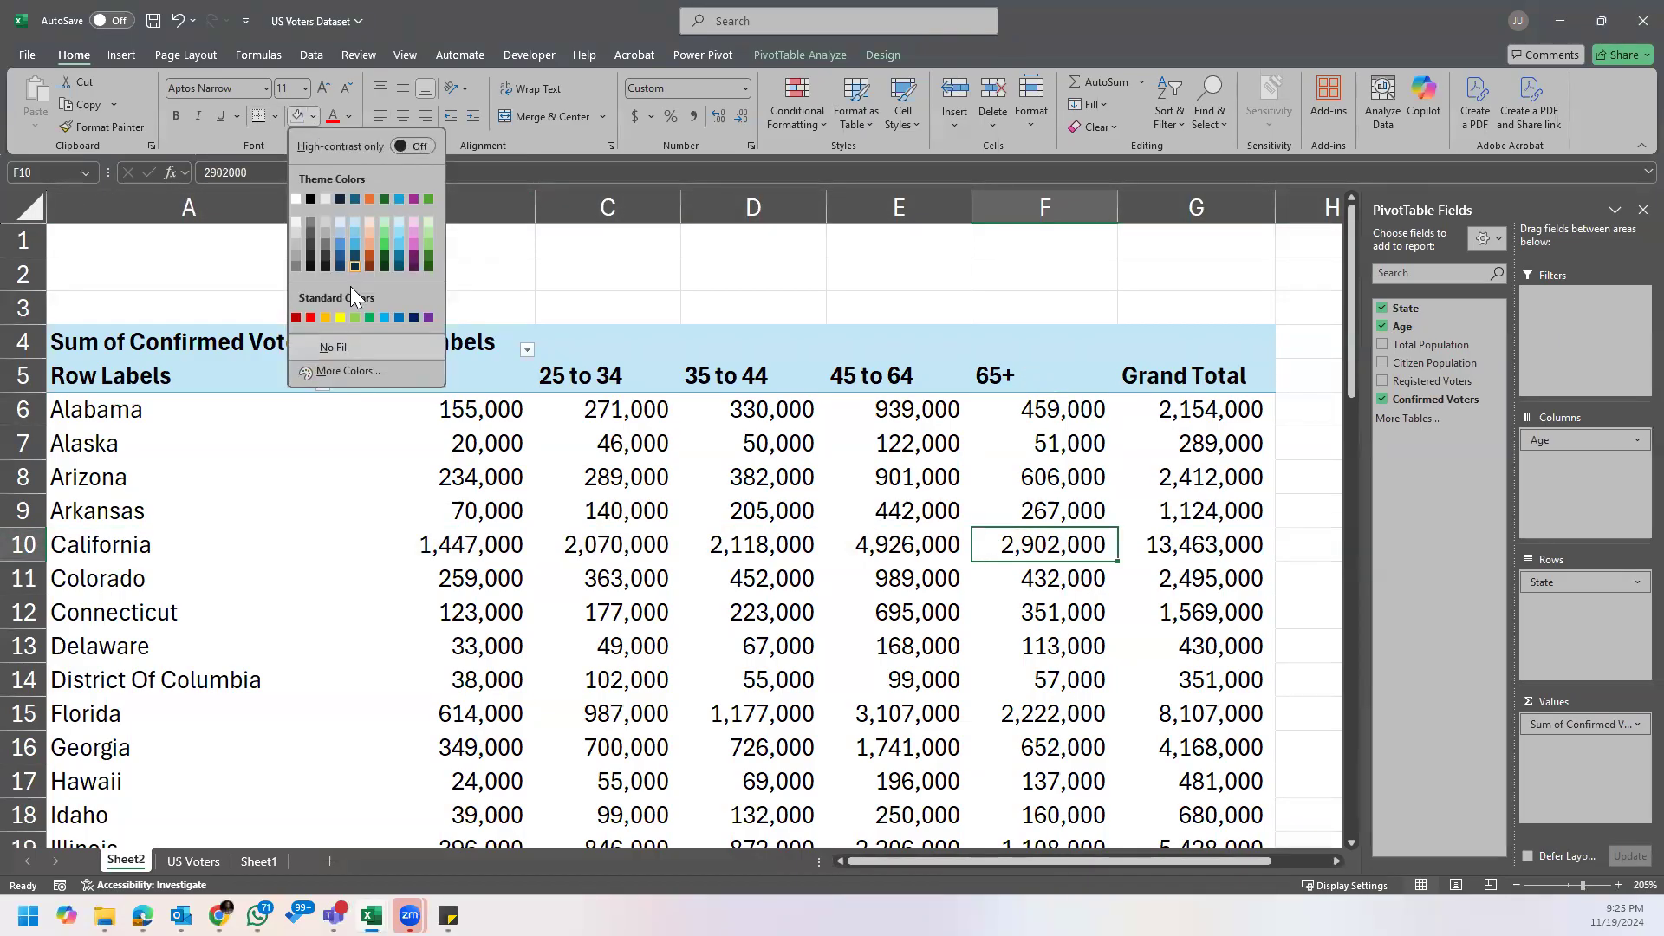
left_click(336, 312)
left_click(1166, 603)
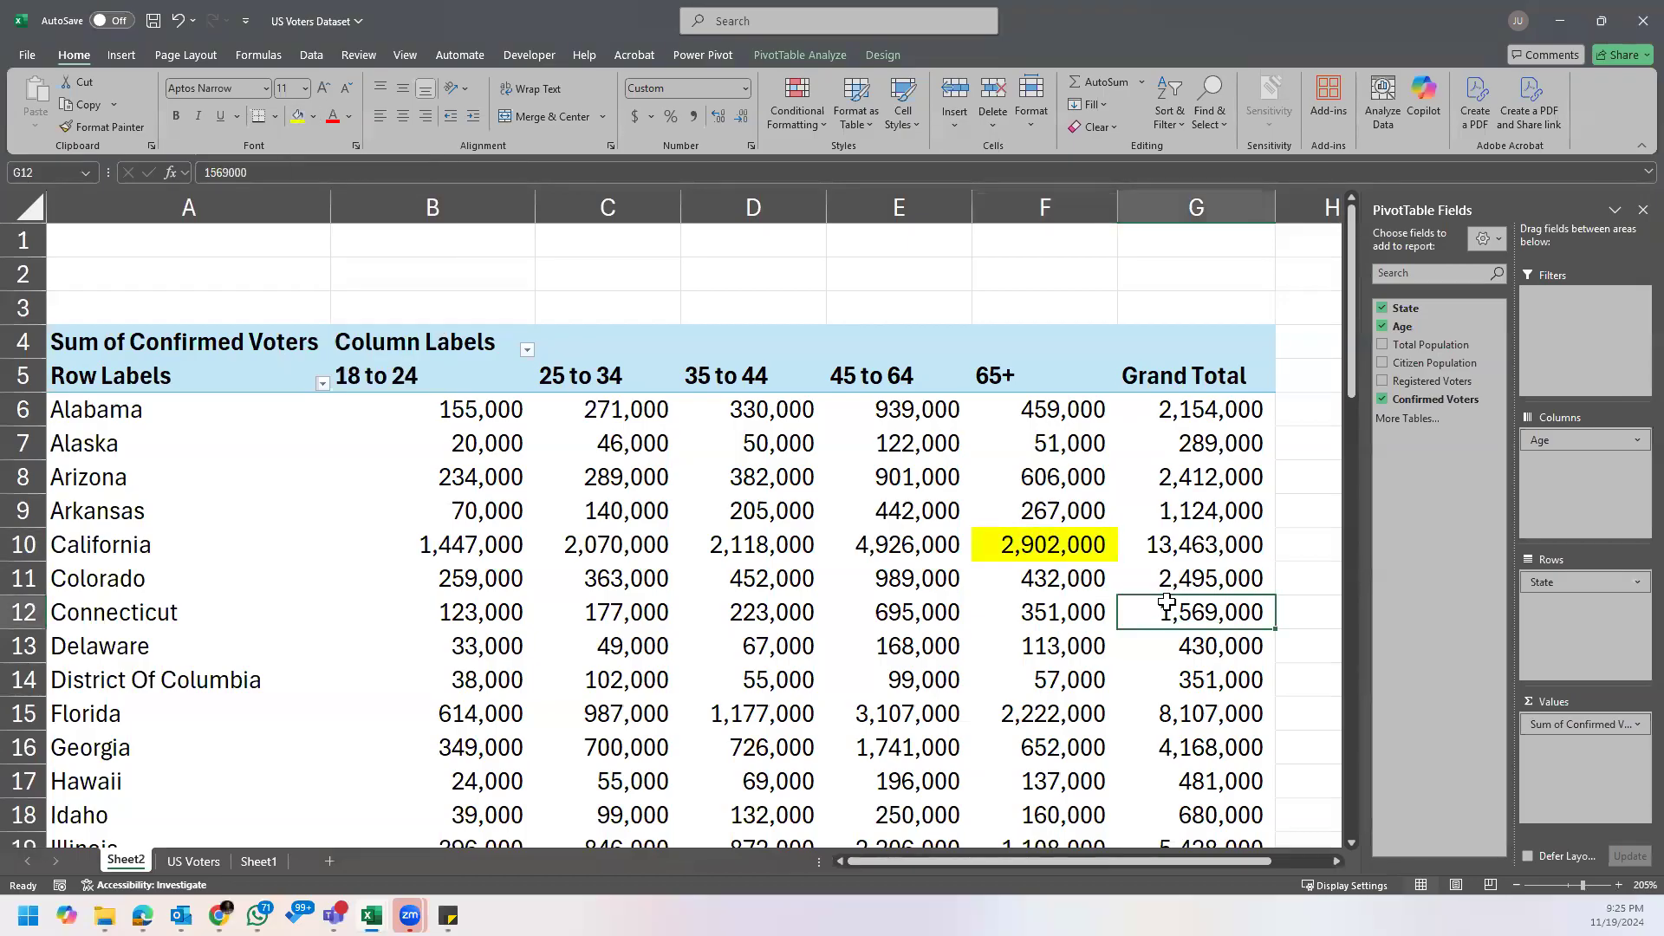
Step: Sort the states by Grand Total from largest to smallest
mouse_move(1167, 602)
right_click(1225, 412)
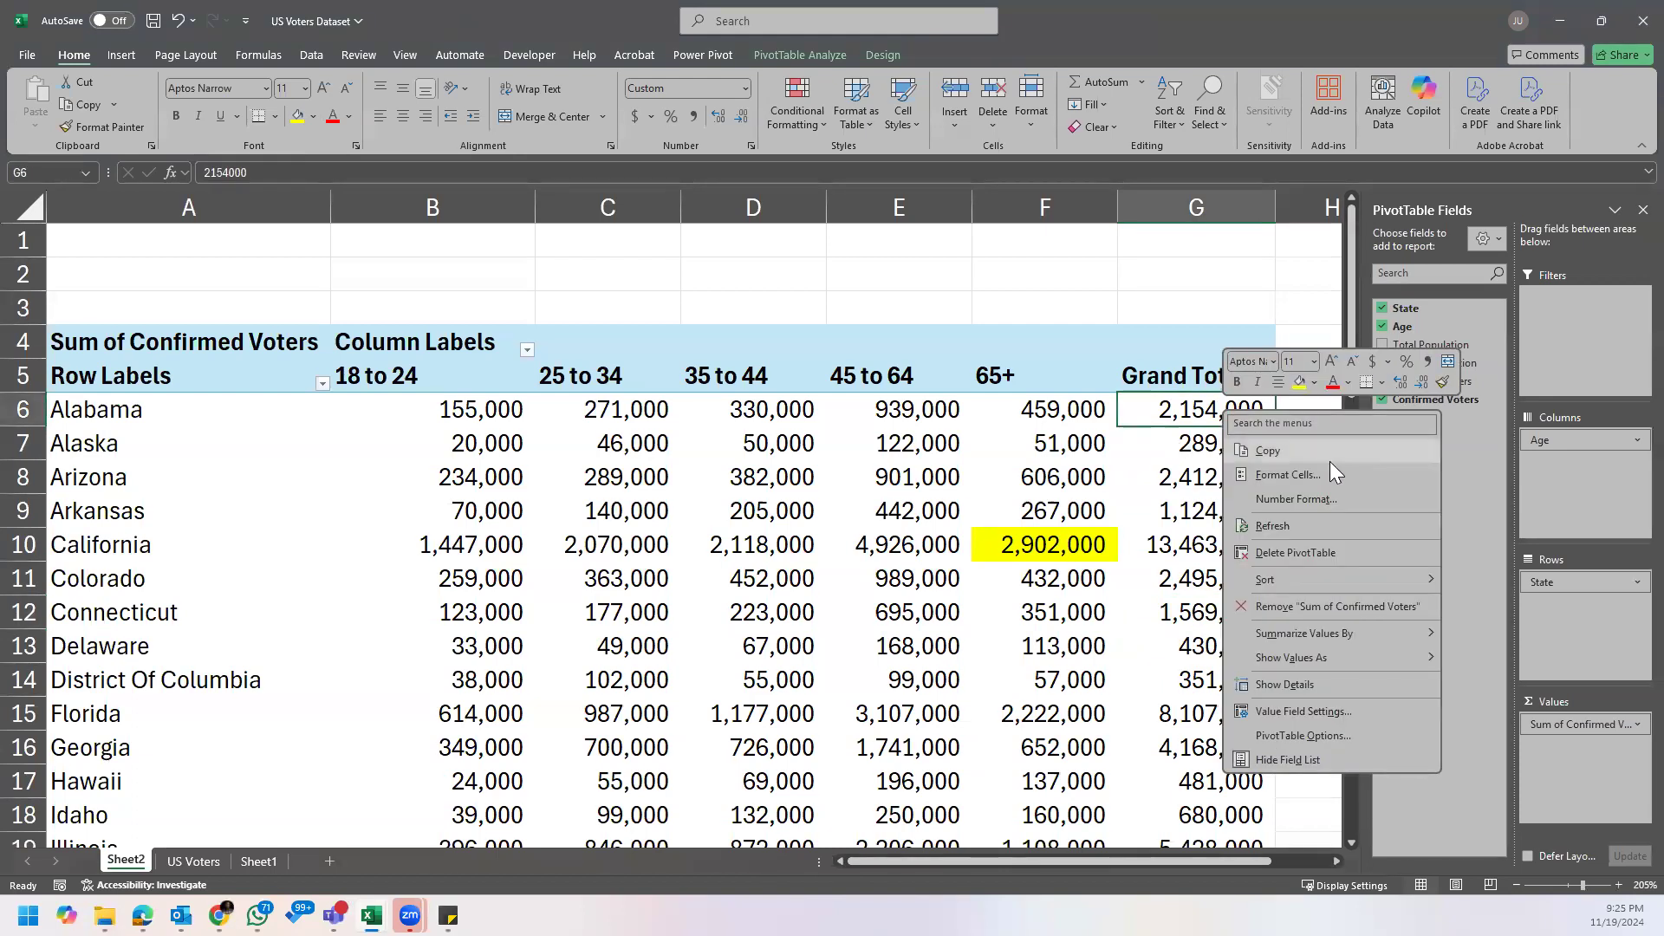
mouse_move(1326, 576)
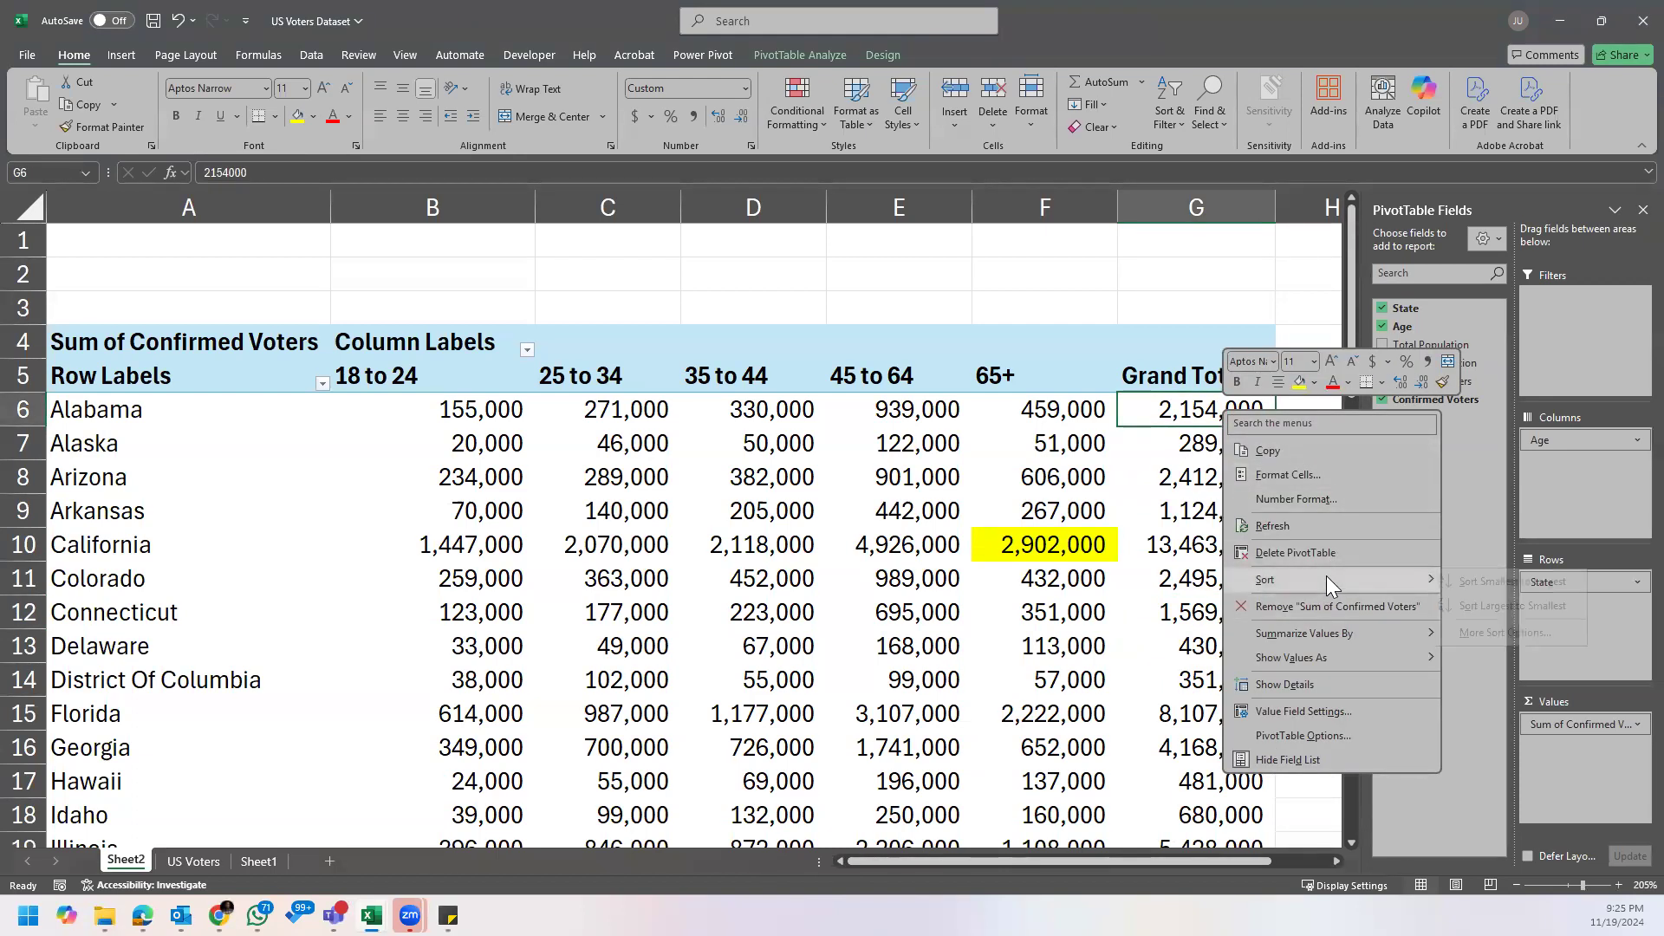
left_click(1520, 605)
left_click(1090, 542)
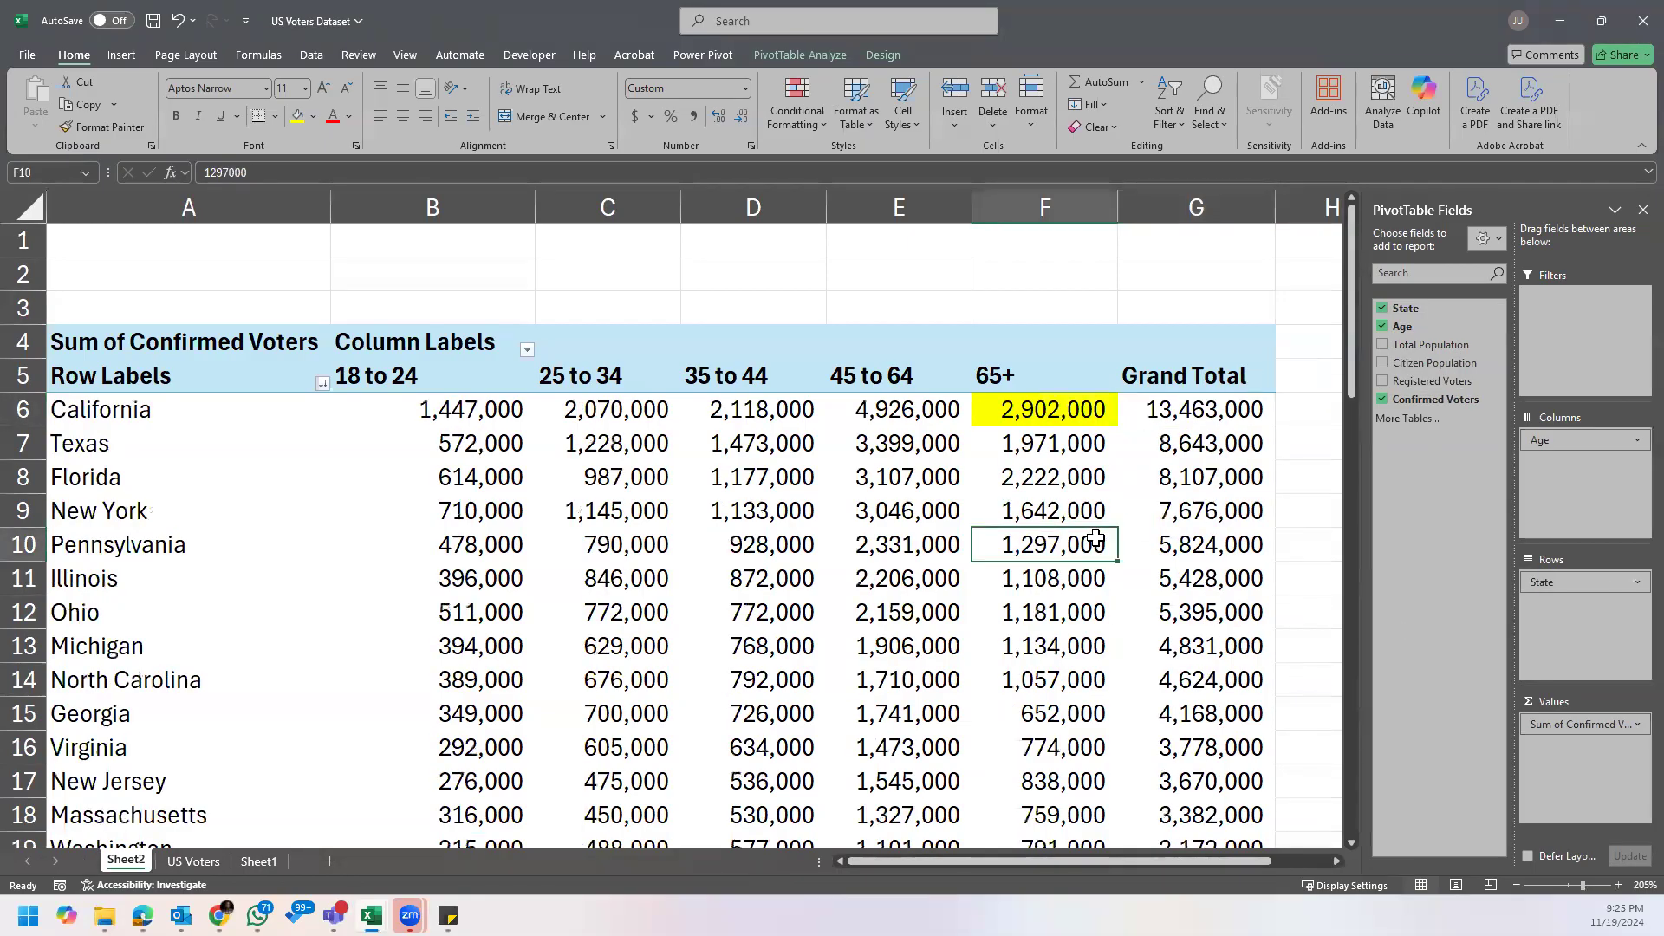
left_click(1195, 451)
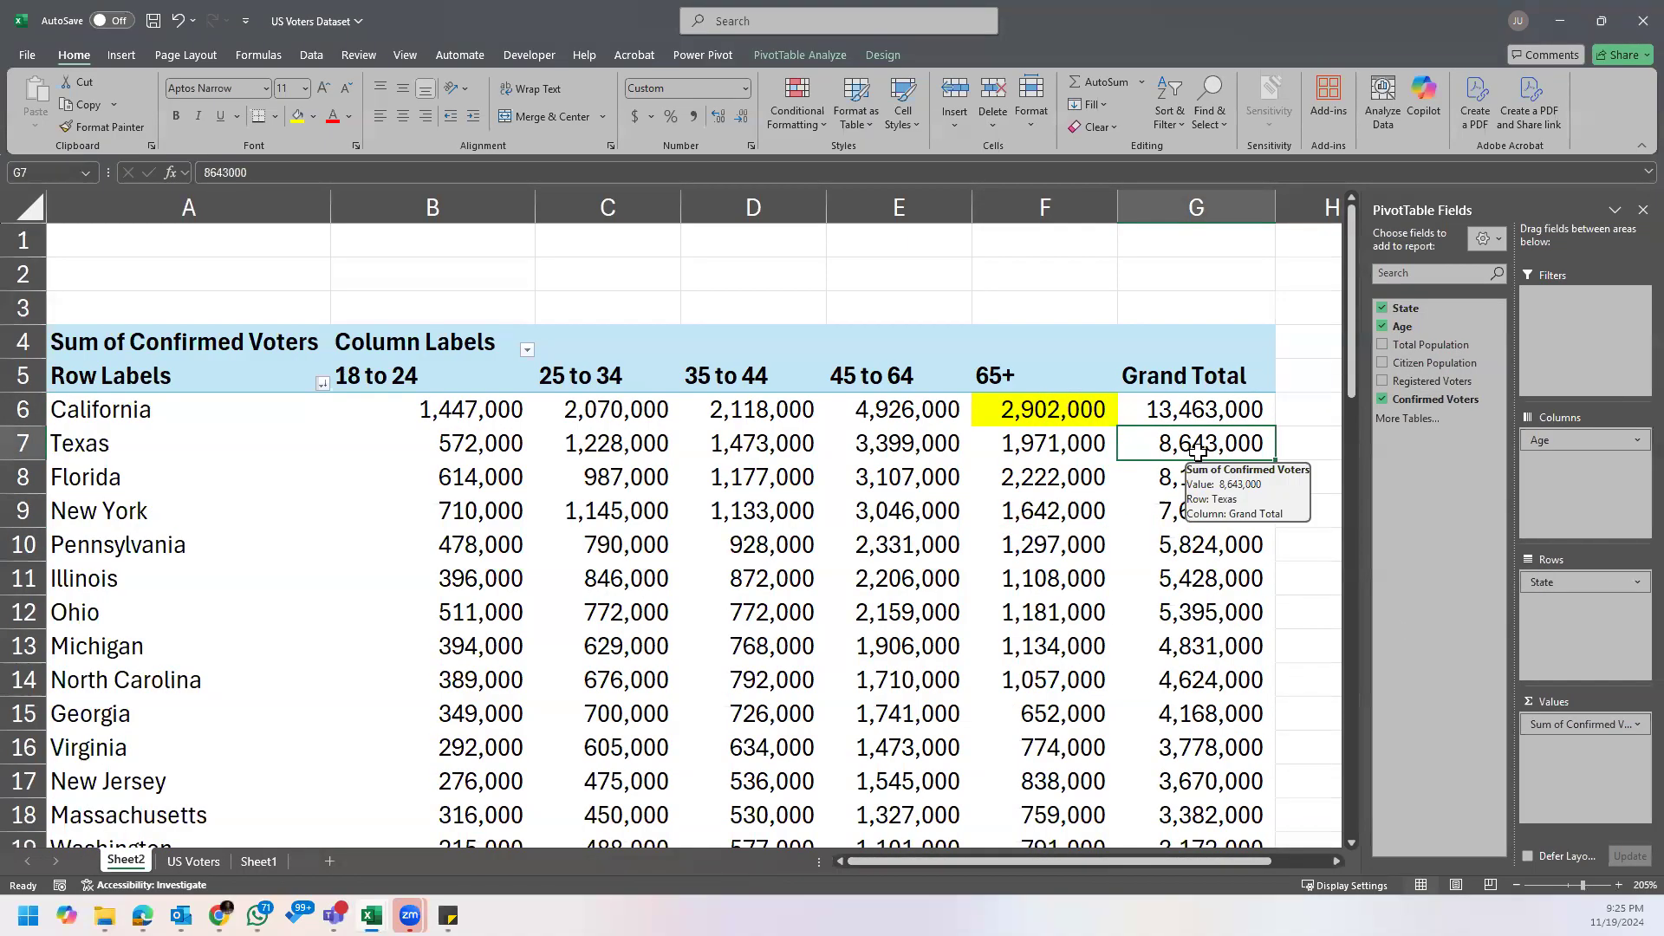
Step: Move Age to the Filters area and filter the PivotTable to the 65+ group only
left_click_drag(1560, 444, 1570, 303)
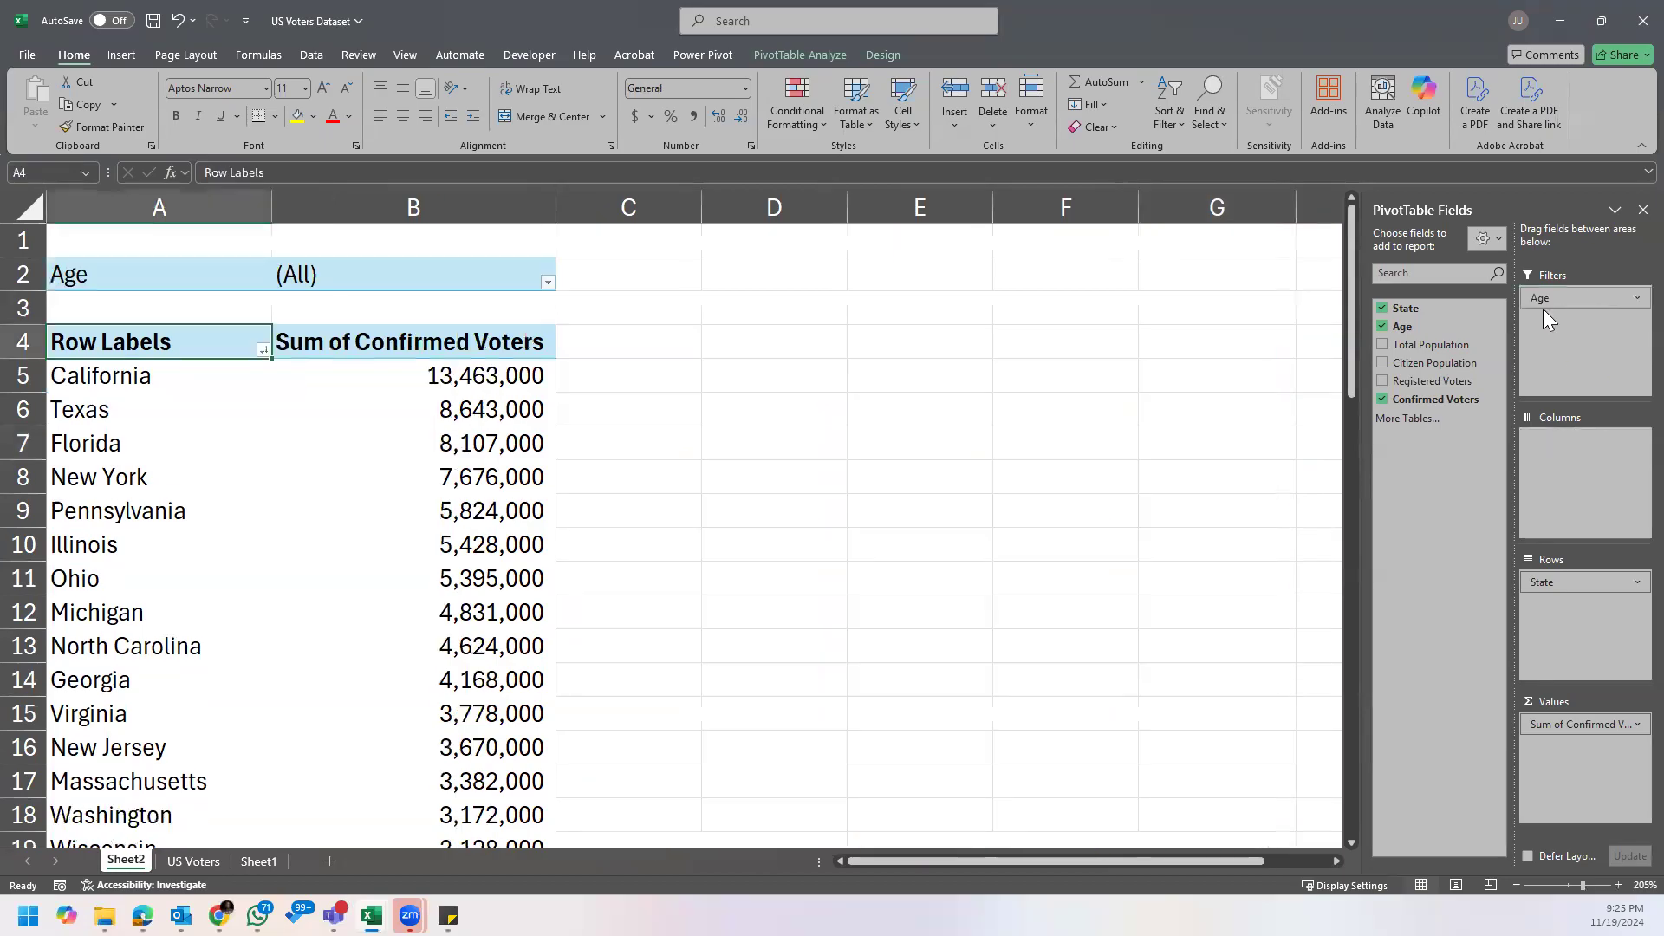
left_click(547, 283)
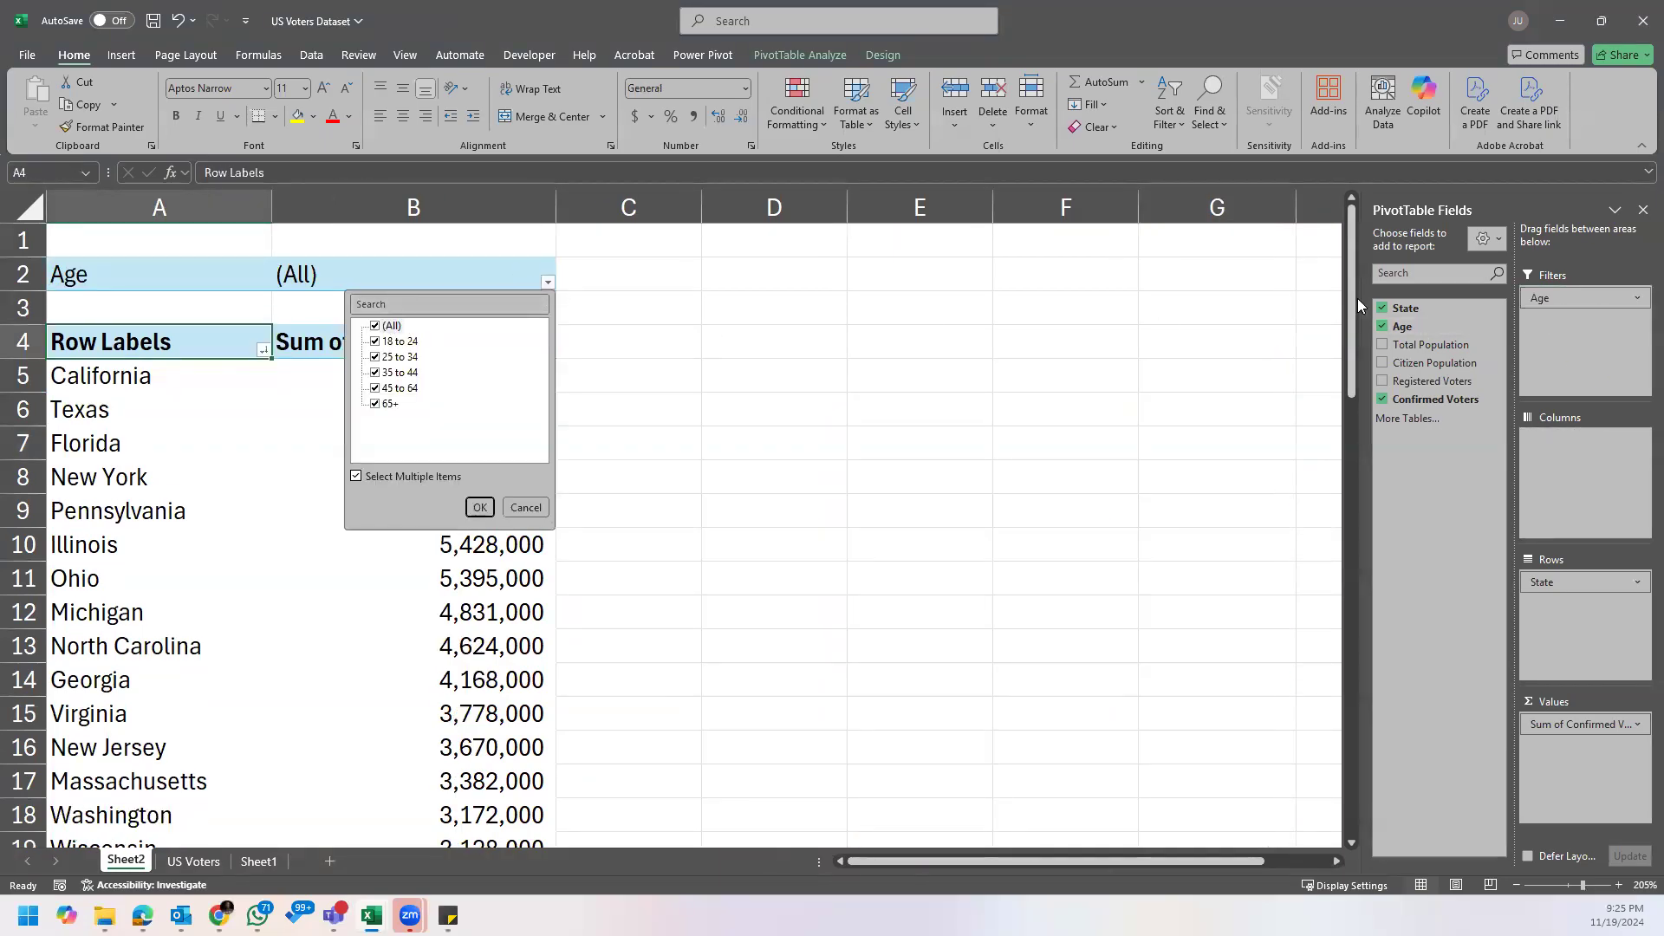
left_click(375, 327)
left_click(375, 404)
left_click(480, 508)
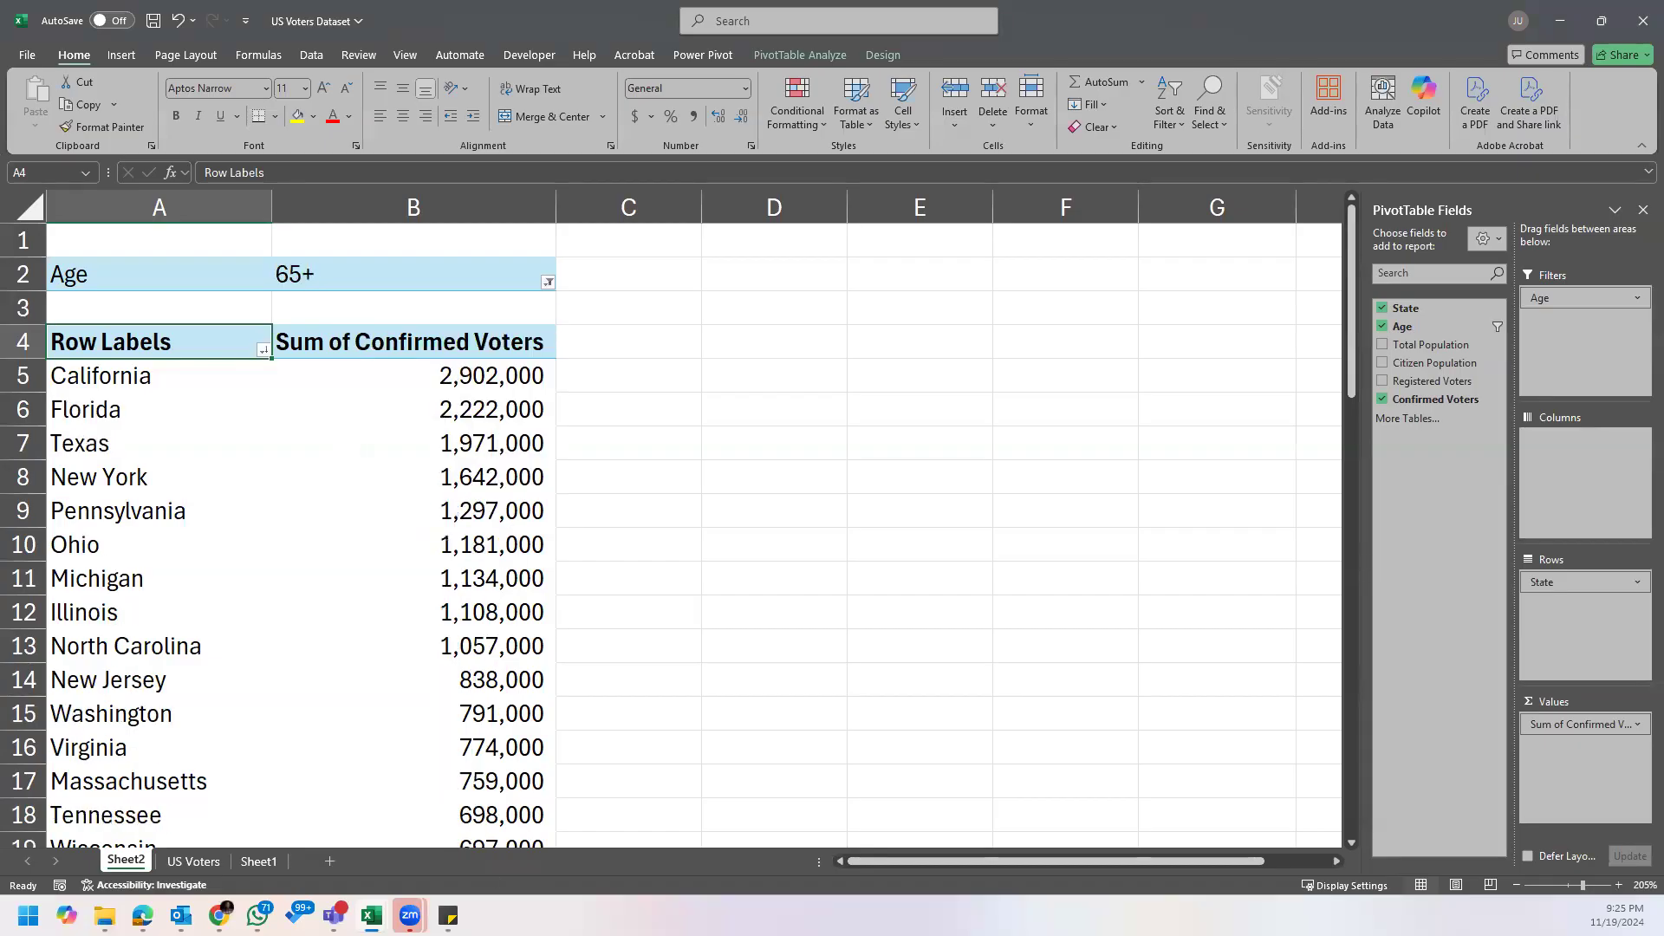
Step: Read the Assignment's second question about the 45 to 64 year olds and return to the PivotTable
mouse_move(448, 915)
left_click(503, 819)
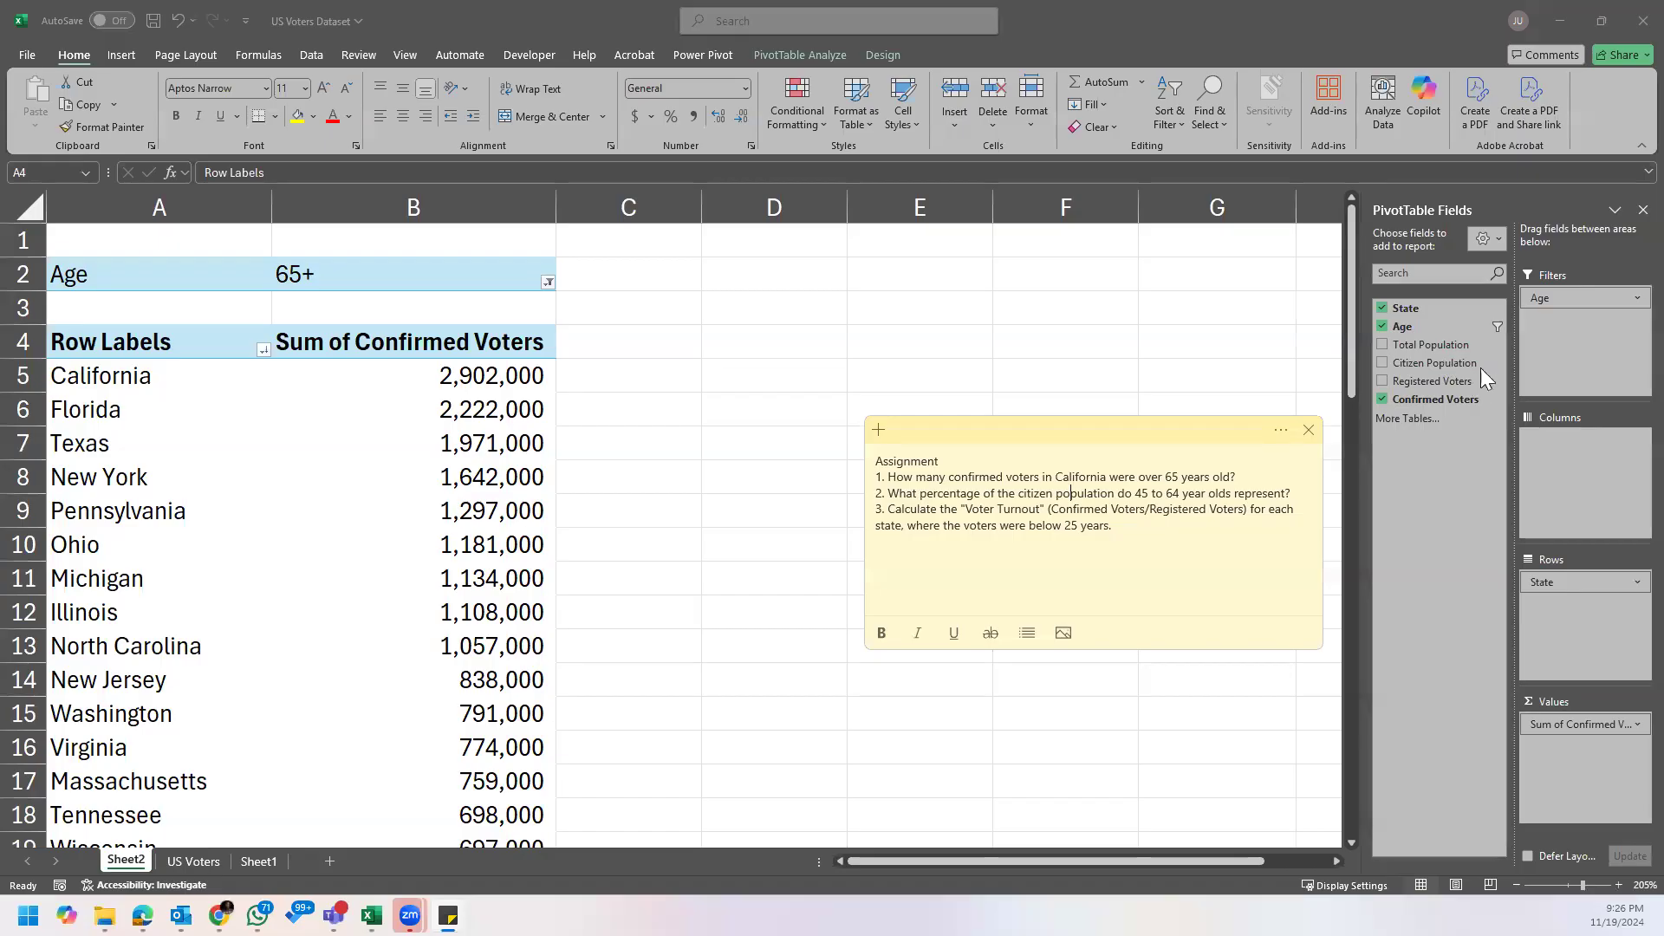
left_click(1566, 769)
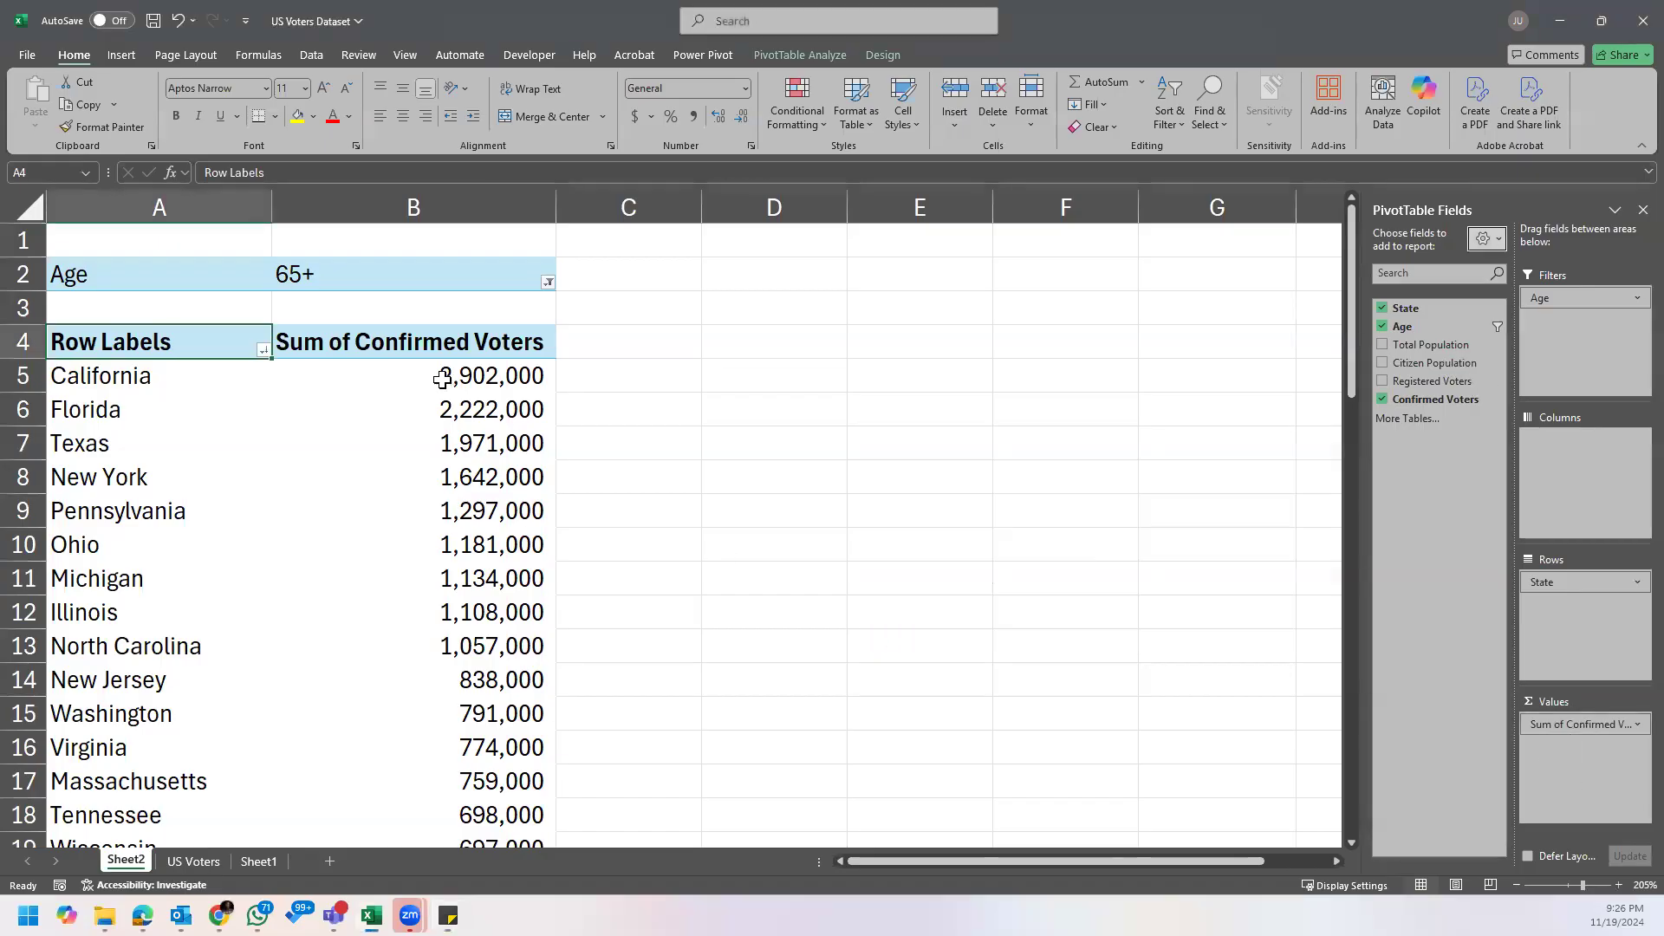
left_click(417, 404)
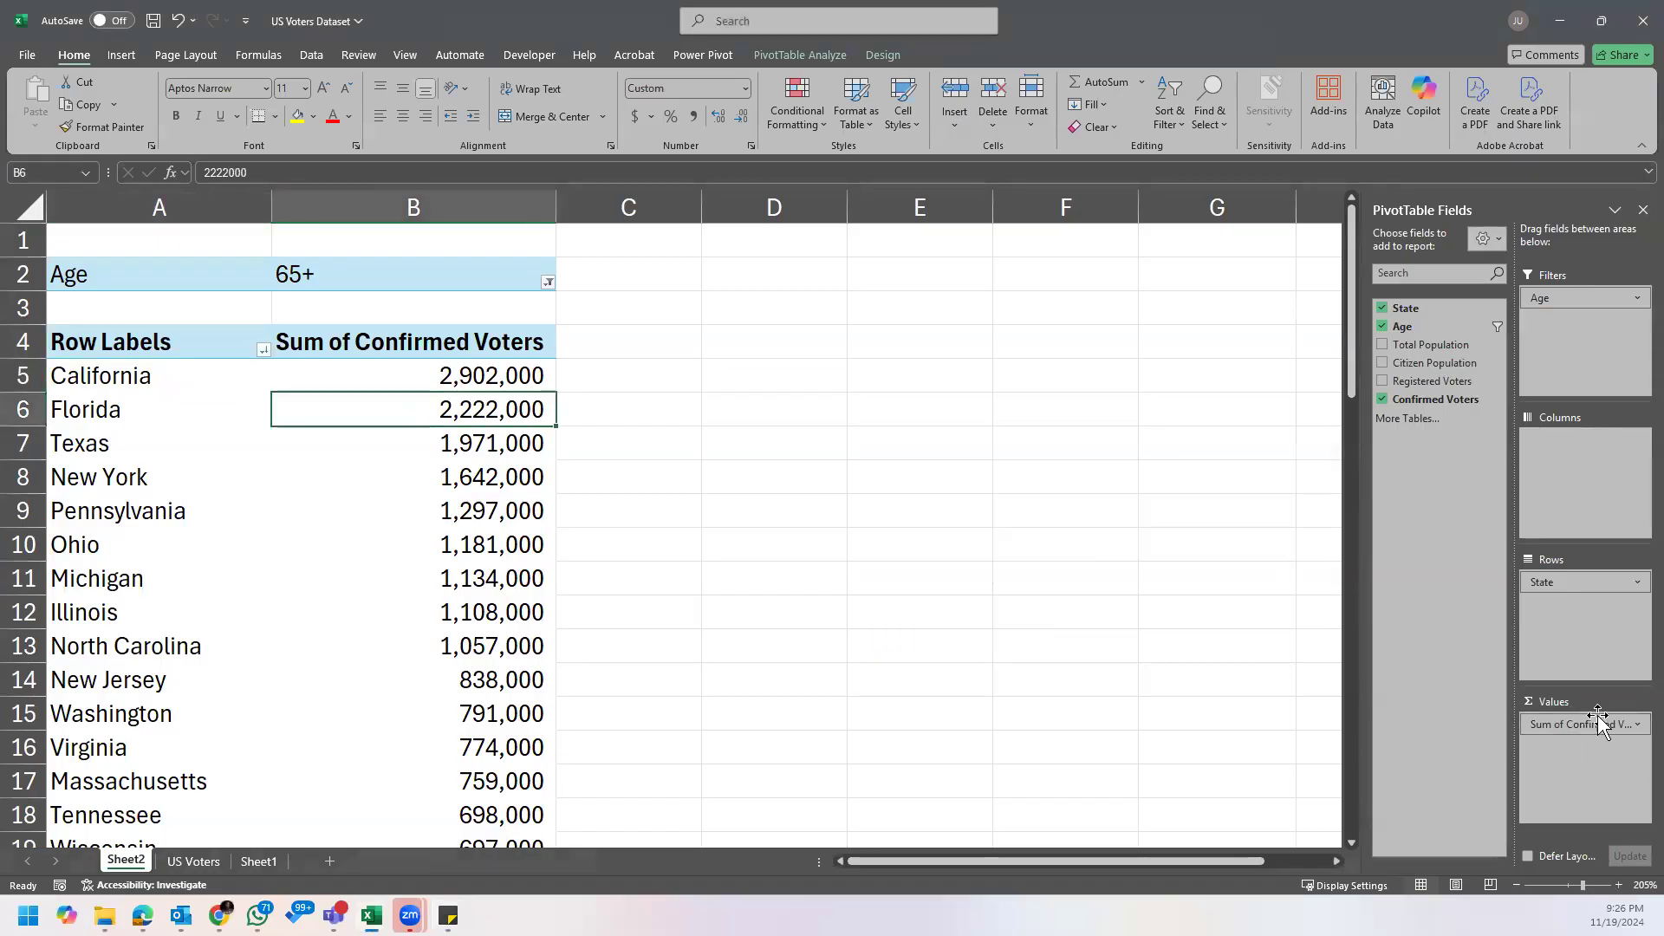
mouse_move(1585, 733)
left_mouse_down()
mouse_move(1079, 638)
mouse_move(1534, 698)
mouse_move(1561, 729)
left_mouse_up()
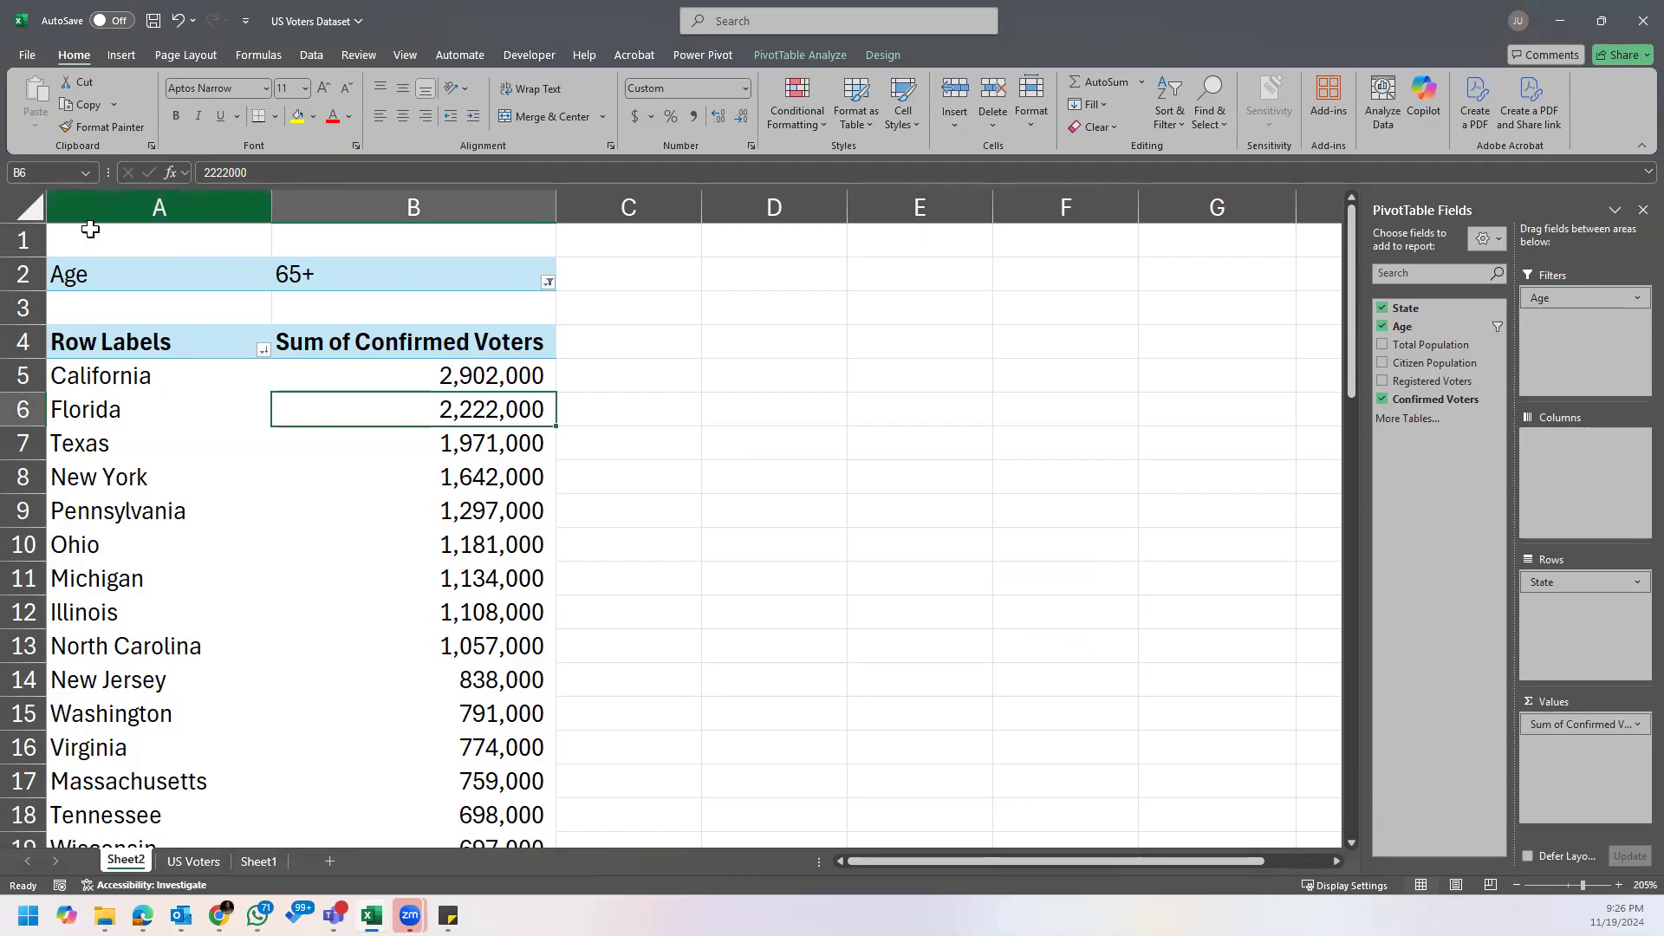
Step: Copy the whole PivotTable, including its Age filter row, and paste it at D2
left_click(45, 270)
key("shift+Right")
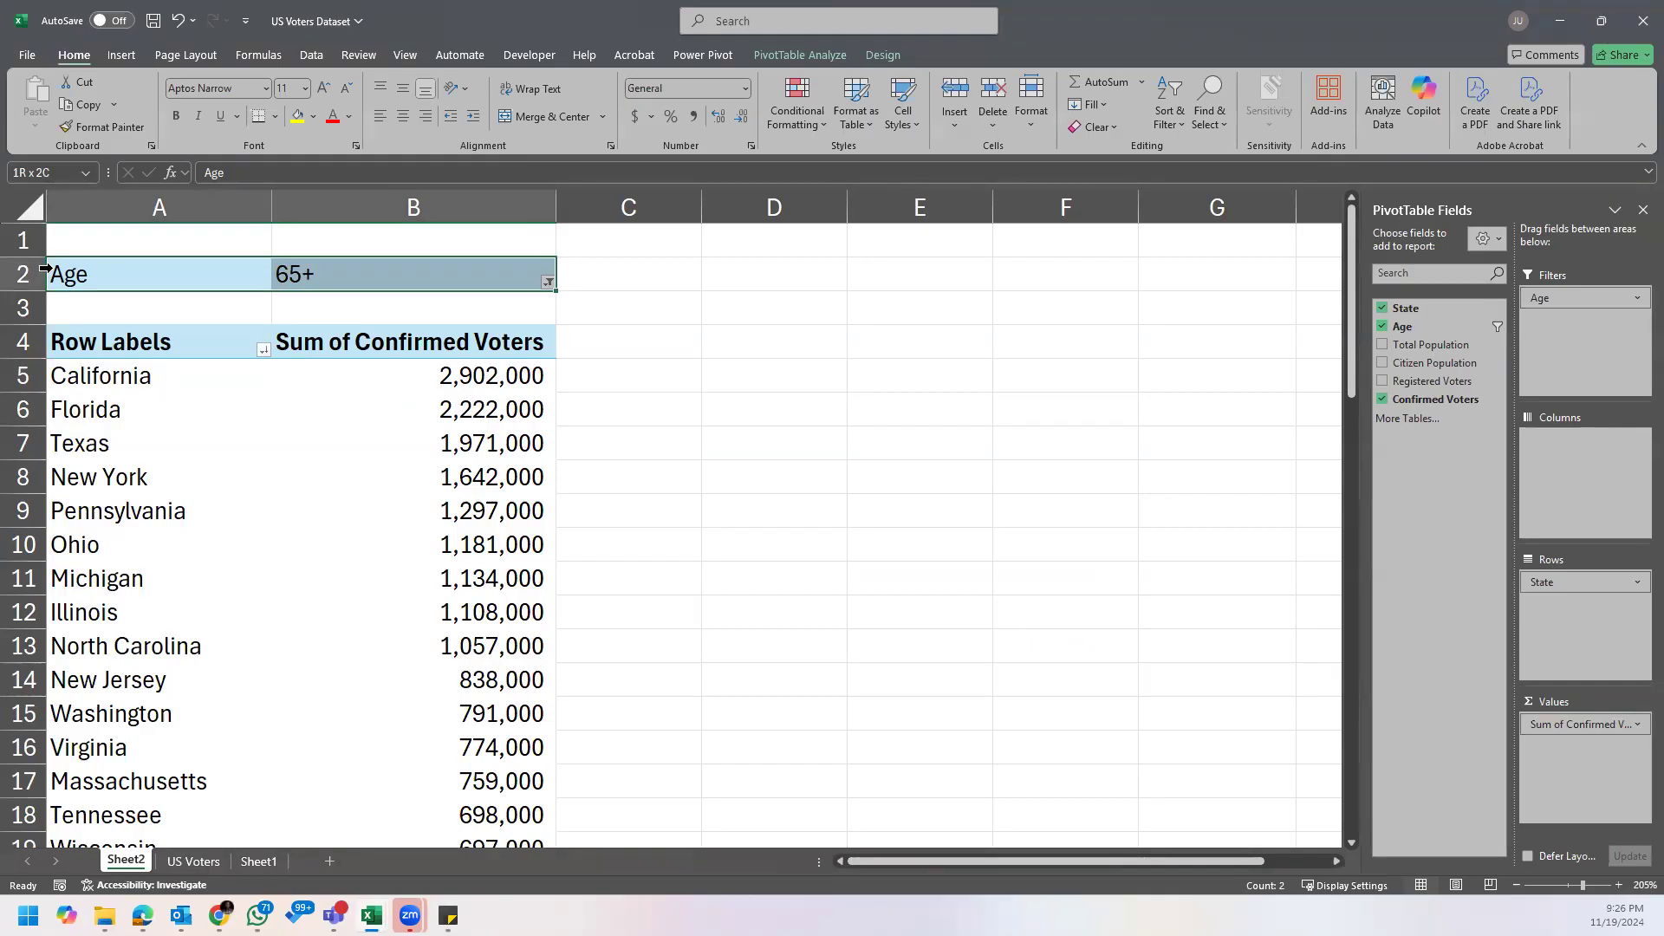
left_click(139, 276)
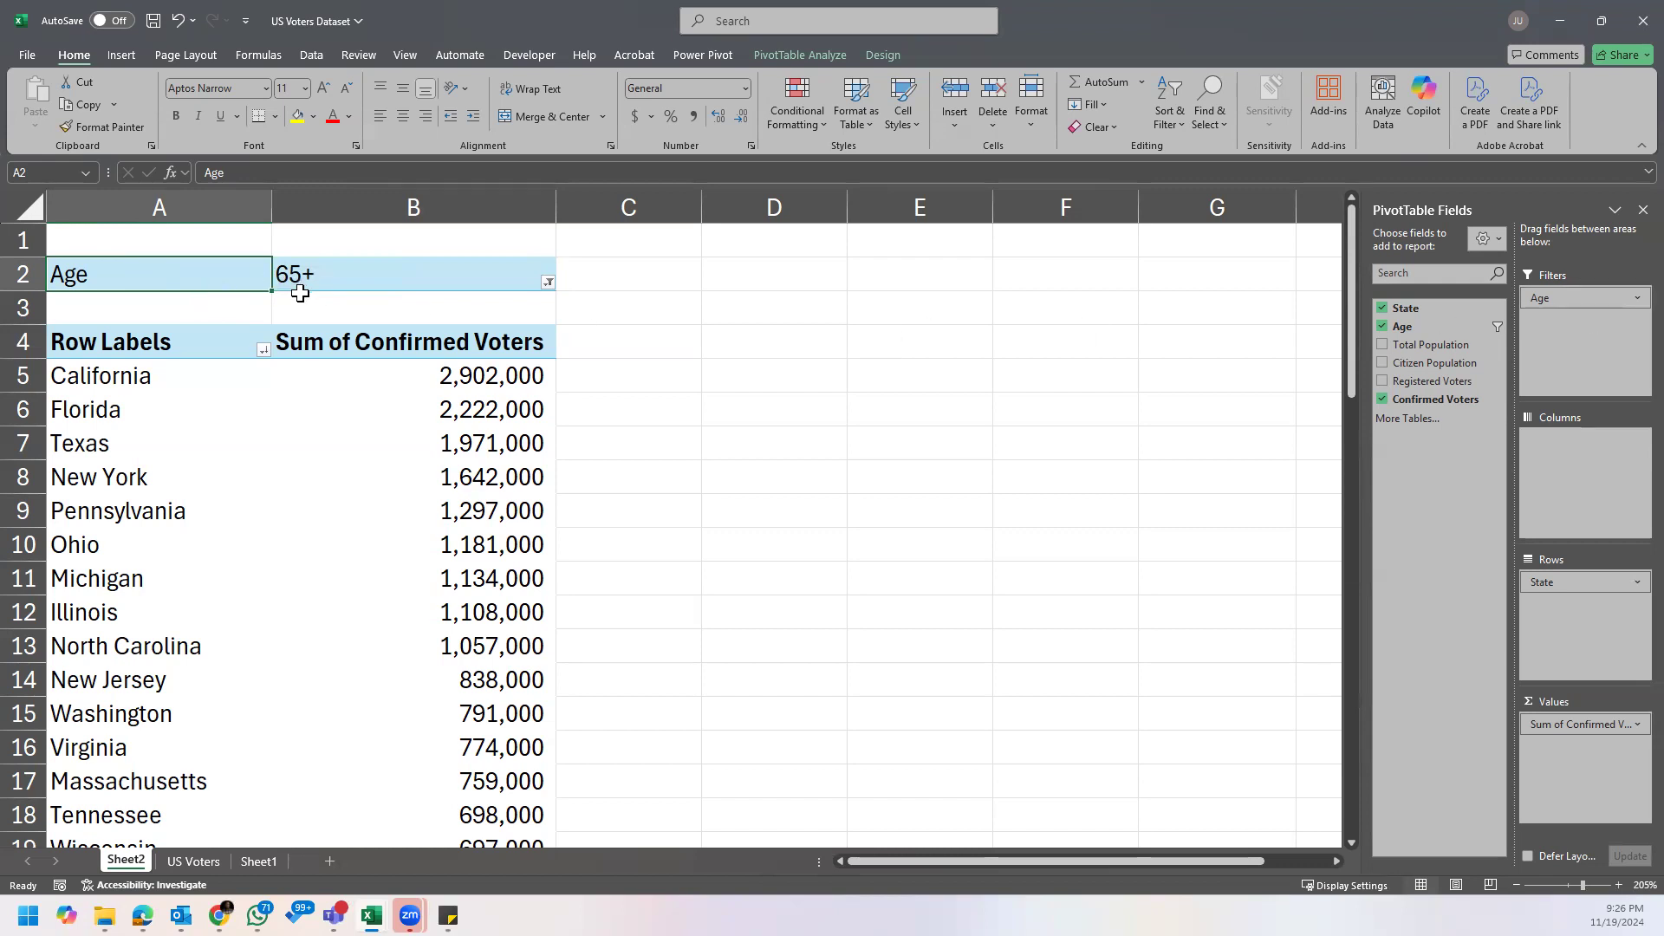
left_click_drag(227, 271, 470, 282)
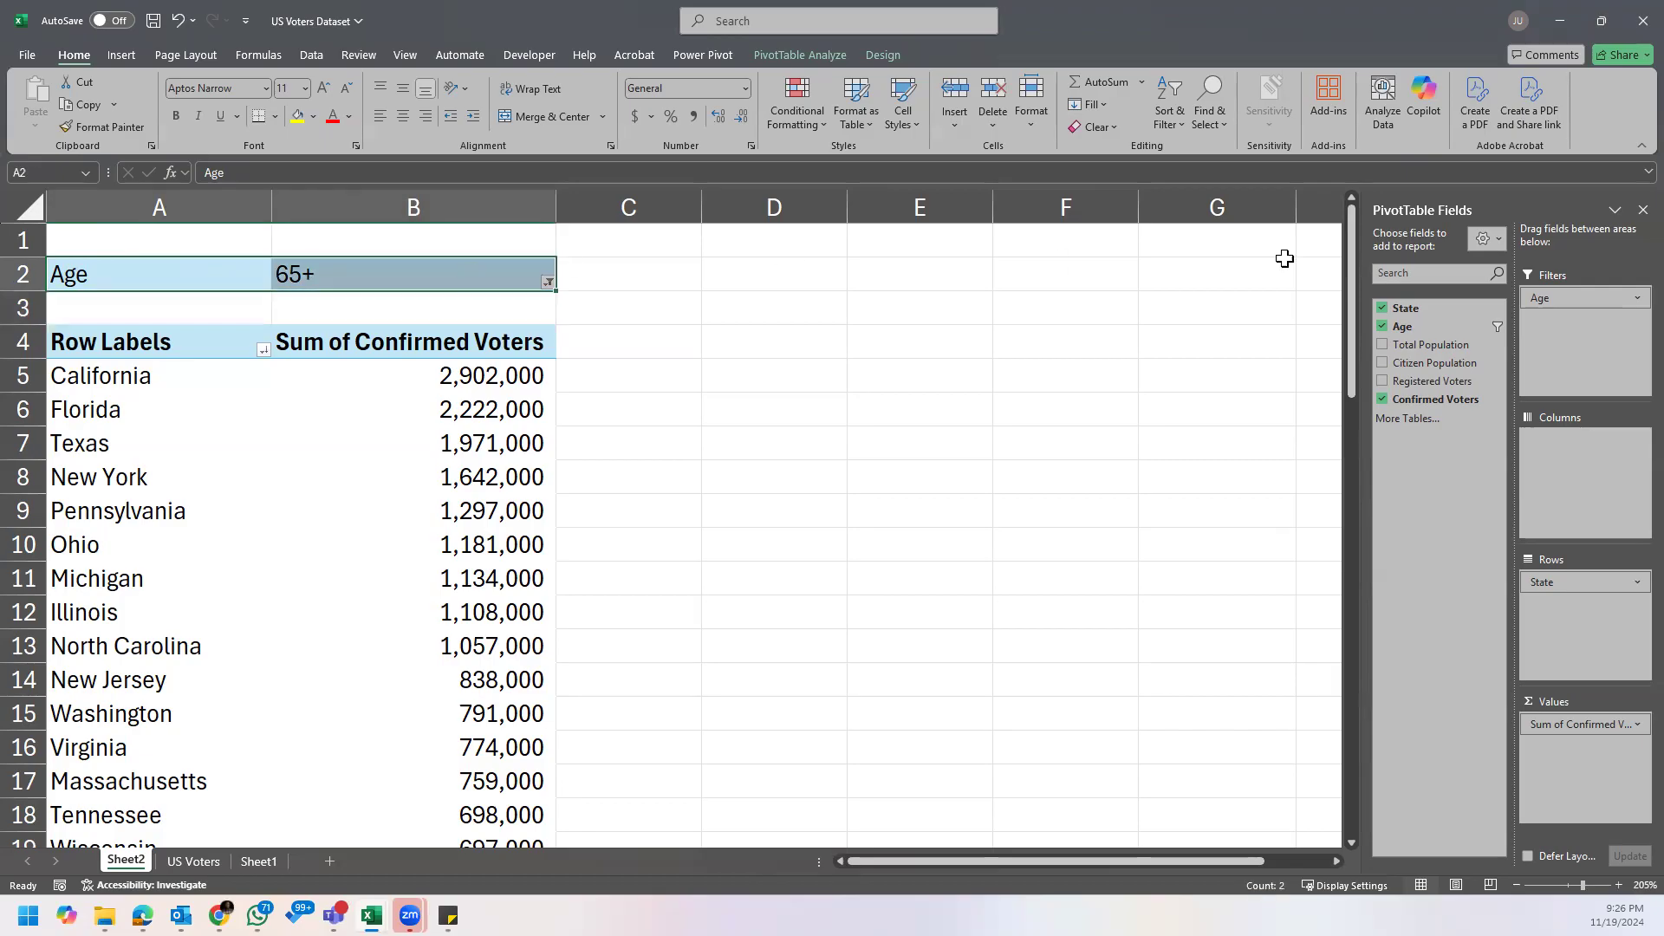
left_click(150, 273)
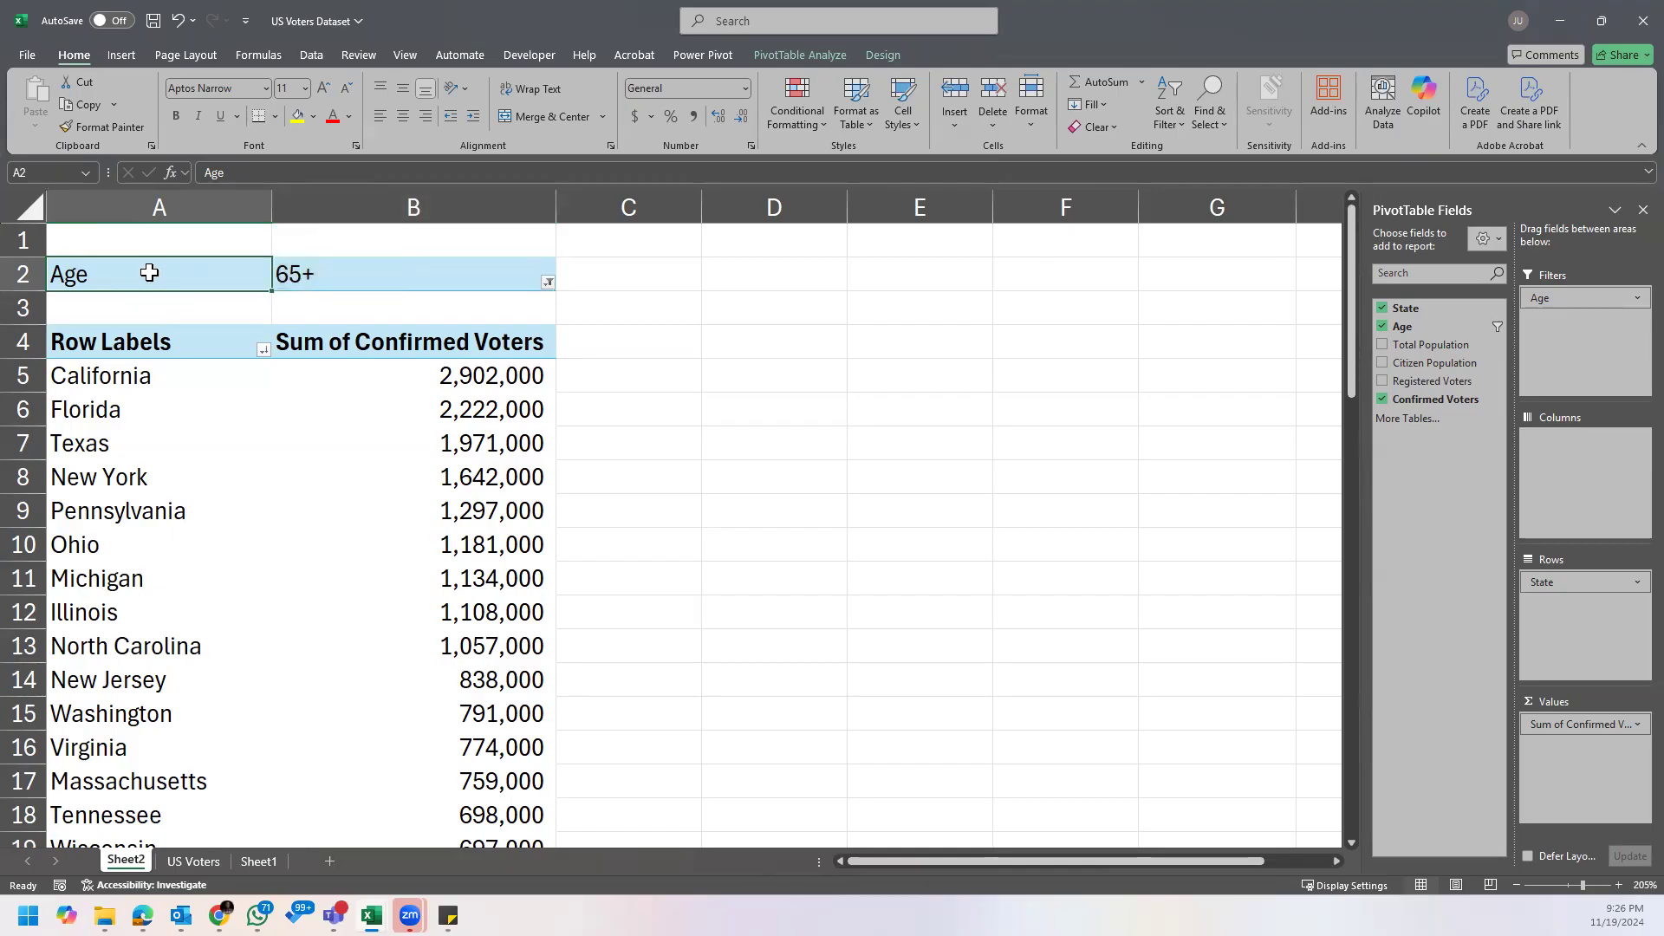
key("shift+Right")
key("ctrl+shift+Down")
key("ctrl+shift+Down")
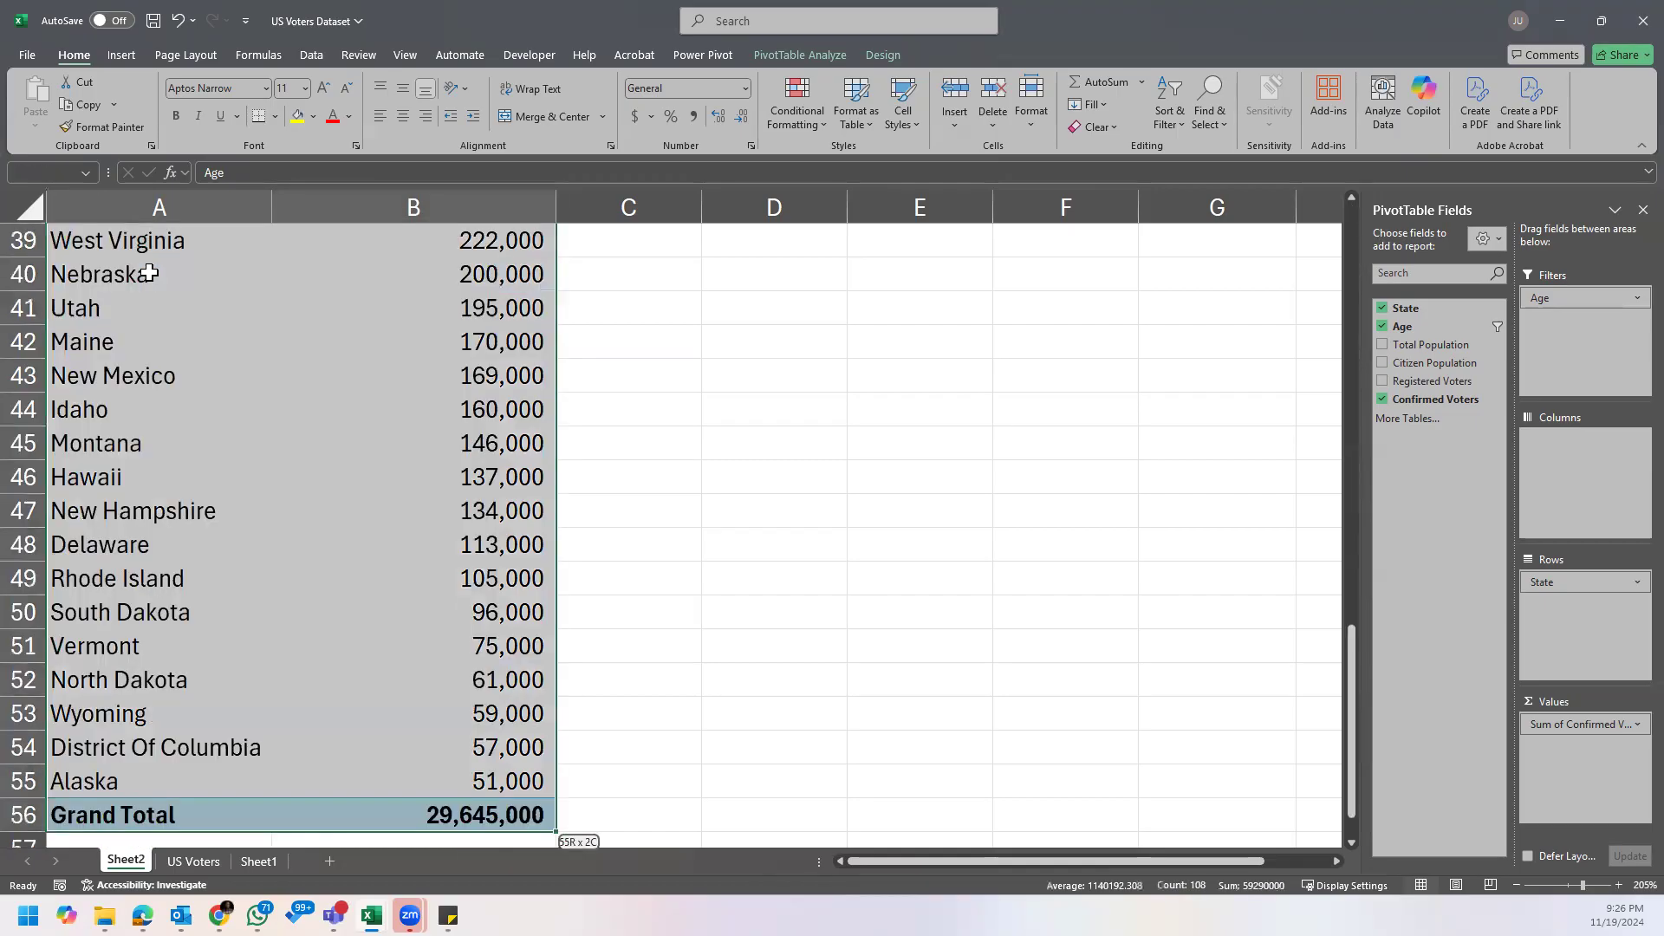
key("ctrl+c")
left_click_drag(1352, 650, 1396, 208)
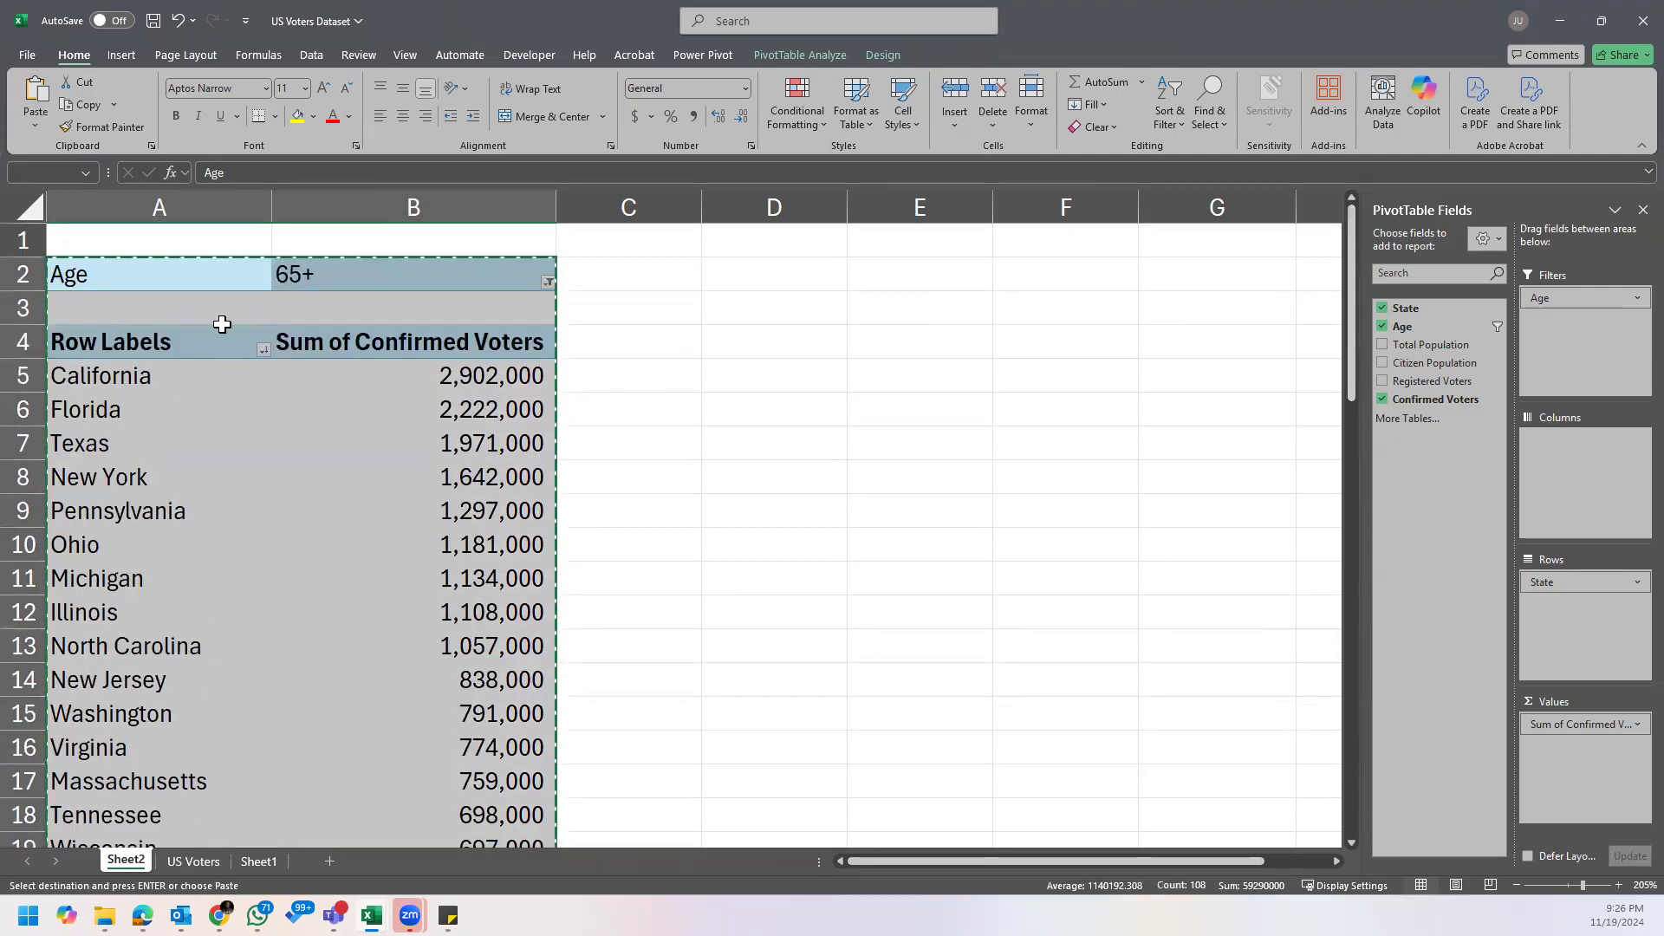
left_click(816, 284)
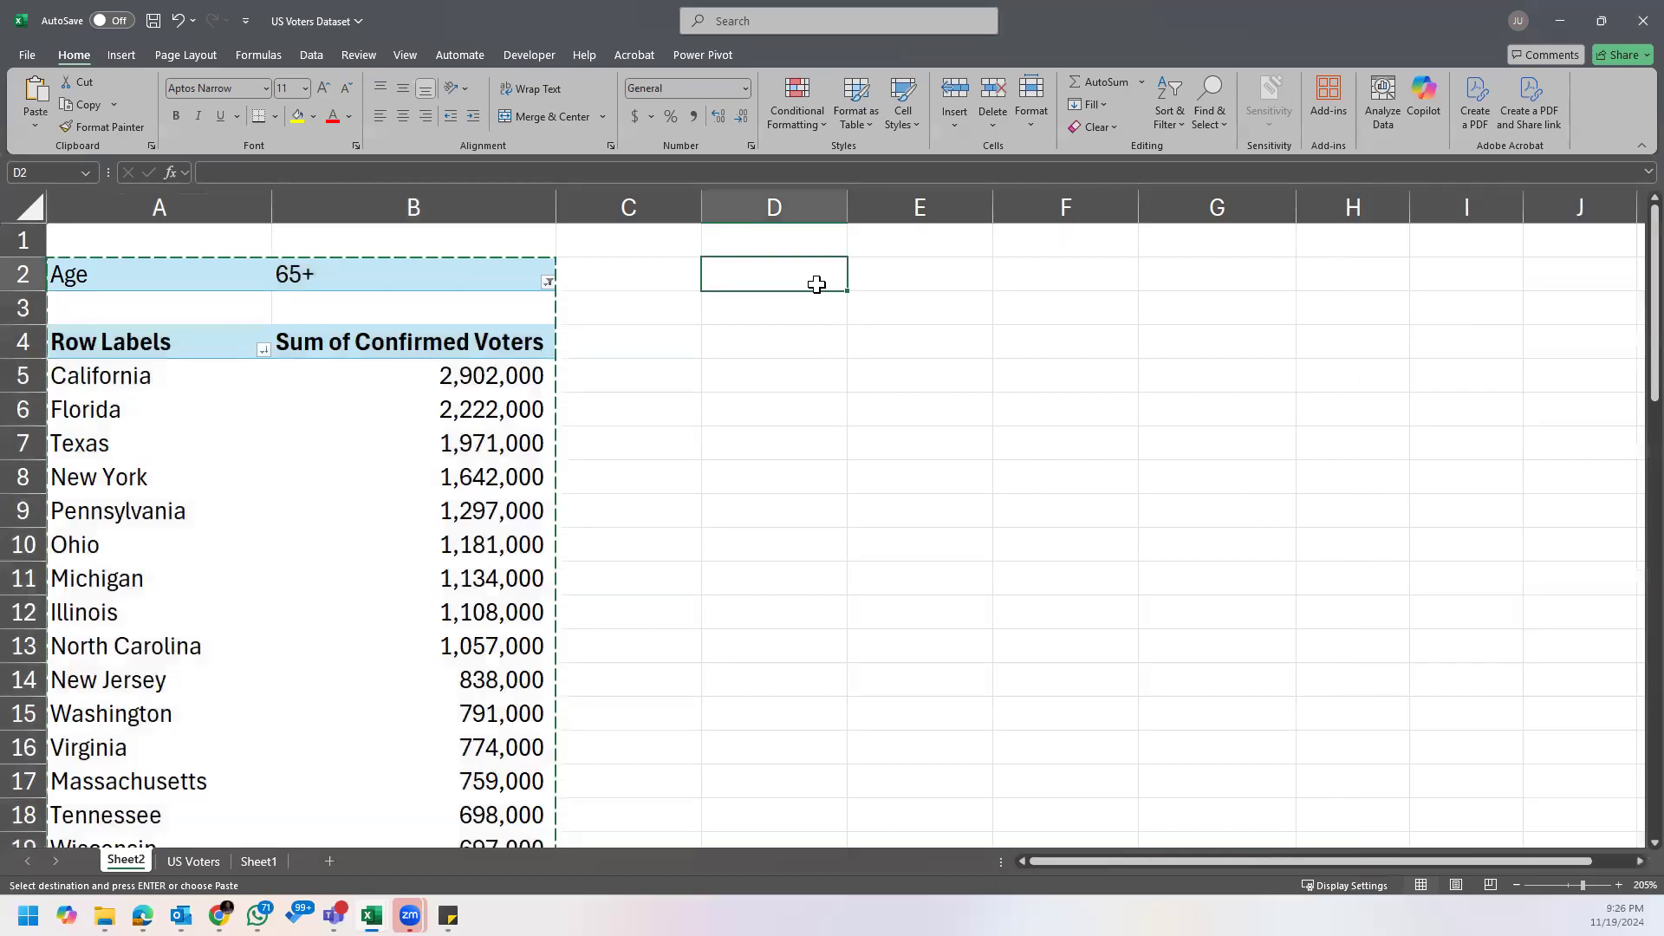
key("ctrl+v")
Step: AutoFit columns D and E to the copied PivotTable and select its California label
left_click_drag(832, 208, 1002, 204)
double_click(1001, 205)
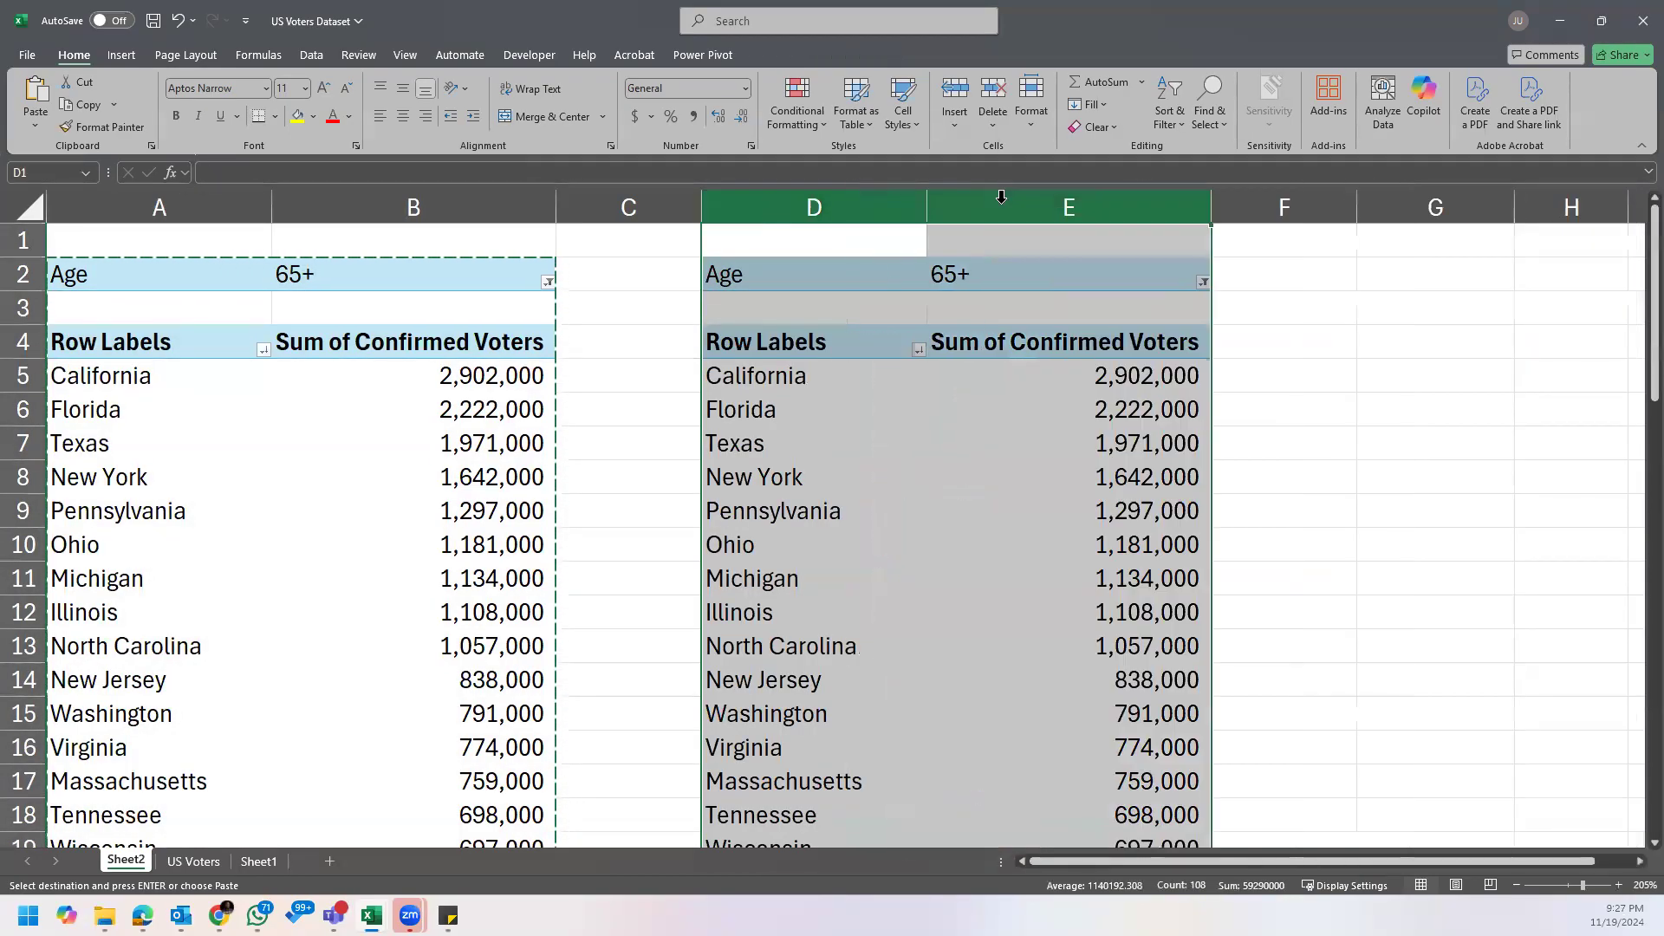
left_click(922, 375)
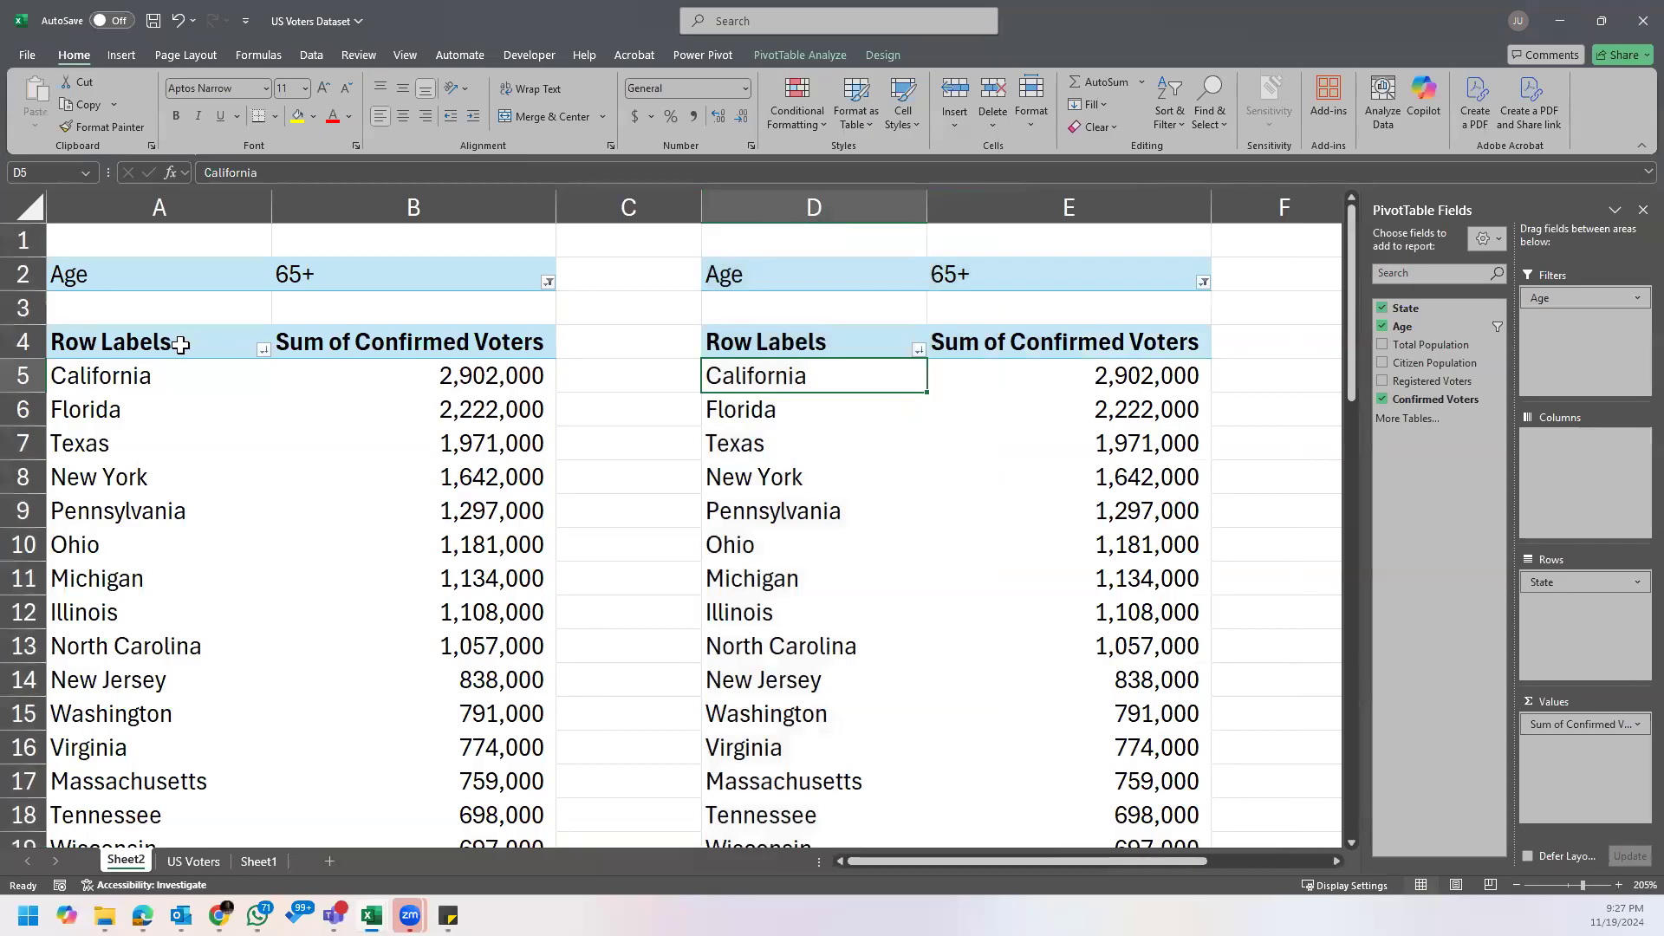
Step: Copy the PivotTable from Row Labels to Grand Total without its Age filter row, and paste it at H4
left_click(141, 282)
left_click(128, 338)
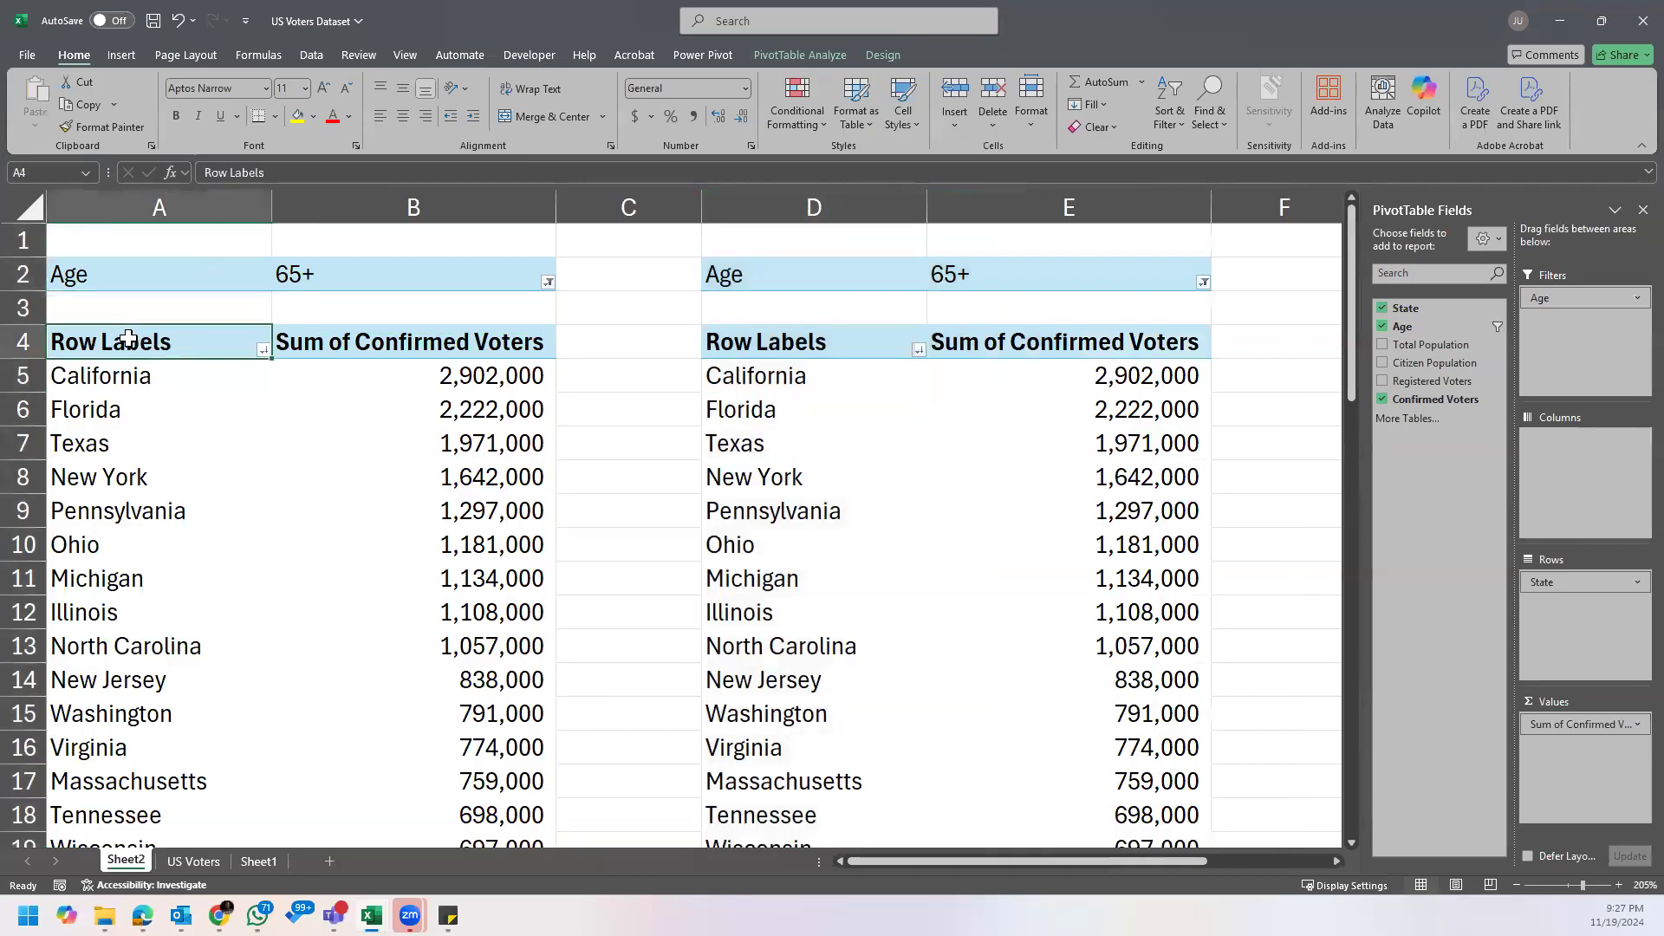
key("ctrl+shift+Right")
key("ctrl+shift+Down")
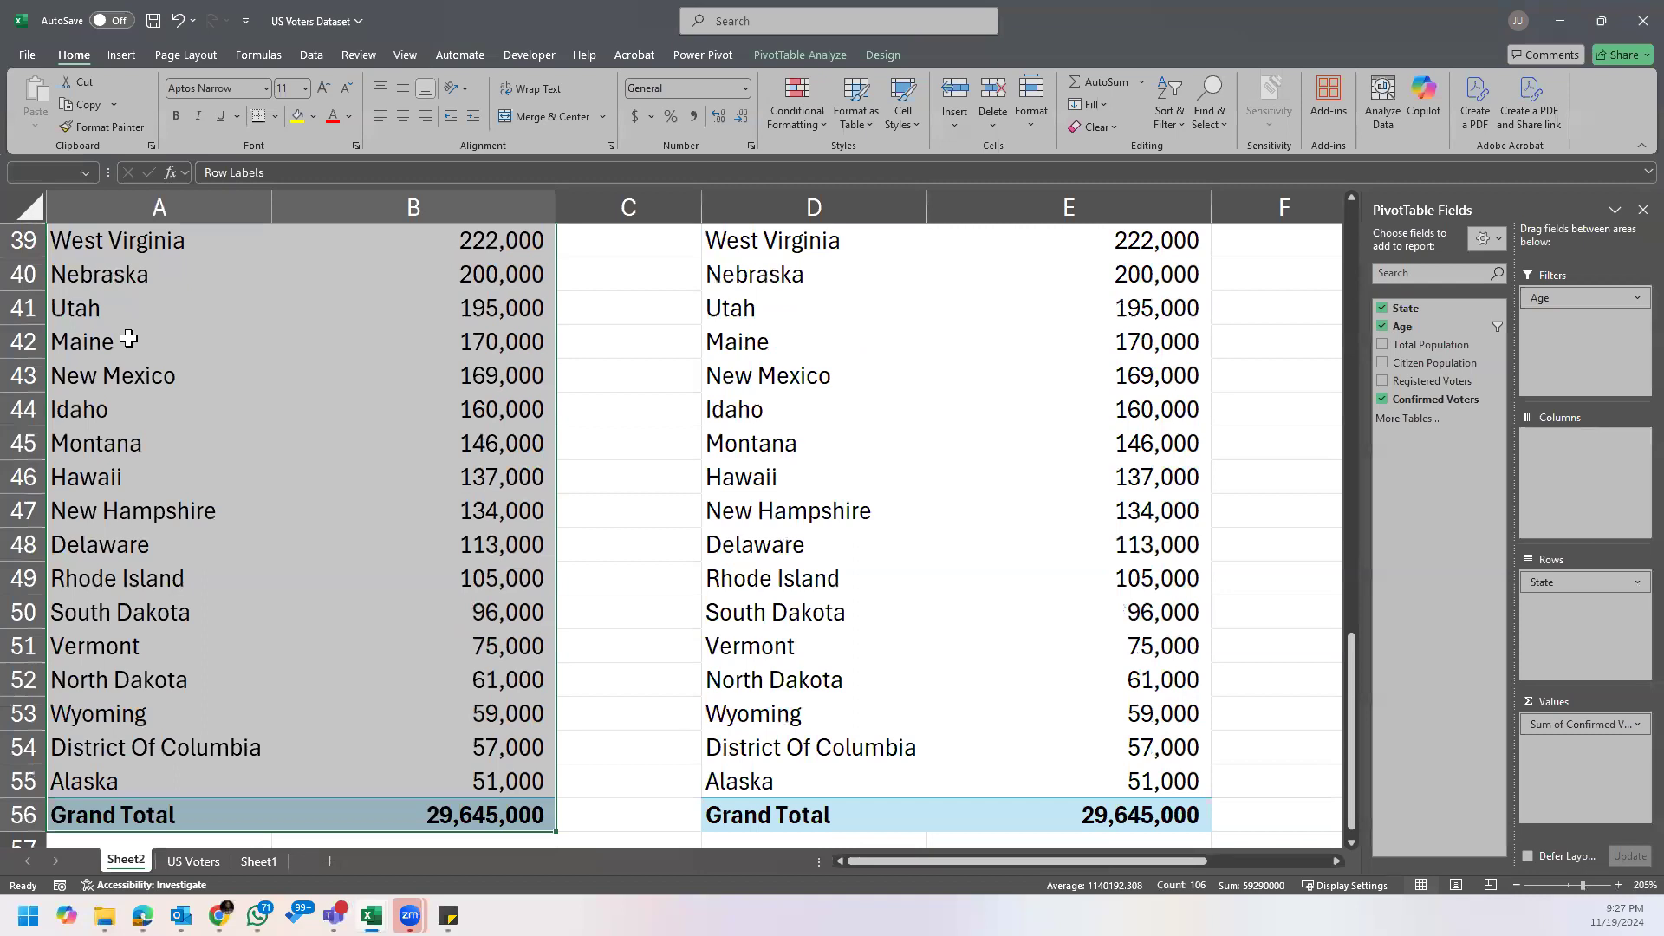
key("ctrl+c")
left_click_drag(1162, 861, 1341, 863)
left_click_drag(1349, 759, 1425, 256)
left_click(867, 342)
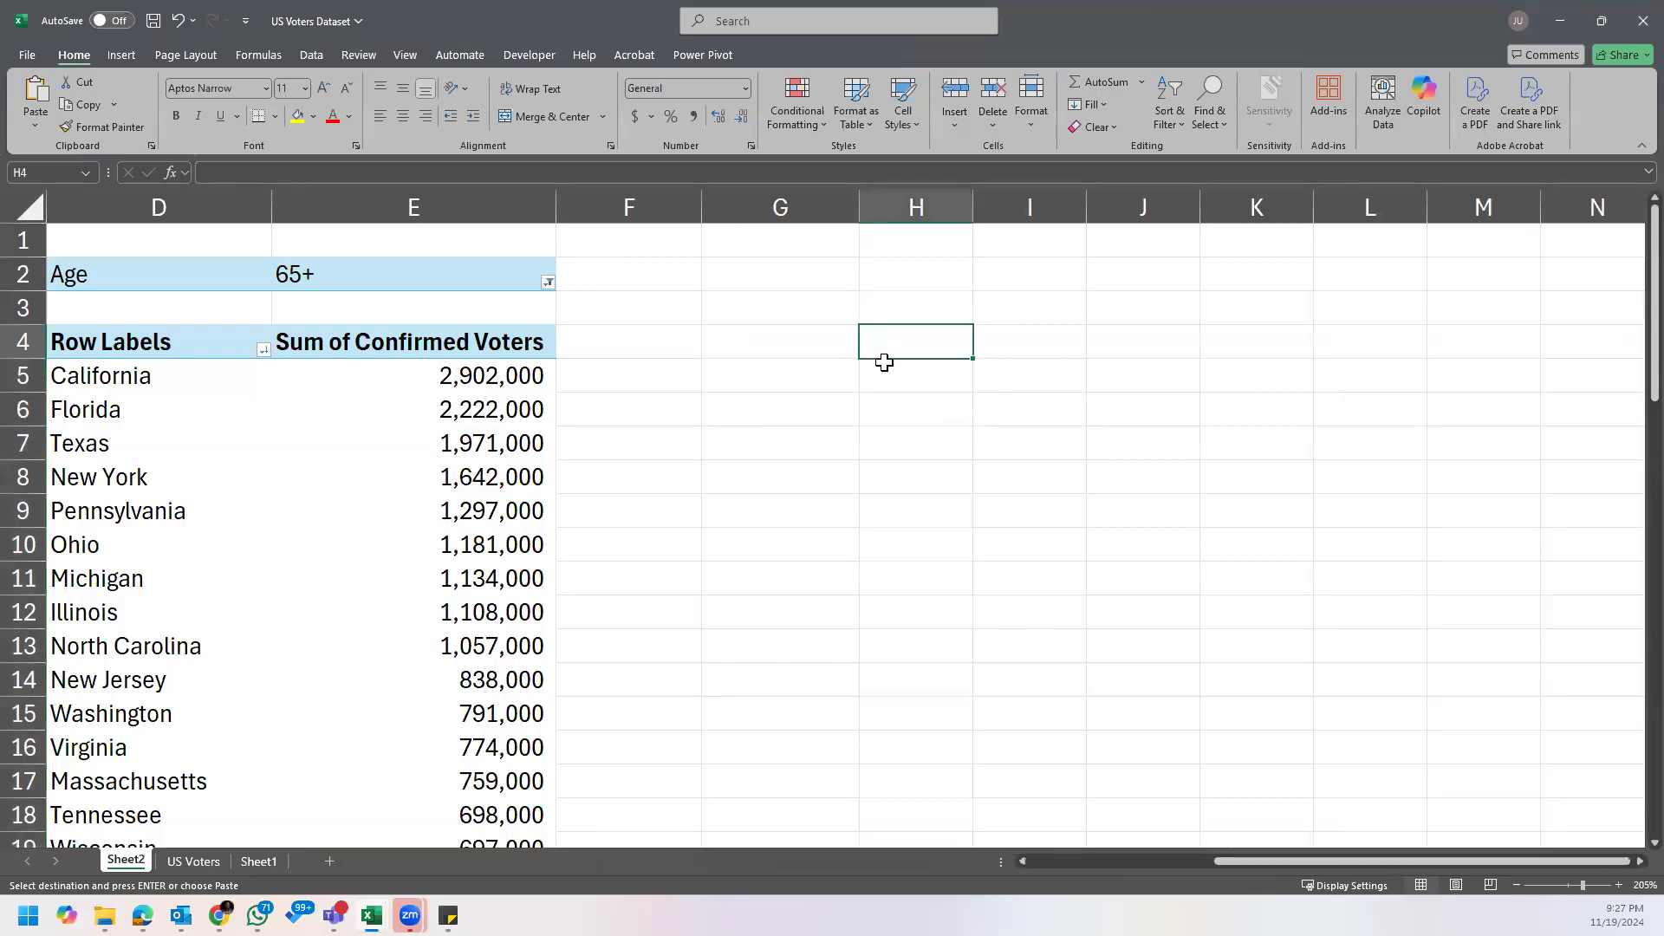
key("ctrl+v")
Step: AutoFit columns H and I and check whether the pasted table behaves as a PivotTable
left_click_drag(919, 207, 1075, 207)
left_click_drag(1082, 206, 1082, 207)
double_click(1082, 207)
left_click(1071, 408)
left_click(1127, 356)
left_click(1160, 479)
left_click(1231, 511)
left_click(1319, 581)
left_click(1041, 544)
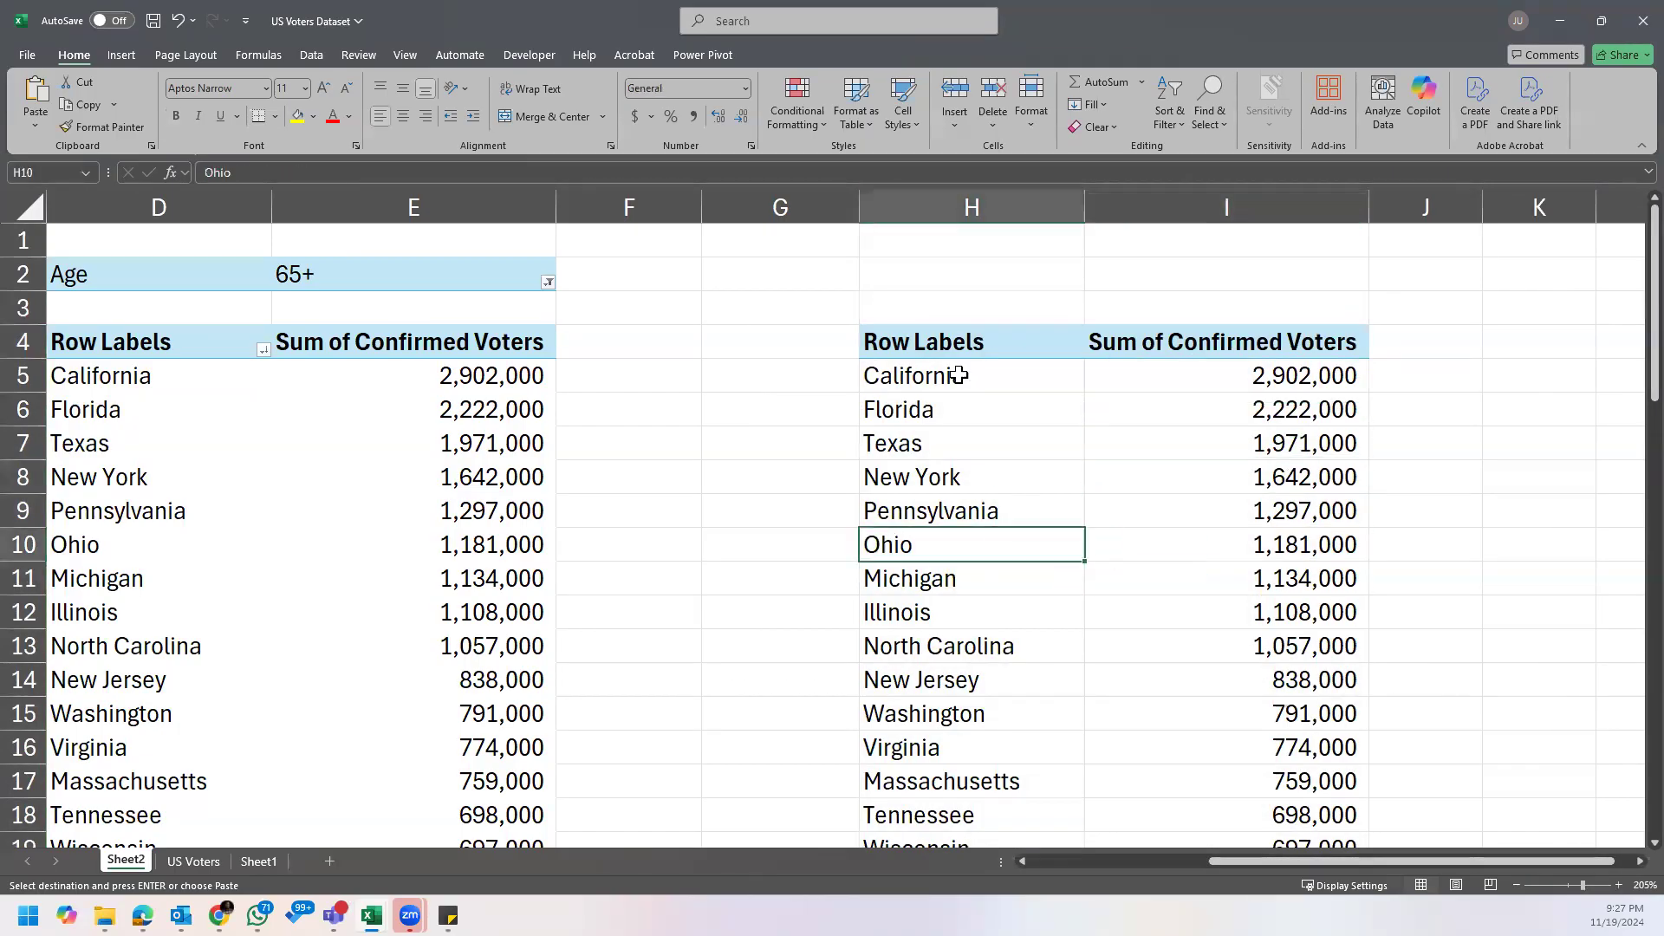
Step: Delete columns H and I containing the table pasted without the Age filter
right_click(958, 346)
key("Escape")
left_click_drag(1036, 206, 1227, 206)
right_click(1229, 208)
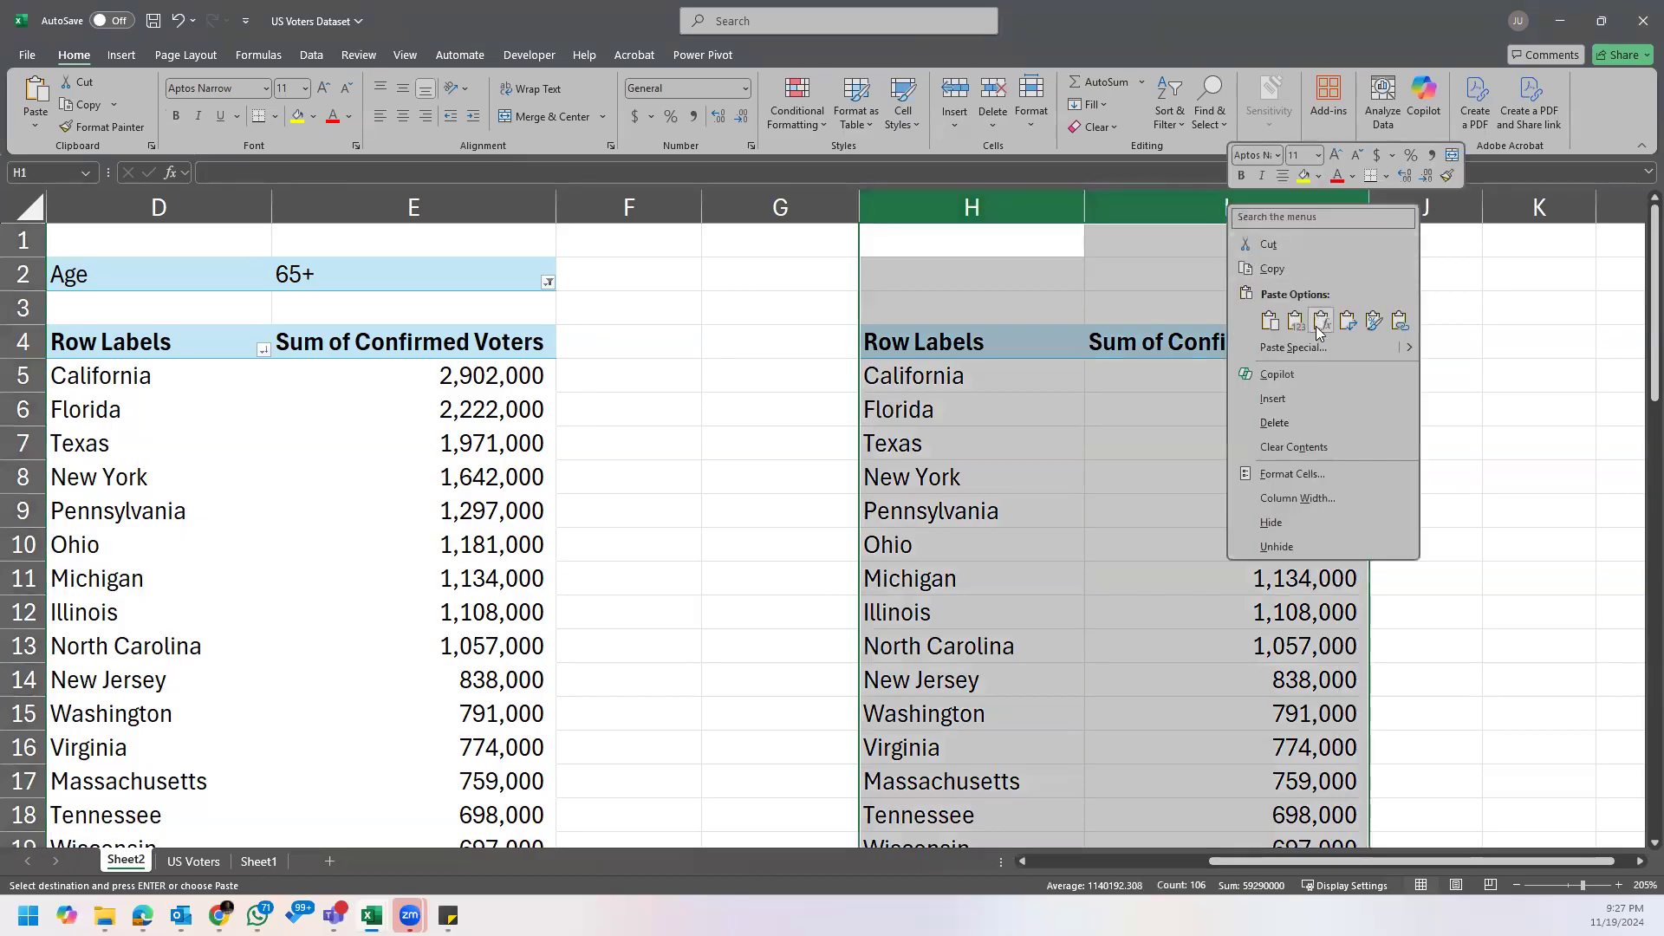
left_click(1290, 422)
left_click(633, 310)
left_click_drag(1252, 862, 1044, 854)
Step: Compare the original PivotTable and its Age filter row with the copy in columns D and E
left_click(310, 270)
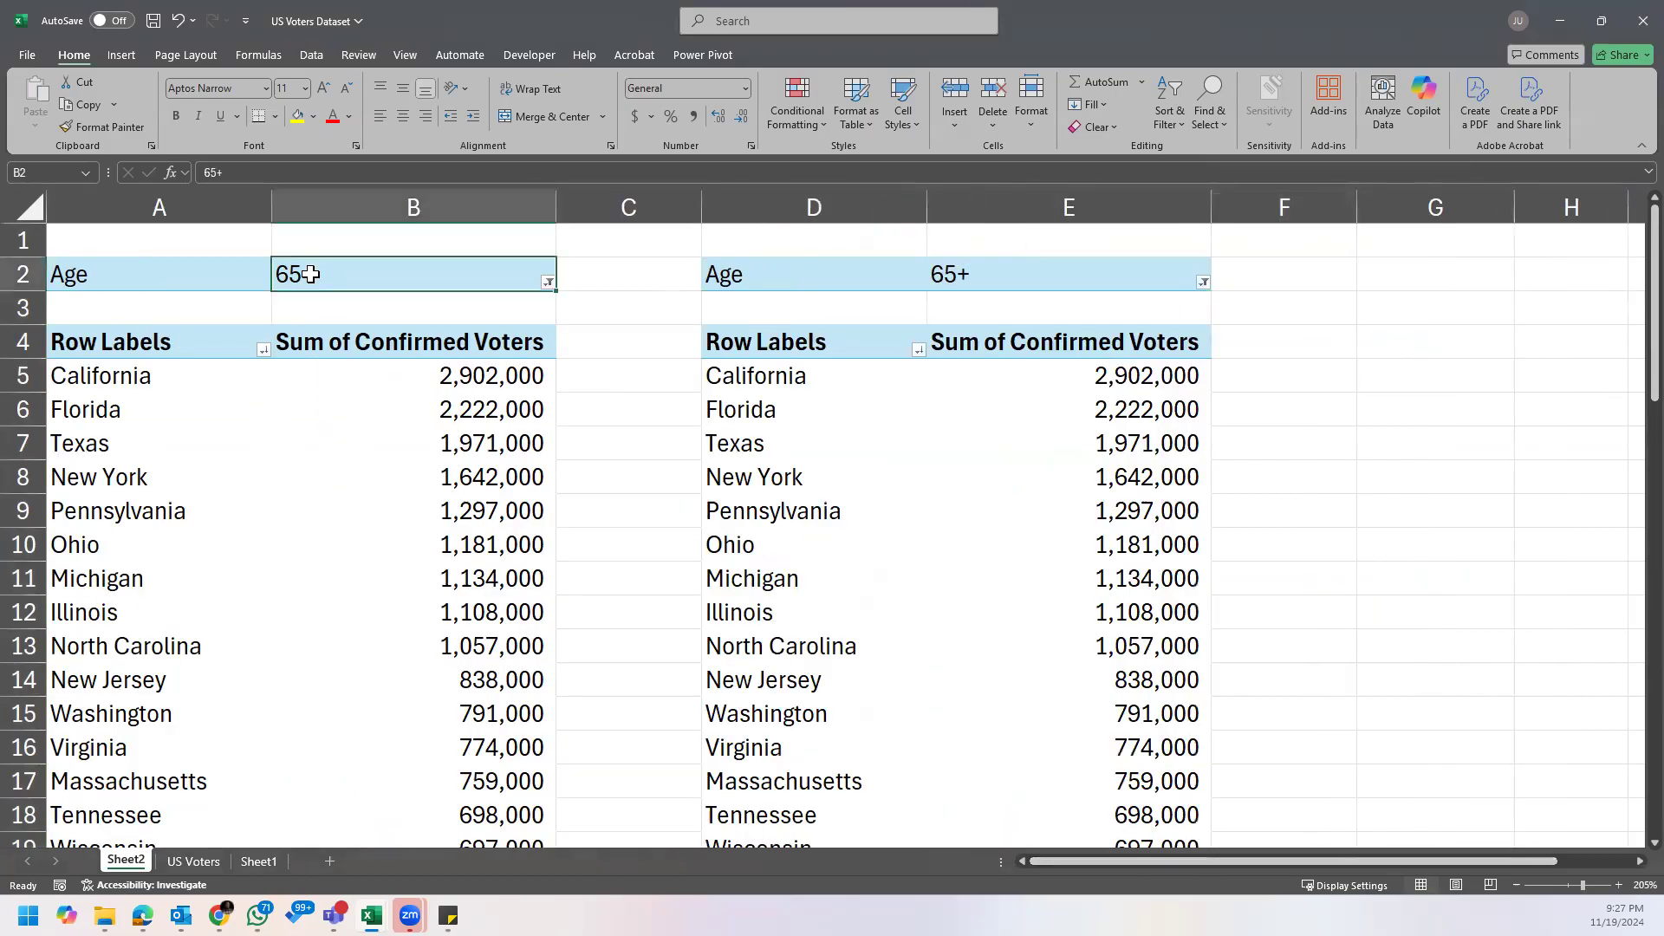
left_click_drag(158, 267, 523, 539)
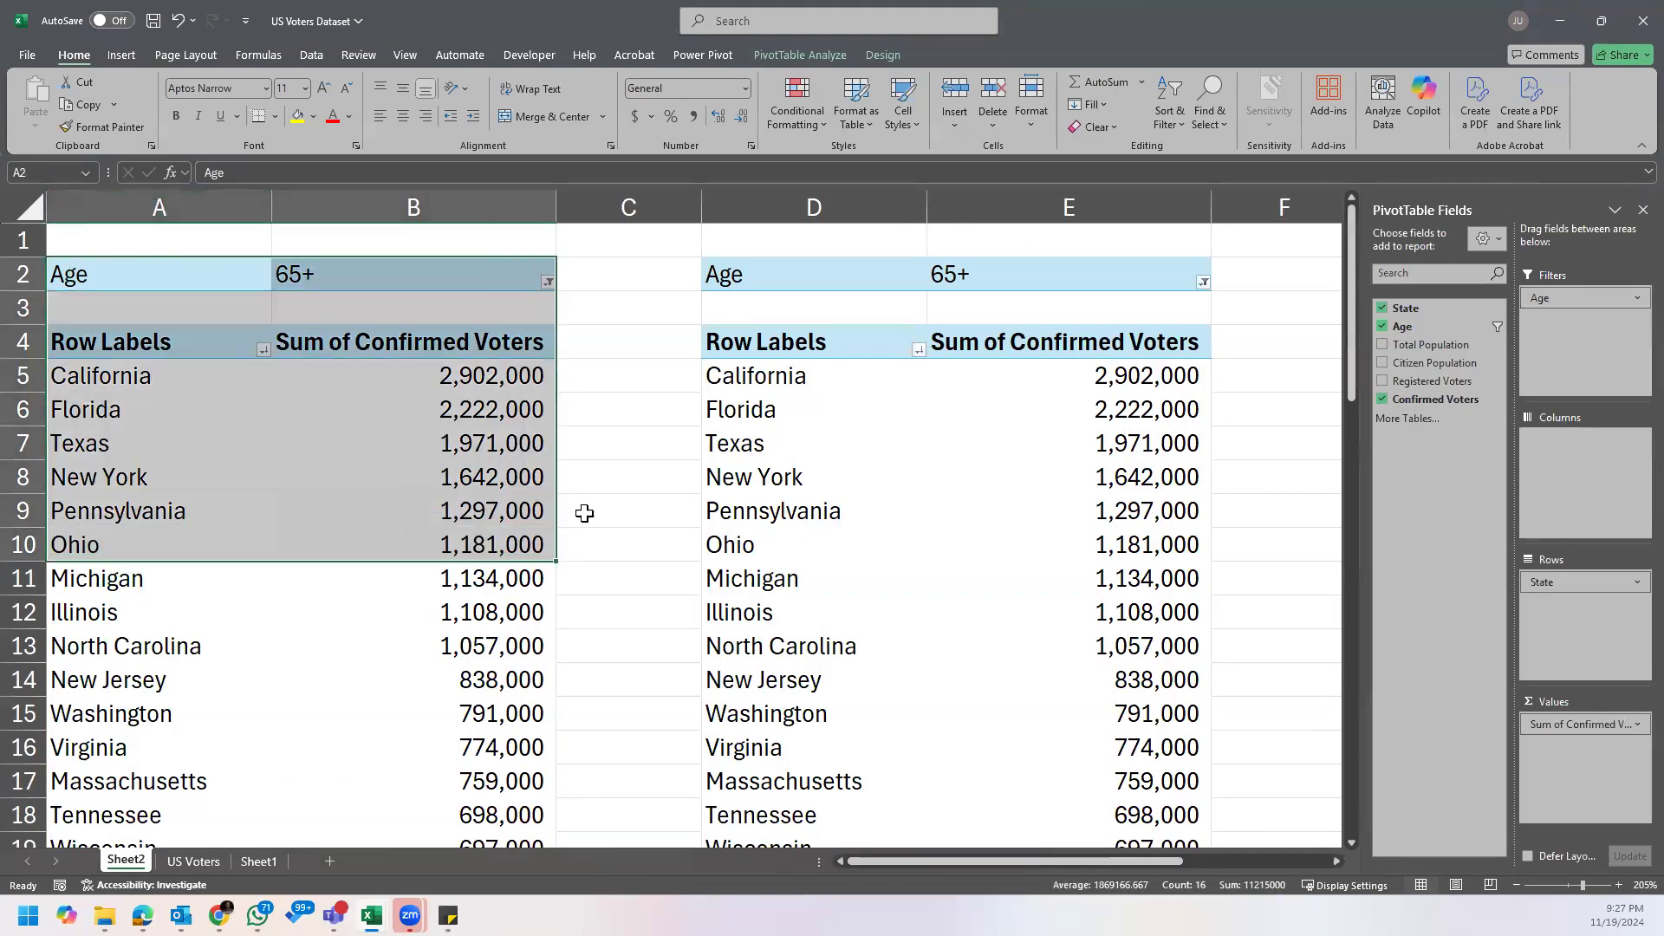
left_click(710, 479)
left_click(883, 386)
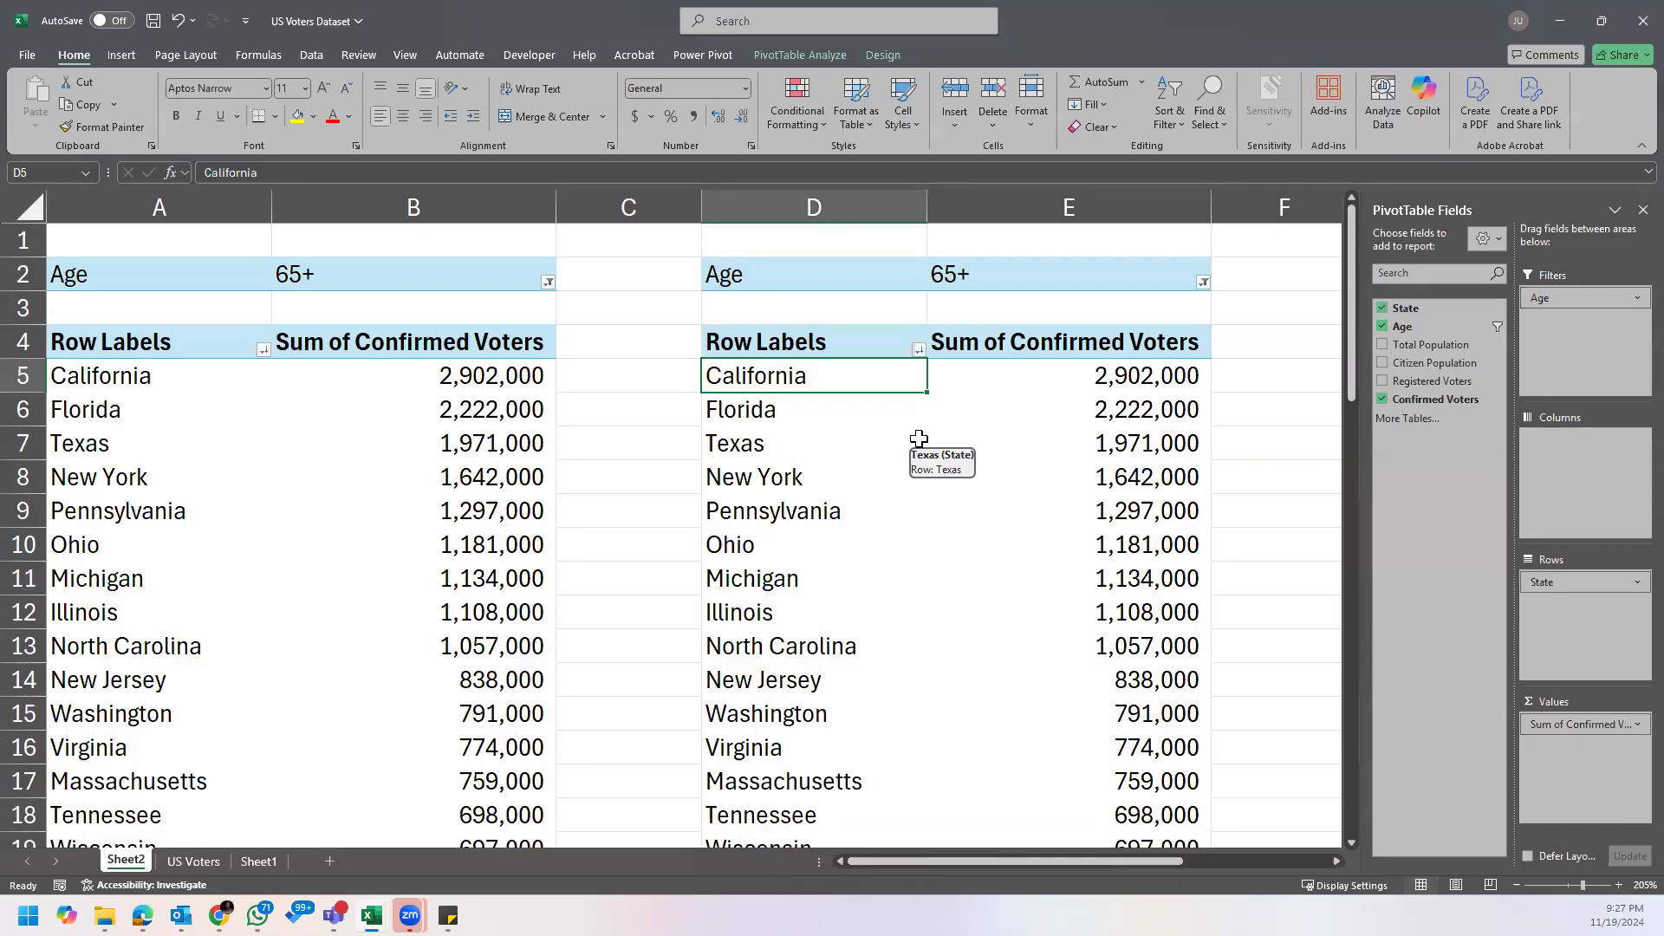
left_click(1147, 388)
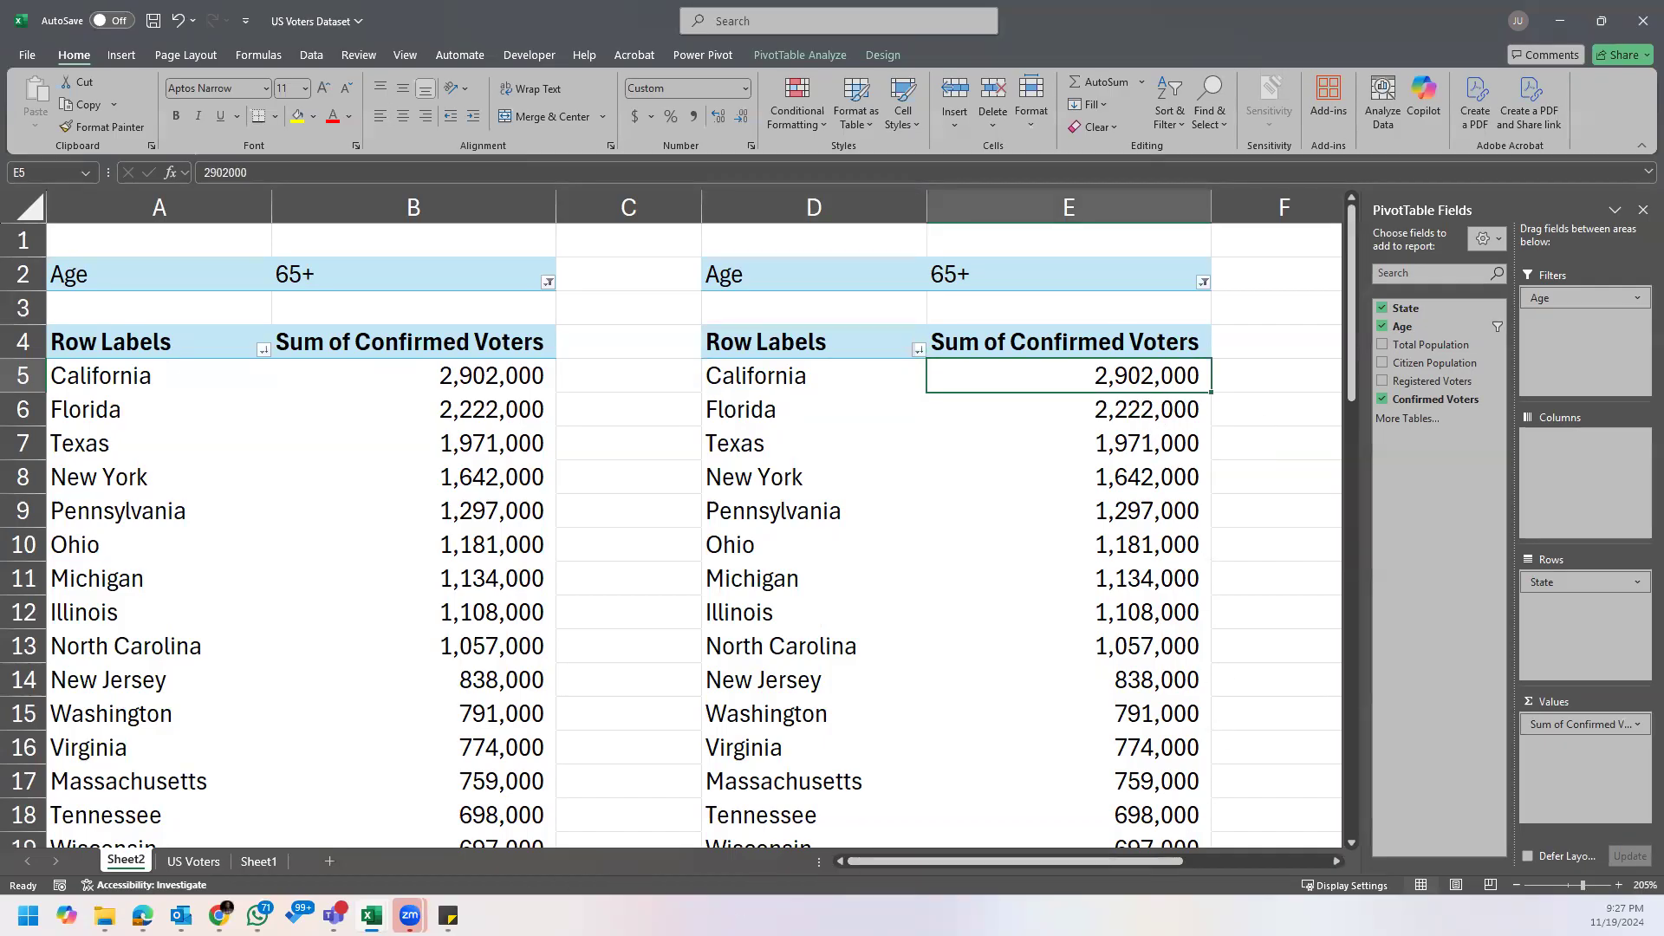
Step: Reread the Assignment's question on the percentage of citizen population aged 45 to 64, and return to the copied PivotTable
left_click(448, 915)
left_click(498, 814)
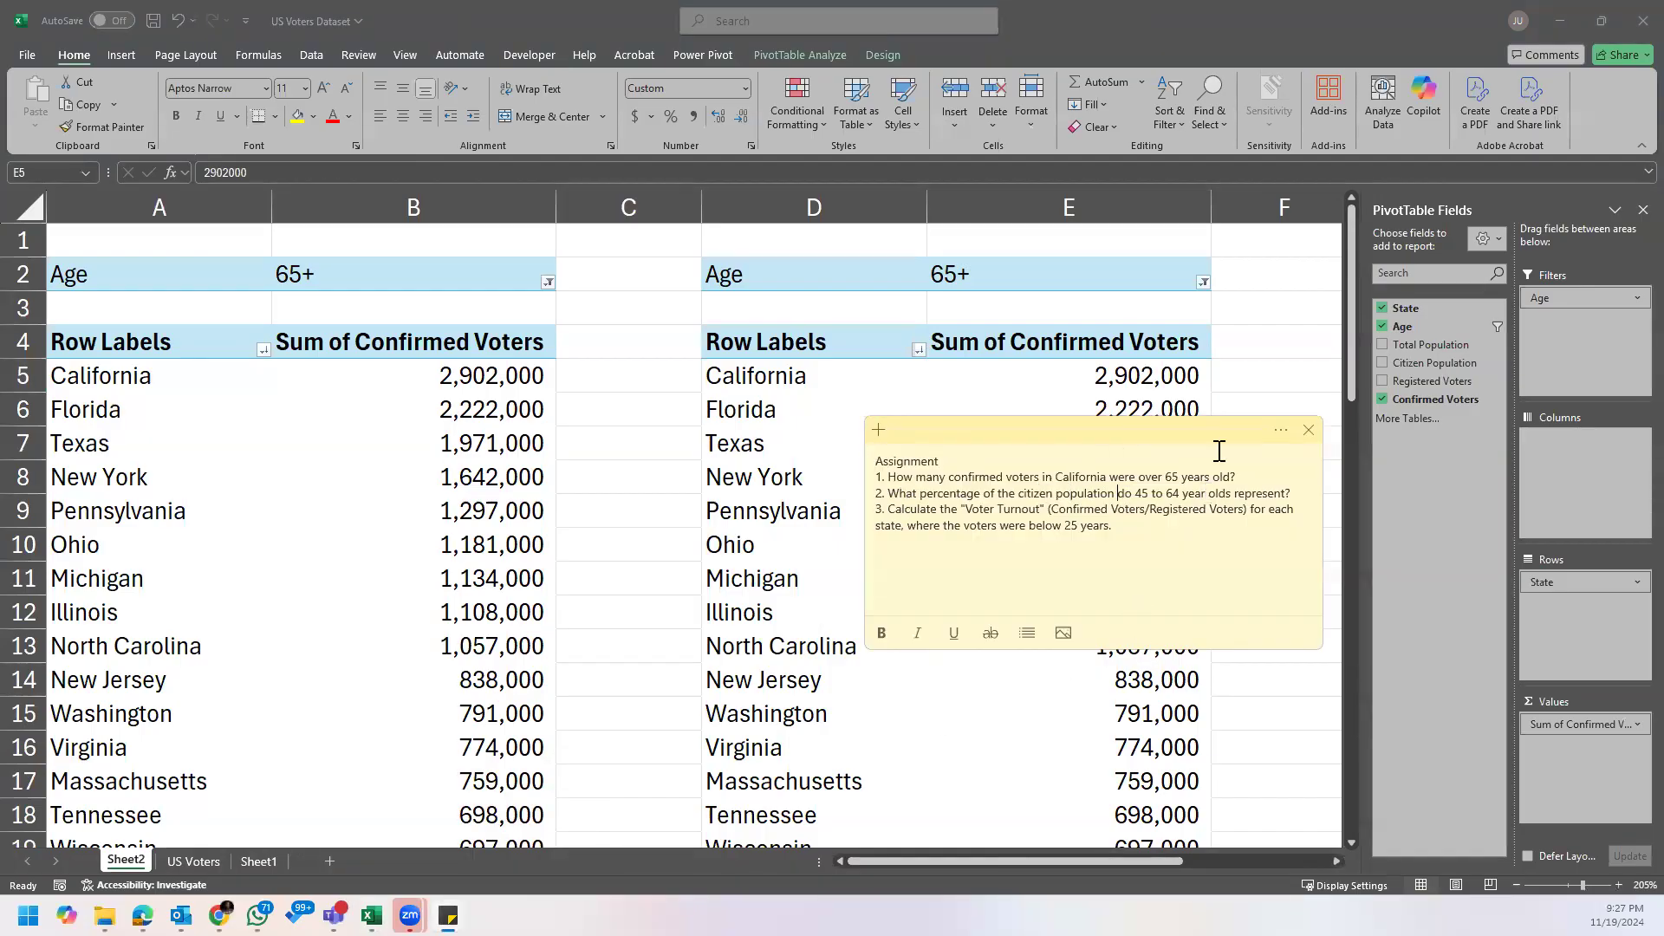
left_click(1152, 494)
left_click(1106, 385)
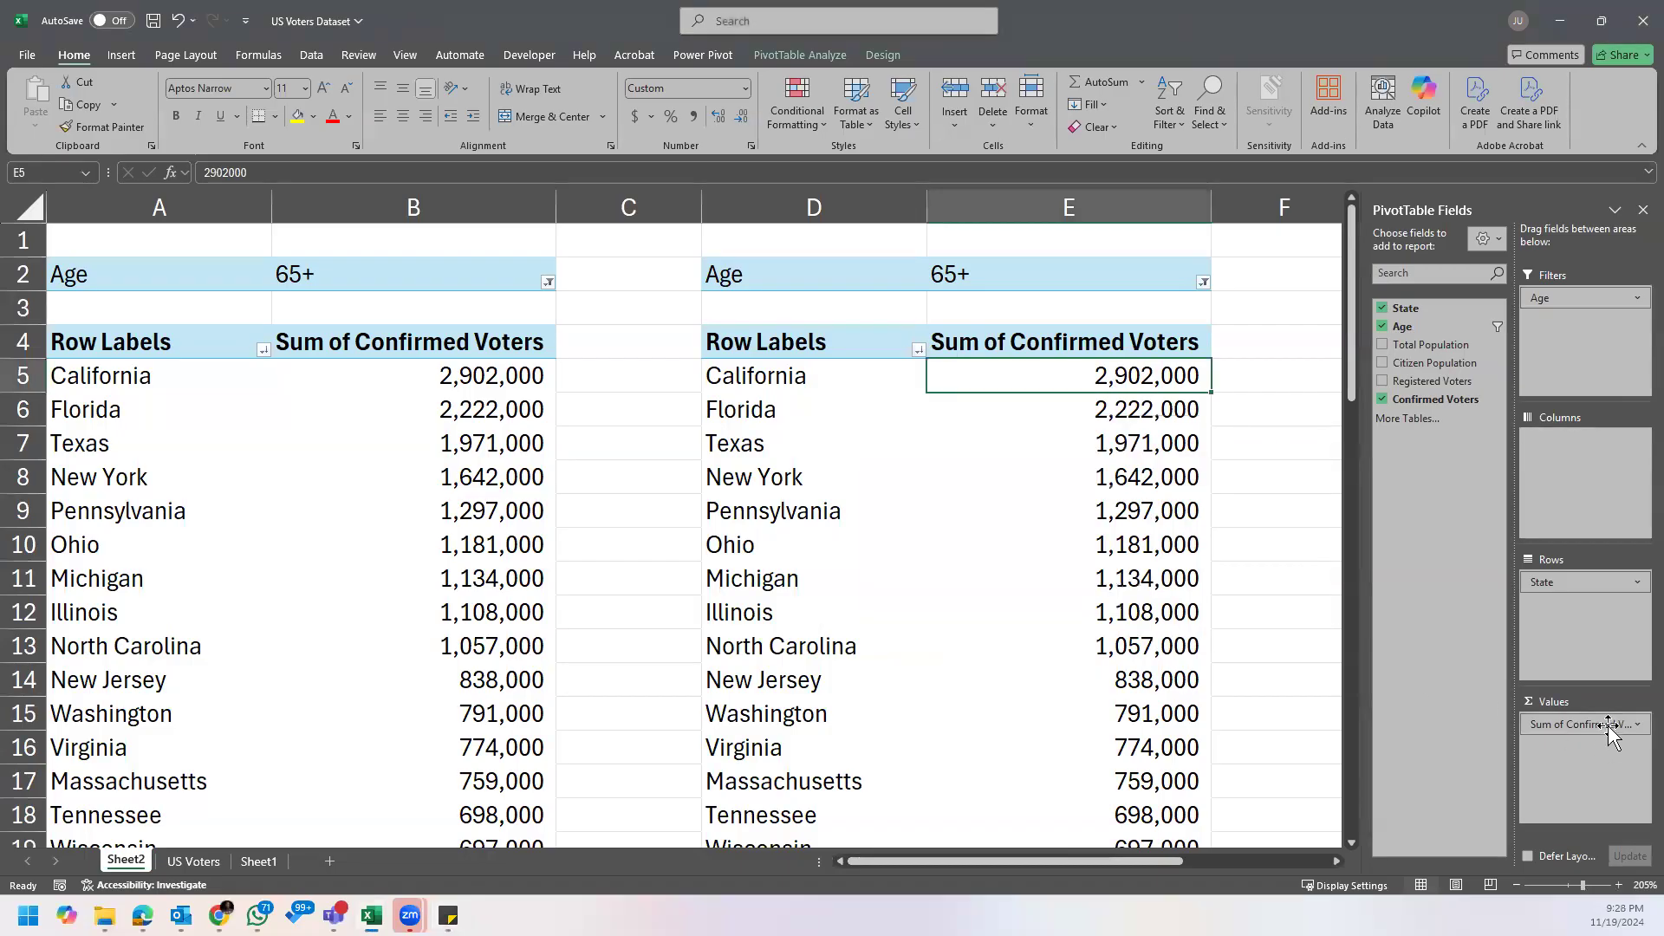
Step: Replace Confirmed Voters with Citizen Population as the copied PivotTable's value and remove State from its rows
left_click_drag(1558, 728, 1025, 770)
left_click_drag(1435, 363, 1573, 737)
left_click_drag(1573, 581, 953, 205)
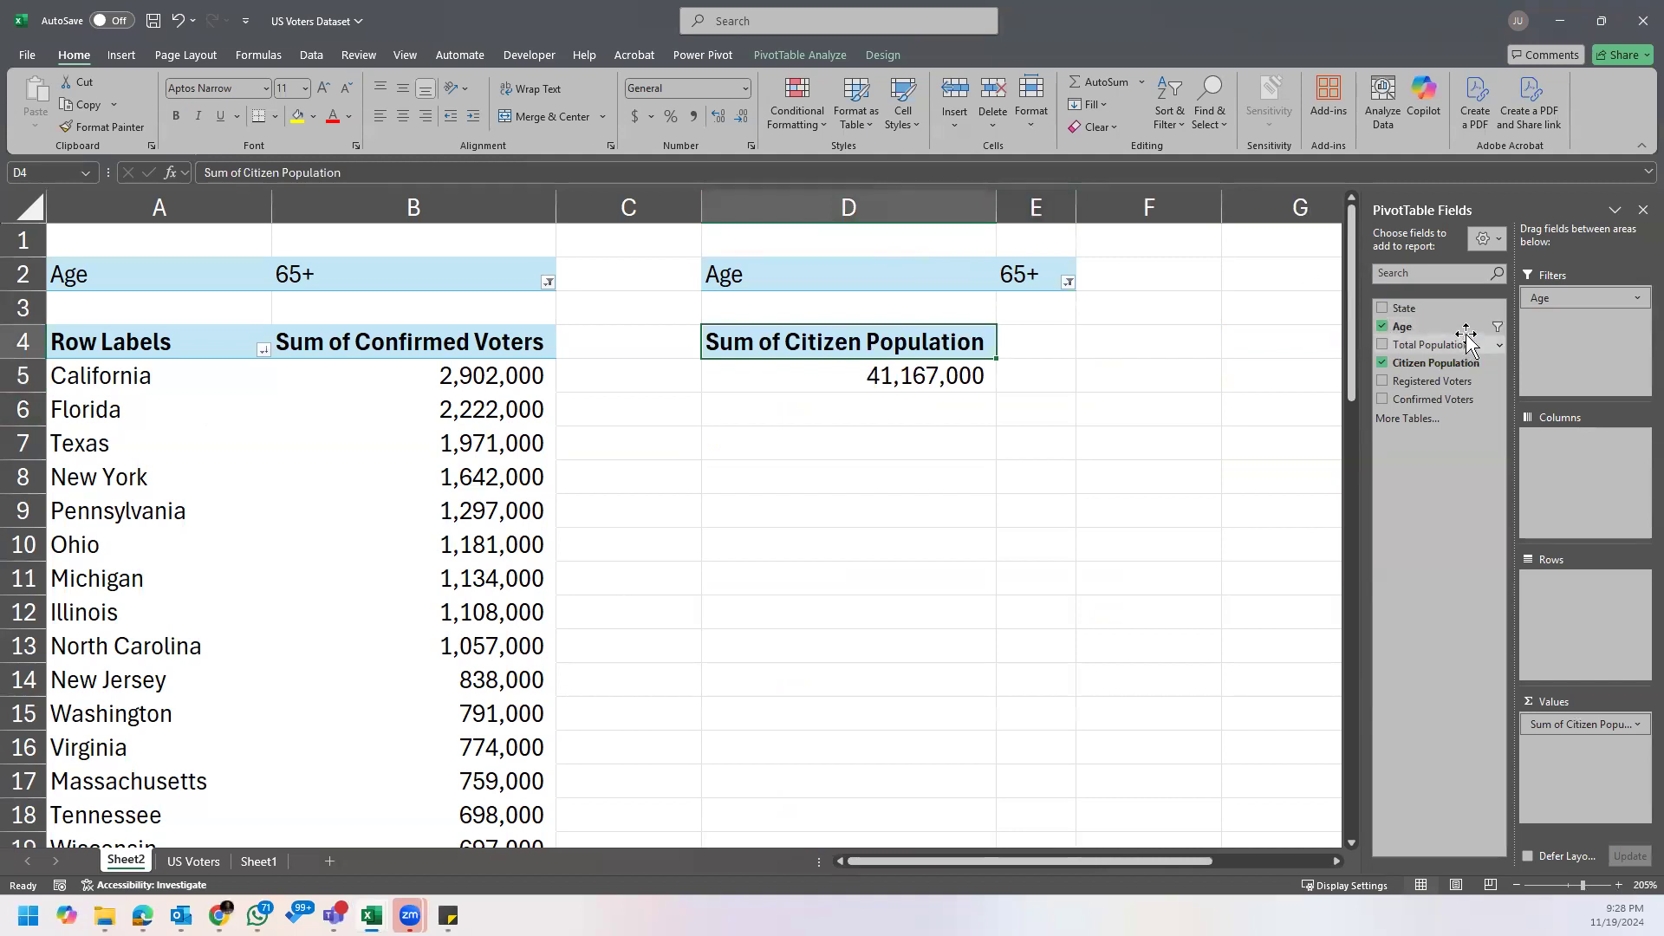
Step: Move Age from the filters to the rows of the copied PivotTable and clear its age filter
left_click_drag(1548, 298, 1557, 314)
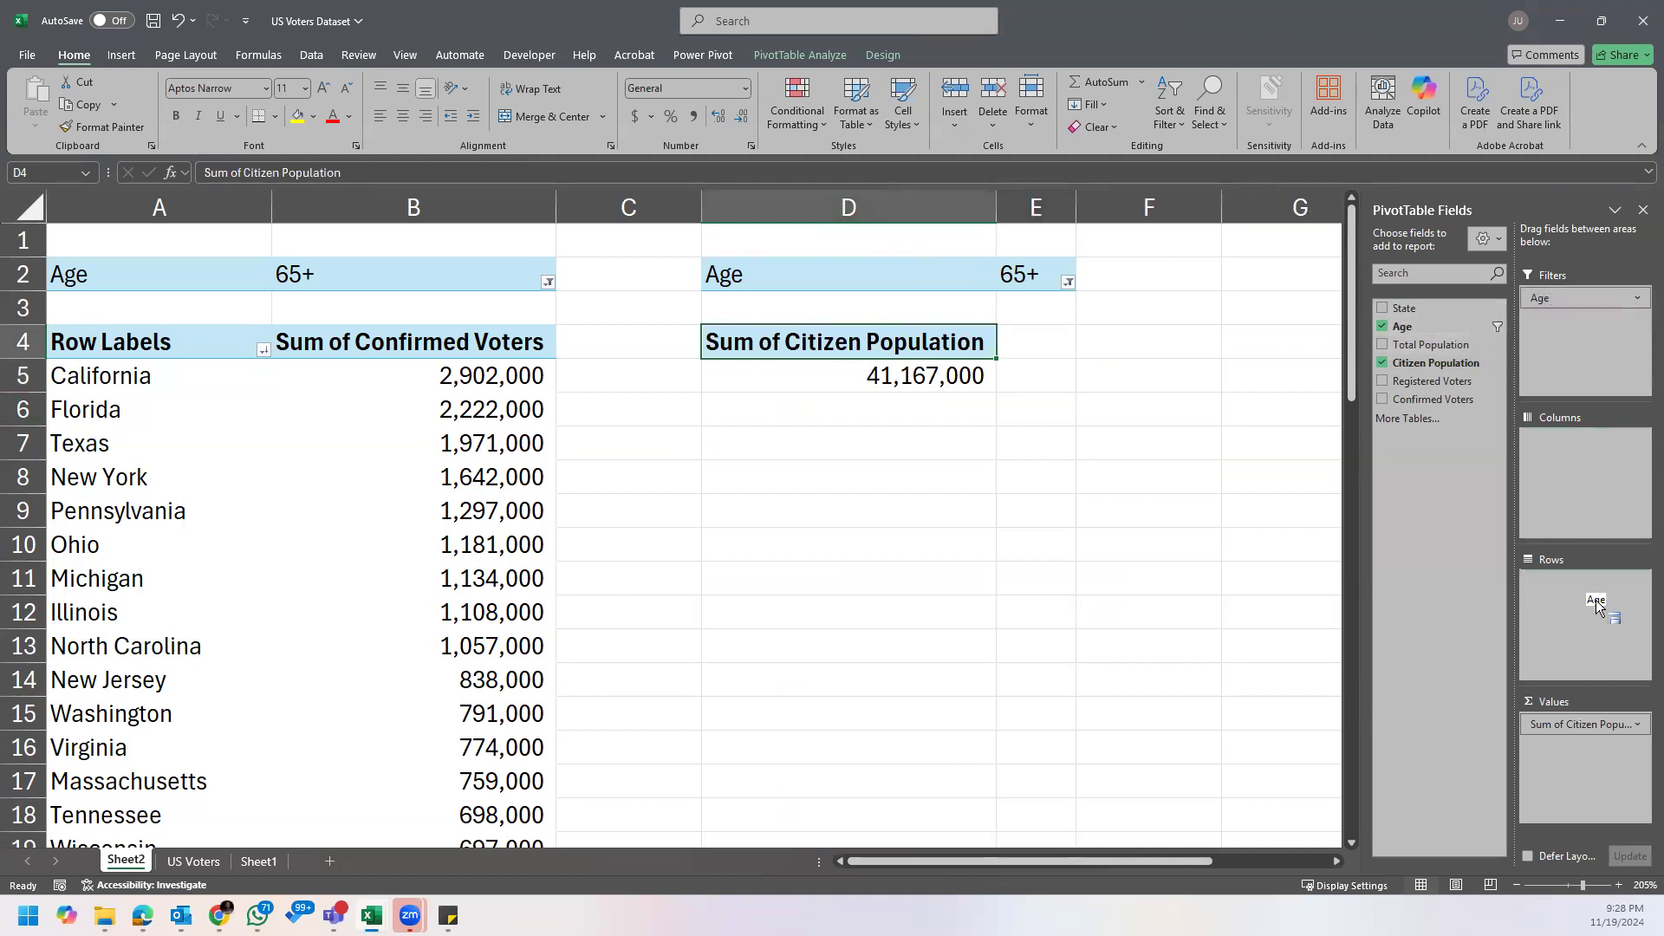
left_click_drag(1598, 604, 1599, 606)
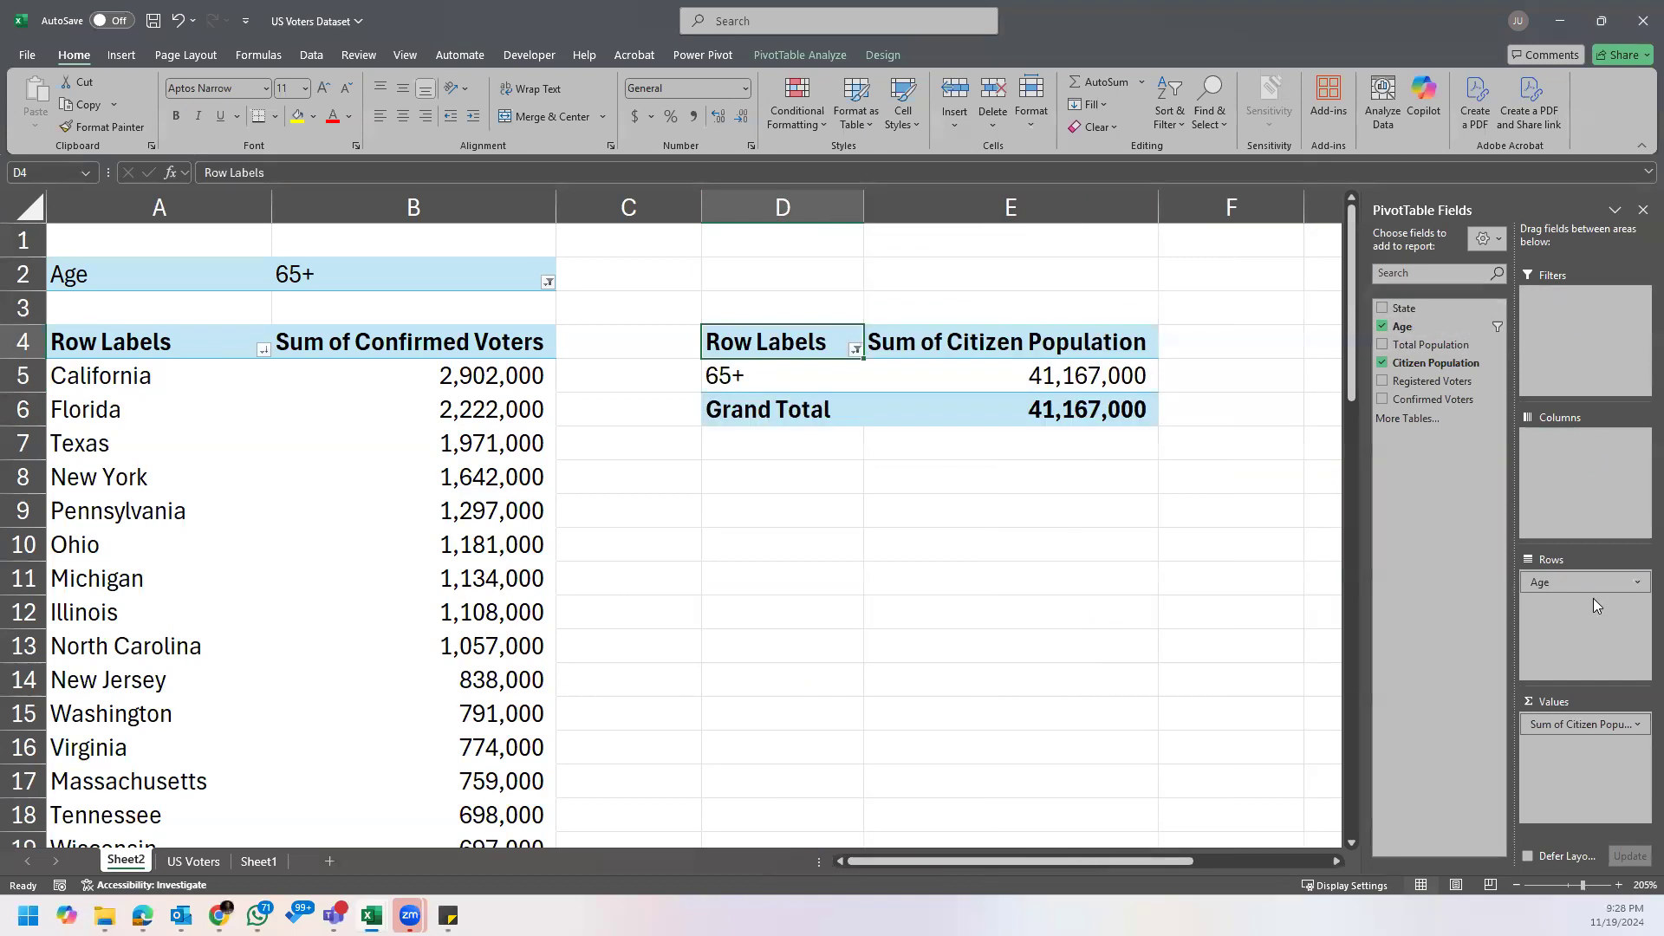
left_click(762, 374)
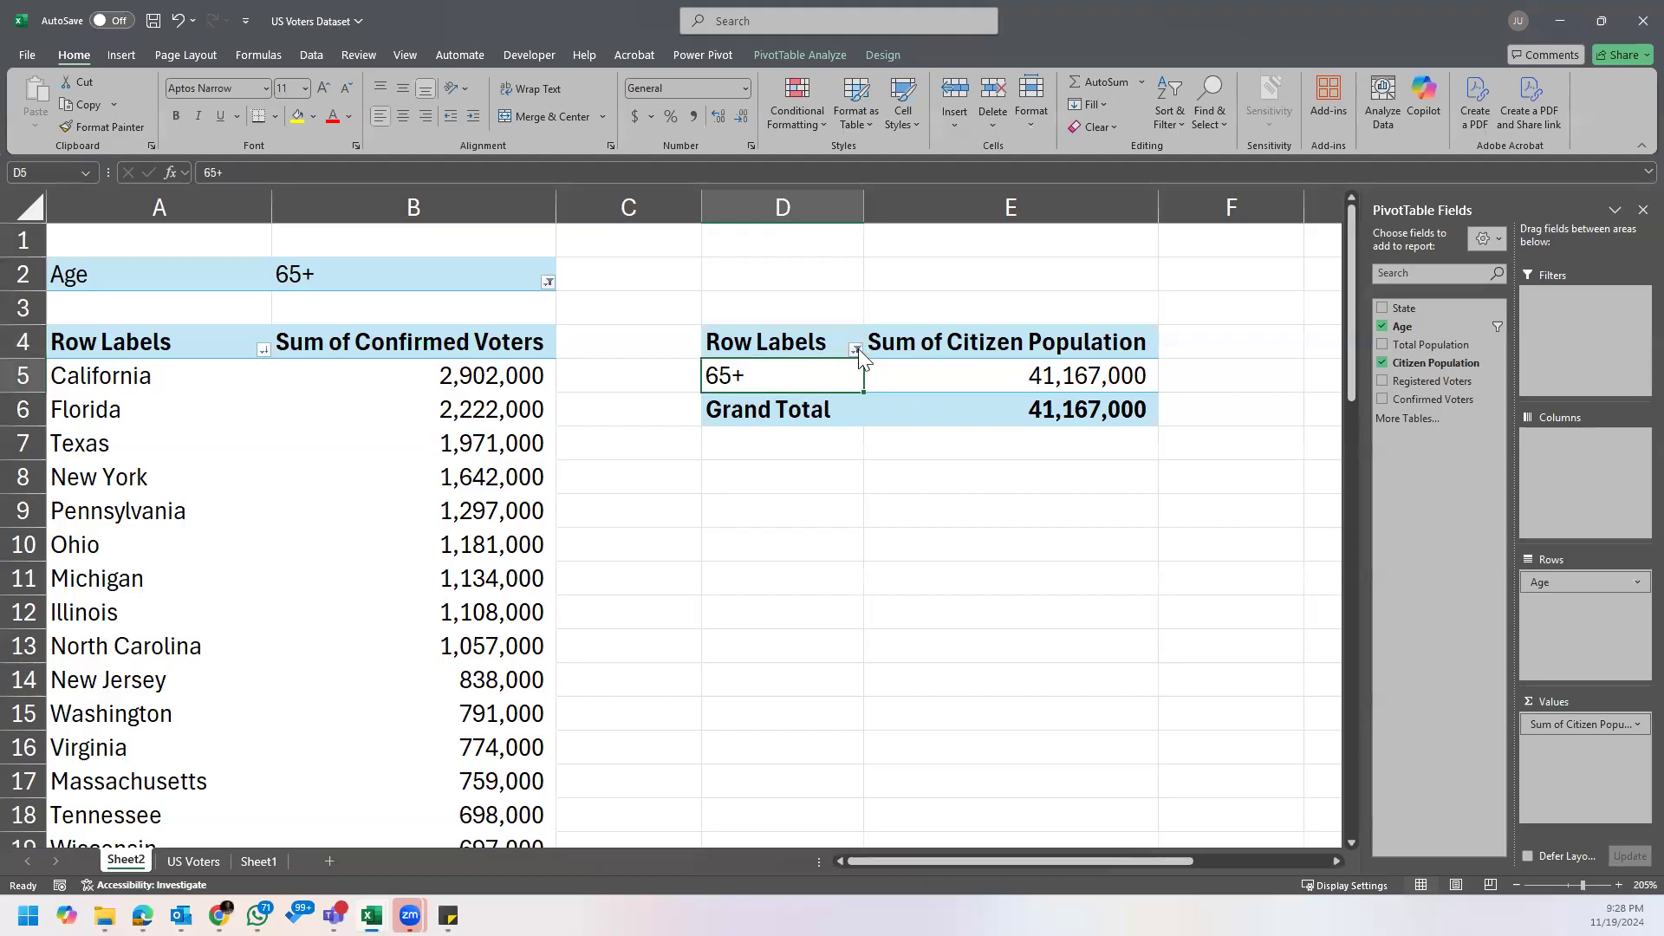
left_click(855, 349)
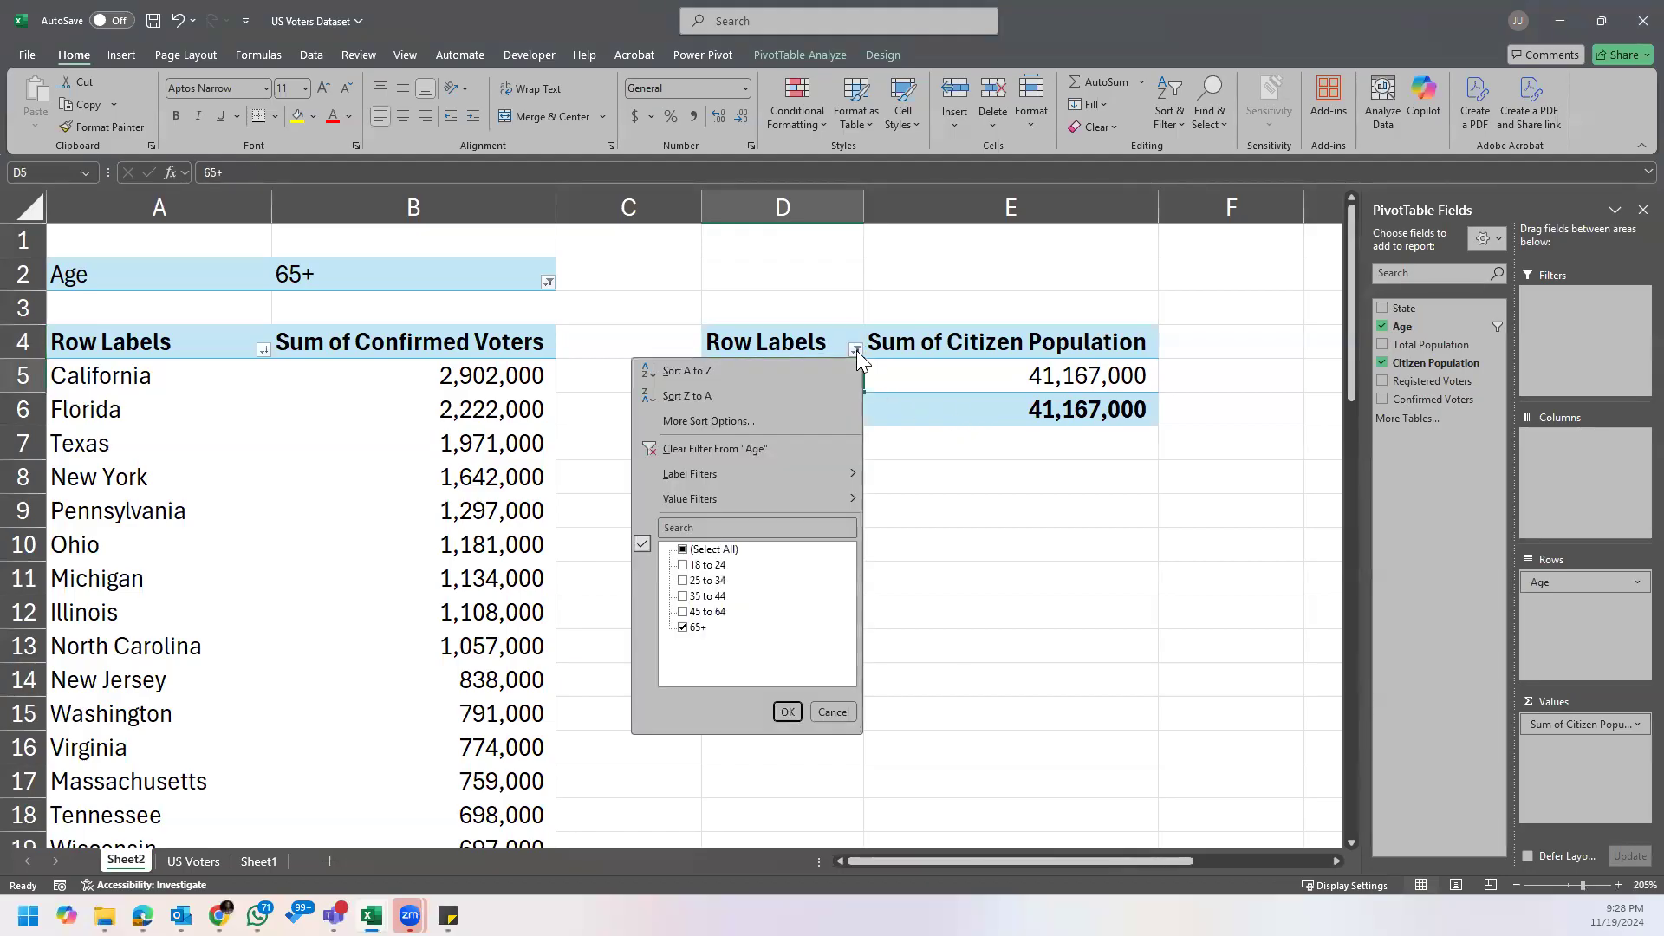
left_click(704, 449)
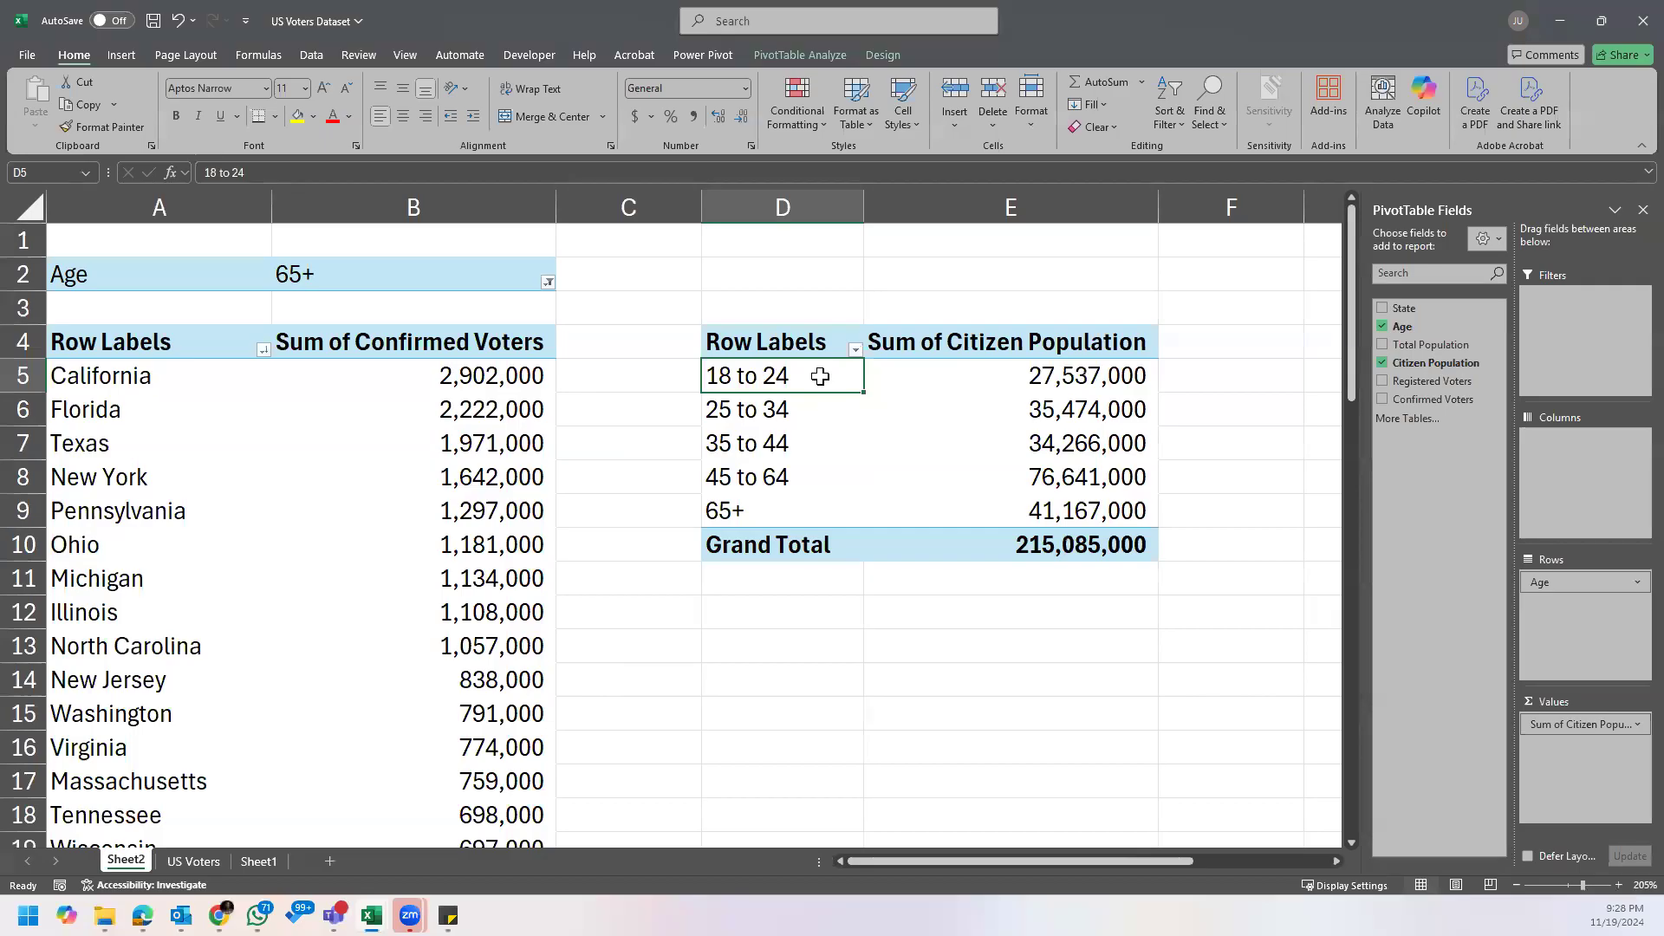
Step: Review the citizen population of each age group against the Assignment's question on 45 to 64 year olds
left_click(815, 410)
left_click(816, 488)
left_click(810, 515)
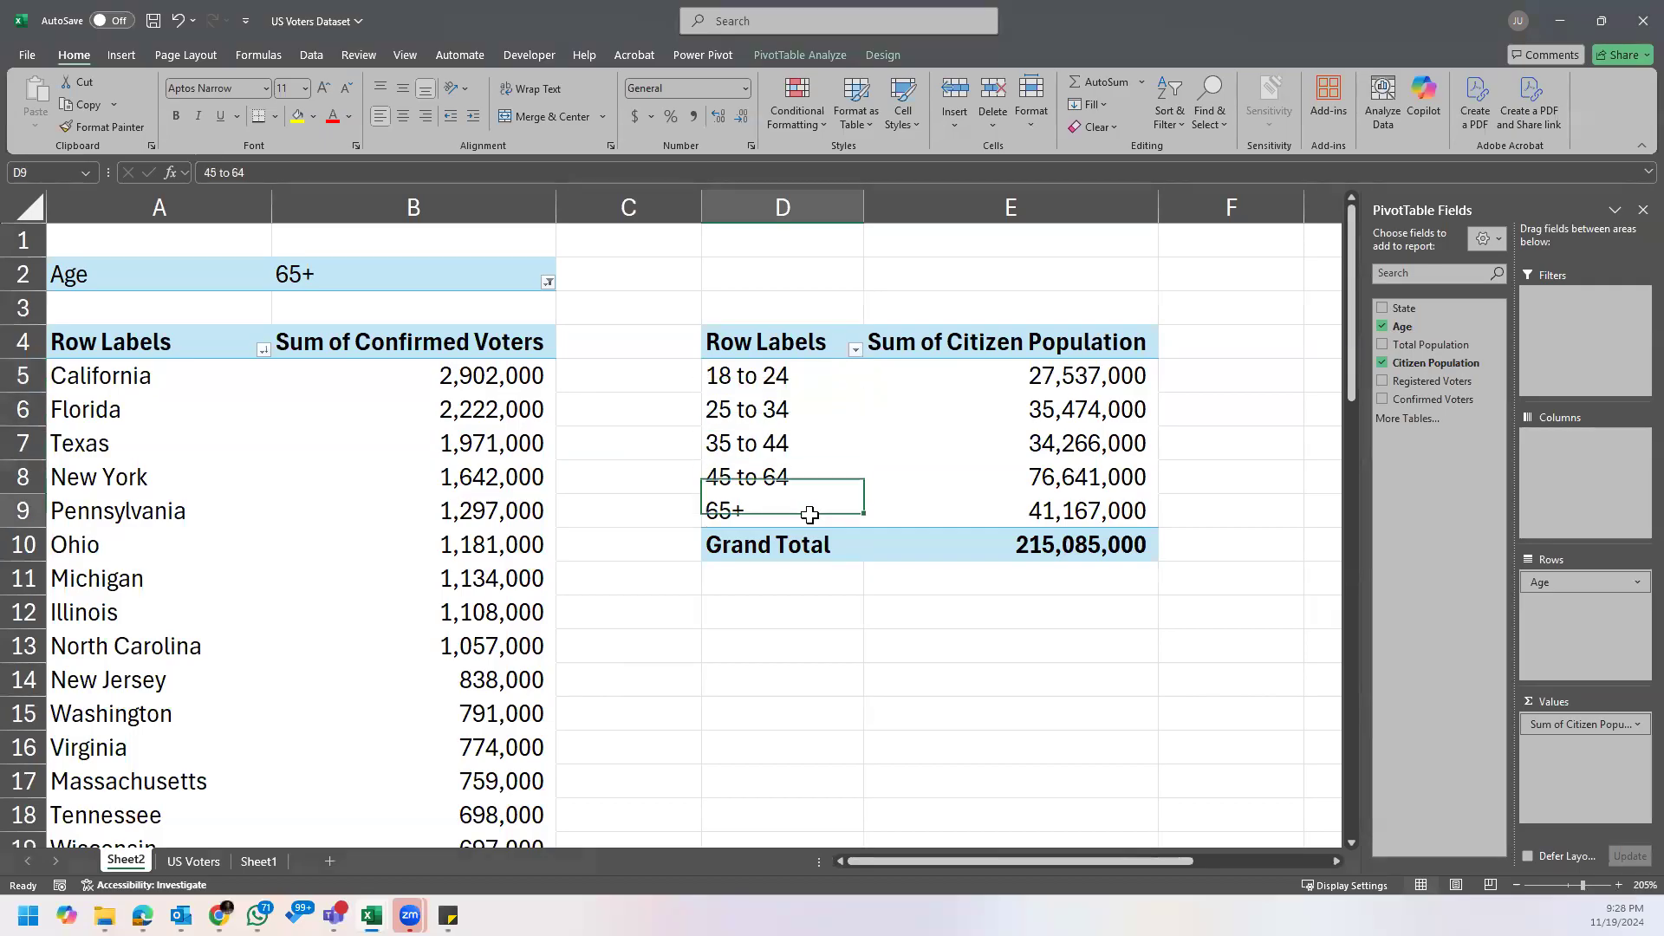
left_click(1105, 375)
left_click_drag(1105, 375, 1101, 539)
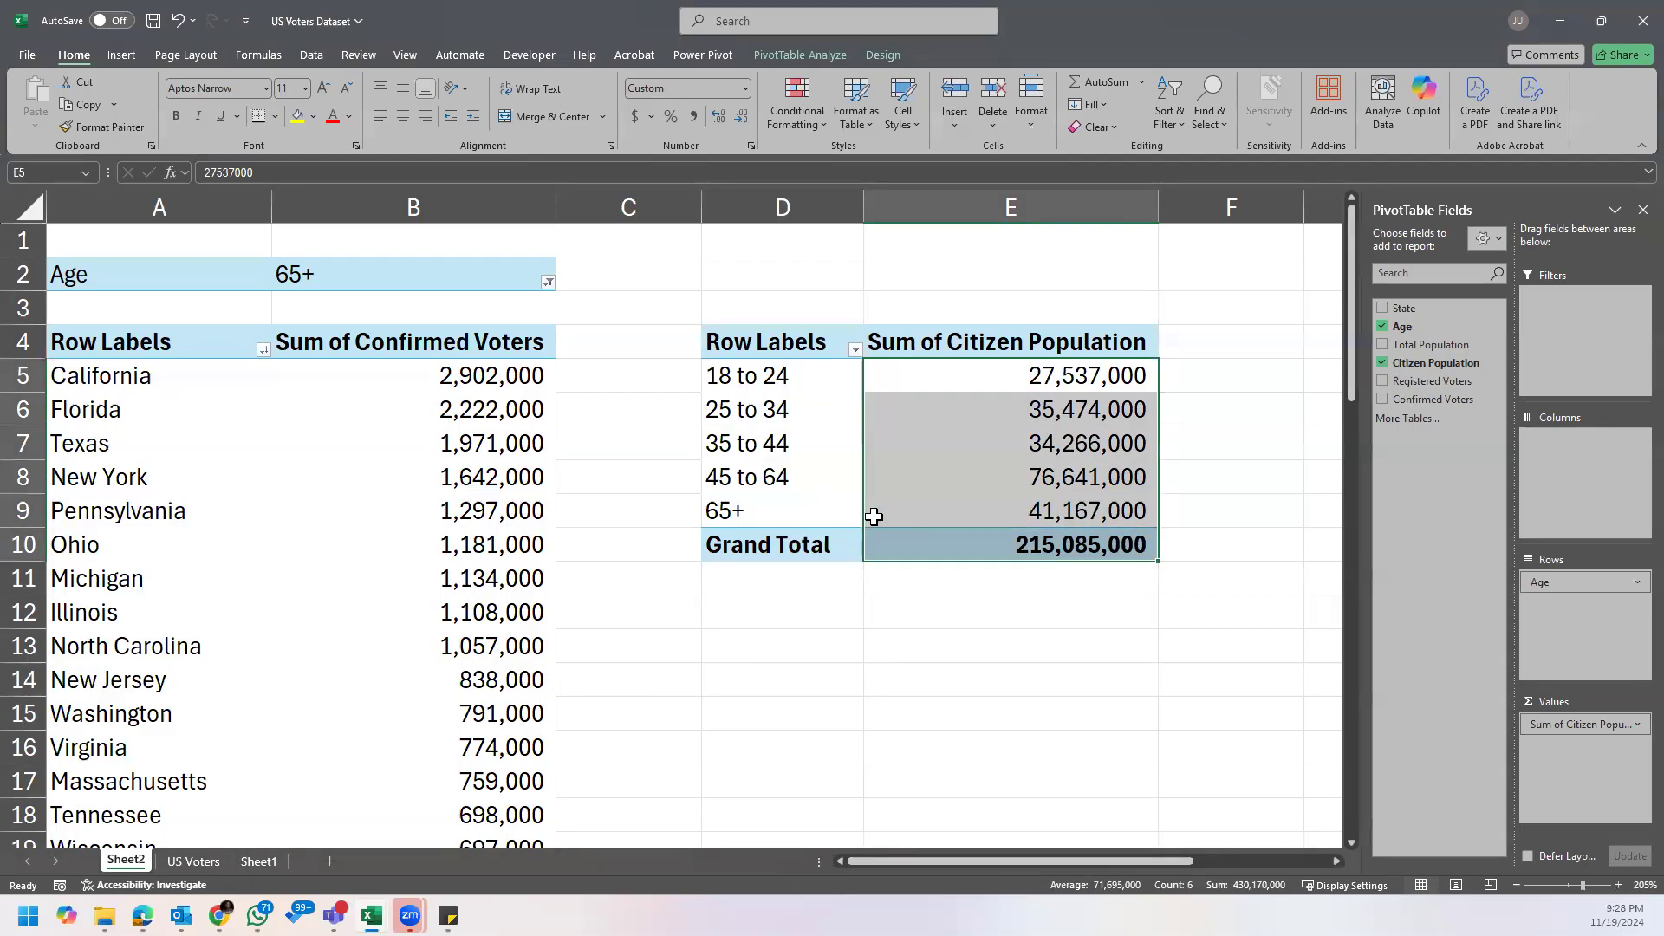
left_click(774, 453)
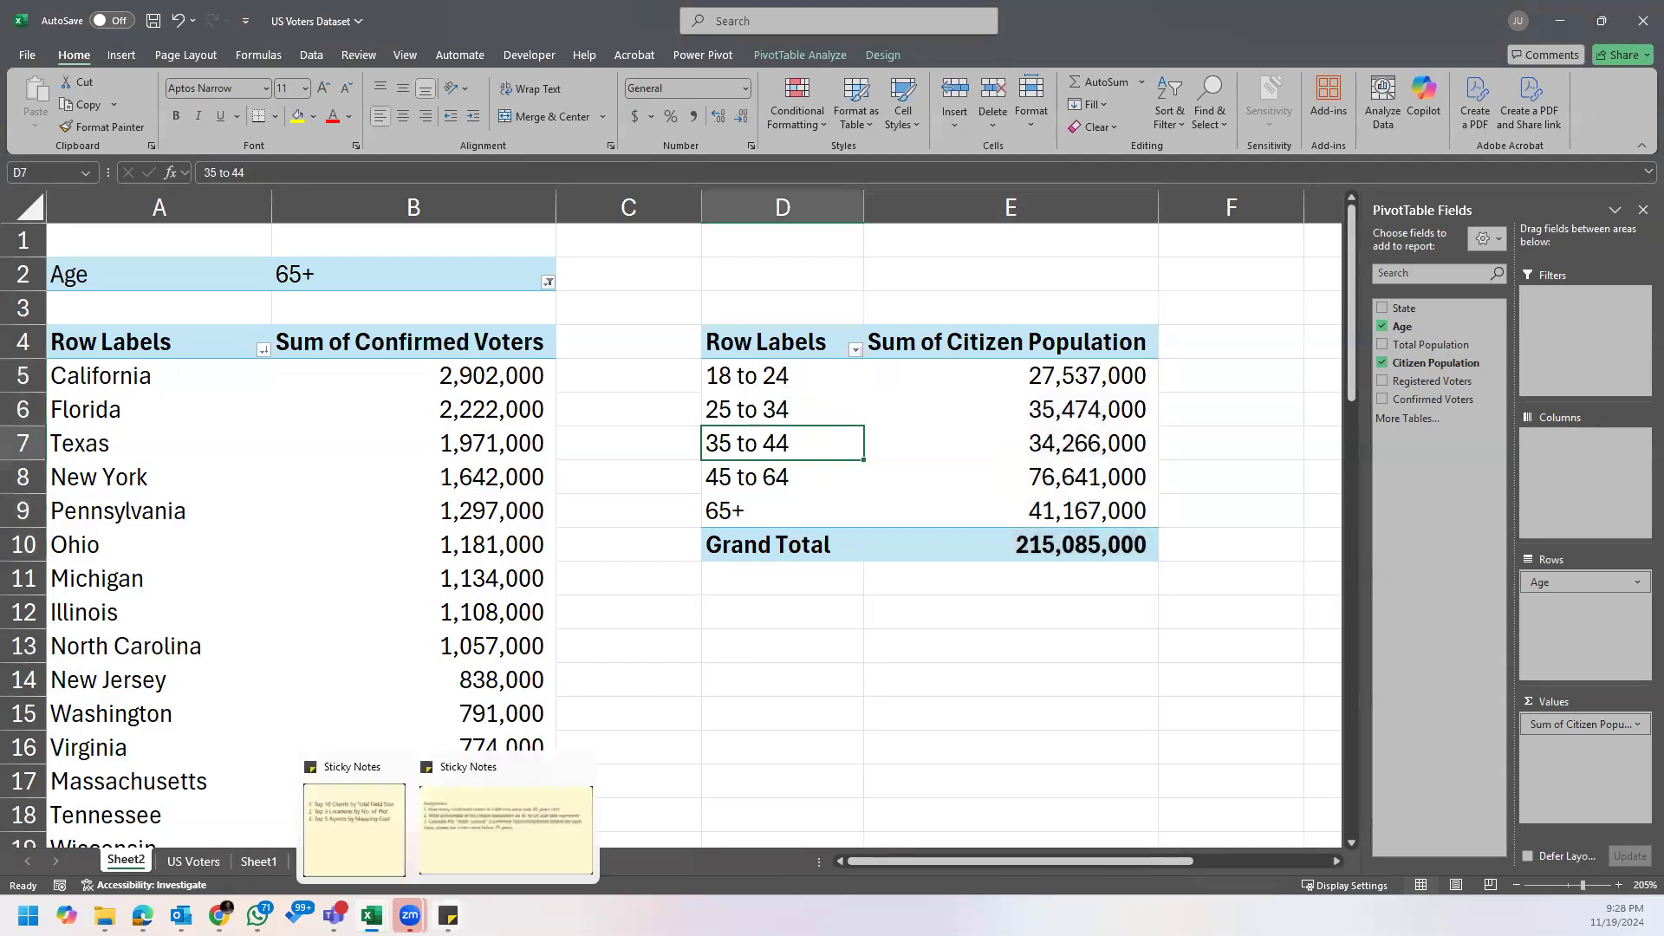
mouse_move(448, 916)
left_click(582, 771)
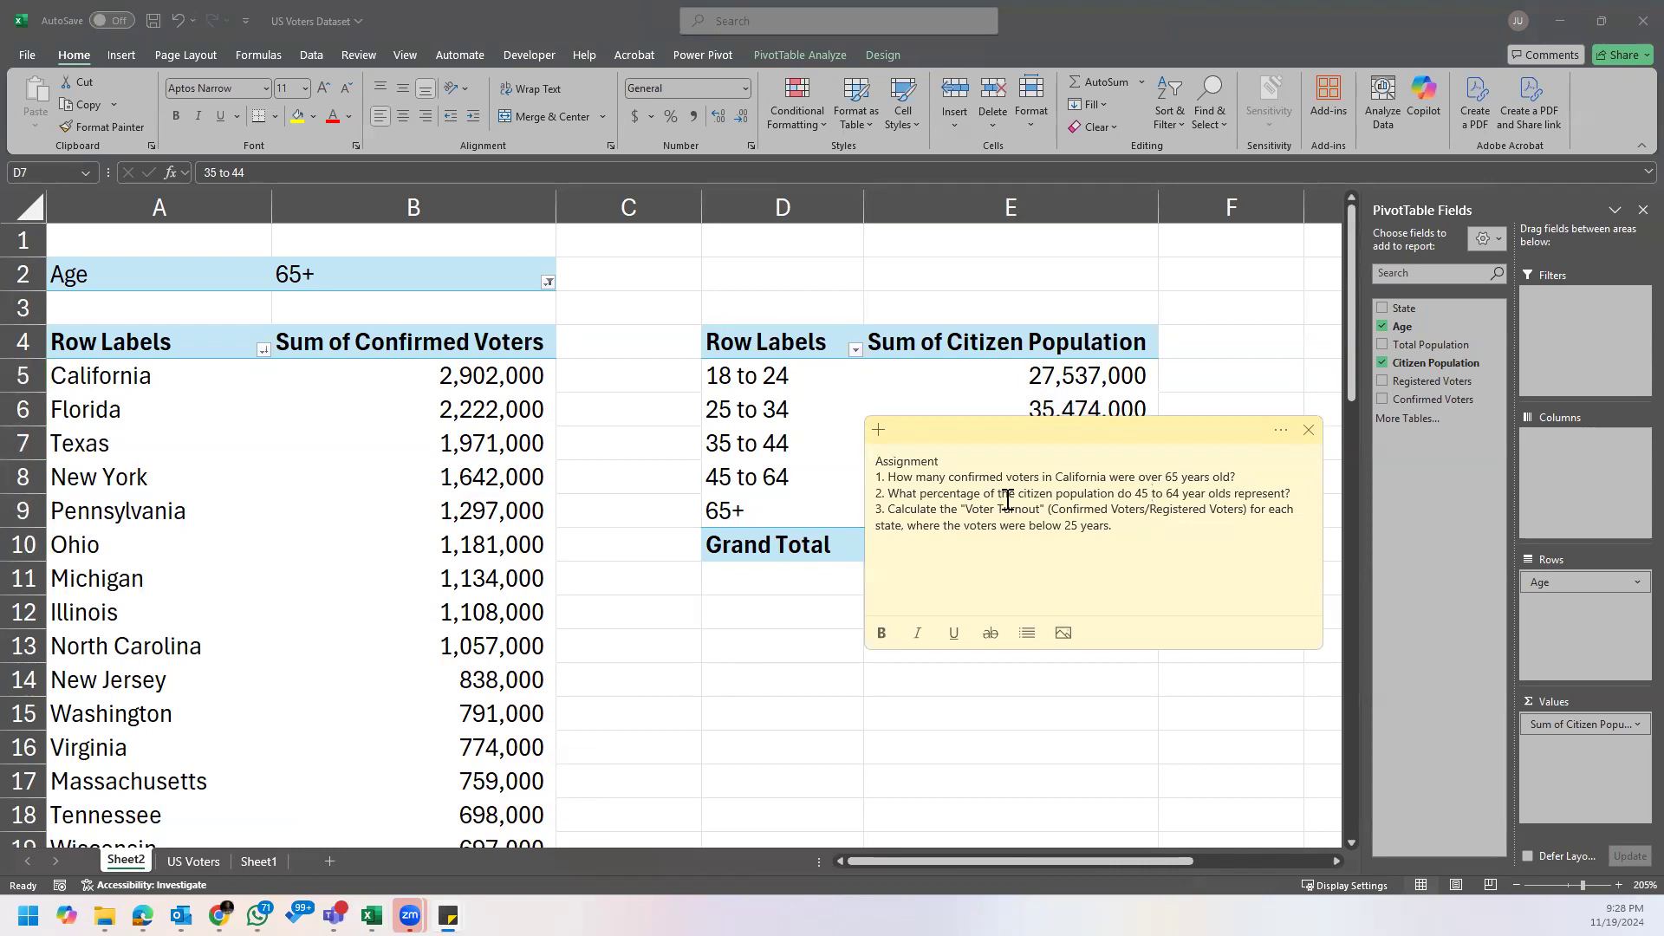
left_click(1116, 381)
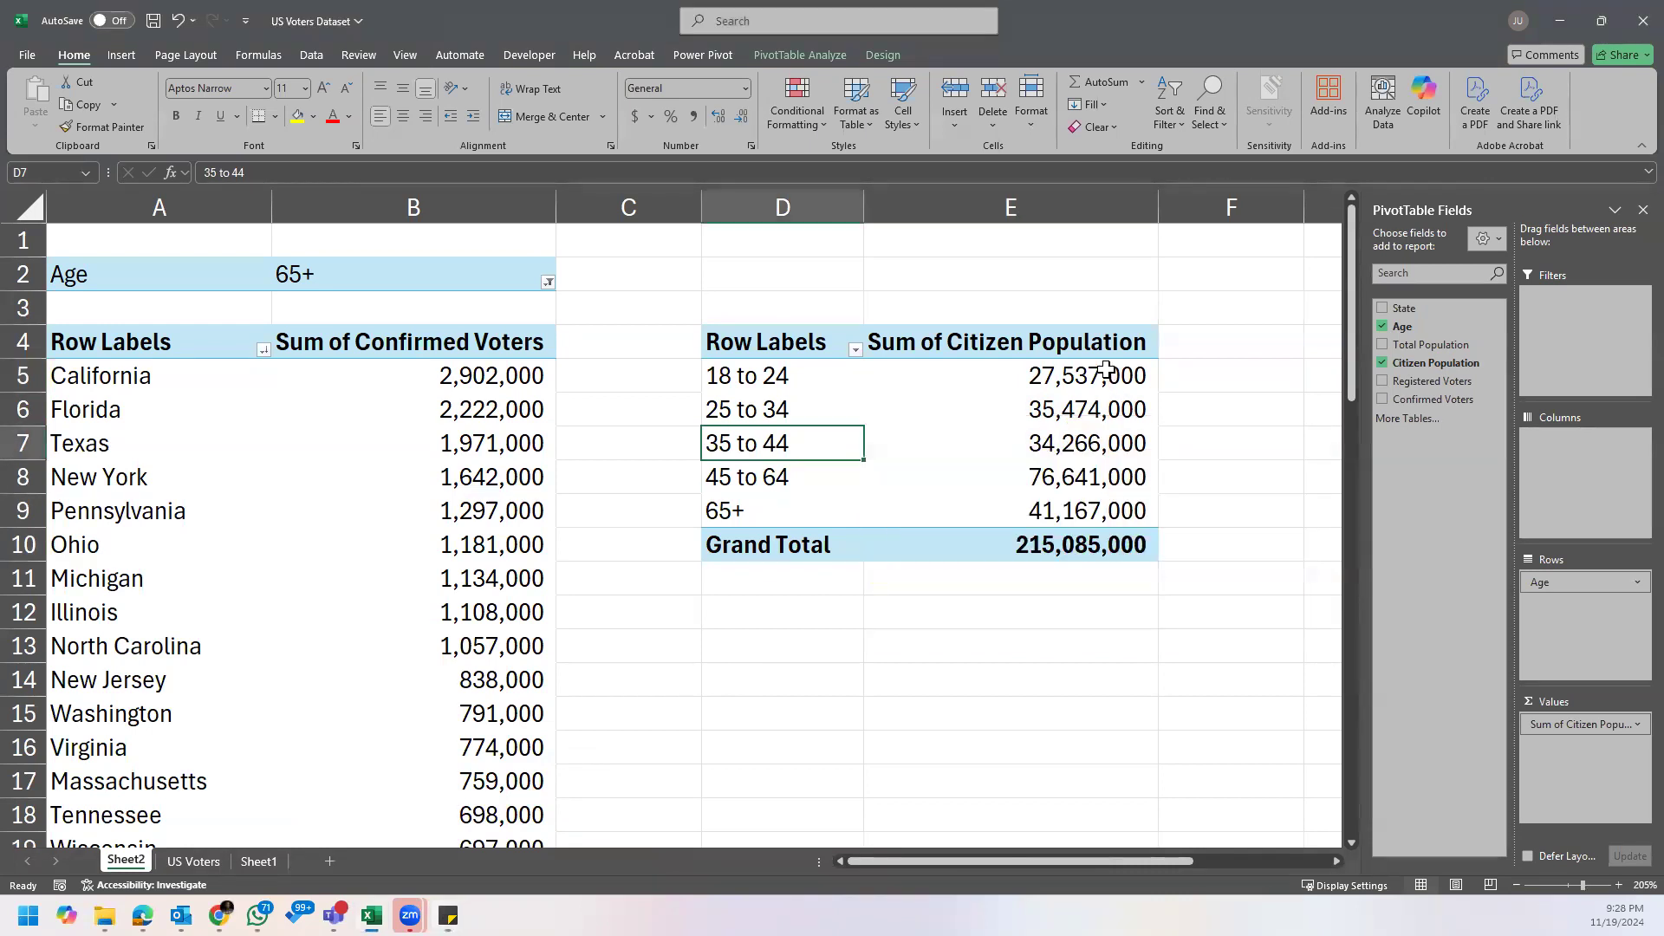
left_click_drag(1116, 384, 1107, 546)
Step: Highlight the 45 to 64 row label in the copied PivotTable in yellow
left_click(774, 485)
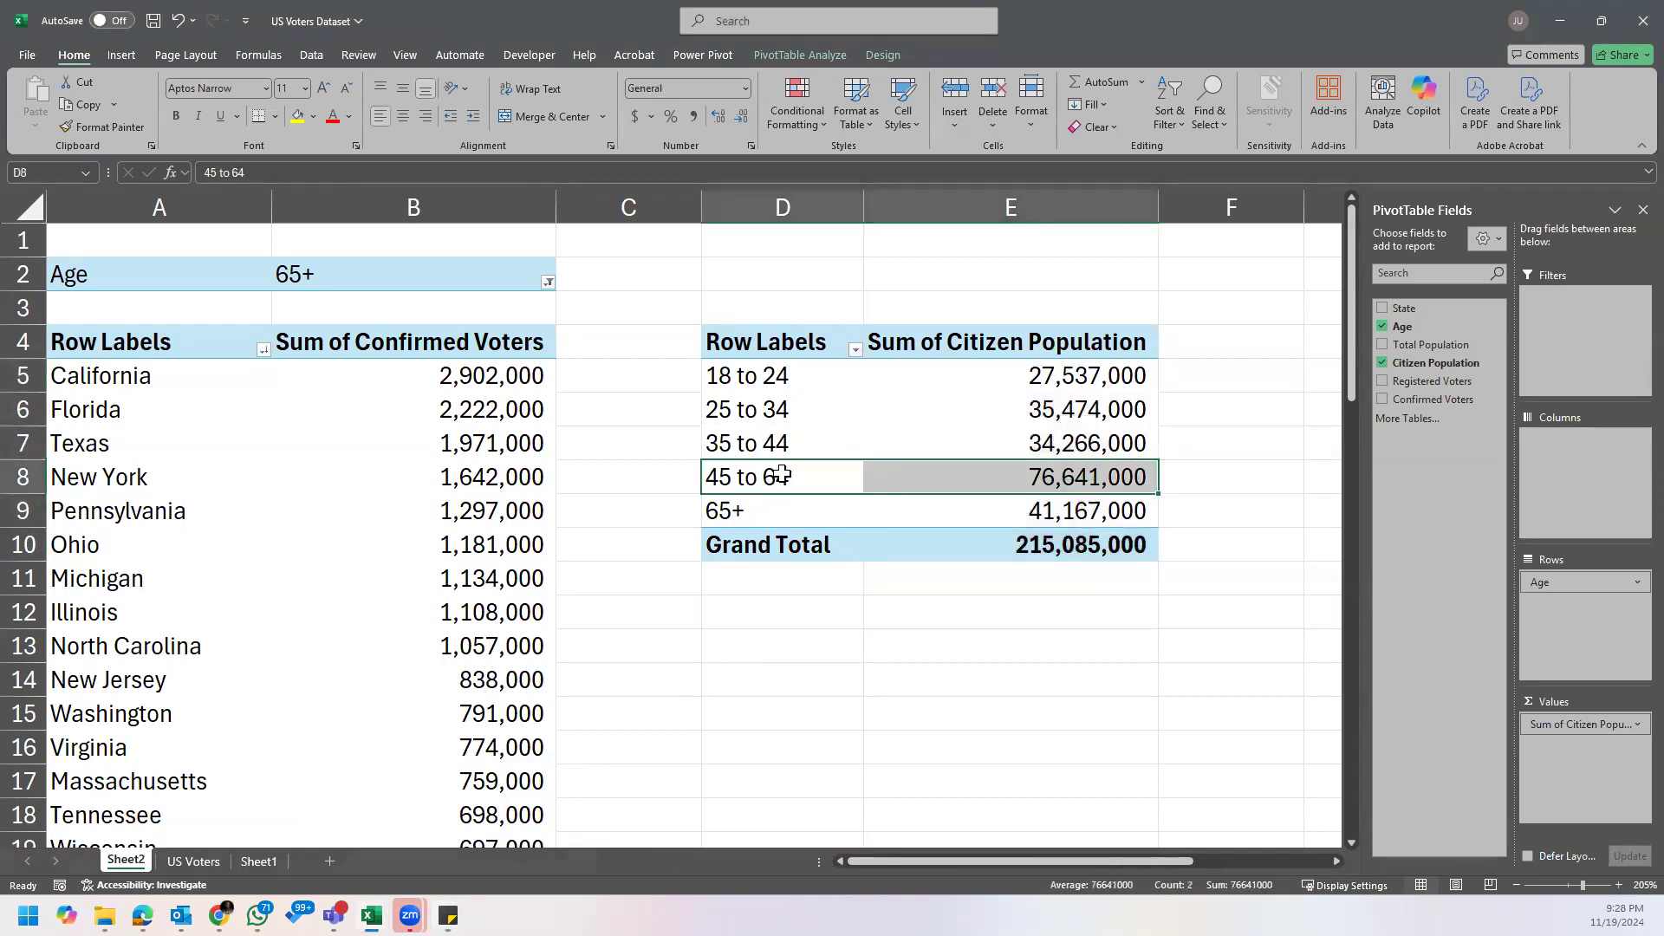
left_click(297, 116)
mouse_move(1052, 485)
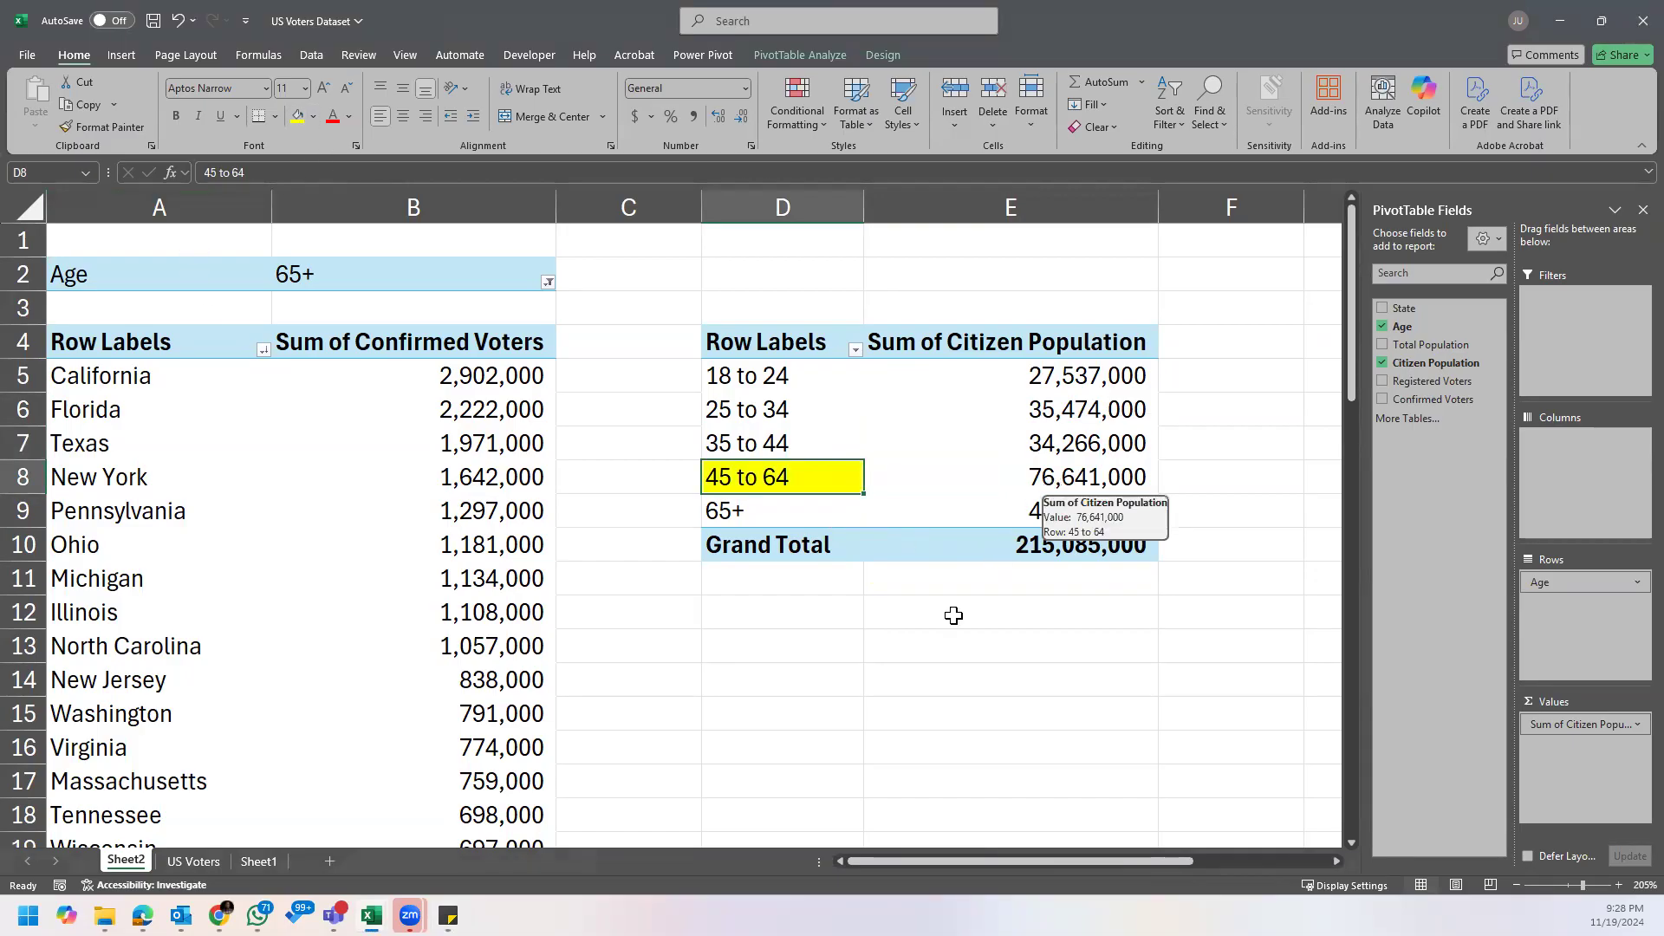
left_click(448, 915)
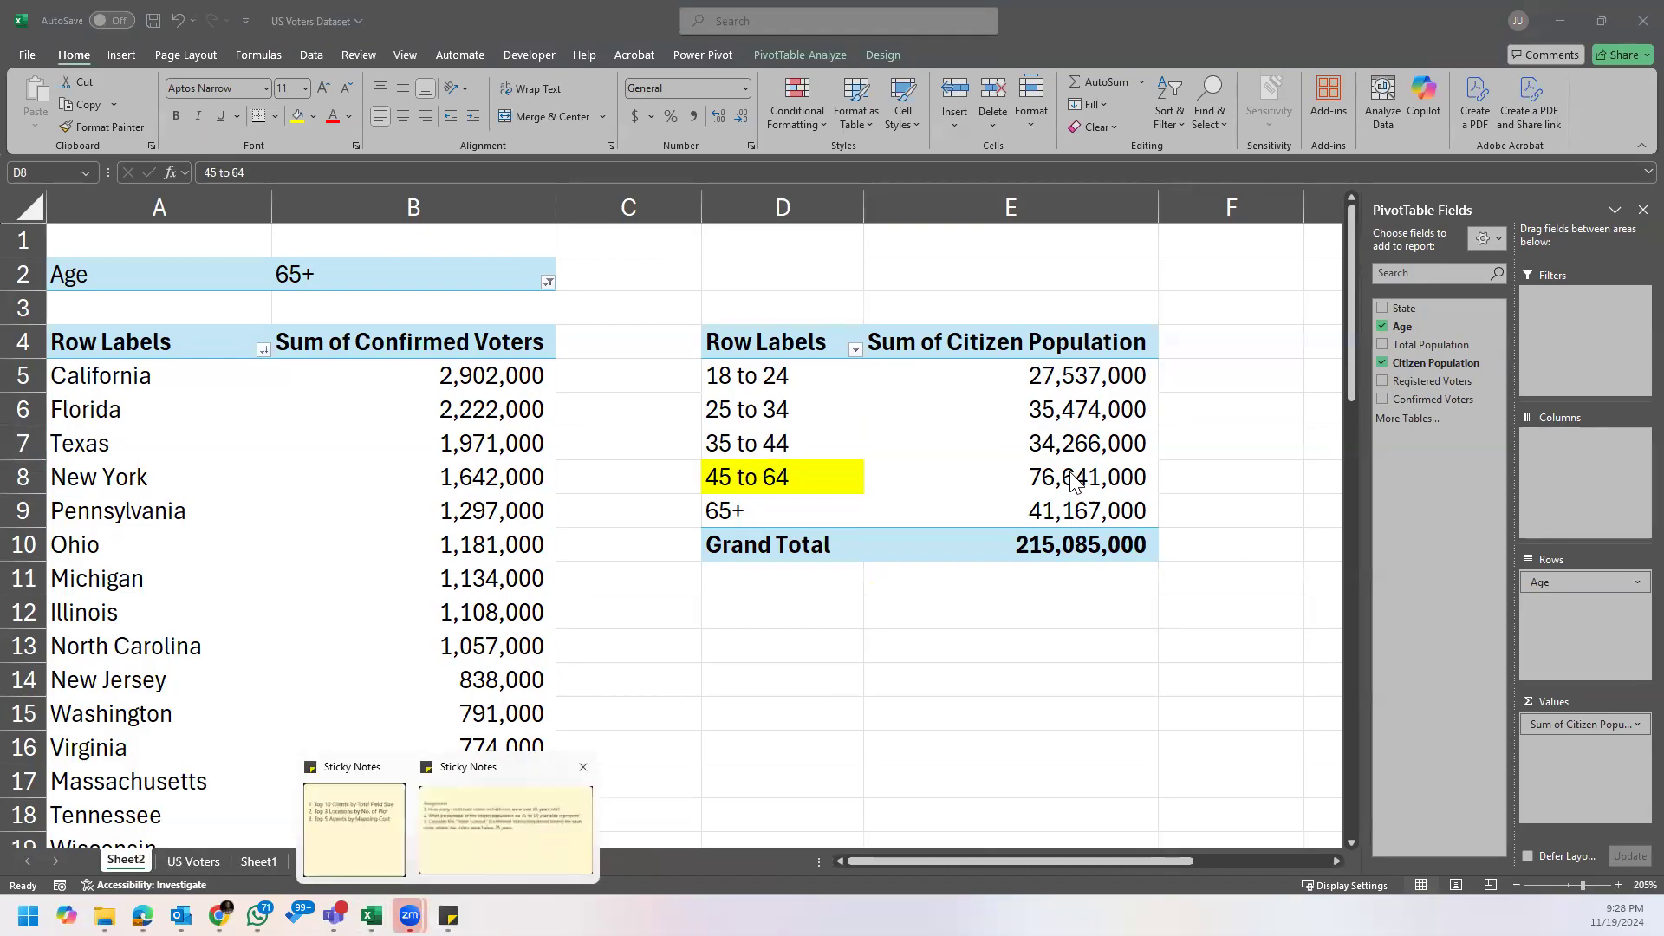
Step: Try showing the citizen population values as % of Grand Total, and undo the change
left_click(1077, 377)
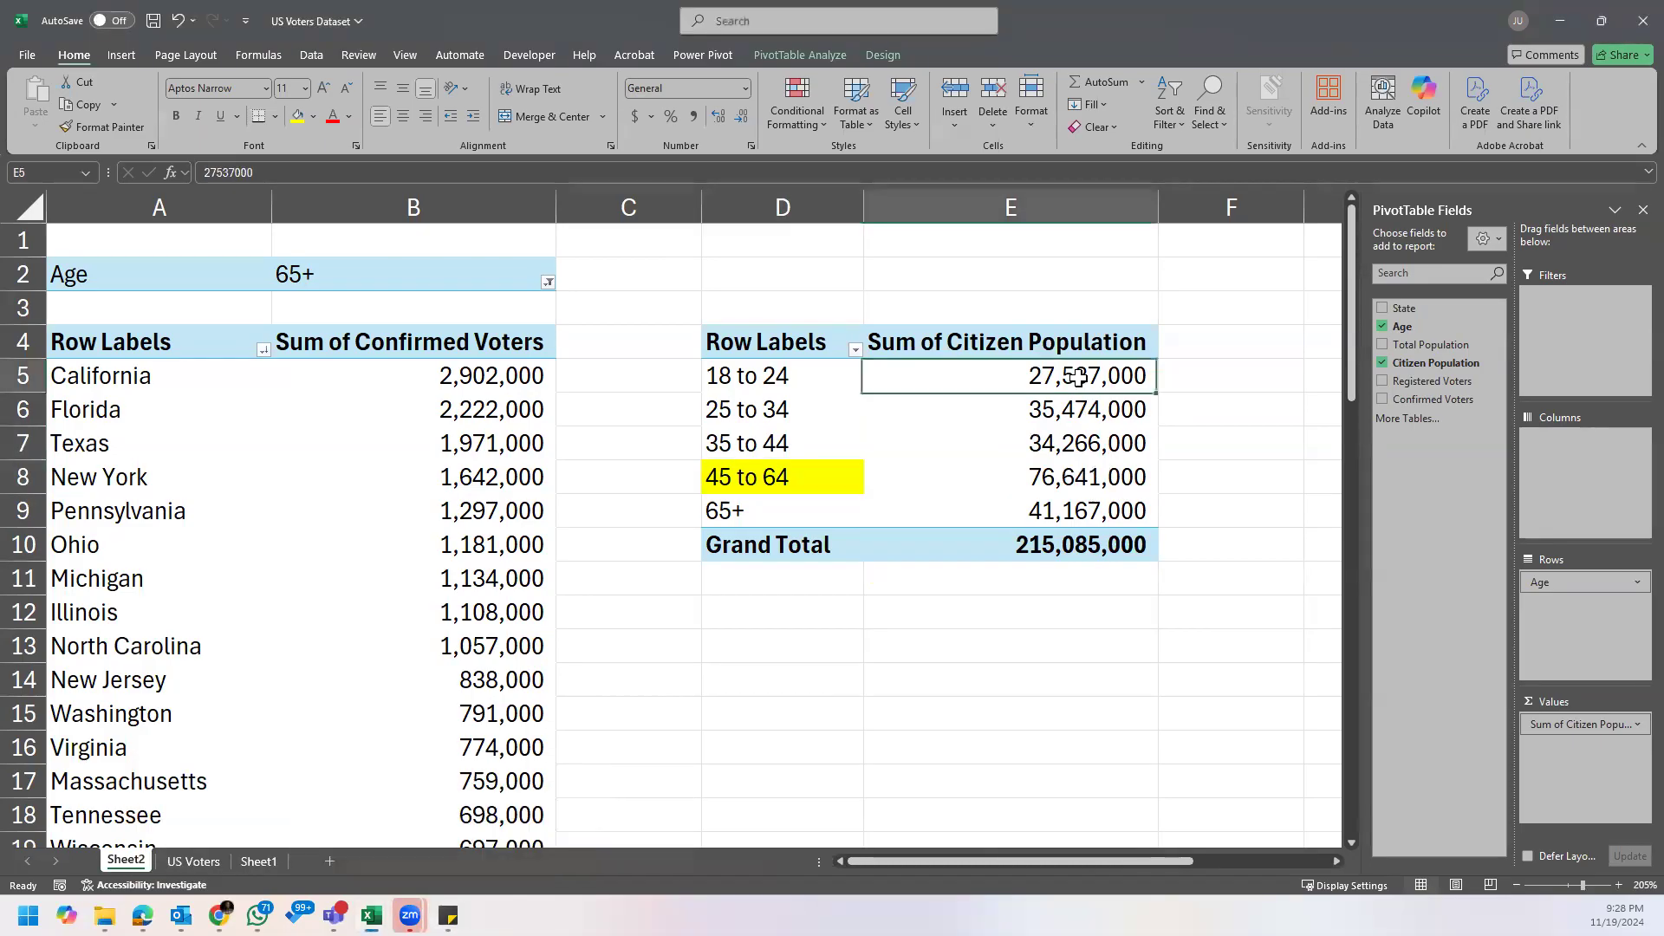
right_click(1052, 375)
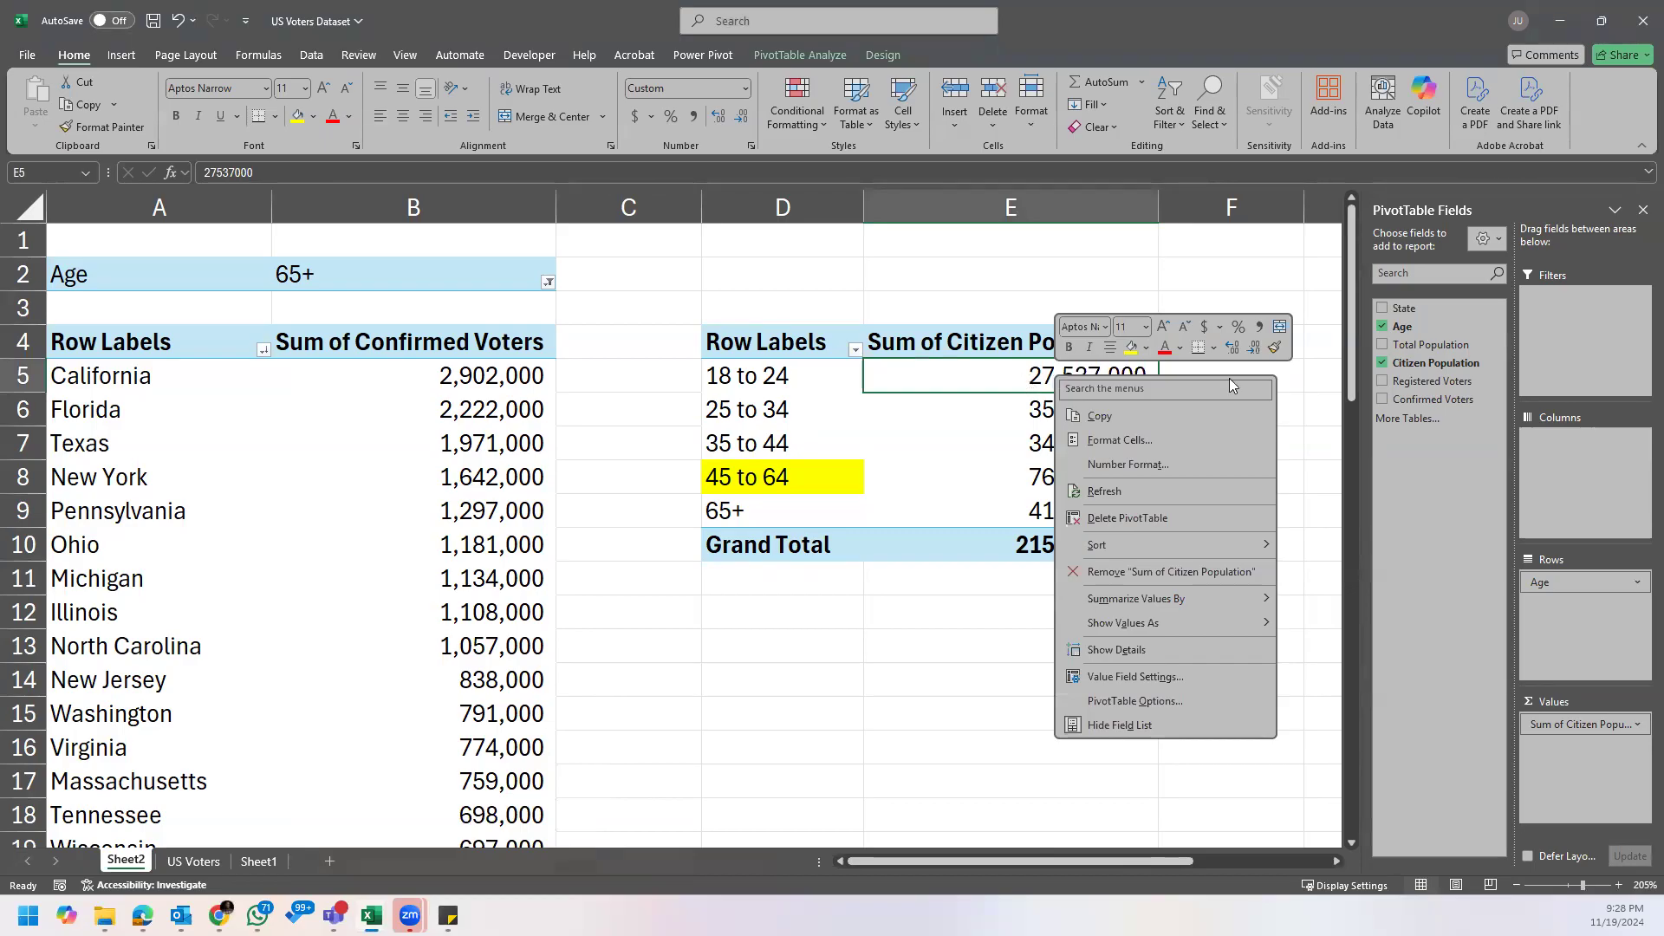
mouse_move(1214, 626)
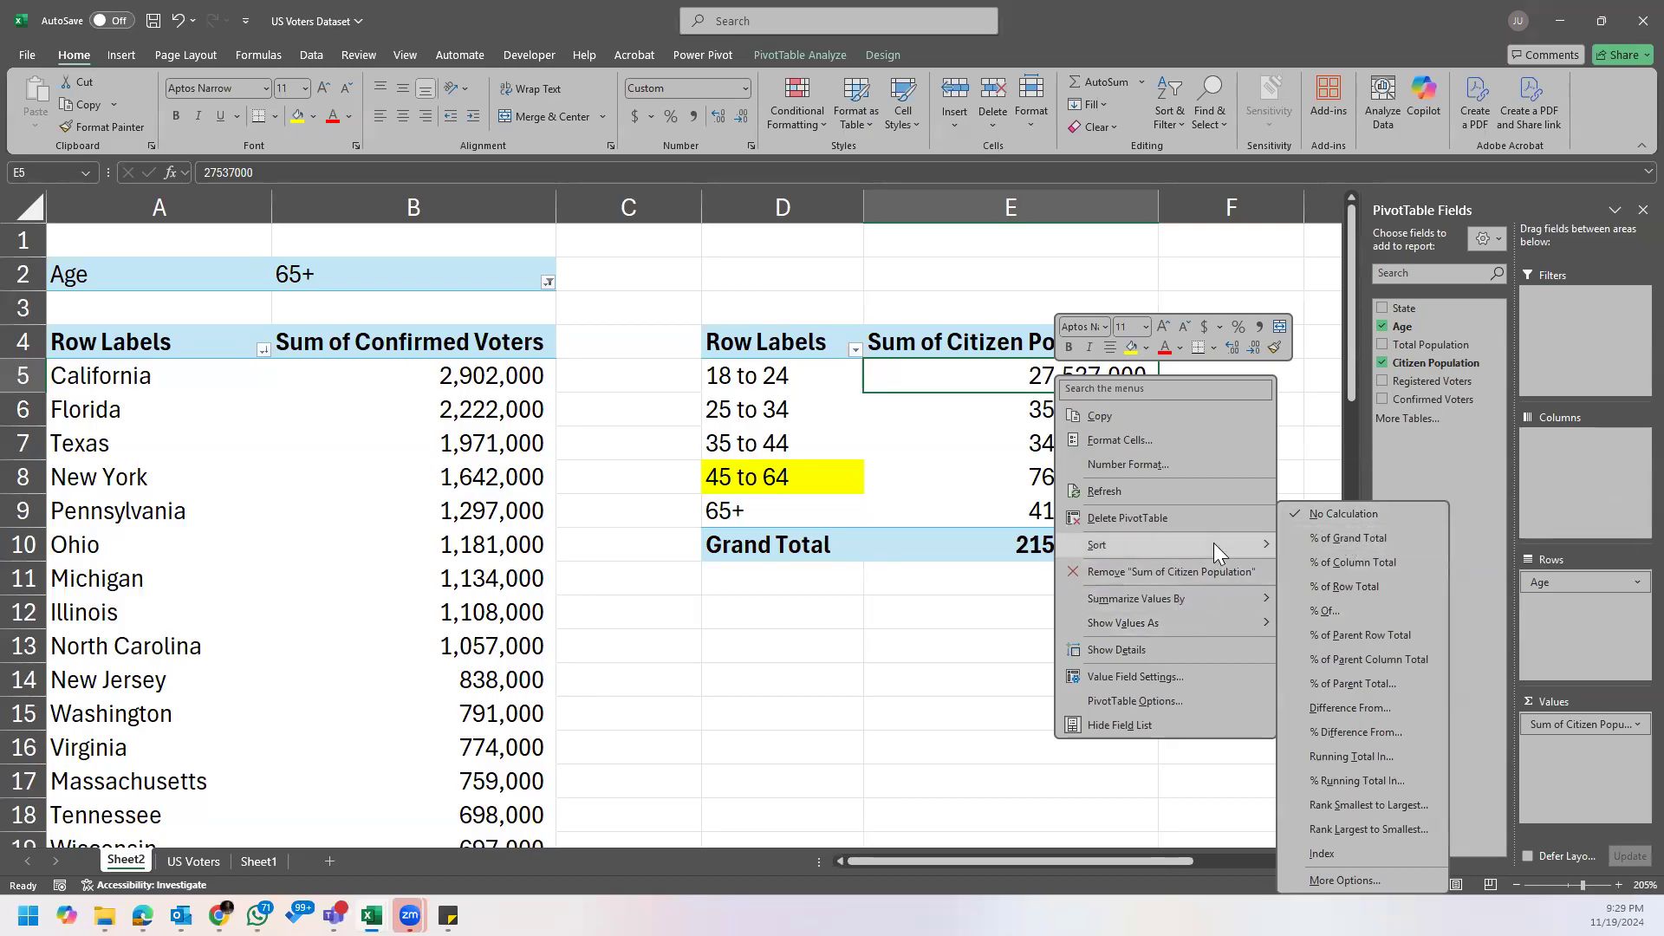
mouse_move(1233, 597)
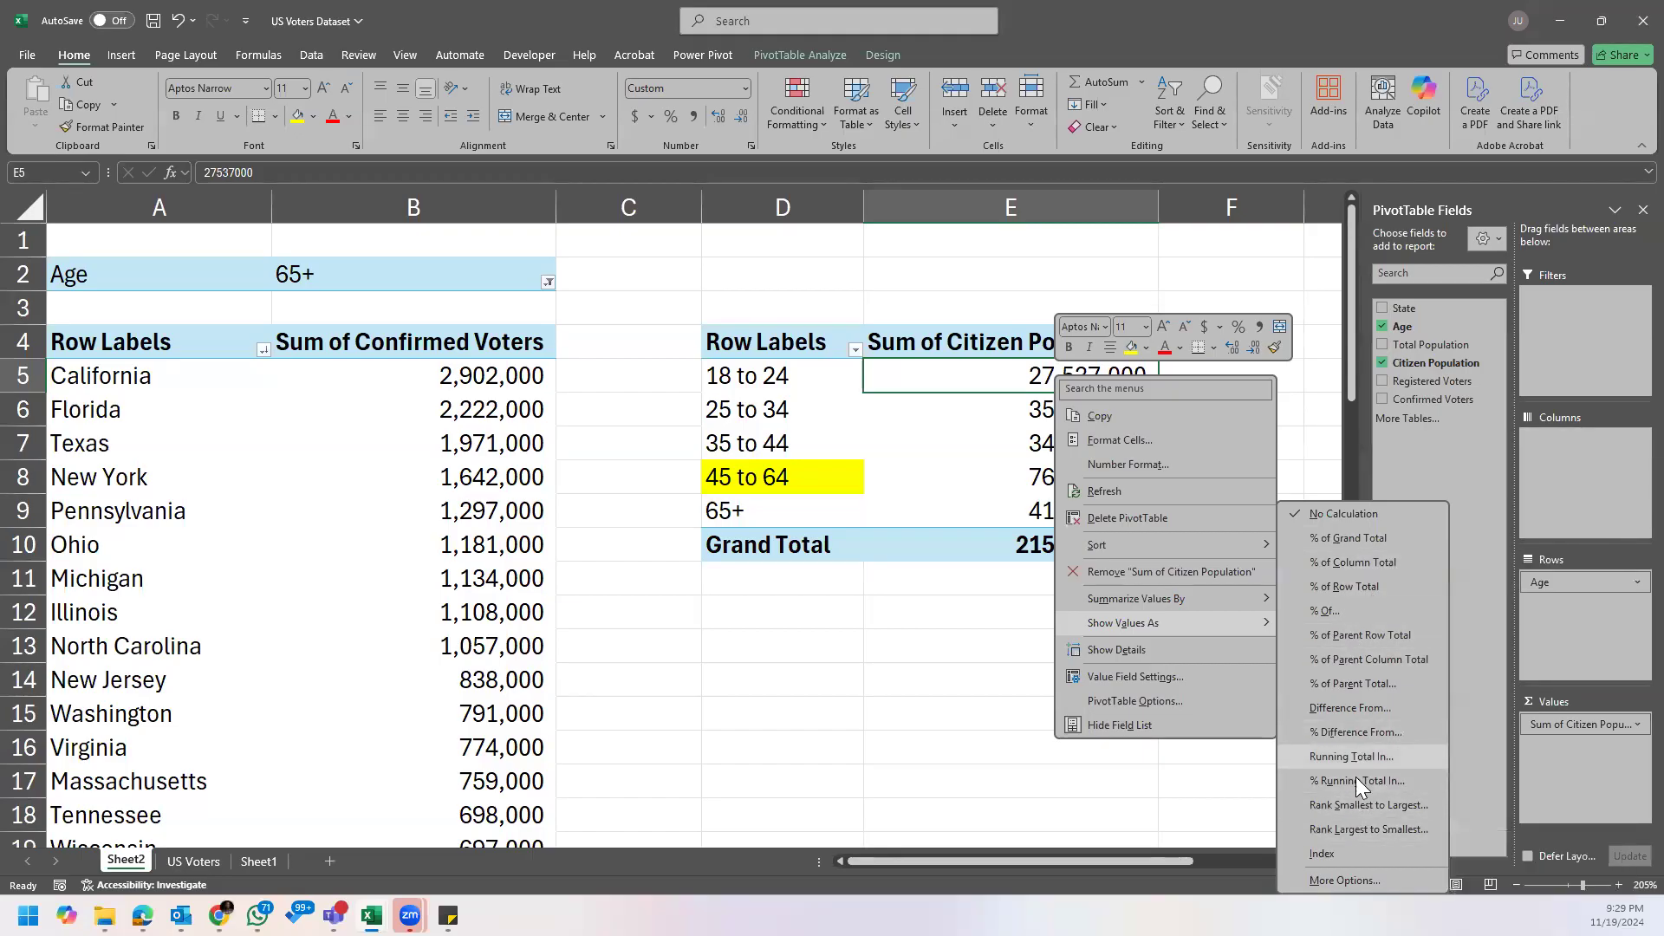
left_click(1368, 538)
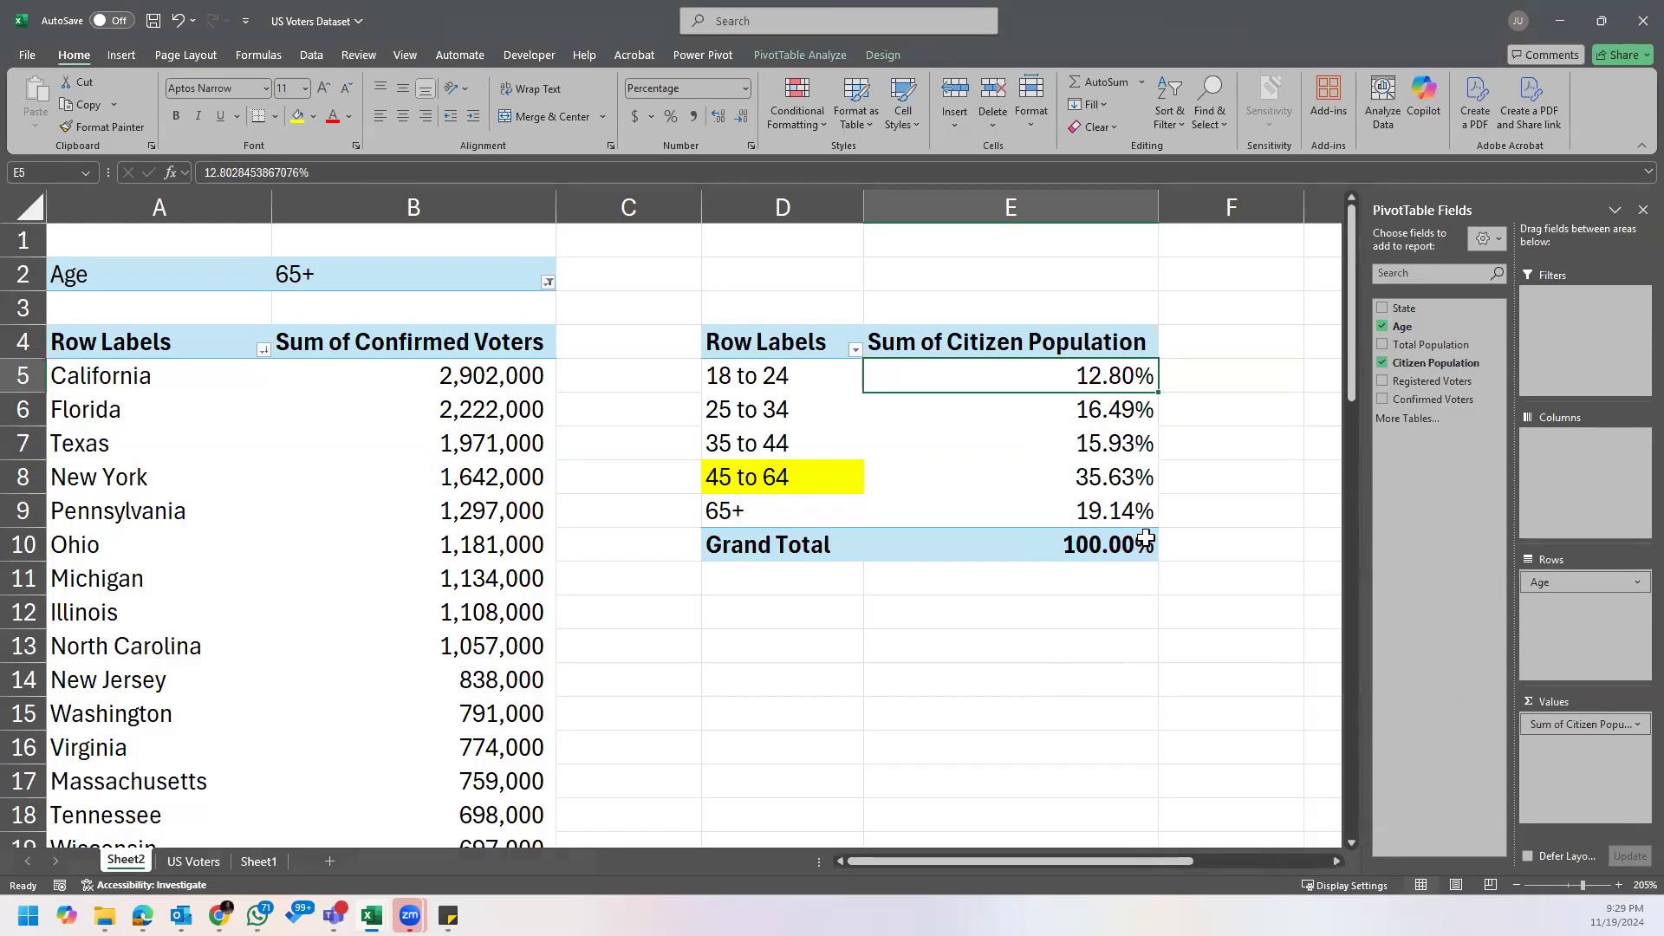
key("ctrl+z")
left_click(1048, 543)
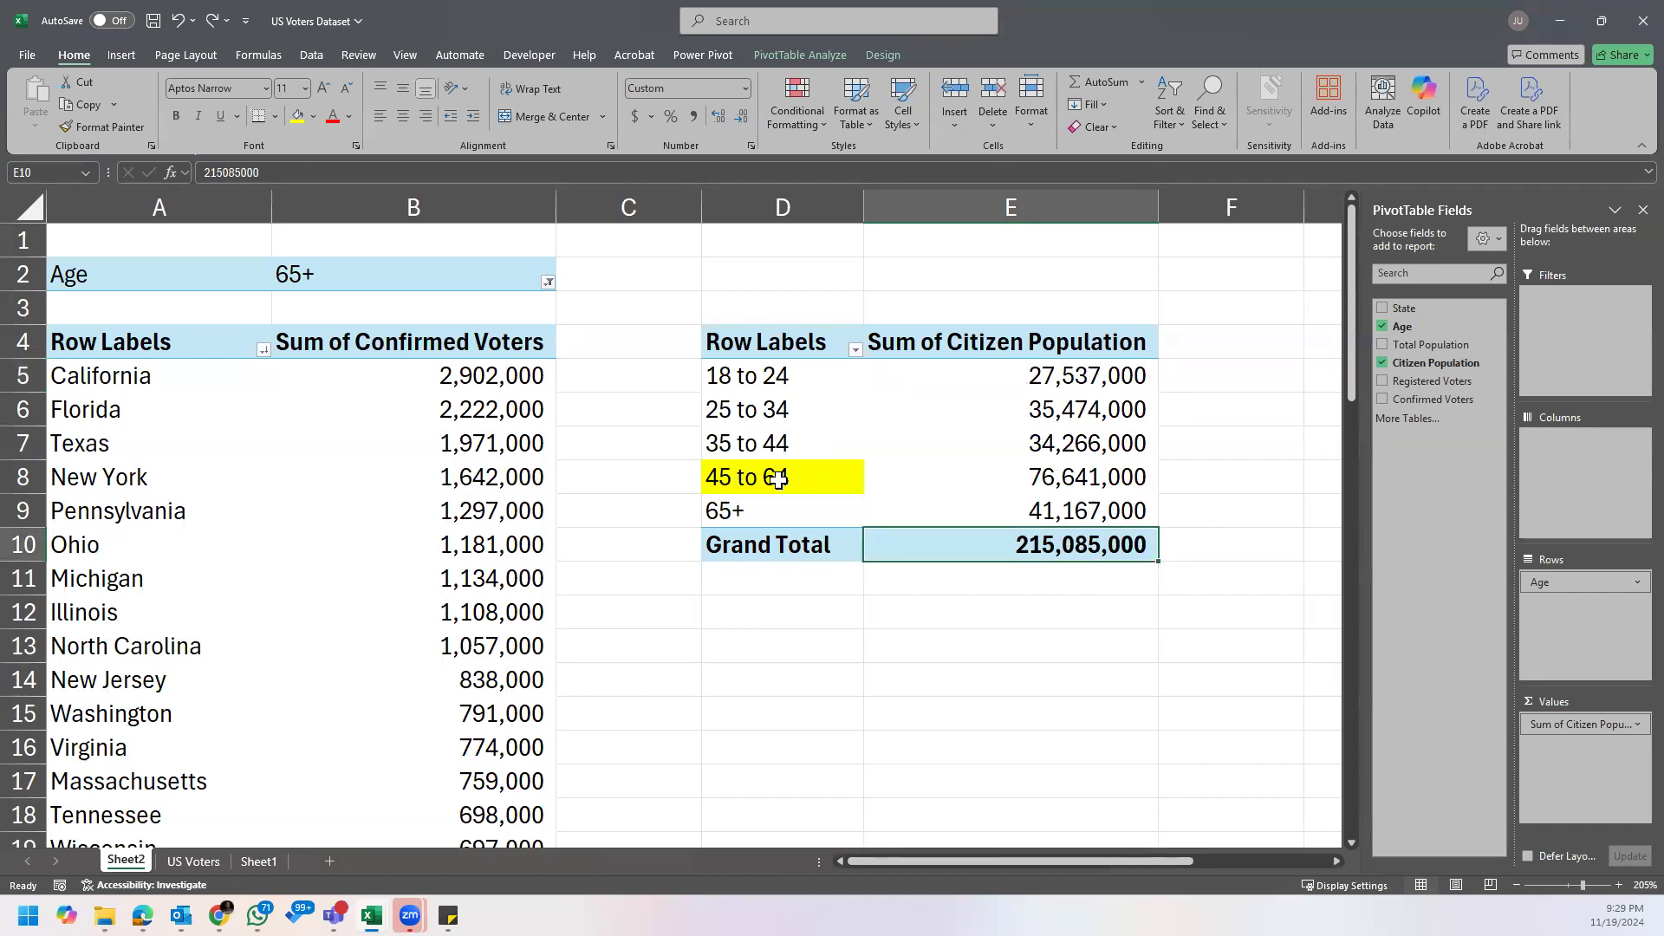
Step: Show the Sum of Citizen Population values as % of Grand Total
left_click(1045, 382)
right_click(1049, 382)
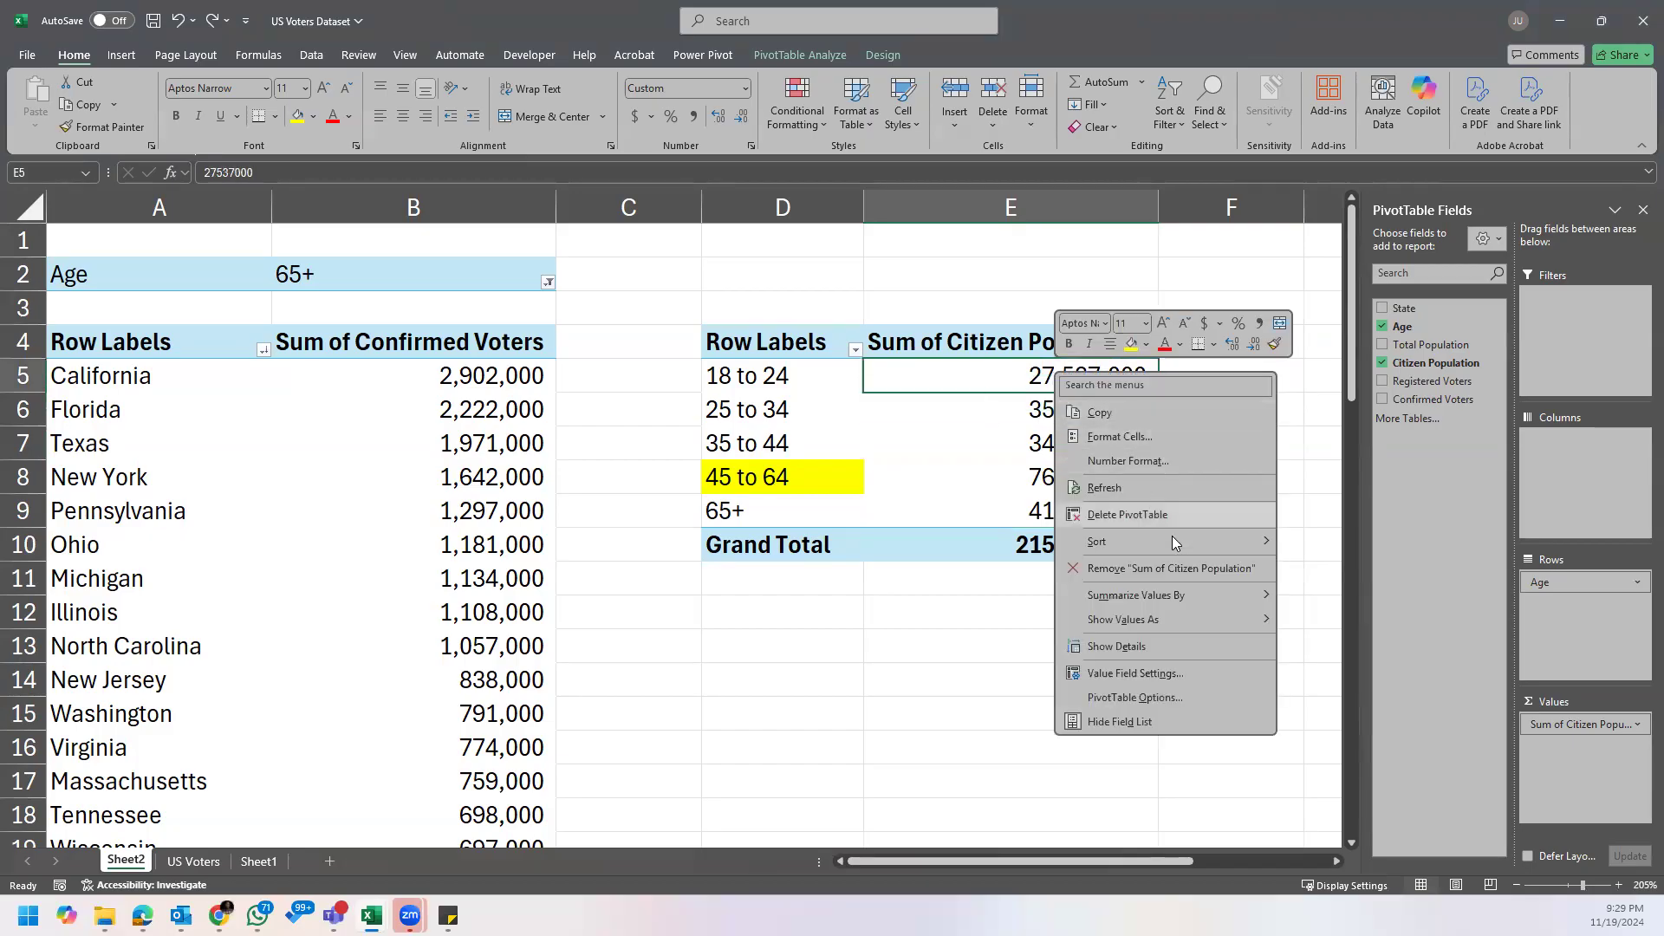
mouse_move(1202, 545)
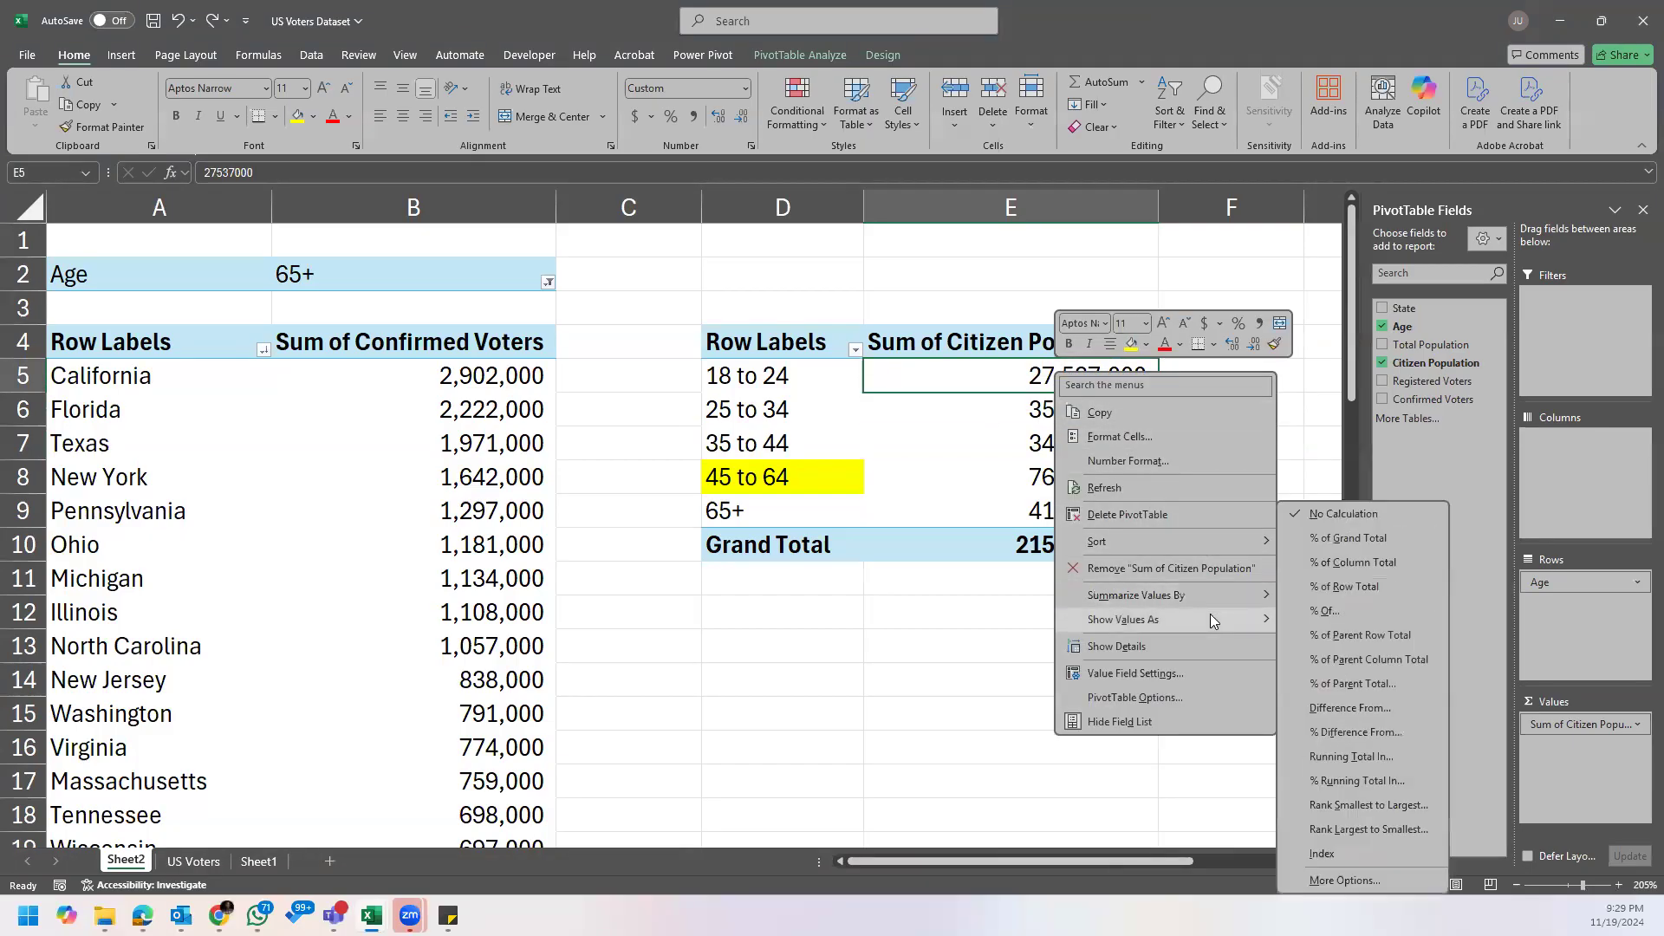
left_click(1340, 538)
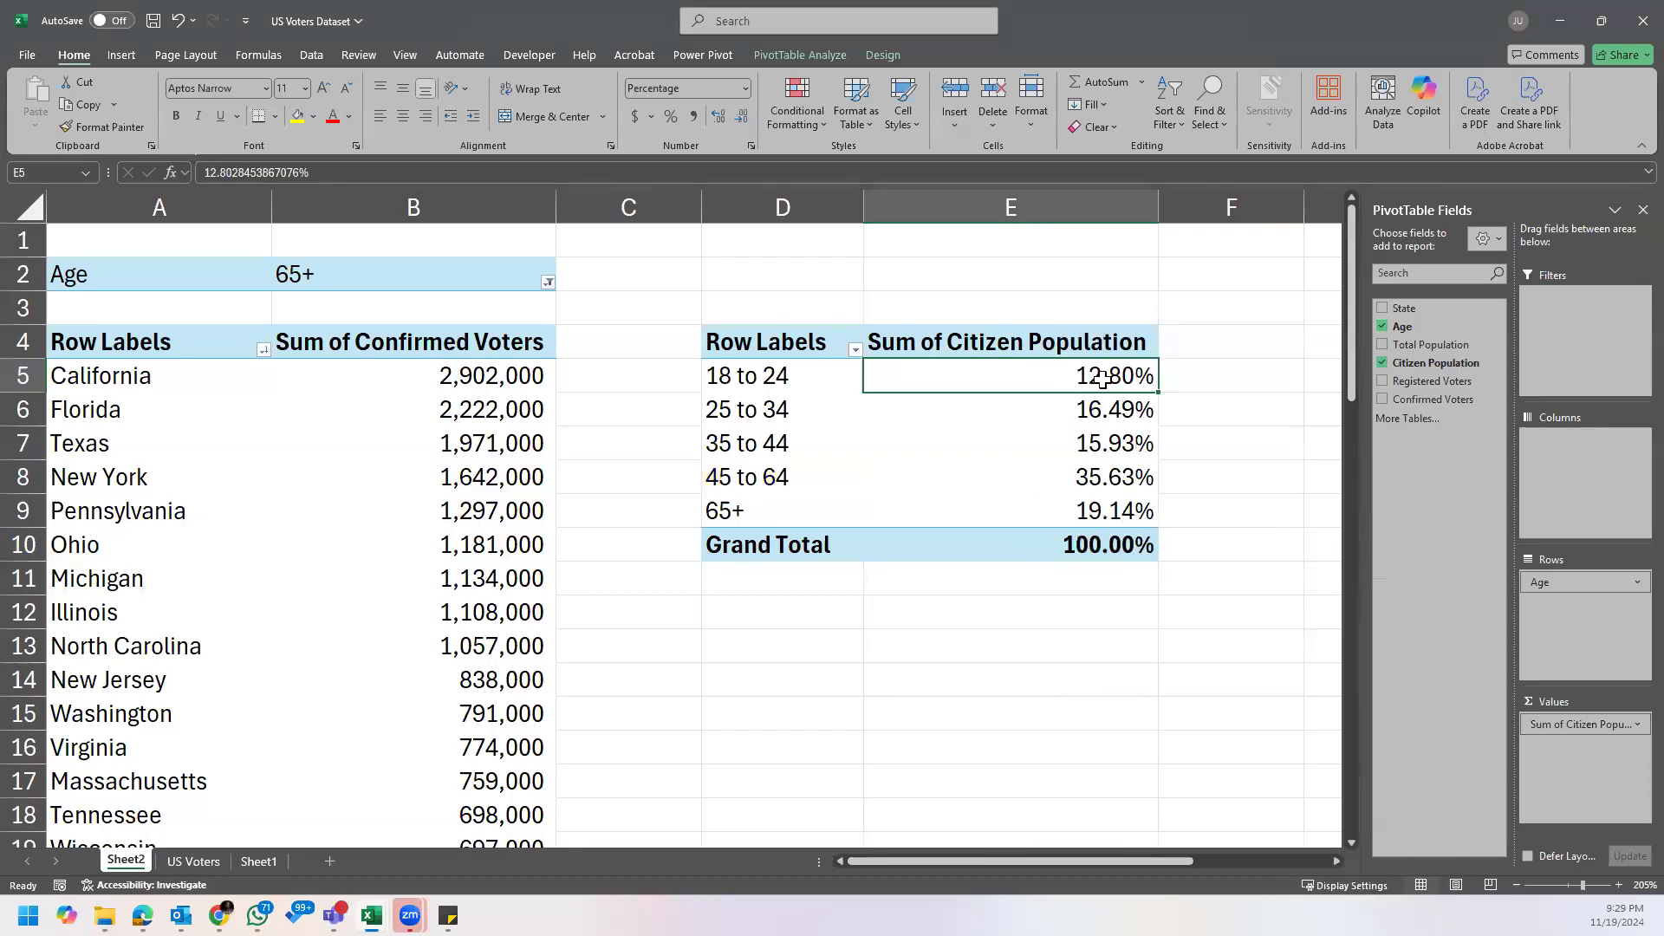
Step: Reduce the citizen population percentages, including the grand total, to whole numbers without decimals
left_click_drag(1102, 382, 1124, 532)
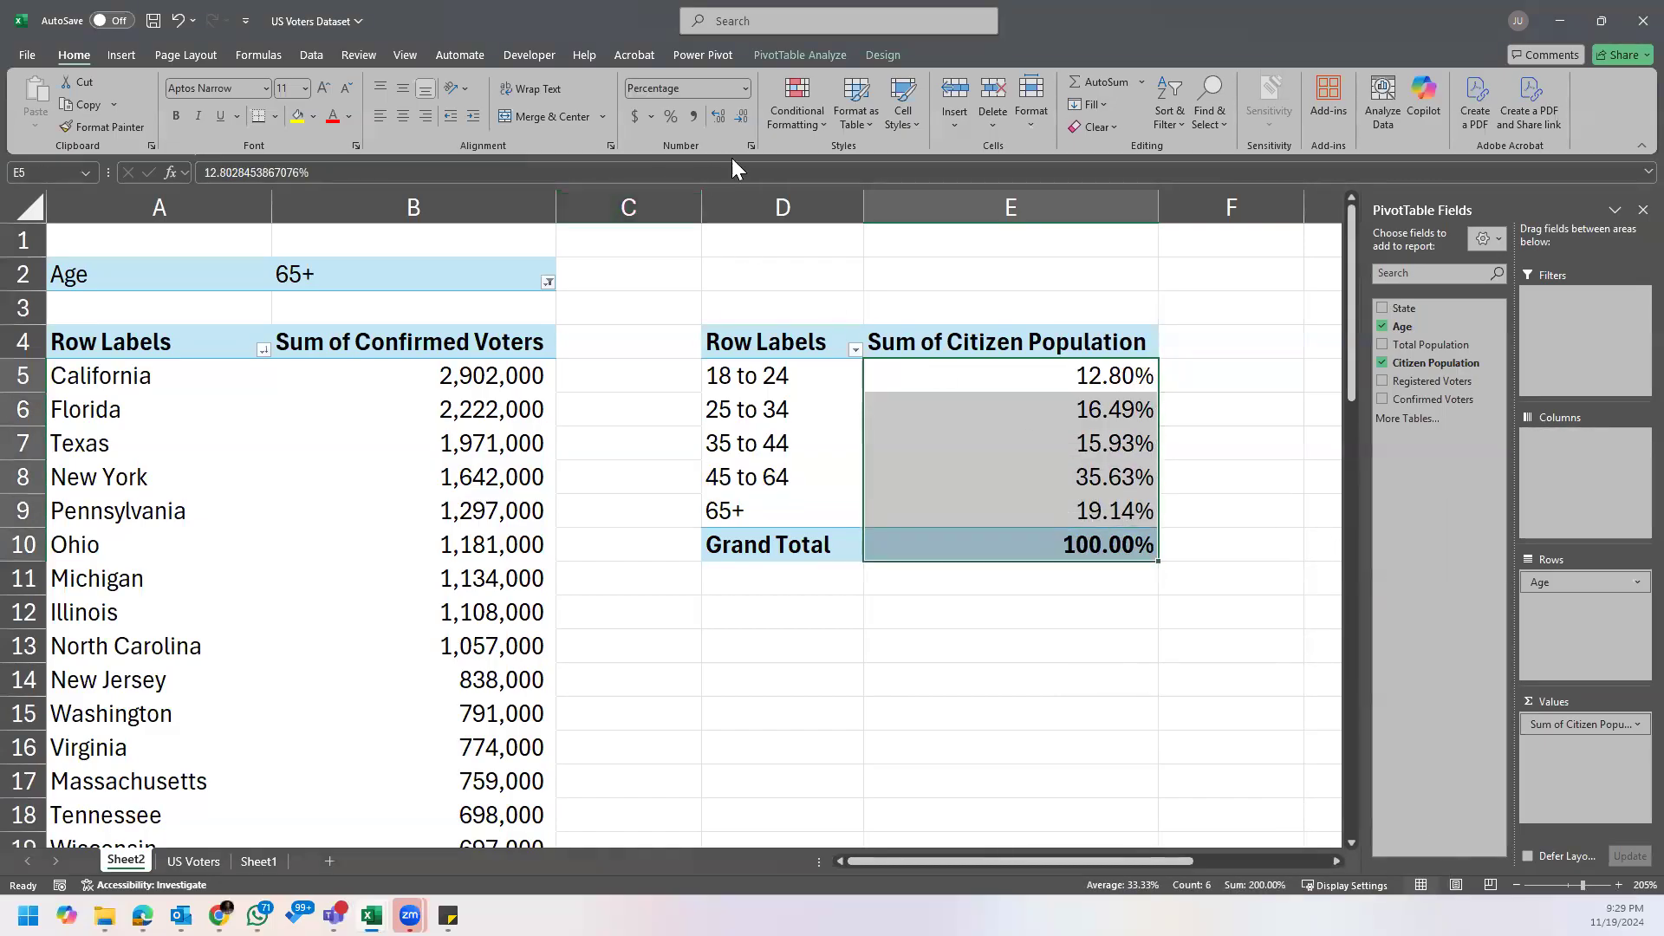
left_click(1083, 473)
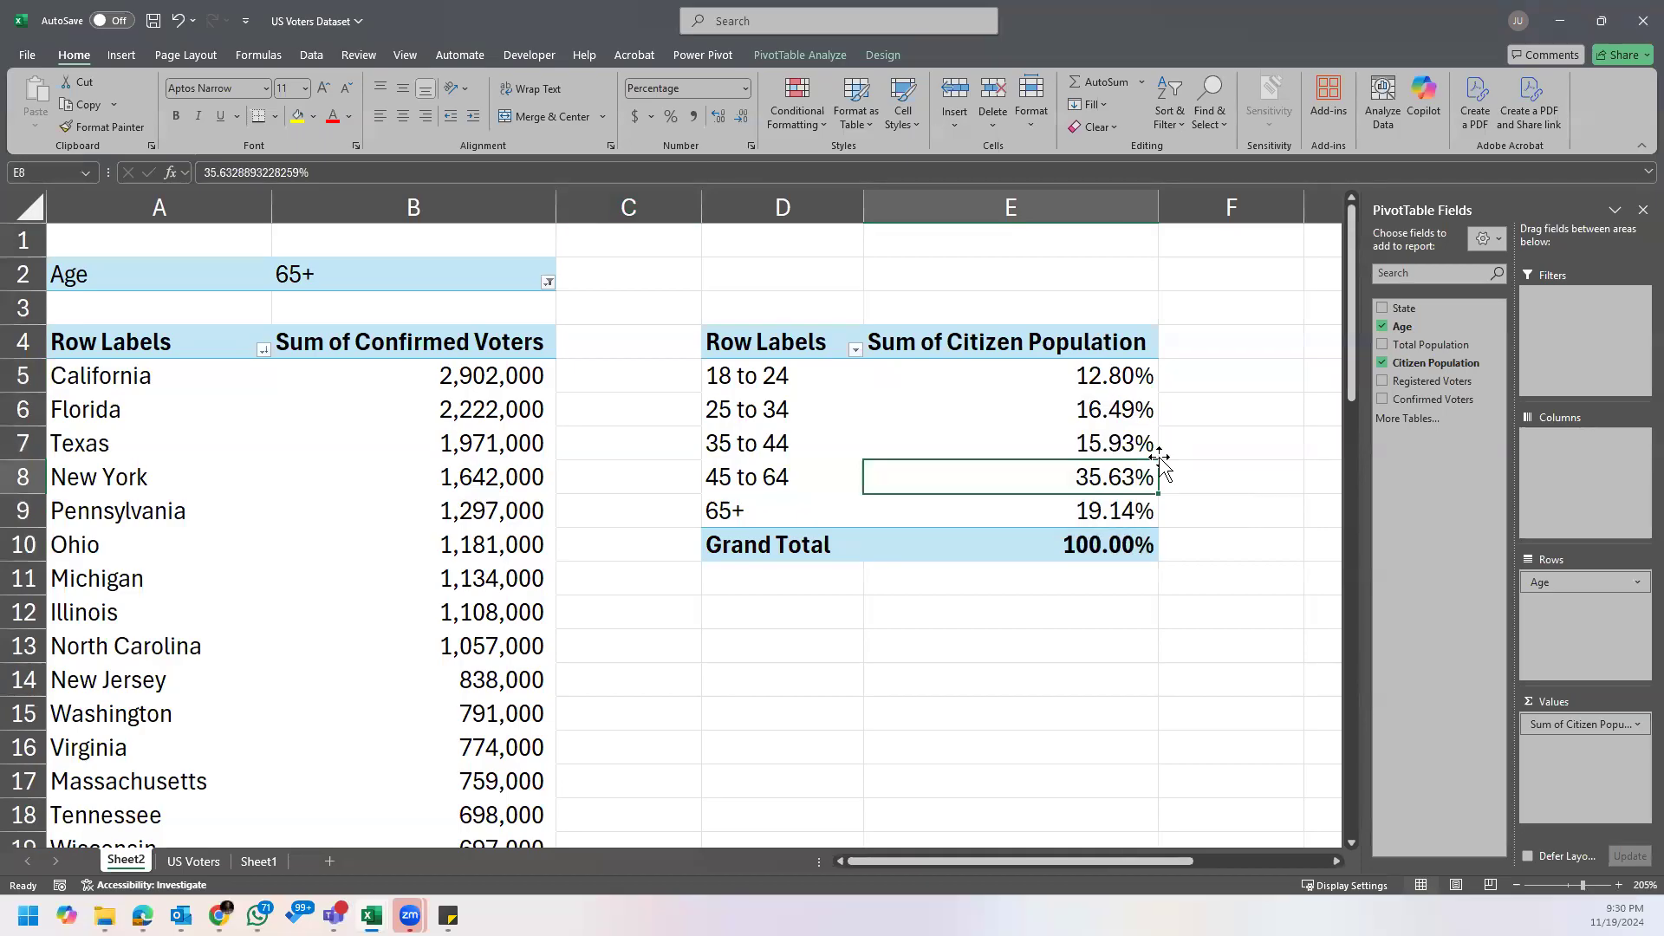
left_click_drag(1082, 368, 1085, 530)
left_click(741, 115)
left_click(742, 116)
Step: Highlight the citizen population percentage of the 45 to 64 age group in yellow
left_click(1083, 476)
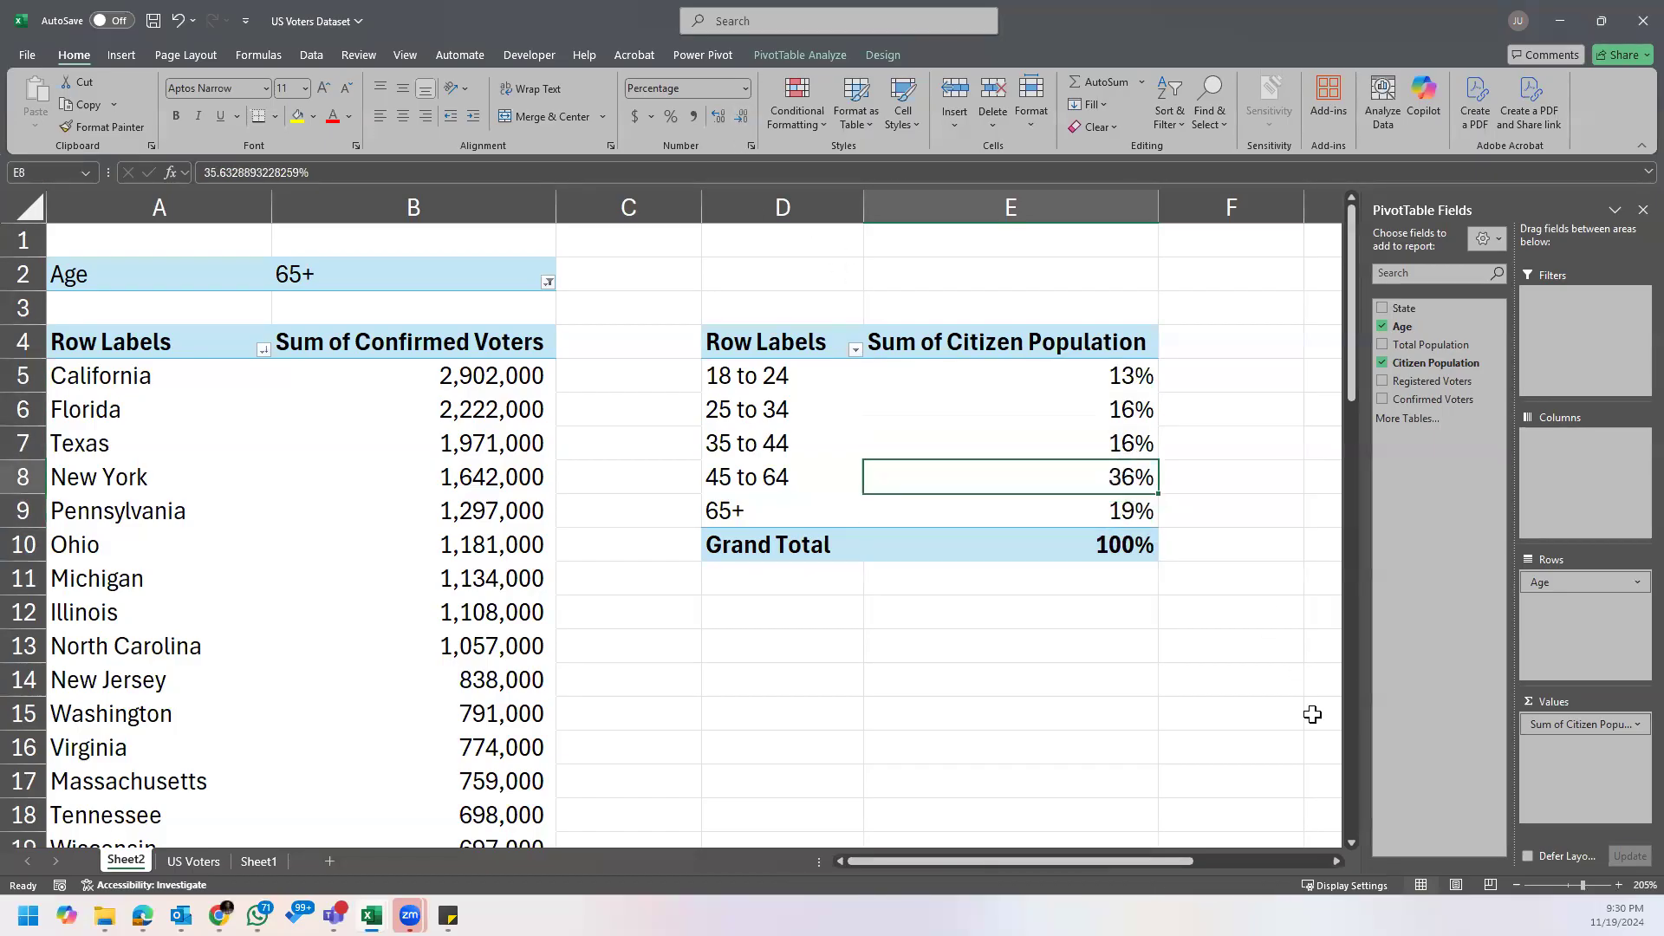
left_click(298, 115)
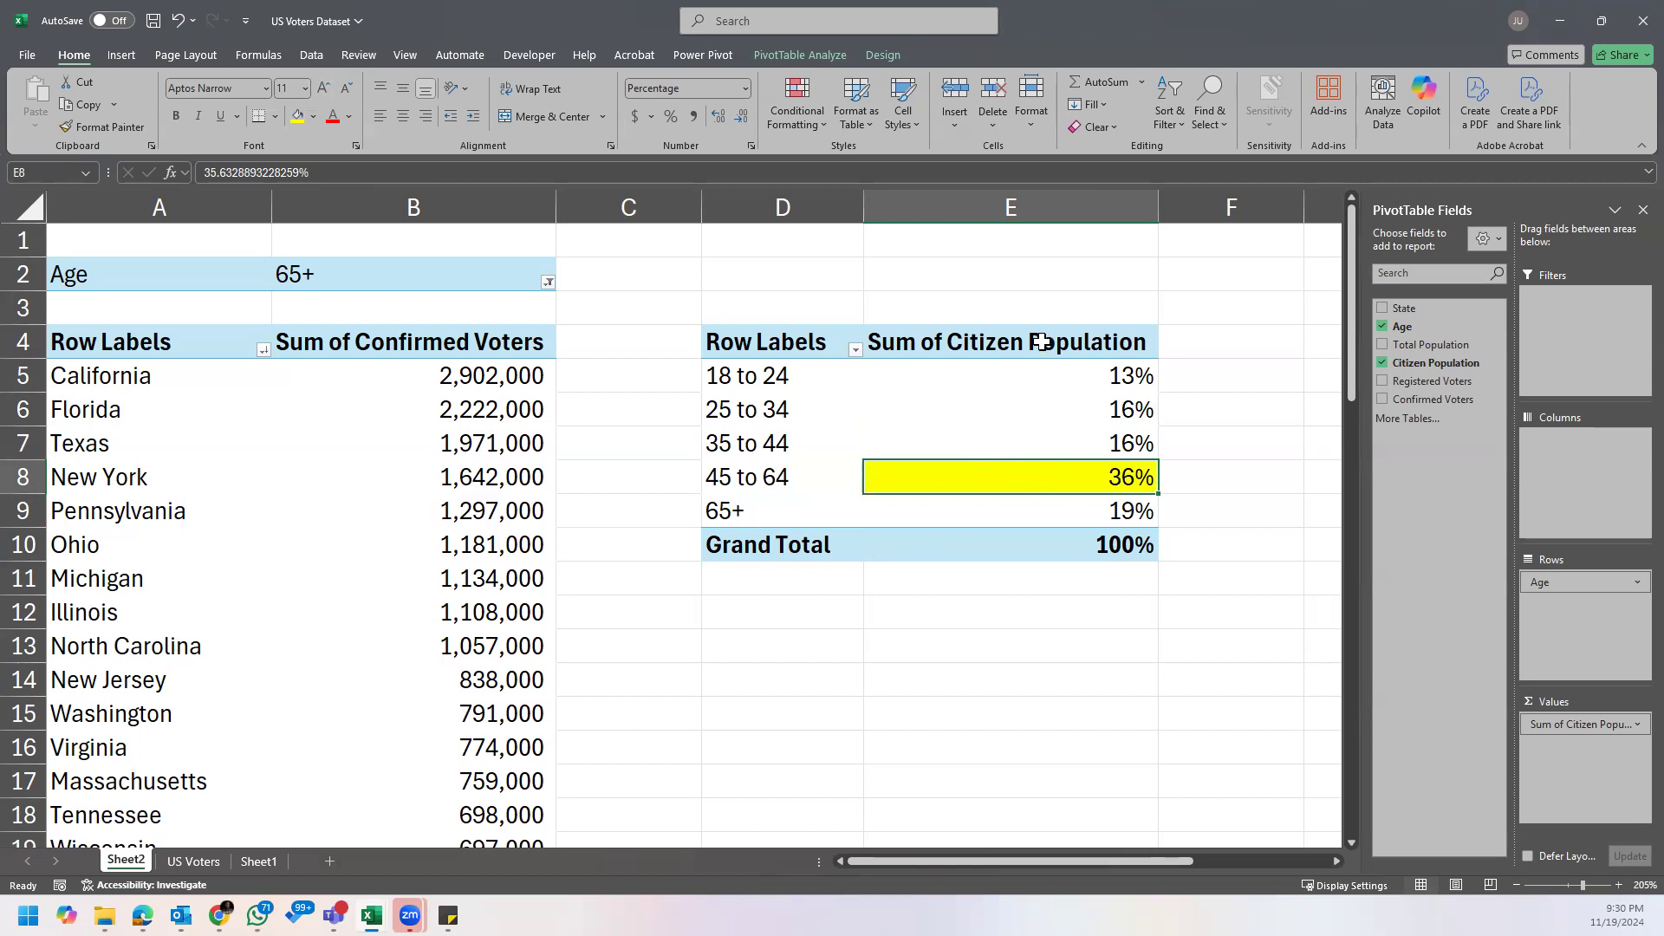
left_click(763, 479)
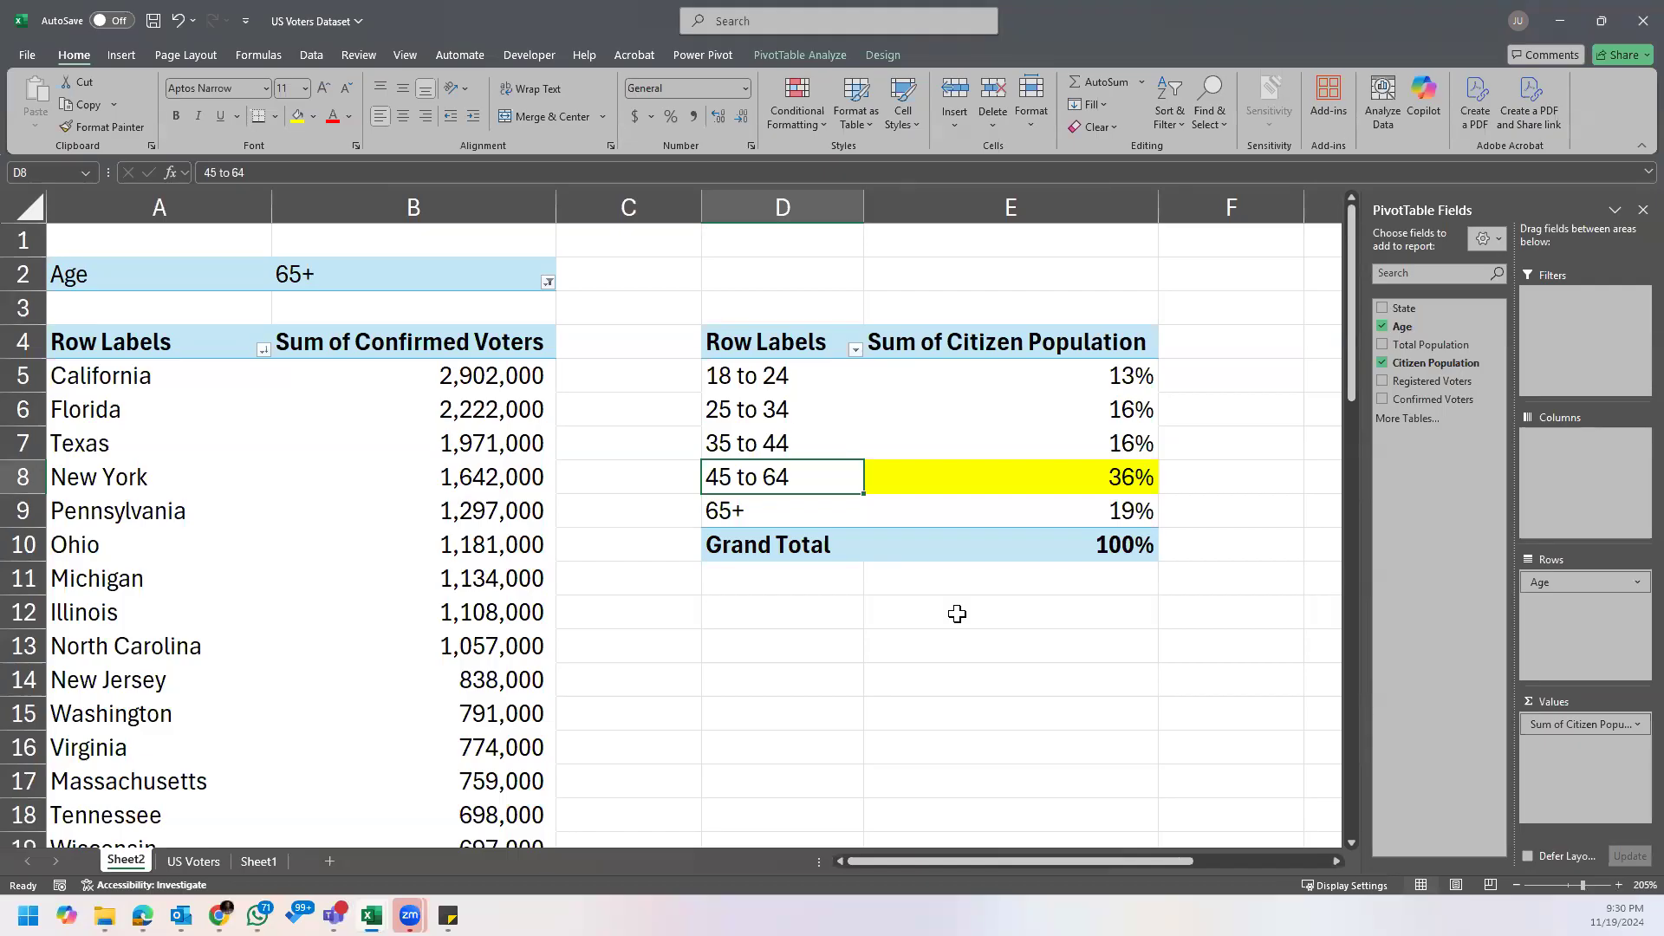
left_click(1001, 417)
Step: Read the Assignment's third question on Voter Turnout (Confirmed Voters/Registered Voters) for each state with voters below 25 years
left_click_drag(1178, 860, 1340, 867)
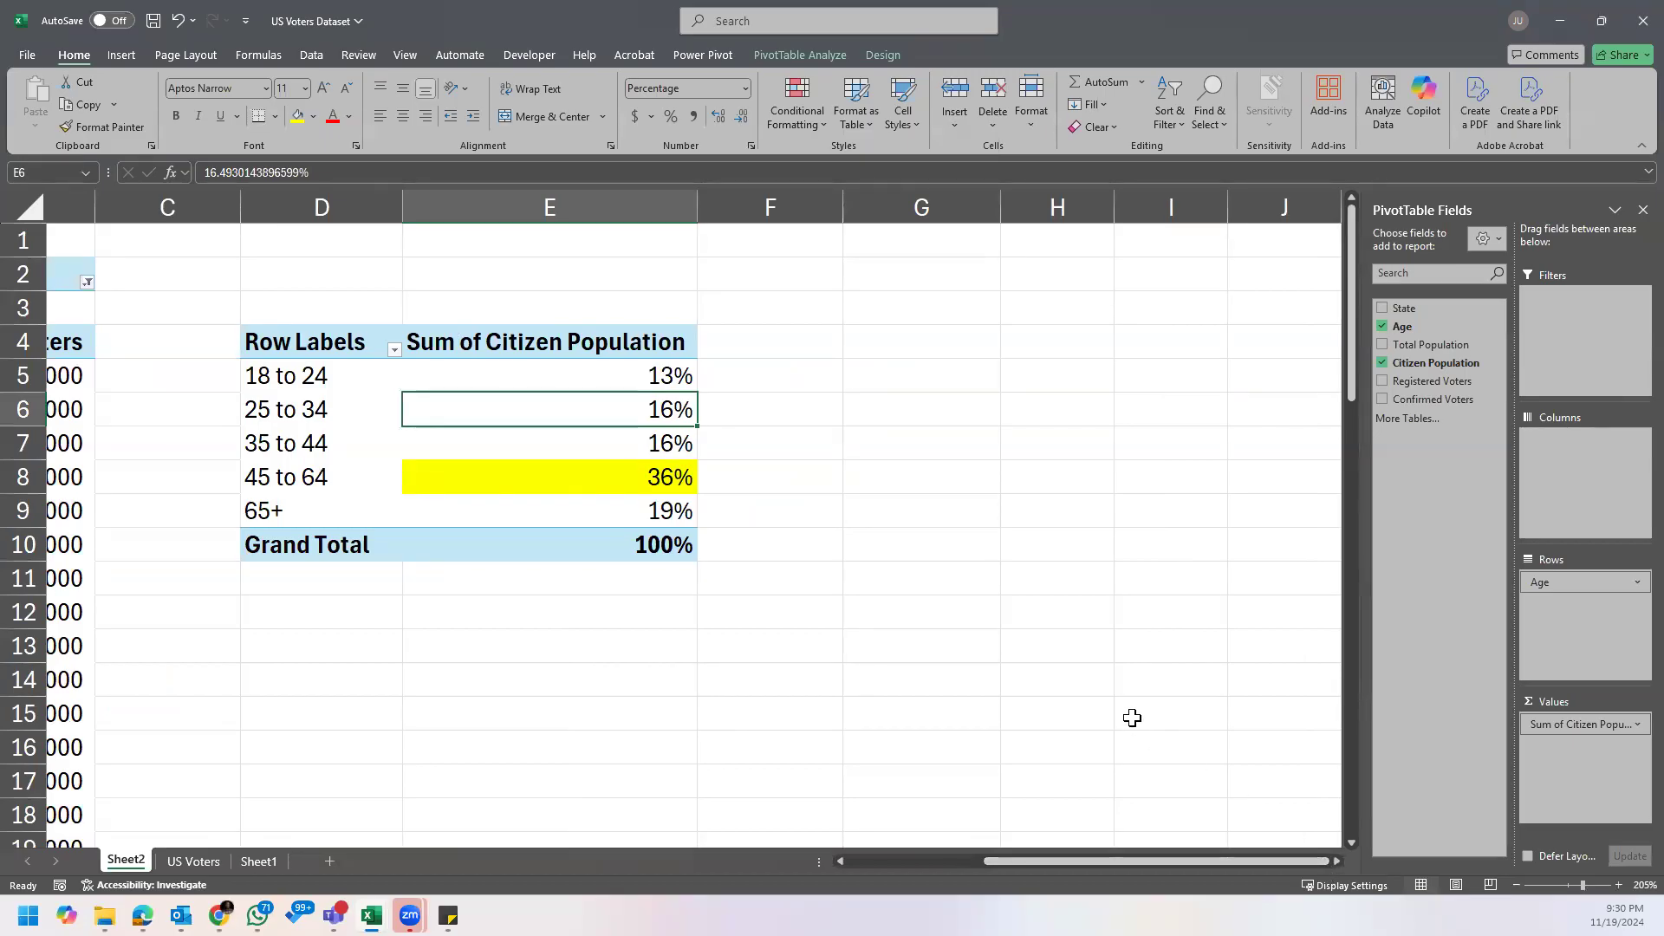
left_click_drag(310, 347, 579, 393)
mouse_move(448, 916)
left_click(506, 845)
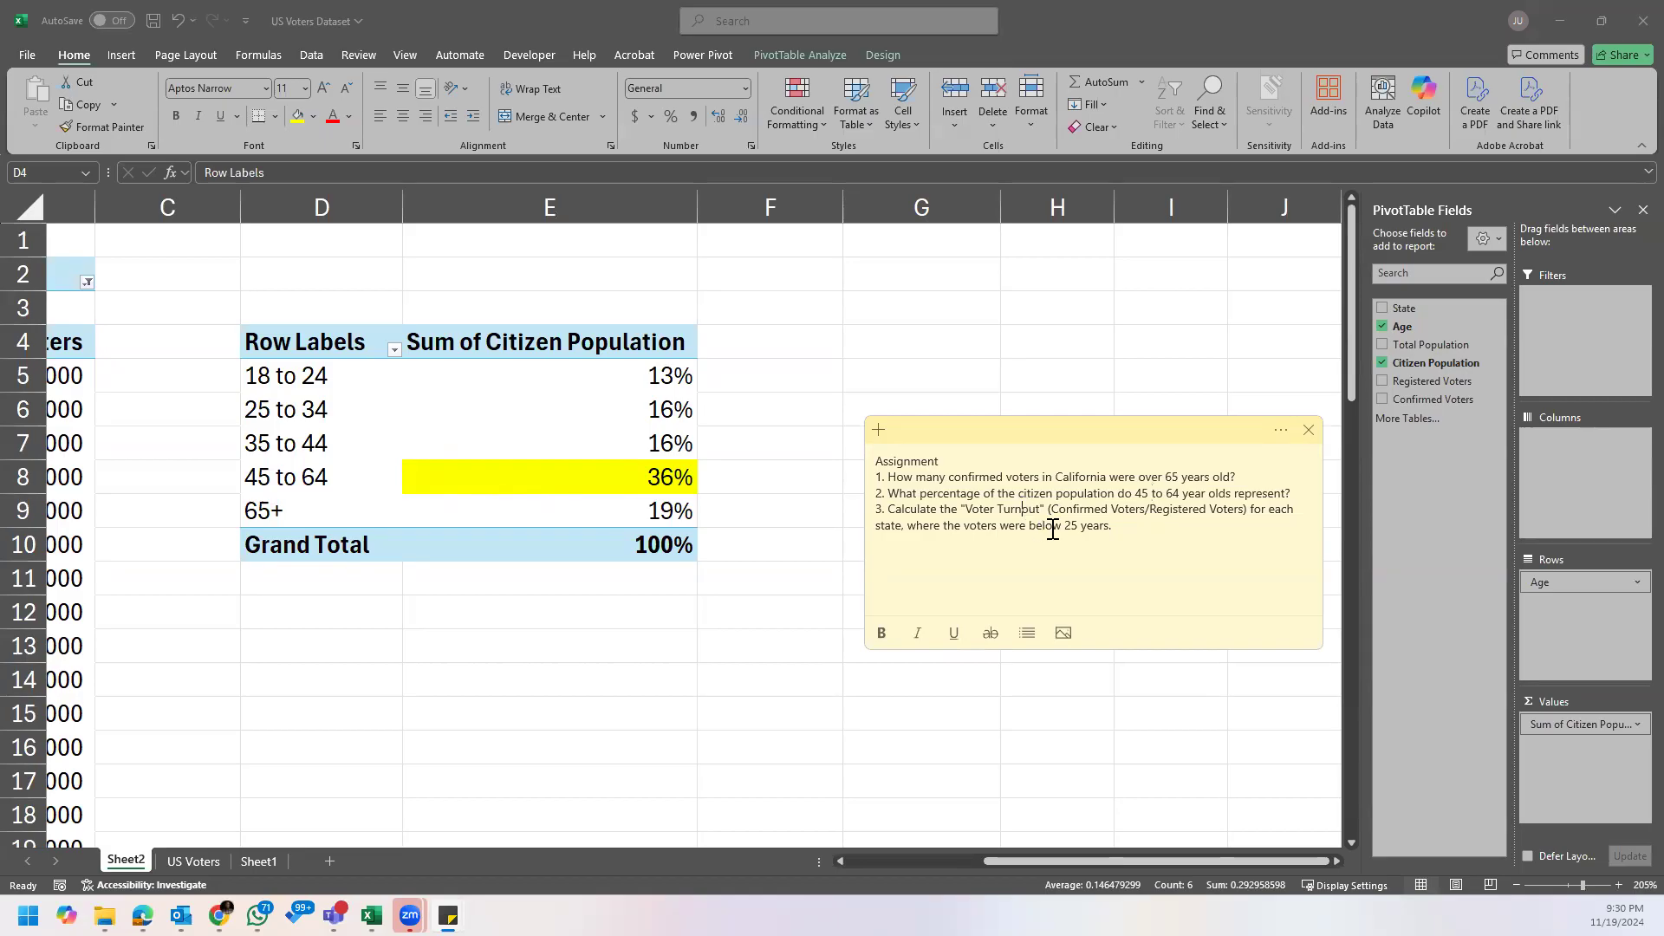
left_click(1132, 509)
left_click(1239, 510)
left_click(905, 527)
left_click(1016, 526)
left_click(1094, 528)
Step: Remove the yellow highlight from the 45 to 64 percentage by copying the format of the 35 to 44 percentage onto it
left_click(585, 443)
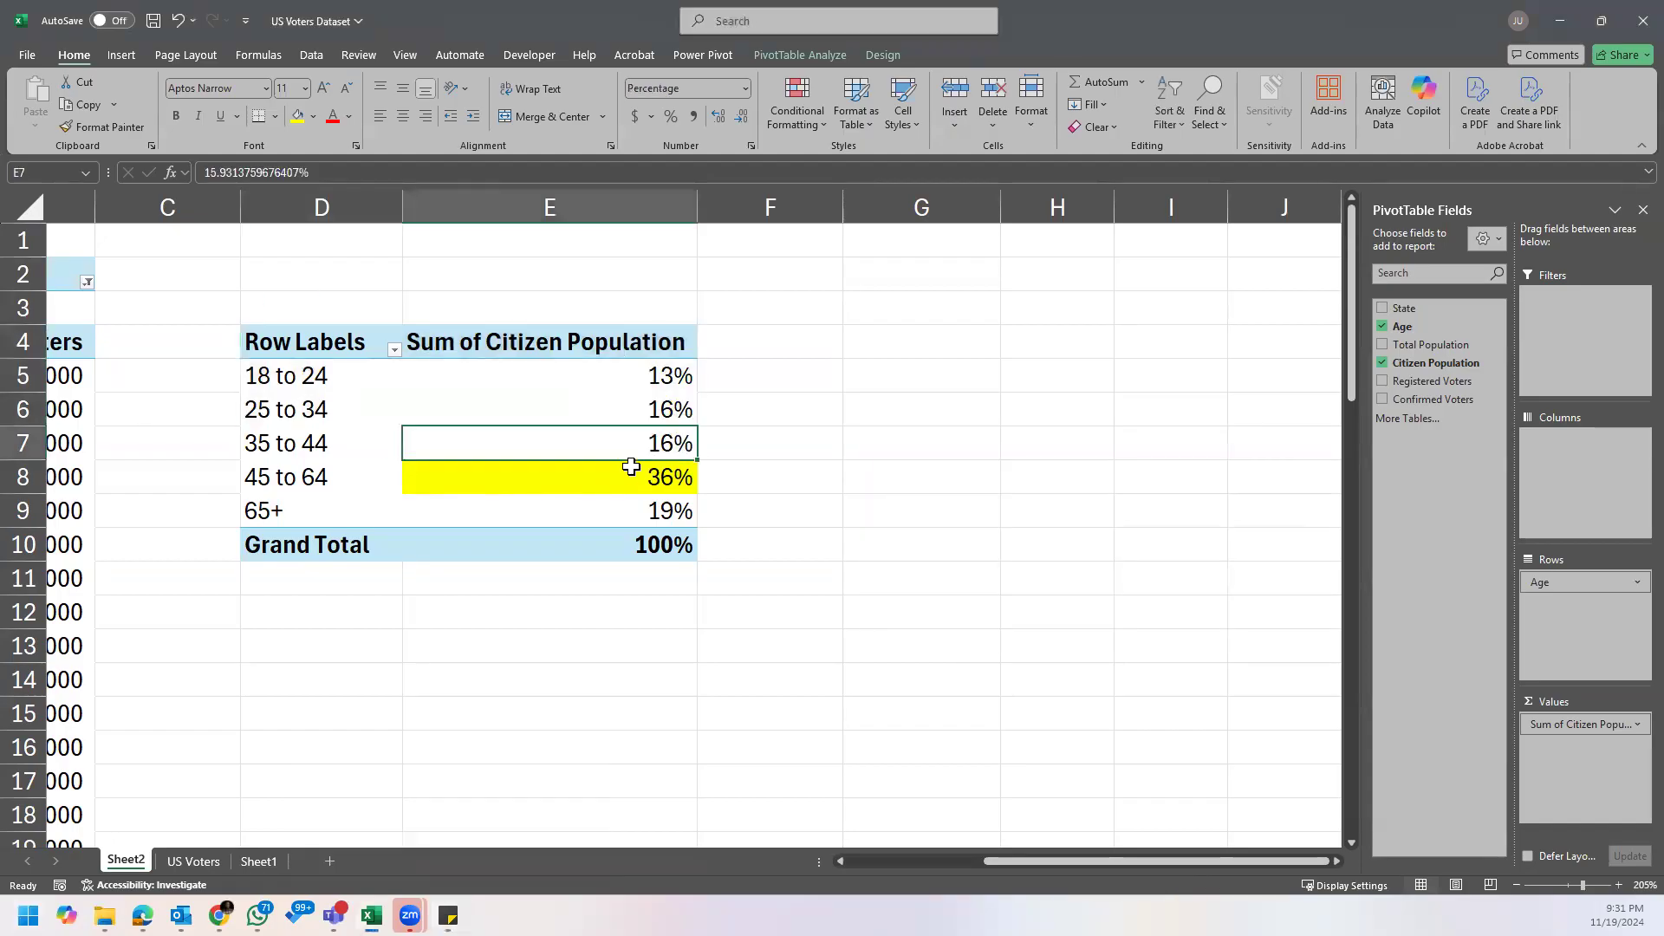
left_click(119, 135)
left_click(589, 477)
left_click(603, 390)
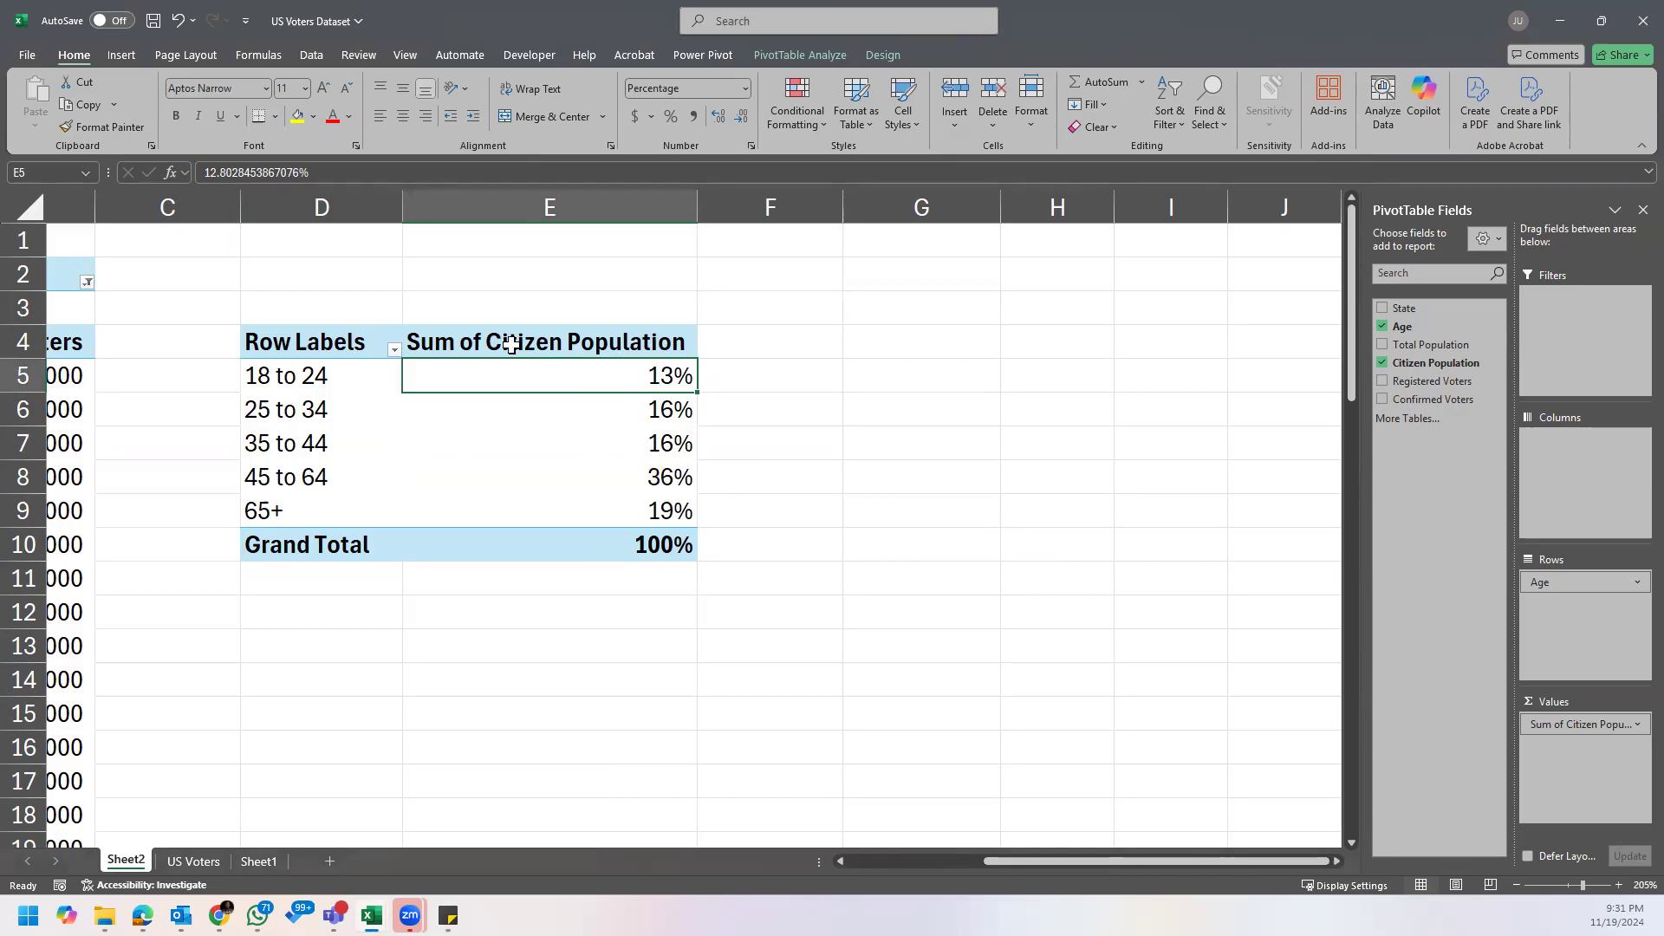
Step: Reread the voter turnout formula and age condition in the Assignment note, and return to the PivotTable sheet
left_click(340, 346)
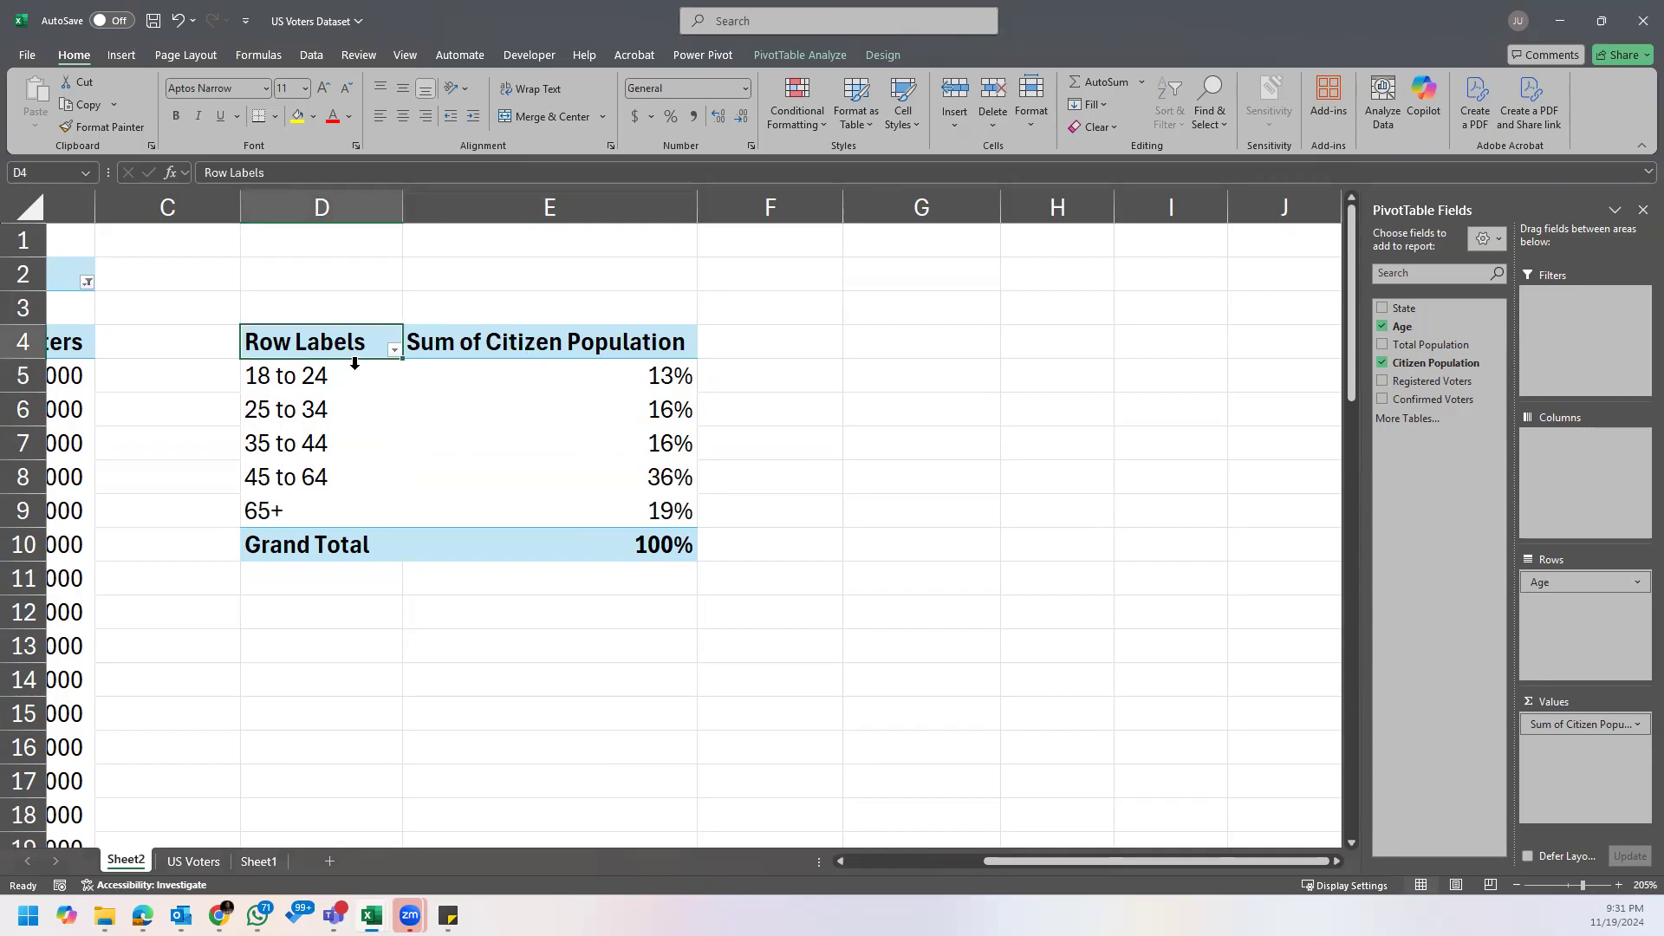
mouse_move(448, 915)
left_click(515, 865)
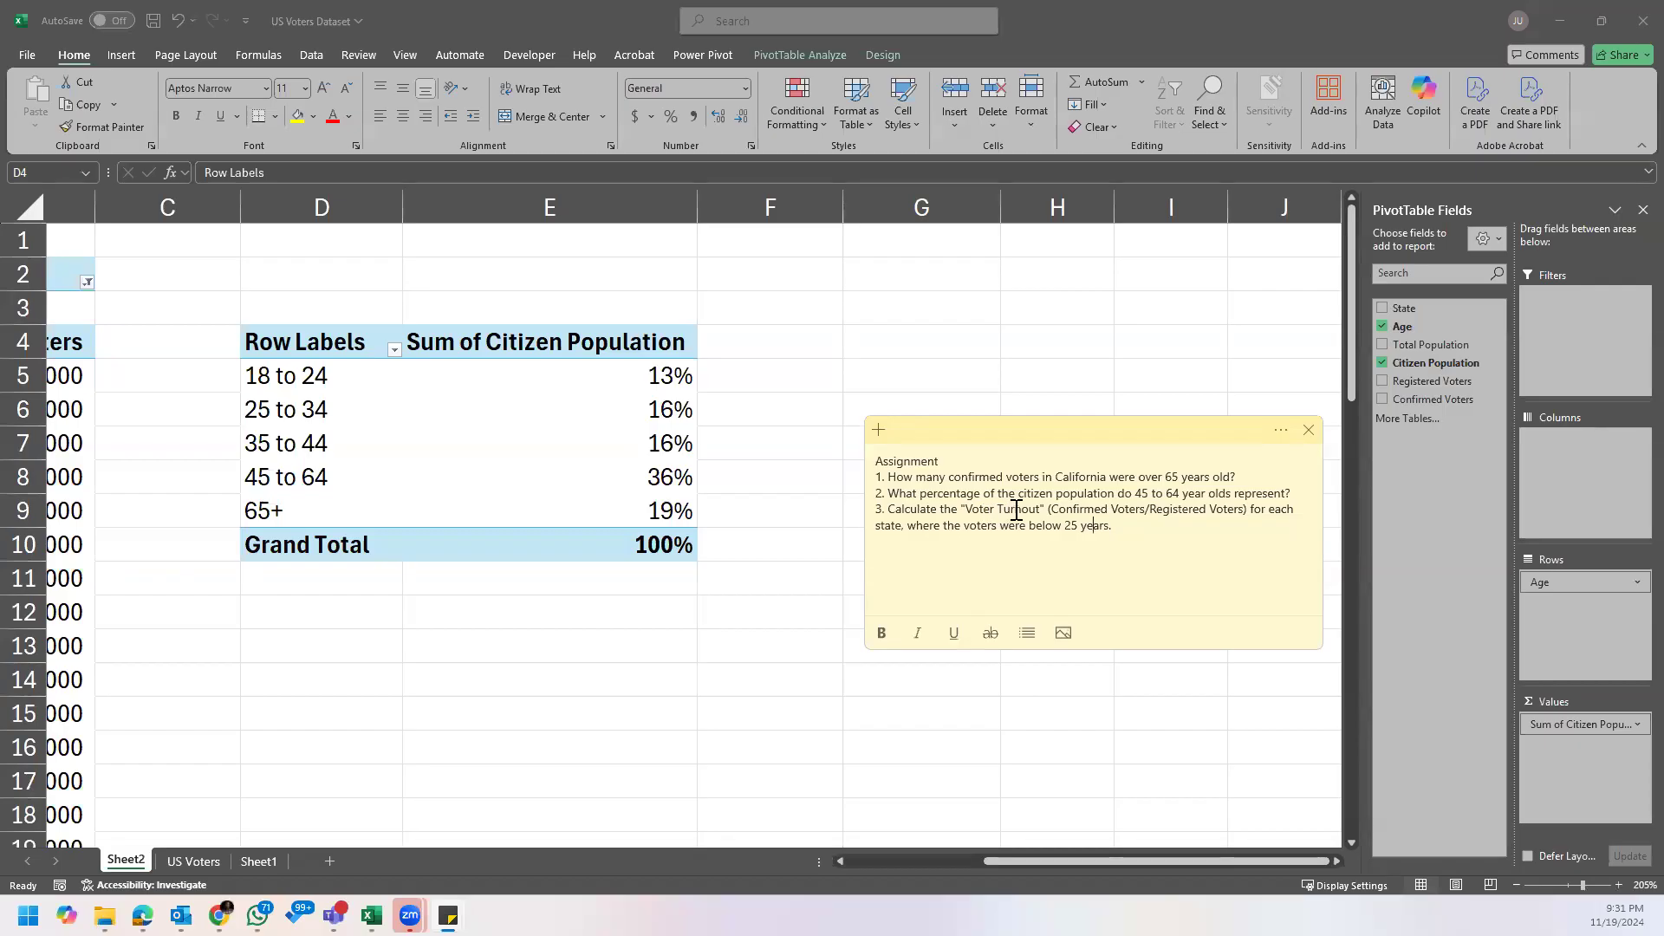
left_click(1075, 509)
left_click(1184, 510)
left_click(1077, 527)
left_click_drag(1101, 428, 0, 428)
left_click(609, 406)
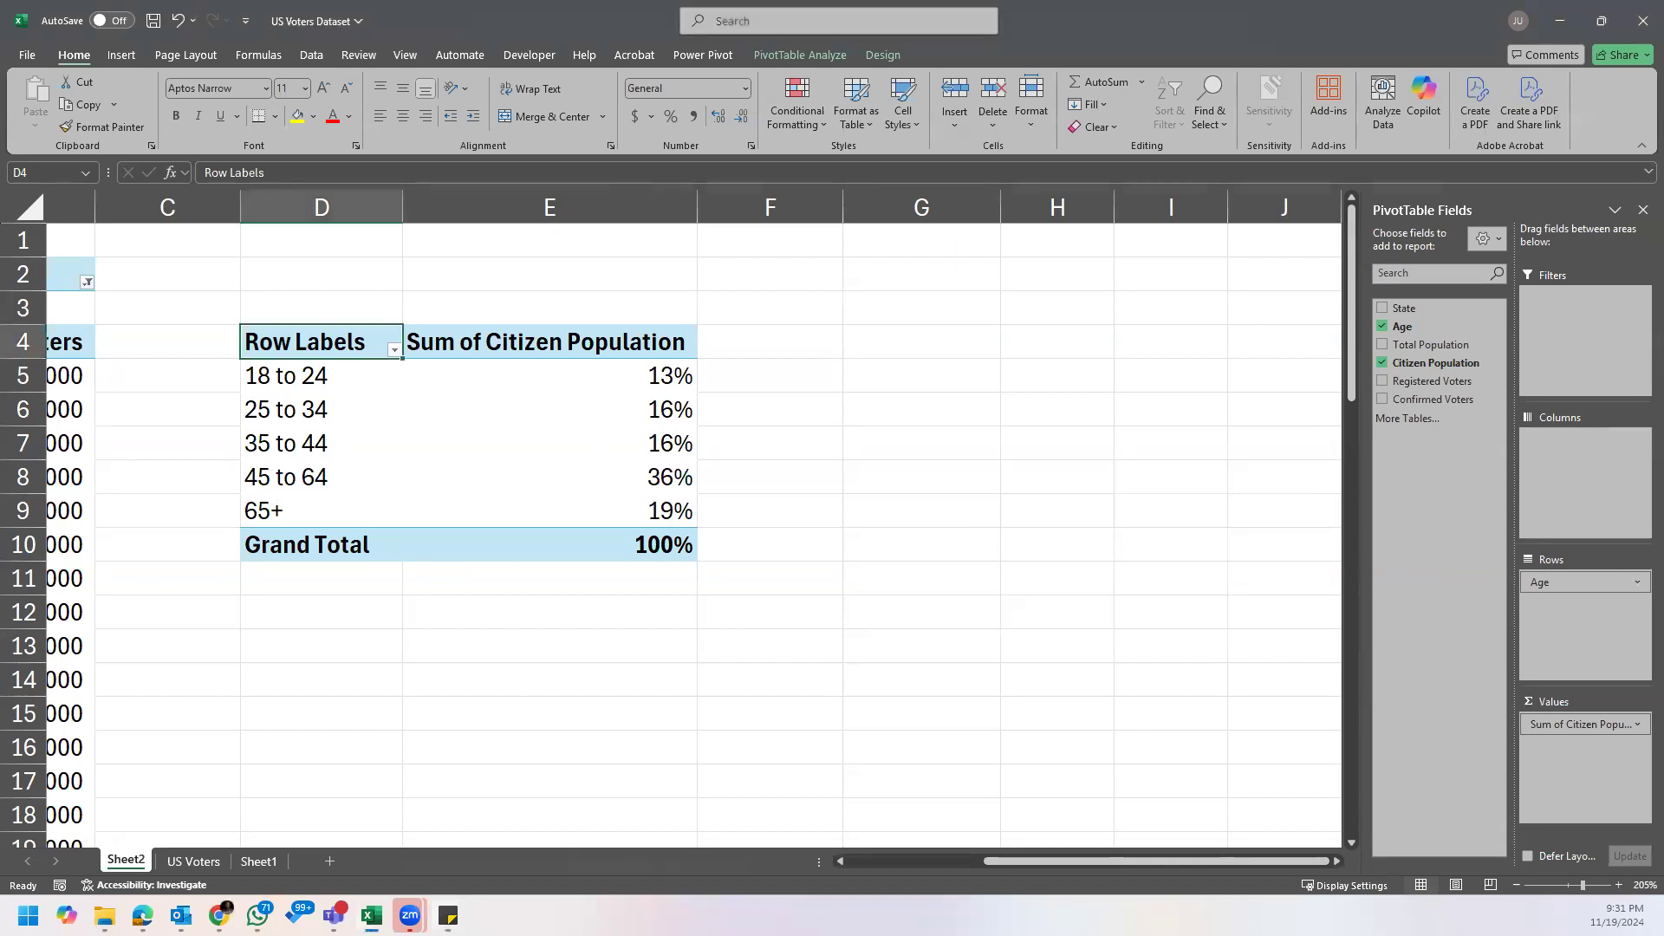
Step: Remove Age and Sum of Citizen Population from the second PivotTable and set State as its row field
left_click_drag(1571, 592, 1096, 613)
left_click_drag(1542, 725, 1101, 736)
left_click_drag(1432, 309, 1568, 607)
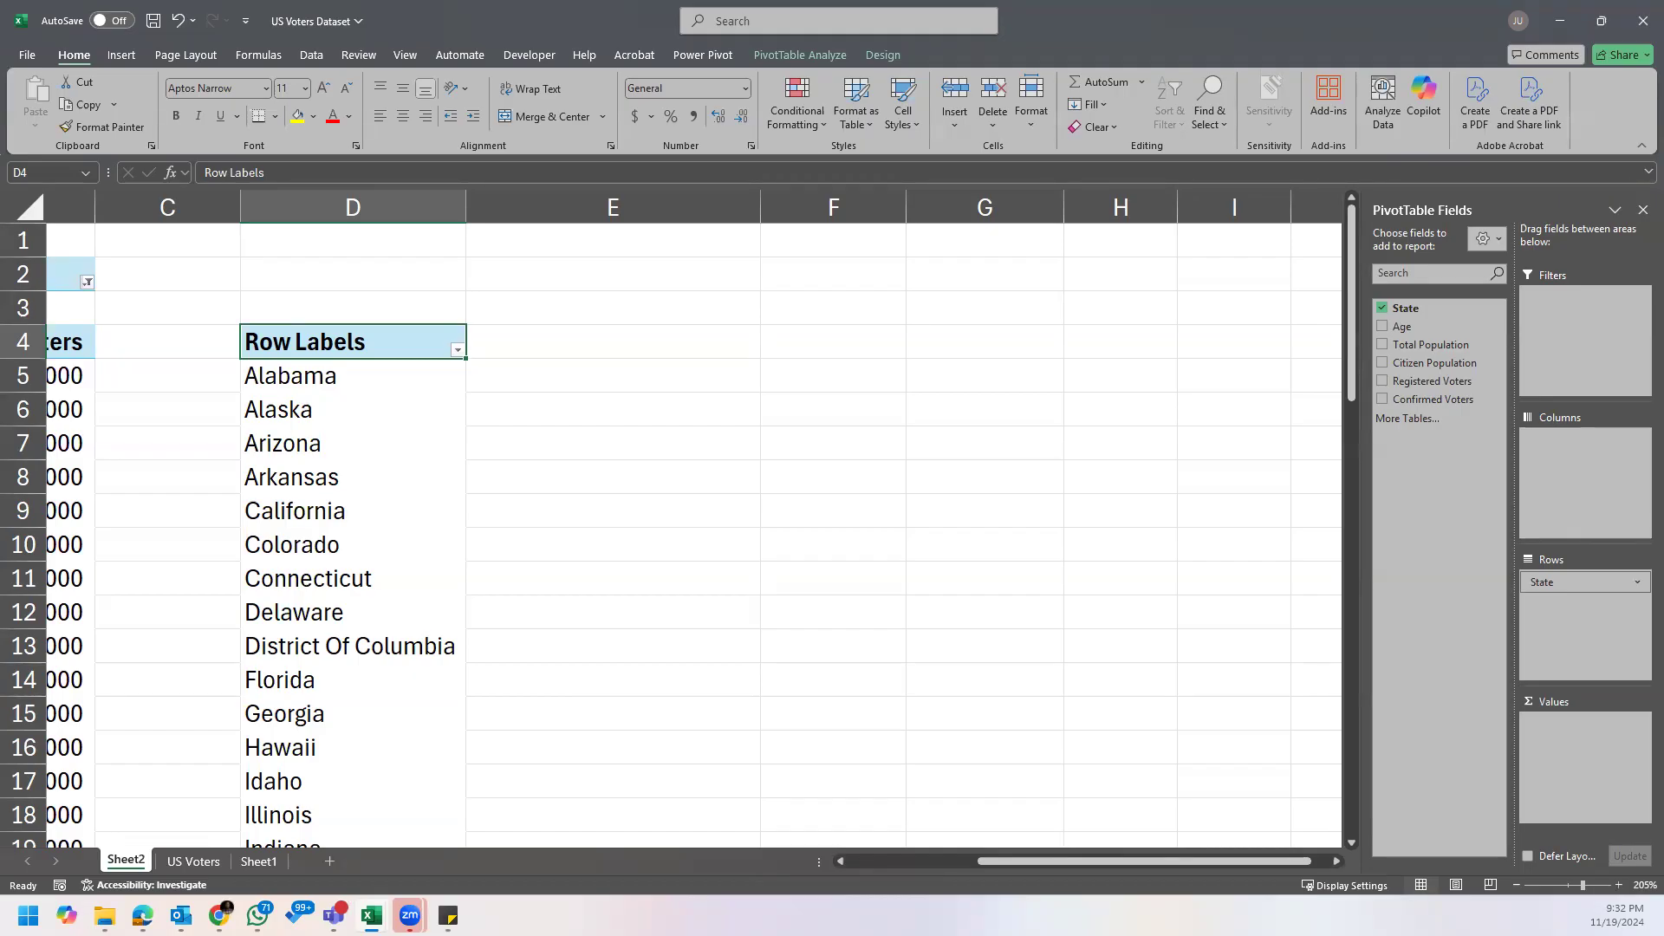
Step: Check the age condition in the Assignment note, and filter the state PivotTable by Age to only the 18 to 24 group
key("alt+Tab")
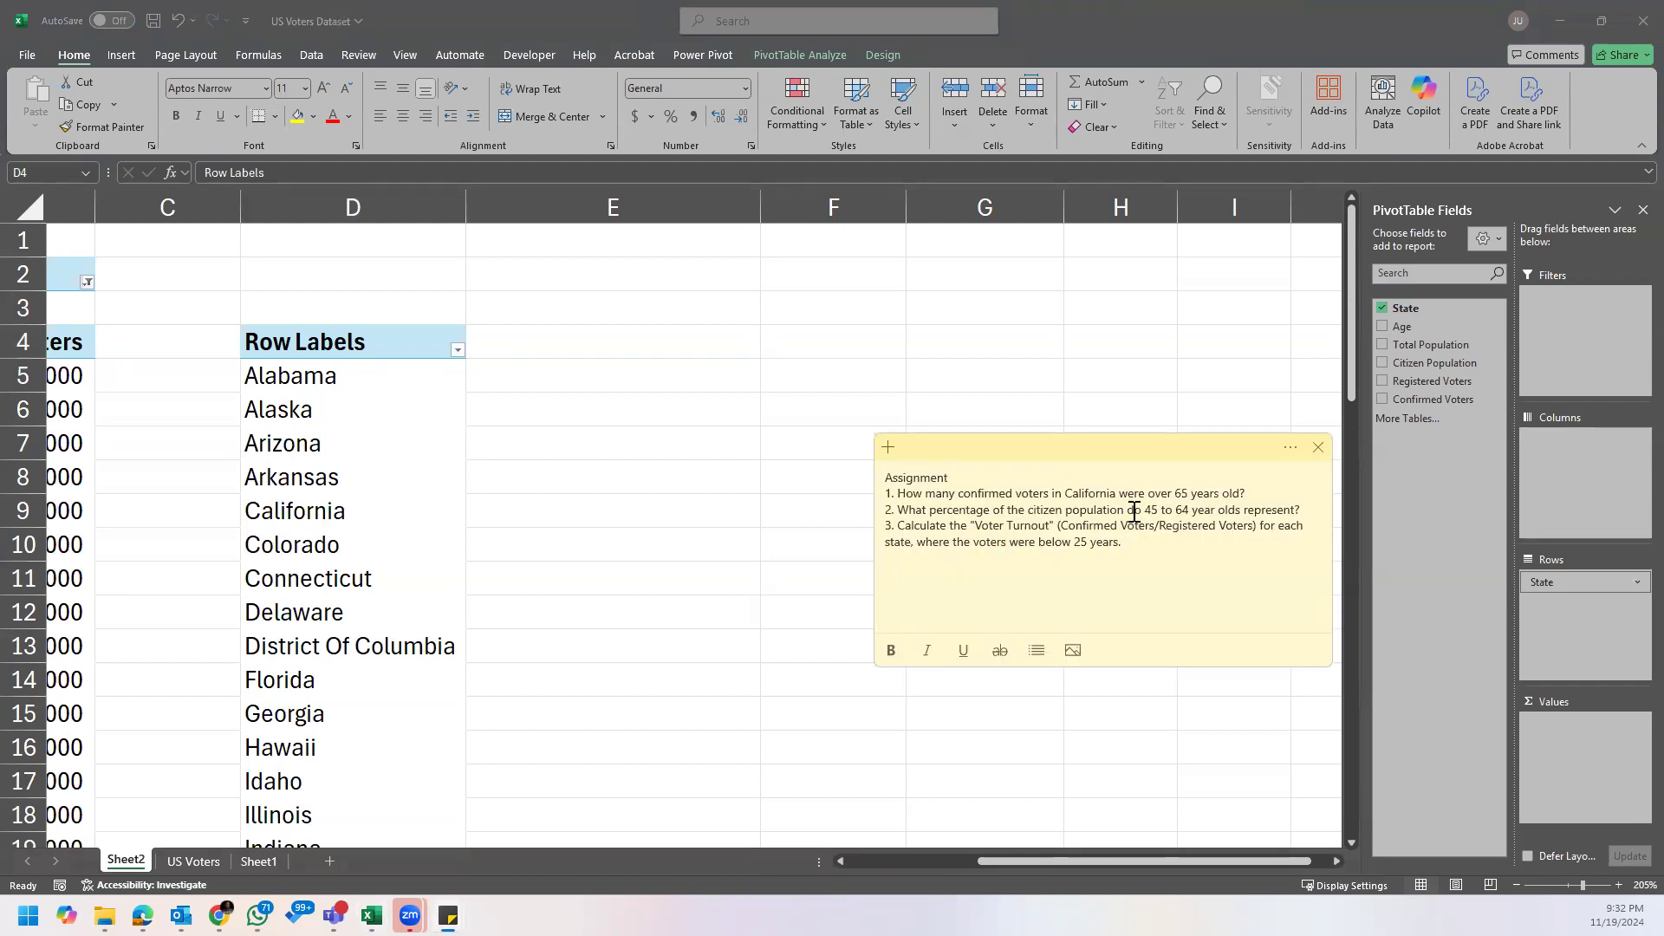
left_click(428, 417)
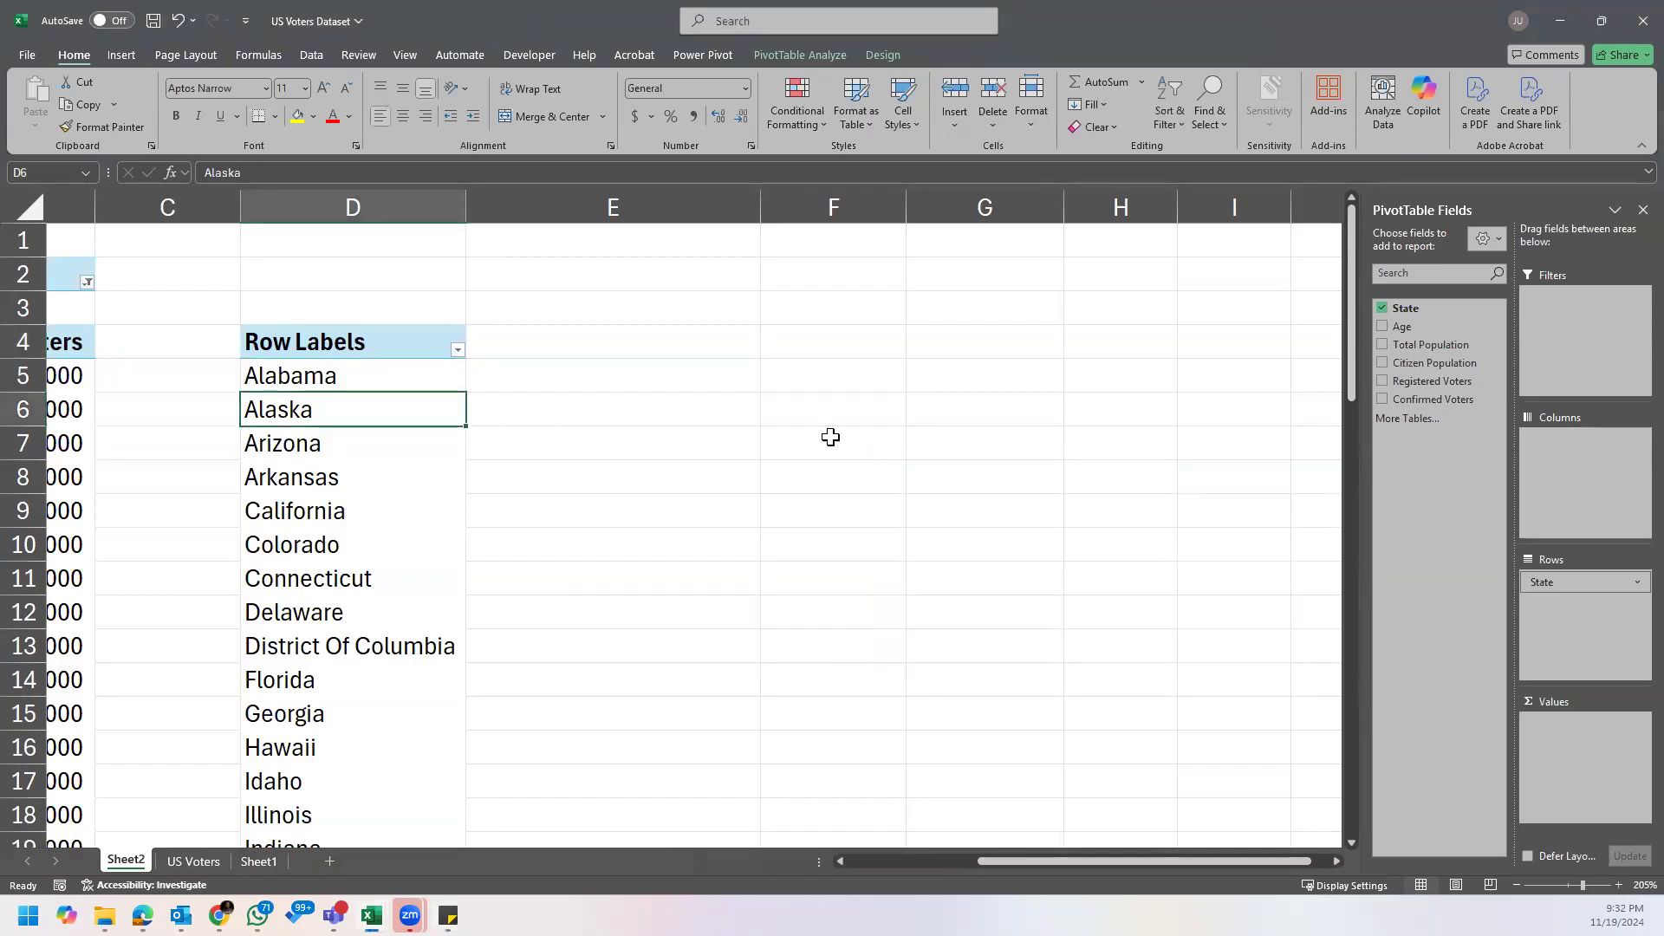
left_click_drag(1403, 326, 1574, 338)
left_click(541, 282)
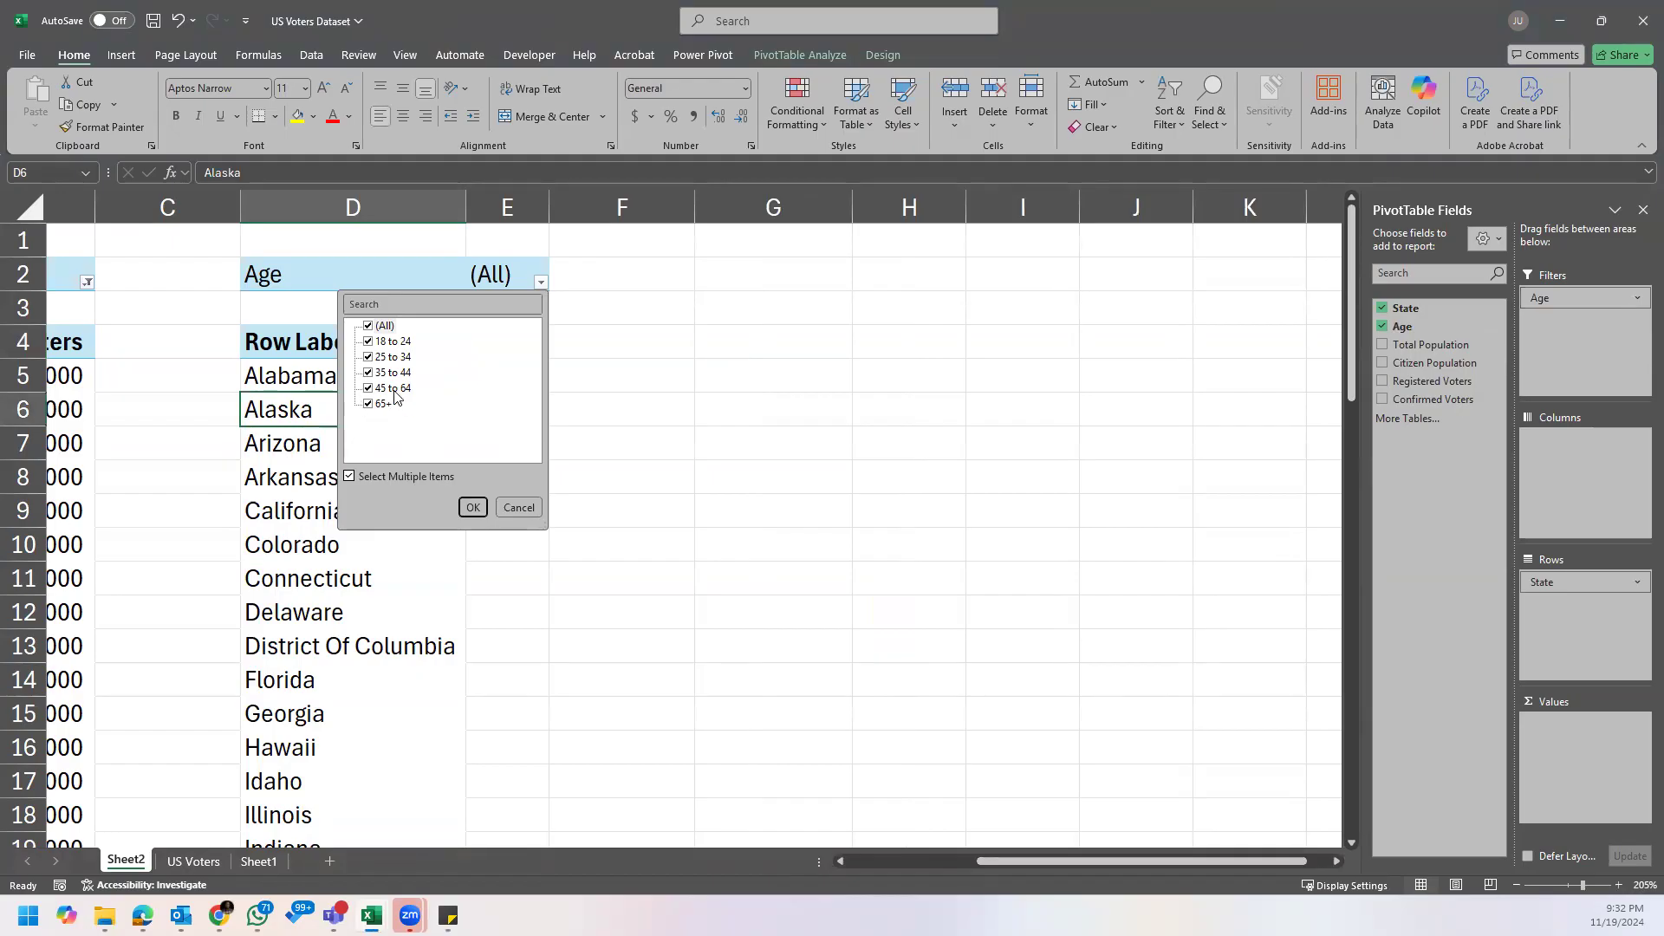
left_click(371, 325)
left_click(395, 344)
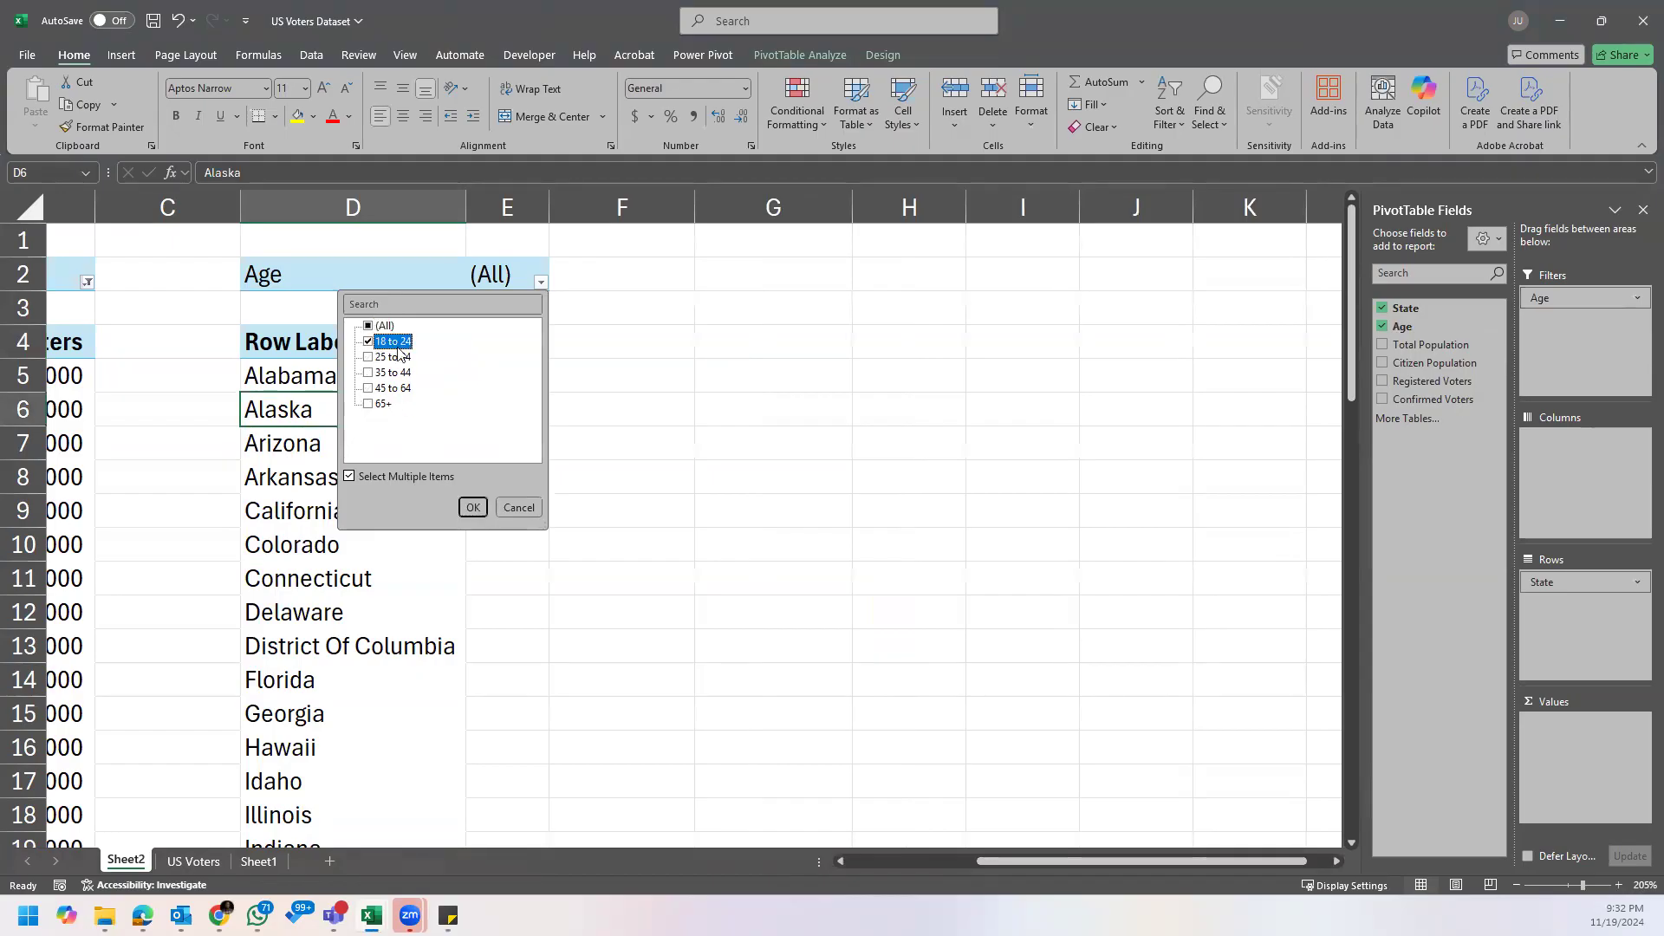
left_click(475, 509)
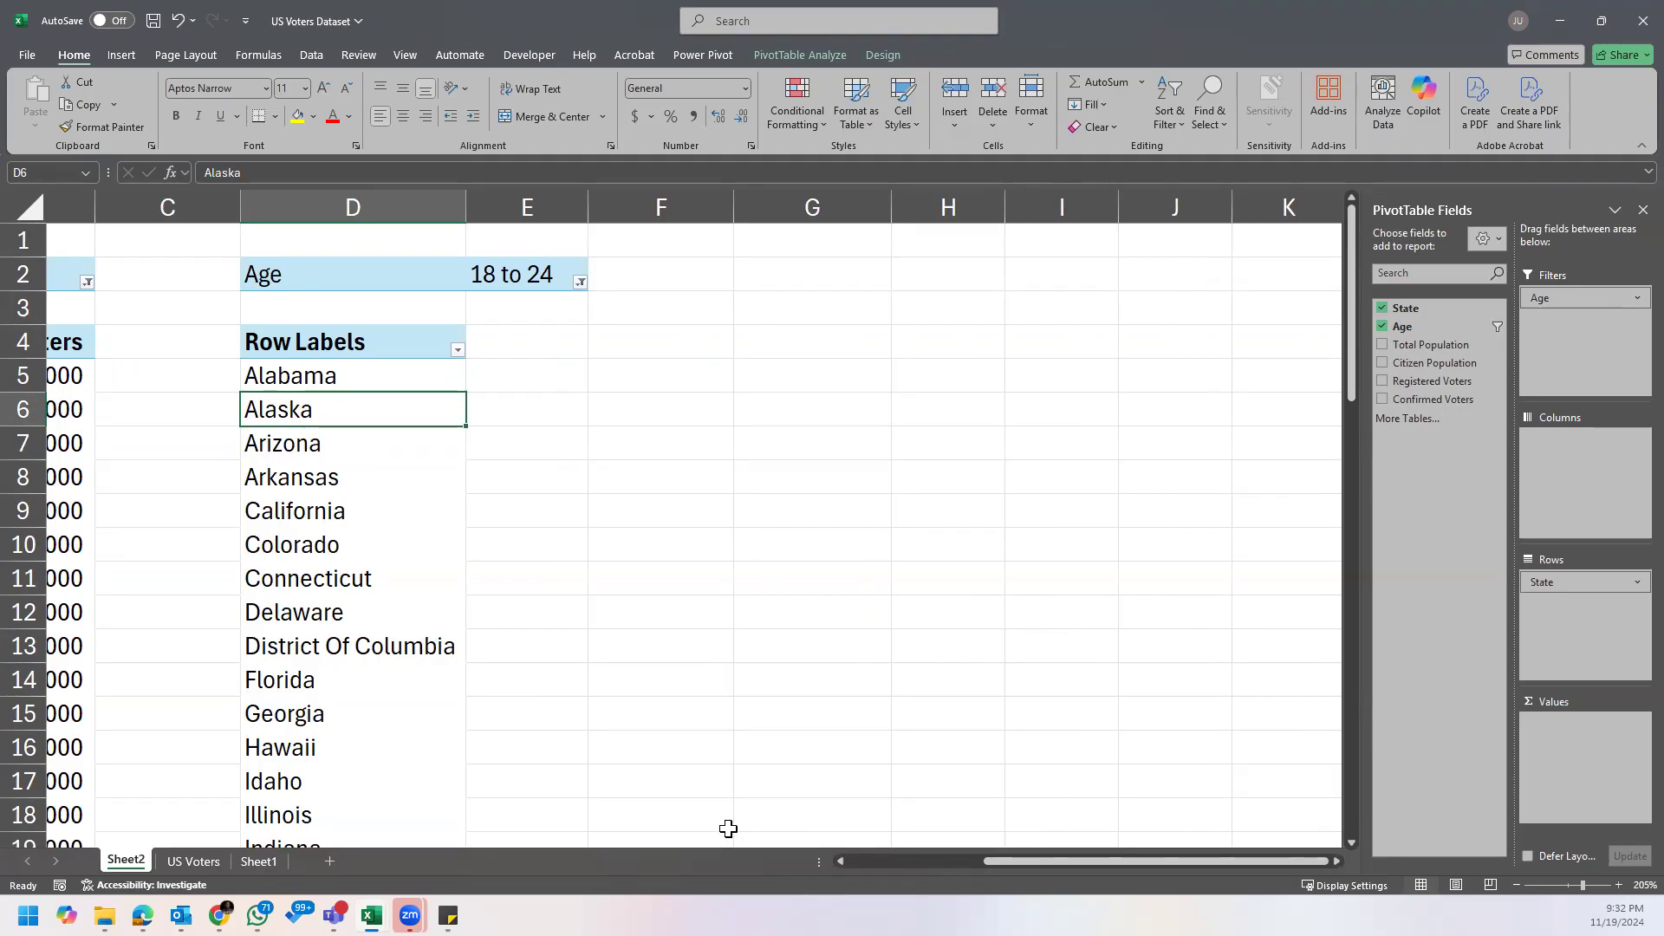
Step: Recheck the turnout formula in the Assignment note, and add Confirmed Voters and Registered Voters as value fields of the state PivotTable
mouse_move(448, 916)
left_click(503, 822)
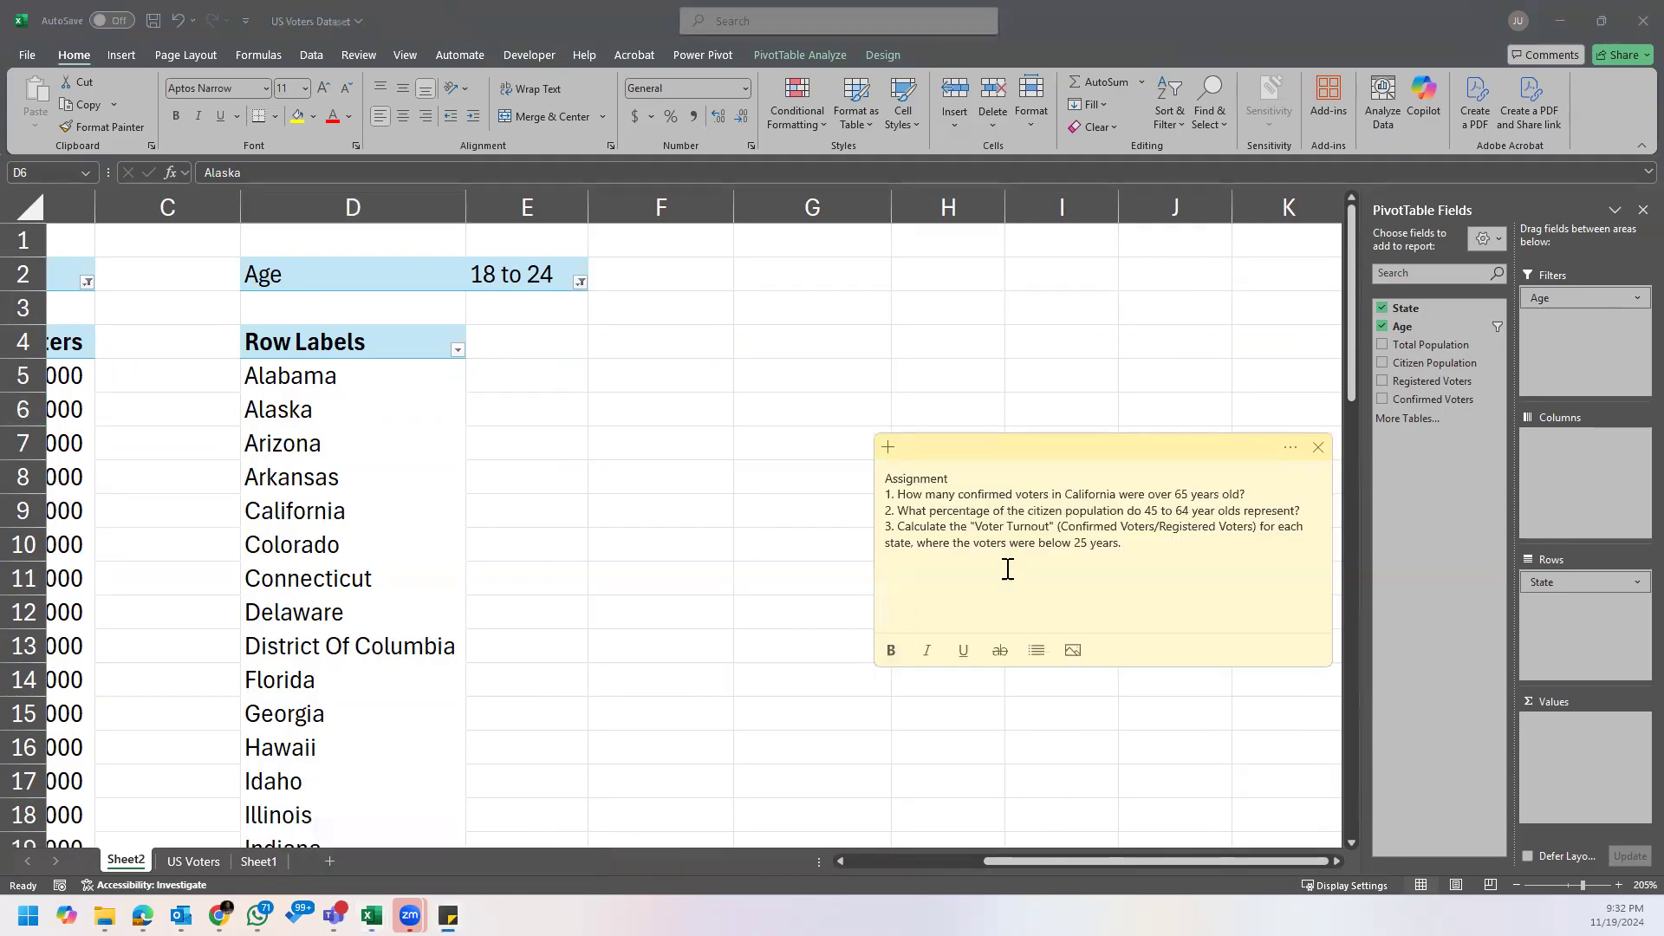
left_click(1136, 527)
left_click(416, 436)
left_click_drag(1032, 861, 969, 851)
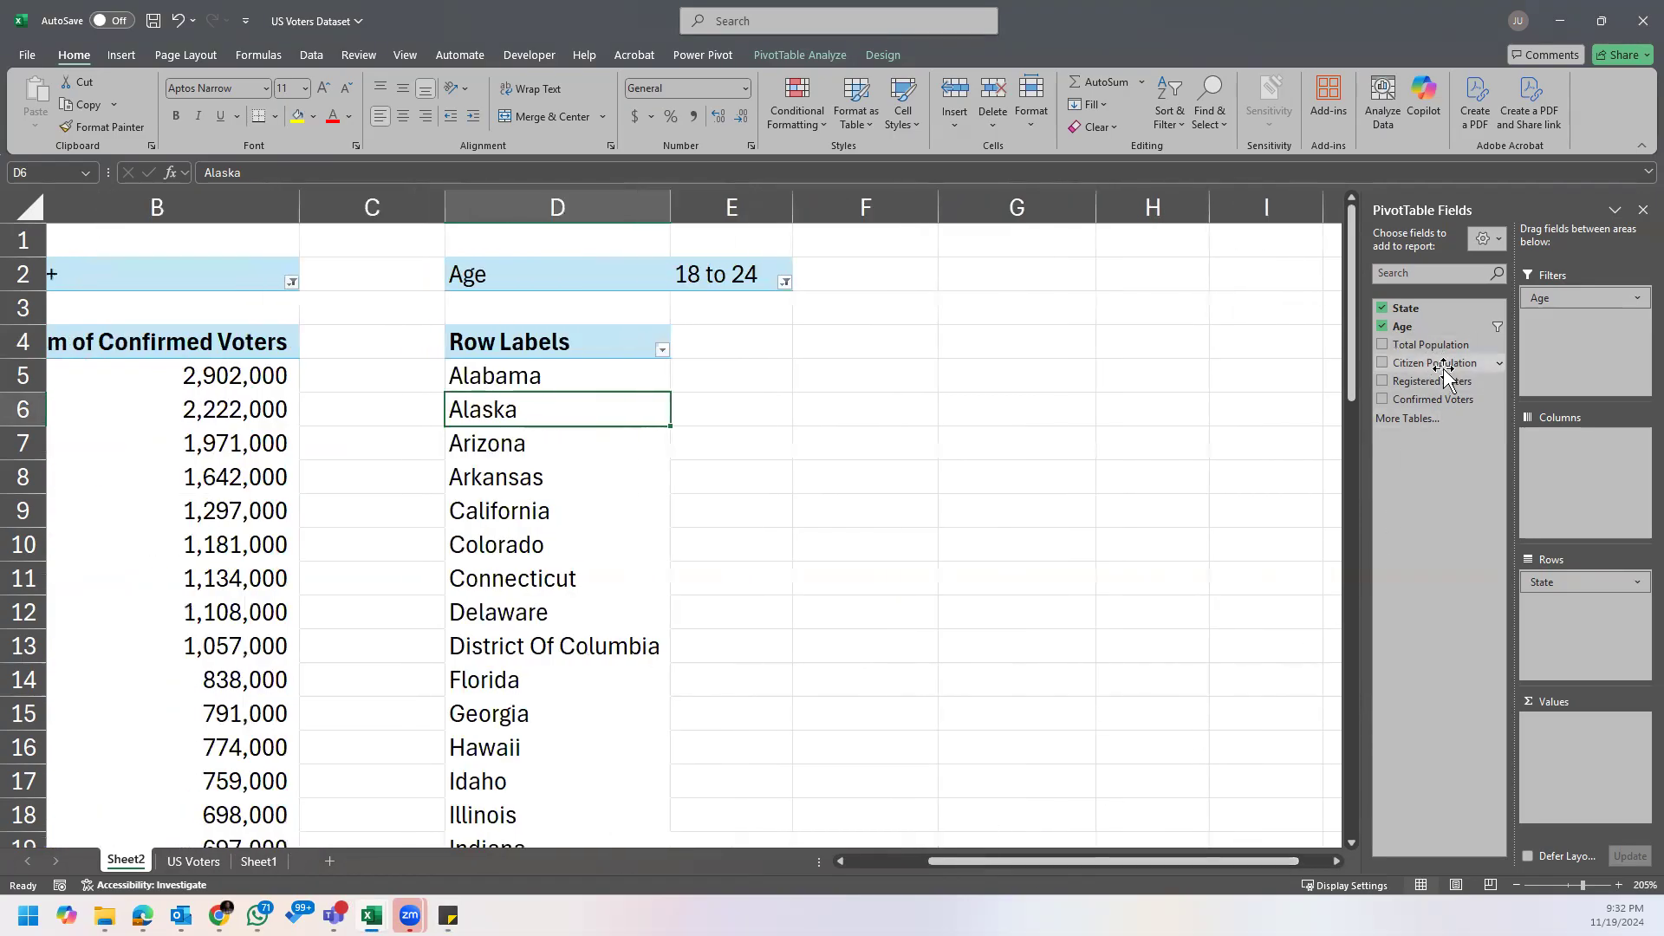
left_click_drag(1452, 400, 1598, 732)
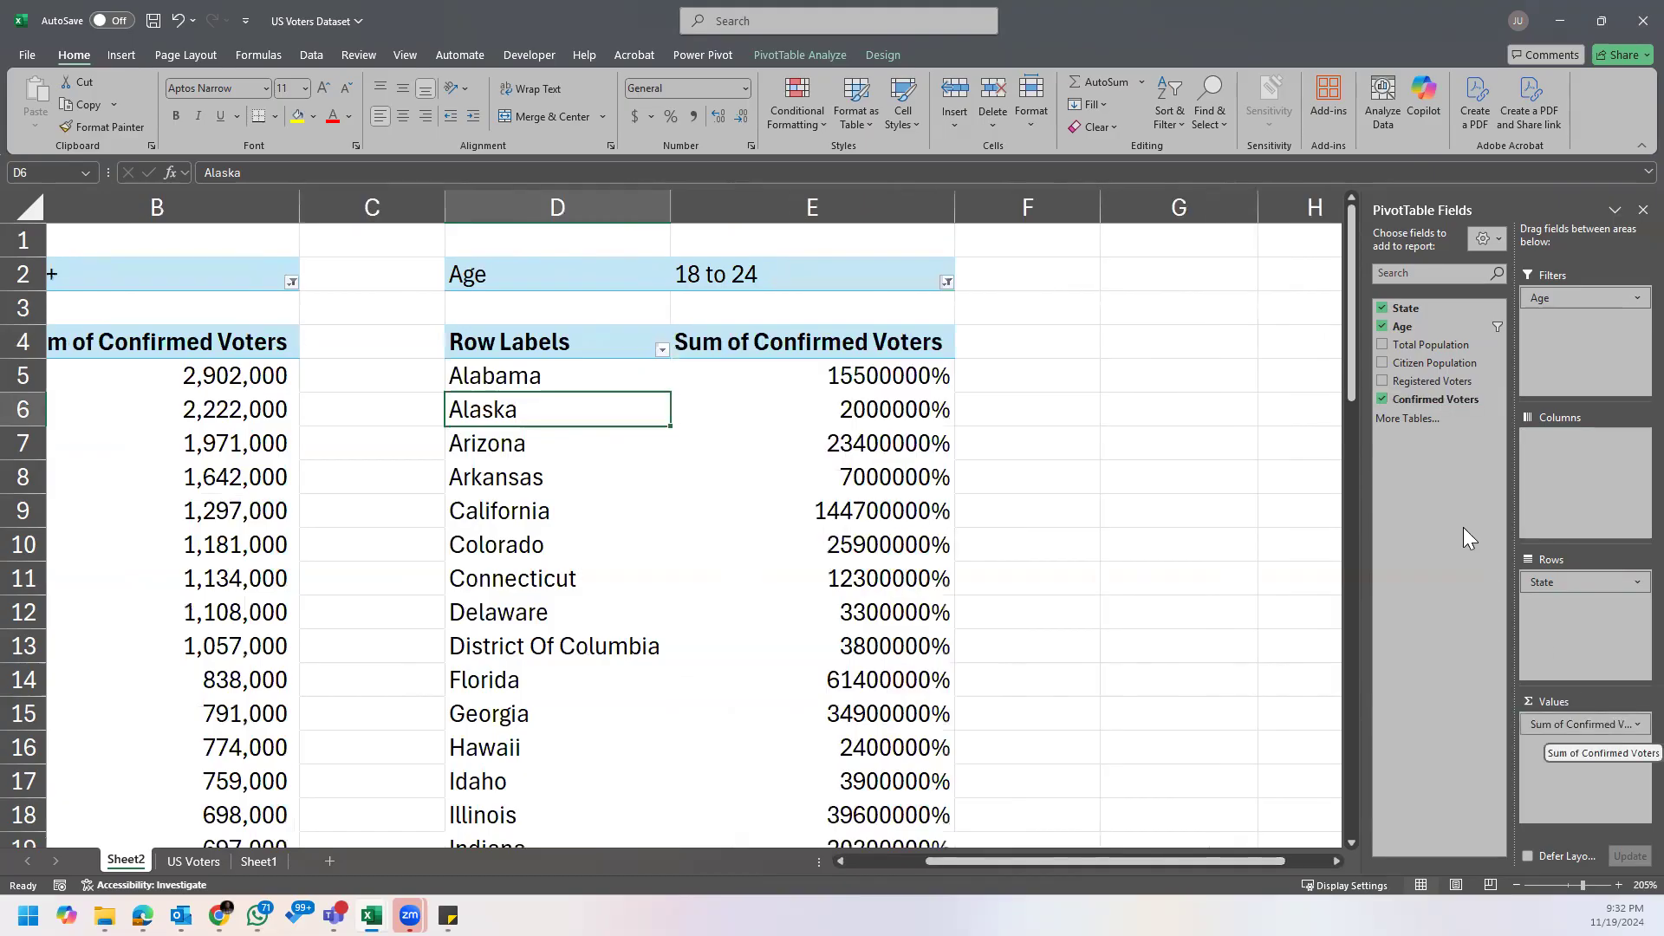
left_click_drag(1430, 390, 1600, 746)
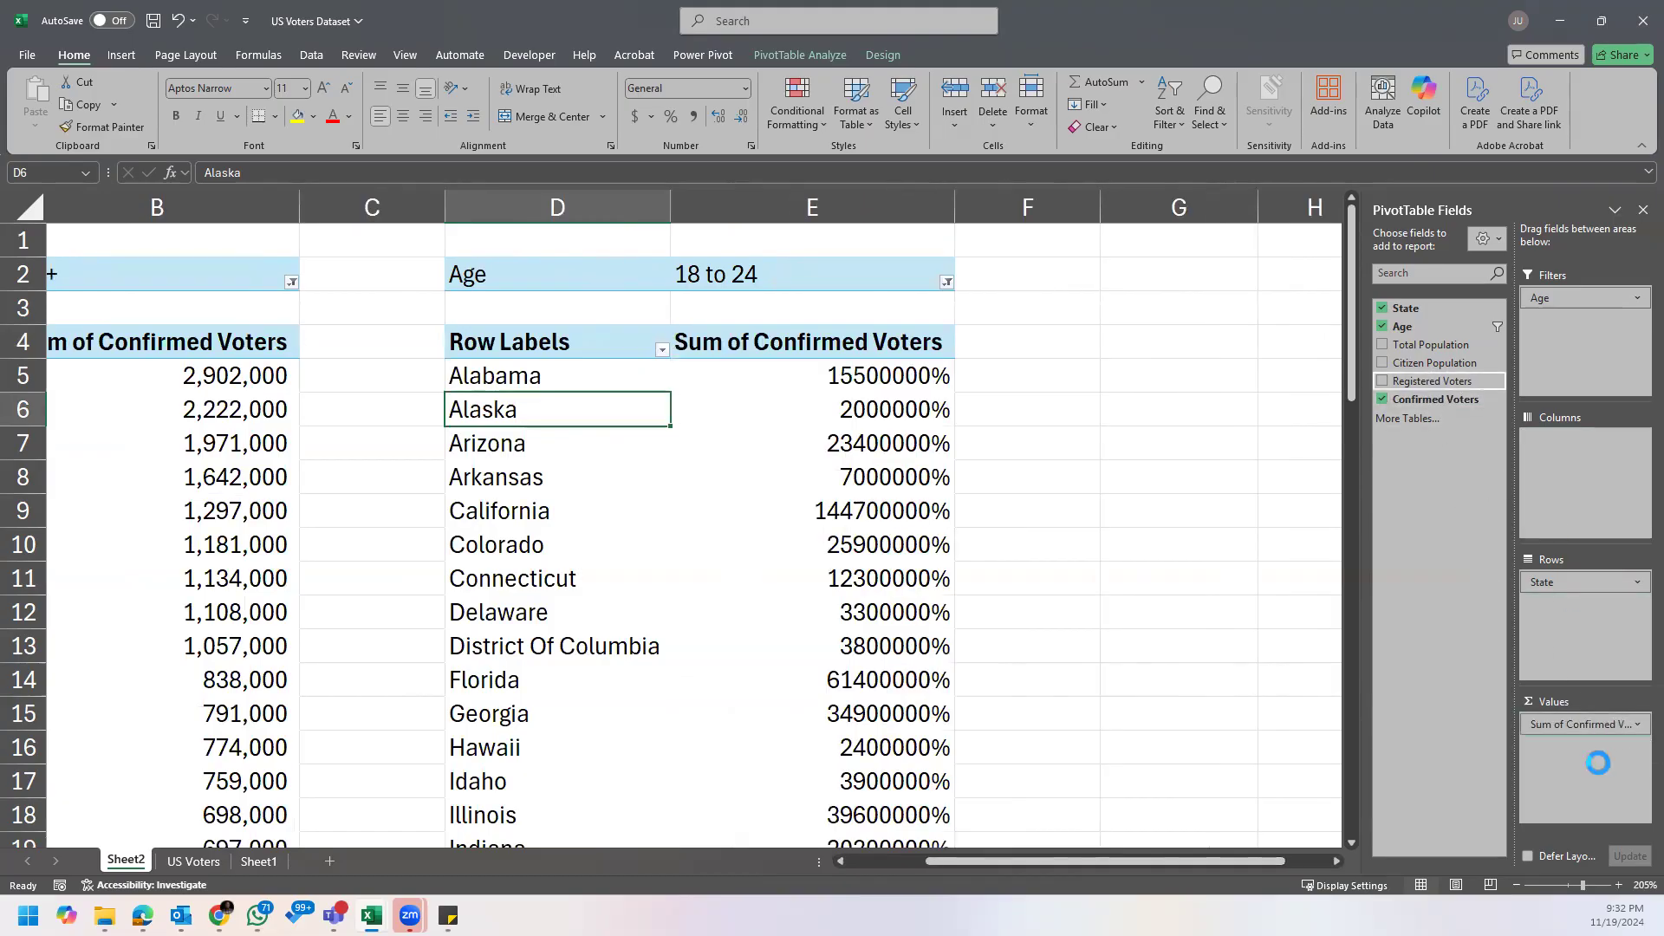
Step: Format the confirmed and registered voter values, including the grand totals, as Number with zero decimal places and the 1000 separator
left_click_drag(902, 376, 1106, 419)
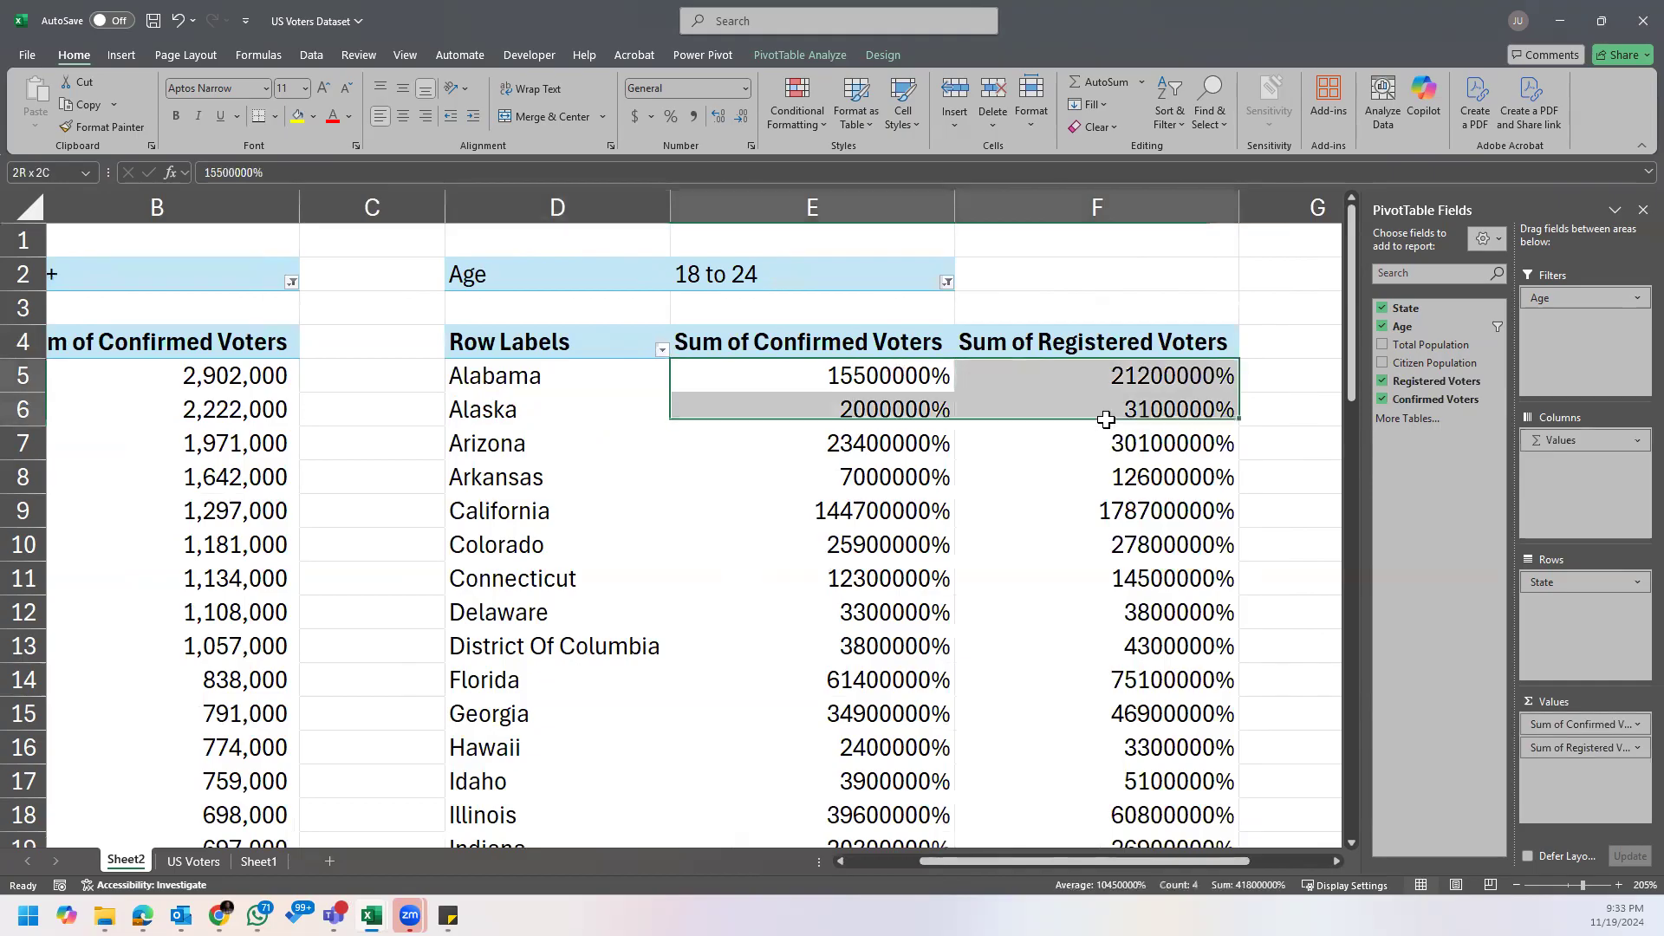
left_click(879, 378)
key("shift+Right")
key("ctrl+shift+Down")
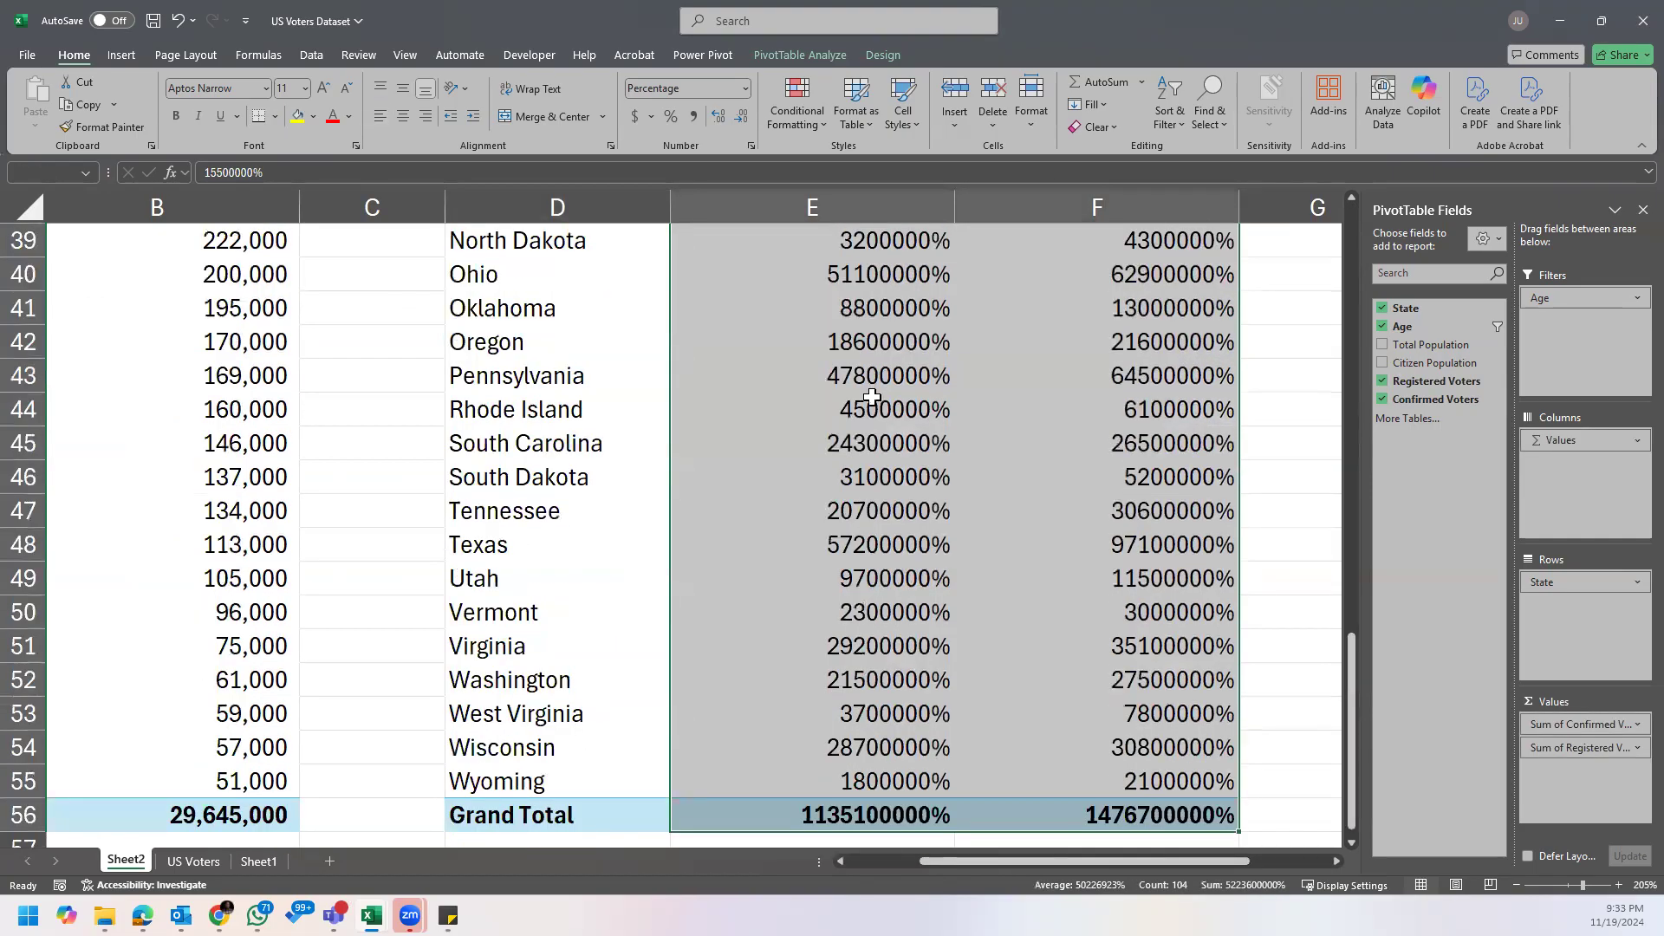
right_click(836, 393)
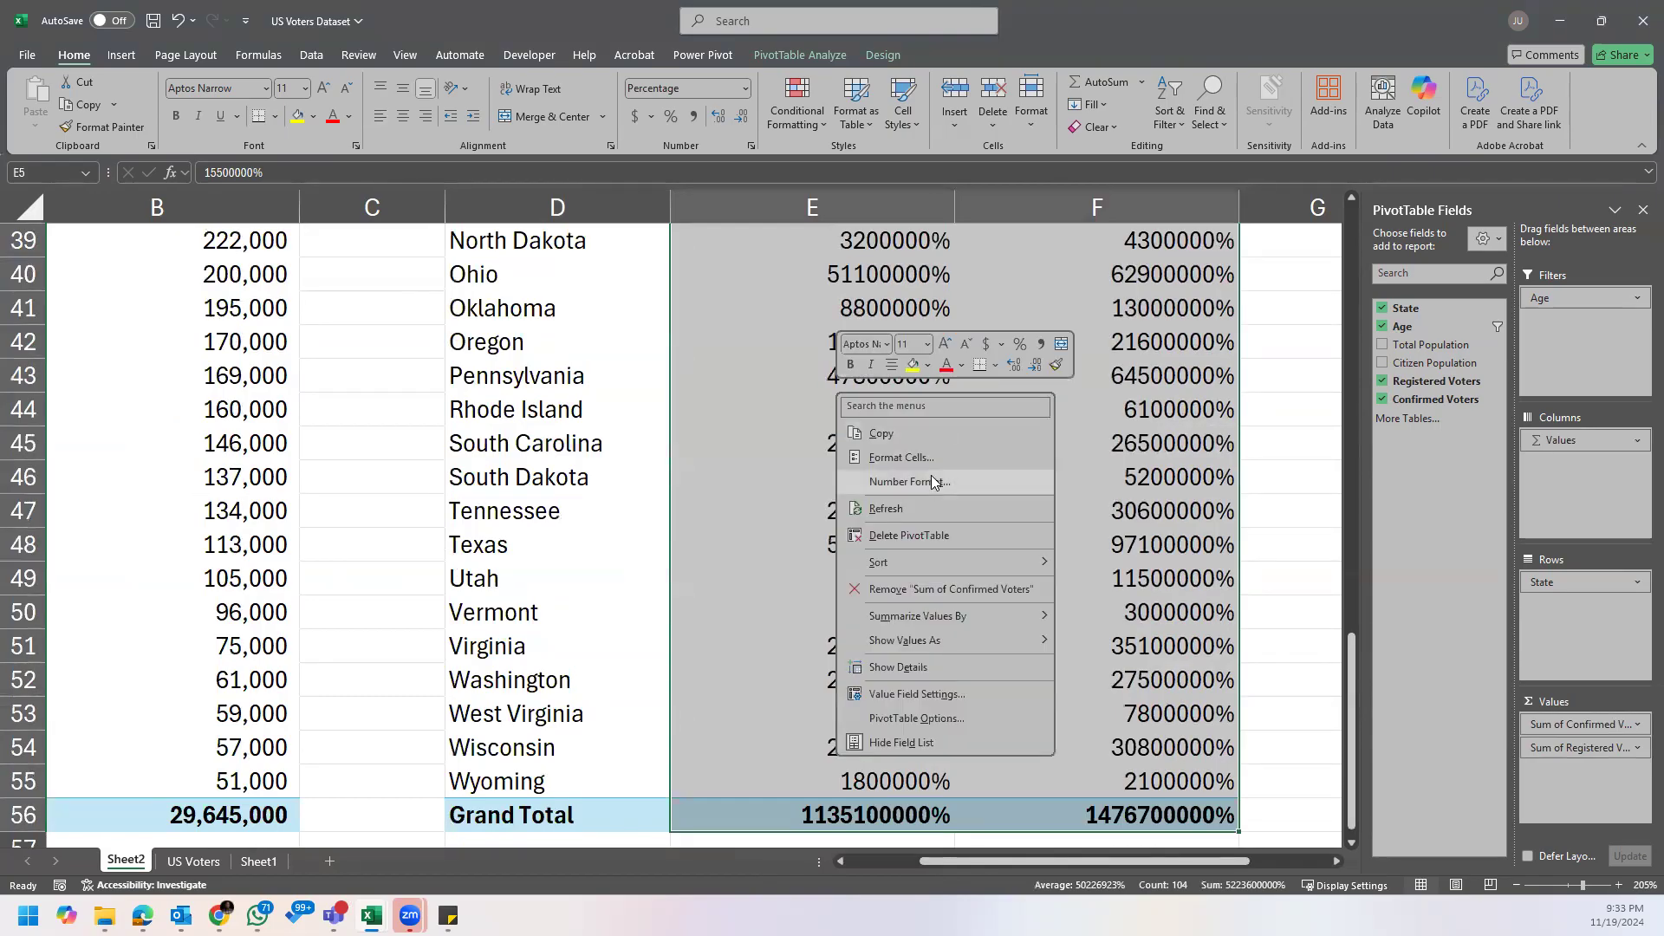
left_click(932, 482)
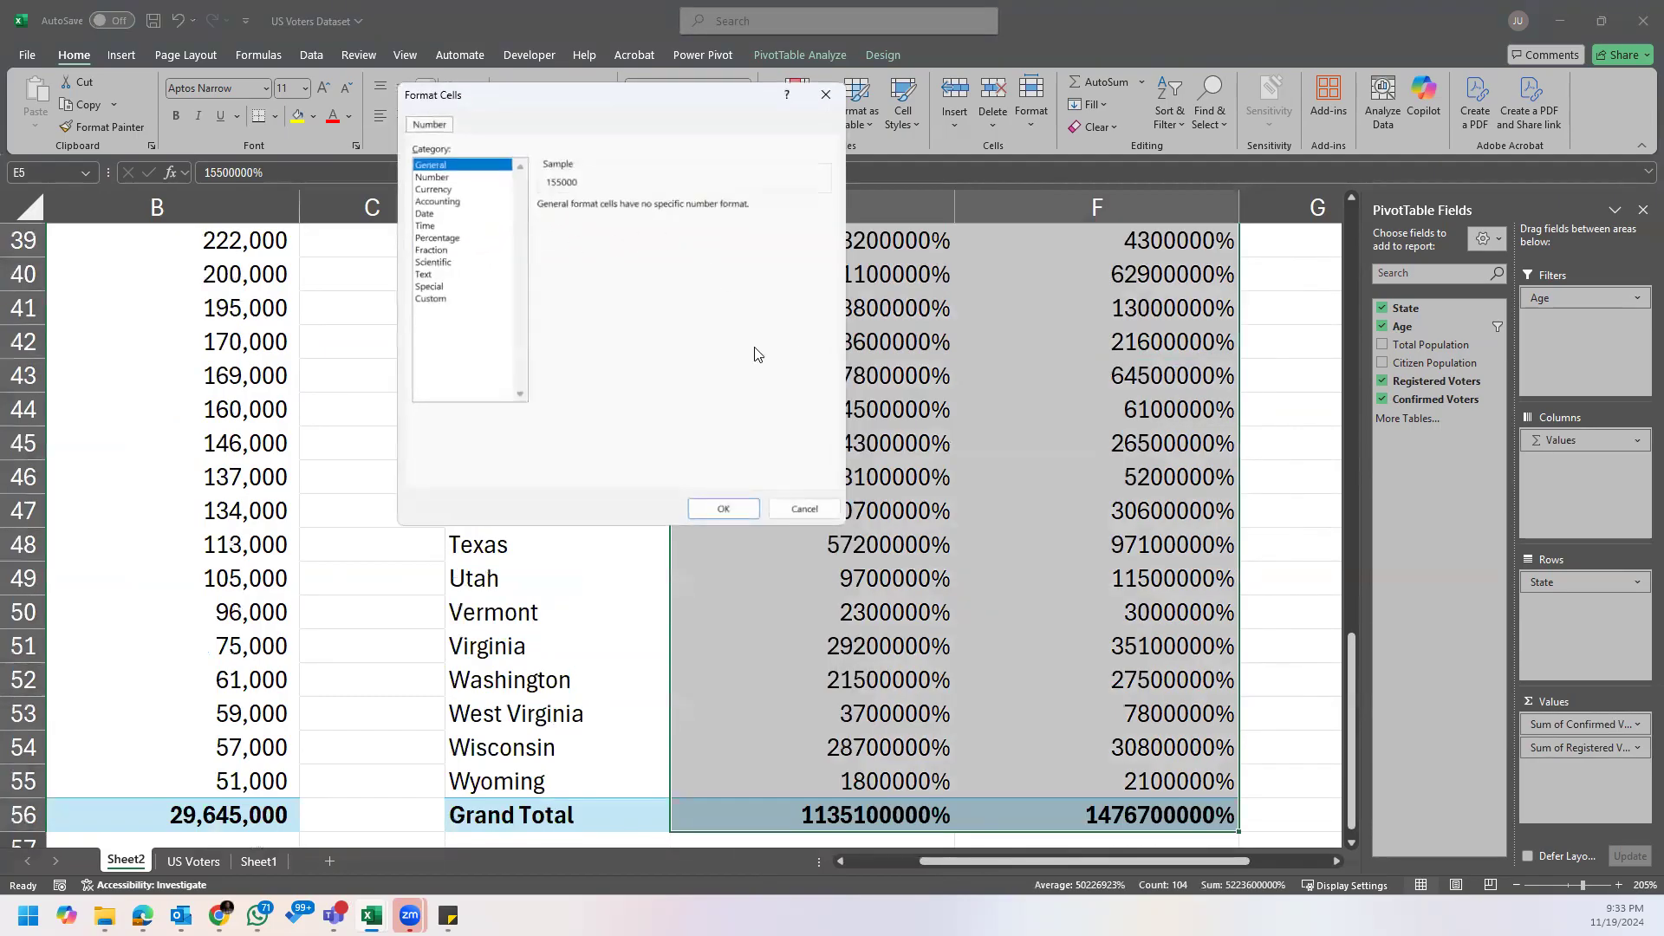
left_click(729, 509)
right_click(845, 386)
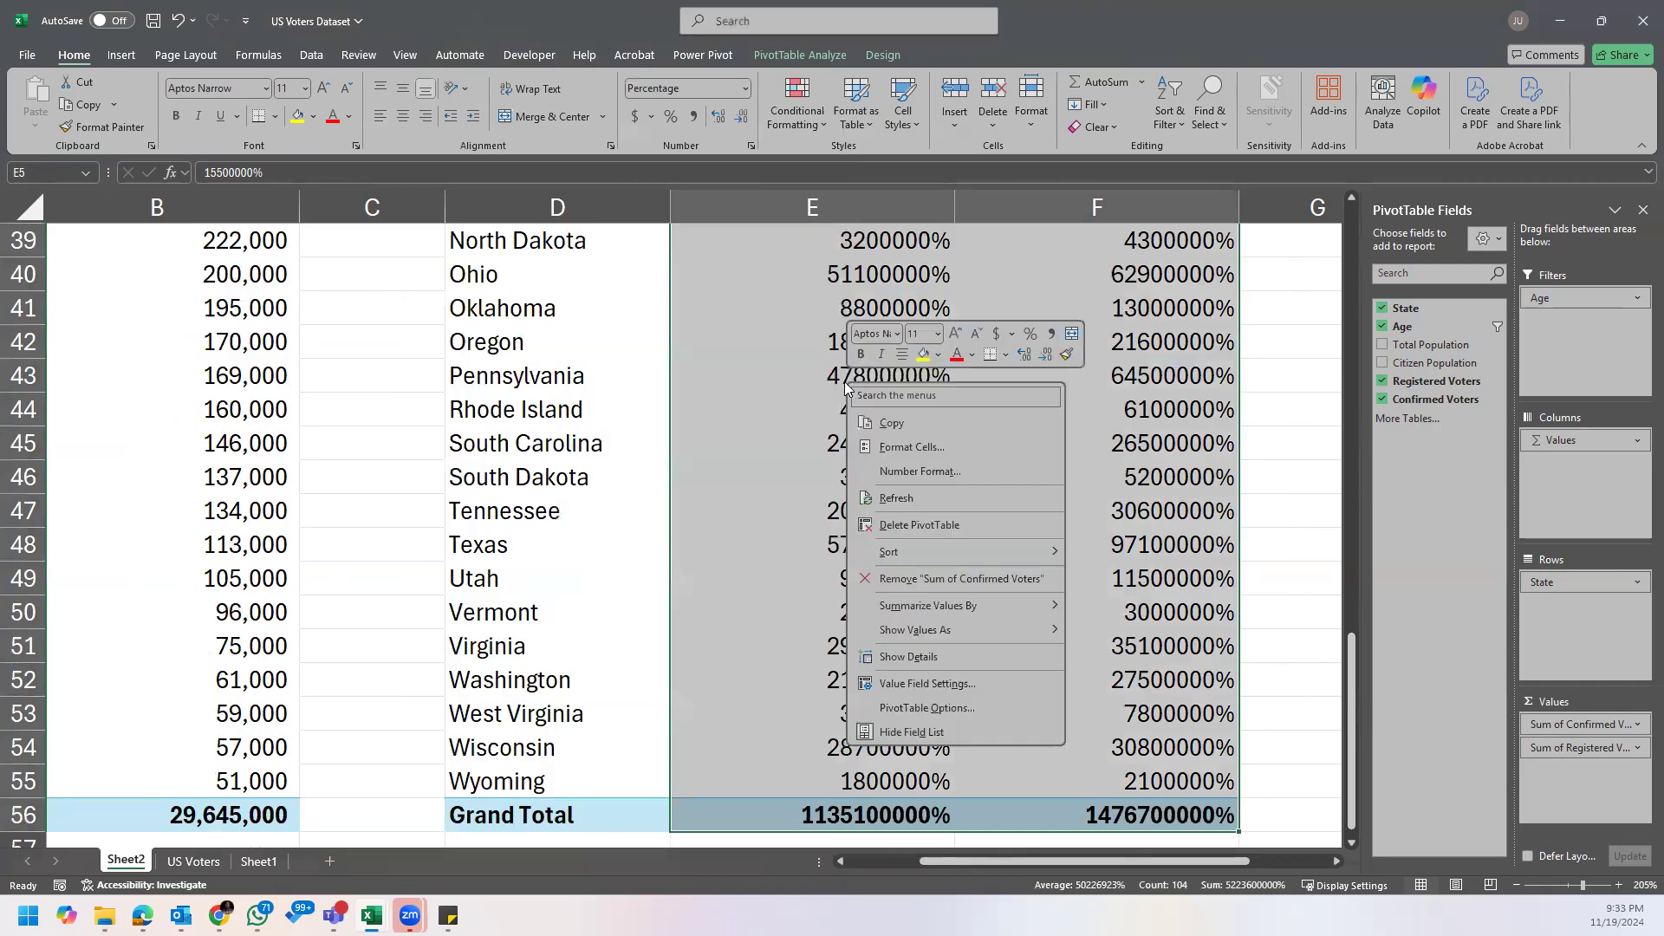
left_click(918, 446)
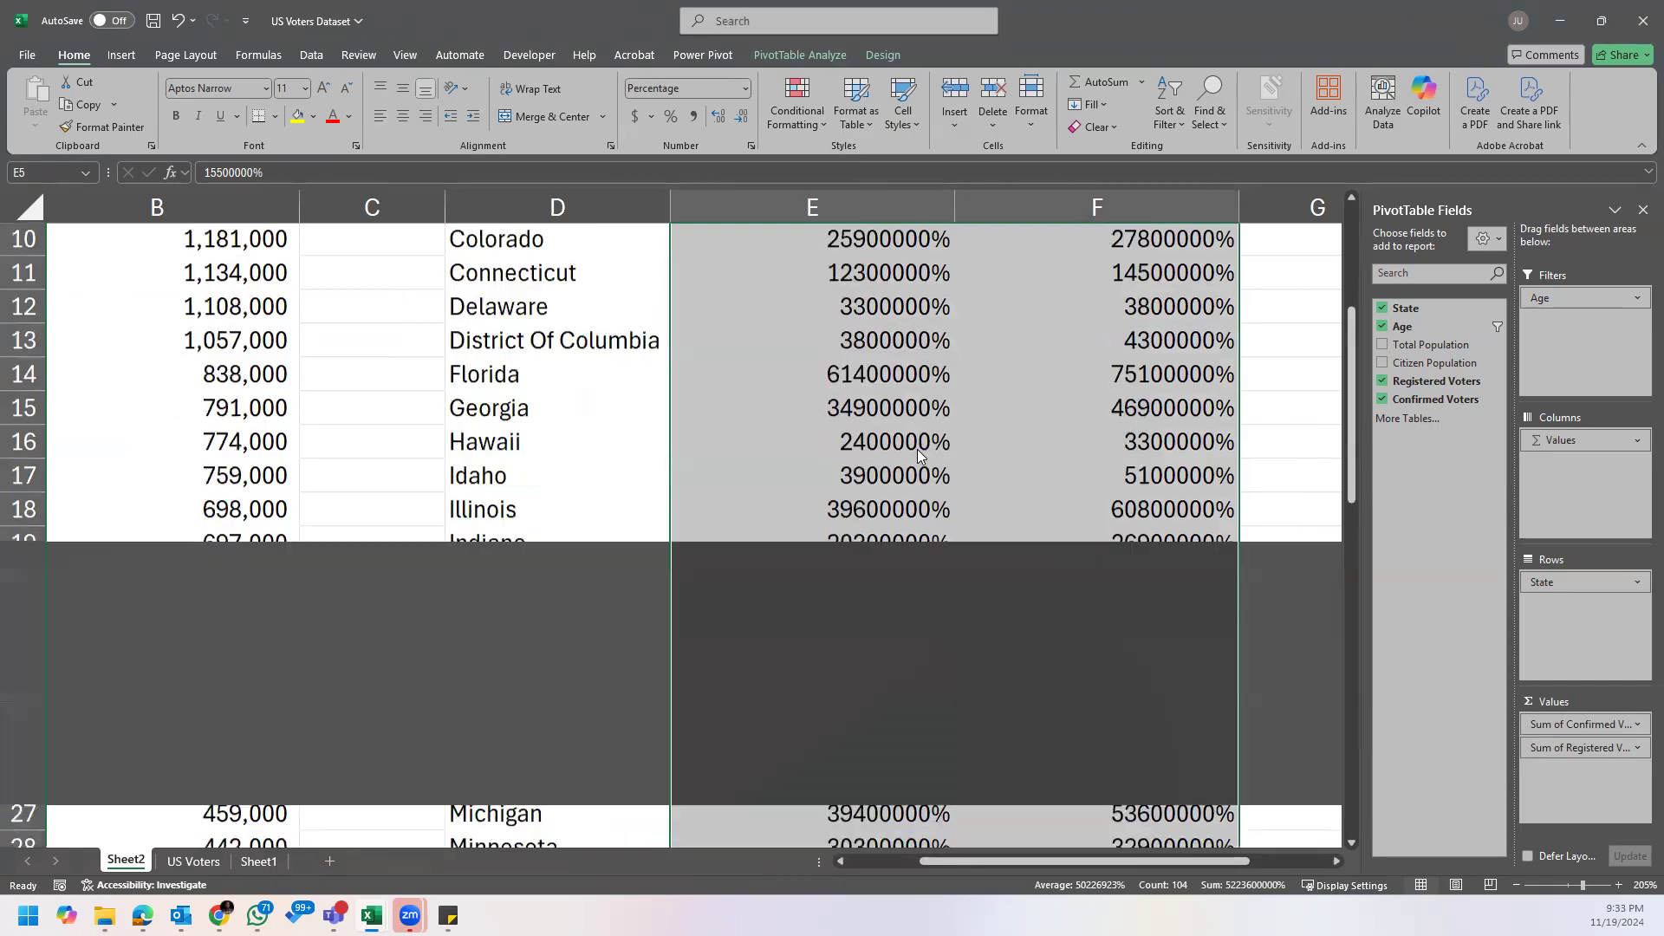
left_click(438, 163)
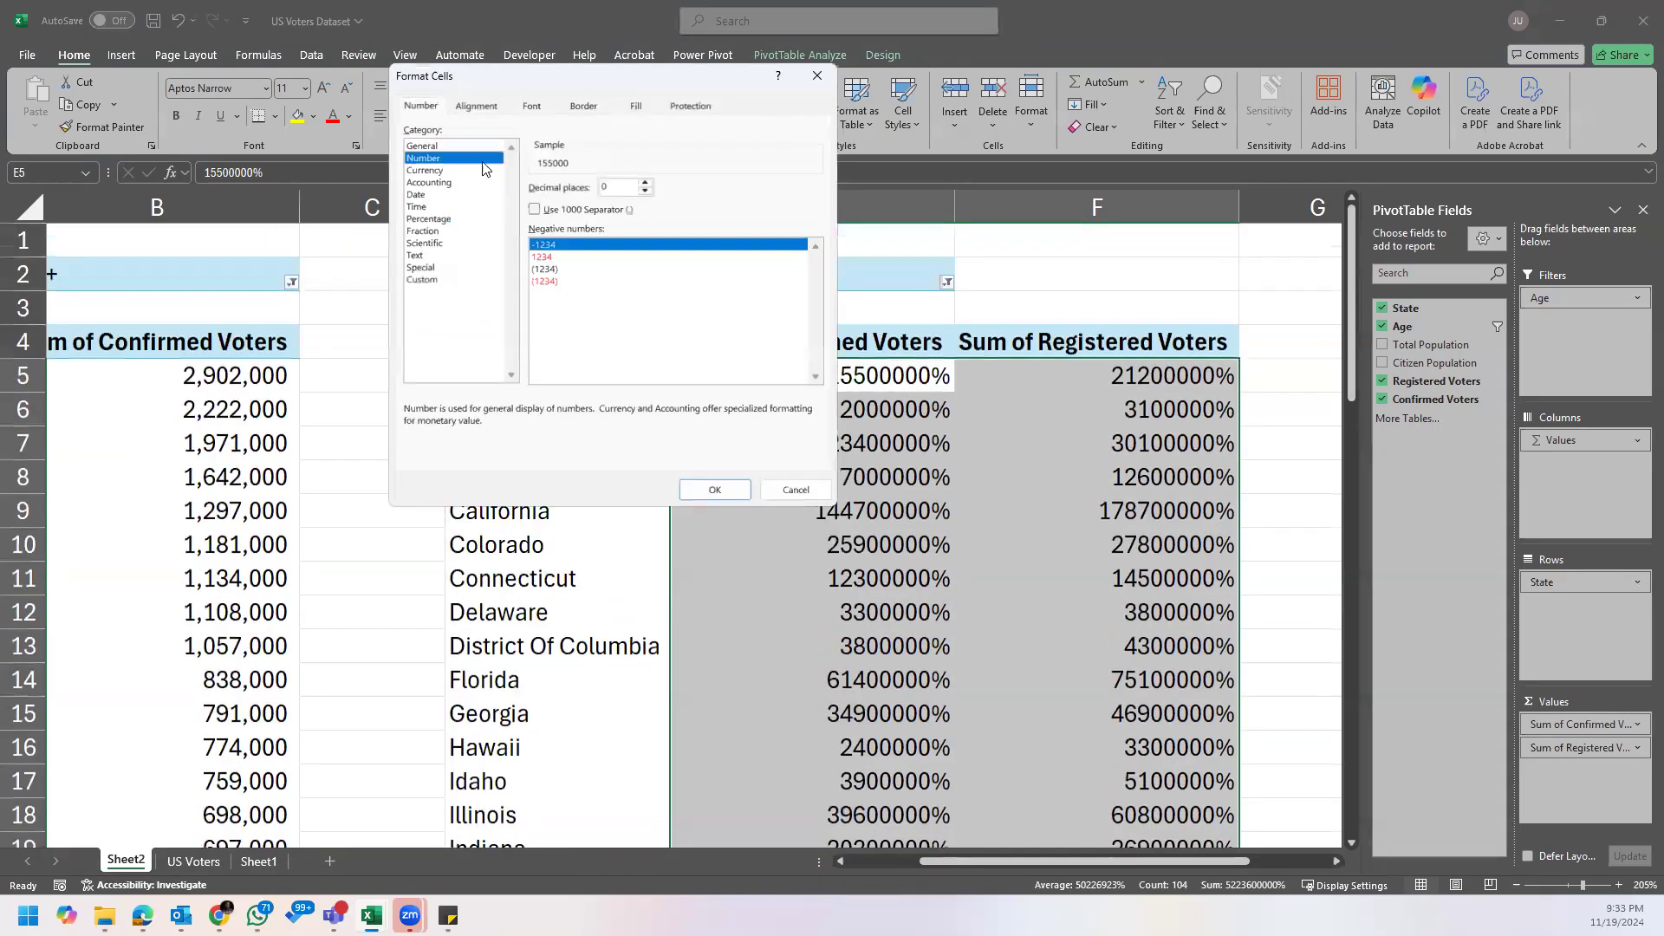
left_click(535, 210)
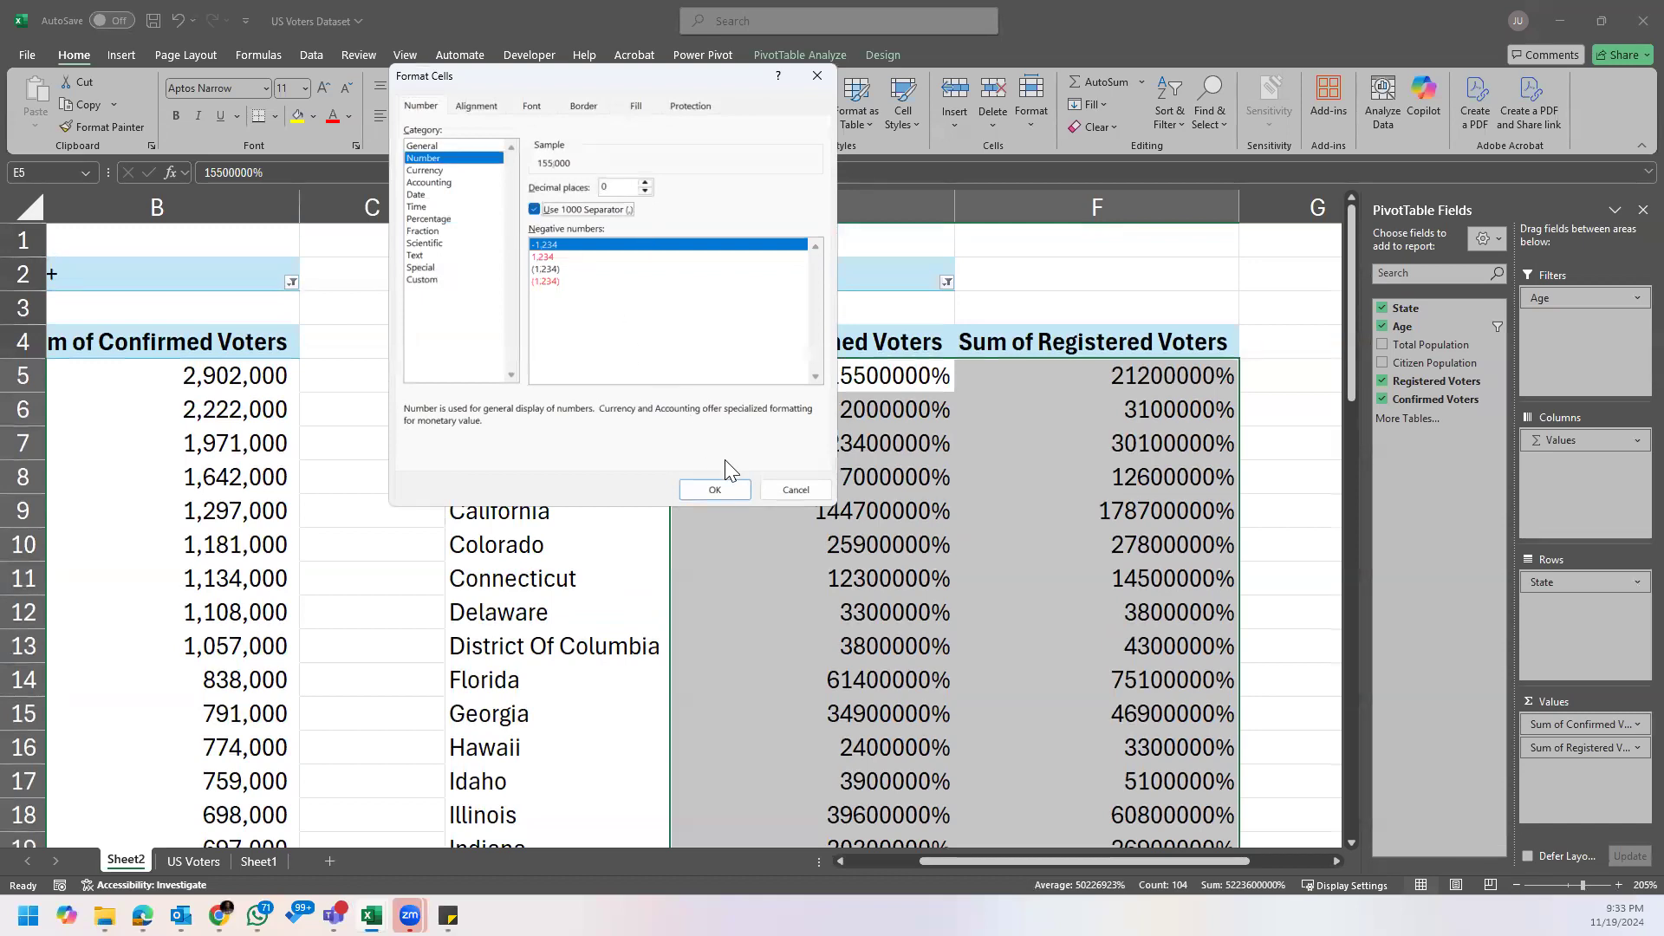
left_click(723, 493)
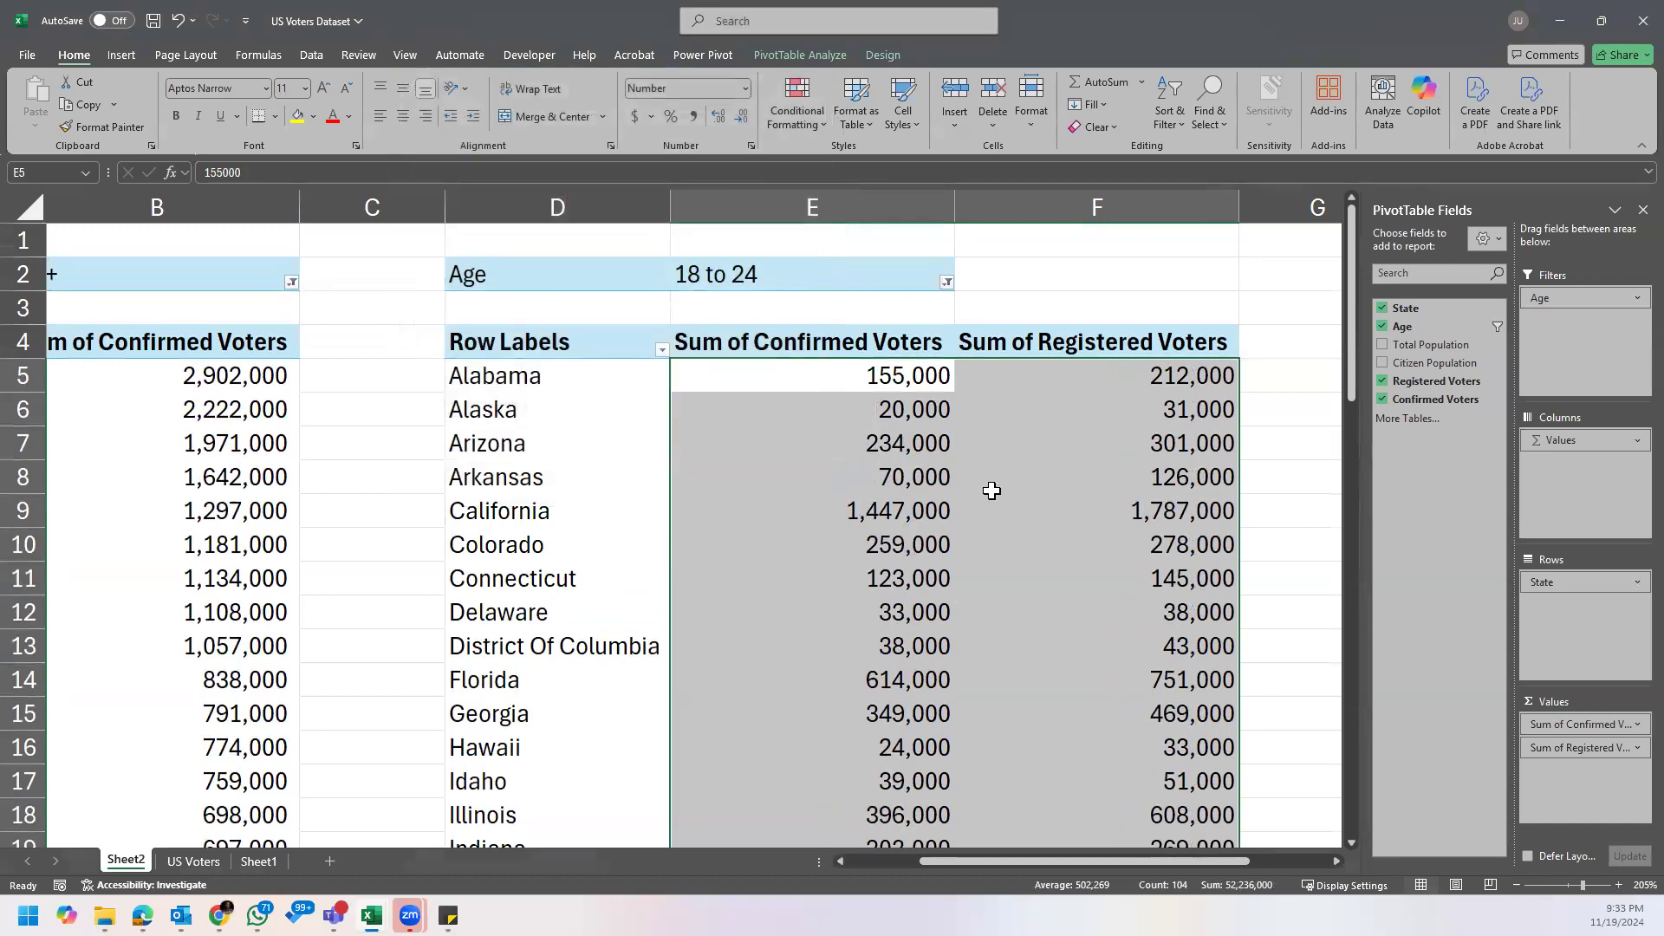
left_click(1025, 472)
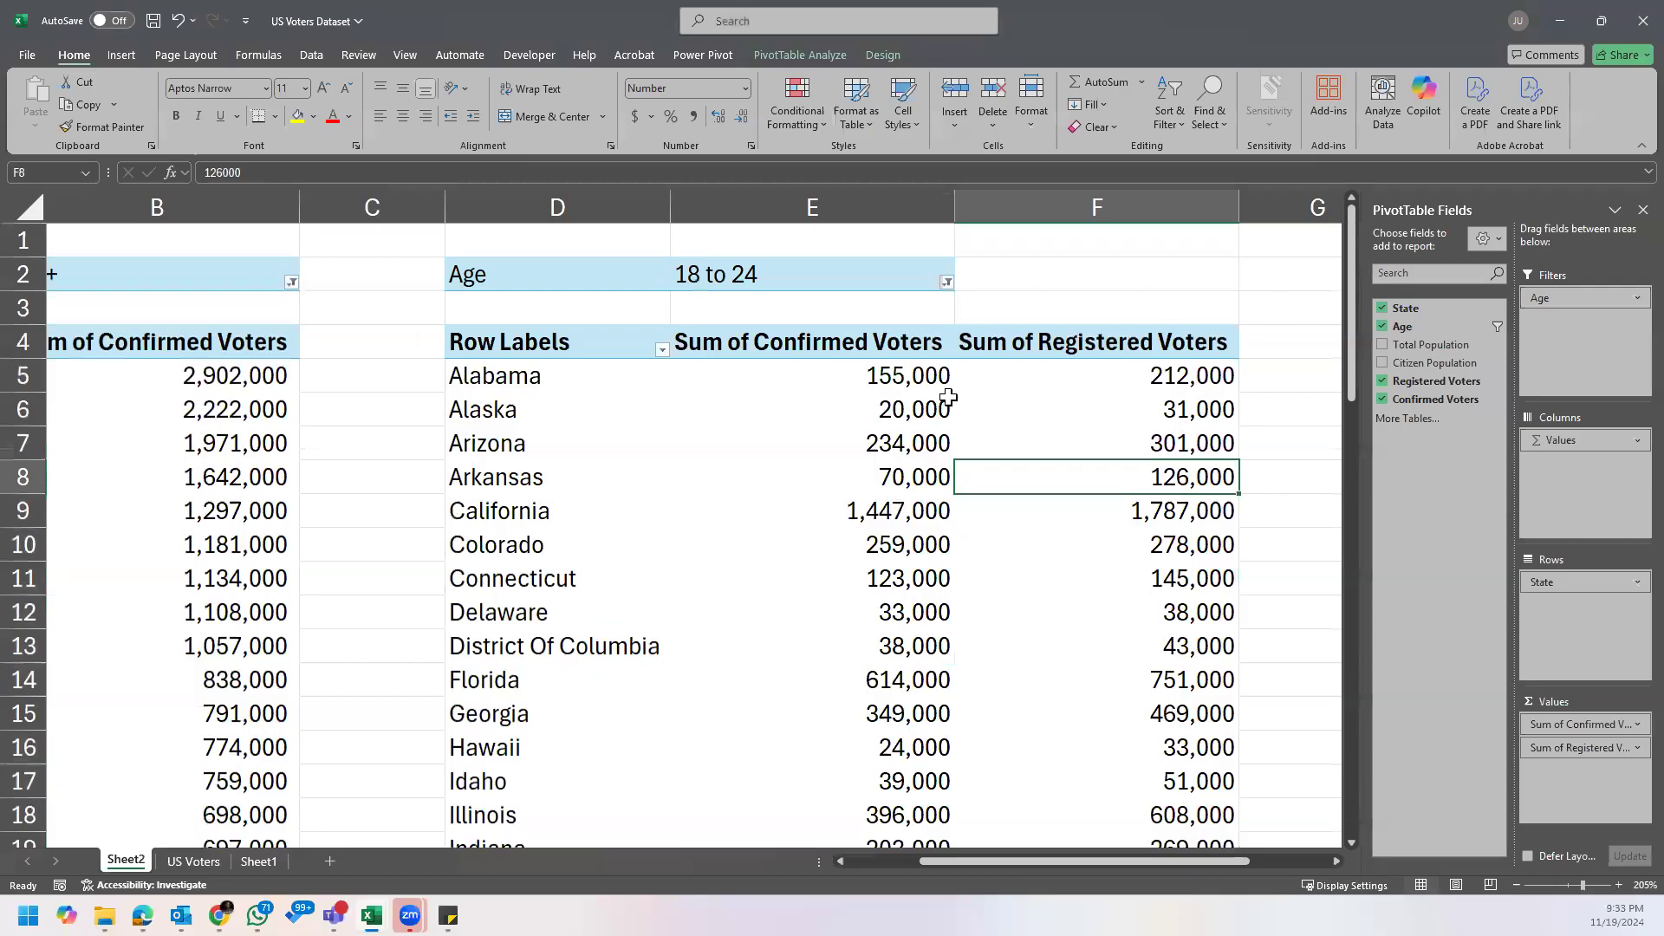
Step: Compare the confirmed and registered voter columns with the Voter Turnout formula in the Assignment note
left_click(774, 340)
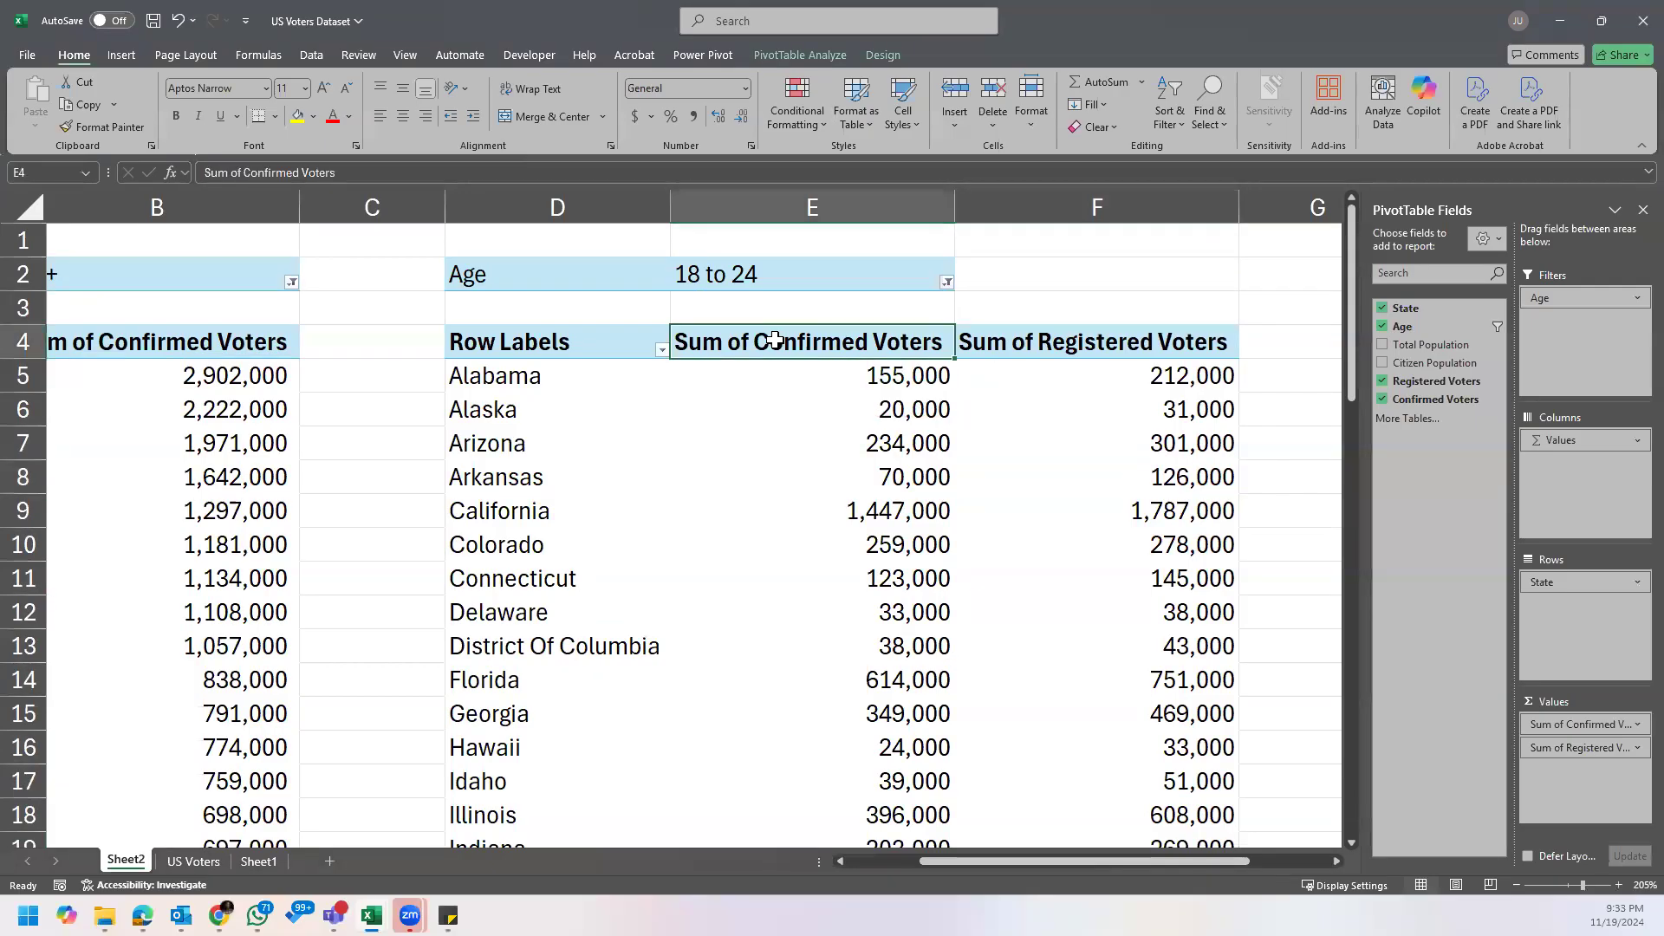
left_click(913, 401)
left_click(1122, 371)
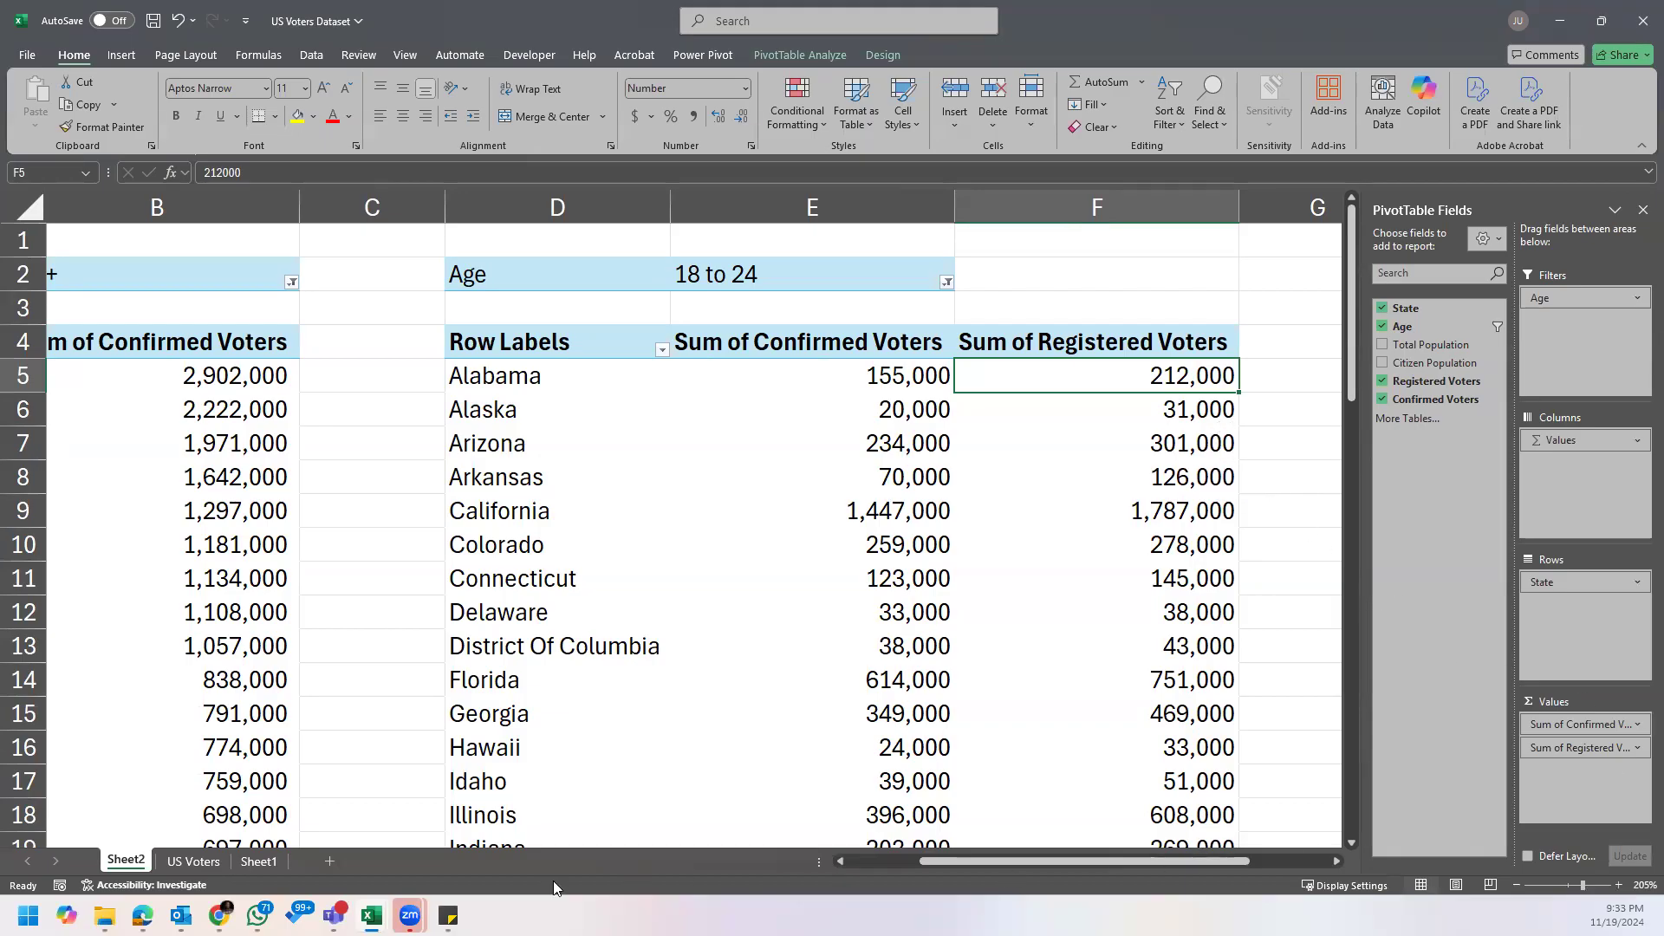
mouse_move(448, 915)
left_click(485, 806)
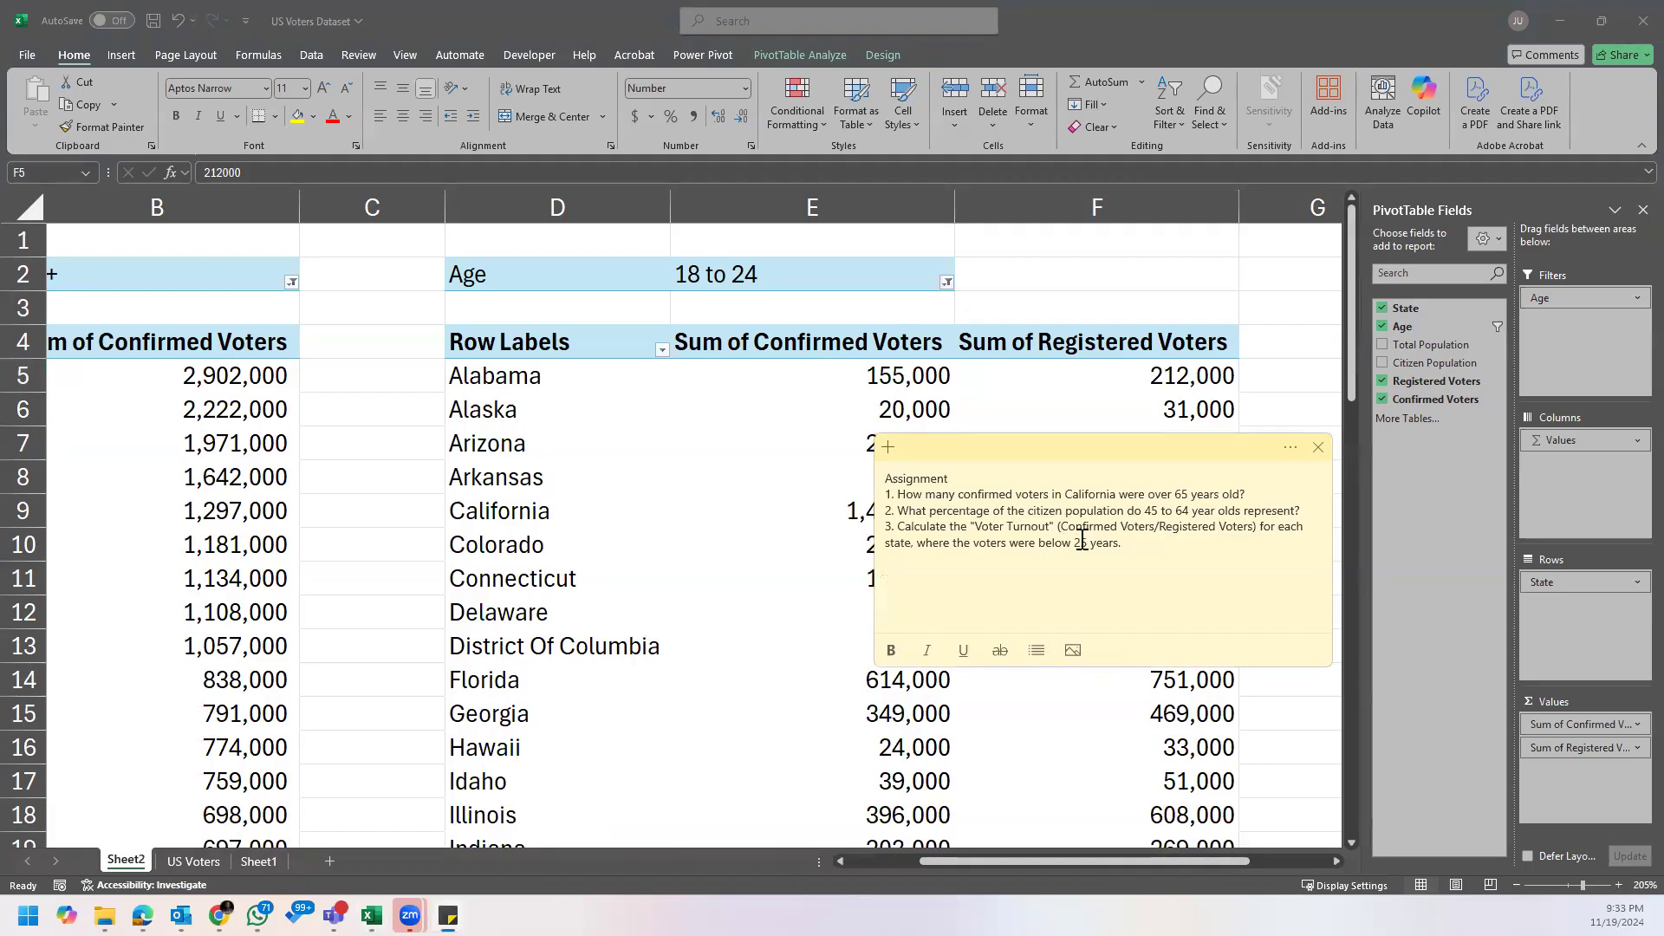
left_click(1187, 527)
Step: Try to calculate turnout beside the PivotTable by dividing Alabama's confirmed voters by its registered voters, and fill the formula down for all states
left_click(1225, 383)
left_click_drag(1234, 867, 1298, 867)
left_click(1106, 352)
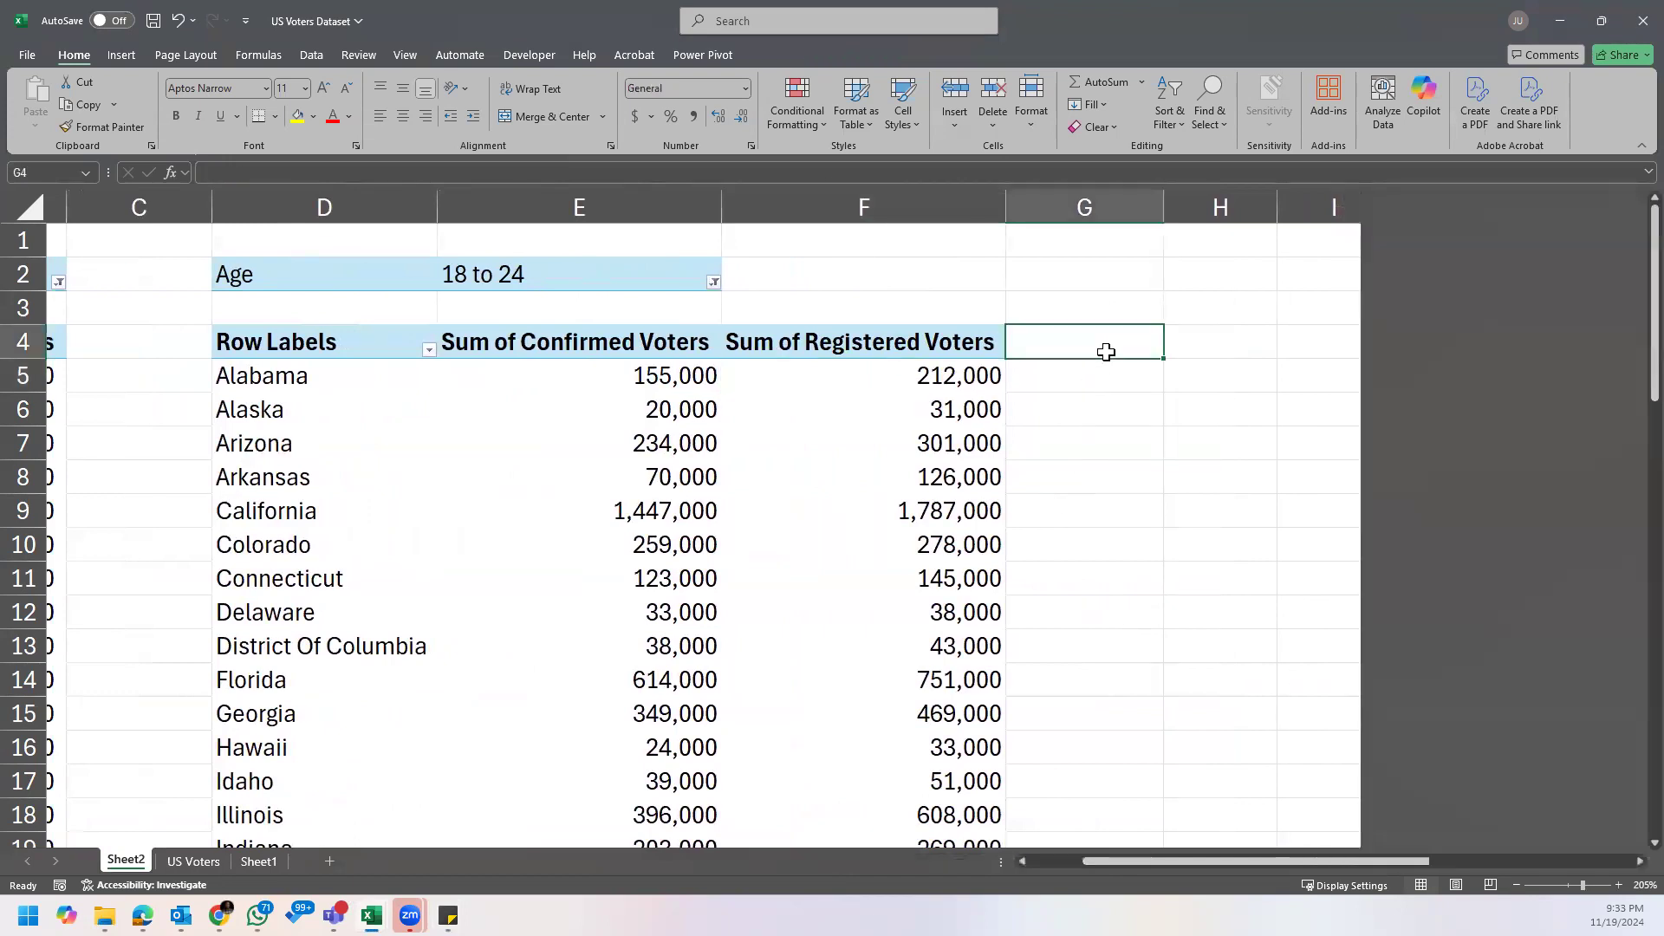
left_click(1080, 375)
type("=")
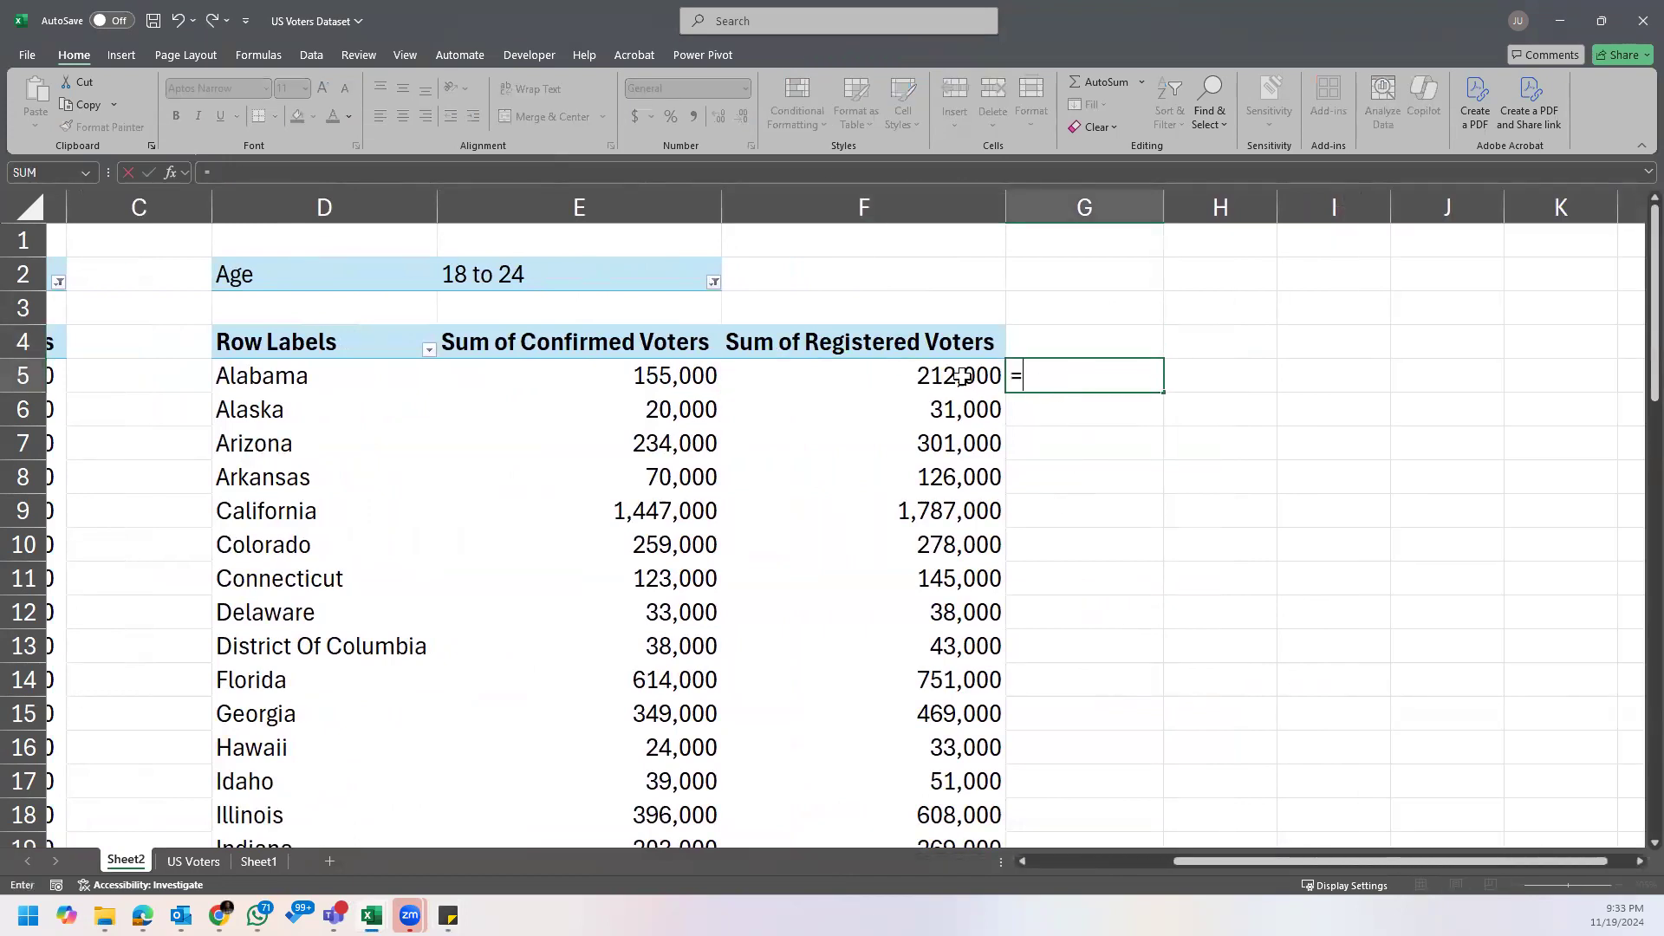
left_click(694, 379)
type("/")
left_click(936, 374)
key("Return")
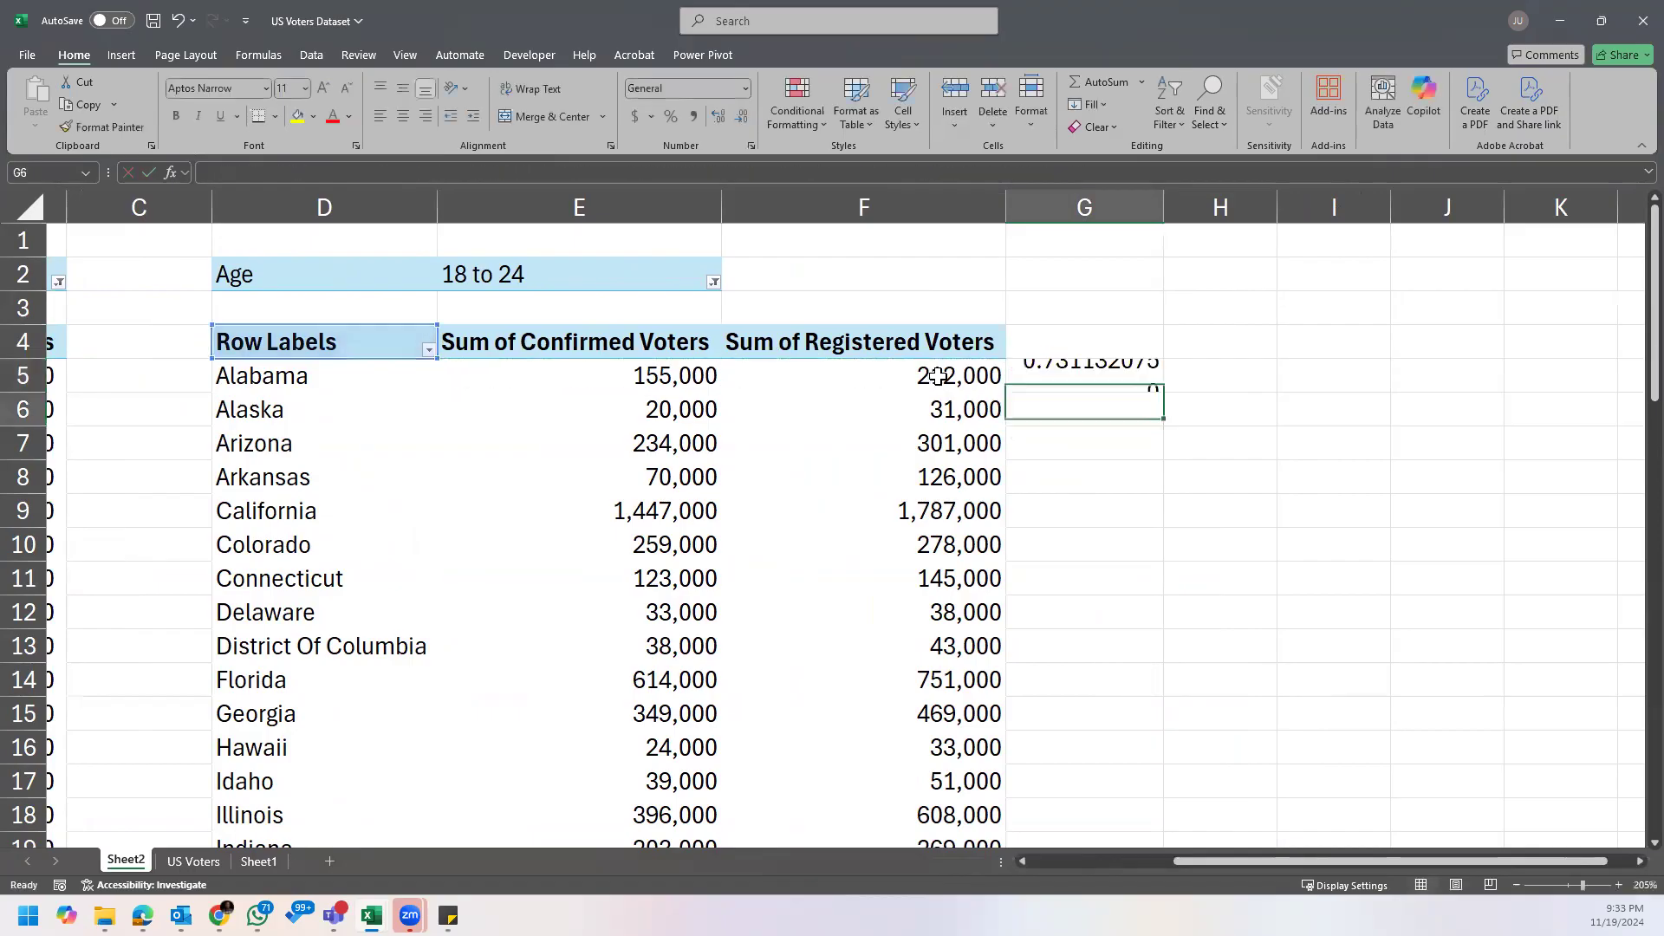
left_click(1123, 378)
double_click(1163, 391)
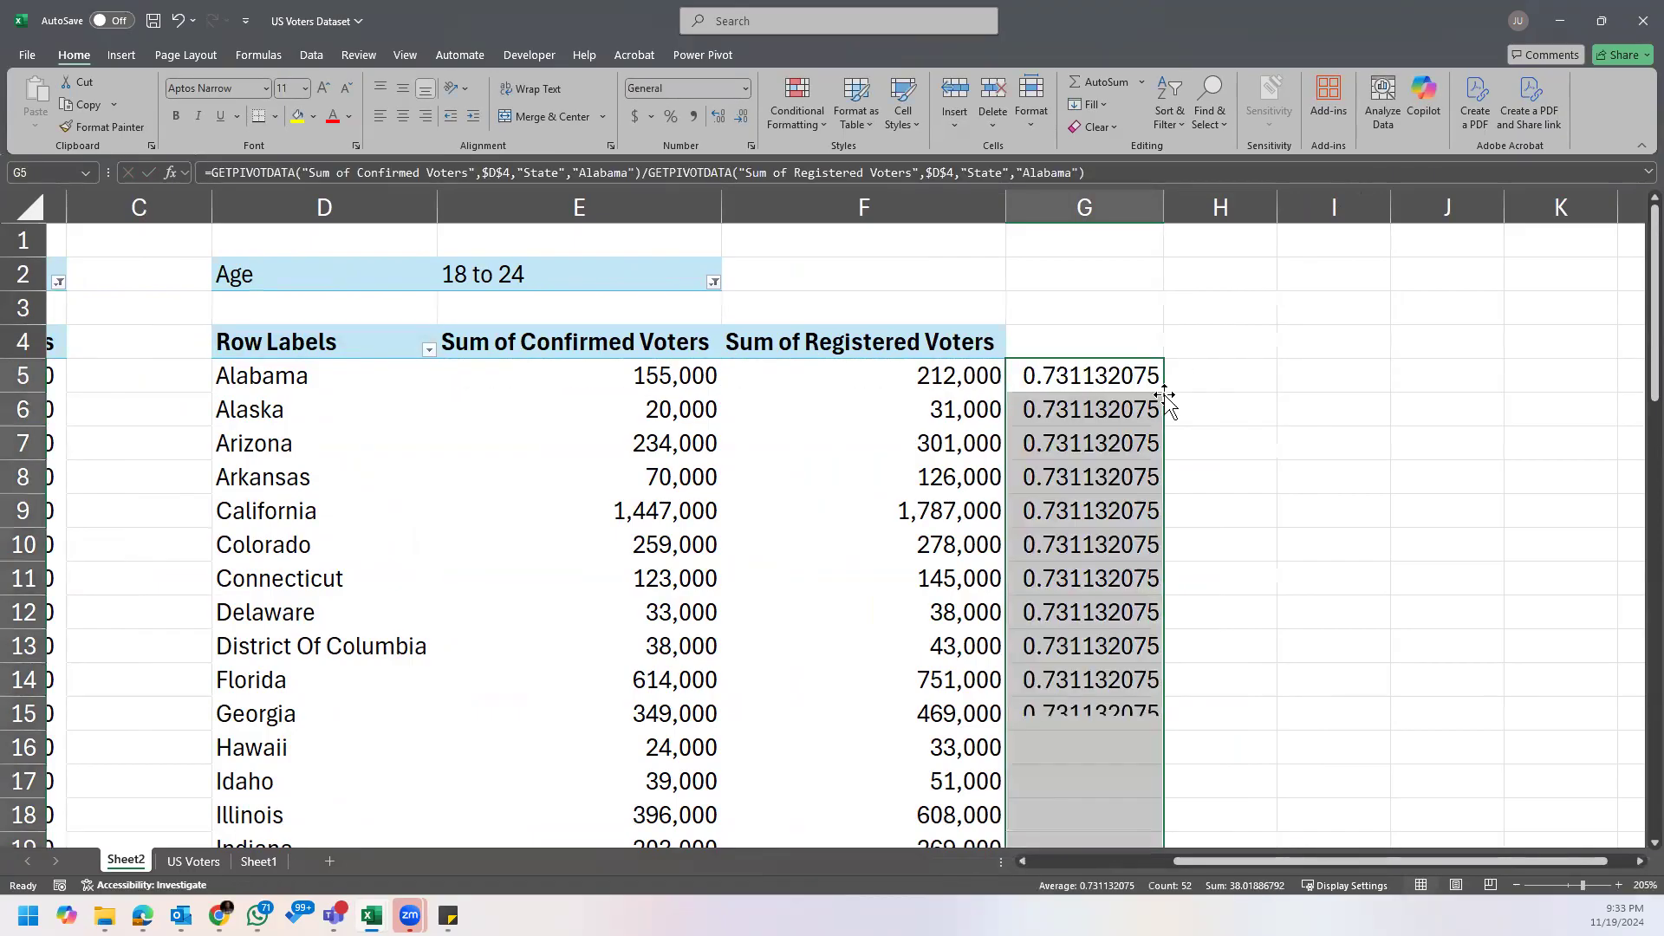
Step: Inspect the filled turnout formulas for several states to see which state each one references
left_click(1102, 417)
left_click(1091, 521)
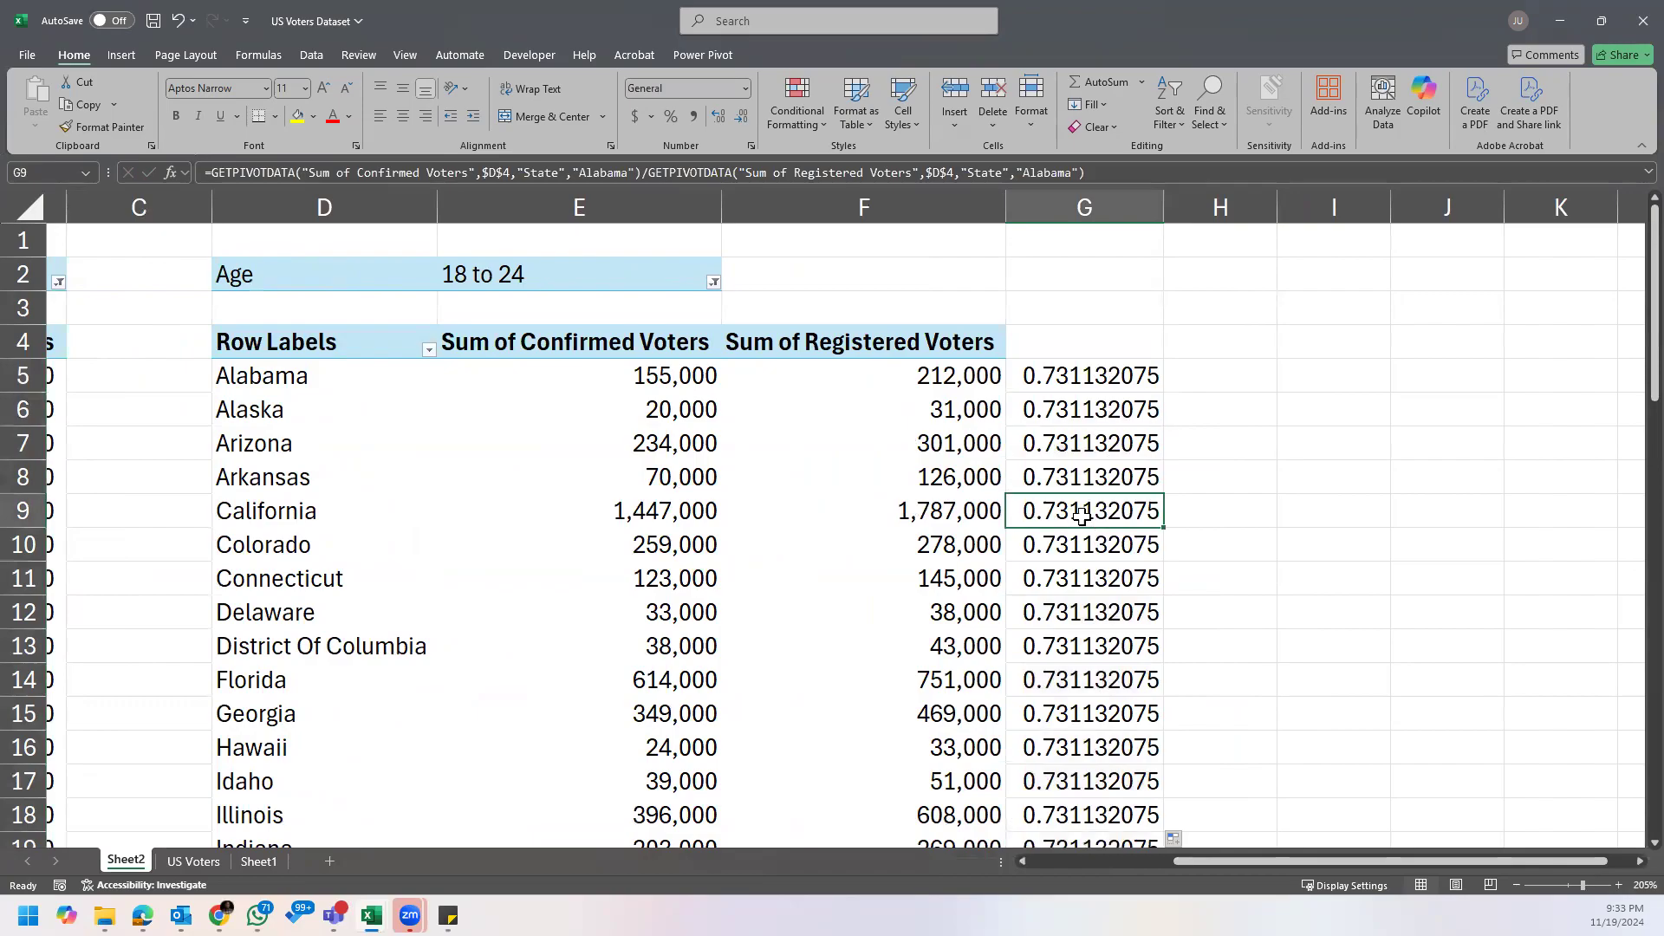
left_click(957, 402)
left_click(1088, 408)
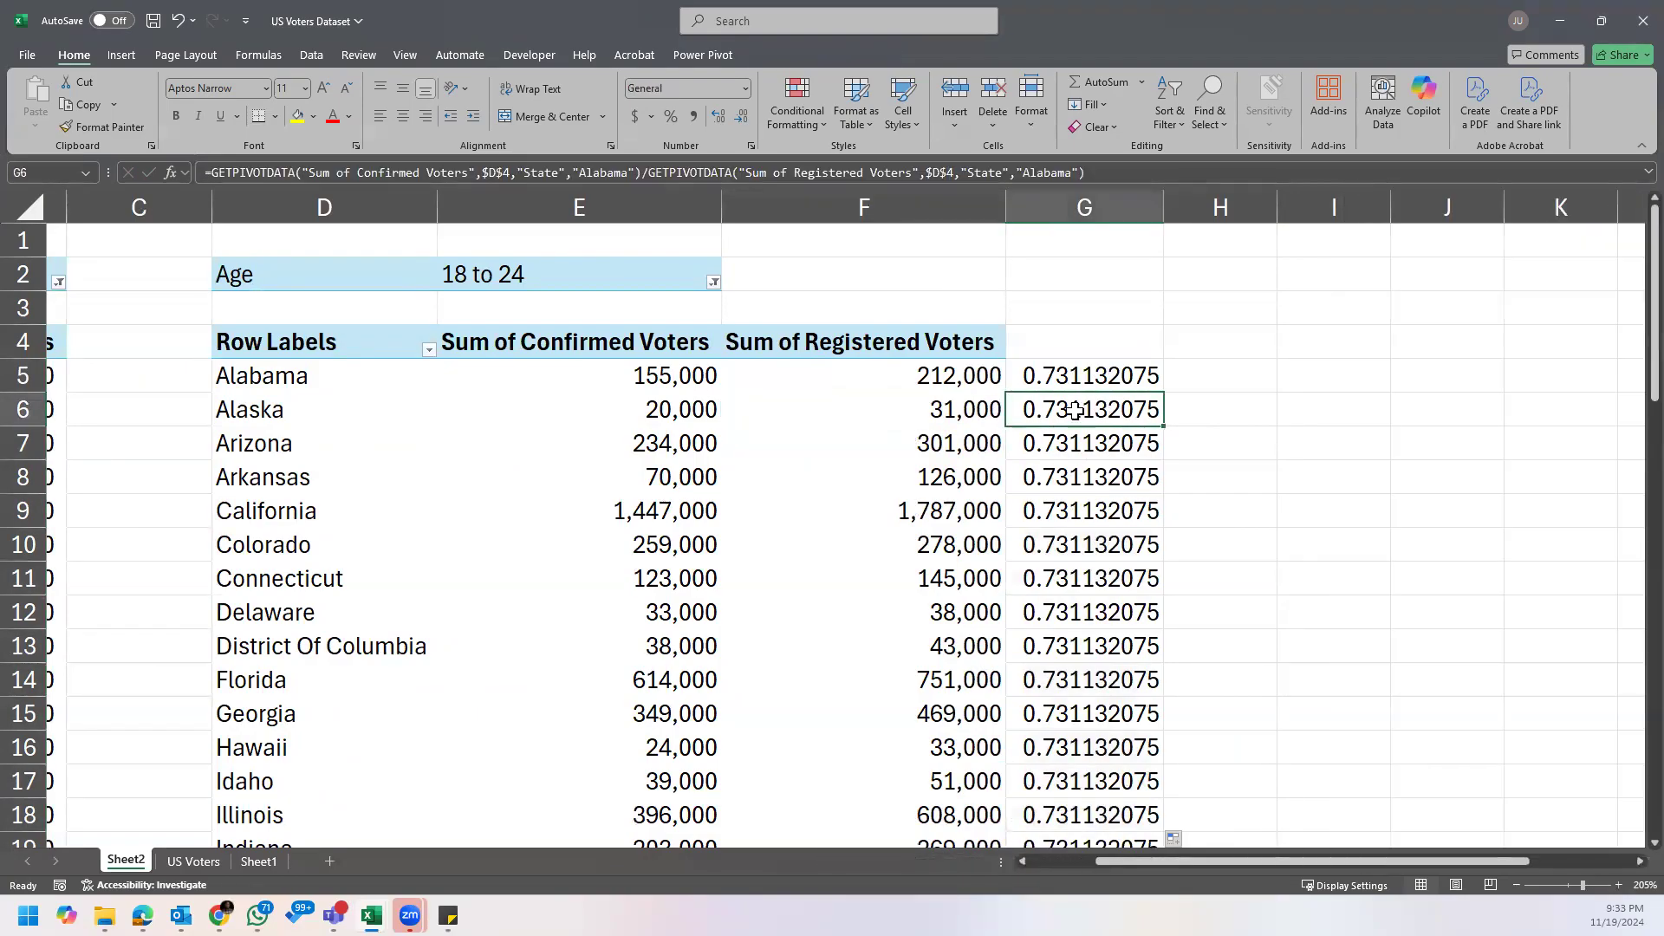
left_click(1073, 452)
left_click(1089, 546)
left_click(1101, 617)
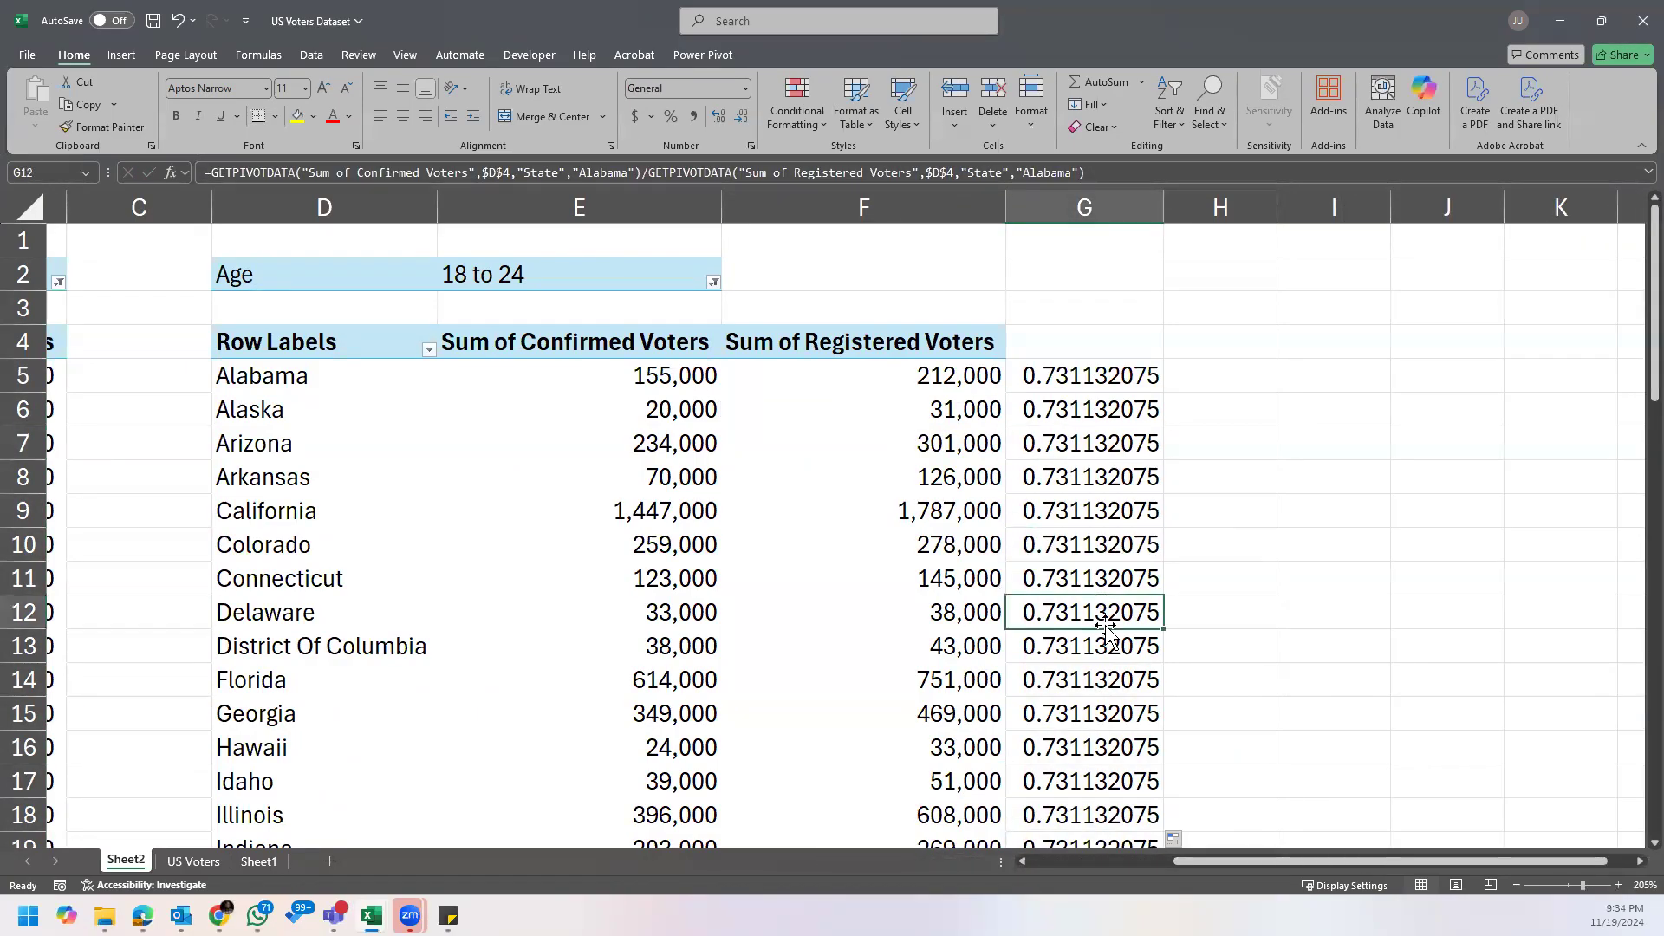
Step: Undo the formula fill, delete the turnout formula in G5, and return to the PivotTable
key("ctrl+z")
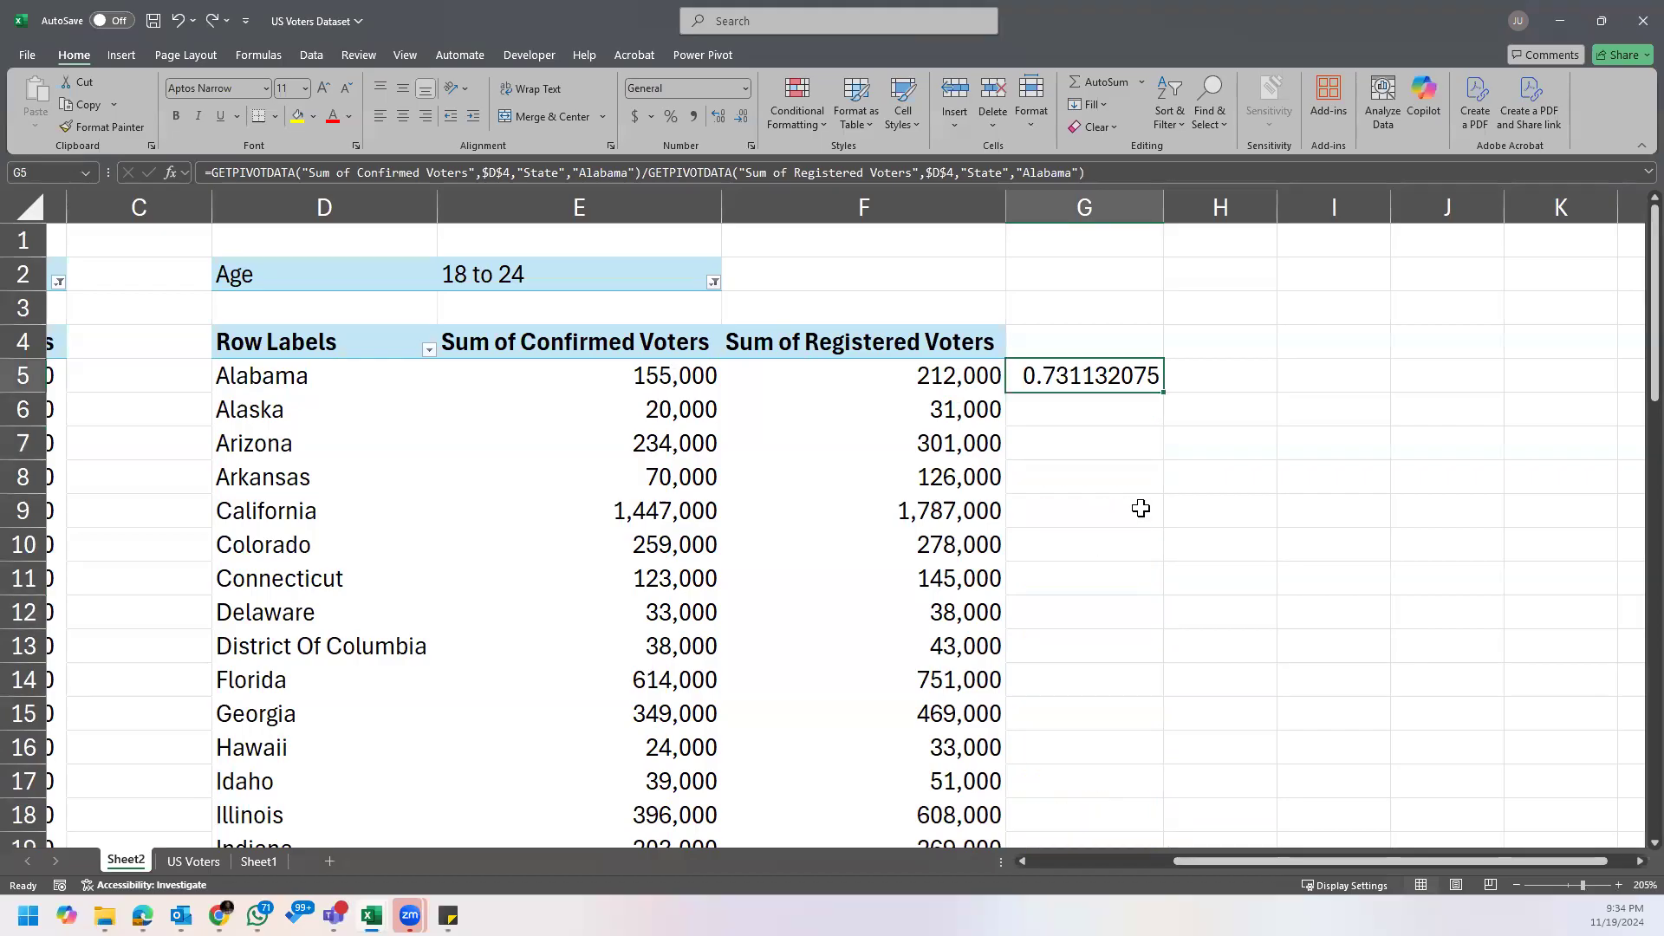
key("Delete")
left_click(895, 416)
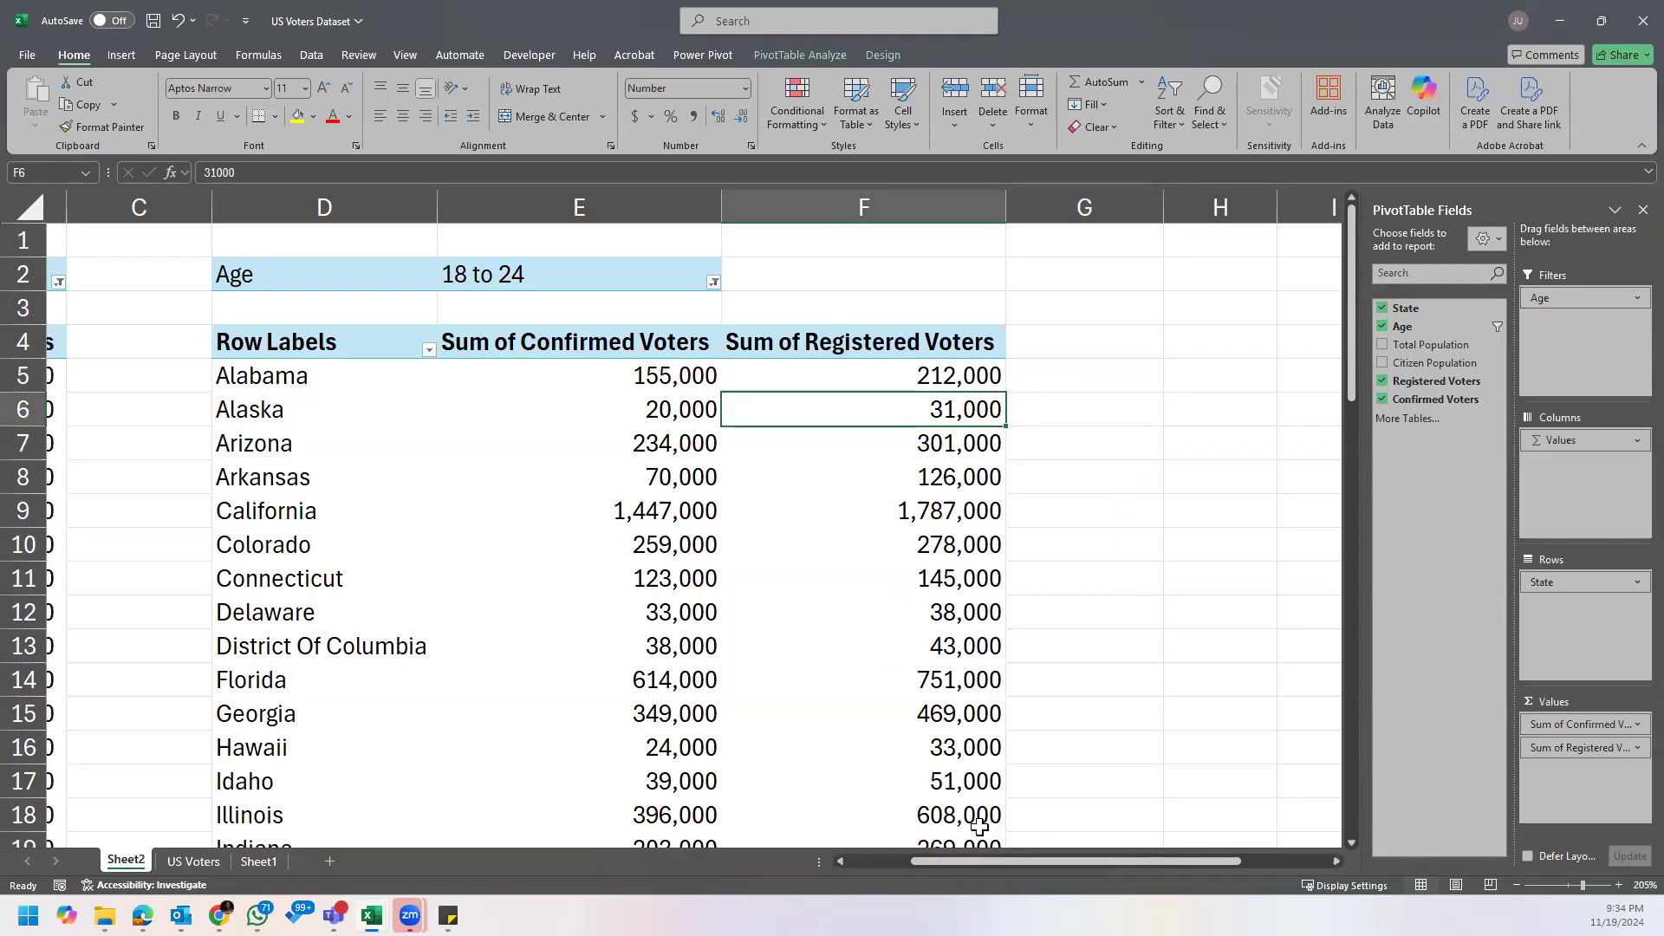
left_click_drag(966, 864, 996, 861)
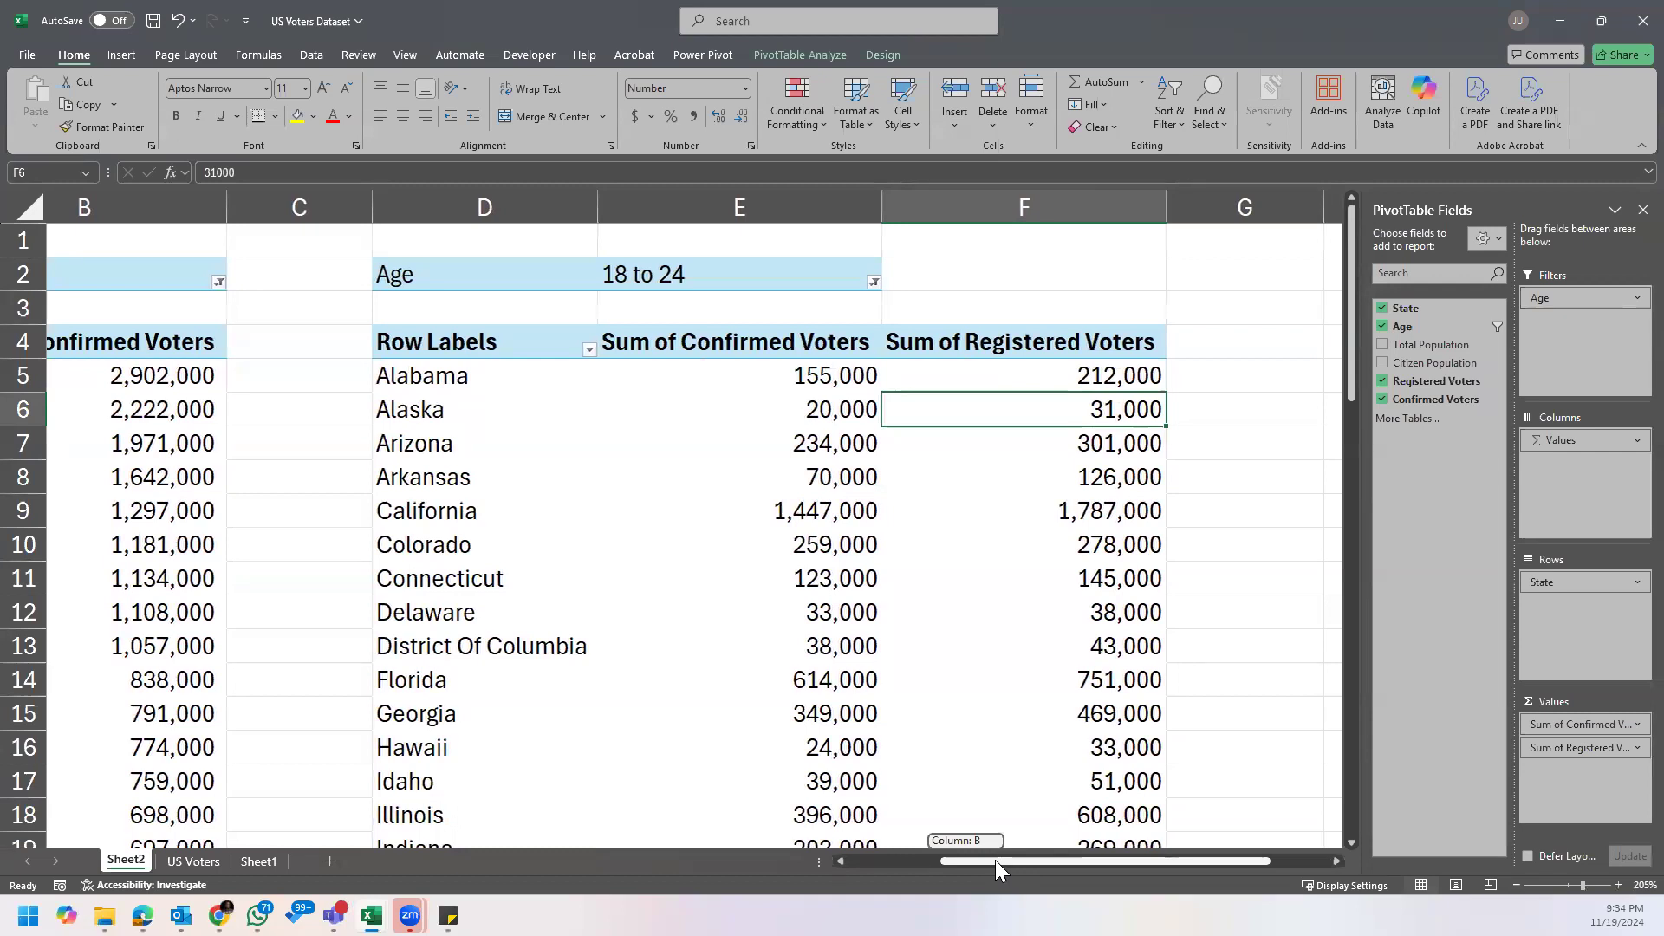
left_click_drag(995, 860, 997, 860)
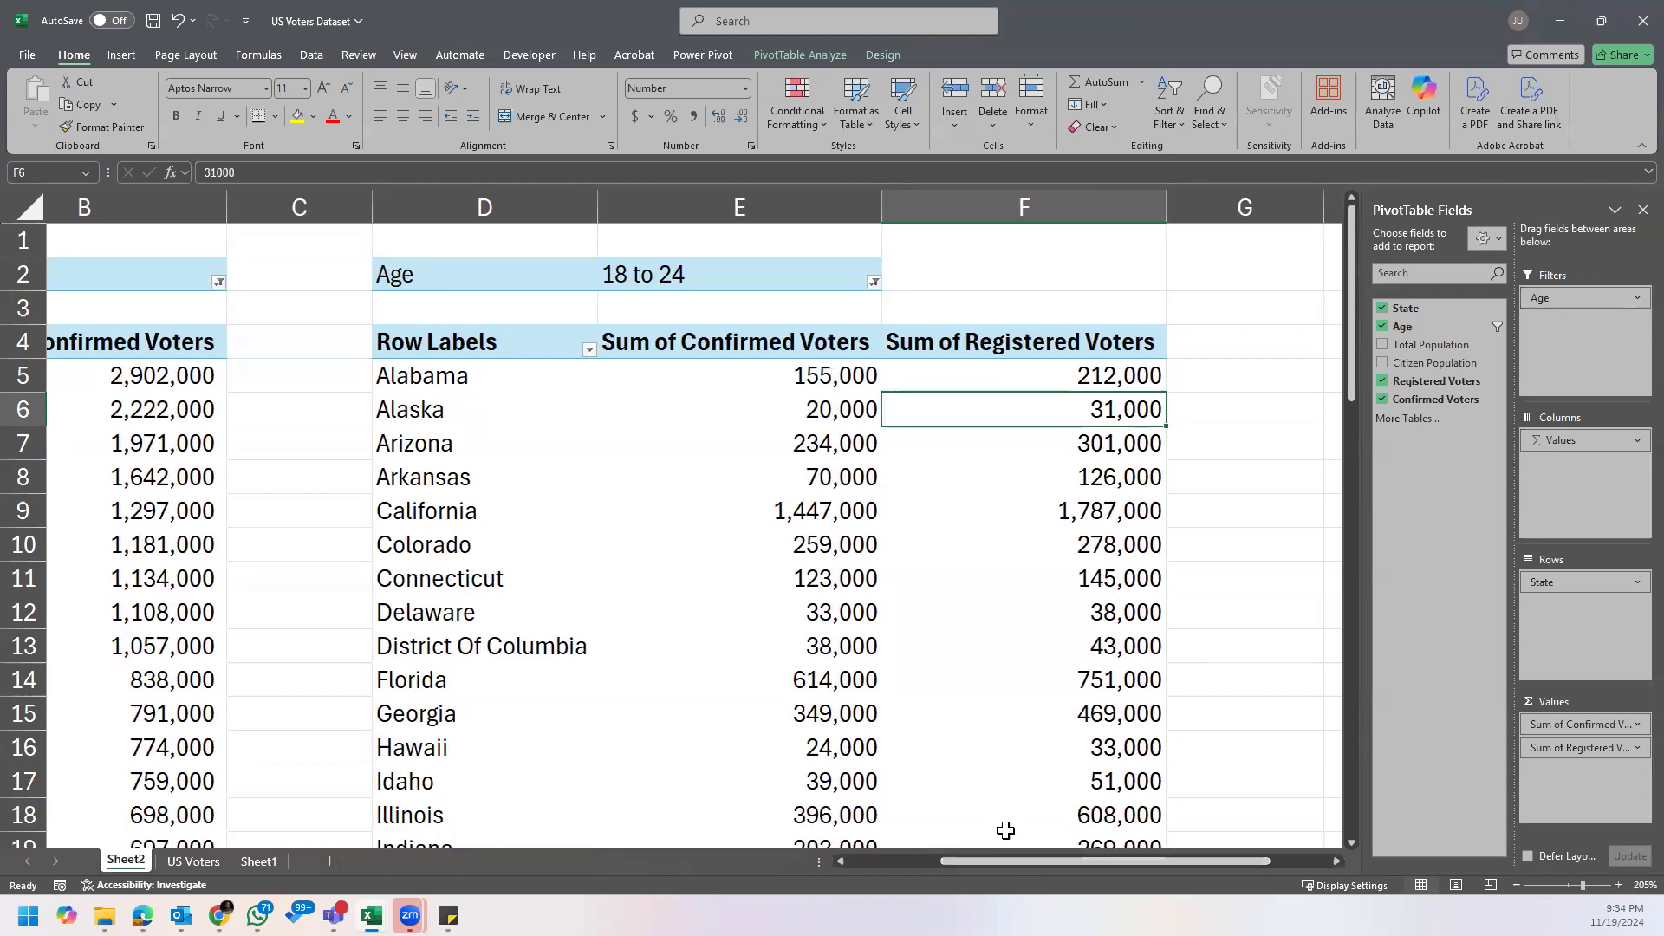
mouse_move(1056, 695)
left_click_drag(529, 326, 1113, 757)
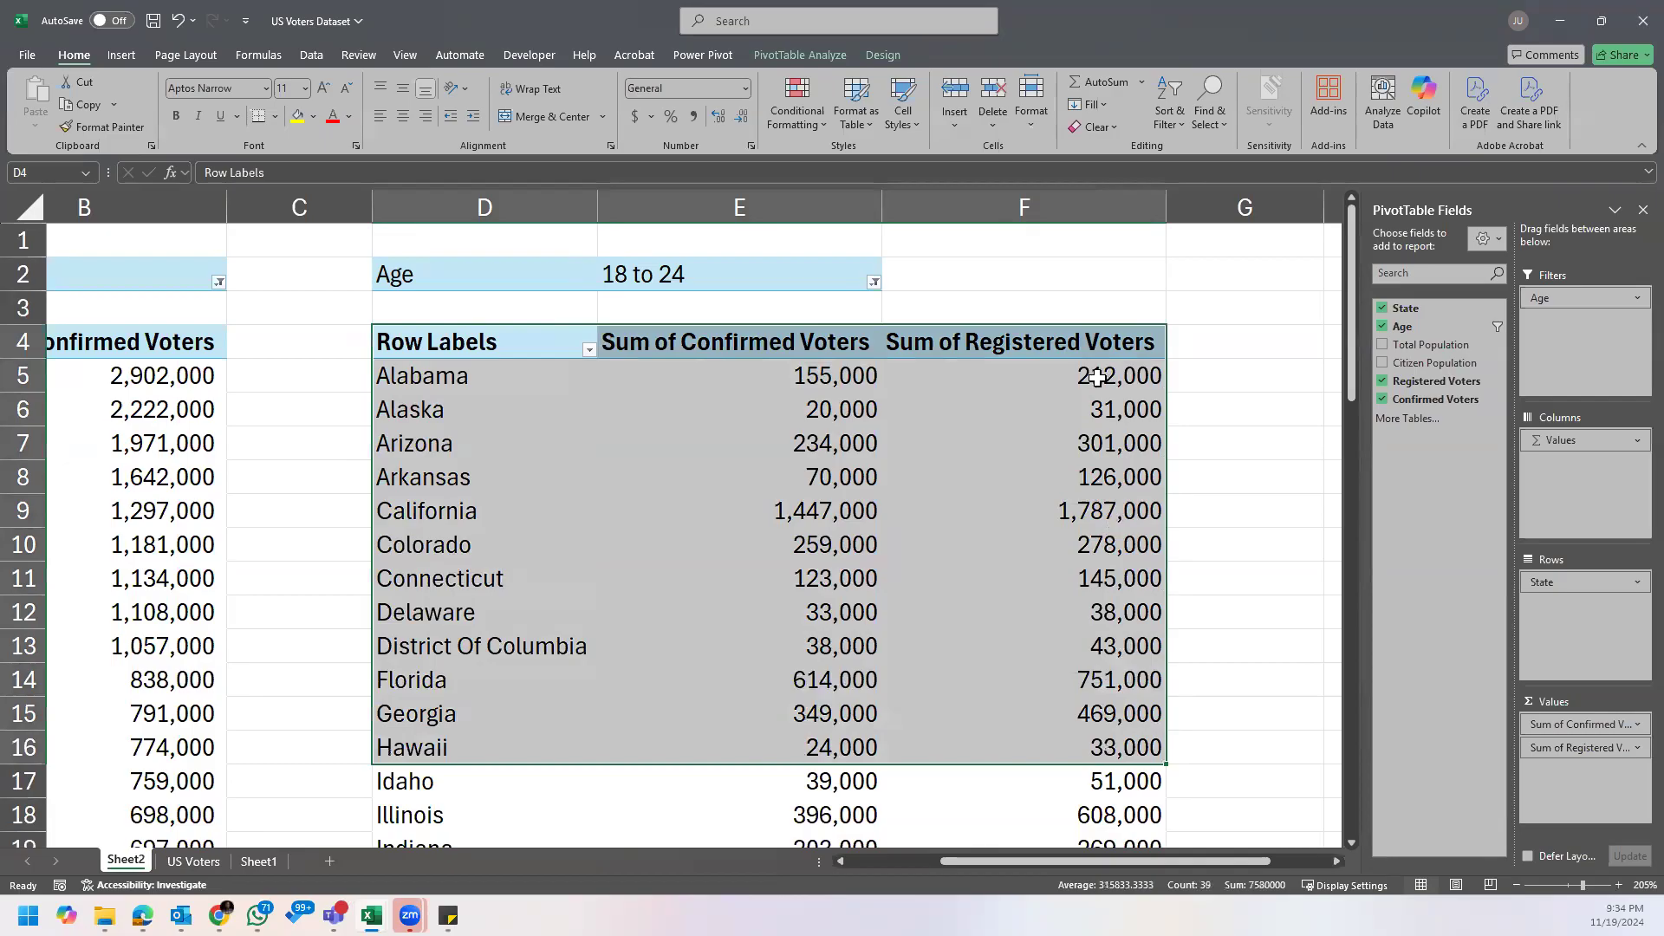
left_click(1090, 378)
mouse_move(1090, 382)
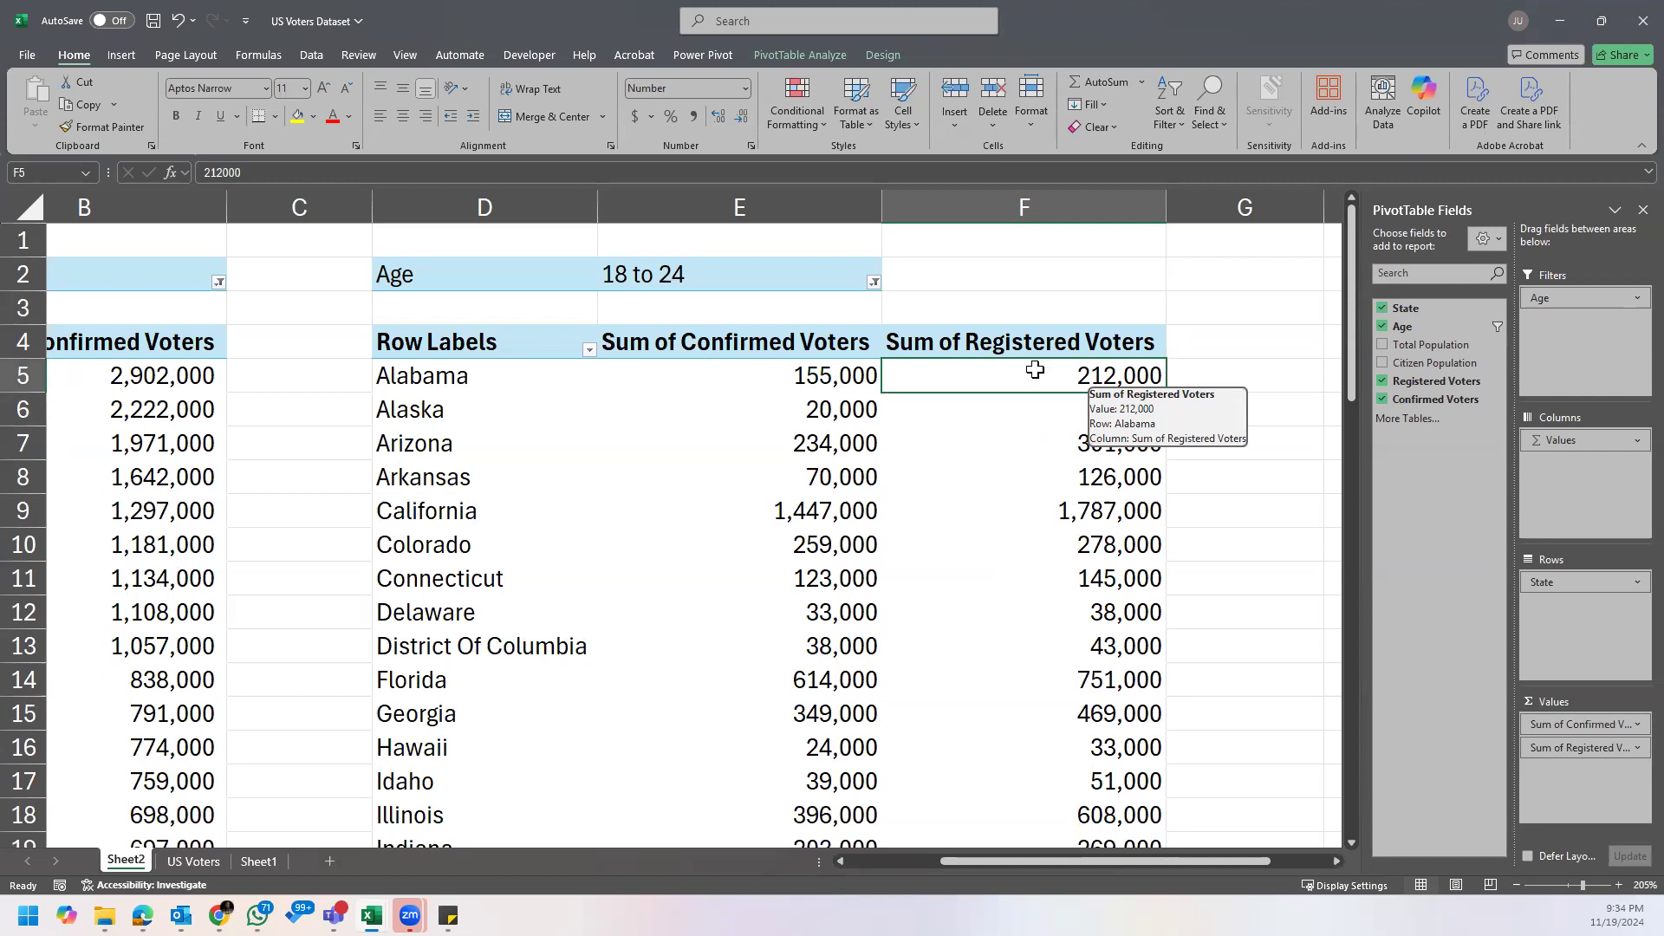
Step: Start a calculated field named Voters Turnout in the PivotTable filtered to ages 18 to 24
left_click(769, 342)
left_click_drag(772, 358, 781, 381)
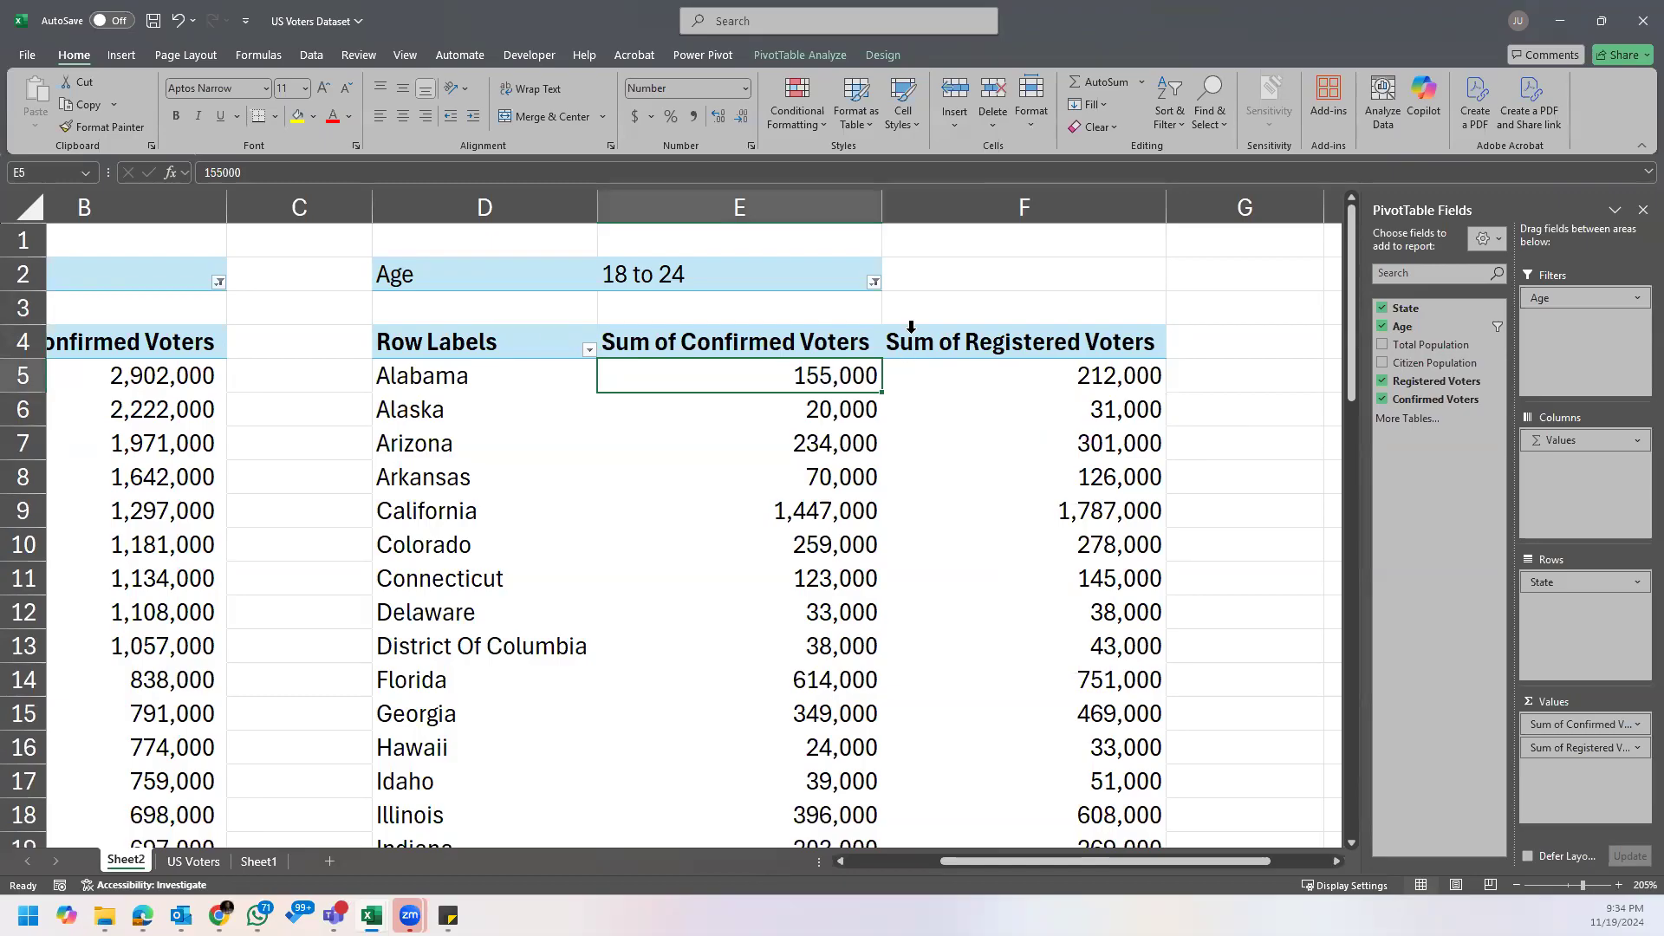
left_click(831, 54)
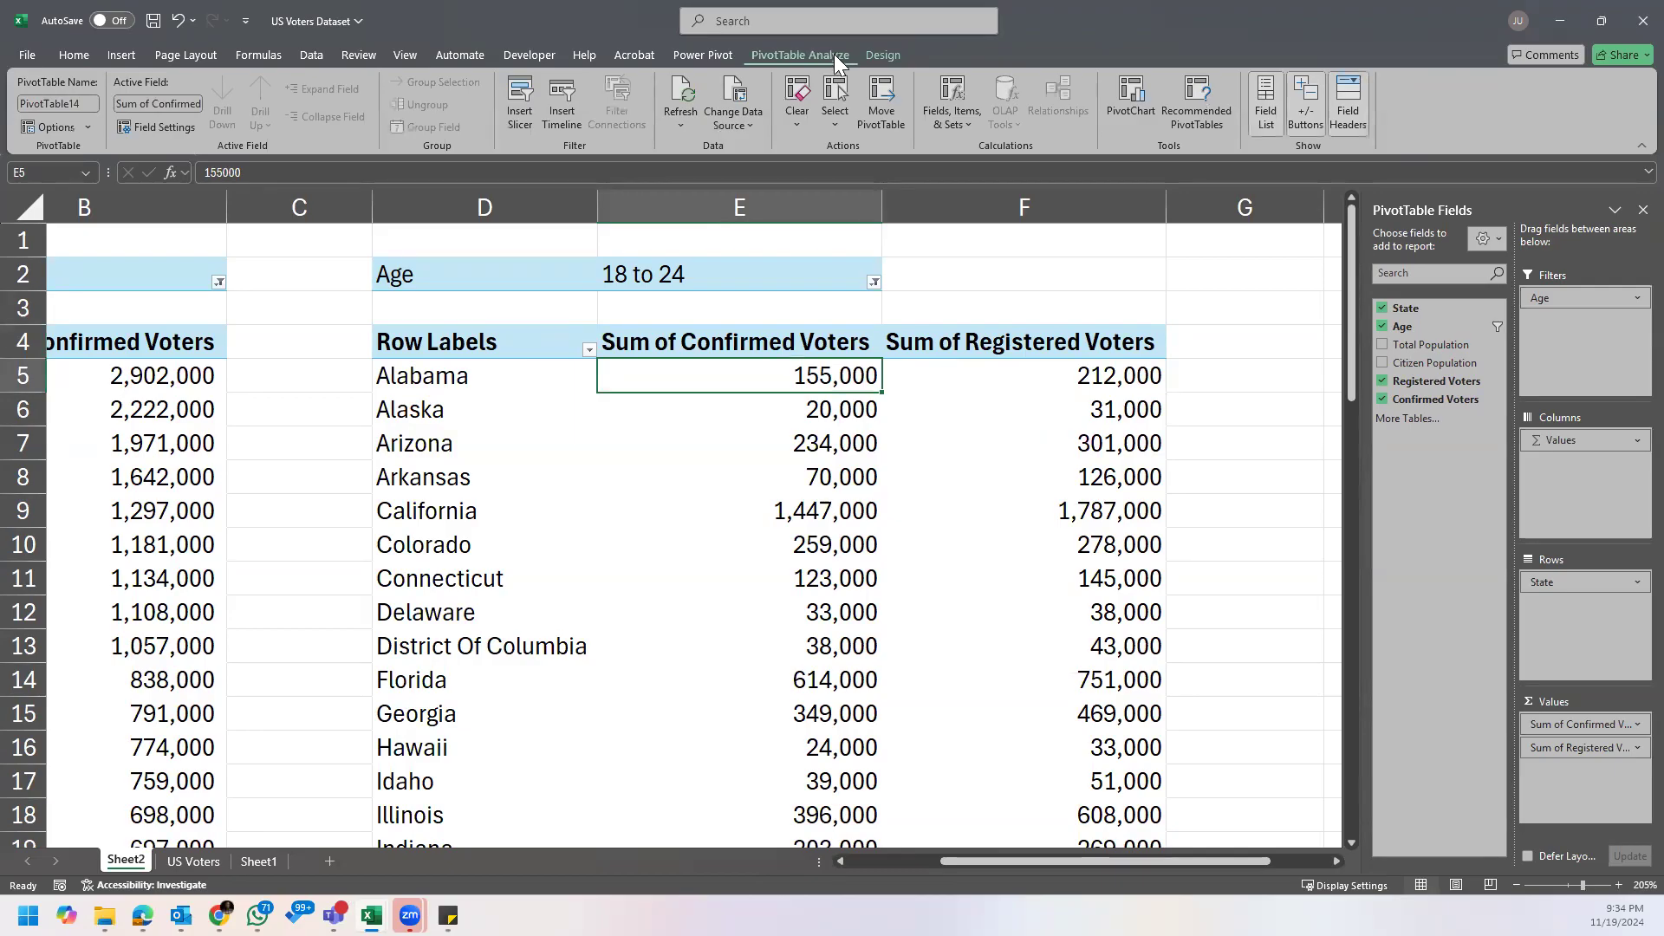
left_click(1023, 413)
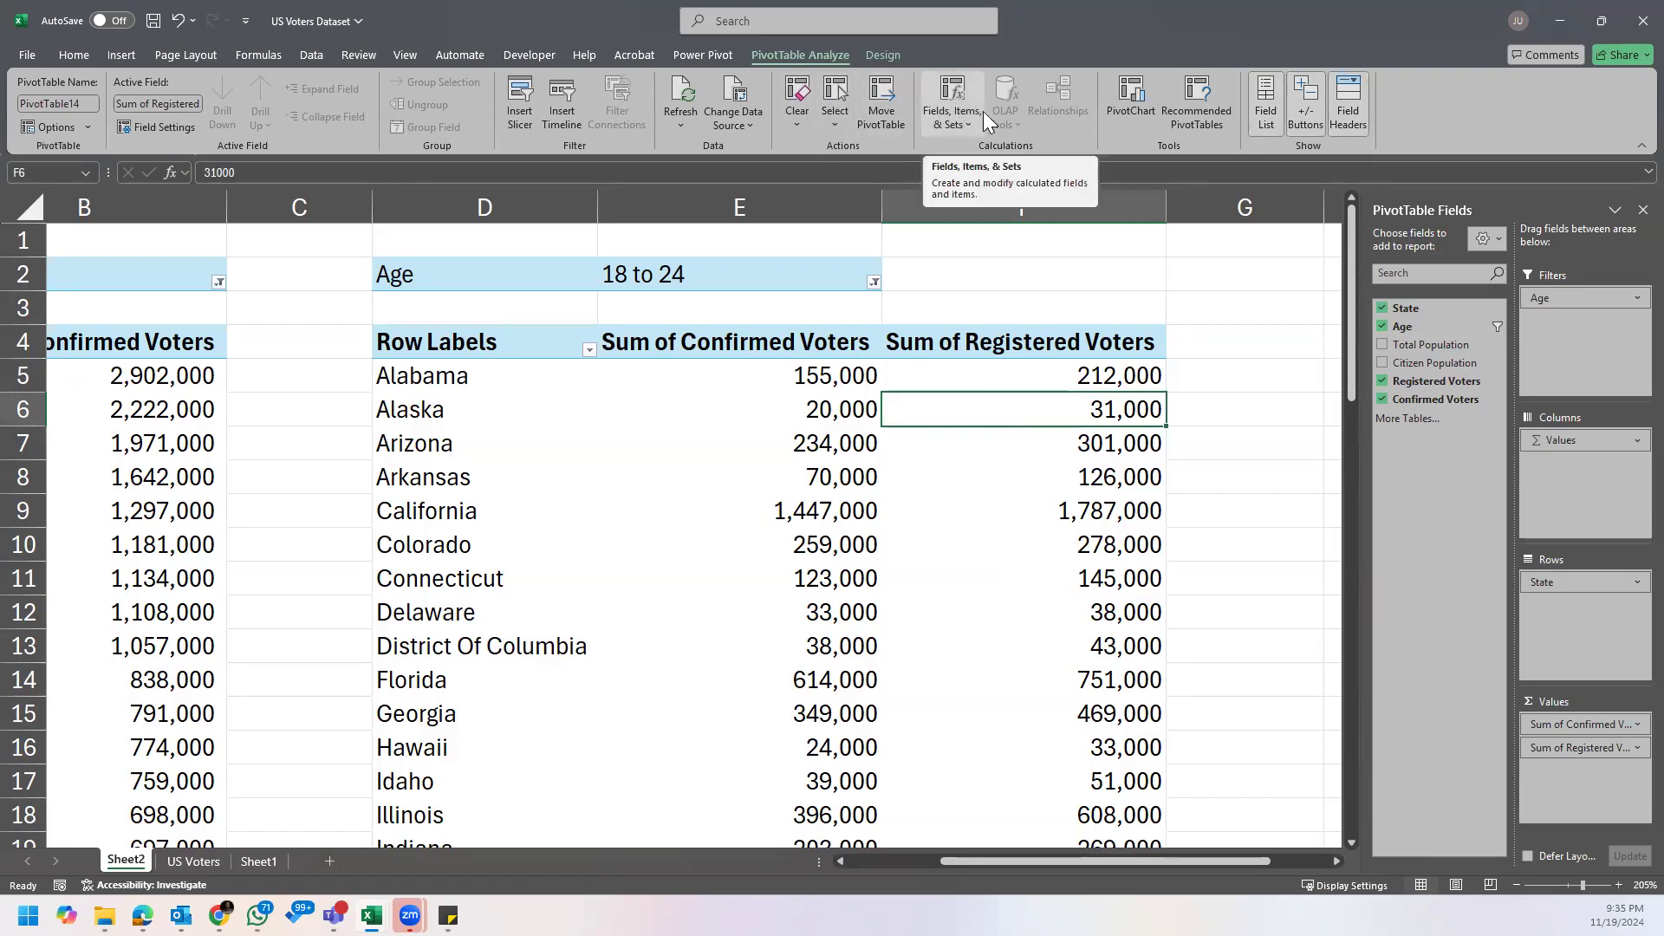
left_click(960, 126)
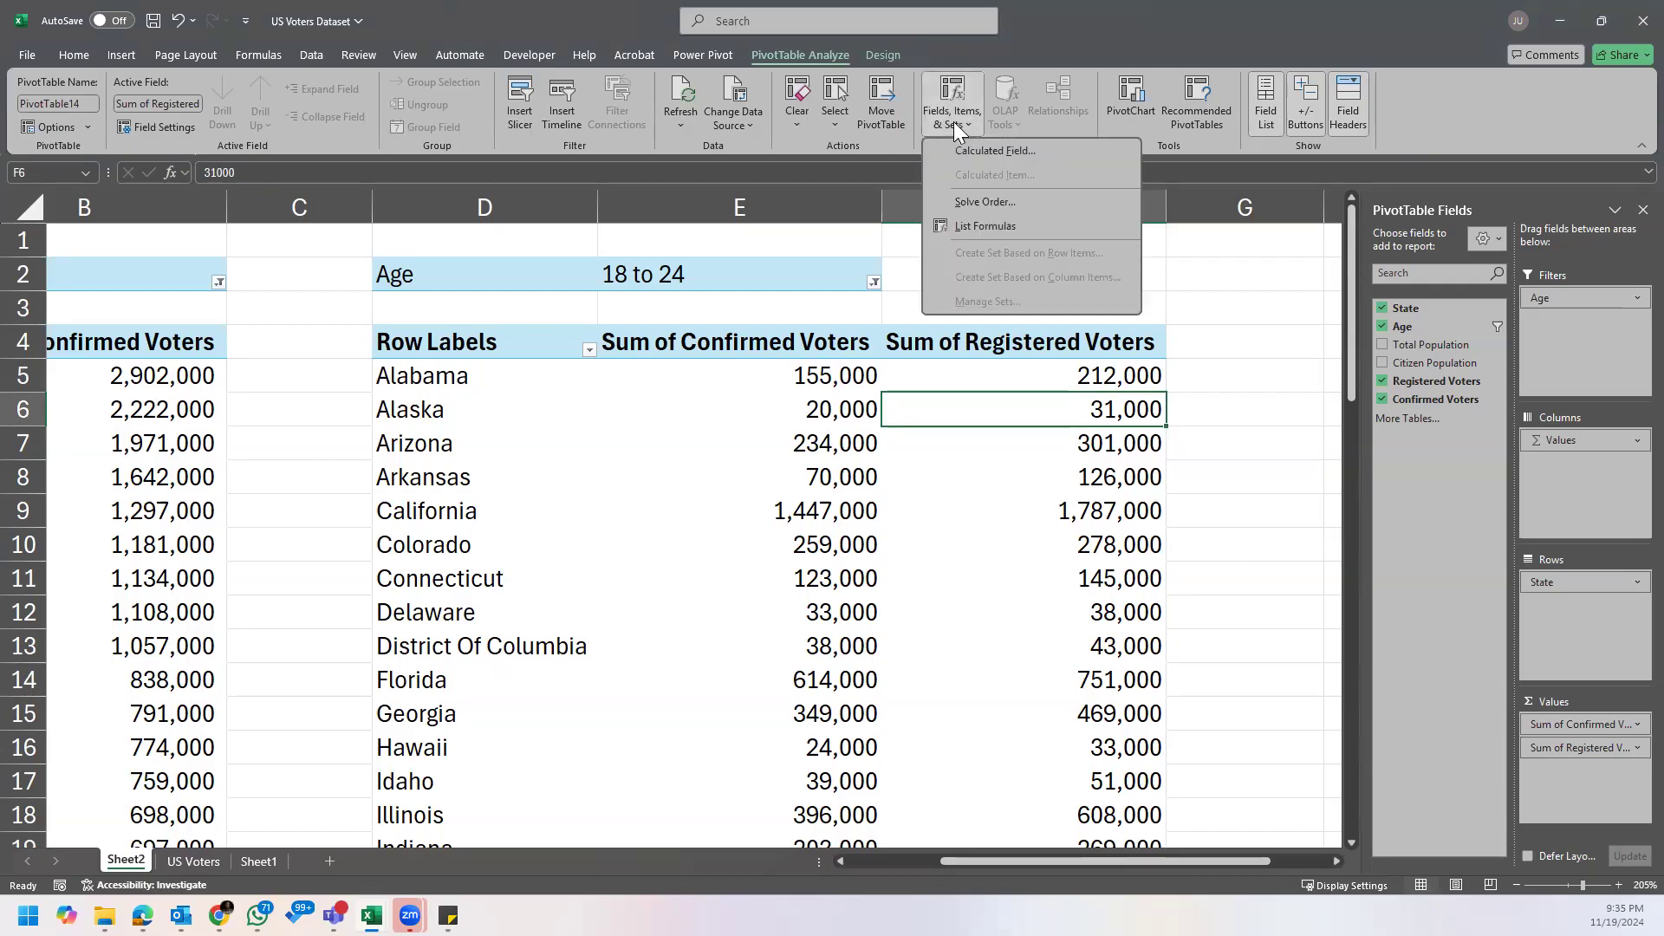
left_click(951, 120)
left_click(954, 120)
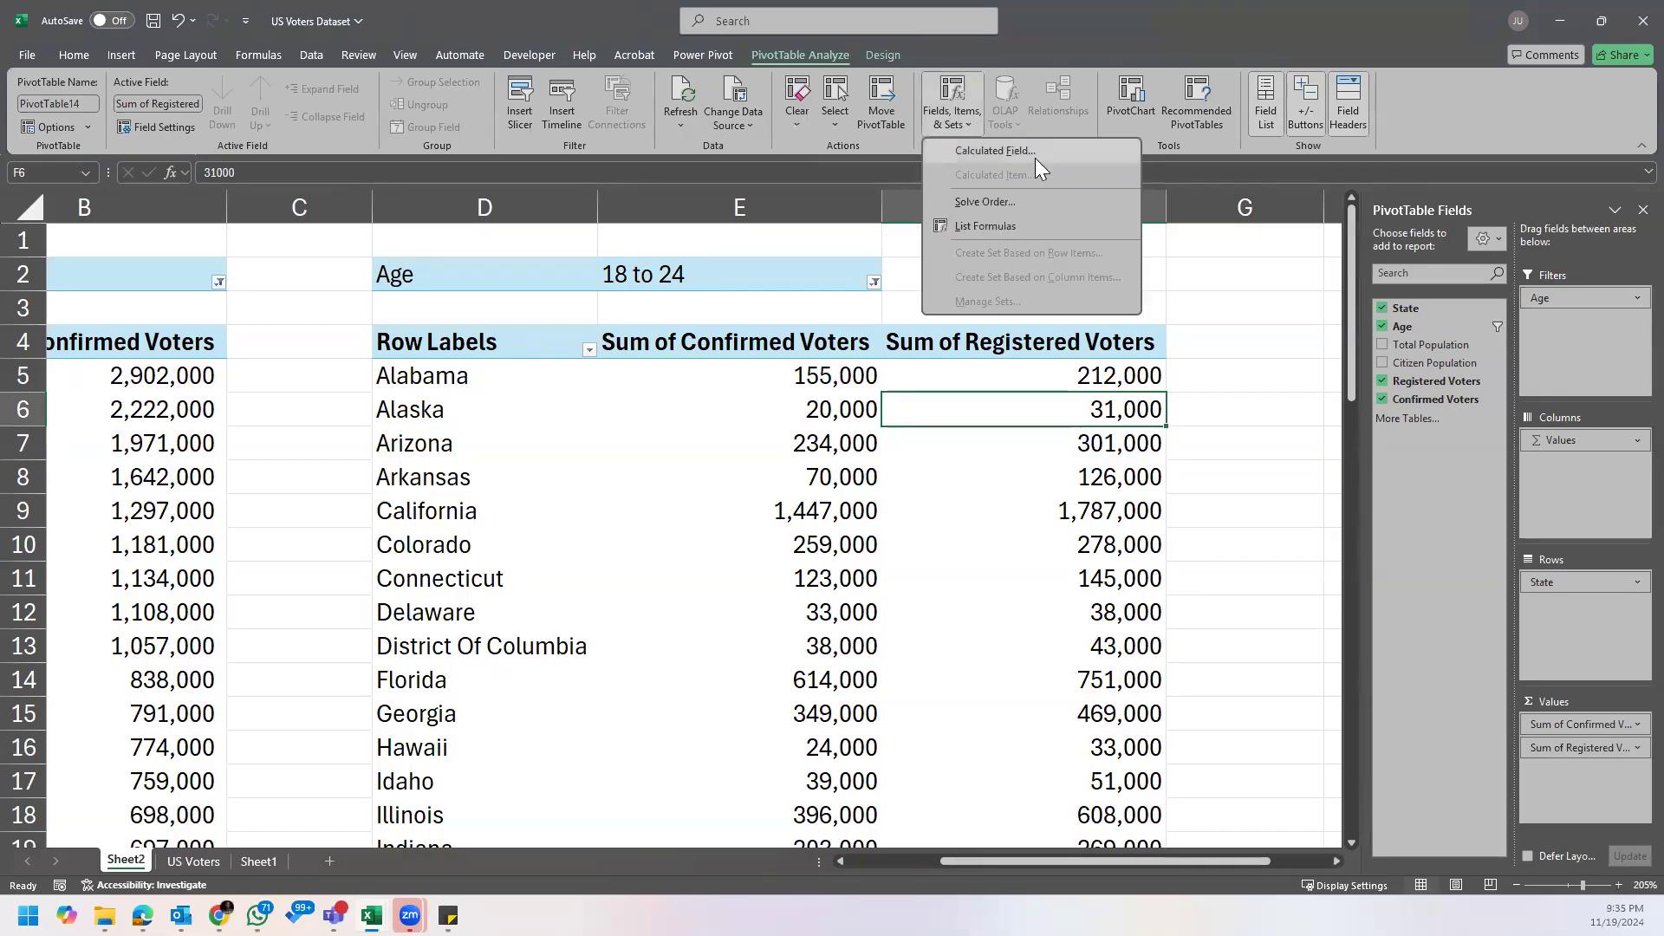
left_click(1056, 151)
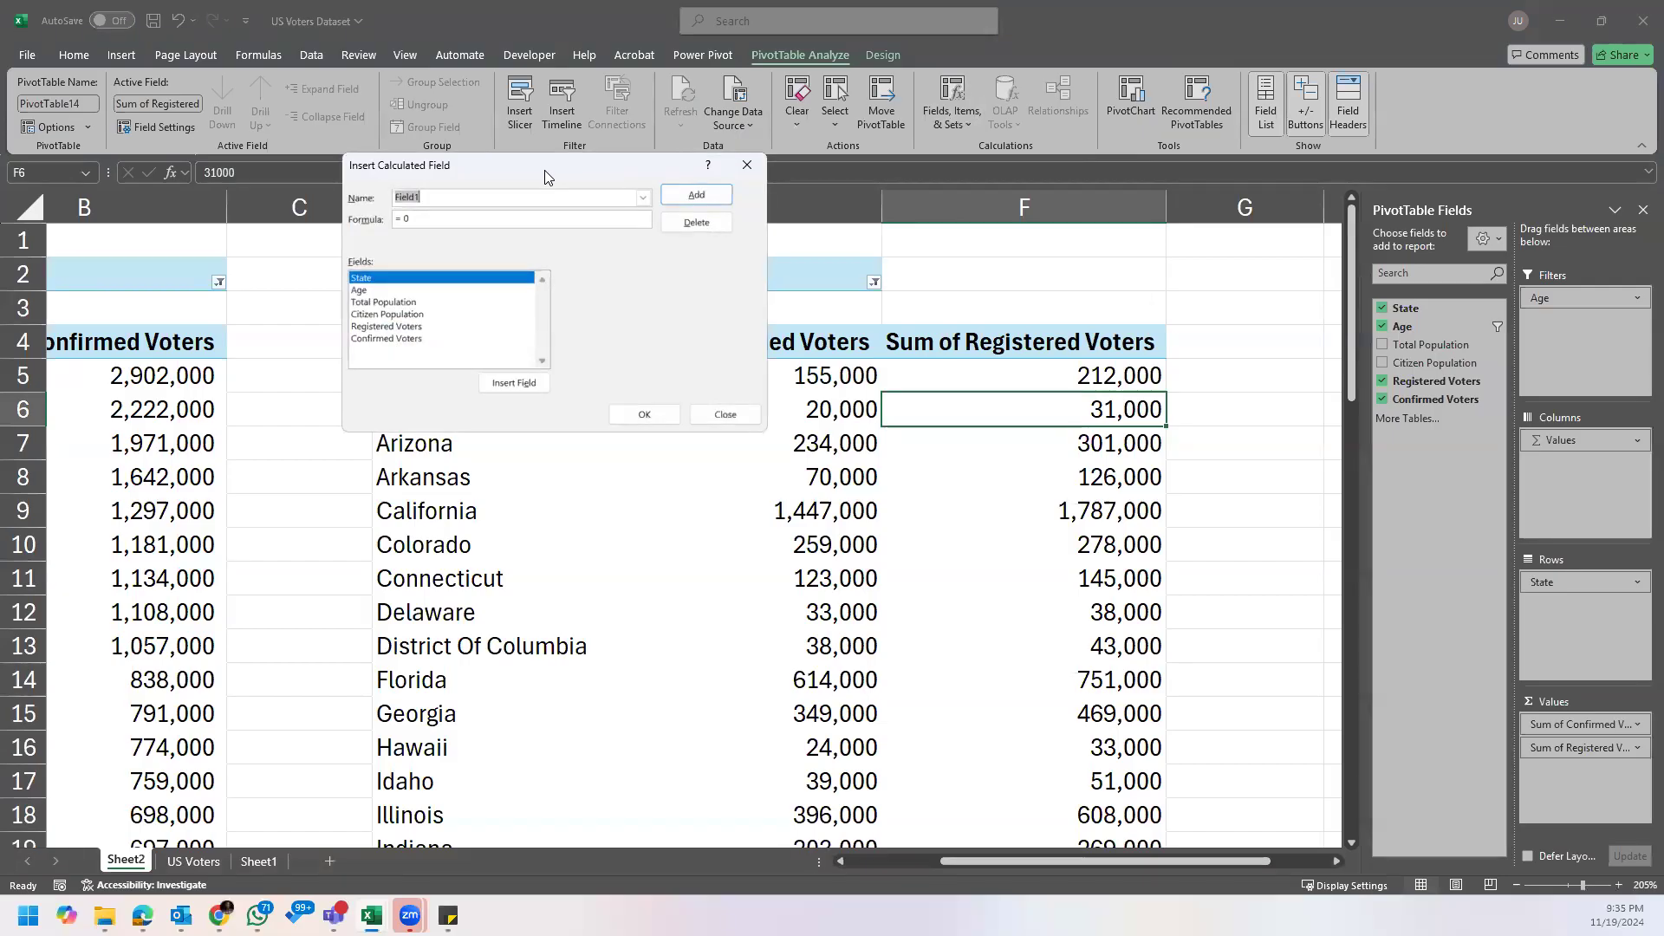
left_click_drag(547, 177, 856, 373)
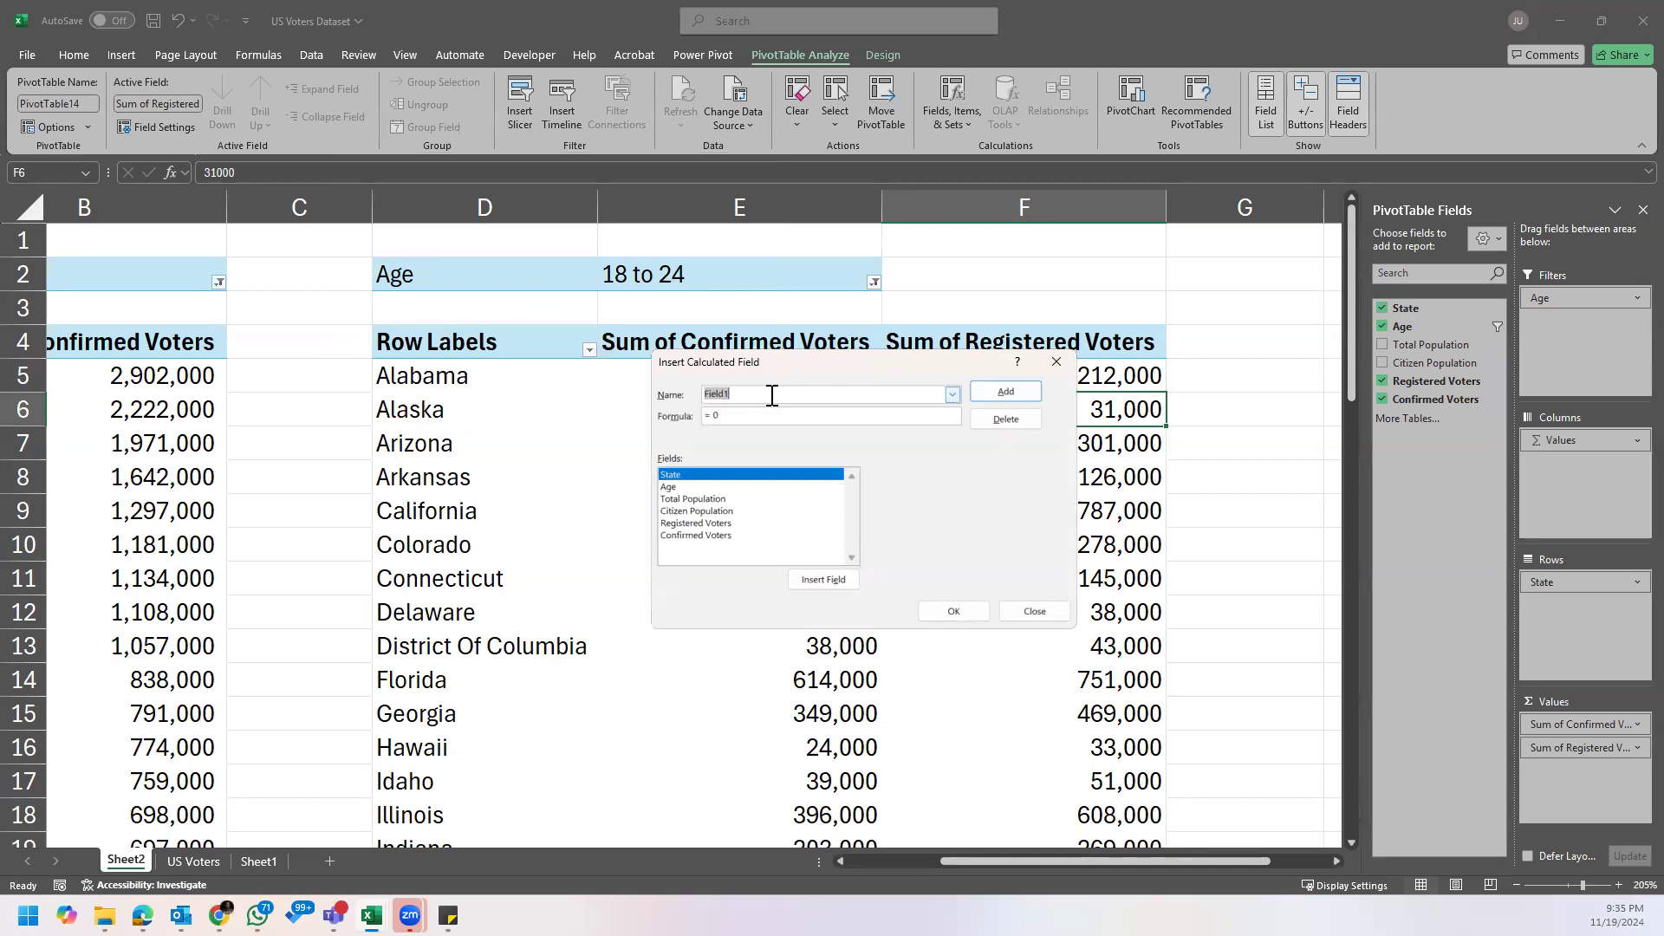
type("Va")
type("ters Turn")
type("out")
Step: Set the calculated field's formula to 'Confirmed Voters'/'Registered Voters' and add the field to the PivotTable
left_click(743, 418)
key("BackSpace")
left_click(720, 536)
left_click(826, 579)
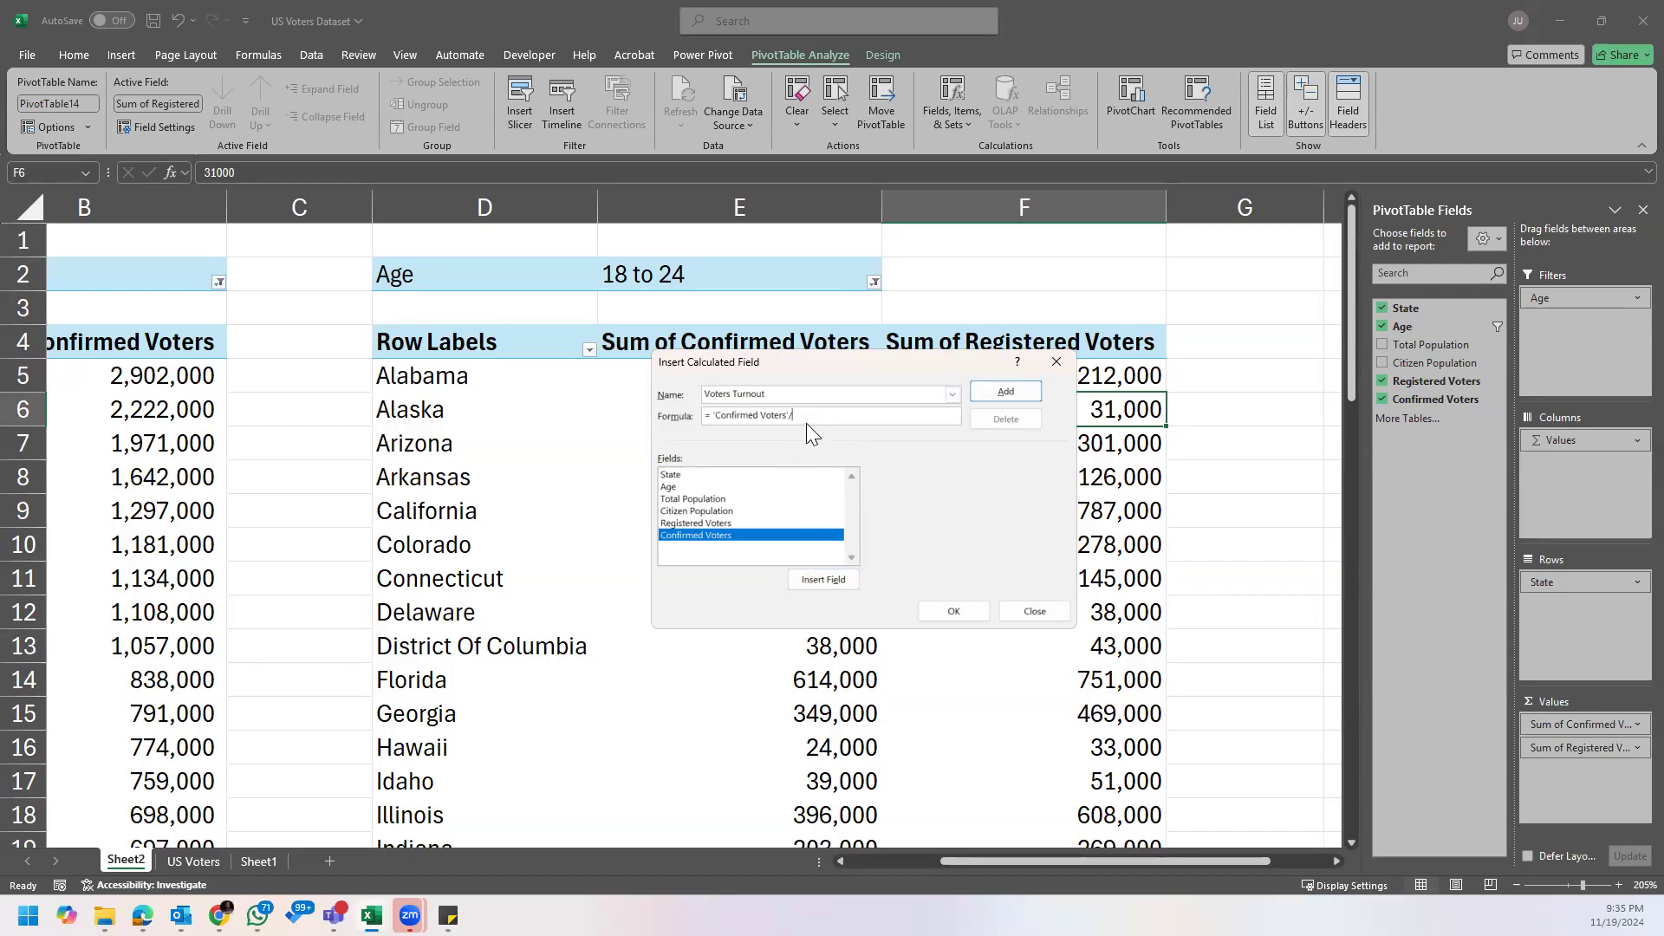
left_click(734, 523)
left_click(825, 581)
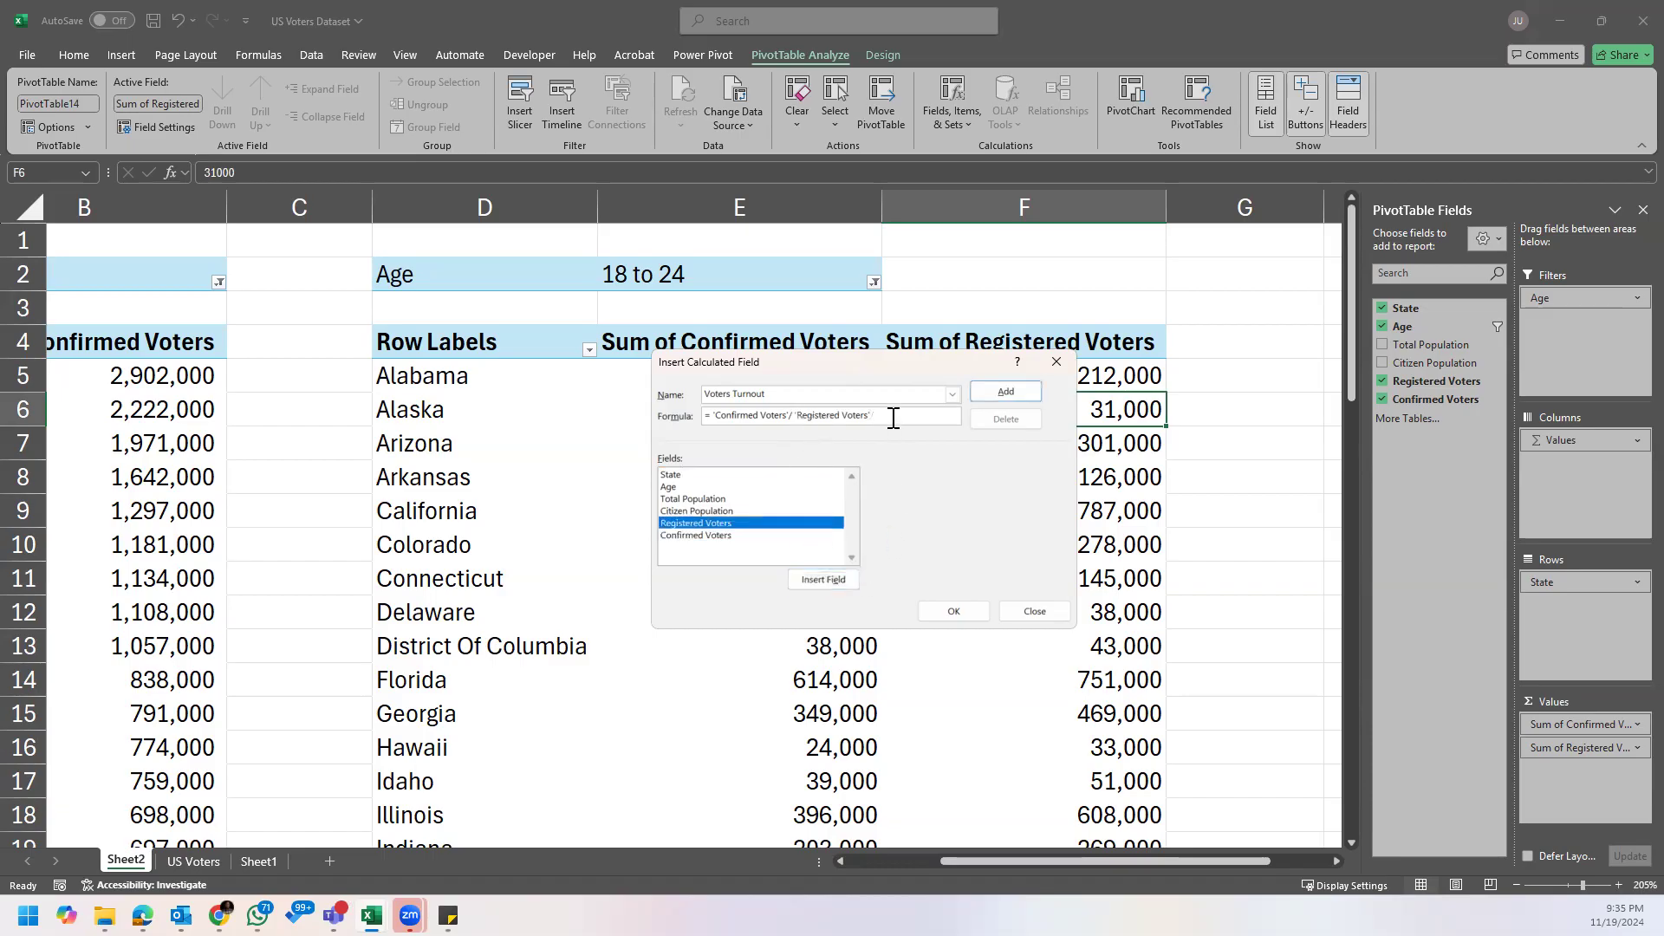
left_click(954, 612)
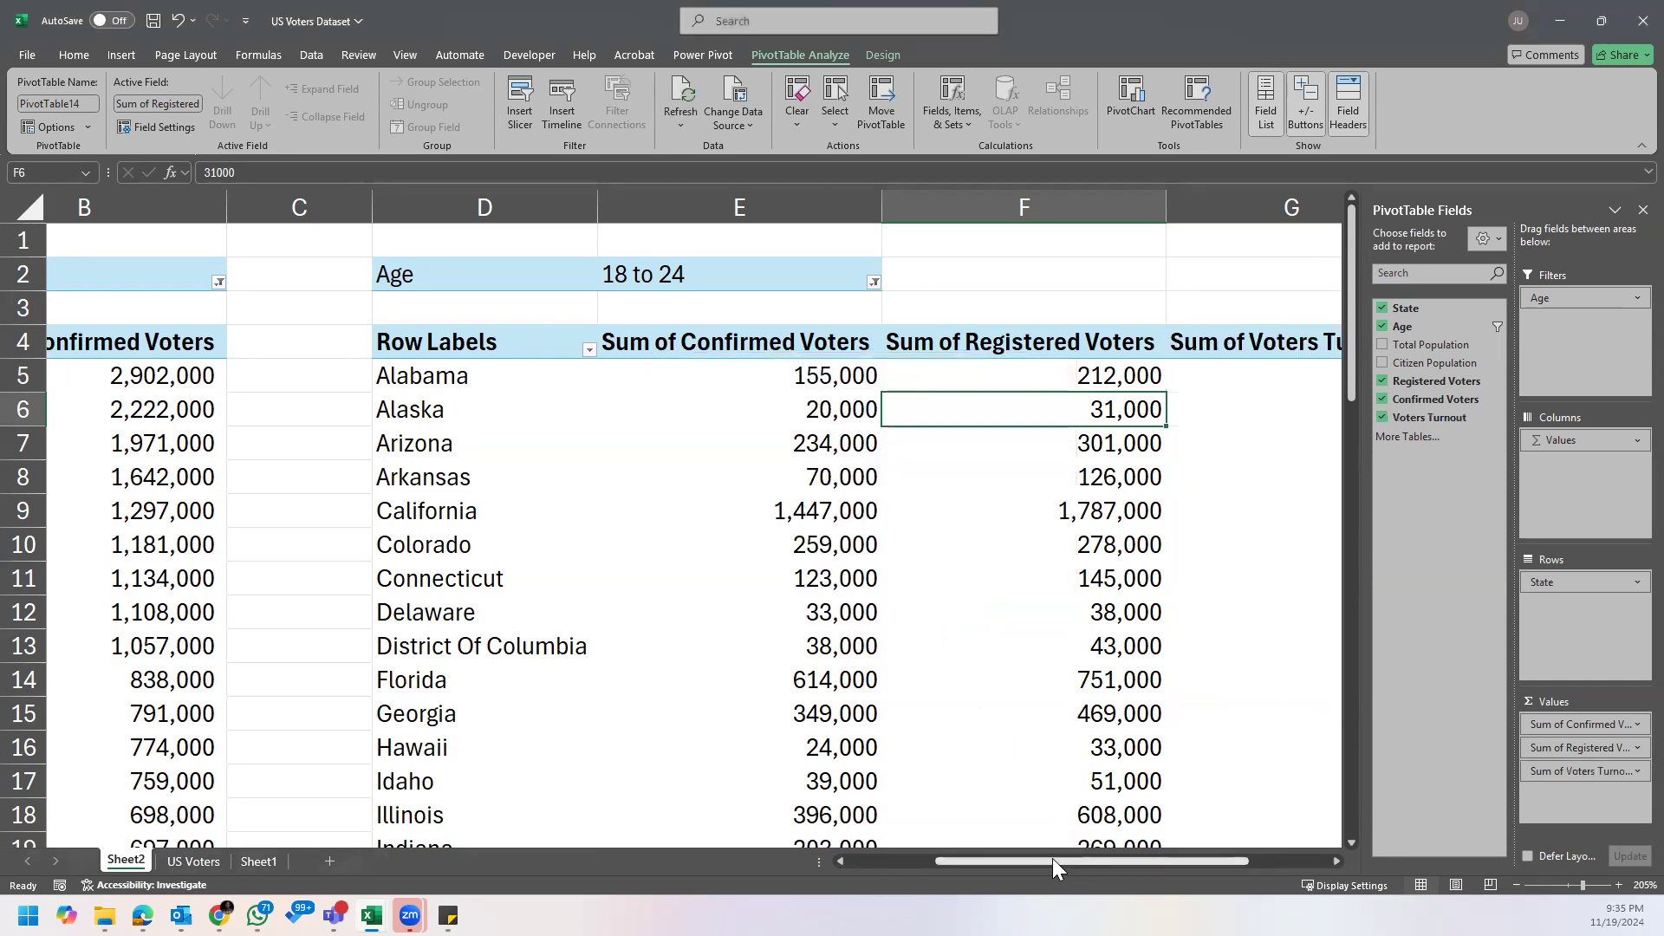
Step: Check the underlying values in the Sum of Voters Turnout column for Alabama and Pennsylvania
left_click_drag(1052, 860, 1221, 858)
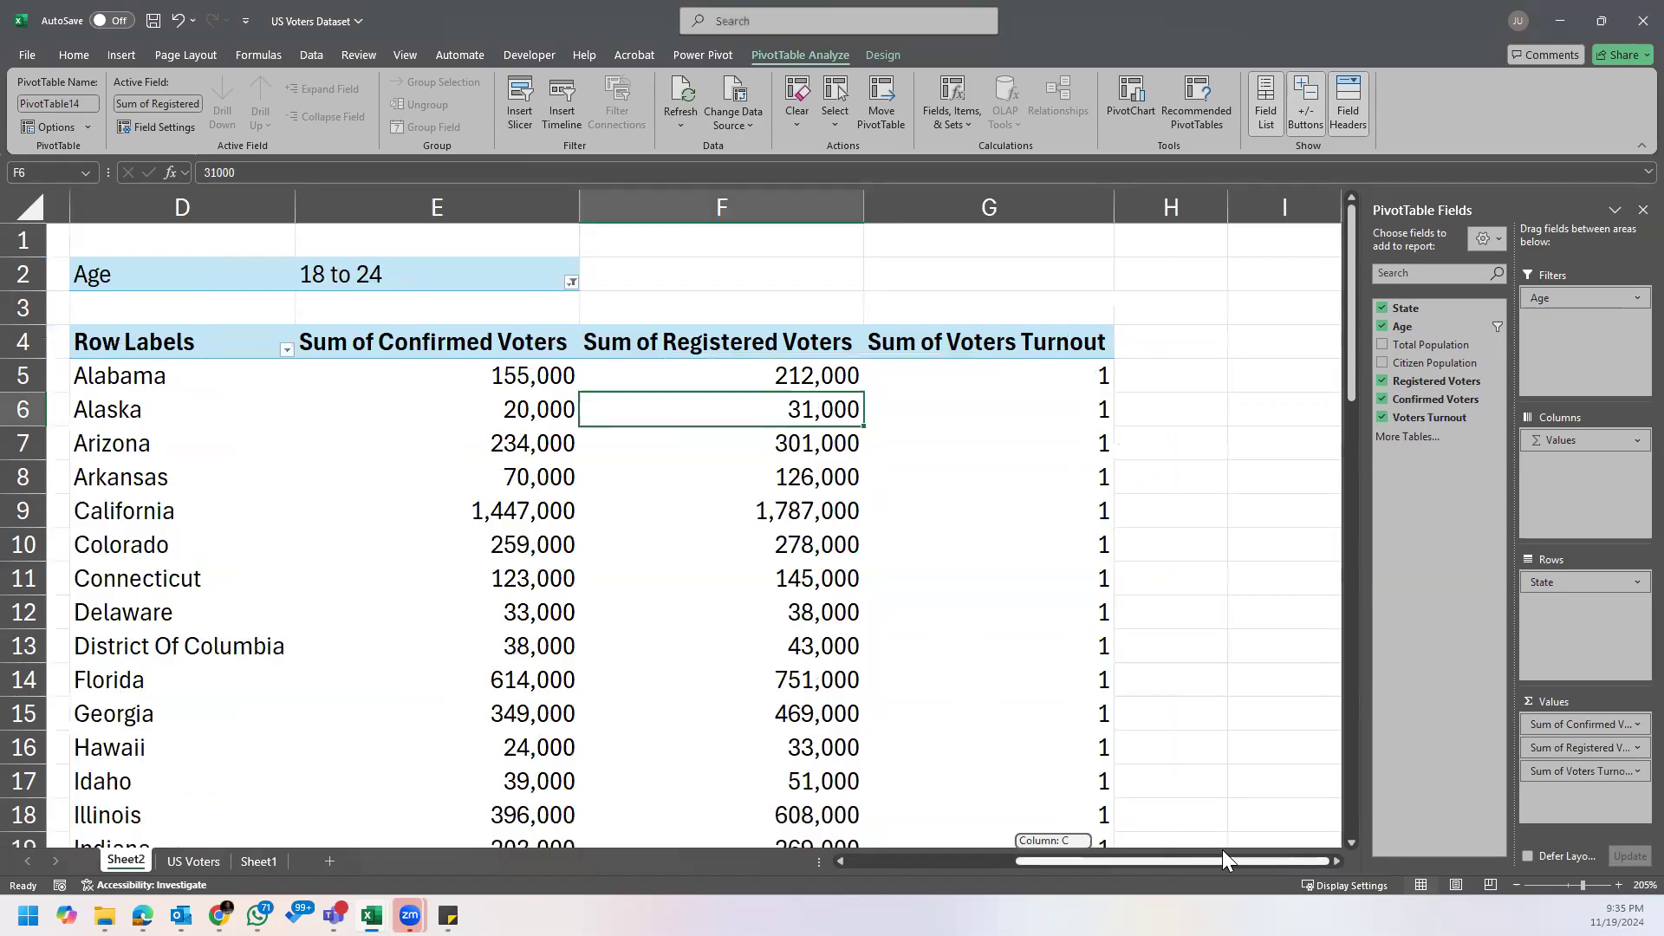
left_click(1049, 367)
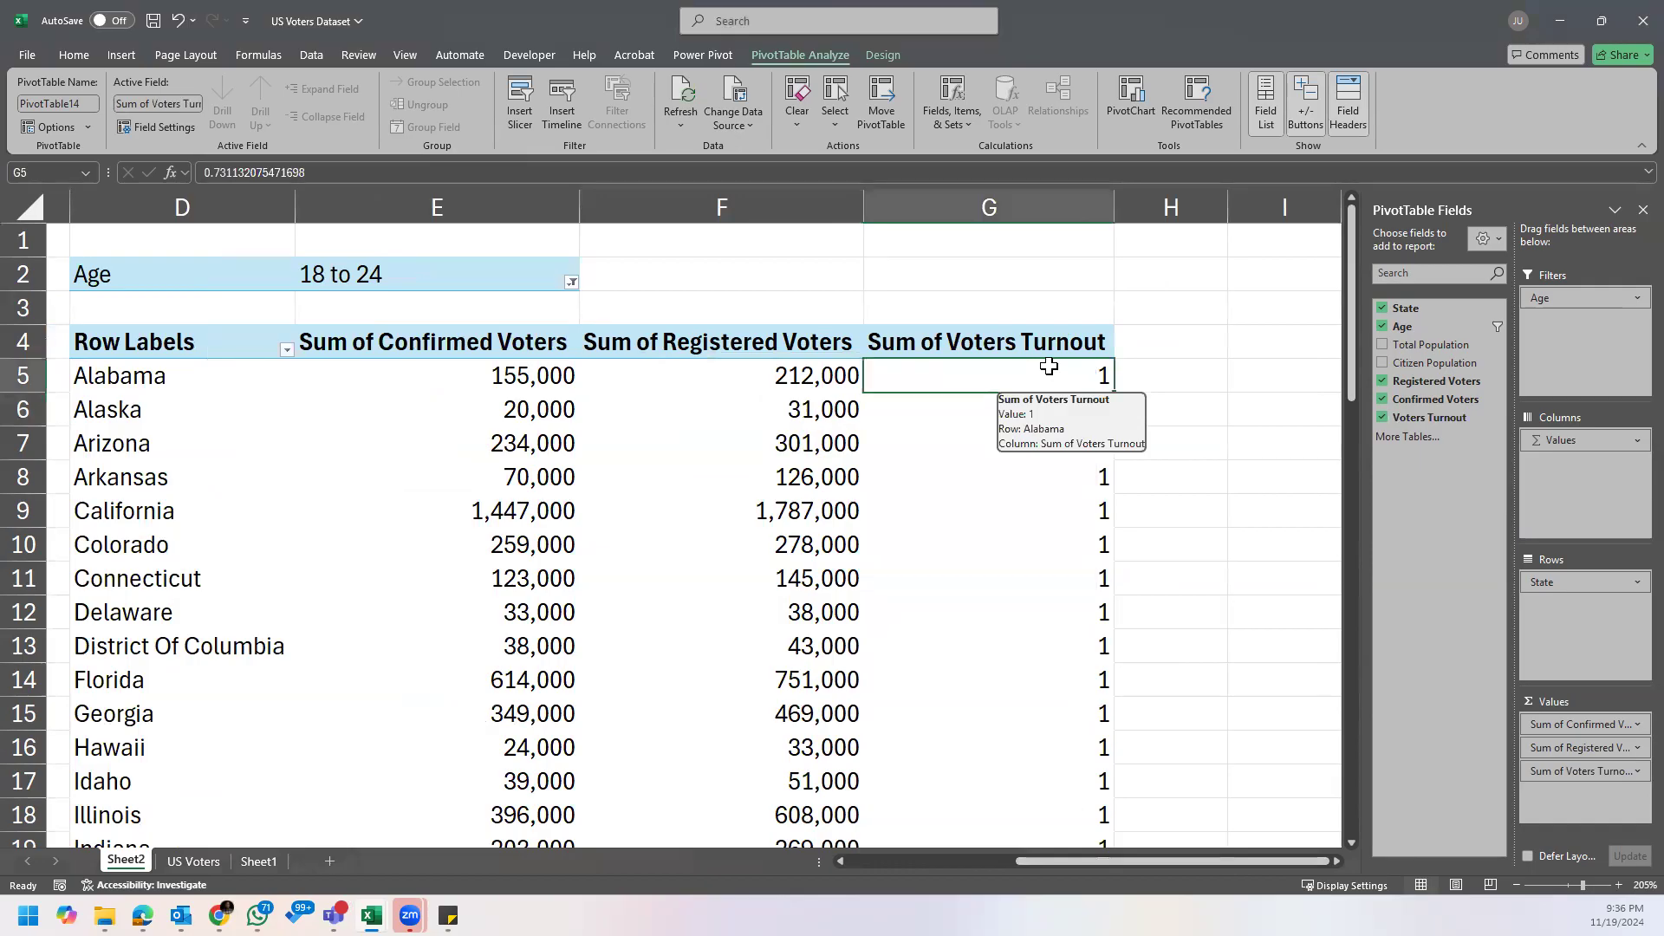
scroll(1049, 368, "down", 13)
left_click(1049, 368)
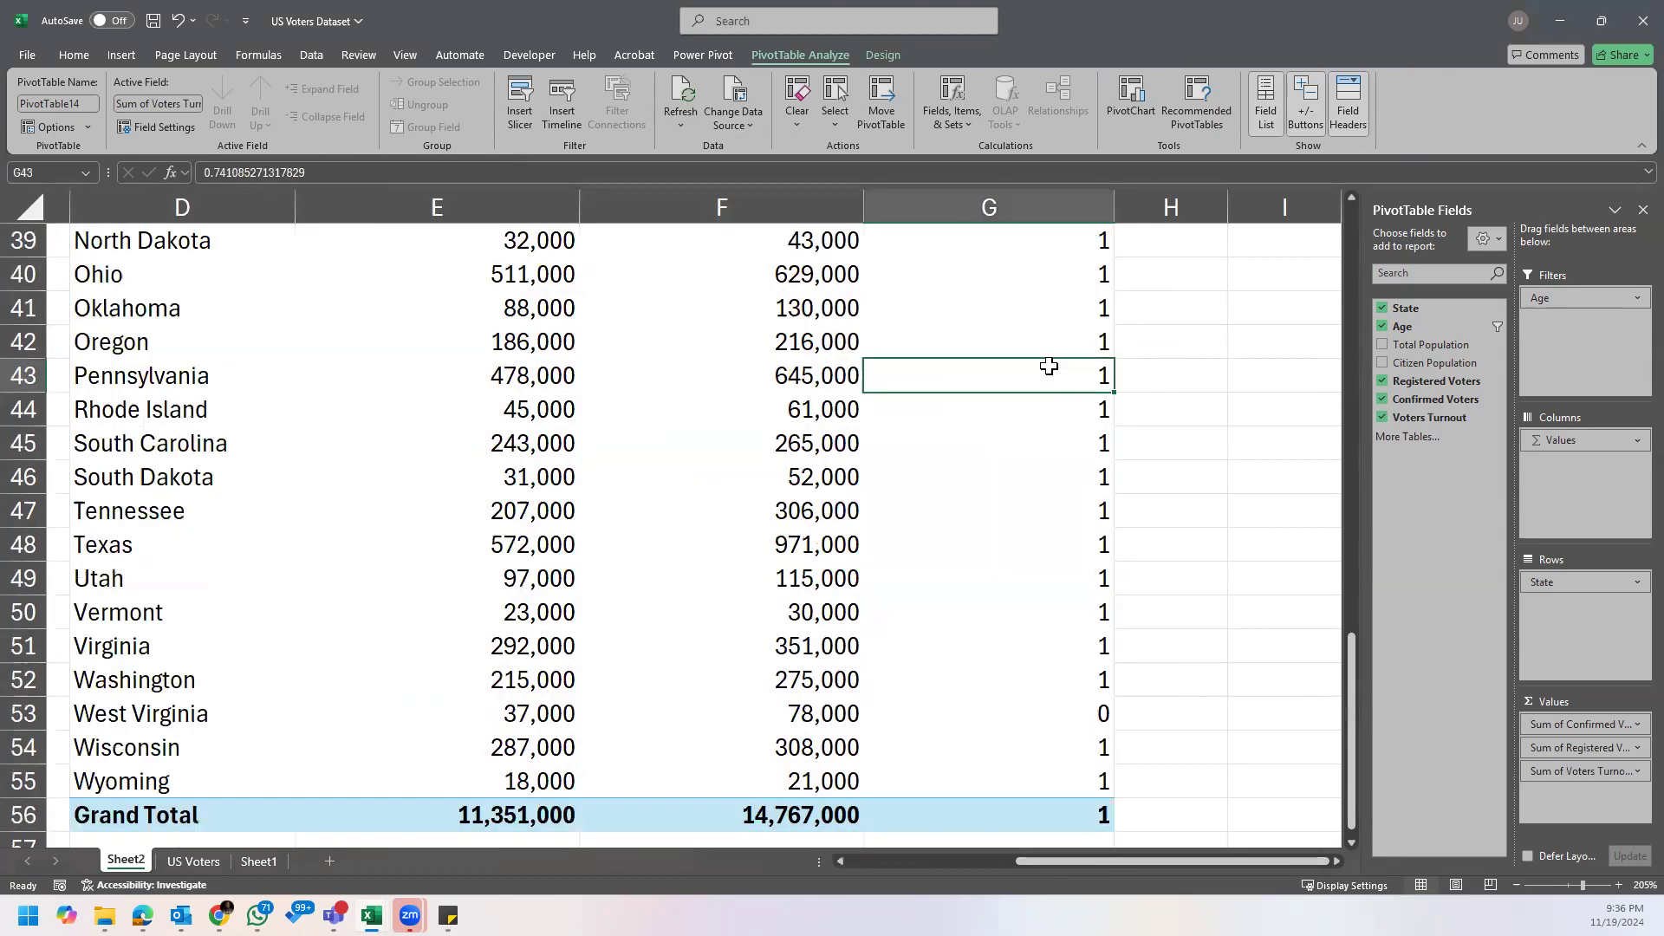
Step: Format all Sum of Voters Turnout values, from Alabama through Grand Total, as Percentage with two decimal places
key("ctrl+Up")
key("Down")
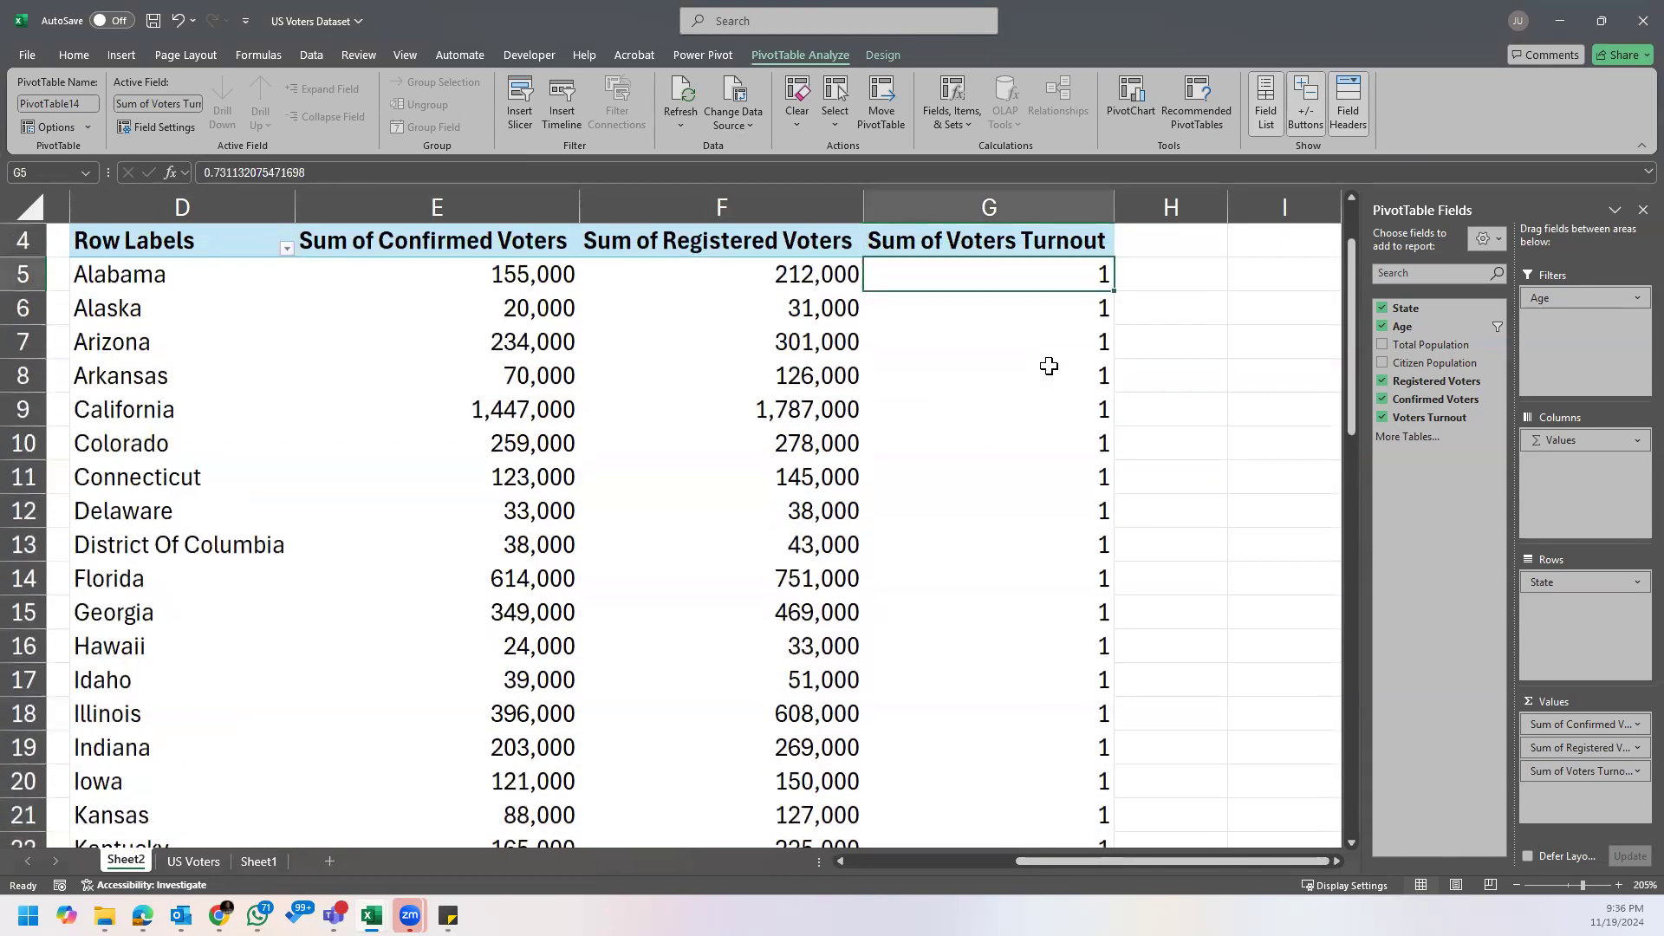
key("ctrl+shift+Down")
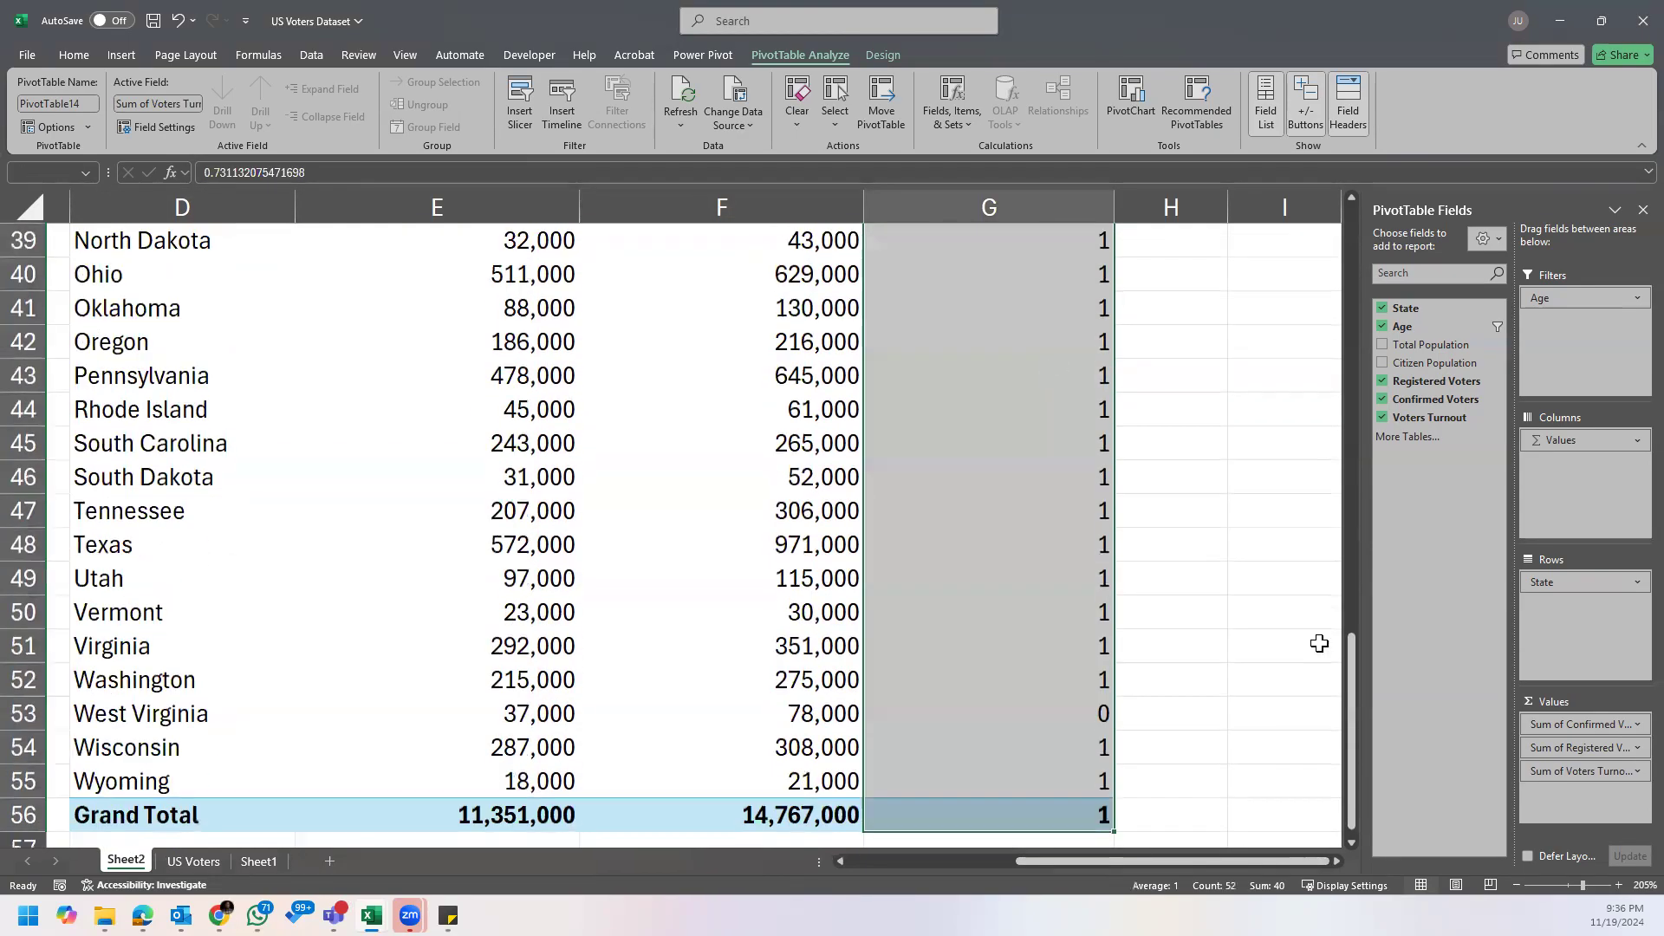
left_click_drag(1352, 650, 1353, 217)
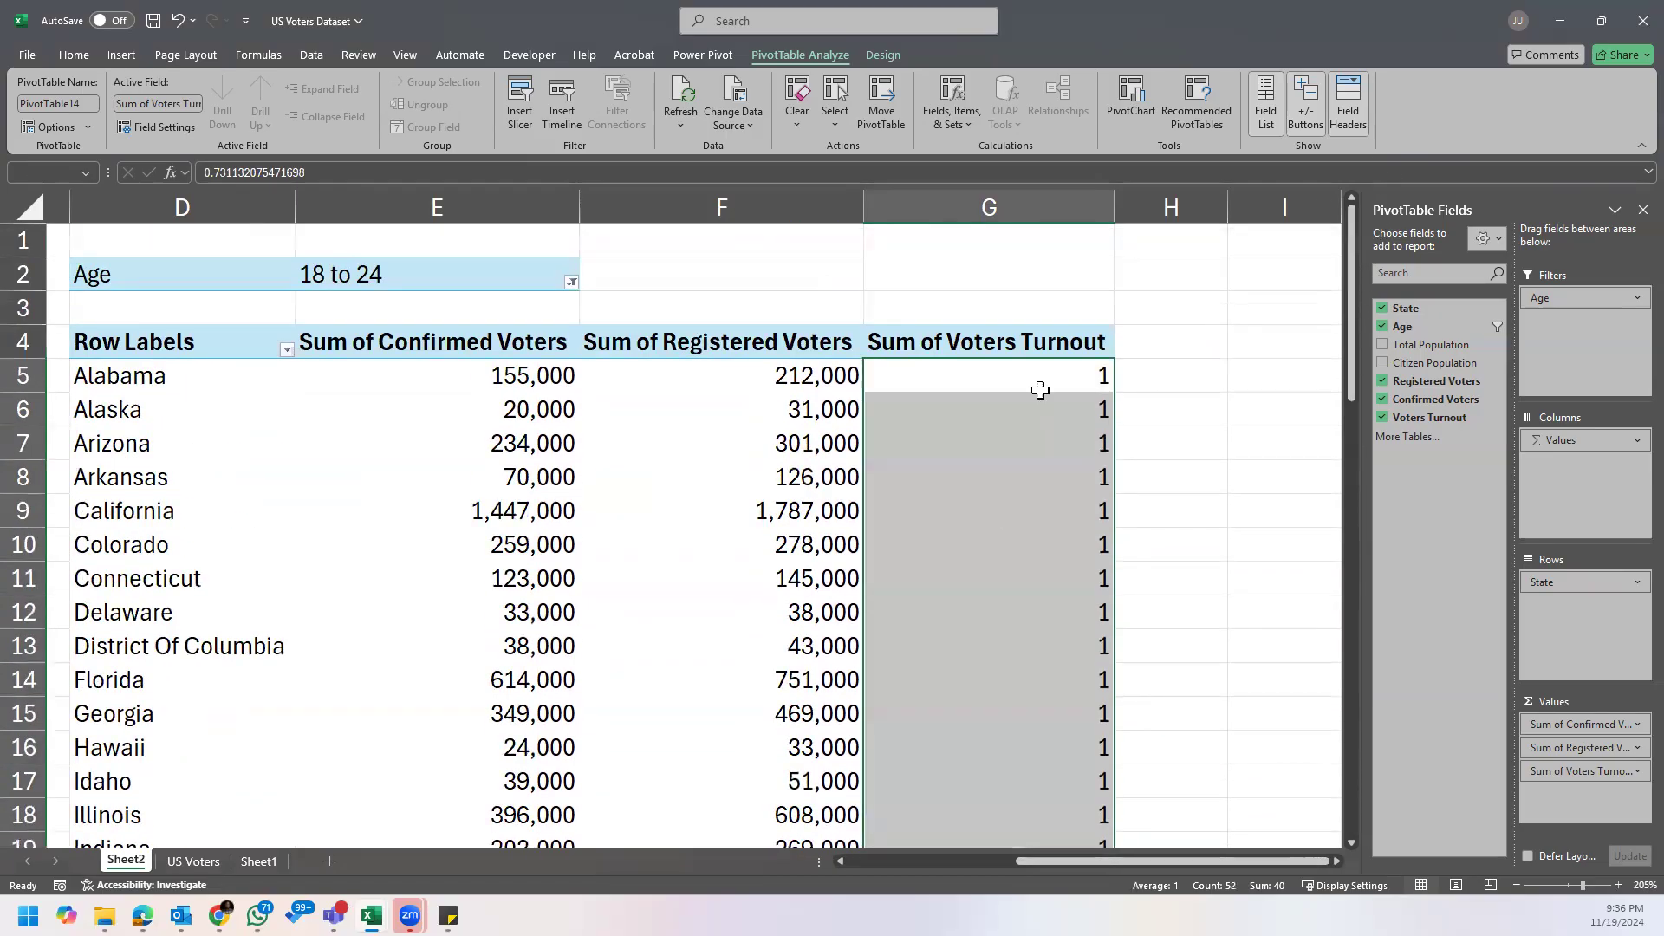
left_click(73, 54)
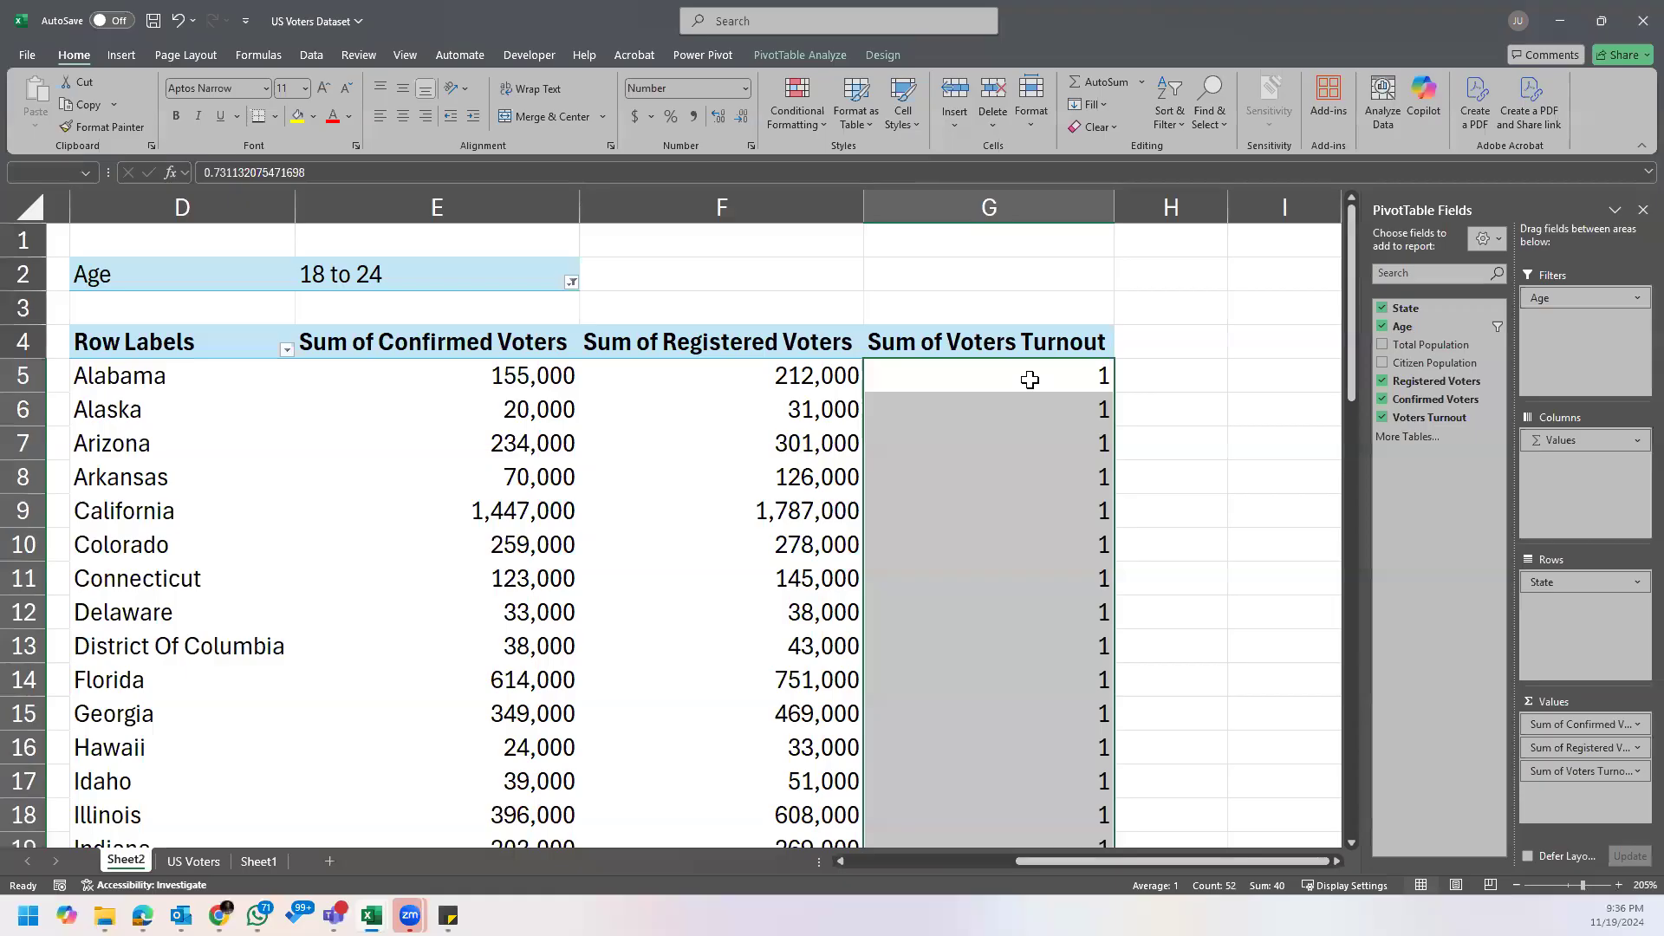
right_click(1030, 380)
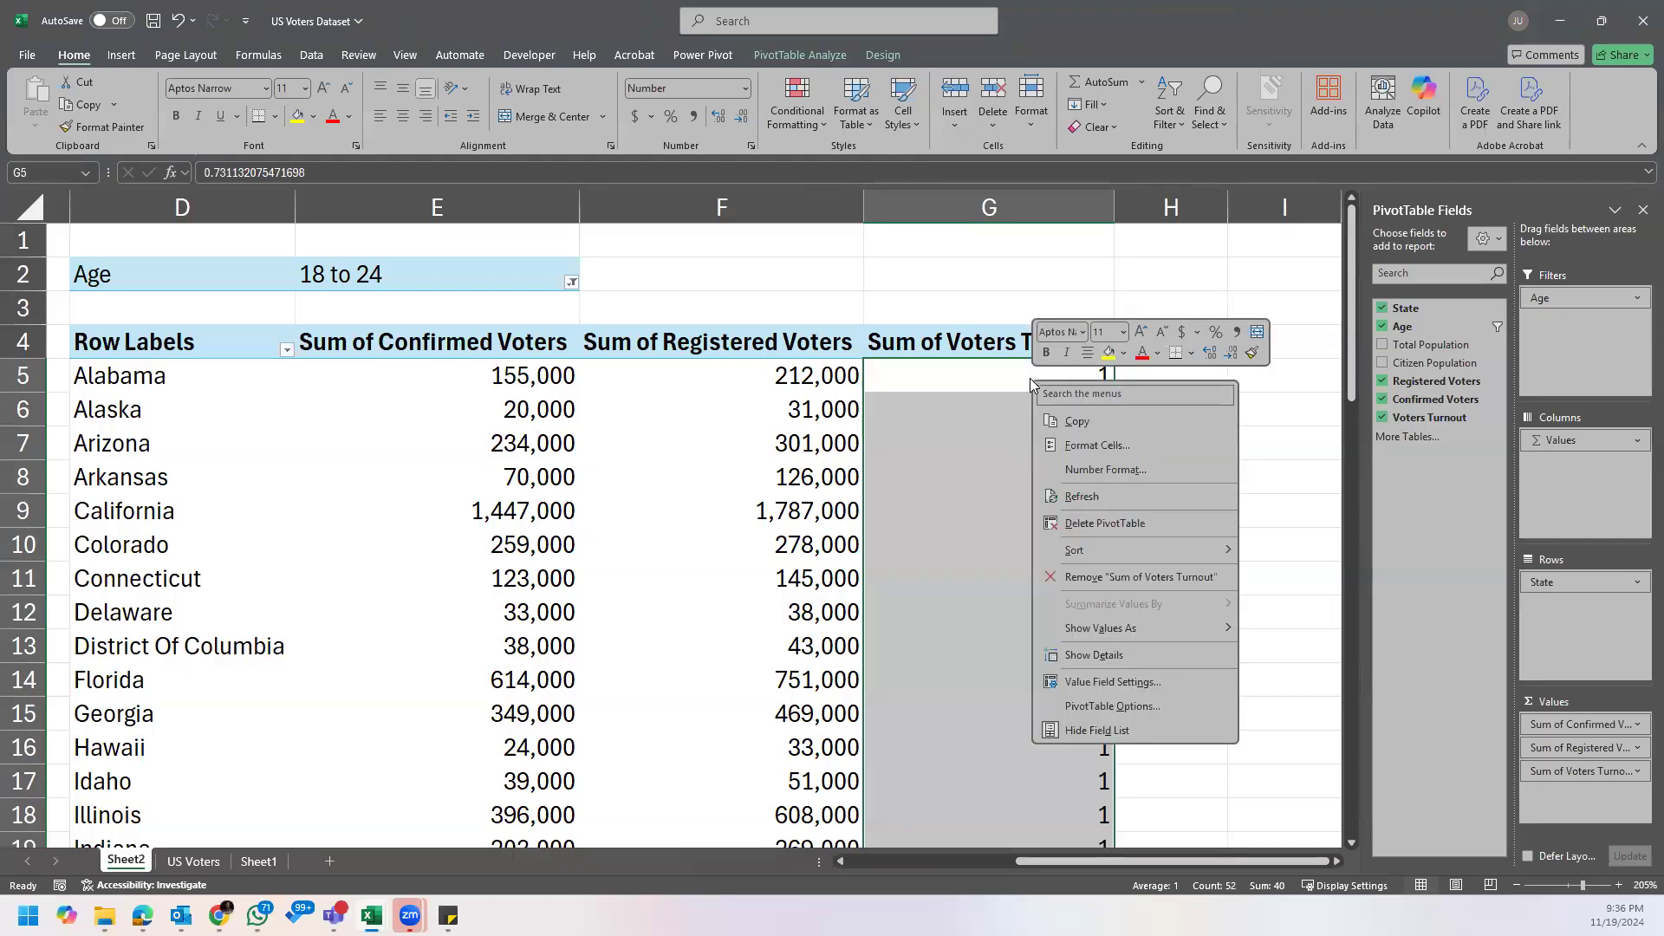
left_click(1115, 445)
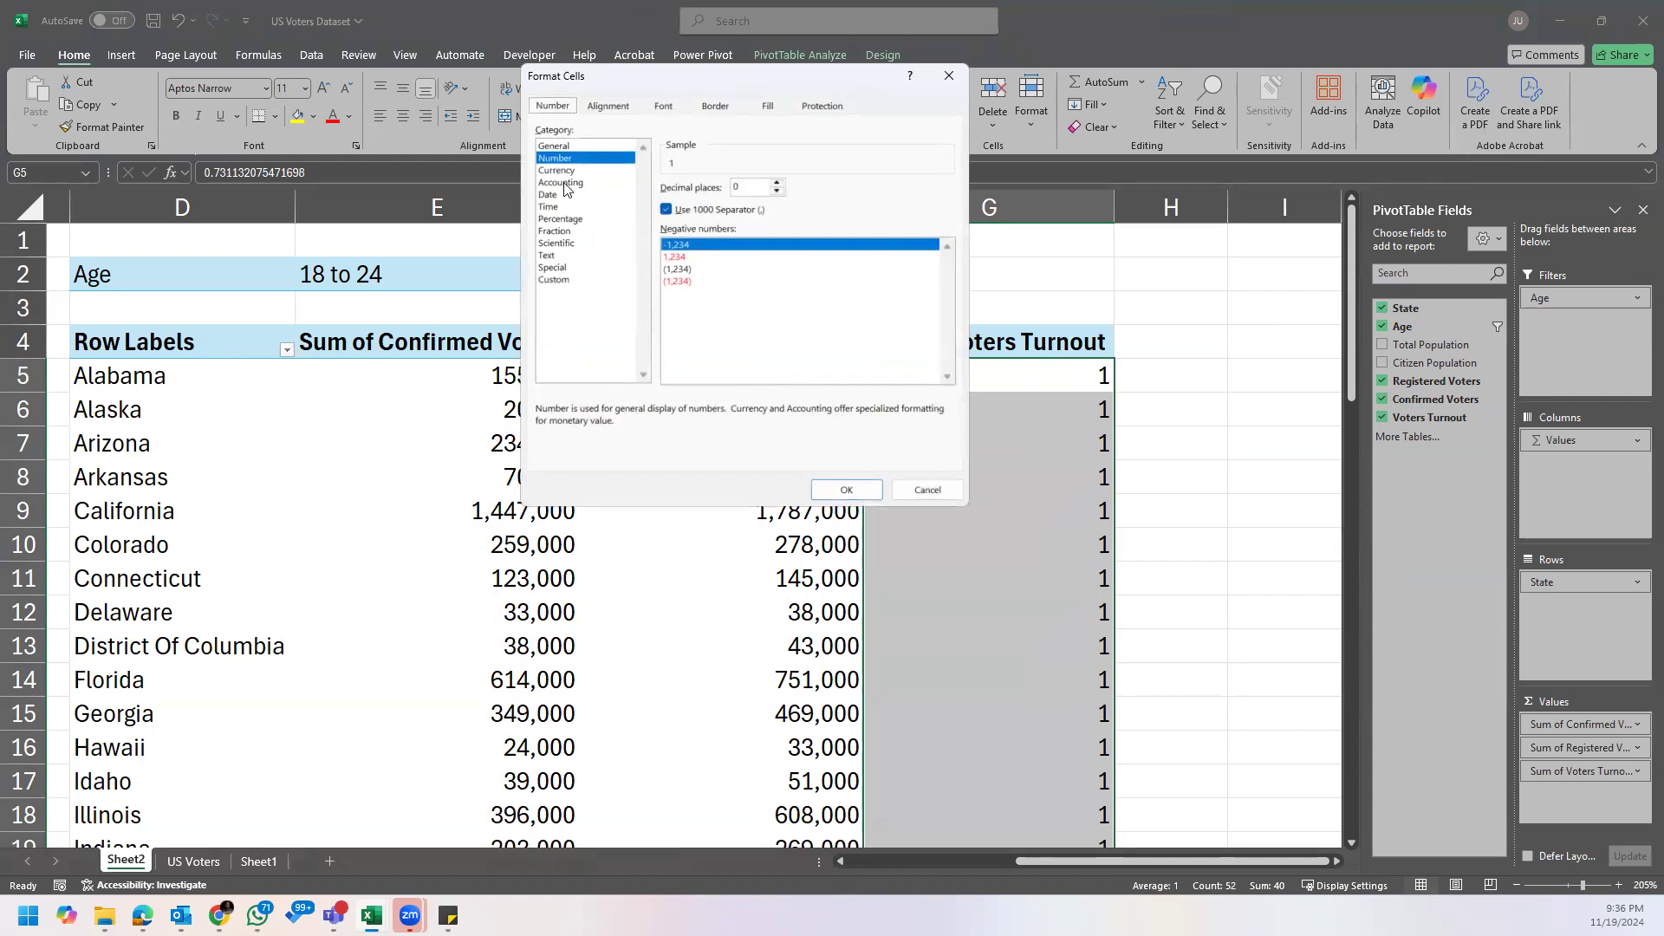
left_click(564, 219)
left_click(778, 183)
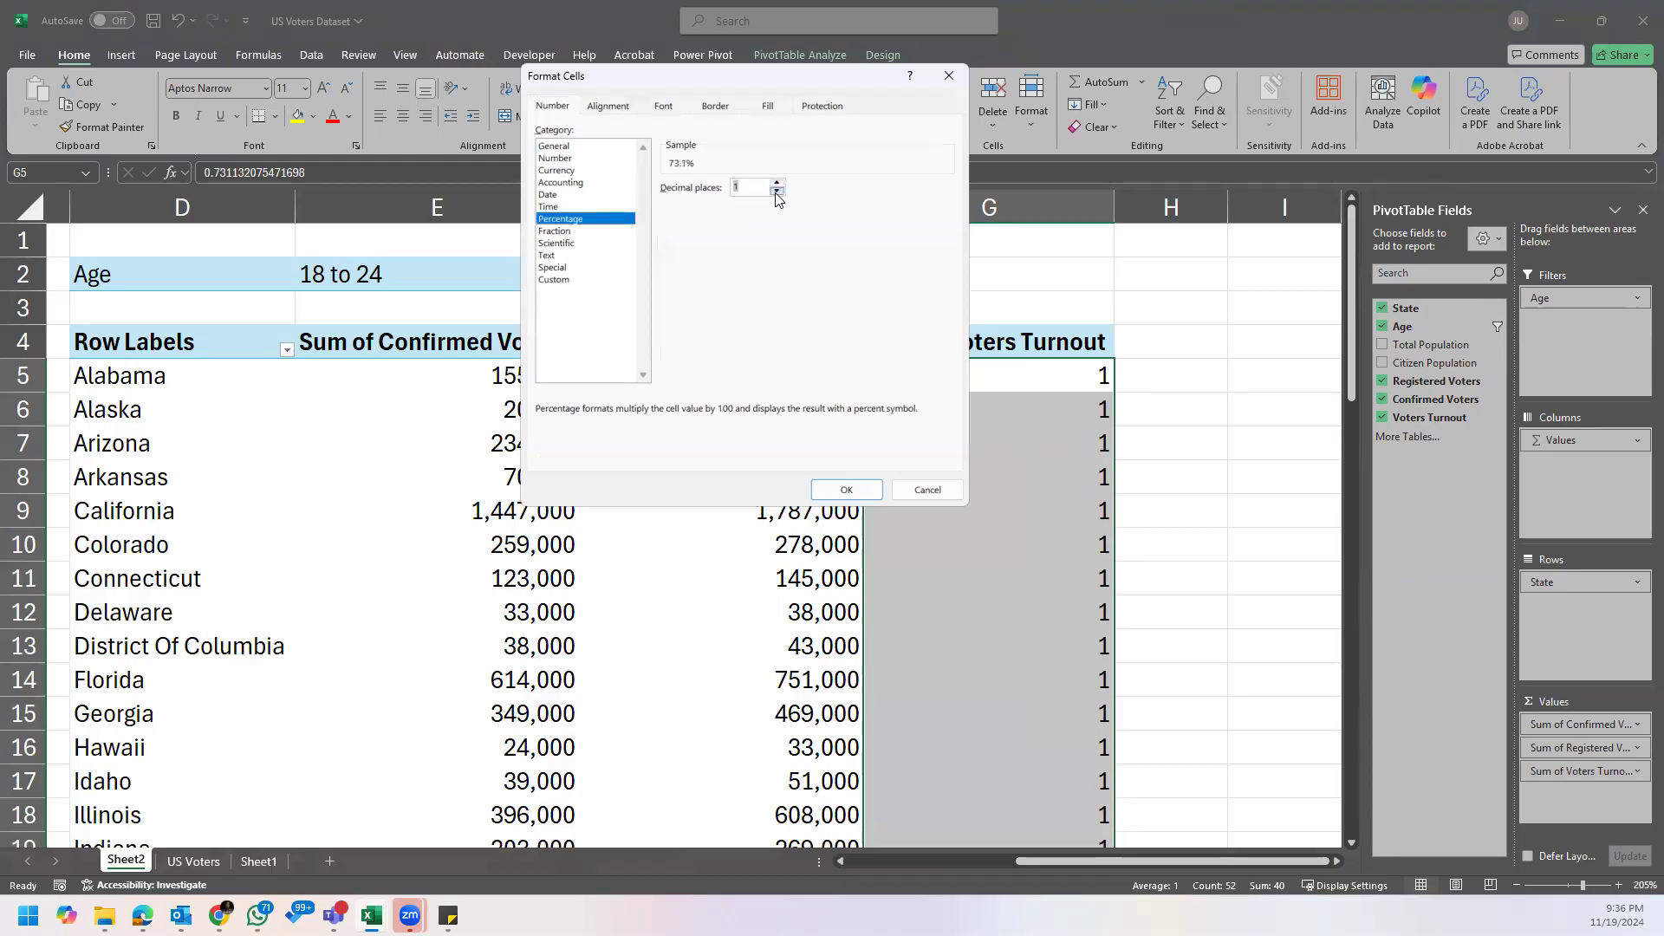
left_click(777, 184)
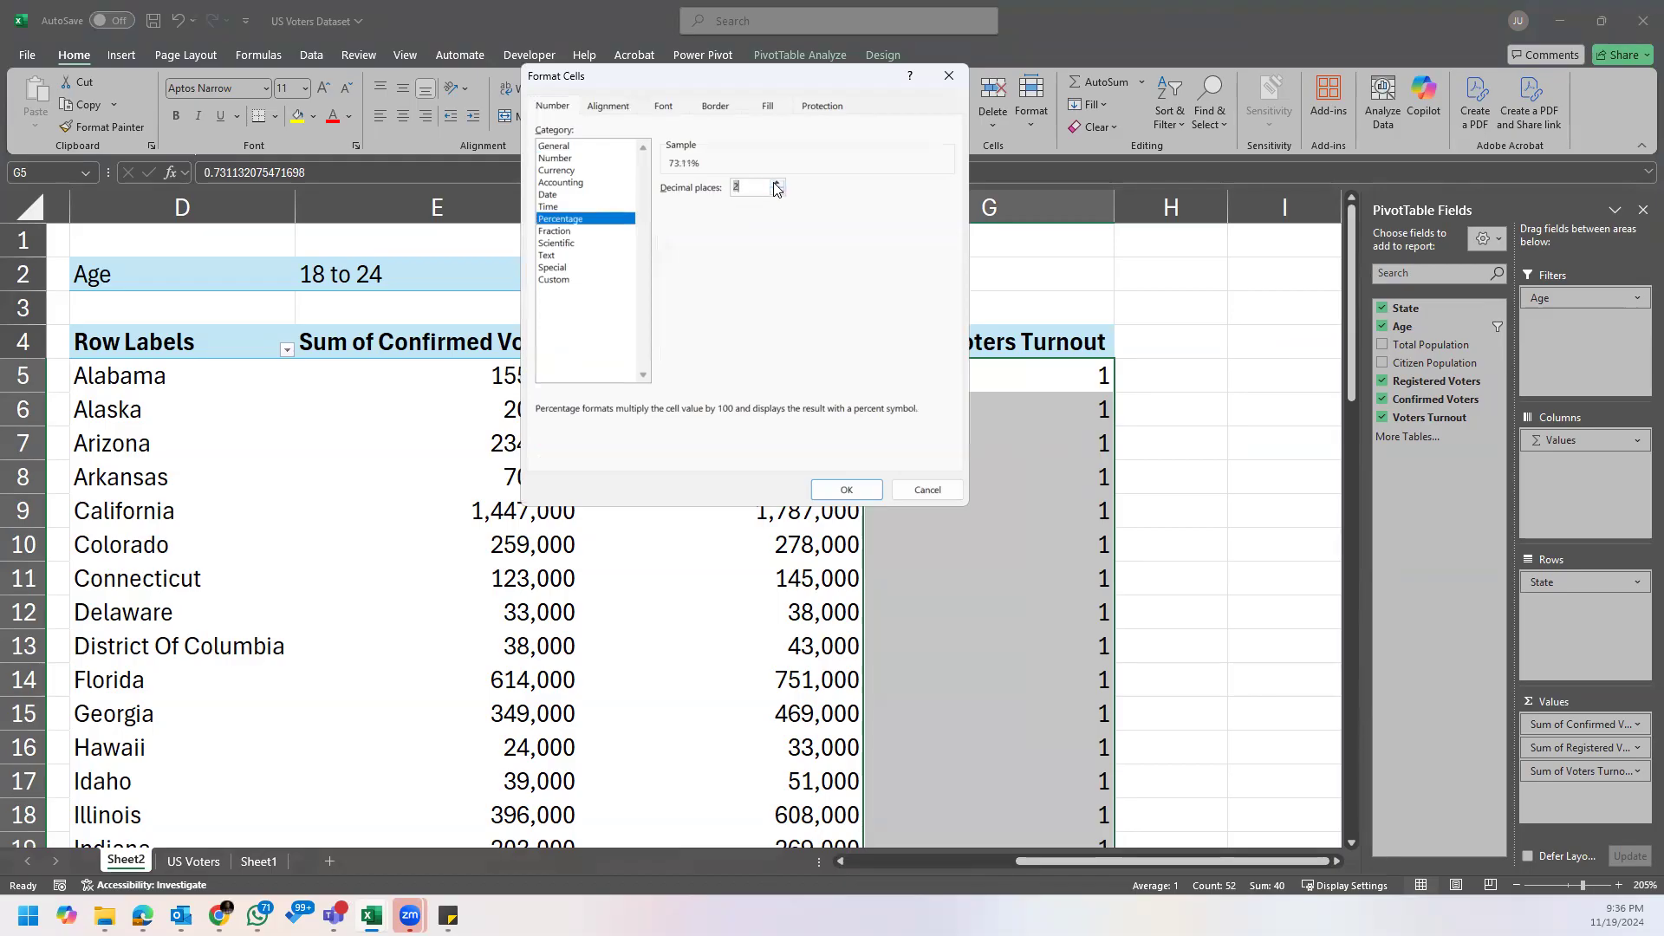
left_click(846, 489)
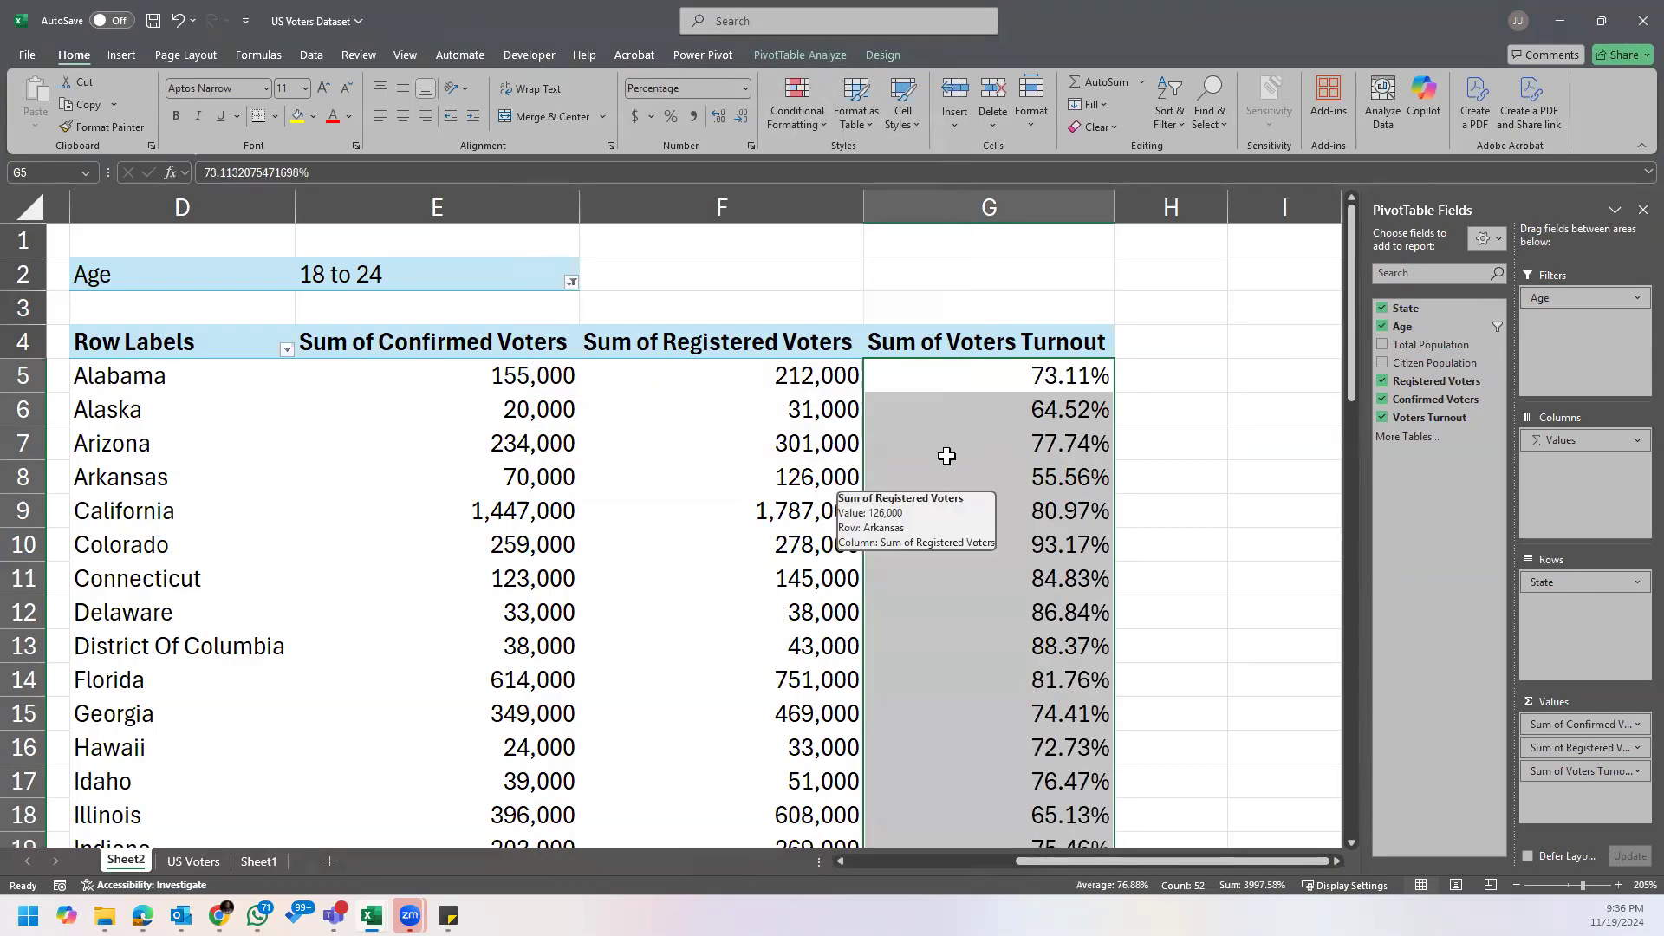
Step: Reduce the Sum of Voters Turnout percentages to zero decimal places for all states and the Grand Total
left_click(1019, 387)
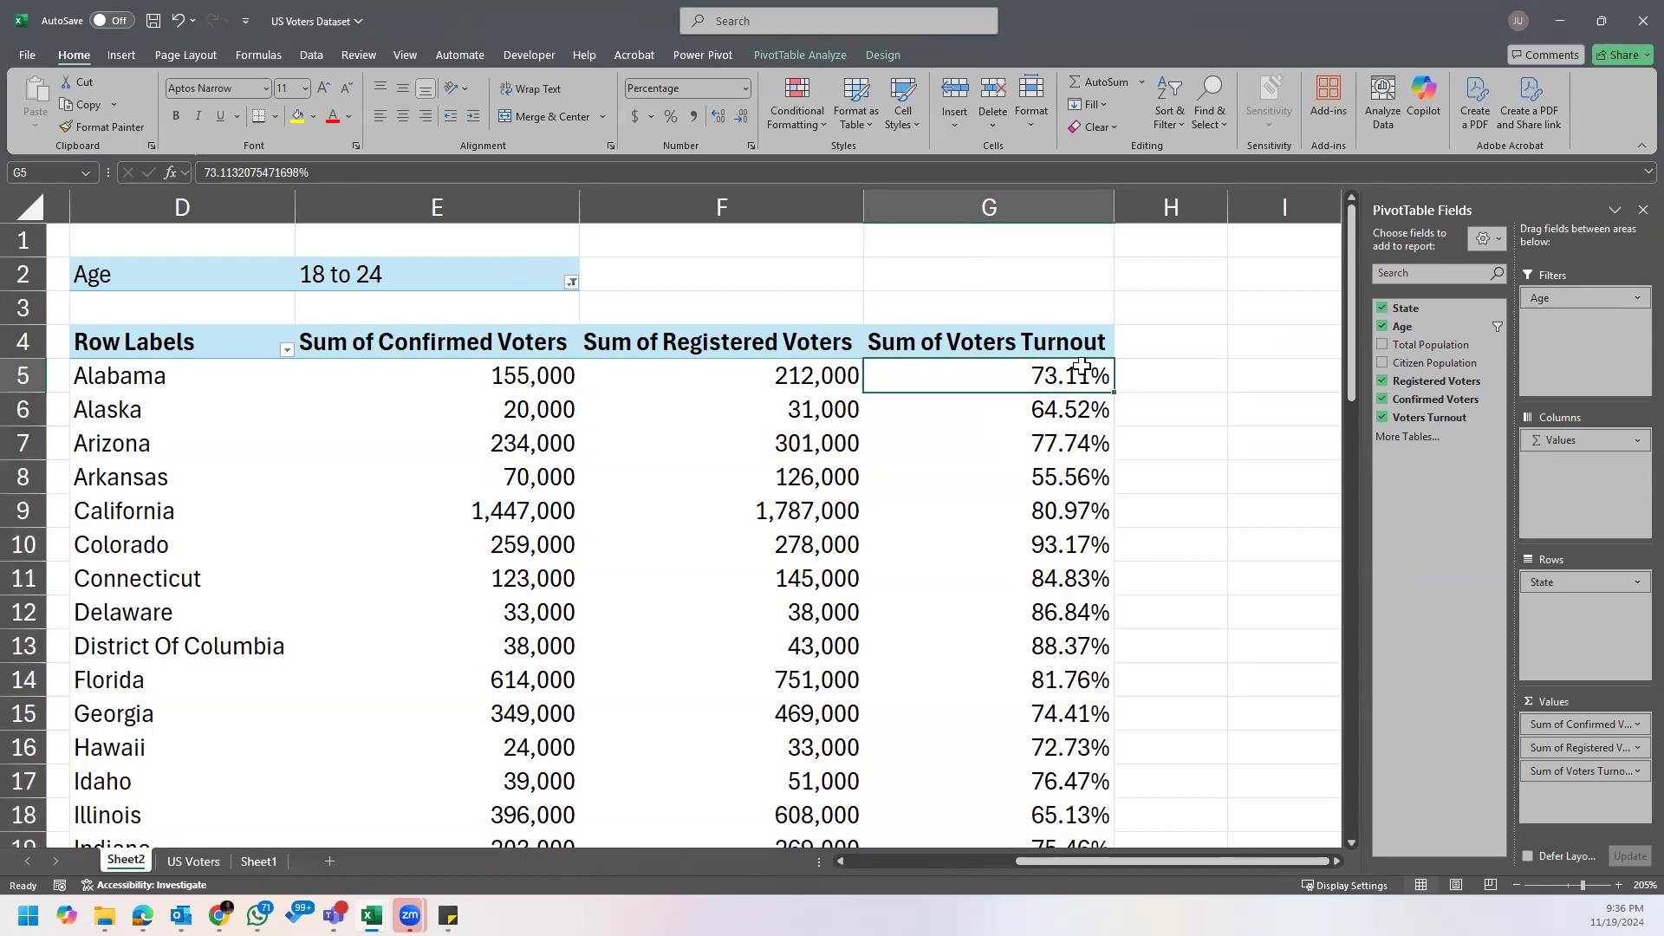
key("ctrl+shift+Down")
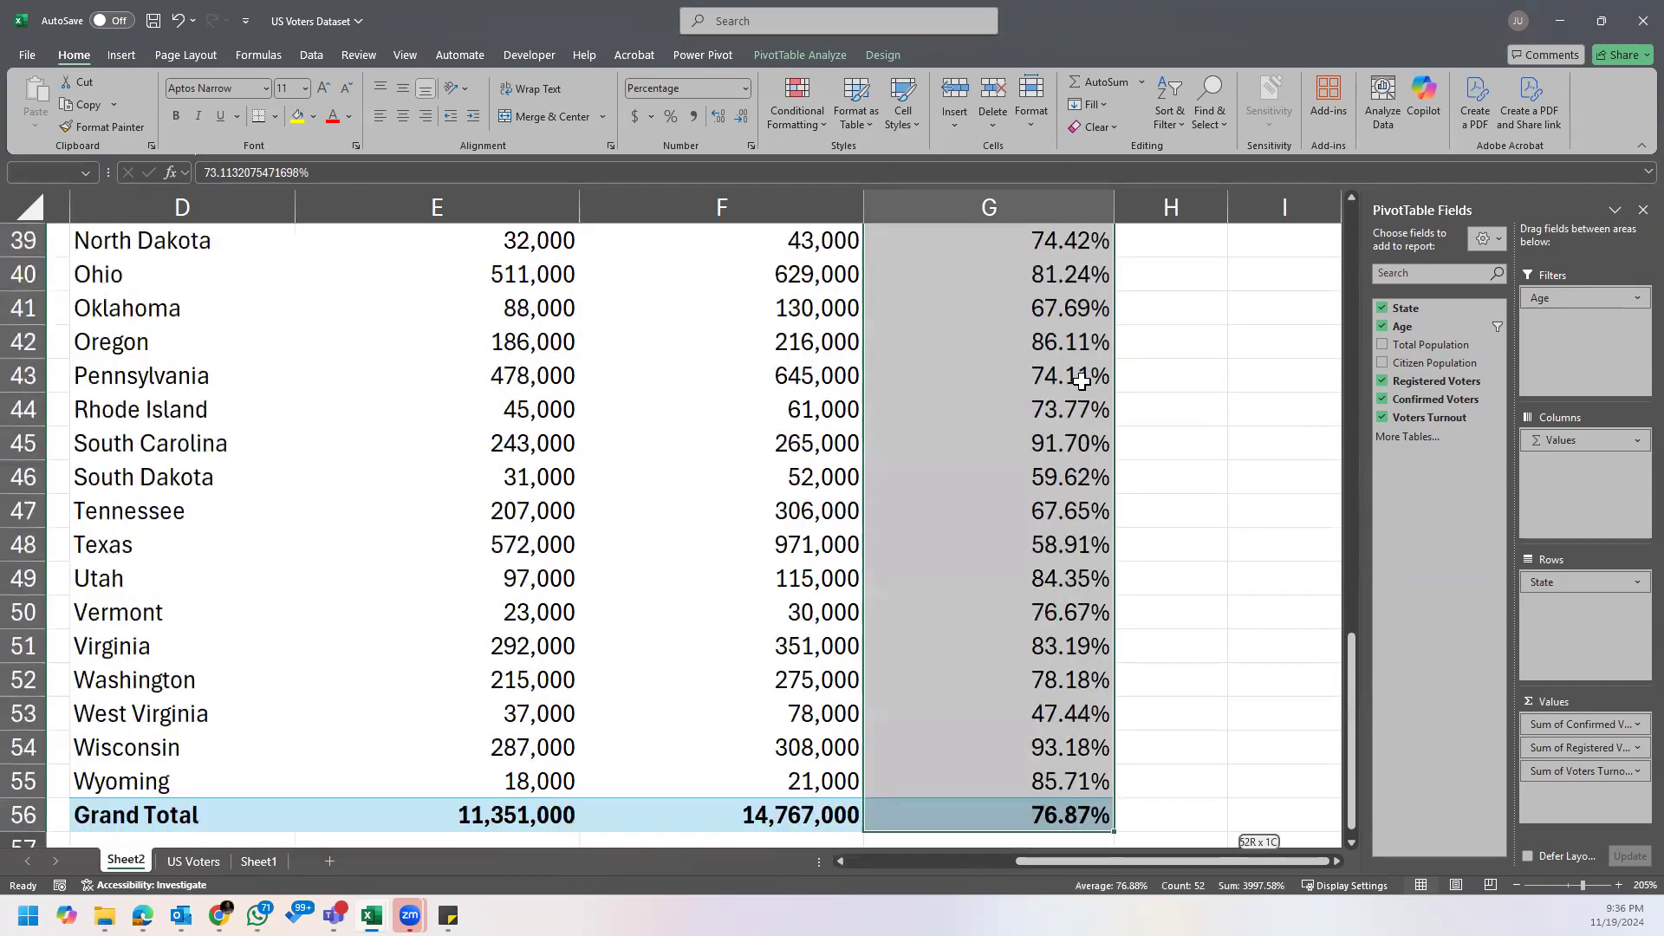
double_click(741, 120)
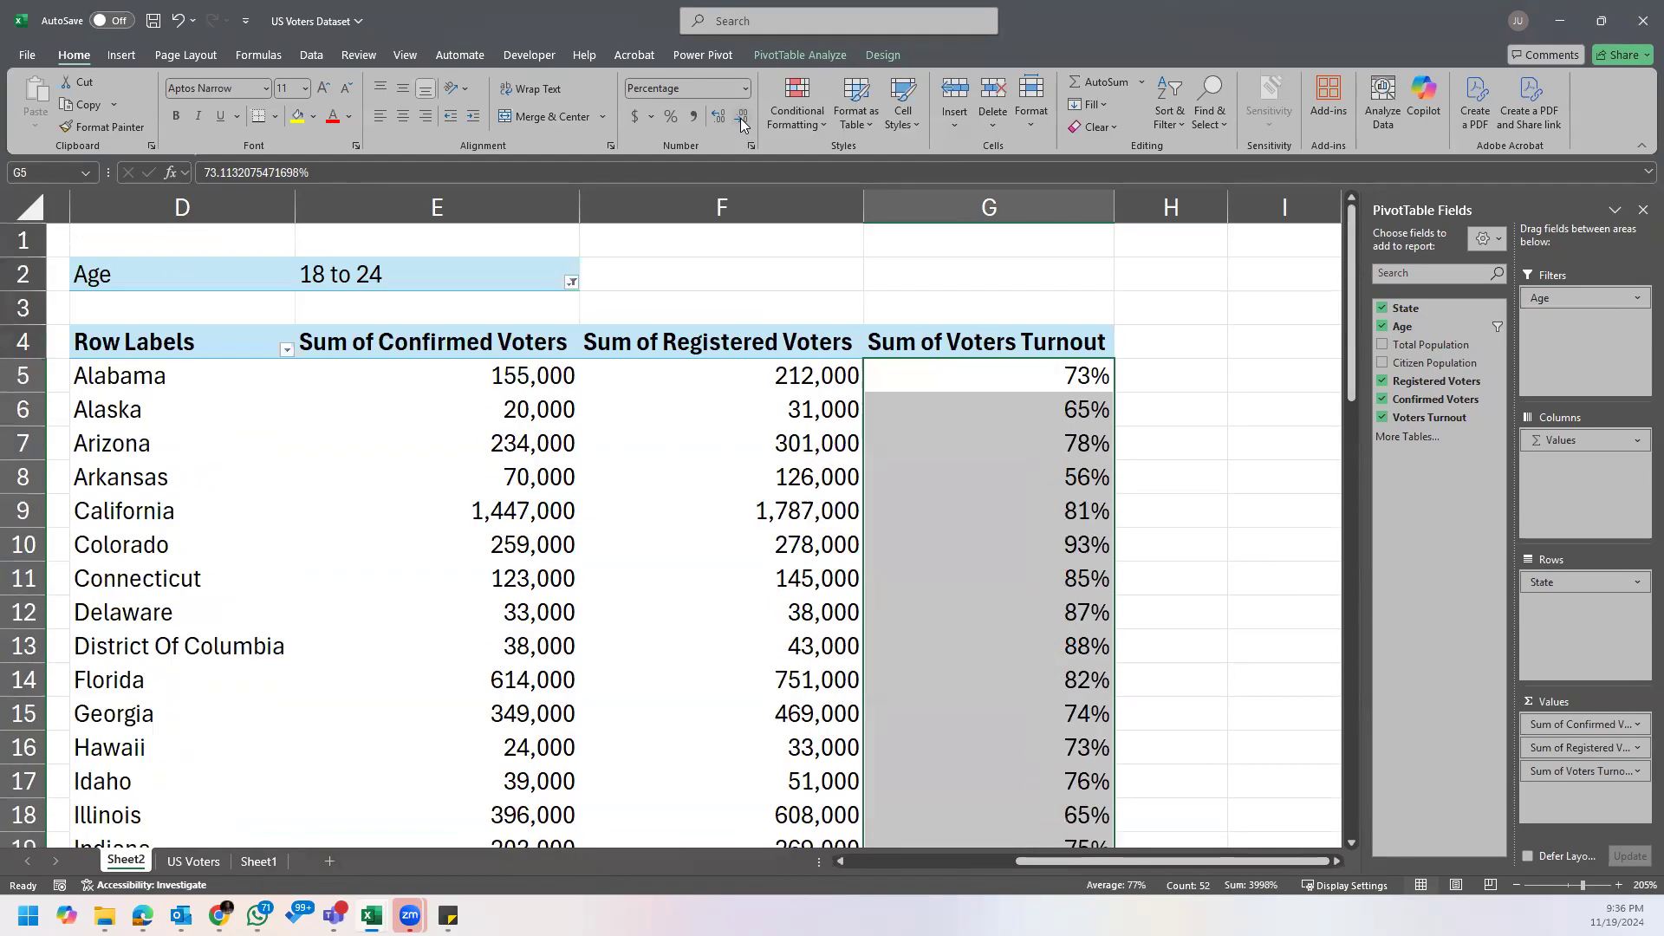
left_click(1065, 378)
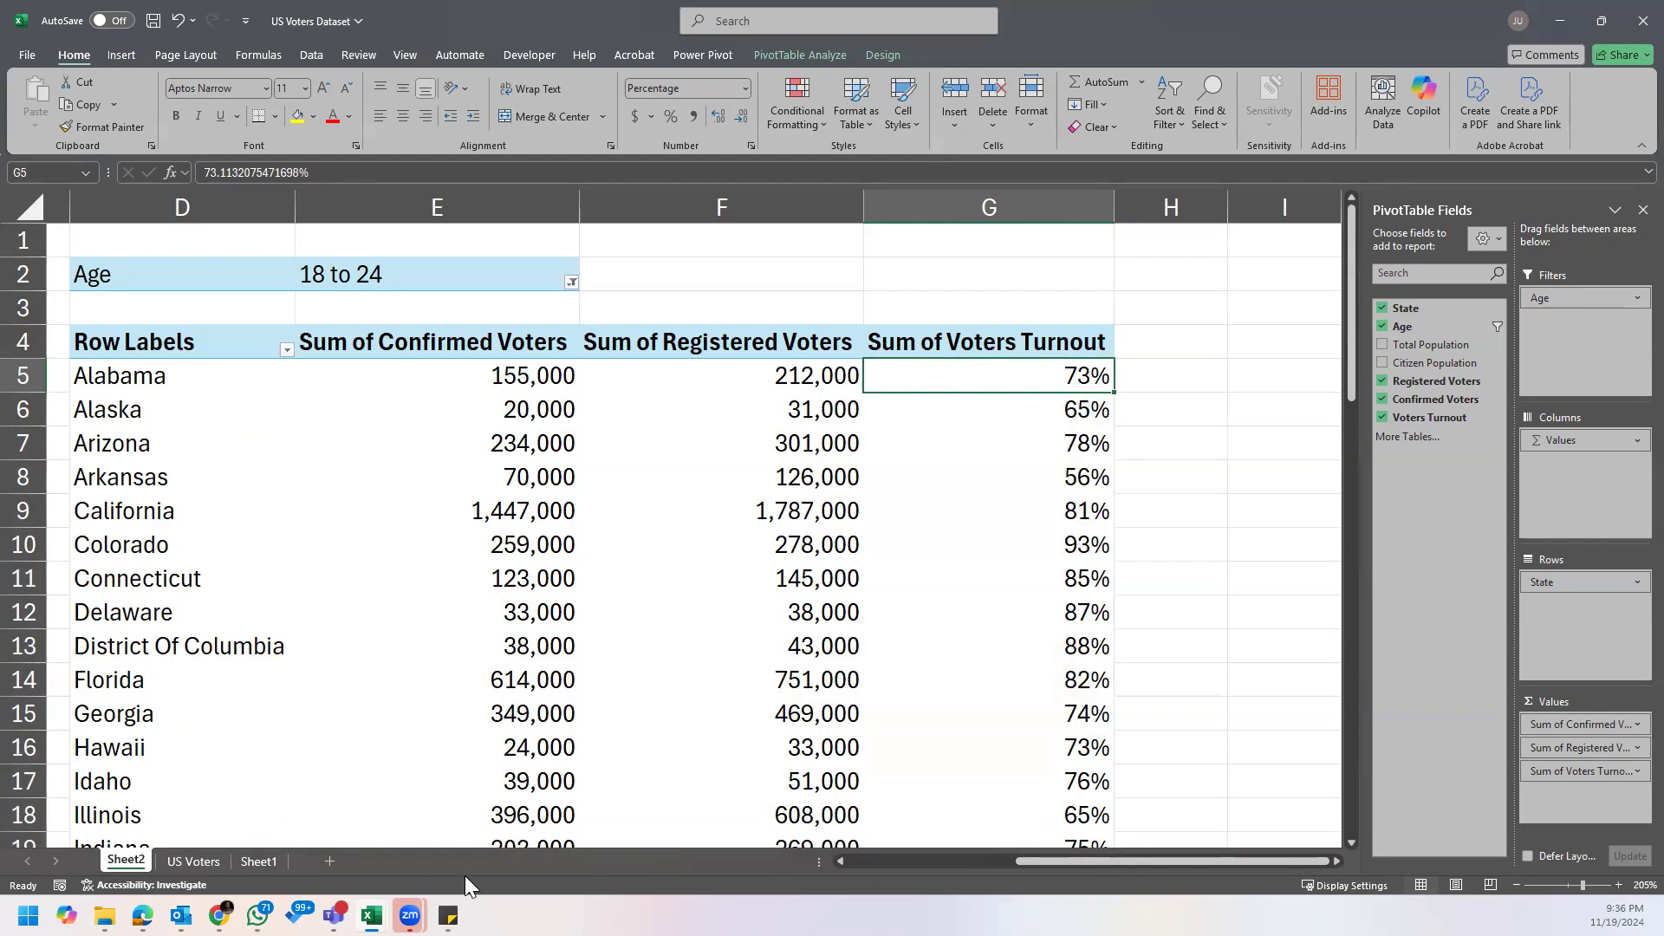
Step: Compare the confirmed voter, registered voter and turnout columns of the PivotTable
left_click_drag(1082, 860, 1058, 858)
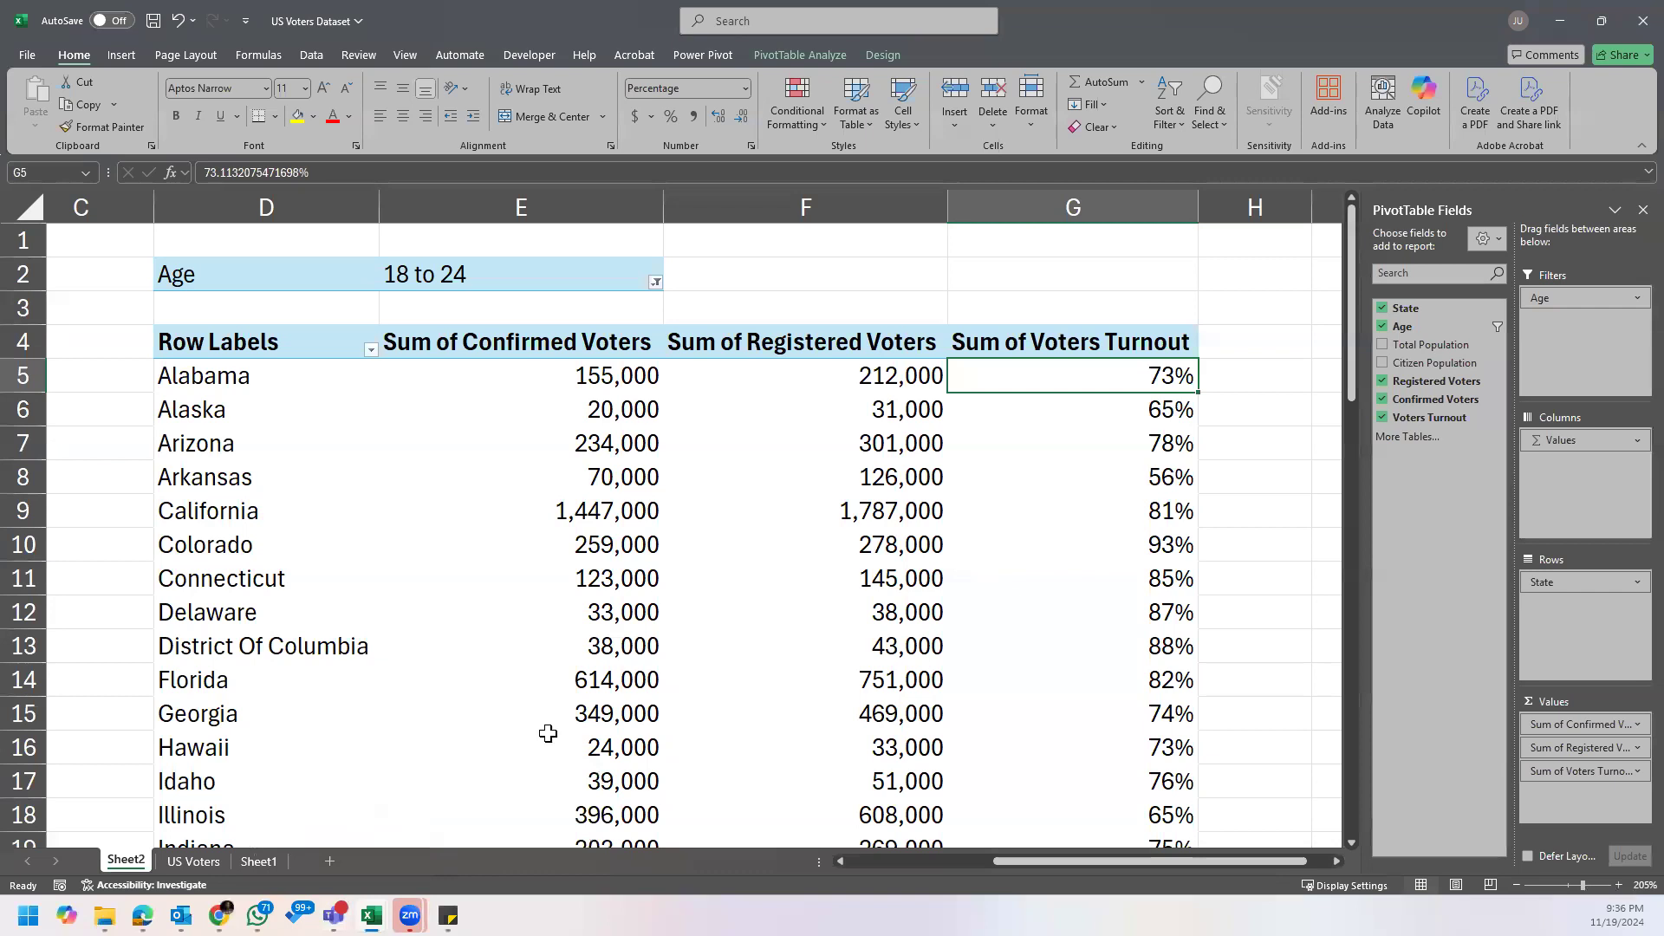
left_click(1105, 440)
left_click(879, 379)
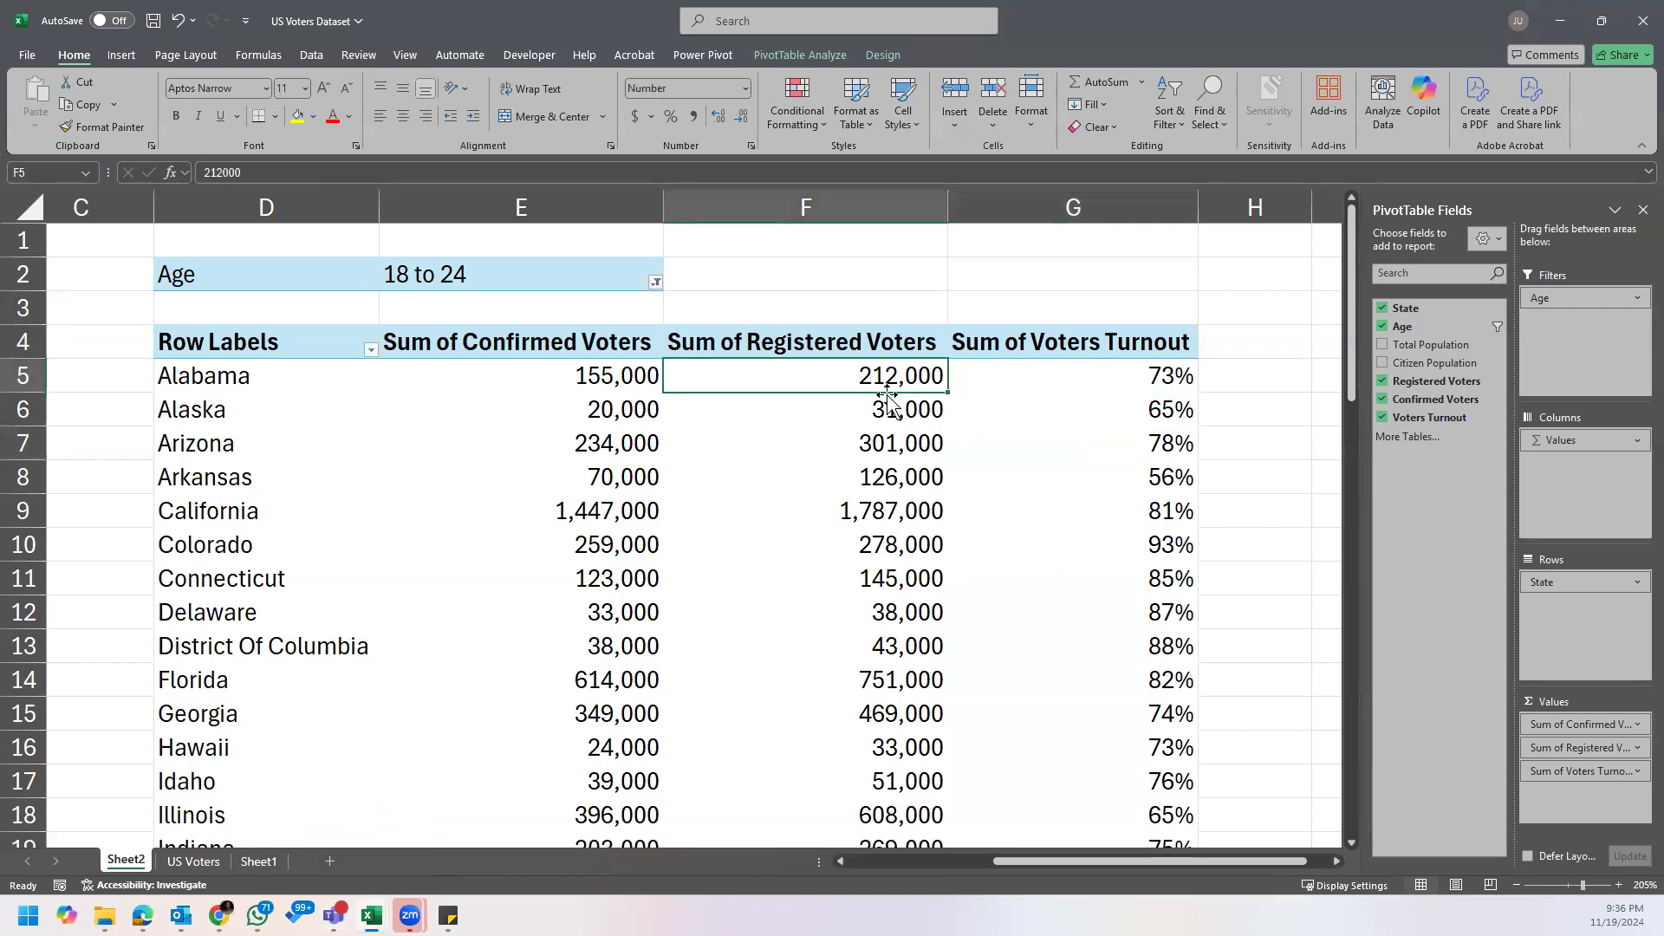
left_click(517, 344)
left_click(818, 344)
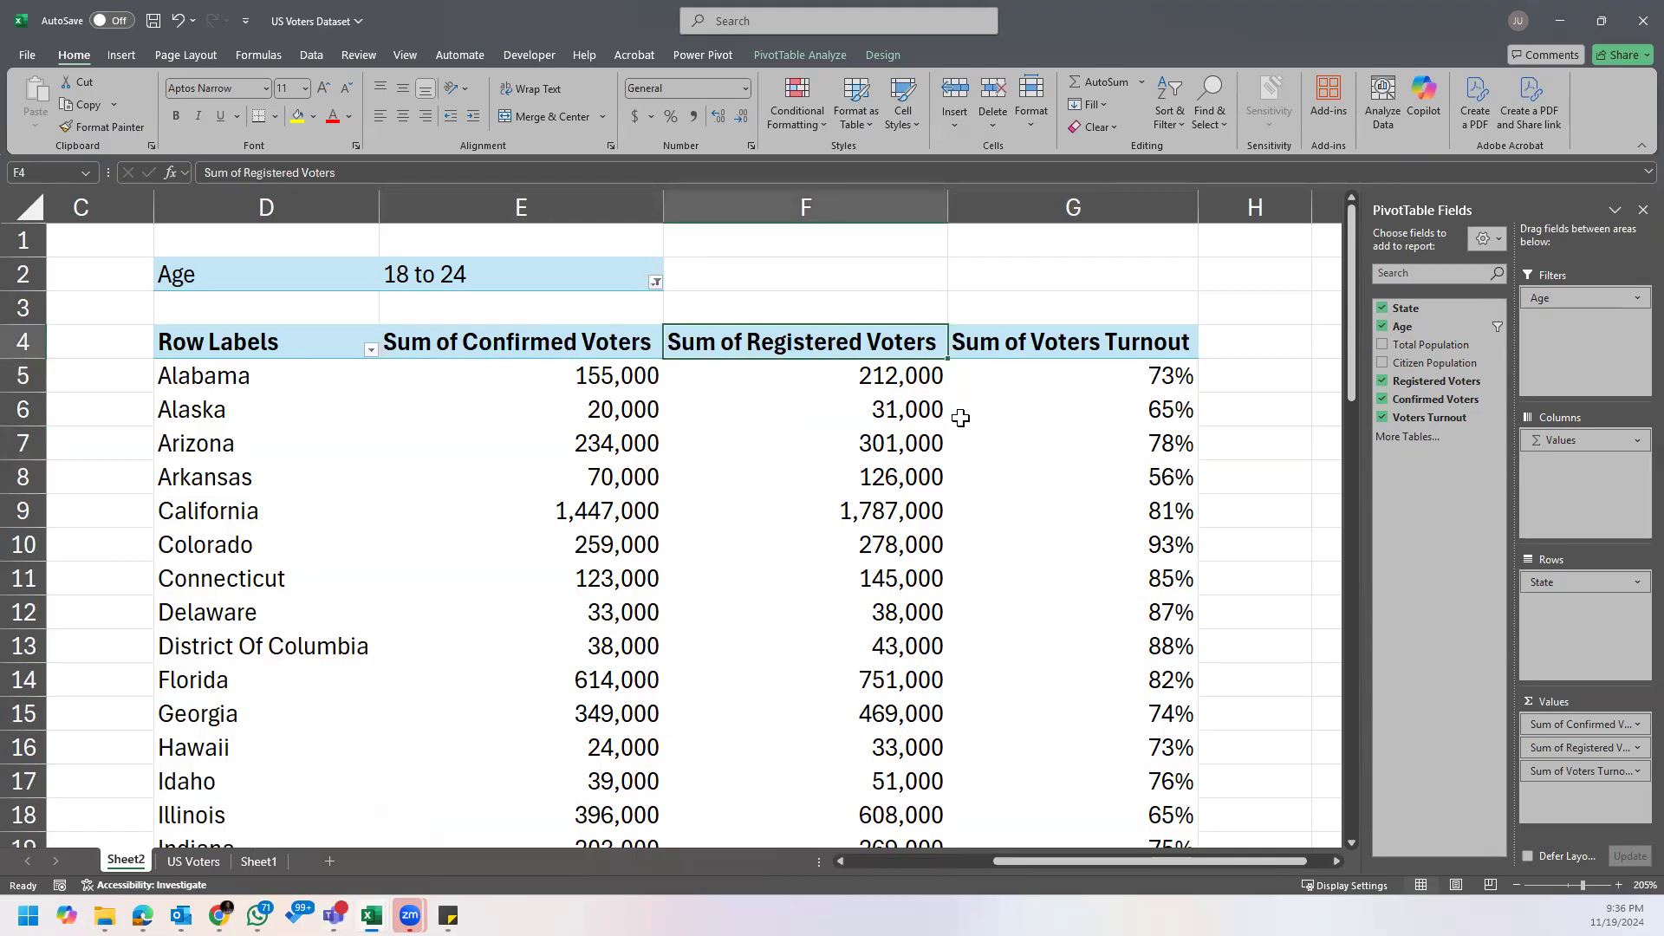
mouse_move(960, 418)
left_click(1040, 388)
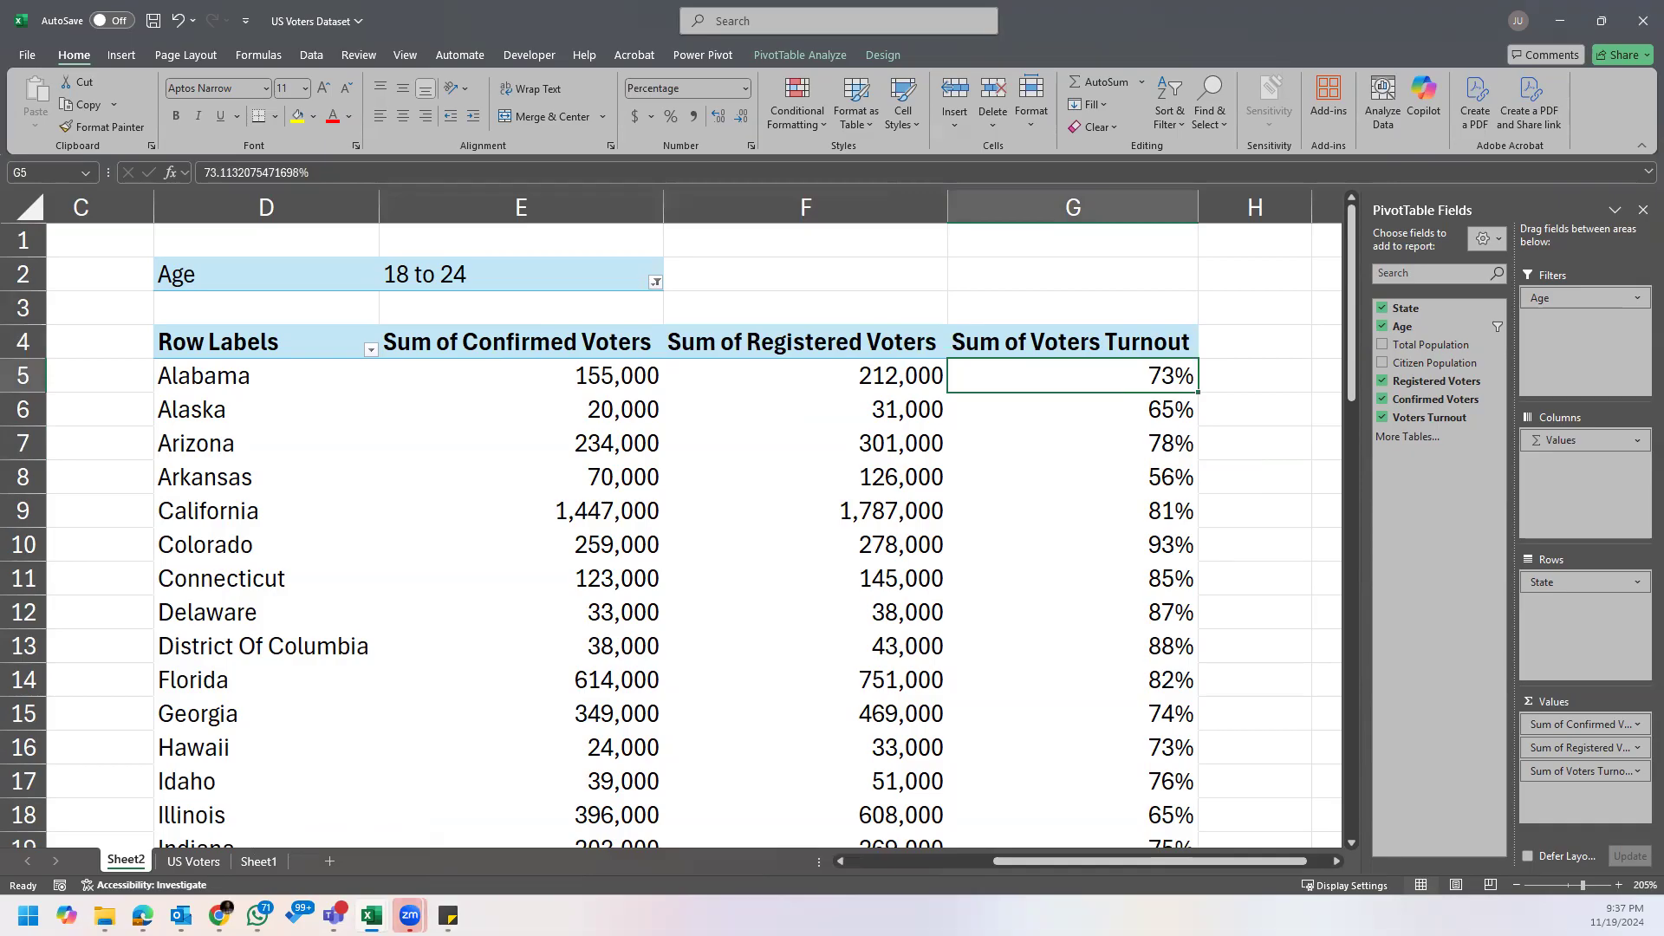
Step: Check the Assignment note's turnout question against the PivotTable's Age filter and its confirmed, registered and turnout columns
mouse_move(453, 912)
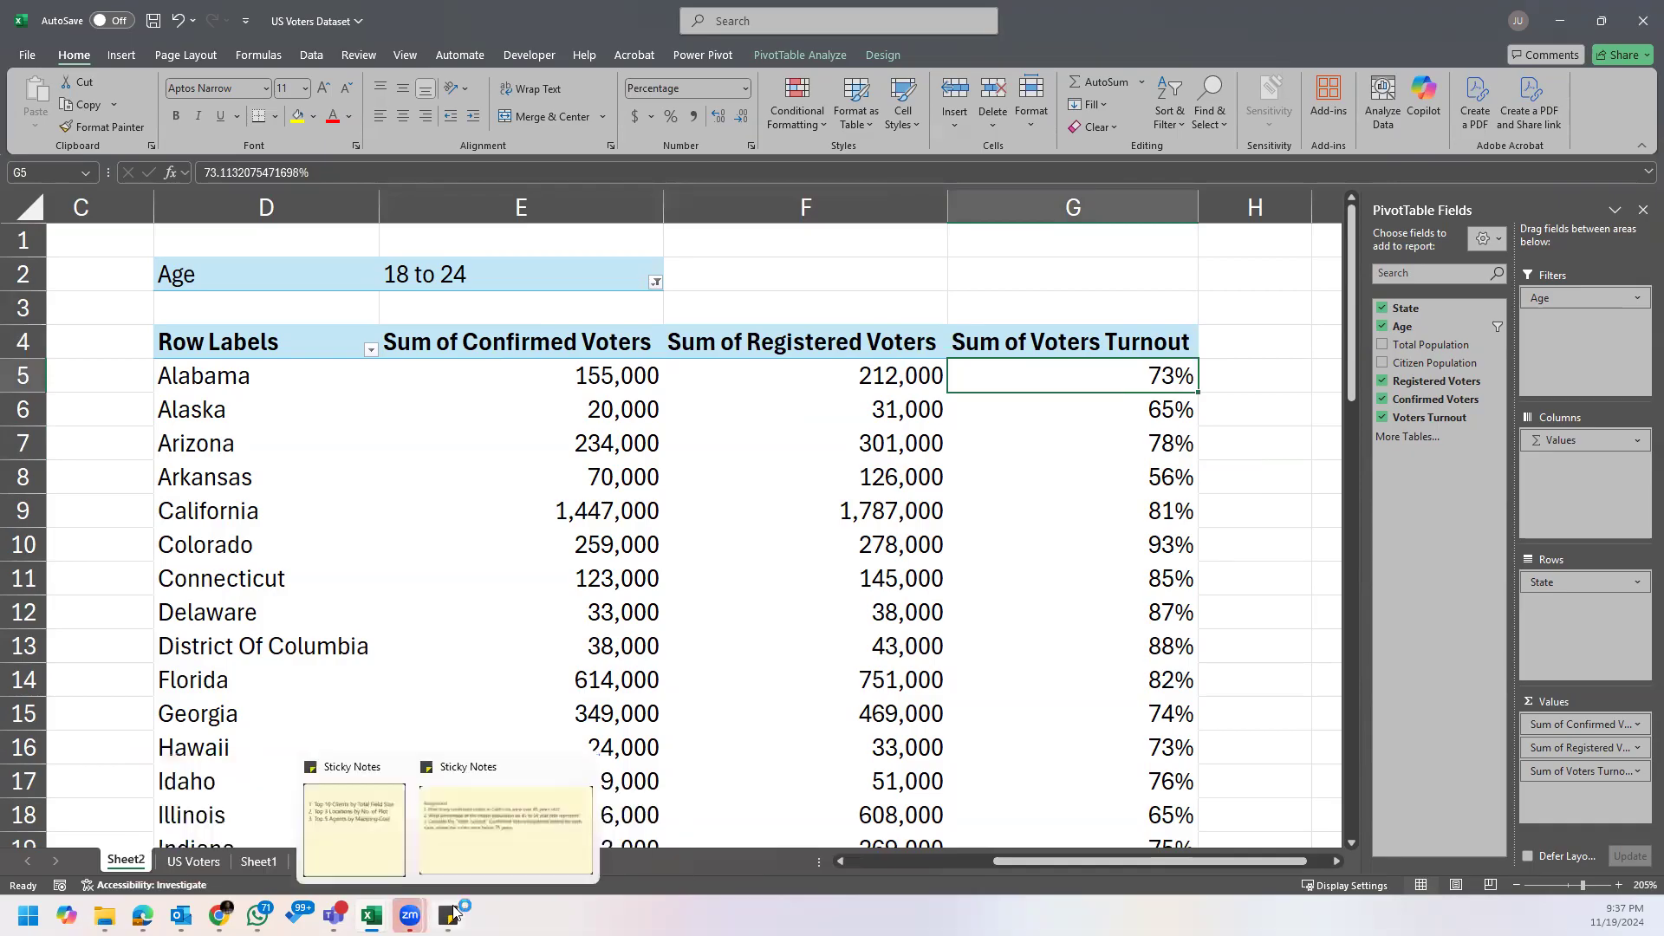
left_click(525, 863)
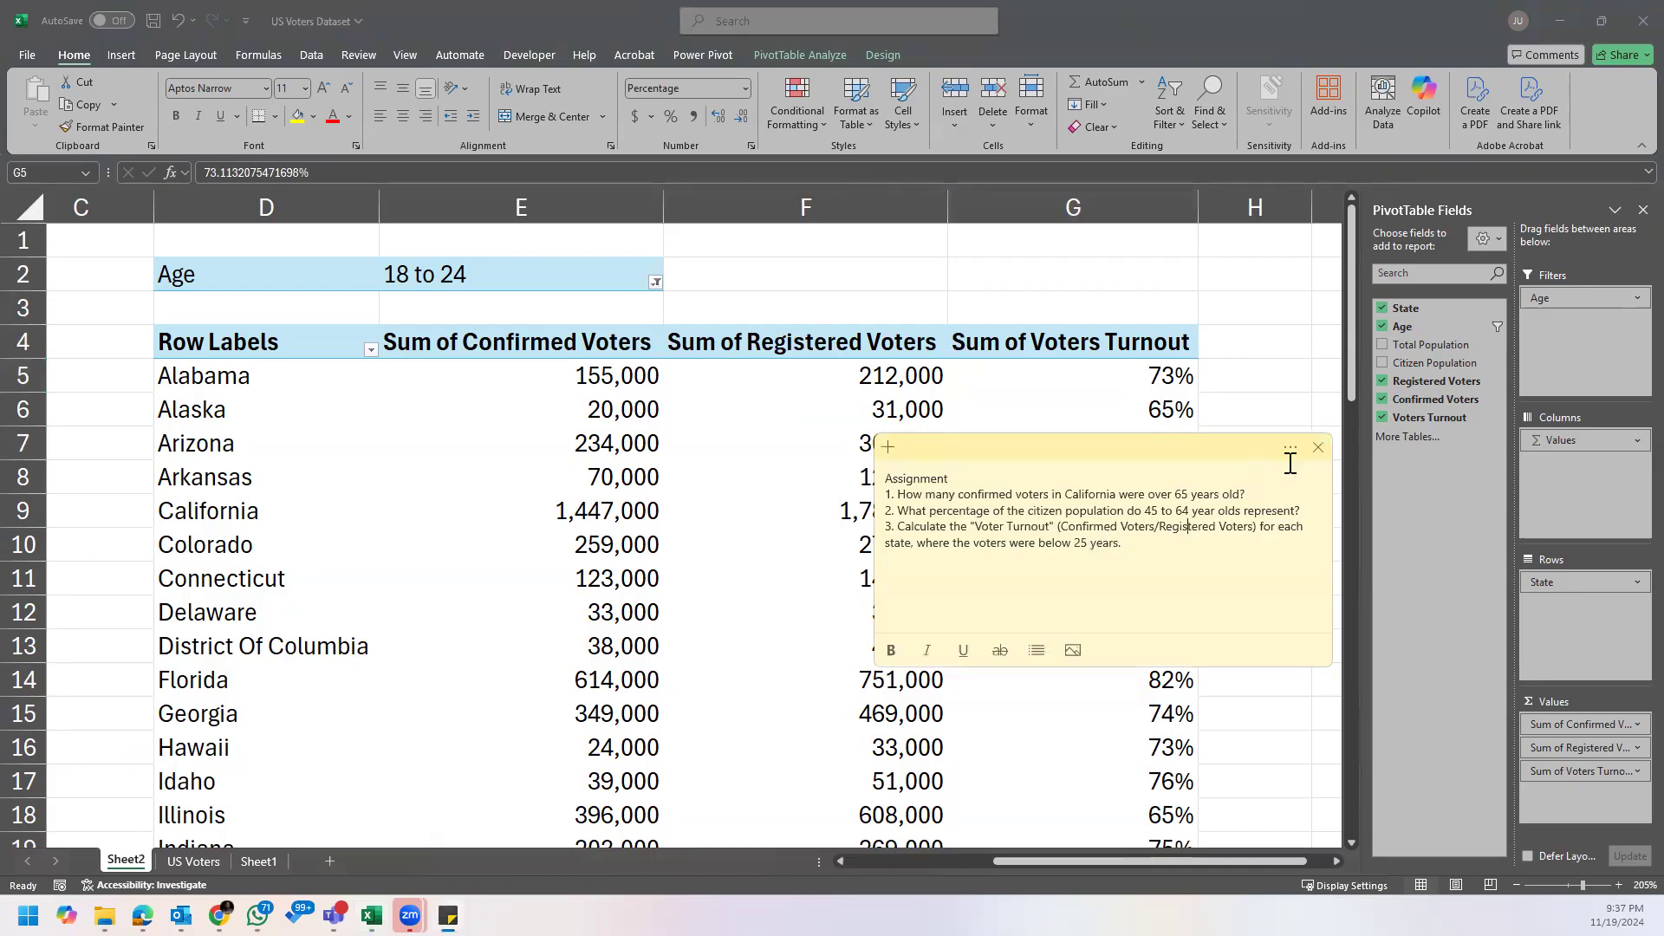
left_click(1319, 448)
left_click(494, 271)
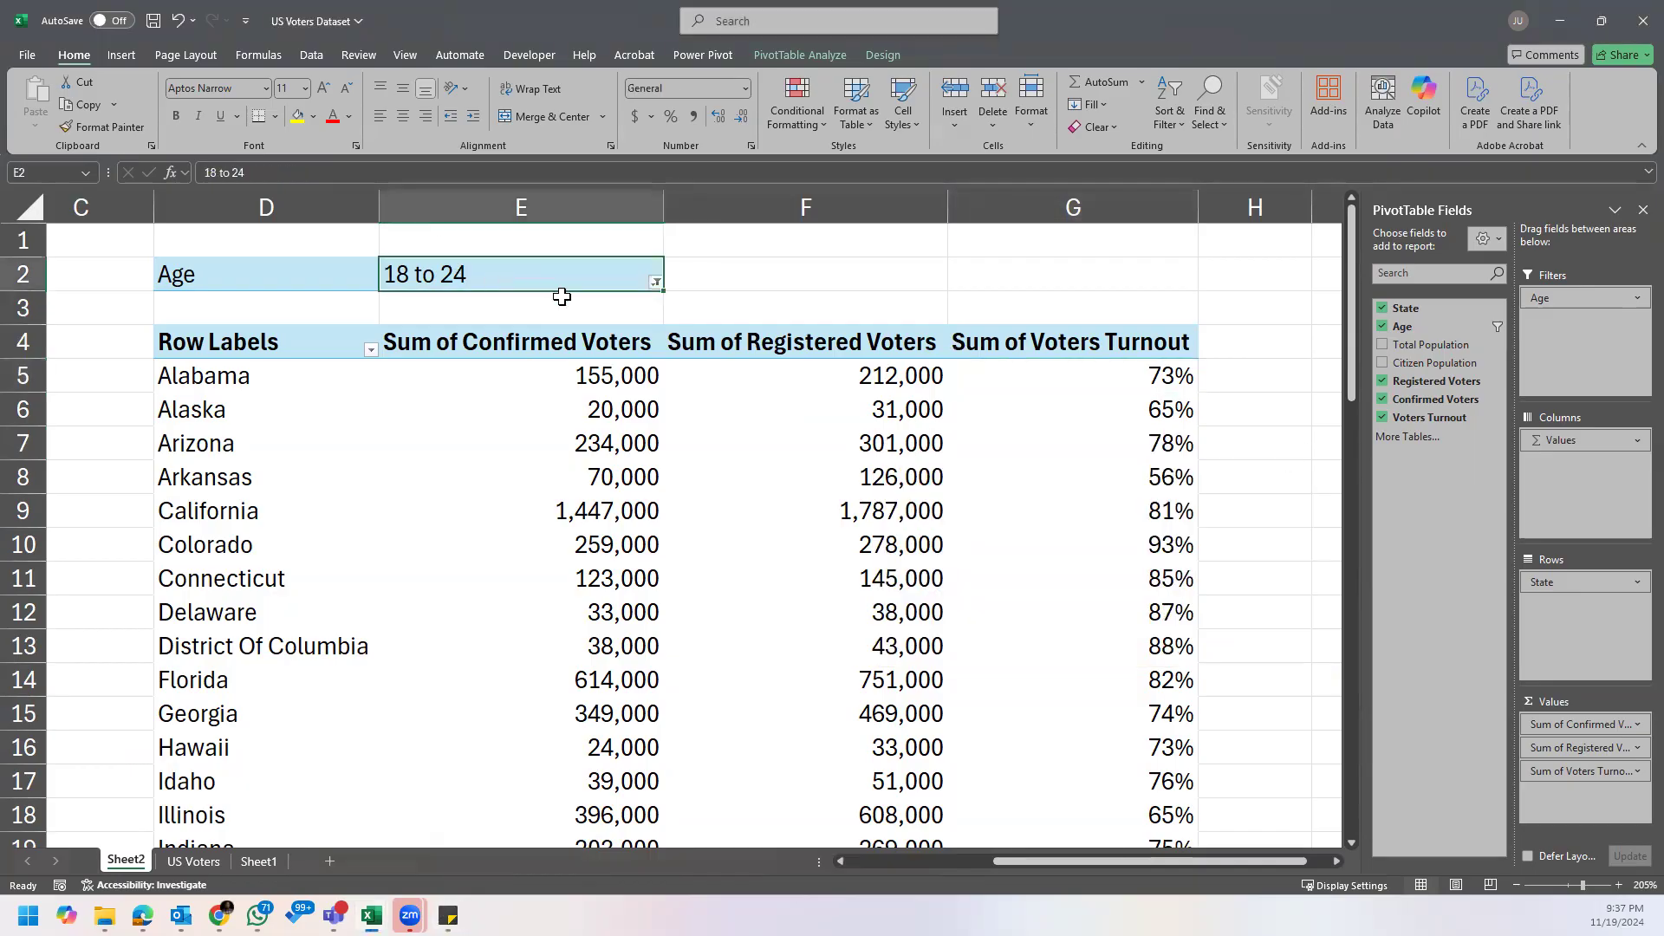
left_click(657, 281)
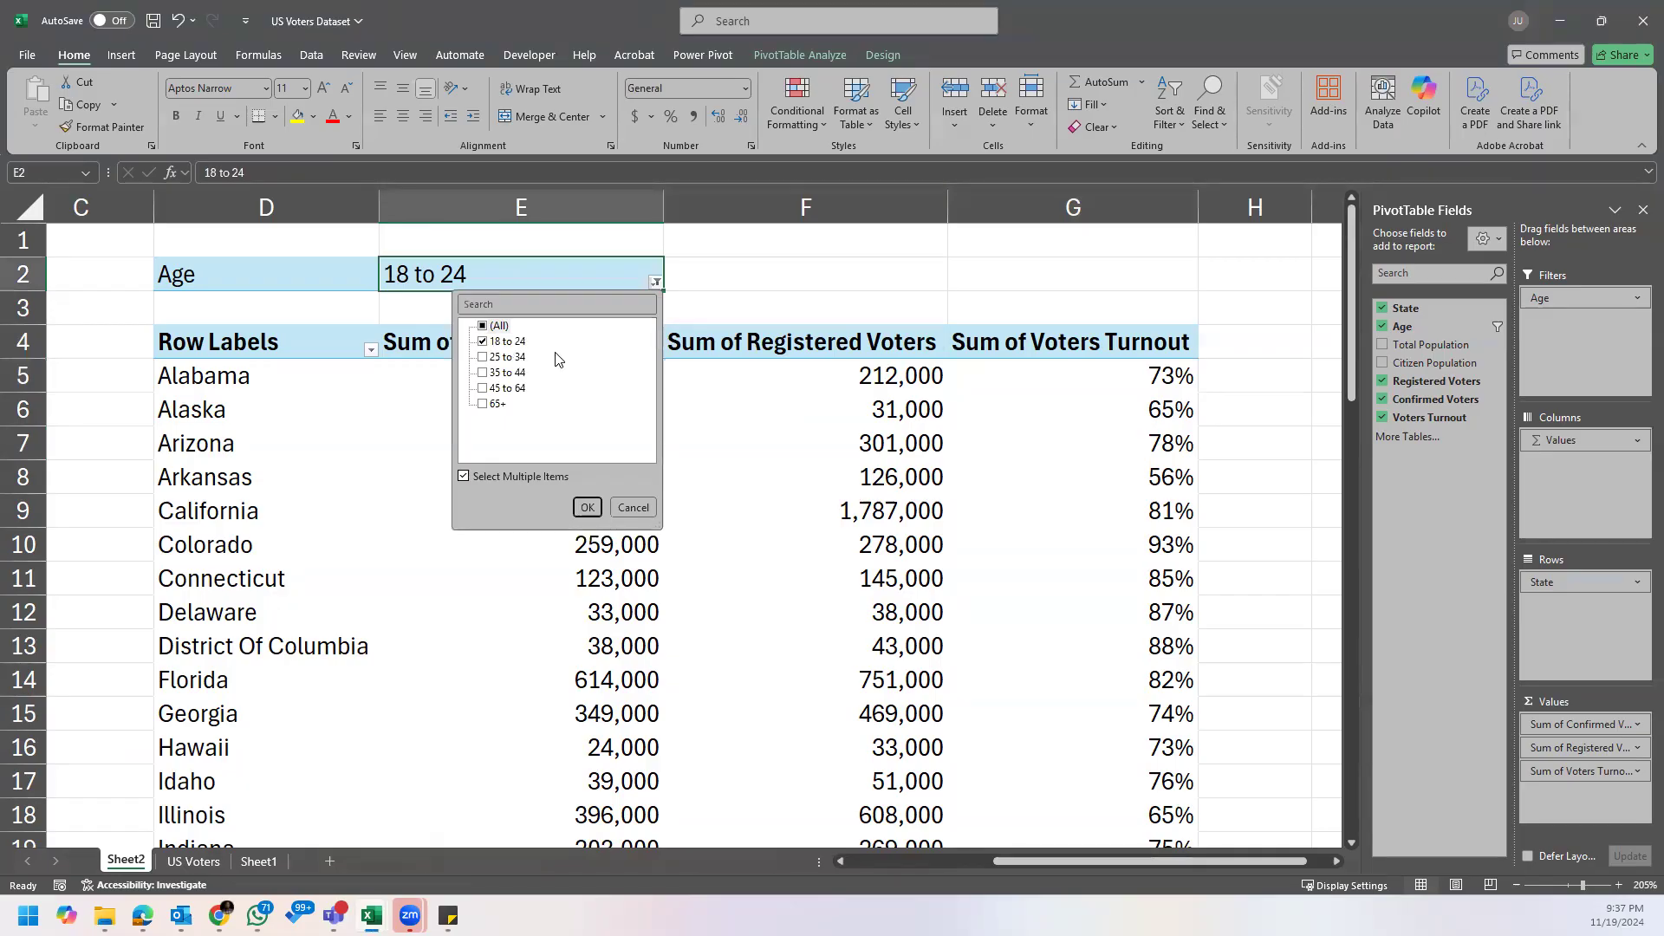
left_click(761, 433)
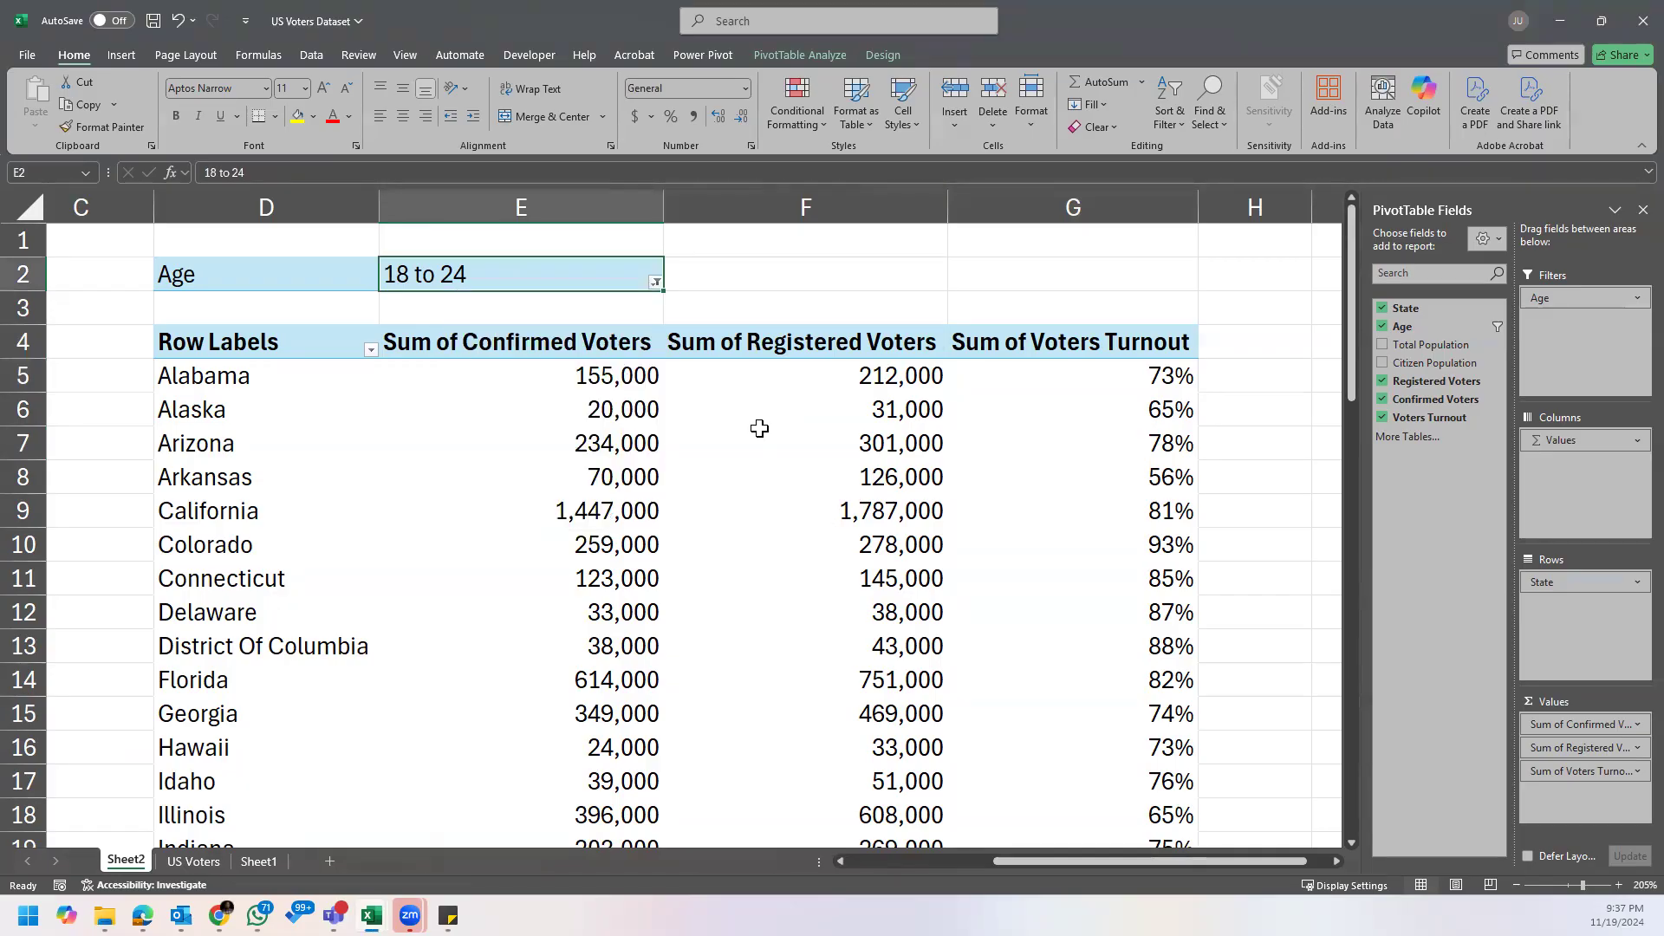
left_click_drag(550, 351, 1127, 679)
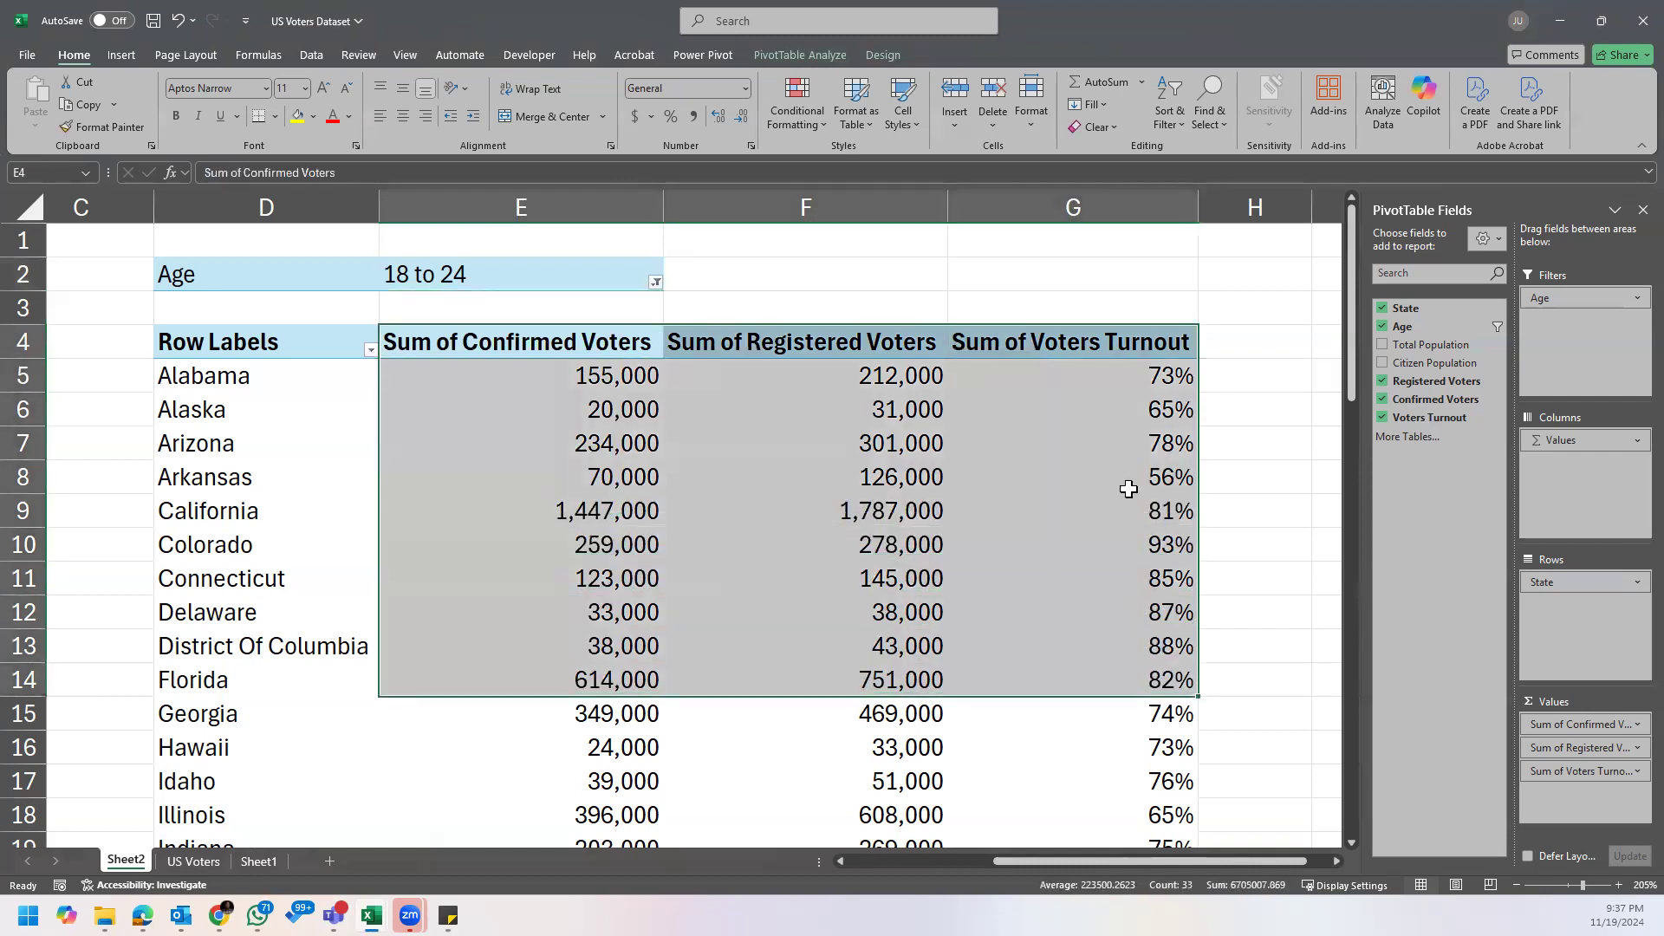
Step: Start a new calculated field named Voter Turnout in the PivotTable filtered to age 18 to 24
left_click(1129, 462)
left_click(650, 403)
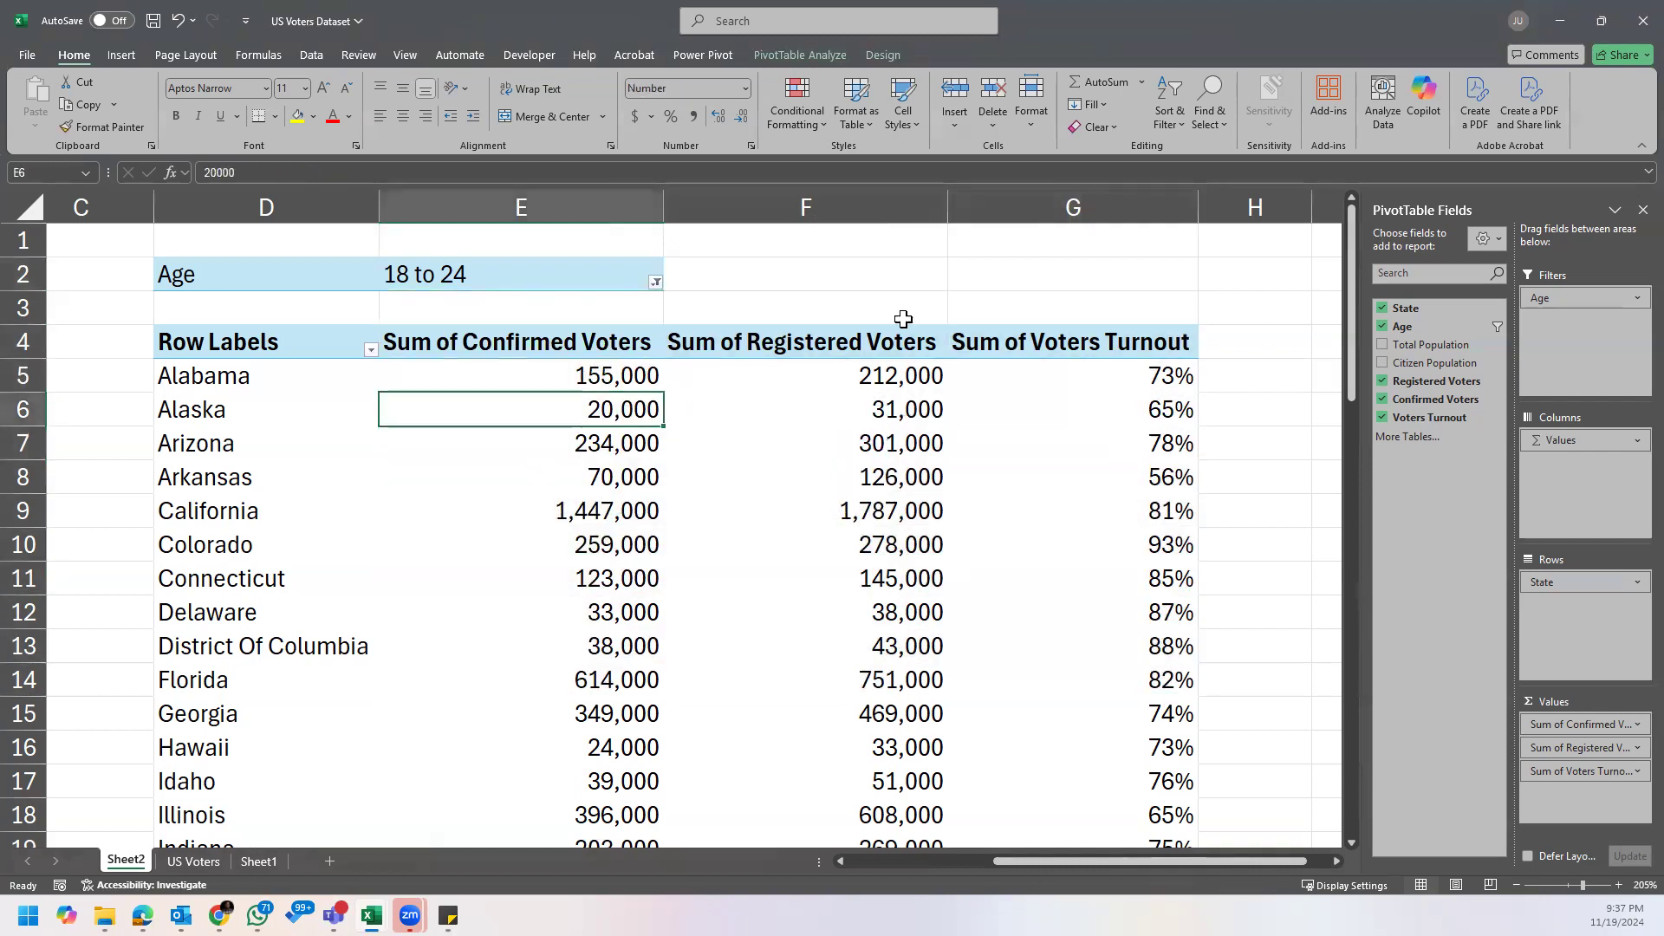
left_click(828, 59)
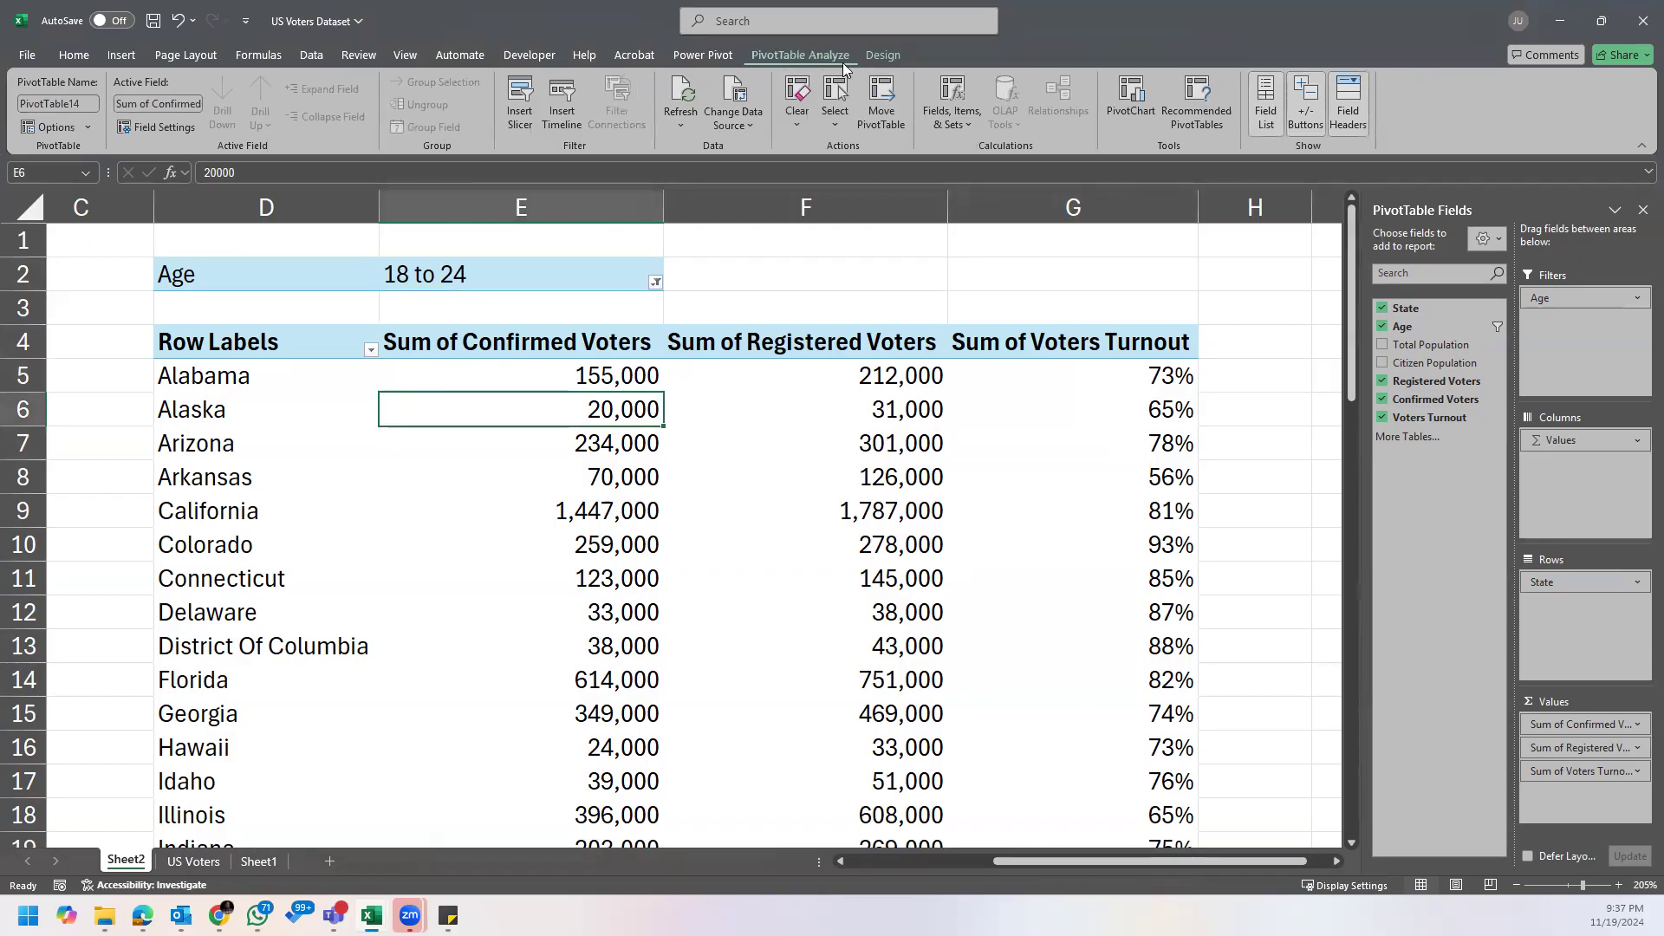
left_click(966, 125)
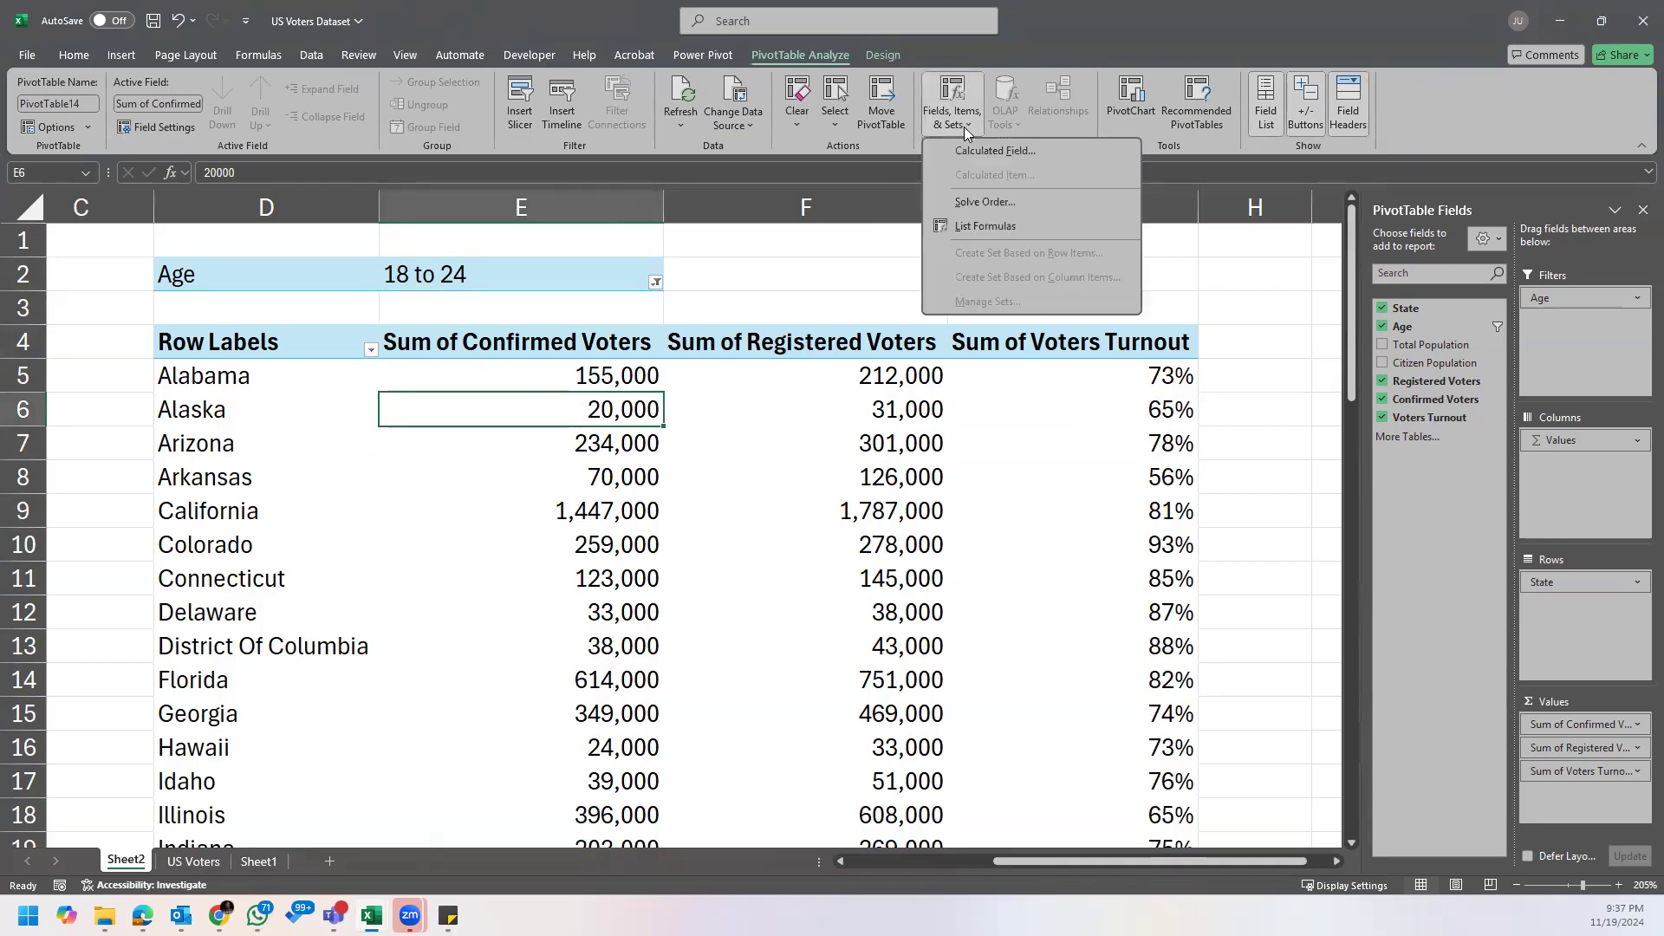
left_click(1003, 152)
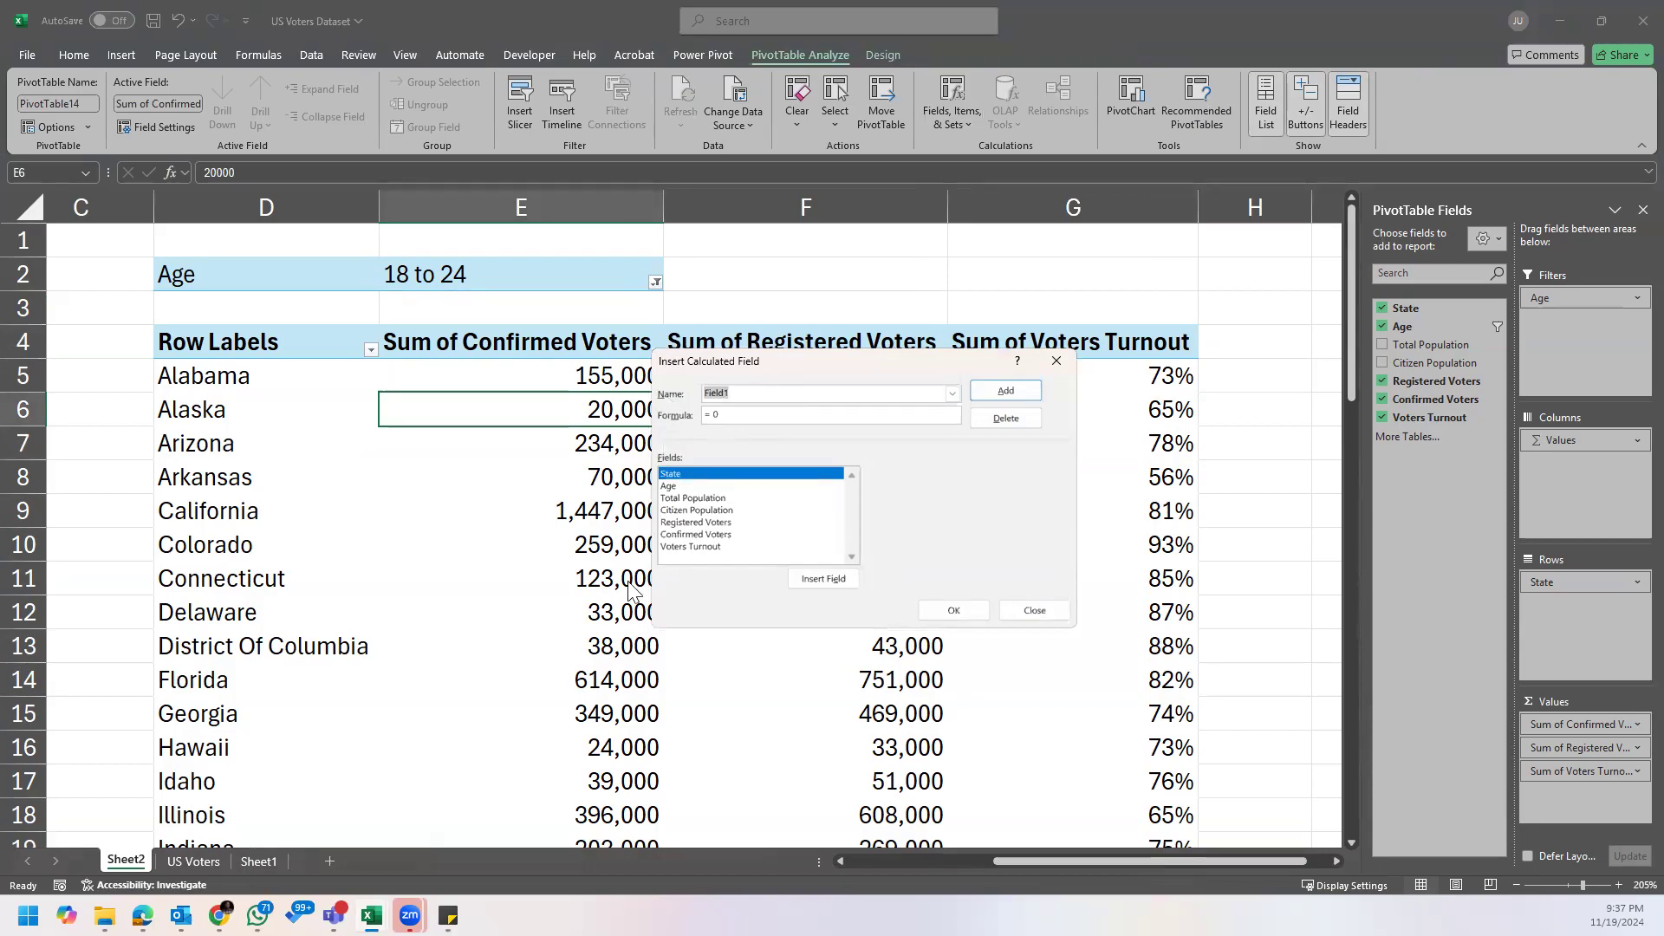
type("Voter Turnout")
Step: Build the formula = 'Confirmed Voters'/ 'Registered Voters' for the calculated field, and close the dialog without adding the field
left_click(720, 512)
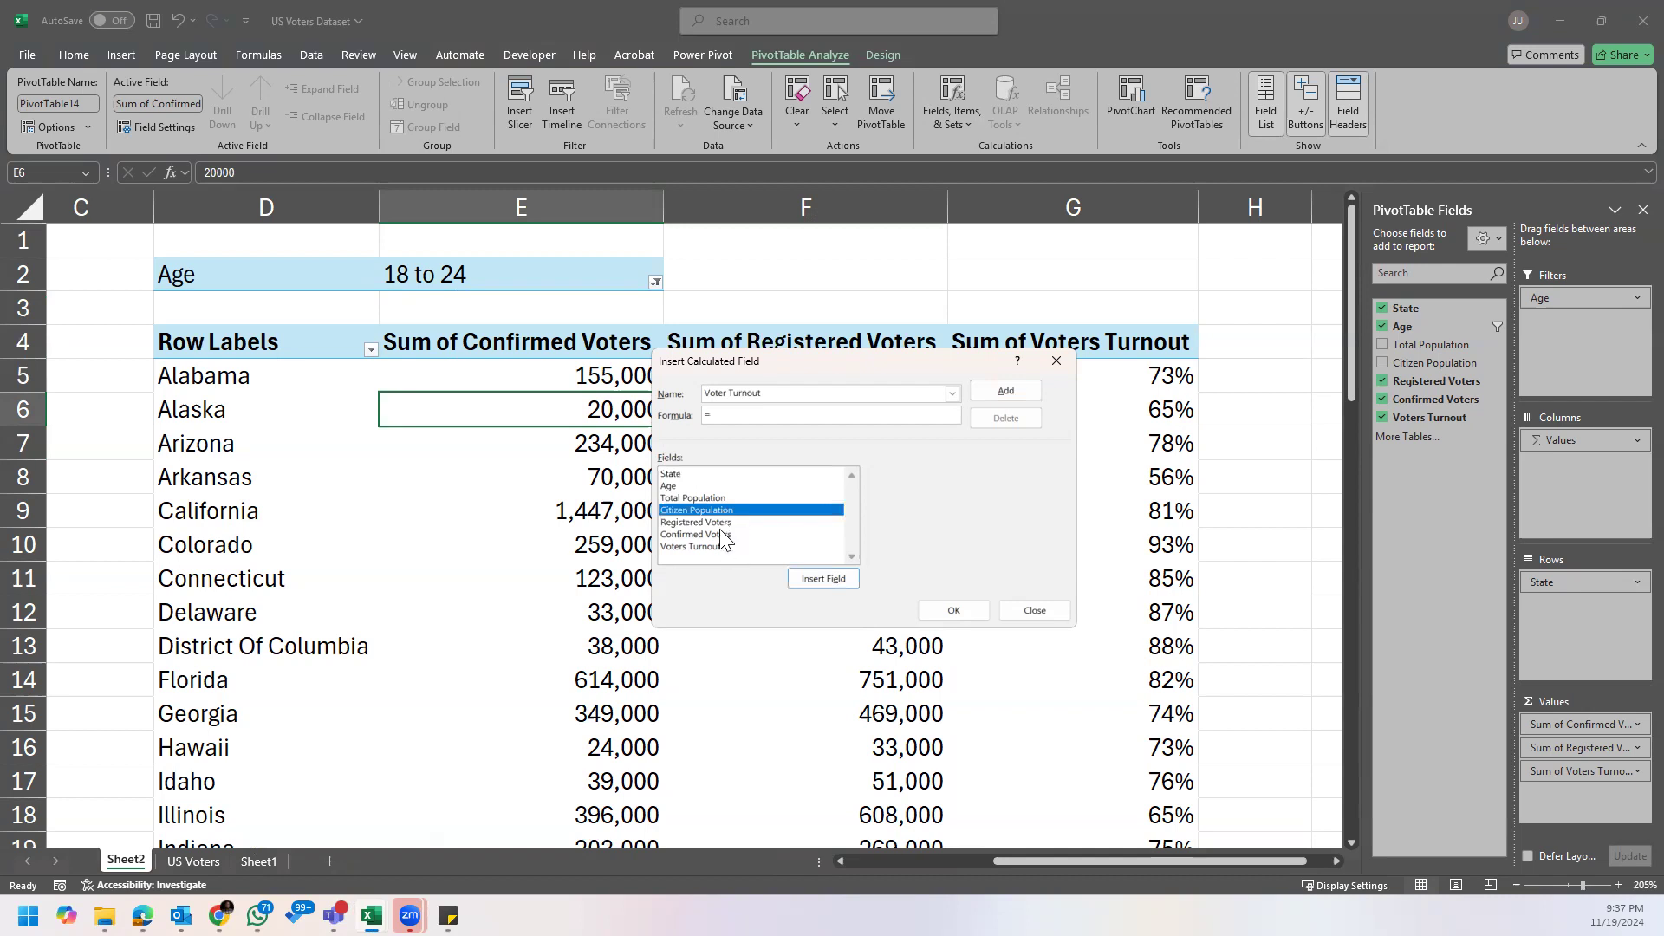
left_click(720, 532)
double_click(719, 533)
type("/")
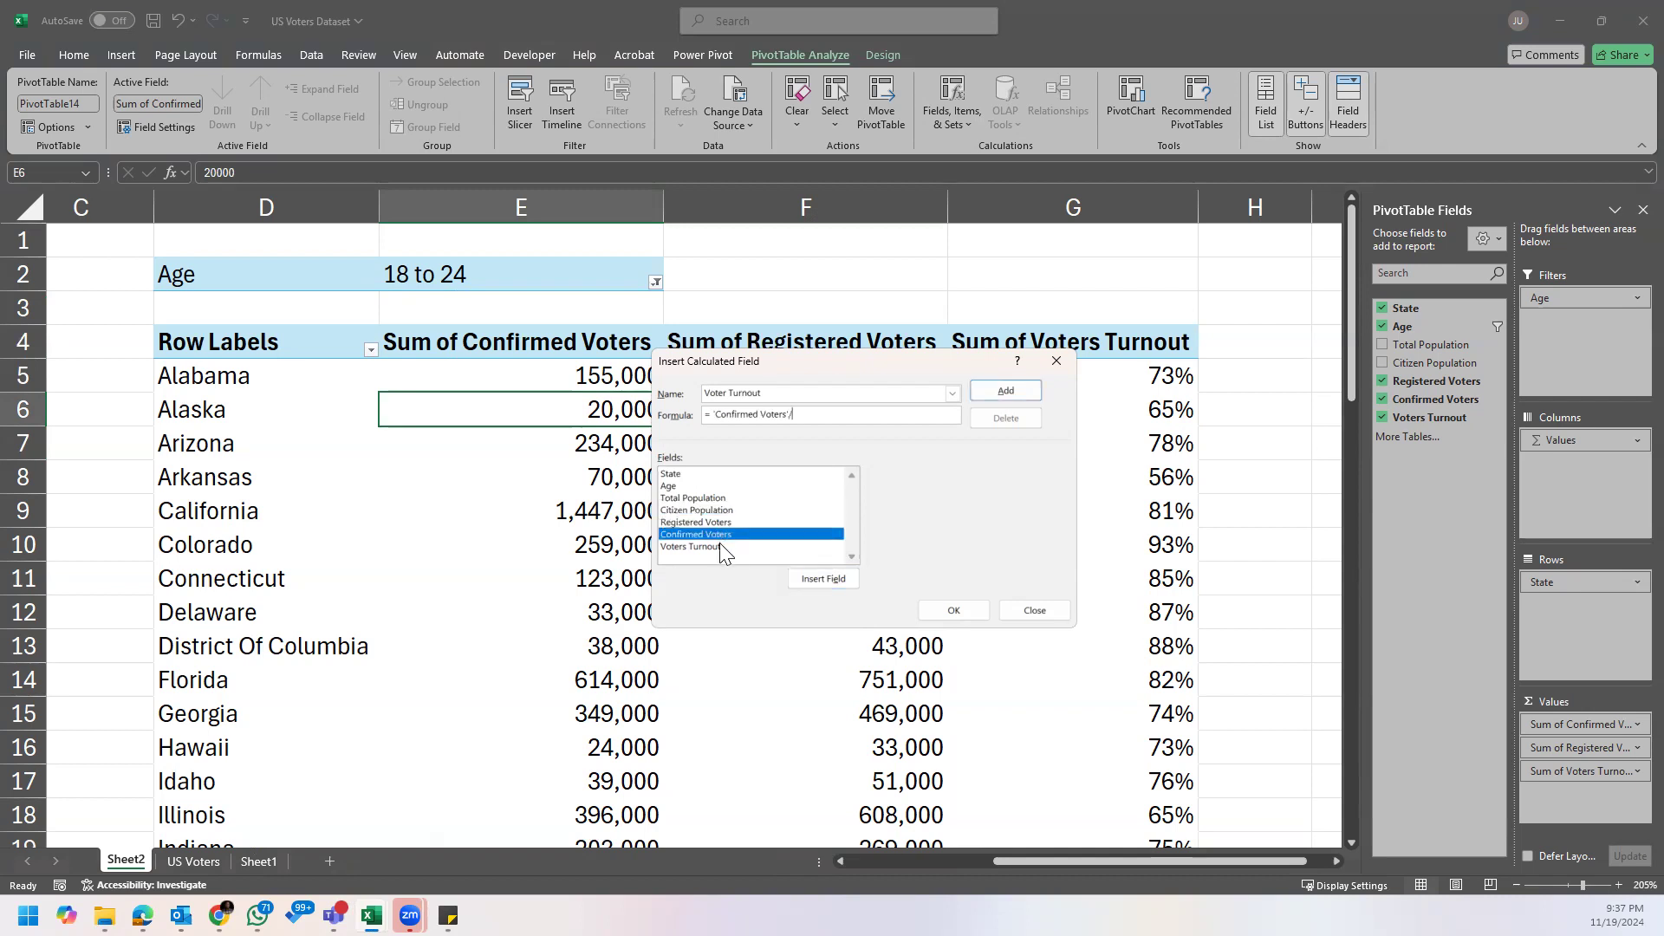
left_click(720, 524)
left_click(824, 578)
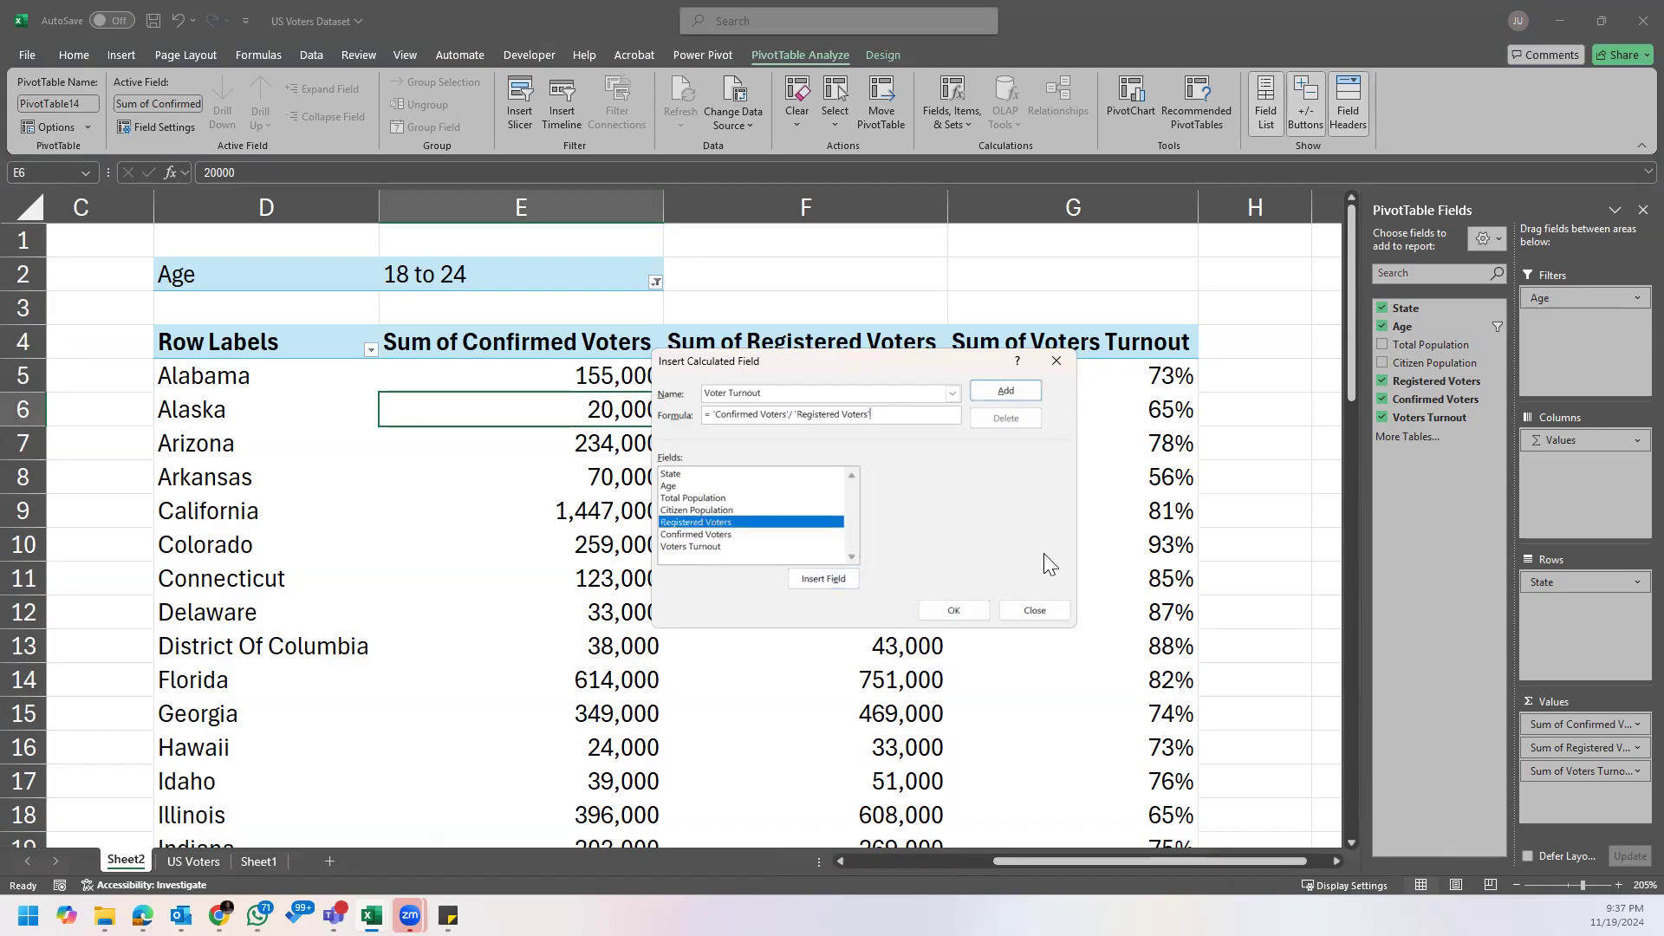
left_click(1058, 363)
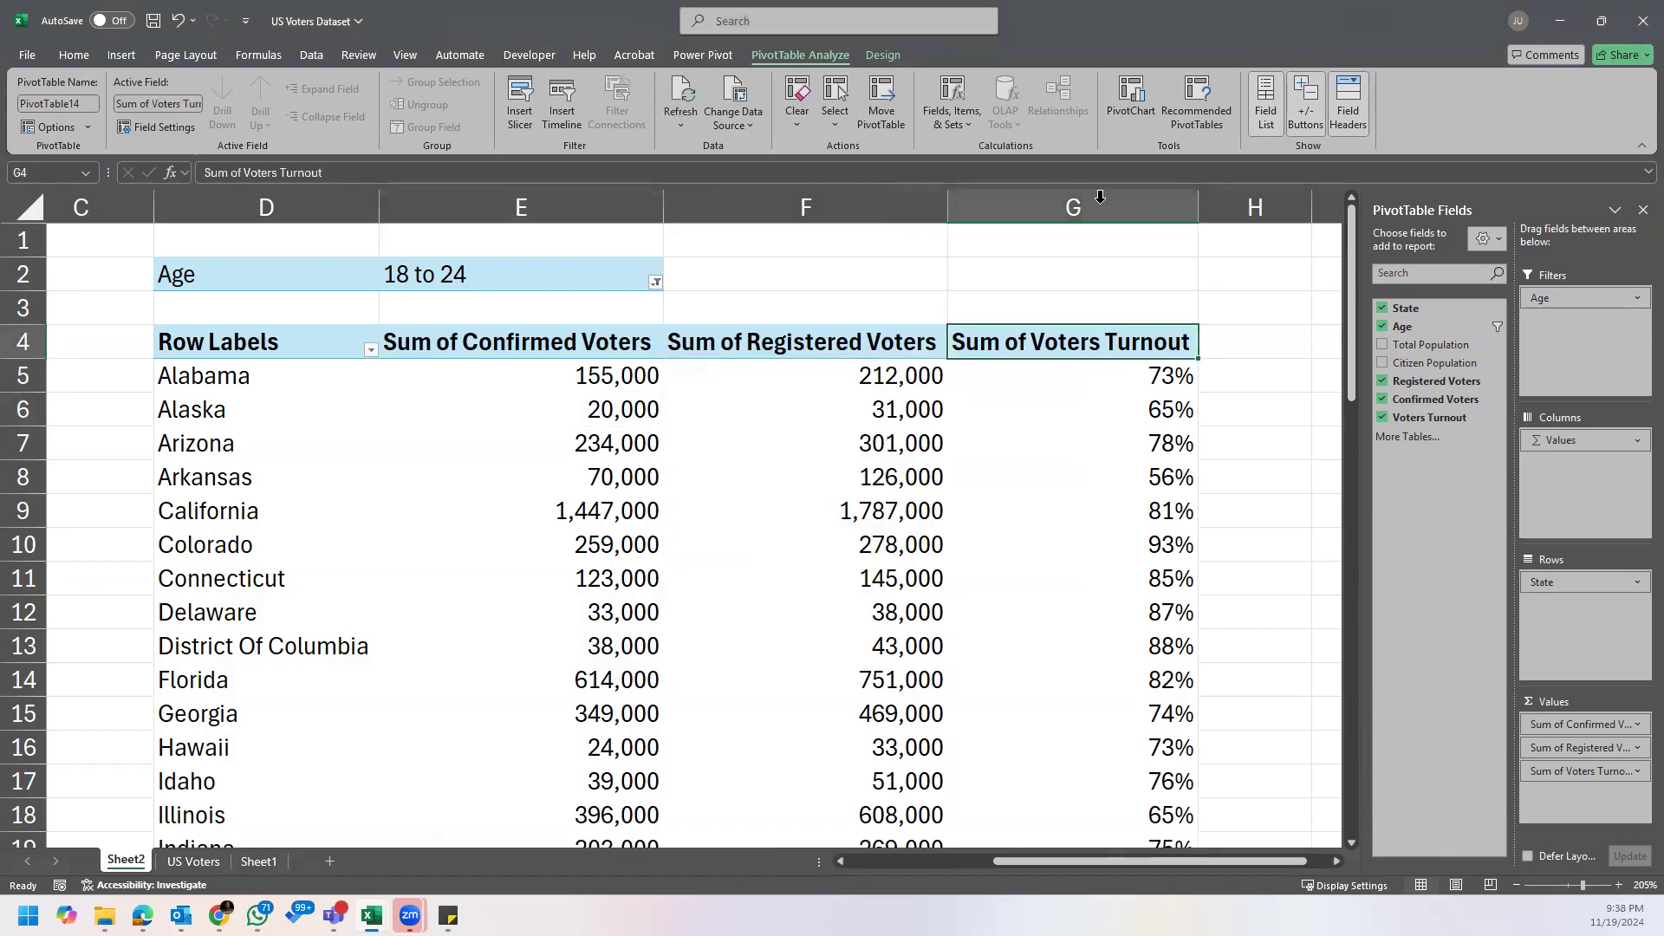
Step: Review the Sum of Voters Turnout column of the 18 to 24 PivotTable alongside the neighbouring 65+ PivotTable
left_click(1095, 189)
left_click(1076, 411)
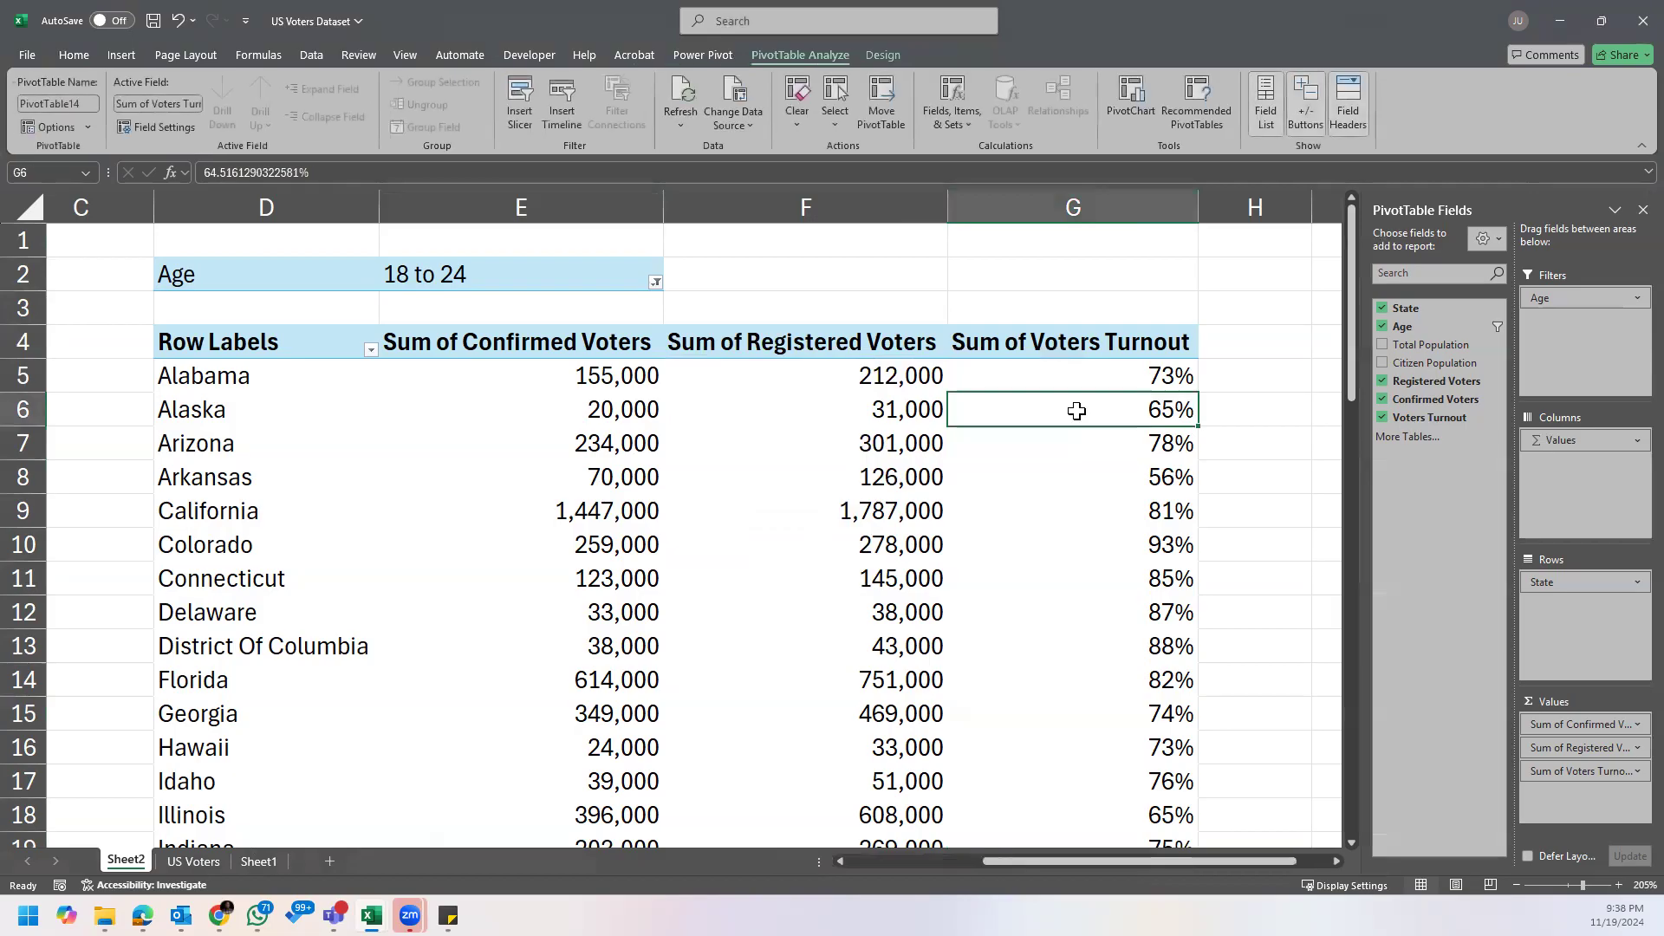
left_click(1111, 362)
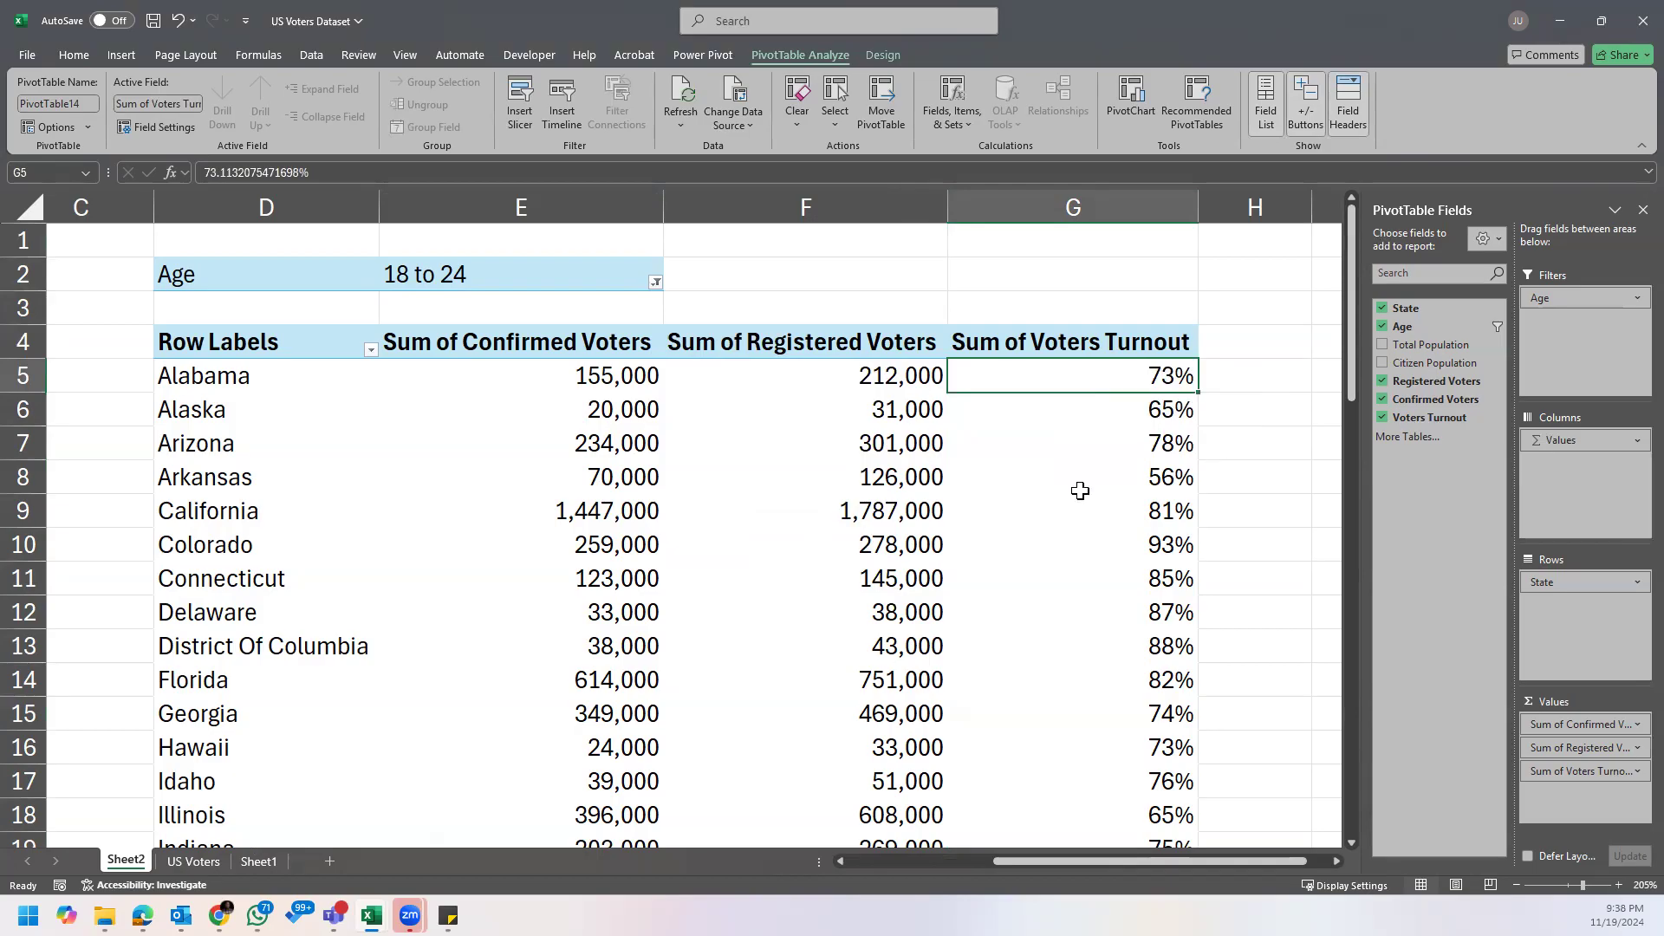
scroll(849, 555, "down", 1)
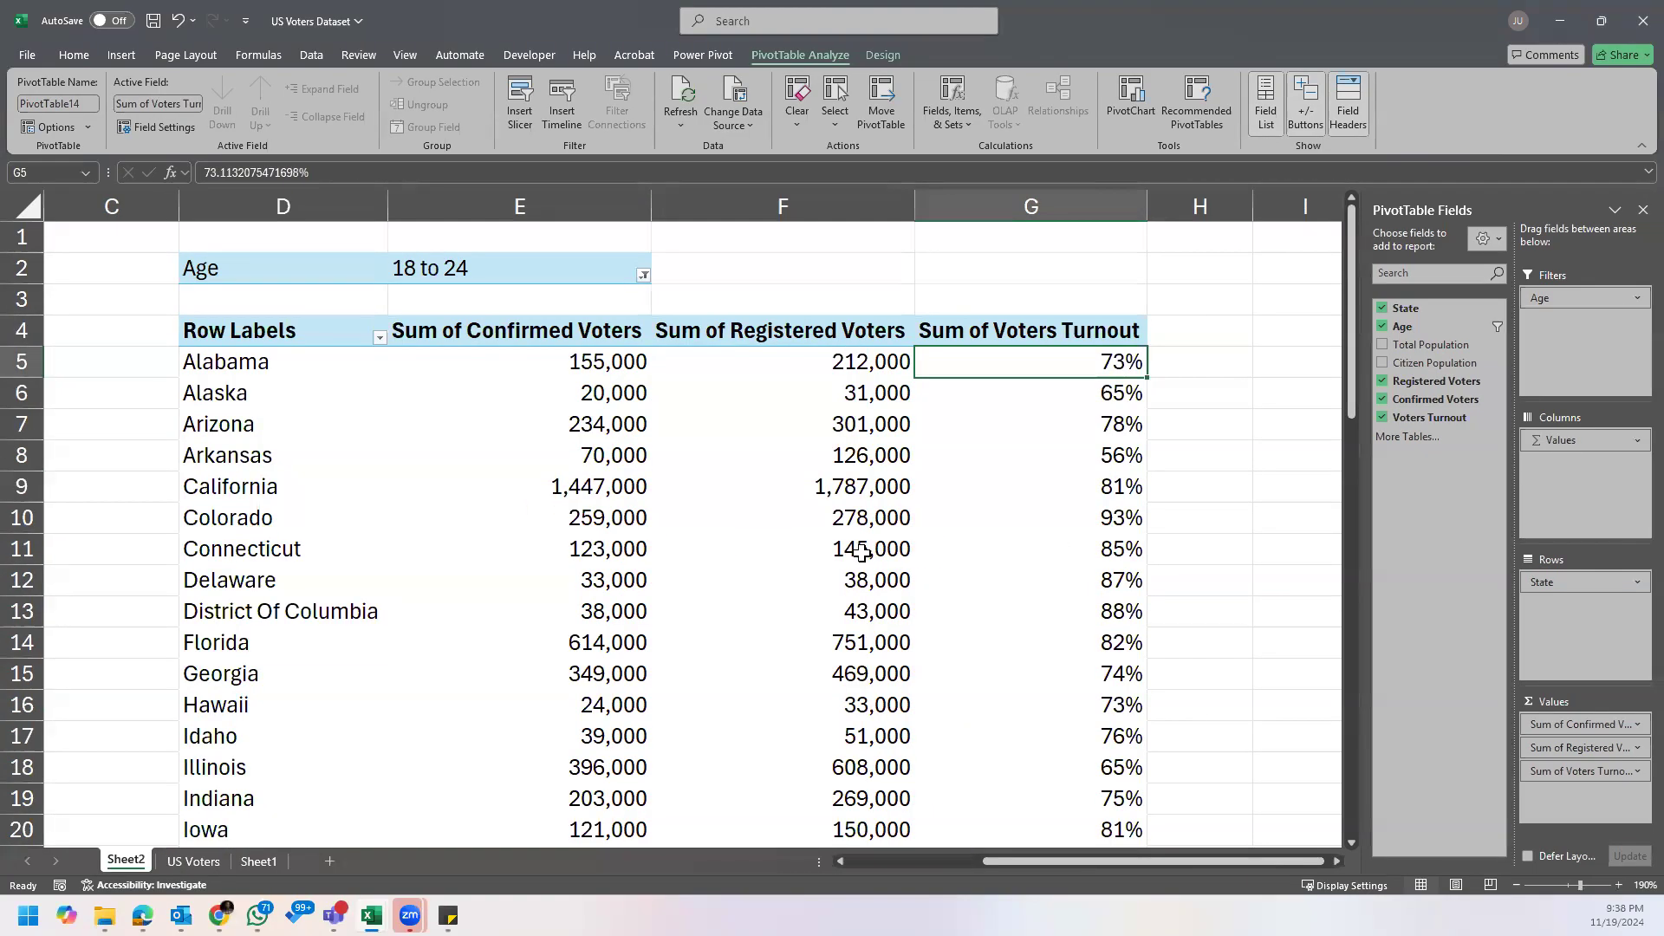
left_click_drag(1090, 863, 889, 858)
scroll(798, 859, "down", 2)
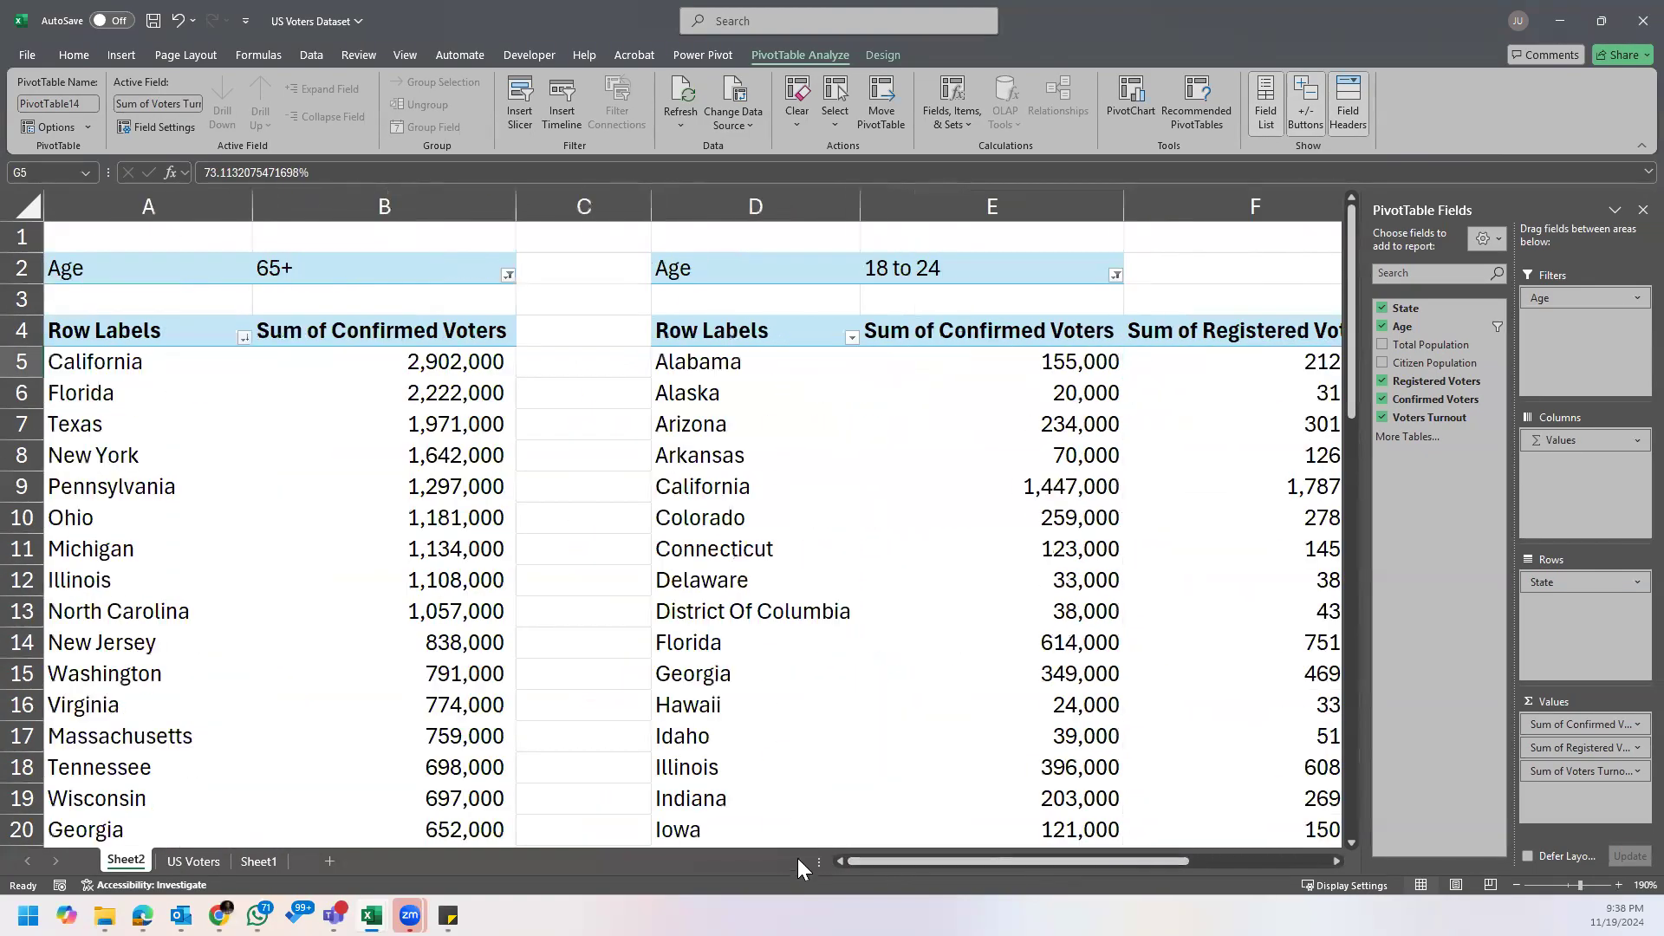
scroll(851, 600, "up", 4)
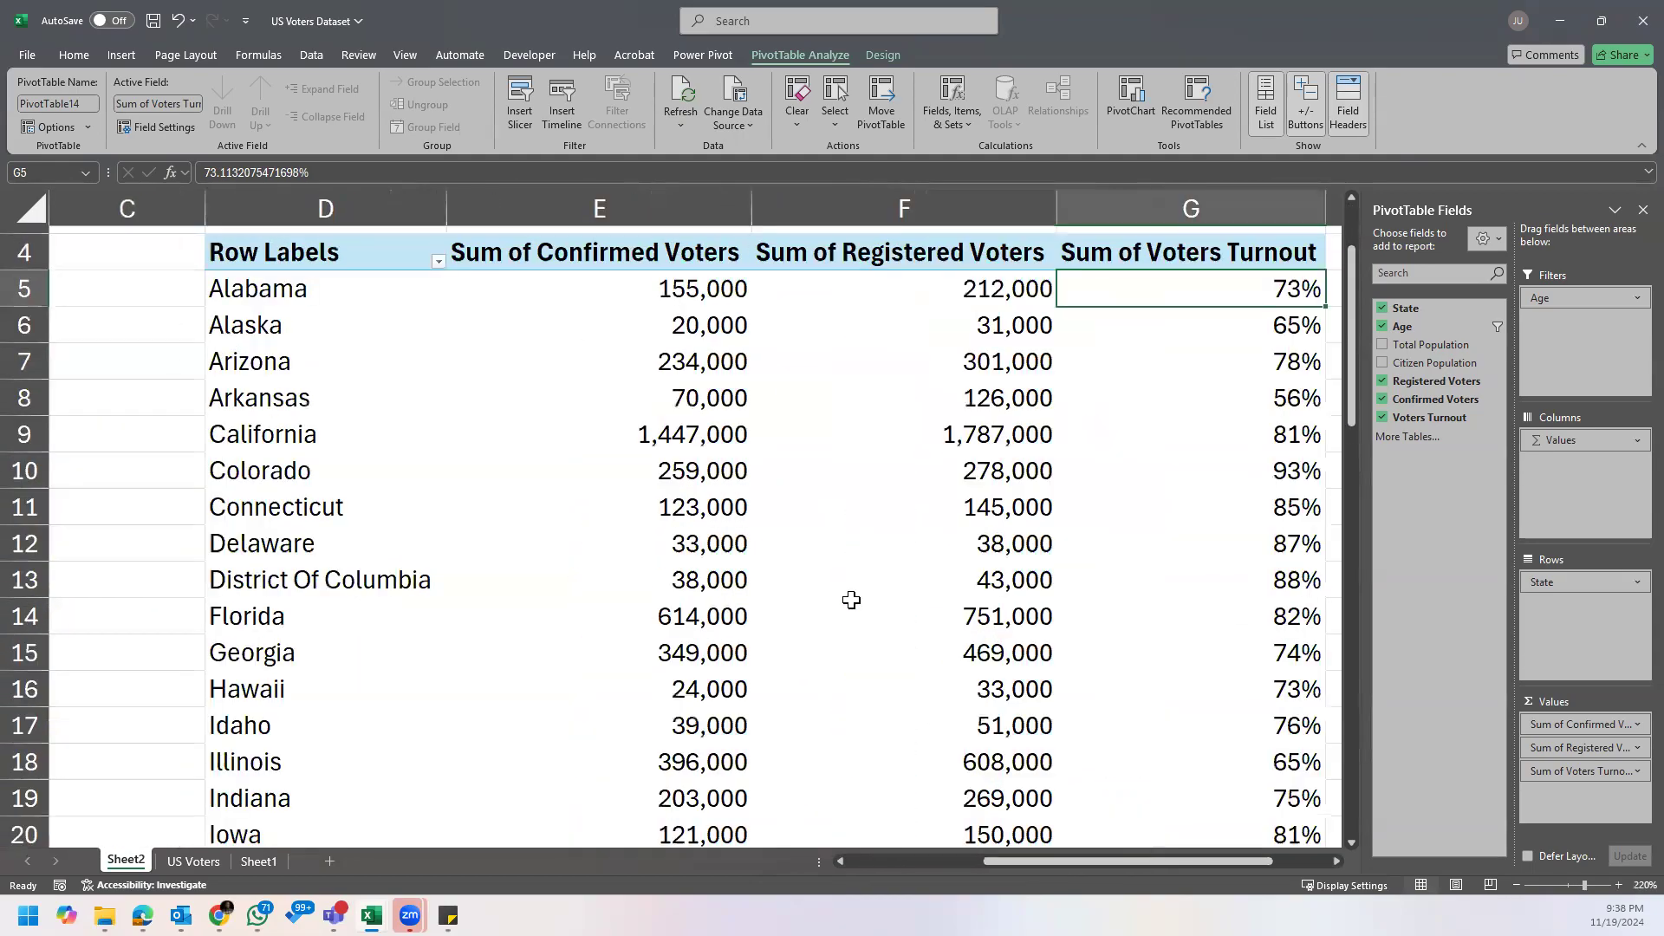
scroll(851, 600, "down", 2)
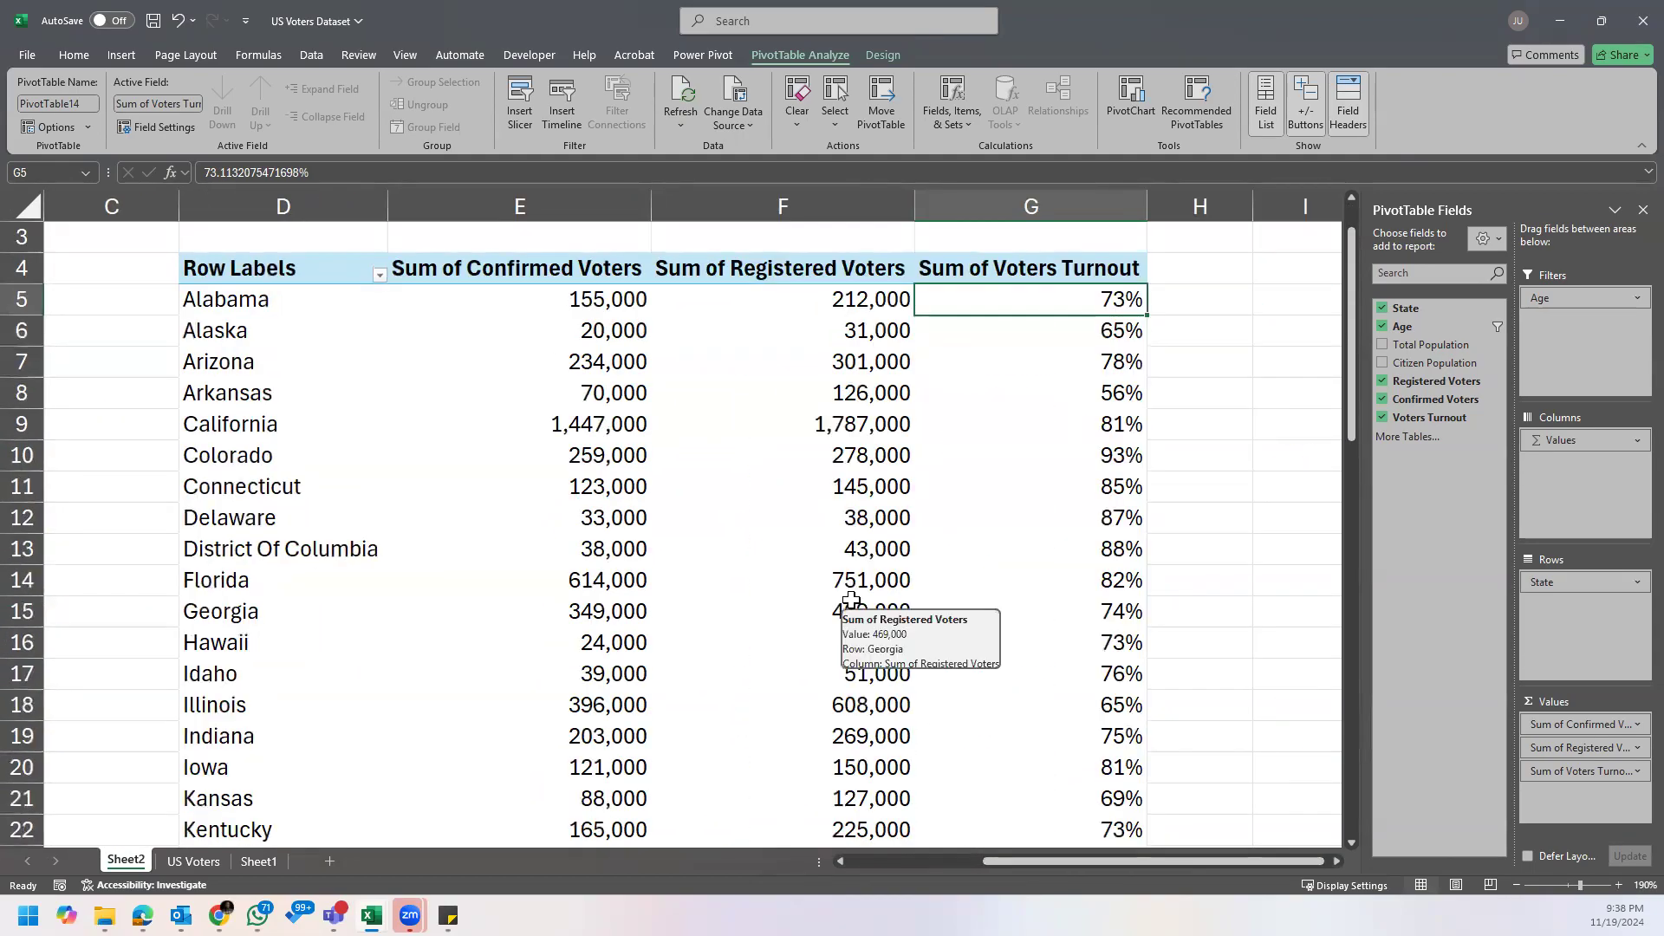
scroll(851, 600, "up", 1)
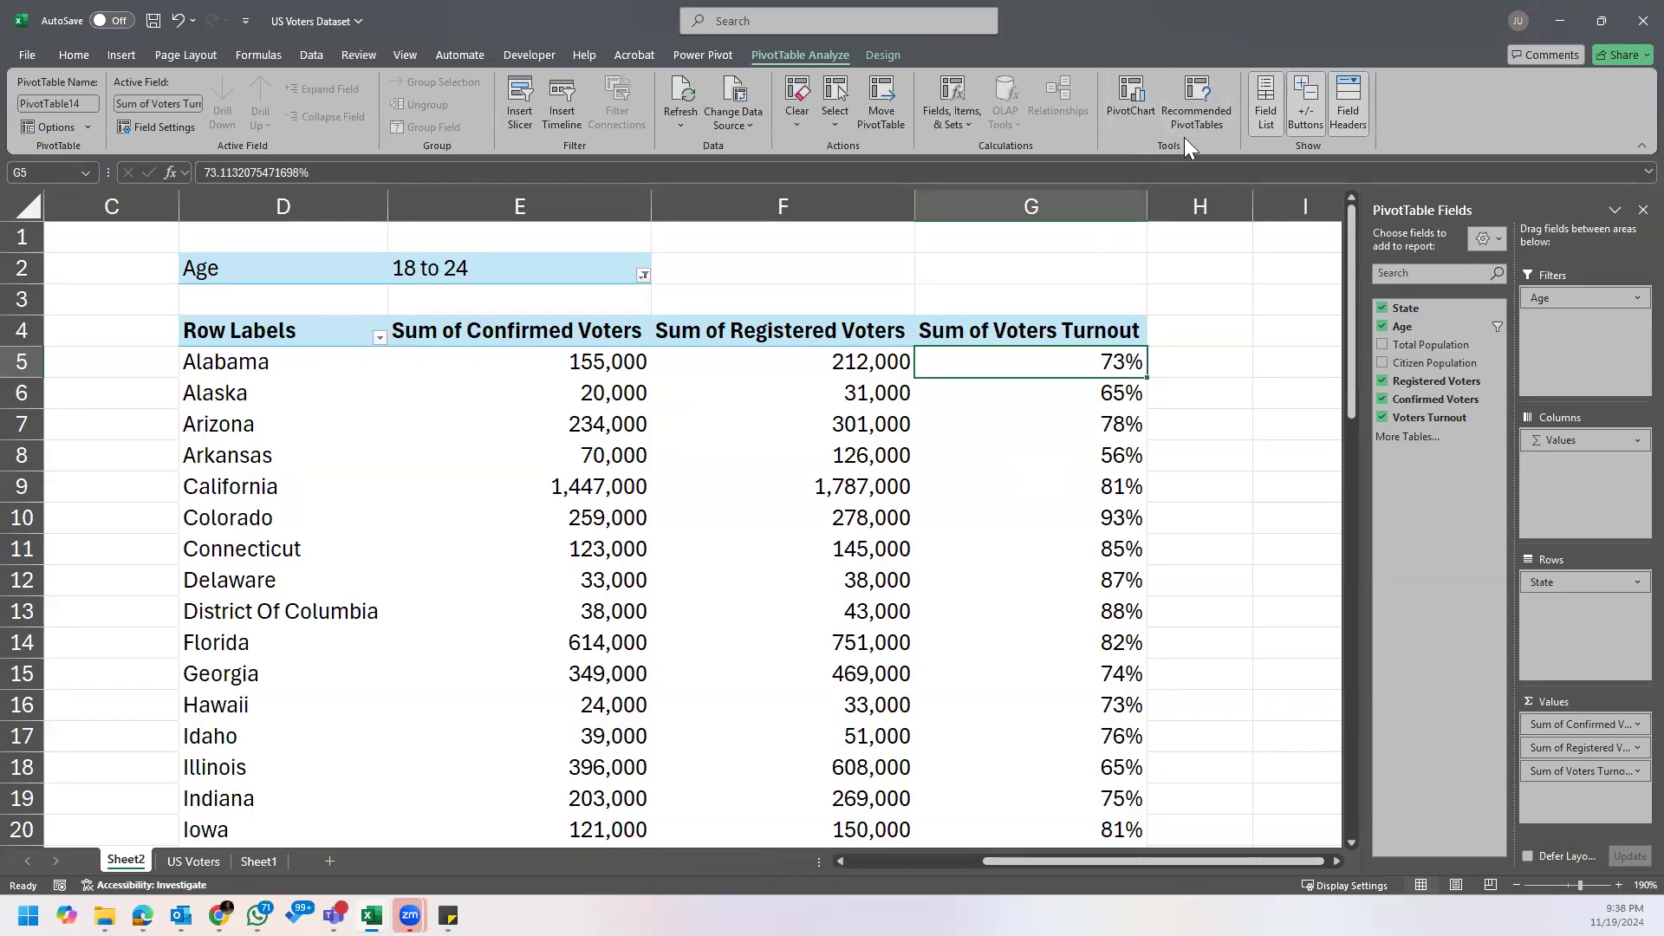
Step: Draft another calculated field with the default formula replaced by ='Confirmed Voters'/ 'Registered Voters'
left_click(950, 117)
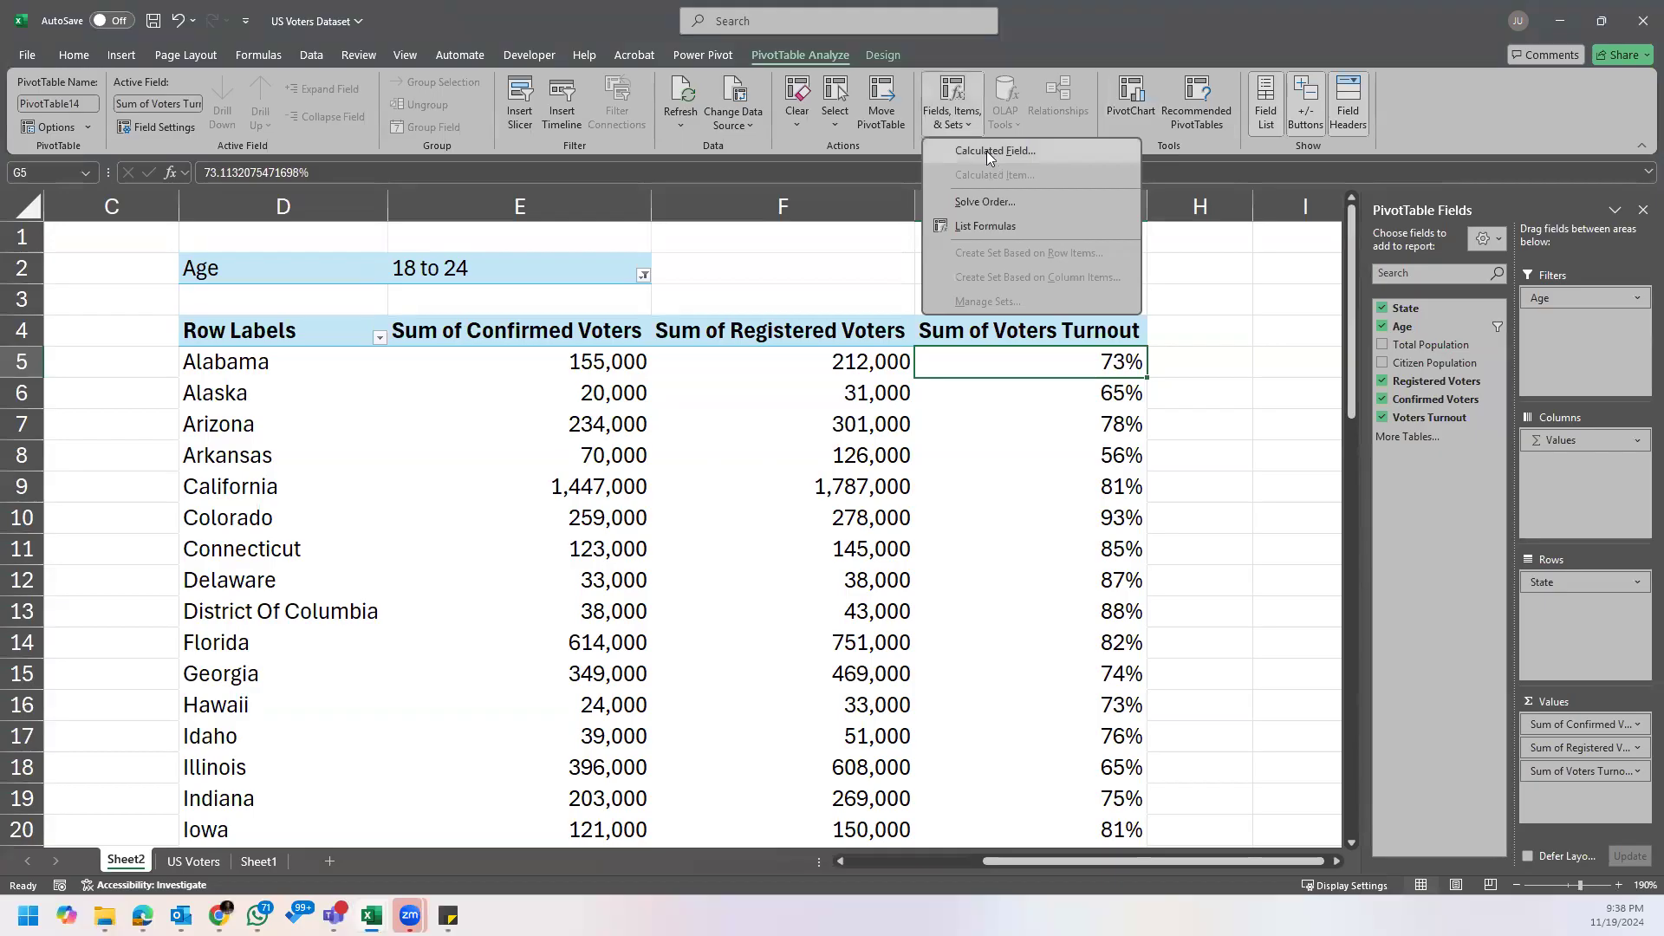
left_click(986, 149)
left_click(711, 415)
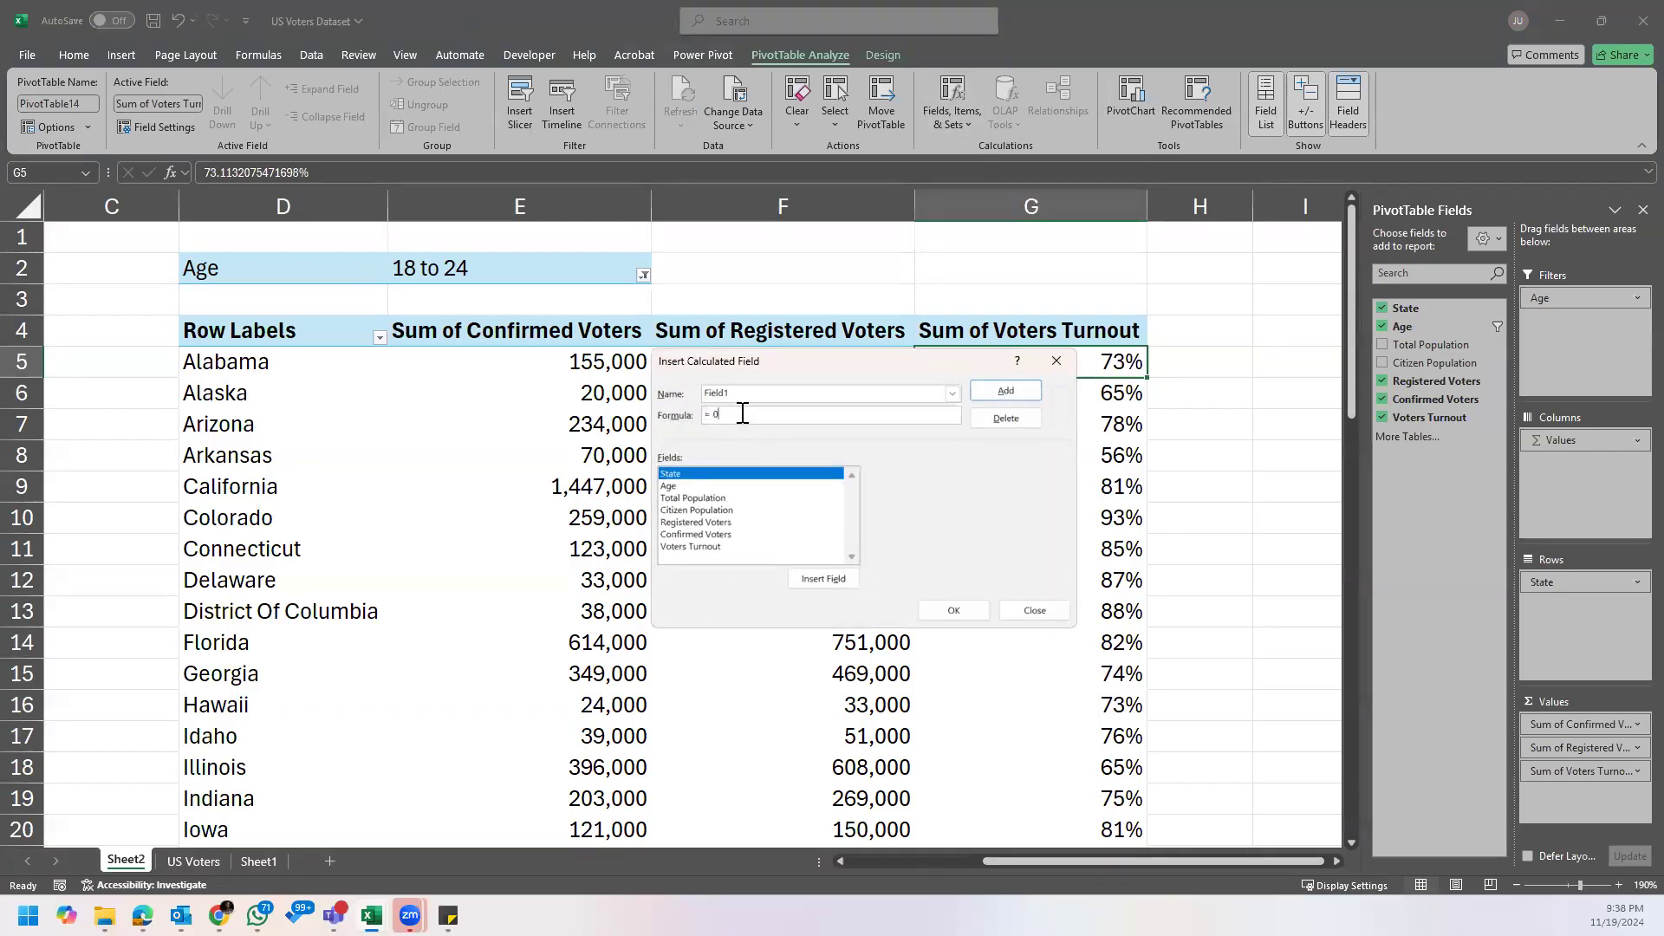
key("BackSpace")
key("BackSpace")
key("BackSpace")
type("=")
left_click(700, 534)
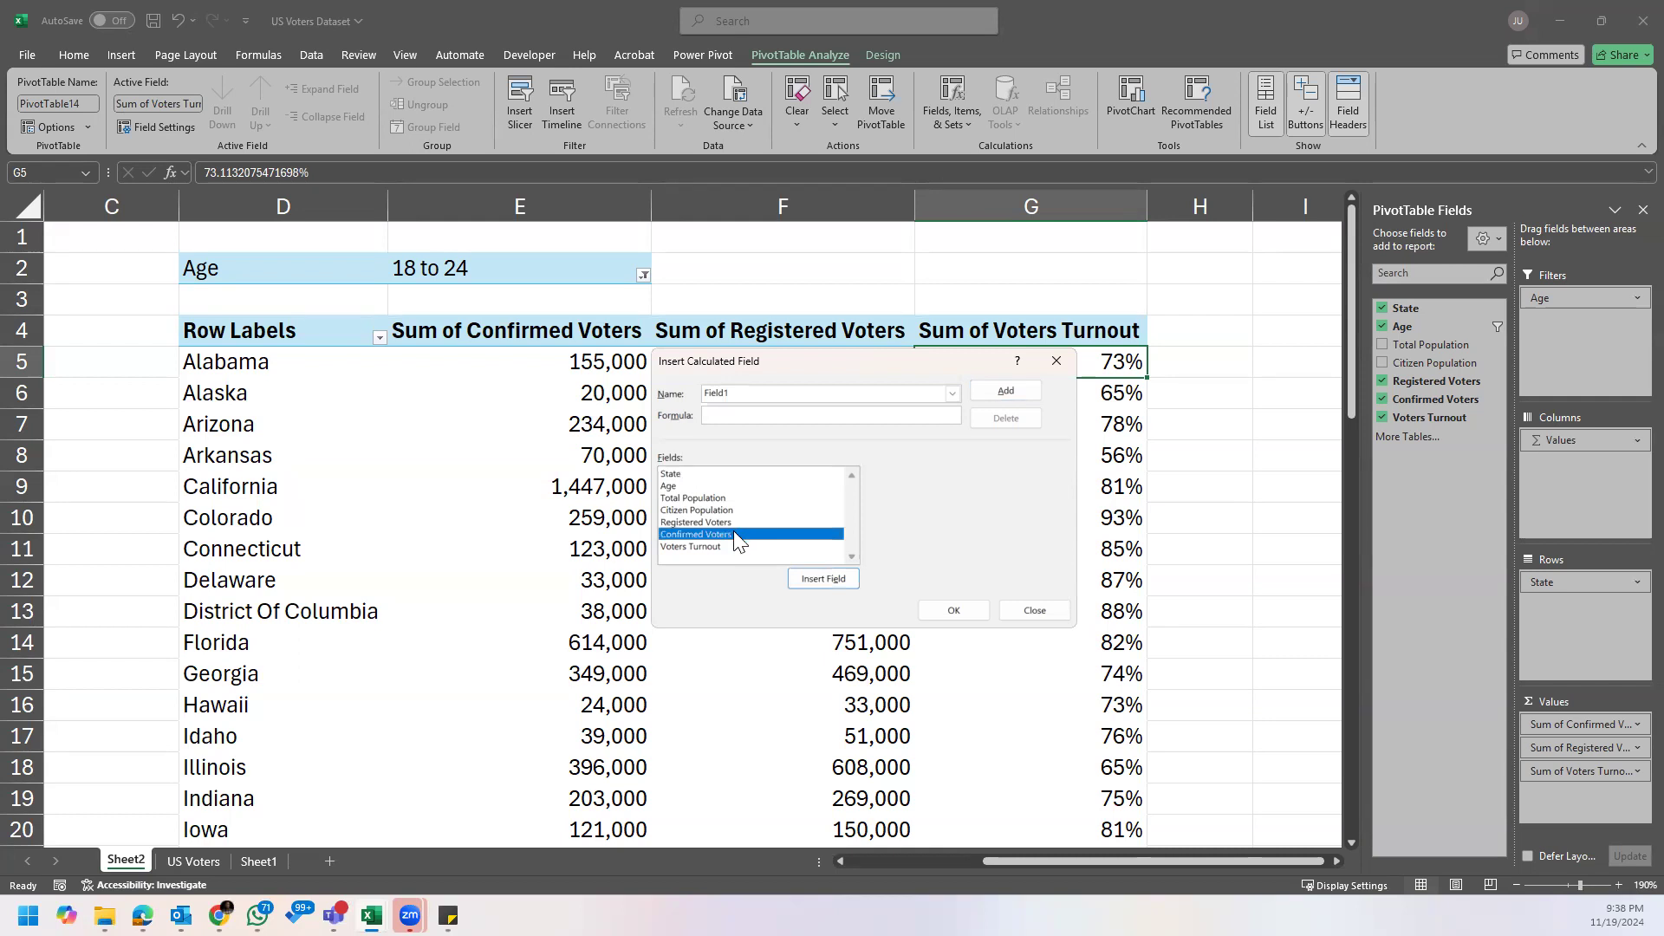
left_click(813, 579)
type("/")
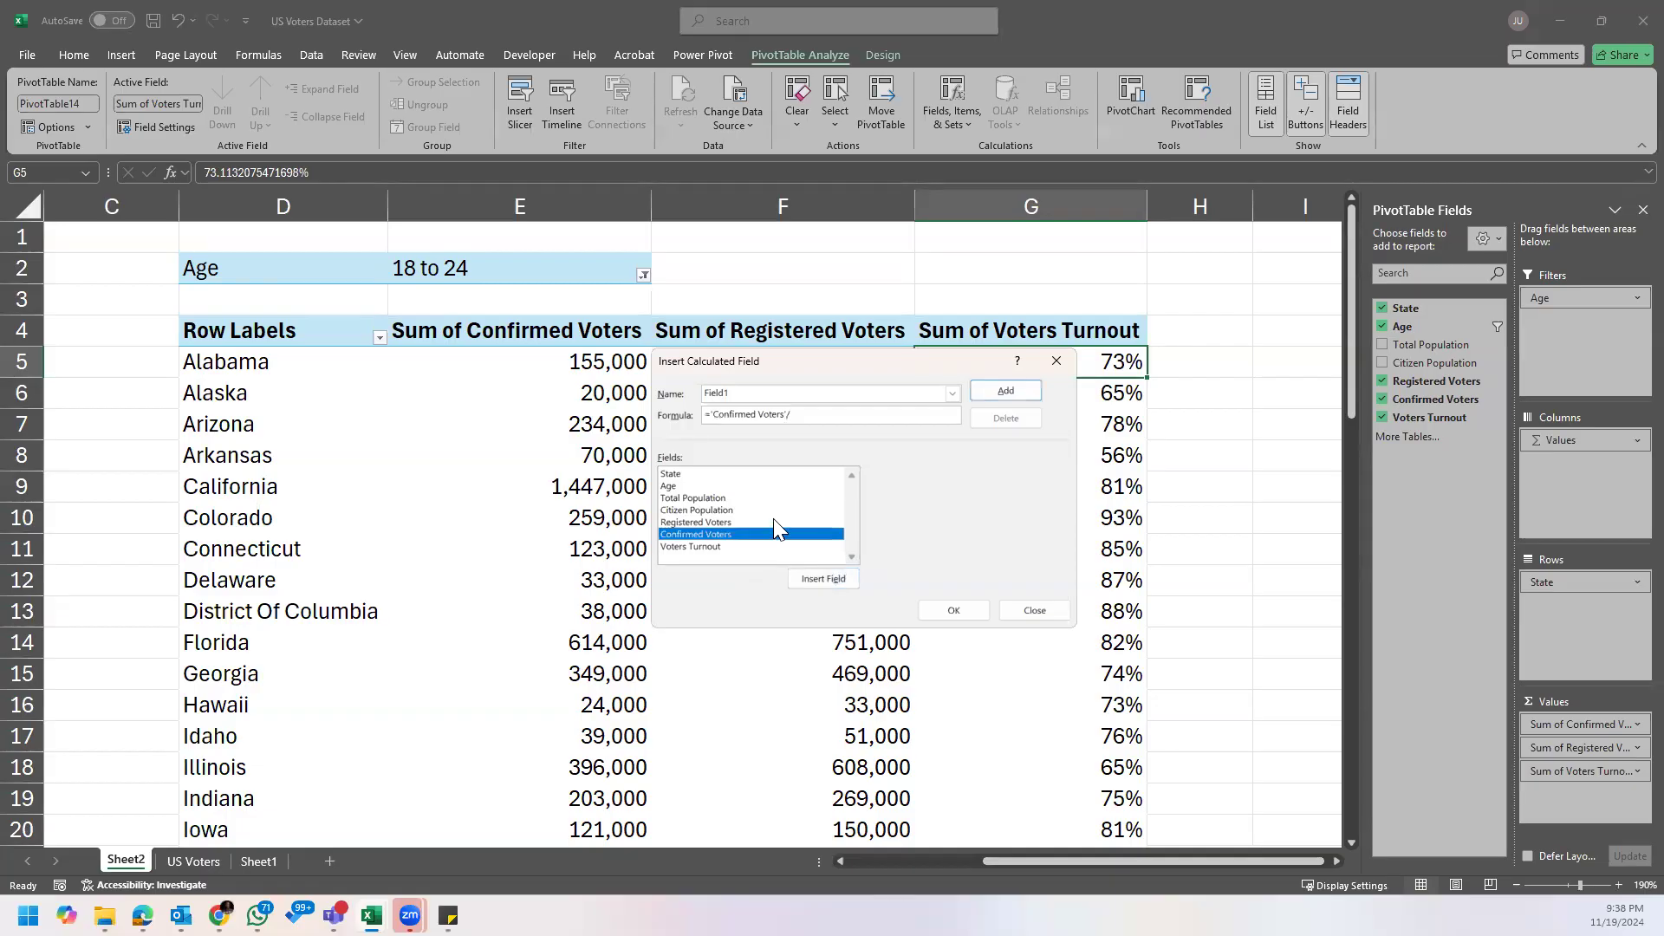
left_click(773, 520)
left_click(823, 579)
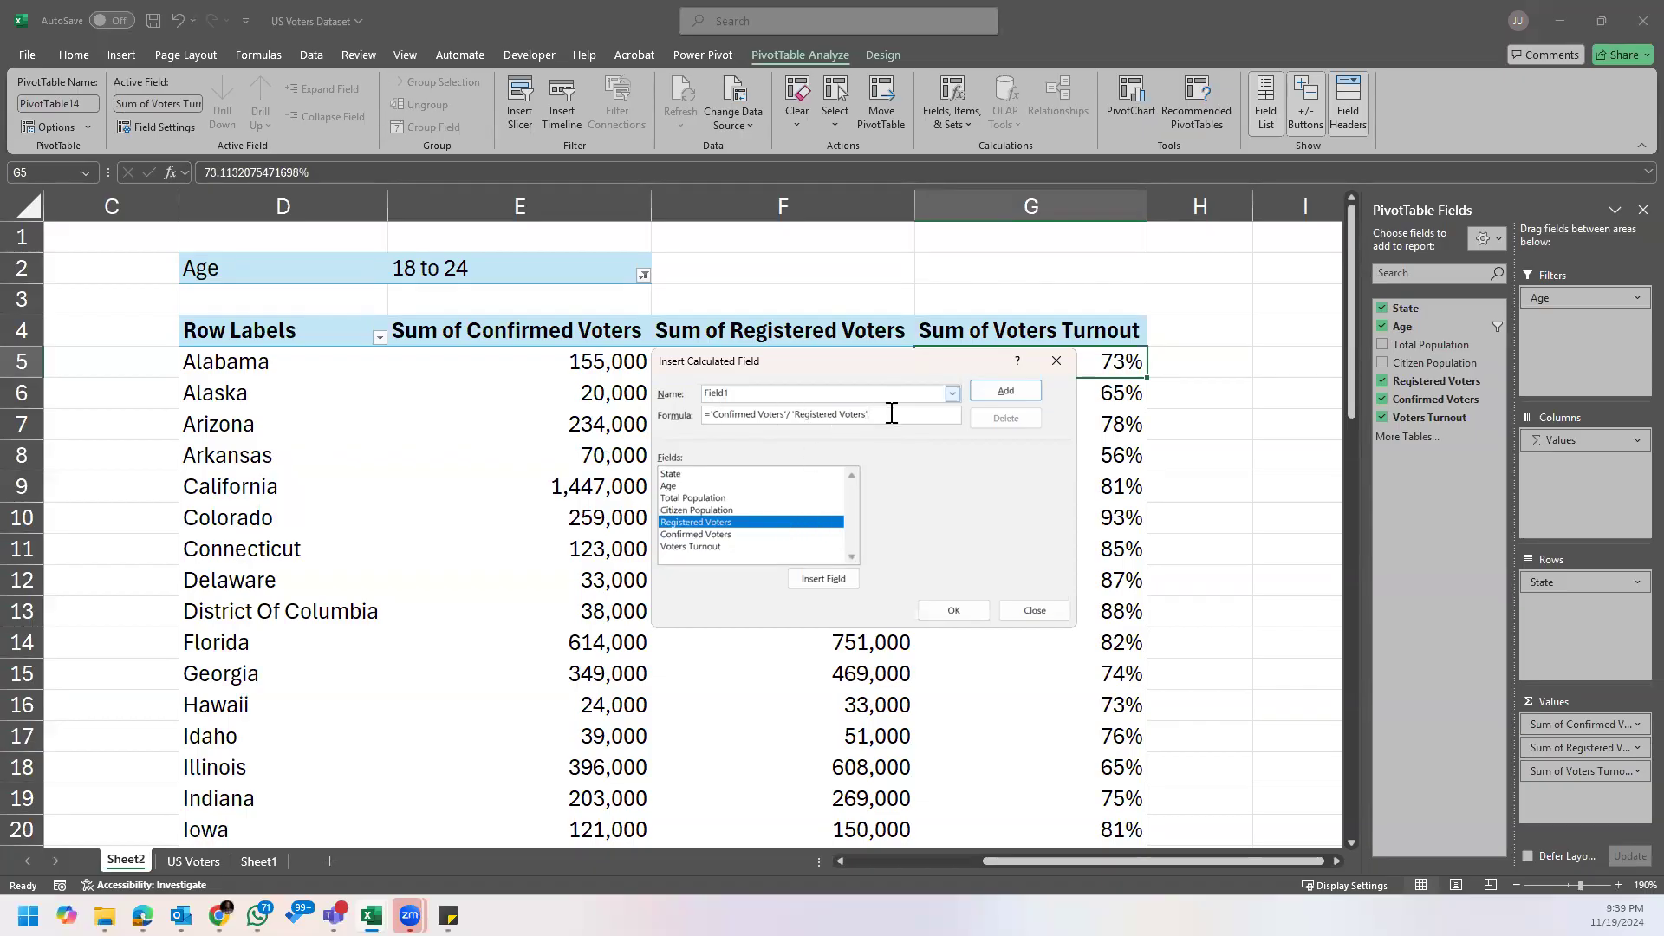
Step: Clear the drafted formula, try inserting Registered Voters again, and discard the calculated field
left_click_drag(876, 414, 689, 408)
key("BackSpace")
left_click(743, 524)
left_click(821, 579)
key("BackSpace")
key("BackSpace")
key("BackSpace")
key("BackSpace")
key("BackSpace")
key("BackSpace")
key("BackSpace")
key("BackSpace")
key("BackSpace")
key("BackSpace")
key("BackSpace")
key("BackSpace")
key("BackSpace")
key("BackSpace")
key("BackSpace")
key("BackSpace")
key("BackSpace")
key("BackSpace")
key("BackSpace")
left_click(1056, 362)
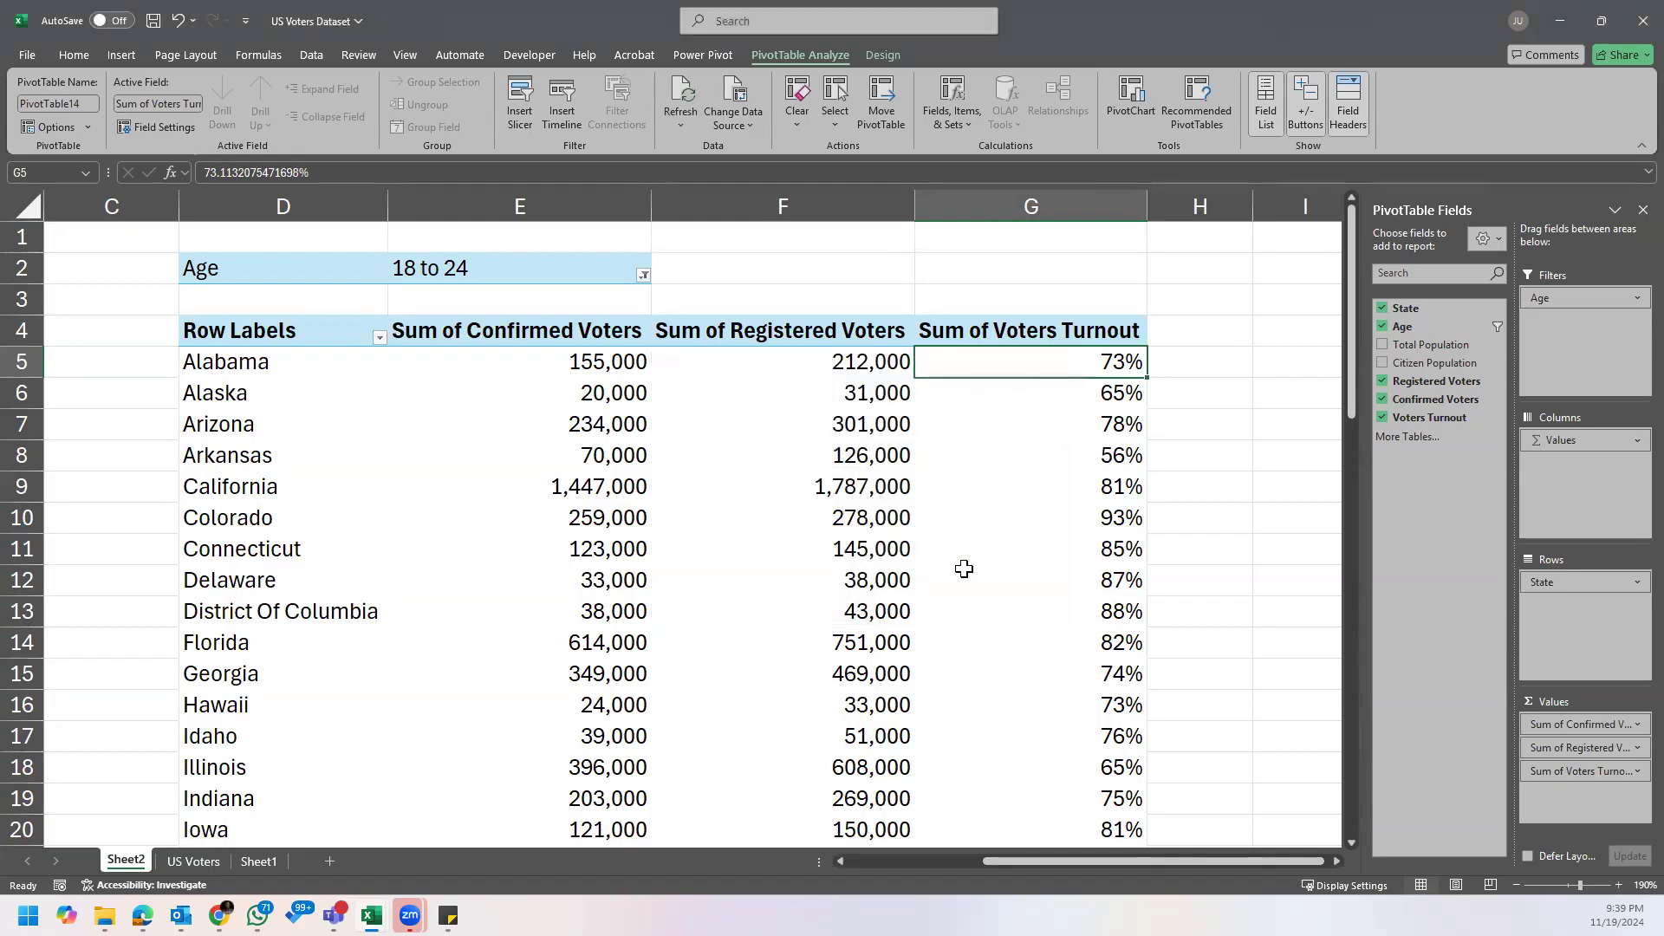
scroll(965, 567, "down", 1, "ctrl")
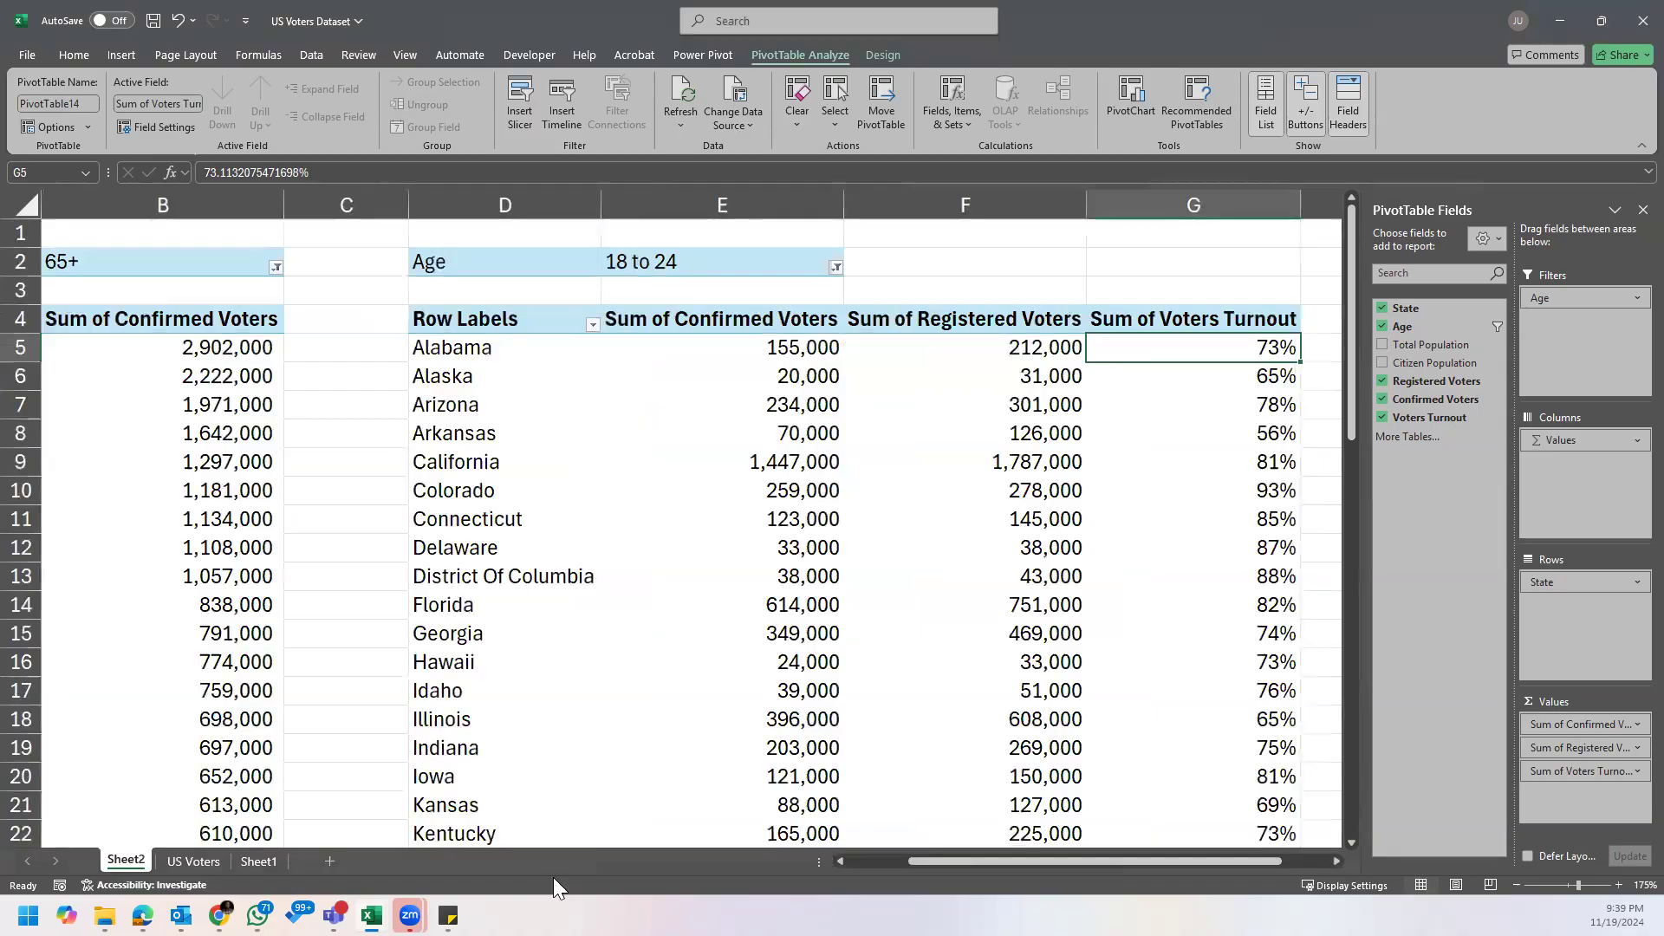
left_click(449, 915)
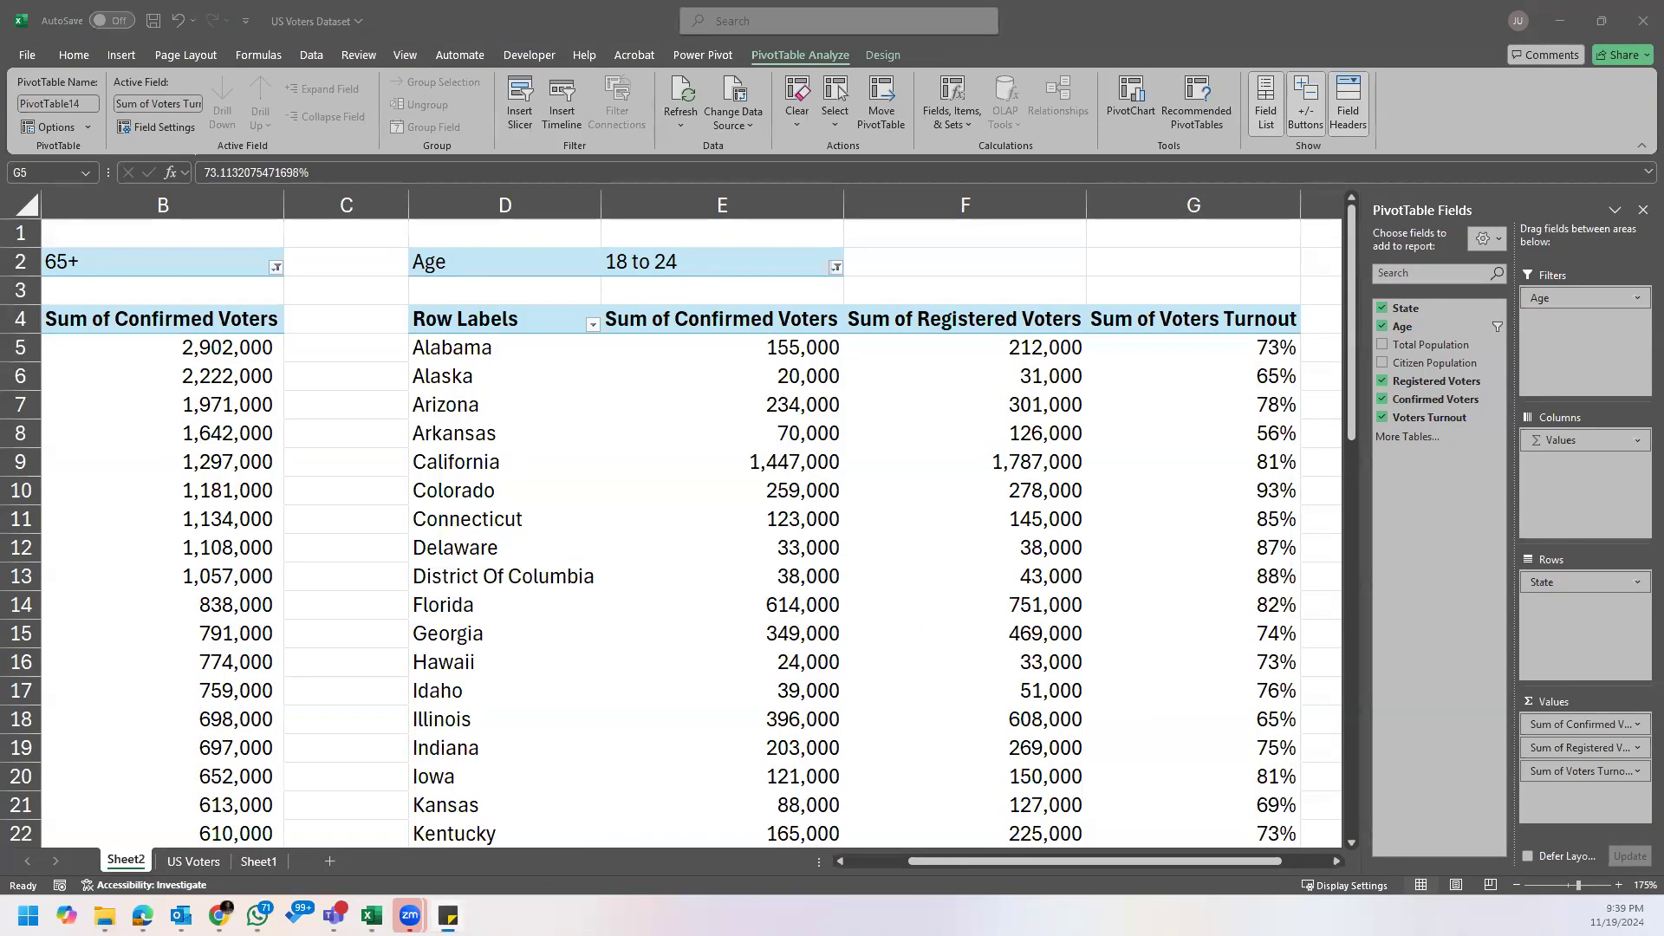
left_click(448, 915)
left_click(449, 915)
left_click(448, 916)
left_click(449, 916)
key("alt+Tab")
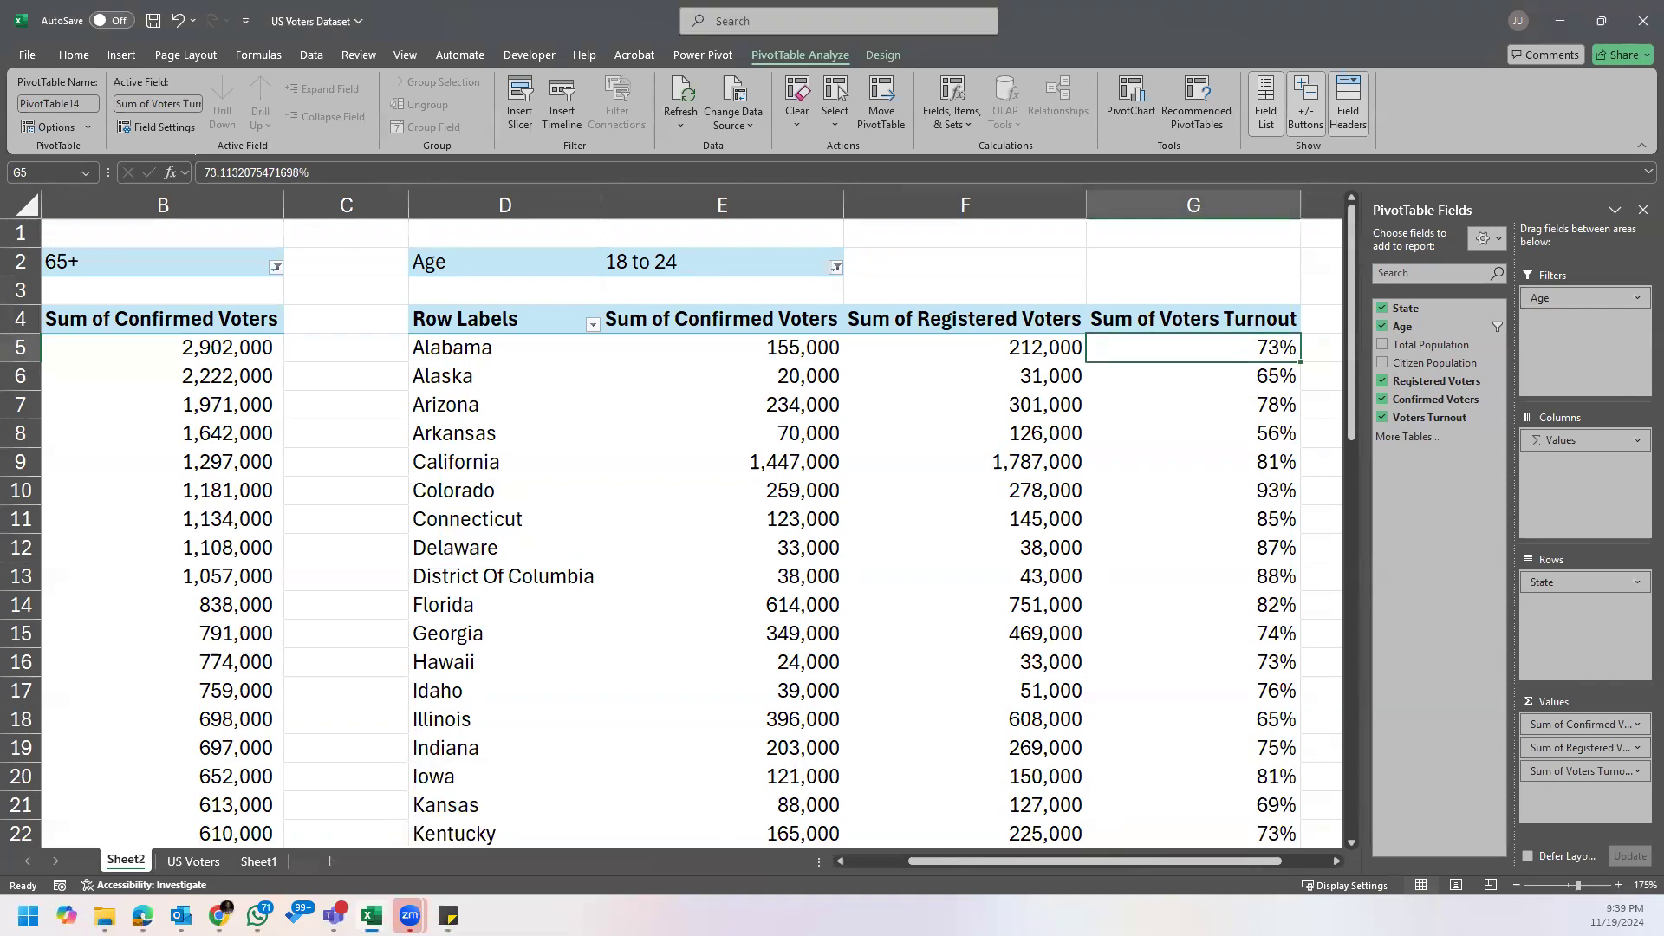
left_click(1158, 520)
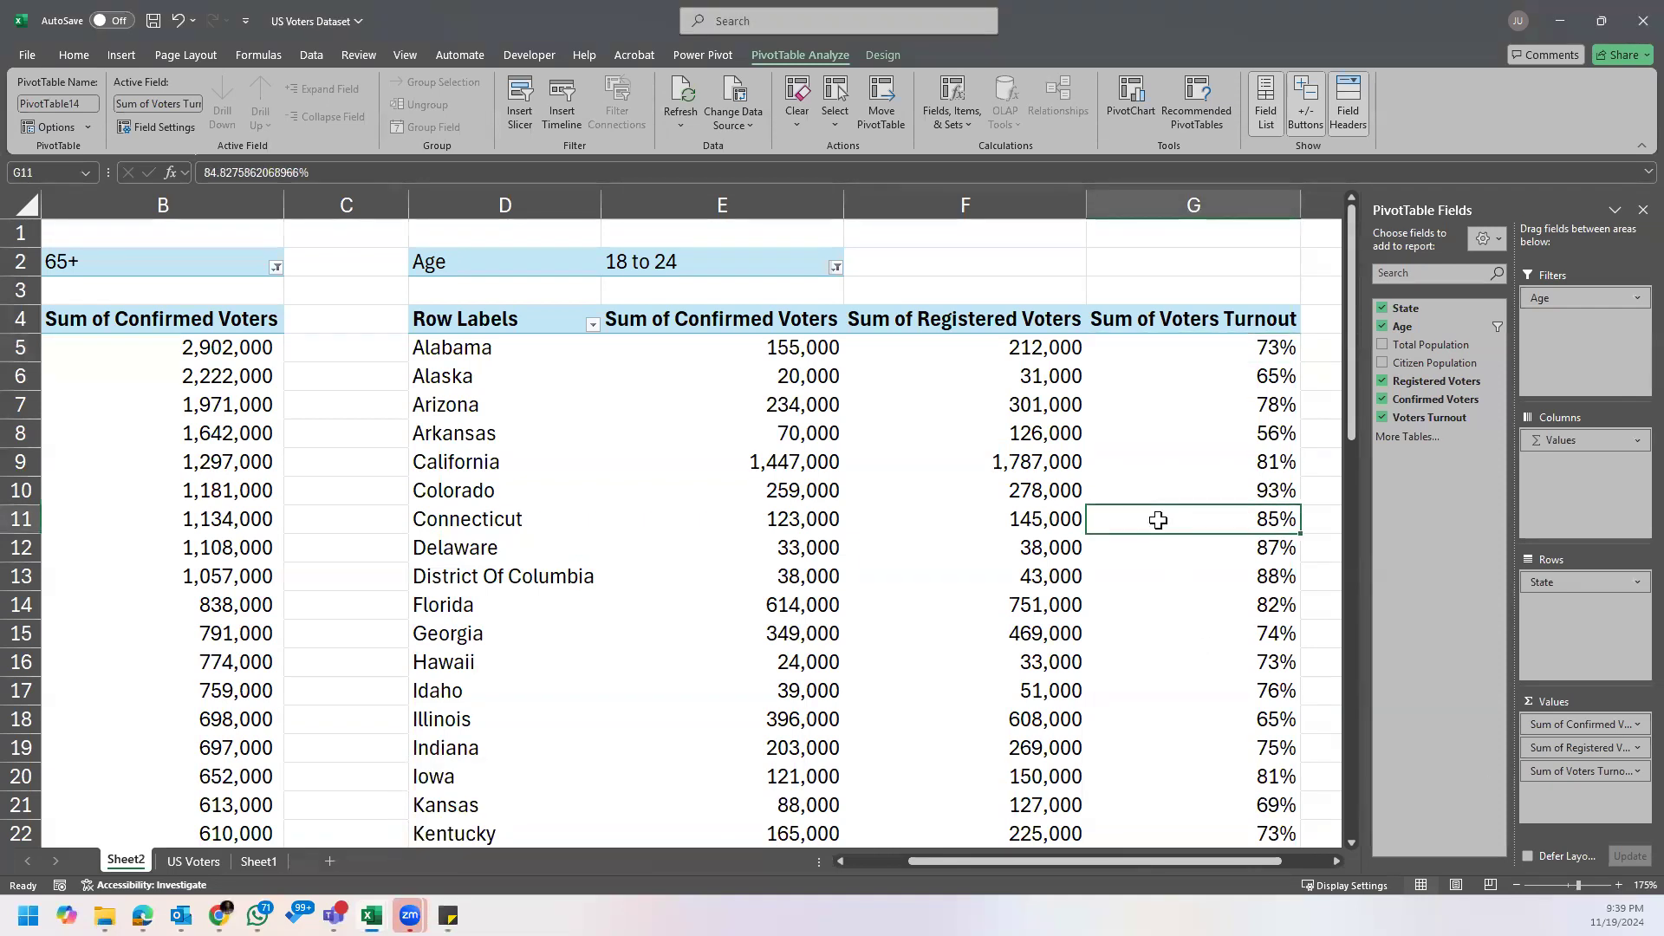
Step: Switch to the Sales Dashboard (1) workbook and select cell E5 on Sheet2
mouse_move(410, 916)
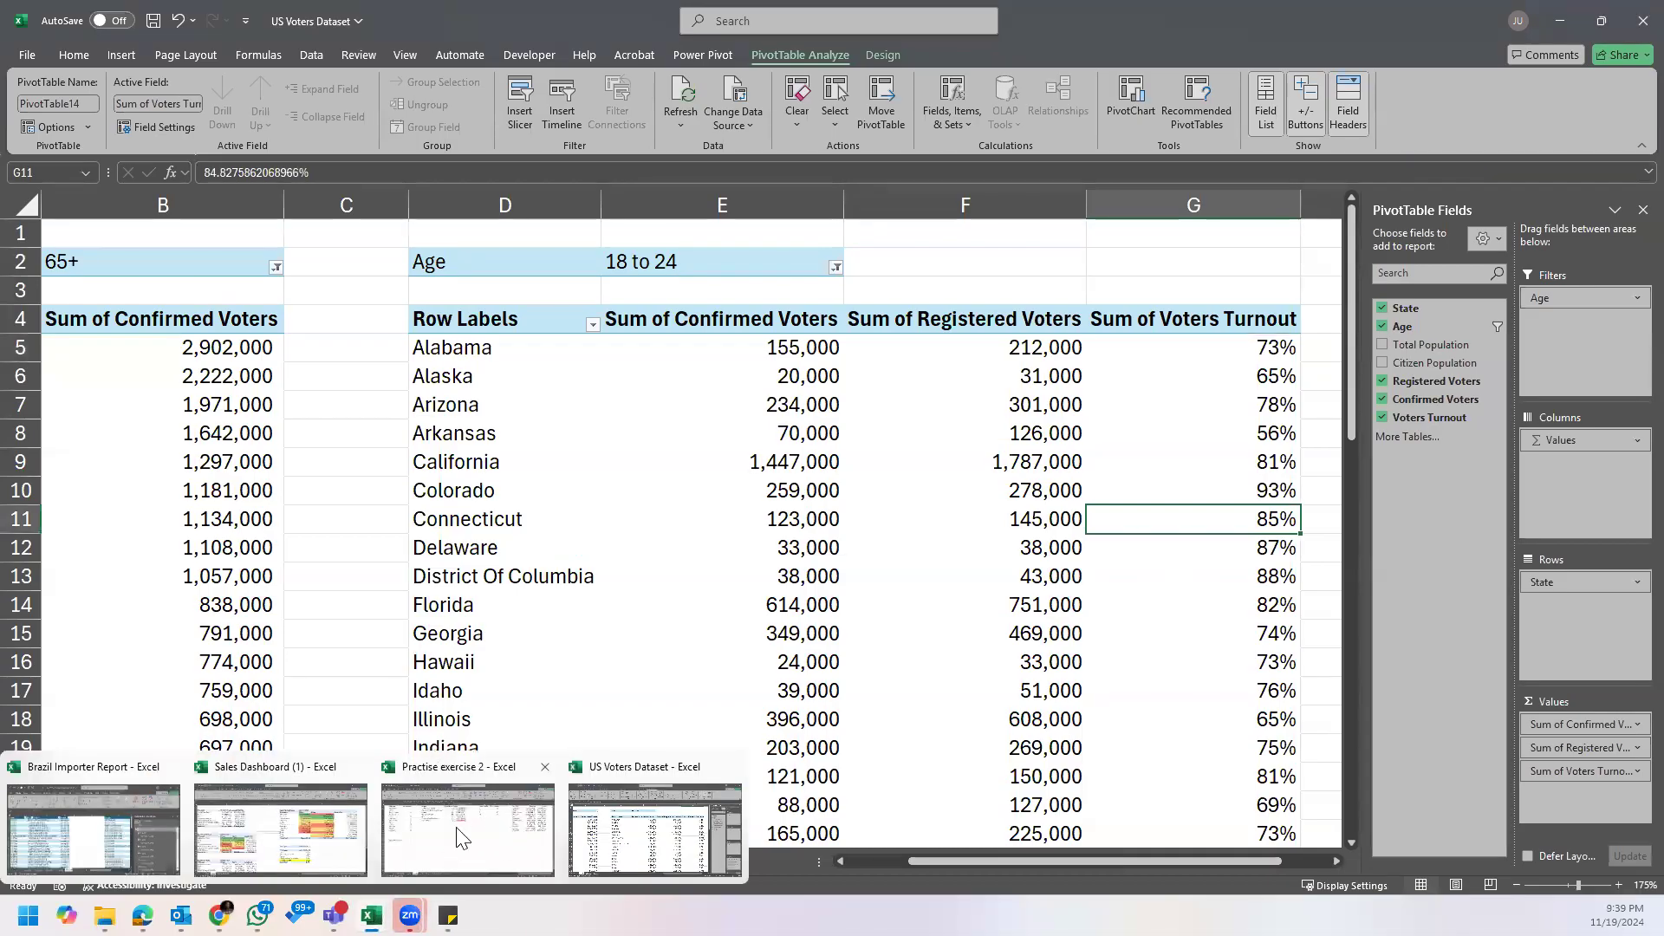
left_click(351, 826)
left_click(795, 299)
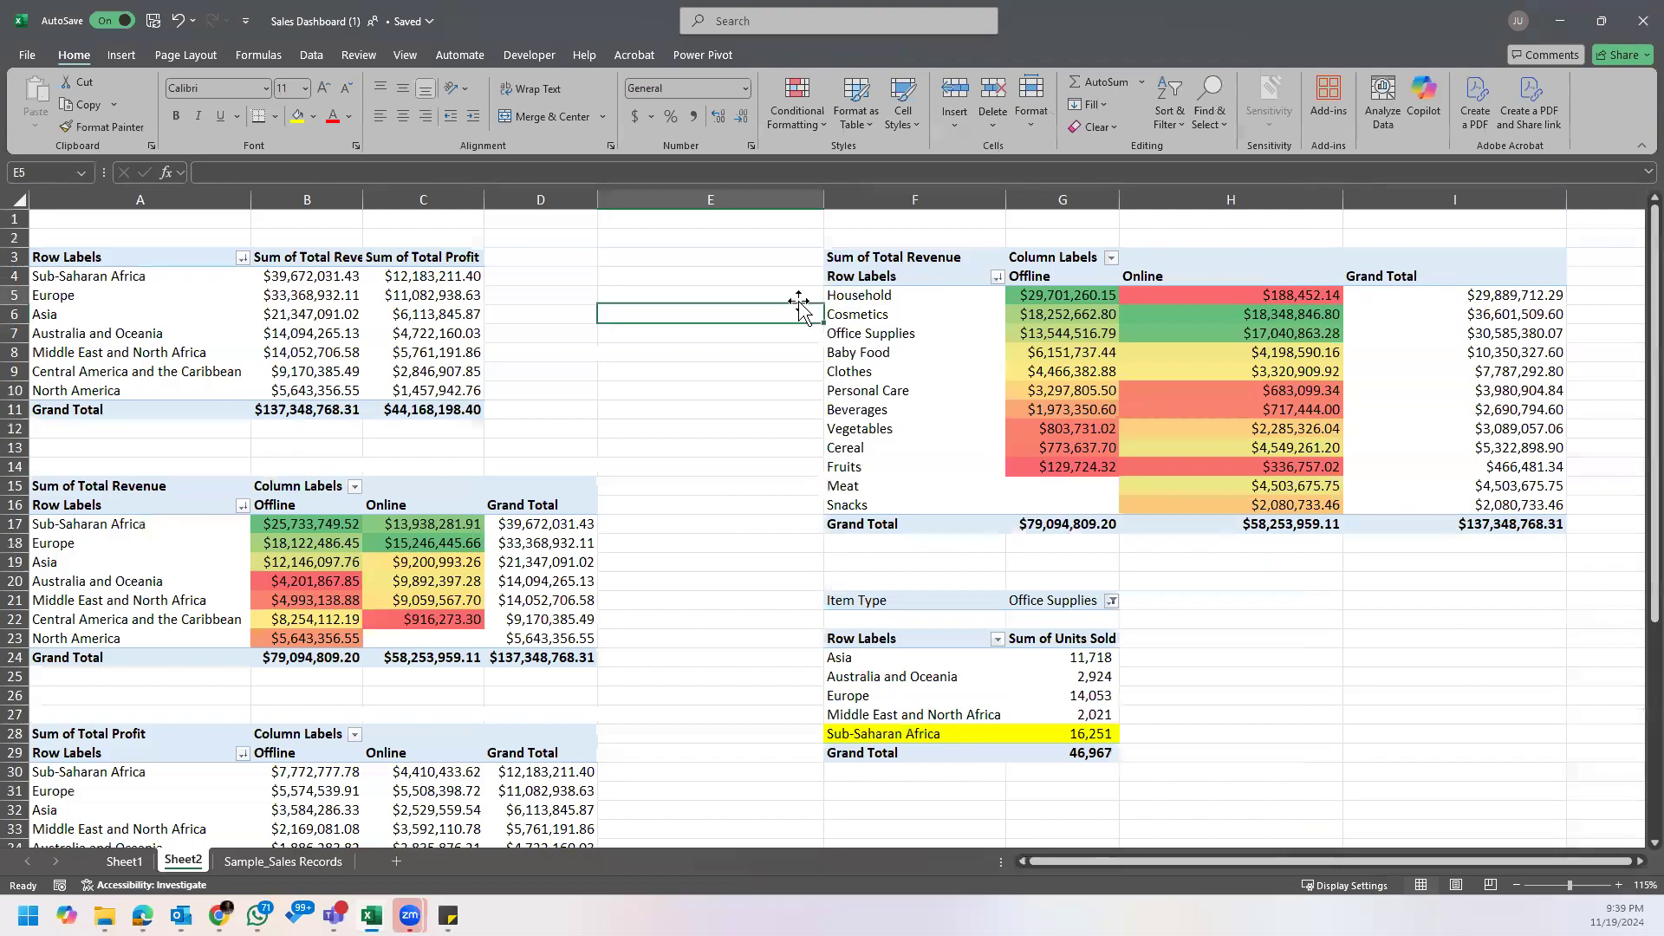
Step: Bring up the sticky note about the top clients, locations and agents and move it off the worksheet
mouse_move(410, 916)
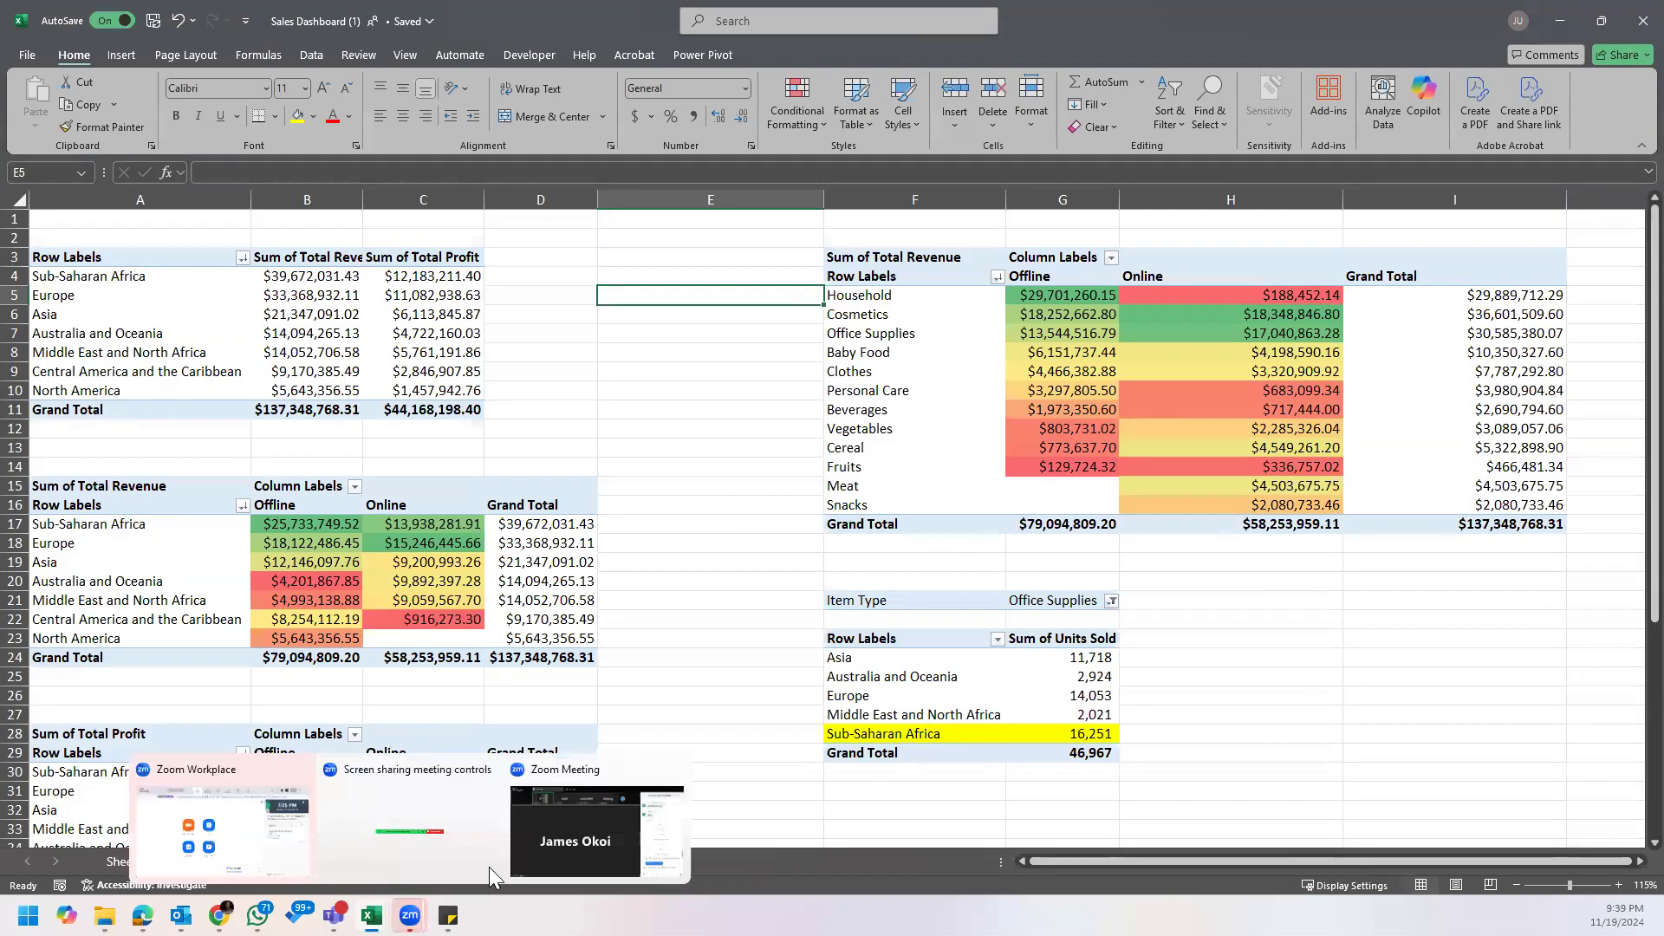
mouse_move(220, 915)
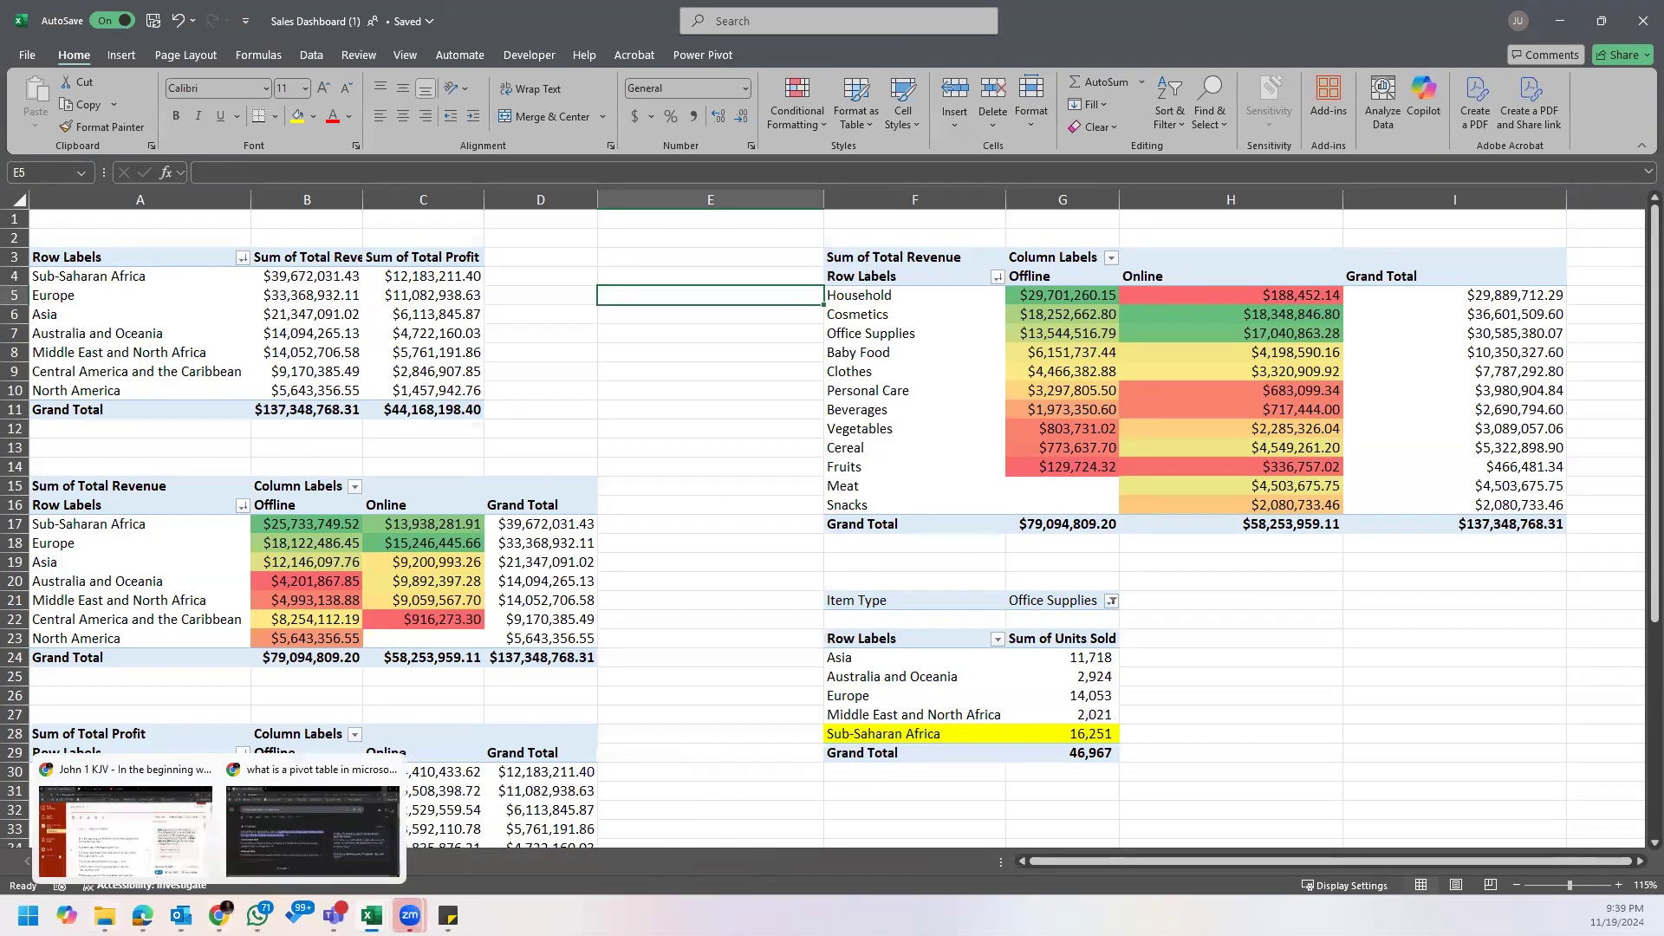
left_click(104, 915)
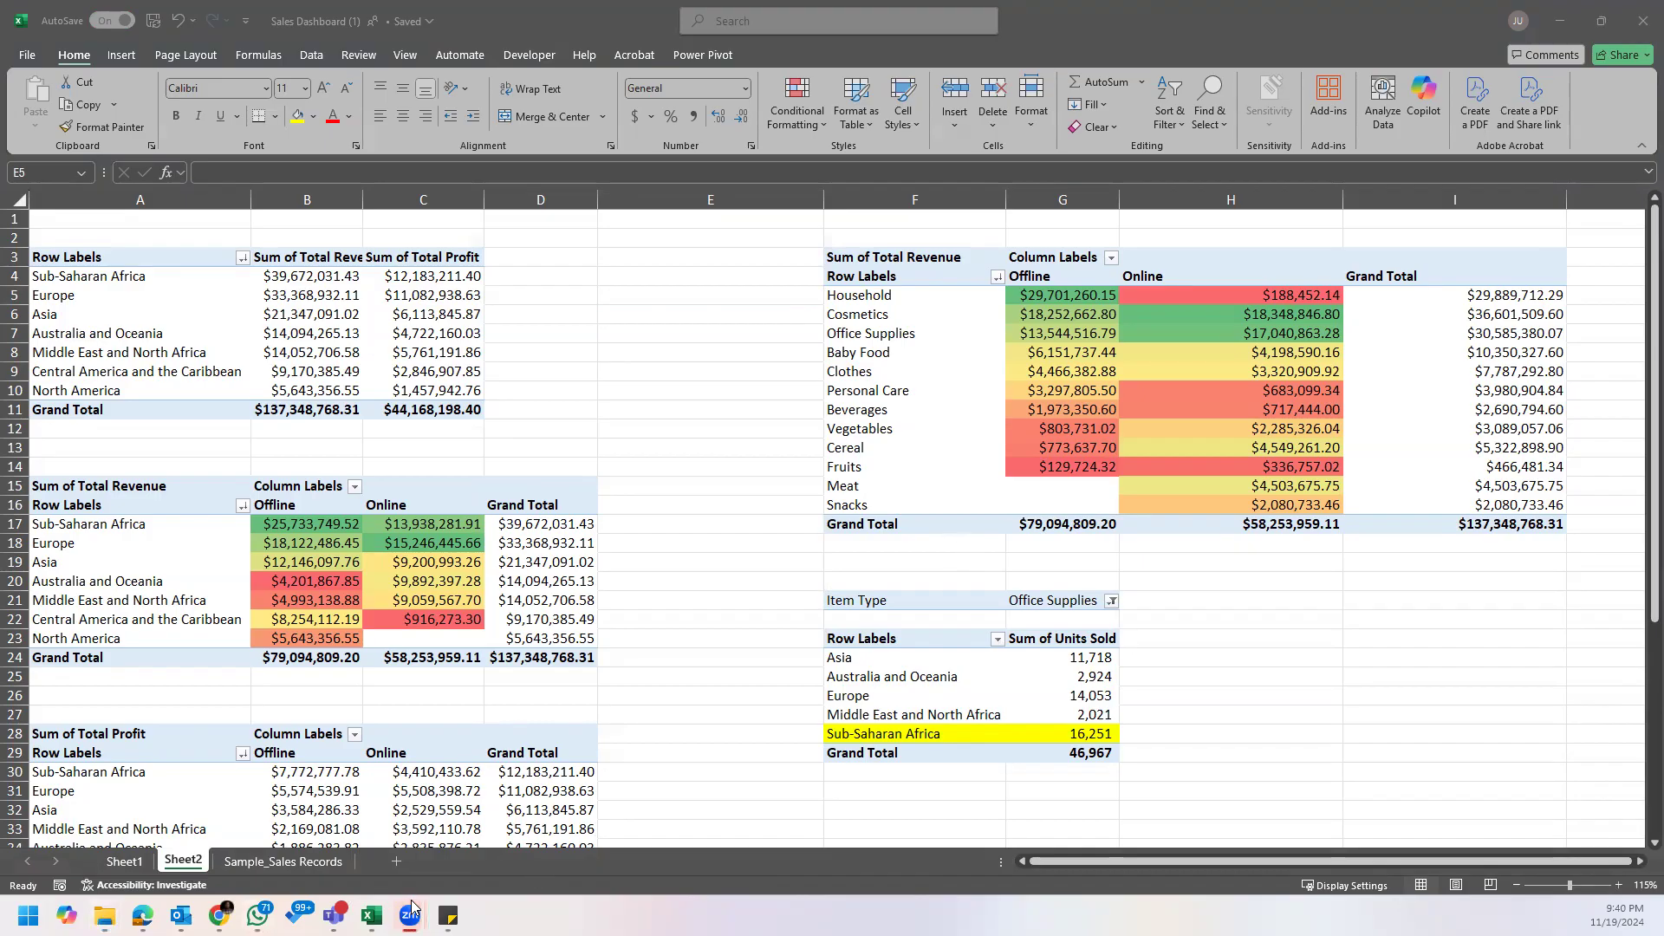
mouse_move(448, 916)
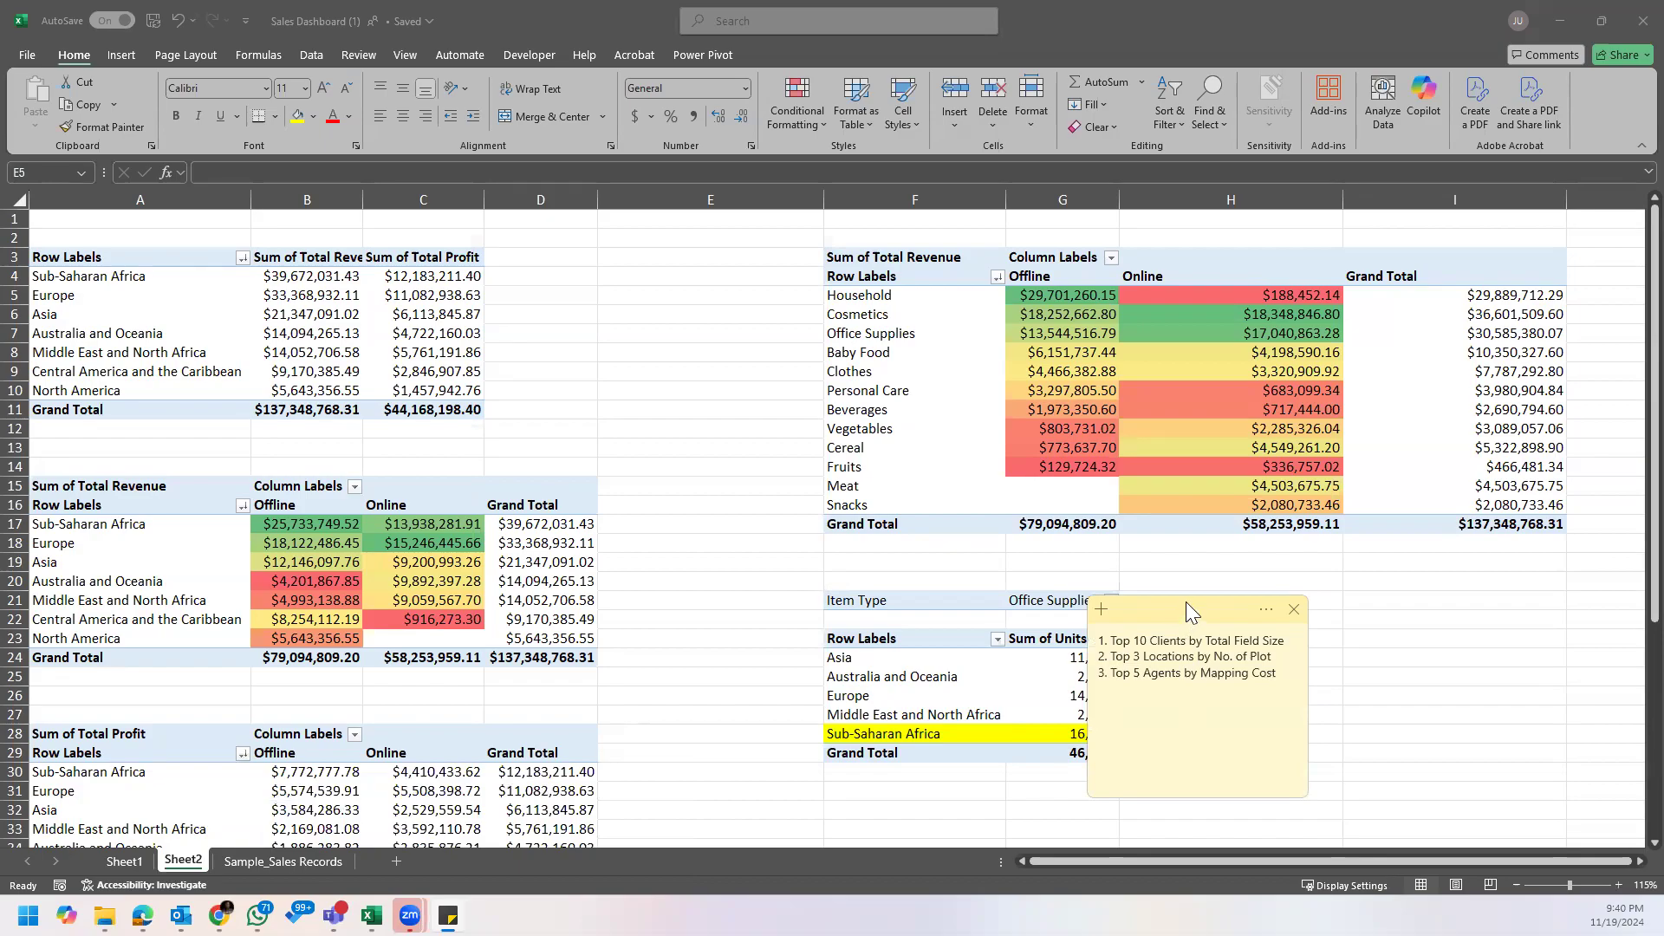
left_click_drag(1186, 602, 0, 607)
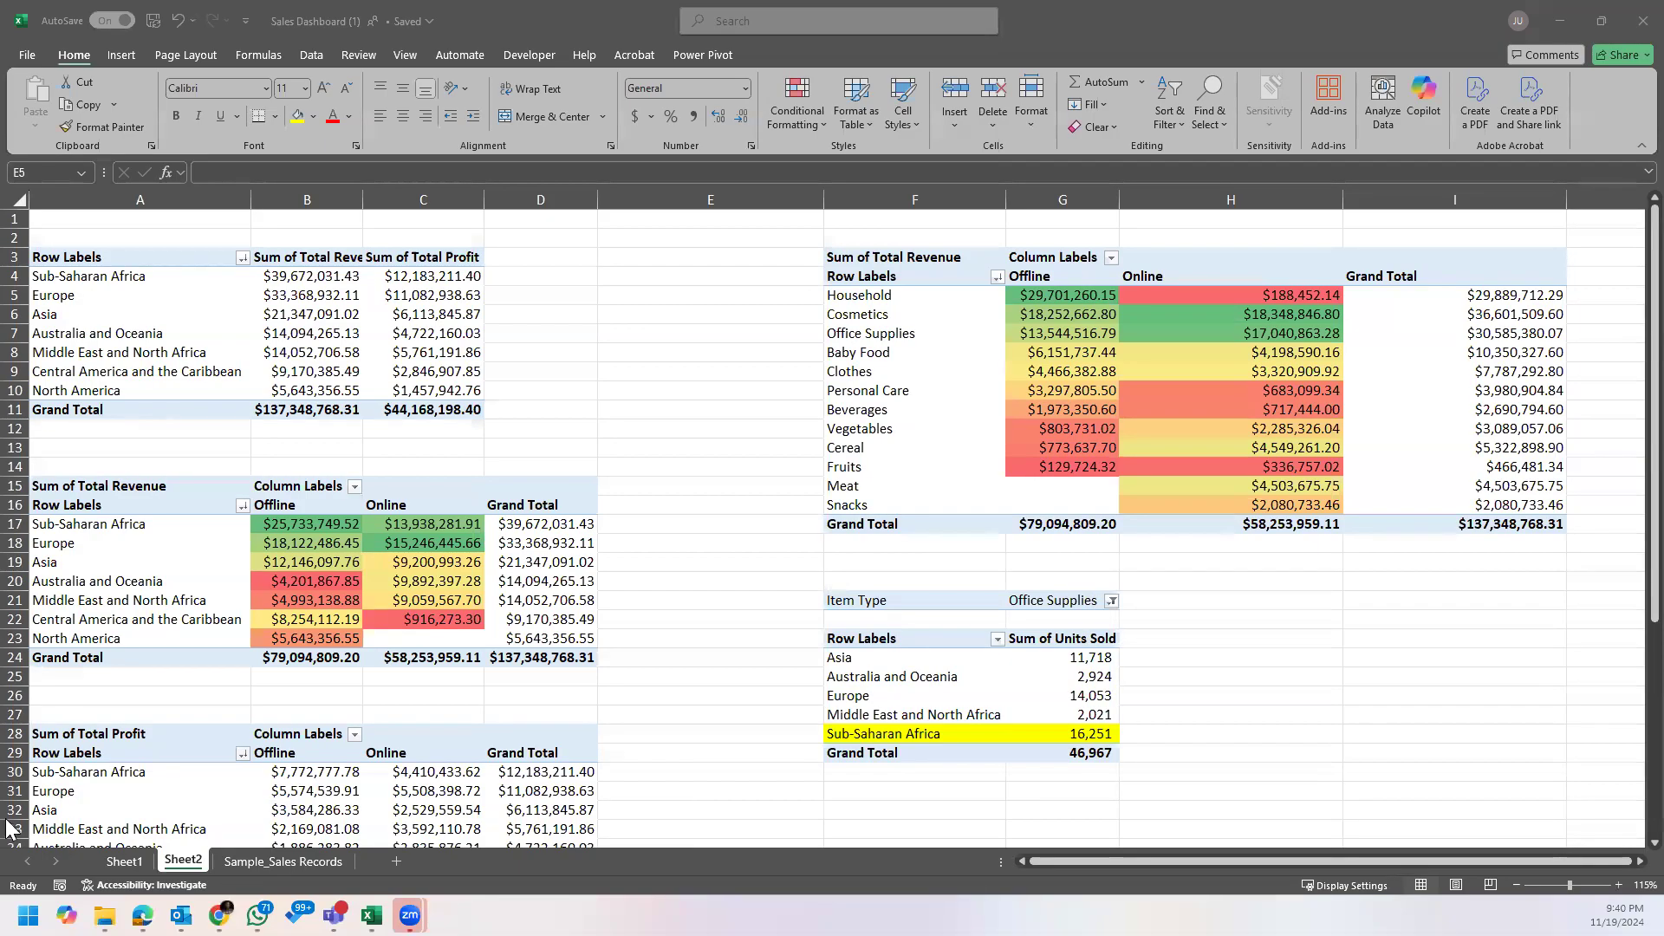
Step: Look through Sheet1 and Sample_Sales Records of the Sales Dashboard workbook and return to the PivotTables on Sheet2
mouse_move(104, 916)
left_click(131, 866)
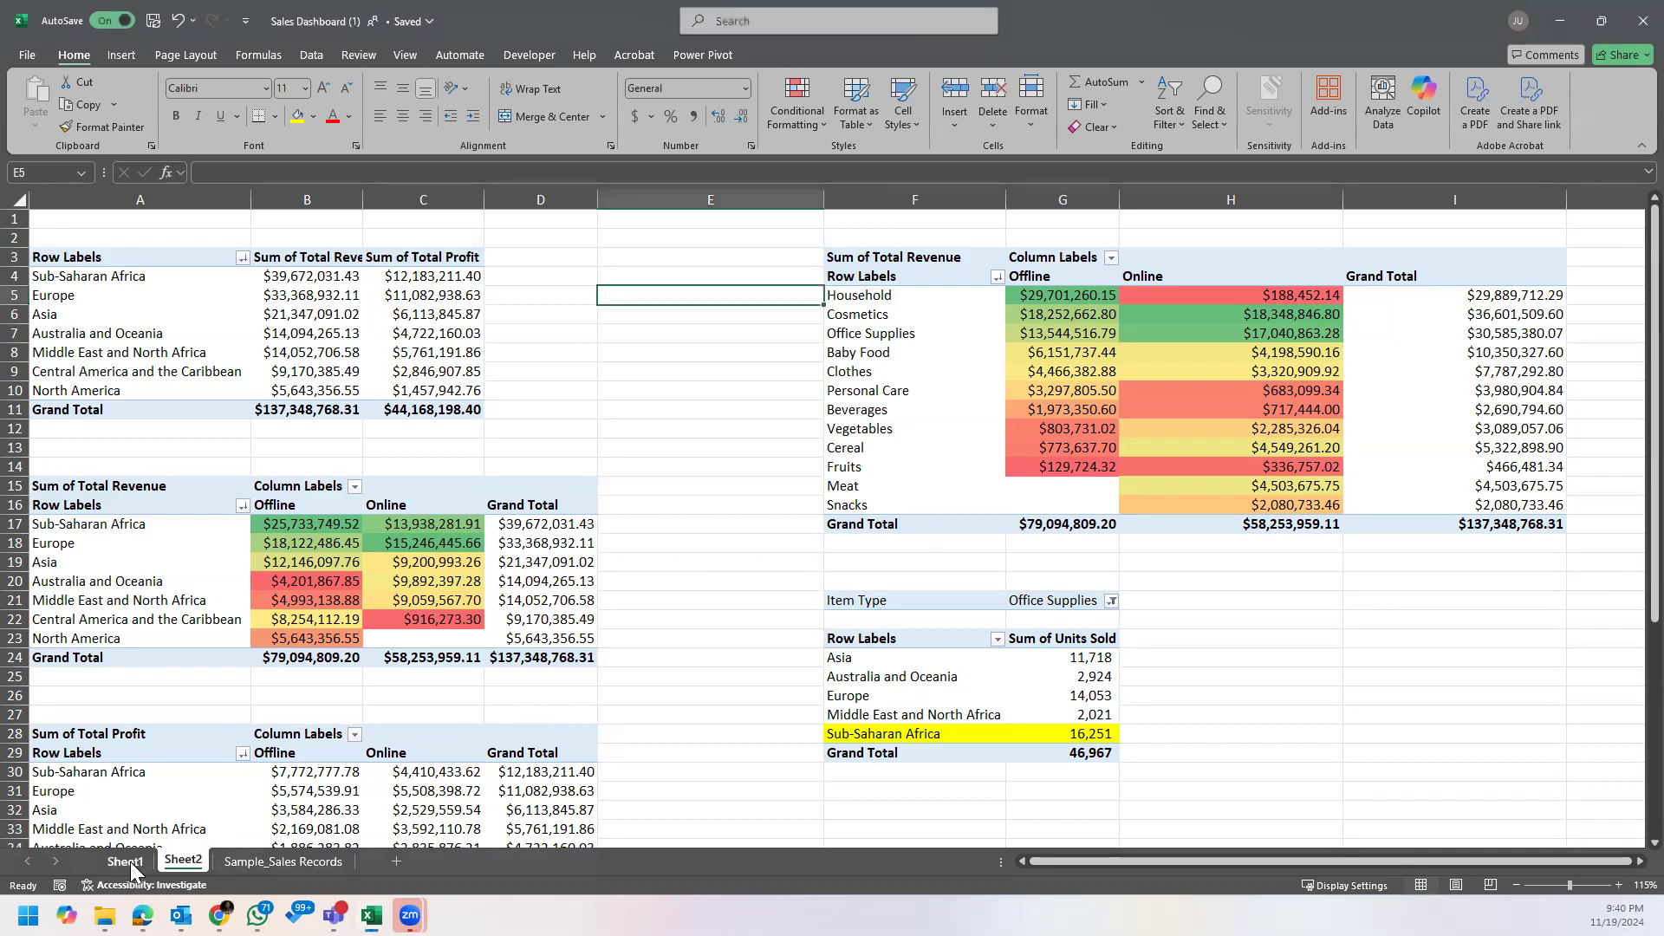
left_click(131, 867)
left_click(241, 862)
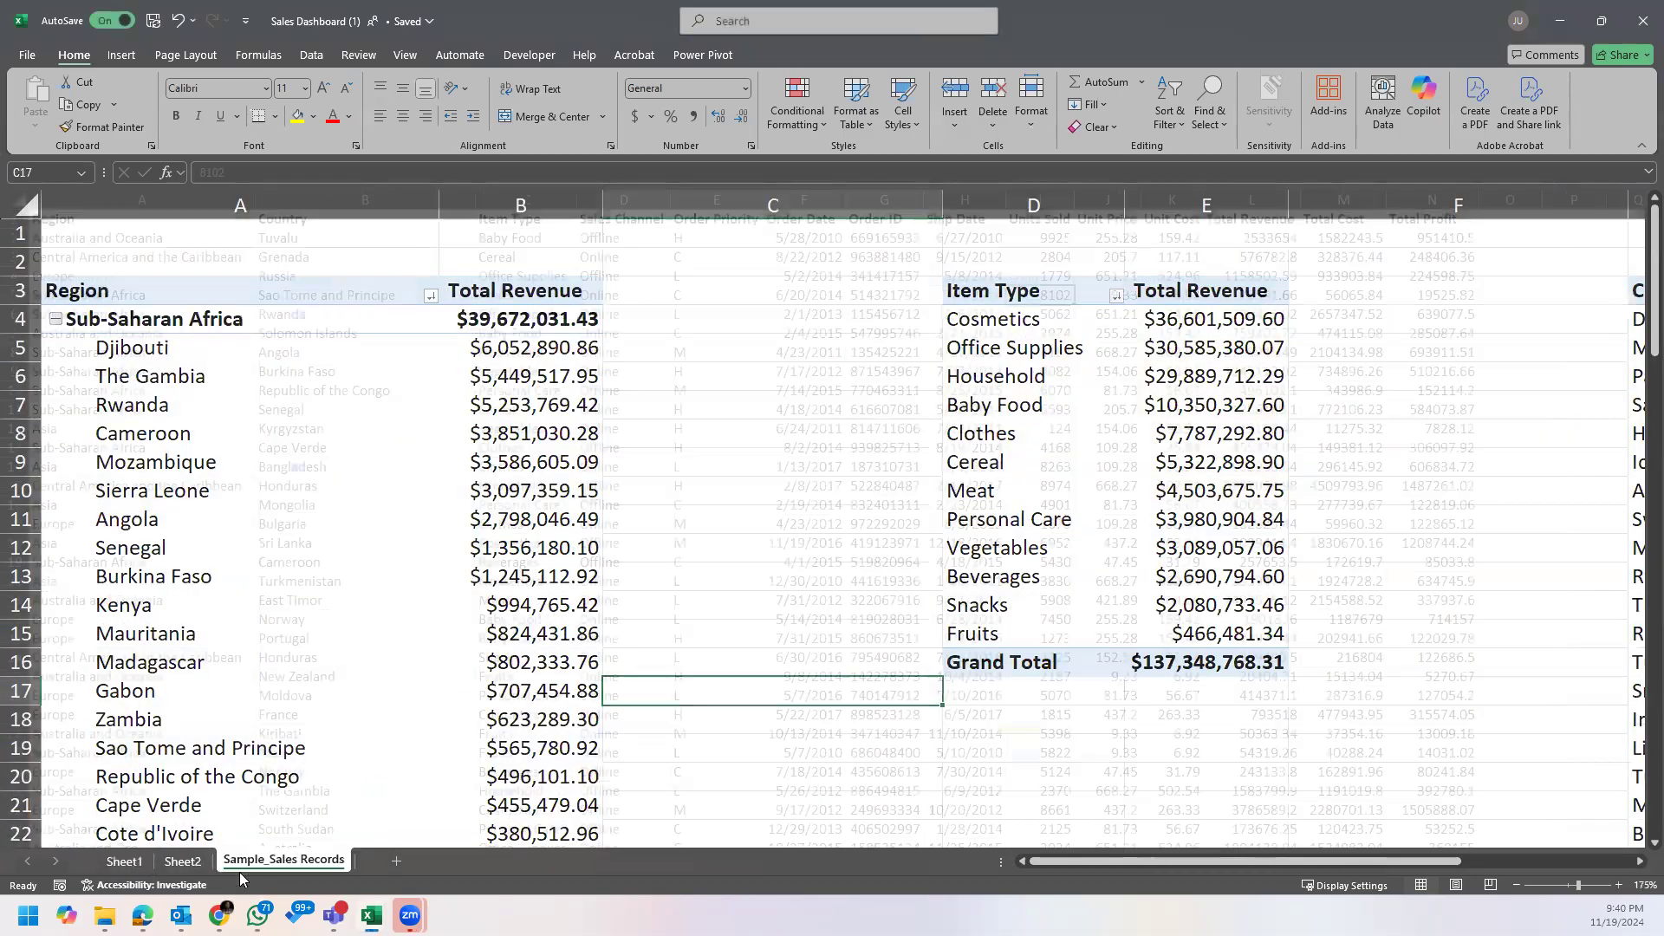
left_click(185, 860)
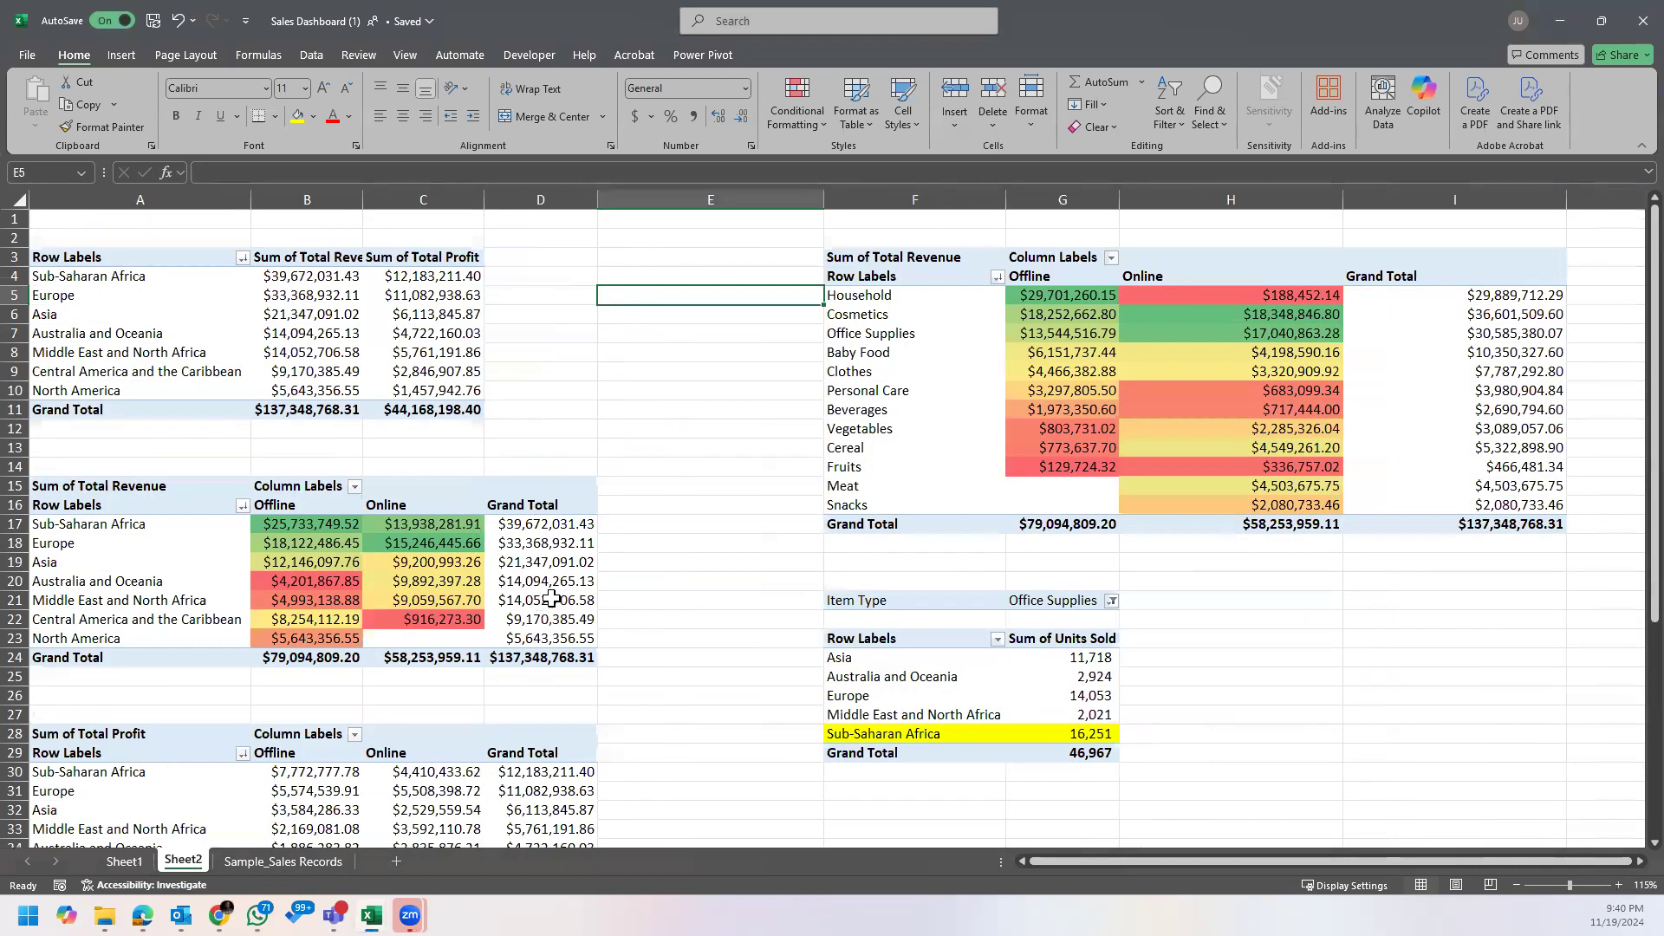
mouse_move(558, 593)
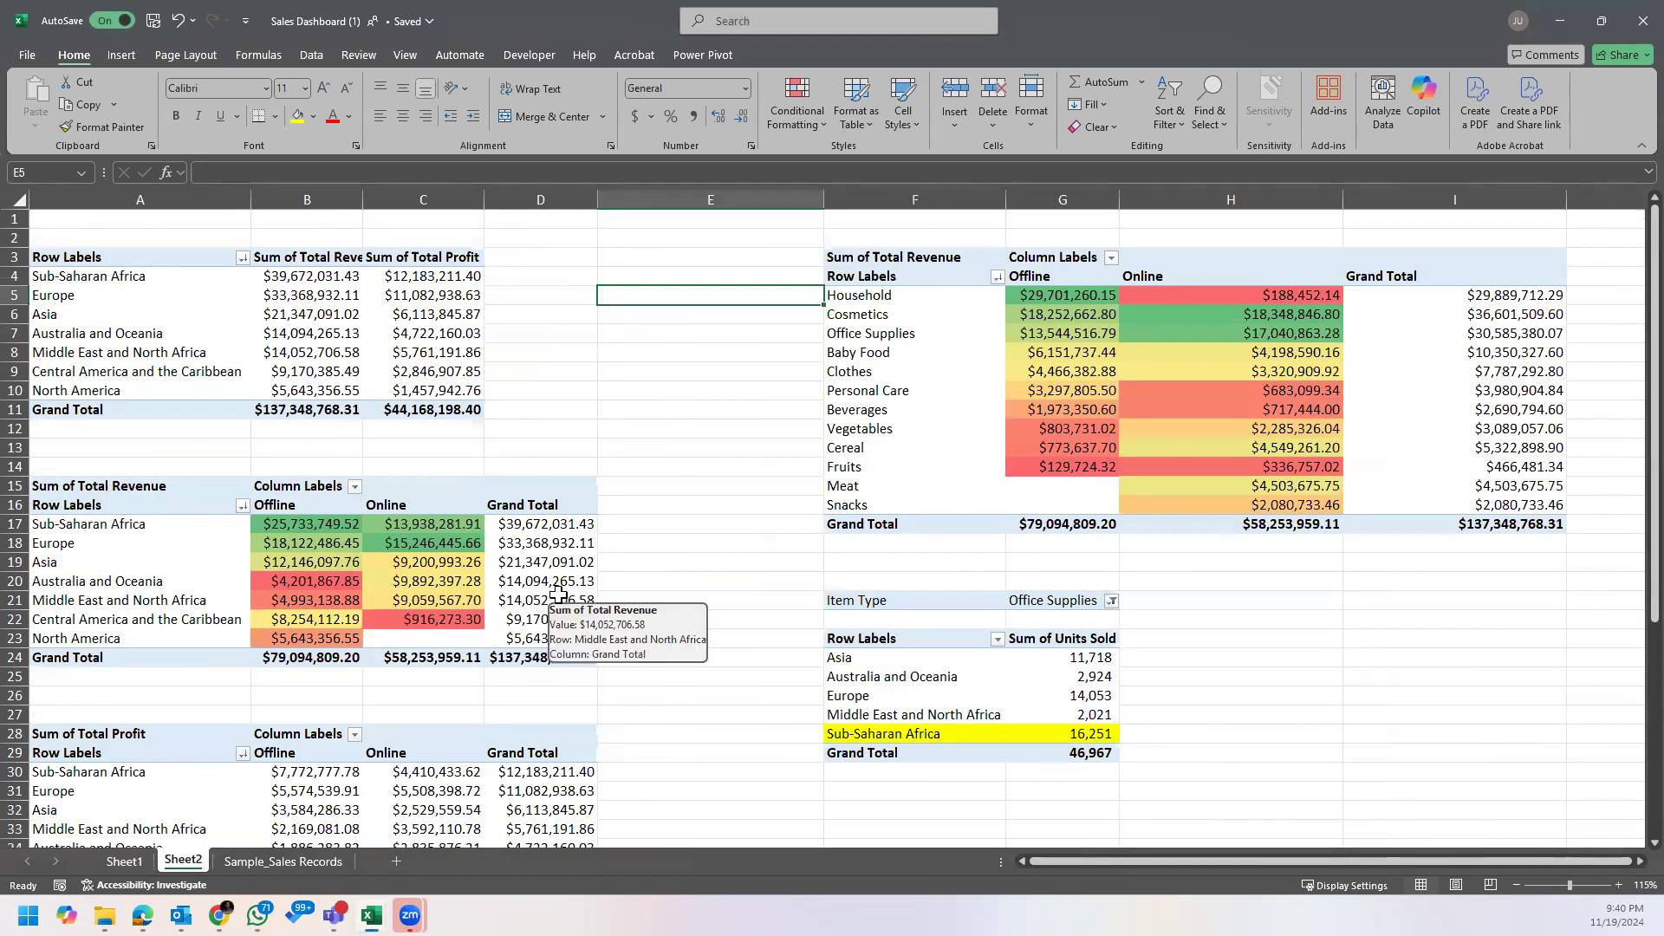